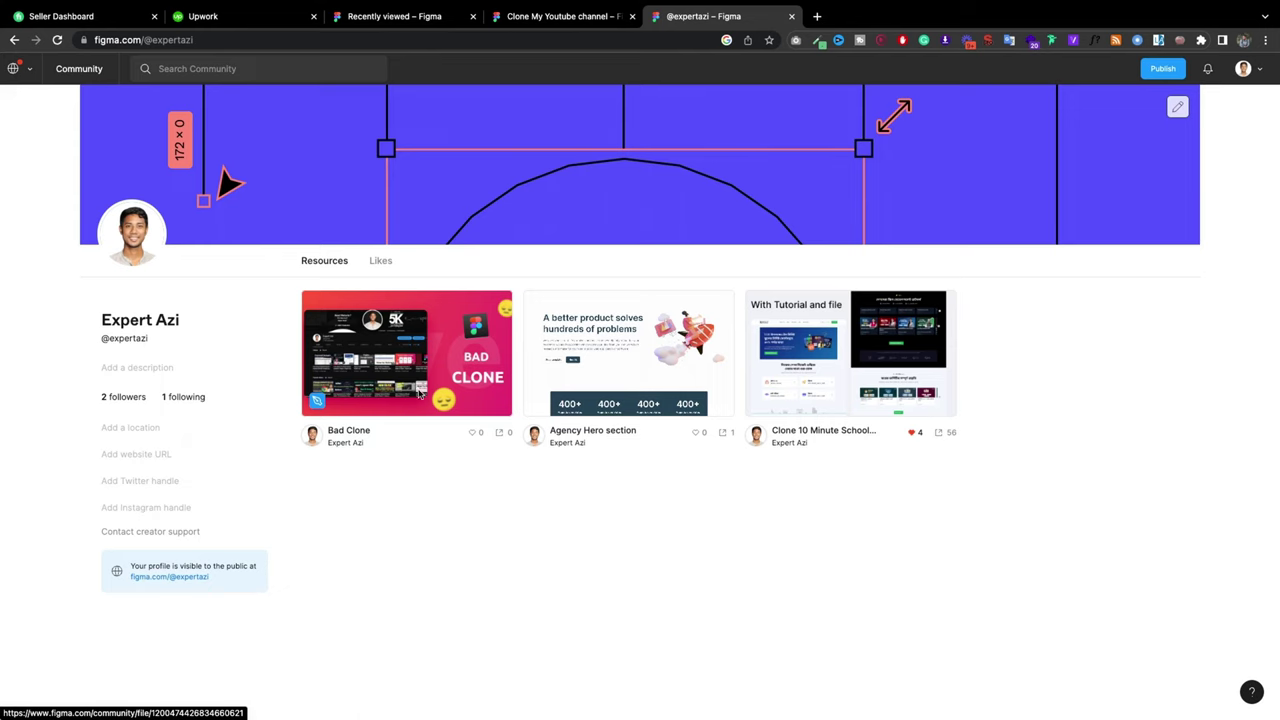
# Step: Look over the community profile page, then return to the Clone My Youtube channel file
pyautogui.click(562, 16)
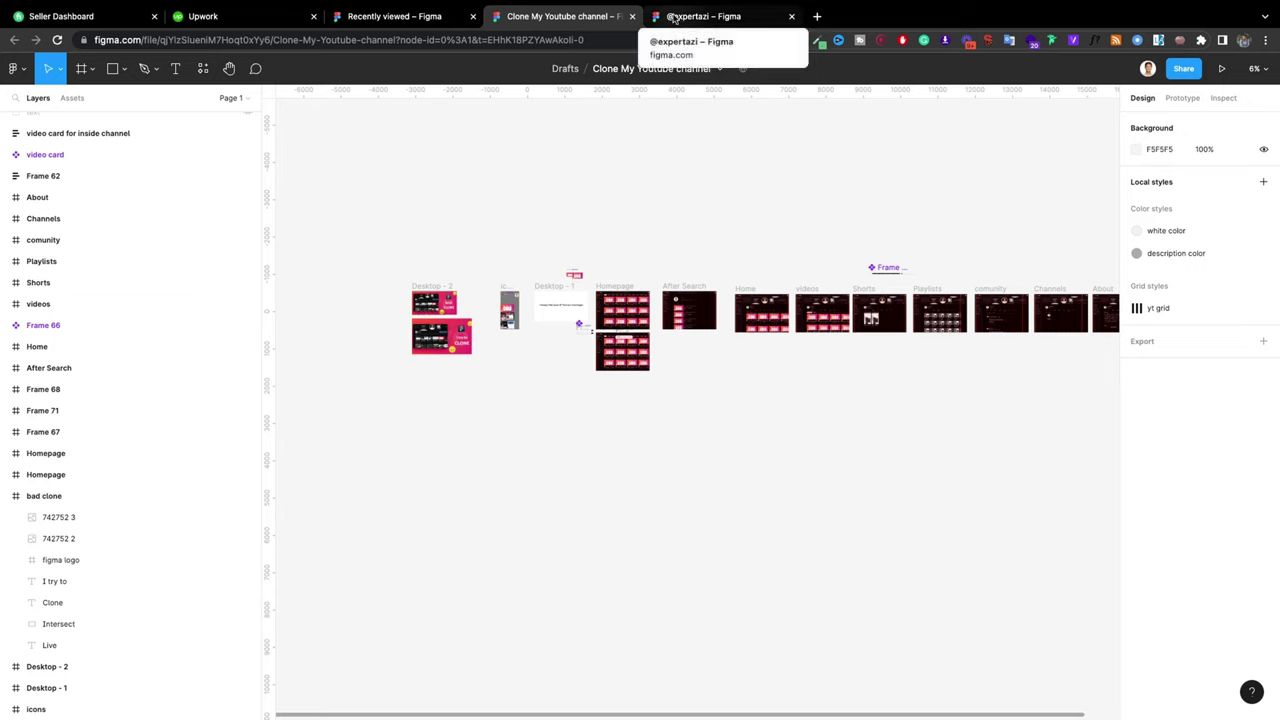
pyautogui.click(674, 18)
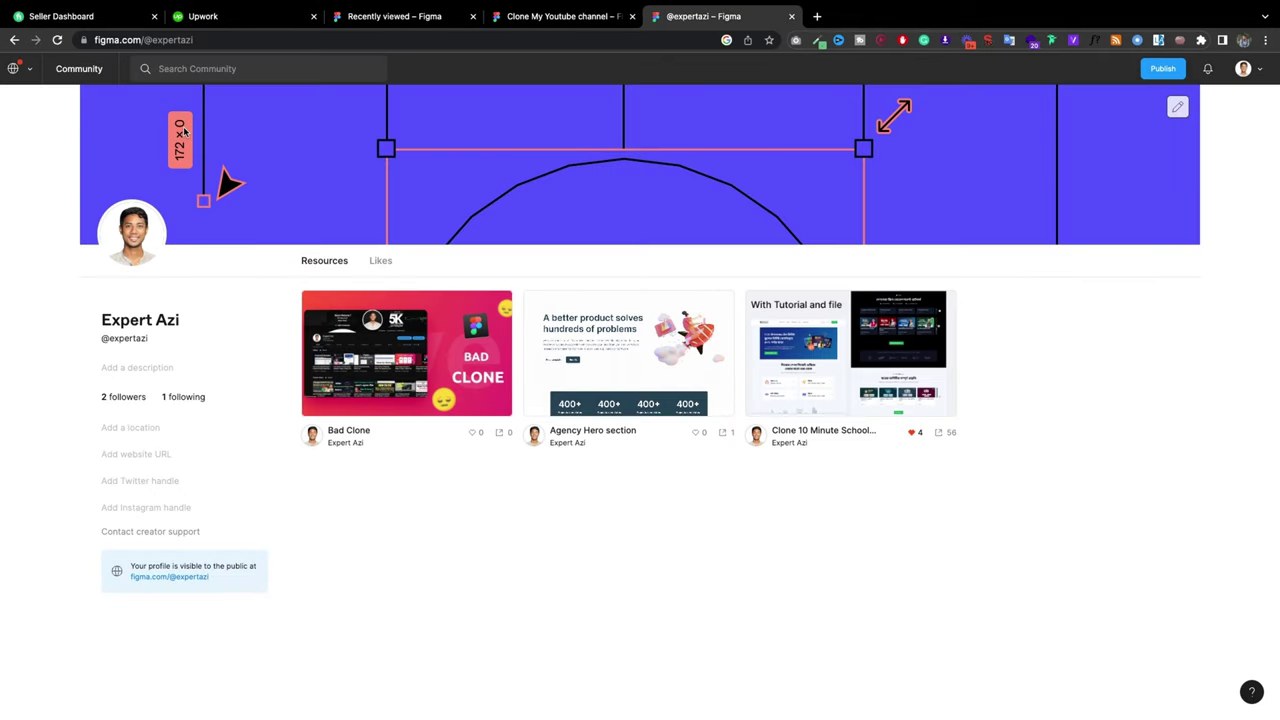
pyautogui.moveTo(415, 370)
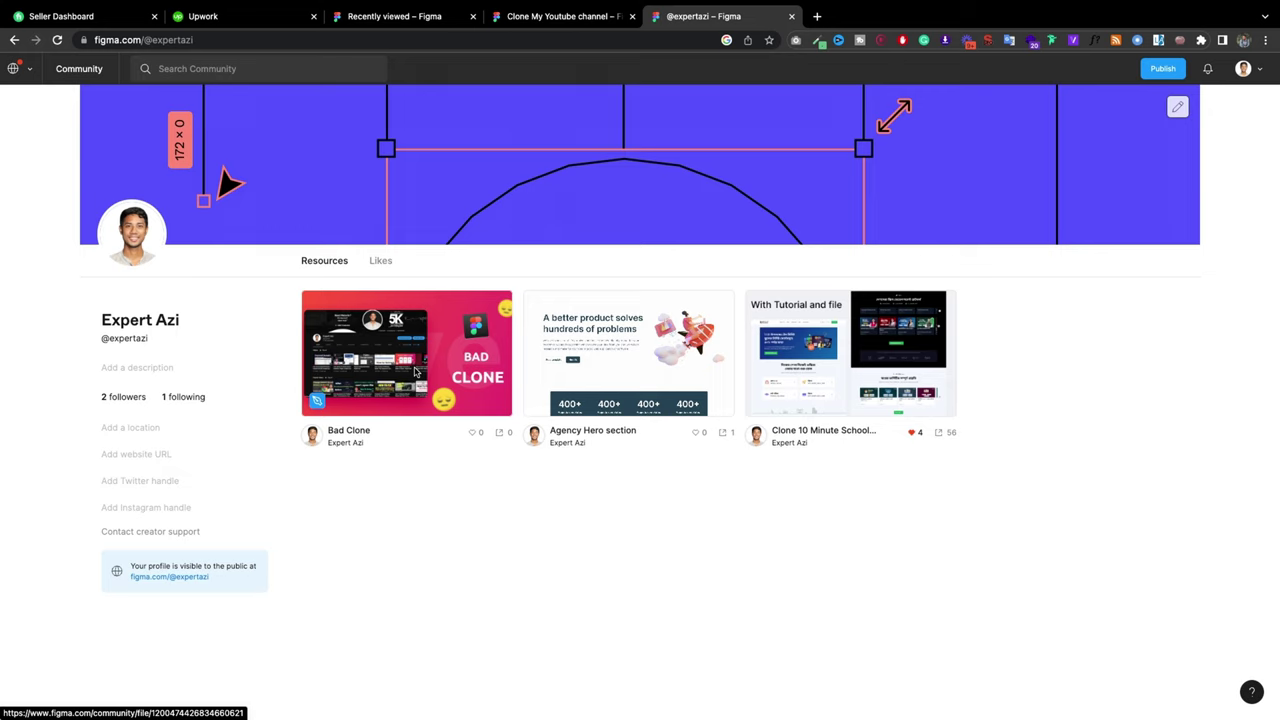
pyautogui.click(560, 16)
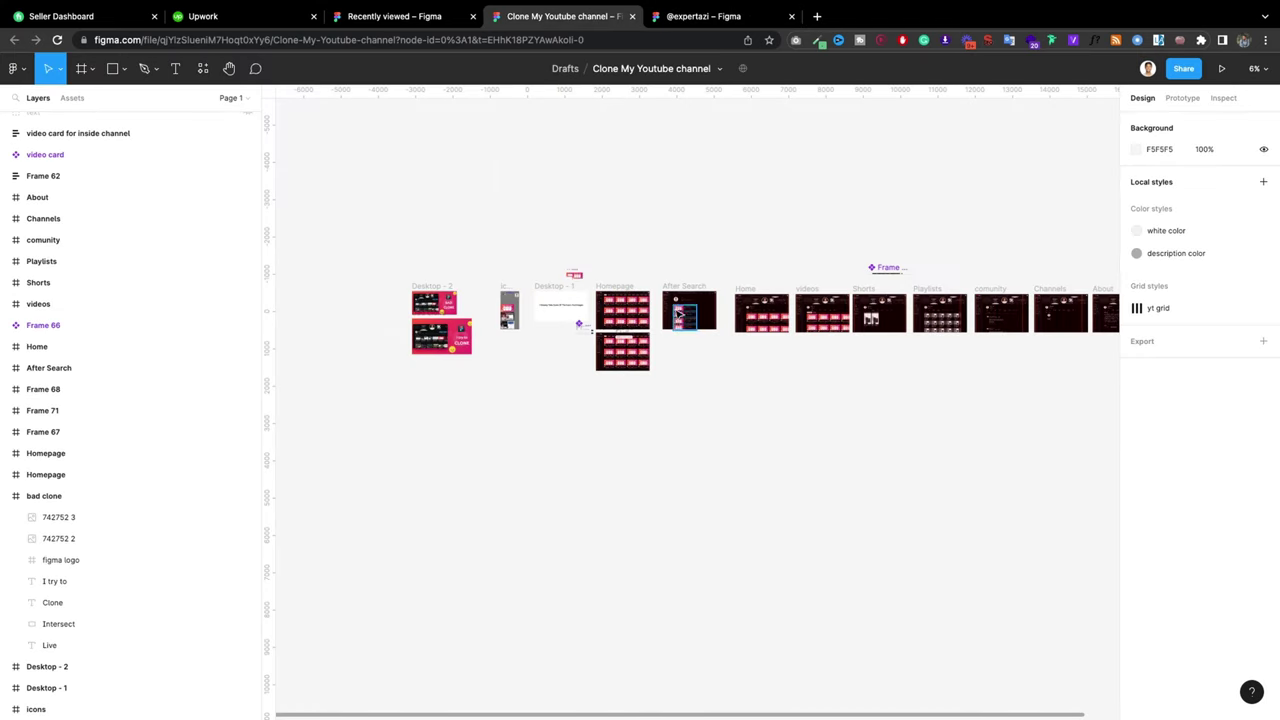
pyautogui.scroll(5, 600, 289)
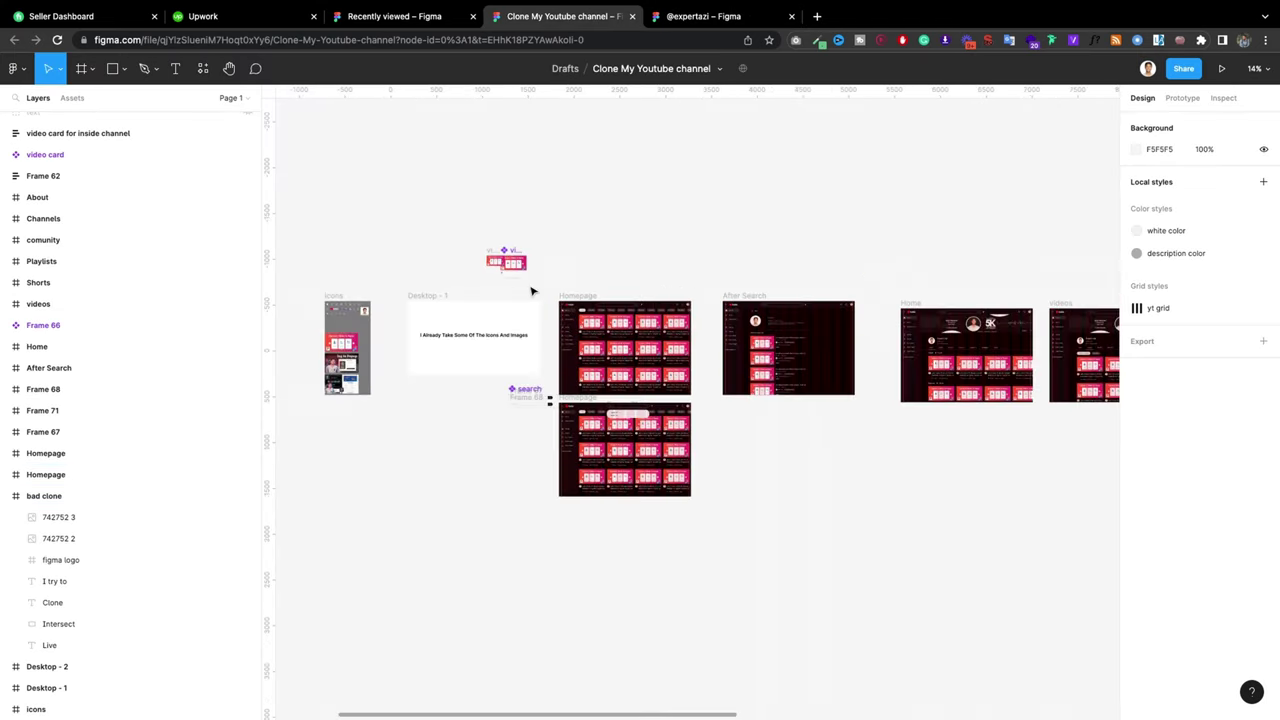
pyautogui.scroll(-3, 540, 291)
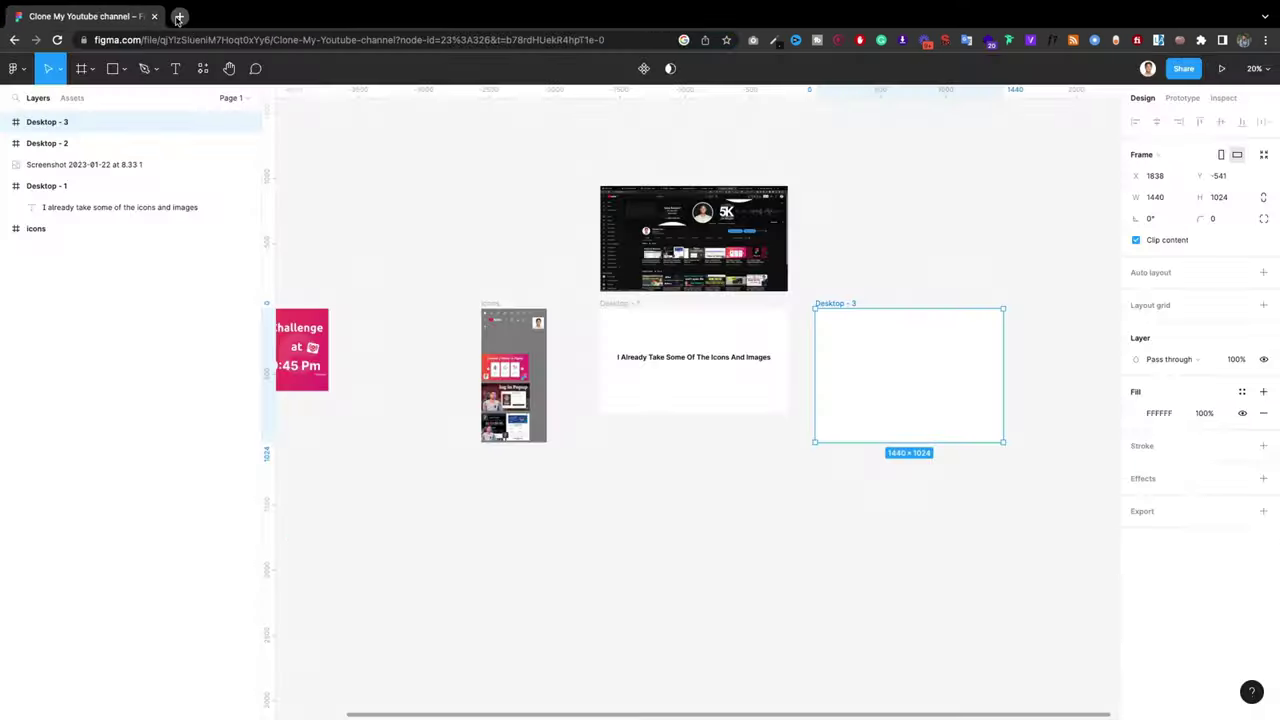
# Step: Open an empty new browser page and scroll the view
pyautogui.click(178, 17)
pyautogui.click(117, 22)
pyautogui.scroll(3, 1030, 355)
pyautogui.scroll(3, 1003, 271)
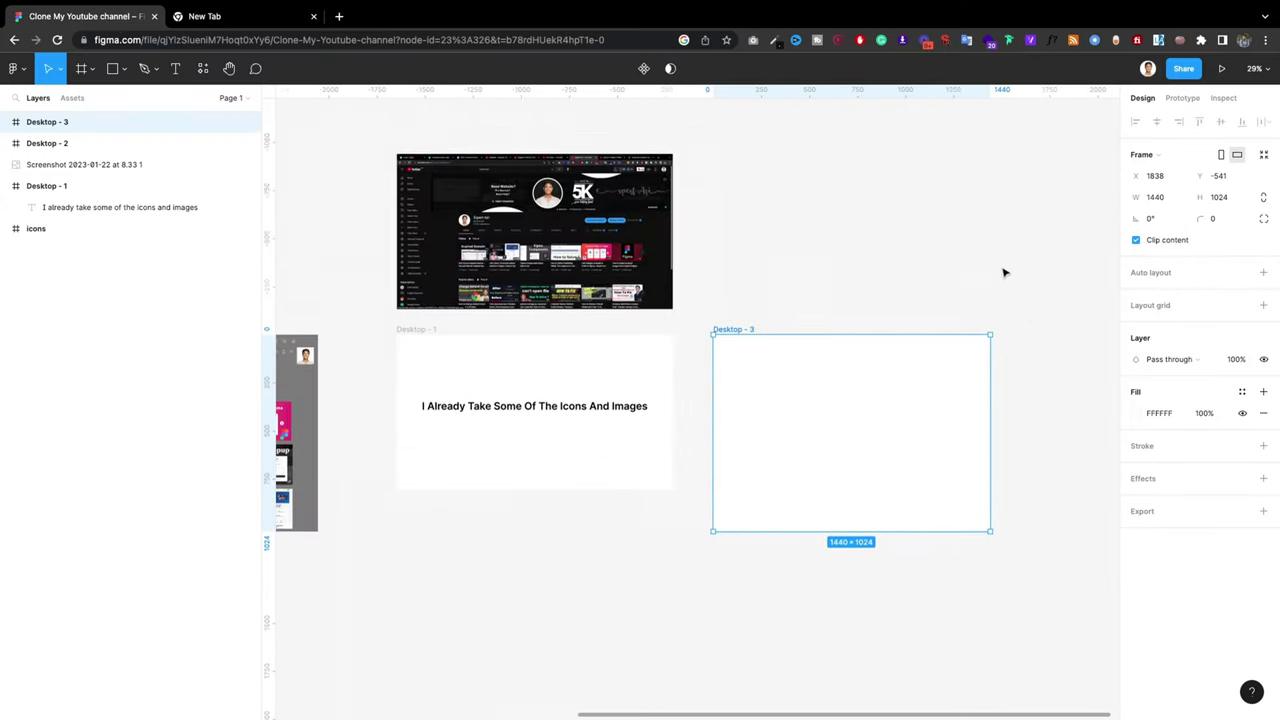
pyautogui.scroll(-1, 995, 400)
# Step: Draw a 20×20 test rectangle inside Desktop - 3
pyautogui.click(122, 68)
pyautogui.click(80, 86)
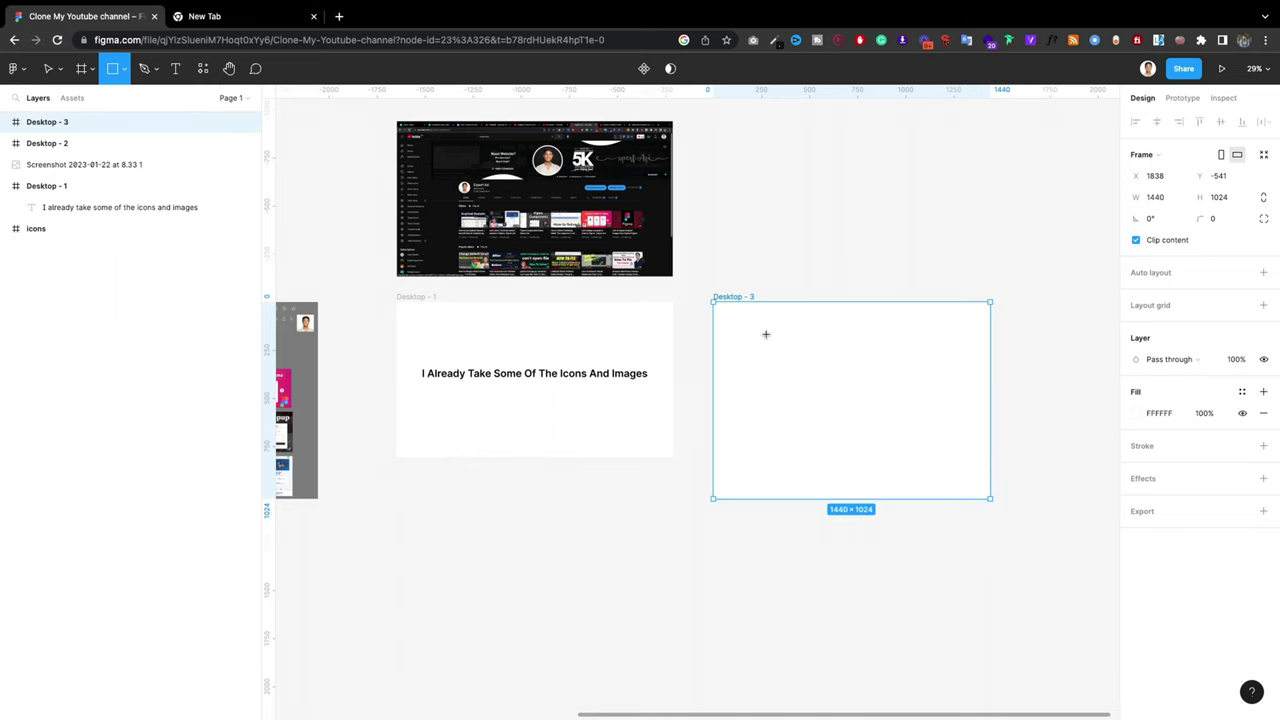
pyautogui.moveTo(771, 333)
pyautogui.mouseDown()
pyautogui.moveTo(724, 350)
pyautogui.moveTo(745, 345)
pyautogui.mouseUp()
pyautogui.click(1216, 176)
pyautogui.write('20')
pyautogui.press('Return')
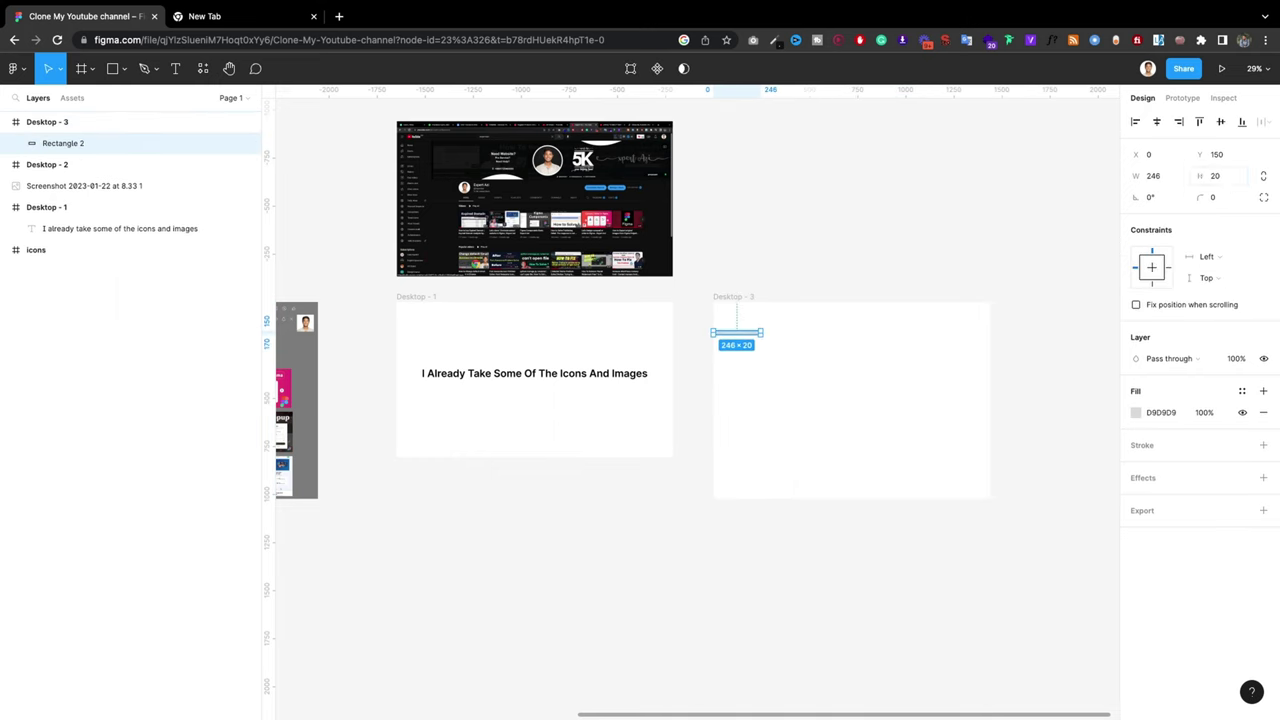
pyautogui.click(1175, 176)
pyautogui.write('20')
pyautogui.write('90')
pyautogui.press('Return')
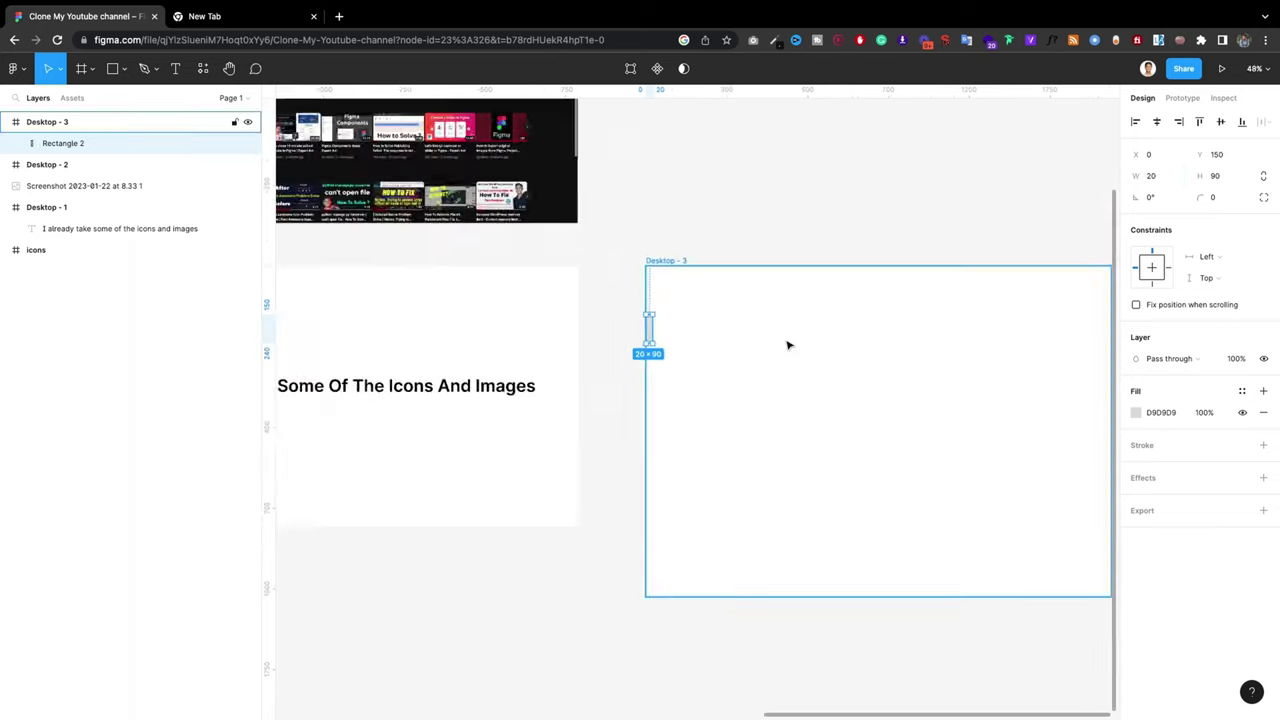
pyautogui.scroll(5, 789, 343)
pyautogui.scroll(-4, 636, 386)
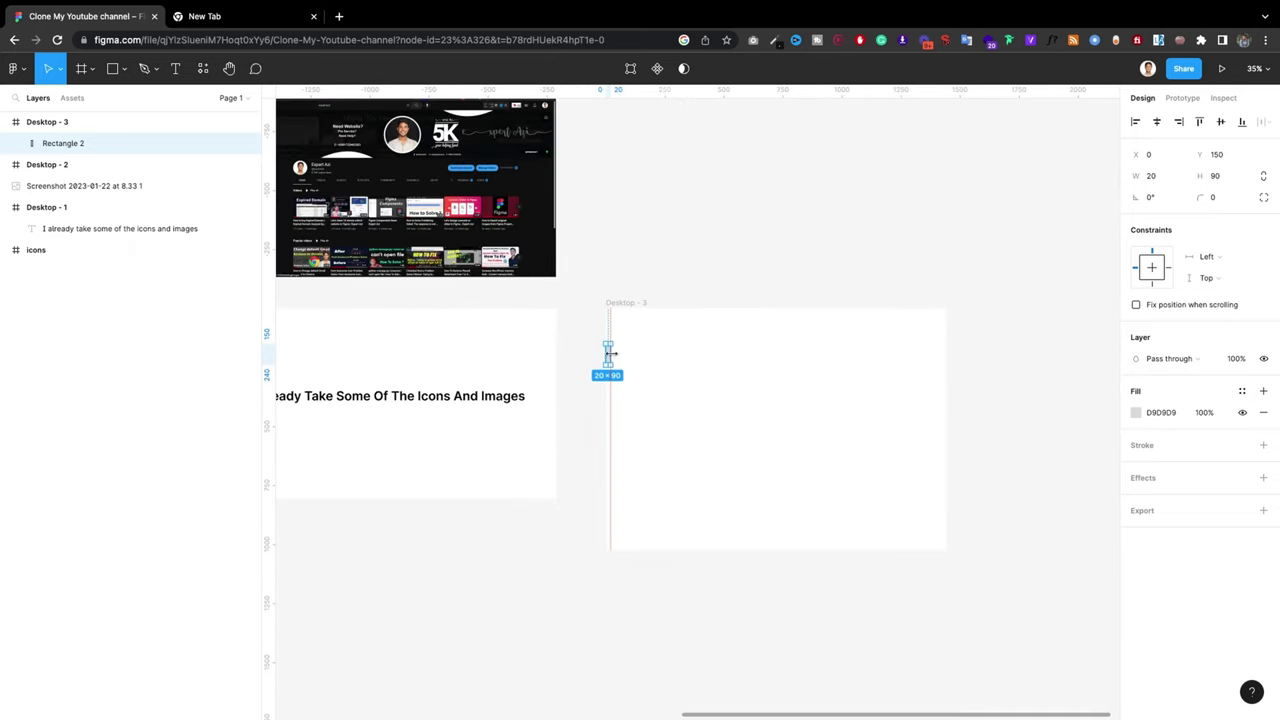
pyautogui.click(1068, 371)
# Step: Give Desktop - 3 a Columns layout grid with 12 columns and margin 19
pyautogui.click(628, 302)
pyautogui.click(1263, 305)
pyautogui.click(1136, 326)
pyautogui.click(1000, 329)
pyautogui.click(1017, 344)
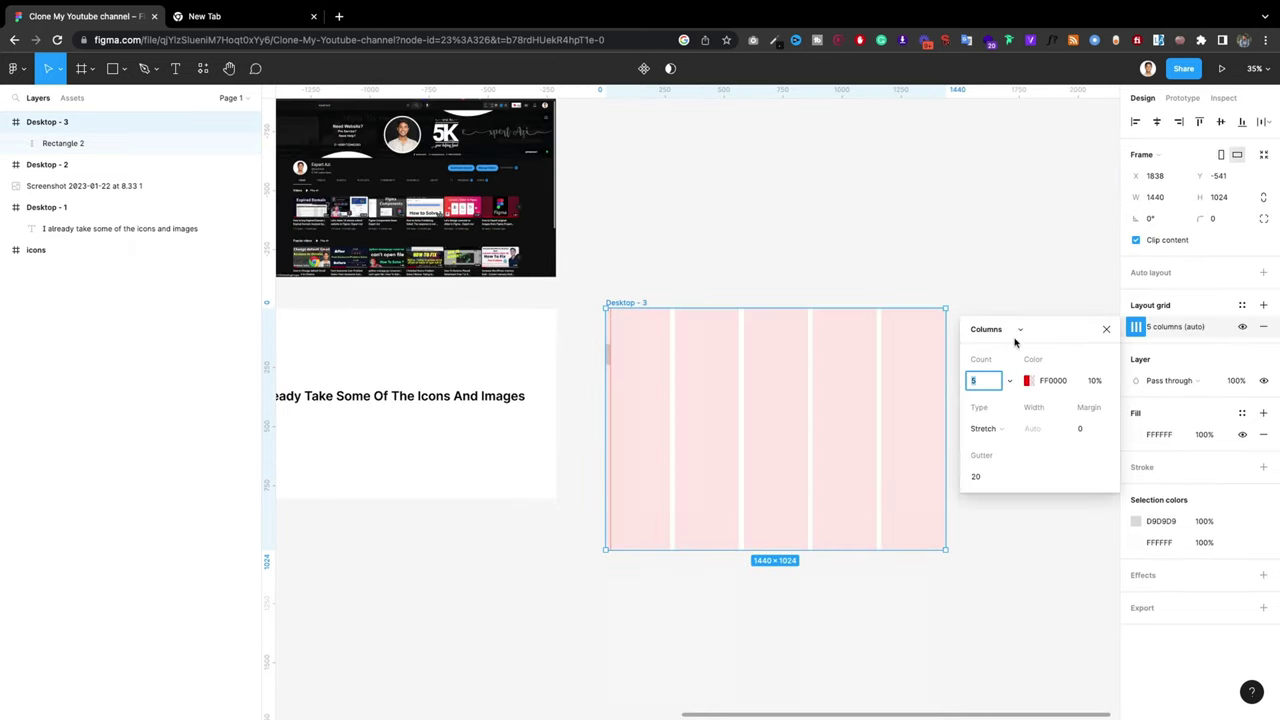
pyautogui.click(1095, 428)
pyautogui.write('19')
pyautogui.press('Return')
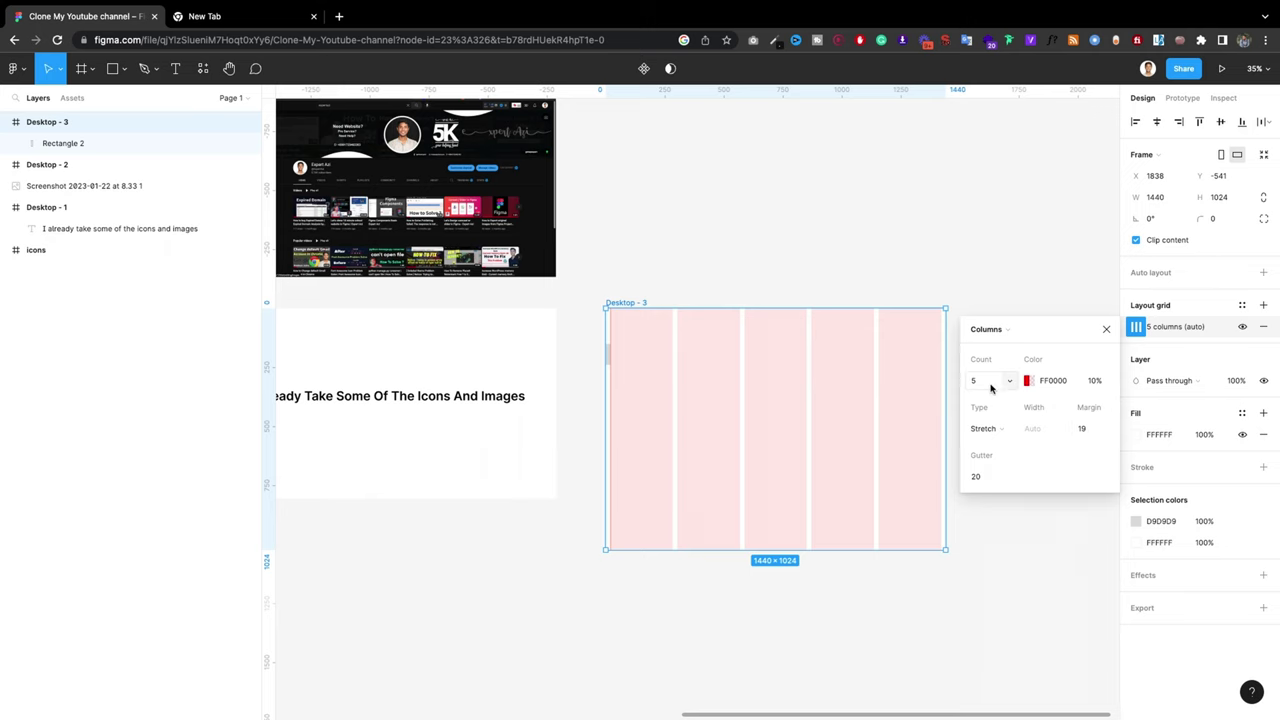
pyautogui.click(1000, 380)
pyautogui.write('12')
pyautogui.press('Return')
pyautogui.press('Escape')
# Step: Delete the test rectangle and add a vertical guide at x 1419
pyautogui.click(1054, 334)
pyautogui.scroll(2, 594, 343)
pyautogui.click(631, 371)
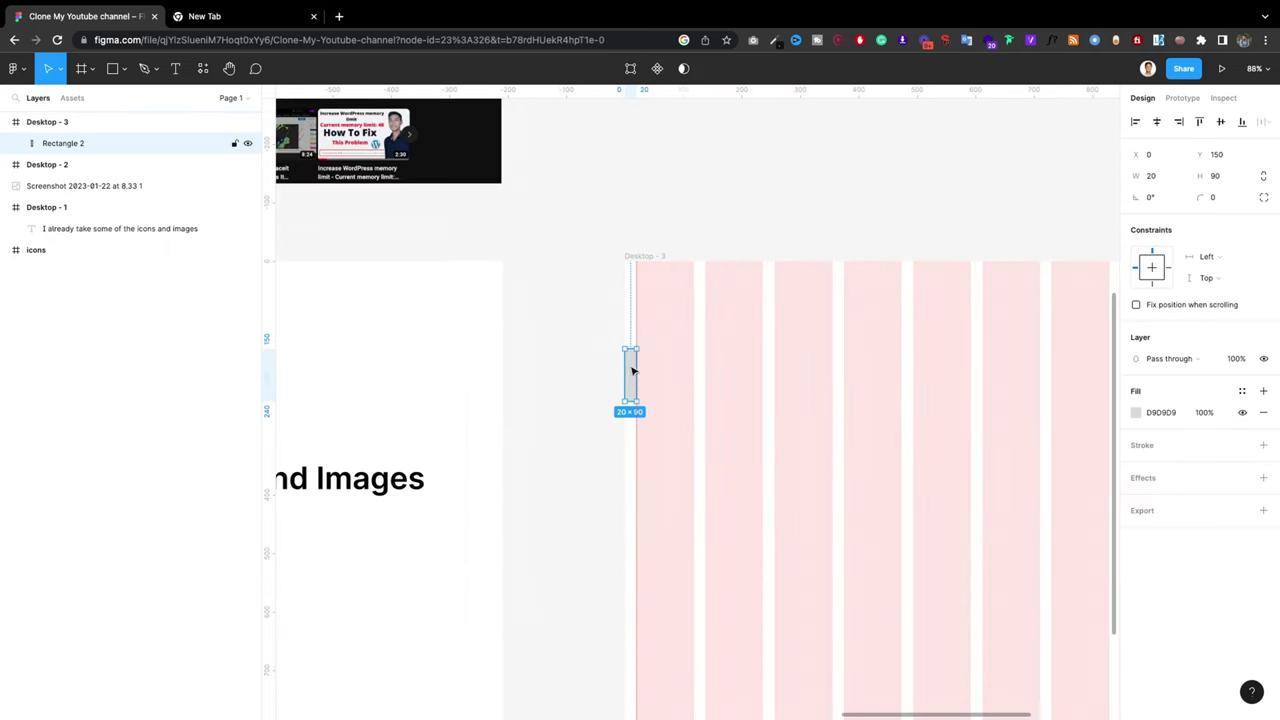
pyautogui.press('Delete')
pyautogui.moveTo(270, 357); pyautogui.dragTo(882, 410)
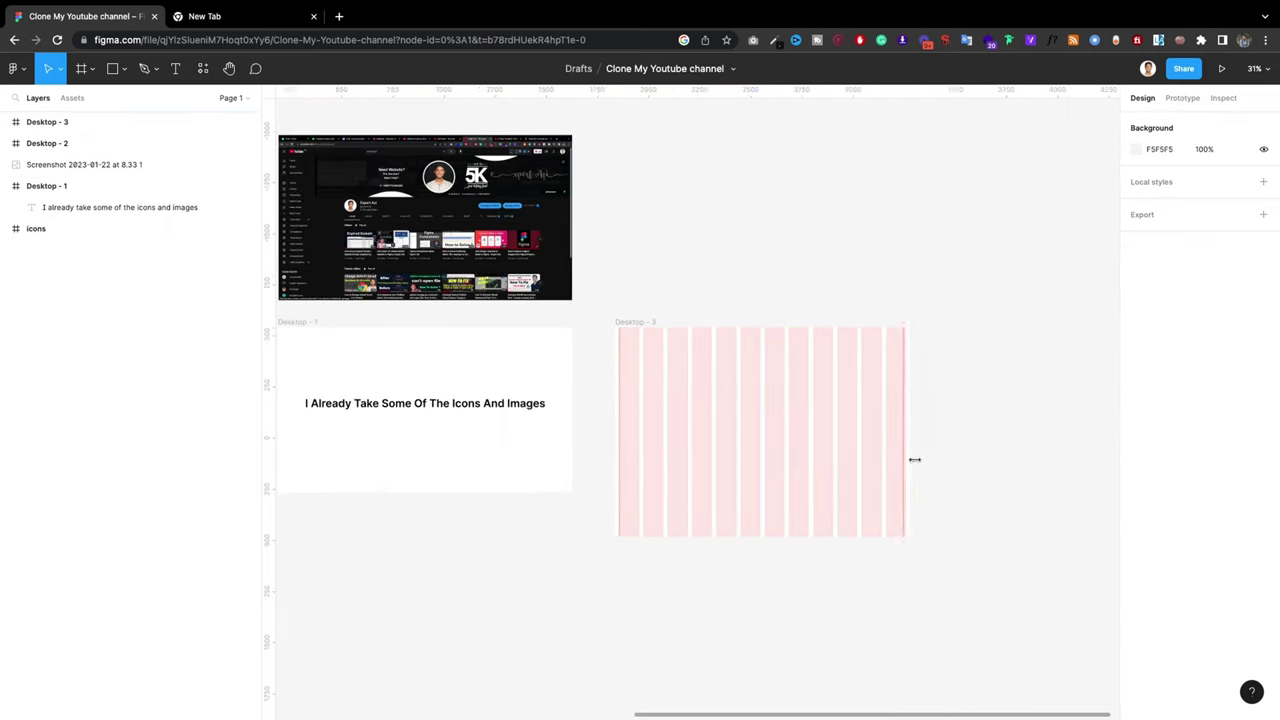
pyautogui.scroll(5, 900, 440)
pyautogui.scroll(-3, 882, 410)
pyautogui.scroll(-2, 946, 403)
pyautogui.scroll(3, 533, 228)
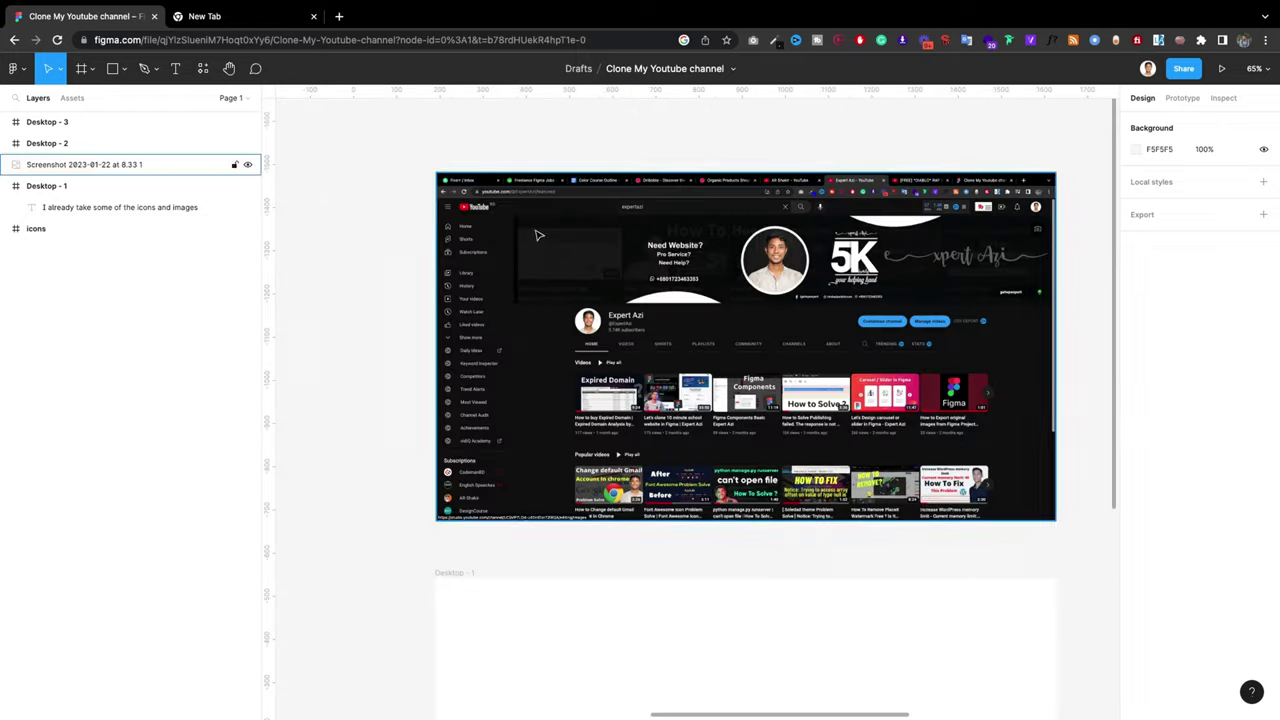
pyautogui.scroll(2, 533, 228)
pyautogui.scroll(-1, 533, 228)
pyautogui.scroll(-5, 737, 366)
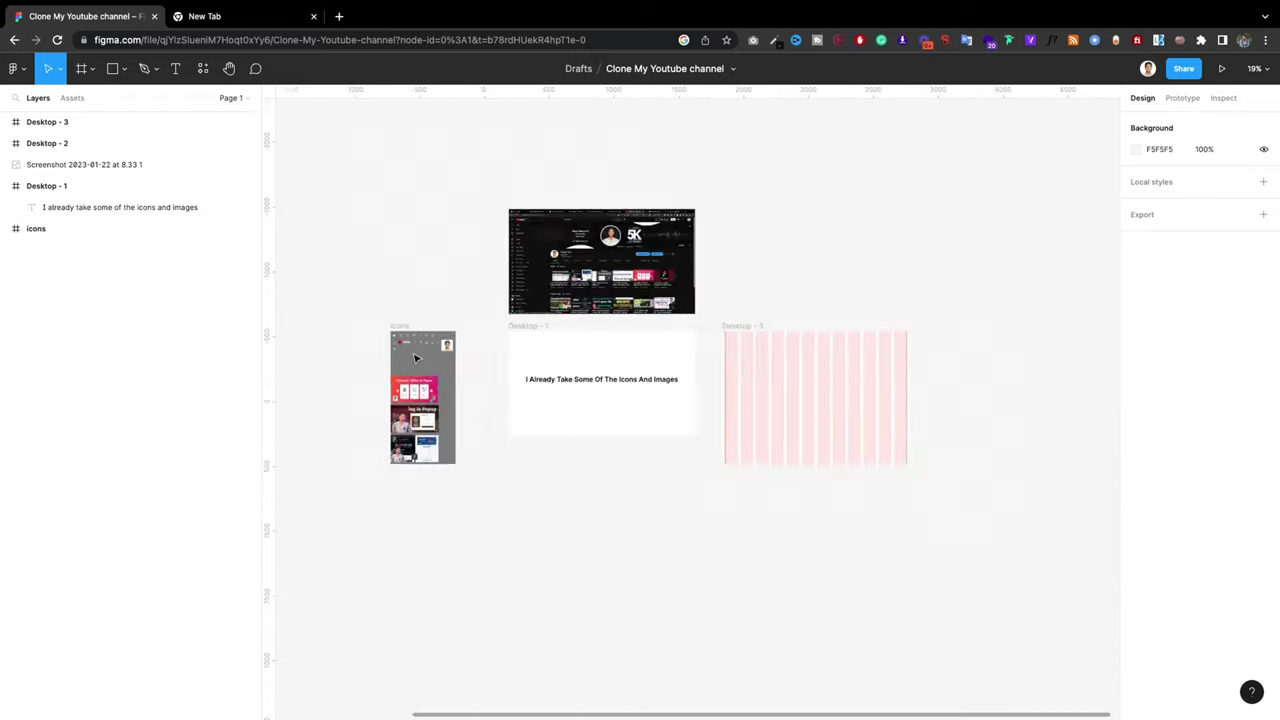
pyautogui.scroll(3, 400, 343)
# Step: Try dragging the loog logo component toward Desktop - 3, then cancel the move
pyautogui.click(400, 343)
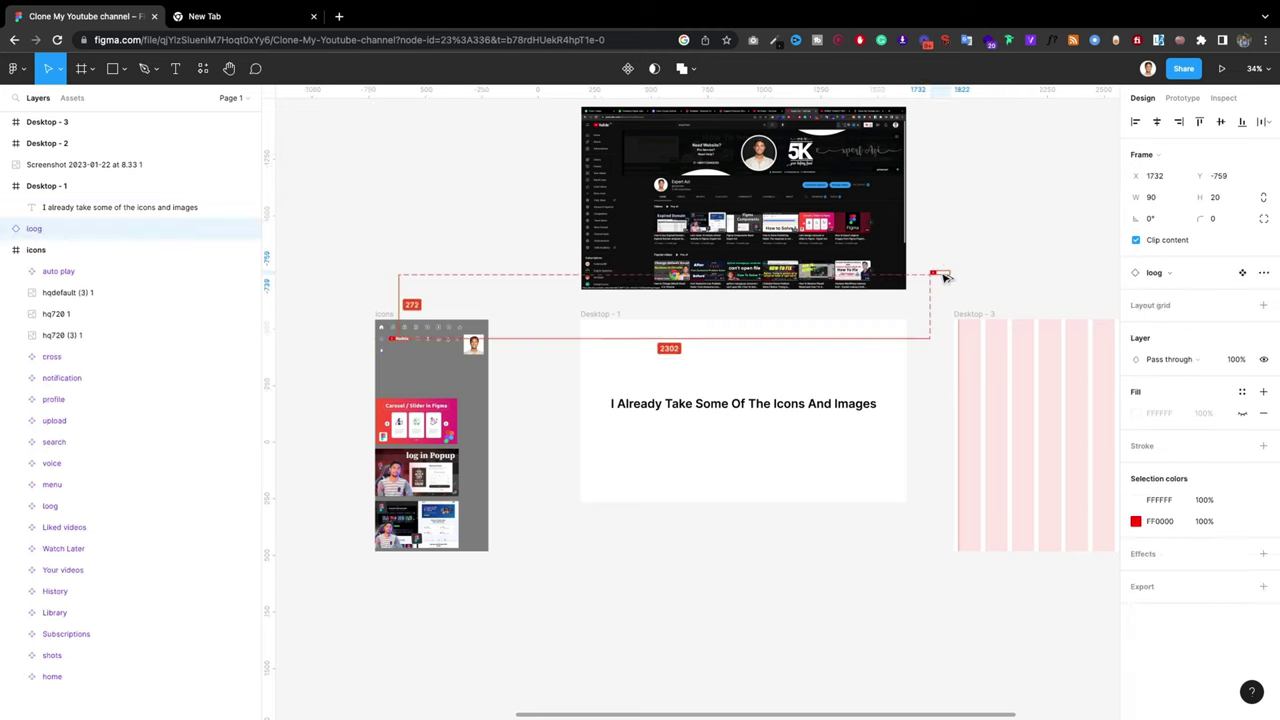
pyautogui.moveTo(403, 343); pyautogui.dragTo(974, 277)
pyautogui.press('Escape')
pyautogui.scroll(-2, 1077, 330)
pyautogui.scroll(3, 1077, 330)
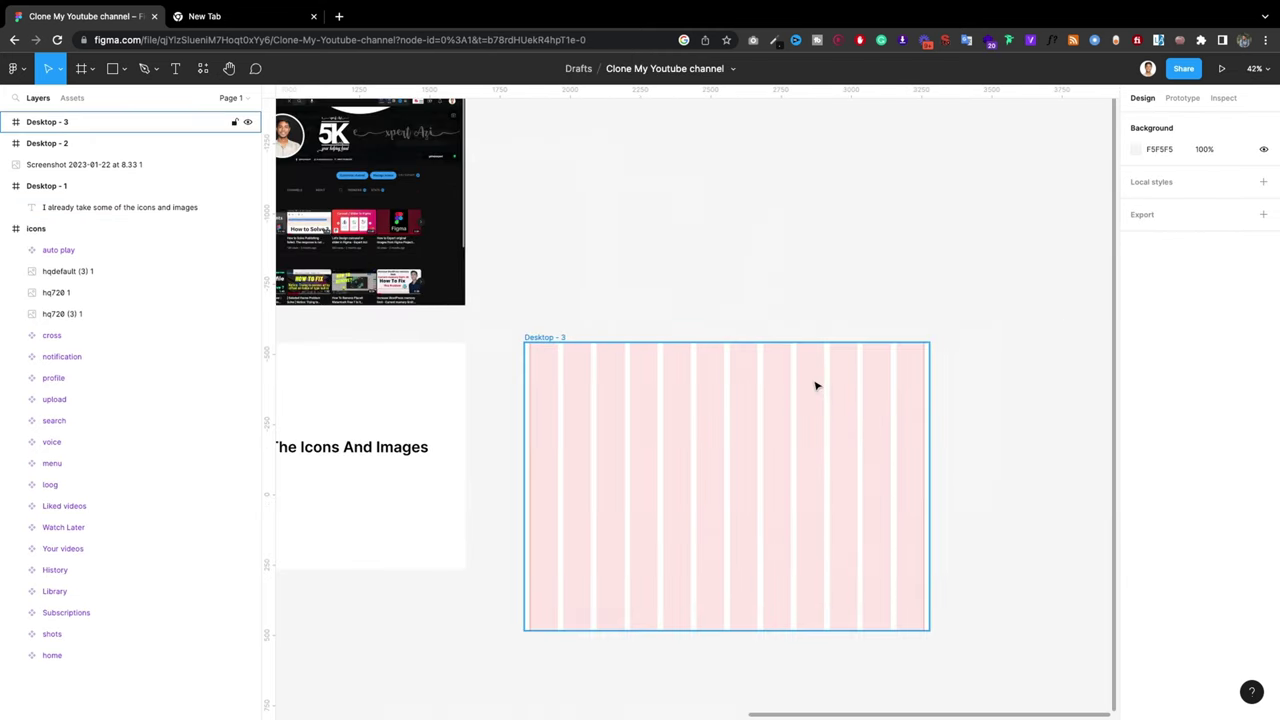
pyautogui.click(124, 68)
# Step: Draw an 80-high header rectangle across Desktop - 3's top with the dark YouTube fill
pyautogui.click(100, 99)
pyautogui.moveTo(547, 348)
pyautogui.mouseDown()
pyautogui.moveTo(600, 361)
pyautogui.moveTo(531, 346)
pyautogui.moveTo(928, 352)
pyautogui.mouseUp()
pyautogui.click(1214, 175)
pyautogui.write('80')
pyautogui.press('Return')
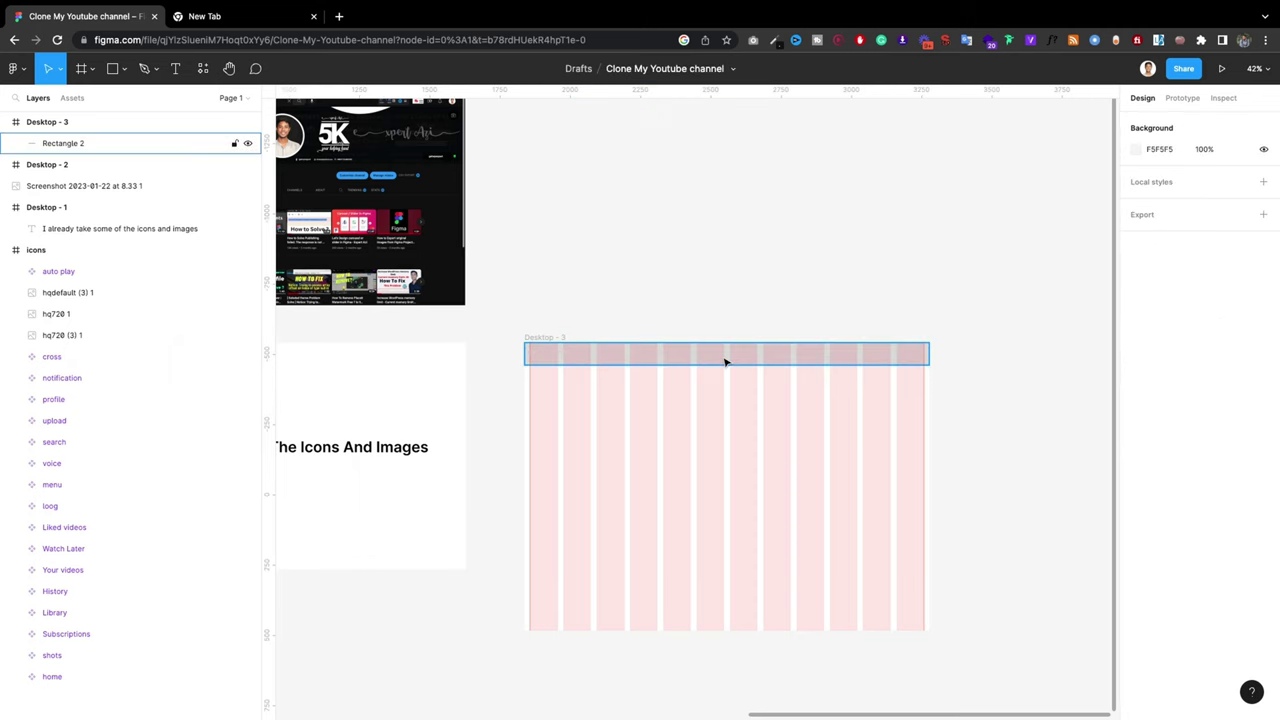
pyautogui.press('i')
pyautogui.click(1055, 149)
# Step: Place the menu icon and YouTube logo at the header's left end from Assets
pyautogui.click(72, 97)
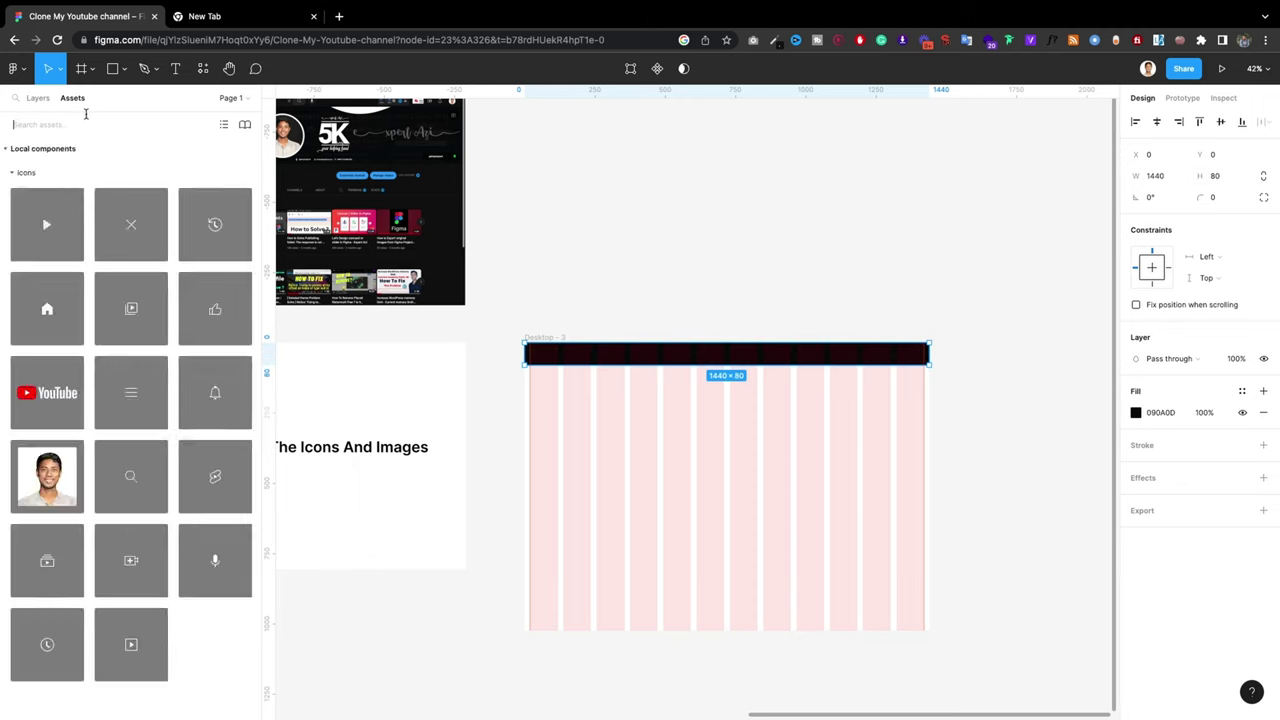
pyautogui.write('logo')
pyautogui.moveTo(66, 169); pyautogui.dragTo(646, 368)
pyautogui.scroll(5, 752, 338)
pyautogui.moveTo(752, 338); pyautogui.dragTo(602, 323)
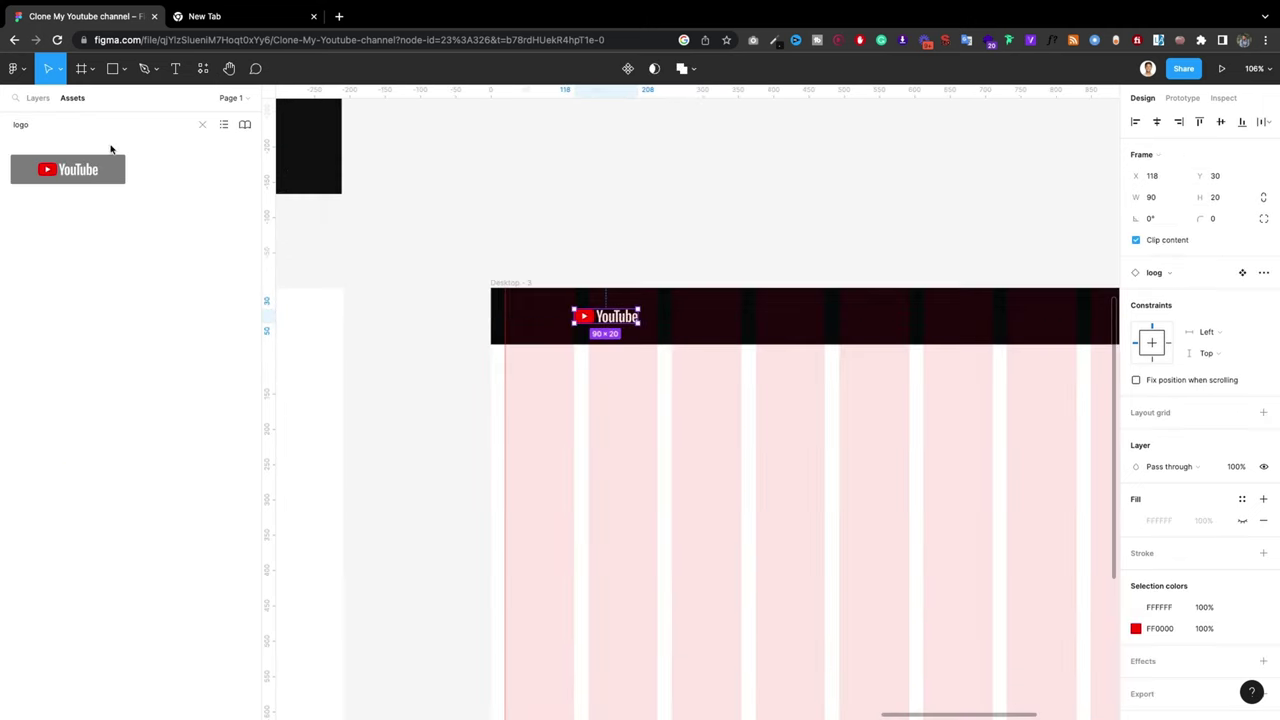
pyautogui.write('men')
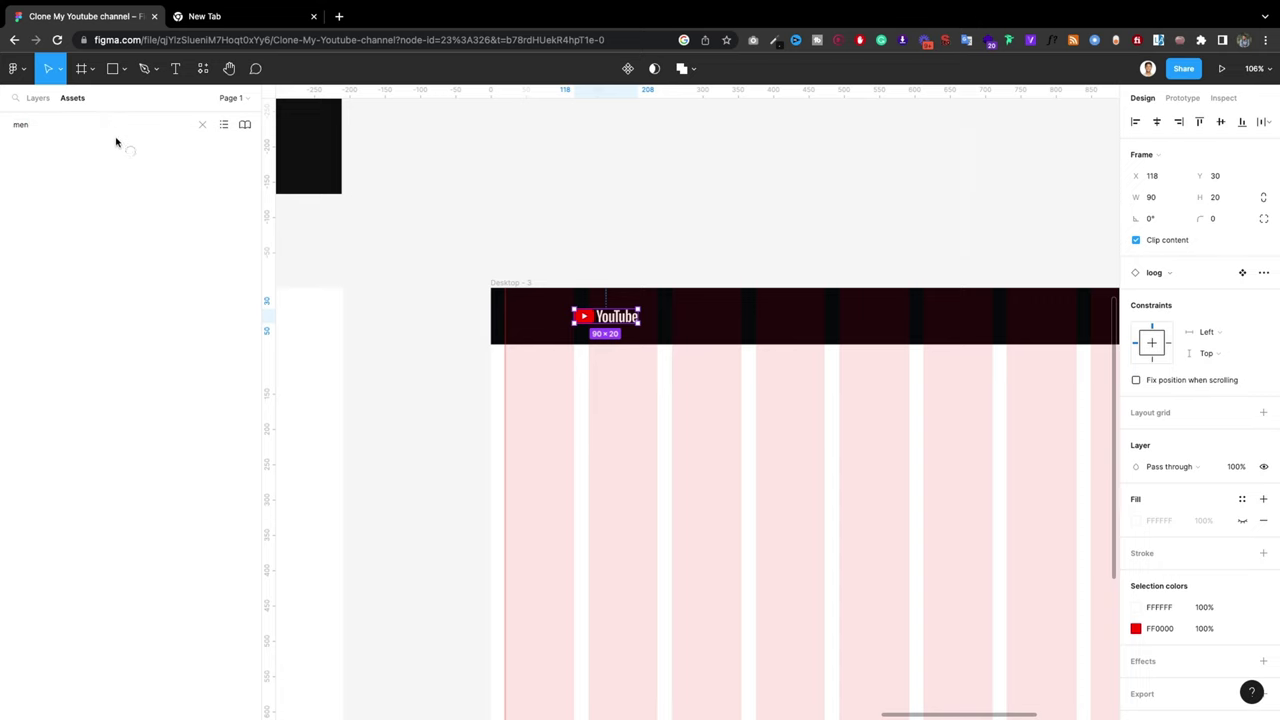
pyautogui.write('u')
pyautogui.moveTo(23, 166); pyautogui.dragTo(743, 343)
pyautogui.scroll(-3, 491, 309)
pyautogui.scroll(5, 594, 297)
pyautogui.moveTo(594, 297); pyautogui.dragTo(566, 286)
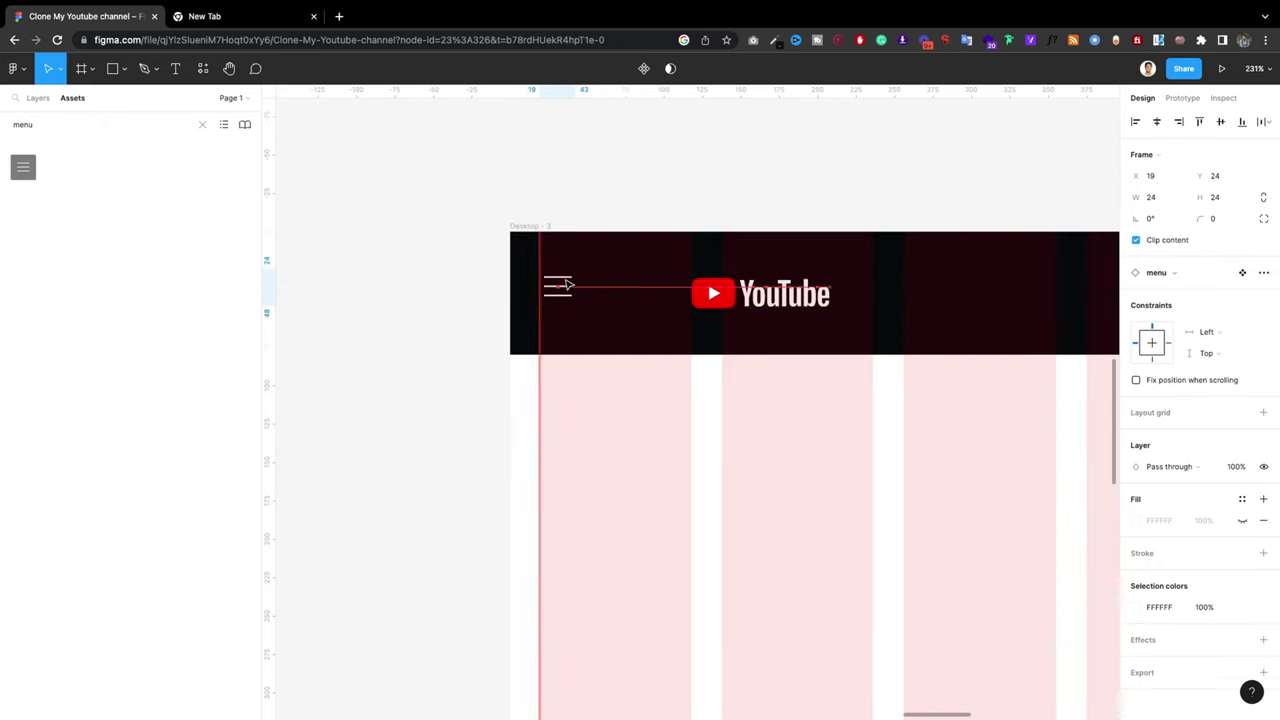
pyautogui.moveTo(713, 293); pyautogui.dragTo(634, 291)
# Step: Place the upload icon, notification bell and profile picture on the header's right
pyautogui.scroll(-5, 638, 288)
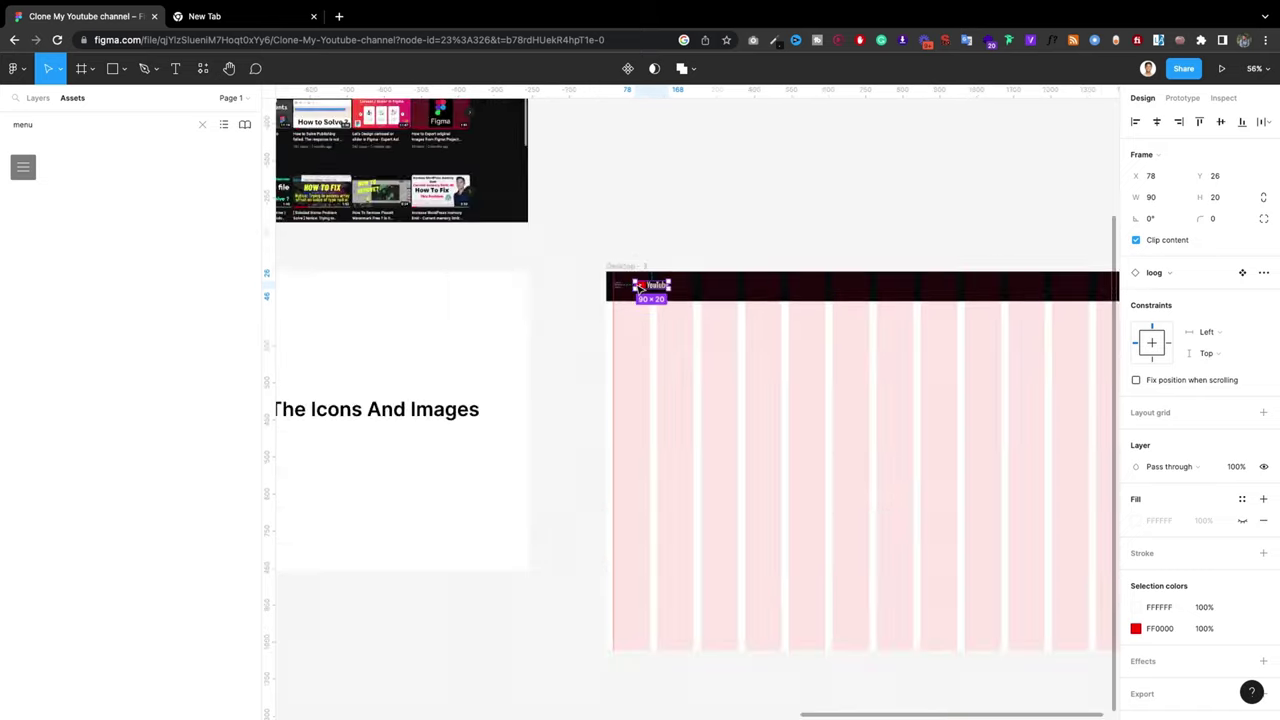
pyautogui.scroll(-2, 638, 288)
pyautogui.scroll(3, 569, 174)
pyautogui.scroll(-3, 400, 210)
pyautogui.click(202, 124)
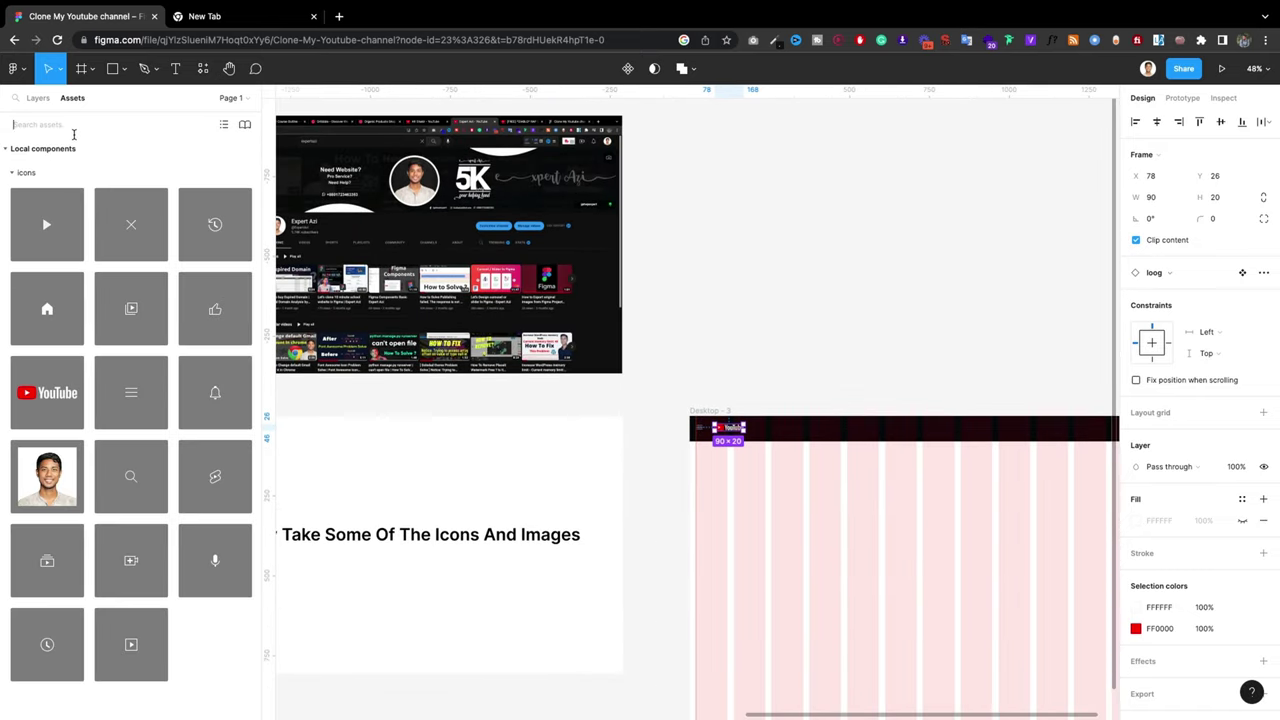
pyautogui.moveTo(130, 578); pyautogui.dragTo(918, 432)
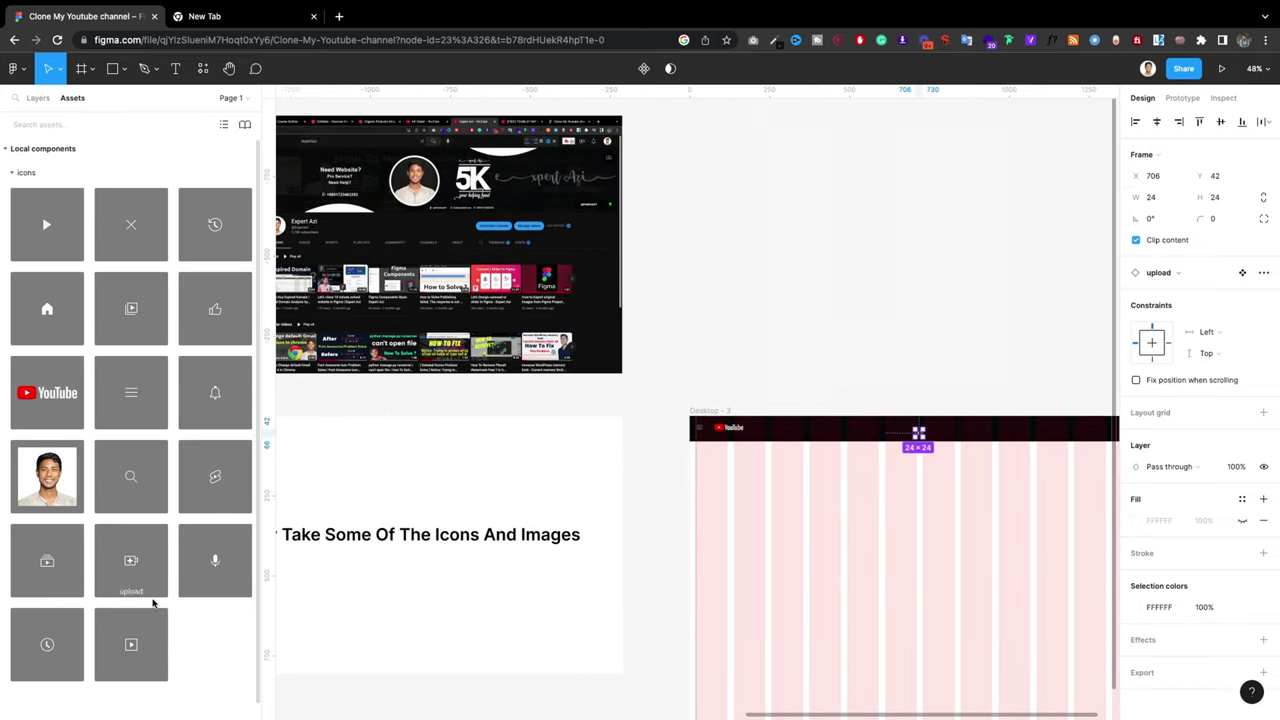
pyautogui.moveTo(203, 405); pyautogui.dragTo(972, 432)
pyautogui.moveTo(47, 476); pyautogui.dragTo(1031, 429)
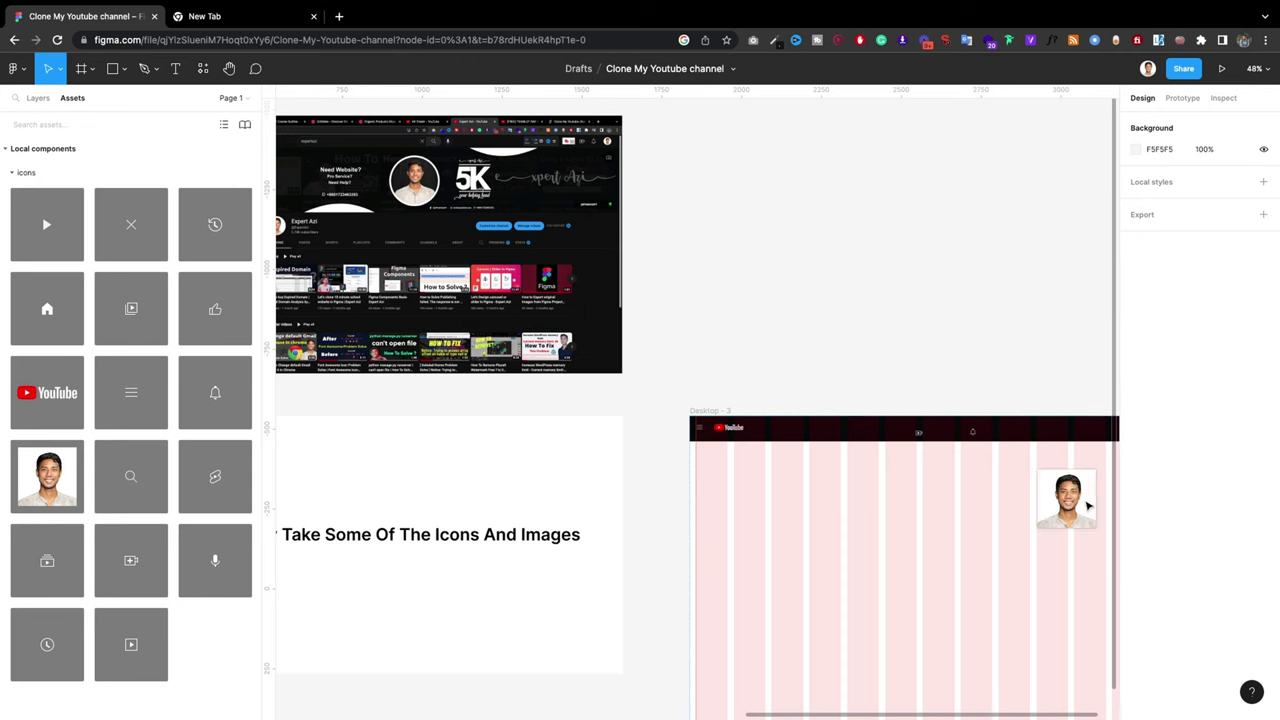
pyautogui.scroll(5, 1090, 432)
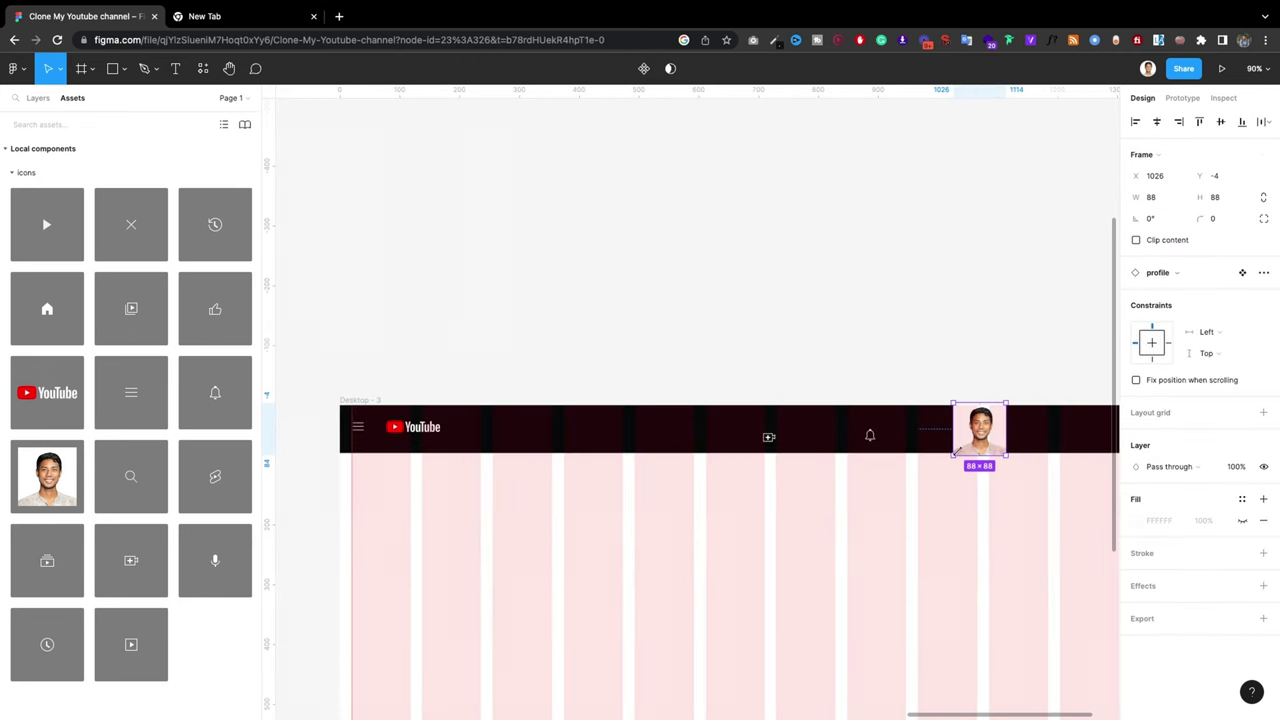
# Step: Draw a small 29×29 circle and move it onto empty canvas
pyautogui.click(654, 314)
pyautogui.scroll(3, 654, 314)
pyautogui.keyDown('ctrl'); pyautogui.scroll(-5, 712, 258); pyautogui.keyUp('ctrl')
pyautogui.click(123, 68)
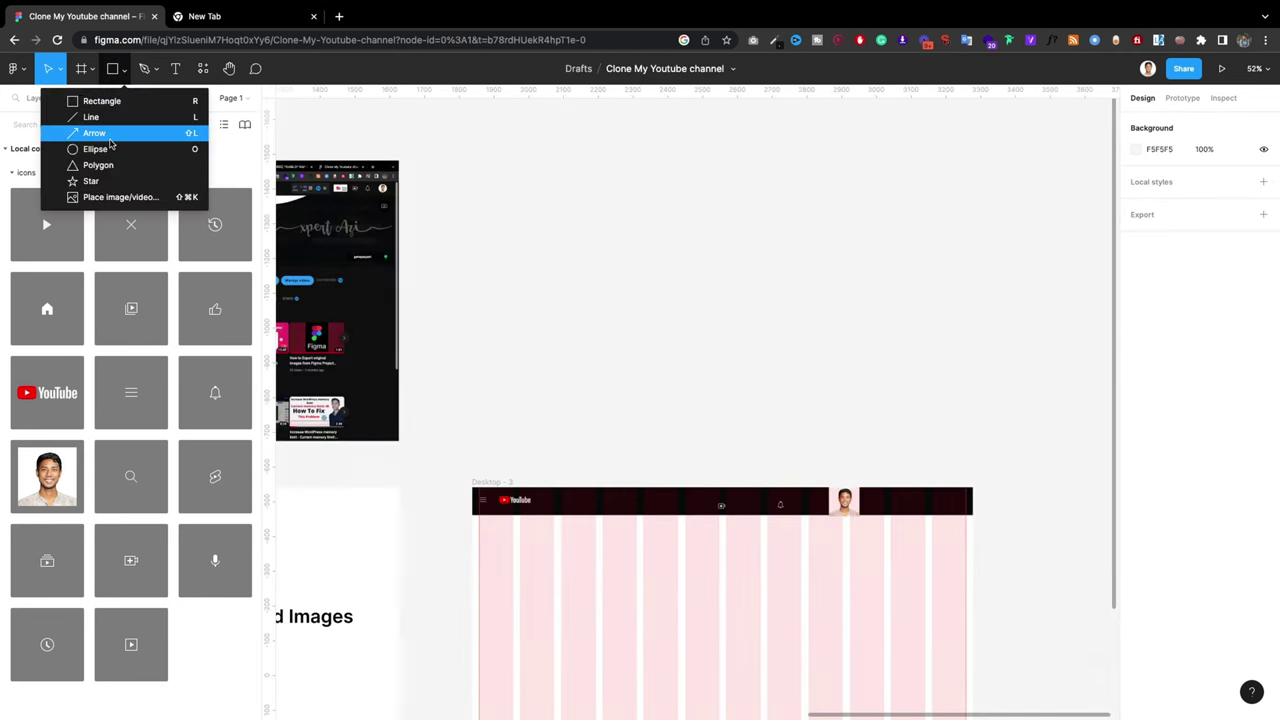
pyautogui.click(100, 146)
pyautogui.moveTo(374, 186)
pyautogui.mouseDown()
pyautogui.moveTo(408, 212)
pyautogui.moveTo(381, 187)
pyautogui.mouseUp()
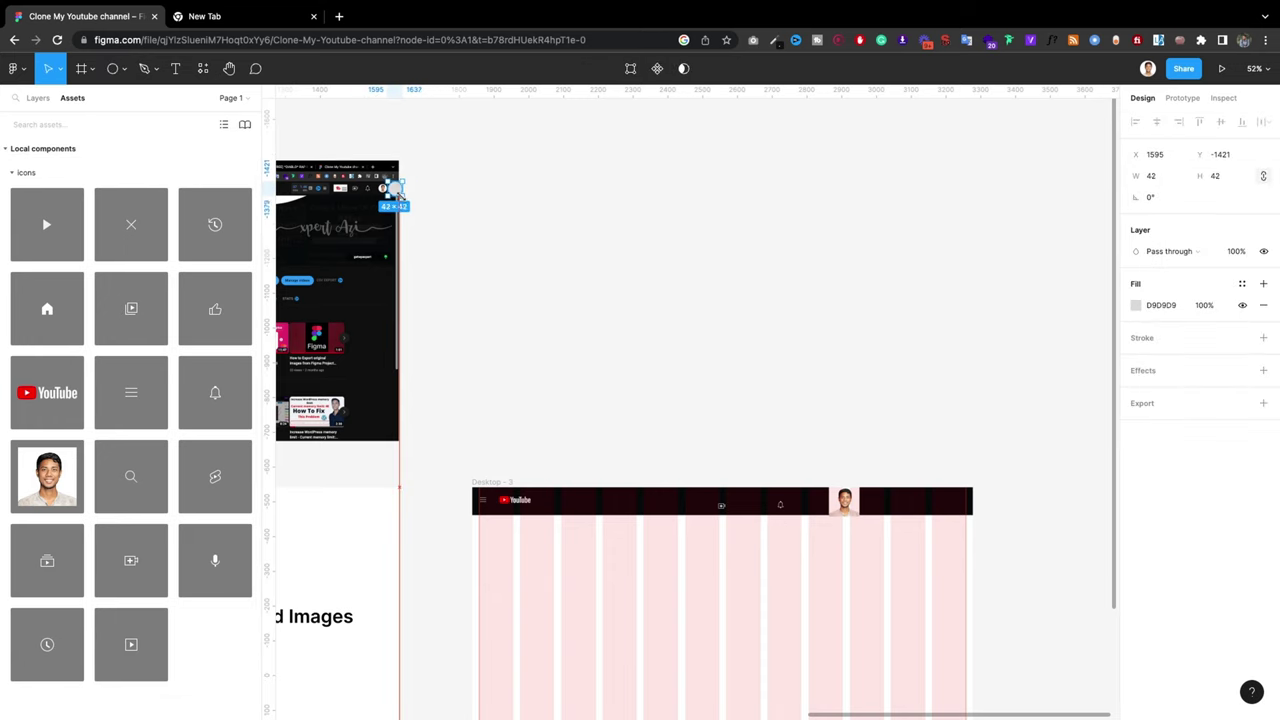
pyautogui.keyDown('ctrl'); pyautogui.scroll(10, 386, 188); pyautogui.keyUp('ctrl')
pyautogui.moveTo(480, 229); pyautogui.dragTo(475, 232)
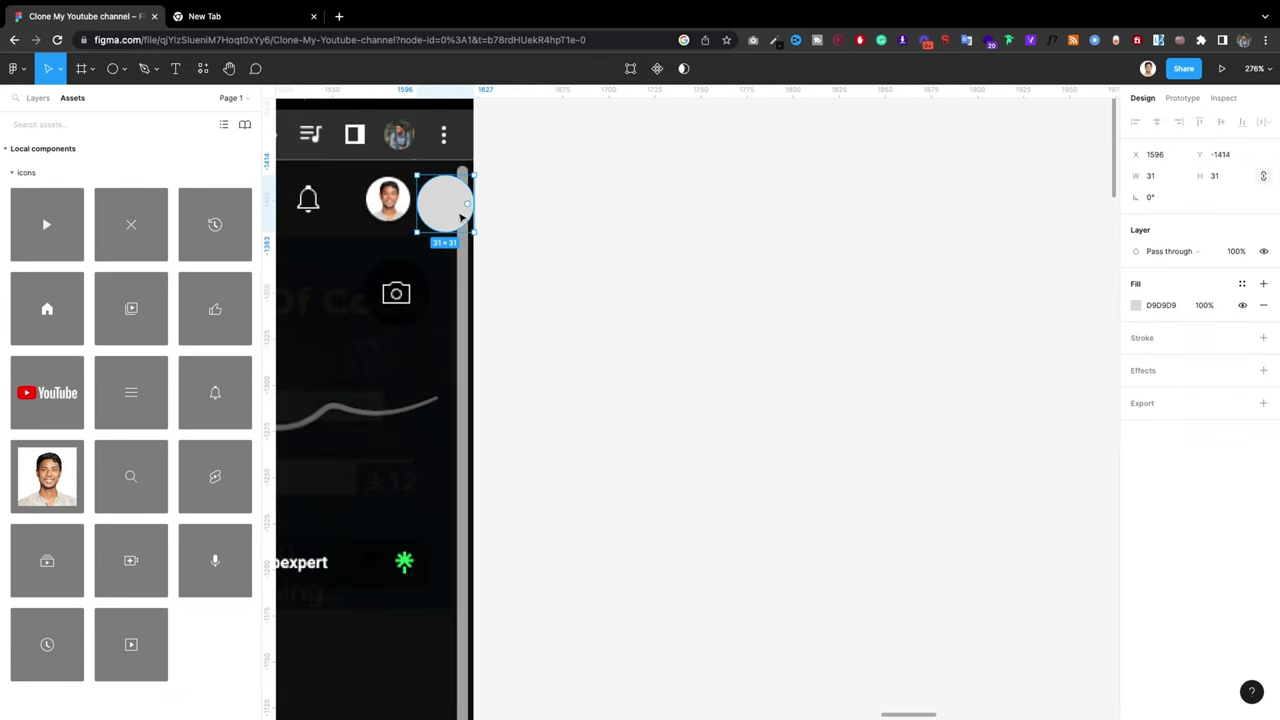
pyautogui.click(511, 240)
pyautogui.keyDown('ctrl'); pyautogui.scroll(-10, 600, 300); pyautogui.keyUp('ctrl')
pyautogui.click(694, 354)
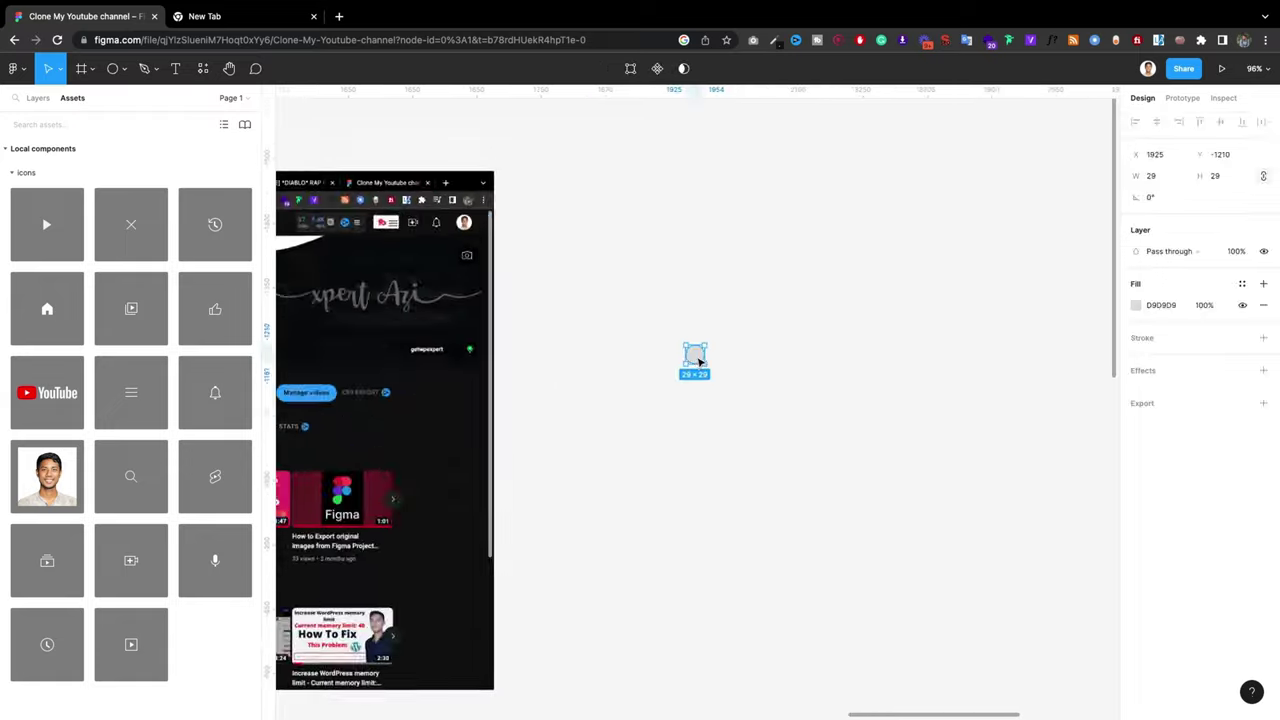
pyautogui.moveTo(694, 354); pyautogui.dragTo(920, 478)
# Step: Pull the profile photo out of the header and scale it to 29×29
pyautogui.keyDown('ctrl'); pyautogui.scroll(10, 900, 470); pyautogui.keyUp('ctrl')
pyautogui.moveTo(871, 643); pyautogui.dragTo(800, 492)
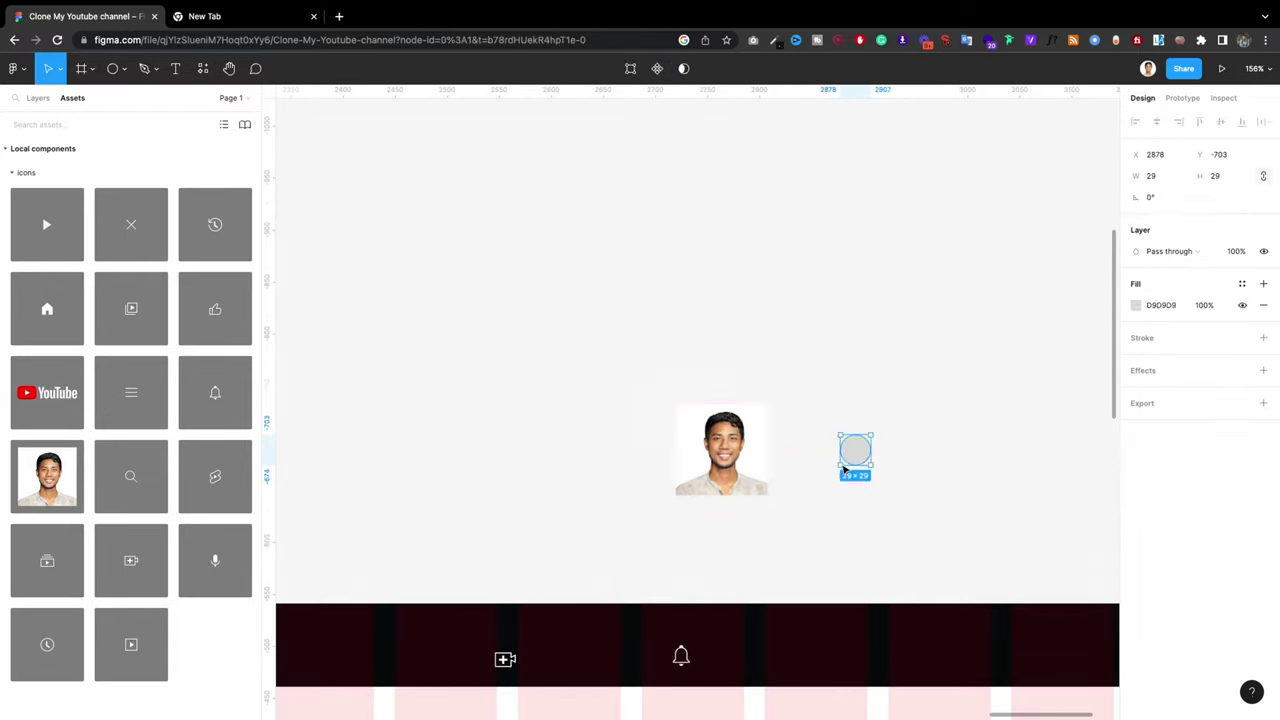
pyautogui.press('k')
pyautogui.moveTo(839, 435); pyautogui.dragTo(830, 455)
pyautogui.keyDown('ctrl'); pyautogui.scroll(5, 850, 460); pyautogui.keyUp('ctrl')
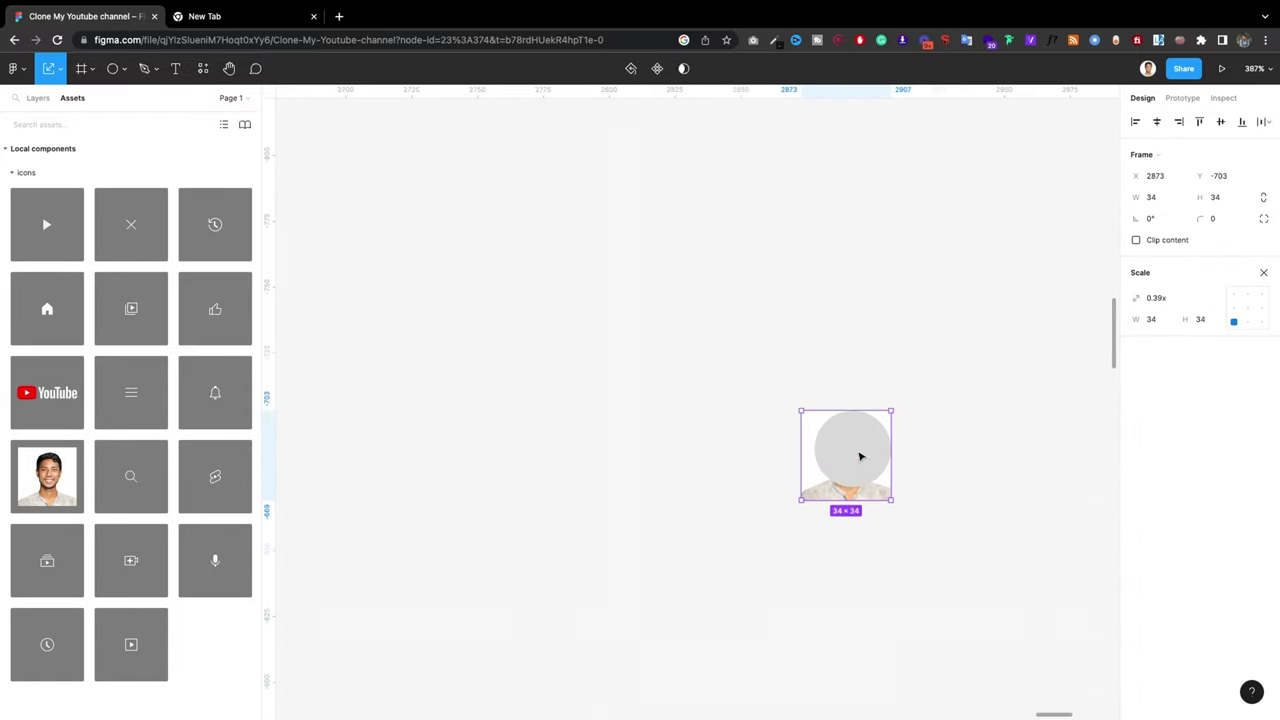
pyautogui.moveTo(891, 502); pyautogui.dragTo(878, 488)
# Step: Line the circle up over the photo and put its layer above the photo
pyautogui.moveTo(846, 445); pyautogui.dragTo(737, 443)
pyautogui.click(38, 97)
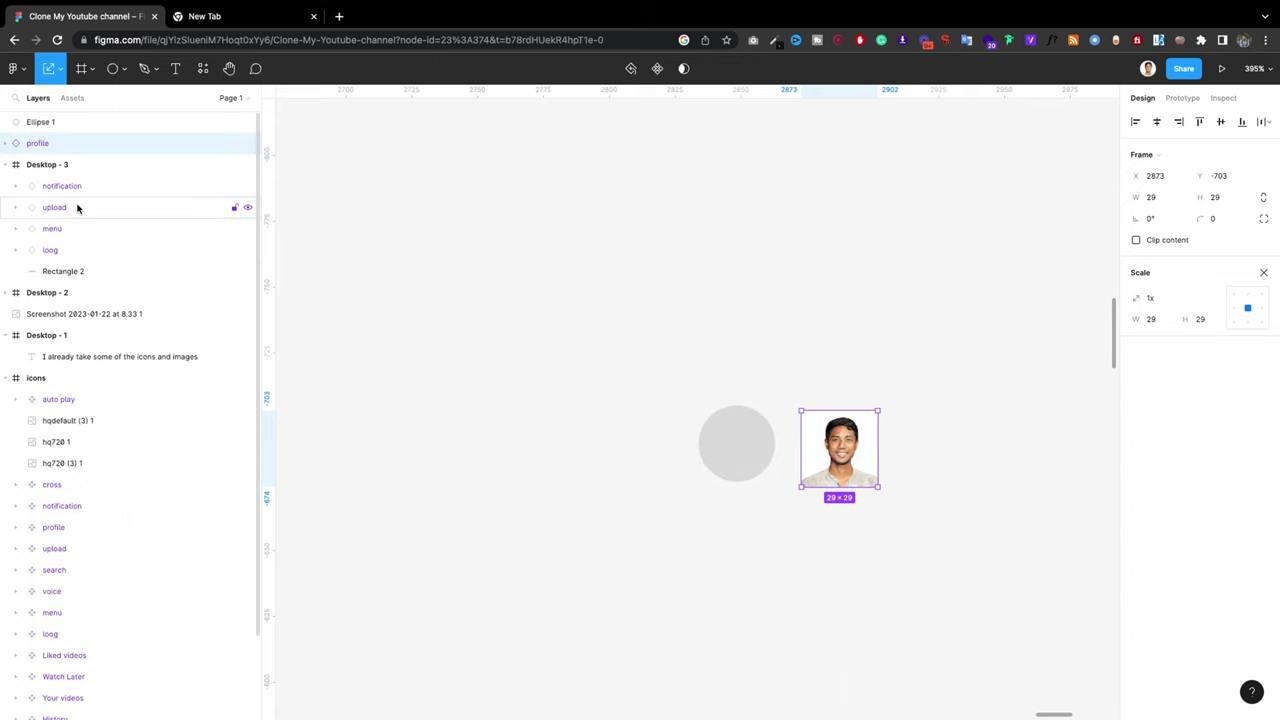
pyautogui.moveTo(839, 449)
pyautogui.mouseDown()
pyautogui.moveTo(737, 447)
pyautogui.moveTo(835, 449)
pyautogui.mouseUp()
pyautogui.hotkey('ctrl', 'z')
pyautogui.moveTo(0, 122); pyautogui.dragTo(8, 120)
pyautogui.press('Right')
pyautogui.press('Right')
pyautogui.press('v')
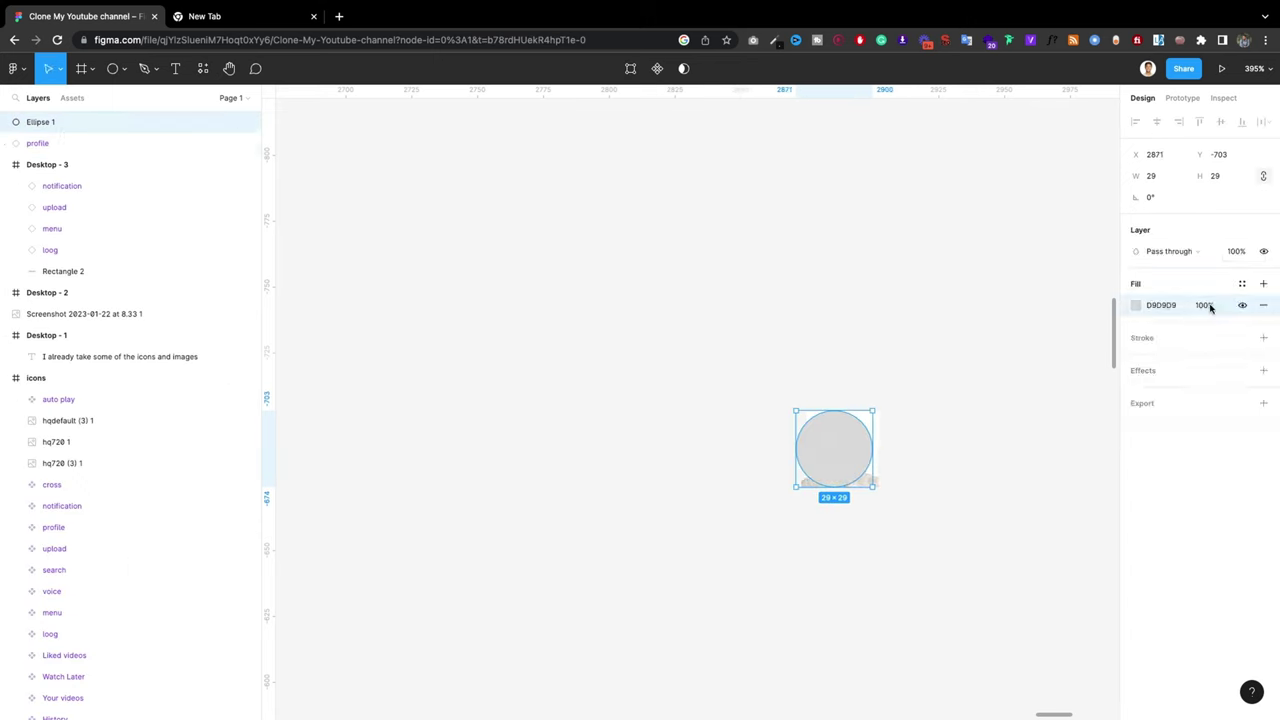
# Step: Give the circle 20% fill opacity and select it together with the photo
pyautogui.click(1200, 305)
pyautogui.write('20')
pyautogui.press('Return')
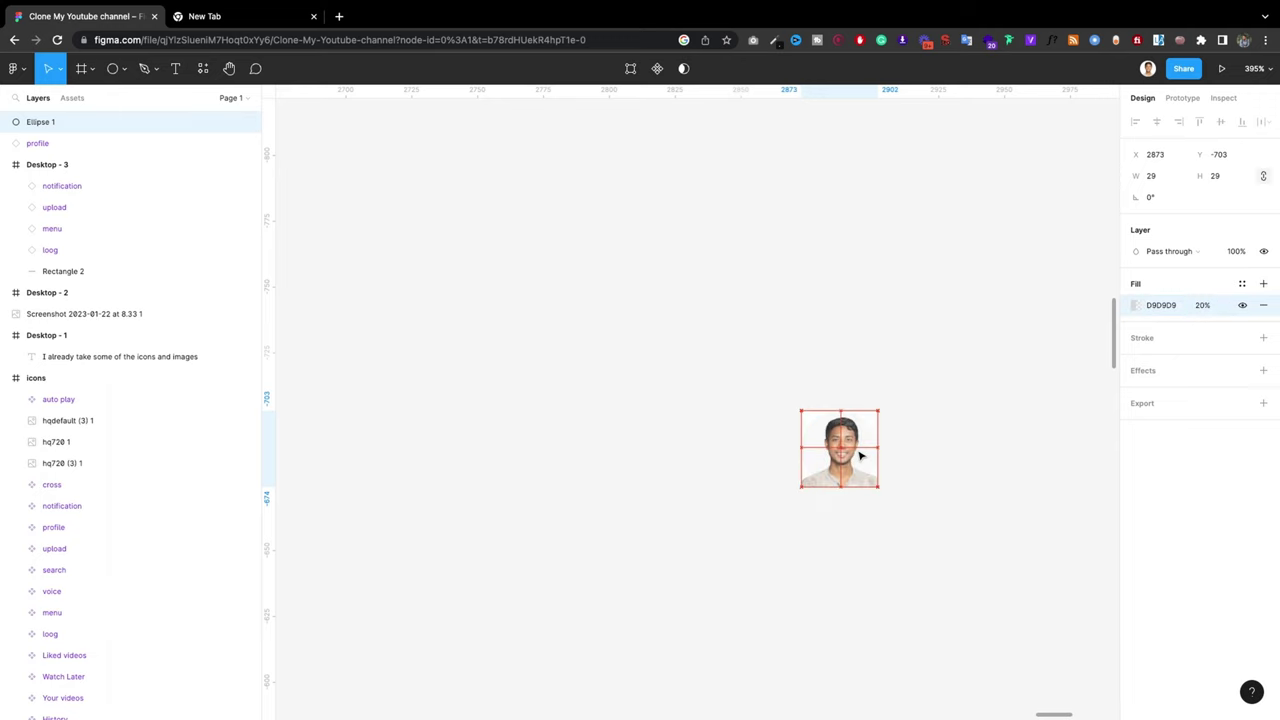
pyautogui.moveTo(960, 355); pyautogui.dragTo(822, 493)
# Step: Clip the photo to the circle with Intersect, after undoing Union and Subtract attempts
pyautogui.click(709, 68)
pyautogui.click(717, 122)
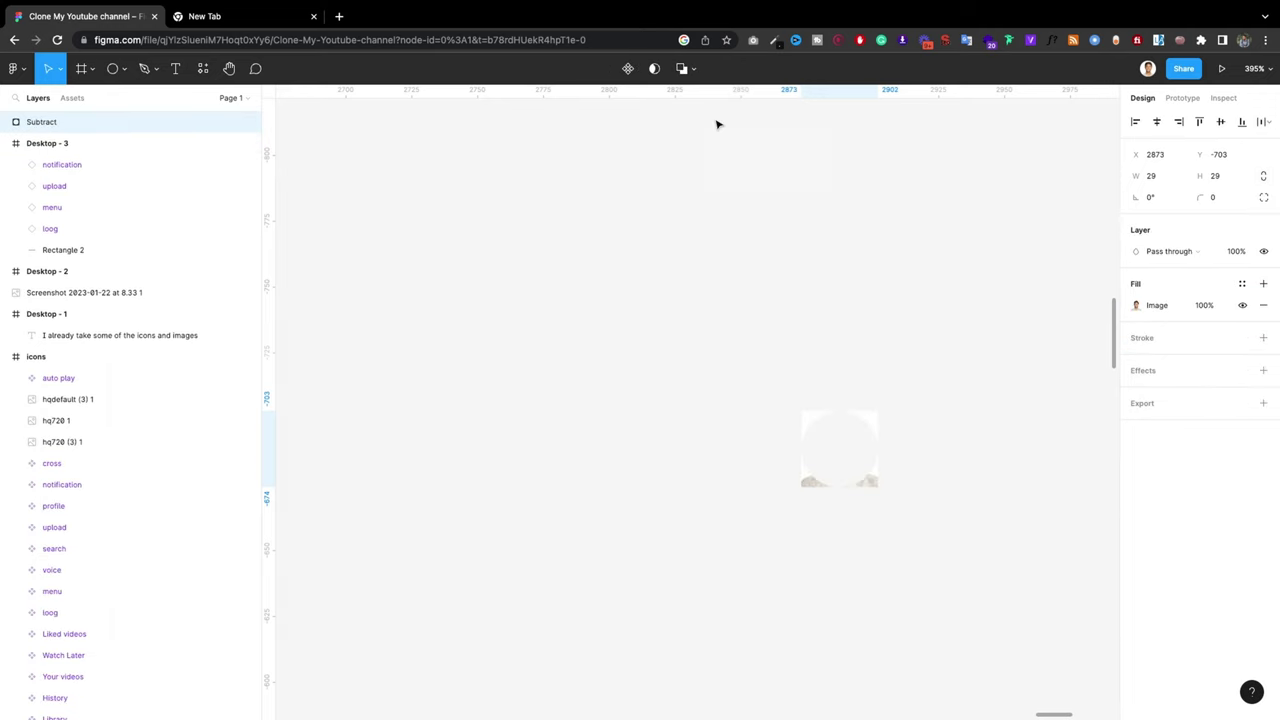
pyautogui.hotkey('ctrl', 'z')
pyautogui.moveTo(71, 140); pyautogui.dragTo(71, 118)
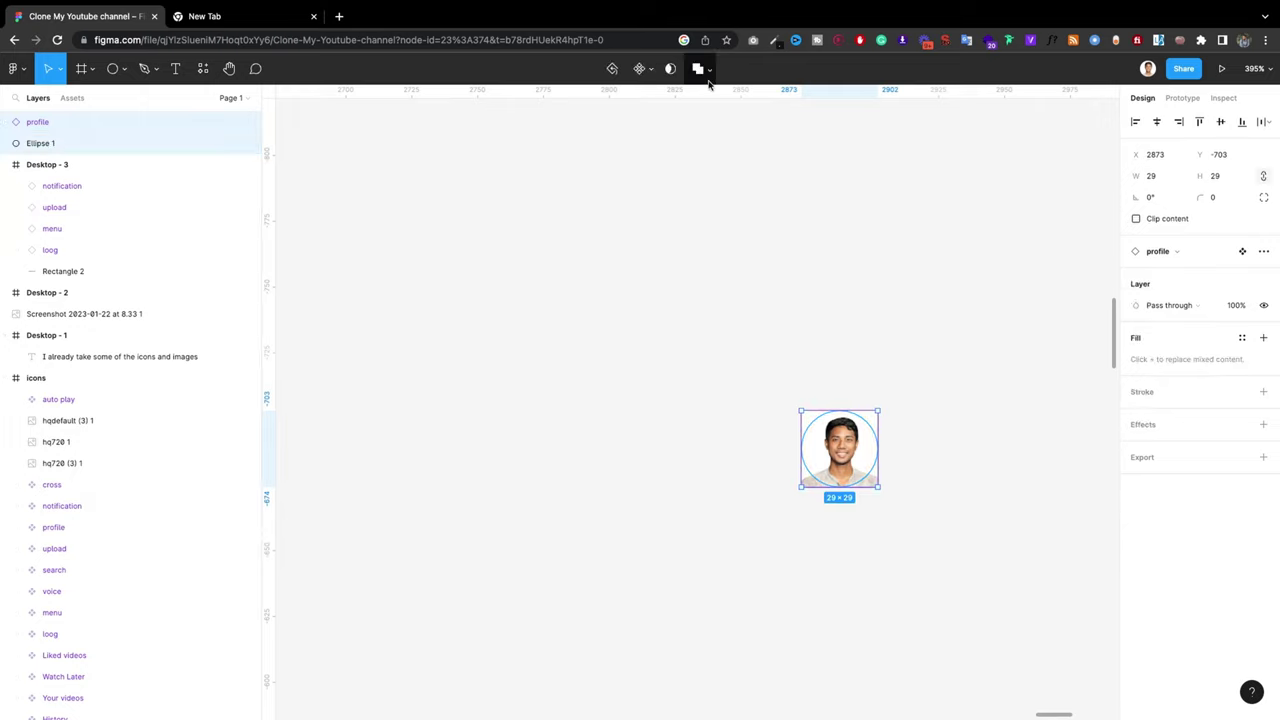
pyautogui.click(709, 68)
pyautogui.click(705, 121)
pyautogui.hotkey('ctrl', 'z')
pyautogui.click(709, 68)
pyautogui.click(700, 132)
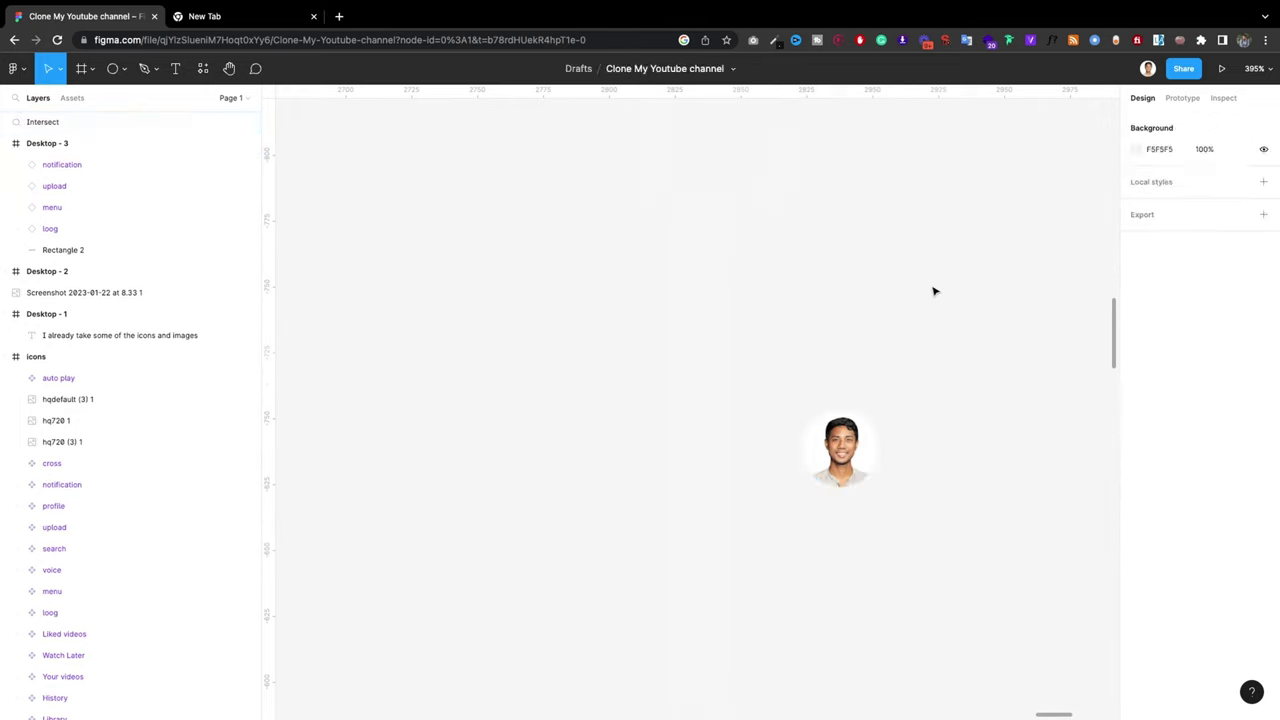
pyautogui.click(16, 122)
pyautogui.click(56, 164)
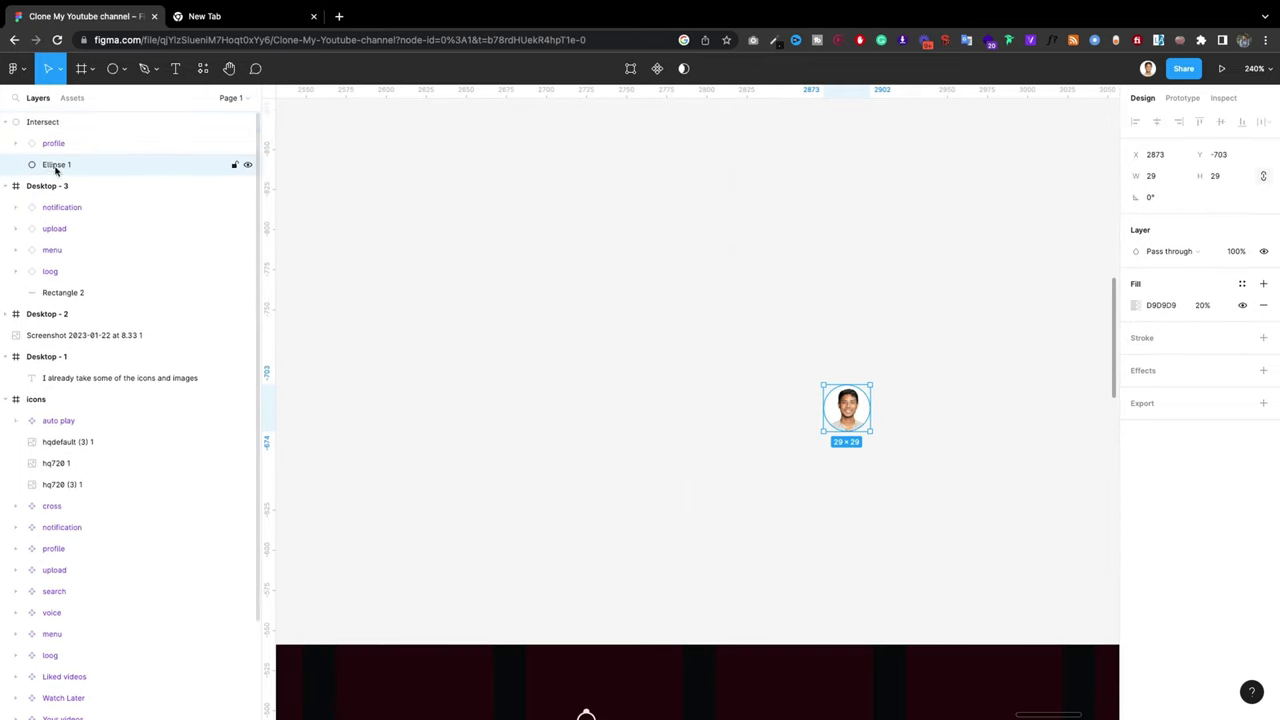
# Step: Check the circle's fill, then move the circular profile photo onto the dark header
pyautogui.click(1211, 309)
pyautogui.click(1135, 305)
pyautogui.click(700, 309)
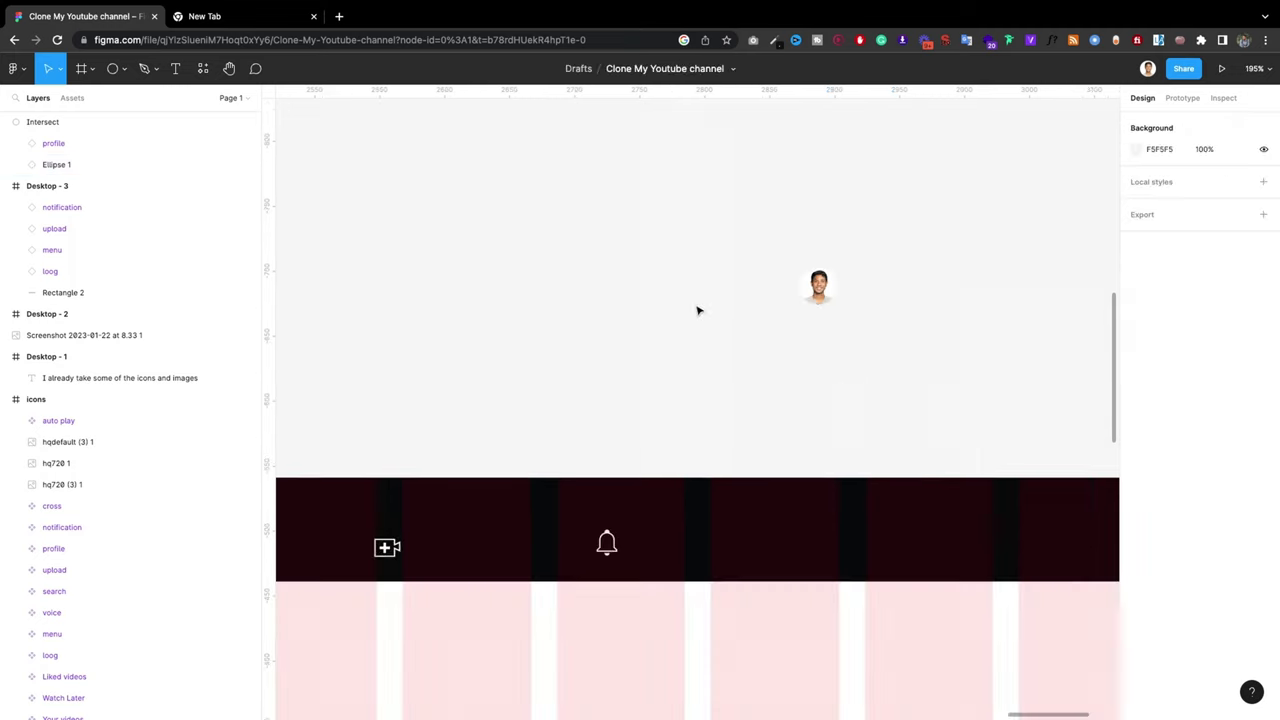
pyautogui.scroll(-5, 700, 309)
pyautogui.moveTo(769, 244)
pyautogui.mouseDown()
pyautogui.moveTo(705, 425)
pyautogui.moveTo(697, 408)
pyautogui.mouseUp()
# Step: Group photo, bell and upload icons into auto-layout Frame 1 at the header's right end
pyautogui.click(659, 401)
pyautogui.keyDown('shift'); pyautogui.click(570, 402); pyautogui.keyUp('shift')
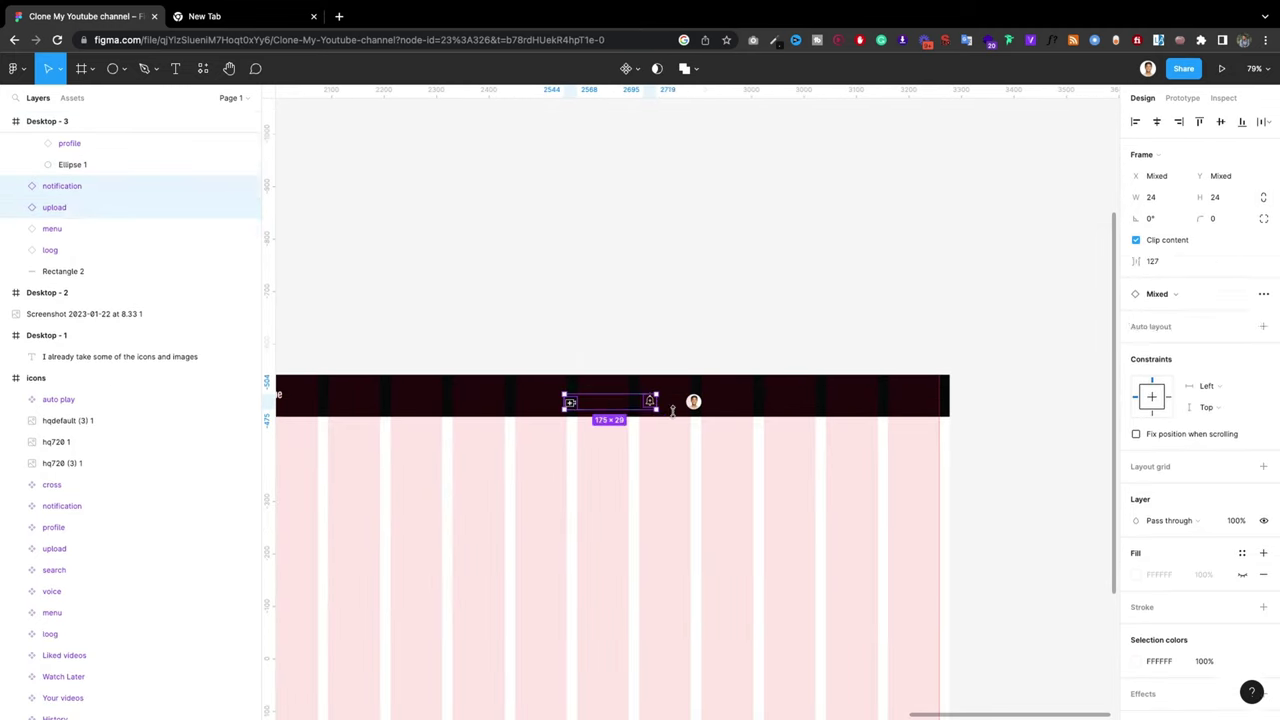
pyautogui.keyDown('shift'); pyautogui.click(697, 405); pyautogui.keyUp('shift')
pyautogui.hotkey('shift', 'a')
pyautogui.click(1157, 341)
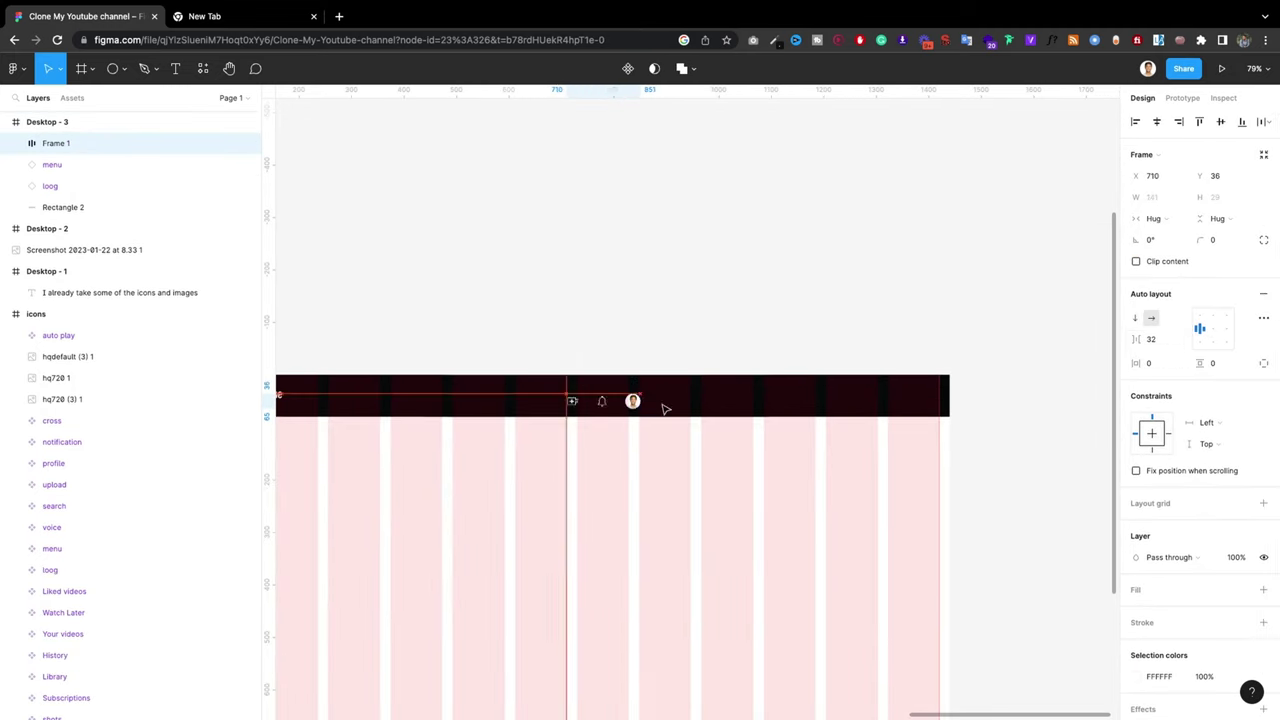
pyautogui.moveTo(663, 406); pyautogui.dragTo(908, 396)
pyautogui.scroll(-5, 717, 394)
pyautogui.scroll(-5, 667, 289)
pyautogui.scroll(2, 670, 320)
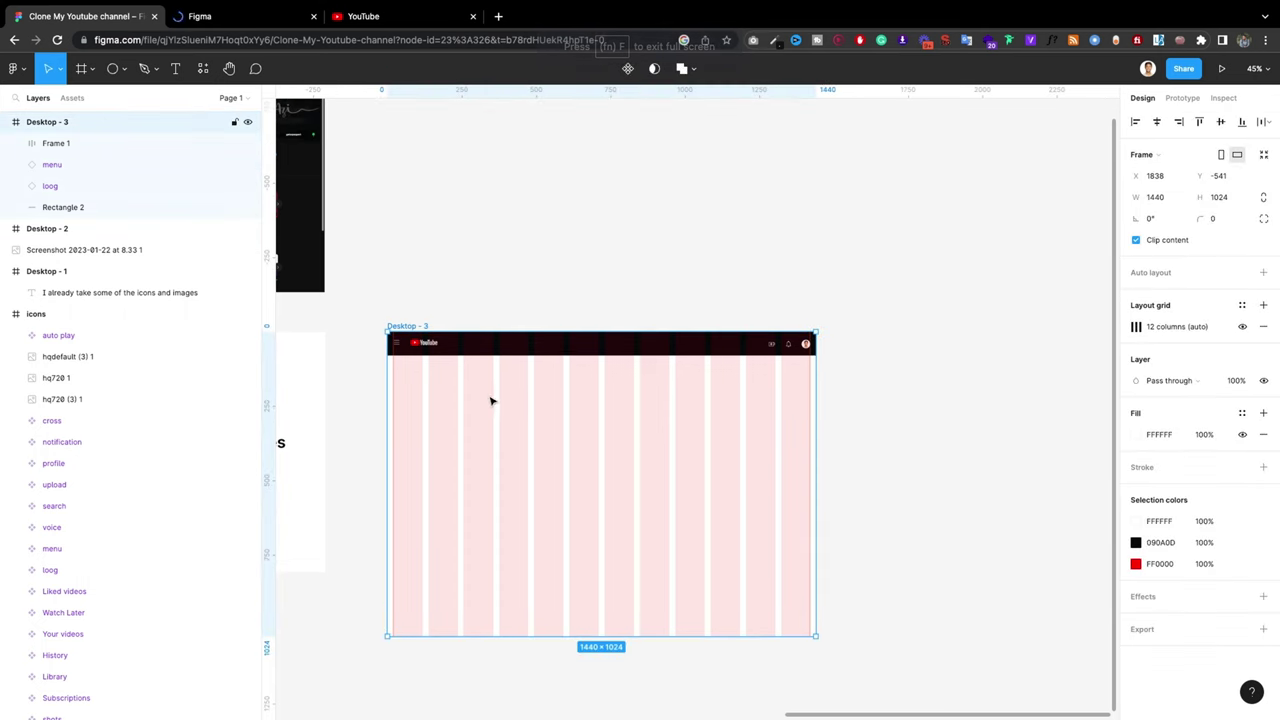
pyautogui.scroll(2, 491, 400)
pyautogui.scroll(-2, 491, 400)
pyautogui.scroll(-5, 491, 400)
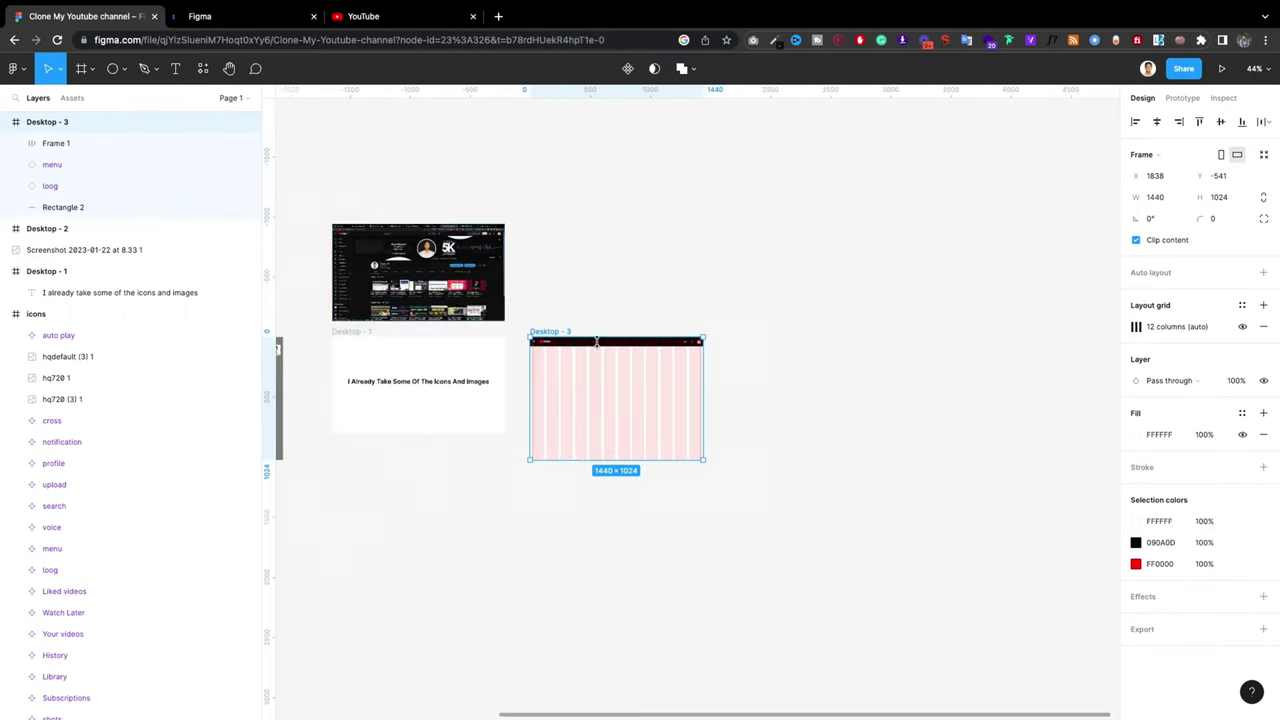
pyautogui.scroll(2, 444, 210)
pyautogui.scroll(3, 444, 210)
pyautogui.scroll(5, 444, 210)
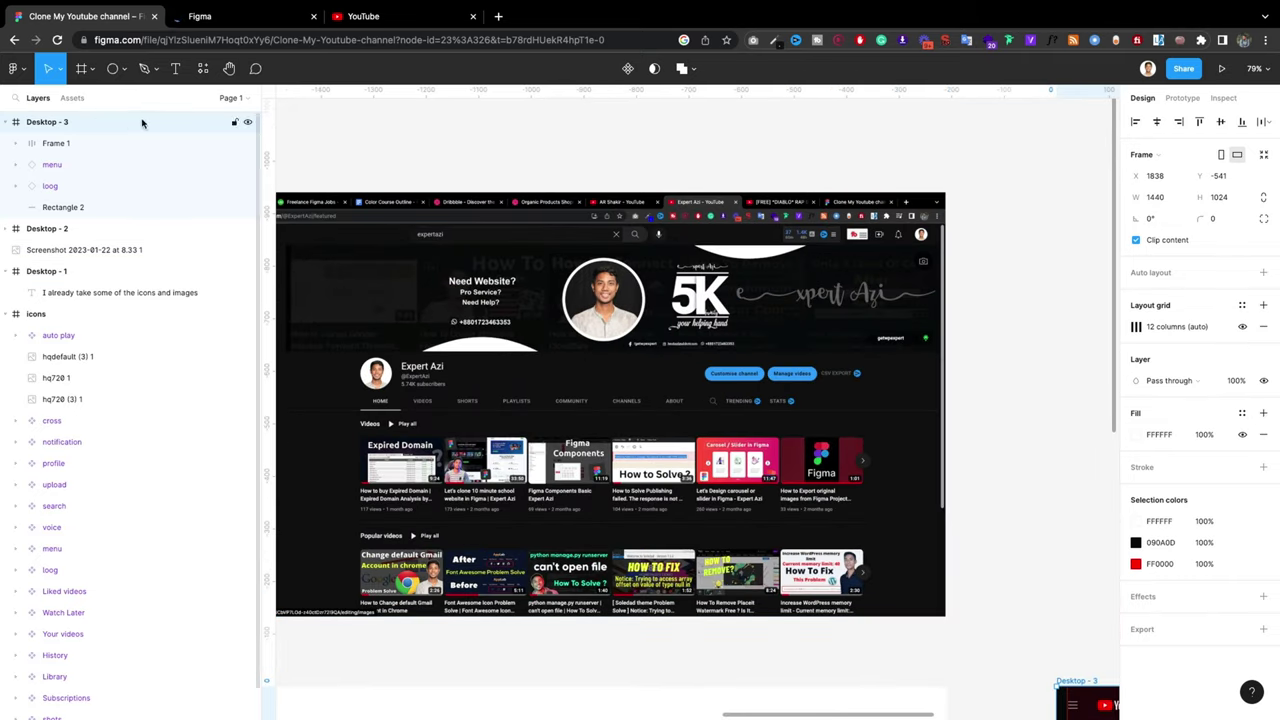
# Step: Draw a thin rectangle bar and move it into the Desktop - 3 header
pyautogui.click(123, 69)
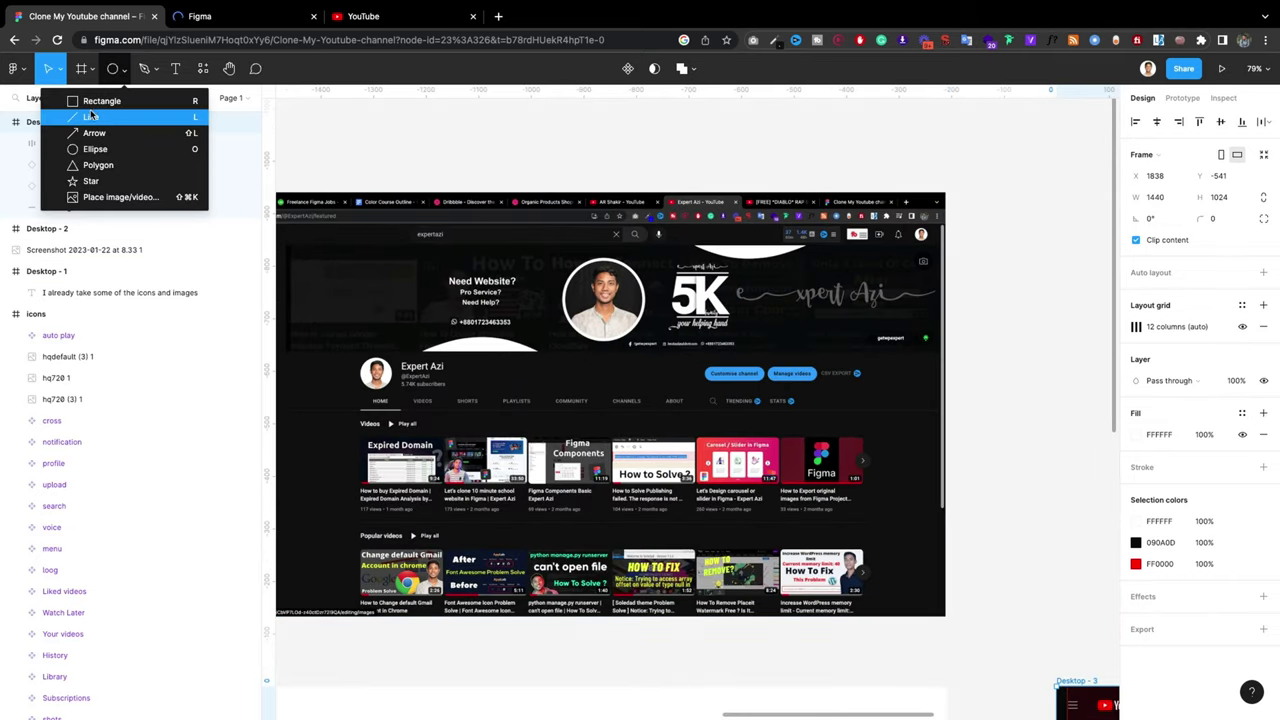
pyautogui.click(95, 102)
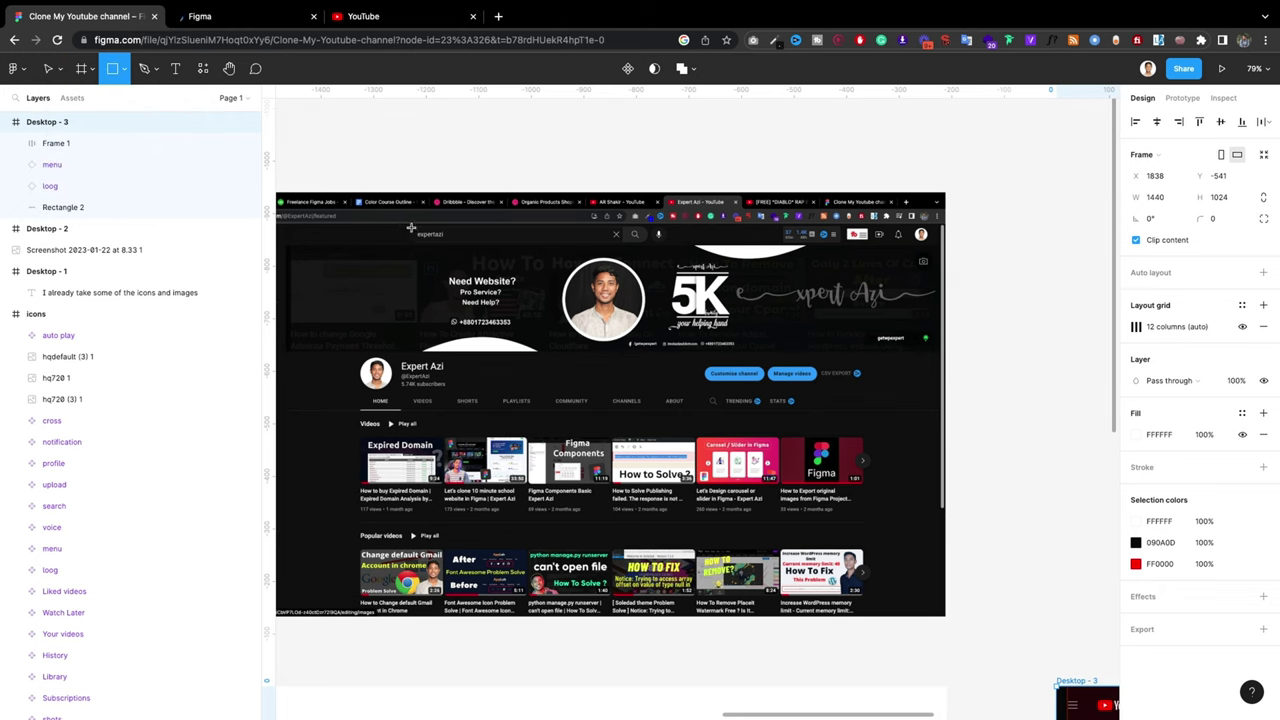
pyautogui.moveTo(404, 225)
pyautogui.mouseDown()
pyautogui.moveTo(649, 243)
pyautogui.moveTo(895, 455)
pyautogui.moveTo(1030, 440)
pyautogui.mouseUp()
pyautogui.press('-')
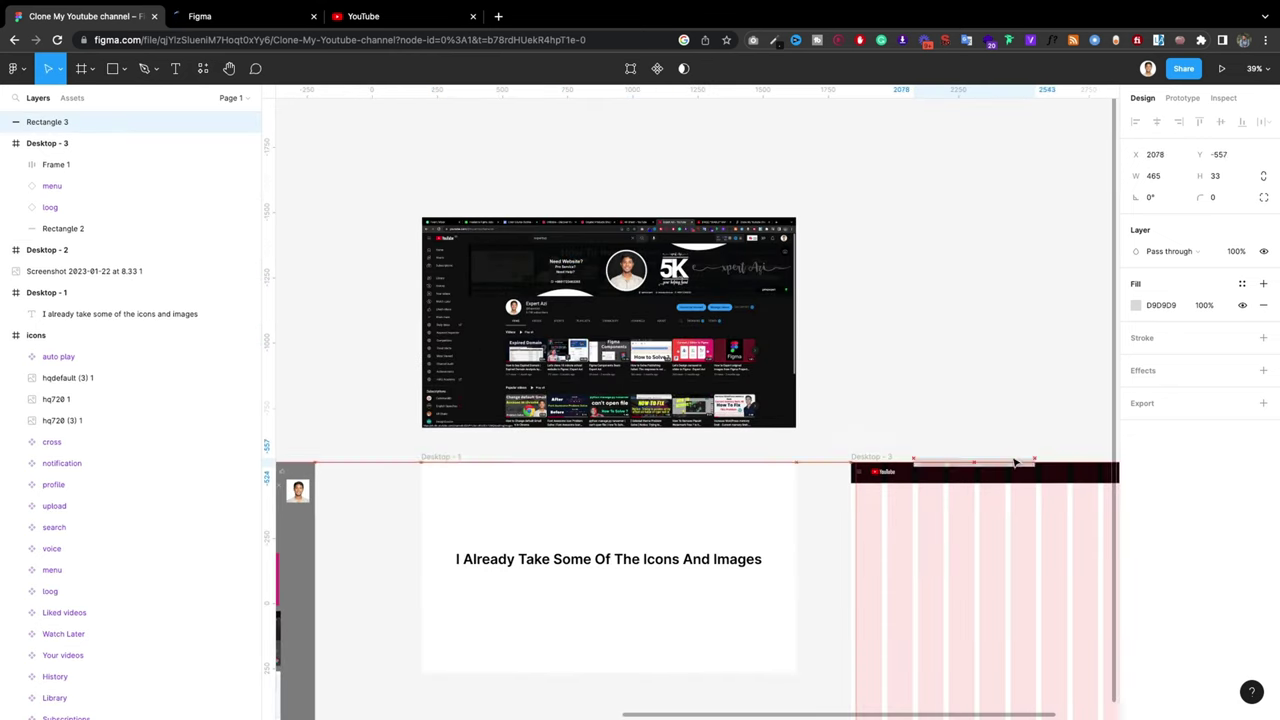
pyautogui.press('-')
pyautogui.scroll(3, 850, 398)
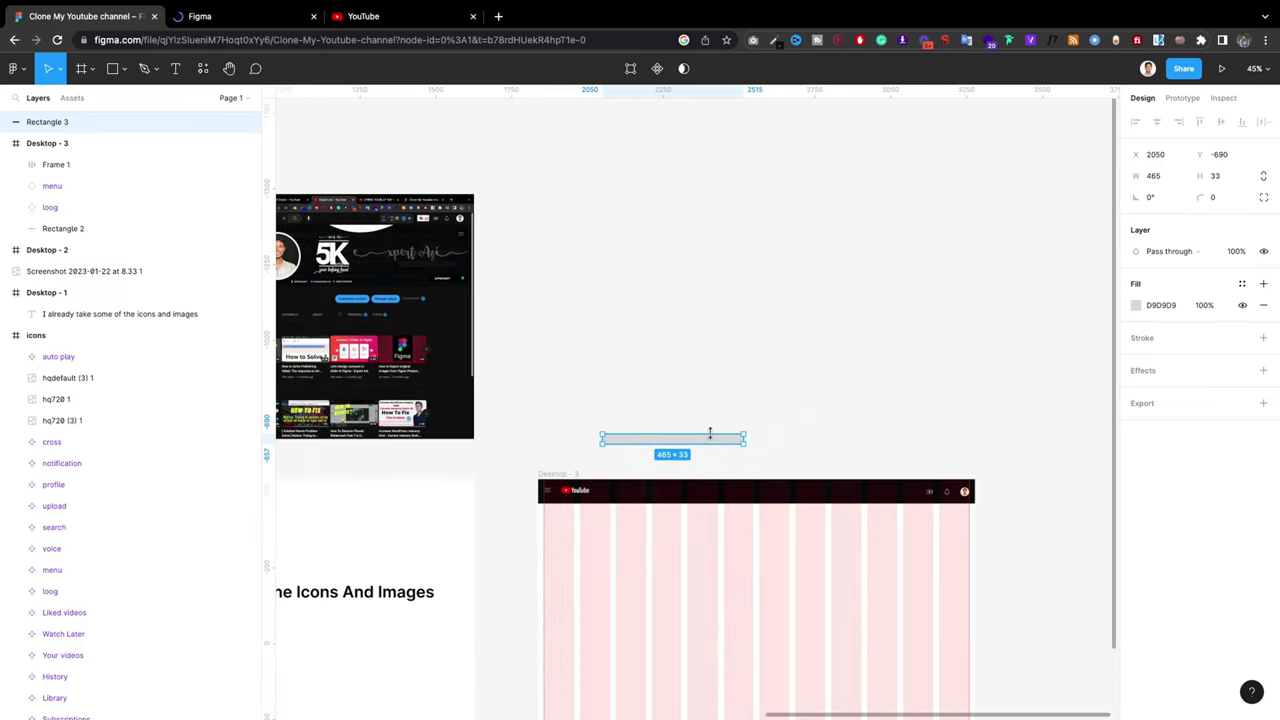
pyautogui.moveTo(711, 441); pyautogui.dragTo(731, 507)
pyautogui.scroll(5, 738, 497)
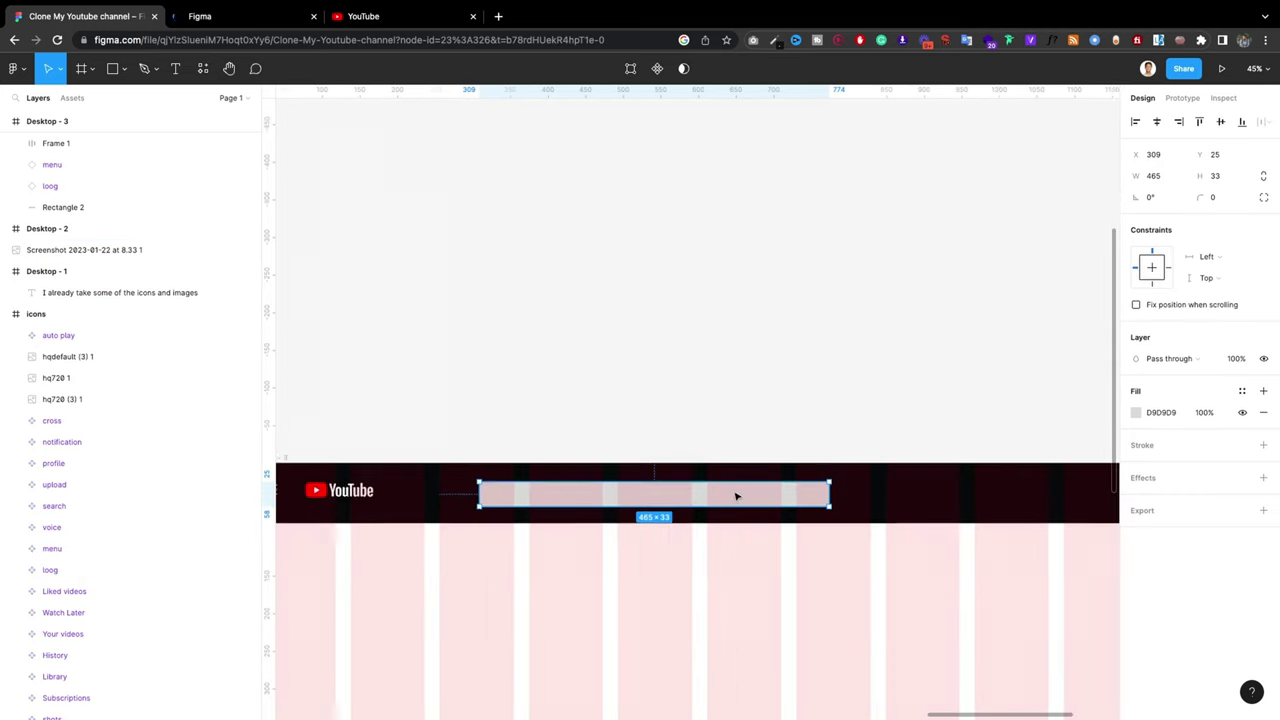
pyautogui.moveTo(691, 503); pyautogui.dragTo(730, 505)
pyautogui.scroll(-3, 700, 500)
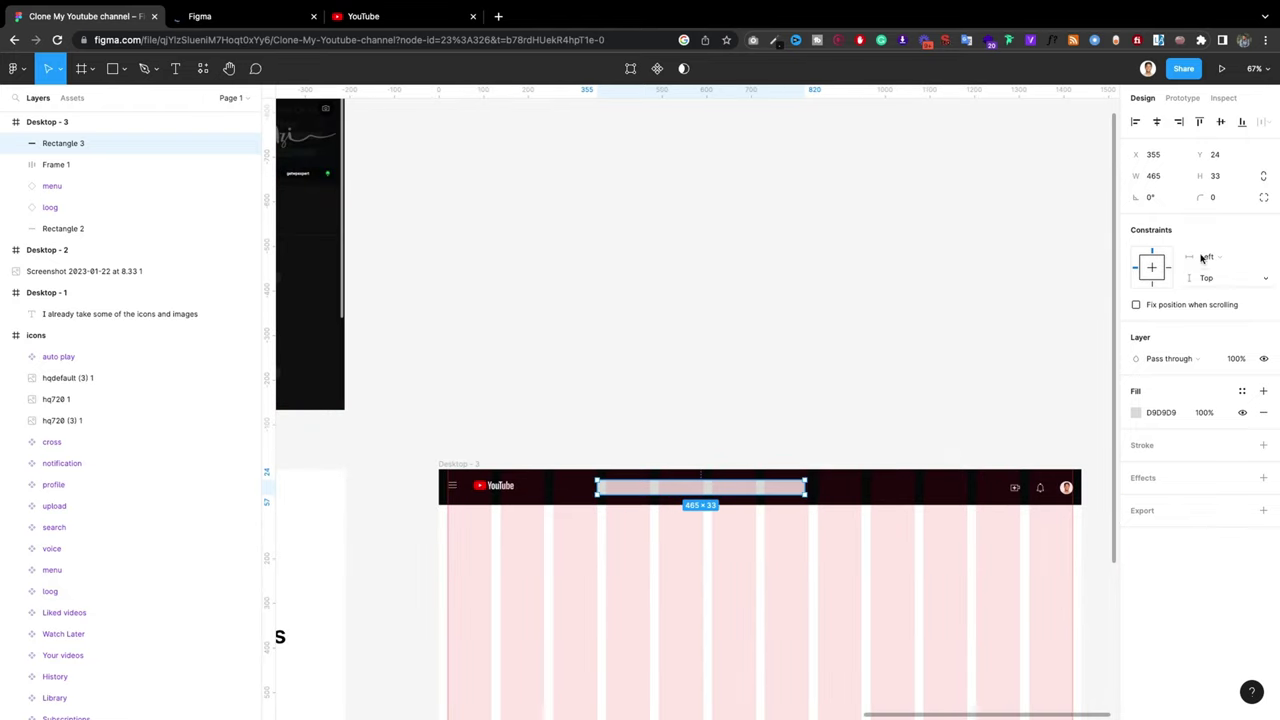
# Step: Round the bar's corners, raising the corner radius to 39
pyautogui.write('3')
pyautogui.press('Return')
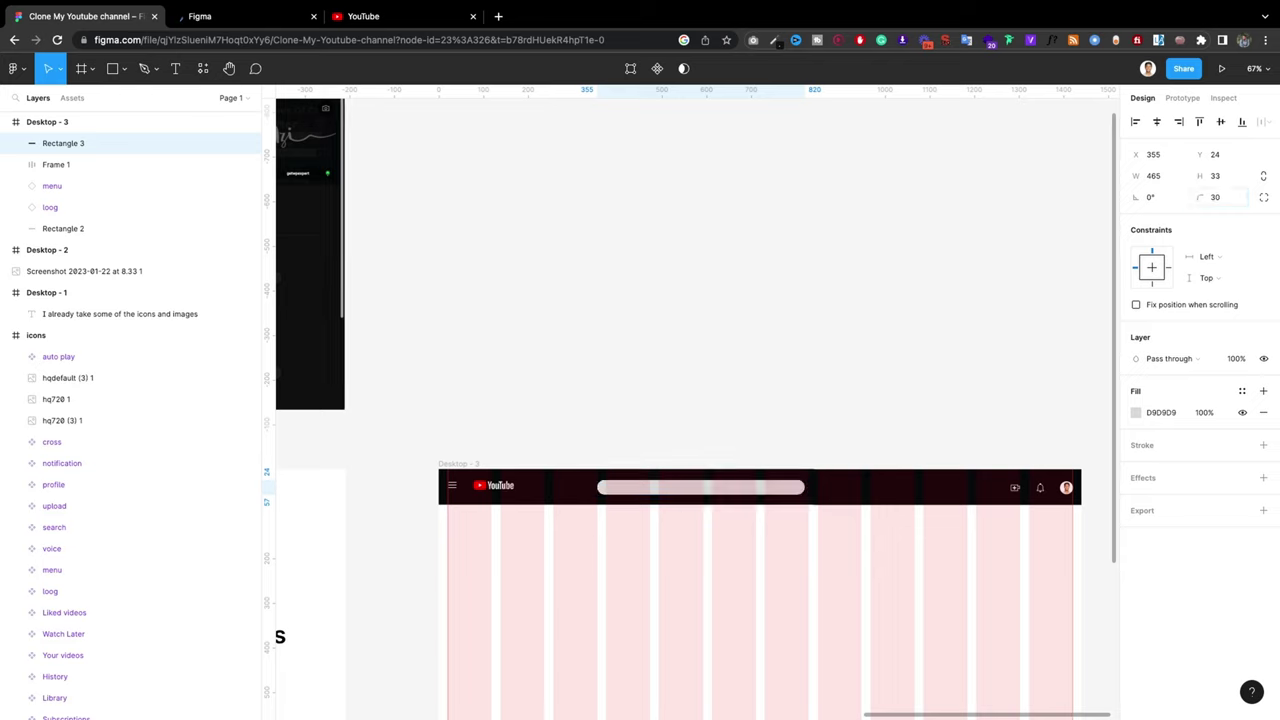
pyautogui.press('Down')
pyautogui.press('Down')
pyautogui.press('Down')
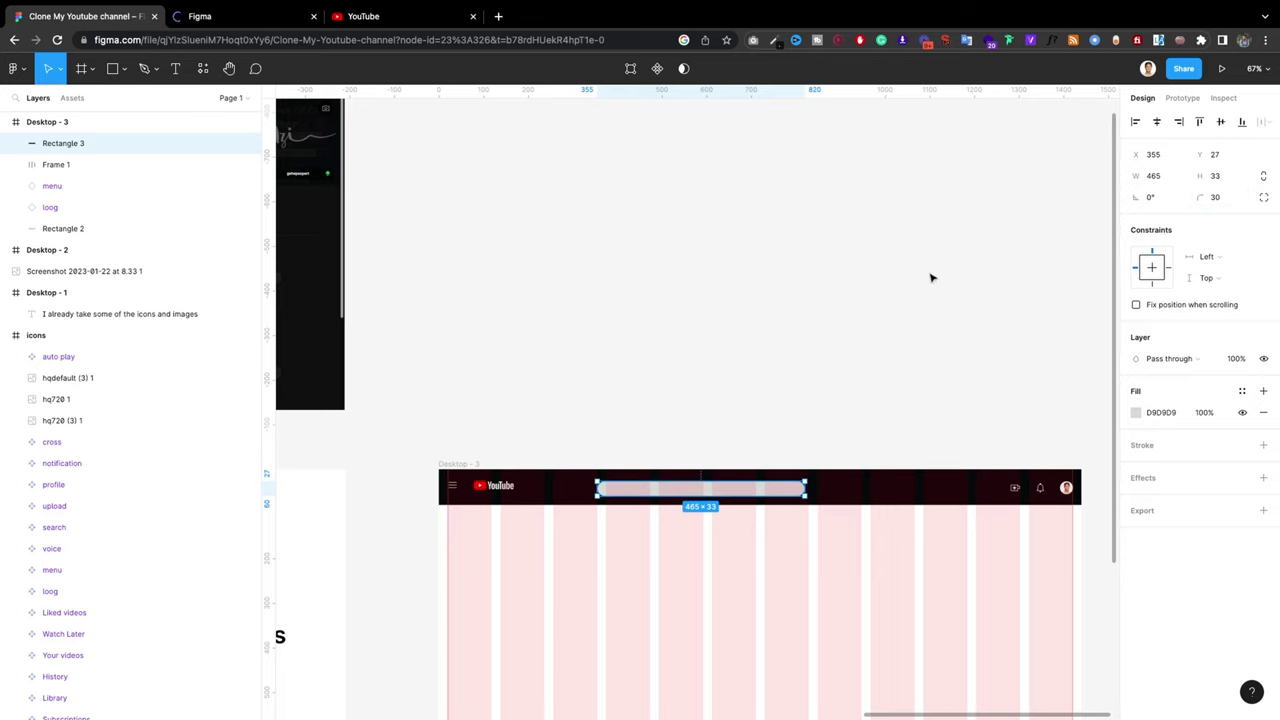
pyautogui.click(1237, 196)
pyautogui.click(928, 273)
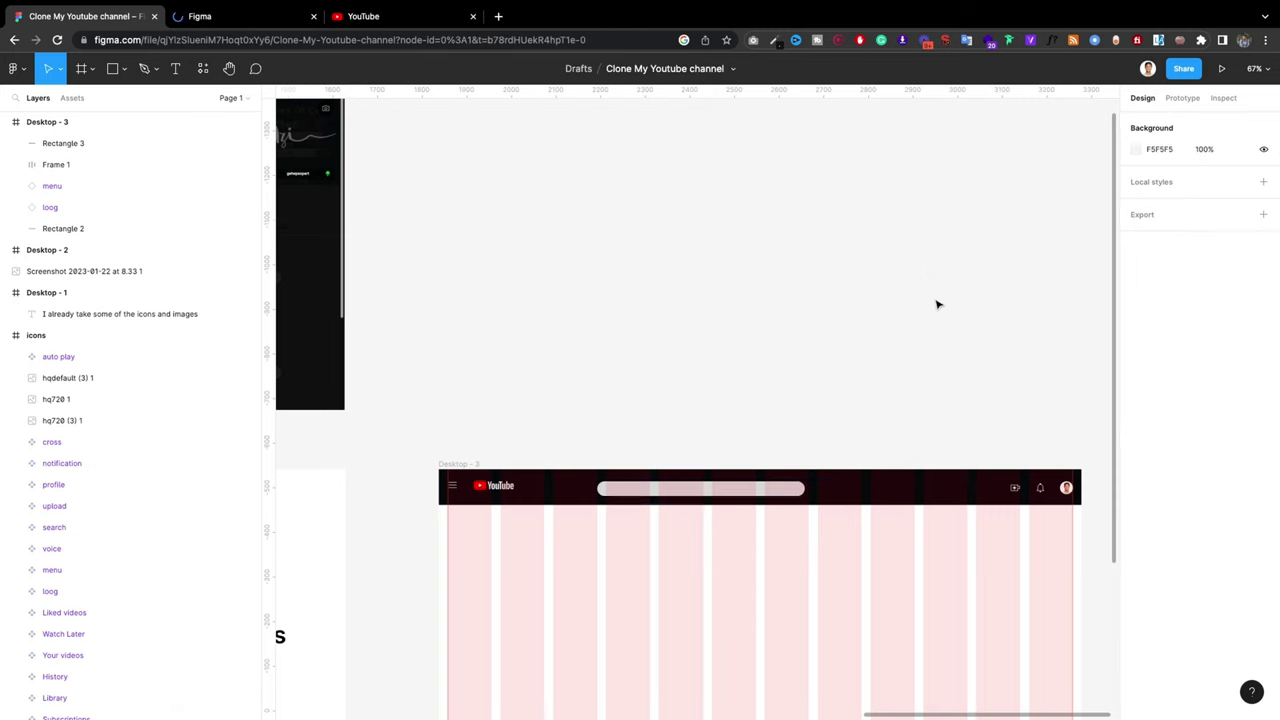
pyautogui.click(740, 492)
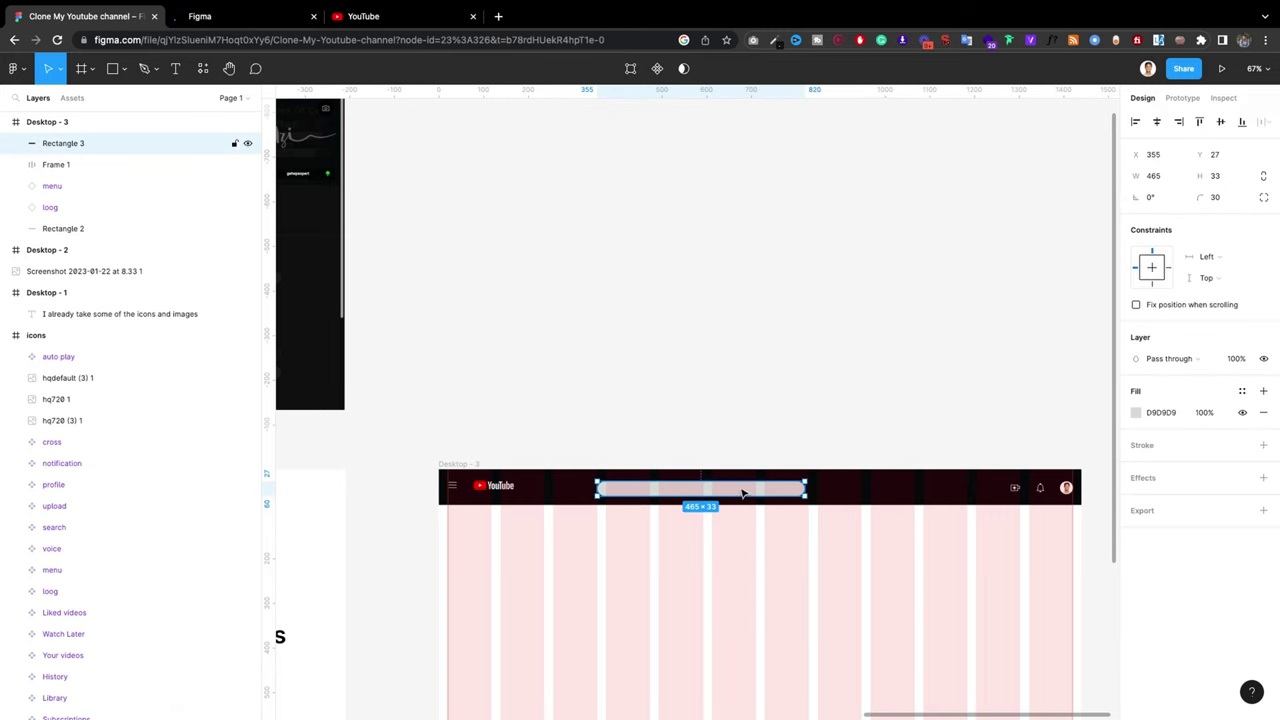
pyautogui.click(1225, 199)
pyautogui.press('Up')
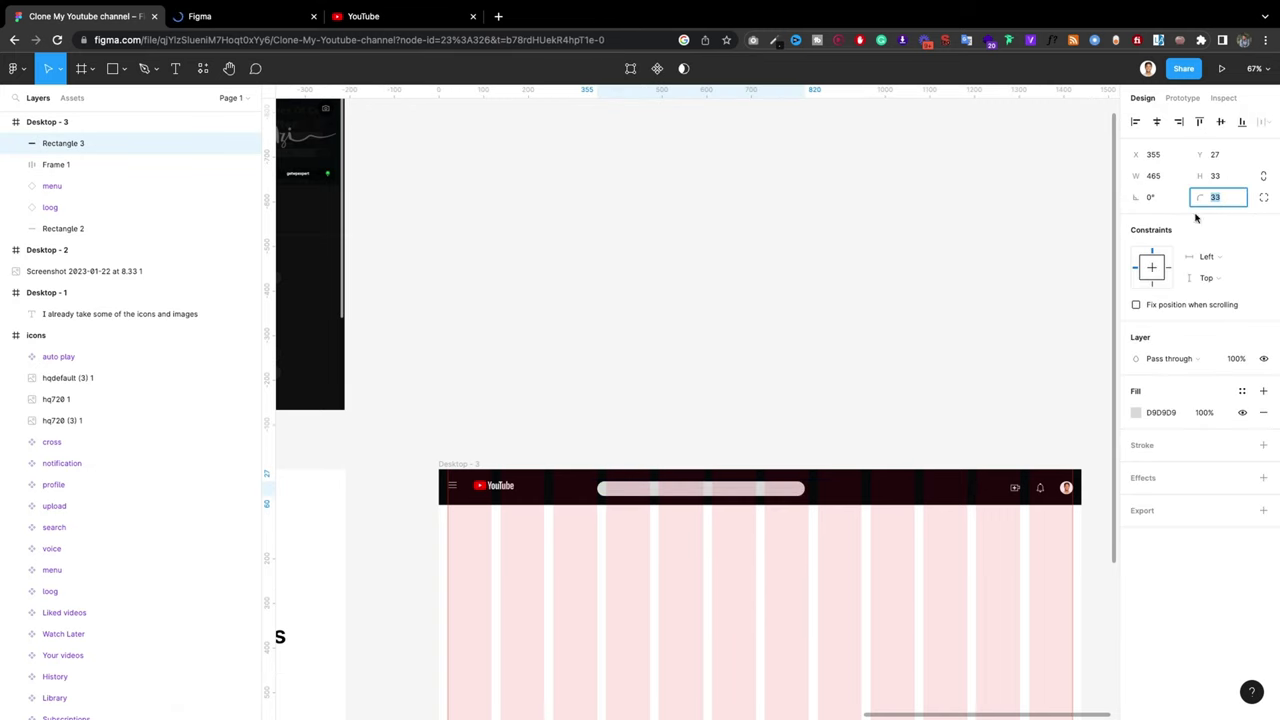
pyautogui.press('Up')
pyautogui.press('Up')
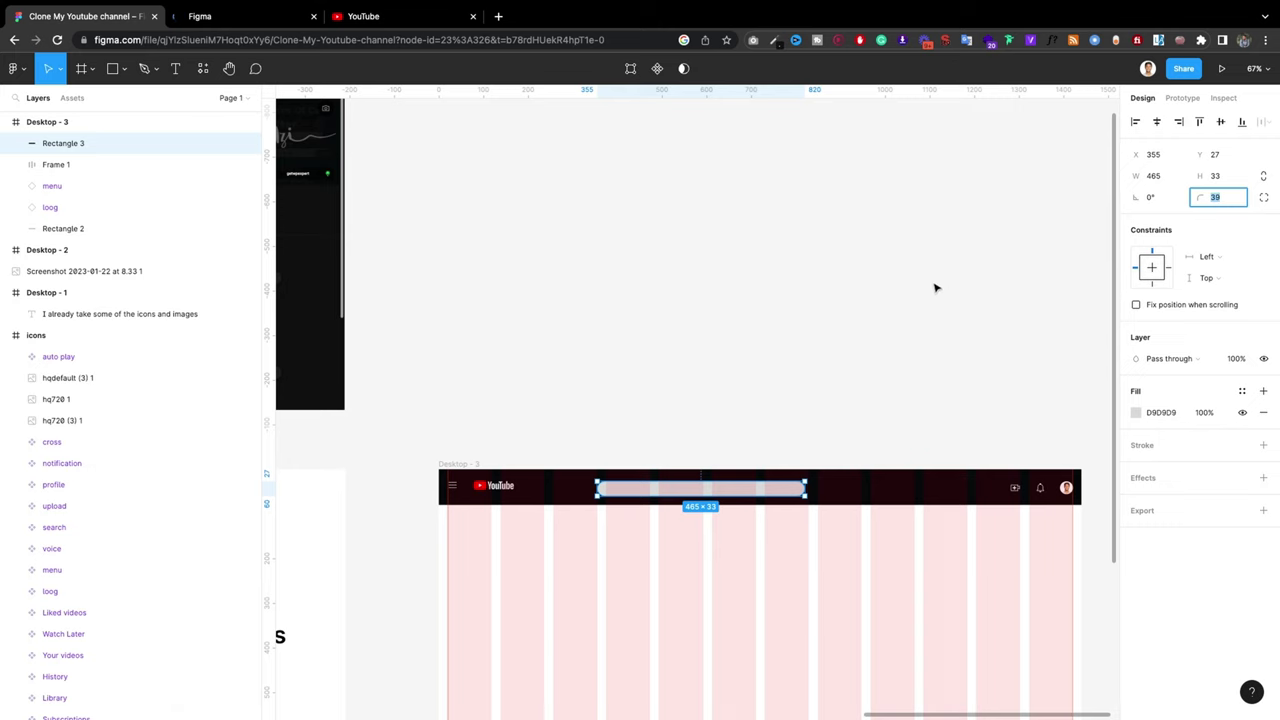
pyautogui.click(927, 285)
# Step: Move the reference screenshot toward the centre and zoom in on the search bar
pyautogui.scroll(-2, 699, 495)
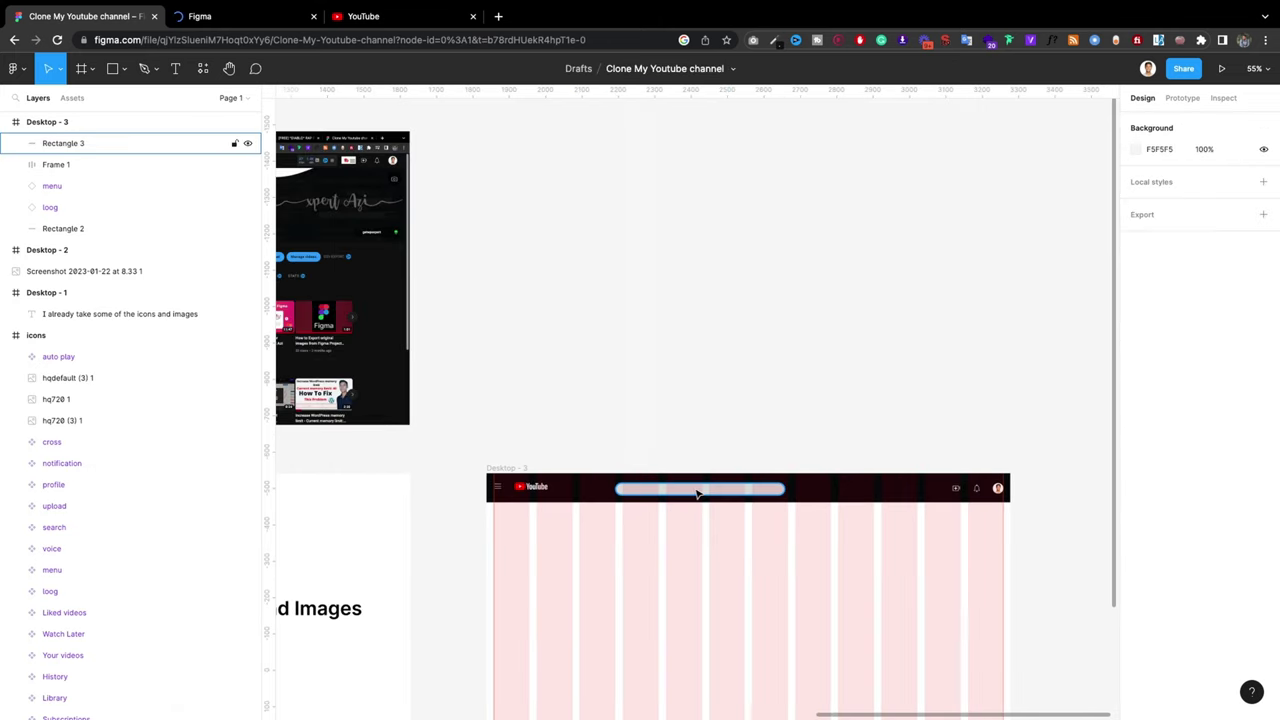
pyautogui.click(728, 490)
pyautogui.scroll(-2, 740, 490)
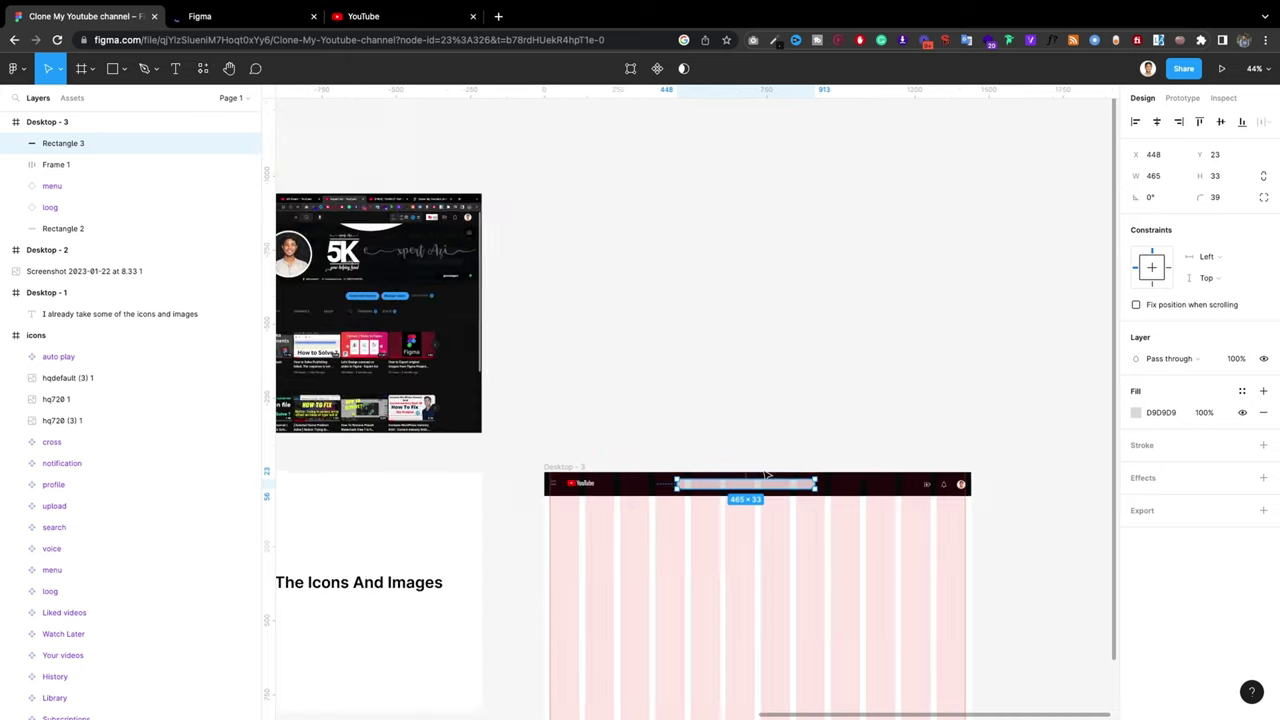
pyautogui.moveTo(406, 303)
pyautogui.mouseDown()
pyautogui.moveTo(838, 282)
pyautogui.moveTo(889, 310)
pyautogui.mouseUp()
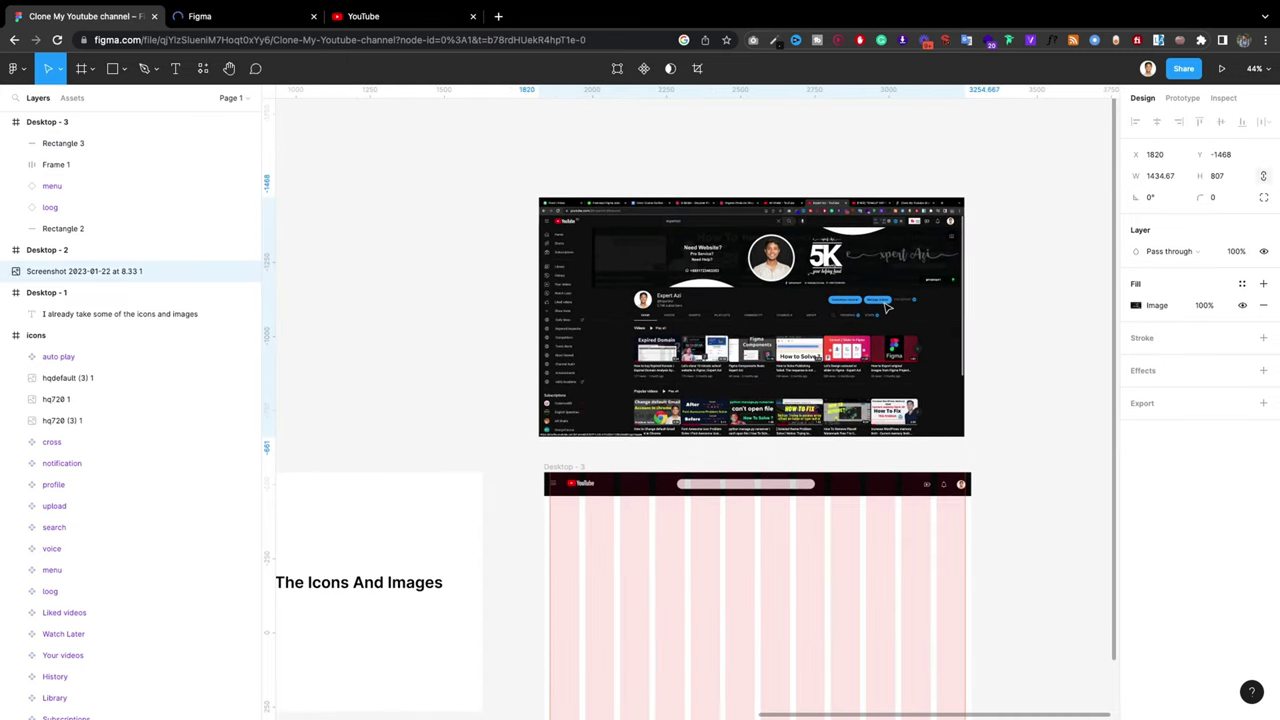
pyautogui.click(760, 487)
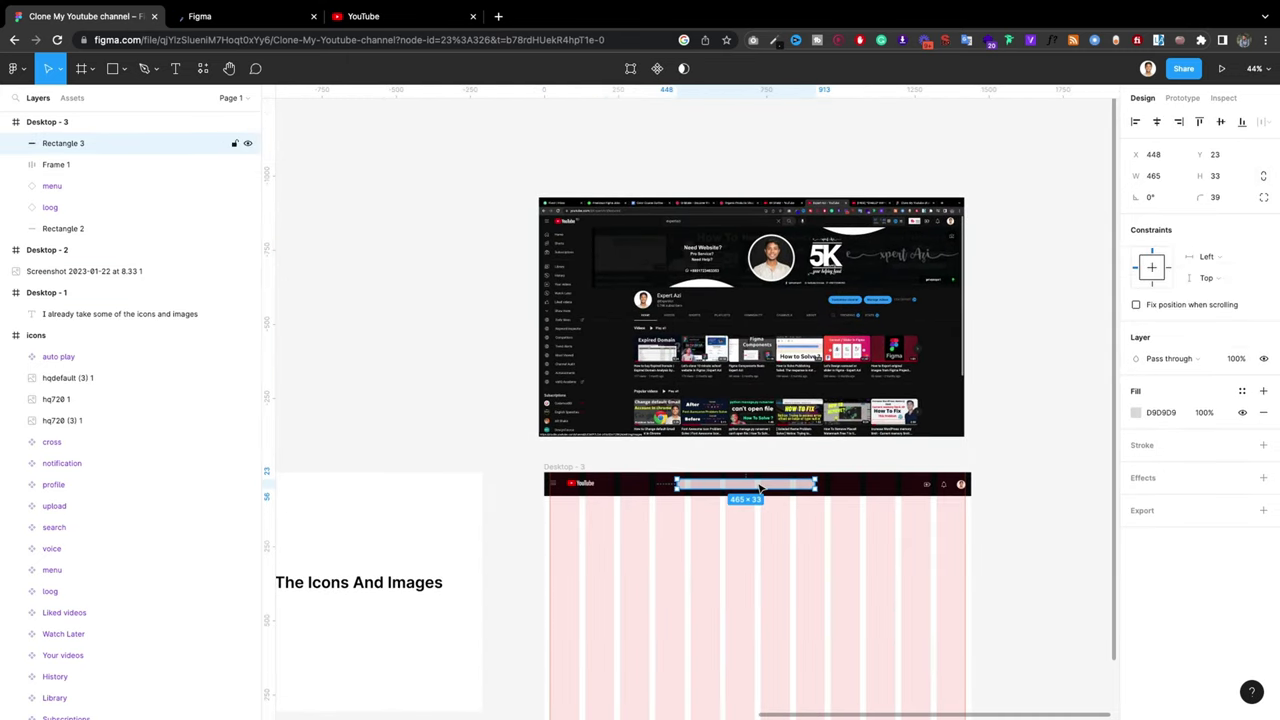
pyautogui.scroll(1, 770, 489)
pyautogui.scroll(2, 772, 488)
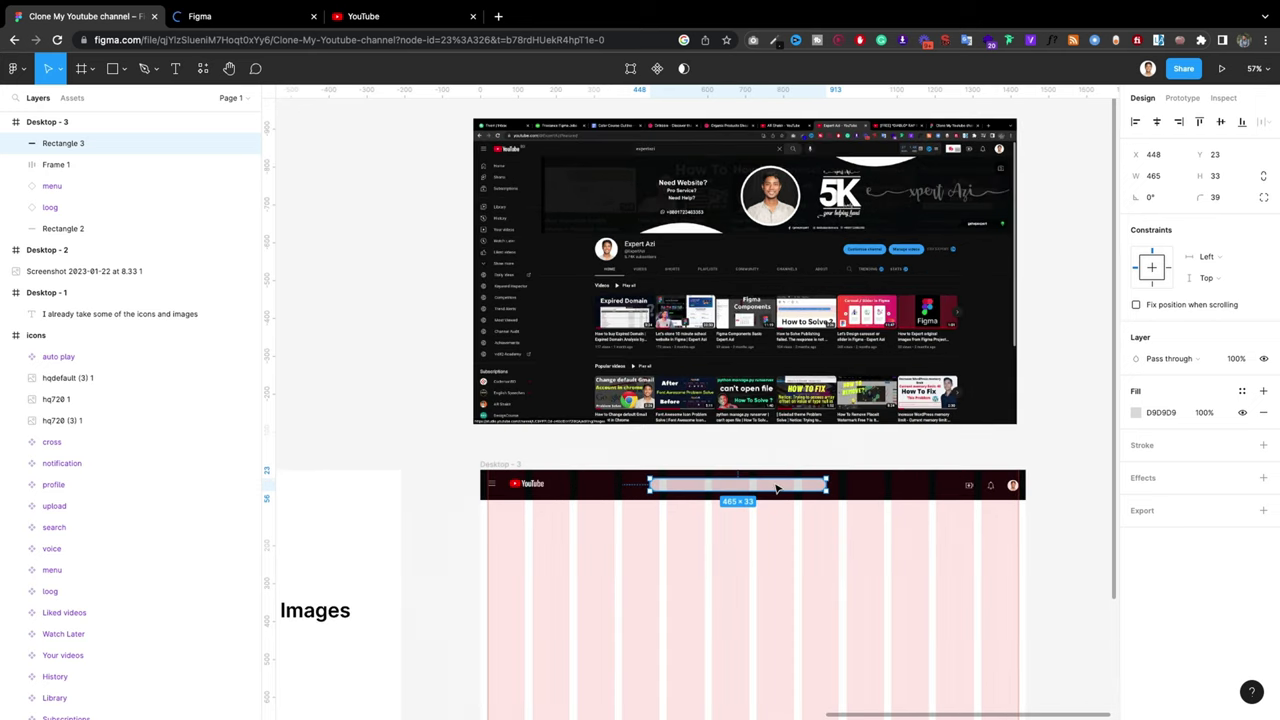
pyautogui.scroll(2, 778, 486)
pyautogui.scroll(4, 778, 486)
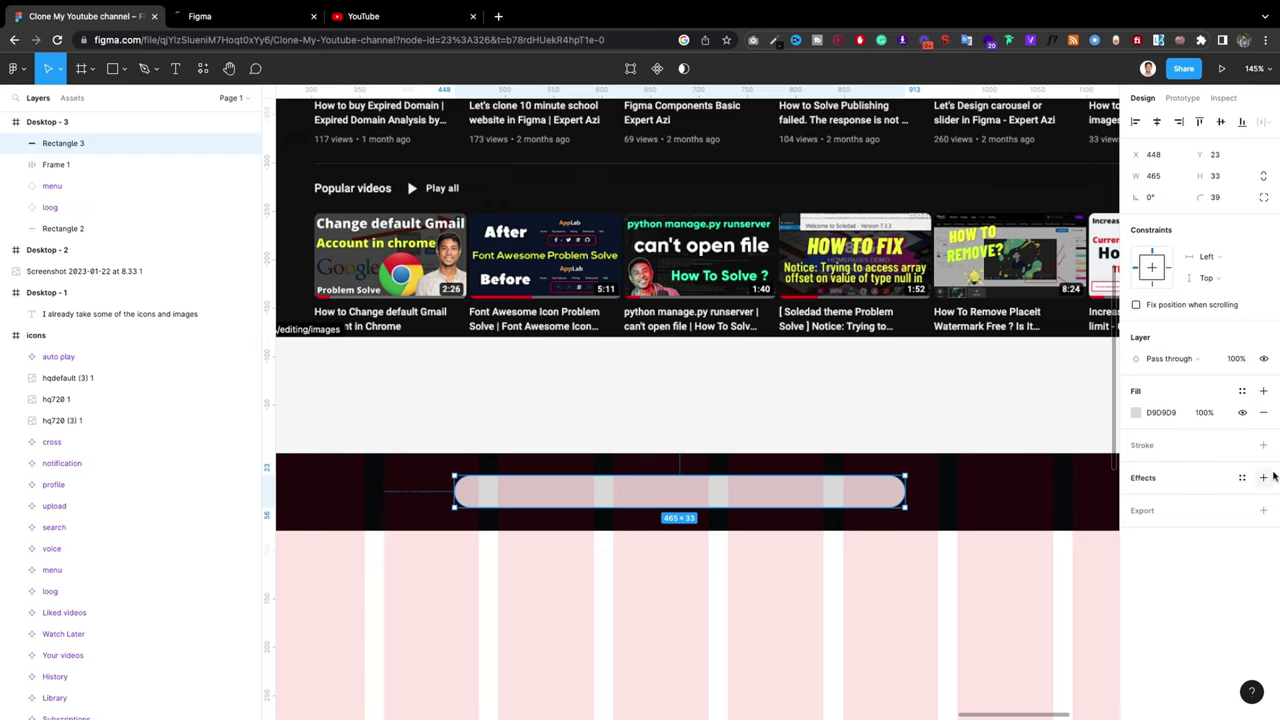
# Step: Remove the bar's fill, give it an AFAFAF grey outline, and make it 35 tall
pyautogui.click(1264, 413)
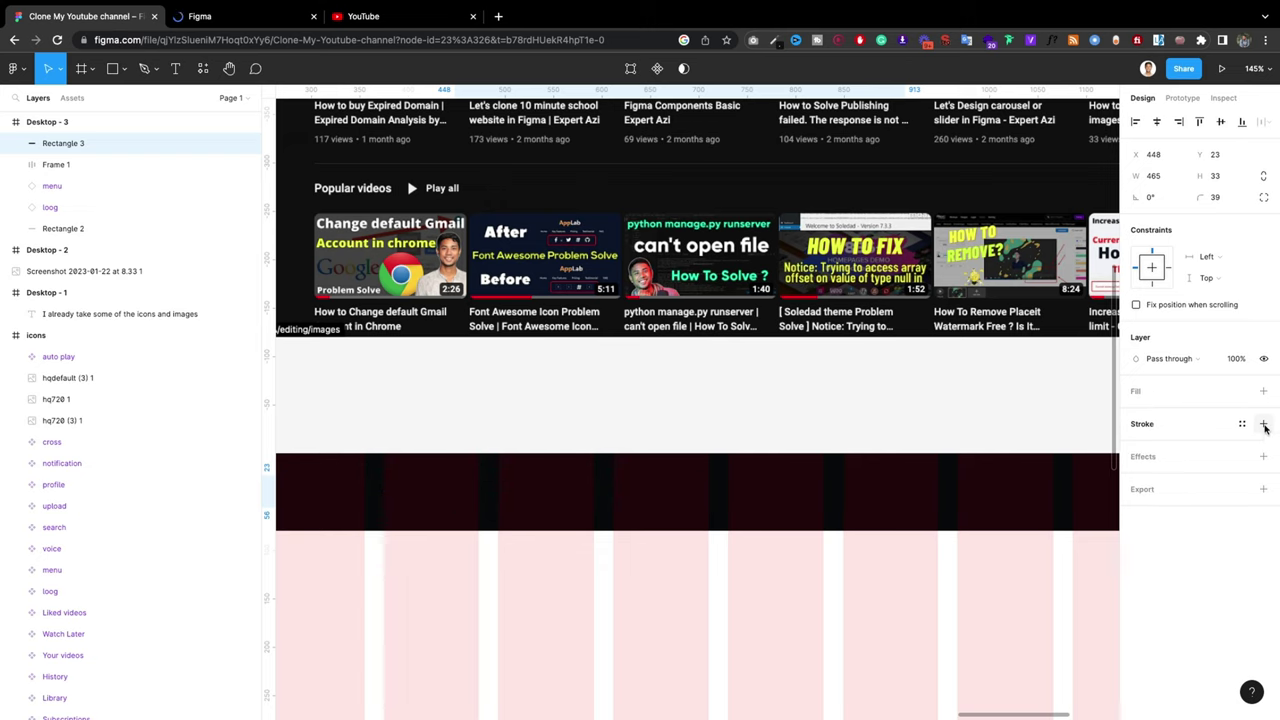
pyautogui.click(1263, 423)
pyautogui.click(1136, 446)
pyautogui.click(983, 421)
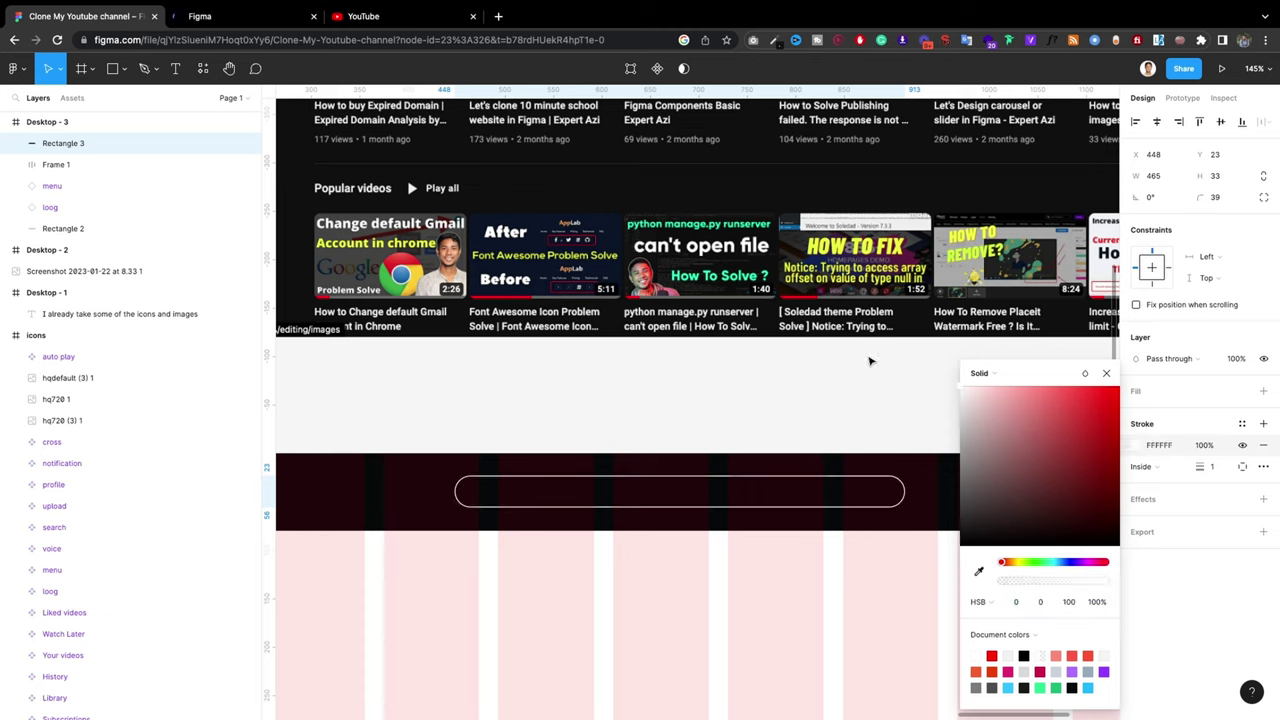
pyautogui.moveTo(983, 425); pyautogui.dragTo(930, 446)
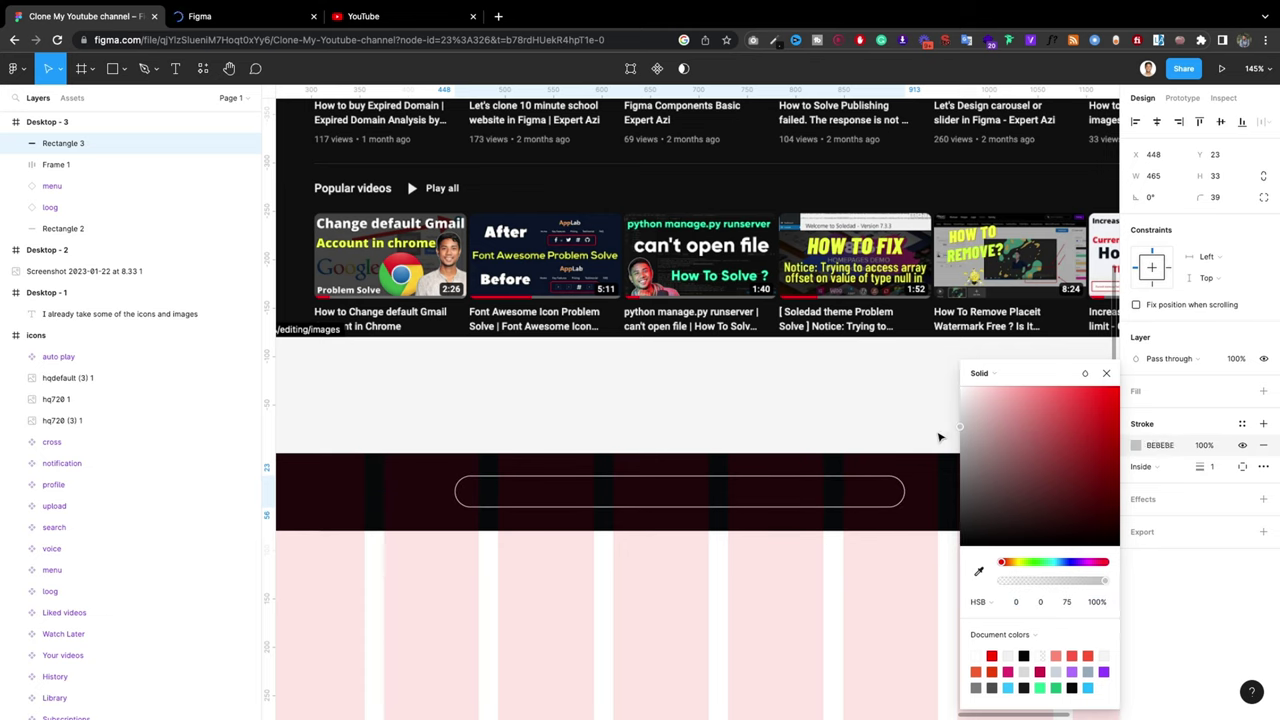
pyautogui.click(930, 446)
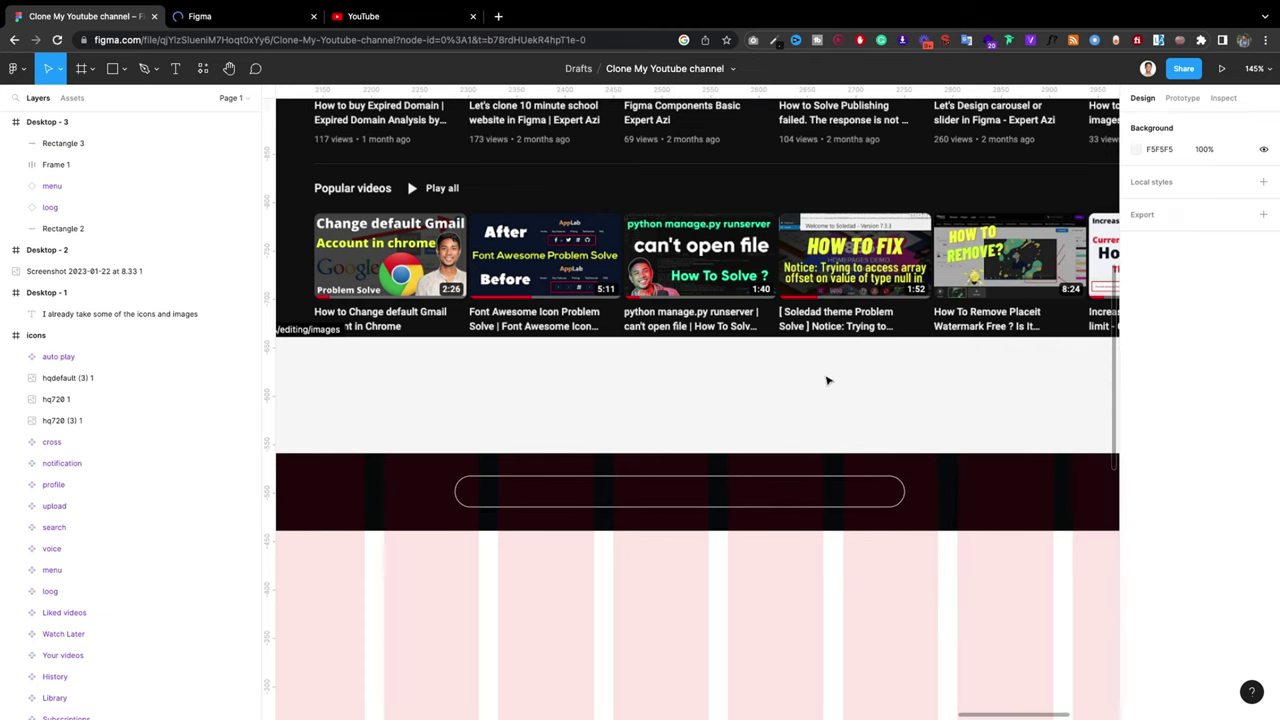
pyautogui.click(616, 480)
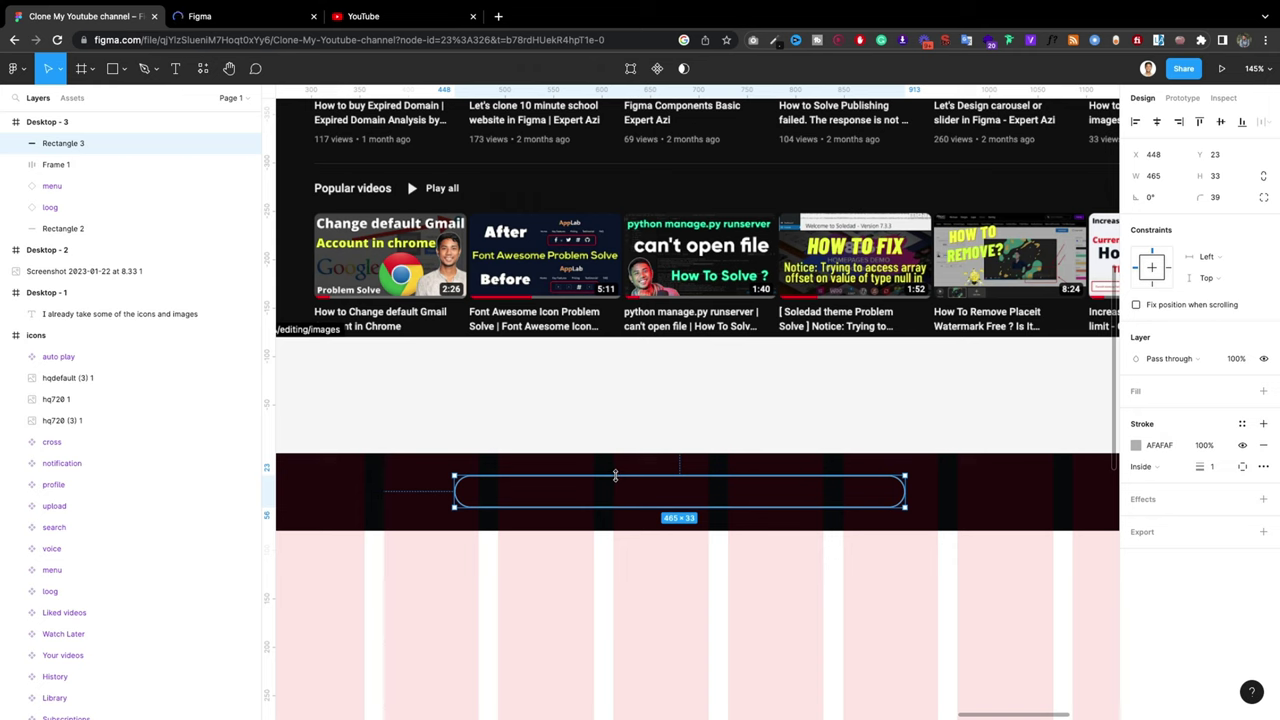
pyautogui.moveTo(615, 475); pyautogui.dragTo(614, 473)
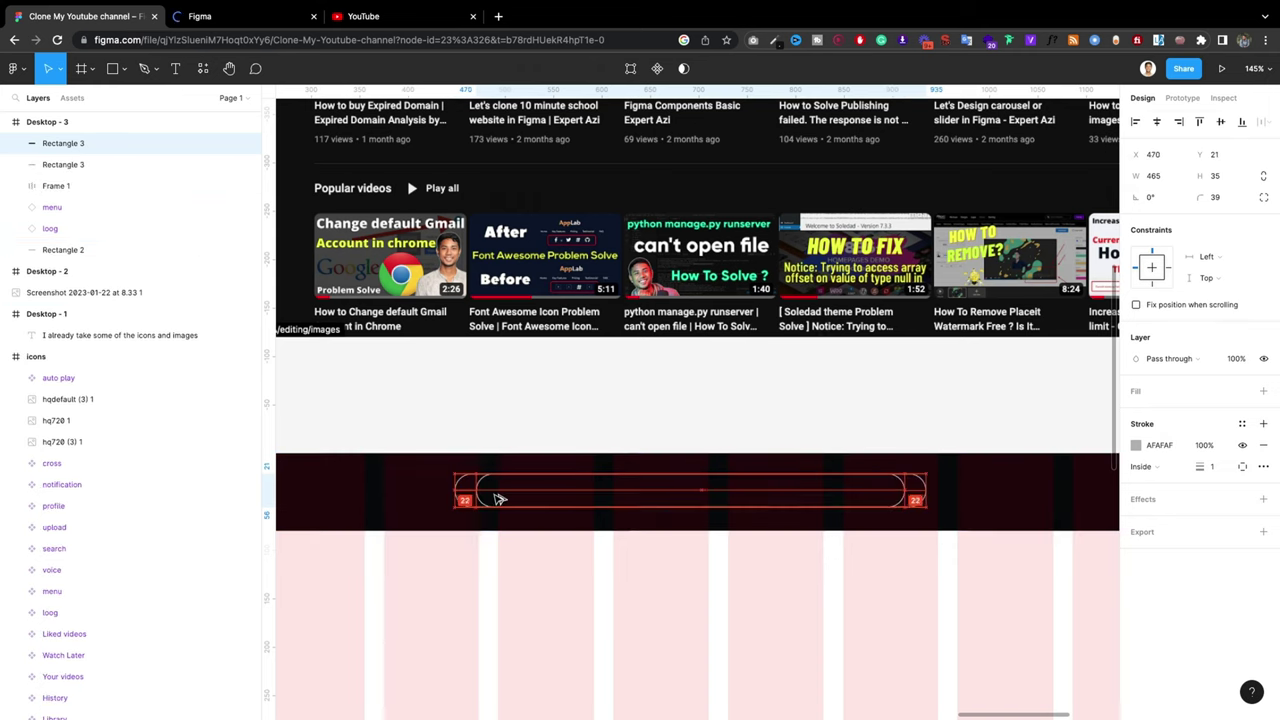
# Step: Duplicate the bar into a narrow right-end section with square left corners (0/39/39/0)
pyautogui.moveTo(475, 498); pyautogui.dragTo(825, 493)
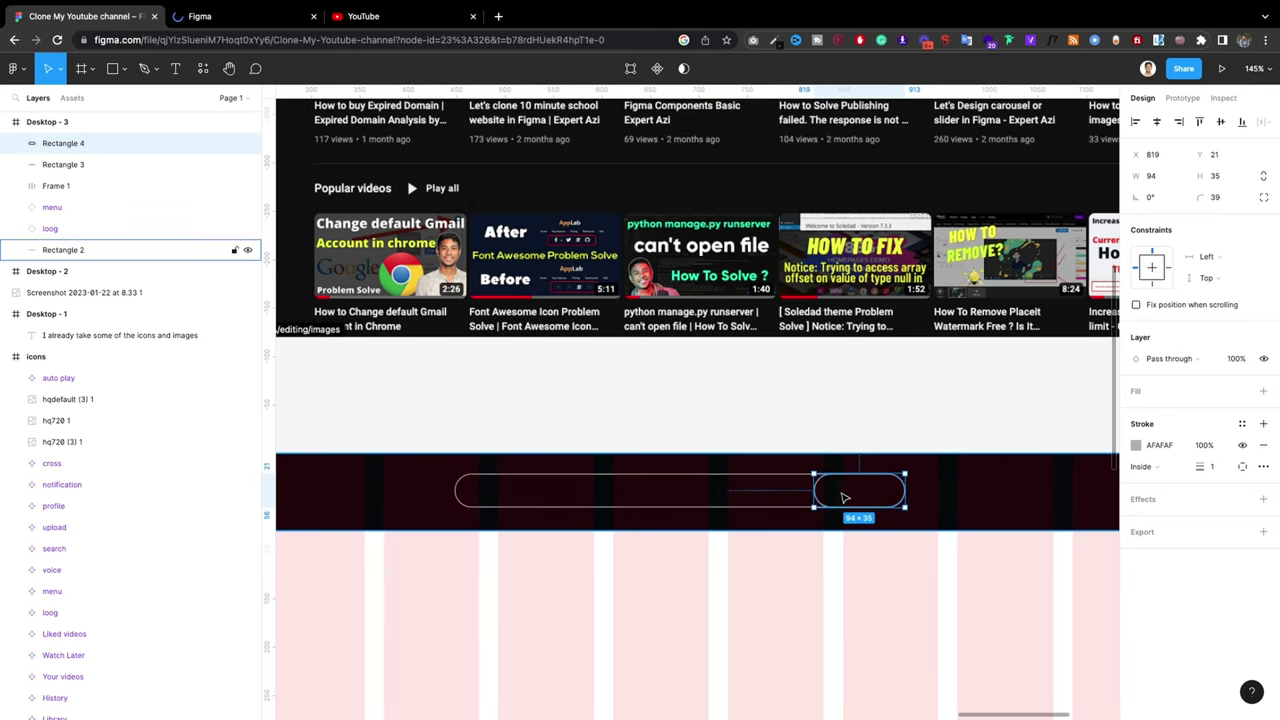
pyautogui.moveTo(814, 488); pyautogui.dragTo(824, 488)
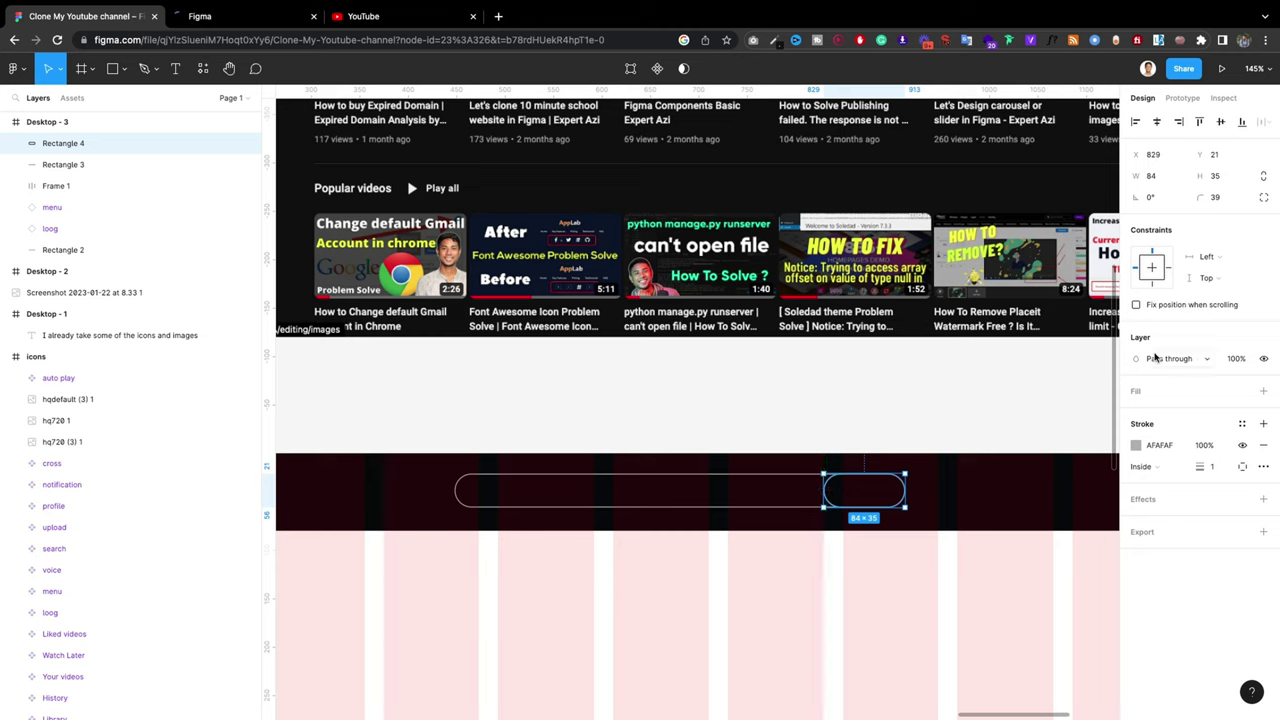
pyautogui.click(1263, 197)
pyautogui.click(1155, 219)
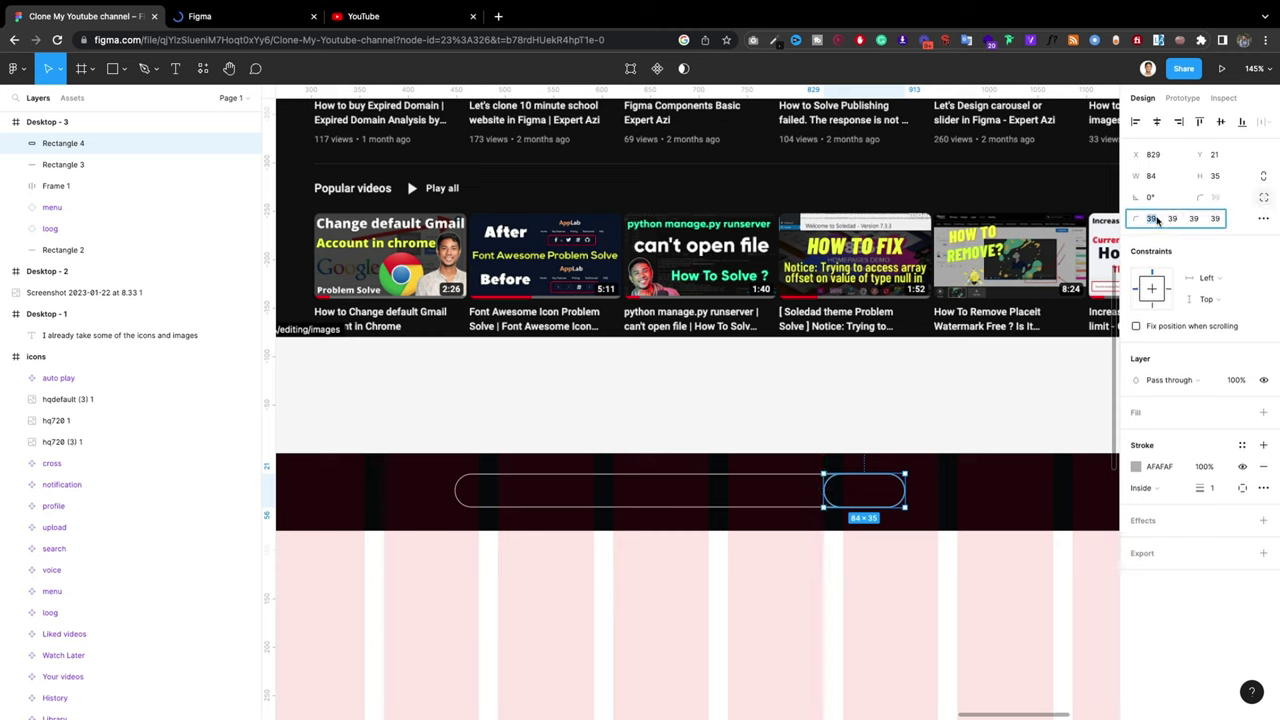
pyautogui.write('0')
pyautogui.click(1172, 219)
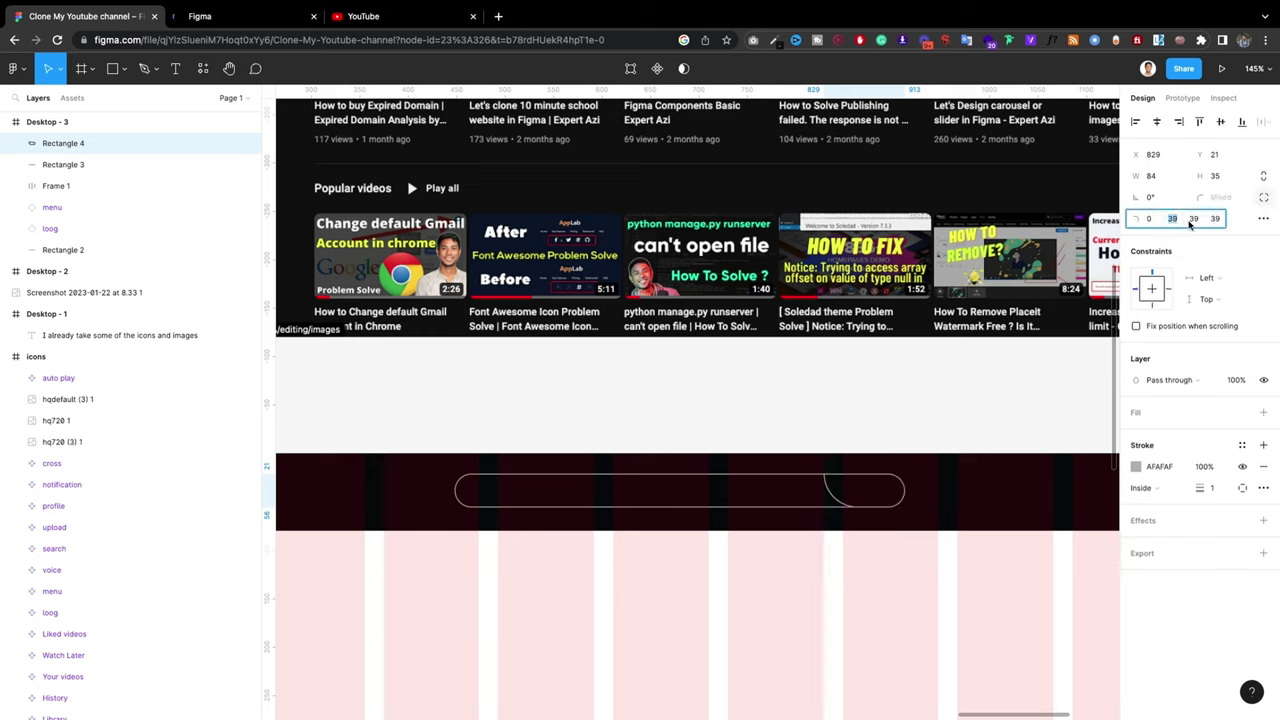
pyautogui.click(1212, 219)
pyautogui.write('0')
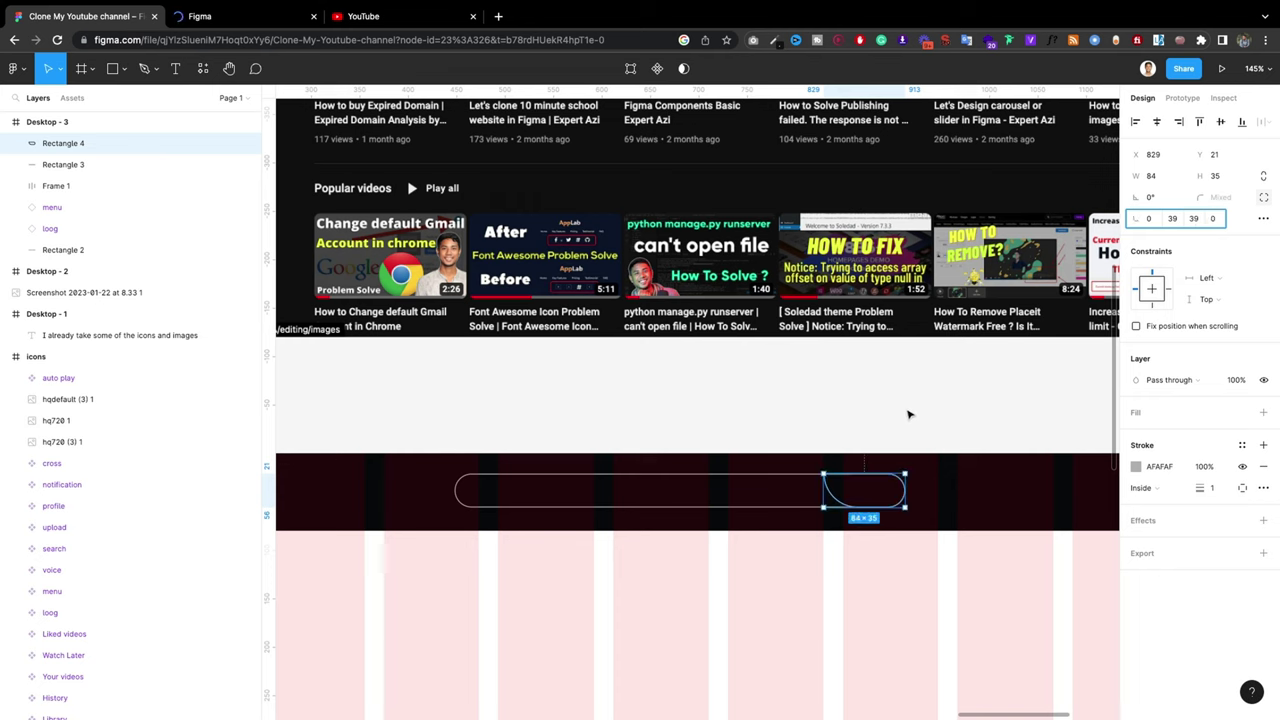
pyautogui.click(908, 411)
pyautogui.click(843, 488)
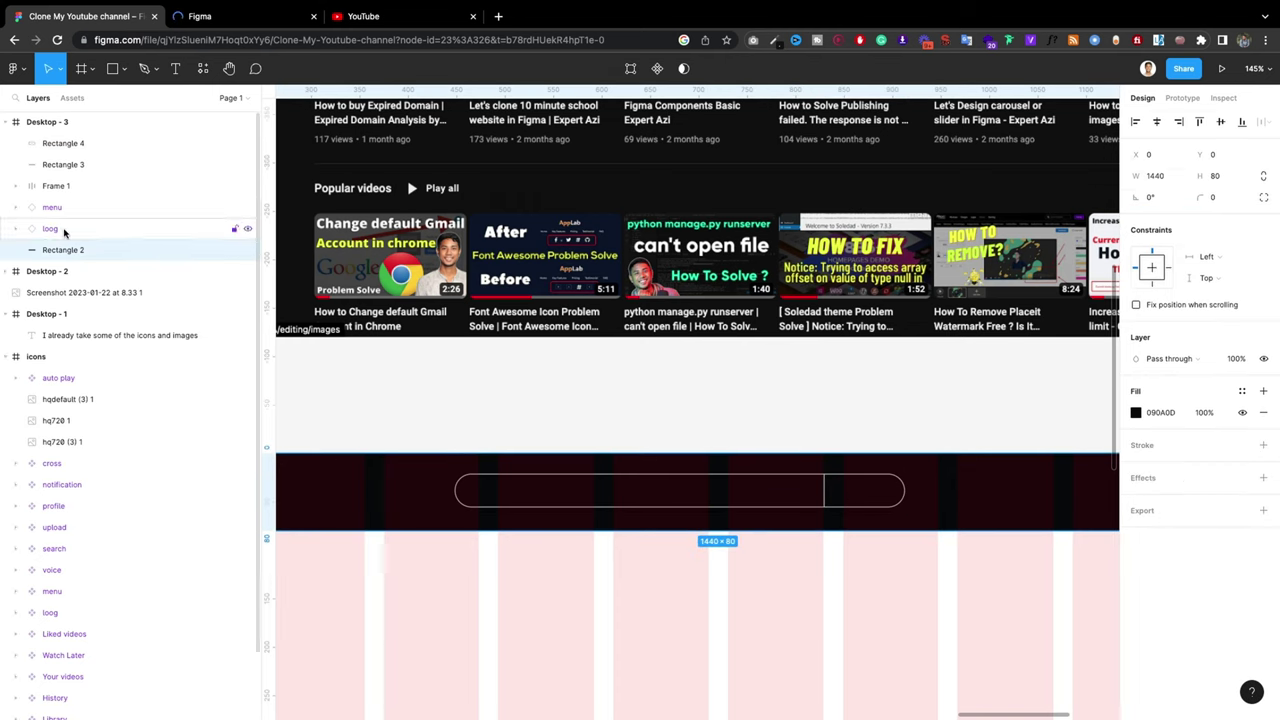
# Step: Fill the right-end section with the dark header colour sampled from the screenshot
pyautogui.click(85, 143)
pyautogui.click(82, 146)
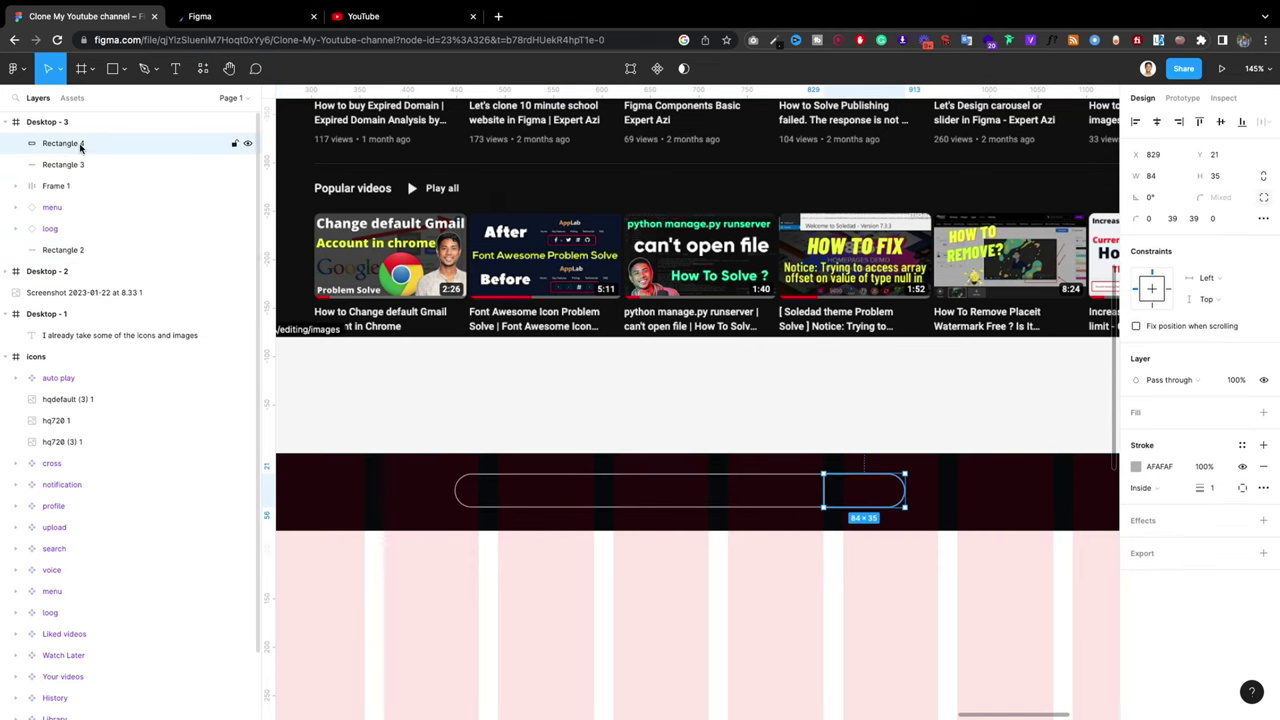
pyautogui.click(1263, 413)
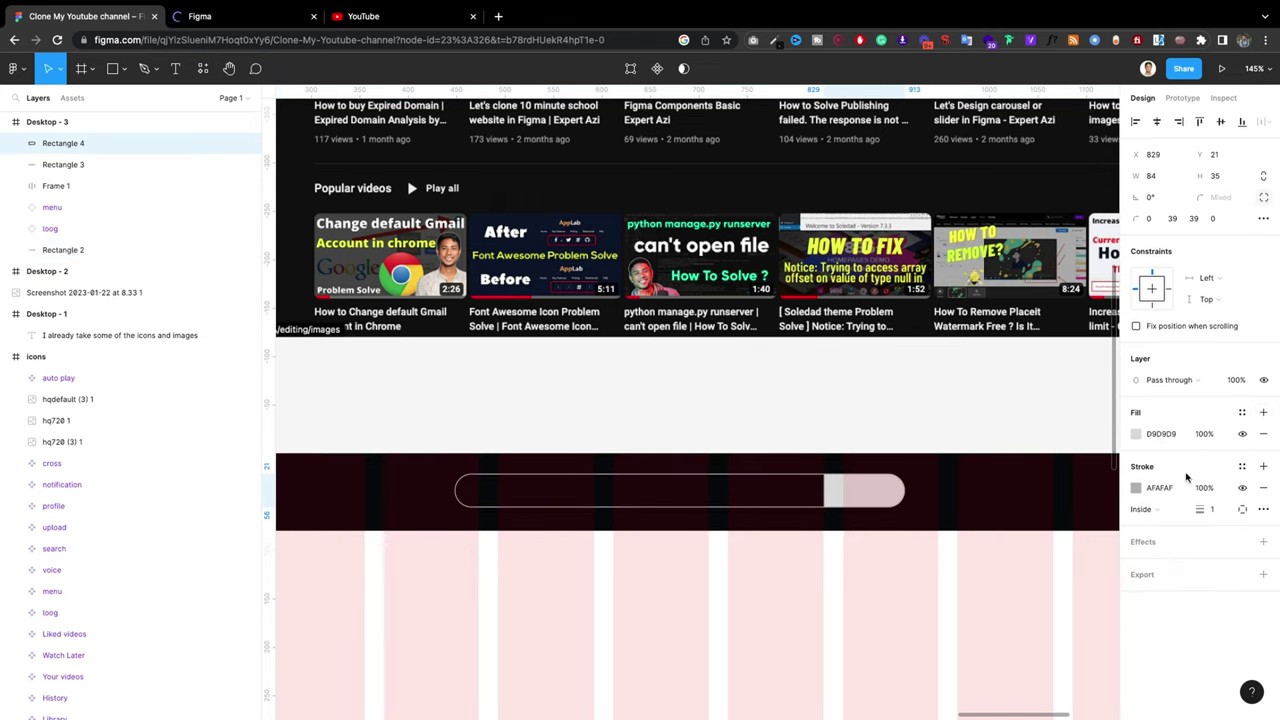
pyautogui.click(1137, 434)
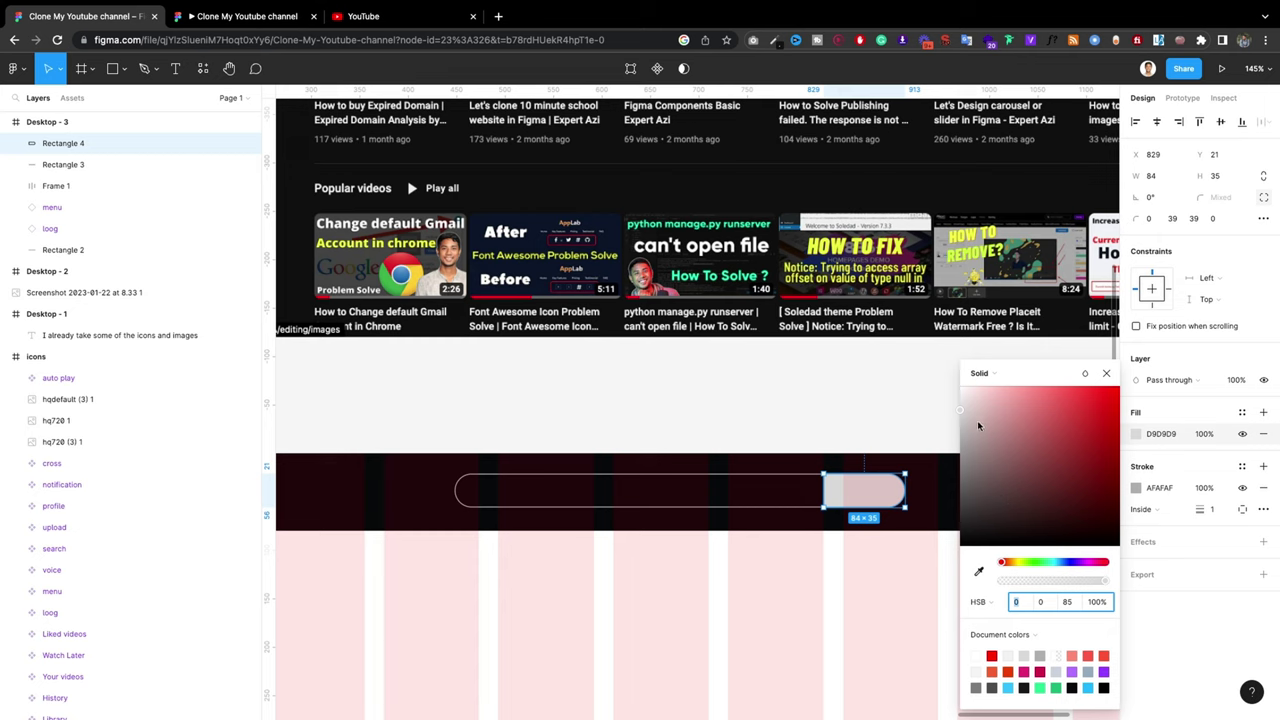
pyautogui.click(979, 571)
pyautogui.click(763, 491)
pyautogui.click(848, 317)
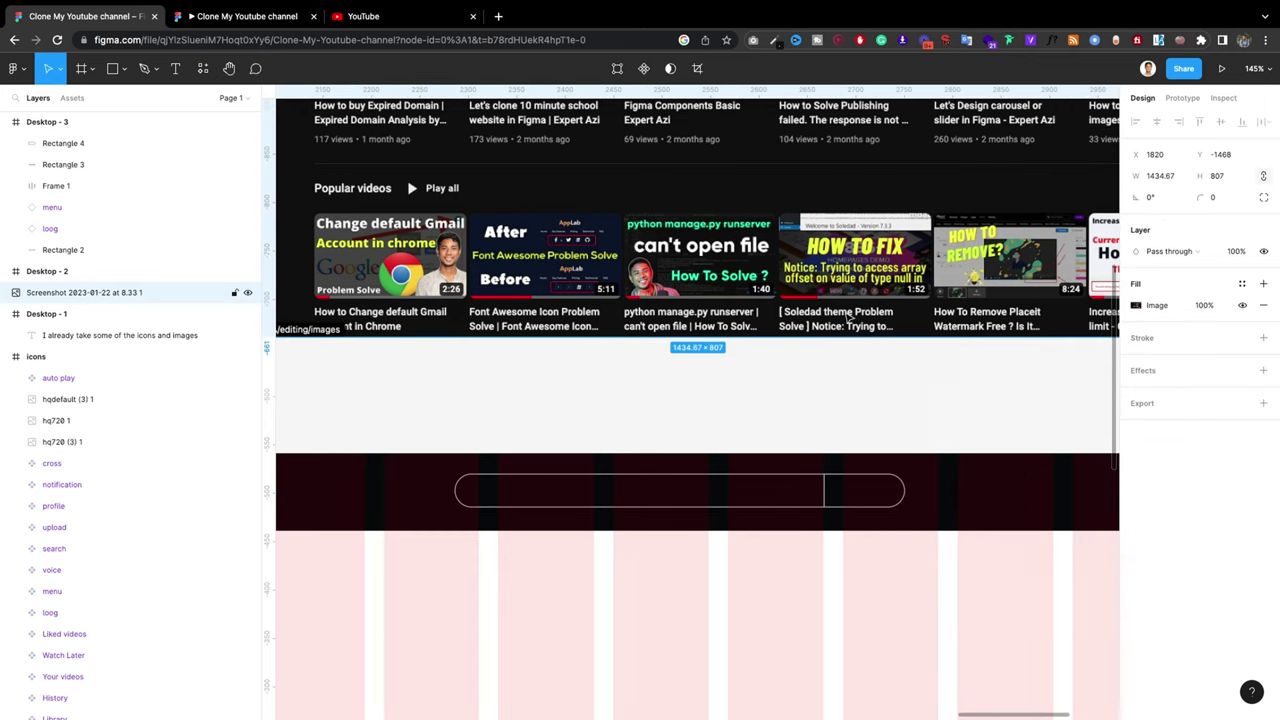
# Step: Resize the right-end section to its final 61-pixel width
pyautogui.click(857, 492)
pyautogui.click(900, 440)
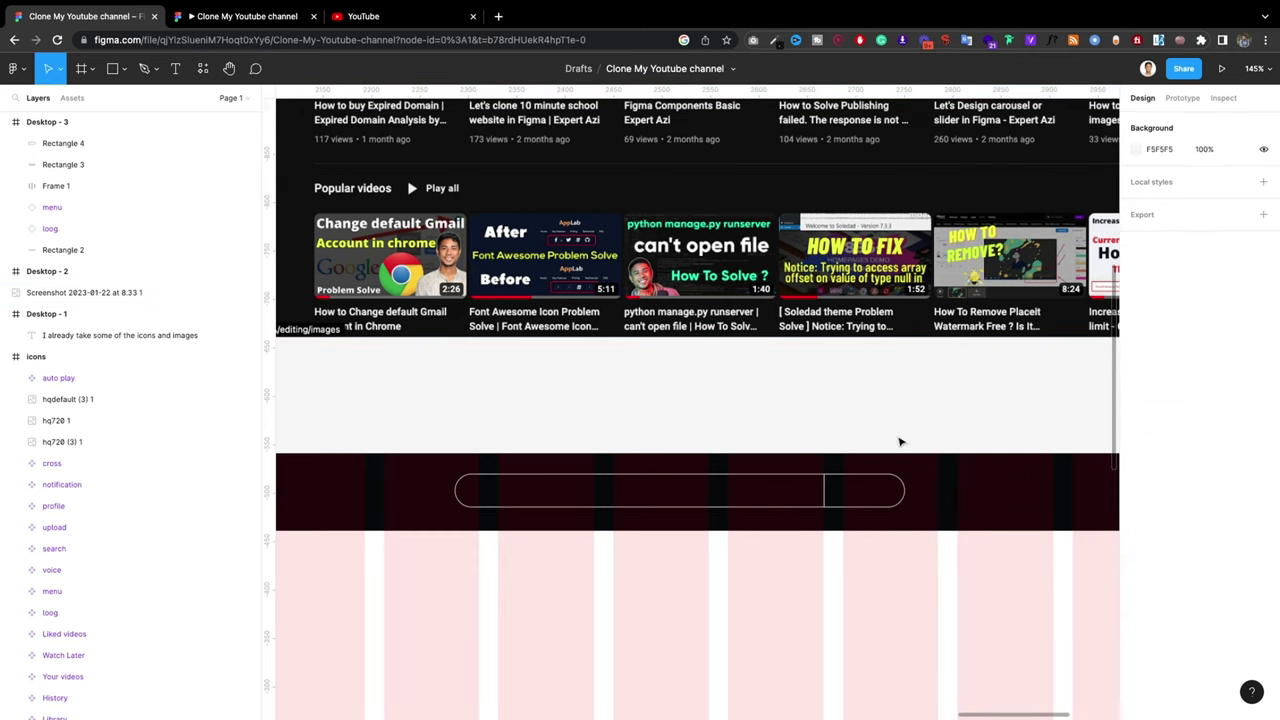
pyautogui.click(875, 485)
pyautogui.moveTo(824, 492); pyautogui.dragTo(851, 494)
pyautogui.click(910, 440)
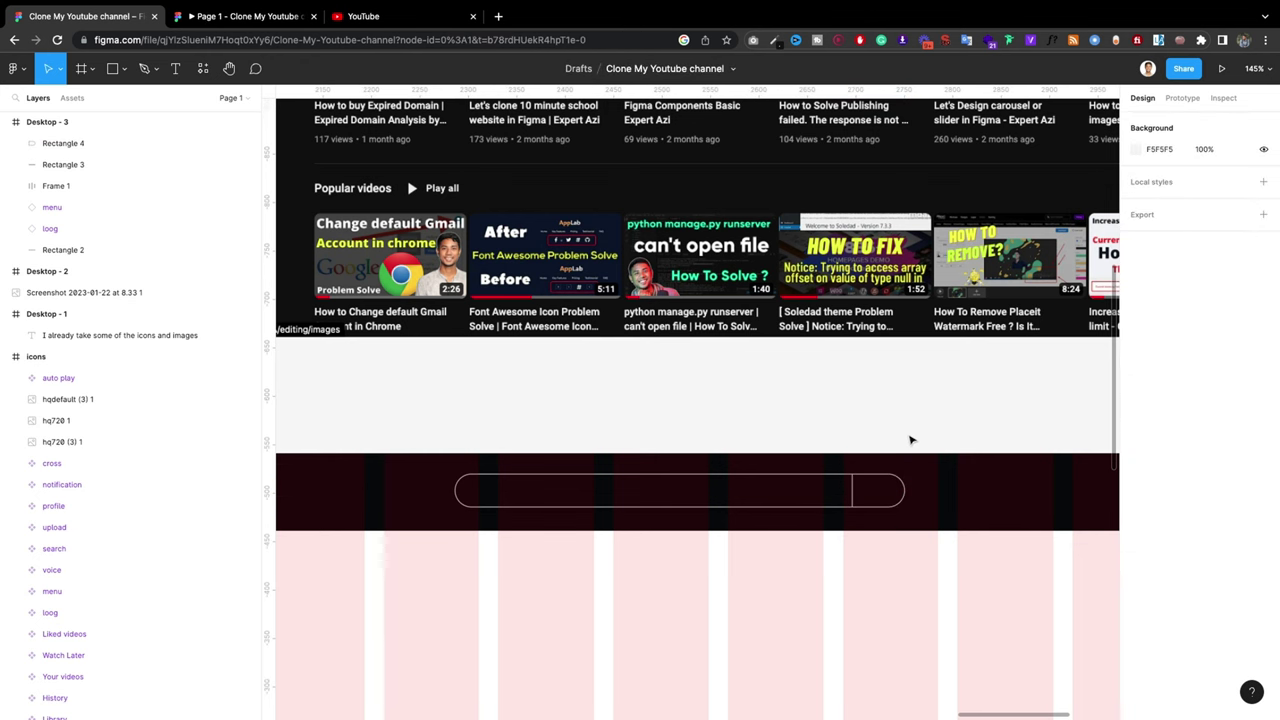
pyautogui.scroll(-3, 918, 374)
pyautogui.scroll(-3, 918, 374)
pyautogui.click(918, 374)
pyautogui.scroll(3, 943, 256)
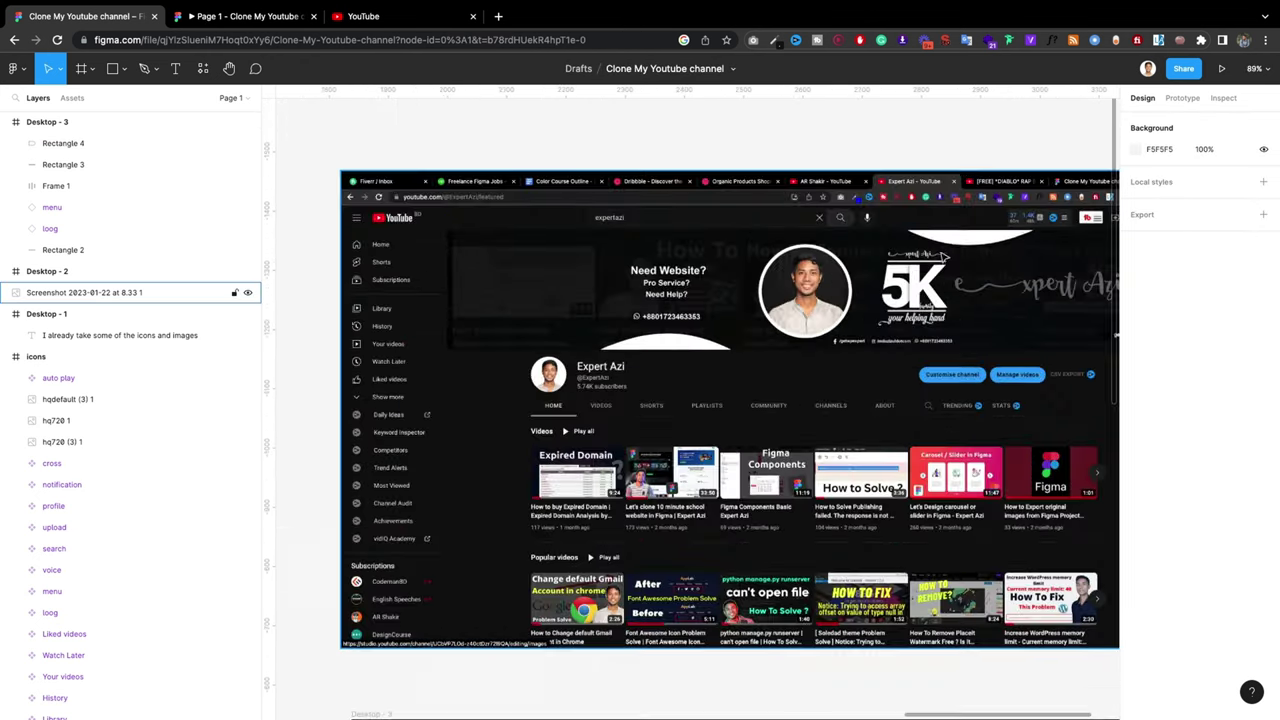
pyautogui.scroll(-3, 925, 295)
pyautogui.scroll(-3, 911, 330)
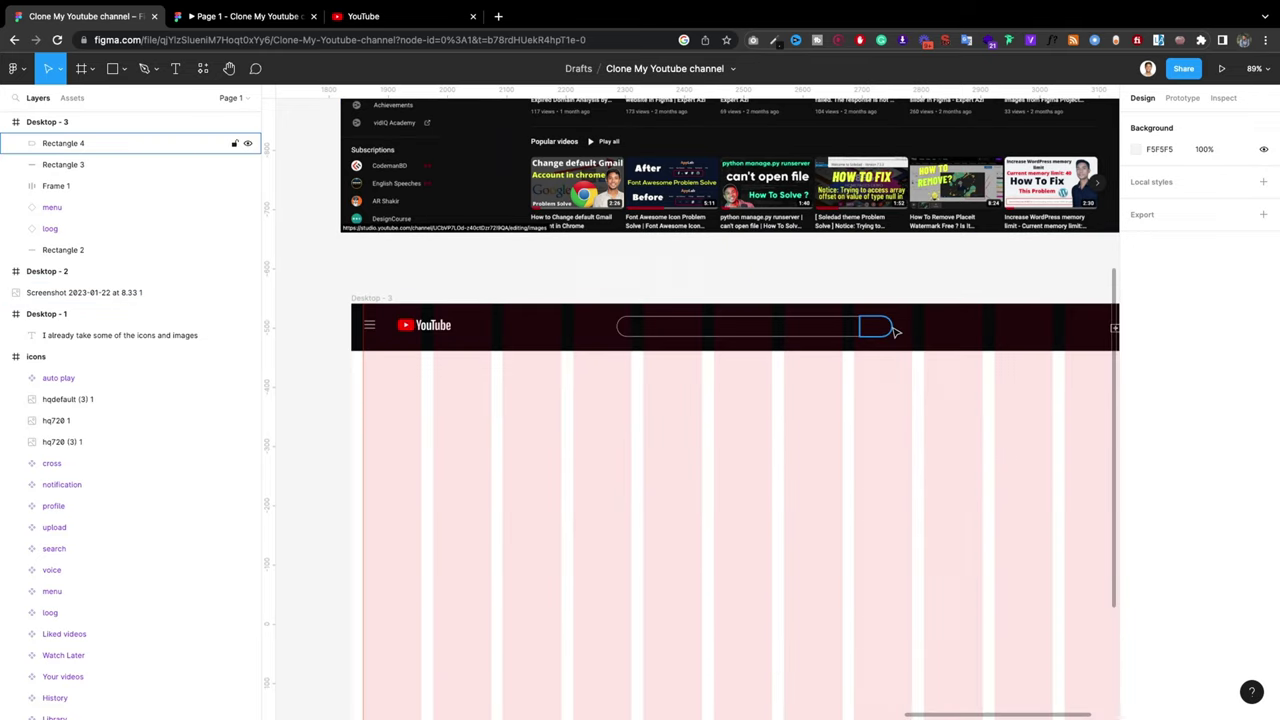
pyautogui.scroll(5, 896, 331)
pyautogui.click(836, 330)
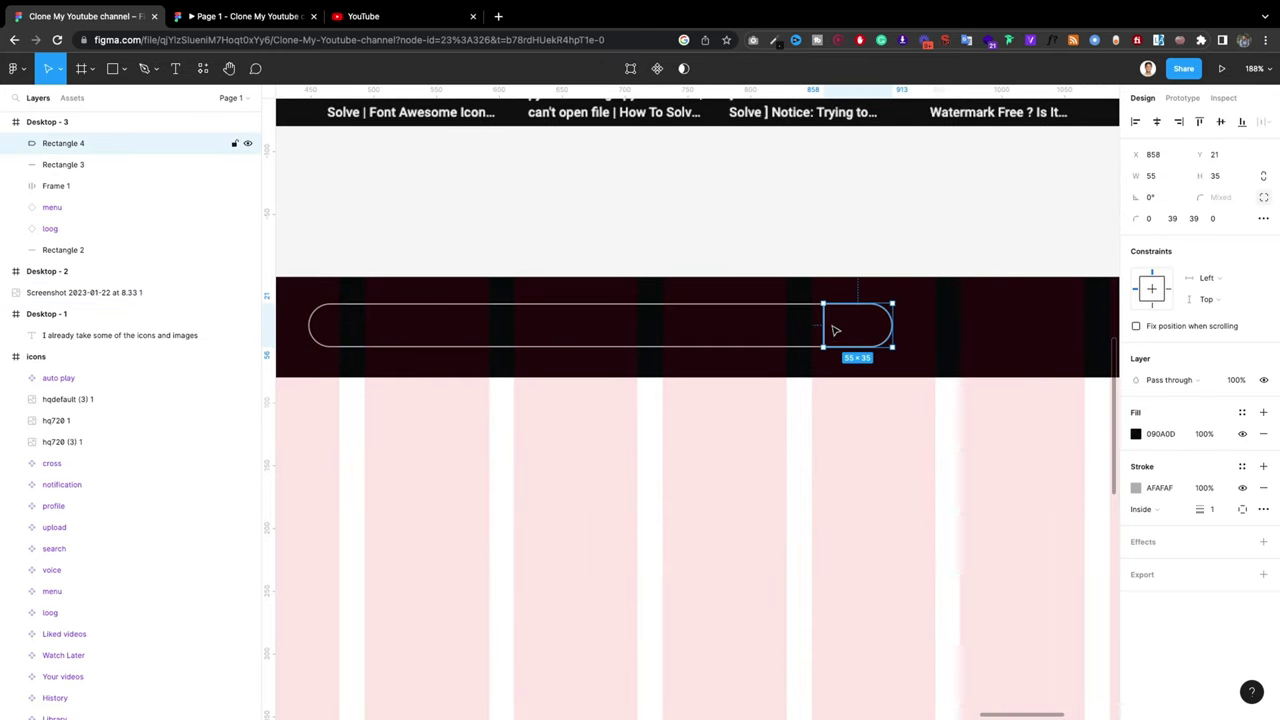
pyautogui.moveTo(822, 318); pyautogui.dragTo(825, 318)
pyautogui.click(786, 440)
# Step: Place the search icon in the bar's right section and the microphone icon just beyond the bar
pyautogui.click(72, 97)
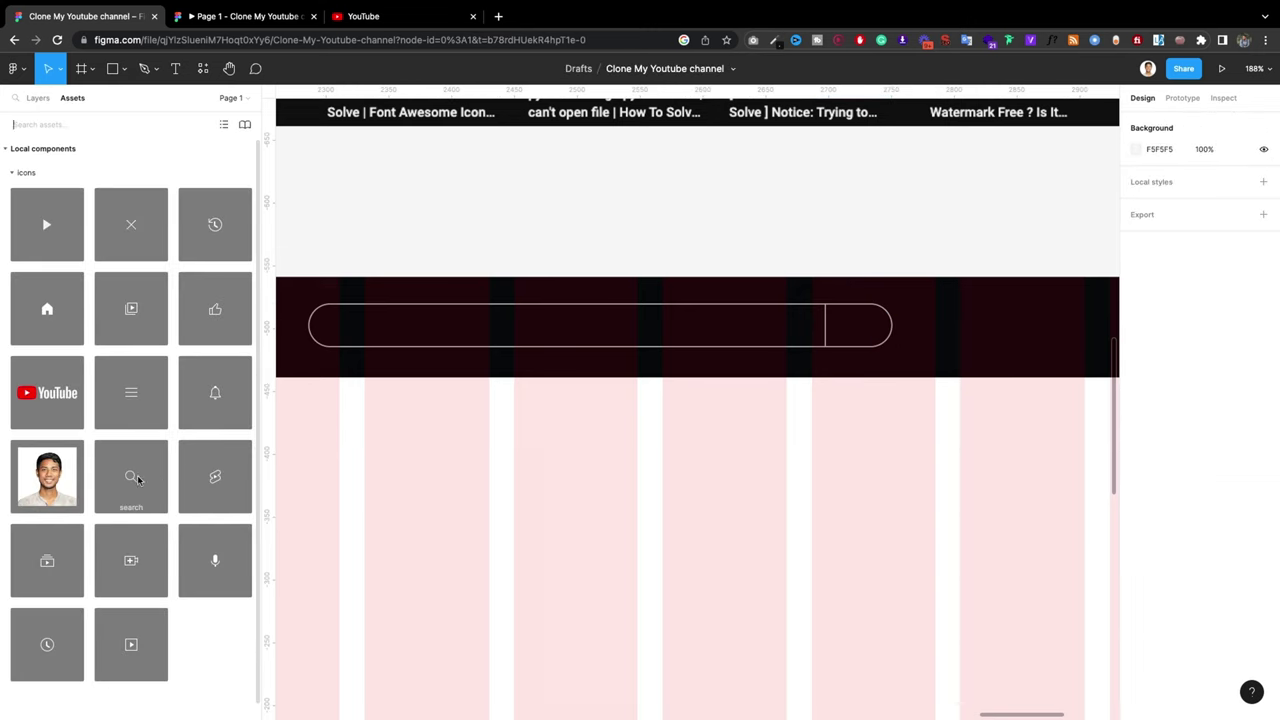
pyautogui.moveTo(137, 480); pyautogui.dragTo(858, 330)
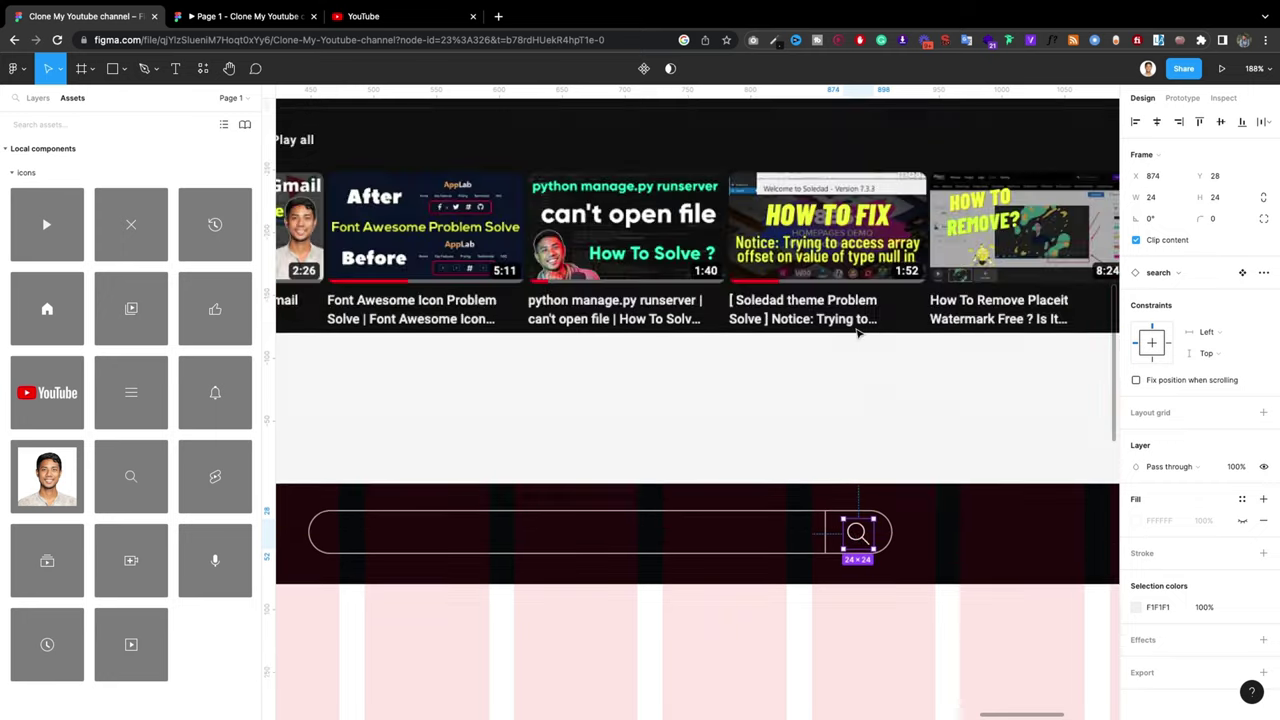
pyautogui.scroll(-5, 856, 328)
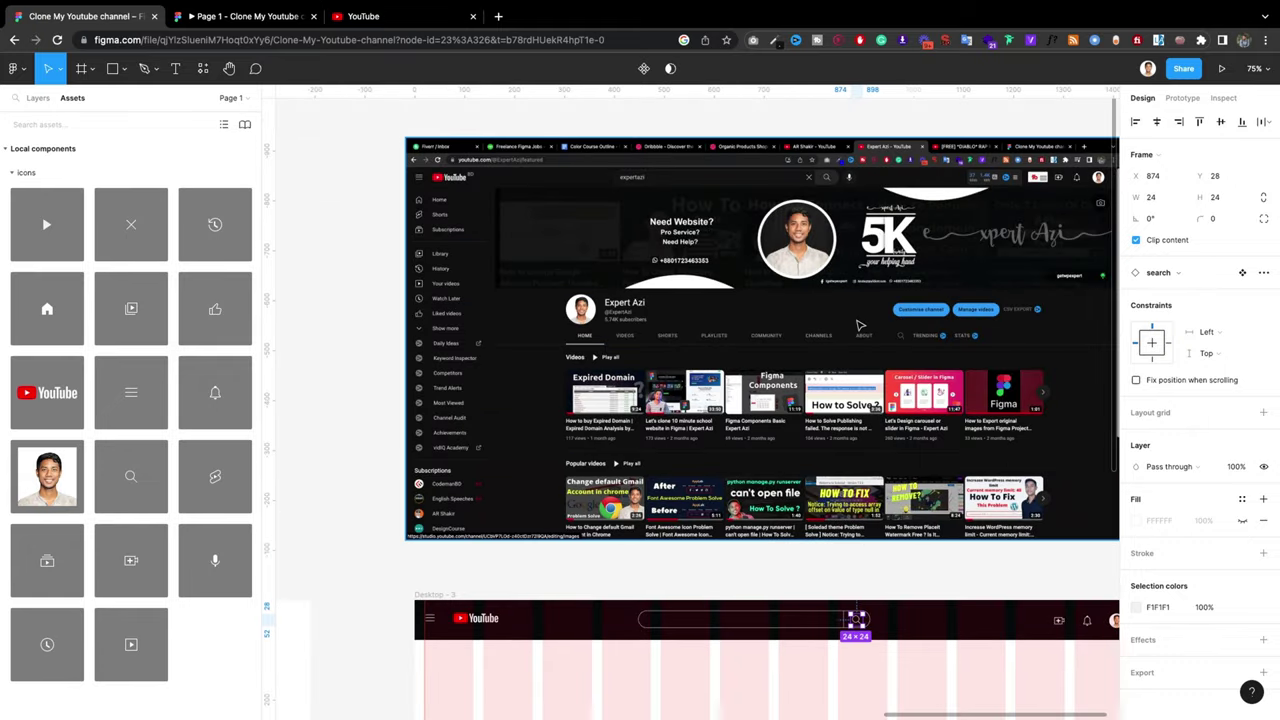
pyautogui.scroll(-3, 858, 326)
pyautogui.scroll(5, 868, 511)
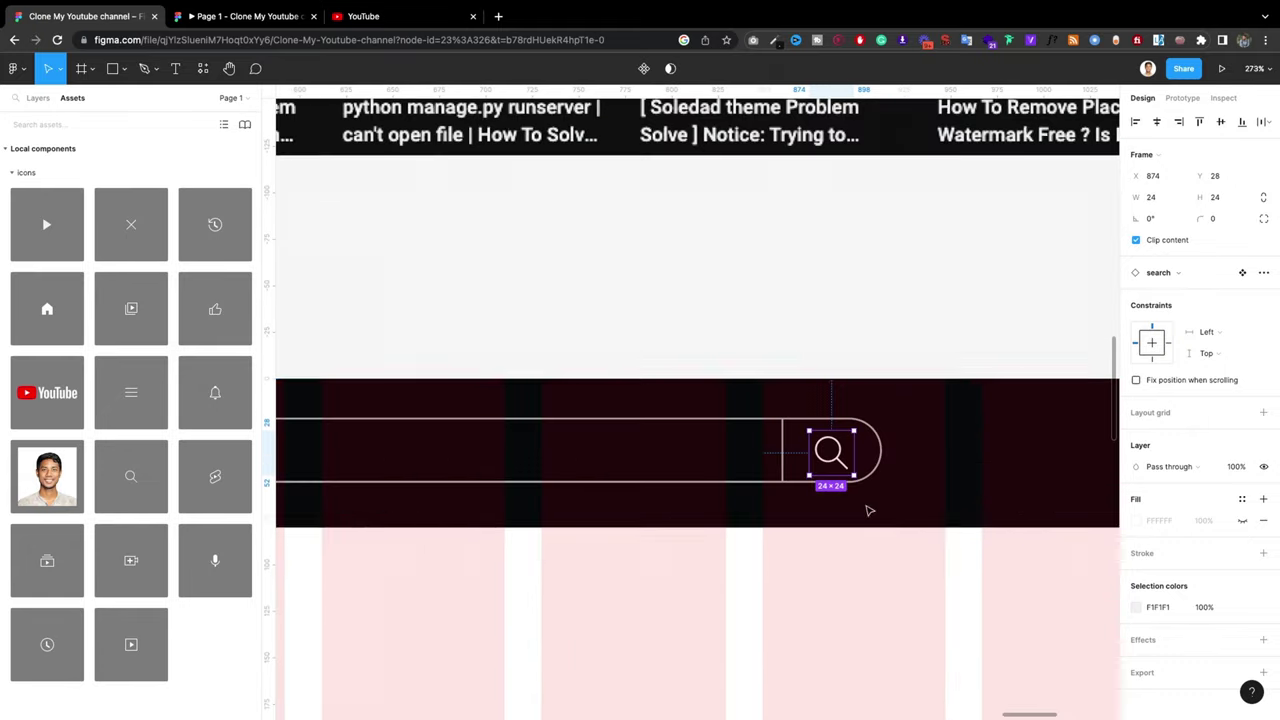
pyautogui.click(890, 337)
pyautogui.click(843, 452)
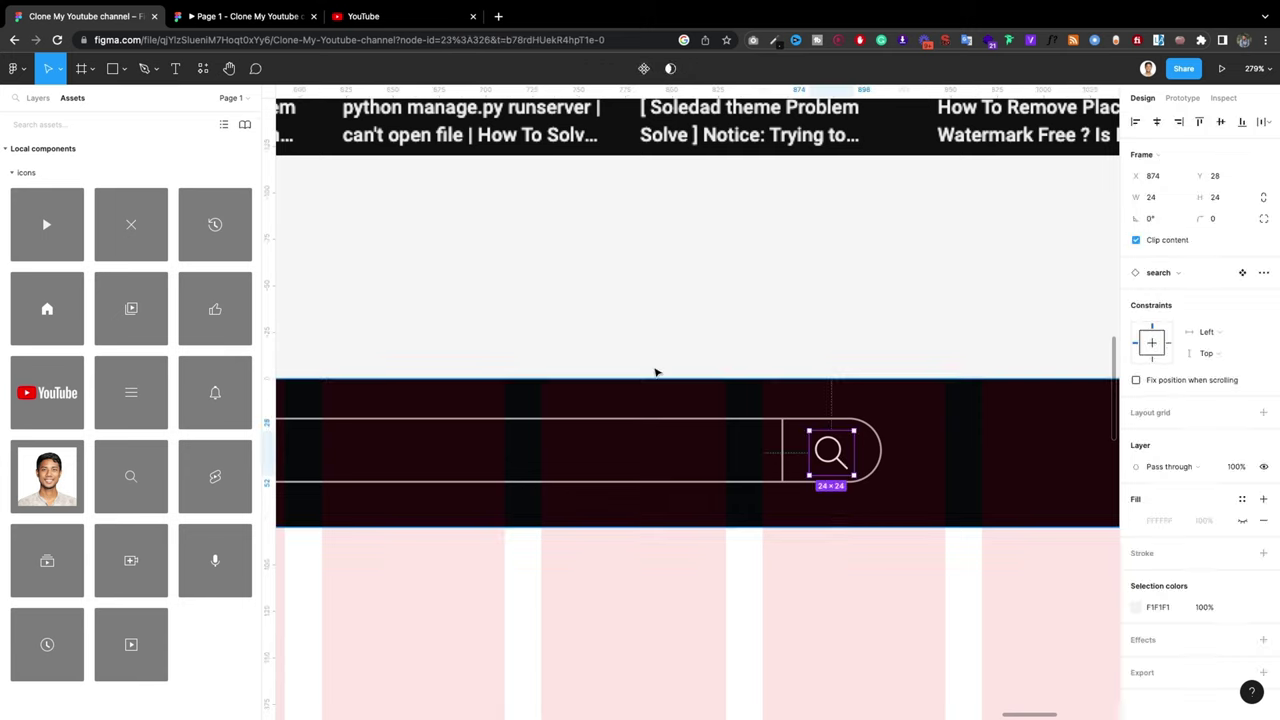
pyautogui.click(655, 372)
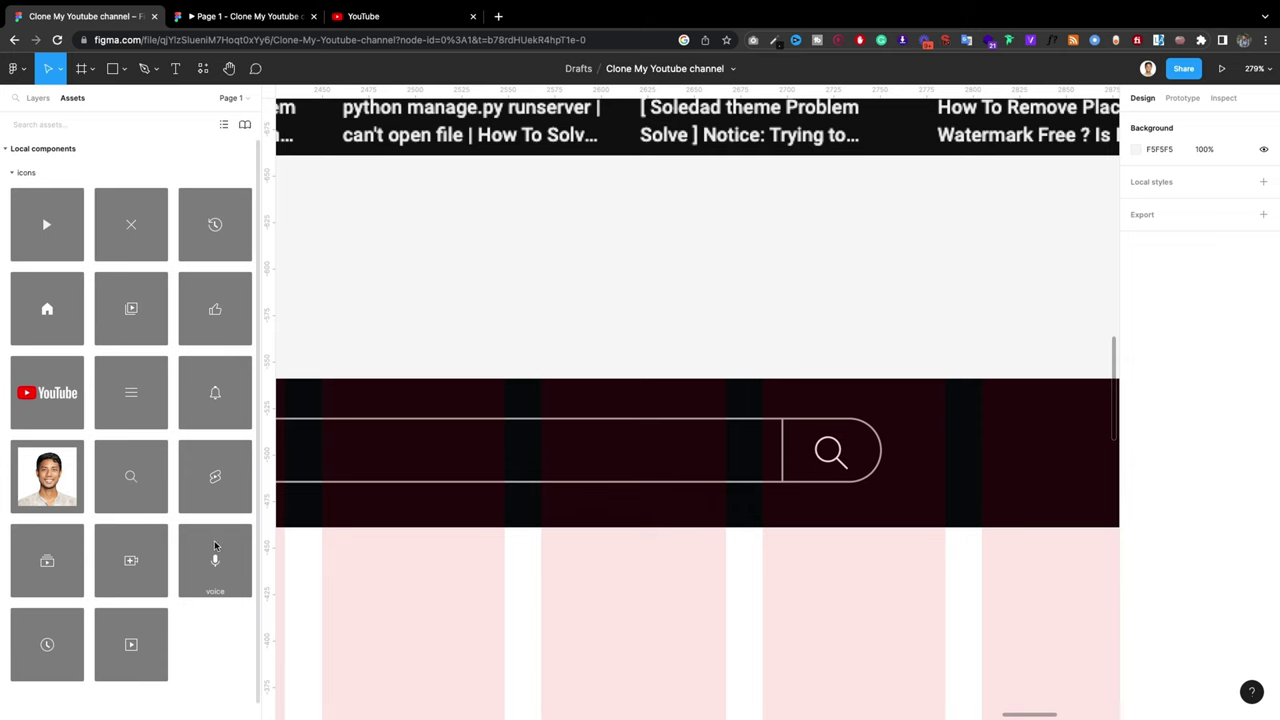
pyautogui.moveTo(214, 545)
pyautogui.mouseDown()
pyautogui.moveTo(937, 486)
pyautogui.moveTo(931, 451)
pyautogui.mouseUp()
pyautogui.click(846, 337)
# Step: Add an 'Expert Azi' text layer in the search pill
pyautogui.scroll(-3, 831, 337)
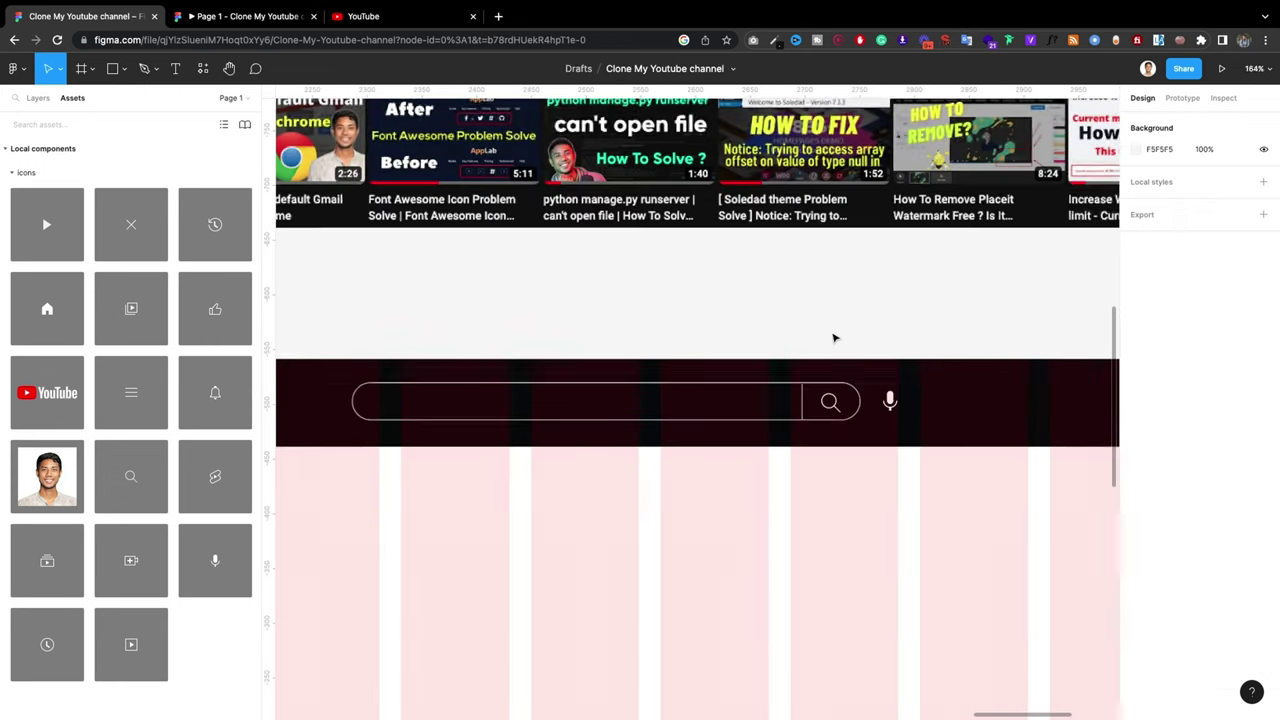
pyautogui.scroll(-2, 831, 337)
pyautogui.scroll(2, 393, 380)
pyautogui.scroll(2, 393, 380)
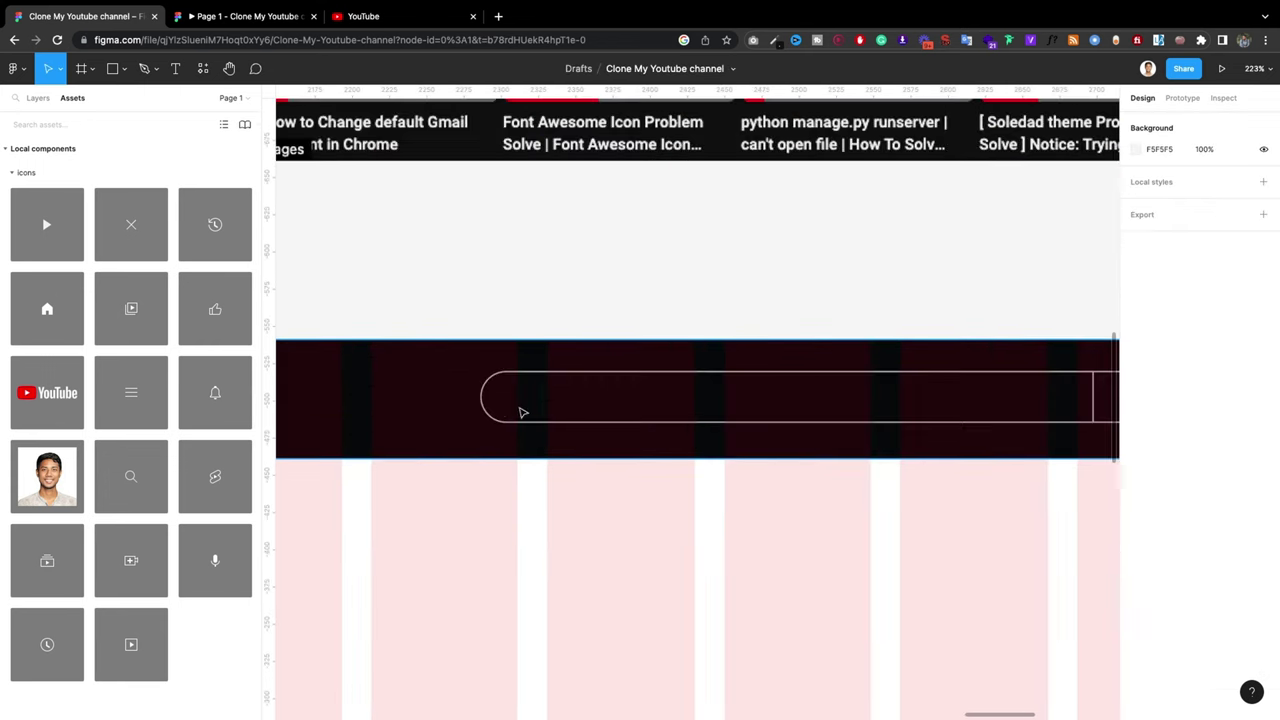
pyautogui.press('t')
pyautogui.click(529, 392)
pyautogui.write('Ex')
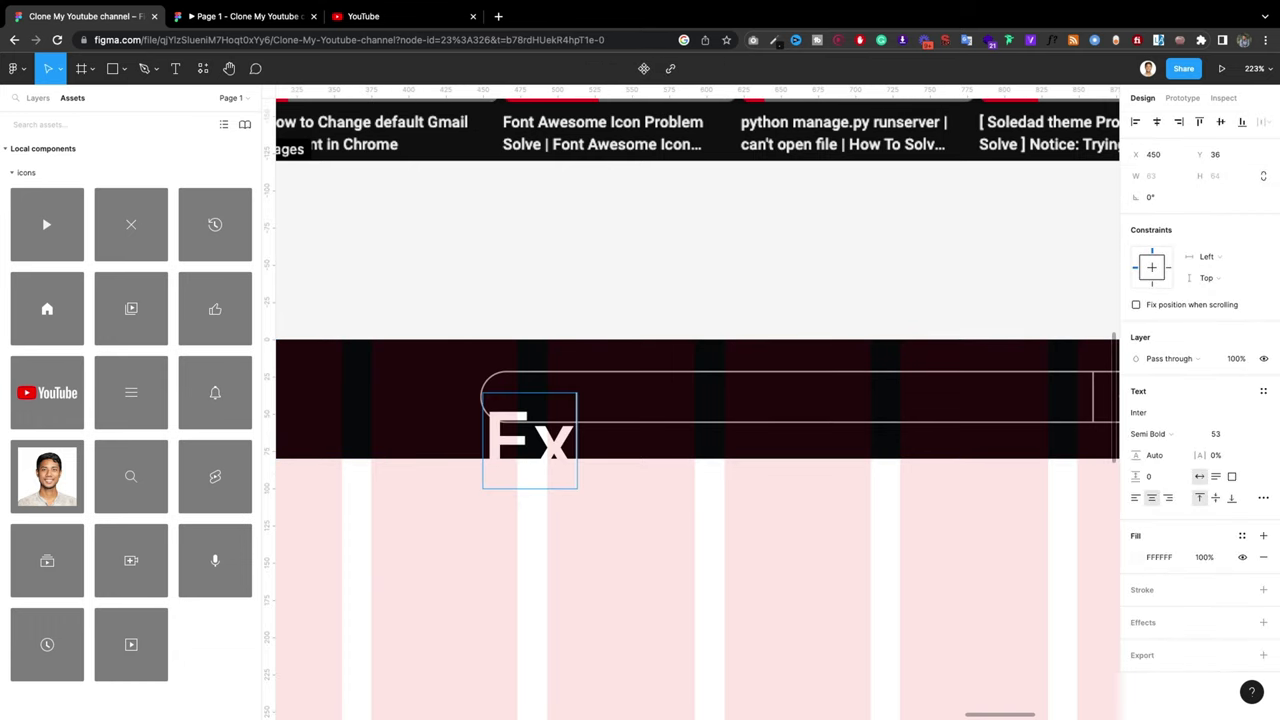
pyautogui.write('pert Az')
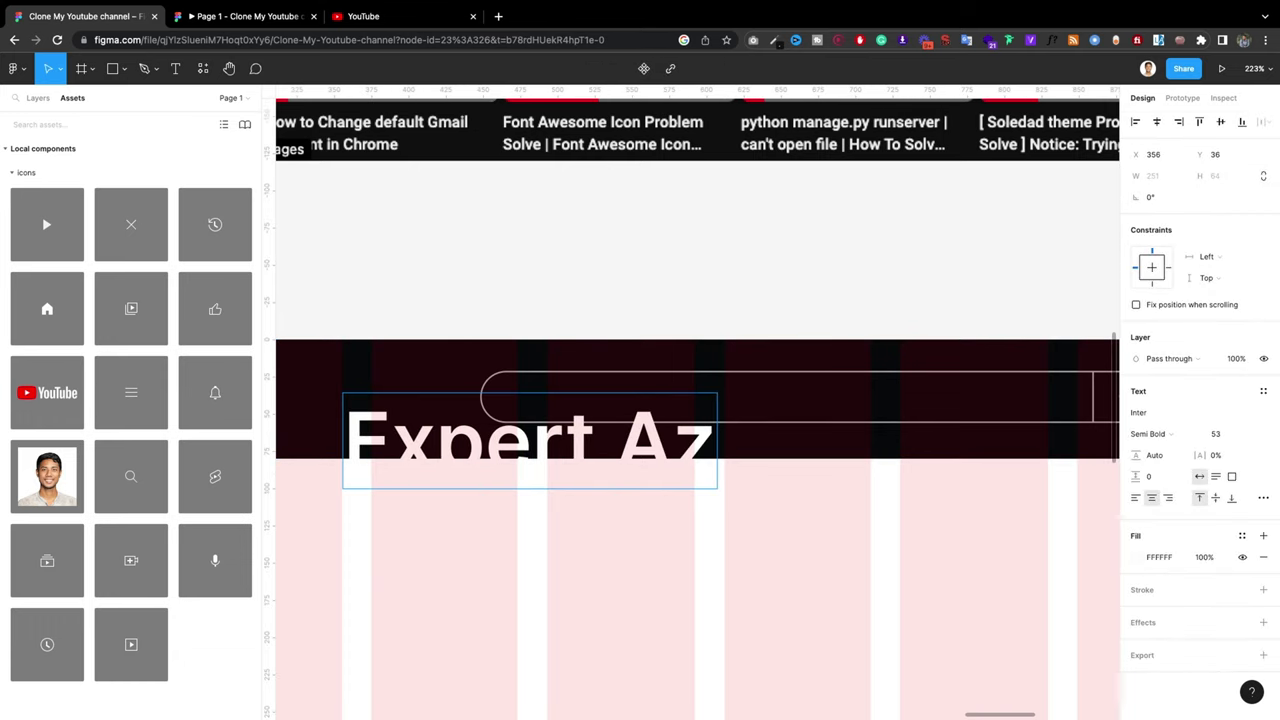
pyautogui.write('i')
pyautogui.press('Escape')
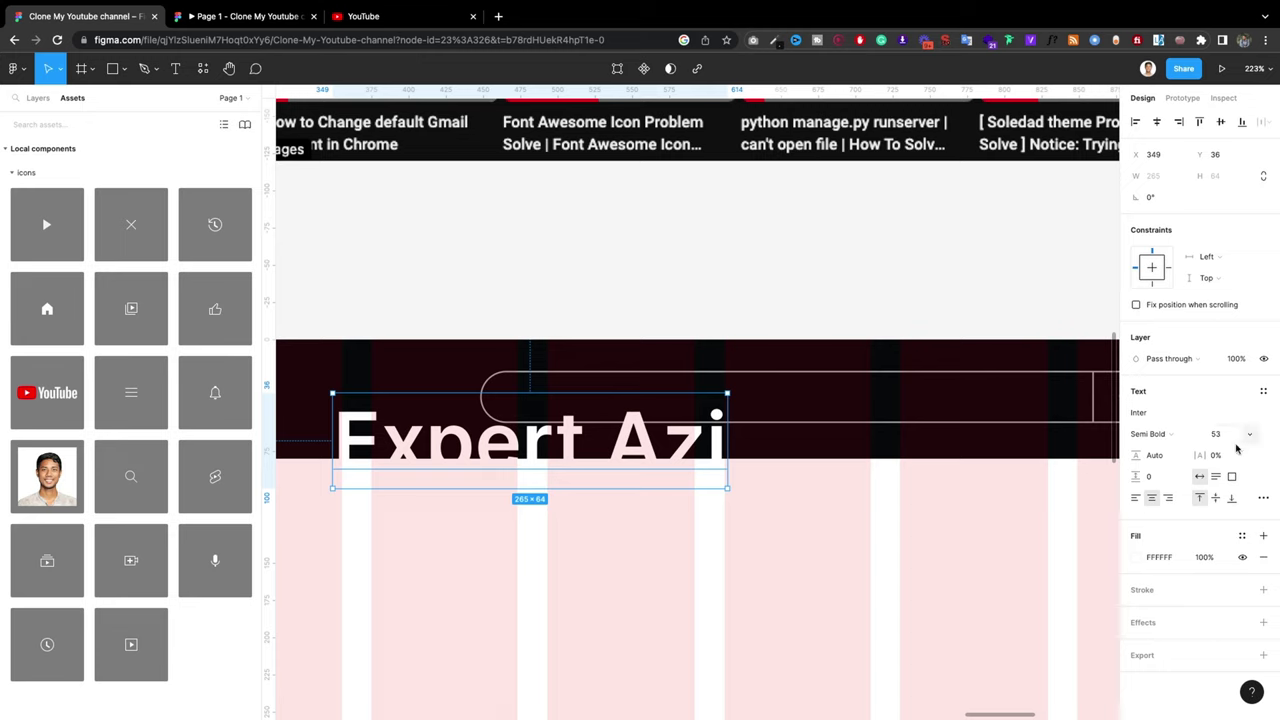
# Step: Set the Expert Azi text to Poppins at font size 14
pyautogui.click(1225, 437)
pyautogui.write('18')
pyautogui.press('Return')
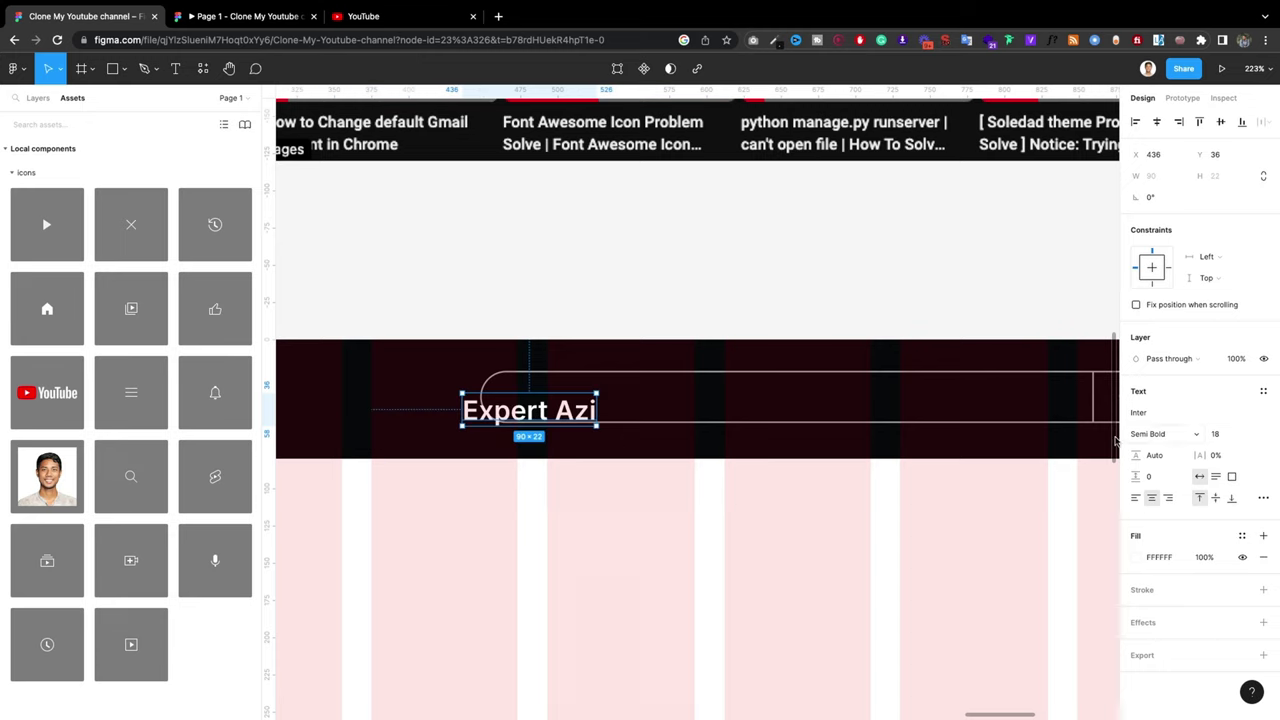
pyautogui.click(1163, 419)
pyautogui.write('Pop')
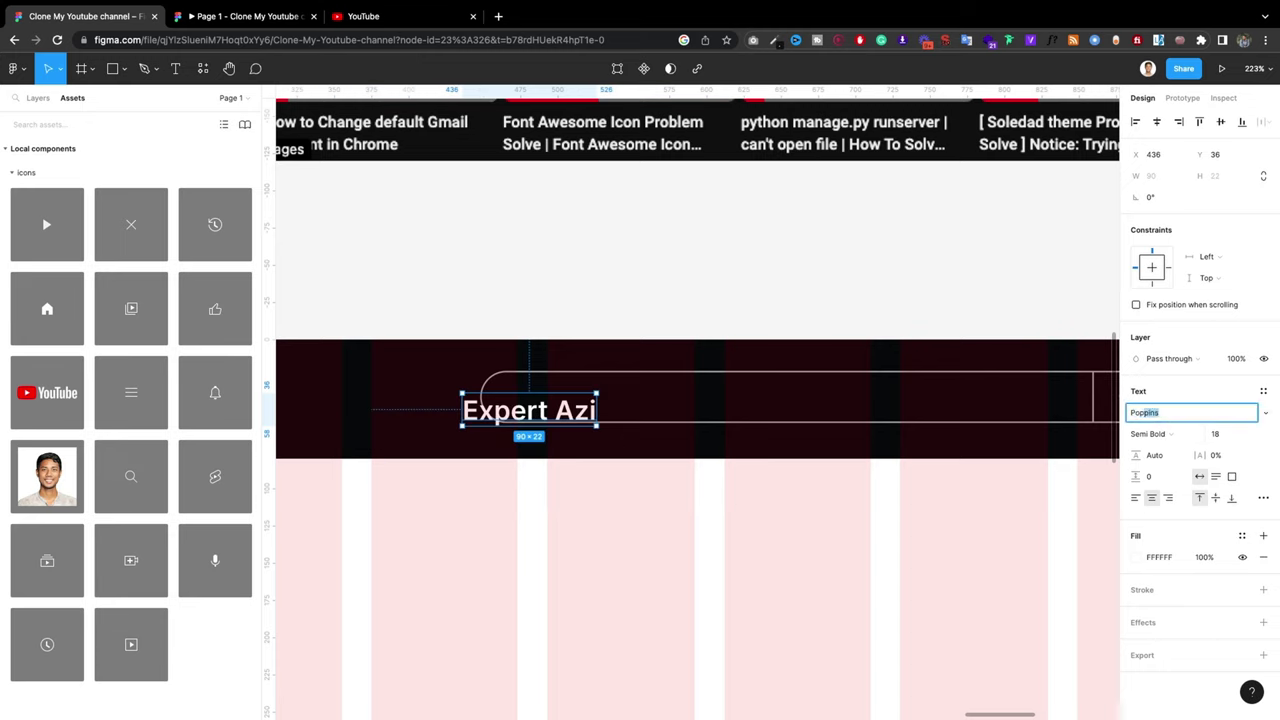
pyautogui.press('Return')
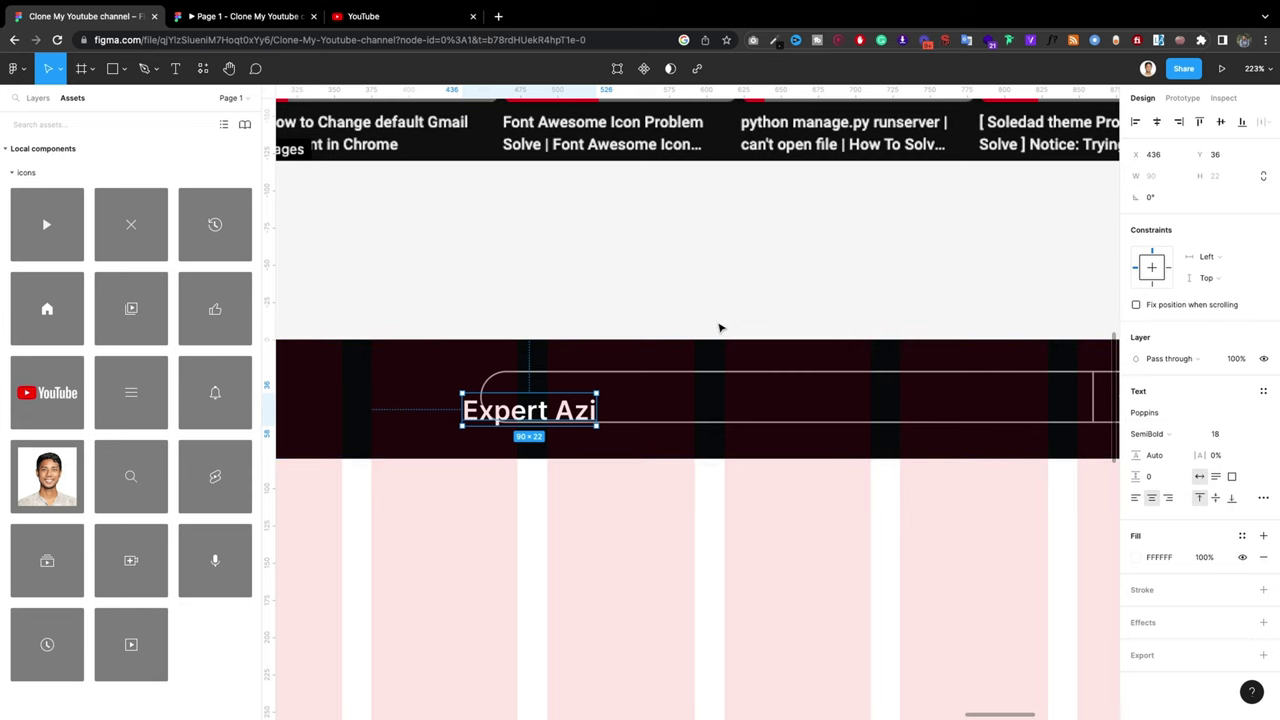
pyautogui.click(720, 326)
pyautogui.click(497, 424)
pyautogui.click(1225, 434)
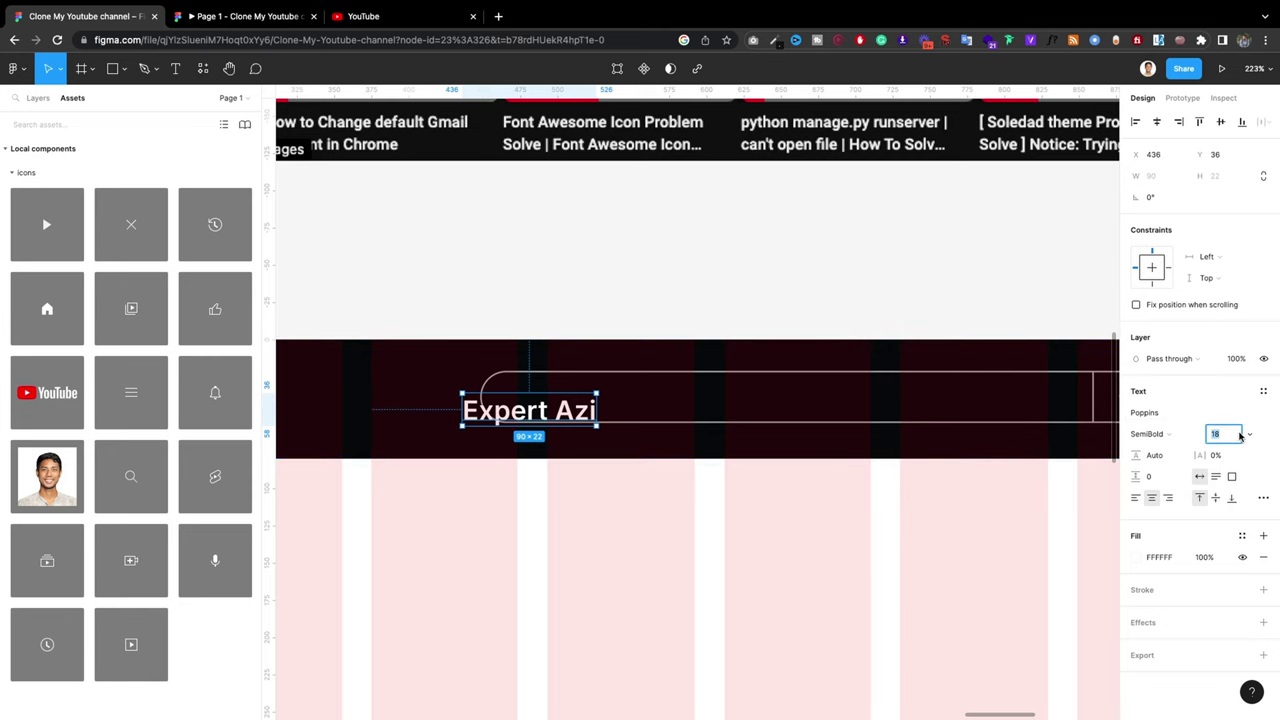
pyautogui.press('Down')
pyautogui.press('Down')
pyautogui.click(623, 437)
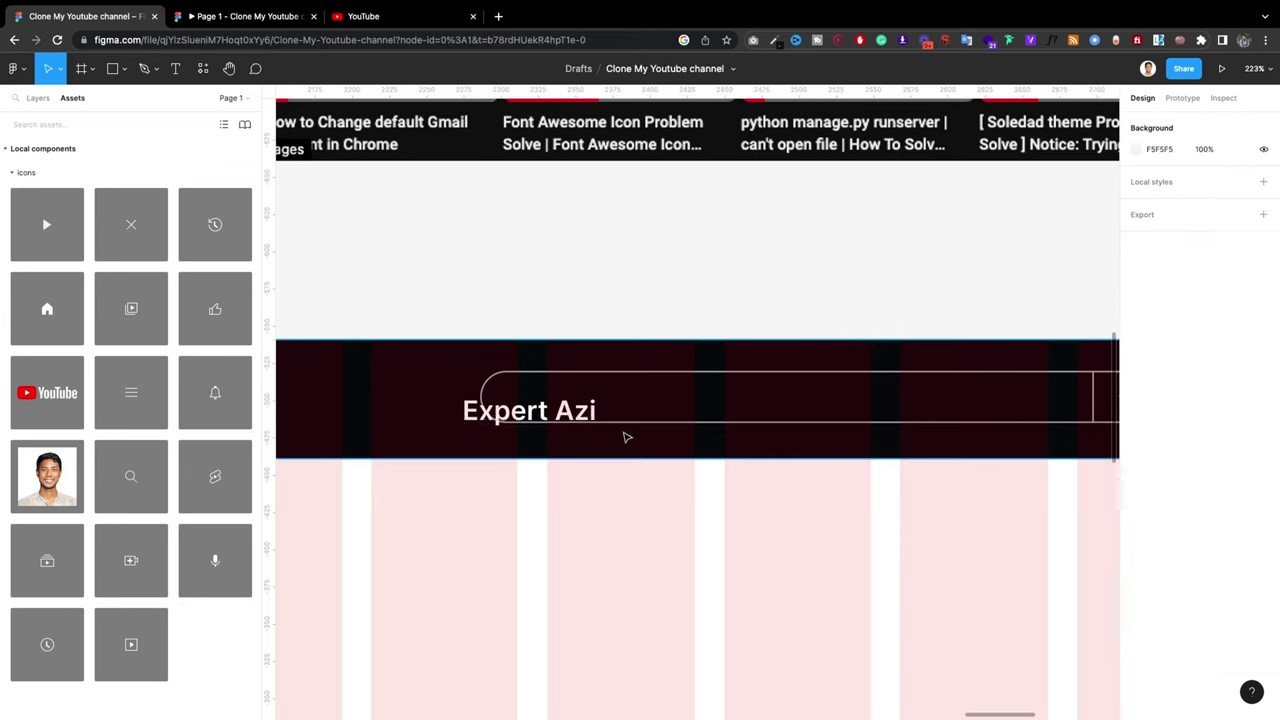
pyautogui.click(505, 413)
pyautogui.click(1217, 433)
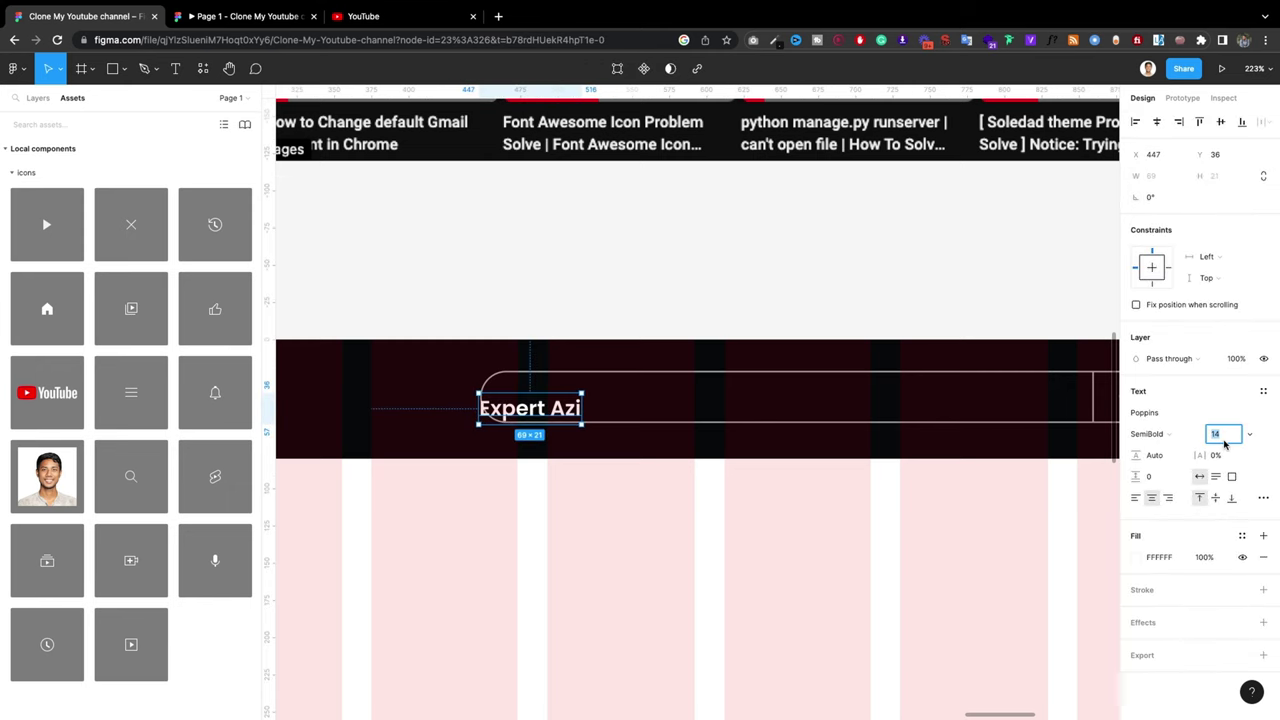
pyautogui.click(706, 339)
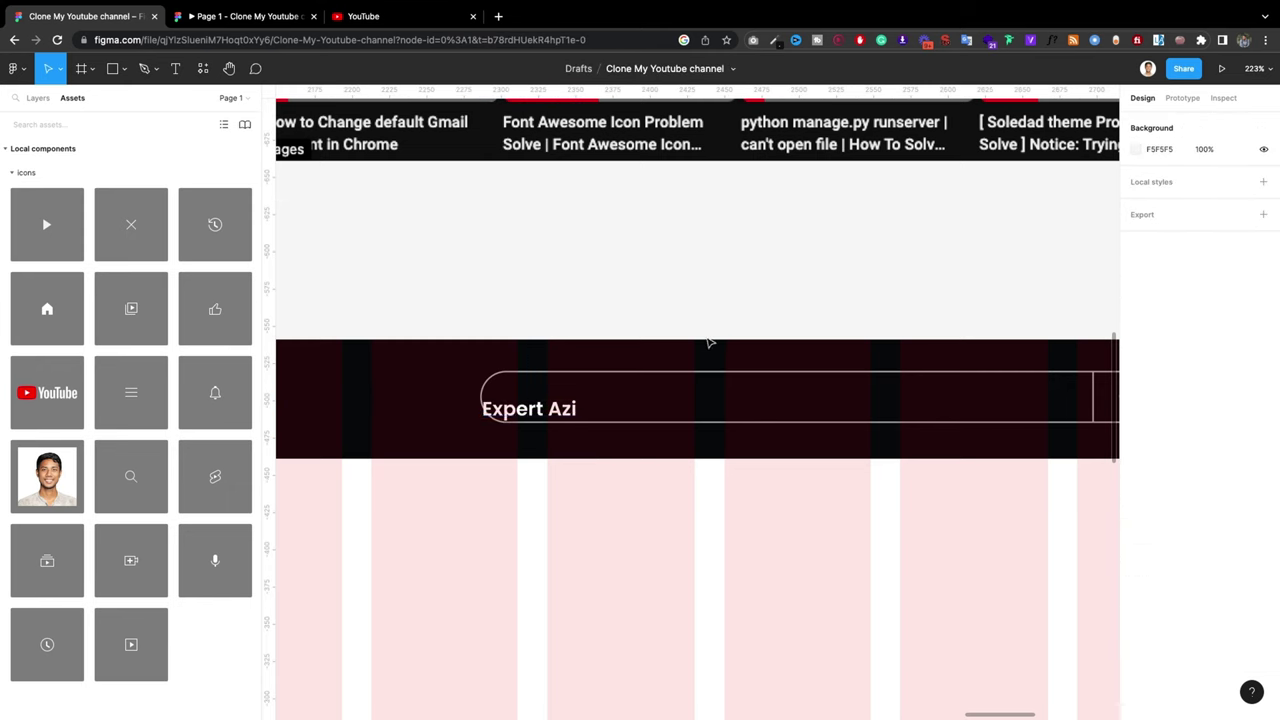
# Step: Set the weight to Regular and position Expert Azi inside the search pill
pyautogui.moveTo(527, 414); pyautogui.dragTo(558, 398)
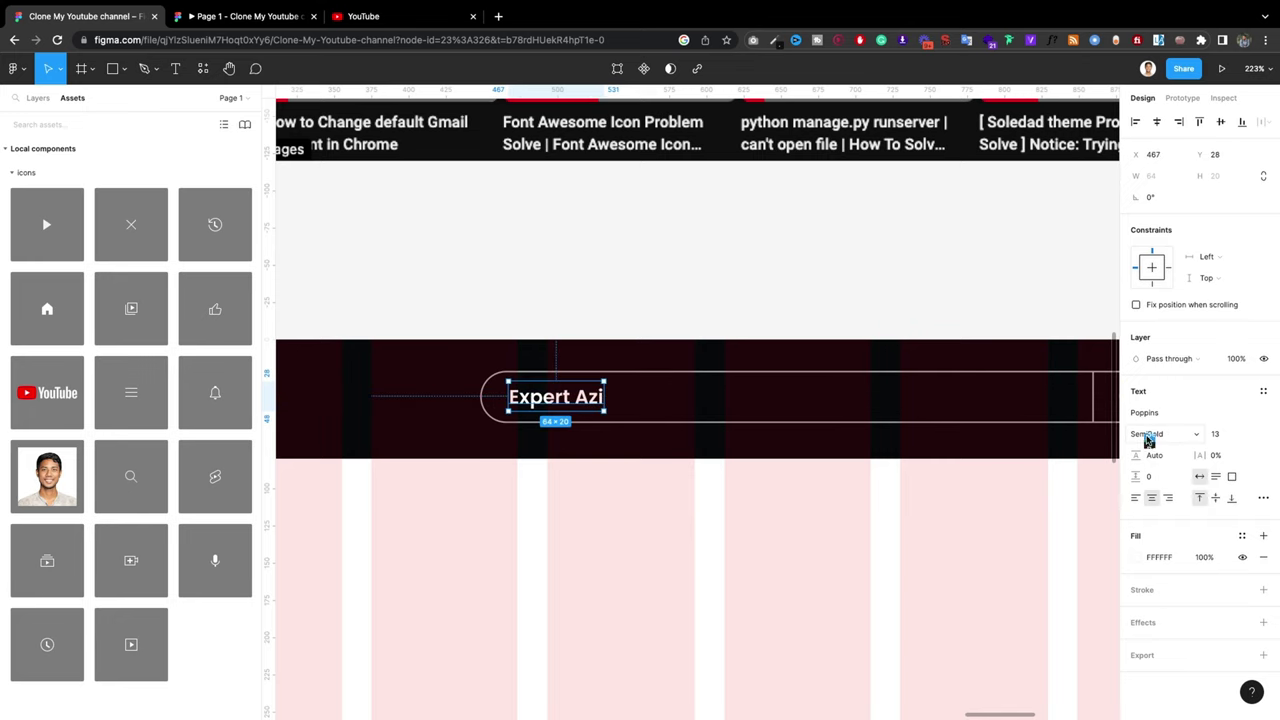
pyautogui.click(1148, 436)
pyautogui.click(1150, 401)
pyautogui.click(1215, 434)
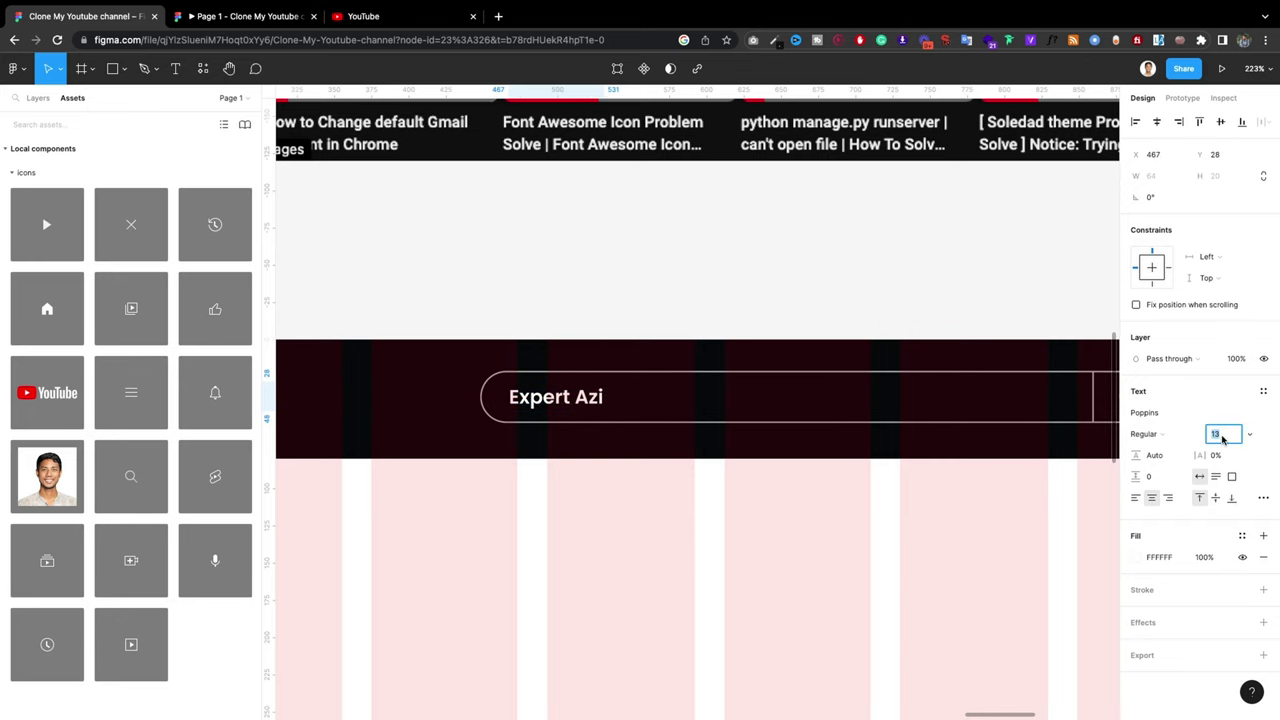
pyautogui.write('14')
pyautogui.click(626, 442)
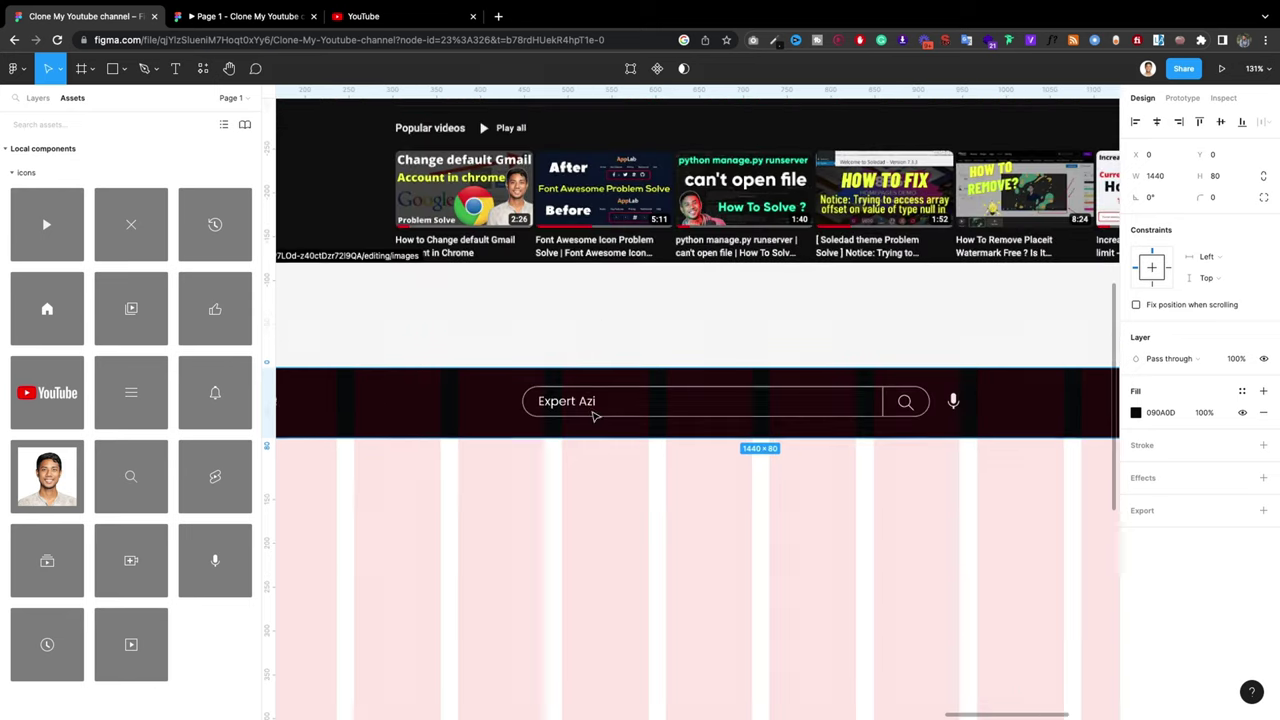
pyautogui.press('Escape')
pyautogui.doubleClick(562, 402)
pyautogui.keyDown('ctrl'); pyautogui.scroll(2, 573, 403); pyautogui.keyUp('ctrl')
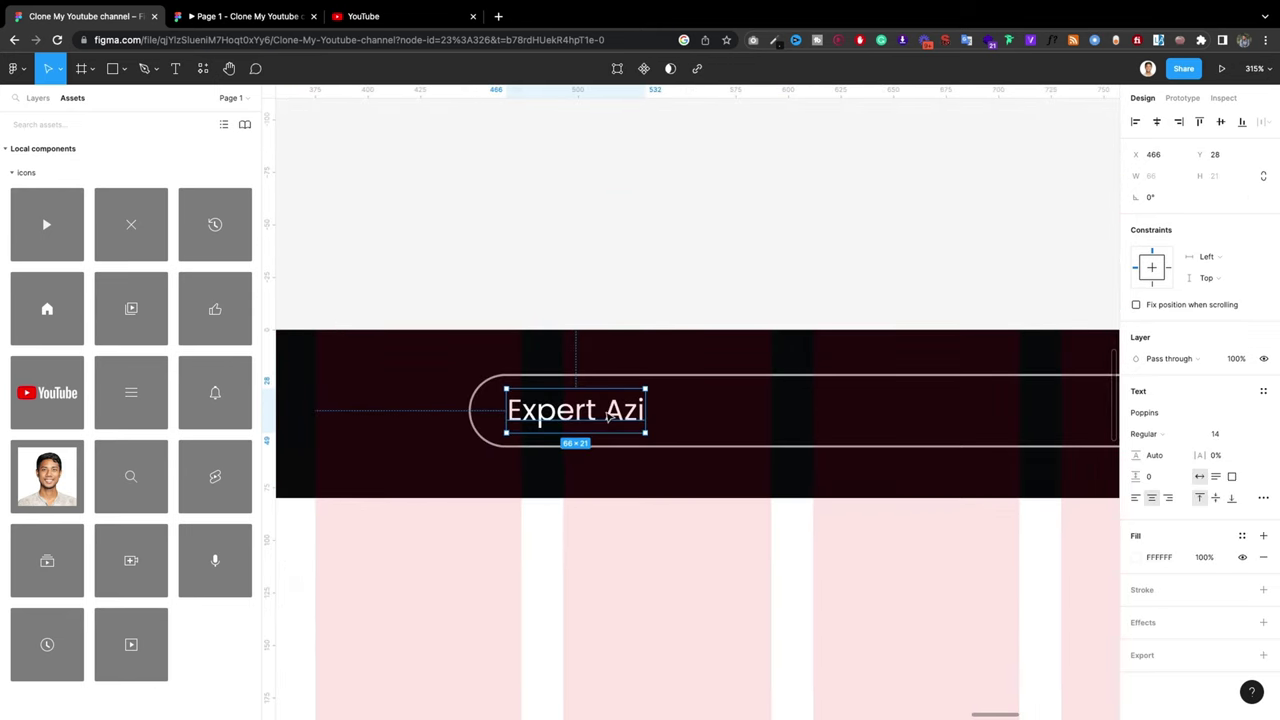
pyautogui.moveTo(608, 418); pyautogui.dragTo(623, 418)
# Step: Colour the Expert Azi text grey 9C9C9C
pyautogui.click(640, 346)
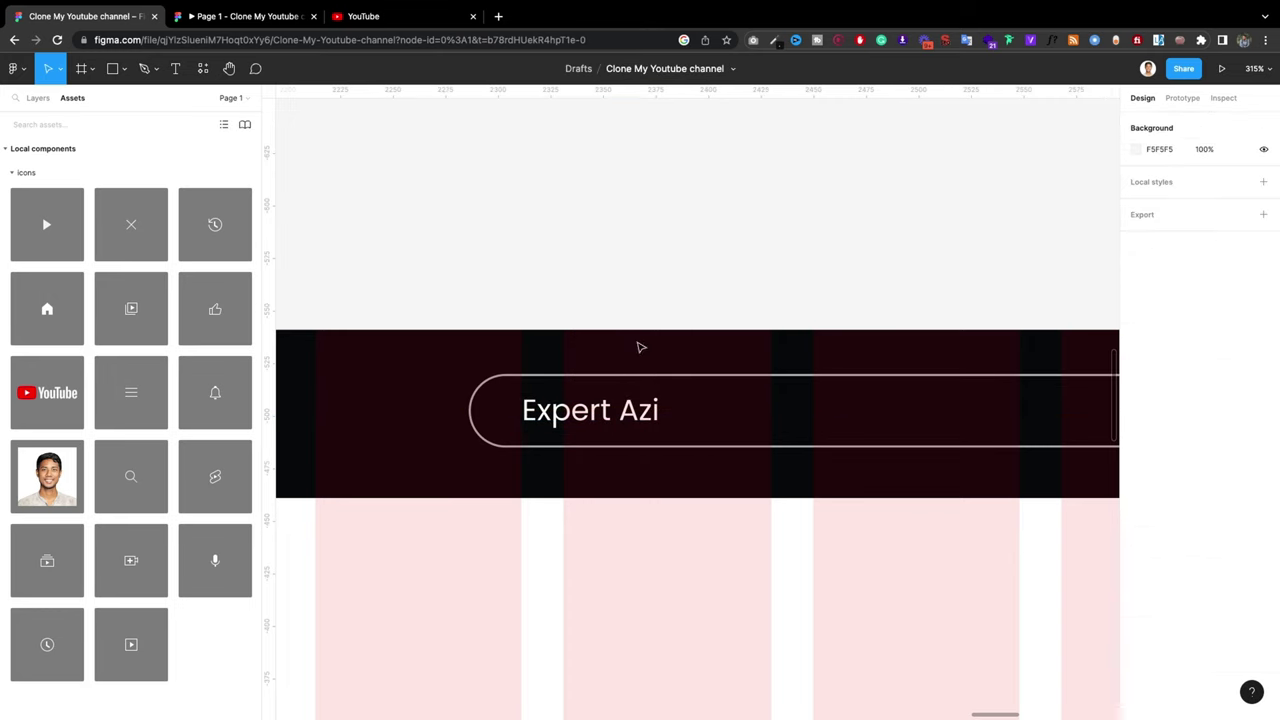
pyautogui.keyDown('ctrl'); pyautogui.scroll(-5, 640, 346); pyautogui.keyUp('ctrl')
pyautogui.keyDown('ctrl'); pyautogui.scroll(-3, 625, 391); pyautogui.keyUp('ctrl')
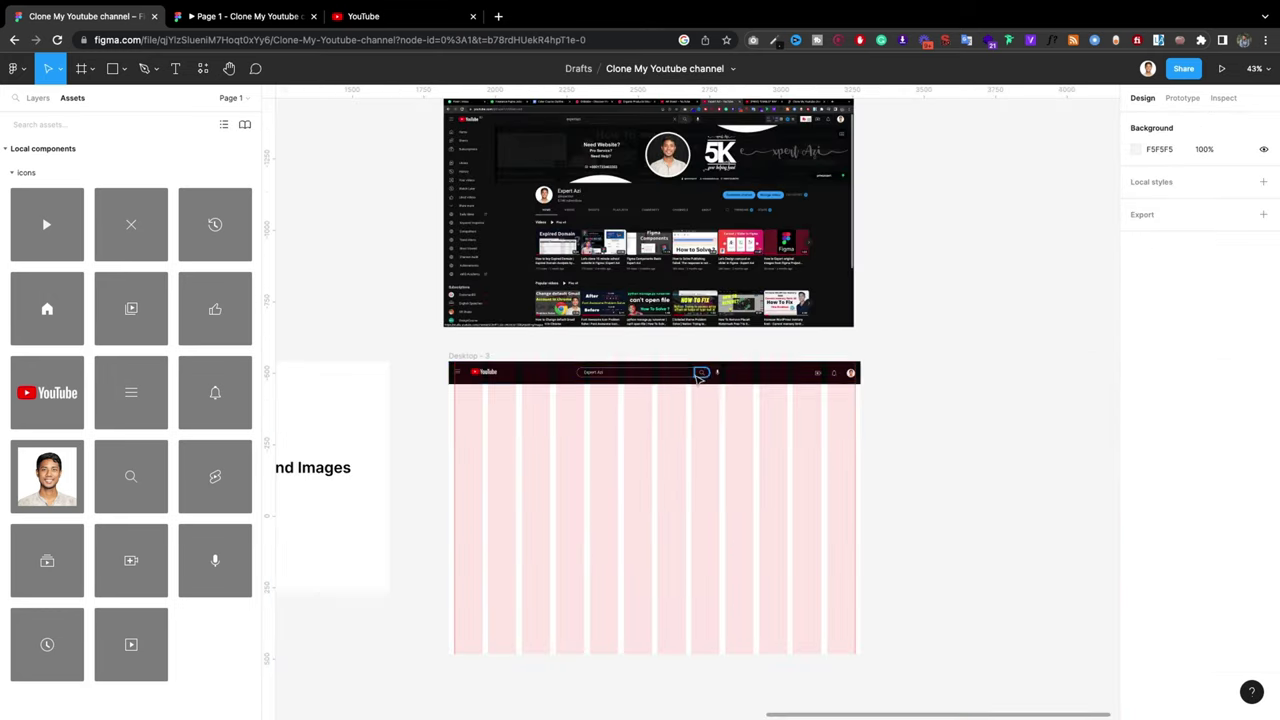
pyautogui.keyDown('ctrl'); pyautogui.scroll(5, 697, 374); pyautogui.keyUp('ctrl')
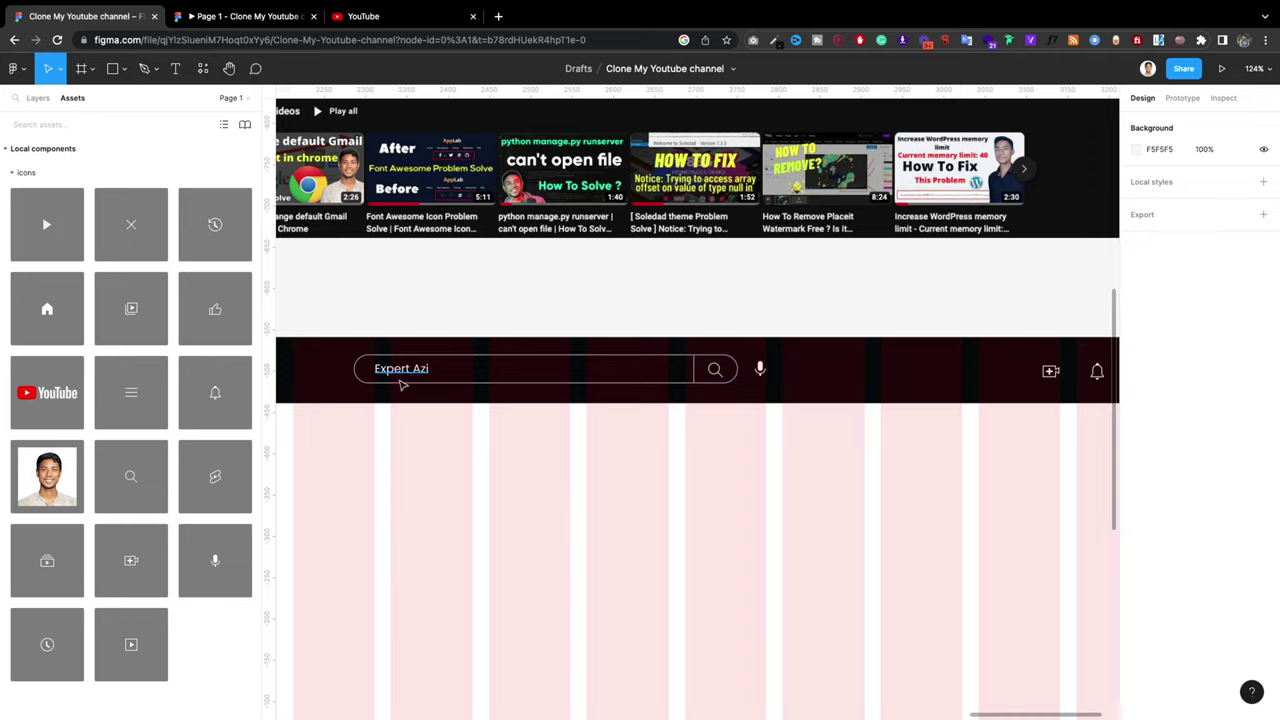
pyautogui.keyDown('ctrl'); pyautogui.scroll(5, 329, 383); pyautogui.keyUp('ctrl')
pyautogui.click(556, 348)
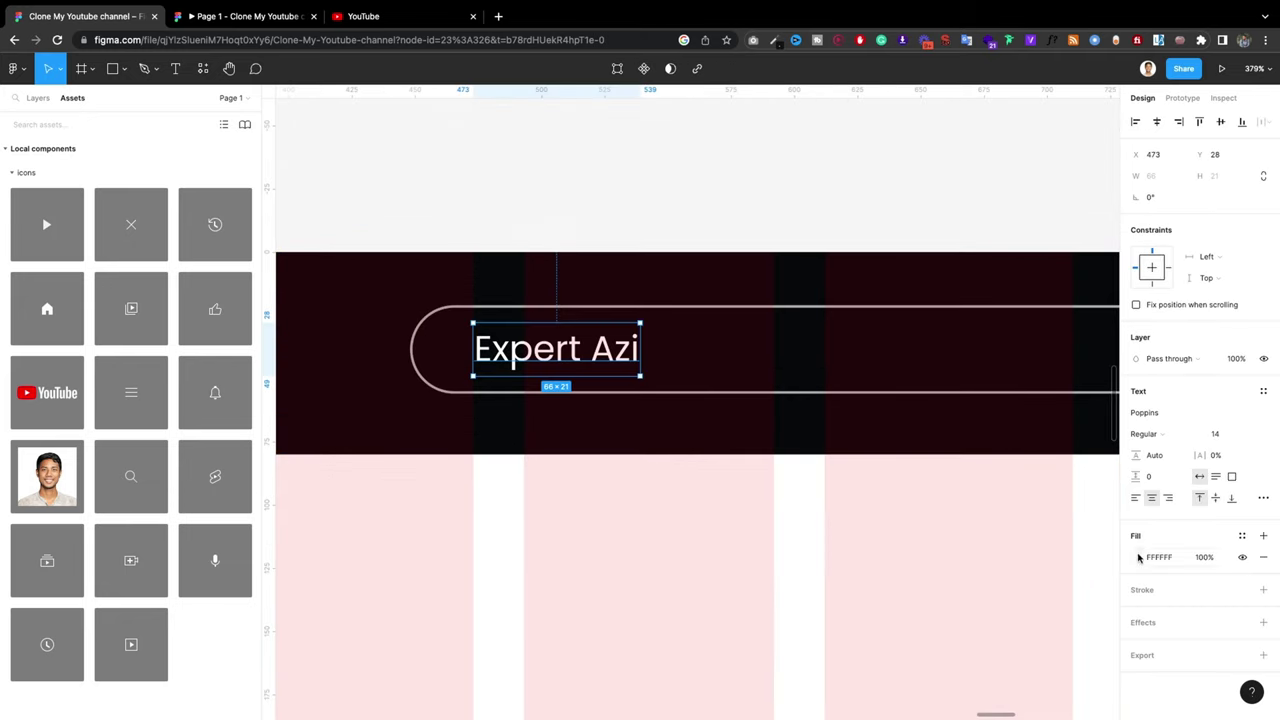
pyautogui.click(1138, 557)
pyautogui.moveTo(1022, 448); pyautogui.dragTo(928, 453)
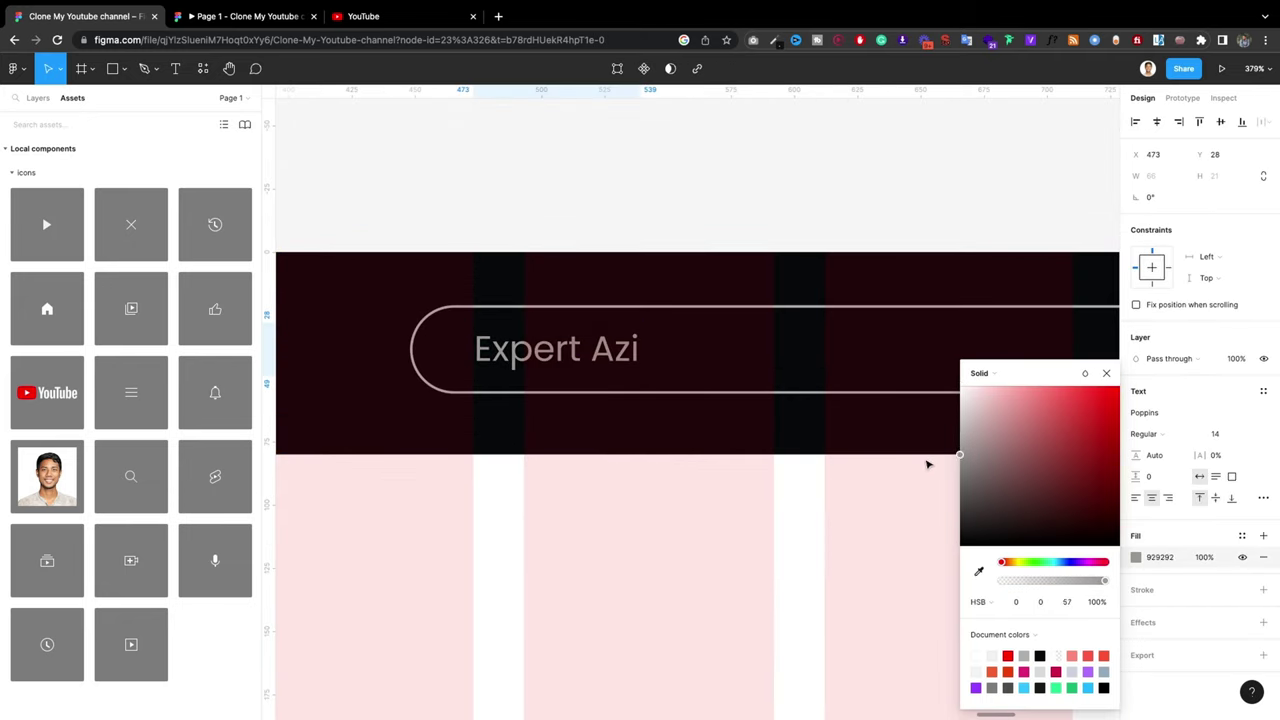
pyautogui.click(743, 194)
# Step: Reduce Expert Azi to size 12 and move it slightly lower in the bar
pyautogui.click(566, 354)
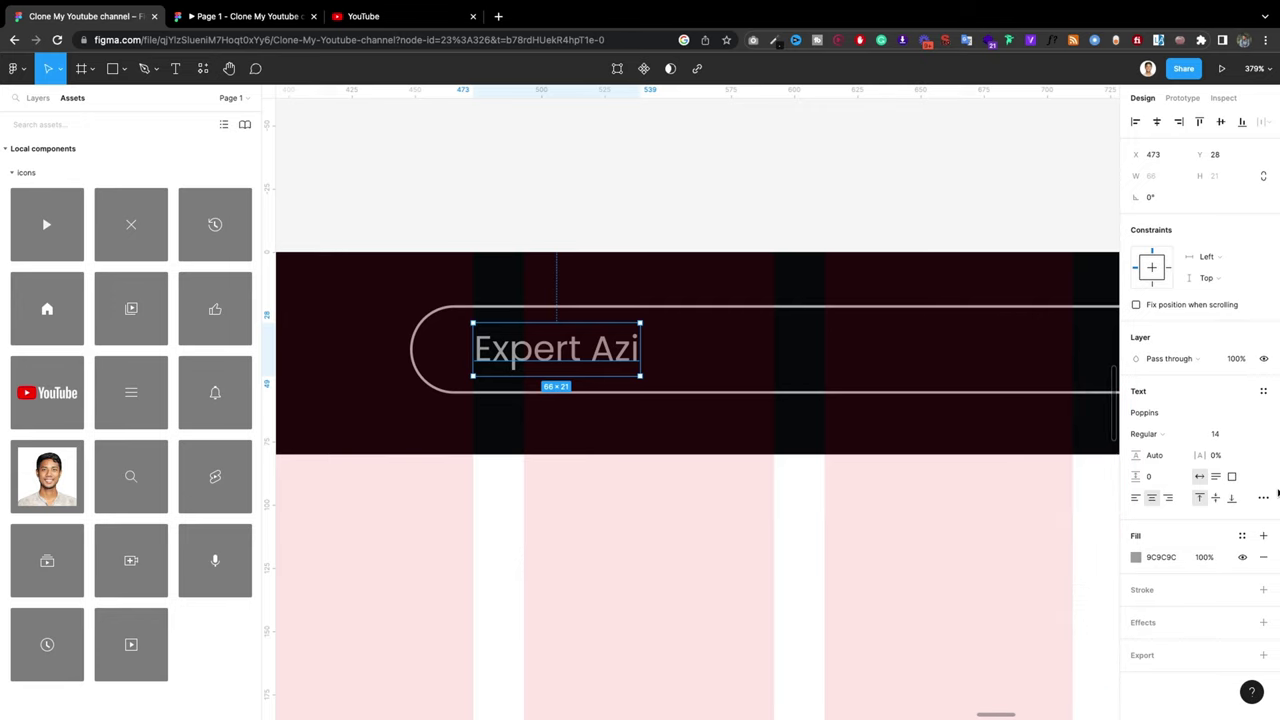
pyautogui.write('12')
pyautogui.press('Return')
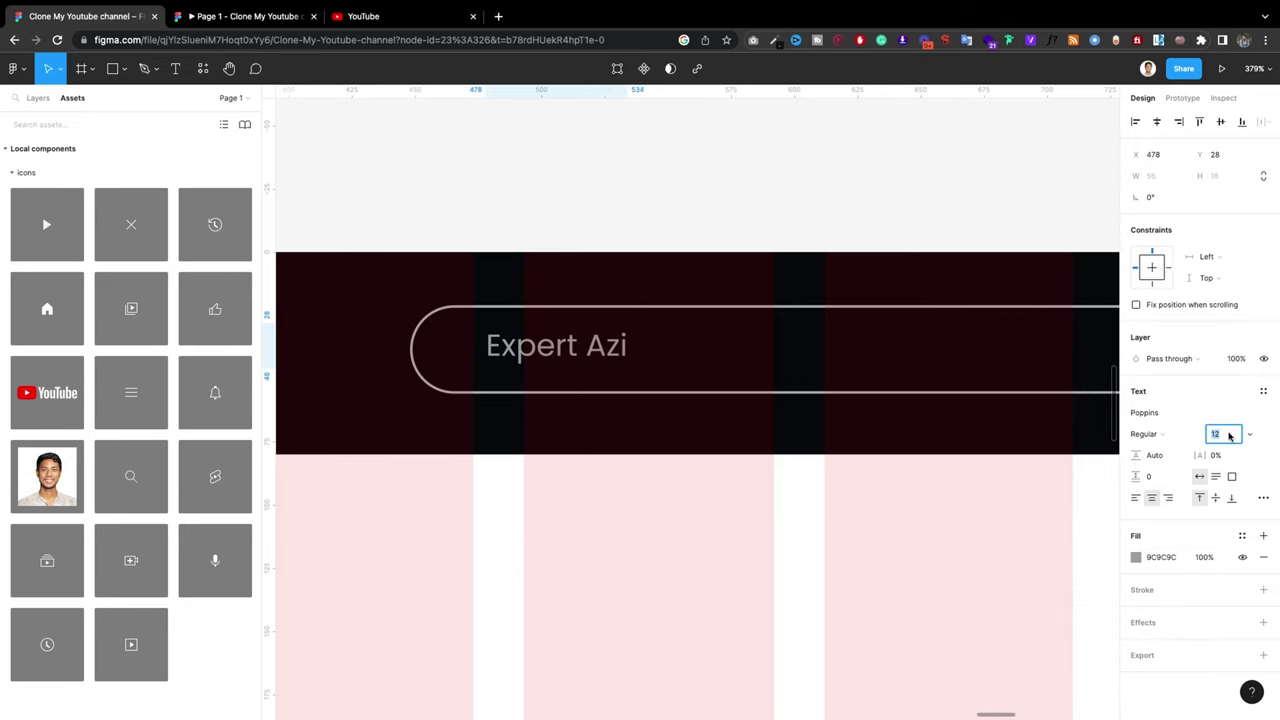
pyautogui.click(797, 234)
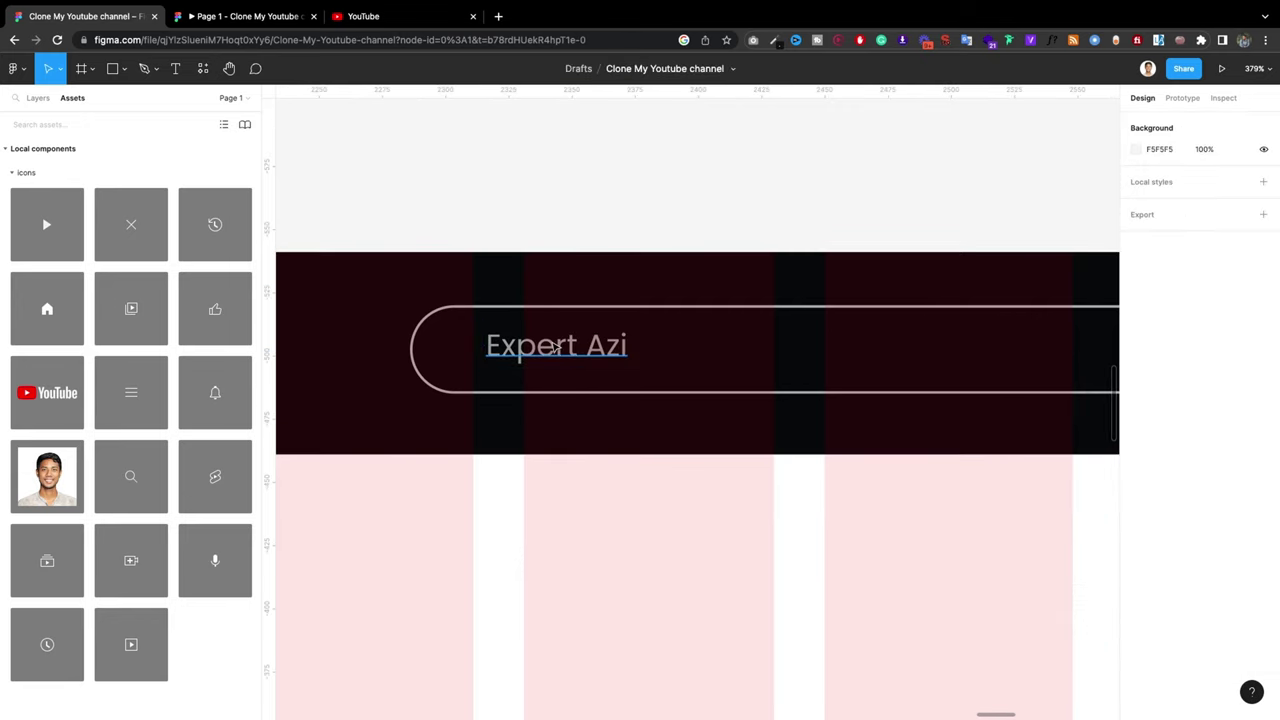
pyautogui.moveTo(554, 349); pyautogui.dragTo(549, 355)
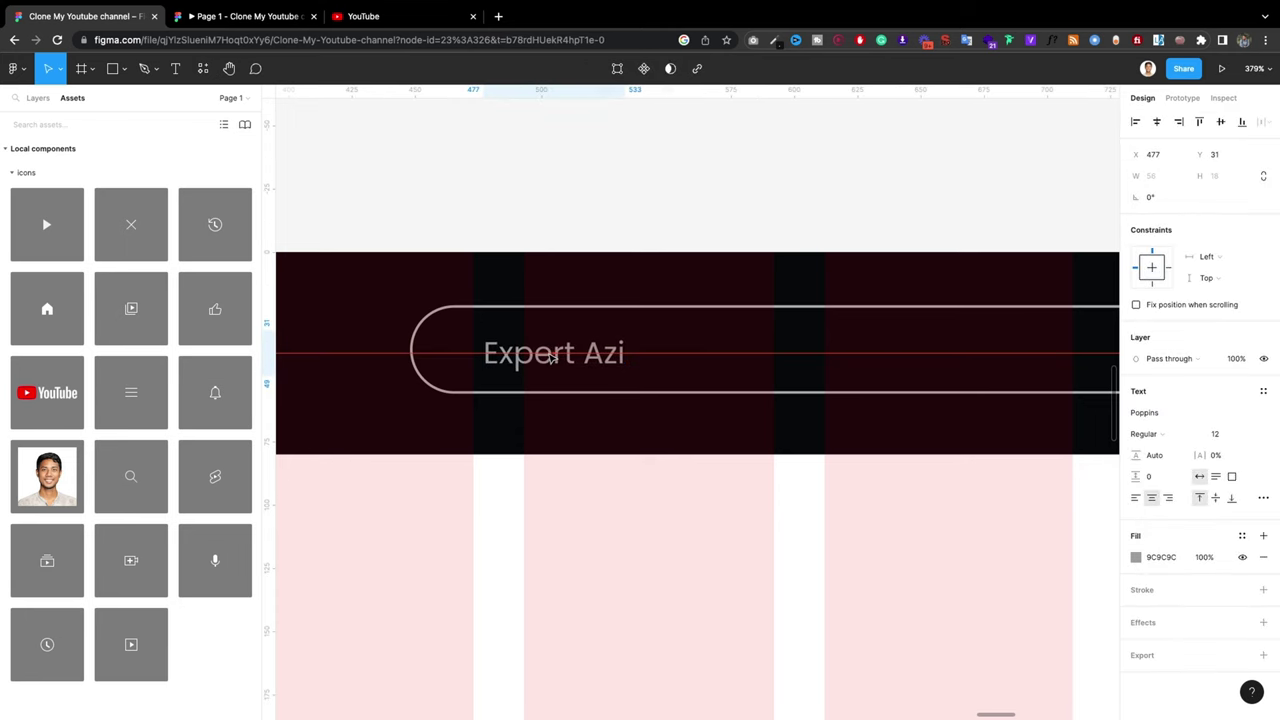
pyautogui.click(691, 240)
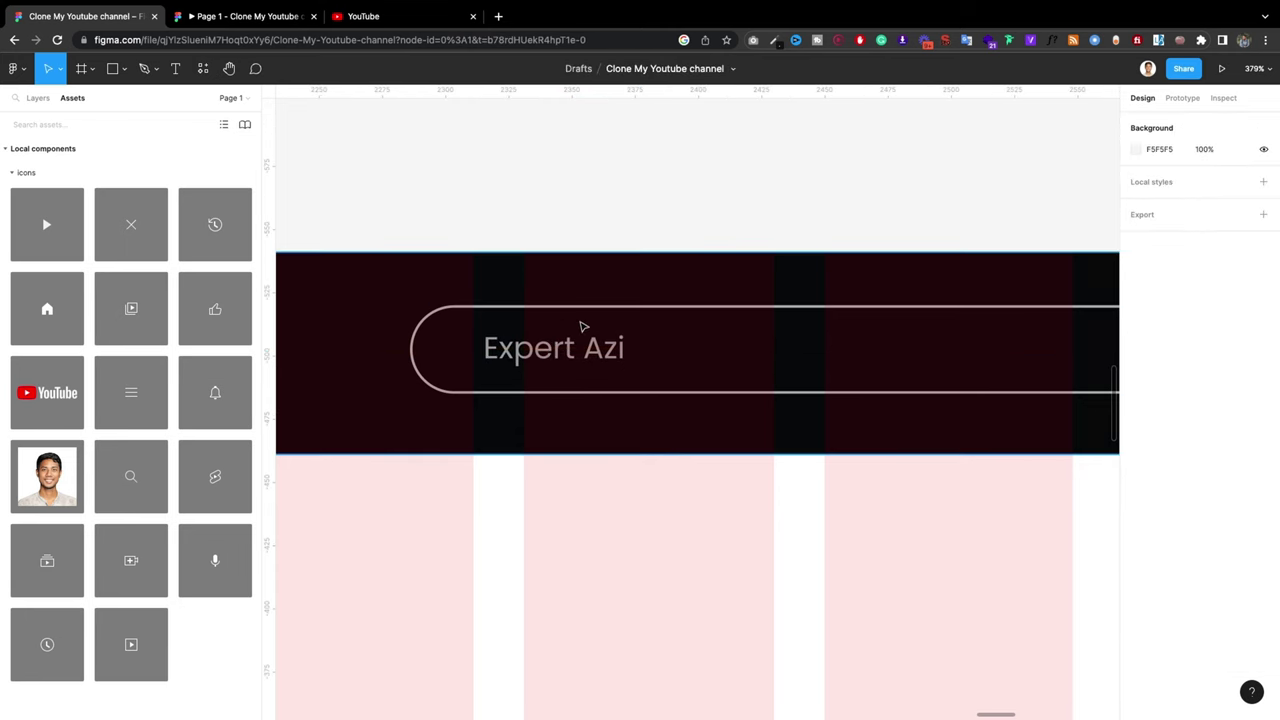
pyautogui.scroll(-3, 580, 326)
pyautogui.scroll(-3, 565, 325)
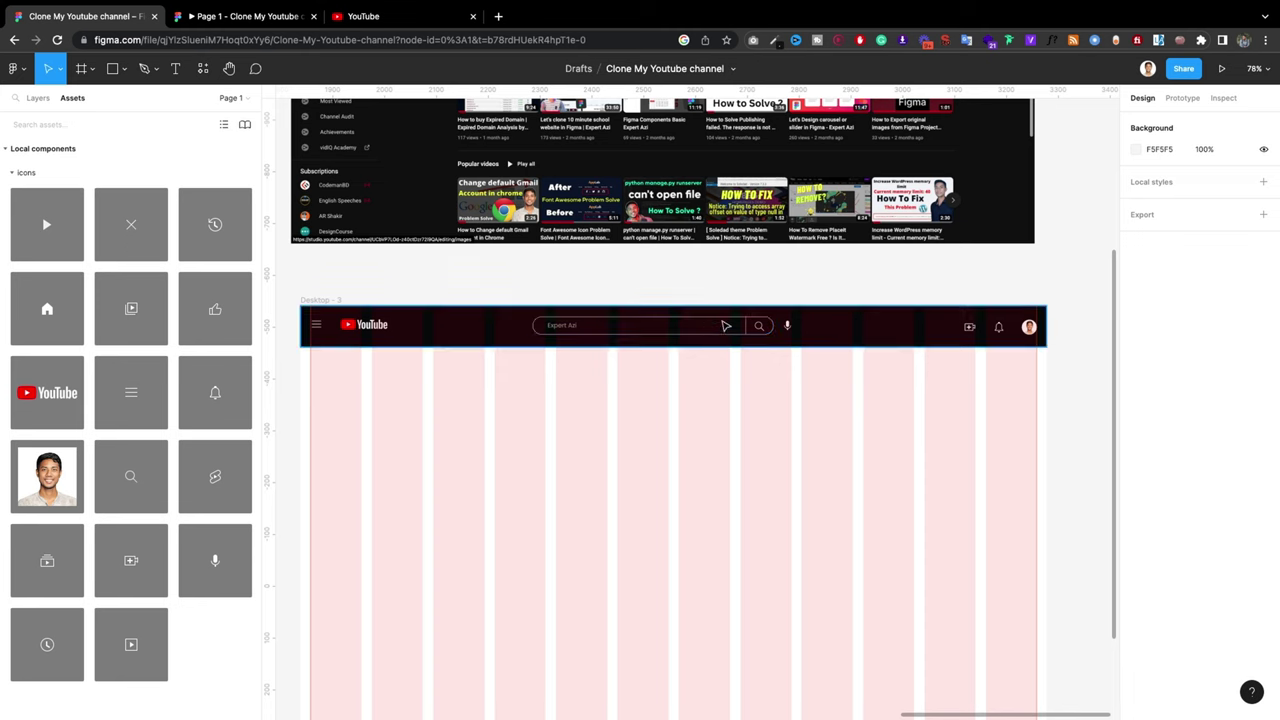
# Step: Group the search bar, Expert Azi text and search and mic icons into Group 1
pyautogui.click(33, 99)
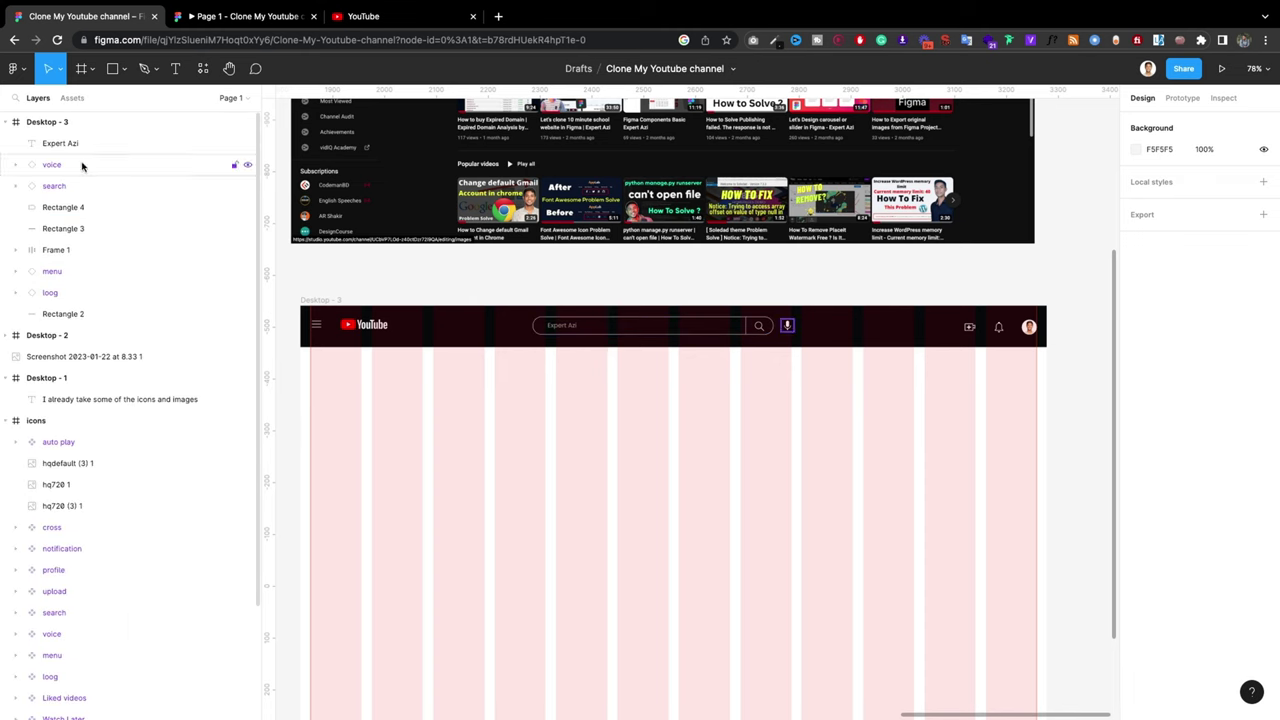
pyautogui.click(791, 331)
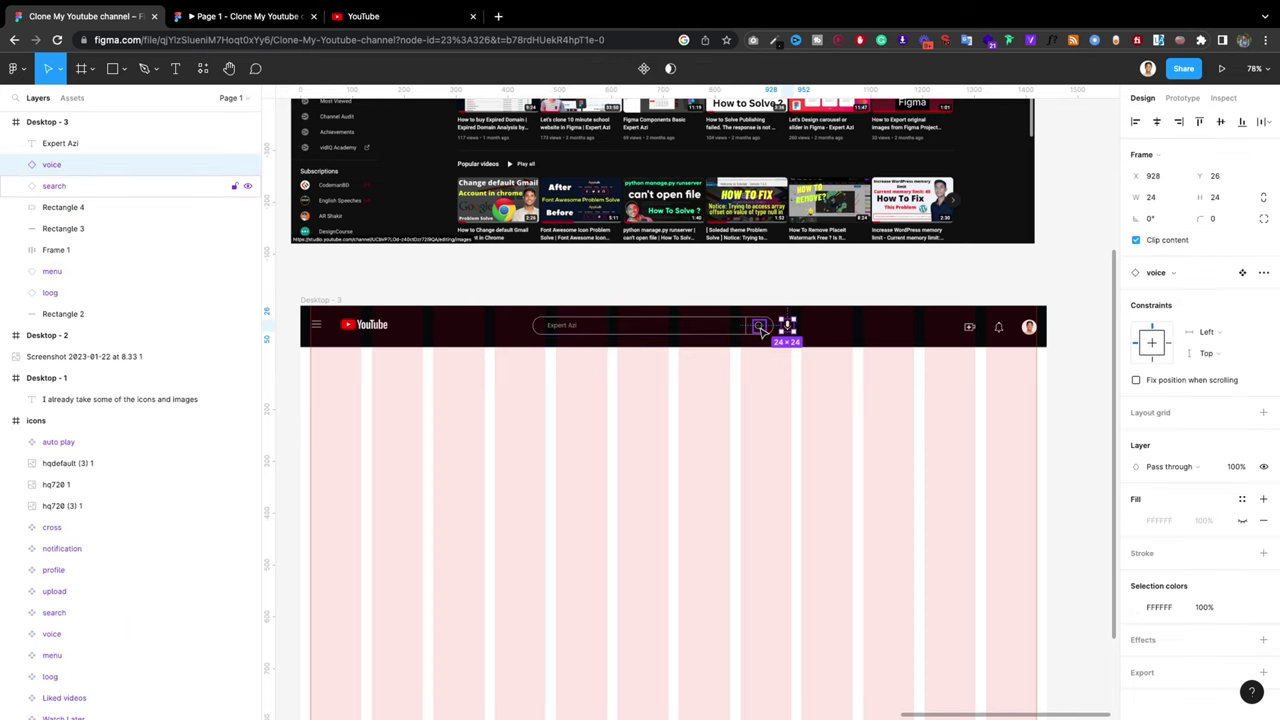
pyautogui.click(92, 186)
pyautogui.click(92, 228)
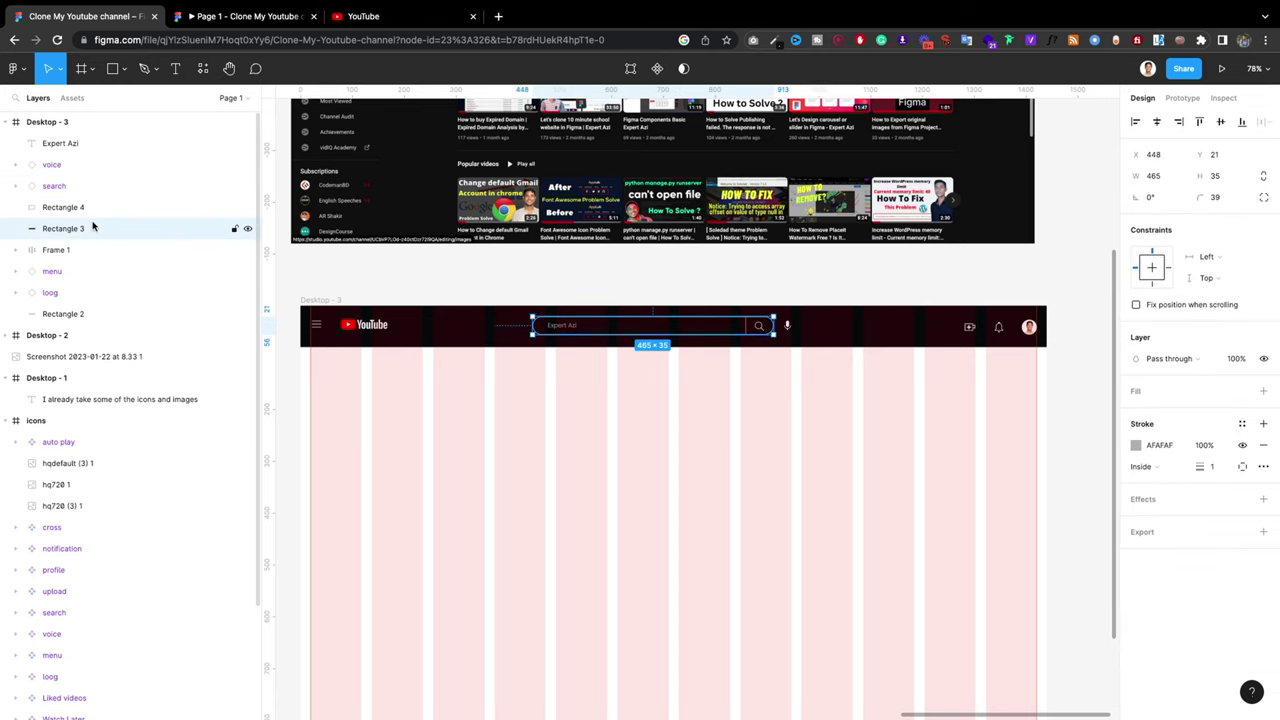
pyautogui.keyDown('shift'); pyautogui.click(72, 144); pyautogui.keyUp('shift')
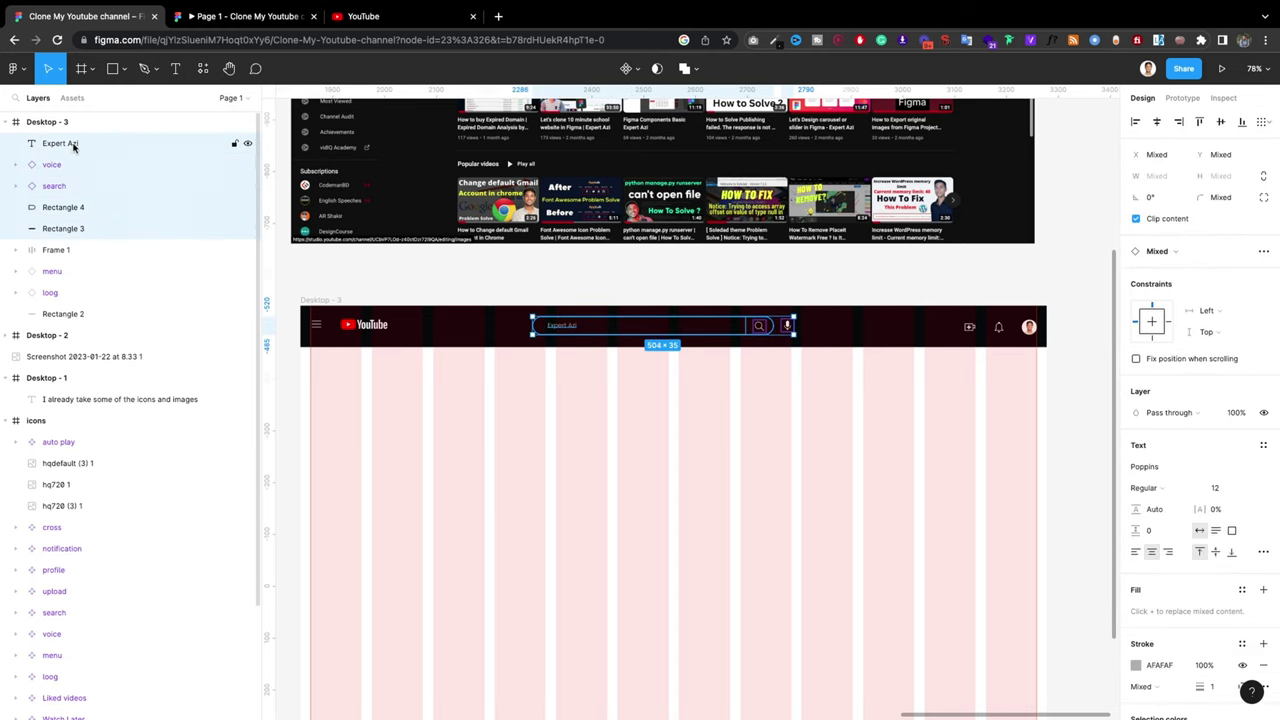
pyautogui.hotkey('ctrl', 'g')
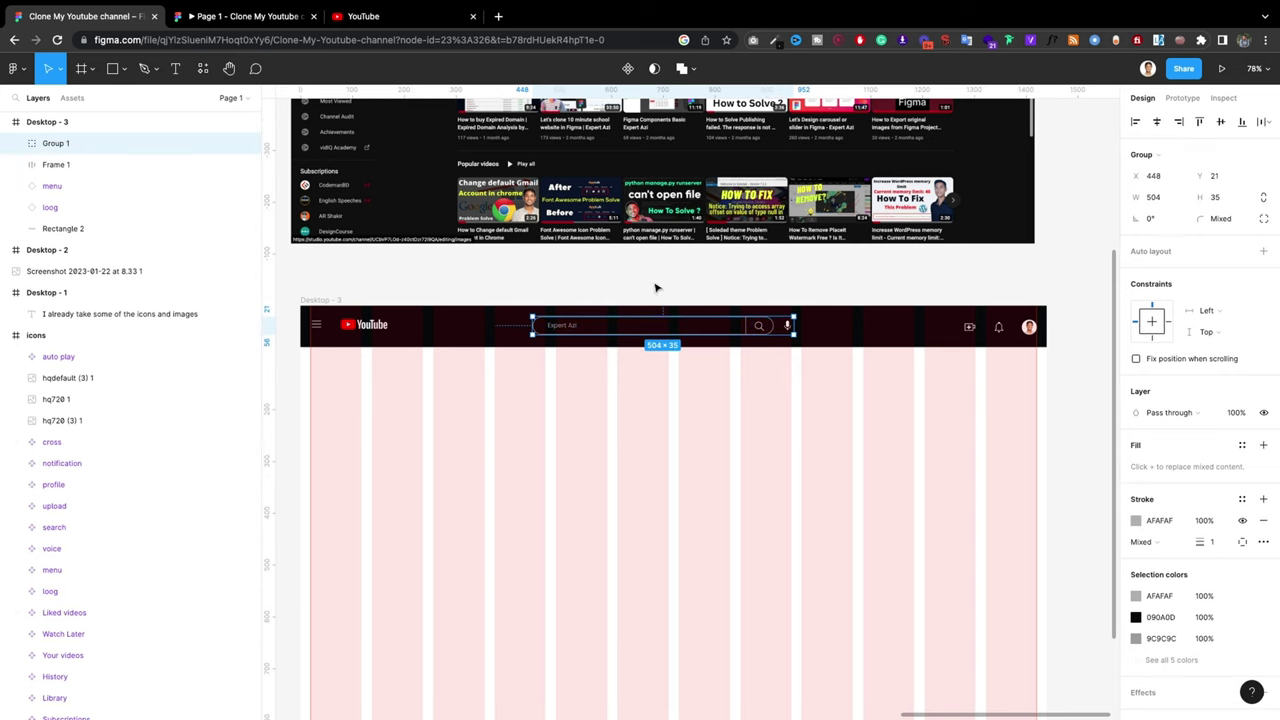
pyautogui.click(658, 295)
# Step: Lock header Rectangle 2 and shift Group 1 slightly left
pyautogui.click(557, 337)
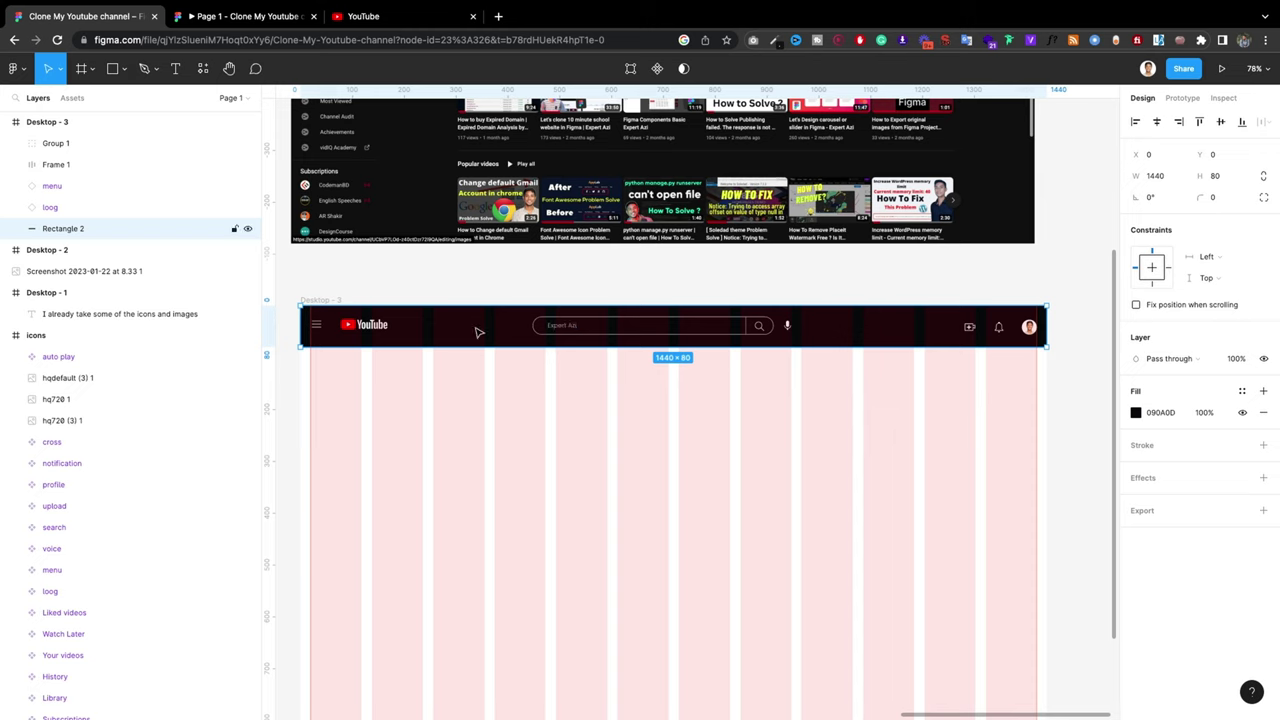
pyautogui.click(234, 228)
pyautogui.click(555, 326)
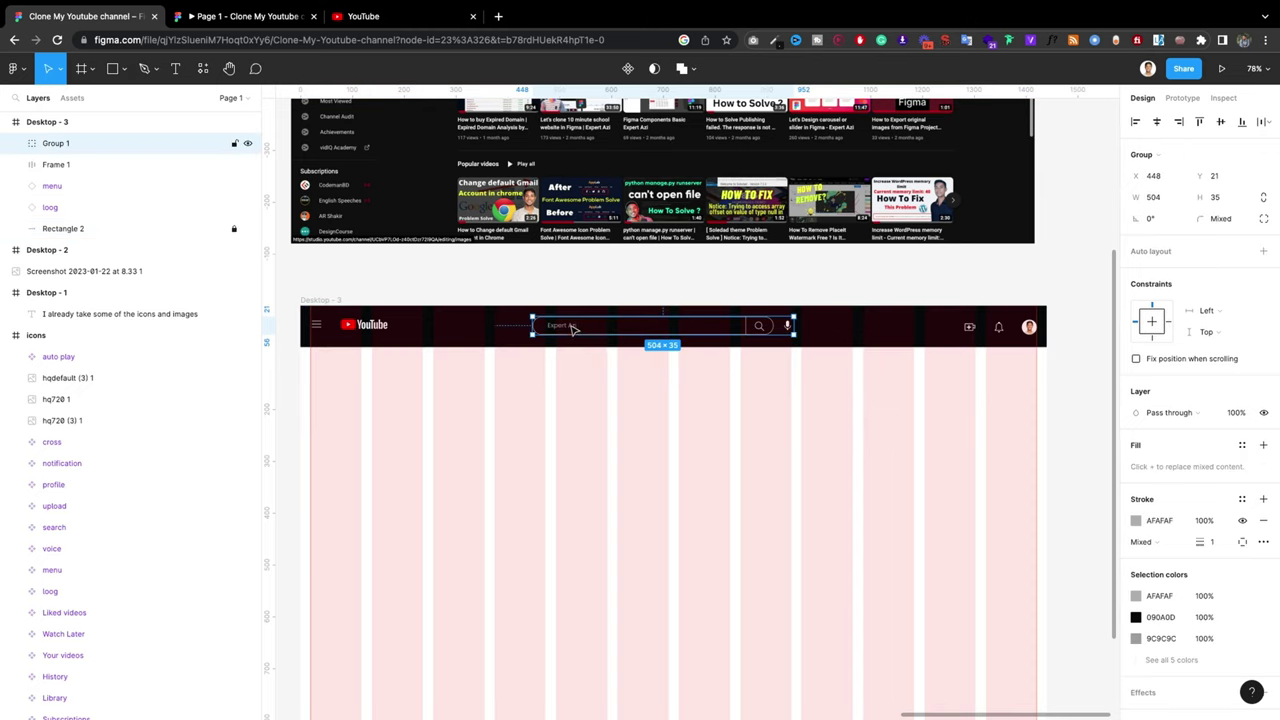
pyautogui.moveTo(572, 329); pyautogui.dragTo(553, 330)
# Step: Draw a rectangle about 167×182 and place it over the screenshot's sidebar
pyautogui.click(663, 274)
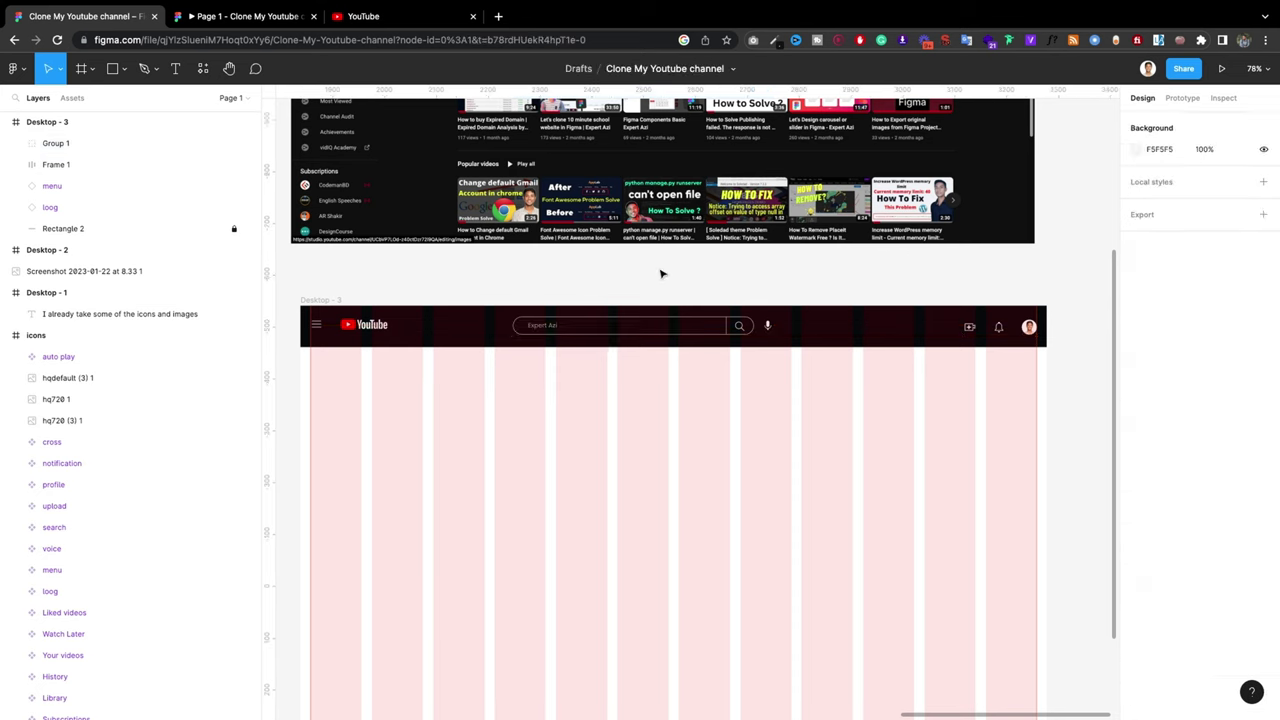
pyautogui.scroll(-5, 526, 280)
pyautogui.scroll(1, 597, 331)
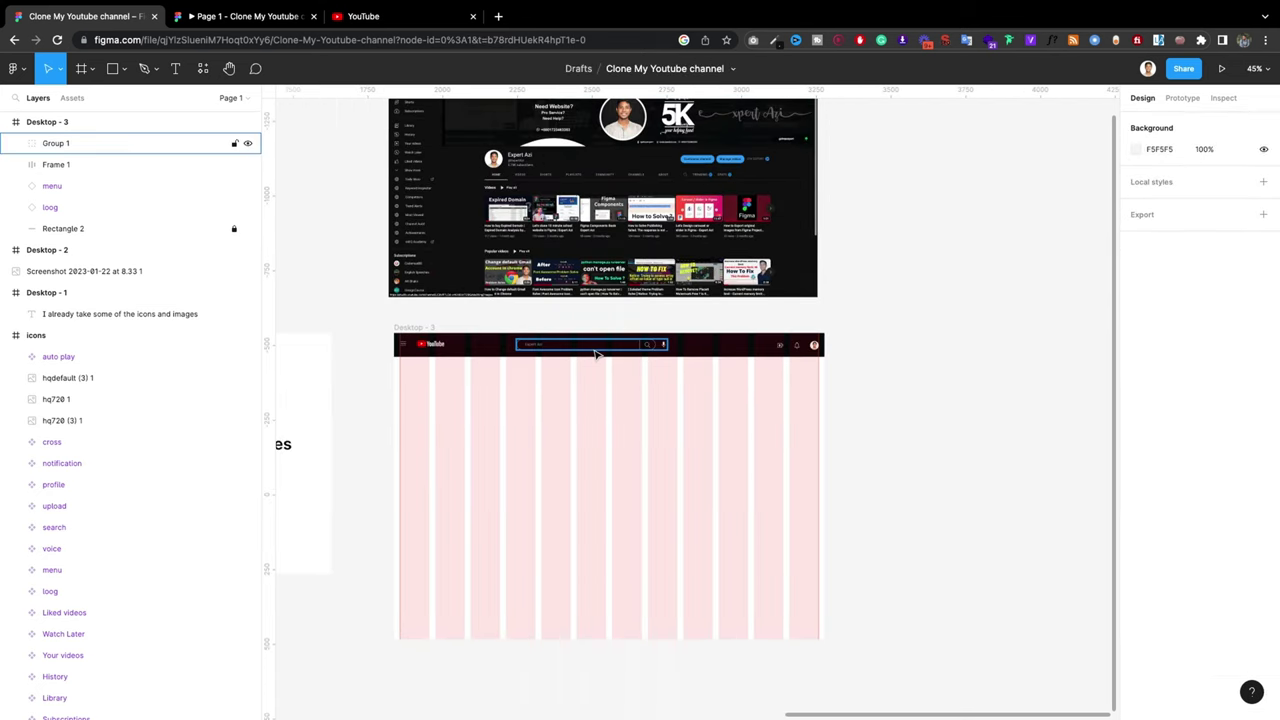
pyautogui.scroll(1, 597, 340)
pyautogui.scroll(5, 378, 364)
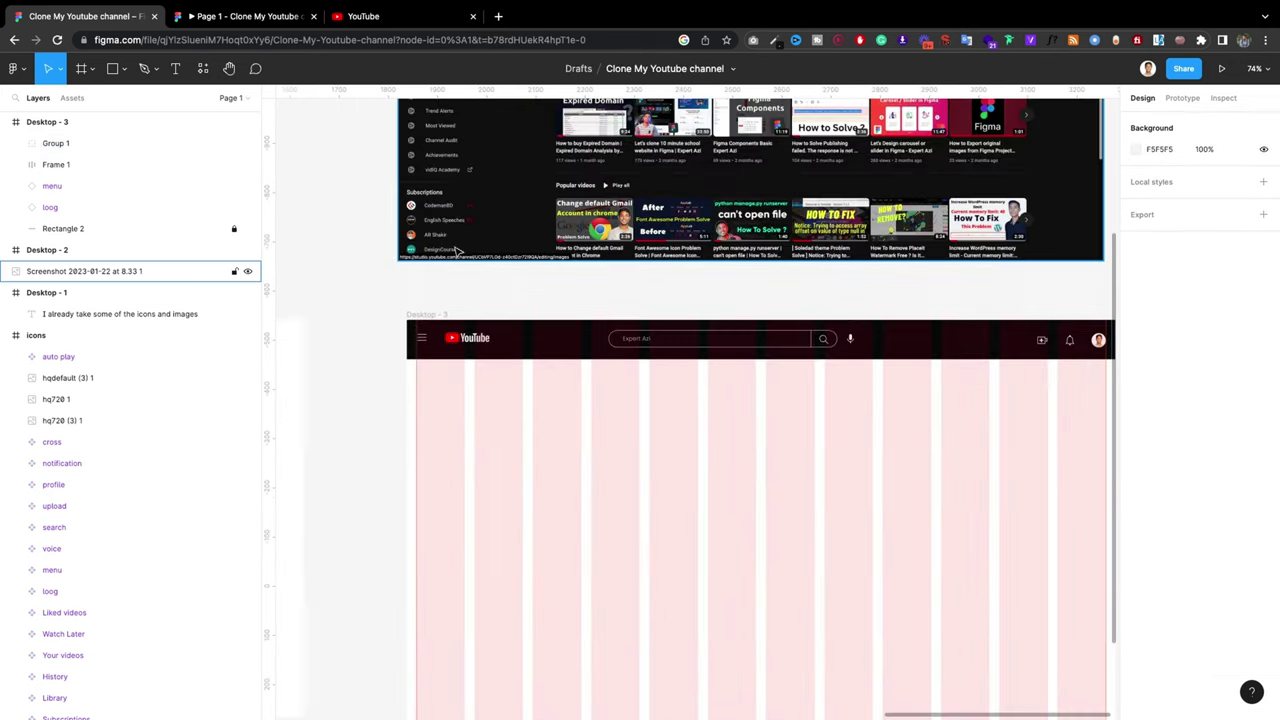
pyautogui.scroll(3, 360, 375)
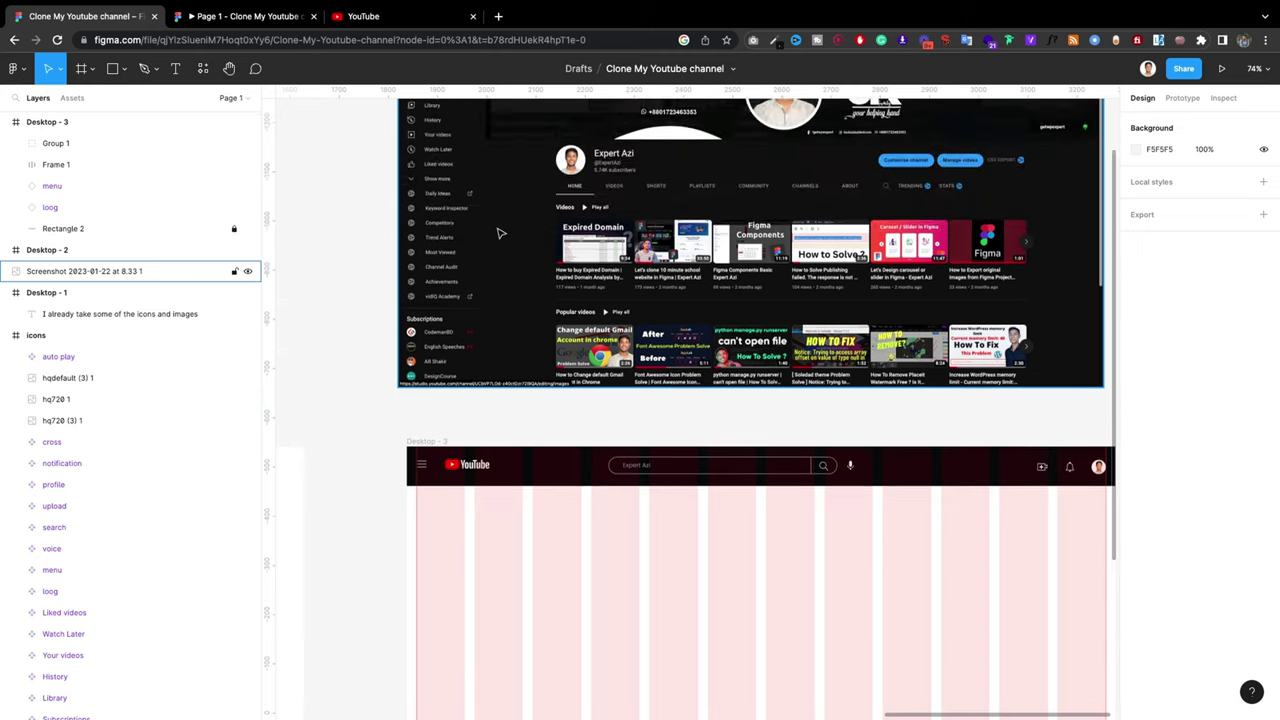
pyautogui.click(124, 69)
pyautogui.click(105, 104)
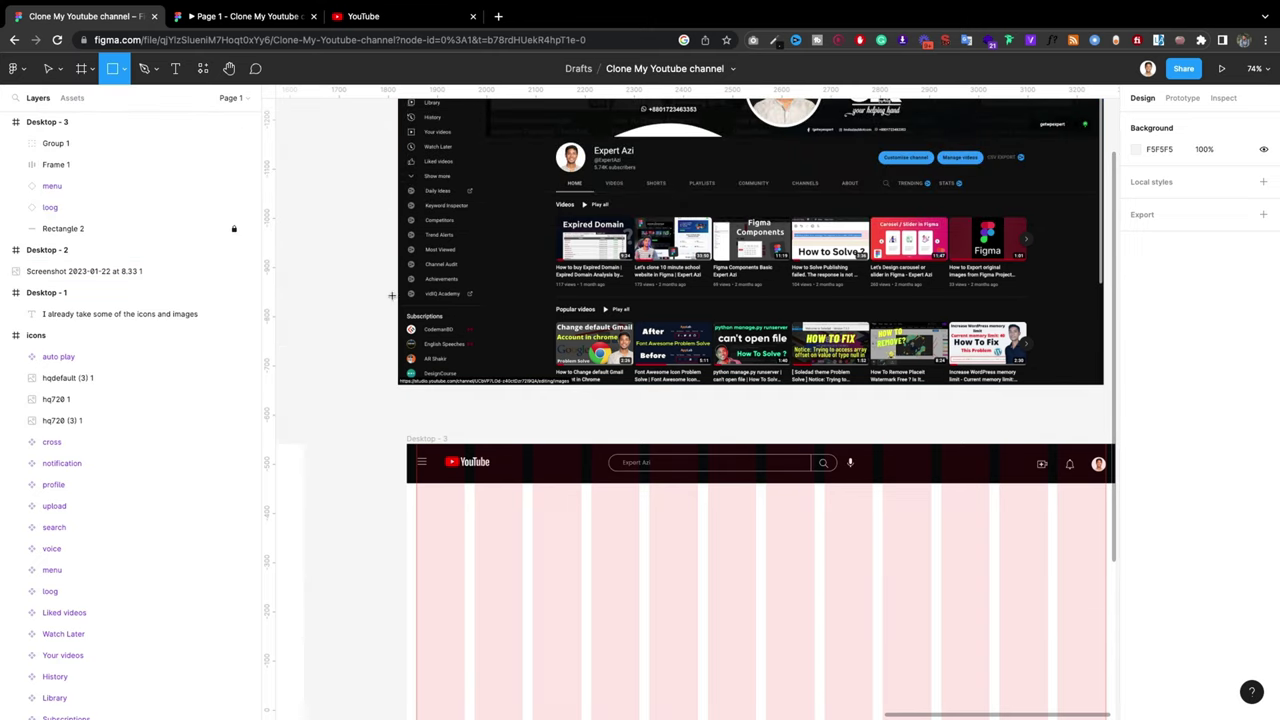
pyautogui.moveTo(398, 291); pyautogui.dragTo(443, 372)
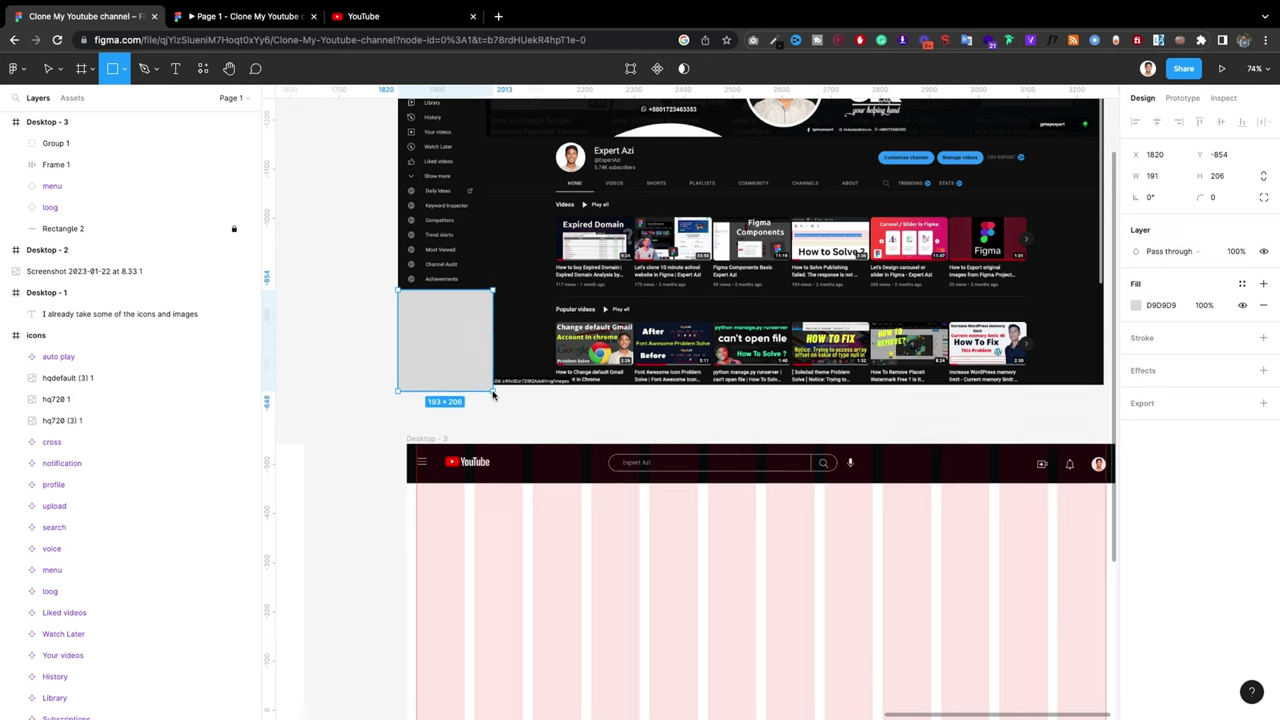
pyautogui.moveTo(470, 392); pyautogui.dragTo(480, 383)
pyautogui.scroll(5, 480, 250)
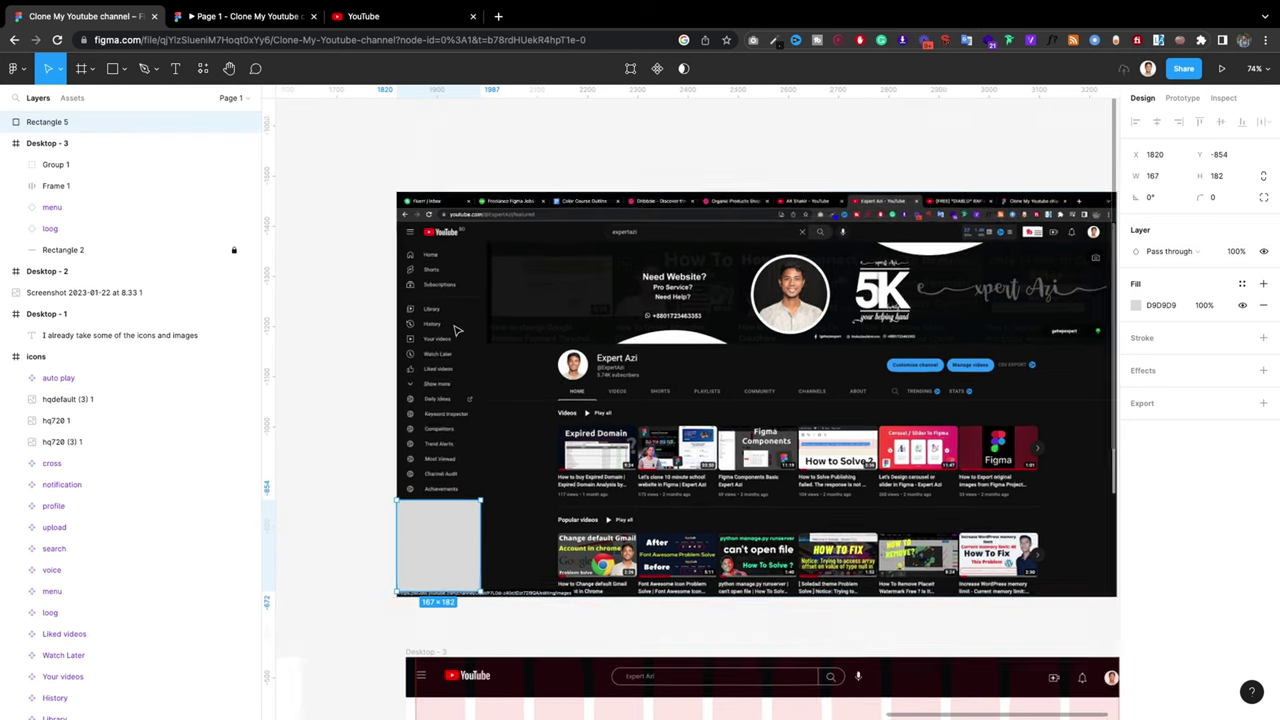
pyautogui.scroll(2, 471, 563)
pyautogui.moveTo(471, 563)
pyautogui.mouseDown()
pyautogui.moveTo(451, 277)
pyautogui.moveTo(498, 261)
pyautogui.mouseUp()
# Step: Widen the rectangle to 177 to match the sidebar and move it into Desktop - 3
pyautogui.scroll(5, 451, 277)
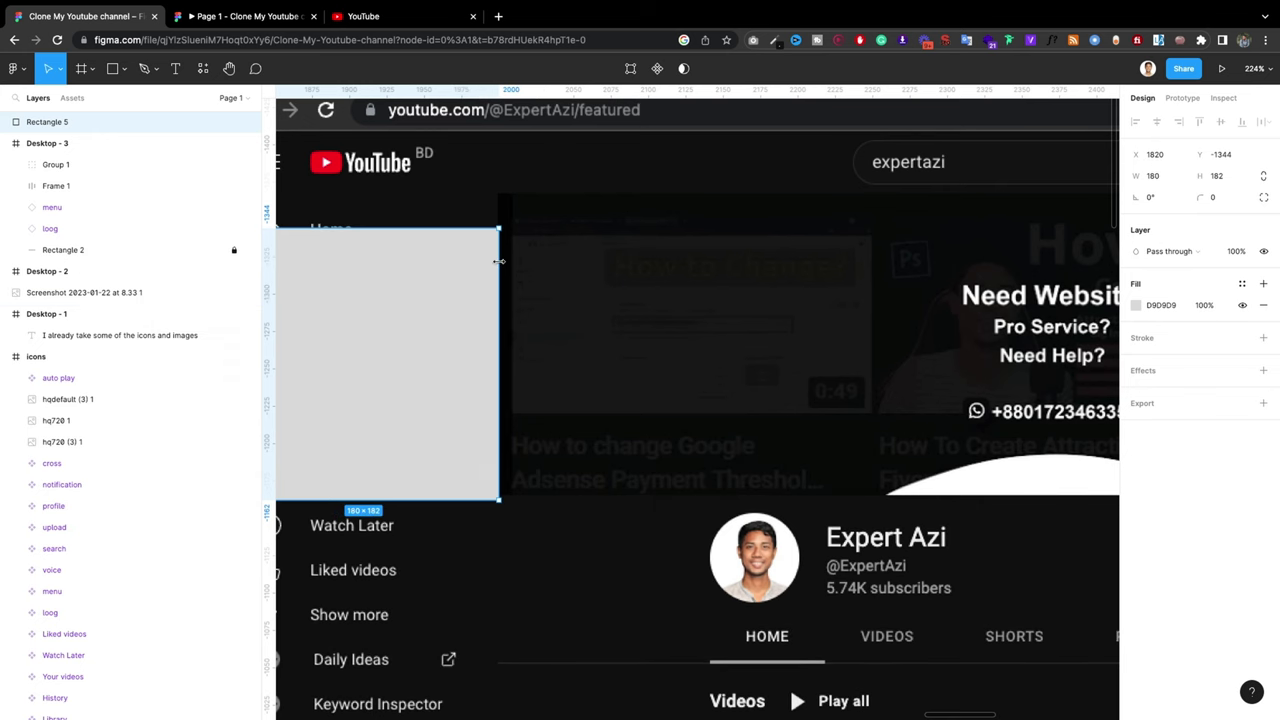
pyautogui.scroll(-3, 493, 261)
pyautogui.scroll(-3, 490, 255)
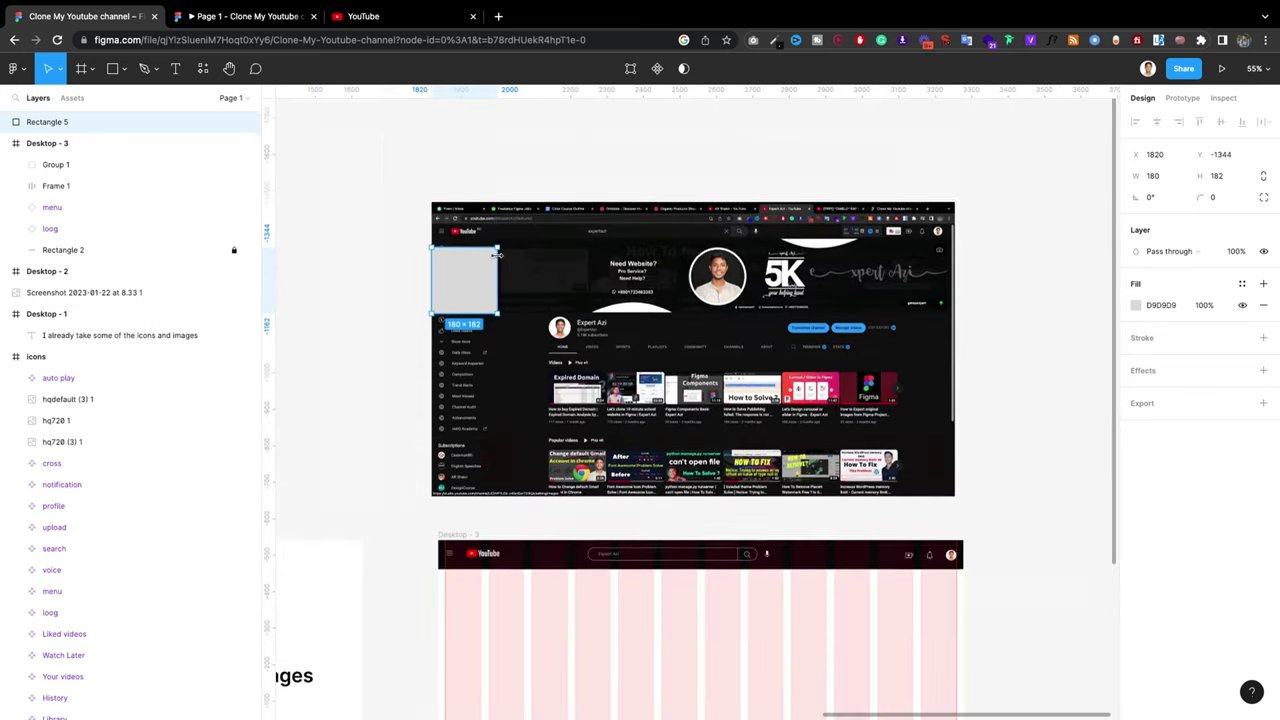
pyautogui.scroll(-2, 470, 200)
pyautogui.scroll(3, 470, 220)
pyautogui.scroll(5, 490, 270)
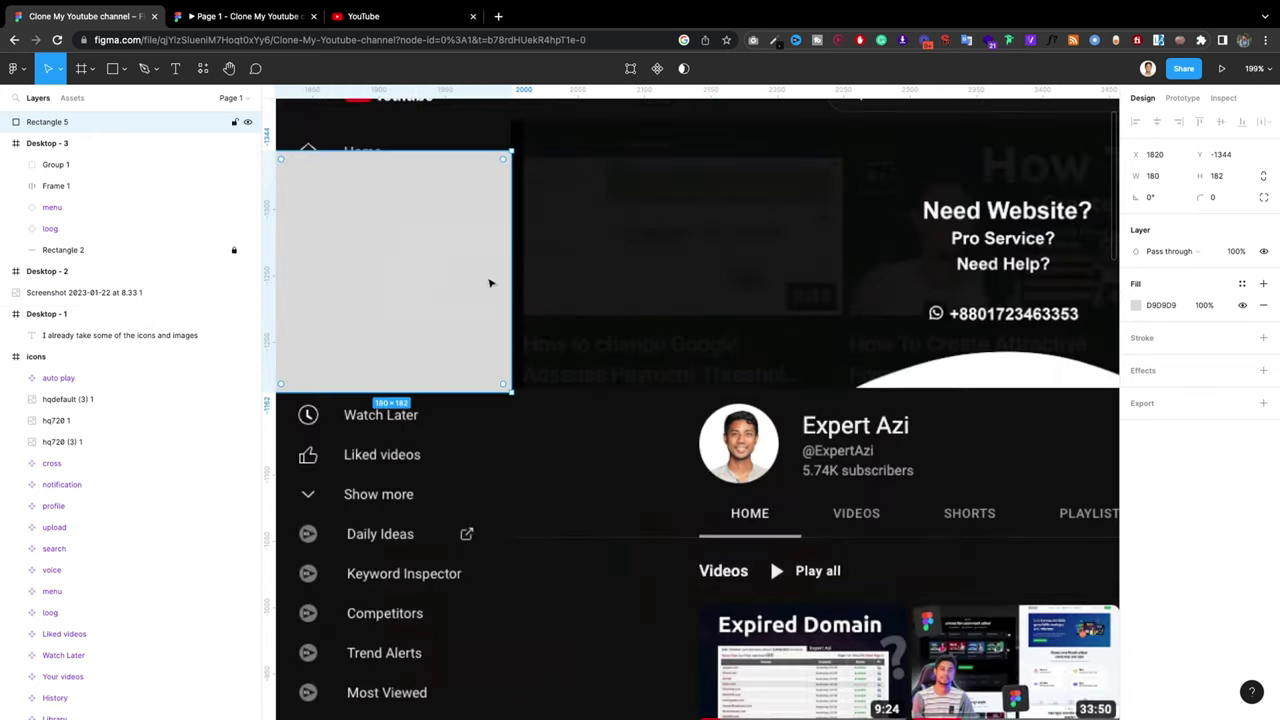
pyautogui.moveTo(508, 272)
pyautogui.mouseDown()
pyautogui.moveTo(493, 289)
pyautogui.moveTo(512, 289)
pyautogui.mouseUp()
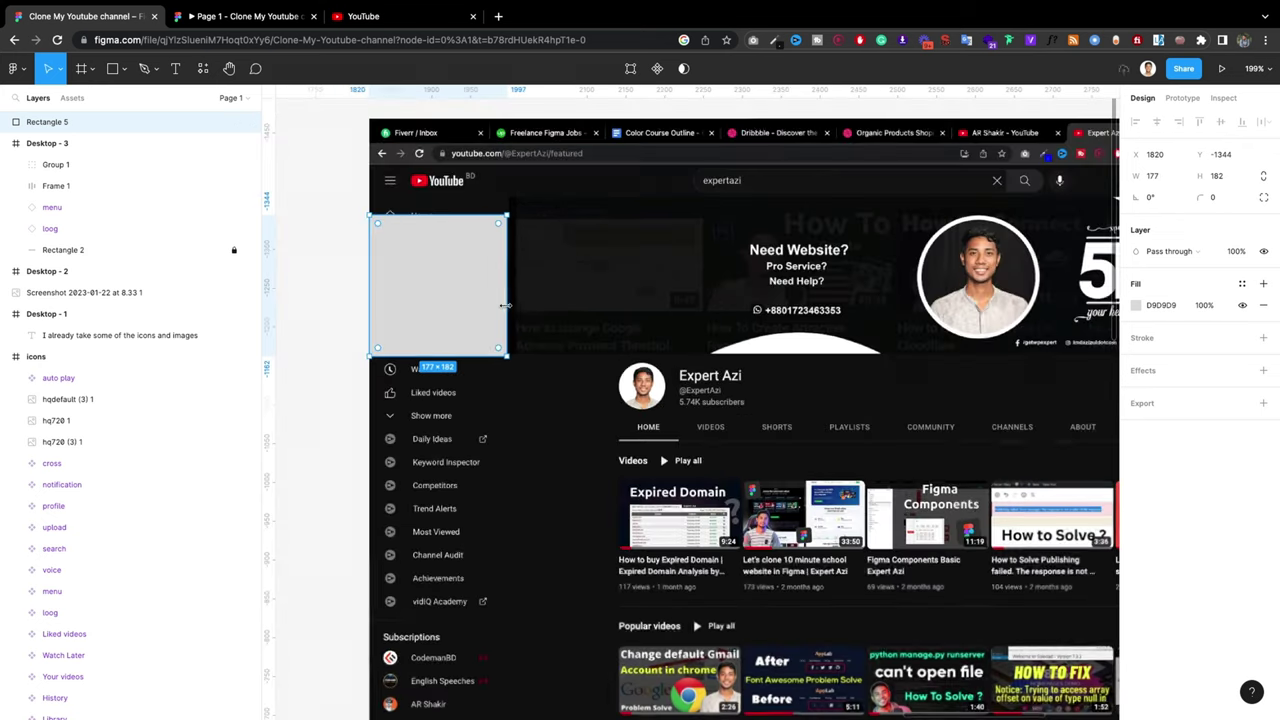
pyautogui.scroll(-3, 512, 288)
pyautogui.scroll(5, 505, 288)
pyautogui.scroll(-1, 505, 290)
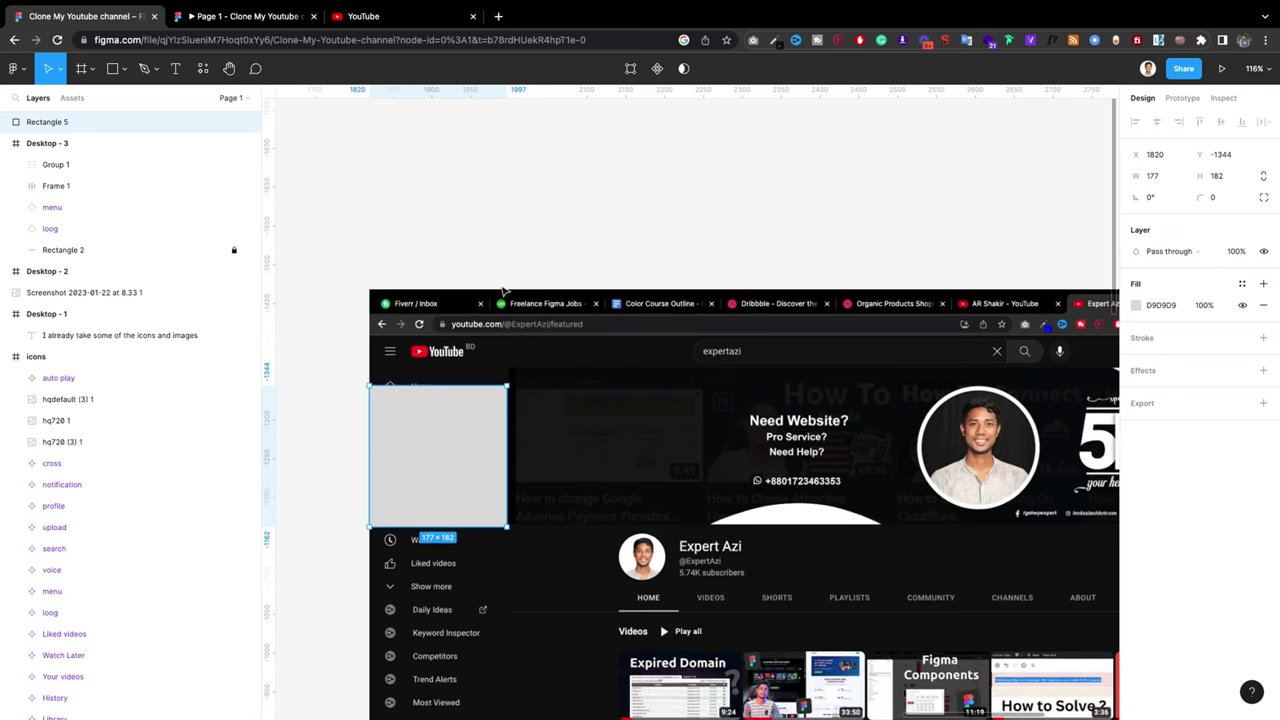
pyautogui.scroll(-2, 507, 288)
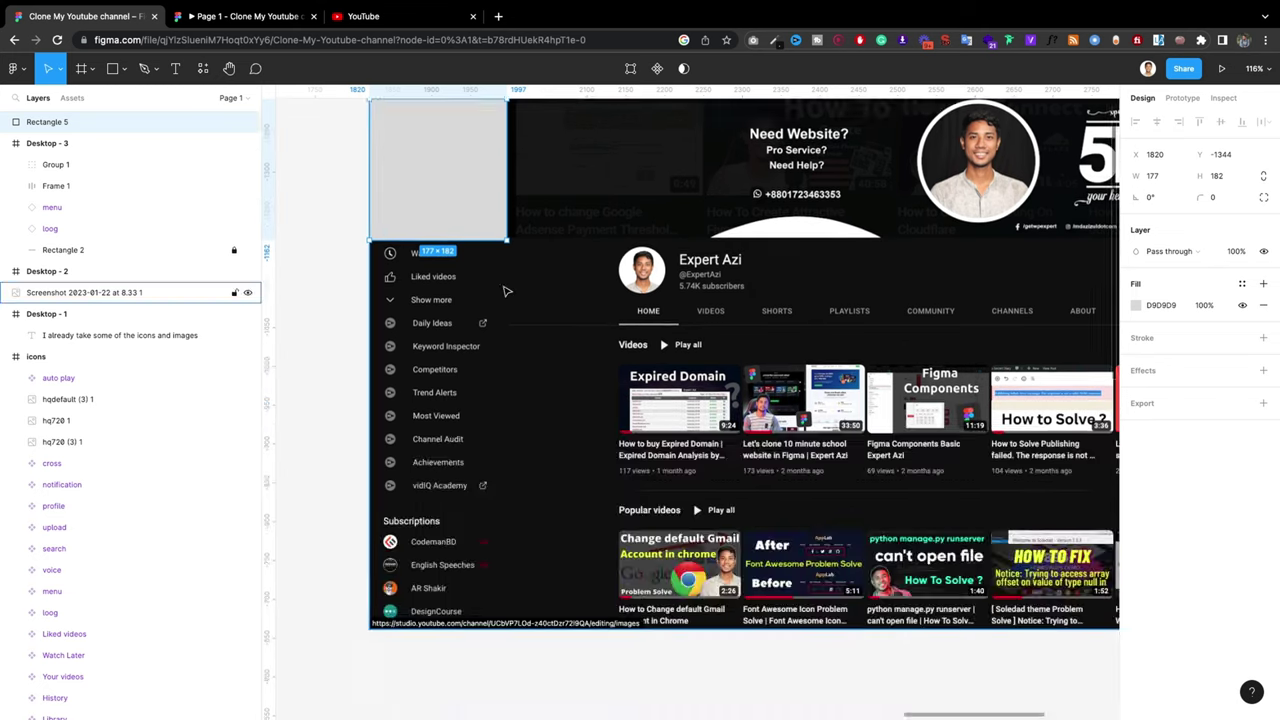
pyautogui.scroll(-5, 507, 288)
pyautogui.moveTo(477, 230)
pyautogui.mouseDown()
pyautogui.moveTo(495, 573)
pyautogui.moveTo(477, 524)
pyautogui.mouseUp()
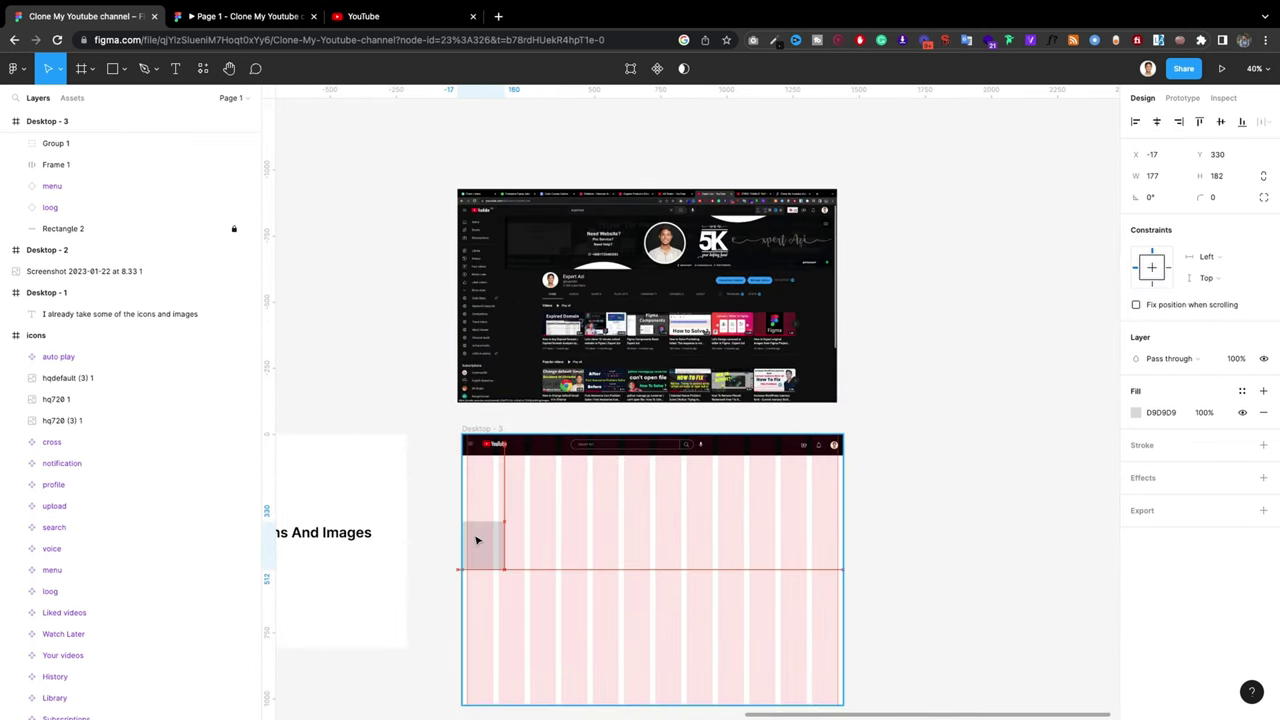
# Step: Snap the rectangle to the frame's left edge and eyedrop the header's dark 090A0D fill
pyautogui.scroll(-4, 520, 495)
pyautogui.scroll(1, 569, 465)
pyautogui.moveTo(476, 305); pyautogui.dragTo(480, 306)
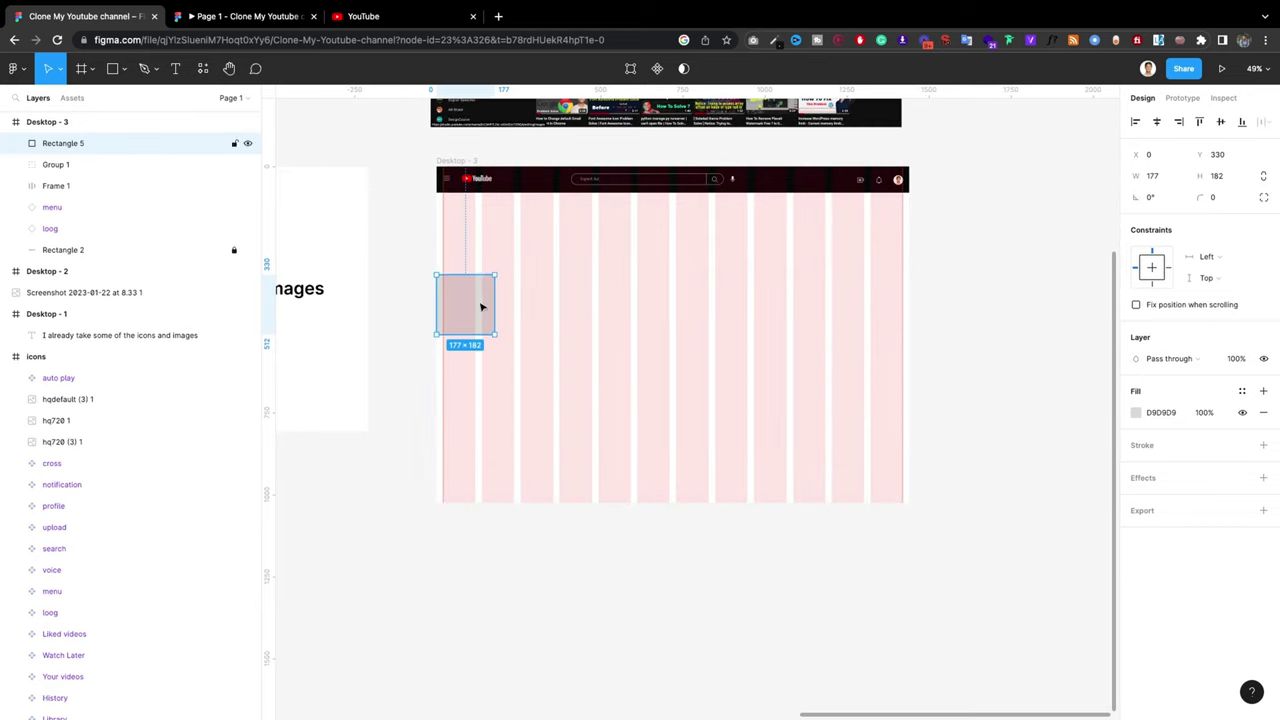
pyautogui.scroll(1, 482, 310)
pyautogui.press('i')
pyautogui.click(448, 222)
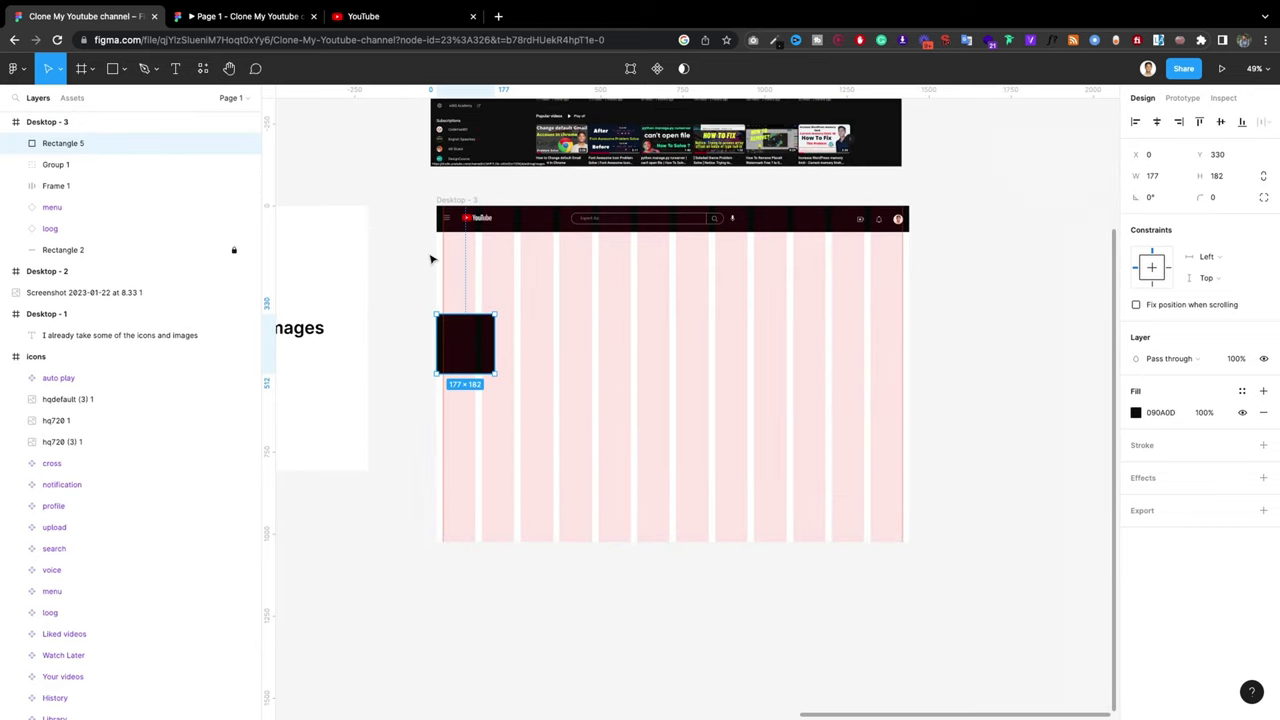
# Step: Stretch the dark rectangle from under the header to the frame bottom, 900 tall
pyautogui.click(417, 268)
pyautogui.click(486, 340)
pyautogui.moveTo(466, 314); pyautogui.dragTo(476, 232)
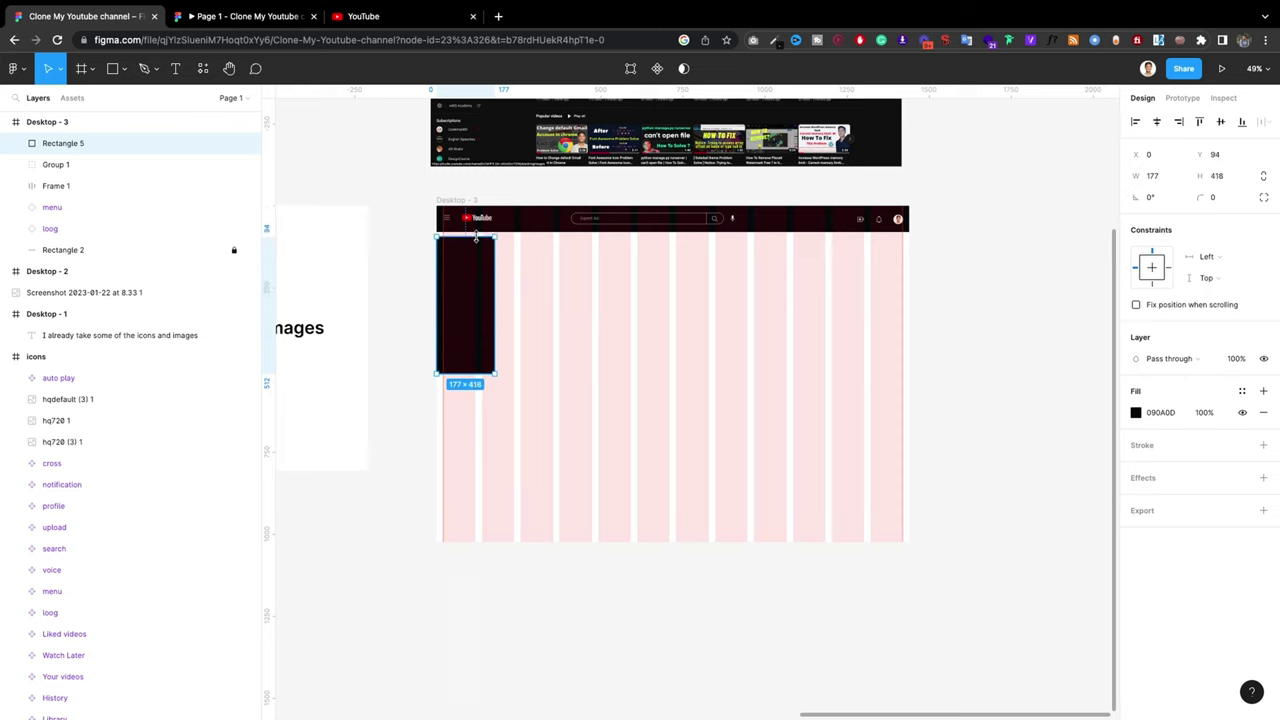
pyautogui.moveTo(480, 372); pyautogui.dragTo(480, 542)
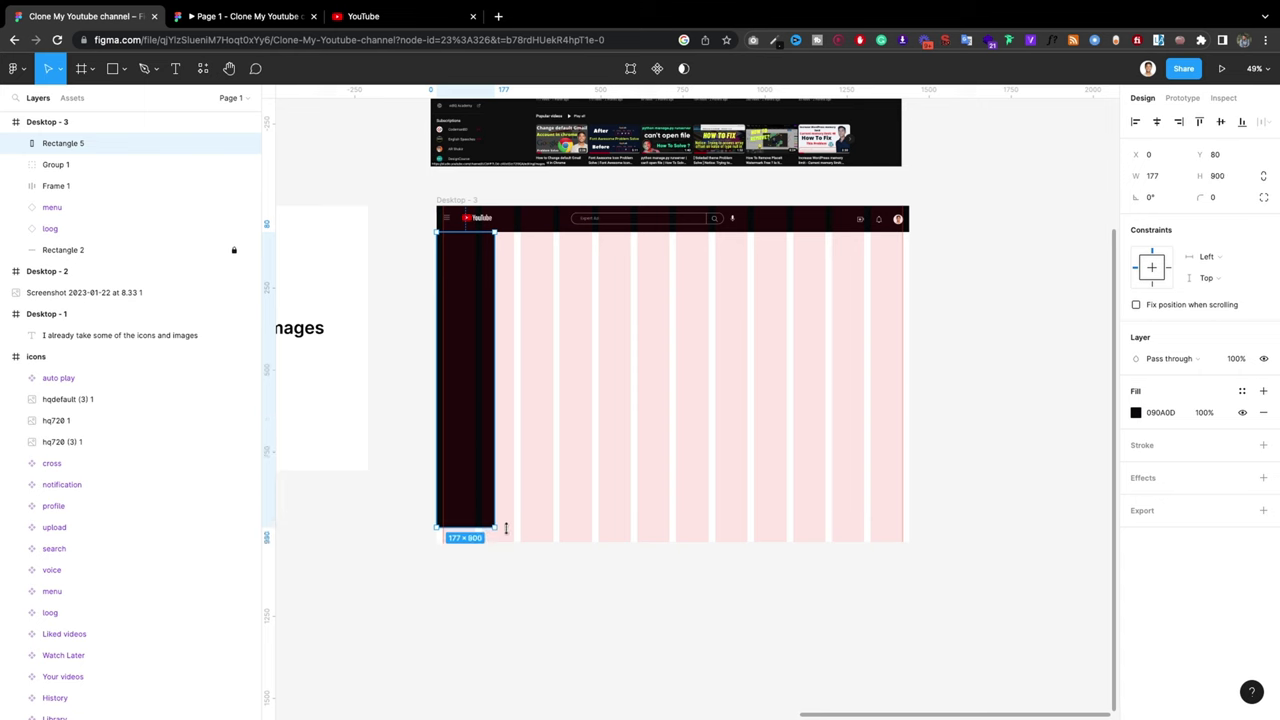
pyautogui.press('Escape')
pyautogui.scroll(4, 474, 511)
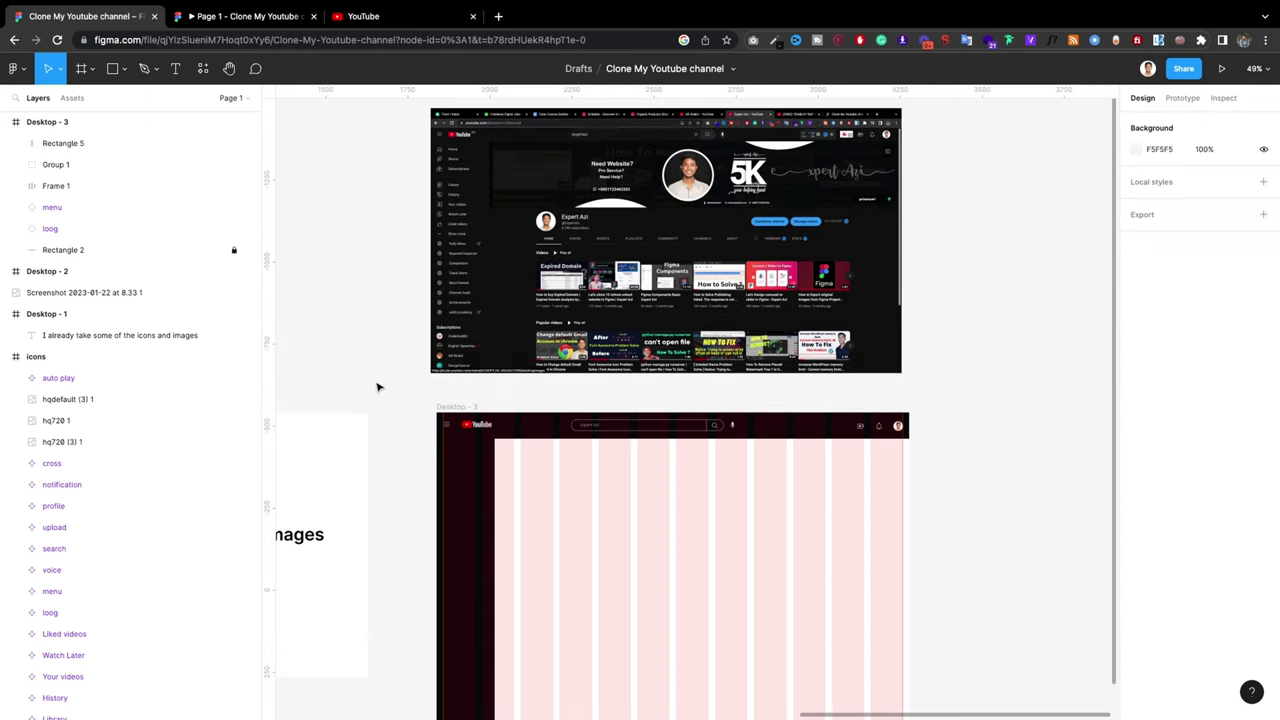
pyautogui.scroll(3, 444, 430)
pyautogui.scroll(2, 444, 430)
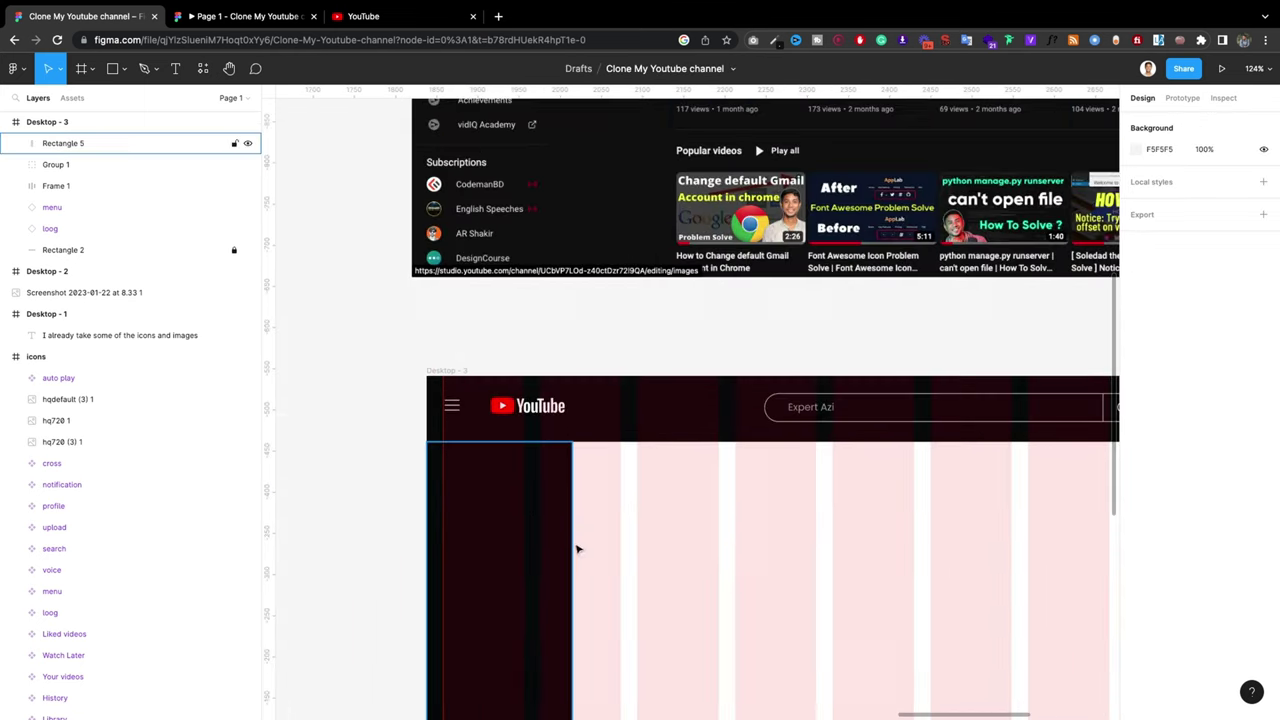
# Step: Place the home icon from Assets into the sidebar near its left edge
pyautogui.click(84, 100)
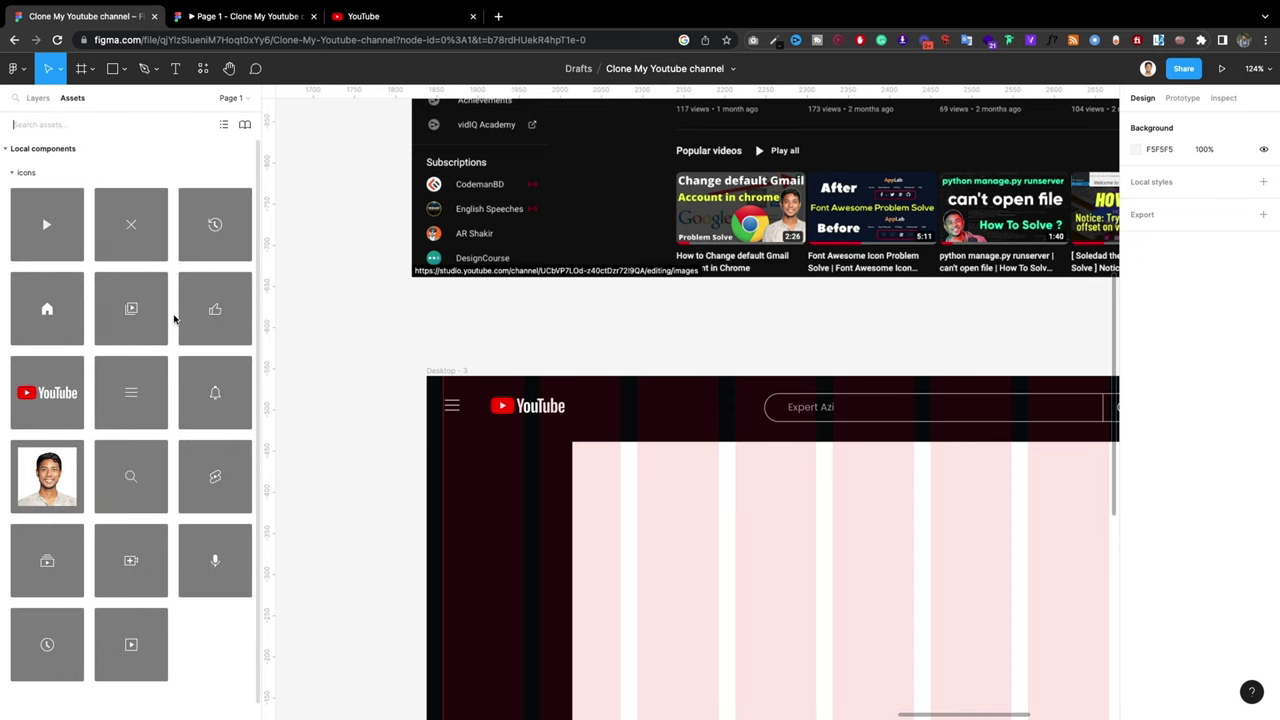
pyautogui.scroll(4, 669, 240)
pyautogui.scroll(10, 669, 240)
pyautogui.scroll(-9, 669, 240)
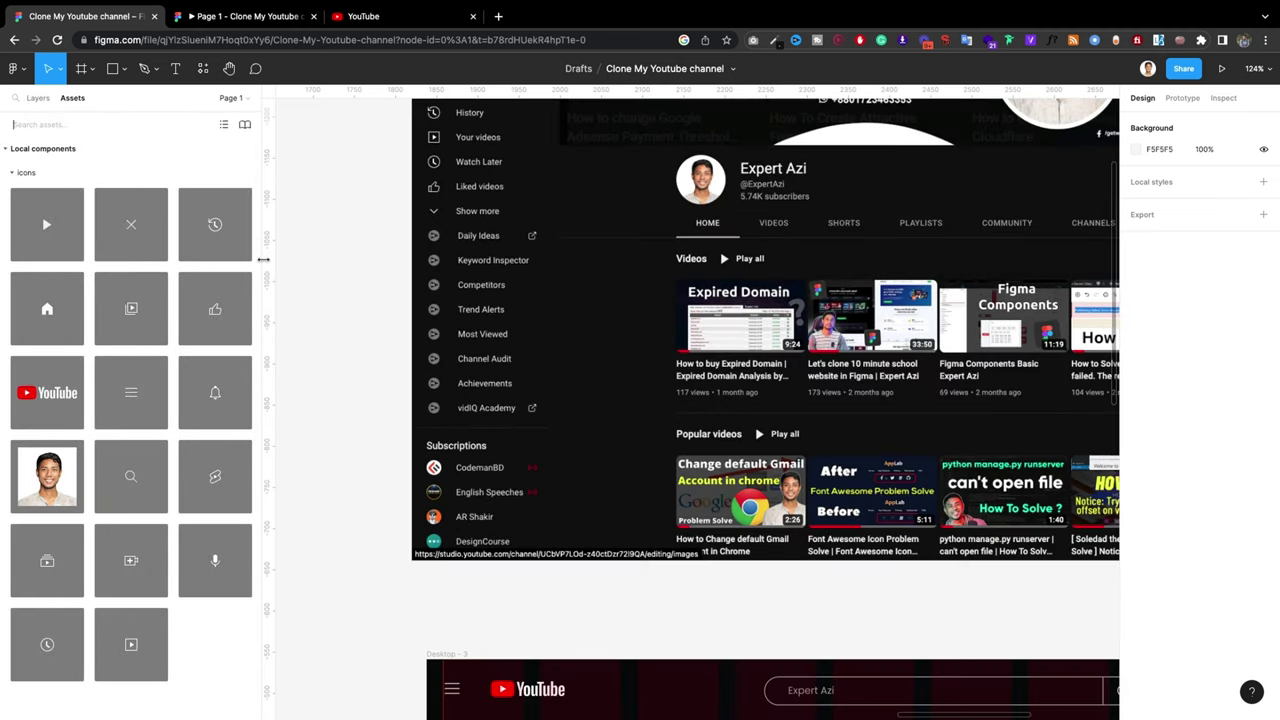
pyautogui.scroll(-1, 155, 329)
pyautogui.scroll(-4, 697, 363)
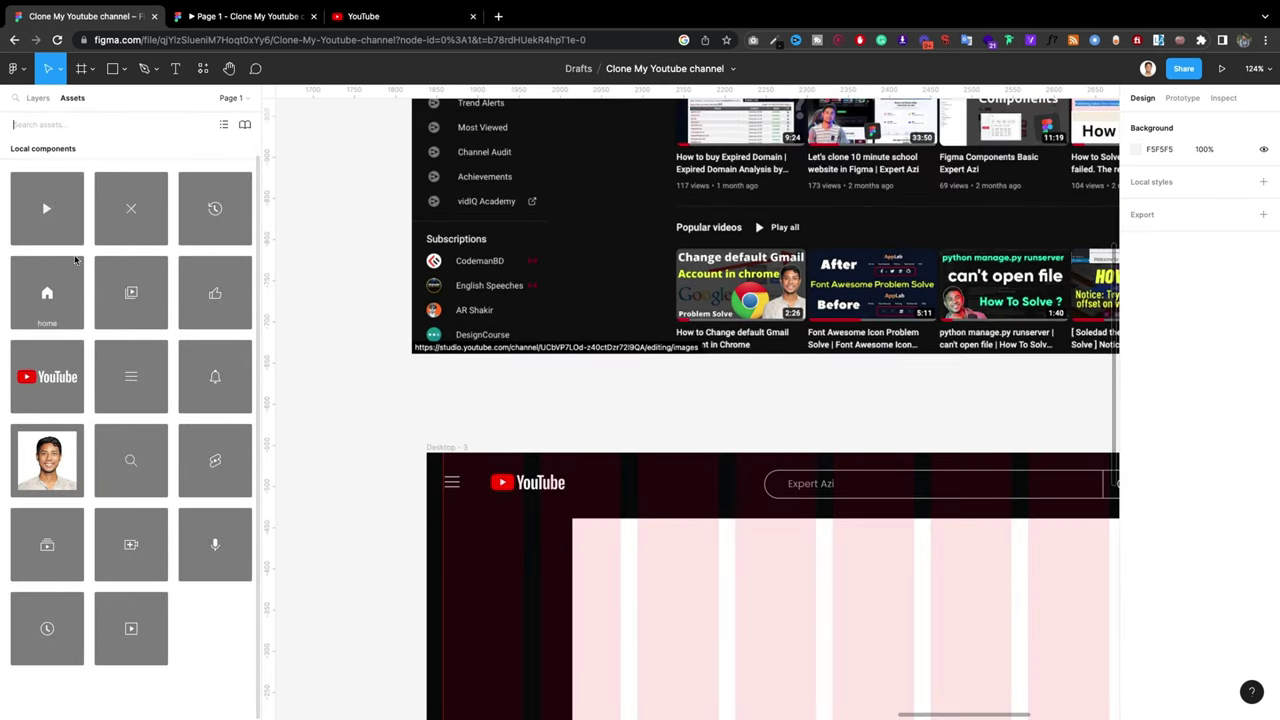
pyautogui.moveTo(72, 330); pyautogui.dragTo(479, 570)
pyautogui.scroll(3, 520, 500)
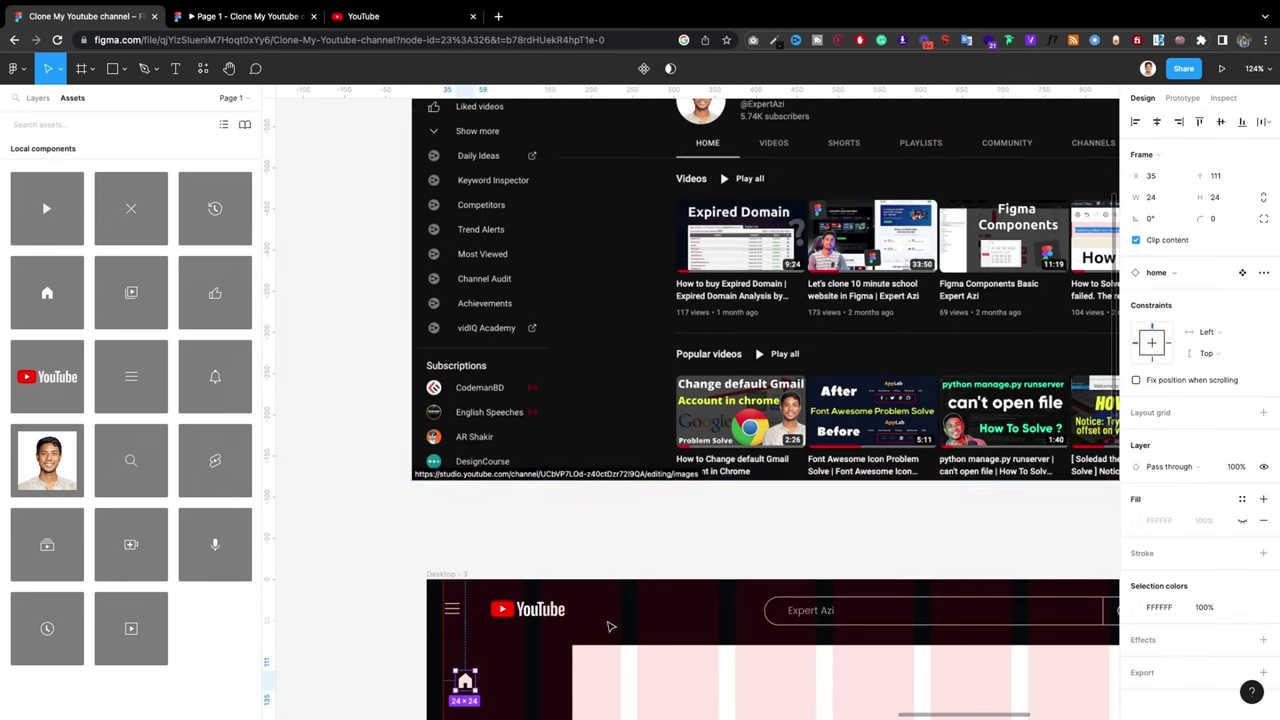
pyautogui.scroll(-5, 478, 468)
pyautogui.moveTo(467, 443); pyautogui.dragTo(454, 449)
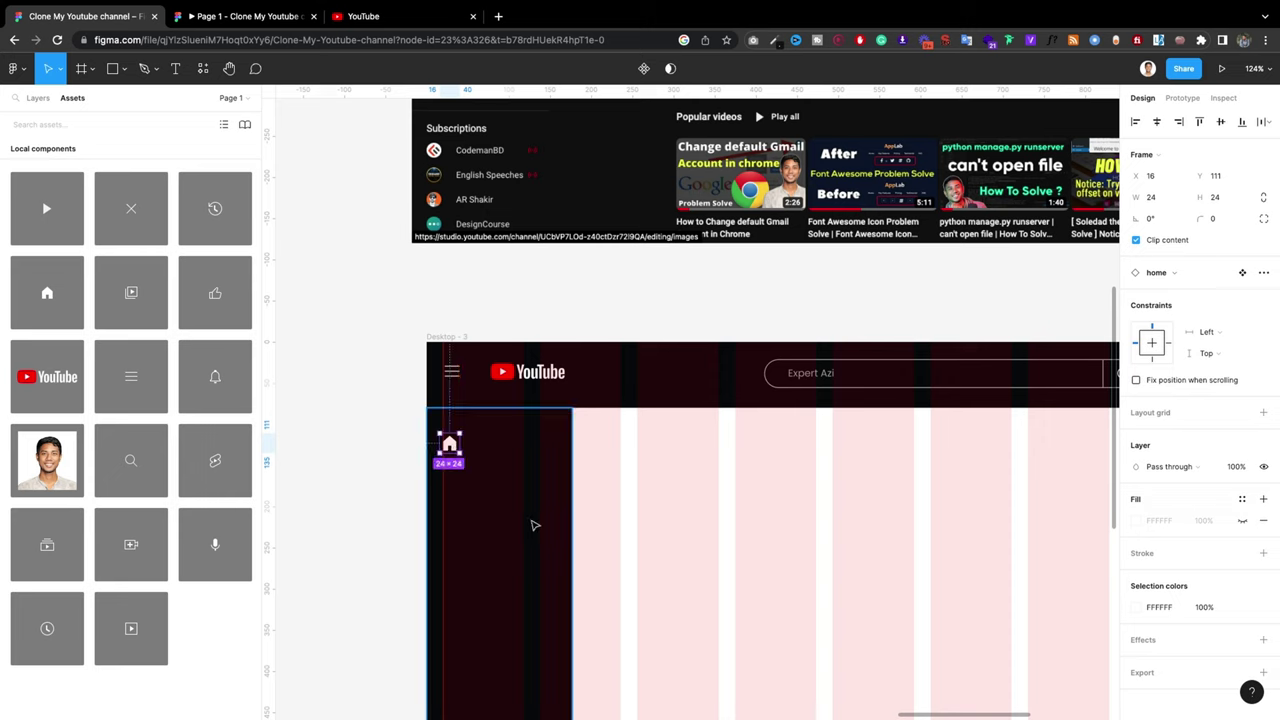
# Step: Add a 'Home' text label and line it up beside the home icon
pyautogui.press('t')
pyautogui.click(463, 430)
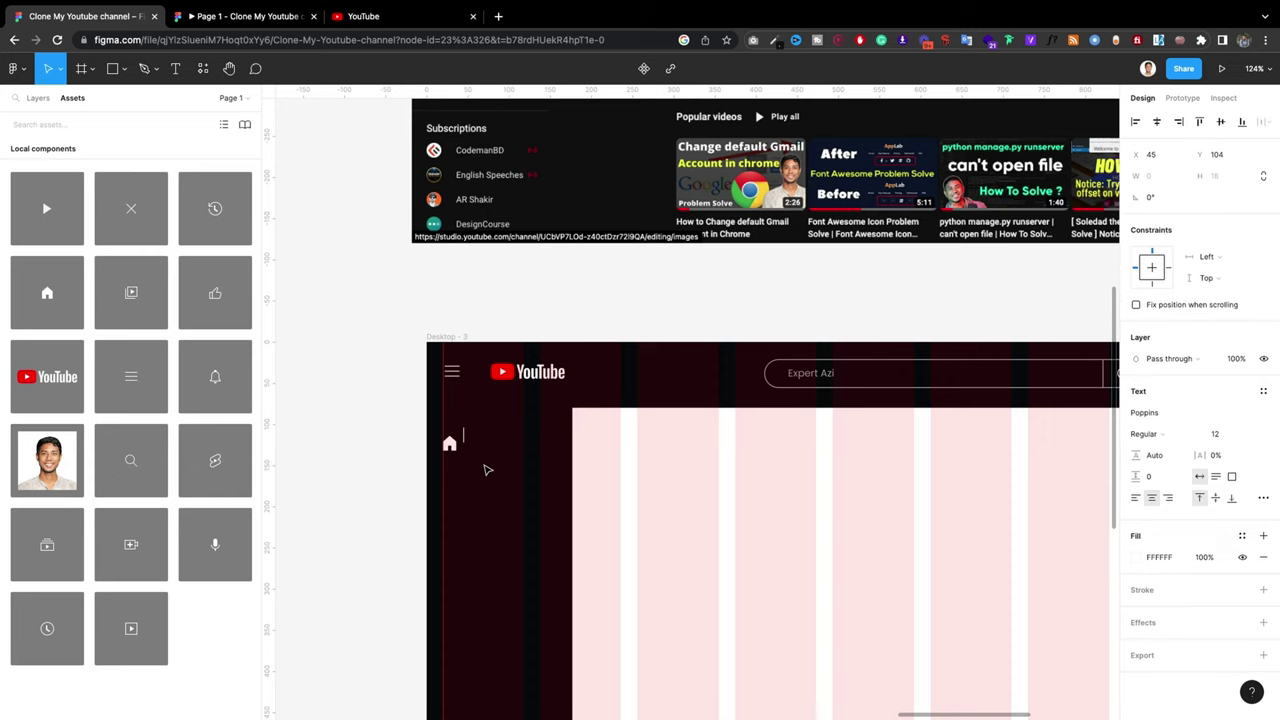
pyautogui.write('Home')
pyautogui.press('Escape')
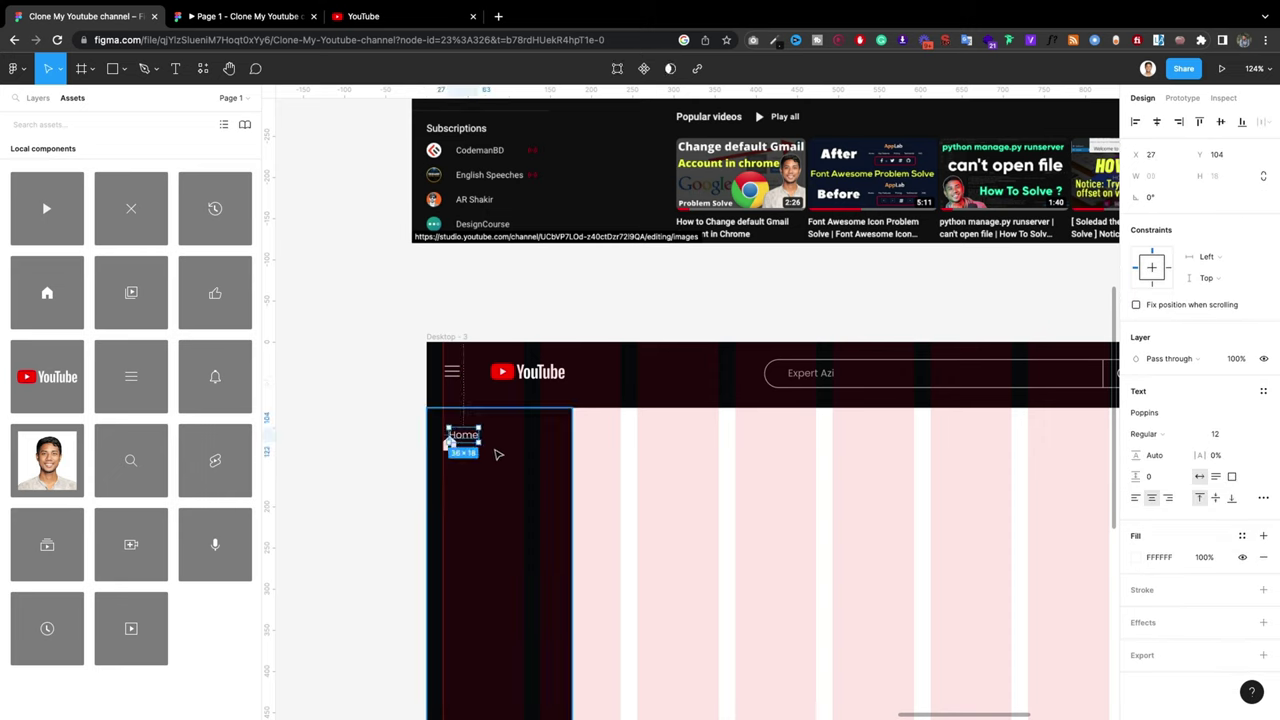
pyautogui.moveTo(457, 441); pyautogui.dragTo(479, 449)
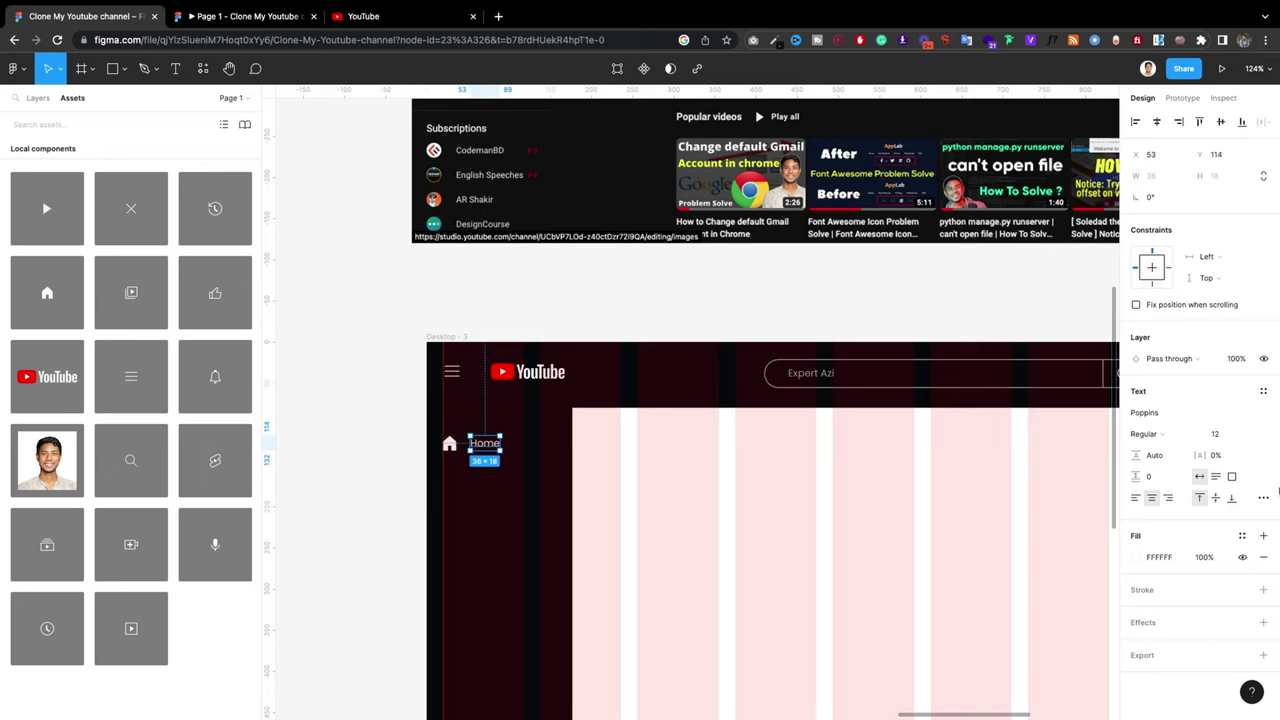
pyautogui.click(1220, 434)
pyautogui.click(816, 543)
pyautogui.scroll(5, 808, 535)
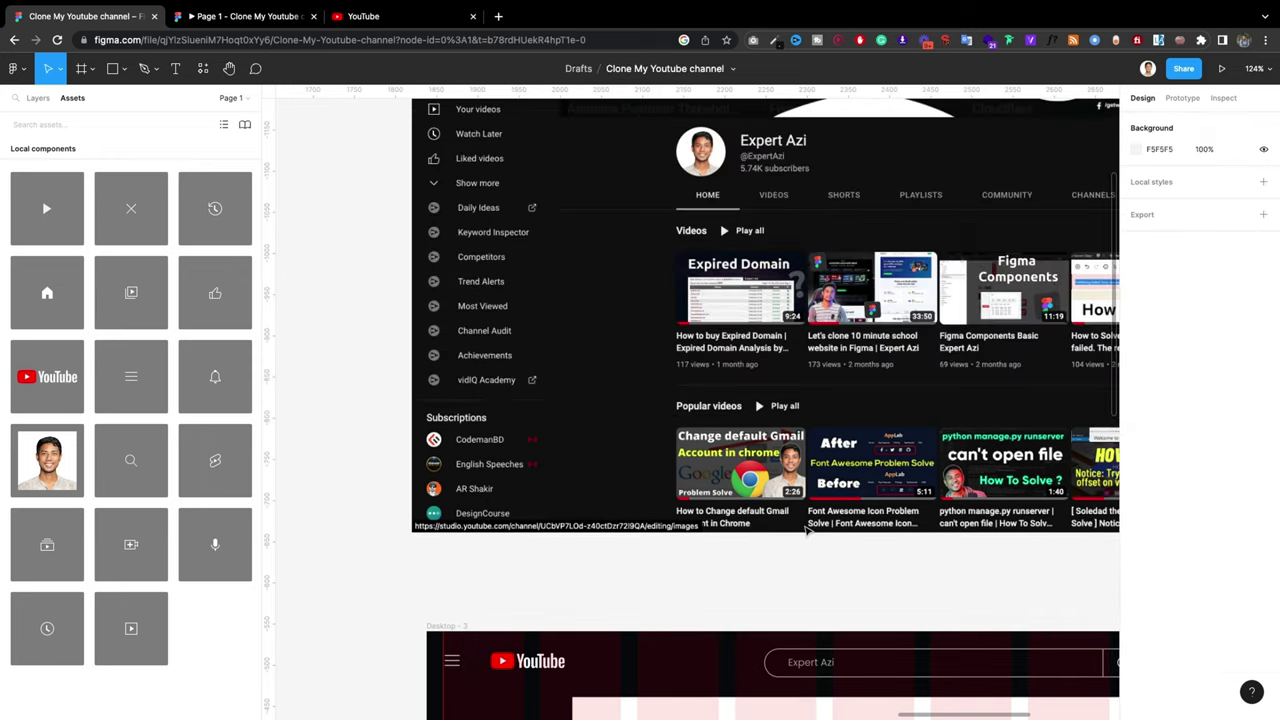
# Step: Inspect YouTube's Shorts label with WhatFont: Roboto 400, 14px, colour #f1f1f1
pyautogui.click(400, 16)
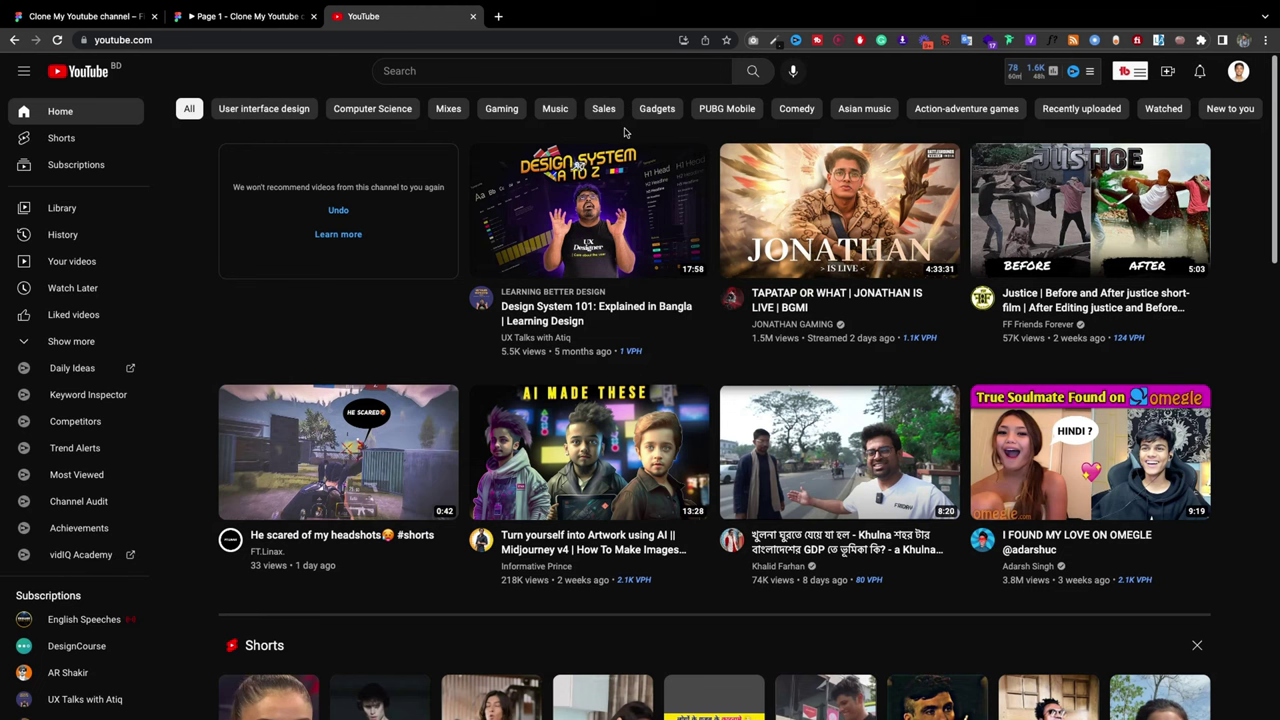
pyautogui.click(1054, 40)
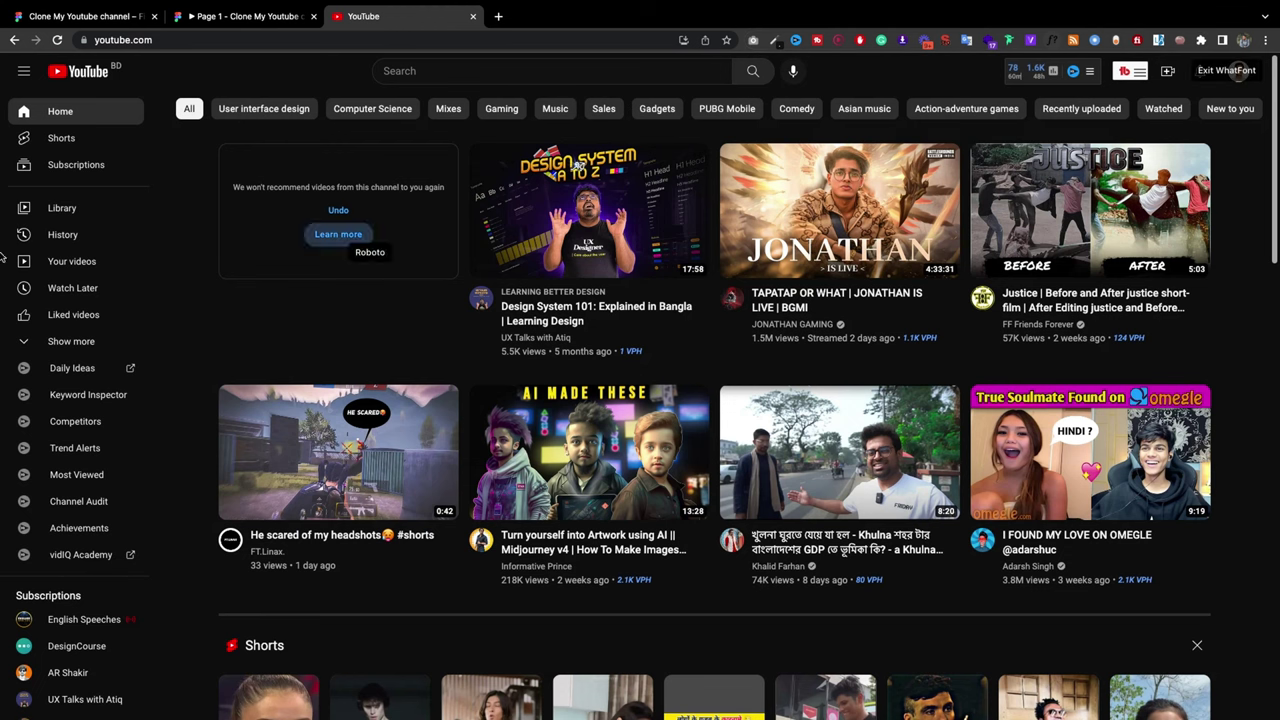
pyautogui.click(61, 140)
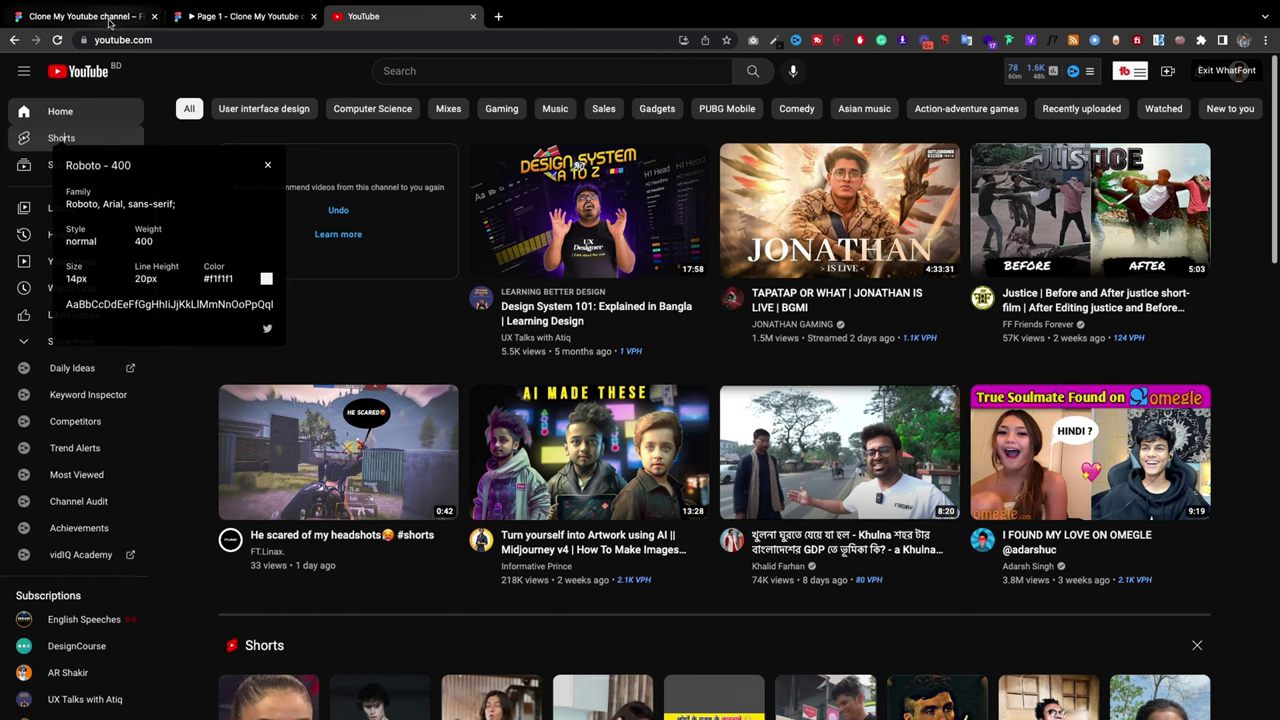
pyautogui.doubleClick(223, 280)
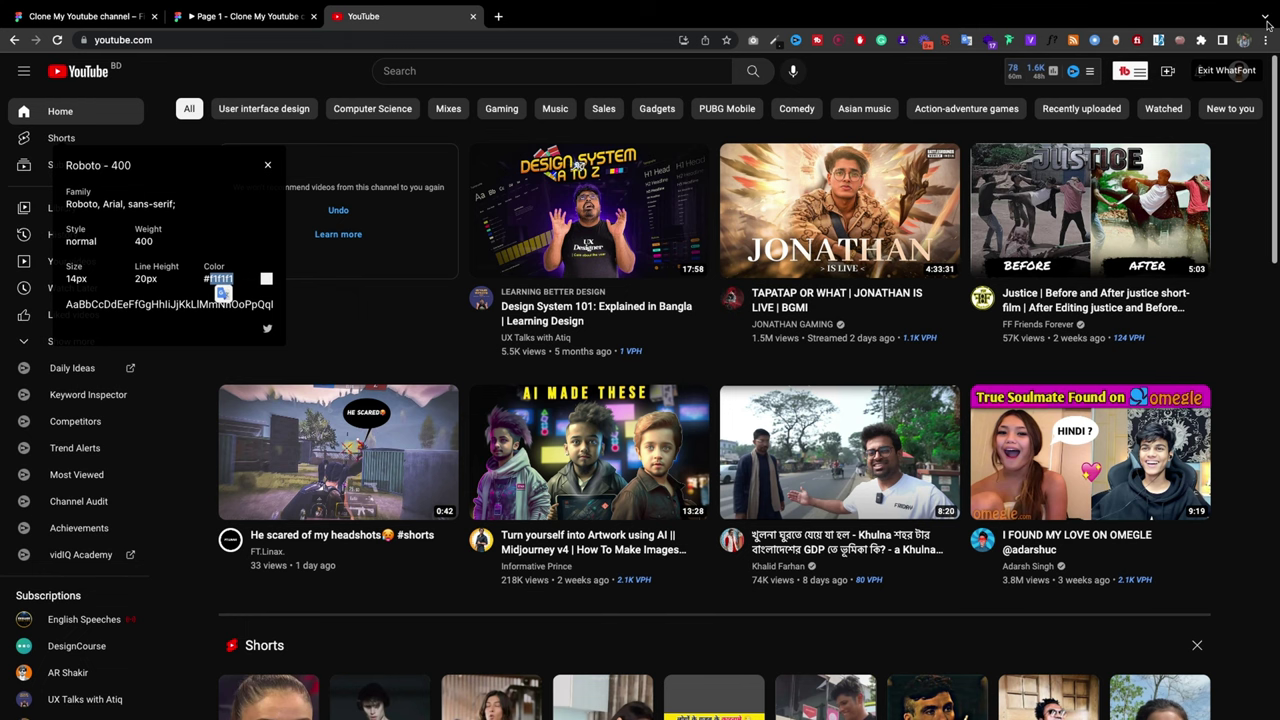
pyautogui.click(1226, 70)
# Step: Give the Home label fill F1F1F1 and font size 14
pyautogui.click(85, 16)
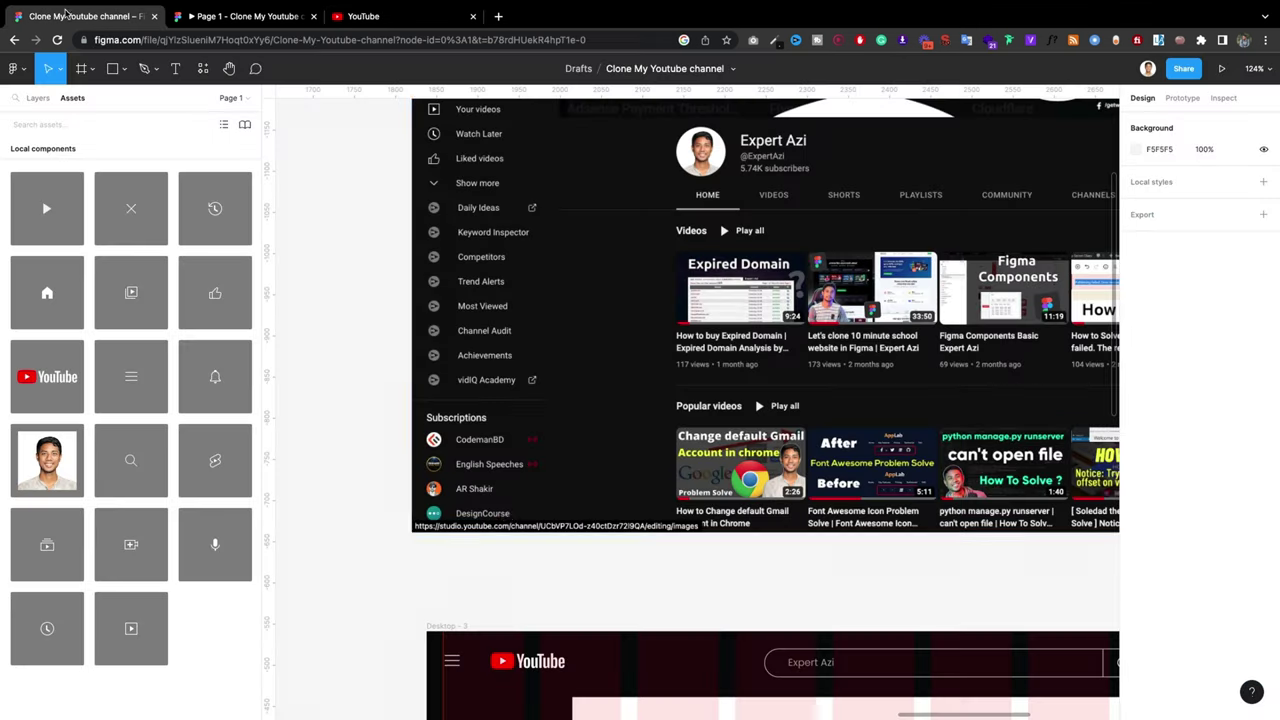
pyautogui.scroll(-5, 478, 535)
pyautogui.click(485, 533)
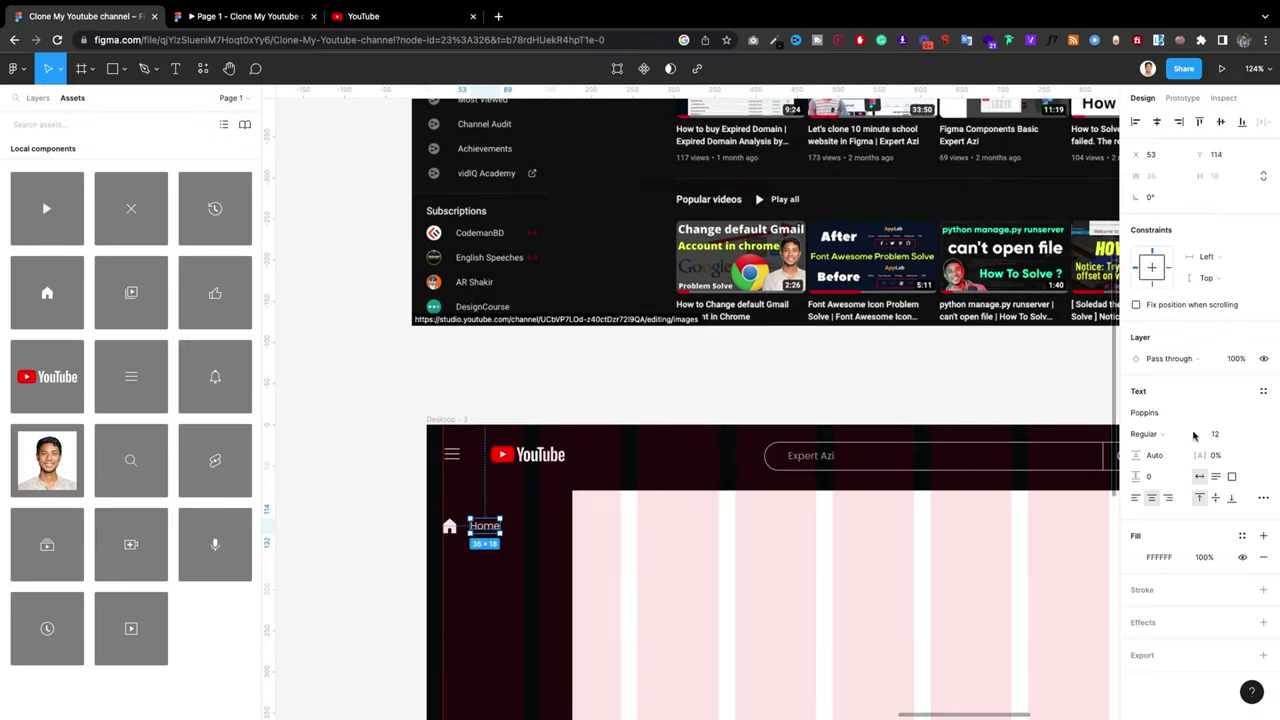
pyautogui.click(1185, 551)
pyautogui.write('f1f1f1')
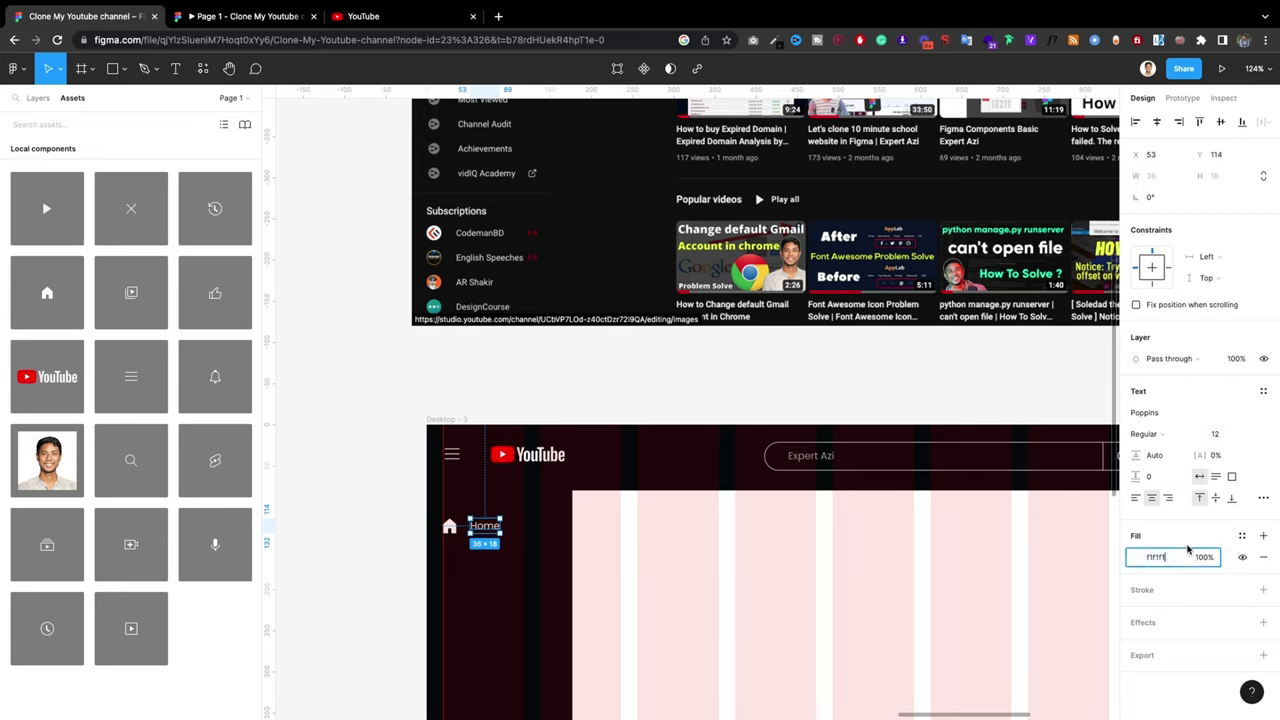
pyautogui.click(1219, 434)
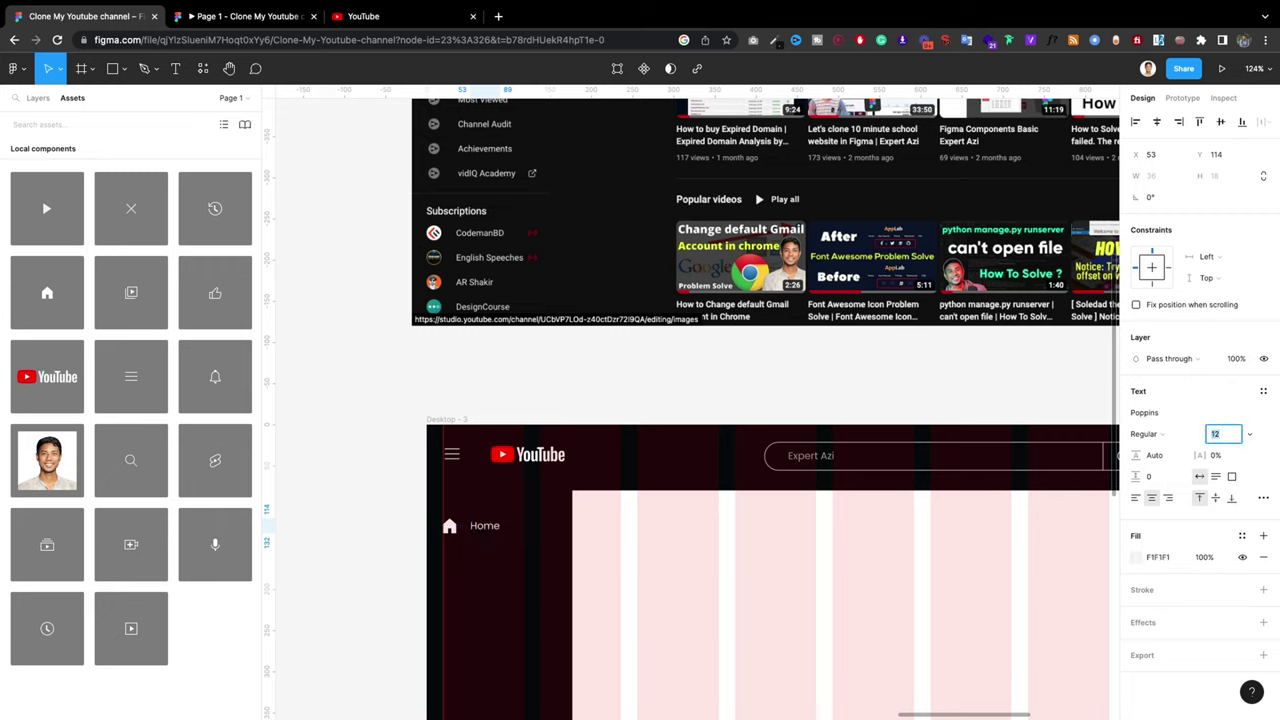
pyautogui.write('14')
pyautogui.press('Return')
pyautogui.click(938, 383)
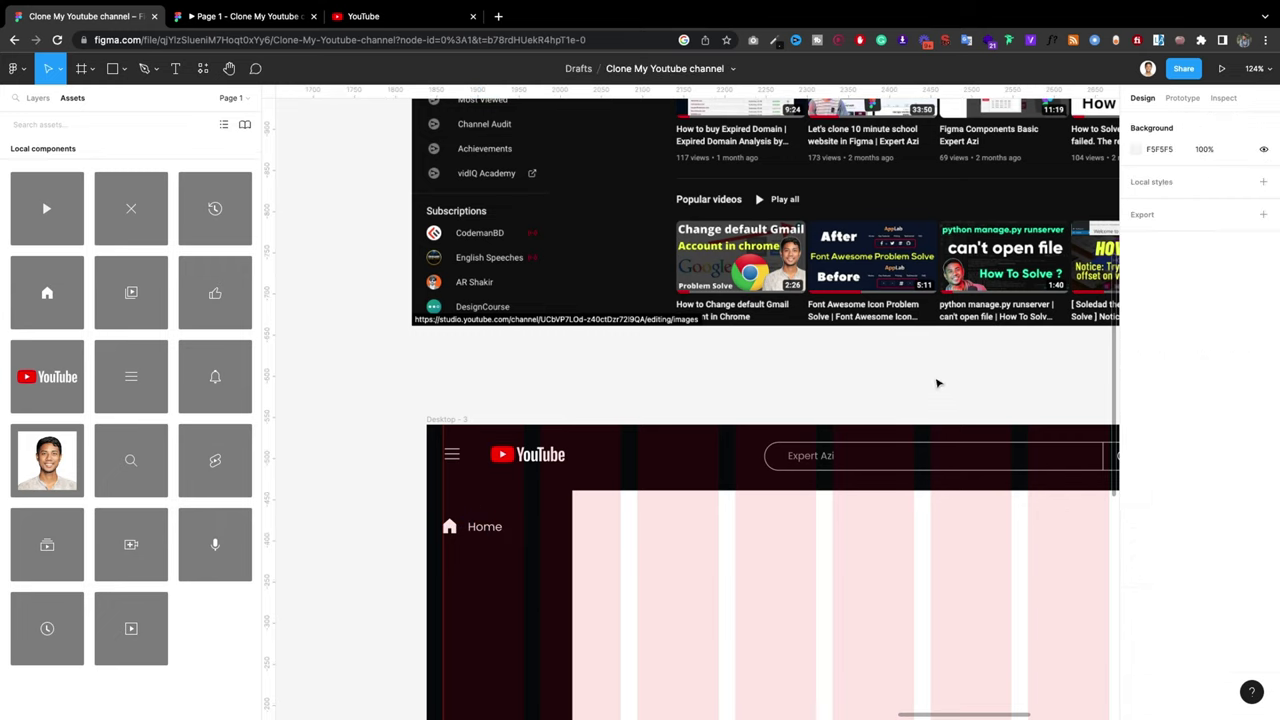
# Step: Nudge the Home label right and wrap it with the icon in an auto-layout row
pyautogui.click(502, 530)
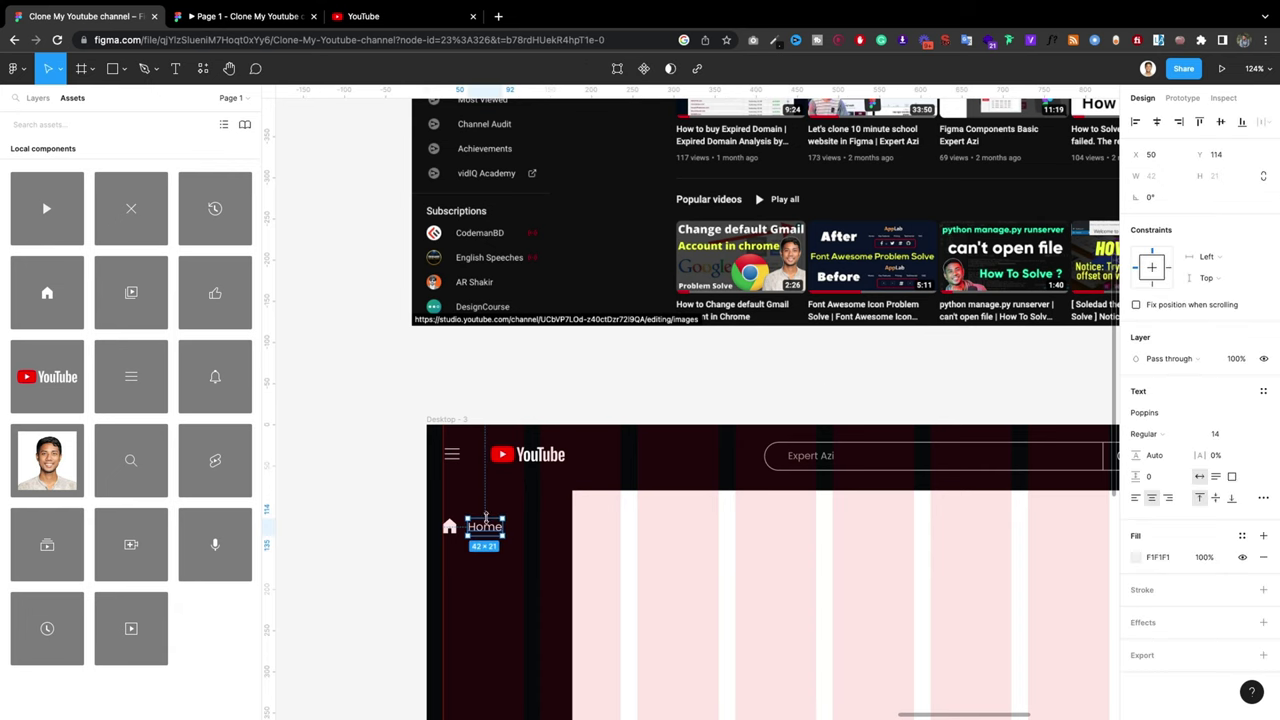
pyautogui.moveTo(487, 529); pyautogui.dragTo(492, 530)
pyautogui.keyDown('shift'); pyautogui.click(450, 530); pyautogui.keyUp('shift')
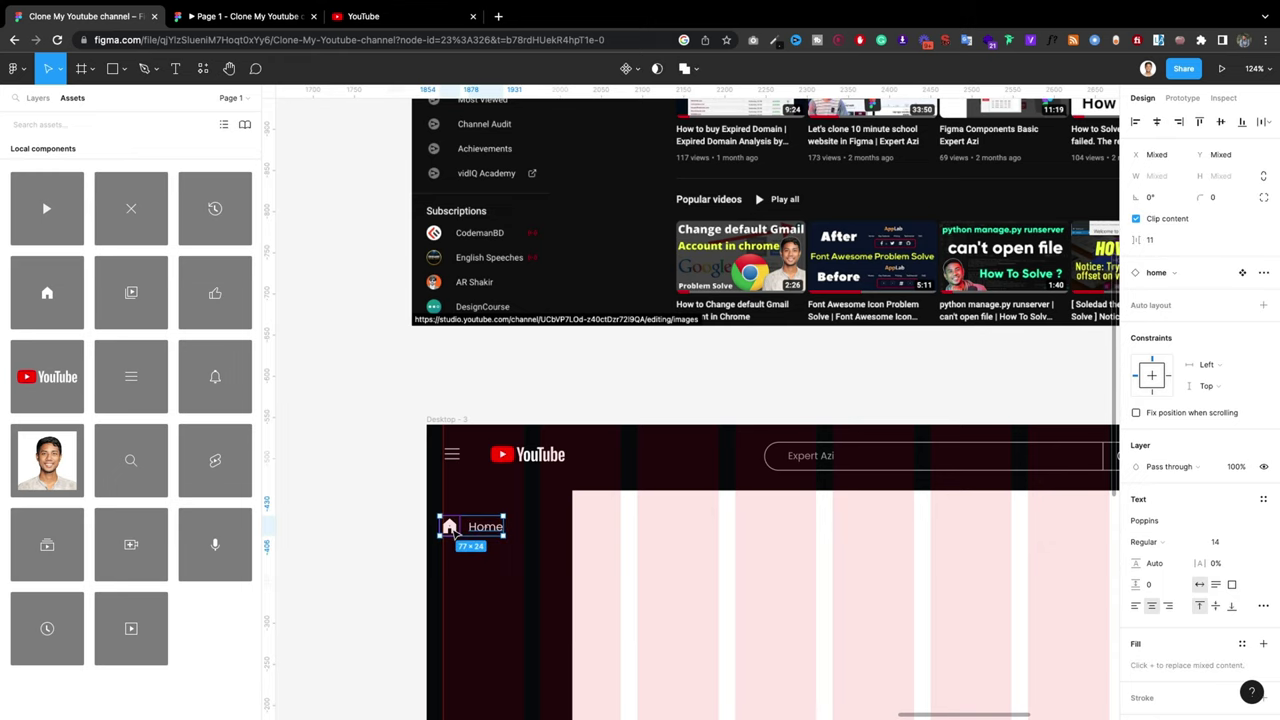
pyautogui.hotkey('shift', 'a')
# Step: Center the Home row's items vertically and widen the icon-to-label gap to 14, then 16
pyautogui.click(1201, 333)
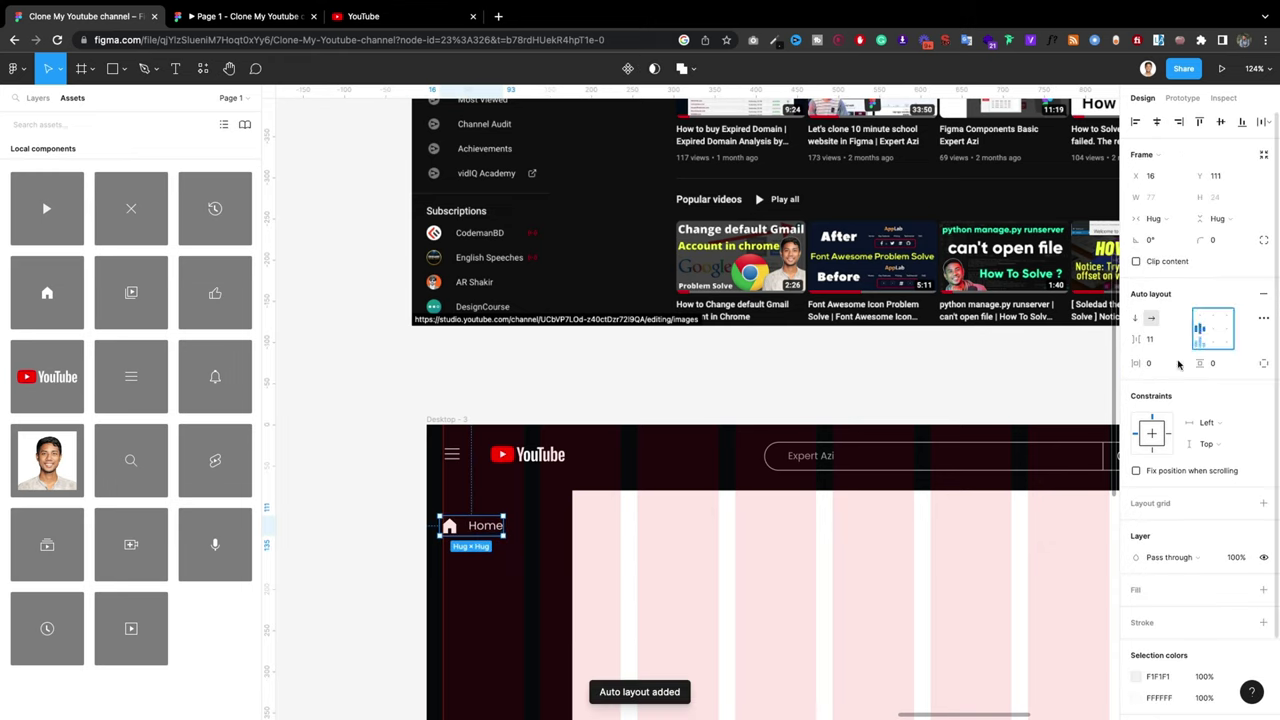
pyautogui.click(1176, 345)
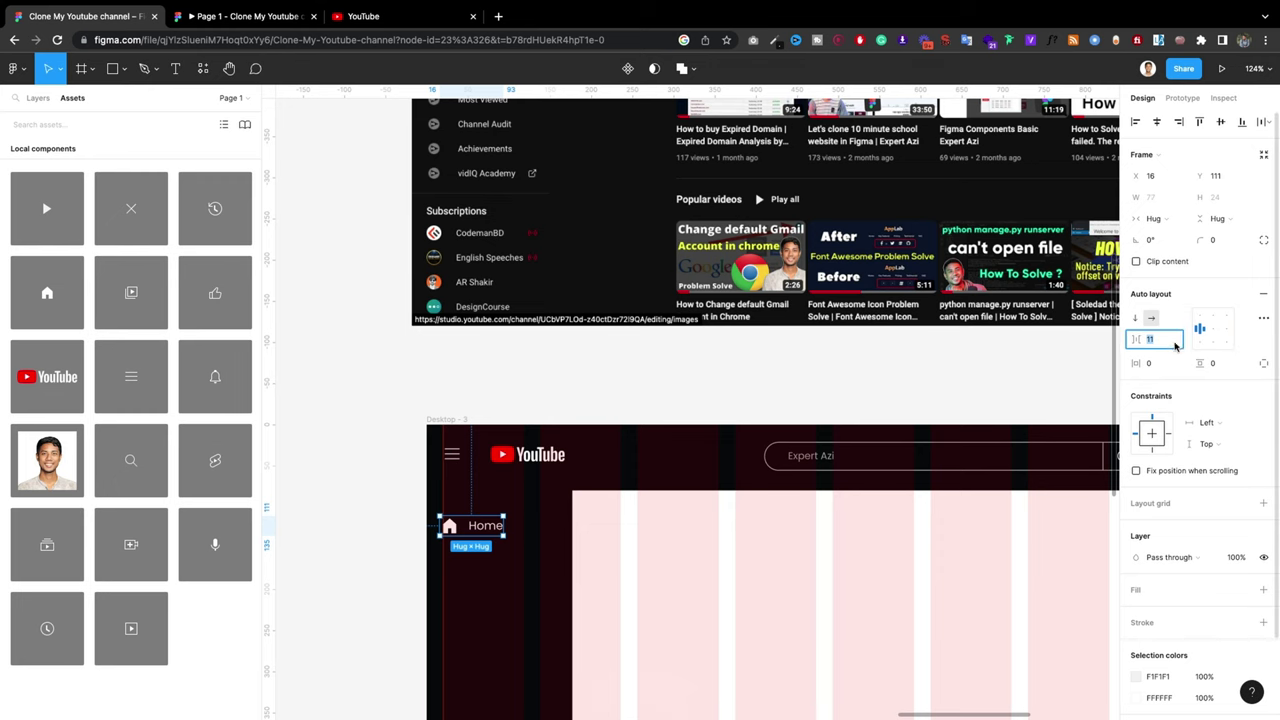
pyautogui.press('Up')
pyautogui.press('Up')
pyautogui.press('Up')
pyautogui.click(629, 371)
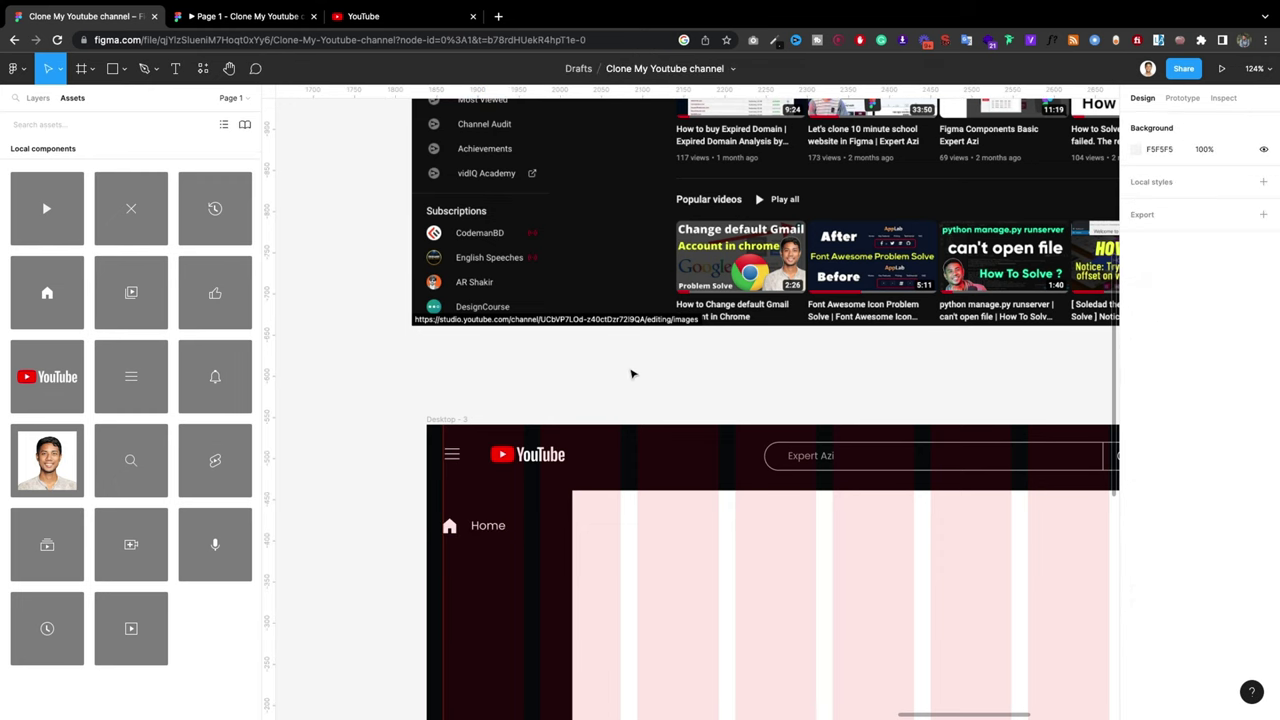
pyautogui.scroll(5, 630, 371)
pyautogui.scroll(-2, 623, 369)
pyautogui.scroll(-3, 590, 390)
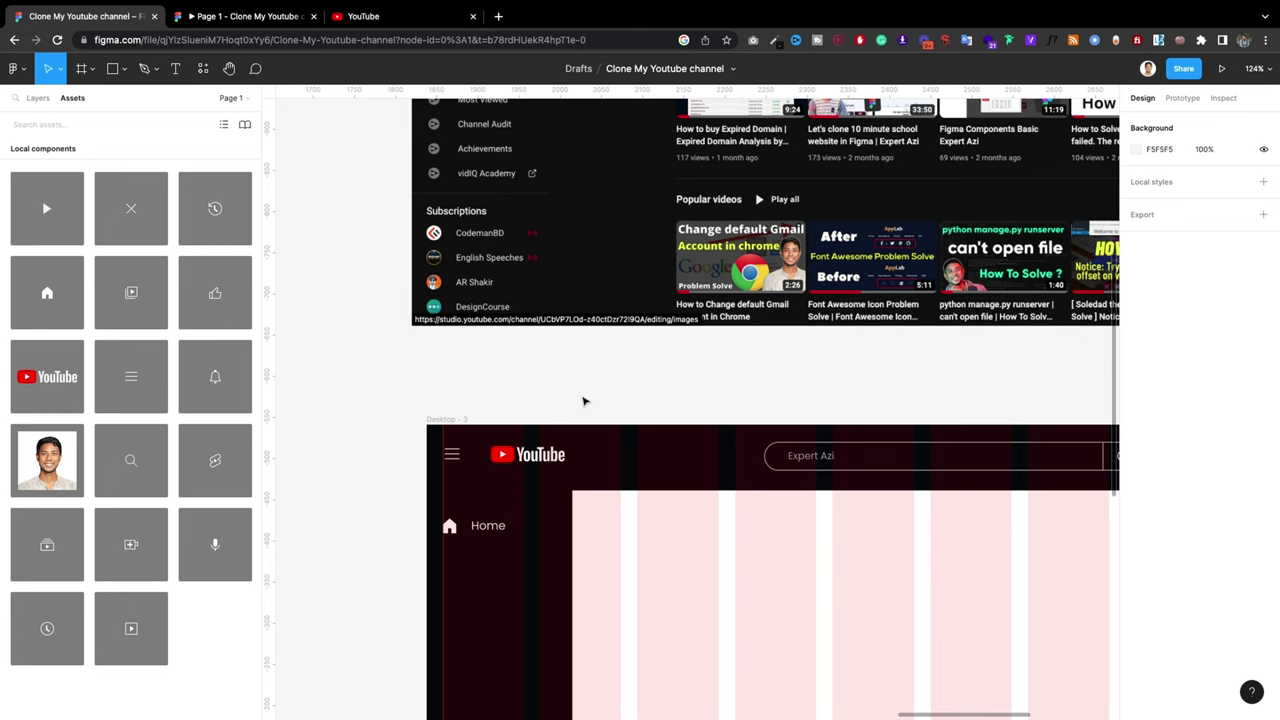
pyautogui.click(472, 525)
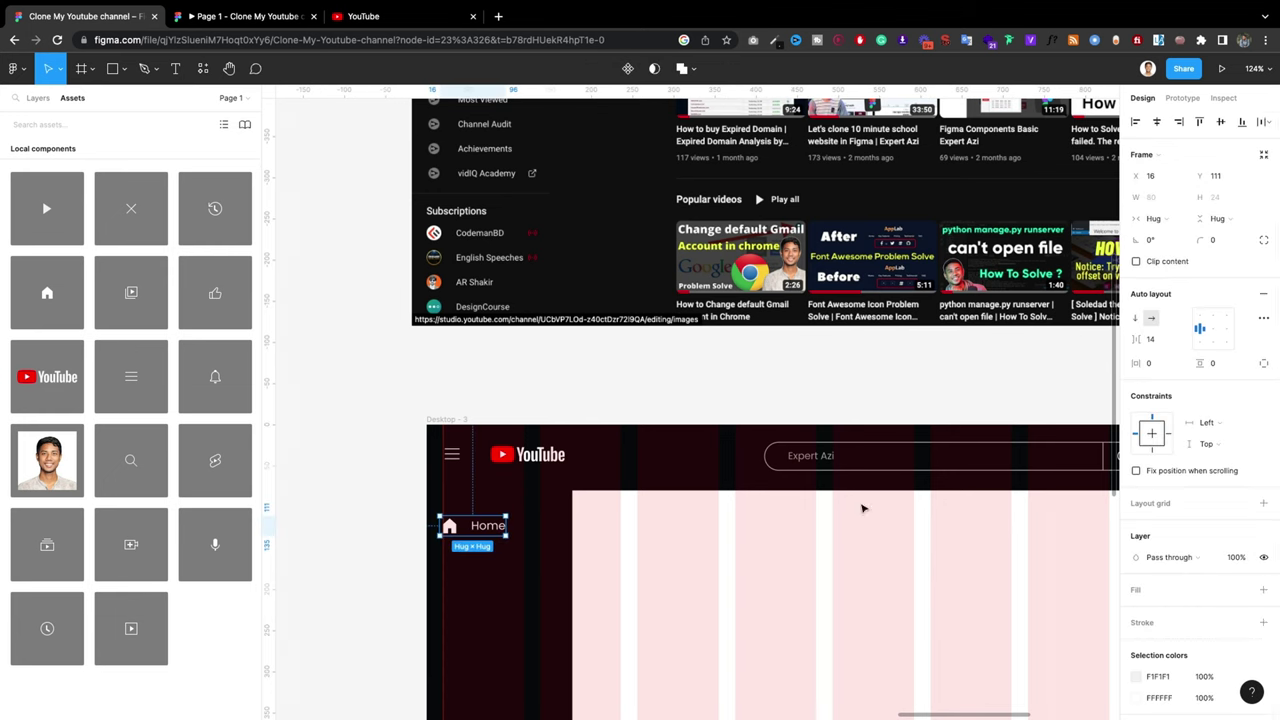
pyautogui.click(1177, 341)
pyautogui.press('Up')
pyautogui.press('Up')
pyautogui.click(776, 404)
# Step: Move the header's YouTube logo left to X 63
pyautogui.scroll(3, 740, 400)
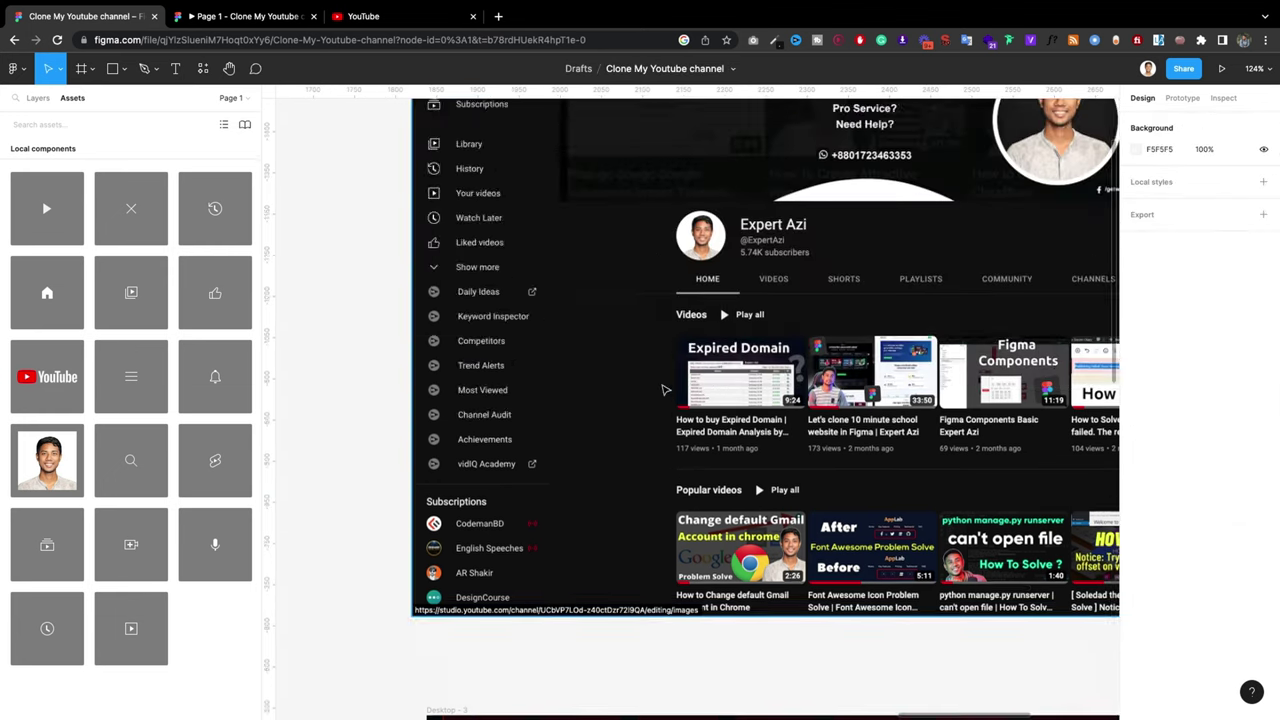
pyautogui.scroll(2, 661, 389)
pyautogui.scroll(-5, 661, 389)
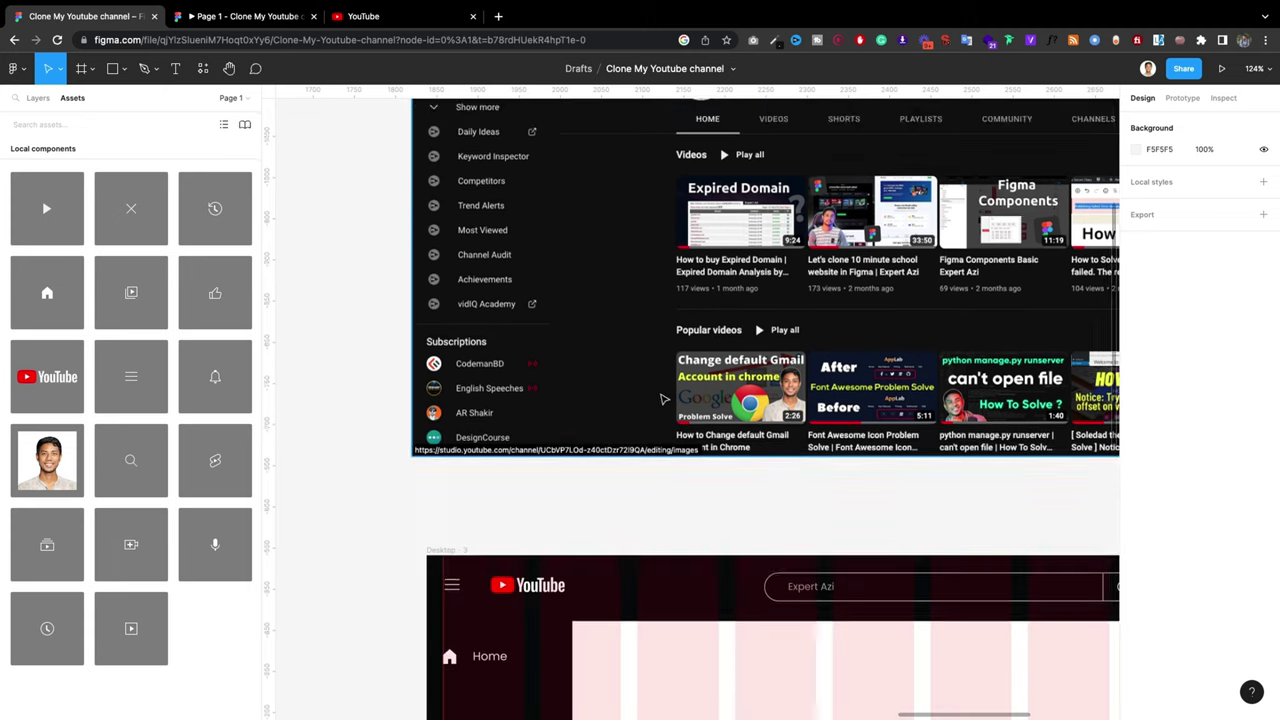
pyautogui.scroll(-2, 662, 399)
pyautogui.scroll(8, 549, 402)
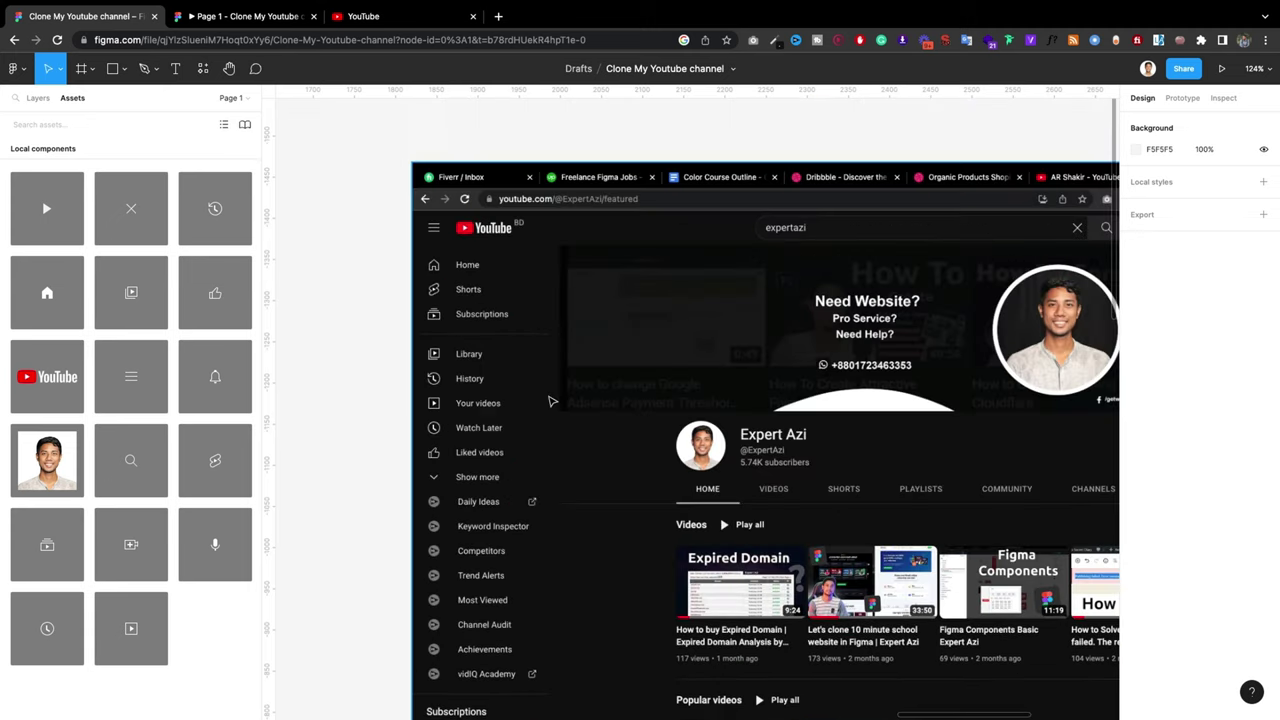
pyautogui.scroll(-8, 549, 400)
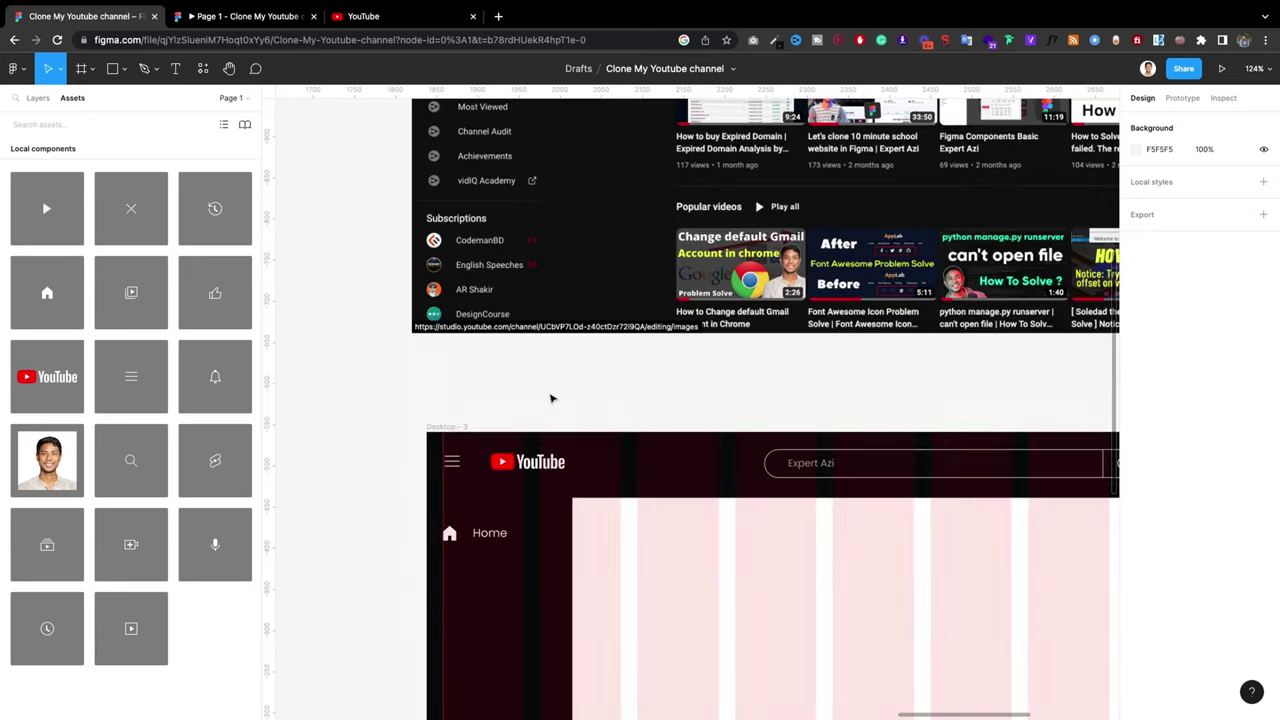
pyautogui.click(527, 470)
pyautogui.moveTo(526, 466); pyautogui.dragTo(516, 468)
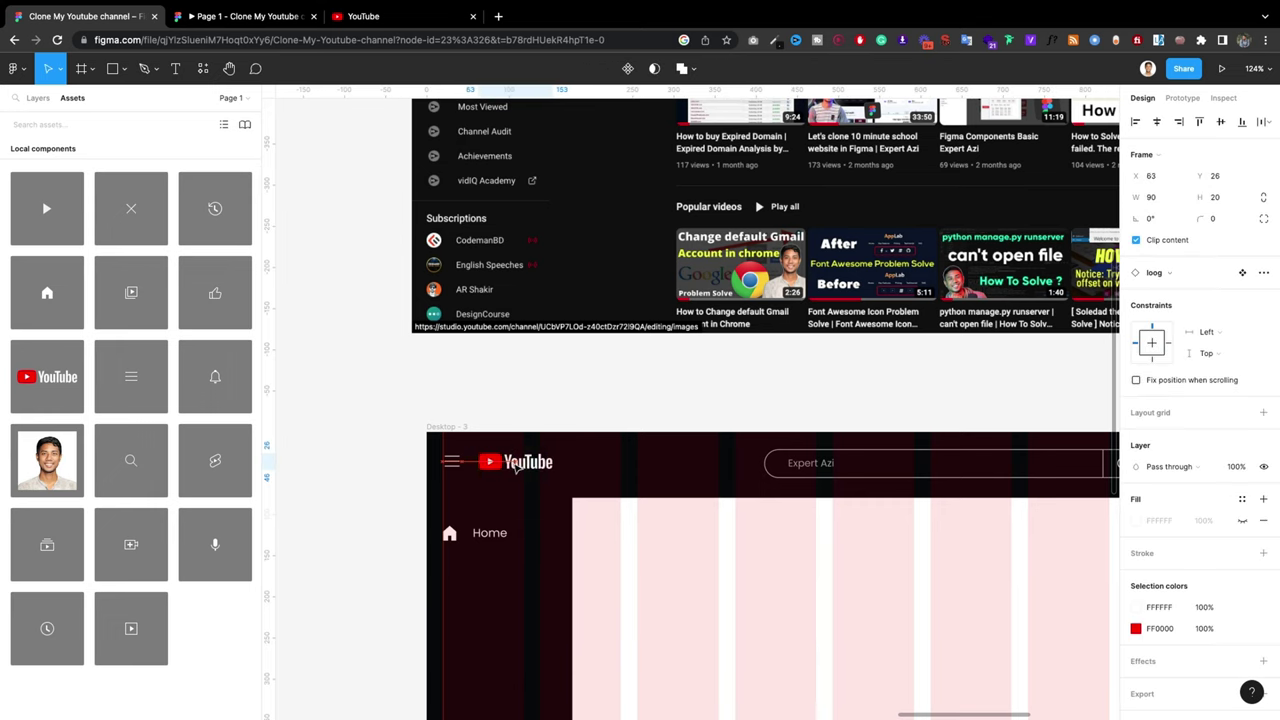
# Step: Set the Home row's icon-to-label gap to 17
pyautogui.click(462, 533)
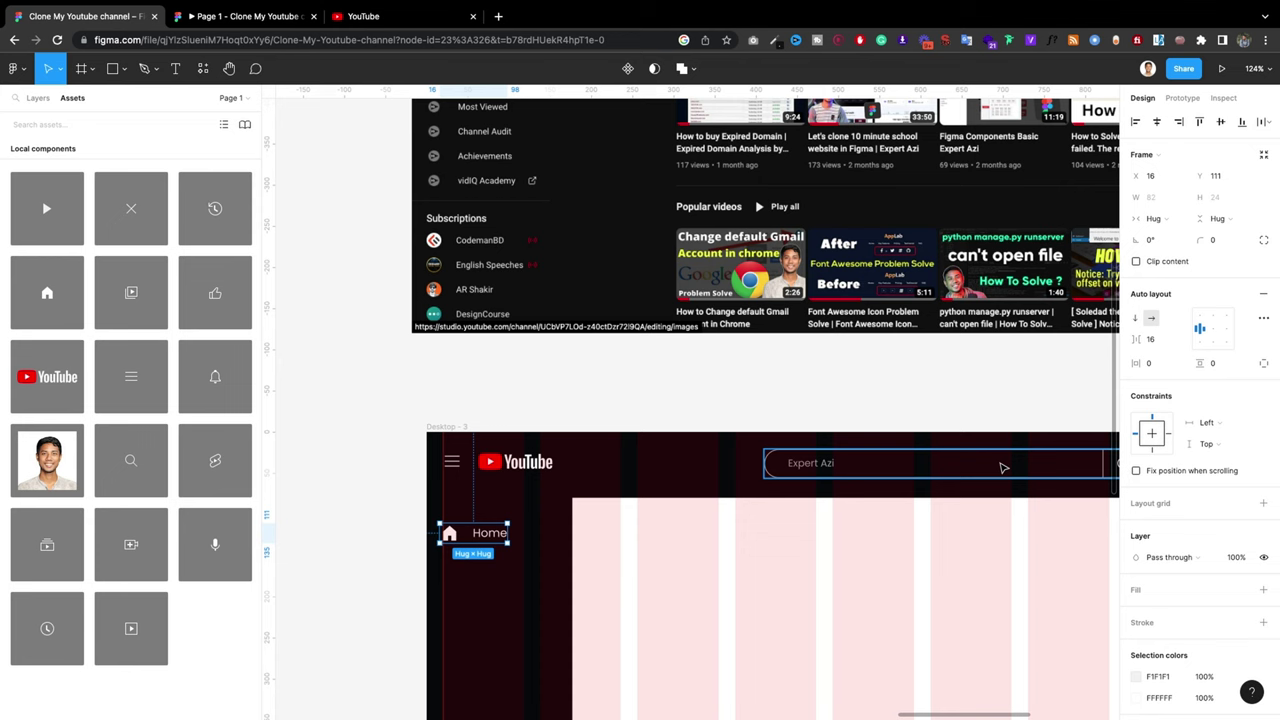
pyautogui.click(1165, 344)
pyautogui.click(760, 409)
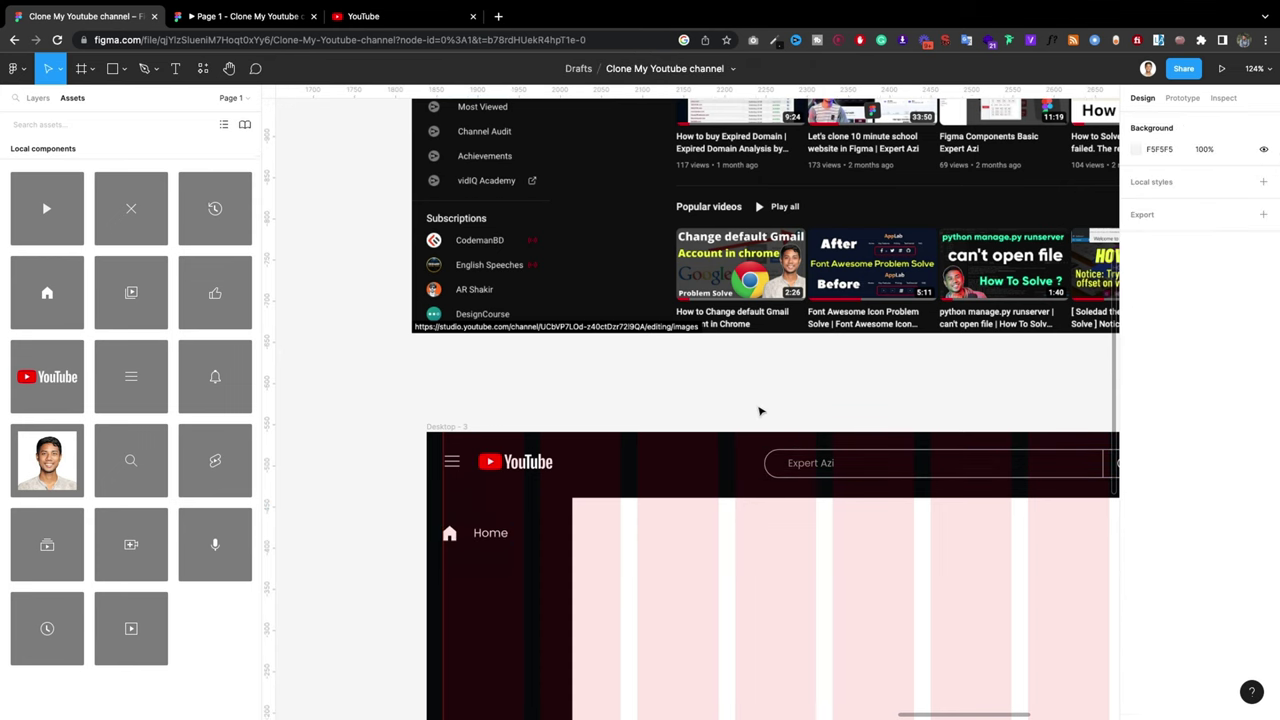
pyautogui.scroll(5, 760, 409)
pyautogui.scroll(3, 757, 400)
pyautogui.scroll(-5, 760, 405)
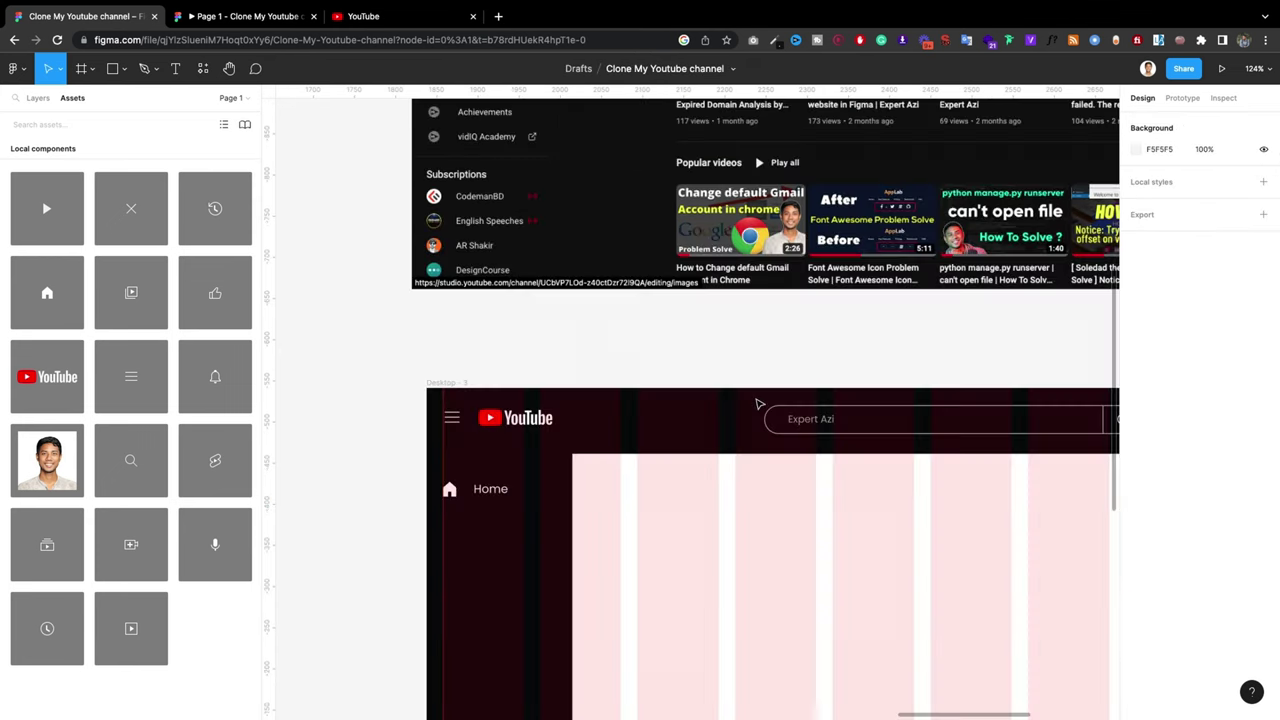
pyautogui.scroll(-2, 540, 419)
# Step: Duplicate the Home row just below the original at Y 151
pyautogui.doubleClick(477, 296)
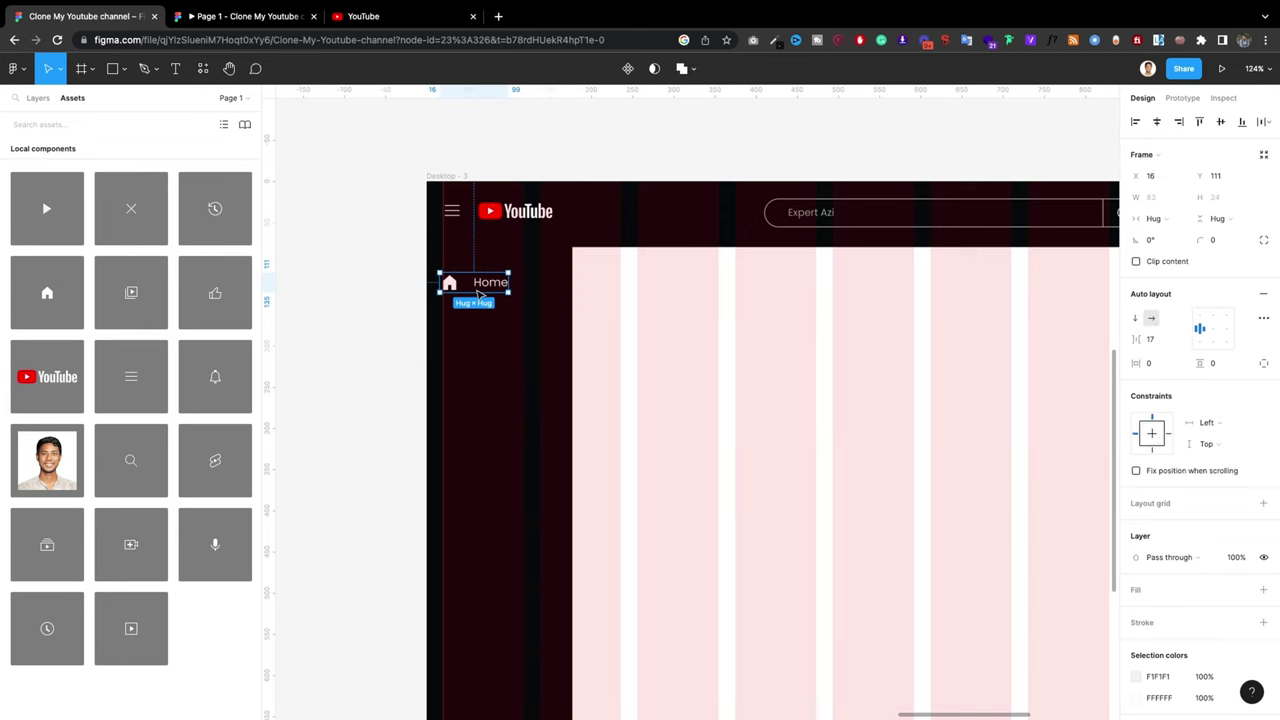
pyautogui.moveTo(484, 289); pyautogui.dragTo(484, 323)
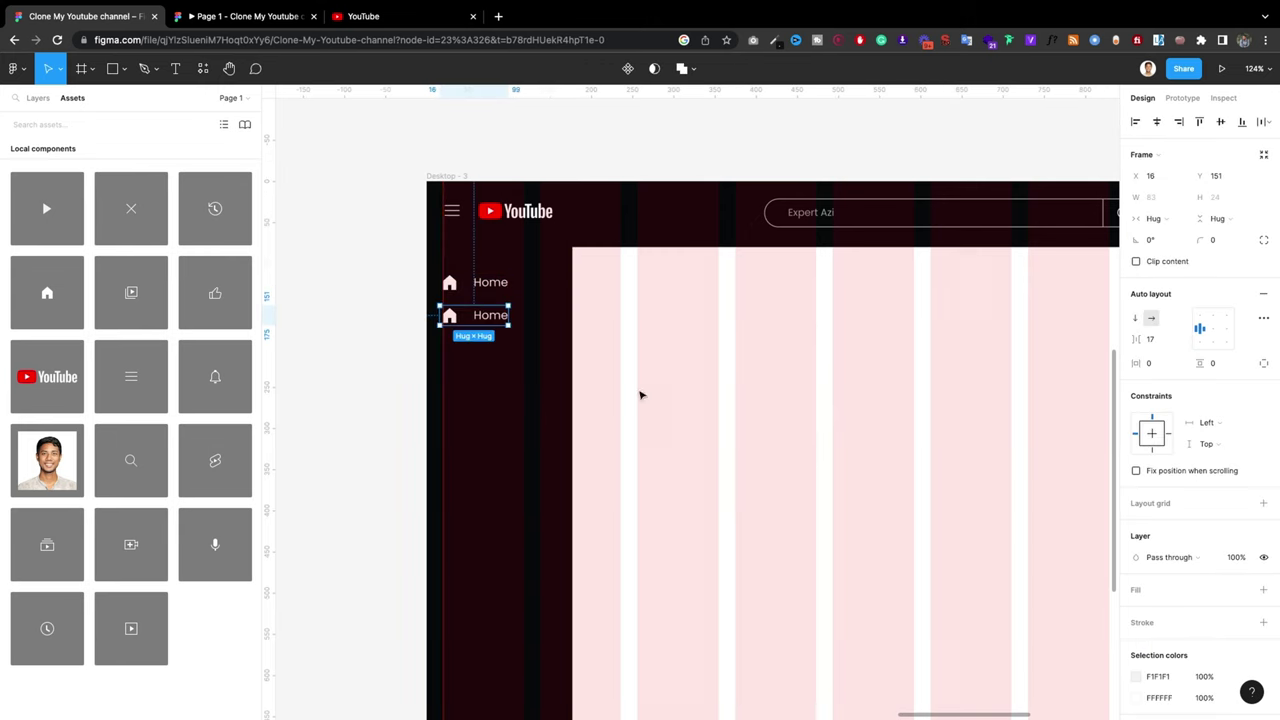
pyautogui.keyDown('ctrl'); pyautogui.scroll(5, 460, 323); pyautogui.keyUp('ctrl')
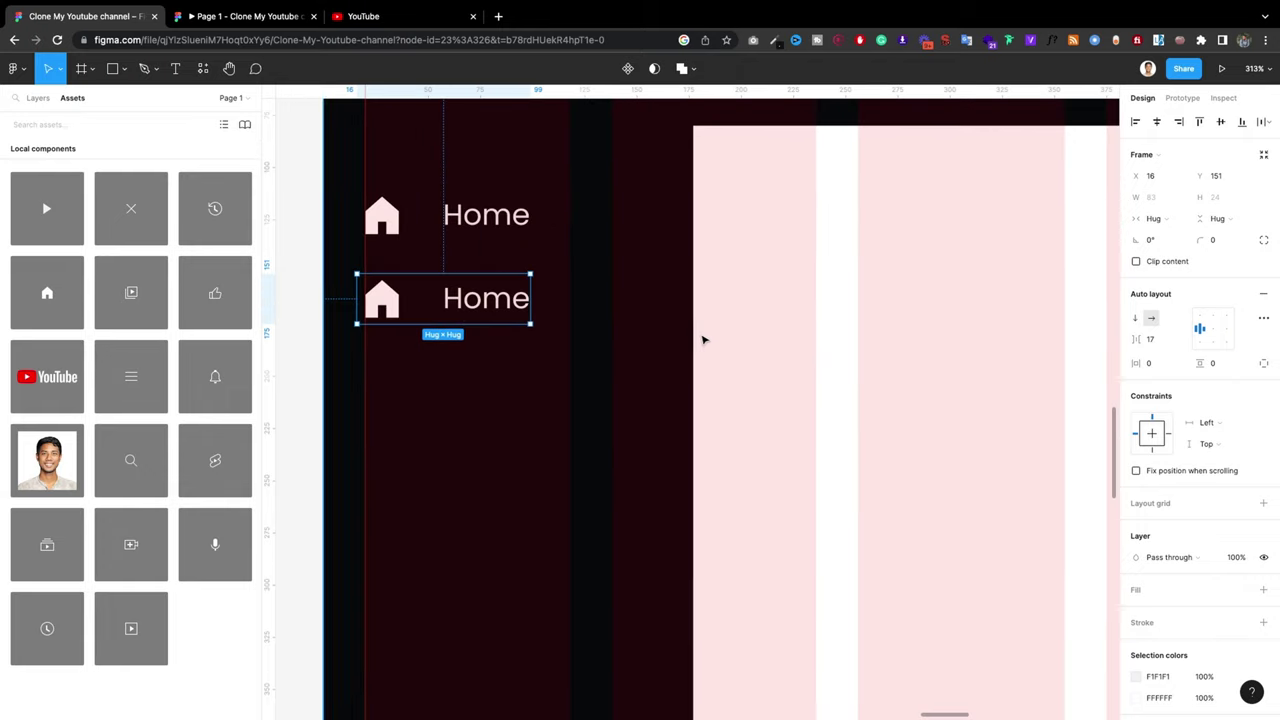
pyautogui.scroll(4, 490, 310)
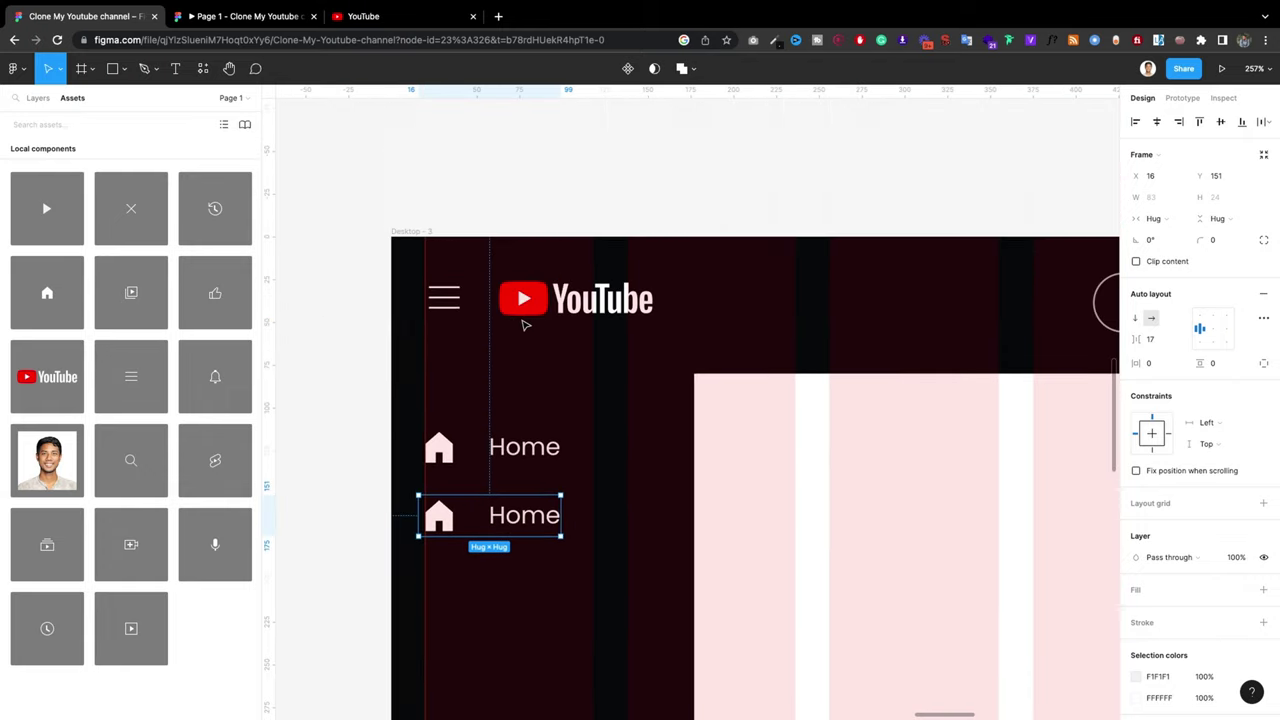
pyautogui.scroll(-2, 527, 350)
# Step: Realign the upper Home row to X 16 and check the lower copy's placement
pyautogui.moveTo(496, 337); pyautogui.dragTo(503, 337)
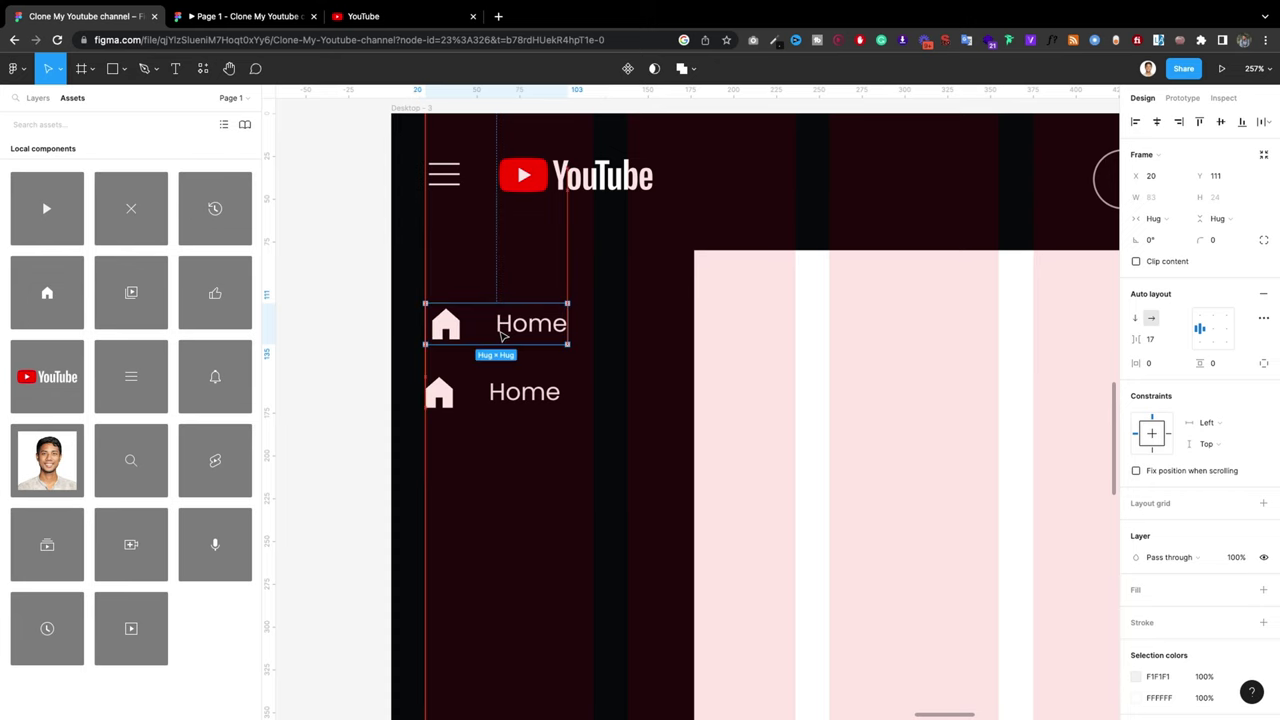
pyautogui.moveTo(503, 337); pyautogui.dragTo(496, 337)
pyautogui.scroll(5, 500, 320)
pyautogui.scroll(5, 503, 297)
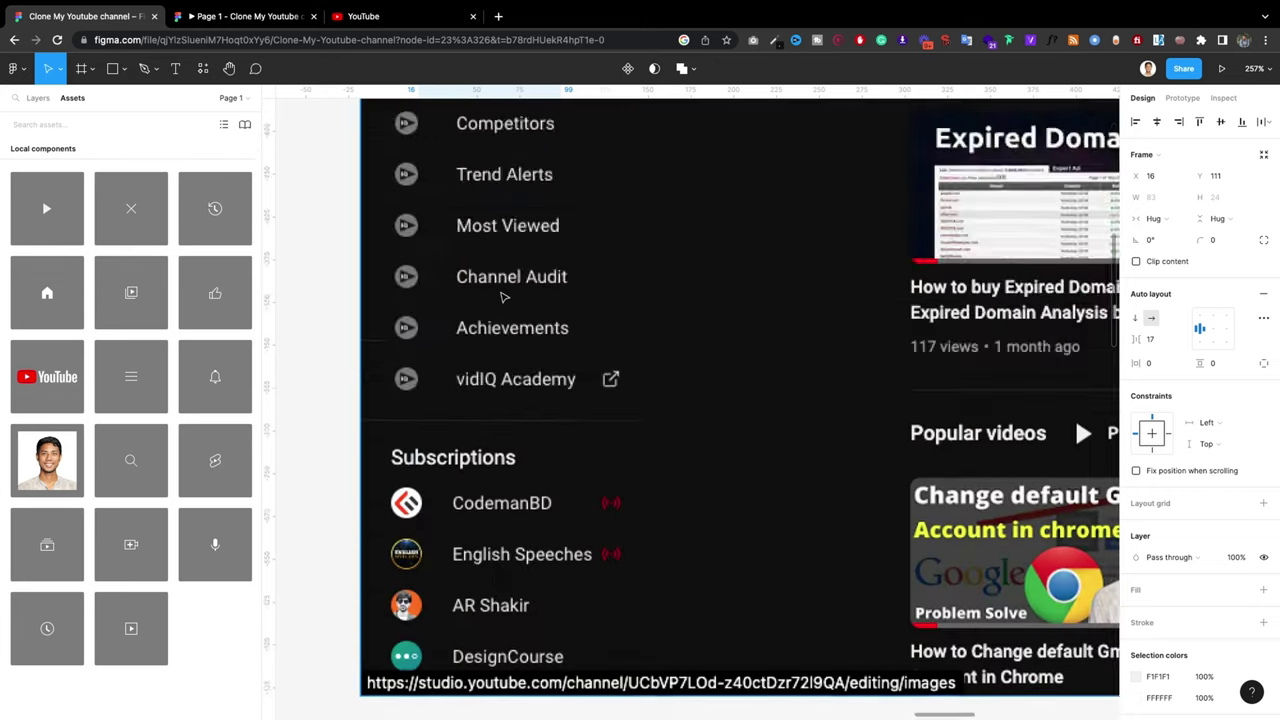
pyautogui.scroll(5, 503, 297)
pyautogui.scroll(3, 504, 297)
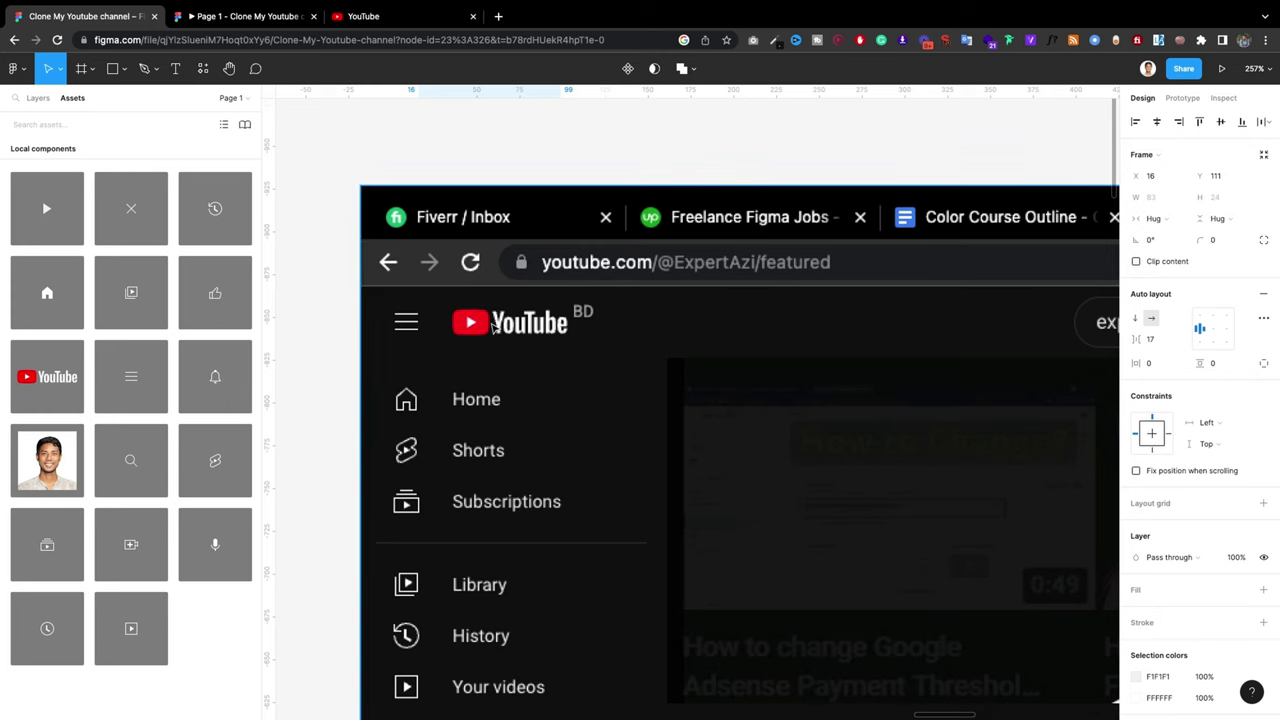
pyautogui.scroll(-5, 493, 328)
pyautogui.scroll(-5, 491, 500)
pyautogui.scroll(-3, 491, 451)
pyautogui.scroll(5, 488, 335)
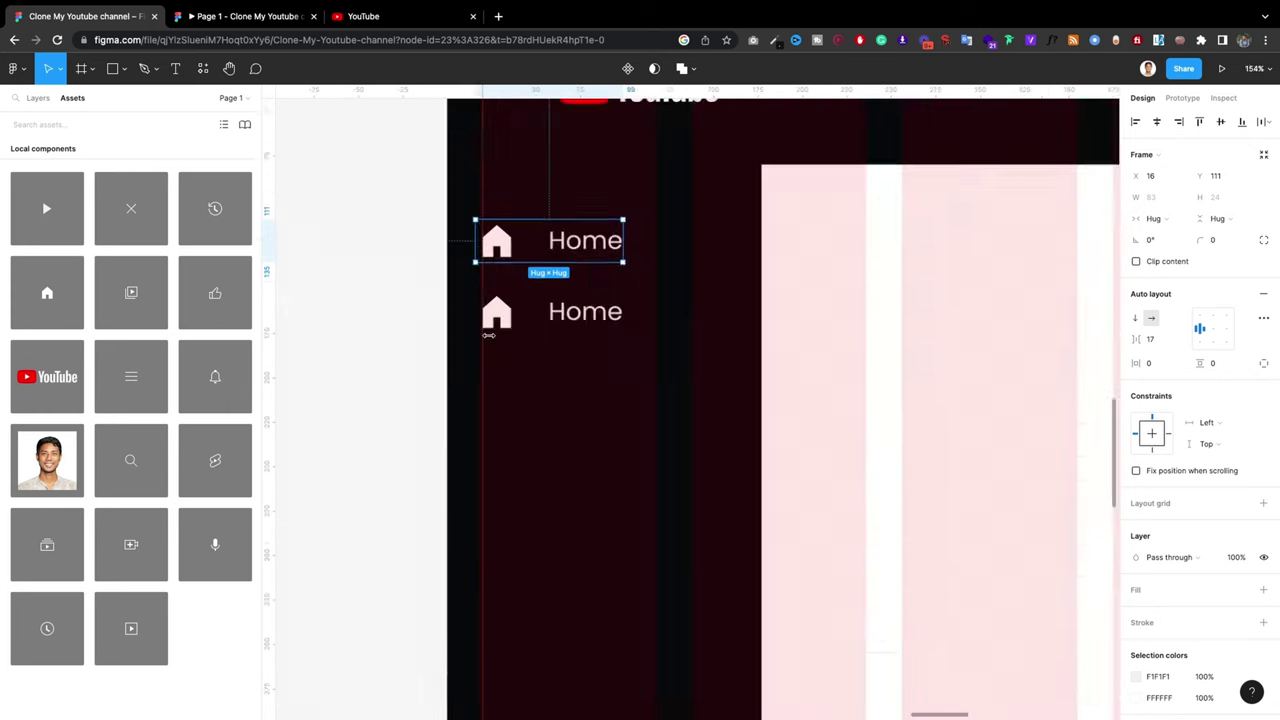
pyautogui.scroll(5, 488, 335)
pyautogui.click(514, 322)
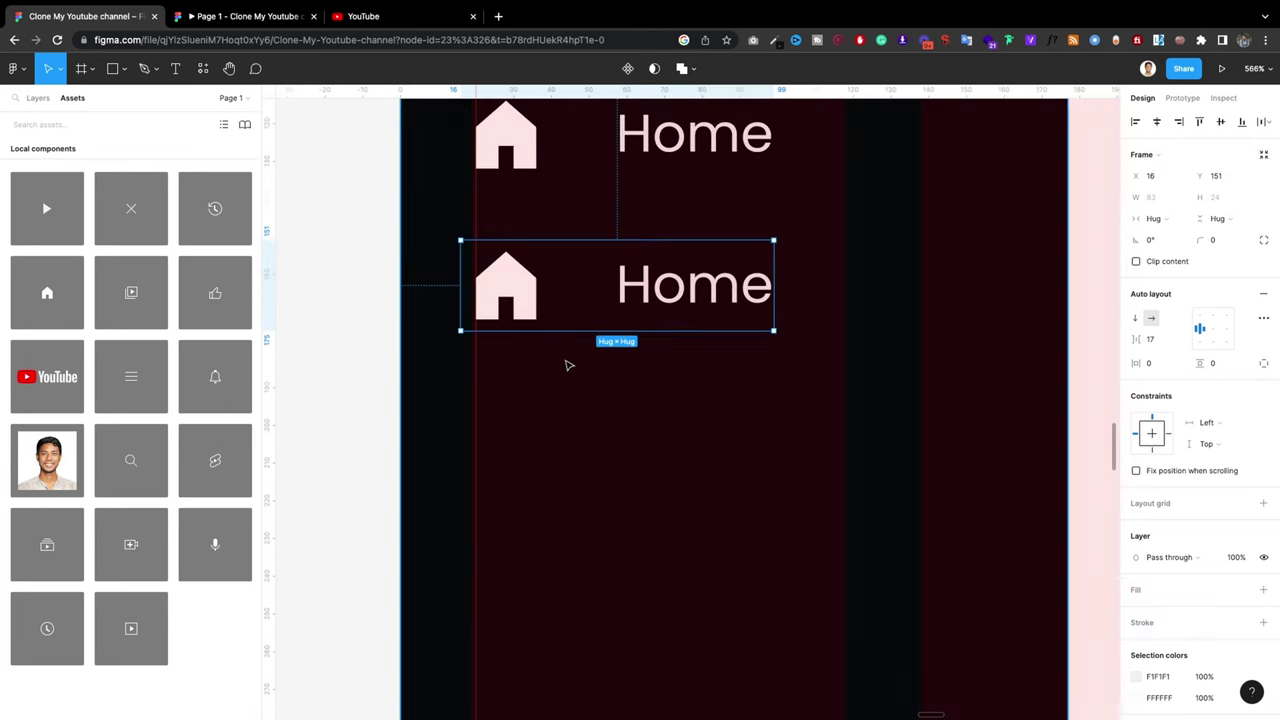
pyautogui.scroll(-10, 568, 365)
pyautogui.scroll(-2, 568, 360)
pyautogui.scroll(10, 575, 320)
pyautogui.scroll(5, 578, 290)
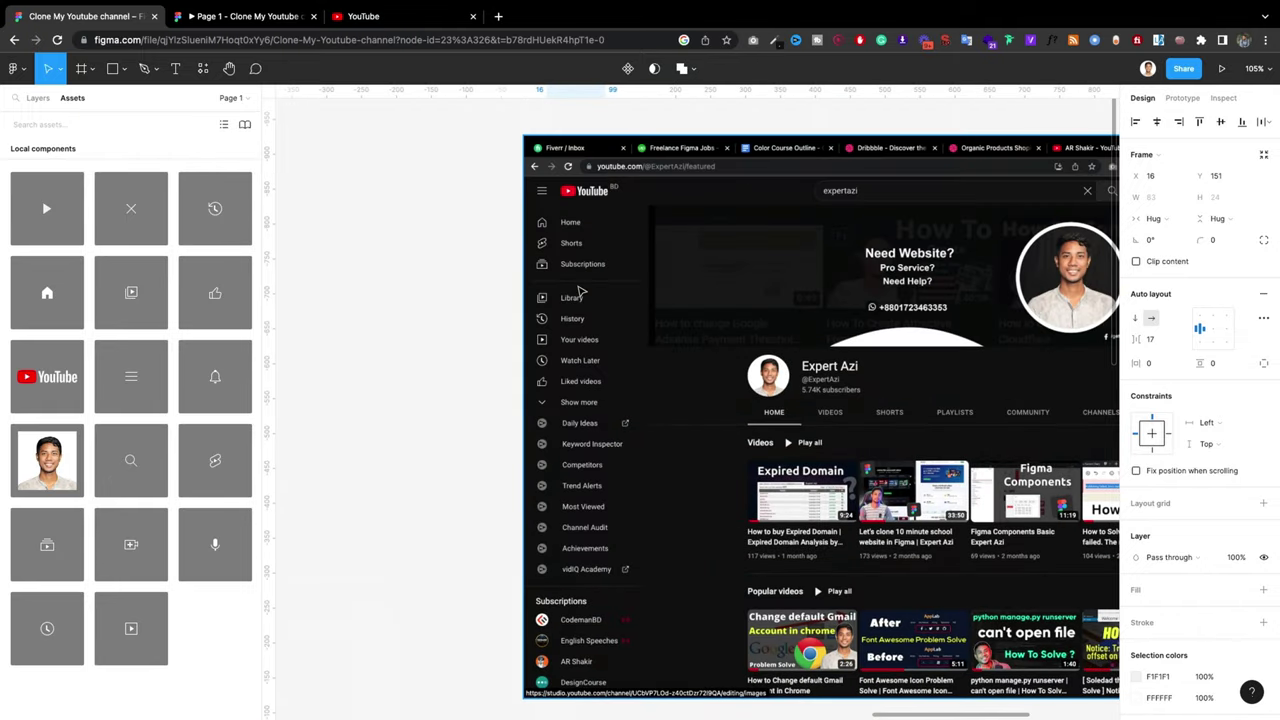
pyautogui.scroll(-5, 578, 291)
pyautogui.scroll(-5, 578, 291)
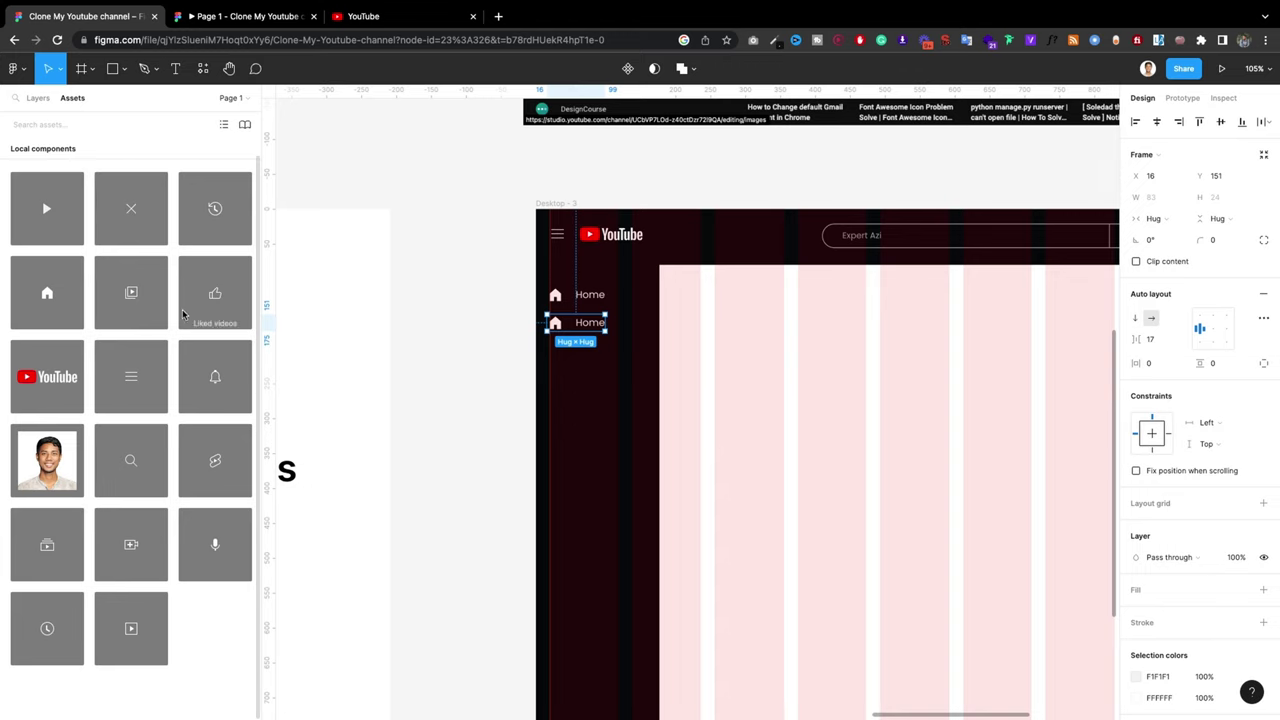
# Step: Place the Shorts icon in the second row and rename its label to Shorts
pyautogui.moveTo(235, 466)
pyautogui.mouseDown()
pyautogui.moveTo(566, 333)
pyautogui.moveTo(553, 325)
pyautogui.mouseUp()
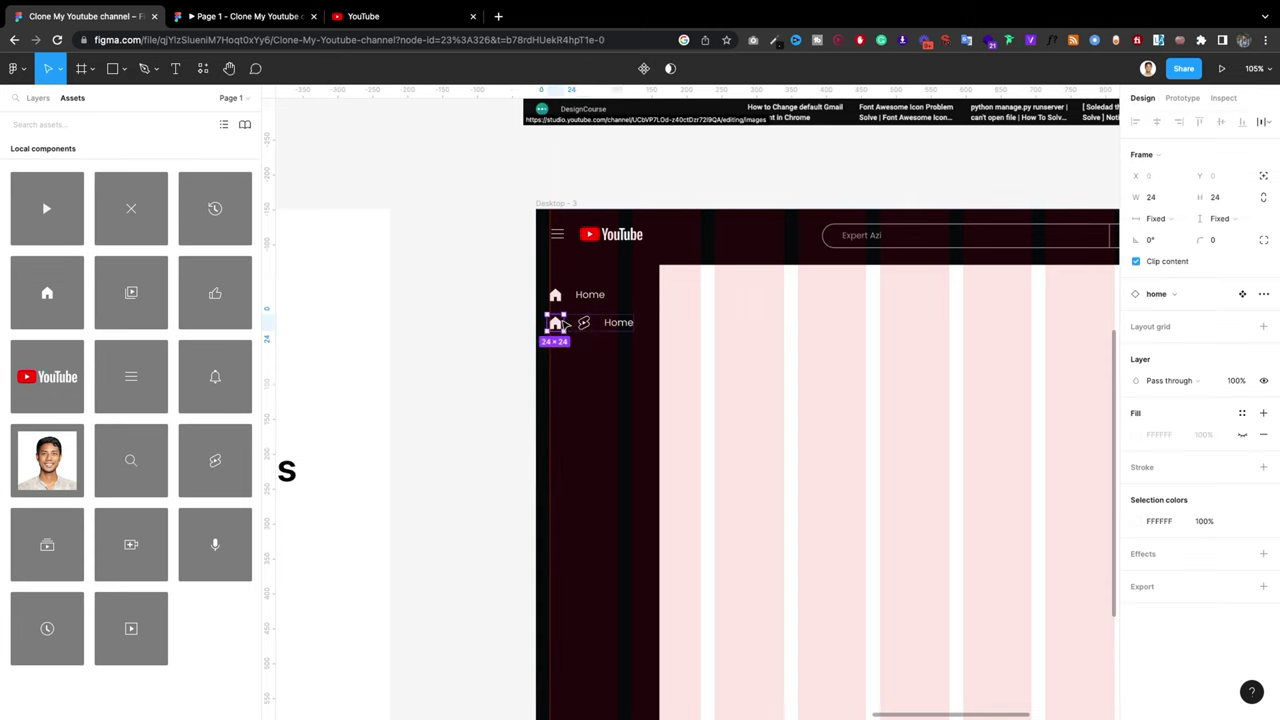
pyautogui.click(587, 326)
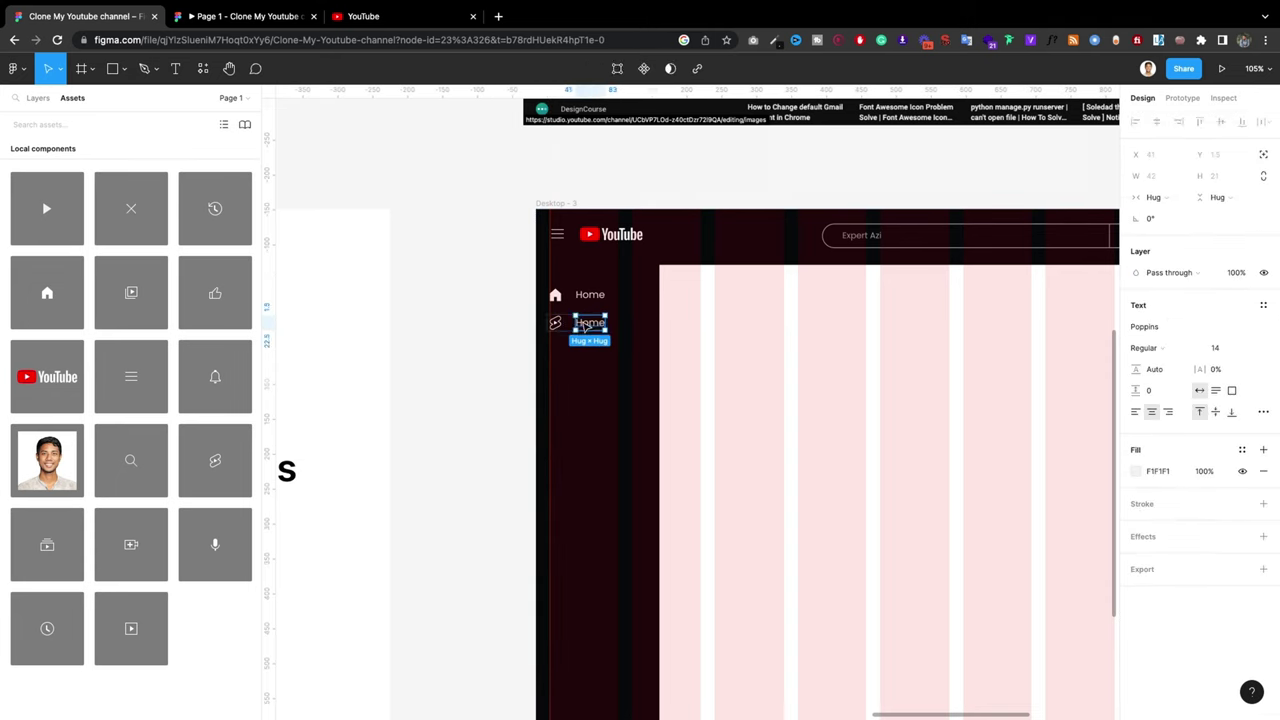
pyautogui.doubleClick(580, 322)
pyautogui.write('Shorts')
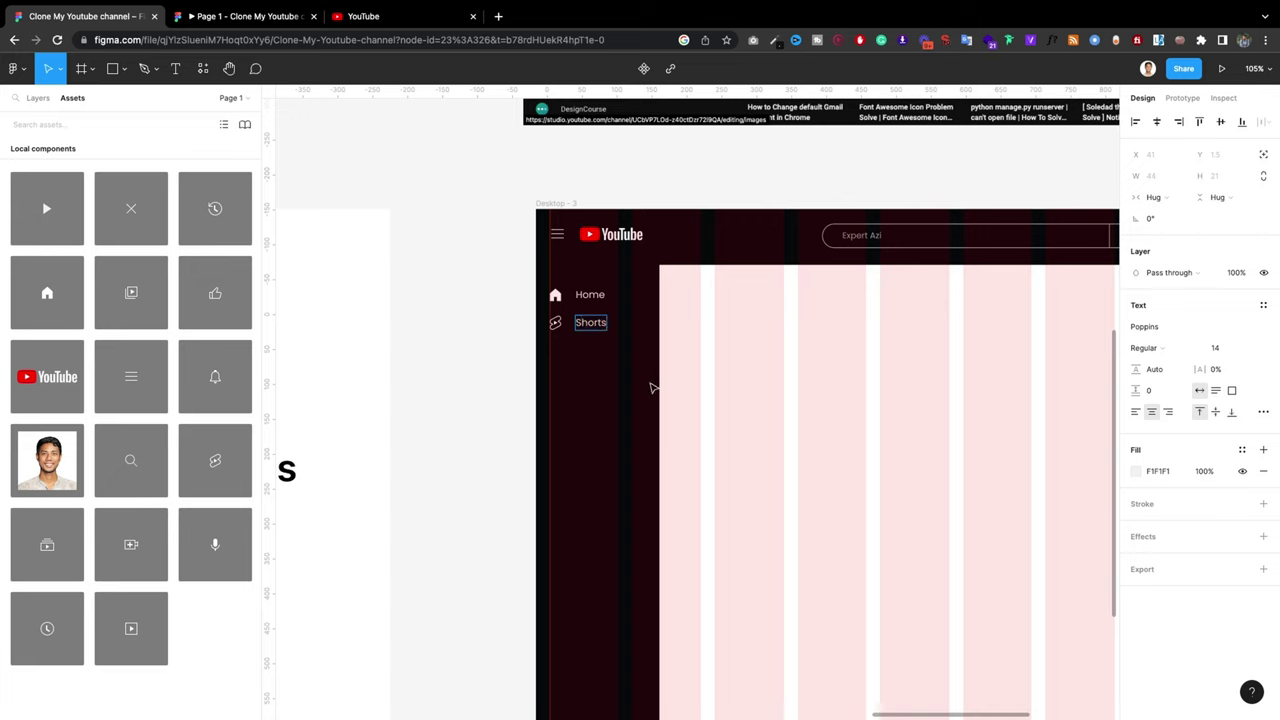
pyautogui.press('Escape')
# Step: Duplicate the Shorts row below itself and replace its icon with the Subscriptions icon
pyautogui.click(586, 374)
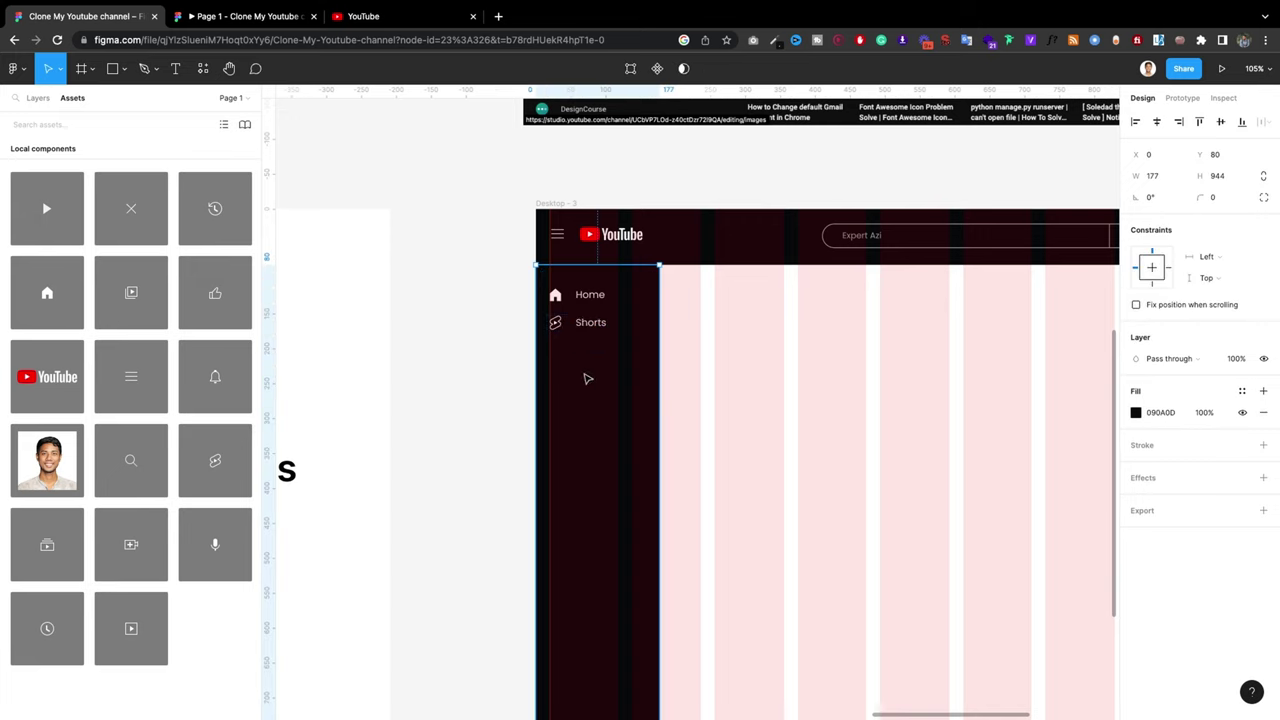
pyautogui.click(578, 328)
pyautogui.moveTo(587, 327); pyautogui.dragTo(587, 360)
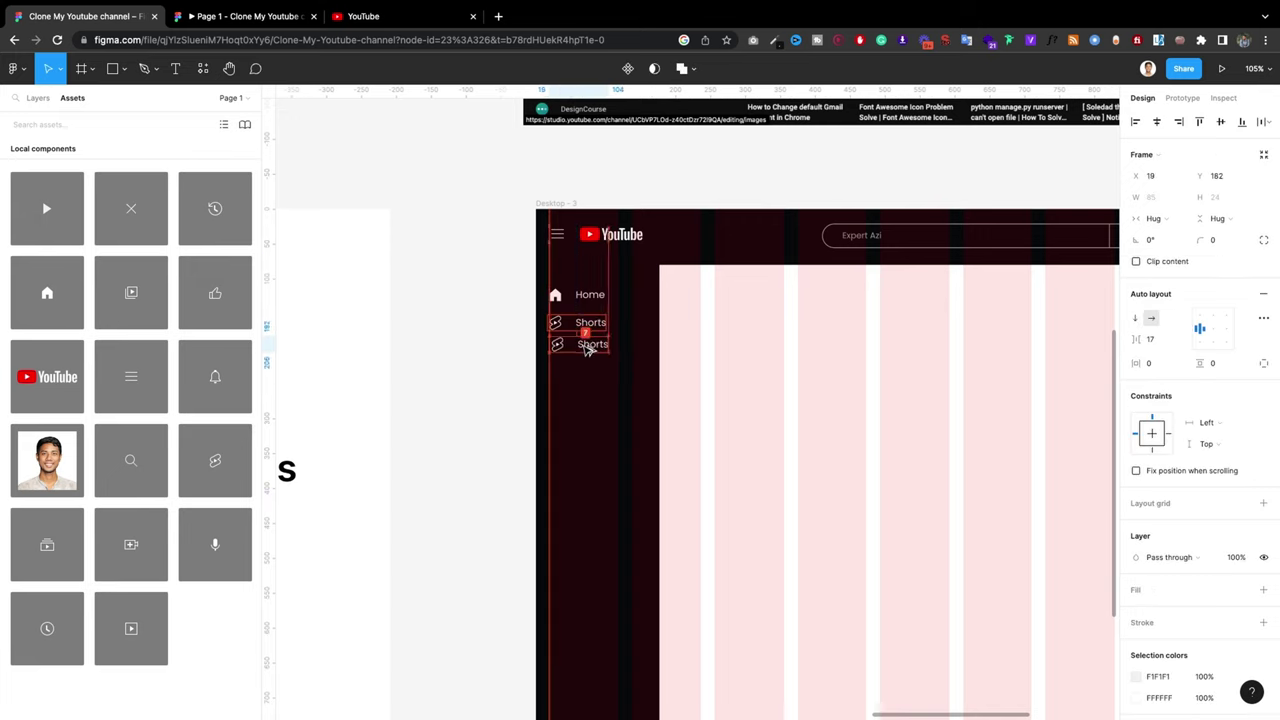
pyautogui.click(587, 397)
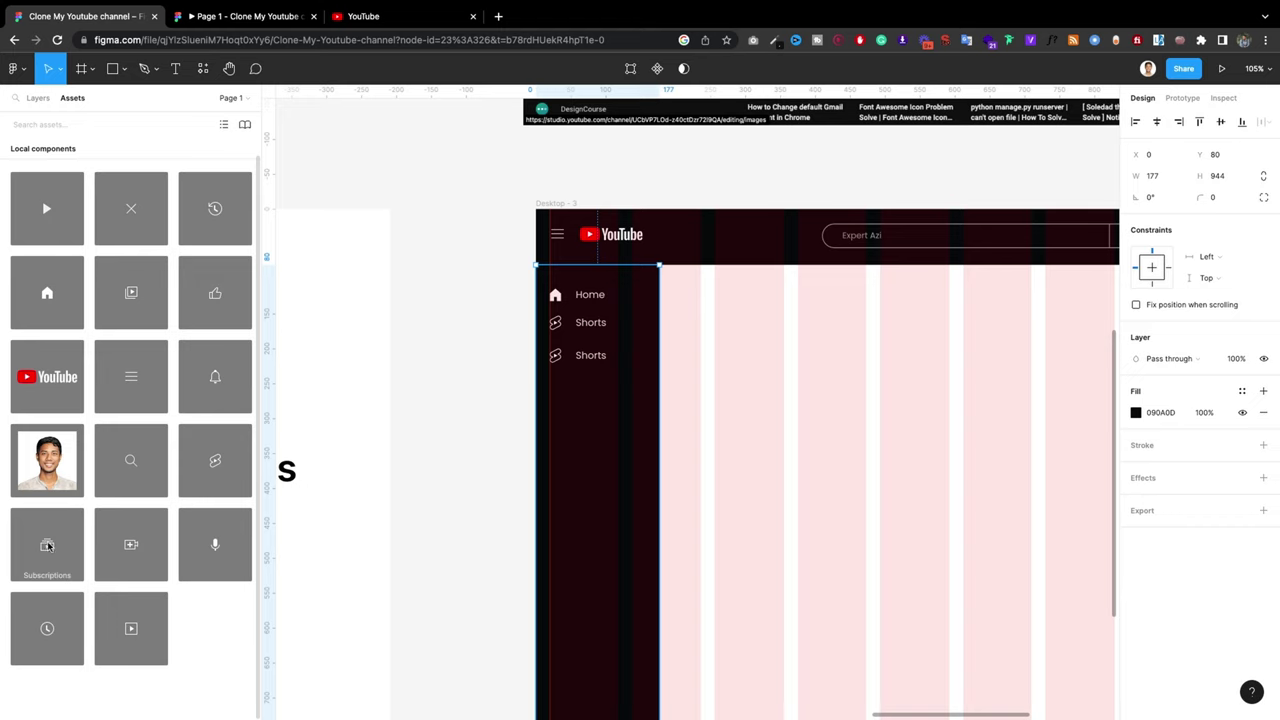
pyautogui.moveTo(47, 545); pyautogui.dragTo(583, 357)
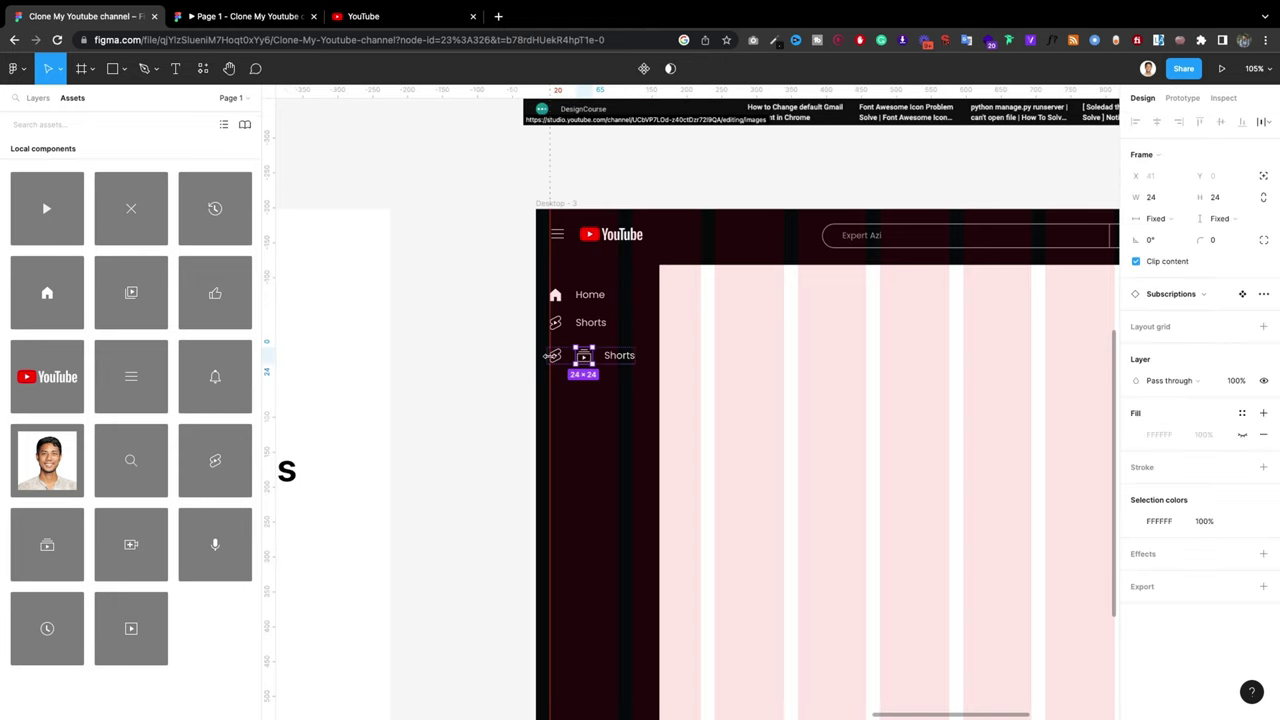
pyautogui.click(559, 358)
pyautogui.press('Delete')
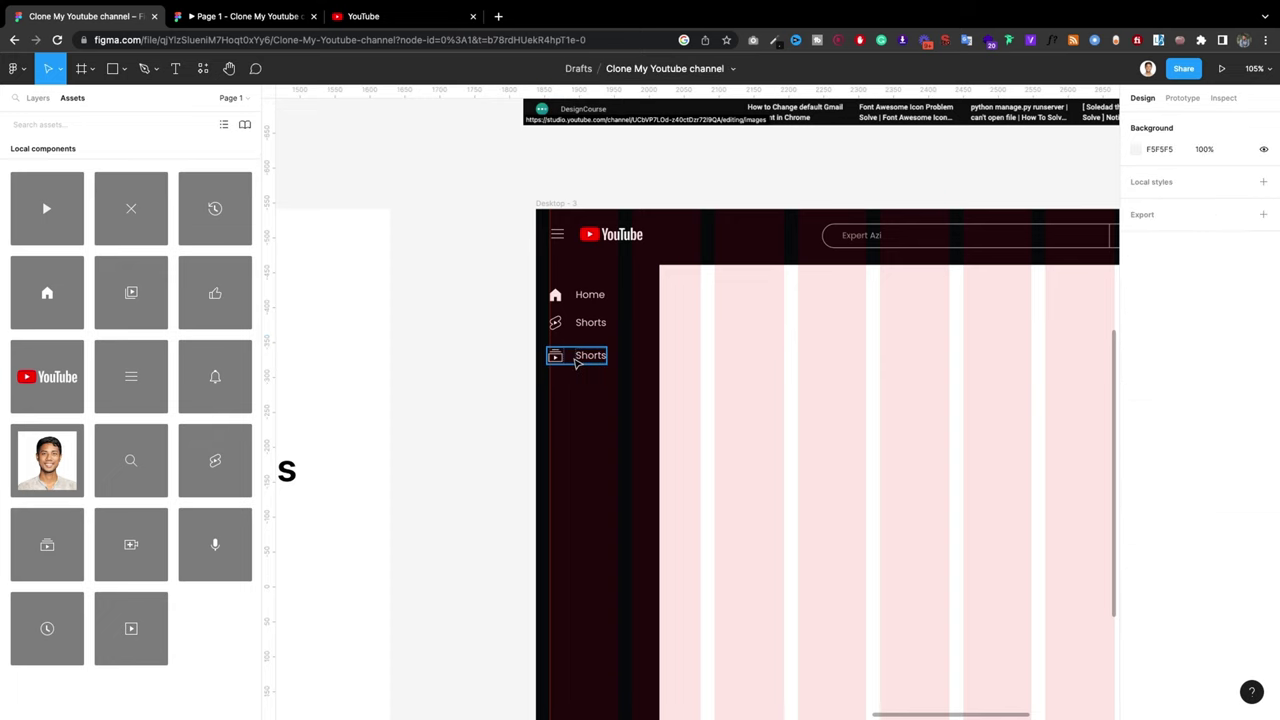
# Step: Rename the third row's label to Subscriptions and preview the three-item sidebar
pyautogui.click(584, 362)
pyautogui.doubleClick(580, 357)
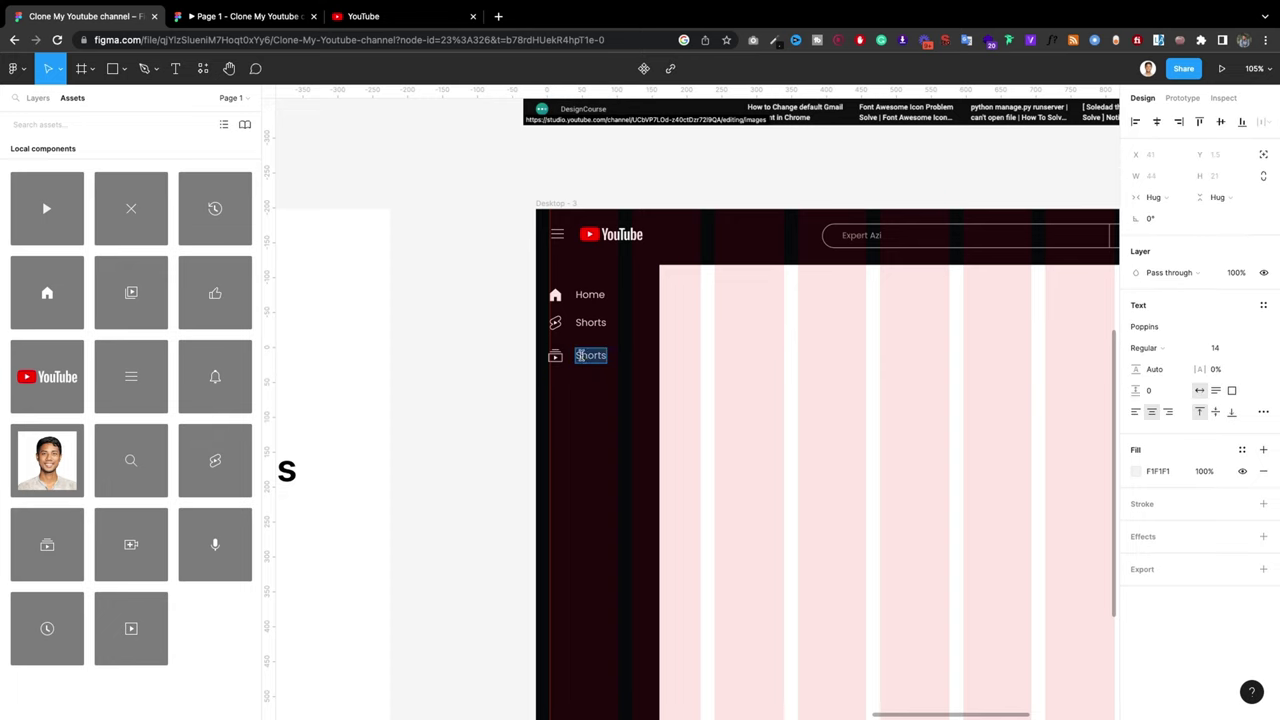
pyautogui.write('Subscription')
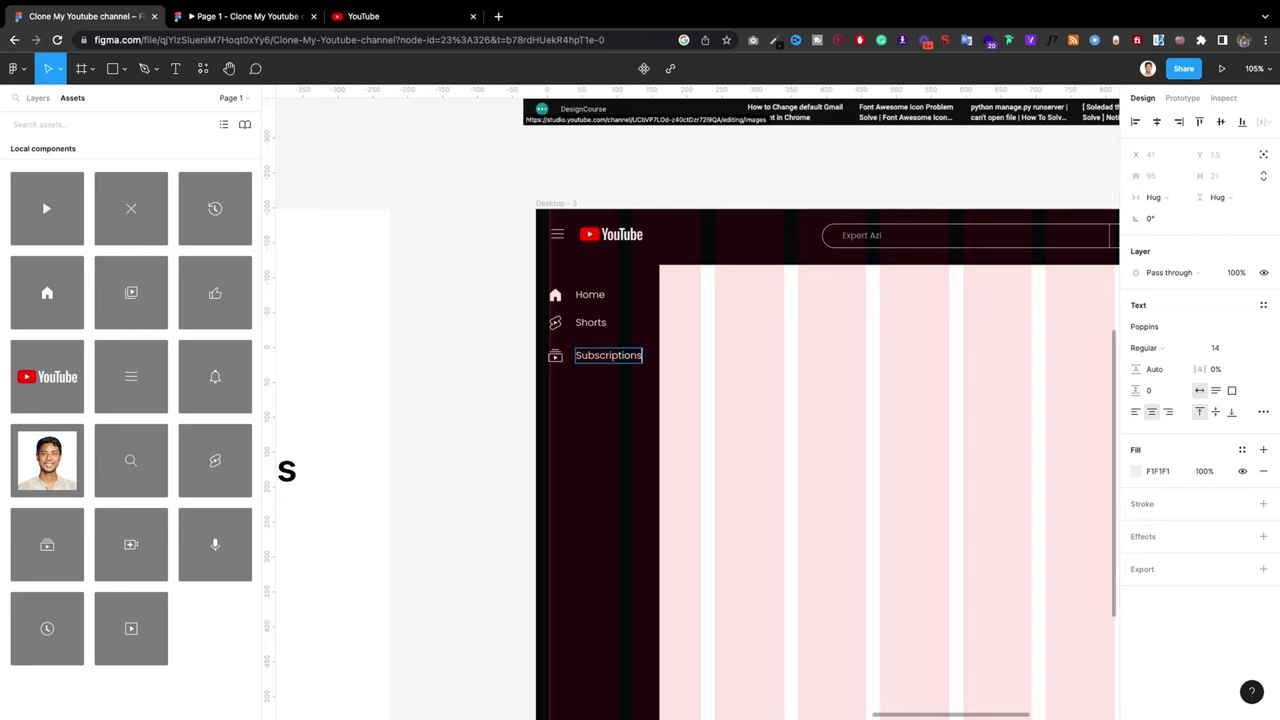
pyautogui.press('Escape')
pyautogui.click(634, 435)
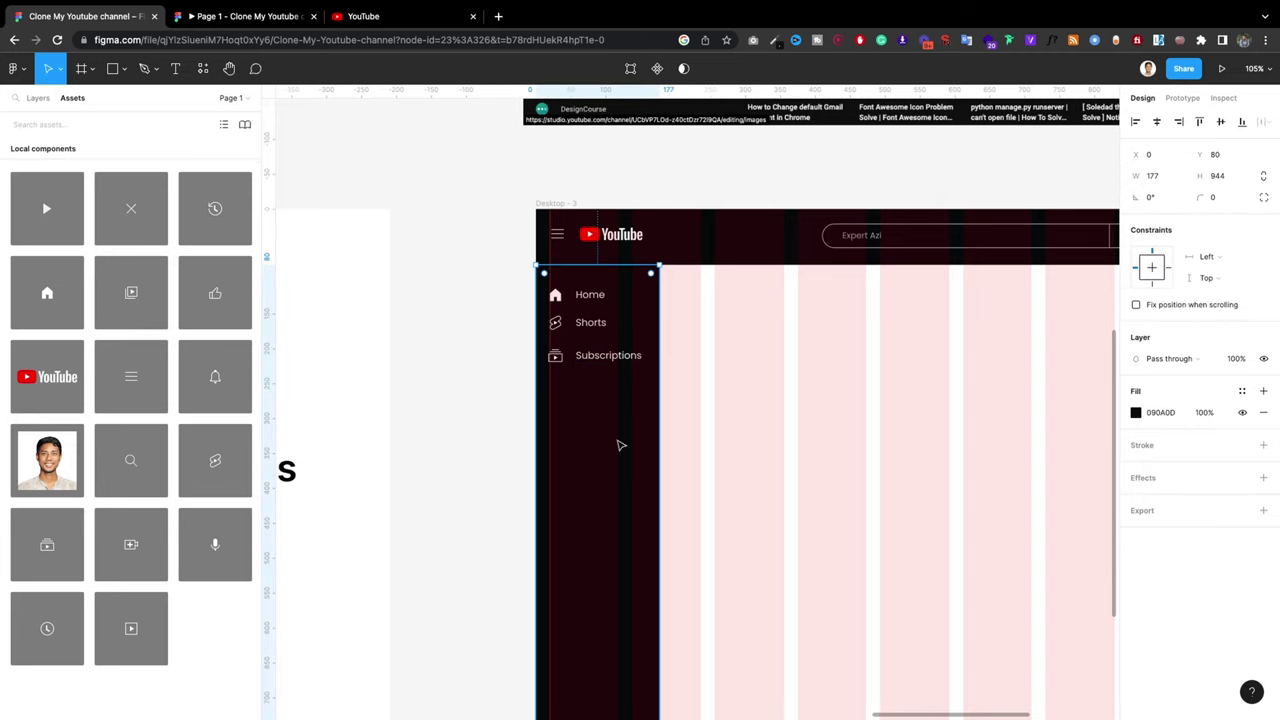
pyautogui.click(466, 411)
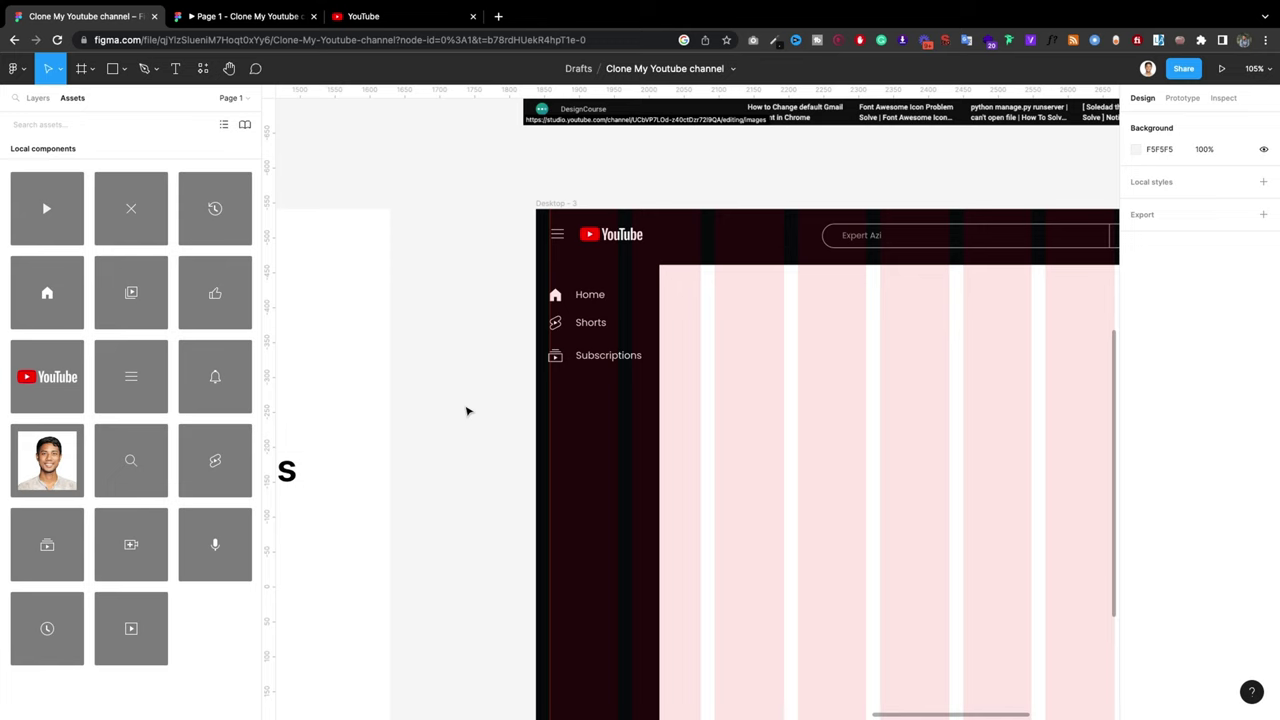
# Step: Move the Subscriptions row up closer to the Shorts row
pyautogui.click(600, 297)
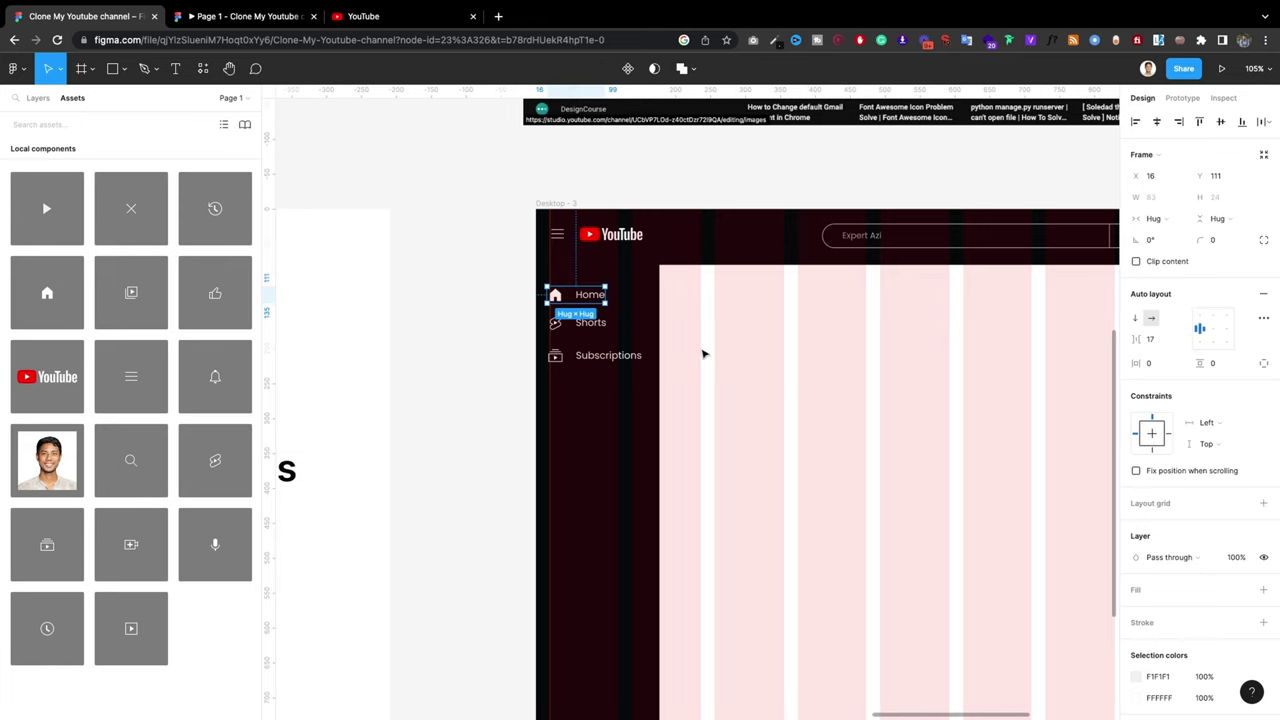
pyautogui.click(588, 357)
pyautogui.moveTo(588, 360); pyautogui.dragTo(588, 337)
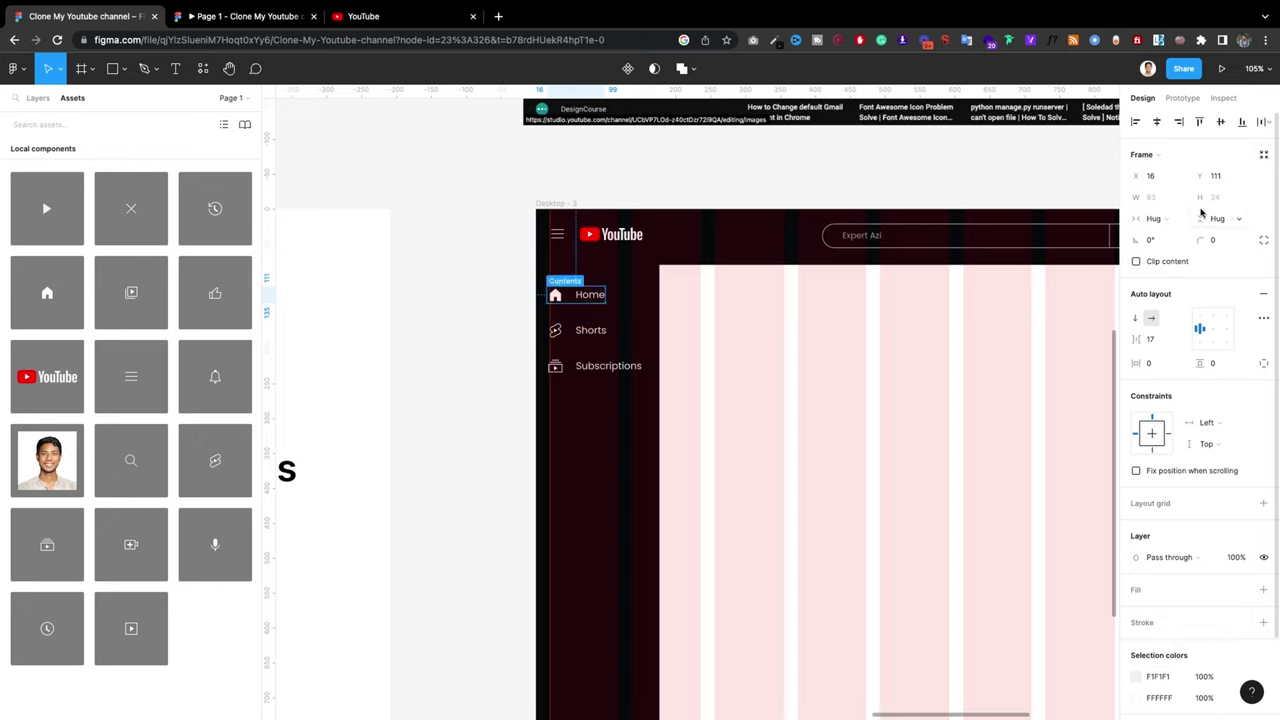
# Step: Resize the Home row to 120 × 36 at X 17, Y 103 and add a white fill
pyautogui.moveTo(604, 294)
pyautogui.mouseDown()
pyautogui.moveTo(630, 298)
pyautogui.moveTo(614, 309)
pyautogui.mouseUp()
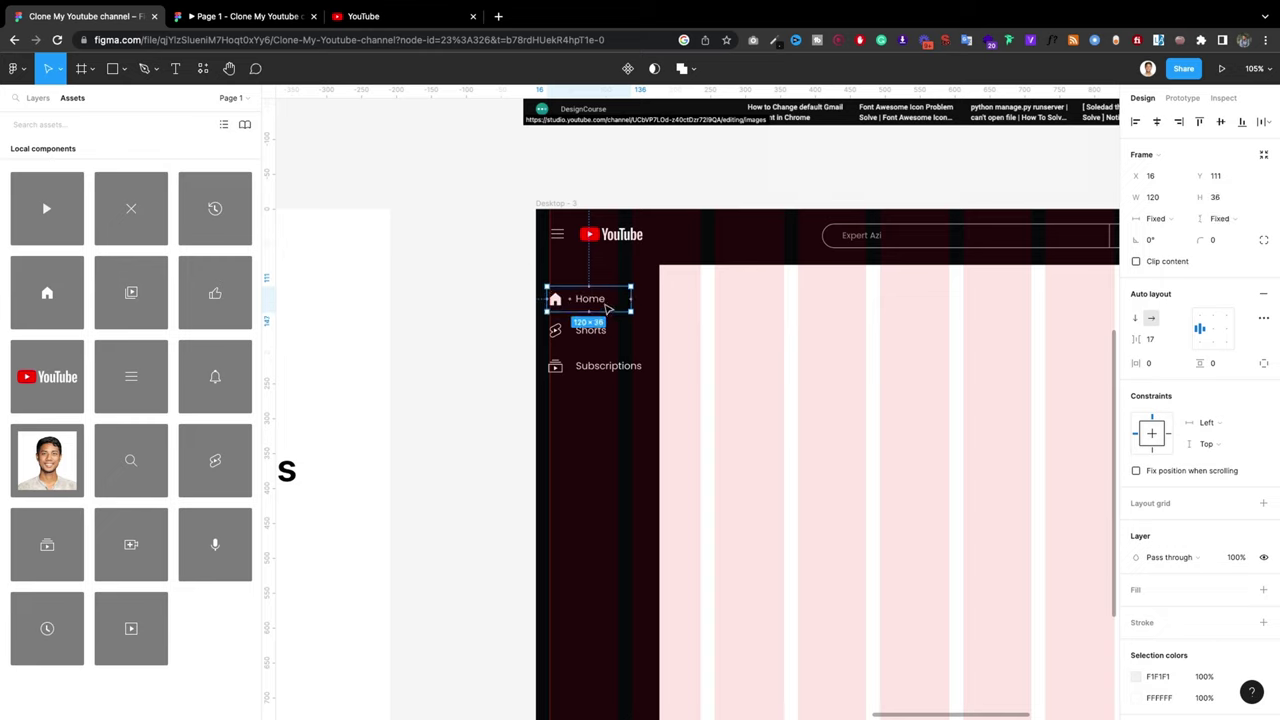
pyautogui.moveTo(599, 299); pyautogui.dragTo(600, 295)
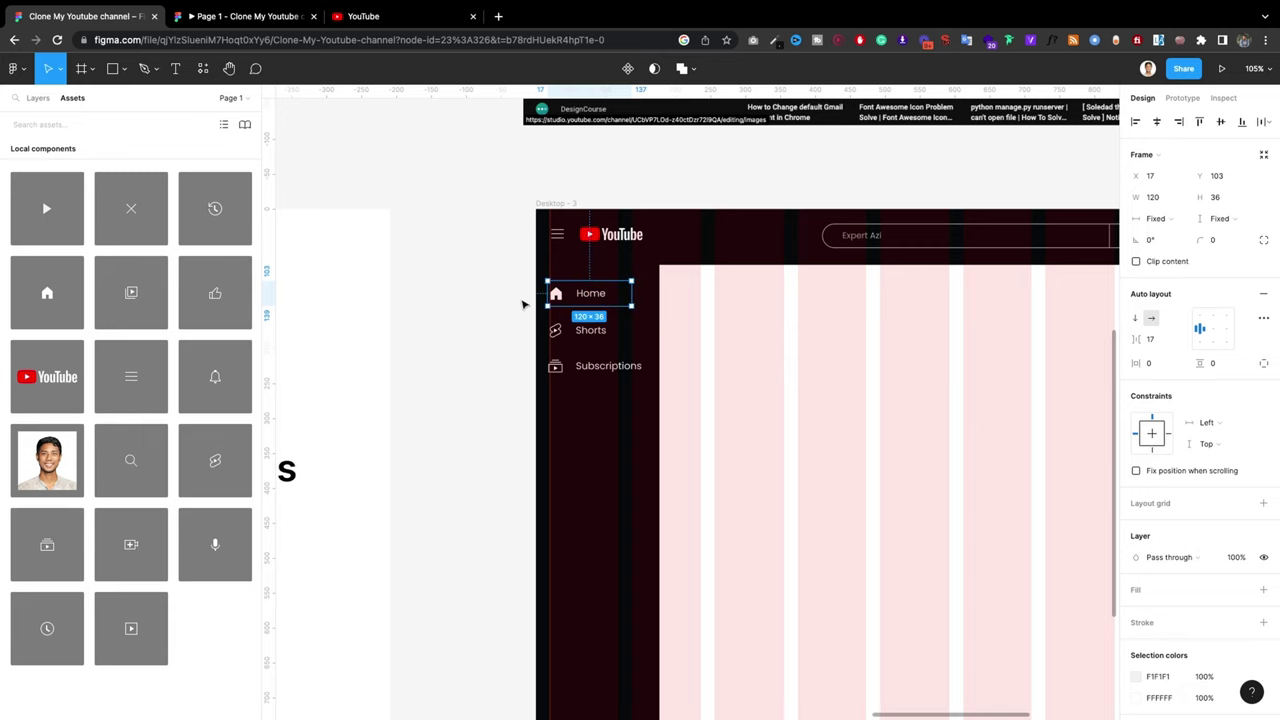
pyautogui.scroll(3, 522, 304)
pyautogui.scroll(2, 591, 300)
pyautogui.scroll(2, 591, 300)
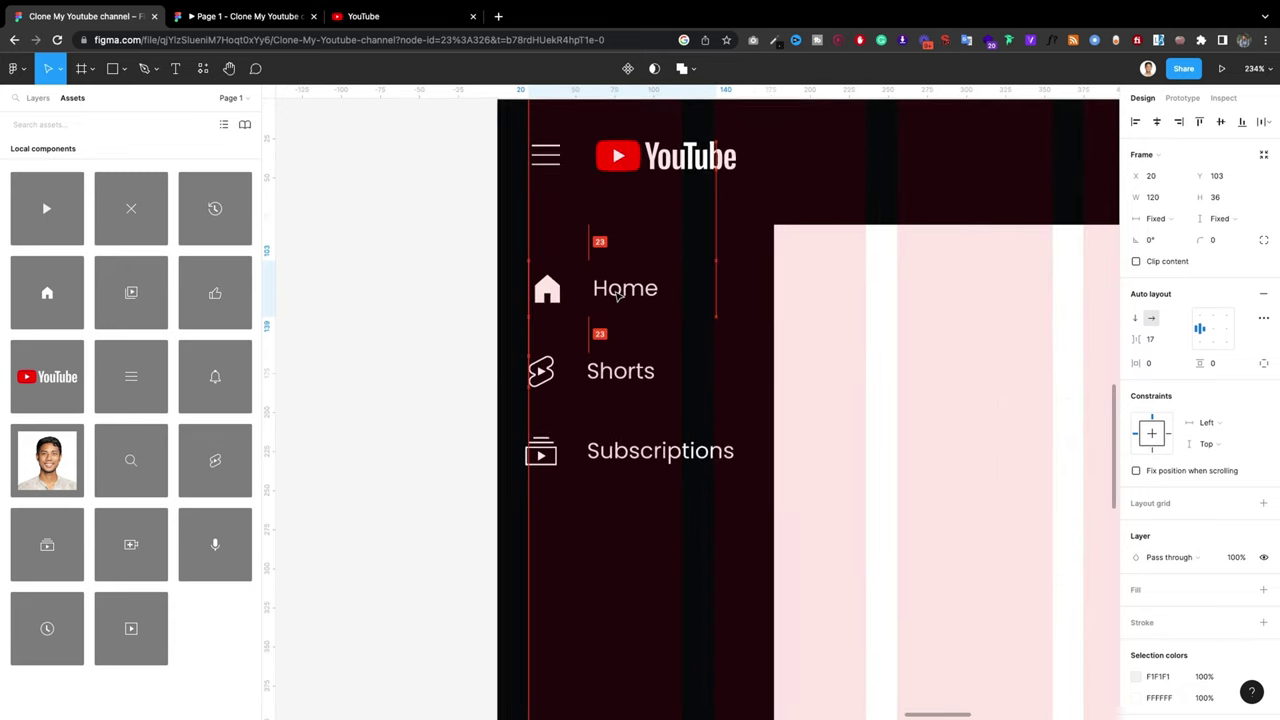
pyautogui.moveTo(618, 290); pyautogui.dragTo(612, 291)
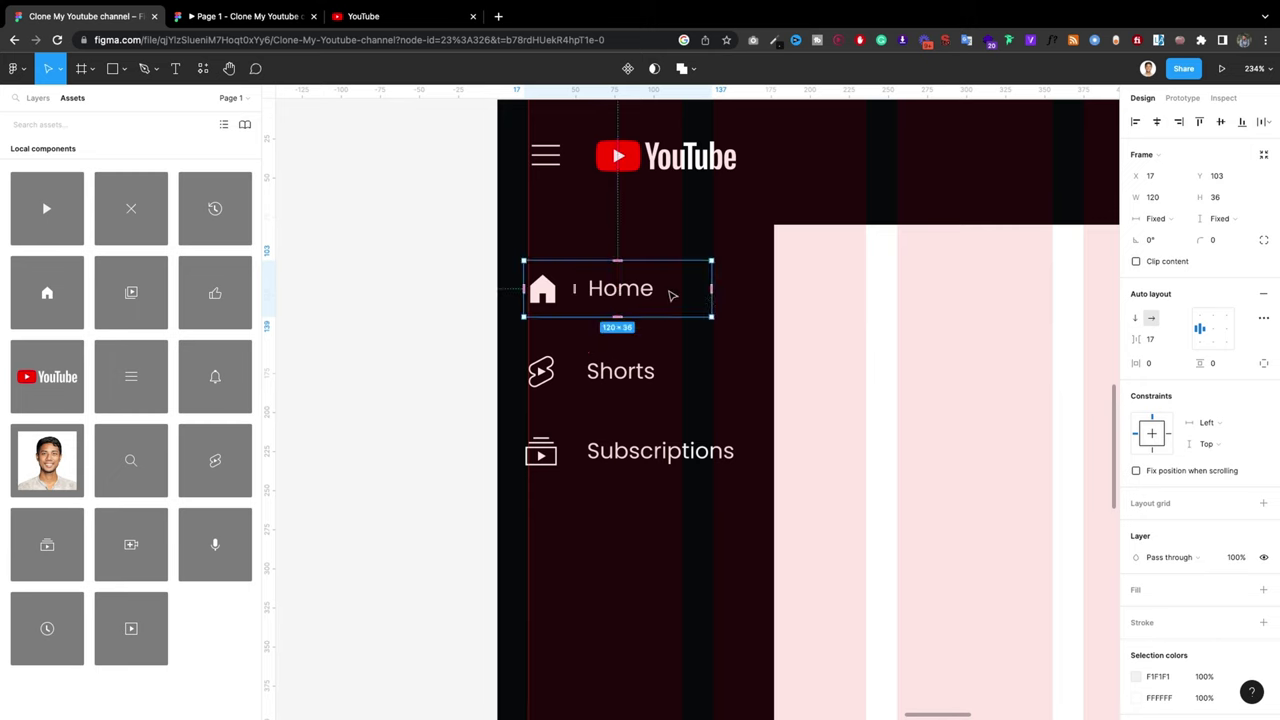
pyautogui.scroll(-2, 931, 431)
pyautogui.scroll(-2, 1240, 548)
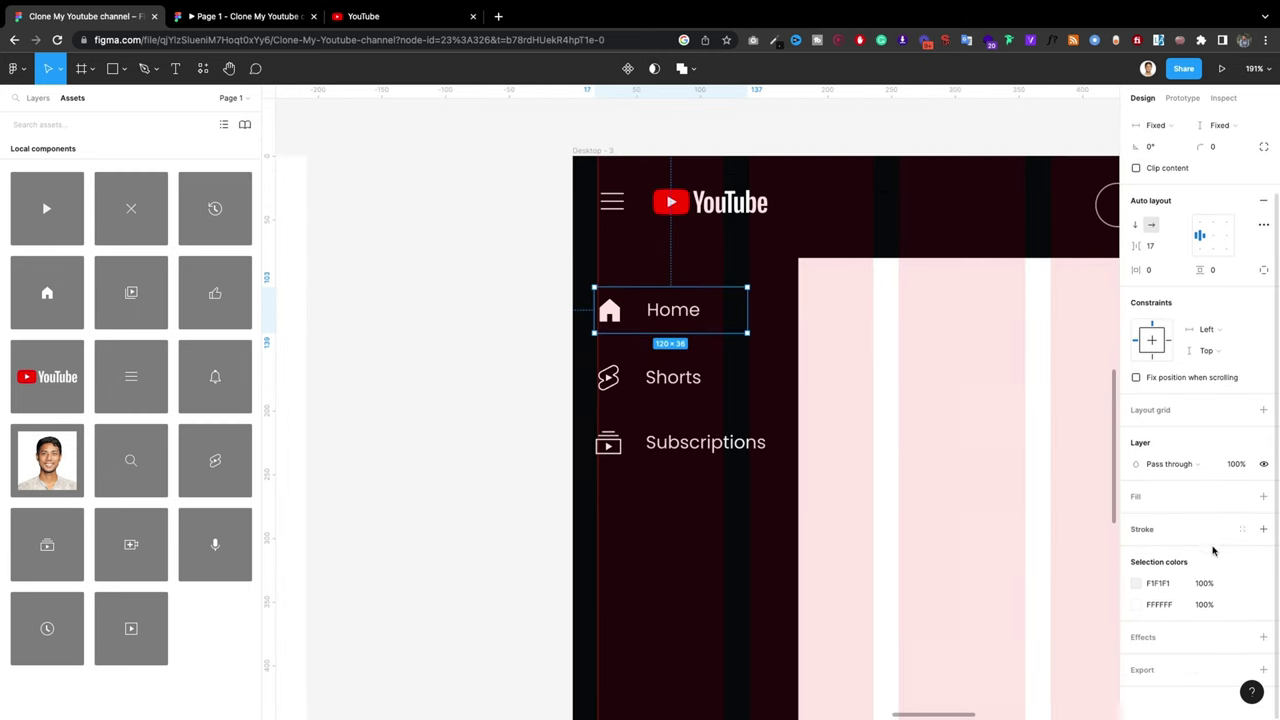
pyautogui.click(1263, 496)
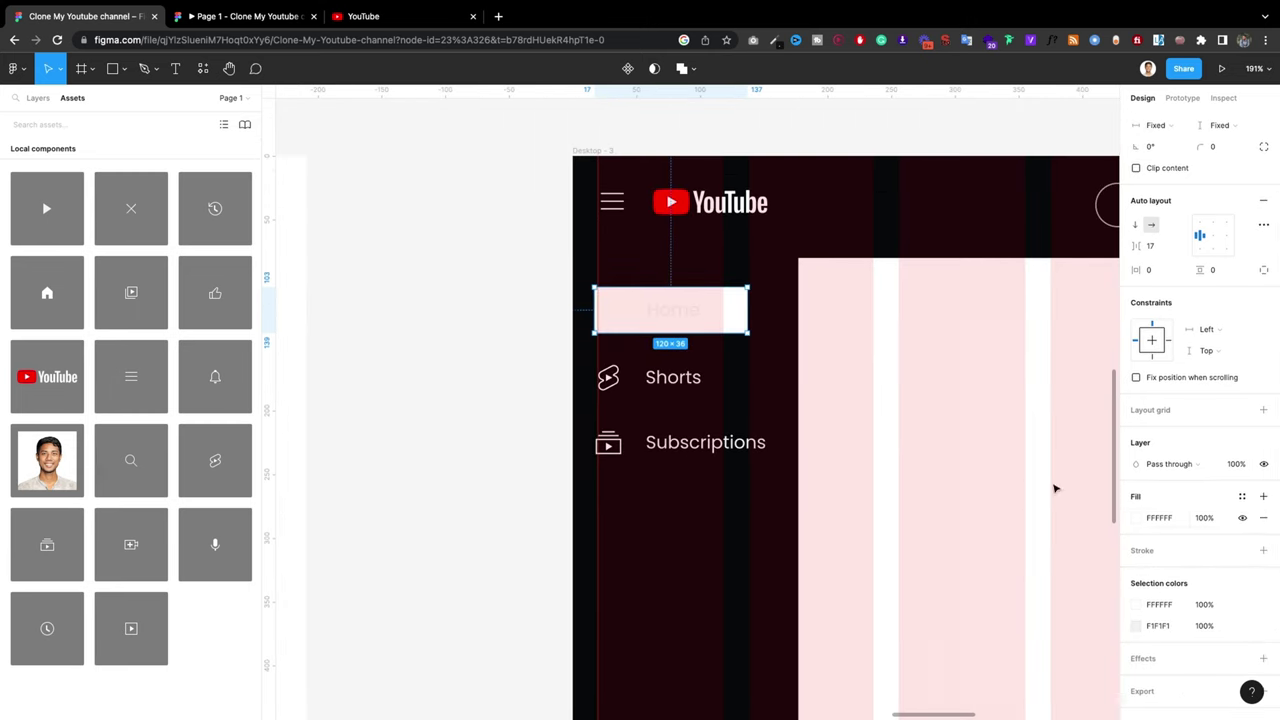
# Step: Darken the Home row's fill to dark grey 222222
pyautogui.click(1136, 517)
pyautogui.click(960, 405)
pyautogui.moveTo(926, 414); pyautogui.dragTo(893, 535)
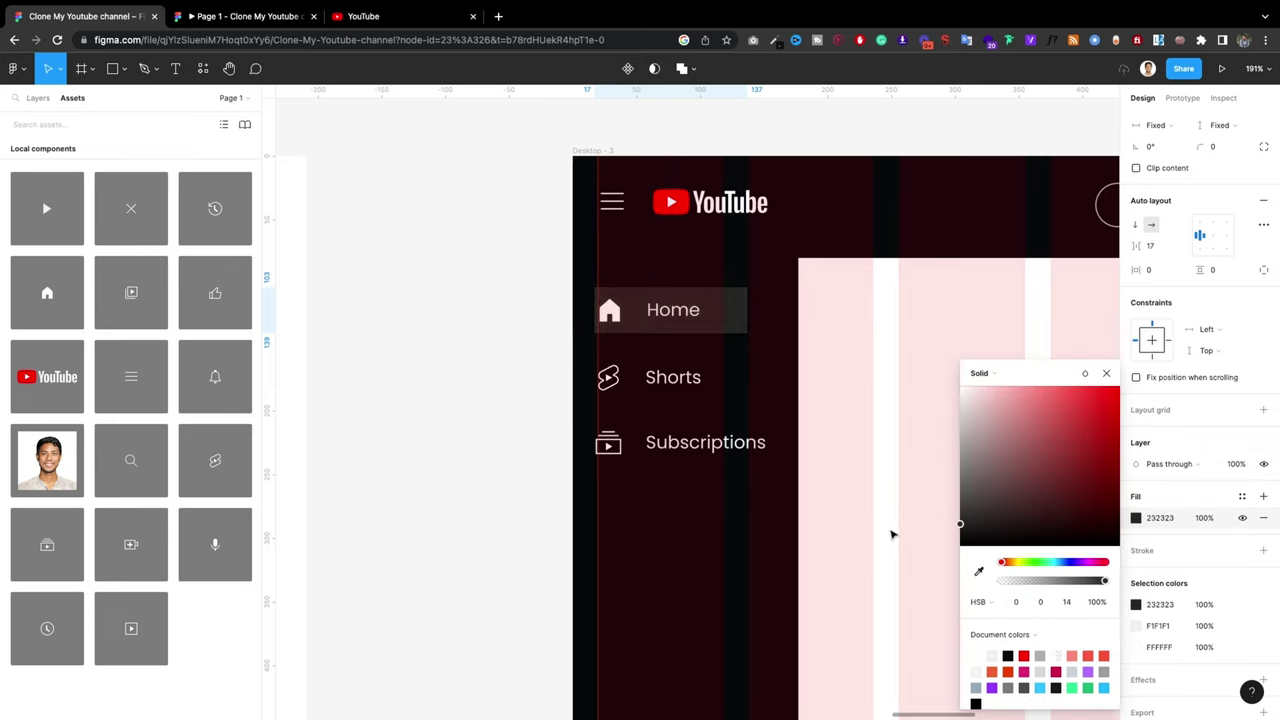
pyautogui.write('222222')
pyautogui.press('Escape')
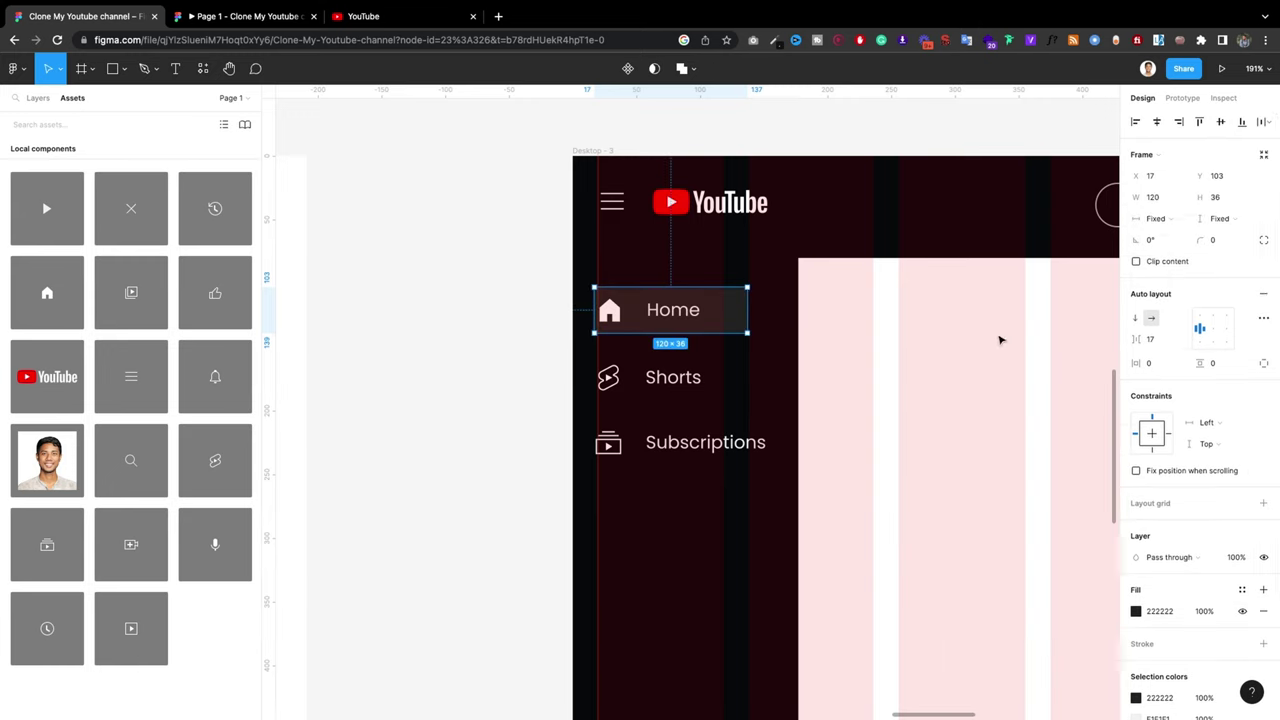
# Step: Set the Home row's corner radius to 6, checking the real YouTube sidebar for reference
pyautogui.click(1218, 240)
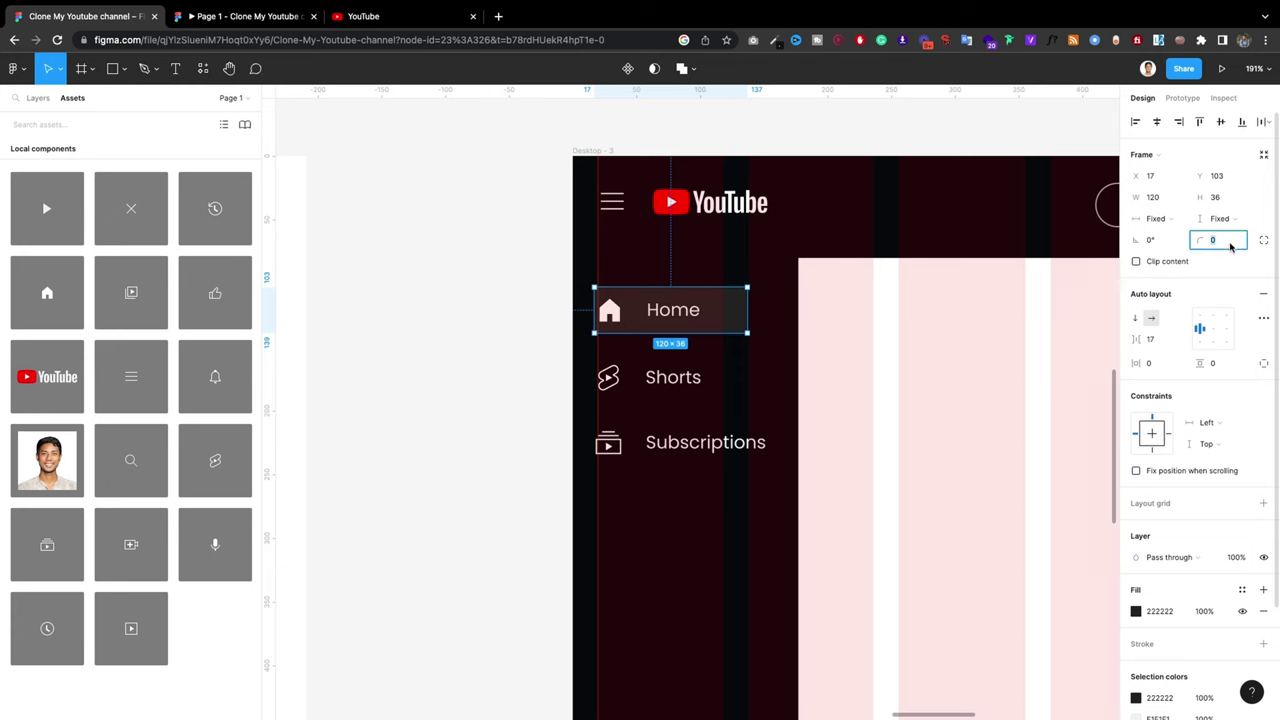
pyautogui.write('1')
pyautogui.press('Return')
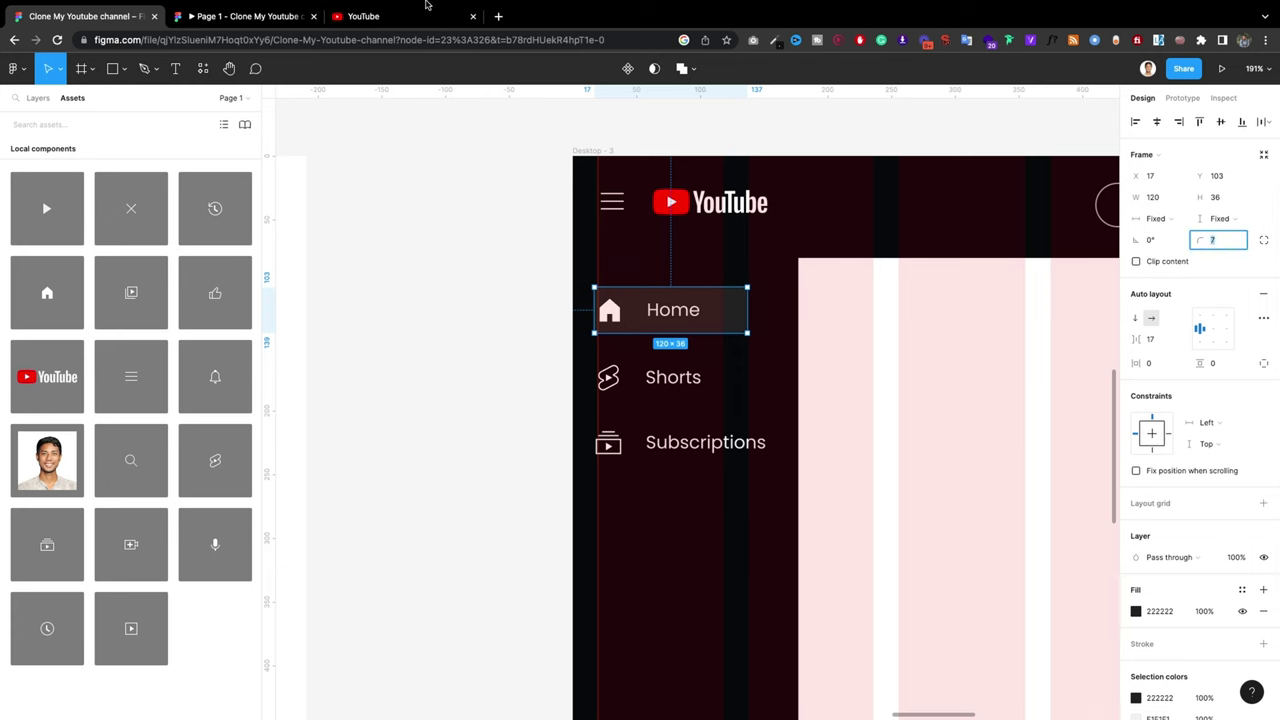
pyautogui.click(370, 16)
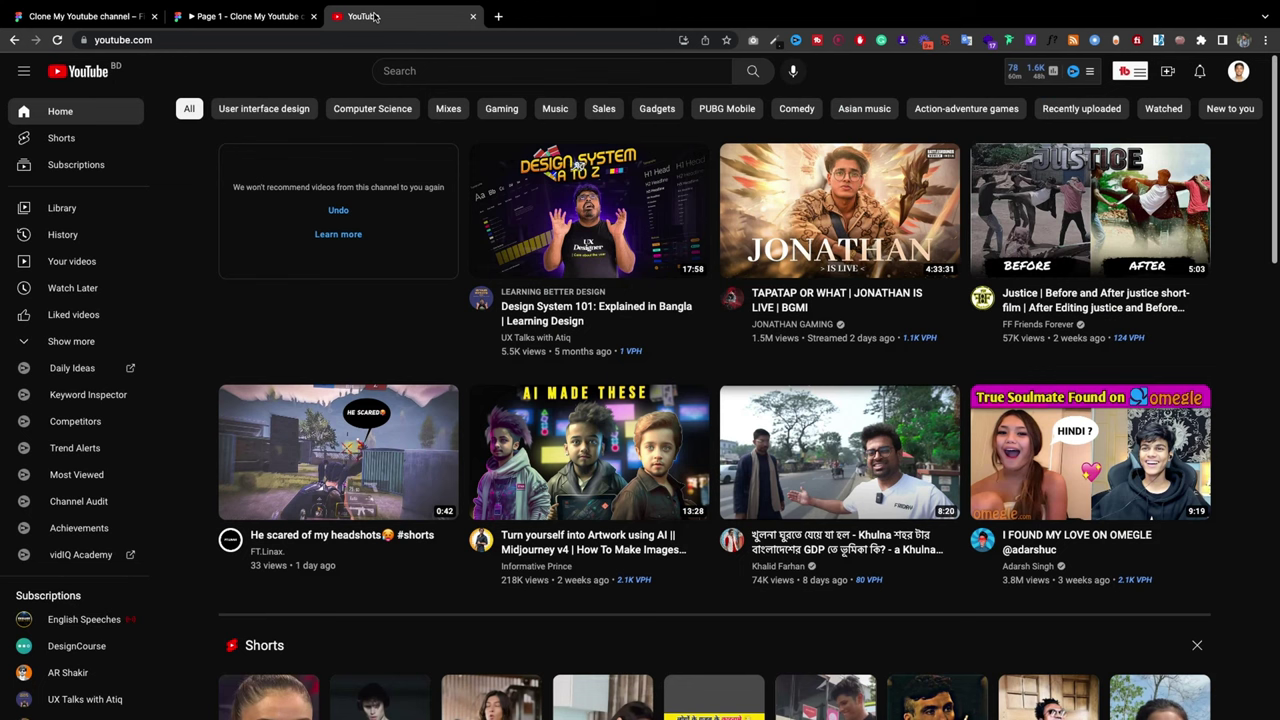
pyautogui.click(117, 18)
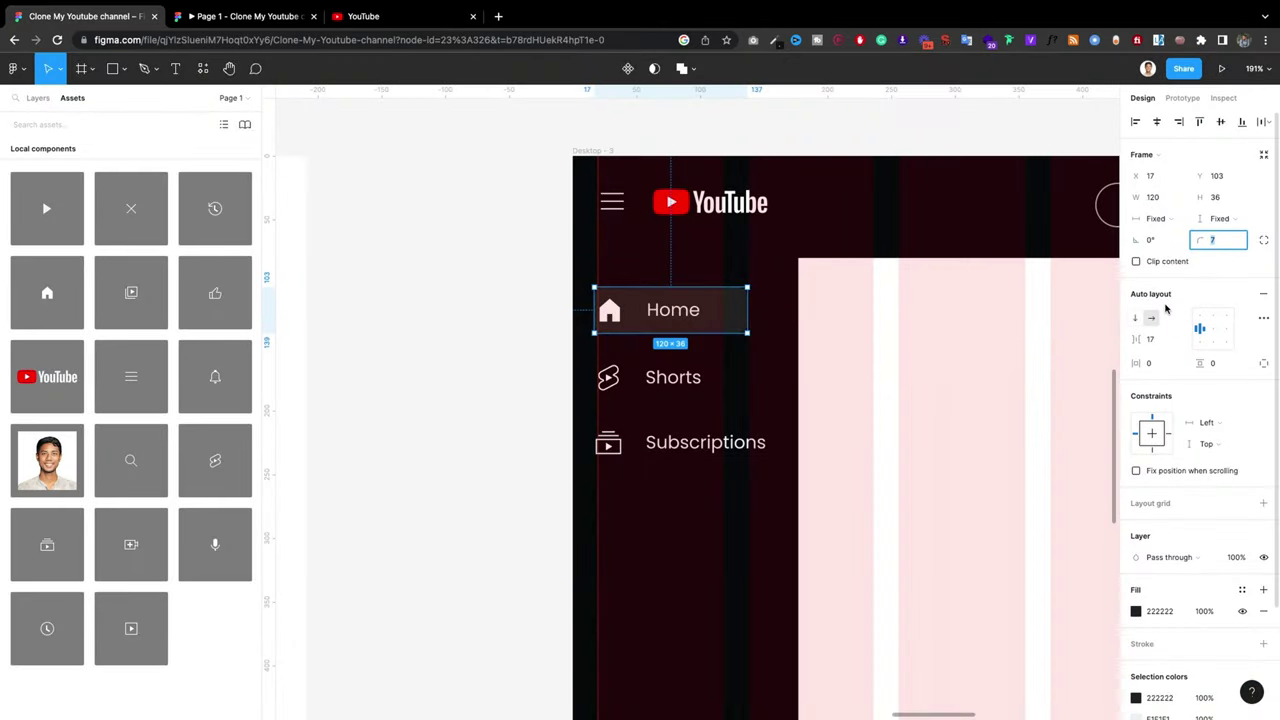
pyautogui.press('Up')
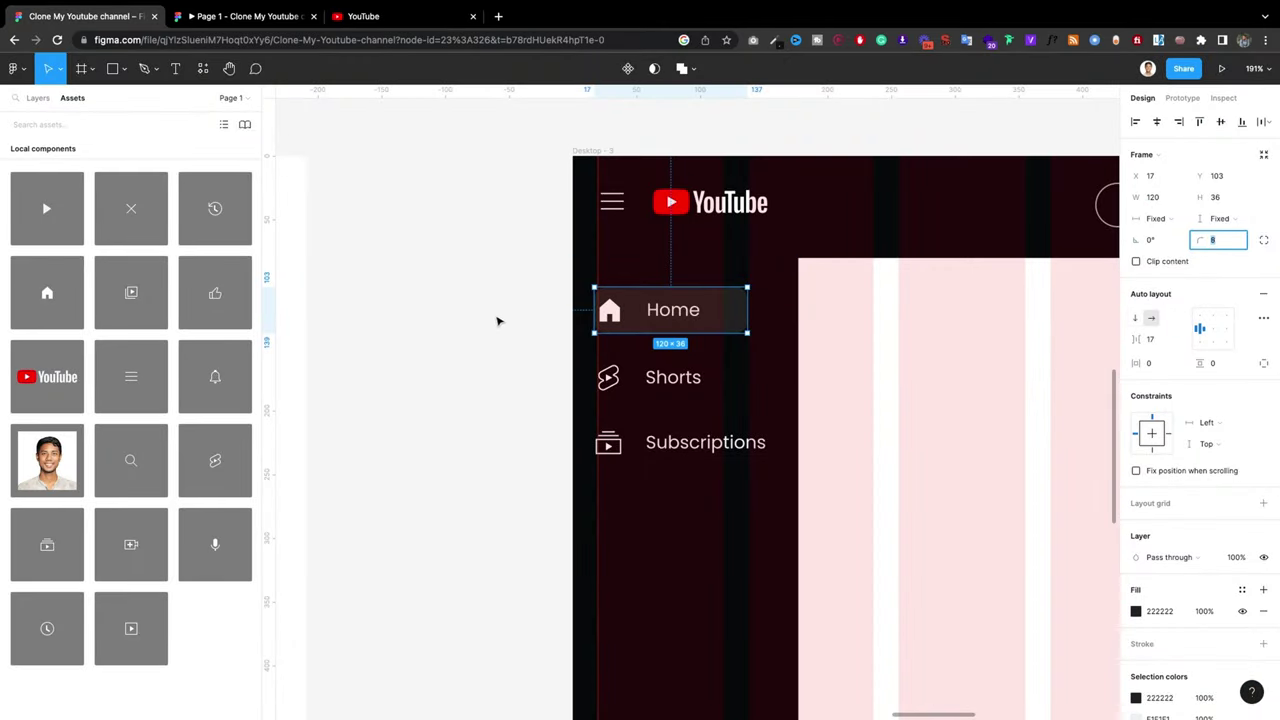
pyautogui.click(453, 297)
pyautogui.click(668, 312)
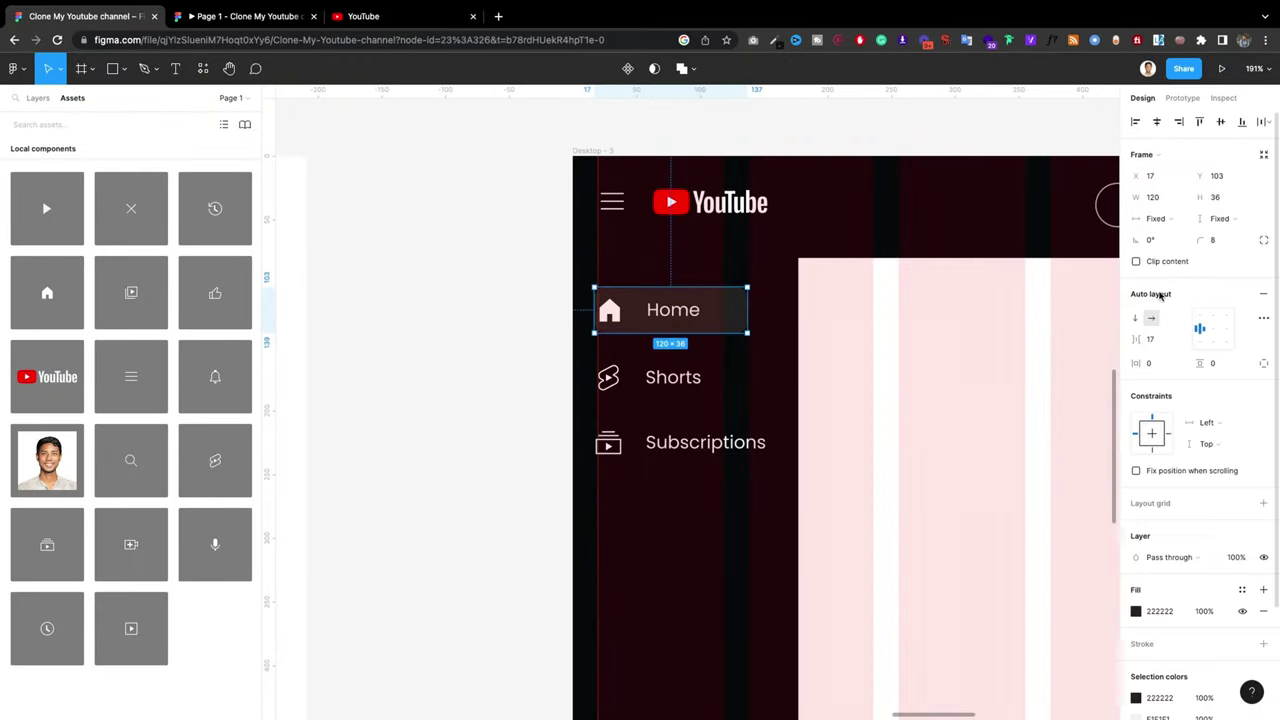
pyautogui.click(1225, 242)
pyautogui.write('6')
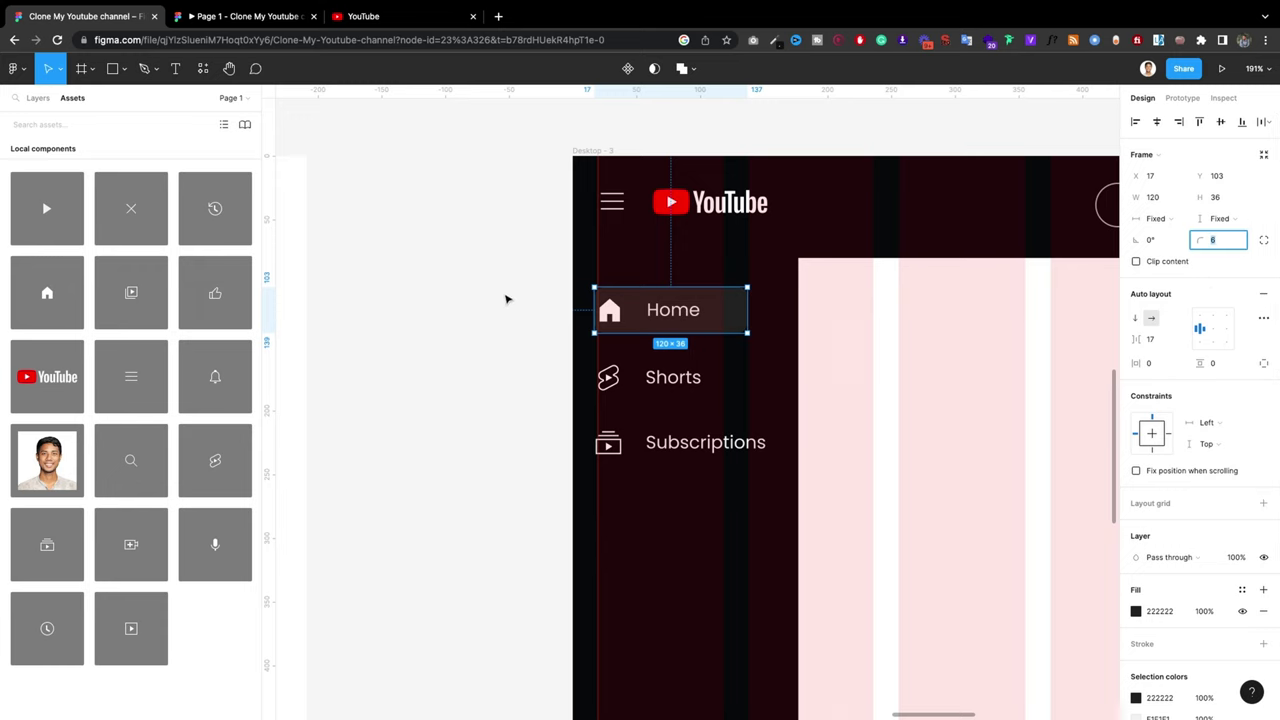
pyautogui.click(506, 299)
pyautogui.click(672, 310)
# Step: Set the Home row's horizontal padding to 5
pyautogui.click(1160, 364)
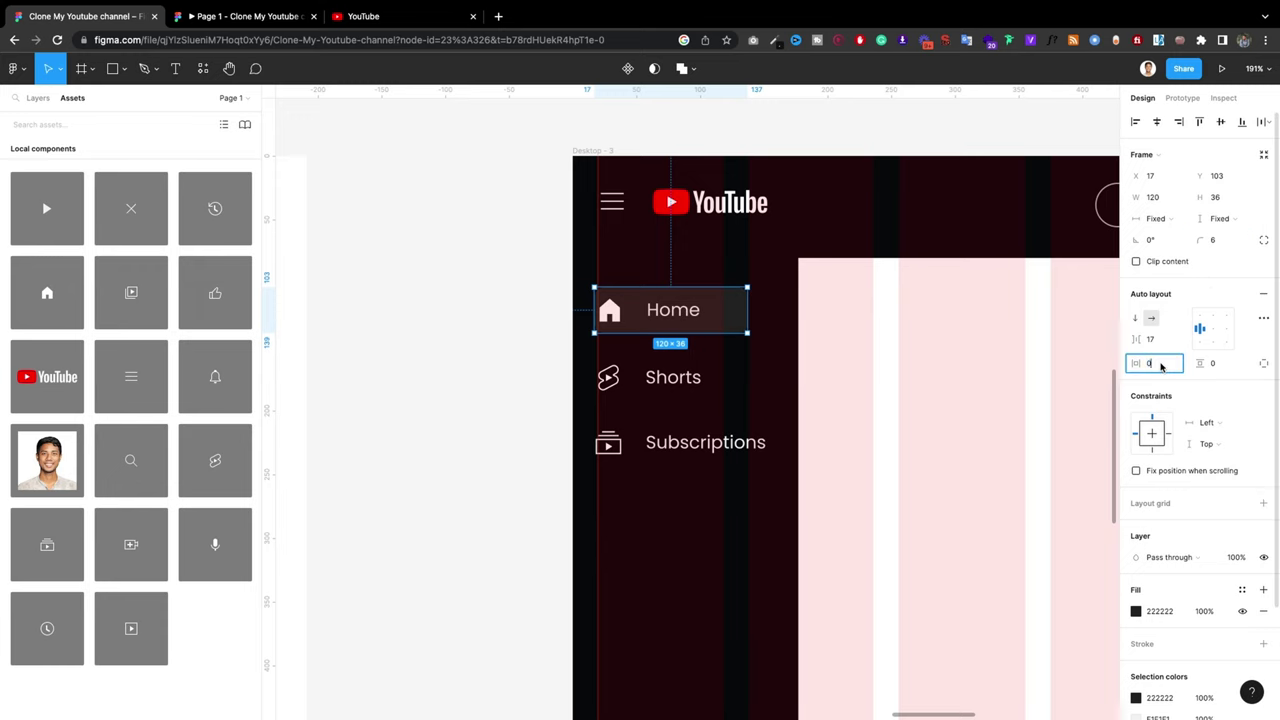
pyautogui.write('3')
pyautogui.press('Return')
pyautogui.press('Up')
pyautogui.press('Up')
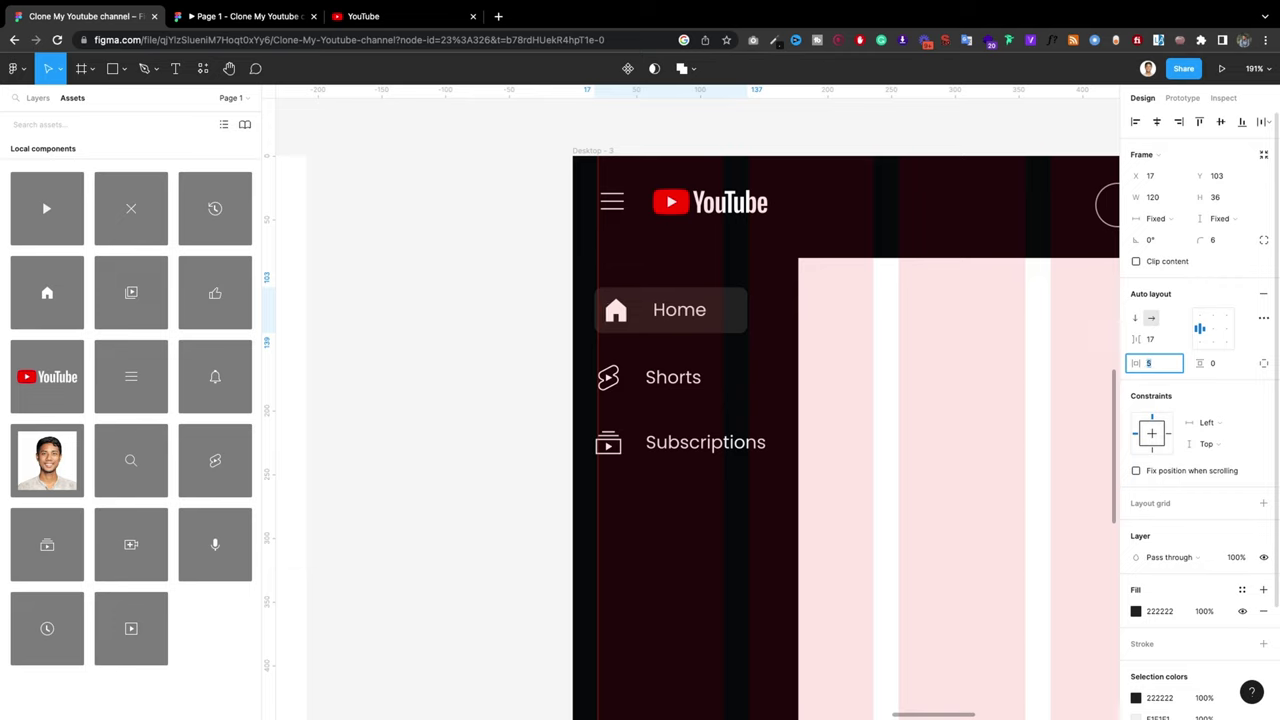
pyautogui.press('Up')
pyautogui.press('Down')
# Step: Widen the Home item to 128 and set its horizontal padding to 8
pyautogui.click(465, 363)
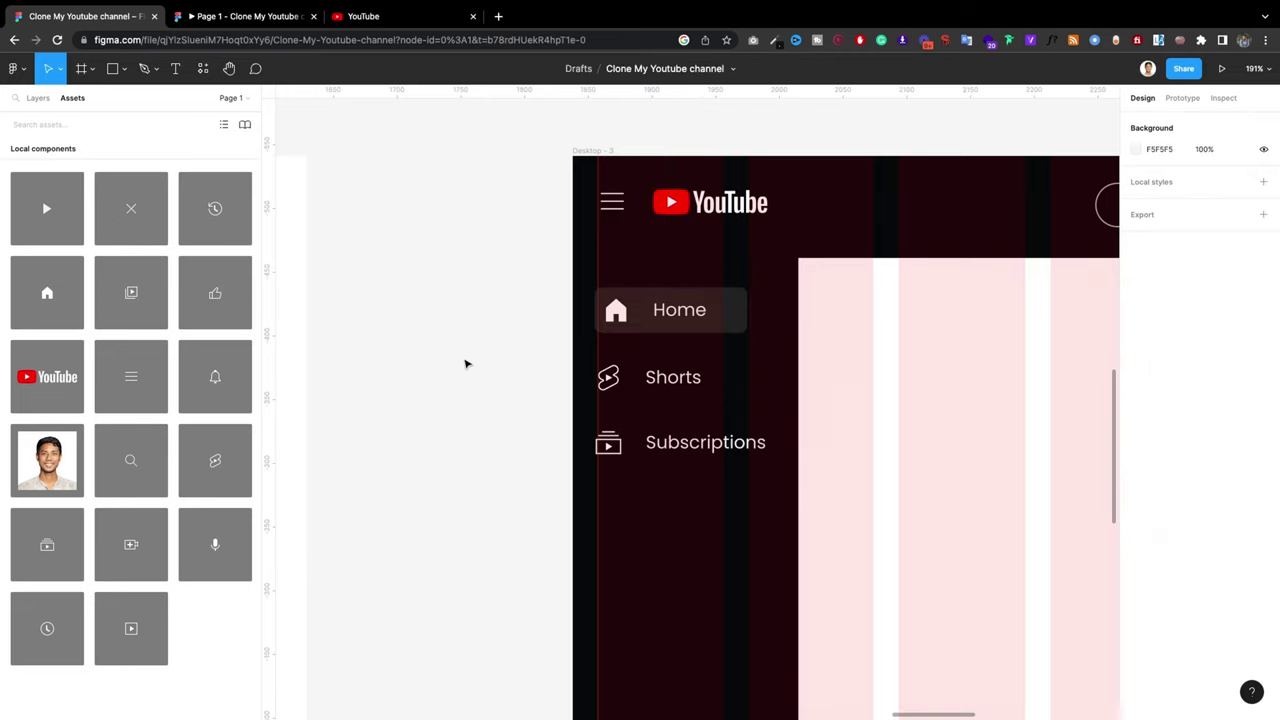
pyautogui.click(690, 322)
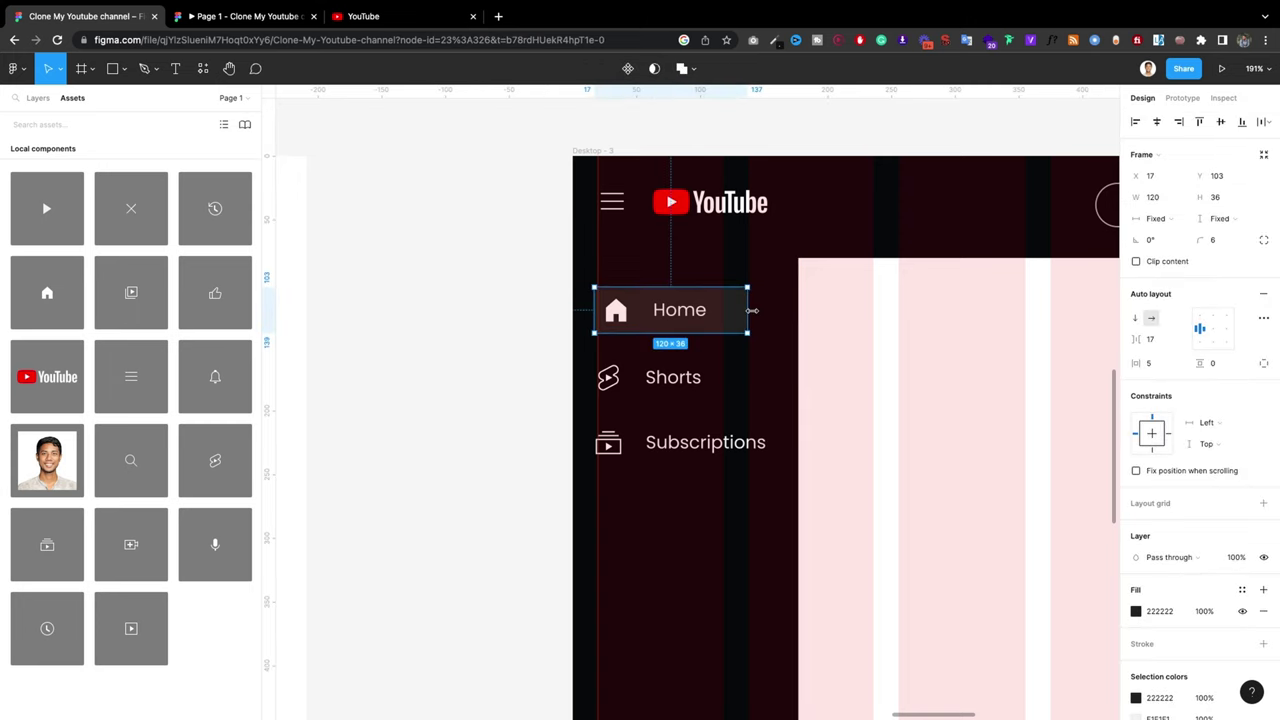
pyautogui.moveTo(751, 309); pyautogui.dragTo(760, 309)
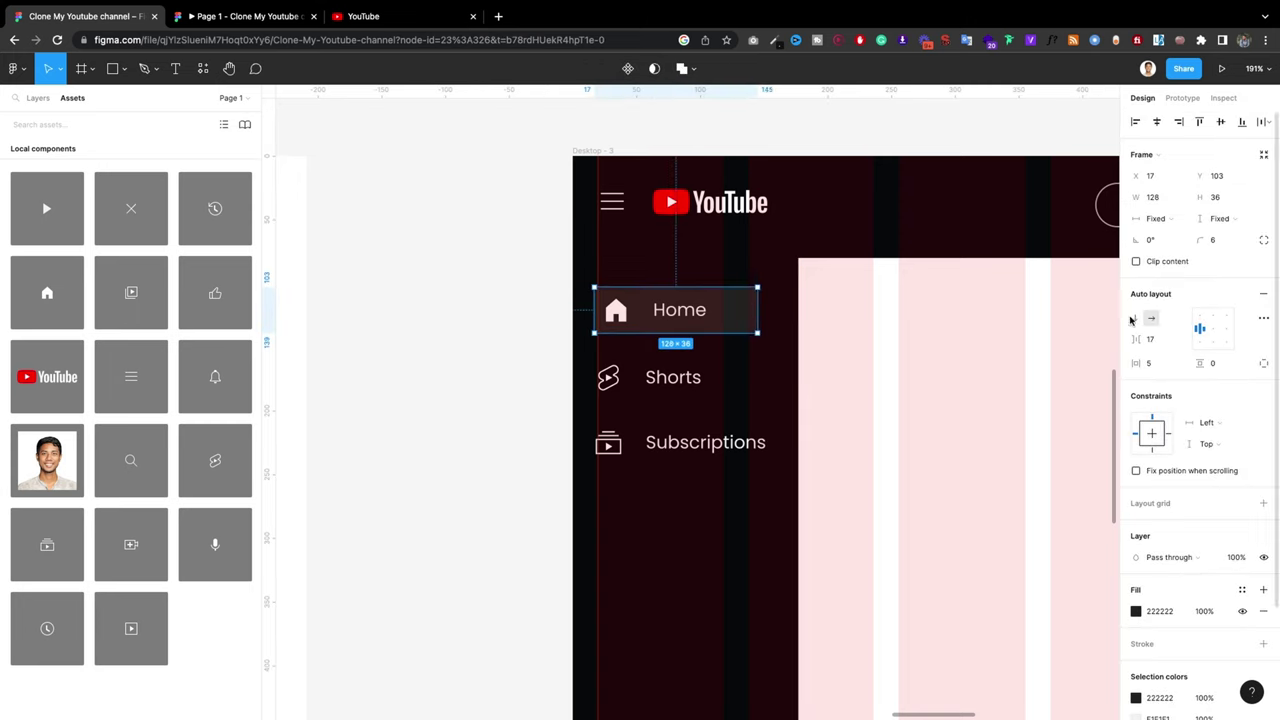
pyautogui.click(1165, 366)
pyautogui.write('8')
pyautogui.press('Return')
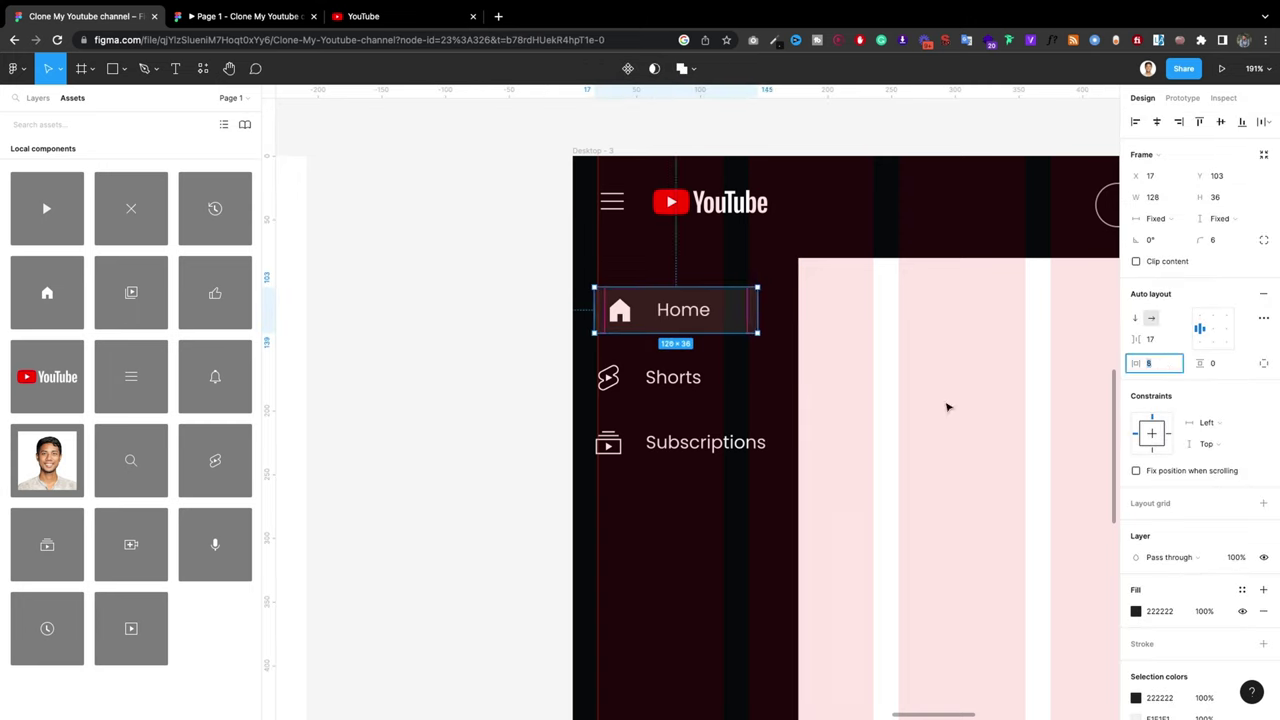
pyautogui.click(506, 350)
pyautogui.click(603, 322)
# Step: Compare against the live YouTube page, then select the YouTube logo and hamburger icon together
pyautogui.click(612, 203)
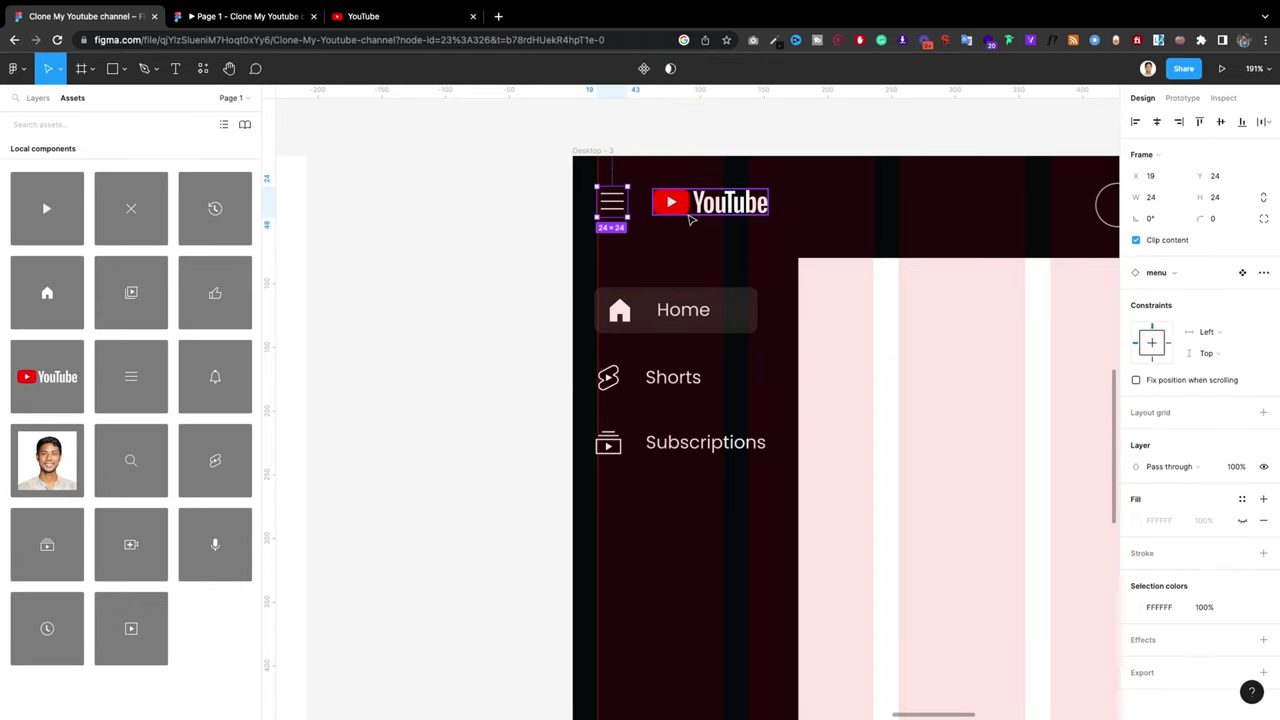
pyautogui.click(497, 294)
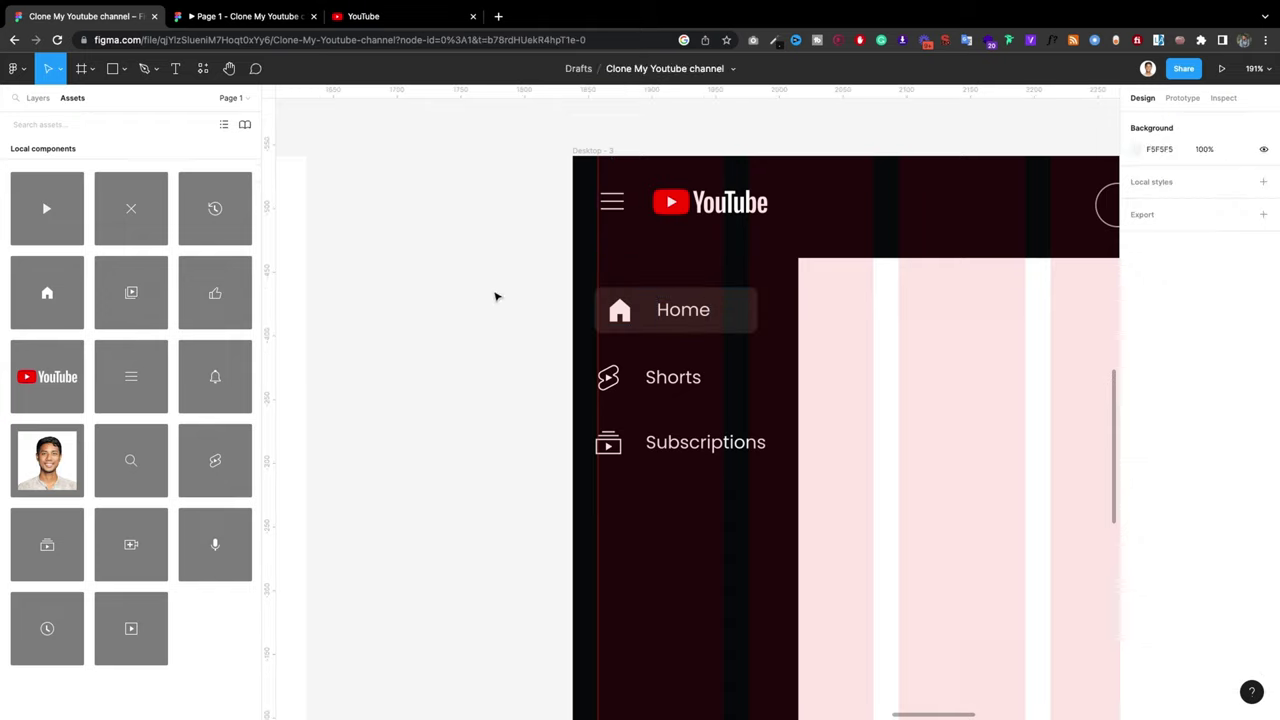
pyautogui.click(363, 22)
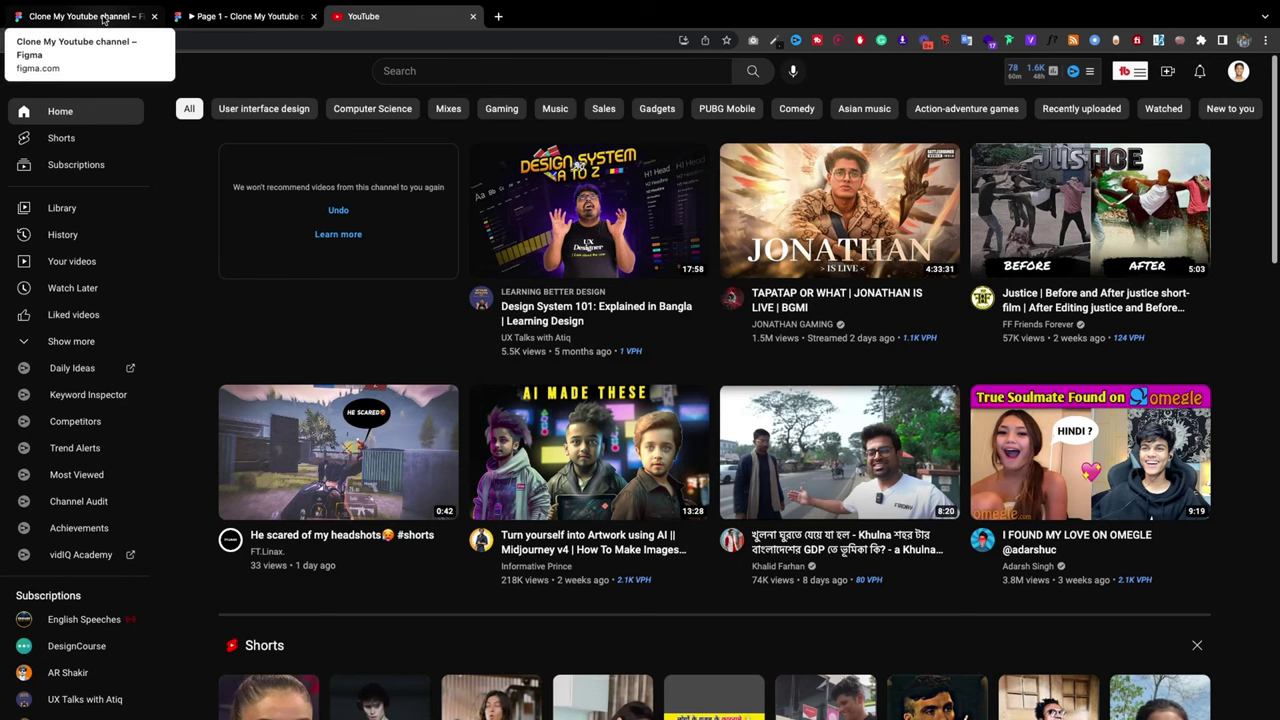
pyautogui.click(100, 17)
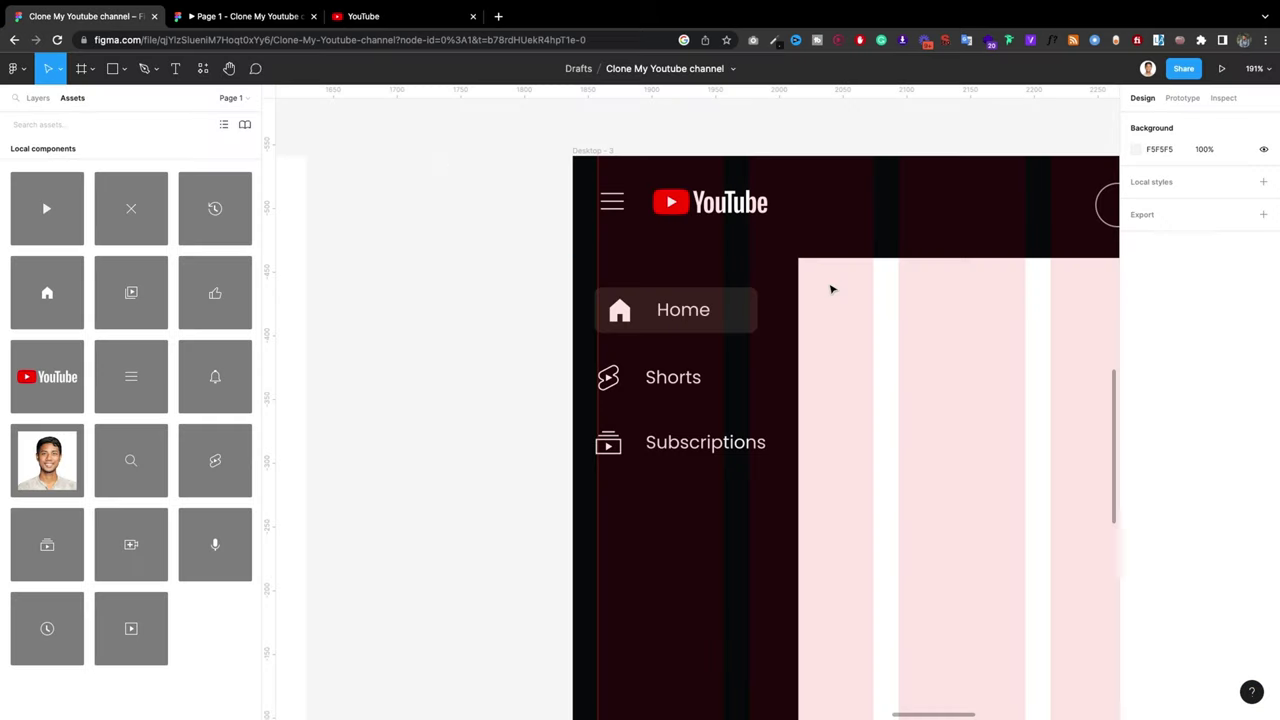
pyautogui.click(690, 208)
pyautogui.keyDown('shift'); pyautogui.click(614, 203); pyautogui.keyUp('shift')
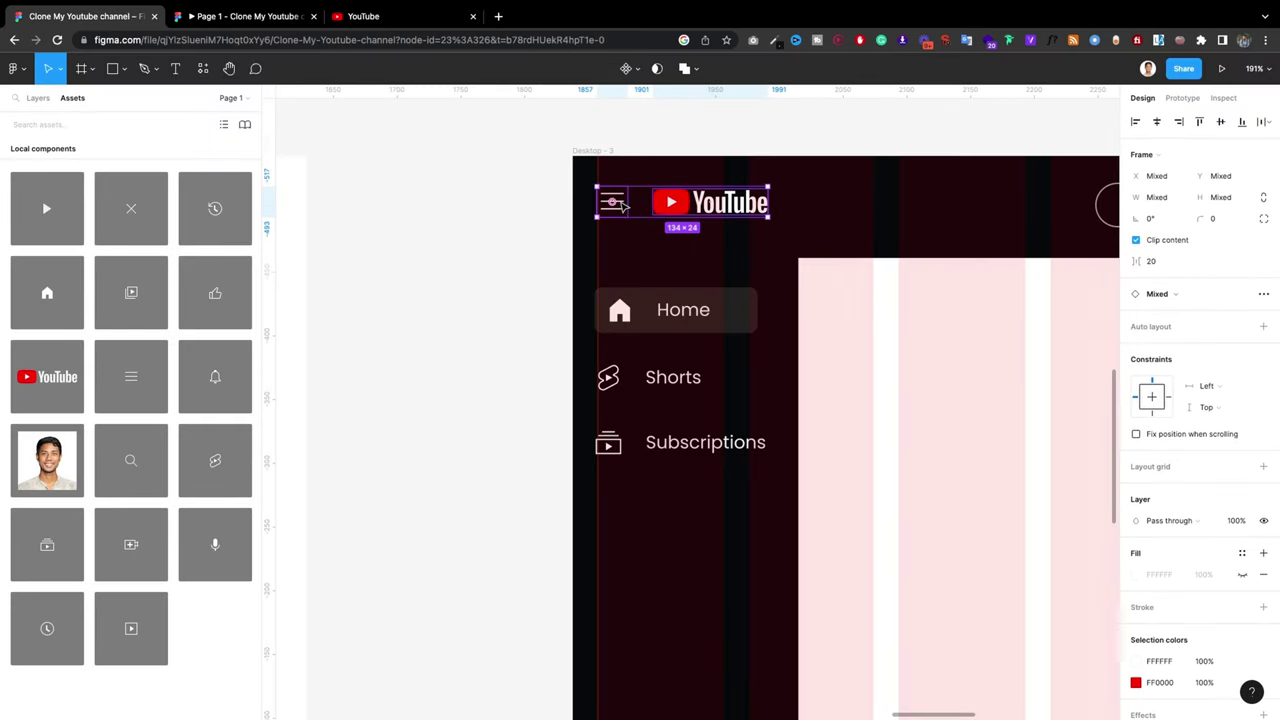
# Step: Nudge the hamburger icon and logo right, align Shorts and Subscriptions at X 28, widen sidebar to 184
pyautogui.moveTo(626, 204); pyautogui.dragTo(629, 203)
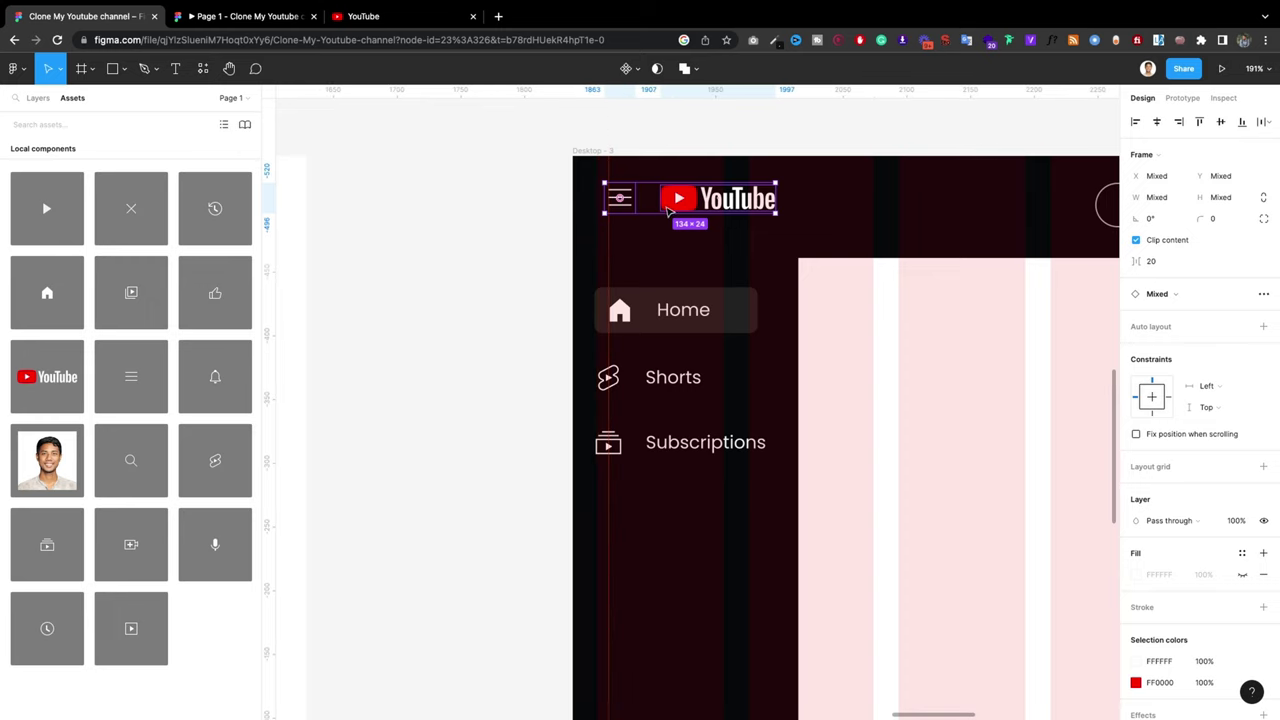
pyautogui.moveTo(668, 208); pyautogui.dragTo(668, 208)
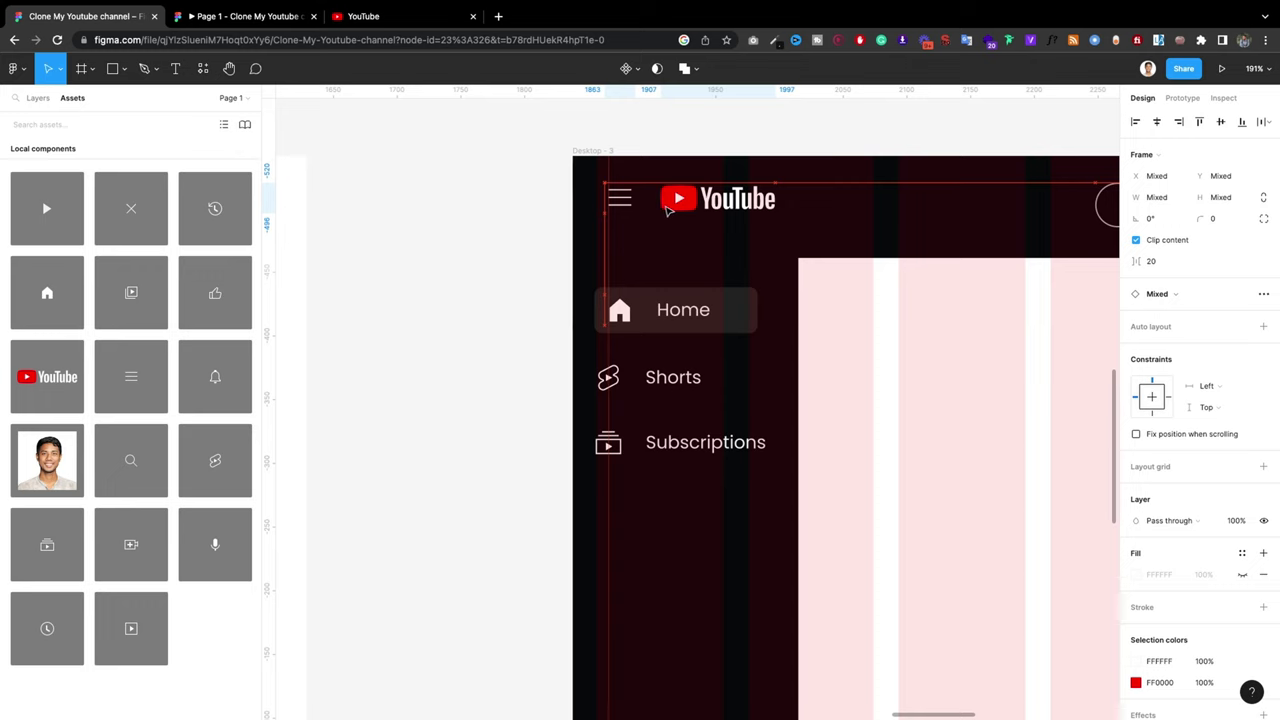
pyautogui.moveTo(668, 382); pyautogui.dragTo(678, 385)
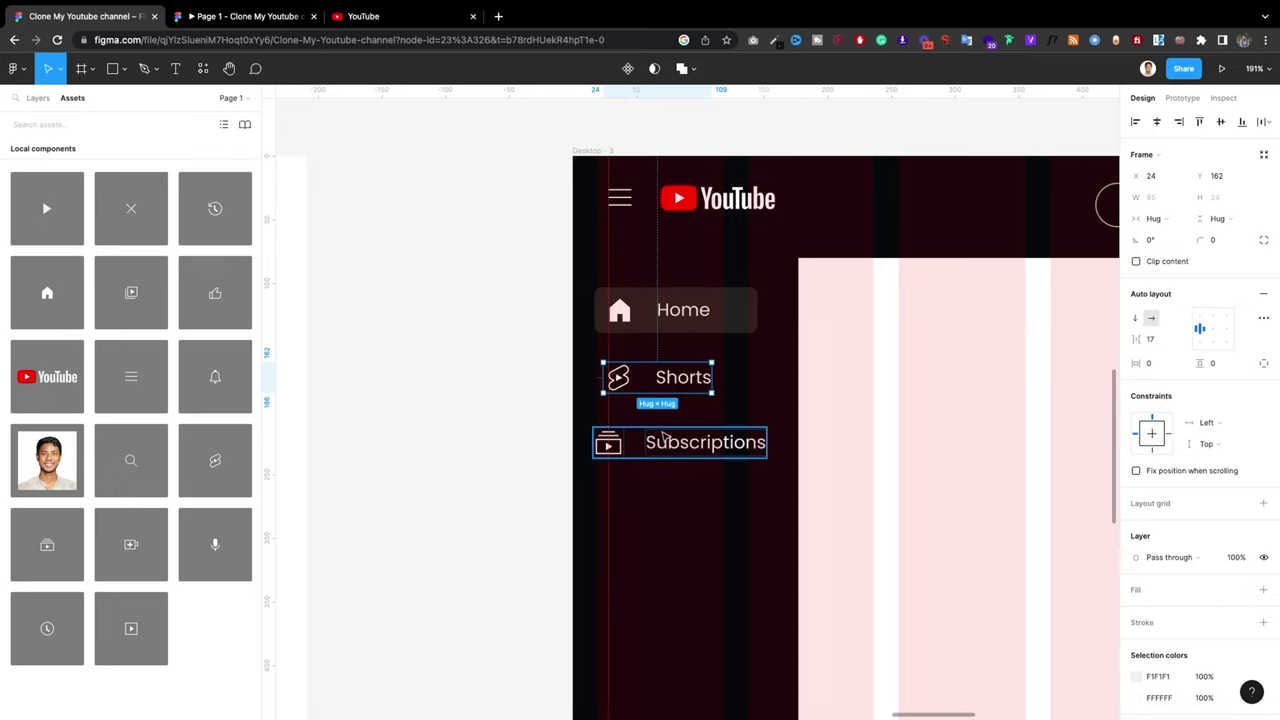
pyautogui.moveTo(668, 447); pyautogui.dragTo(677, 443)
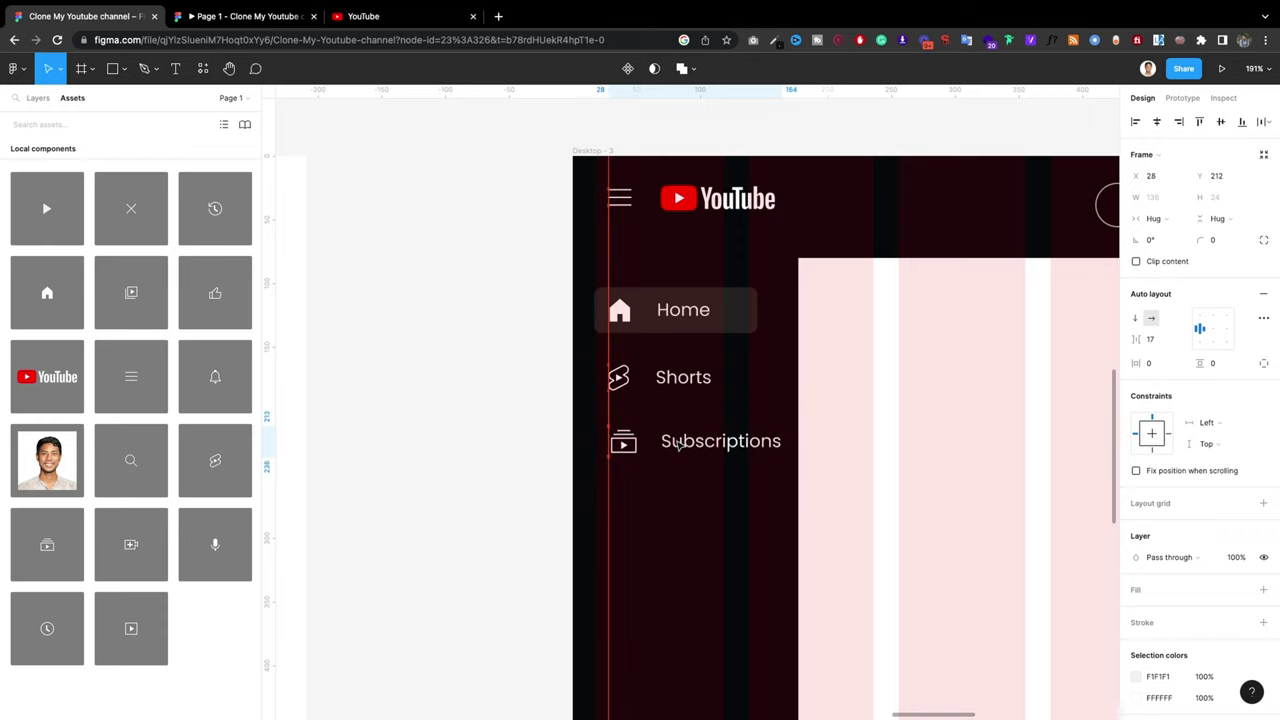
pyautogui.click(792, 377)
pyautogui.moveTo(798, 379); pyautogui.dragTo(808, 378)
# Step: Compare the prototype preview with the real YouTube homepage
pyautogui.click(439, 337)
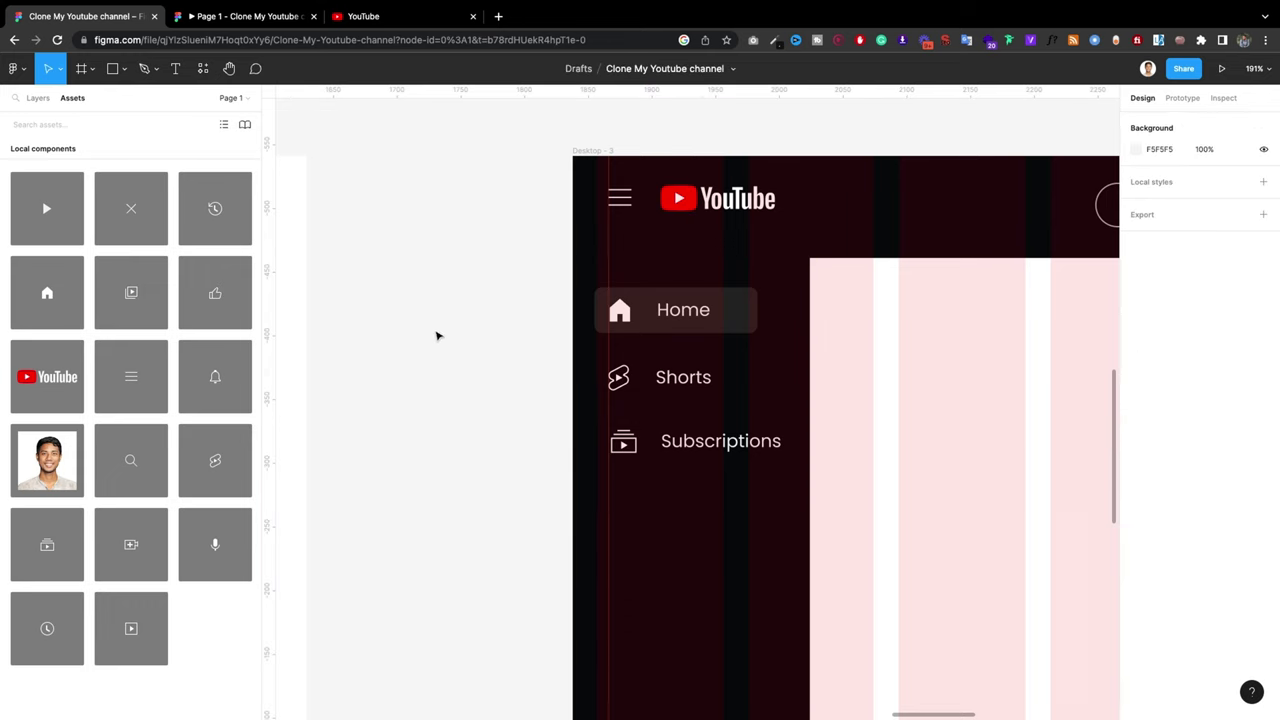
pyautogui.scroll(-1, 682, 375)
pyautogui.scroll(-4, 686, 375)
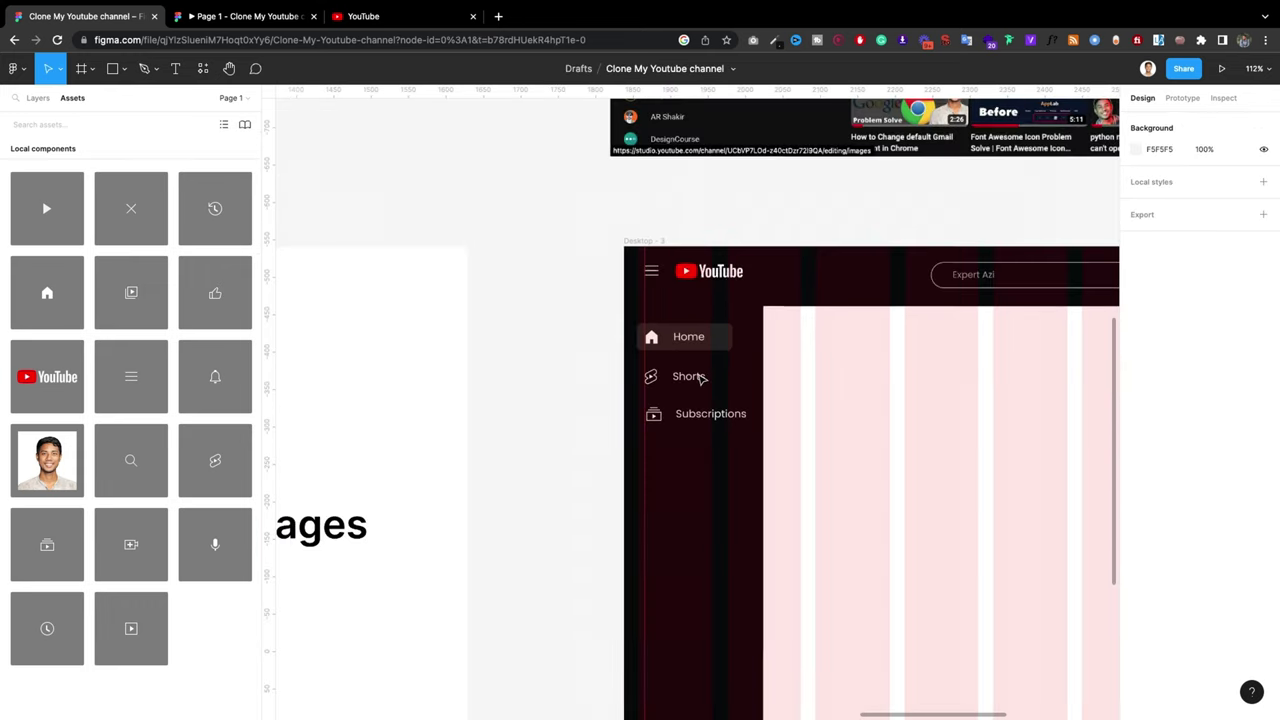
pyautogui.click(313, 14)
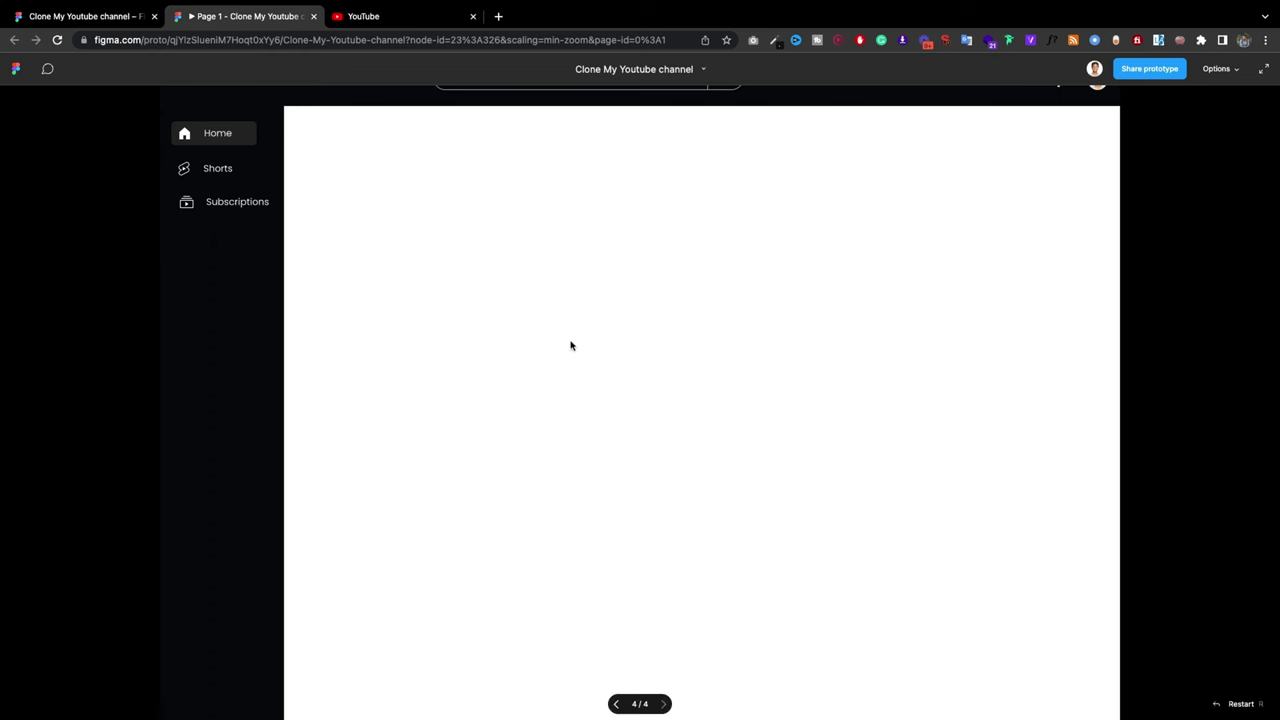
pyautogui.click(390, 12)
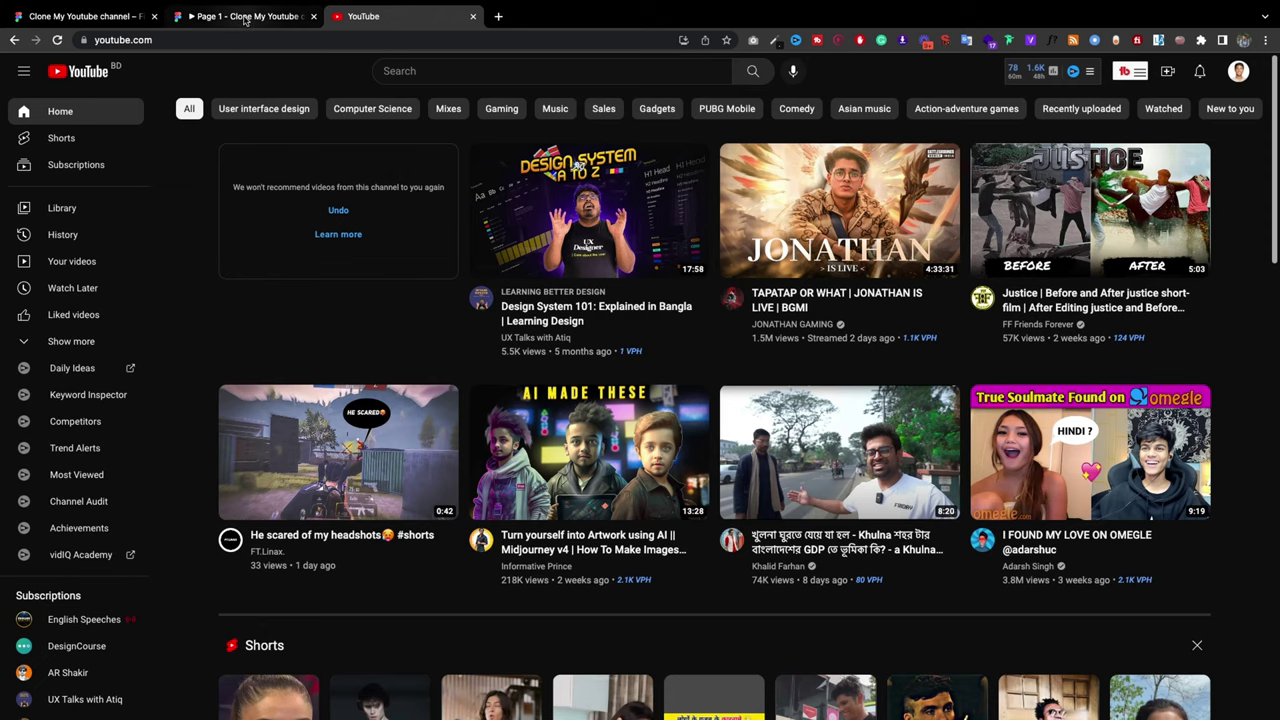
pyautogui.click(96, 14)
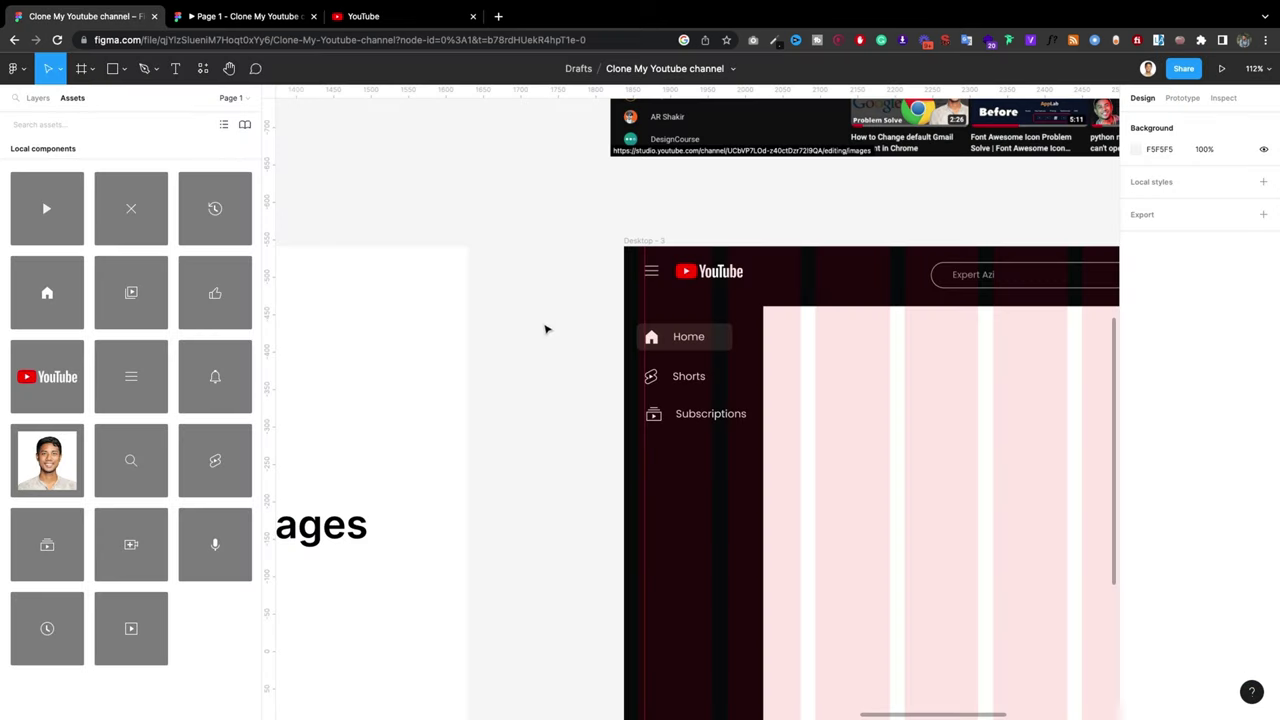
# Step: Widen the Home highlight to 152 × 40 and recheck it against the live YouTube sidebar
pyautogui.click(726, 342)
pyautogui.moveTo(740, 340)
pyautogui.mouseDown()
pyautogui.moveTo(755, 341)
pyautogui.moveTo(711, 371)
pyautogui.mouseUp()
pyautogui.scroll(5, 752, 341)
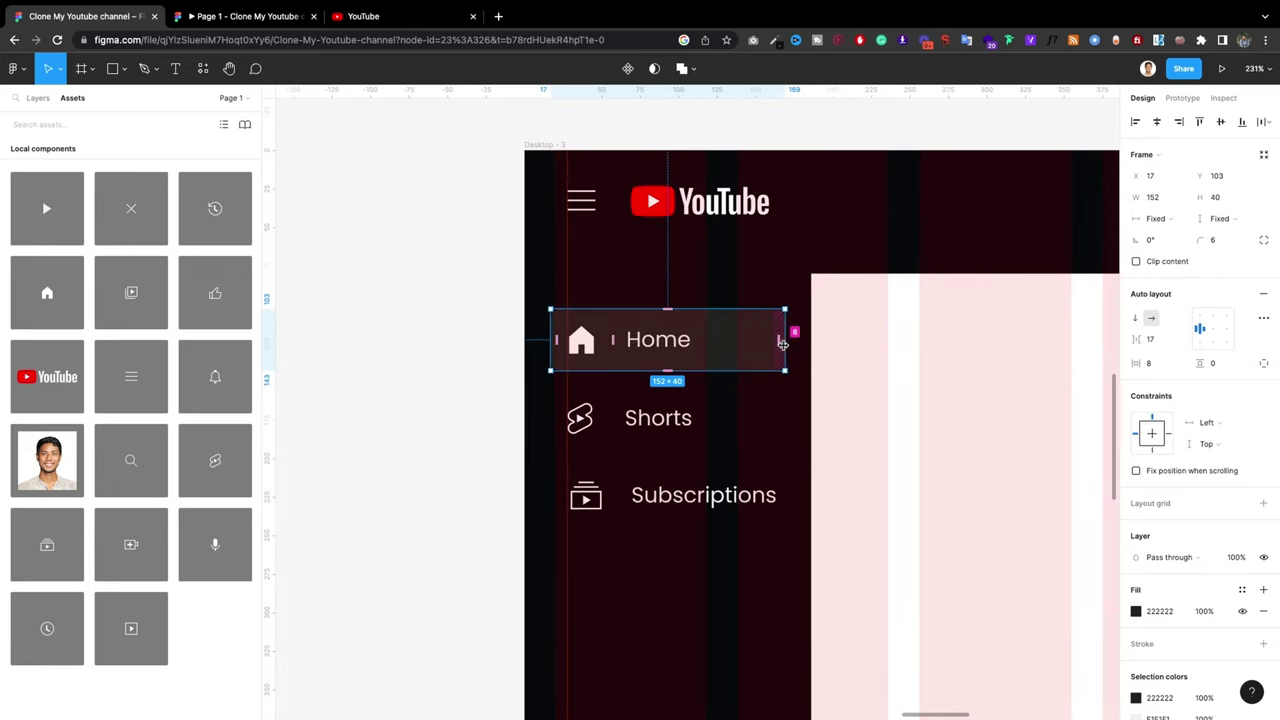
pyautogui.click(398, 292)
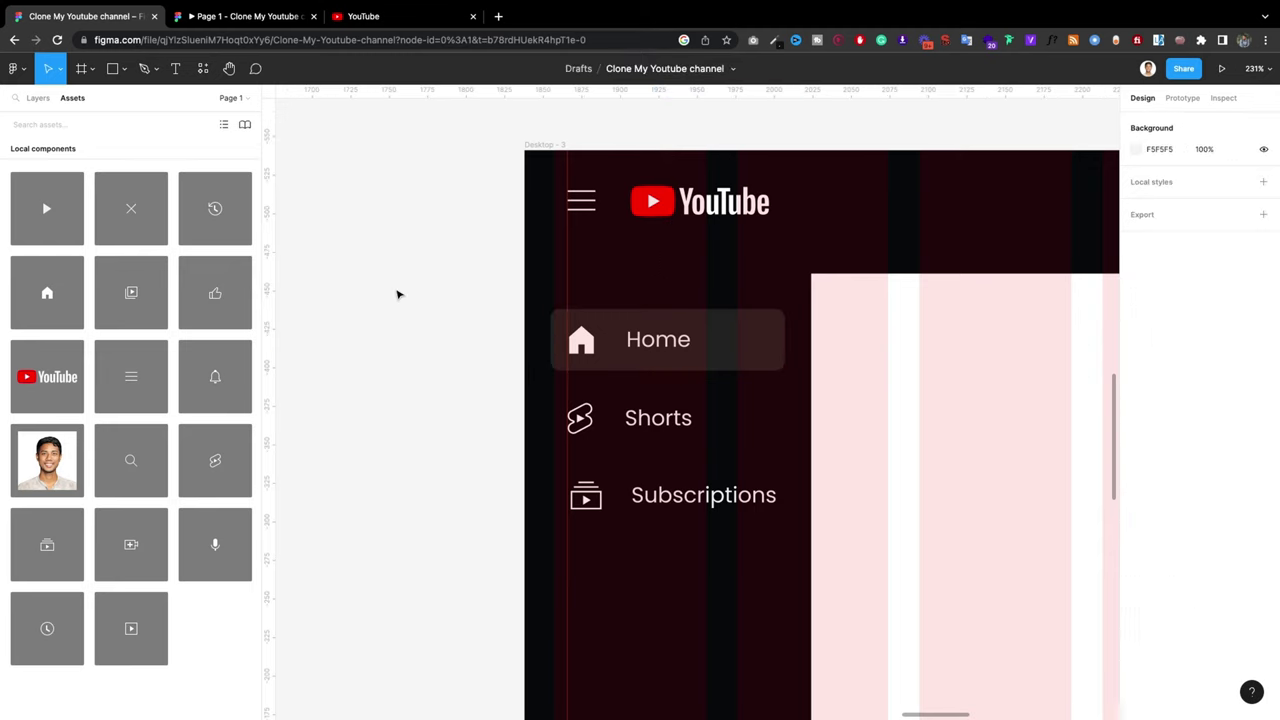
pyautogui.click(365, 18)
pyautogui.click(270, 14)
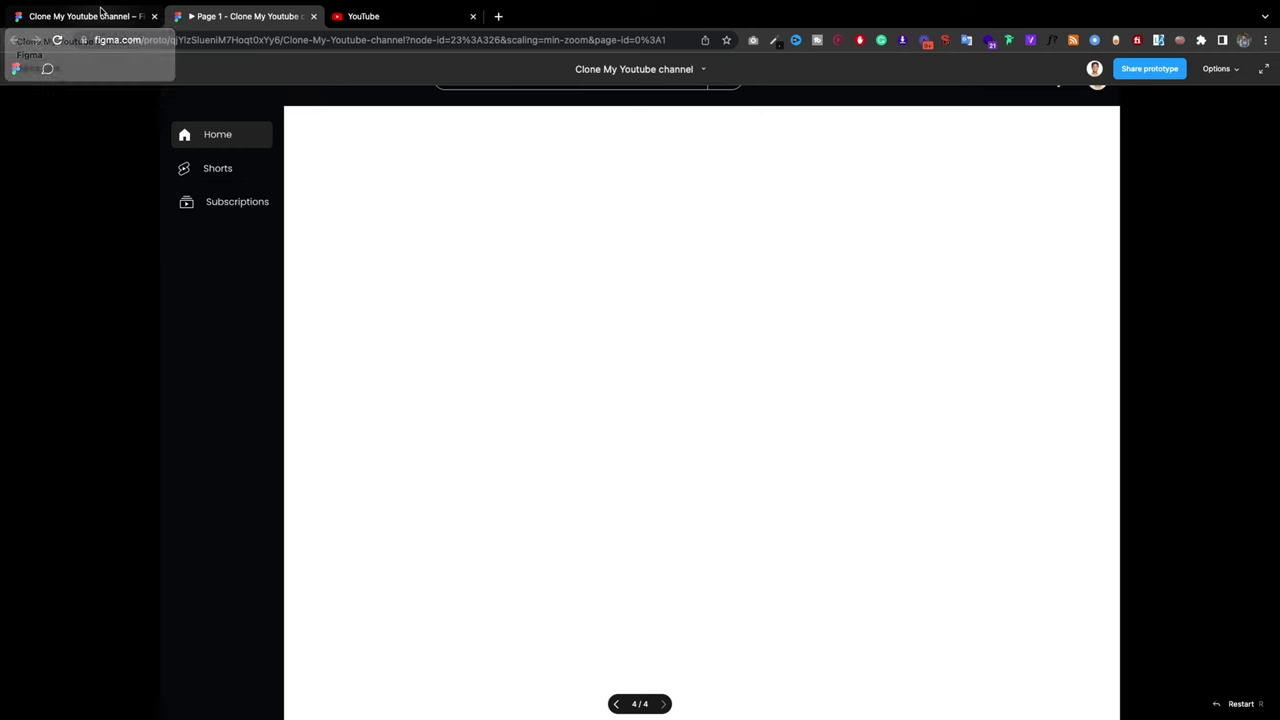
pyautogui.click(380, 20)
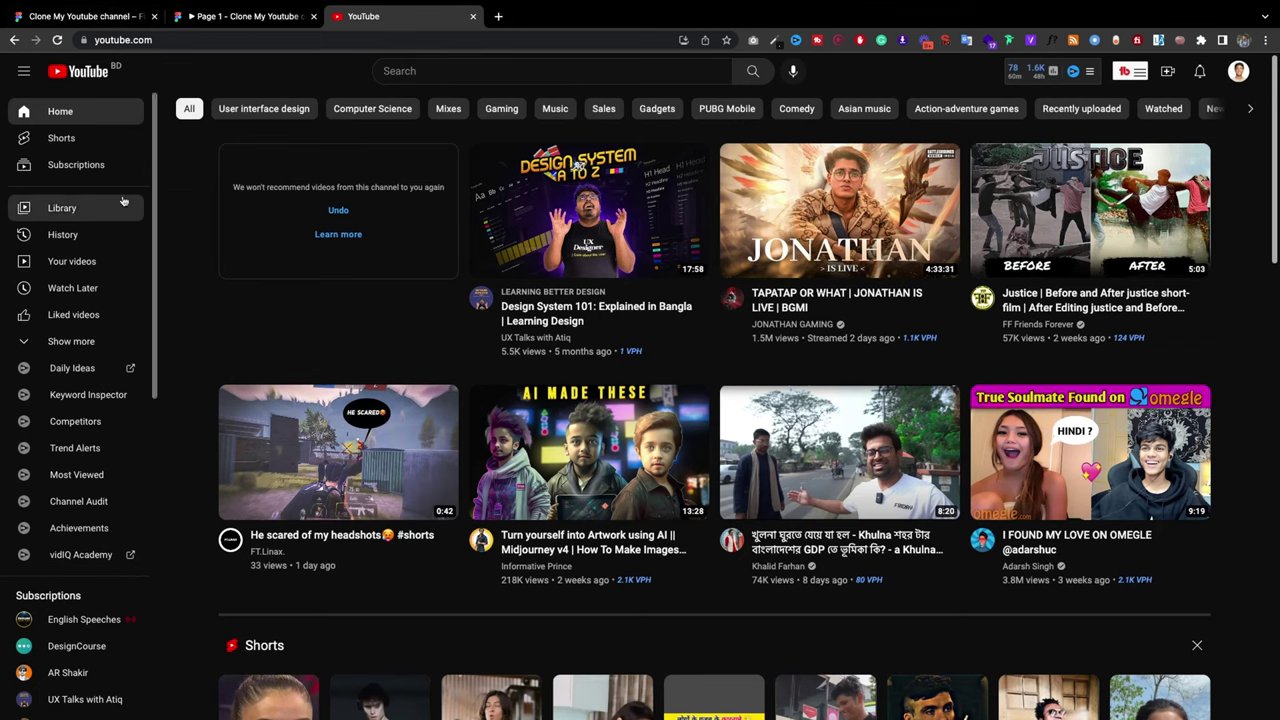
pyautogui.click(105, 17)
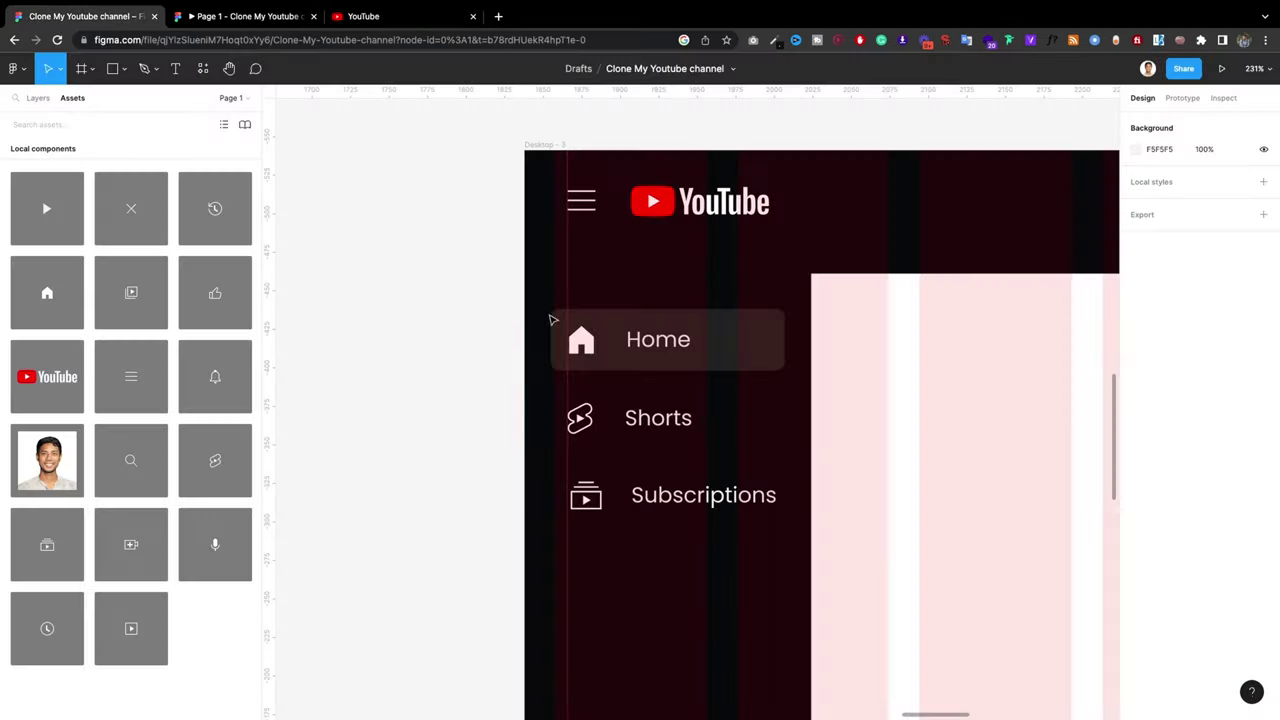
# Step: Widen the Home highlight to 157 and the dark sidebar to 209
pyautogui.click(770, 362)
pyautogui.moveTo(789, 344); pyautogui.dragTo(792, 346)
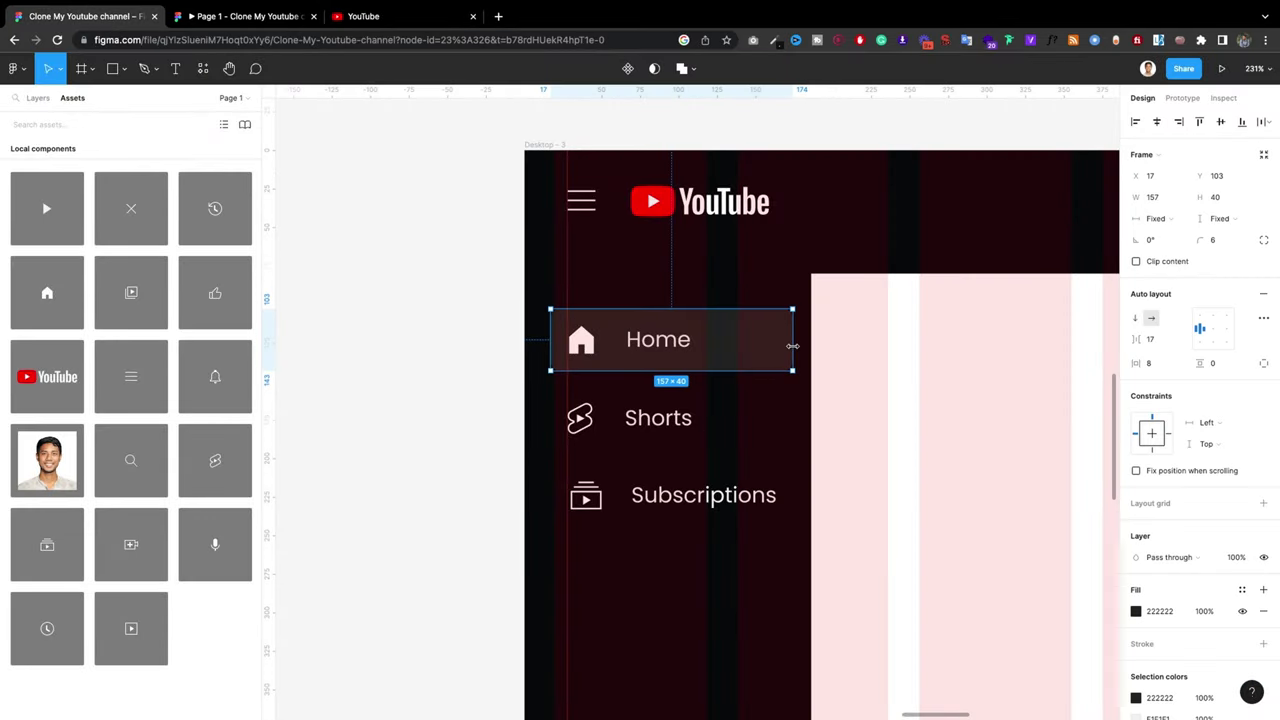
pyautogui.click(806, 424)
pyautogui.moveTo(808, 426); pyautogui.dragTo(846, 430)
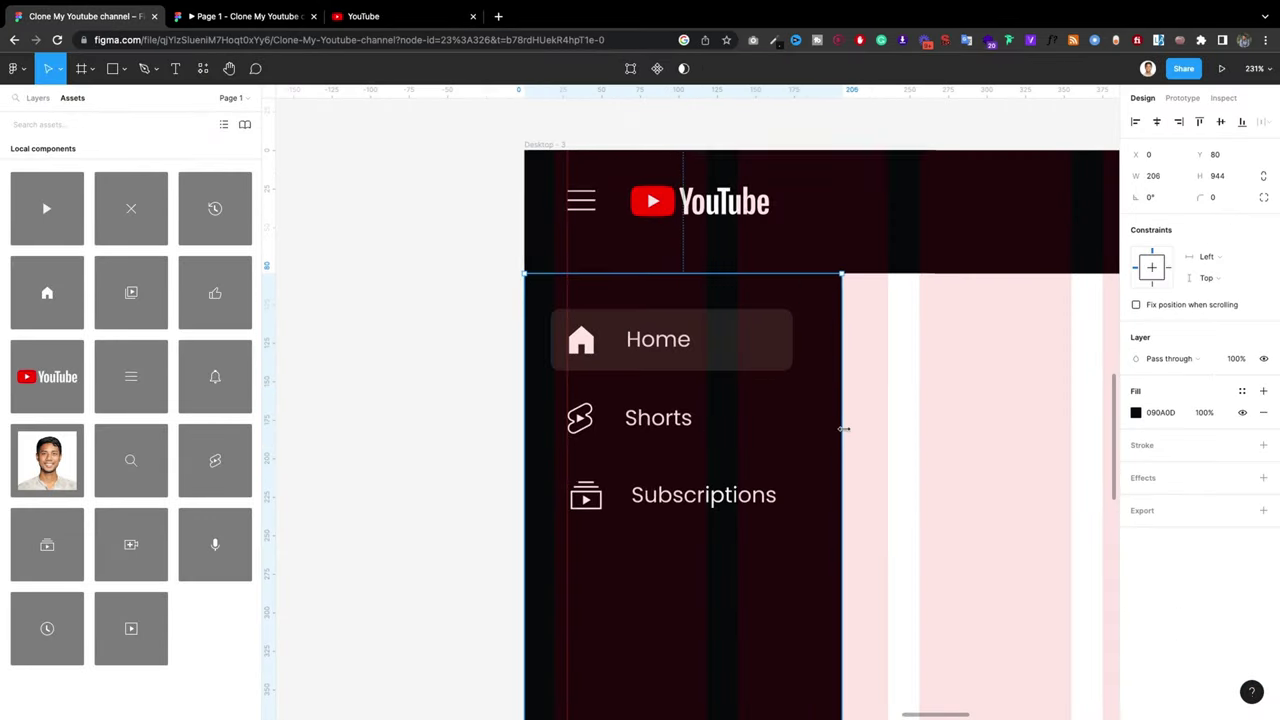
# Step: Compare the result with the YouTube page and the prototype preview
pyautogui.click(395, 57)
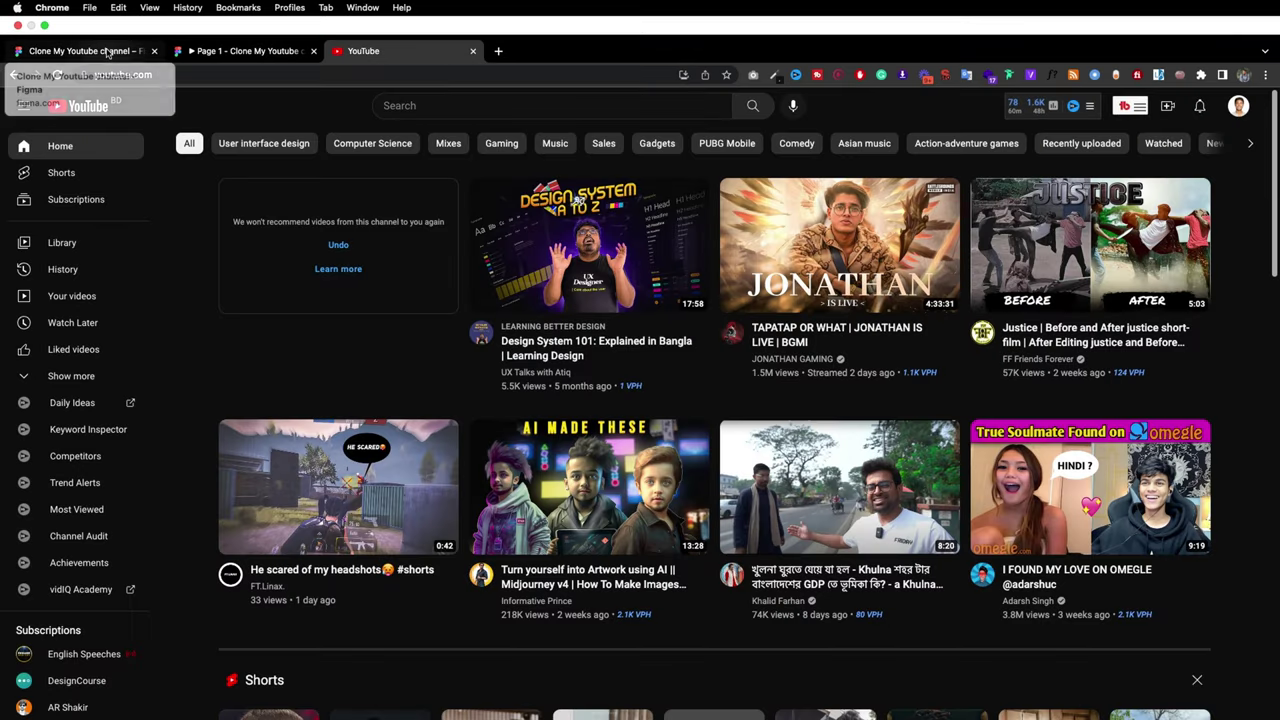
pyautogui.click(108, 55)
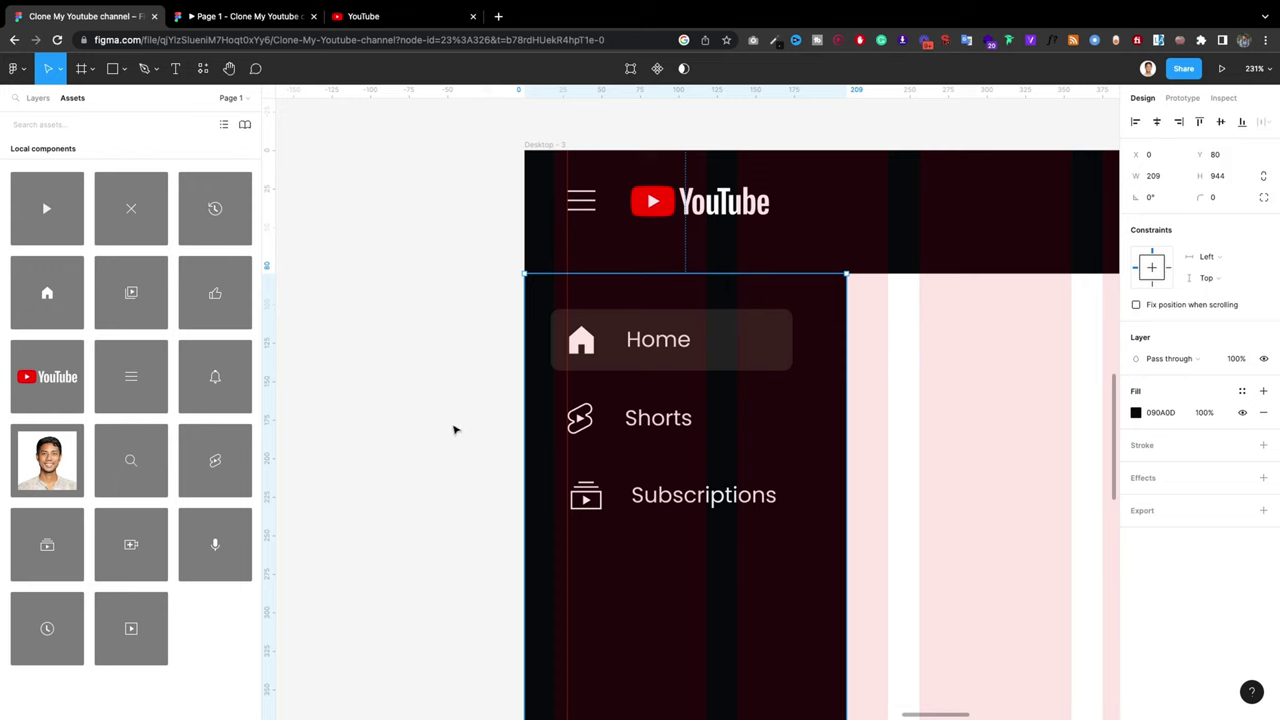
pyautogui.click(453, 430)
pyautogui.click(666, 430)
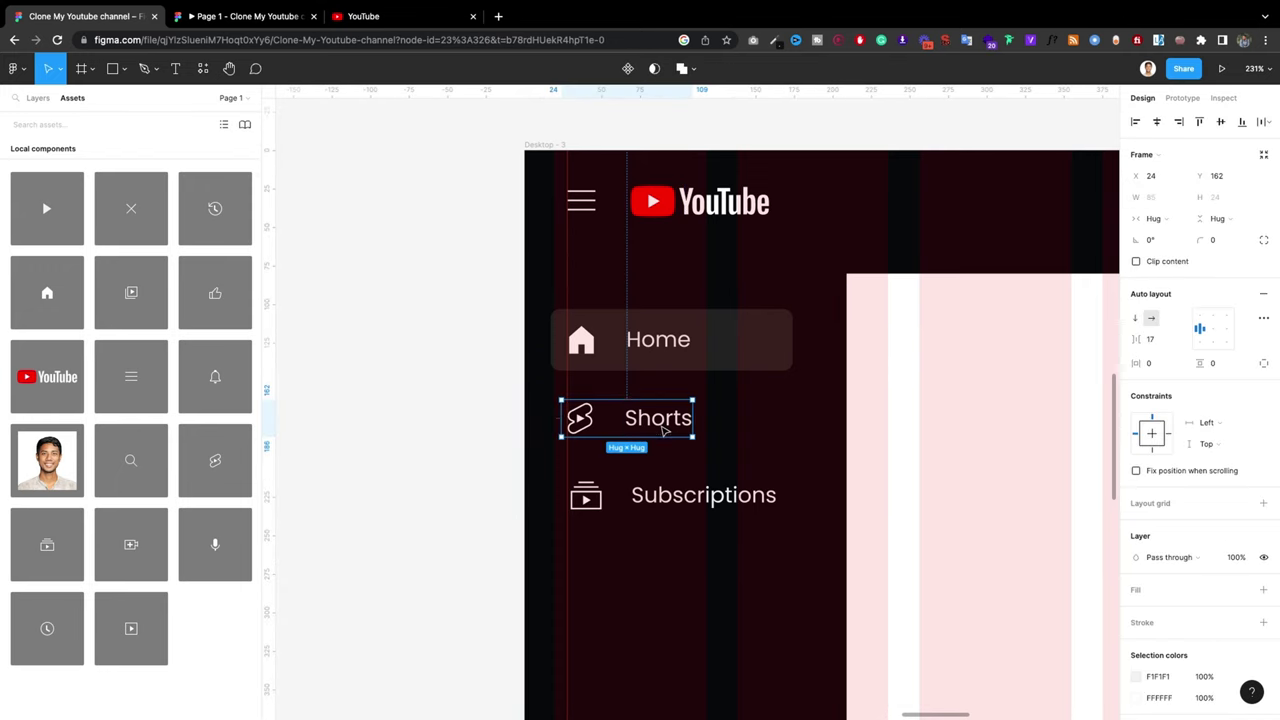
pyautogui.click(485, 407)
pyautogui.click(245, 16)
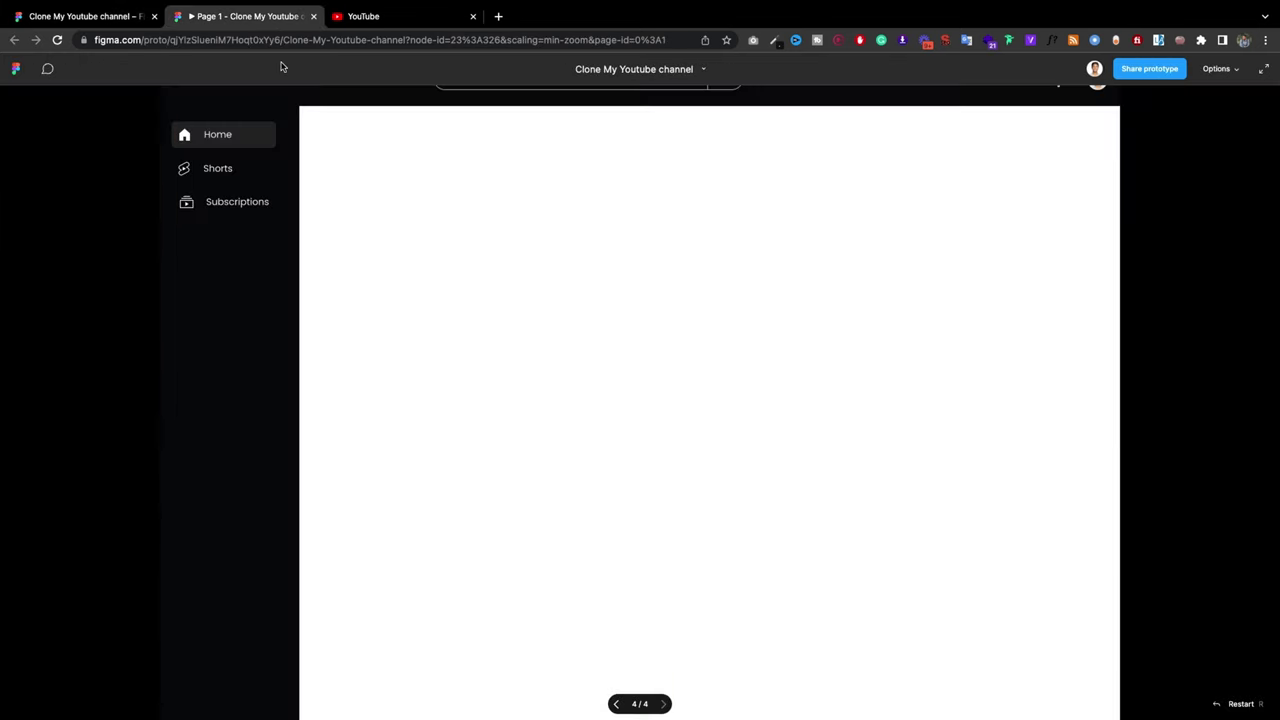
pyautogui.click(125, 28)
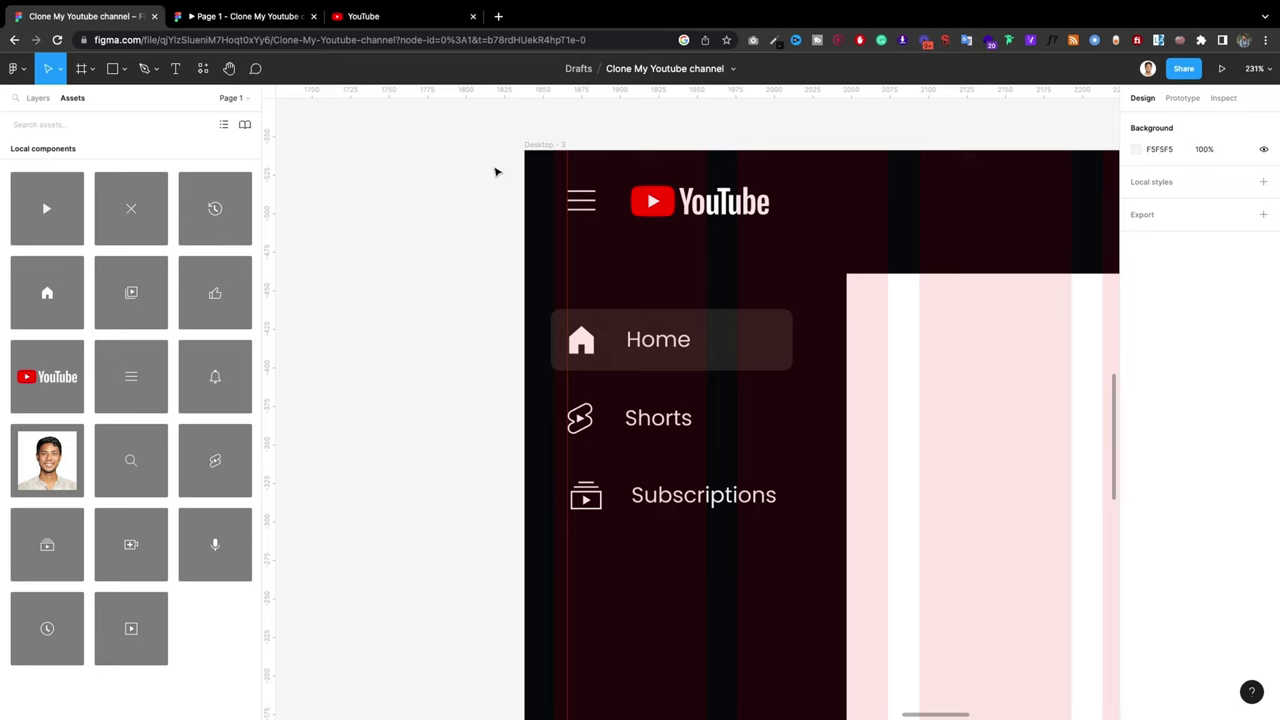
# Step: Select Home, Shorts and Subscriptions and wrap them in auto layout
pyautogui.scroll(-3, 653, 416)
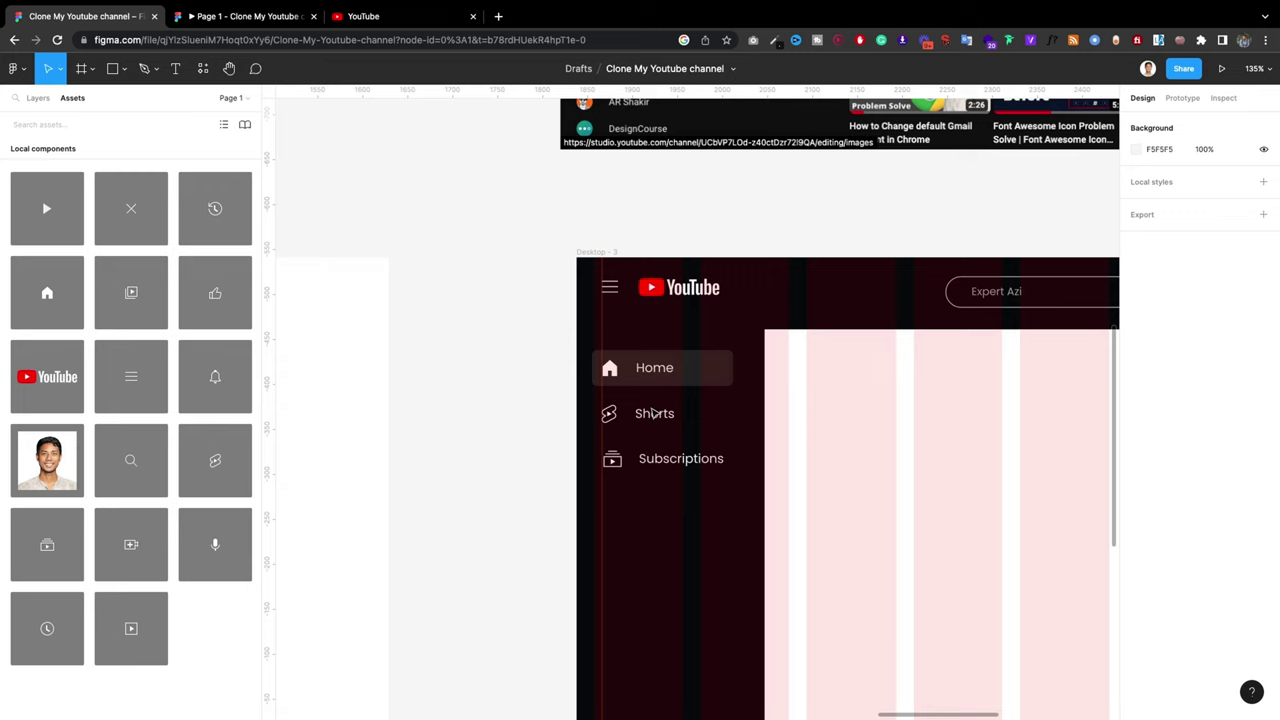
pyautogui.click(676, 461)
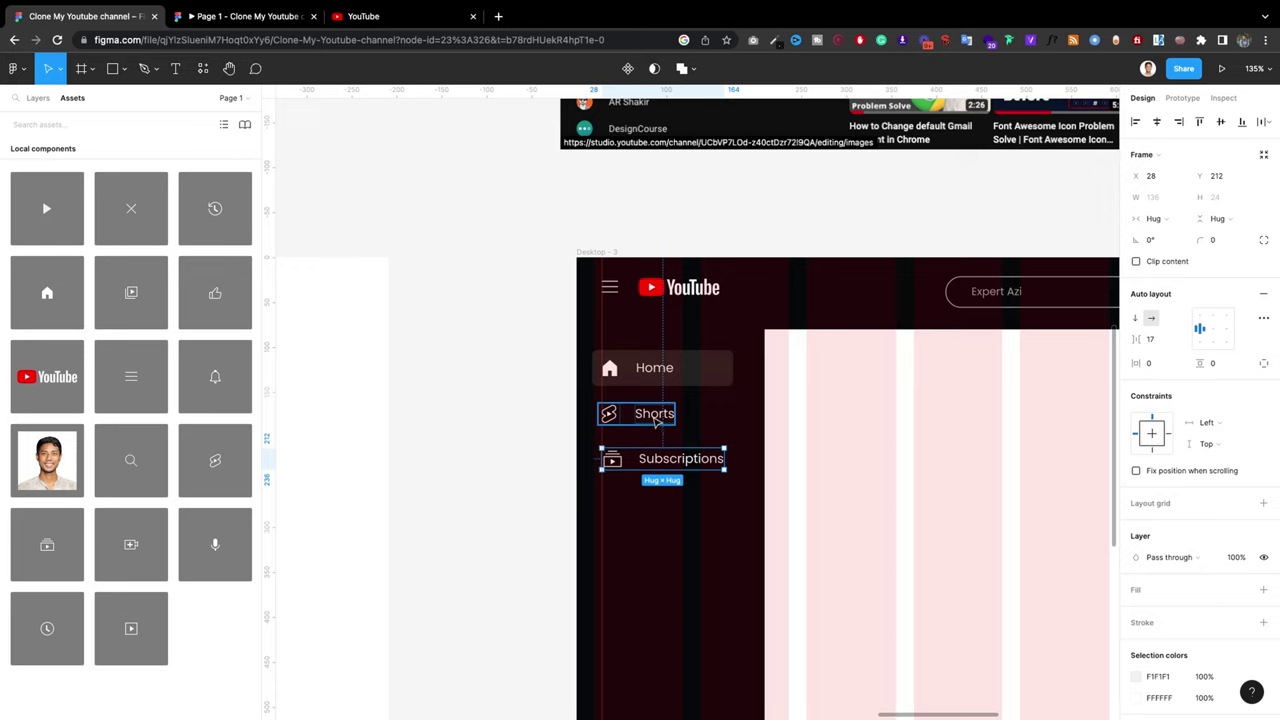
pyautogui.click(657, 421)
pyautogui.keyDown('shift'); pyautogui.click(652, 378); pyautogui.keyUp('shift')
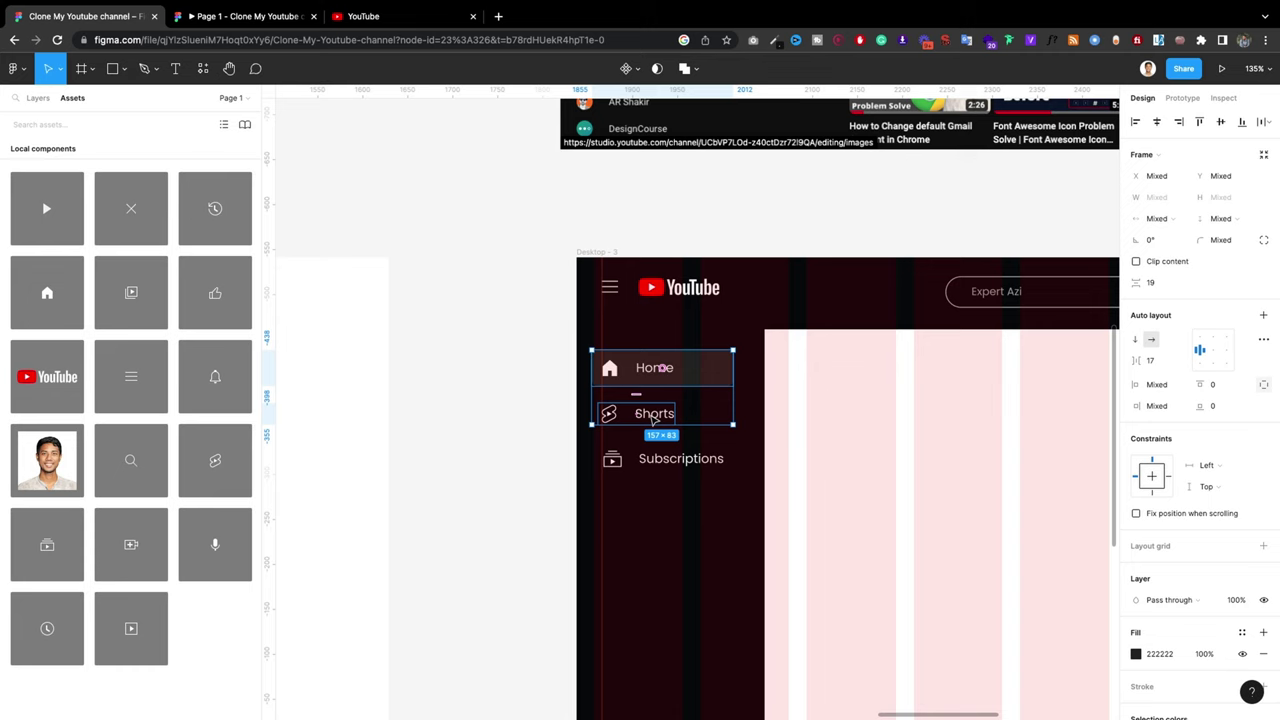
pyautogui.keyDown('shift'); pyautogui.click(648, 459); pyautogui.keyUp('shift')
pyautogui.hotkey('shift', 'a')
# Step: Left-align the auto-layout stack, then undo the alignment and the auto layout
pyautogui.click(1213, 316)
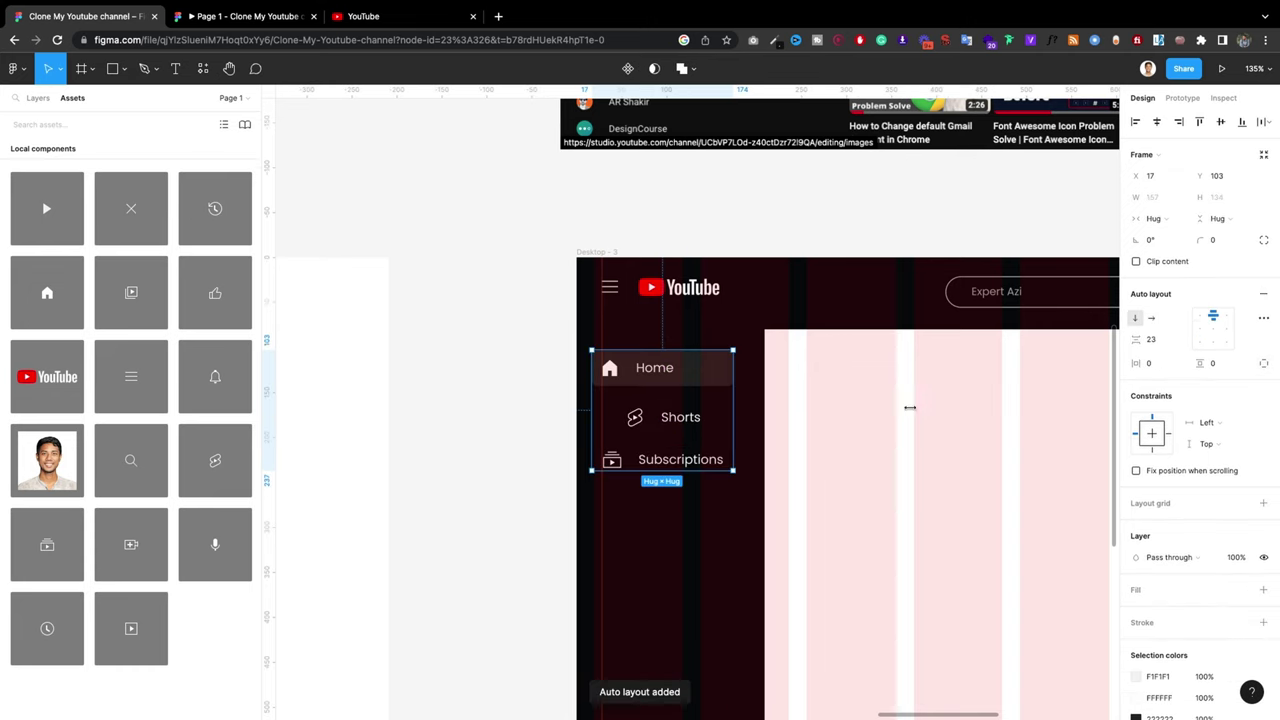
pyautogui.click(1200, 336)
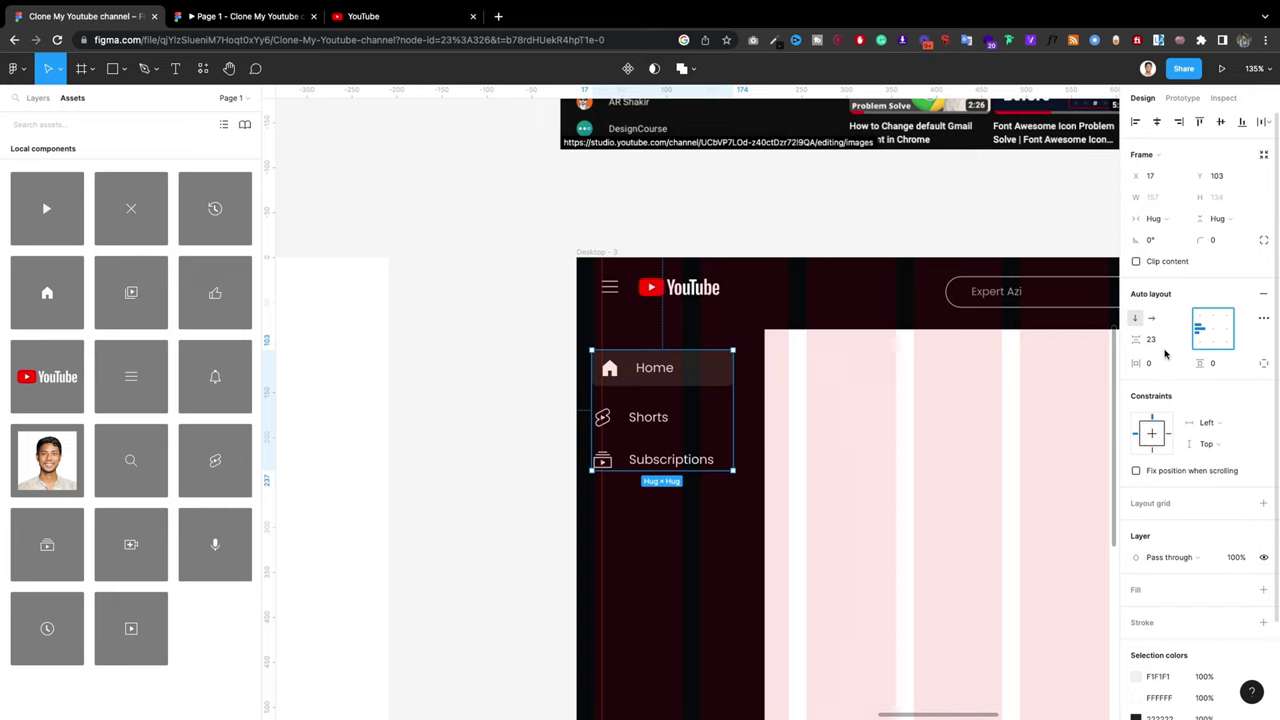
pyautogui.moveTo(703, 449)
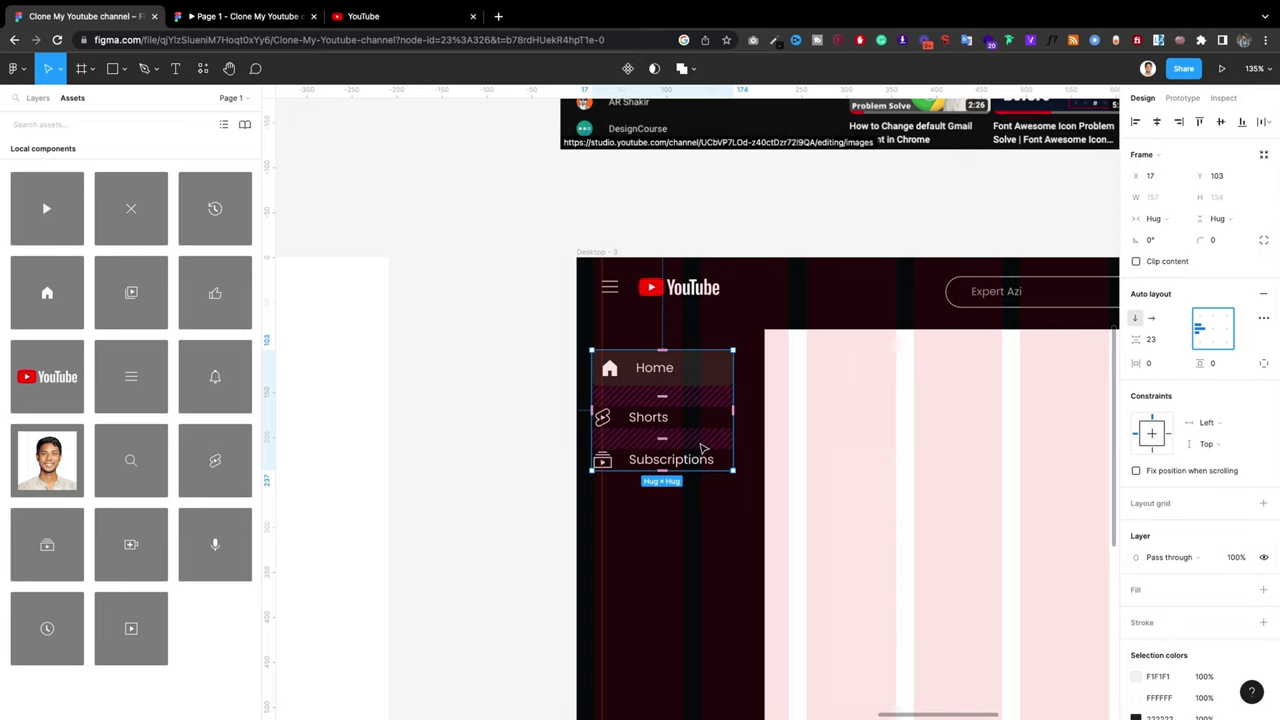
pyautogui.click(531, 423)
pyautogui.hotkey('ctrl', 'z')
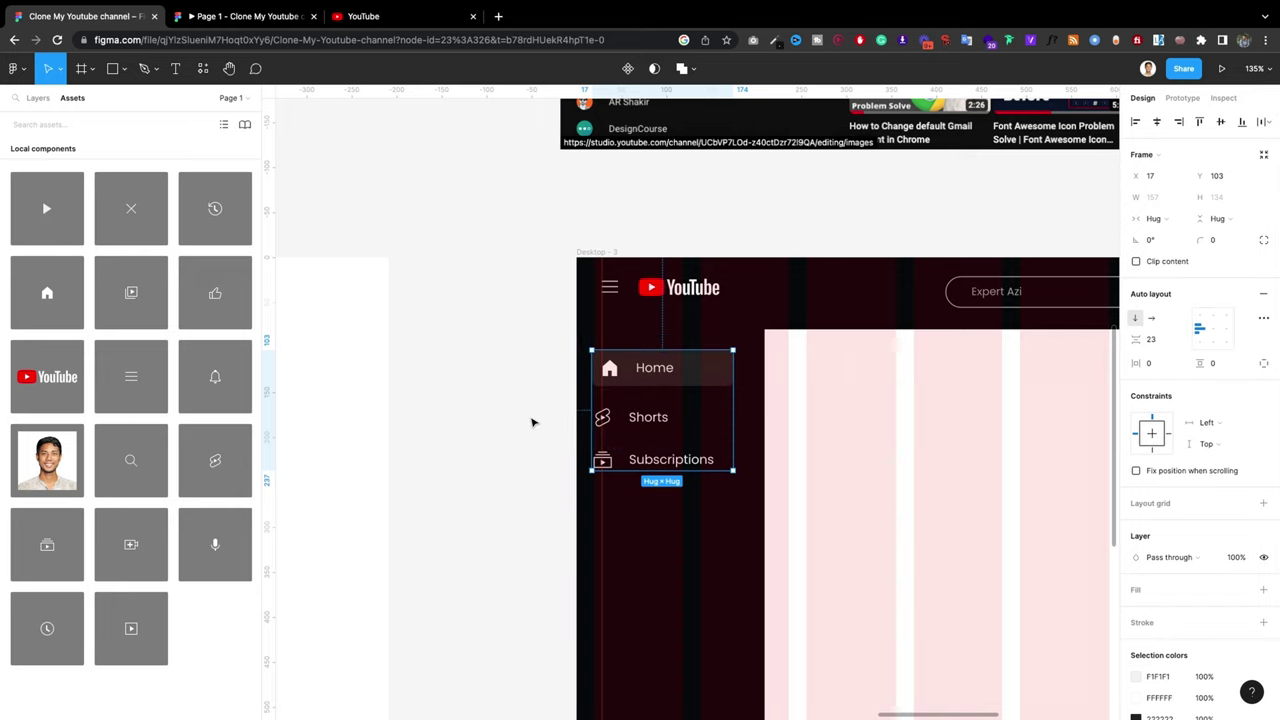
pyautogui.hotkey('ctrl', 'z')
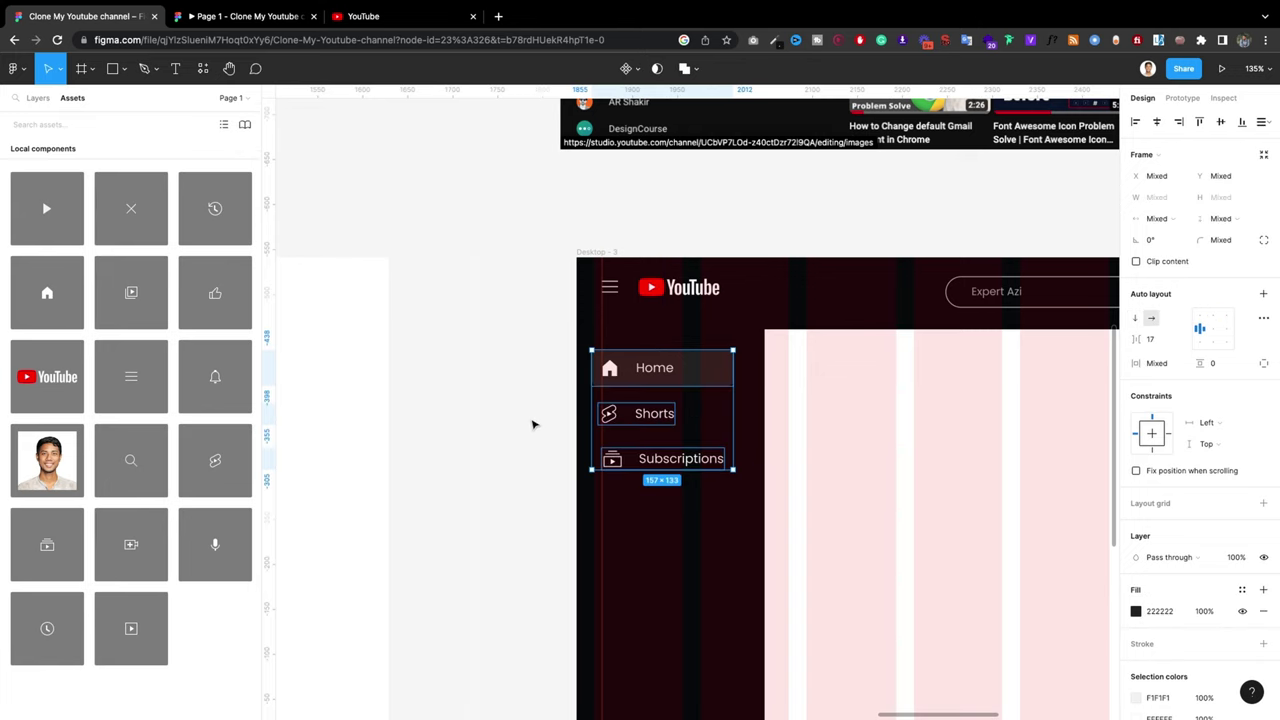
pyautogui.hotkey('ctrl', 'z')
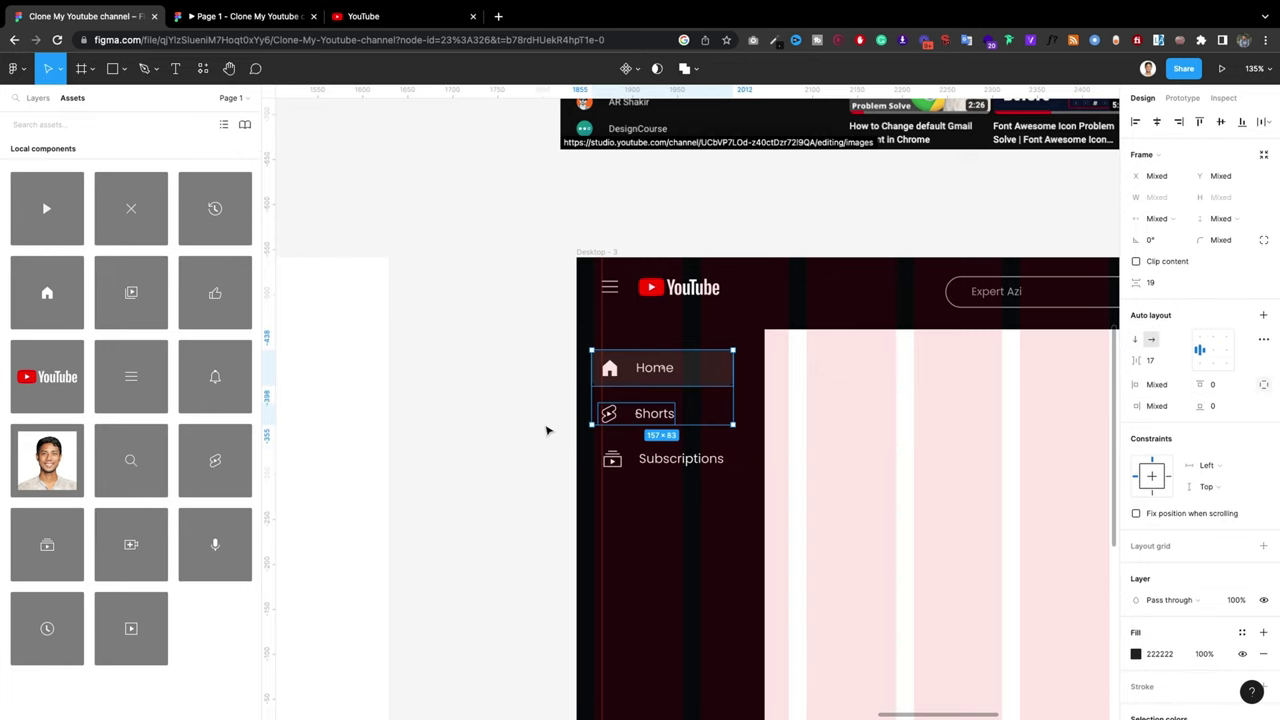
# Step: Nudge Shorts slightly up and move Subscriptions up closer to Shorts
pyautogui.click(546, 430)
pyautogui.click(615, 417)
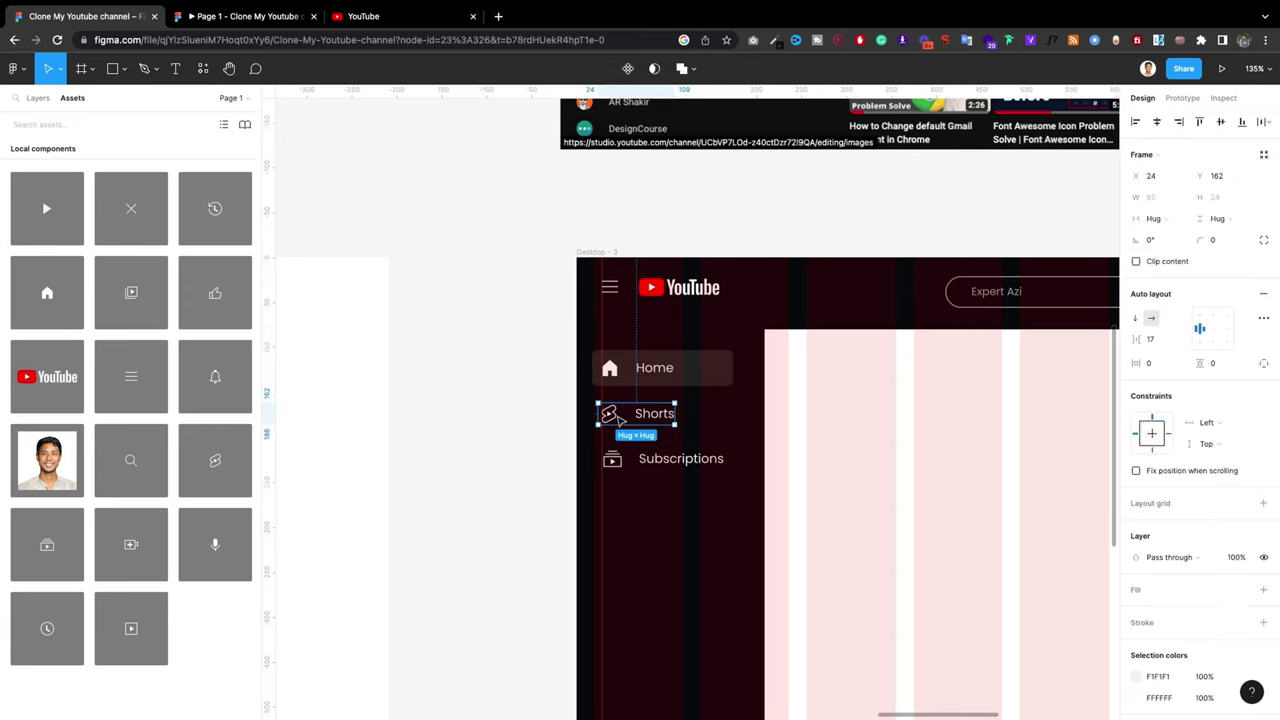
pyautogui.scroll(4, 617, 418)
pyautogui.scroll(3, 618, 418)
pyautogui.moveTo(618, 418); pyautogui.dragTo(618, 408)
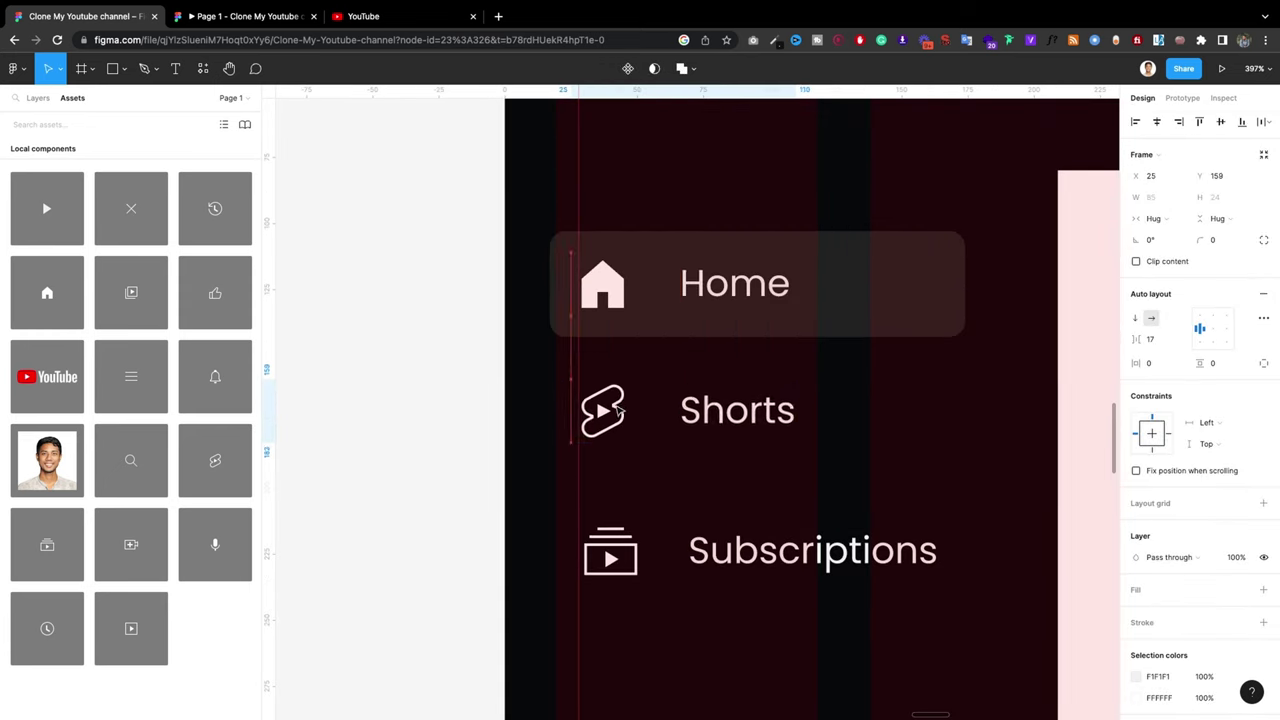
pyautogui.moveTo(638, 566)
pyautogui.mouseDown()
pyautogui.moveTo(638, 520)
pyautogui.moveTo(618, 514)
pyautogui.mouseUp()
pyautogui.scroll(1, 626, 516)
pyautogui.scroll(2, 622, 514)
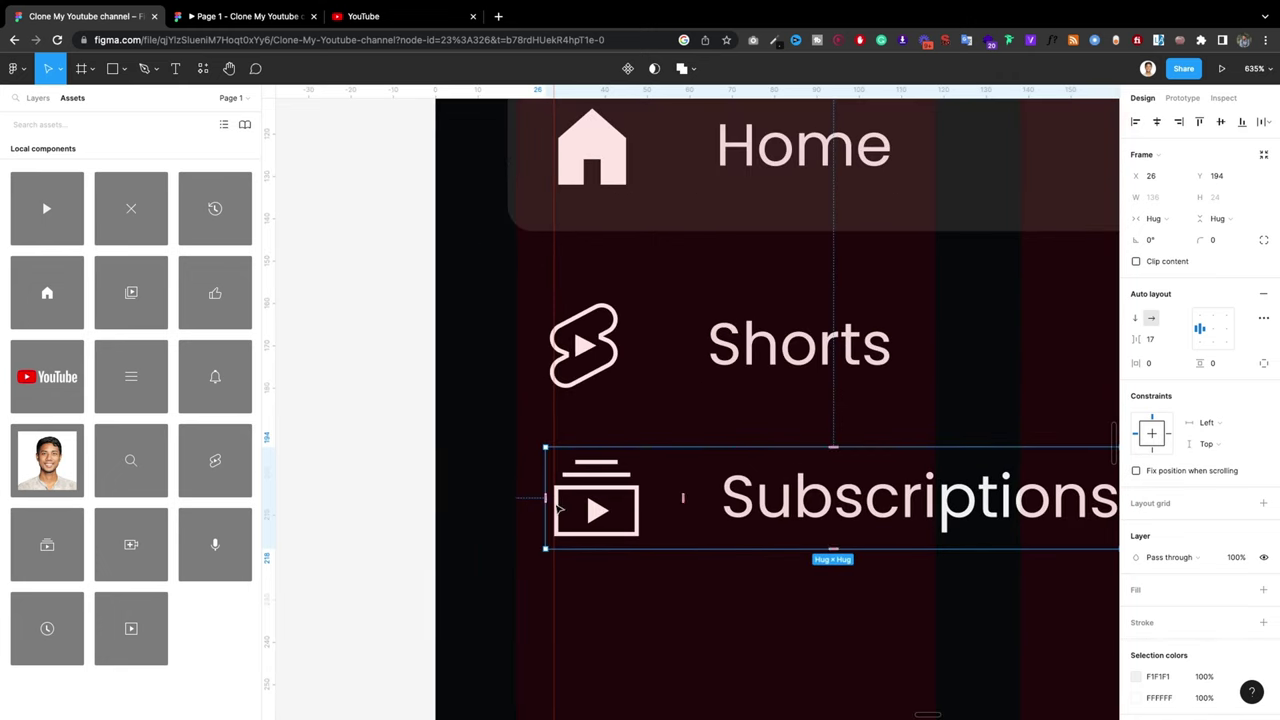
# Step: Reposition Subscriptions just below Shorts within the sidebar panel
pyautogui.click(490, 439)
pyautogui.scroll(-5, 490, 439)
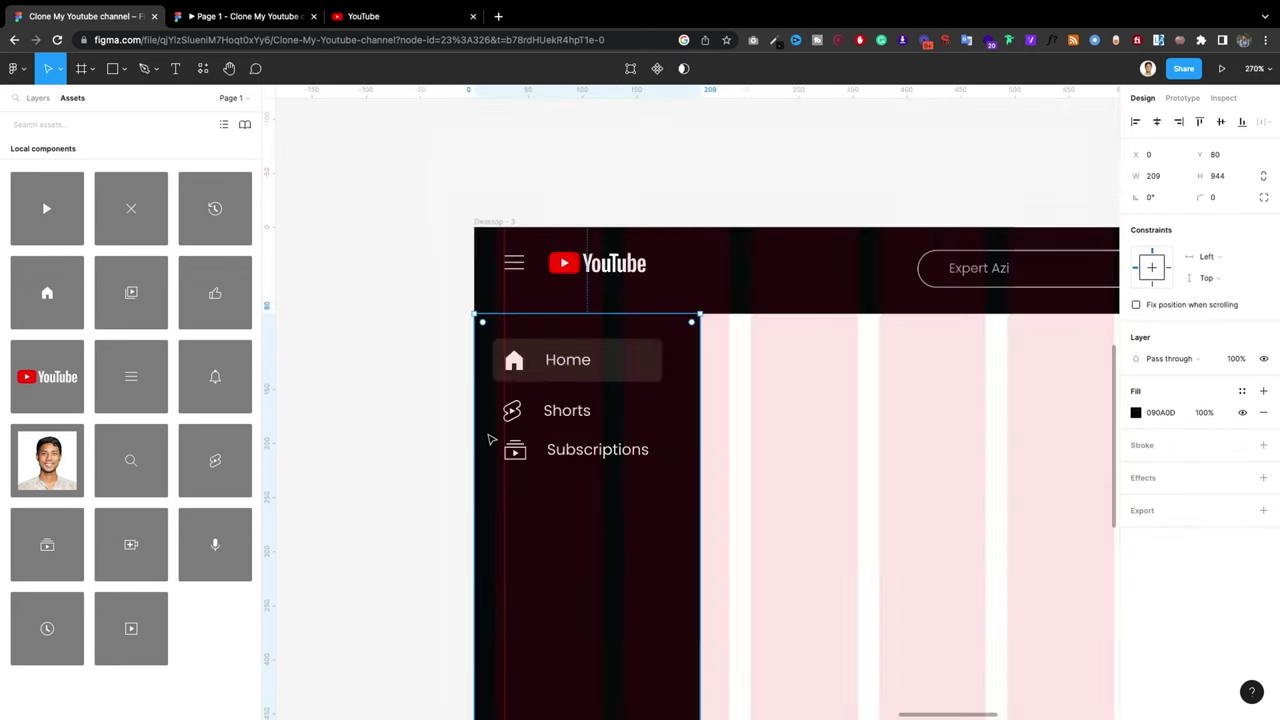
pyautogui.click(558, 454)
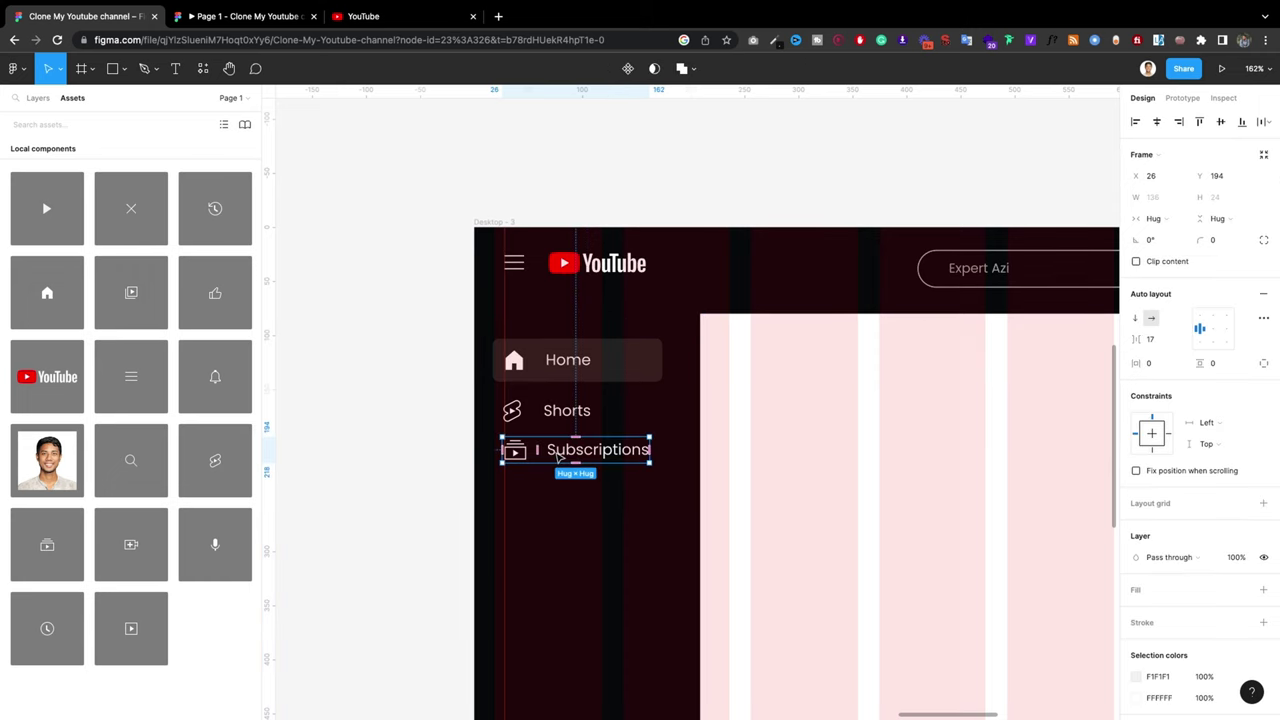
pyautogui.moveTo(558, 454); pyautogui.dragTo(558, 455)
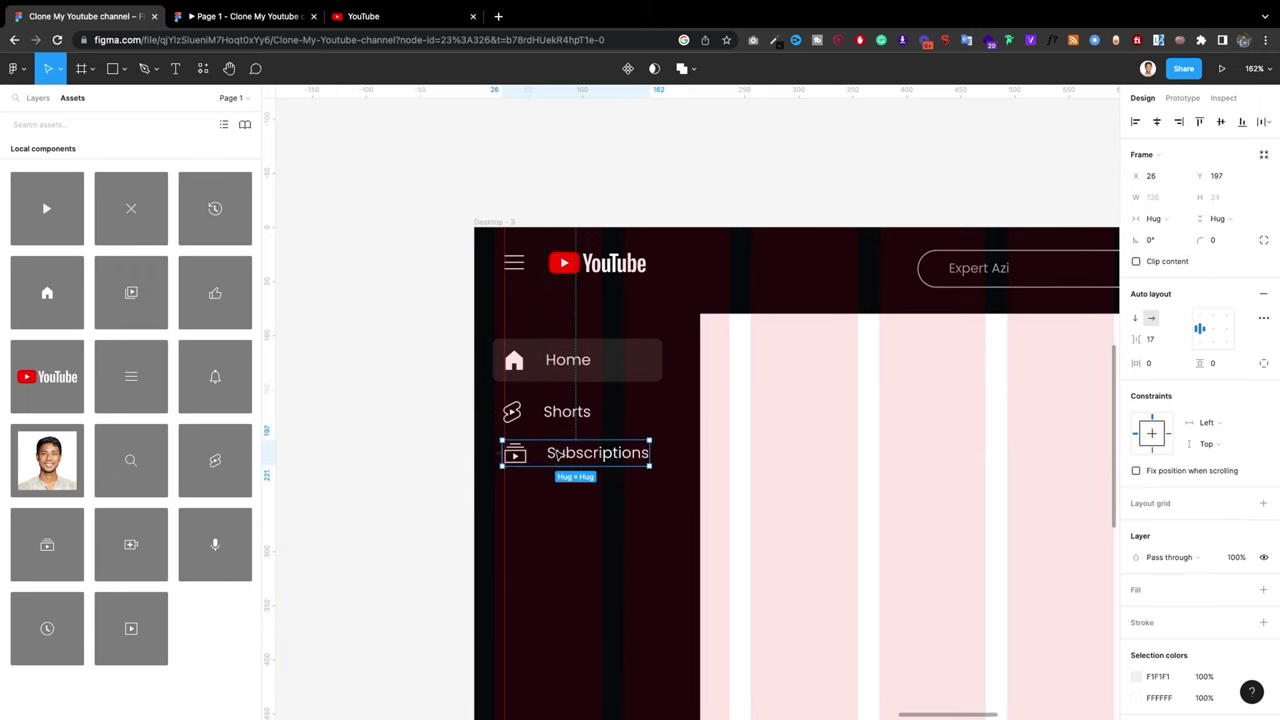
pyautogui.click(480, 447)
pyautogui.scroll(-5, 571, 423)
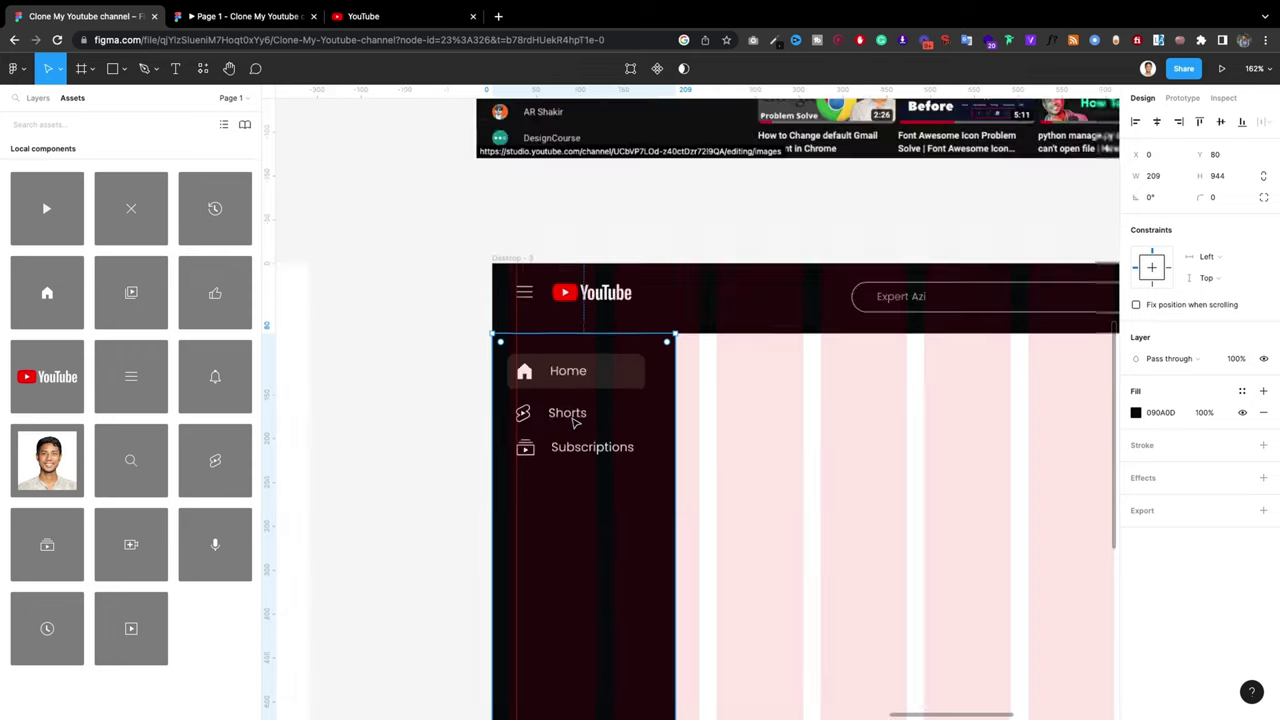
# Step: Draw a horizontal line under Subscriptions spanning the sidebar width, checking the YouTube reference
pyautogui.press('l')
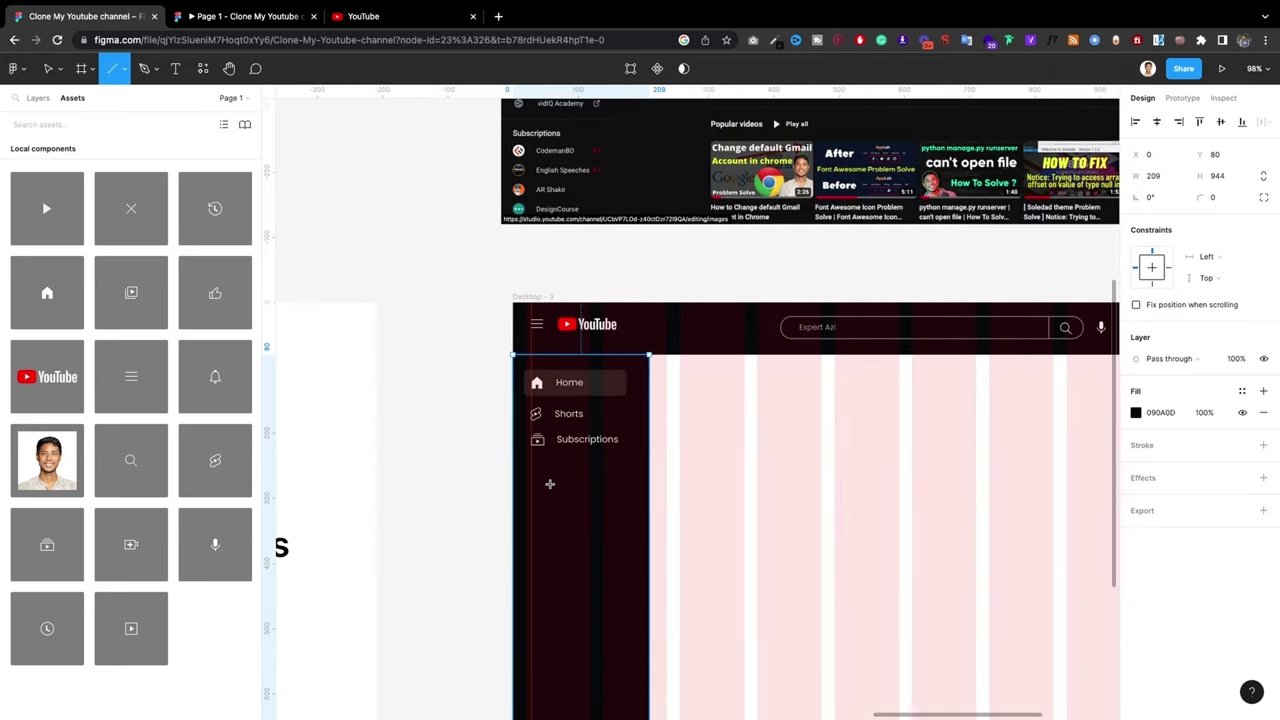
pyautogui.moveTo(530, 469); pyautogui.dragTo(649, 469)
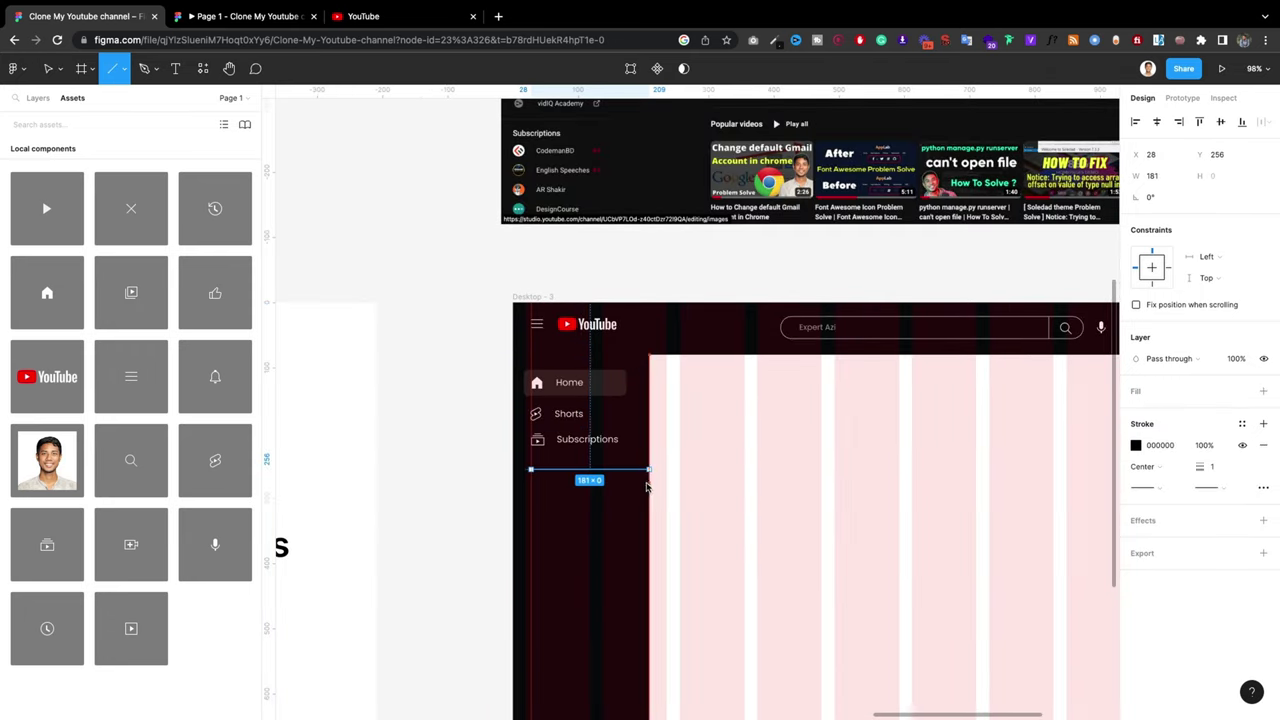
pyautogui.click(338, 17)
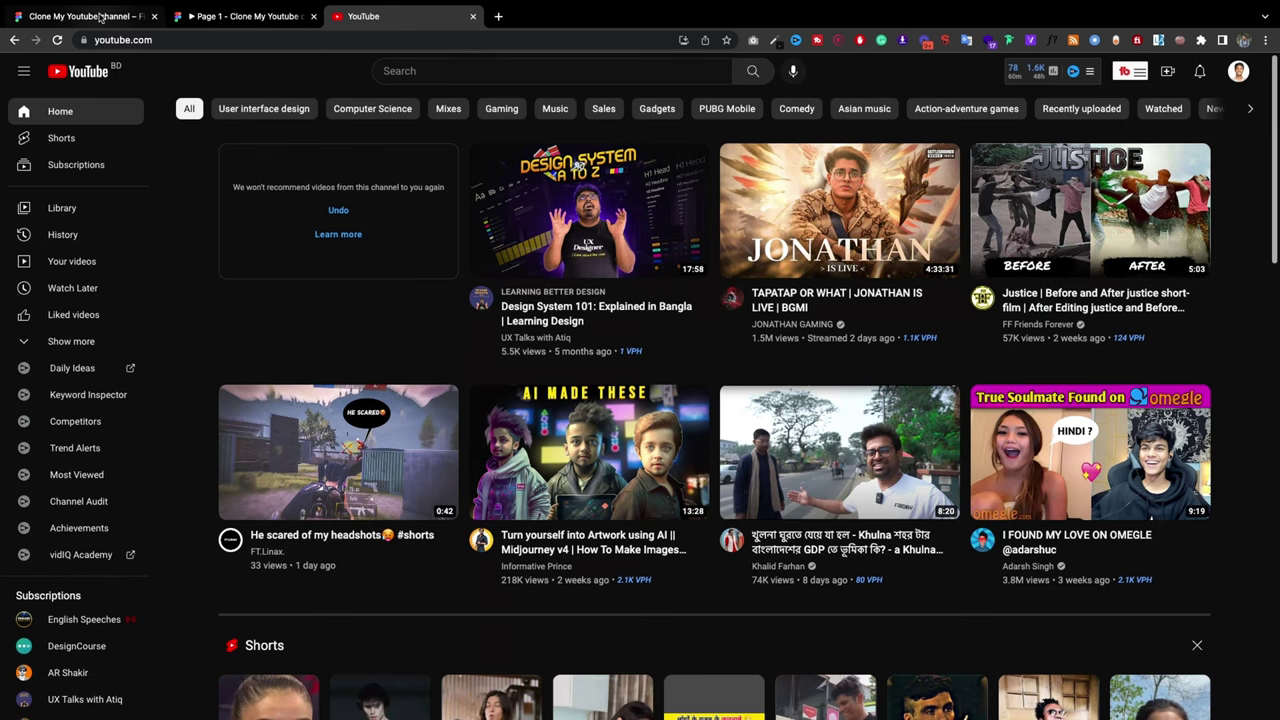
pyautogui.click(100, 17)
pyautogui.scroll(5, 575, 489)
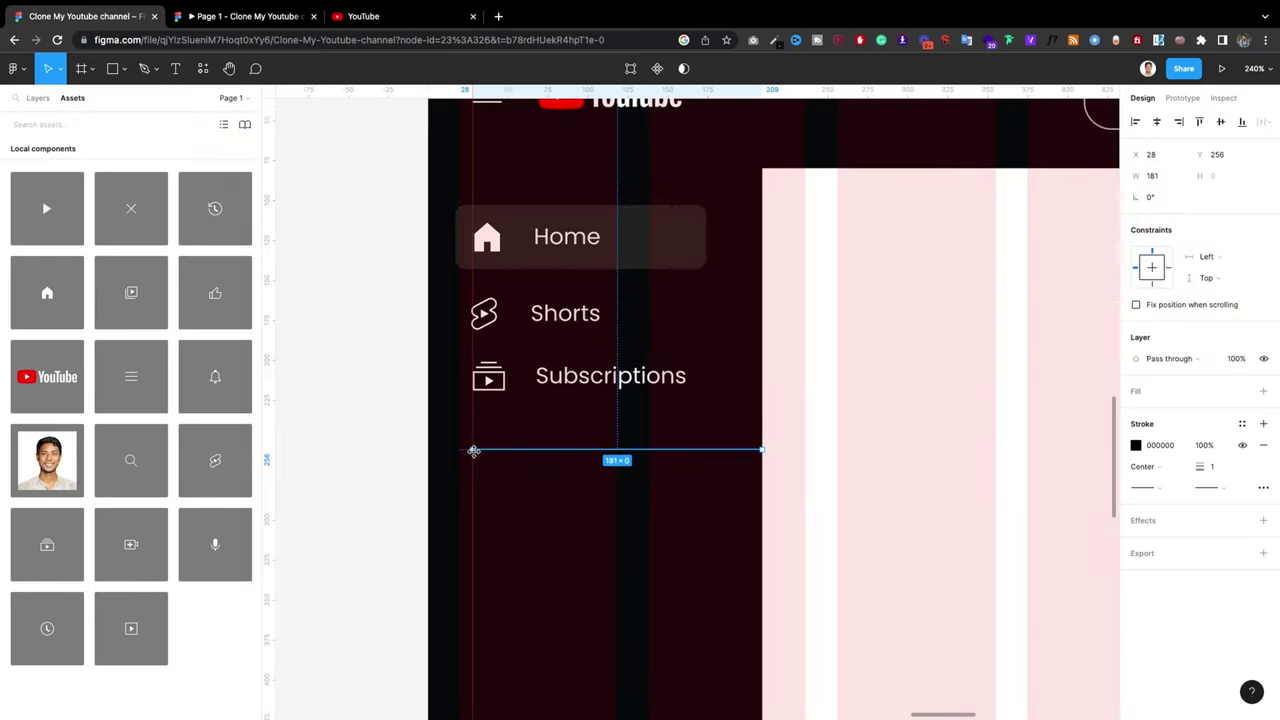
pyautogui.moveTo(471, 449); pyautogui.dragTo(436, 451)
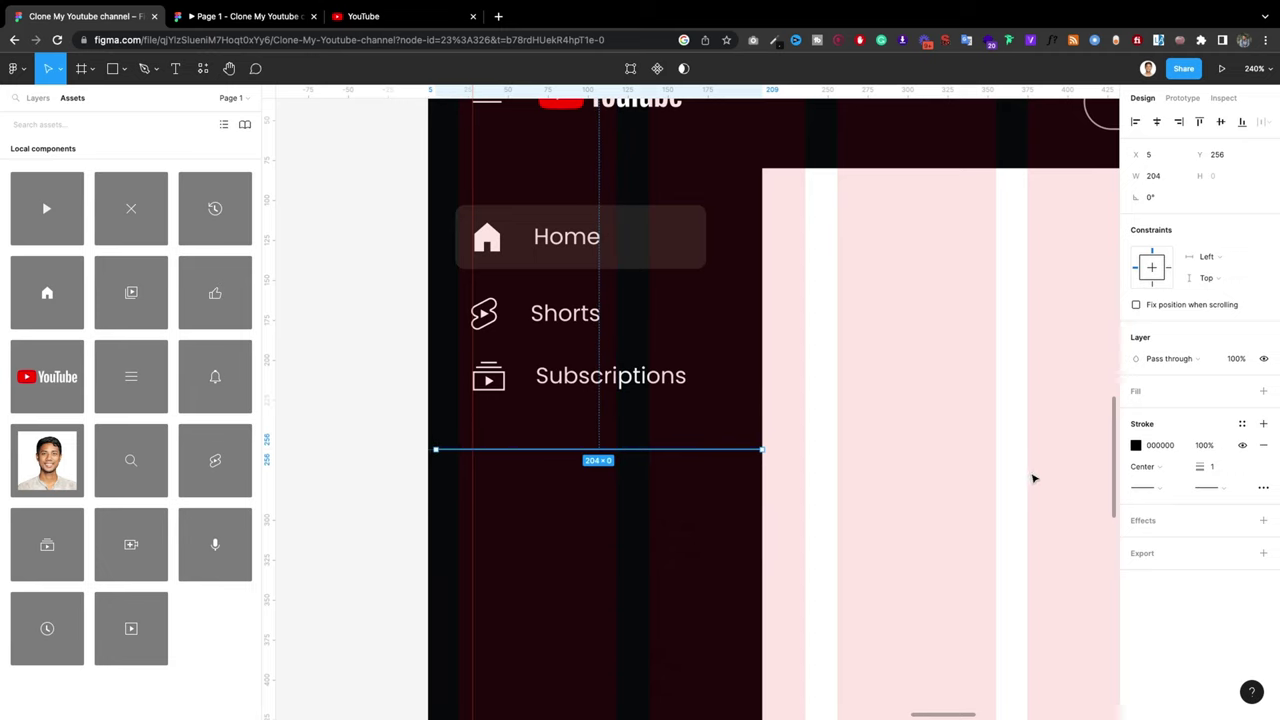
pyautogui.moveTo(762, 449); pyautogui.dragTo(738, 449)
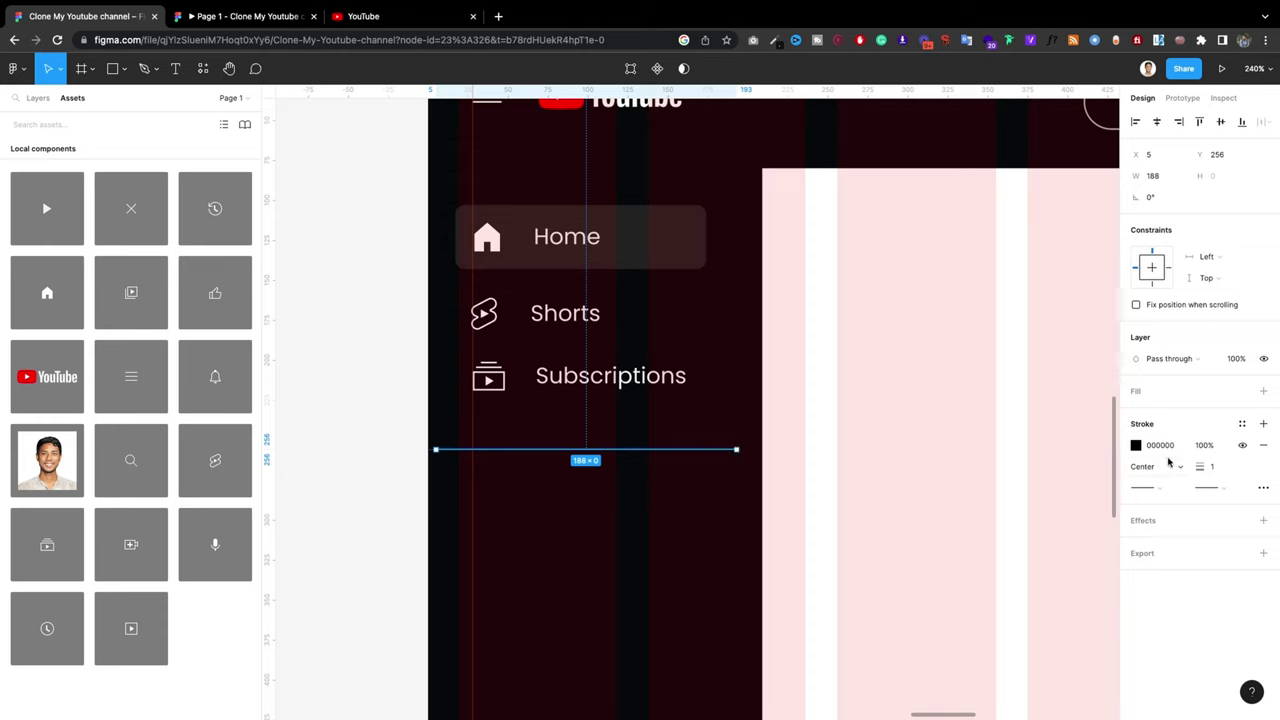
# Step: Set the divider line's stroke colour to dark grey 4E4E4E
pyautogui.click(1137, 445)
pyautogui.moveTo(965, 495); pyautogui.dragTo(884, 507)
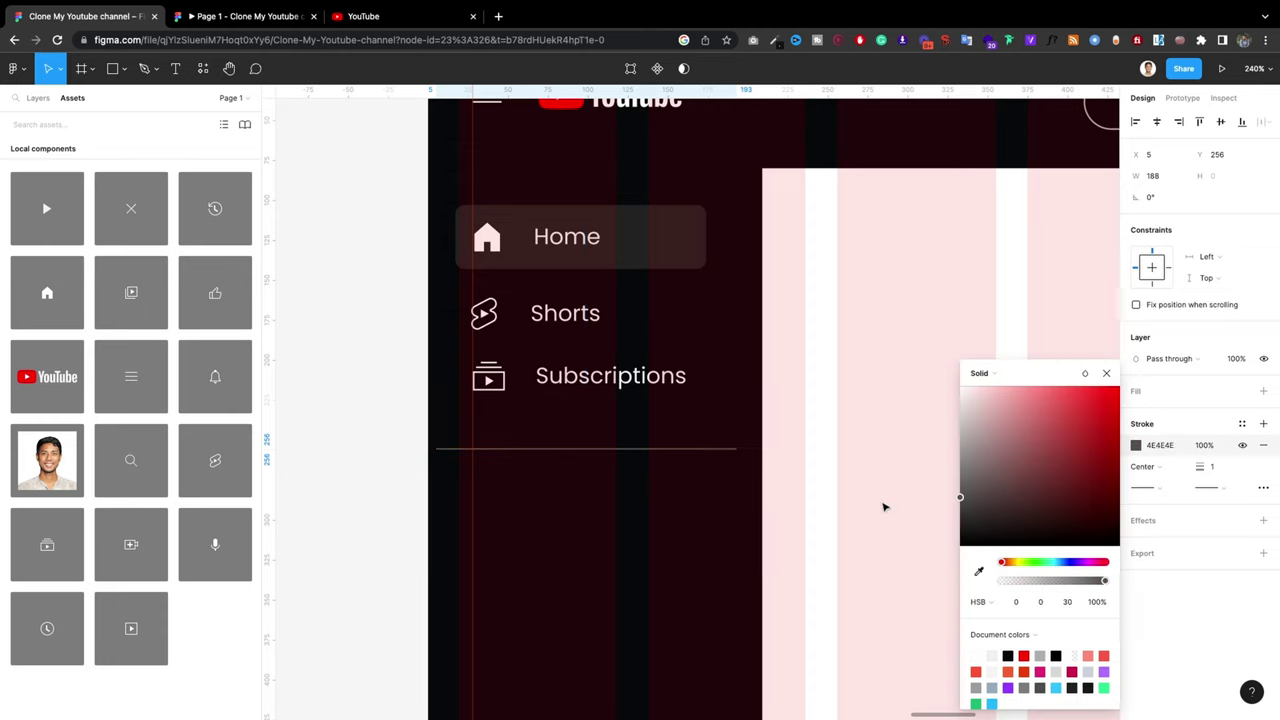
pyautogui.click(357, 366)
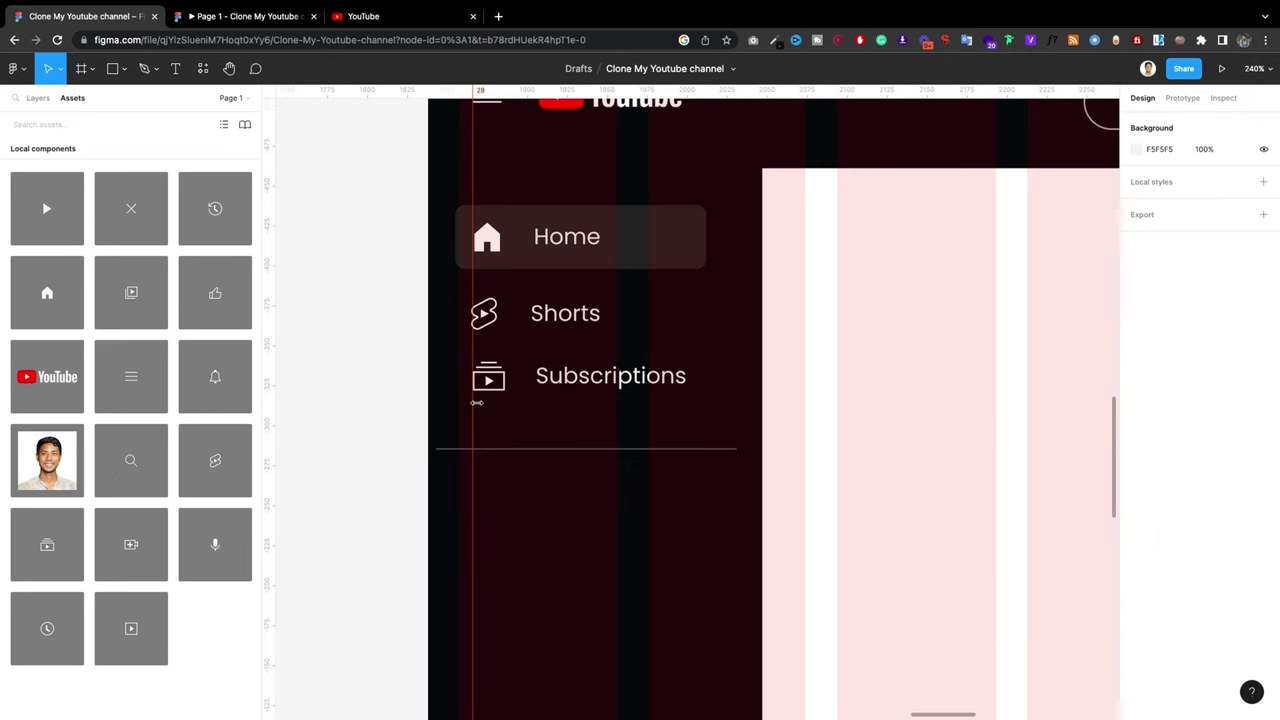
pyautogui.scroll(-3, 505, 432)
pyautogui.click(523, 402)
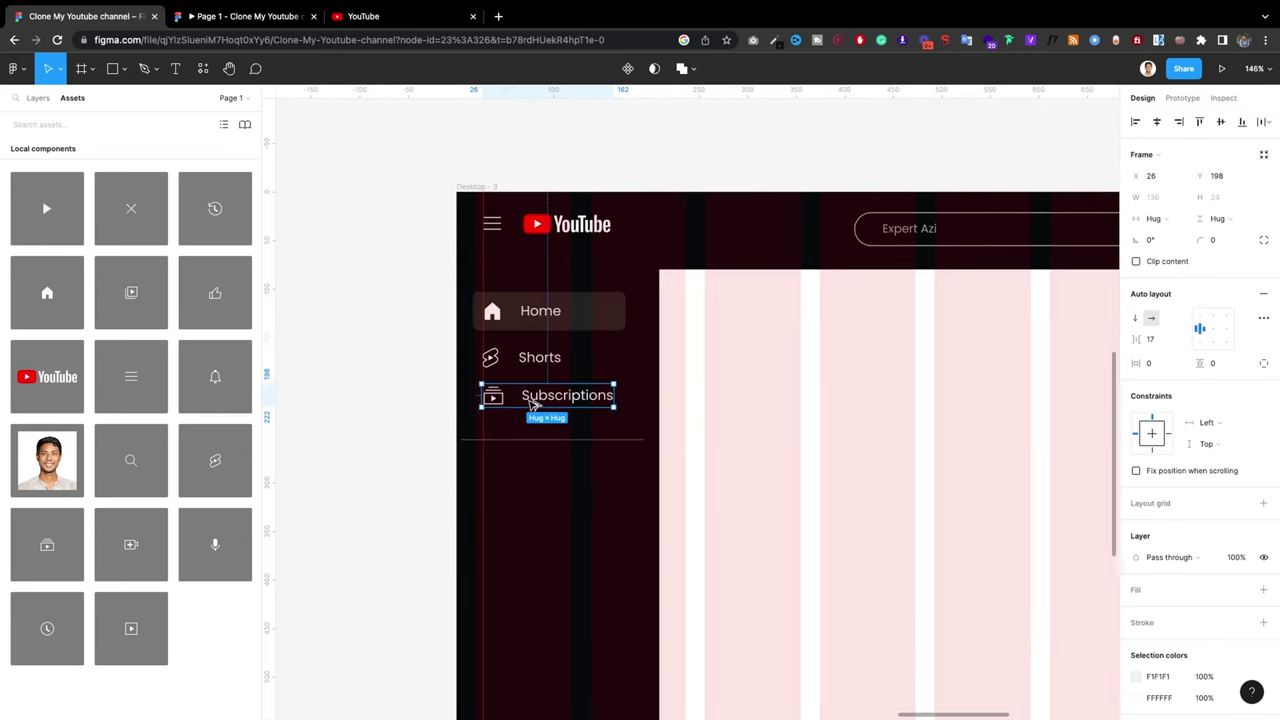
# Step: Duplicate the Subscriptions row below the divider and rename it 'Library'
pyautogui.moveTo(523, 402); pyautogui.dragTo(535, 475)
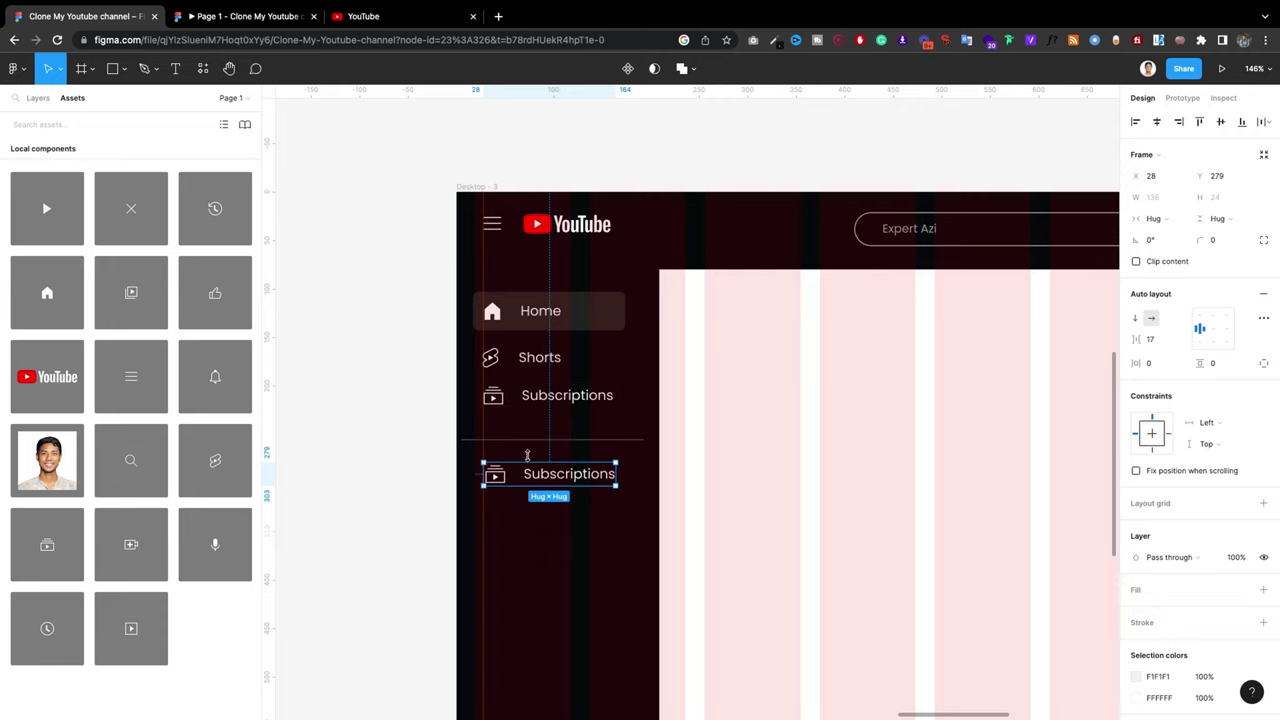
pyautogui.moveTo(535, 475); pyautogui.dragTo(533, 444)
pyautogui.click(533, 440)
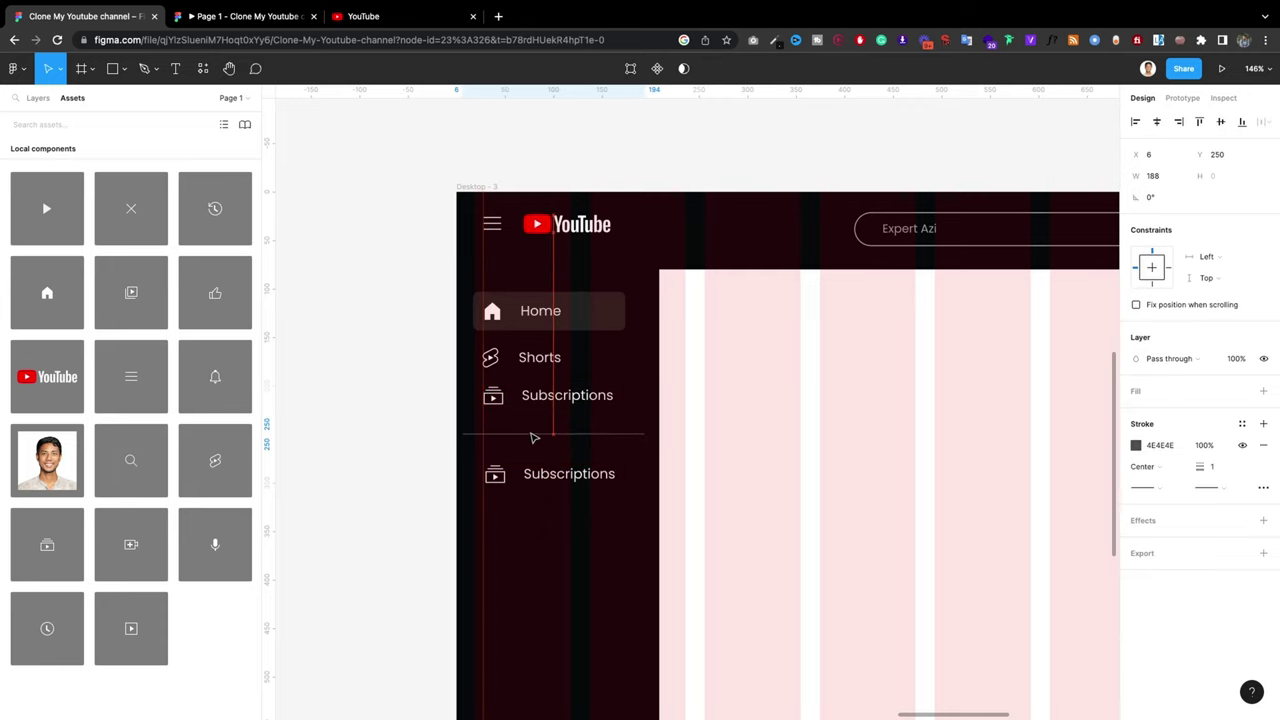
pyautogui.click(551, 481)
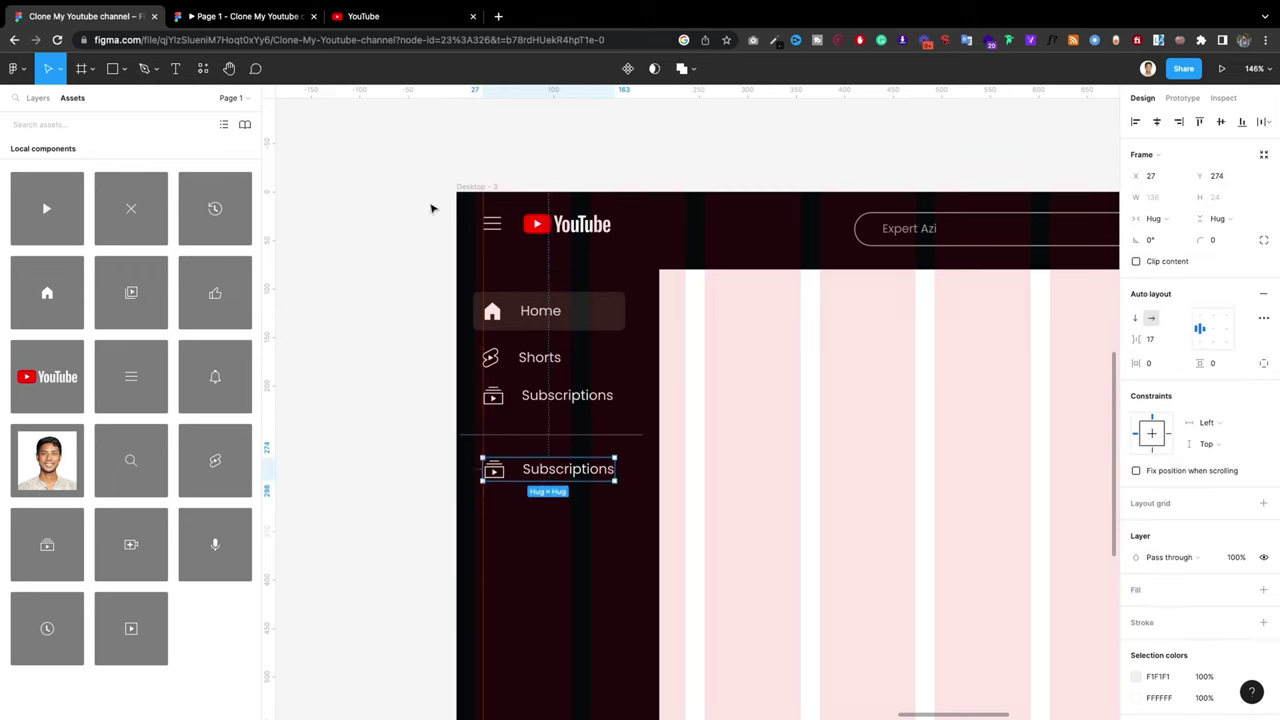
pyautogui.doubleClick(566, 470)
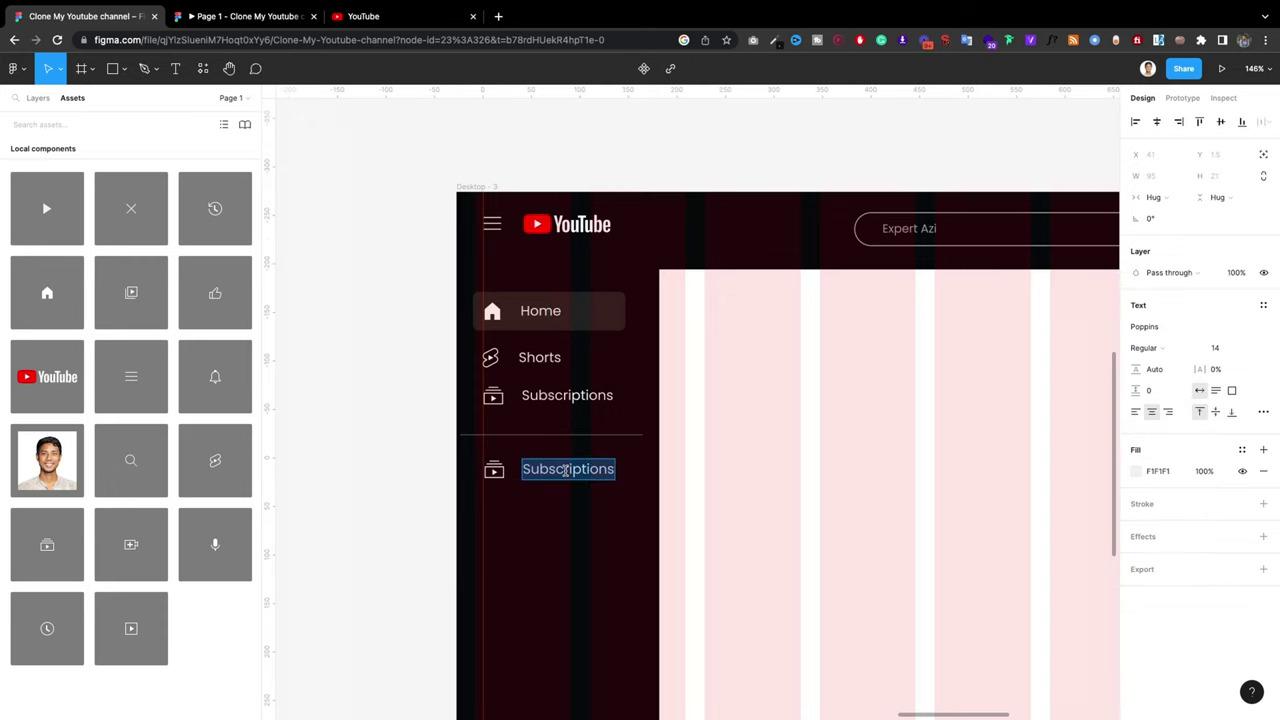
pyautogui.write('L')
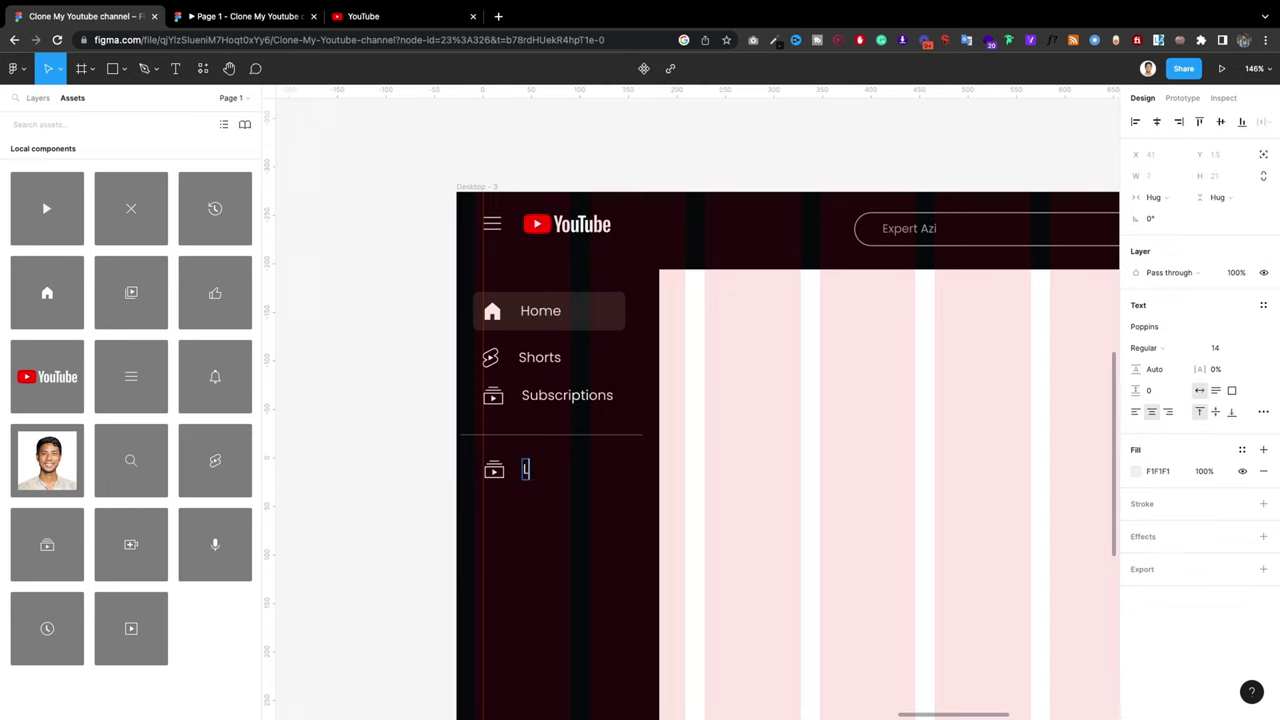
pyautogui.write('ib')
pyautogui.write('rary')
pyautogui.press('Escape')
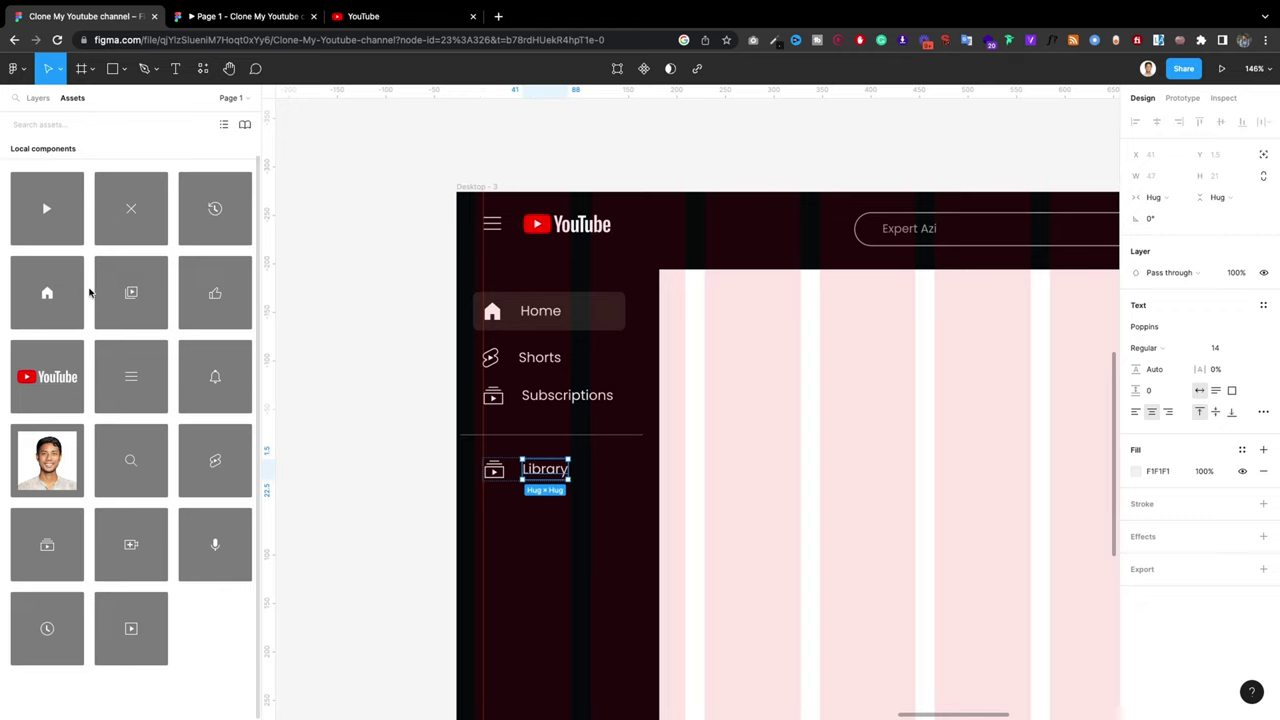
# Step: Replace the Library row's old icon with the library icon component from Assets
pyautogui.moveTo(131, 292); pyautogui.dragTo(522, 470)
pyautogui.click(496, 474)
pyautogui.press('Delete')
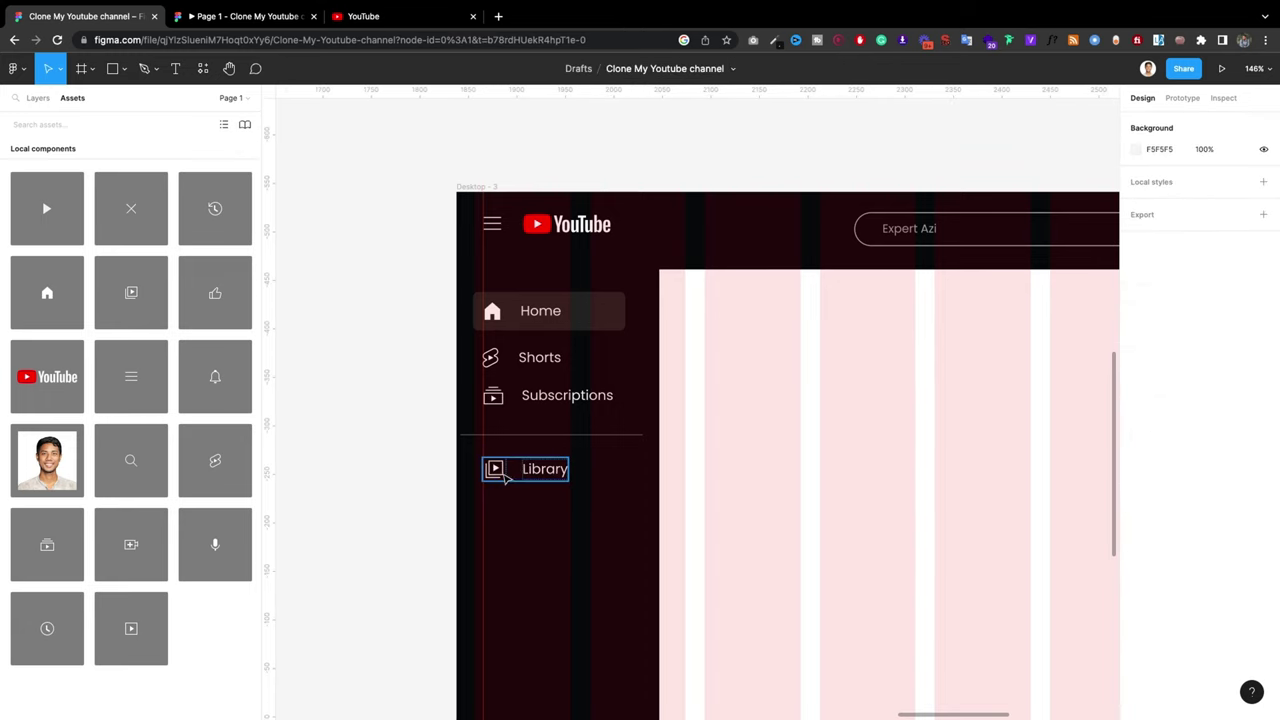
pyautogui.click(574, 520)
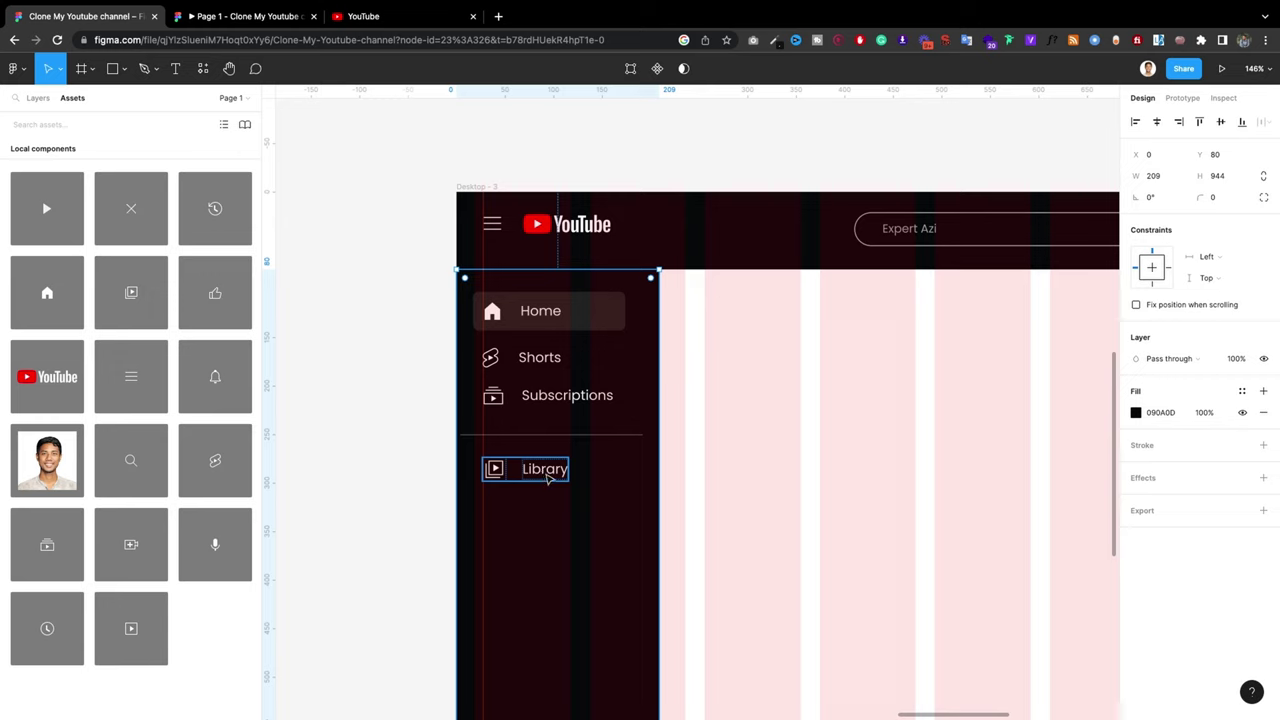
pyautogui.moveTo(548, 478)
pyautogui.mouseDown()
pyautogui.moveTo(548, 509)
pyautogui.moveTo(537, 481)
pyautogui.mouseUp()
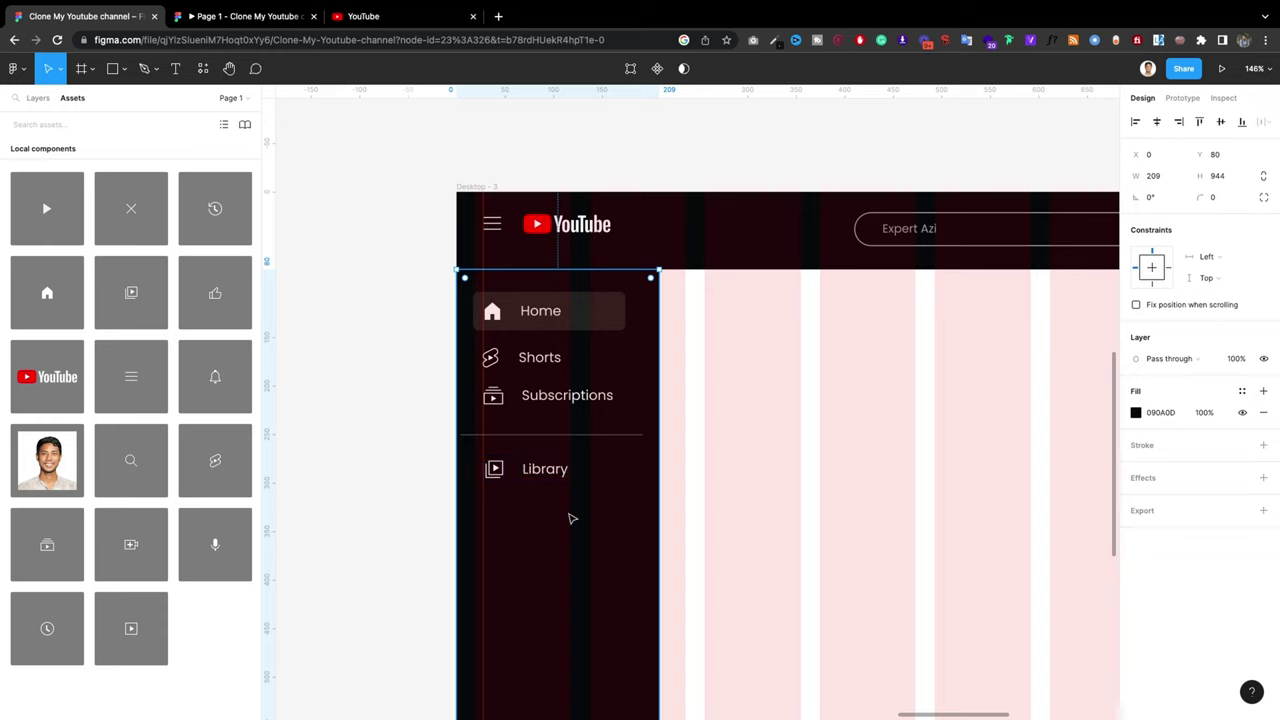
# Step: Lock the Rectangle 5 background layer in the Layers panel
pyautogui.click(37, 98)
pyautogui.click(234, 377)
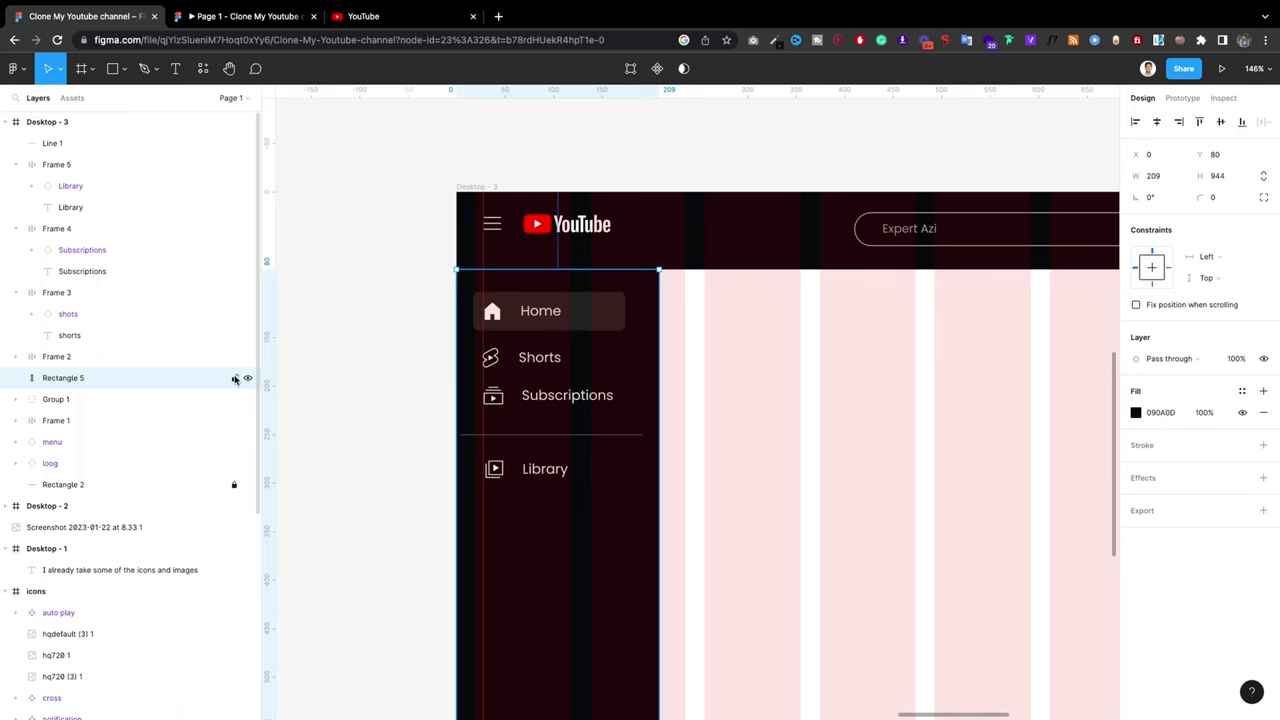
pyautogui.click(547, 572)
pyautogui.click(538, 474)
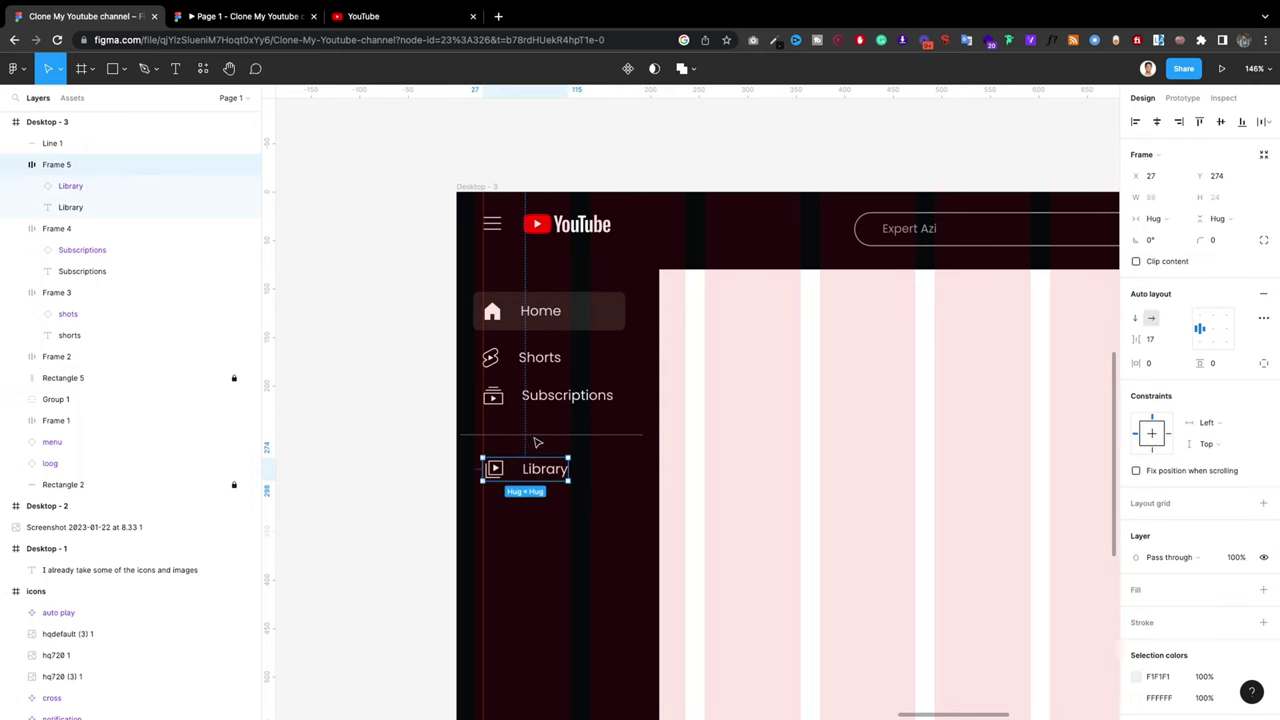
# Step: Duplicate the Library row as a 'History' row with the history clock icon
pyautogui.moveTo(540, 472); pyautogui.dragTo(543, 520)
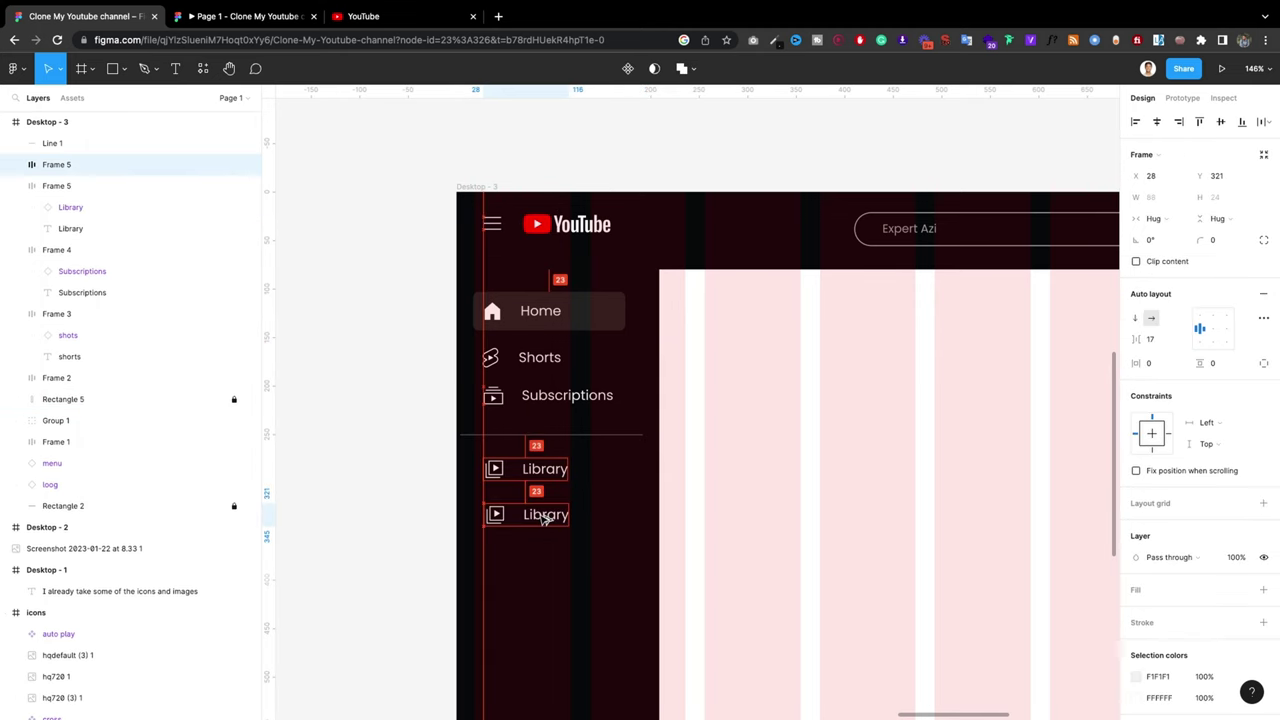
pyautogui.scroll(-3, 550, 500)
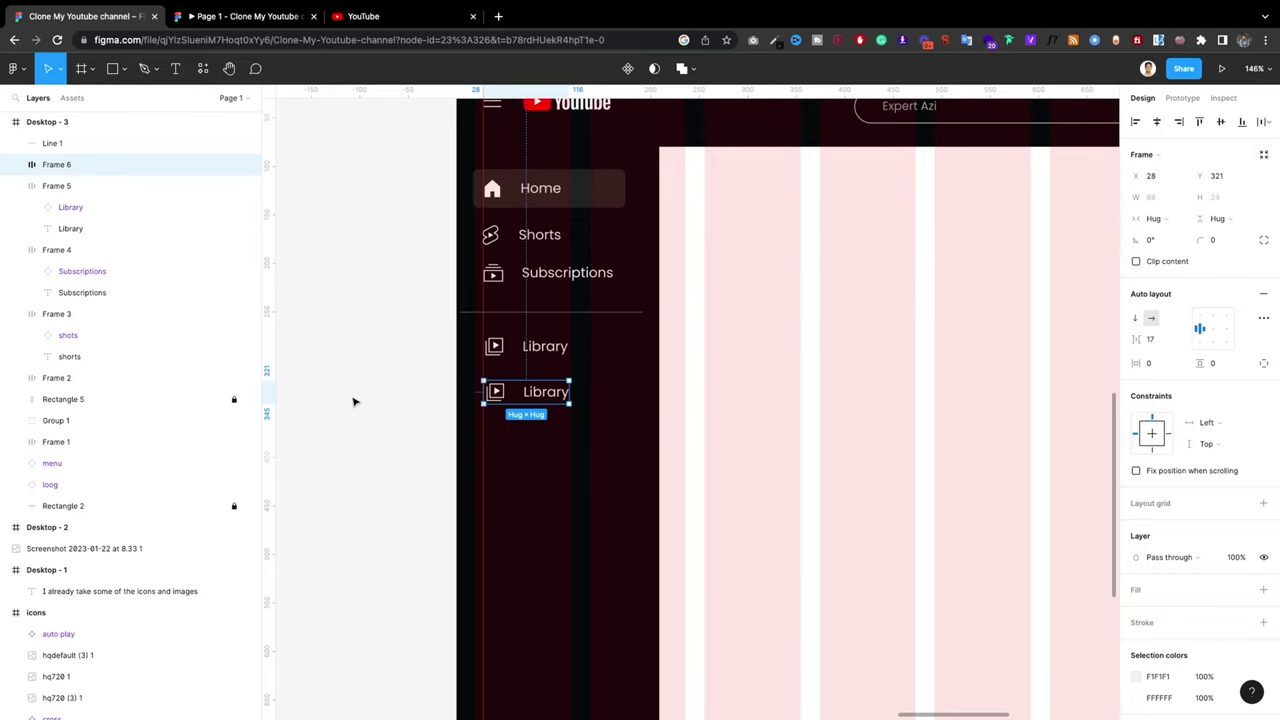
pyautogui.click(72, 98)
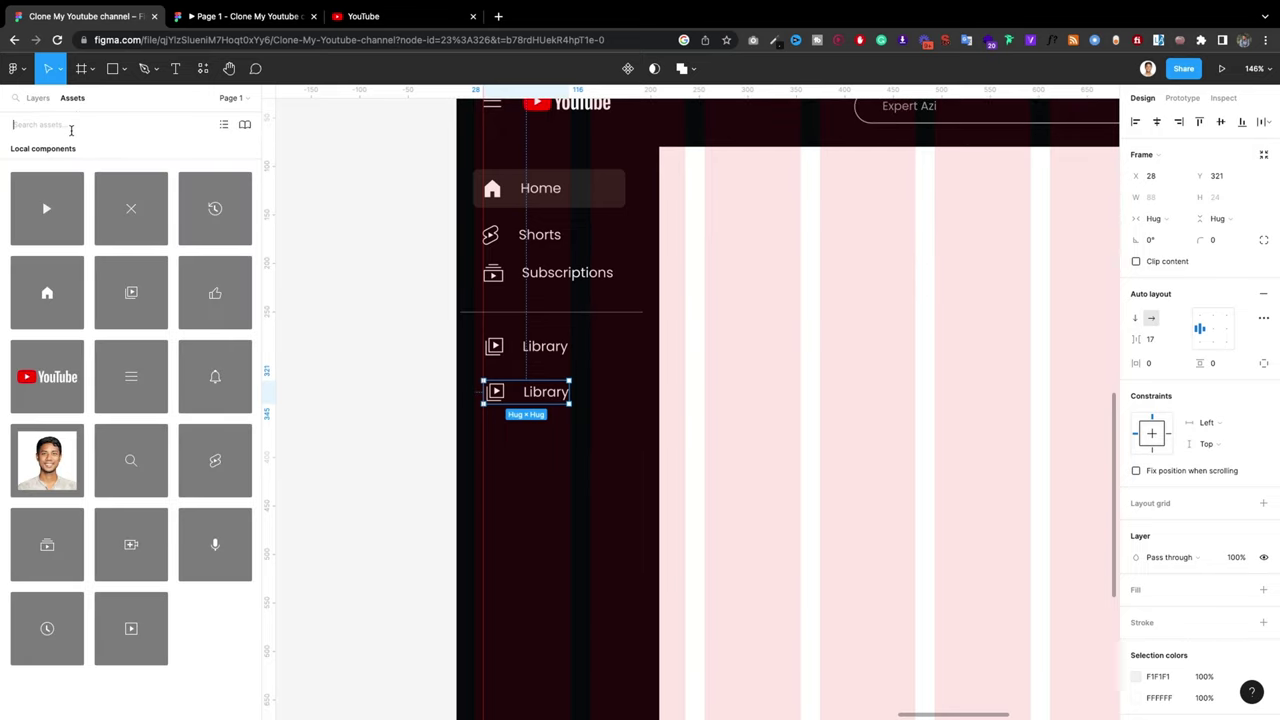
pyautogui.doubleClick(553, 394)
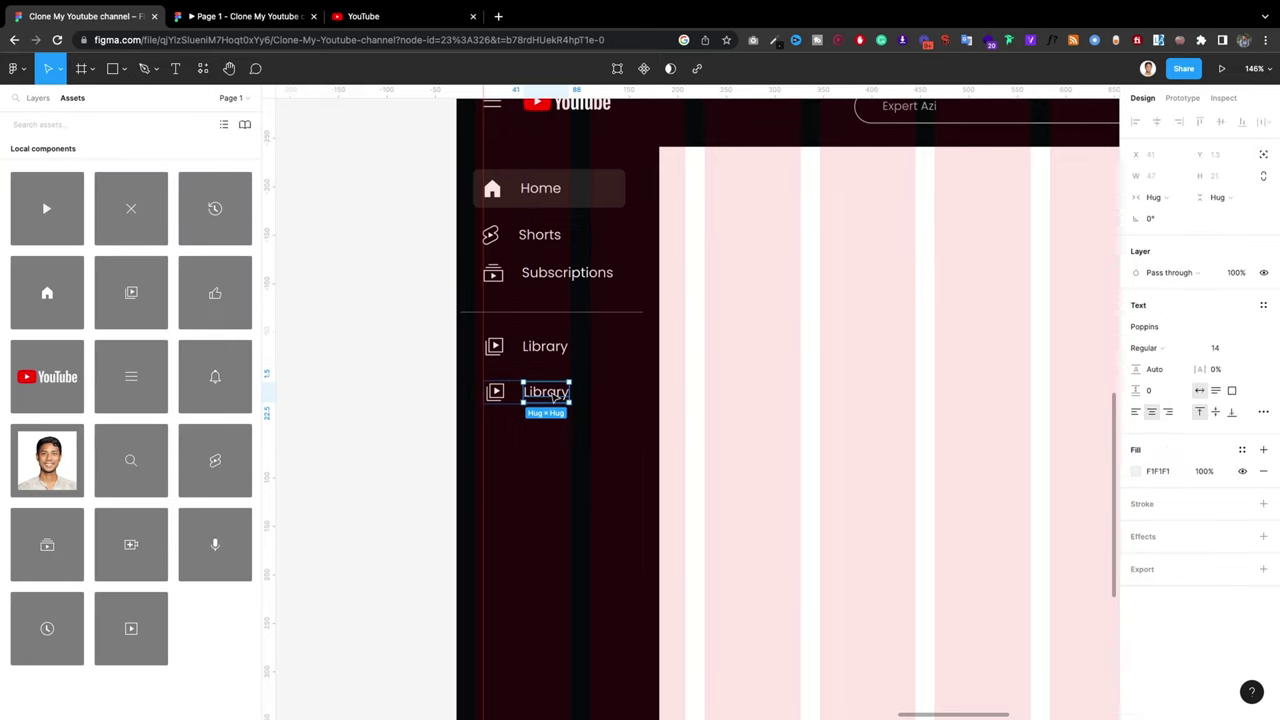
pyautogui.write('His')
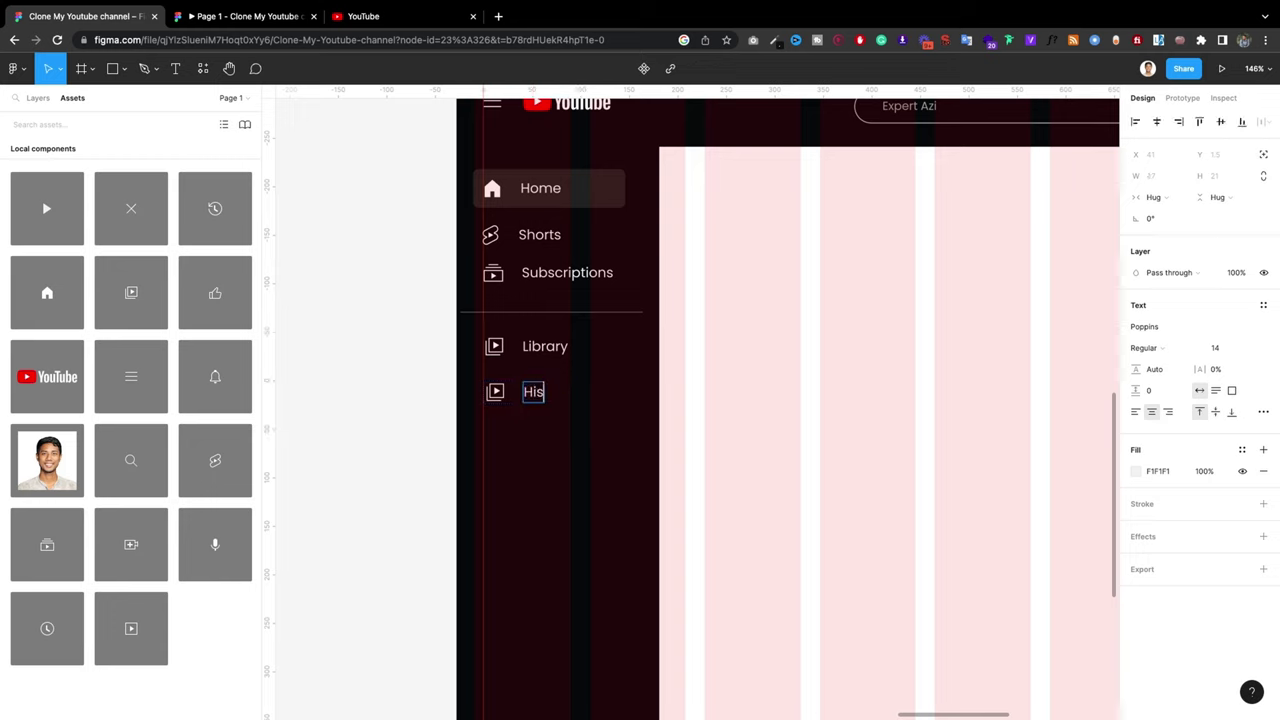
pyautogui.write('tory')
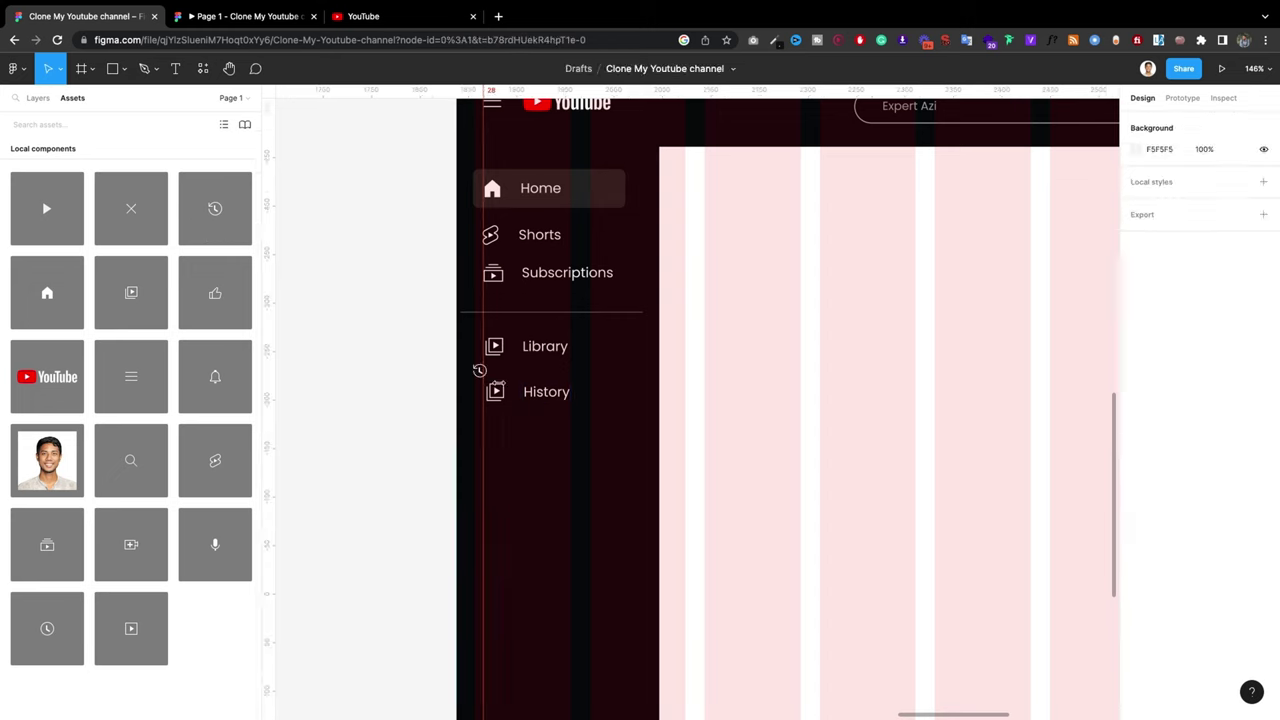
pyautogui.moveTo(229, 232); pyautogui.dragTo(518, 390)
pyautogui.click(497, 391)
pyautogui.press('Delete')
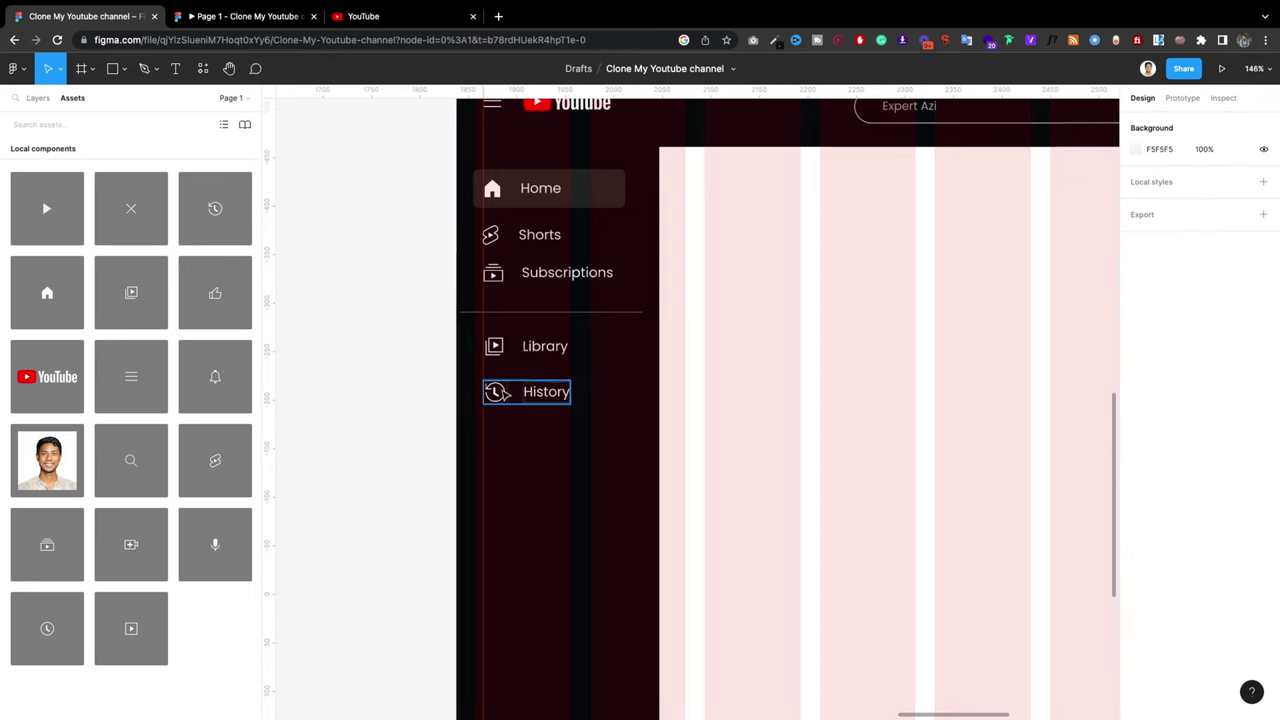
pyautogui.click(533, 402)
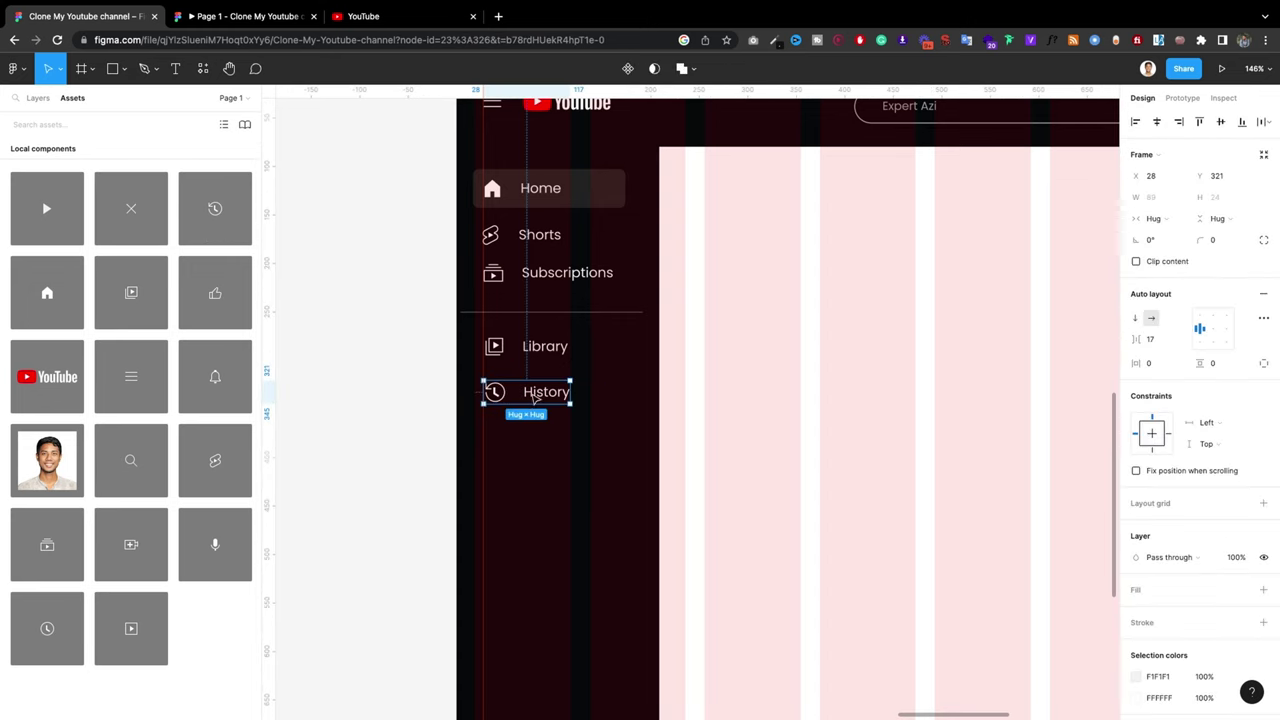
# Step: Duplicate the History row and try placing the play icon, removing the misplaced copy
pyautogui.moveTo(535, 397); pyautogui.dragTo(538, 444)
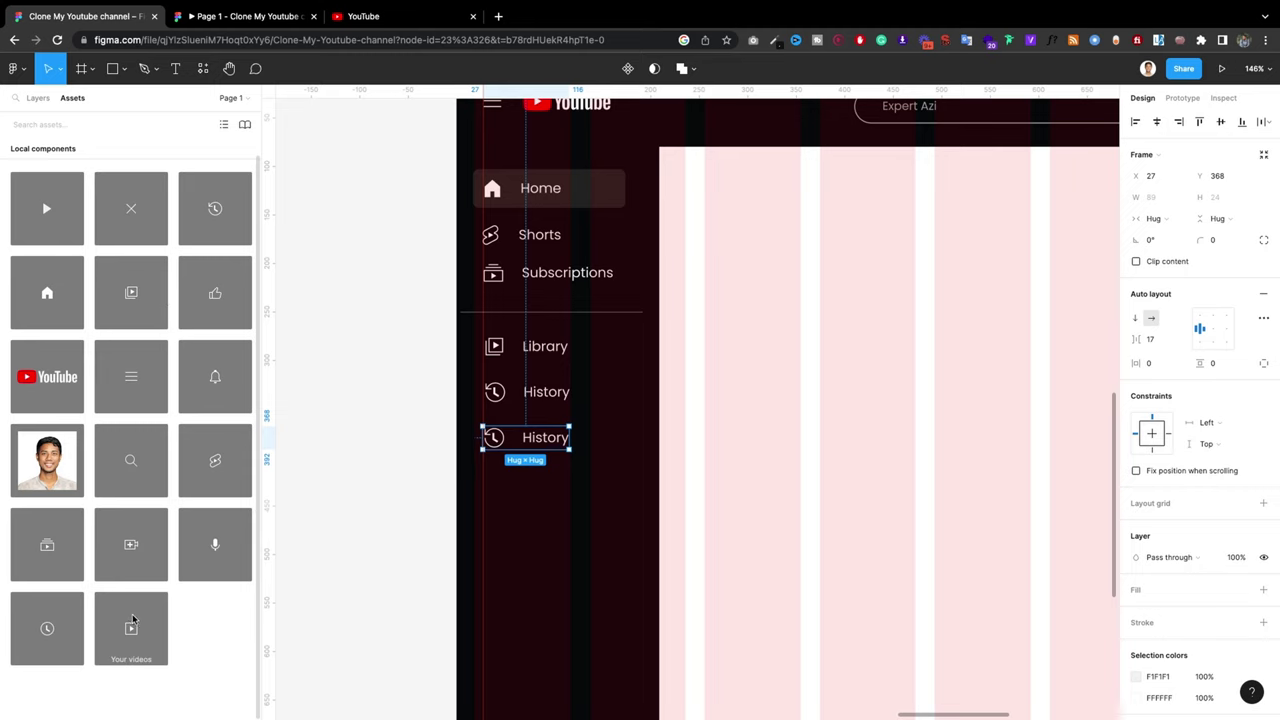
pyautogui.moveTo(133, 624); pyautogui.dragTo(530, 440)
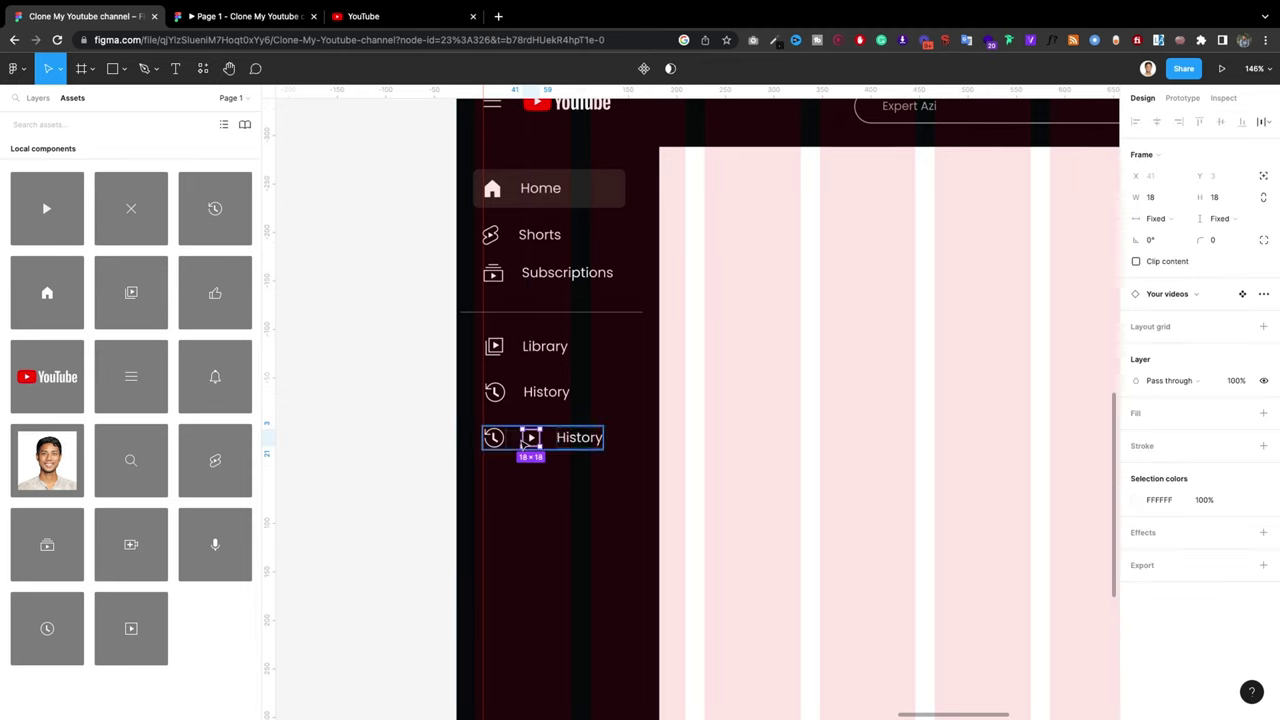
pyautogui.click(493, 437)
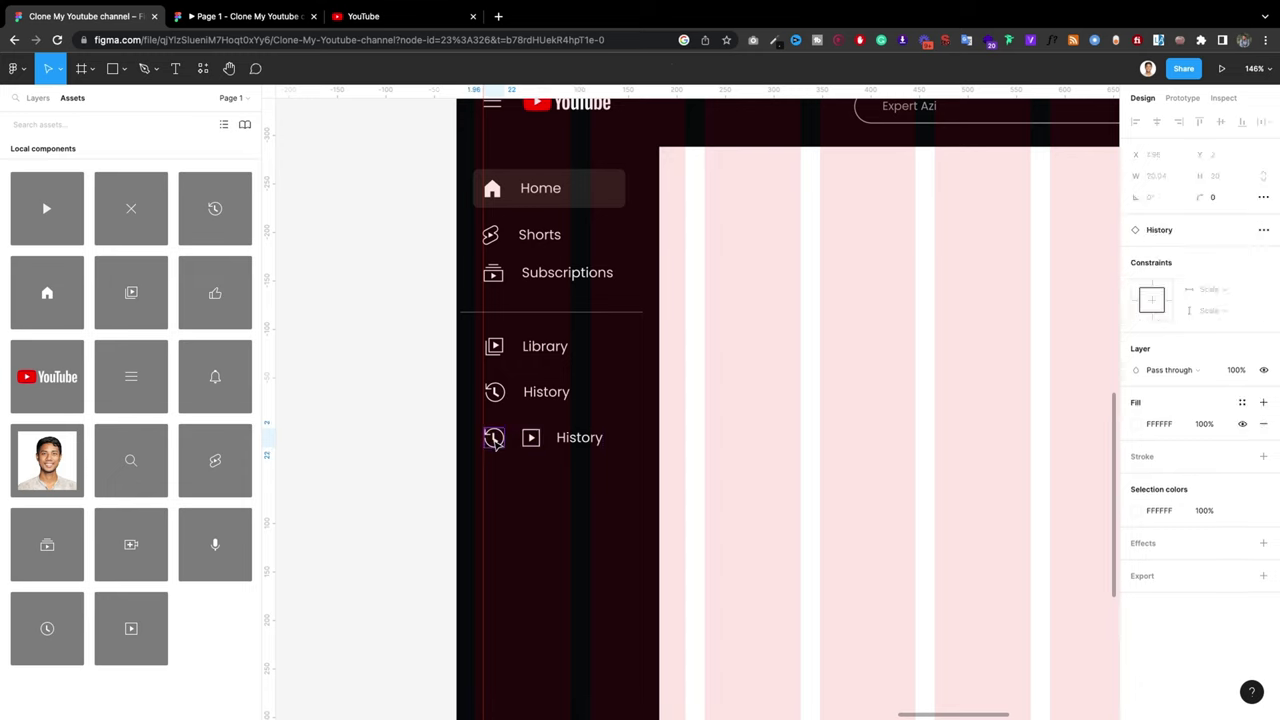
pyautogui.press('Delete')
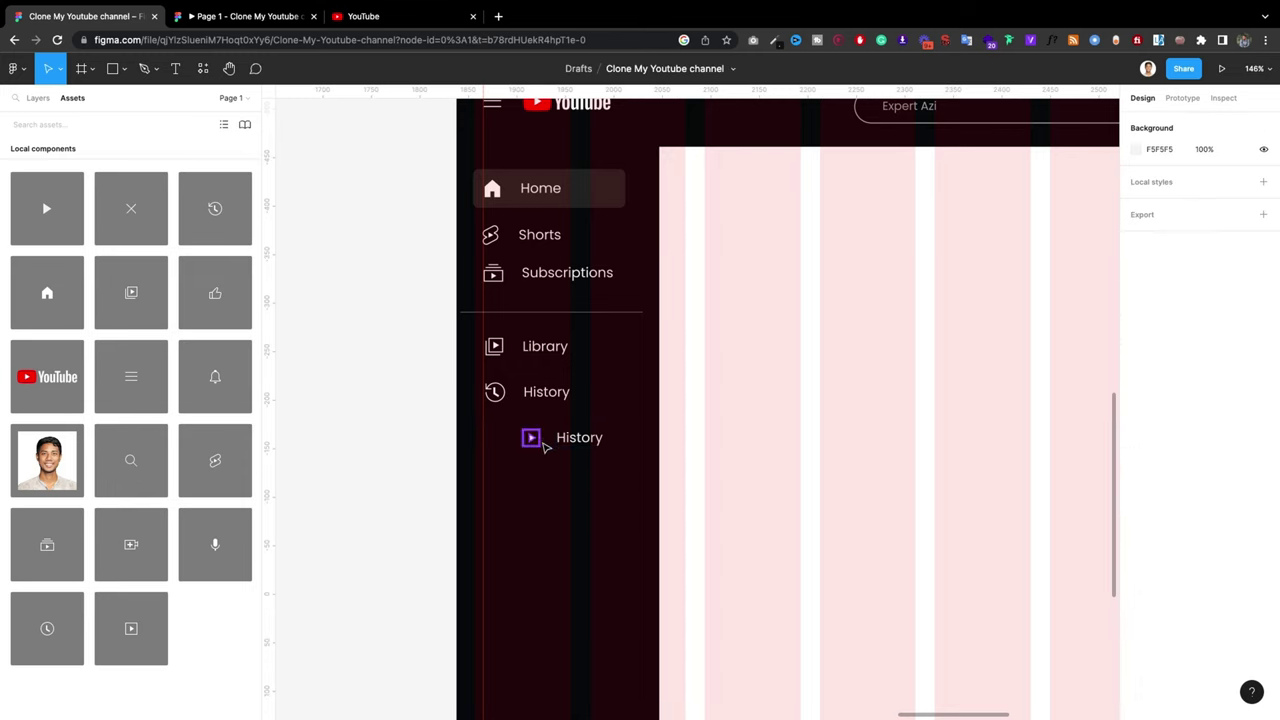
pyautogui.hotkey('ctrl', 'z')
pyautogui.click(533, 441)
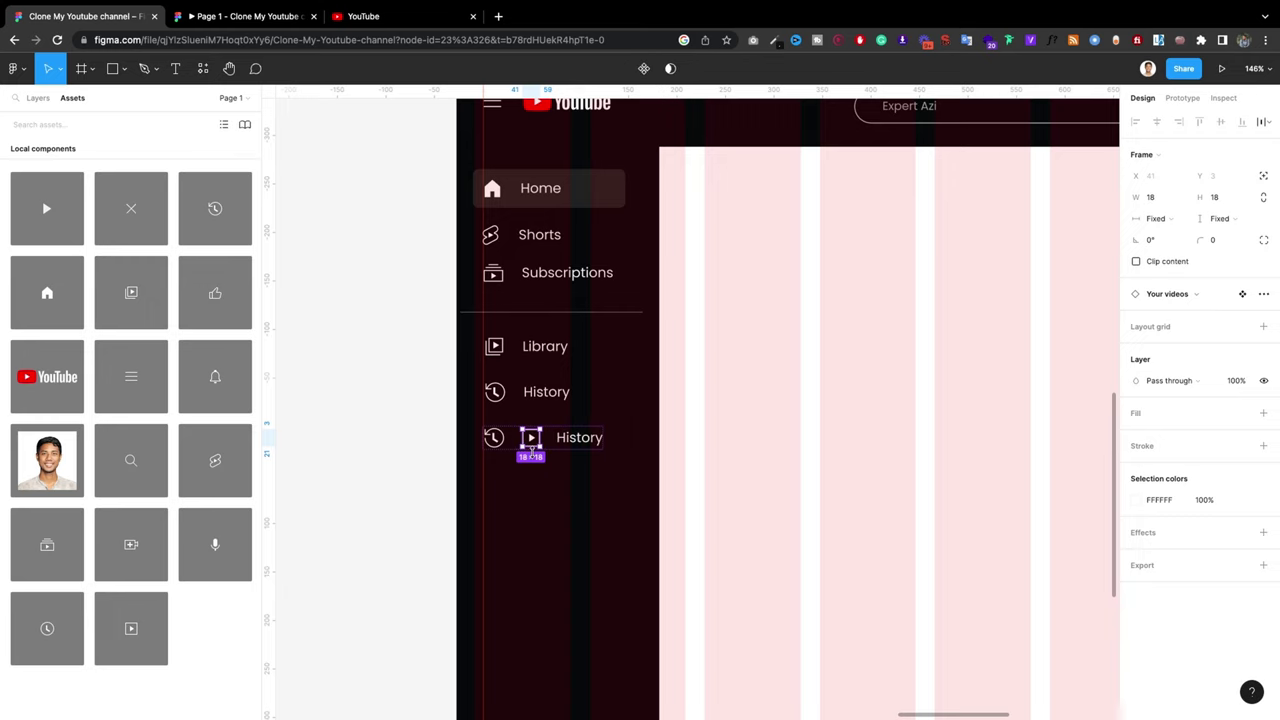
pyautogui.press('Delete')
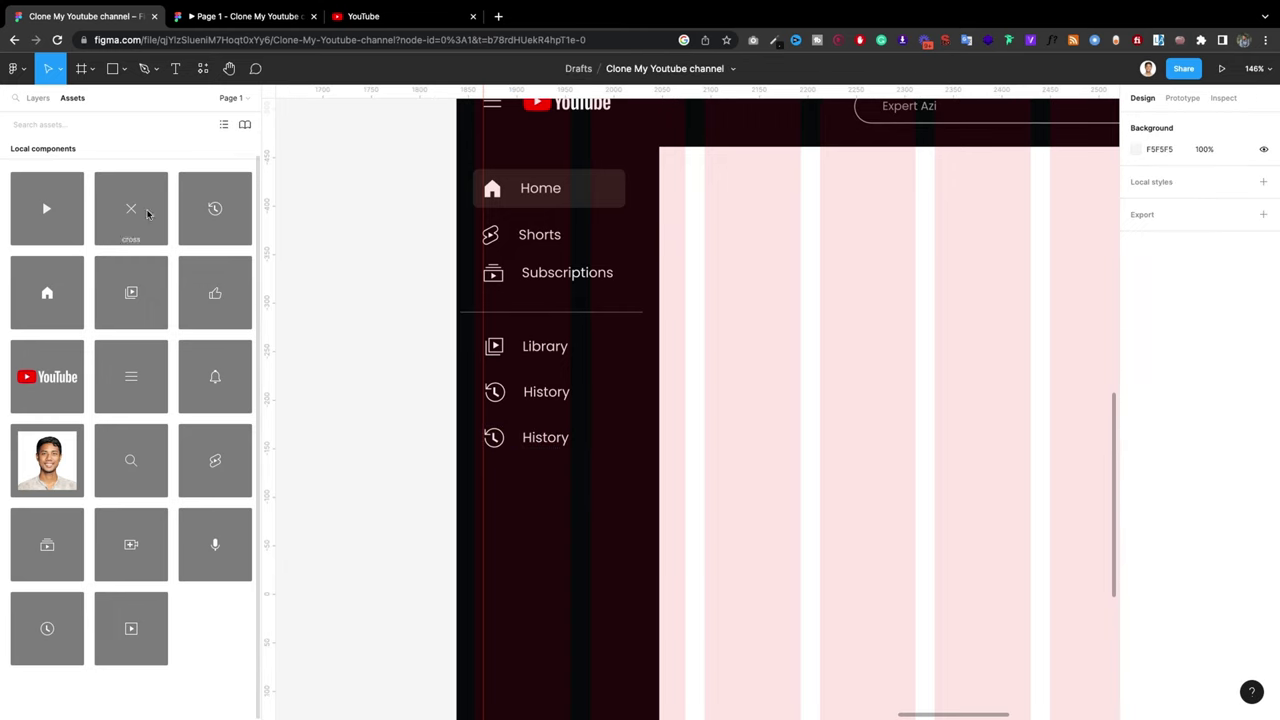
# Step: Give the new row the play icon, label it 'Yout Videos', and delete the leftover clock icon
pyautogui.moveTo(137, 607); pyautogui.dragTo(528, 443)
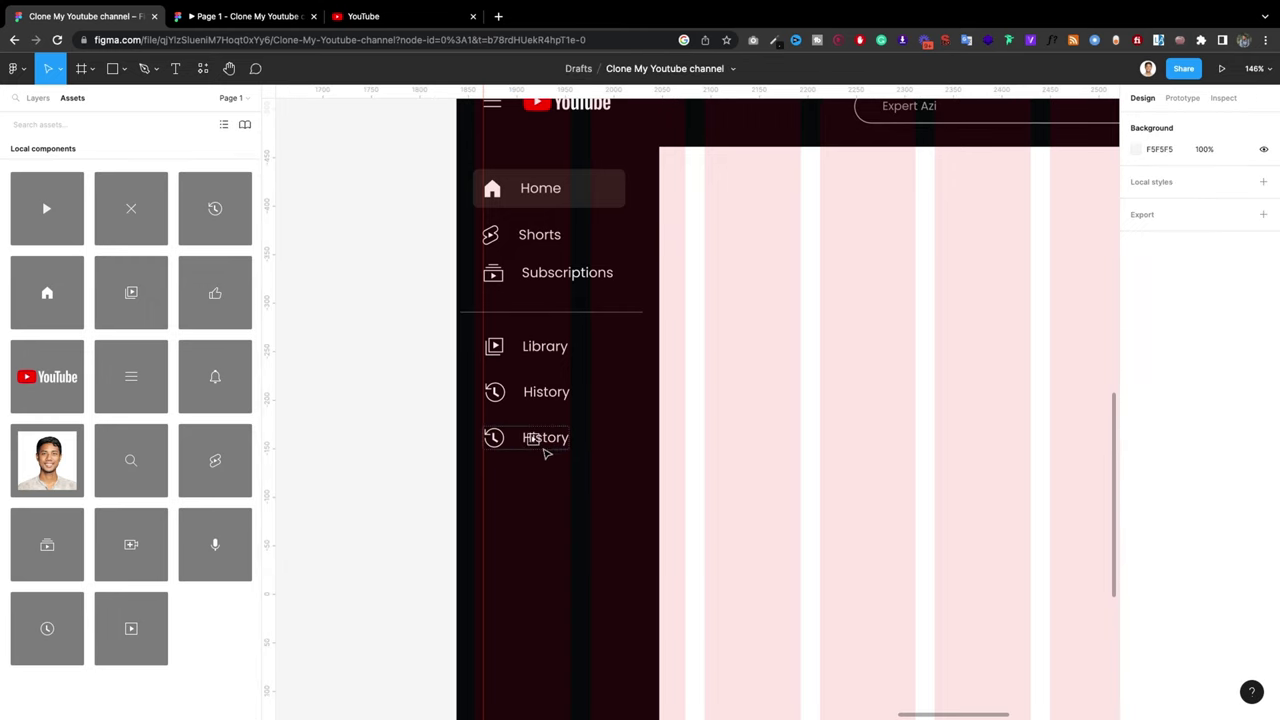
pyautogui.doubleClick(571, 437)
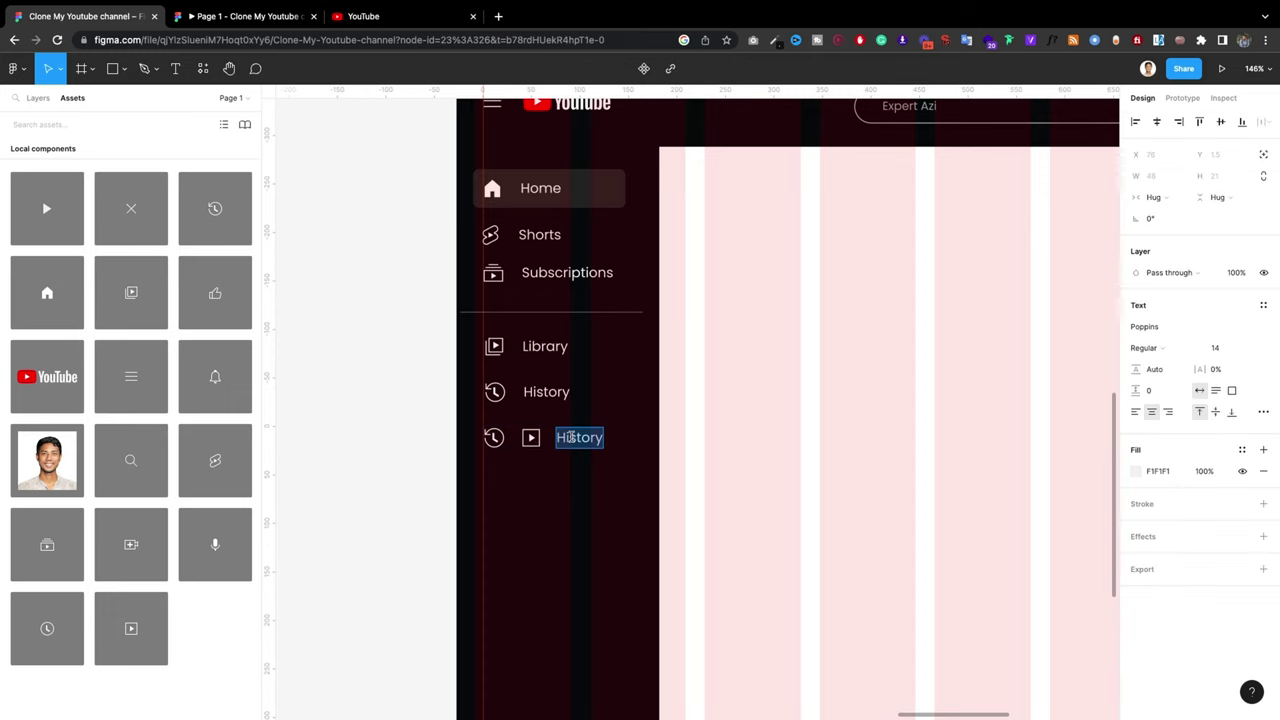
pyautogui.write('Yout')
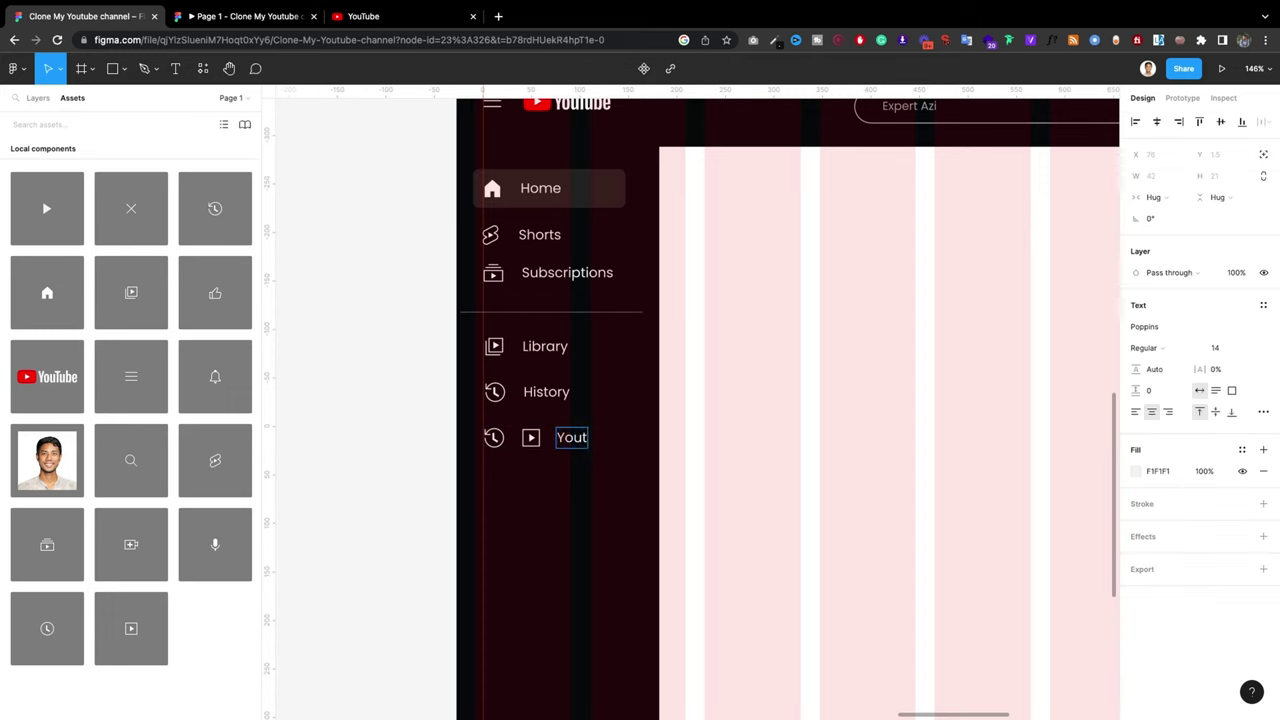
pyautogui.press('BackSpace')
pyautogui.write('r Vide')
pyautogui.write('os')
pyautogui.press('Escape')
pyautogui.click(494, 436)
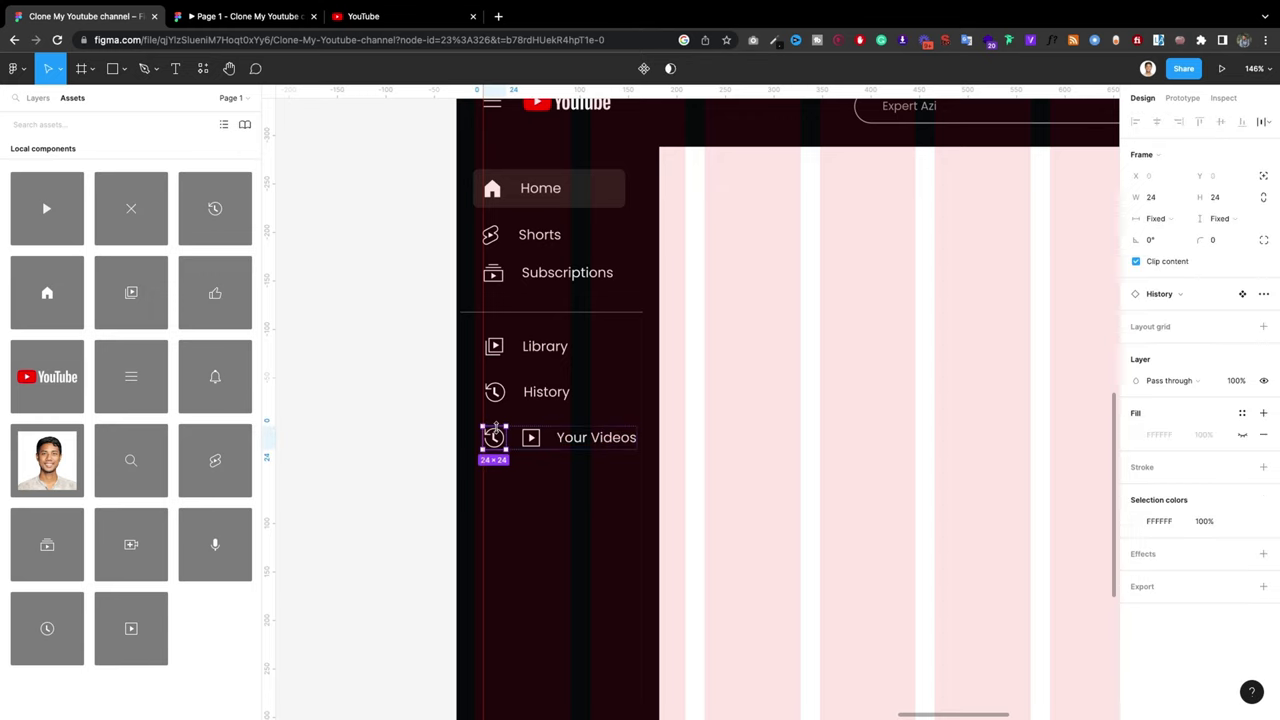
pyautogui.press('Delete')
pyautogui.click(538, 438)
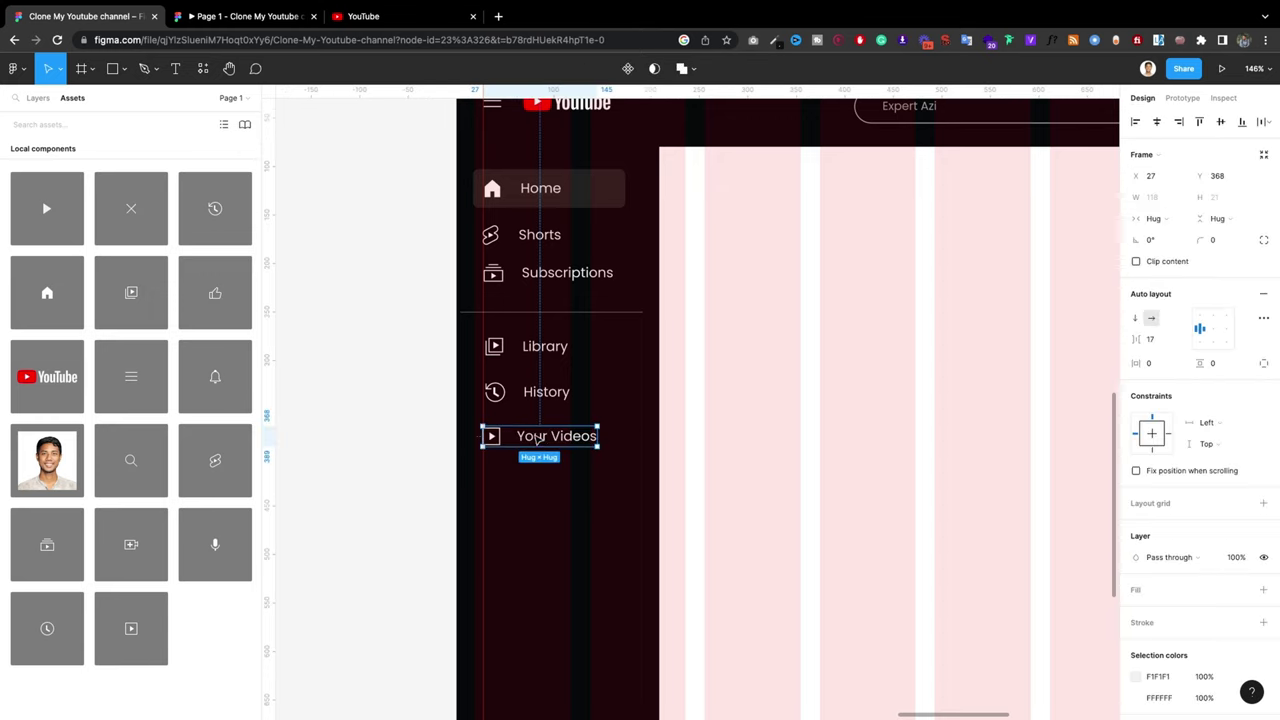
# Step: Duplicate the Your Videos row as 'Watch Later' with the clock icon replacing the play icon
pyautogui.moveTo(538, 440); pyautogui.dragTo(540, 482)
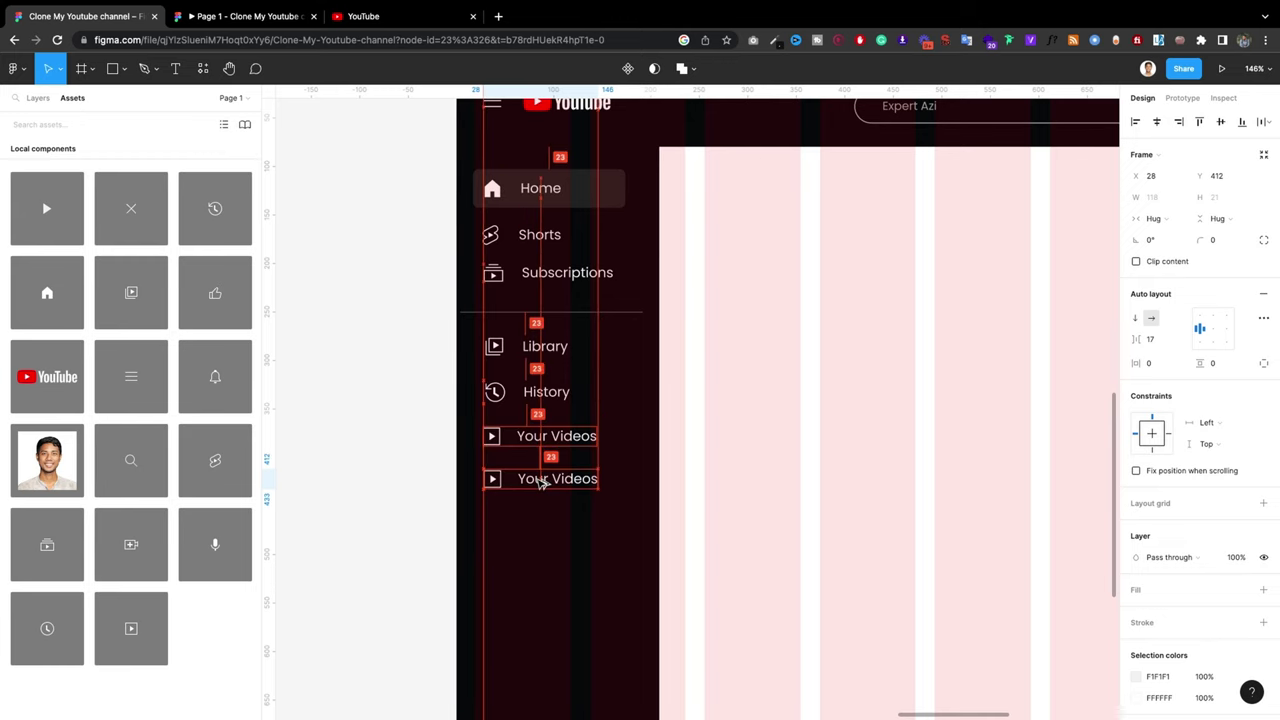
pyautogui.scroll(5, 540, 483)
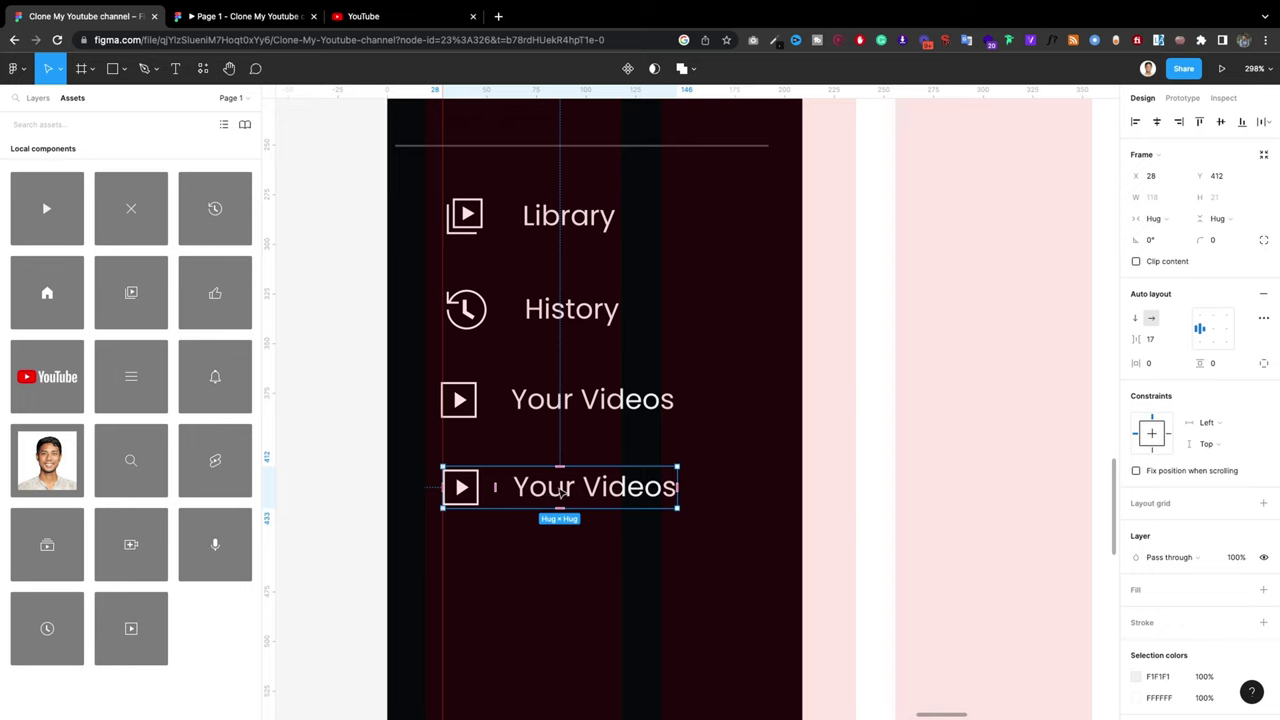
pyautogui.doubleClick(561, 490)
pyautogui.write('Wat')
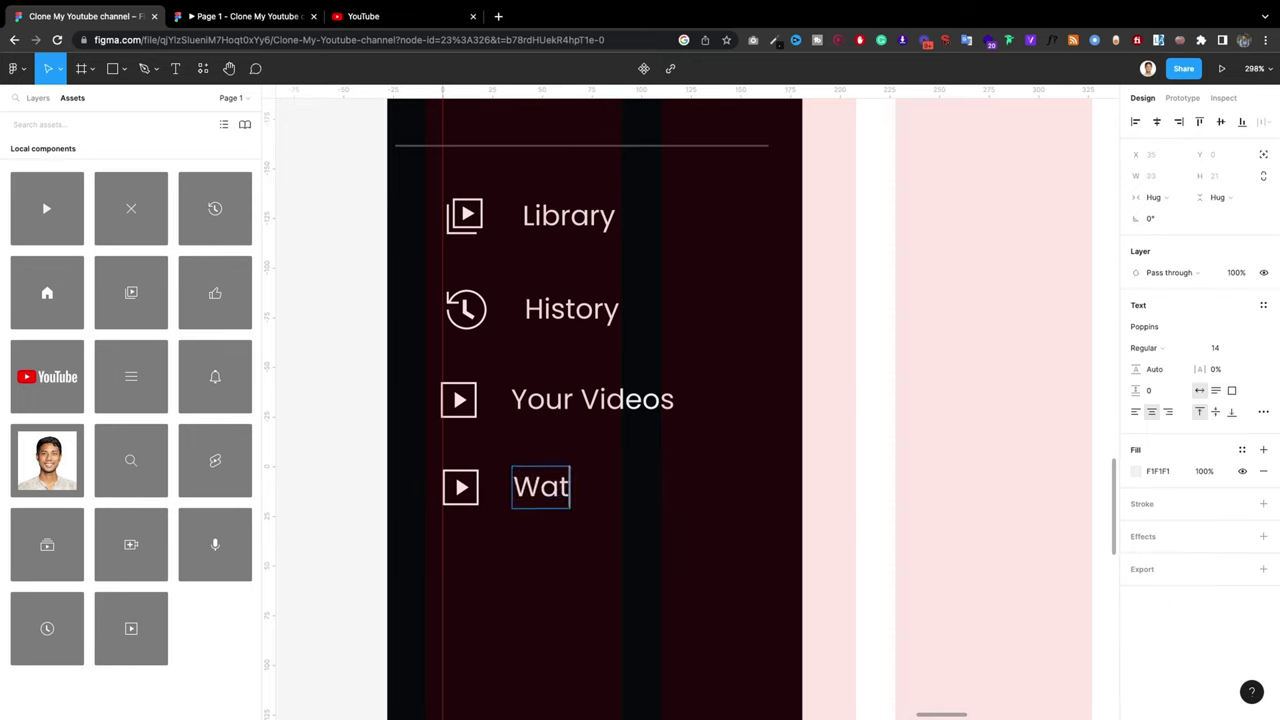
pyautogui.write('ch Later')
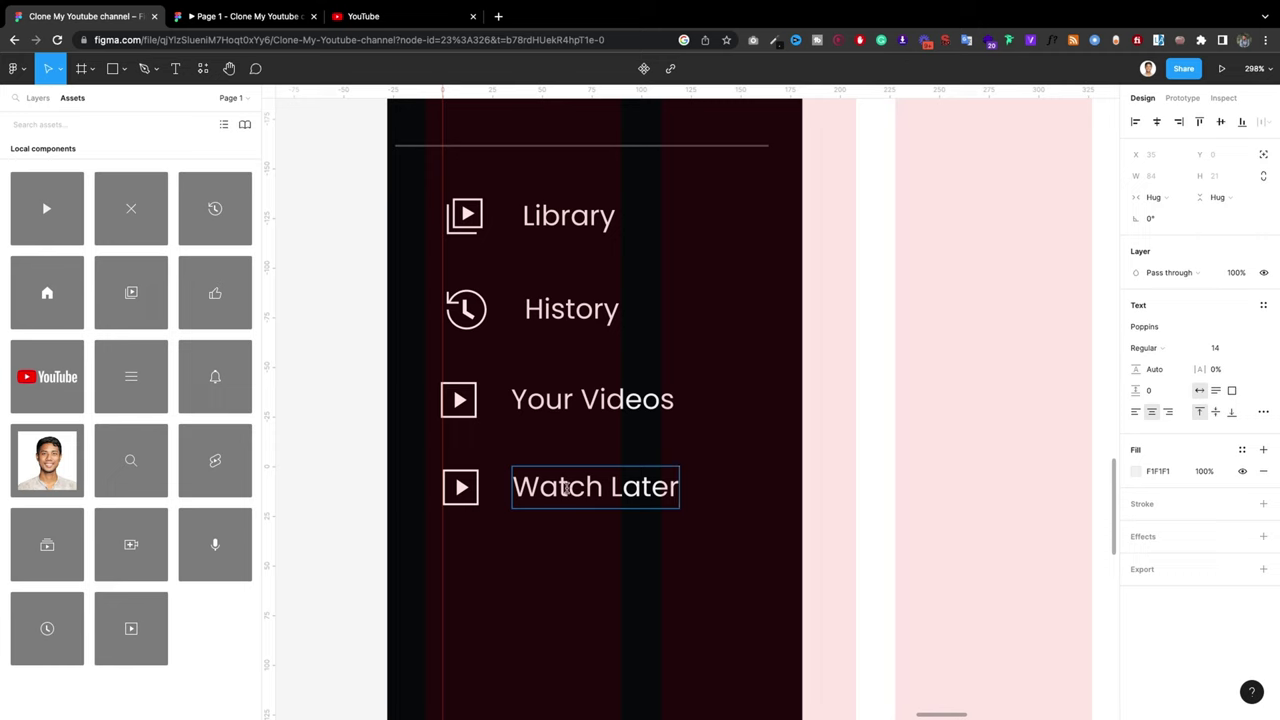
pyautogui.press('Escape')
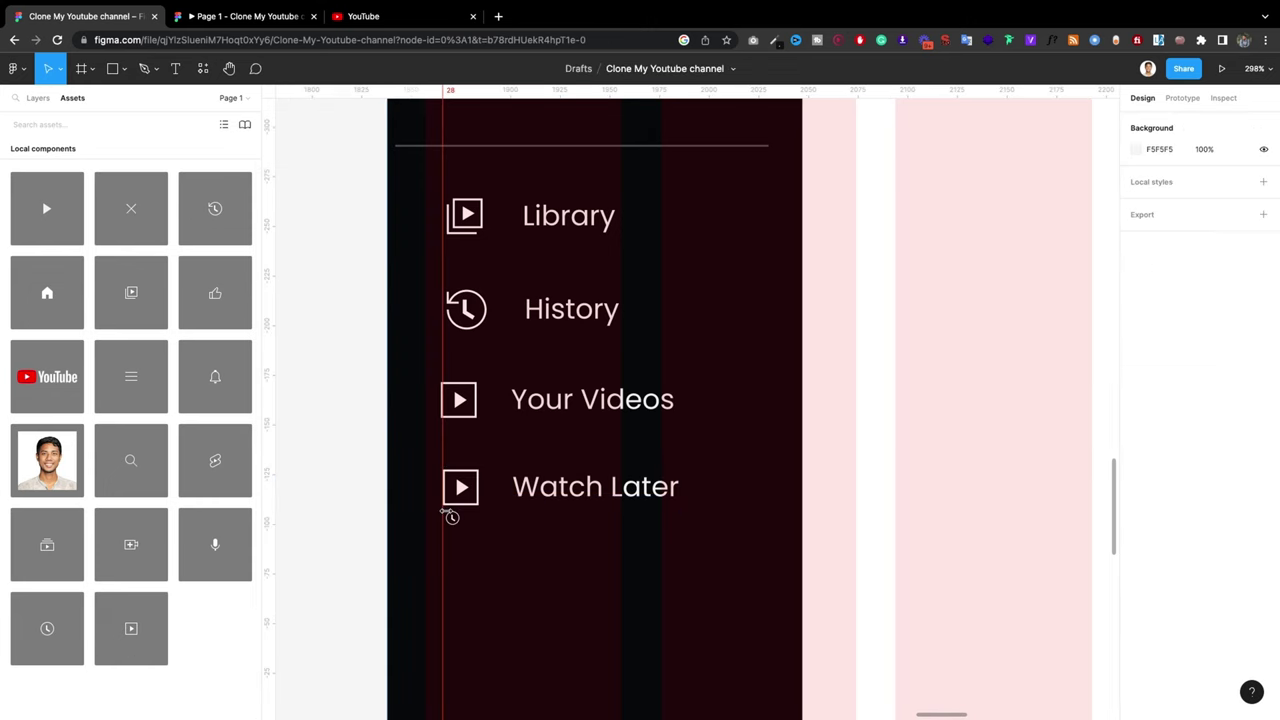
pyautogui.moveTo(40, 628); pyautogui.dragTo(485, 490)
pyautogui.click(463, 490)
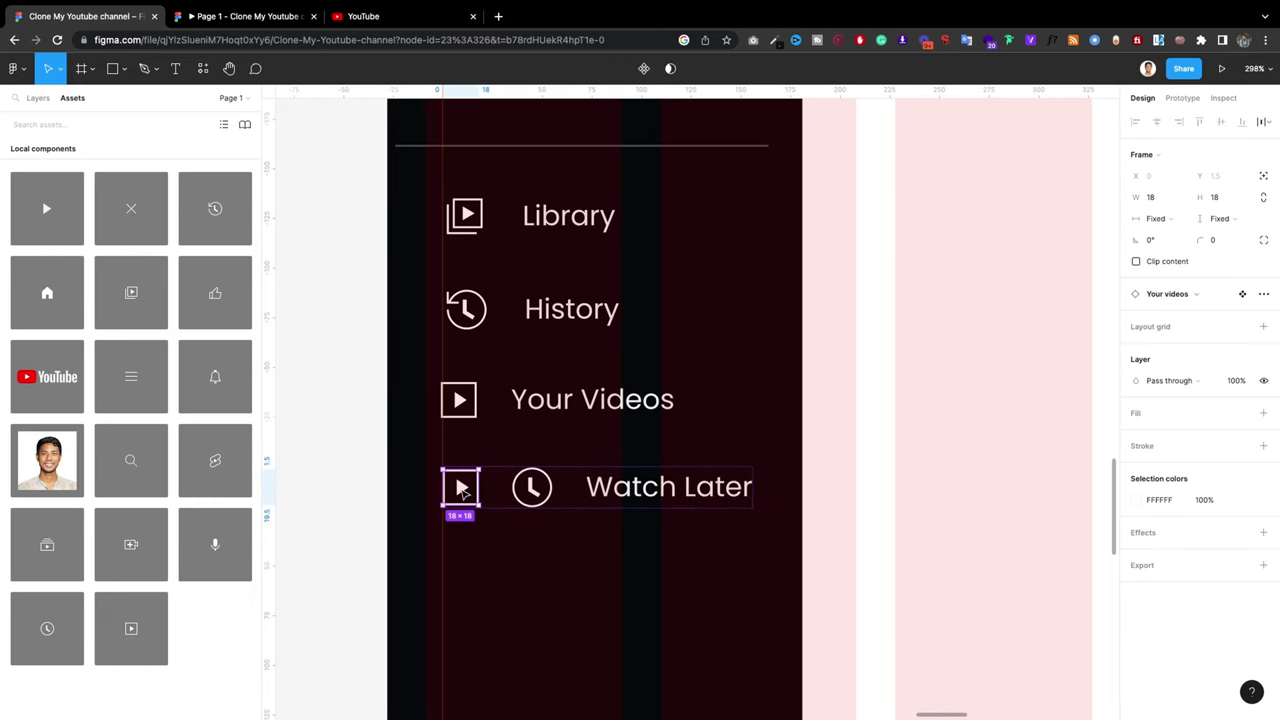
pyautogui.press('Delete')
pyautogui.click(537, 497)
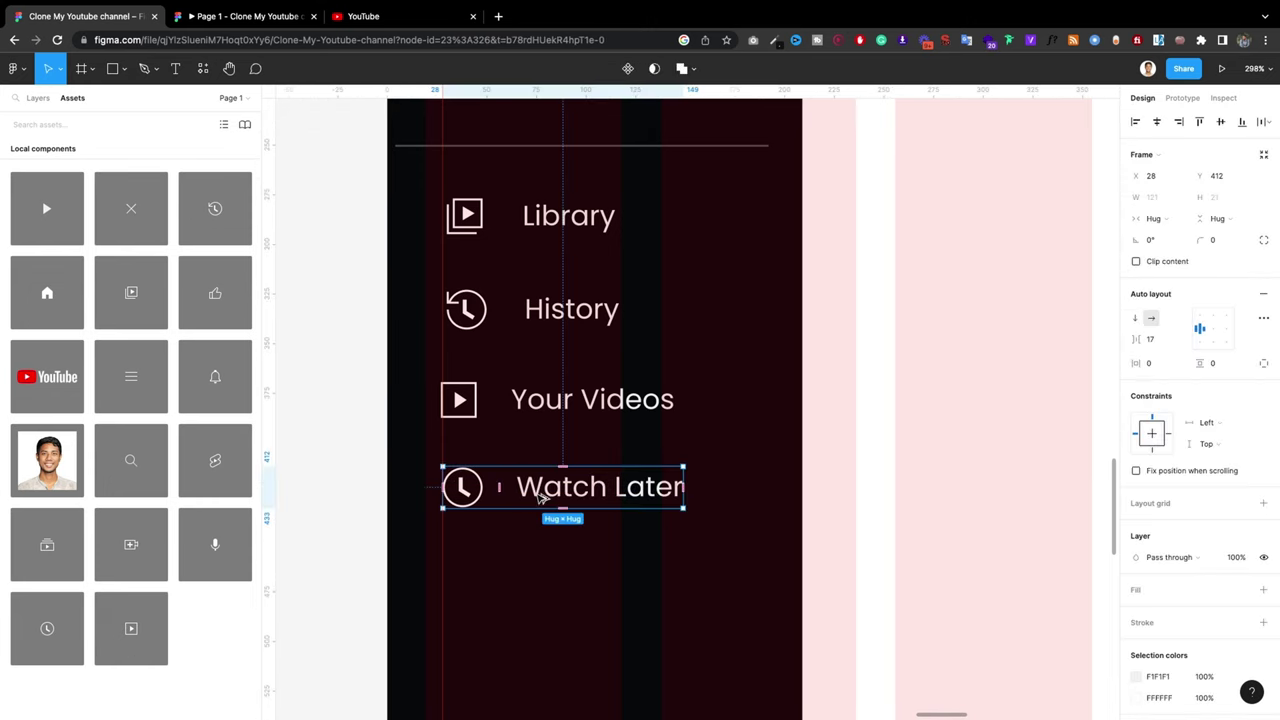
# Step: Duplicate Watch Later as a 'Liked Videos' row with the thumbs-up icon
pyautogui.moveTo(540, 497); pyautogui.dragTo(543, 575)
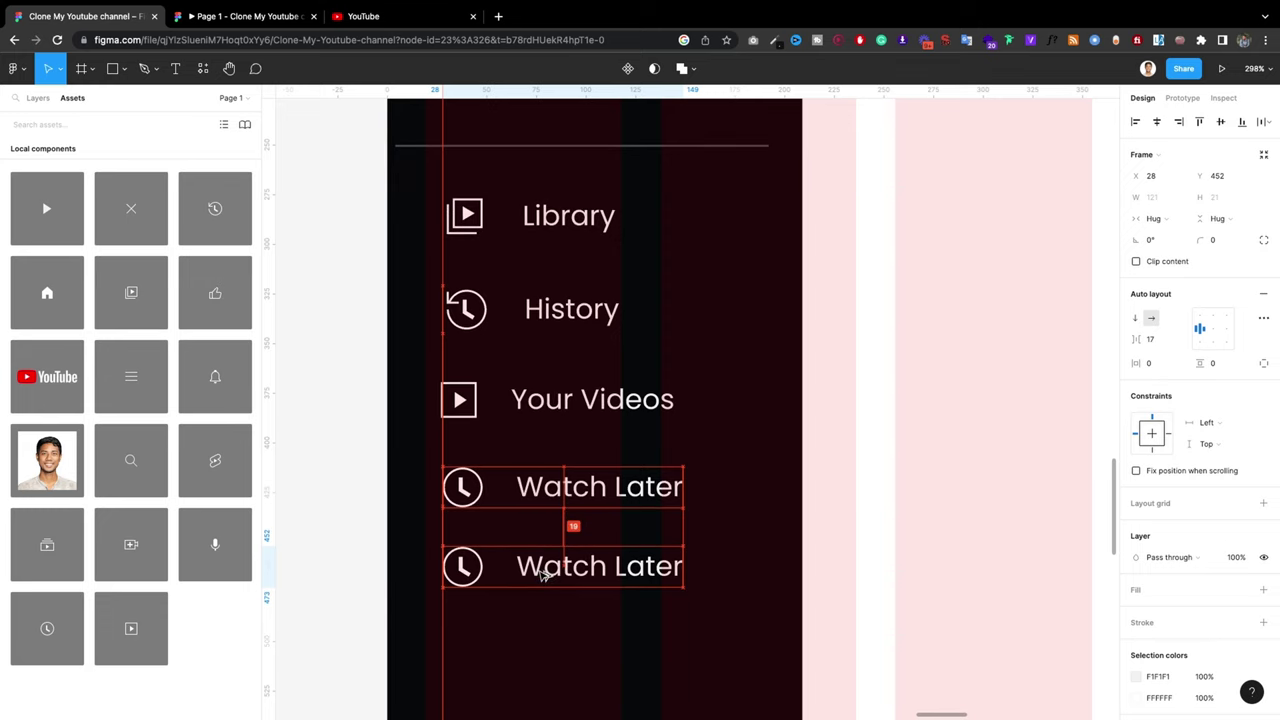
pyautogui.moveTo(541, 575); pyautogui.dragTo(541, 581)
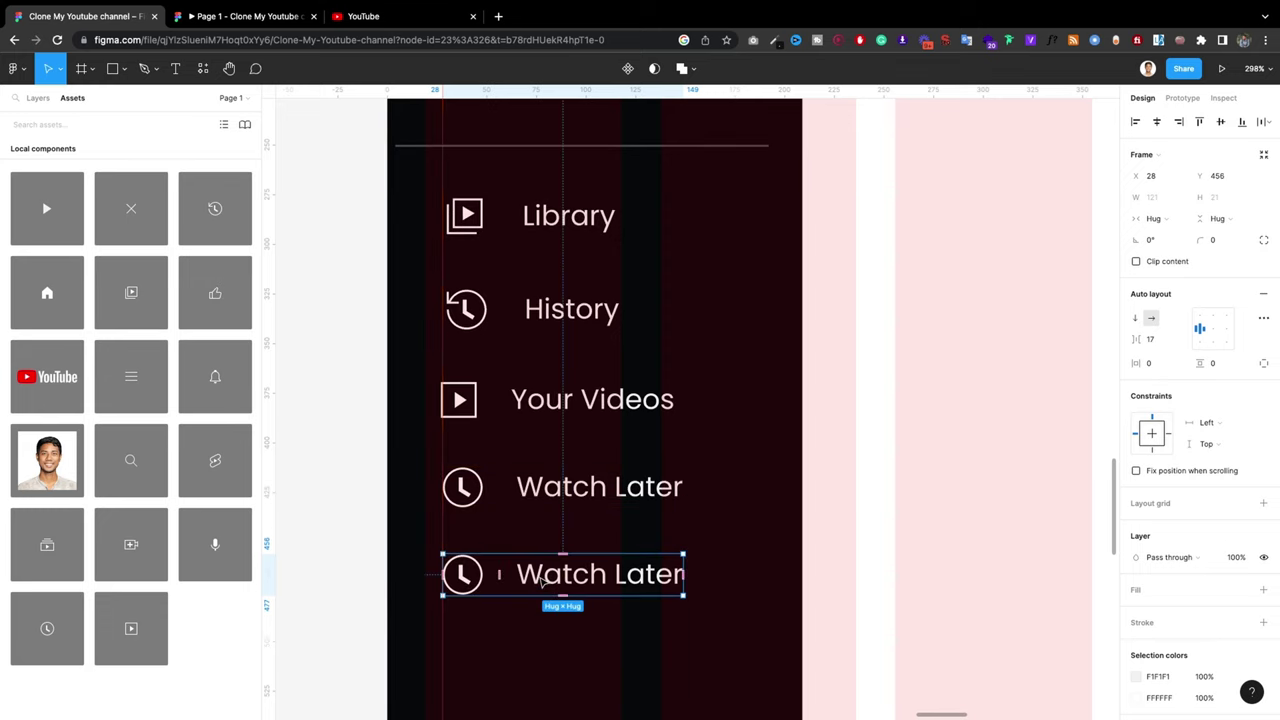
pyautogui.doubleClick(540, 580)
pyautogui.write('L')
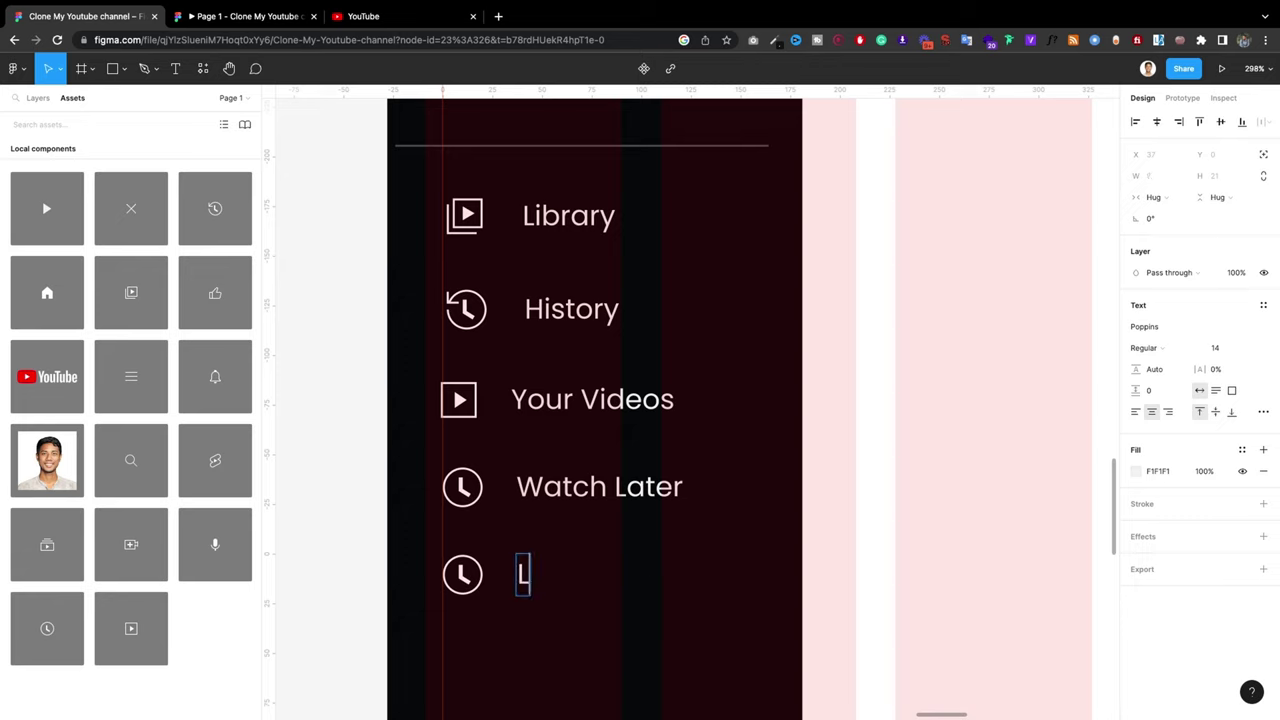
pyautogui.write('iked ')
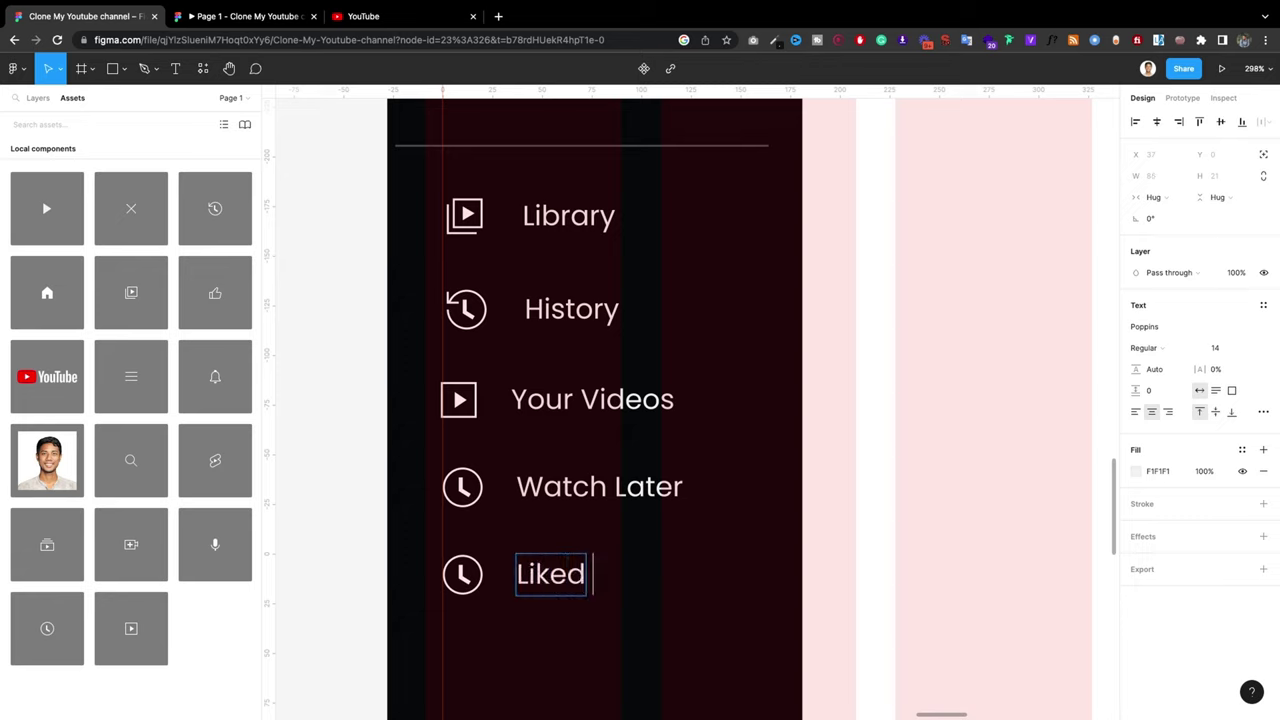
pyautogui.write('Video')
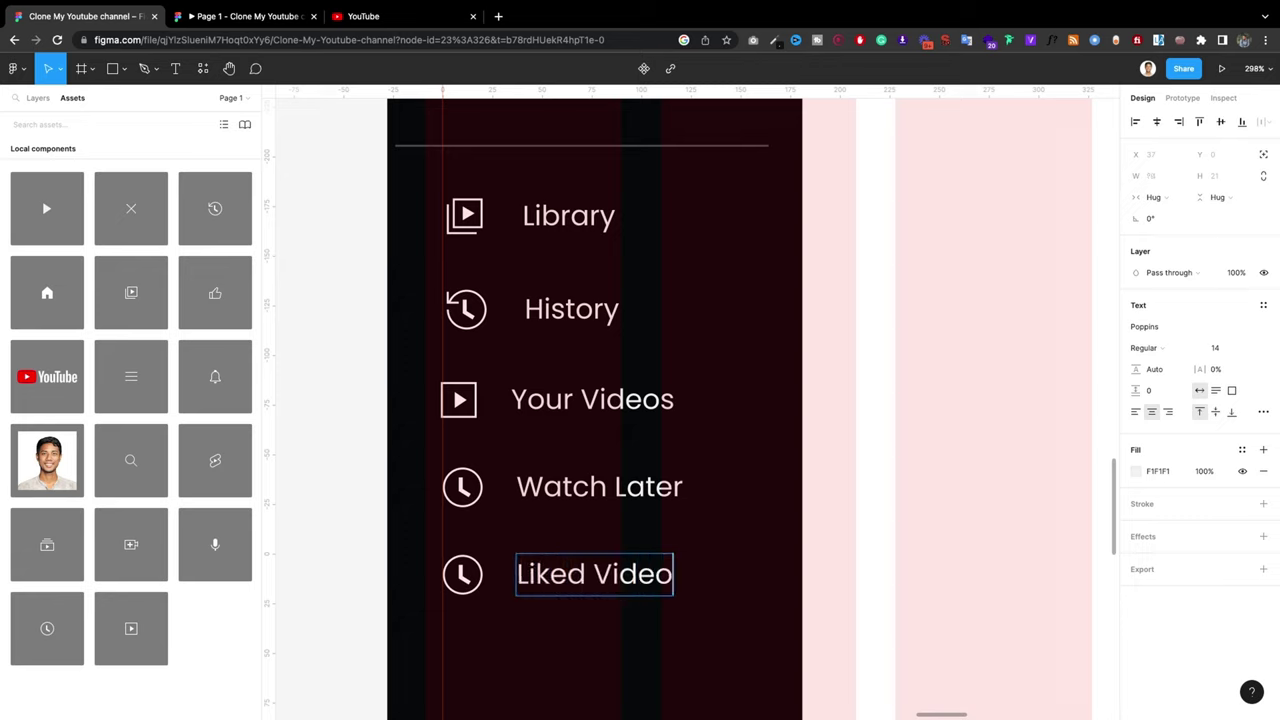
pyautogui.write('s')
pyautogui.press('Escape')
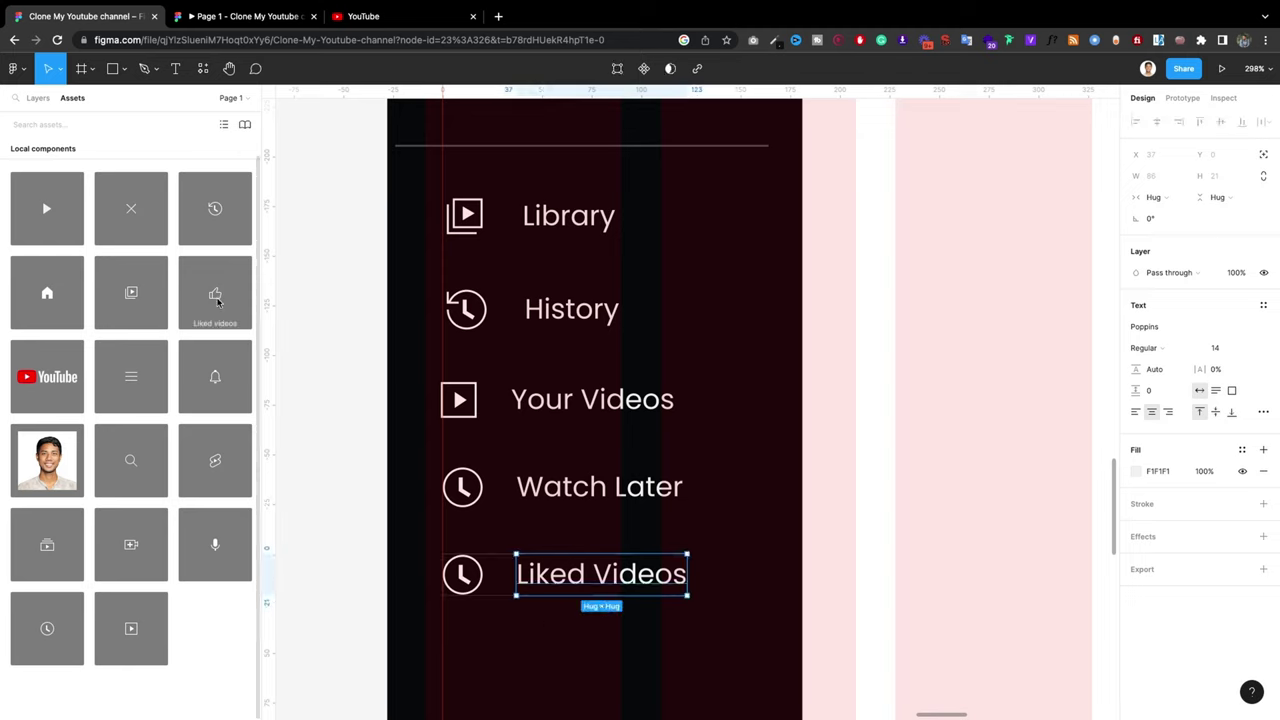
pyautogui.moveTo(223, 311); pyautogui.dragTo(498, 582)
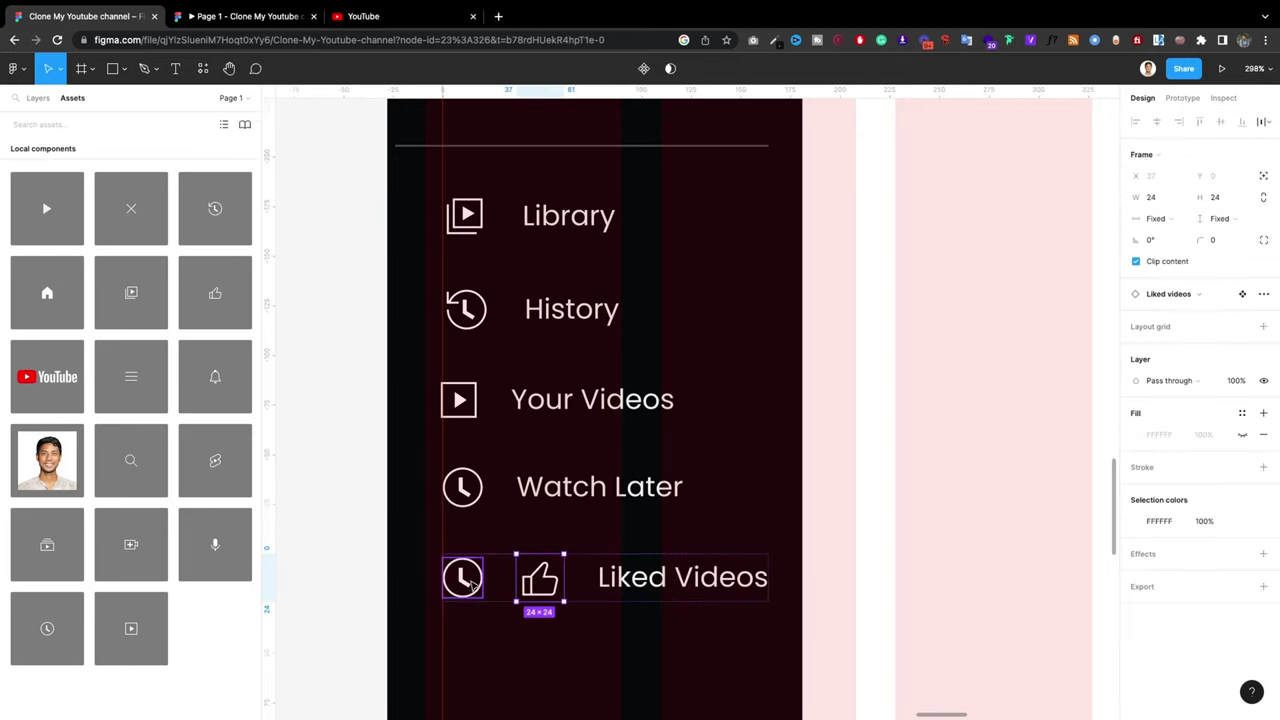
pyautogui.click(472, 585)
pyautogui.press('Delete')
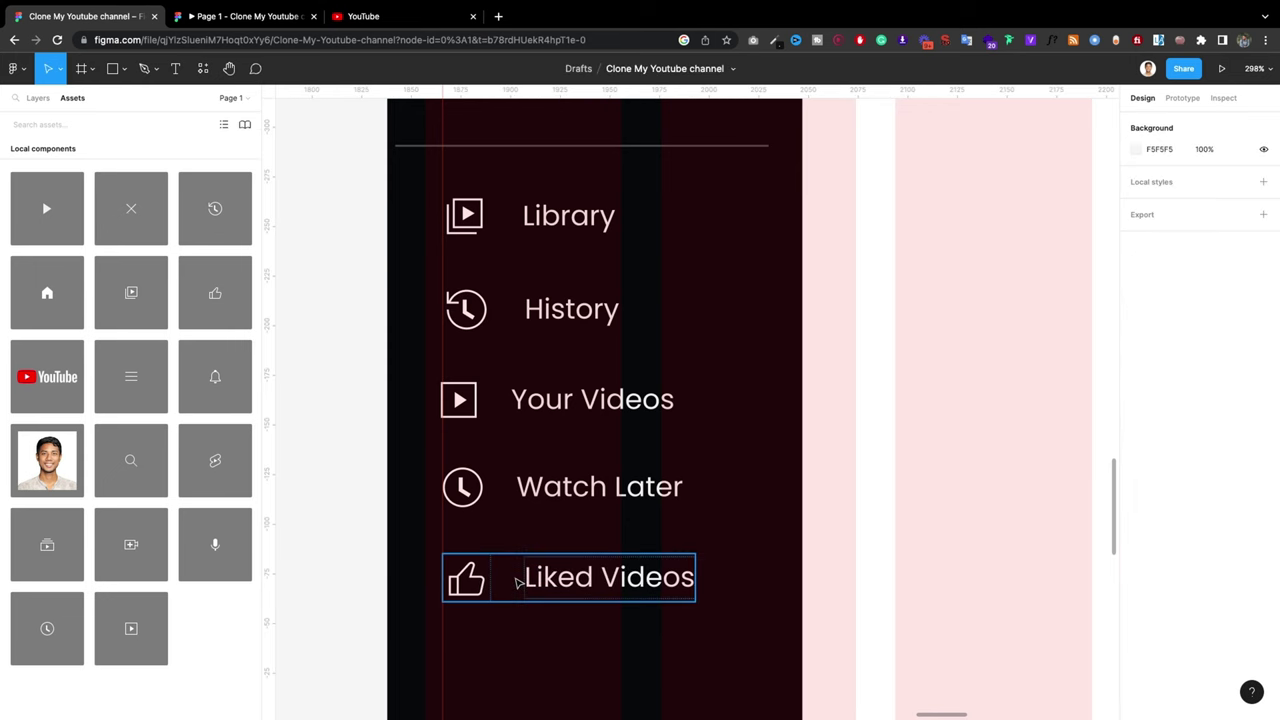
pyautogui.click(466, 576)
# Step: Copy the divider line from under Subscriptions to just below Liked Videos, aligned at Y 503
pyautogui.scroll(-4, 421, 551)
pyautogui.scroll(-3, 421, 551)
pyautogui.scroll(-3, 421, 551)
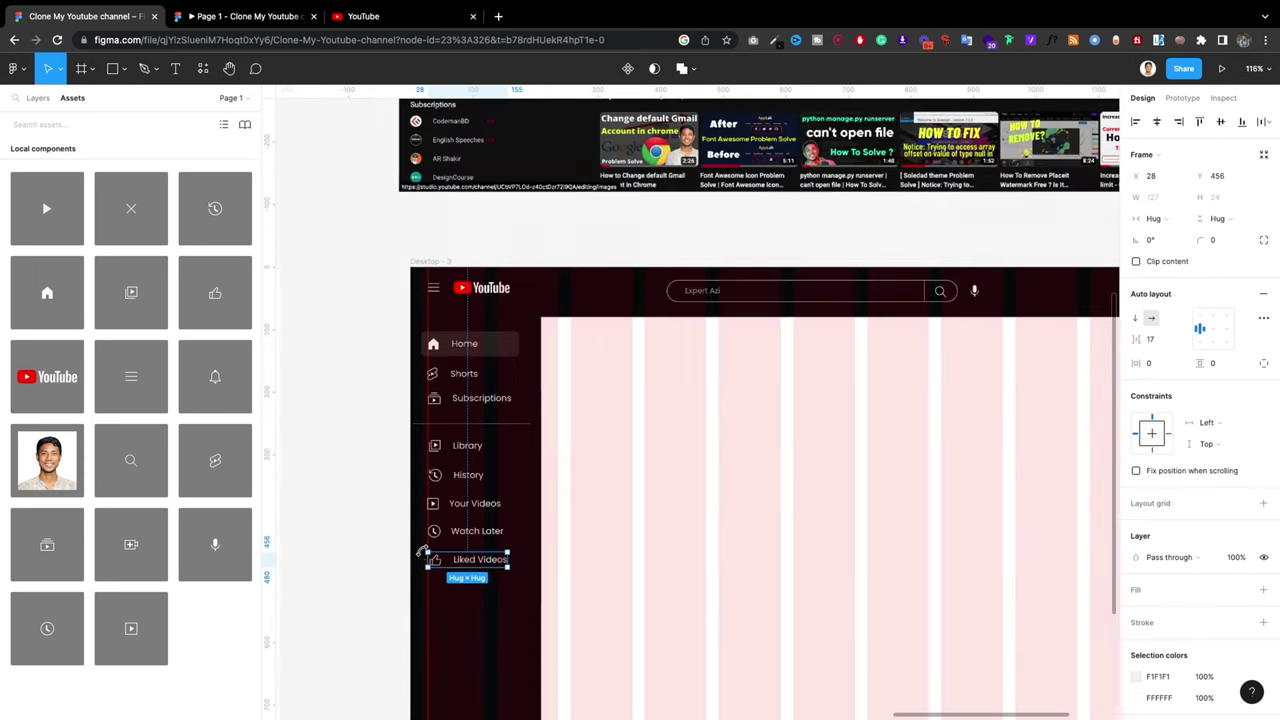
pyautogui.scroll(-2, 373, 447)
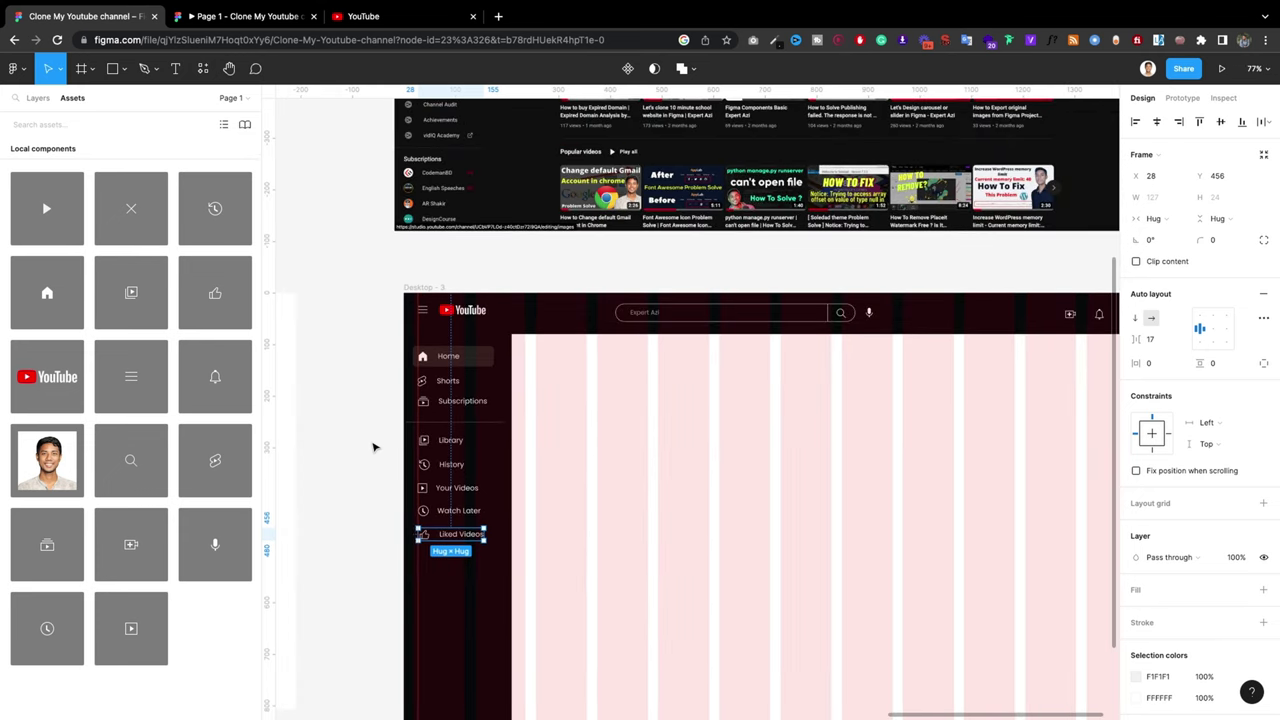
pyautogui.click(467, 423)
pyautogui.moveTo(470, 427); pyautogui.dragTo(448, 556)
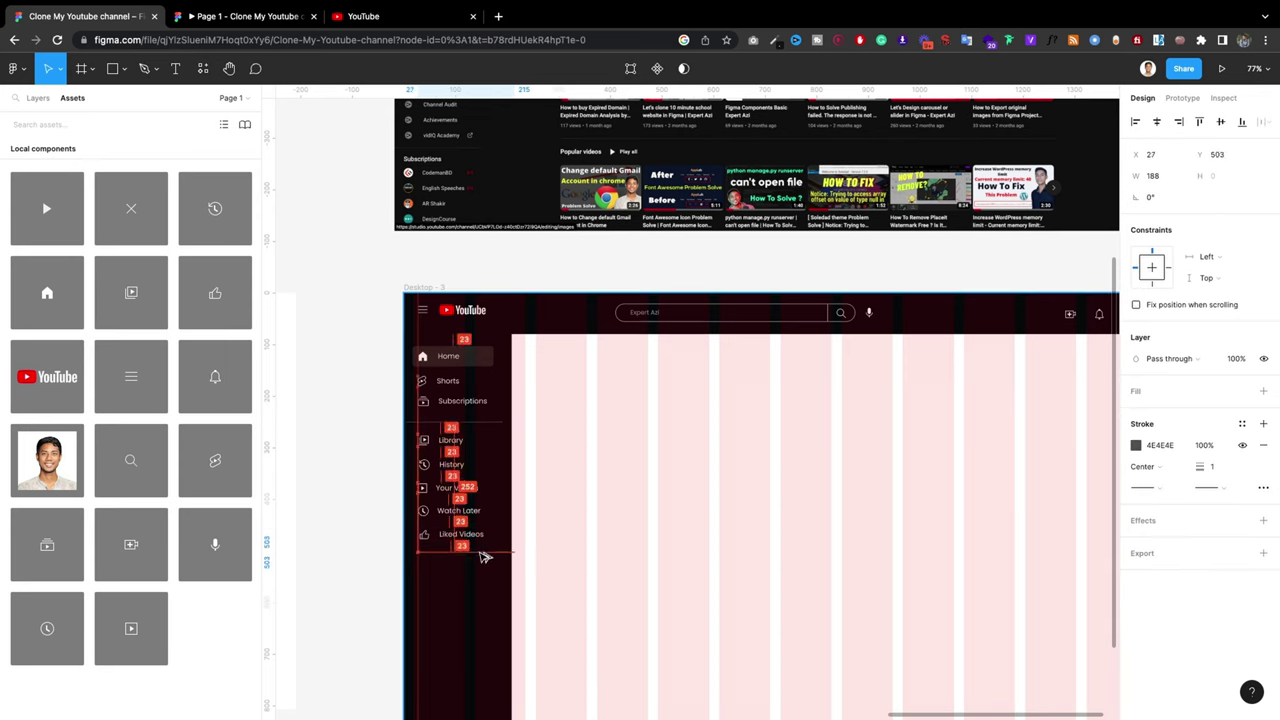
pyautogui.scroll(5, 448, 556)
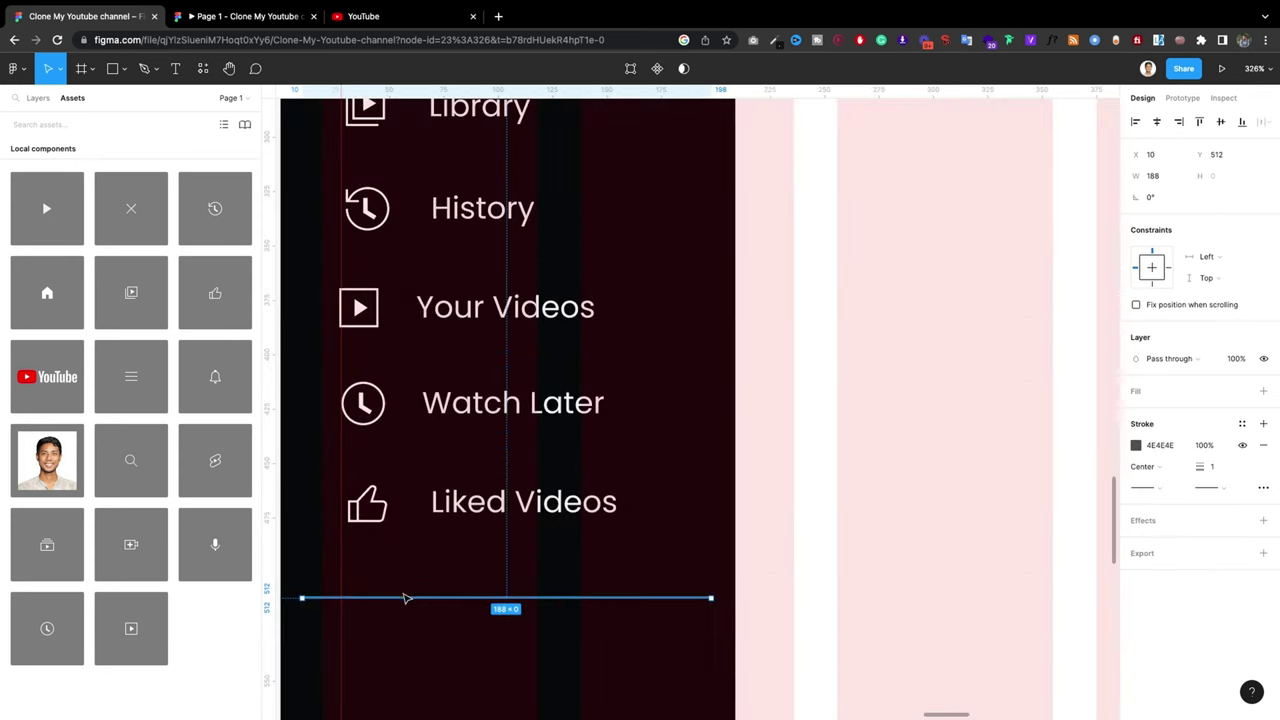
pyautogui.moveTo(406, 597); pyautogui.dragTo(392, 581)
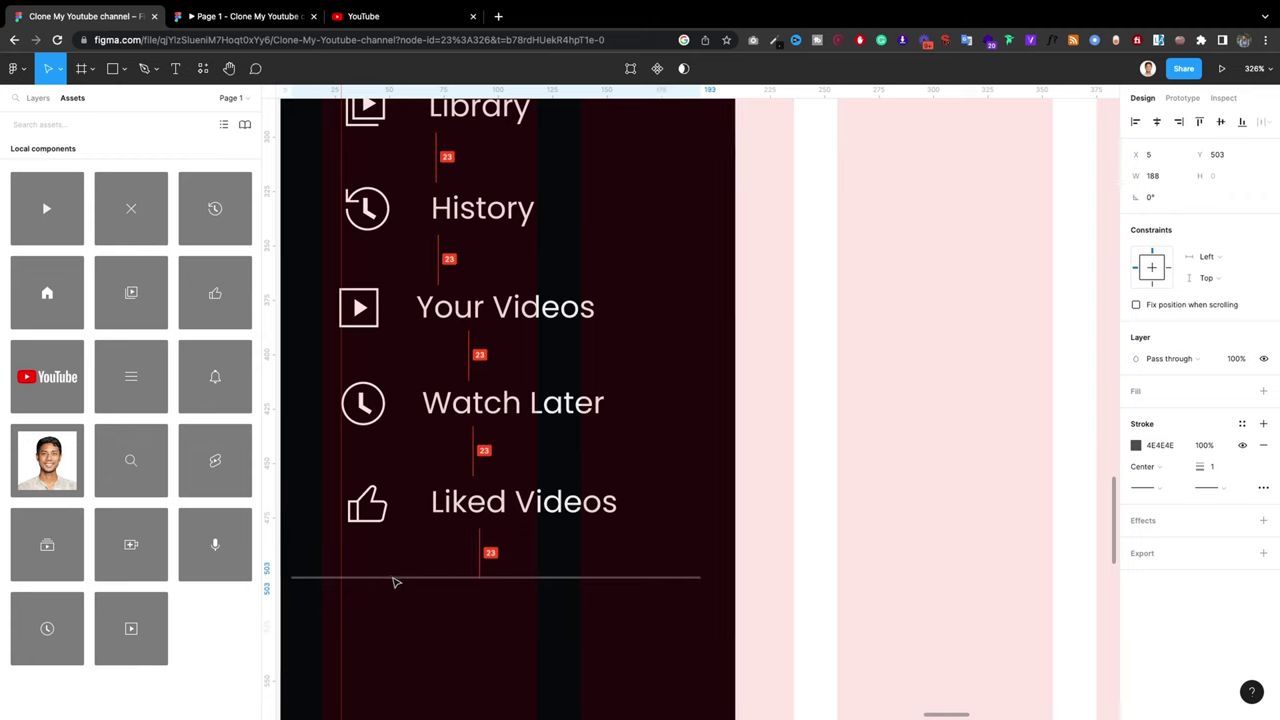
pyautogui.moveTo(398, 583); pyautogui.dragTo(398, 583)
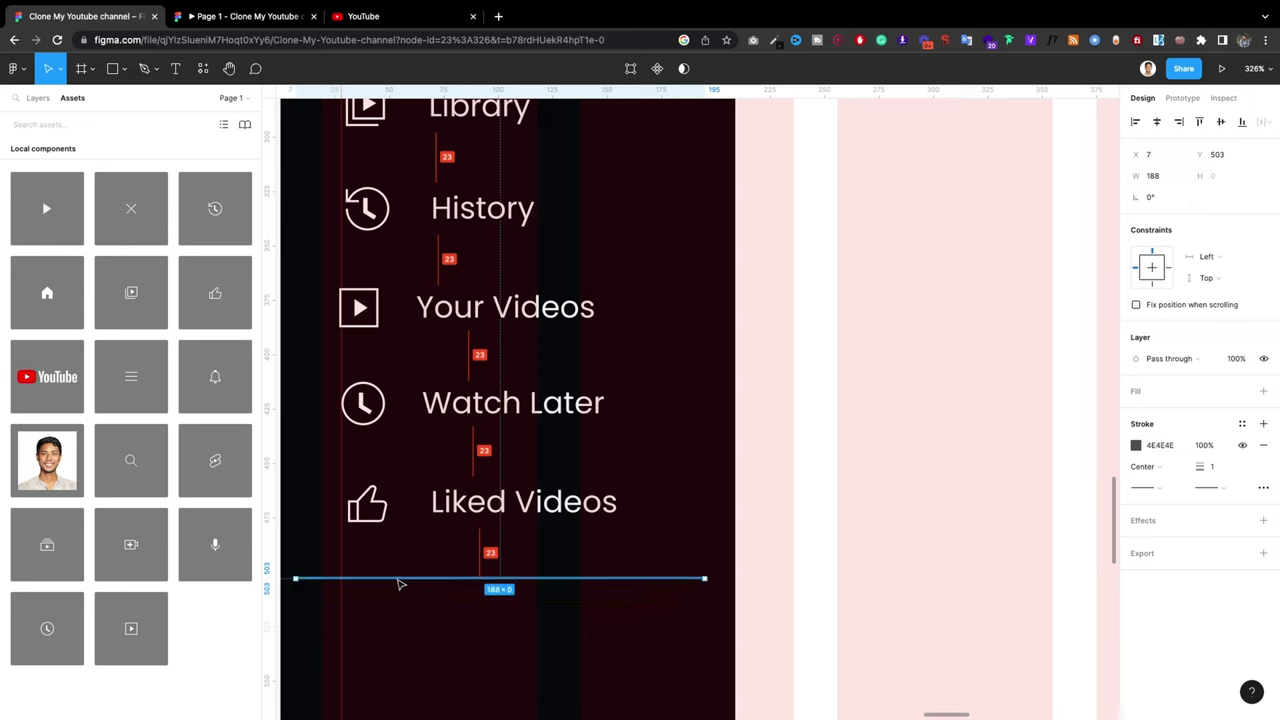
pyautogui.scroll(-3, 417, 531)
pyautogui.scroll(-2, 414, 514)
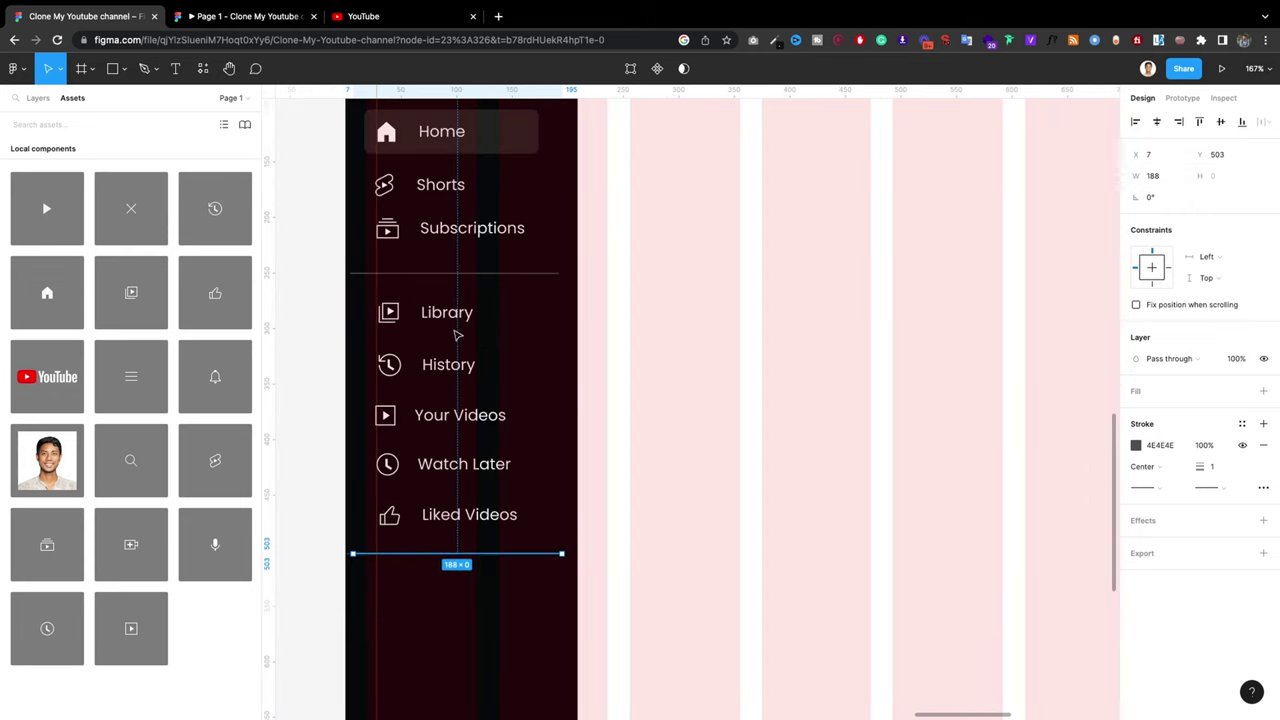
pyautogui.scroll(-2, 430, 315)
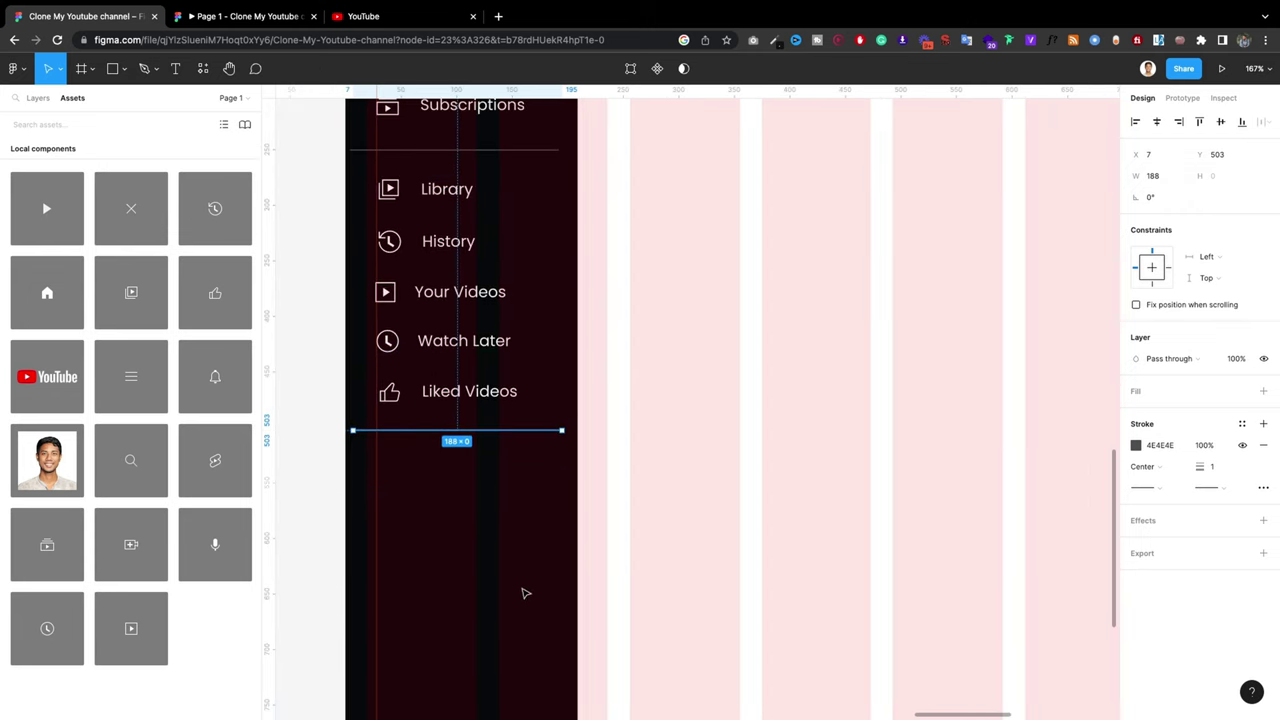
pyautogui.press('Escape')
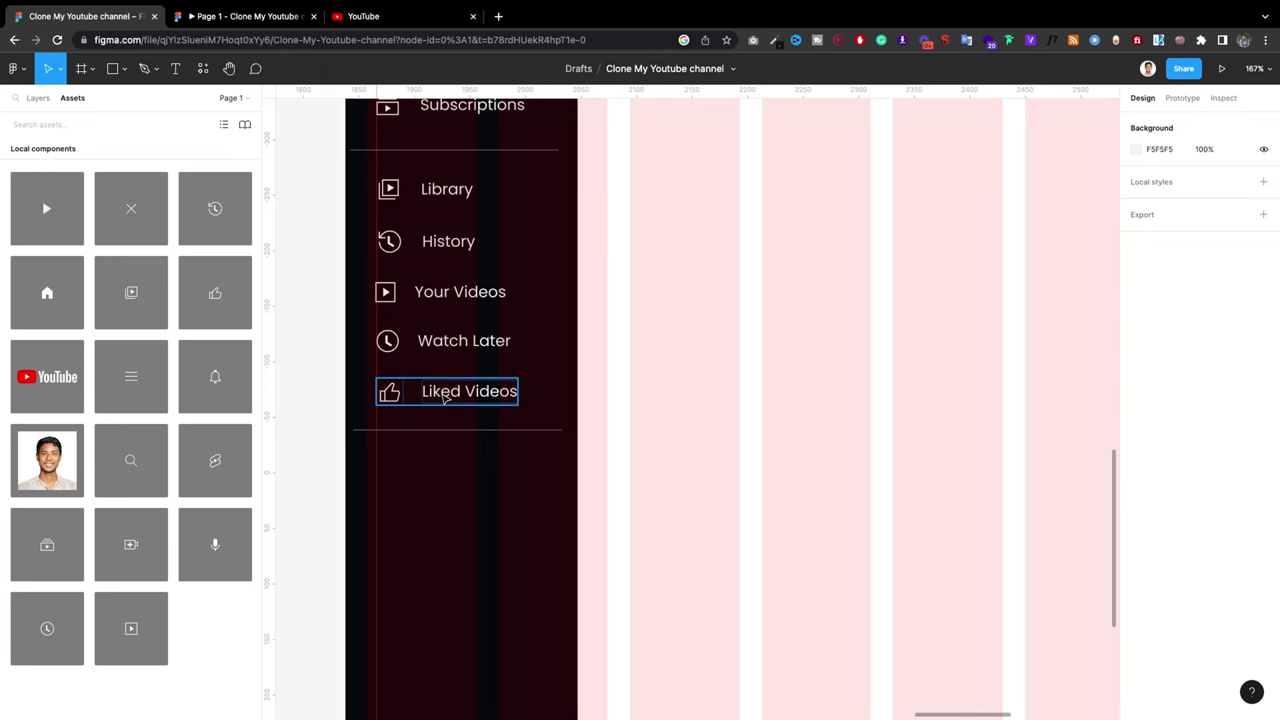
pyautogui.click(350, 18)
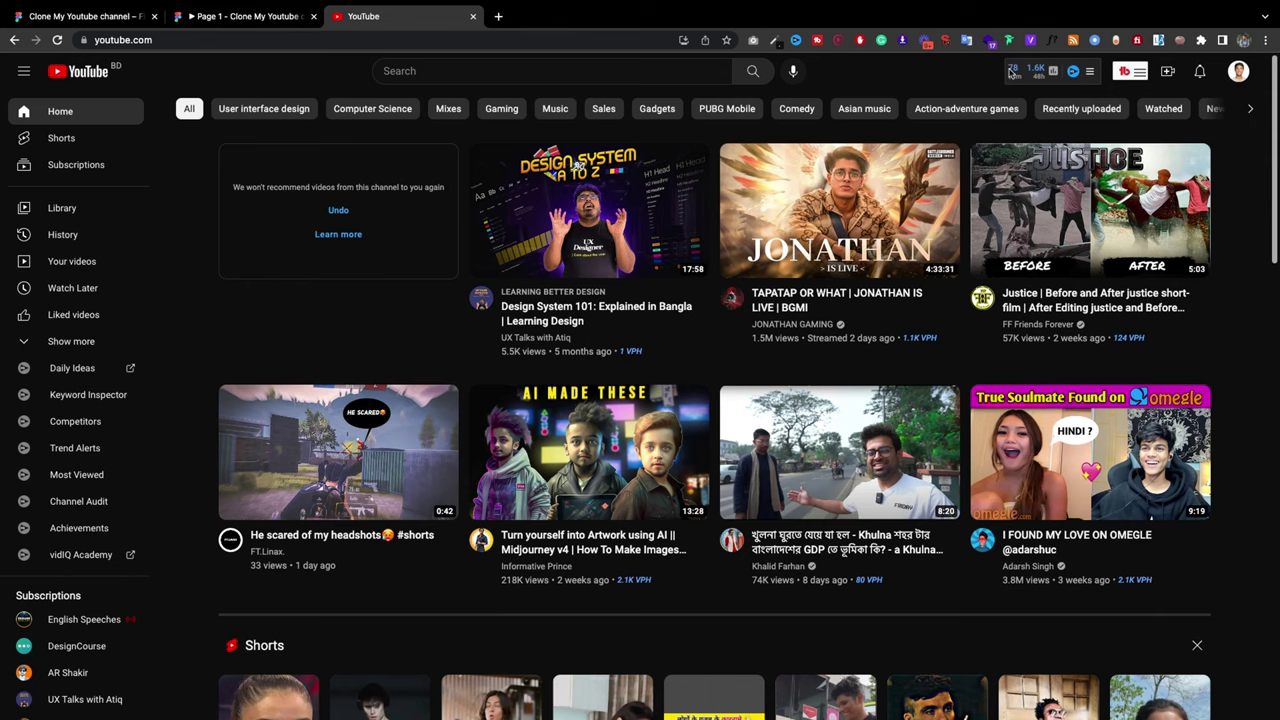
pyautogui.click(1050, 40)
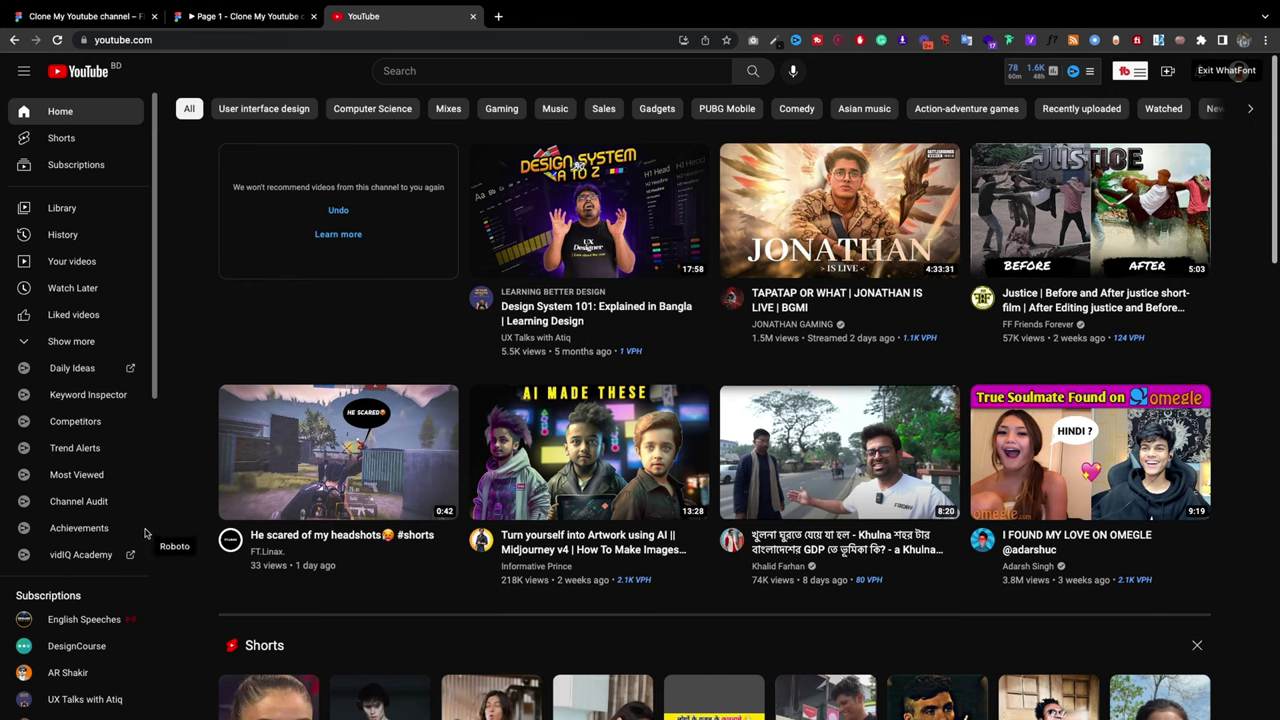
pyautogui.click(85, 612)
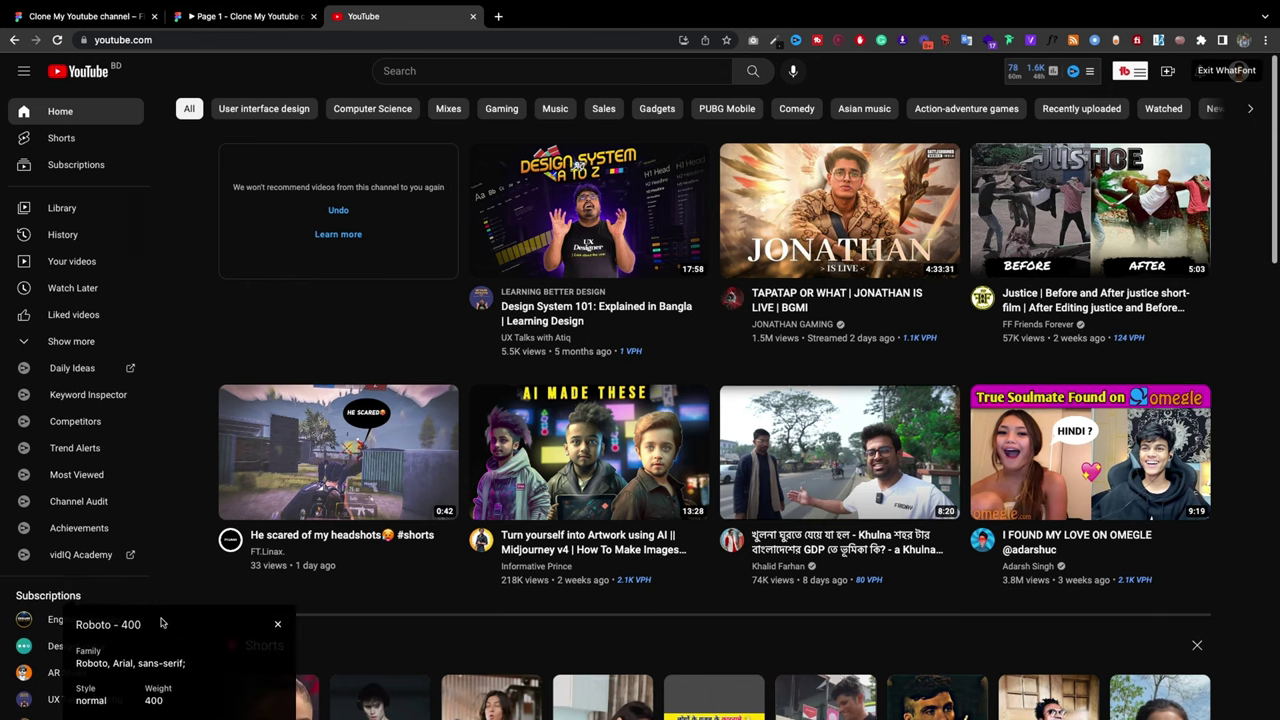
pyautogui.scroll(-3, 205, 607)
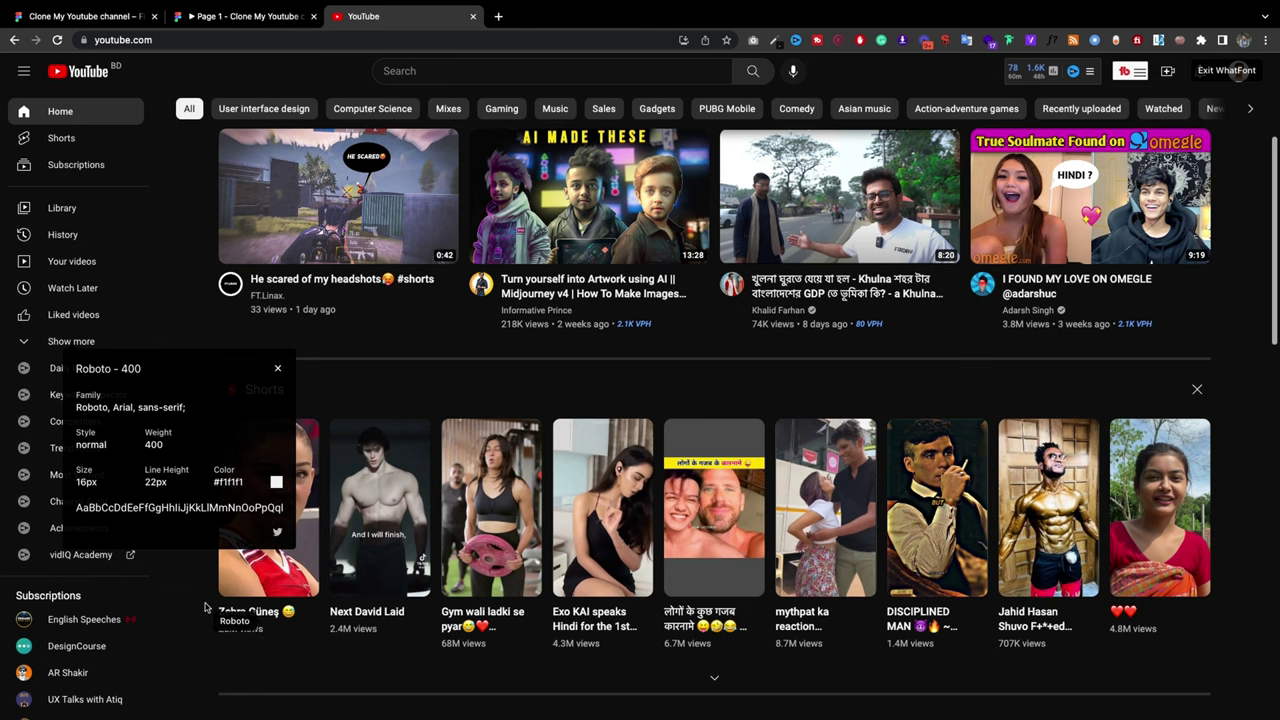
pyautogui.click(279, 371)
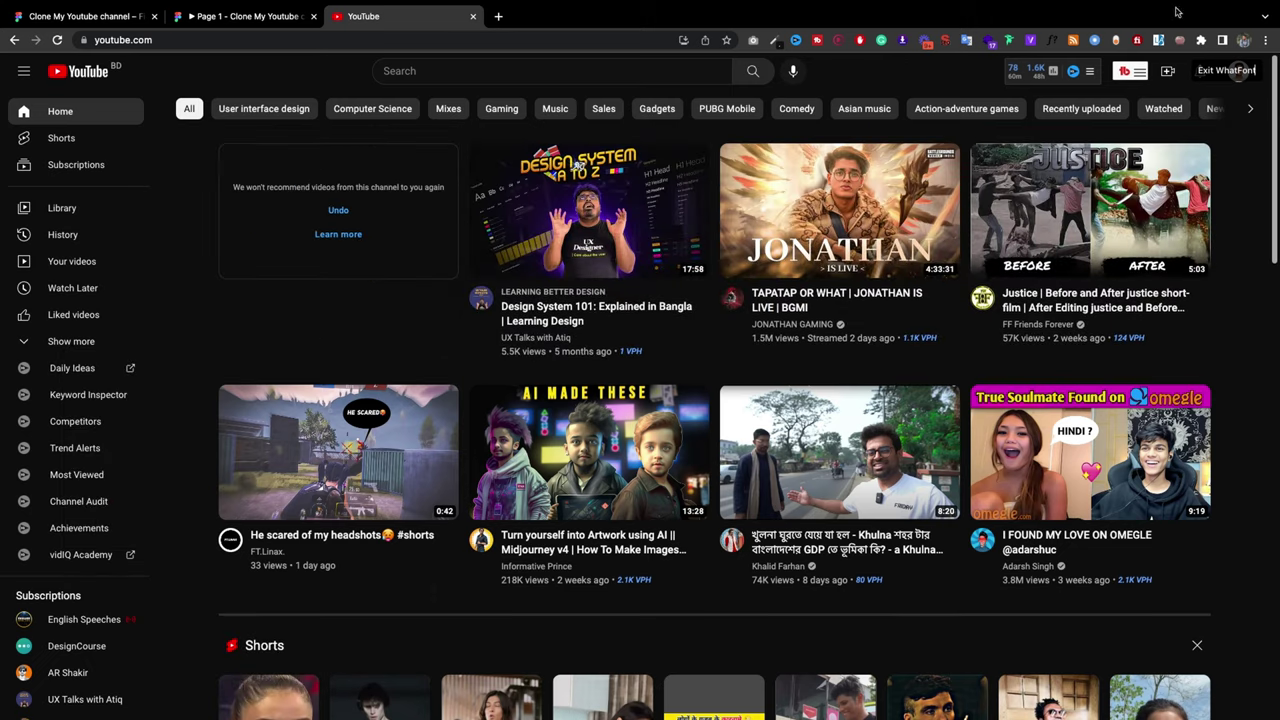
pyautogui.click(90, 16)
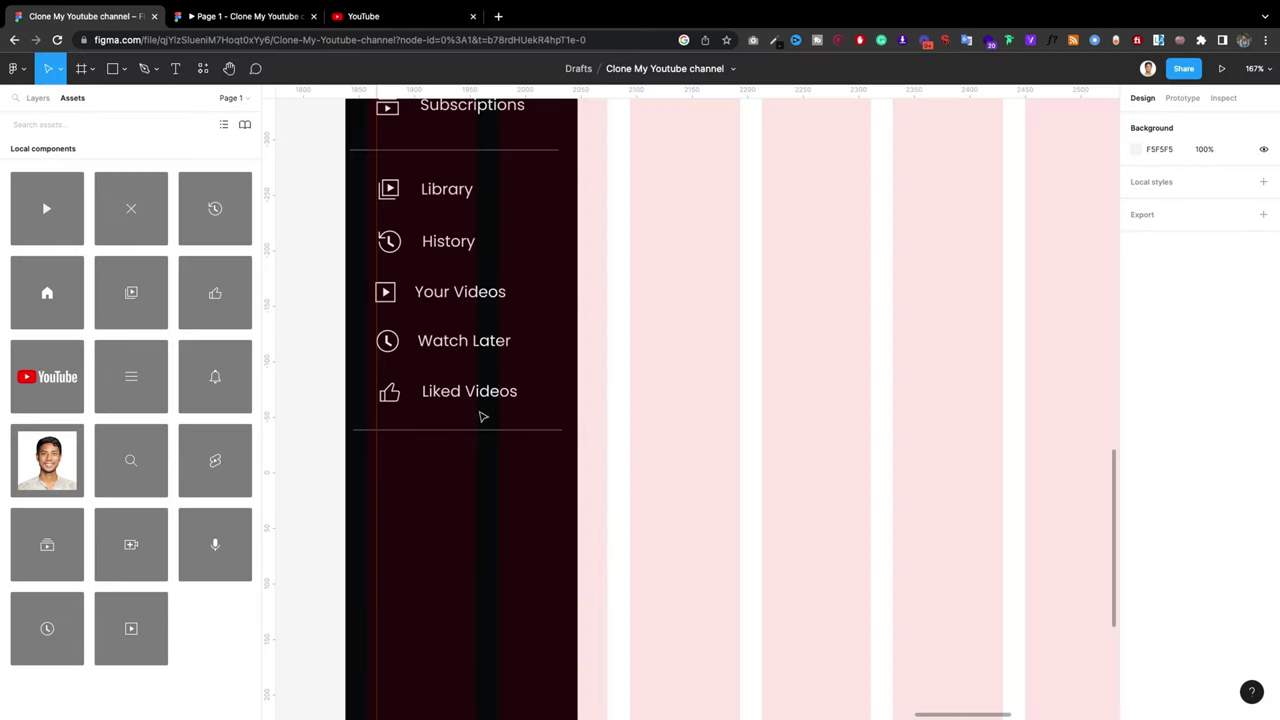
# Step: Duplicate the Liked Videos label below the divider and retype it as 'Subscriptions'
pyautogui.click(478, 398)
pyautogui.moveTo(478, 398); pyautogui.dragTo(434, 467)
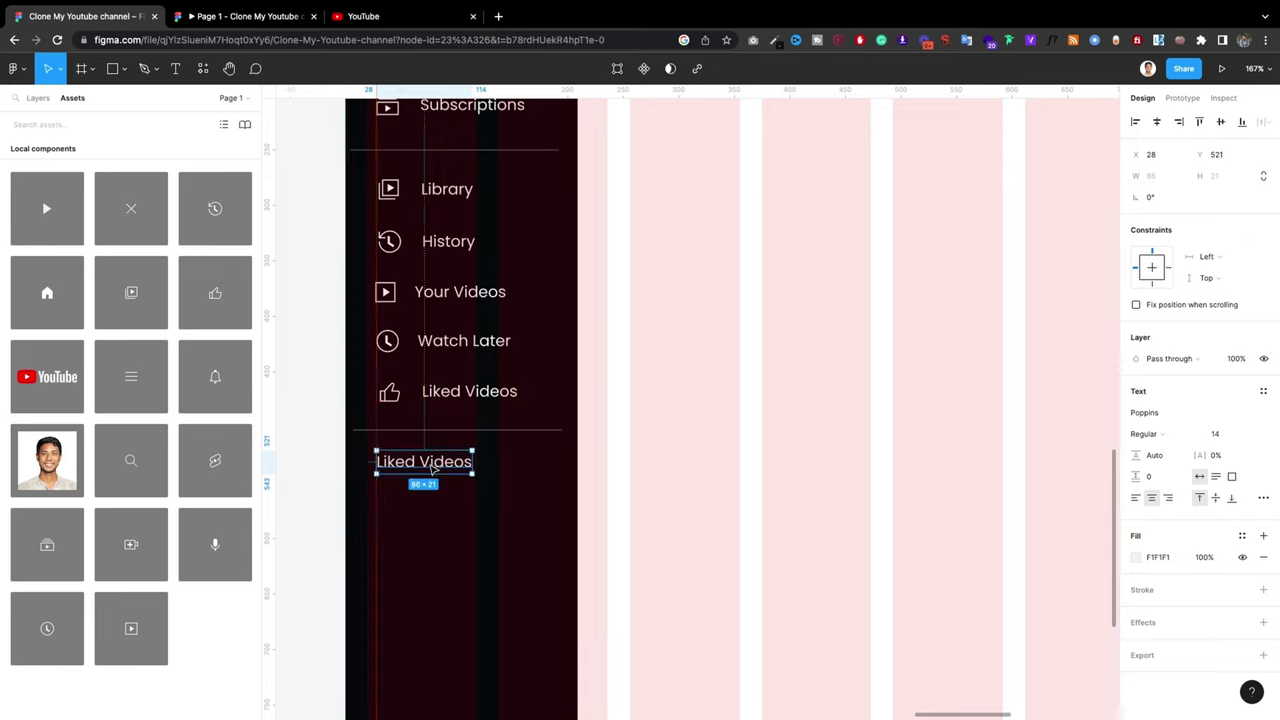
pyautogui.doubleClick(432, 467)
pyautogui.write('Su')
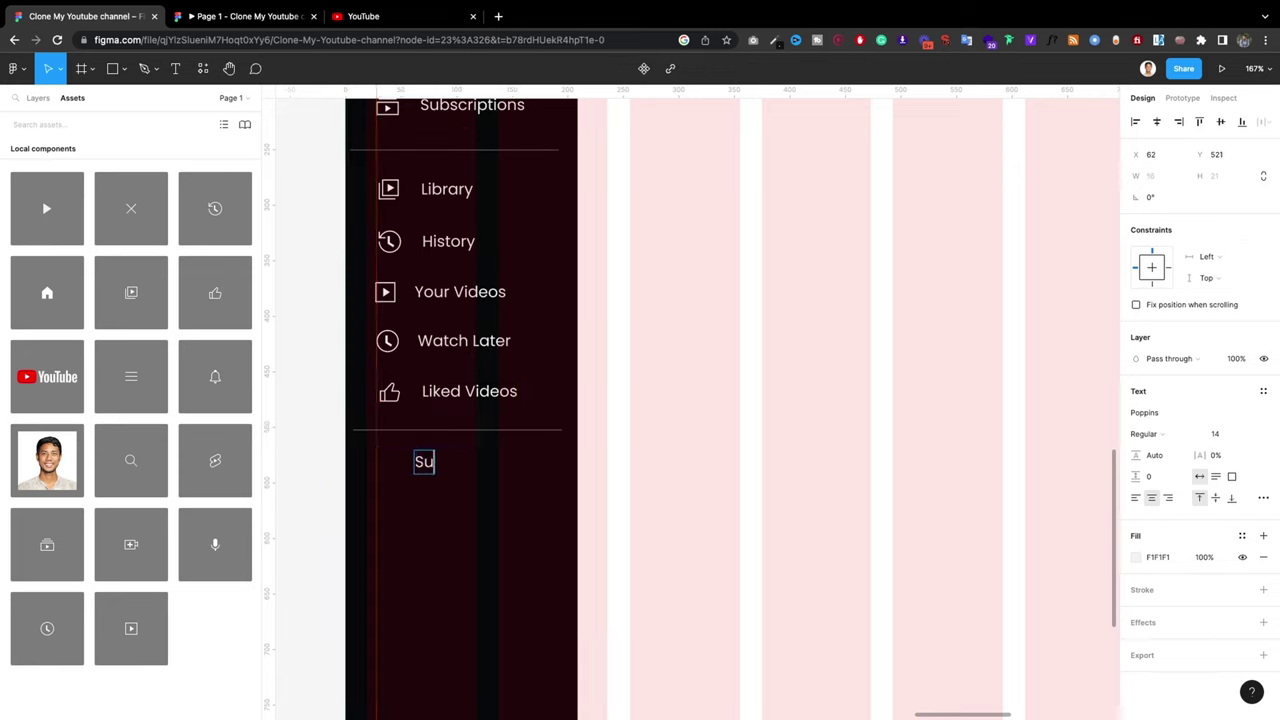
pyautogui.write('bscription')
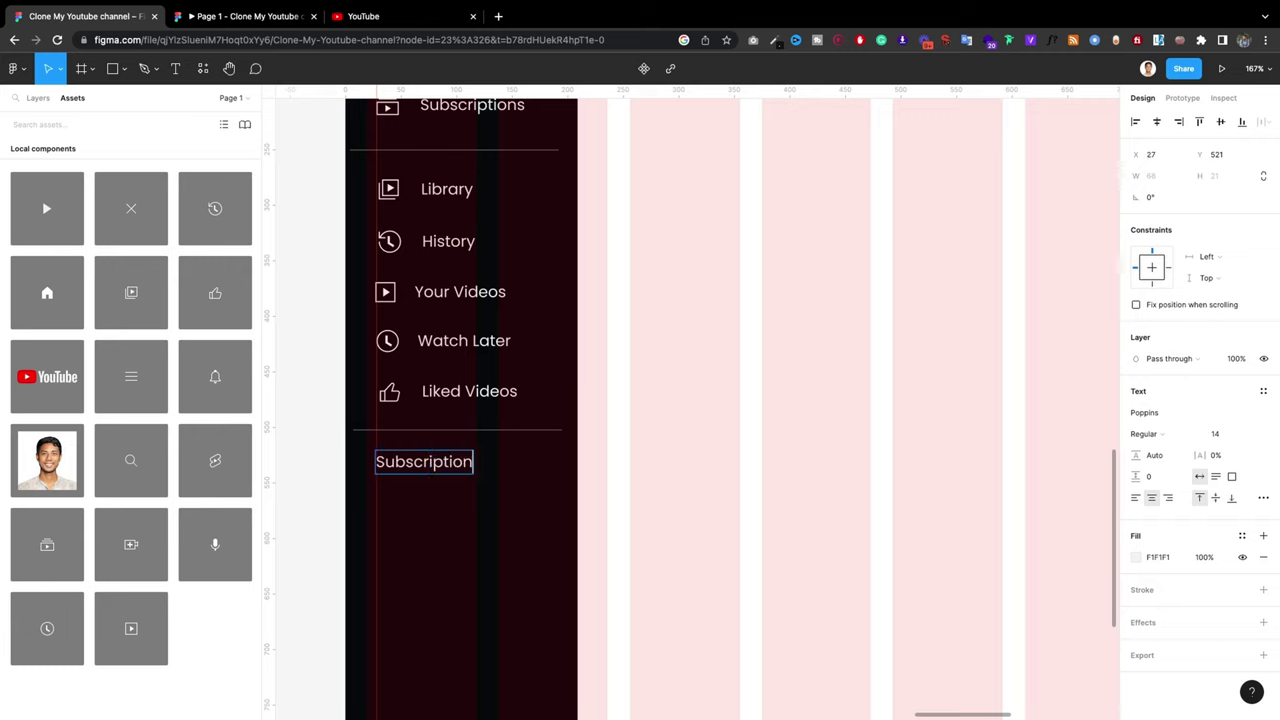
pyautogui.write('s')
pyautogui.press('Escape')
pyautogui.click(540, 539)
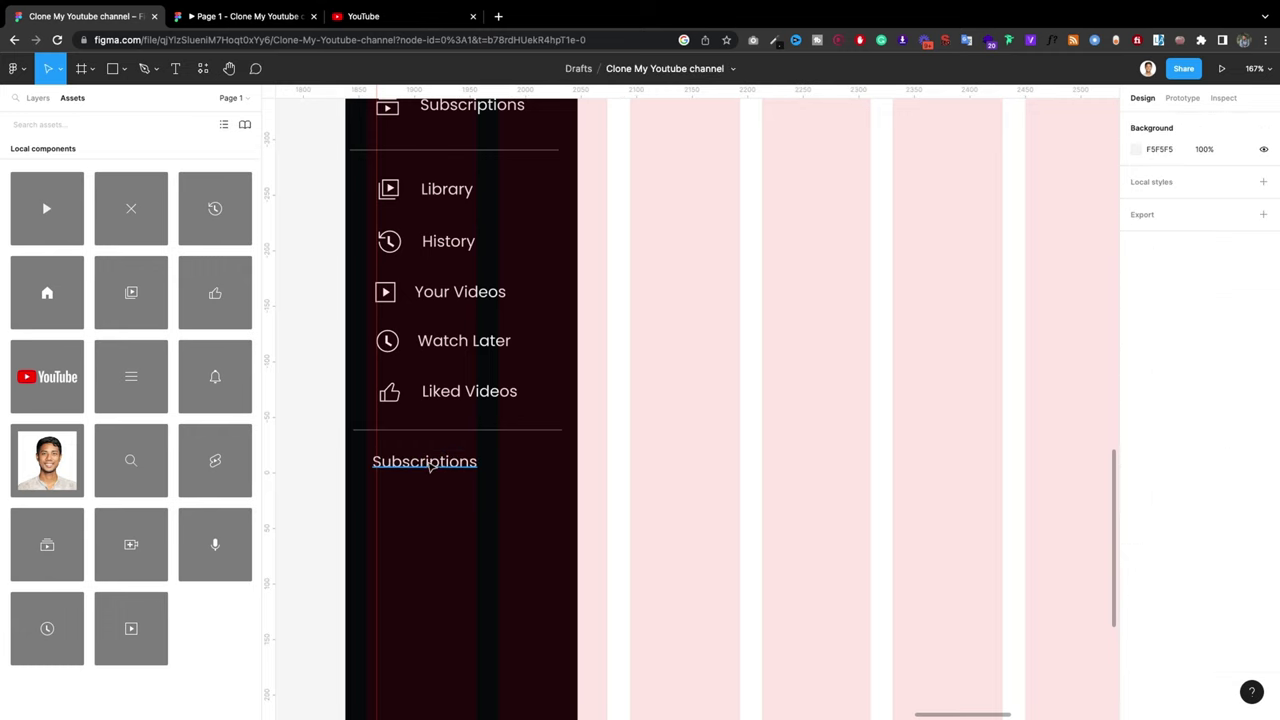
pyautogui.moveTo(440, 468); pyautogui.dragTo(444, 462)
# Step: Set the Subscriptions heading to 16 px and align it with the menu items, checking the YouTube reference
pyautogui.click(1221, 433)
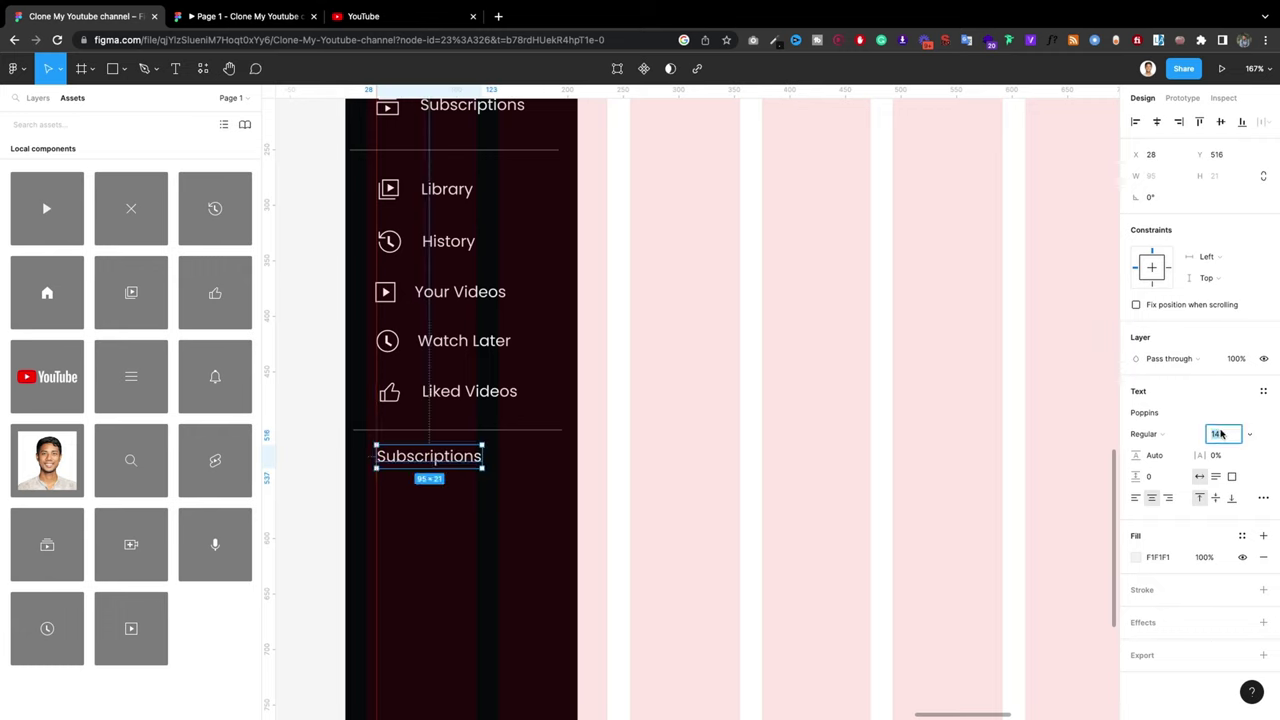
pyautogui.write('16')
pyautogui.press('Return')
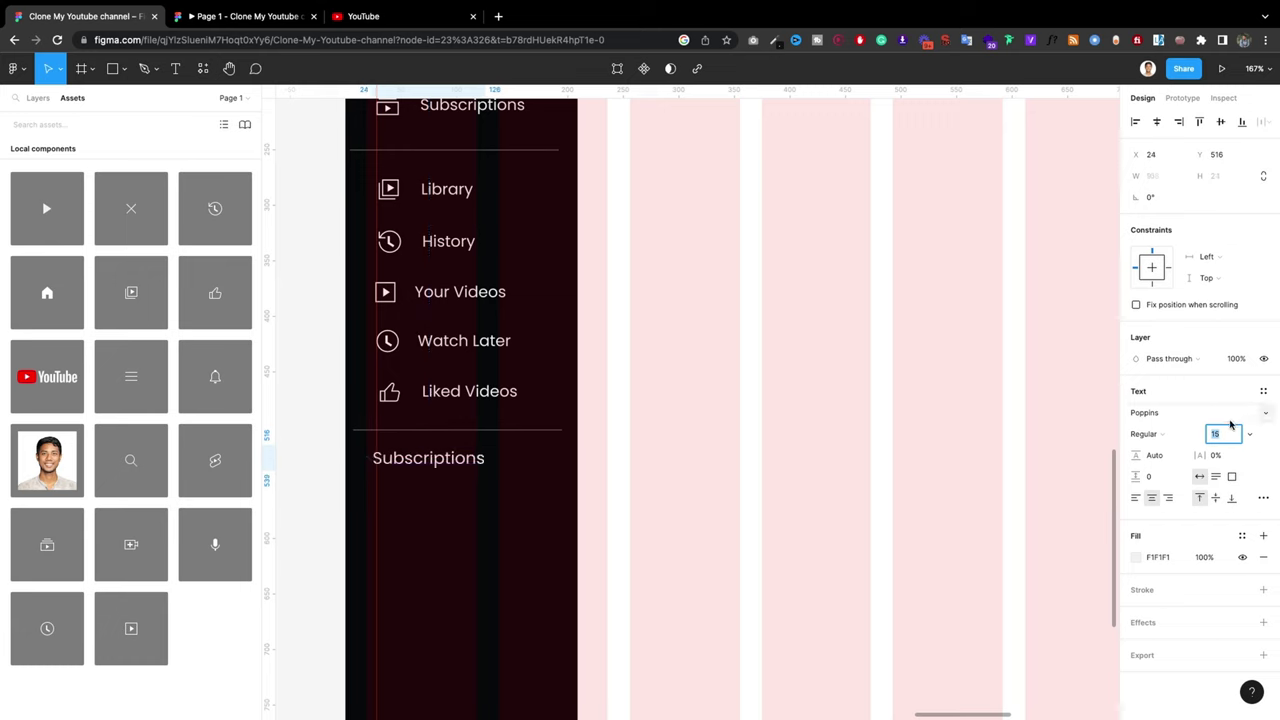
pyautogui.click(618, 551)
pyautogui.moveTo(431, 463); pyautogui.dragTo(440, 463)
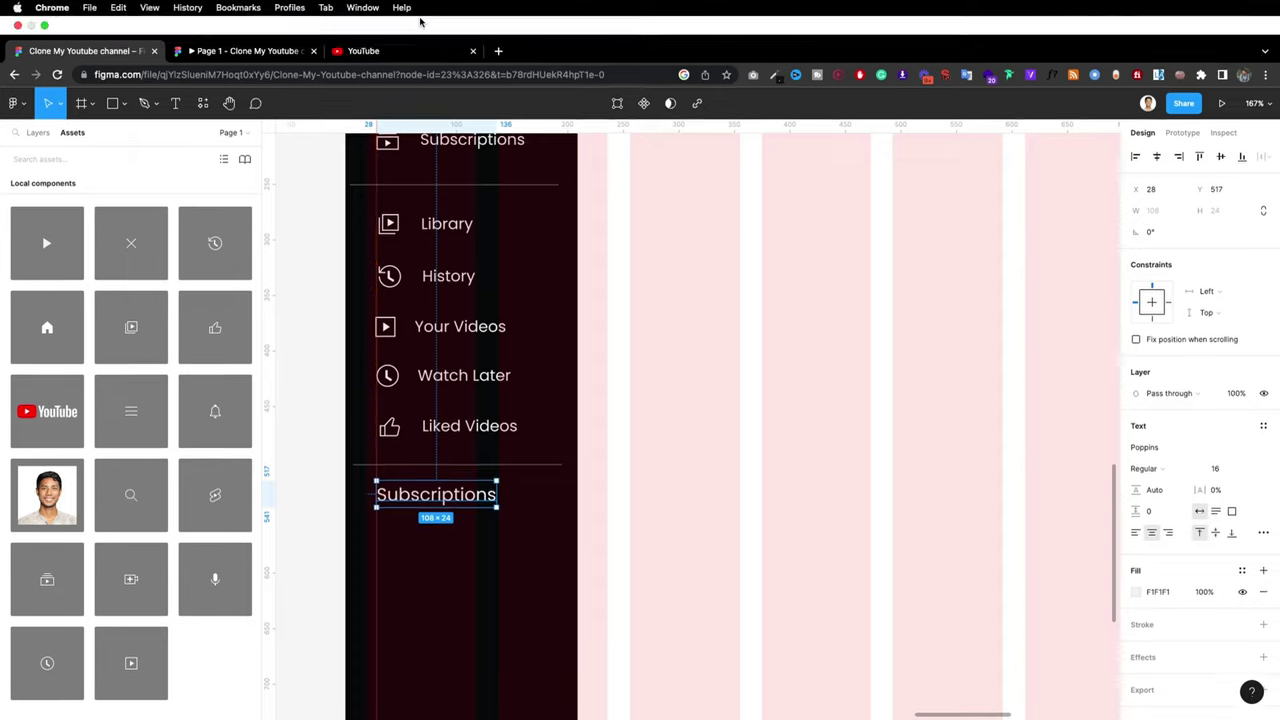
pyautogui.click(380, 20)
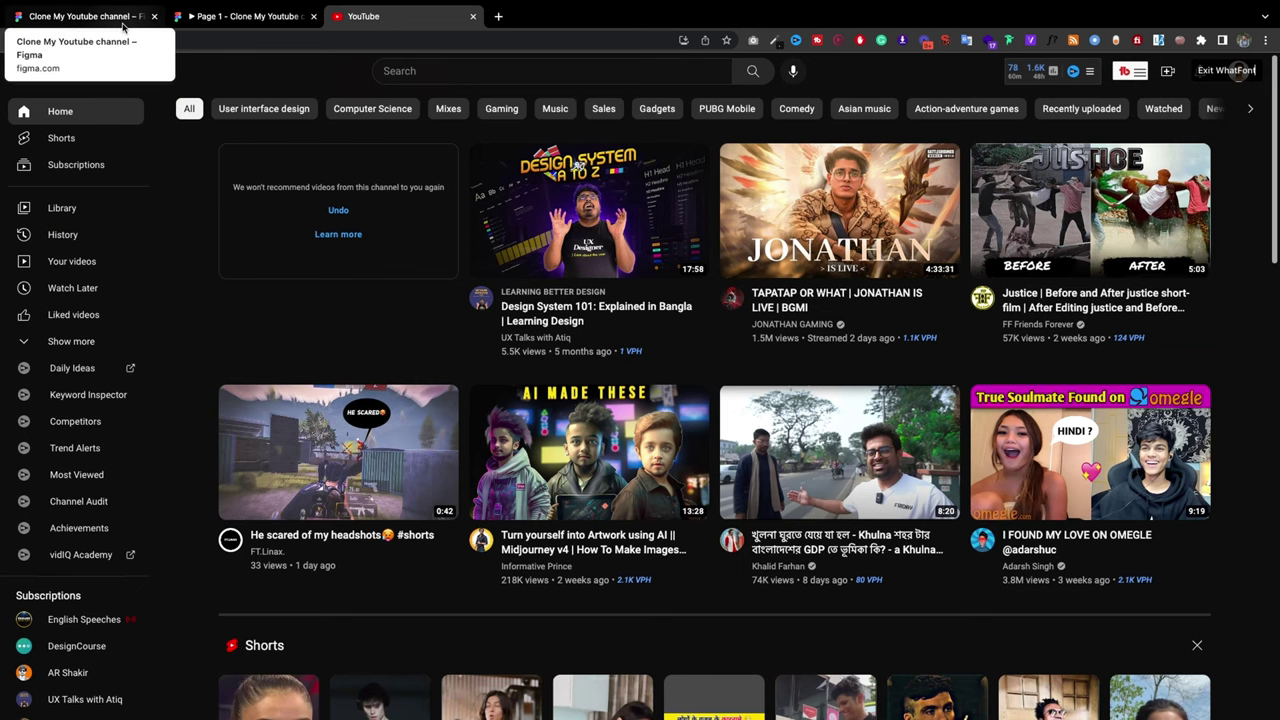
pyautogui.click(124, 20)
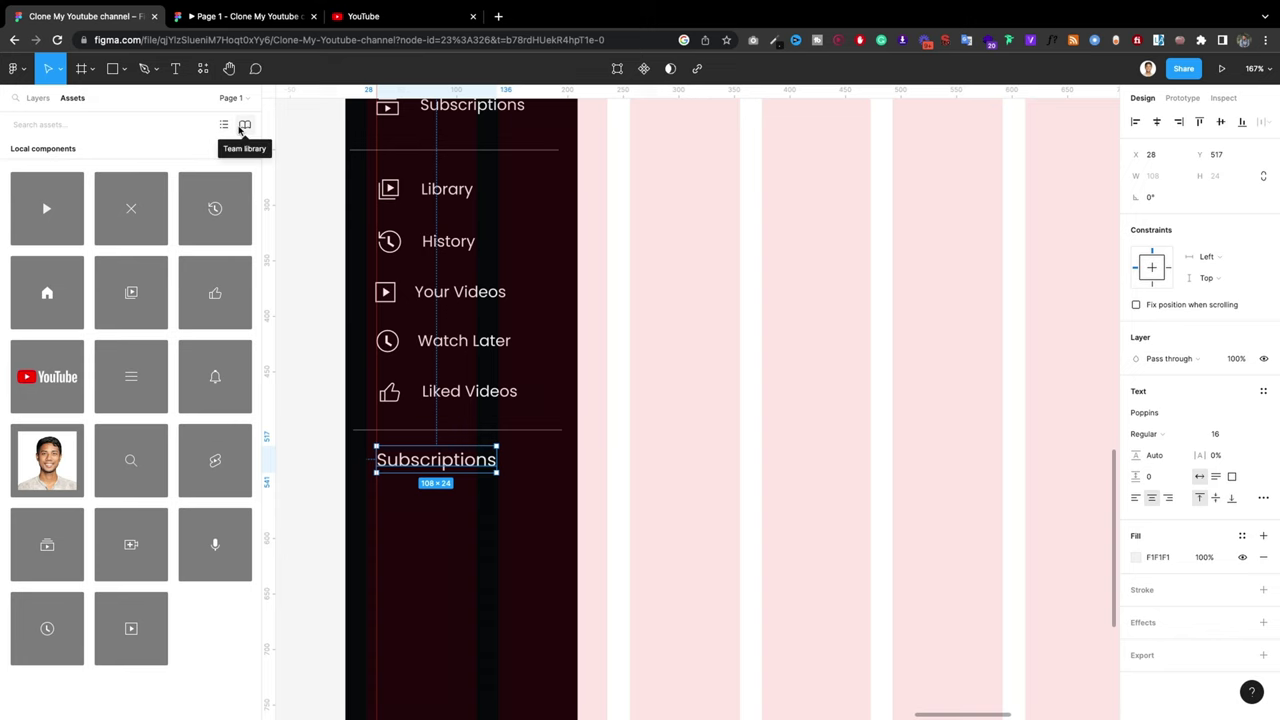
pyautogui.click(470, 541)
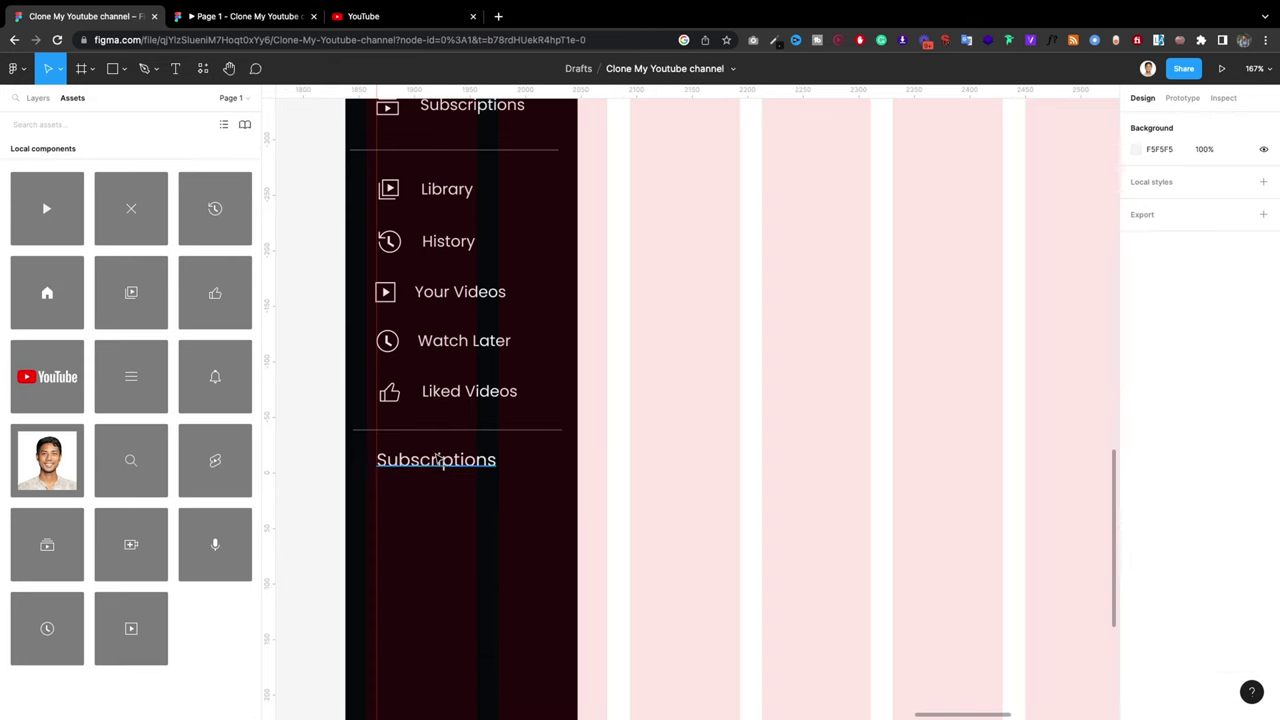
pyautogui.click(440, 462)
pyautogui.scroll(-5, 440, 466)
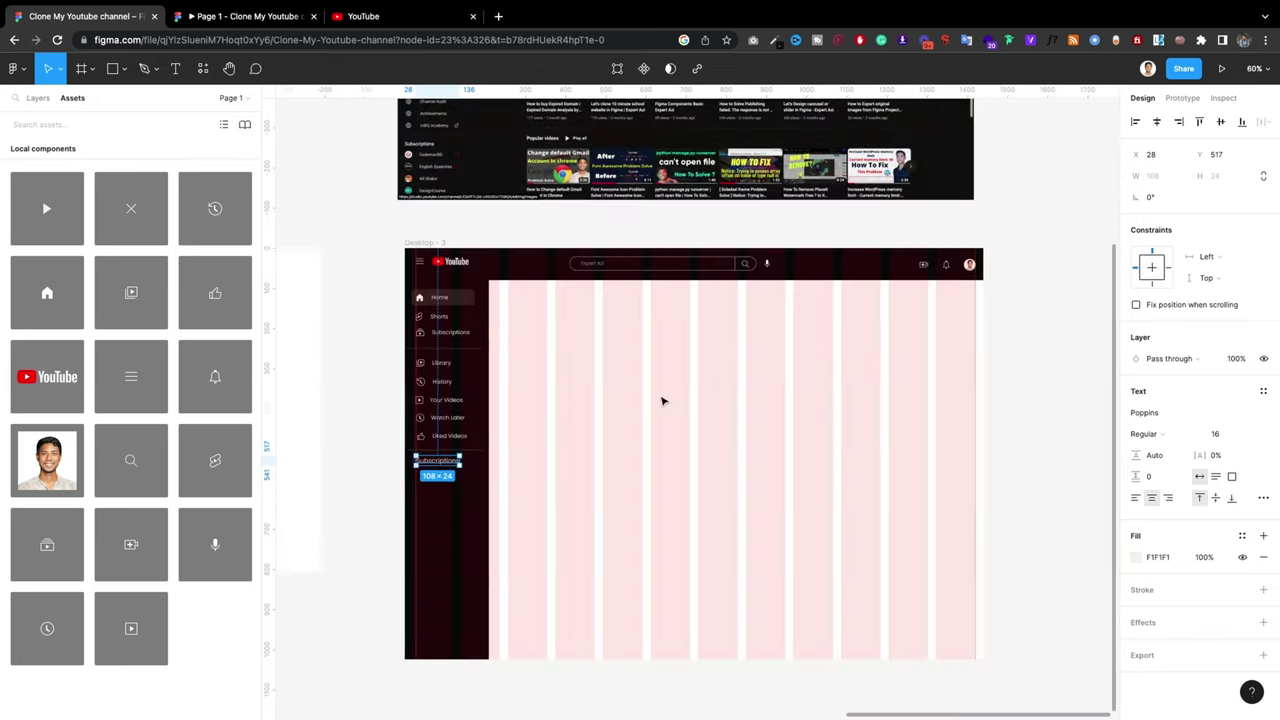
# Step: Change the Desktop - 3 frame fill from white to dark grey 484747, sampling the sidebar colour first
pyautogui.click(705, 385)
pyautogui.scroll(1, 710, 390)
pyautogui.scroll(4, 632, 470)
pyautogui.scroll(2, 632, 470)
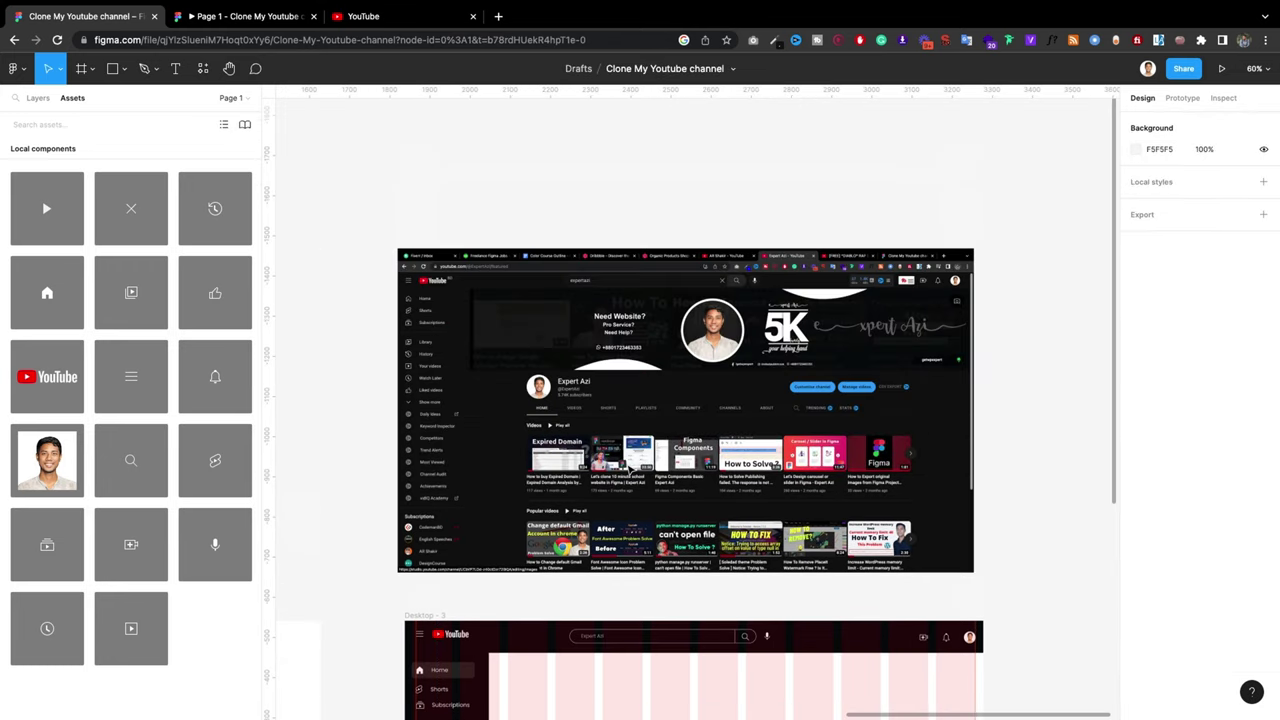
pyautogui.scroll(-1, 632, 466)
pyautogui.scroll(-1, 628, 466)
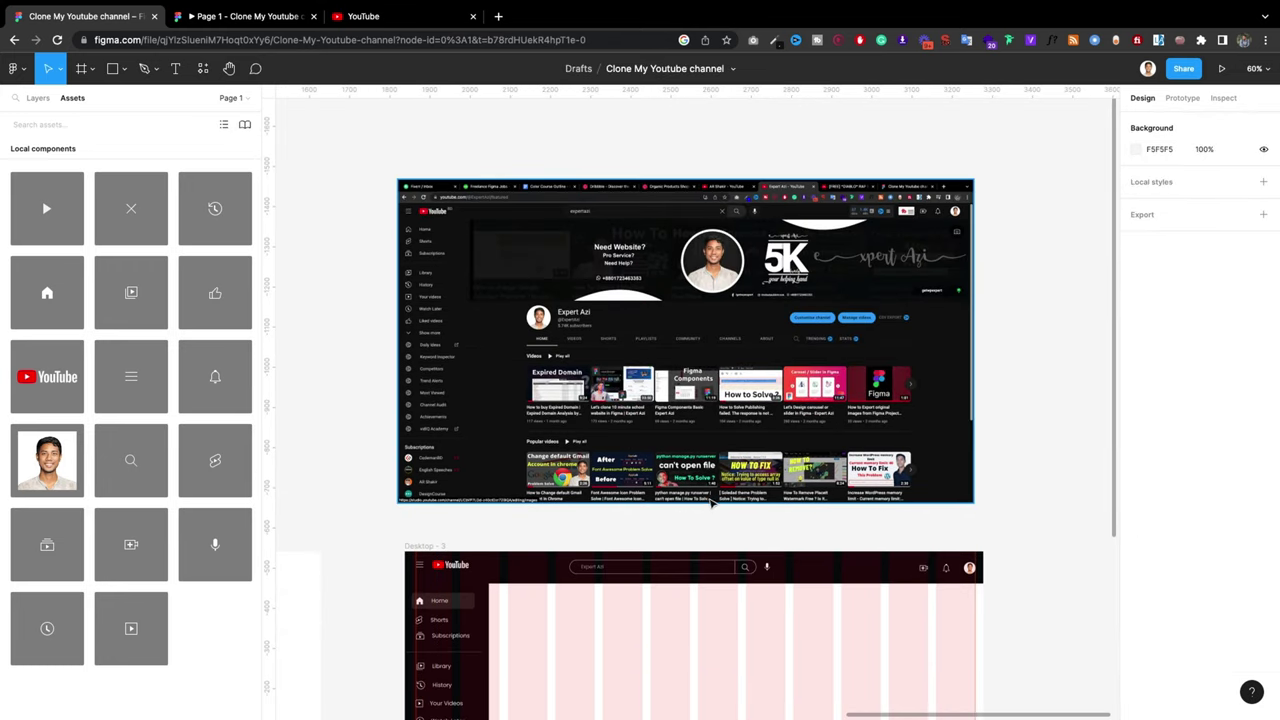
pyautogui.scroll(-1, 711, 500)
pyautogui.scroll(-3, 711, 500)
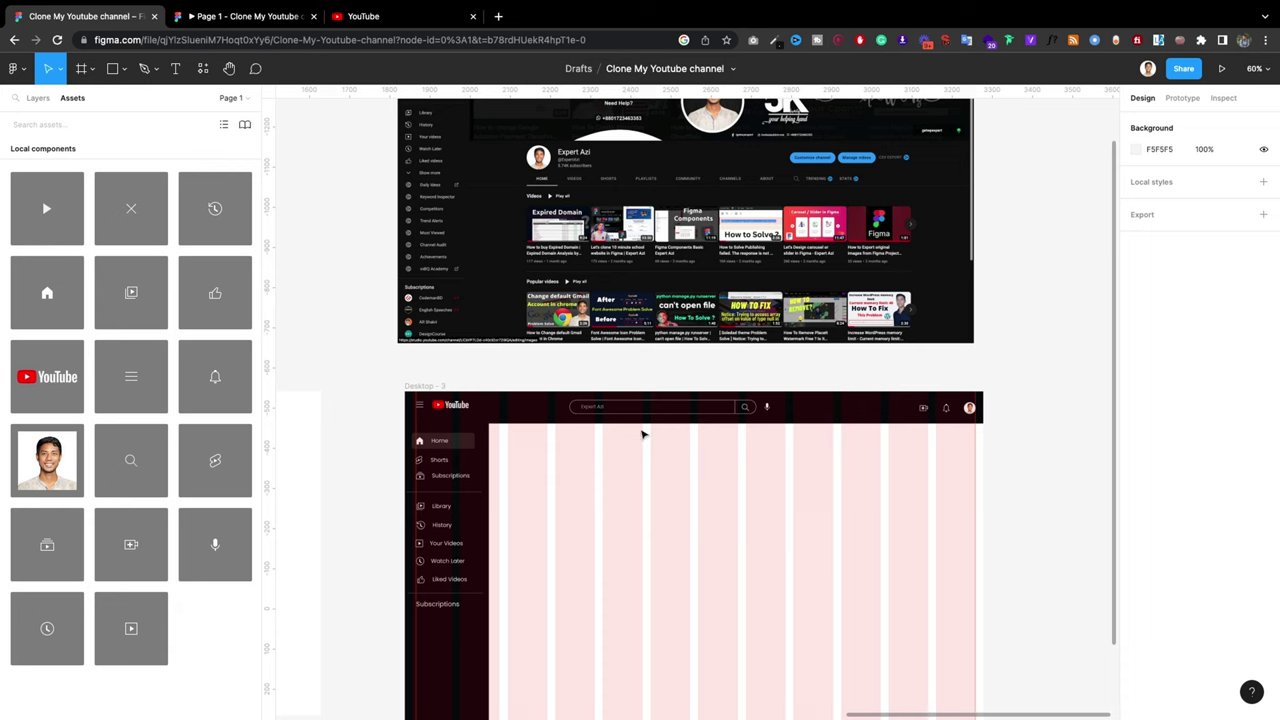
pyautogui.click(440, 385)
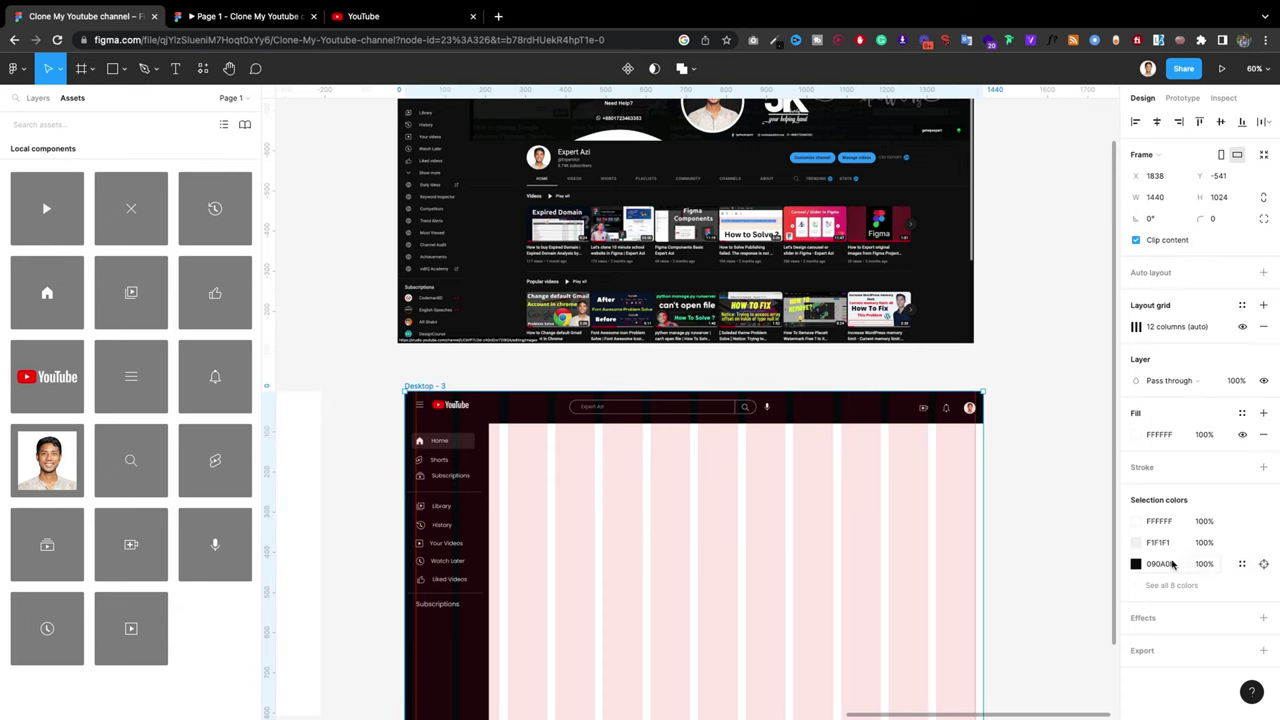
pyautogui.click(1135, 435)
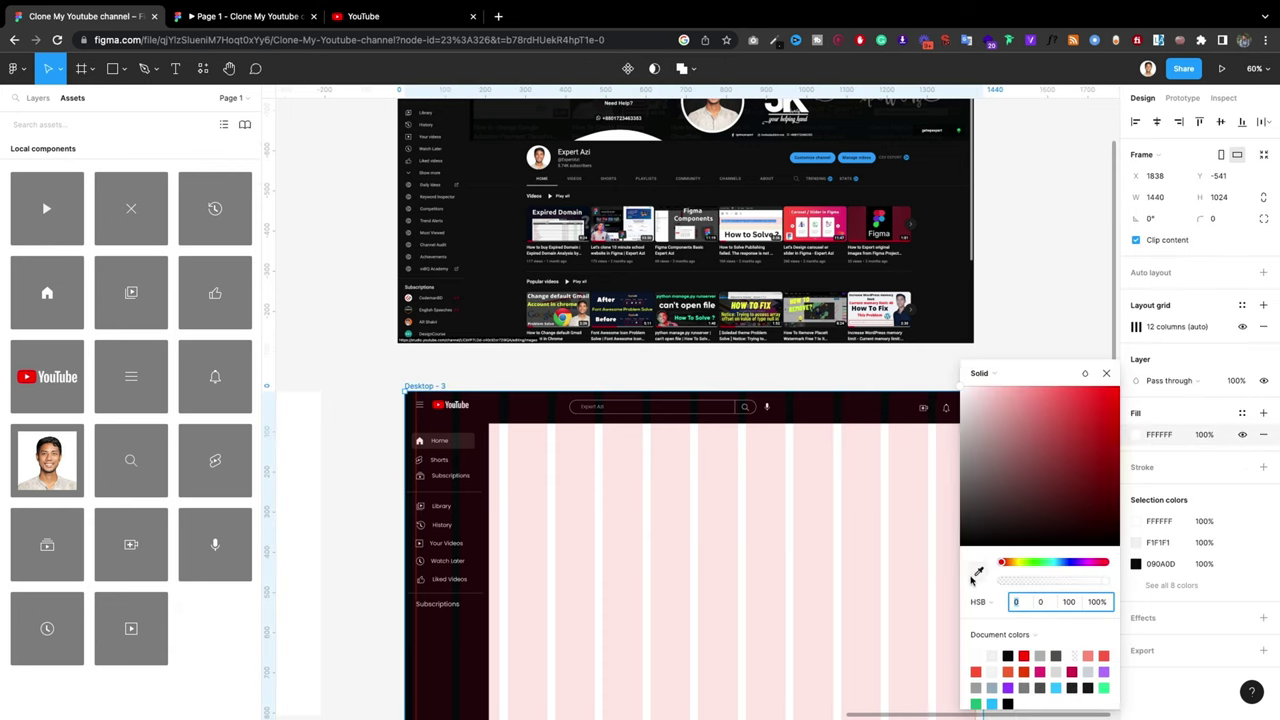
pyautogui.click(979, 571)
pyautogui.click(848, 425)
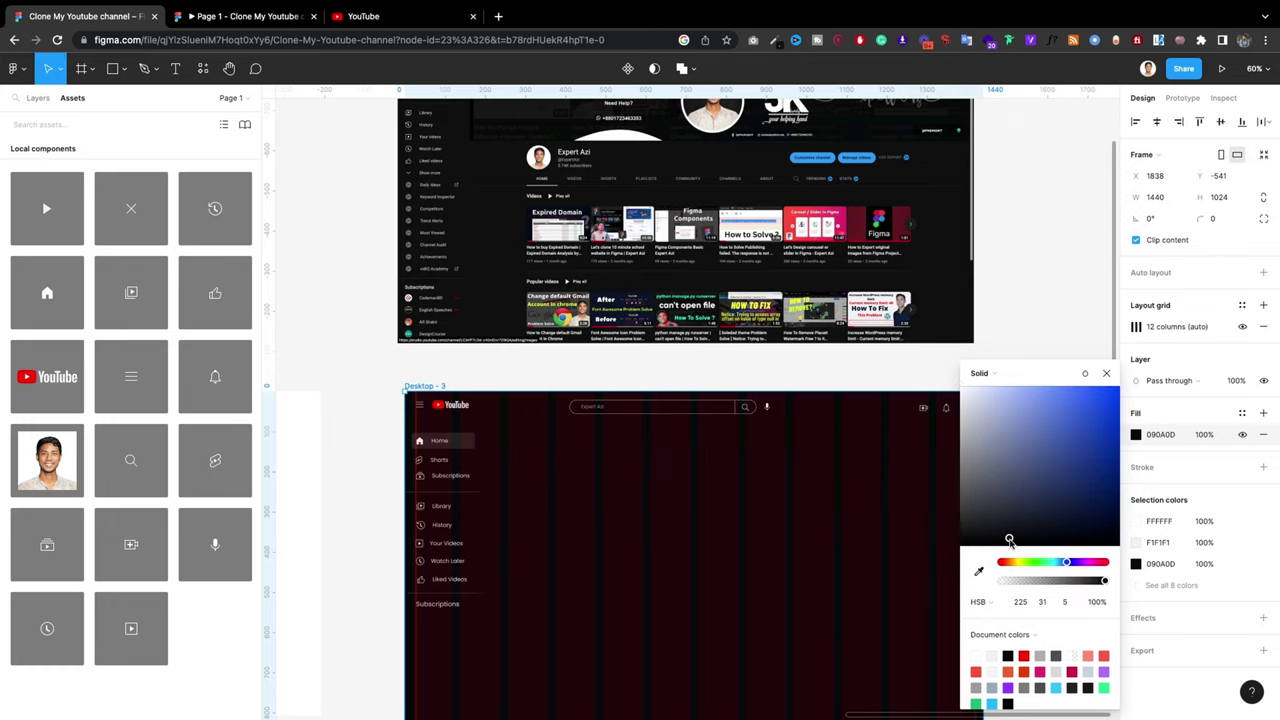
pyautogui.moveTo(1009, 538); pyautogui.dragTo(967, 499)
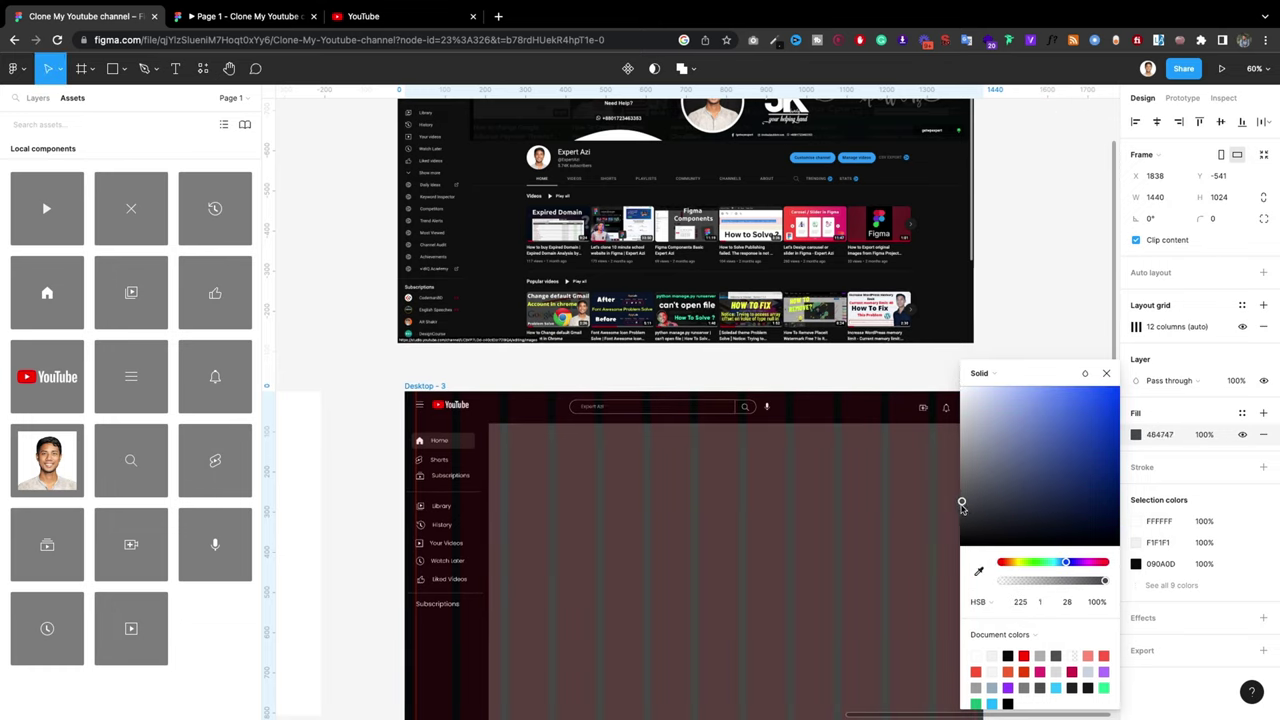
pyautogui.press('Escape')
pyautogui.press('Escape')
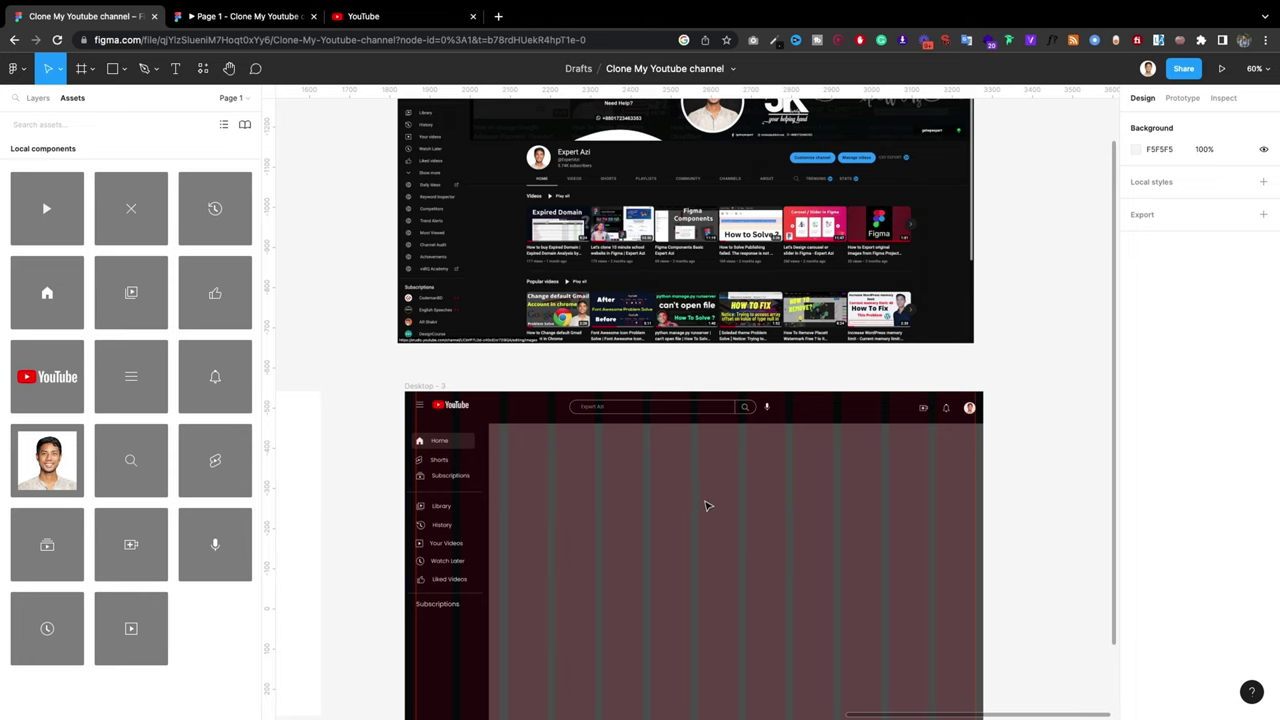
# Step: Show the Desktop - 3 frame's layer tree in the Layers panel instead of local components
pyautogui.scroll(1, 705, 505)
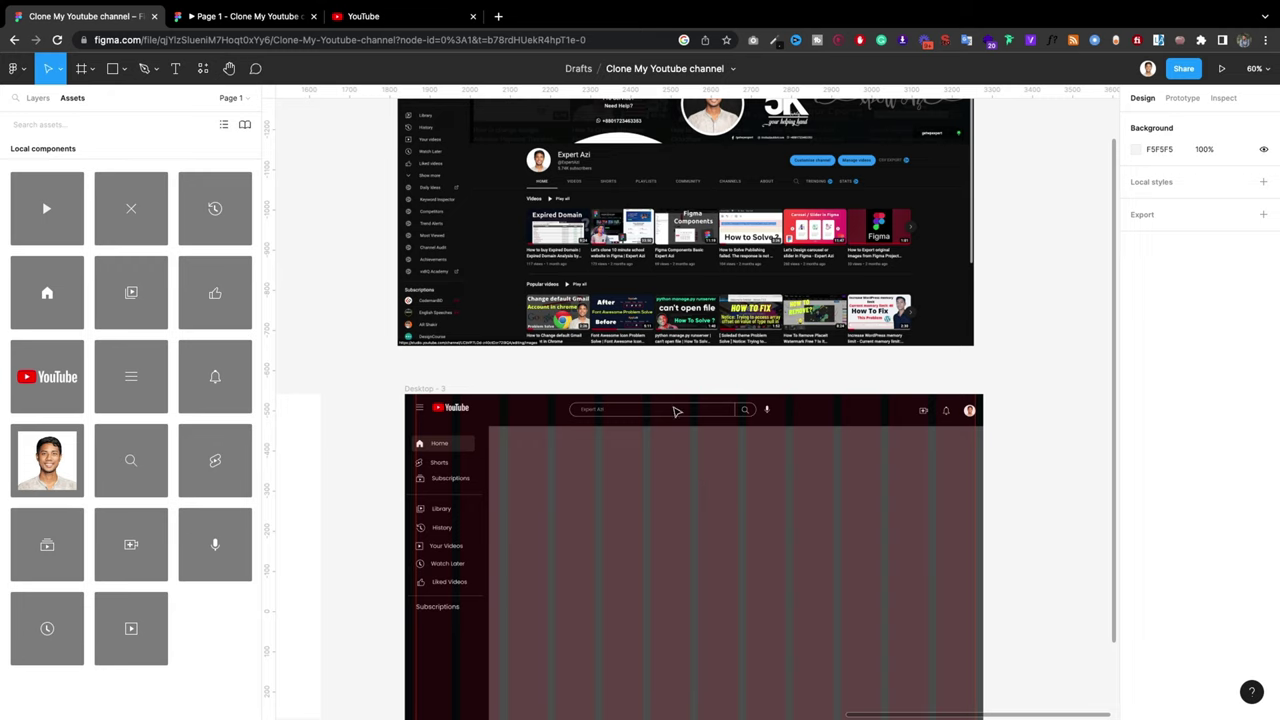
pyautogui.scroll(3, 686, 462)
pyautogui.scroll(-3, 683, 460)
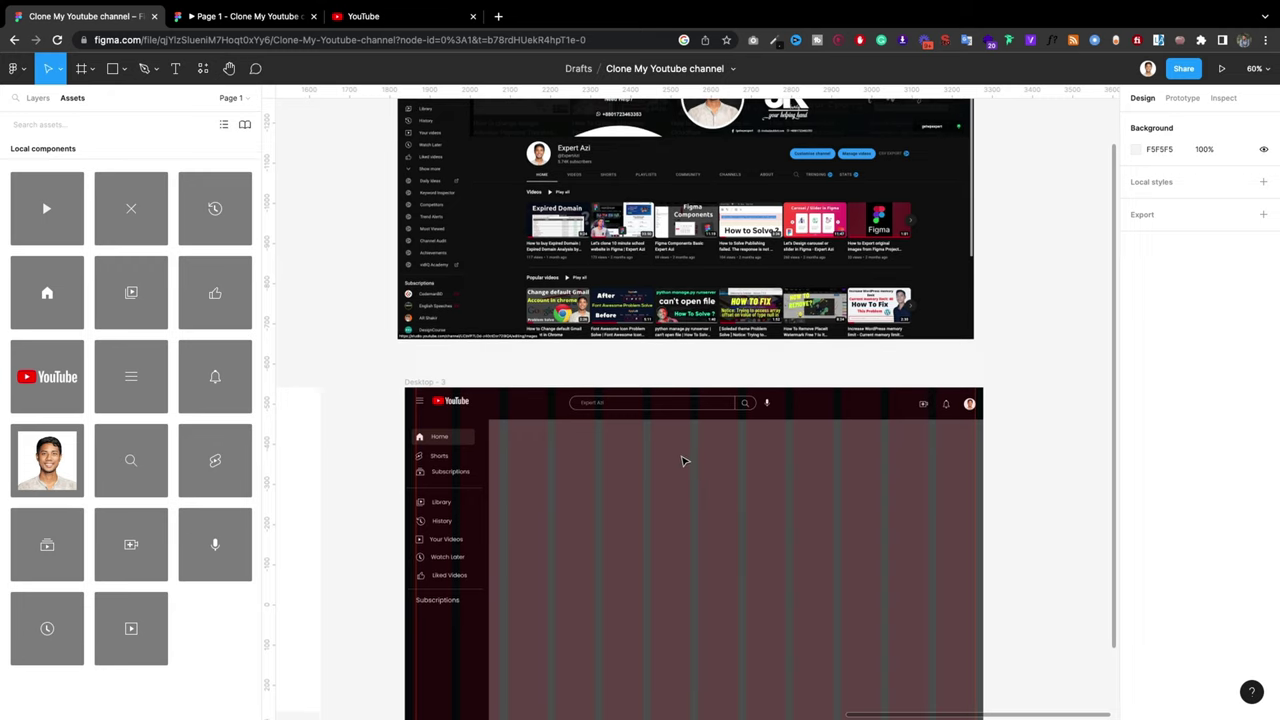
pyautogui.click(37, 98)
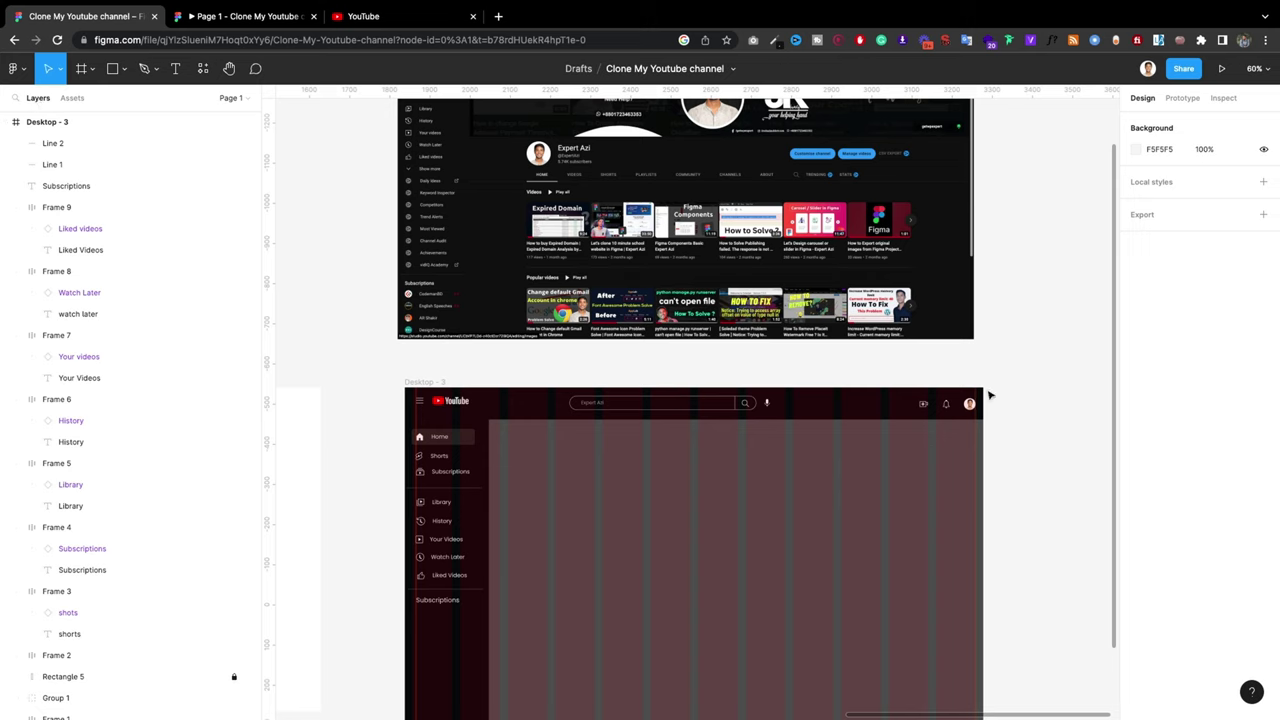
# Step: Add a text label with the channel owner's name plus 'Videos' in the Desktop - 3 content area
pyautogui.press('t')
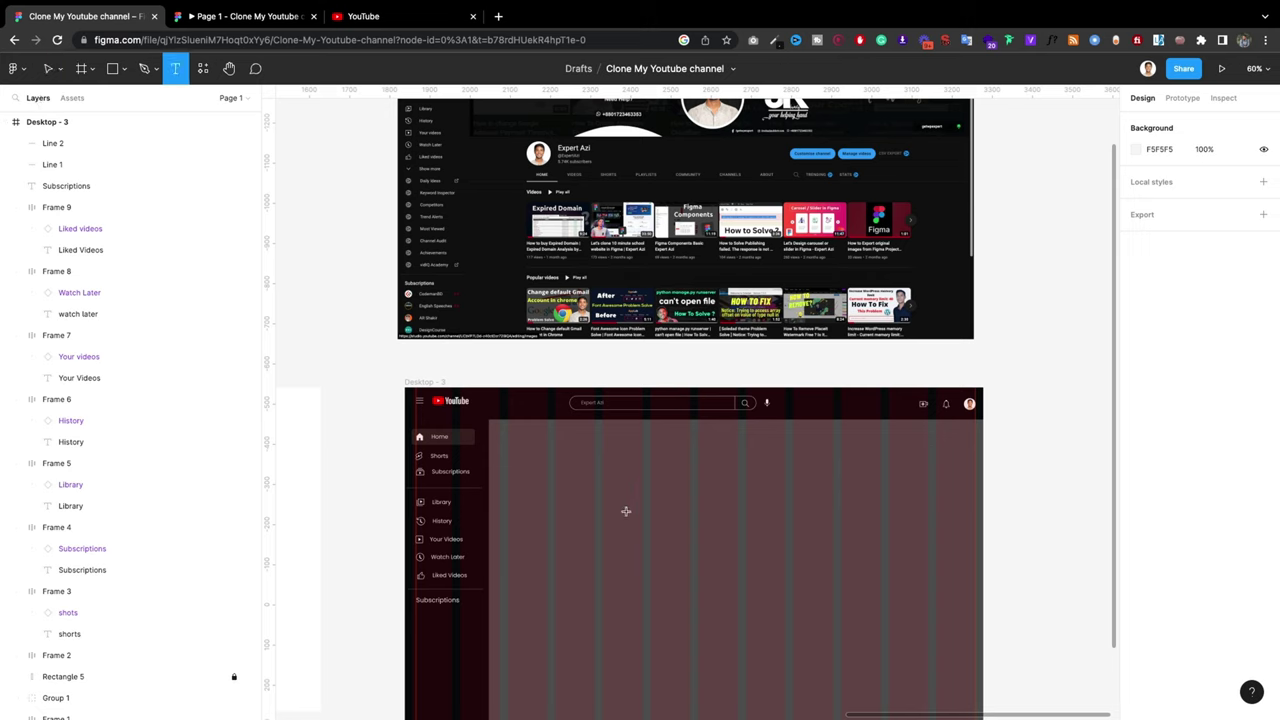
pyautogui.click(626, 511)
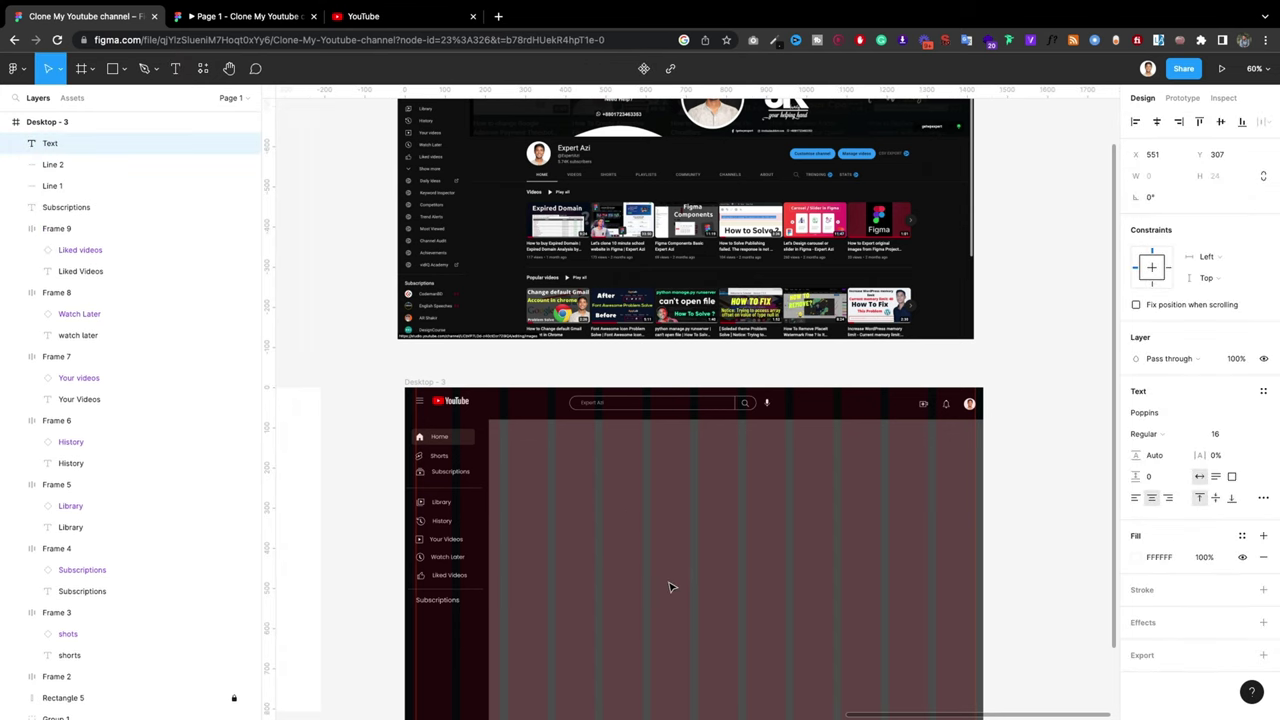
pyautogui.write('Md A')
pyautogui.write('zizul')
pyautogui.write(' Videos')
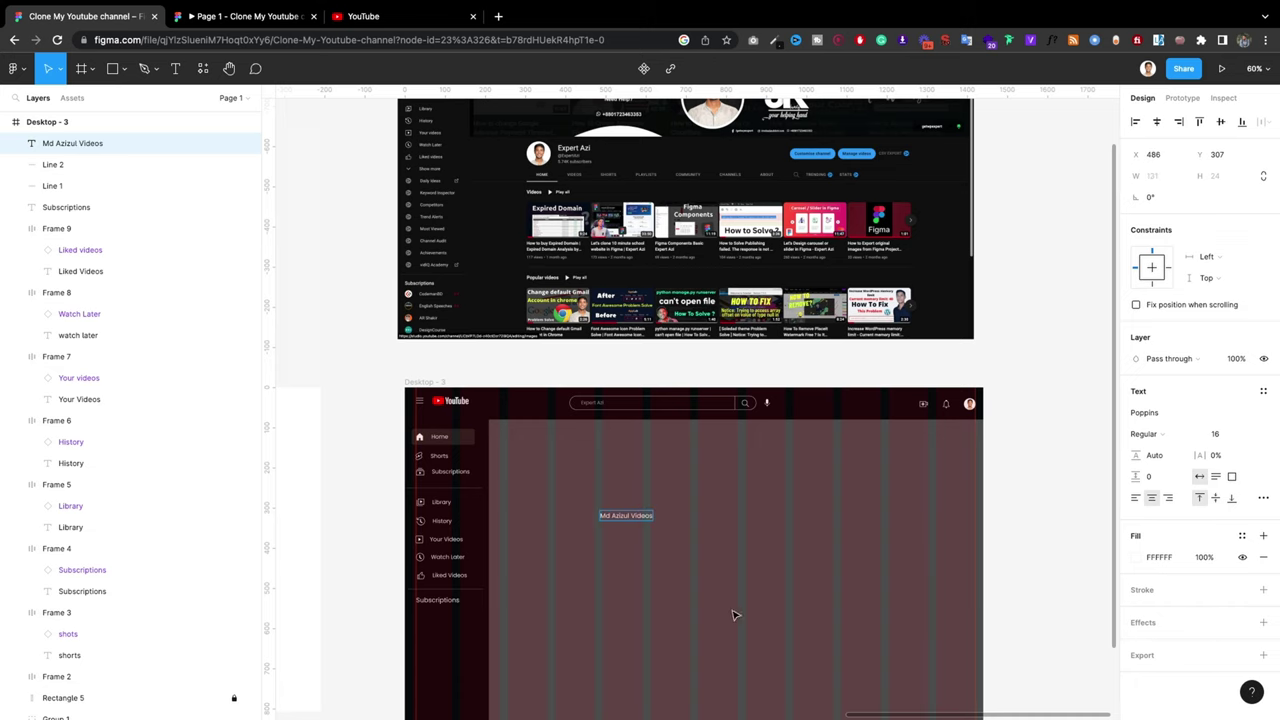
pyautogui.press('Escape')
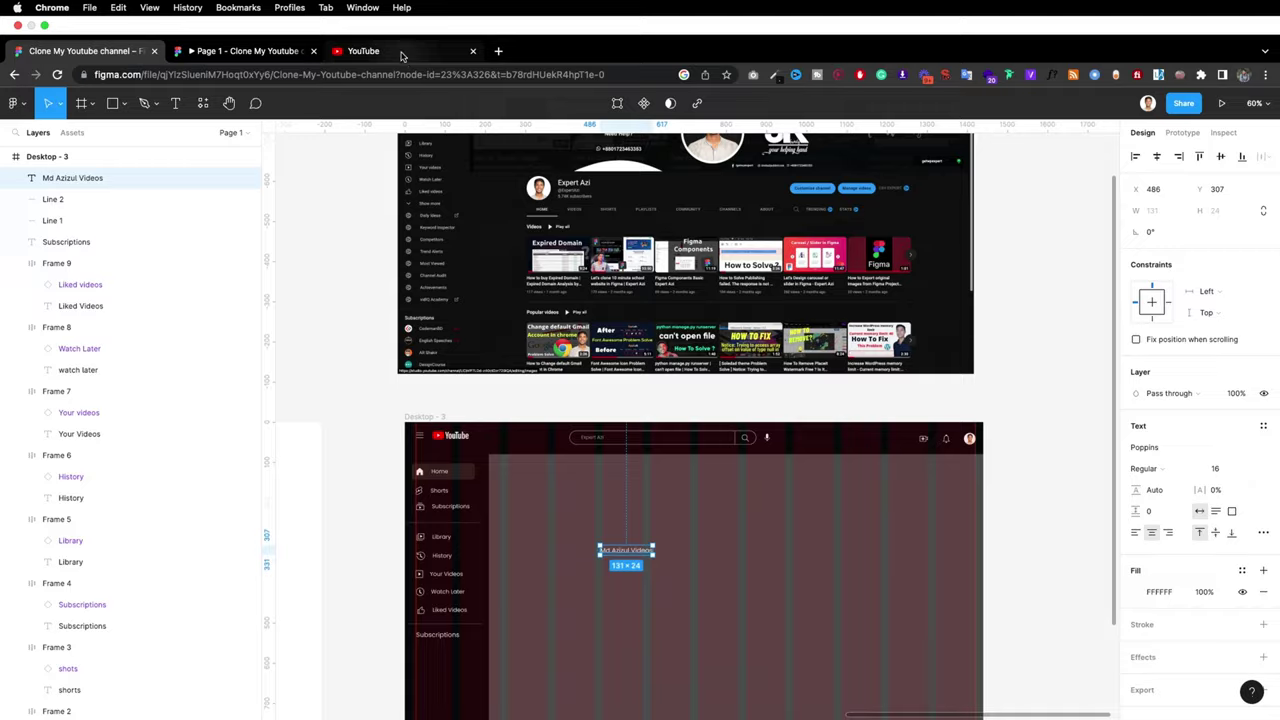
# Step: Search YouTube for the 'expertazi' channel
pyautogui.click(380, 16)
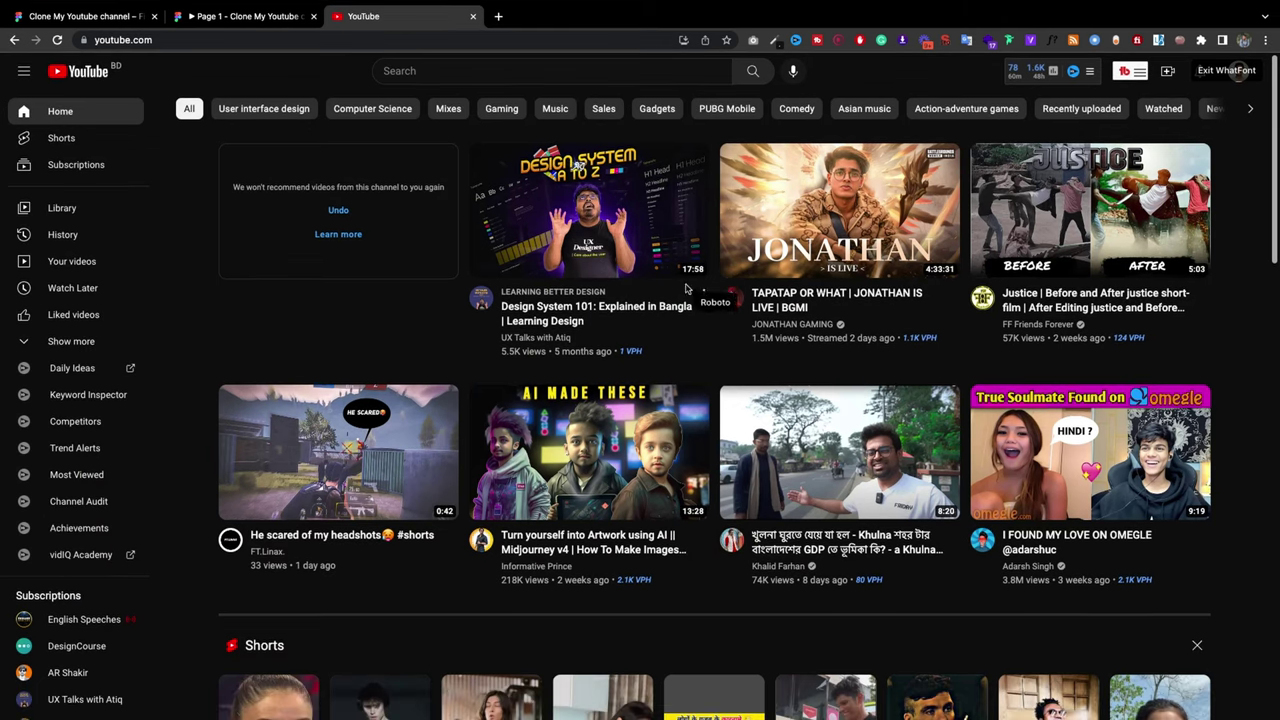
pyautogui.click(486, 72)
pyautogui.write('ex')
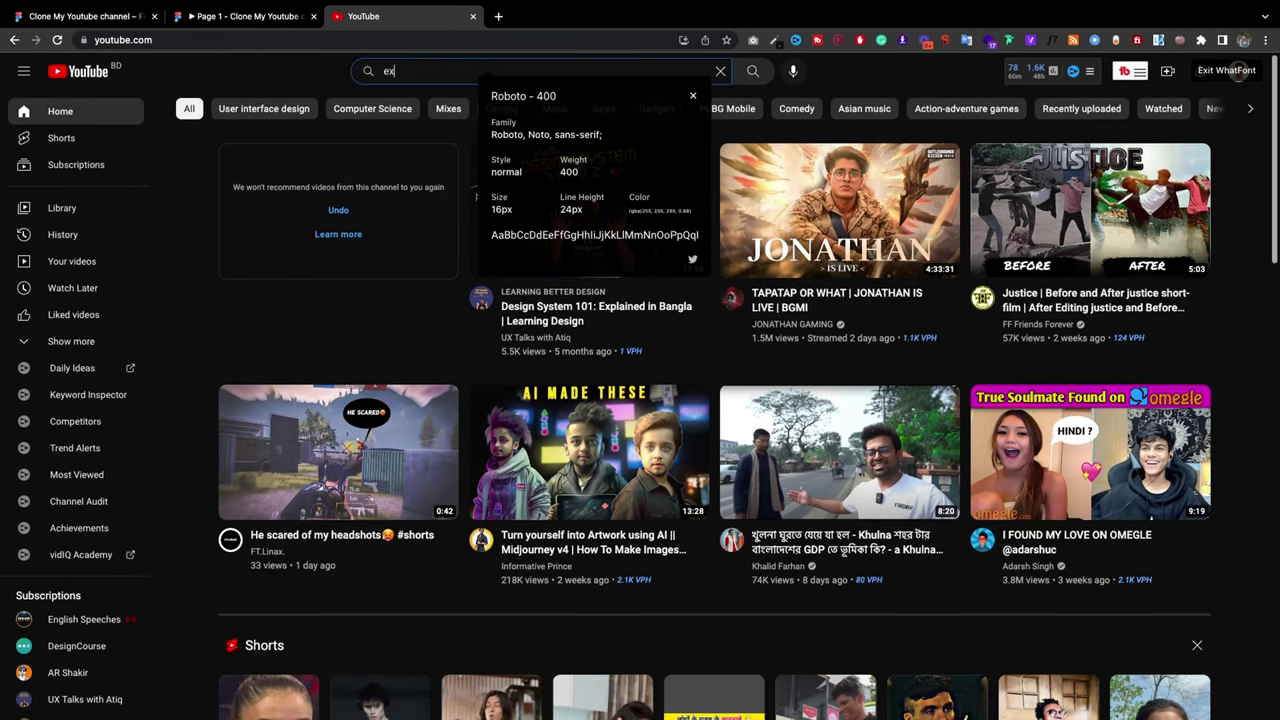
pyautogui.write('pertazi')
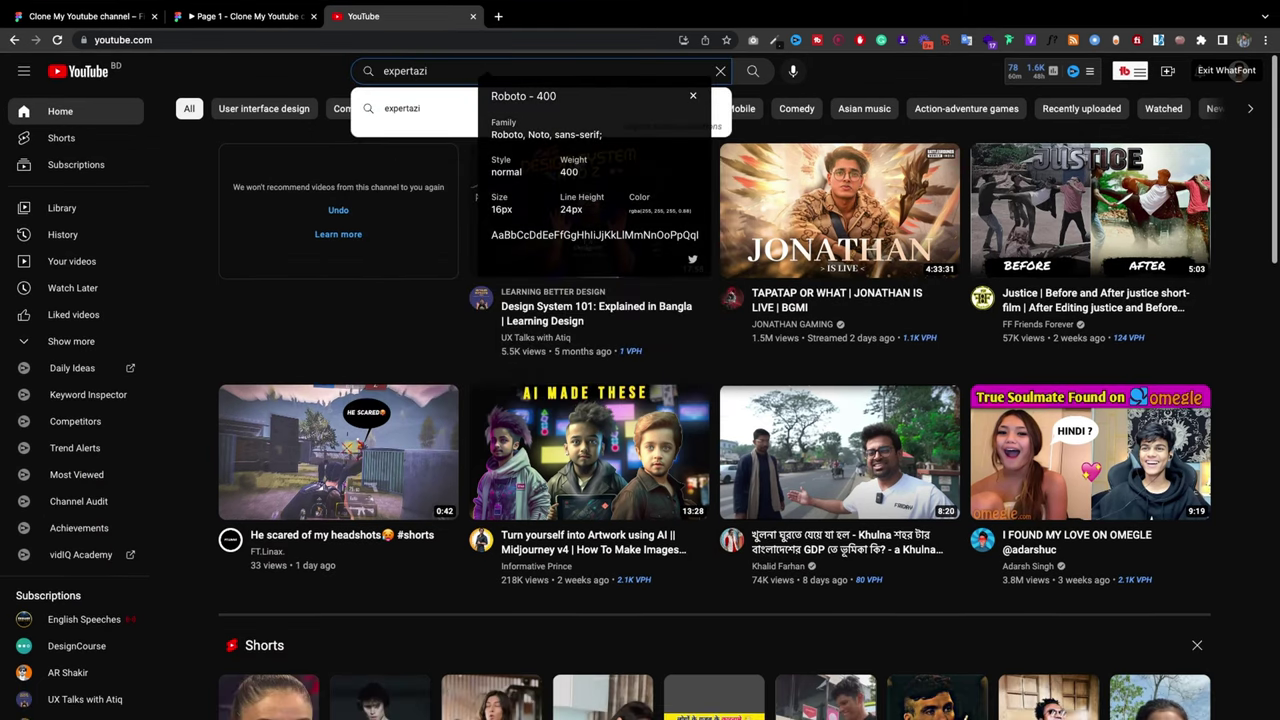
pyautogui.rightClick(426, 108)
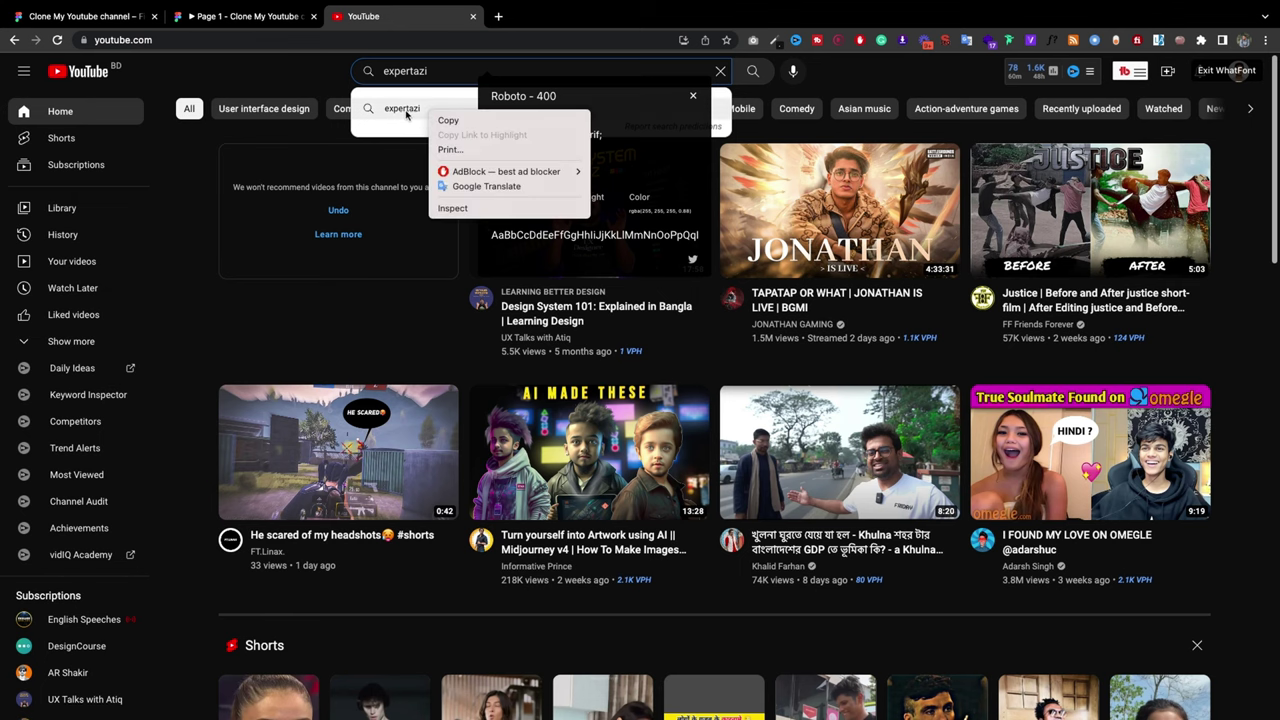
pyautogui.click(406, 113)
pyautogui.click(406, 110)
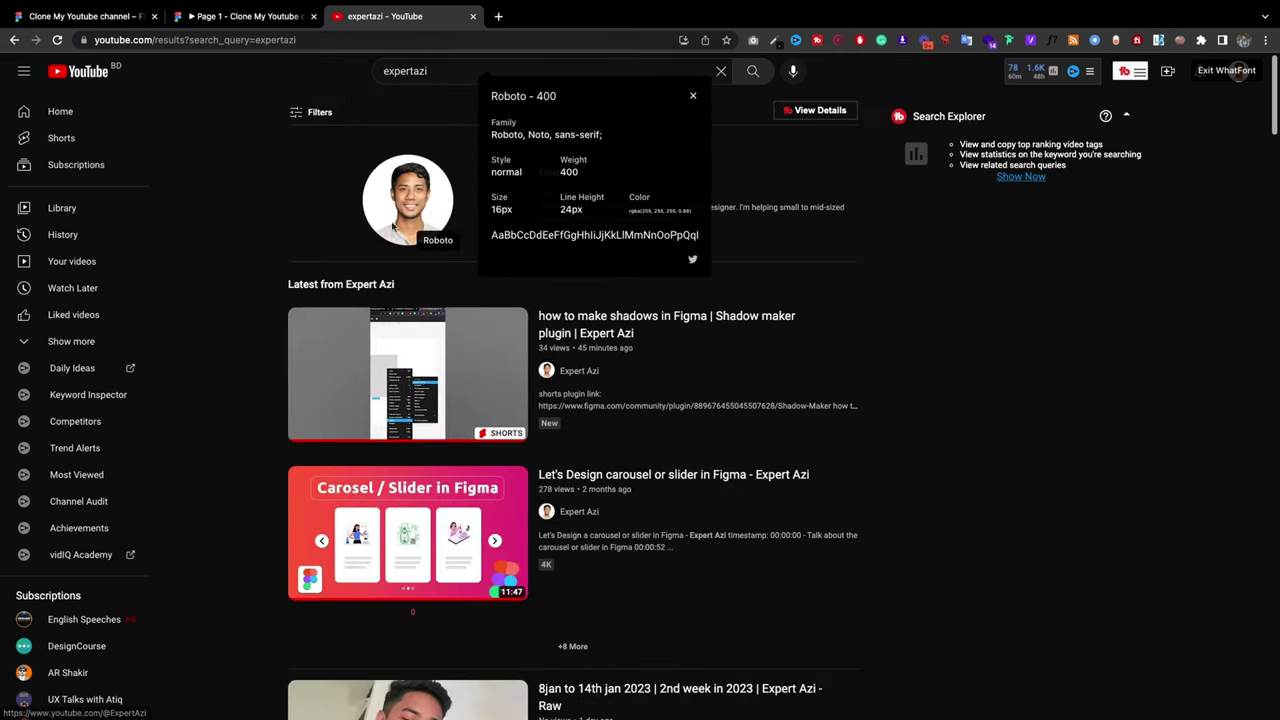
# Step: Open the channel page in a new tab and inspect a video title's Roboto styles in DevTools
pyautogui.rightClick(392, 196)
pyautogui.click(430, 205)
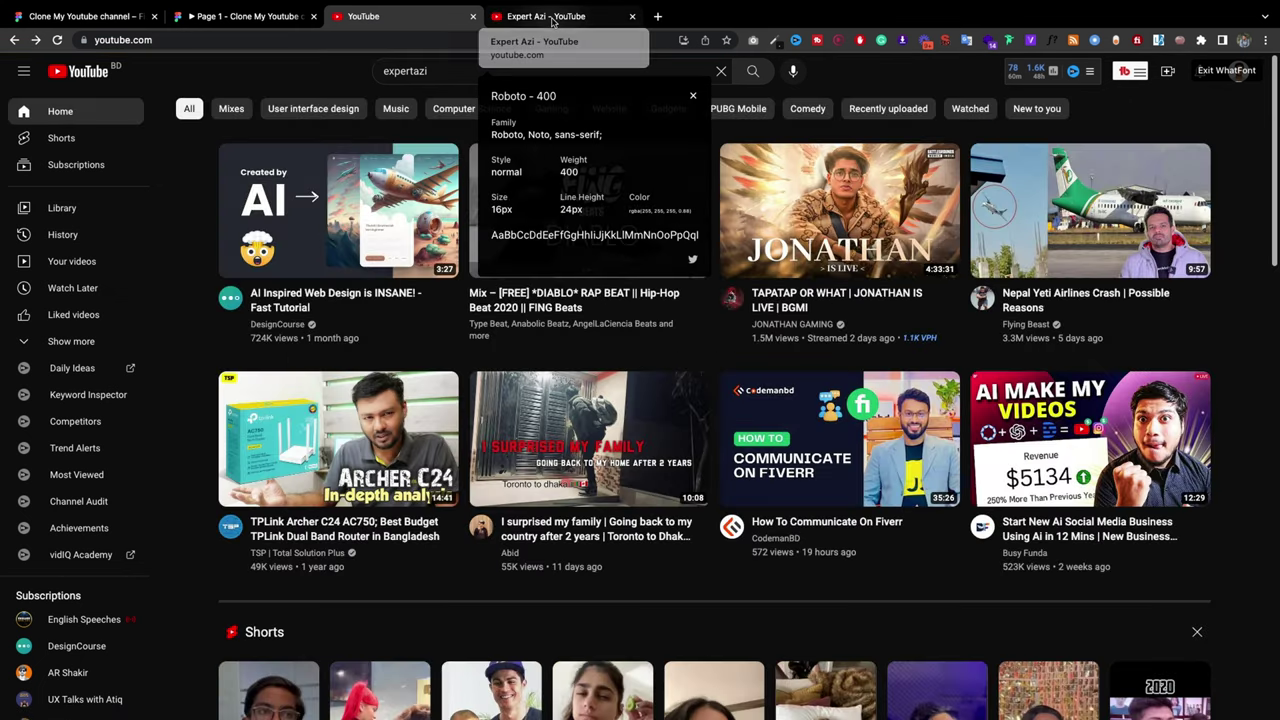
pyautogui.click(552, 20)
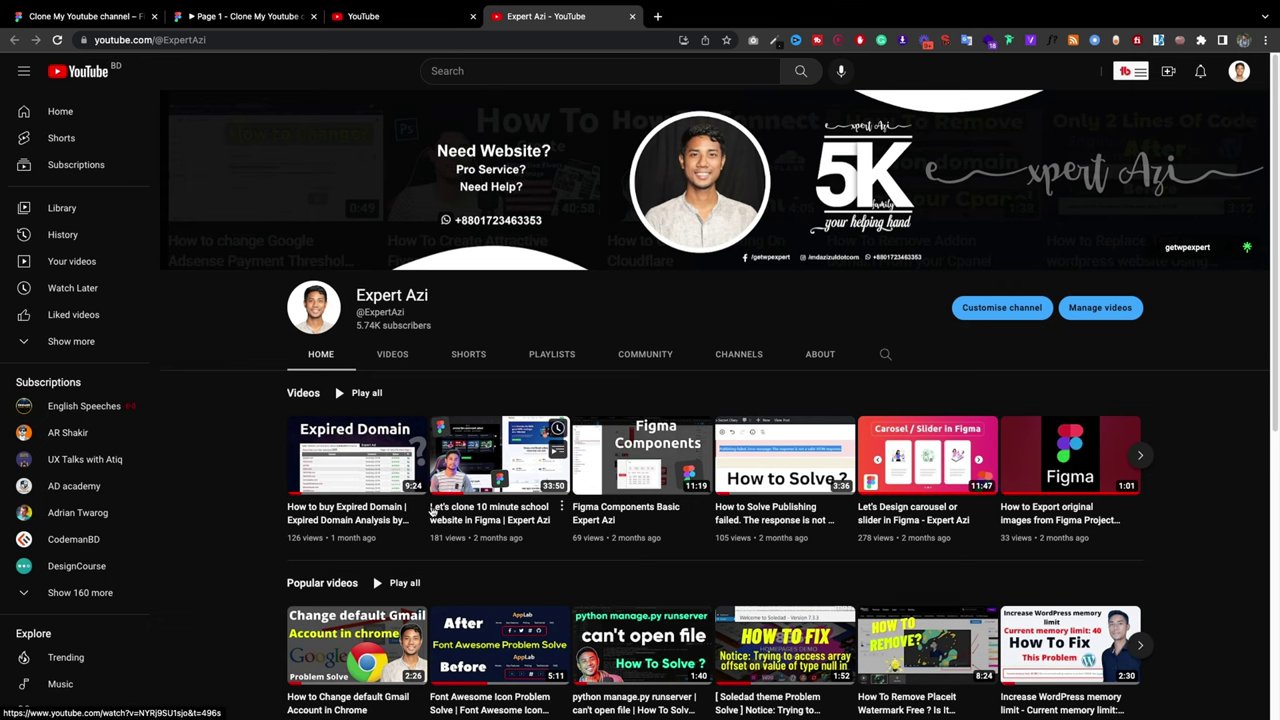
pyautogui.rightClick(502, 513)
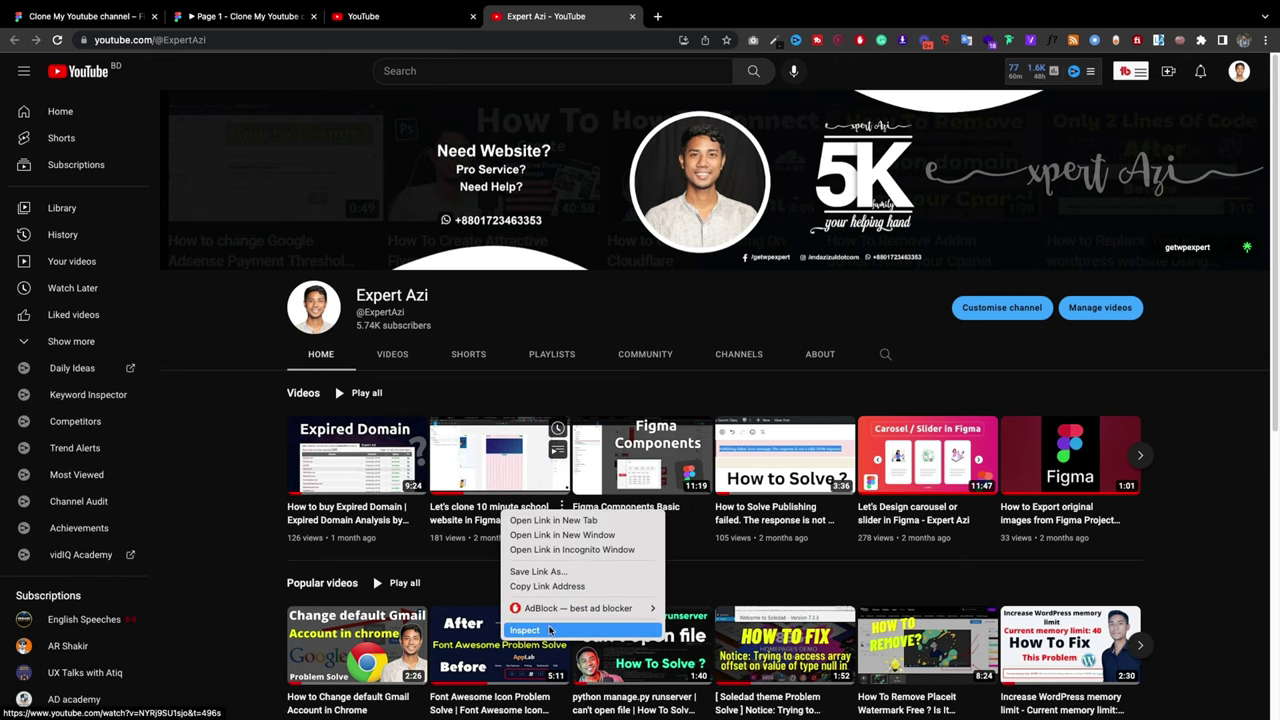
pyautogui.click(525, 630)
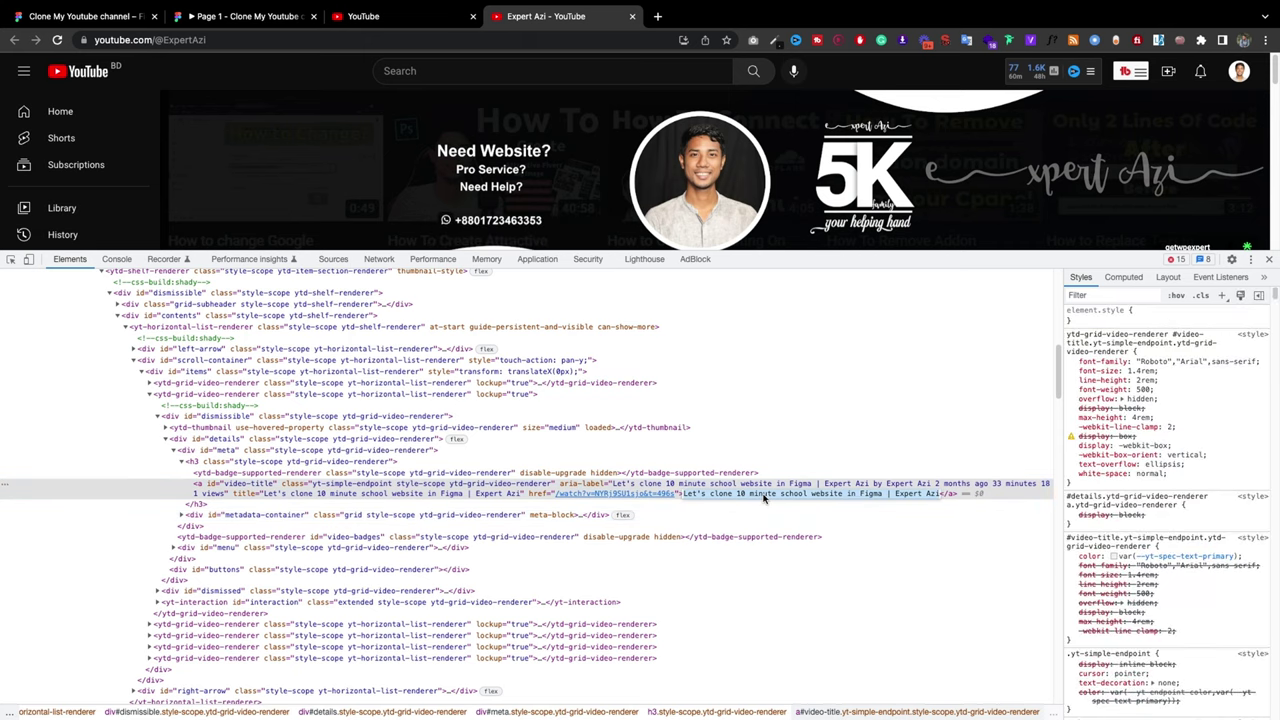
# Step: Return to the Figma file, cancelling a stray paste into the address bar
pyautogui.click(100, 20)
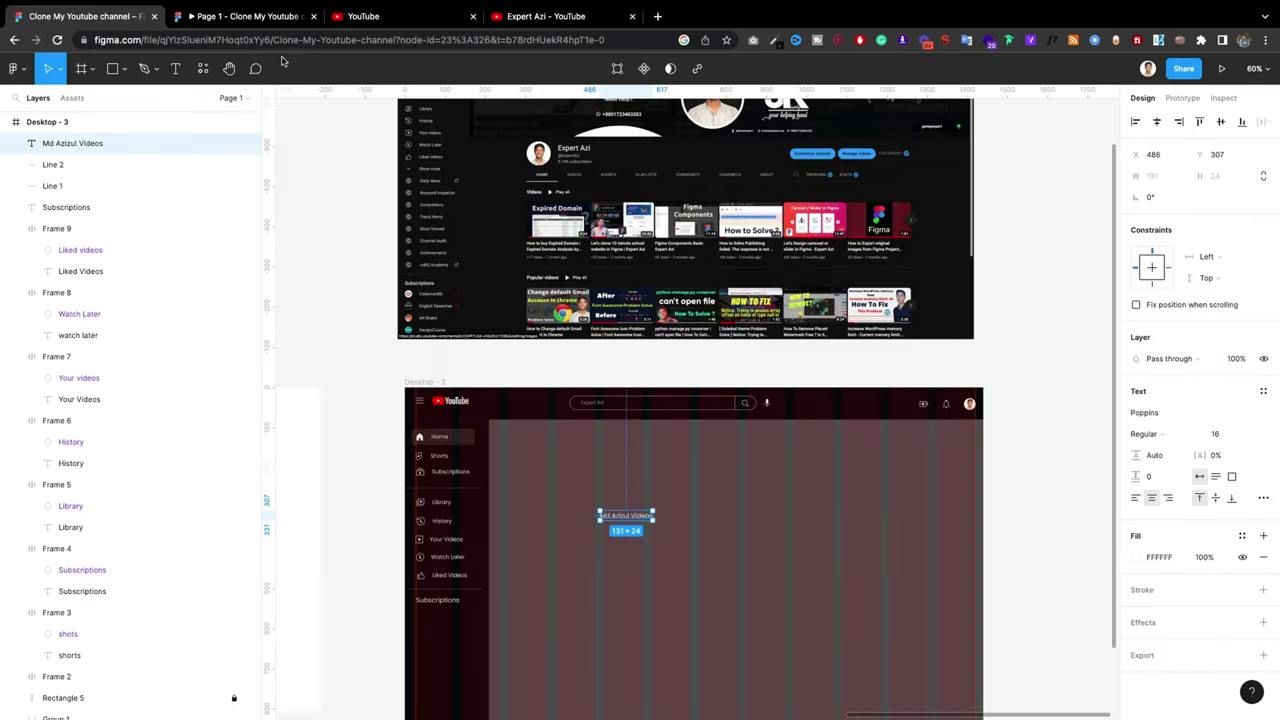
pyautogui.click(390, 52)
pyautogui.write("Let's clone 10 minute school website in Figma | Expert Azi")
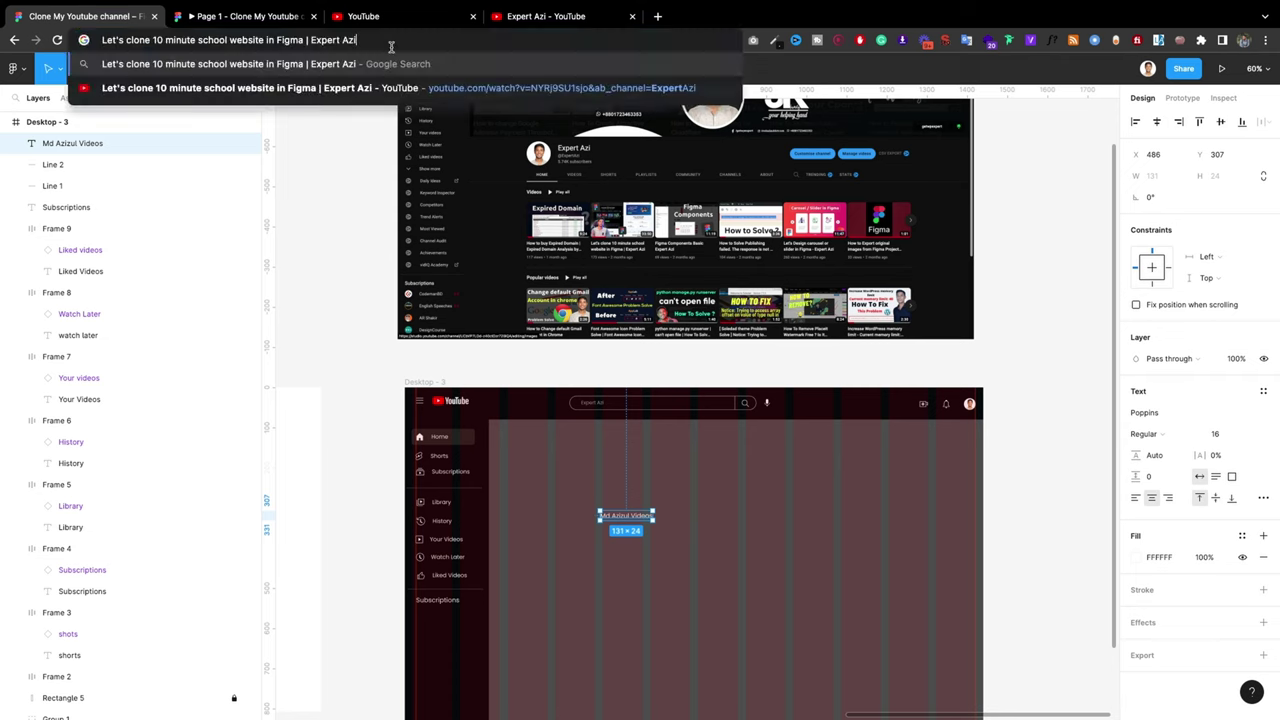
pyautogui.hotkey('ctrl', 'a')
pyautogui.press('Escape')
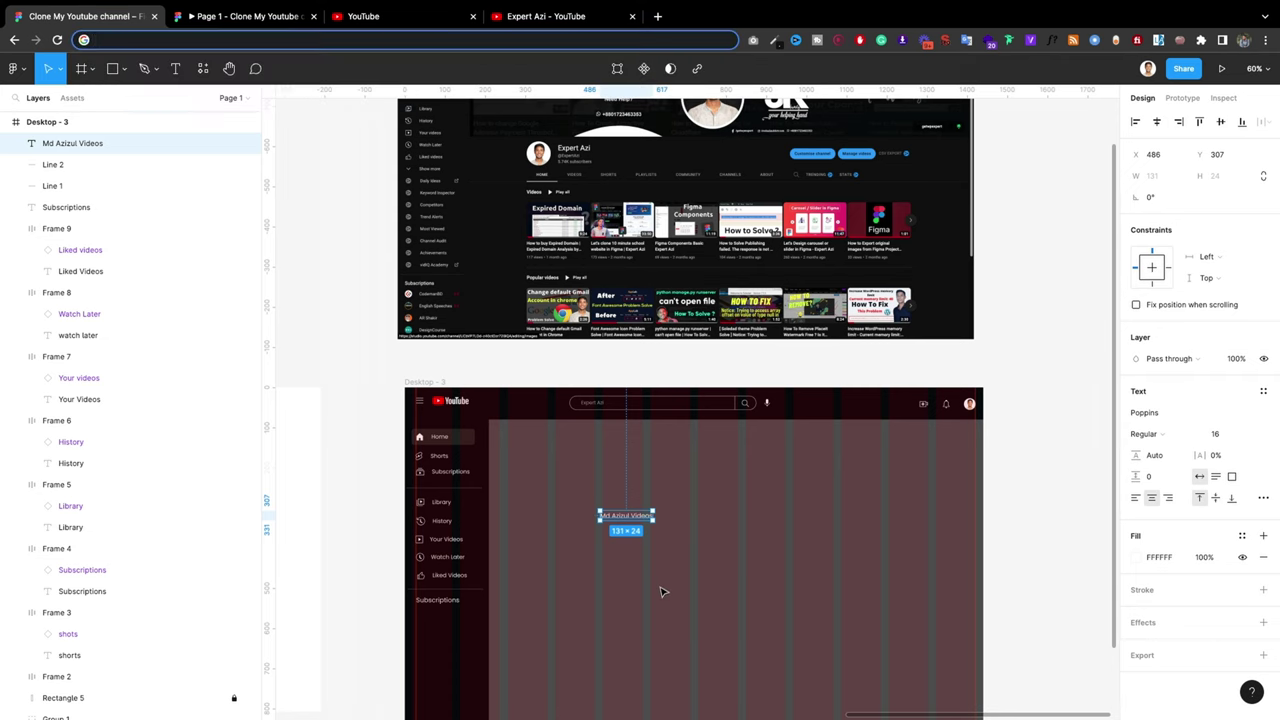
pyautogui.click(663, 591)
# Step: Replace the label with the 10 Minute School clone video title, left-aligned and wrapped at 231 wide
pyautogui.click(626, 517)
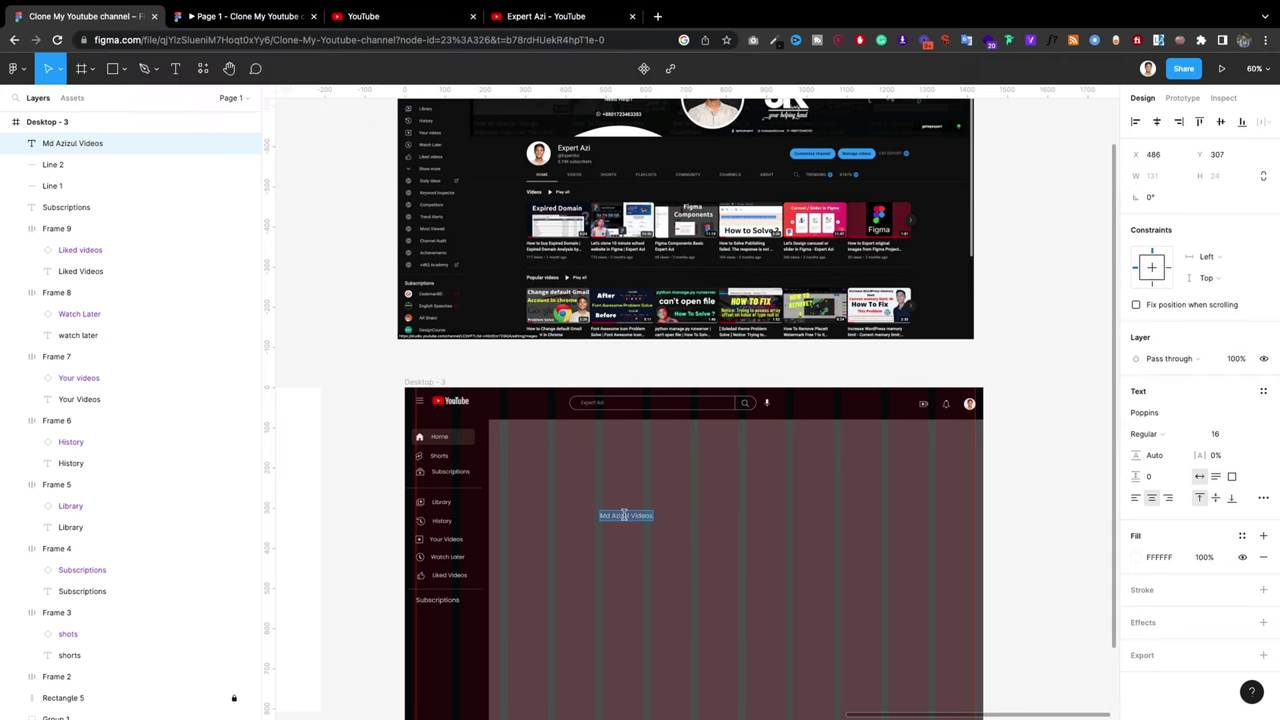
pyautogui.write("Let's clone 10 minute school website in Figma | Expert Azi")
pyautogui.press('Escape')
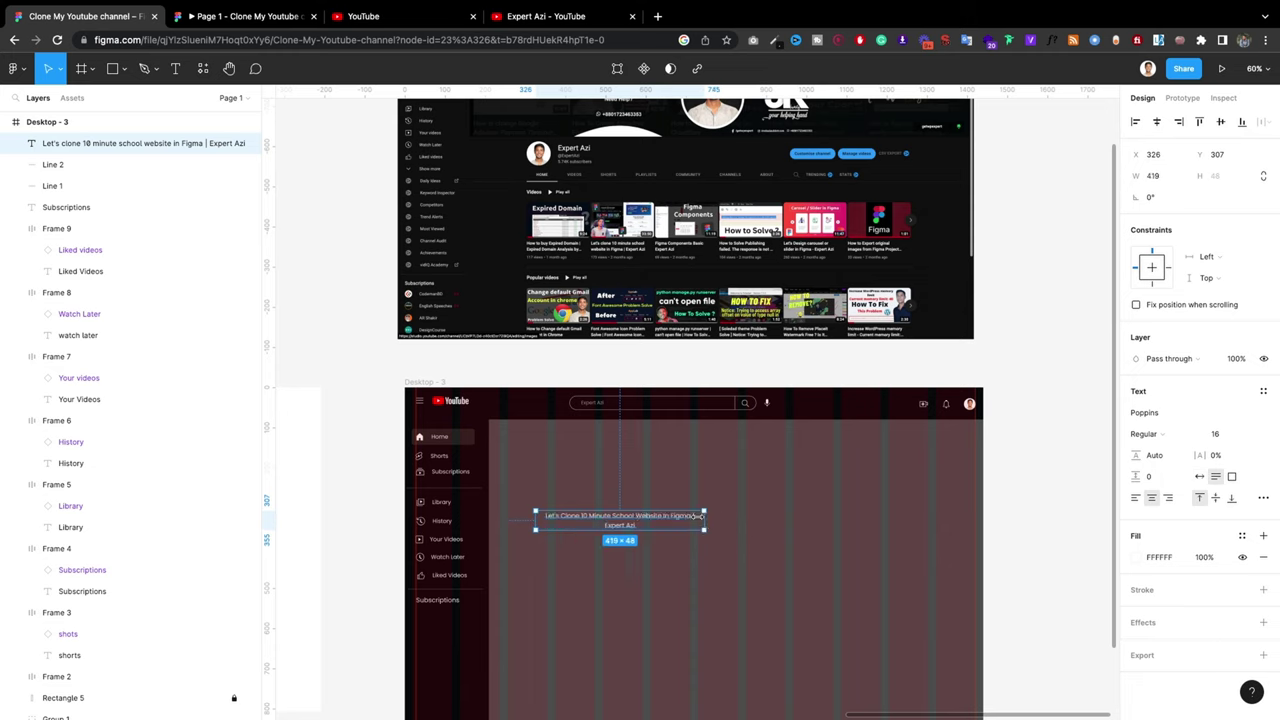
pyautogui.moveTo(722, 516); pyautogui.dragTo(644, 516)
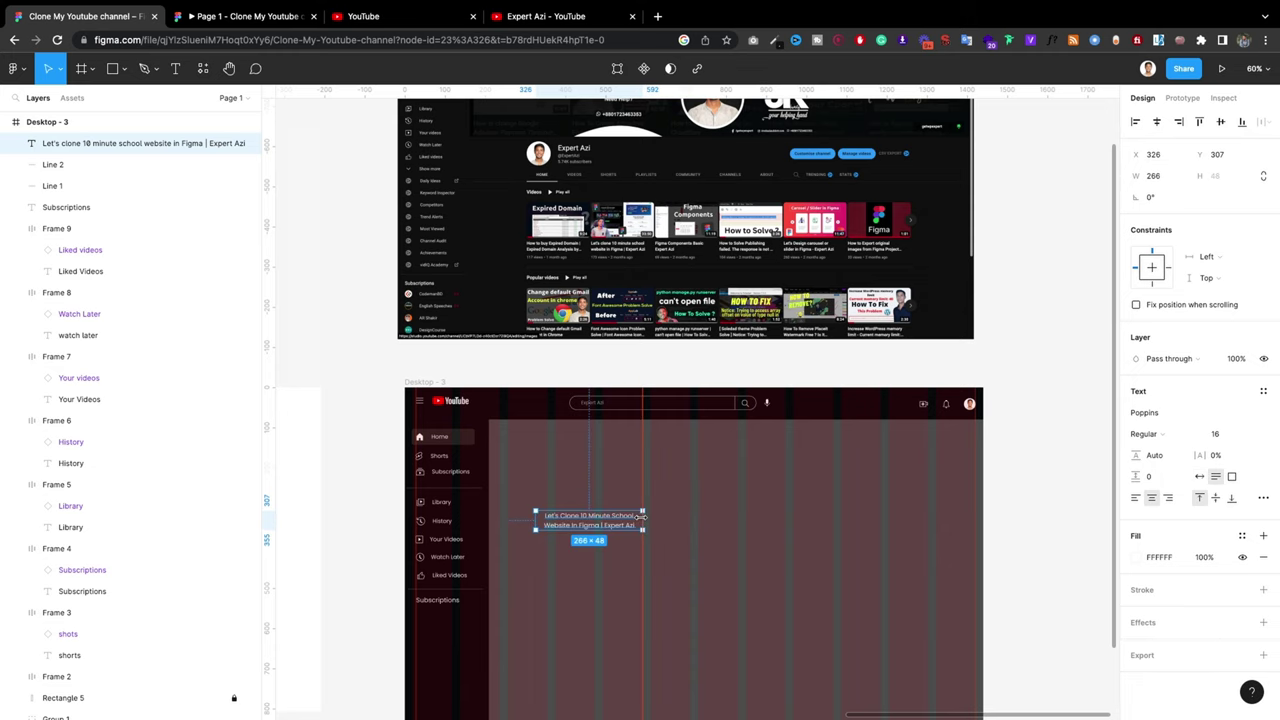
pyautogui.click(1135, 497)
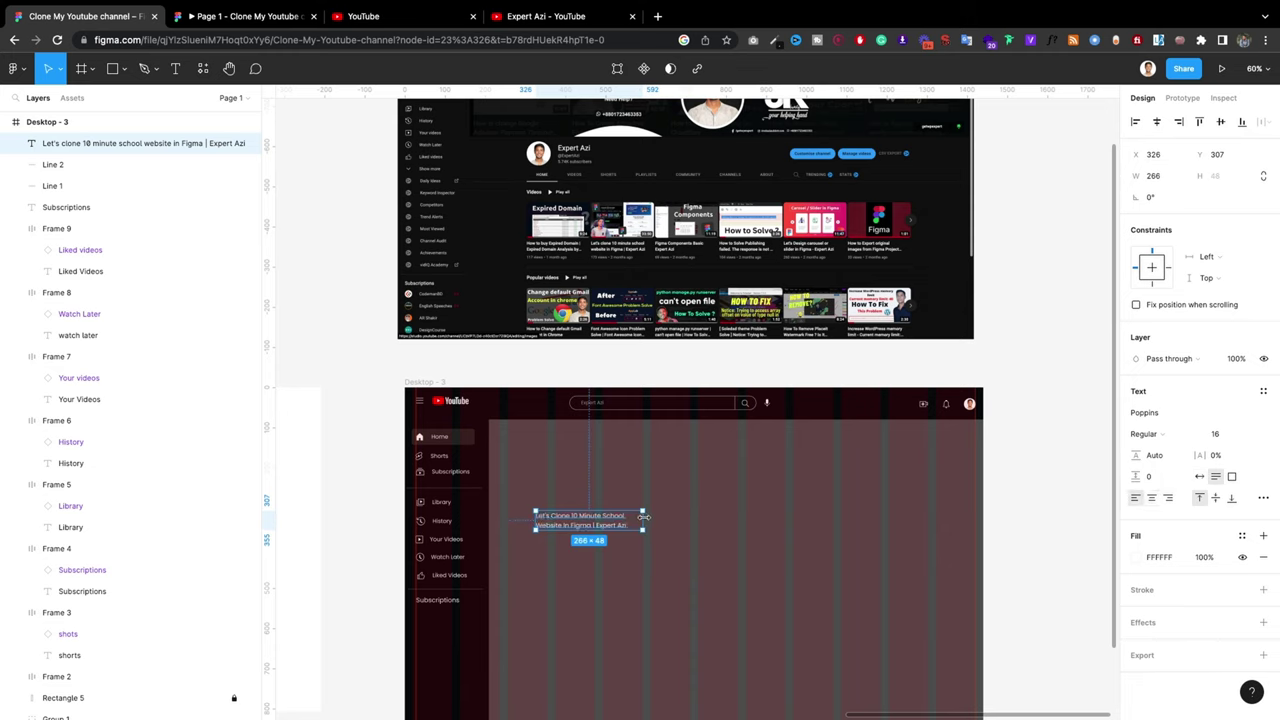
pyautogui.moveTo(641, 517); pyautogui.dragTo(620, 521)
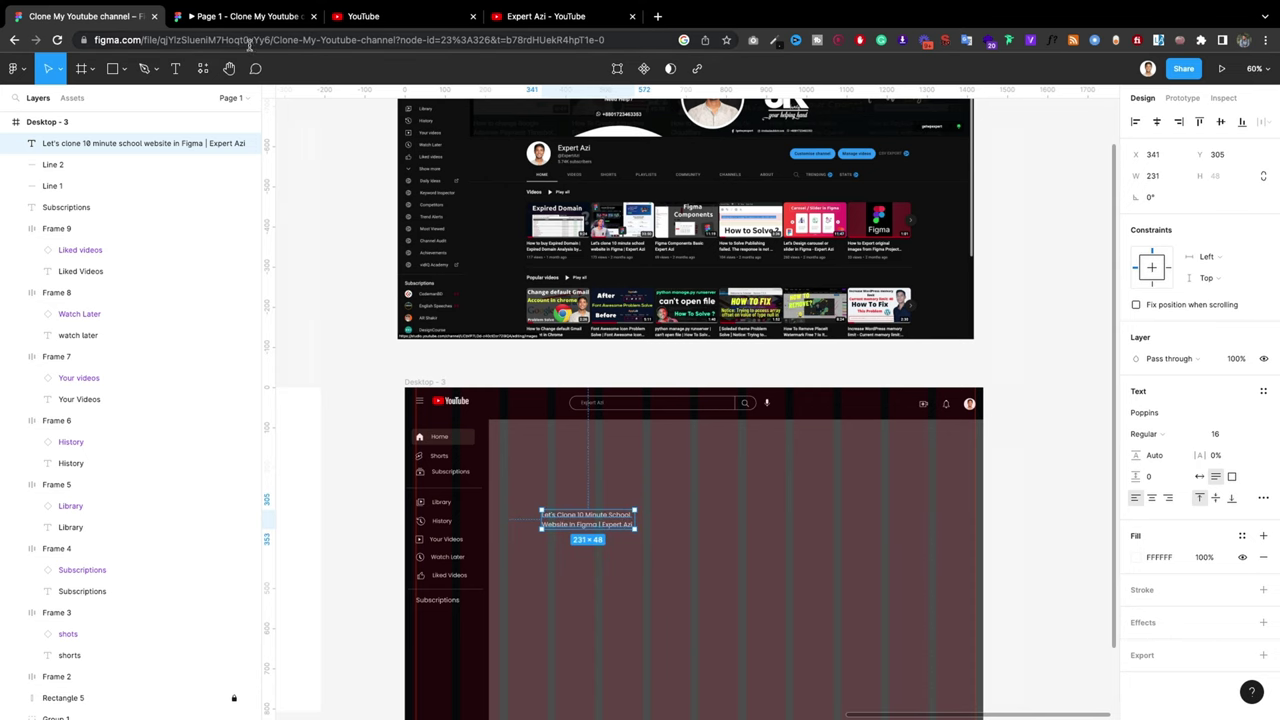
pyautogui.click(400, 16)
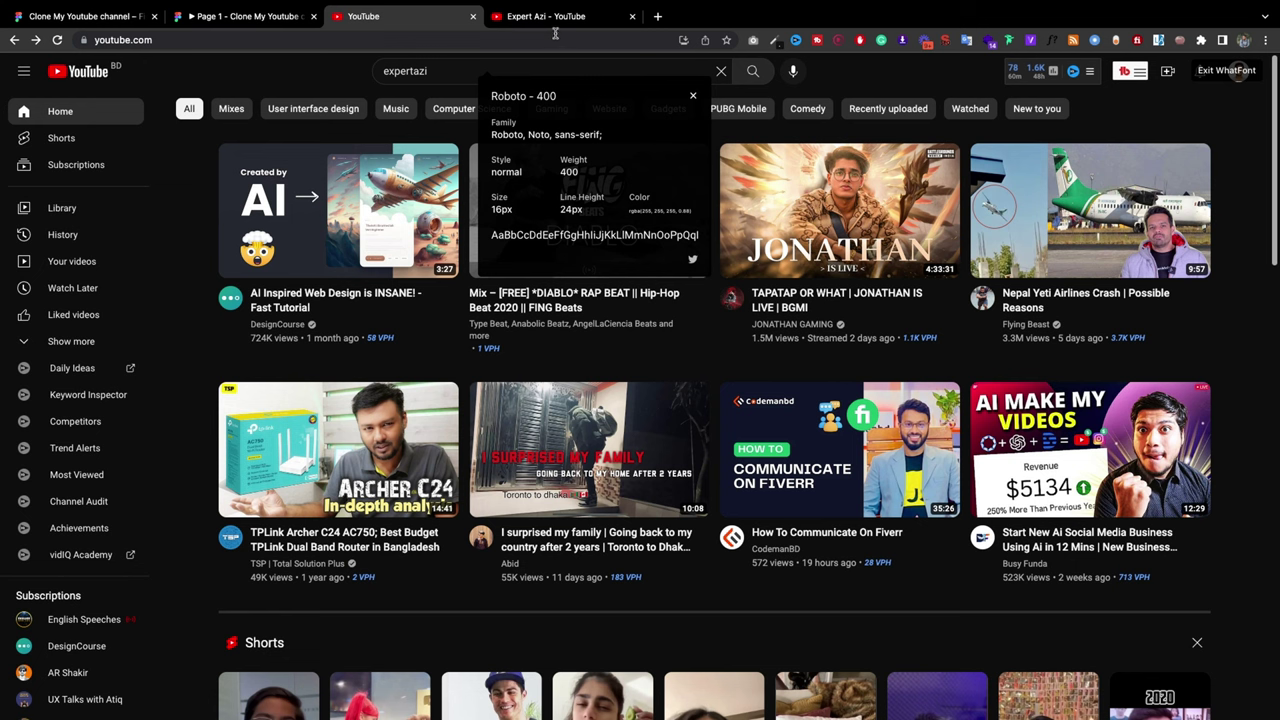
# Step: Close the WhatFont popup and DevTools on the Expert Azi channel page
pyautogui.click(692, 95)
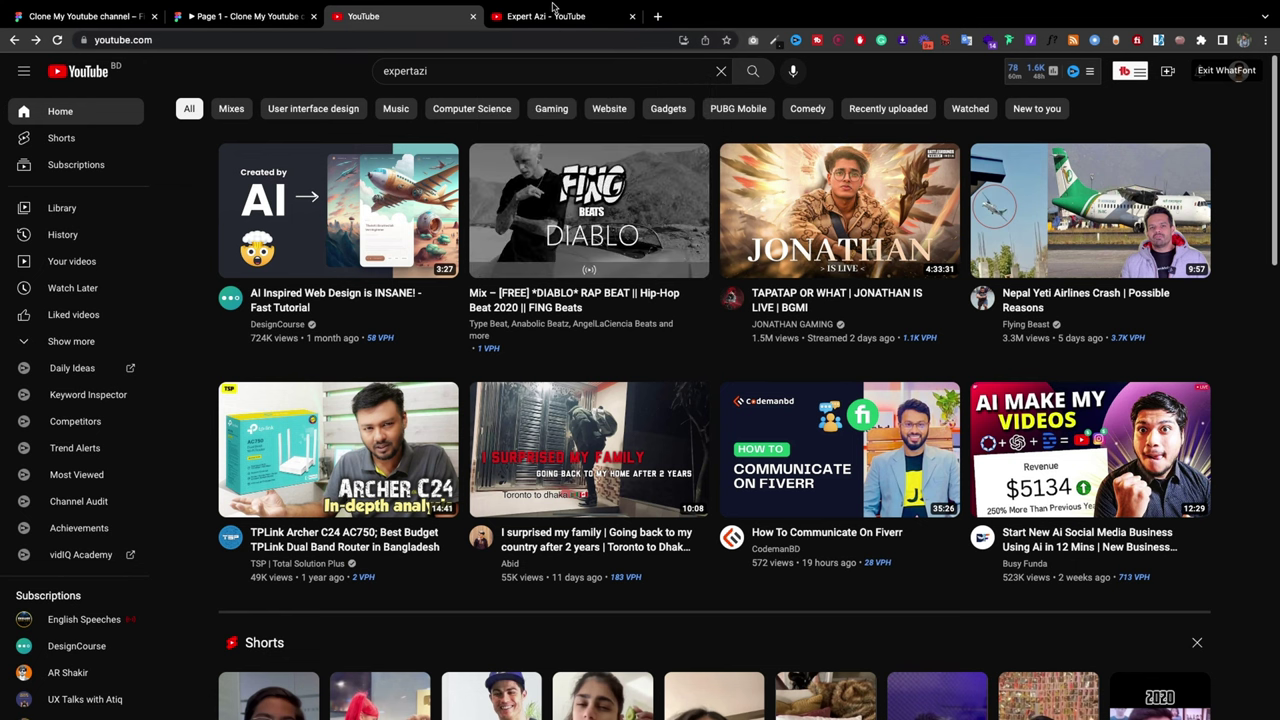
pyautogui.click(552, 8)
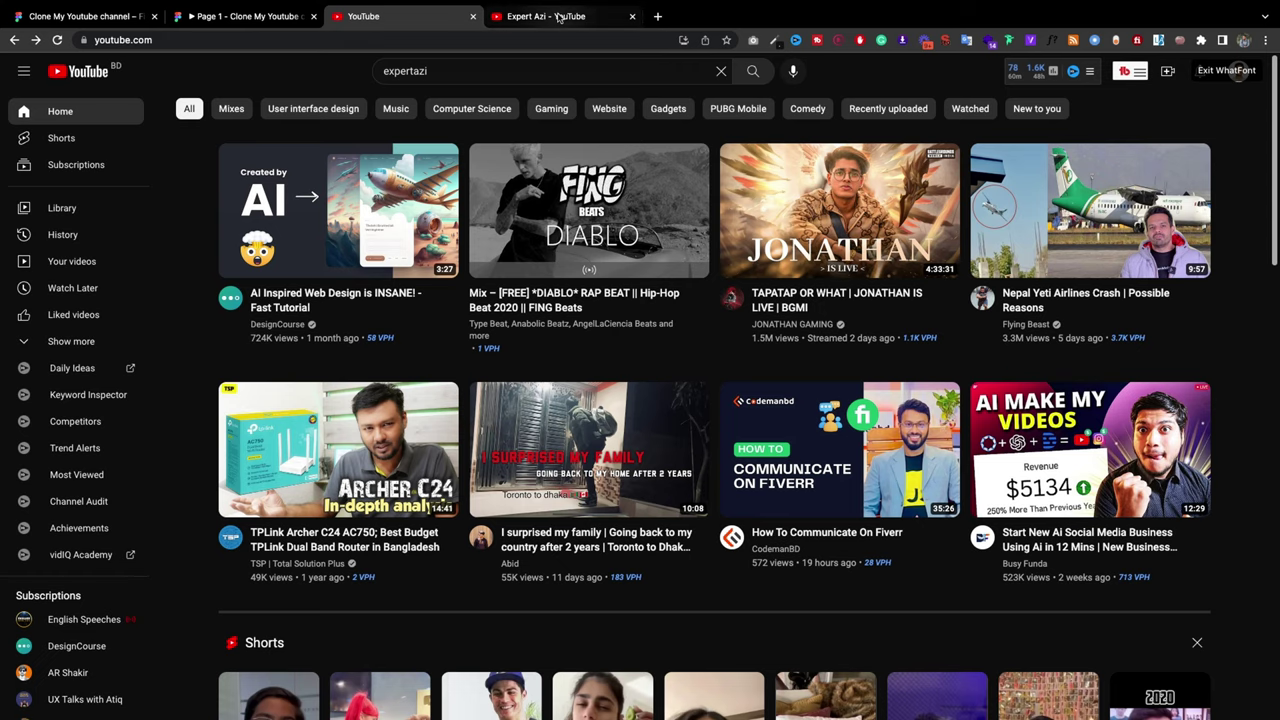
pyautogui.click(1268, 259)
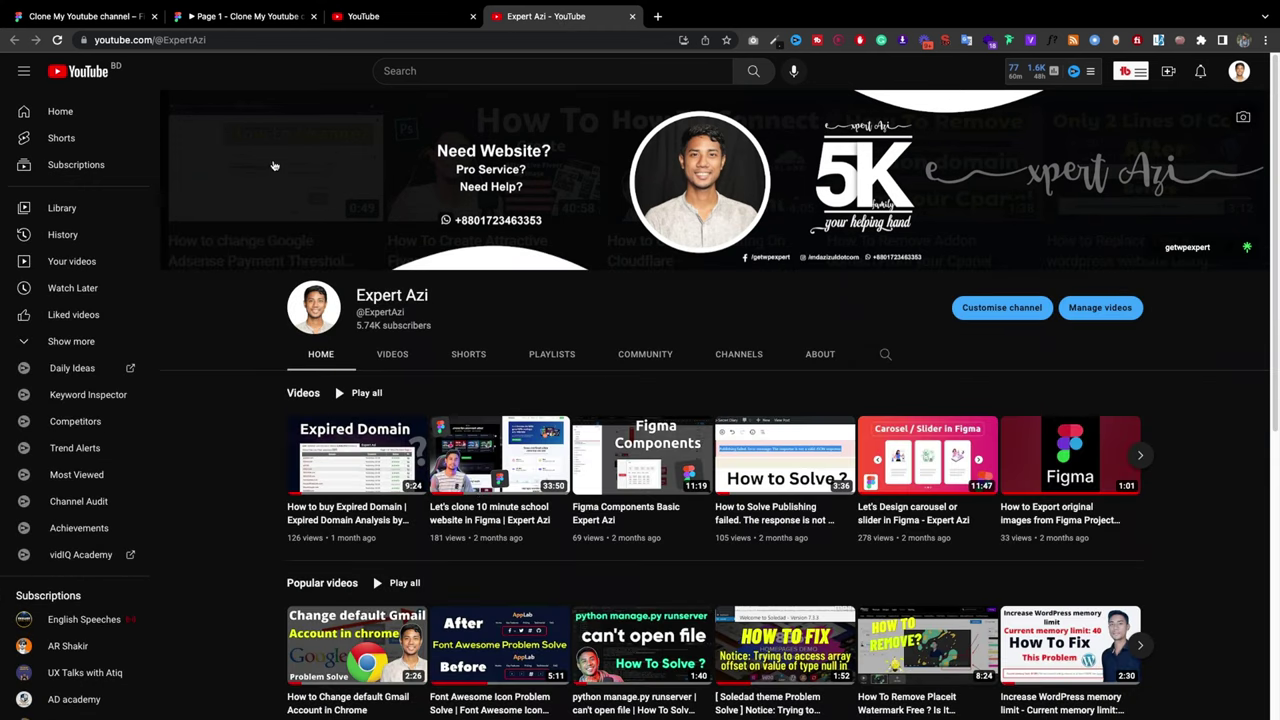
# Step: Back in Figma, draw a placeholder rectangle over the thumbnail area, then delete it
pyautogui.click(140, 16)
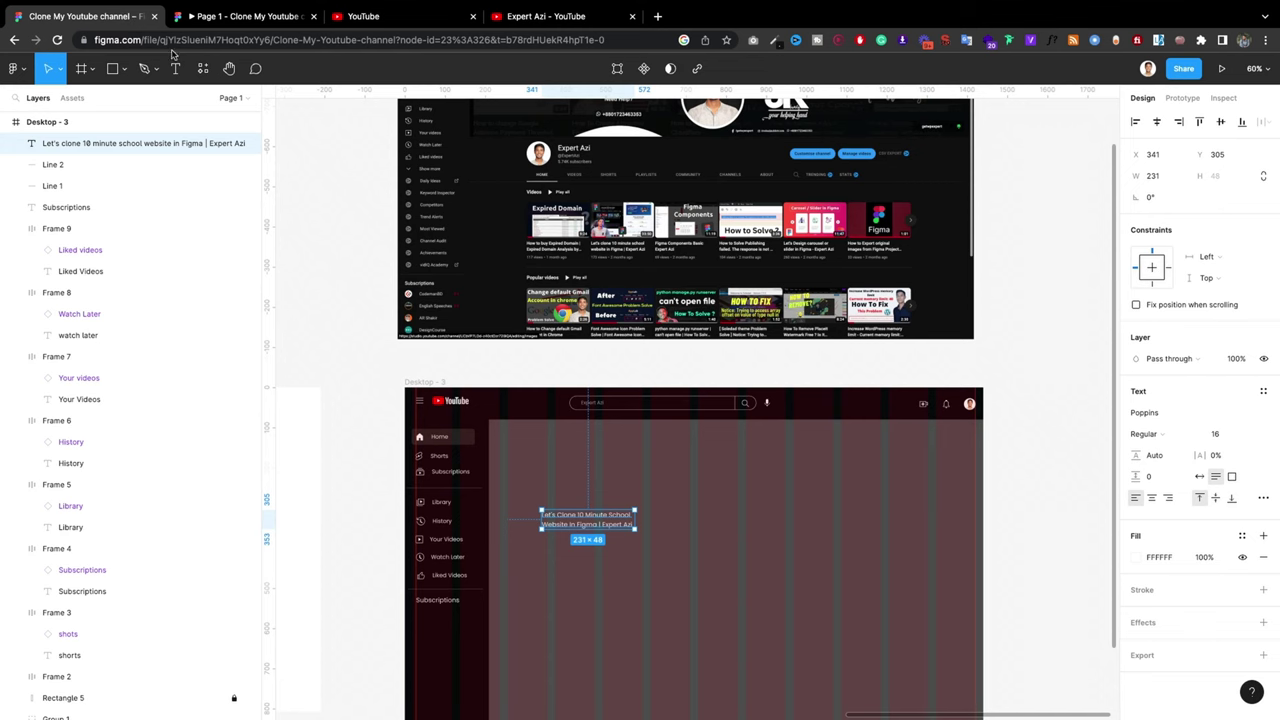
pyautogui.click(122, 69)
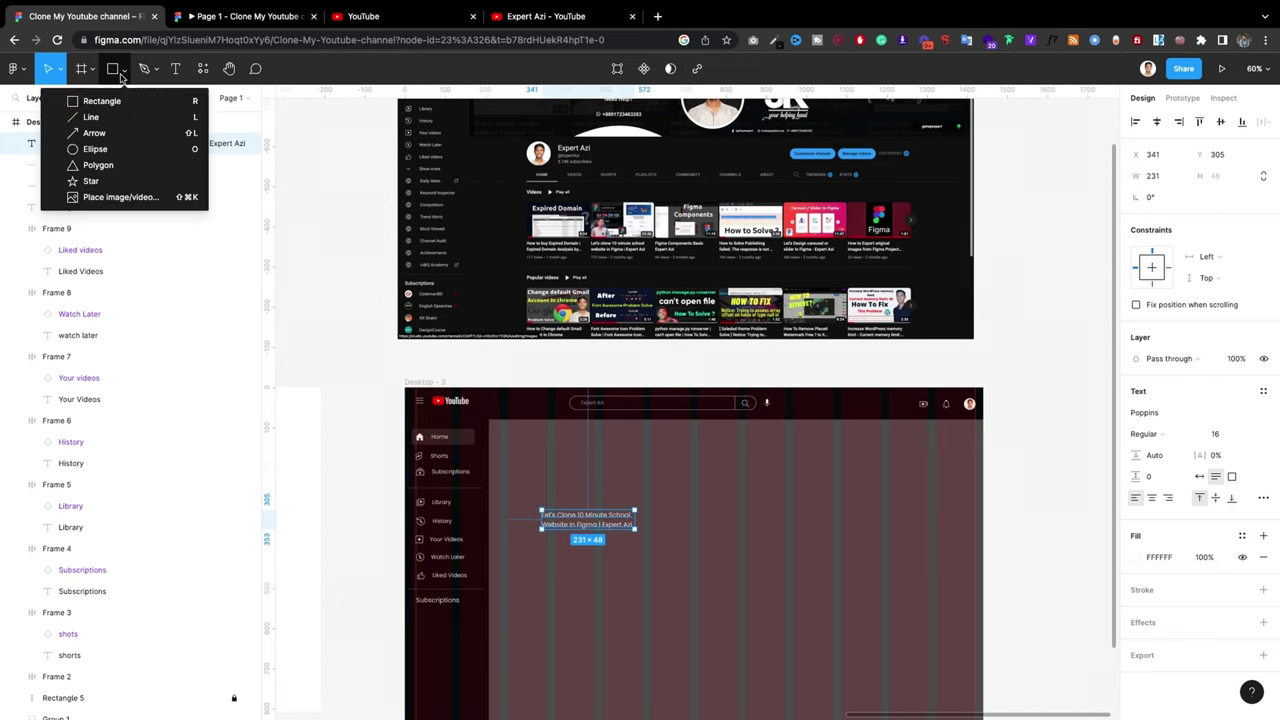
pyautogui.click(118, 100)
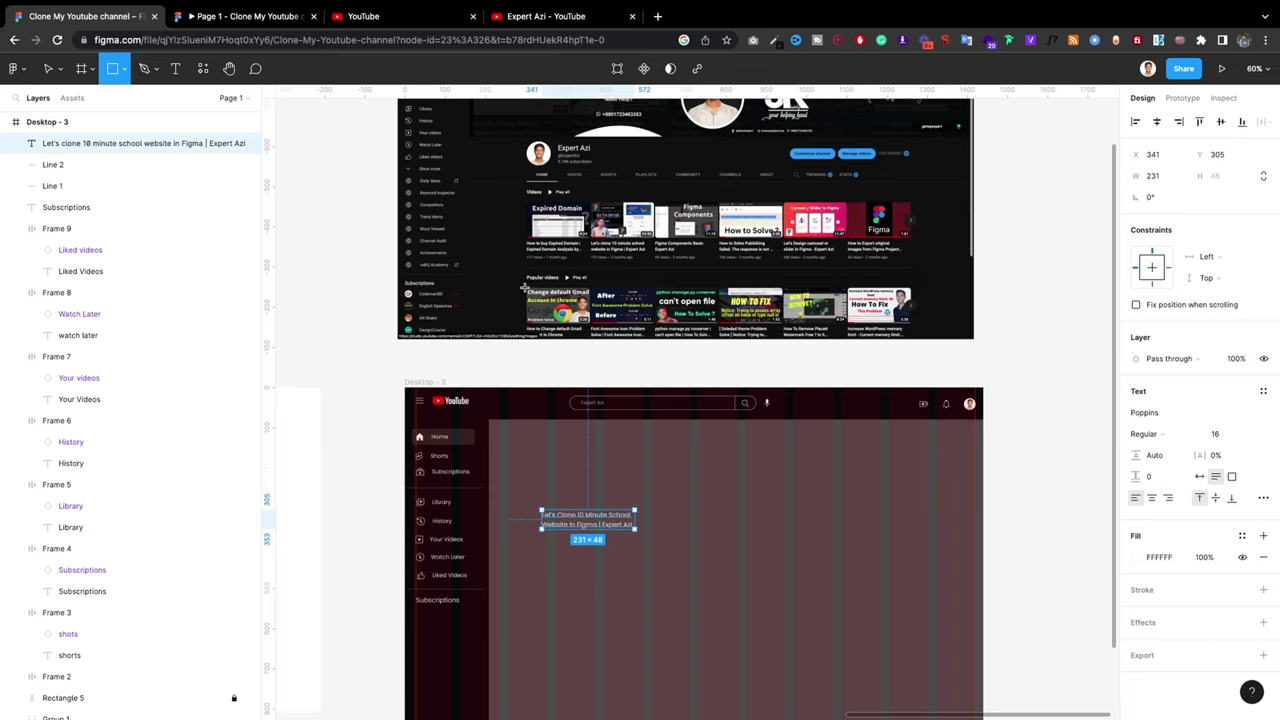
pyautogui.moveTo(524, 287); pyautogui.dragTo(590, 329)
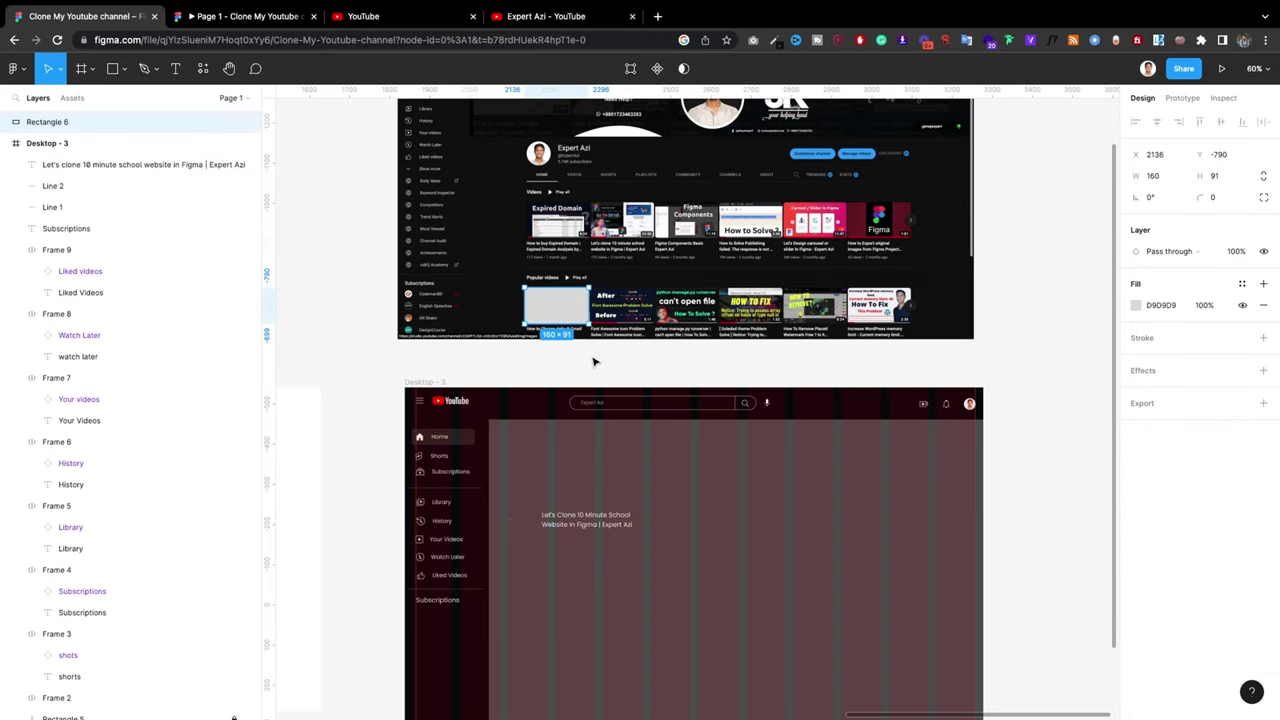
pyautogui.press('Delete')
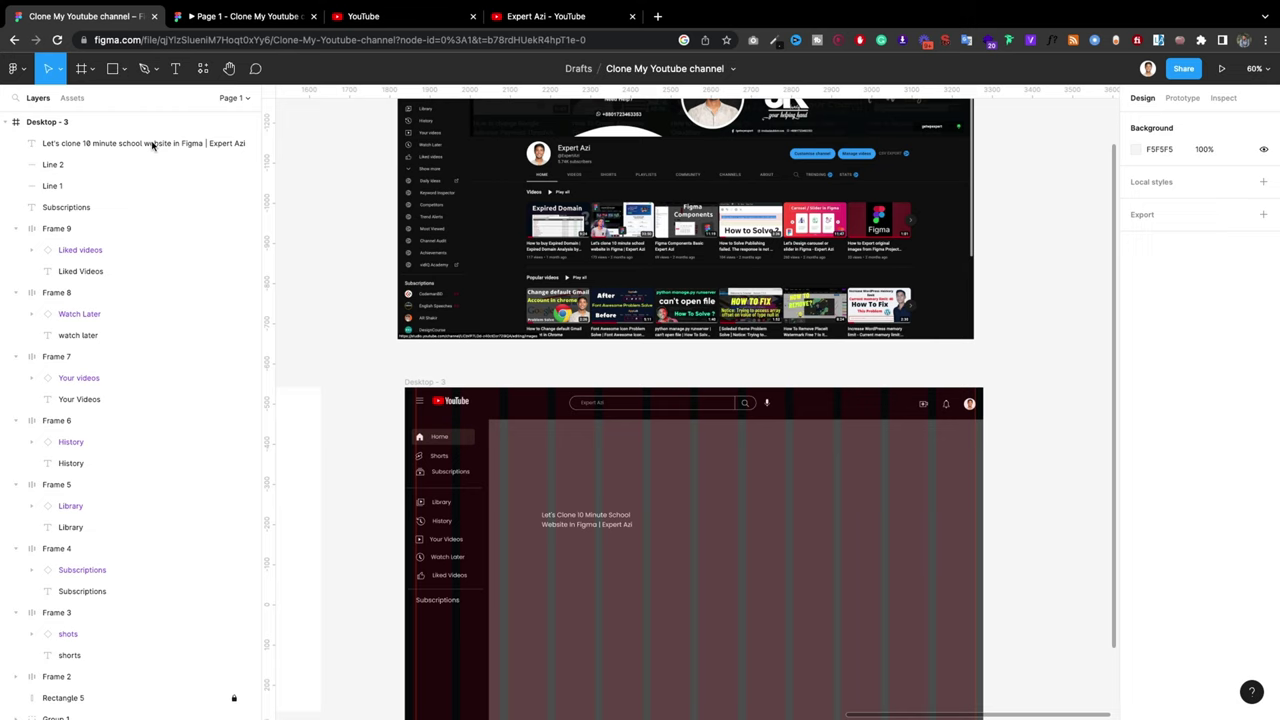
# Step: Move the hq720 thumbnail above the title in Desktop - 3 and scale it to 169×95
pyautogui.scroll(-5, 551, 330)
pyautogui.scroll(-5, 540, 338)
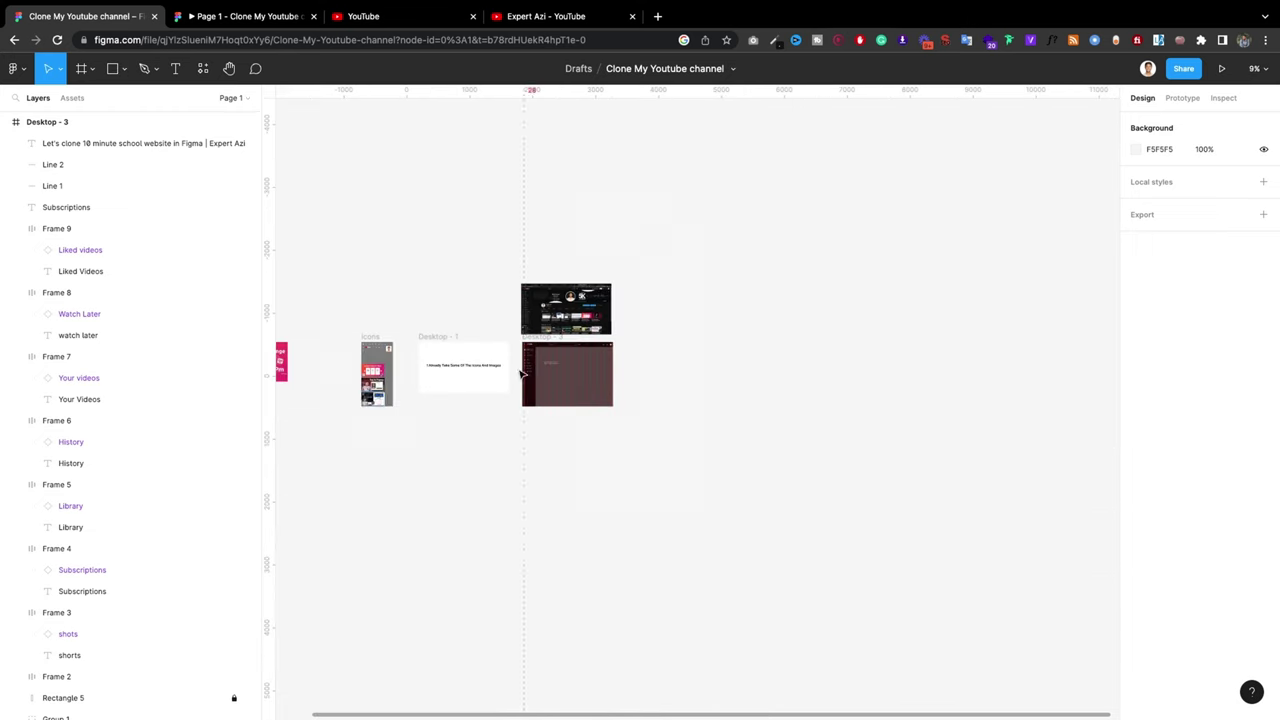
pyautogui.click(368, 378)
pyautogui.moveTo(368, 378); pyautogui.dragTo(572, 366)
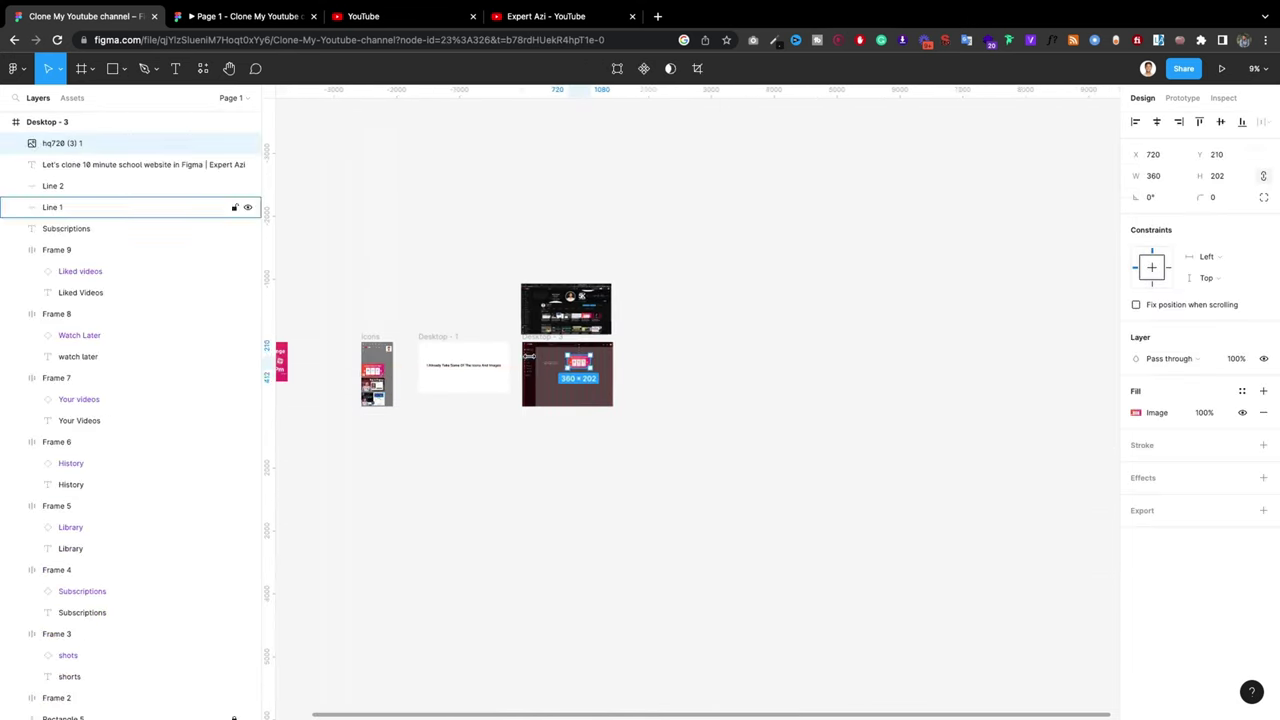
pyautogui.scroll(5, 545, 365)
pyautogui.moveTo(846, 416)
pyautogui.mouseDown()
pyautogui.moveTo(676, 374)
pyautogui.moveTo(693, 366)
pyautogui.mouseUp()
pyautogui.press('k')
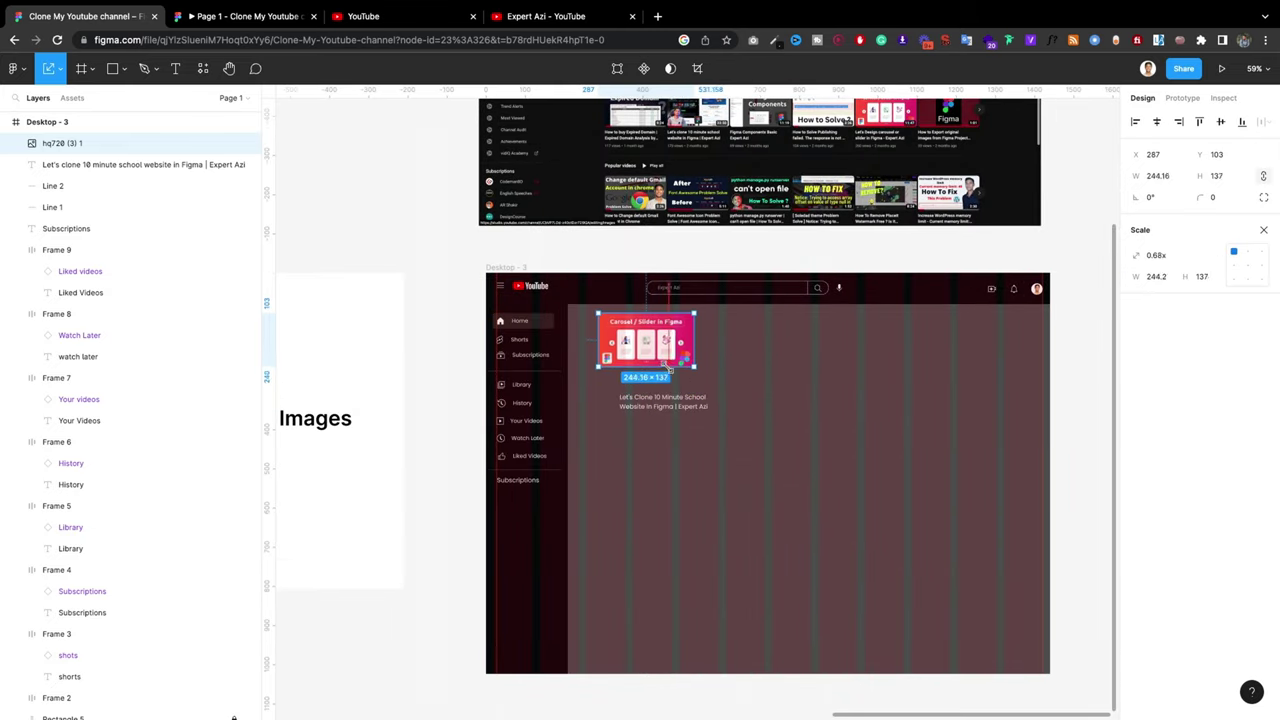
pyautogui.moveTo(628, 316); pyautogui.dragTo(656, 372)
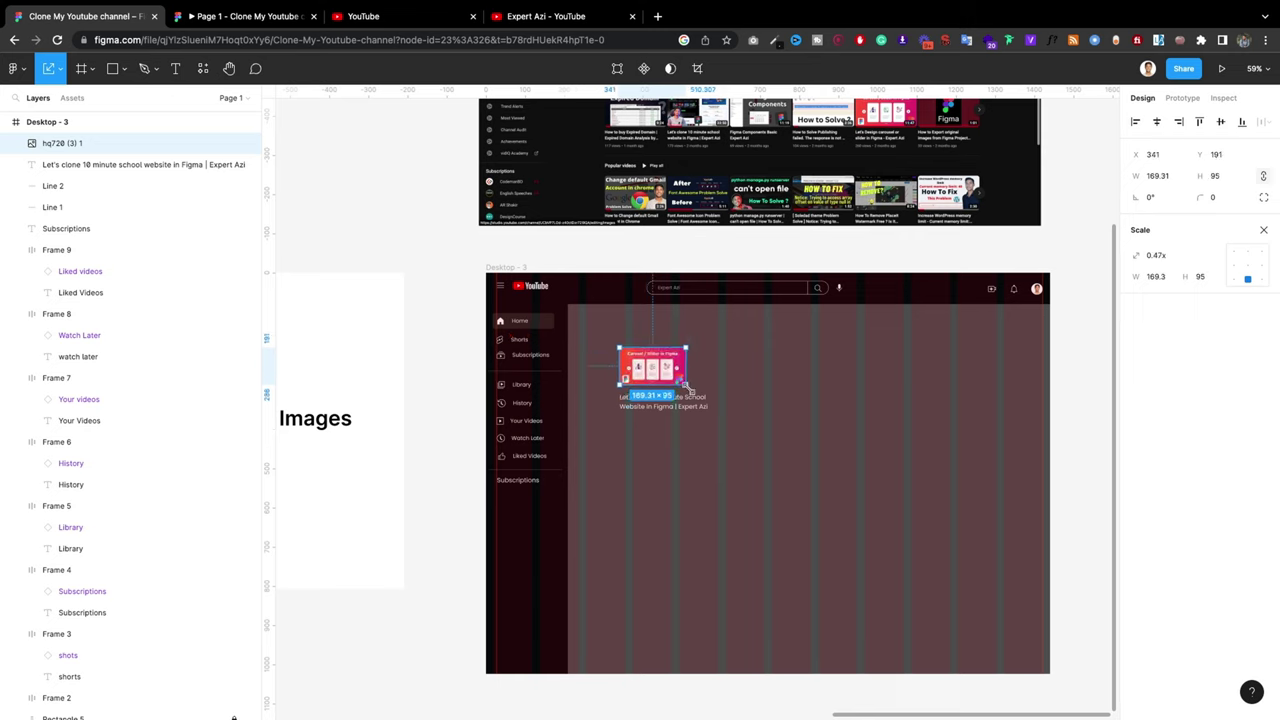
pyautogui.scroll(1, 689, 380)
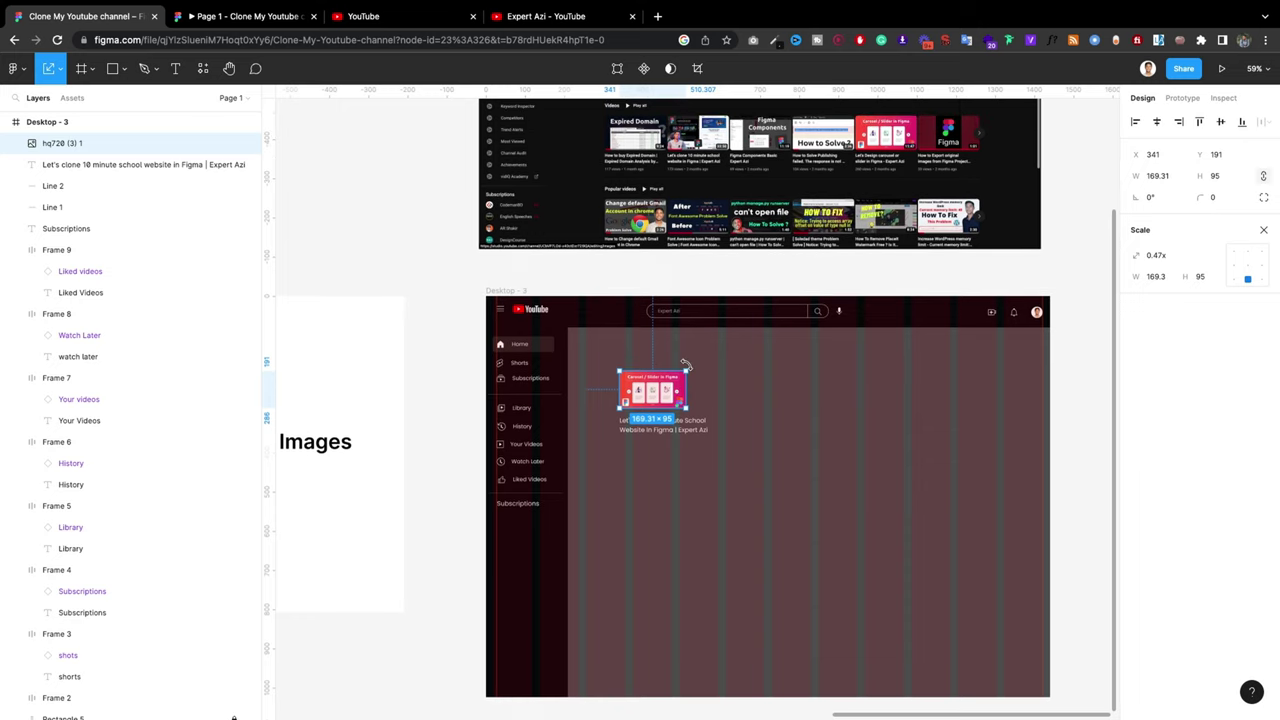
pyautogui.scroll(1, 675, 400)
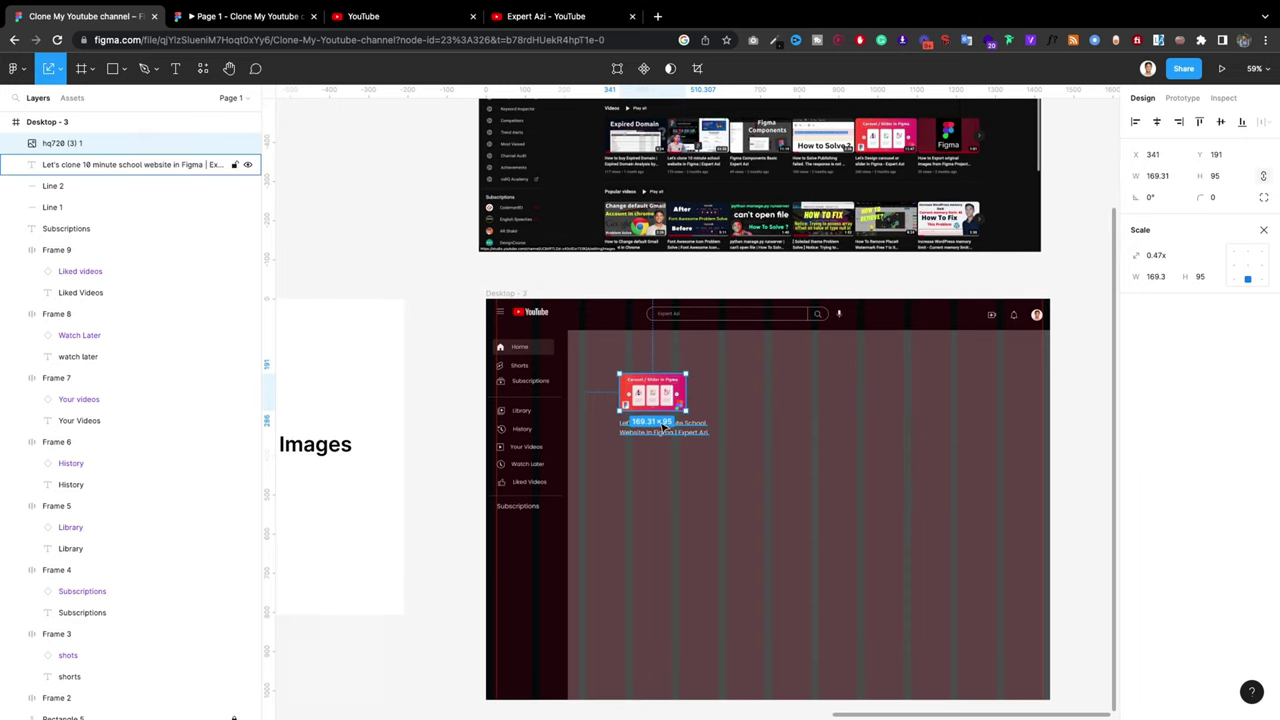
pyautogui.scroll(5, 659, 430)
pyautogui.scroll(2, 657, 409)
# Step: Save Desktop - 3's 12-column layout grid as a grid style named 'yt grid'
pyautogui.click(648, 294)
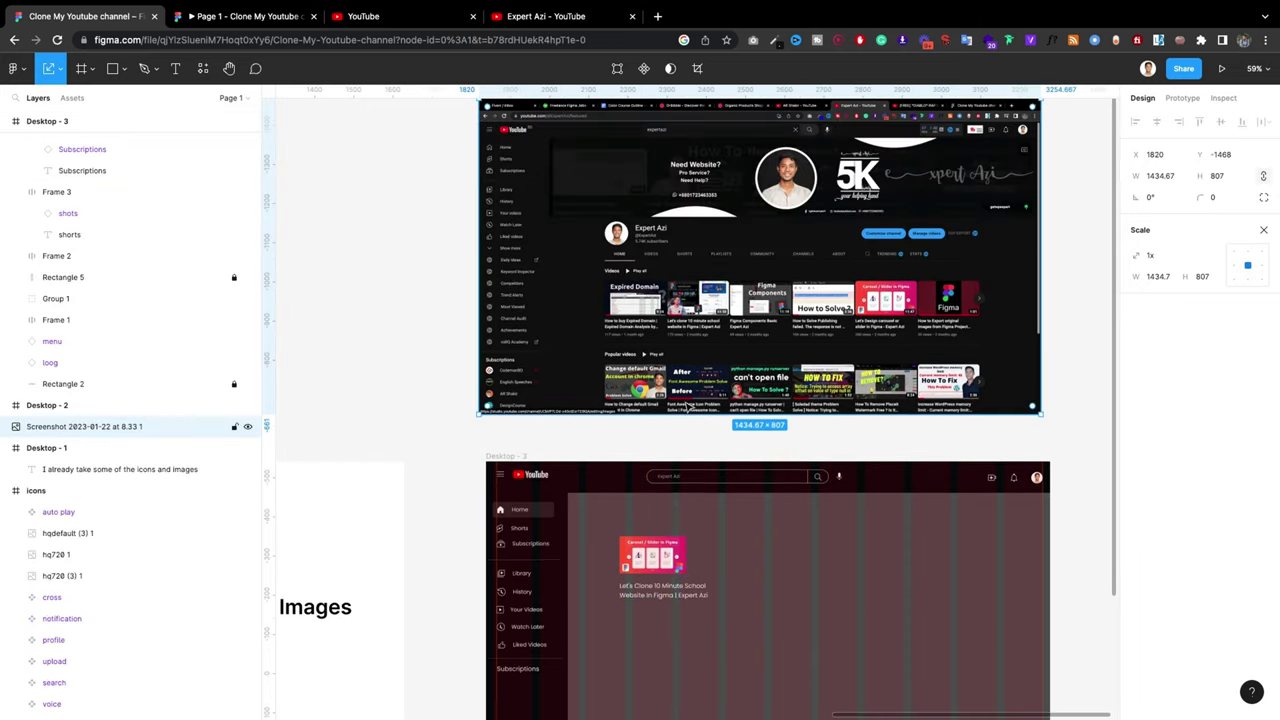
pyautogui.click(544, 456)
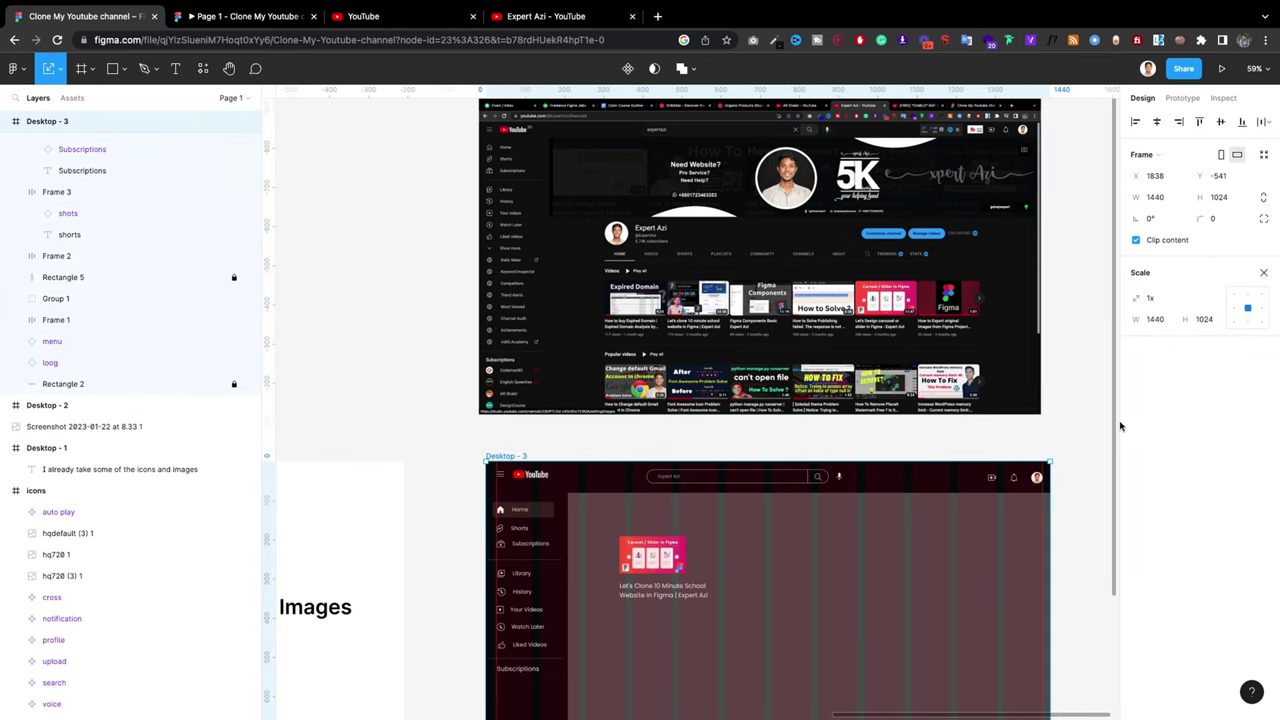
pyautogui.click(1242, 306)
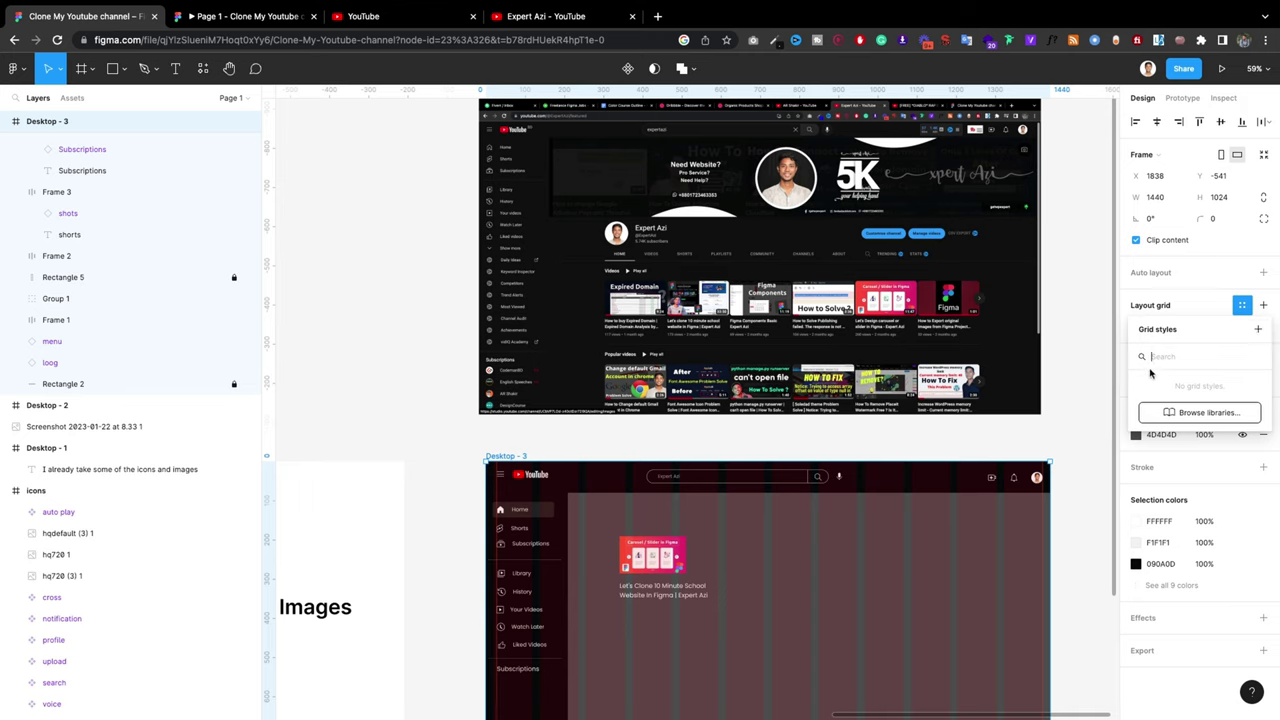
pyautogui.click(1239, 310)
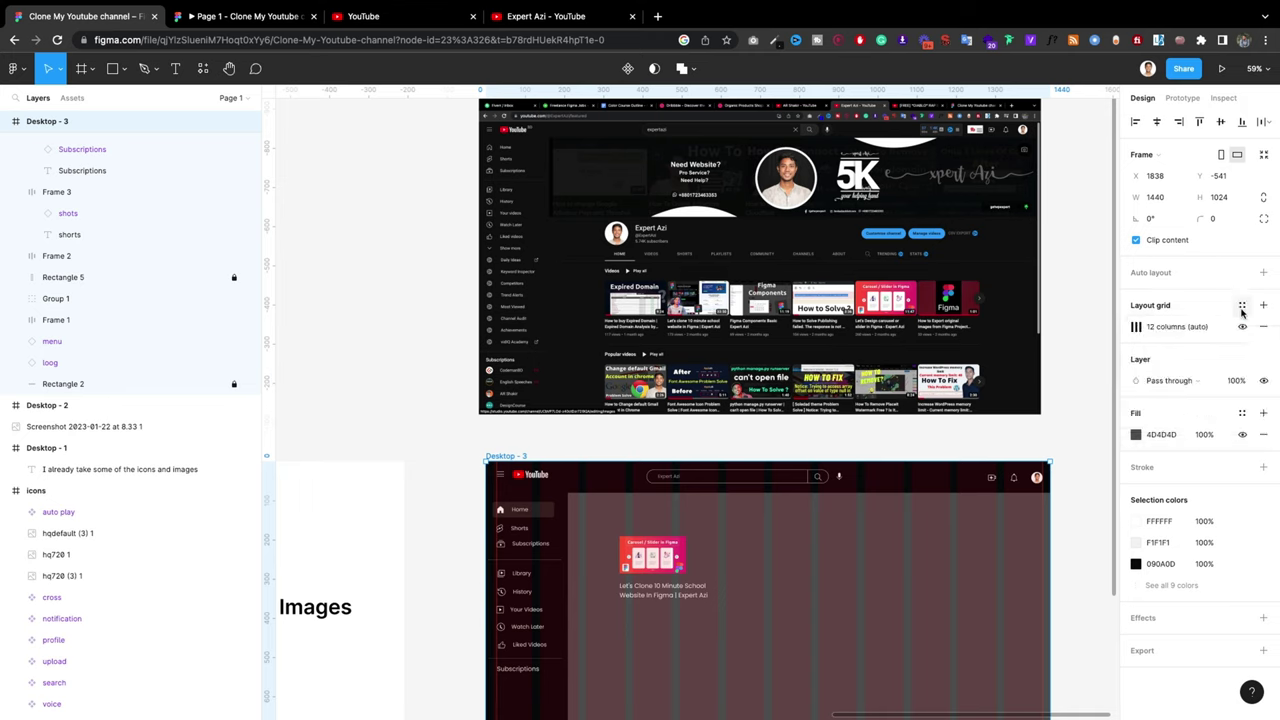
pyautogui.click(1242, 306)
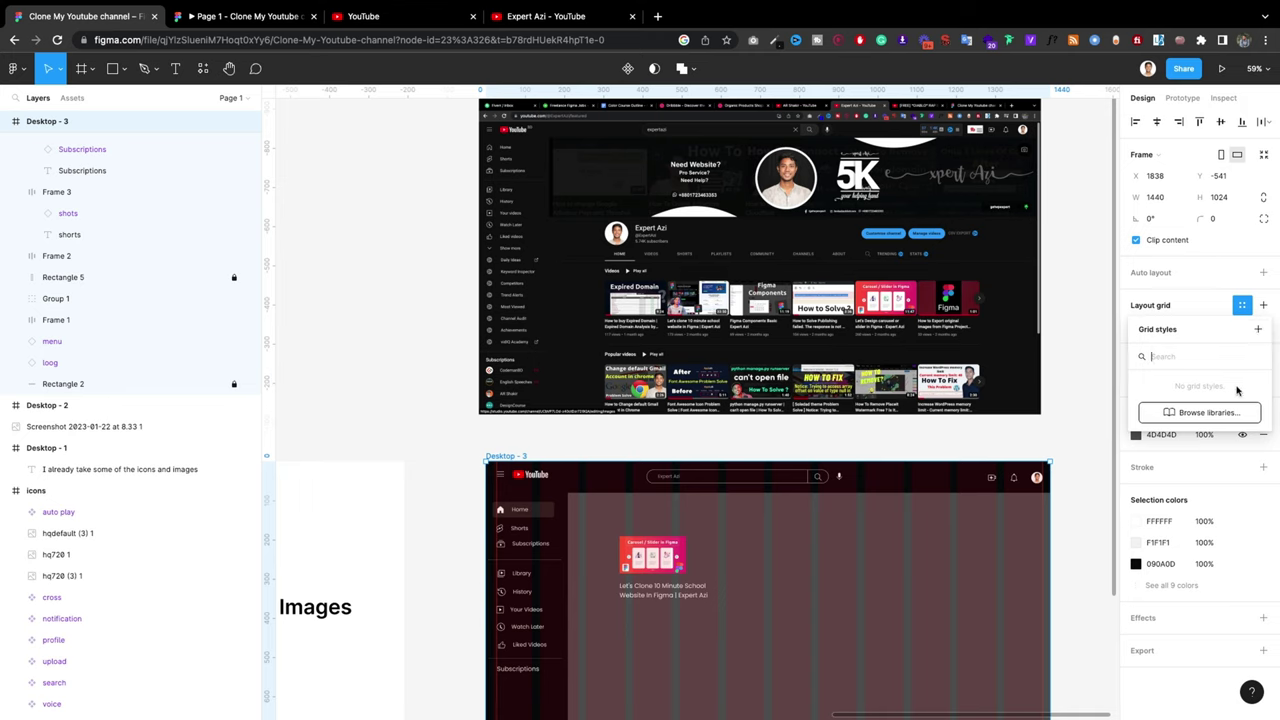
pyautogui.click(1260, 330)
pyautogui.write('yt gr')
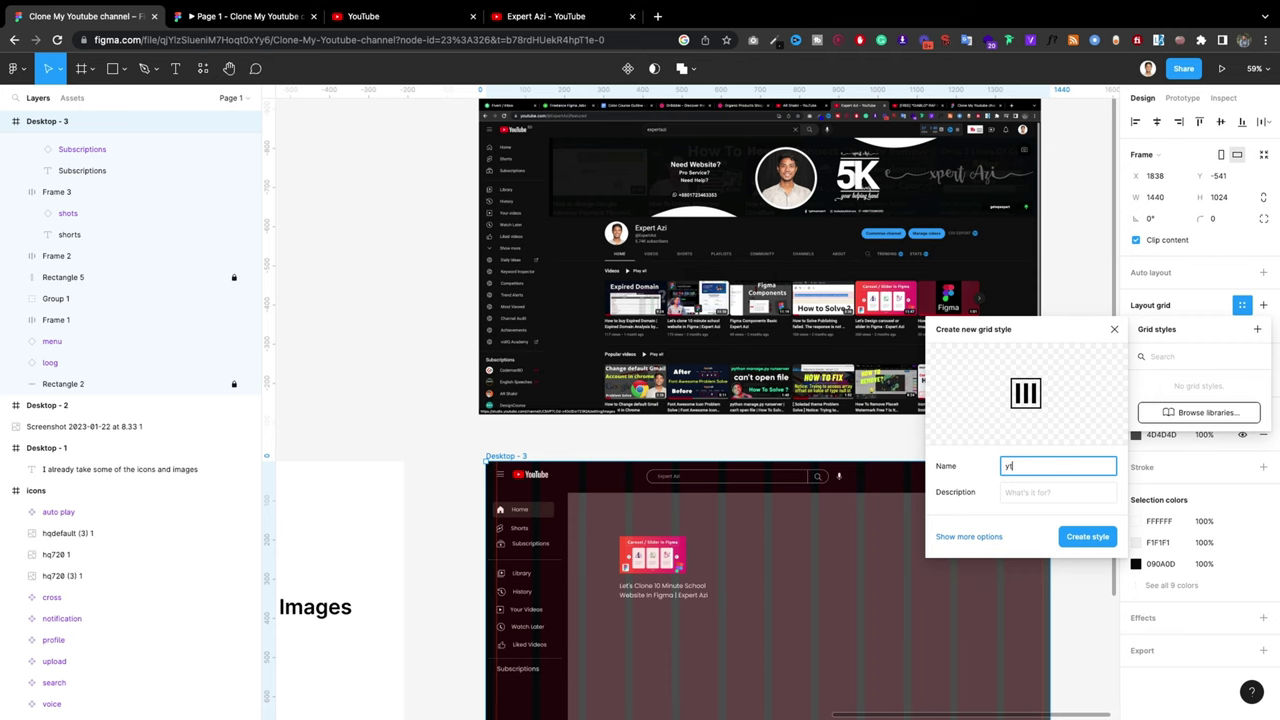
pyautogui.write('id')
pyautogui.press('Return')
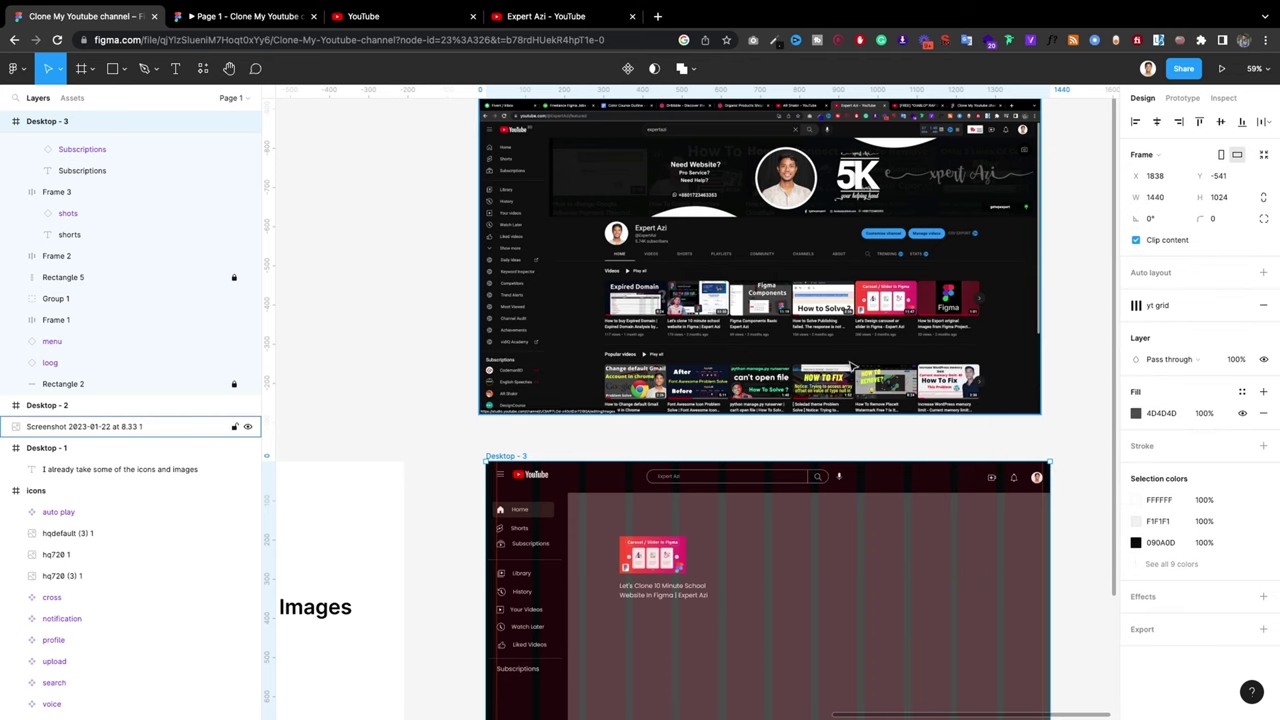
pyautogui.scroll(3, 509, 220)
pyautogui.click(507, 226)
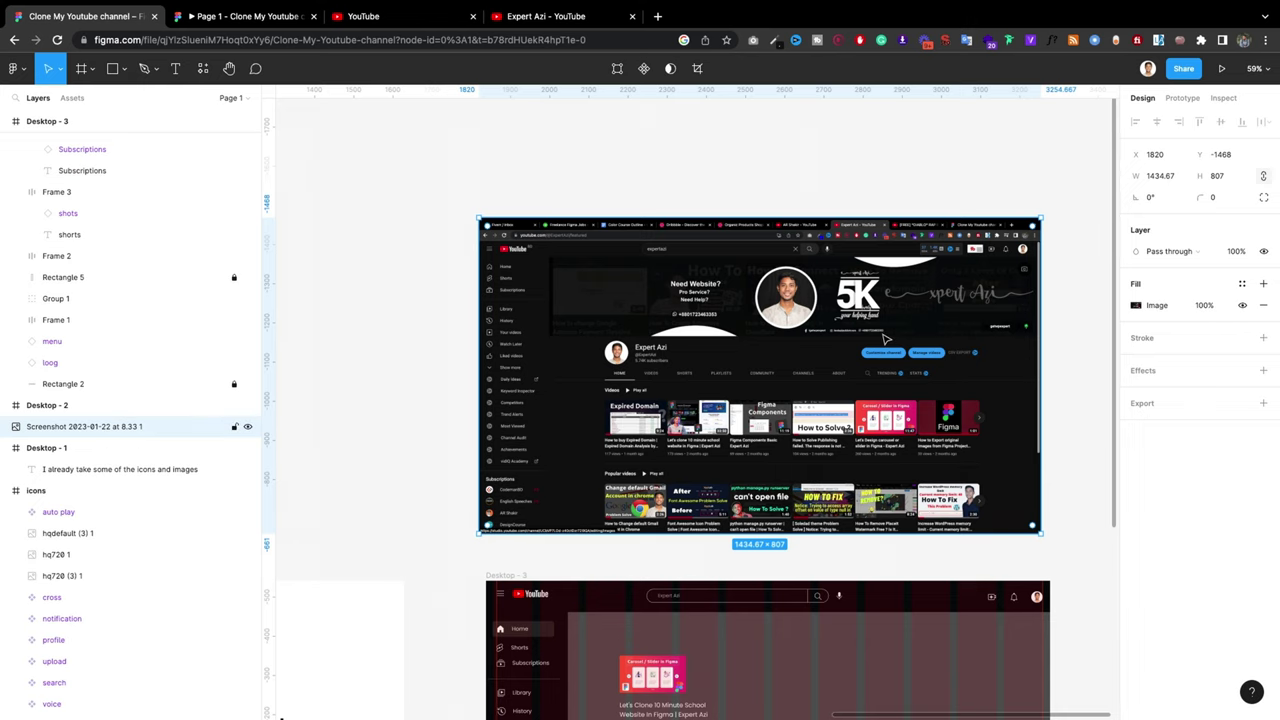
# Step: Duplicate Desktop - 1 as Desktop - 4, delete its placeholder text, and move the channel screenshot in
pyautogui.scroll(-5, 884, 340)
pyautogui.click(494, 426)
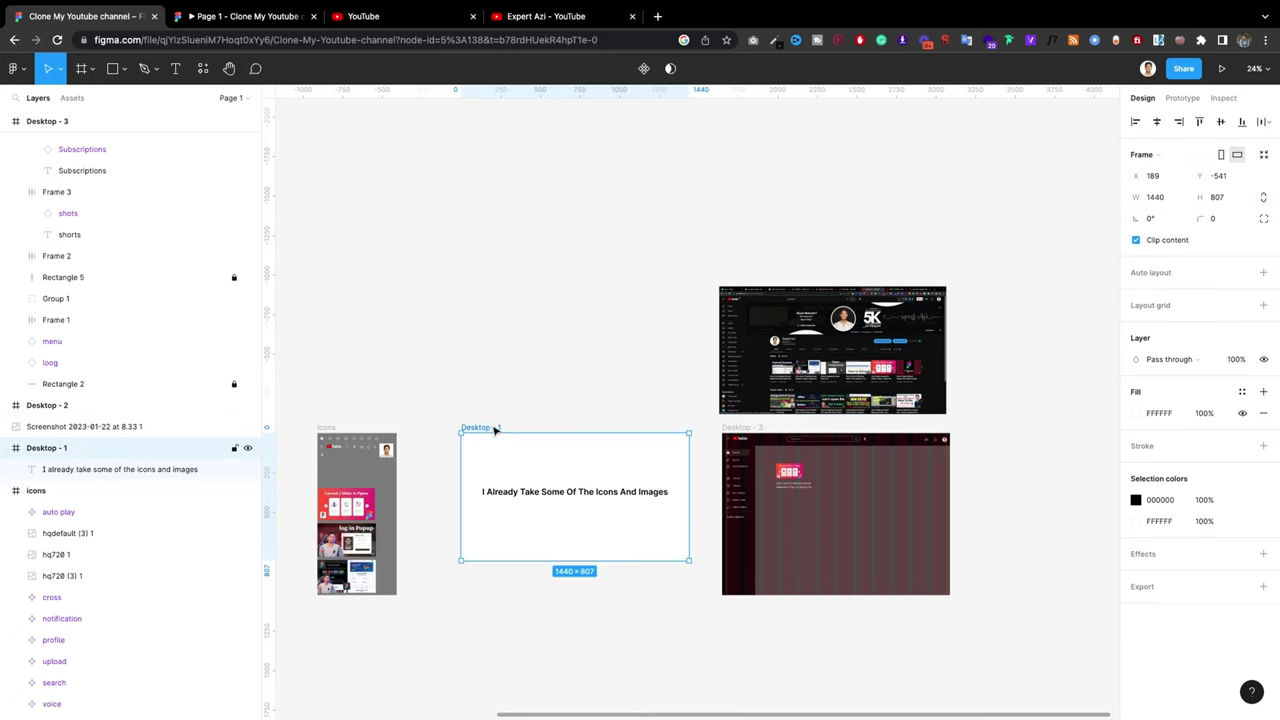
pyautogui.moveTo(508, 416); pyautogui.dragTo(726, 130)
pyautogui.click(781, 194)
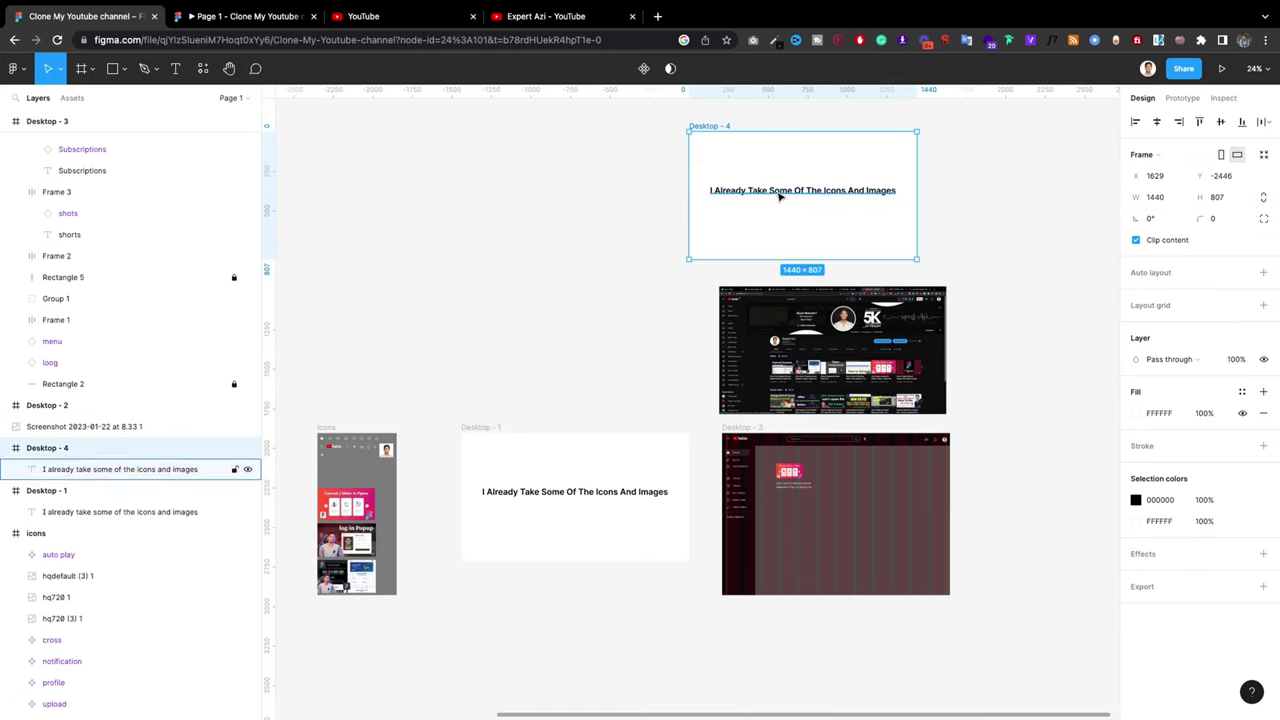
pyautogui.doubleClick(781, 194)
pyautogui.press('BackSpace')
pyautogui.moveTo(824, 319); pyautogui.dragTo(792, 162)
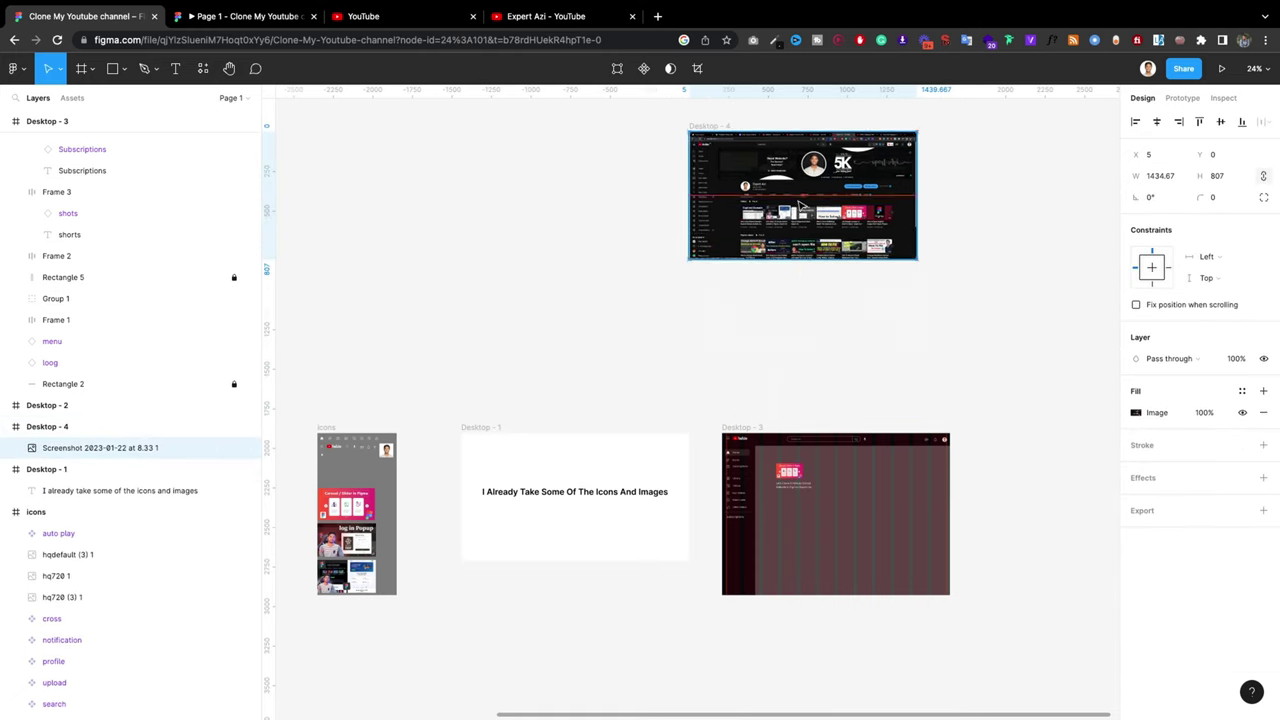
# Step: Apply the 'yt grid' layout grid style to Desktop - 4
pyautogui.keyDown('ctrl'); pyautogui.scroll(3, 845, 200); pyautogui.keyUp('ctrl')
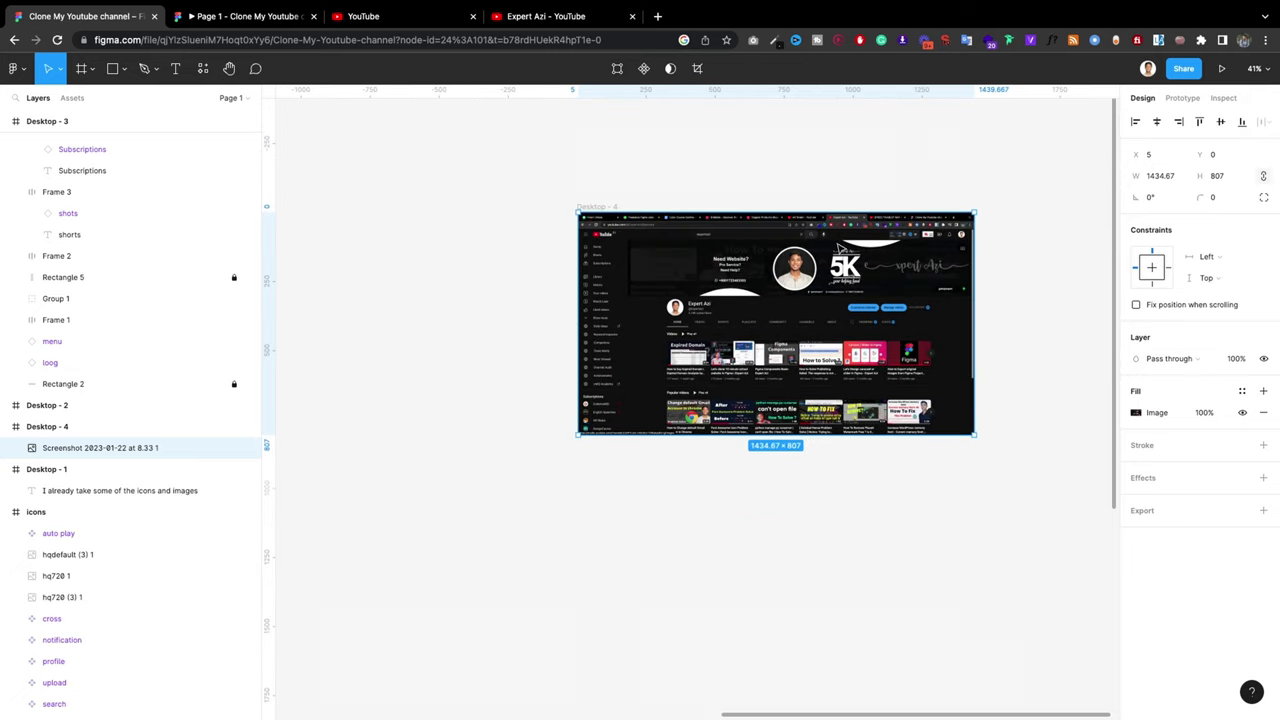
pyautogui.scroll(2, 842, 249)
pyautogui.click(613, 207)
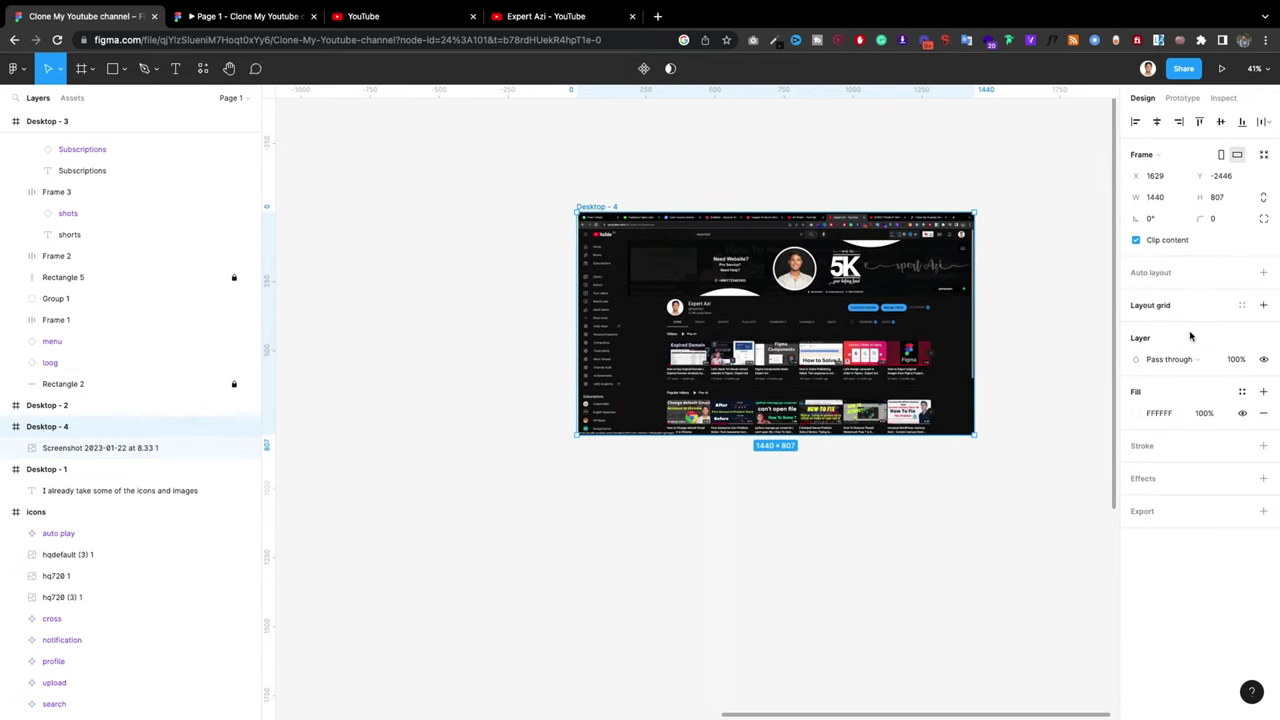
pyautogui.click(1240, 305)
pyautogui.click(1172, 382)
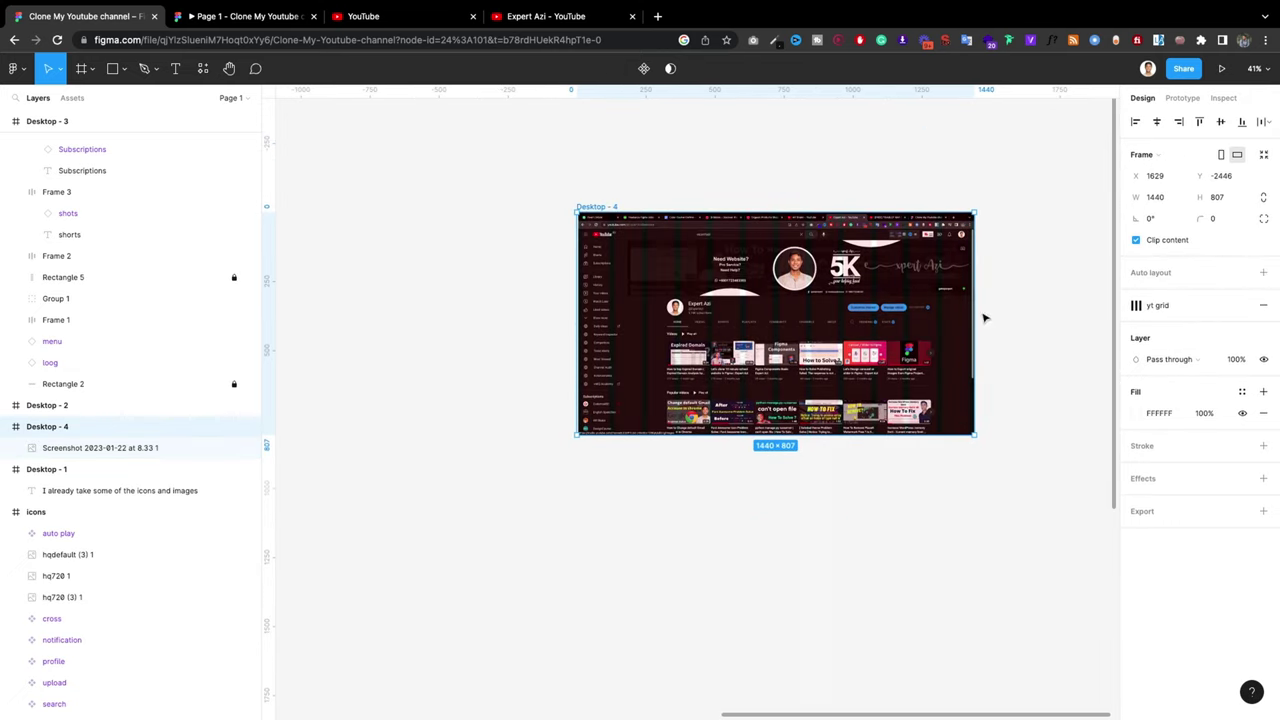
pyautogui.click(986, 316)
pyautogui.keyDown('ctrl'); pyautogui.scroll(3, 787, 300); pyautogui.keyUp('ctrl')
pyautogui.keyDown('ctrl'); pyautogui.scroll(5, 600, 447); pyautogui.keyUp('ctrl')
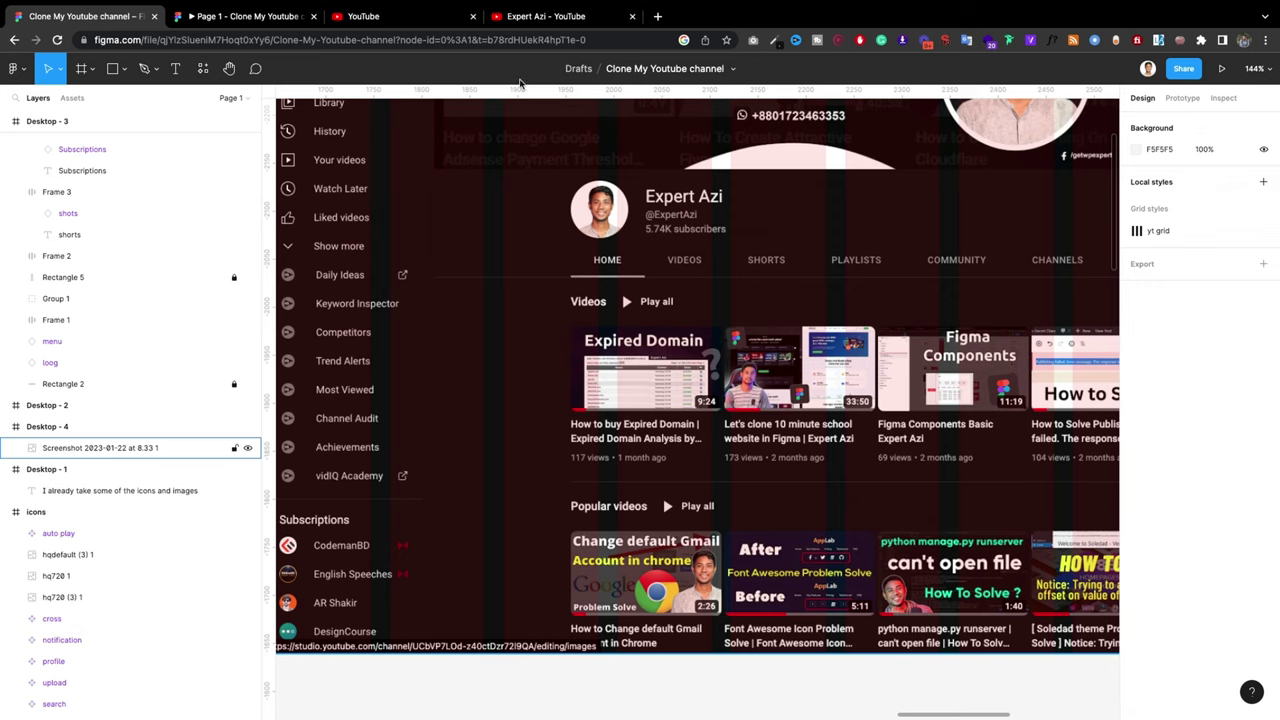
# Step: Move the channel screenshot out of Desktop - 4 to sit above Desktop - 3
pyautogui.scroll(-5, 720, 370)
pyautogui.scroll(-5, 865, 453)
pyautogui.scroll(2, 810, 412)
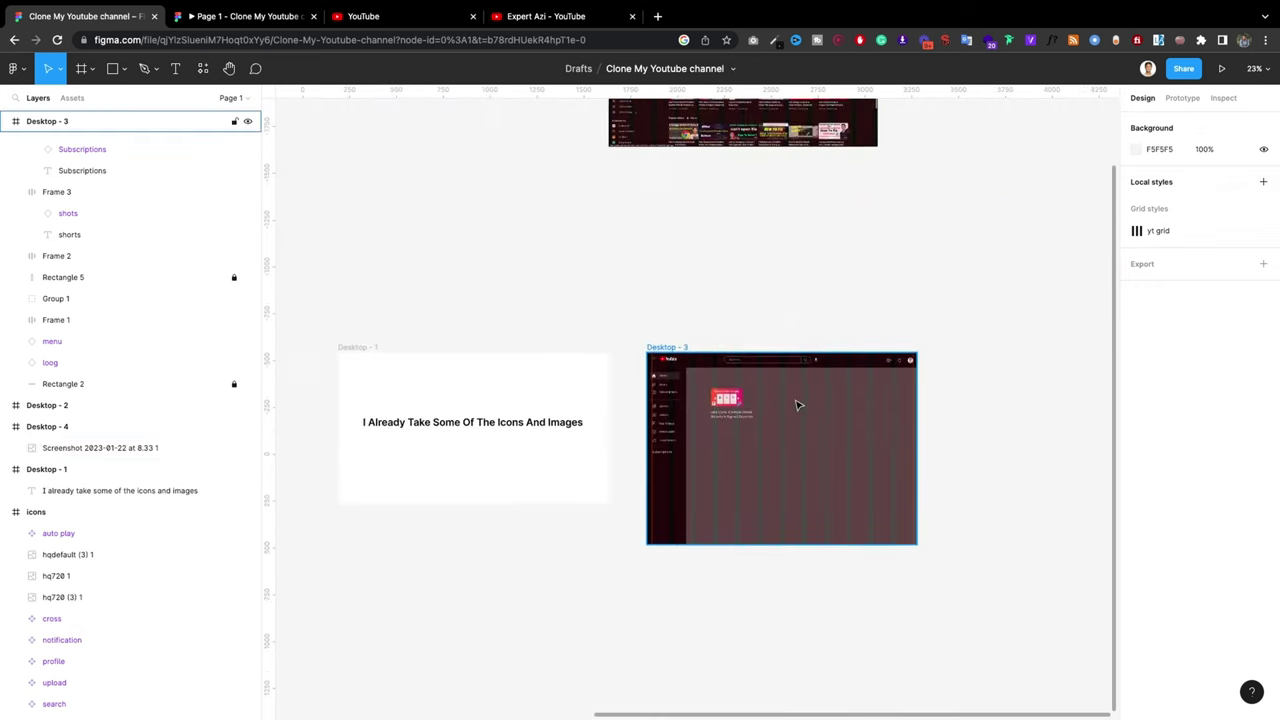
pyautogui.moveTo(100, 447); pyautogui.dragTo(100, 420)
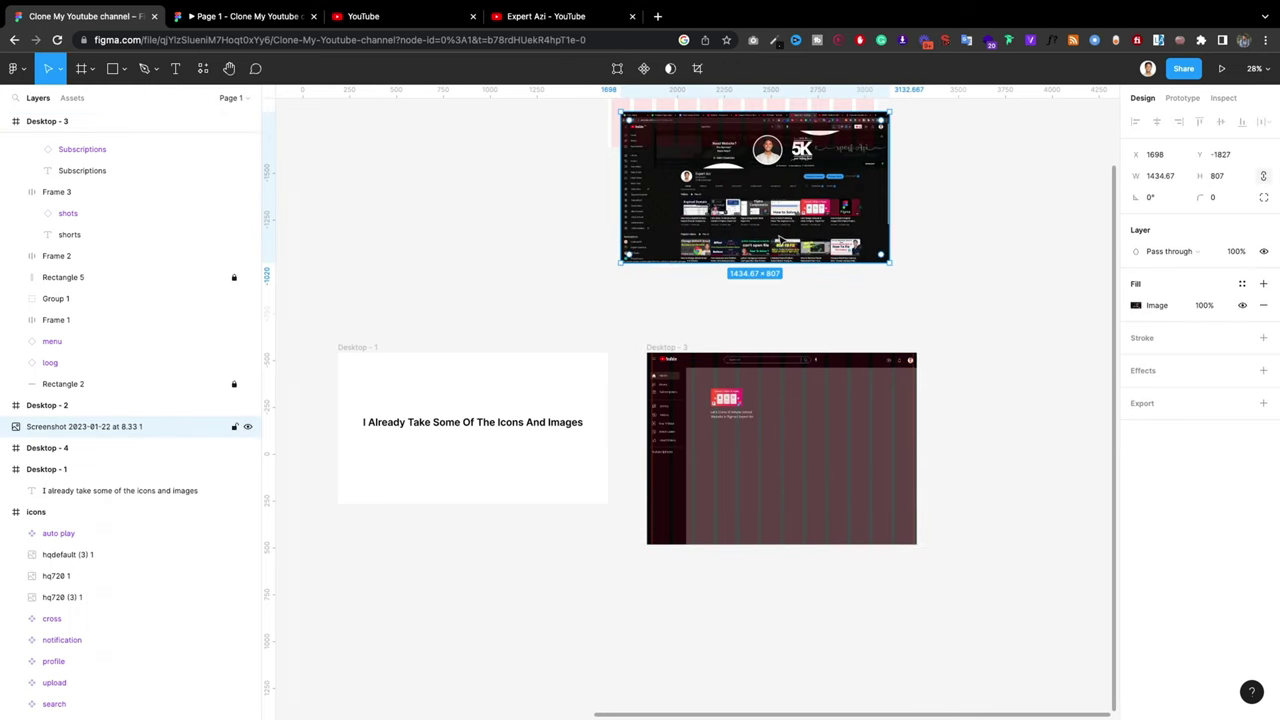
pyautogui.moveTo(778, 243); pyautogui.dragTo(788, 323)
pyautogui.scroll(1, 713, 484)
pyautogui.scroll(1, 709, 482)
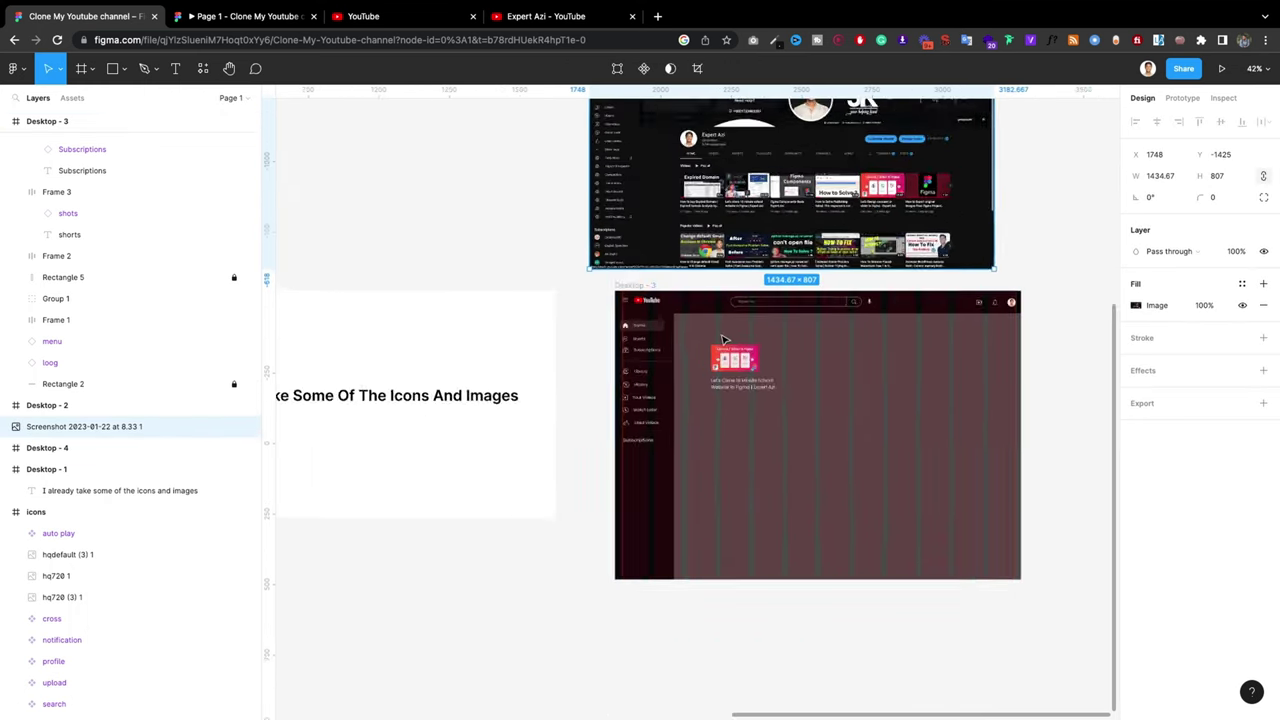
pyautogui.scroll(1, 718, 335)
pyautogui.scroll(3, 700, 330)
# Step: Align the thumbnail at X 256 and set the title beneath it to size 14, narrower
pyautogui.click(757, 393)
pyautogui.moveTo(757, 393); pyautogui.dragTo(707, 393)
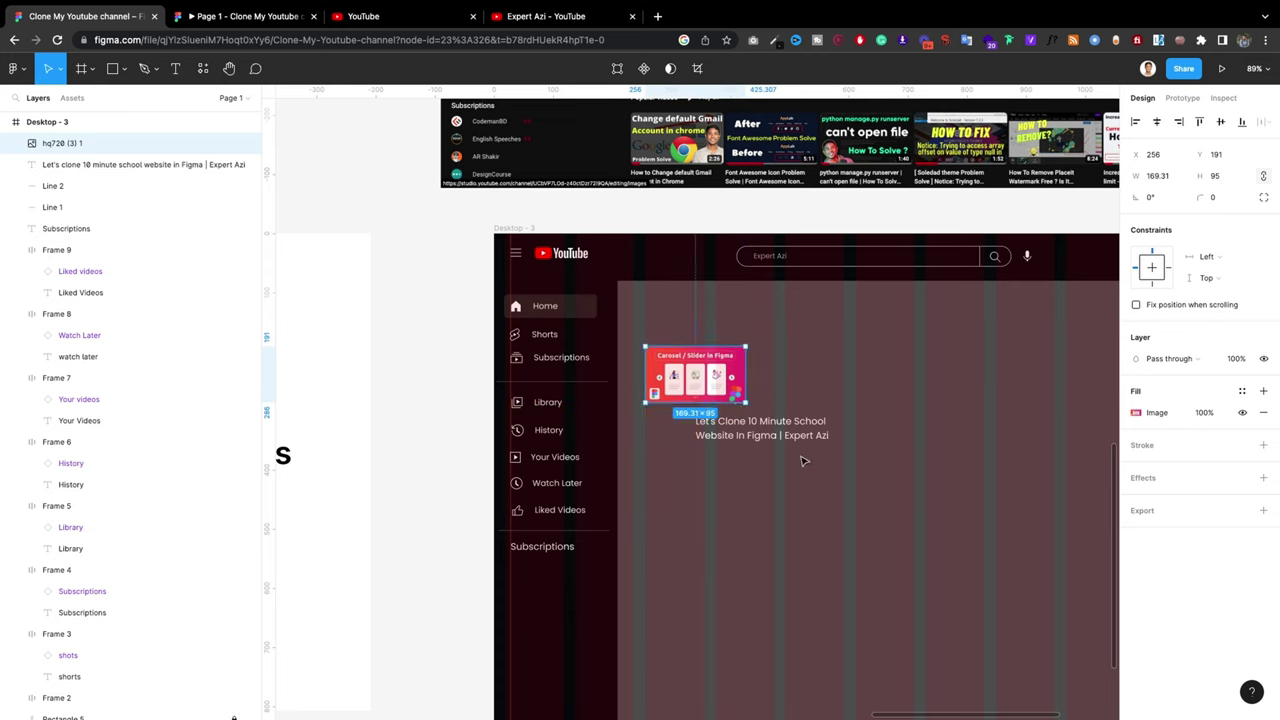
pyautogui.moveTo(789, 436); pyautogui.dragTo(737, 432)
pyautogui.click(1217, 436)
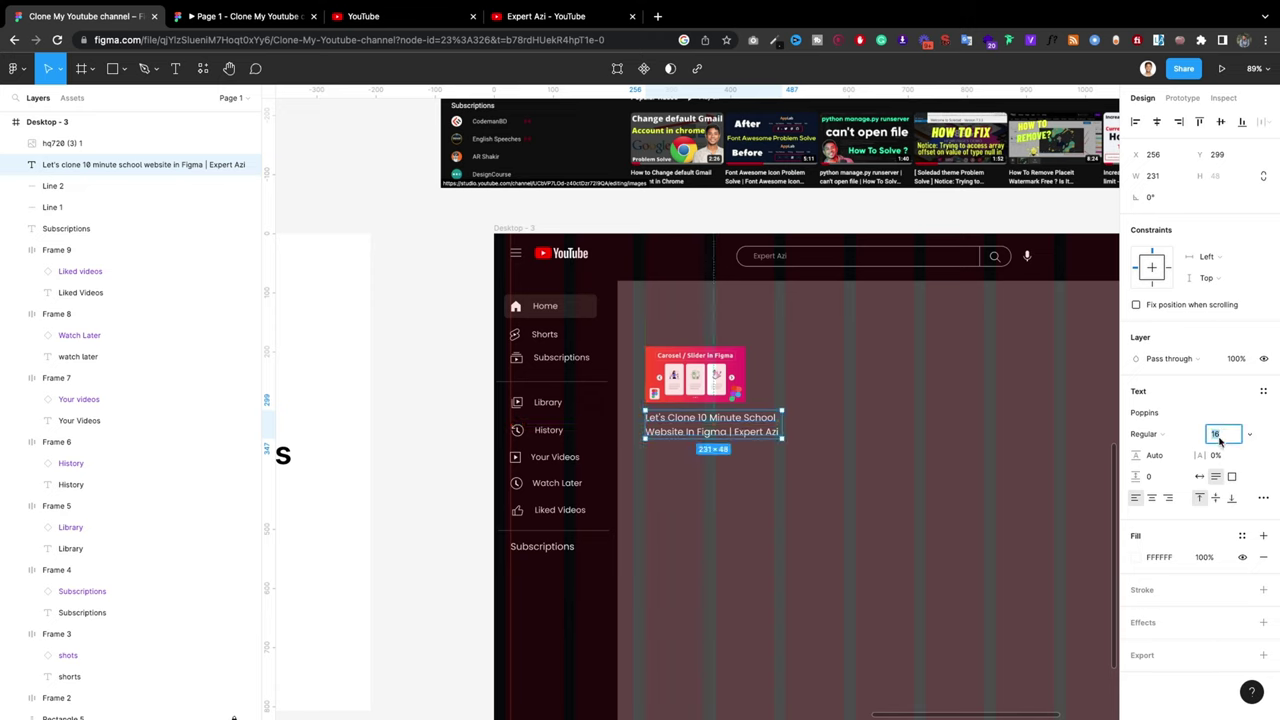
pyautogui.write('14')
pyautogui.press('Return')
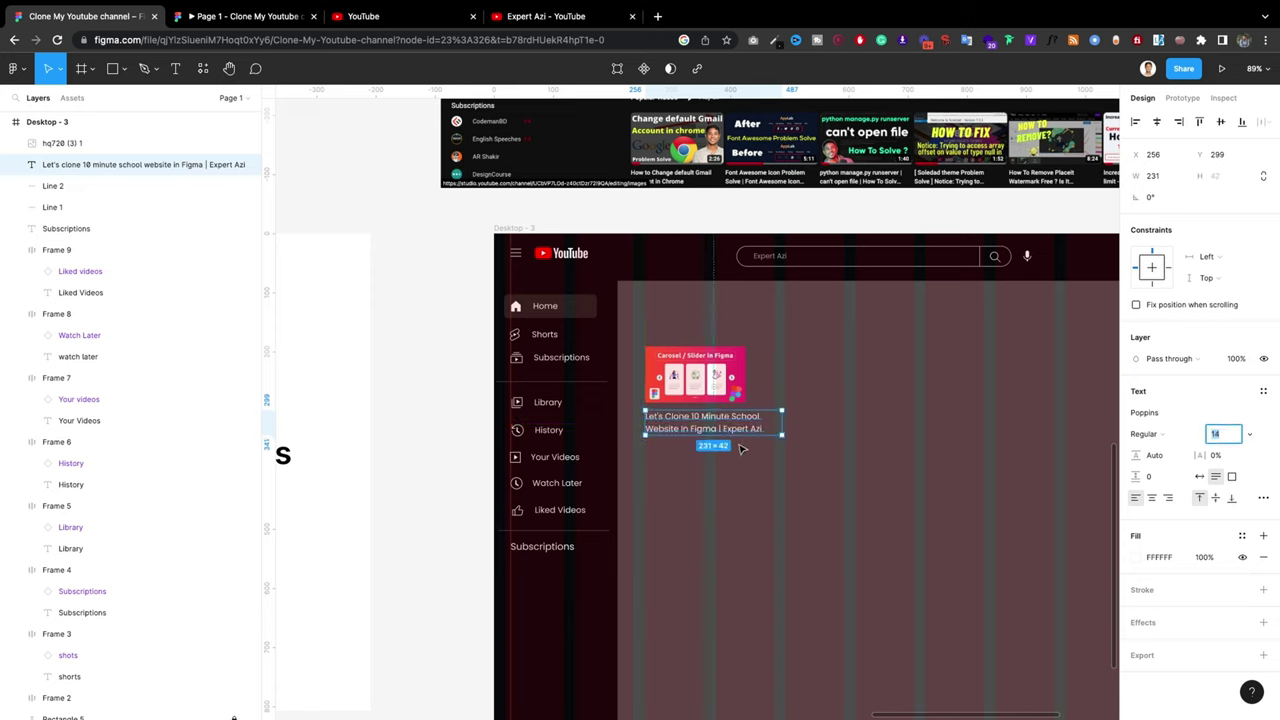
pyautogui.moveTo(779, 430); pyautogui.dragTo(764, 430)
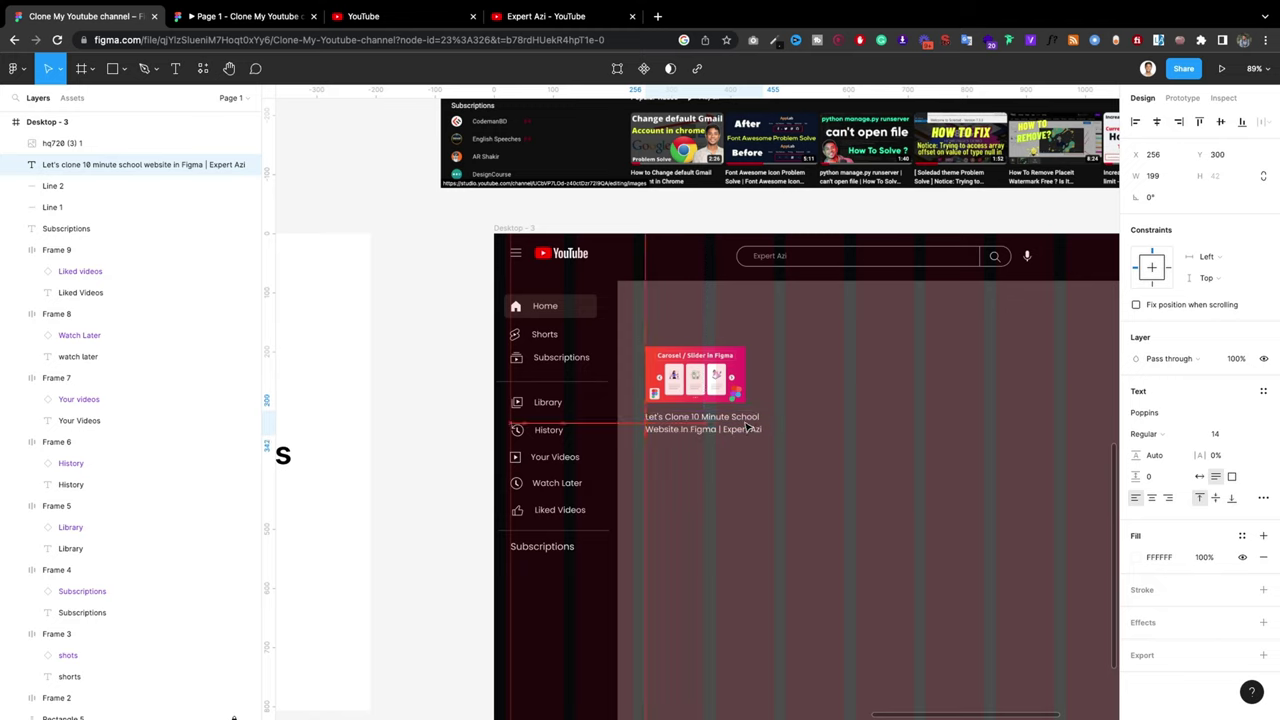
# Step: Scale the thumbnail up proportionally to 199.6 × 112
pyautogui.click(708, 399)
pyautogui.press('k')
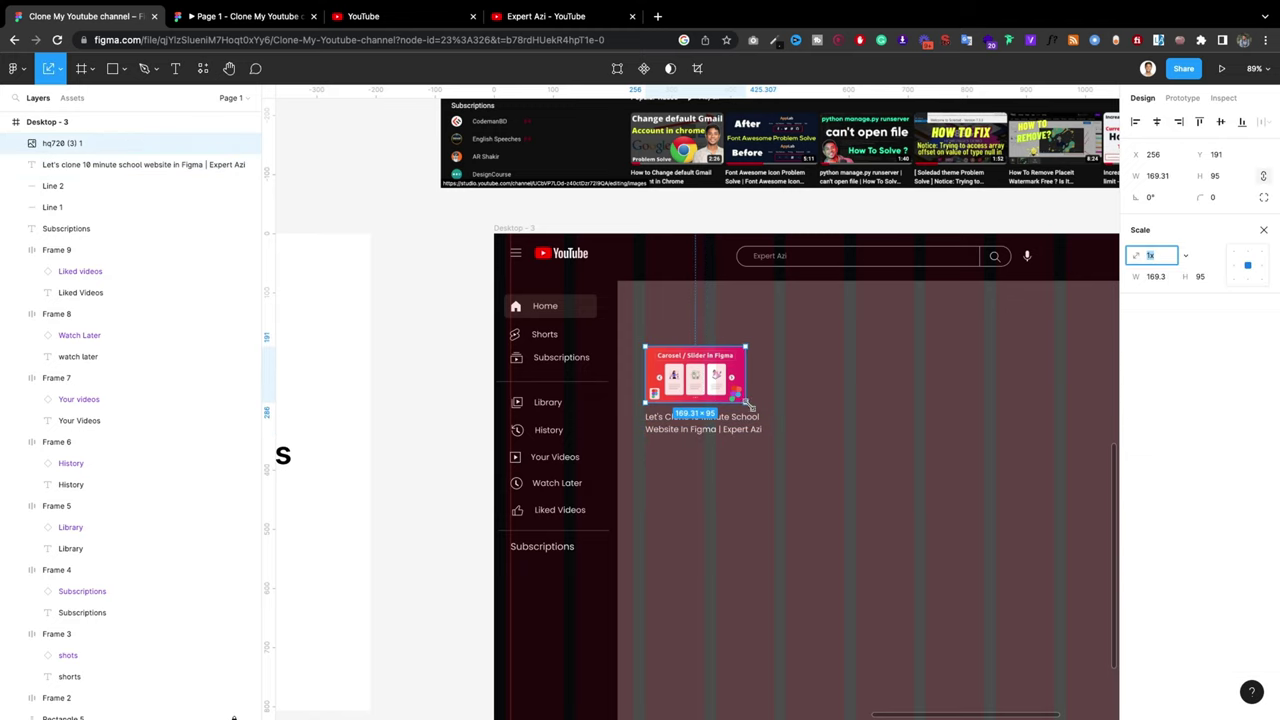
pyautogui.moveTo(746, 402)
pyautogui.mouseDown()
pyautogui.moveTo(762, 413)
pyautogui.moveTo(722, 393)
pyautogui.moveTo(763, 408)
pyautogui.moveTo(740, 394)
pyautogui.mouseUp()
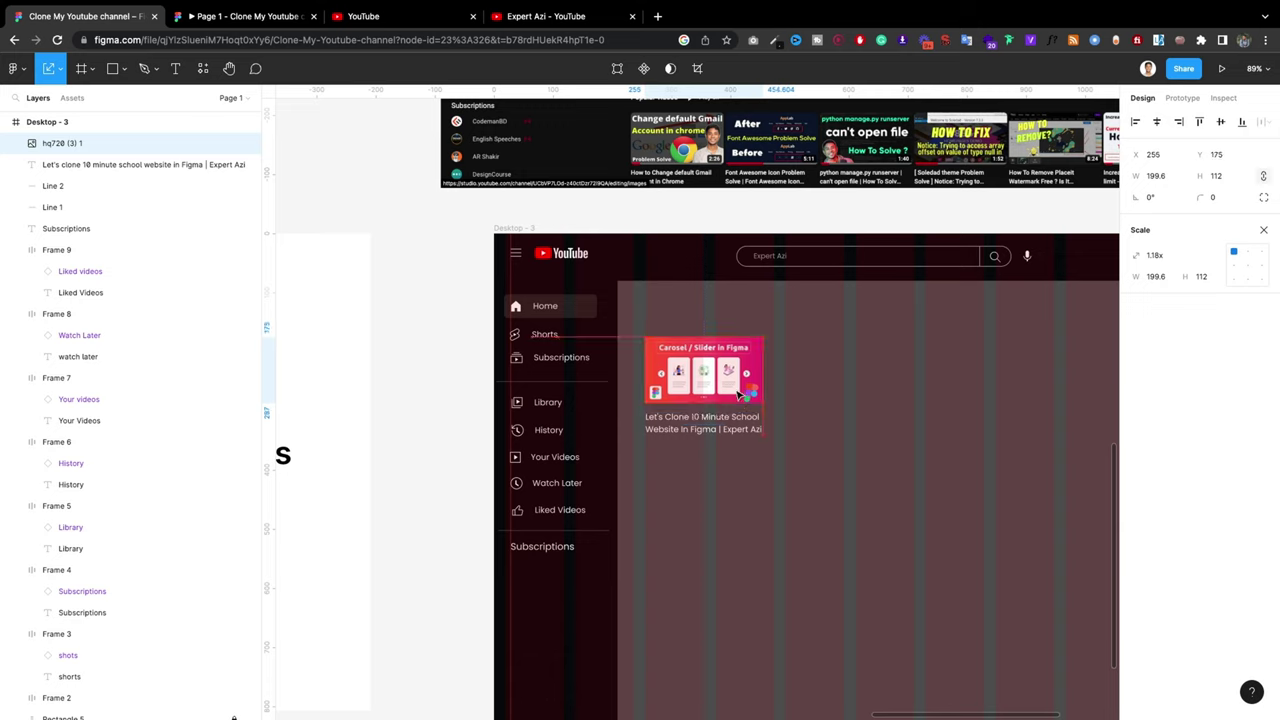
pyautogui.press('Escape')
pyautogui.click(737, 390)
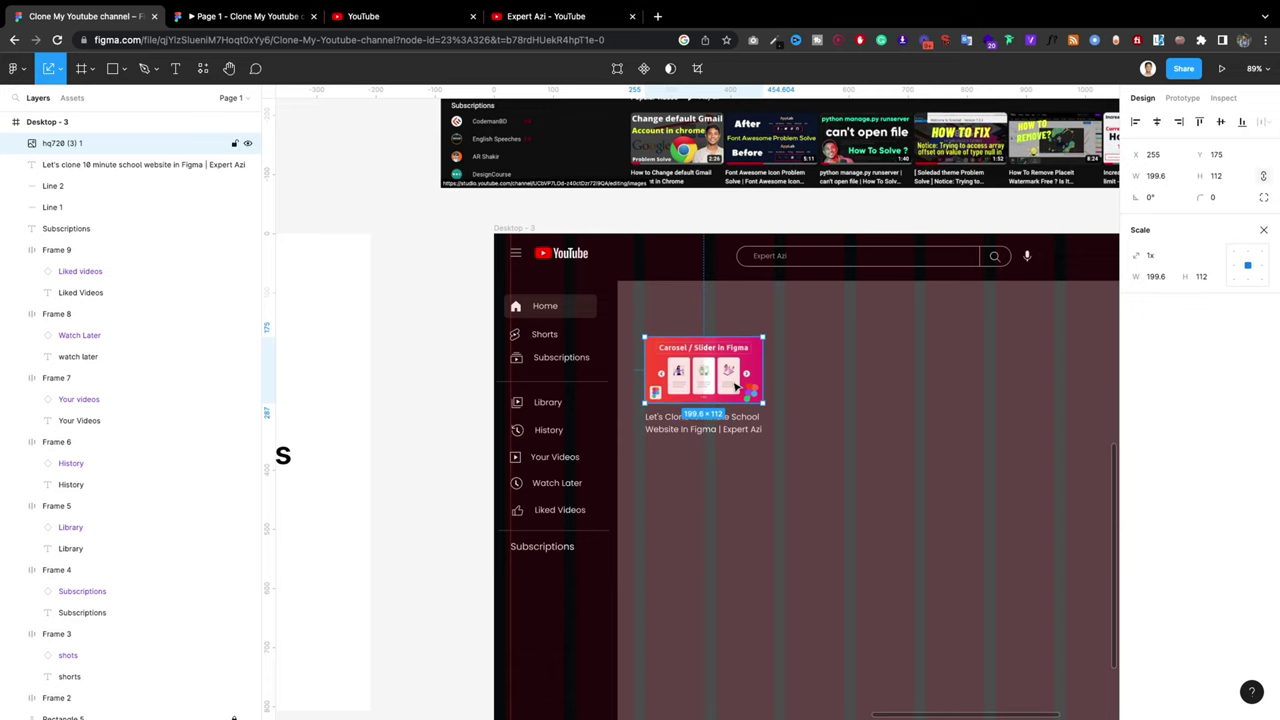
# Step: Add a '117 Views . 1 Months Ago' text line below the card
pyautogui.click(800, 525)
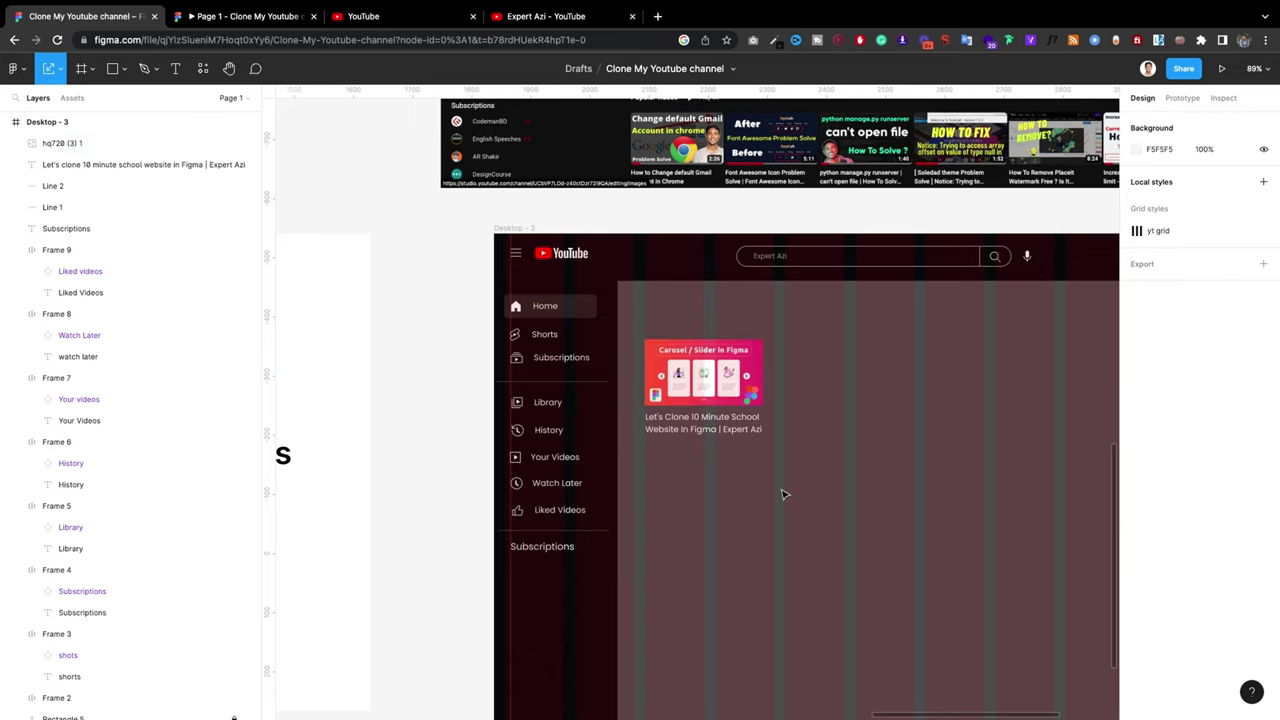
pyautogui.scroll(3, 784, 497)
pyautogui.scroll(-1, 795, 541)
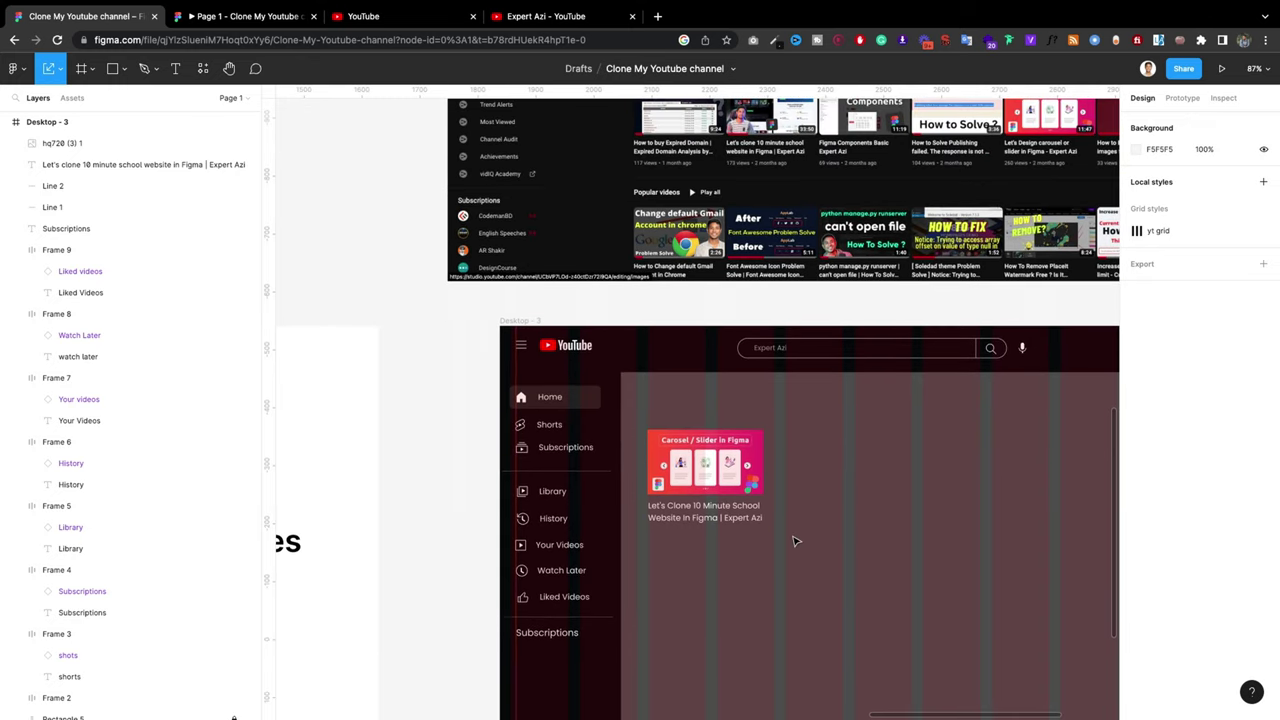
pyautogui.press('t')
pyautogui.click(708, 587)
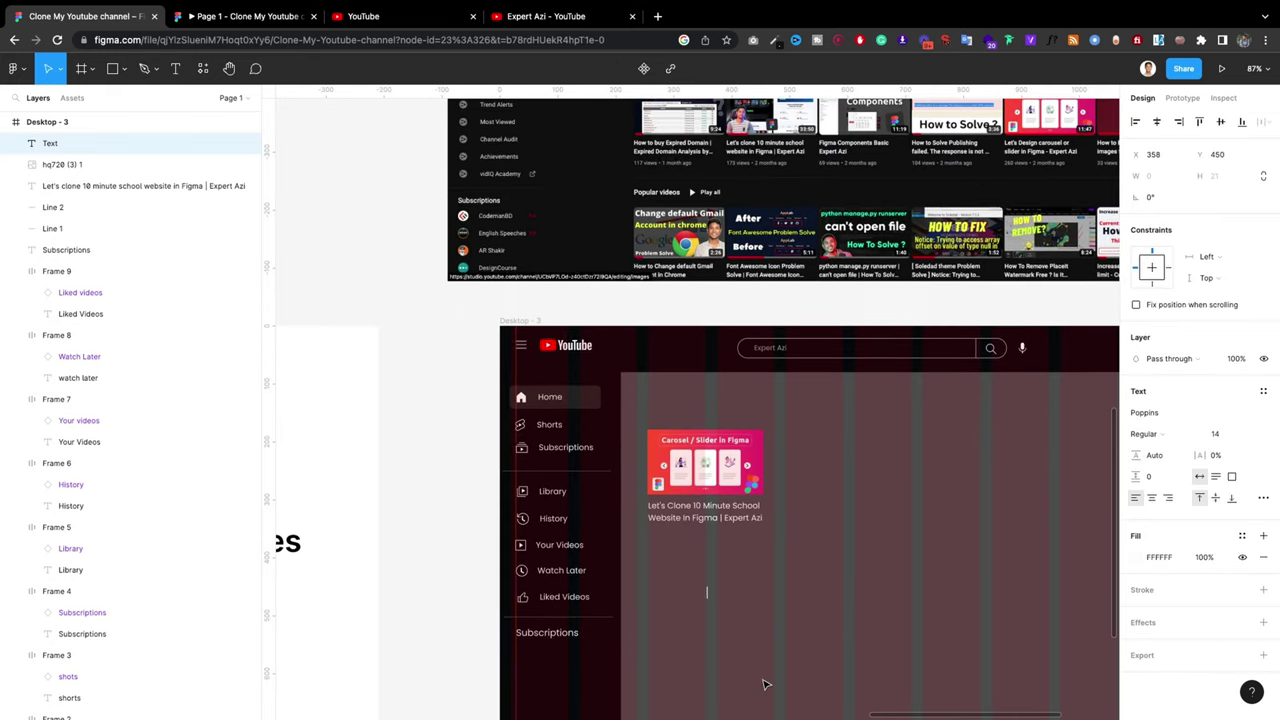
pyautogui.write('11')
pyautogui.write('ws')
pyautogui.write('mon')
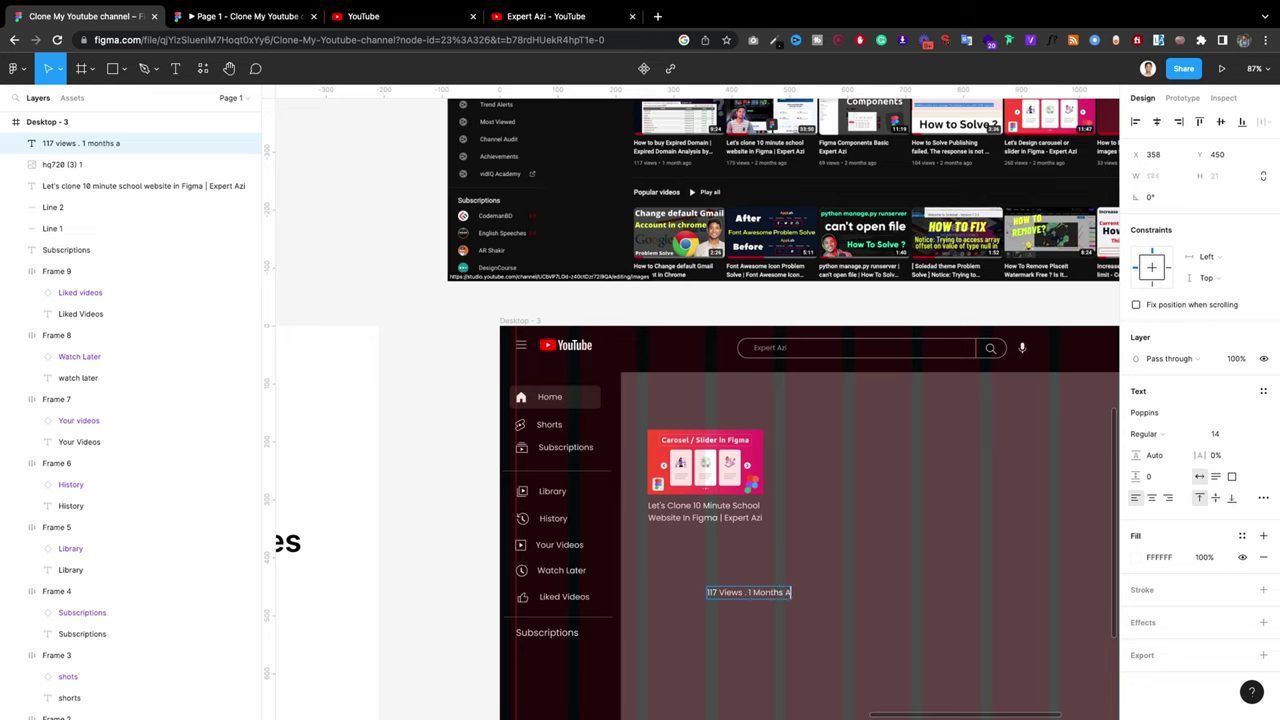
pyautogui.write('go')
pyautogui.write('GO')
pyautogui.press('BackSpace')
pyautogui.press('BackSpace')
pyautogui.press('BackSpace')
pyautogui.press('Escape')
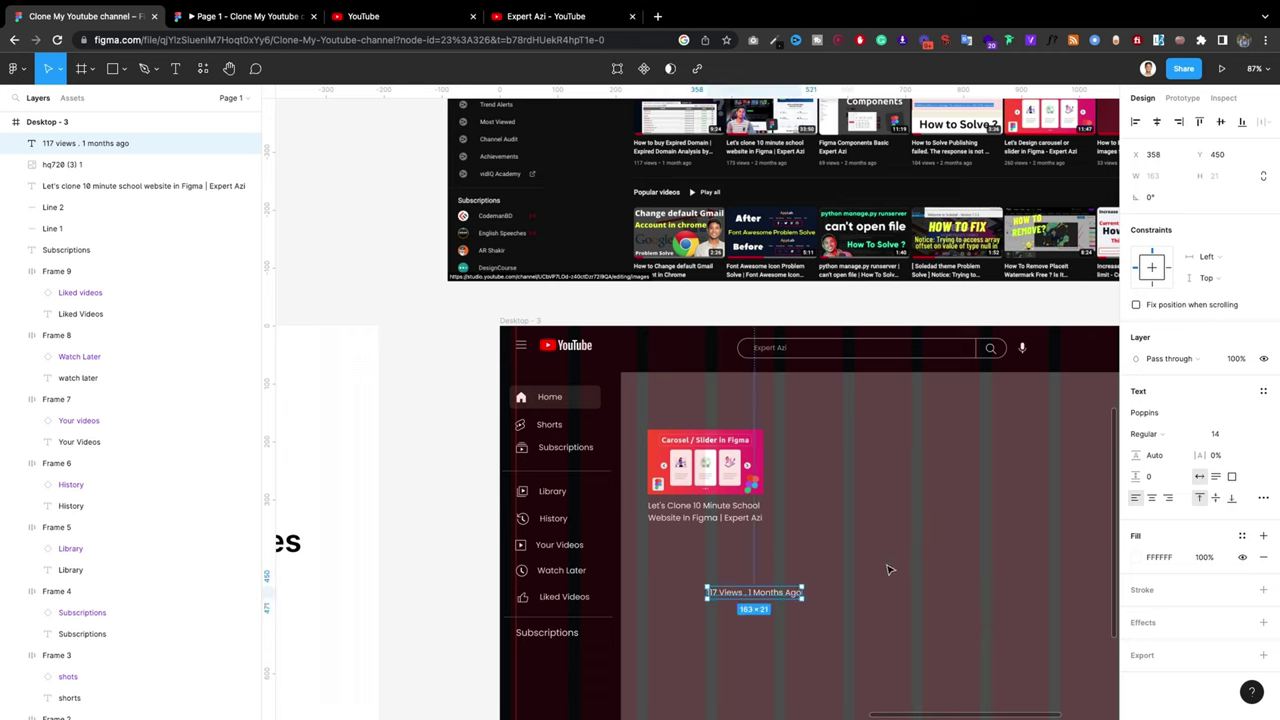
# Step: Move the views line under the video title and set its font size to 12
pyautogui.doubleClick(790, 594)
pyautogui.click(770, 593)
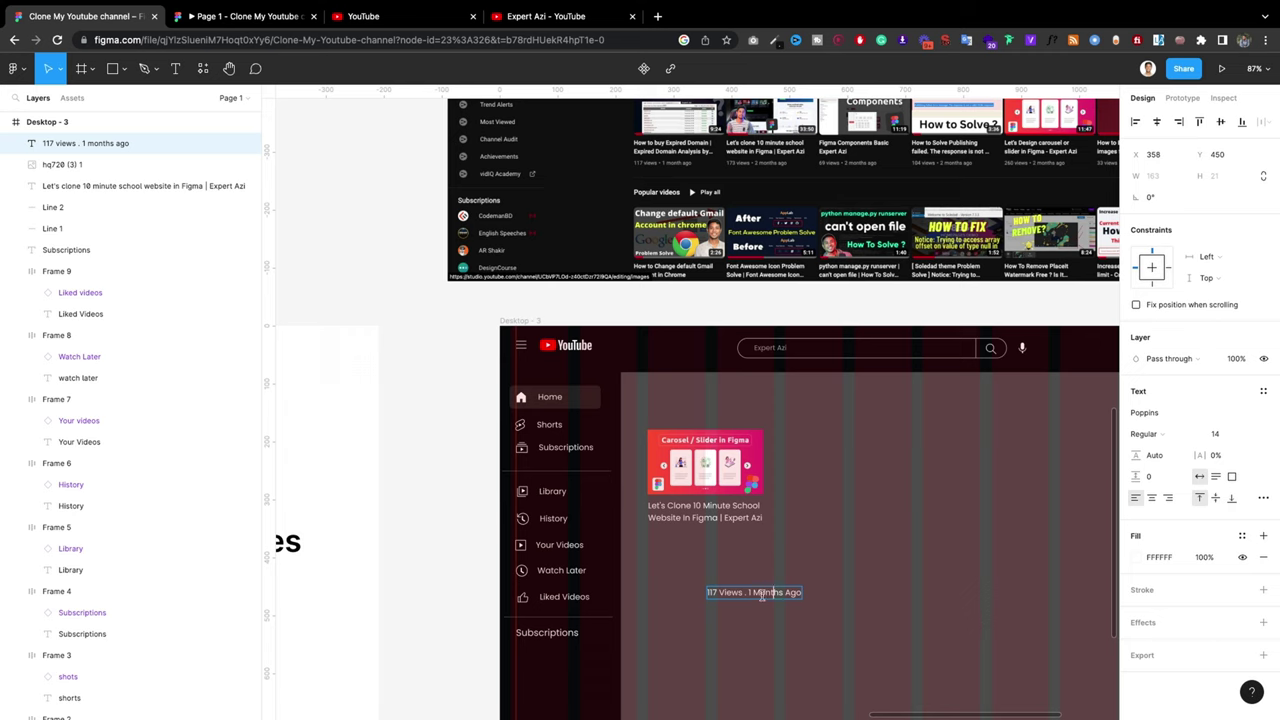
pyautogui.press('Escape')
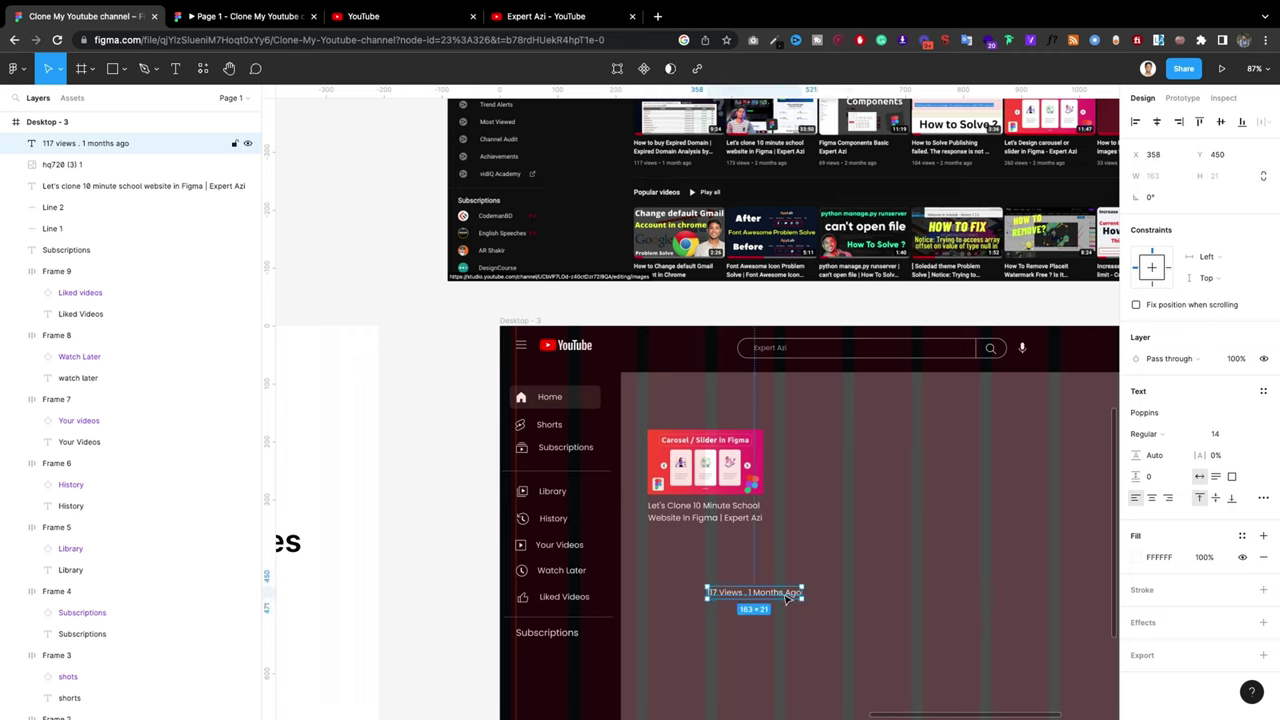
pyautogui.moveTo(794, 603); pyautogui.dragTo(729, 541)
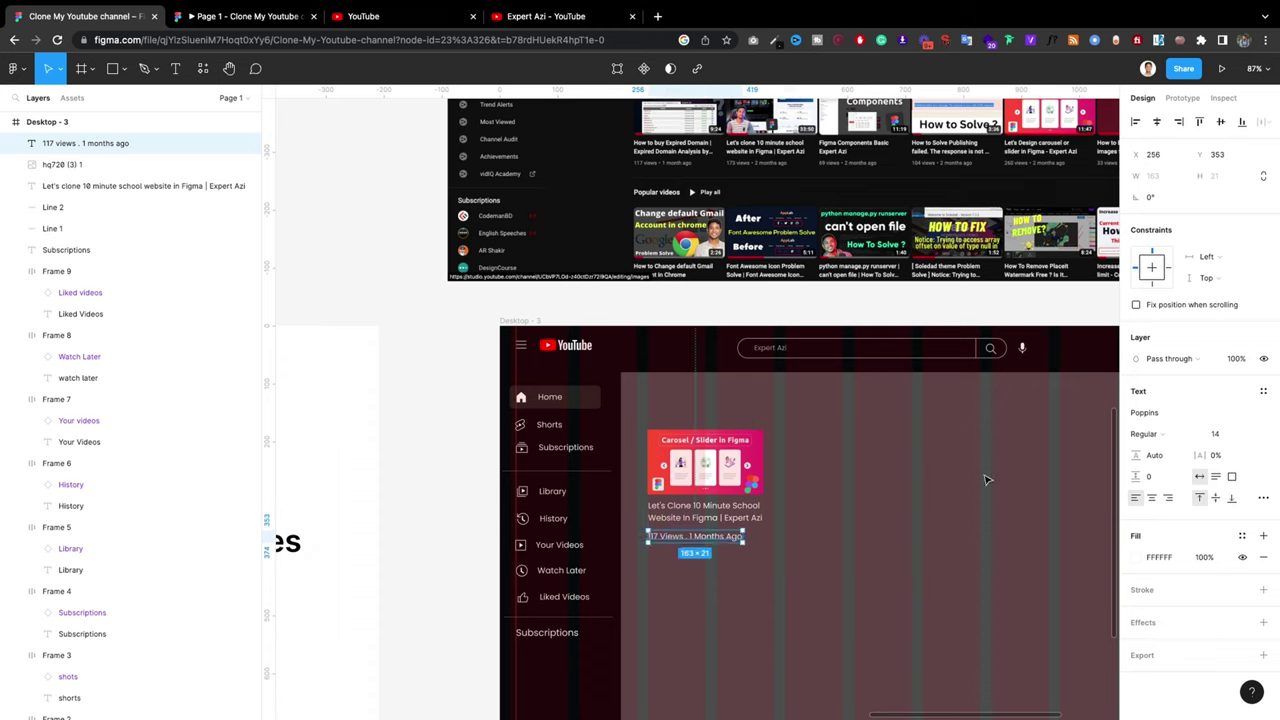
pyautogui.click(1218, 436)
pyautogui.write('12')
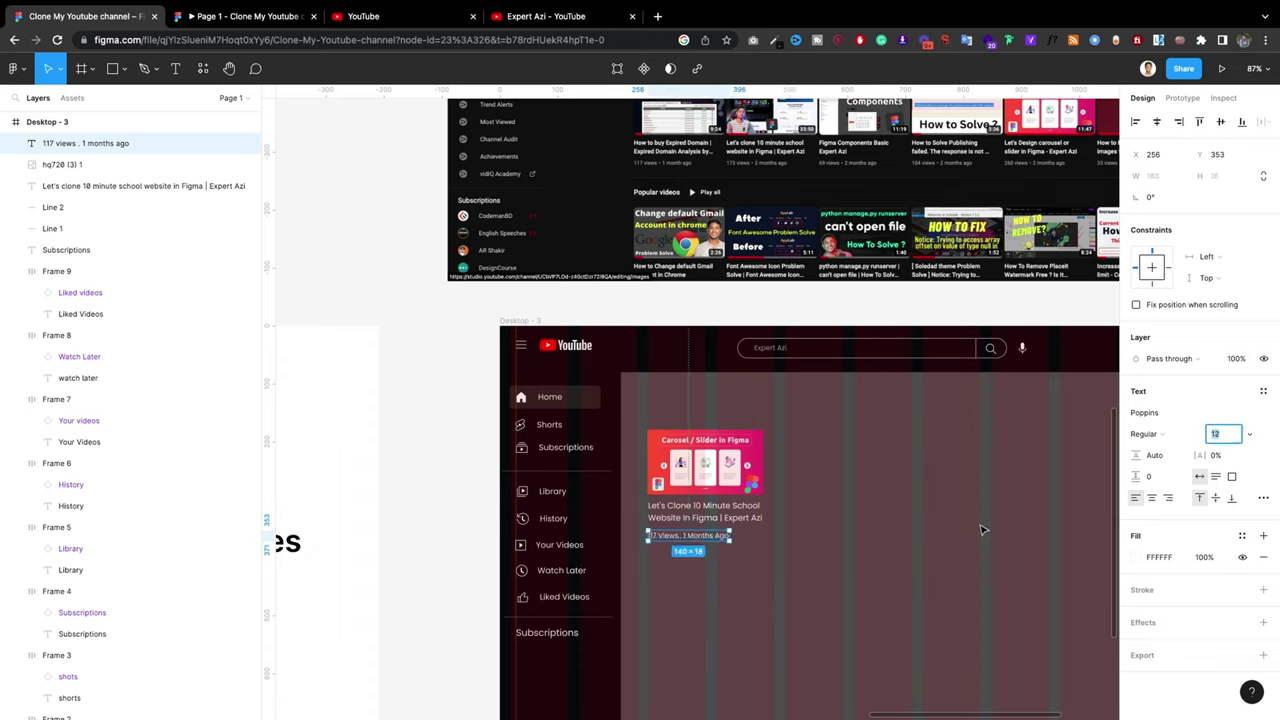
# Step: Wrap the thumbnail, title and view-count line together in nested auto-layout frames
pyautogui.click(980, 528)
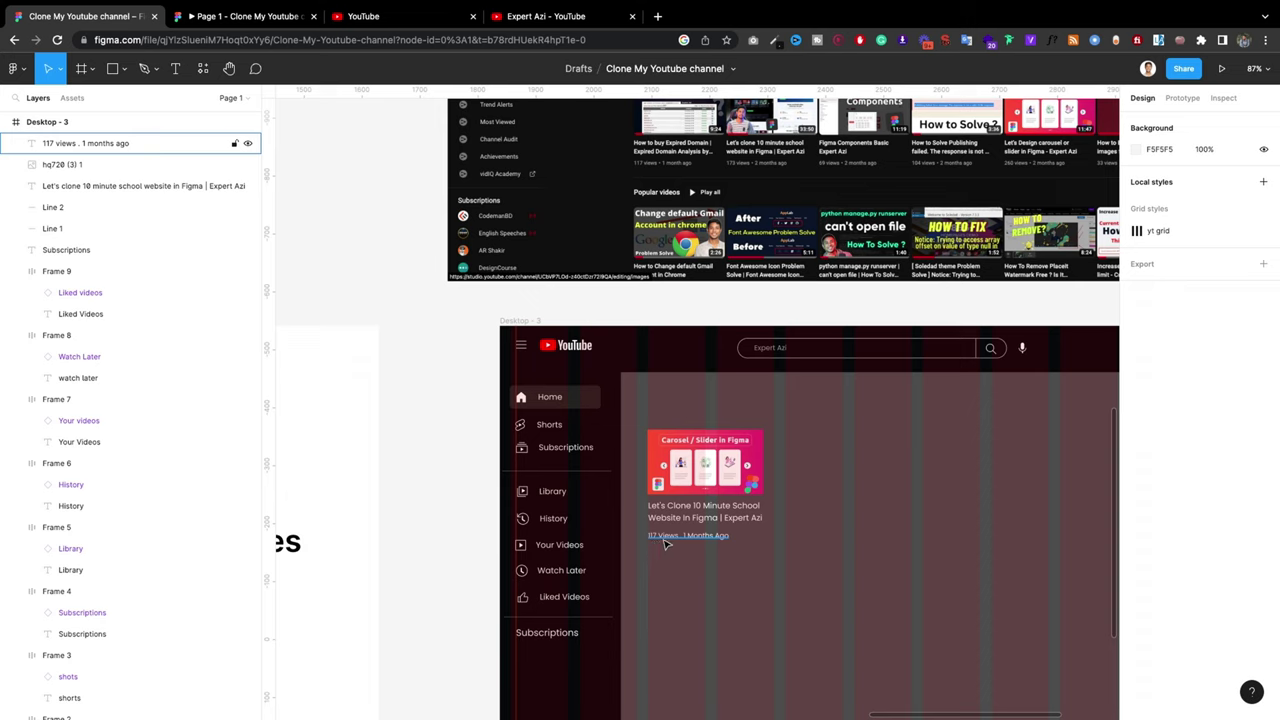
pyautogui.moveTo(665, 543); pyautogui.dragTo(668, 541)
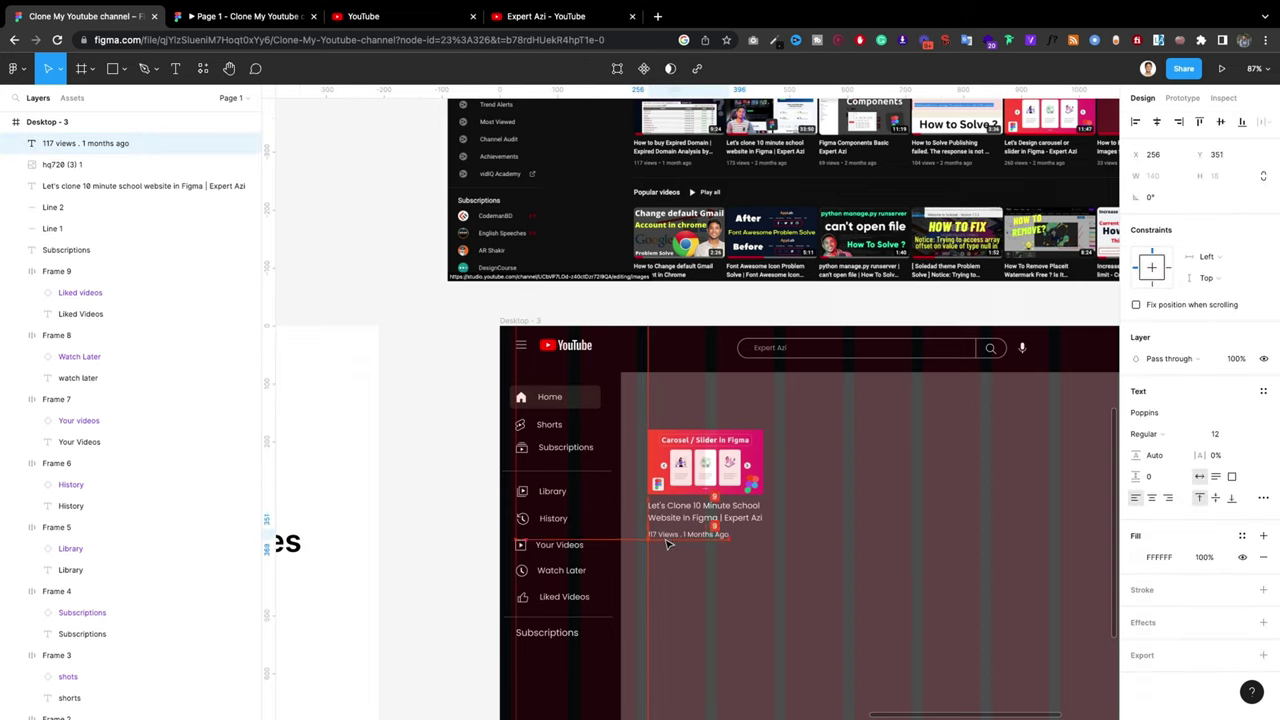
pyautogui.click(682, 510)
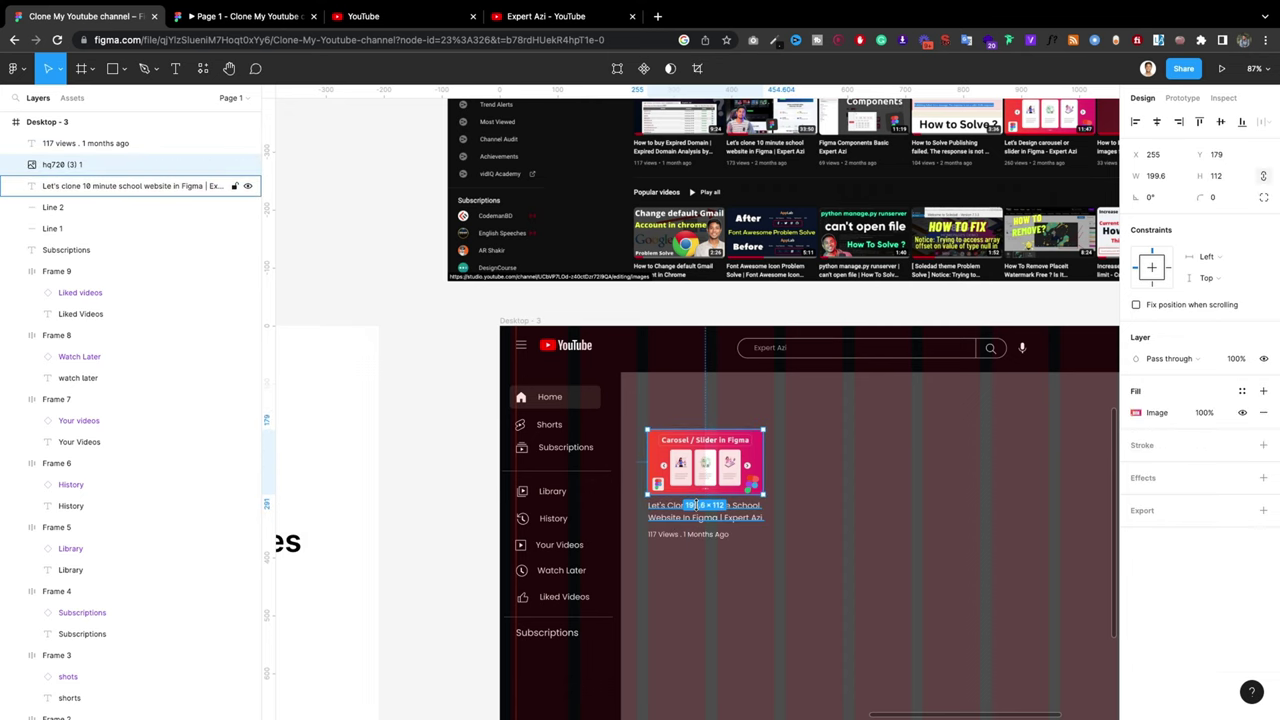
pyautogui.keyDown('shift'); pyautogui.click(709, 512); pyautogui.keyUp('shift')
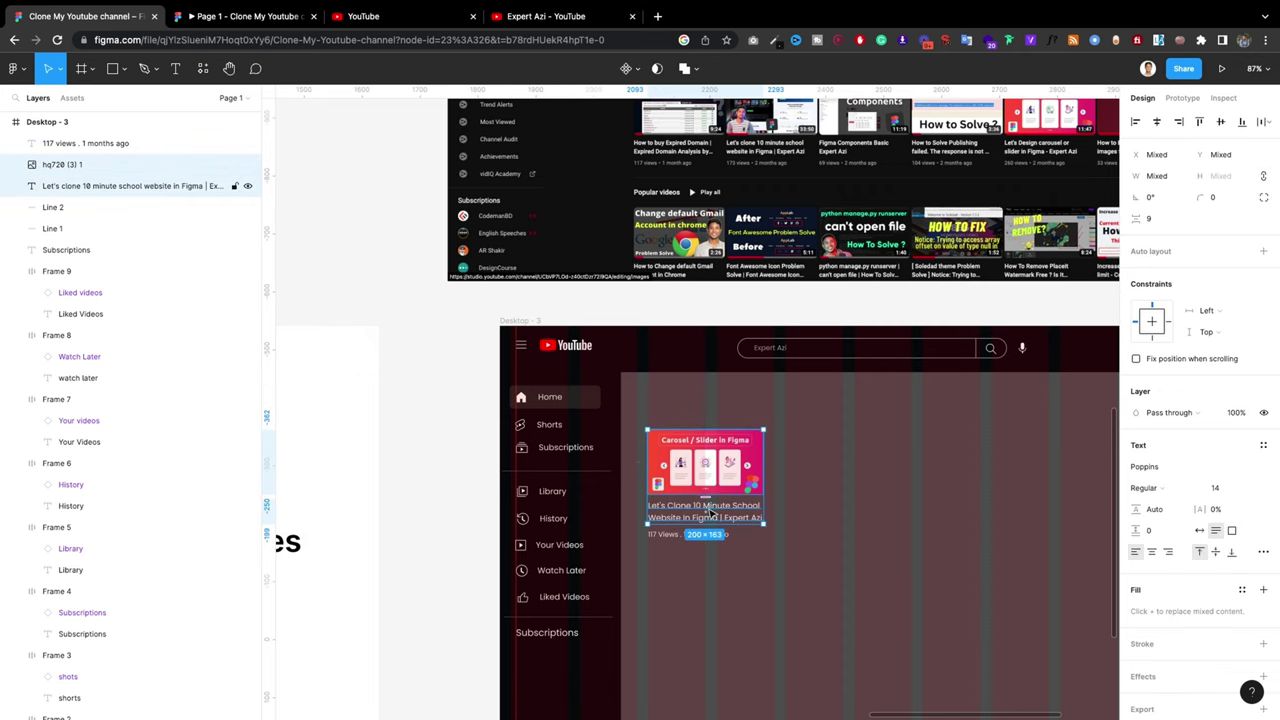
pyautogui.hotkey('shift', 'a')
pyautogui.click(680, 534)
pyautogui.keyDown('shift'); pyautogui.click(680, 505); pyautogui.keyUp('shift')
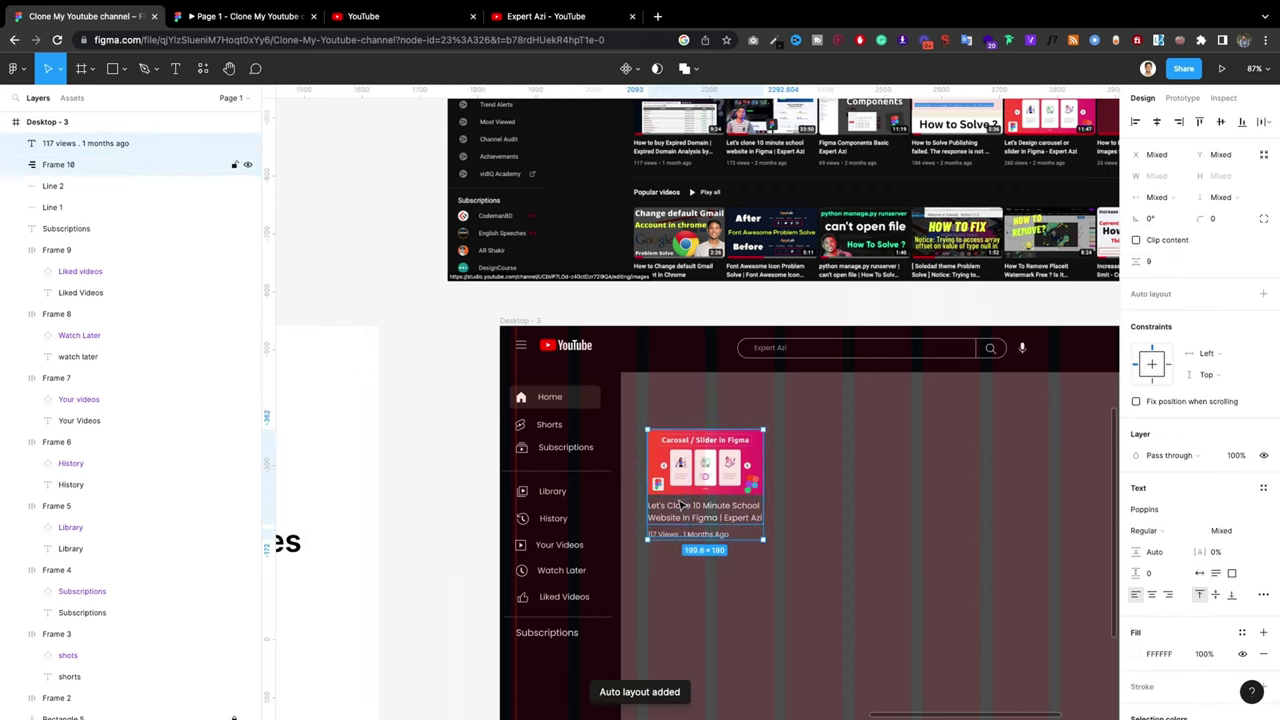
pyautogui.hotkey('shift', 'a')
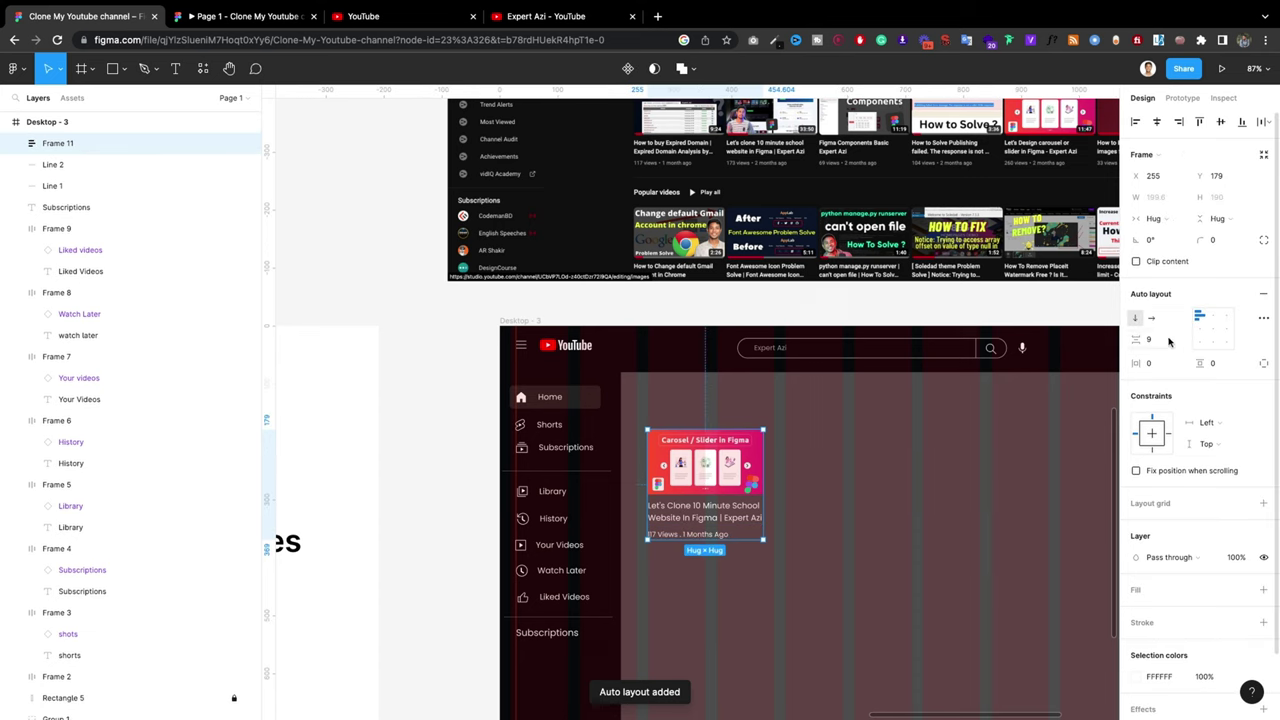
# Step: Set the card's auto-layout spacing between items to 12
pyautogui.click(1168, 340)
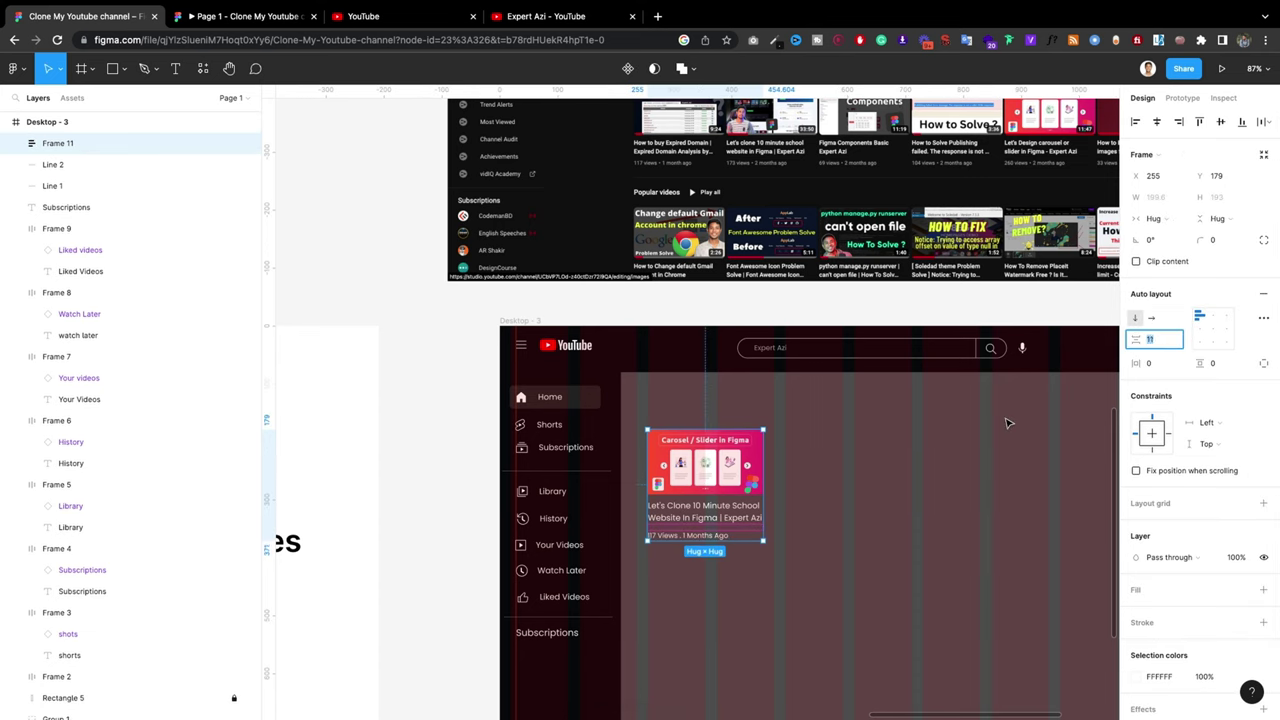
pyautogui.press('Up')
pyautogui.press('Up')
pyautogui.press('Up')
pyautogui.click(891, 483)
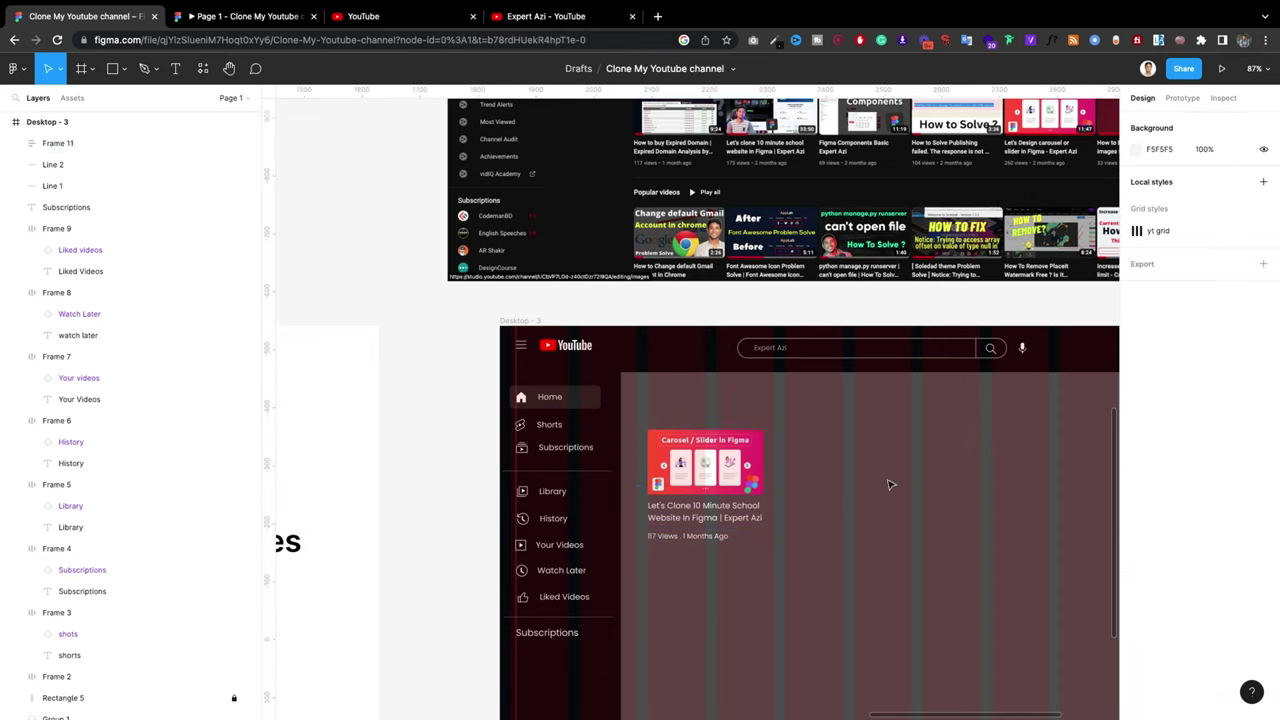
pyautogui.click(688, 510)
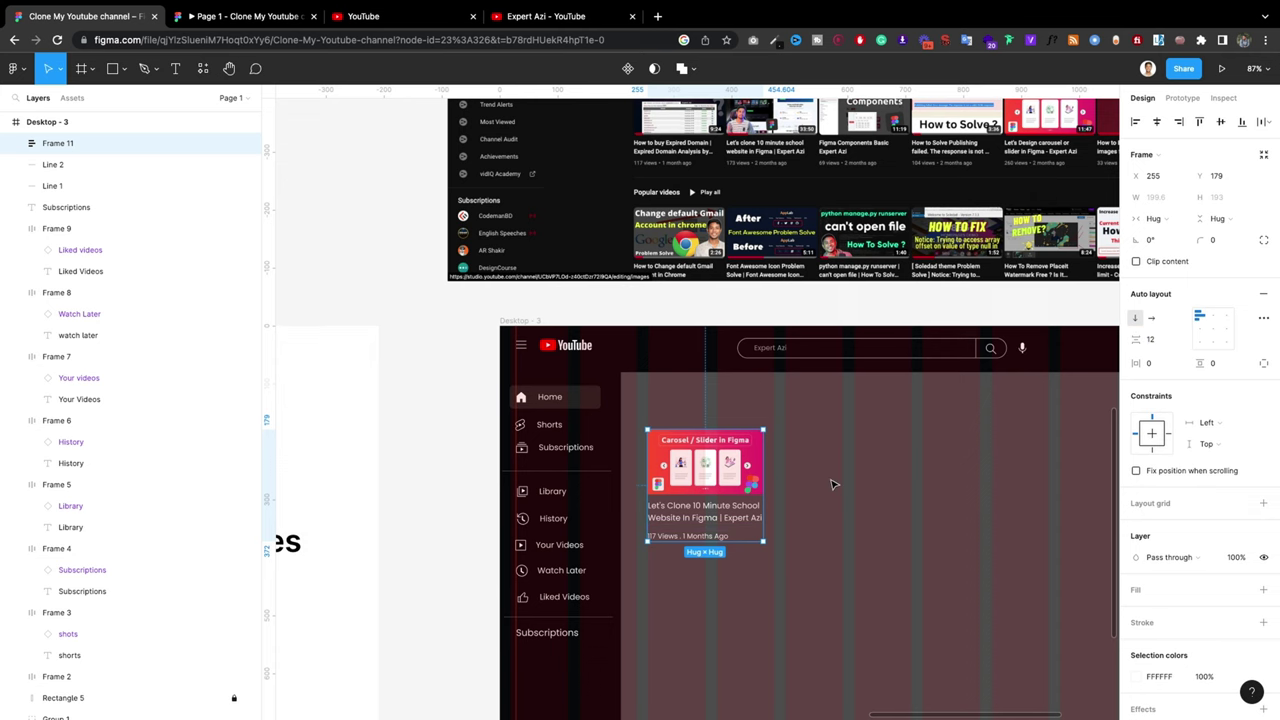
pyautogui.scroll(-5, 830, 484)
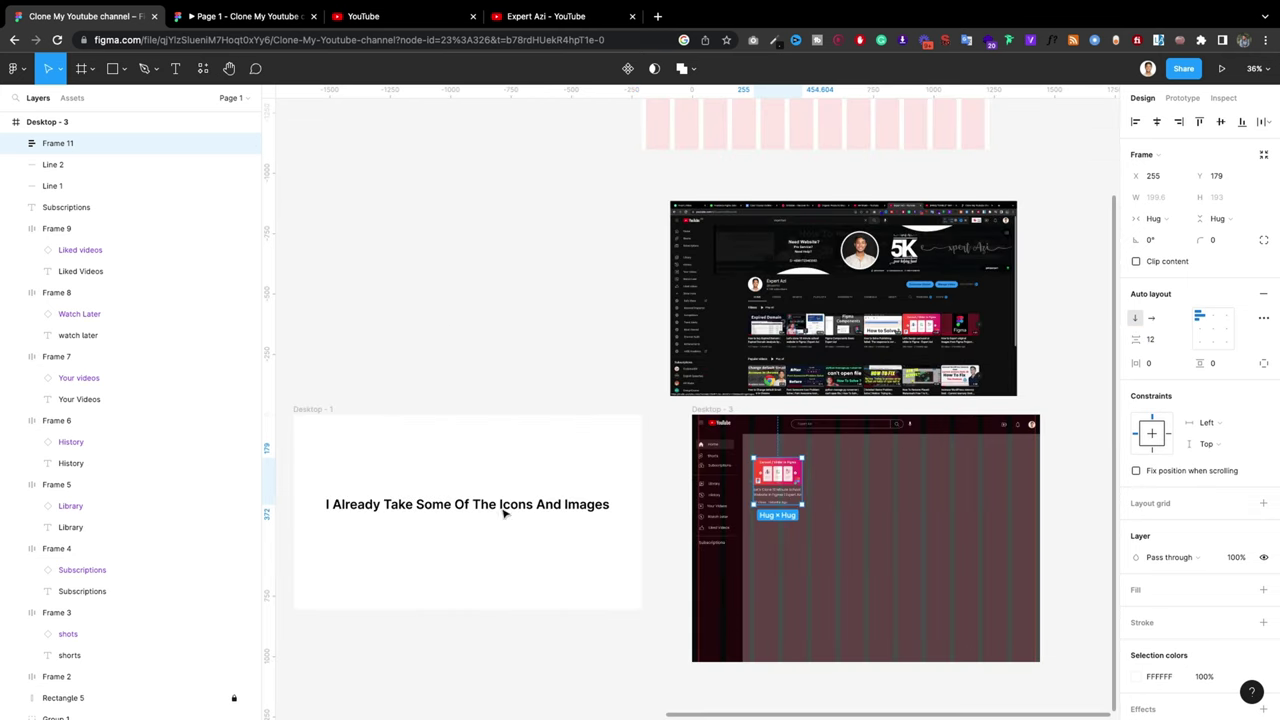
# Step: Start renaming the card layer and move the card out onto empty canvas
pyautogui.doubleClick(64, 146)
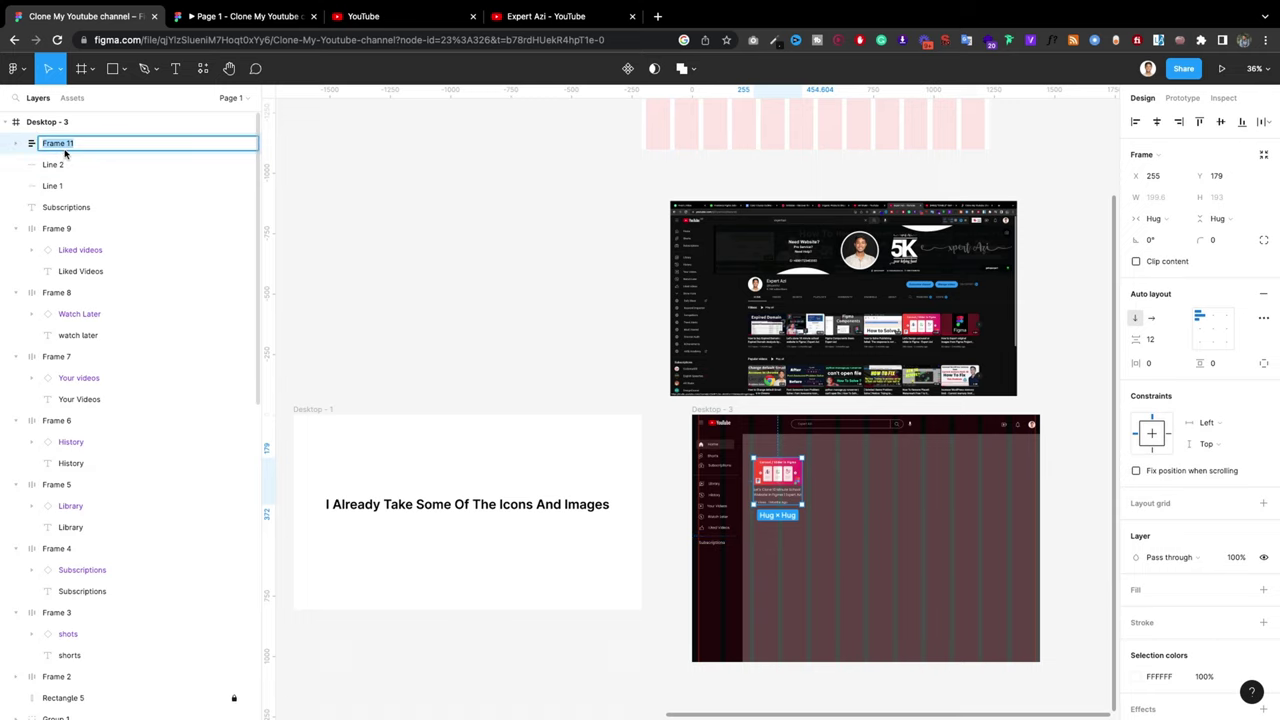
pyautogui.write('video cart')
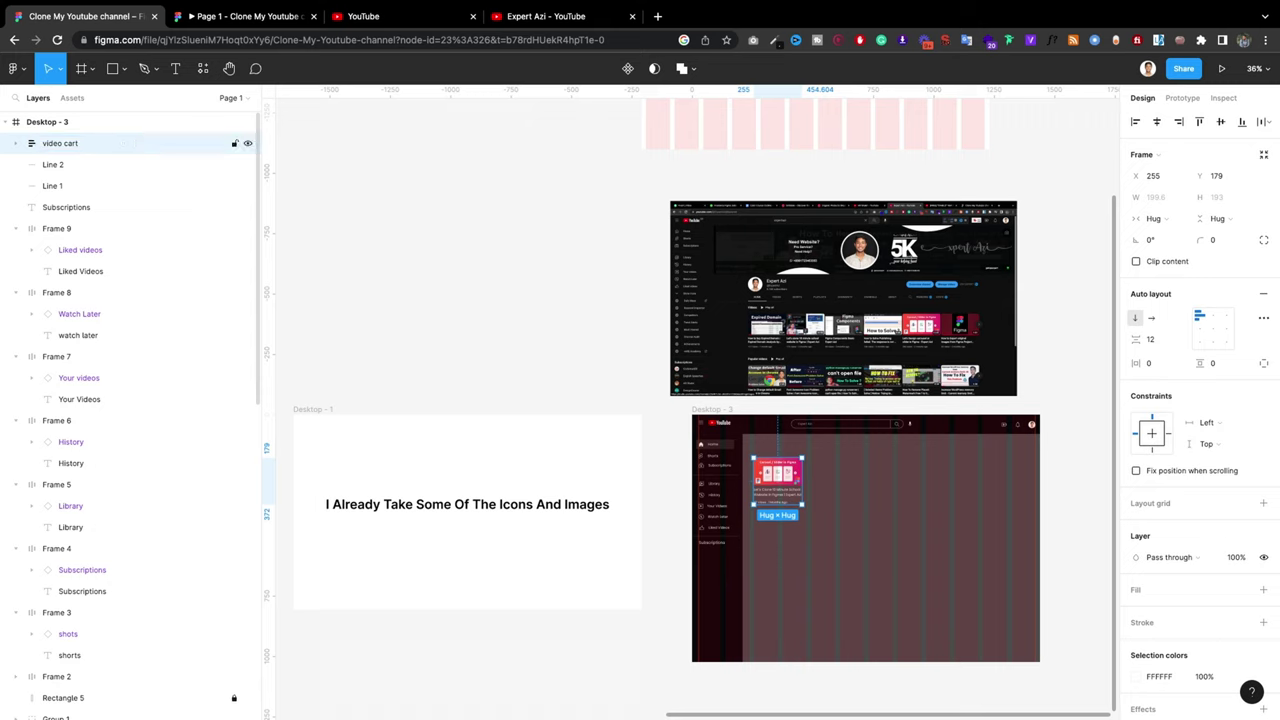
pyautogui.press('Return')
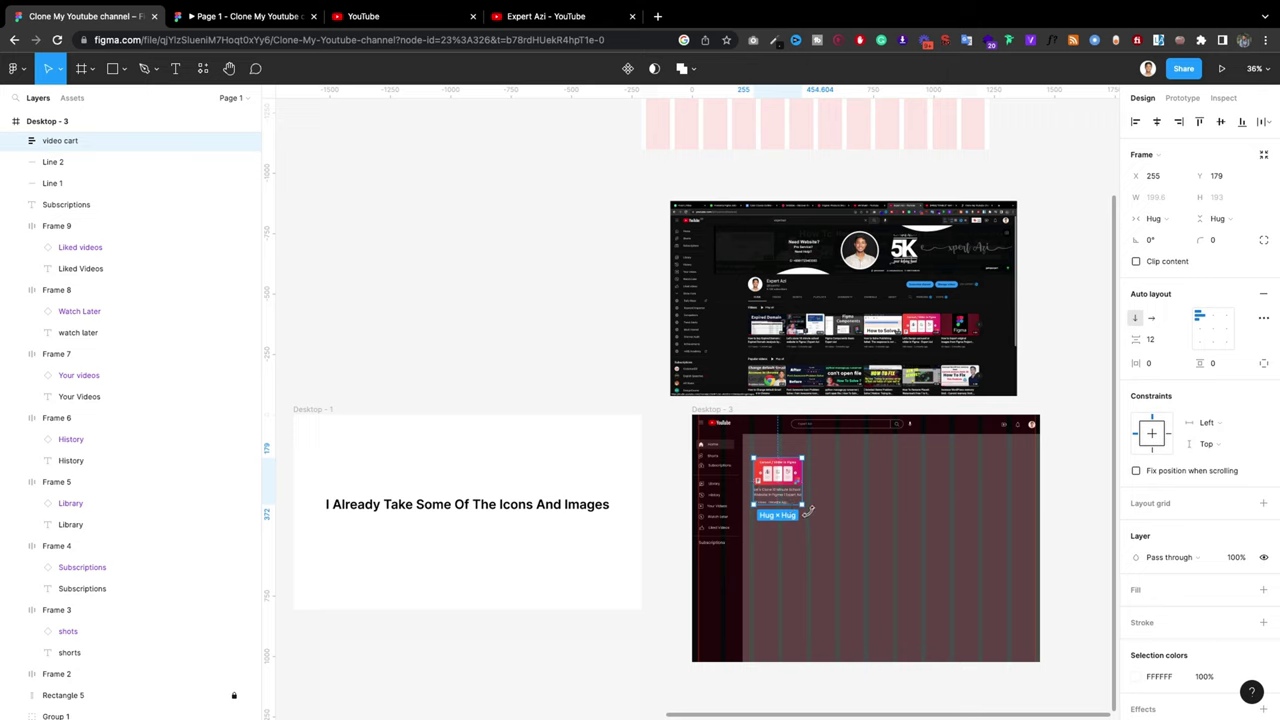
pyautogui.moveTo(130, 141)
pyautogui.moveTo(785, 483); pyautogui.dragTo(533, 319)
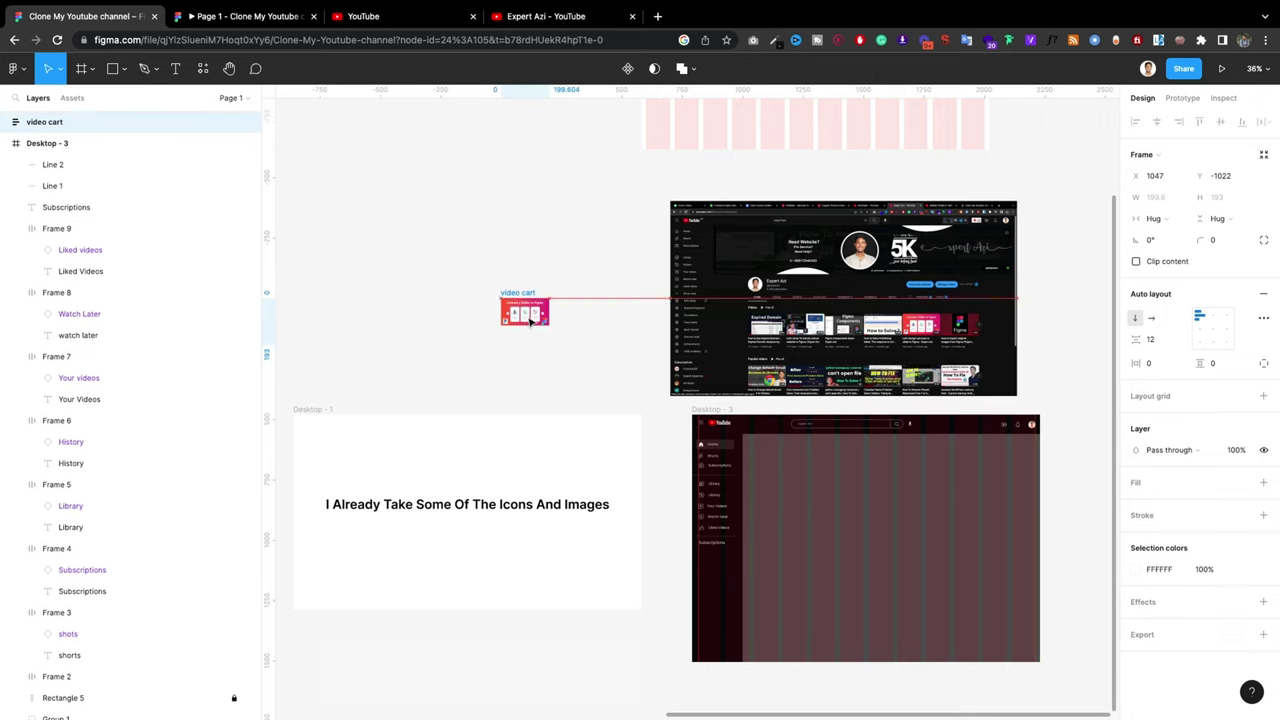
# Step: Finish the name 'video card for inside channel' and place a copy back inside Desktop-3
pyautogui.doubleClick(124, 124)
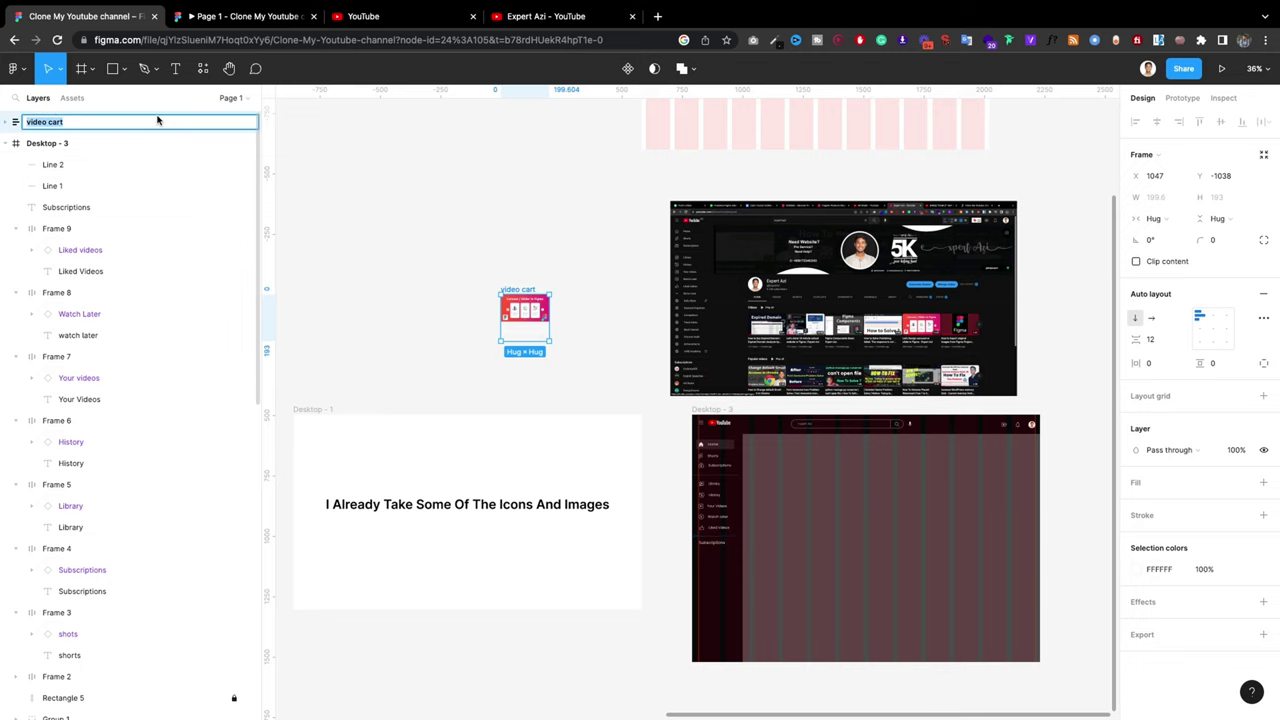
pyautogui.click(159, 122)
pyautogui.write('l')
pyautogui.click(394, 220)
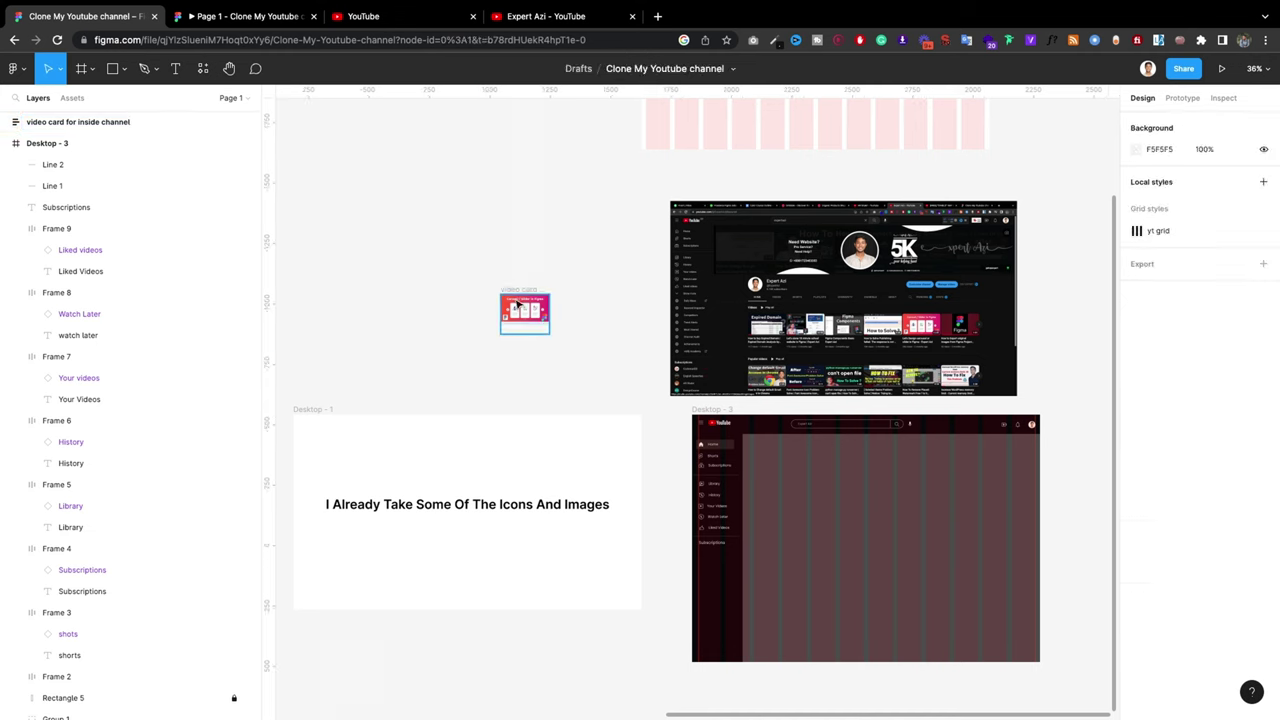
pyautogui.moveTo(516, 290); pyautogui.dragTo(913, 490)
pyautogui.hotkey('ctrl', 'z')
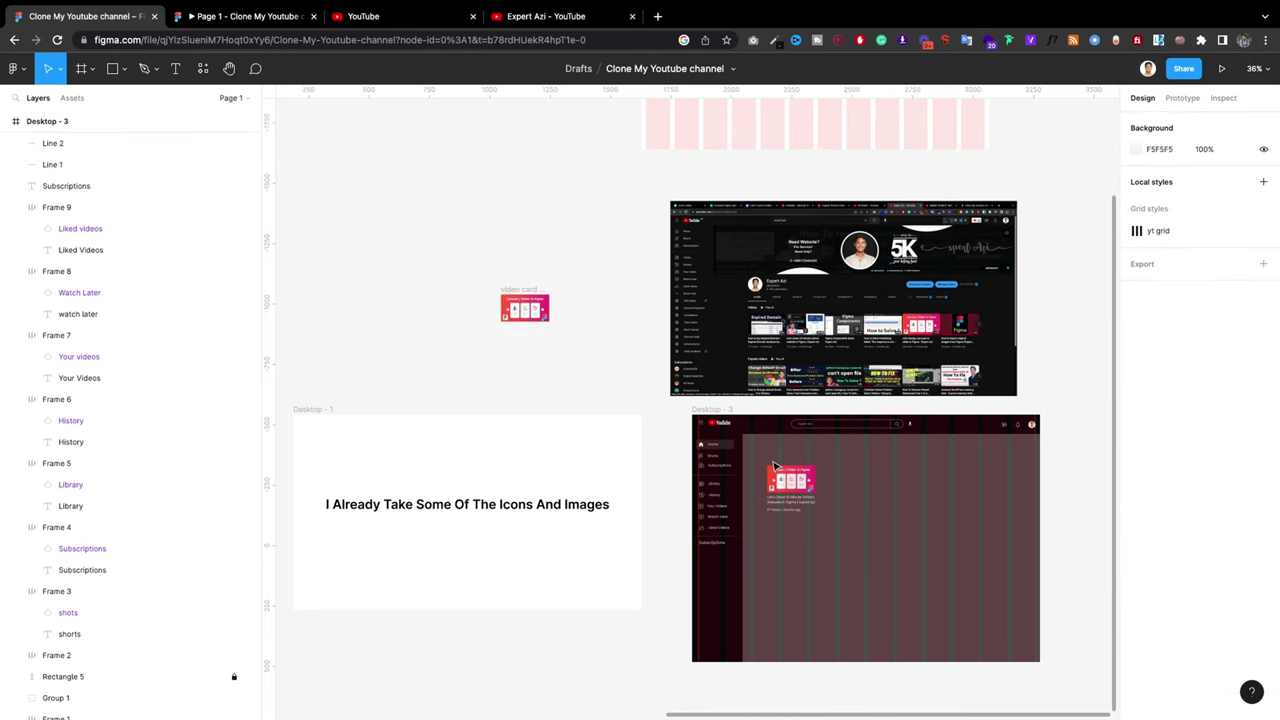
pyautogui.click(782, 474)
# Step: Move the card inside Desktop-3 toward the content area's top-left
pyautogui.click(525, 307)
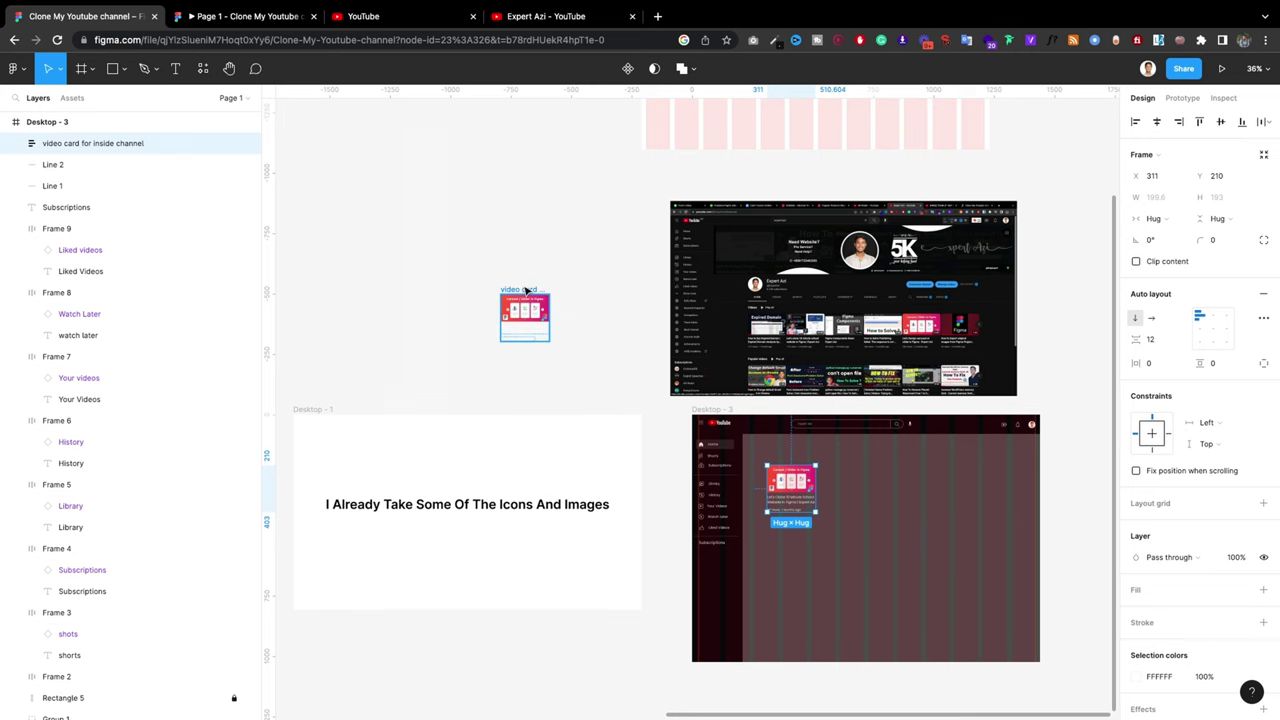
pyautogui.click(790, 479)
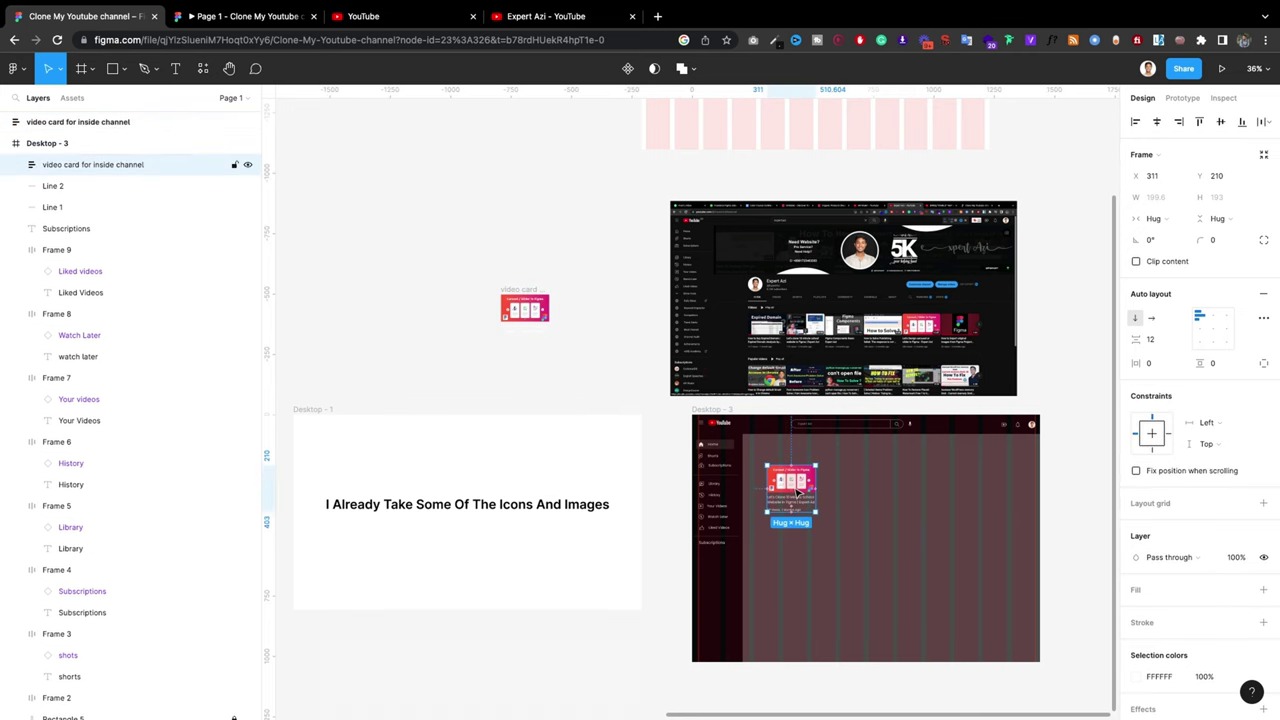
pyautogui.keyDown('ctrl'); pyautogui.scroll(3, 797, 487); pyautogui.keyUp('ctrl')
pyautogui.keyDown('ctrl'); pyautogui.scroll(4, 797, 487); pyautogui.keyUp('ctrl')
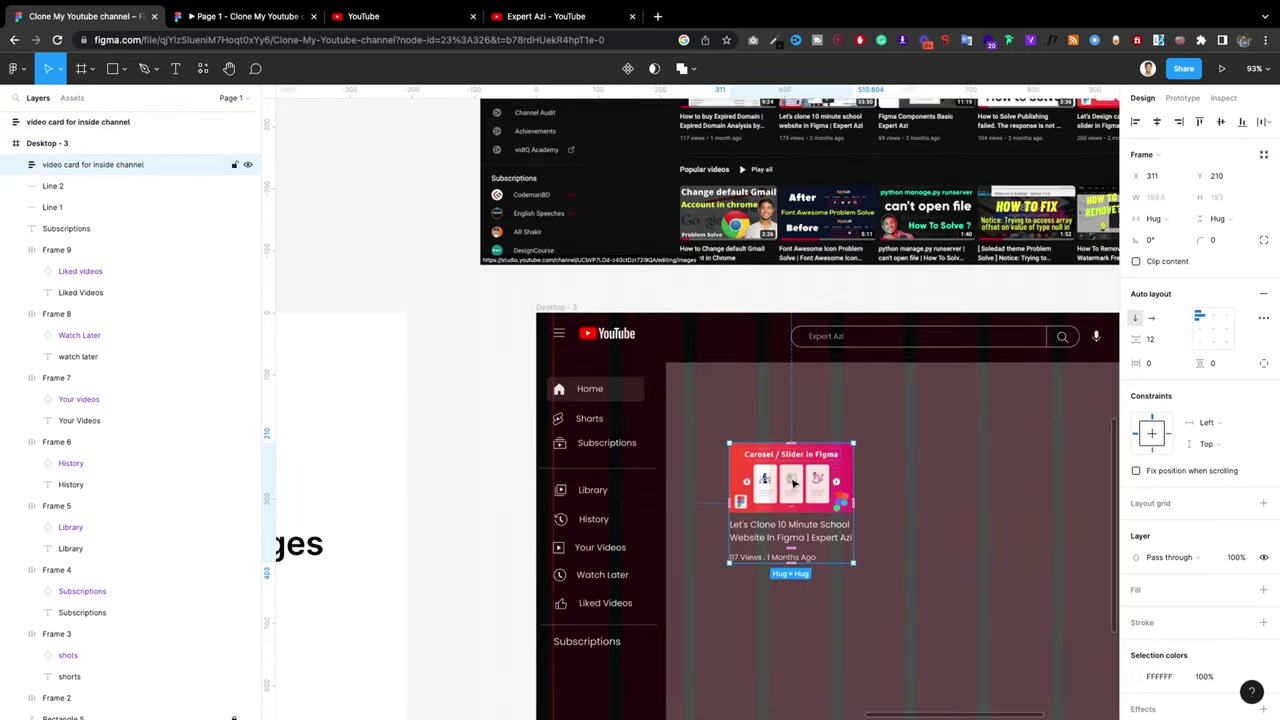
pyautogui.moveTo(801, 496)
pyautogui.mouseDown()
pyautogui.moveTo(773, 452)
pyautogui.moveTo(752, 446)
pyautogui.mouseUp()
pyautogui.keyDown('ctrl'); pyautogui.scroll(-2, 750, 450); pyautogui.keyUp('ctrl')
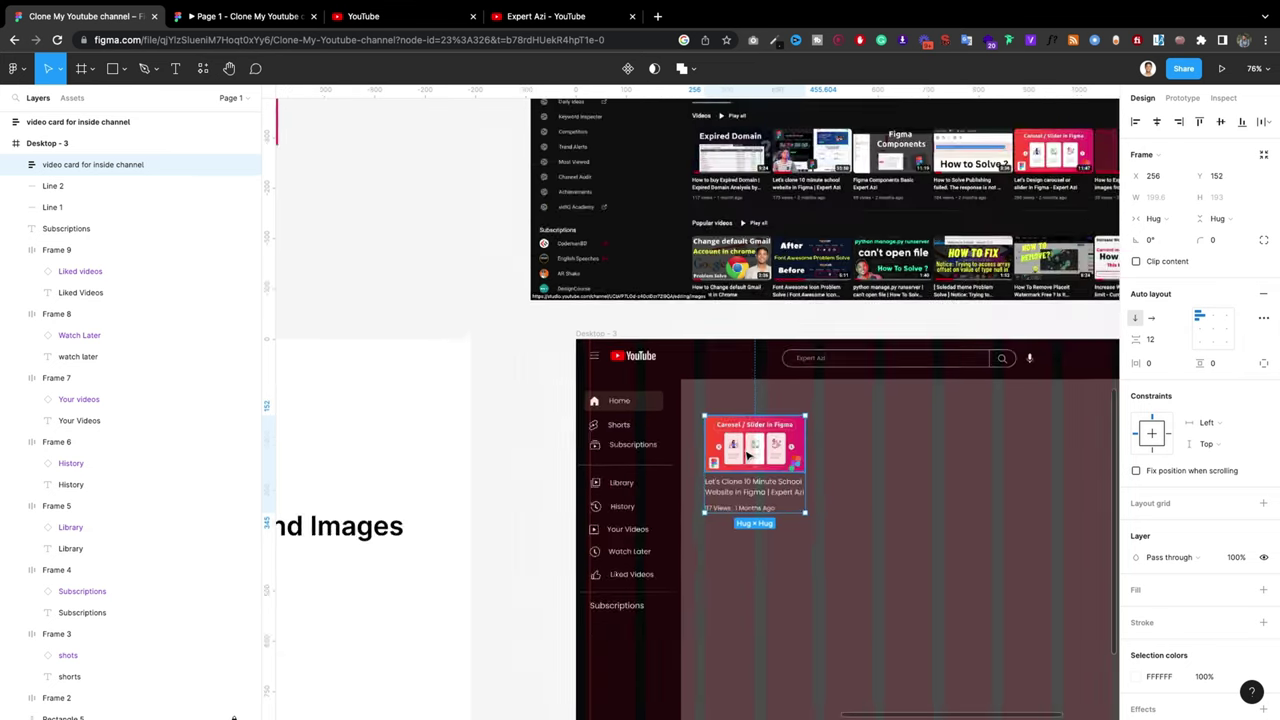
pyautogui.keyDown('ctrl'); pyautogui.scroll(-2, 748, 455); pyautogui.keyUp('ctrl')
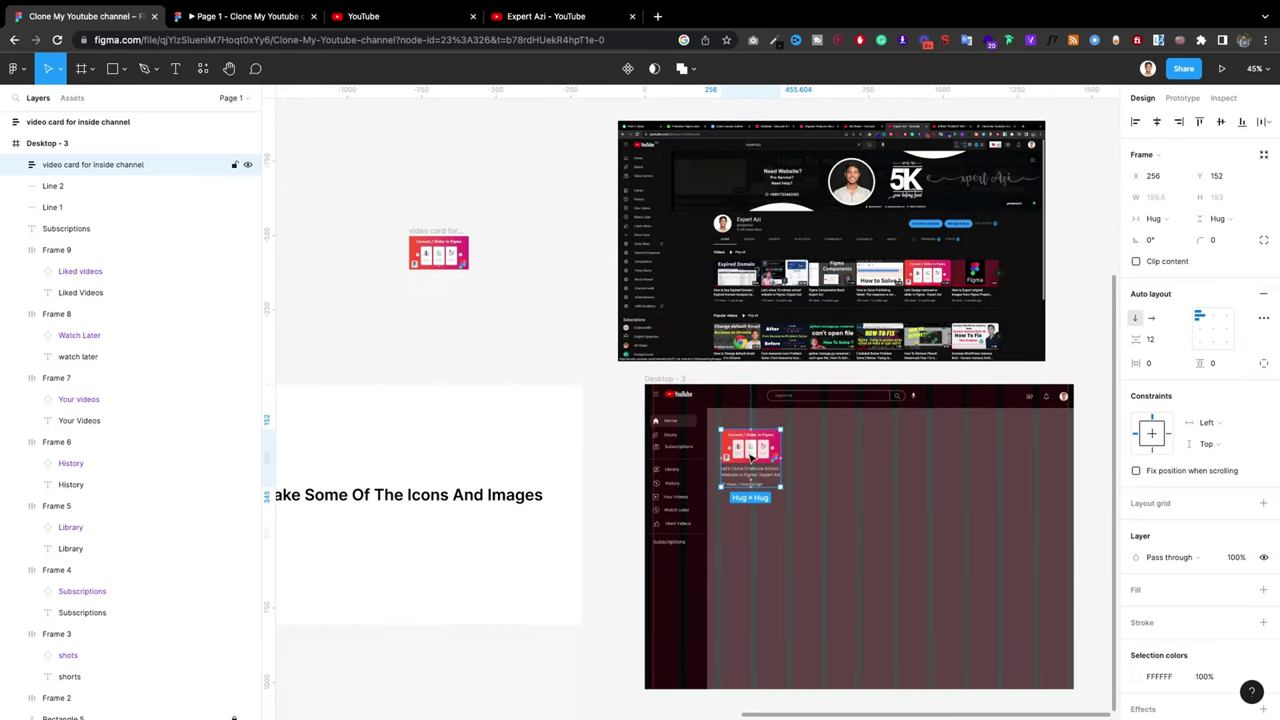
# Step: Scale the card 1.7× to about 339 × 329 and position it at X 391, Y 198
pyautogui.press('k')
pyautogui.moveTo(781, 487); pyautogui.dragTo(822, 527)
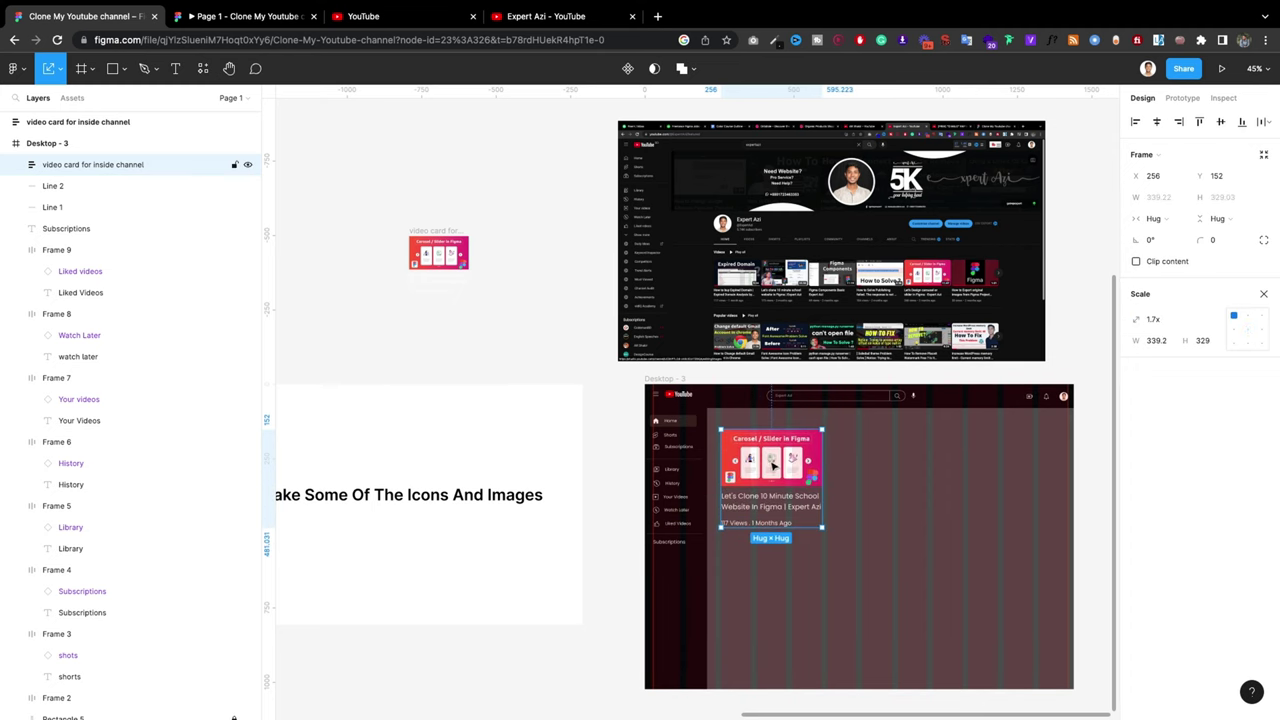
pyautogui.moveTo(772, 465); pyautogui.dragTo(773, 474)
pyautogui.scroll(-2, 765, 472)
pyautogui.scroll(-2, 765, 472)
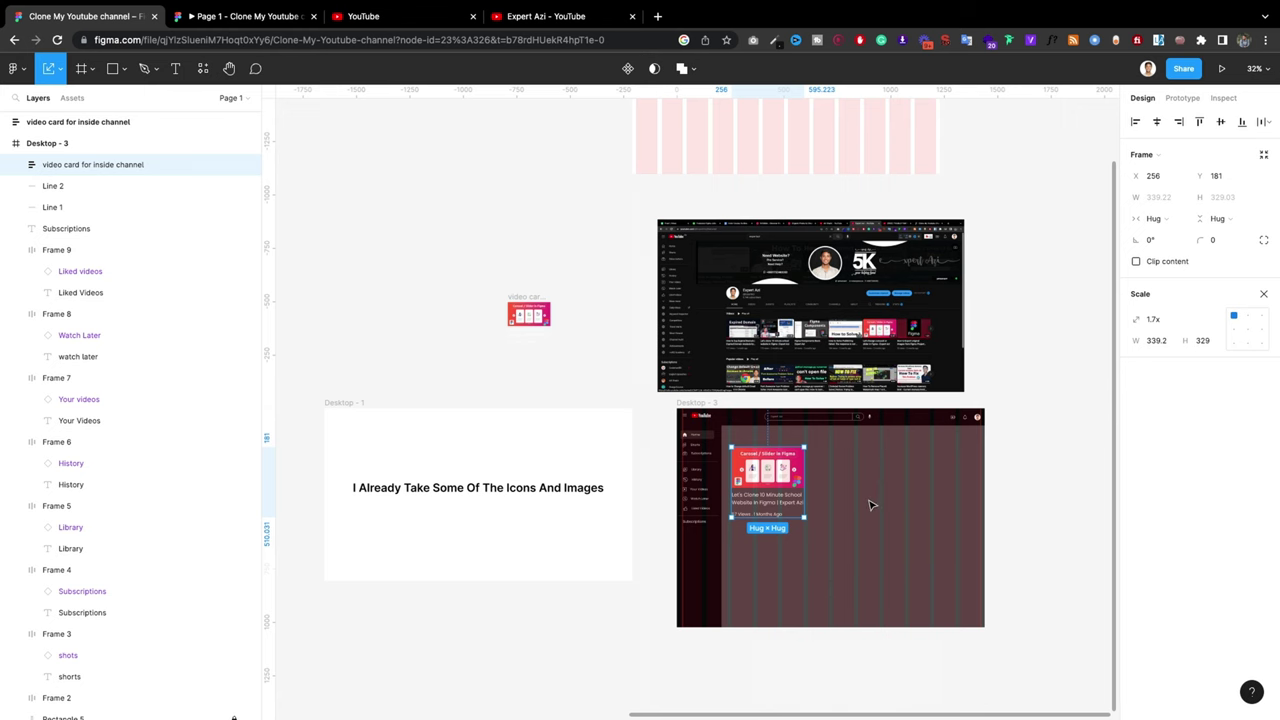
pyautogui.press('v')
pyautogui.moveTo(793, 490); pyautogui.dragTo(823, 494)
pyautogui.scroll(2, 783, 533)
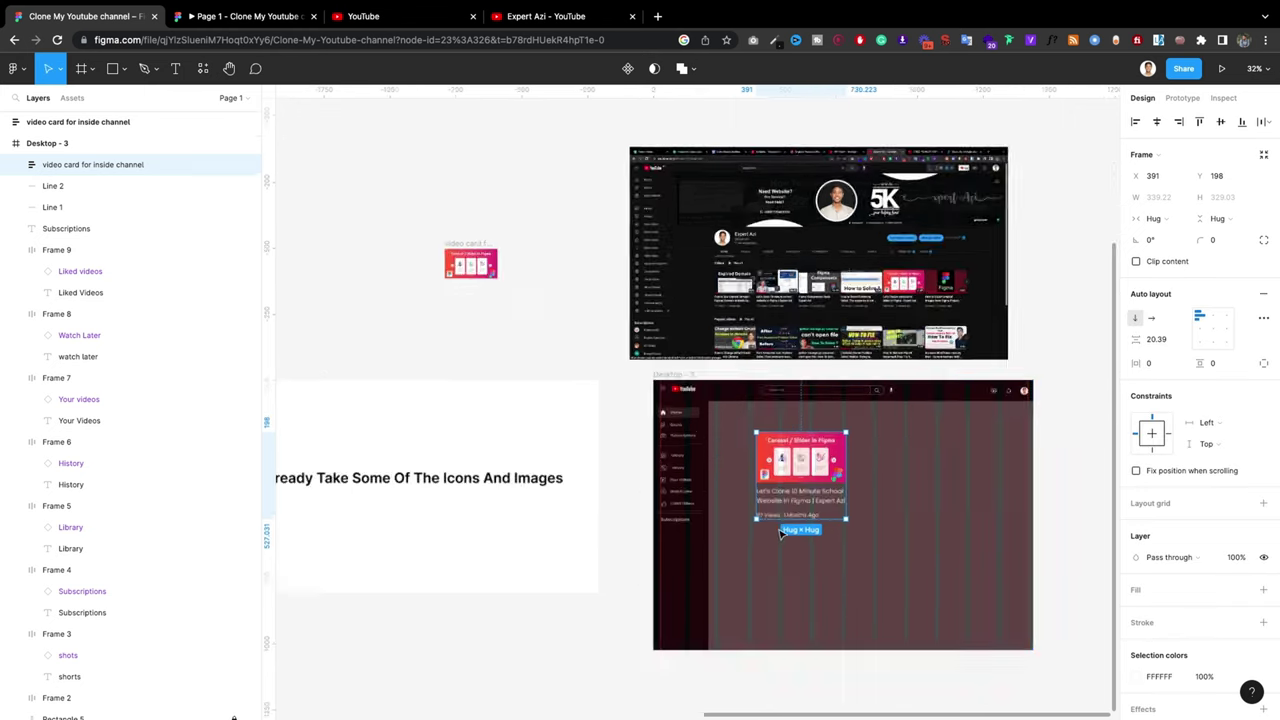
pyautogui.scroll(5, 781, 533)
pyautogui.scroll(-4, 740, 520)
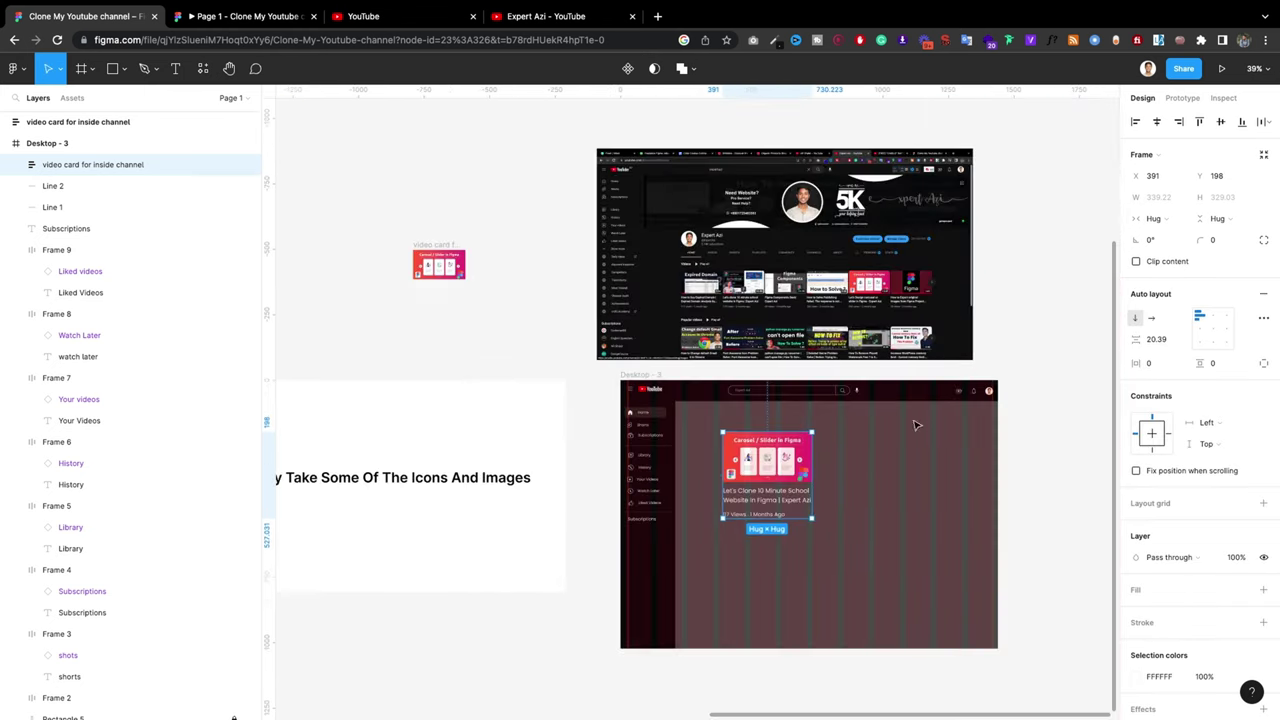
pyautogui.press('Escape')
pyautogui.scroll(5, 988, 392)
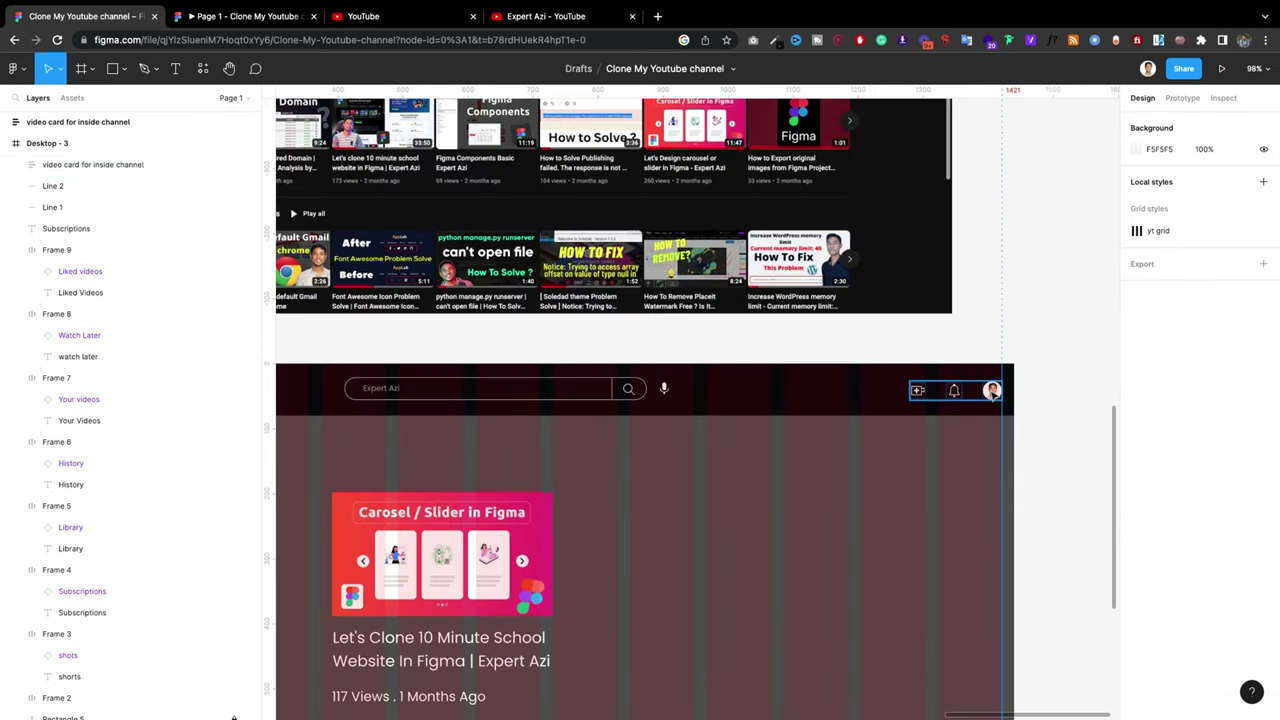
# Step: Copy the header's profile avatar onto the video card, placing it beside the title
pyautogui.click(992, 392)
pyautogui.doubleClick(992, 392)
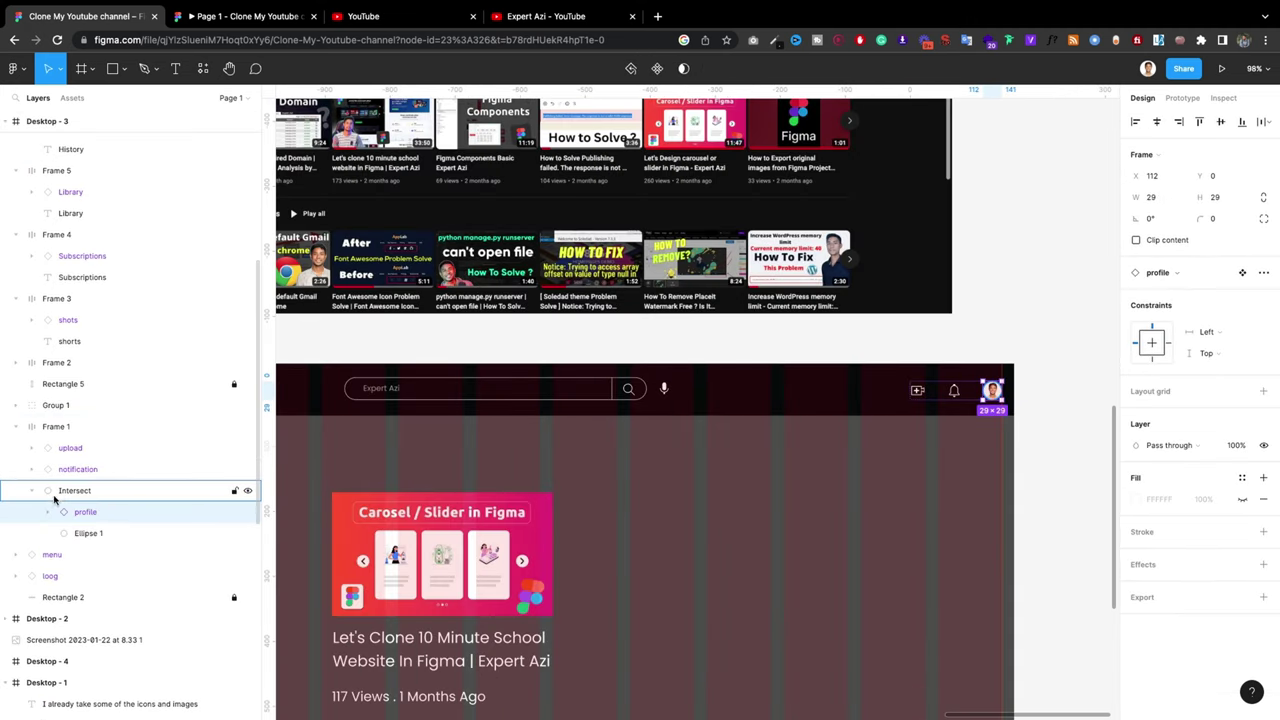
pyautogui.moveTo(991, 391)
pyautogui.mouseDown()
pyautogui.moveTo(547, 503)
pyautogui.moveTo(325, 485)
pyautogui.mouseUp()
pyautogui.scroll(2, 517, 446)
pyautogui.scroll(-5, 873, 433)
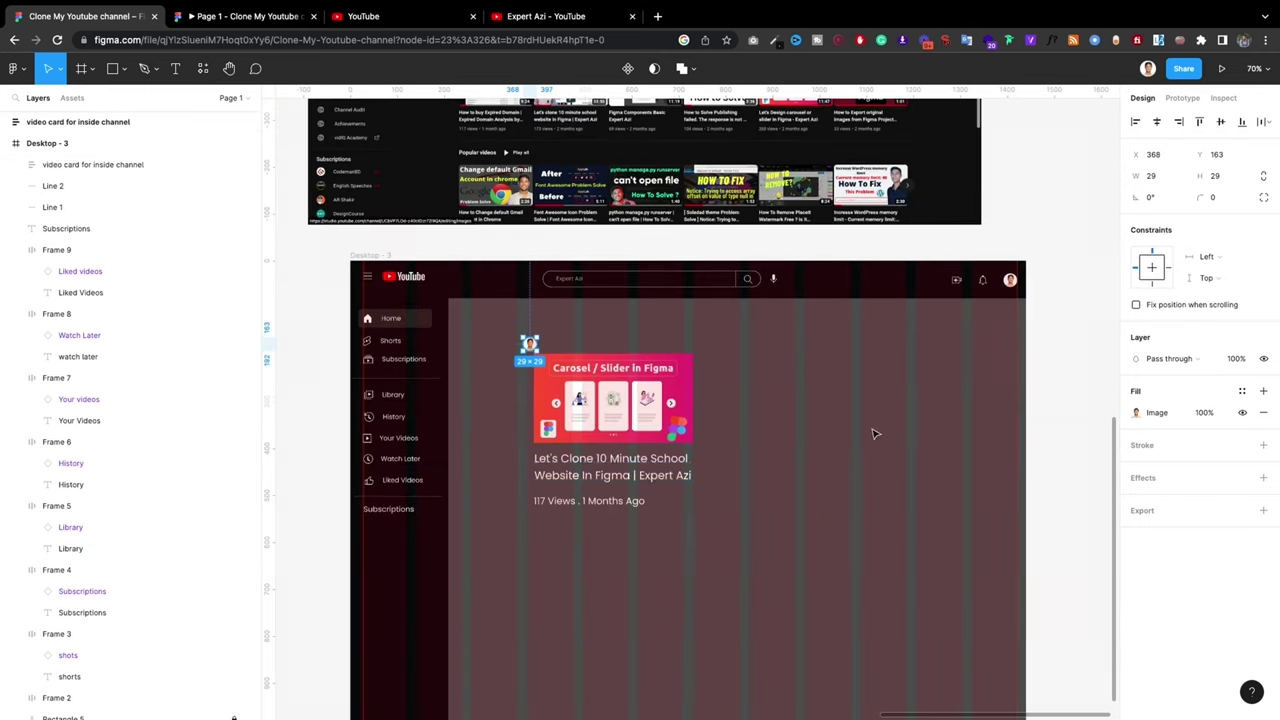
pyautogui.scroll(3, 555, 380)
pyautogui.click(600, 490)
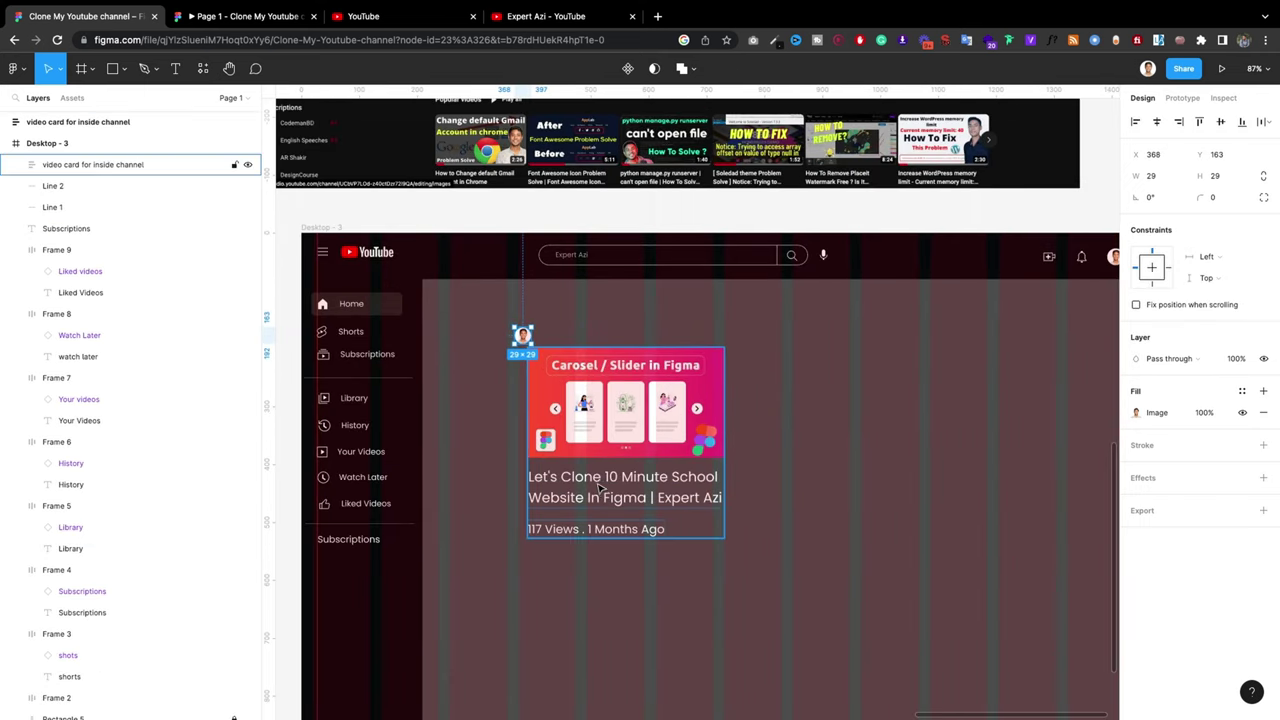
pyautogui.doubleClick(600, 490)
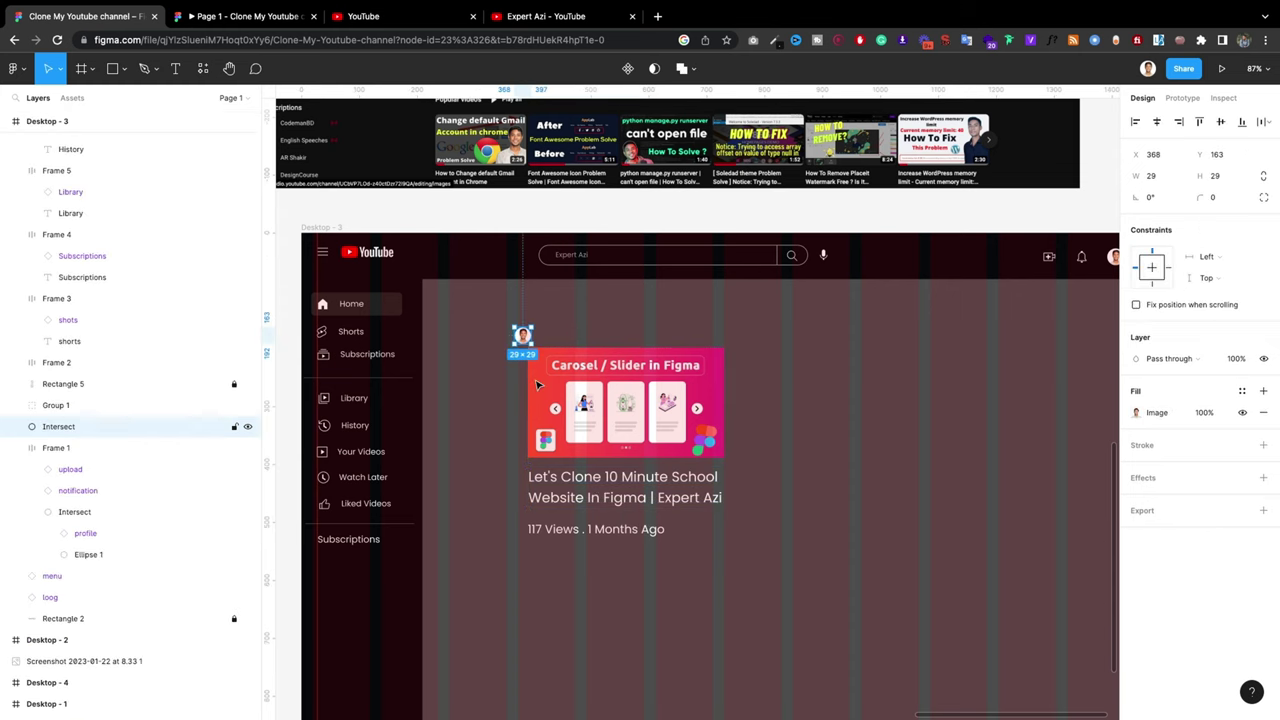
pyautogui.moveTo(522, 337); pyautogui.dragTo(715, 475)
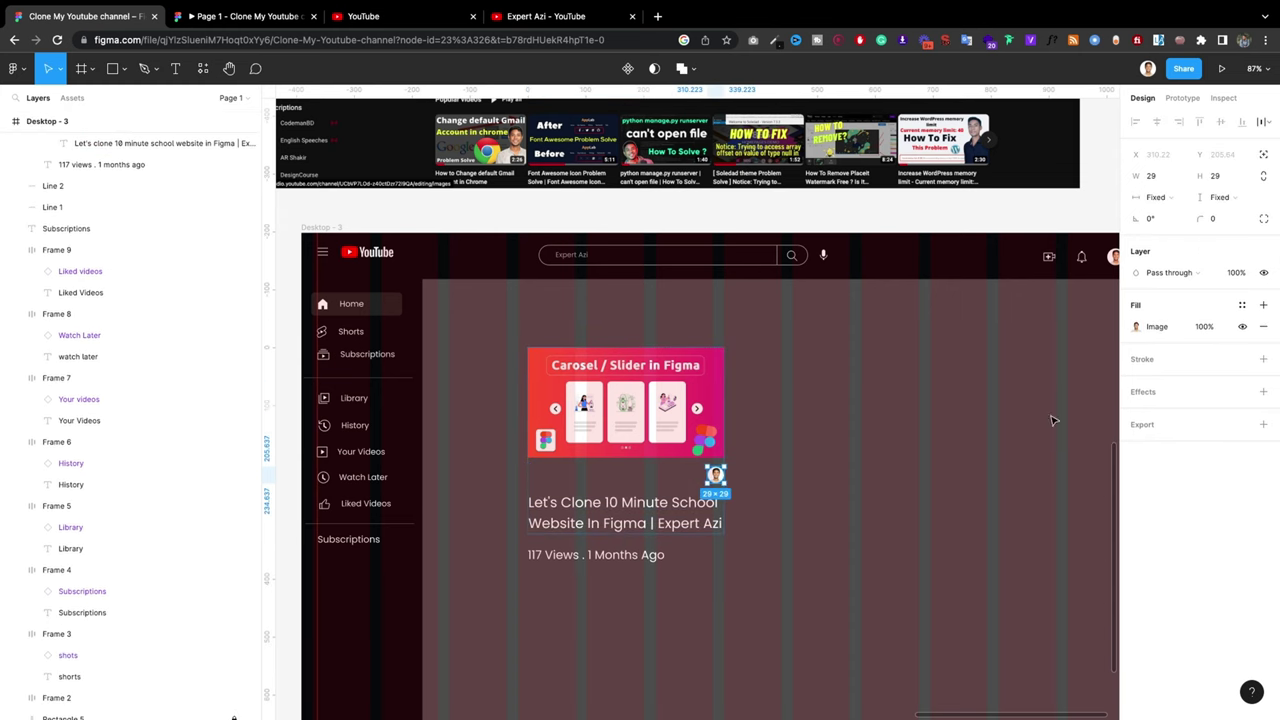
# Step: Wrap the avatar and title in horizontal auto layout, avatar on the left
pyautogui.scroll(5, 590, 478)
pyautogui.click(737, 540)
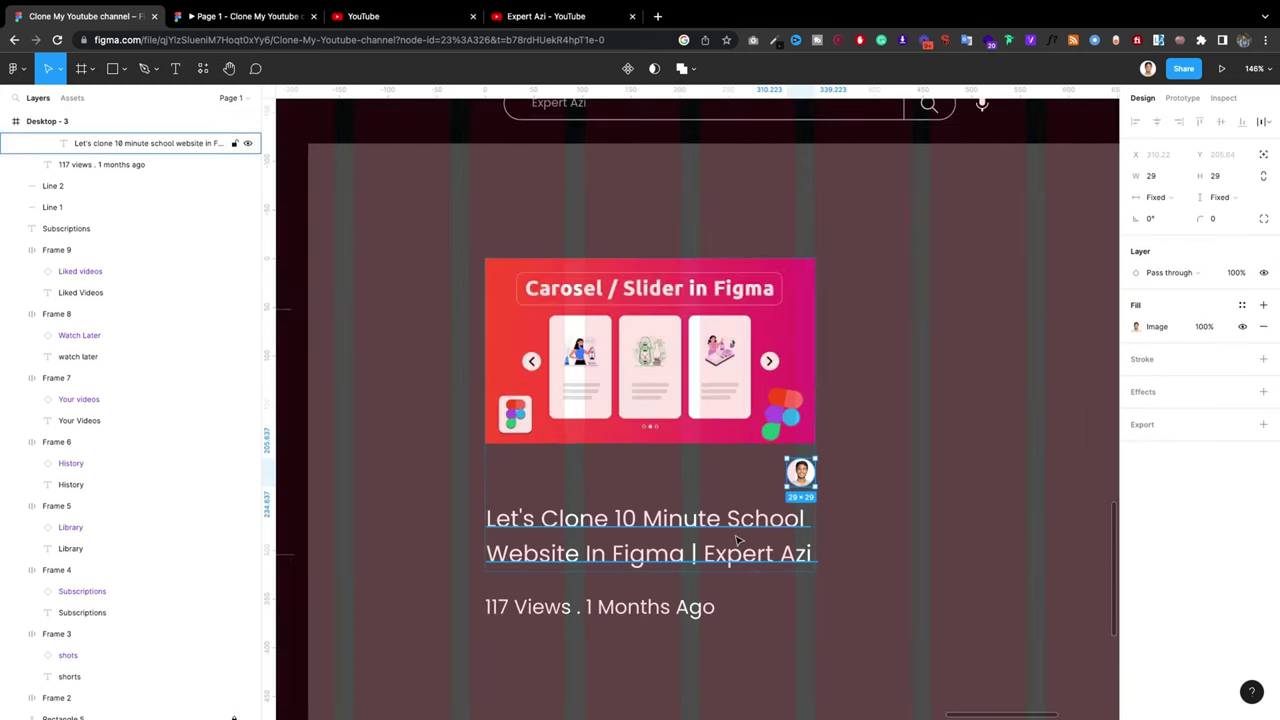
pyautogui.keyDown('shift'); pyautogui.click(798, 478); pyautogui.keyUp('shift')
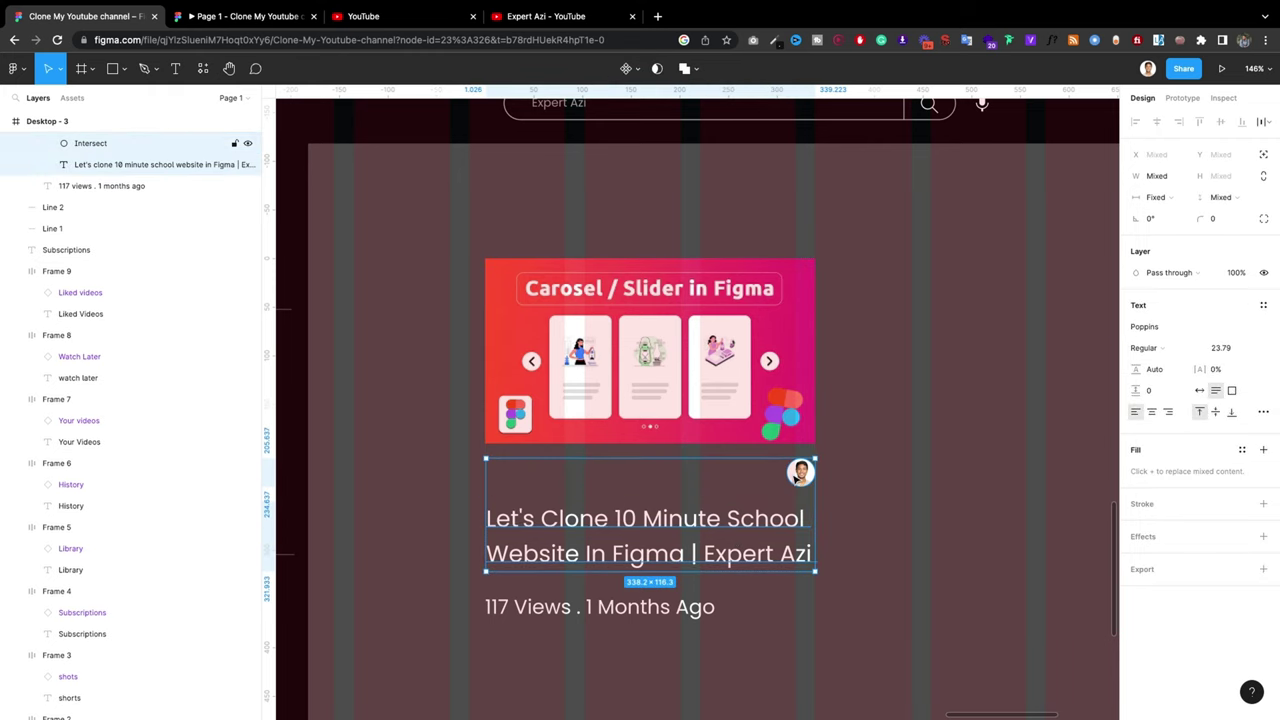
pyautogui.hotkey('shift', 'a')
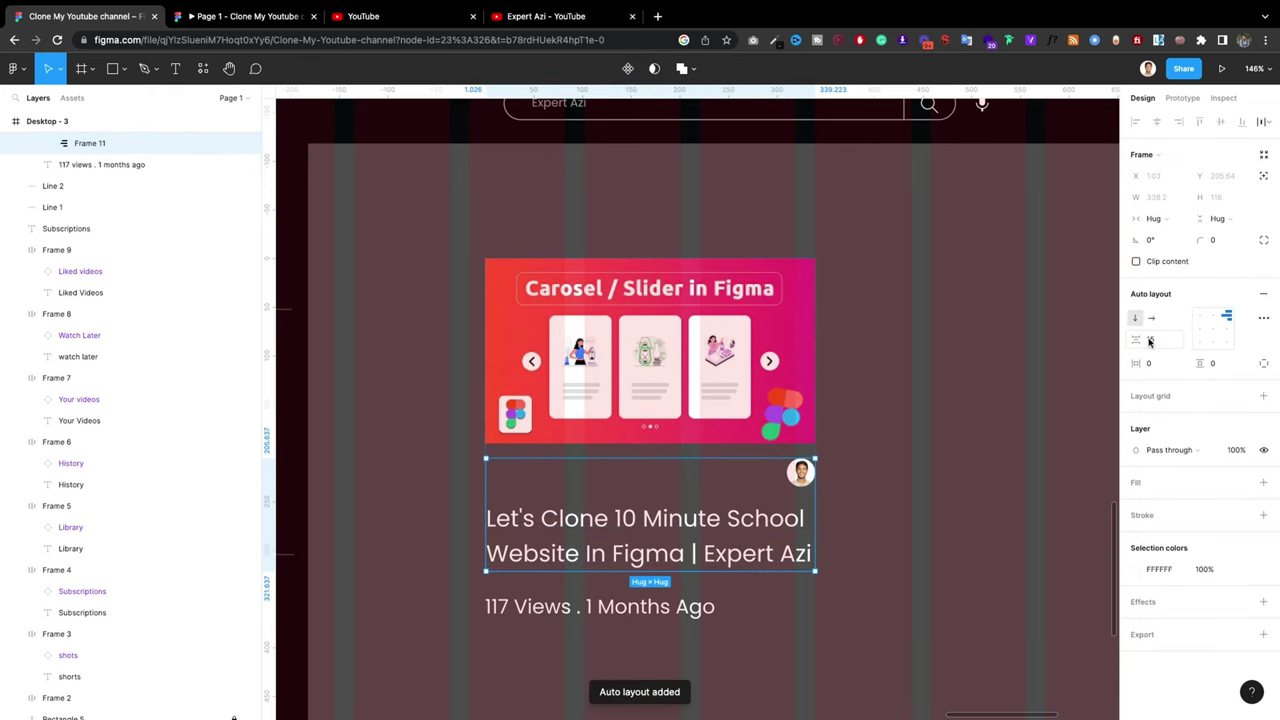
pyautogui.click(1150, 319)
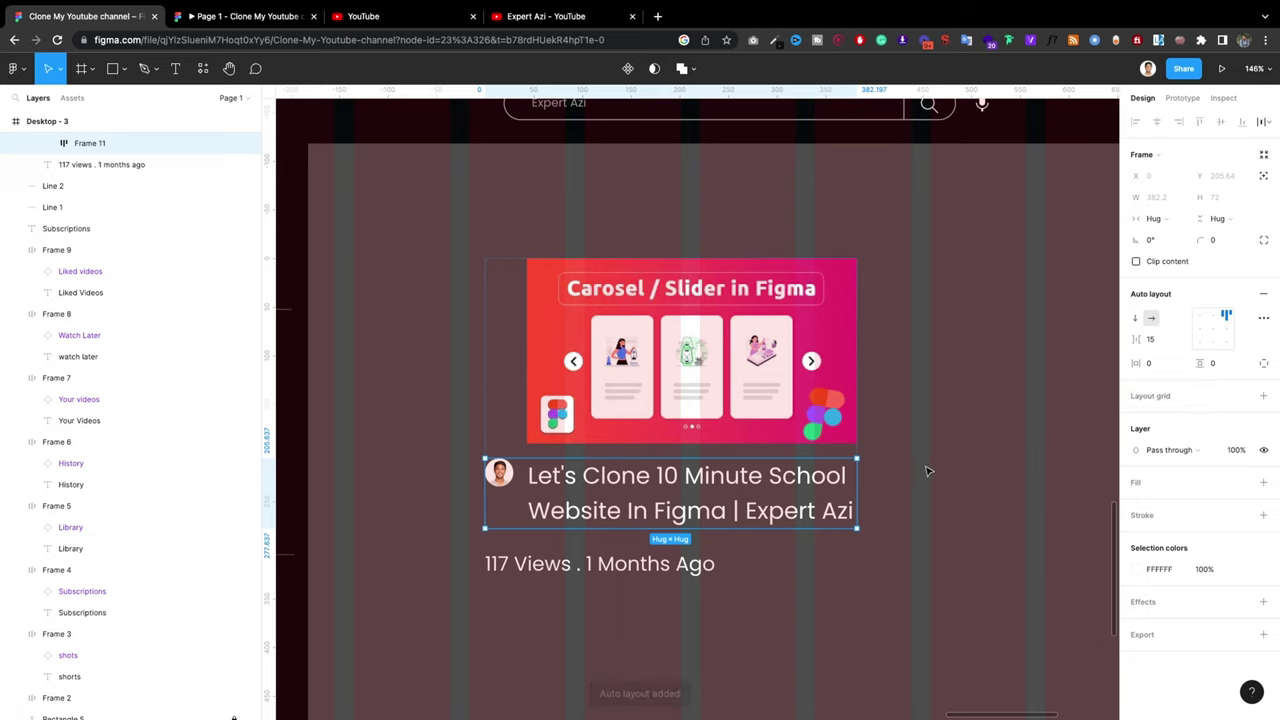
# Step: Scale the channel avatar proportionally to 37 × 37
pyautogui.press('k')
pyautogui.doubleClick(500, 474)
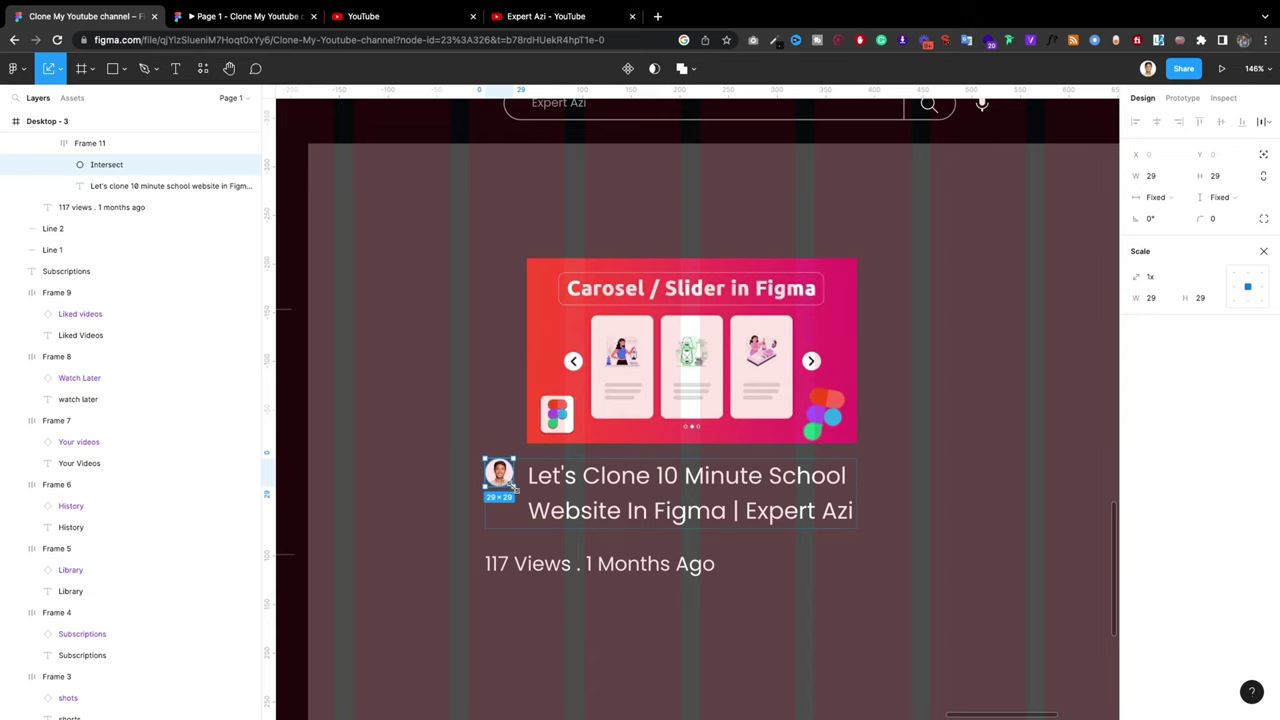
pyautogui.moveTo(512, 489); pyautogui.dragTo(529, 506)
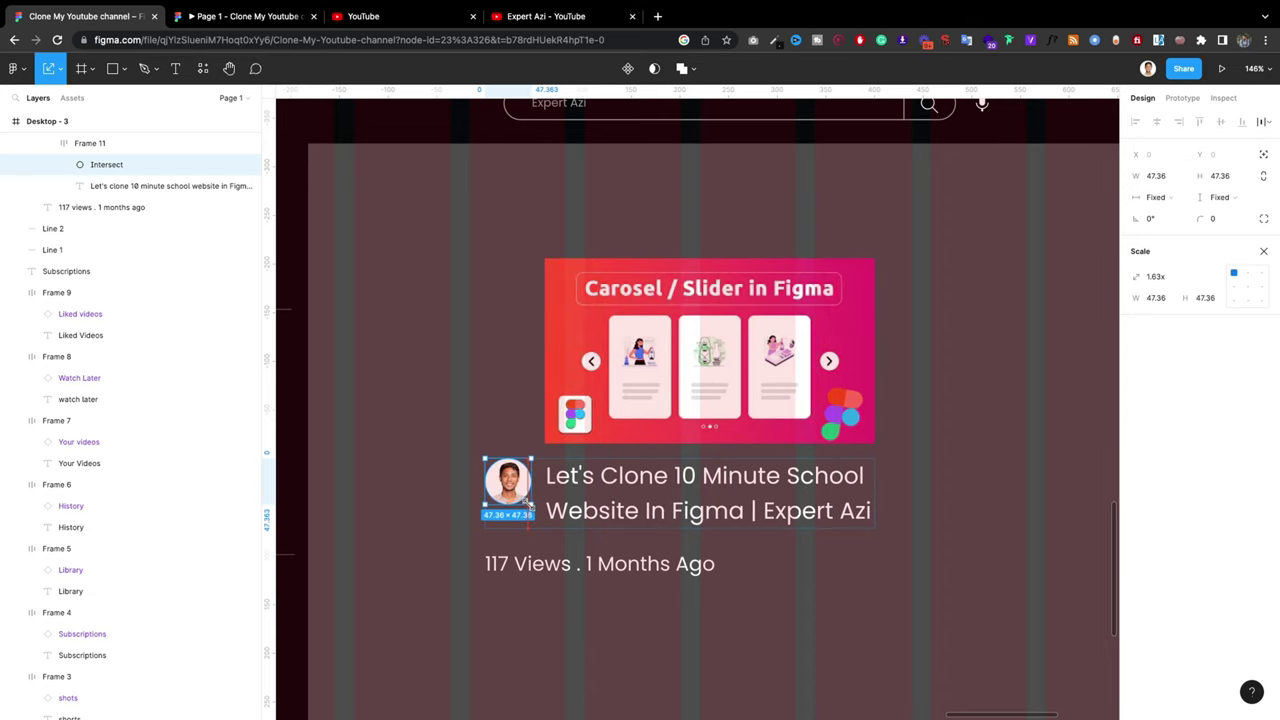
pyautogui.moveTo(531, 506); pyautogui.dragTo(521, 496)
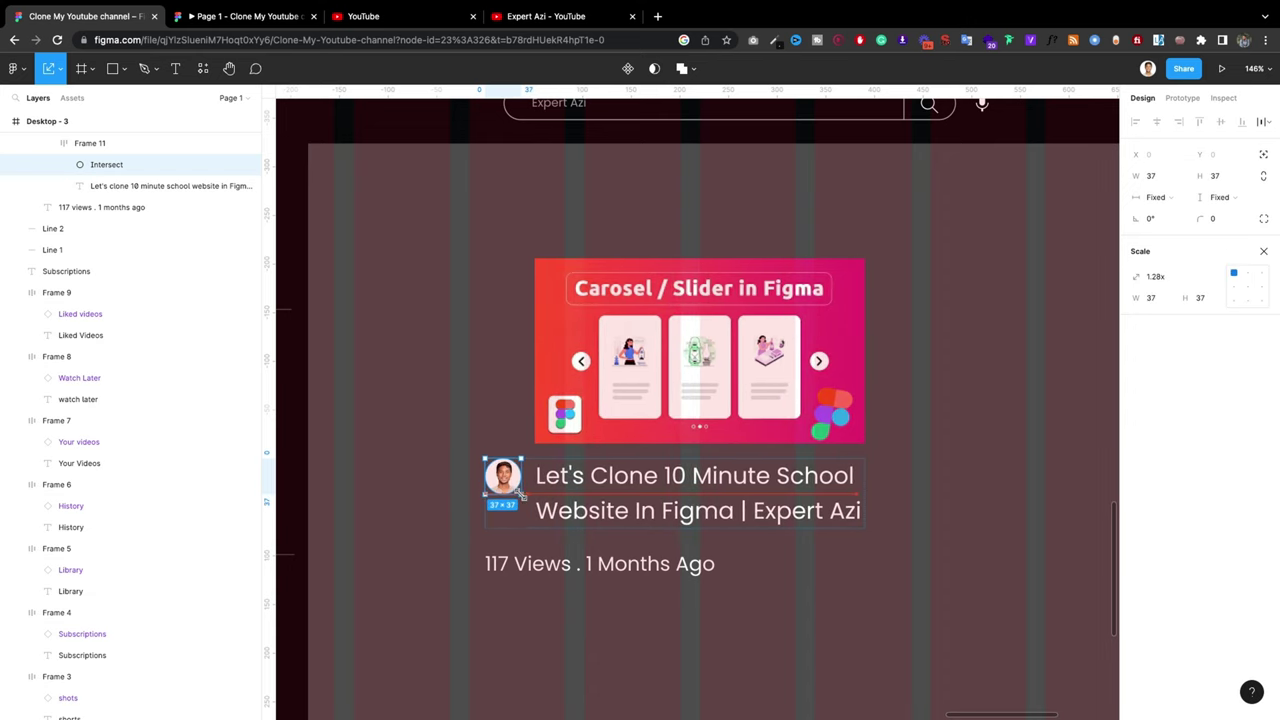
# Step: Align the video card's auto-layout contents to left-centre
pyautogui.click(700, 550)
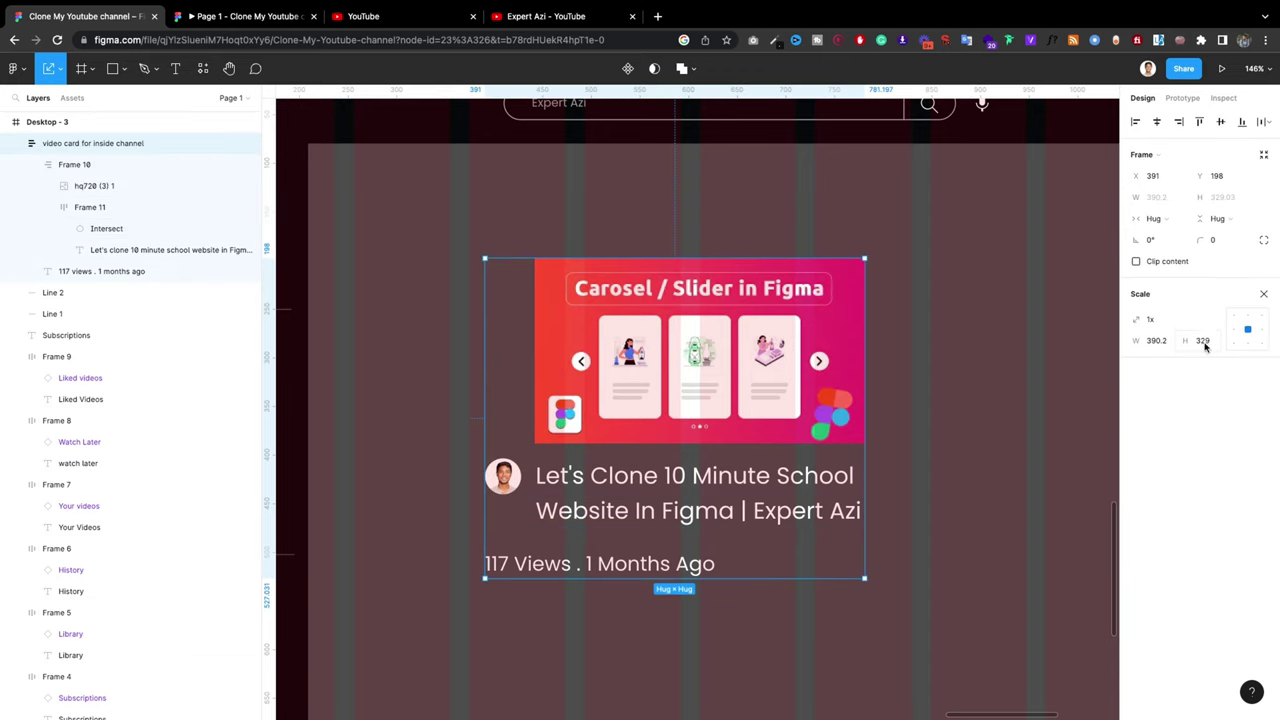
pyautogui.click(963, 354)
pyautogui.click(570, 500)
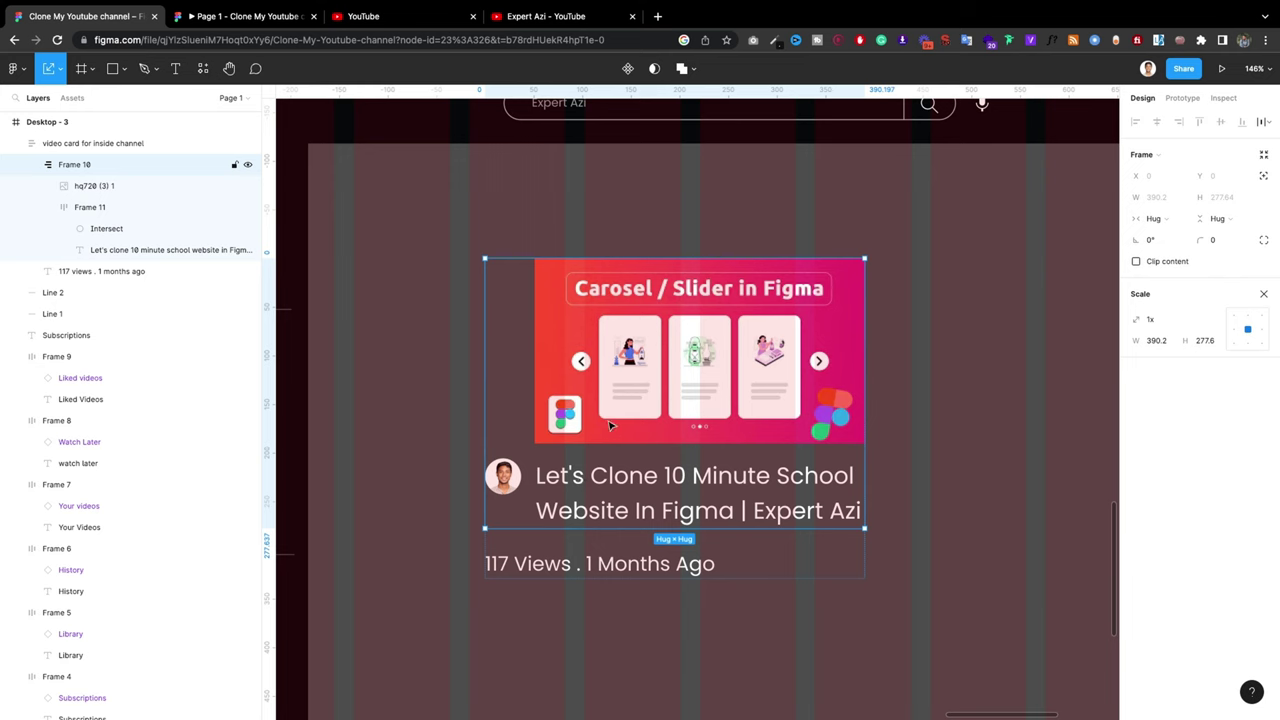
pyautogui.click(1071, 417)
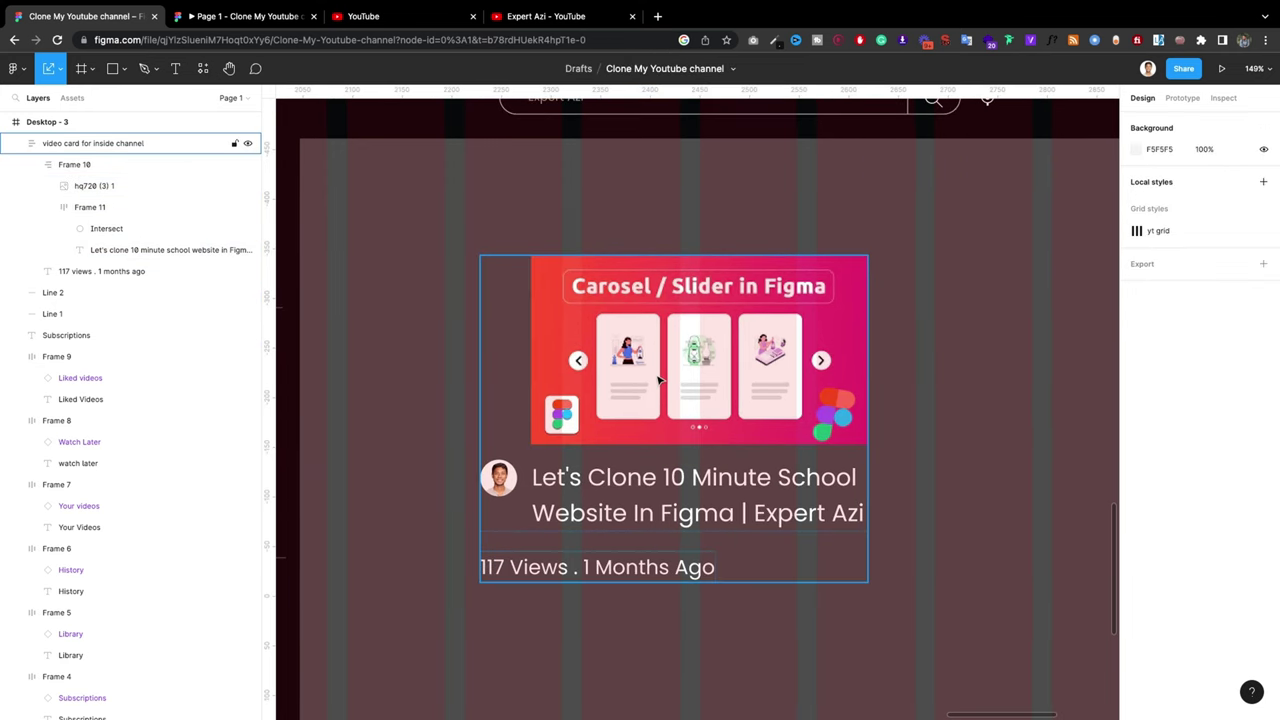
pyautogui.click(805, 397)
pyautogui.press('v')
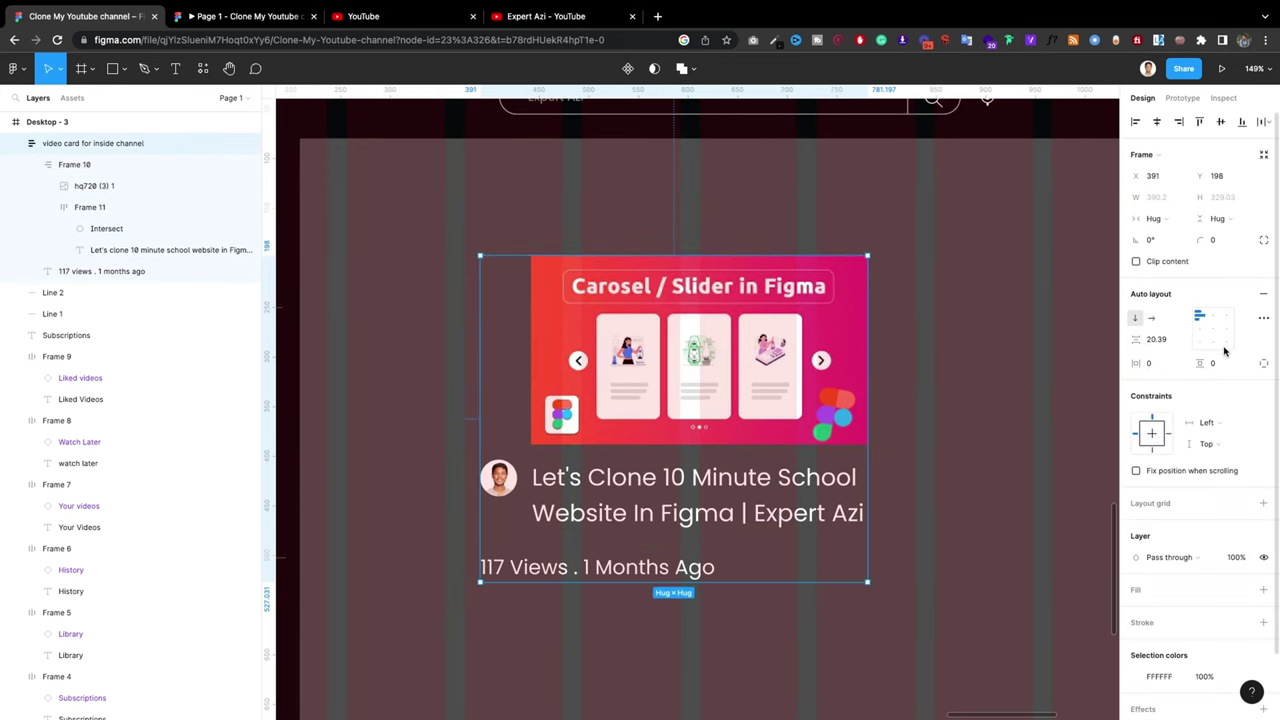
pyautogui.click(1199, 327)
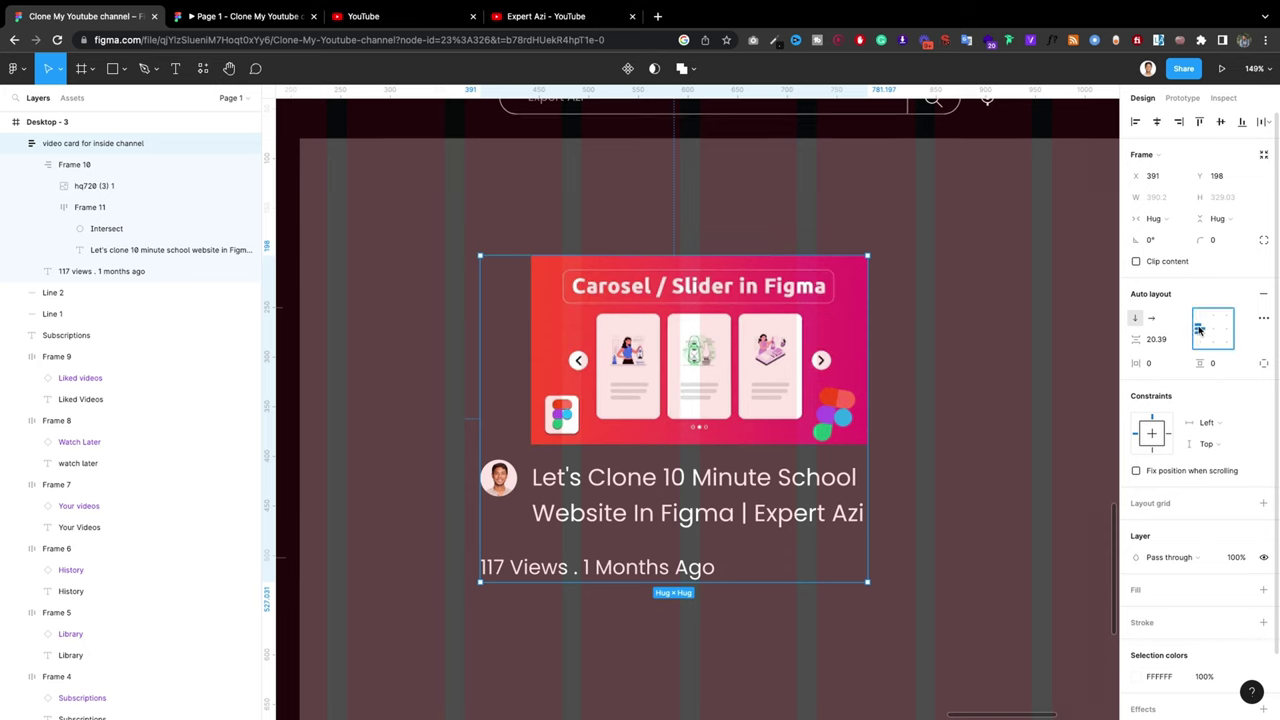
# Step: Move the hq720 thumbnail out of Frame 10 so it sits above it in the card
pyautogui.click(965, 371)
pyautogui.doubleClick(648, 484)
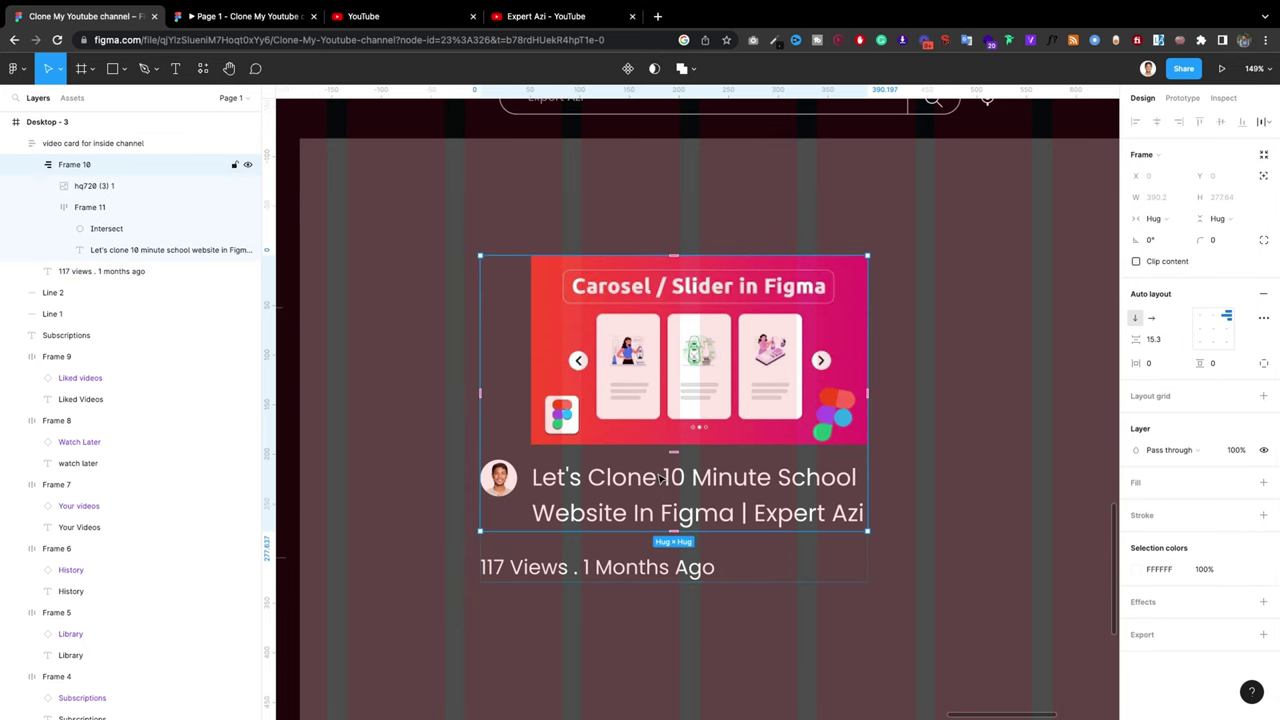
pyautogui.click(660, 480)
pyautogui.click(48, 207)
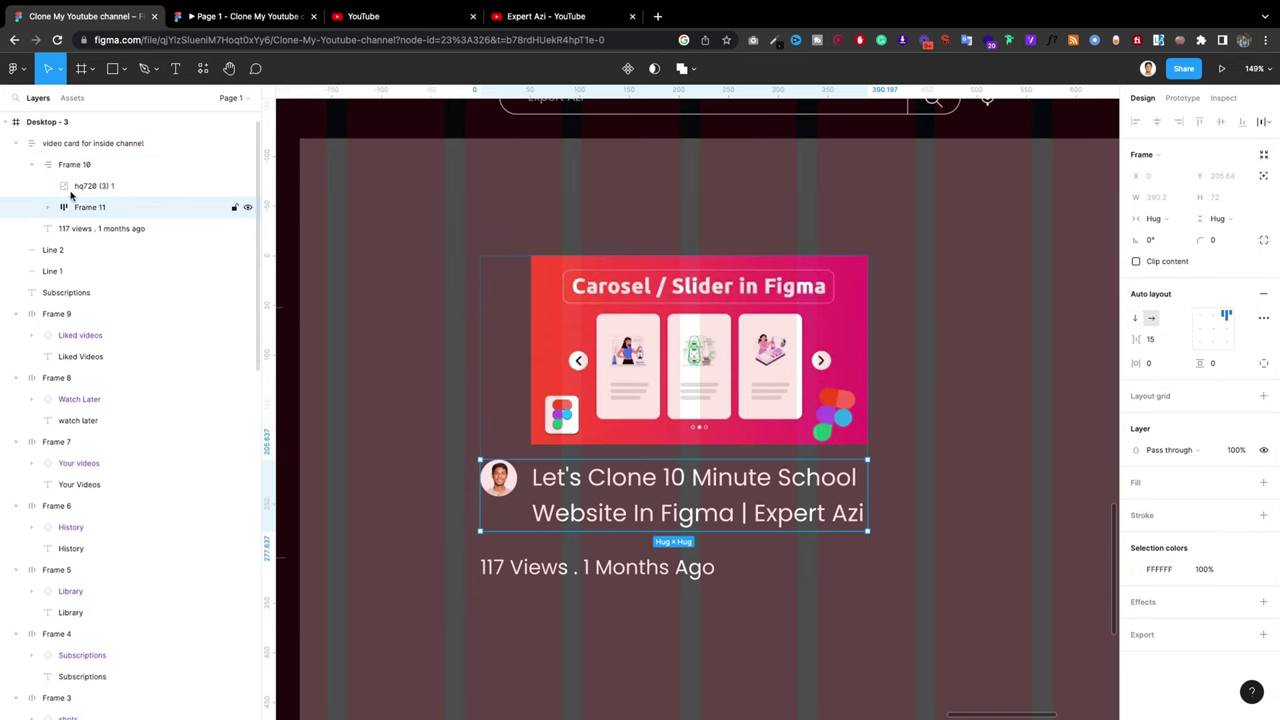
pyautogui.click(80, 186)
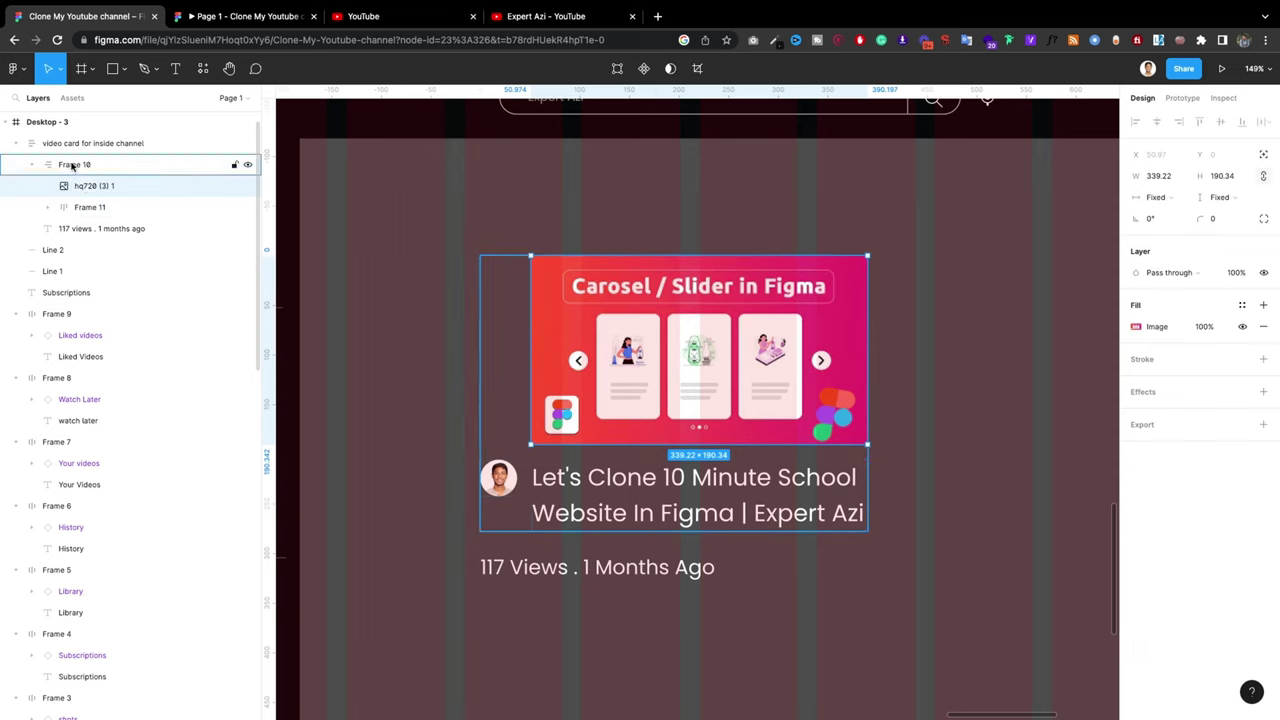
pyautogui.click(81, 208)
pyautogui.click(80, 187)
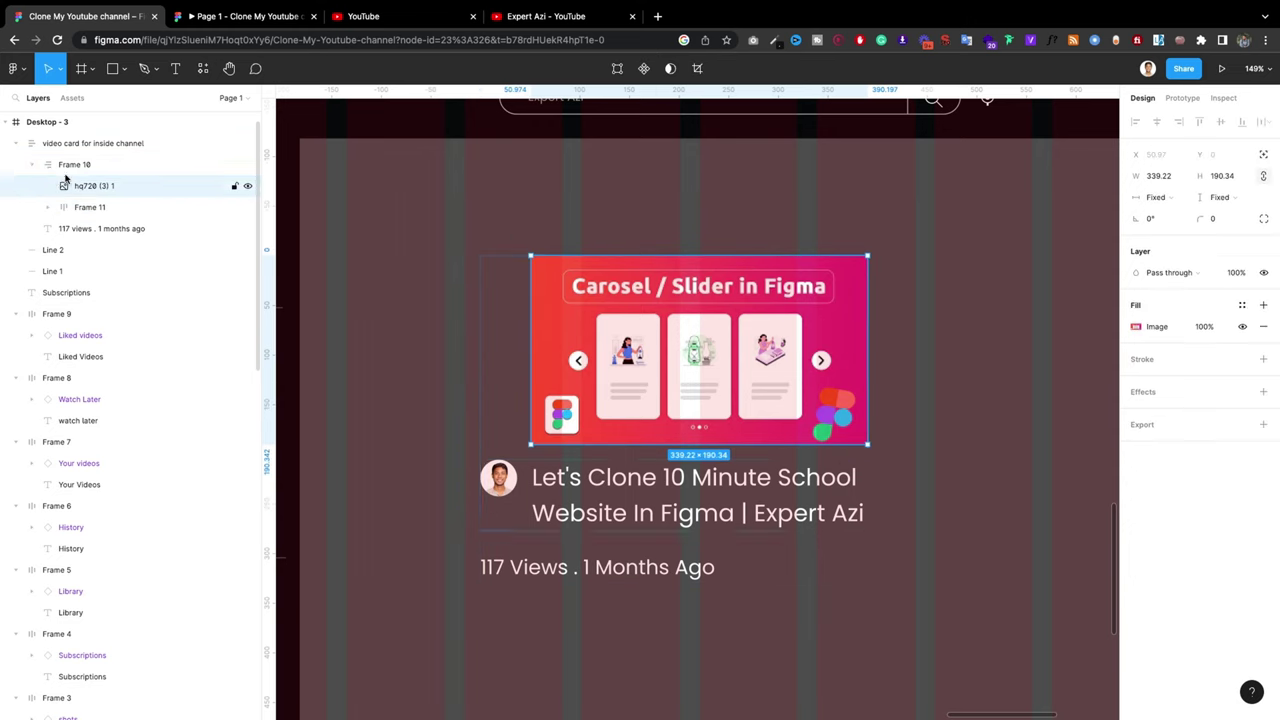
pyautogui.moveTo(78, 163); pyautogui.dragTo(80, 165)
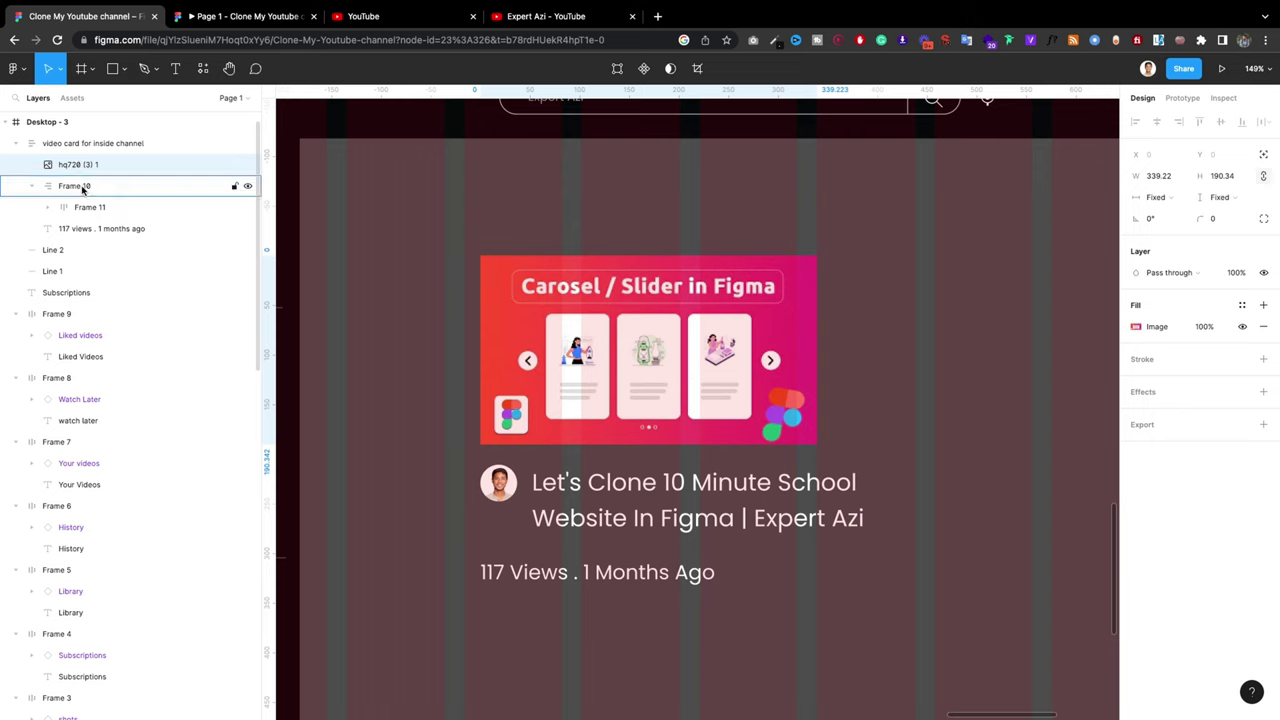
pyautogui.click(81, 186)
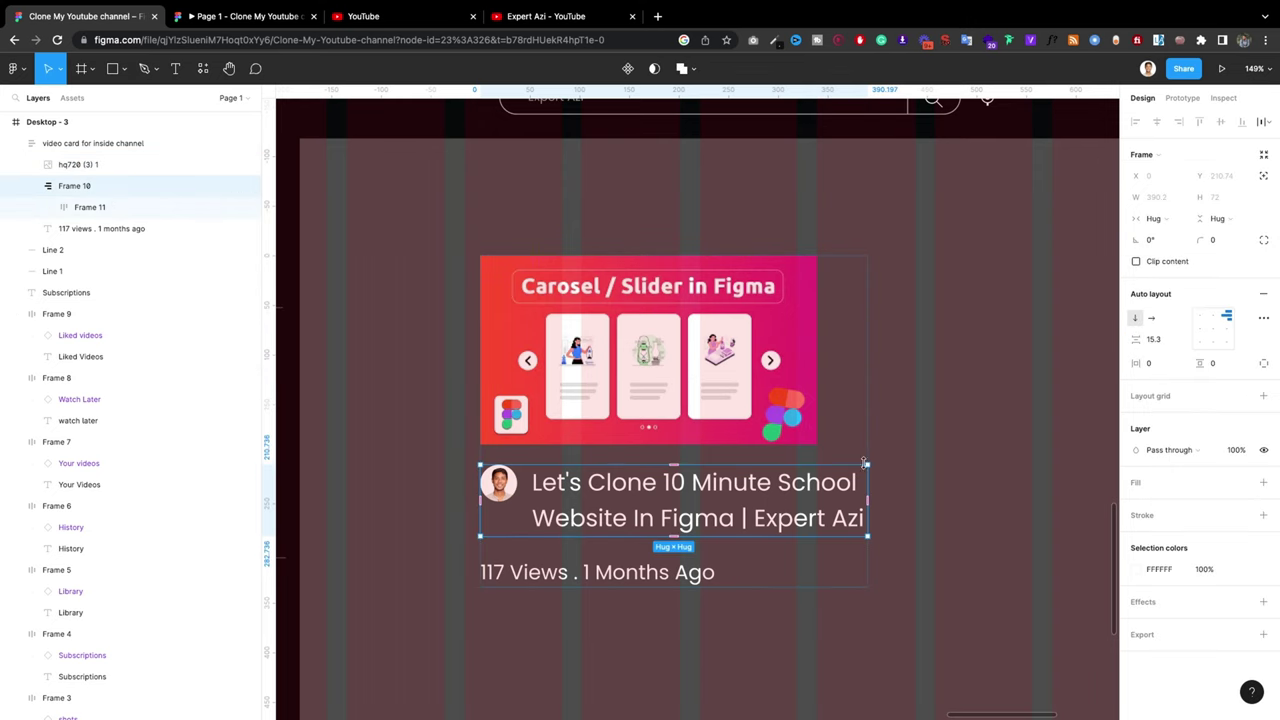
# Step: Scale the thumbnail up to about 385 × 216, widening the card to roughly 390 × 363
pyautogui.click(812, 438)
pyautogui.press('k')
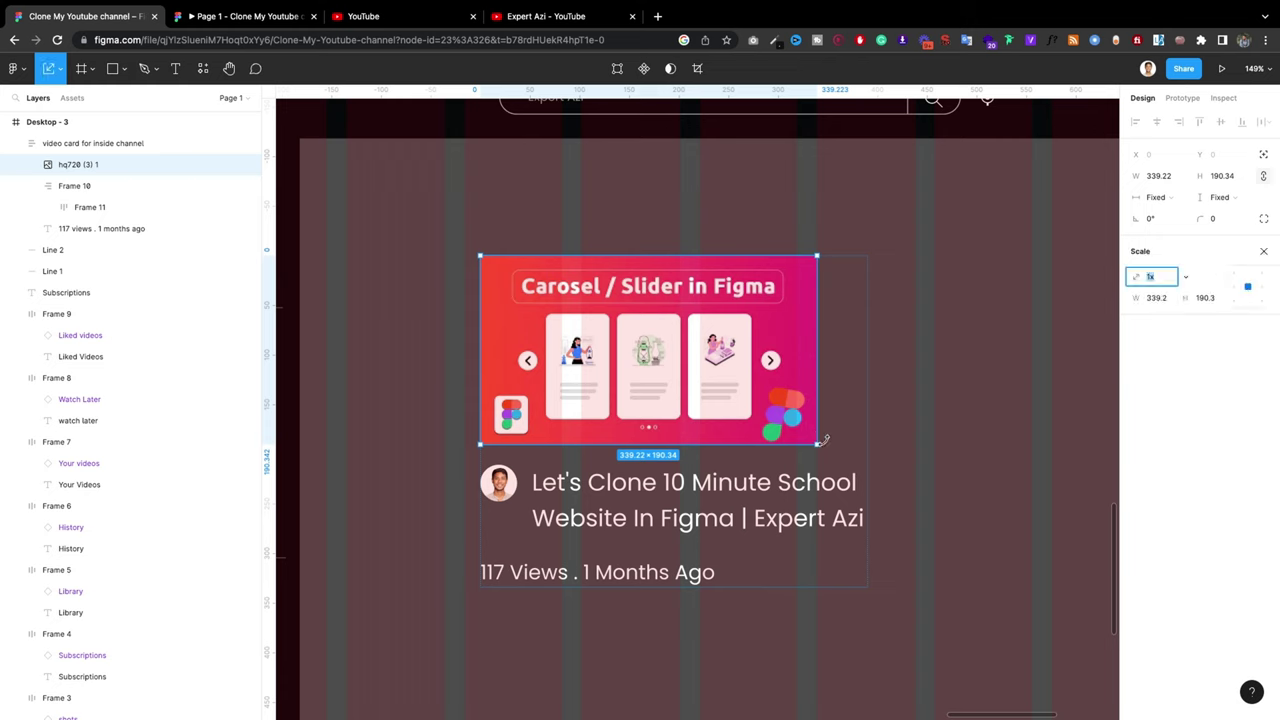
pyautogui.moveTo(818, 441); pyautogui.dragTo(856, 473)
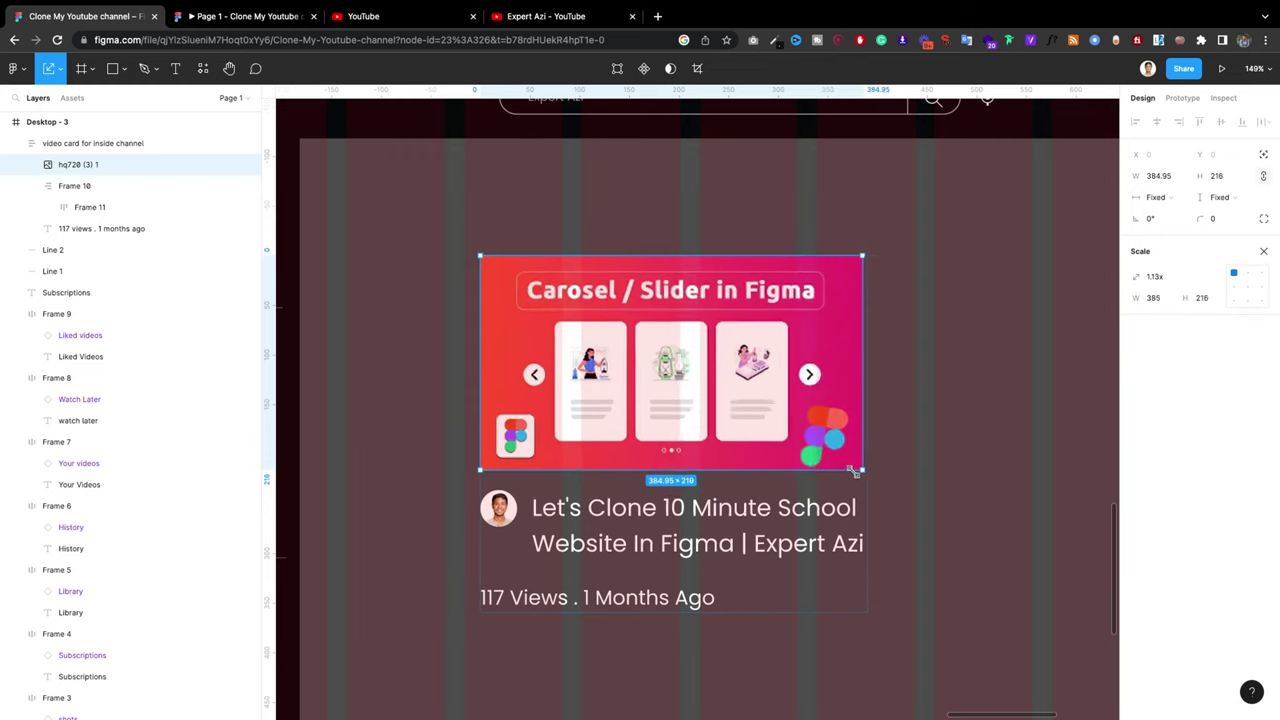
pyautogui.click(949, 428)
pyautogui.click(650, 514)
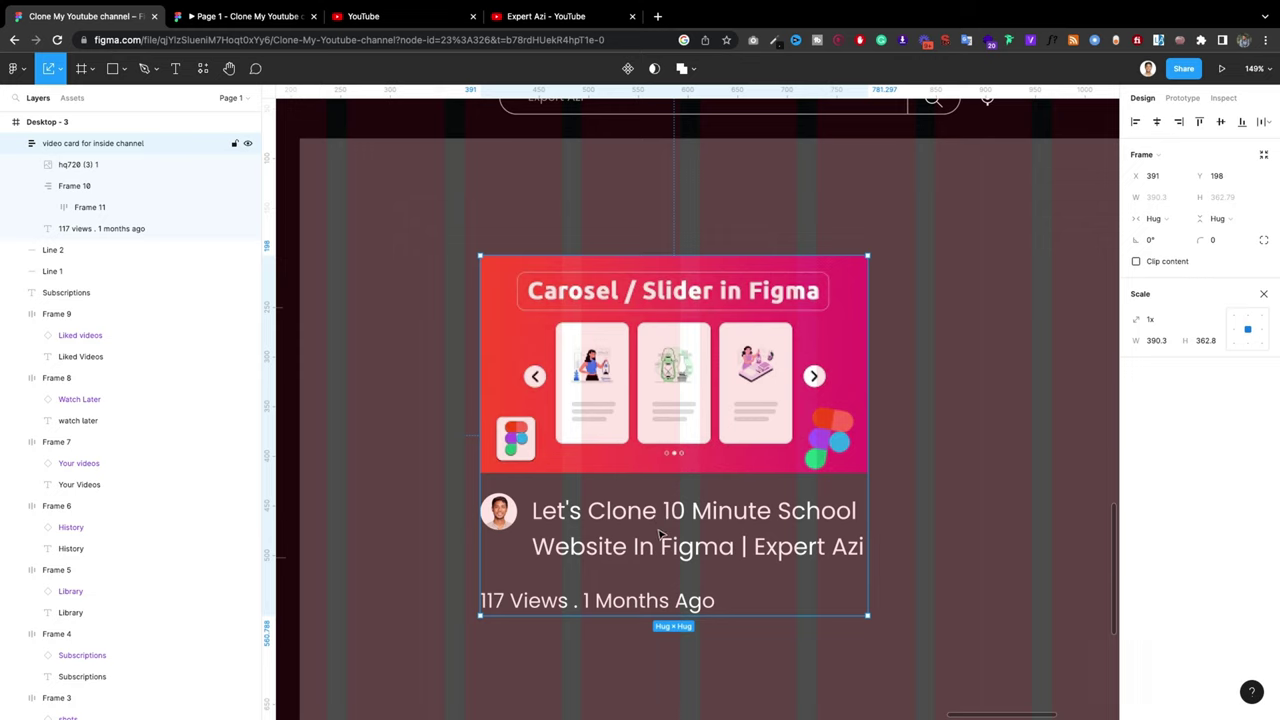
# Step: Move the views text into the avatar-and-title frame, stacked below the title in auto layout
pyautogui.doubleClick(609, 529)
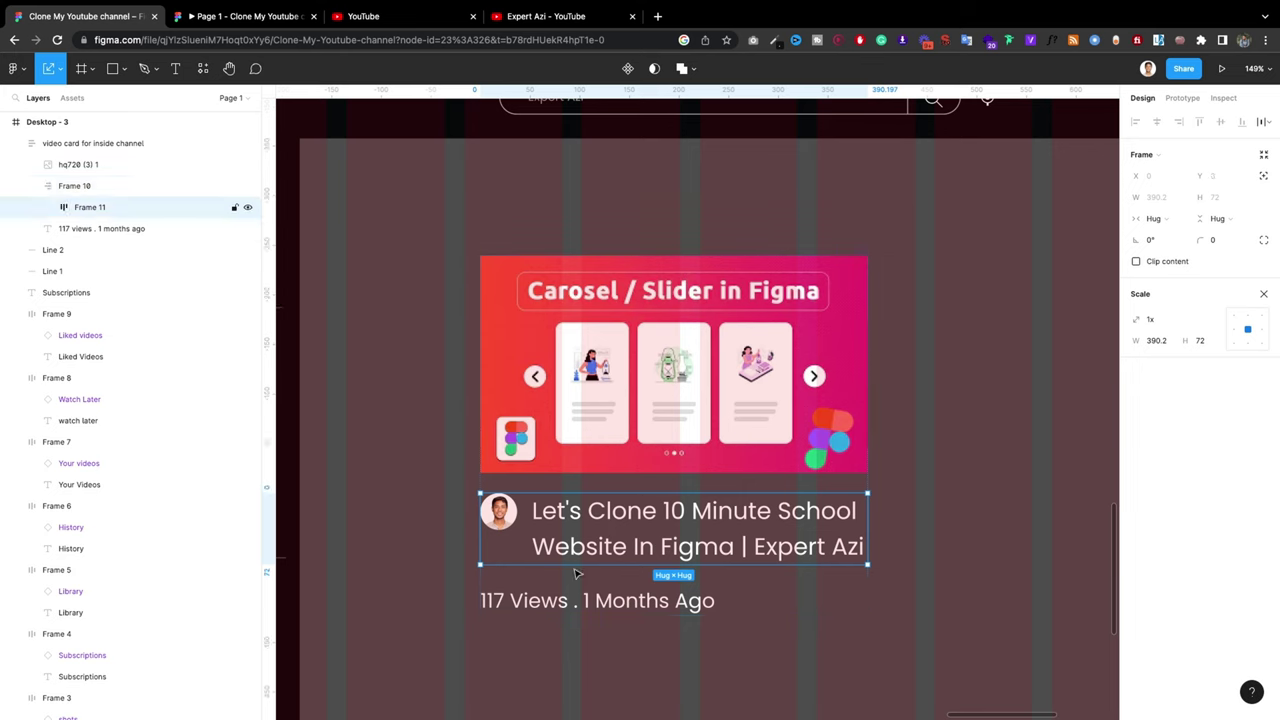
pyautogui.click(556, 600)
pyautogui.moveTo(562, 604); pyautogui.dragTo(688, 550)
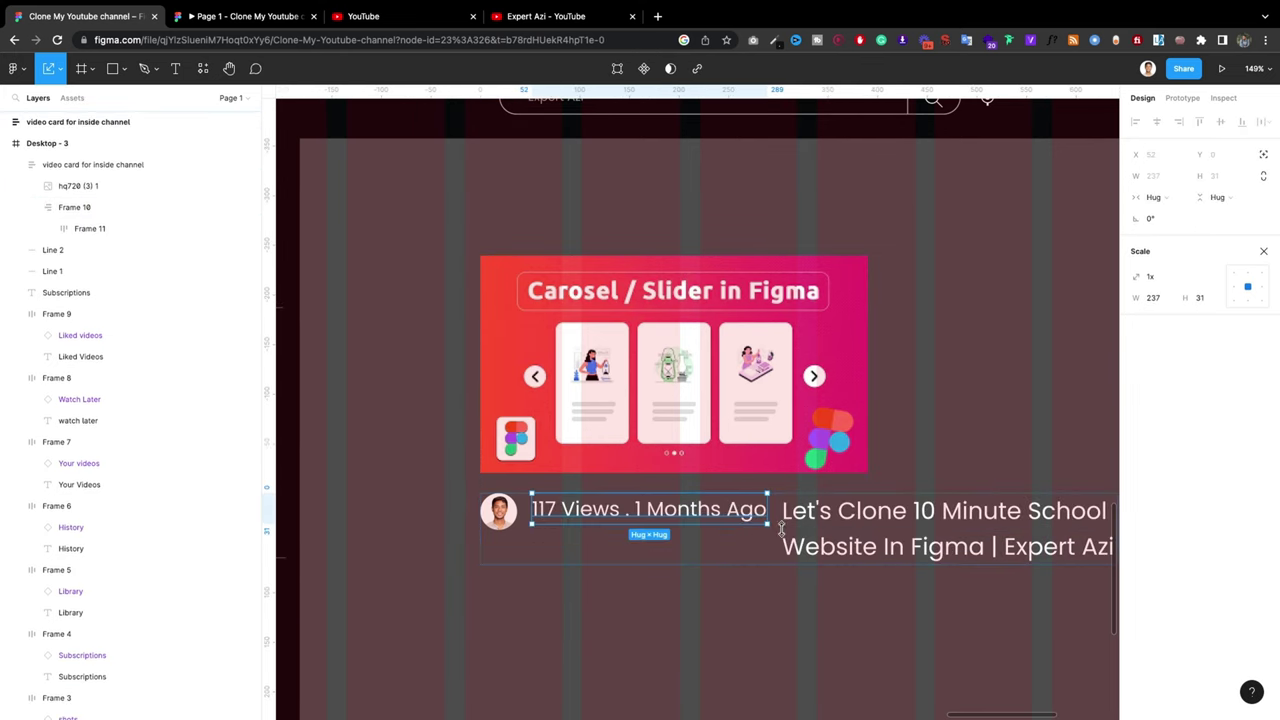
pyautogui.moveTo(688, 550)
pyautogui.mouseDown()
pyautogui.moveTo(692, 524)
pyautogui.moveTo(951, 529)
pyautogui.mouseUp()
pyautogui.keyDown('shift'); pyautogui.click(793, 532); pyautogui.keyUp('shift')
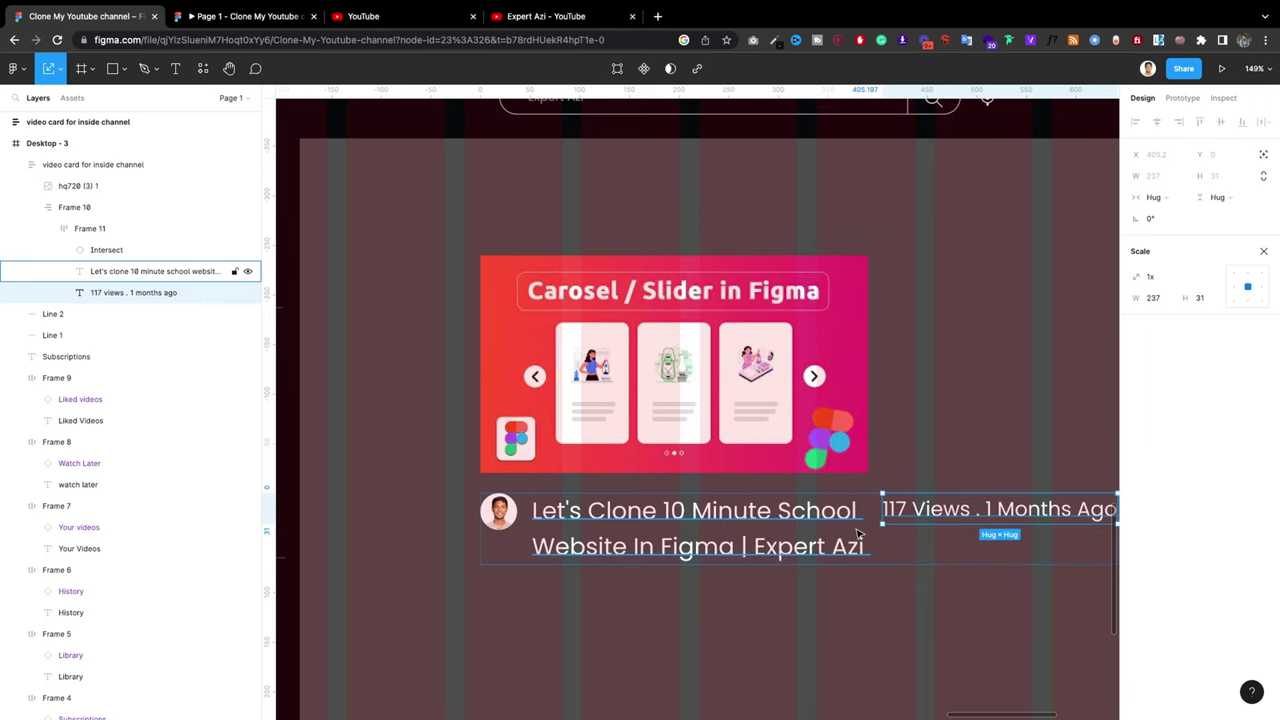
pyautogui.hotkey('shift', 'a')
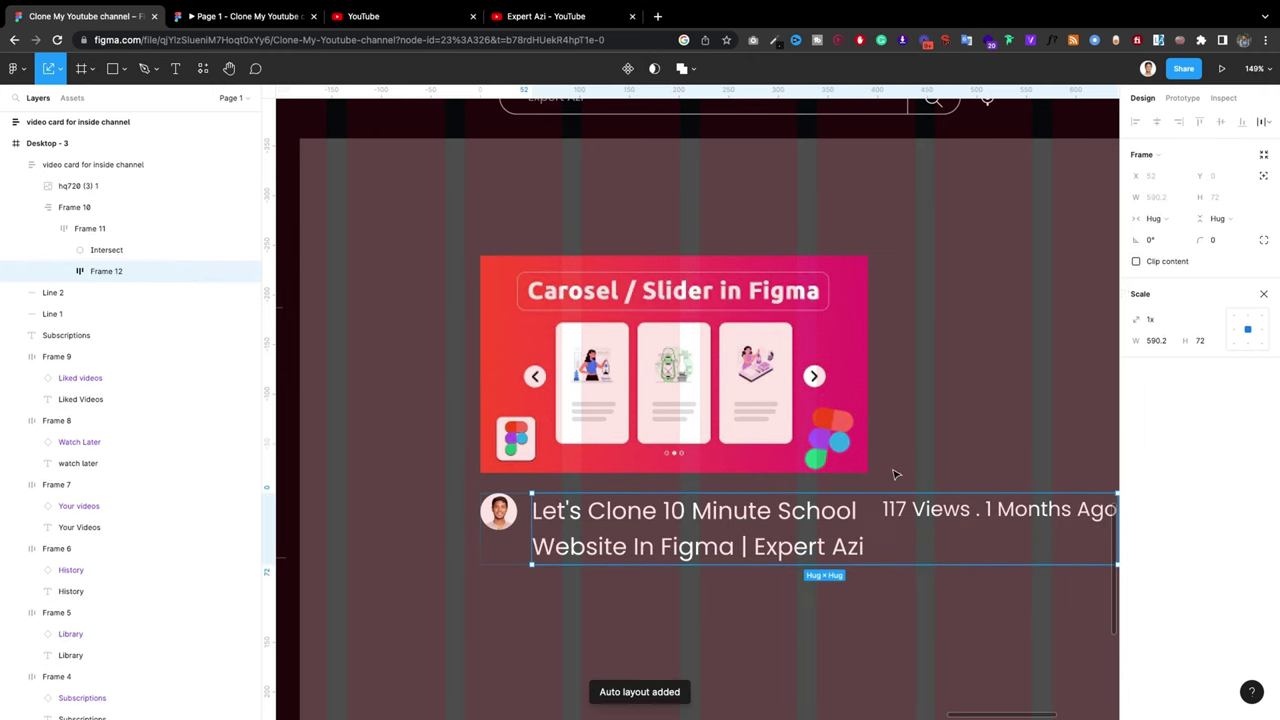
pyautogui.press('v')
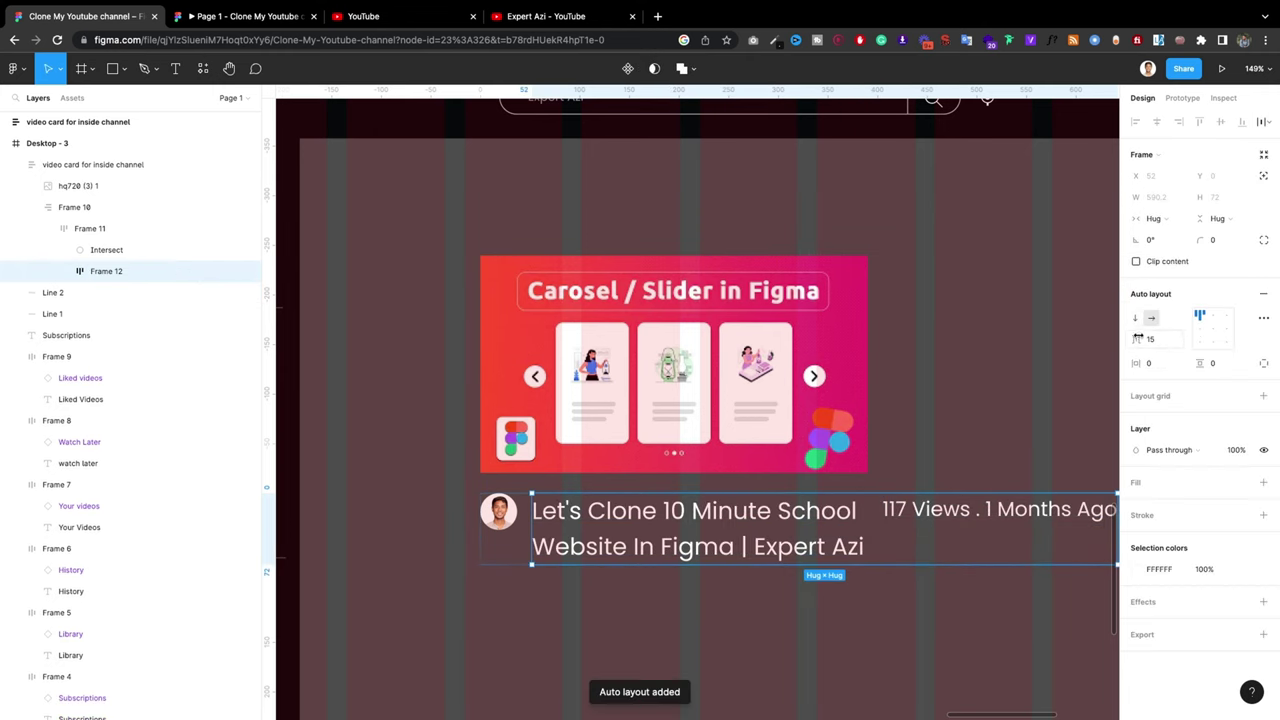
pyautogui.click(1135, 317)
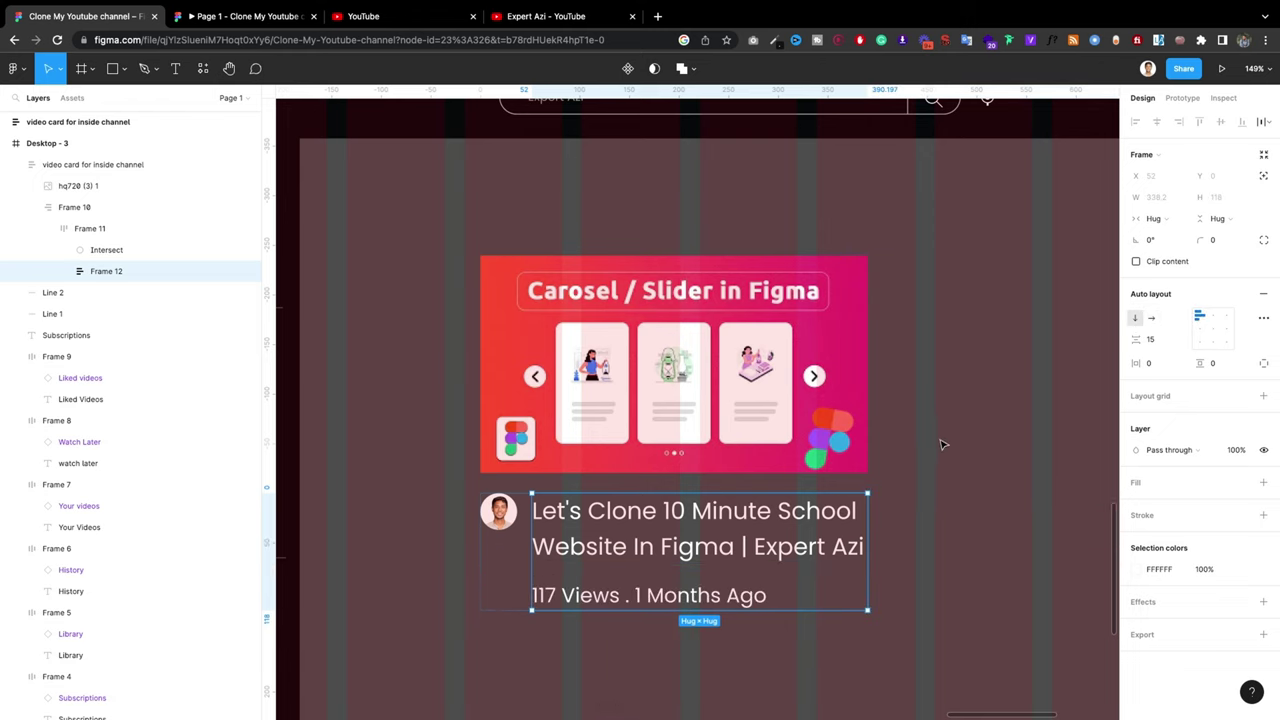
# Step: Set the video title's line height to 145%
pyautogui.doubleClick(733, 527)
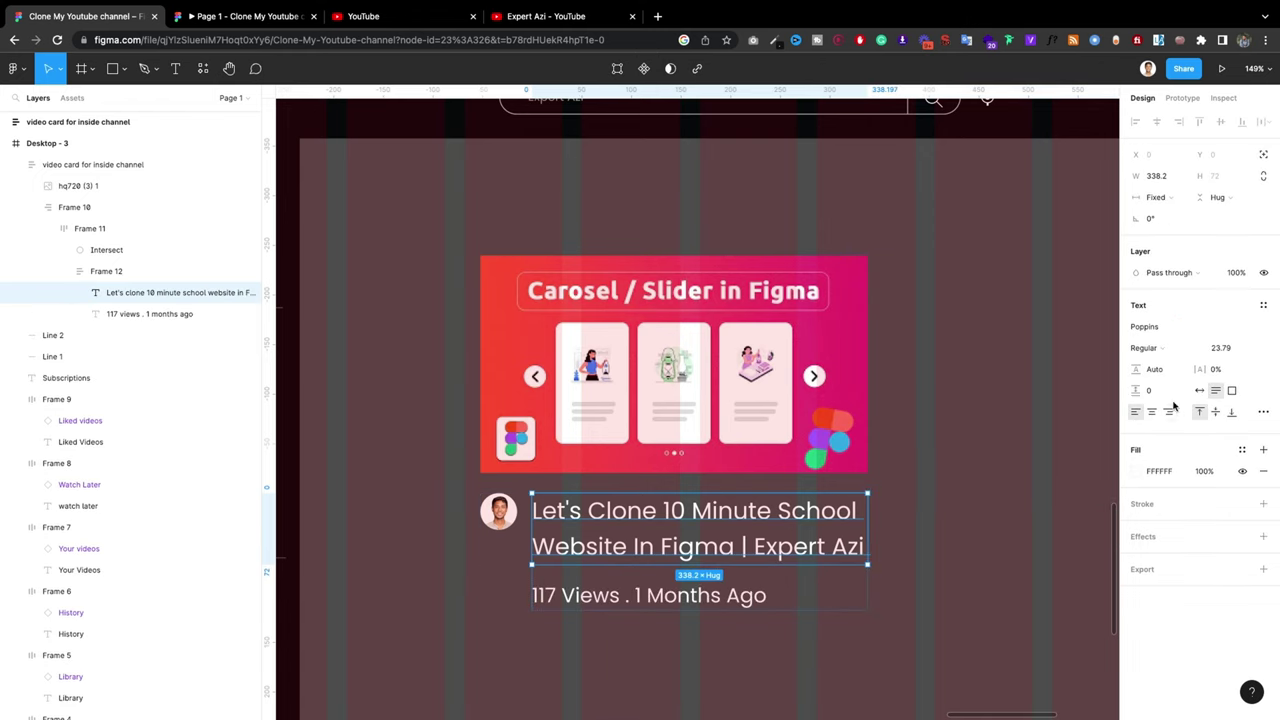
pyautogui.click(1160, 370)
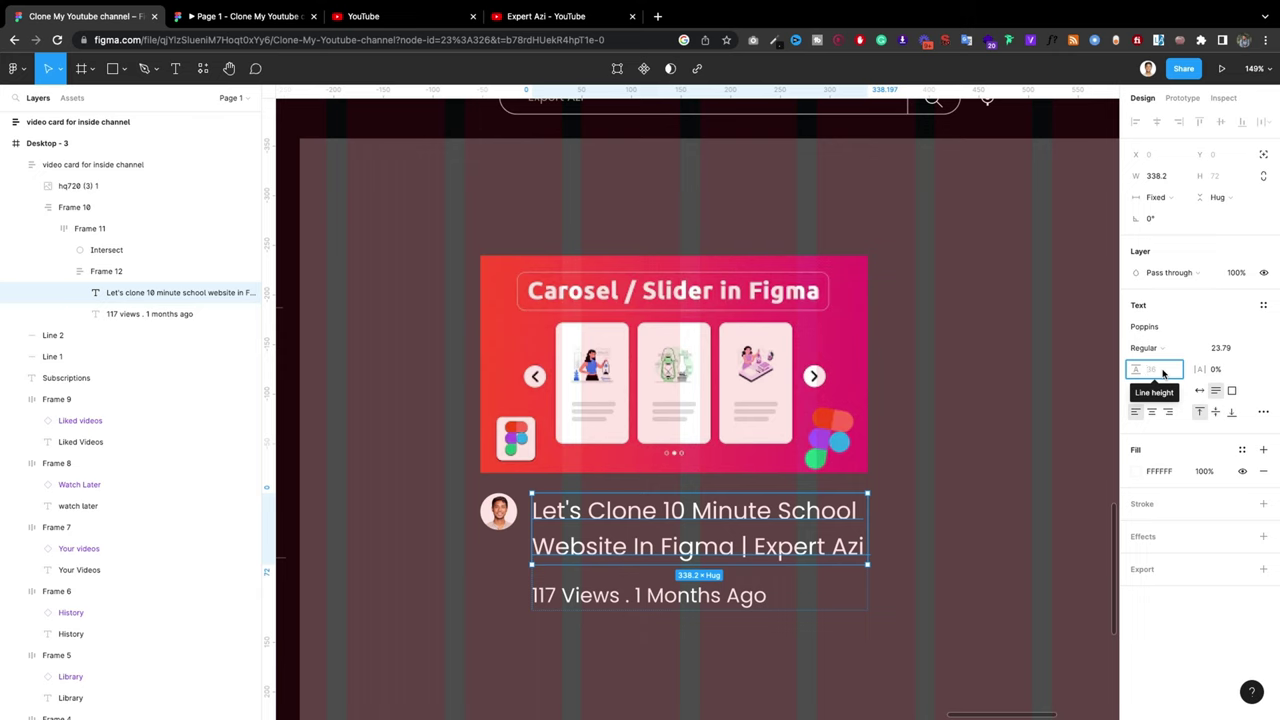
pyautogui.write('145')
pyautogui.press('Return')
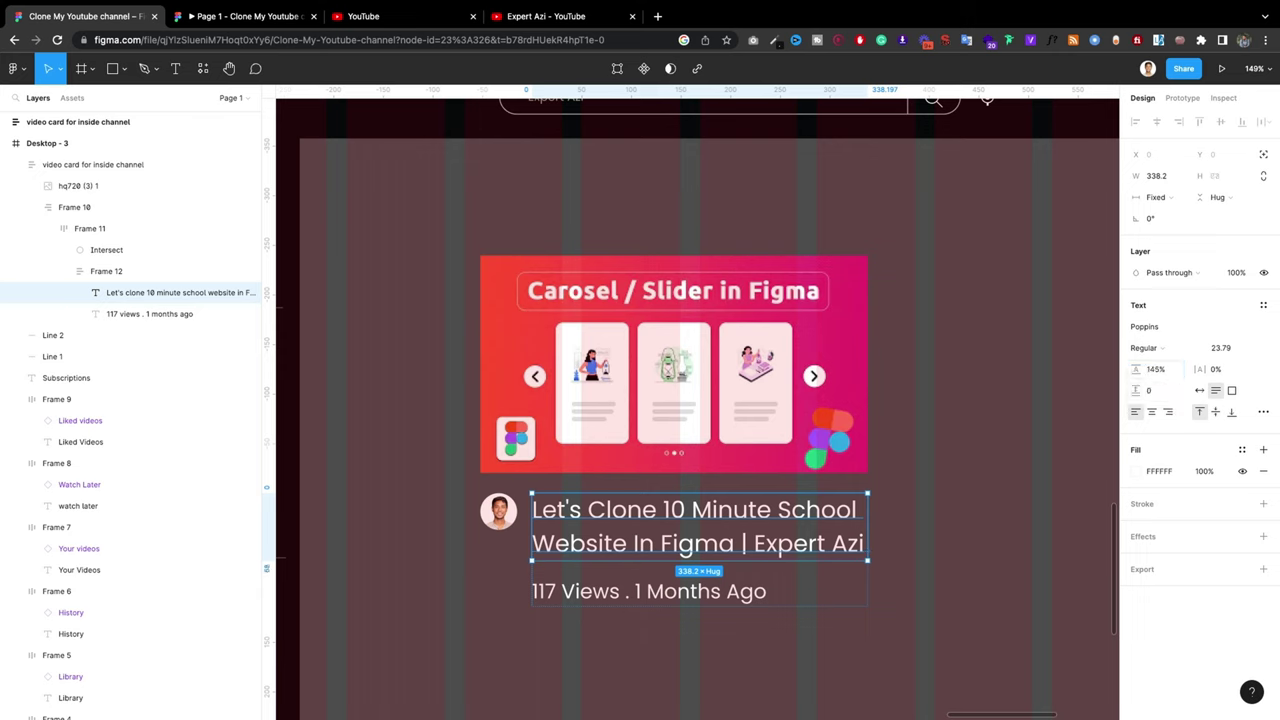
pyautogui.click(923, 589)
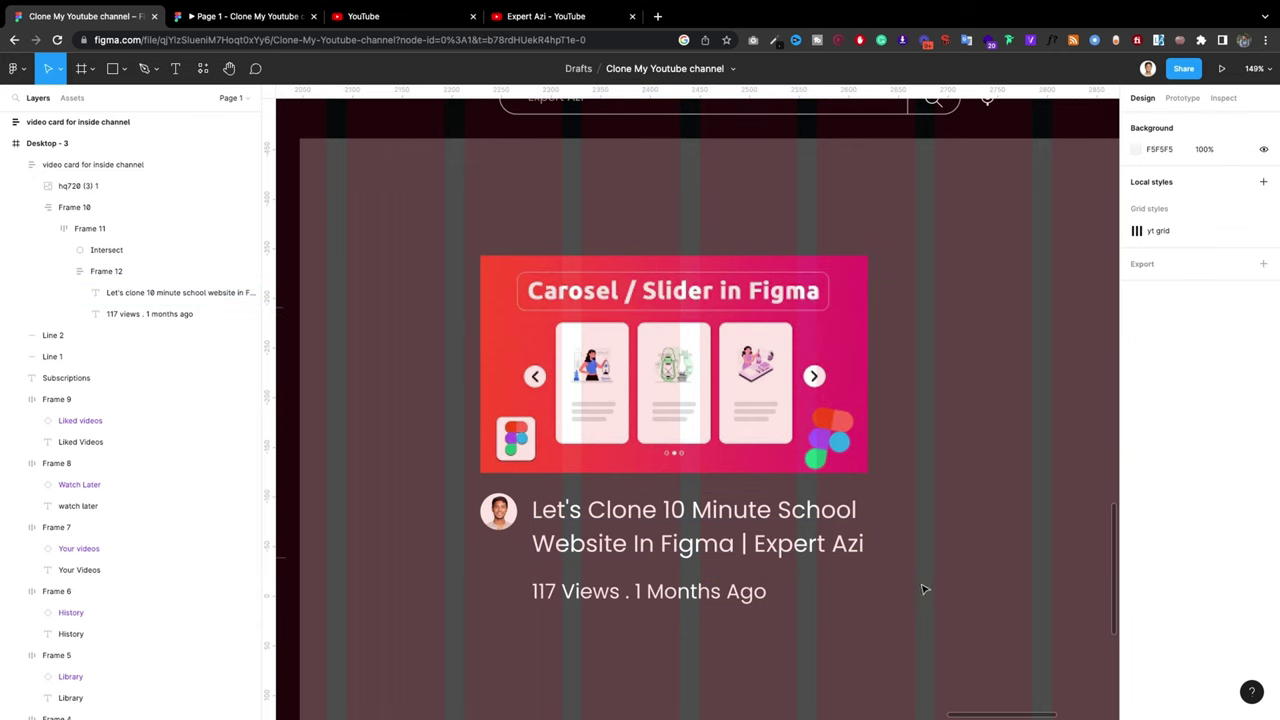
# Step: Recolour the '117 Views . 1 Months Ago' text grey, BBBBBB darkened to A7A7A7
pyautogui.doubleClick(686, 533)
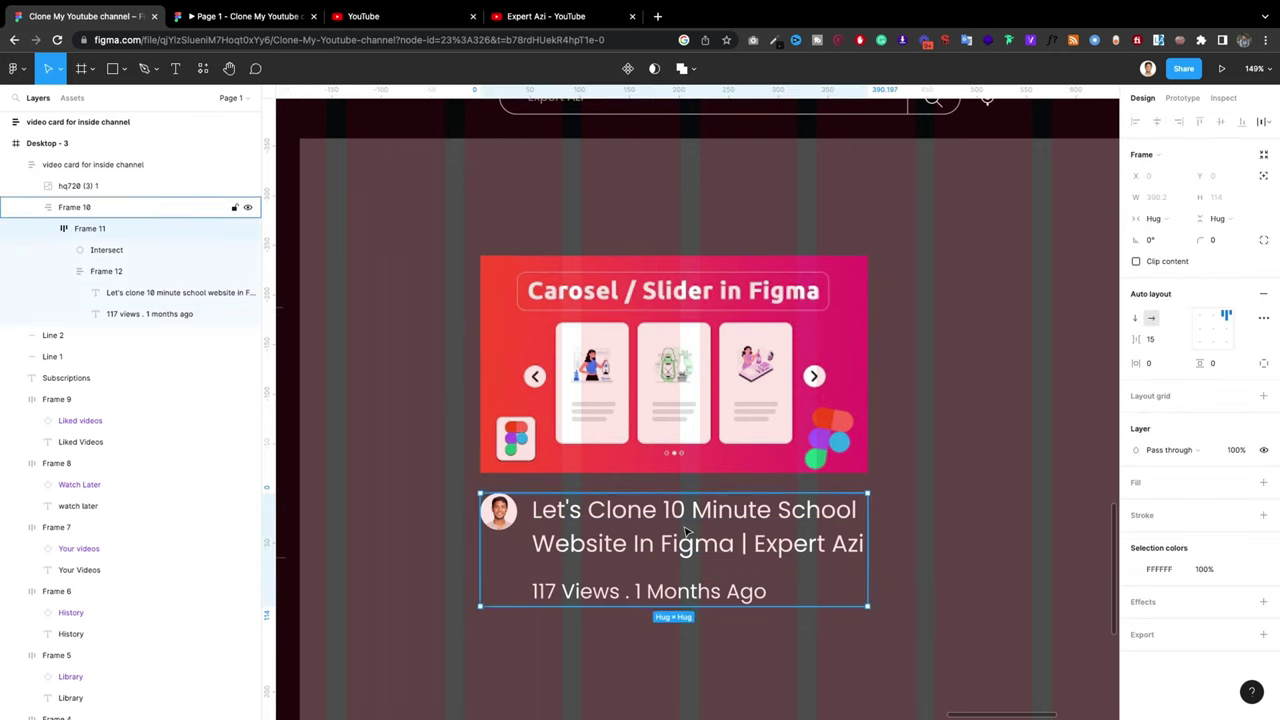
pyautogui.doubleClick(656, 597)
pyautogui.doubleClick(656, 597)
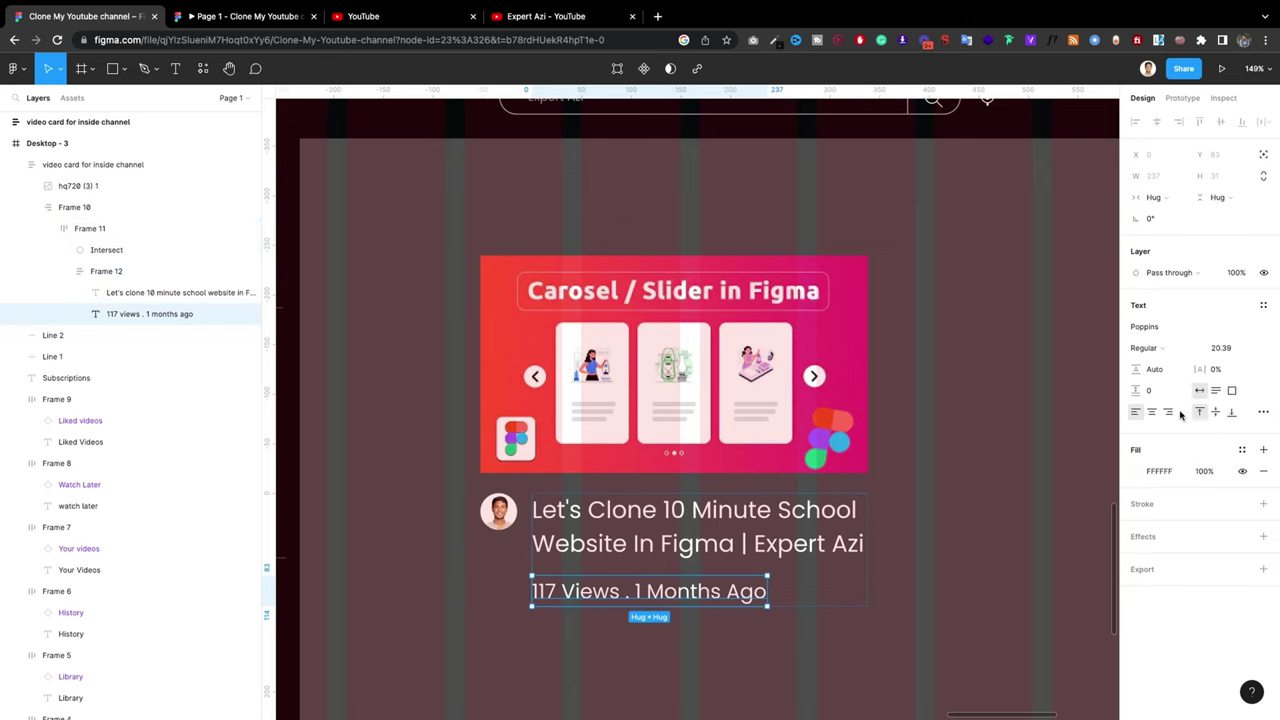
pyautogui.click(1143, 474)
pyautogui.write('BBBBBB')
pyautogui.press('Return')
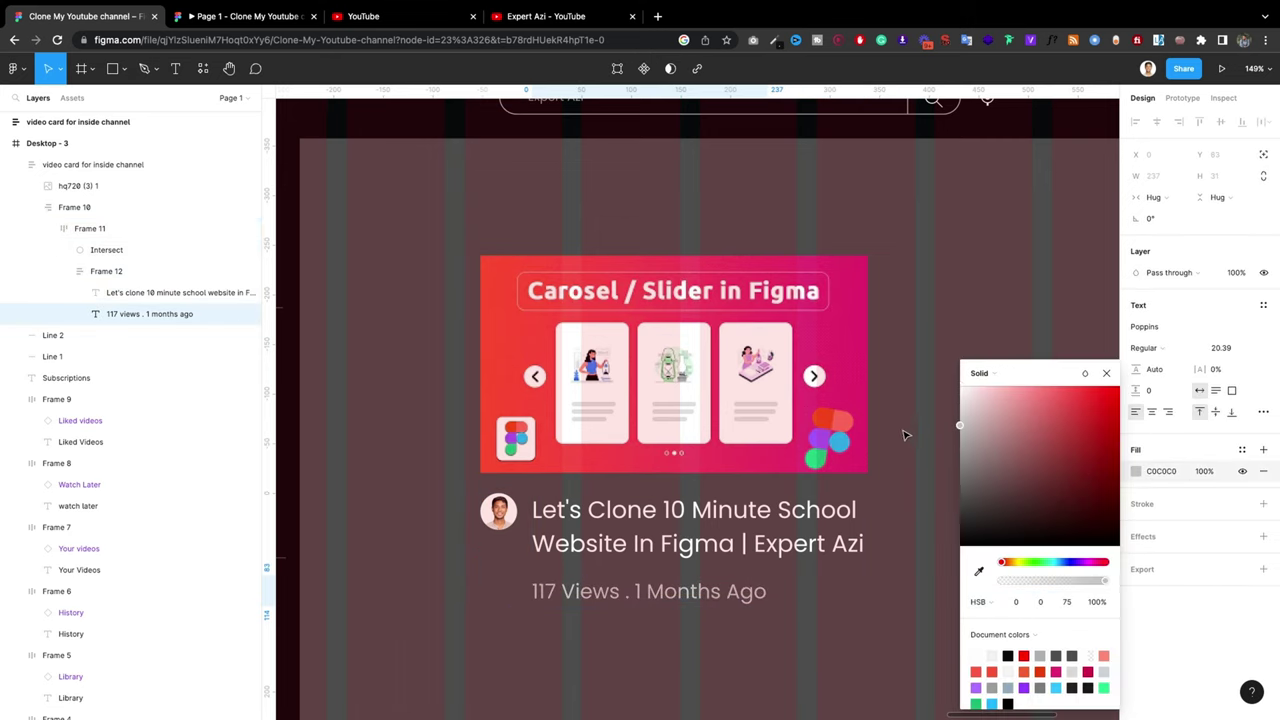
pyautogui.moveTo(884, 438); pyautogui.dragTo(875, 451)
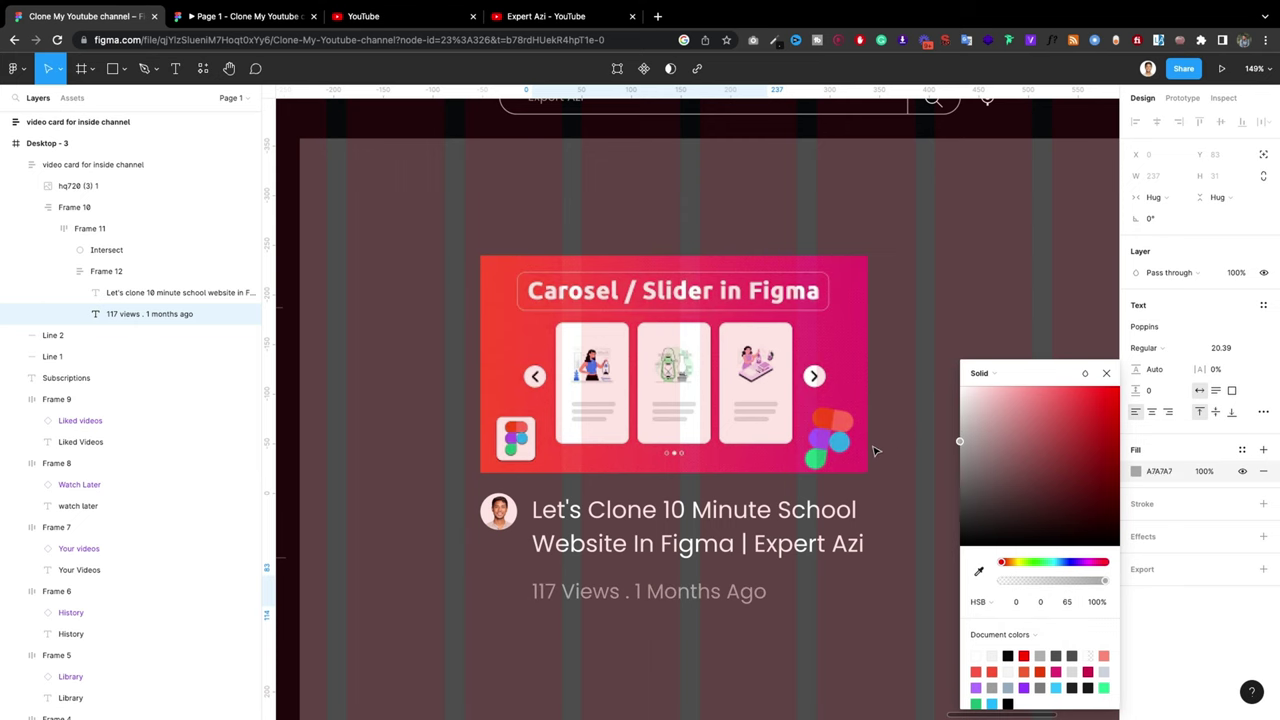
pyautogui.click(880, 647)
# Step: Turn the video card into a component and rename it 'video card'
pyautogui.scroll(-3, 620, 423)
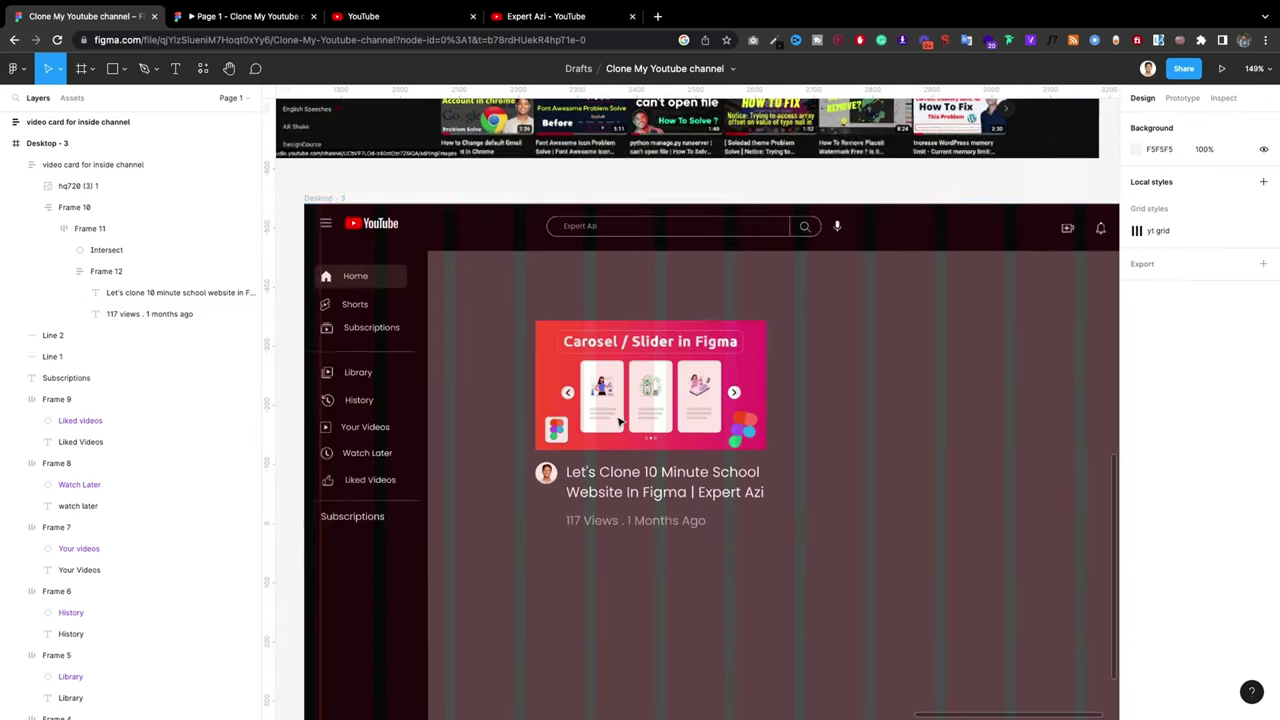
pyautogui.click(620, 423)
pyautogui.scroll(-2, 722, 497)
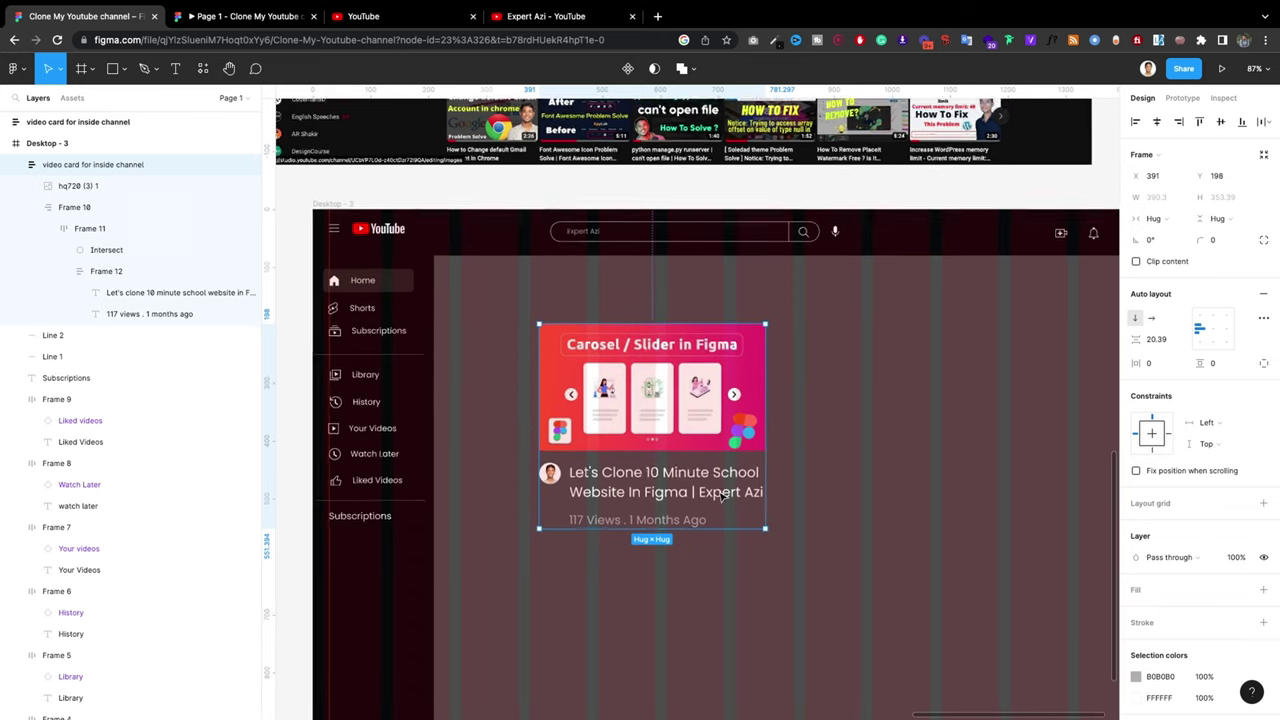
pyautogui.click(628, 68)
pyautogui.doubleClick(143, 164)
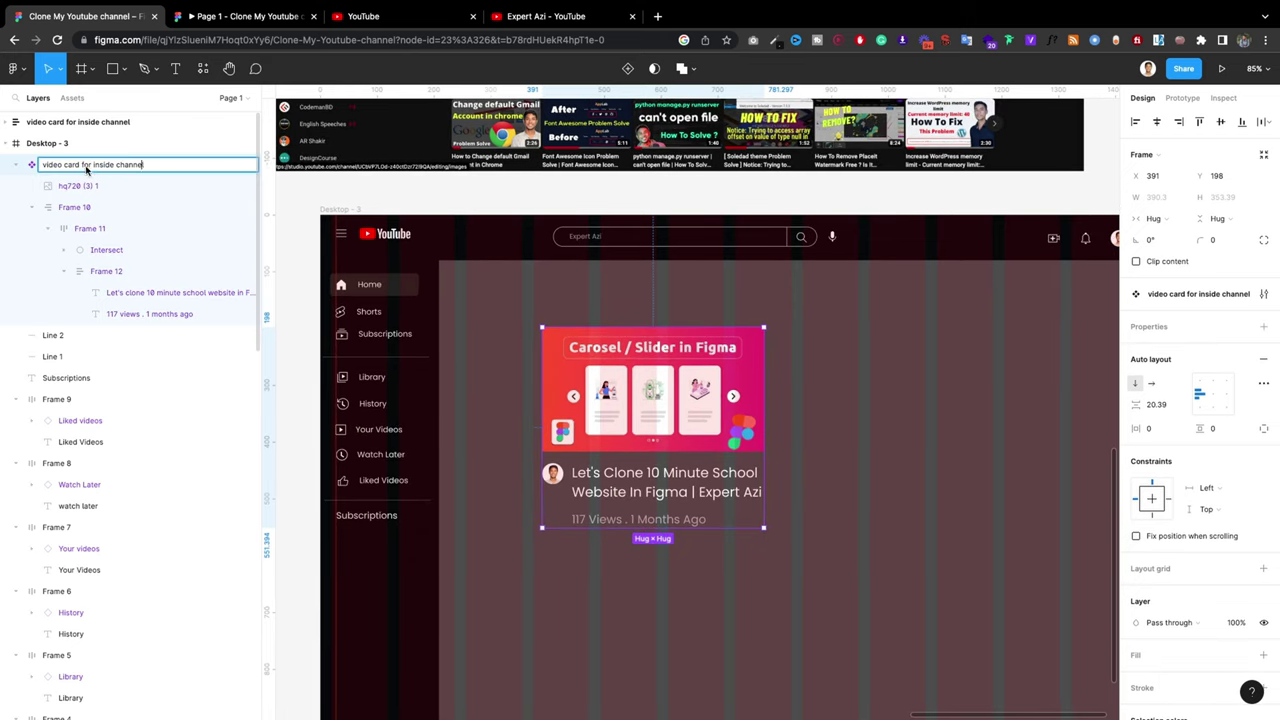
pyautogui.moveTo(80, 166); pyautogui.dragTo(160, 177)
pyautogui.hotkey('shift', 'Home')
pyautogui.press('End')
pyautogui.moveTo(80, 166); pyautogui.dragTo(163, 168)
pyautogui.press('BackSpace')
pyautogui.press('Return')
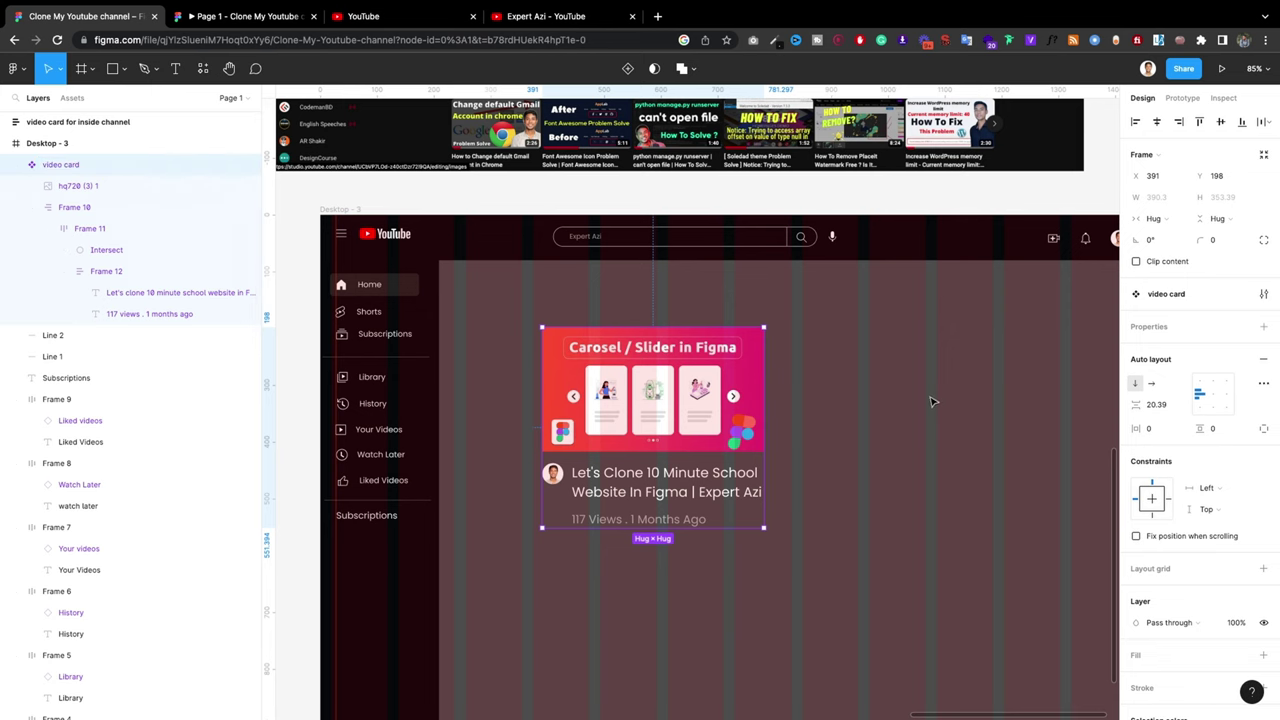
# Step: Zoom out to the whole page and shift the video card left inside Desktop - 3
pyautogui.press('Escape')
pyautogui.hotkey('shift', '1')
pyautogui.click(673, 403)
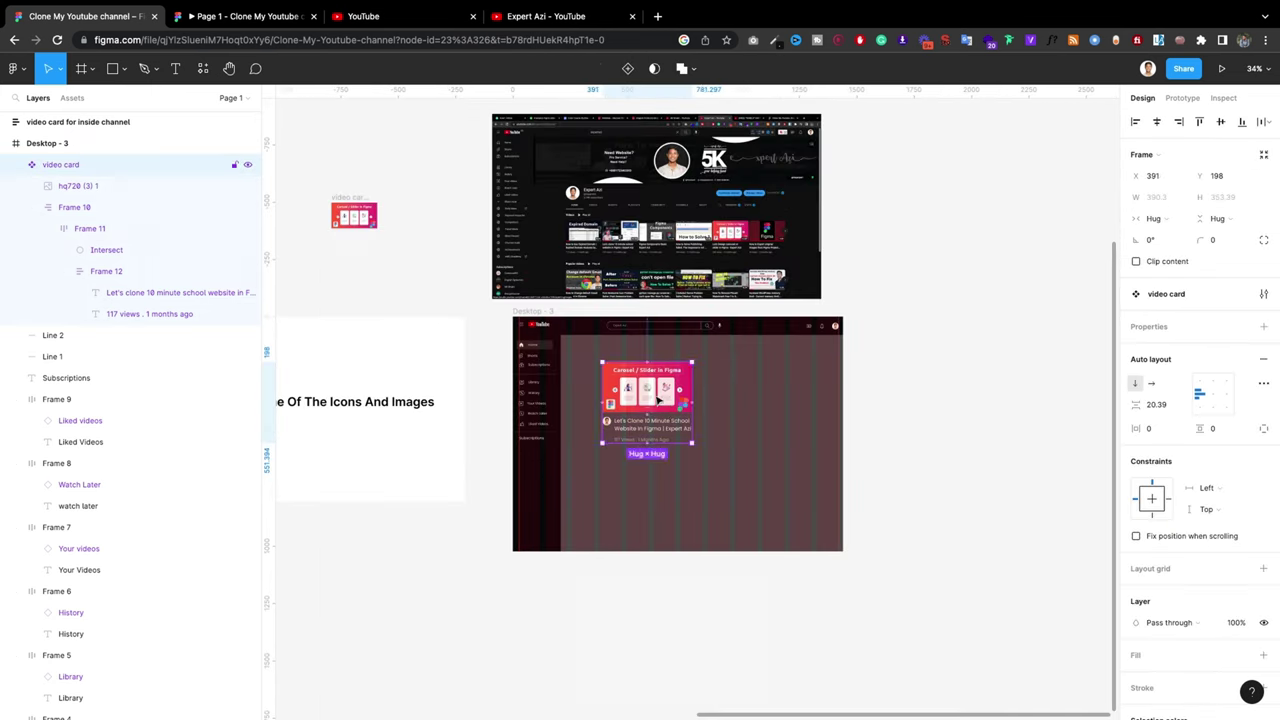
pyautogui.moveTo(657, 398); pyautogui.dragTo(633, 400)
# Step: Set the auto-layout gap between the channel avatar and title text to 12
pyautogui.scroll(5, 567, 435)
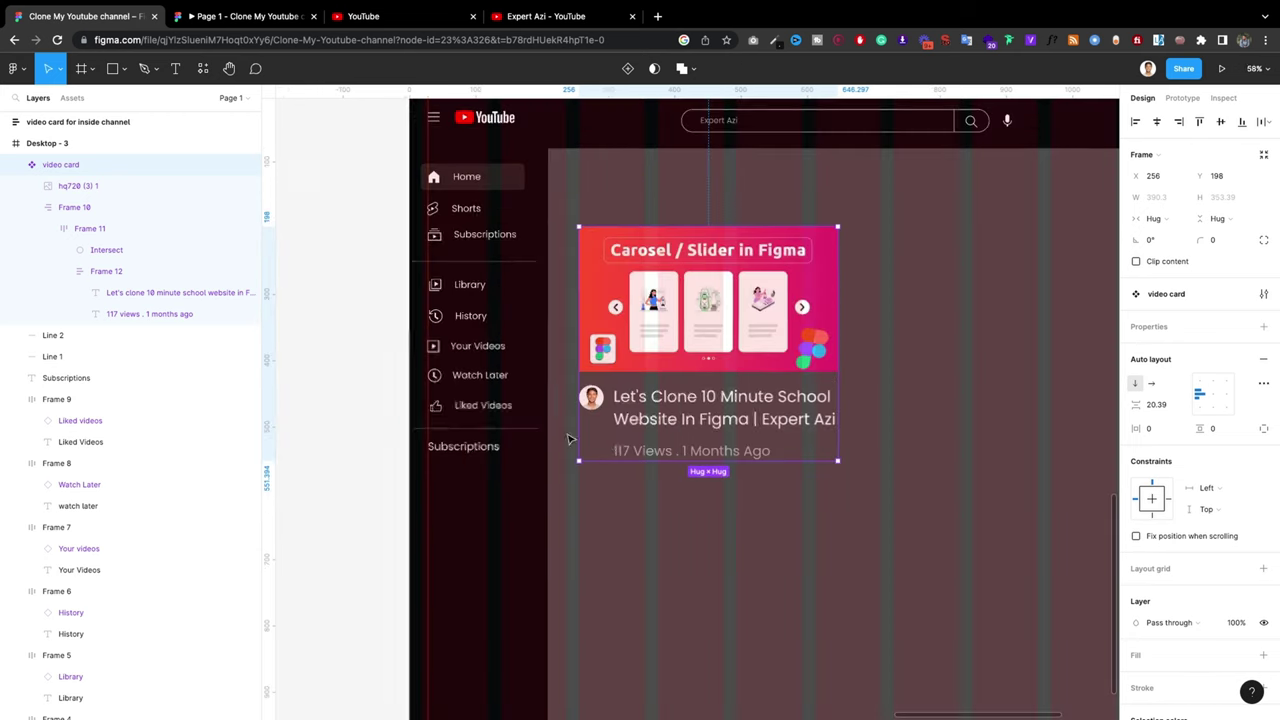
pyautogui.scroll(3, 603, 410)
pyautogui.scroll(2, 603, 410)
pyautogui.doubleClick(603, 398)
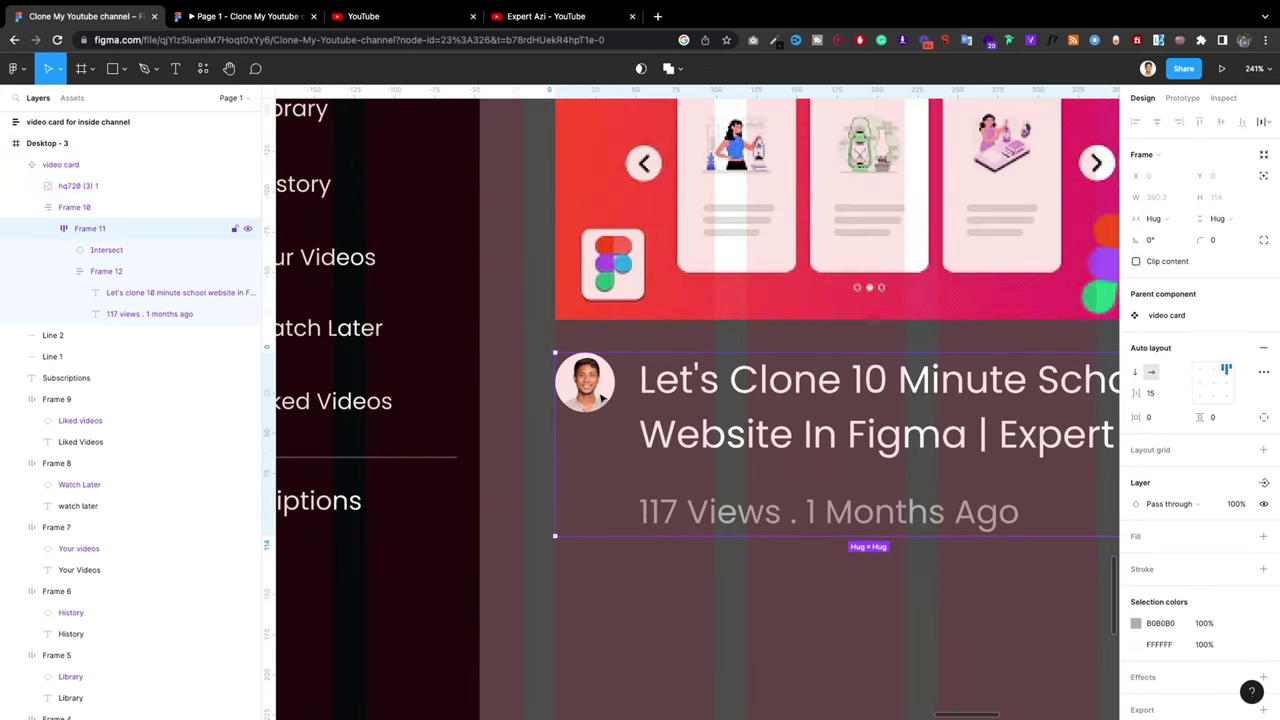
pyautogui.doubleClick(608, 404)
pyautogui.doubleClick(611, 408)
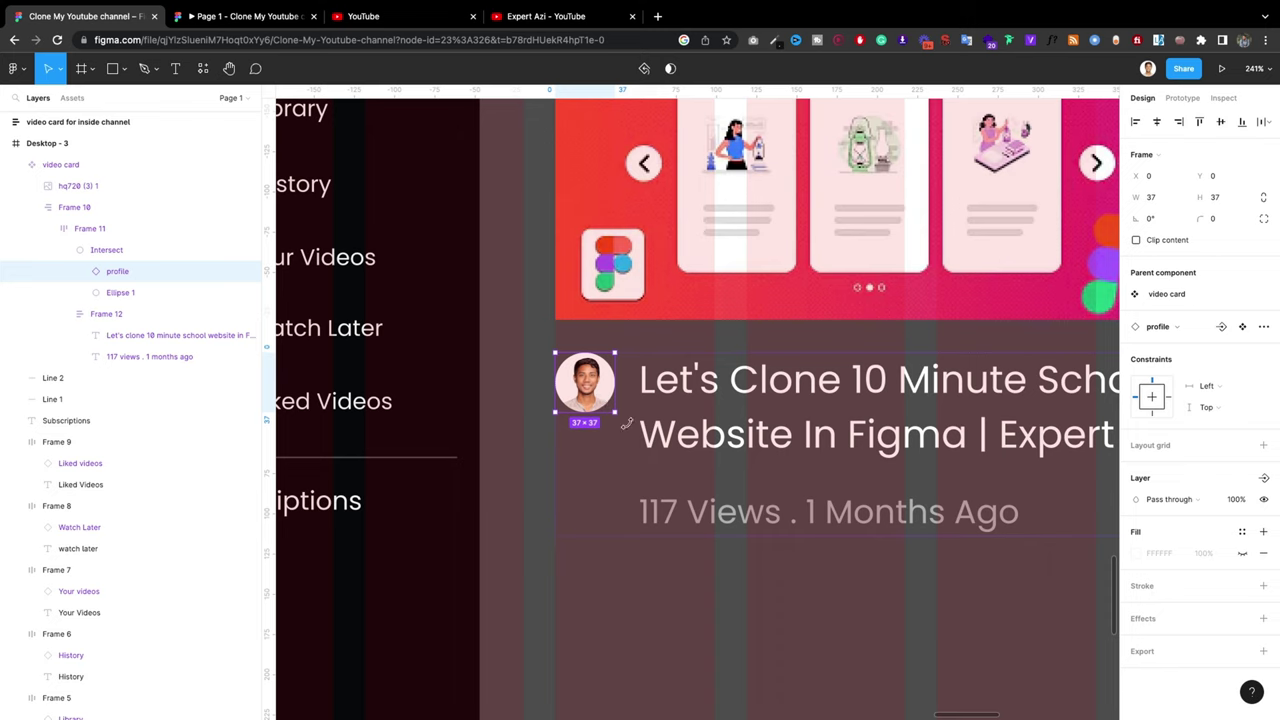
pyautogui.click(700, 403)
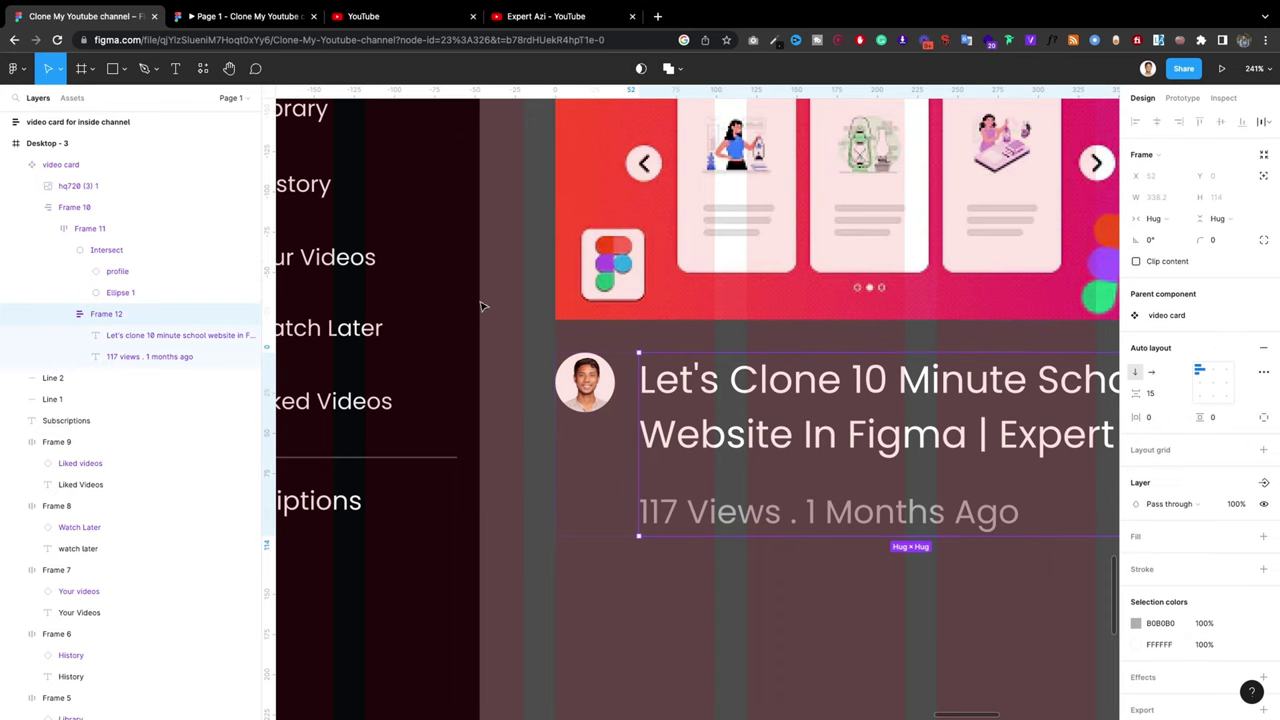
pyautogui.click(150, 228)
pyautogui.click(1166, 394)
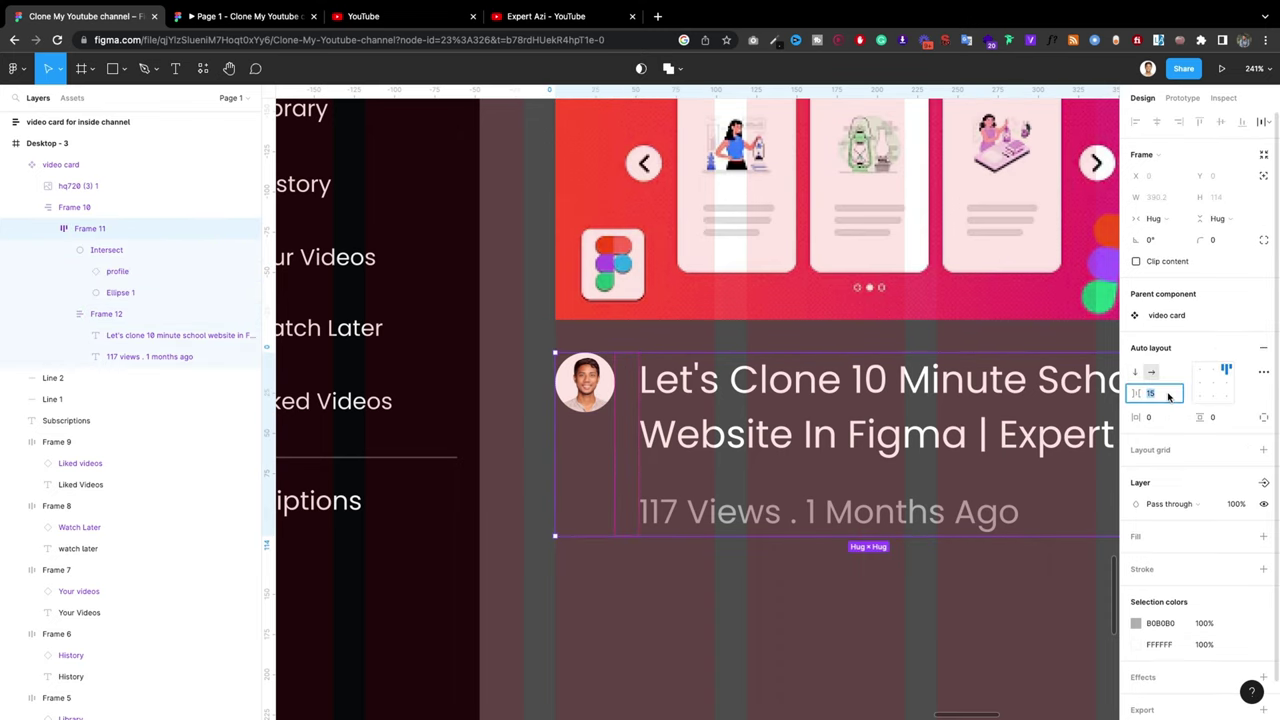
pyautogui.press('Down')
pyautogui.press('Down')
pyautogui.press('Down')
pyautogui.press('Down')
pyautogui.press('Down')
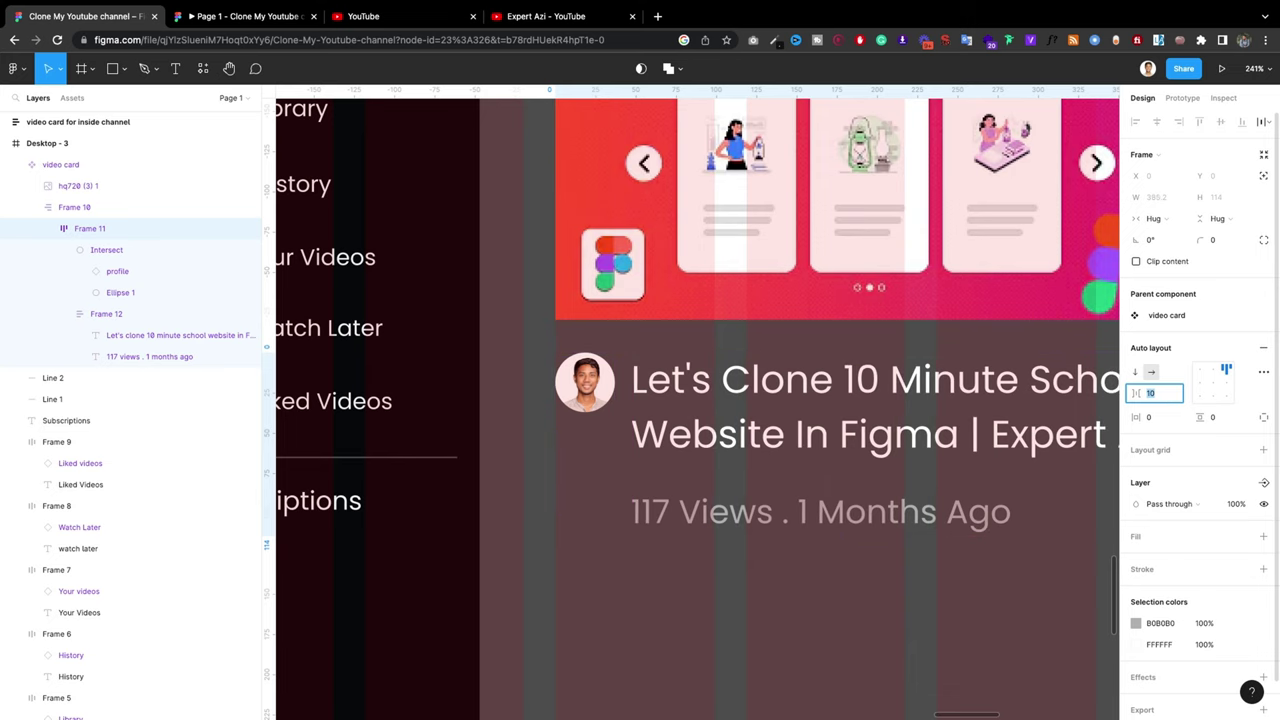
pyautogui.press('Up')
pyautogui.press('Up')
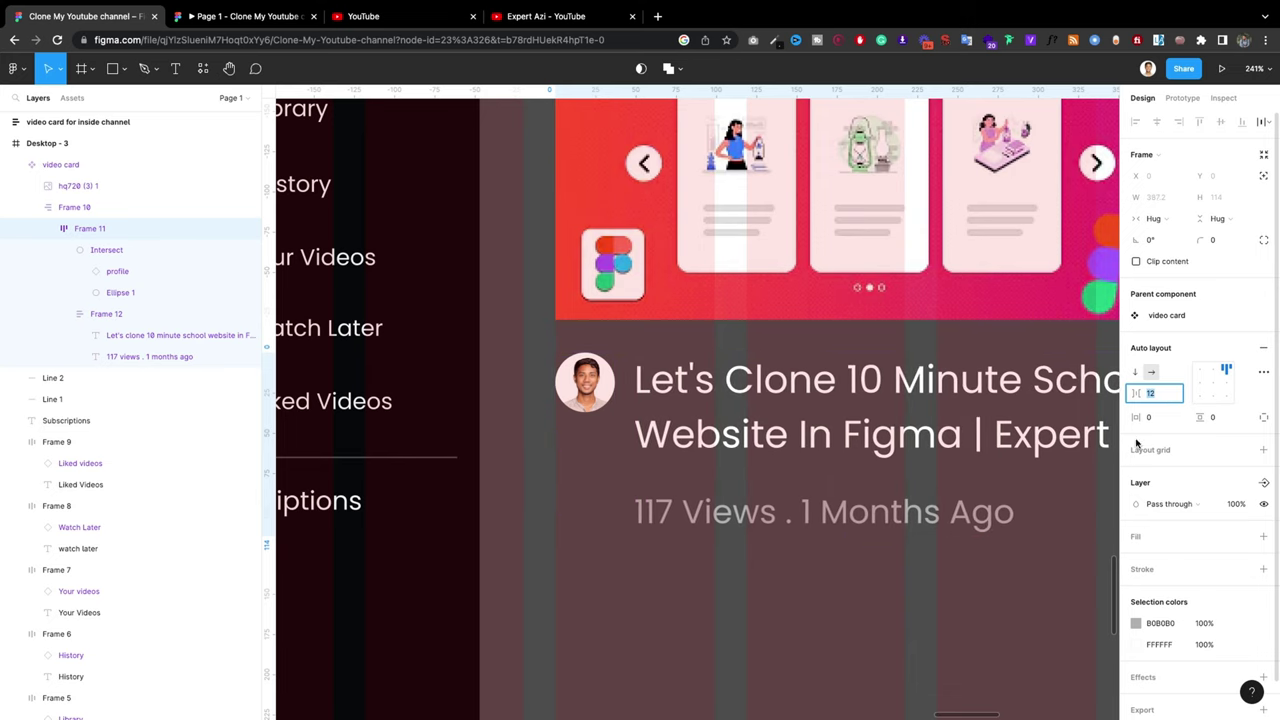
pyautogui.press('Escape')
pyautogui.scroll(-5, 829, 583)
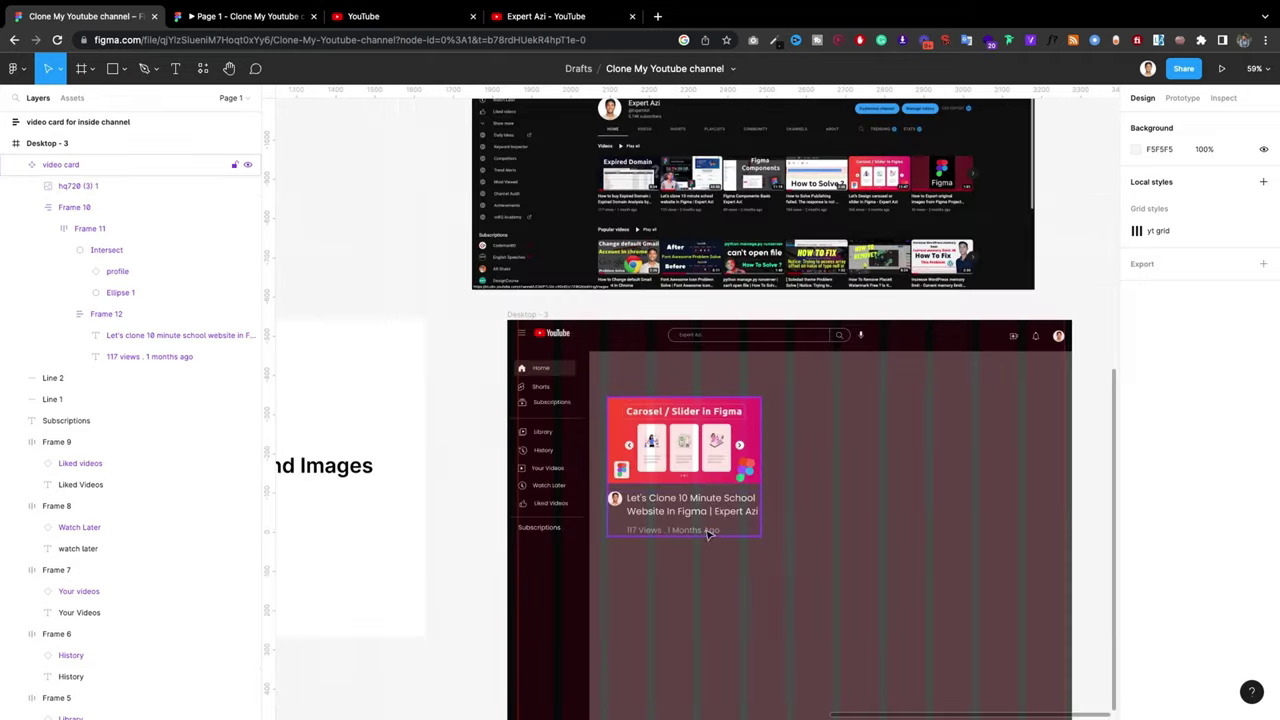
# Step: Duplicate the video card, placing the copy to its right
pyautogui.scroll(-2, 707, 534)
pyautogui.click(681, 466)
pyautogui.moveTo(705, 457); pyautogui.dragTo(940, 453)
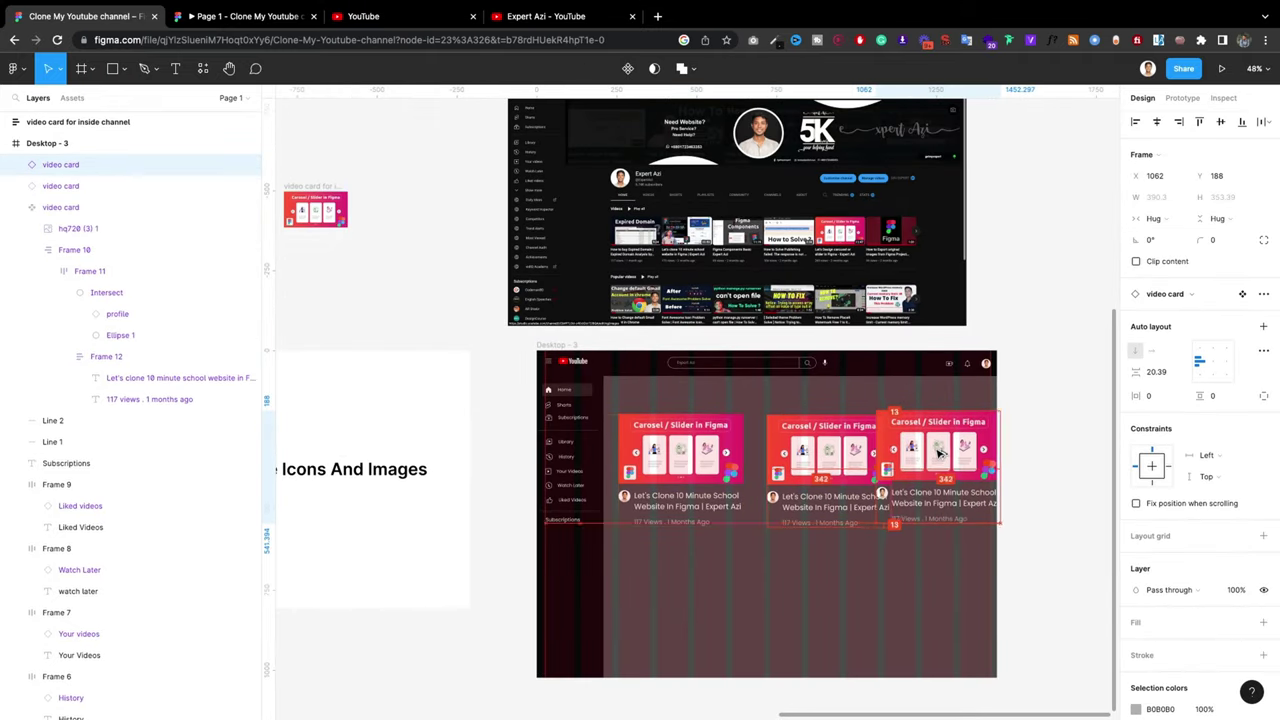
# Step: Scale the video cards proportionally with K to about 0.73x (284.9 × 257.7)
pyautogui.scroll(2, 712, 461)
pyautogui.click(706, 503)
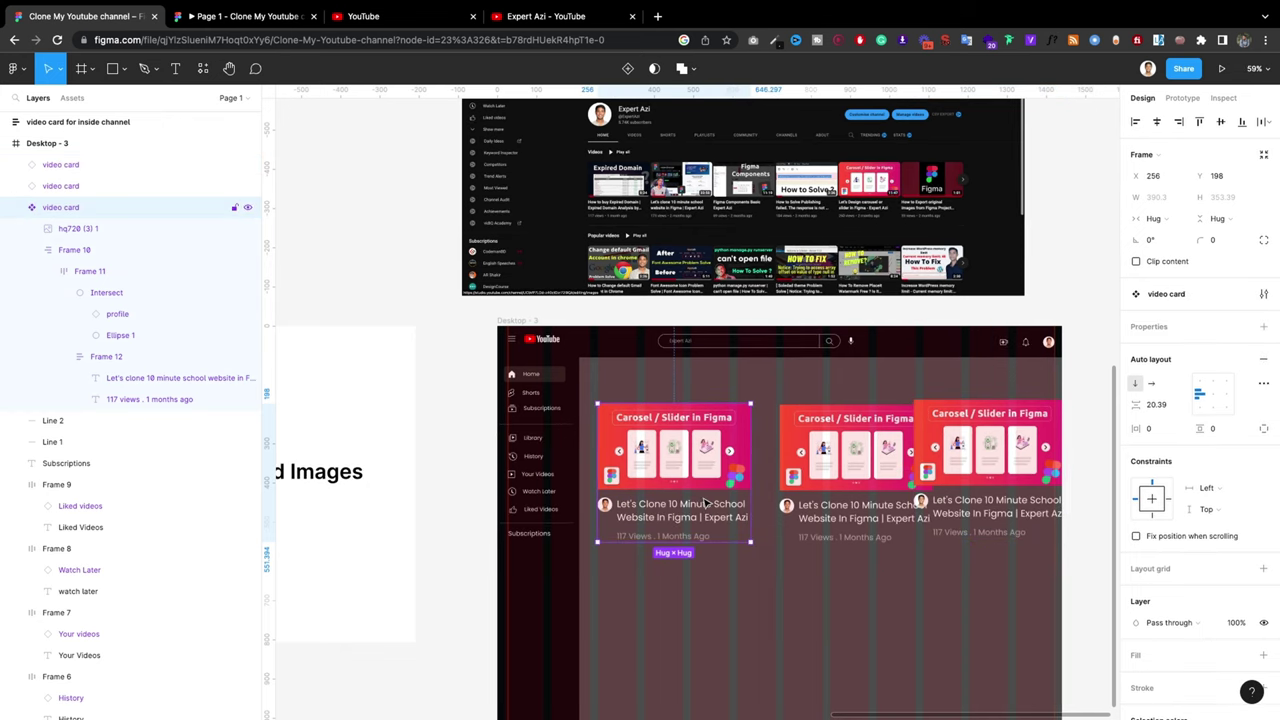
pyautogui.press('k')
pyautogui.moveTo(749, 543); pyautogui.dragTo(693, 501)
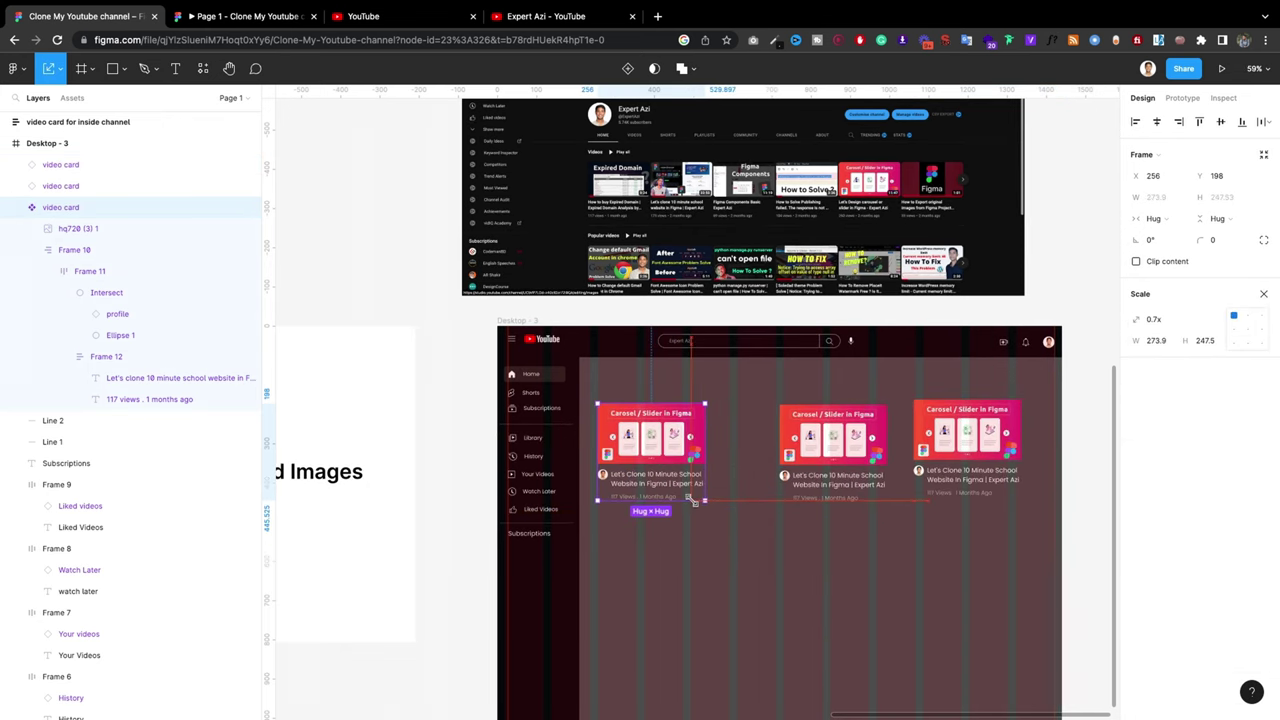
pyautogui.moveTo(693, 501); pyautogui.dragTo(706, 506)
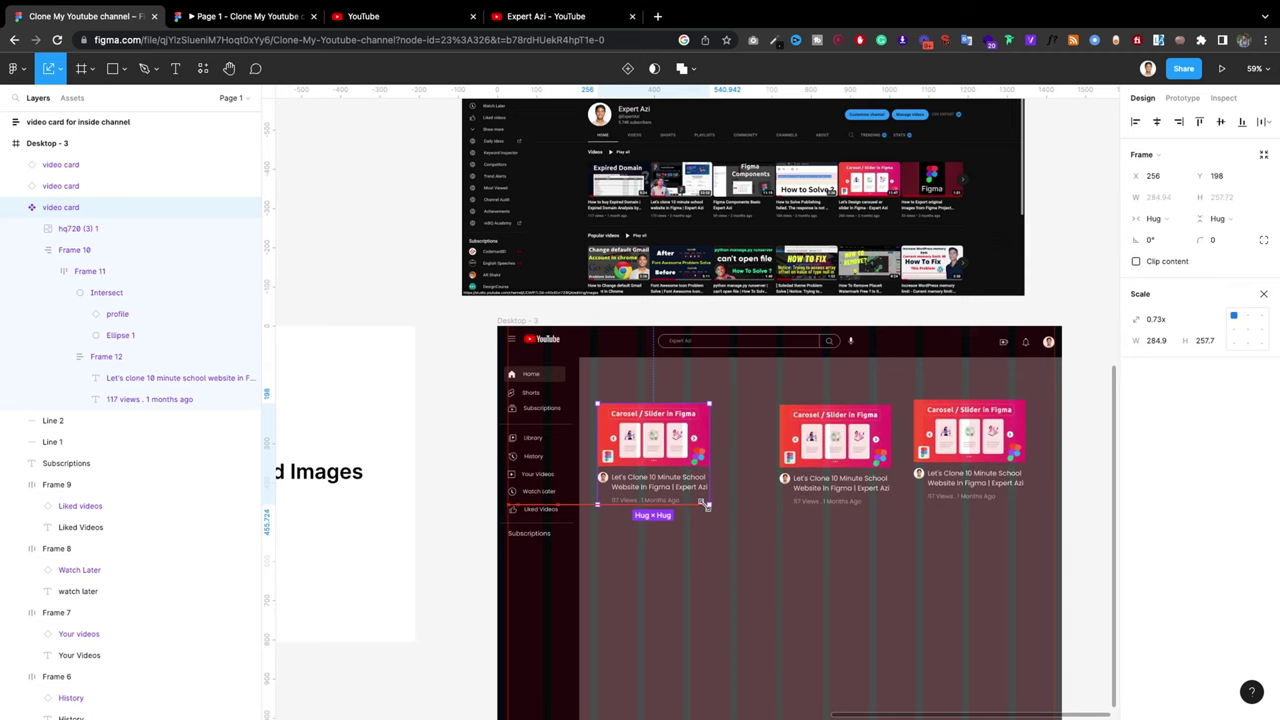
# Step: Line up the smaller card copies side by side across Desktop - 3
pyautogui.click(837, 594)
pyautogui.moveTo(836, 453); pyautogui.dragTo(785, 453)
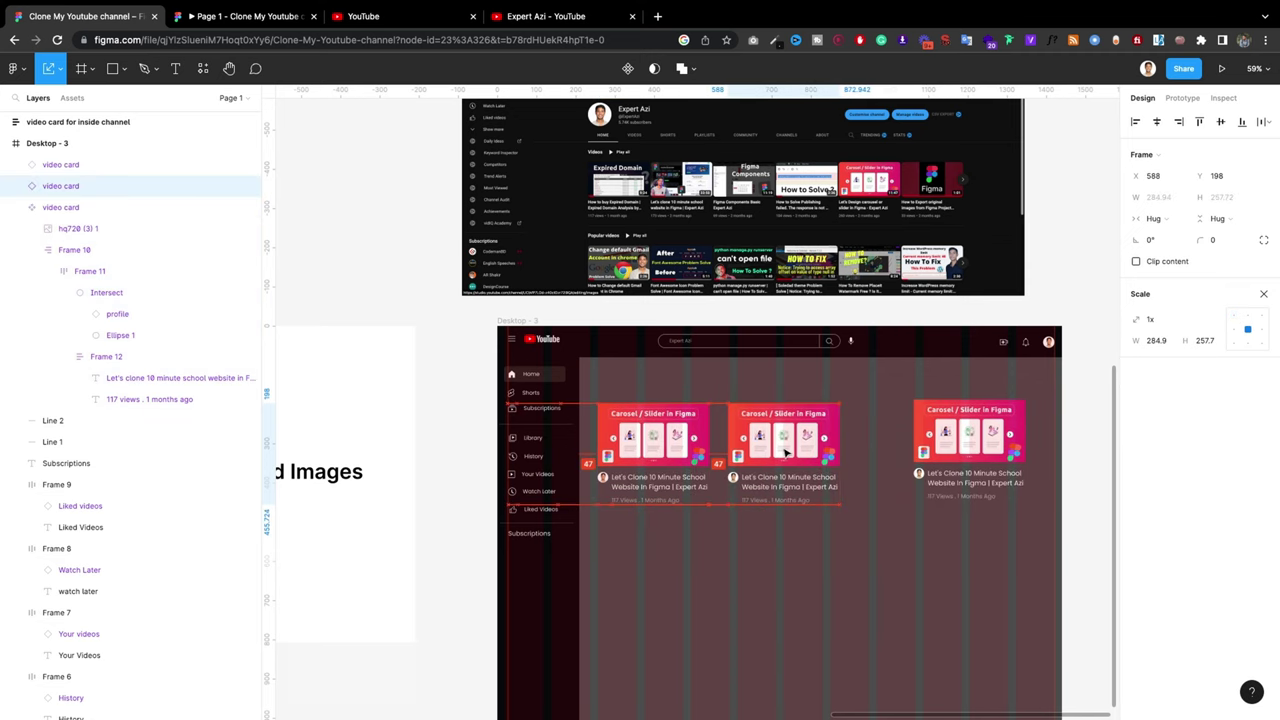
pyautogui.moveTo(954, 456)
pyautogui.mouseDown()
pyautogui.moveTo(898, 456)
pyautogui.moveTo(995, 458)
pyautogui.mouseUp()
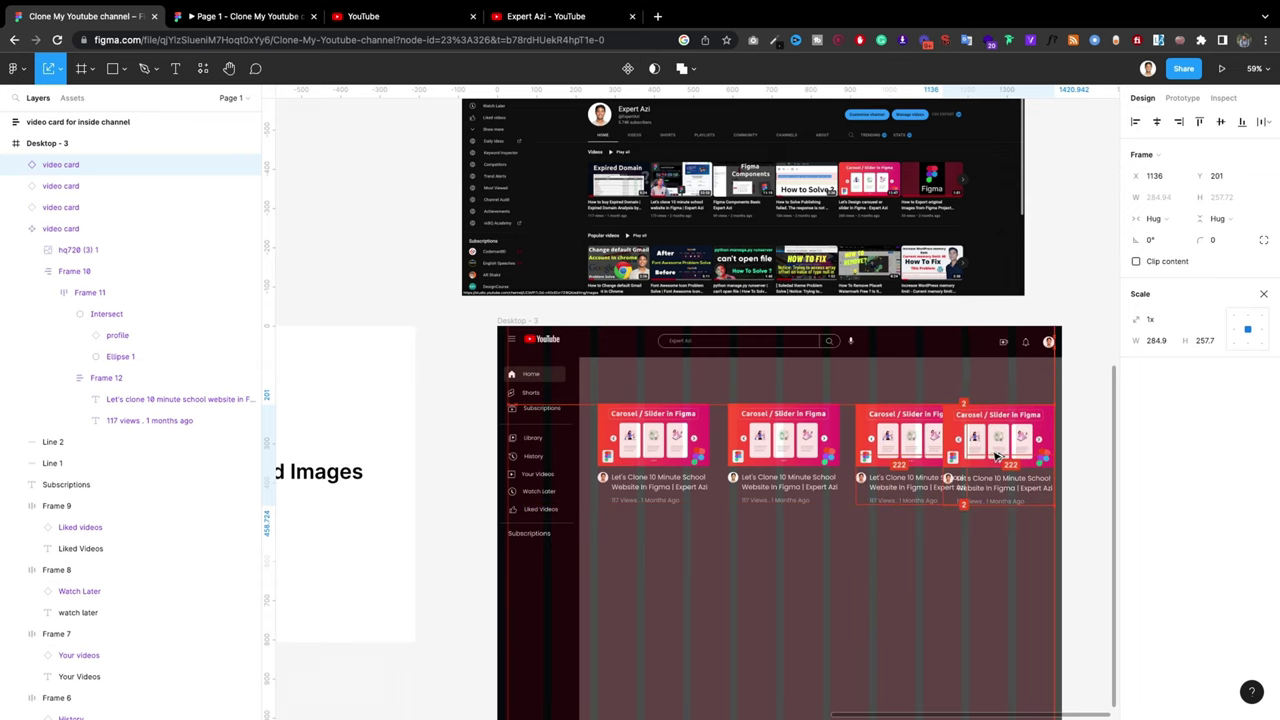
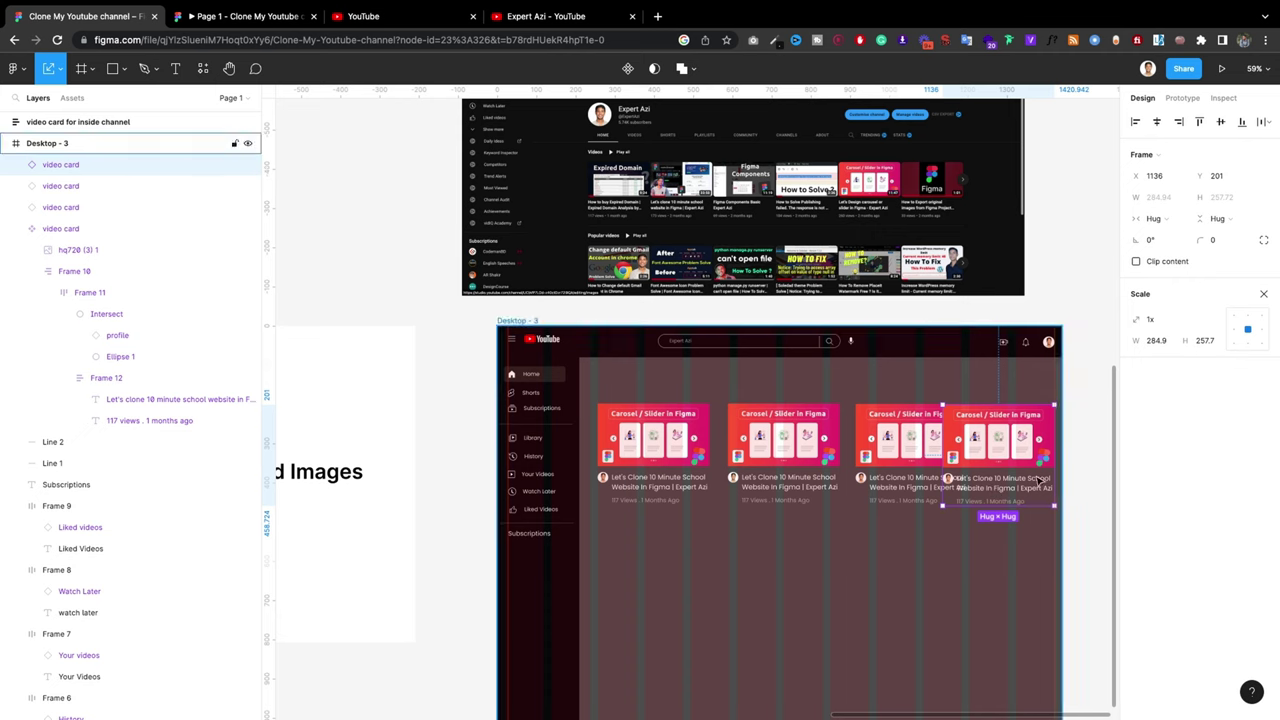
# Step: Drag the four video cards into an evenly spaced, aligned row inside Desktop-3
pyautogui.keyDown('ctrl'); pyautogui.scroll(3, 1027, 415); pyautogui.keyUp('ctrl')
pyautogui.keyDown('ctrl'); pyautogui.scroll(3, 1027, 415); pyautogui.keyUp('ctrl')
pyautogui.moveTo(470, 440); pyautogui.dragTo(451, 440)
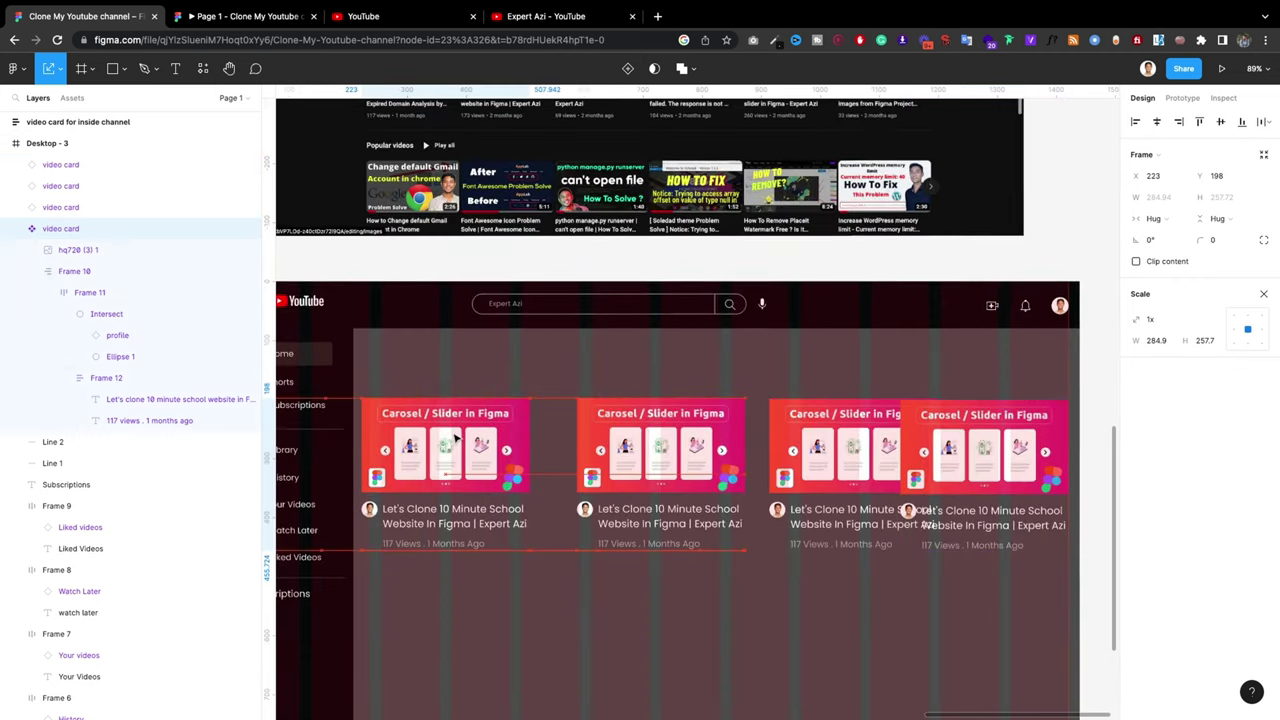
pyautogui.moveTo(657, 437); pyautogui.dragTo(626, 437)
pyautogui.moveTo(811, 437); pyautogui.dragTo(766, 436)
pyautogui.moveTo(975, 444); pyautogui.dragTo(972, 441)
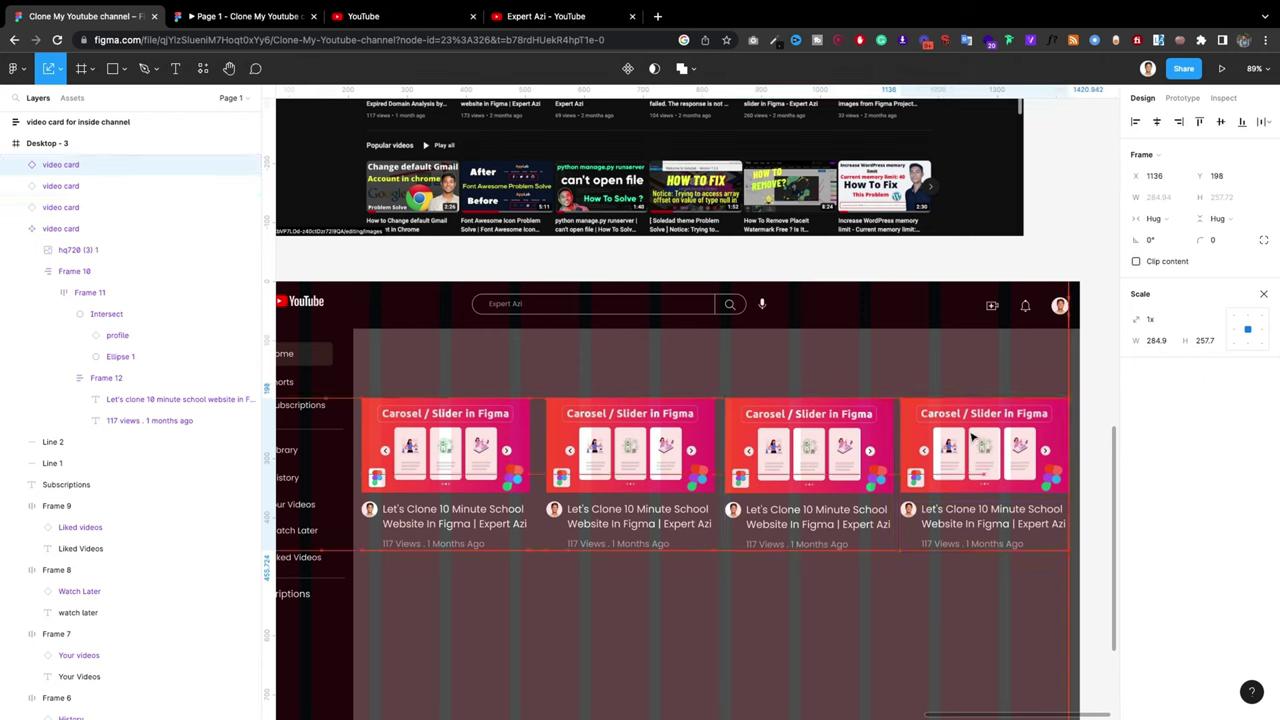
pyautogui.click(635, 477)
pyautogui.moveTo(635, 477); pyautogui.dragTo(630, 477)
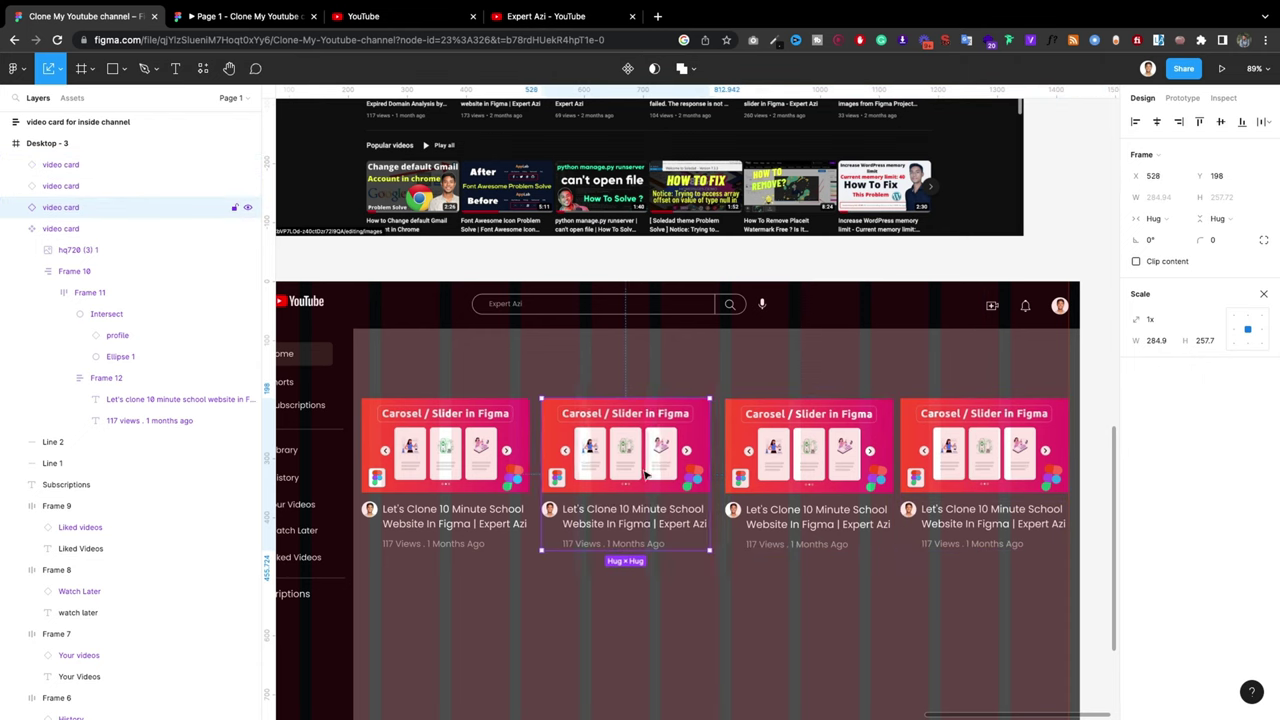
pyautogui.moveTo(812, 455); pyautogui.dragTo(805, 455)
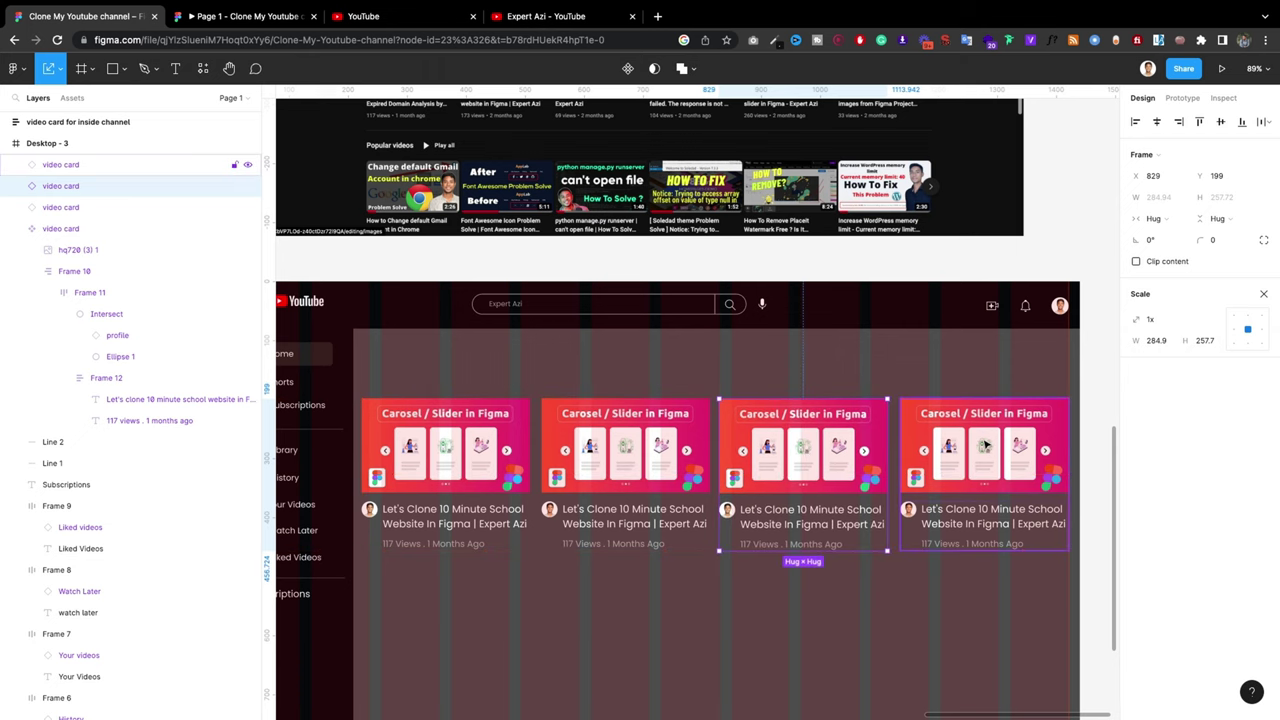
pyautogui.click(988, 446)
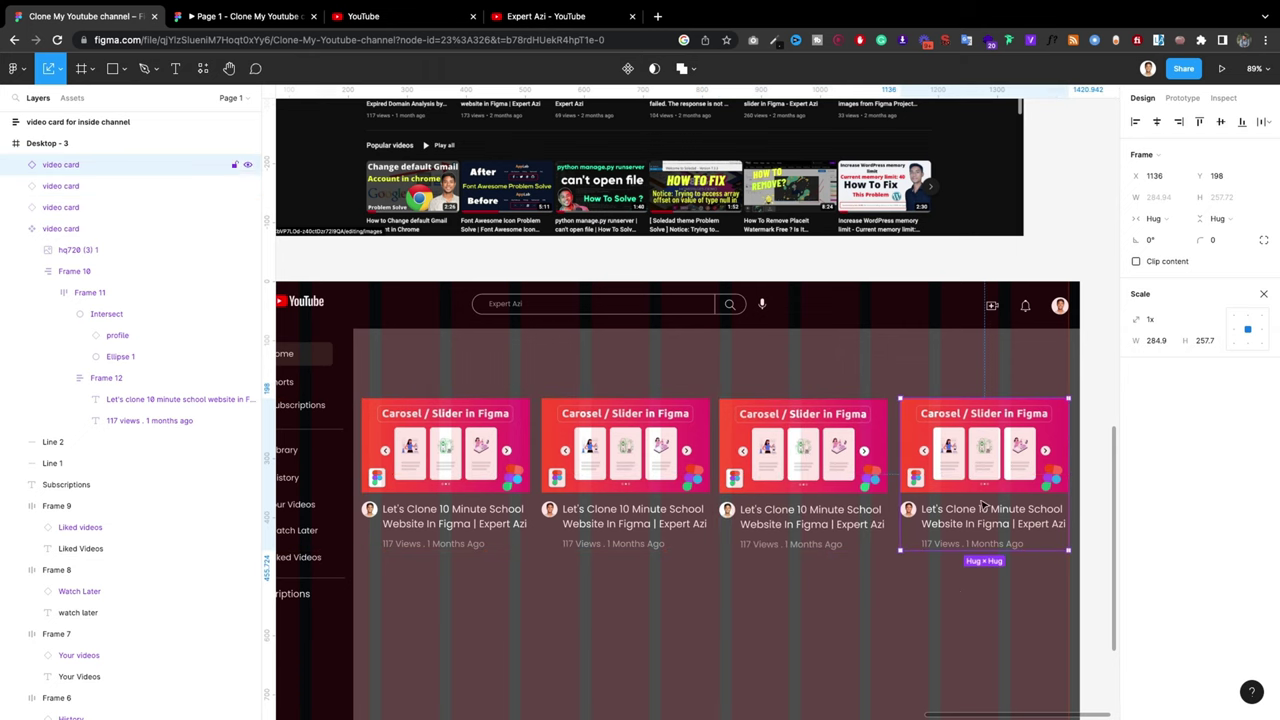
pyautogui.click(860, 668)
# Step: Reposition the first card within Desktop-3, then marquee-select all four cards
pyautogui.scroll(-1, 588, 535)
pyautogui.scroll(-3, 586, 545)
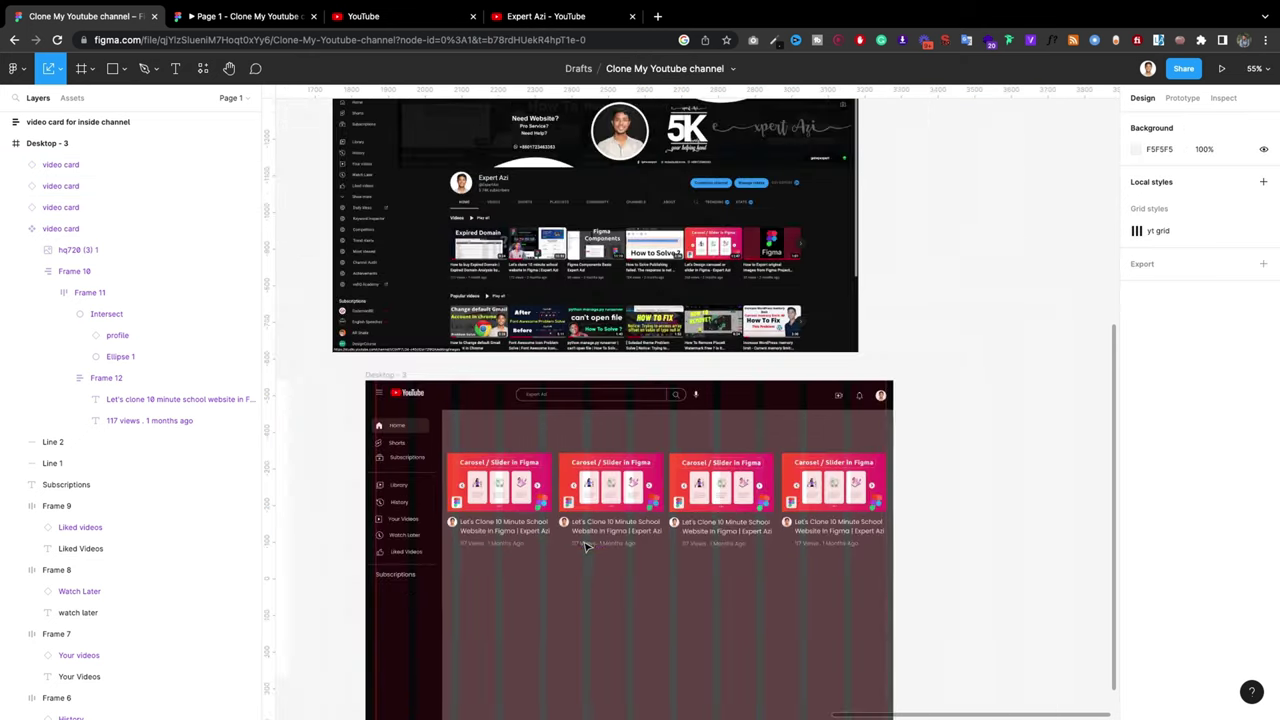
pyautogui.click(535, 508)
pyautogui.scroll(-2, 570, 519)
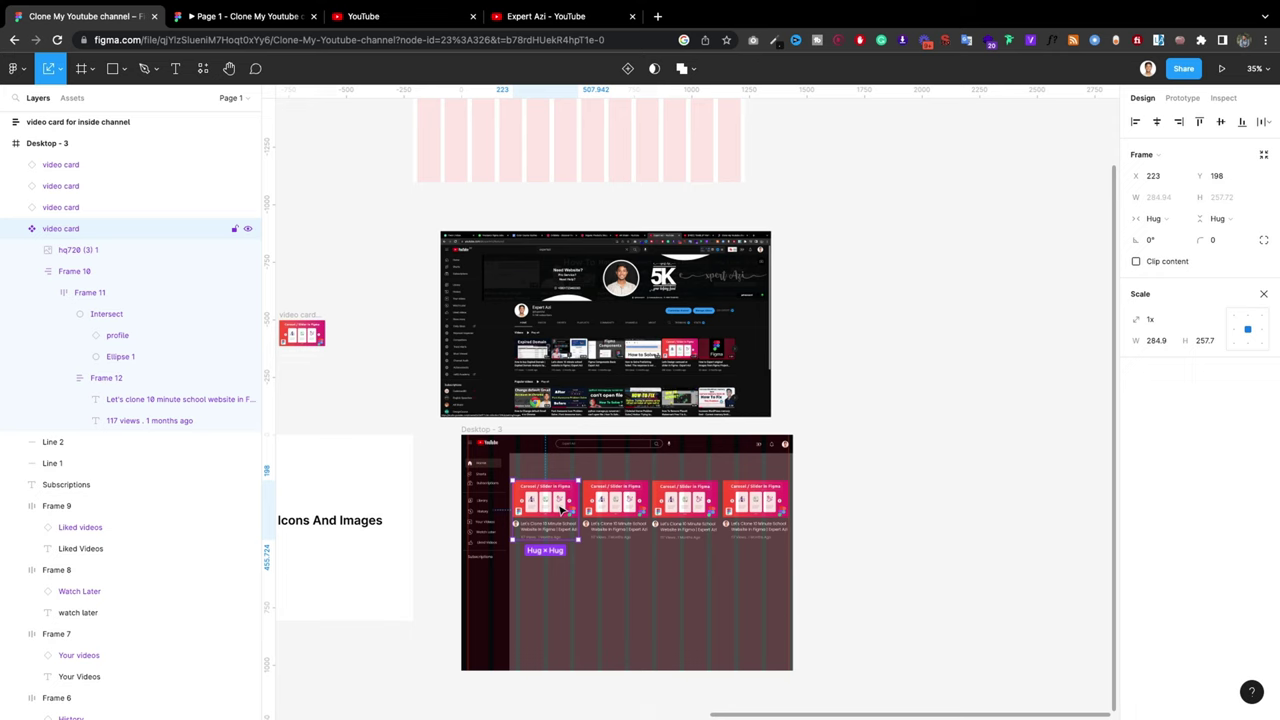
pyautogui.moveTo(561, 510); pyautogui.dragTo(362, 346)
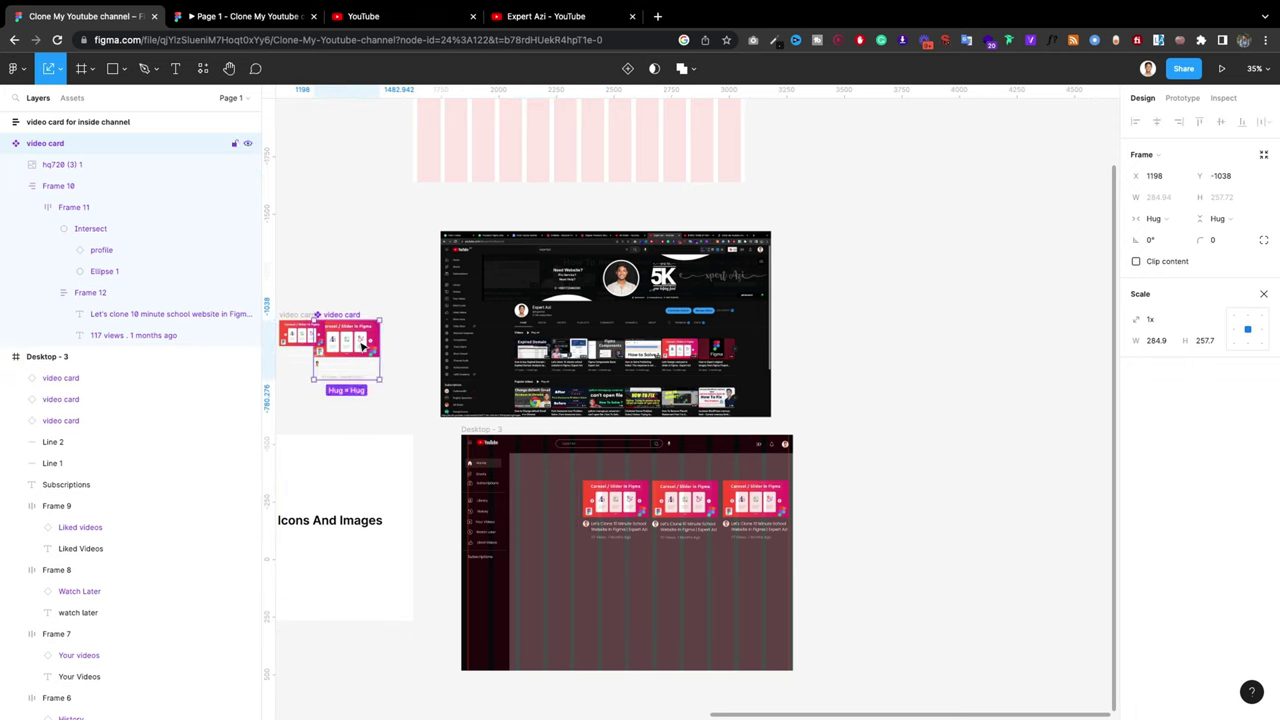
pyautogui.moveTo(362, 342); pyautogui.dragTo(642, 557)
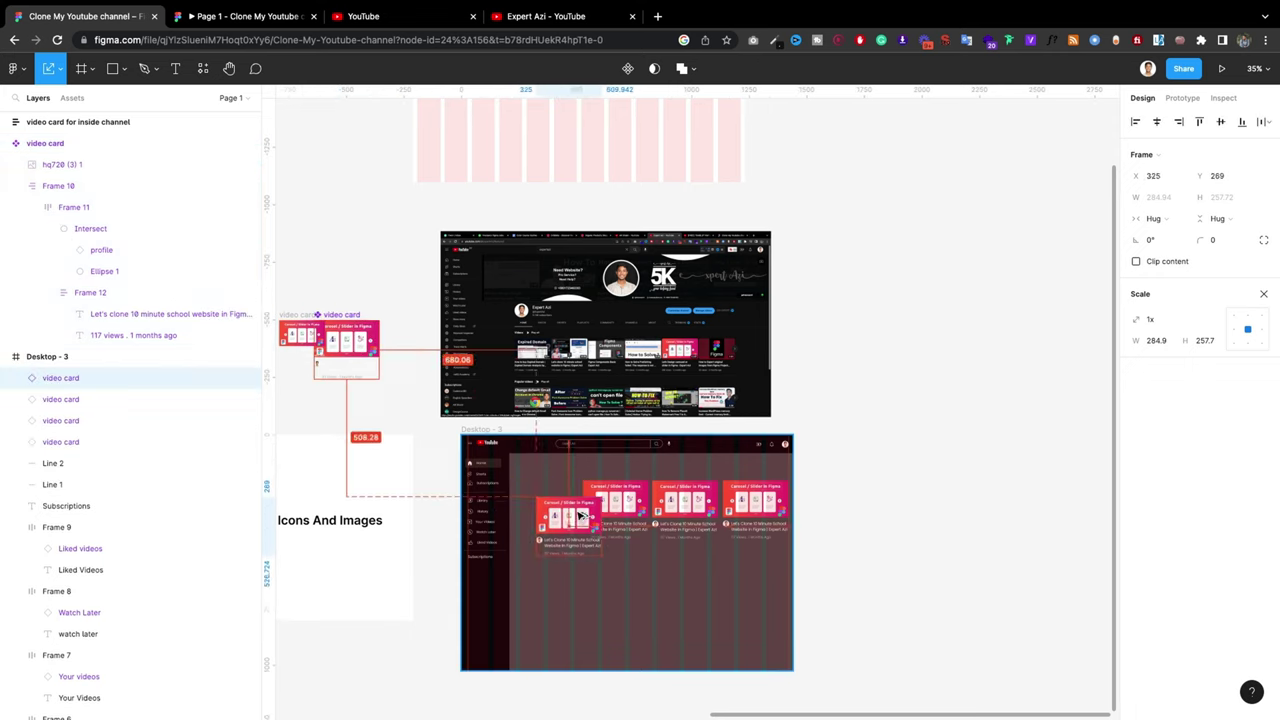
pyautogui.moveTo(760, 582); pyautogui.dragTo(527, 488)
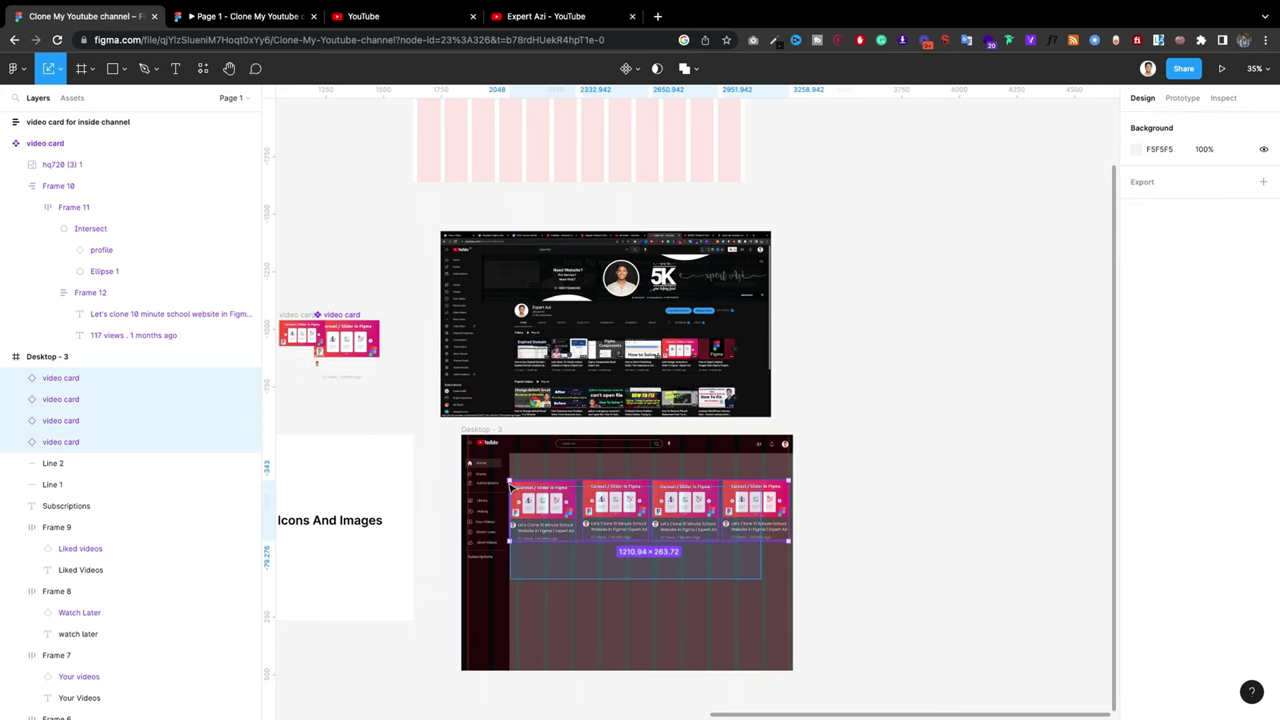
# Step: Wrap the four cards in an auto-layout row with 22 px item spacing
pyautogui.hotkey('shift', 'a')
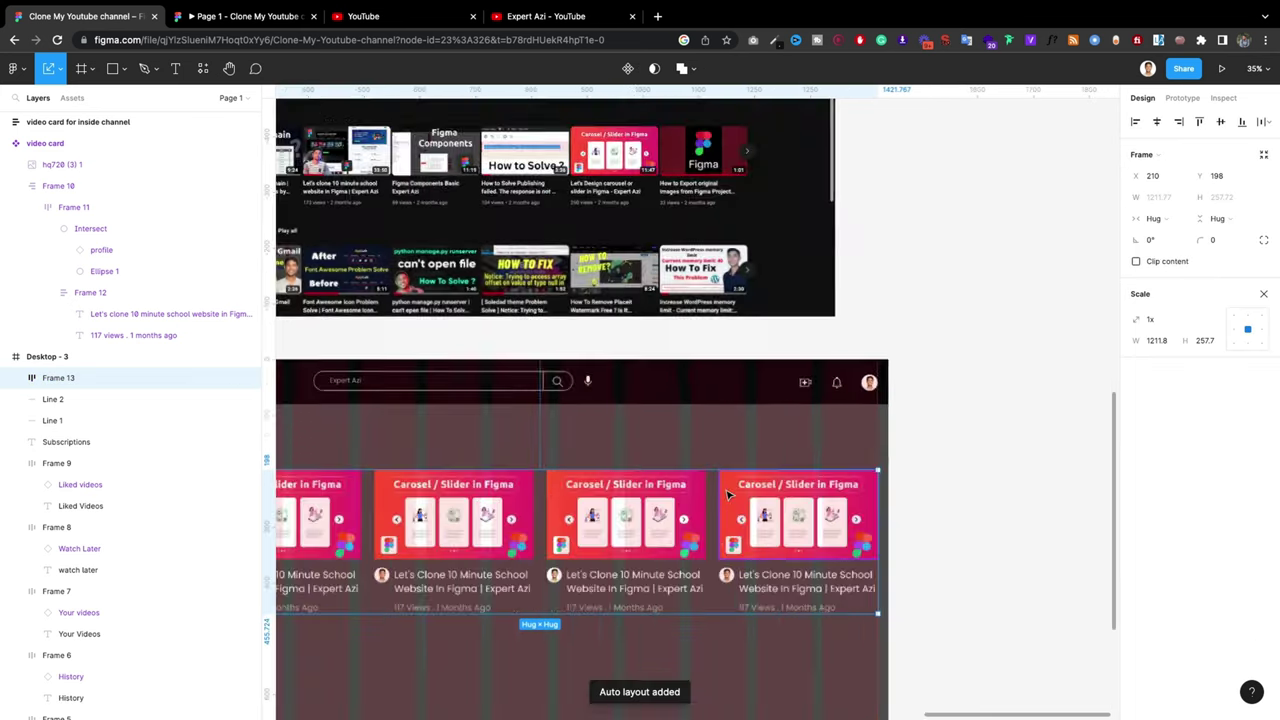
pyautogui.hotkey('ctrl', '=')
pyautogui.scroll(-1, 730, 565)
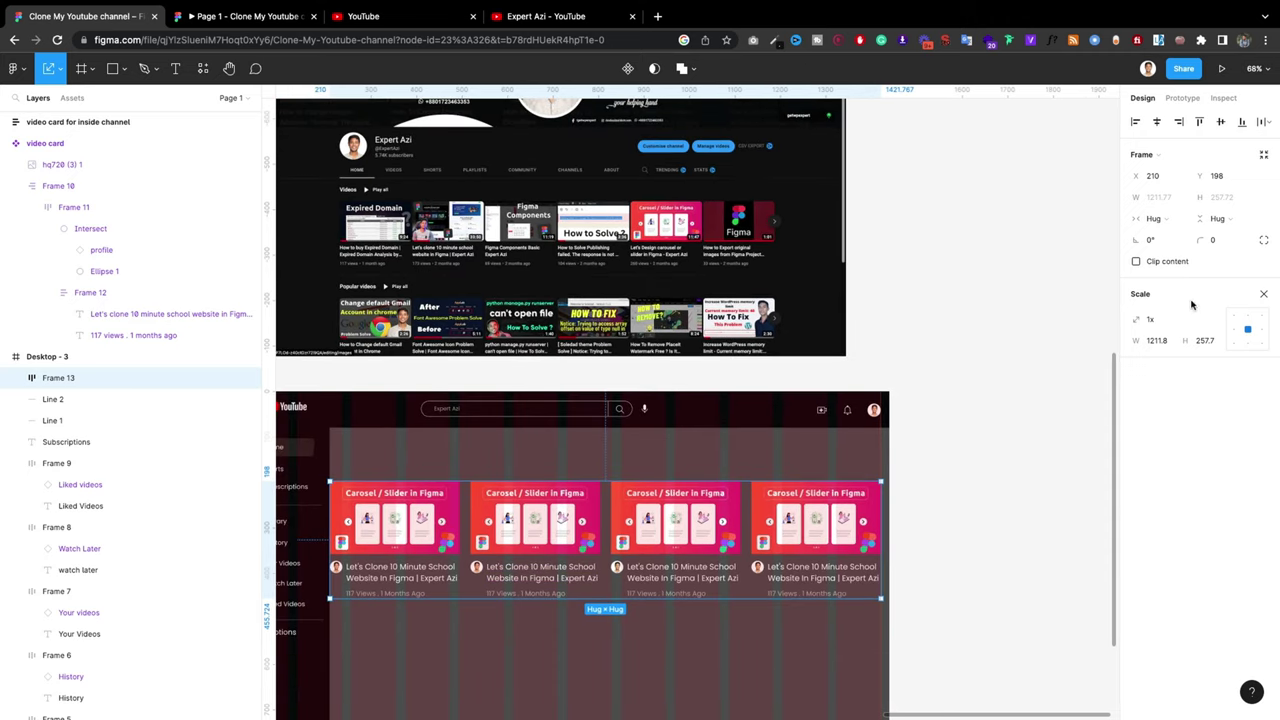
pyautogui.press('v')
pyautogui.click(1156, 341)
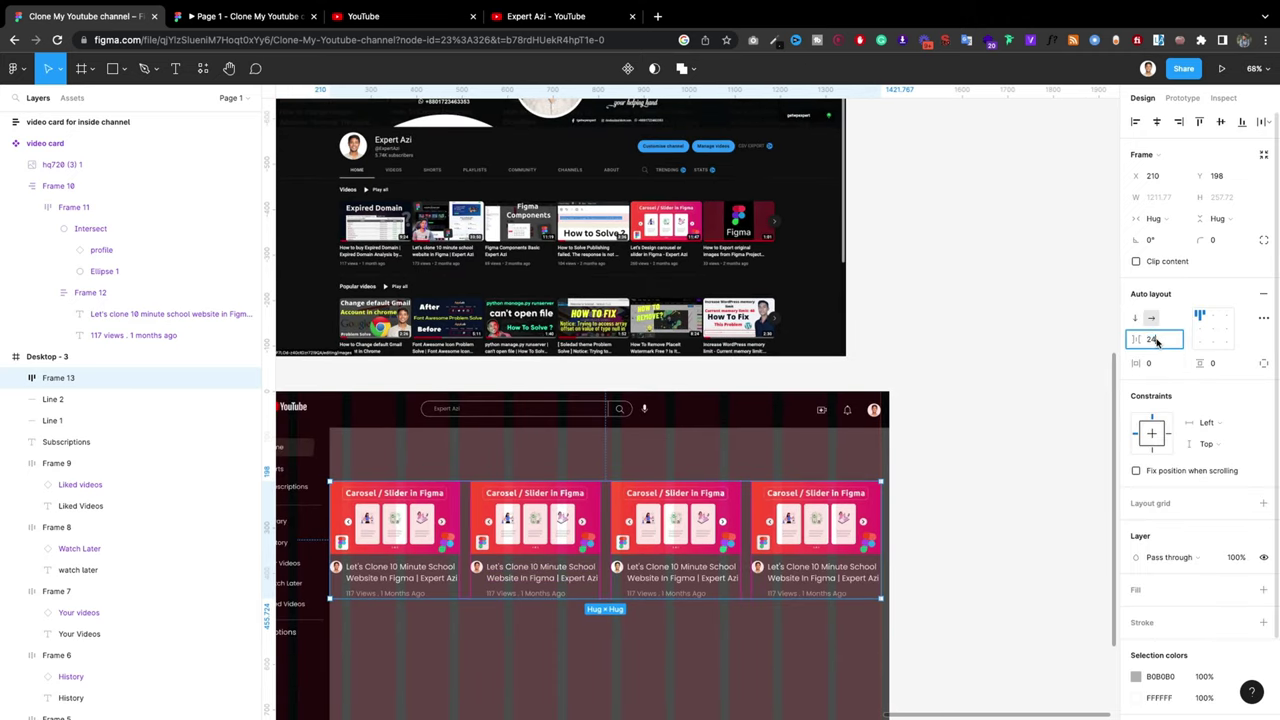
pyautogui.moveTo(1156, 341); pyautogui.dragTo(1155, 366)
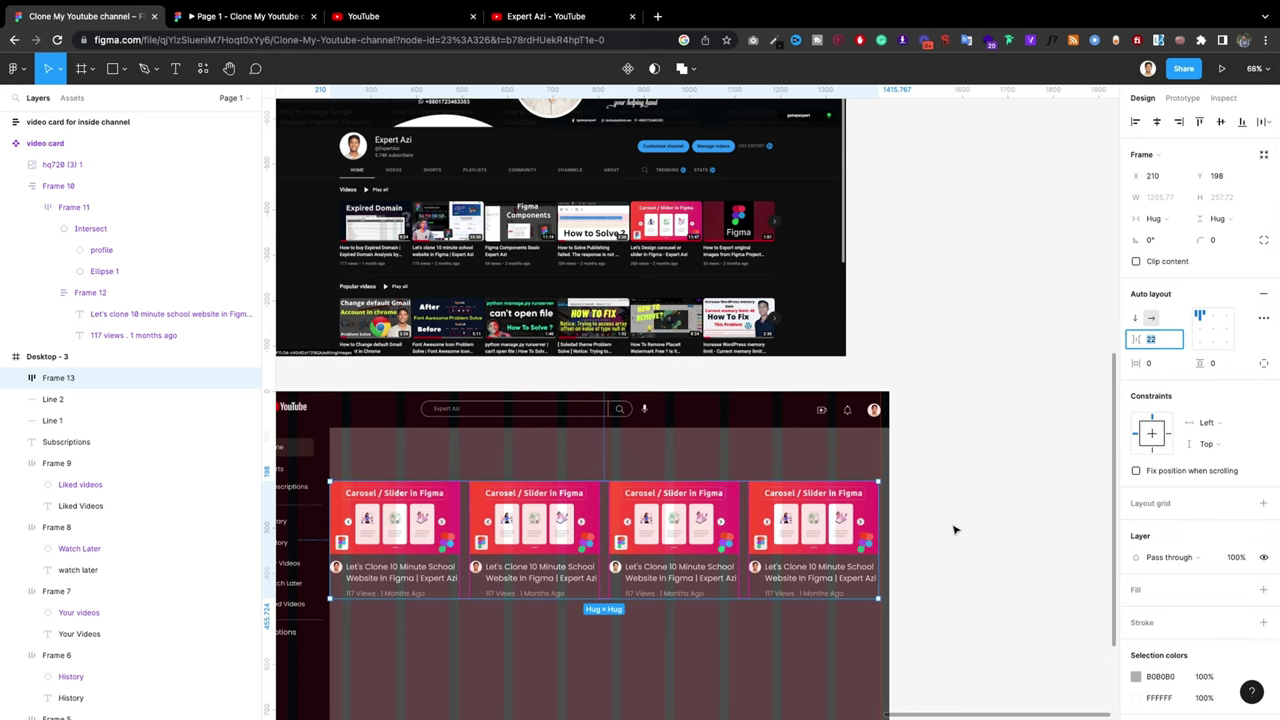
pyautogui.click(828, 681)
# Step: Nudge Frame 13 slightly right and down inside Desktop-3
pyautogui.click(666, 533)
pyautogui.moveTo(670, 526); pyautogui.dragTo(676, 528)
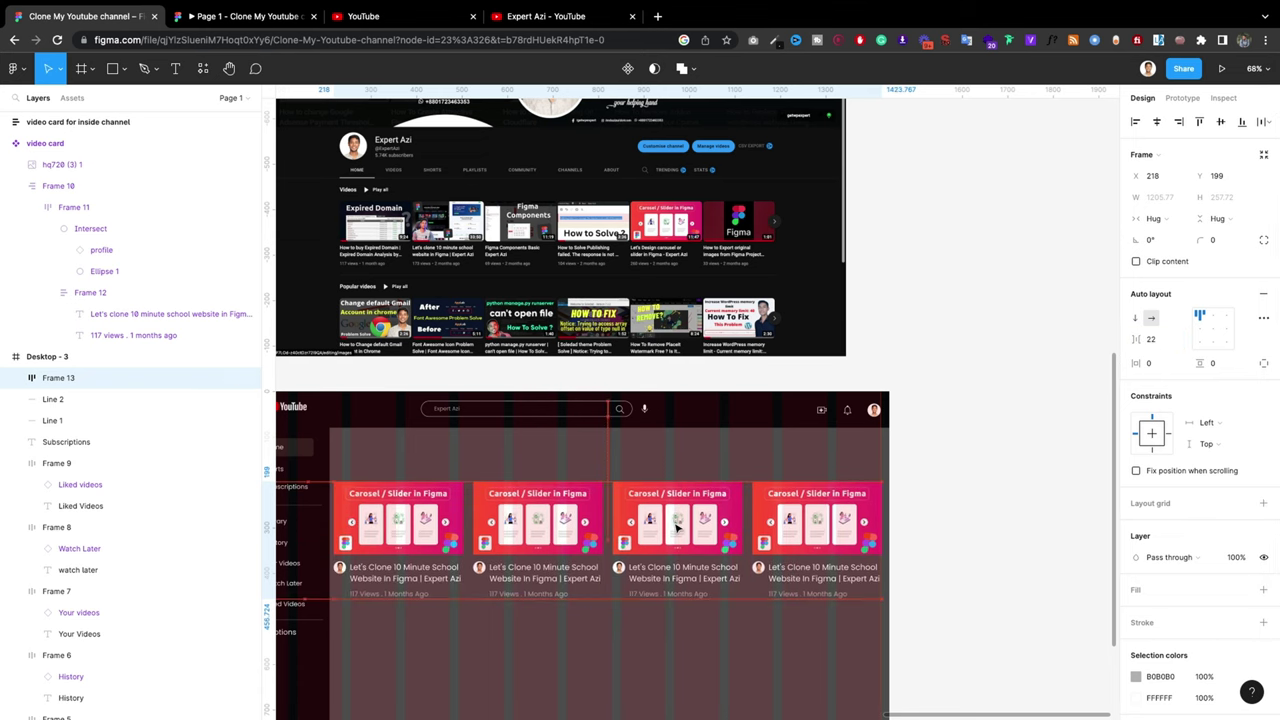
pyautogui.click(1014, 471)
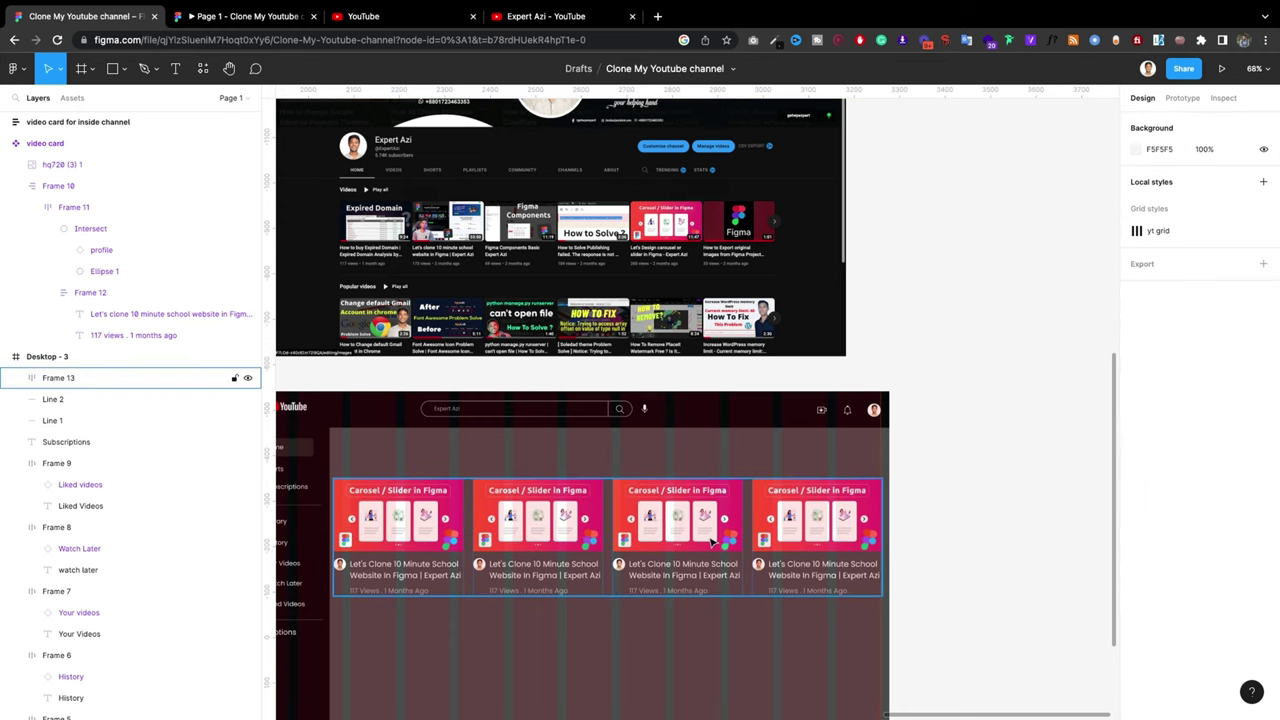
pyautogui.scroll(-5, 716, 520)
# Step: Alt-drag Frame 13 downward twice to create card rows Frame 14 and Frame 15
pyautogui.moveTo(636, 524); pyautogui.dragTo(640, 602)
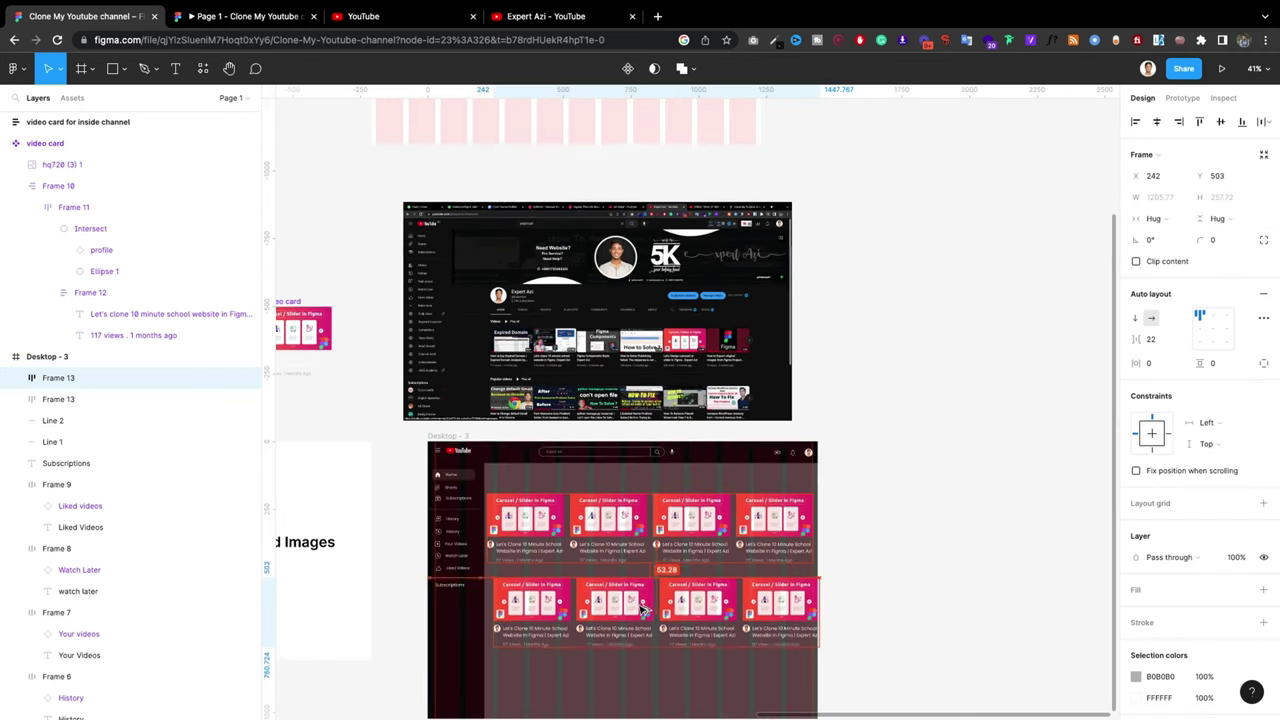
pyautogui.scroll(-3, 659, 535)
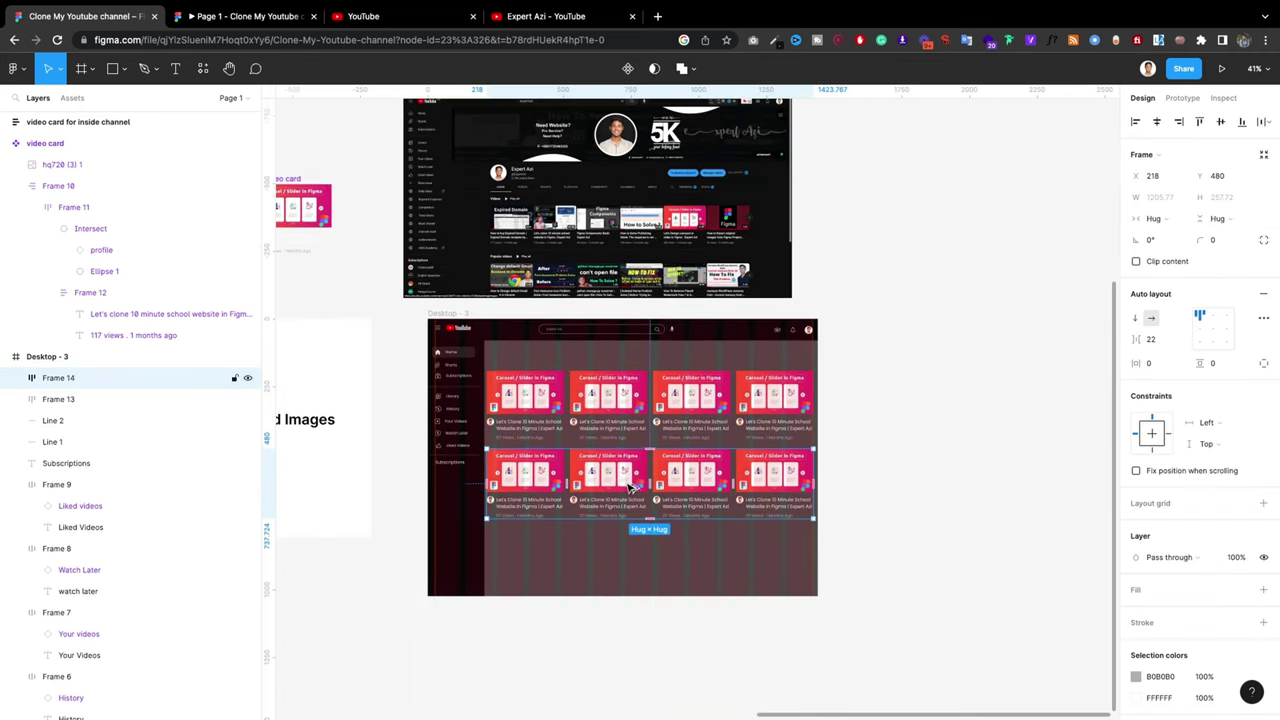
pyautogui.moveTo(634, 484); pyautogui.dragTo(643, 560)
pyautogui.scroll(2, 643, 560)
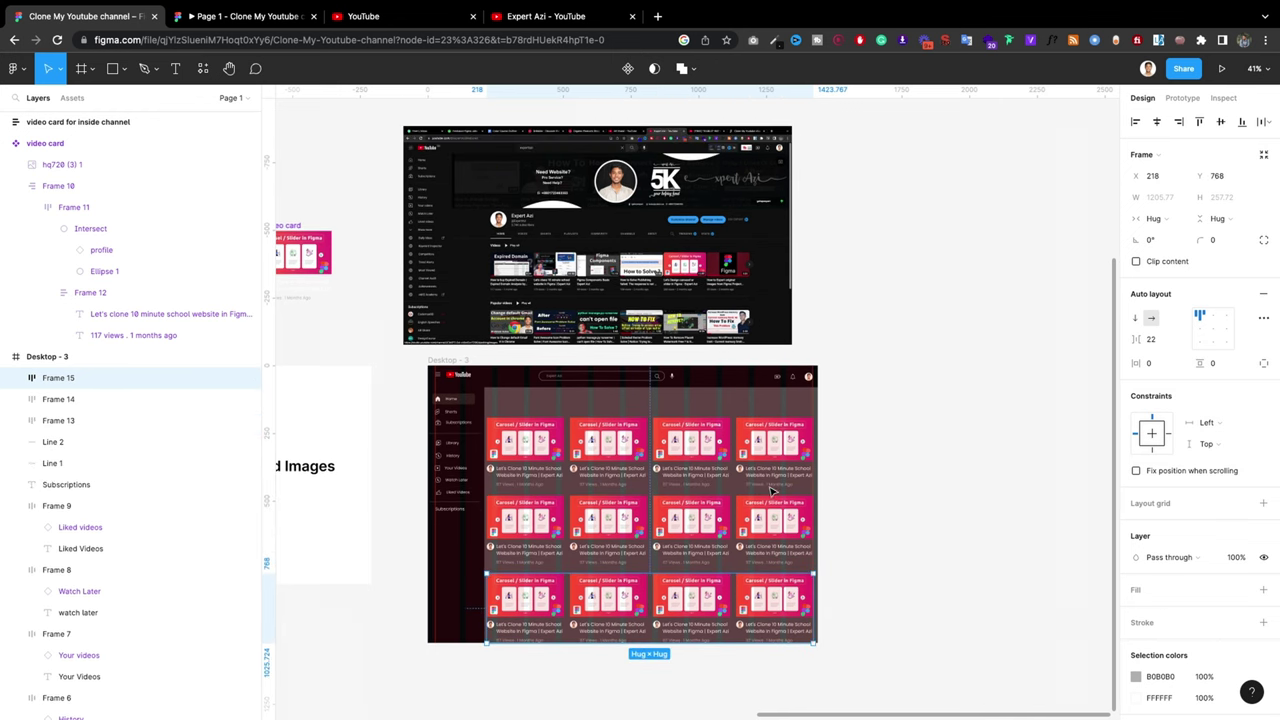
pyautogui.scroll(2, 460, 488)
pyautogui.keyDown('ctrl'); pyautogui.scroll(2, 460, 488); pyautogui.keyUp('ctrl')
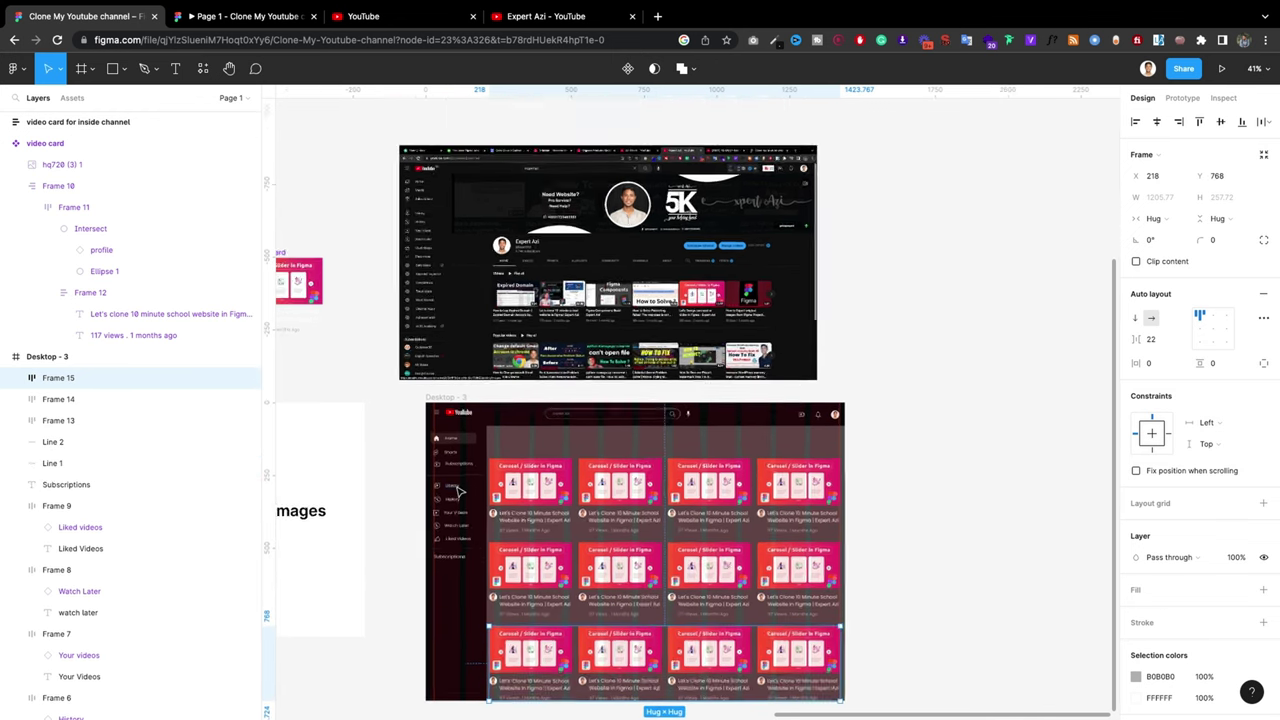
pyautogui.keyDown('ctrl'); pyautogui.scroll(3, 460, 488); pyautogui.keyUp('ctrl')
# Step: Add an 'All' text label above the cards, wrapped in a centred auto-layout frame 83 wide
pyautogui.press('t')
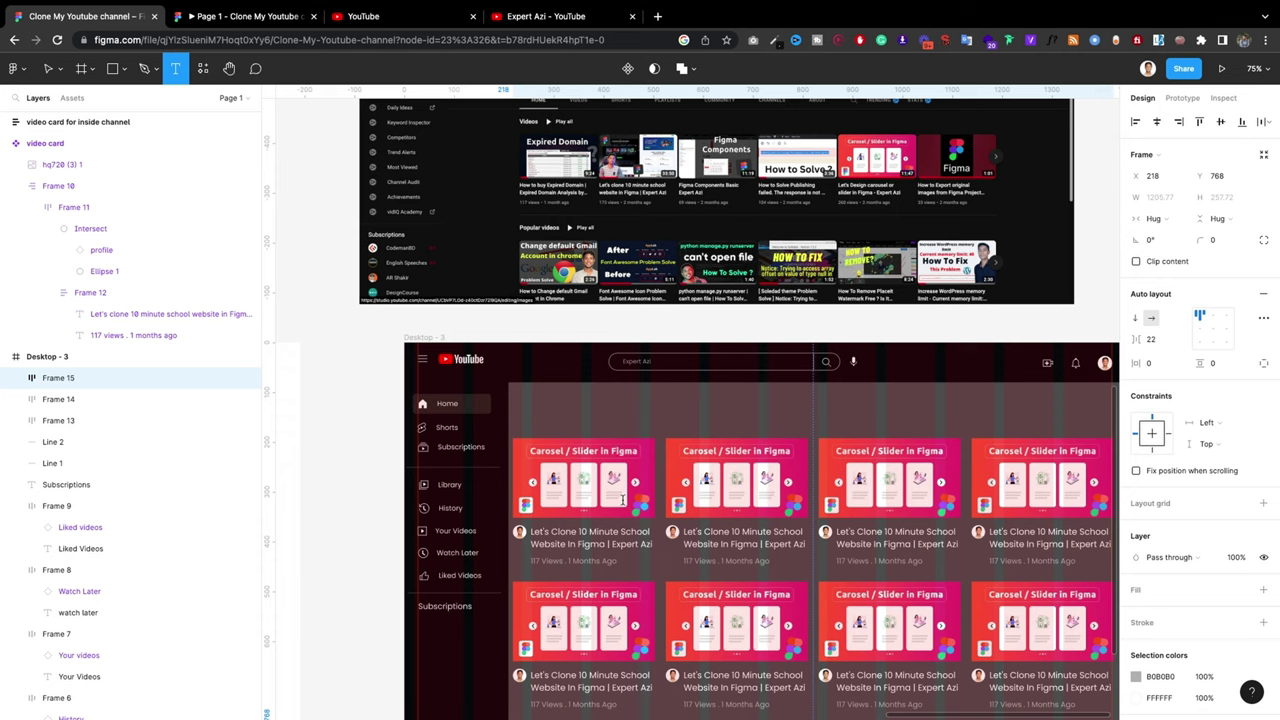
pyautogui.click(598, 416)
pyautogui.write('All')
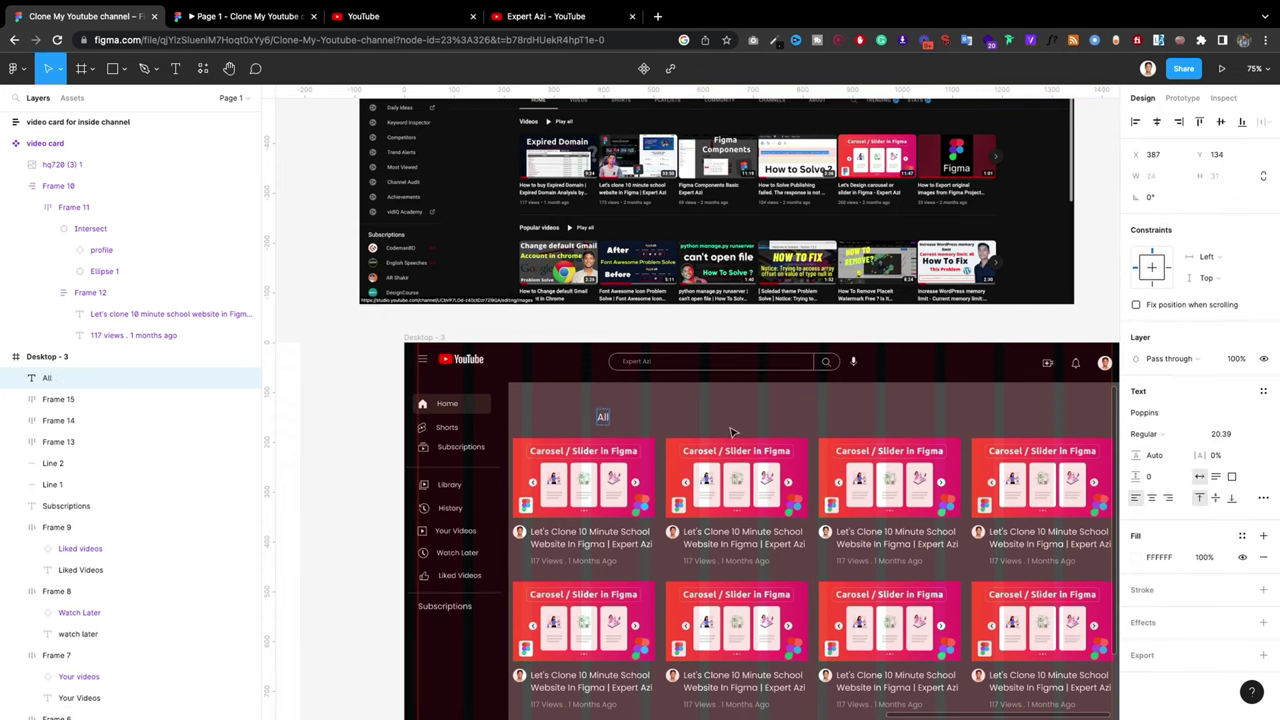
pyautogui.press('Escape')
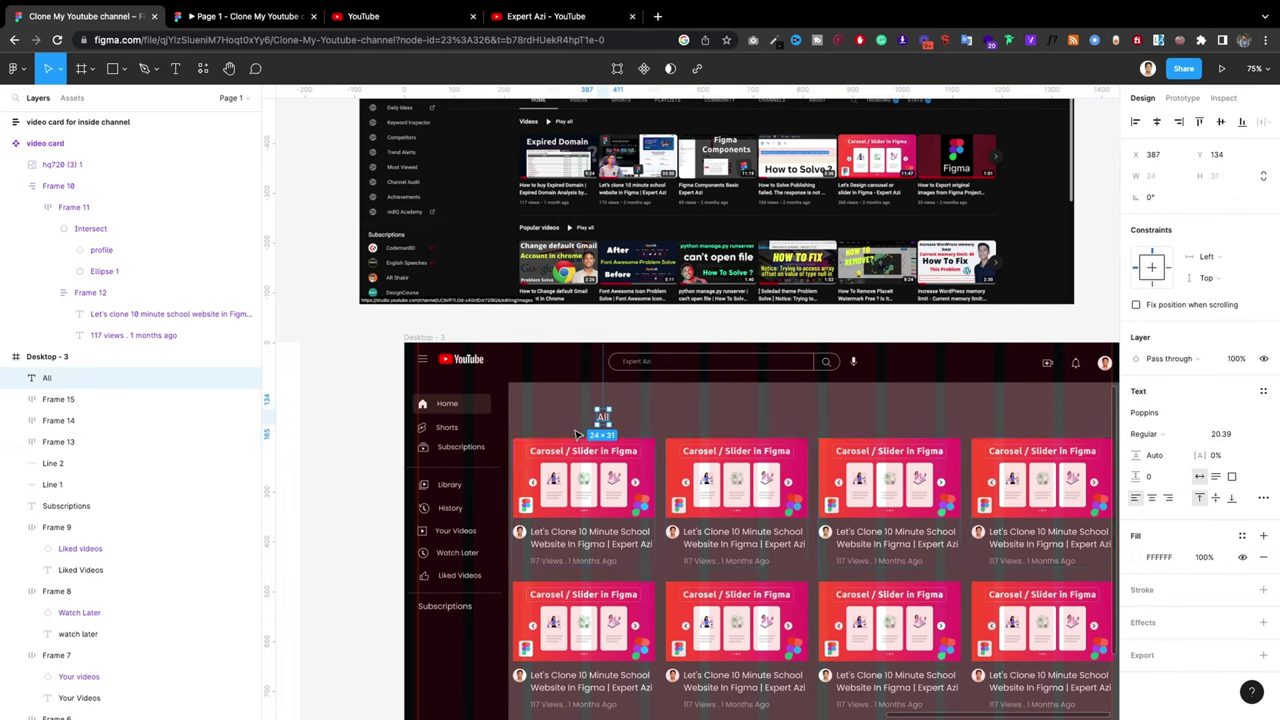
pyautogui.rightClick(603, 420)
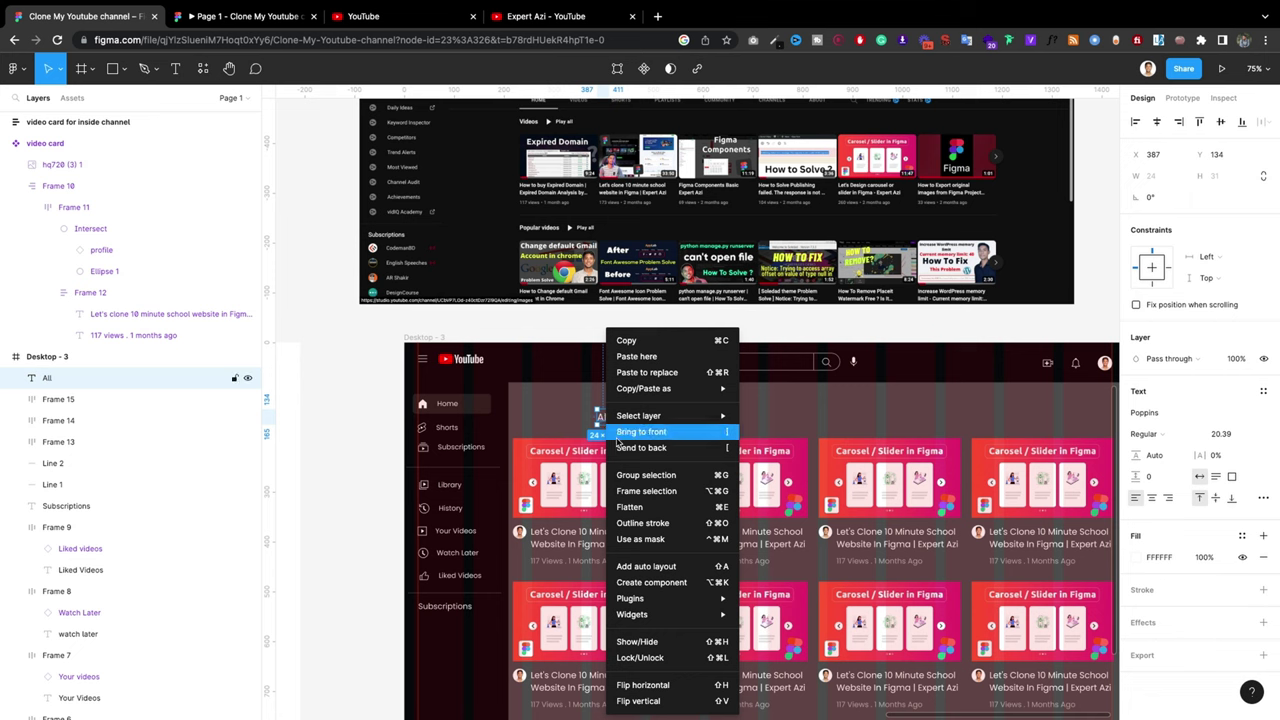
pyautogui.click(656, 567)
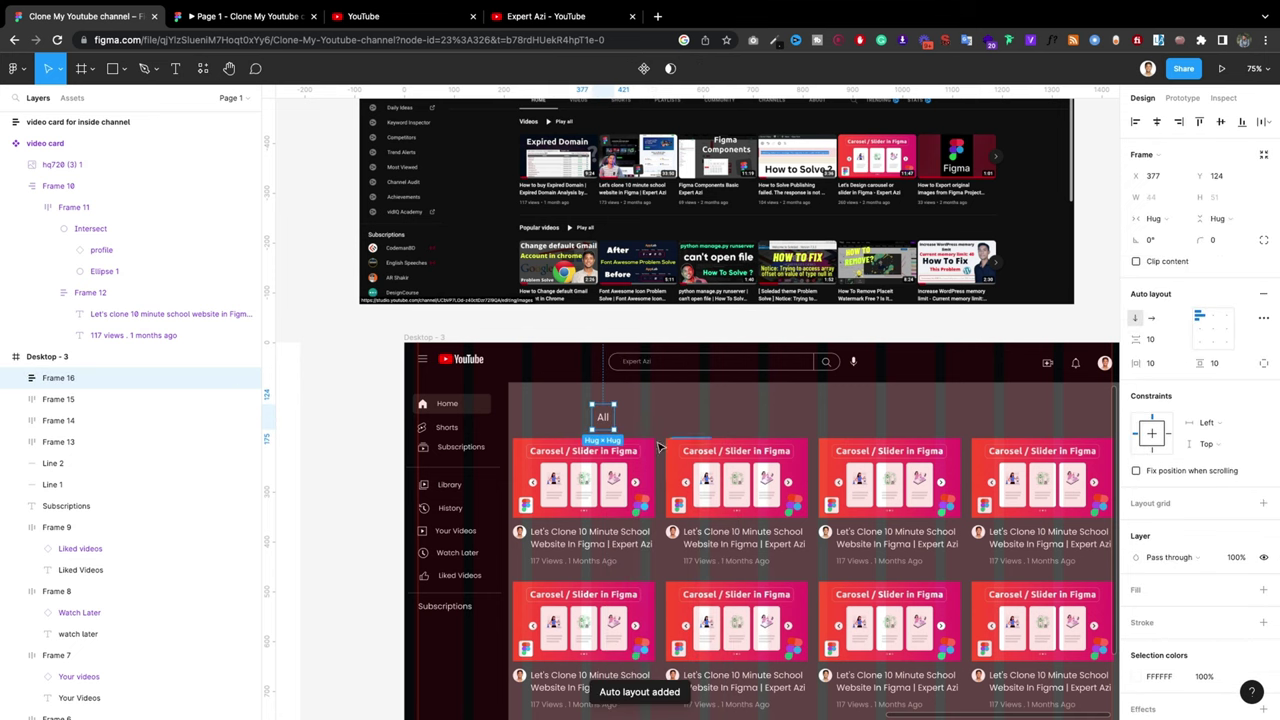
pyautogui.moveTo(625, 422); pyautogui.dragTo(645, 422)
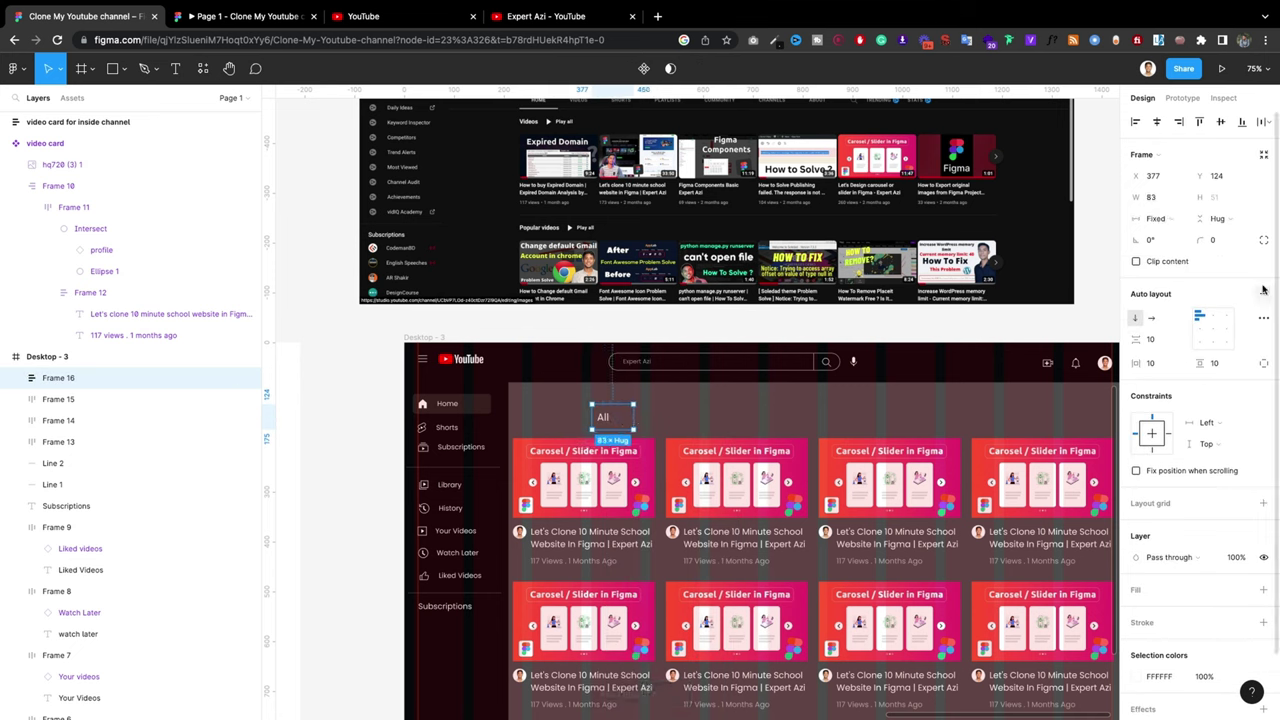
pyautogui.click(1213, 327)
pyautogui.scroll(-3, 1258, 426)
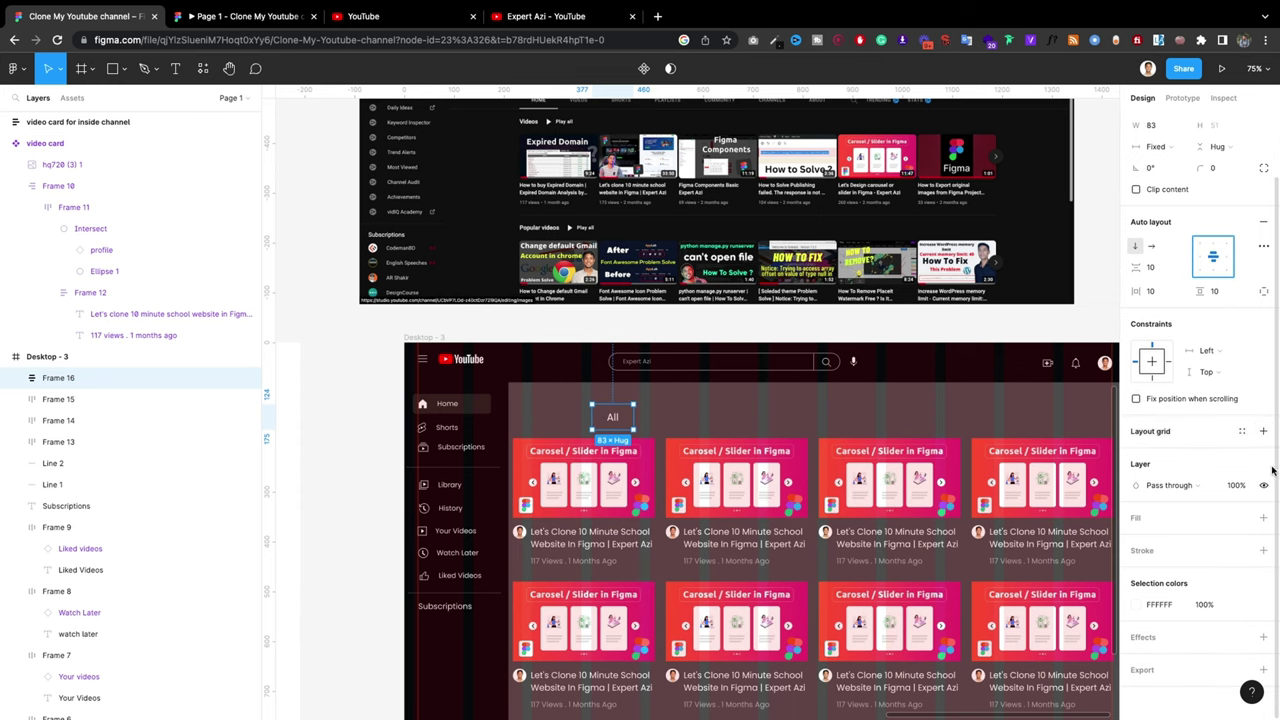
# Step: Give the All frame a light grey E7E7E7 background fill
pyautogui.click(1264, 519)
pyautogui.click(1135, 539)
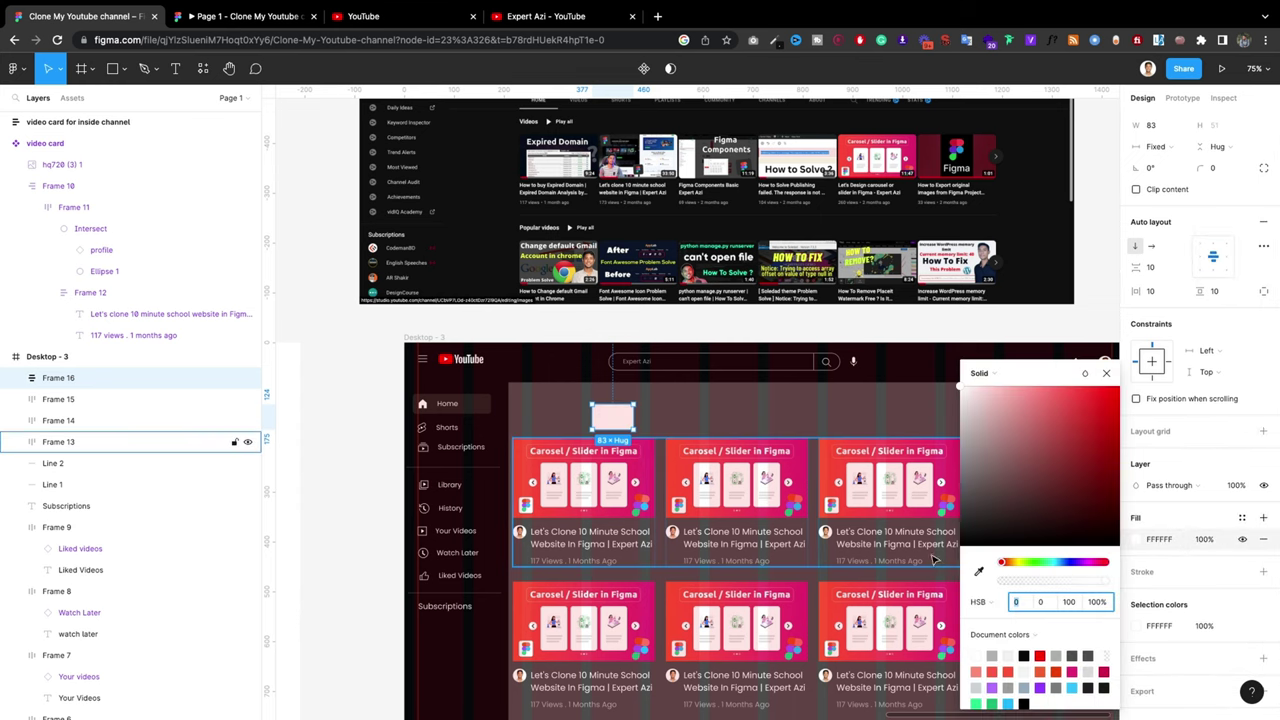
pyautogui.moveTo(995, 437); pyautogui.dragTo(948, 424)
pyautogui.moveTo(942, 415); pyautogui.dragTo(883, 423)
pyautogui.click(831, 428)
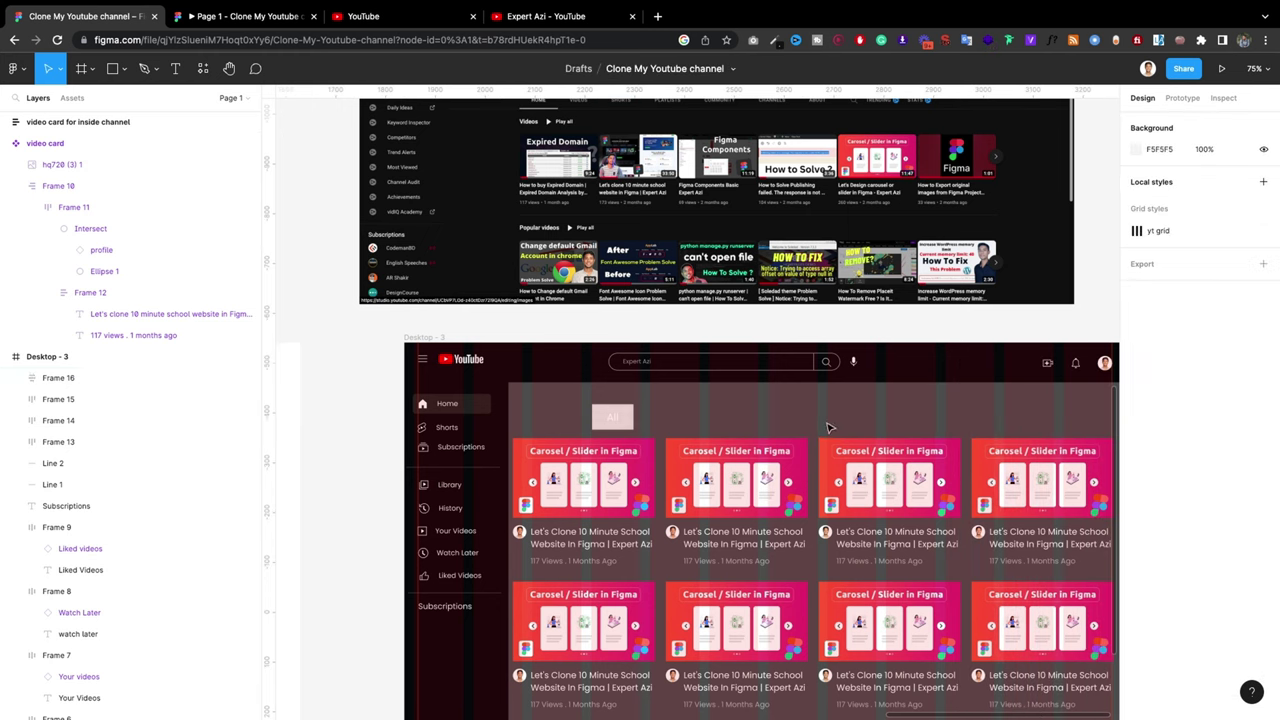
pyautogui.click(200, 377)
pyautogui.scroll(-2, 1225, 545)
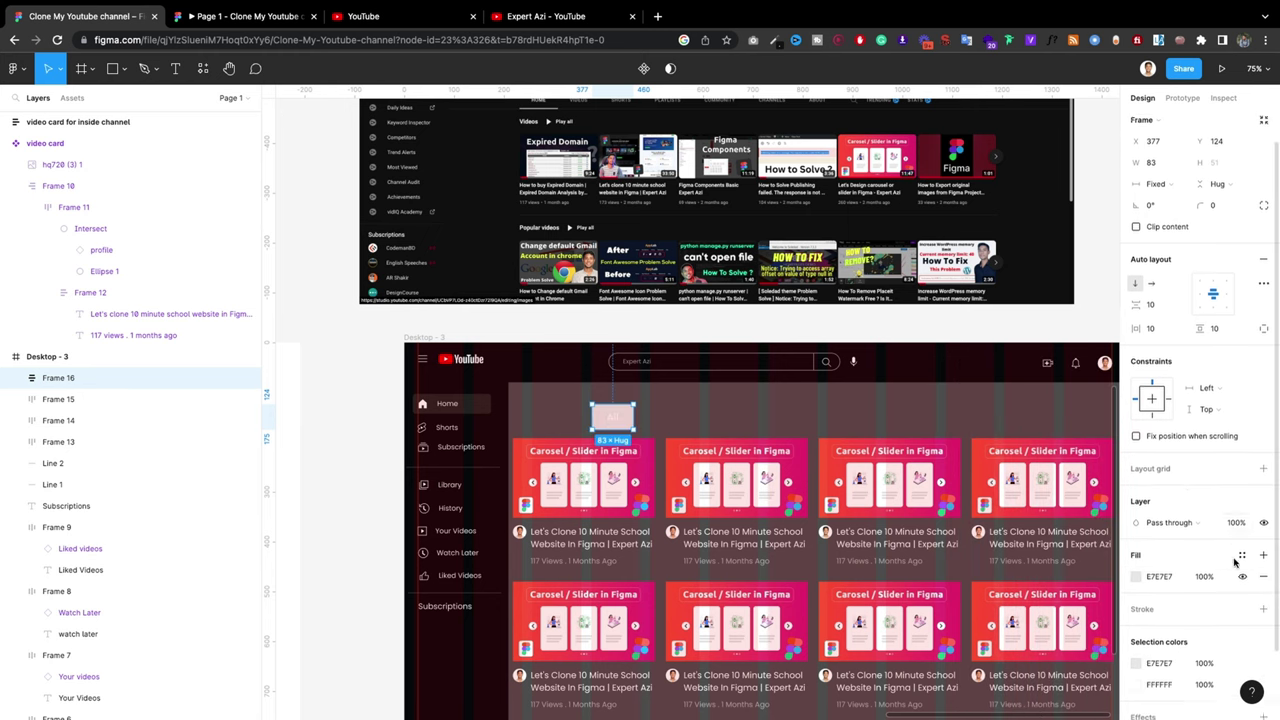
# Step: Darken the All label text from white to near-black 2E2E2E
pyautogui.click(1136, 676)
pyautogui.moveTo(961, 388); pyautogui.dragTo(958, 509)
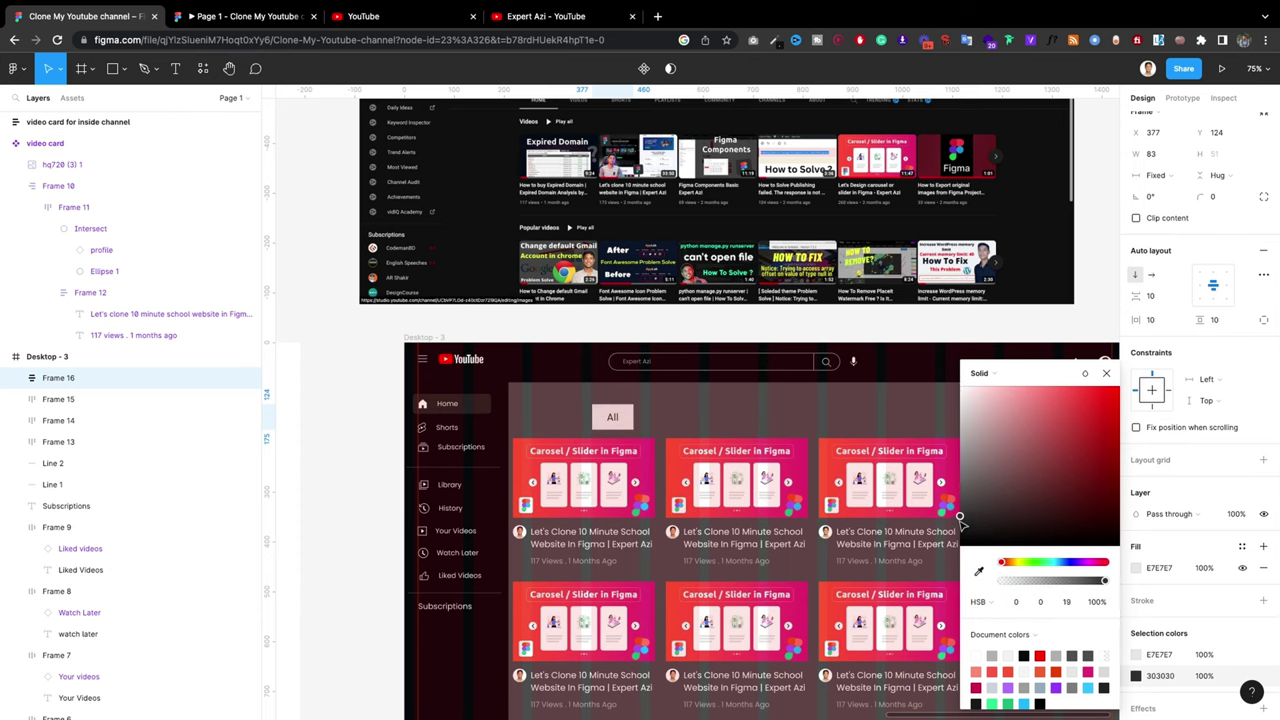
pyautogui.click(803, 417)
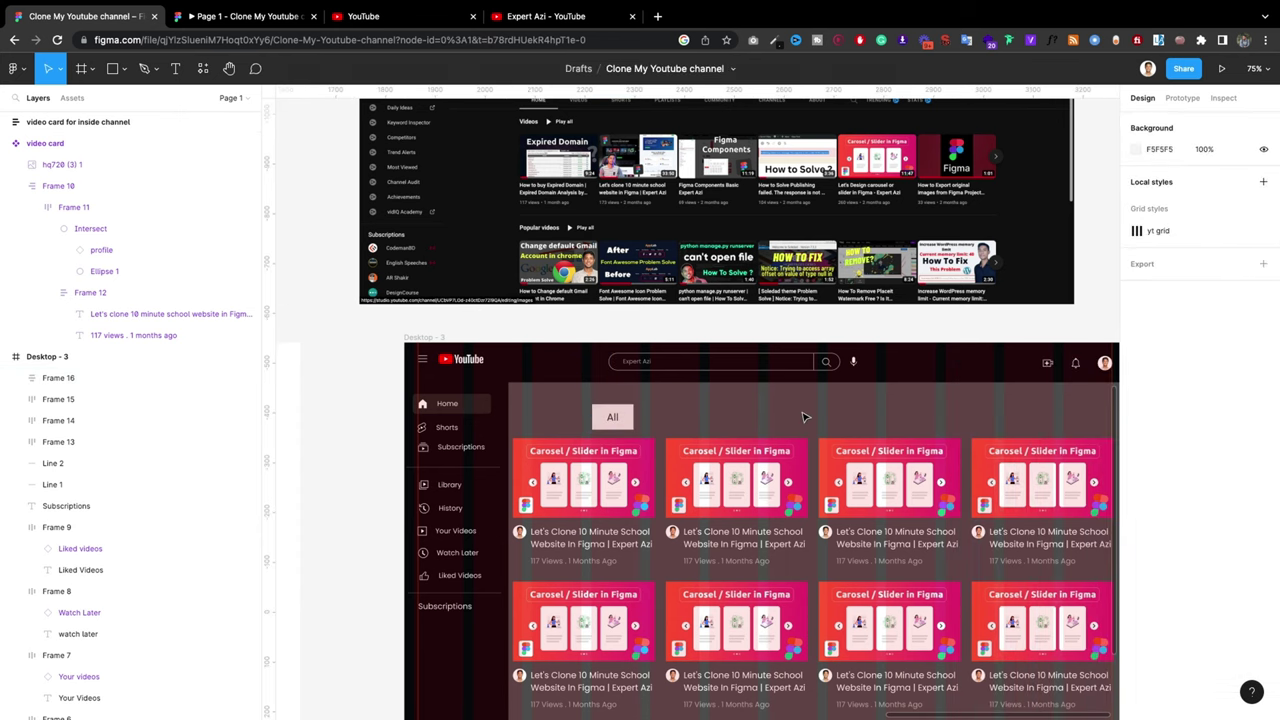
pyautogui.click(613, 417)
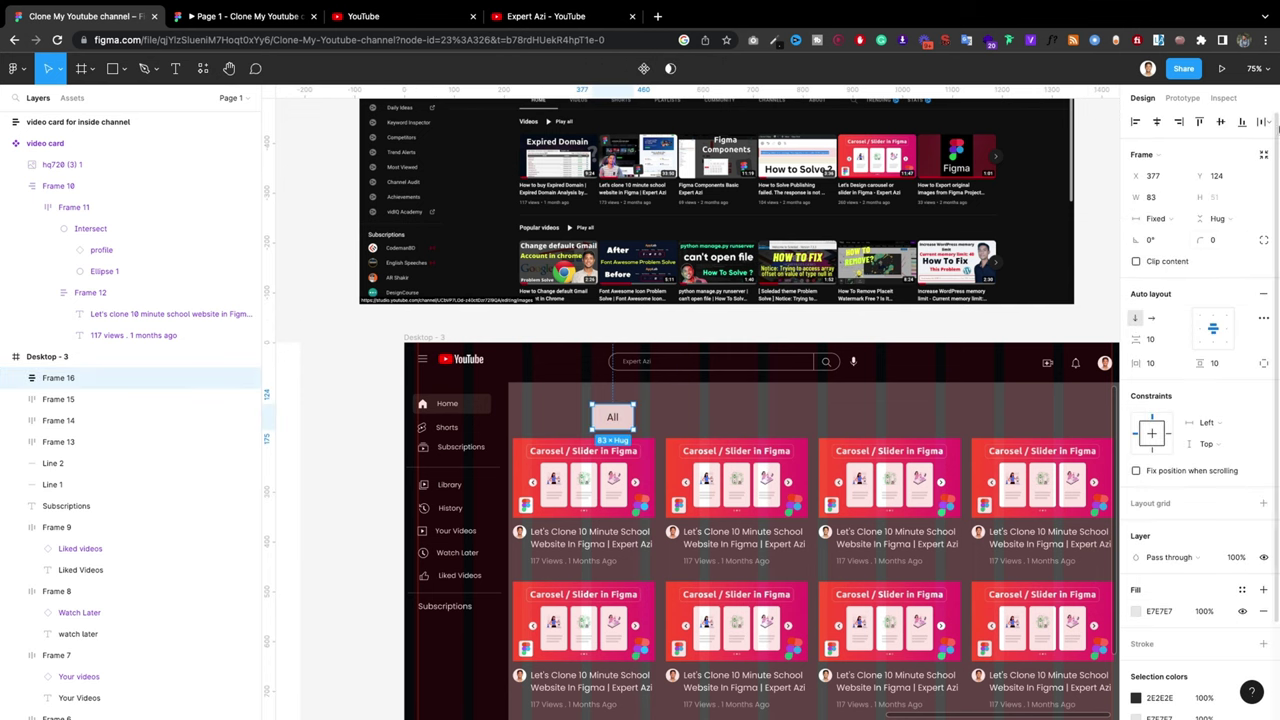
# Step: Round the All chip to 15 corner radius and align it beside the Home item
pyautogui.click(1224, 240)
pyautogui.press('Escape')
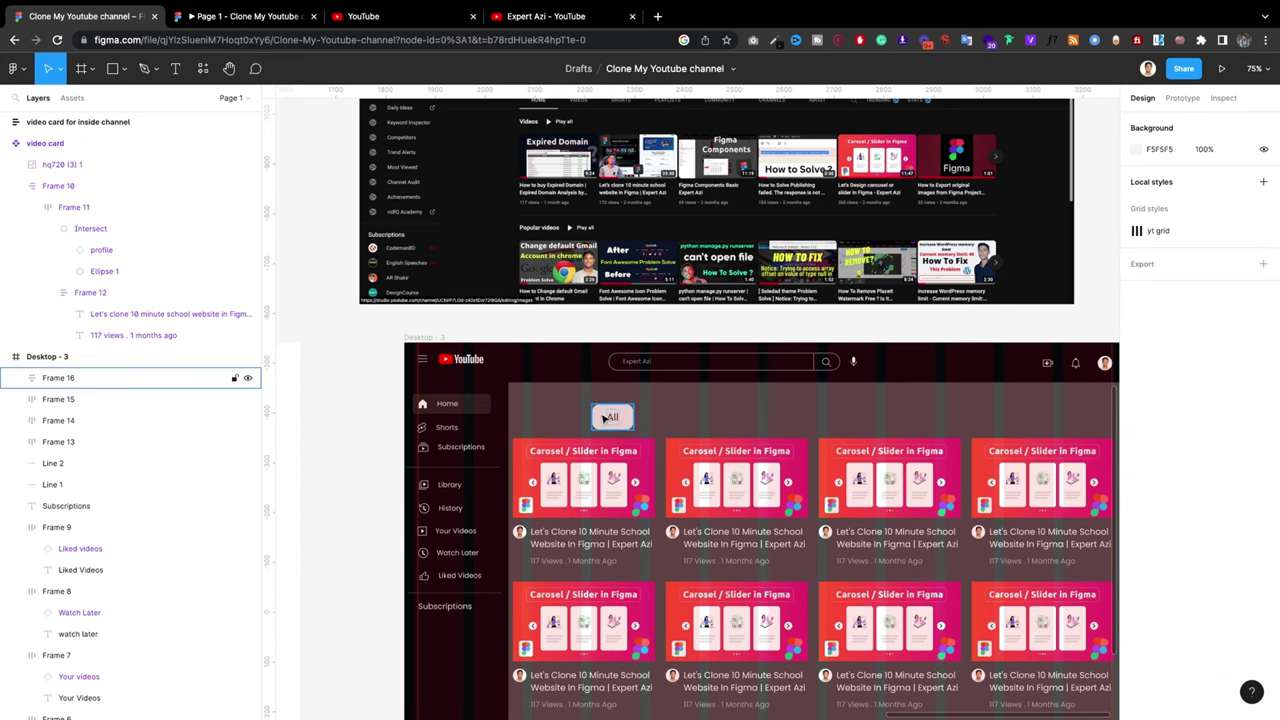
pyautogui.click(604, 418)
pyautogui.moveTo(612, 417); pyautogui.dragTo(529, 409)
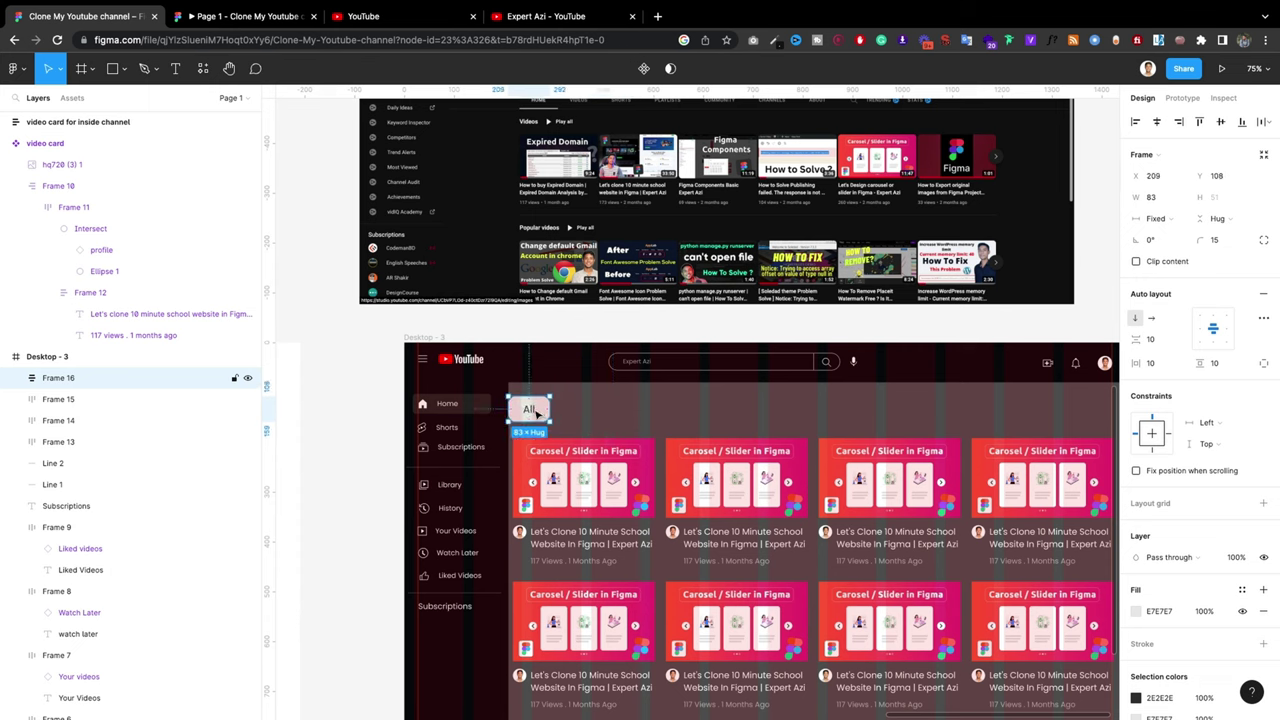
pyautogui.moveTo(535, 414); pyautogui.dragTo(540, 414)
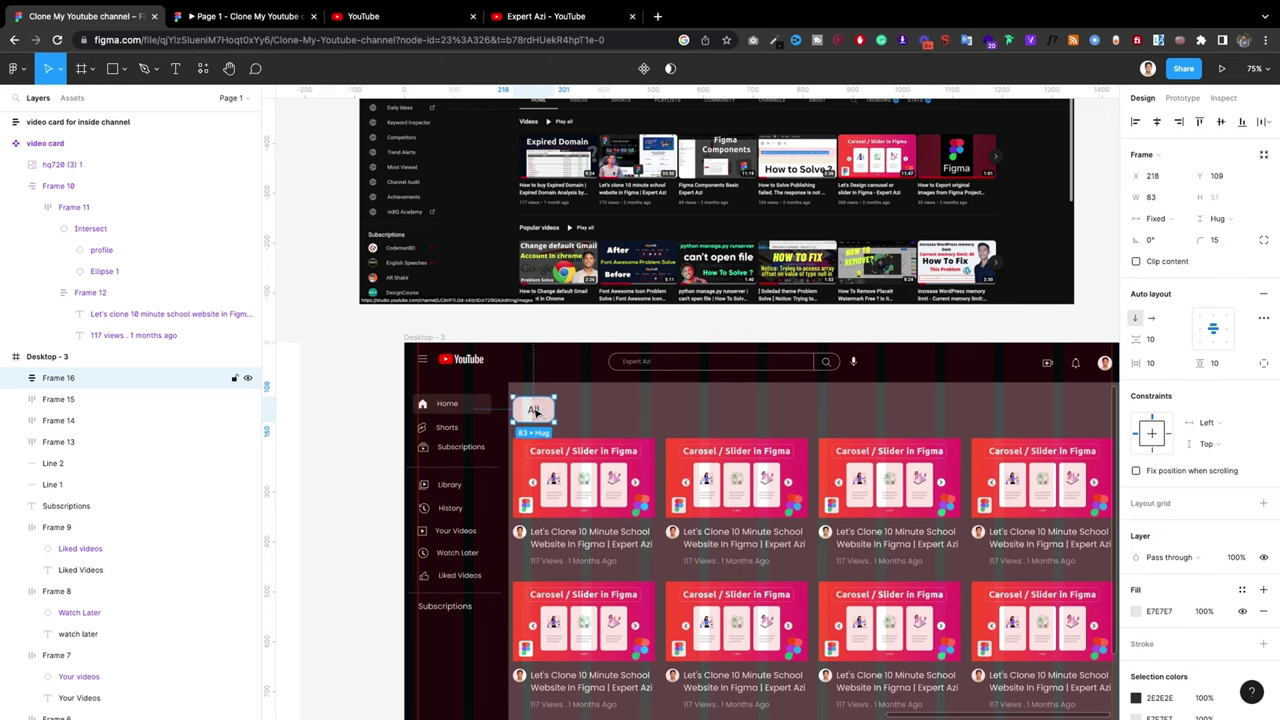
pyautogui.doubleClick(535, 411)
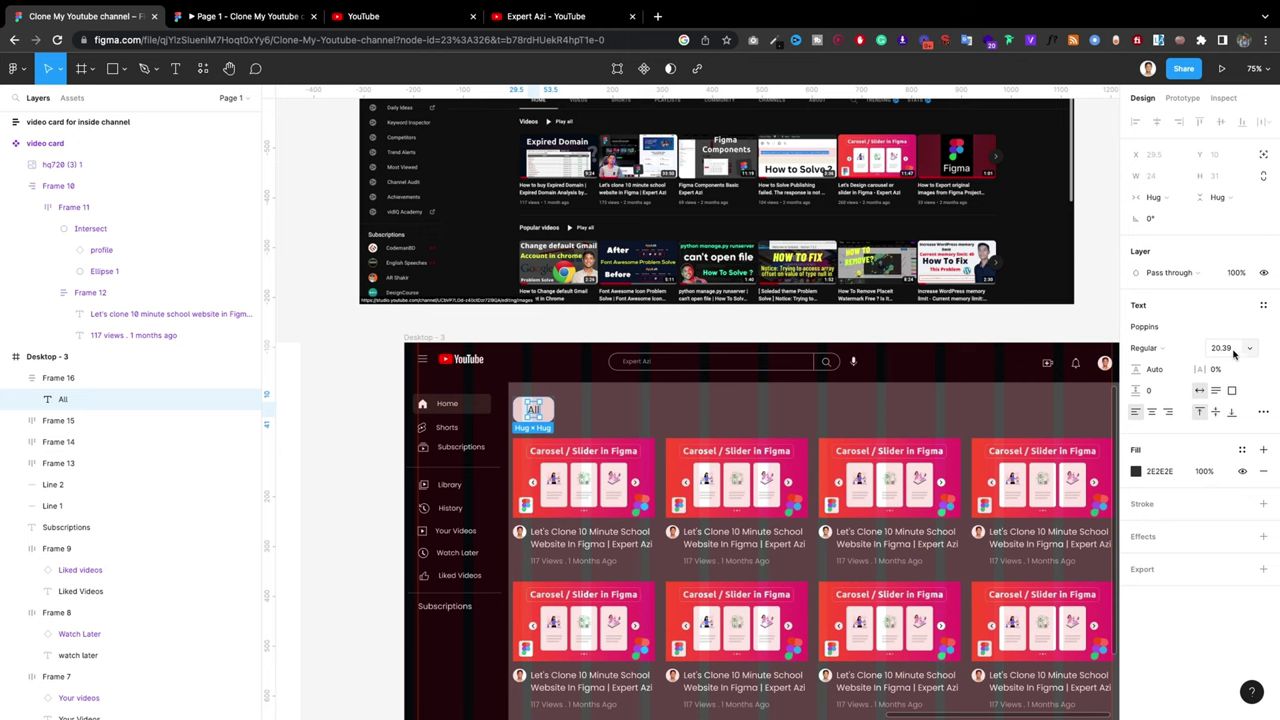
pyautogui.press('Escape')
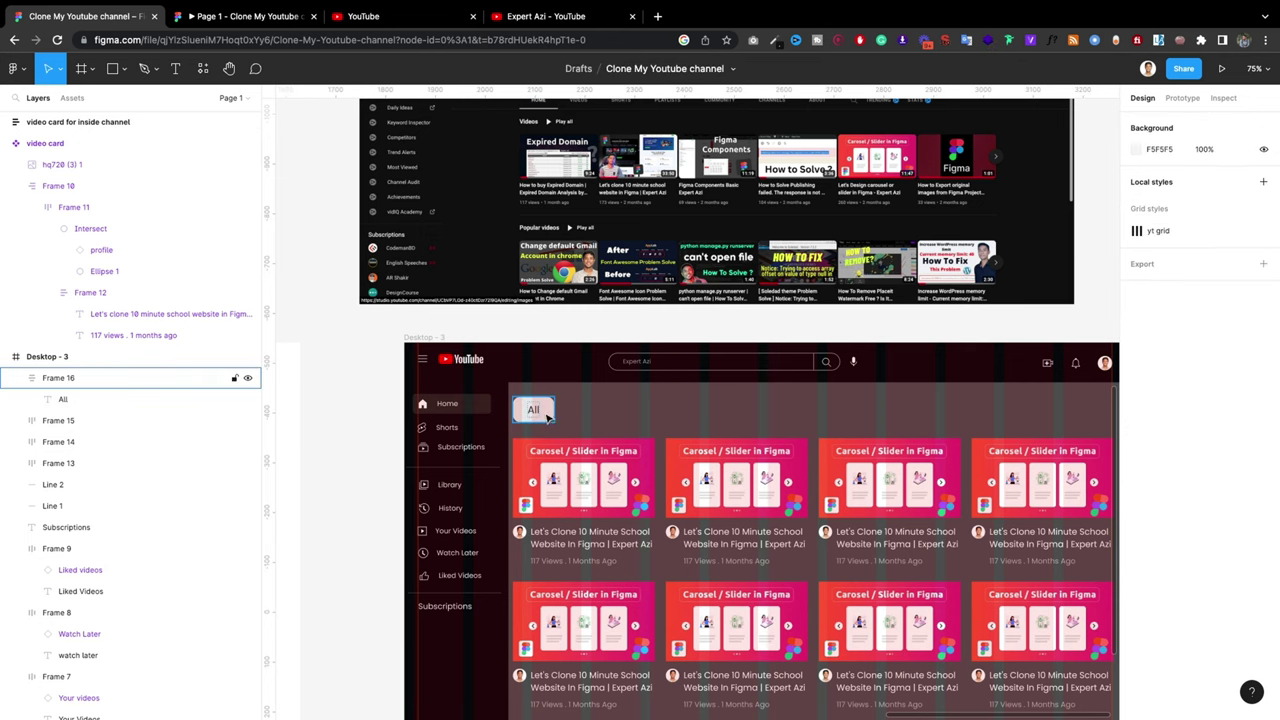
pyautogui.click(215, 378)
# Step: Preview the prototype, then filter YouTube to Comedy and identify the chip font as Roboto 400, 14px
pyautogui.click(268, 17)
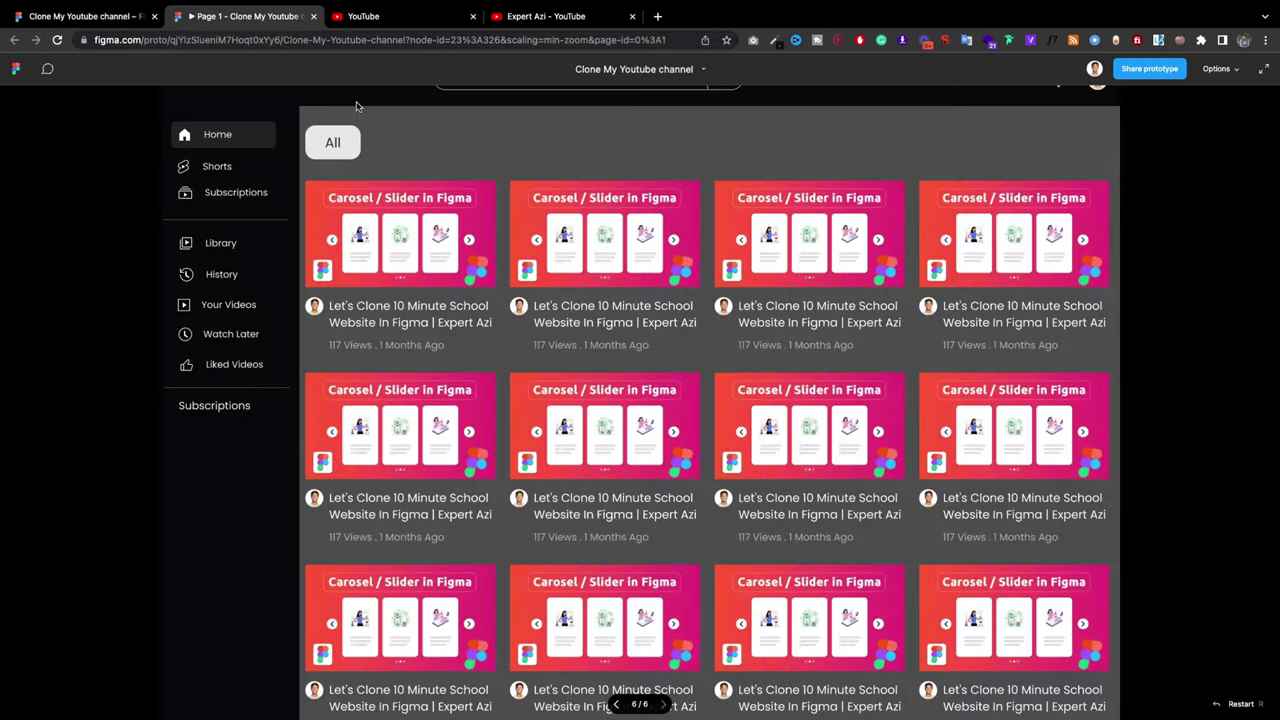
pyautogui.click(414, 24)
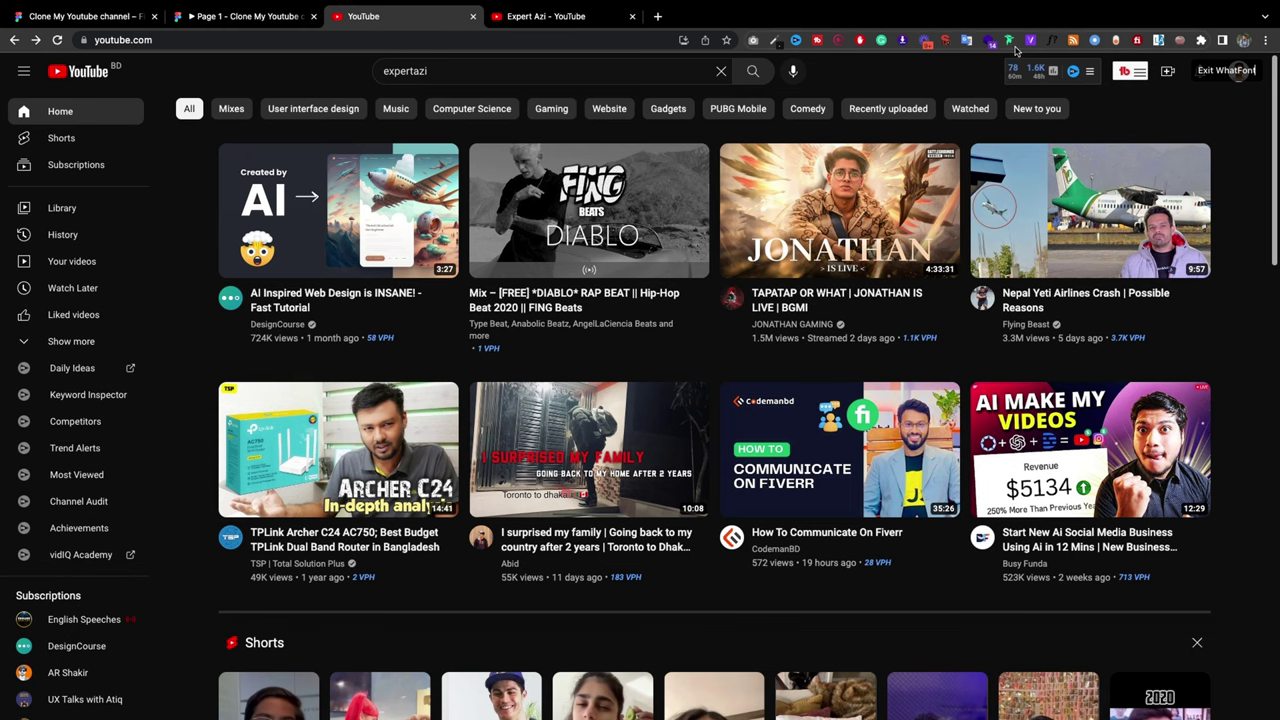
pyautogui.click(1057, 41)
pyautogui.click(816, 109)
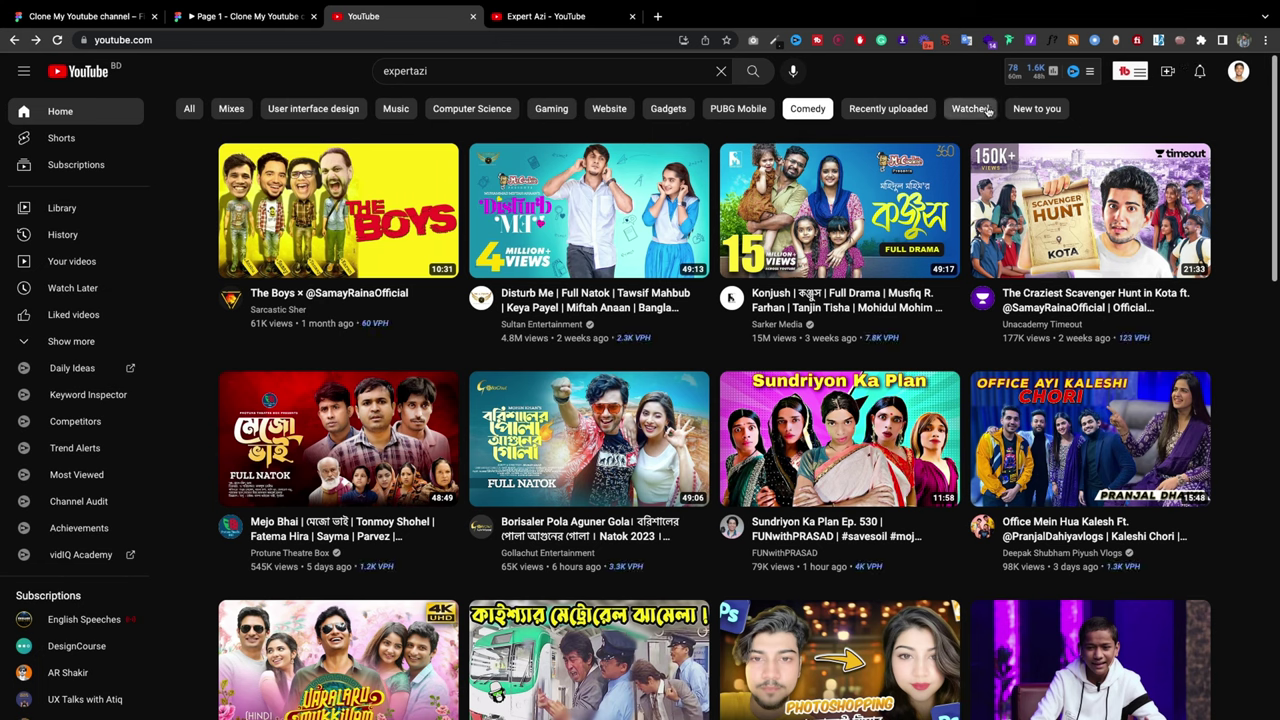
pyautogui.click(1055, 42)
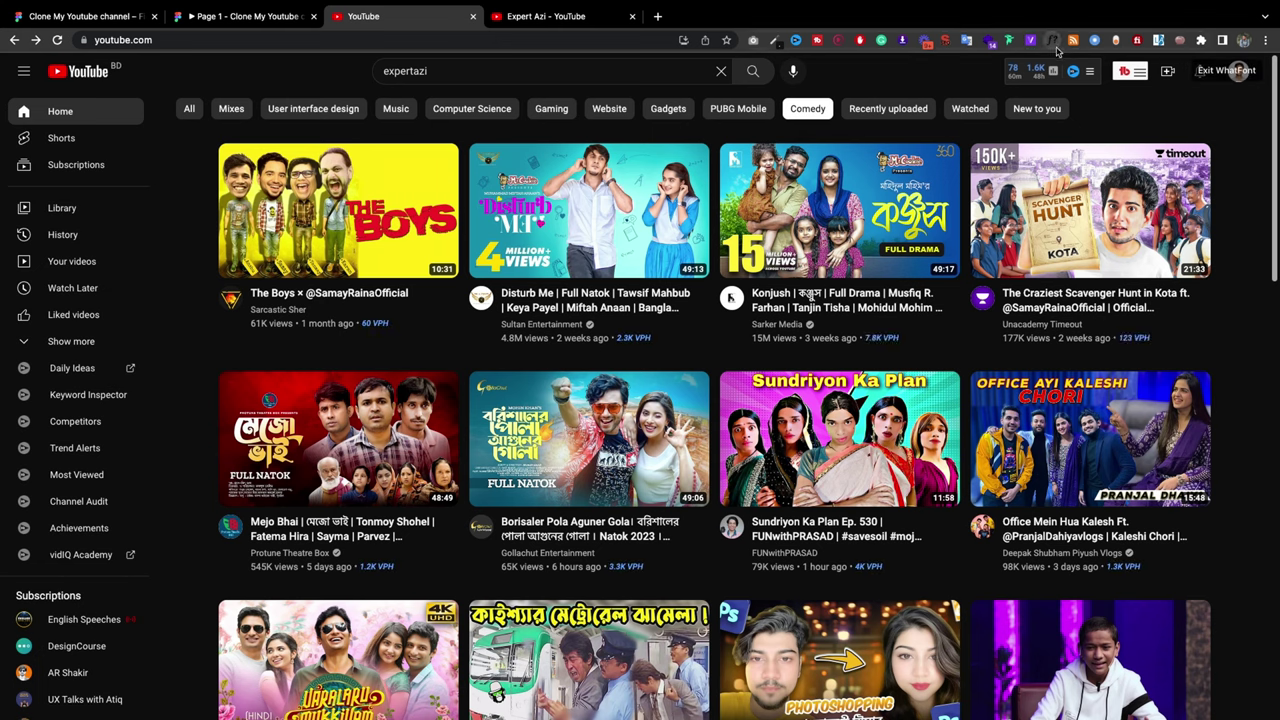
pyautogui.click(822, 112)
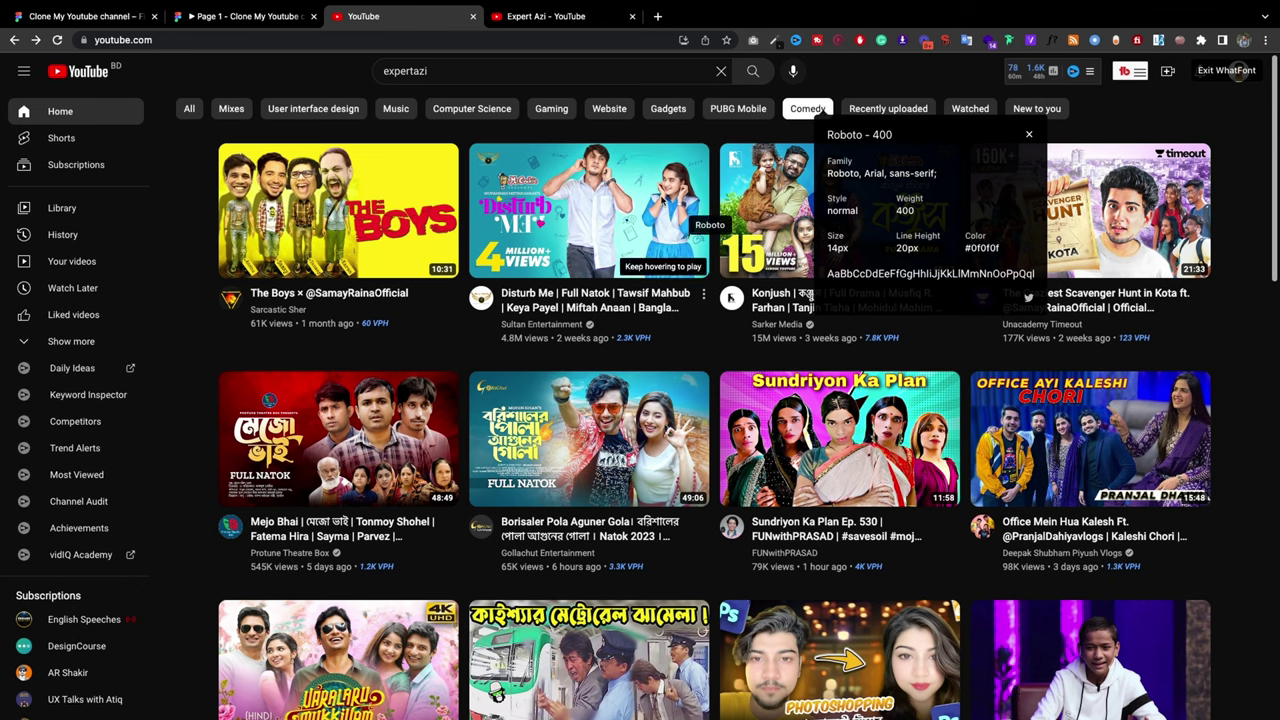
# Step: Set the All chip's text to 14 px
pyautogui.click(66, 14)
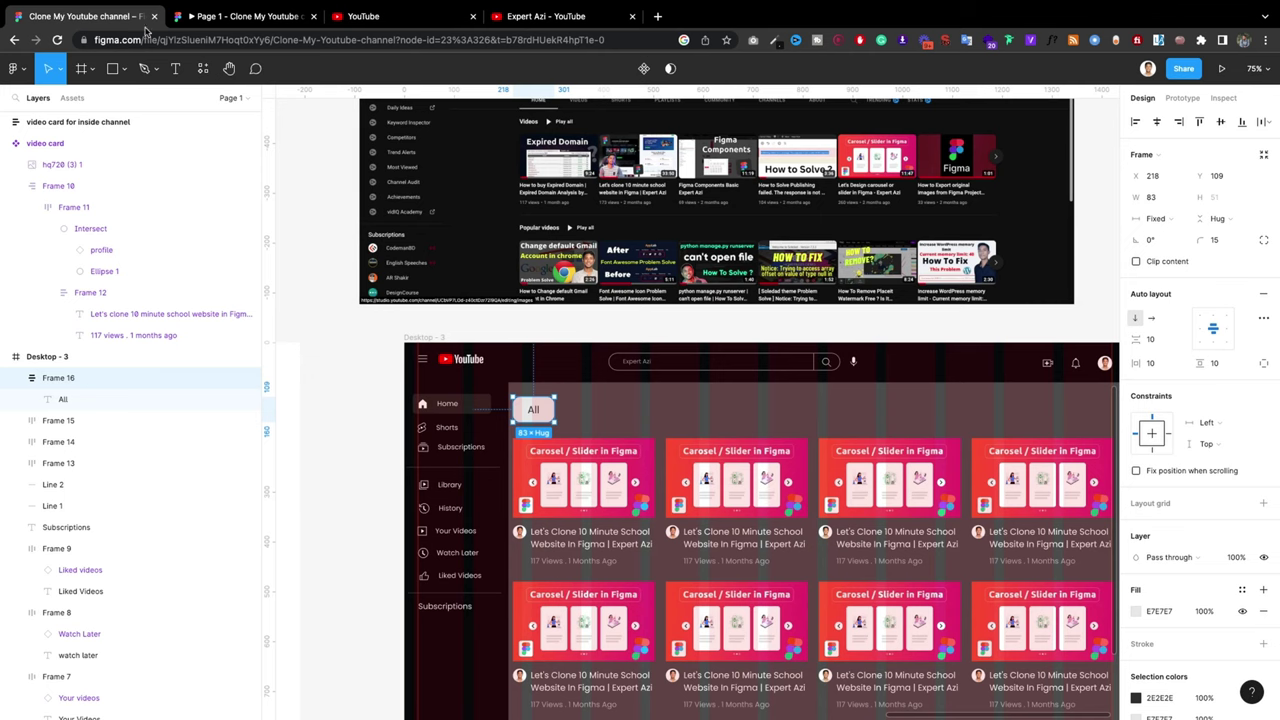
pyautogui.doubleClick(533, 410)
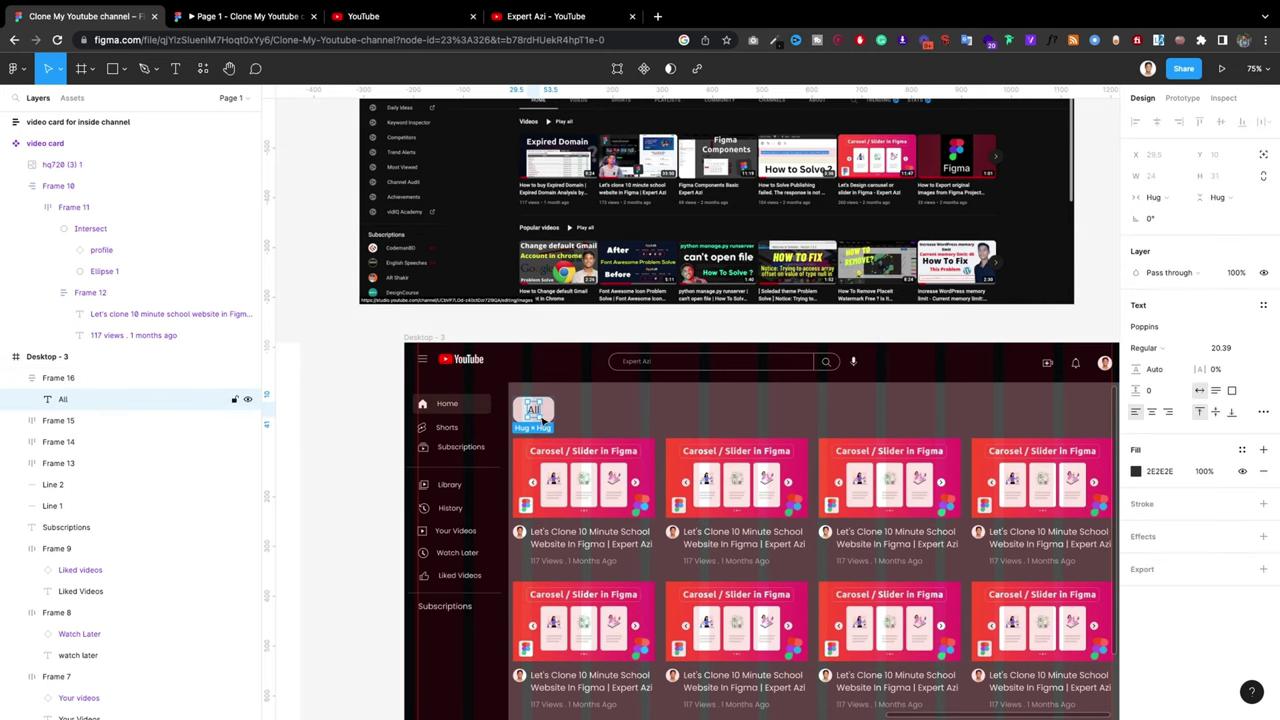
pyautogui.click(1226, 352)
pyautogui.write('14')
pyautogui.press('Return')
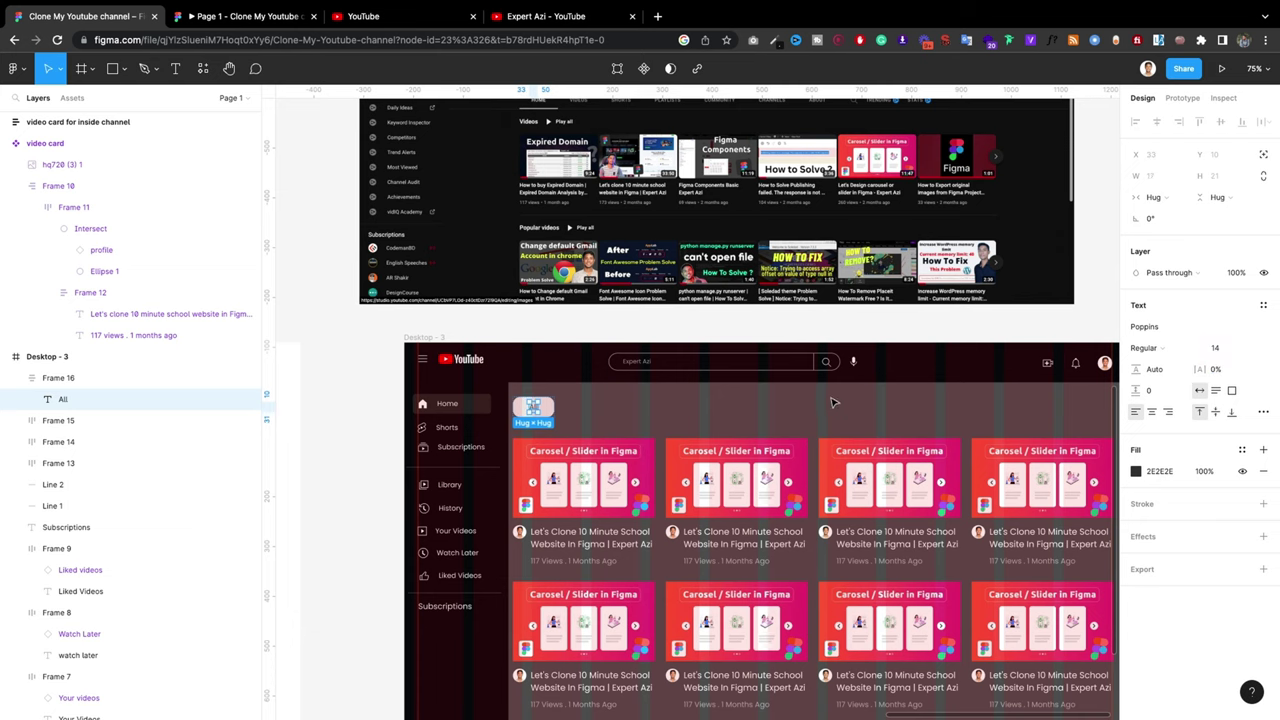
# Step: Shorten the All chip to a fixed 73 × 34, checking it against the YouTube feed
pyautogui.press('Escape')
pyautogui.scroll(5, 505, 411)
pyautogui.click(595, 420)
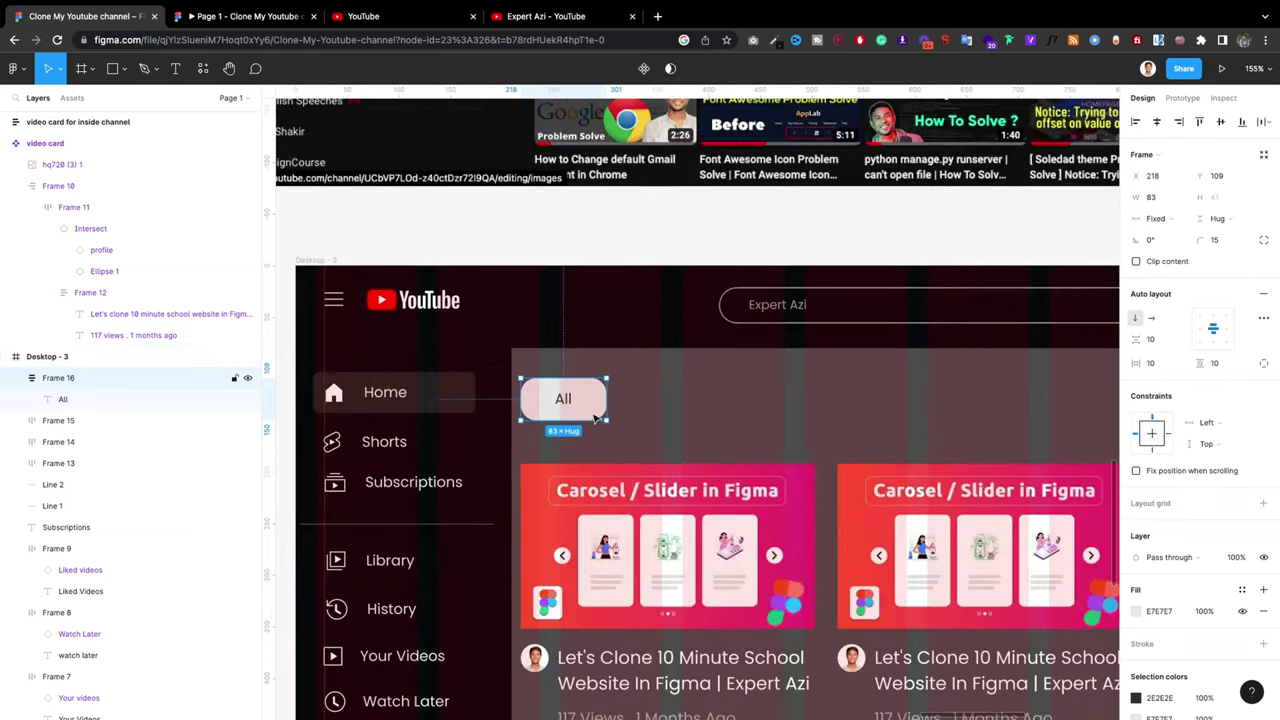
pyautogui.moveTo(577, 420)
pyautogui.mouseDown()
pyautogui.moveTo(595, 402)
pyautogui.moveTo(571, 399)
pyautogui.mouseUp()
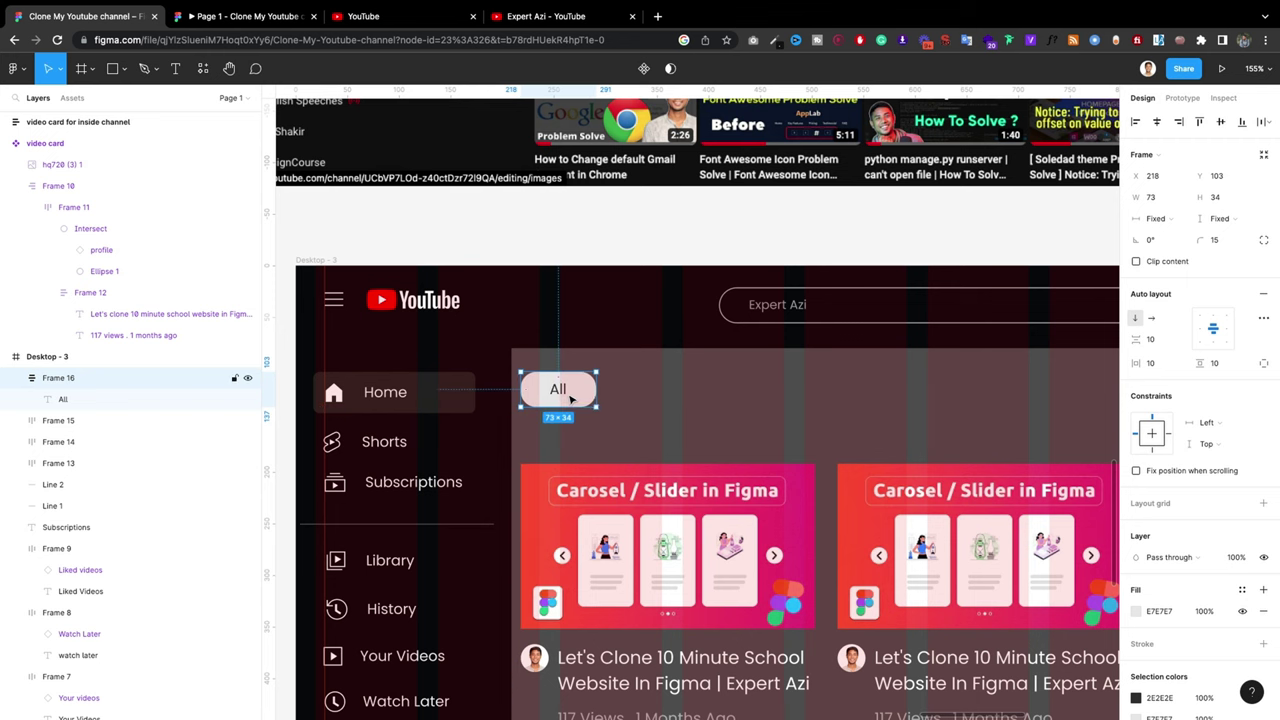
pyautogui.scroll(-3, 647, 405)
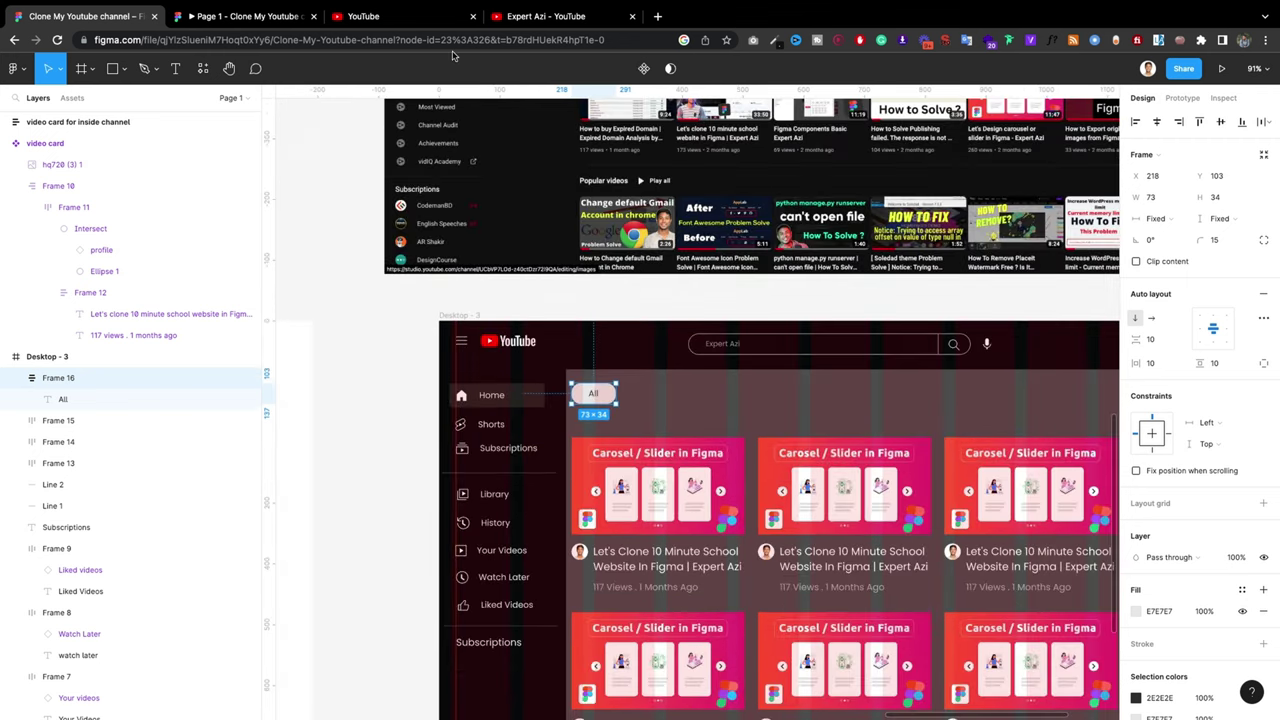
pyautogui.click(561, 18)
pyautogui.click(425, 17)
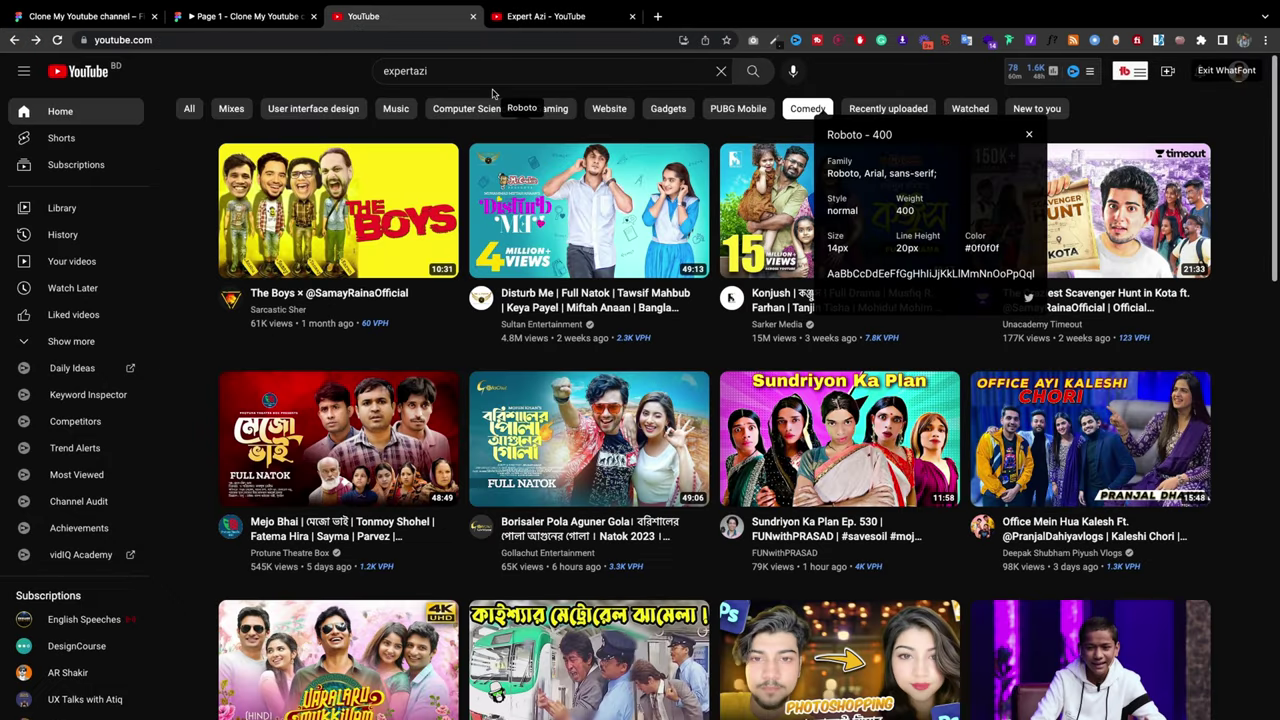
pyautogui.click(85, 16)
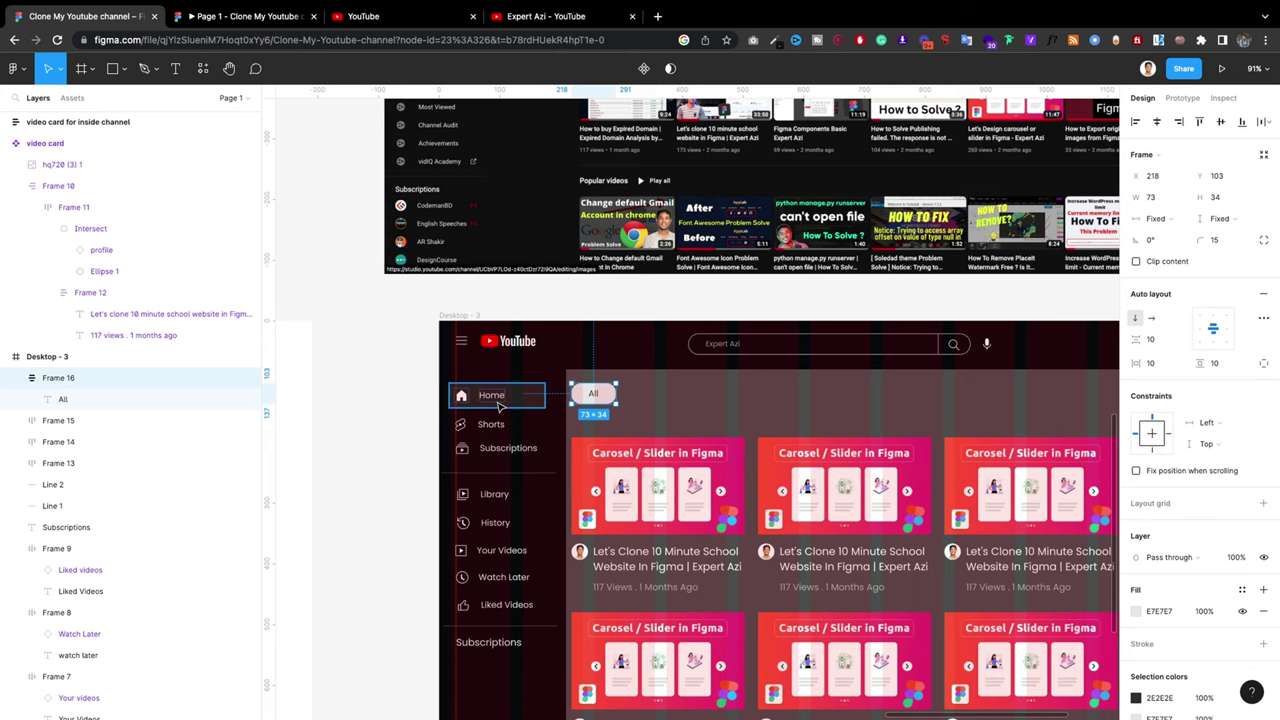
# Step: Shift the Home, Shorts and Subscriptions sidebar items up slightly
pyautogui.scroll(1, 497, 400)
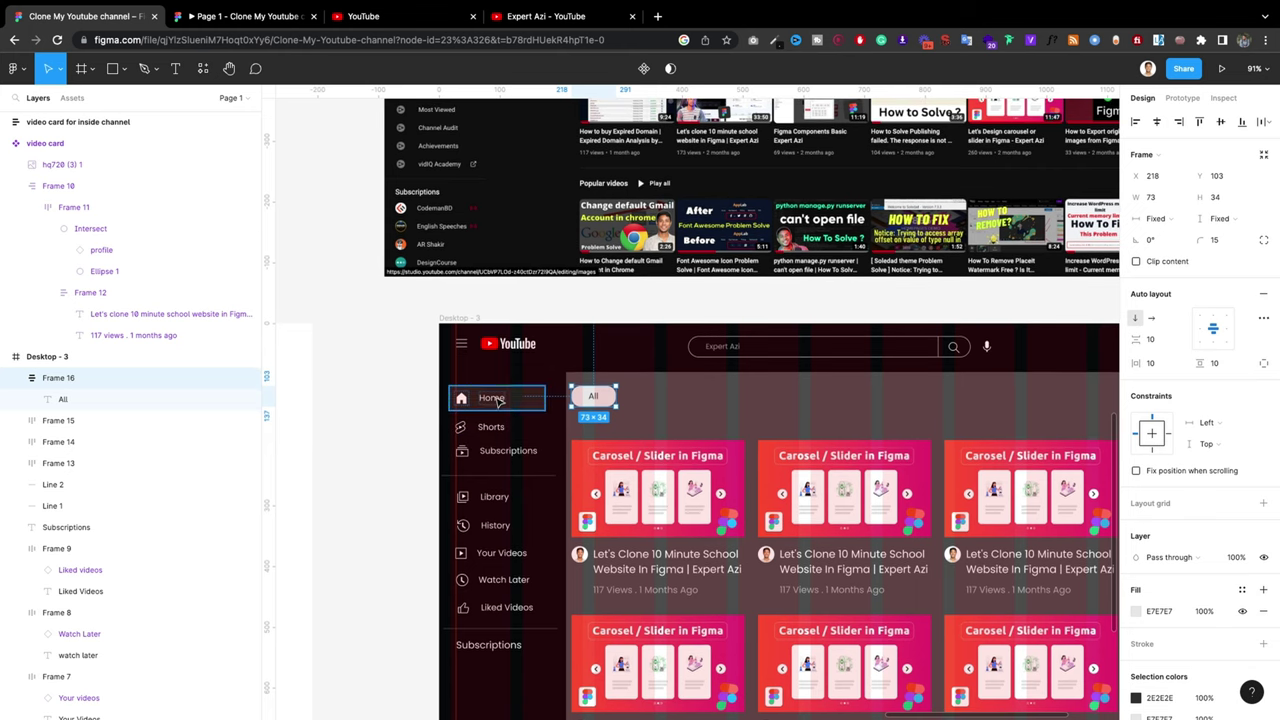
pyautogui.scroll(2, 558, 360)
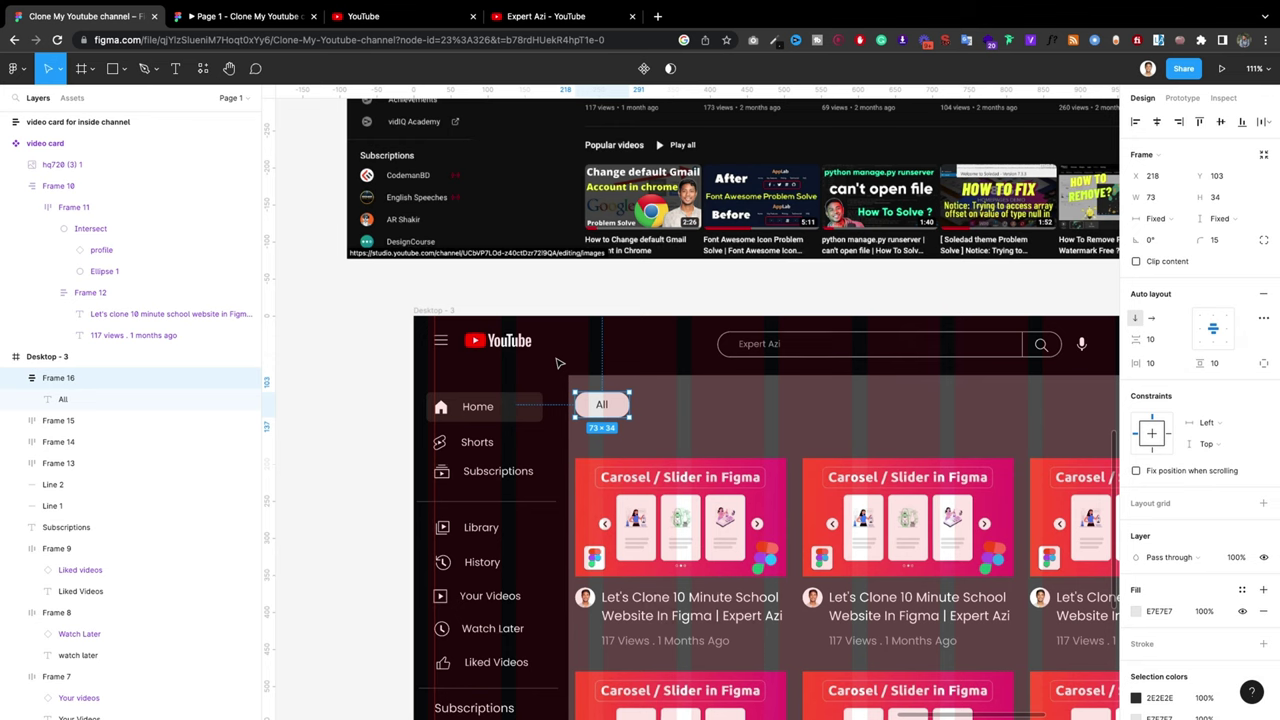
pyautogui.moveTo(477, 410); pyautogui.dragTo(479, 395)
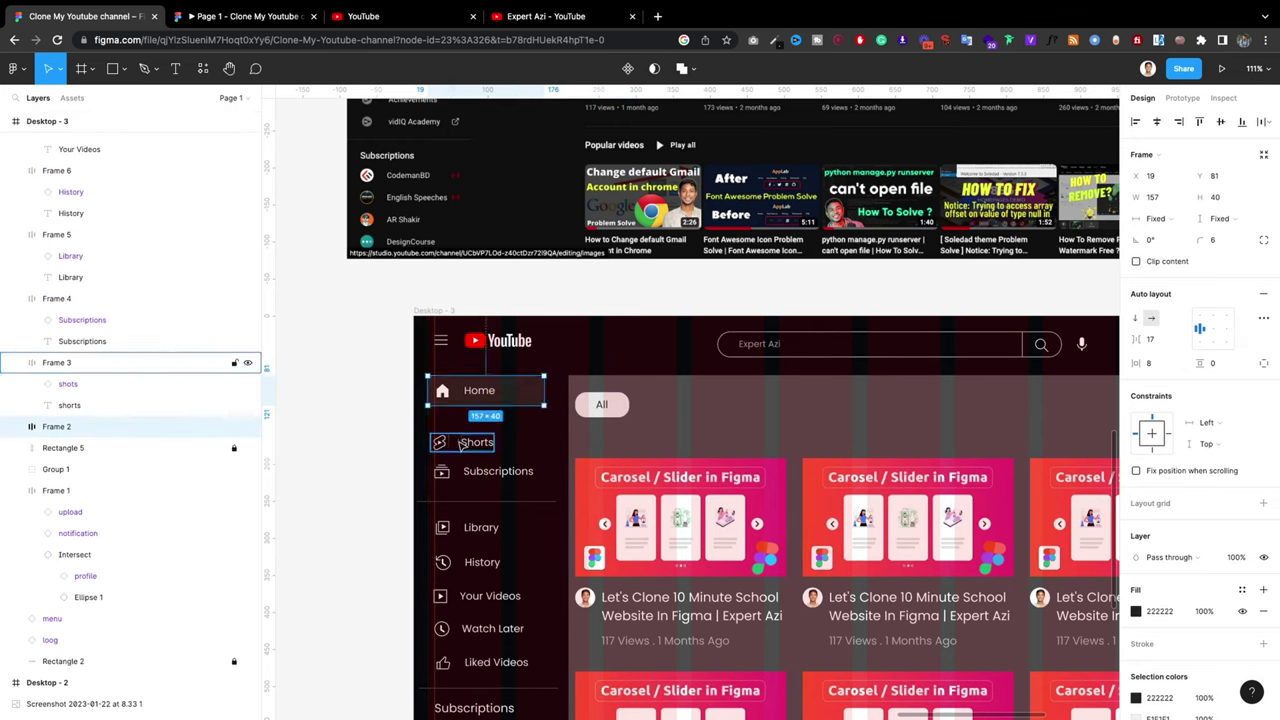
pyautogui.moveTo(465, 445); pyautogui.dragTo(464, 428)
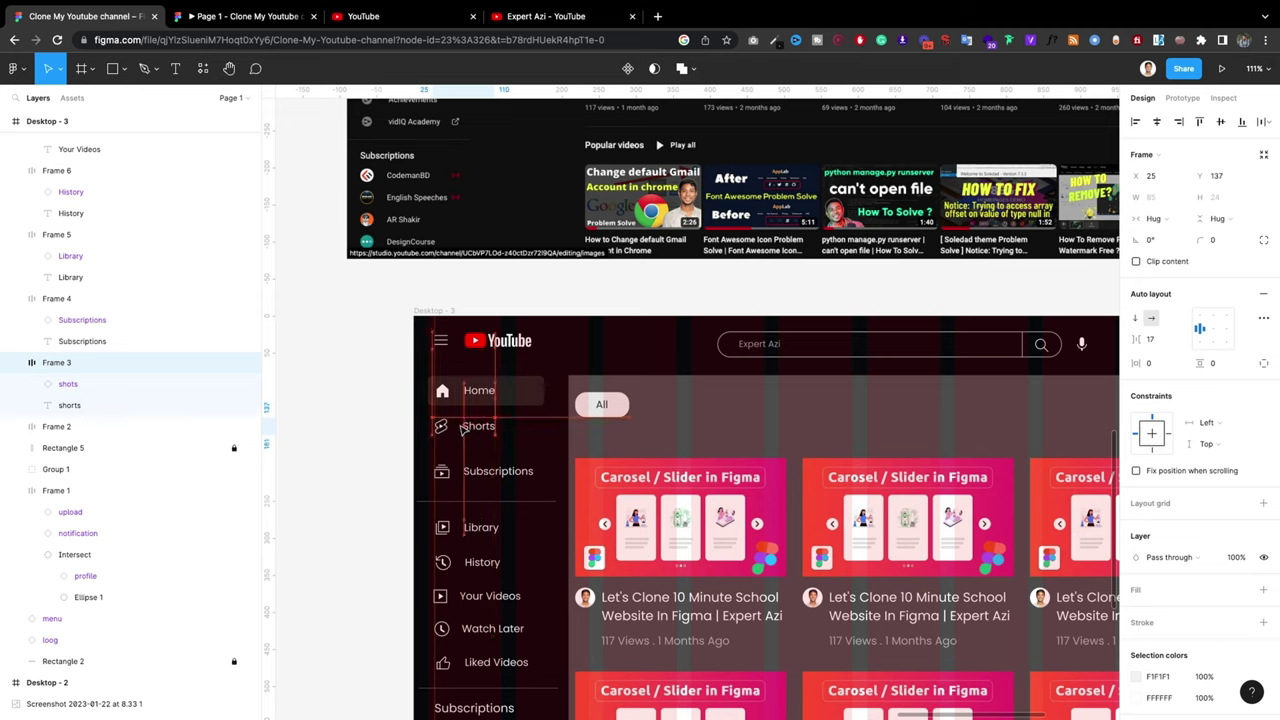
pyautogui.click(478, 470)
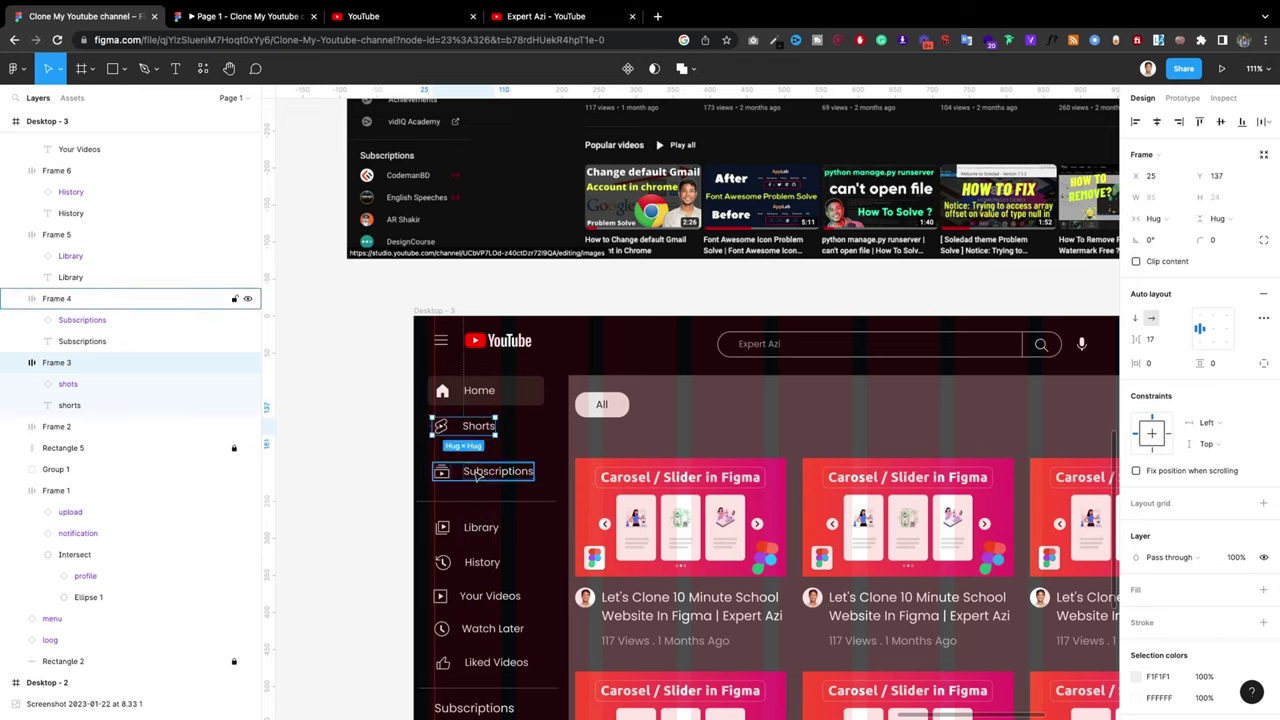
pyautogui.moveTo(478, 470); pyautogui.dragTo(478, 462)
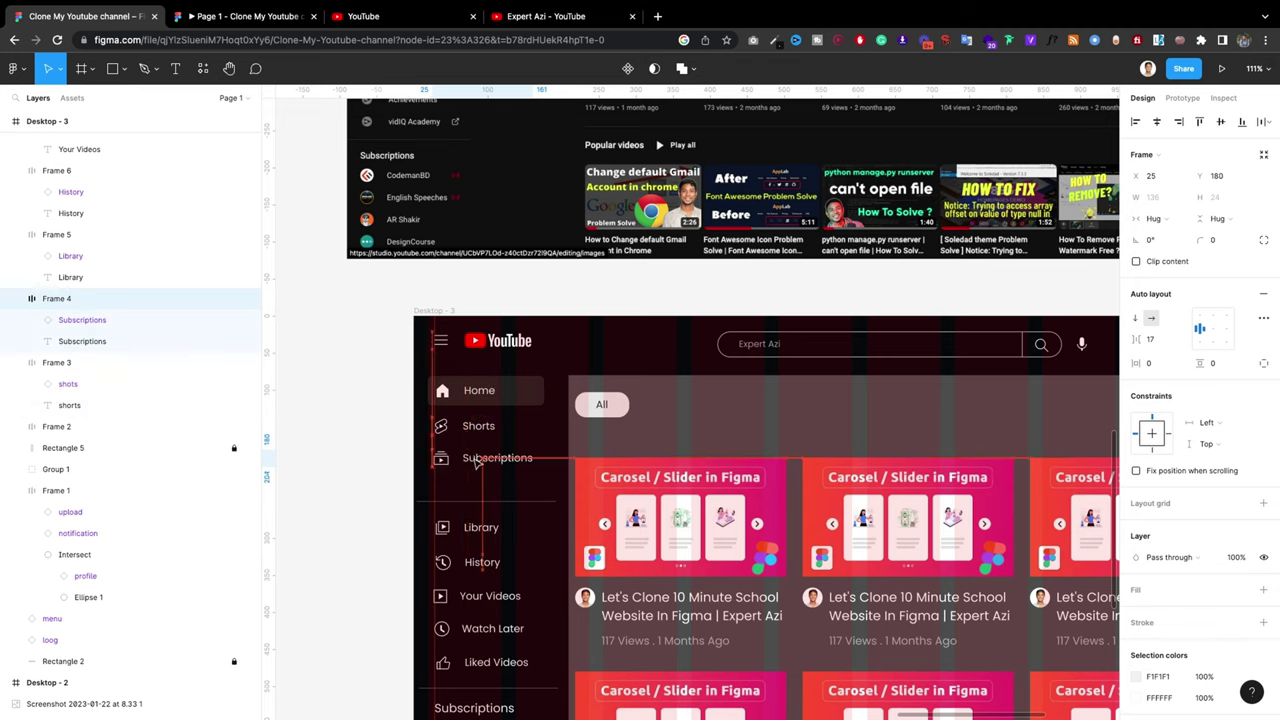
pyautogui.scroll(-1, 478, 465)
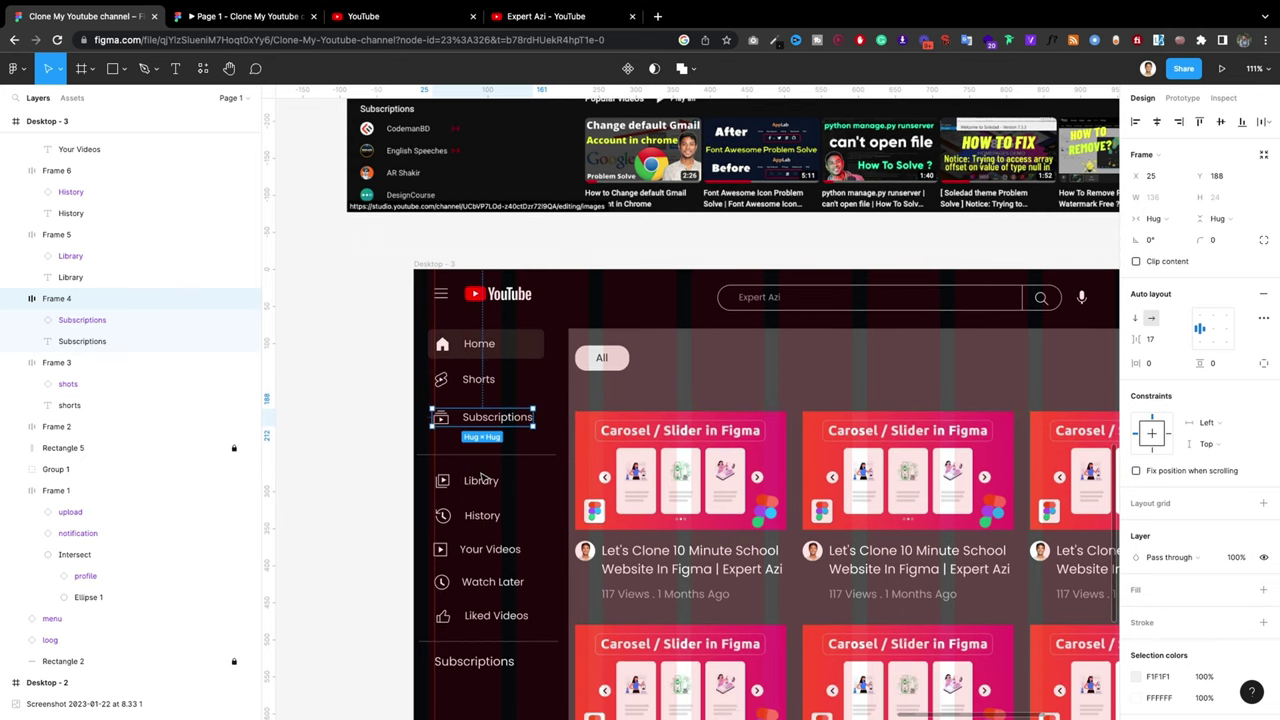
# Step: Group Library, History, Your Videos, Watch Later and Liked Videos into one vertical auto-layout frame
pyautogui.click(480, 478)
pyautogui.scroll(-4, 478, 450)
pyautogui.keyDown('shift'); pyautogui.click(478, 322); pyautogui.keyUp('shift')
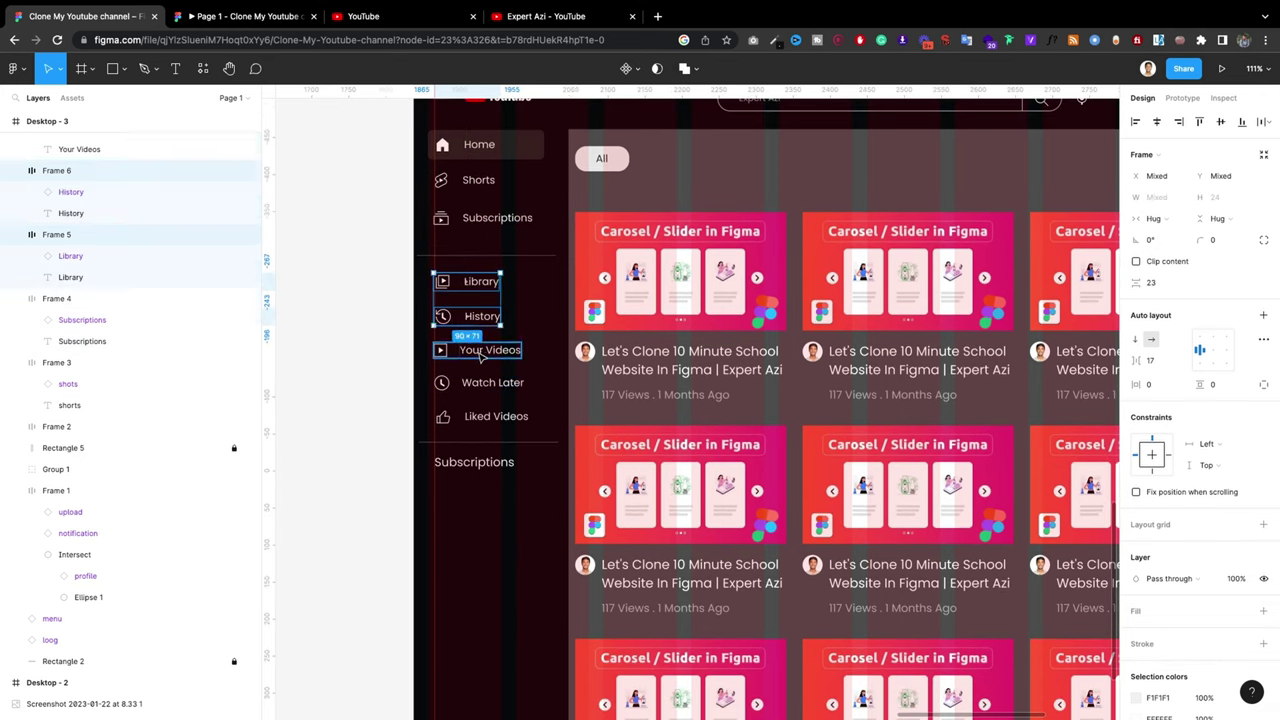
pyautogui.keyDown('shift'); pyautogui.click(478, 352); pyautogui.keyUp('shift')
pyautogui.keyDown('shift'); pyautogui.click(478, 382); pyautogui.keyUp('shift')
pyautogui.keyDown('shift'); pyautogui.click(485, 416); pyautogui.keyUp('shift')
pyautogui.scroll(3, 514, 300)
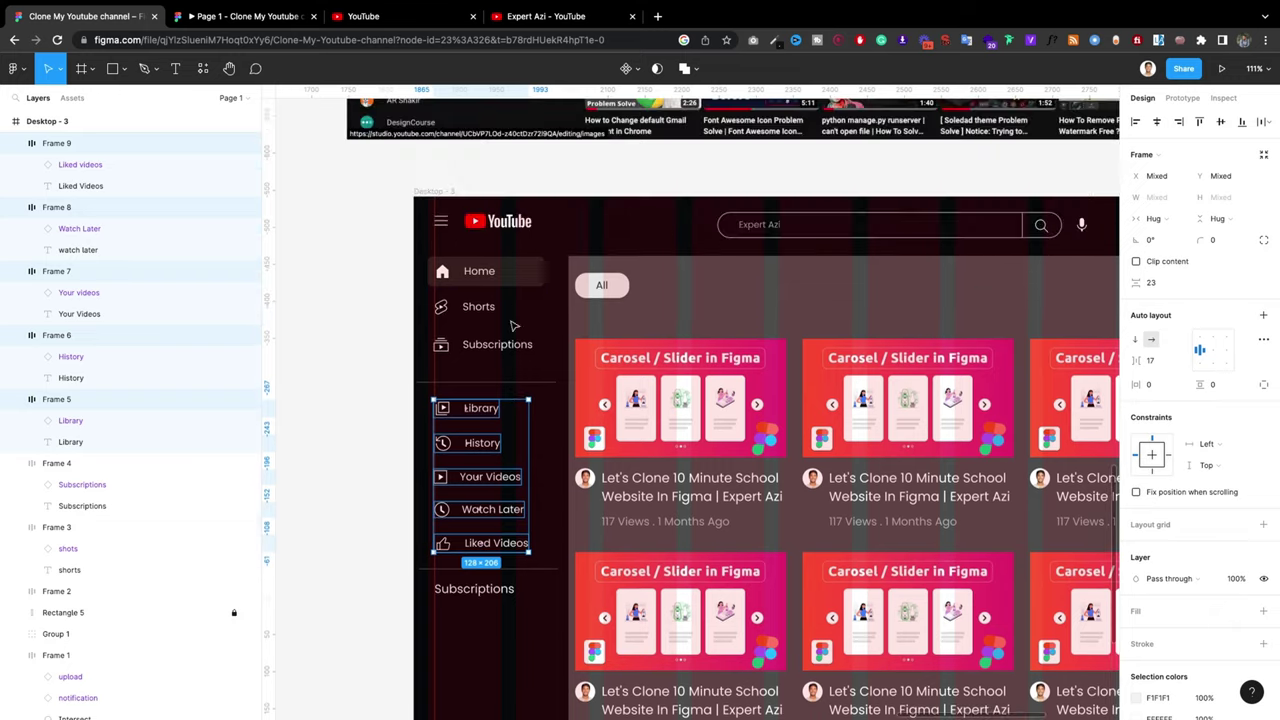
pyautogui.keyDown('shift'); pyautogui.click(505, 350); pyautogui.keyUp('shift')
pyautogui.hotkey('shift', 'a')
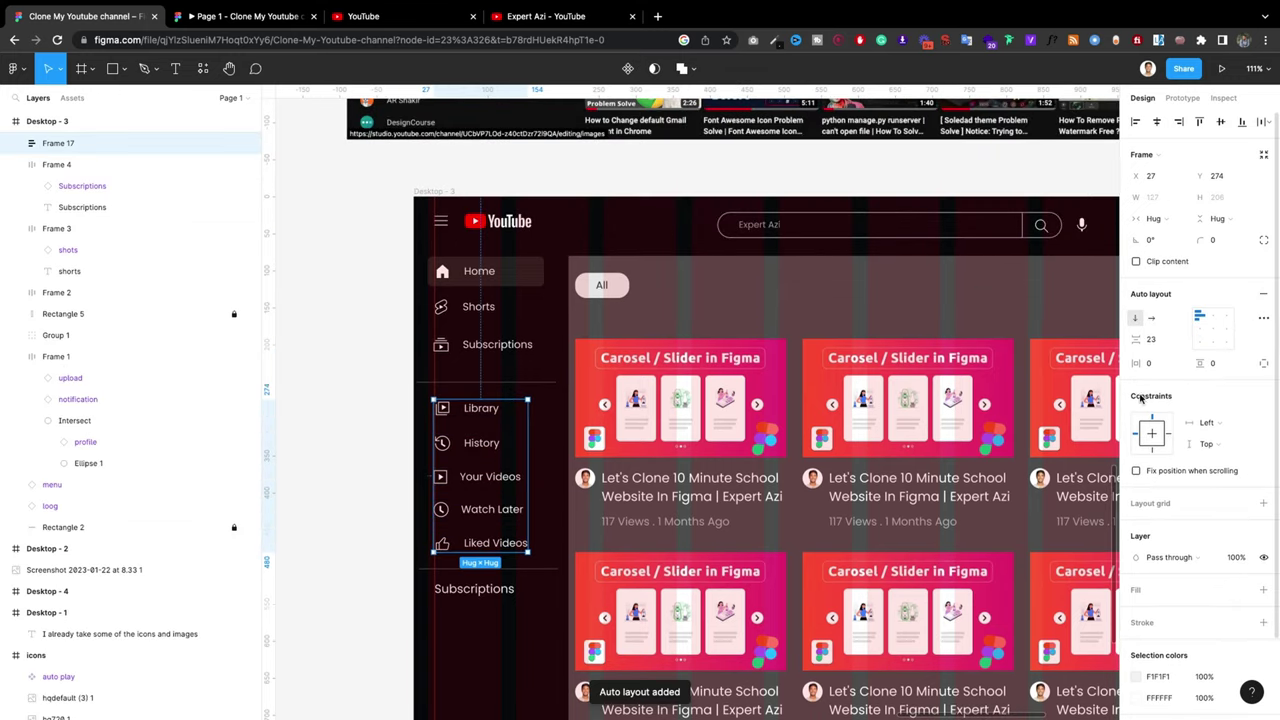
pyautogui.click(490, 398)
pyautogui.hotkey('shift', 'a')
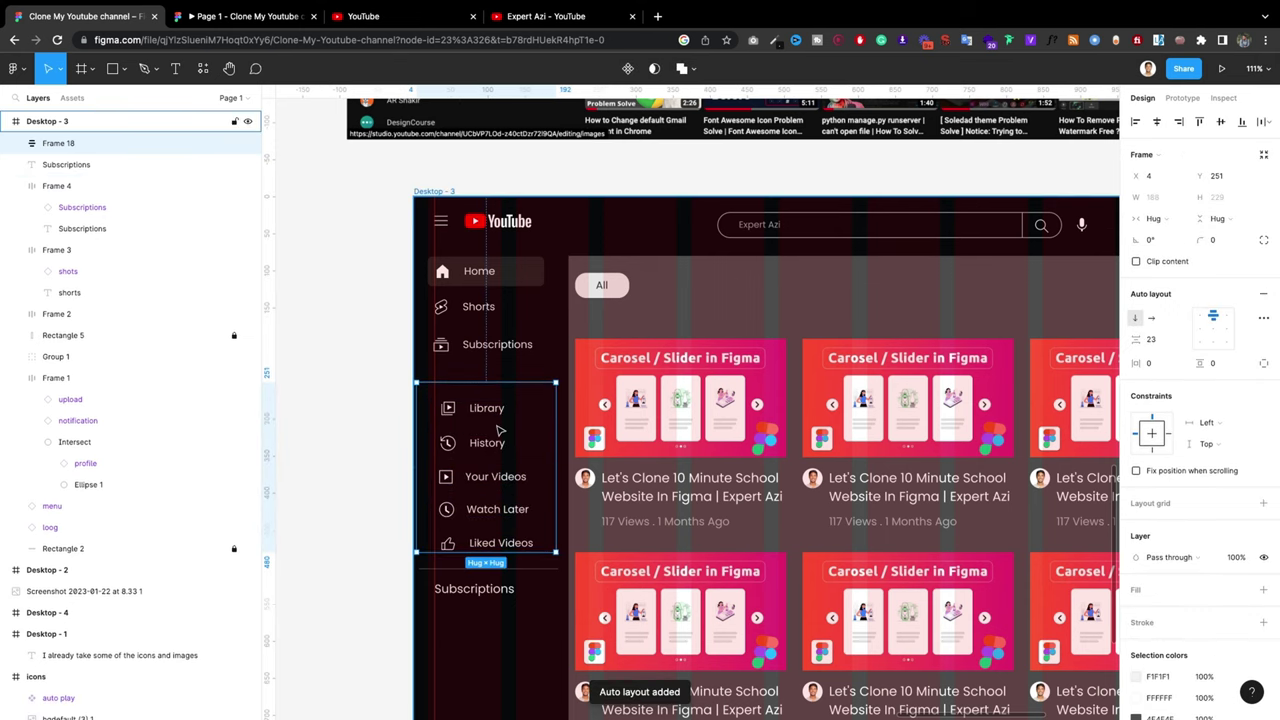
pyautogui.hotkey('ctrl', 'z')
pyautogui.press('Escape')
# Step: Nudge the Shorts sidebar item slightly down with the arrow keys
pyautogui.click(489, 350)
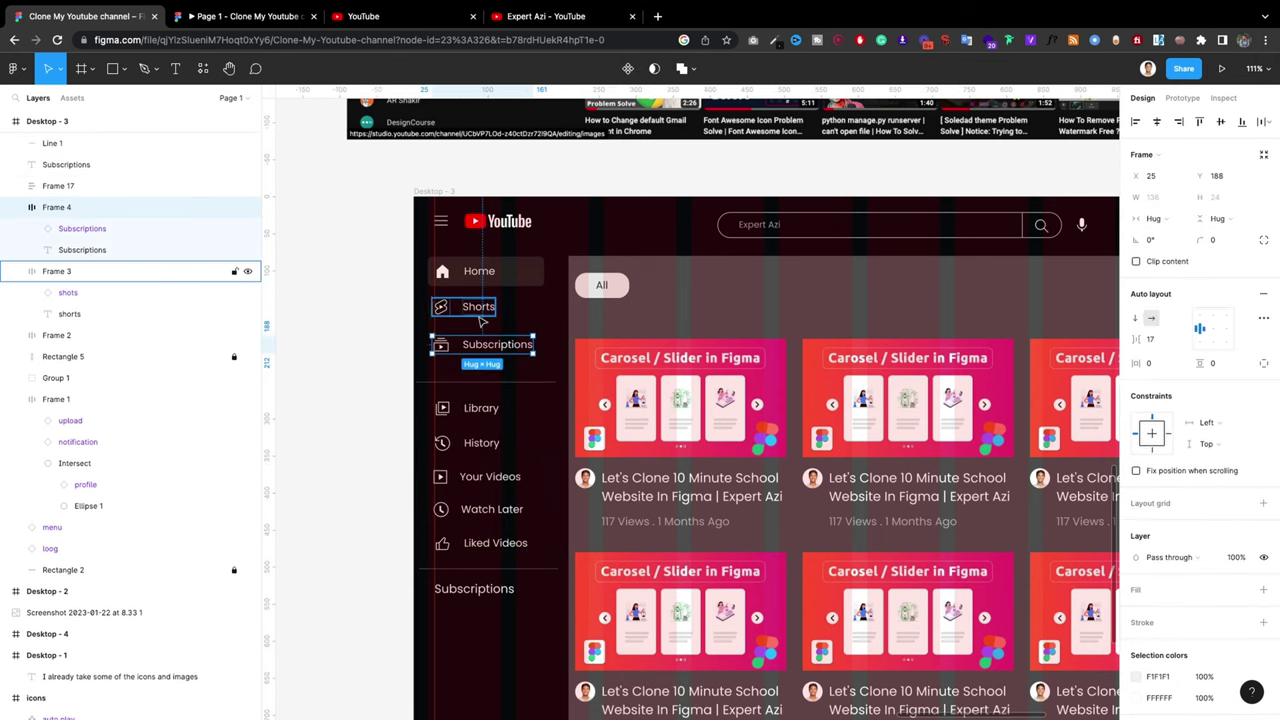
pyautogui.click(480, 312)
pyautogui.press('Down')
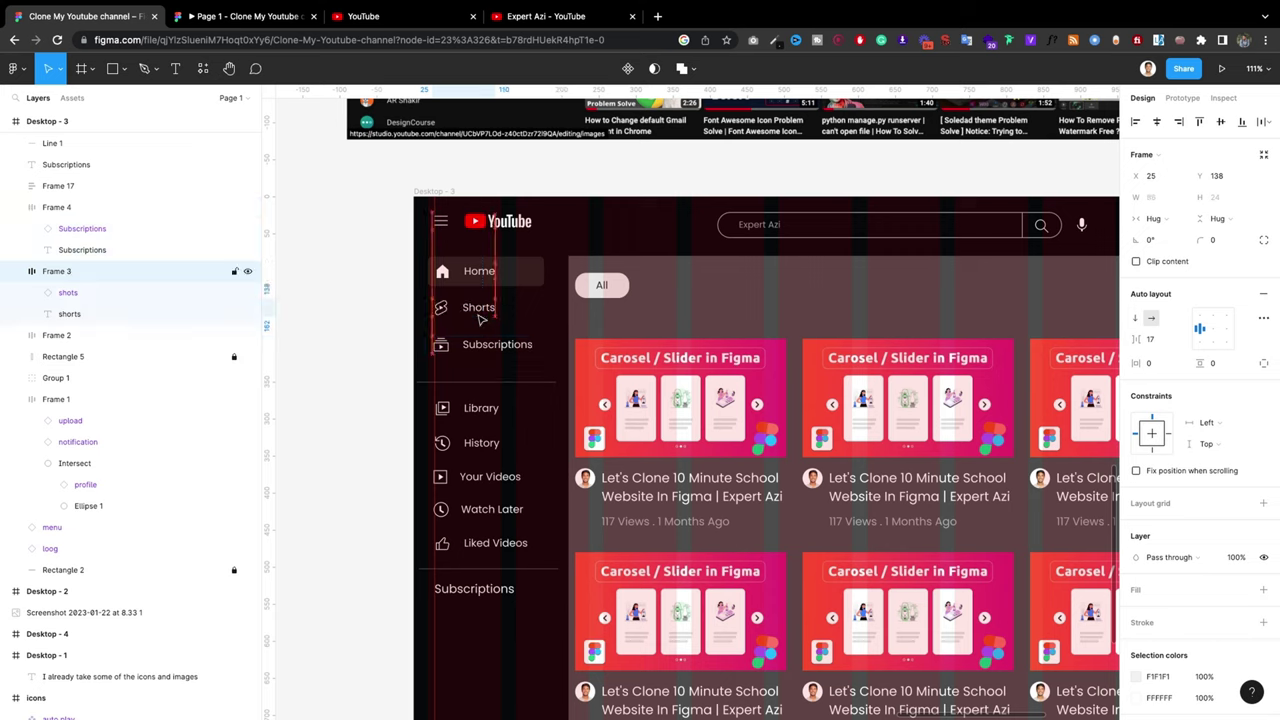
pyautogui.press('Down')
pyautogui.press('Down')
pyautogui.press('Down')
pyautogui.click(477, 288)
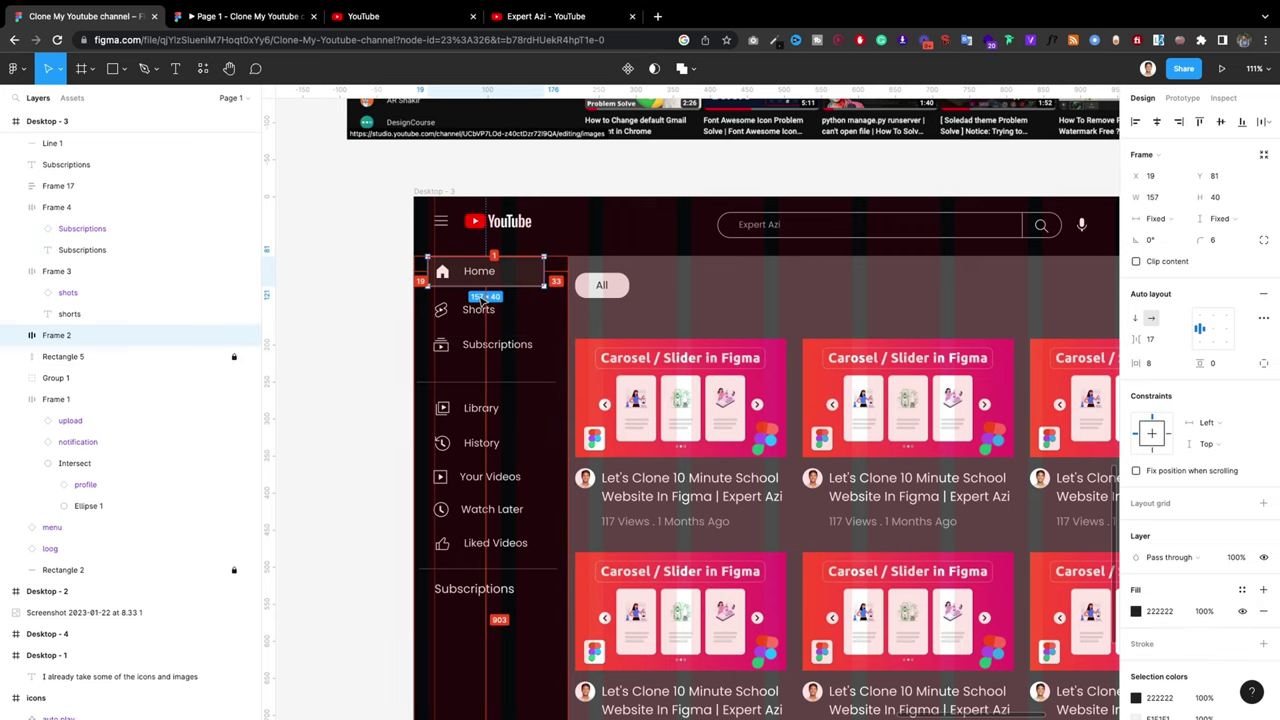
pyautogui.click(601, 287)
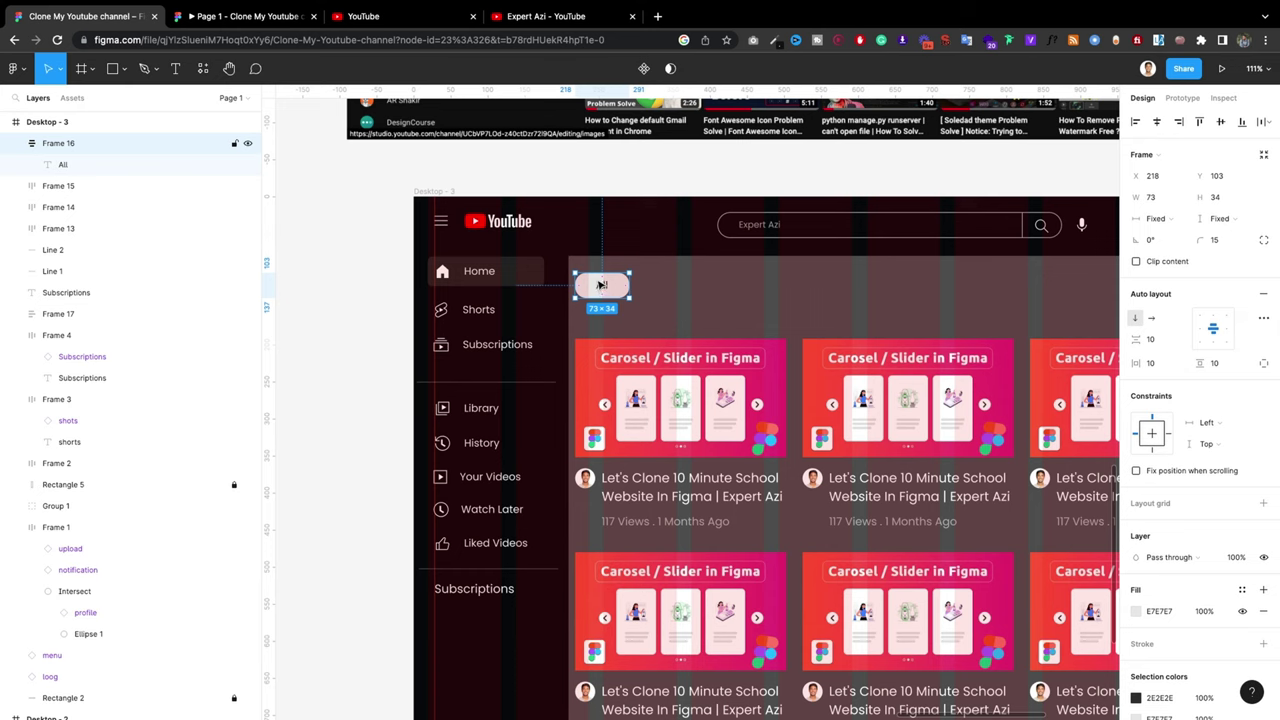
# Step: Move the All chip level with Home and Alt-drag a duplicate chip to its right
pyautogui.moveTo(601, 285); pyautogui.dragTo(599, 271)
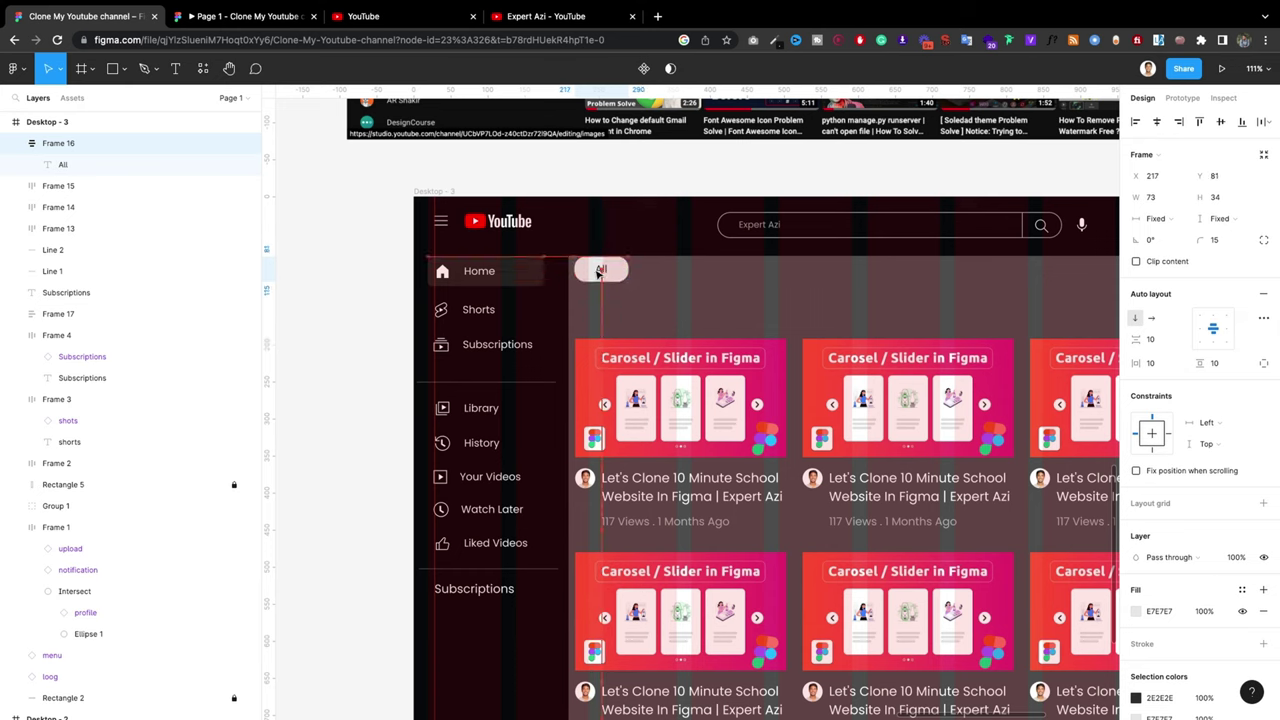
pyautogui.moveTo(599, 271); pyautogui.dragTo(672, 277)
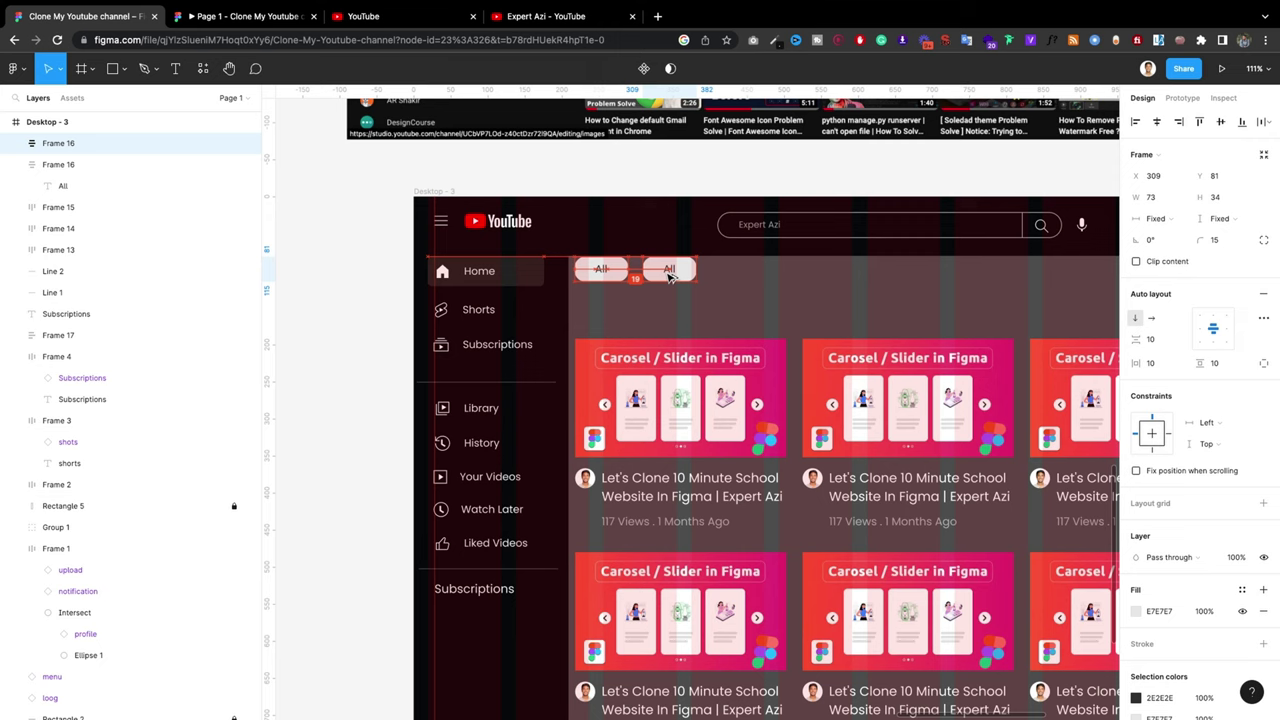
pyautogui.click(713, 297)
pyautogui.click(687, 270)
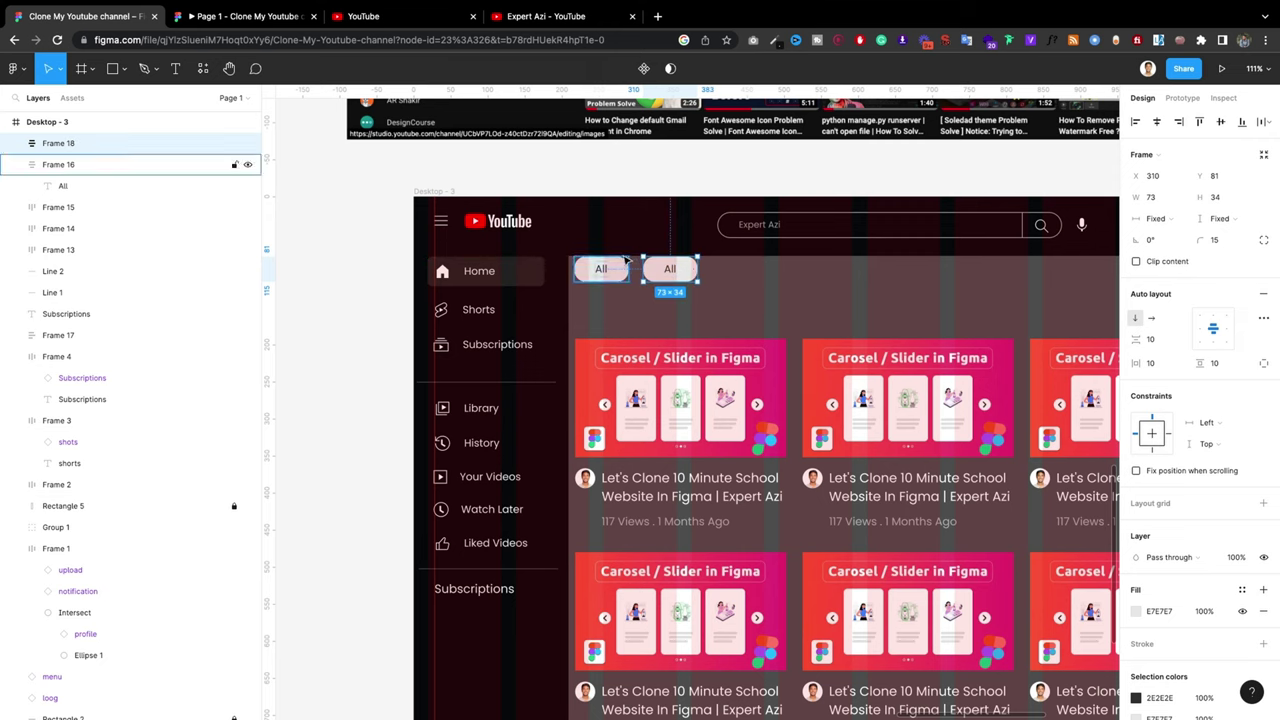
pyautogui.moveTo(670, 270); pyautogui.dragTo(680, 280)
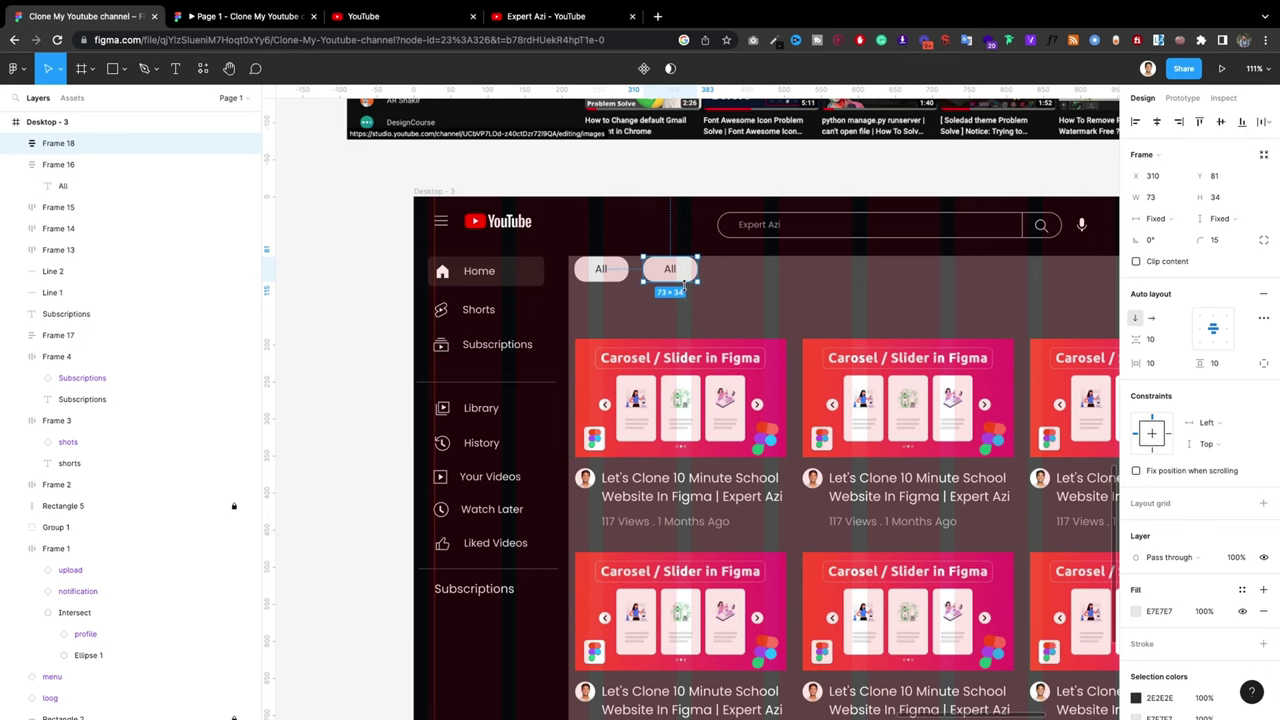
pyautogui.press('Escape')
pyautogui.click(687, 277)
# Step: Give the duplicate chip a mid-grey 838383 fill, referencing YouTube's chips
pyautogui.click(1137, 611)
pyautogui.click(979, 571)
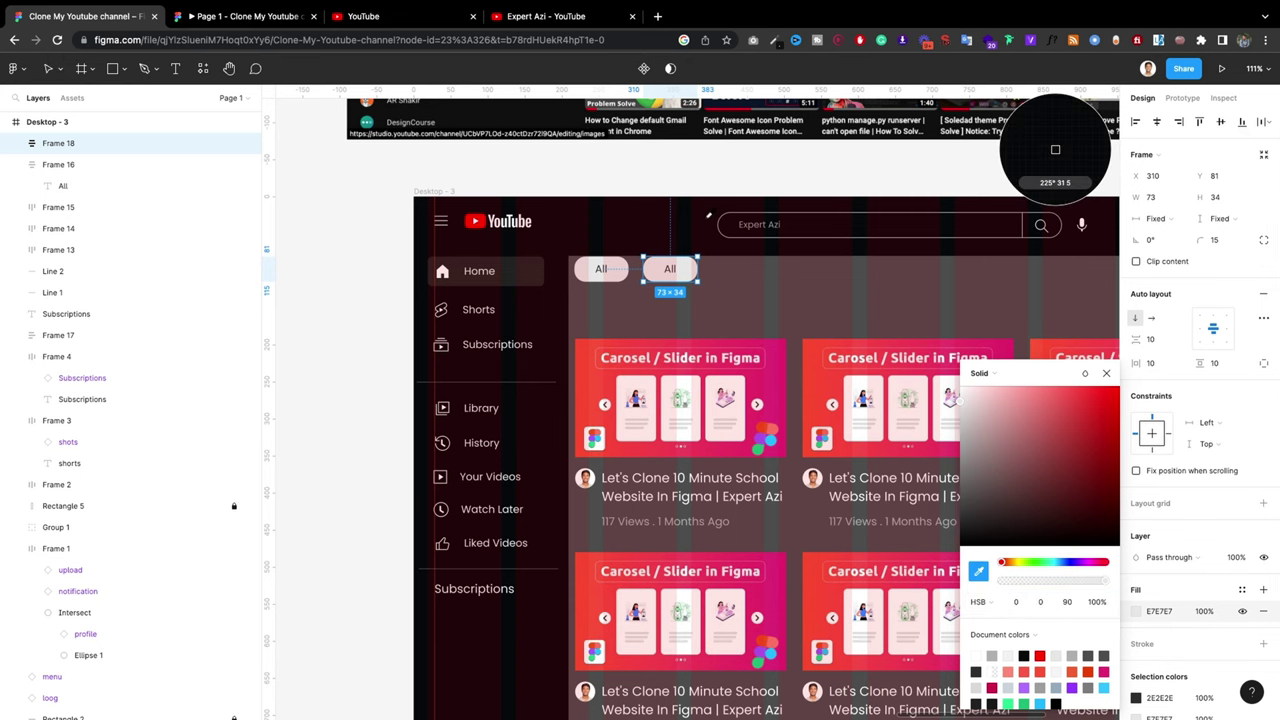
pyautogui.click(686, 220)
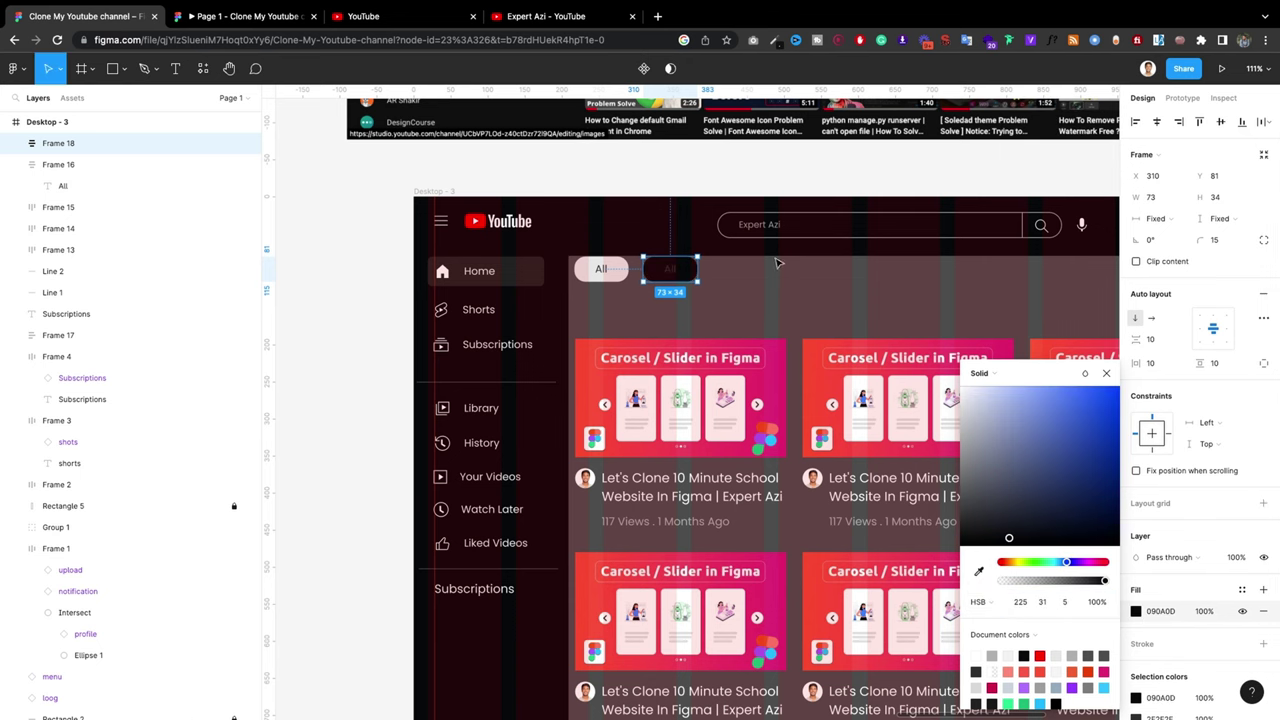
pyautogui.click(507, 17)
pyautogui.click(390, 16)
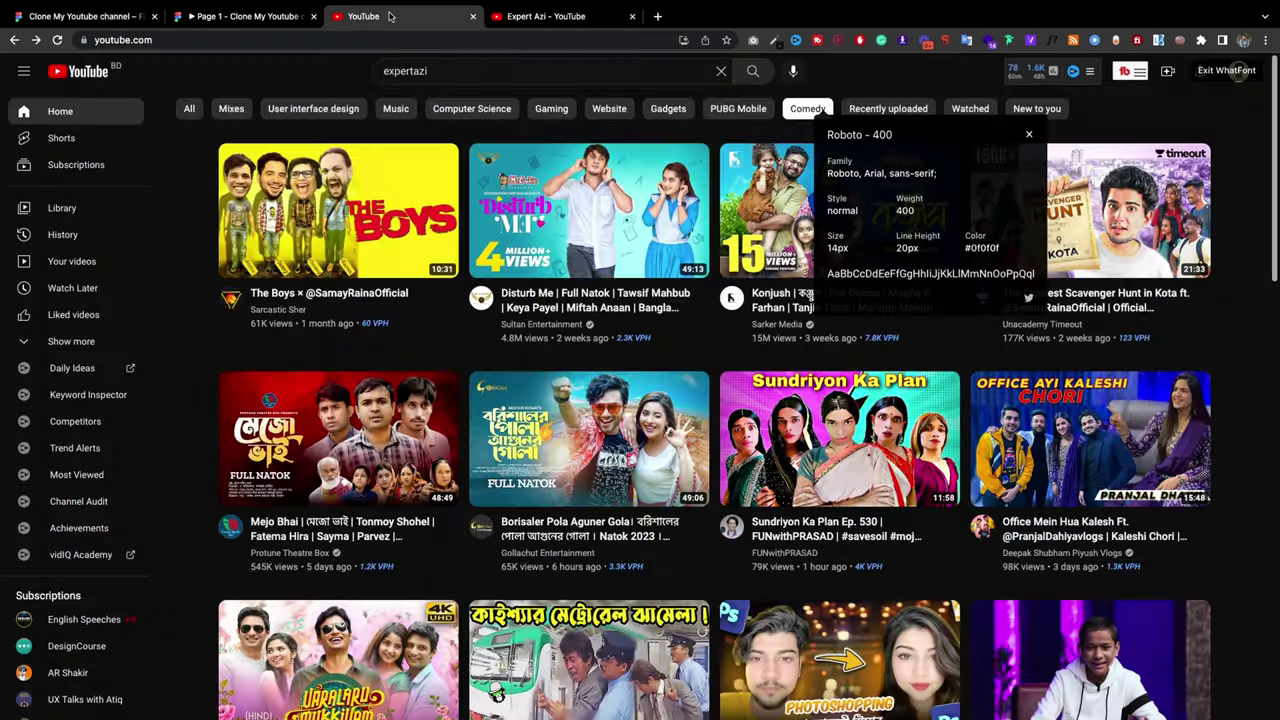
pyautogui.click(90, 16)
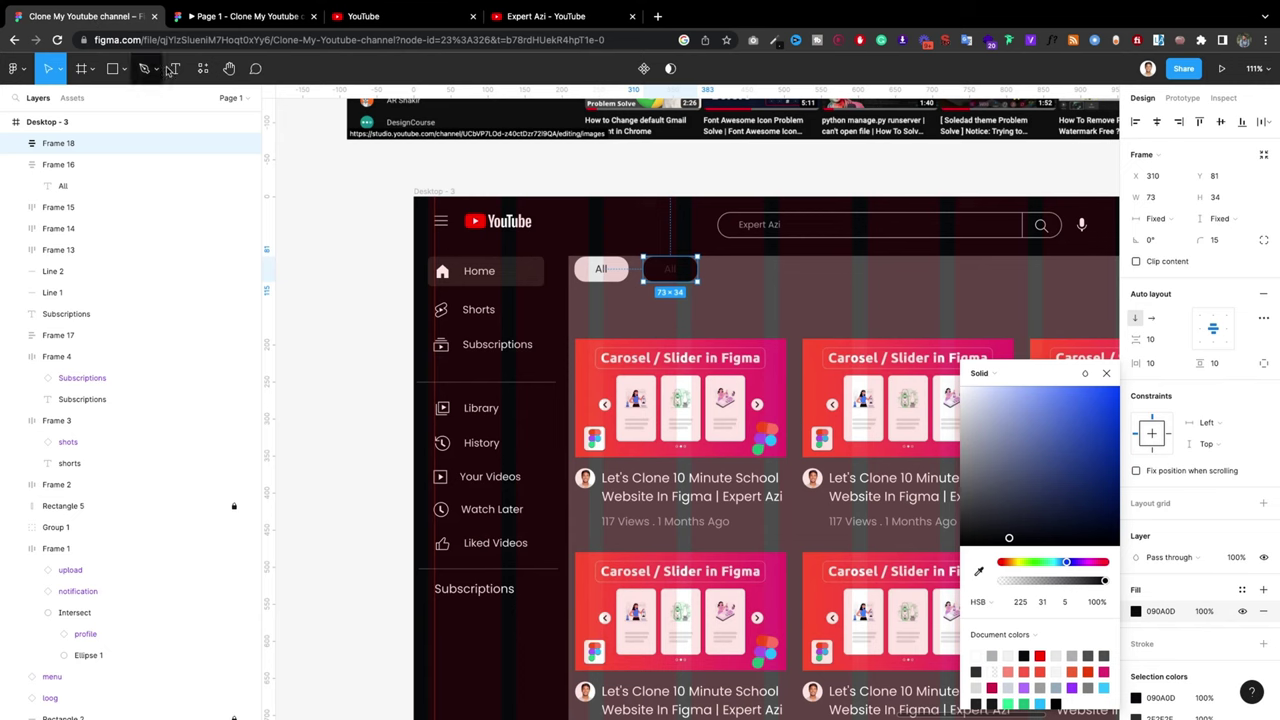
pyautogui.moveTo(1008, 500); pyautogui.dragTo(925, 470)
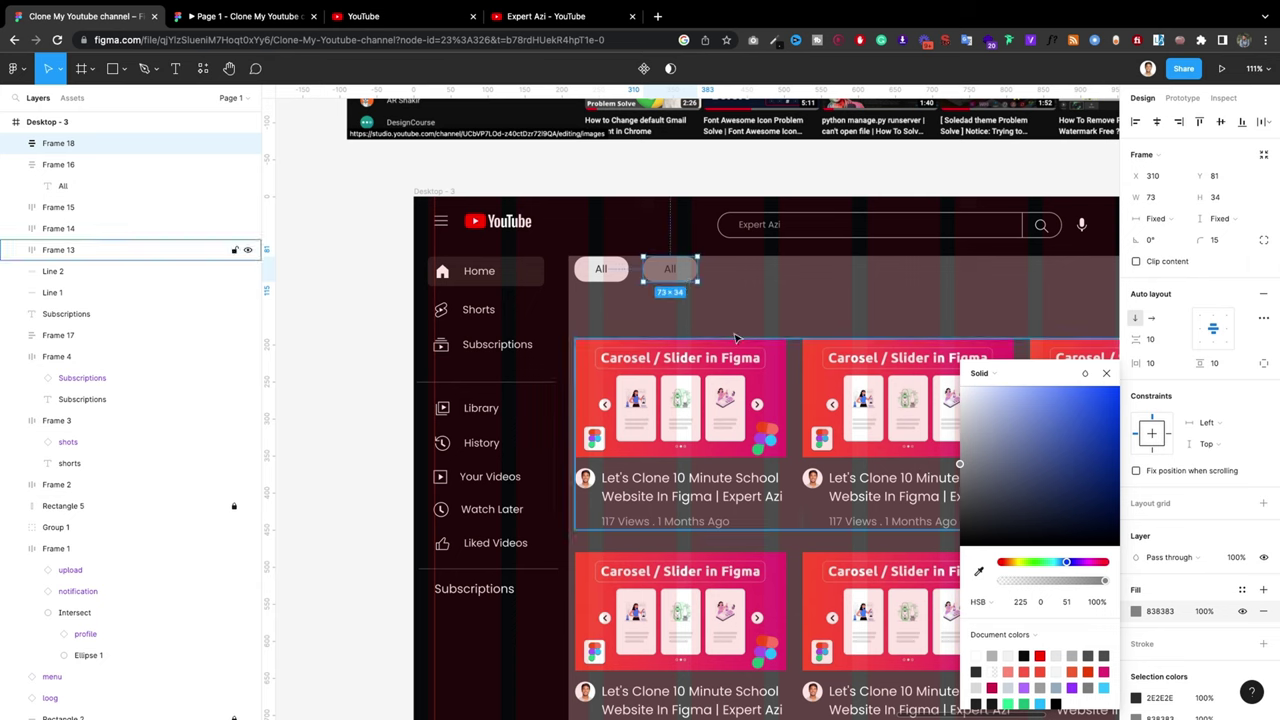
# Step: Make the grey chip's label text white FFFFFF
pyautogui.doubleClick(670, 270)
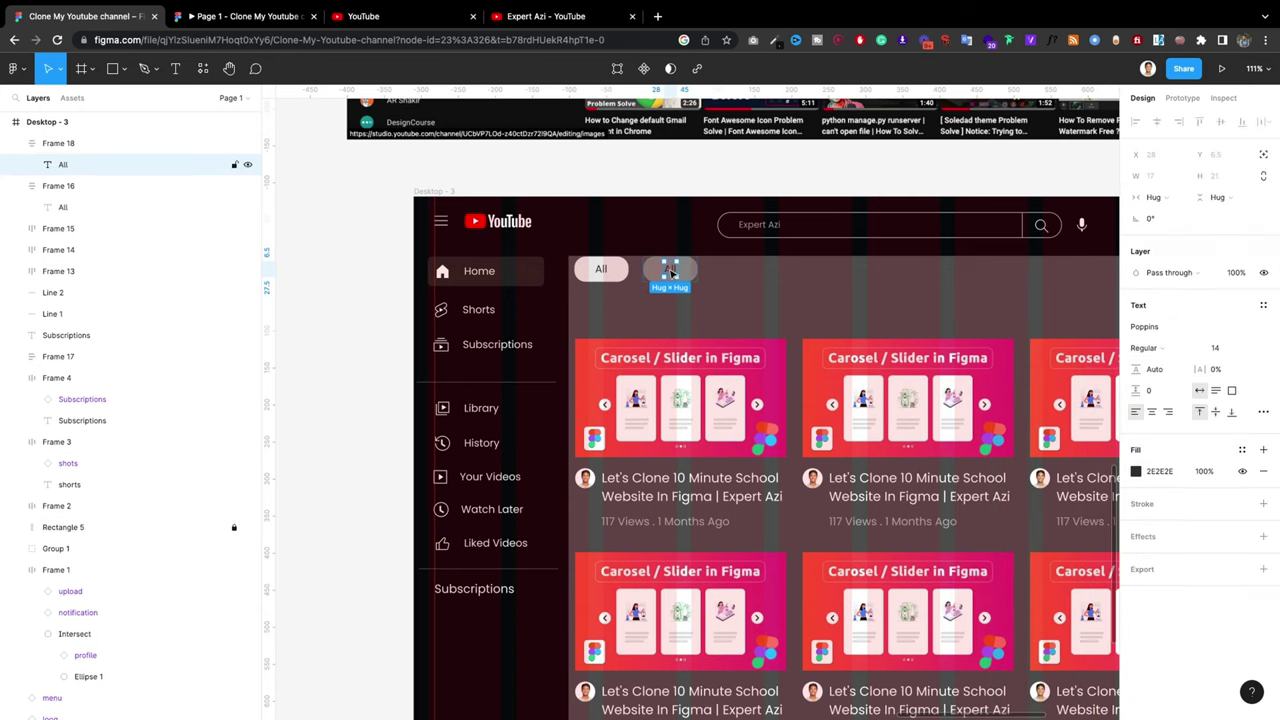
pyautogui.click(1136, 471)
pyautogui.moveTo(1000, 450); pyautogui.dragTo(900, 377)
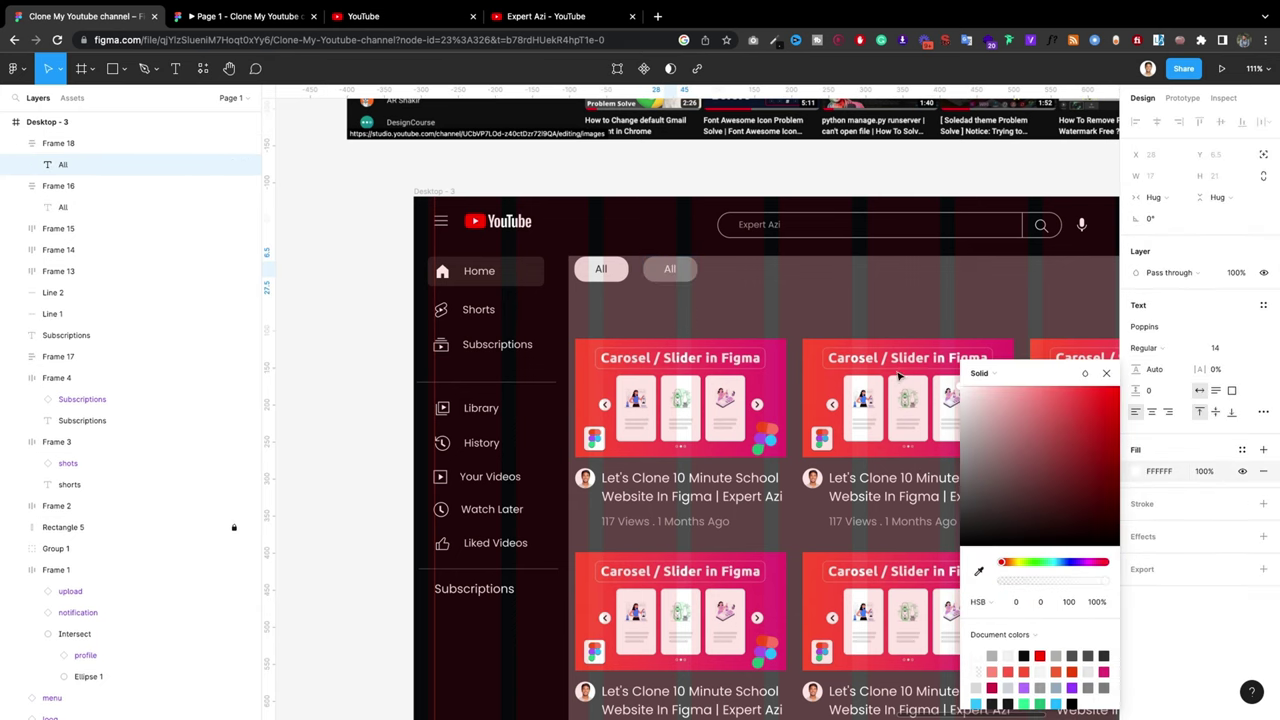
pyautogui.click(822, 264)
pyautogui.click(664, 270)
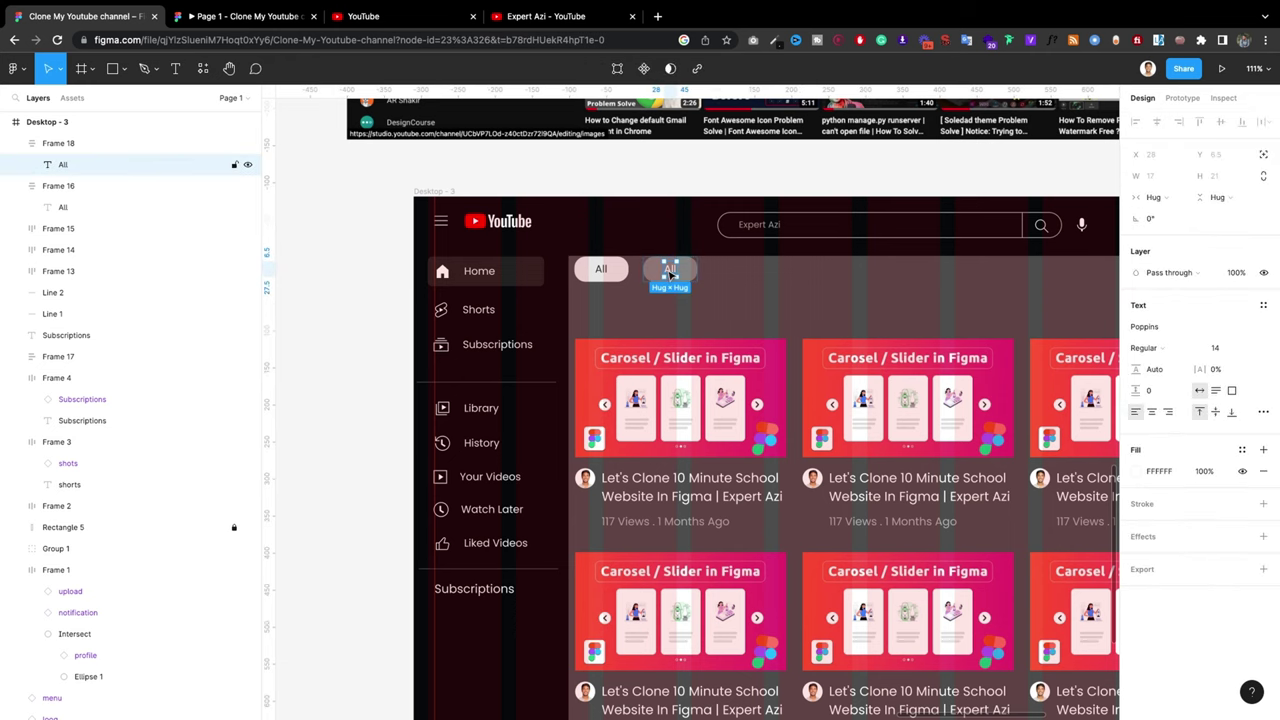
# Step: Relabel the chip 'Tutorials', widen it to 93 × 34, and Alt-drag a copy to its right
pyautogui.doubleClick(670, 271)
pyautogui.write('Tuto')
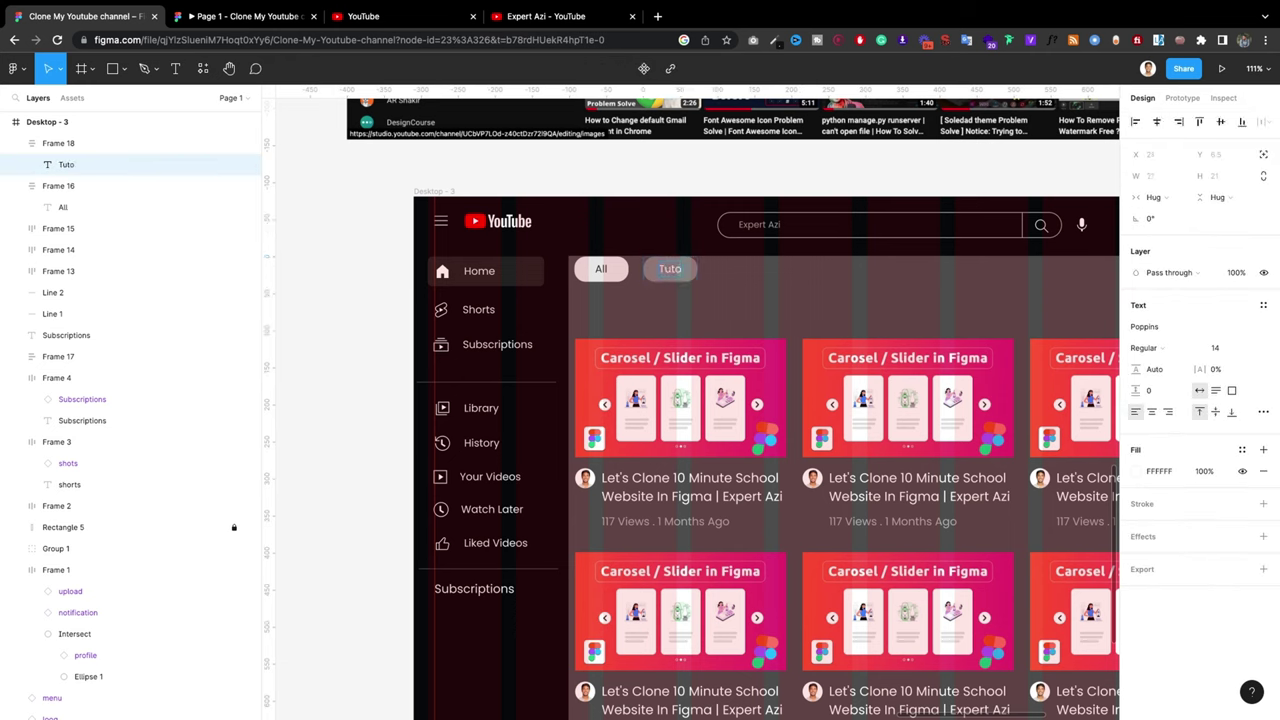
pyautogui.write('rials')
pyautogui.press('Escape')
pyautogui.press('Escape')
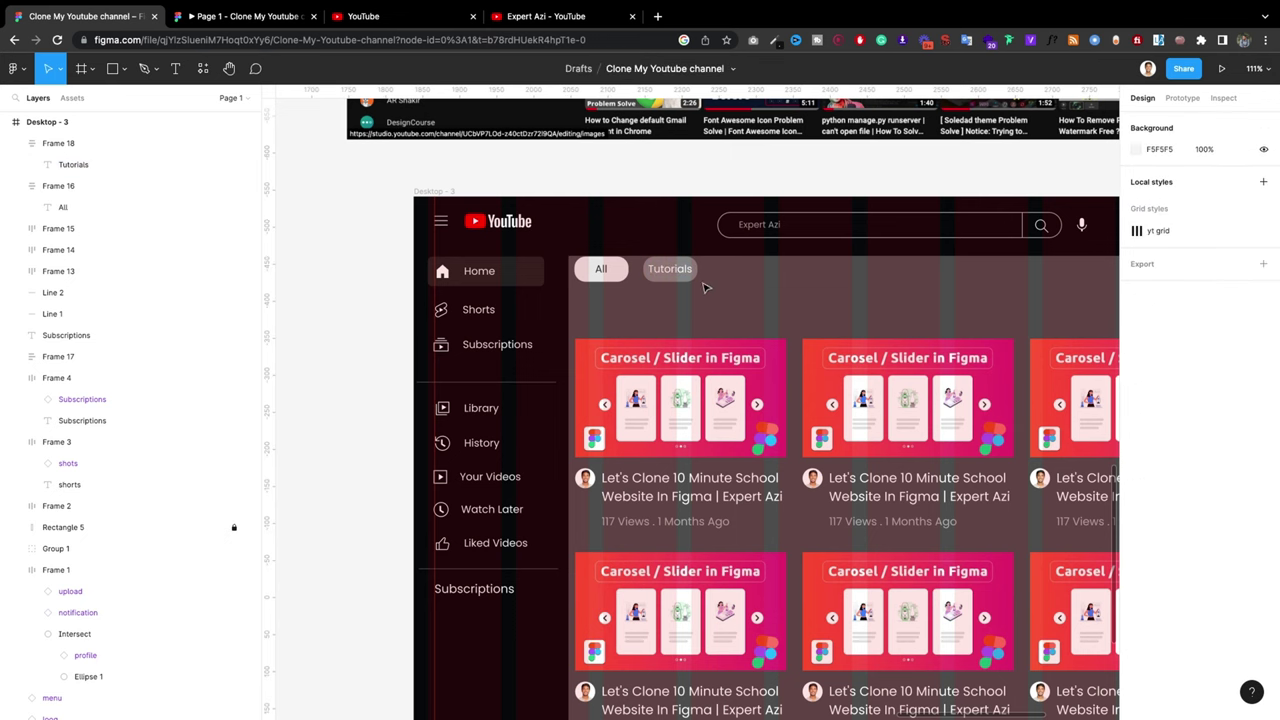
pyautogui.scroll(5, 703, 287)
pyautogui.click(700, 270)
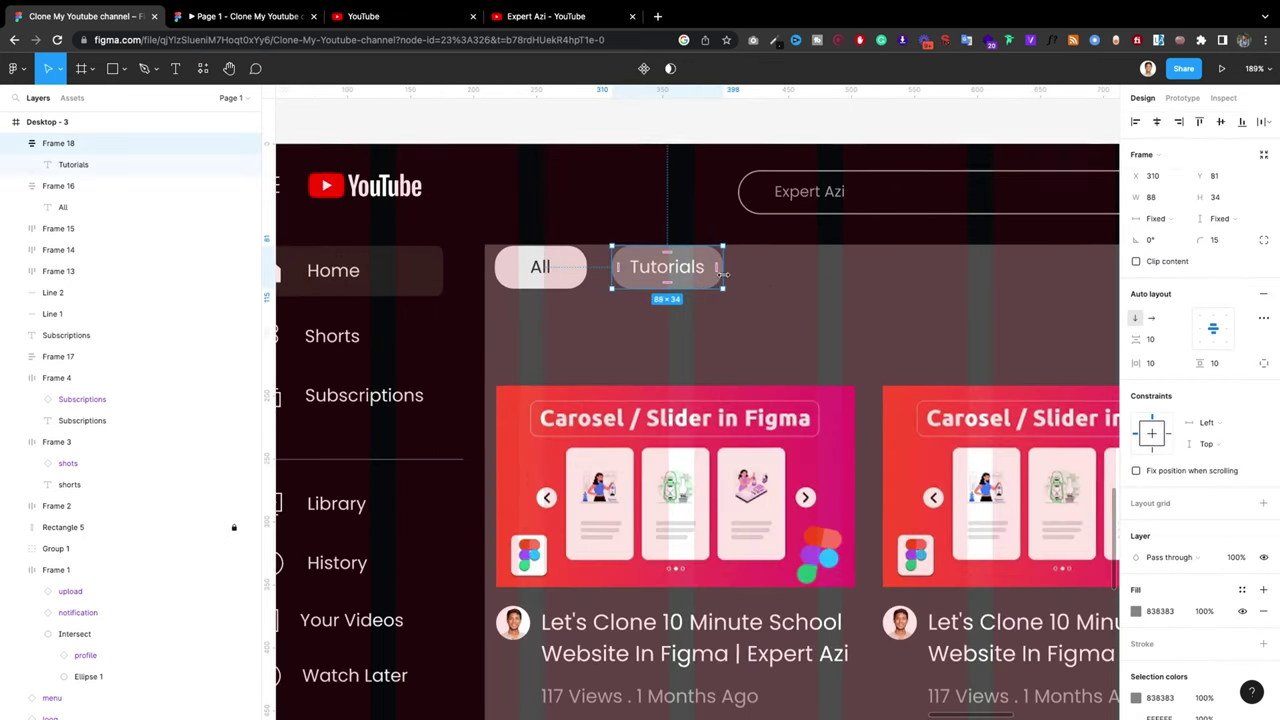
pyautogui.moveTo(722, 274); pyautogui.dragTo(728, 274)
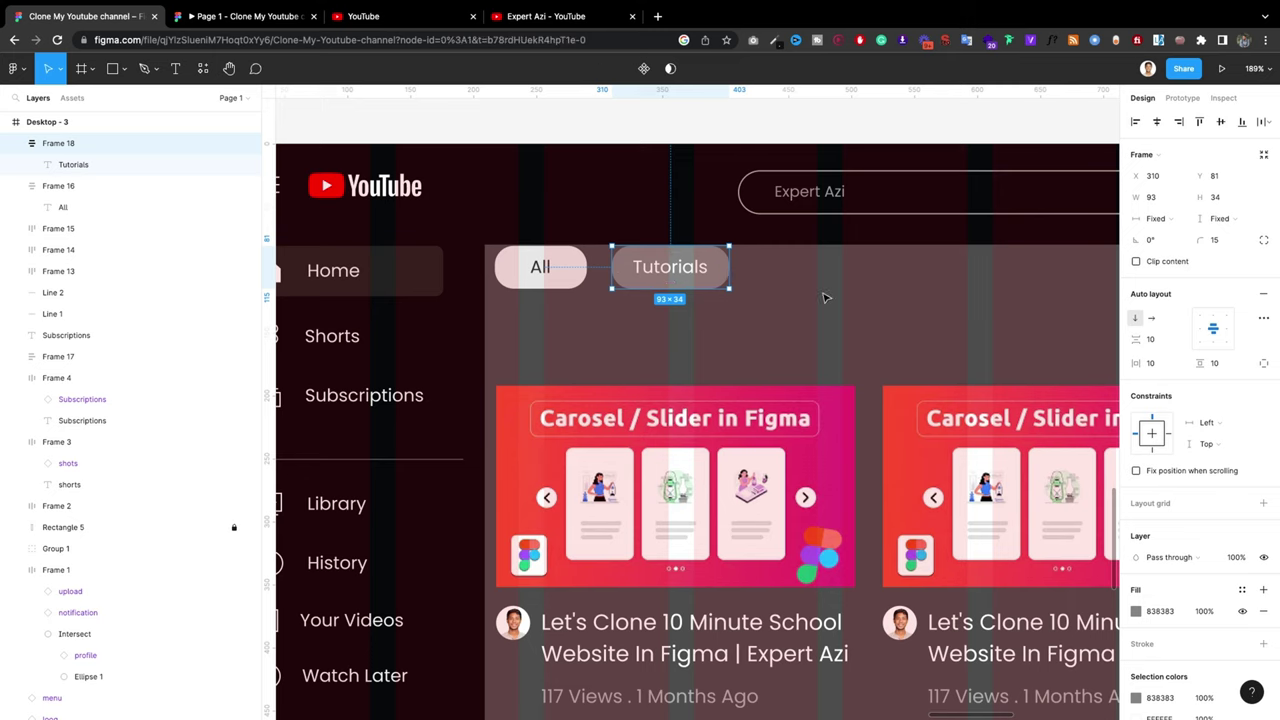
pyautogui.scroll(-3, 700, 291)
pyautogui.moveTo(693, 275); pyautogui.dragTo(803, 277)
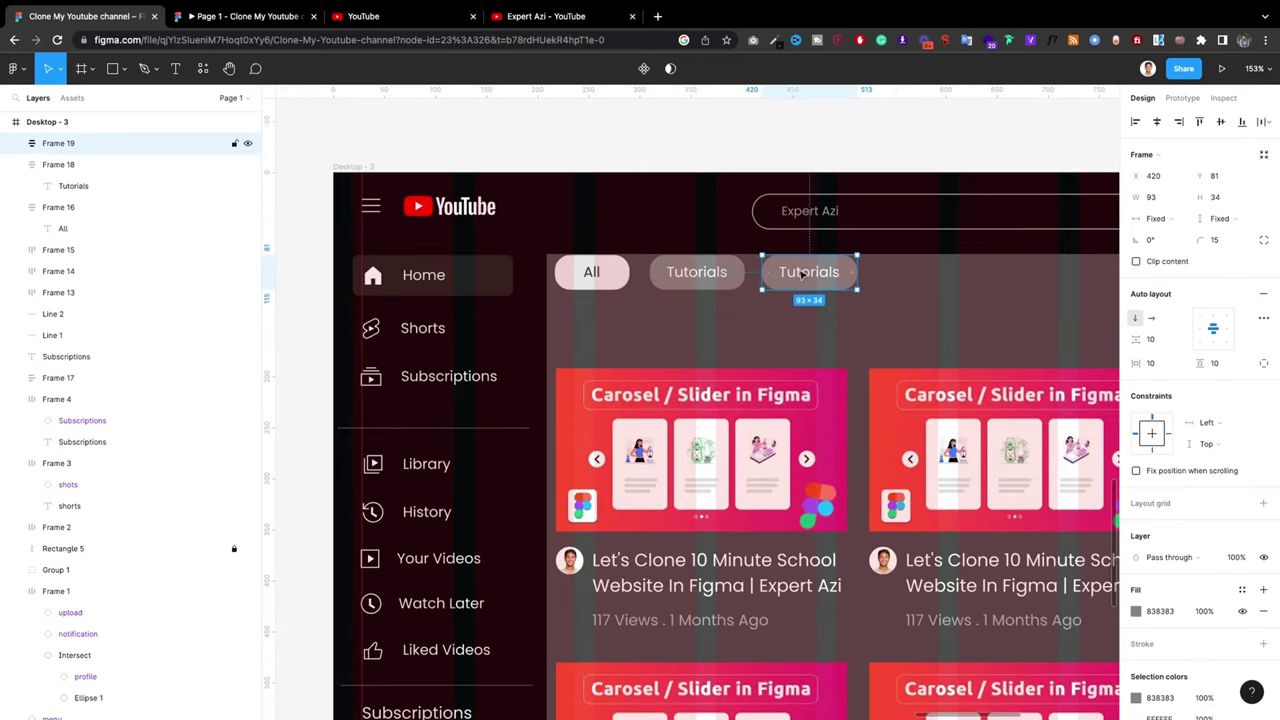
# Step: Undo the extra chip, make Tutorials a component, and rename its layer 'suggeest'
pyautogui.hotkey('ctrl', 'z')
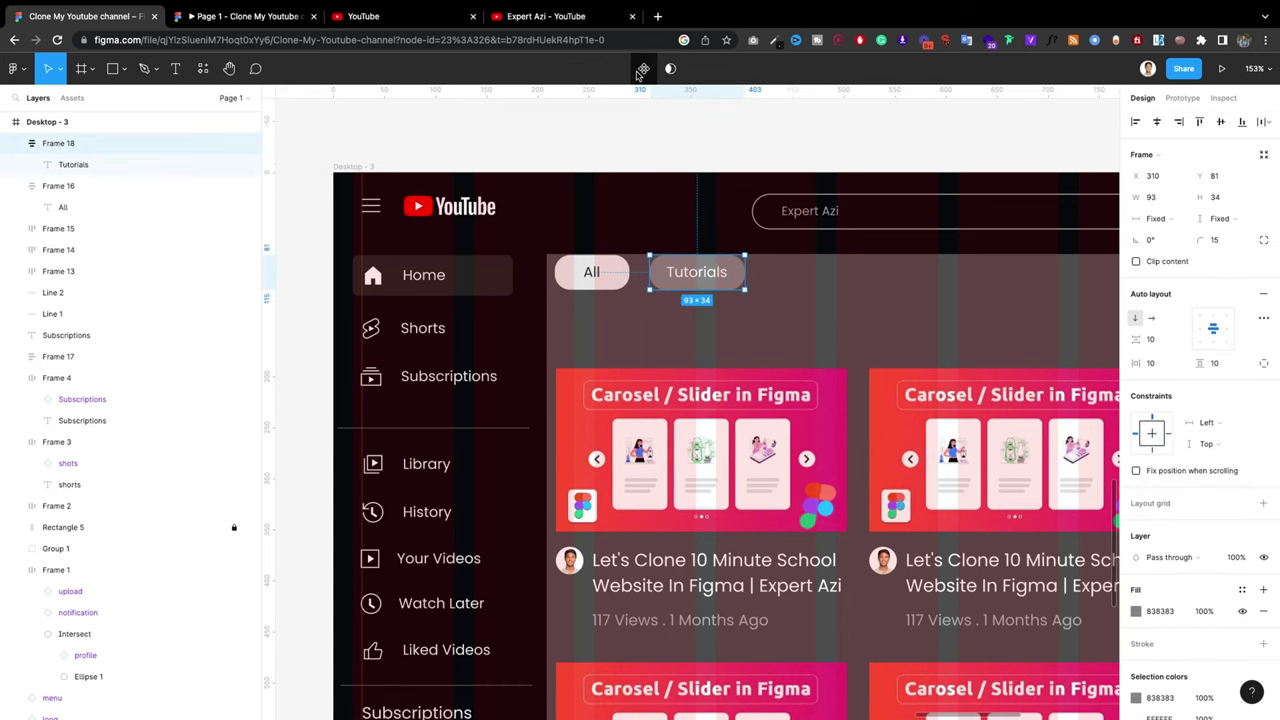
pyautogui.hotkey('ctrl', 'alt', 'k')
pyautogui.doubleClick(145, 148)
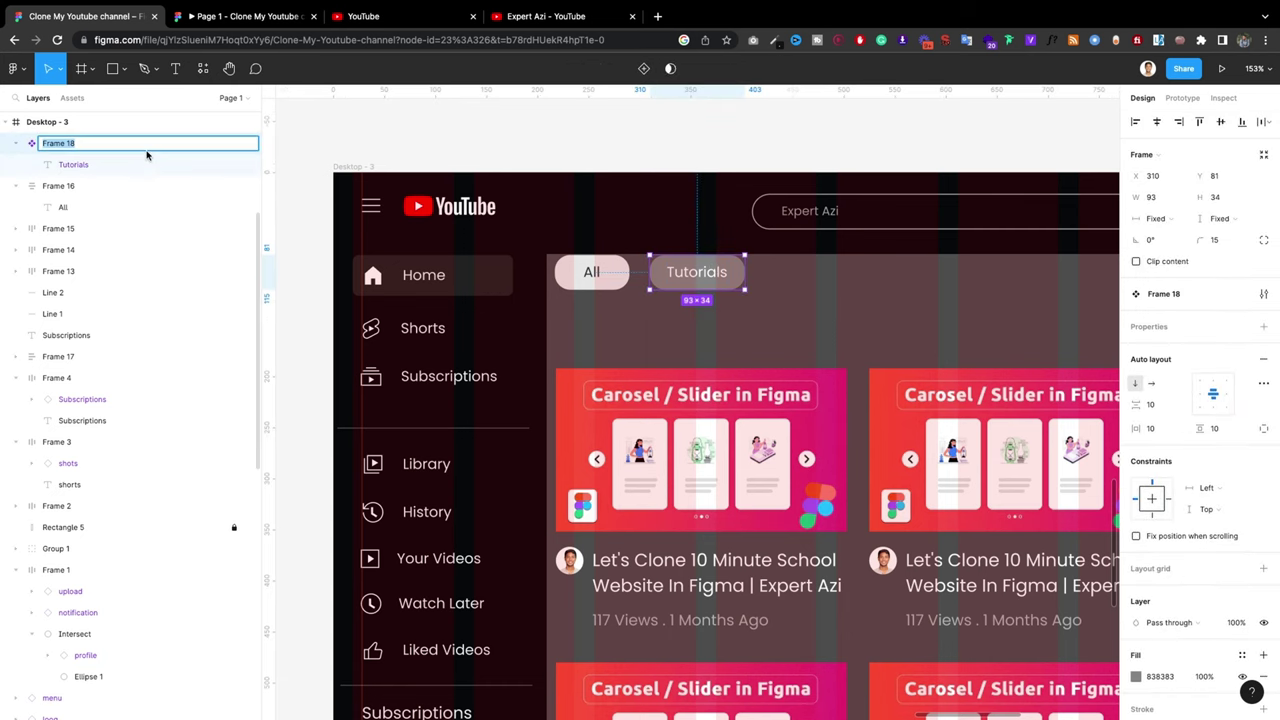
pyautogui.write('suggees')
pyautogui.write('t keyword y')
pyautogui.press('Return')
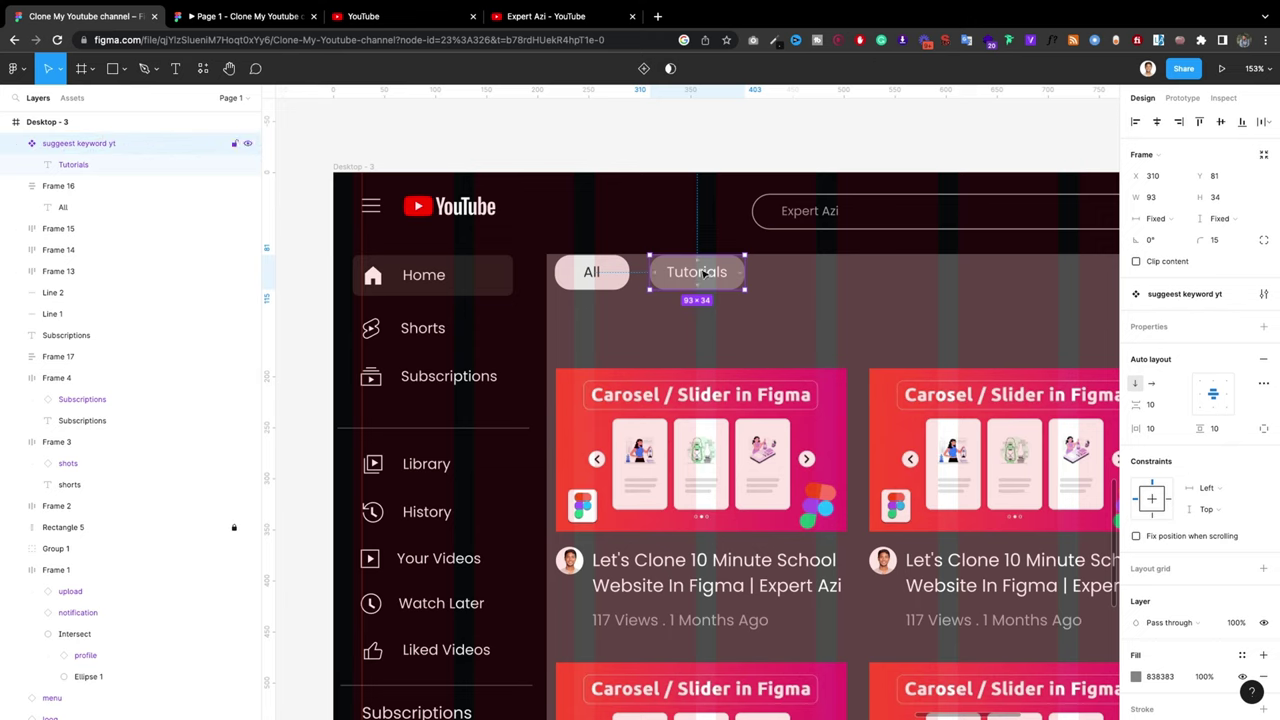
# Step: Alt-drag several copies of the Tutorials chip along the filter row
pyautogui.moveTo(703, 273); pyautogui.dragTo(916, 278)
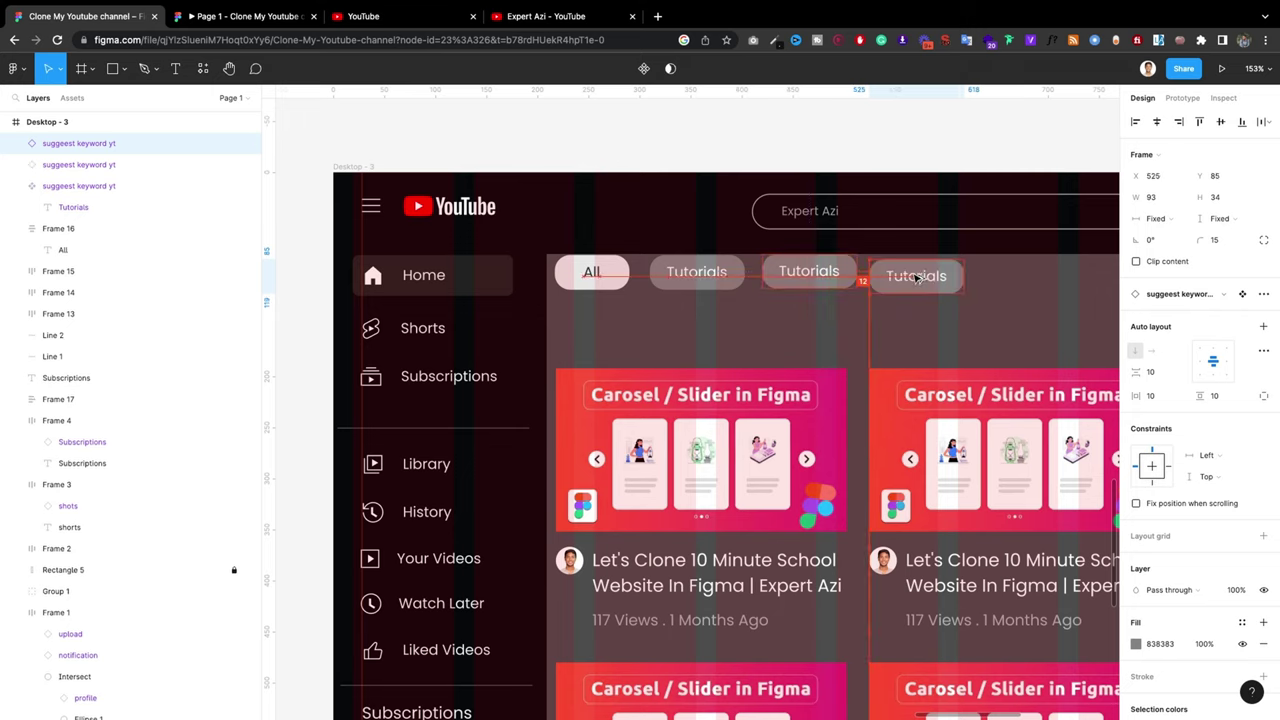
pyautogui.keyDown('ctrl'); pyautogui.scroll(-5, 905, 280); pyautogui.keyUp('ctrl')
pyautogui.moveTo(786, 296); pyautogui.dragTo(1051, 297)
pyautogui.keyDown('ctrl'); pyautogui.scroll(-4, 1051, 297); pyautogui.keyUp('ctrl')
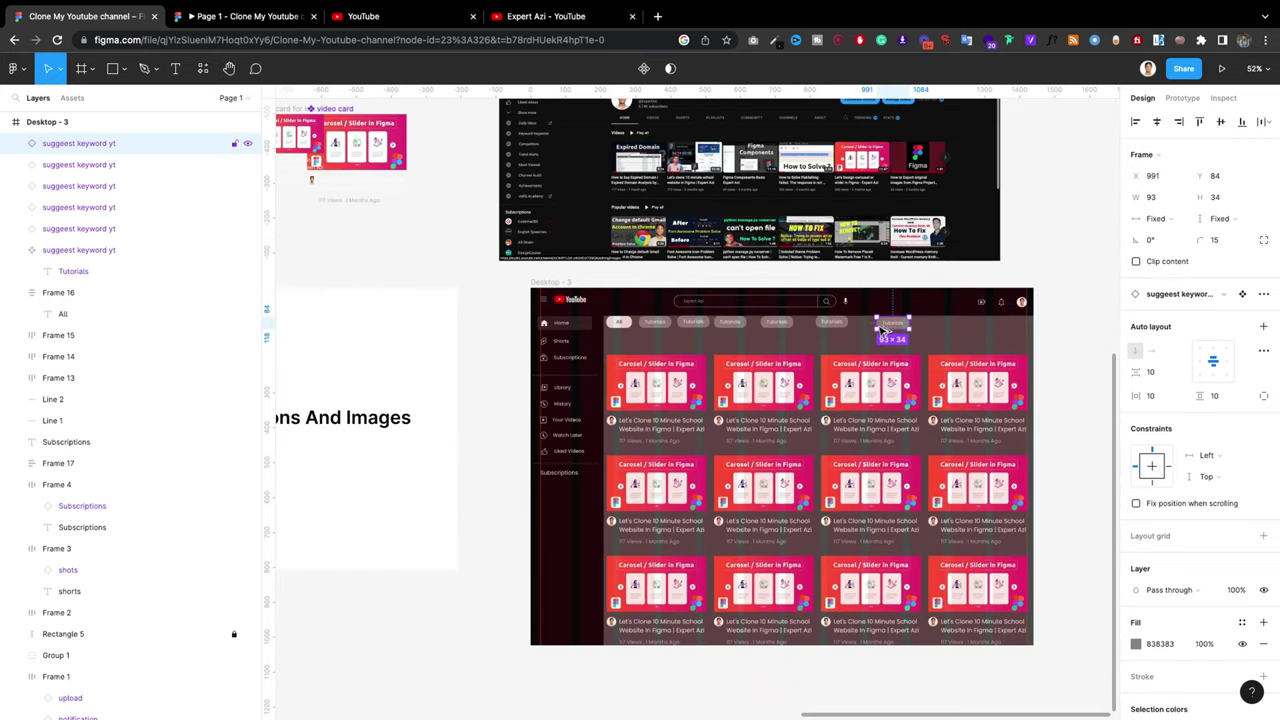
pyautogui.moveTo(893, 328)
pyautogui.mouseDown()
pyautogui.moveTo(966, 325)
pyautogui.moveTo(617, 339)
pyautogui.mouseUp()
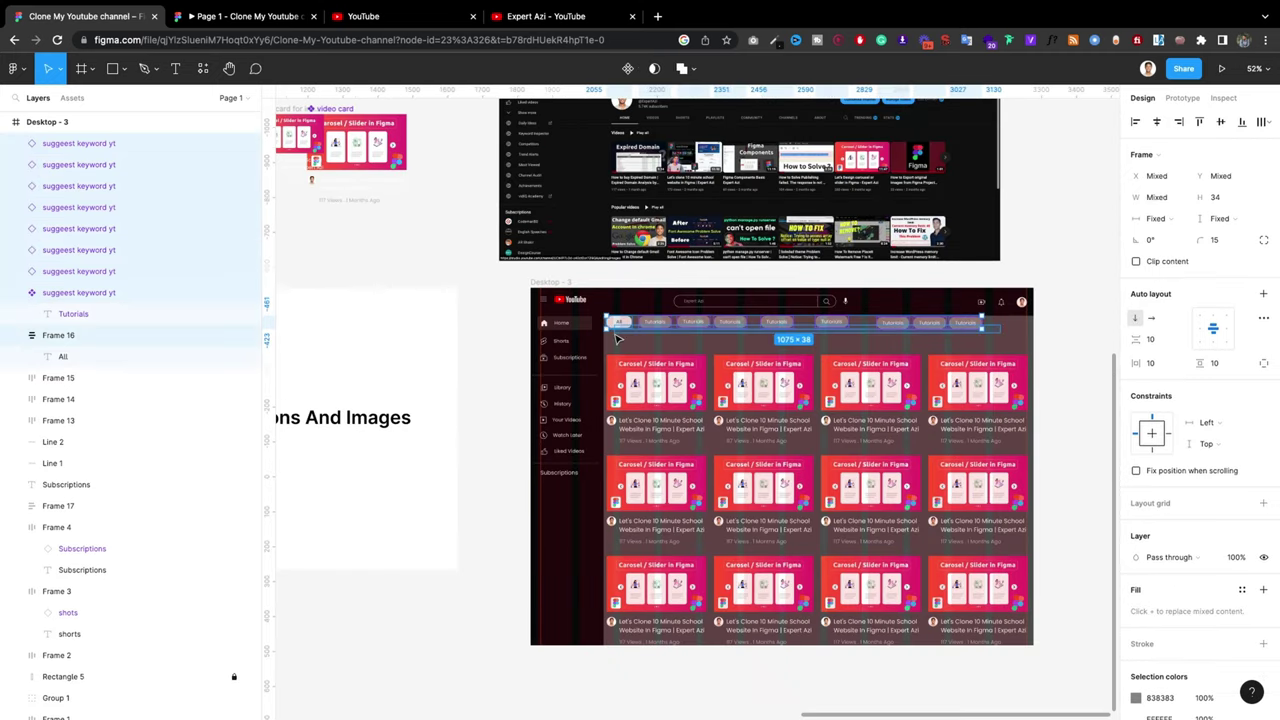
# Step: Wrap the chips in an auto-layout row with a 16 px gap
pyautogui.hotkey('shift', 'a')
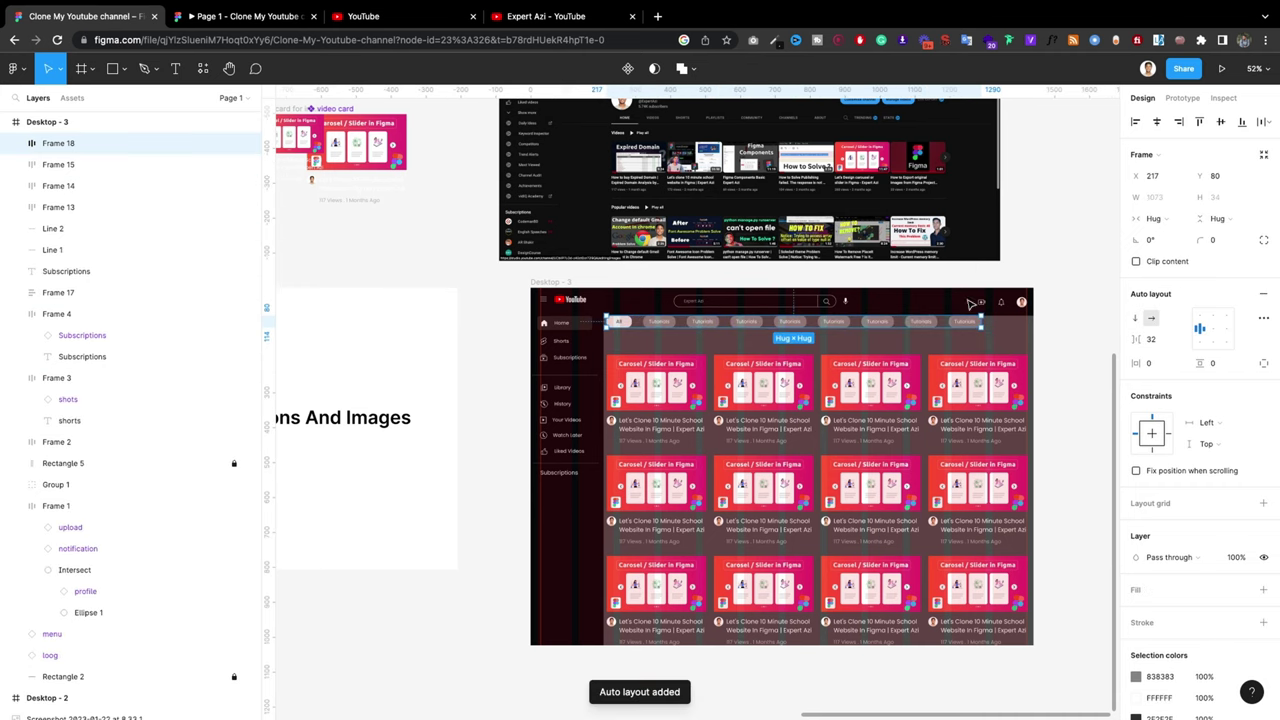
pyautogui.click(1161, 342)
pyautogui.write('1')
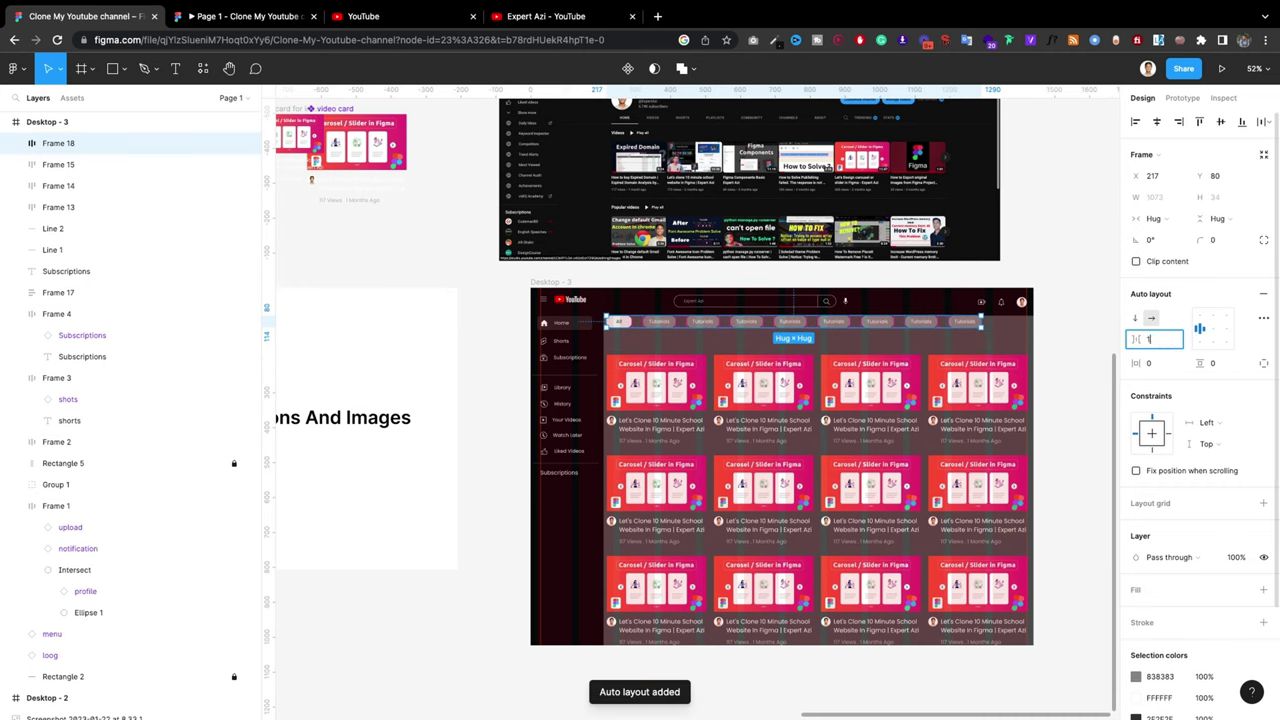
pyautogui.write('6')
pyautogui.press('Return')
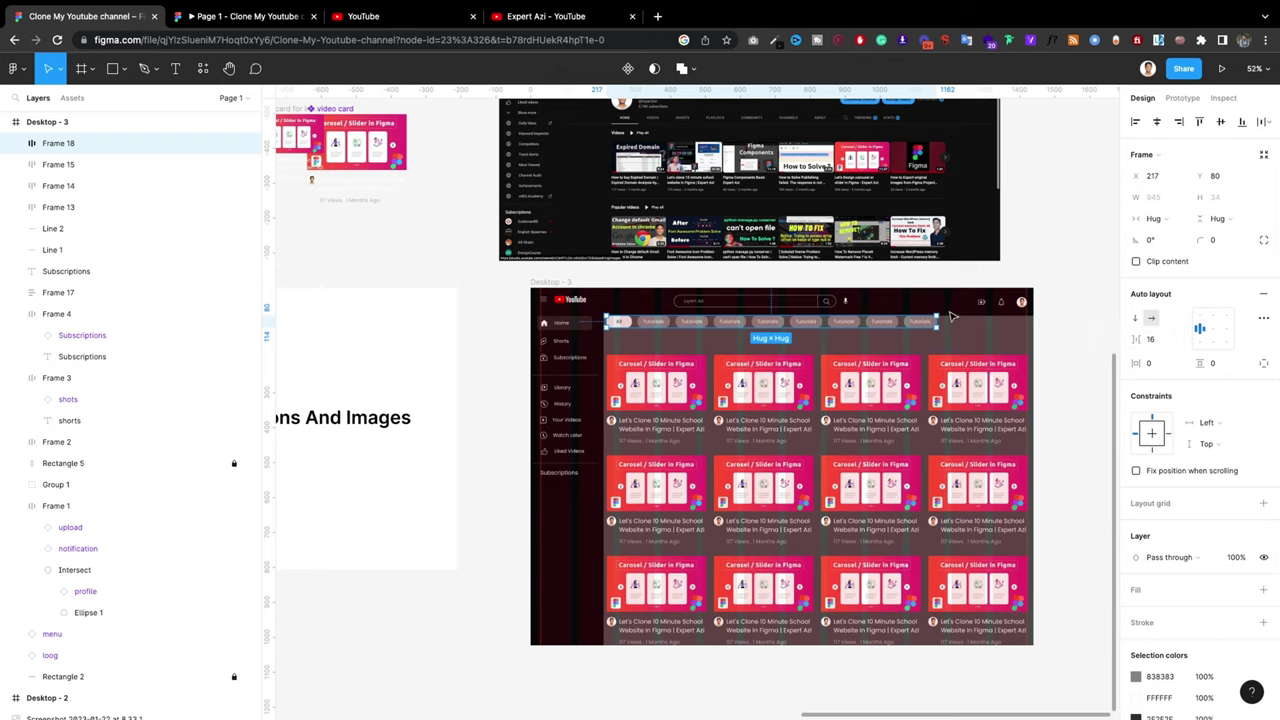
# Step: Duplicate the last Tutorials chip twice to lengthen the row
pyautogui.scroll(3, 941, 322)
pyautogui.click(924, 324)
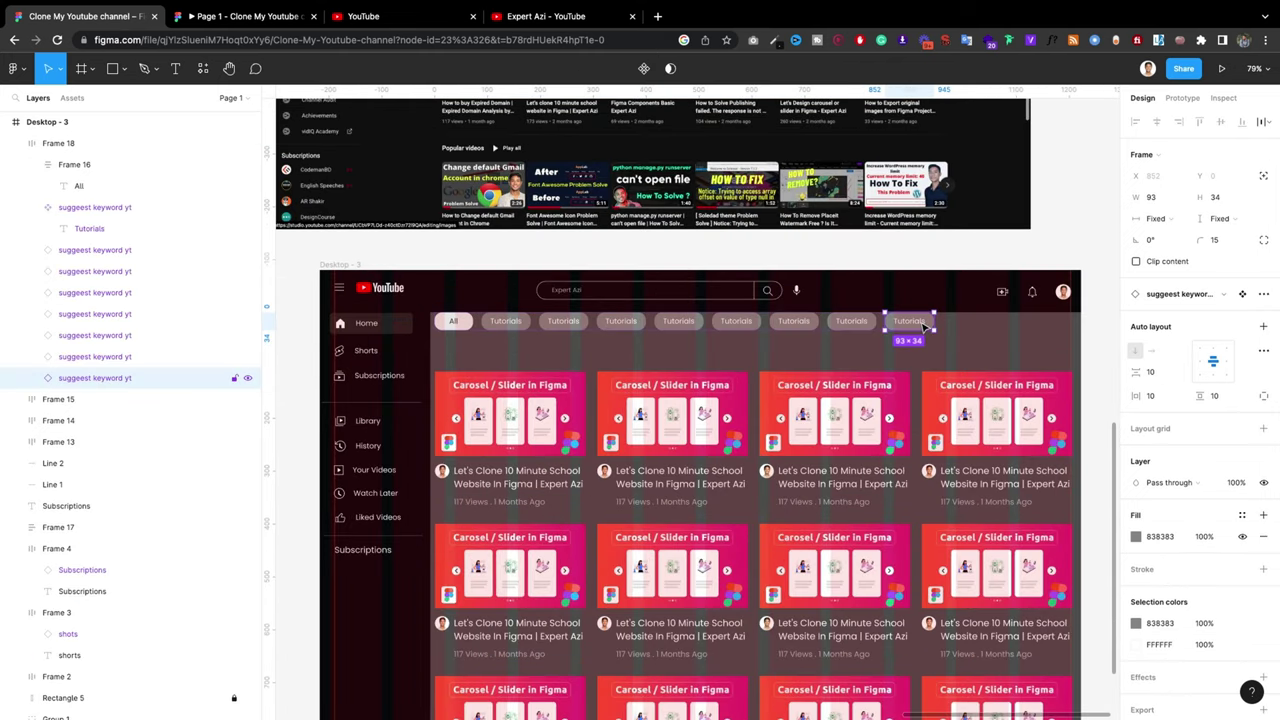
pyautogui.hotkey('ctrl', 'd')
pyautogui.hotkey('ctrl', 'd')
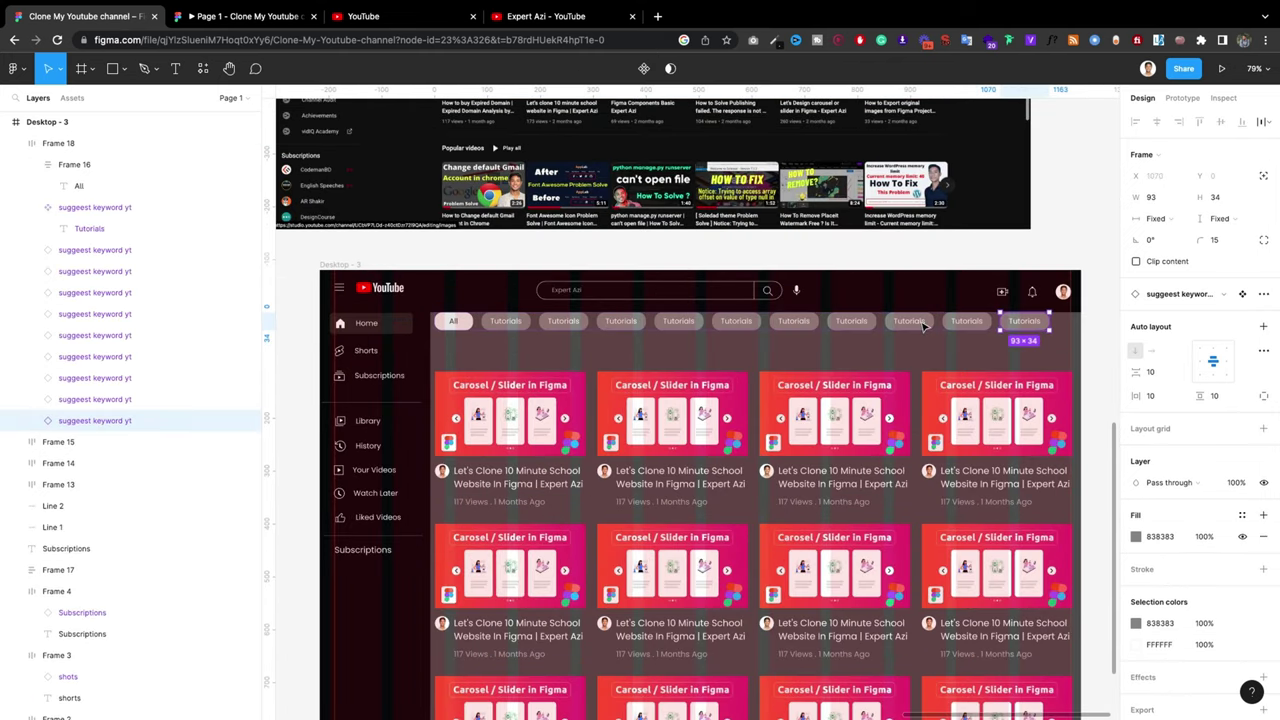
pyautogui.hotkey('ctrl', 'd')
pyautogui.scroll(-2, 924, 324)
pyautogui.press('Escape')
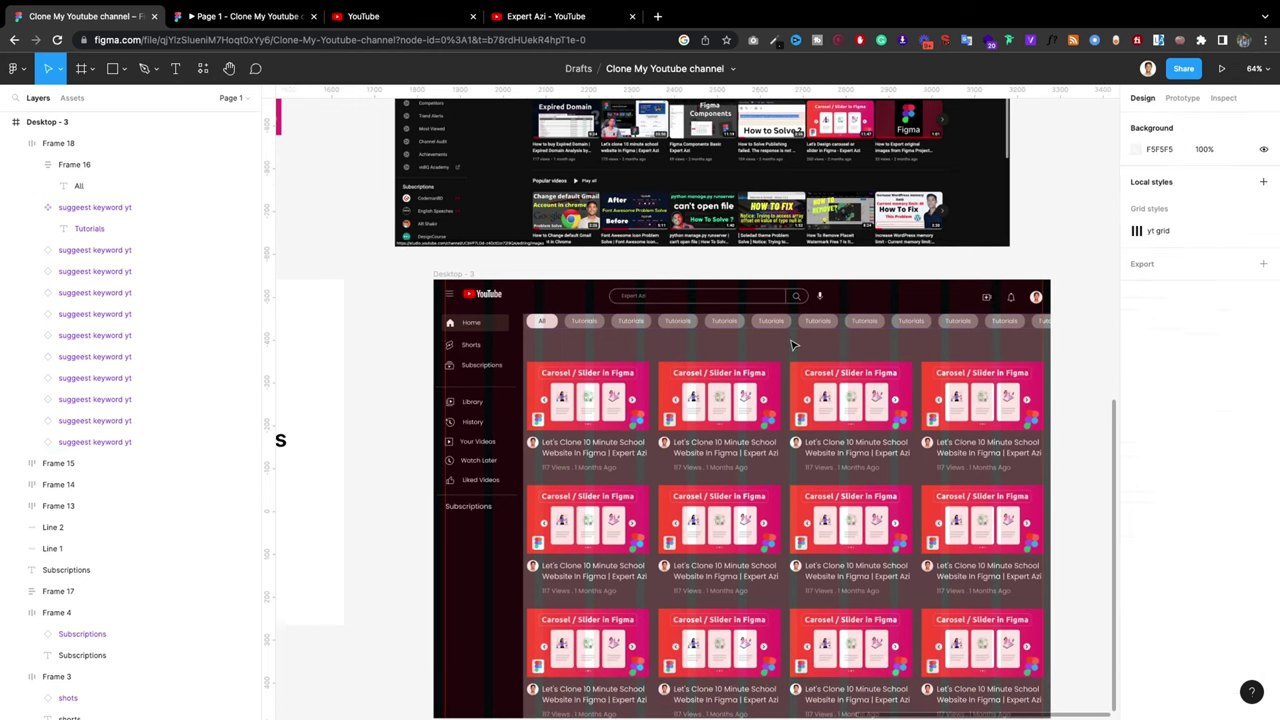
# Step: Select the chip row and nudge it down 2 px
pyautogui.click(612, 330)
pyautogui.scroll(2, 612, 328)
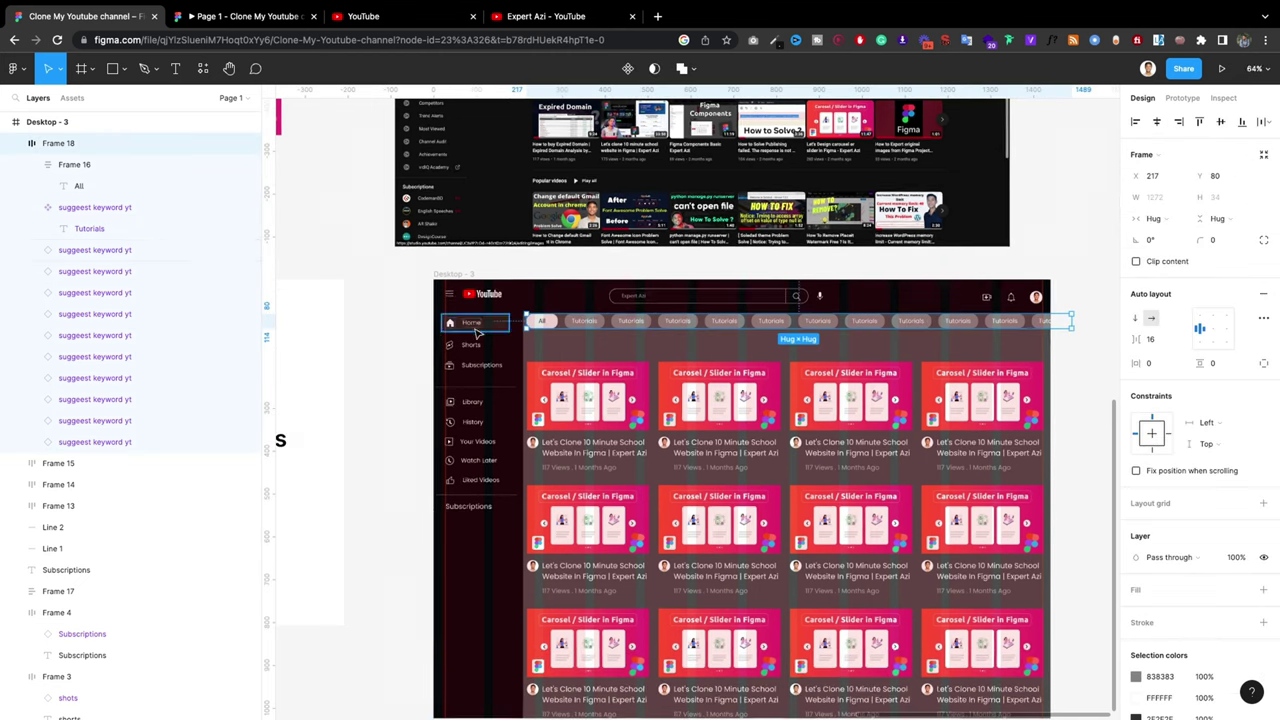
pyautogui.scroll(2, 614, 325)
pyautogui.scroll(2, 630, 326)
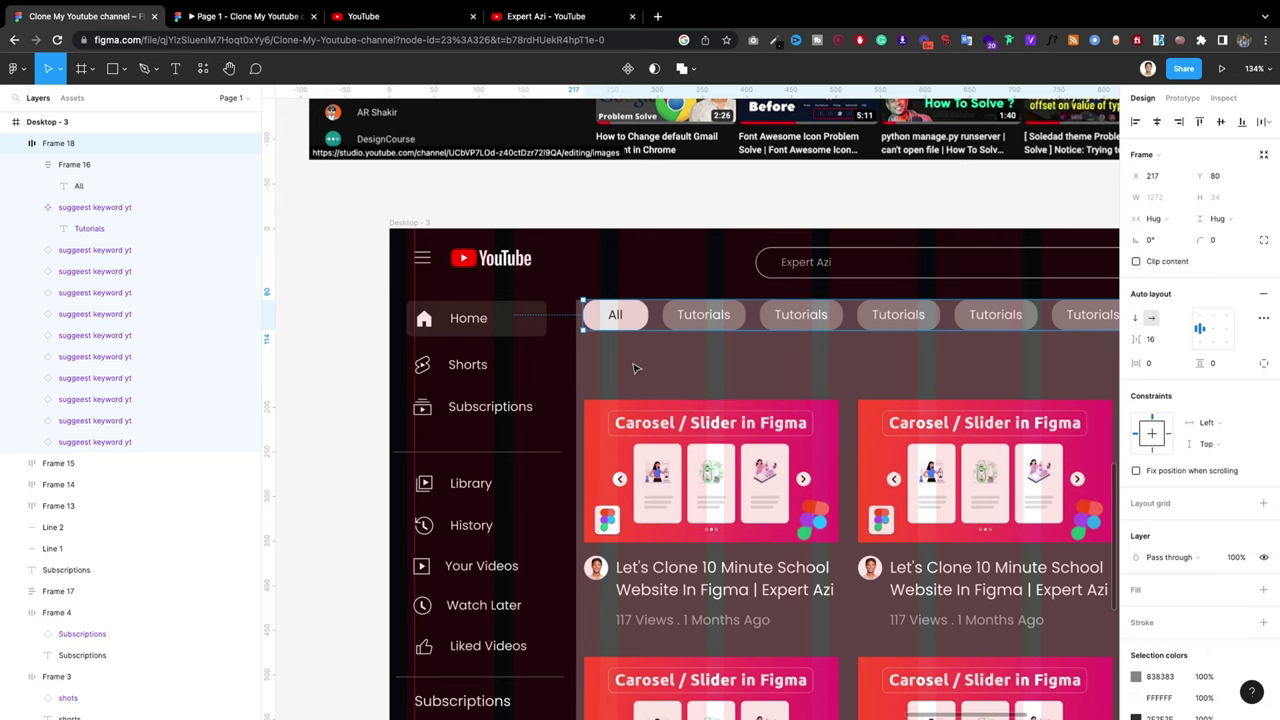
pyautogui.press('Down')
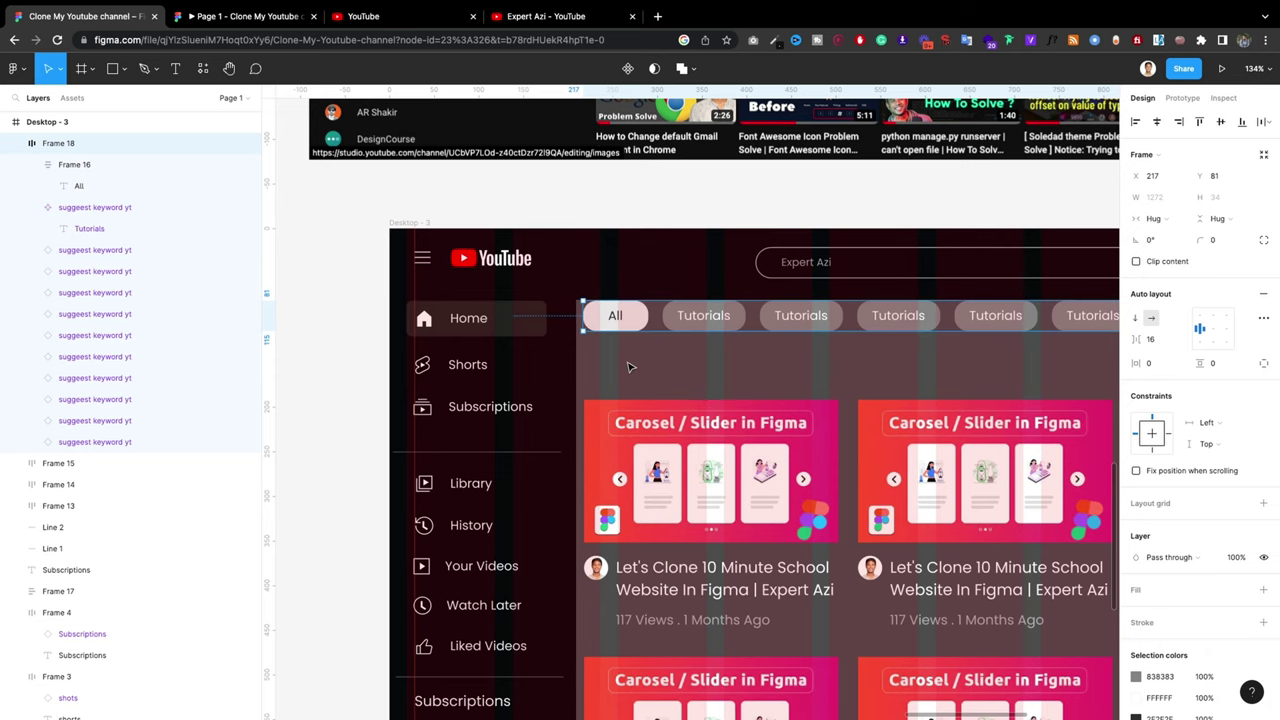
pyautogui.press('Down')
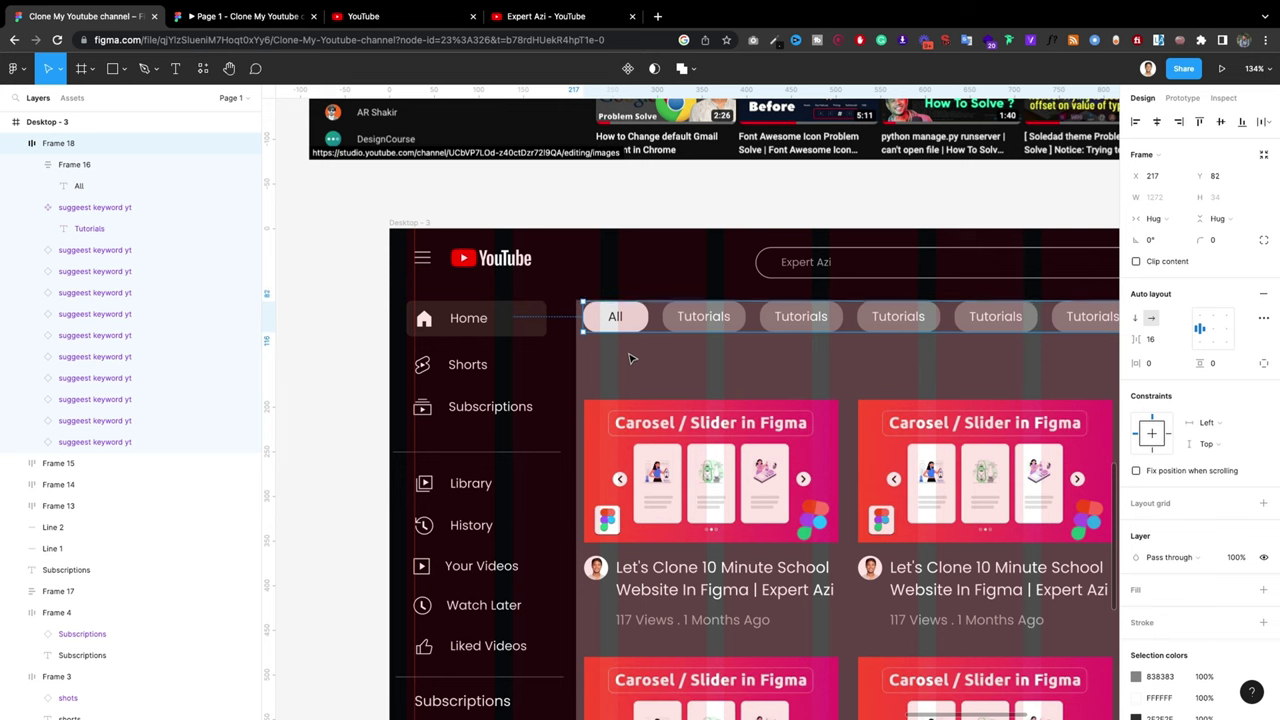
pyautogui.click(632, 362)
pyautogui.scroll(-3, 643, 397)
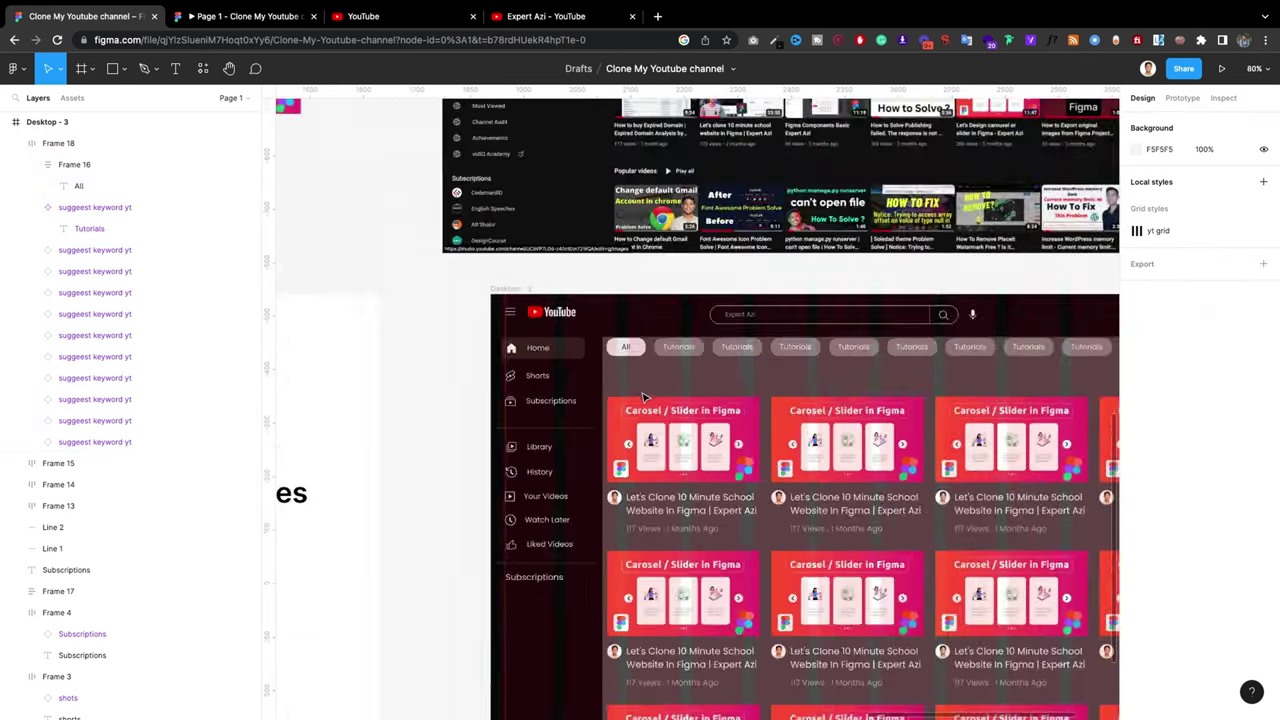
pyautogui.scroll(-3, 643, 397)
# Step: Move the first and second video card rows up toward the chips
pyautogui.click(714, 440)
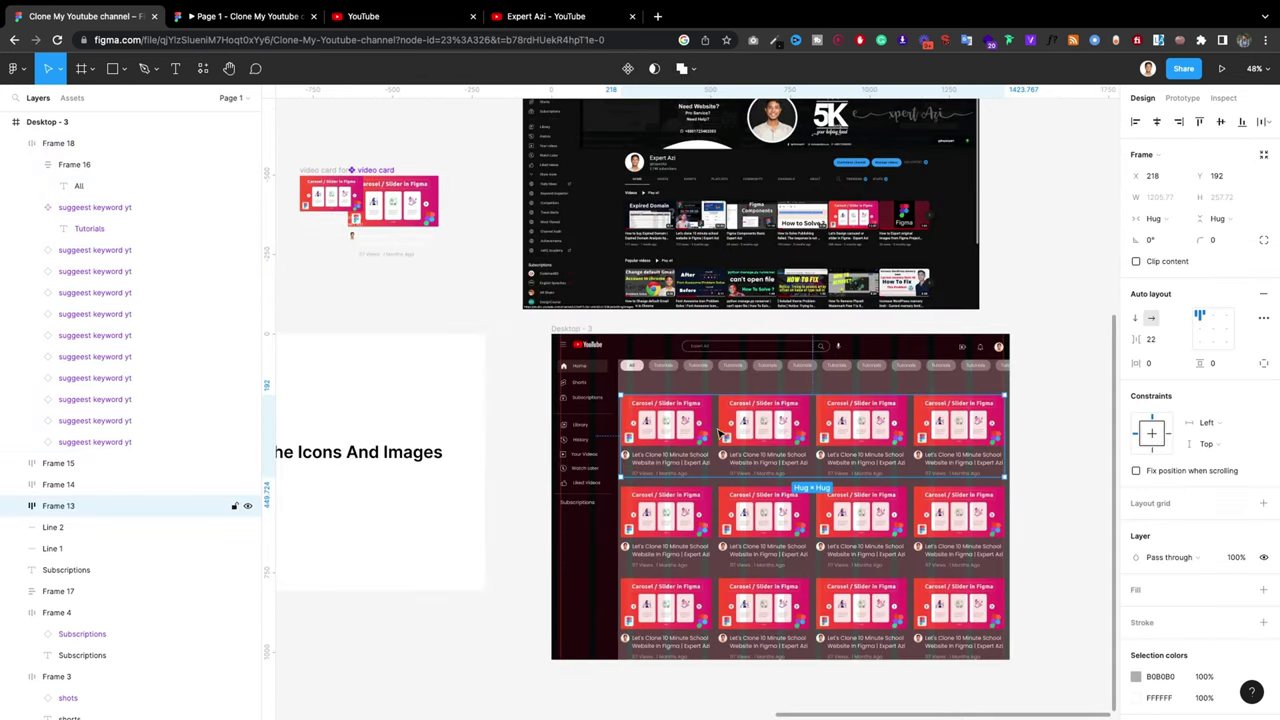
pyautogui.scroll(3, 716, 420)
pyautogui.moveTo(660, 418); pyautogui.dragTo(663, 403)
pyautogui.click(630, 585)
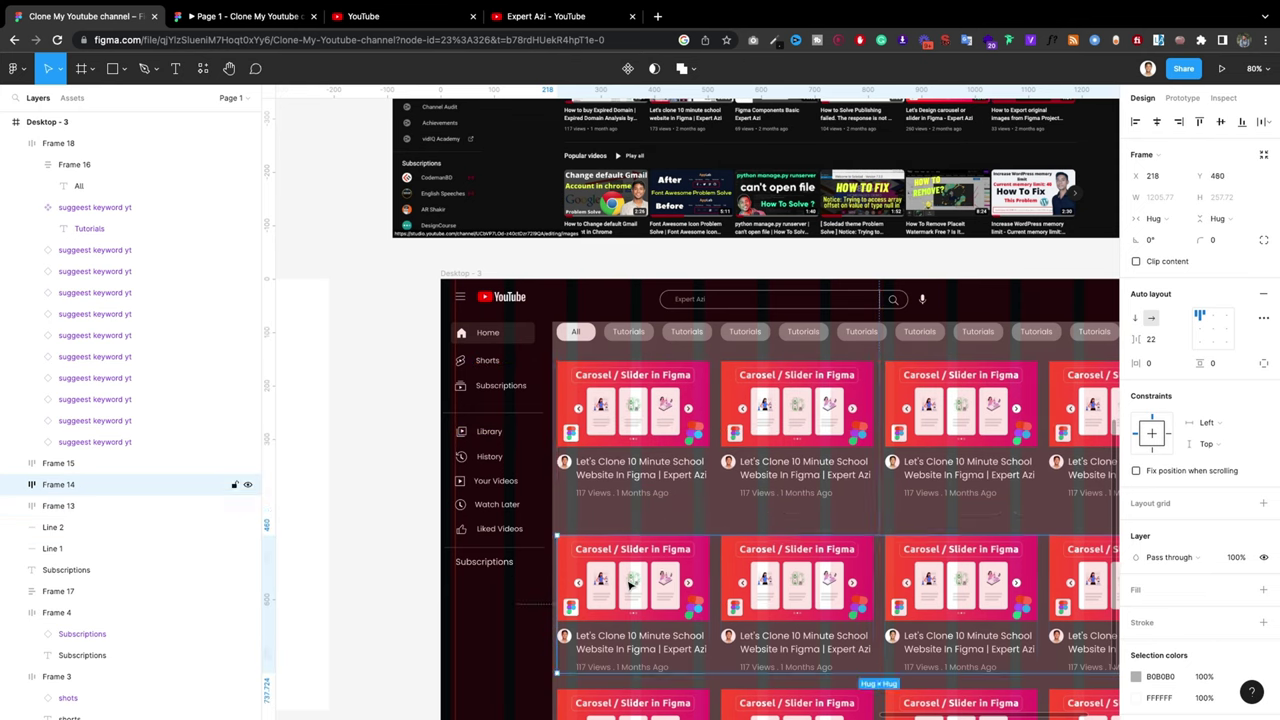
pyautogui.moveTo(630, 585); pyautogui.dragTo(632, 568)
pyautogui.scroll(-3, 632, 568)
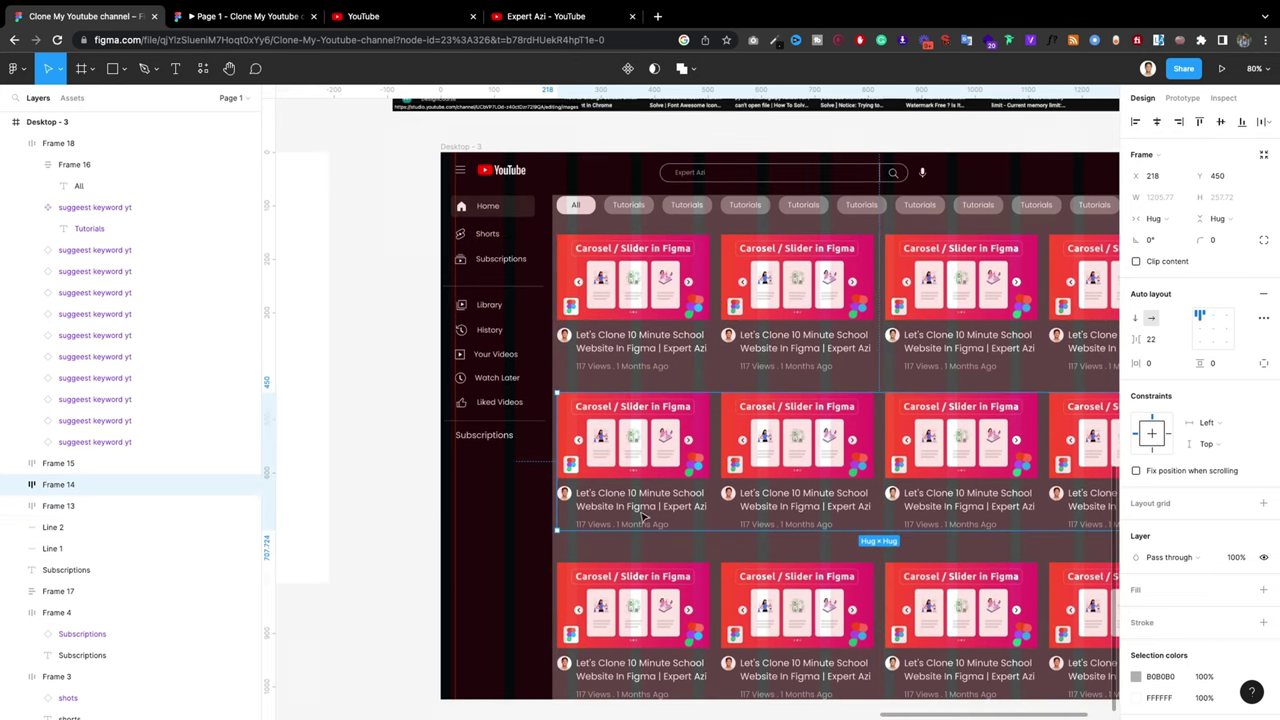
pyautogui.click(662, 592)
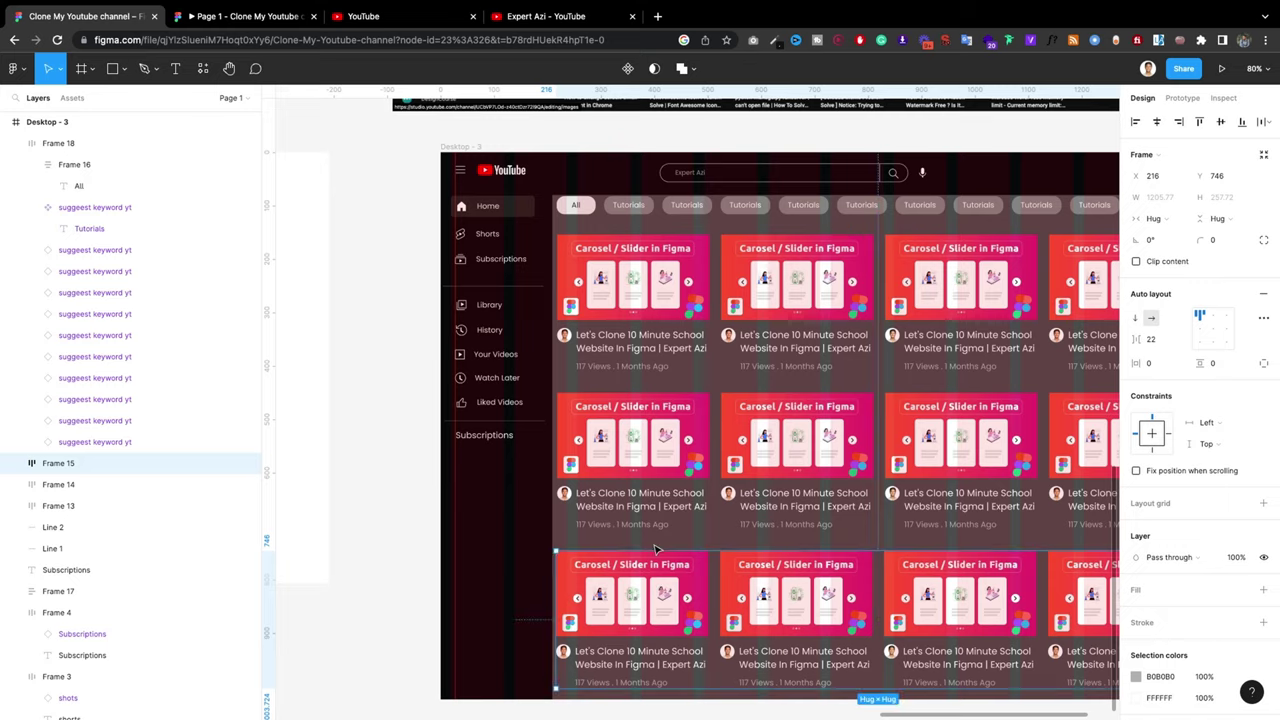
pyautogui.scroll(3, 658, 545)
pyautogui.scroll(-3, 665, 510)
pyautogui.moveTo(672, 479); pyautogui.dragTo(674, 473)
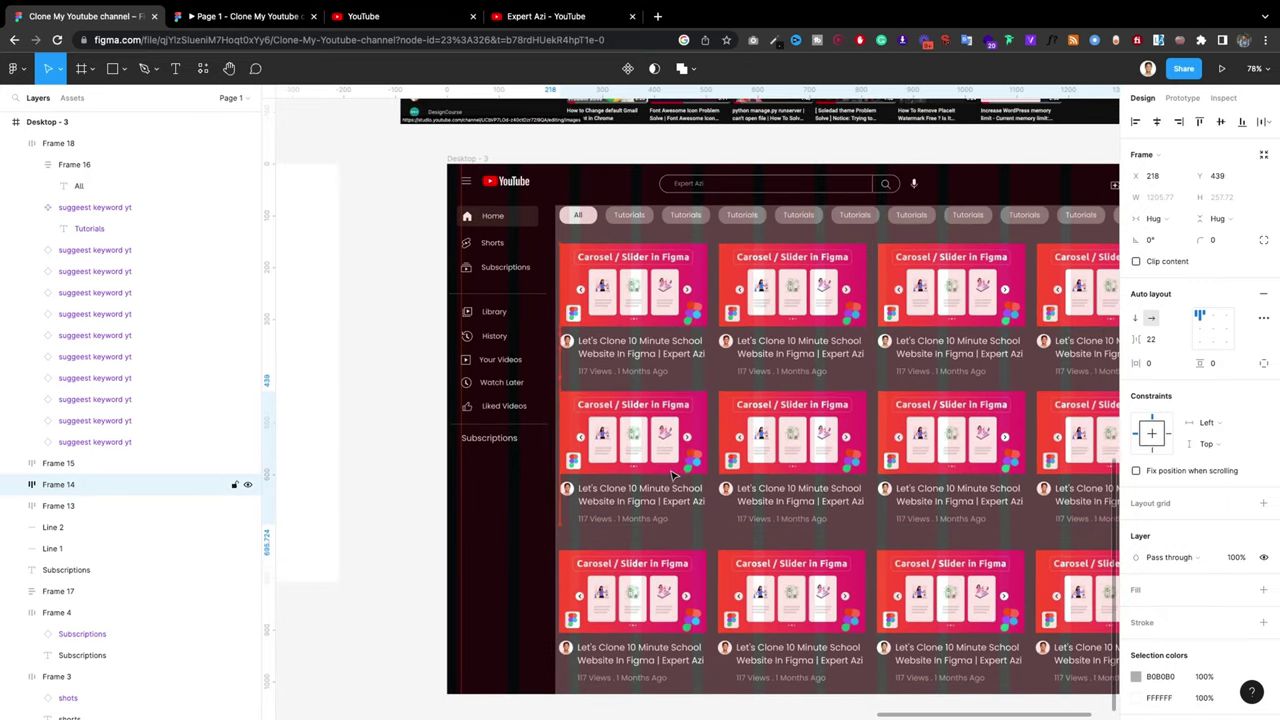
# Step: Stack the three card rows in a vertical auto-layout frame with 32 spacing
pyautogui.click(660, 572)
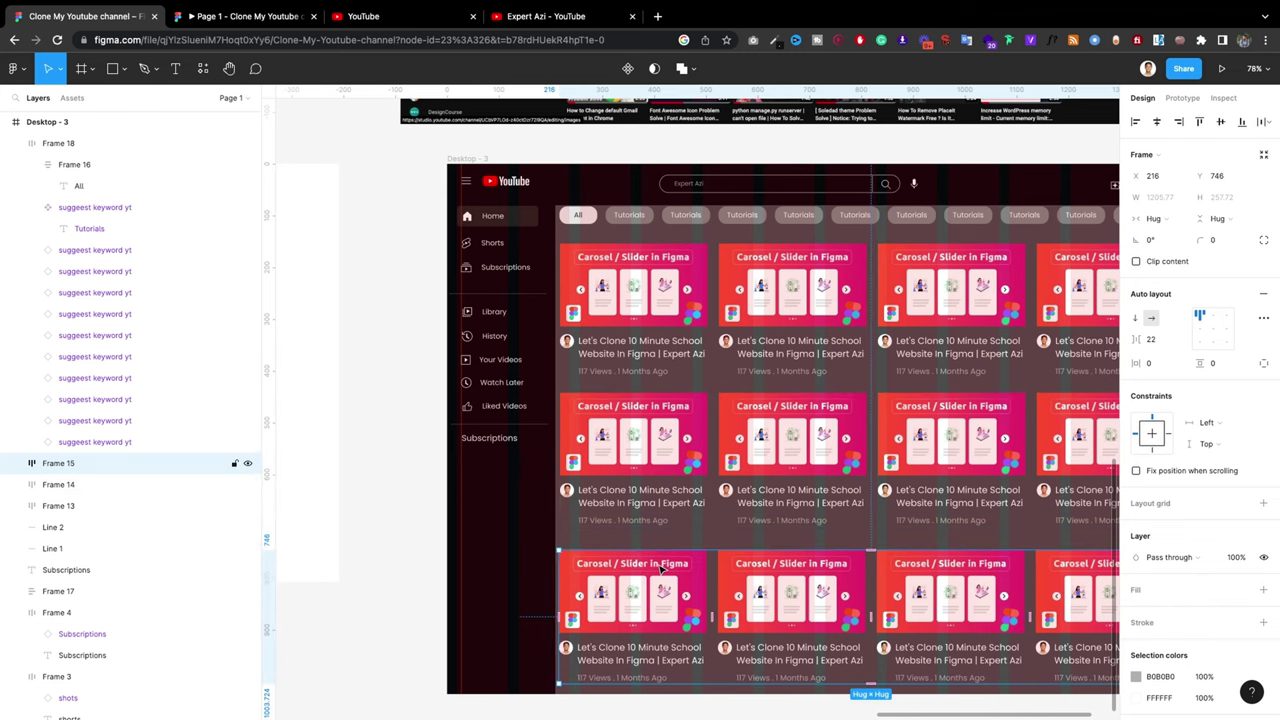
pyautogui.keyDown('shift'); pyautogui.click(672, 460); pyautogui.keyUp('shift')
pyautogui.keyDown('shift'); pyautogui.click(670, 310); pyautogui.keyUp('shift')
pyautogui.hotkey('shift', 'a')
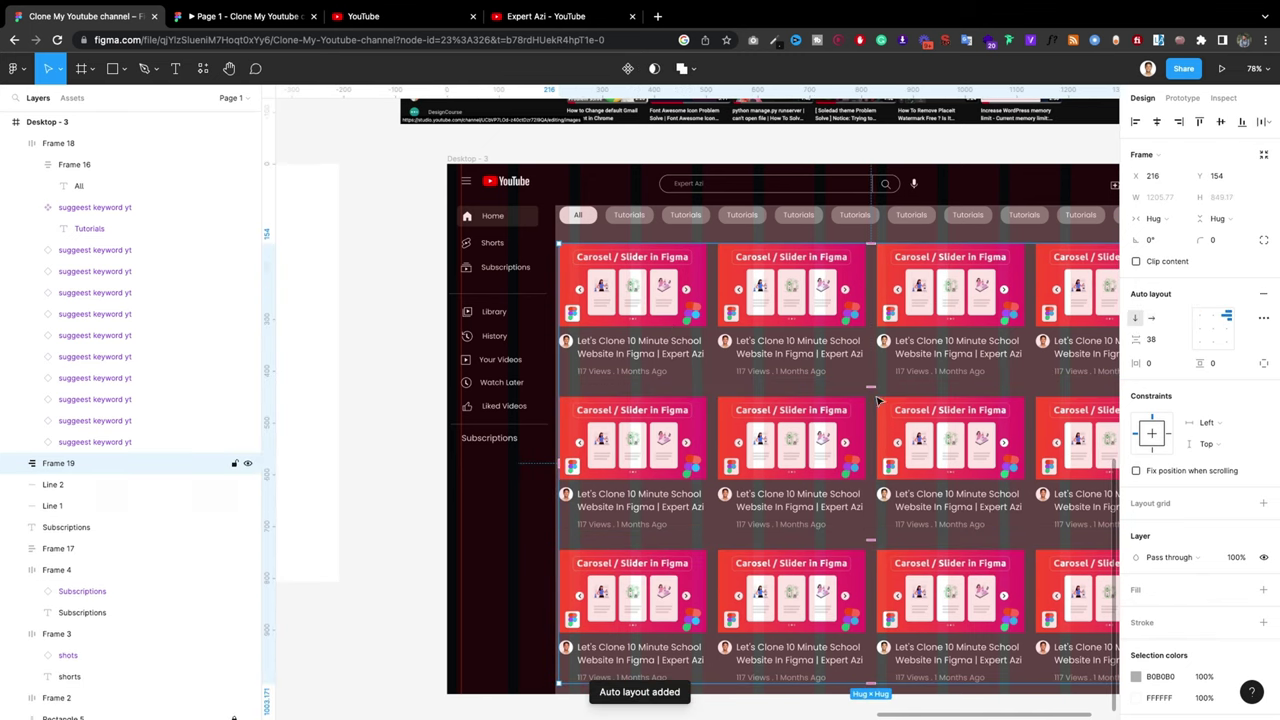
pyautogui.click(1167, 340)
pyautogui.write('30')
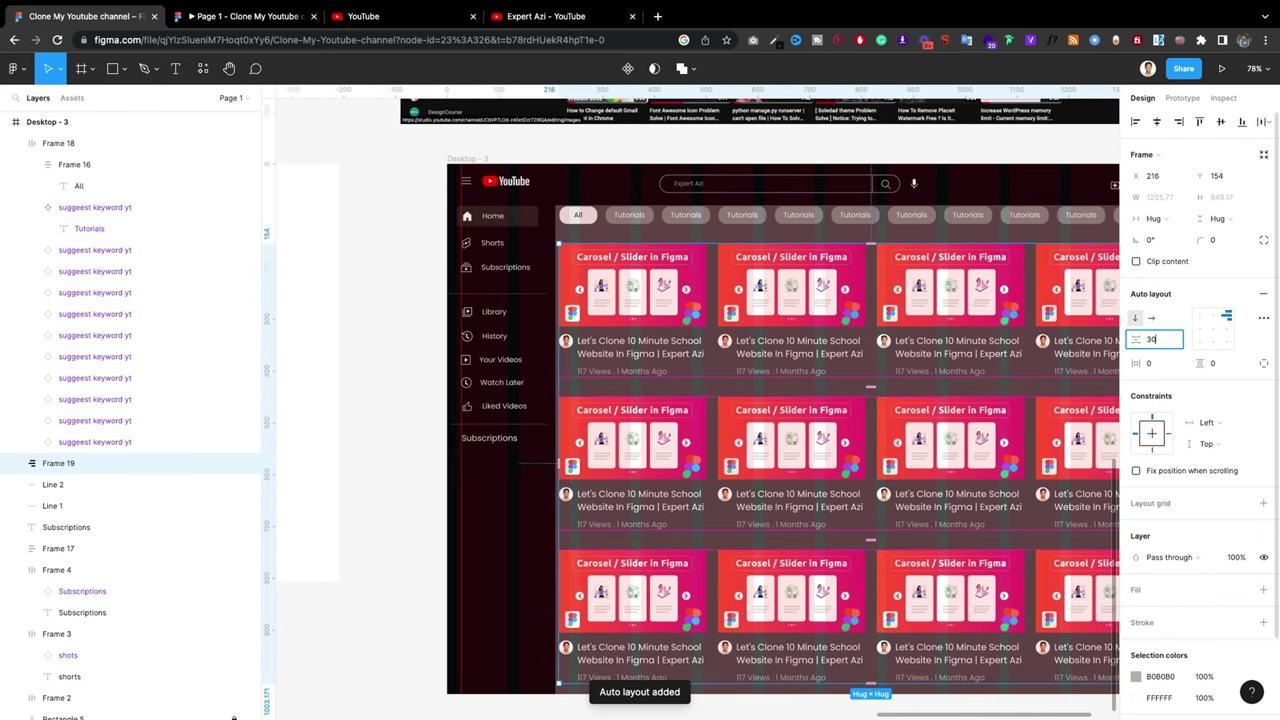
pyautogui.moveTo(659, 298); pyautogui.dragTo(651, 302)
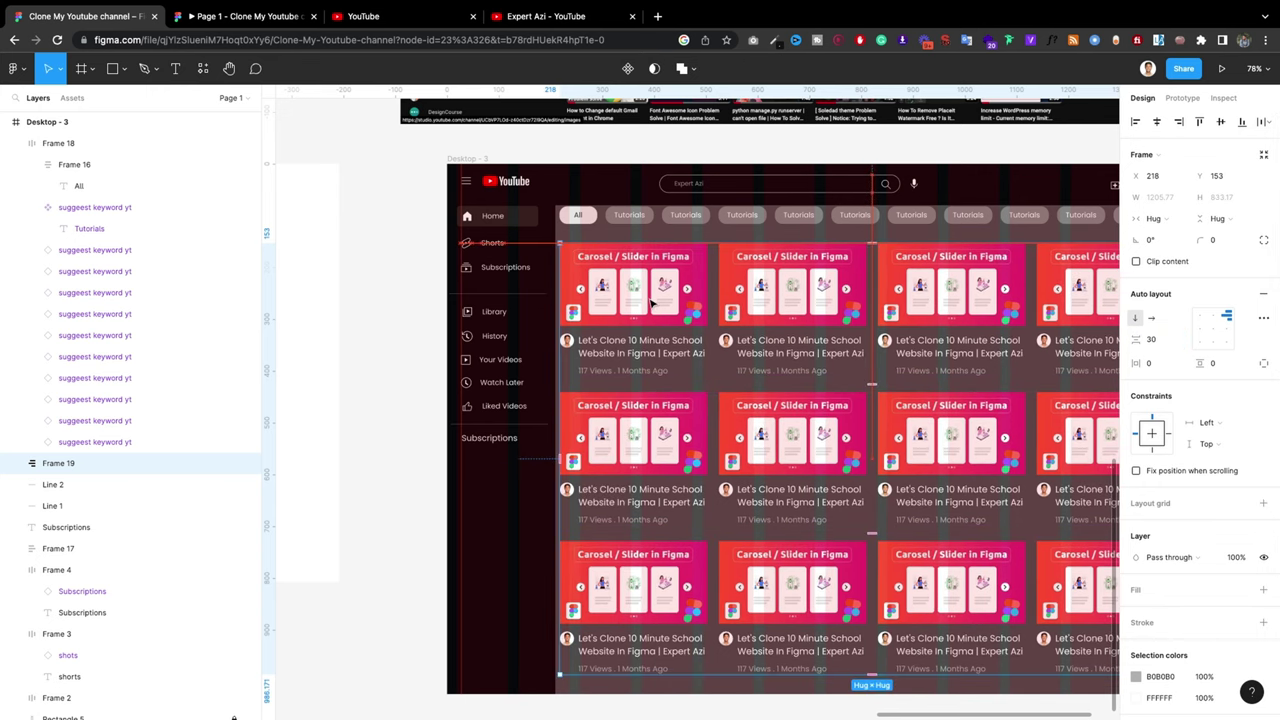
pyautogui.click(1168, 339)
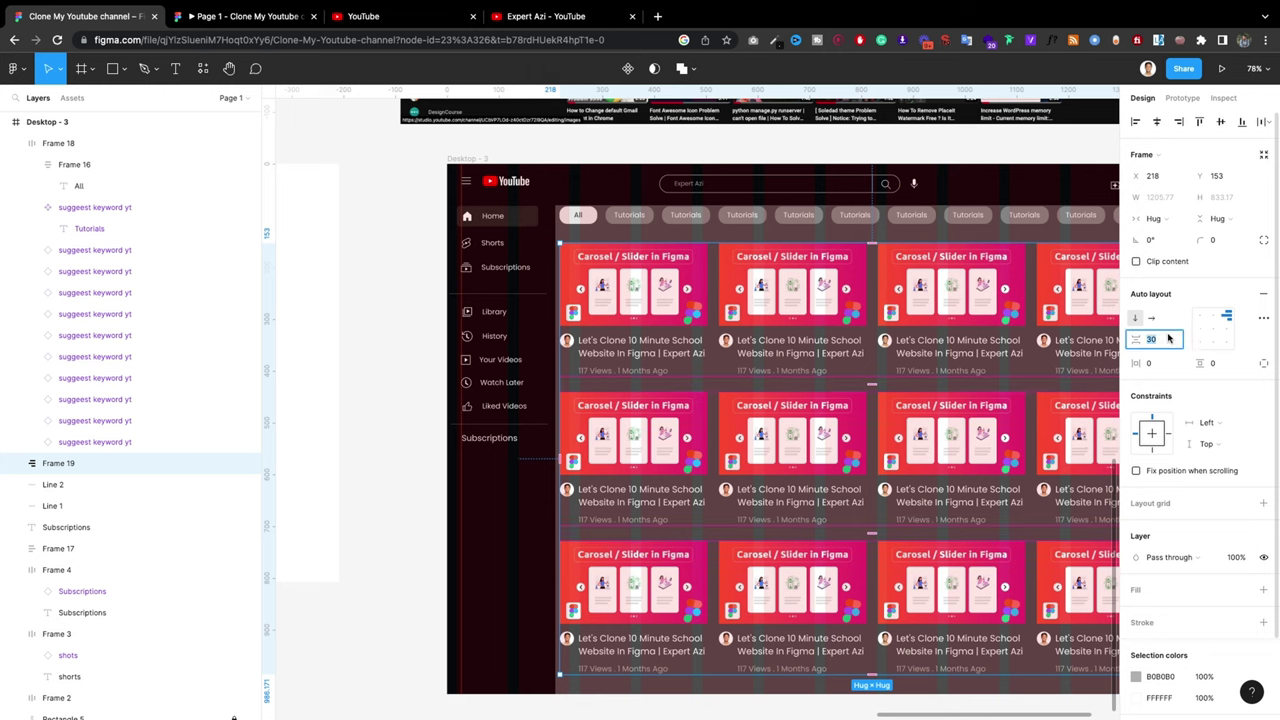
pyautogui.press('Up')
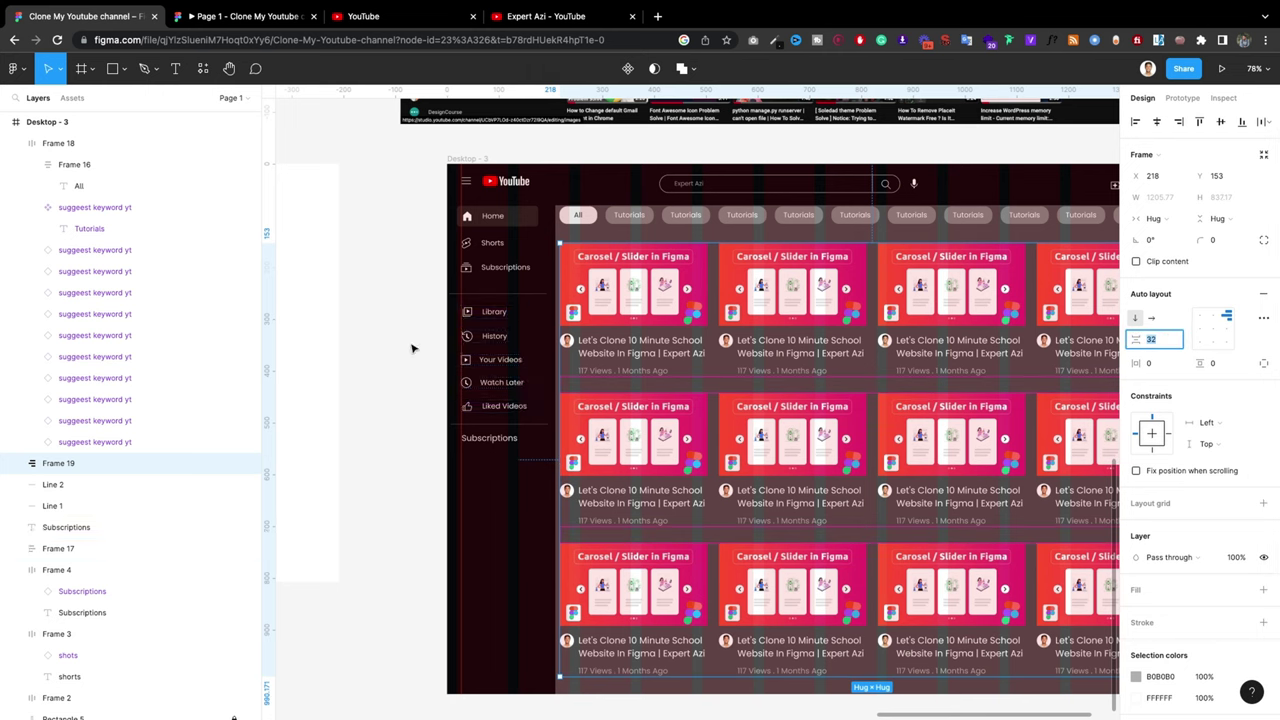
pyautogui.press('Escape')
pyautogui.scroll(-1, 678, 387)
pyautogui.scroll(-3, 676, 384)
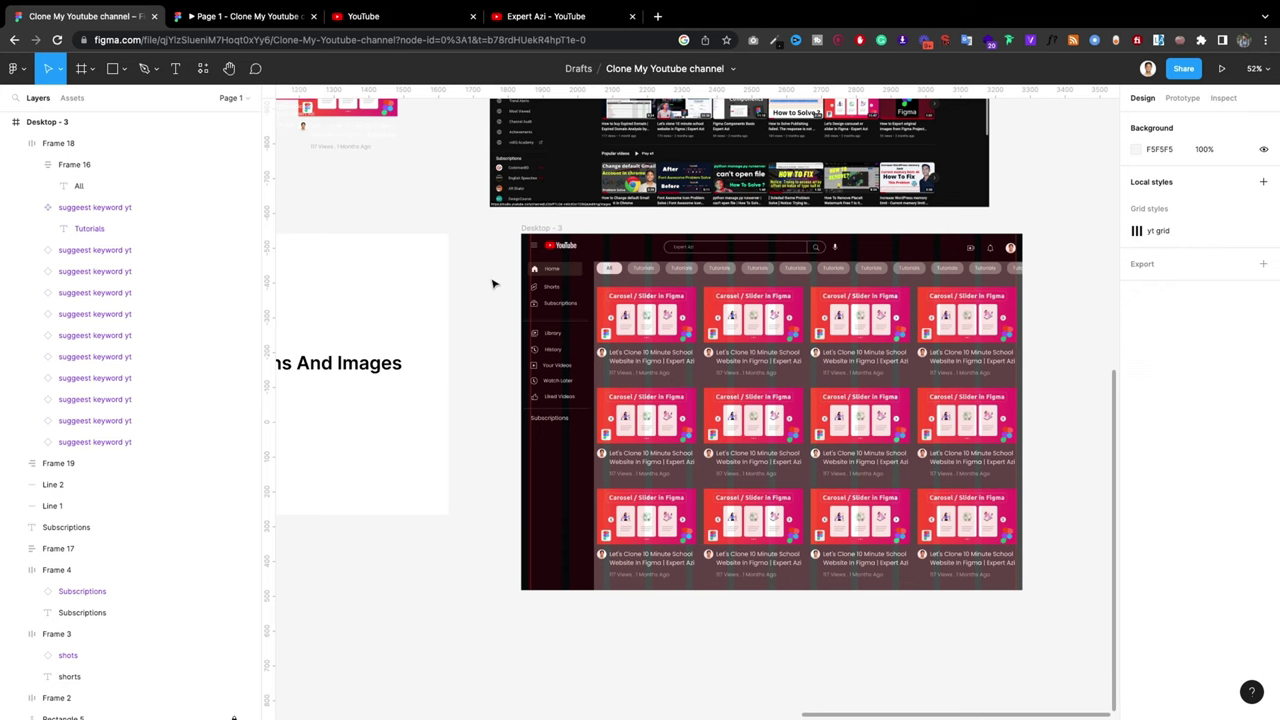
pyautogui.click(563, 229)
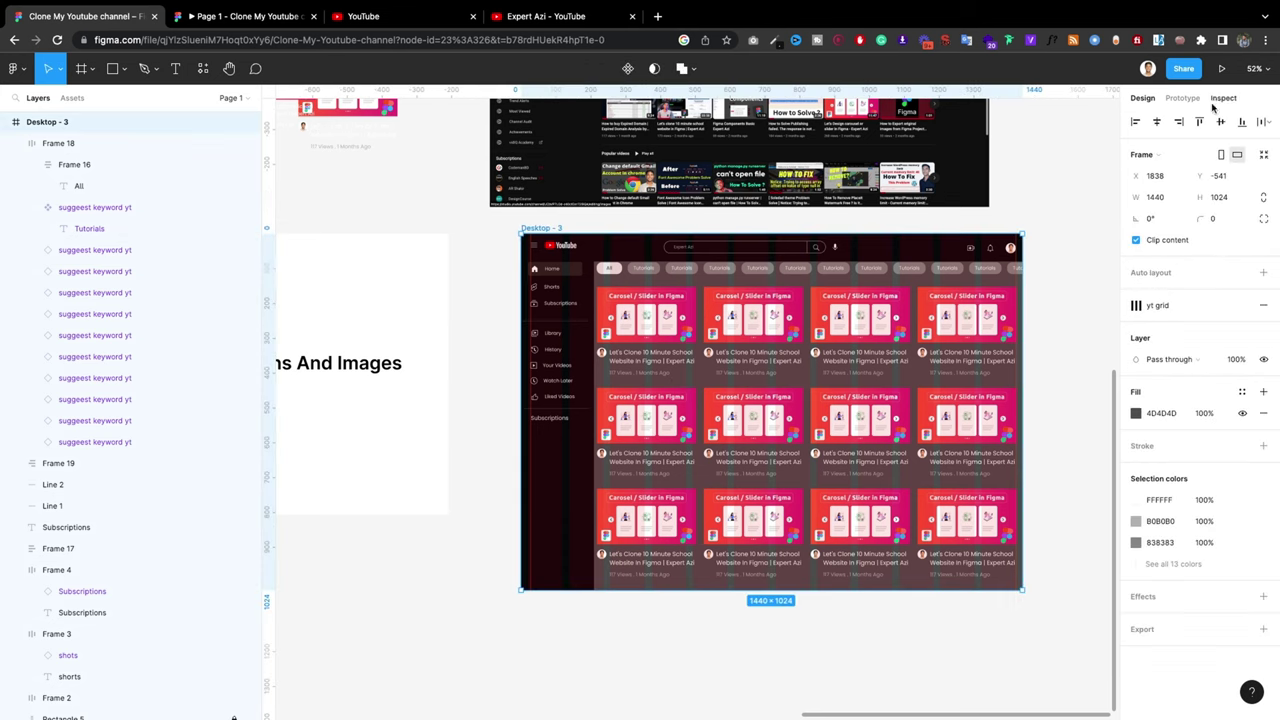
pyautogui.click(1221, 70)
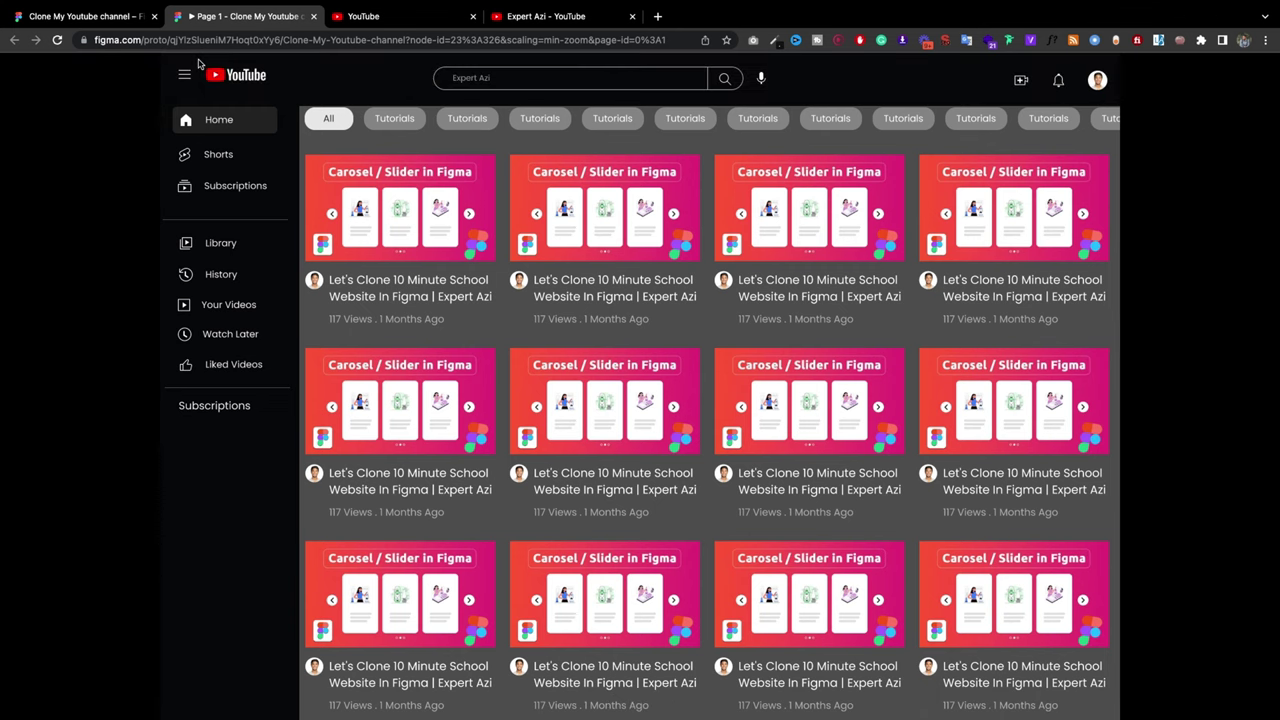
pyautogui.click(95, 24)
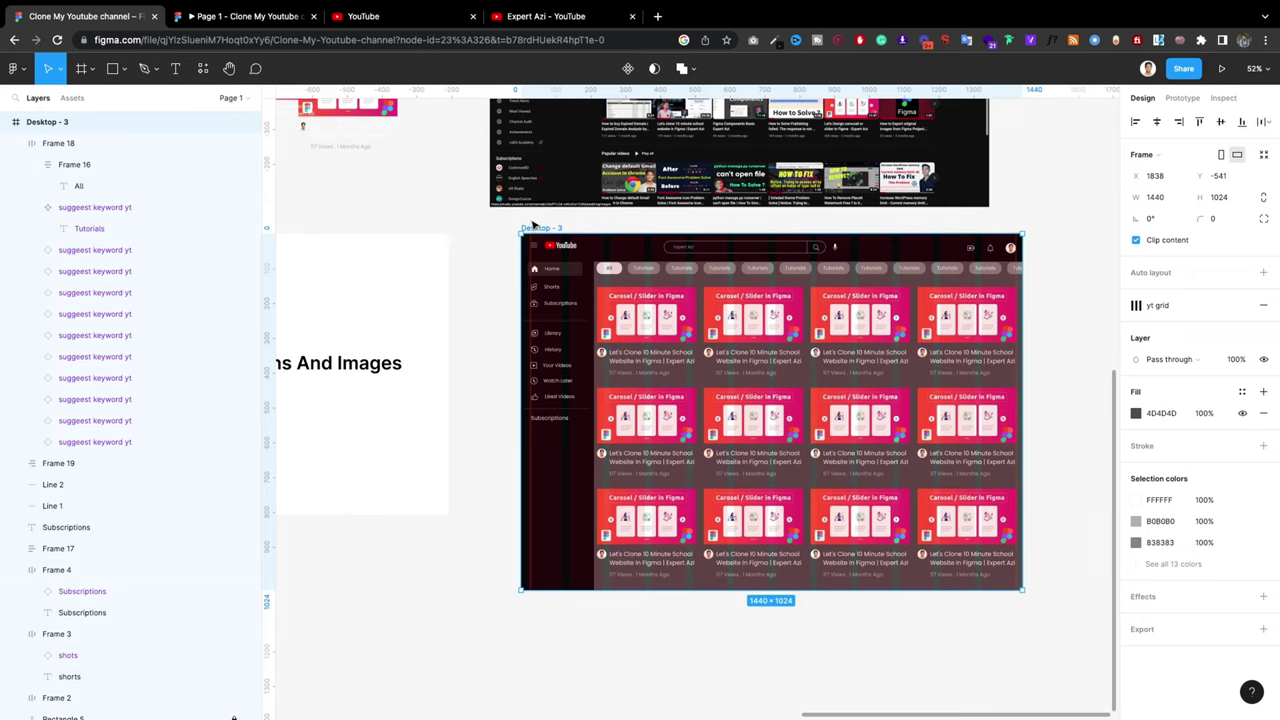
pyautogui.click(1136, 413)
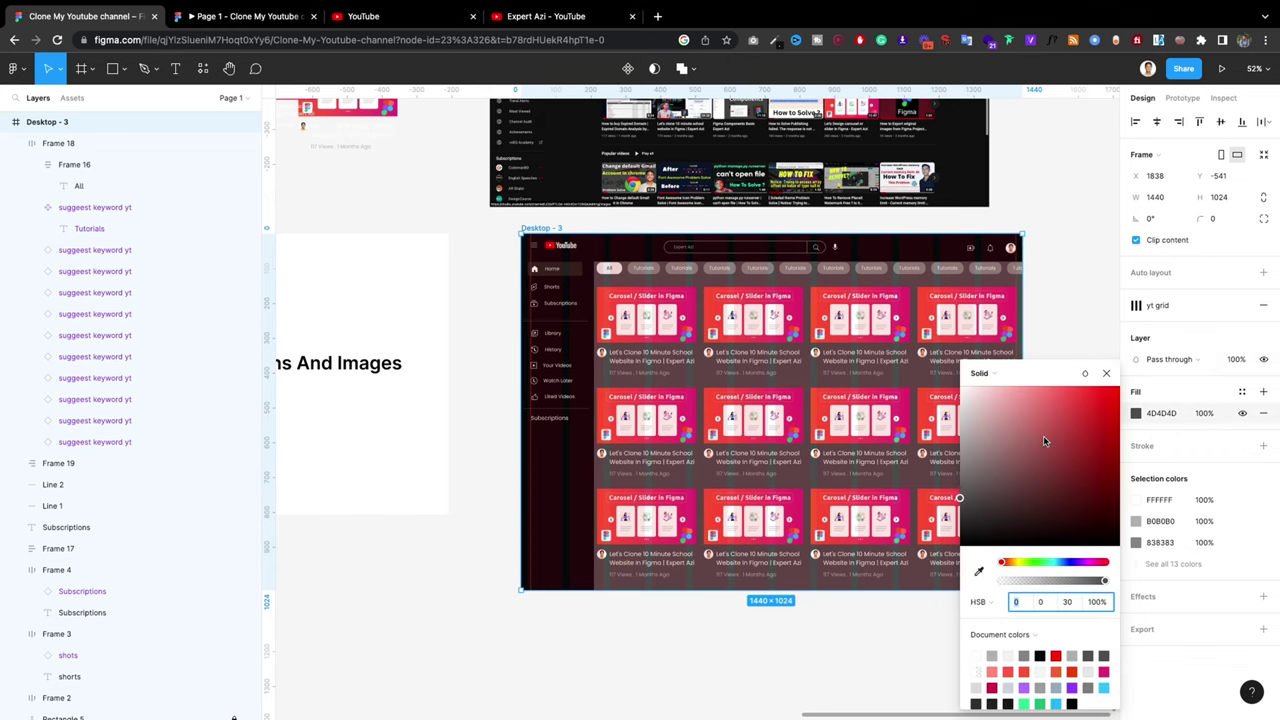
pyautogui.click(757, 686)
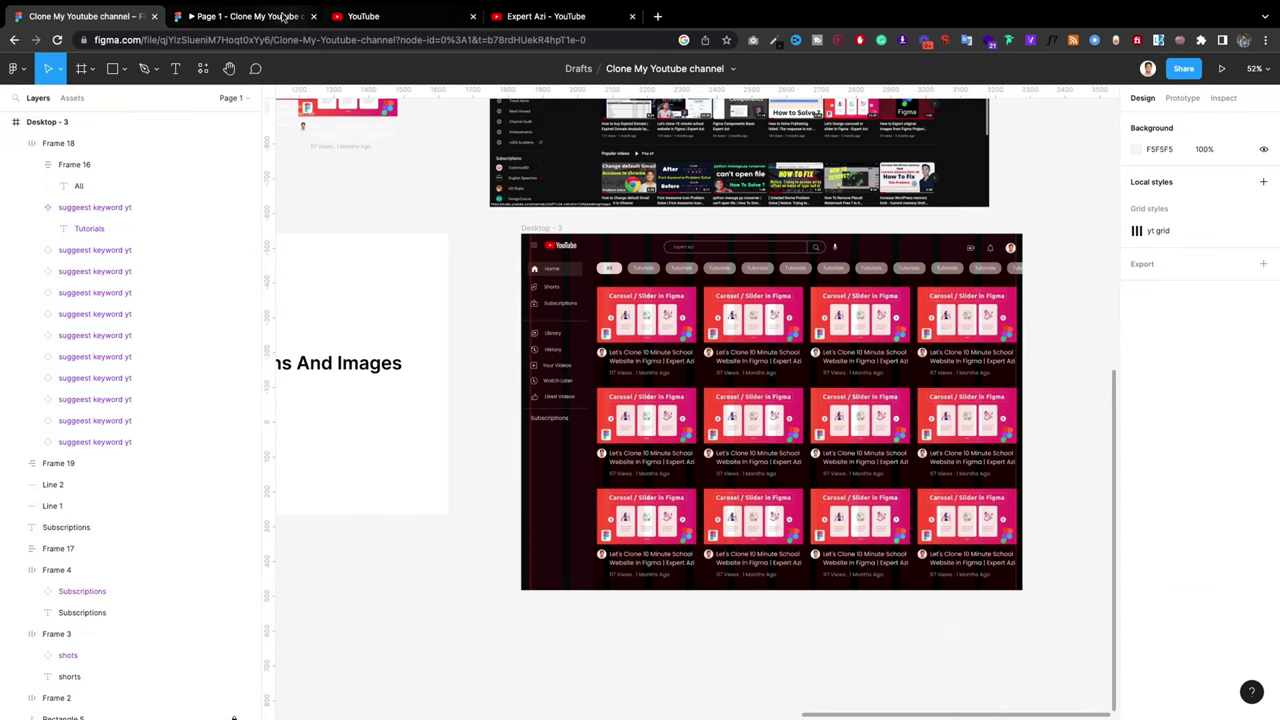
pyautogui.click(248, 16)
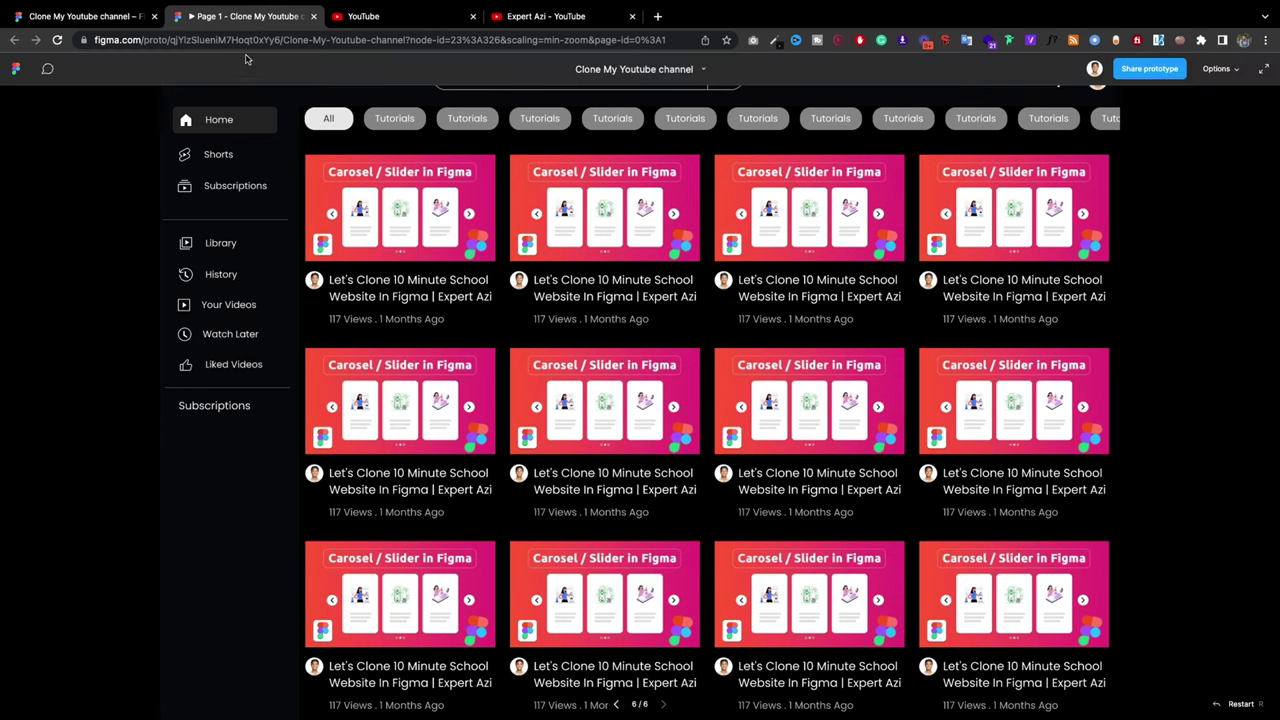
pyautogui.click(85, 16)
pyautogui.scroll(1, 772, 383)
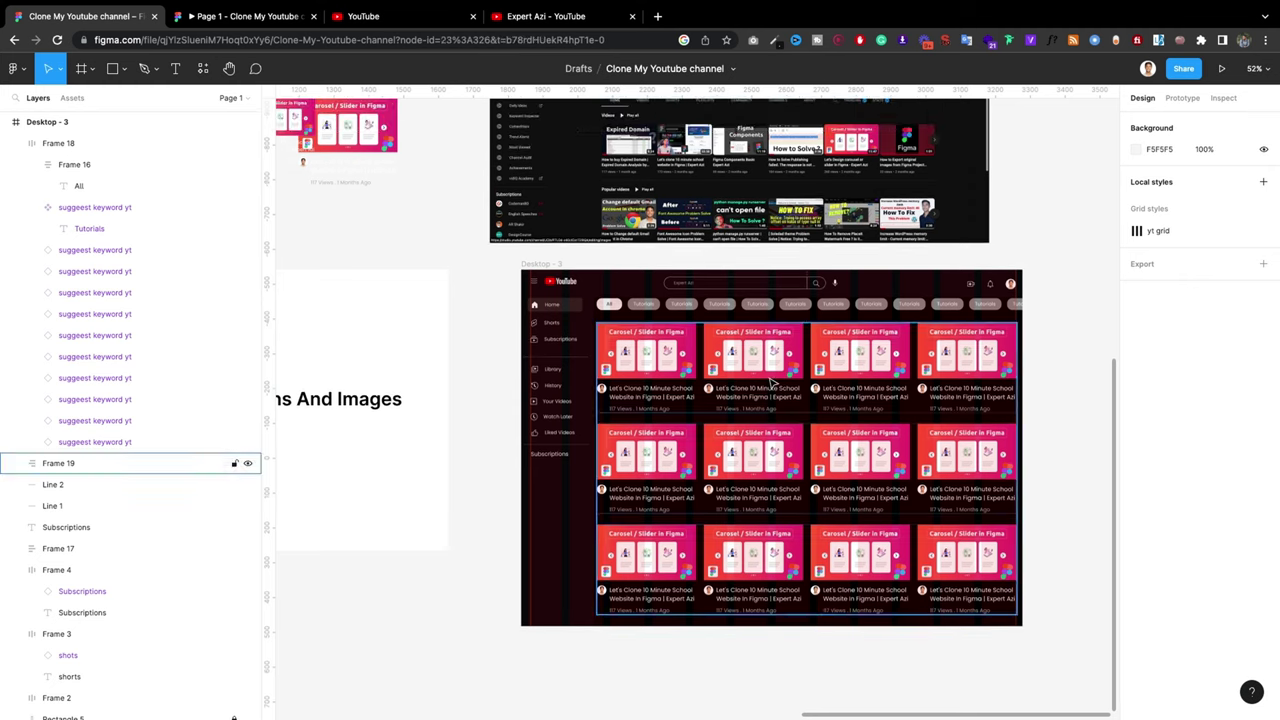
pyautogui.click(772, 383)
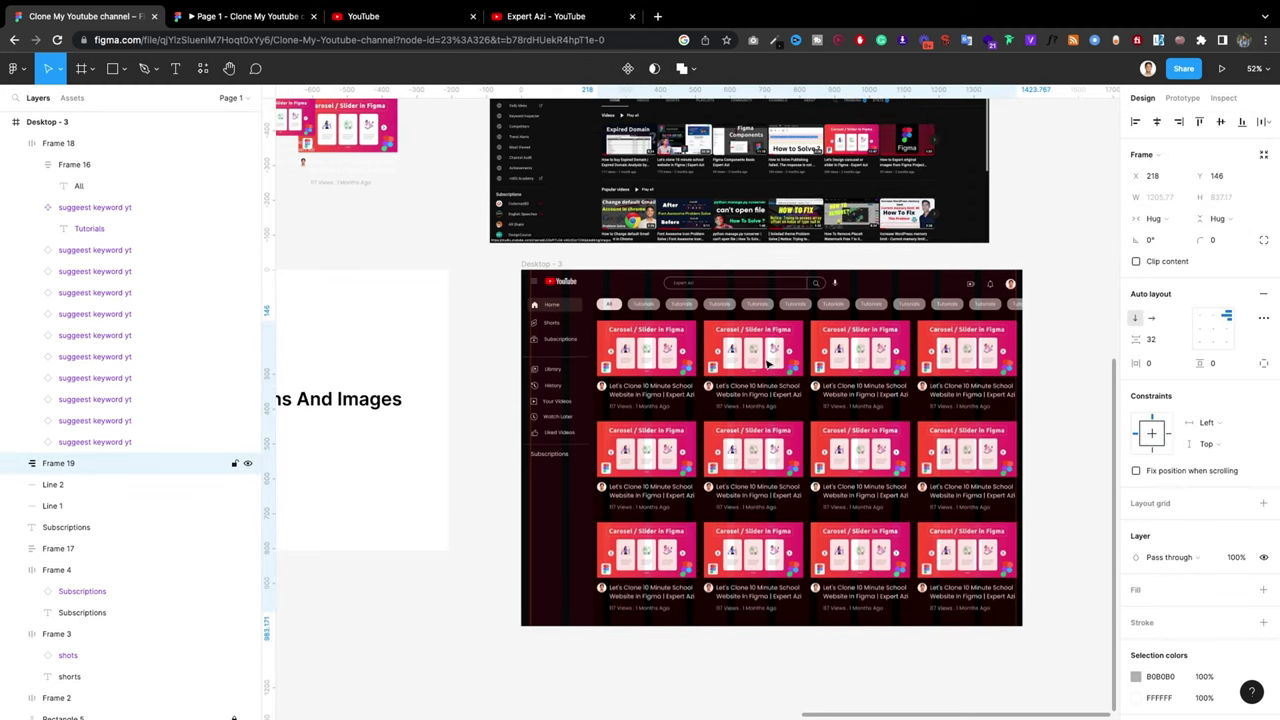
pyautogui.click(355, 17)
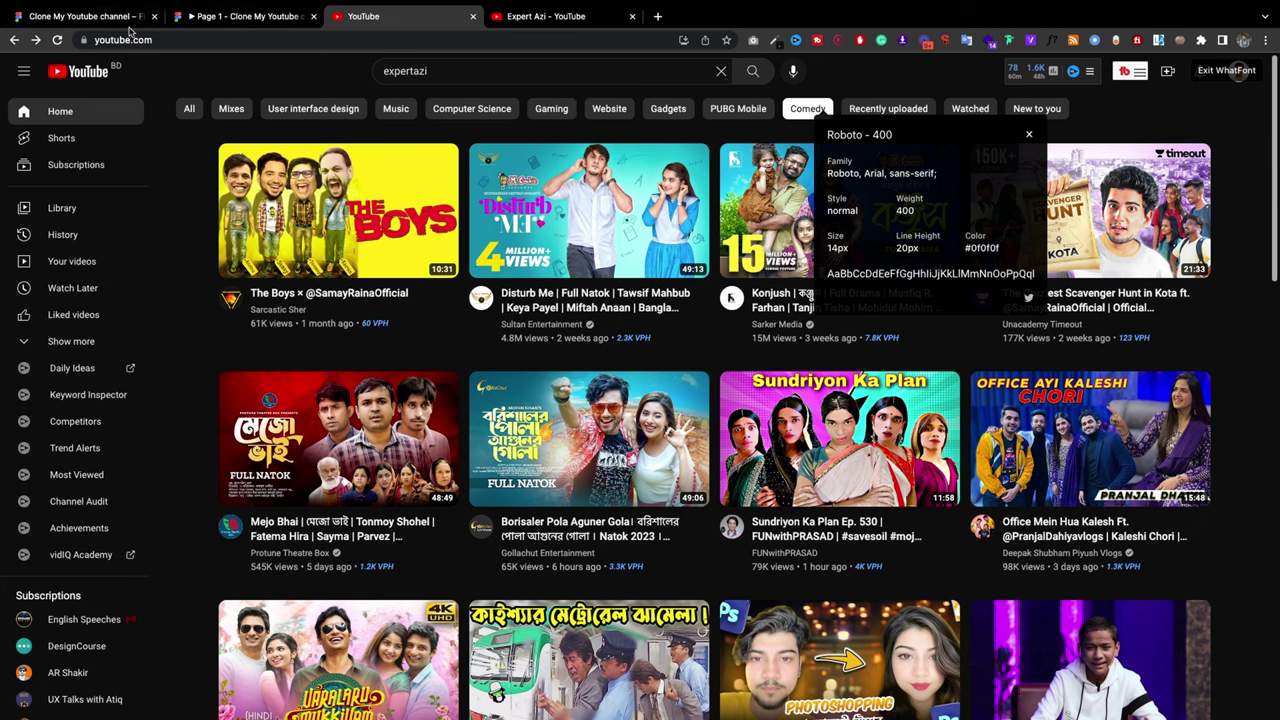
pyautogui.click(1224, 71)
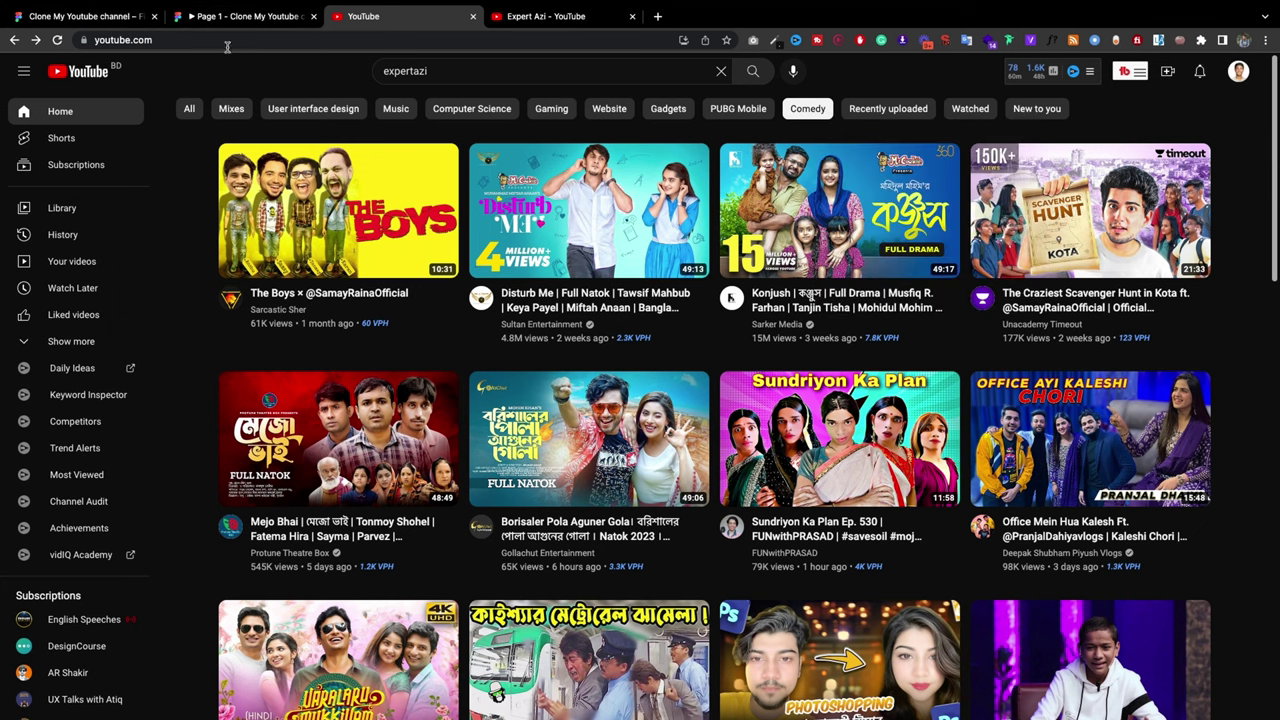
pyautogui.click(235, 17)
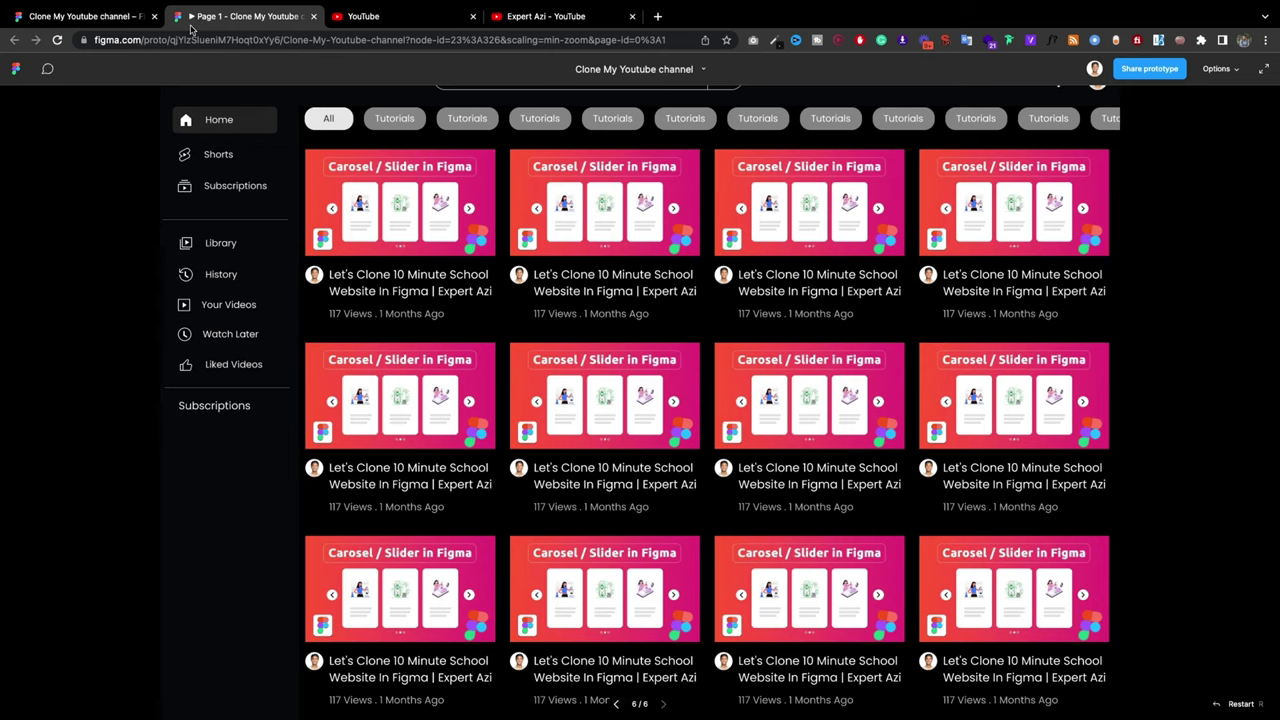
pyautogui.click(400, 17)
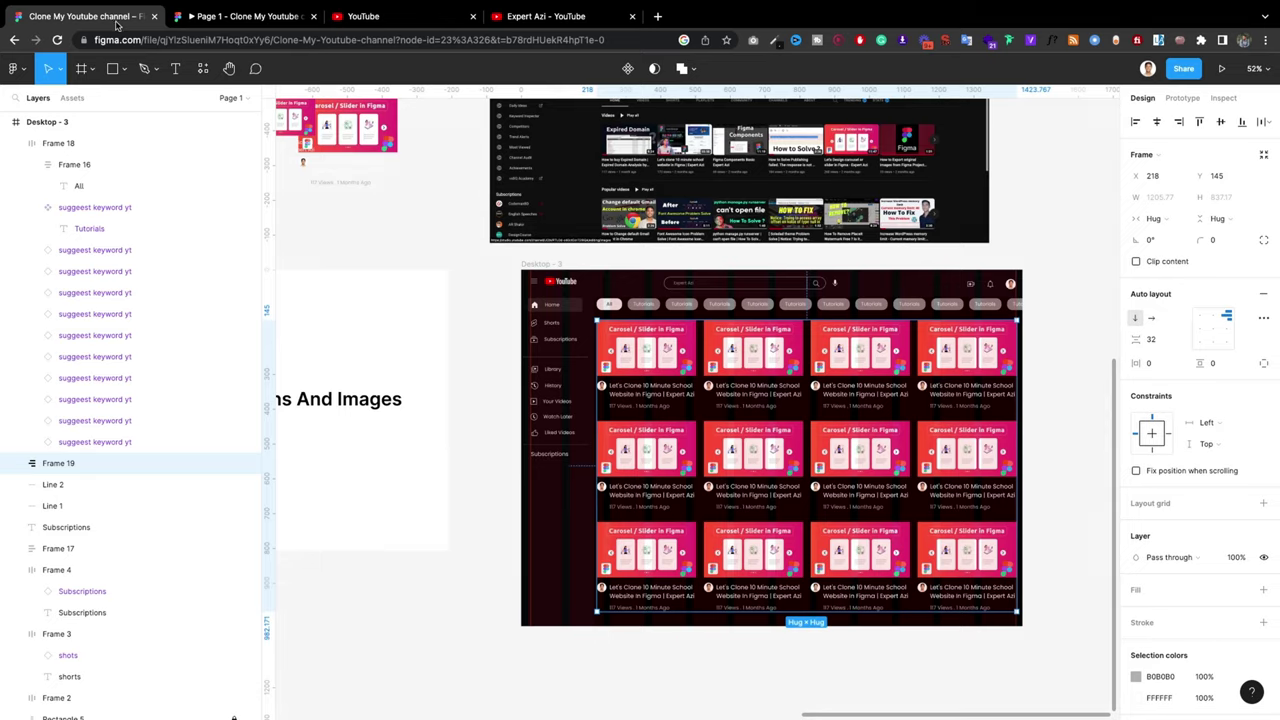
# Step: Darken the Tutorials chip fill from 838383 to 323232
pyautogui.click(90, 16)
pyautogui.scroll(5, 666, 313)
pyautogui.scroll(5, 640, 295)
pyautogui.click(625, 285)
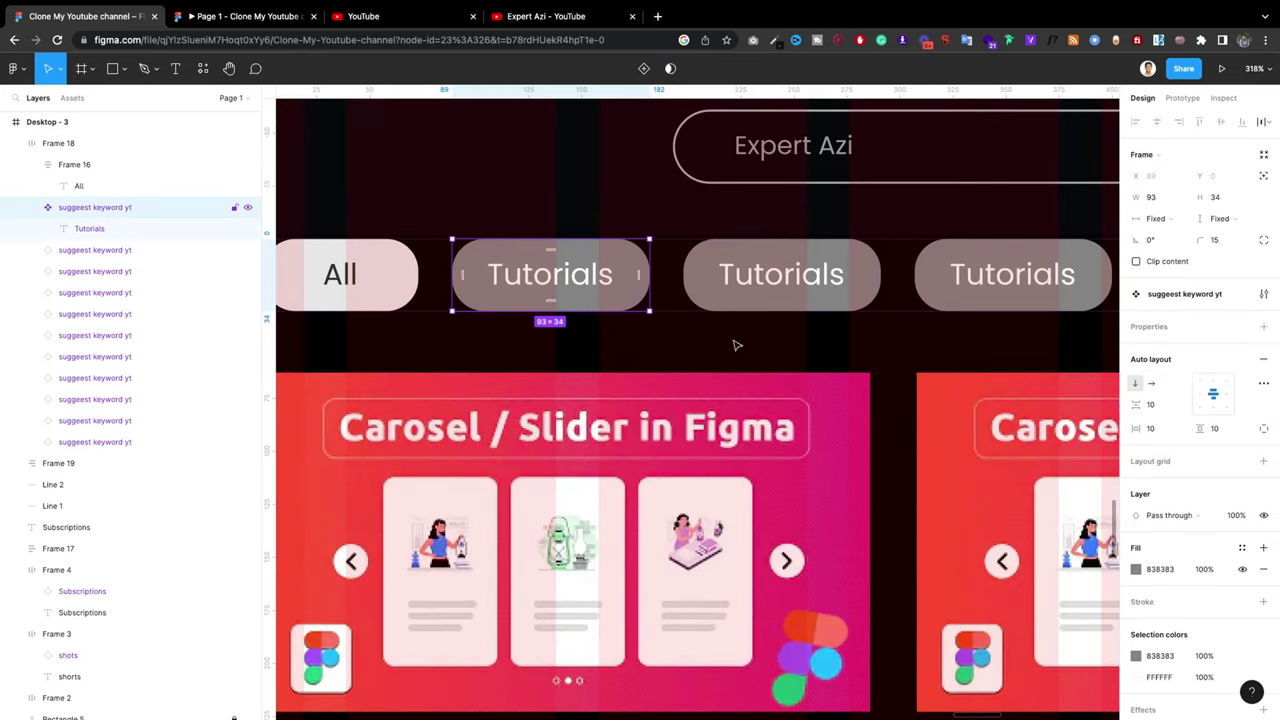
pyautogui.click(1136, 570)
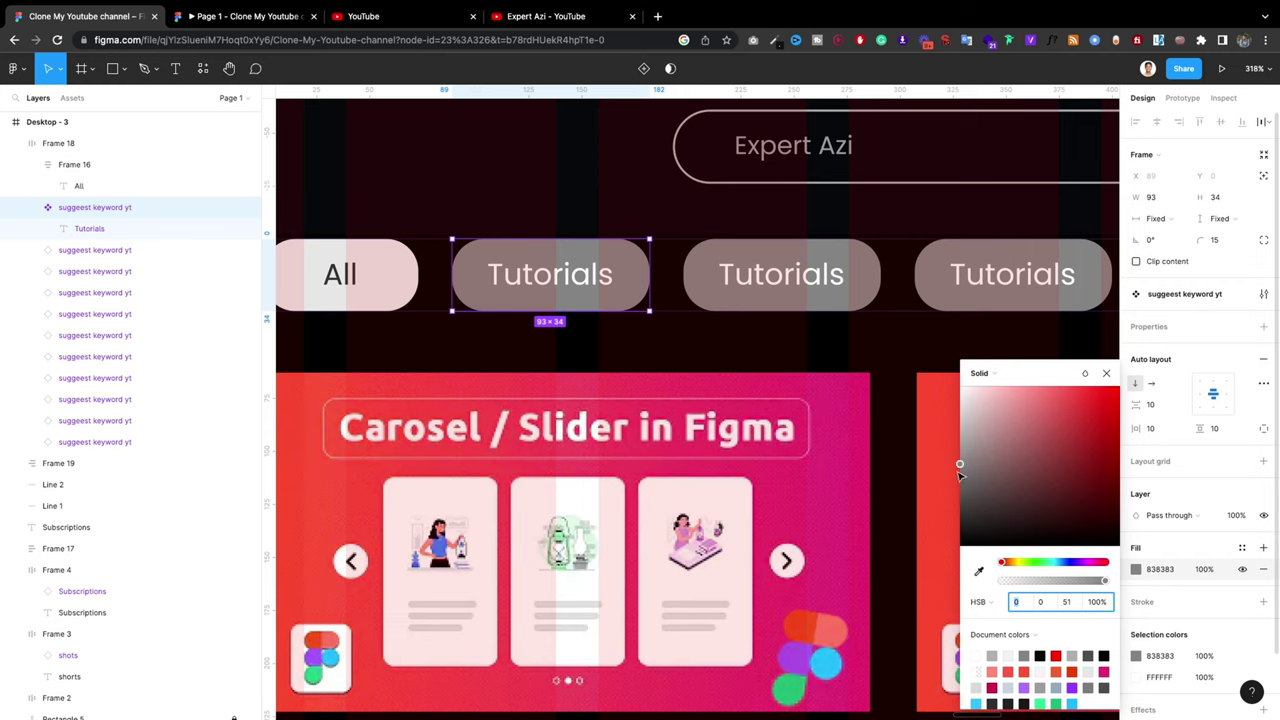
pyautogui.moveTo(959, 466)
pyautogui.mouseDown()
pyautogui.moveTo(958, 497)
pyautogui.moveTo(941, 511)
pyautogui.mouseUp()
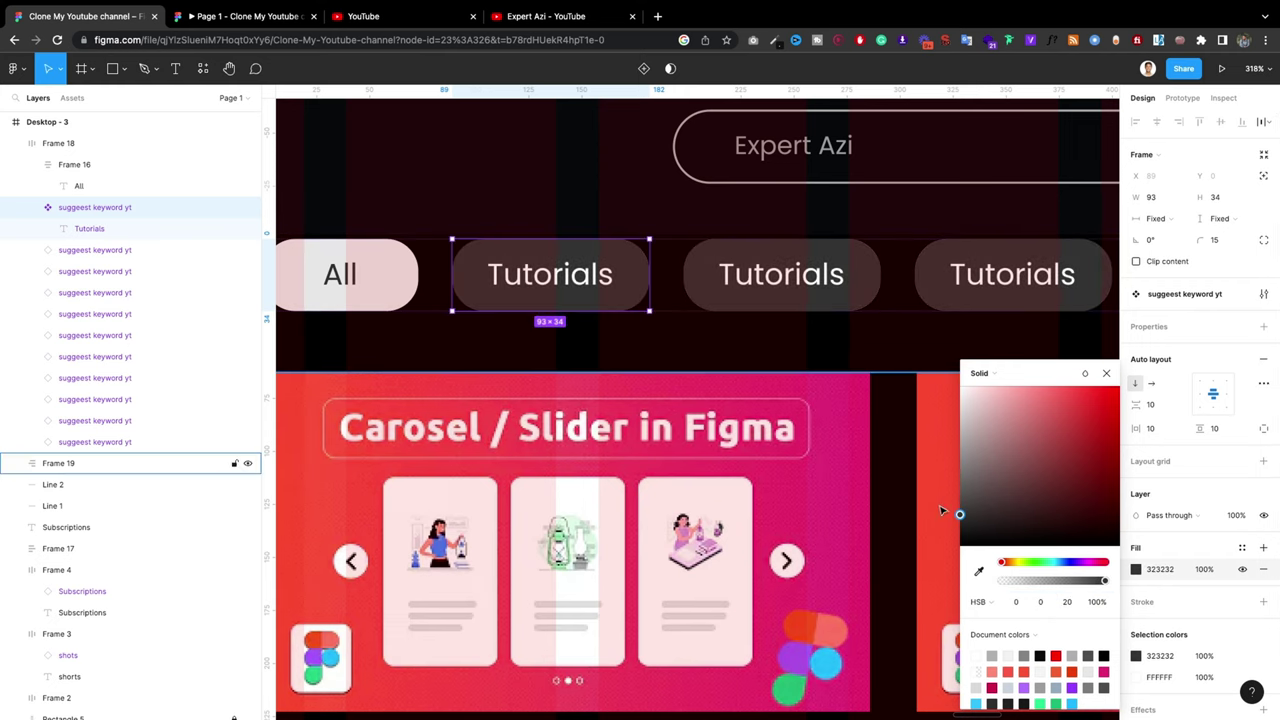
pyautogui.scroll(-3, 742, 345)
pyautogui.scroll(-3, 742, 345)
pyautogui.scroll(-2, 742, 345)
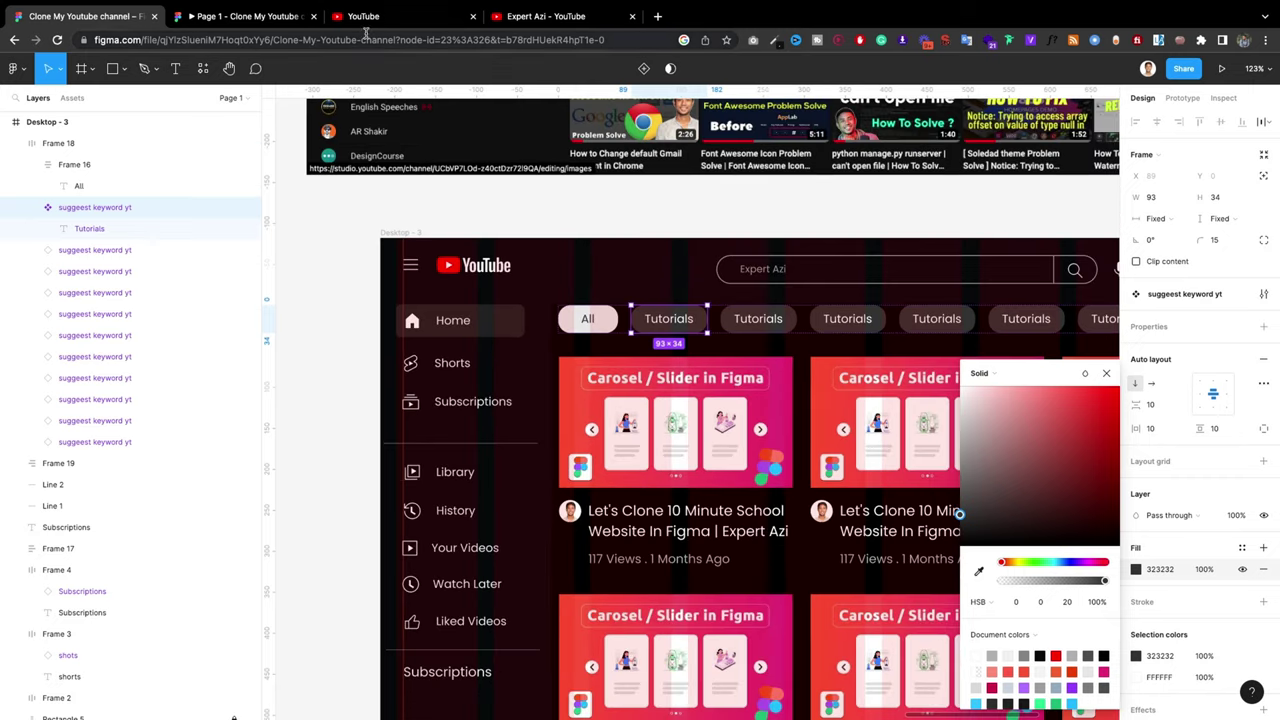
# Step: Preview the prototype with the Figma UI hidden and compare it to the real YouTube page
pyautogui.click(270, 28)
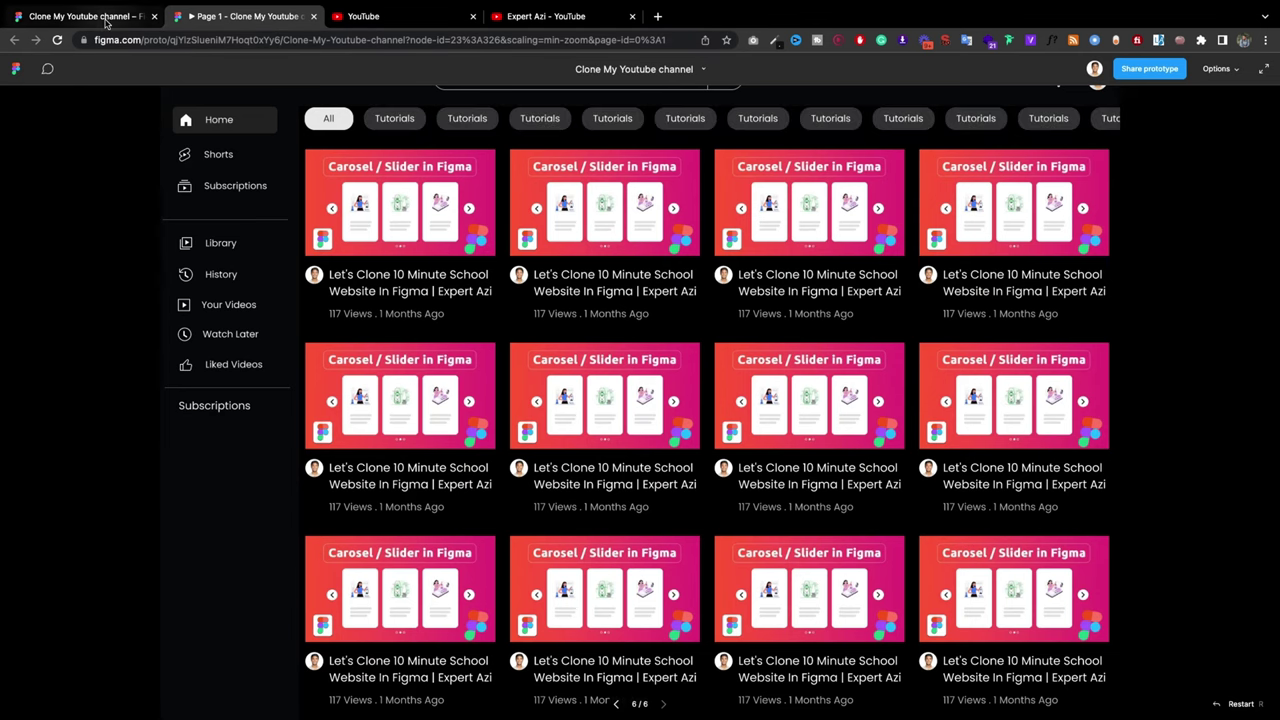
pyautogui.click(1216, 69)
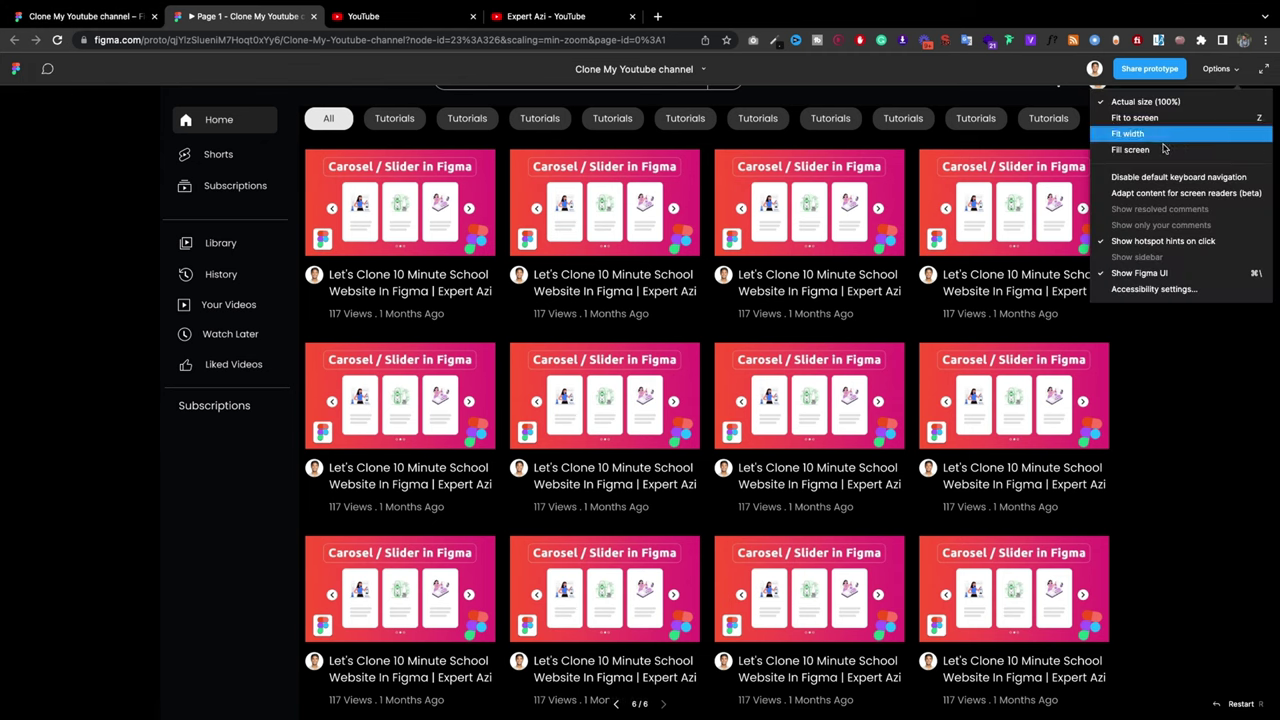
pyautogui.click(1140, 276)
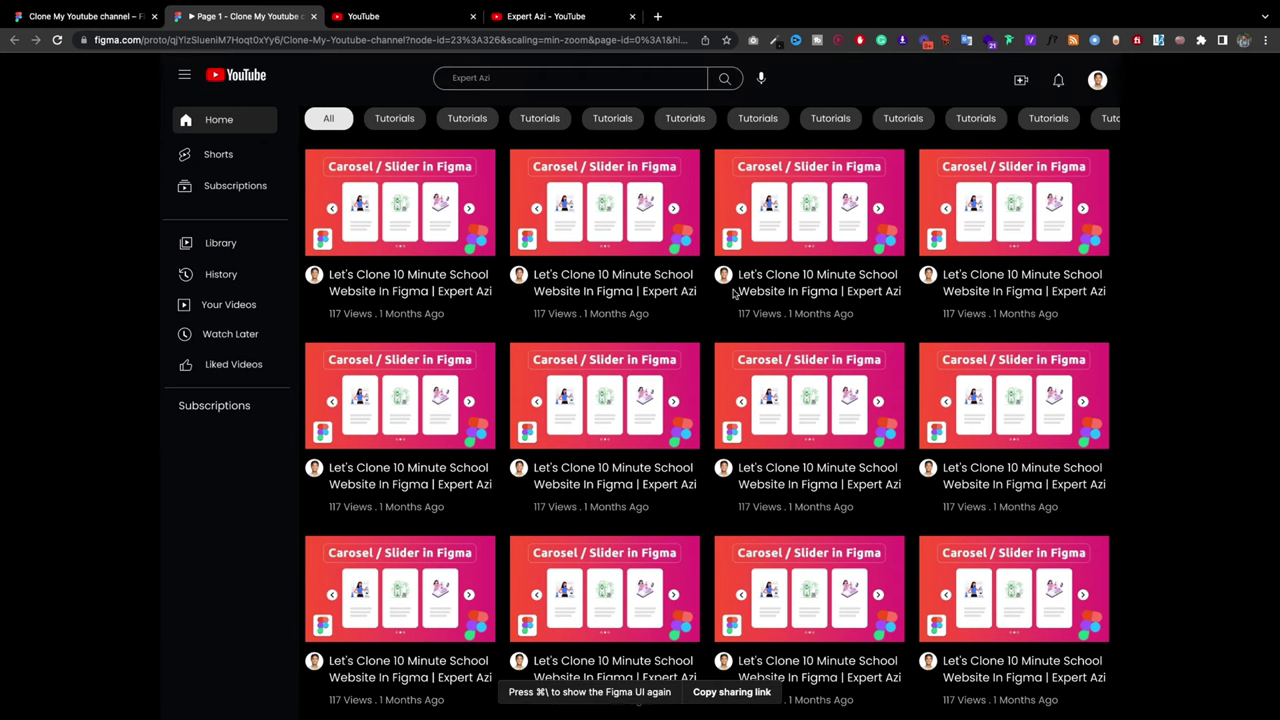
pyautogui.click(376, 22)
pyautogui.click(98, 20)
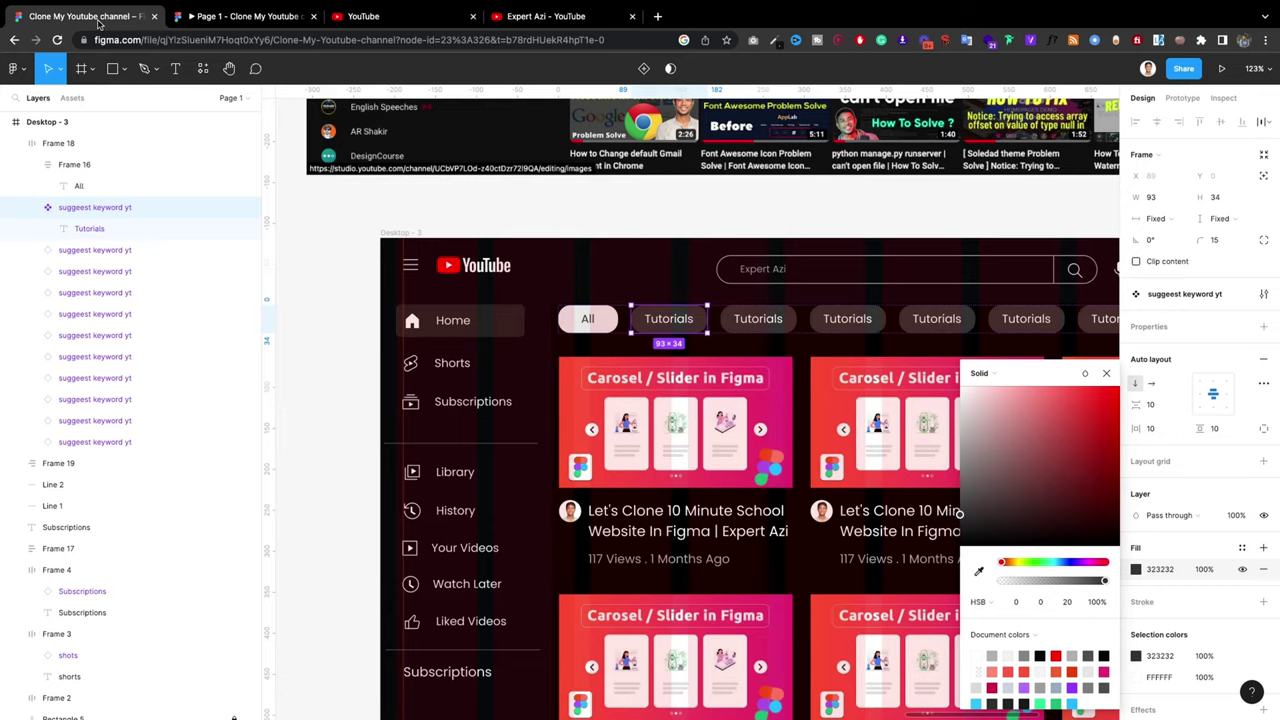
pyautogui.click(240, 16)
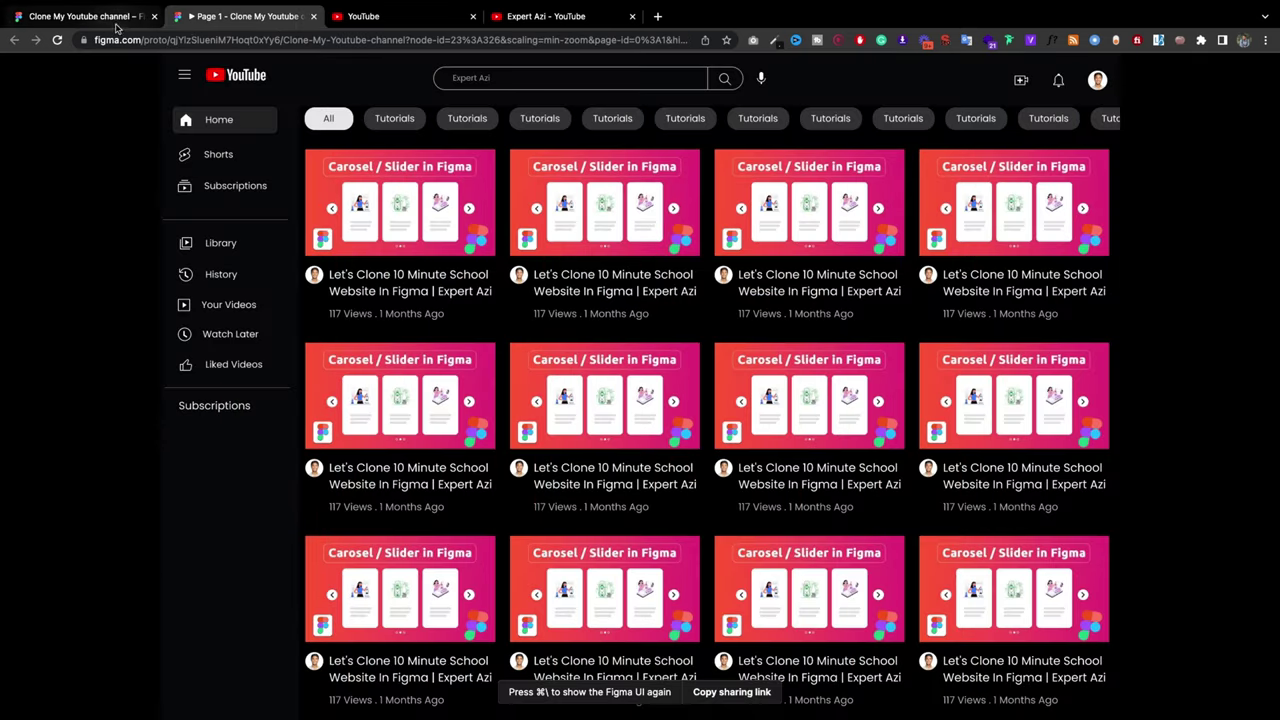
pyautogui.click(405, 19)
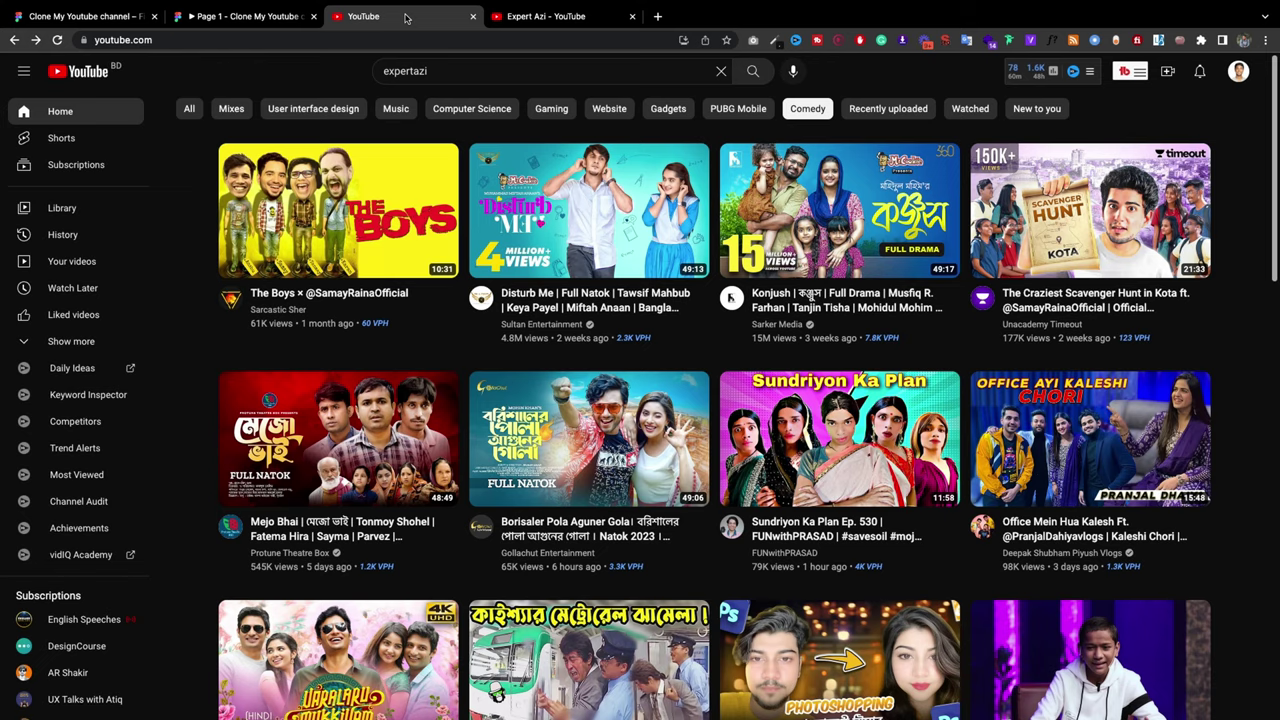
pyautogui.click(120, 20)
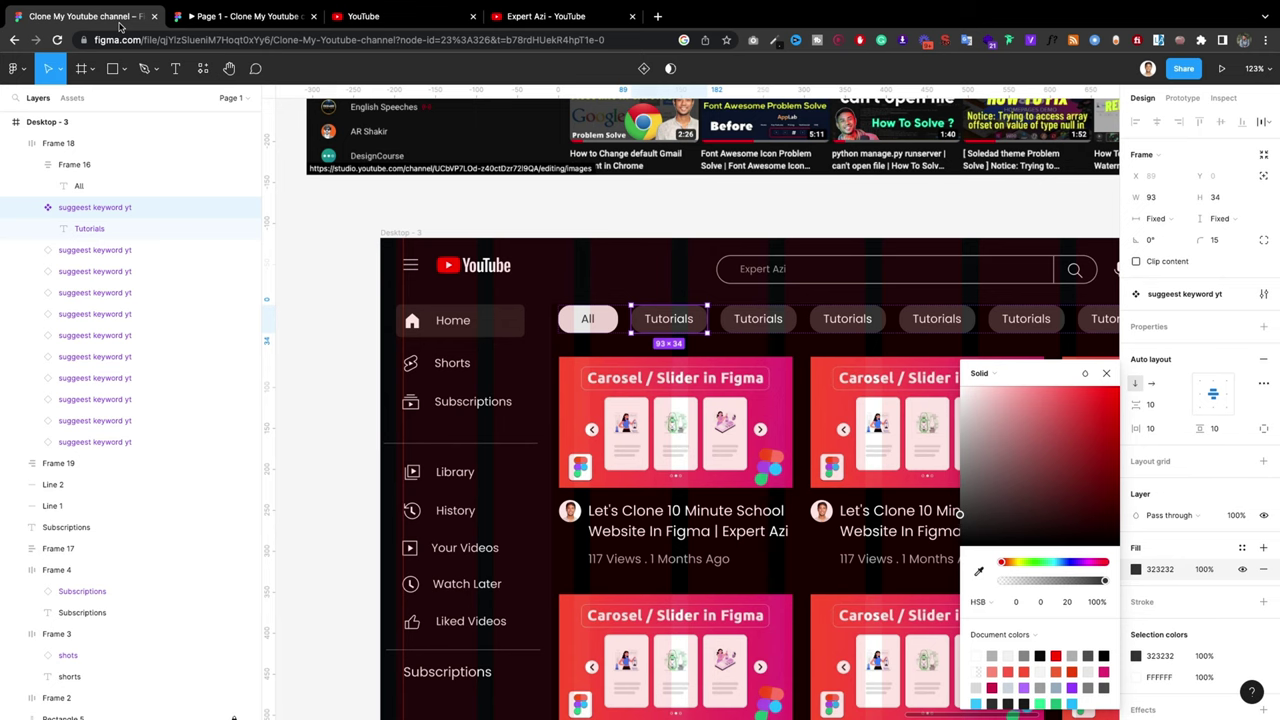
# Step: Tighten the search placeholder's letter spacing to -2 and nudge it slightly left
pyautogui.doubleClick(767, 271)
pyautogui.click(1212, 437)
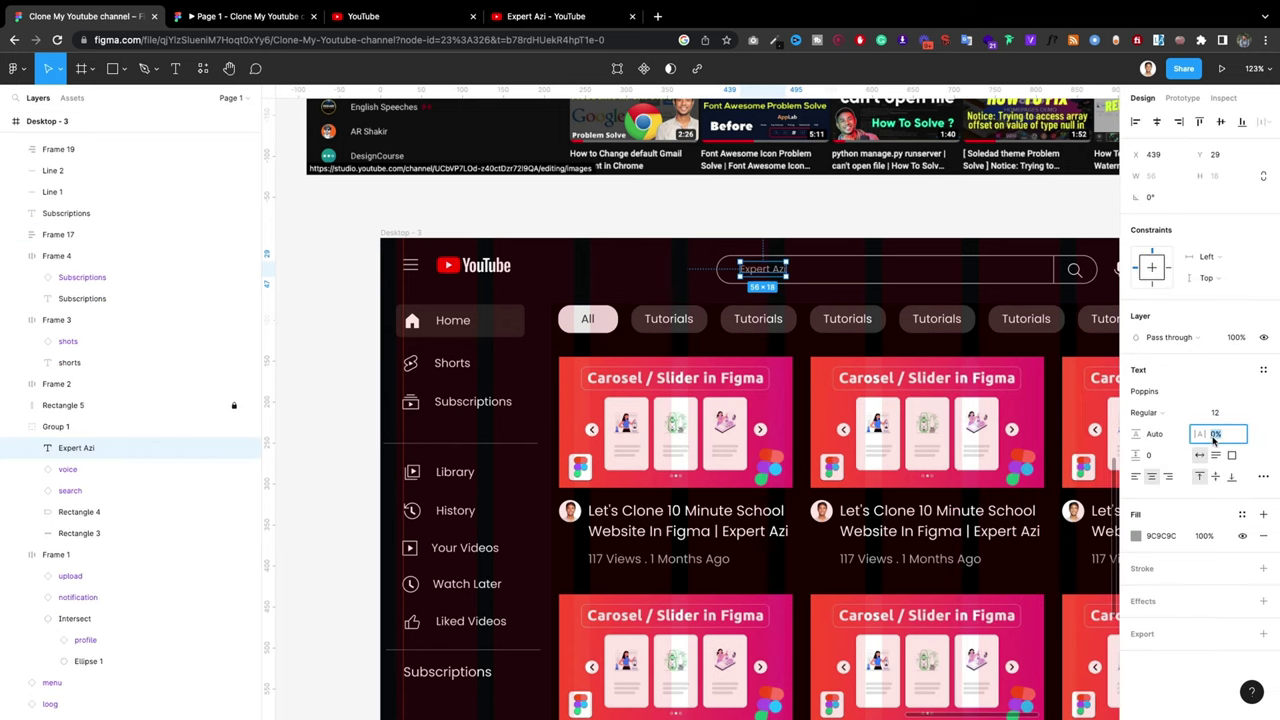
pyautogui.write('-2')
pyautogui.press('Return')
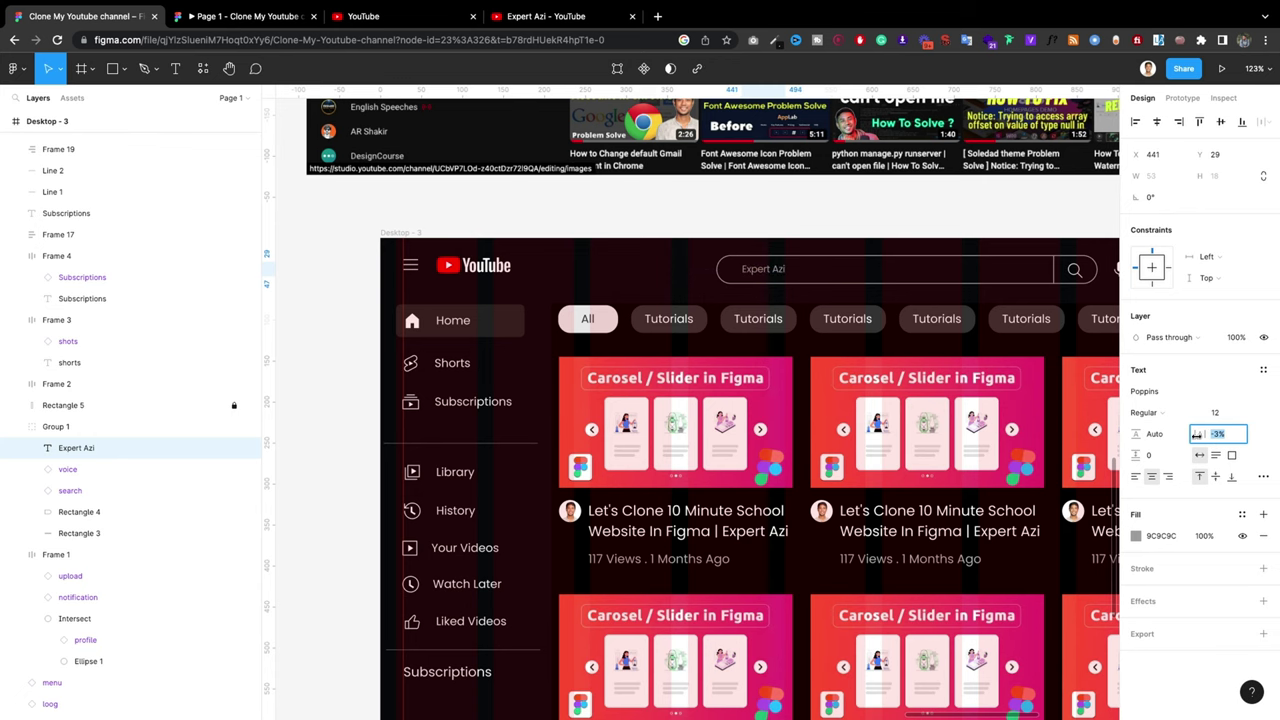
pyautogui.click(918, 230)
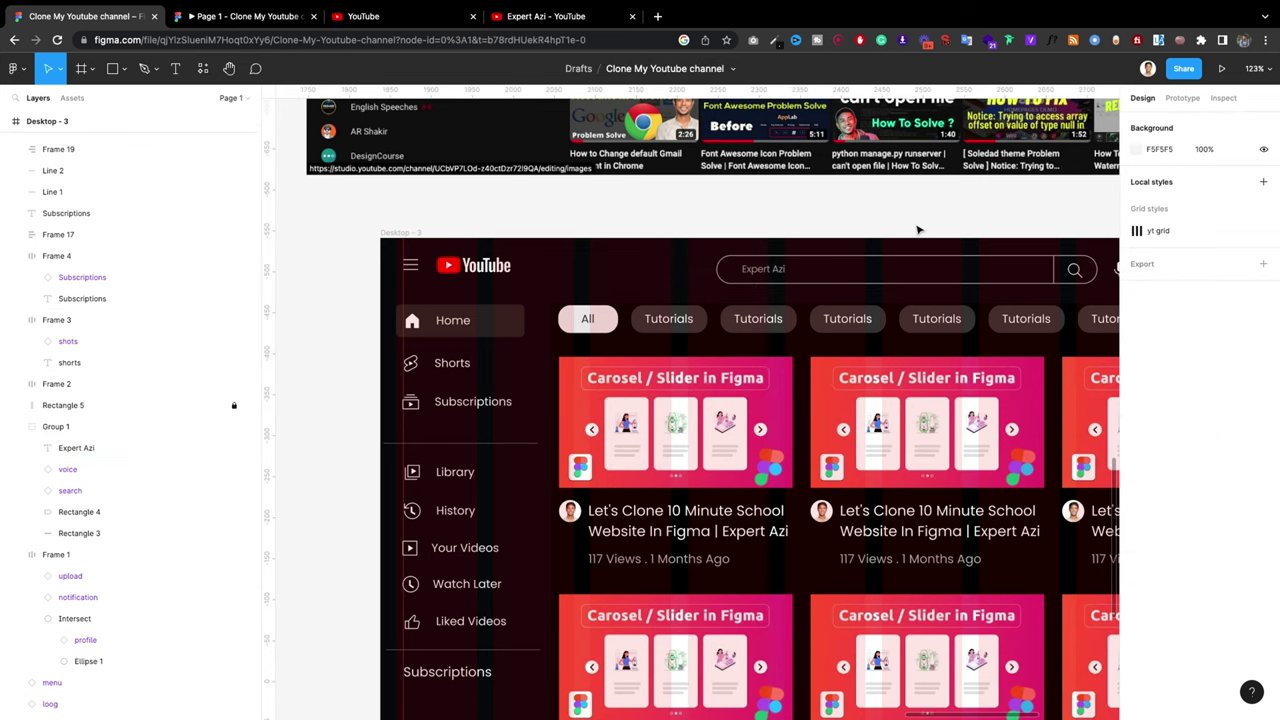
pyautogui.doubleClick(762, 270)
pyautogui.moveTo(760, 274); pyautogui.dragTo(759, 273)
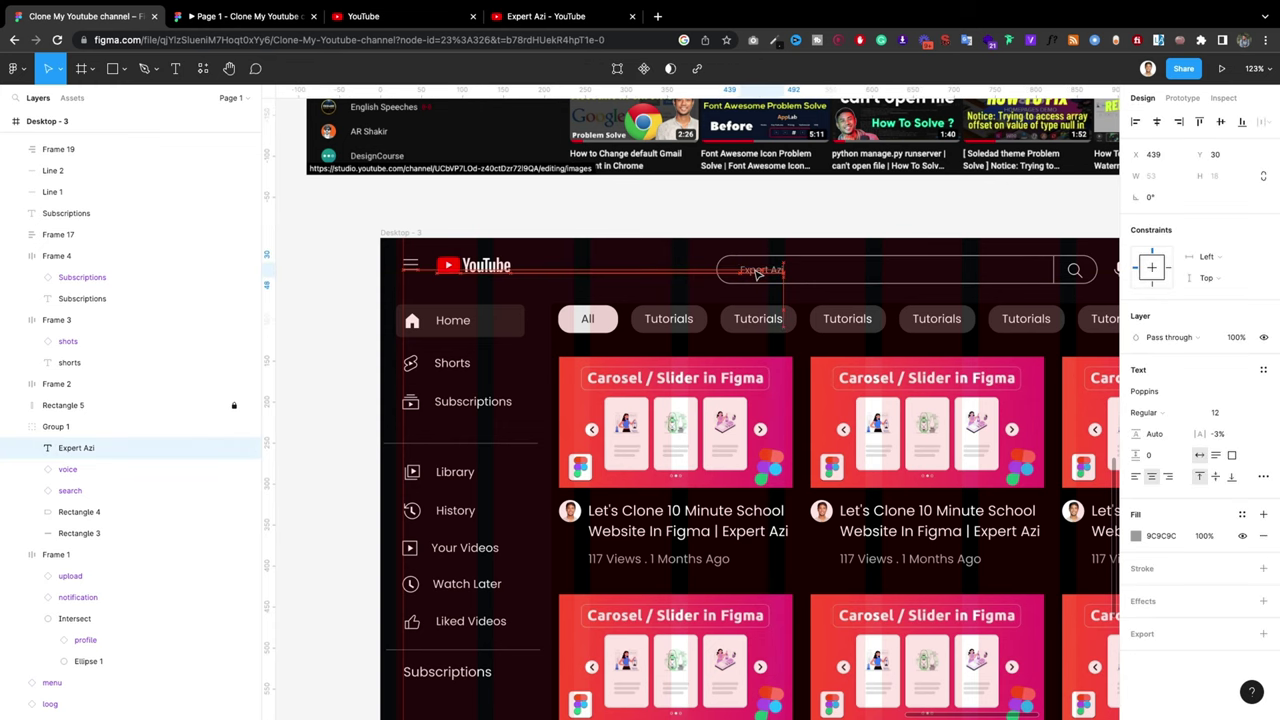
pyautogui.click(786, 220)
pyautogui.scroll(-5, 445, 262)
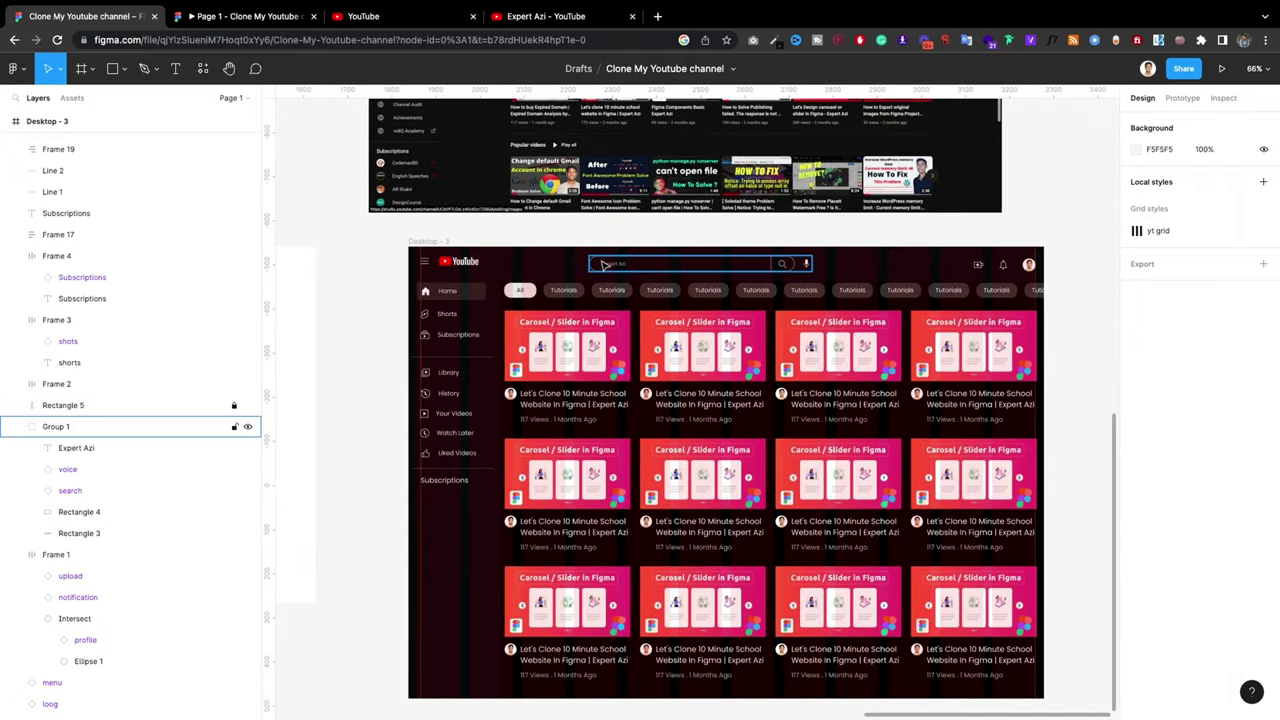
# Step: Select the YouTube logo together with the menu icon
pyautogui.click(1003, 266)
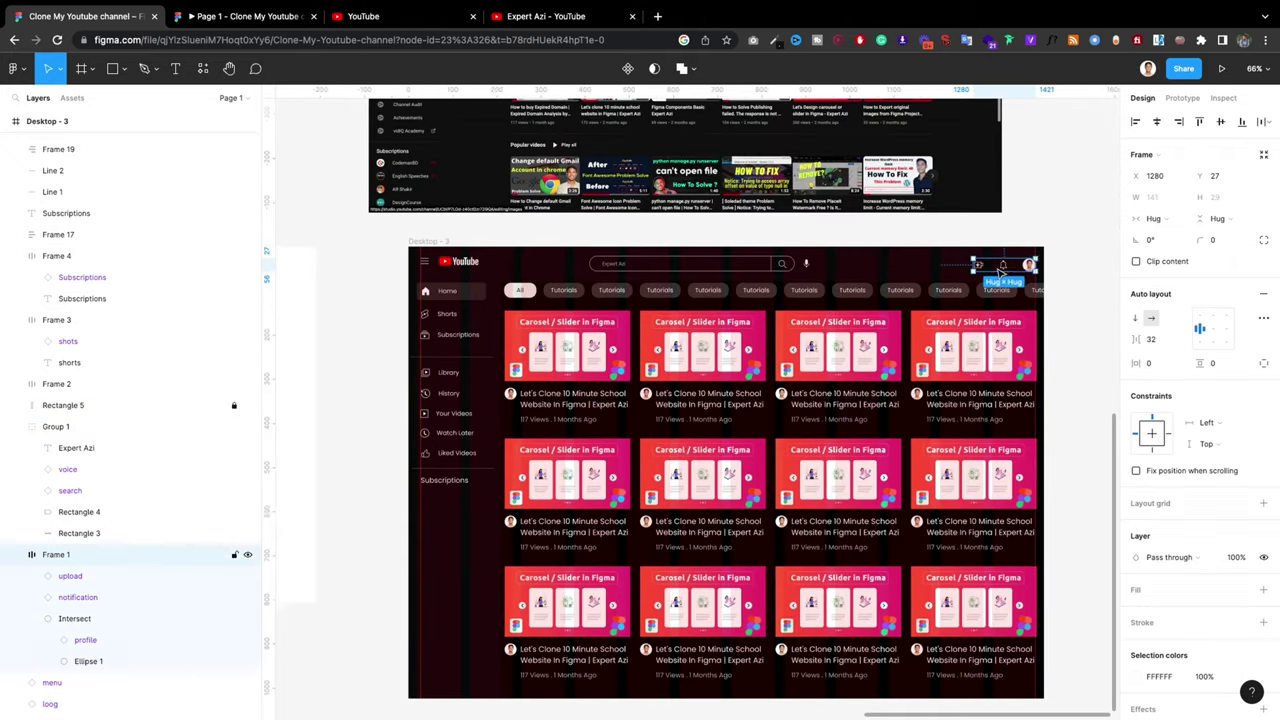
pyautogui.scroll(3, 1004, 266)
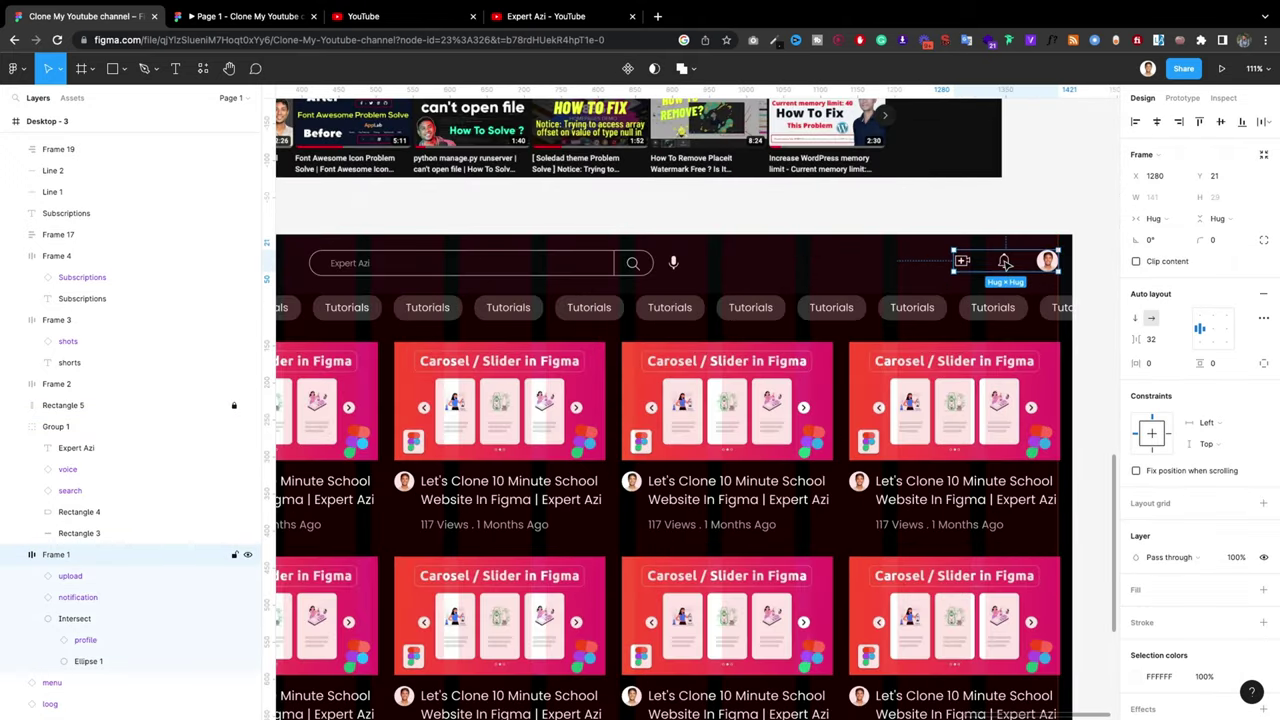
pyautogui.scroll(-3, 1004, 266)
pyautogui.scroll(3, 516, 250)
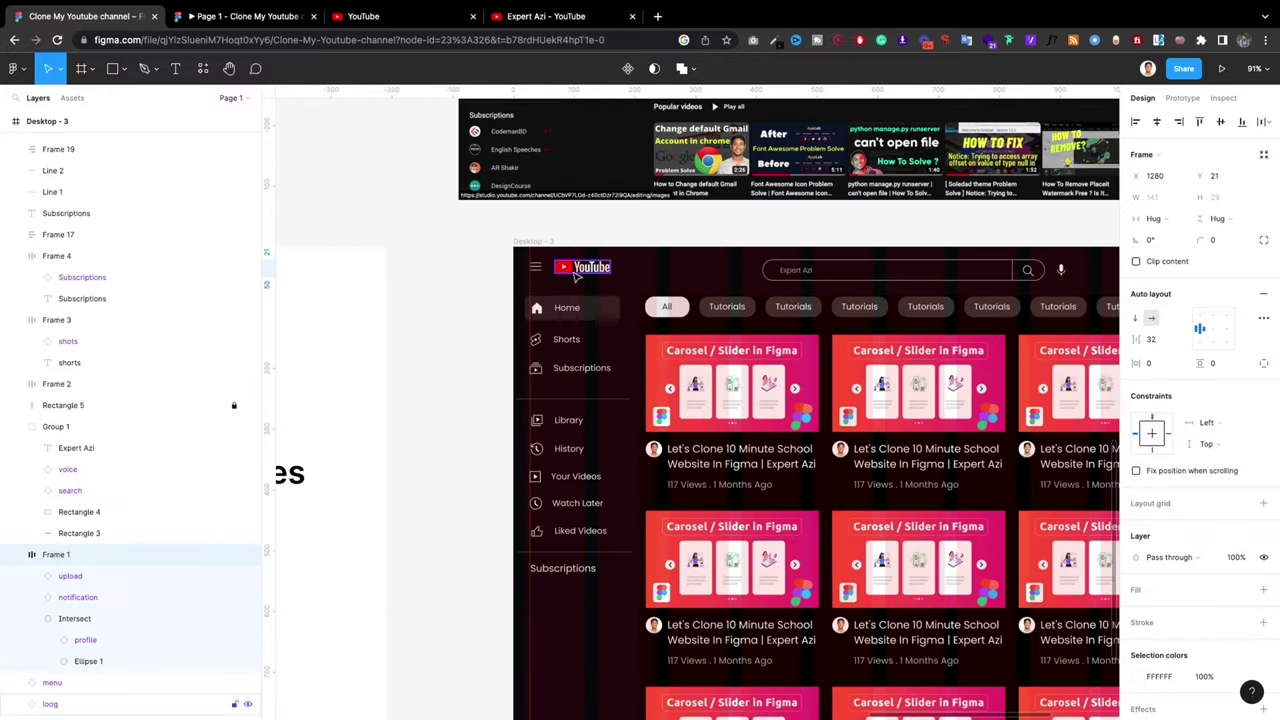
pyautogui.click(565, 267)
pyautogui.keyDown('shift'); pyautogui.click(542, 270); pyautogui.keyUp('shift')
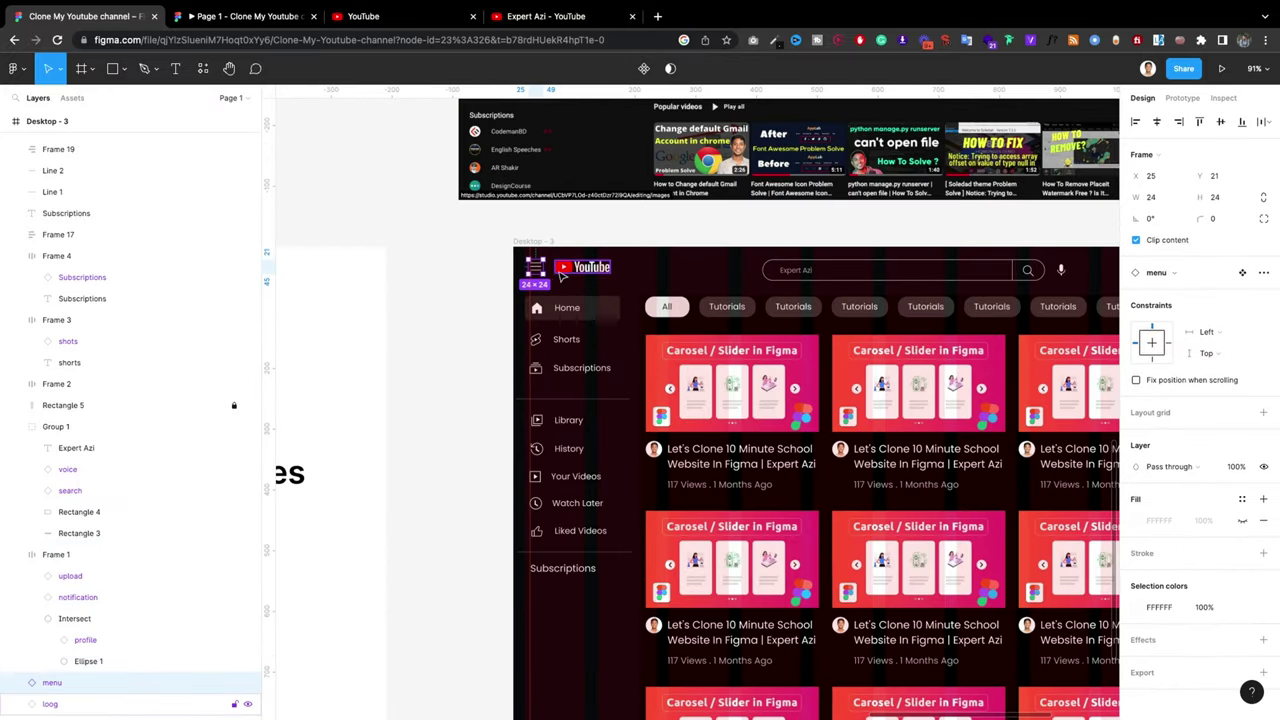
# Step: Wrap the menu icon and logo in auto-layout Frame 20, nudged up 1 px
pyautogui.hotkey('shift', 'a')
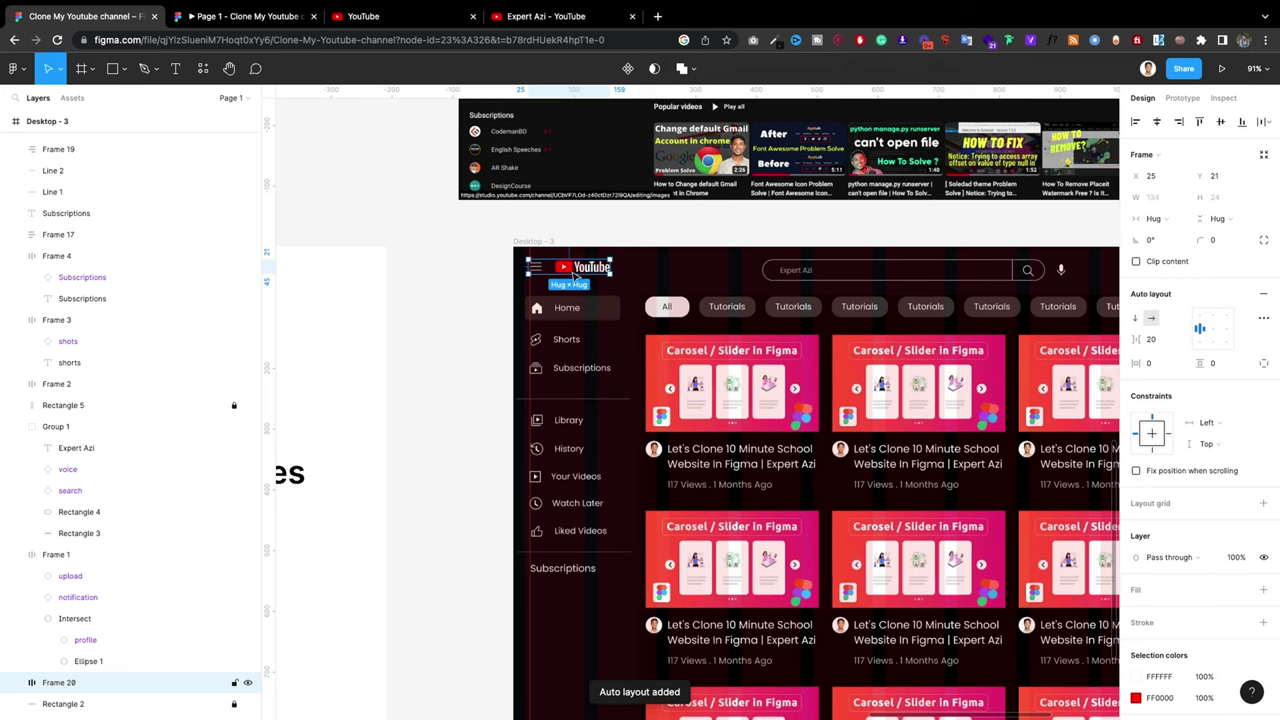
pyautogui.scroll(-1, 521, 288)
pyautogui.scroll(-1, 521, 288)
pyautogui.scroll(3, 540, 350)
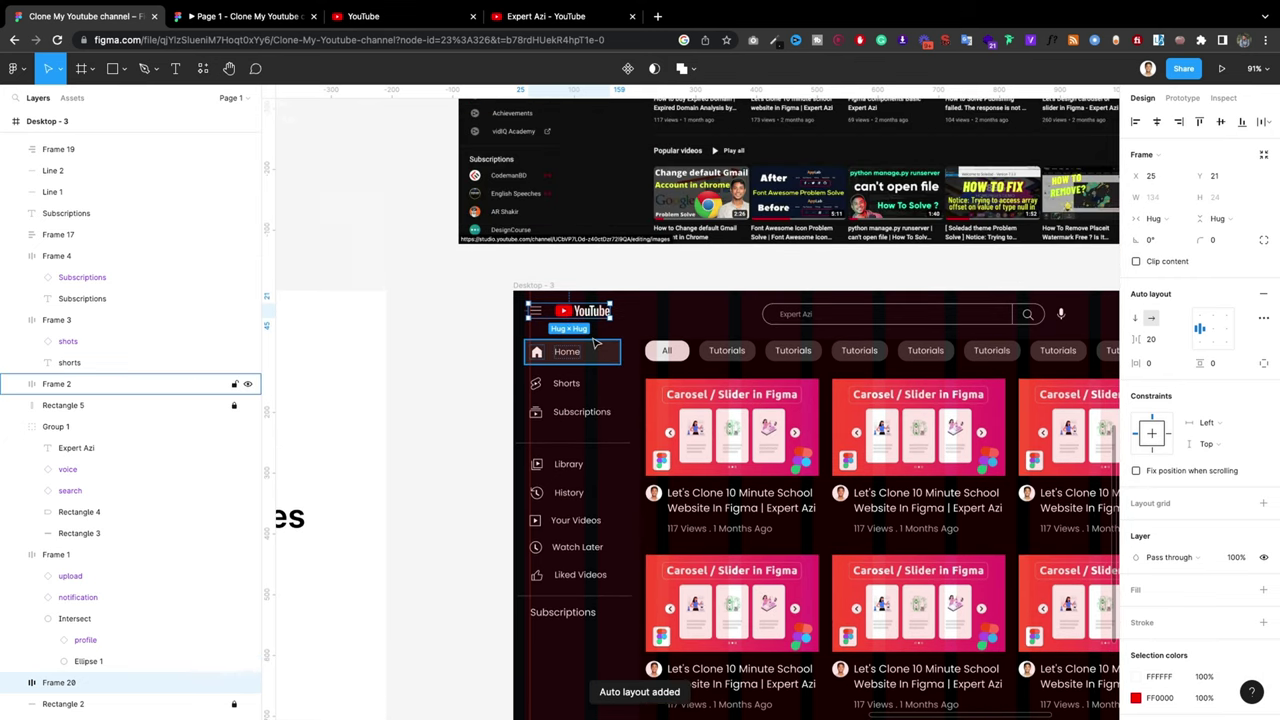
pyautogui.keyDown('ctrl'); pyautogui.scroll(-2, 533, 355); pyautogui.keyUp('ctrl')
pyautogui.keyDown('ctrl'); pyautogui.scroll(-2, 533, 355); pyautogui.keyUp('ctrl')
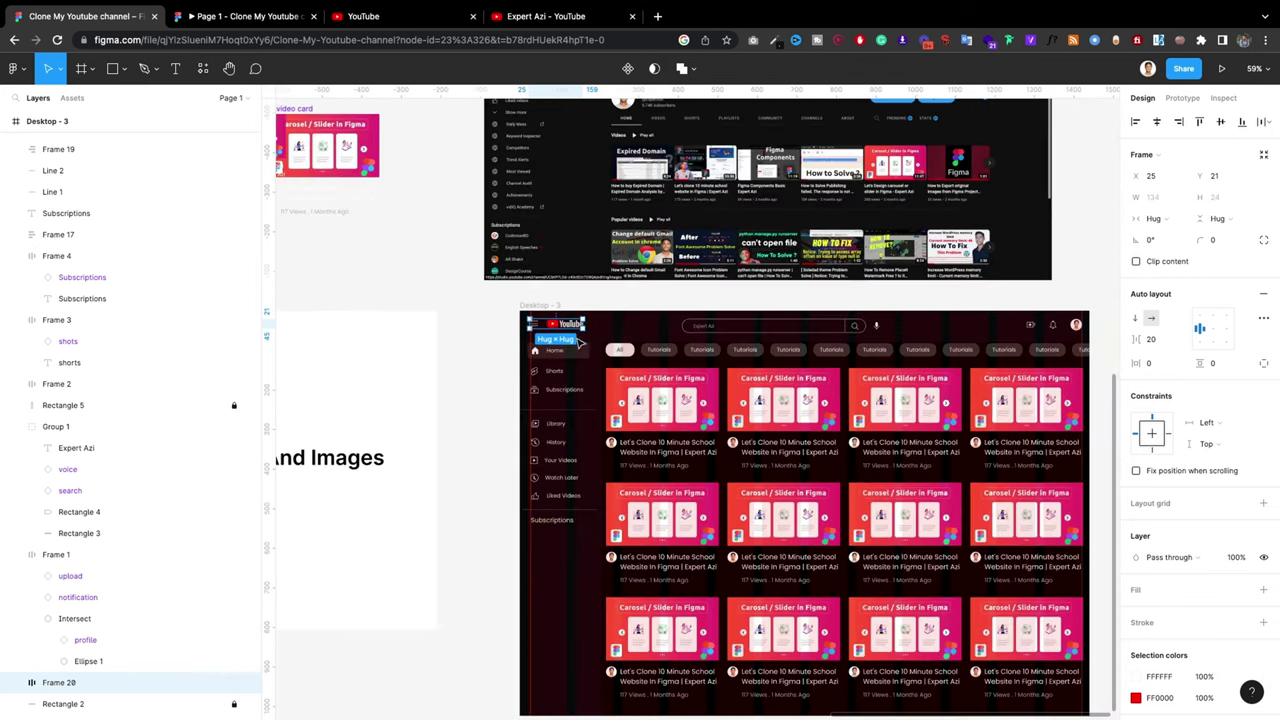
pyautogui.keyDown('ctrl'); pyautogui.scroll(2, 572, 328); pyautogui.keyUp('ctrl')
pyautogui.moveTo(572, 328); pyautogui.dragTo(572, 325)
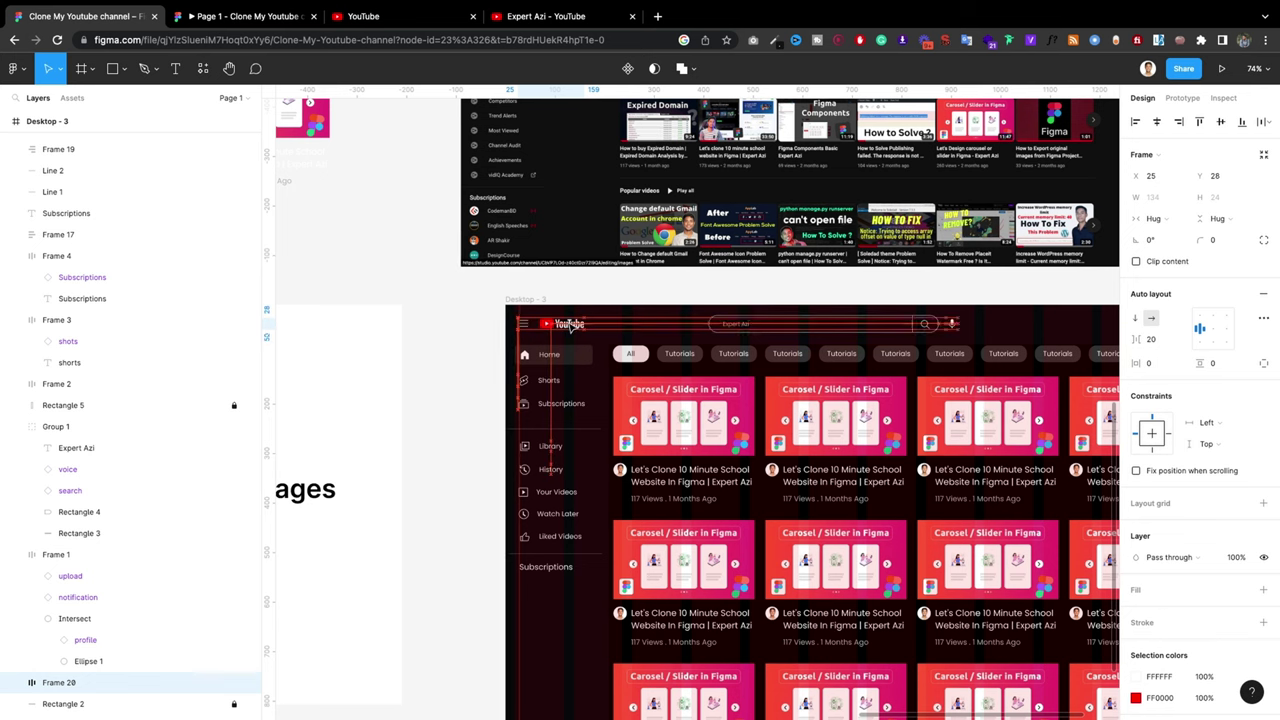
pyautogui.click(467, 334)
pyautogui.keyDown('ctrl'); pyautogui.scroll(-2, 465, 335); pyautogui.keyUp('ctrl')
pyautogui.keyDown('ctrl'); pyautogui.scroll(-2, 461, 335); pyautogui.keyUp('ctrl')
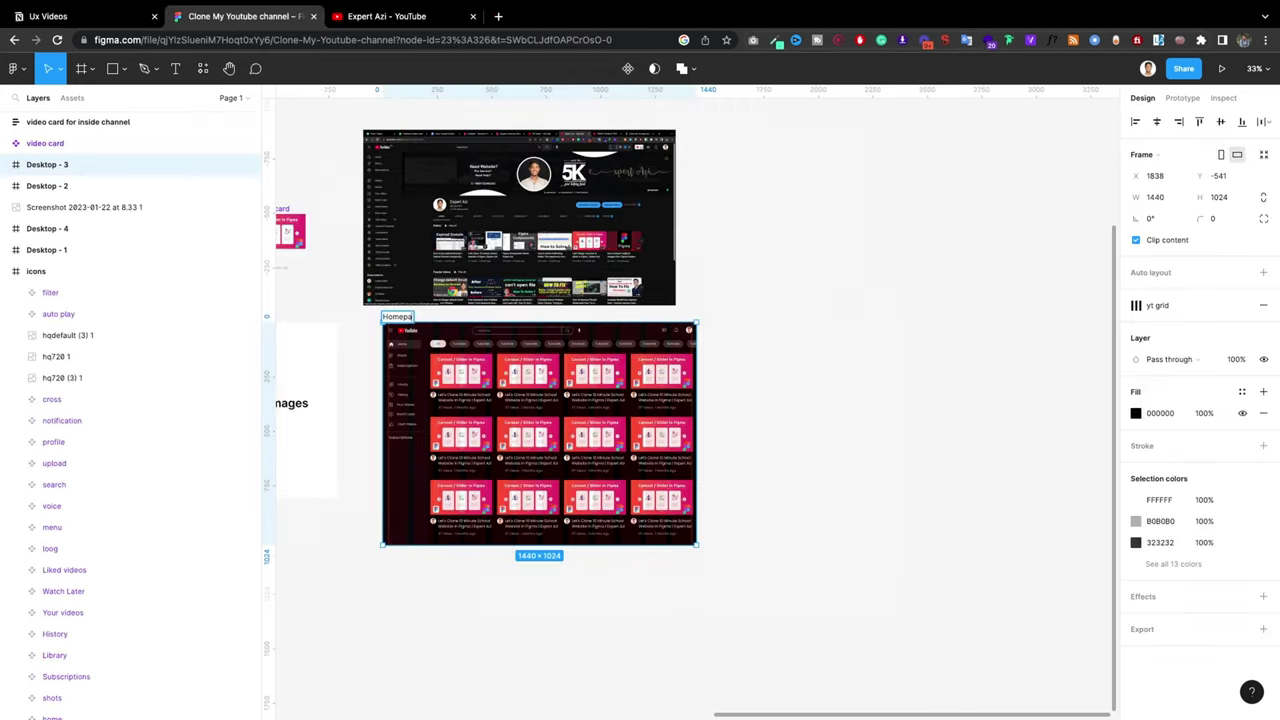
# Step: Name the frame Homepage and duplicate it to the right as 'After Search'
pyautogui.click(743, 311)
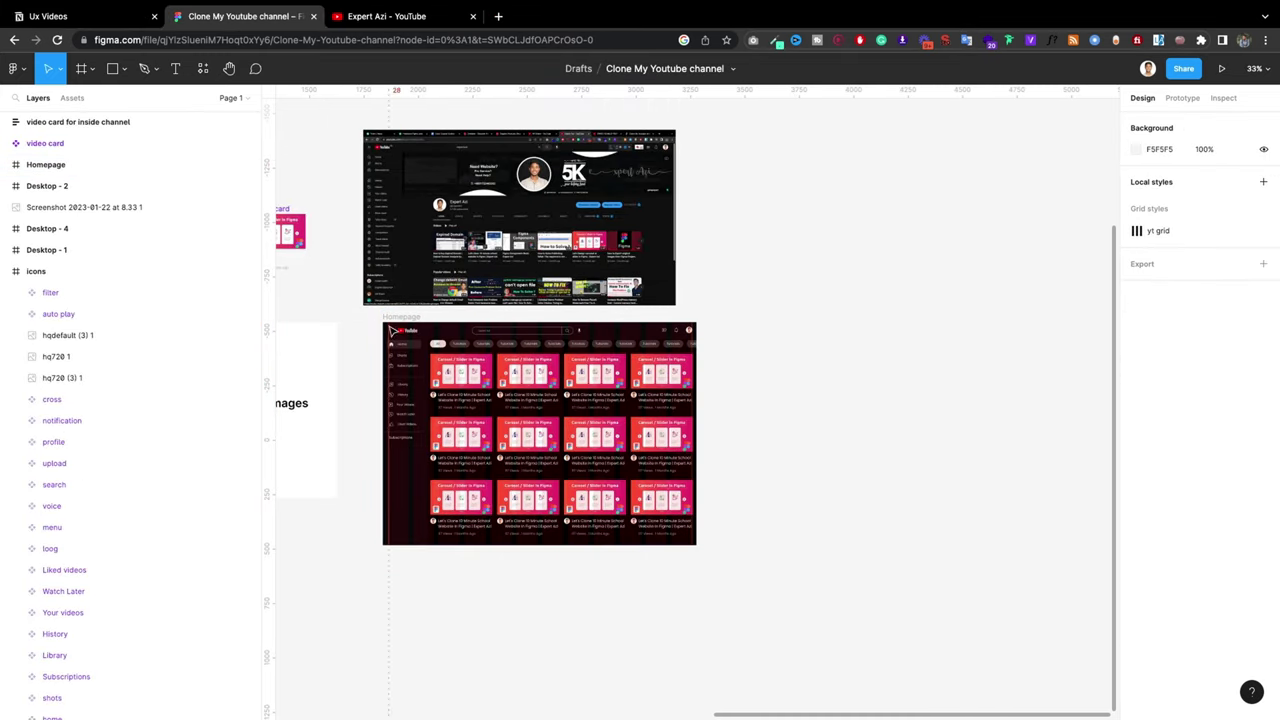
pyautogui.moveTo(397, 320); pyautogui.dragTo(774, 317)
pyautogui.write('After Search')
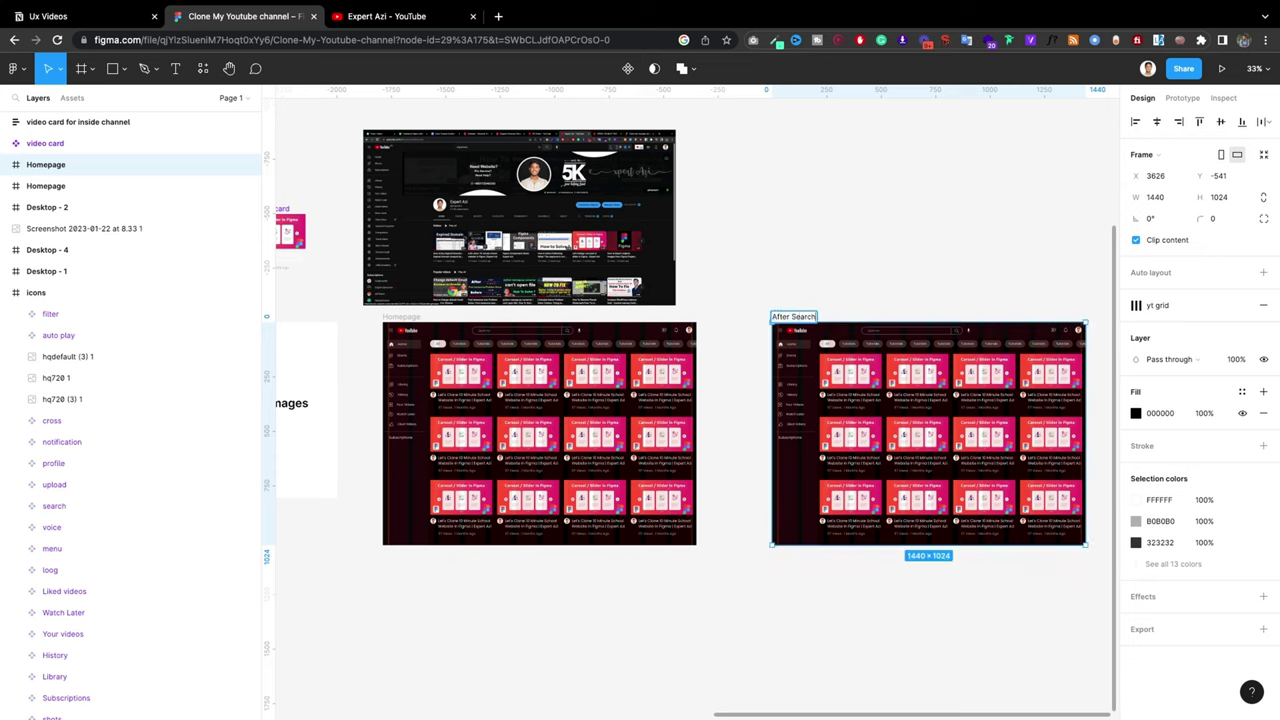
pyautogui.press('Return')
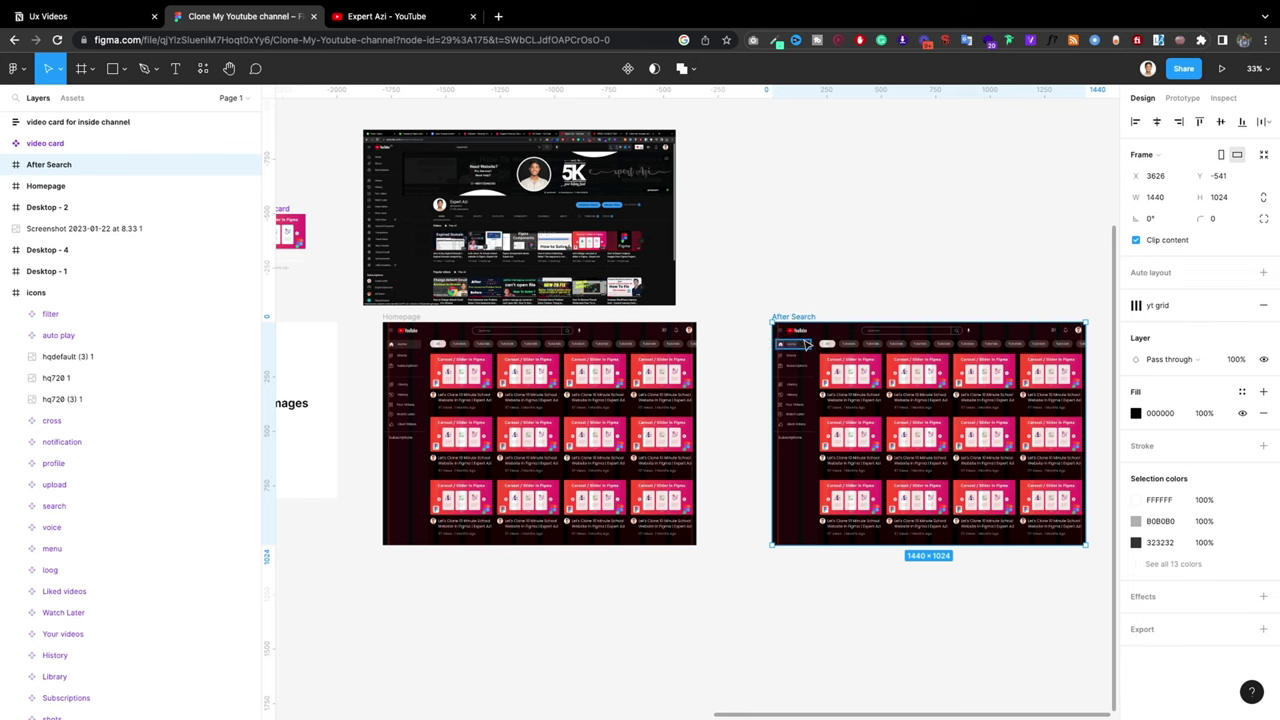
# Step: Delete the video card grid from the After Search frame
pyautogui.click(745, 246)
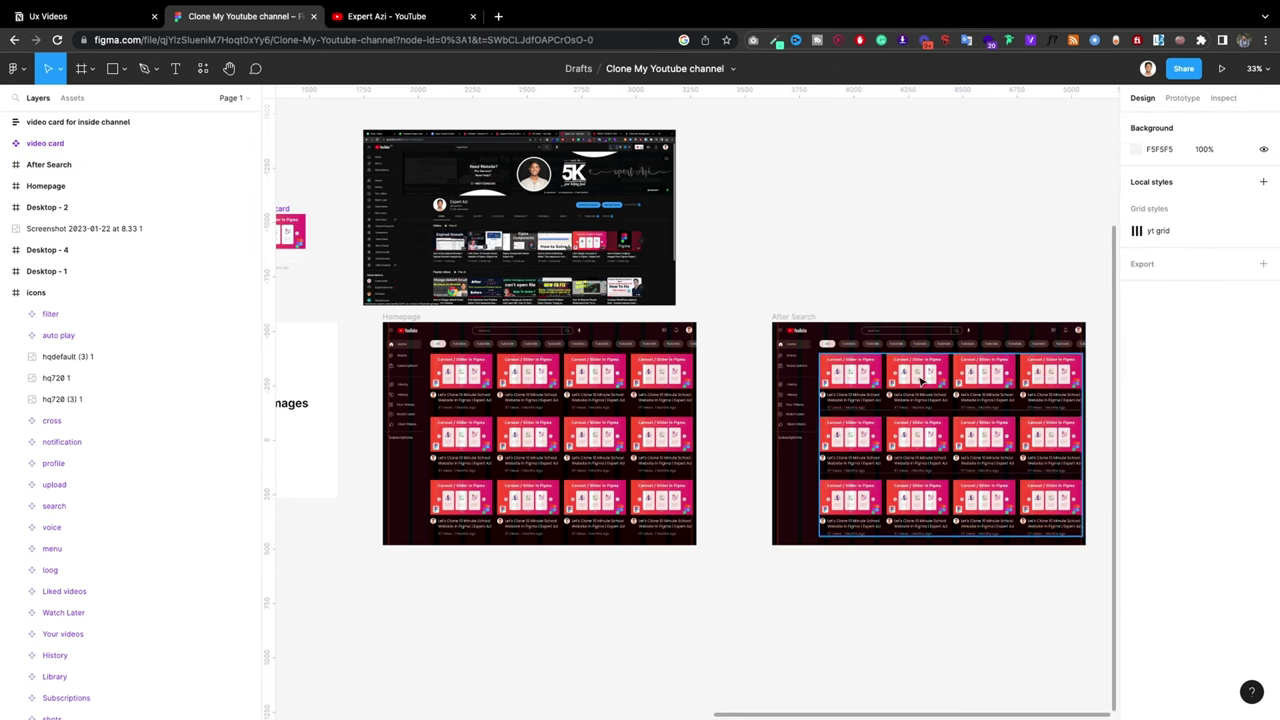
pyautogui.keyDown('ctrl'); pyautogui.scroll(-2, 1063, 370); pyautogui.keyUp('ctrl')
pyautogui.keyDown('ctrl'); pyautogui.scroll(3, 1063, 370); pyautogui.keyUp('ctrl')
pyautogui.click(846, 400)
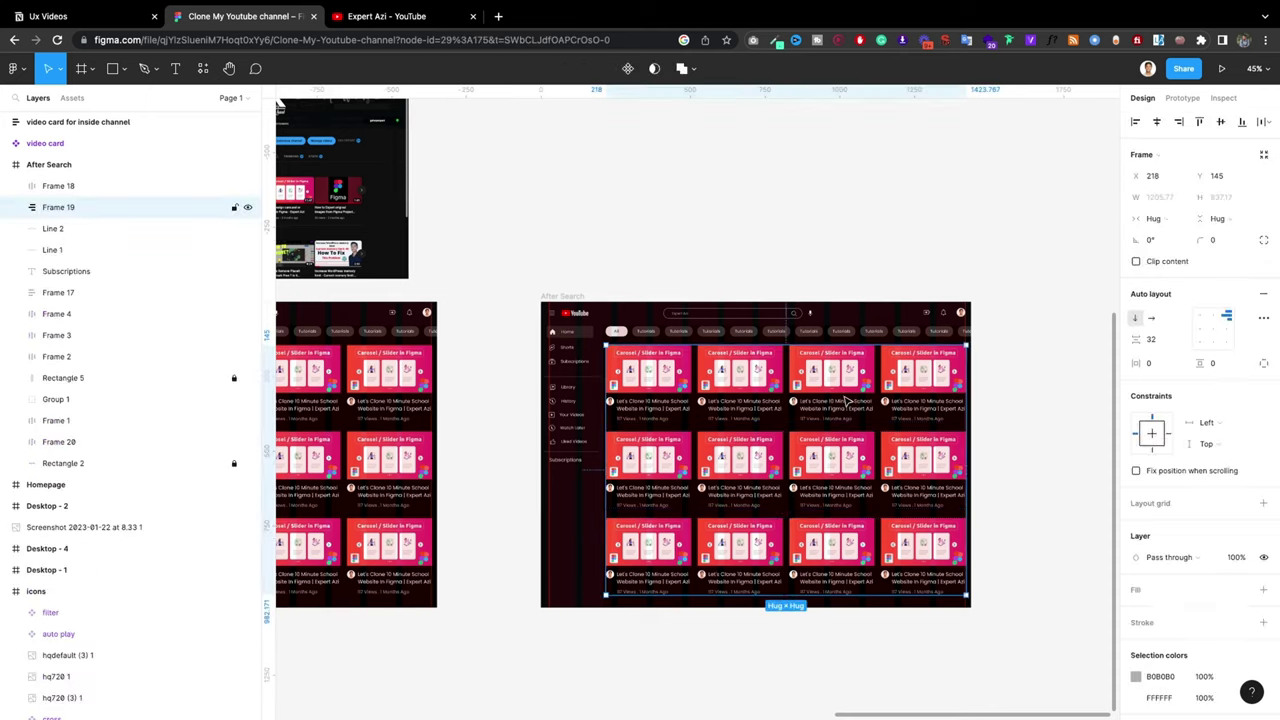
pyautogui.press('Delete')
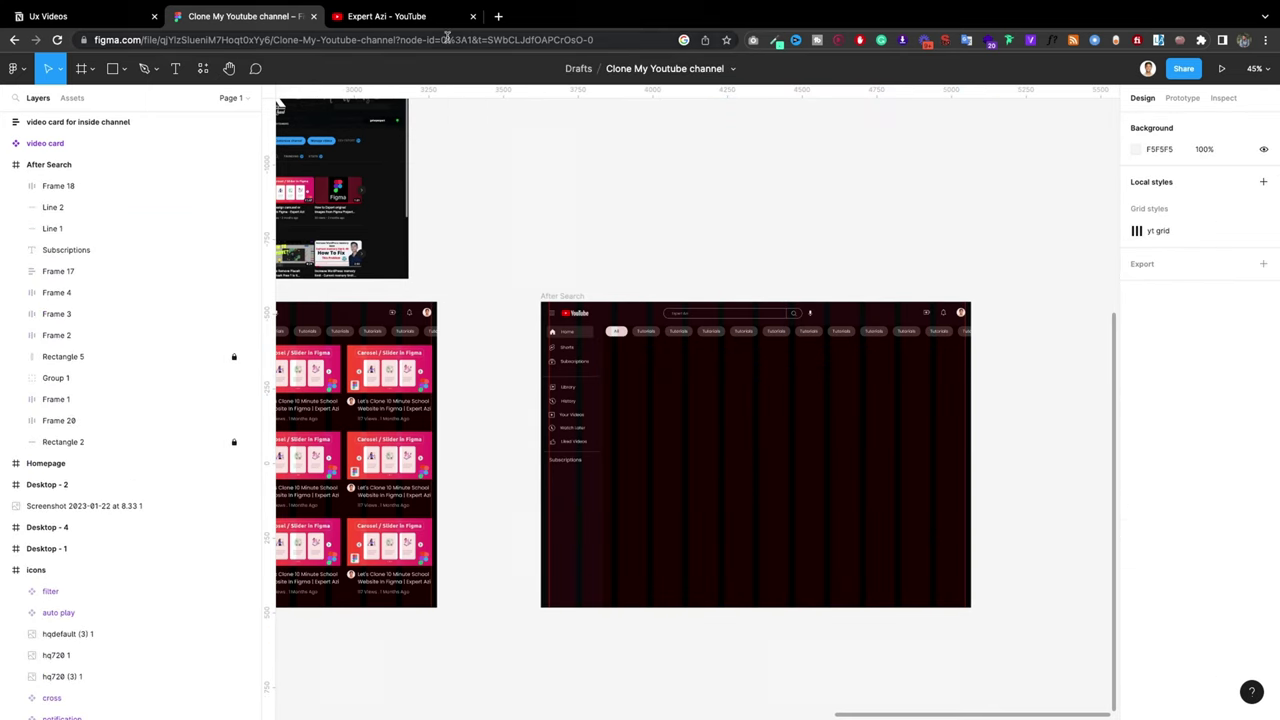
pyautogui.click(385, 16)
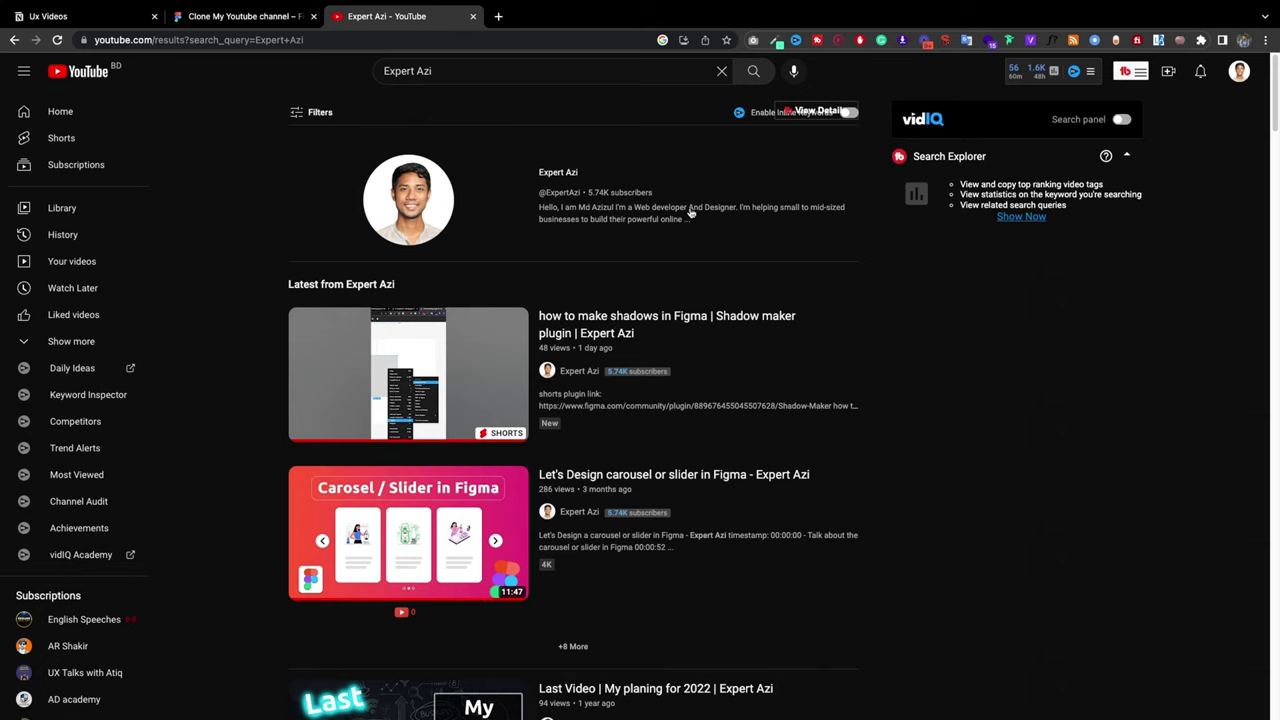
pyautogui.rightClick(622, 213)
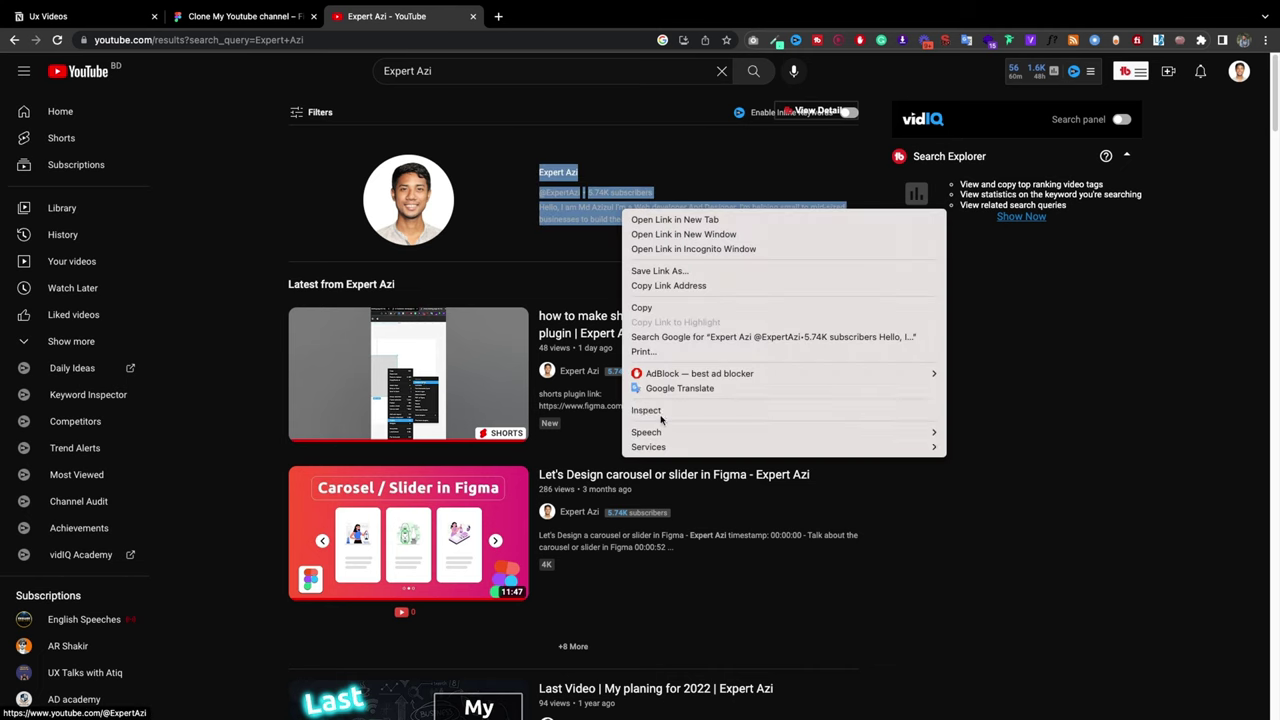
pyautogui.press('Escape')
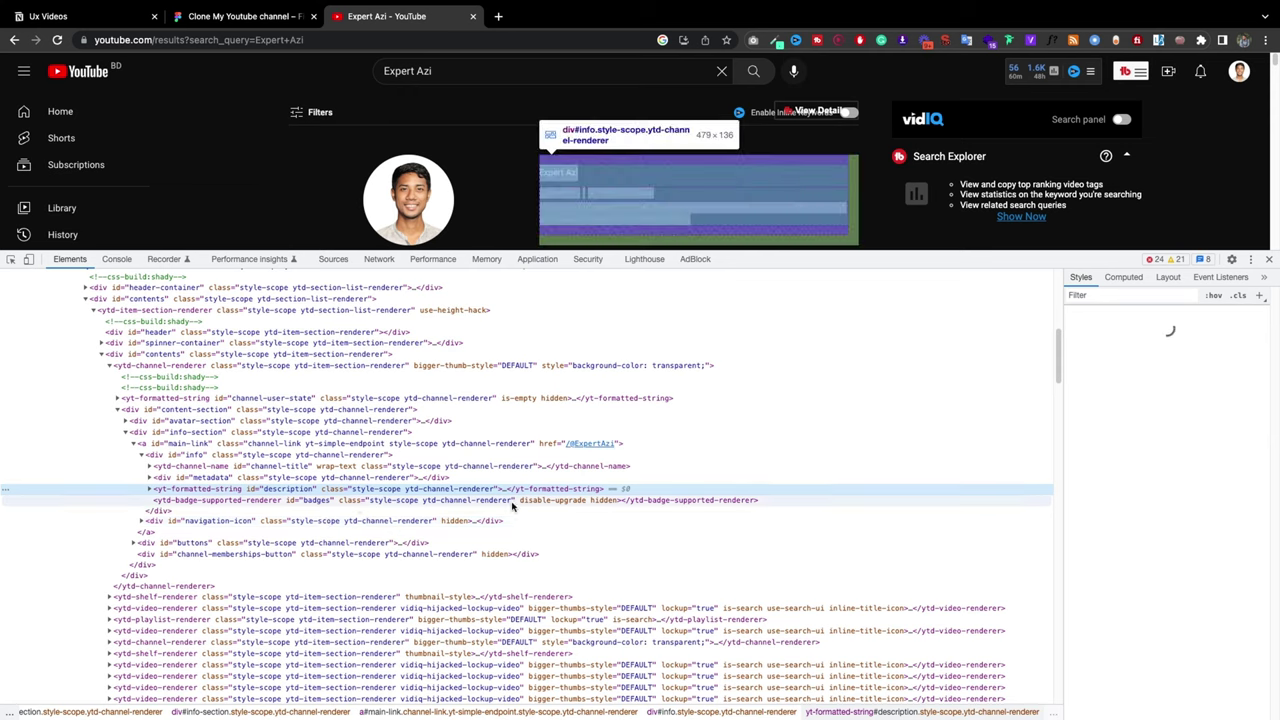
pyautogui.click(150, 489)
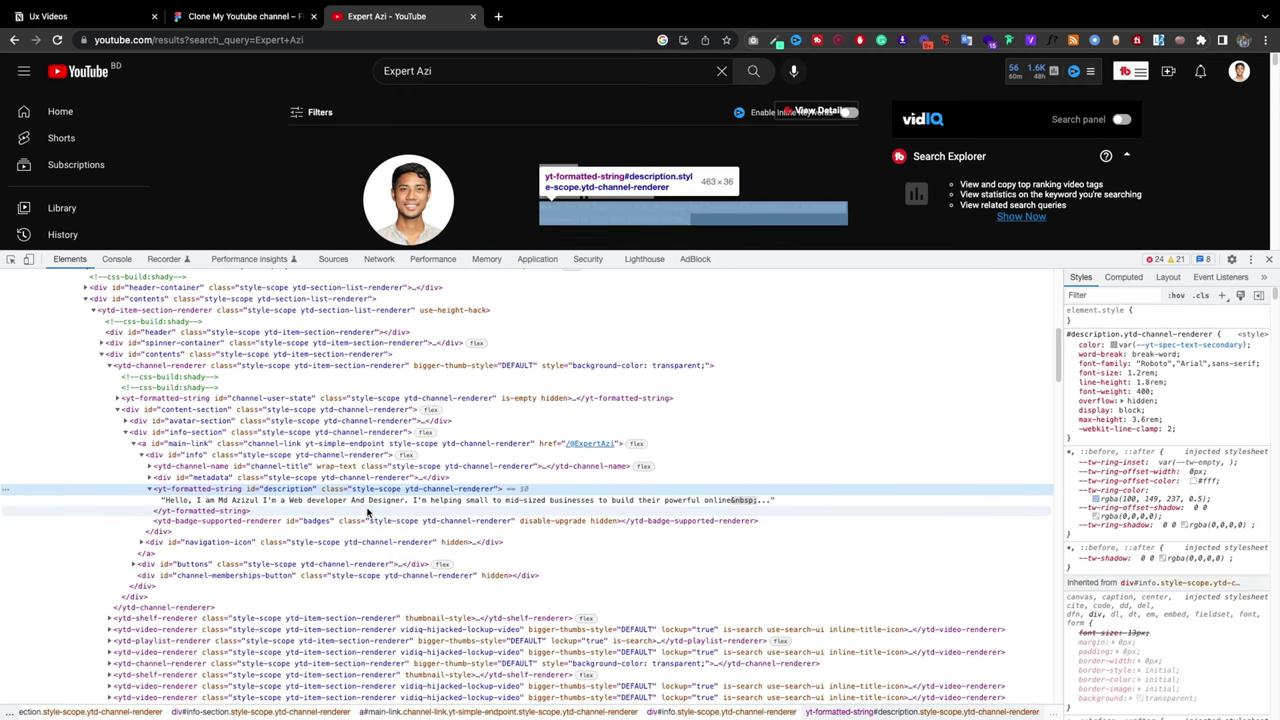
pyautogui.click(368, 503)
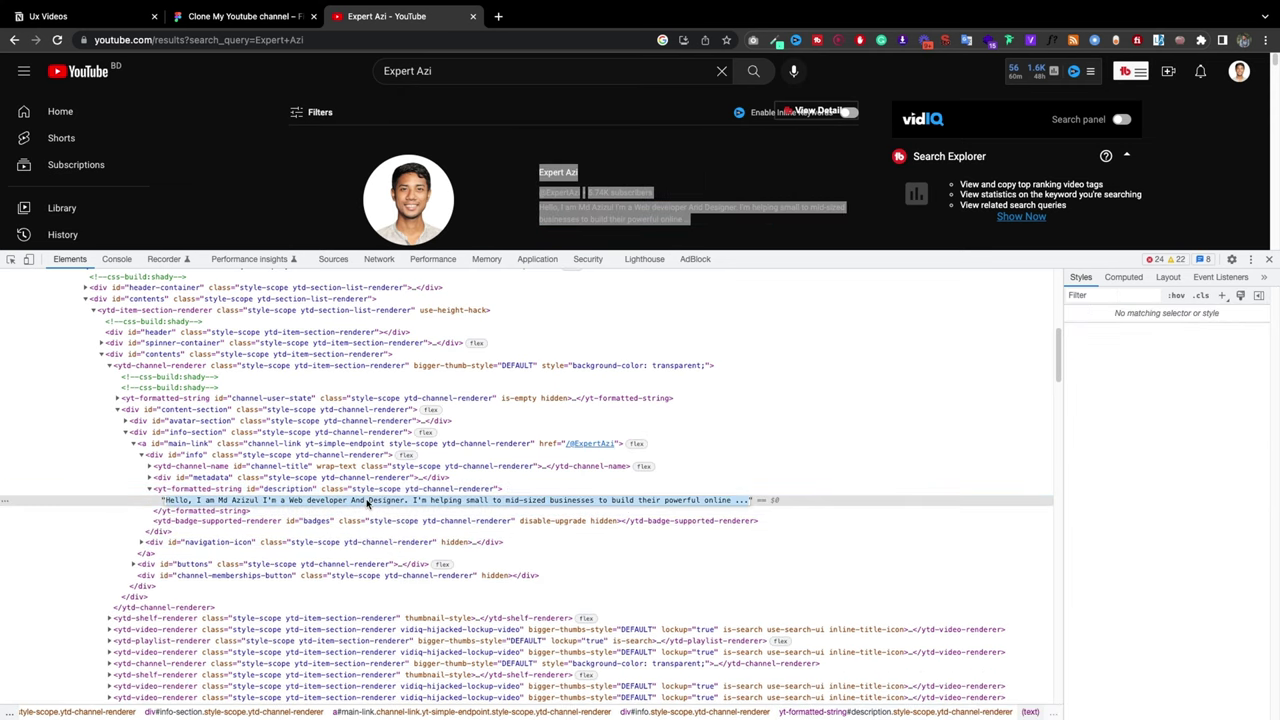
pyautogui.click(1268, 260)
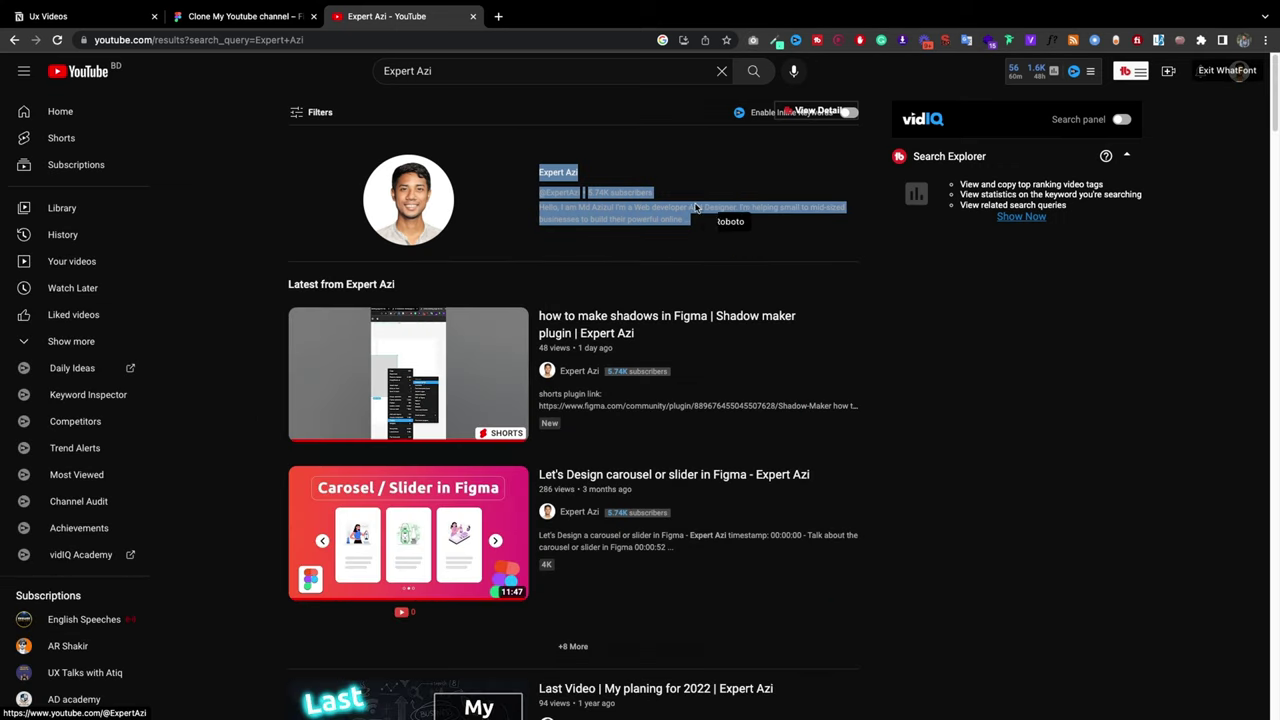
pyautogui.click(665, 208)
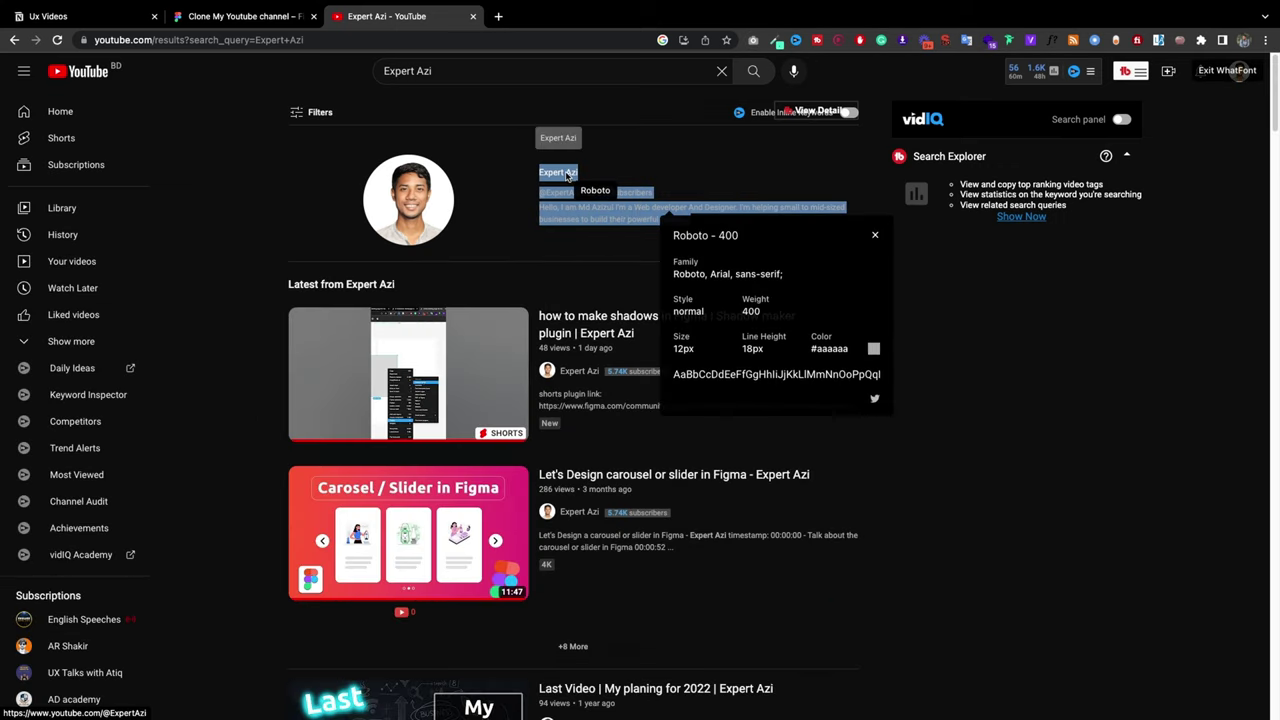
pyautogui.click(565, 172)
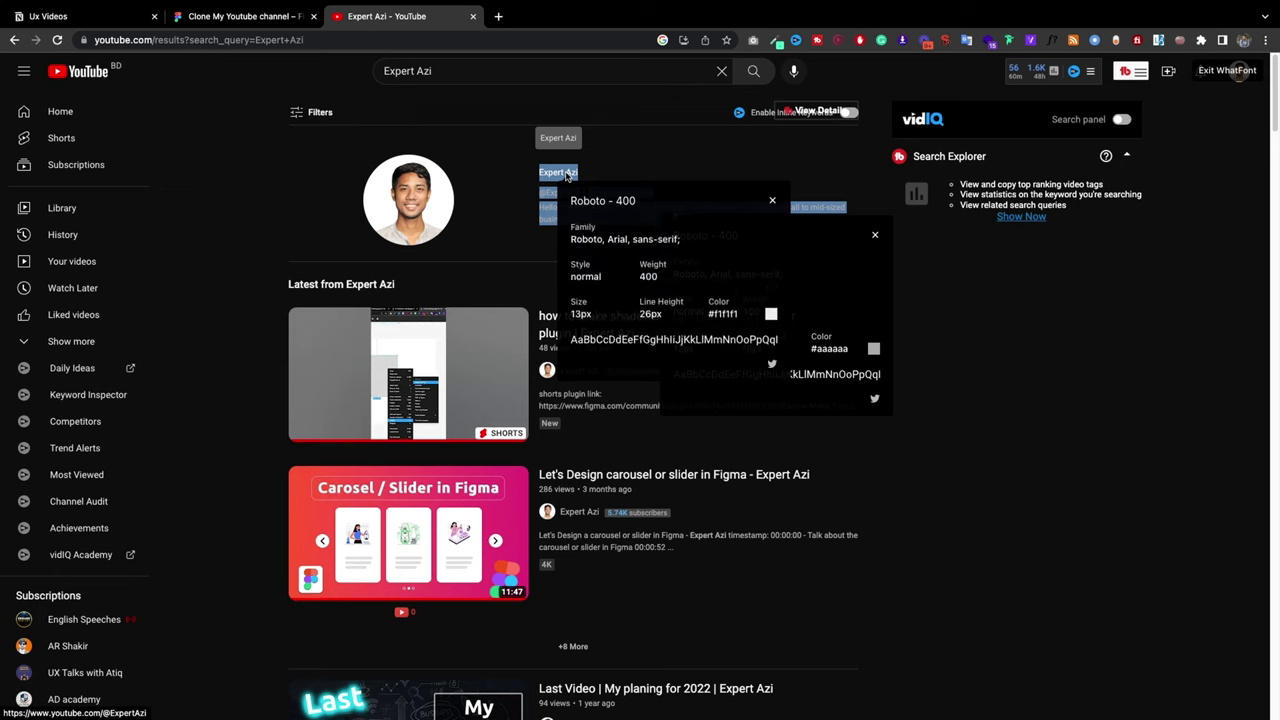
pyautogui.click(772, 201)
pyautogui.click(876, 232)
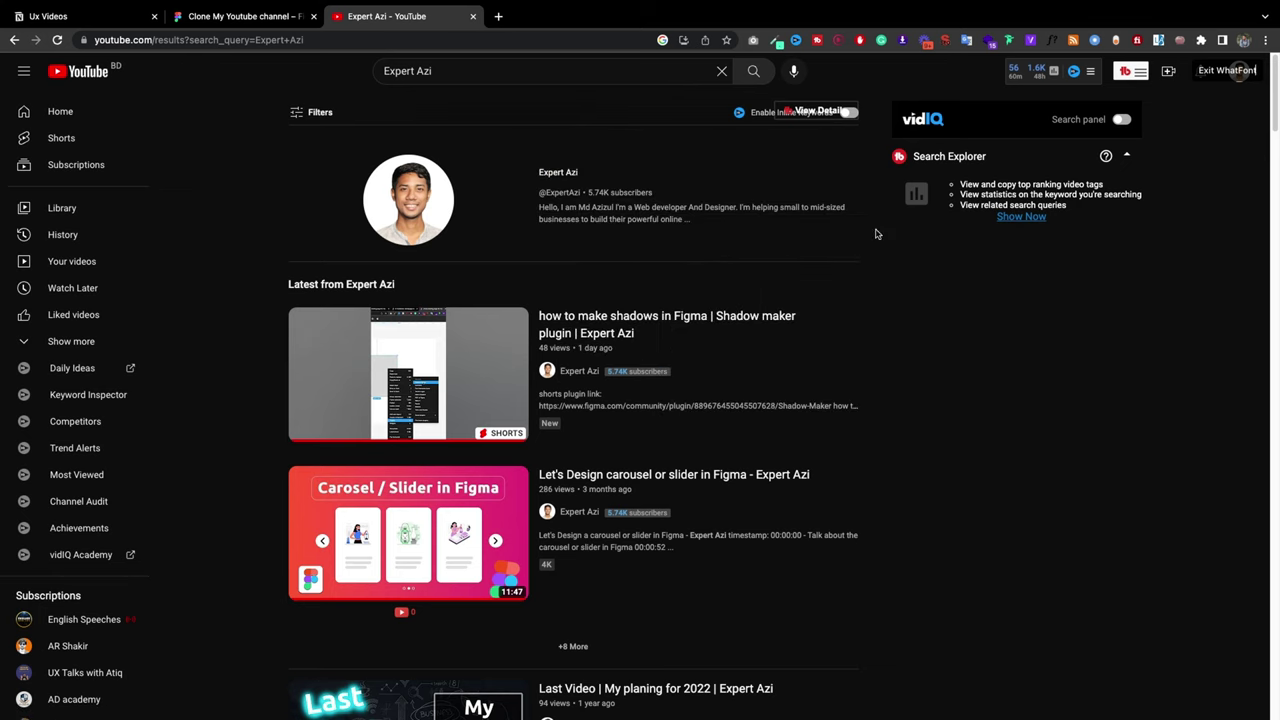
pyautogui.click(255, 17)
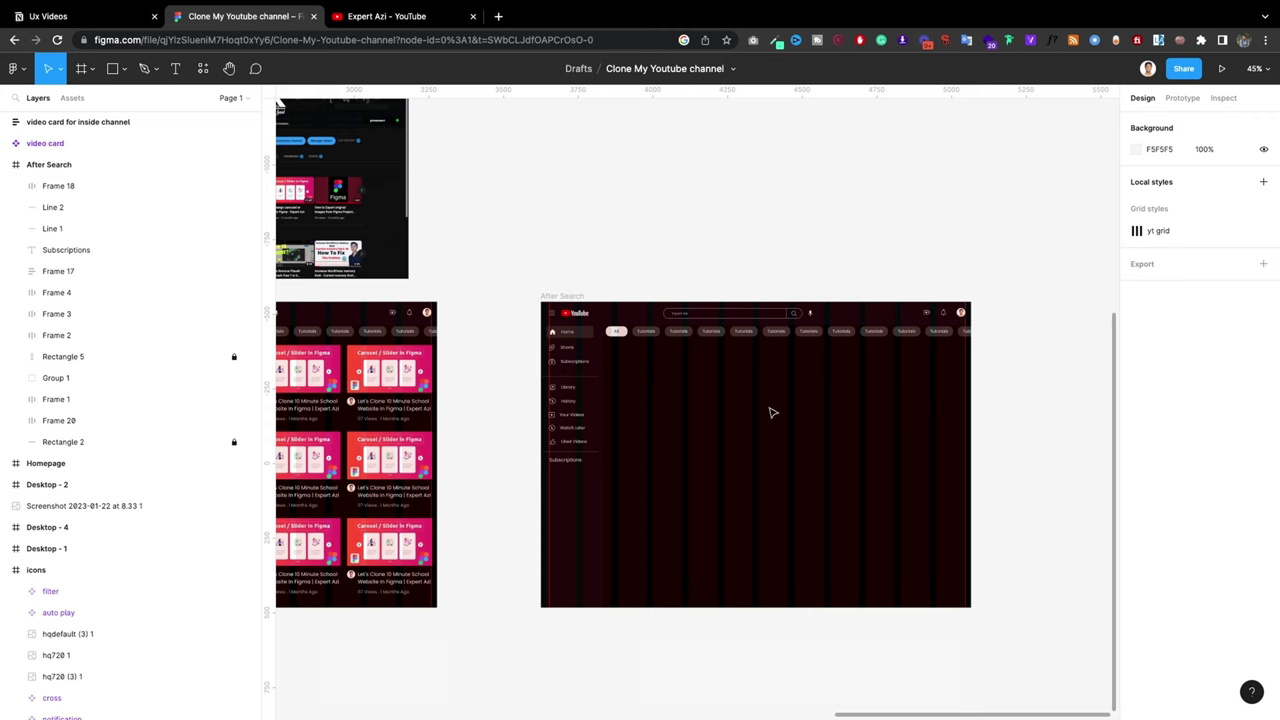
# Step: Paste the channel description into After Search, 411 wide on two lines, in AAAAAA grey
pyautogui.press('t')
pyautogui.click(699, 403)
pyautogui.hotkey('ctrl', 'v')
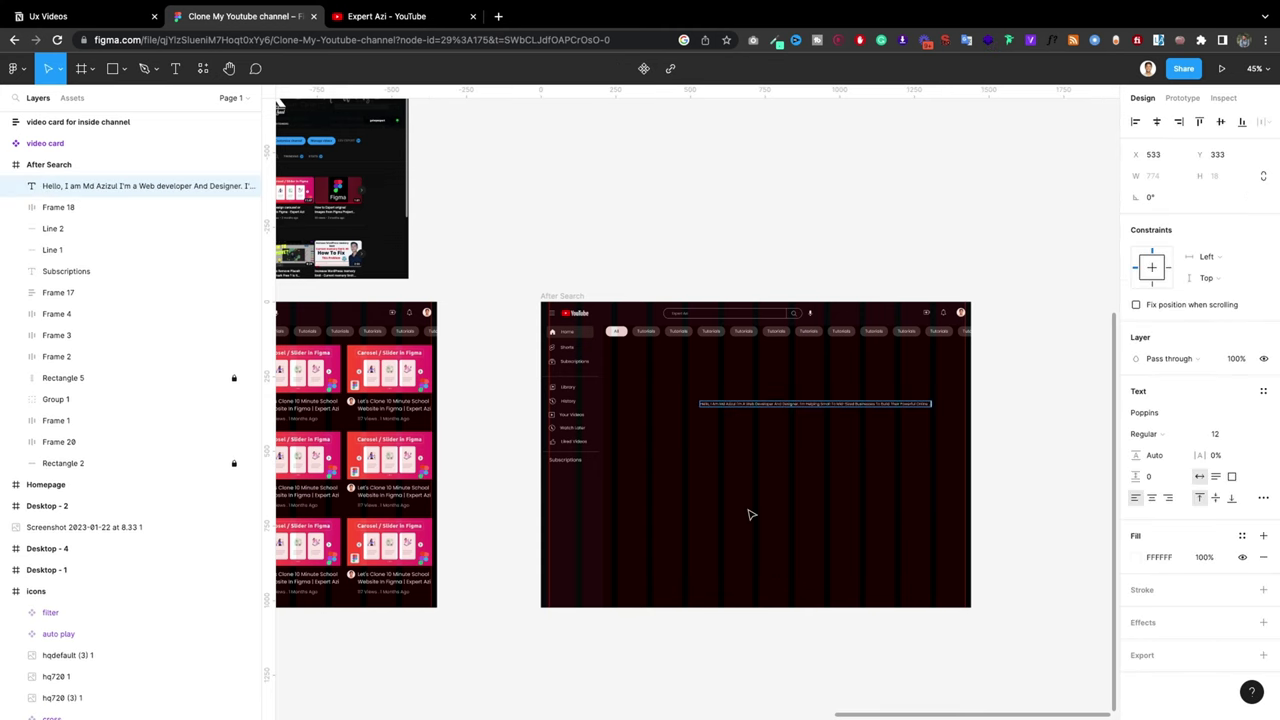
pyautogui.press('Escape')
pyautogui.moveTo(938, 404); pyautogui.dragTo(824, 404)
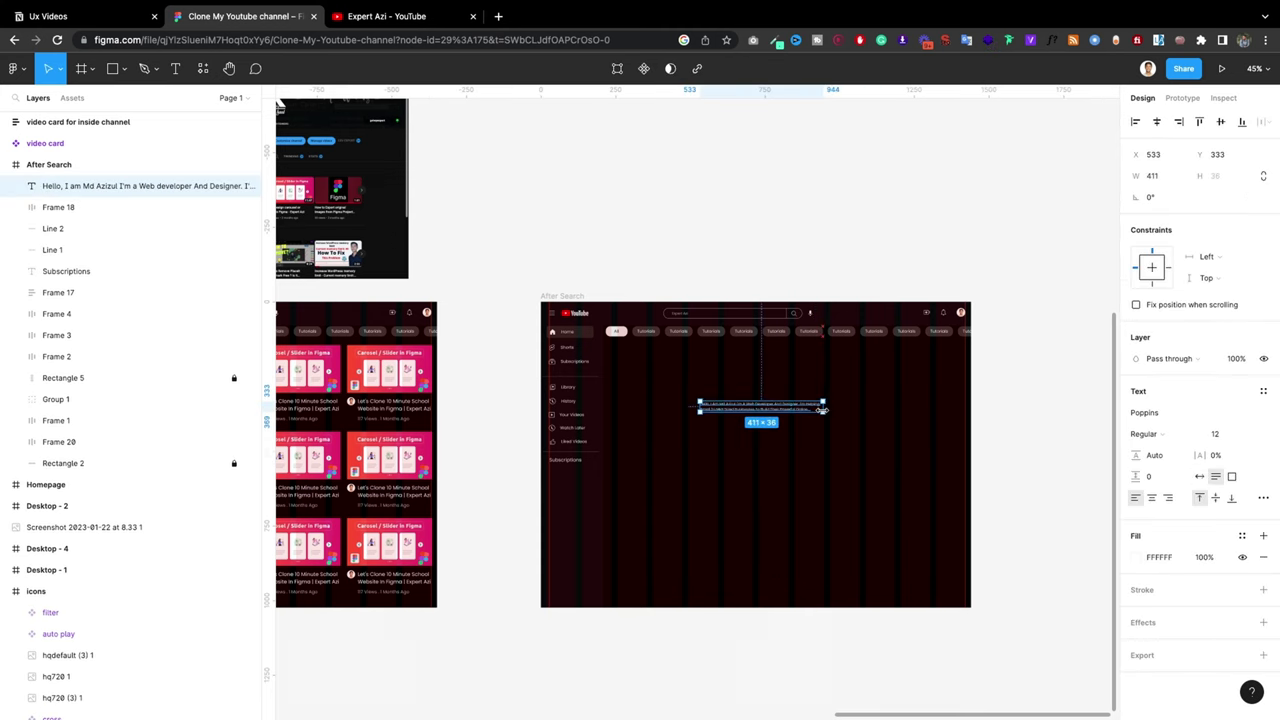
pyautogui.scroll(3, 794, 420)
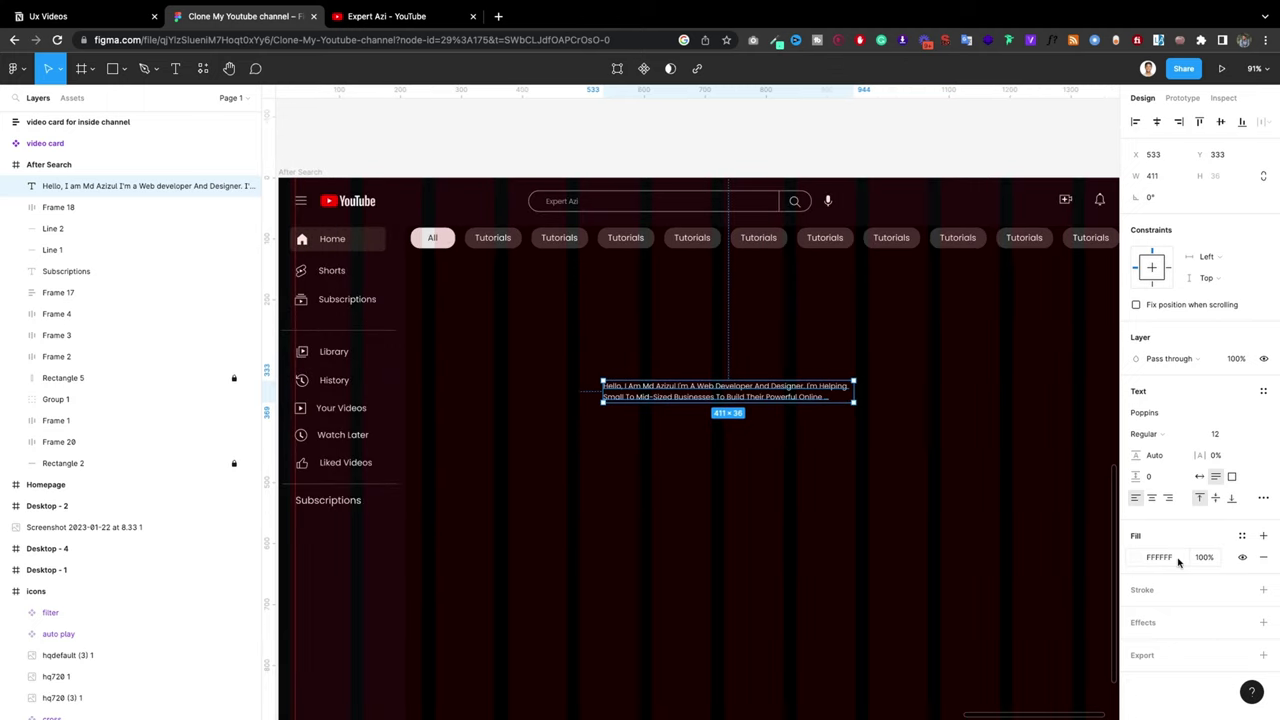
pyautogui.click(1160, 557)
pyautogui.write('AAAAAA')
pyautogui.click(897, 548)
# Step: Duplicate the description text just above the original
pyautogui.click(643, 397)
pyautogui.moveTo(643, 396)
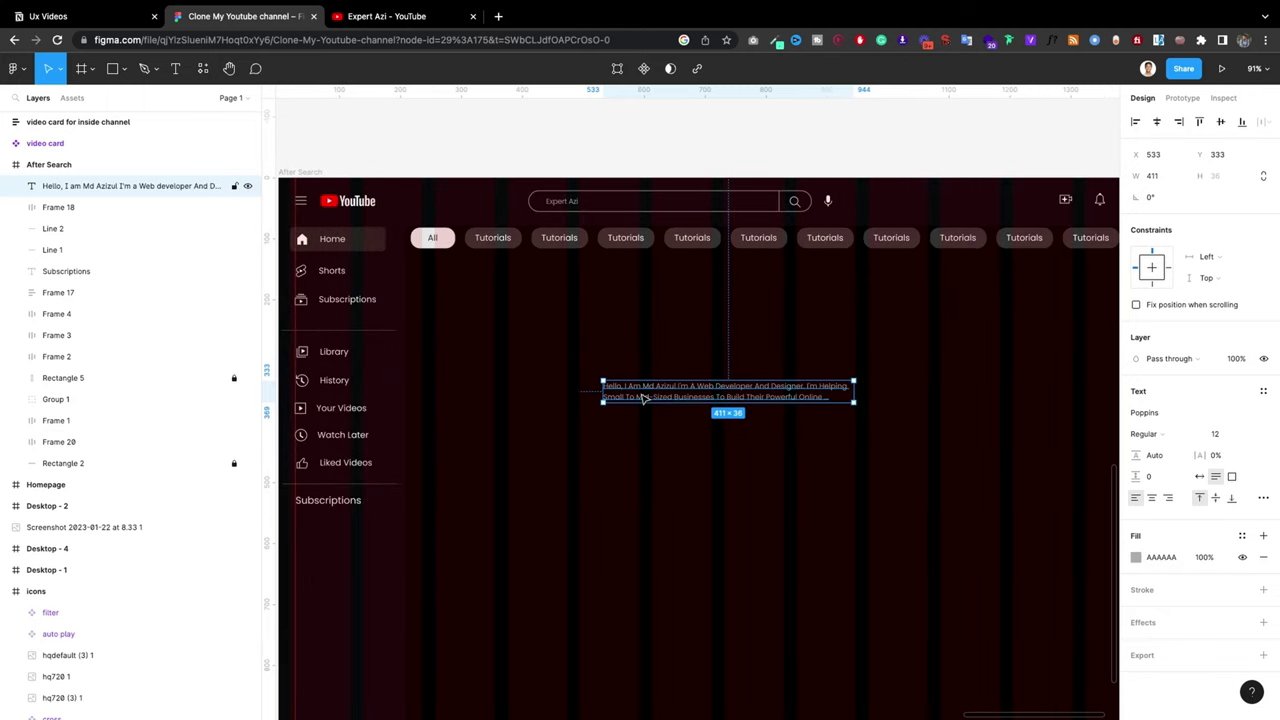
pyautogui.scroll(-2, 643, 397)
pyautogui.scroll(-2, 700, 400)
pyautogui.scroll(2, 720, 400)
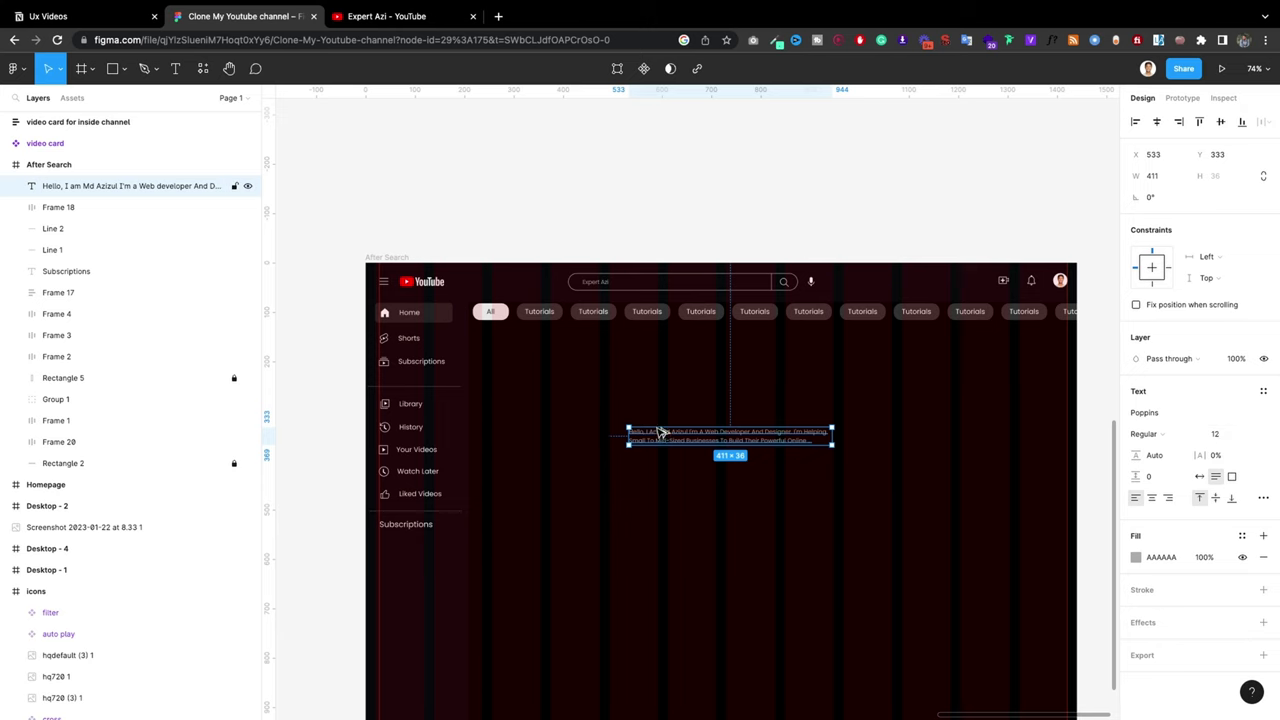
pyautogui.moveTo(660, 432); pyautogui.dragTo(660, 413)
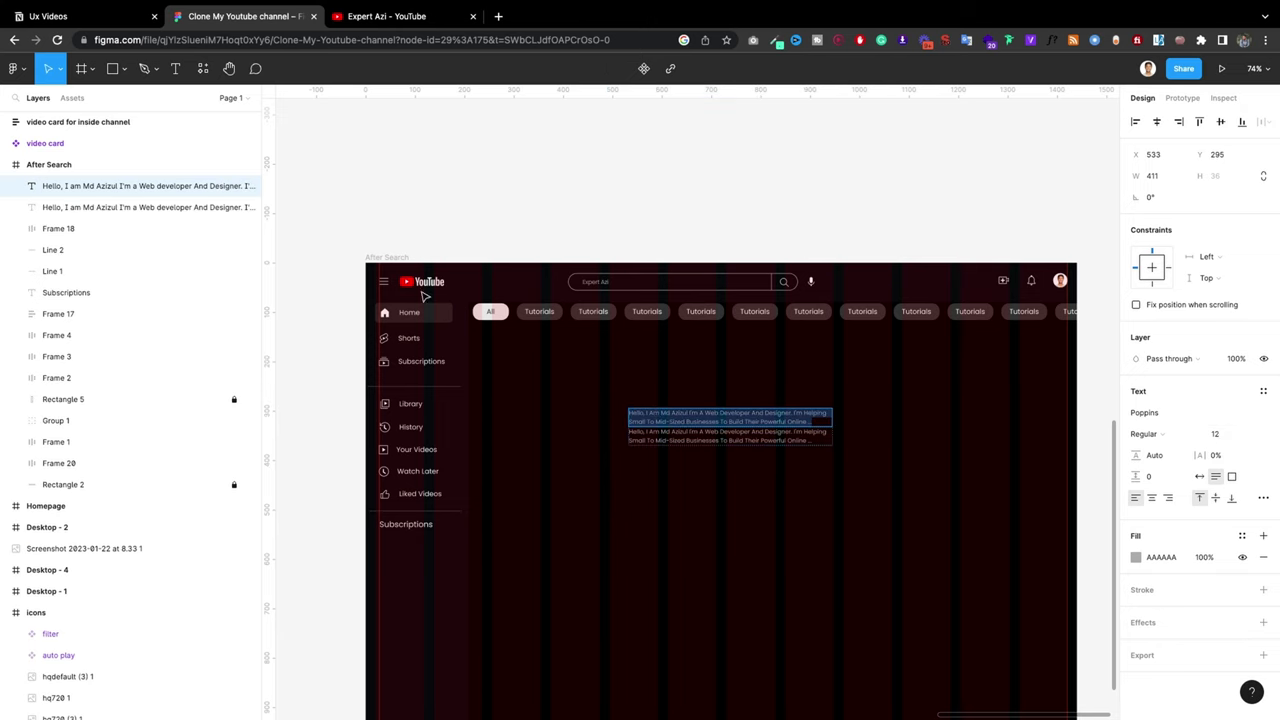
pyautogui.click(408, 16)
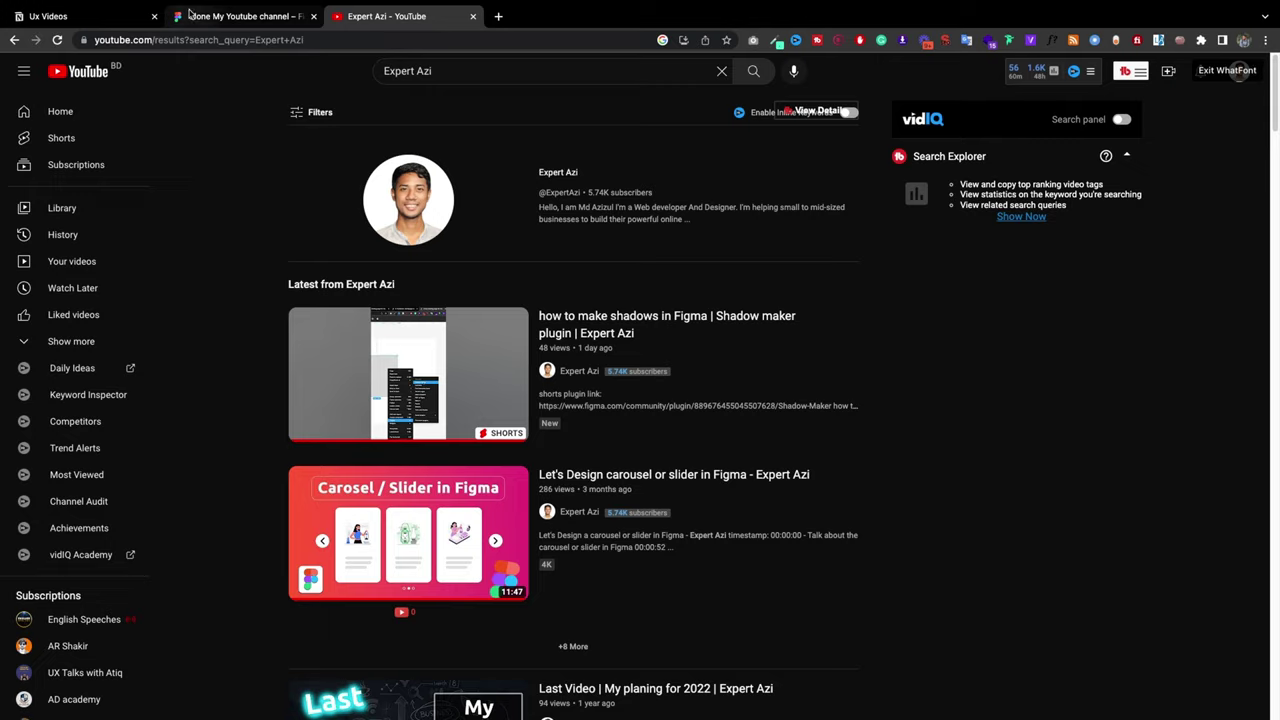
# Step: Place the 1229 × 203.82 banner screenshot across the top of the Home frame
pyautogui.click(197, 15)
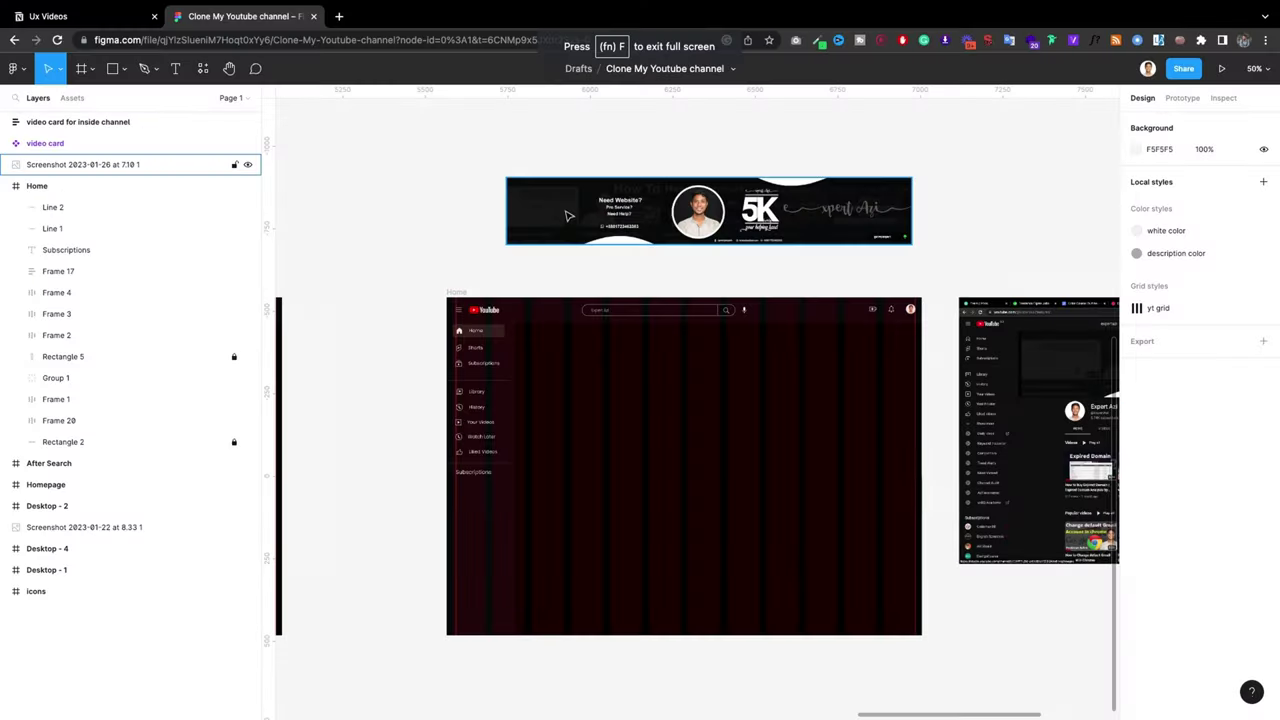
pyautogui.moveTo(593, 202)
pyautogui.mouseDown()
pyautogui.moveTo(597, 363)
pyautogui.moveTo(617, 362)
pyautogui.mouseUp()
pyautogui.scroll(3, 597, 363)
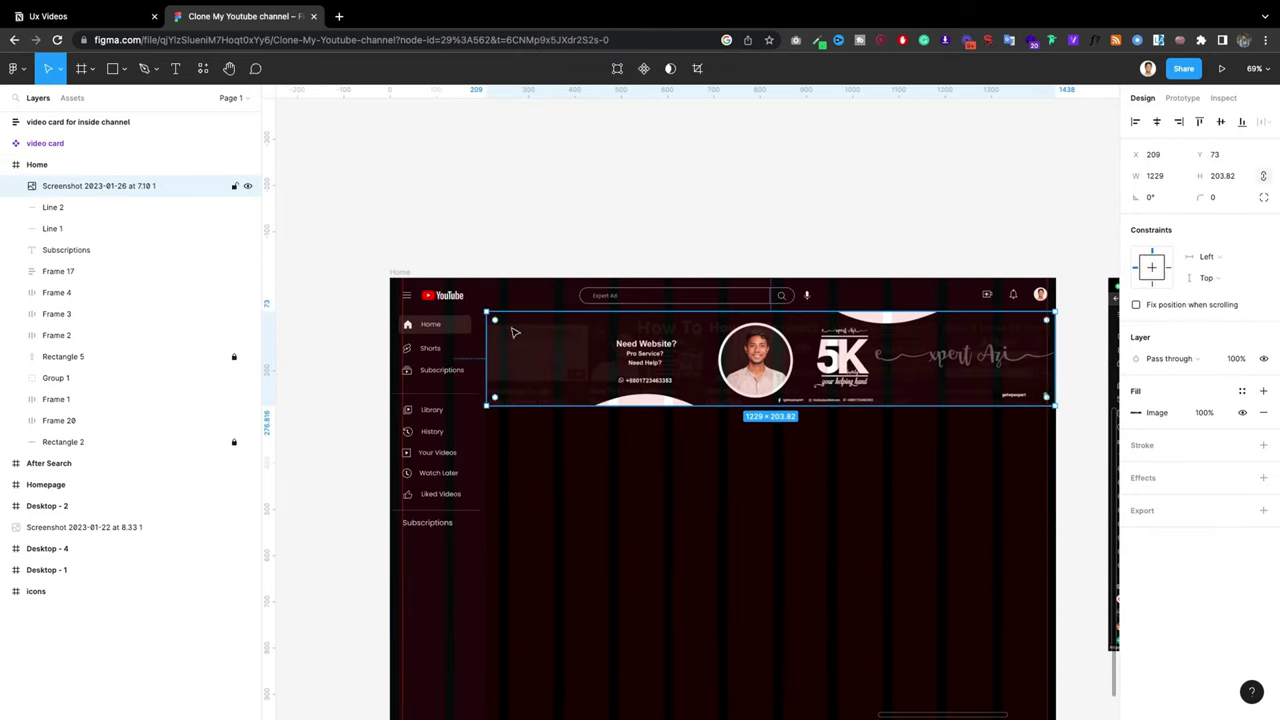
# Step: Align the banner just under the Home frame's top bar
pyautogui.click(399, 274)
pyautogui.click(1225, 67)
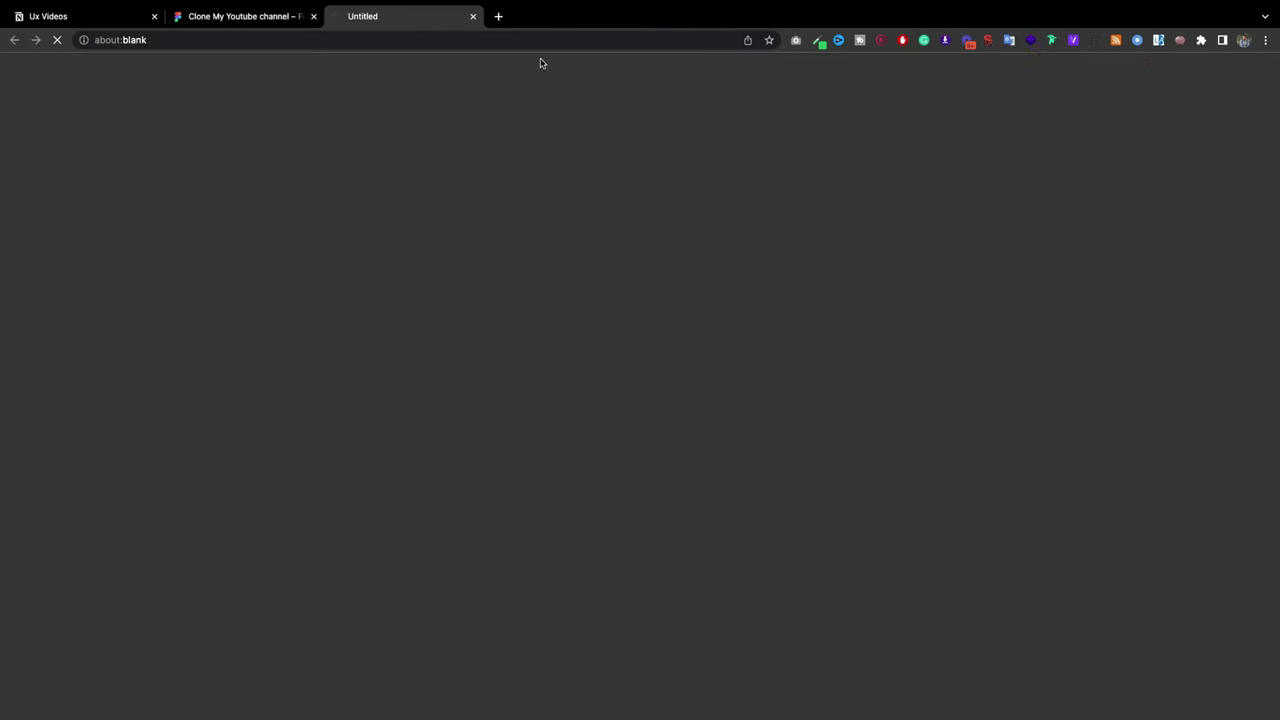
pyautogui.click(239, 22)
pyautogui.click(824, 389)
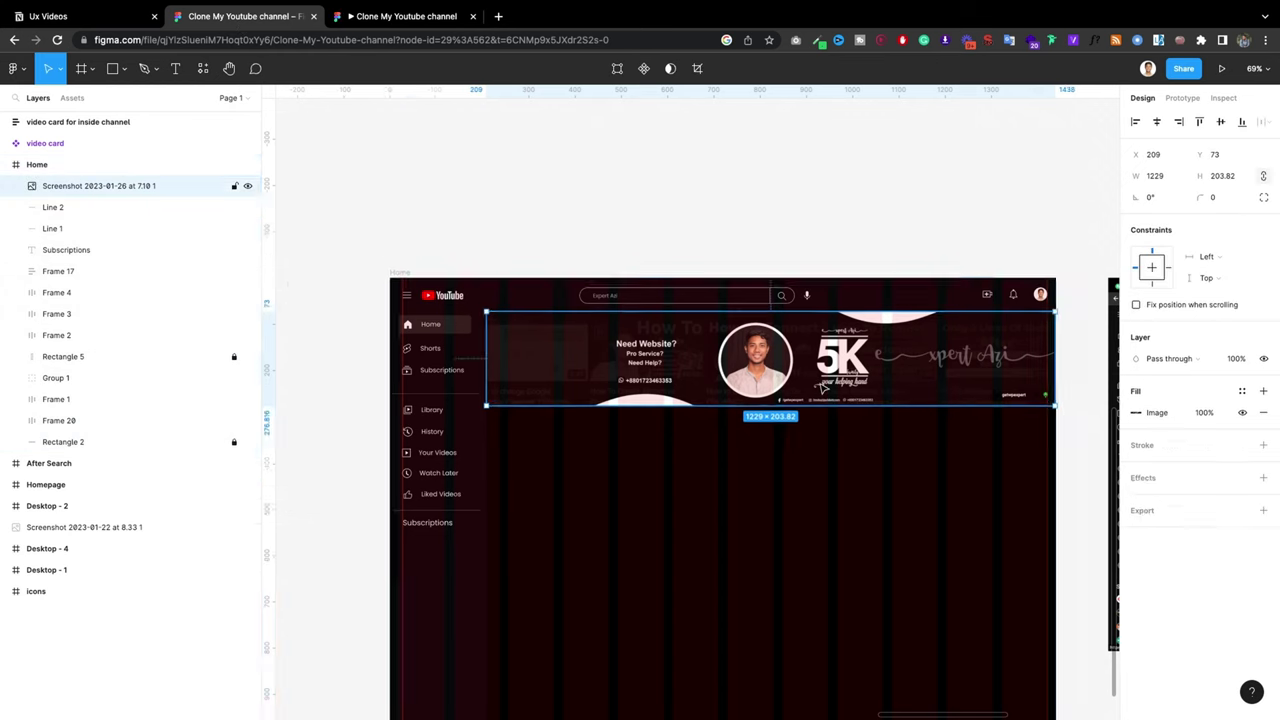
pyautogui.moveTo(822, 360); pyautogui.dragTo(882, 350)
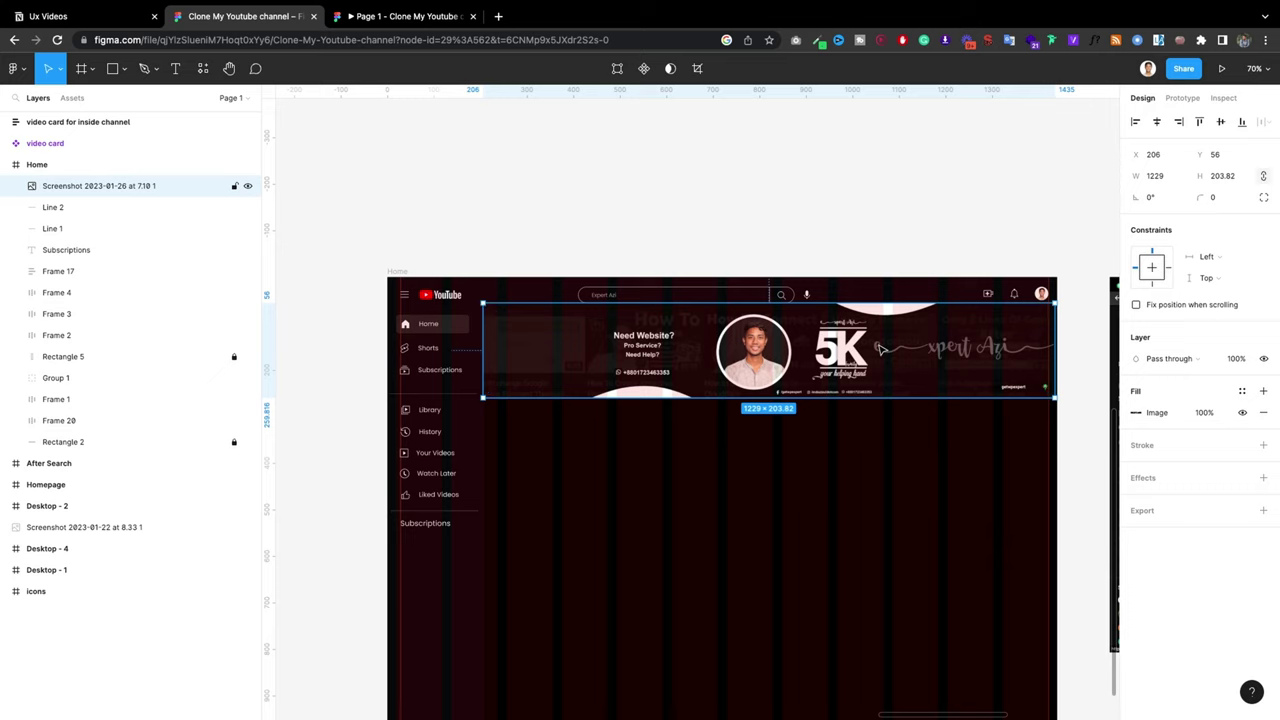
pyautogui.moveTo(882, 350); pyautogui.dragTo(885, 353)
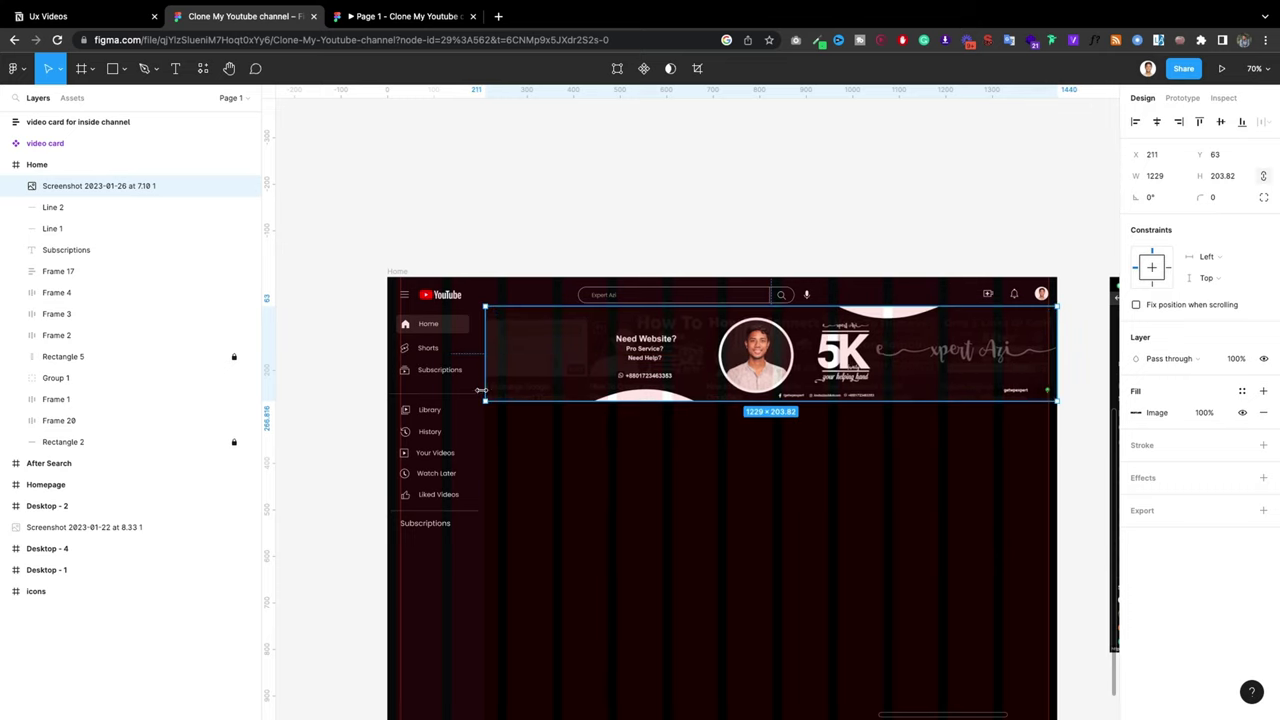
pyautogui.click(608, 474)
pyautogui.scroll(-3, 604, 467)
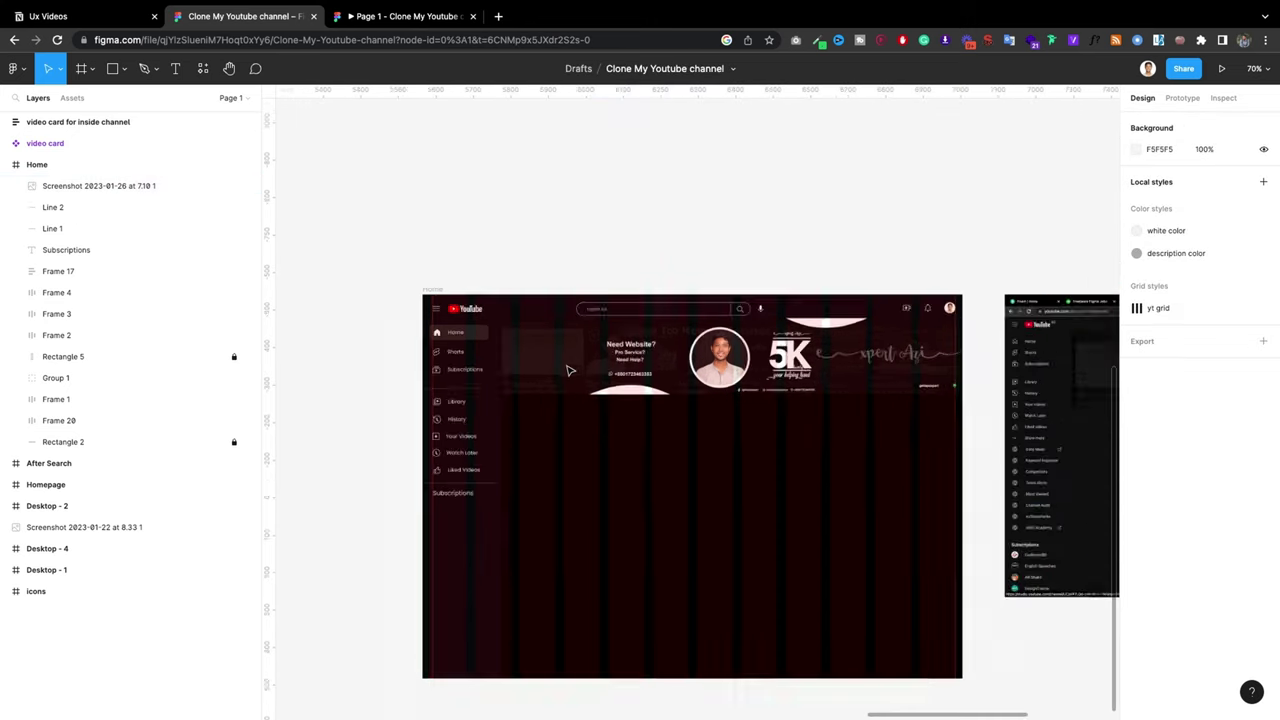
pyautogui.scroll(-3, 595, 300)
# Step: Add a text note above the frame: 'screenshot from my youtube channel'
pyautogui.press('t')
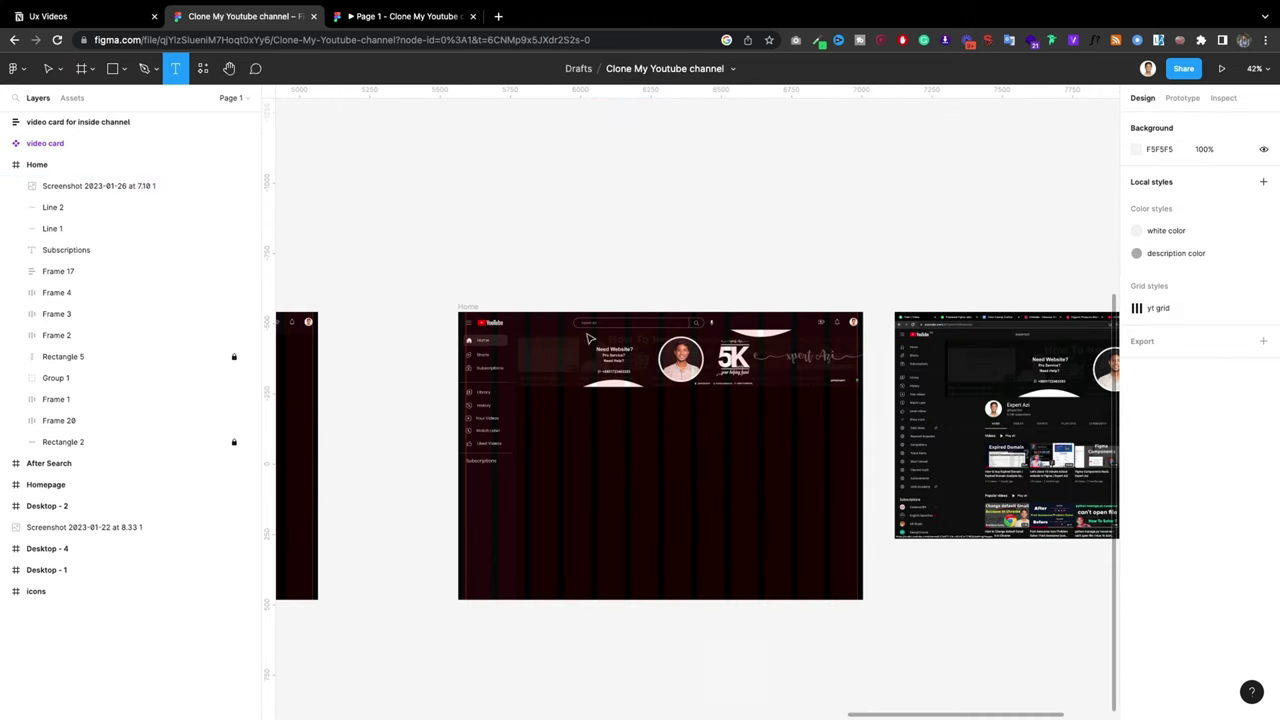
pyautogui.click(578, 254)
pyautogui.write('I take thi')
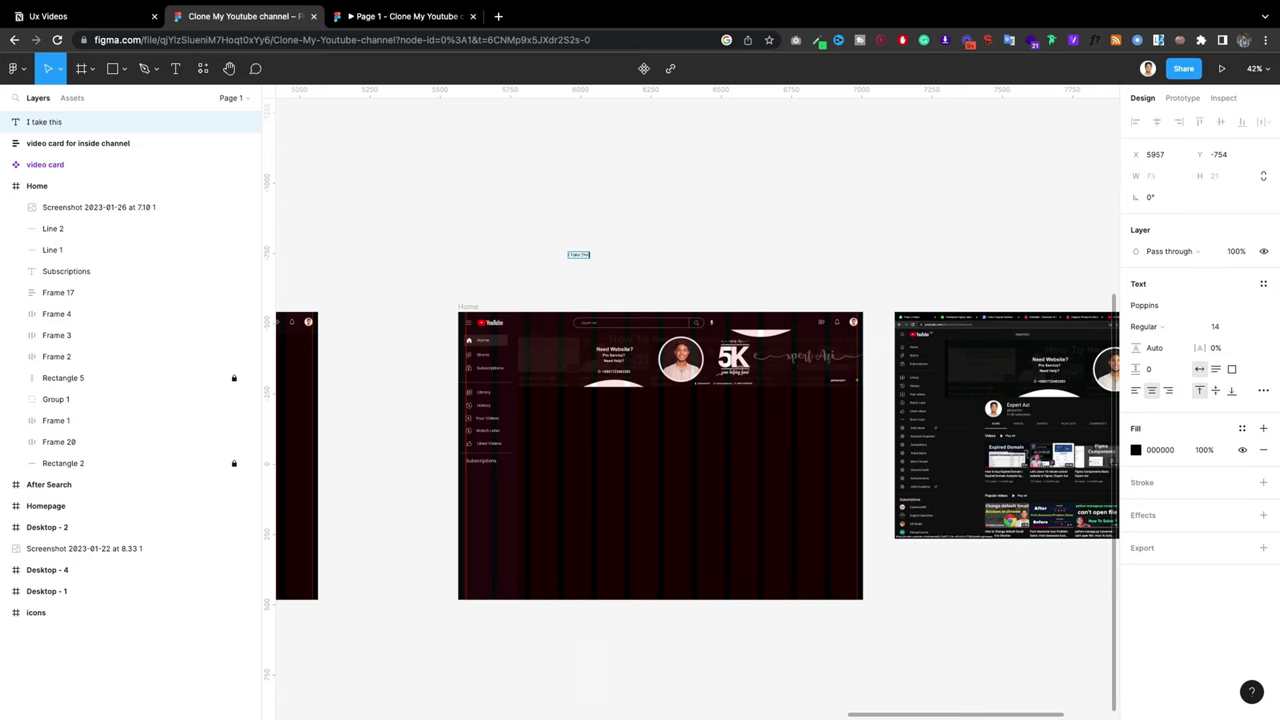
pyautogui.write('screensho')
pyautogui.write('t from my you')
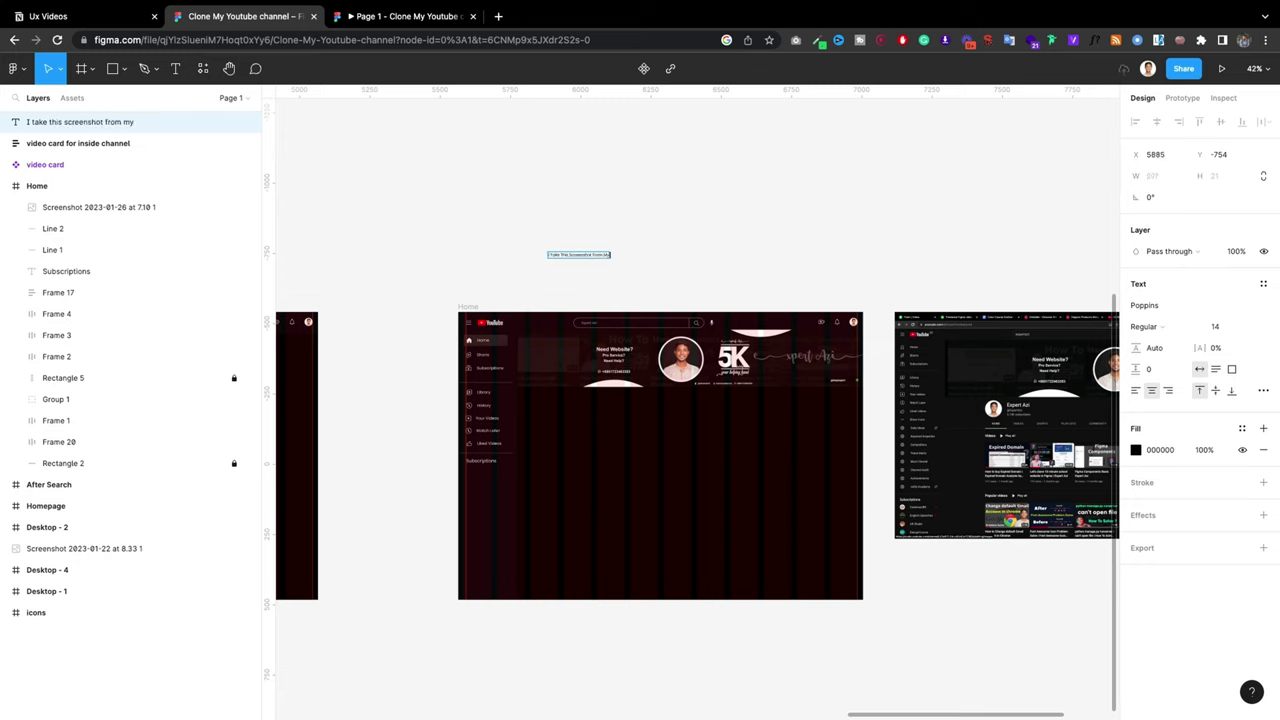
pyautogui.write('tub')
pyautogui.write('e channel')
# Step: Enlarge the screenshot note to size 99, move it, then delete it
pyautogui.press('Escape')
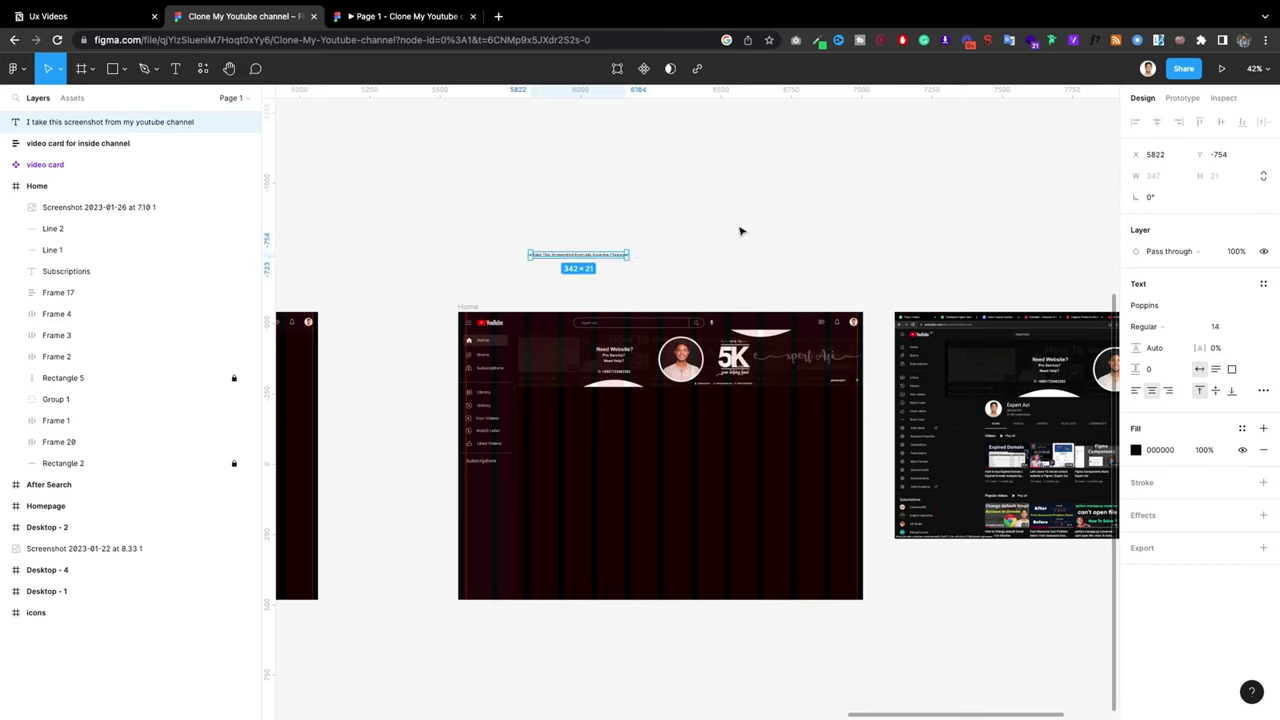
pyautogui.click(1234, 334)
pyautogui.write('99')
pyautogui.press('Return')
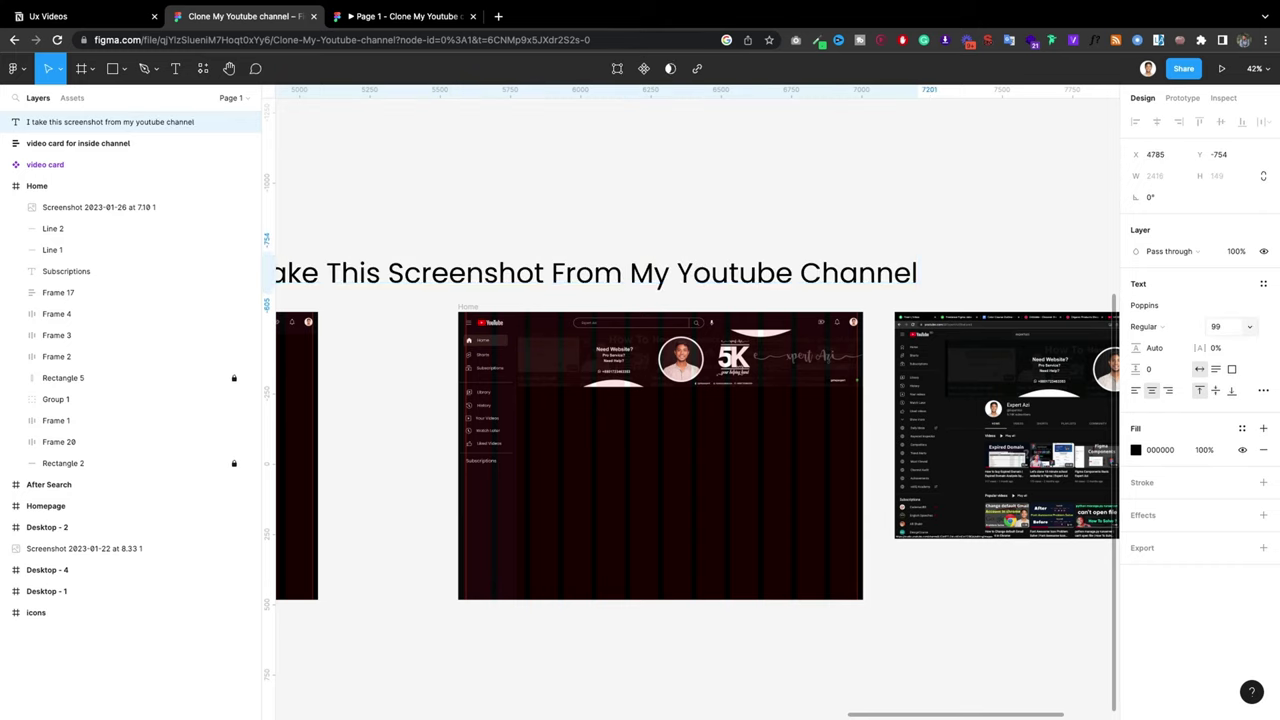
pyautogui.scroll(-2, 975, 340)
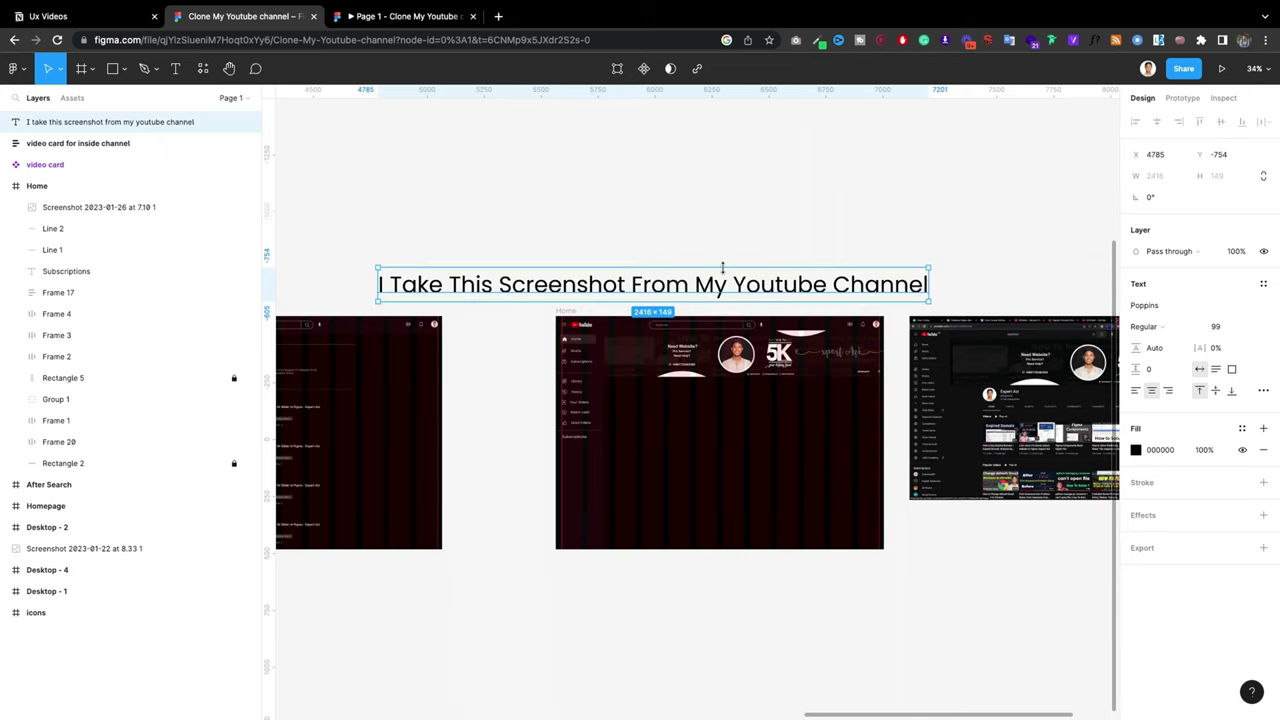
pyautogui.moveTo(731, 287); pyautogui.dragTo(775, 272)
pyautogui.press('Delete')
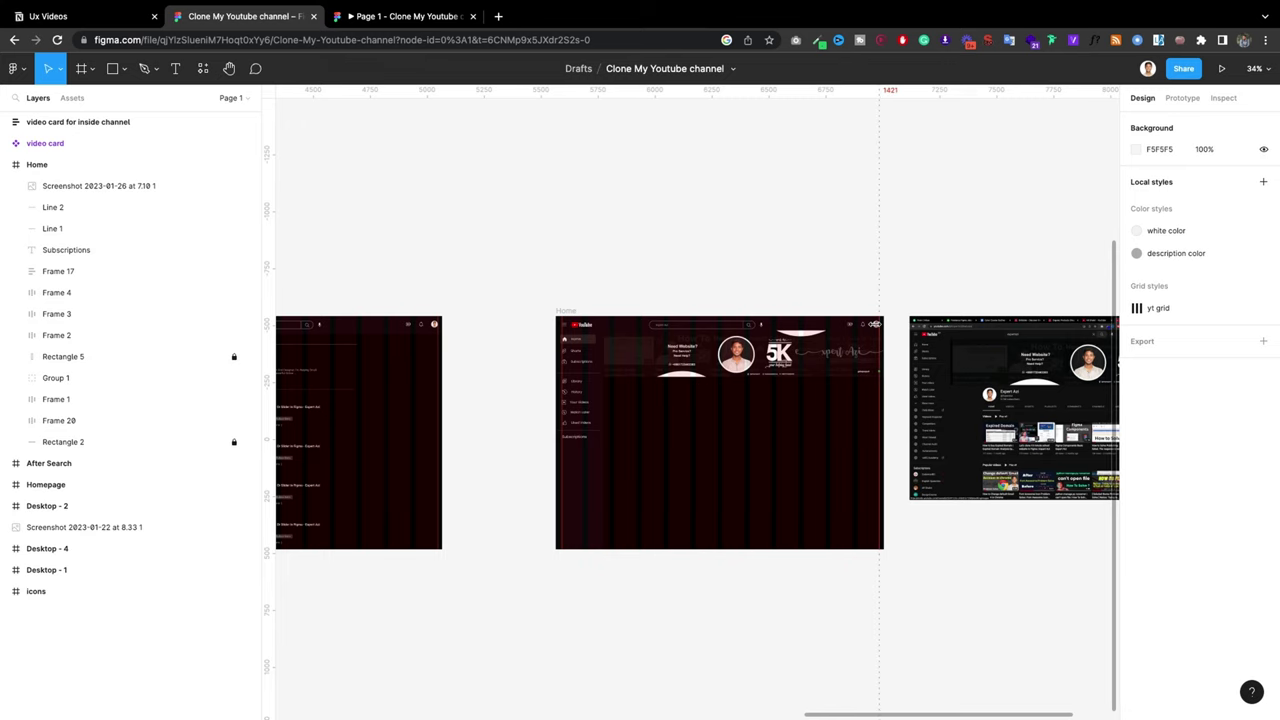
# Step: Duplicate the header avatar below the banner and scale it to 72×72
pyautogui.doubleClick(875, 327)
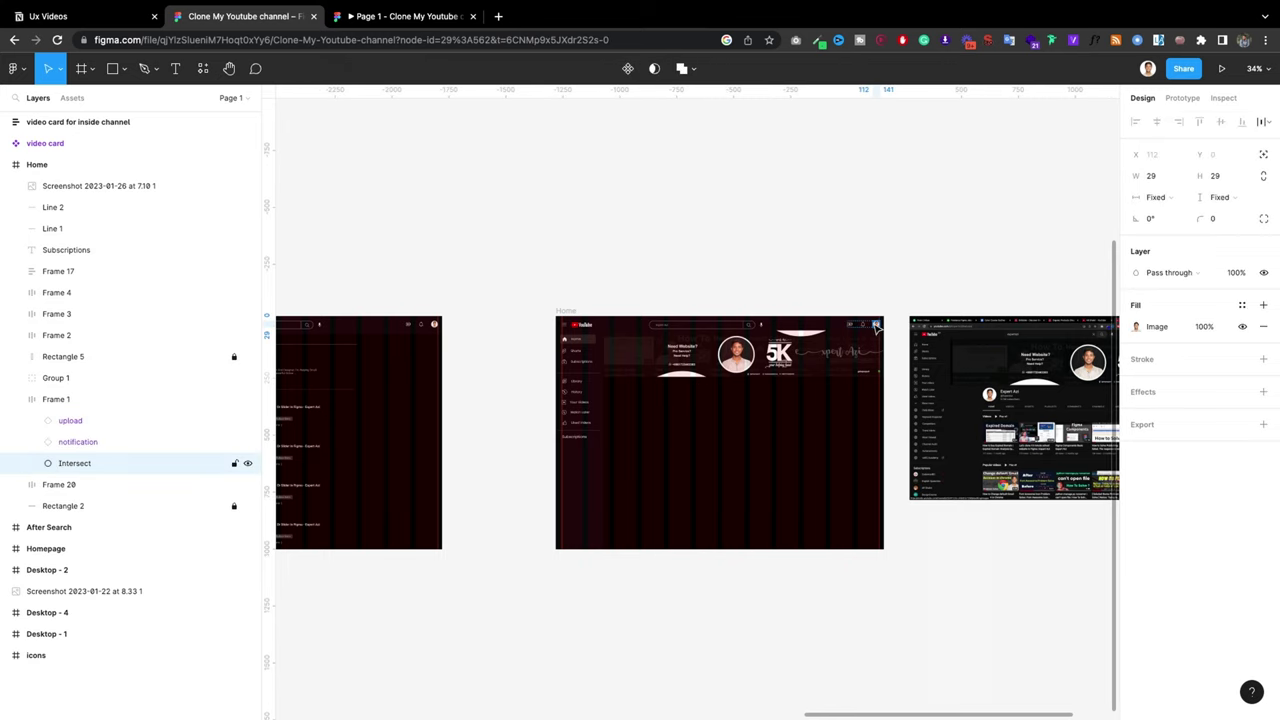
pyautogui.moveTo(876, 327); pyautogui.dragTo(634, 397)
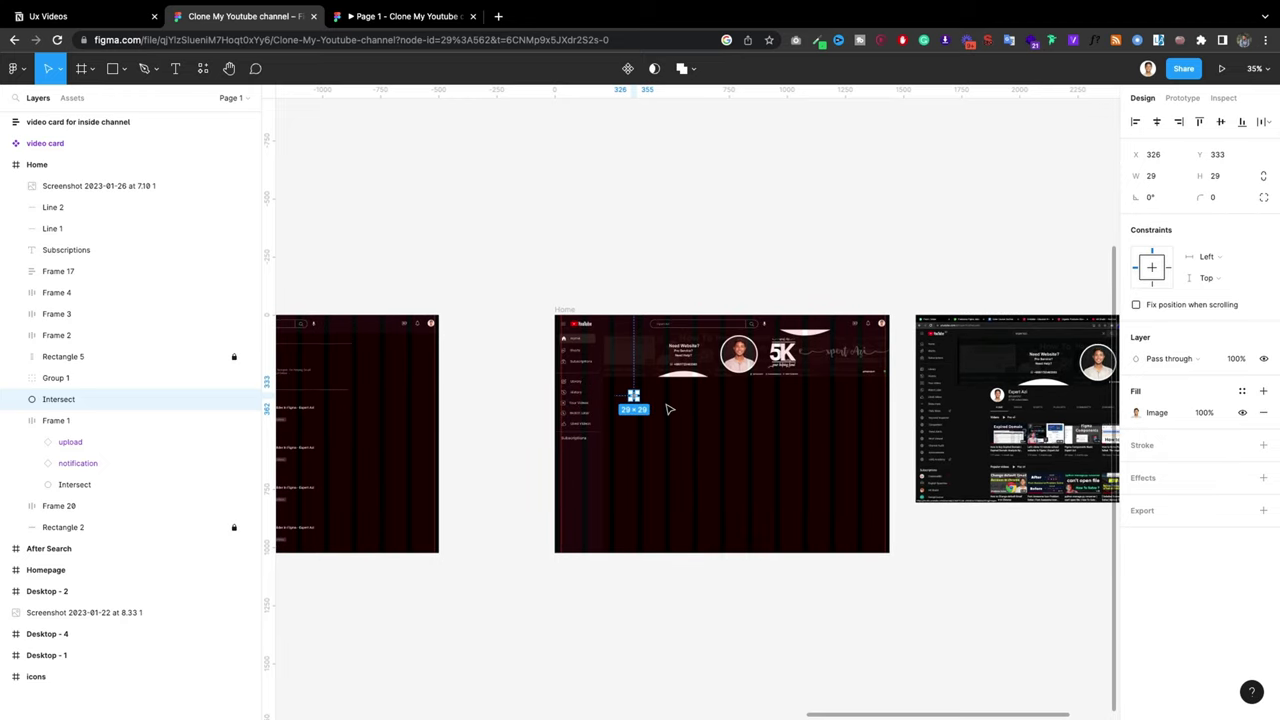
pyautogui.scroll(1, 669, 409)
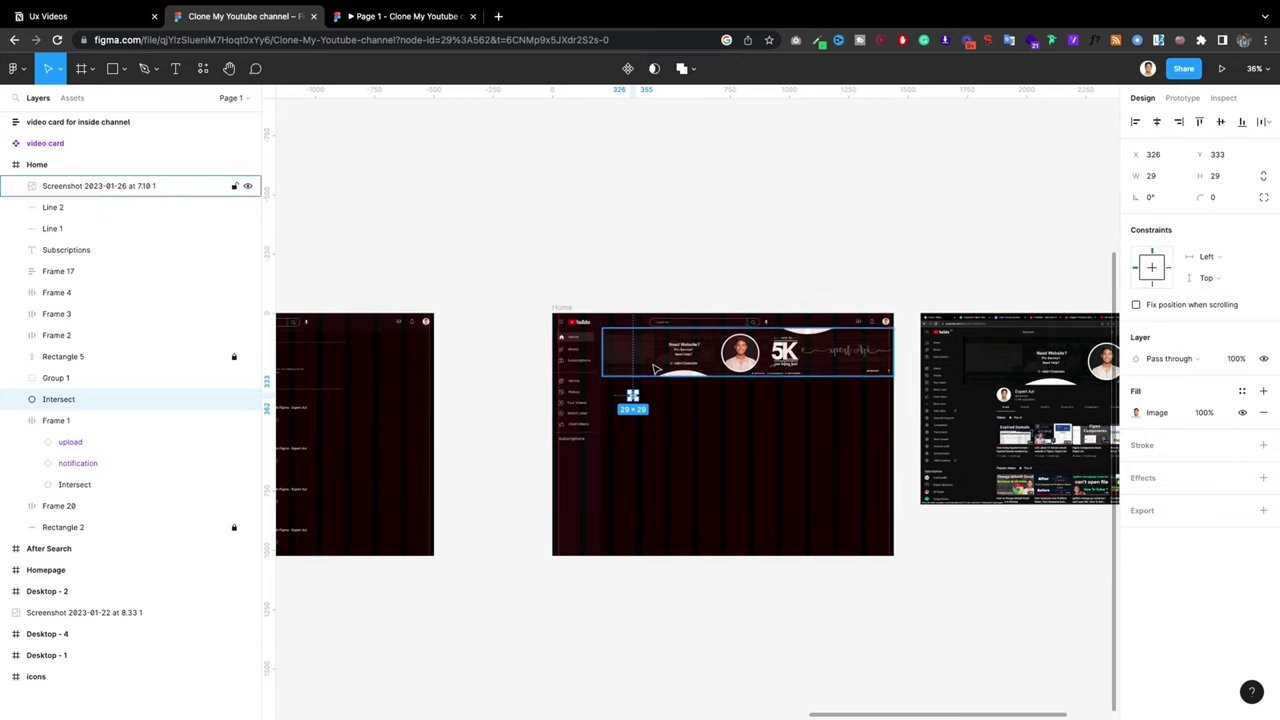
pyautogui.click(654, 368)
pyautogui.click(632, 398)
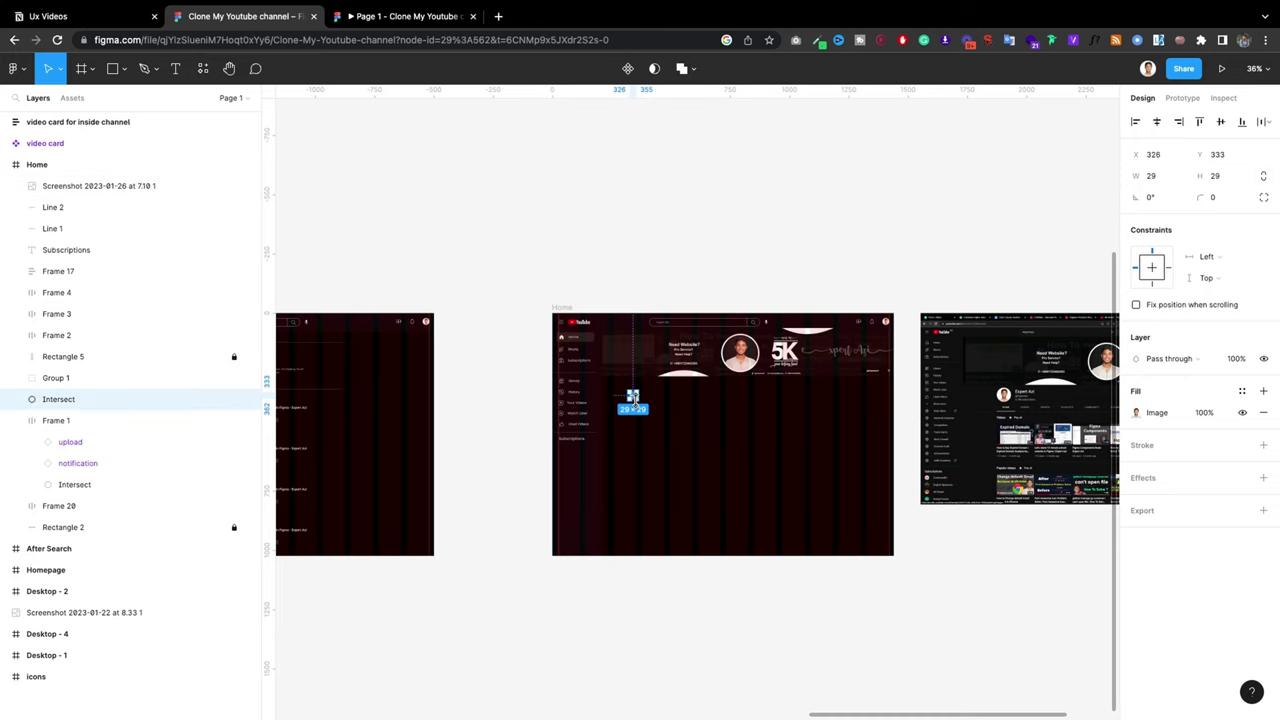
pyautogui.press('k')
pyautogui.moveTo(640, 402)
pyautogui.mouseDown()
pyautogui.moveTo(653, 413)
pyautogui.moveTo(635, 397)
pyautogui.mouseUp()
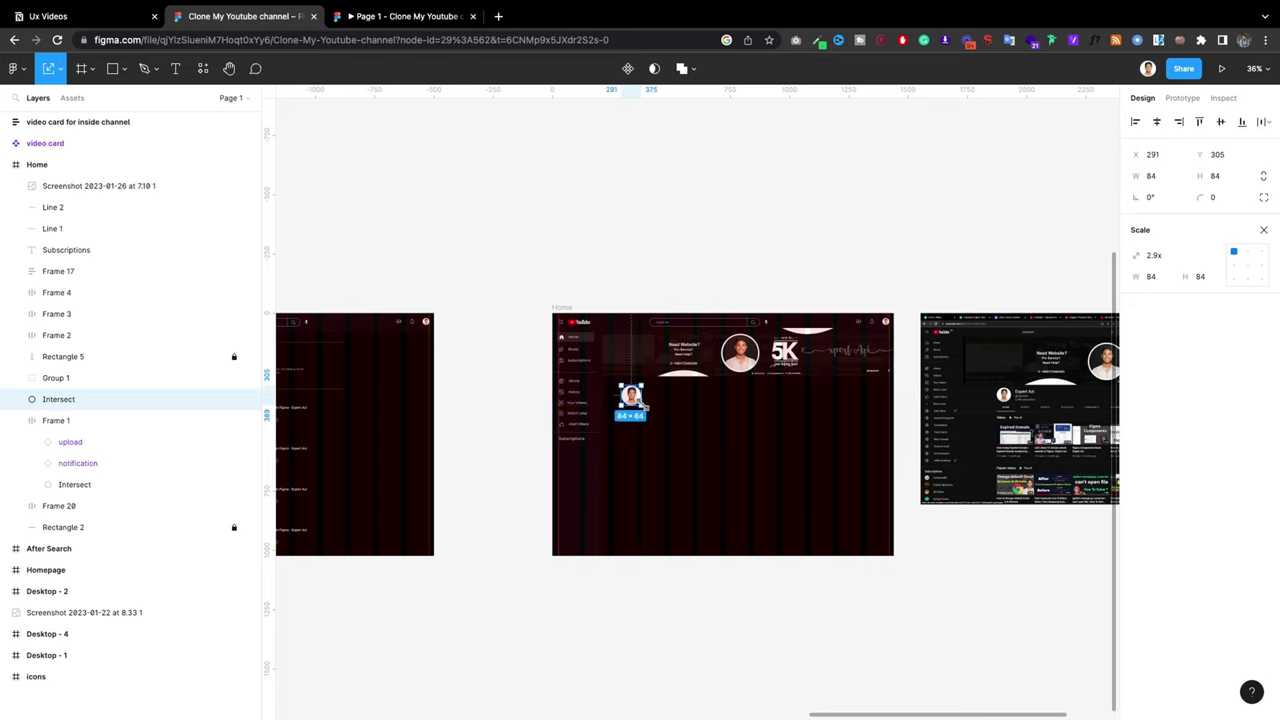
pyautogui.moveTo(642, 404); pyautogui.dragTo(638, 401)
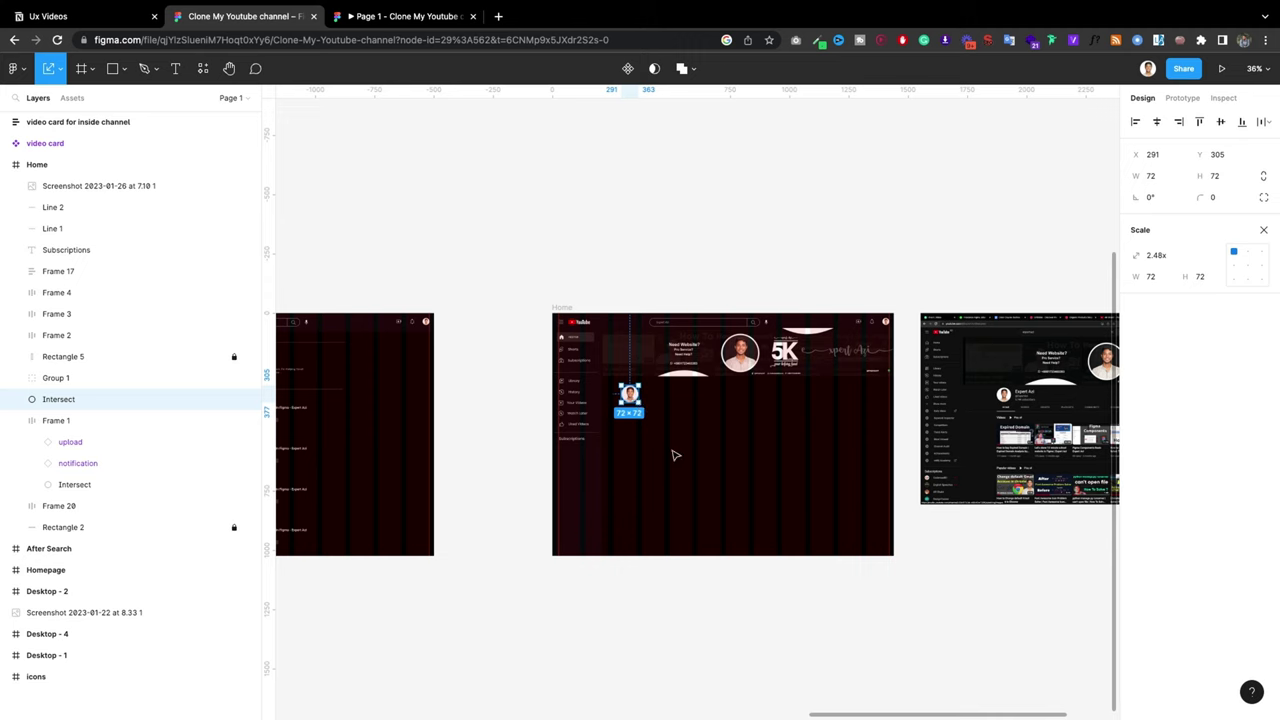
pyautogui.press('Escape')
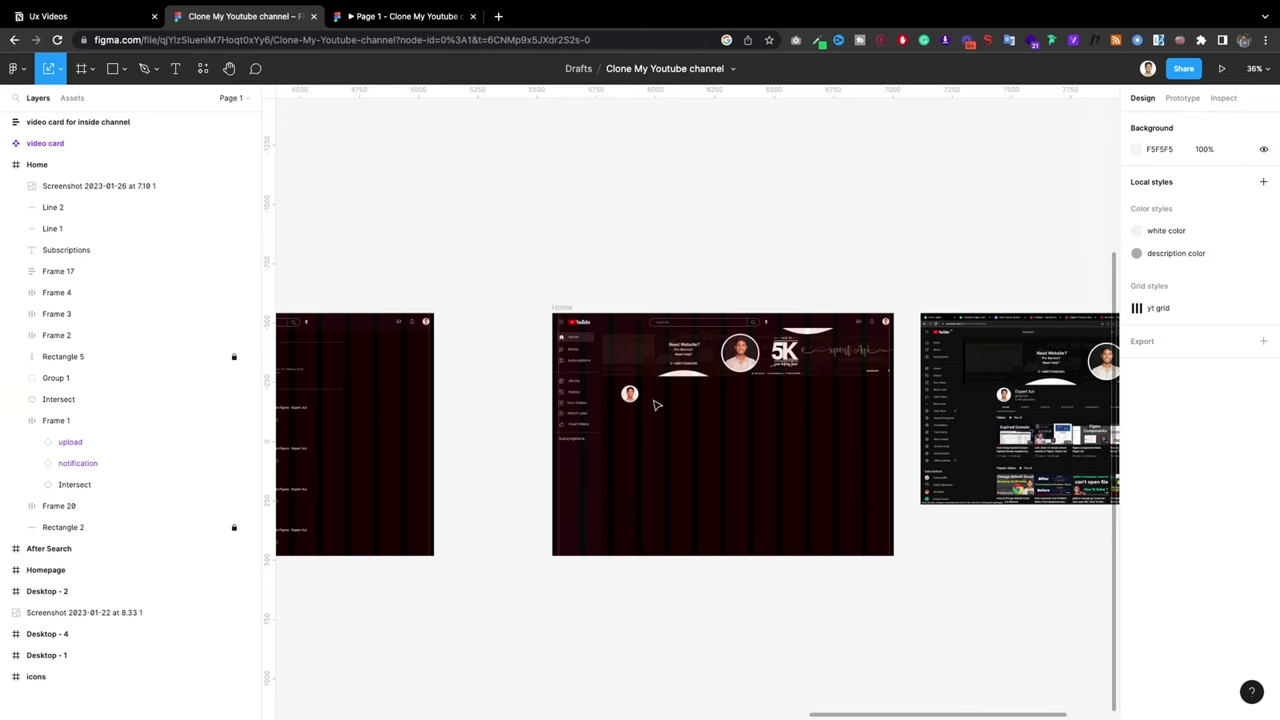
# Step: Add the channel name text 'Expert Azi' beside the avatar
pyautogui.press('t')
pyautogui.click(654, 396)
pyautogui.write('Ex')
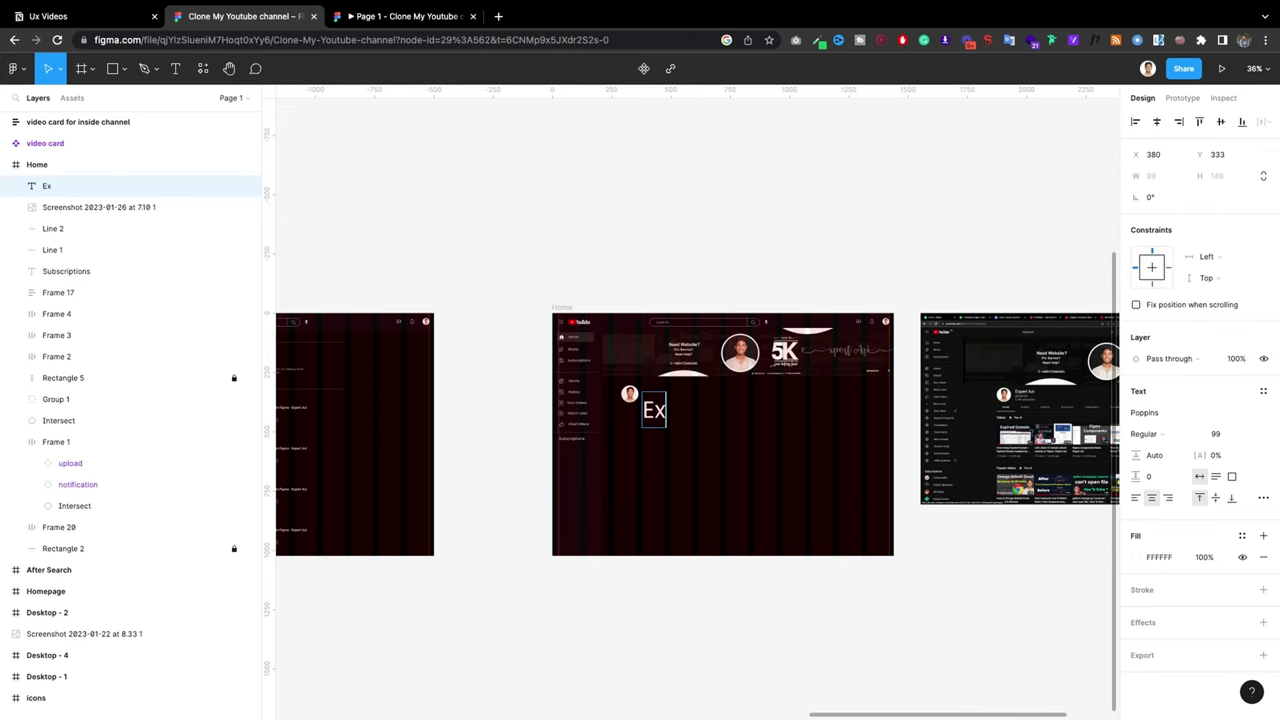
pyautogui.write('pert Azi')
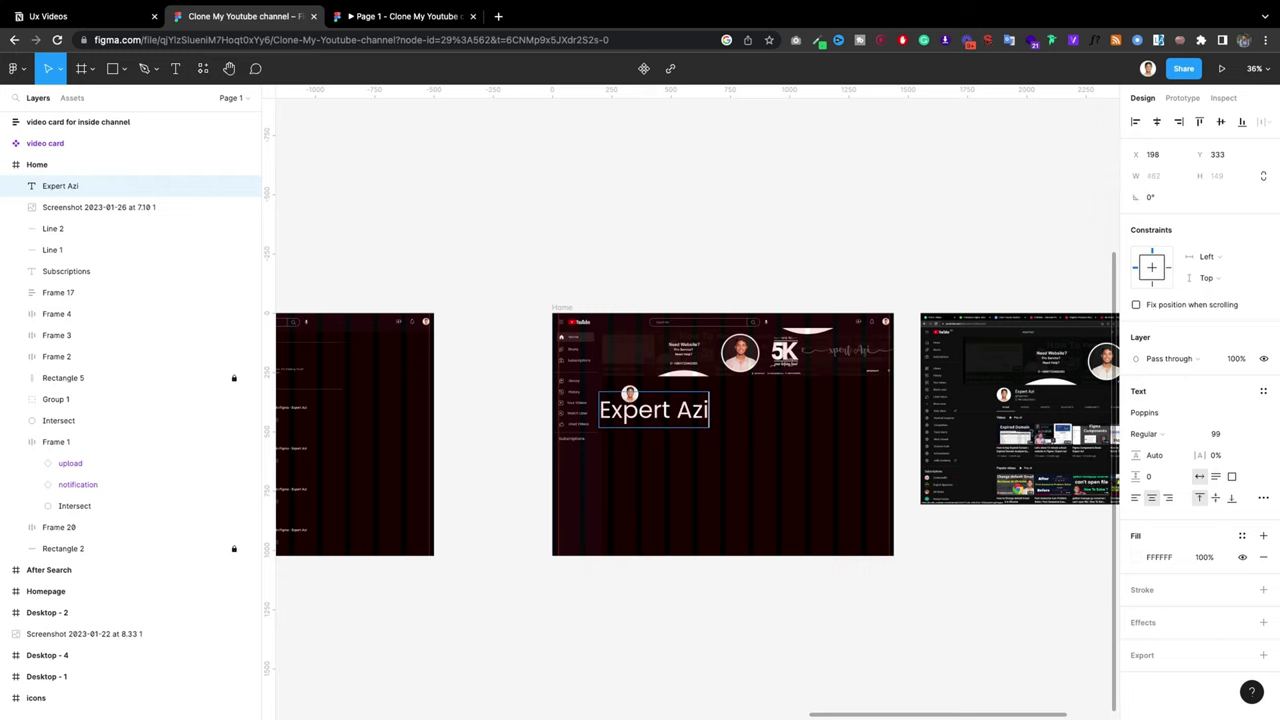
pyautogui.press('Escape')
pyautogui.moveTo(668, 420); pyautogui.dragTo(709, 425)
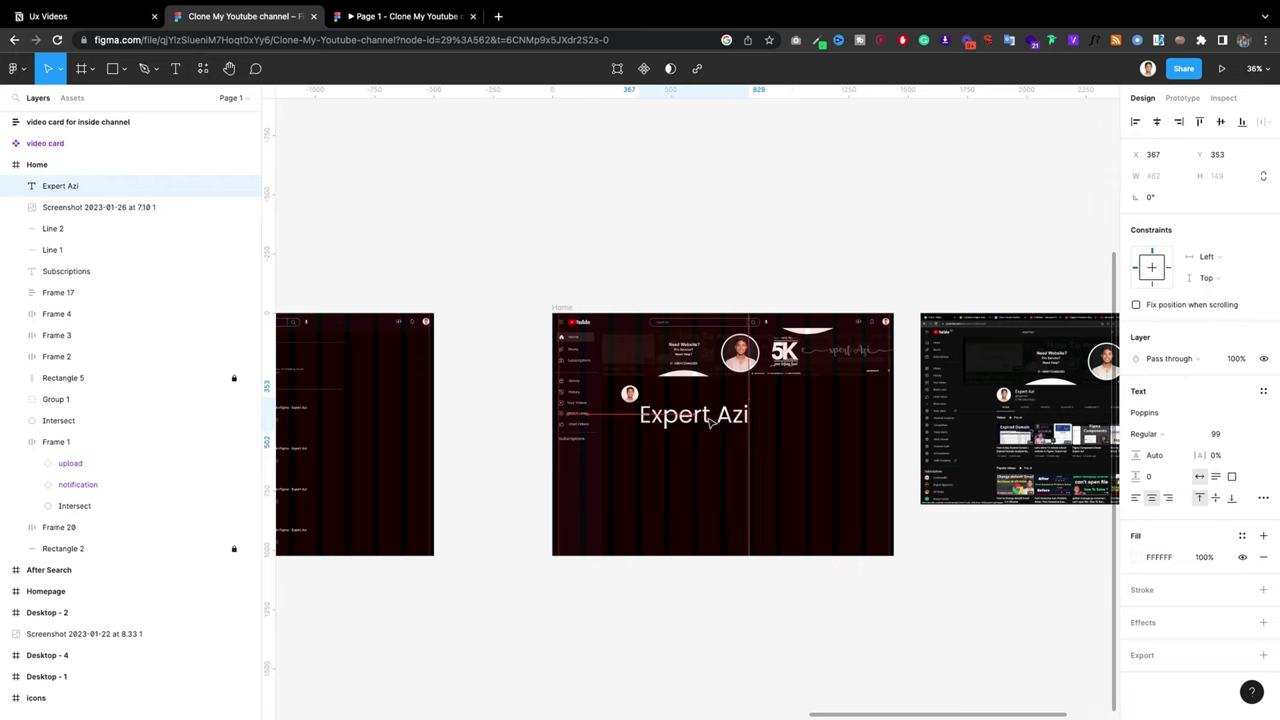
# Step: Load the Expert Azi YouTube channel page in a new browser tab
pyautogui.click(498, 16)
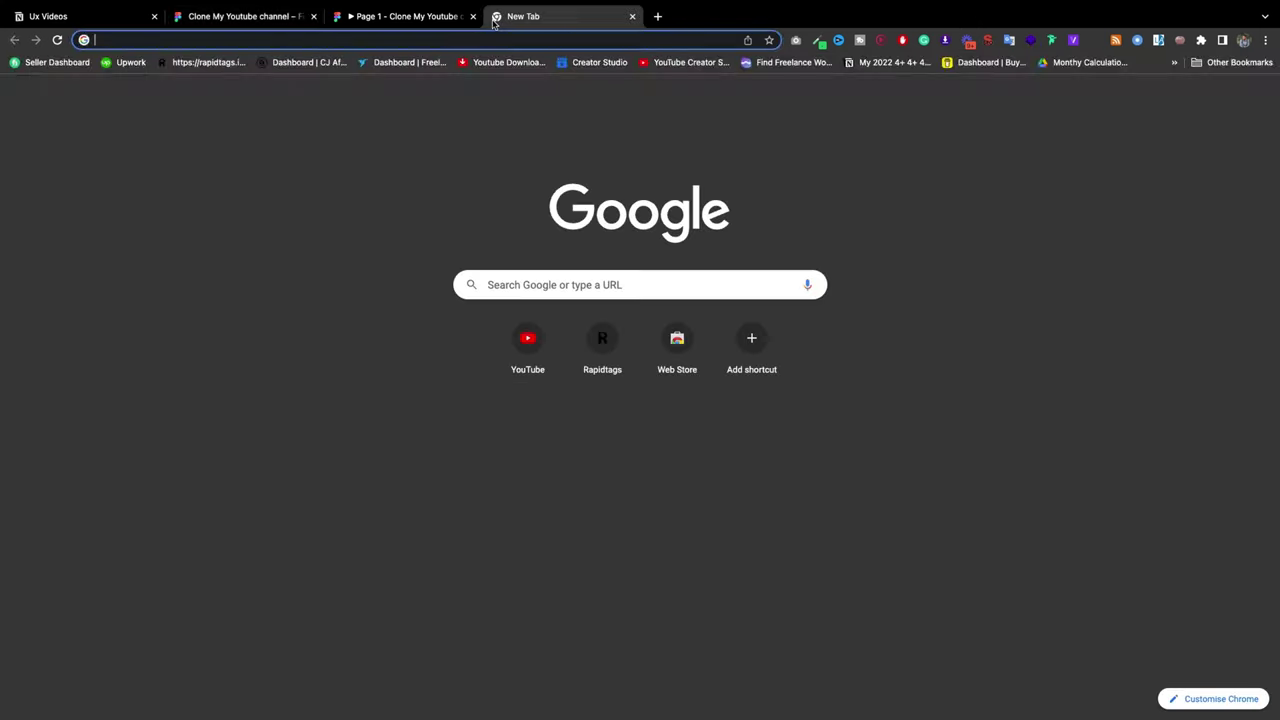
pyautogui.write('you')
pyautogui.press('Right')
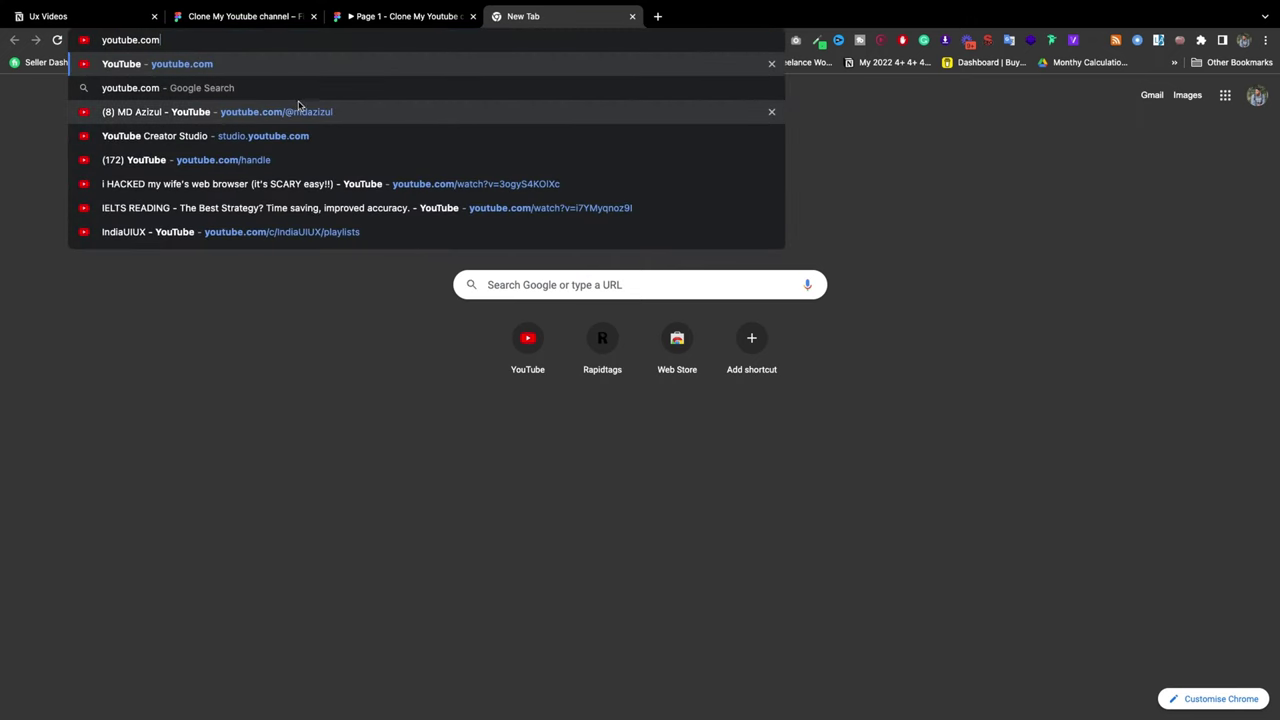
pyautogui.press('Down')
pyautogui.press('Down')
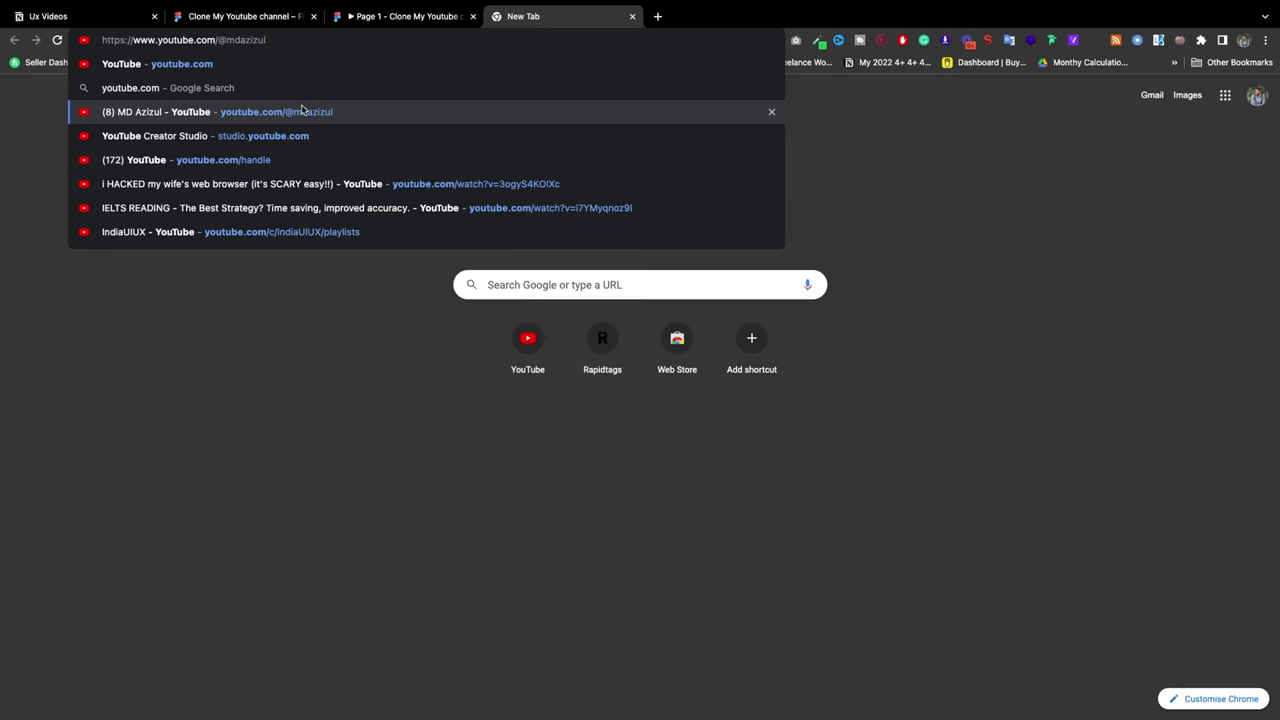
pyautogui.press('BackSpace')
pyautogui.press('BackSpace')
pyautogui.press('BackSpace')
pyautogui.press('BackSpace')
pyautogui.press('BackSpace')
pyautogui.press('BackSpace')
pyautogui.press('BackSpace')
pyautogui.write('e')
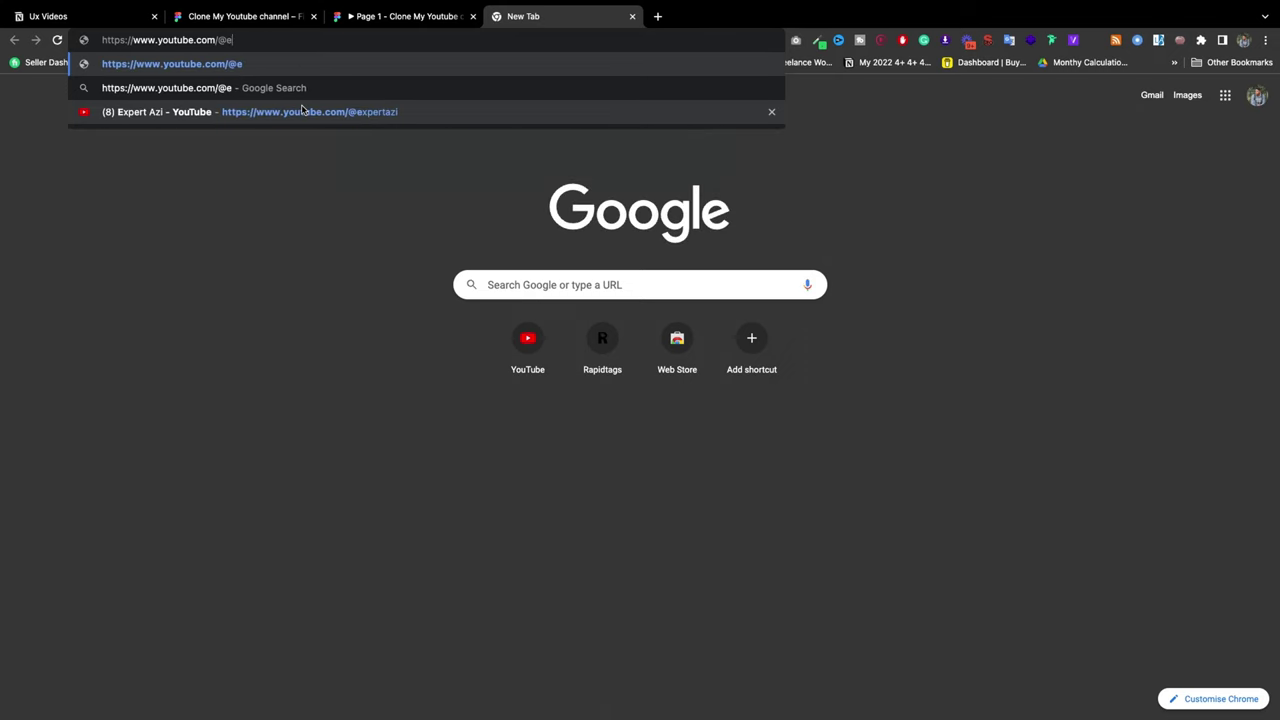
pyautogui.write('xperta')
pyautogui.press('Return')
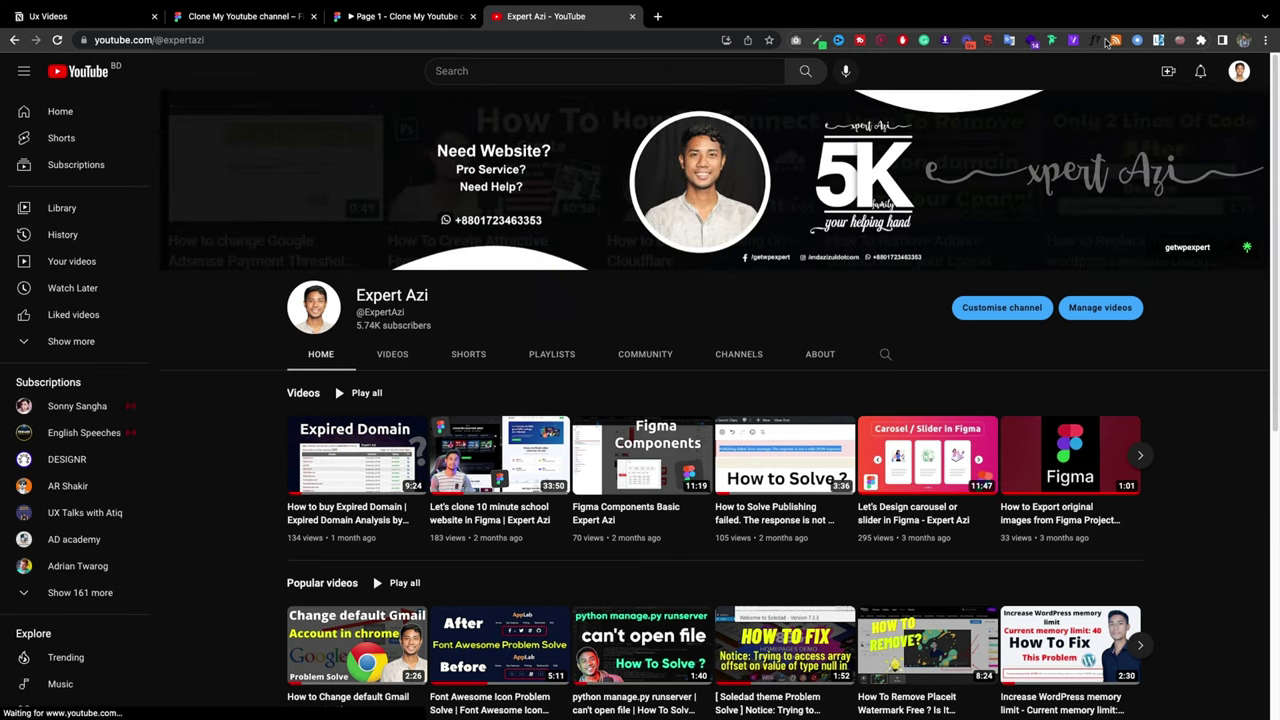
# Step: Identify the channel text font as Roboto 400 with WhatFont, then return to Figma
pyautogui.click(1106, 41)
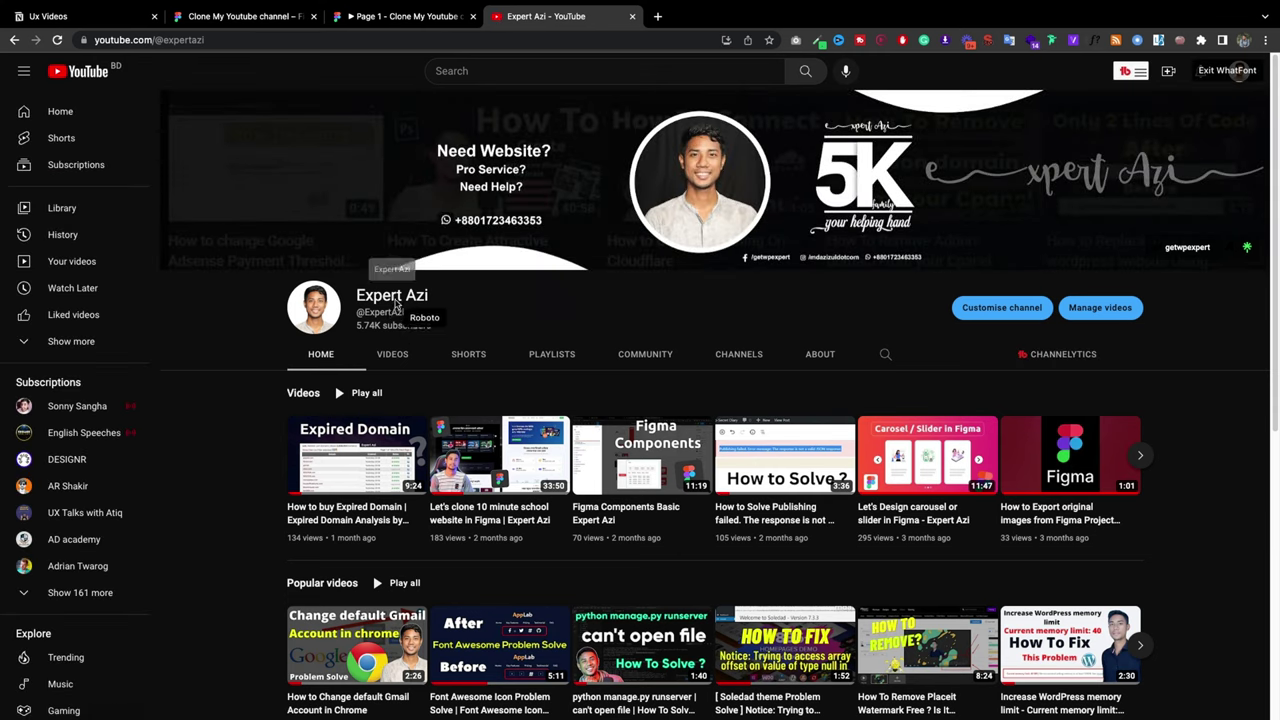
pyautogui.click(394, 310)
pyautogui.click(377, 338)
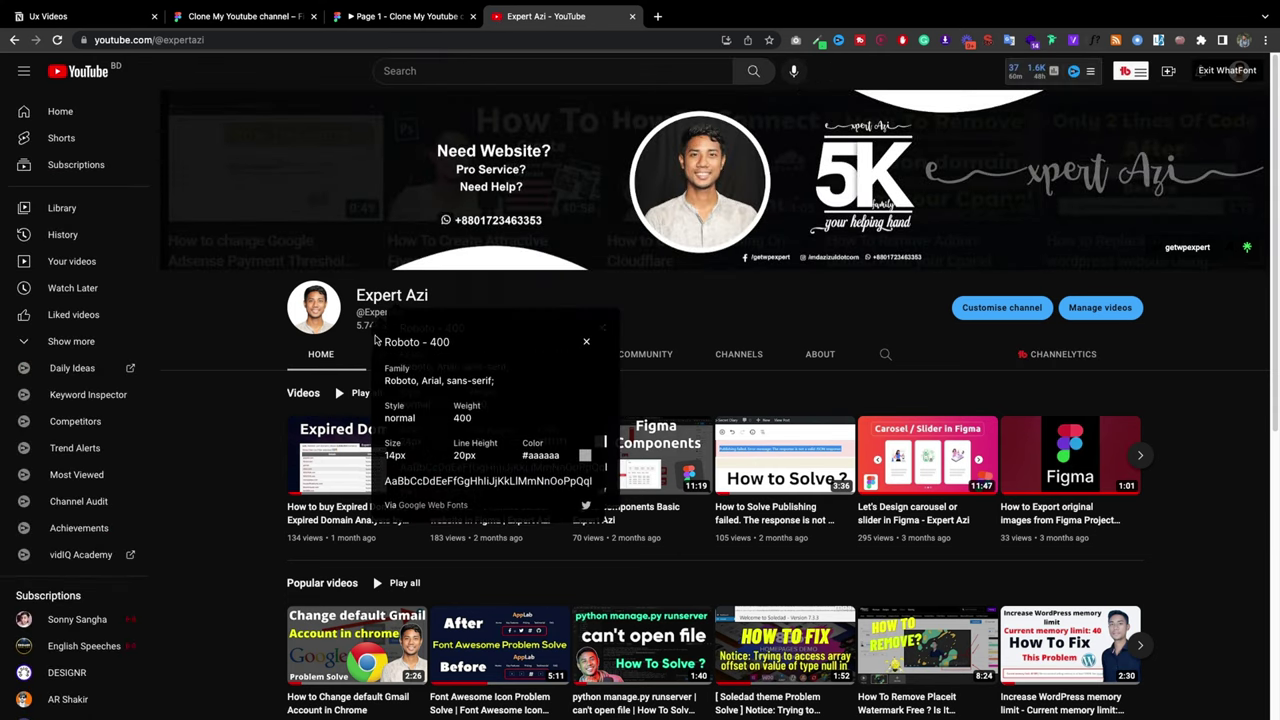
pyautogui.click(361, 349)
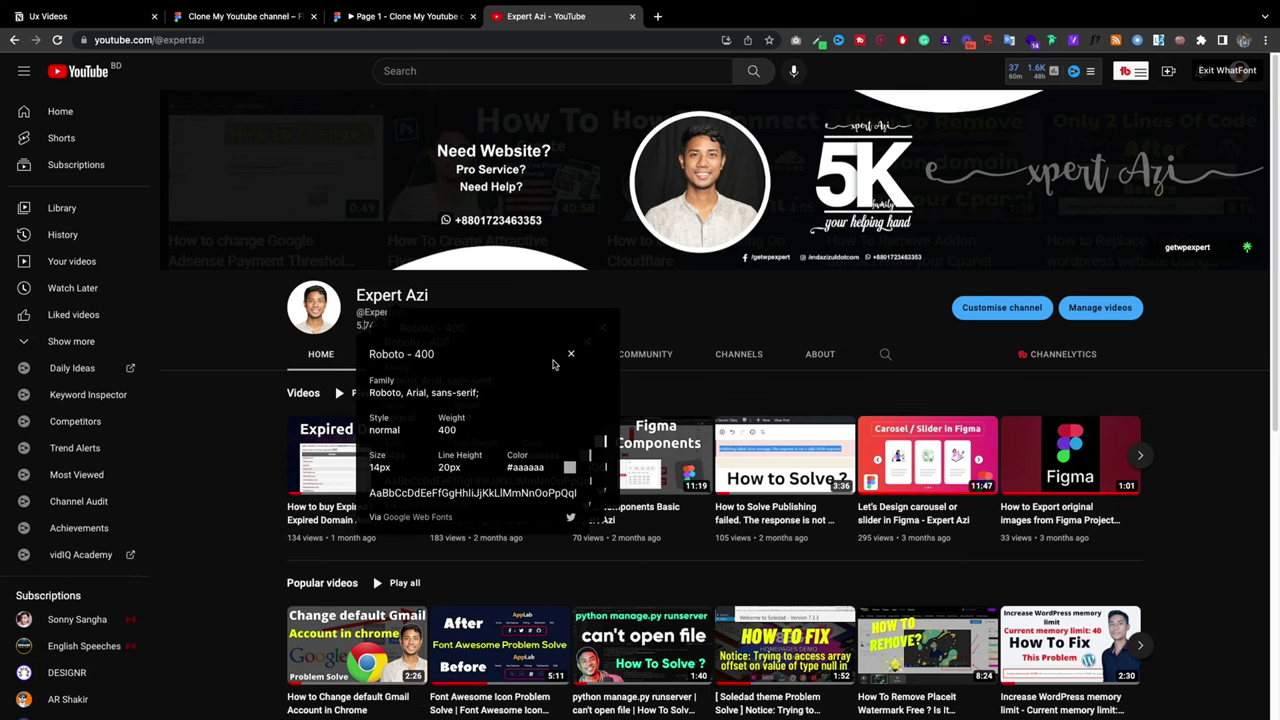
pyautogui.click(571, 354)
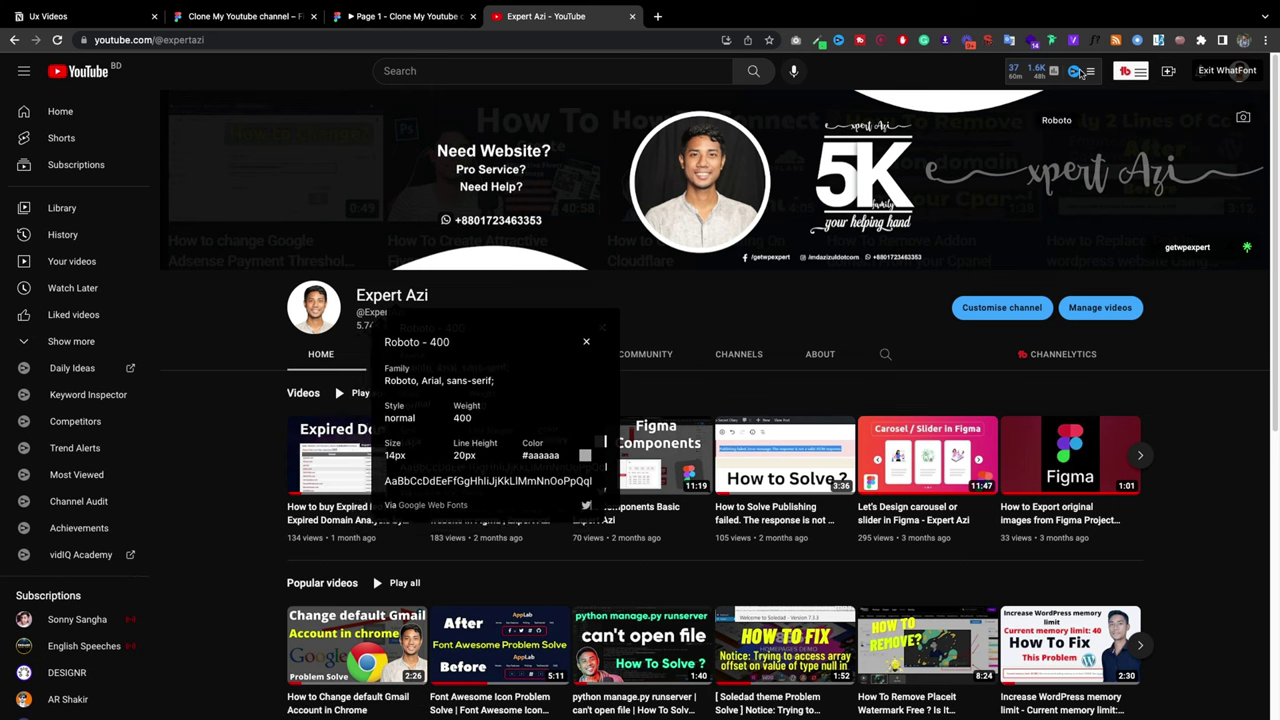
pyautogui.click(1222, 72)
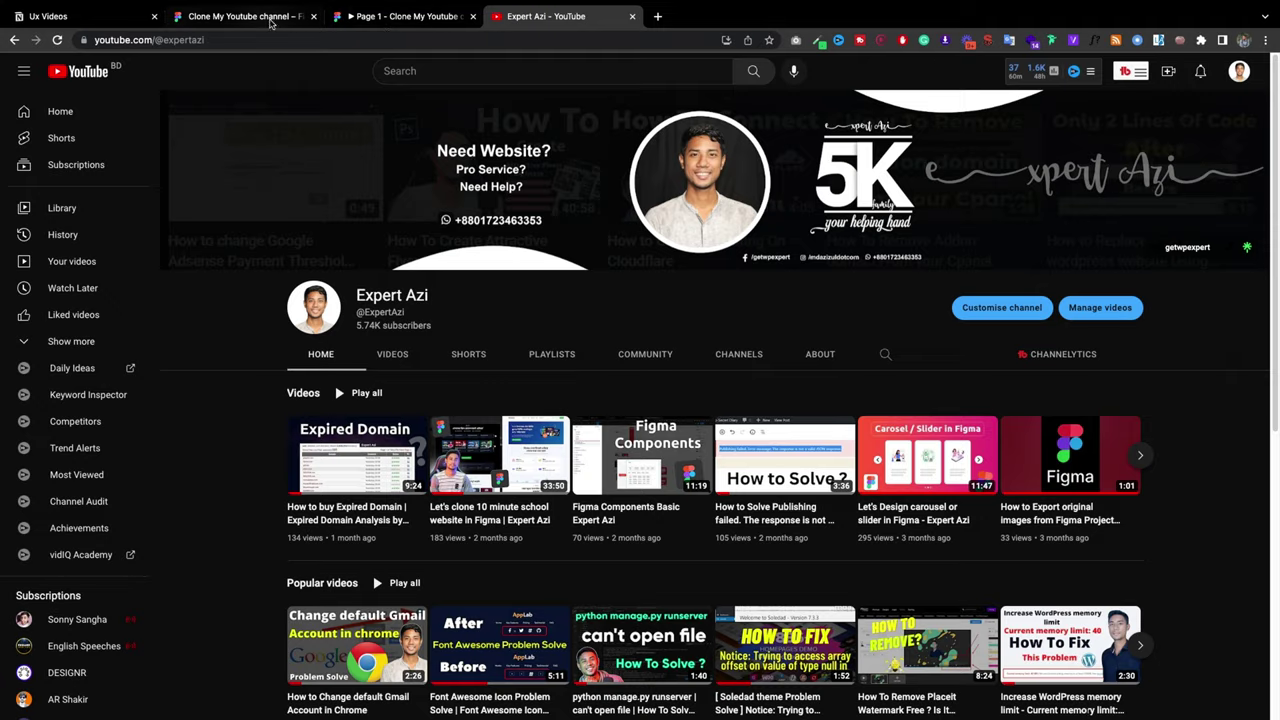
pyautogui.click(255, 17)
# Step: Set the Expert Azi text to 24 px and position it beside the avatar
pyautogui.click(1231, 440)
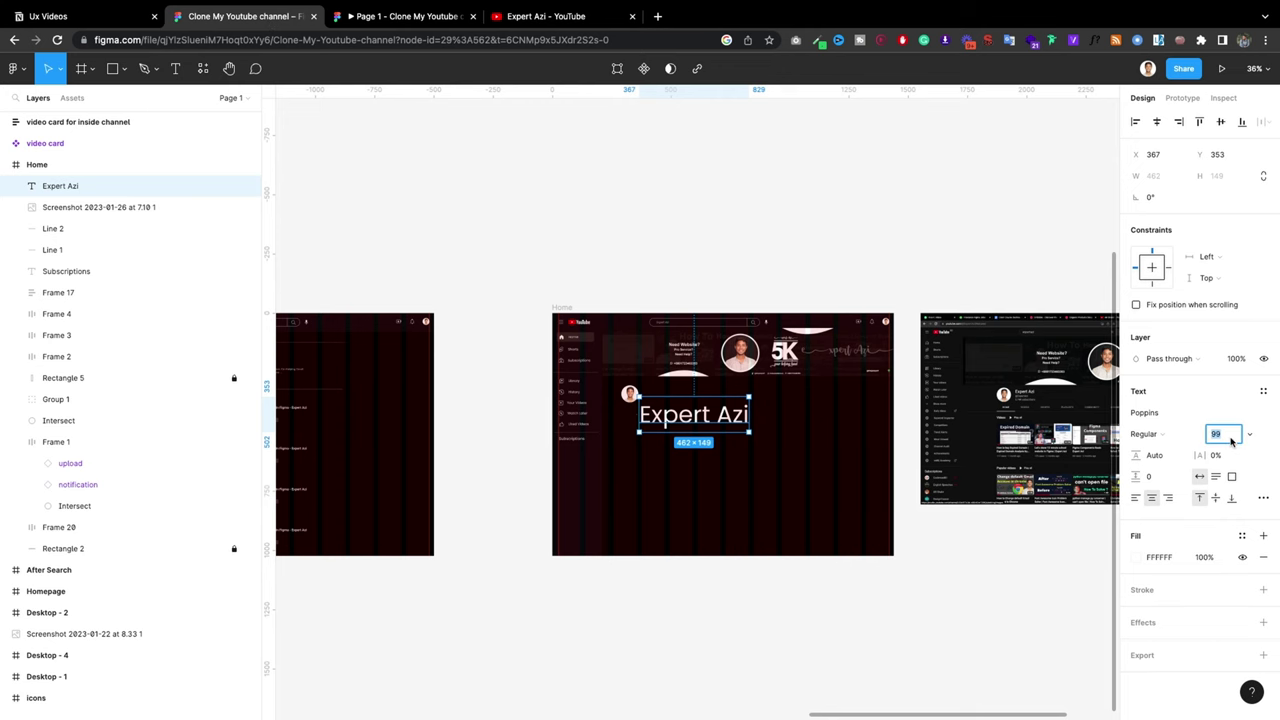
pyautogui.write('24')
pyautogui.press('Return')
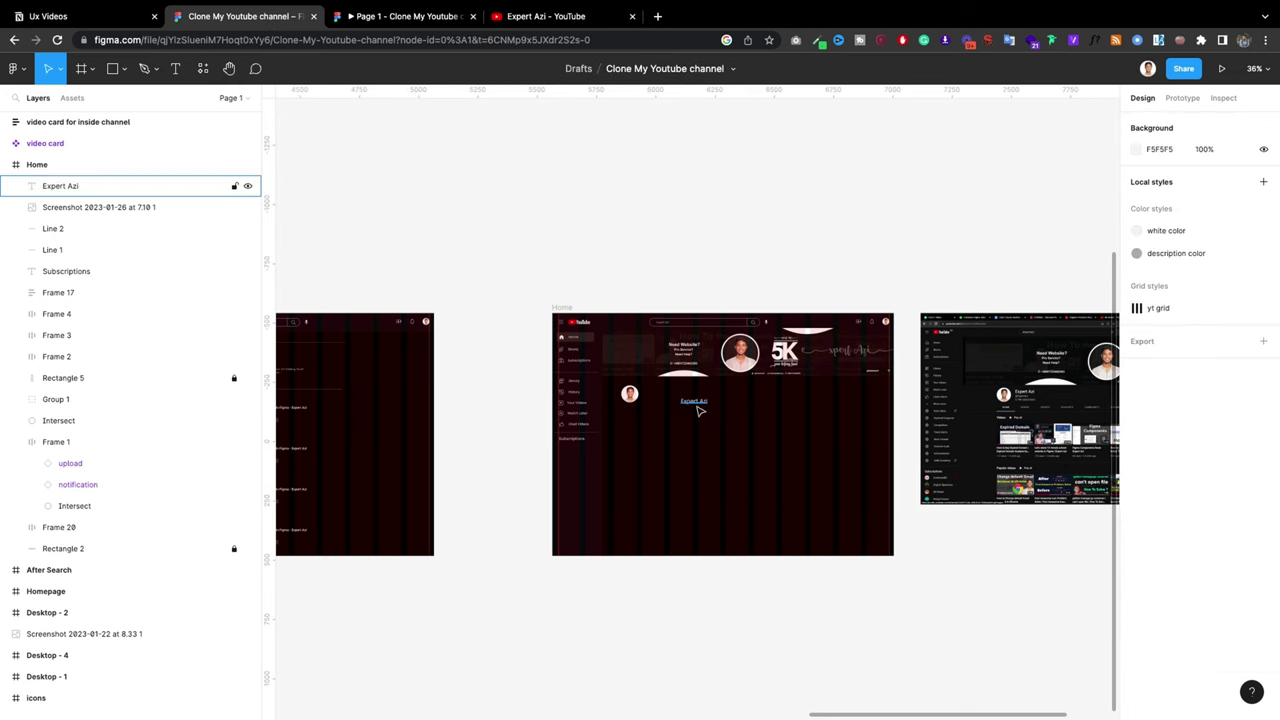
pyautogui.scroll(5, 726, 410)
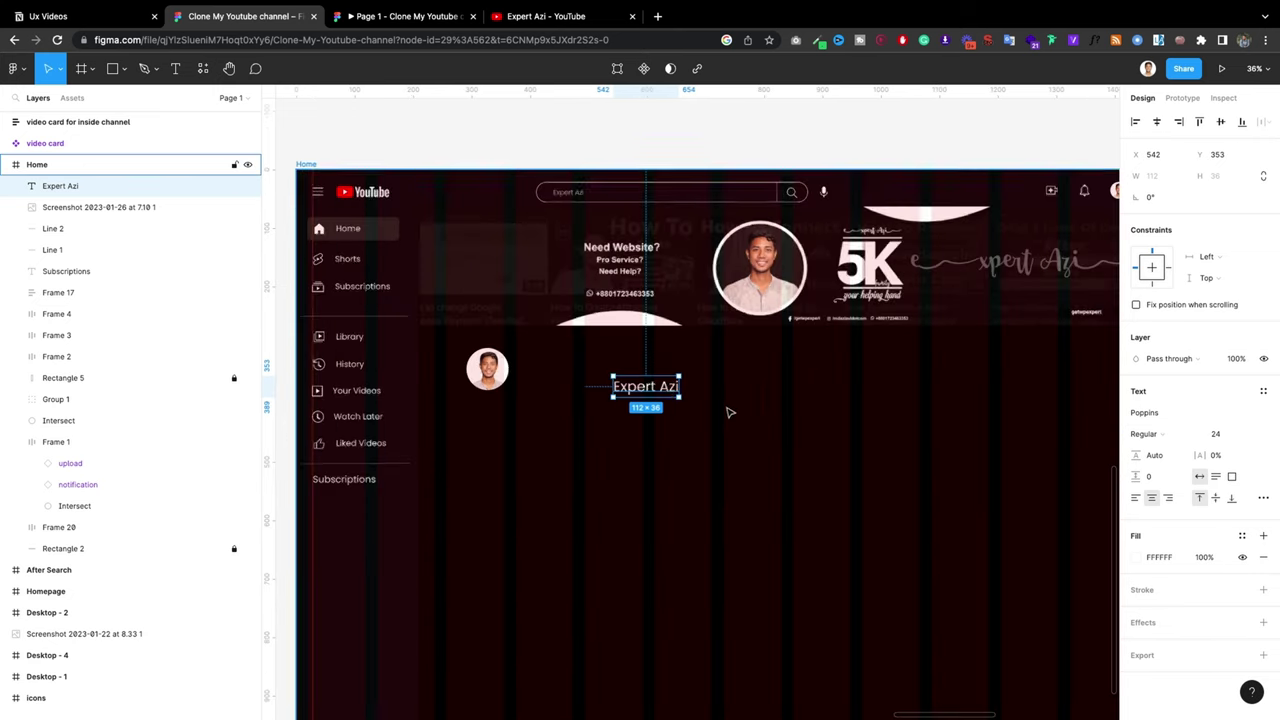
pyautogui.moveTo(665, 393); pyautogui.dragTo(586, 365)
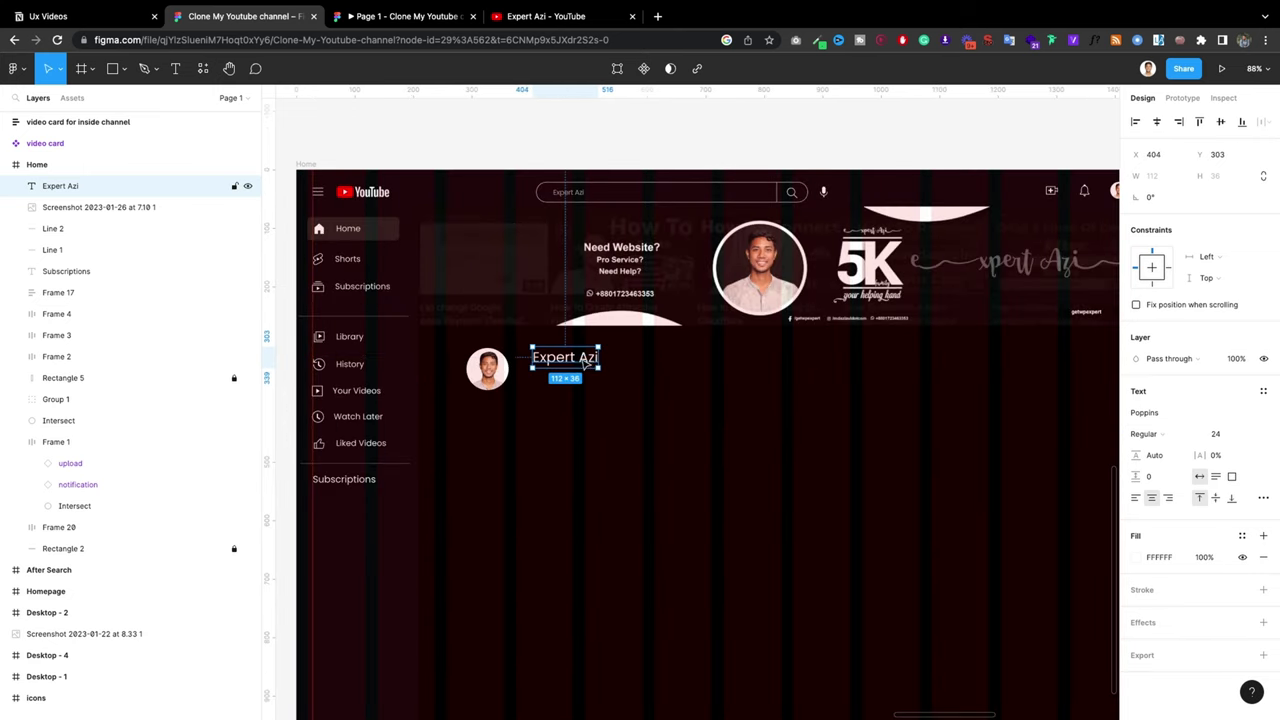
# Step: Move the reference screenshot above the Home frame
pyautogui.scroll(-2, 586, 365)
pyautogui.scroll(-2, 586, 365)
pyautogui.scroll(-3, 586, 365)
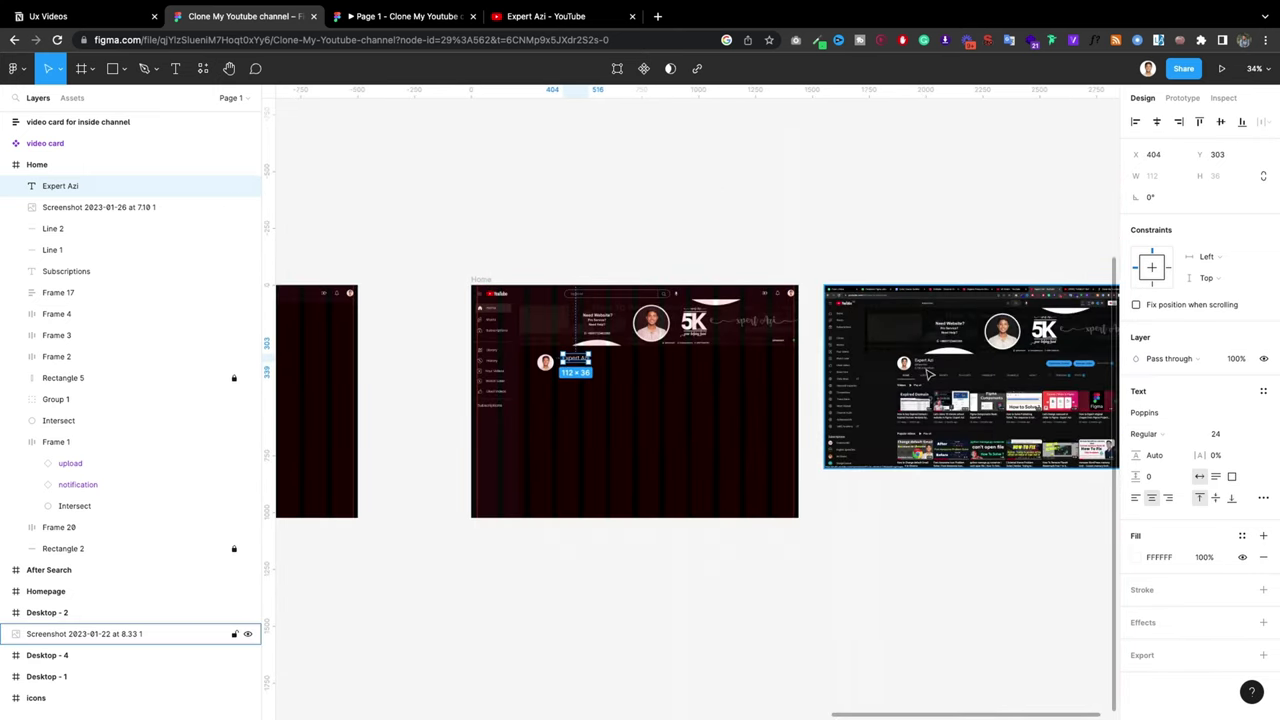
pyautogui.moveTo(914, 371)
pyautogui.mouseDown()
pyautogui.moveTo(872, 162)
pyautogui.moveTo(570, 155)
pyautogui.mouseUp()
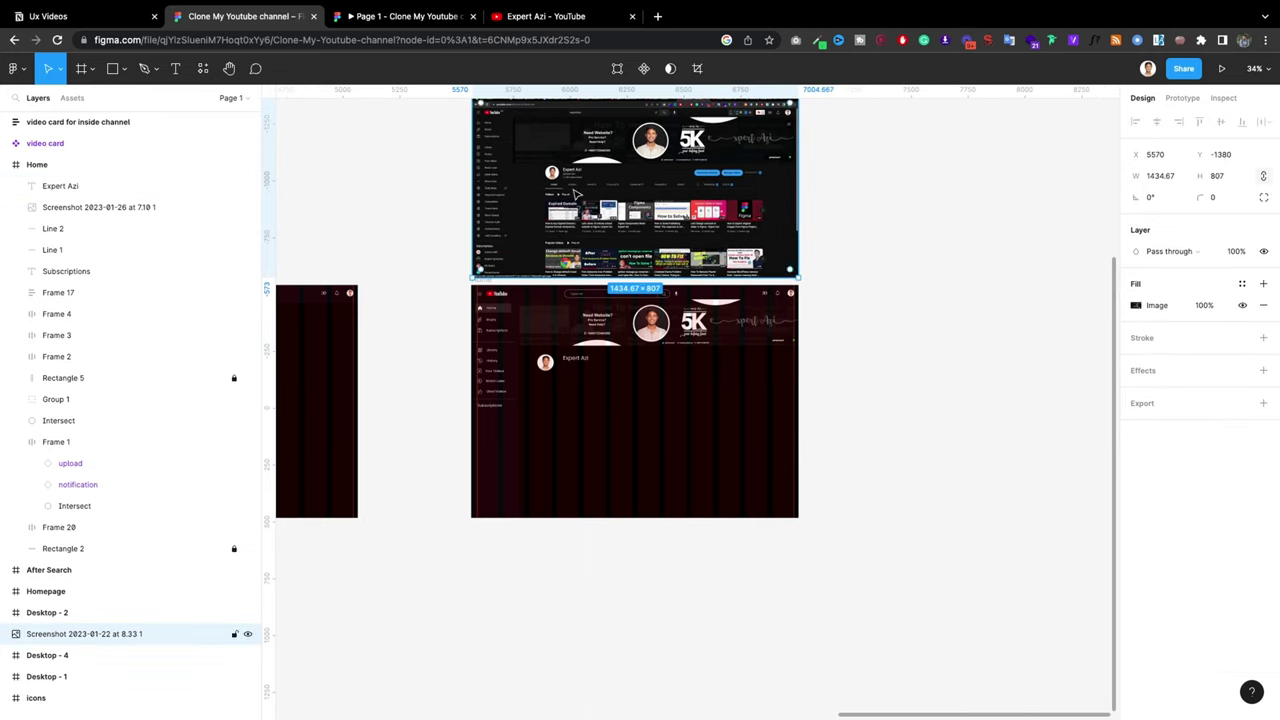
pyautogui.scroll(3, 589, 411)
# Step: Duplicate the name text below and edit the copy to read 'ExpertAzi'
pyautogui.click(563, 330)
pyautogui.moveTo(563, 331); pyautogui.dragTo(565, 347)
pyautogui.scroll(5, 587, 365)
pyautogui.scroll(-1, 587, 365)
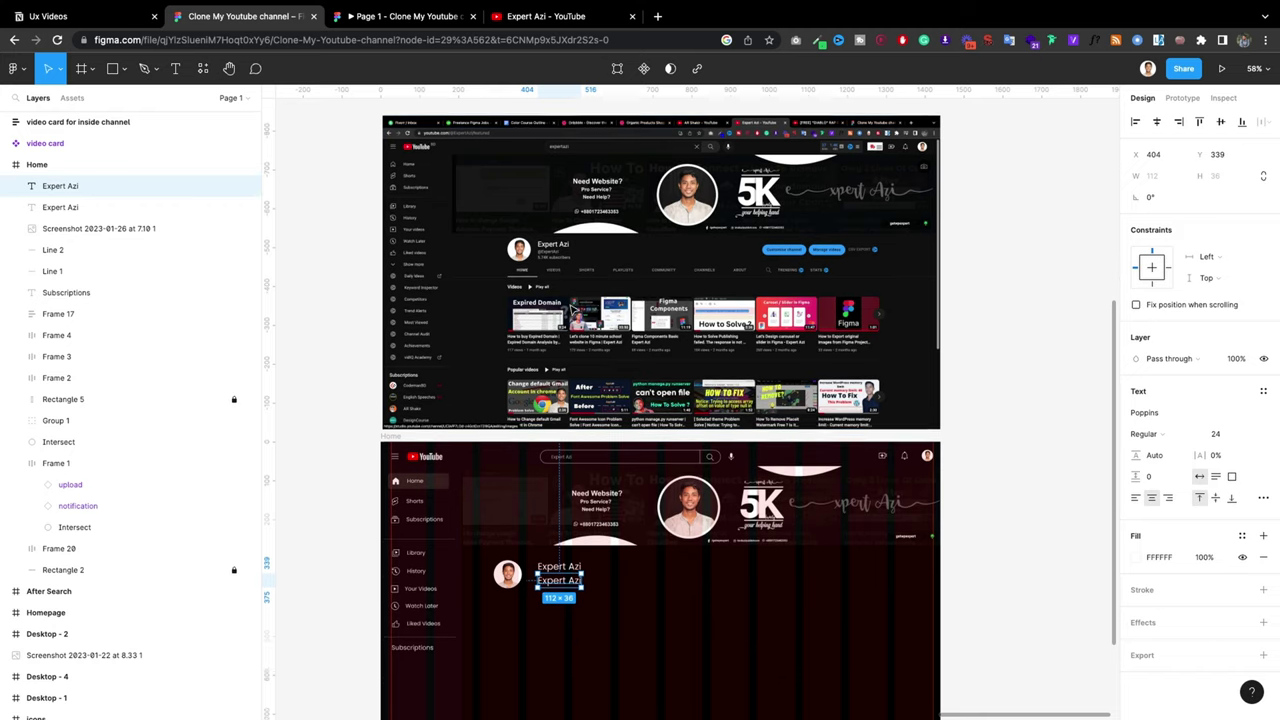
pyautogui.scroll(-3, 587, 365)
pyautogui.doubleClick(563, 454)
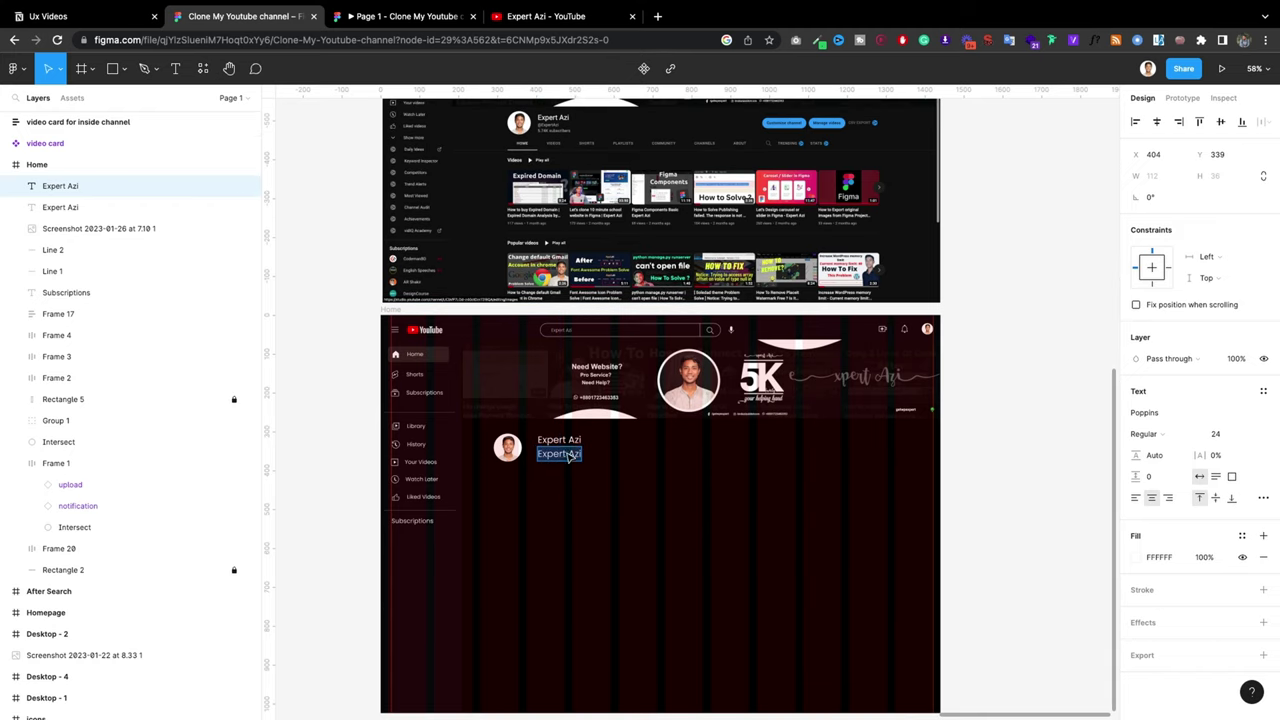
pyautogui.click(567, 454)
pyautogui.press('BackSpace')
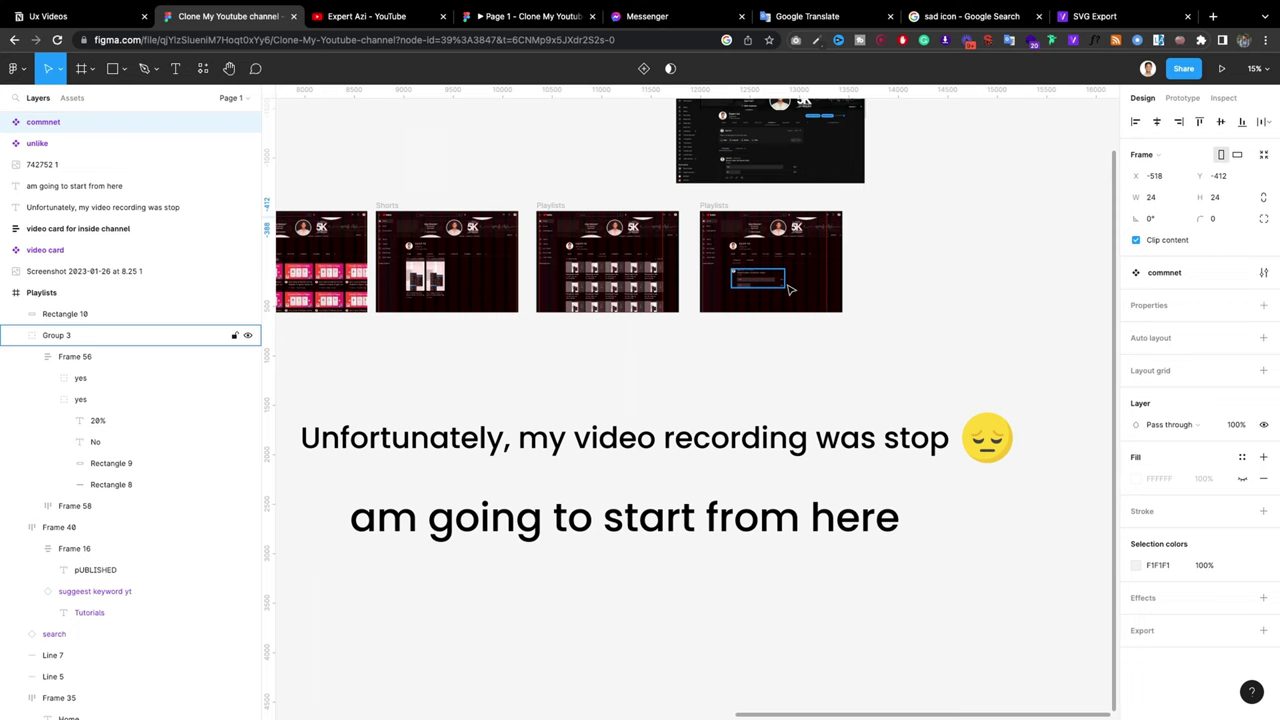
# Step: Compare the poll with the live community page and prototype, then show the Assets library
pyautogui.scroll(5, 786, 289)
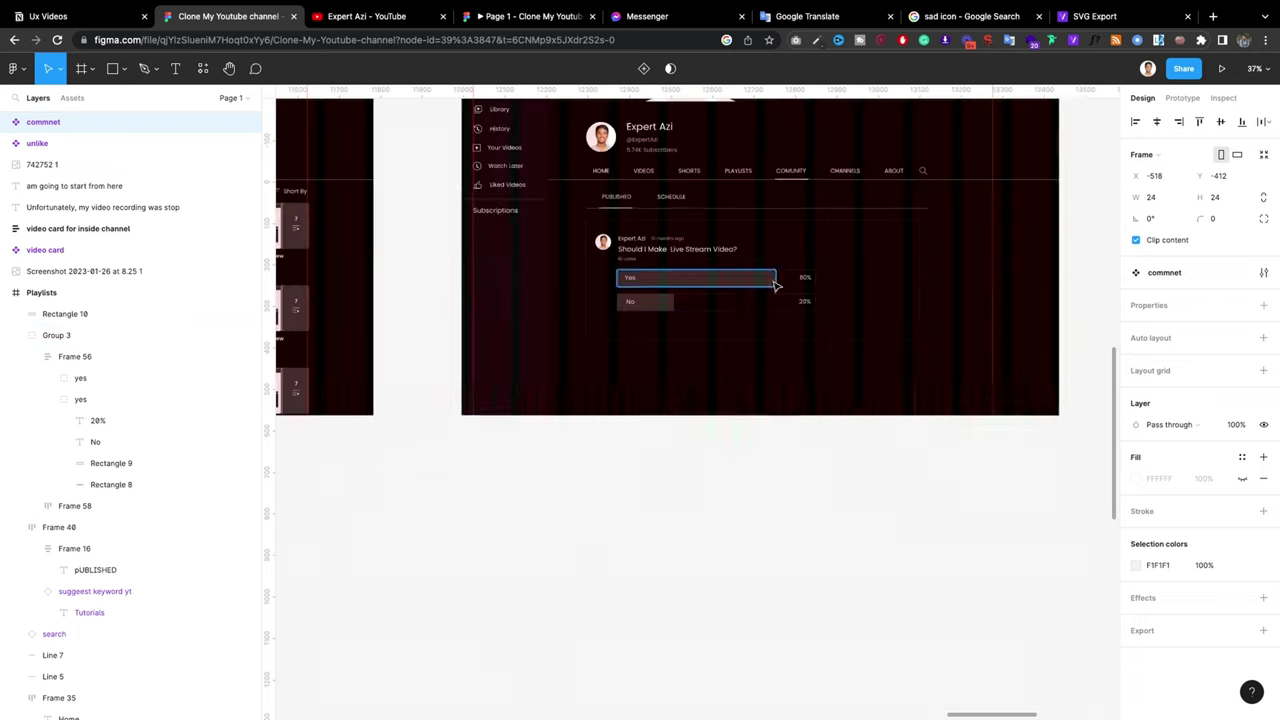
pyautogui.scroll(2, 740, 313)
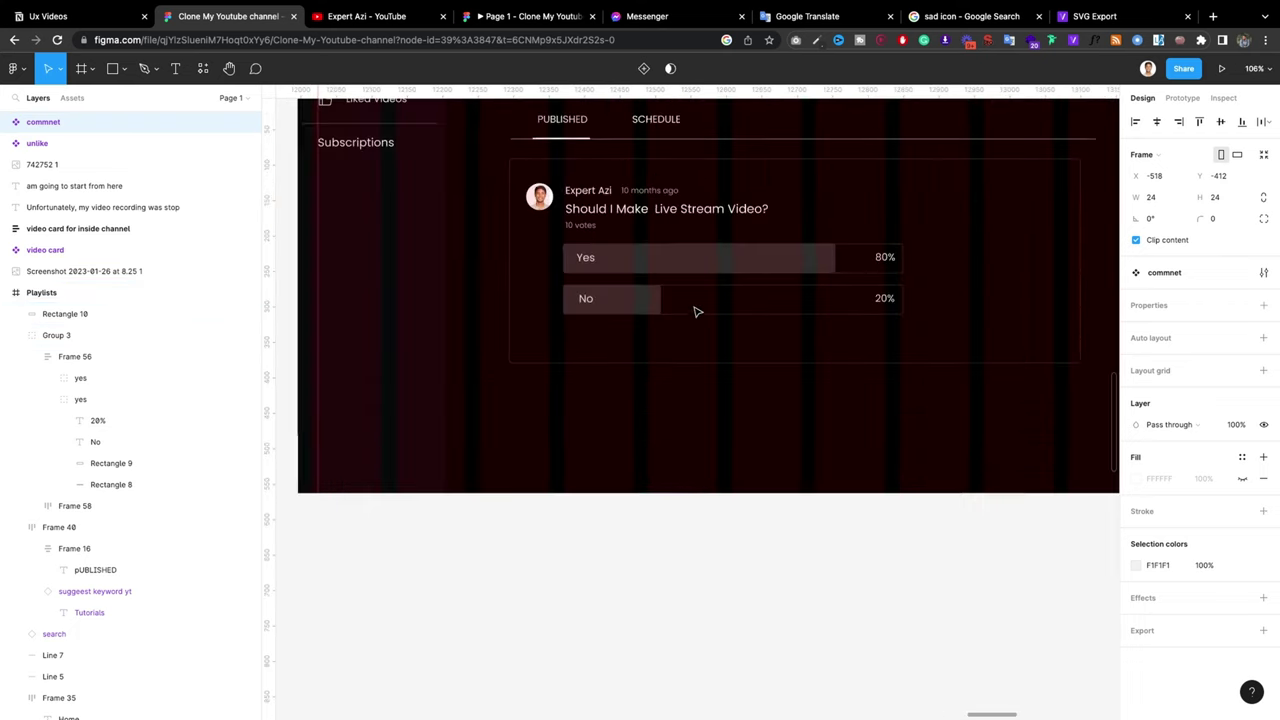
pyautogui.click(387, 24)
pyautogui.click(257, 16)
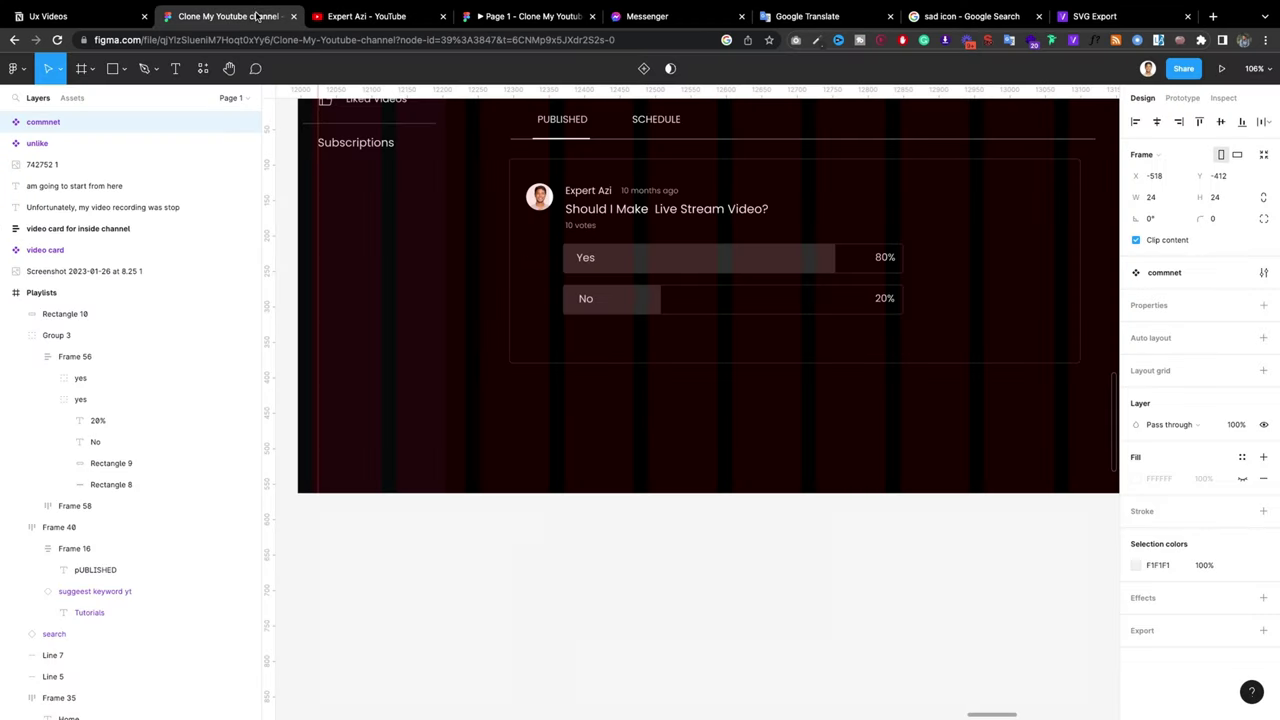
pyautogui.click(486, 16)
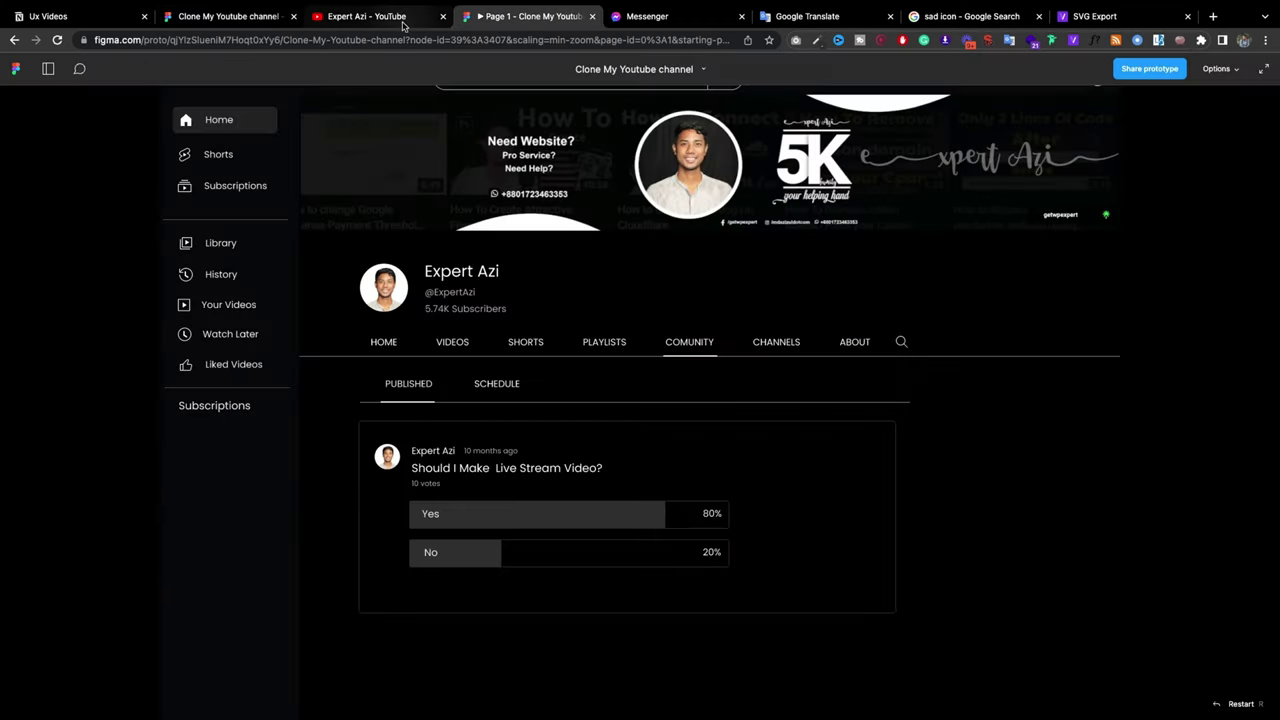
pyautogui.click(404, 18)
pyautogui.click(260, 16)
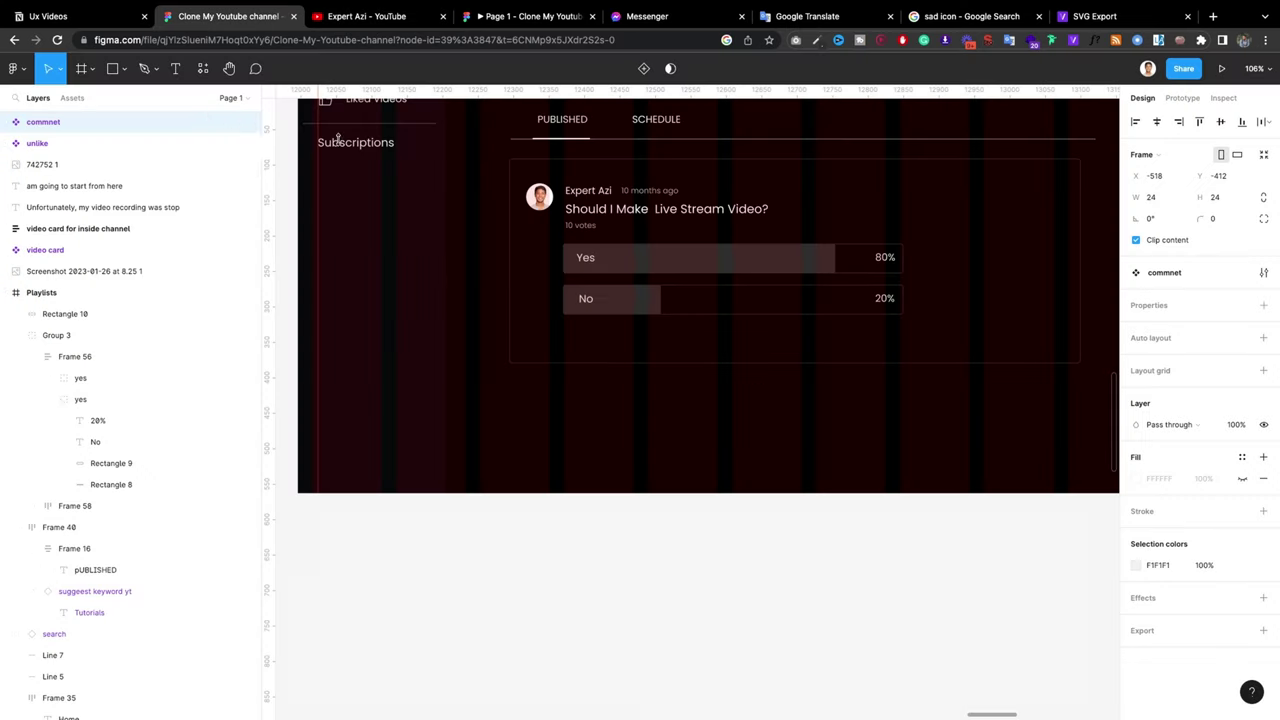
pyautogui.click(74, 98)
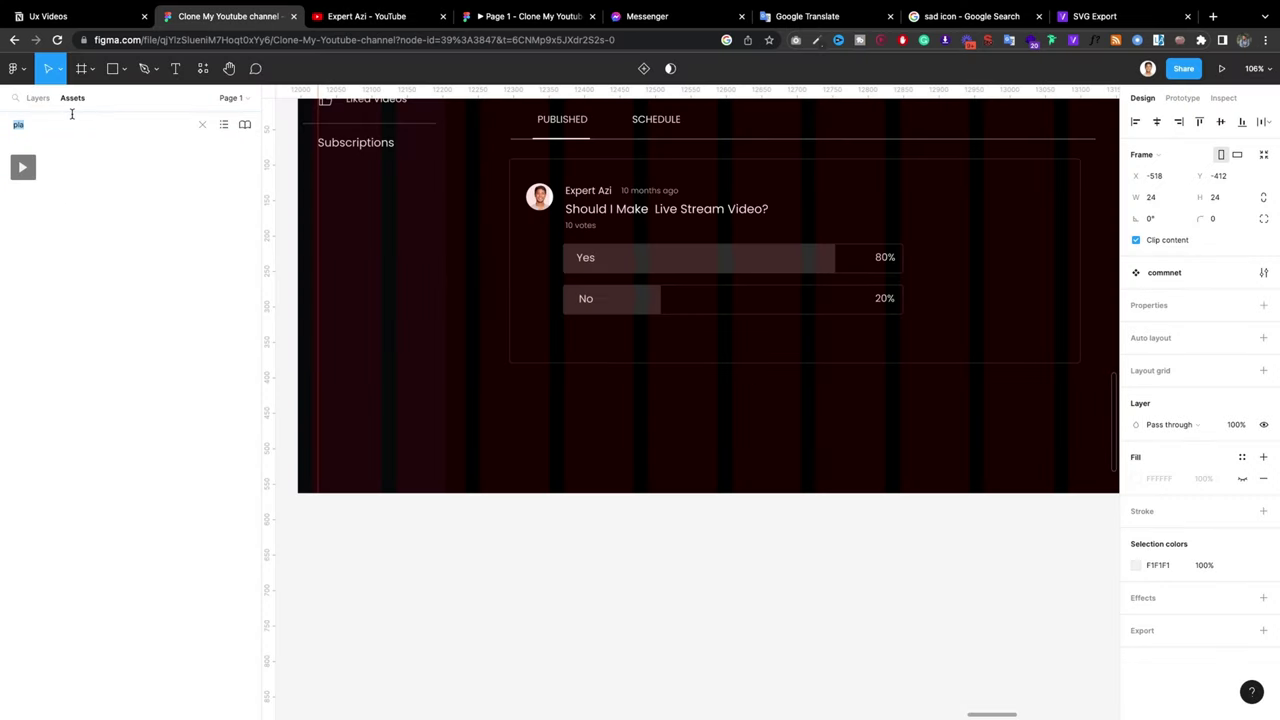
# Step: Search Assets and place thumbs-up like and thumbs-down unlike icons side by side under the poll
pyautogui.press('Left')
pyautogui.write('poll')
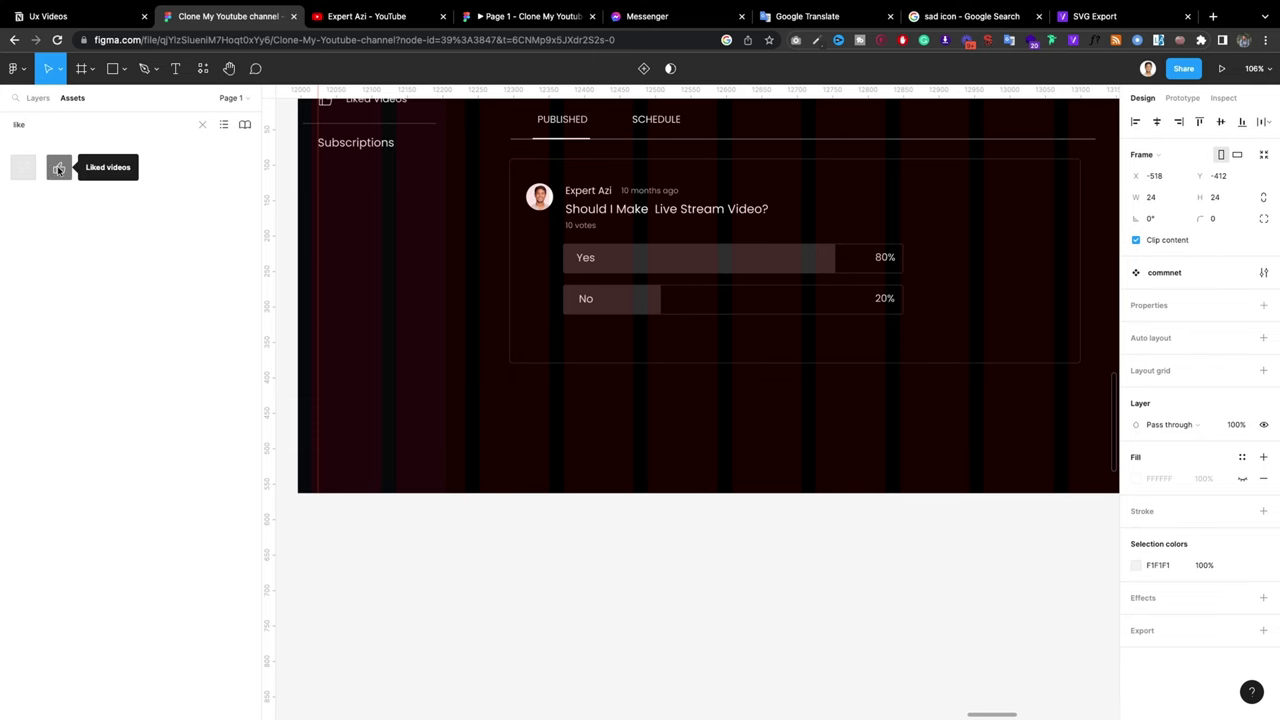
pyautogui.moveTo(59, 167); pyautogui.dragTo(556, 349)
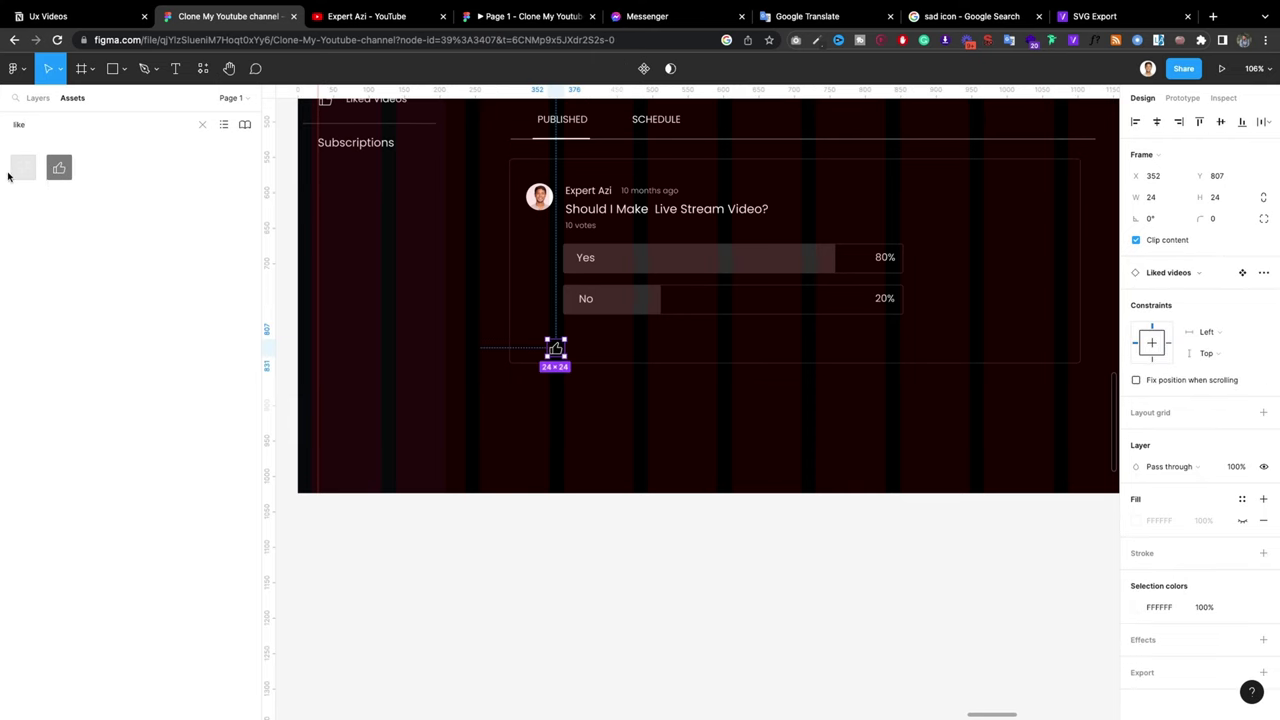
pyautogui.moveTo(22, 168); pyautogui.dragTo(588, 348)
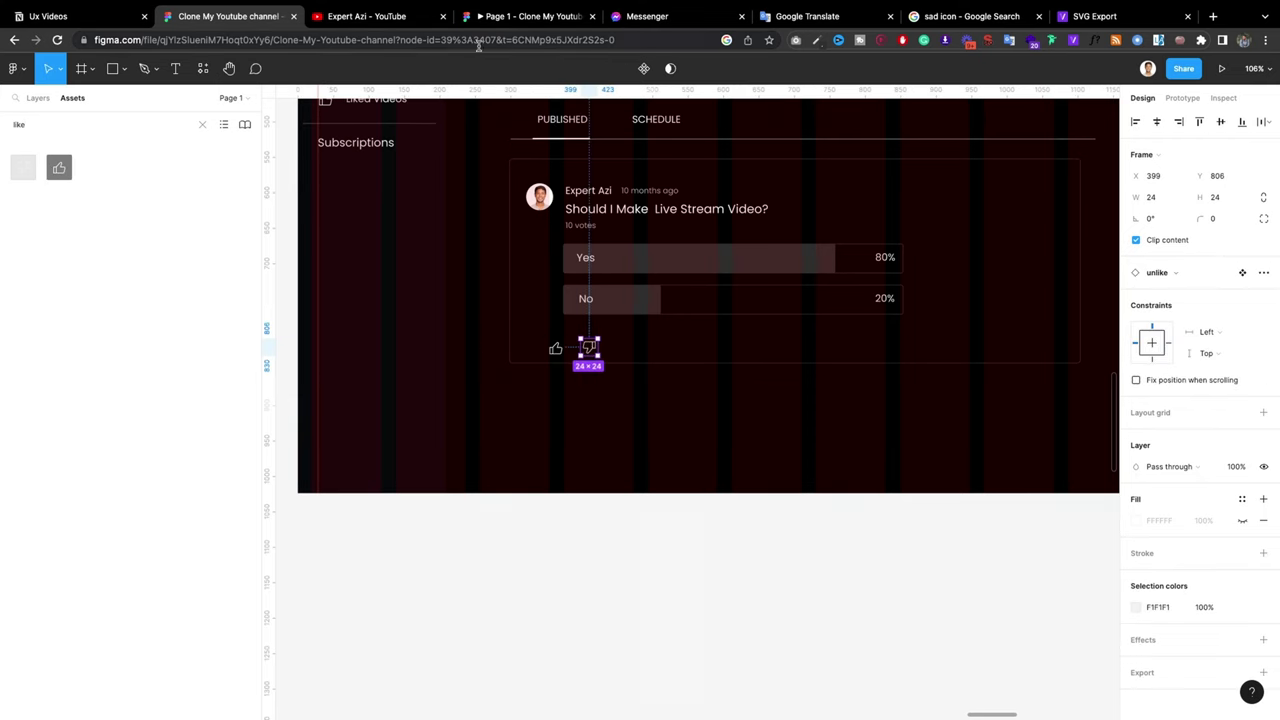
# Step: Recheck the live community page, then replace the Assets search with 'sh' for share
pyautogui.click(356, 20)
pyautogui.click(250, 22)
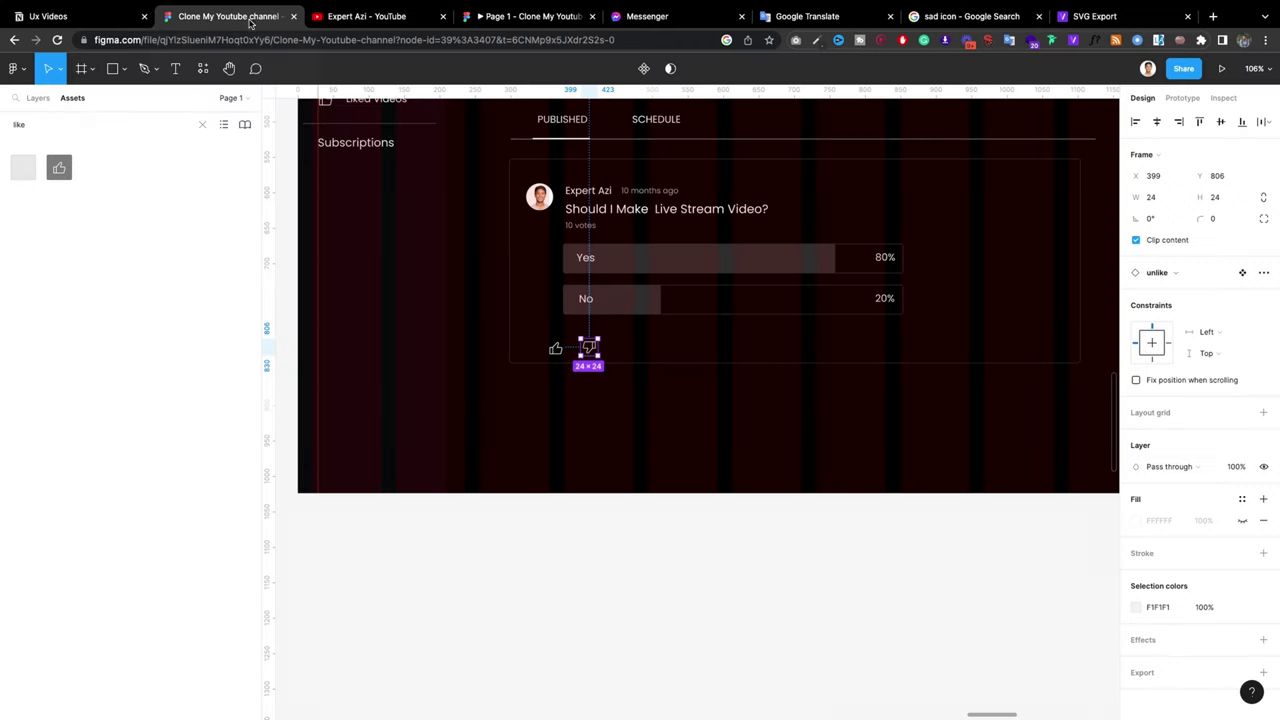
pyautogui.doubleClick(81, 128)
pyautogui.write('share')
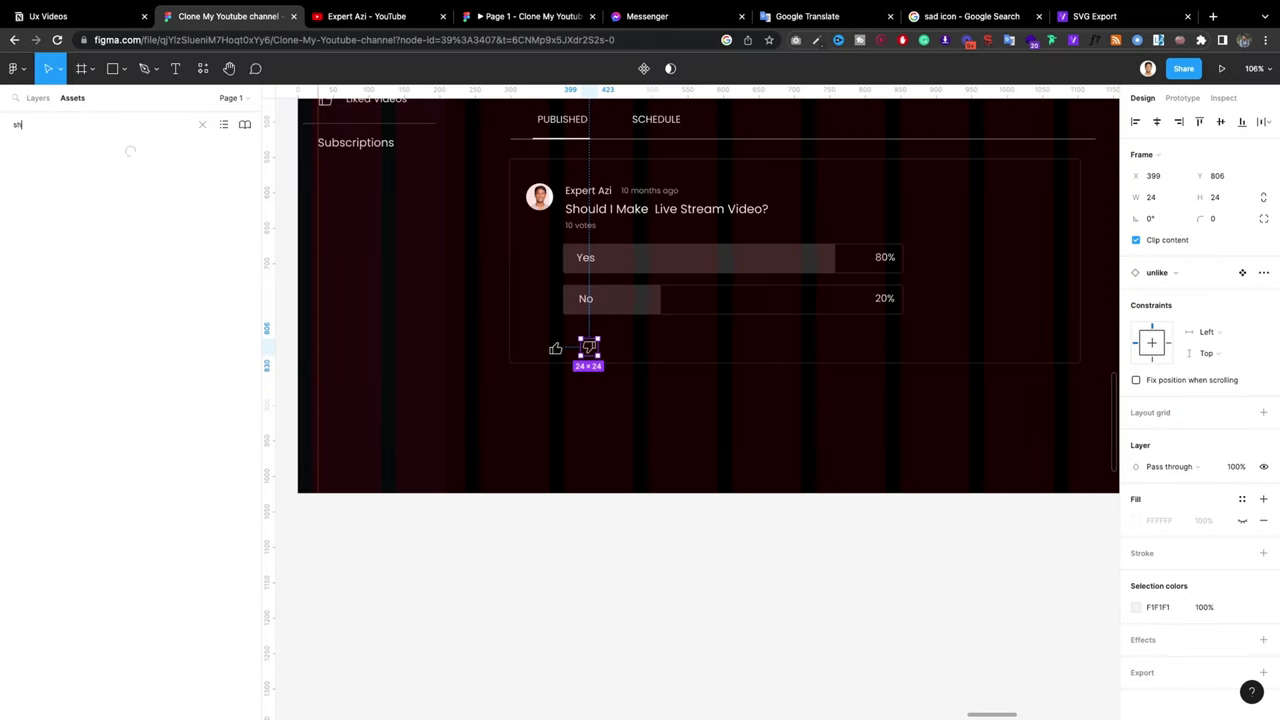
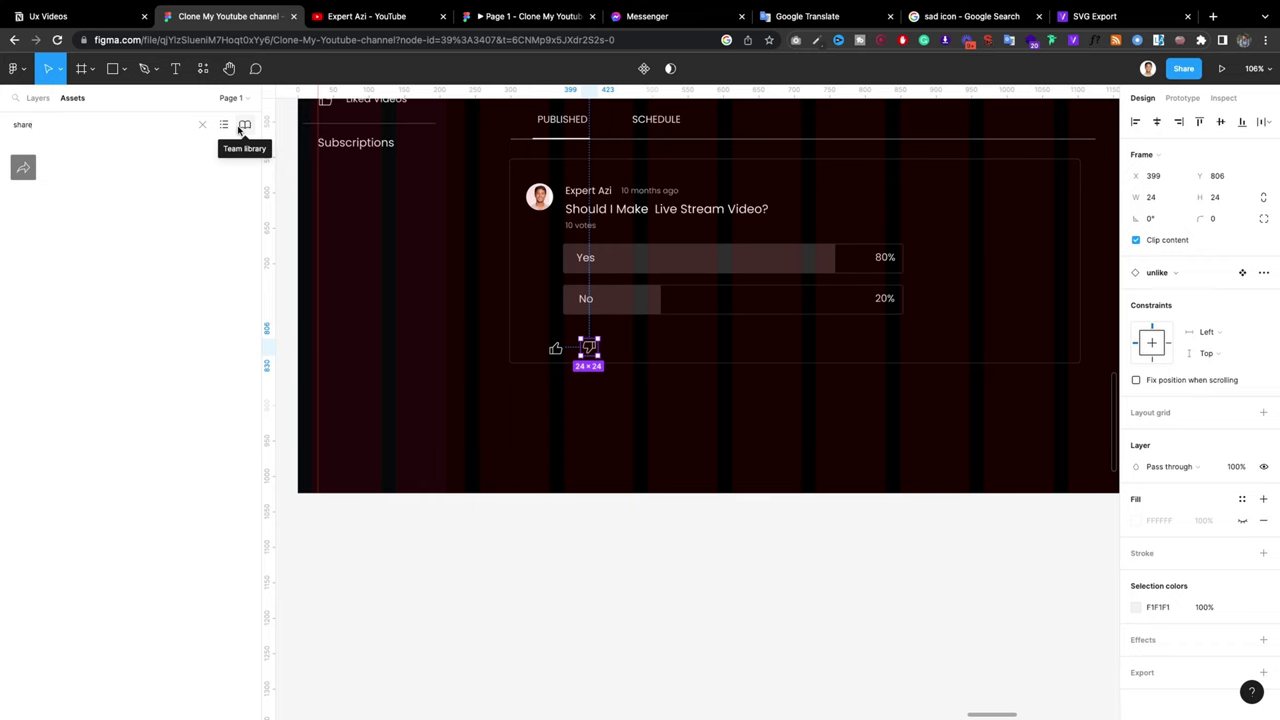
# Step: Place the share and comment icons from Assets beside the dislike icon
pyautogui.moveTo(25, 167); pyautogui.dragTo(623, 352)
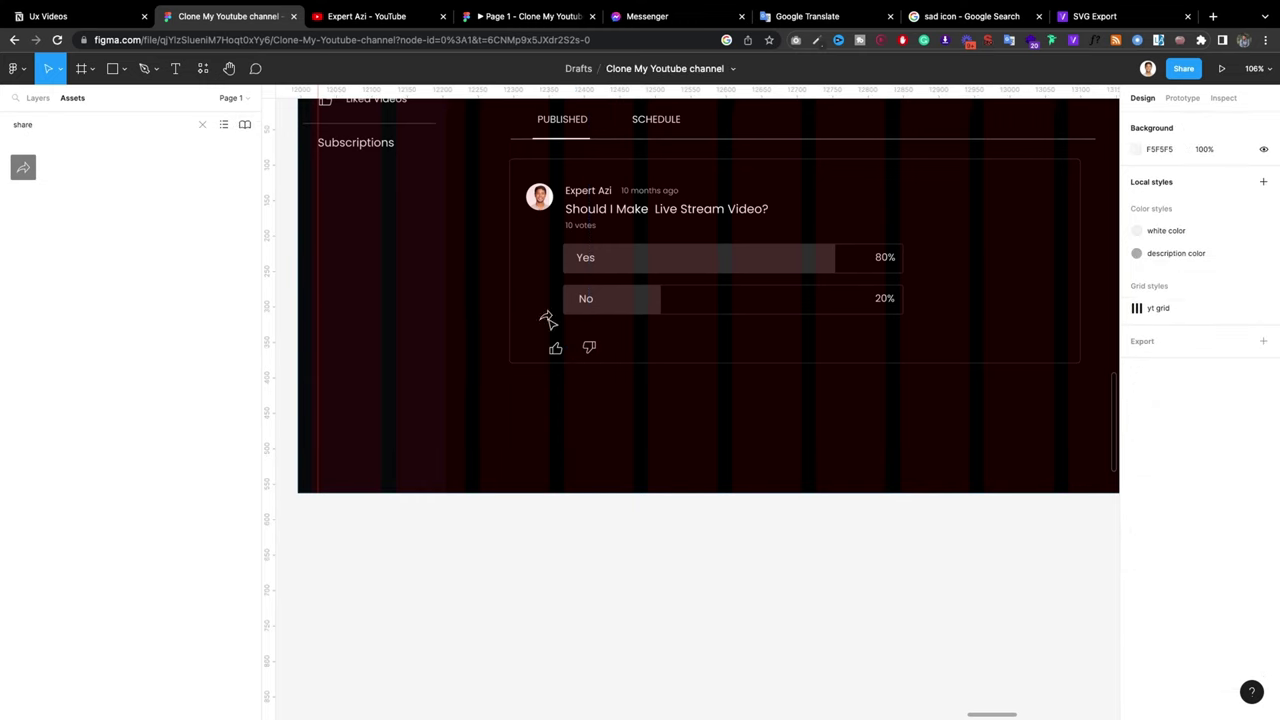
pyautogui.click(202, 124)
pyautogui.write('m')
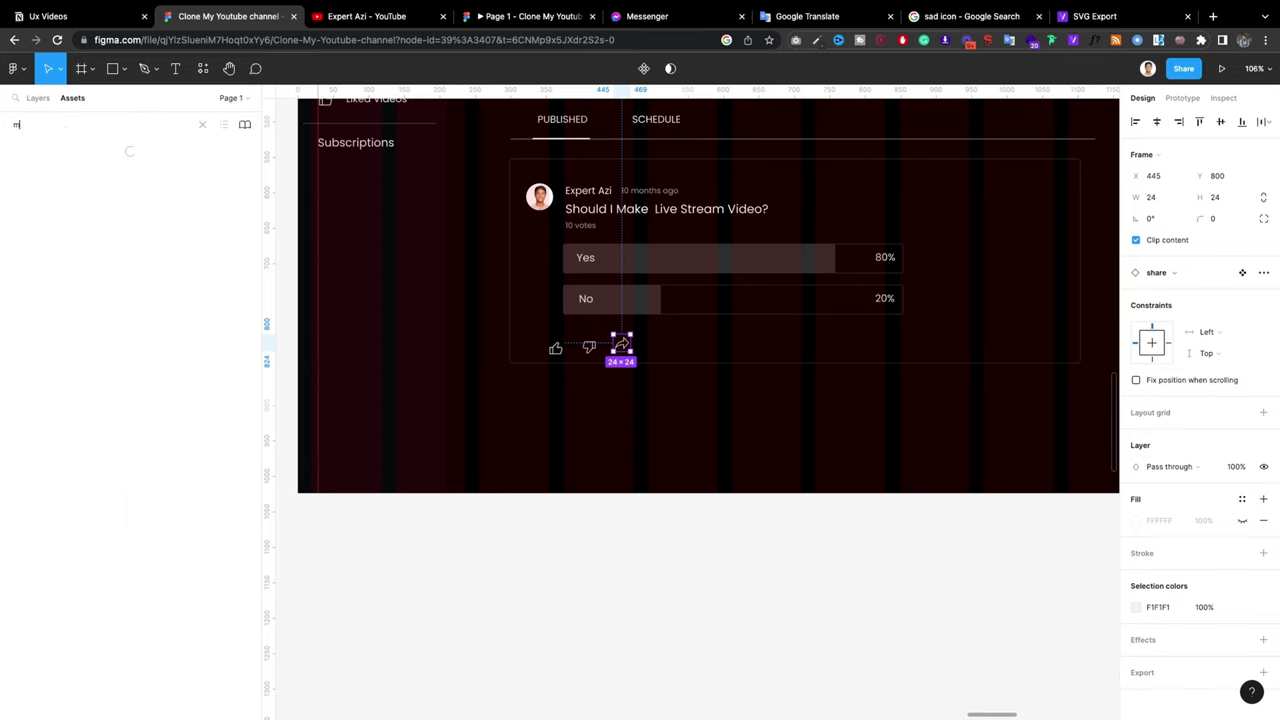
pyautogui.write('ess')
pyautogui.press('BackSpace')
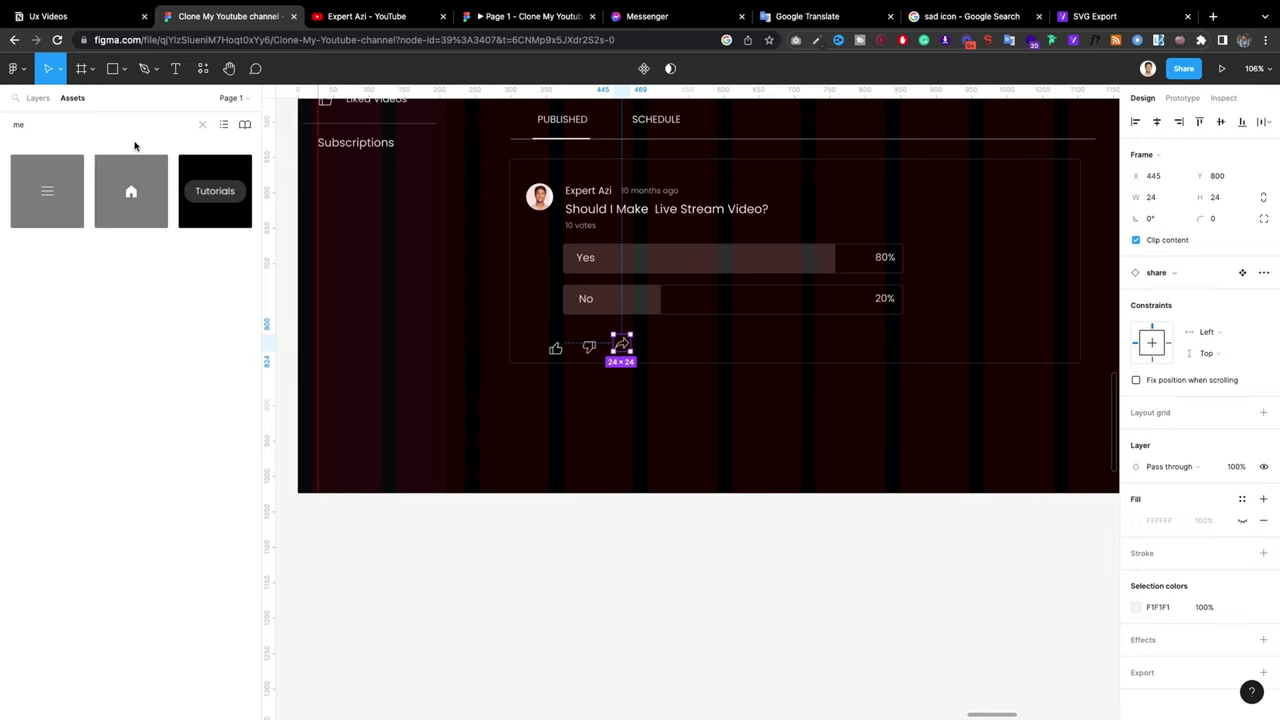
pyautogui.click(204, 123)
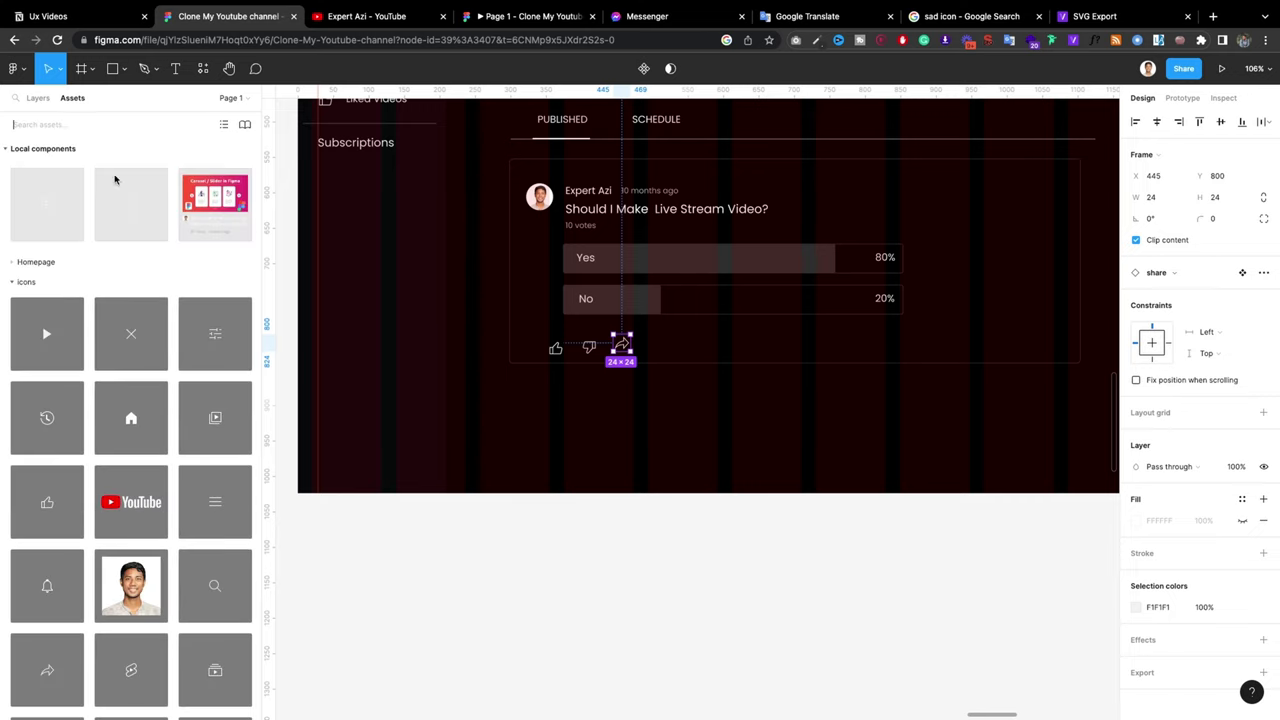
pyautogui.moveTo(63, 208); pyautogui.dragTo(677, 338)
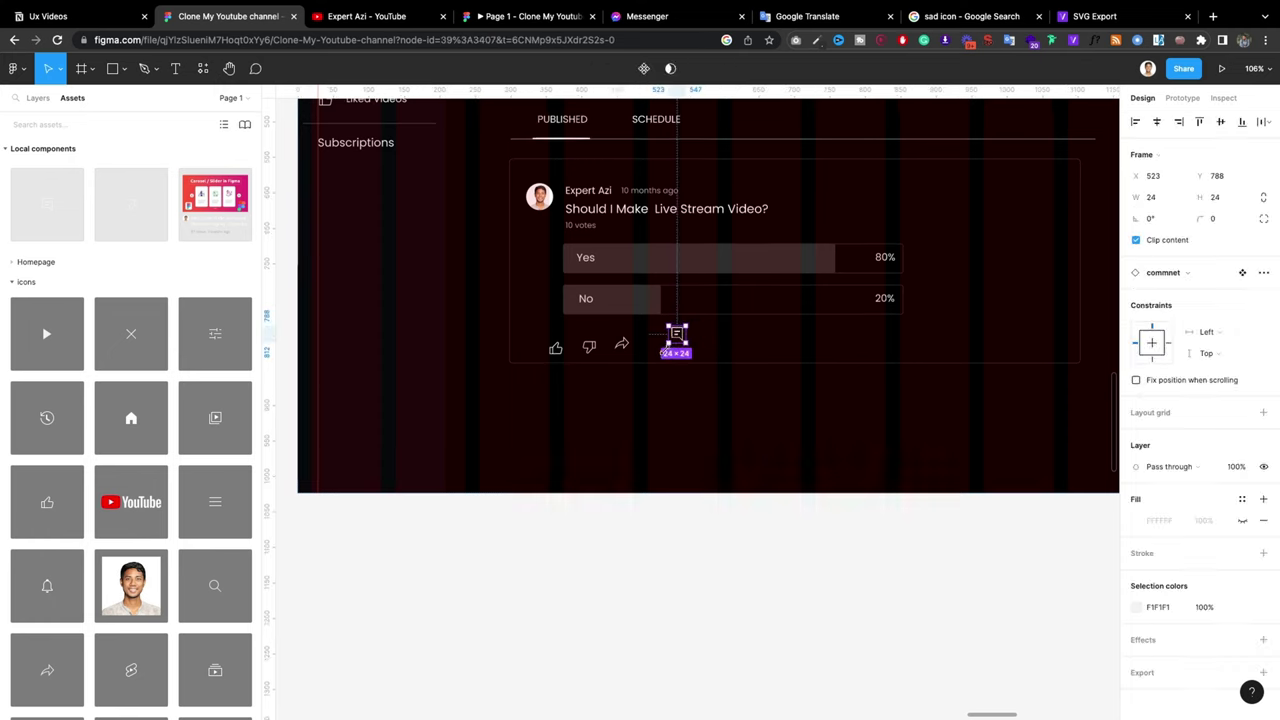
# Step: Line up the like, share and comment icons in one row
pyautogui.scroll(2, 600, 333)
pyautogui.scroll(1, 600, 333)
pyautogui.scroll(2, 600, 333)
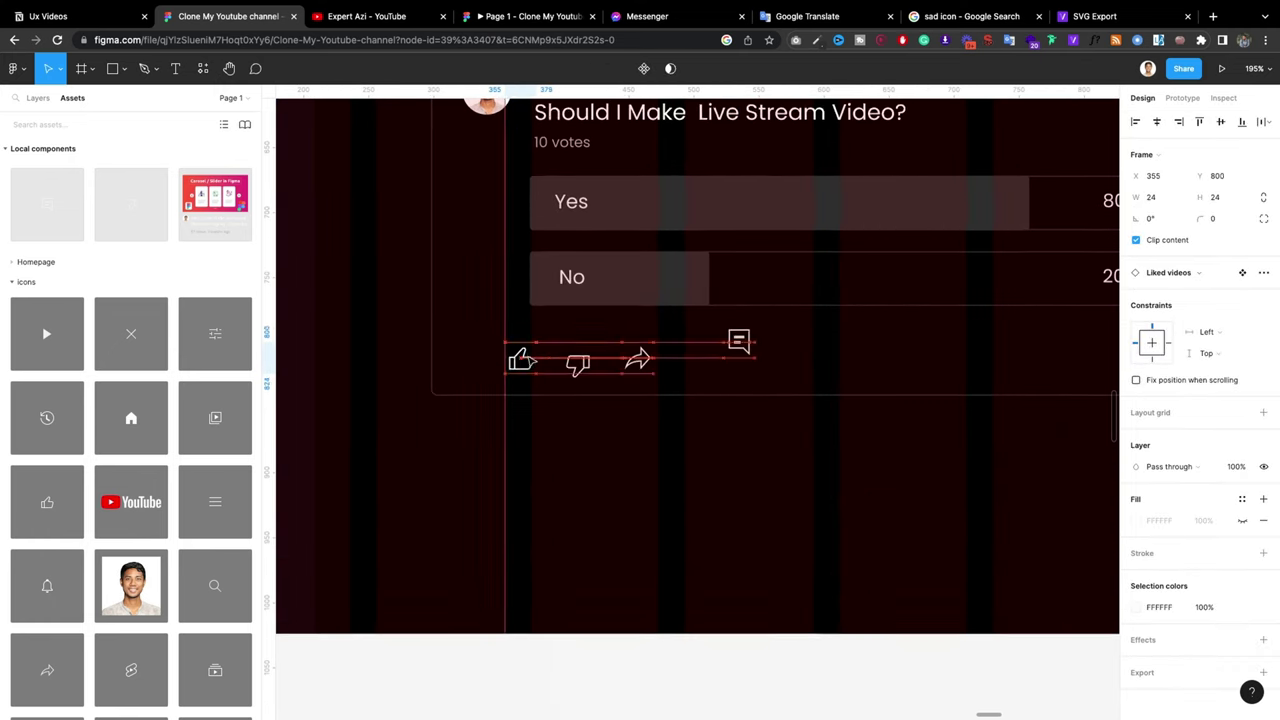
pyautogui.moveTo(522, 360)
pyautogui.mouseDown()
pyautogui.moveTo(538, 344)
pyautogui.moveTo(602, 349)
pyautogui.mouseUp()
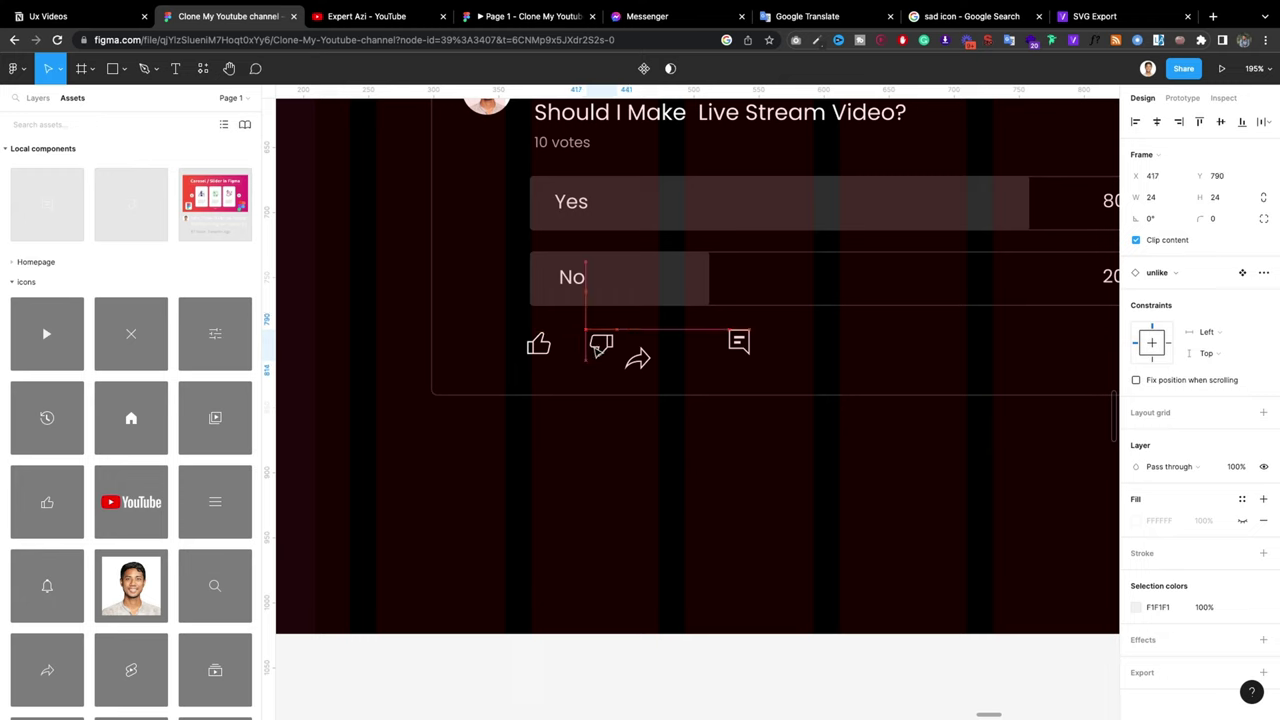
pyautogui.moveTo(638, 358); pyautogui.dragTo(653, 348)
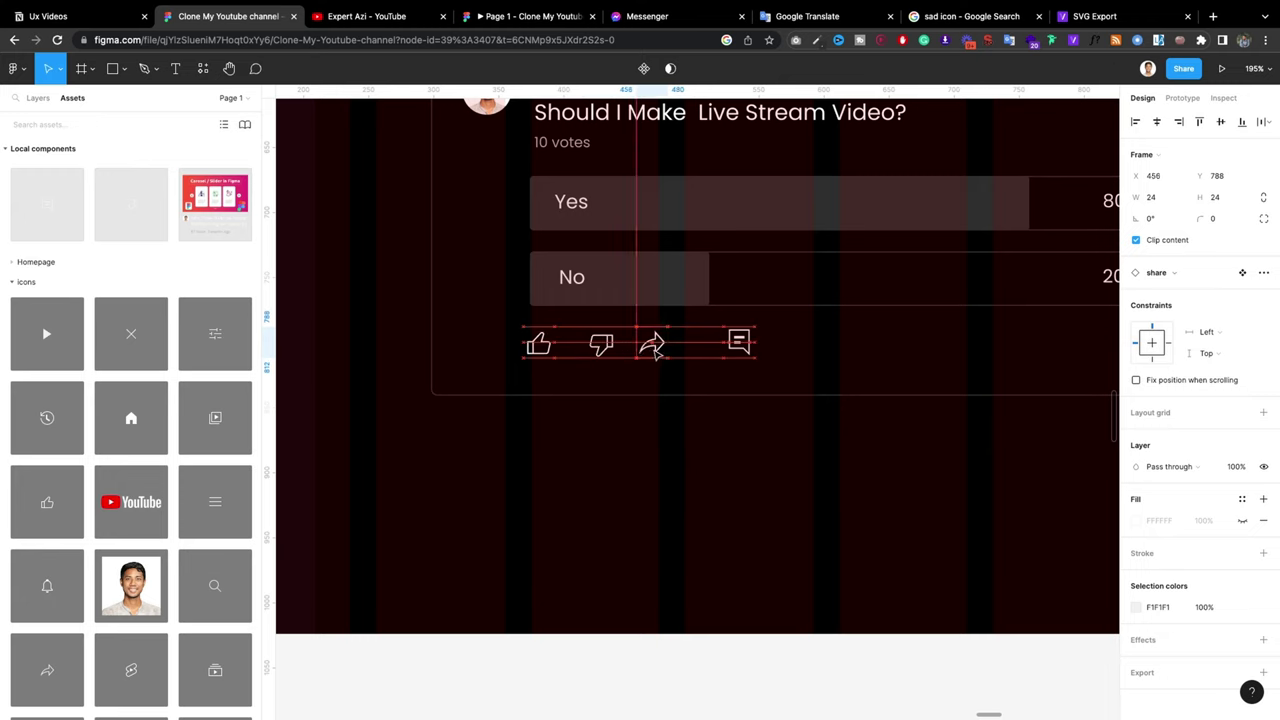
pyautogui.moveTo(739, 343); pyautogui.dragTo(709, 342)
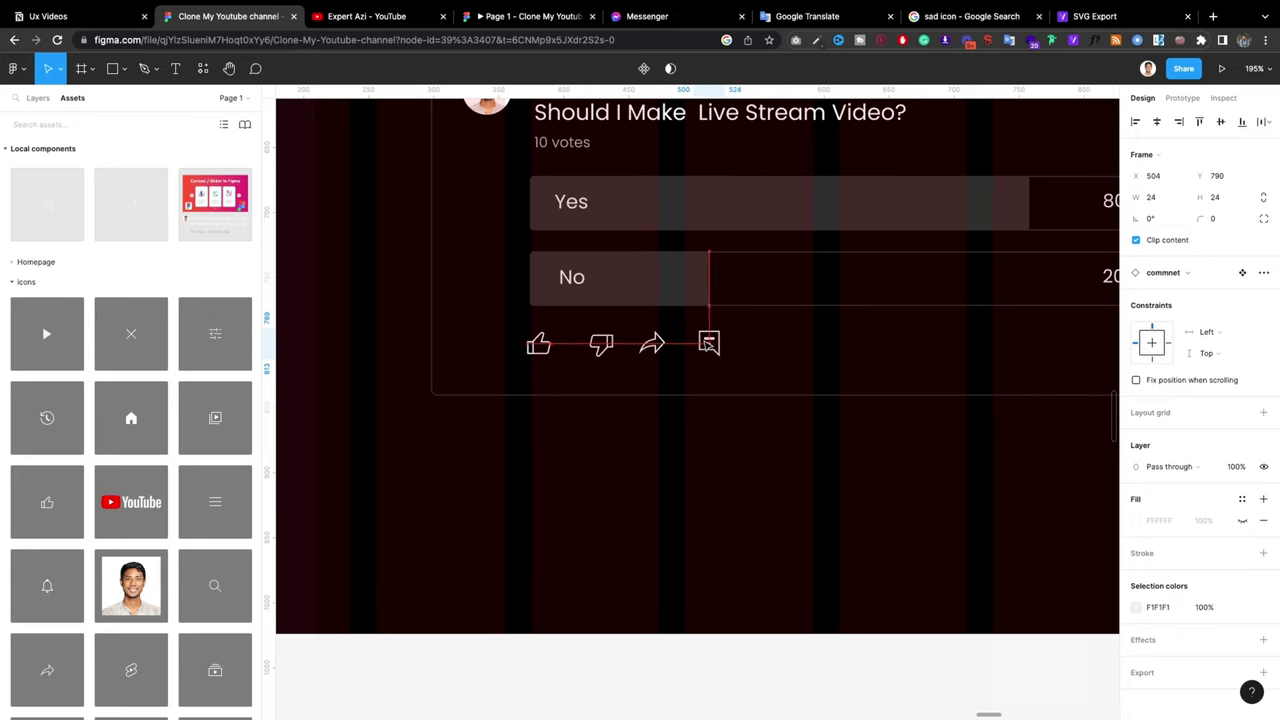
pyautogui.moveTo(709, 342); pyautogui.dragTo(709, 343)
# Step: Copy the poll's No label down onto the icon row beside the like icon
pyautogui.click(514, 340)
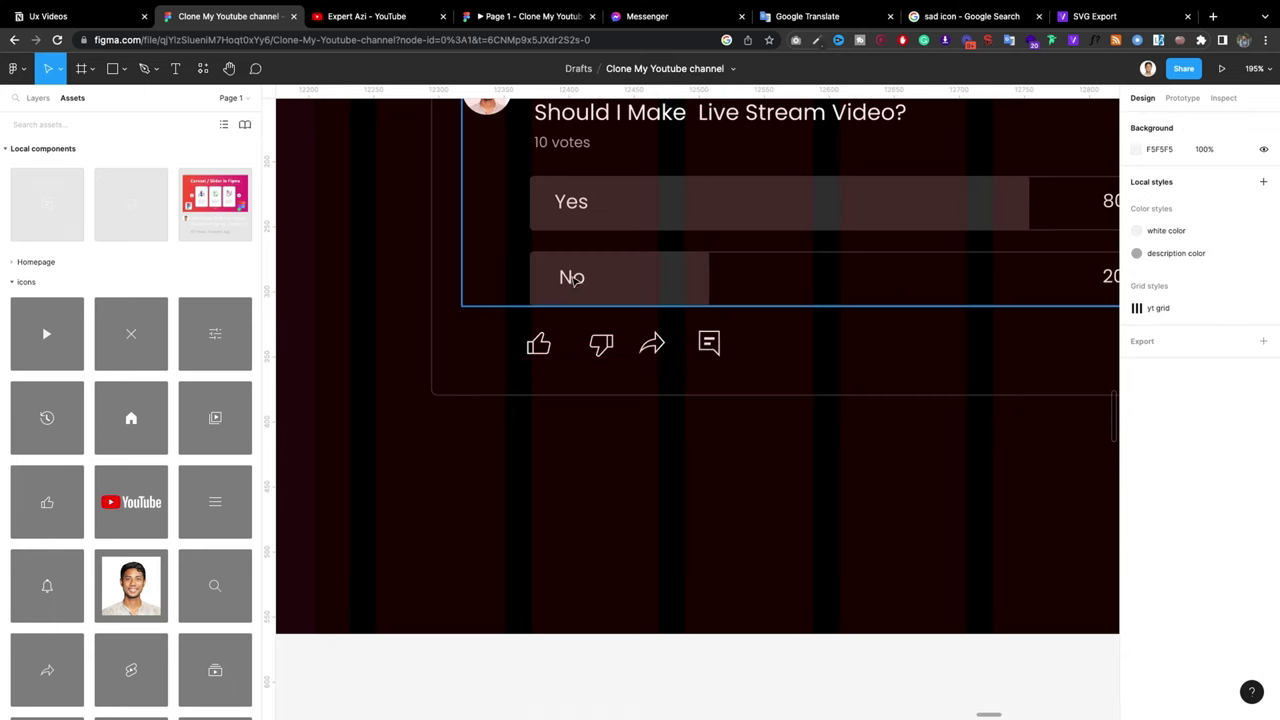
pyautogui.click(573, 279)
pyautogui.moveTo(573, 279)
pyautogui.mouseDown()
pyautogui.moveTo(572, 510)
pyautogui.moveTo(744, 520)
pyautogui.moveTo(563, 349)
pyautogui.mouseUp()
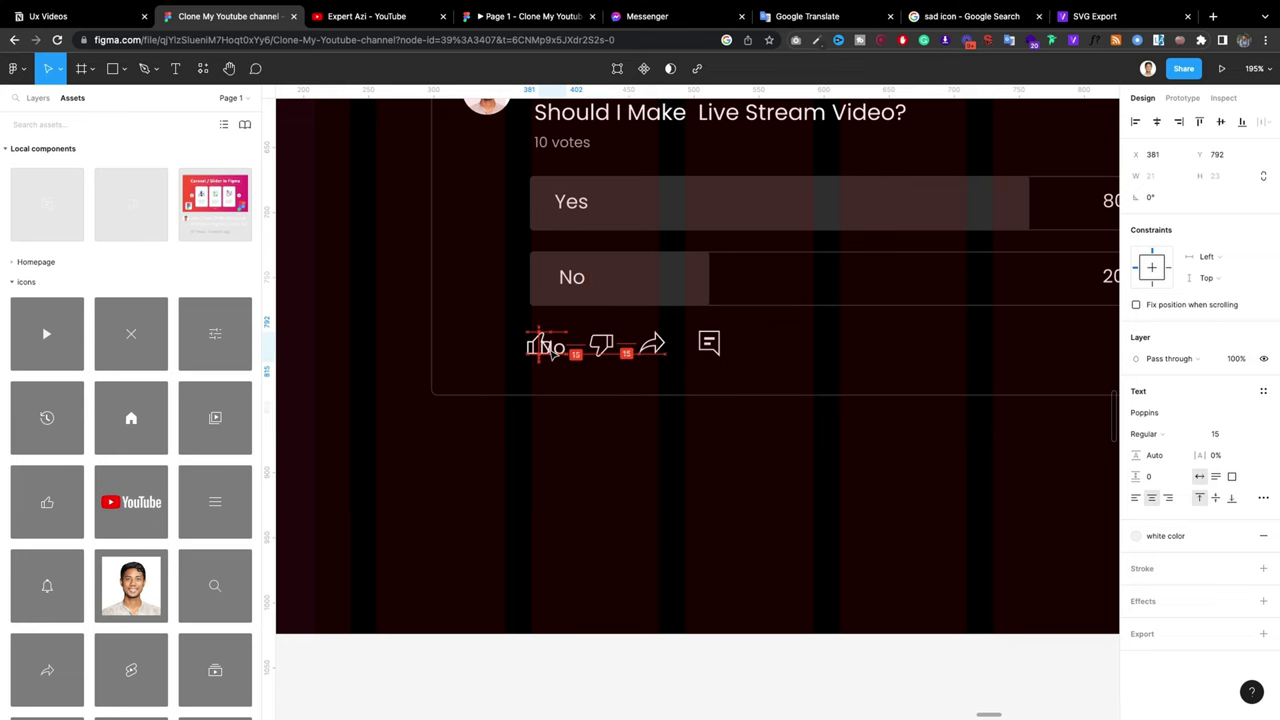
# Step: Change the copied label to '1' and place it beside the thumbs-up icon
pyautogui.doubleClick(560, 341)
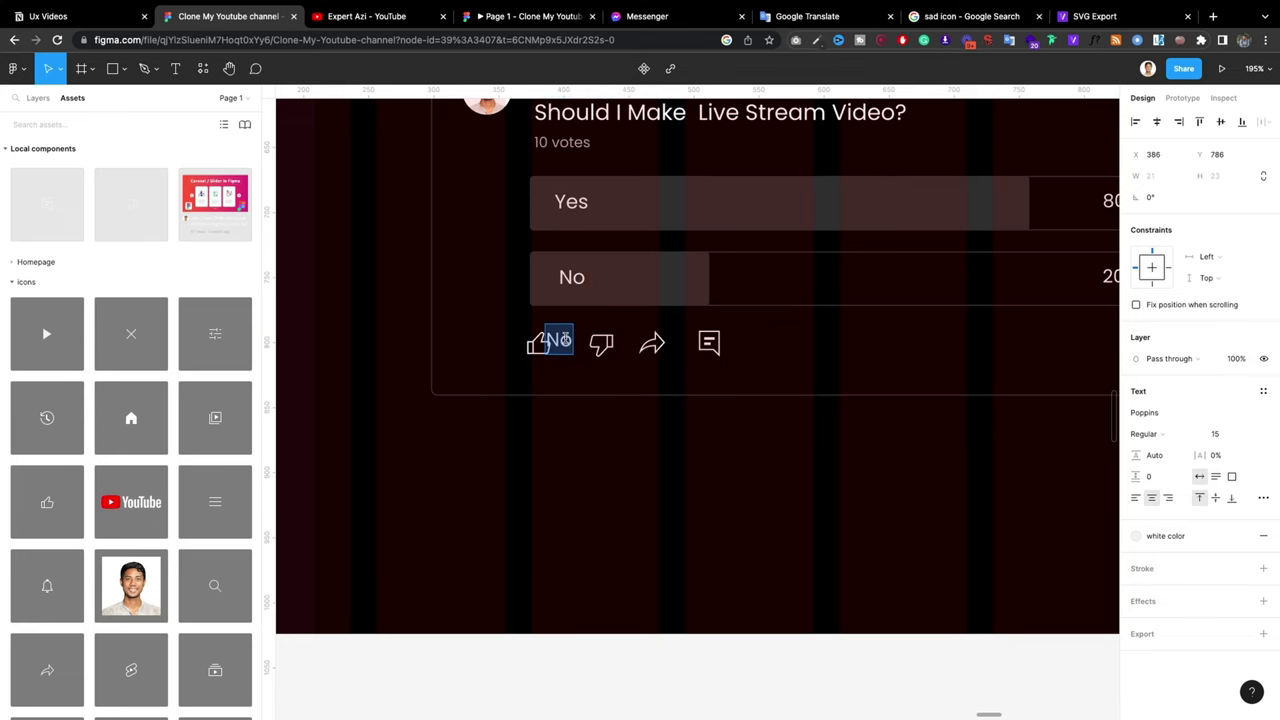
pyautogui.write('1')
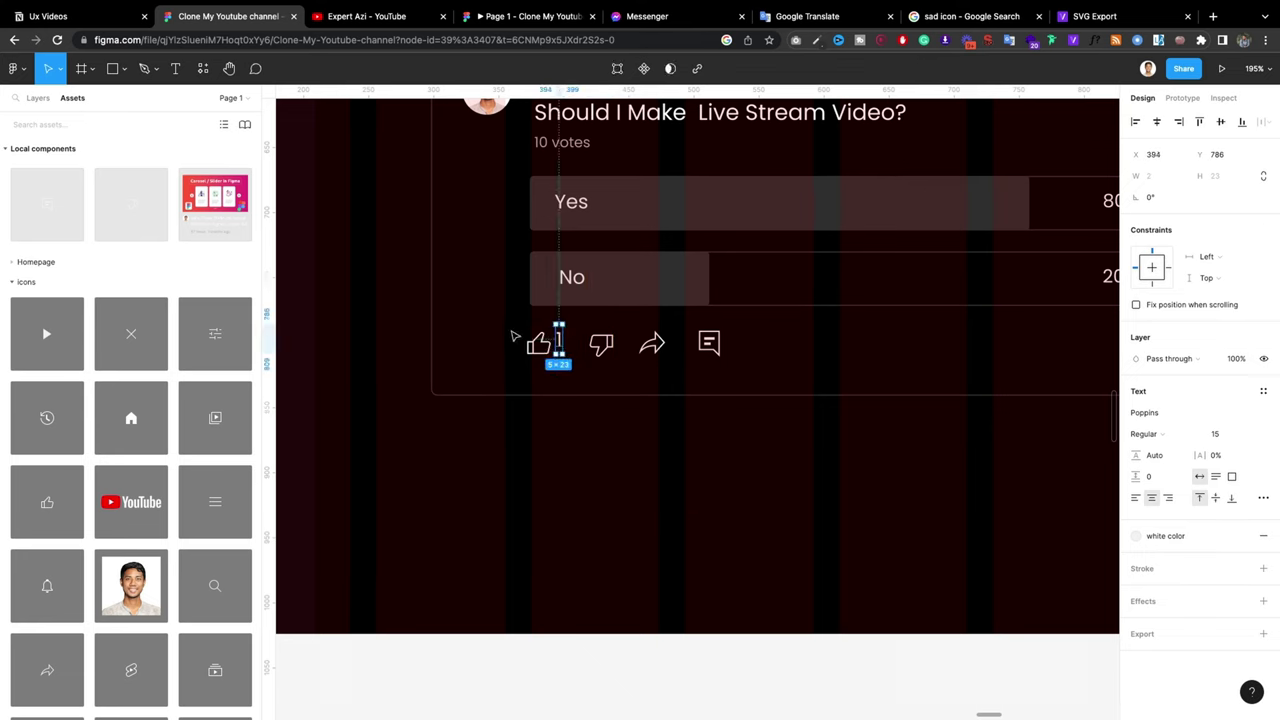
pyautogui.scroll(5, 512, 337)
pyautogui.moveTo(597, 350); pyautogui.dragTo(601, 345)
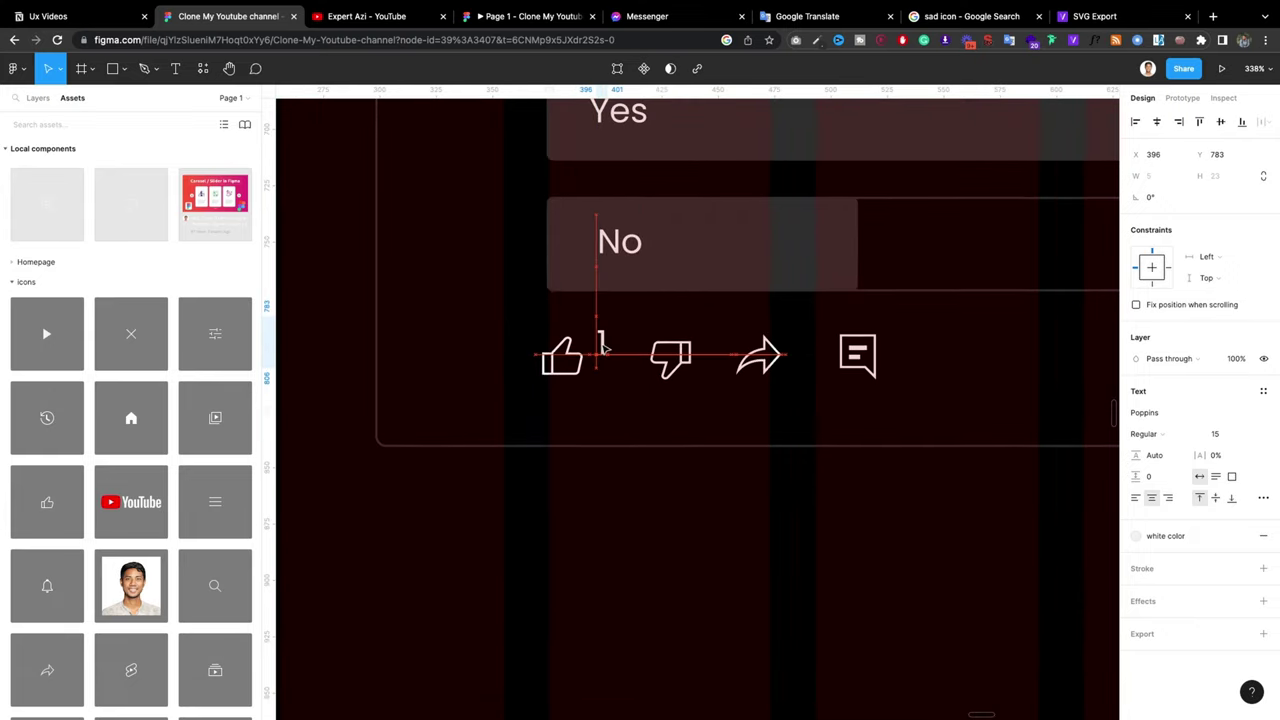
pyautogui.click(528, 425)
pyautogui.scroll(-5, 528, 425)
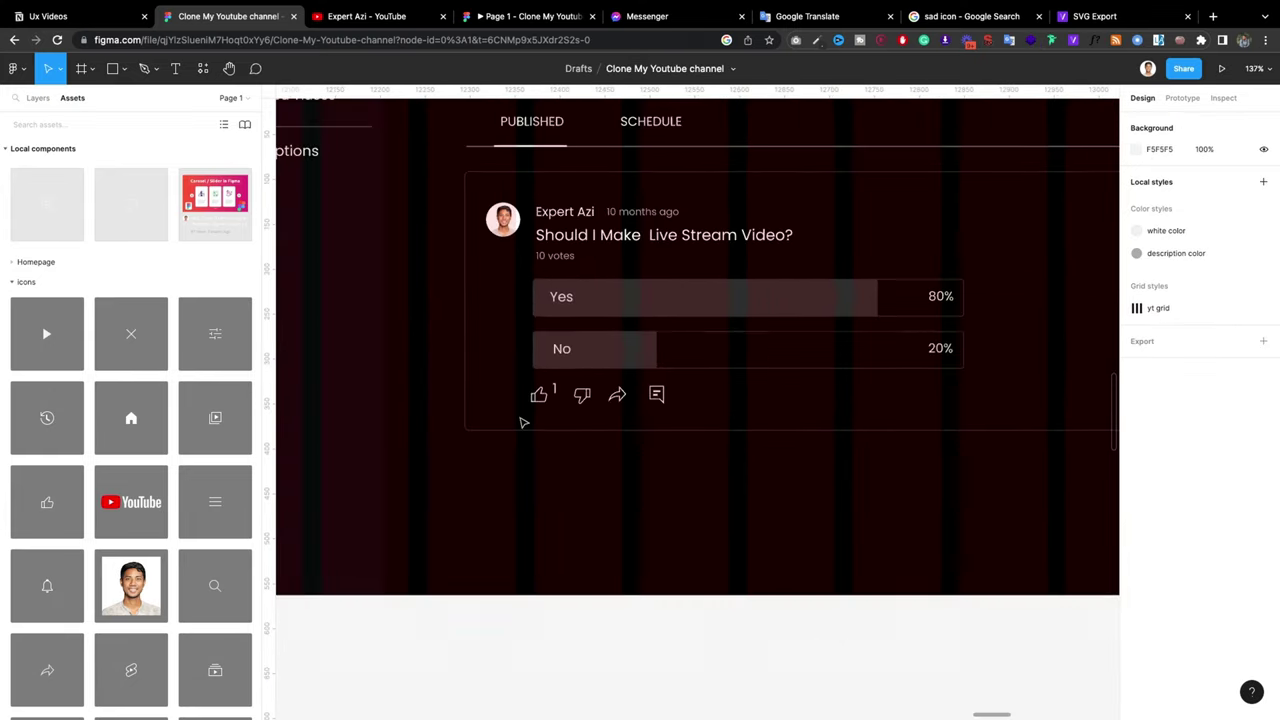
pyautogui.click(360, 17)
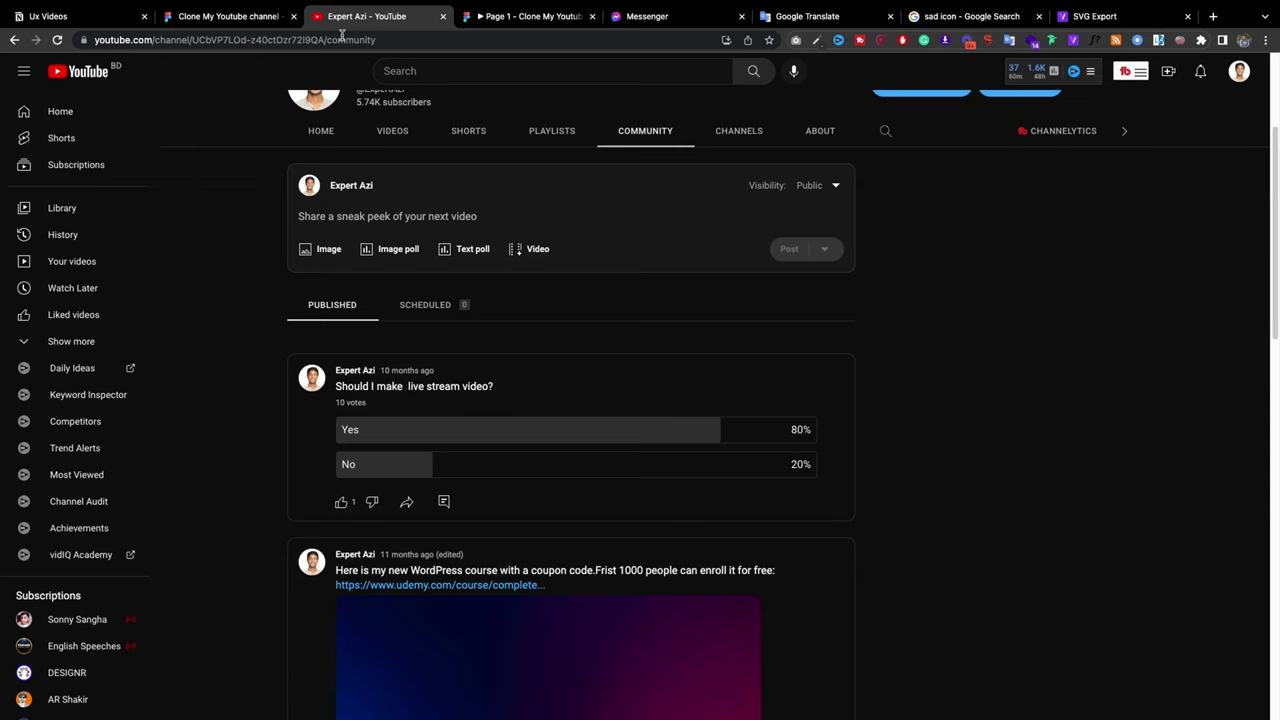
pyautogui.click(242, 17)
pyautogui.scroll(5, 552, 388)
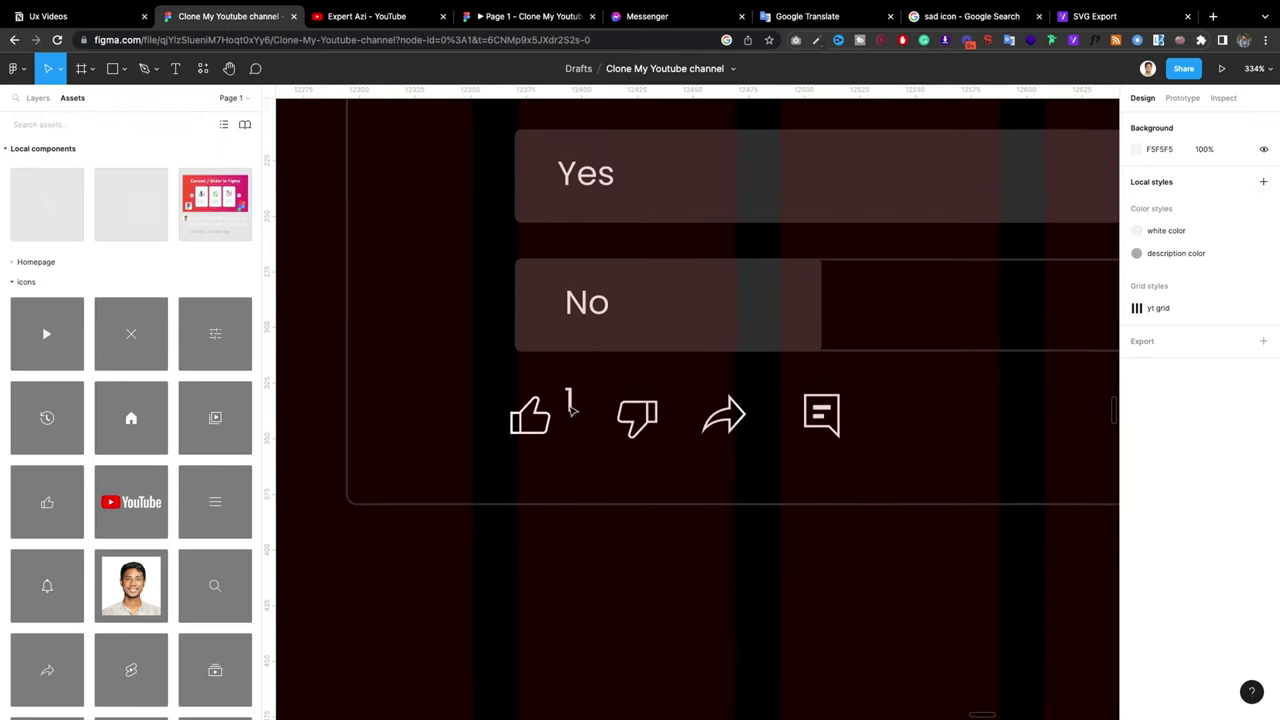
# Step: Set the '1' label to font size 10, Medium weight, and nudge it down
pyautogui.click(572, 405)
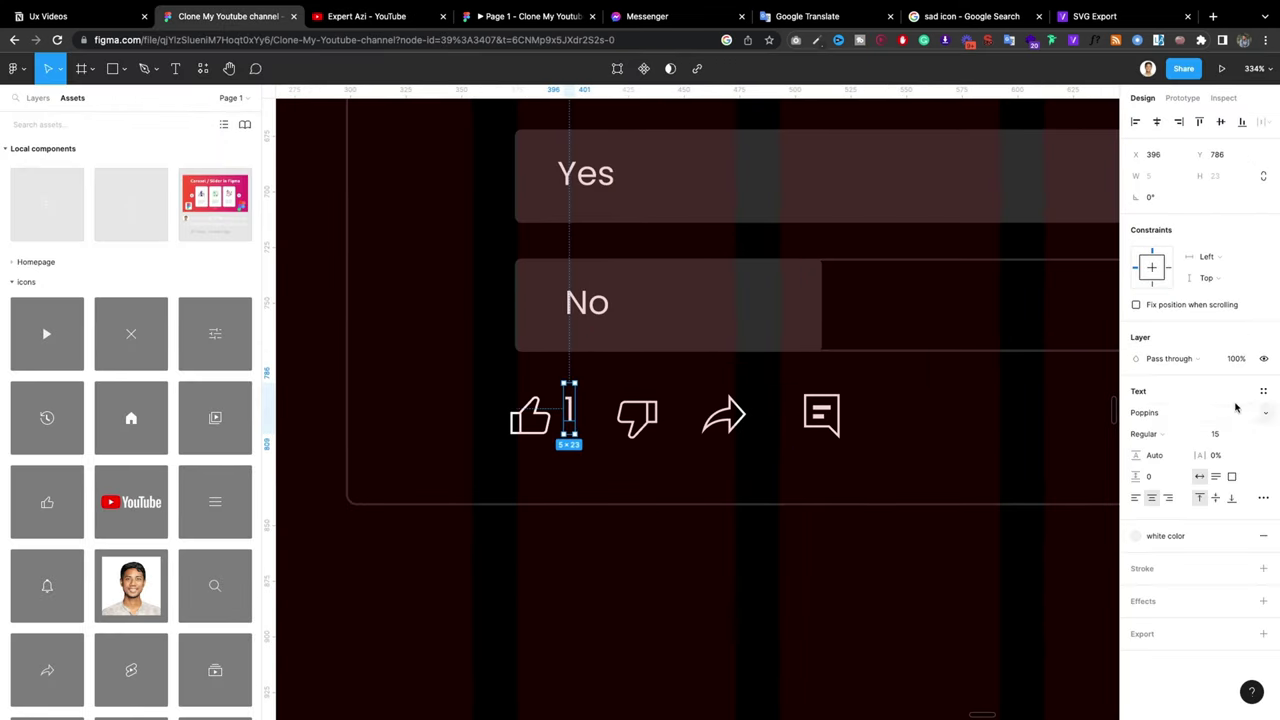
pyautogui.click(1237, 433)
pyautogui.write('10')
pyautogui.press('Return')
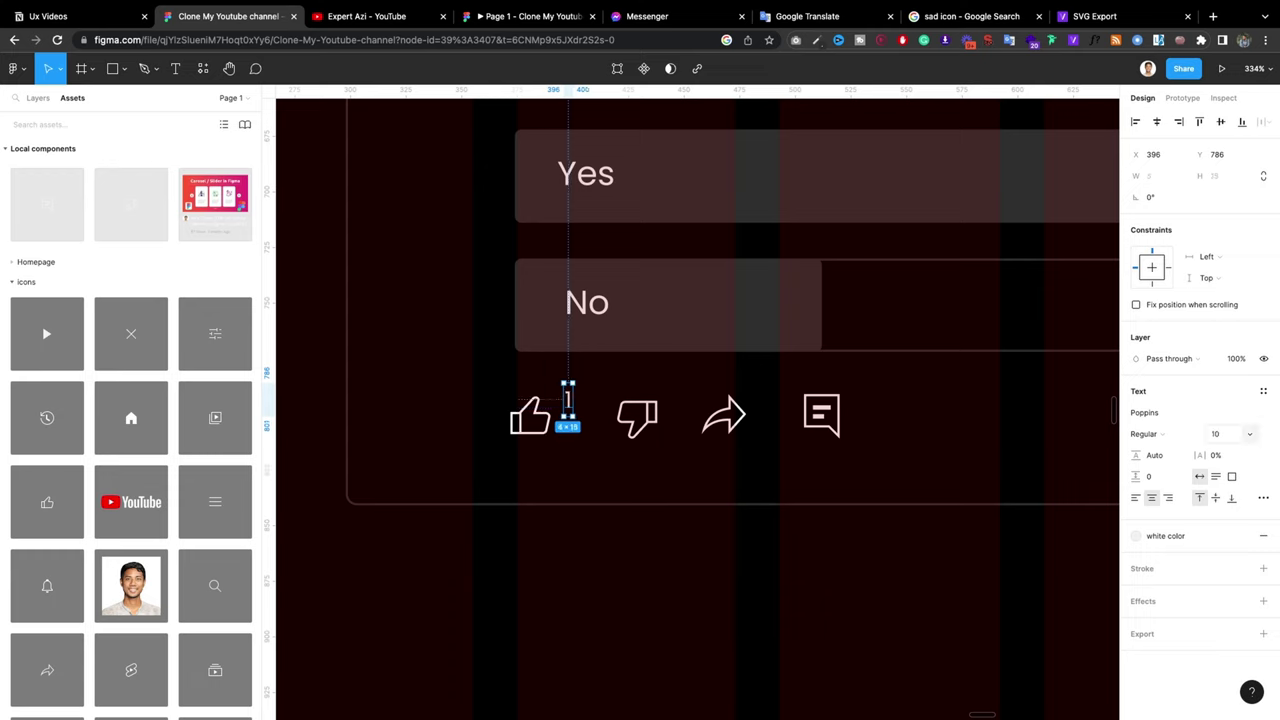
pyautogui.click(1178, 434)
pyautogui.moveTo(568, 398); pyautogui.dragTo(571, 402)
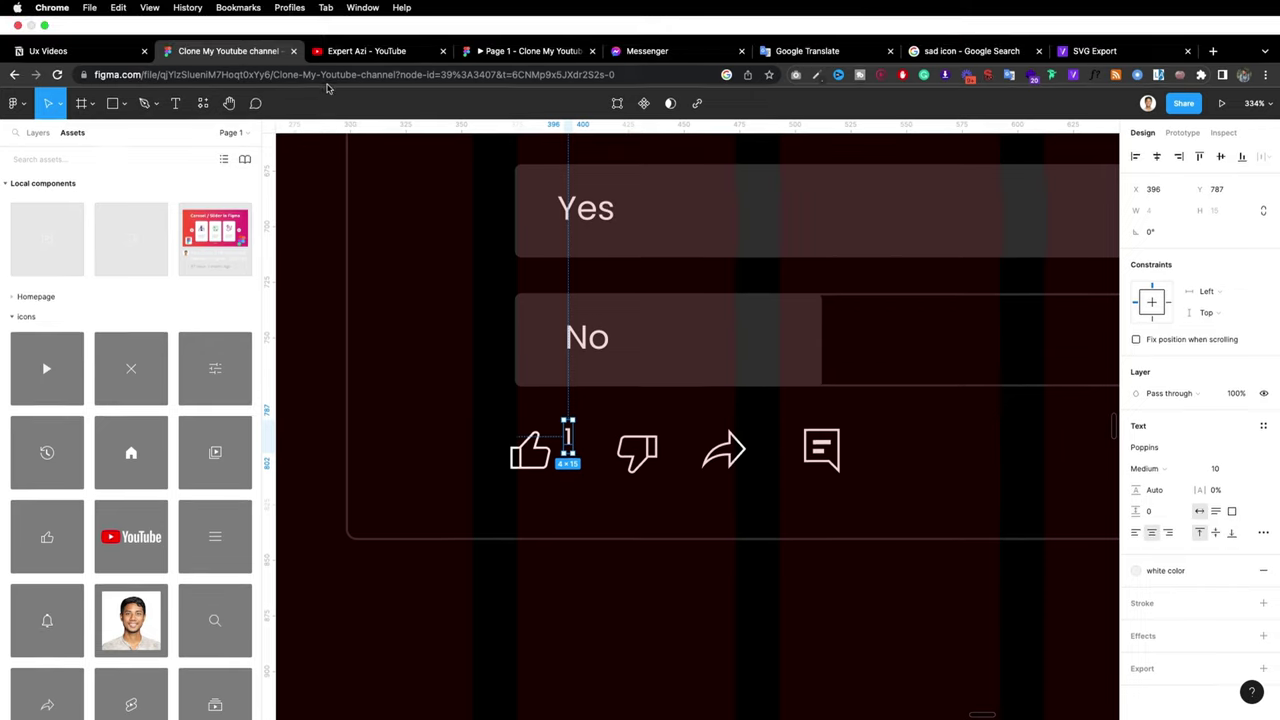
# Step: Fine-tune the '1' label's position against the YouTube poll and select it with the thumbs-up
pyautogui.click(372, 57)
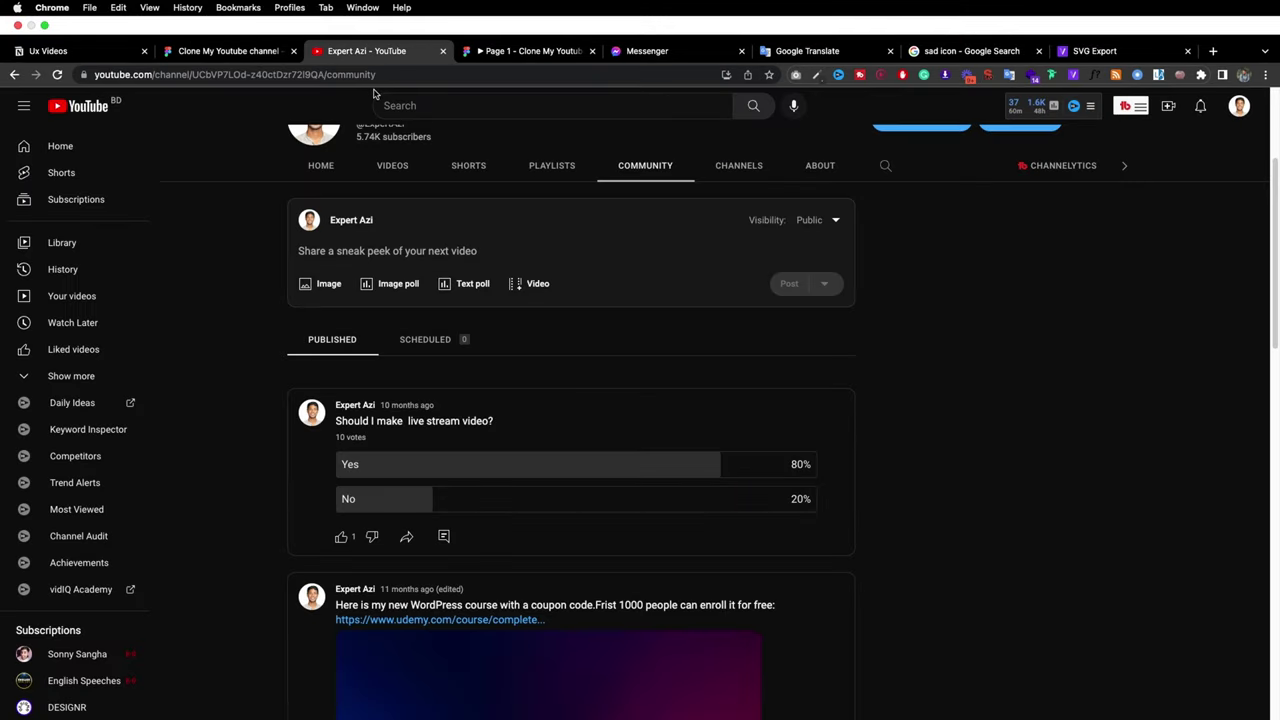
pyautogui.click(245, 52)
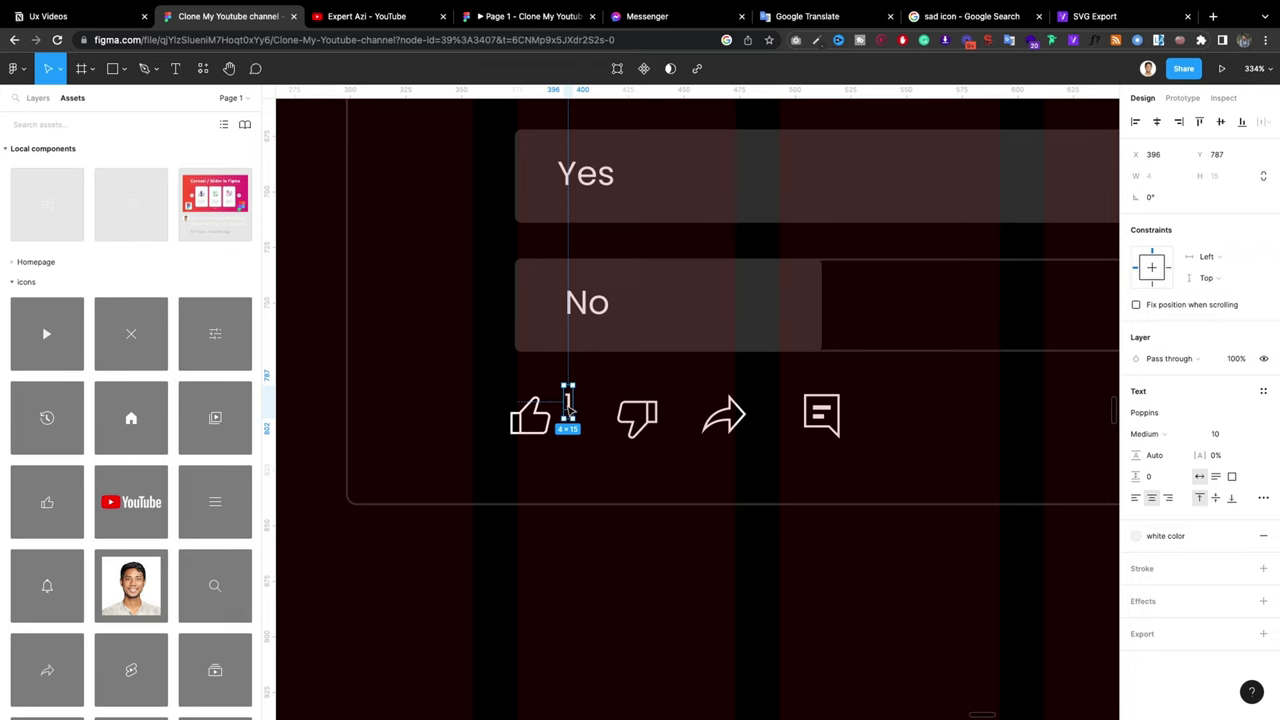
pyautogui.moveTo(569, 410); pyautogui.dragTo(572, 415)
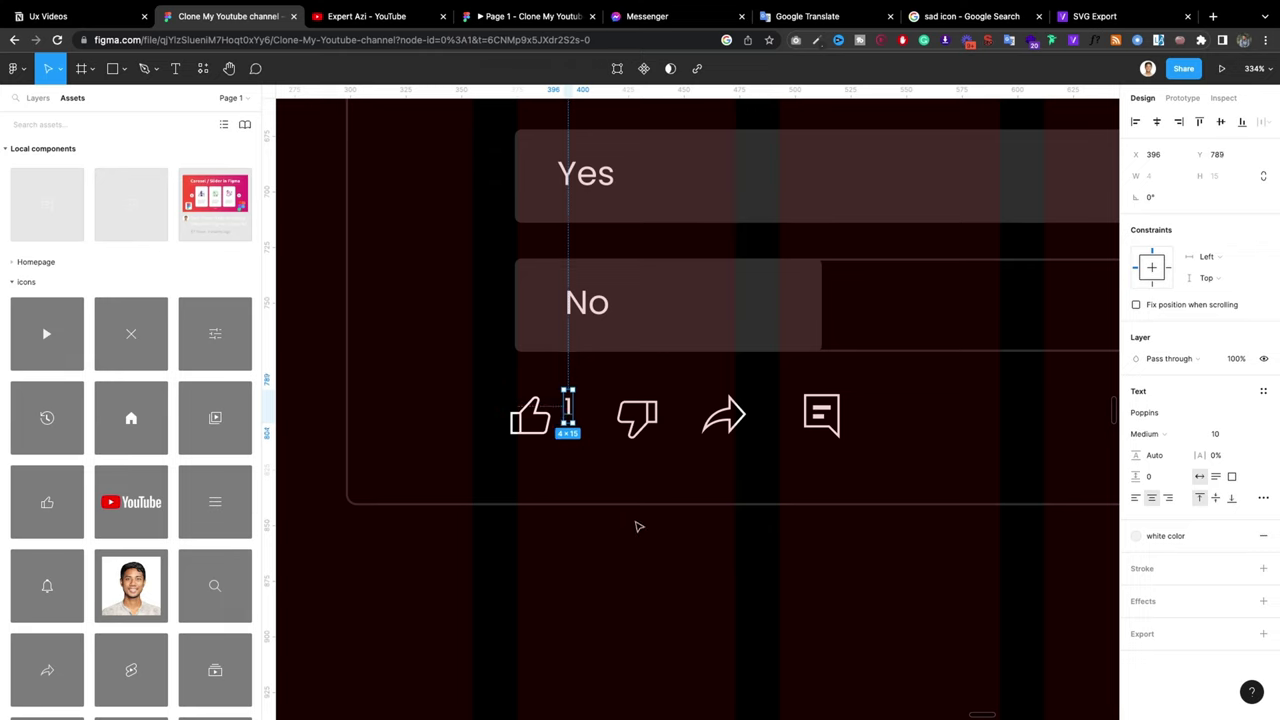
pyautogui.click(637, 523)
pyautogui.click(568, 410)
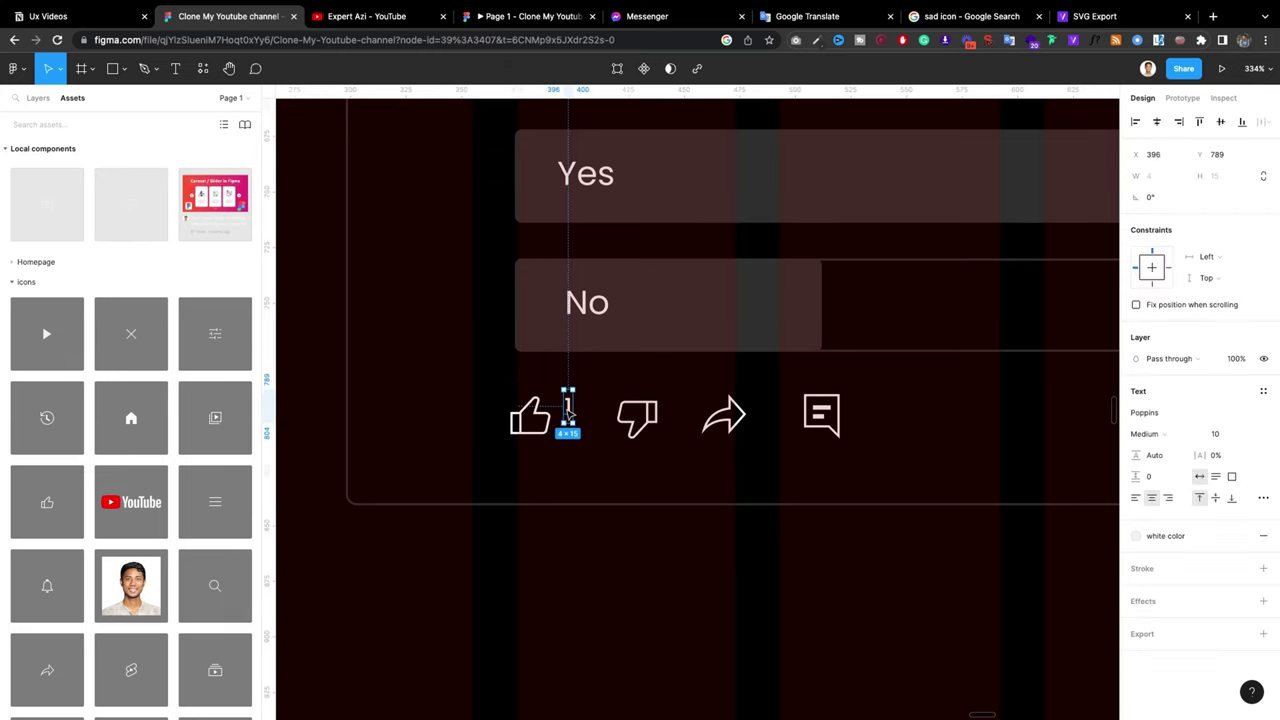
pyautogui.moveTo(568, 410); pyautogui.dragTo(565, 411)
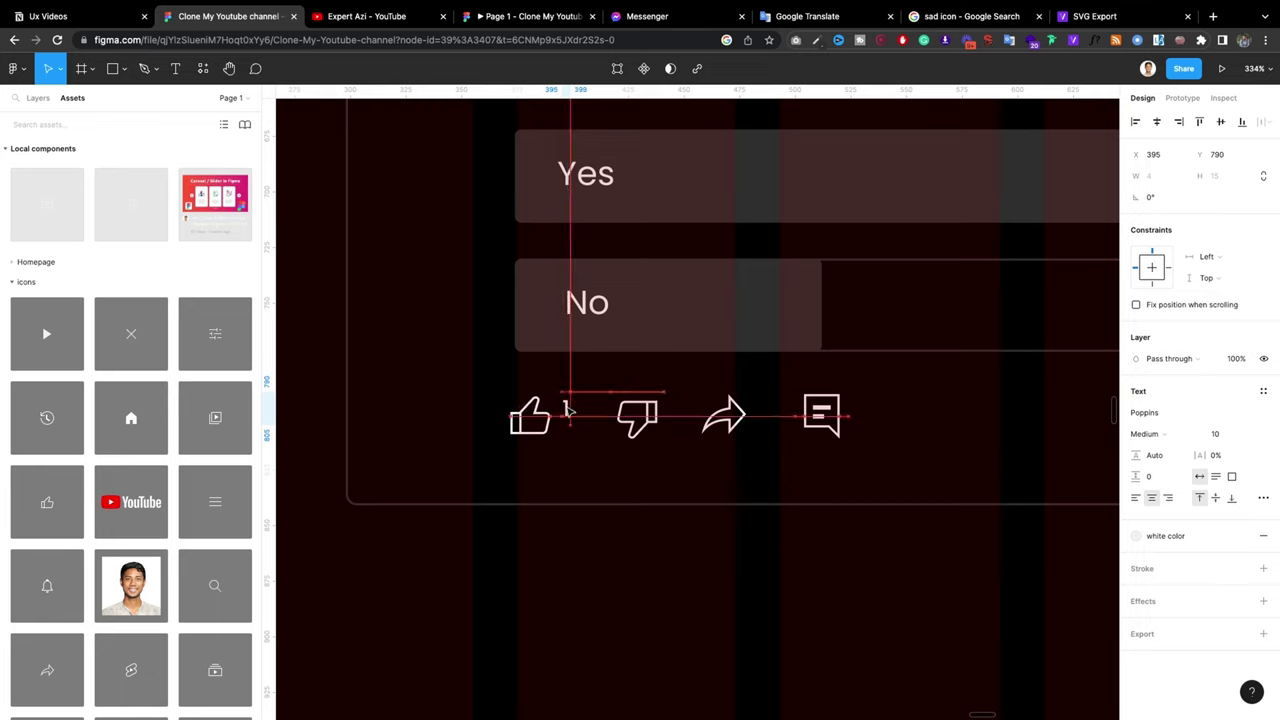
pyautogui.click(572, 450)
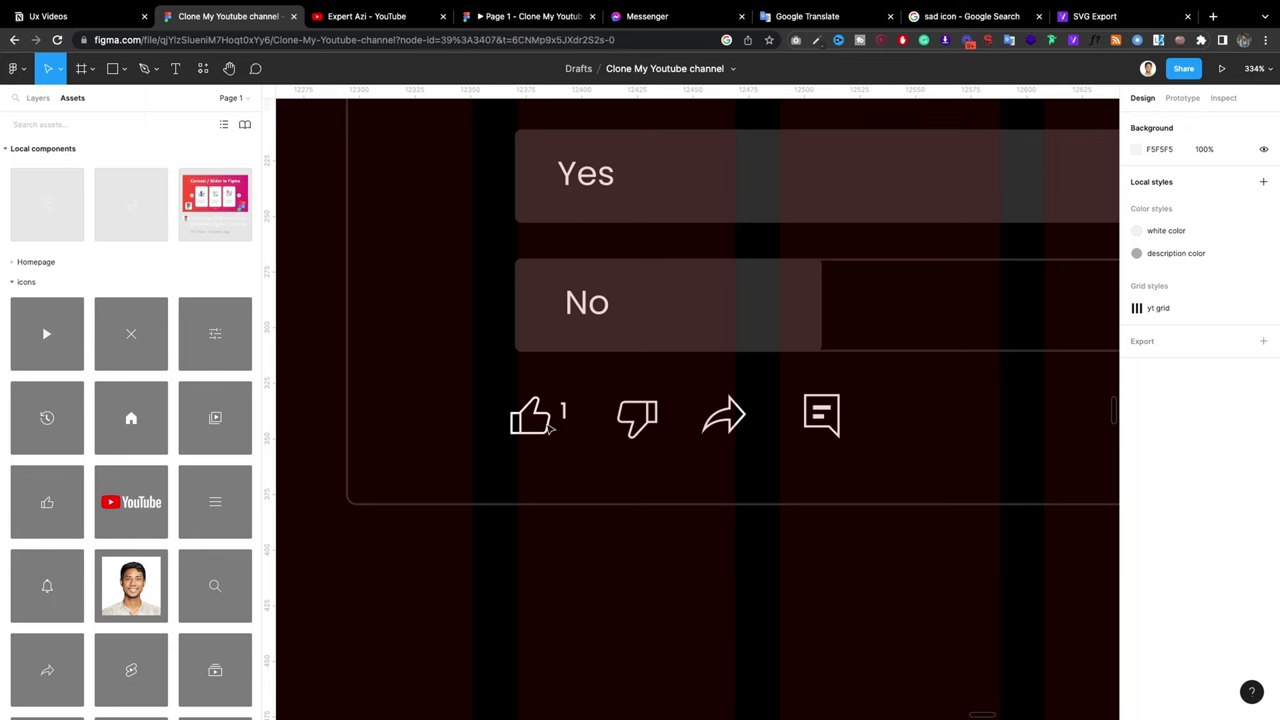
pyautogui.click(516, 398)
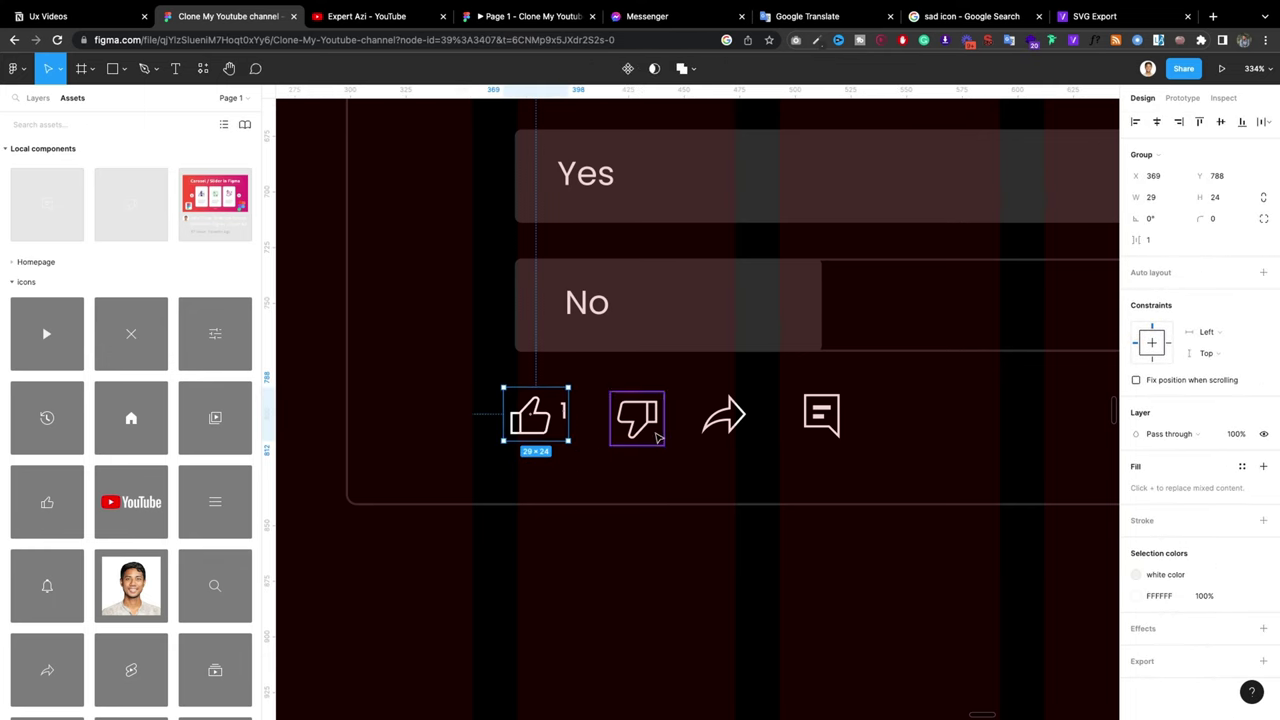
# Step: Wrap the four action icons in an auto-layout row
pyautogui.click(728, 463)
pyautogui.moveTo(873, 467); pyautogui.dragTo(524, 398)
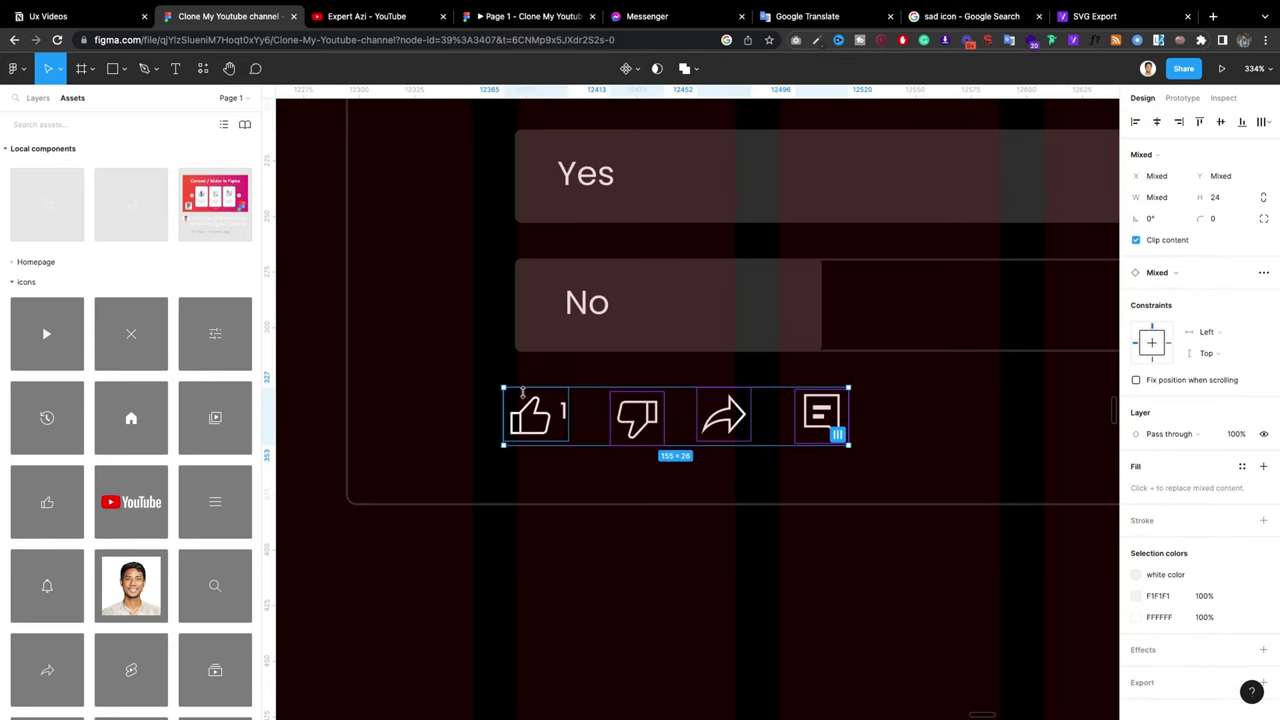
pyautogui.hotkey('shift', 'a')
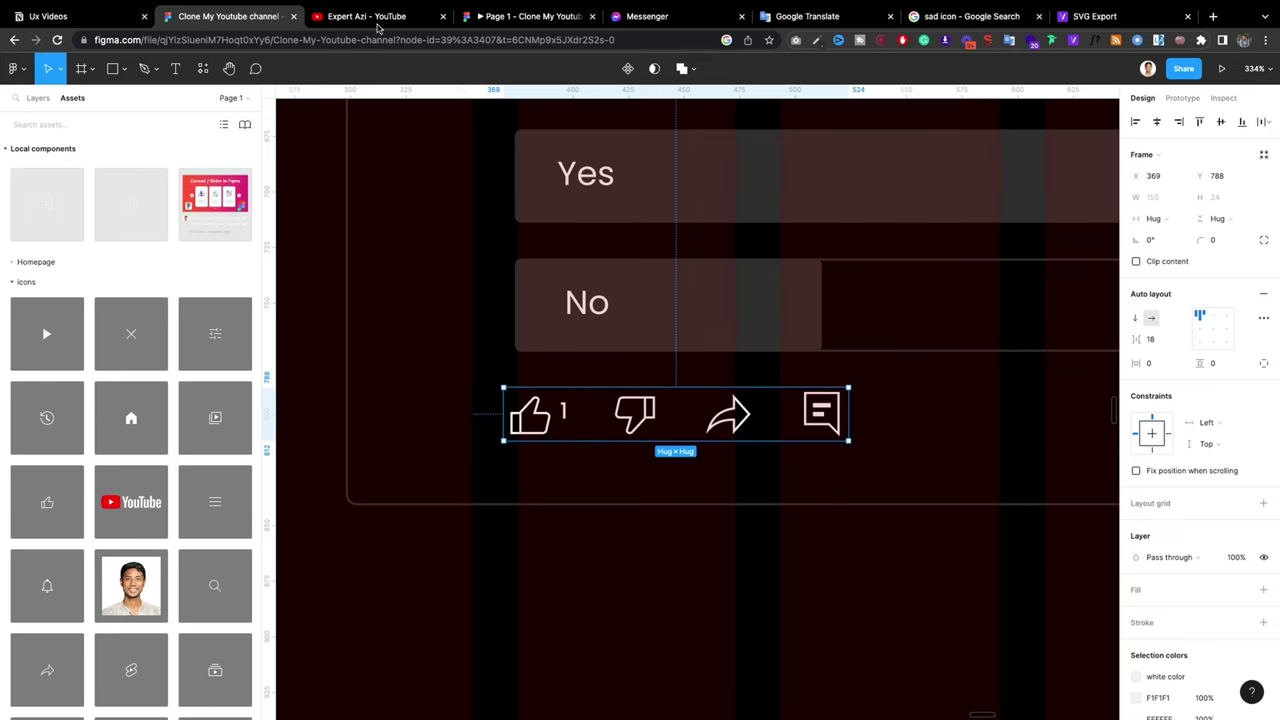
pyautogui.click(376, 18)
pyautogui.click(225, 18)
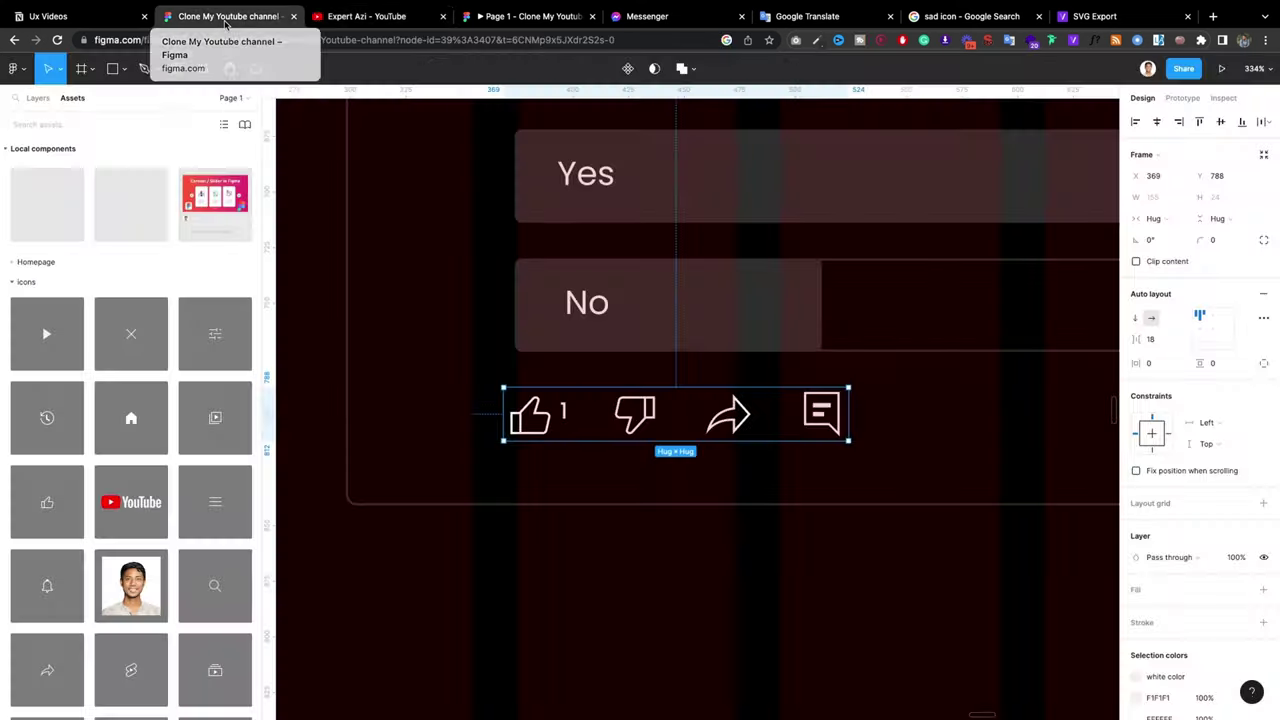
# Step: Align the icon row with the vote bars' left edge, comparing against the YouTube post
pyautogui.click(665, 505)
pyautogui.click(620, 418)
pyautogui.moveTo(620, 418); pyautogui.dragTo(626, 421)
pyautogui.scroll(-5, 626, 421)
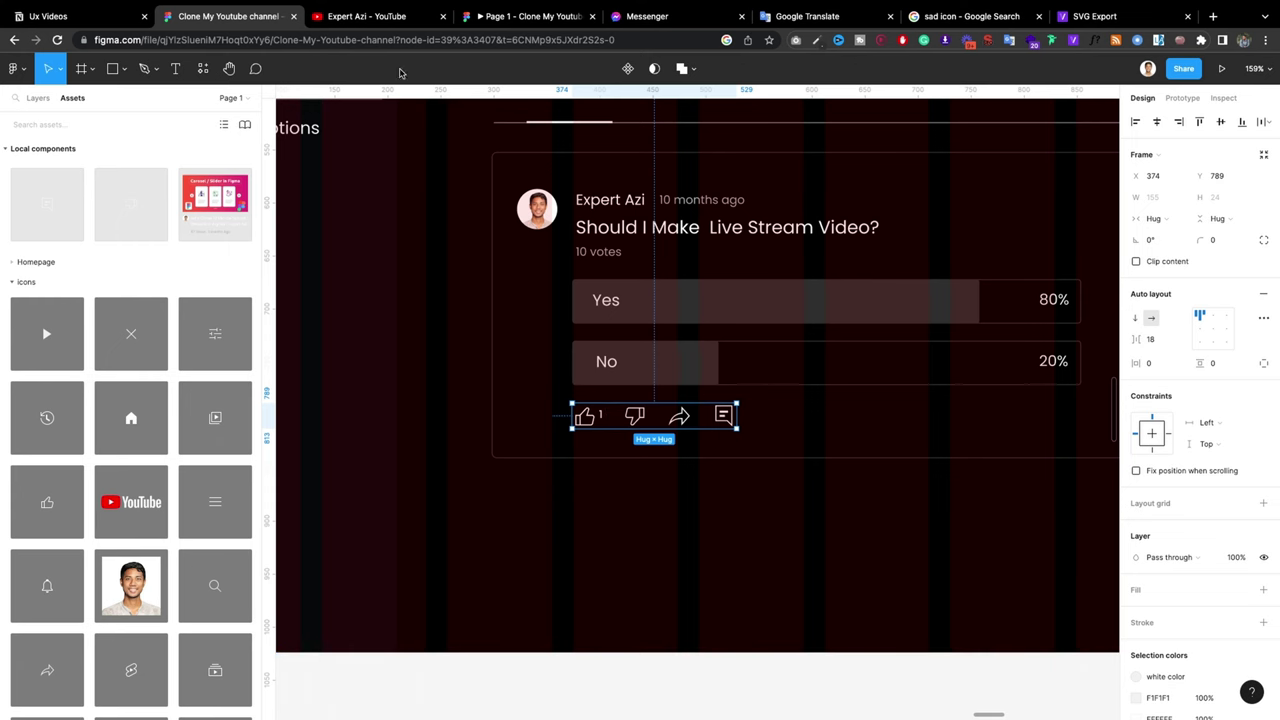
pyautogui.click(405, 17)
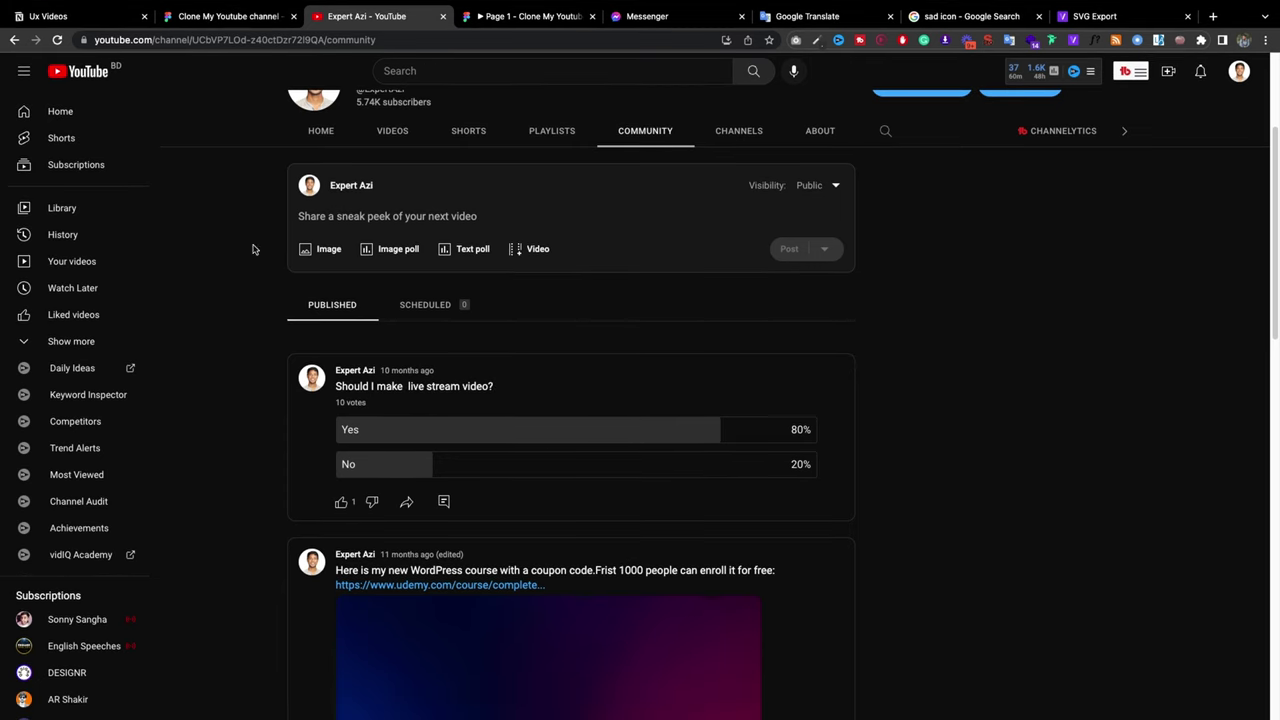
pyautogui.click(258, 16)
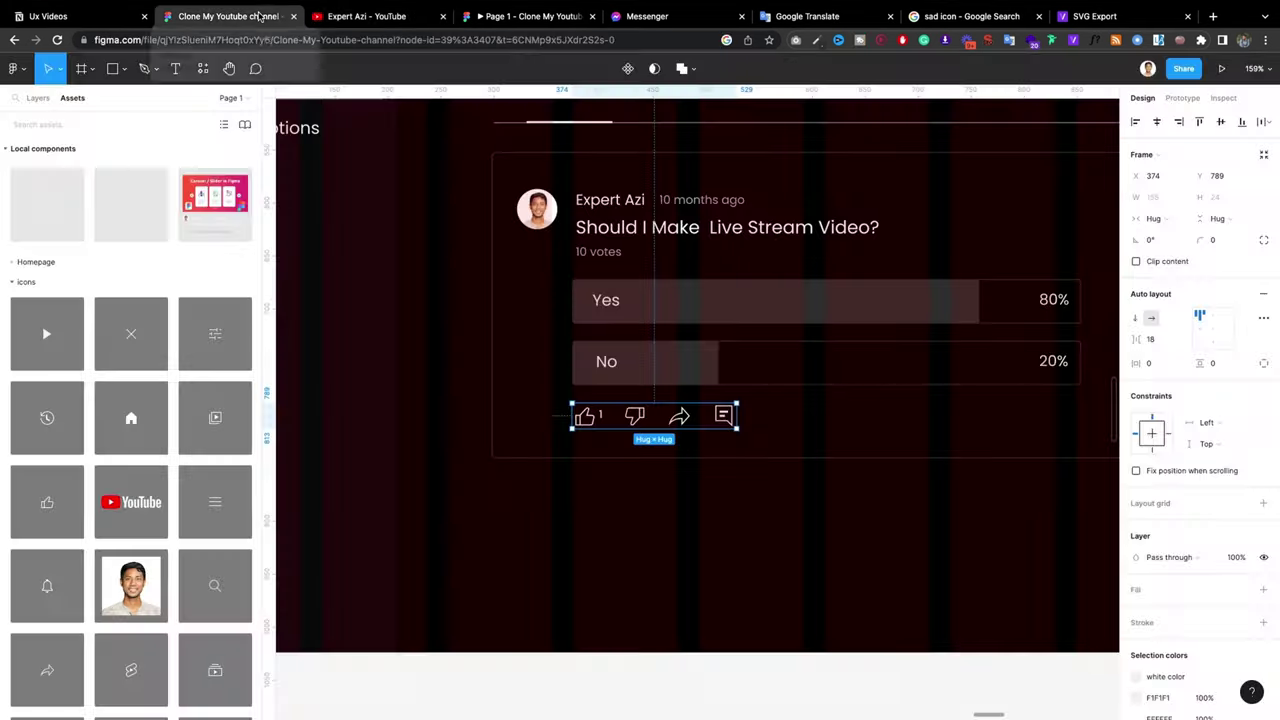
pyautogui.click(840, 609)
pyautogui.moveTo(664, 421); pyautogui.dragTo(666, 425)
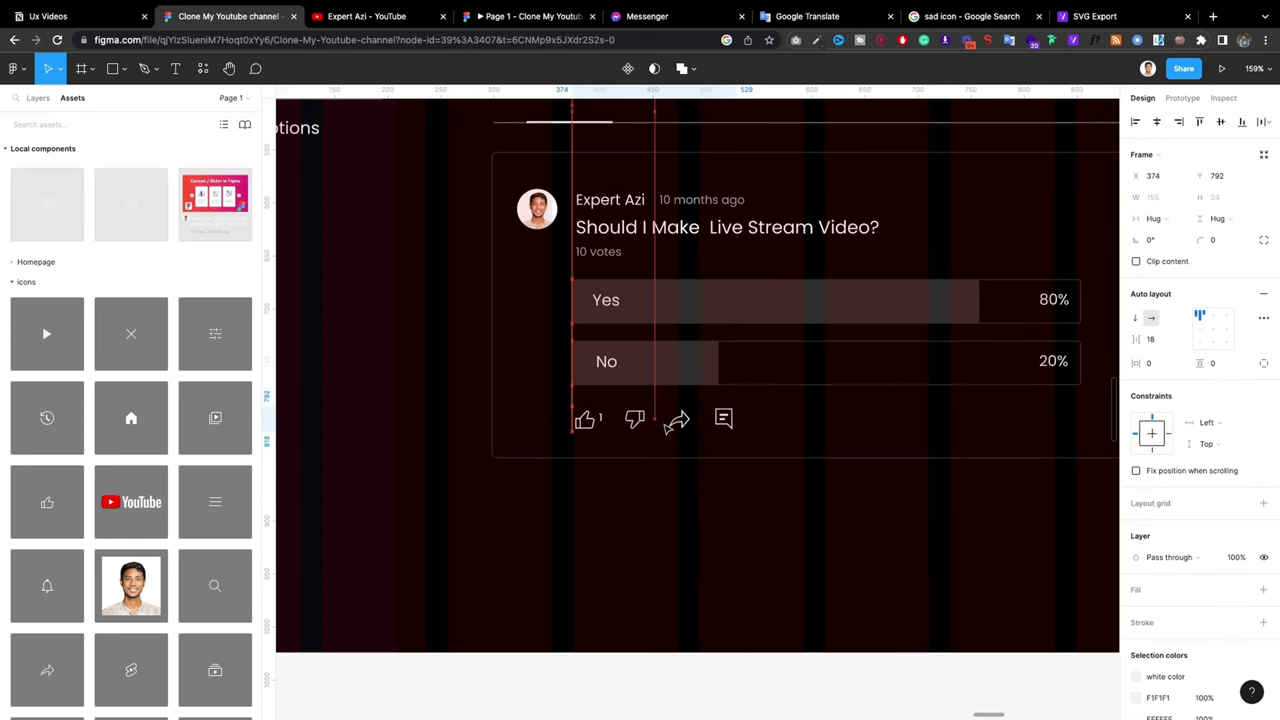
pyautogui.scroll(-1, 640, 430)
# Step: Move the poll content up slightly and settle the icon row at Y 789 under the bars
pyautogui.click(633, 338)
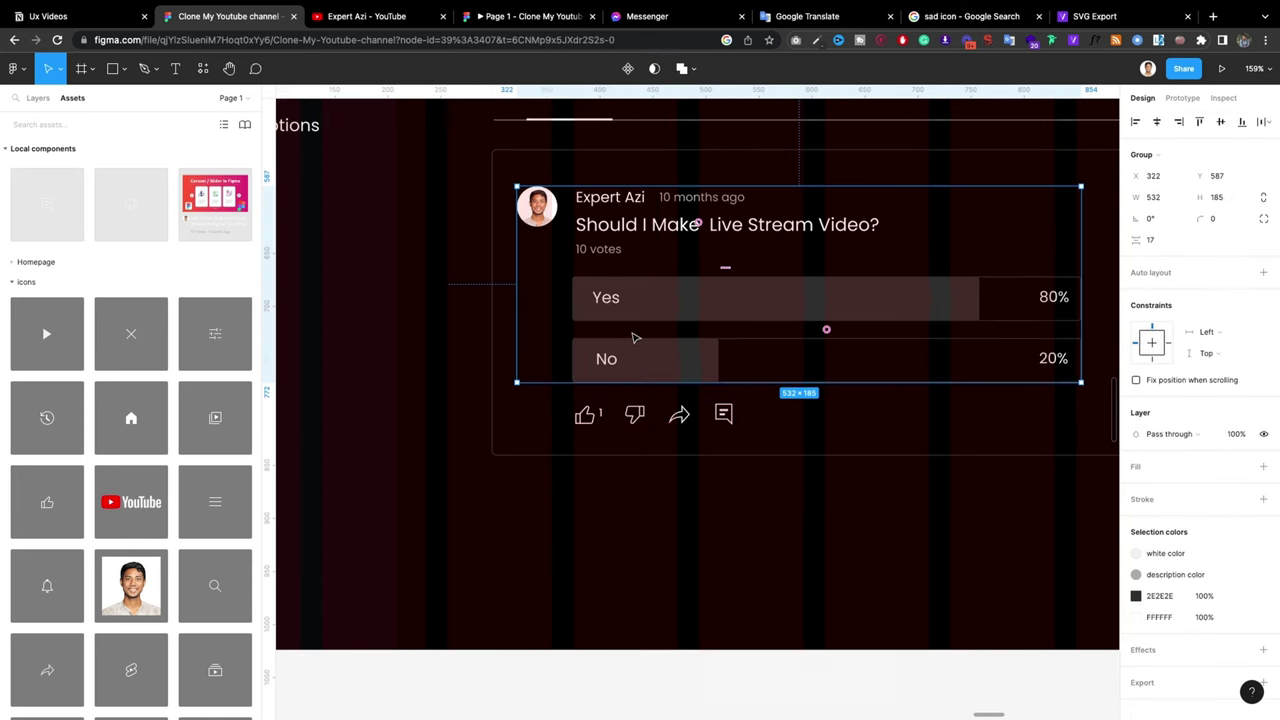
pyautogui.moveTo(643, 306); pyautogui.dragTo(646, 300)
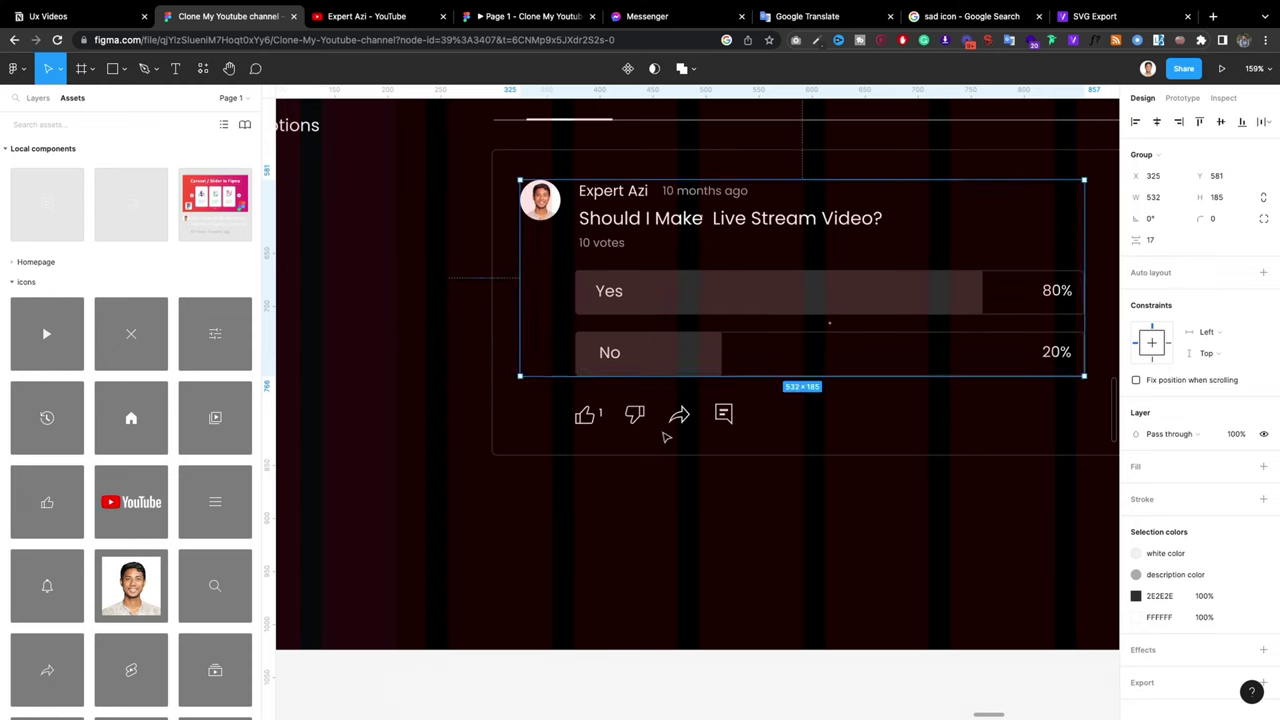
pyautogui.moveTo(666, 434); pyautogui.dragTo(665, 428)
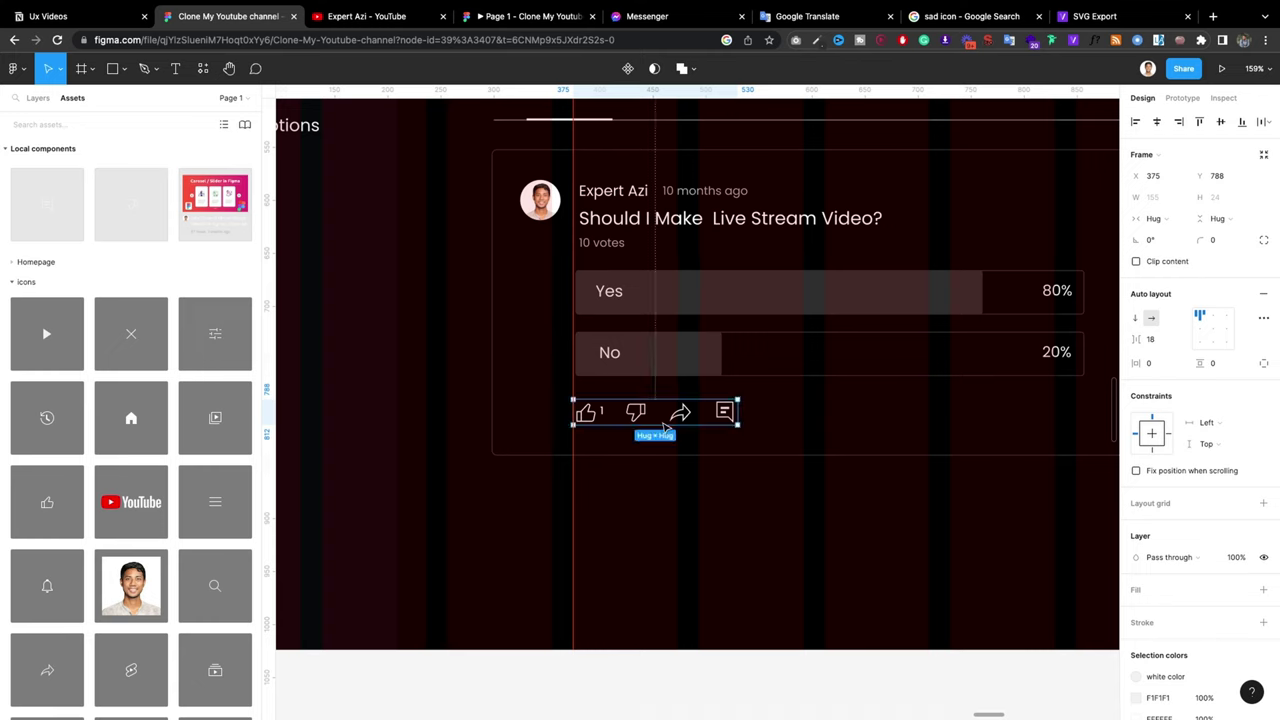
pyautogui.press('Down')
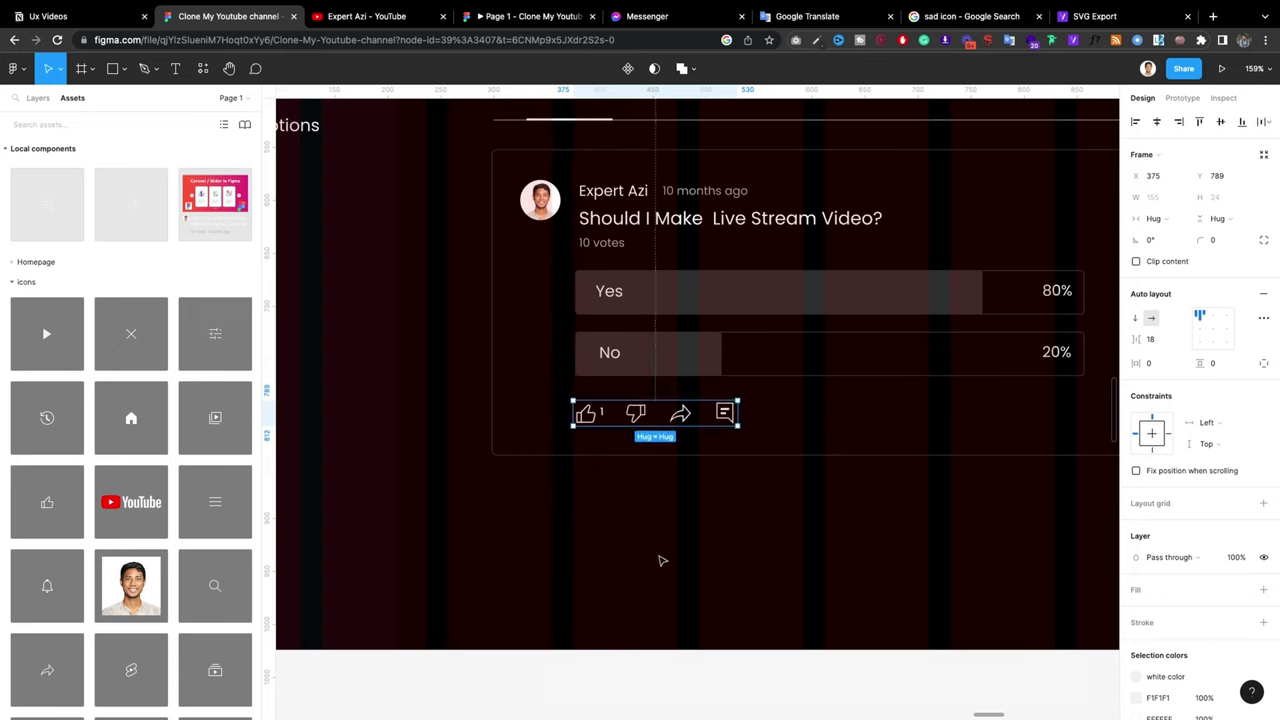
pyautogui.scroll(-5, 591, 523)
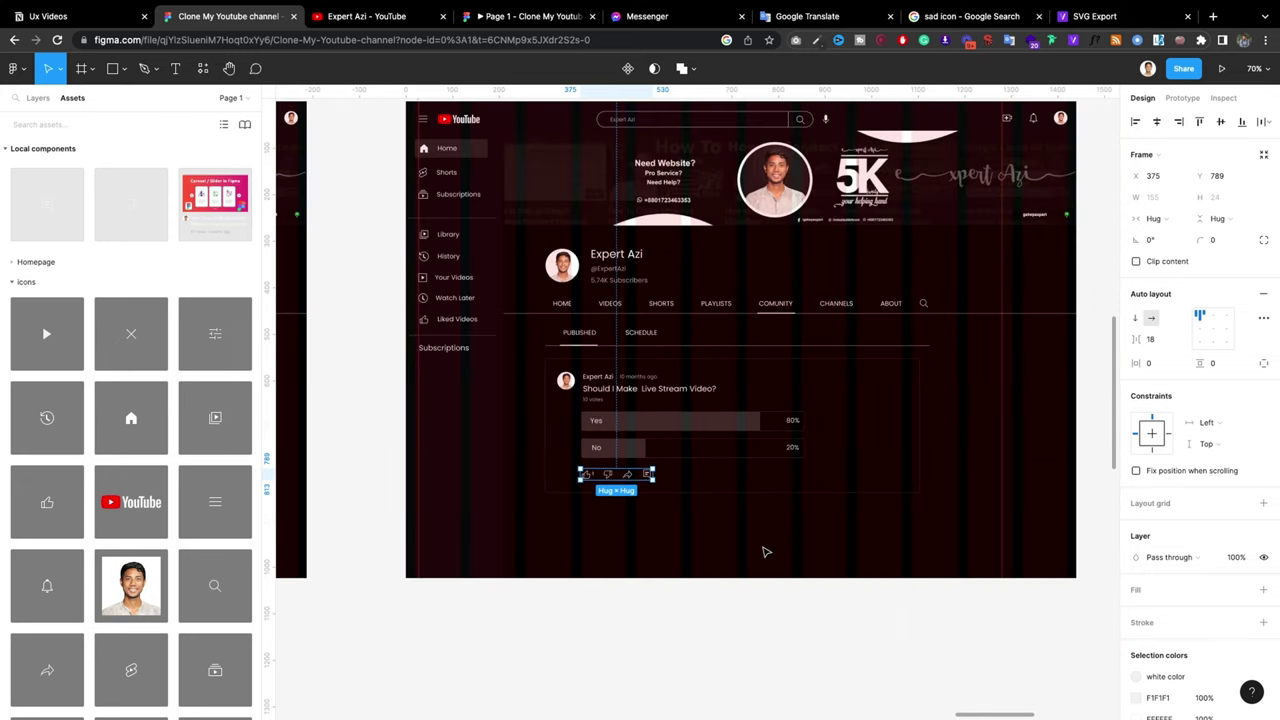
# Step: Group the poll card's avatar, text, vote bars and icons and name the group 'comunity post single'
pyautogui.press('Escape')
pyautogui.moveTo(932, 549); pyautogui.dragTo(532, 374)
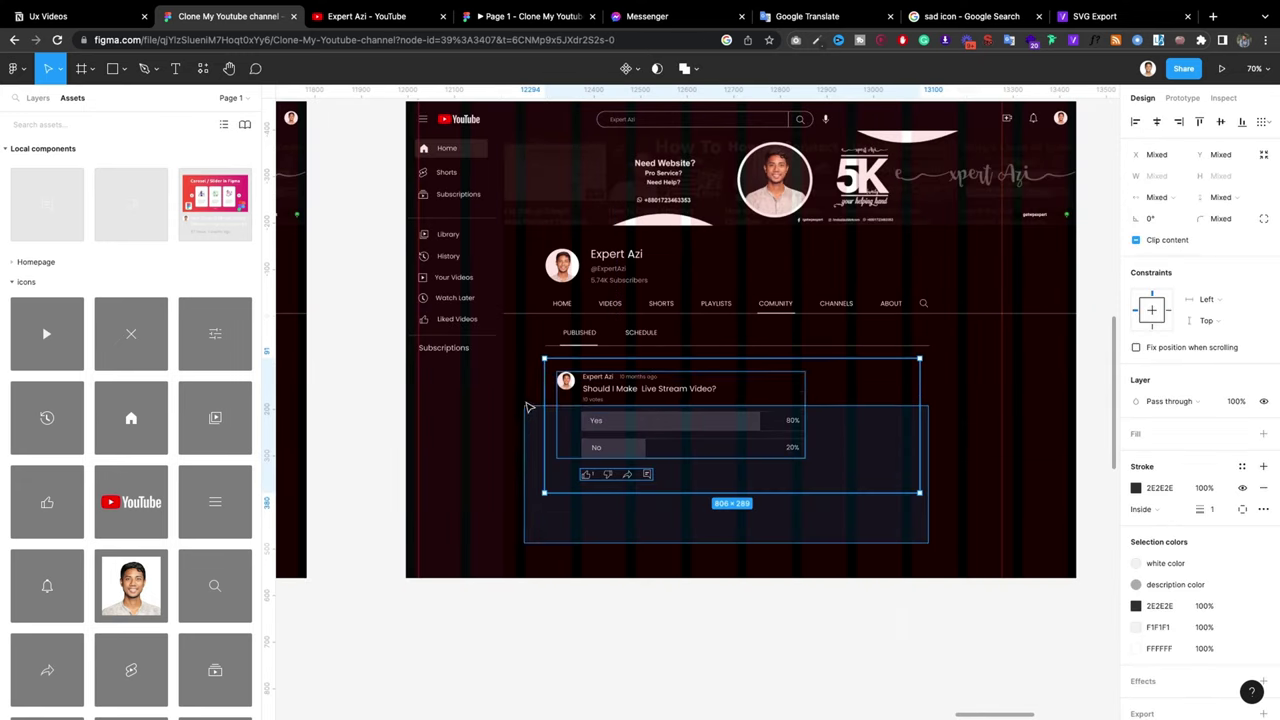
pyautogui.hotkey('ctrl', 'g')
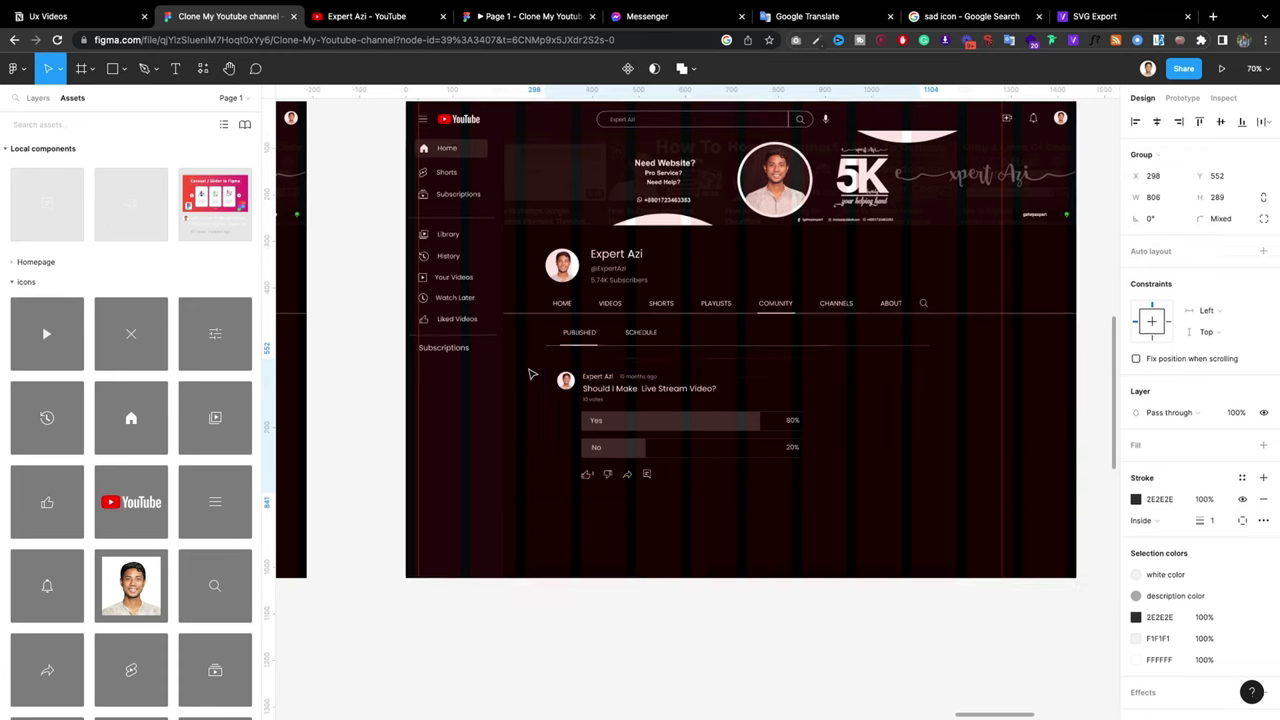
pyautogui.click(38, 97)
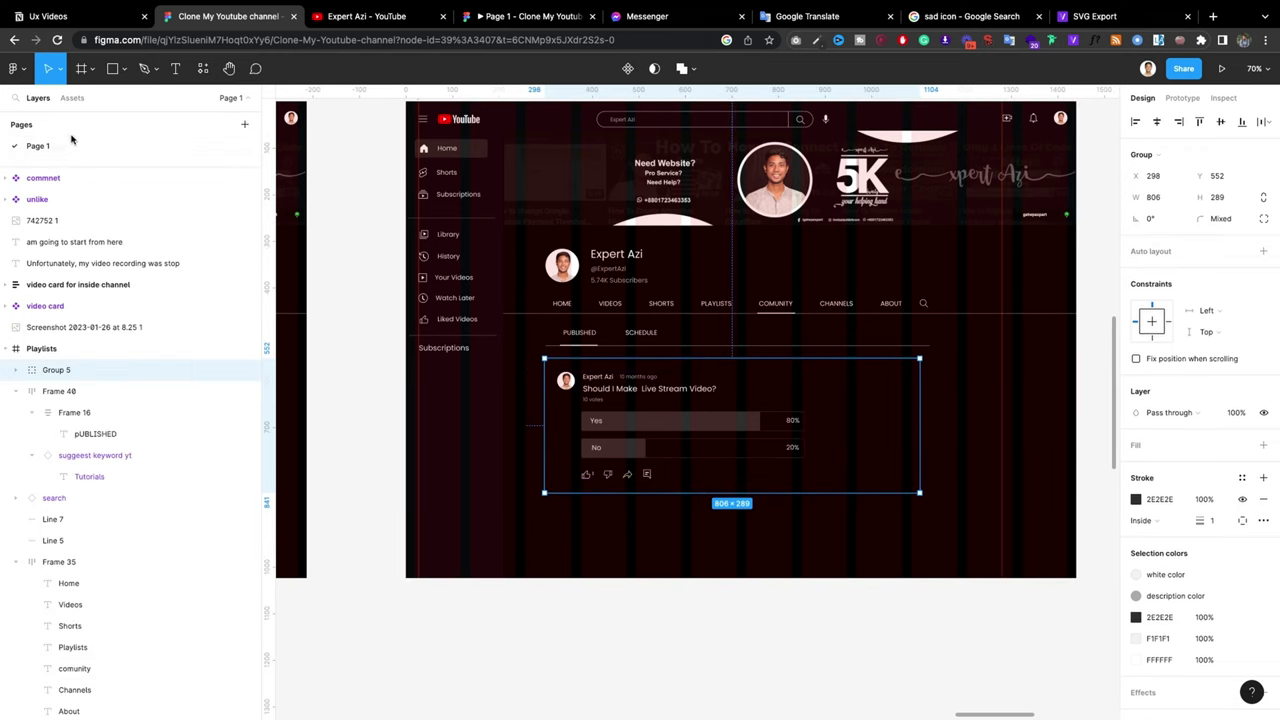
pyautogui.moveTo(104, 370)
pyautogui.doubleClick(56, 370)
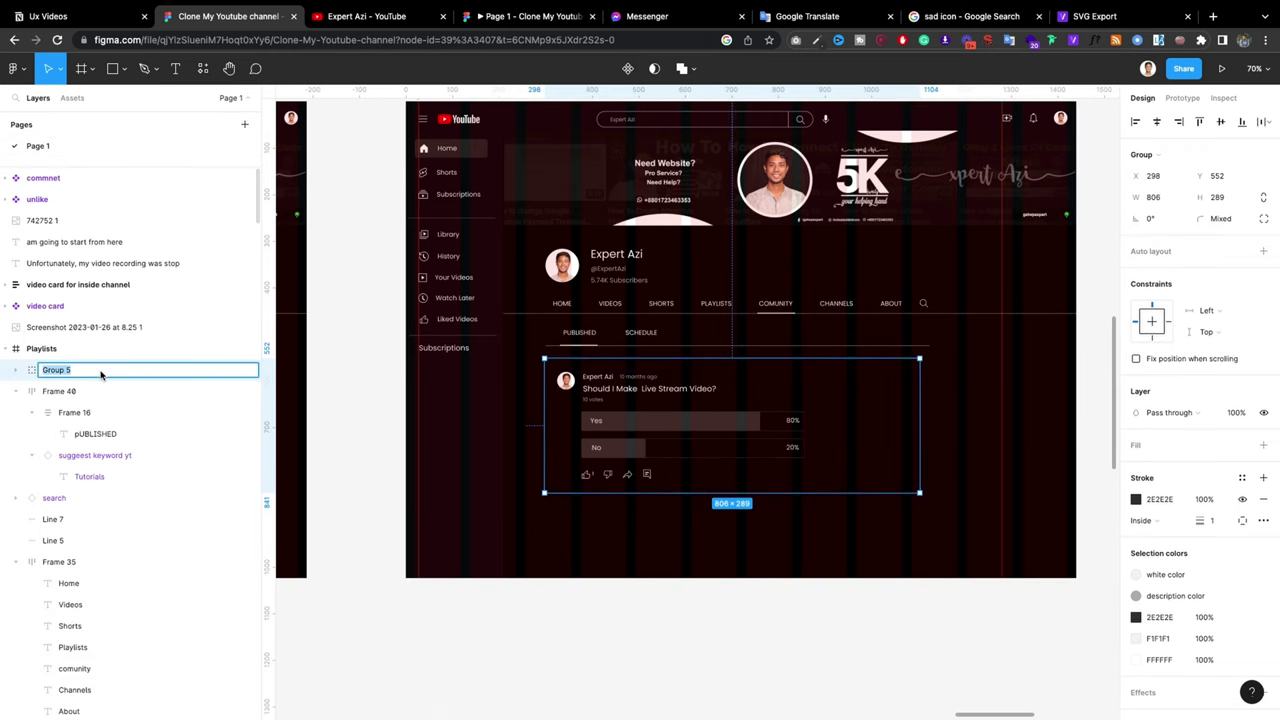
pyautogui.write('com')
pyautogui.write('e')
pyautogui.press('Return')
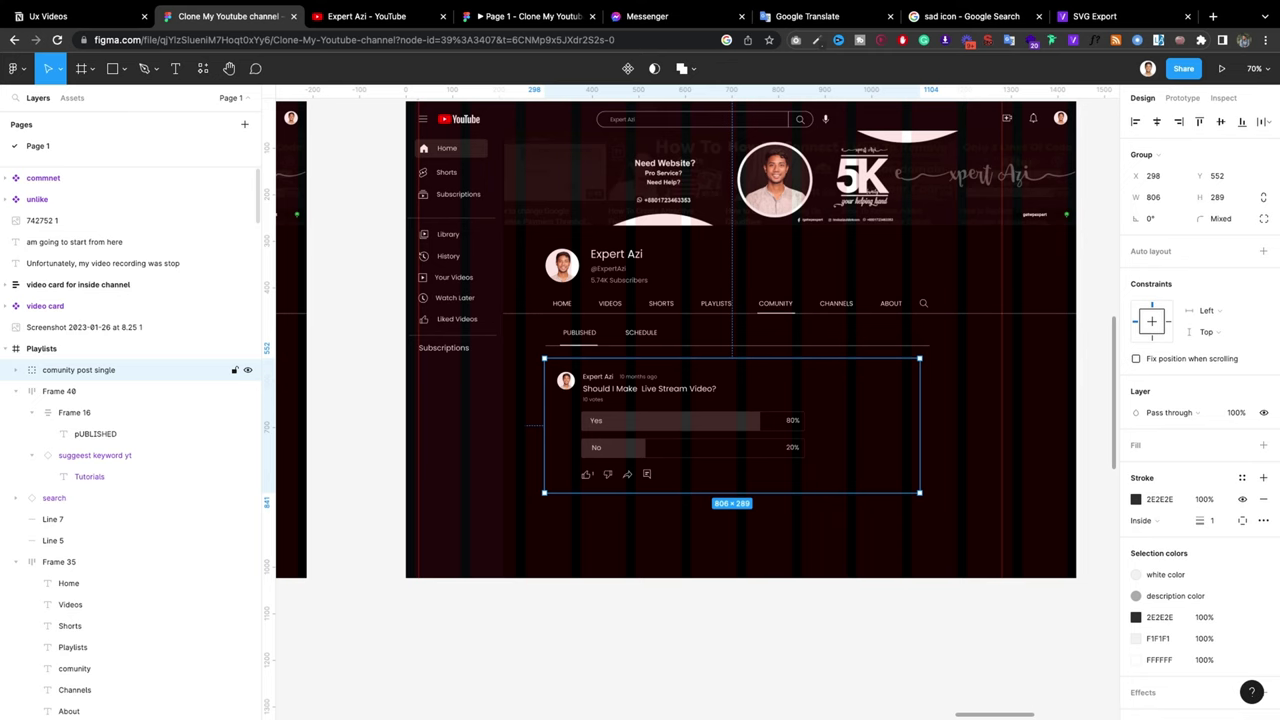
pyautogui.click(432, 615)
pyautogui.keyDown('ctrl'); pyautogui.scroll(-3, 365, 540); pyautogui.keyUp('ctrl')
# Step: Duplicate the poll card group 38 px below the original
pyautogui.moveTo(631, 460); pyautogui.dragTo(617, 577)
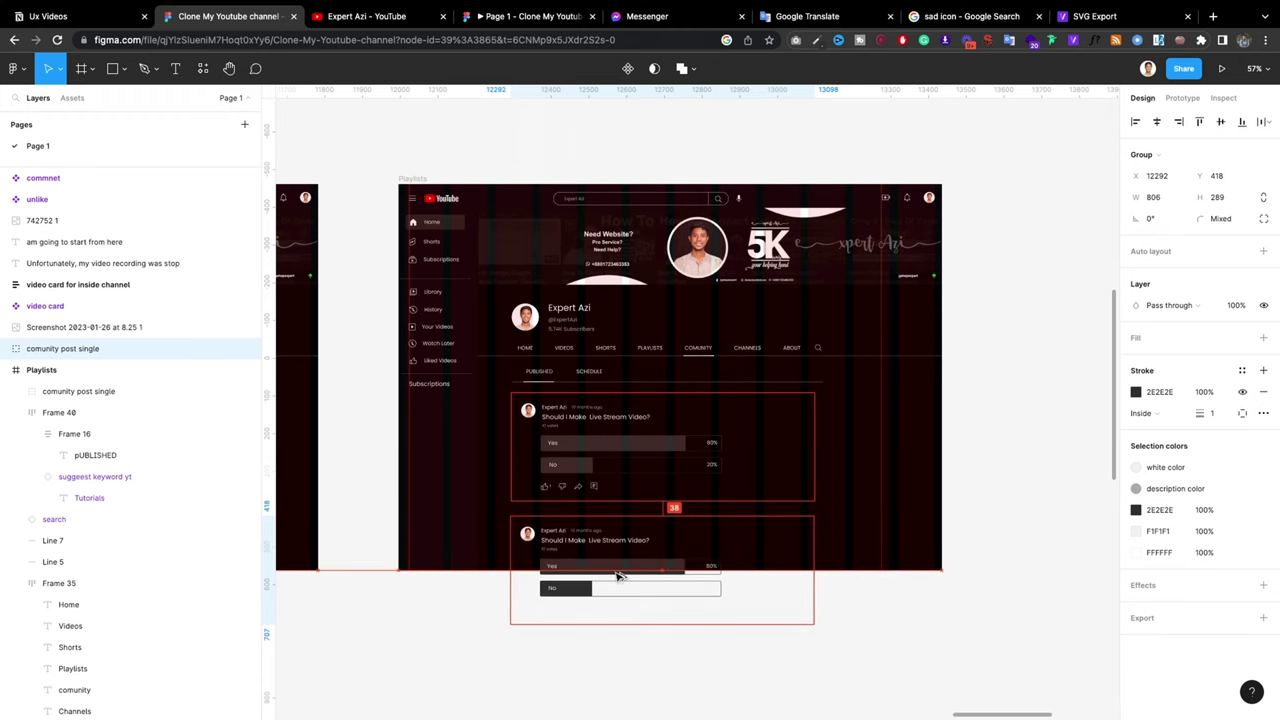
pyautogui.click(913, 596)
pyautogui.scroll(-3, 617, 491)
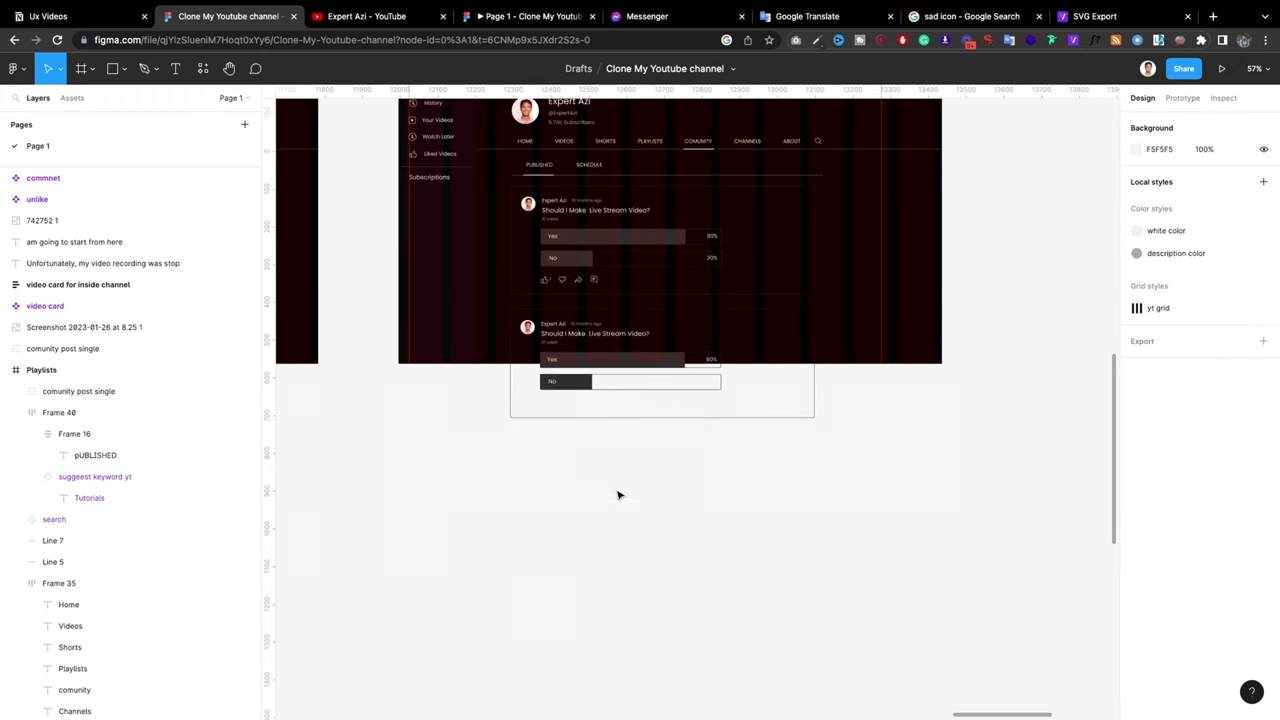
pyautogui.scroll(1, 617, 491)
pyautogui.keyDown('ctrl'); pyautogui.scroll(3, 611, 469); pyautogui.keyUp('ctrl')
pyautogui.keyDown('ctrl'); pyautogui.scroll(3, 600, 470); pyautogui.keyUp('ctrl')
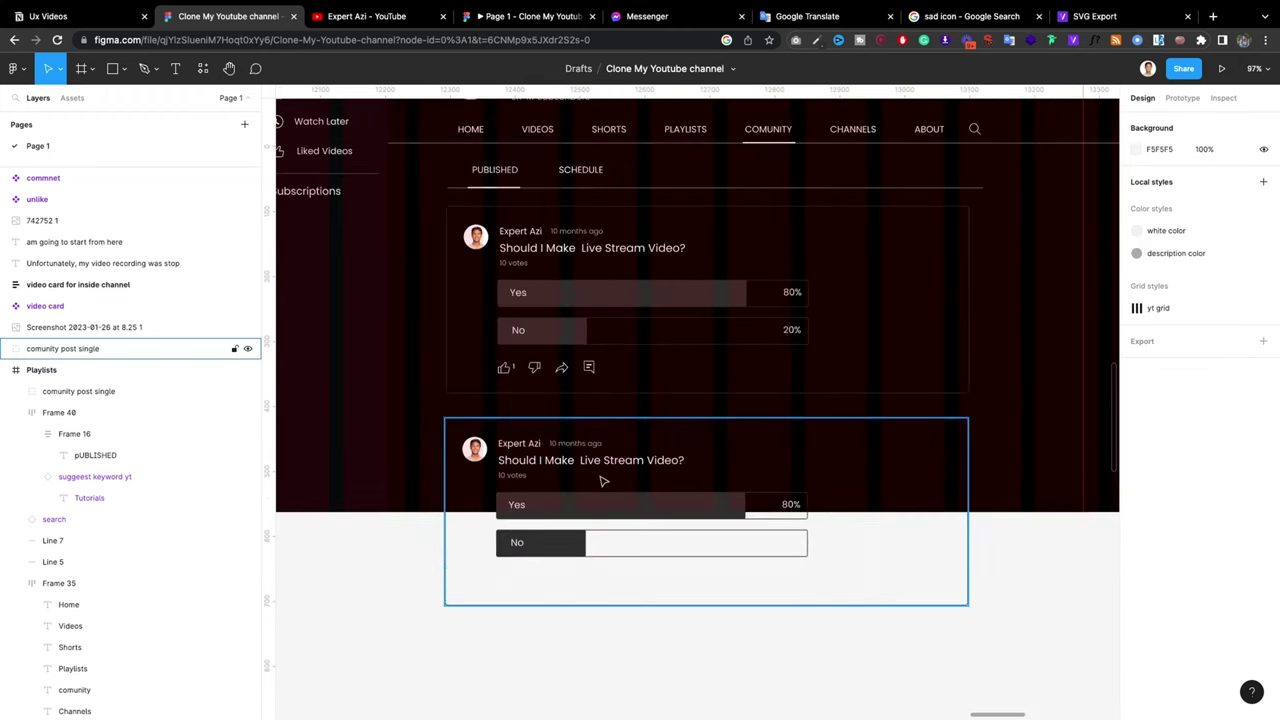
# Step: Compare the design with the live YouTube community page and the prototype preview
pyautogui.click(385, 17)
pyautogui.moveTo(525, 16); pyautogui.dragTo(385, 16)
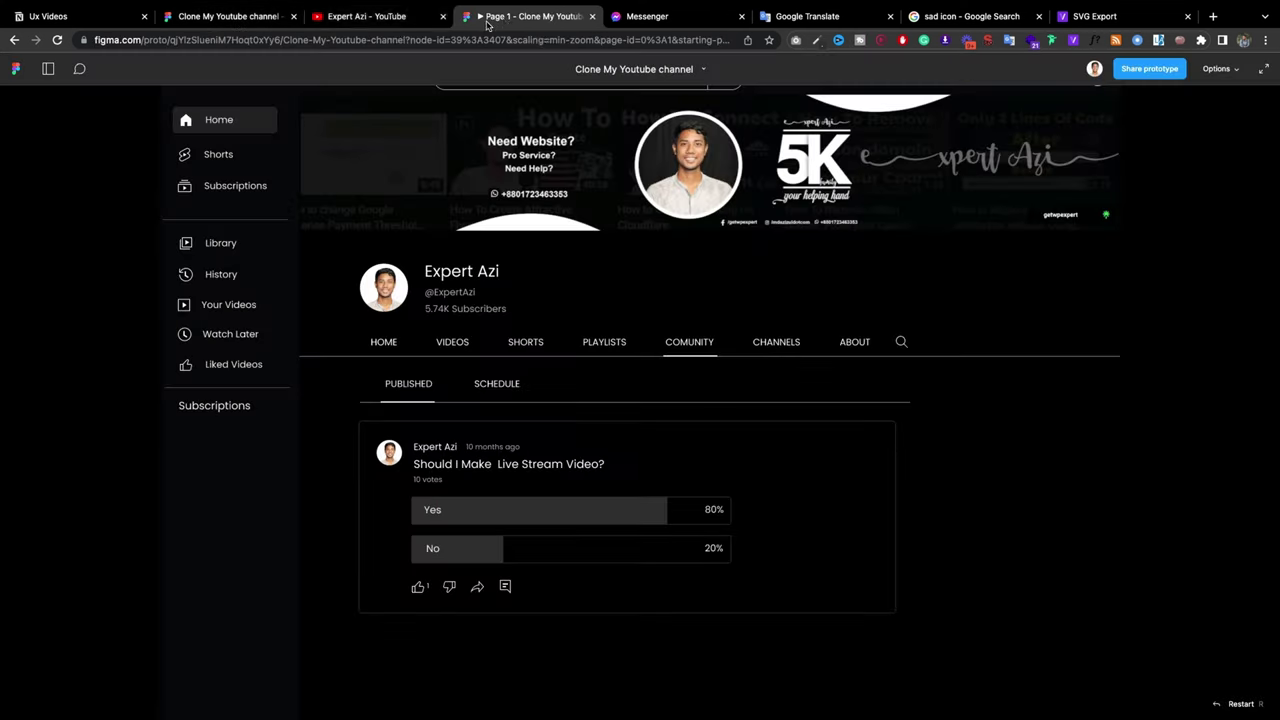
pyautogui.click(240, 16)
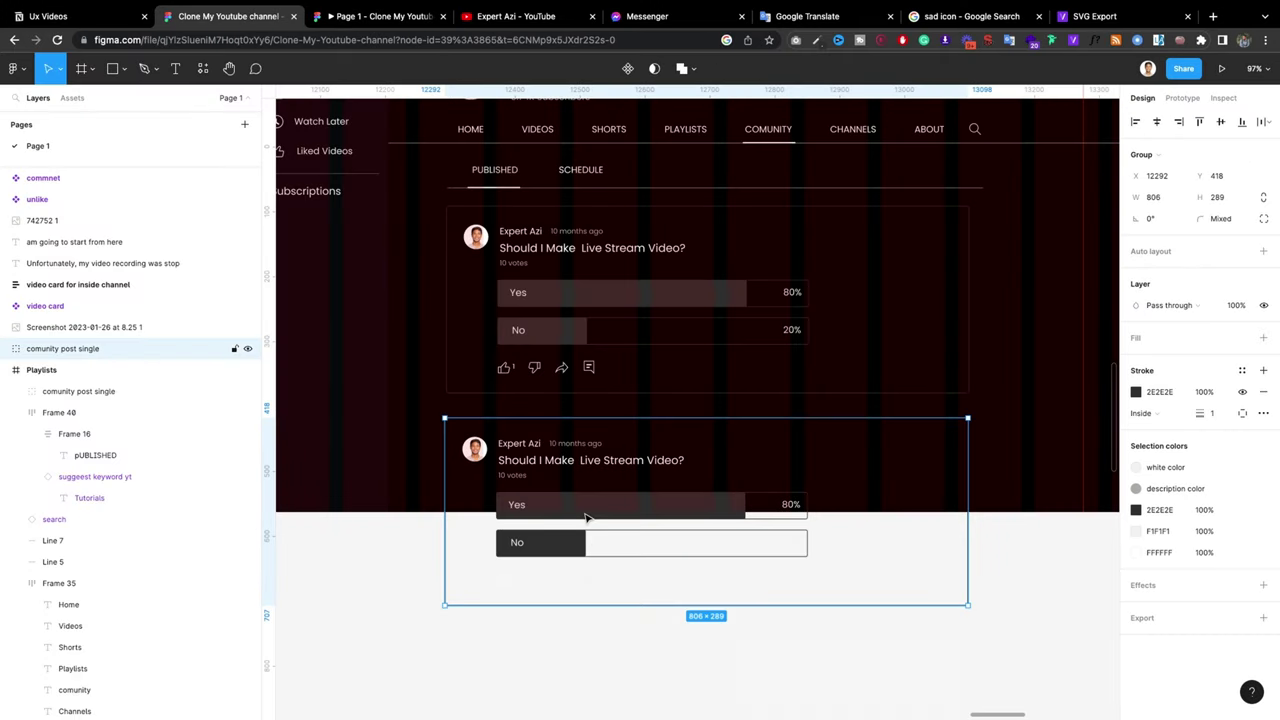
pyautogui.scroll(3, 557, 253)
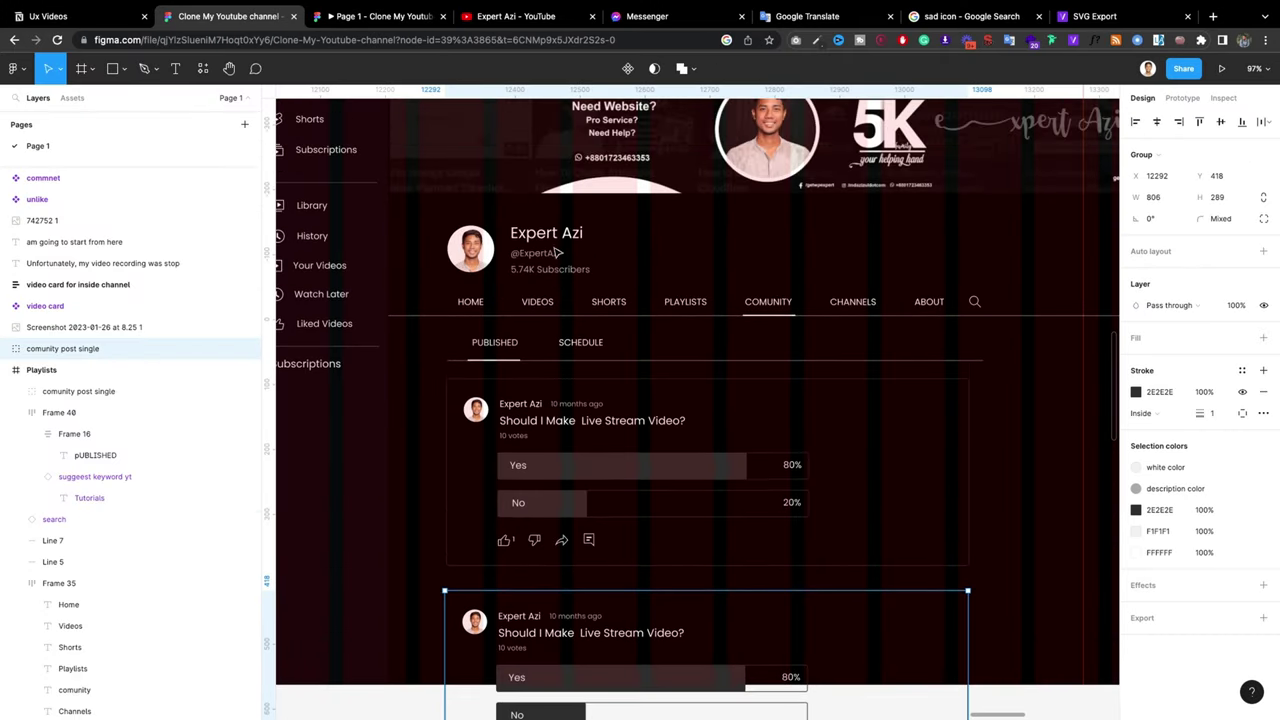
pyautogui.keyDown('ctrl'); pyautogui.scroll(-5, 595, 263); pyautogui.keyUp('ctrl')
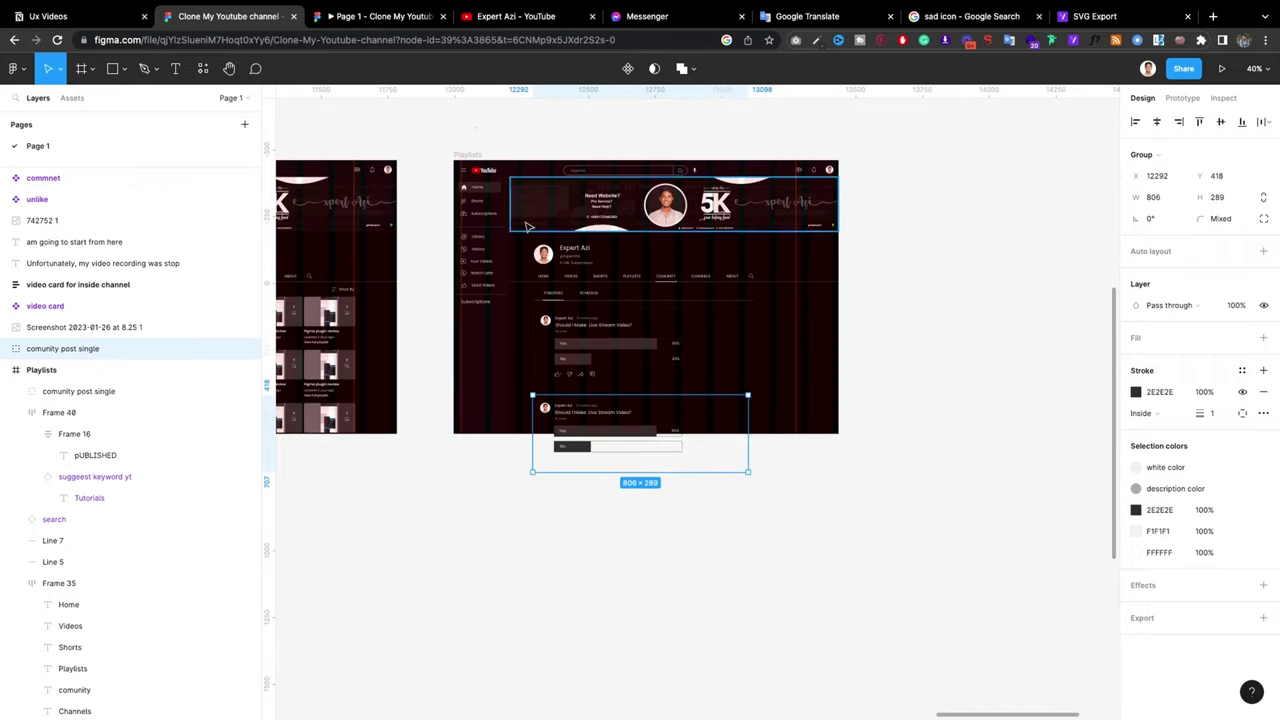
pyautogui.click(472, 152)
# Step: Rename the Playlists frame to 'comunity' and nest the post card group inside it
pyautogui.doubleClick(470, 154)
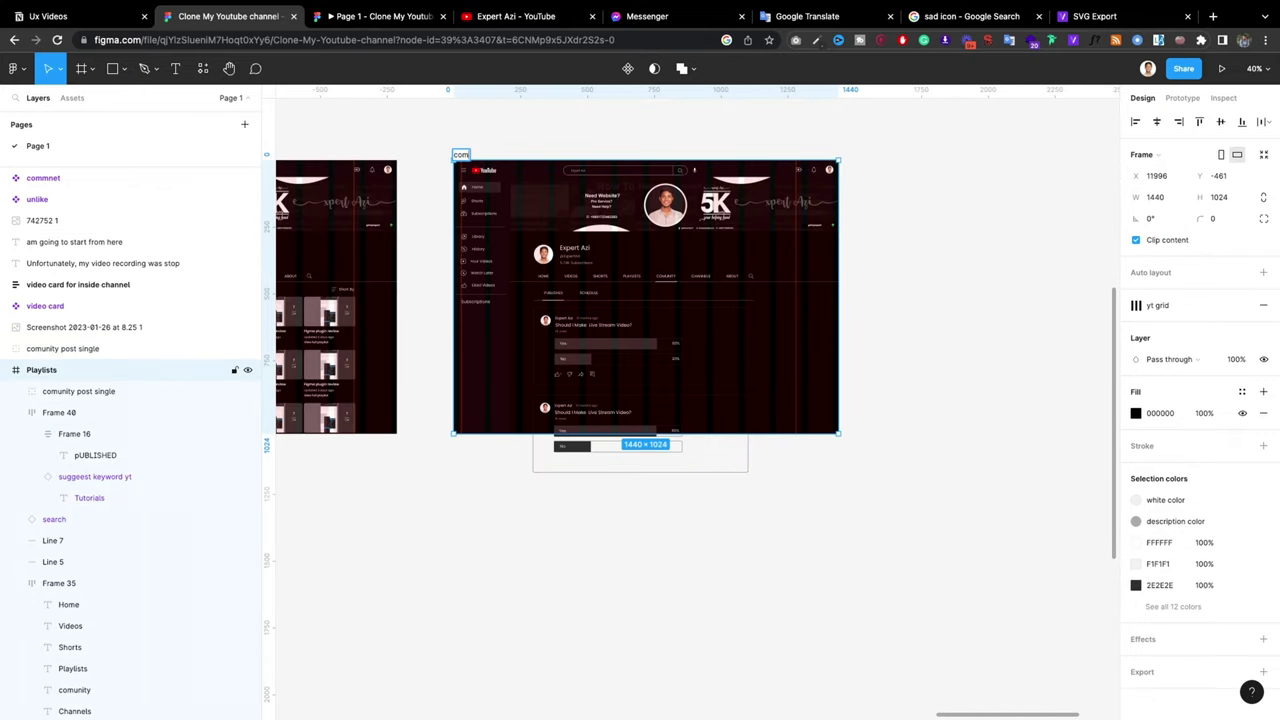
pyautogui.write('comunity')
pyautogui.press('Return')
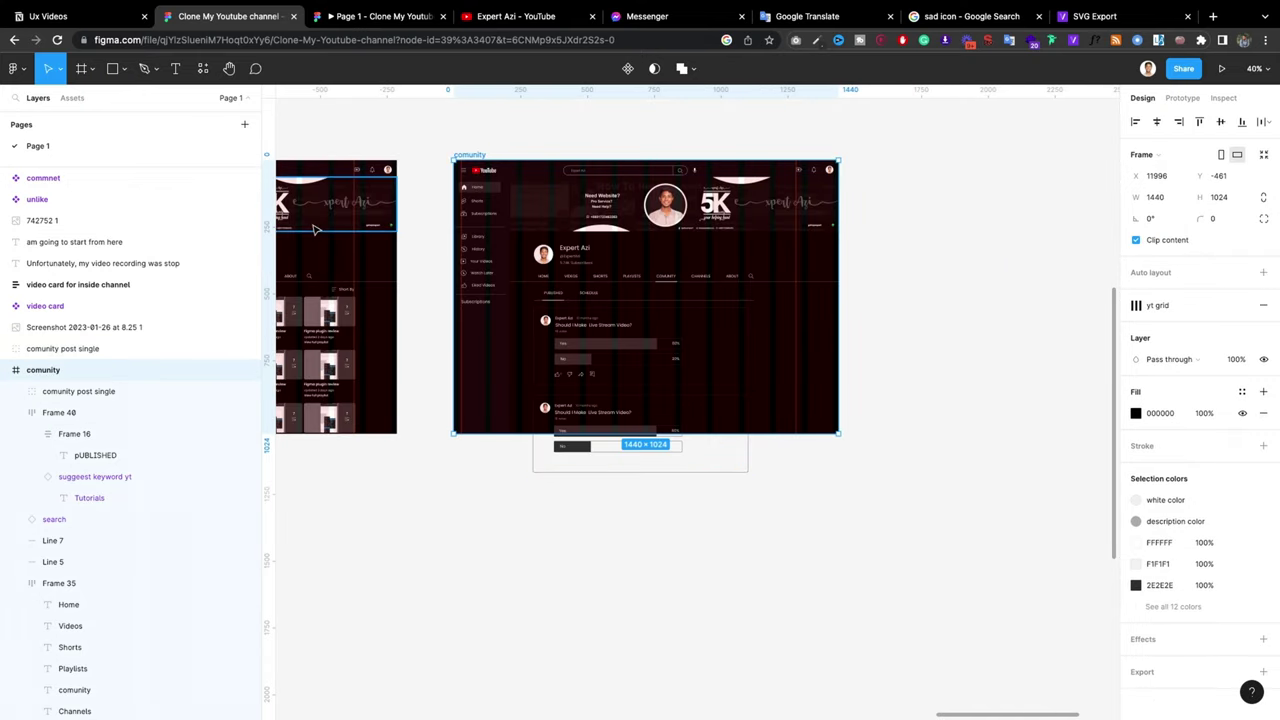
pyautogui.click(128, 346)
pyautogui.moveTo(78, 348); pyautogui.dragTo(80, 372)
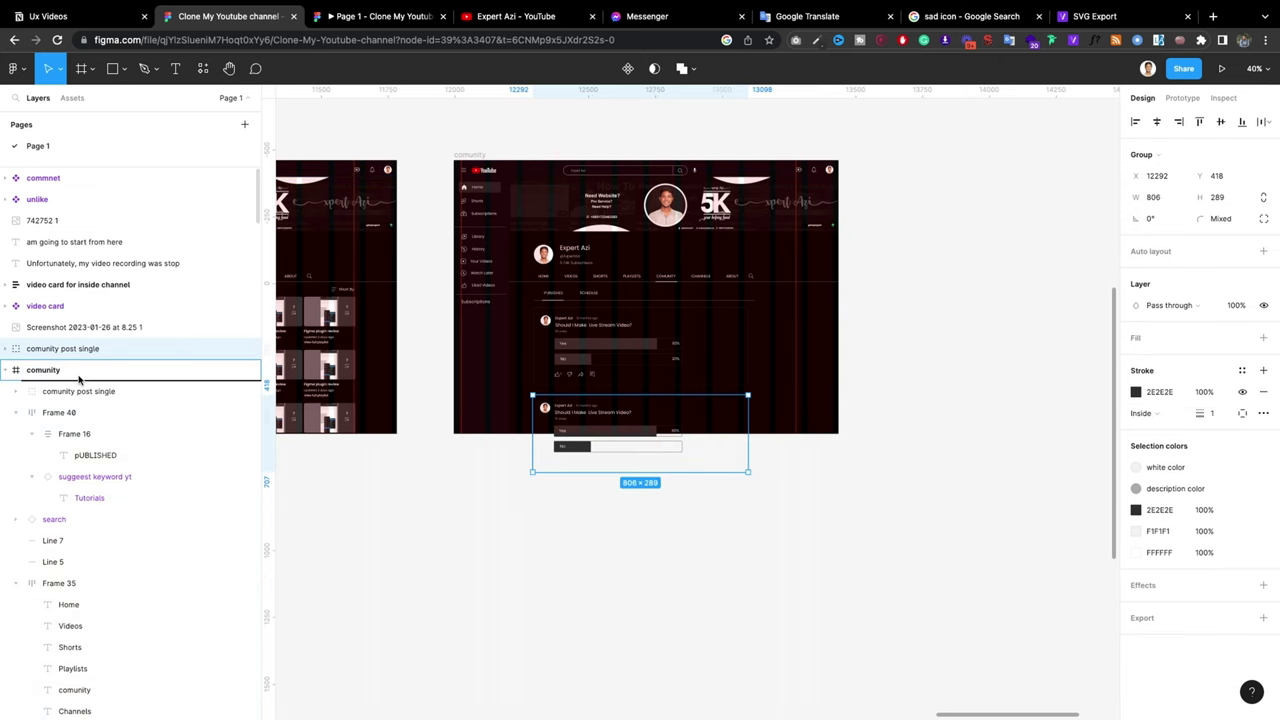
# Step: Place a duplicate of the comunity frame to the right of the original
pyautogui.click(381, 14)
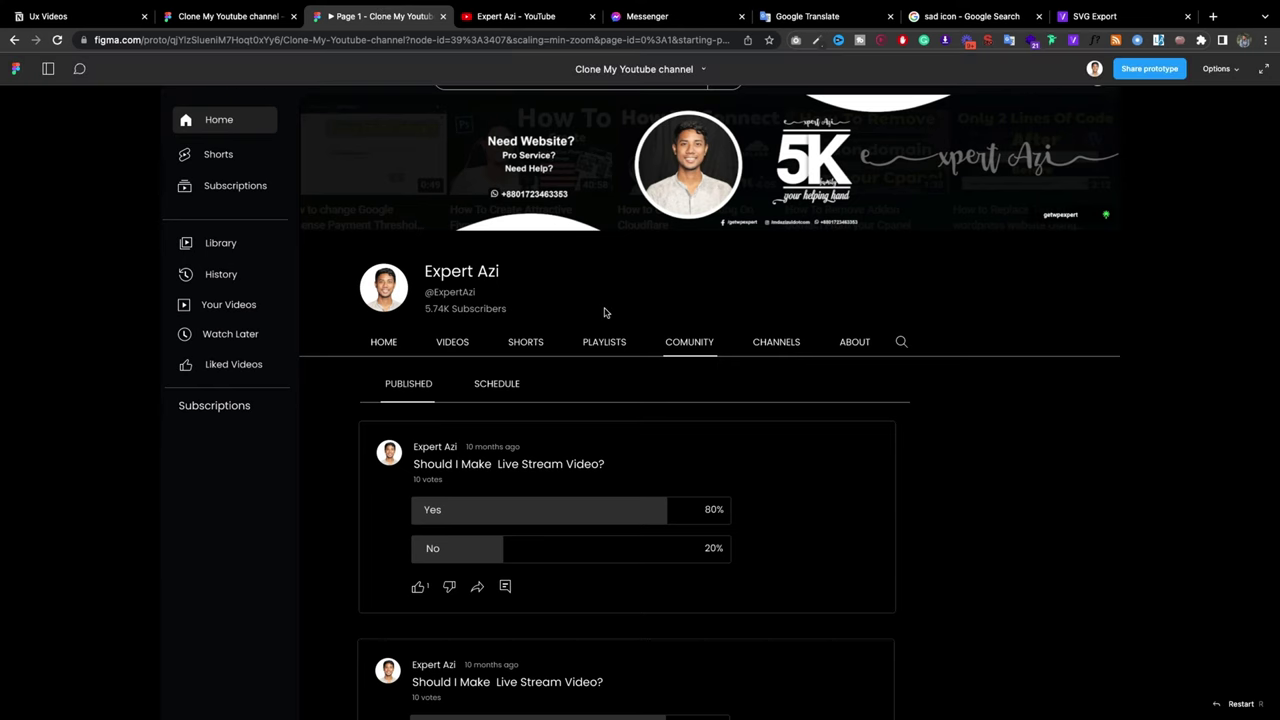
pyautogui.click(225, 17)
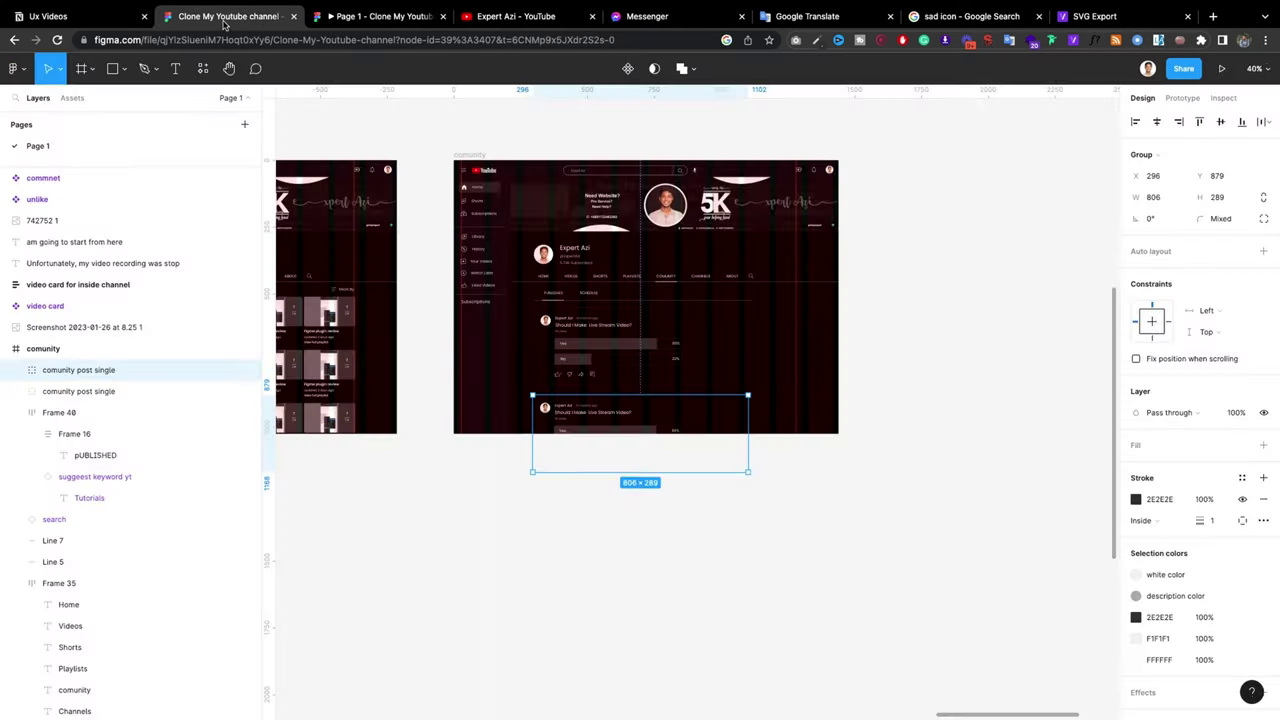
pyautogui.scroll(-3, 549, 380)
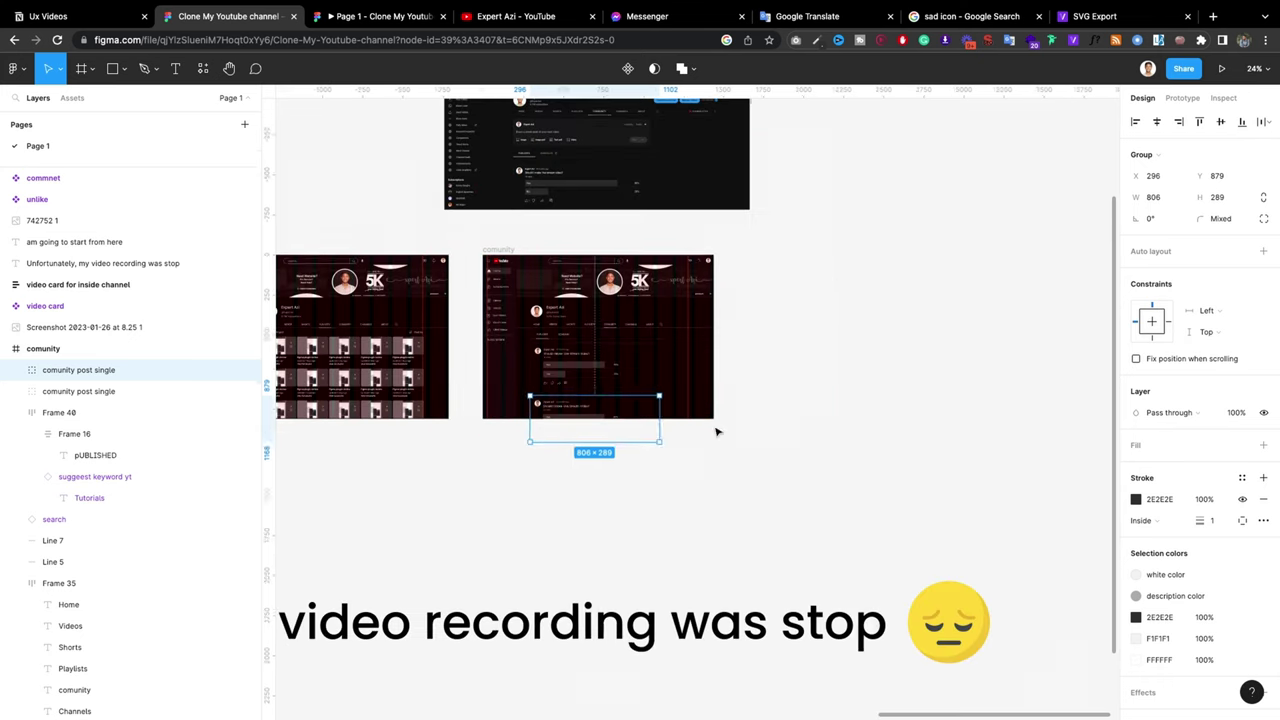
pyautogui.click(714, 431)
pyautogui.scroll(2, 676, 352)
pyautogui.click(455, 230)
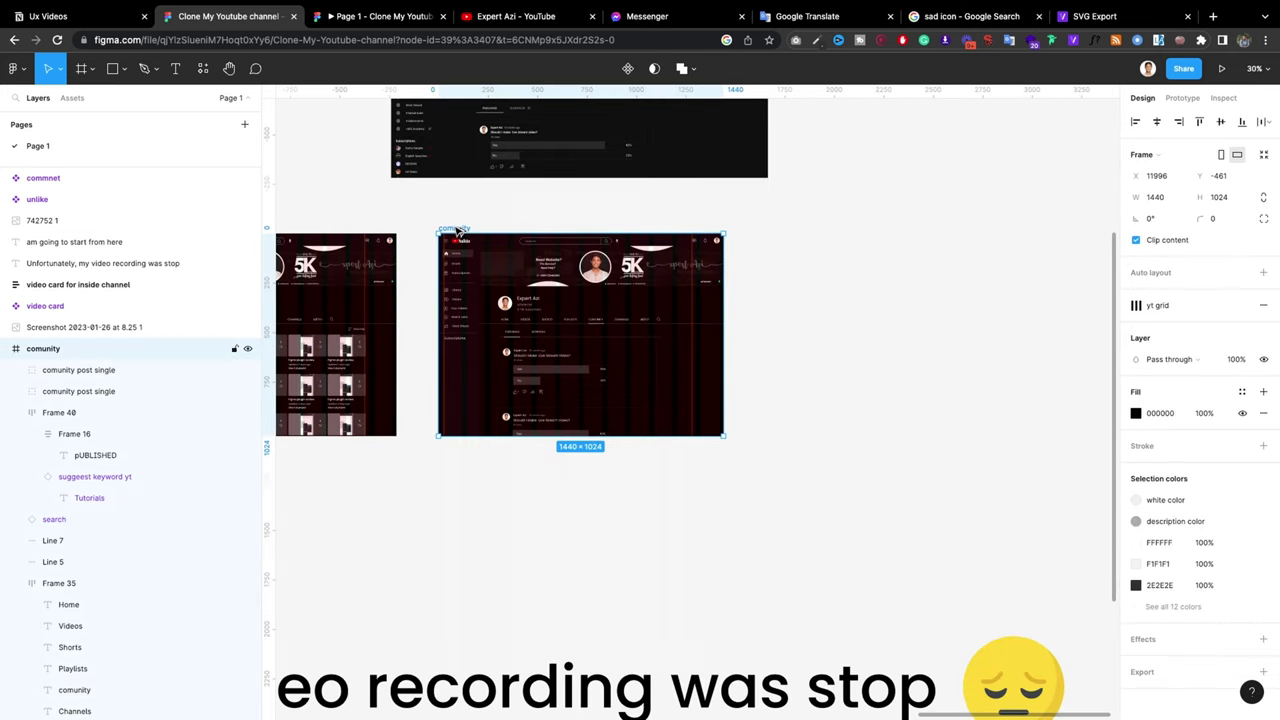
pyautogui.moveTo(455, 230); pyautogui.dragTo(800, 230)
pyautogui.scroll(-5, 839, 478)
# Step: Group the two caption texts into a hidden group named 'text'
pyautogui.click(931, 543)
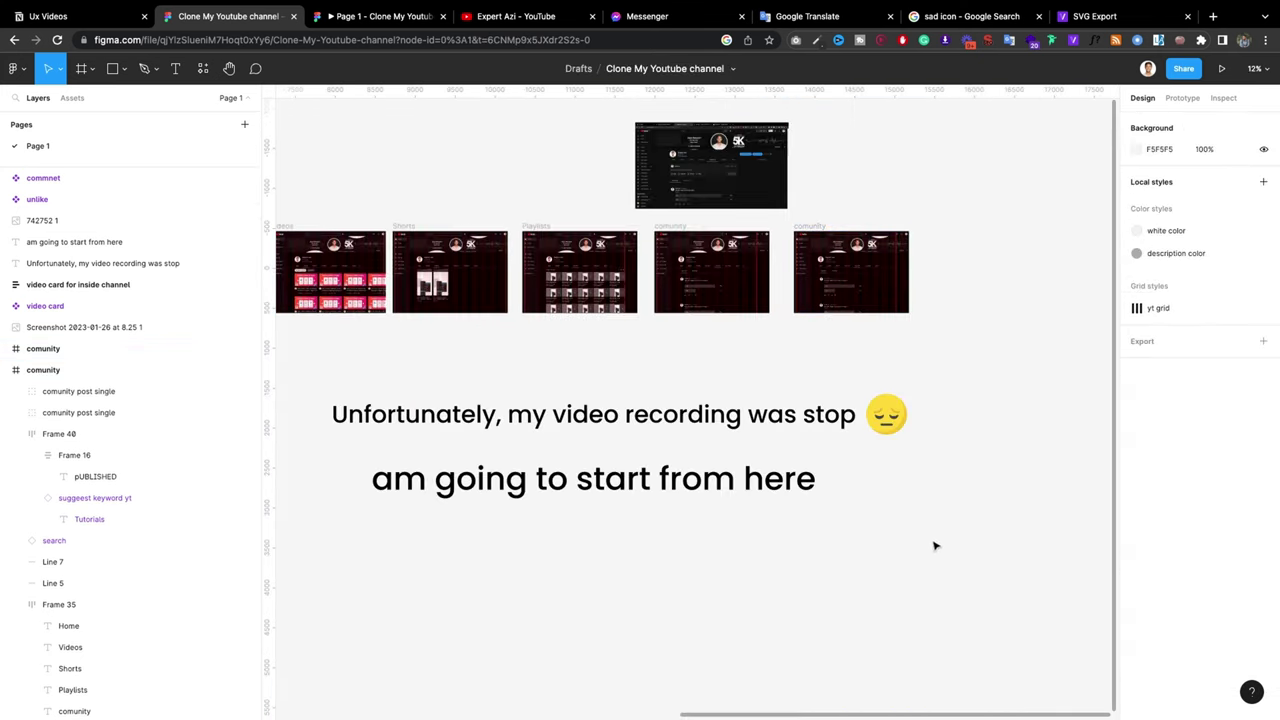
pyautogui.moveTo(994, 562)
pyautogui.mouseDown()
pyautogui.moveTo(453, 400)
pyautogui.moveTo(378, 394)
pyautogui.mouseUp()
pyautogui.hotkey('ctrl', 'g')
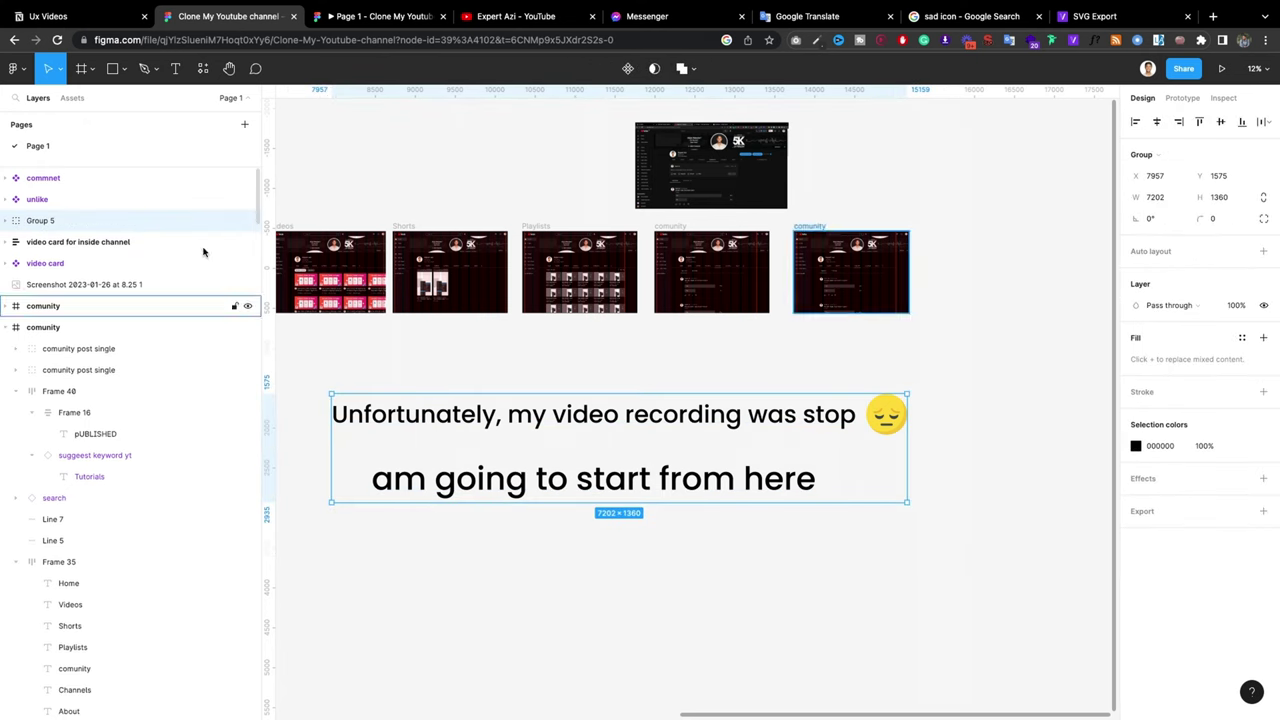
pyautogui.click(247, 221)
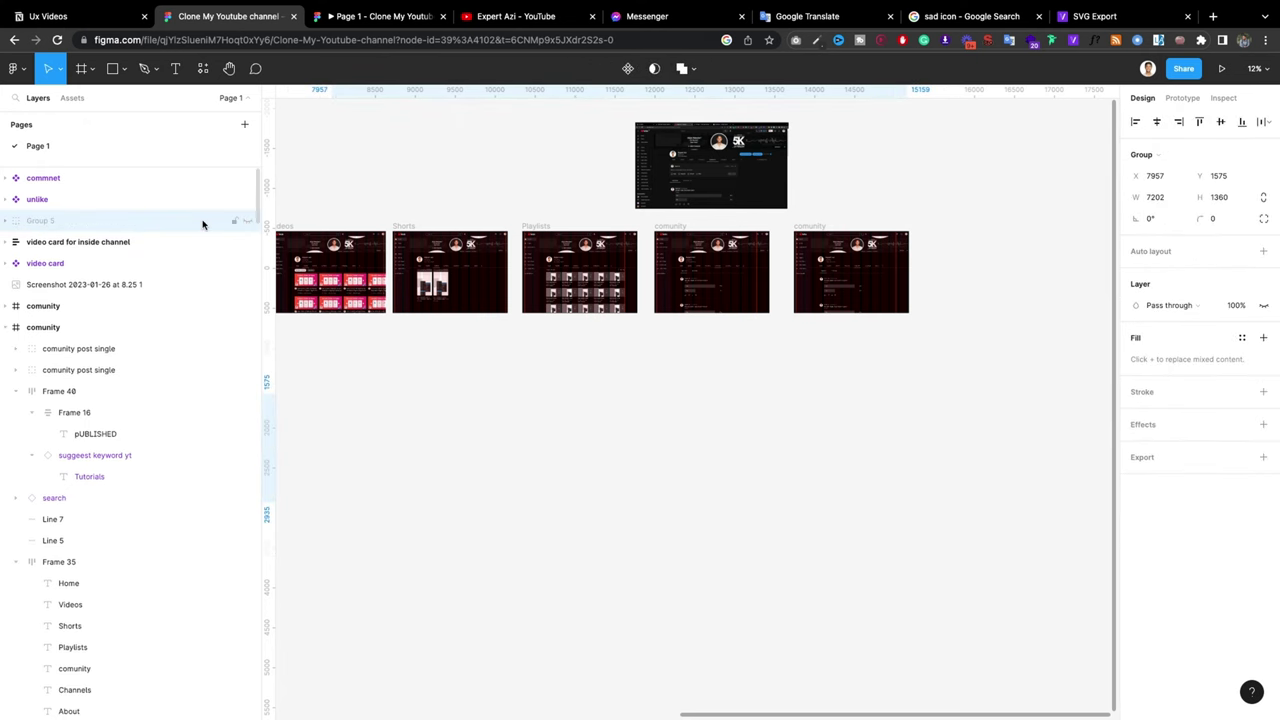
pyautogui.doubleClick(202, 221)
pyautogui.write('text')
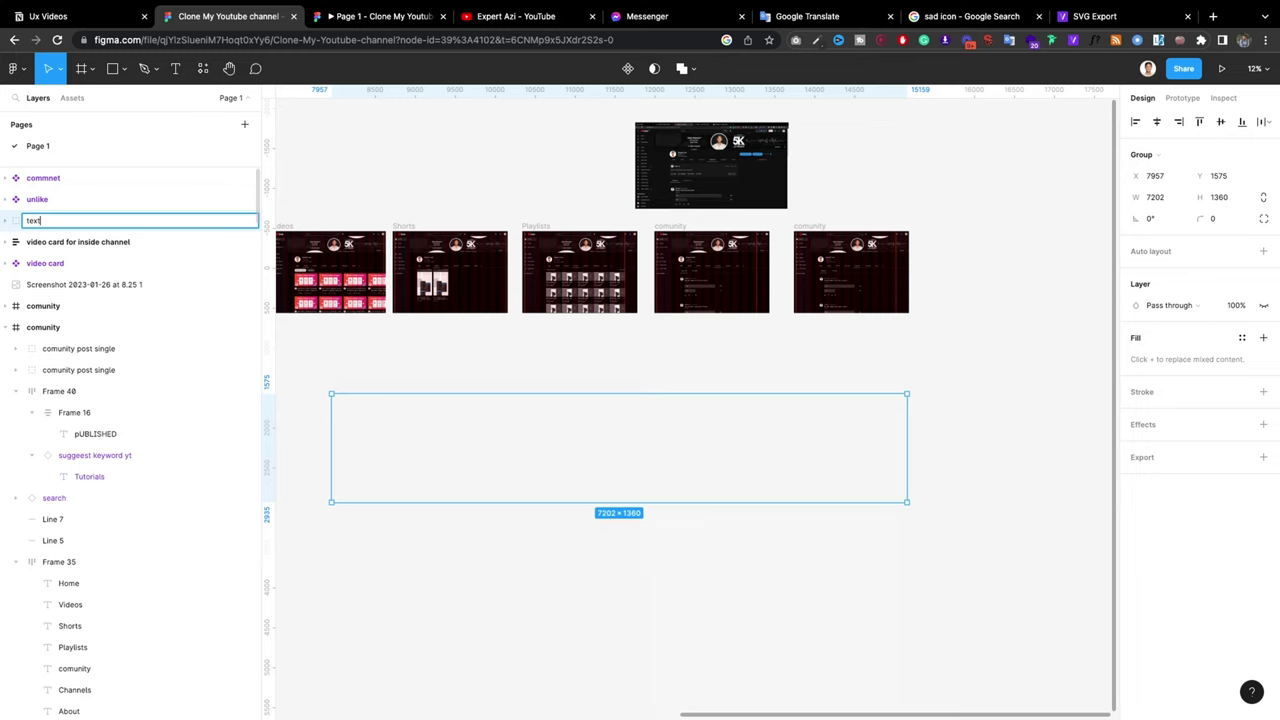
pyautogui.press('Return')
# Step: Rename the duplicated frame to 'Channels'
pyautogui.click(922, 276)
pyautogui.scroll(3, 919, 269)
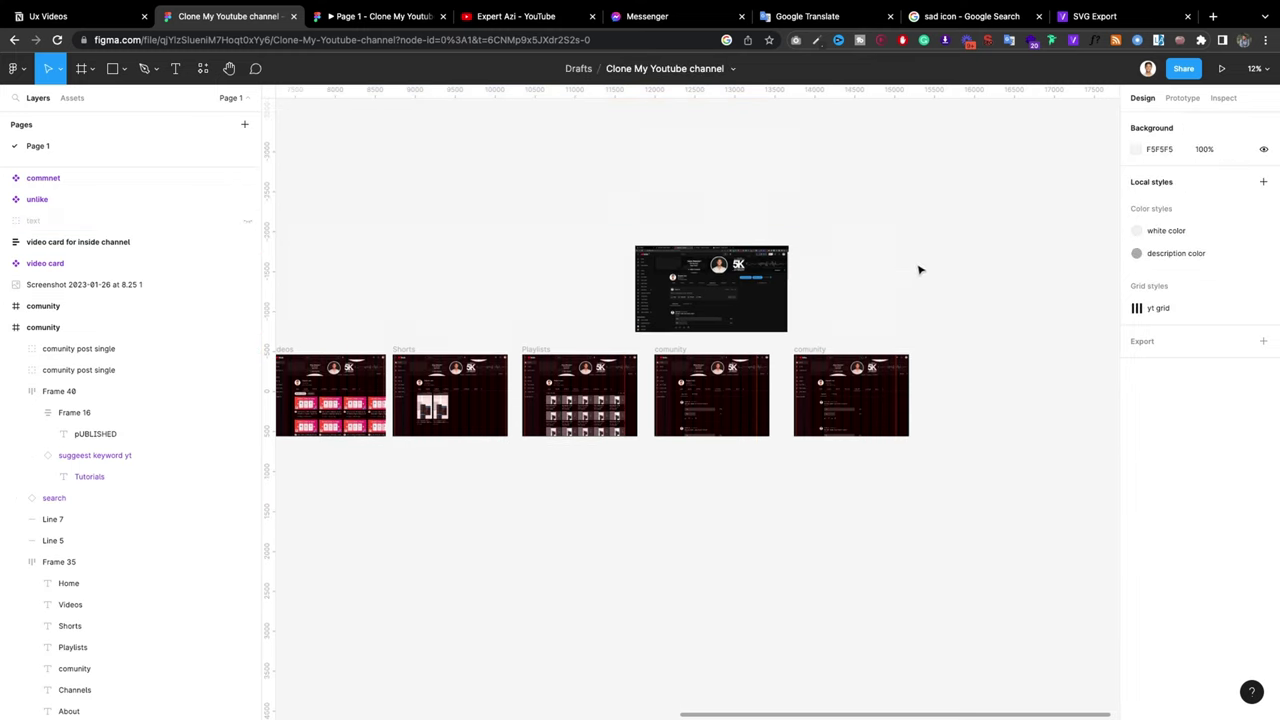
pyautogui.scroll(3, 849, 380)
pyautogui.scroll(2, 849, 380)
pyautogui.click(620, 261)
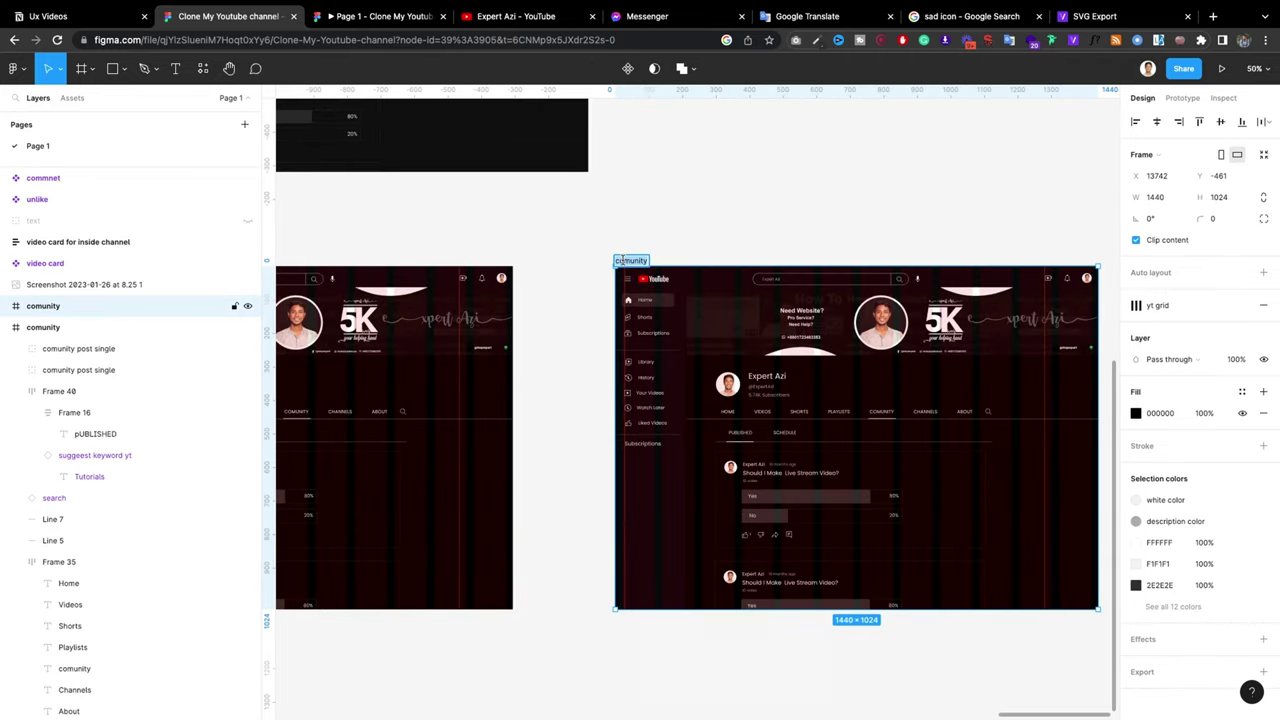
pyautogui.write('Channels')
pyautogui.click(670, 236)
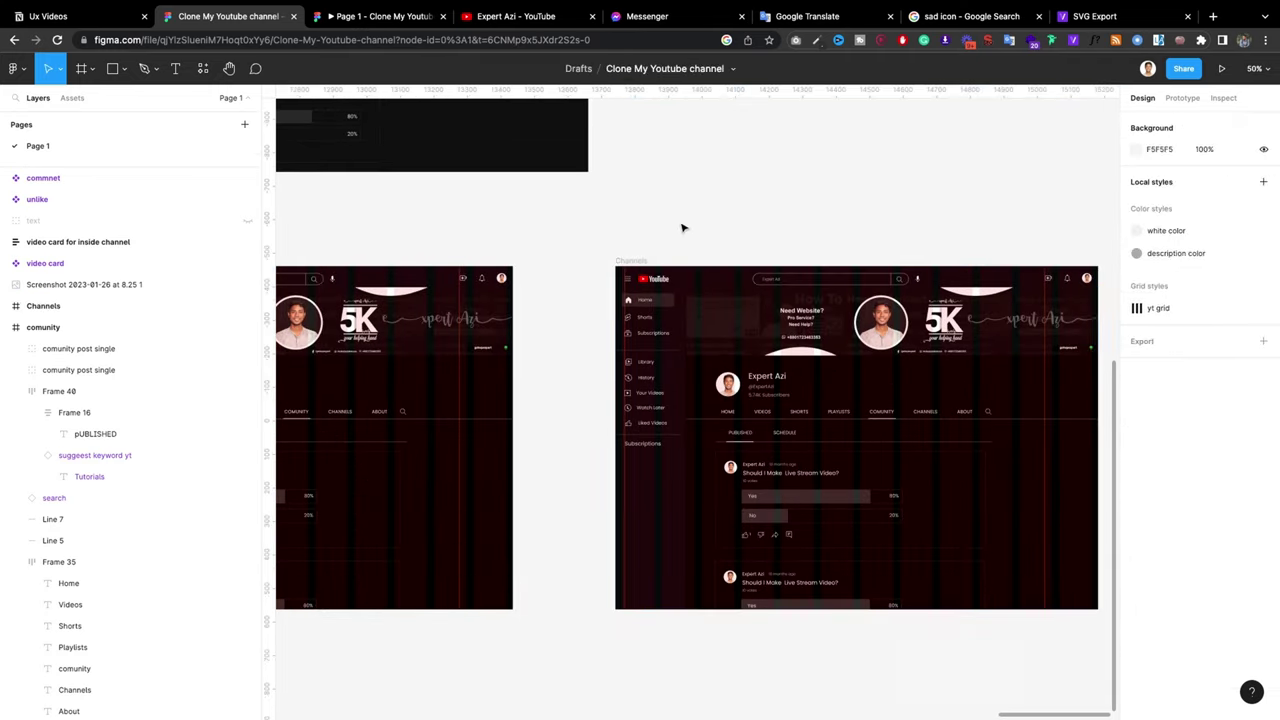
# Step: Delete both community posts, the PUBLISHED and SCHEDULE tabs, and the divider line from Channels
pyautogui.click(918, 445)
pyautogui.press('Escape')
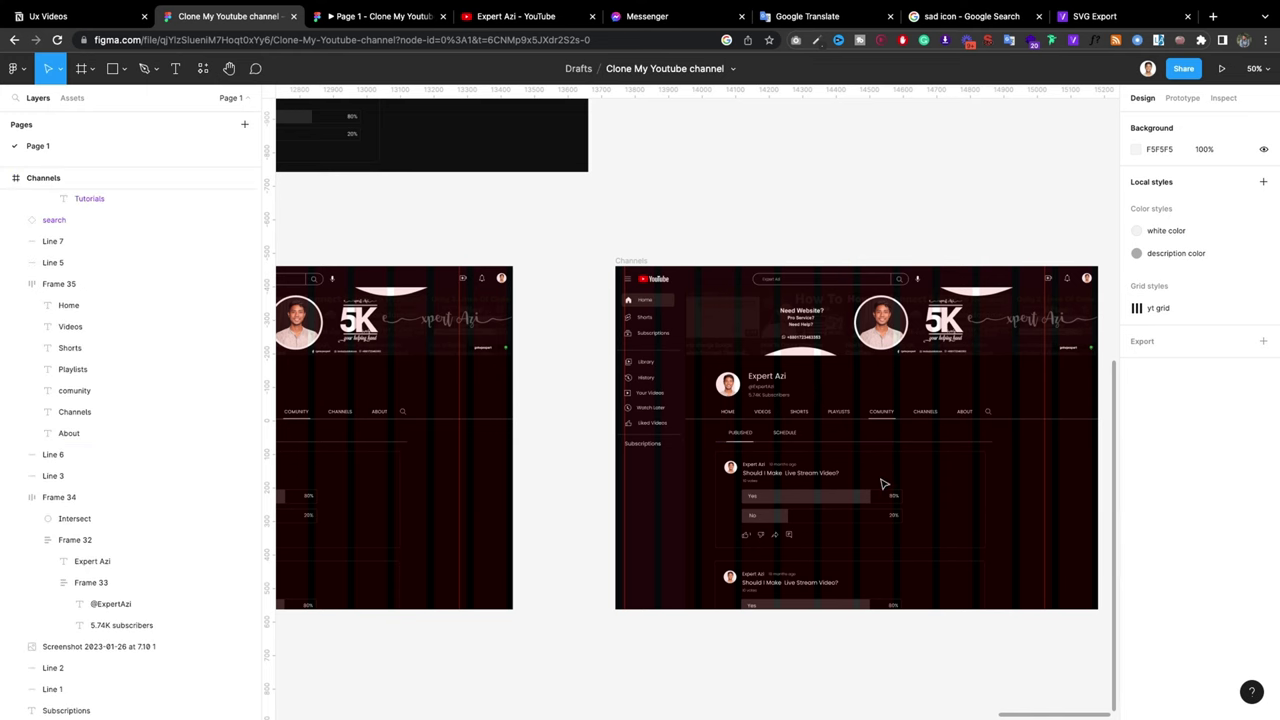
pyautogui.click(857, 506)
pyautogui.press('Delete')
pyautogui.click(816, 441)
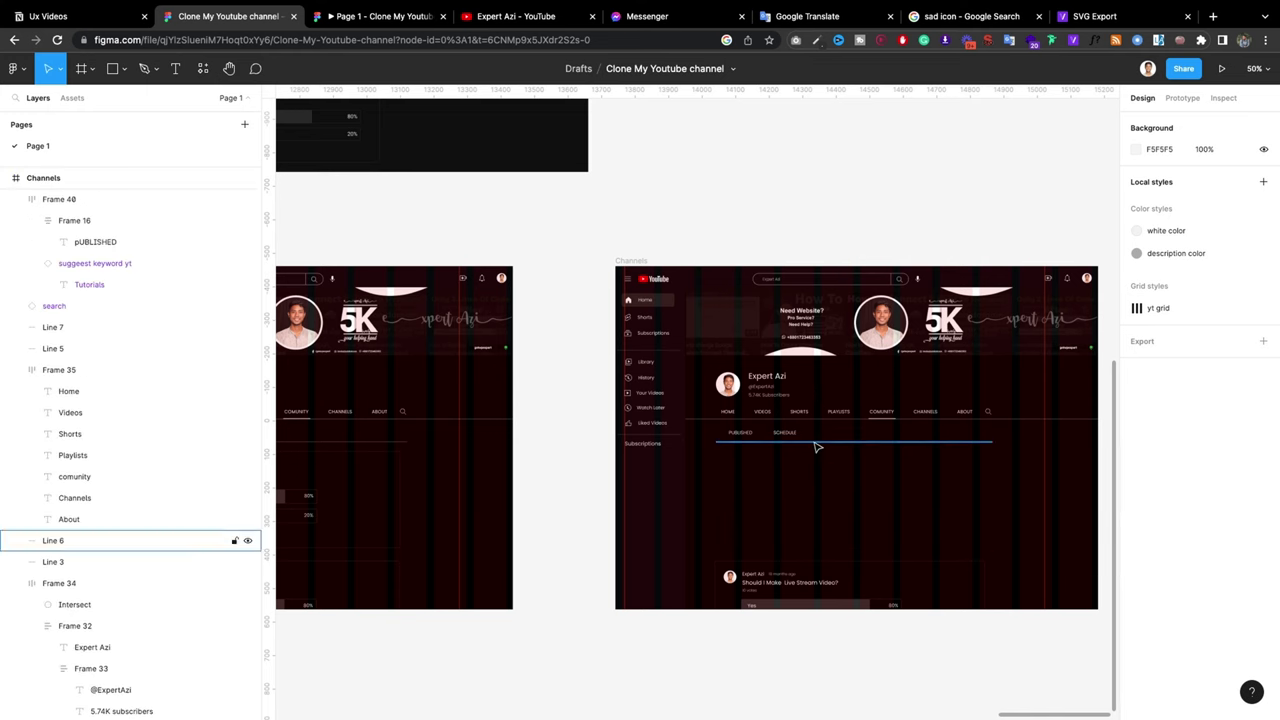
pyautogui.press('Delete')
pyautogui.moveTo(824, 494); pyautogui.dragTo(729, 432)
pyautogui.press('Delete')
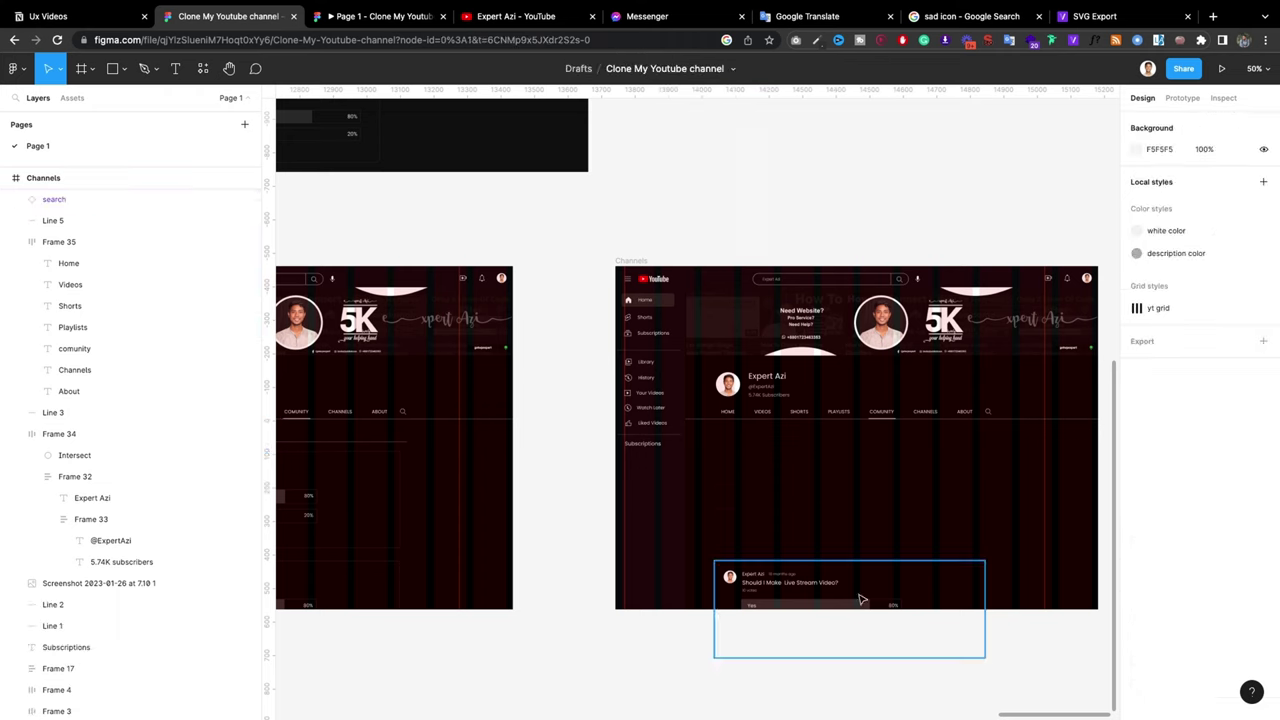
pyautogui.moveTo(986, 657); pyautogui.dragTo(714, 562)
pyautogui.press('Delete')
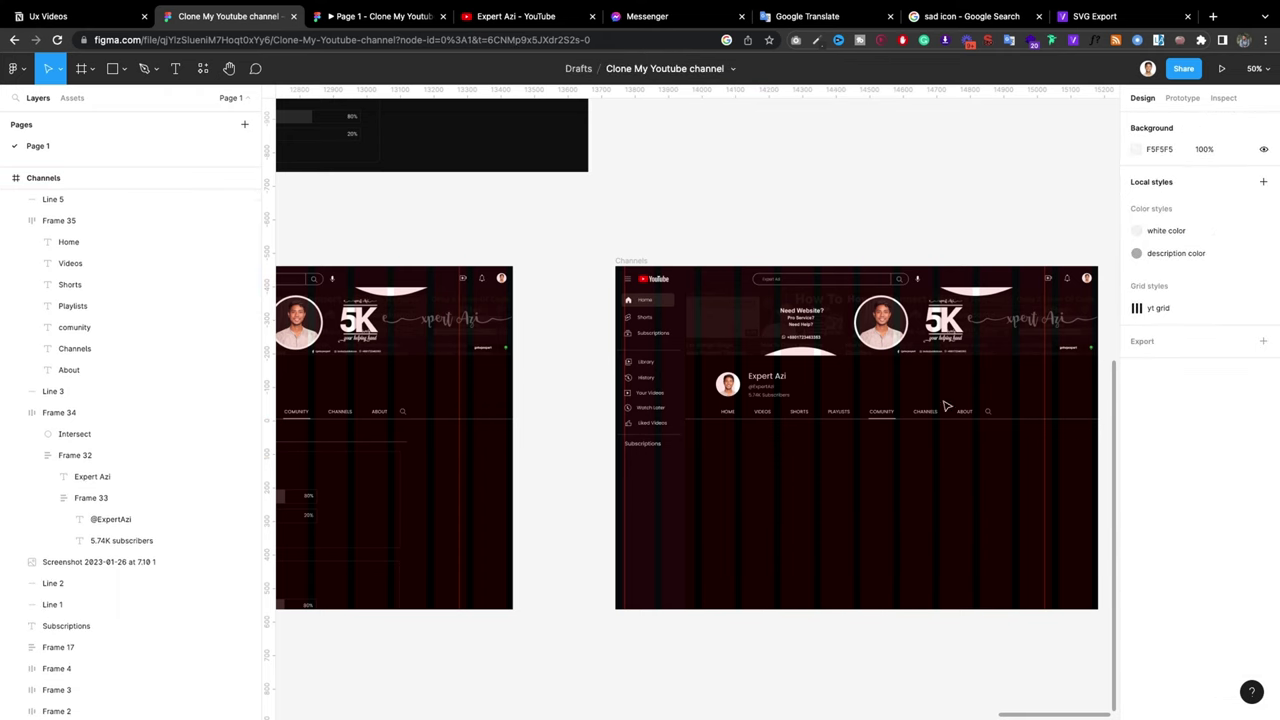
# Step: Move the nav tab underline from COMUNITY to under CHANNELS at X 885
pyautogui.click(945, 405)
pyautogui.scroll(5, 943, 415)
pyautogui.click(808, 423)
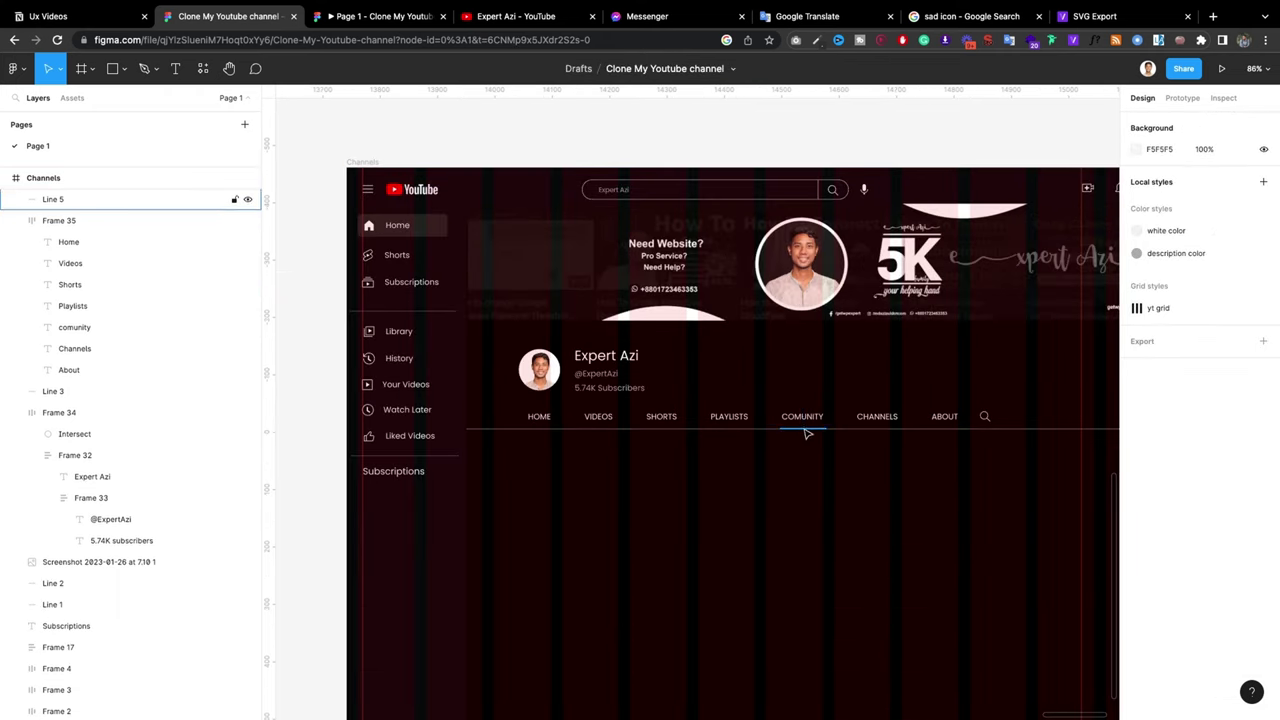
pyautogui.click(806, 430)
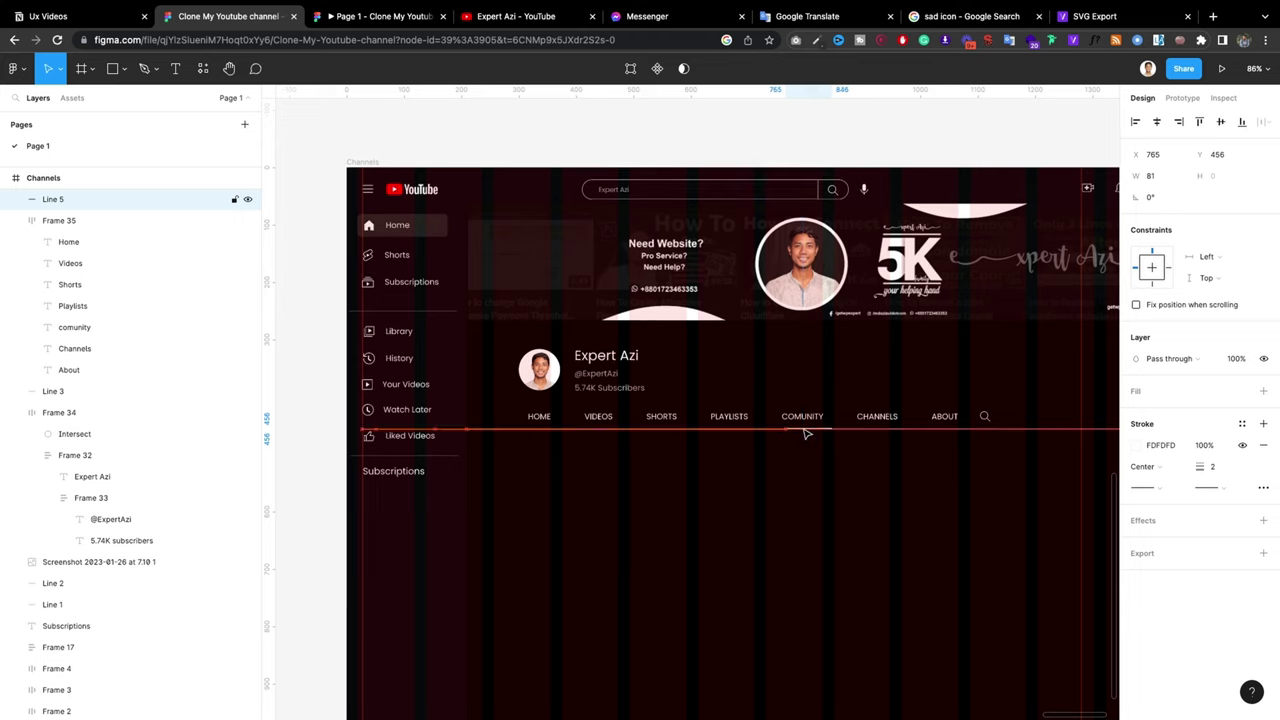
pyautogui.hotkey('shift', 'Right')
pyautogui.hotkey('shift', 'Right')
pyautogui.hotkey('shift', 'Right')
pyautogui.hotkey('shift', 'Right')
pyautogui.hotkey('shift', 'Right')
pyautogui.hotkey('shift', 'Right')
pyautogui.hotkey('shift', 'Right')
pyautogui.hotkey('shift', 'Right')
pyautogui.hotkey('shift', 'Right')
pyautogui.hotkey('shift', 'Right')
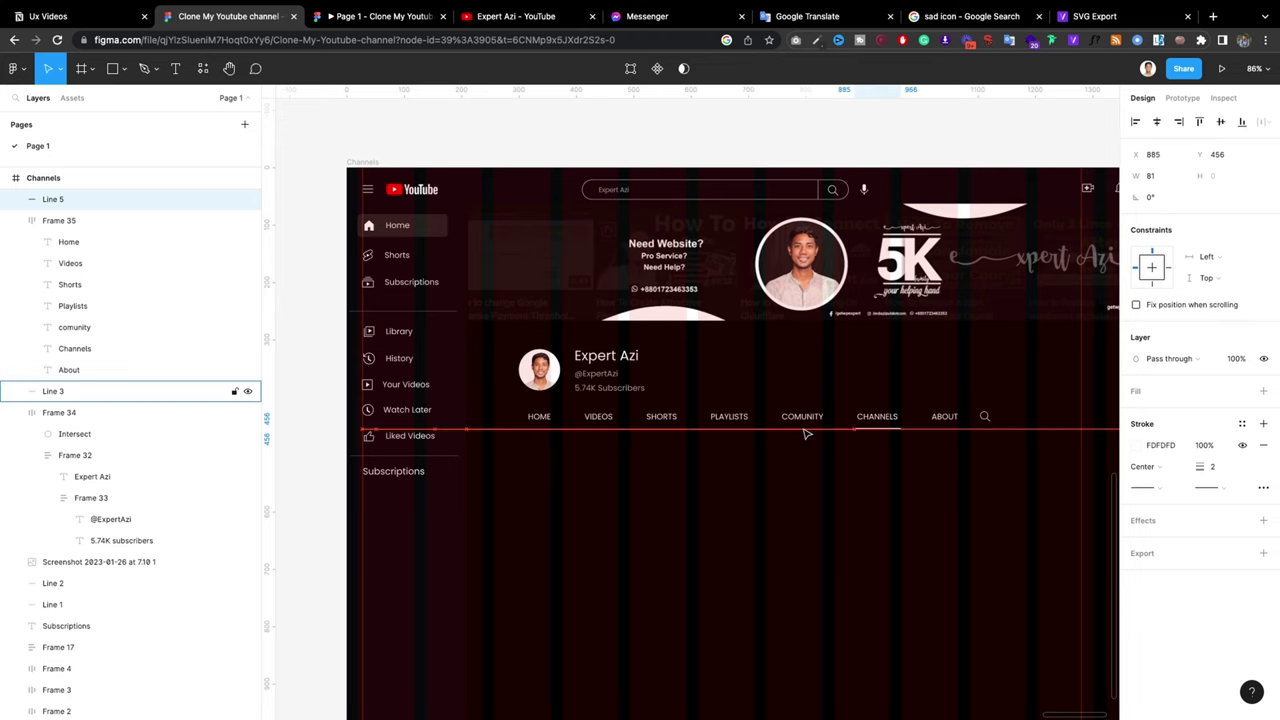
pyautogui.hotkey('shift', 'Right')
pyautogui.hotkey('shift', 'Right')
pyautogui.scroll(5, 960, 438)
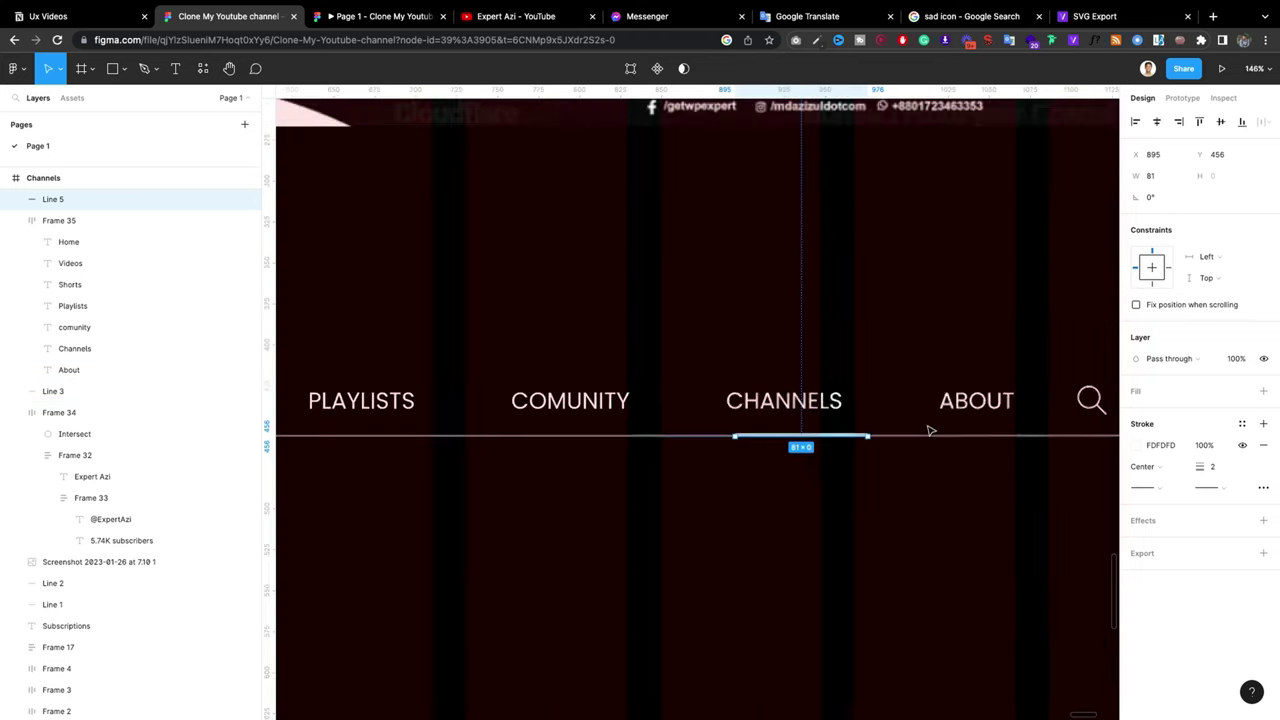
pyautogui.hotkey('shift', 'Left')
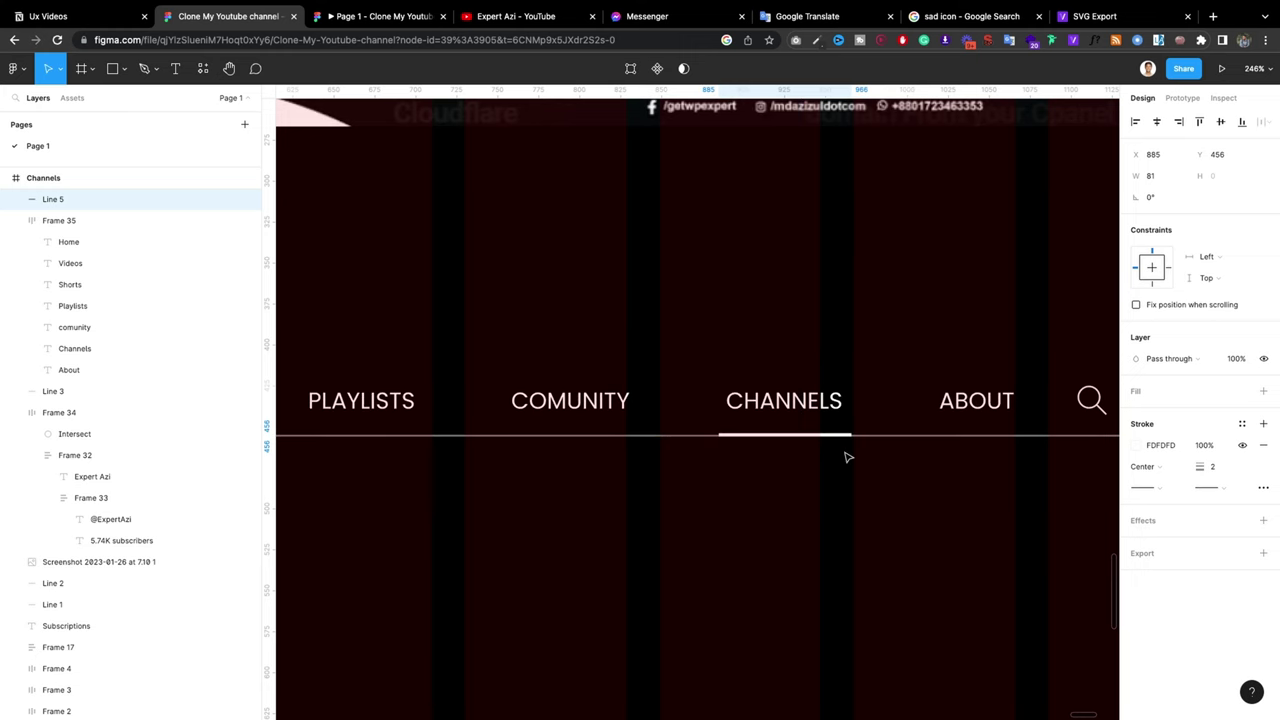
pyautogui.click(820, 486)
pyautogui.scroll(-3, 820, 486)
# Step: View YouTube's CHANNELS tab with My Other Channels, then return to the Figma file
pyautogui.scroll(-5, 820, 486)
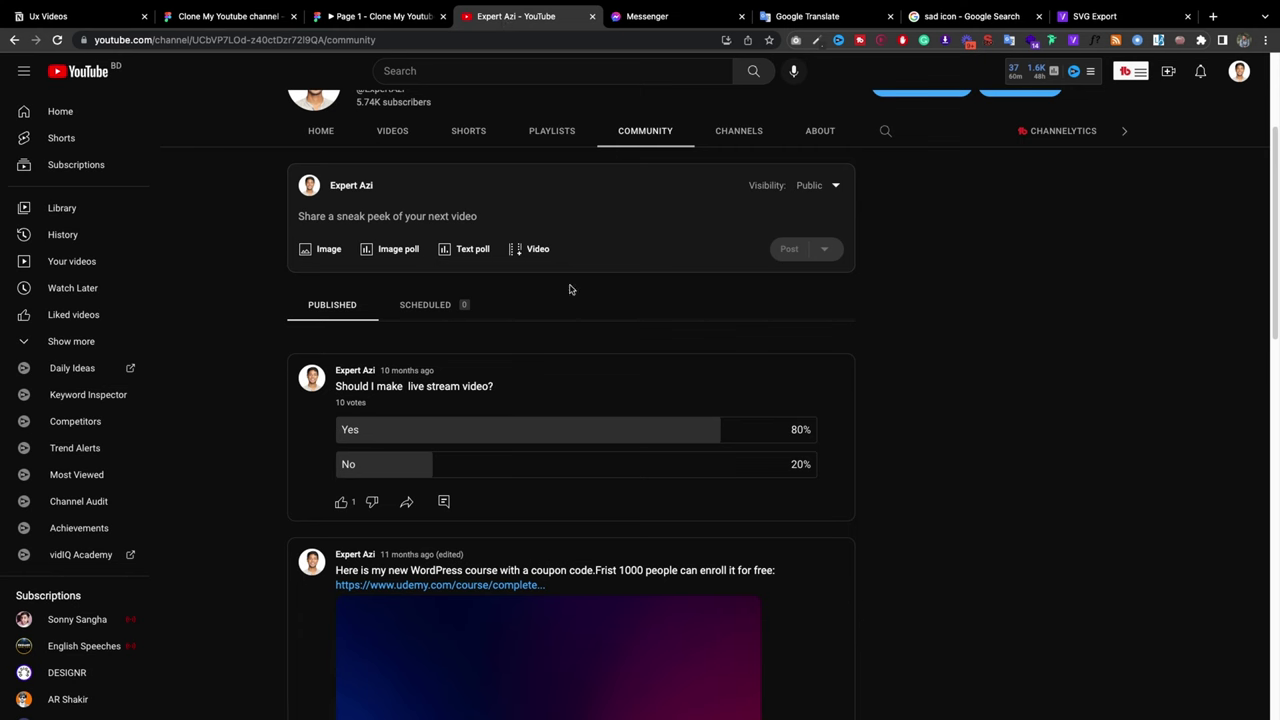
pyautogui.click(738, 142)
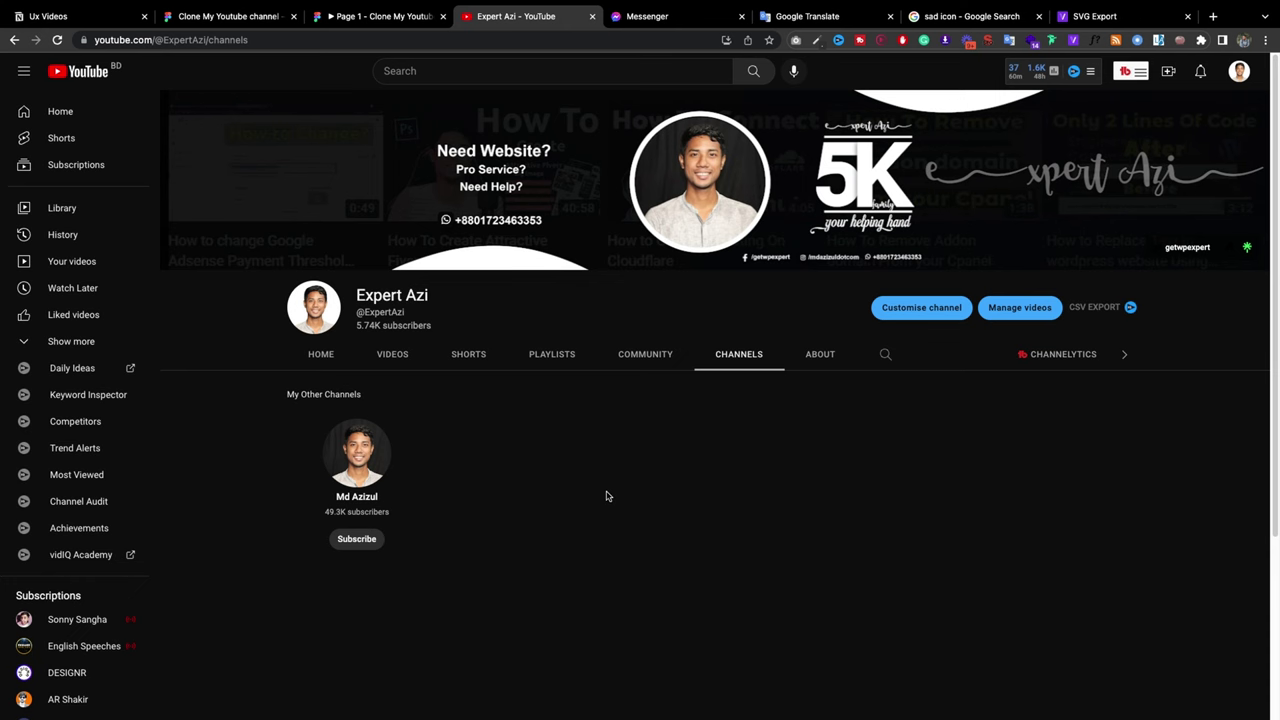
pyautogui.click(245, 16)
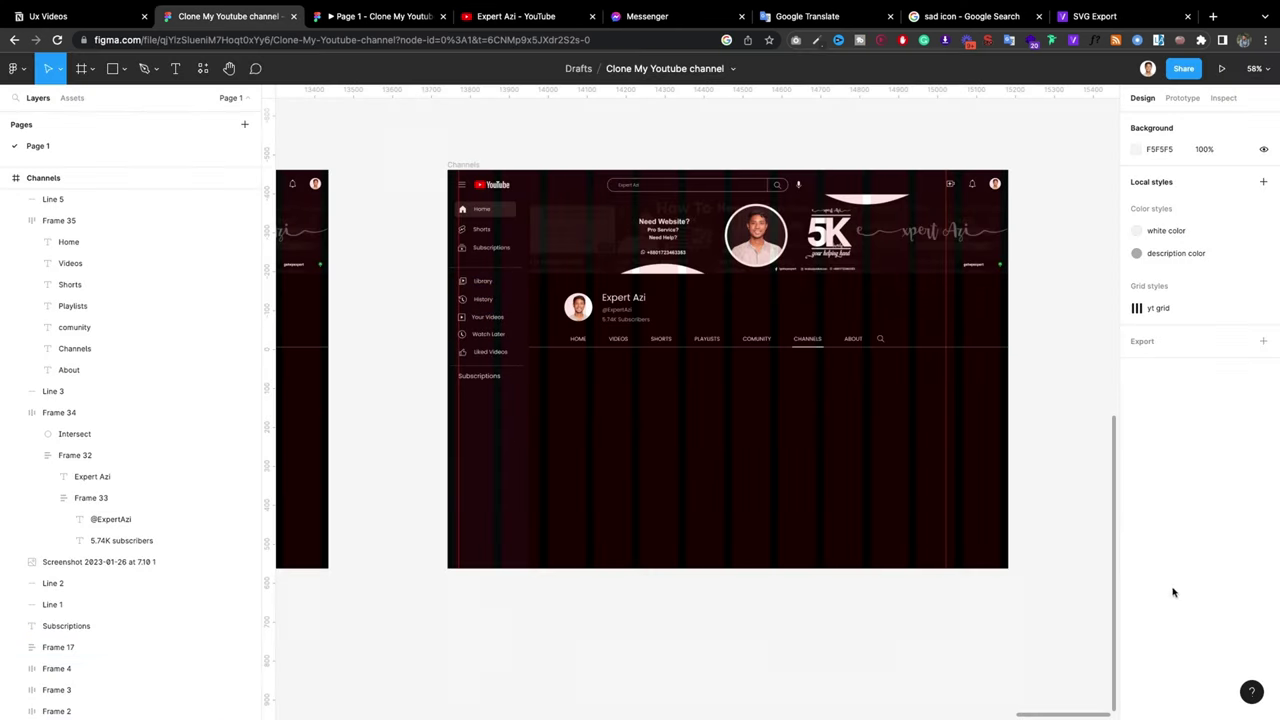
# Step: Paste the channel screenshot and move the 'Created Playlist' text into the Channels frame
pyautogui.hotkey('ctrl', 'v')
pyautogui.scroll(-3, 869, 600)
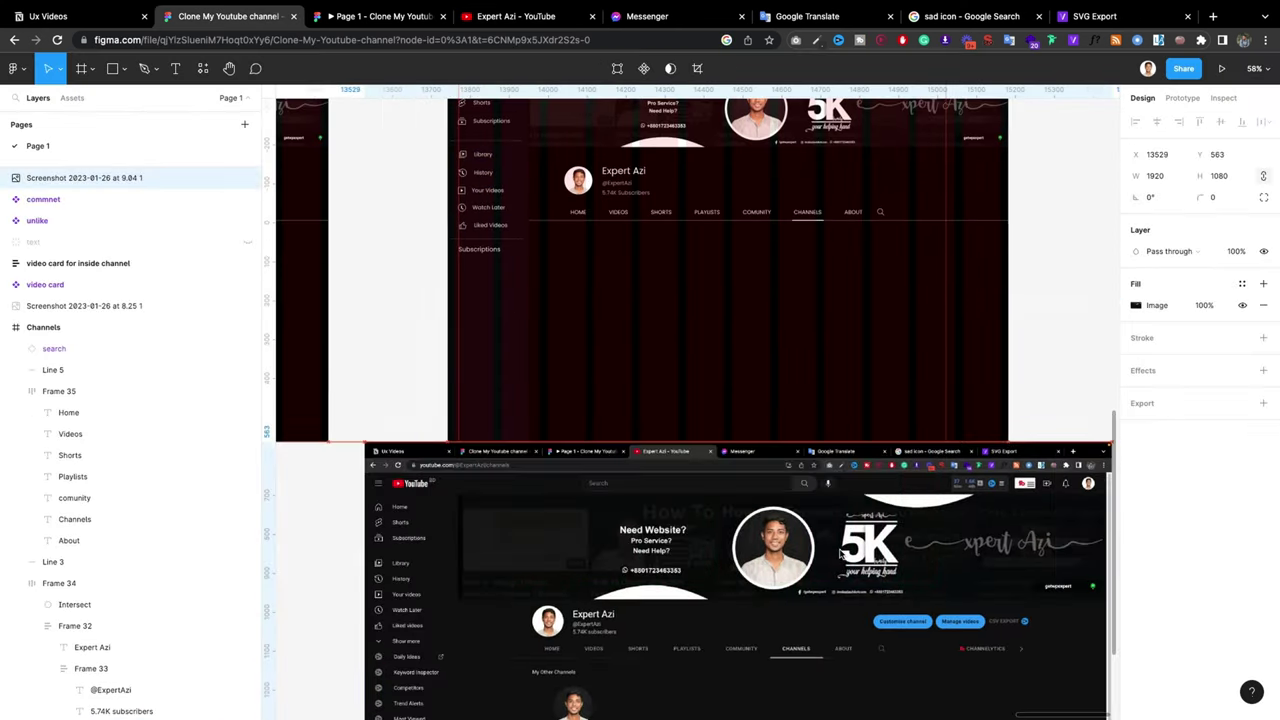
pyautogui.scroll(-3, 777, 314)
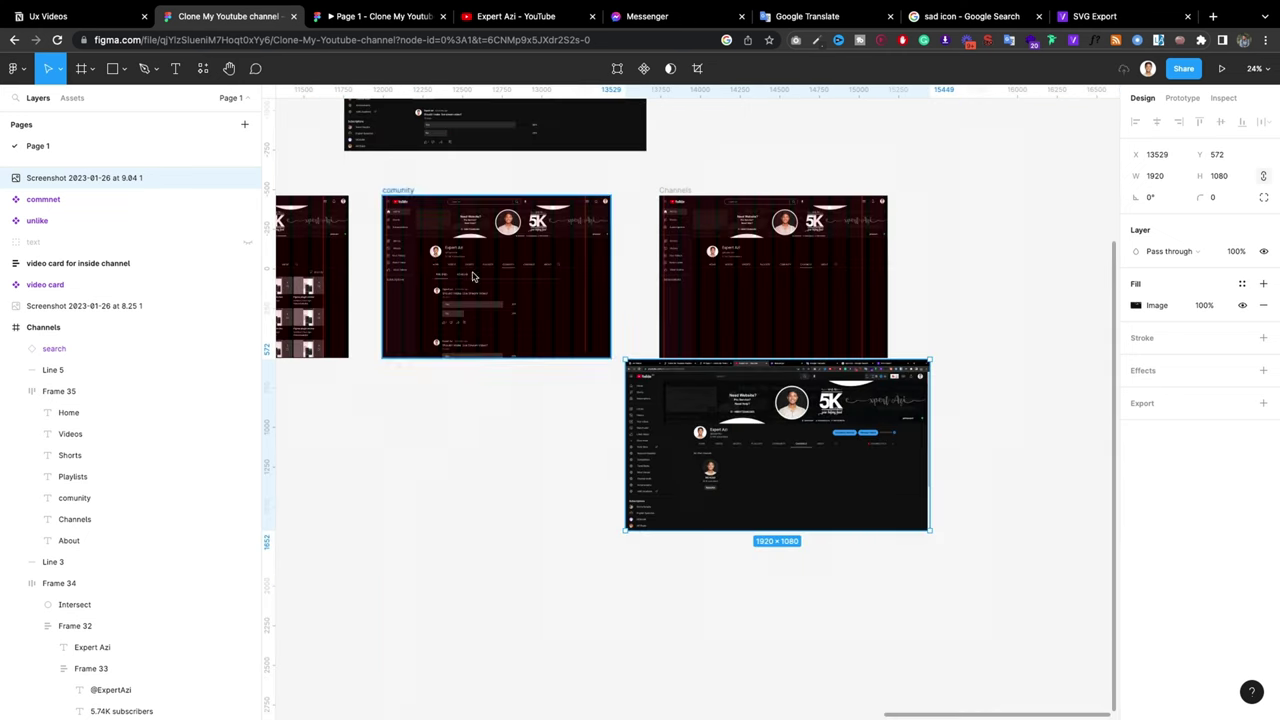
pyautogui.scroll(-2, 585, 269)
pyautogui.scroll(3, 331, 305)
pyautogui.scroll(3, 328, 295)
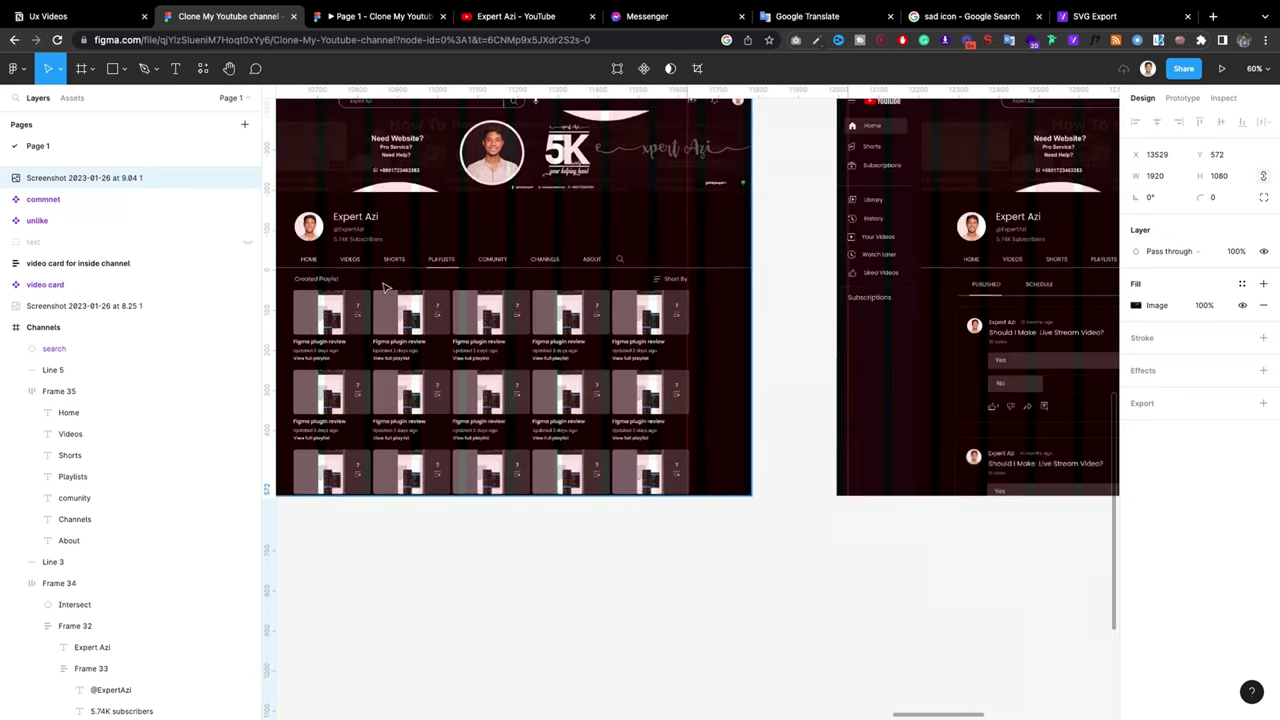
pyautogui.scroll(-3, 324, 287)
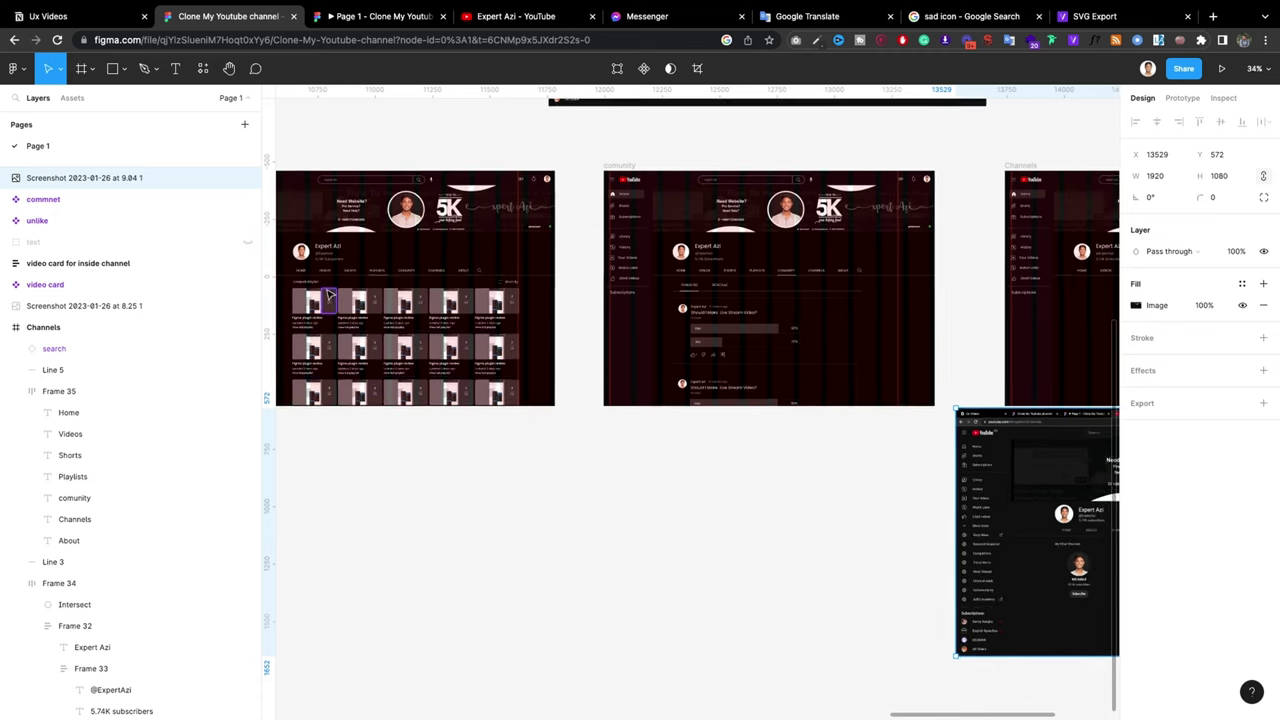
pyautogui.click(306, 283)
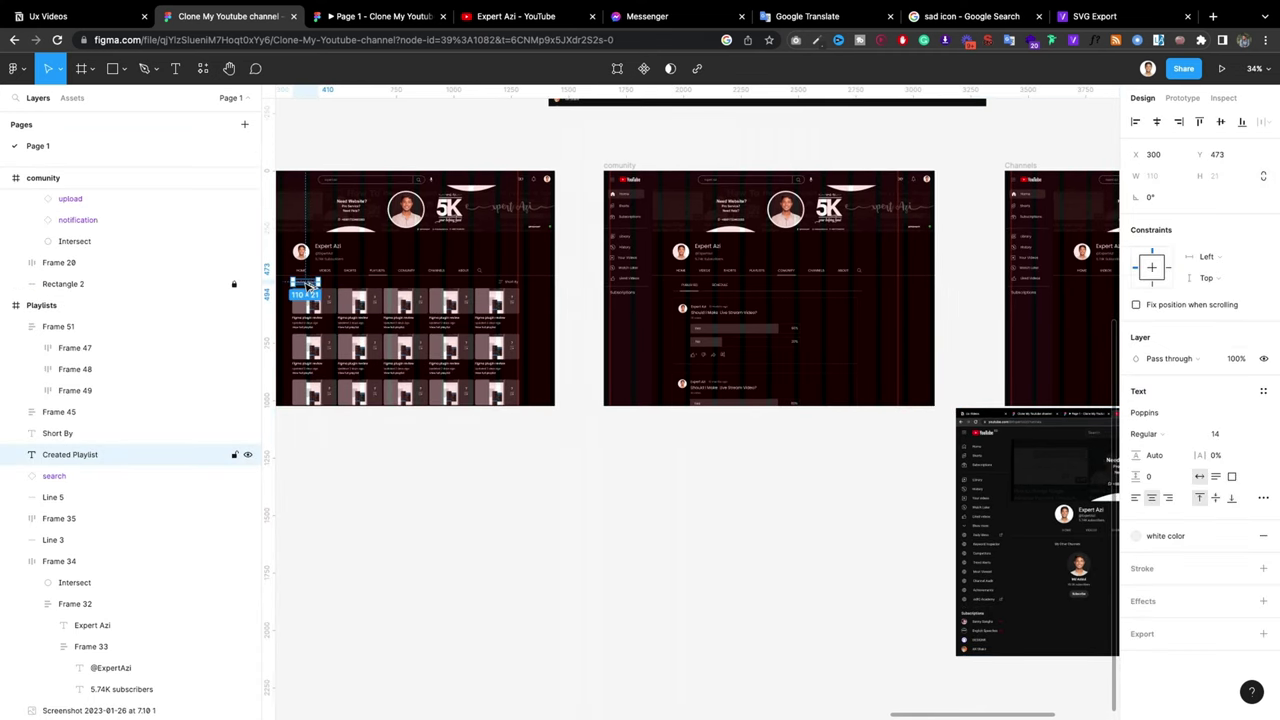
pyautogui.moveTo(308, 284); pyautogui.dragTo(1092, 288)
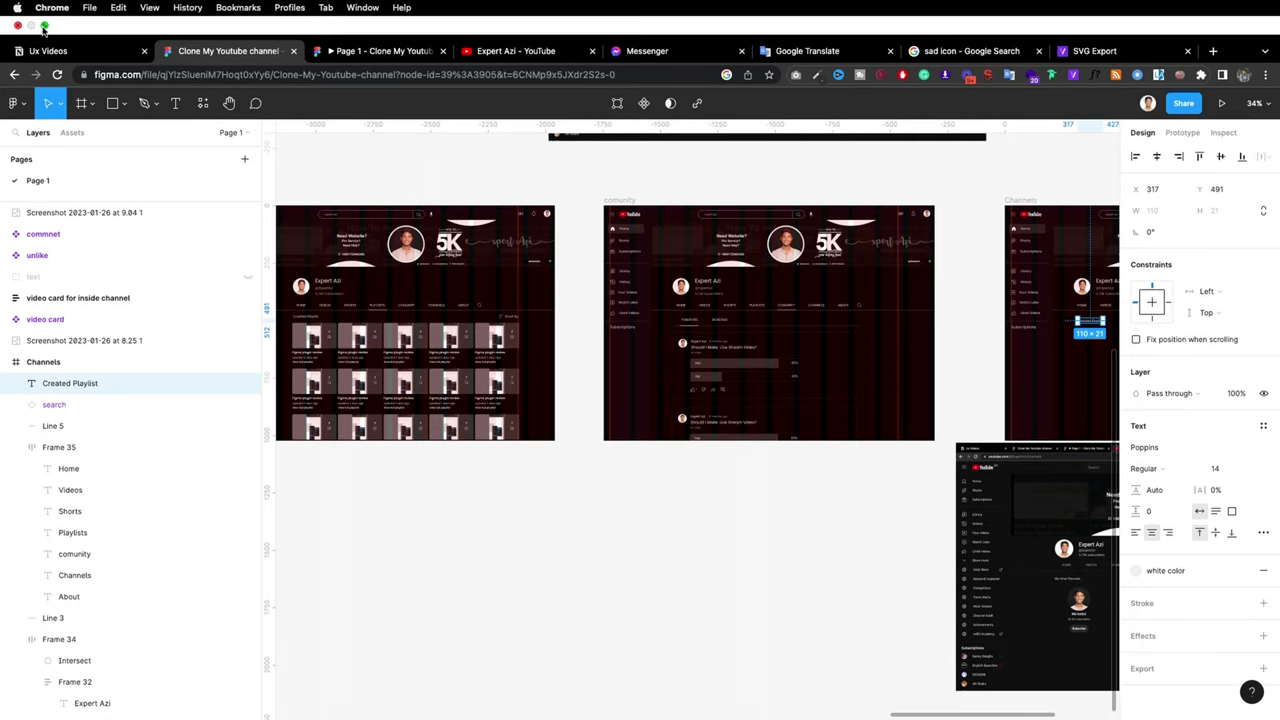
# Step: Nudge the 'Created Playlist' text up into place below the Channels tab line
pyautogui.click(43, 27)
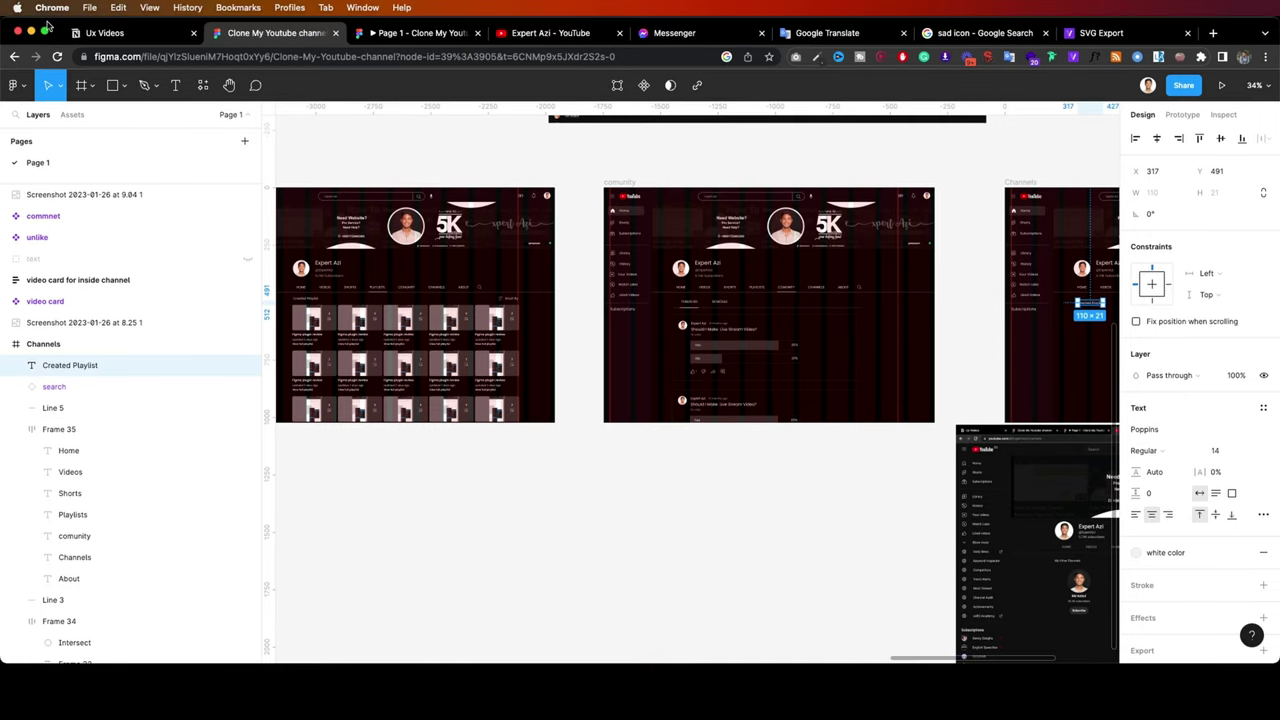
pyautogui.click(45, 33)
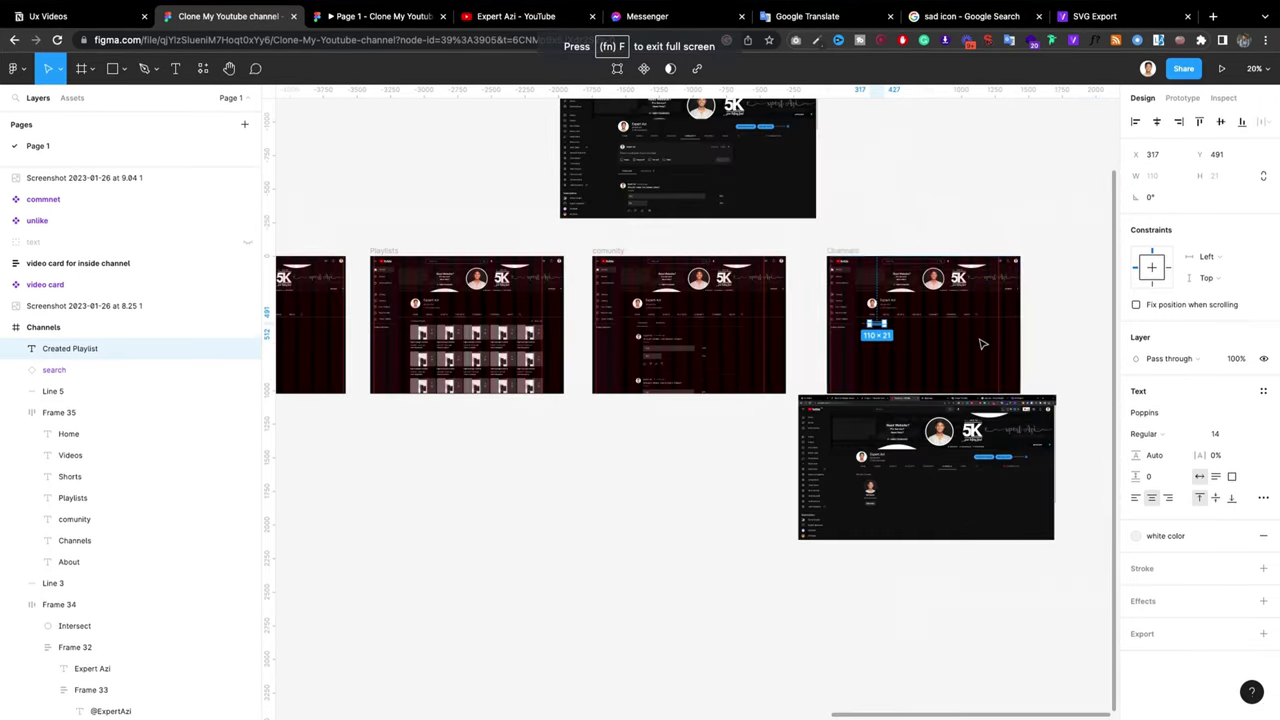
pyautogui.scroll(3, 980, 340)
pyautogui.scroll(5, 723, 304)
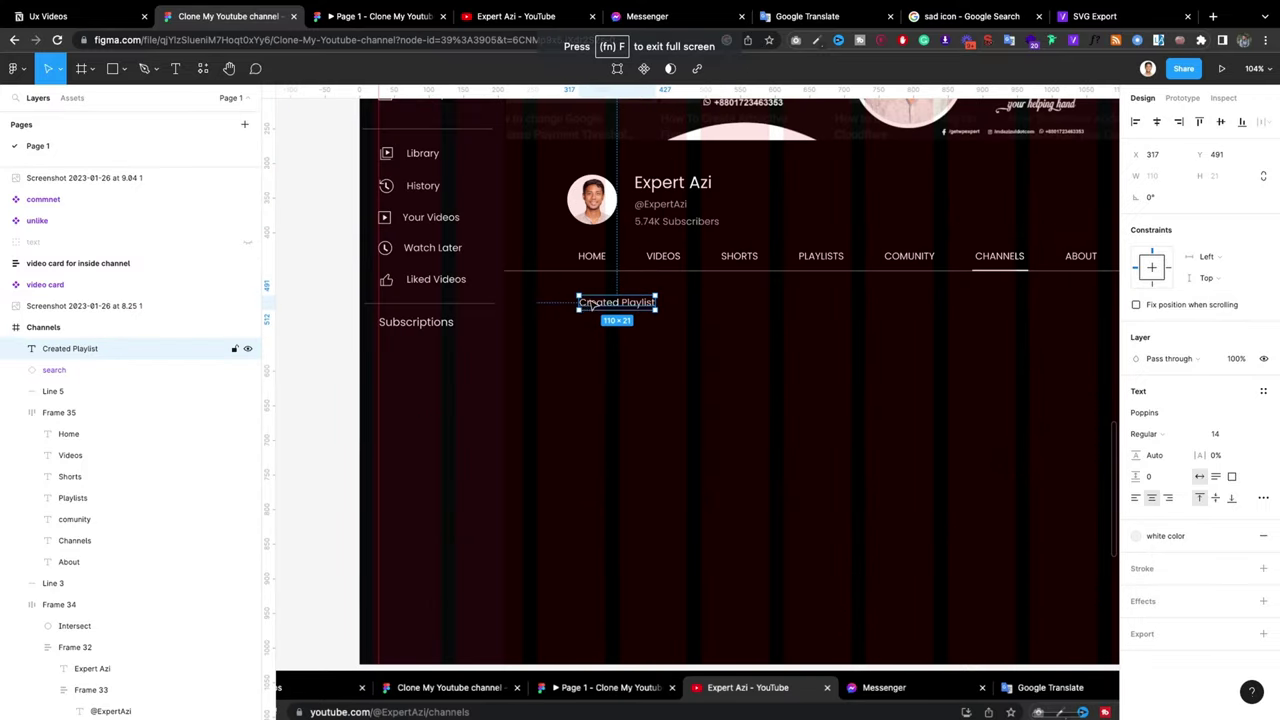
pyautogui.moveTo(595, 306); pyautogui.dragTo(588, 286)
# Step: Retype the heading as 'My Other Channels' and set it to sentence case
pyautogui.doubleClick(600, 287)
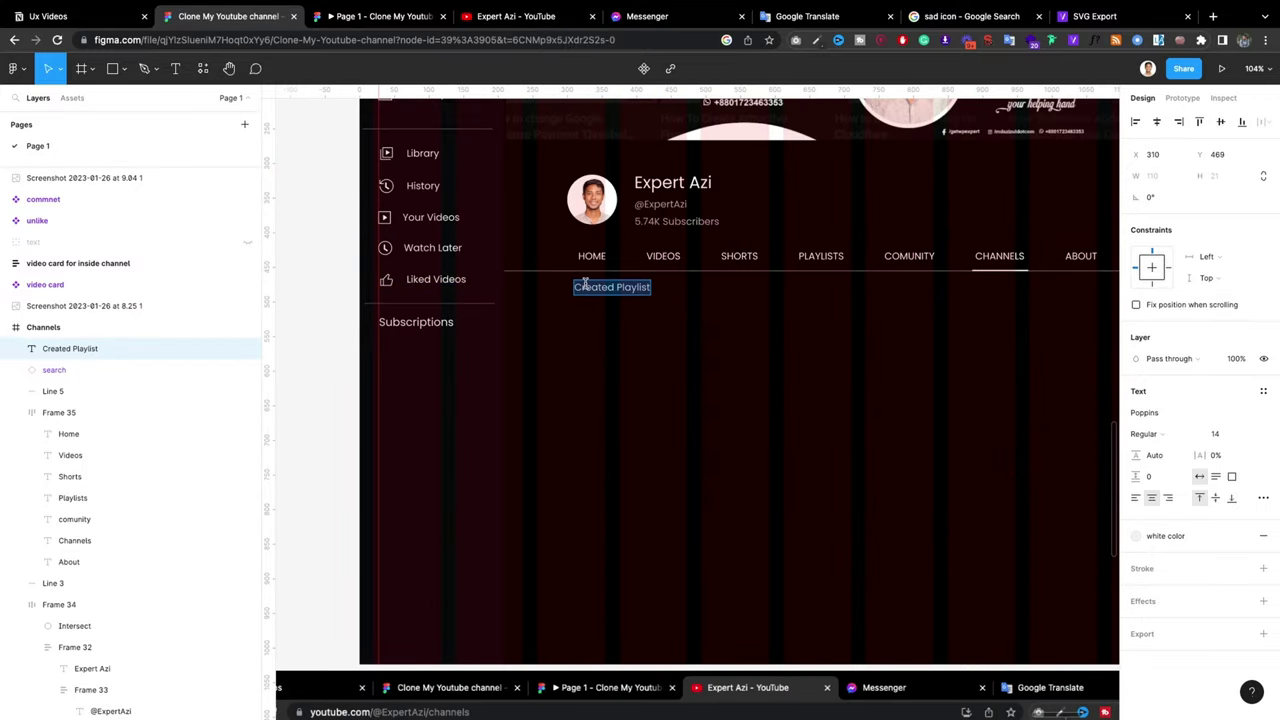
pyautogui.write('My')
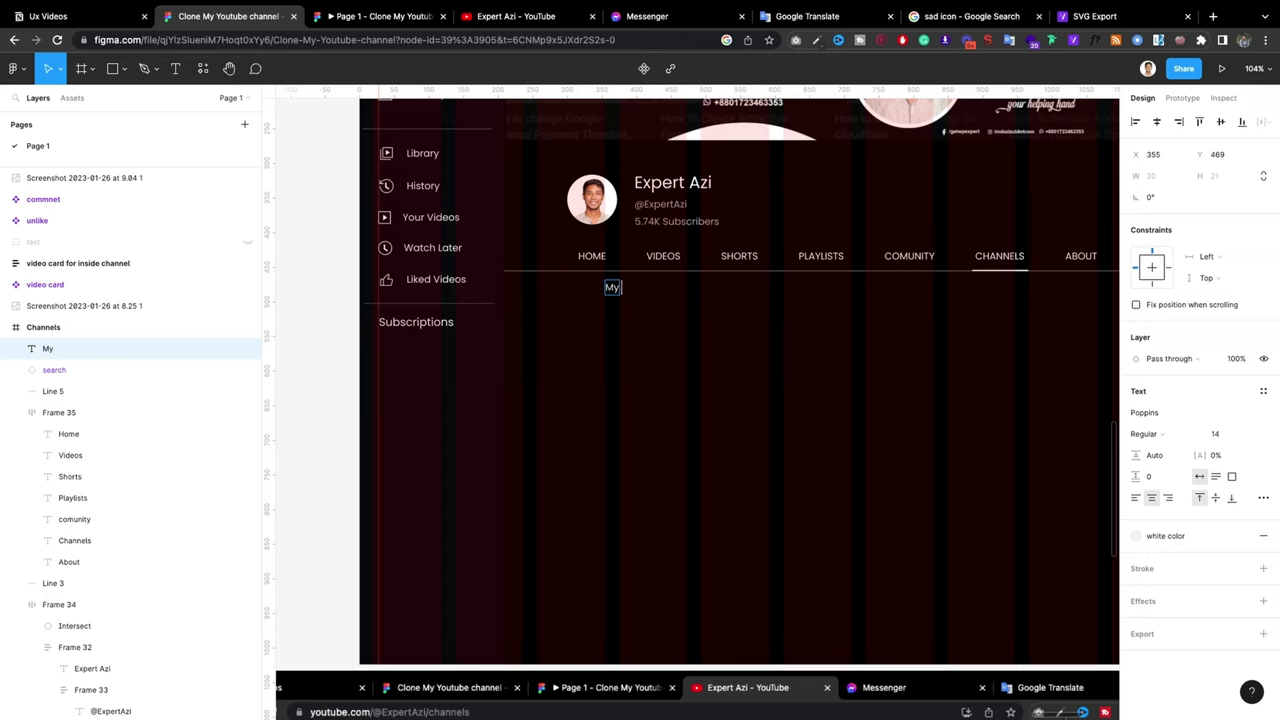
pyautogui.write(' Other Cha')
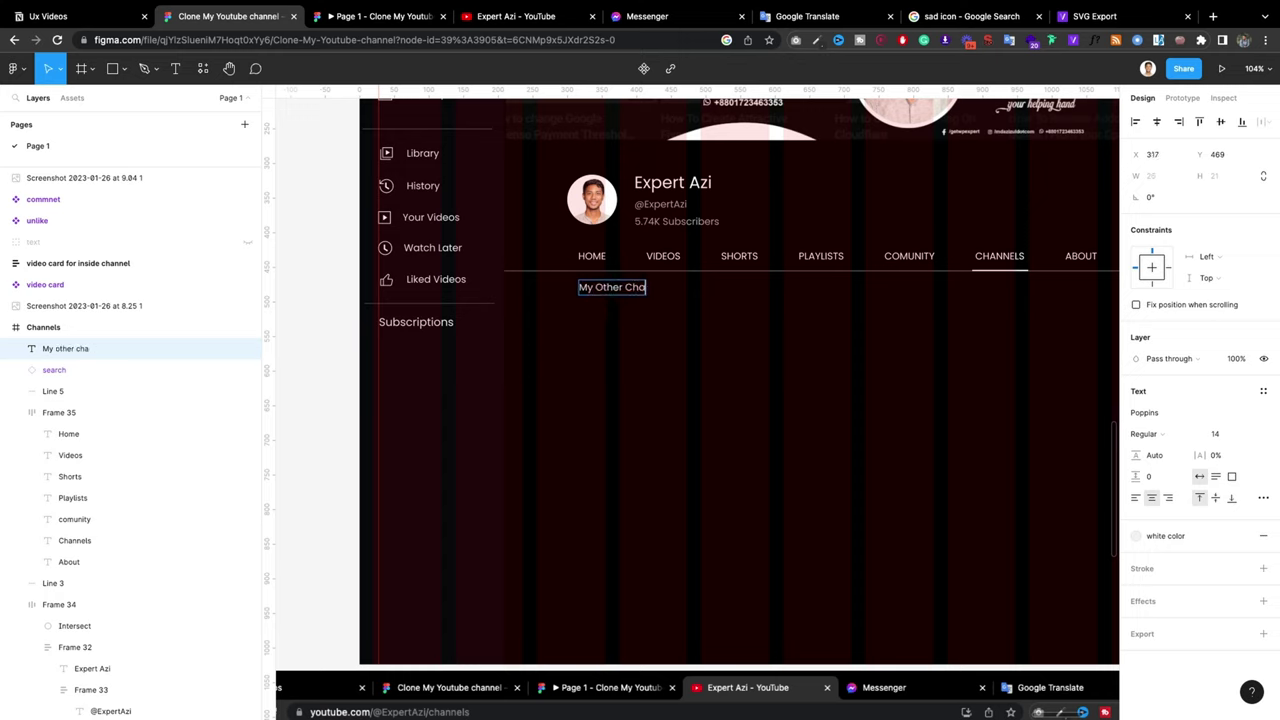
pyautogui.write('nnnels')
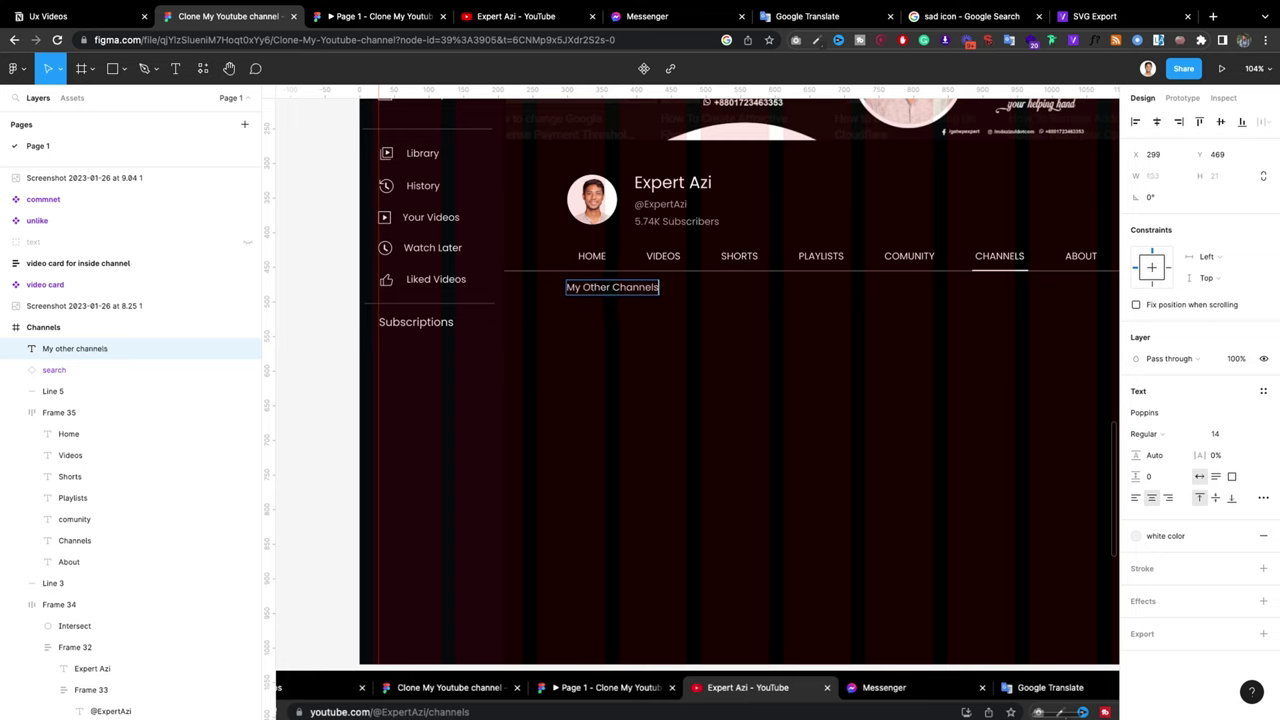
pyautogui.doubleClick(585, 287)
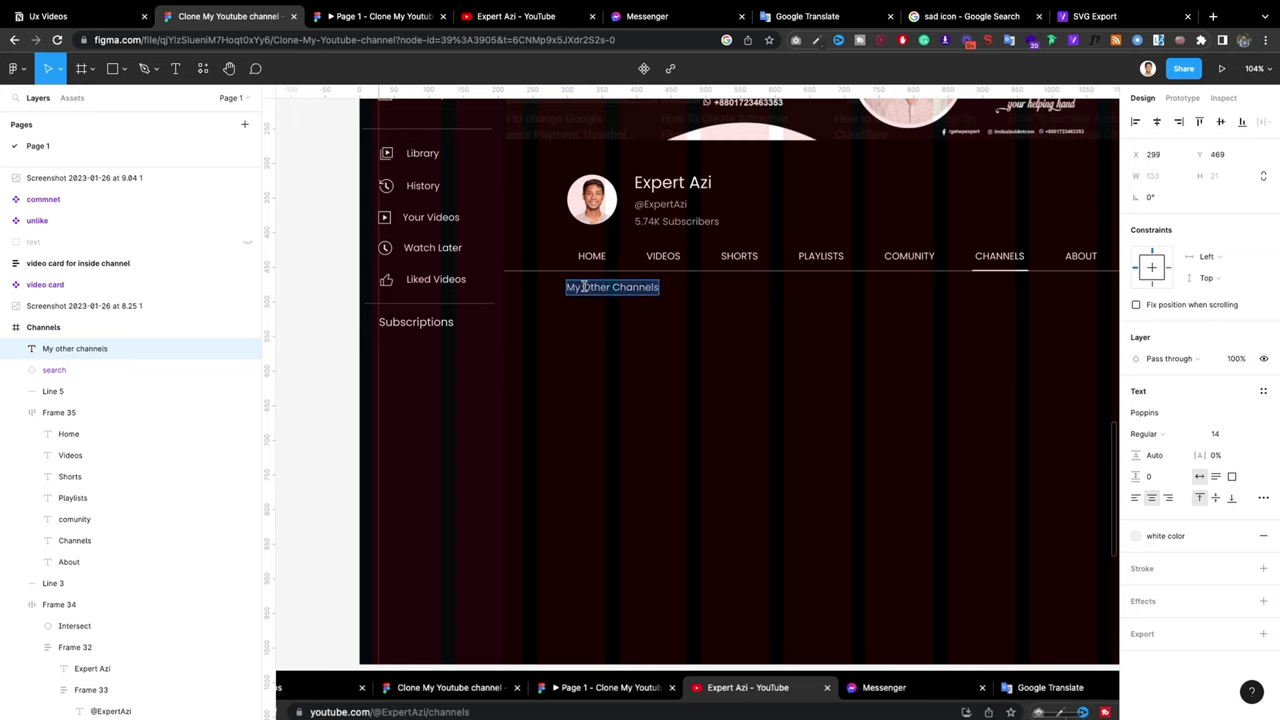
pyautogui.moveTo(583, 287); pyautogui.dragTo(754, 300)
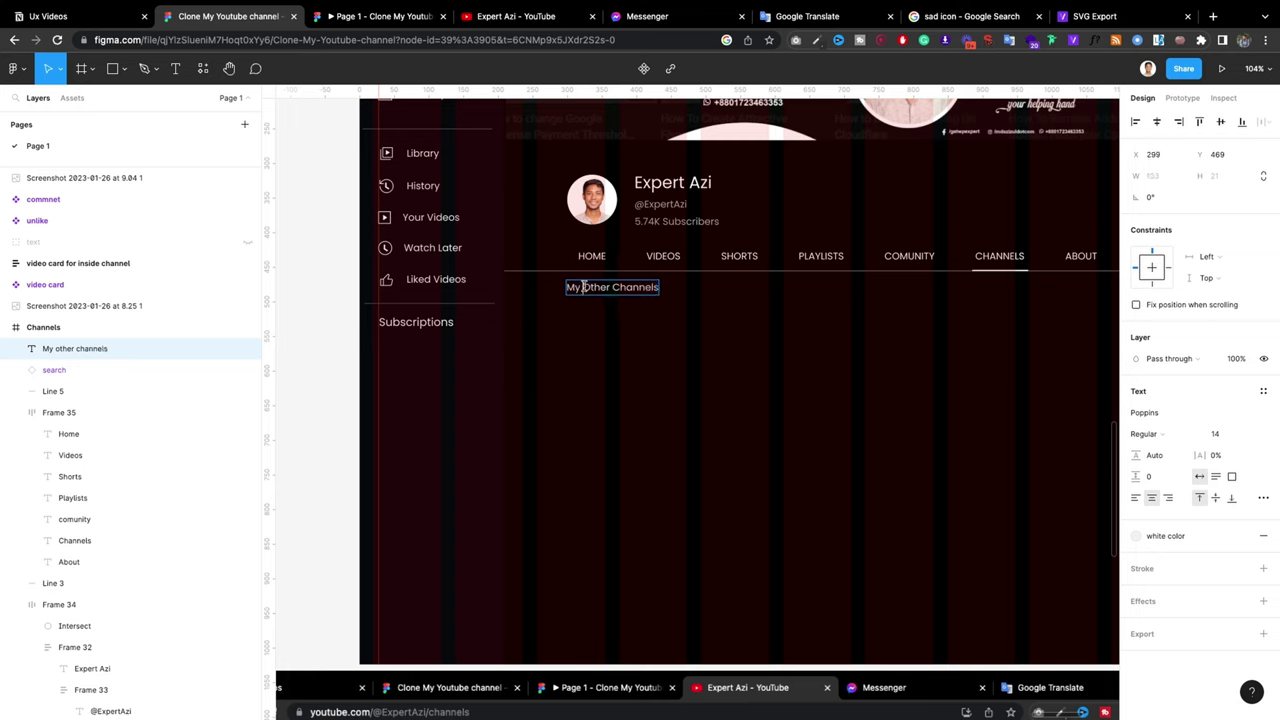
pyautogui.click(1263, 497)
pyautogui.click(1039, 644)
pyautogui.press('Escape')
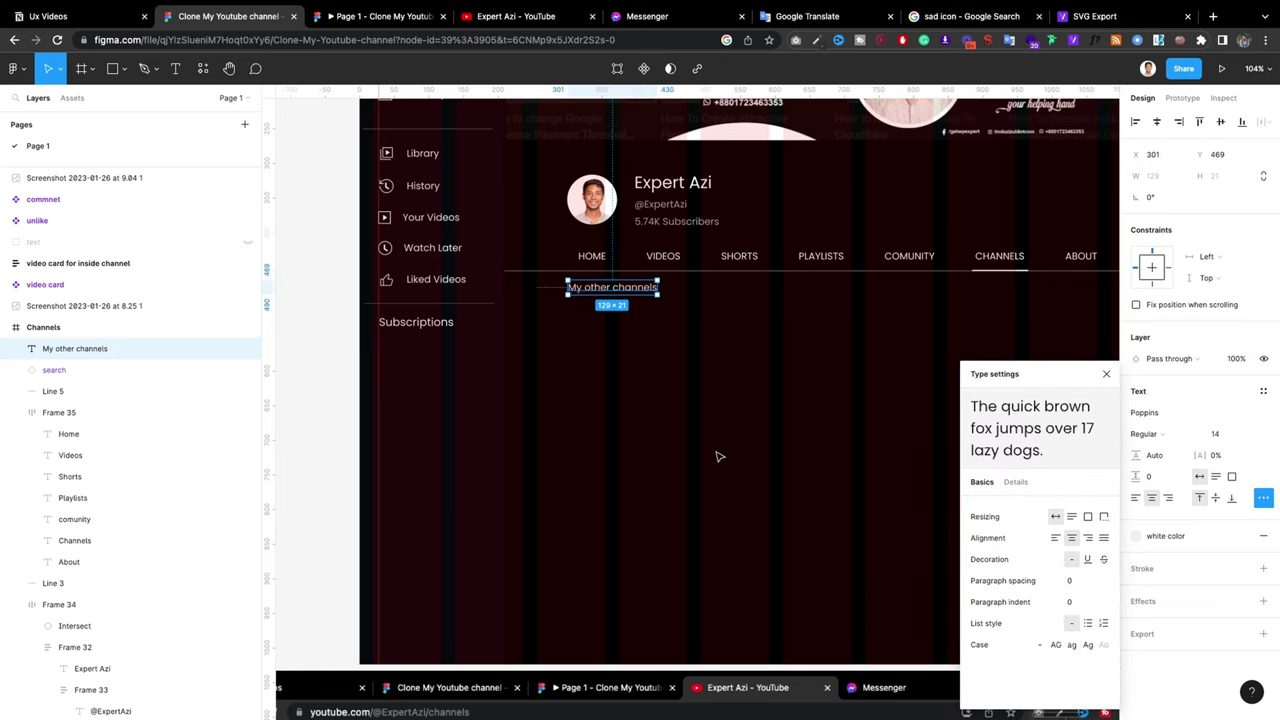
pyautogui.click(636, 384)
# Step: Check the 'My other channels' heading, then select the header's channel avatar
pyautogui.click(586, 289)
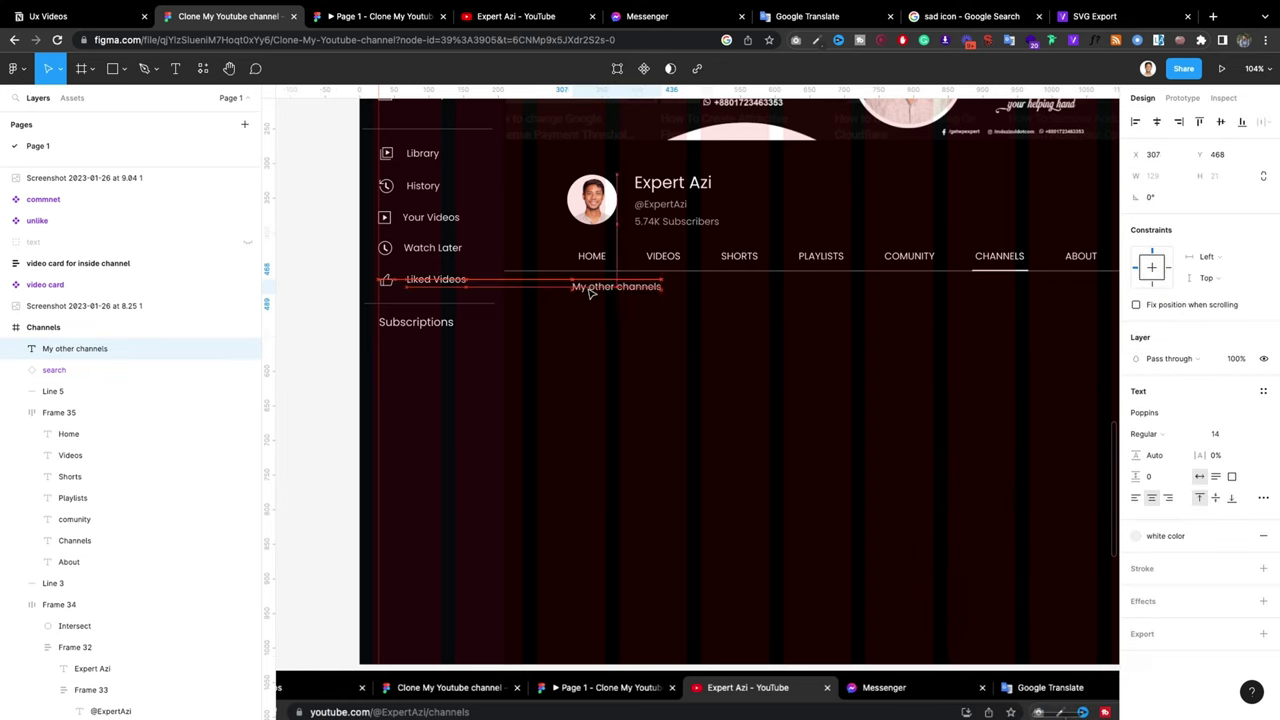
pyautogui.click(613, 354)
pyautogui.scroll(-5, 613, 354)
pyautogui.click(611, 315)
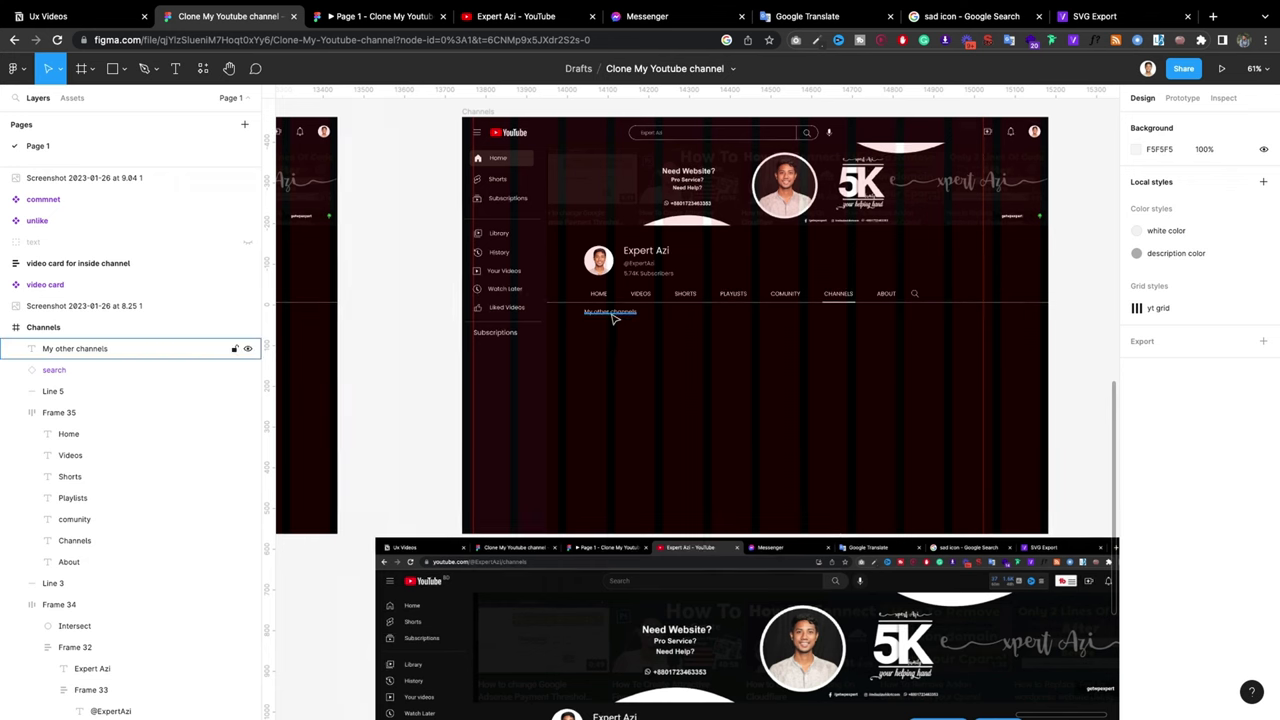
pyautogui.click(640, 336)
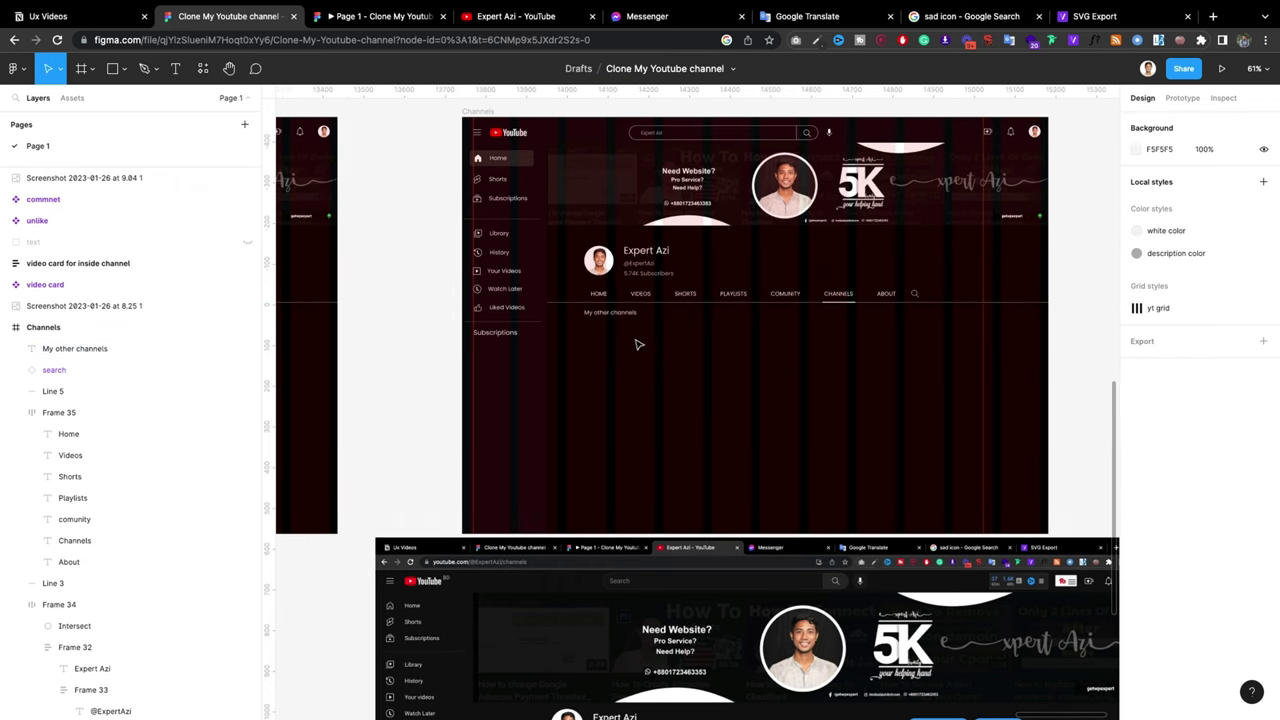
pyautogui.scroll(-3, 639, 344)
pyautogui.scroll(-3, 636, 342)
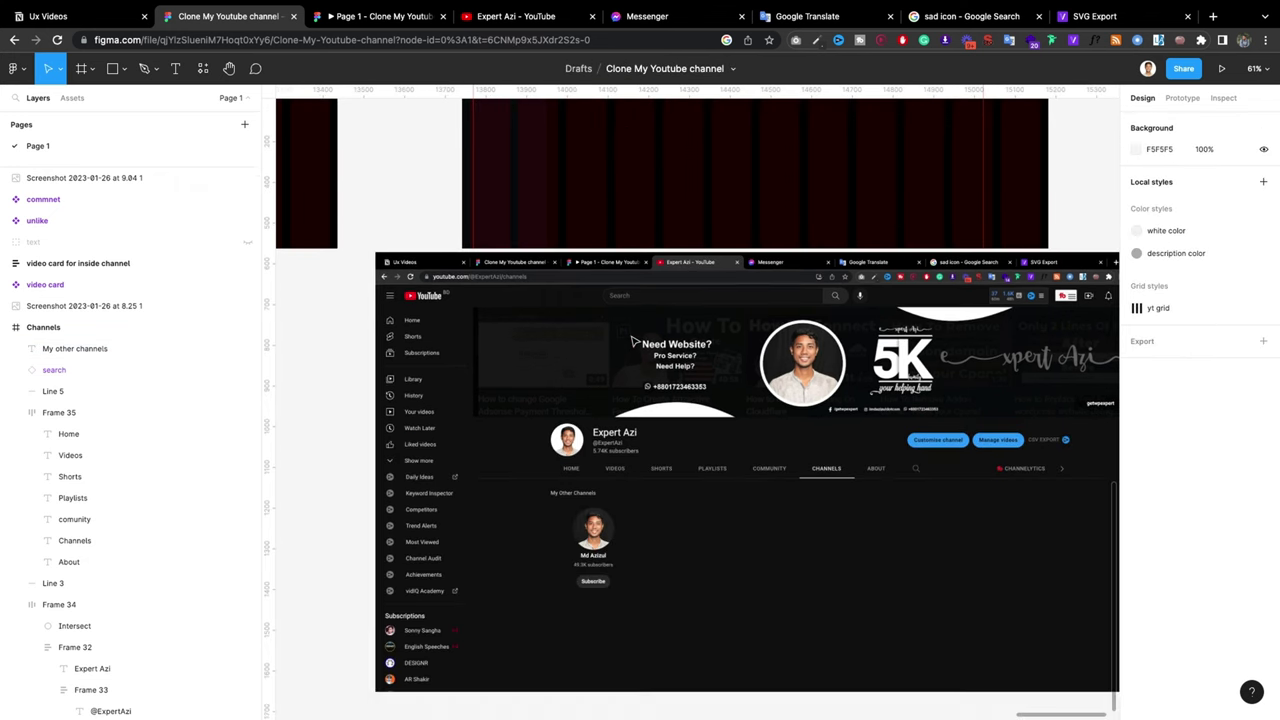
pyautogui.scroll(1, 634, 336)
pyautogui.scroll(4, 628, 289)
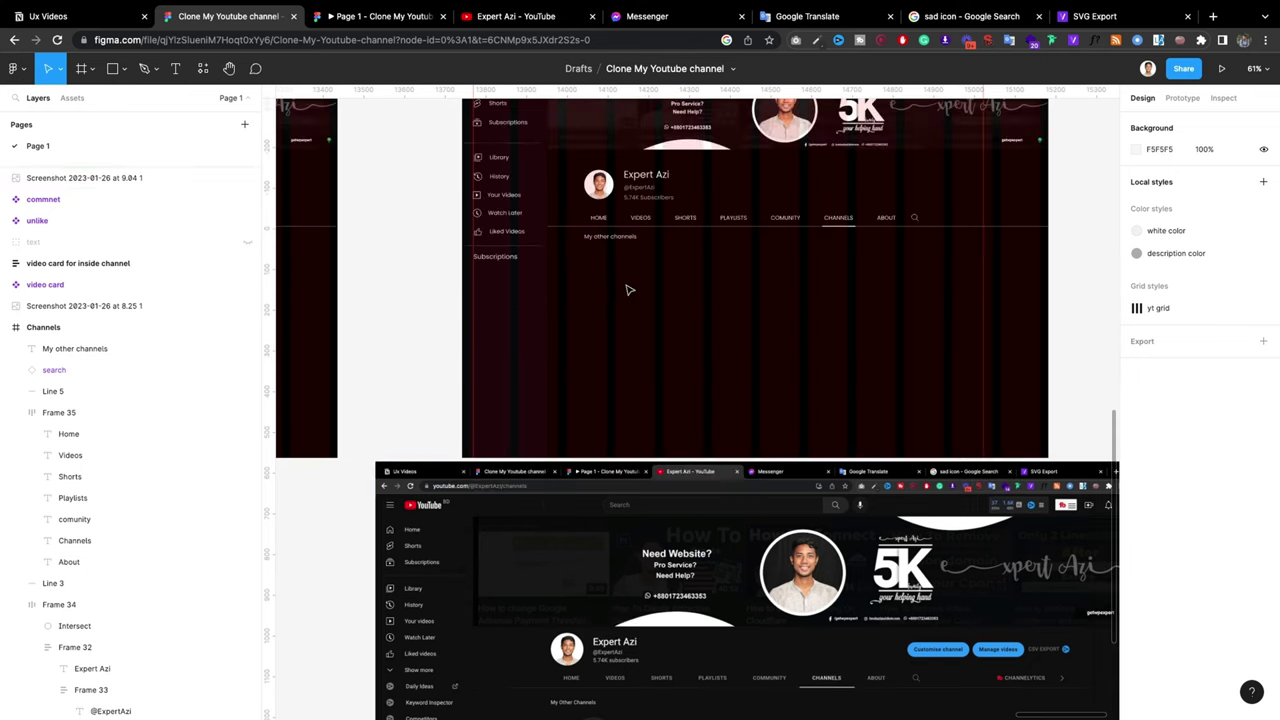
pyautogui.click(602, 192)
# Step: Alt-drag a copy of the header avatar below the 'My other channels' heading
pyautogui.moveTo(602, 192)
pyautogui.mouseDown()
pyautogui.moveTo(622, 344)
pyautogui.moveTo(601, 275)
pyautogui.mouseUp()
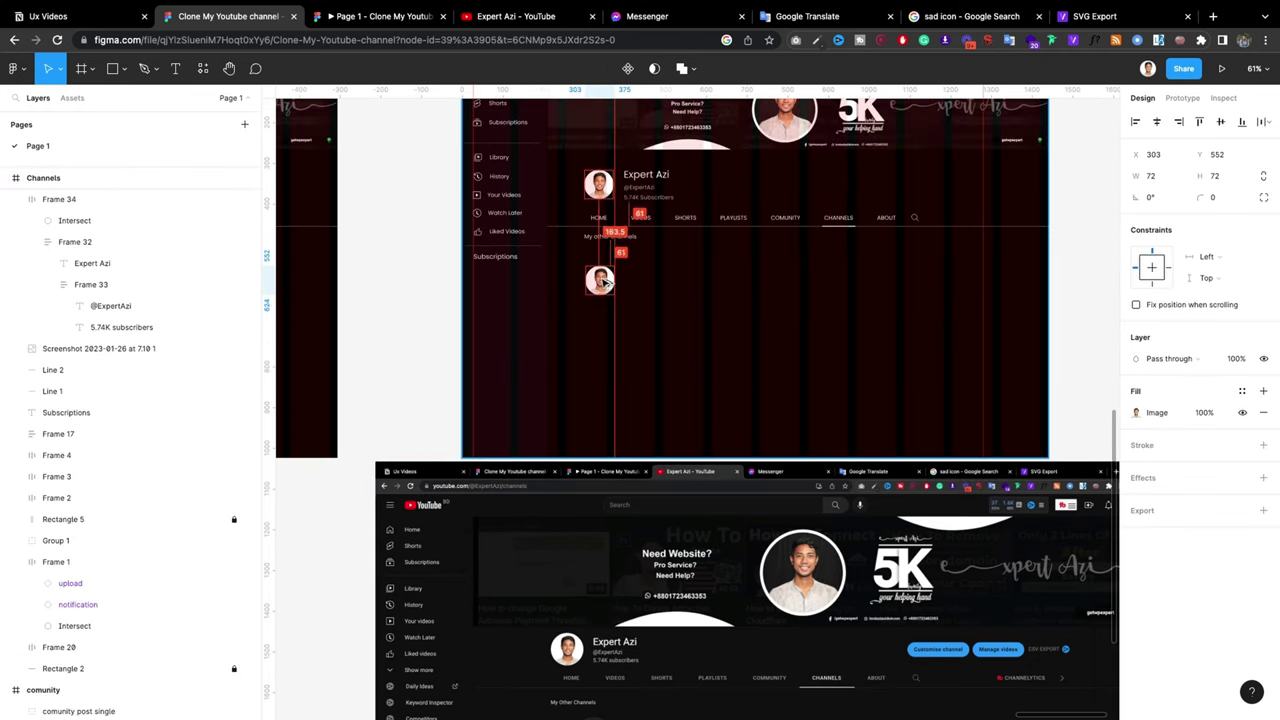
pyautogui.scroll(-3, 684, 285)
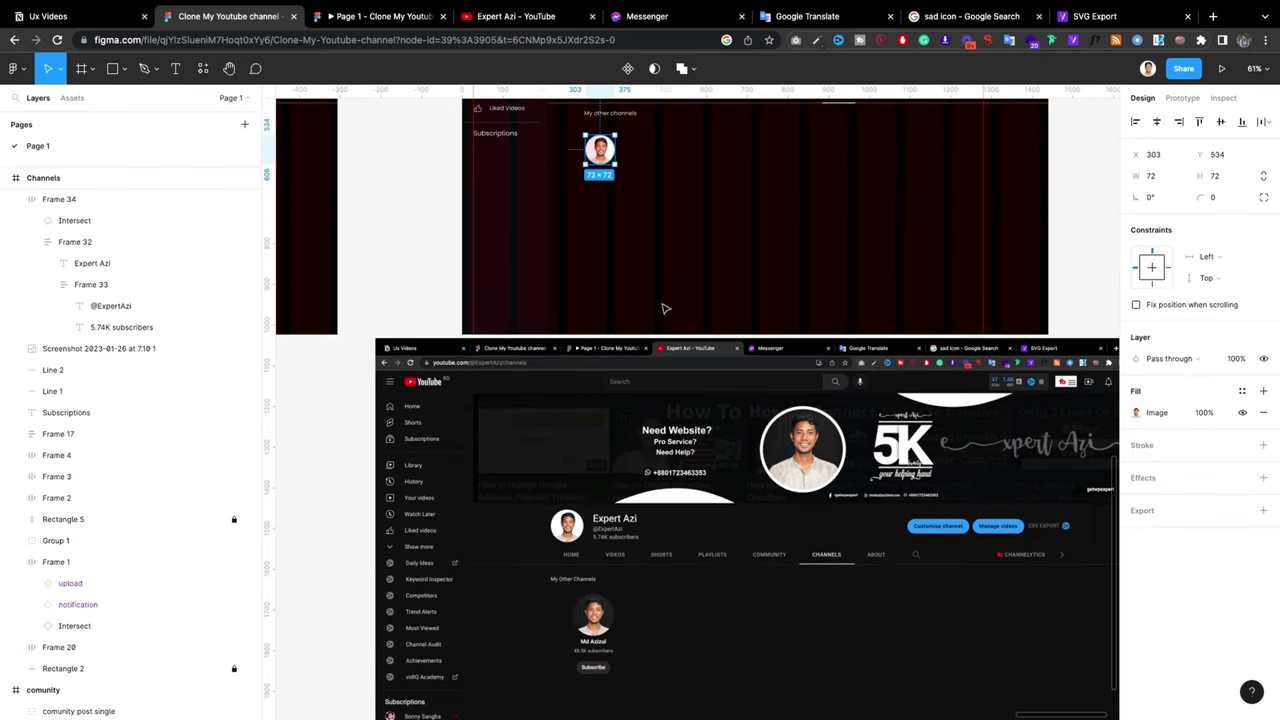
pyautogui.moveTo(598, 152); pyautogui.dragTo(629, 157)
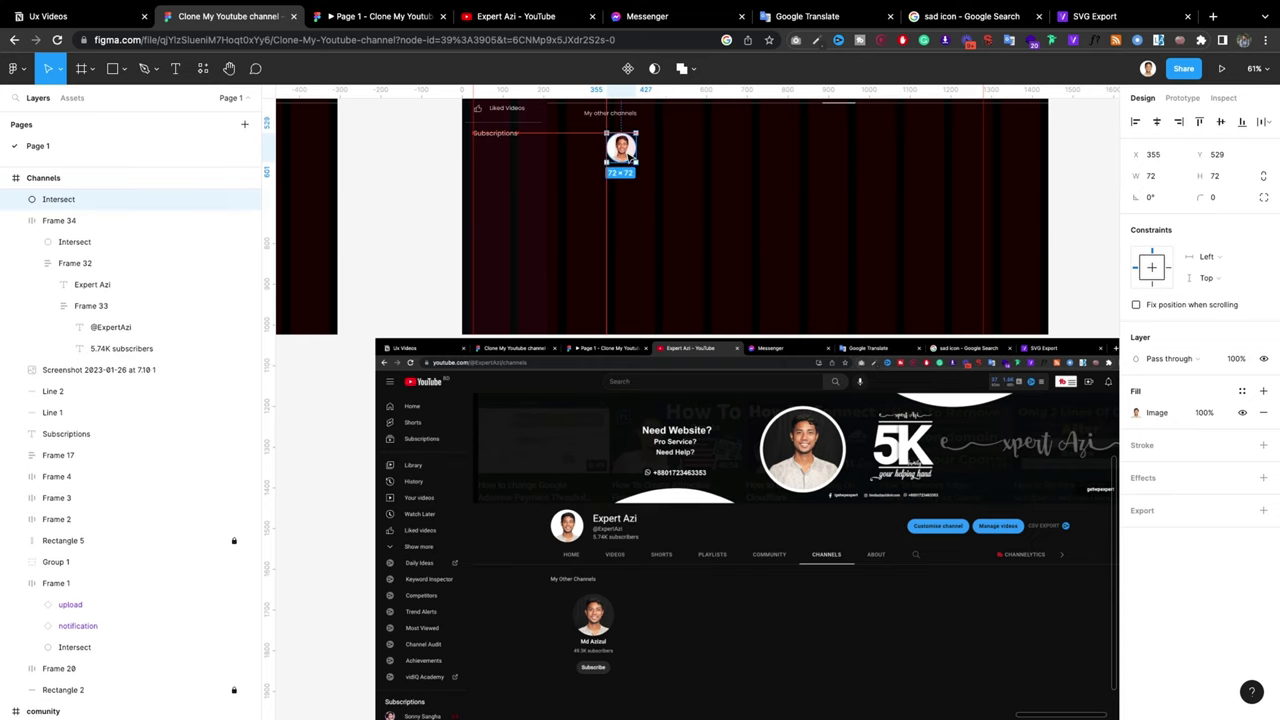
pyautogui.scroll(1, 630, 158)
# Step: Copy the header's '5.74K subscribers' text to sit under the new avatar
pyautogui.click(614, 157)
pyautogui.click(648, 120)
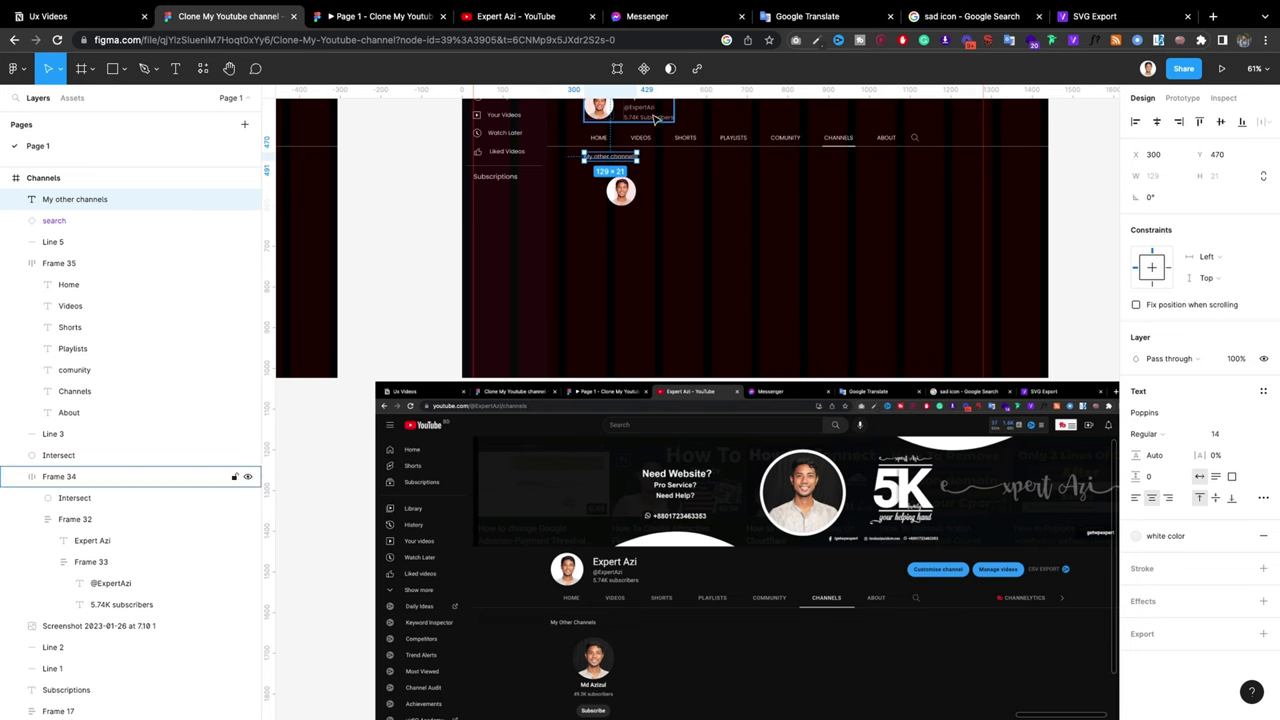
pyautogui.doubleClick(648, 120)
pyautogui.doubleClick(648, 118)
pyautogui.scroll(2, 660, 200)
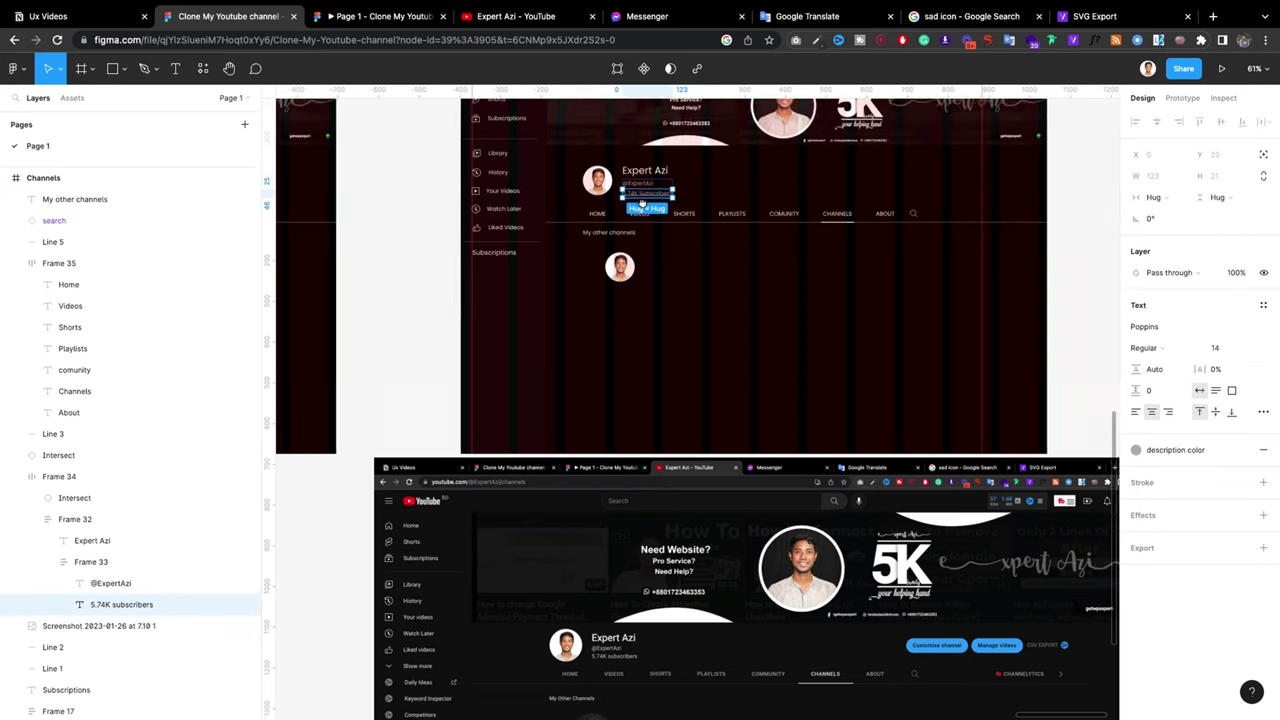
pyautogui.scroll(-2, 666, 238)
pyautogui.press('Escape')
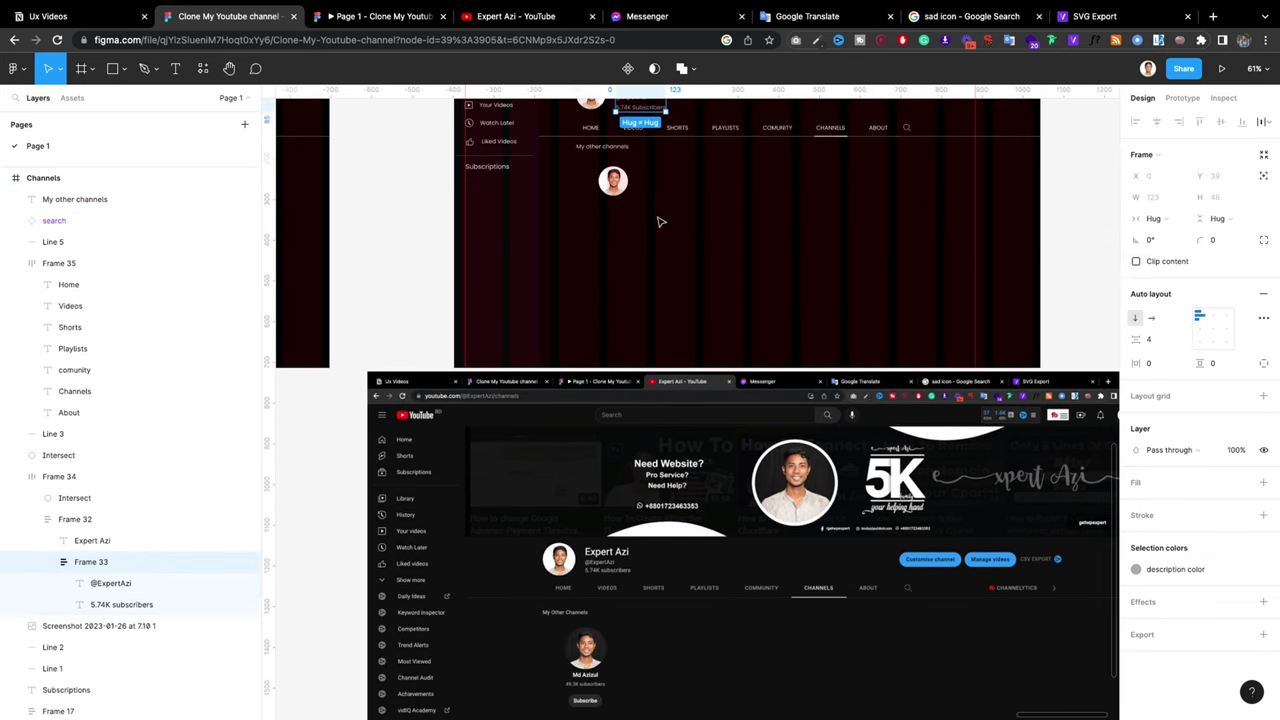
pyautogui.scroll(3, 660, 218)
pyautogui.click(648, 228)
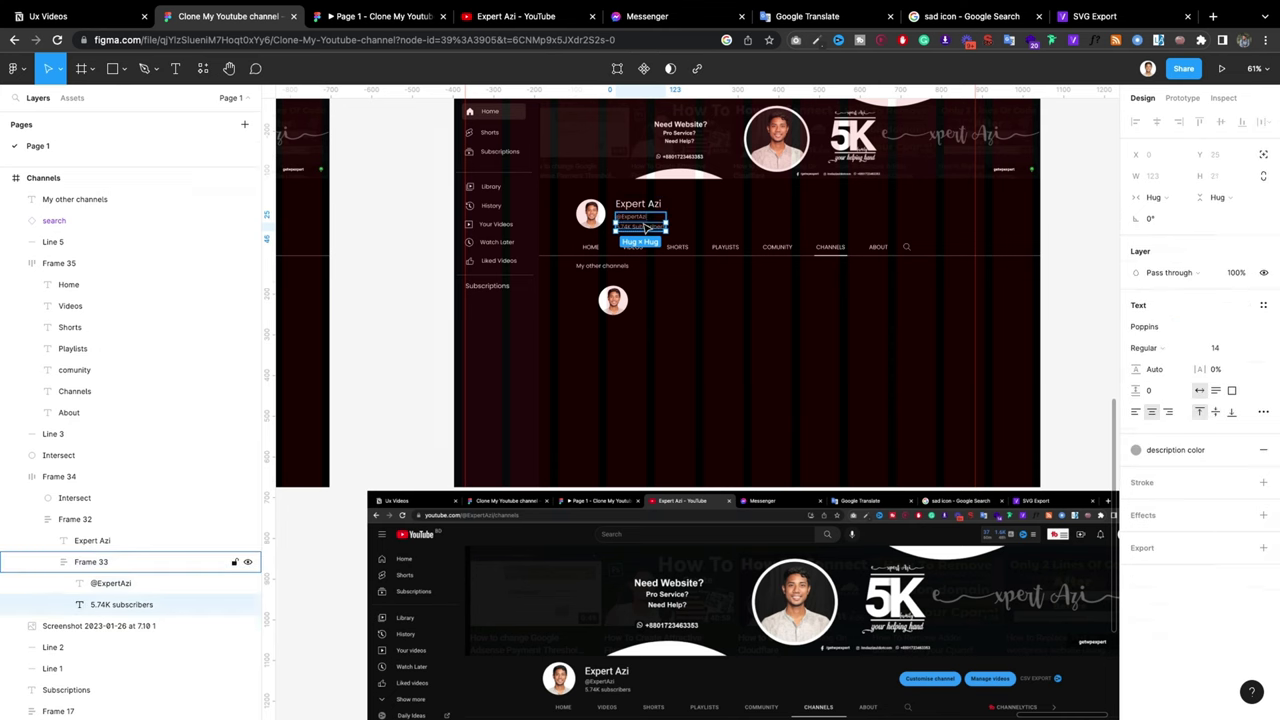
pyautogui.moveTo(648, 228); pyautogui.dragTo(619, 330)
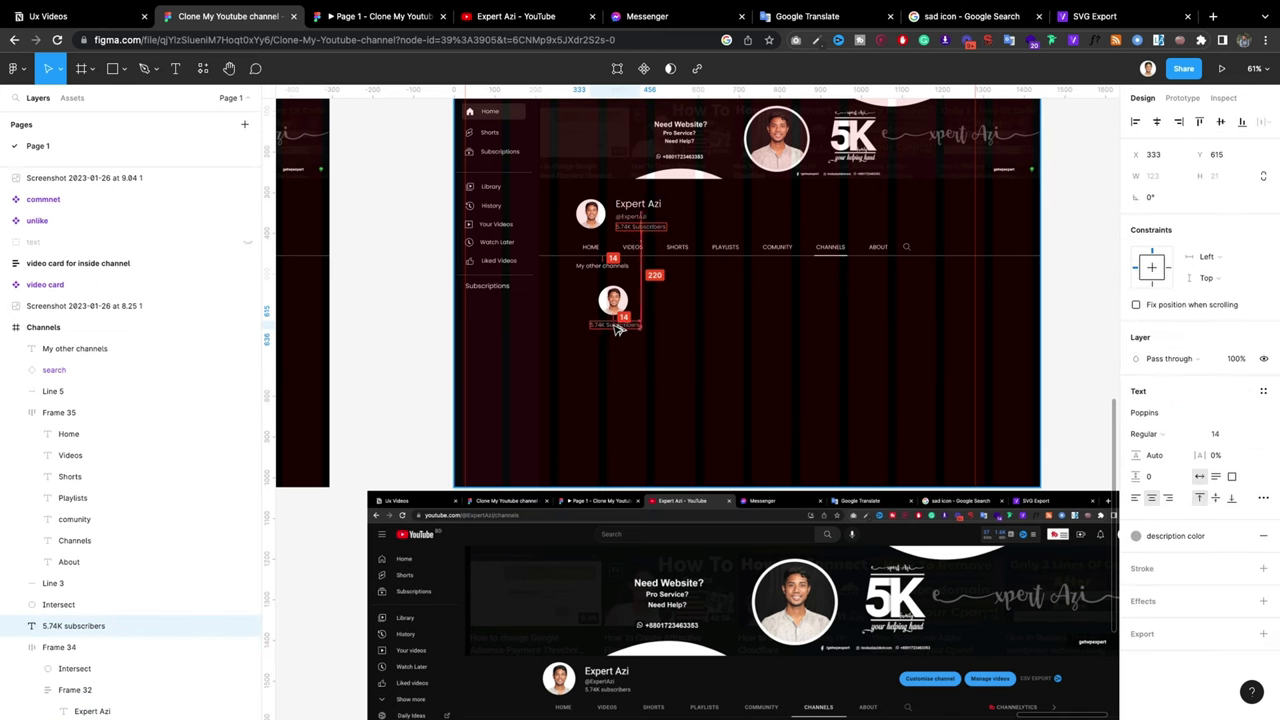
pyautogui.scroll(-3, 648, 327)
pyautogui.scroll(1, 597, 220)
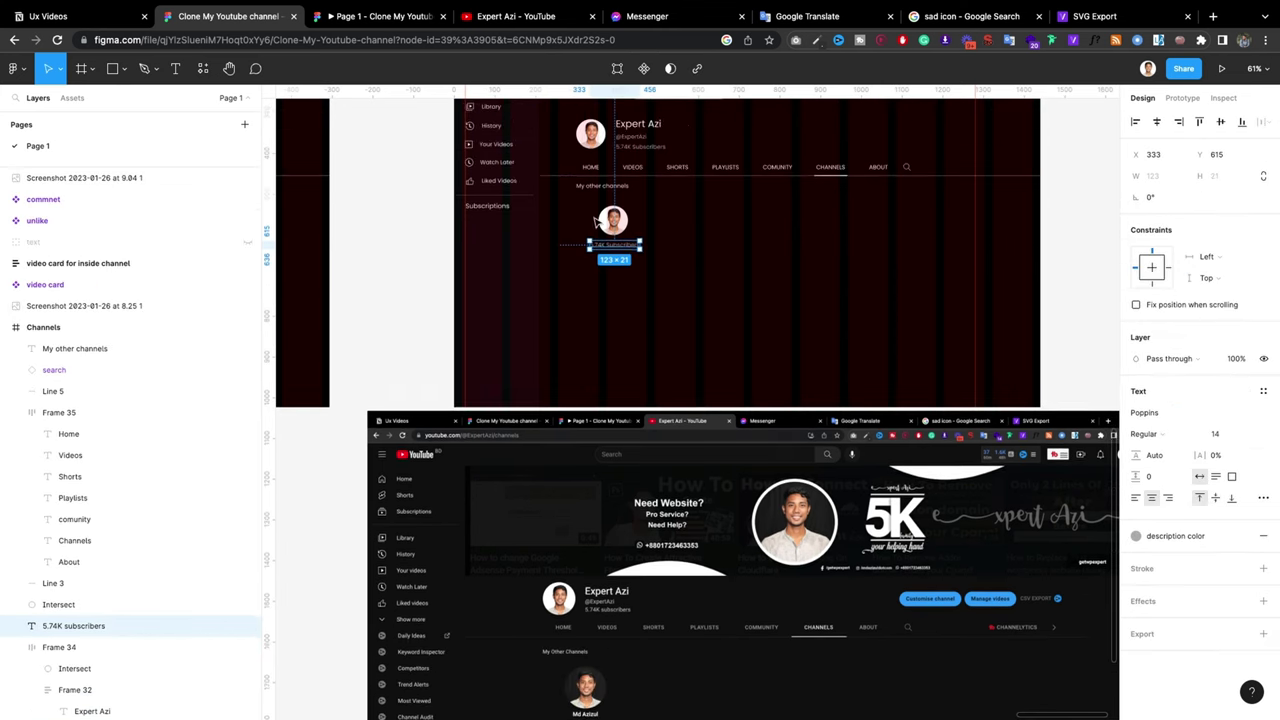
# Step: Change the copied caption to read '49.3K subscribers'
pyautogui.doubleClick(627, 246)
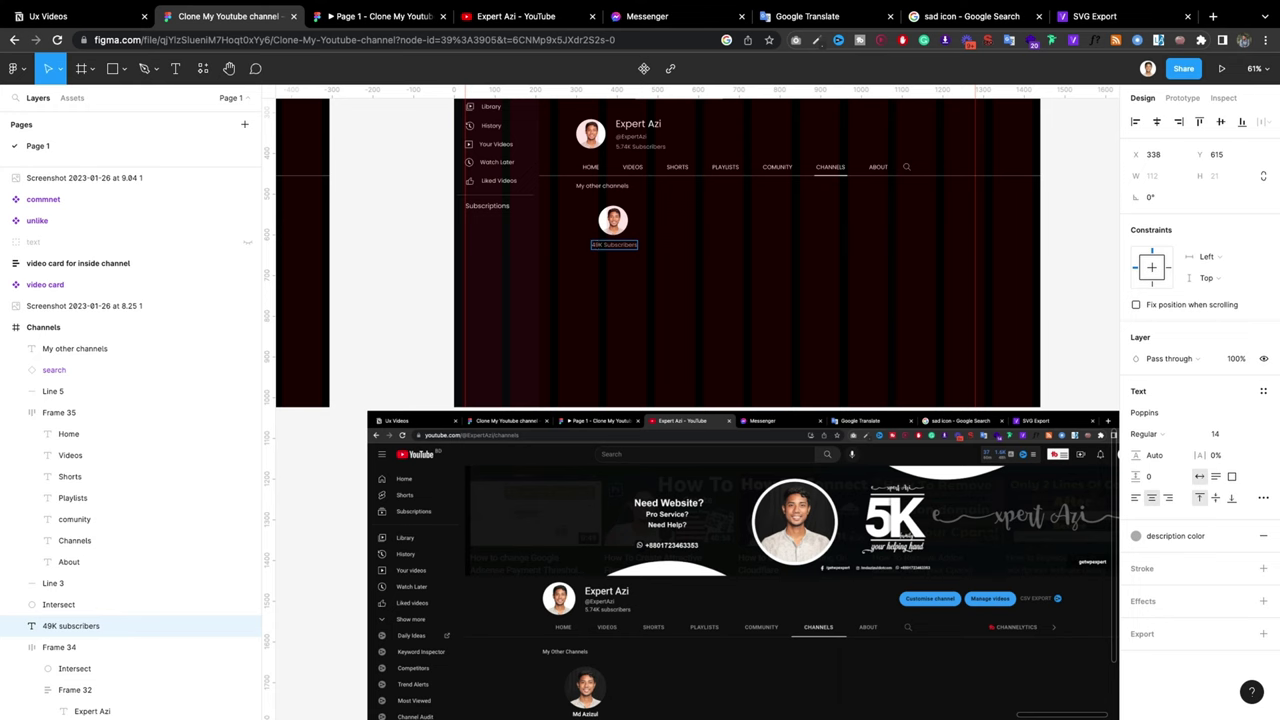
pyautogui.scroll(-1, 583, 254)
pyautogui.scroll(-2, 585, 256)
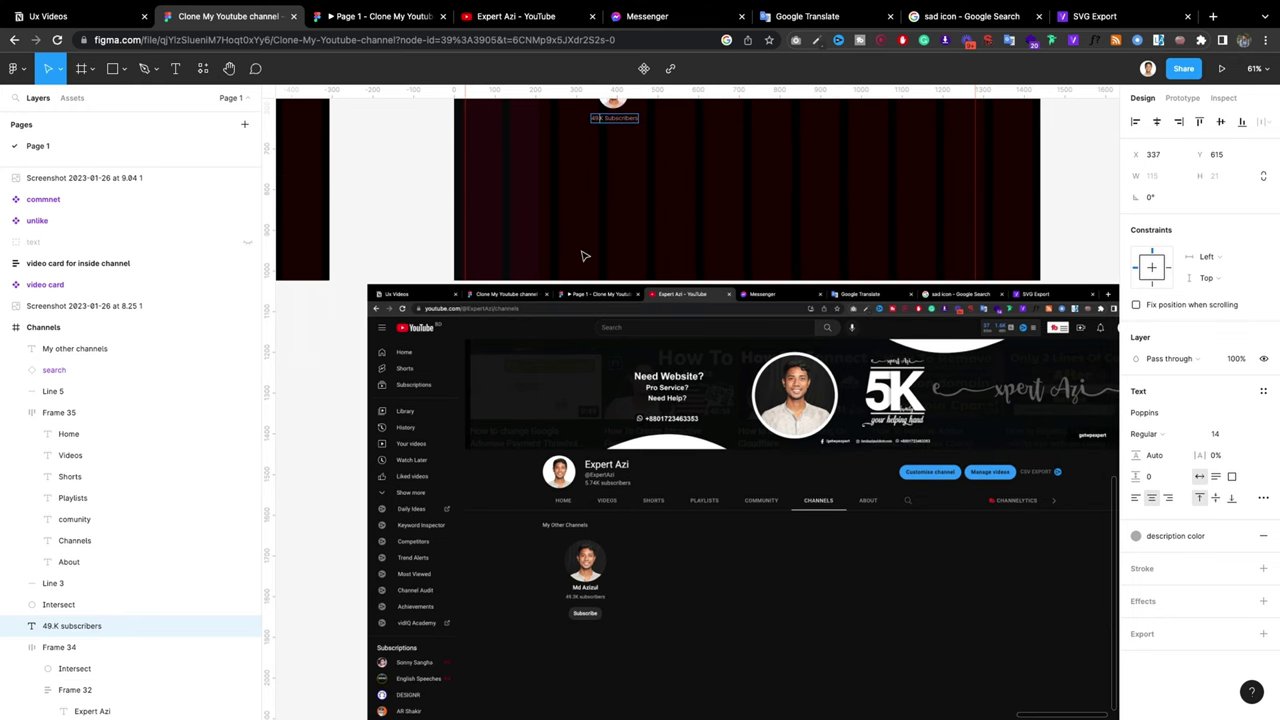
pyautogui.scroll(4, 585, 256)
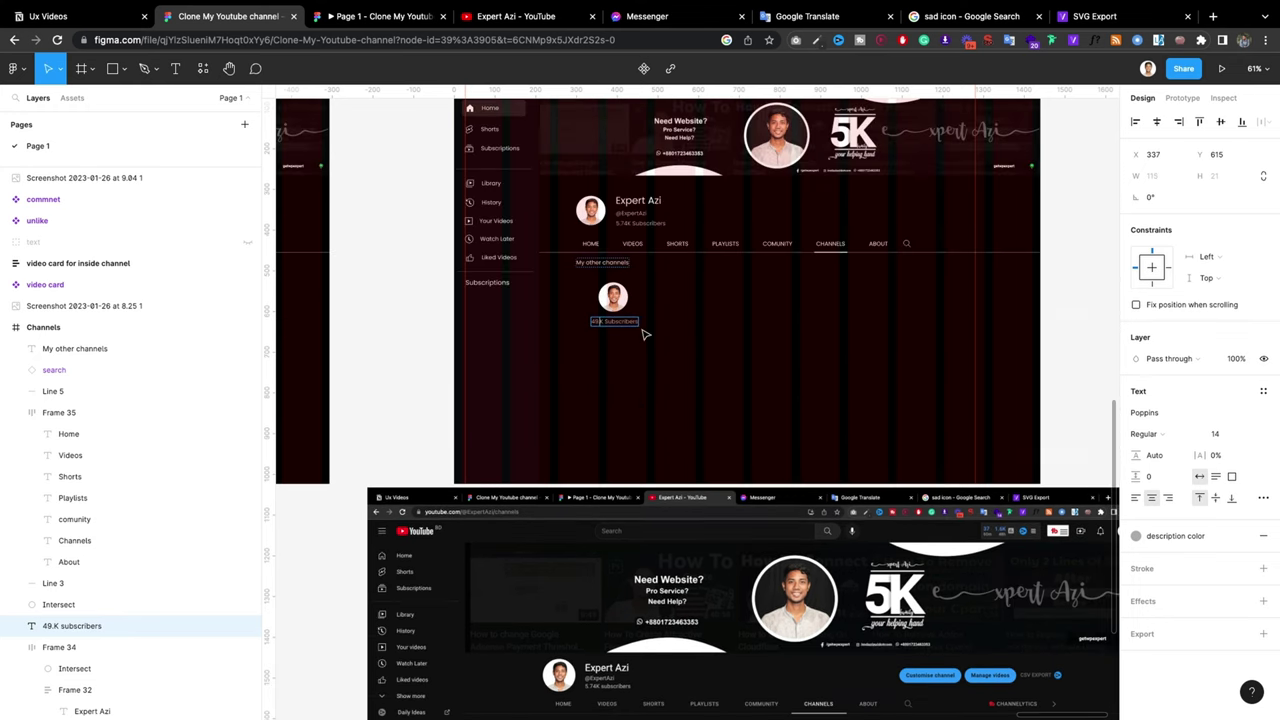
pyautogui.click(678, 398)
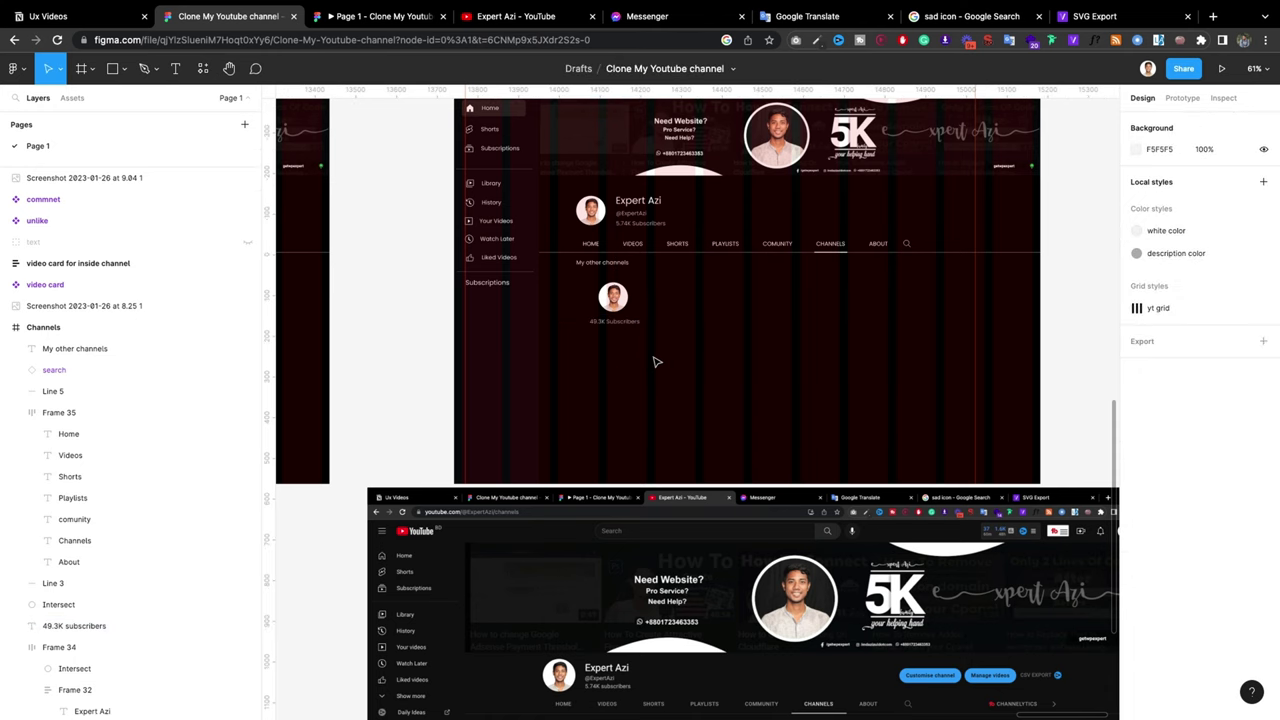
pyautogui.scroll(-4, 655, 362)
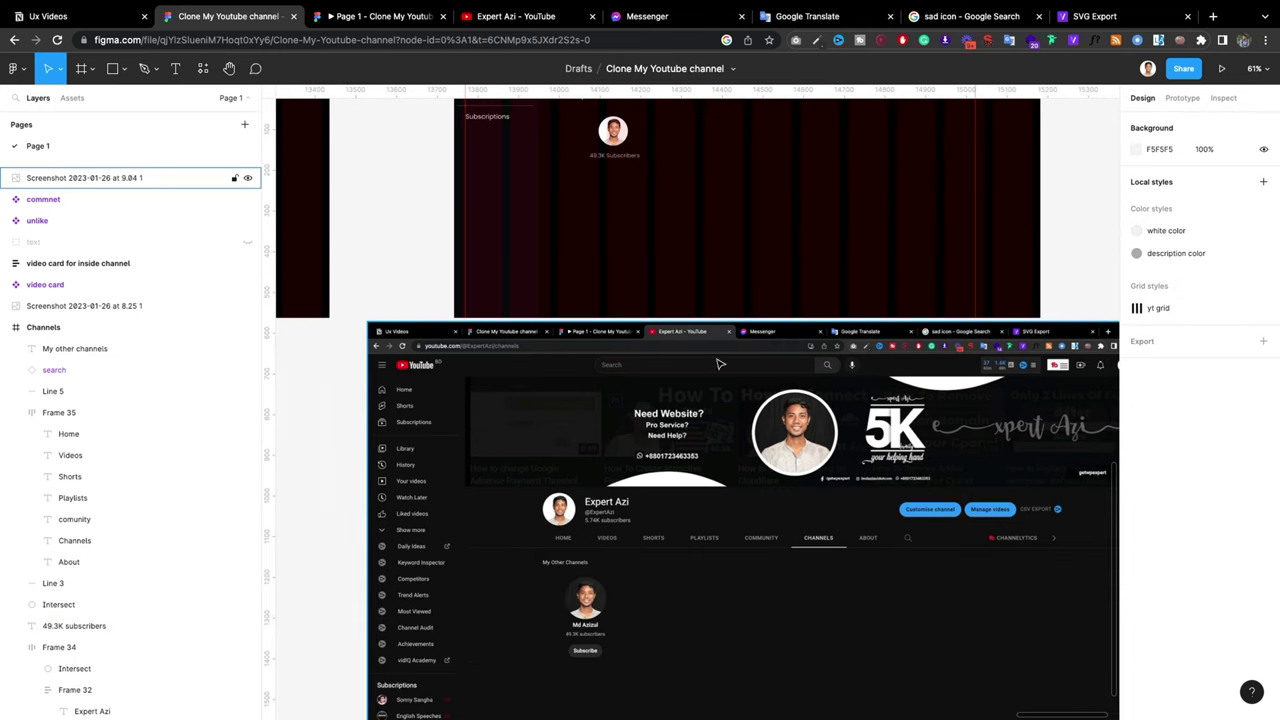
pyautogui.scroll(-5, 717, 357)
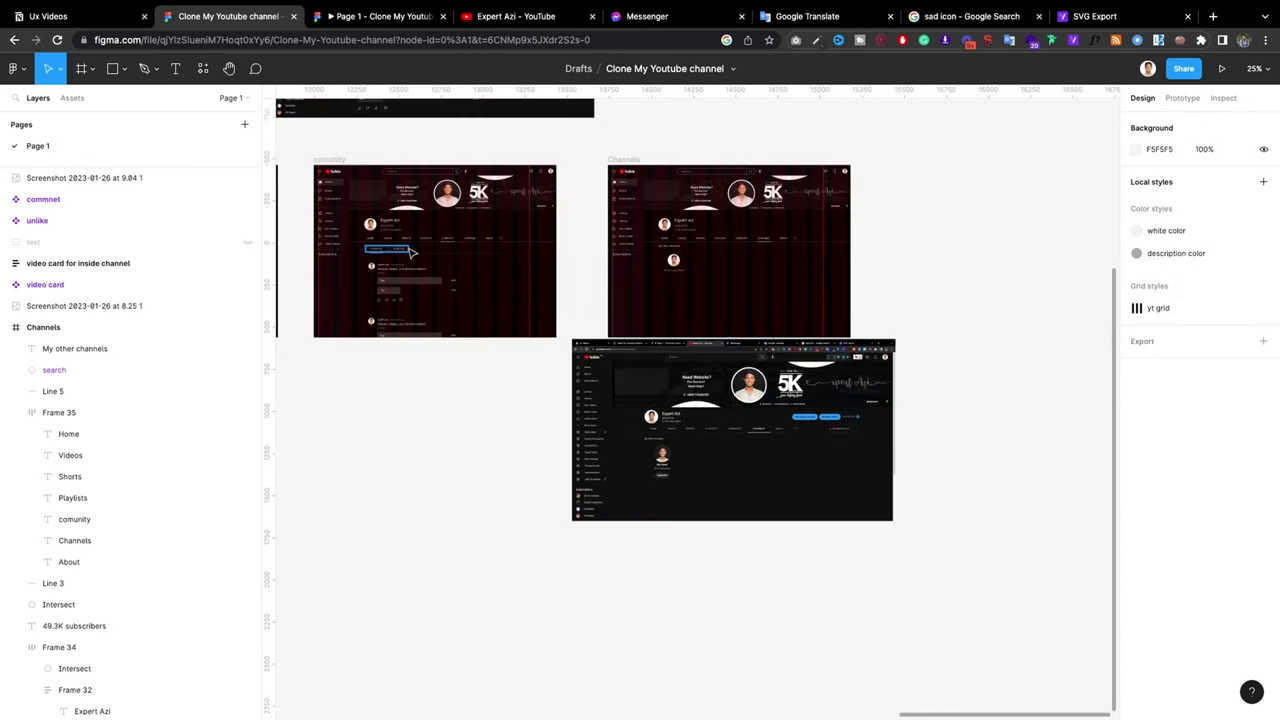
# Step: Select a single Tutorials keyword chip on the homepage
pyautogui.scroll(-3, 415, 260)
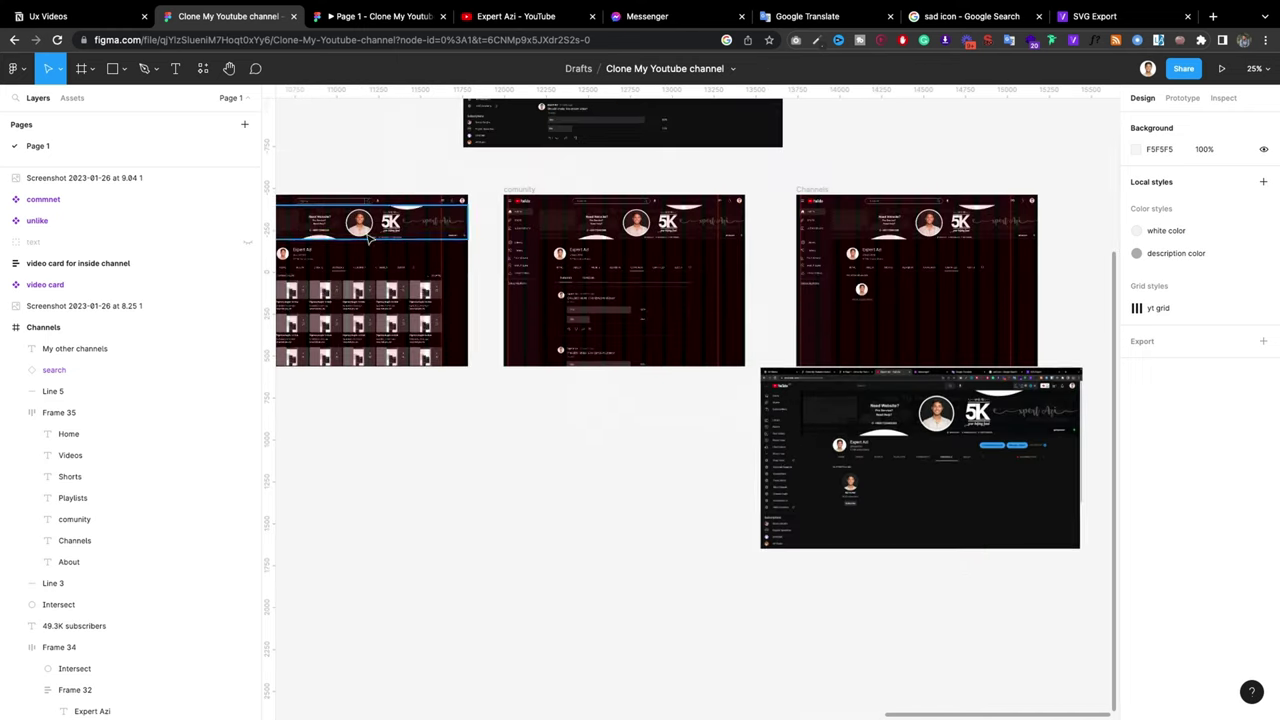
pyautogui.scroll(-5, 390, 240)
pyautogui.scroll(3, 395, 234)
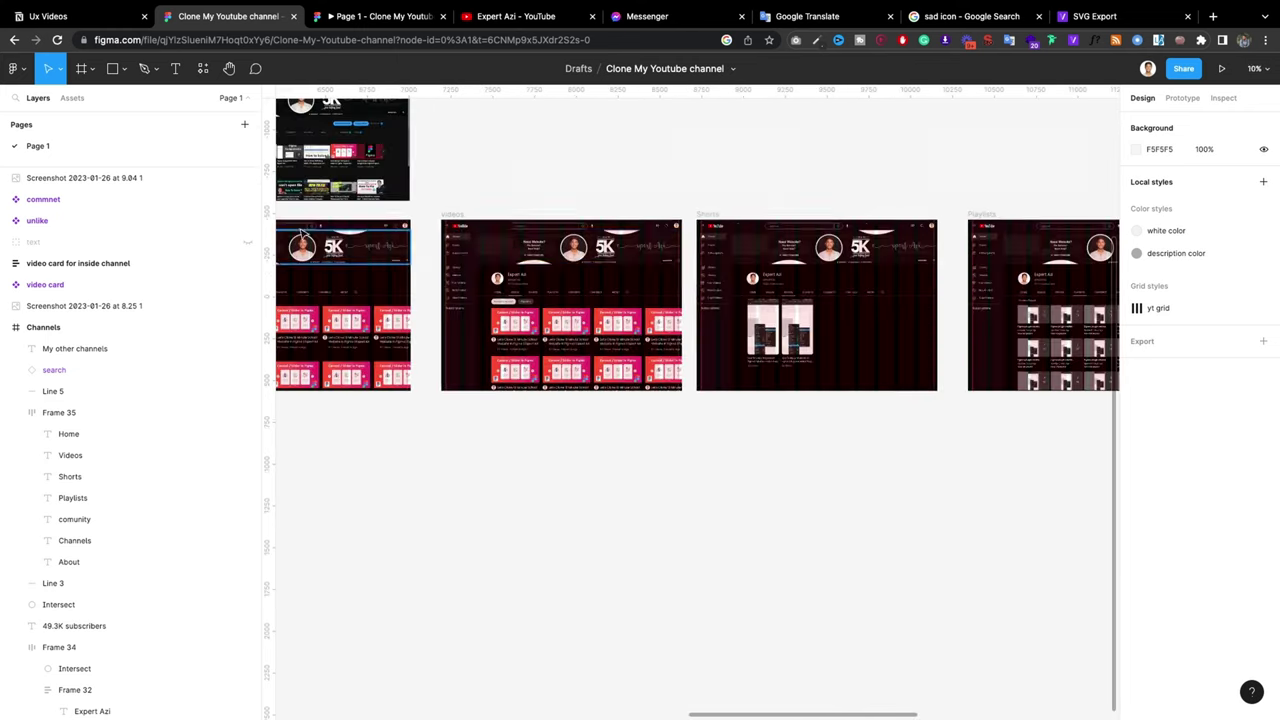
pyautogui.scroll(2, 360, 270)
pyautogui.scroll(-3, 429, 220)
pyautogui.scroll(3, 371, 209)
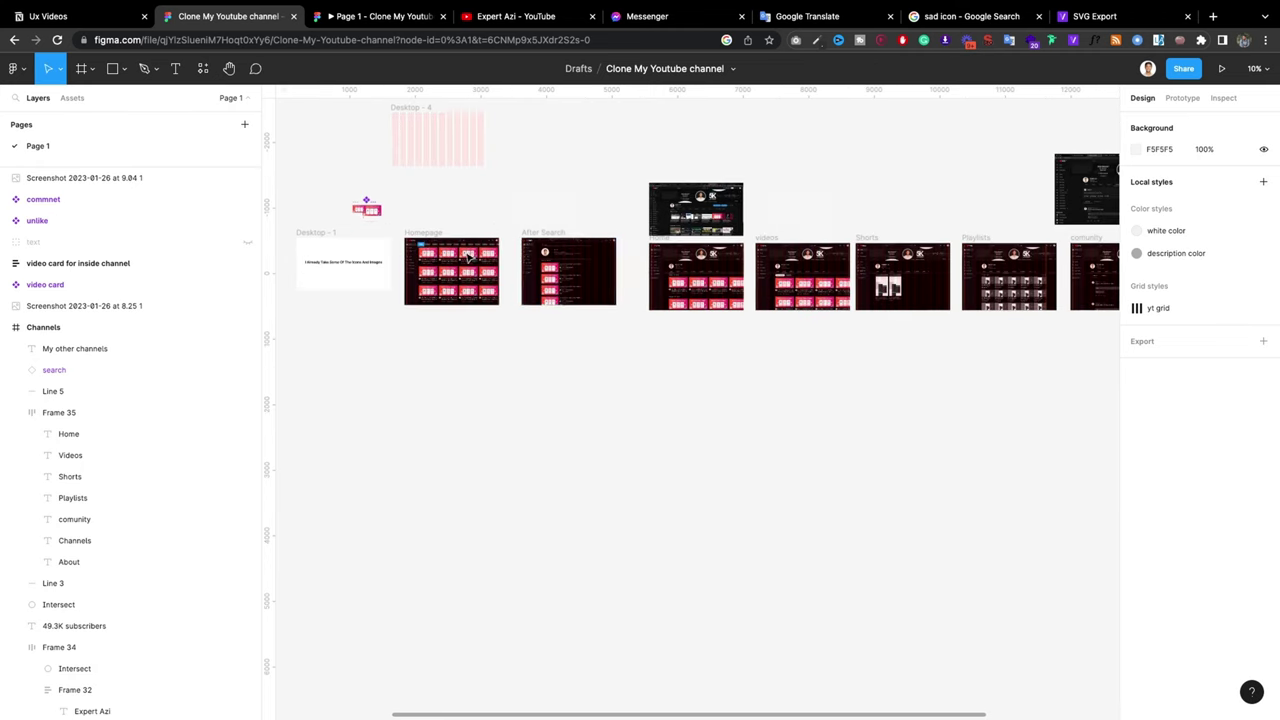
pyautogui.scroll(3, 523, 234)
pyautogui.scroll(2, 436, 263)
pyautogui.scroll(5, 436, 263)
pyautogui.click(447, 250)
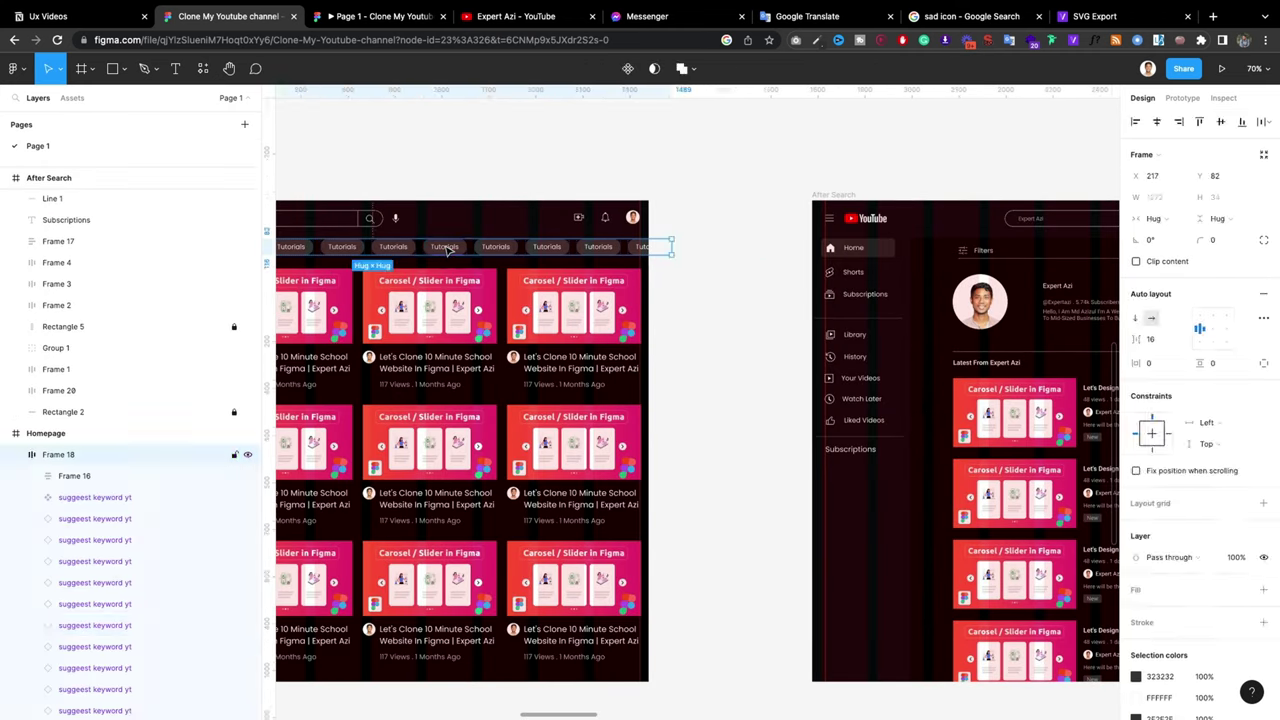
pyautogui.doubleClick(447, 250)
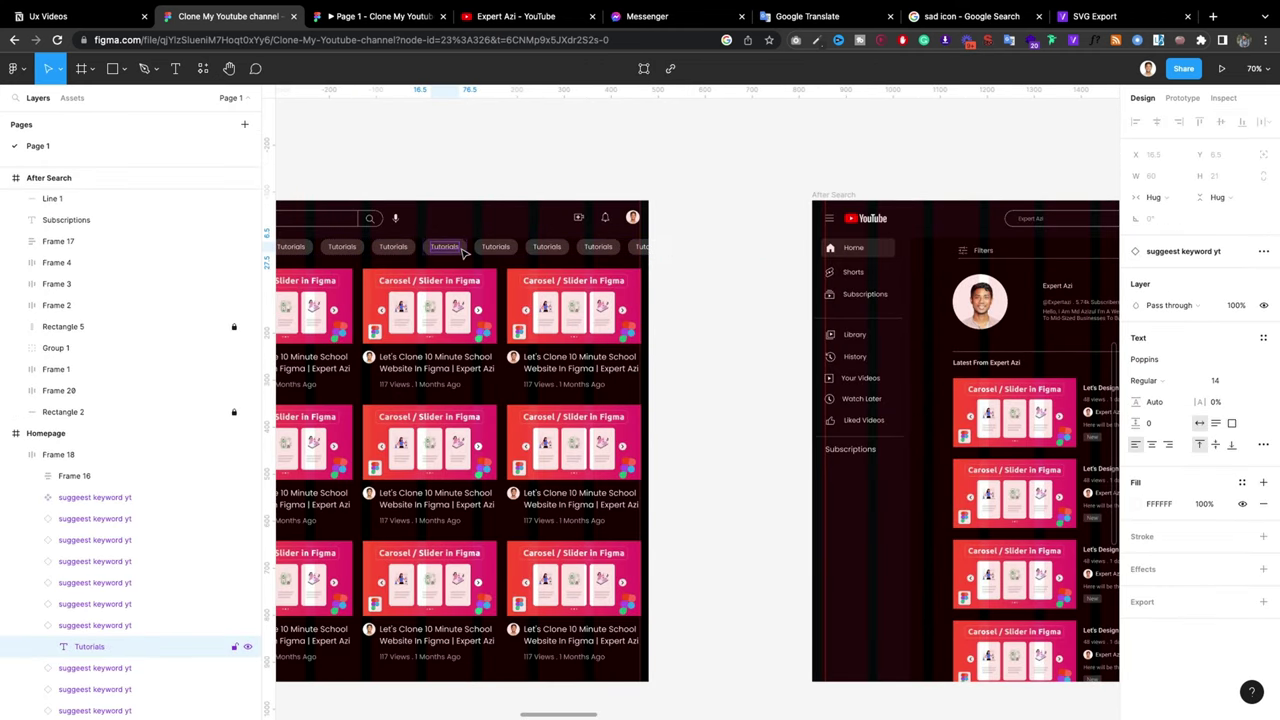
pyautogui.click(500, 249)
pyautogui.click(508, 248)
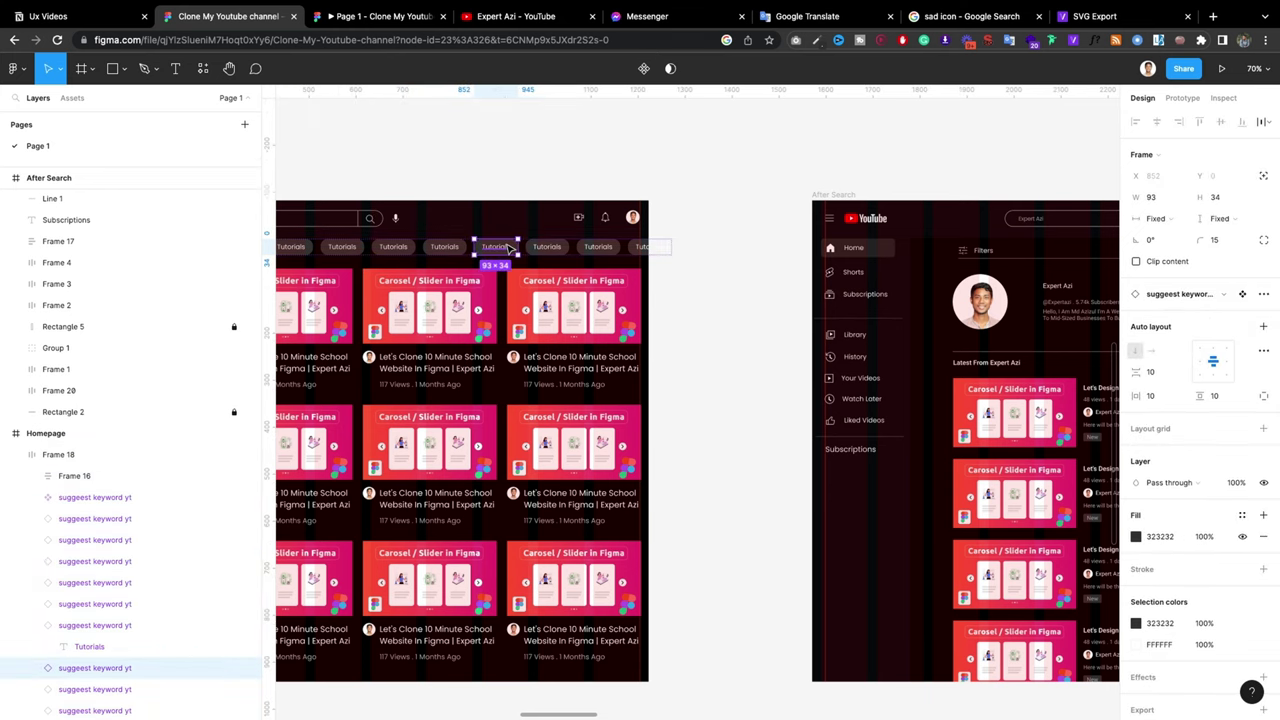
# Step: Paste the Tutorials chip into the Channels frame beside the avatar
pyautogui.scroll(-5, 510, 253)
pyautogui.scroll(-3, 729, 280)
pyautogui.scroll(2, 620, 263)
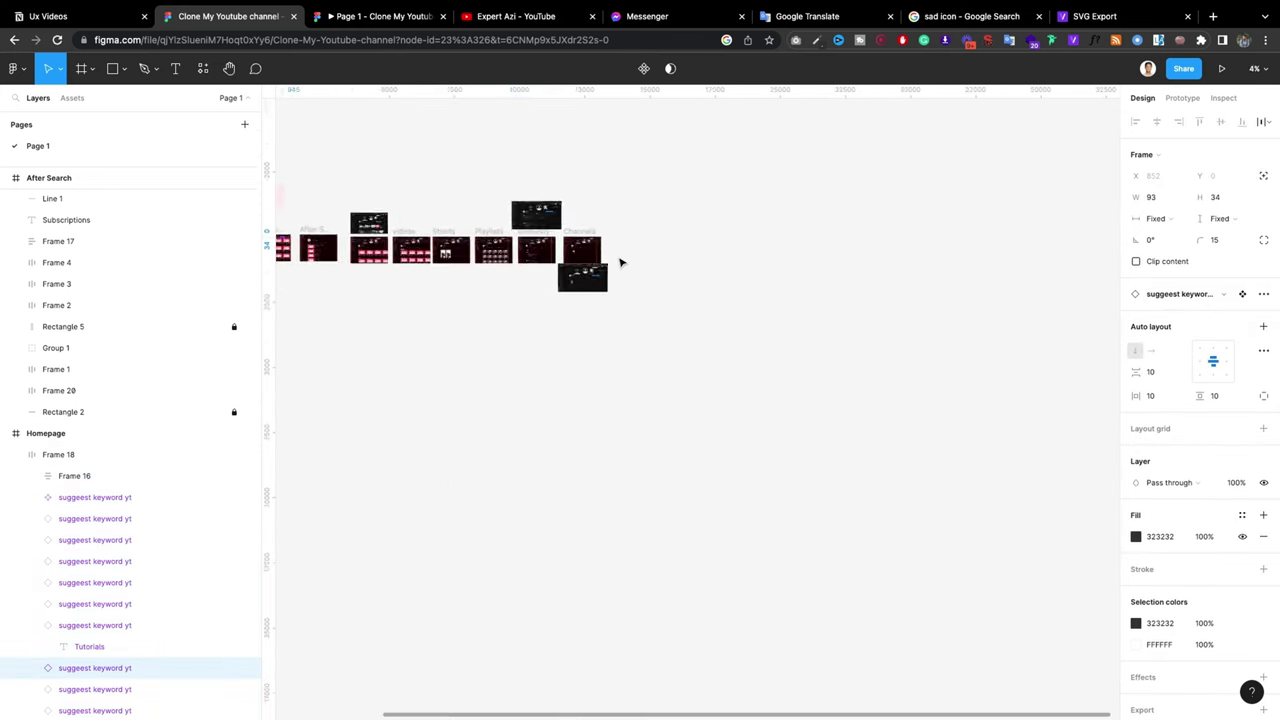
pyautogui.scroll(2, 505, 268)
pyautogui.scroll(1, 734, 386)
pyautogui.scroll(2, 666, 380)
pyautogui.scroll(2, 591, 389)
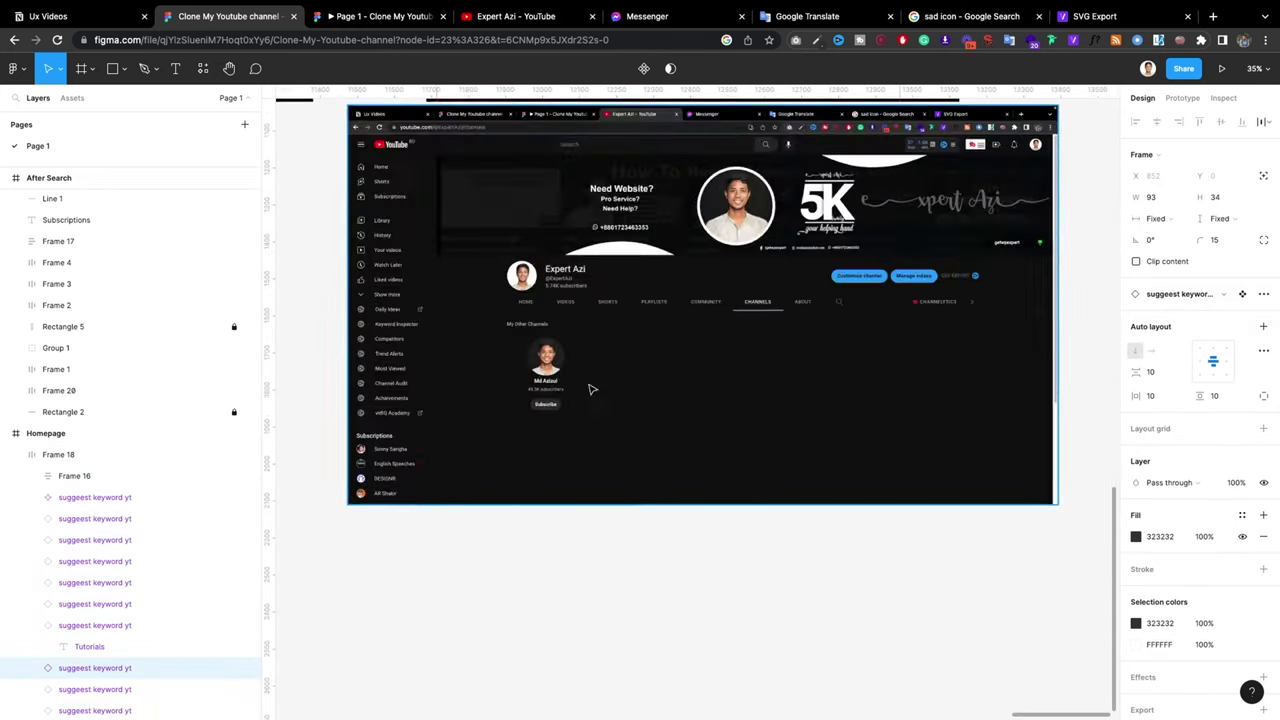
pyautogui.scroll(-1, 575, 450)
pyautogui.scroll(1, 575, 450)
pyautogui.click(591, 338)
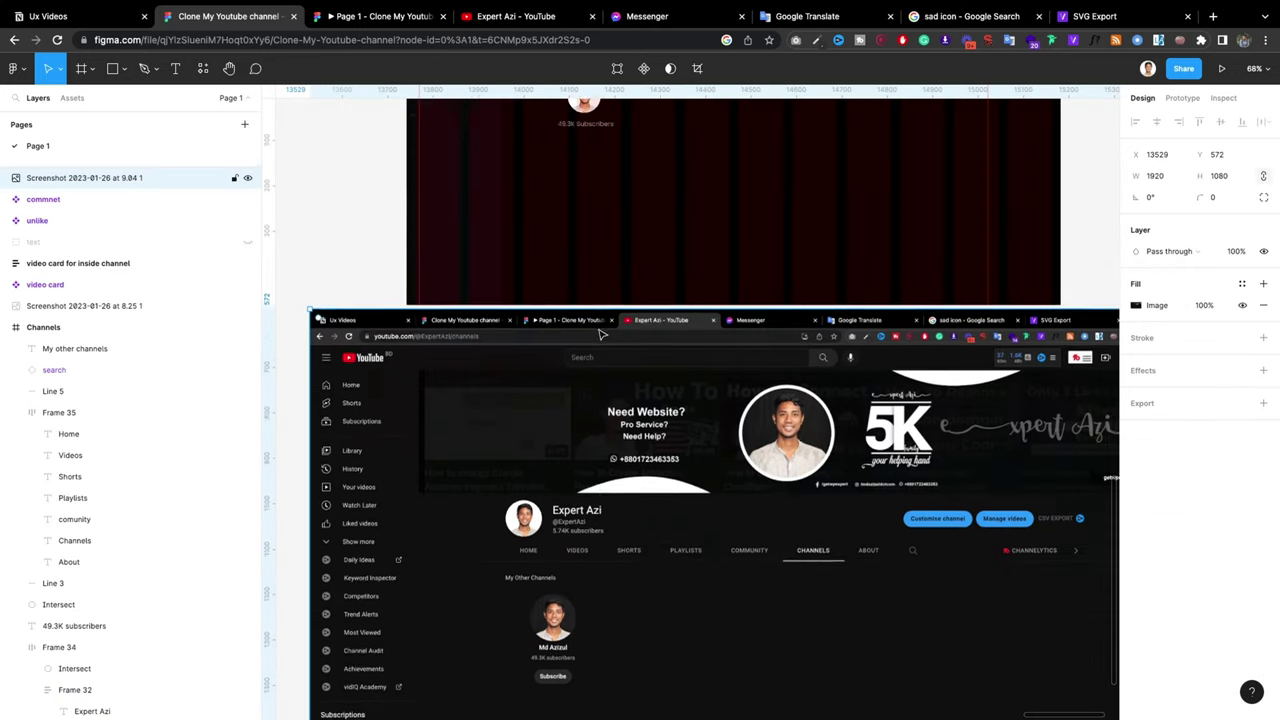
pyautogui.scroll(3, 600, 330)
pyautogui.click(597, 306)
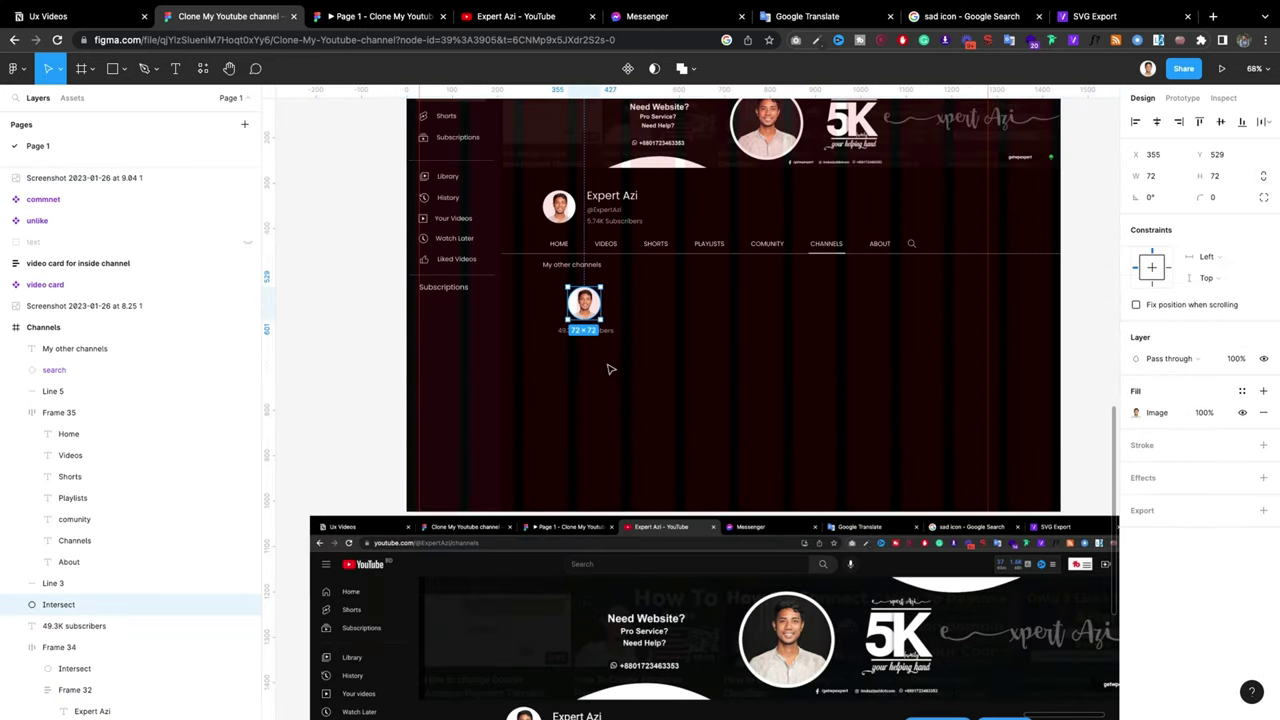
pyautogui.hotkey('ctrl', 'v')
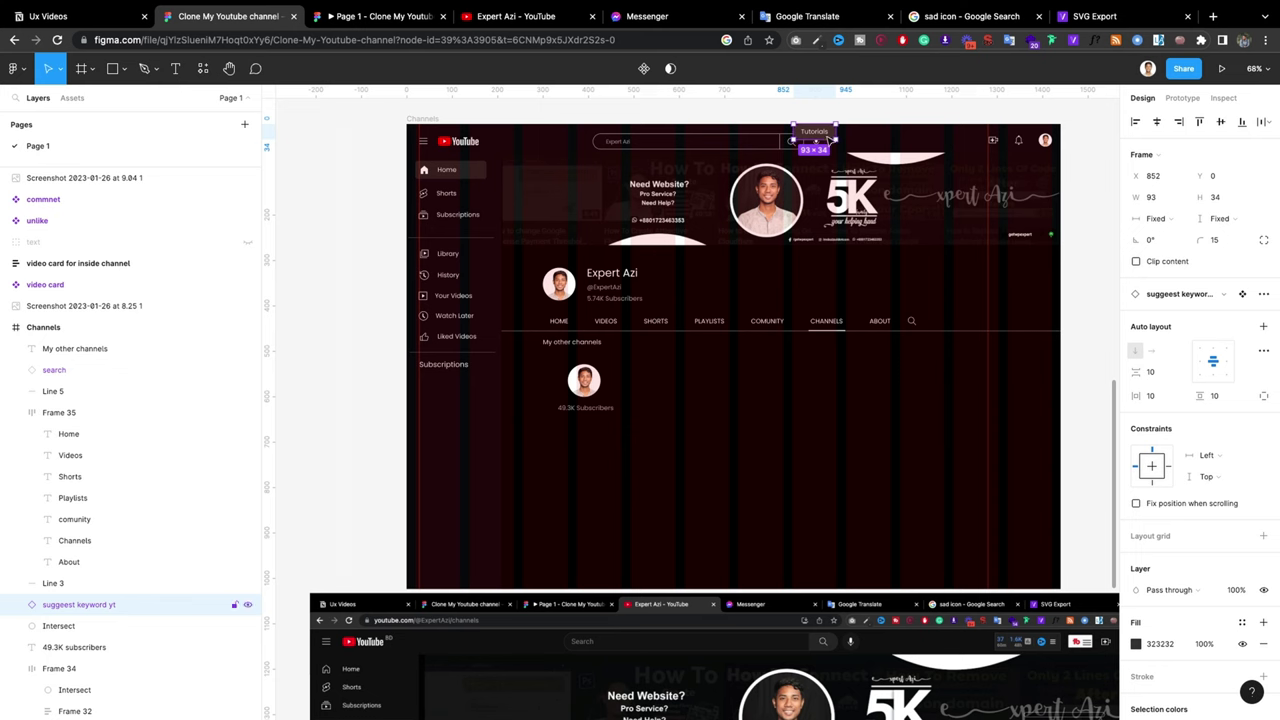
# Step: Place the chip under the avatar and auto-layout the avatar with the 49.3K subscribers text
pyautogui.moveTo(830, 140); pyautogui.dragTo(598, 428)
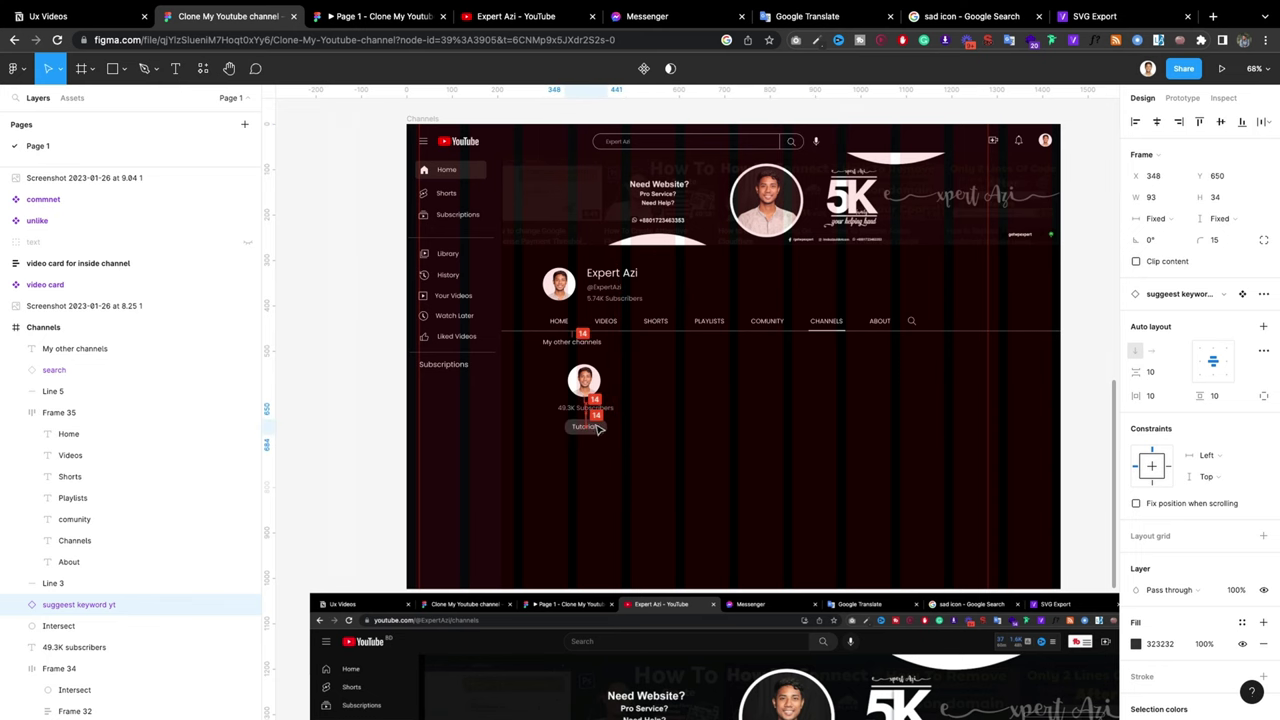
pyautogui.scroll(-5, 640, 390)
pyautogui.scroll(3, 648, 382)
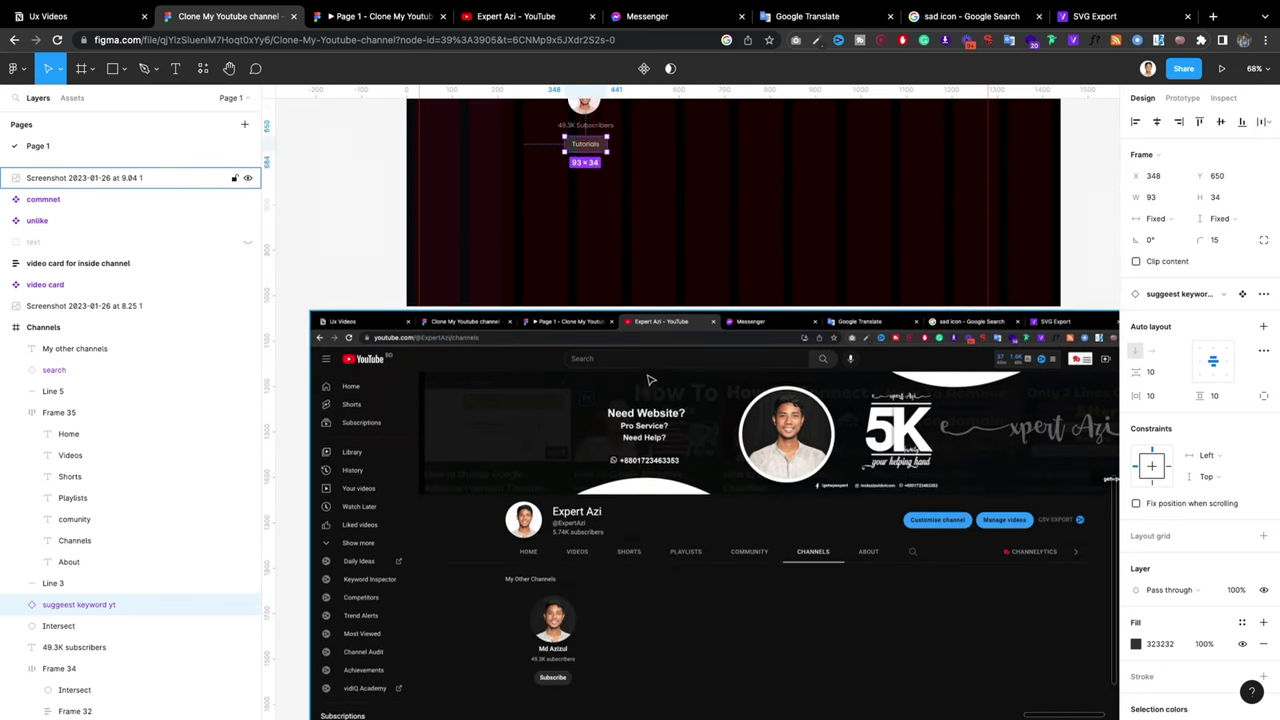
pyautogui.scroll(3, 651, 377)
pyautogui.moveTo(585, 272); pyautogui.dragTo(583, 282)
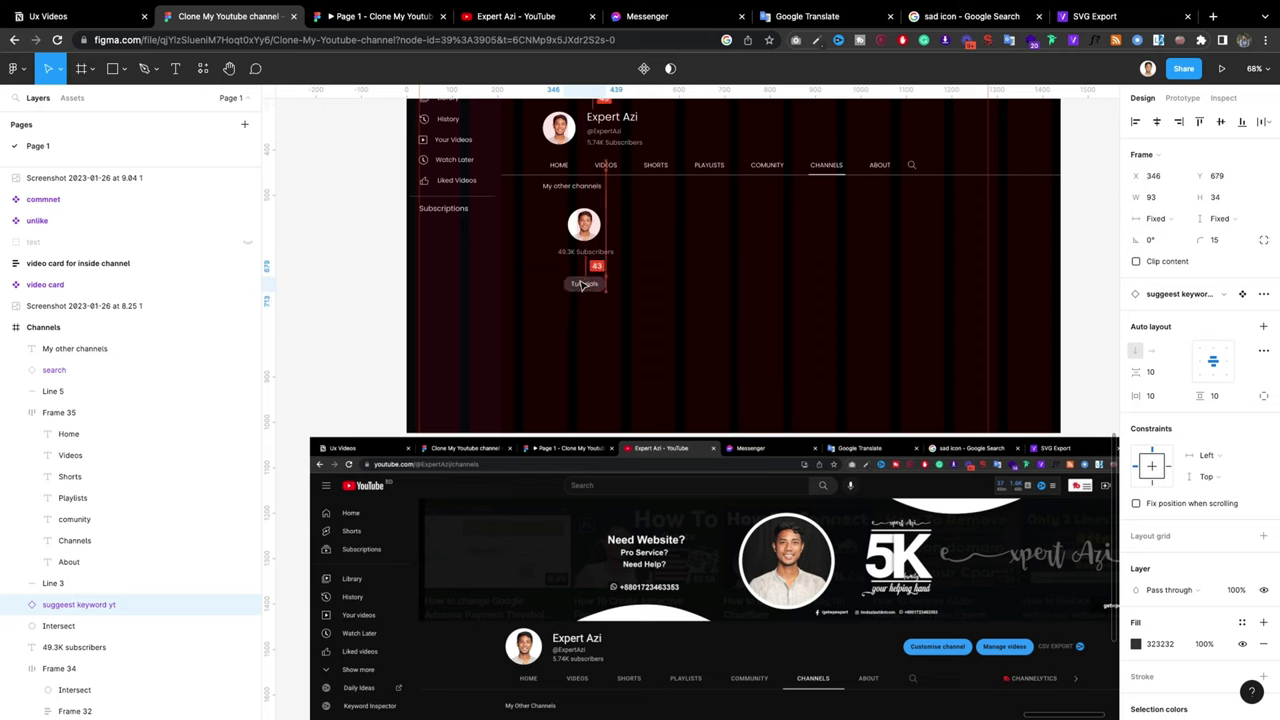
pyautogui.click(585, 255)
pyautogui.keyDown('shift'); pyautogui.click(585, 225); pyautogui.keyUp('shift')
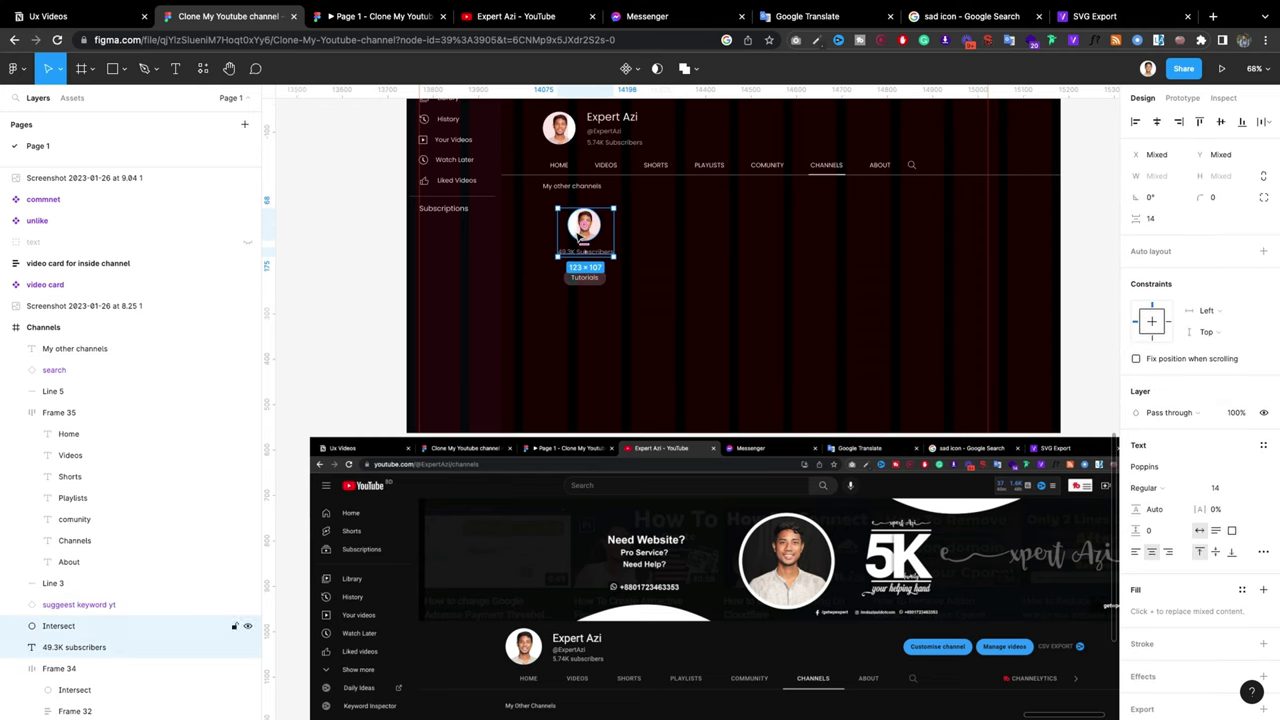
pyautogui.hotkey('shift', 'a')
# Step: Set the avatar group's spacing to 12, then auto-layout it with the chip at 15 spacing
pyautogui.click(596, 283)
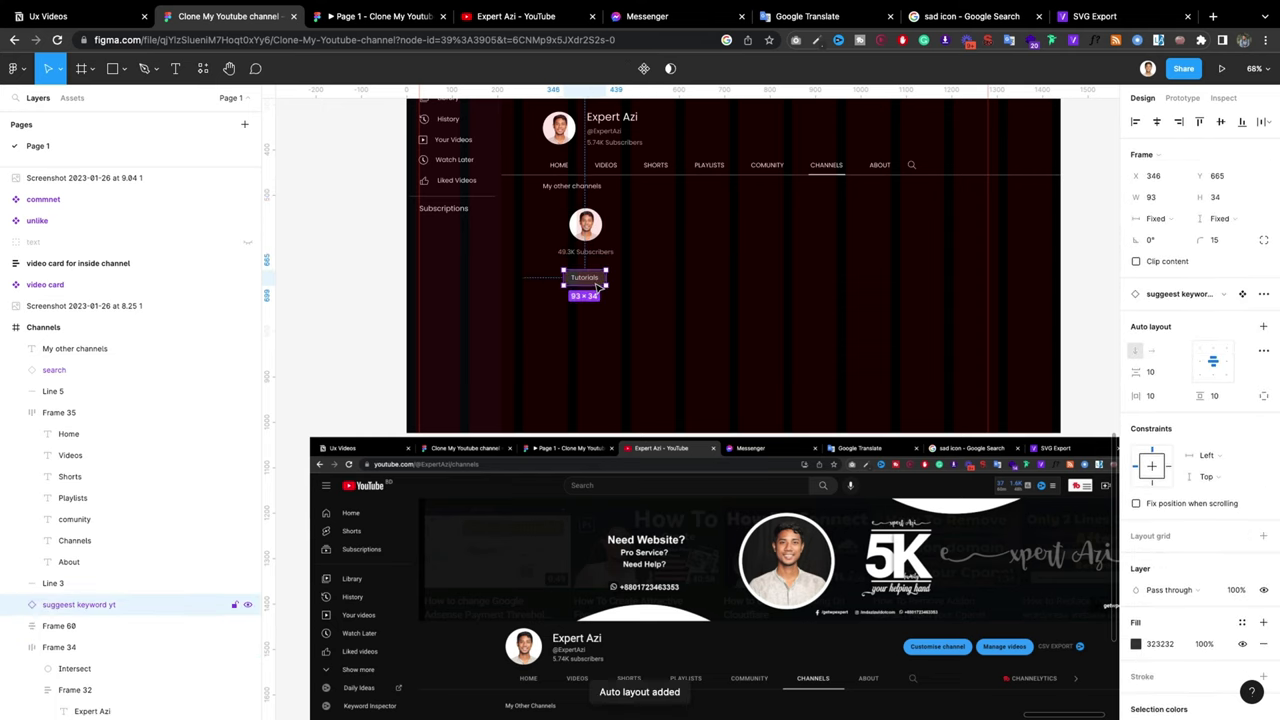
pyautogui.moveTo(596, 281); pyautogui.dragTo(596, 284)
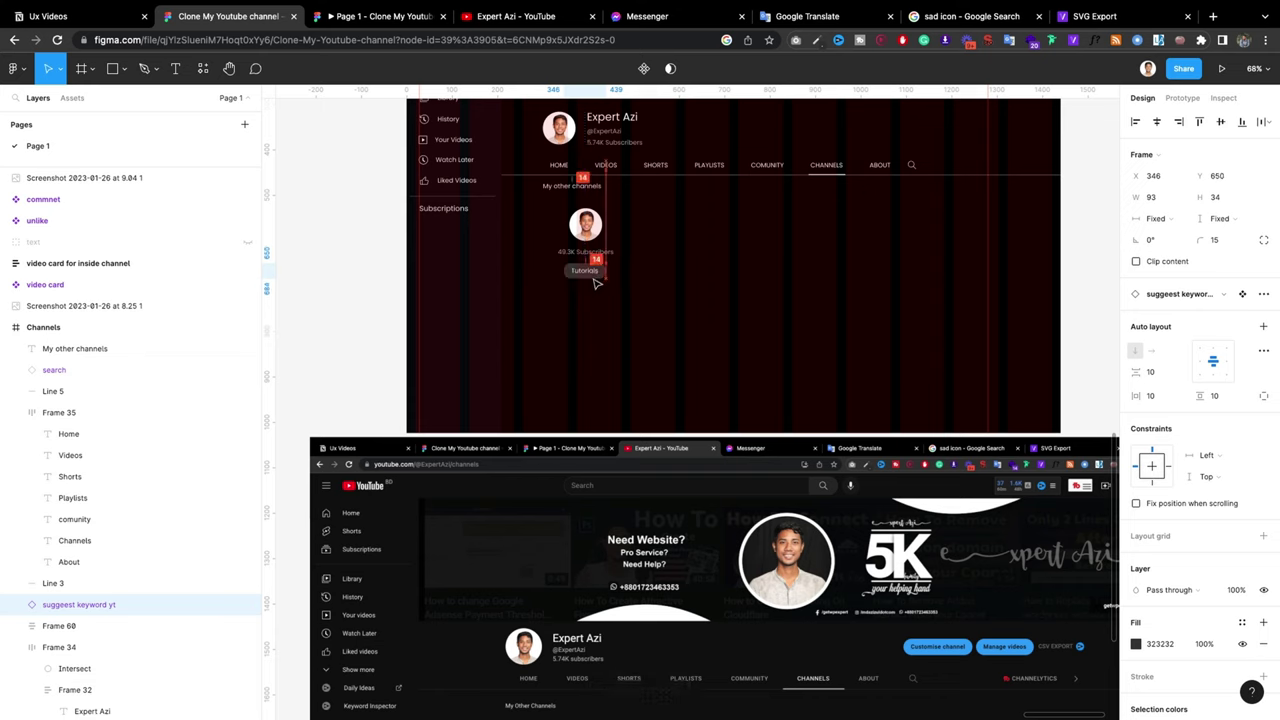
pyautogui.click(585, 225)
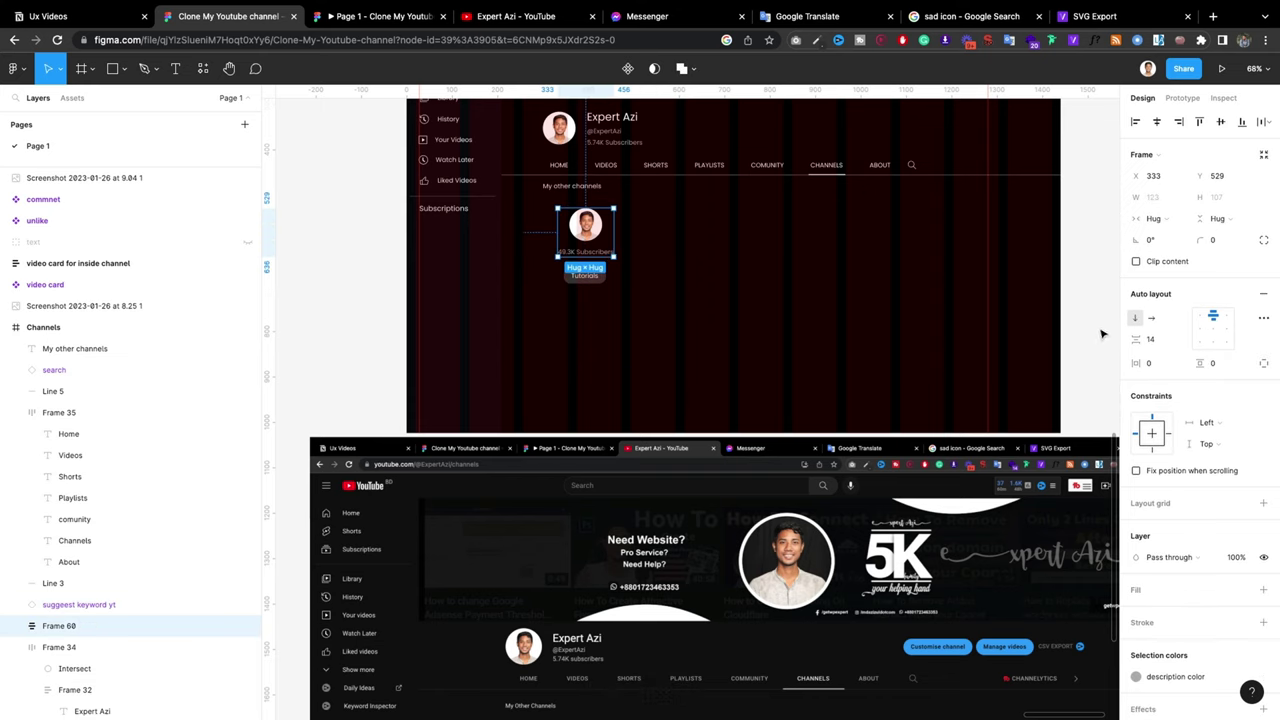
pyautogui.press('Down')
pyautogui.press('Down')
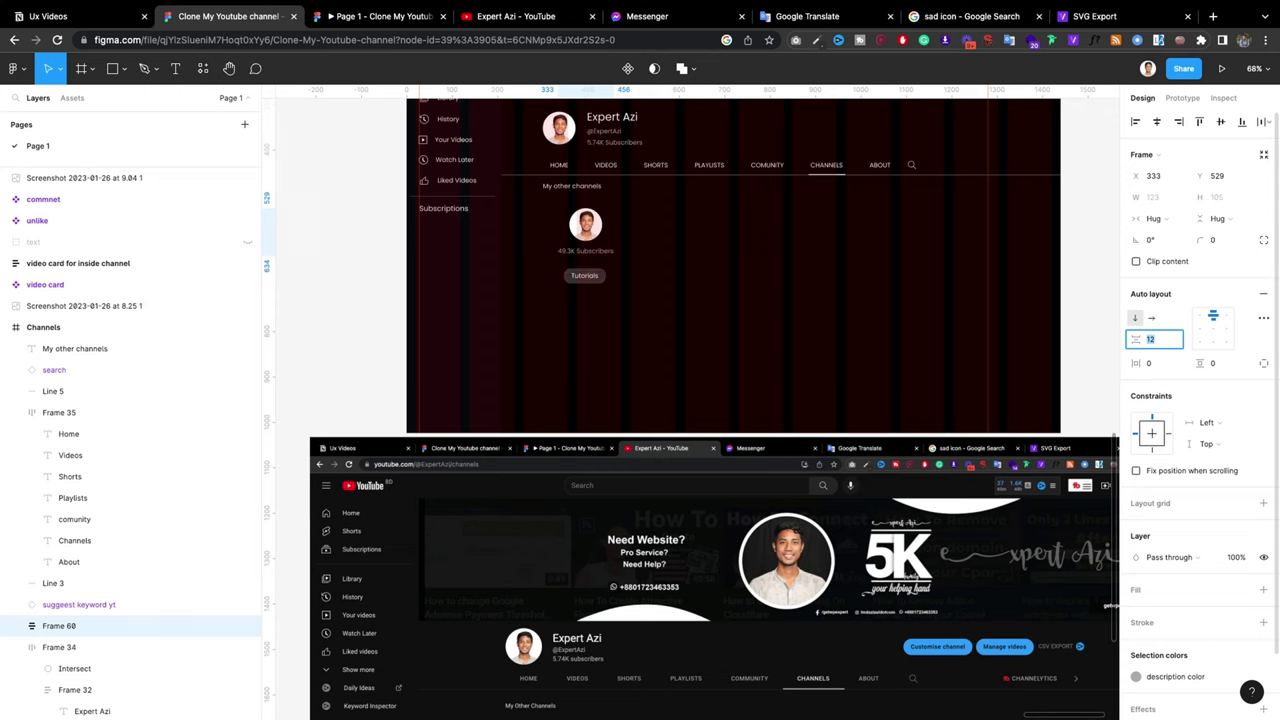
pyautogui.moveTo(671, 335); pyautogui.dragTo(555, 205)
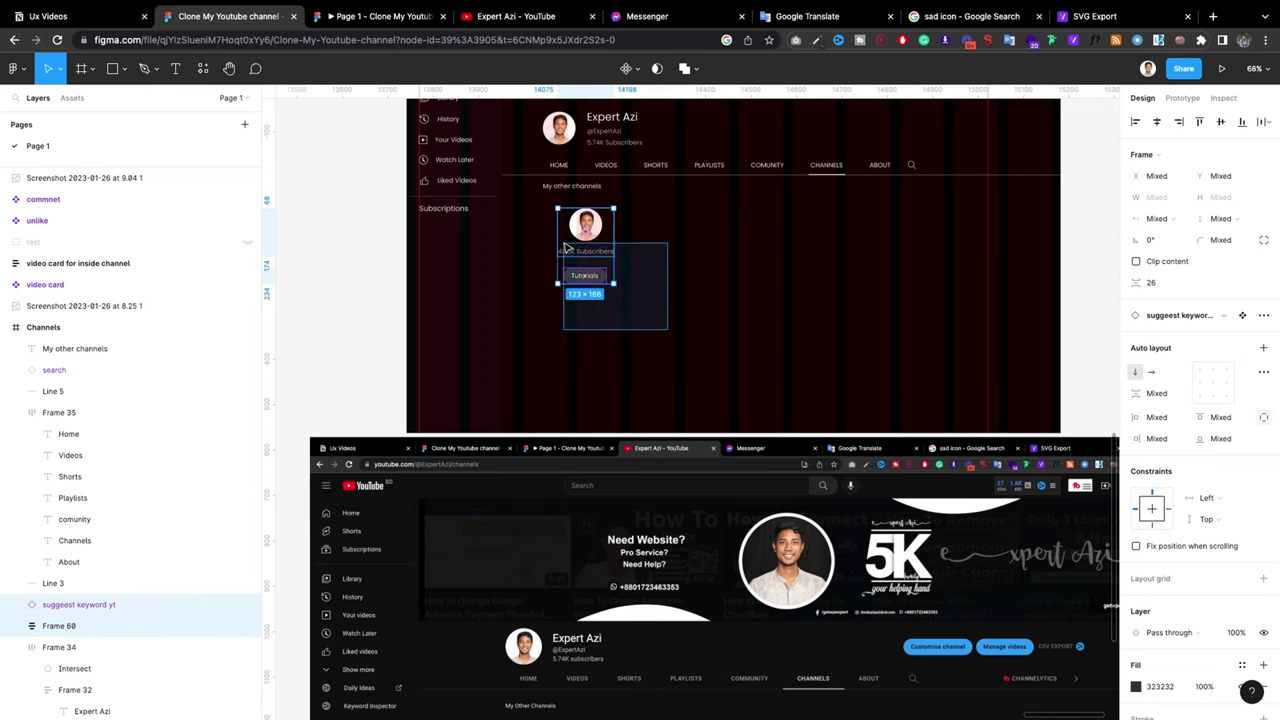
pyautogui.hotkey('shift', 'a')
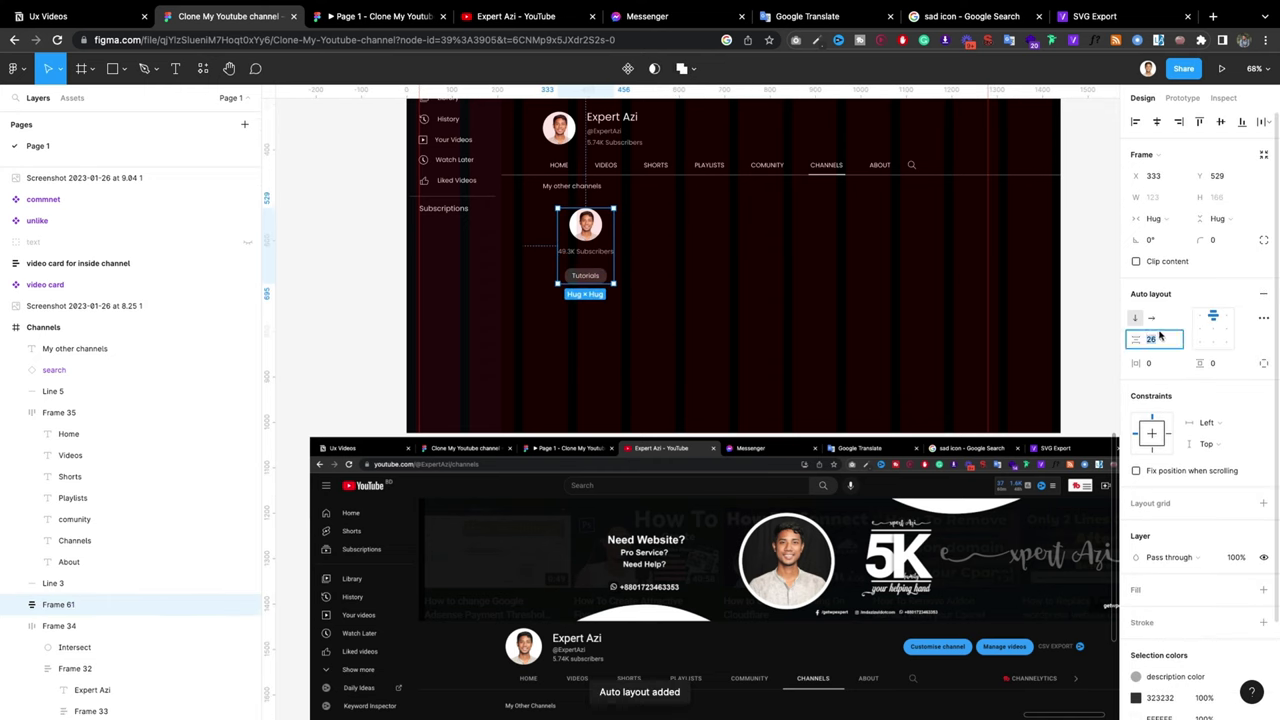
pyautogui.press('Down')
pyautogui.press('Down')
pyautogui.press('Down')
pyautogui.press('Down')
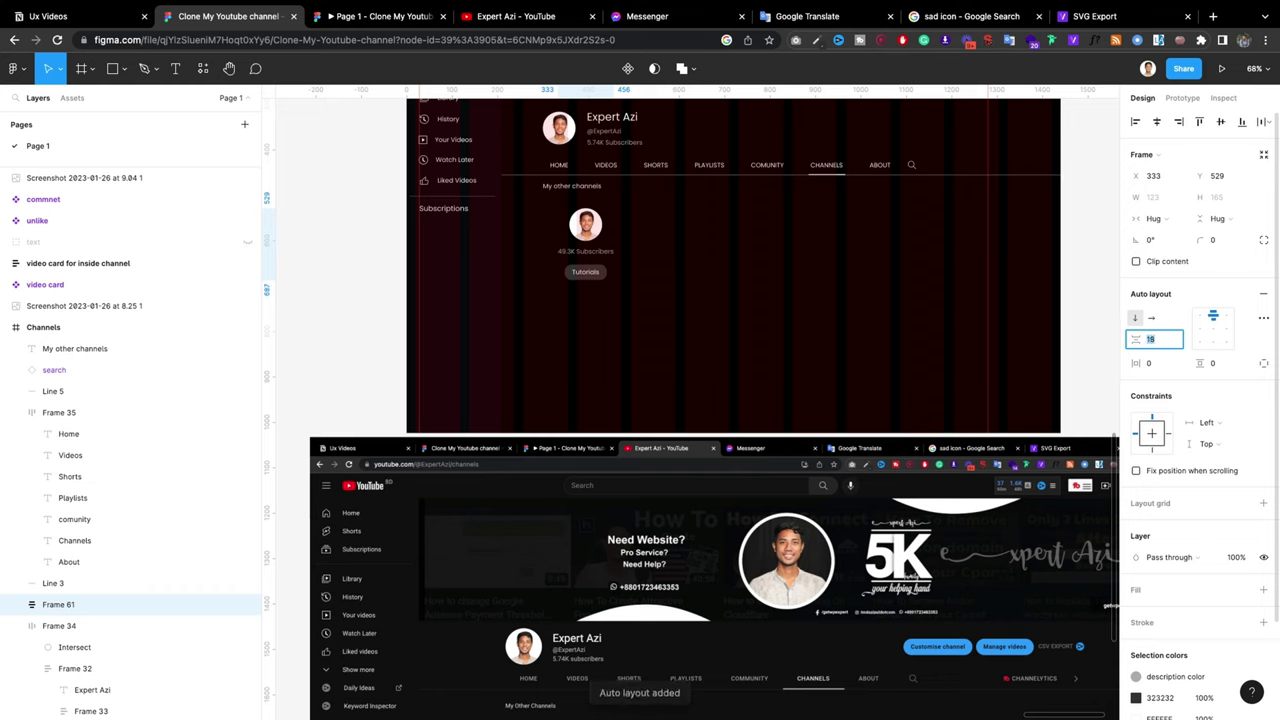
# Step: Relabel the chip's text from 'Tutorials' to 'Subscribe'
pyautogui.doubleClick(593, 272)
pyautogui.write('Subscribe')
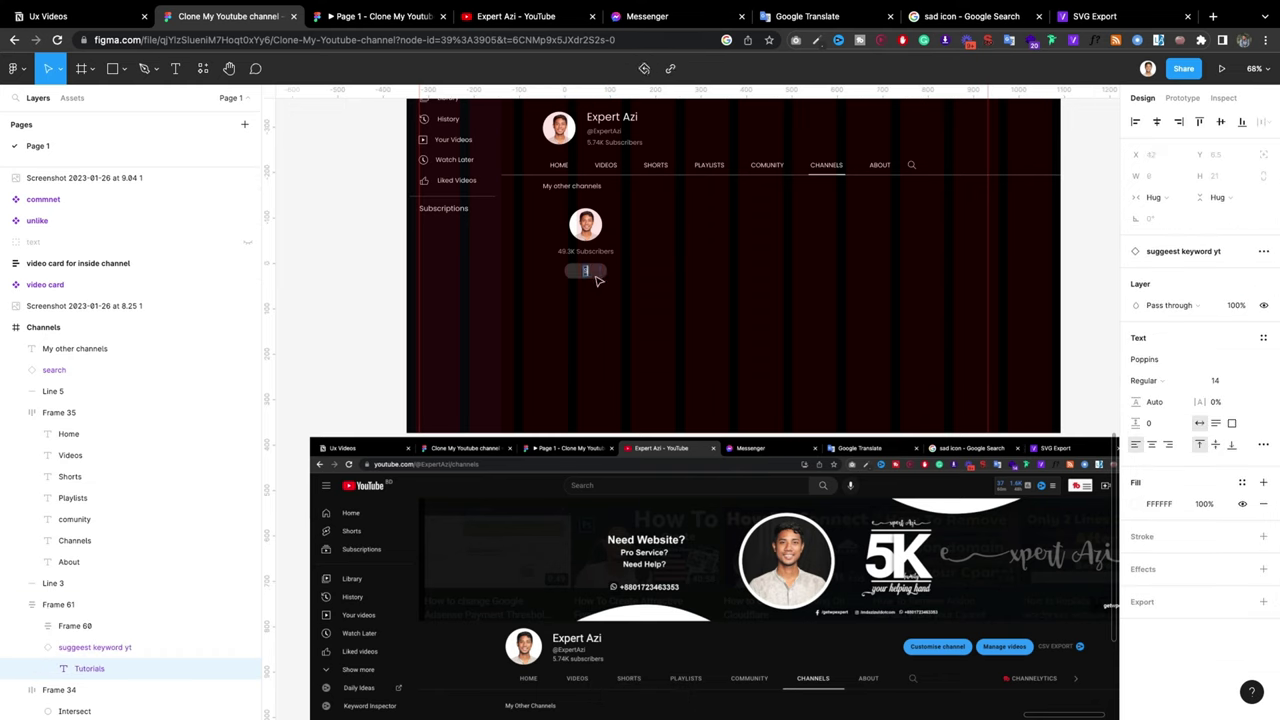
pyautogui.click(680, 323)
pyautogui.click(611, 272)
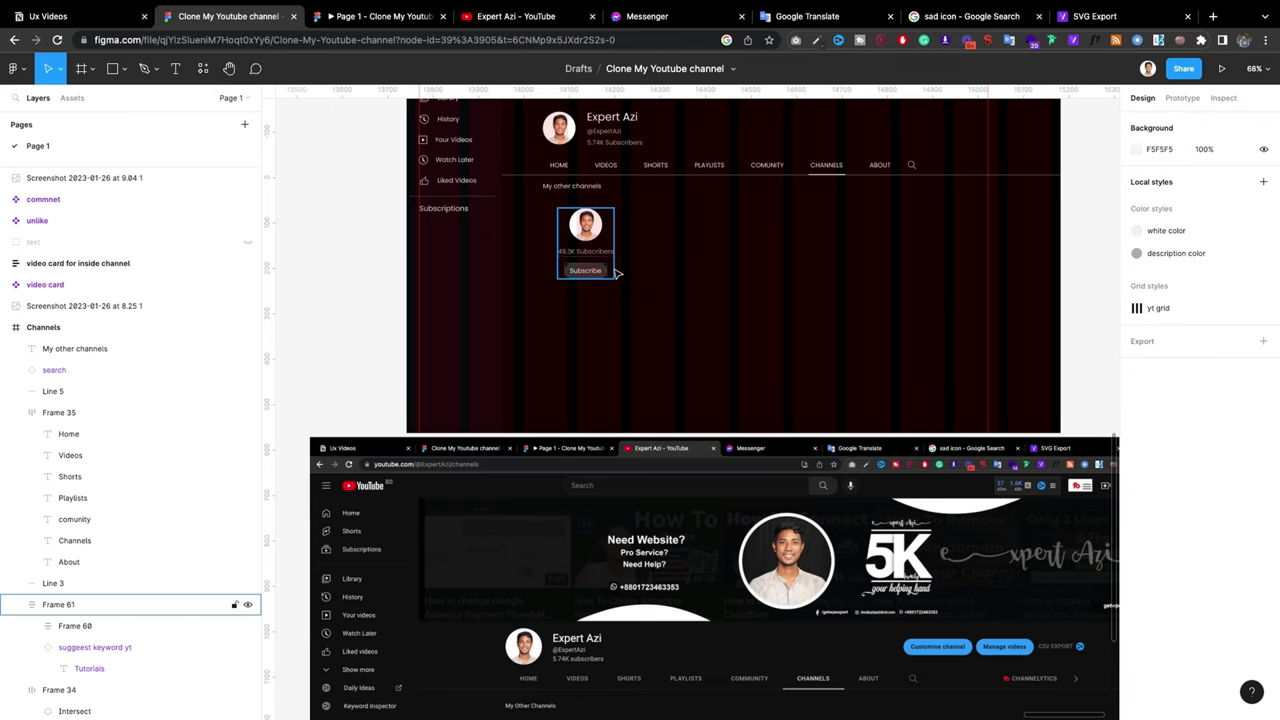
pyautogui.keyDown('ctrl'); pyautogui.scroll(-3, 615, 271); pyautogui.keyUp('ctrl')
pyautogui.click(637, 297)
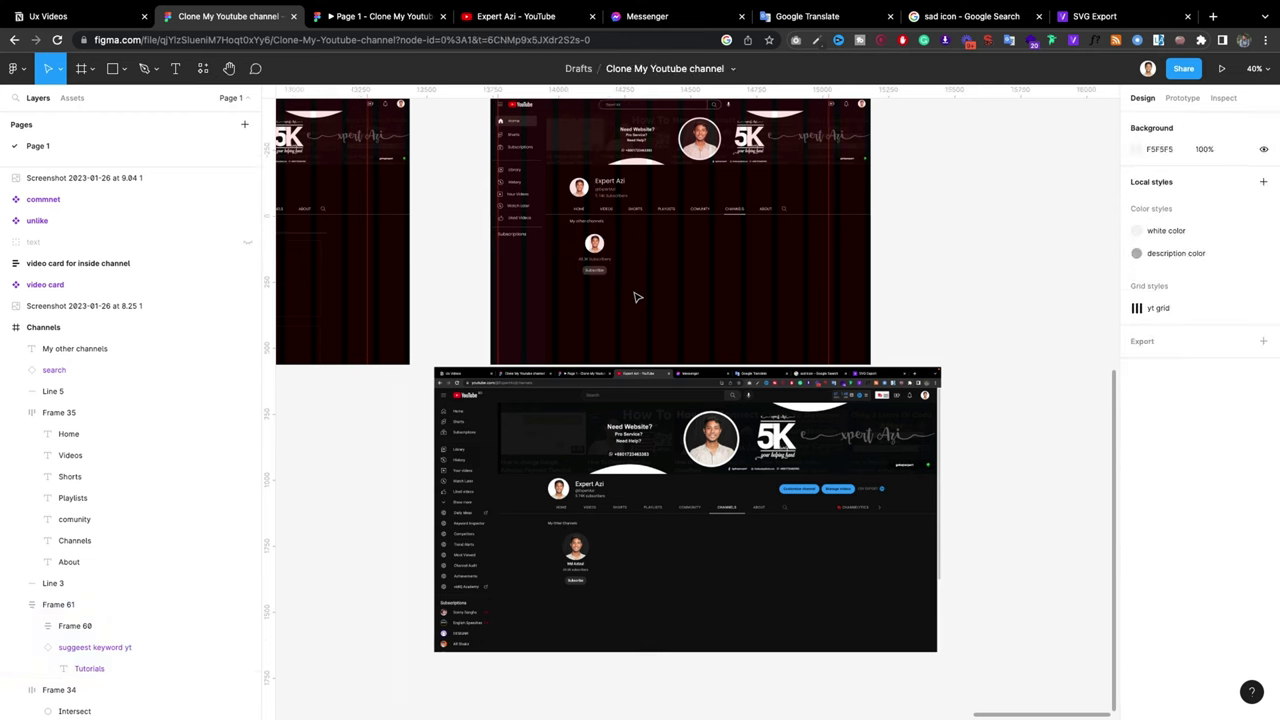
pyautogui.click(620, 280)
pyautogui.scroll(5, 540, 275)
pyautogui.click(551, 265)
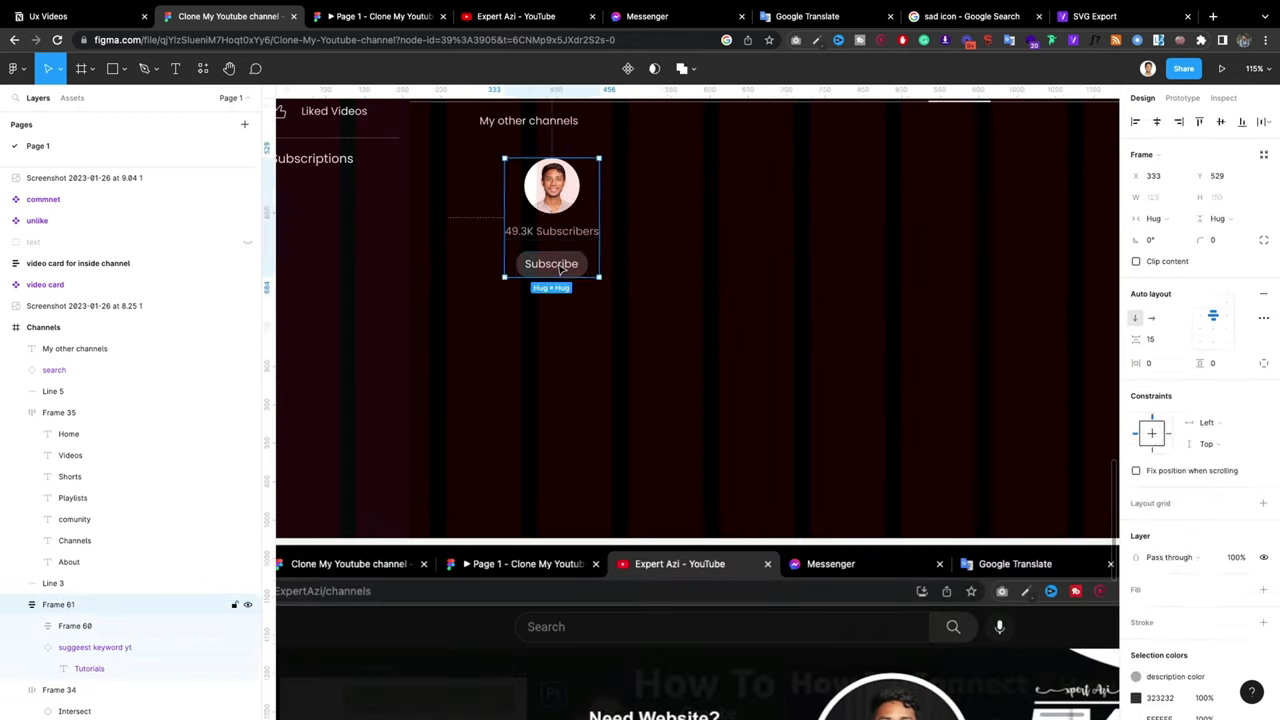
# Step: Review the Subscribe text's font weight and reselect the Subscribe chip inside the card
pyautogui.doubleClick(560, 267)
pyautogui.click(1158, 381)
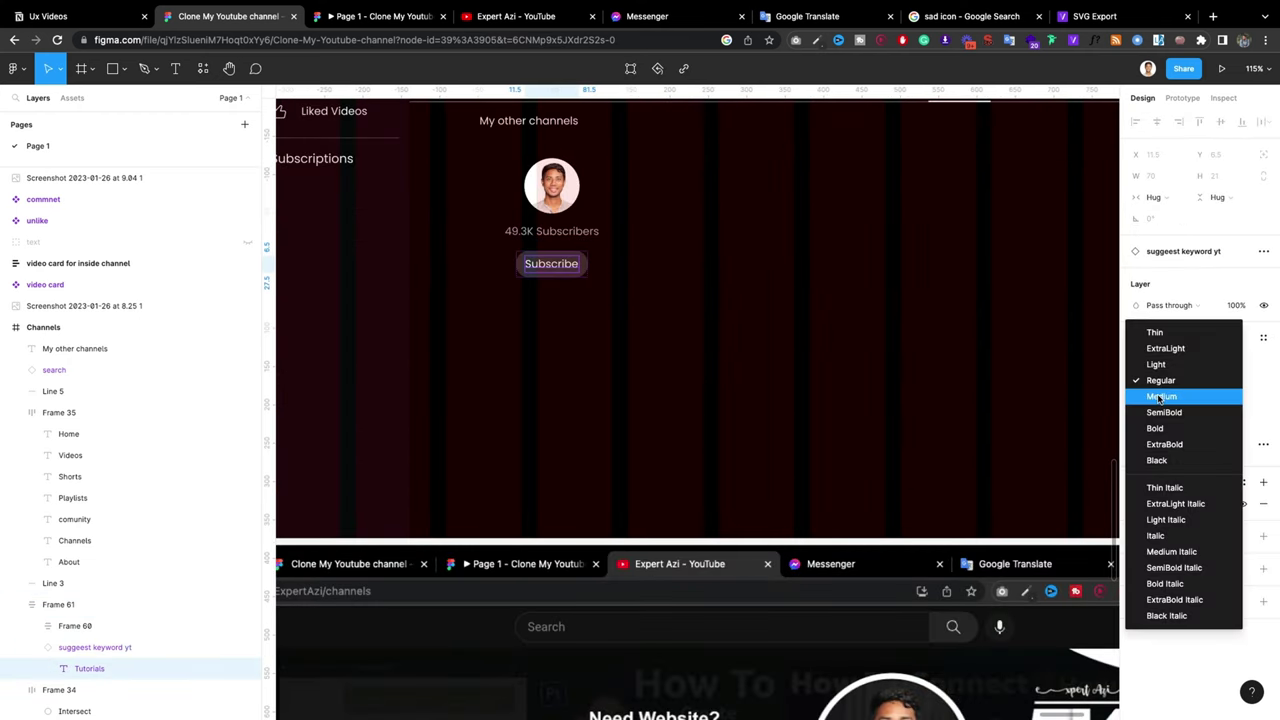
pyautogui.click(726, 394)
pyautogui.click(585, 268)
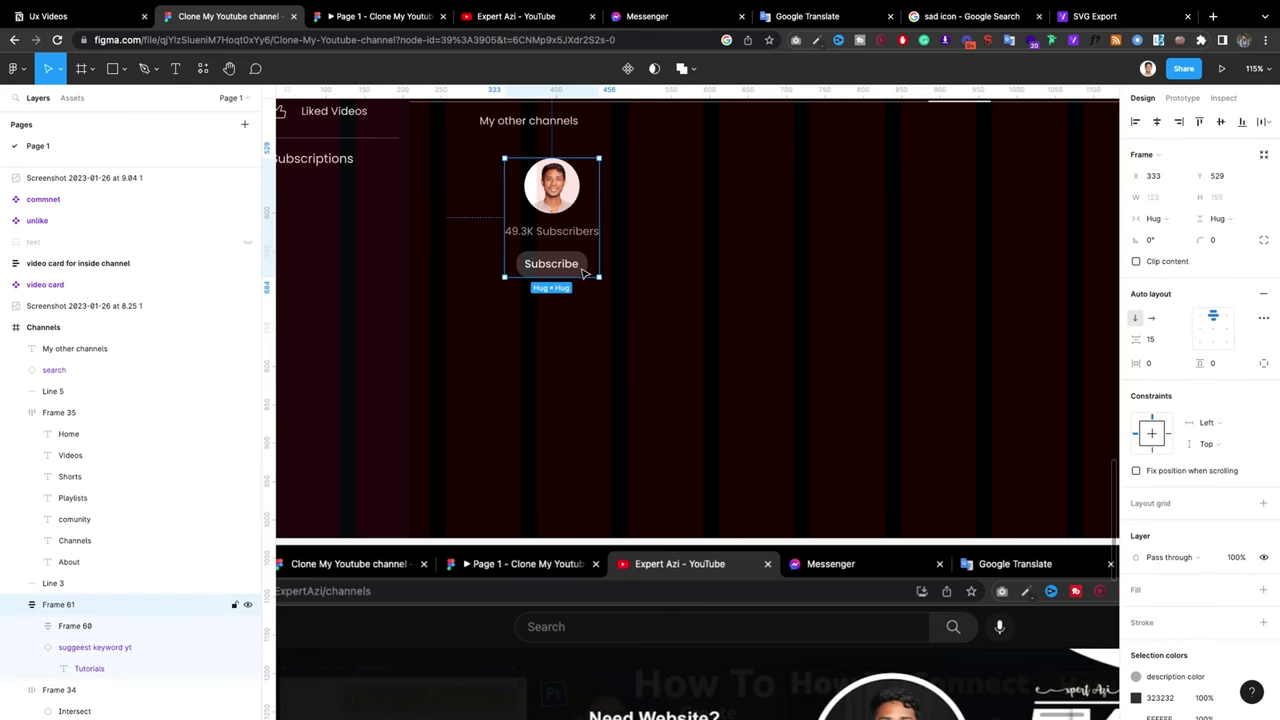
pyautogui.doubleClick(580, 266)
pyautogui.click(603, 294)
pyautogui.click(566, 265)
pyautogui.doubleClick(566, 265)
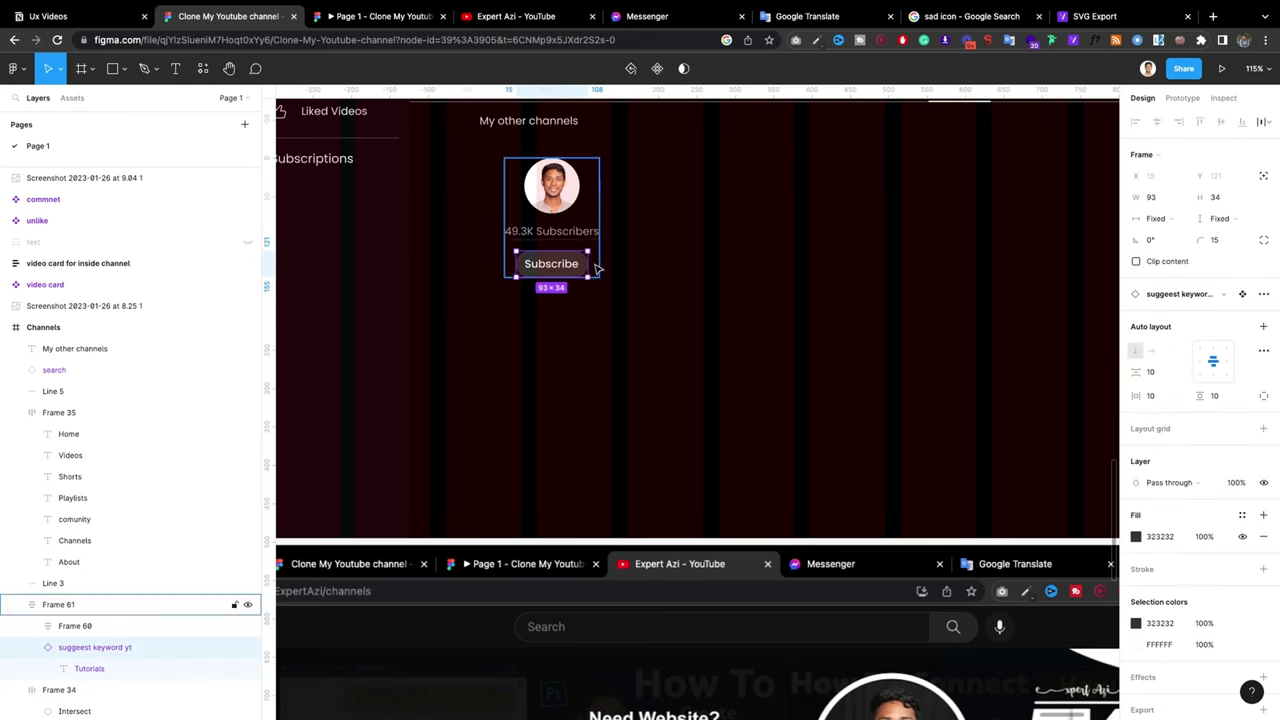
pyautogui.scroll(-5, 673, 330)
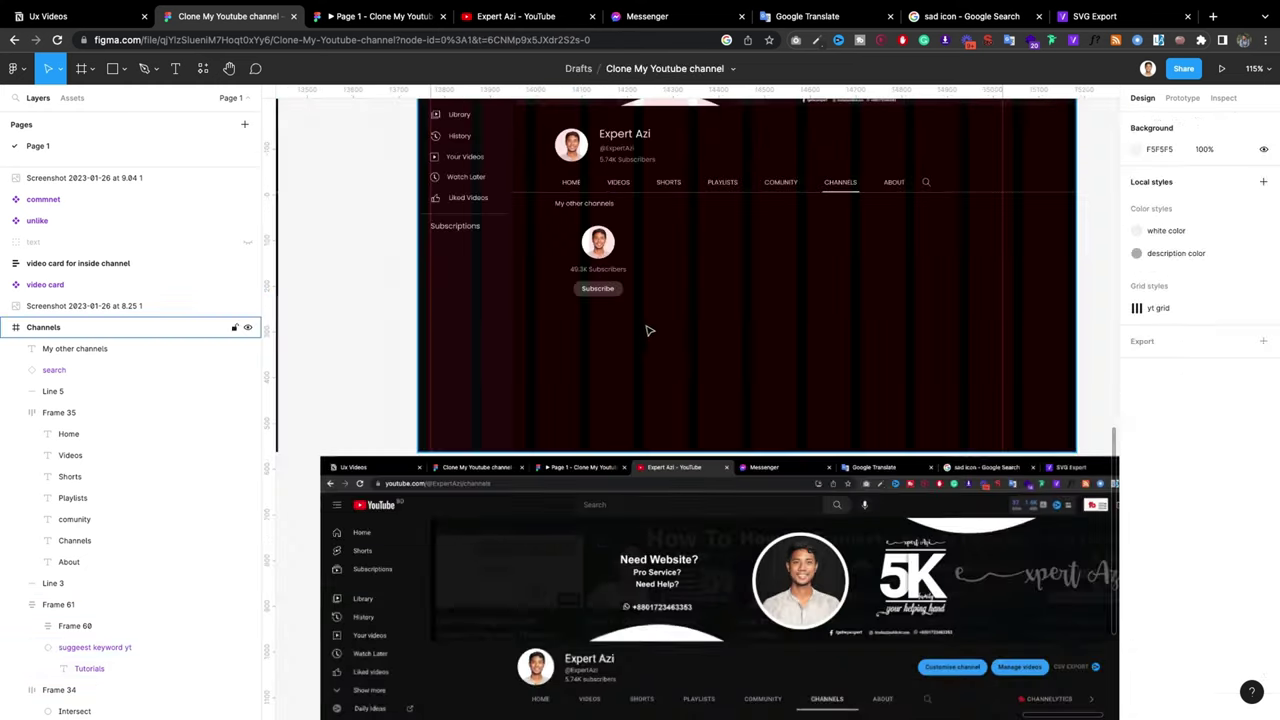
pyautogui.scroll(-2, 637, 340)
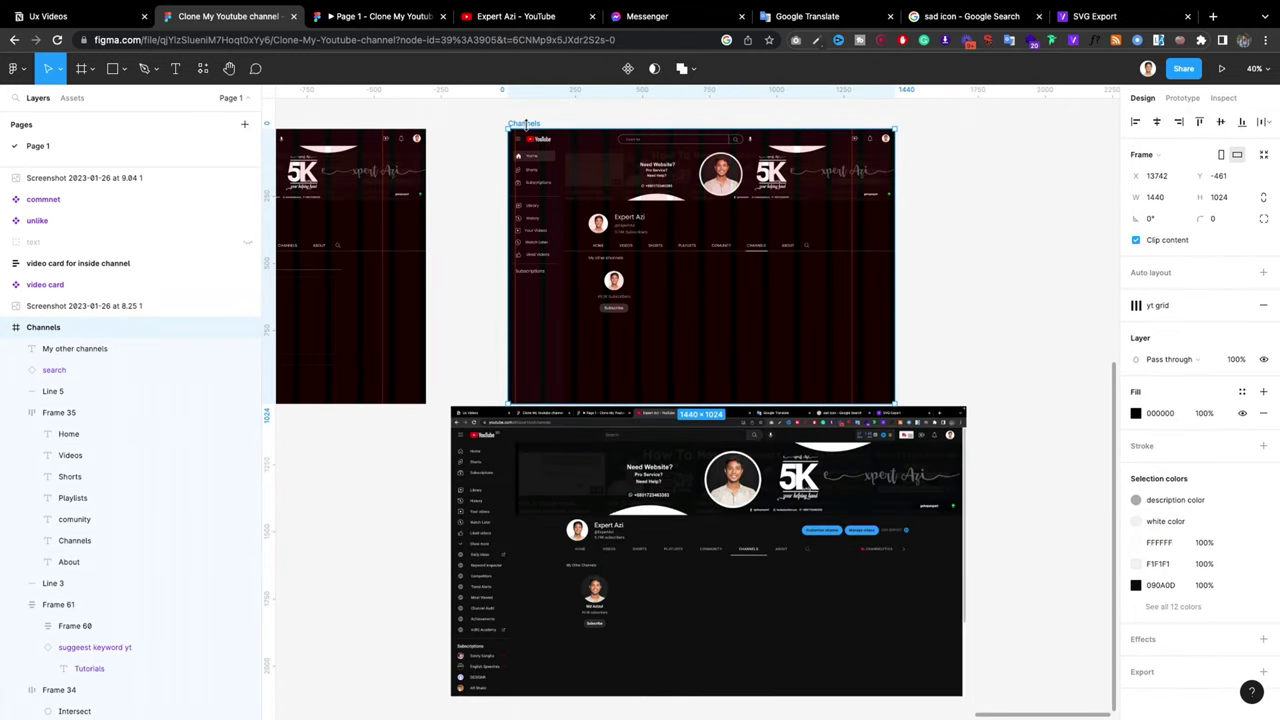
# Step: Preview the prototype, then delete the screenshot image from the canvas
pyautogui.click(1221, 68)
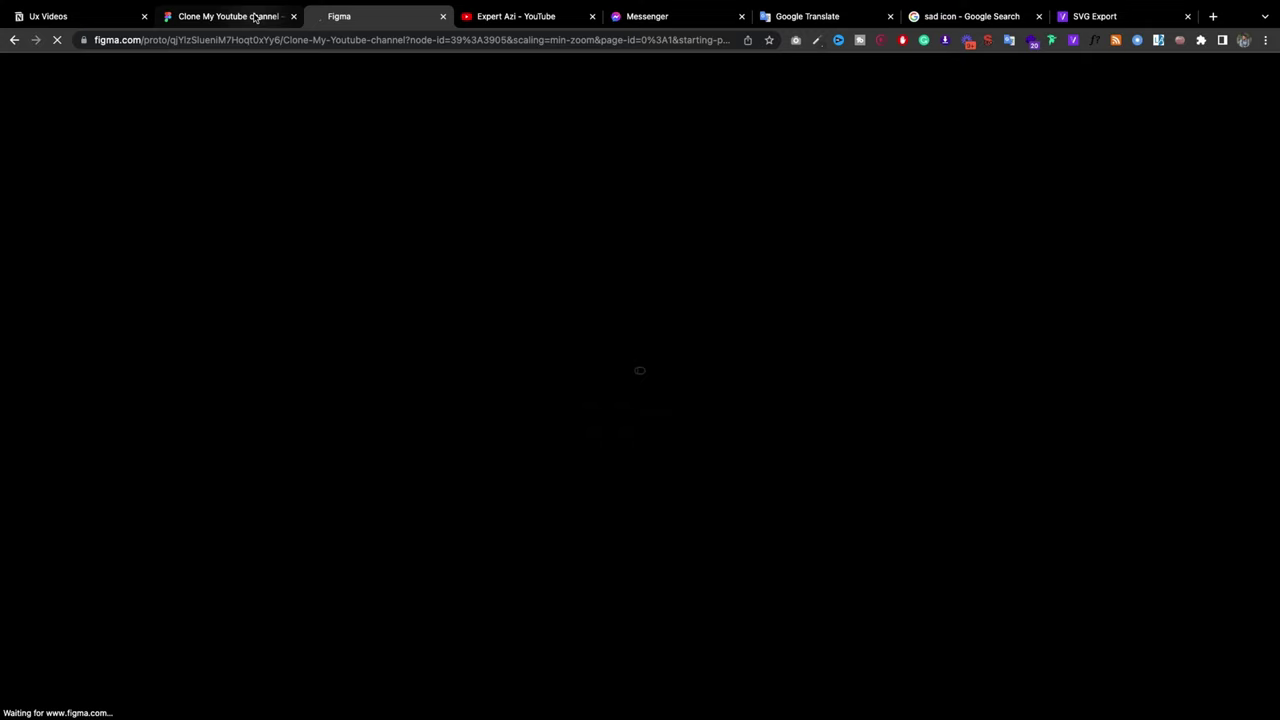
pyautogui.click(250, 16)
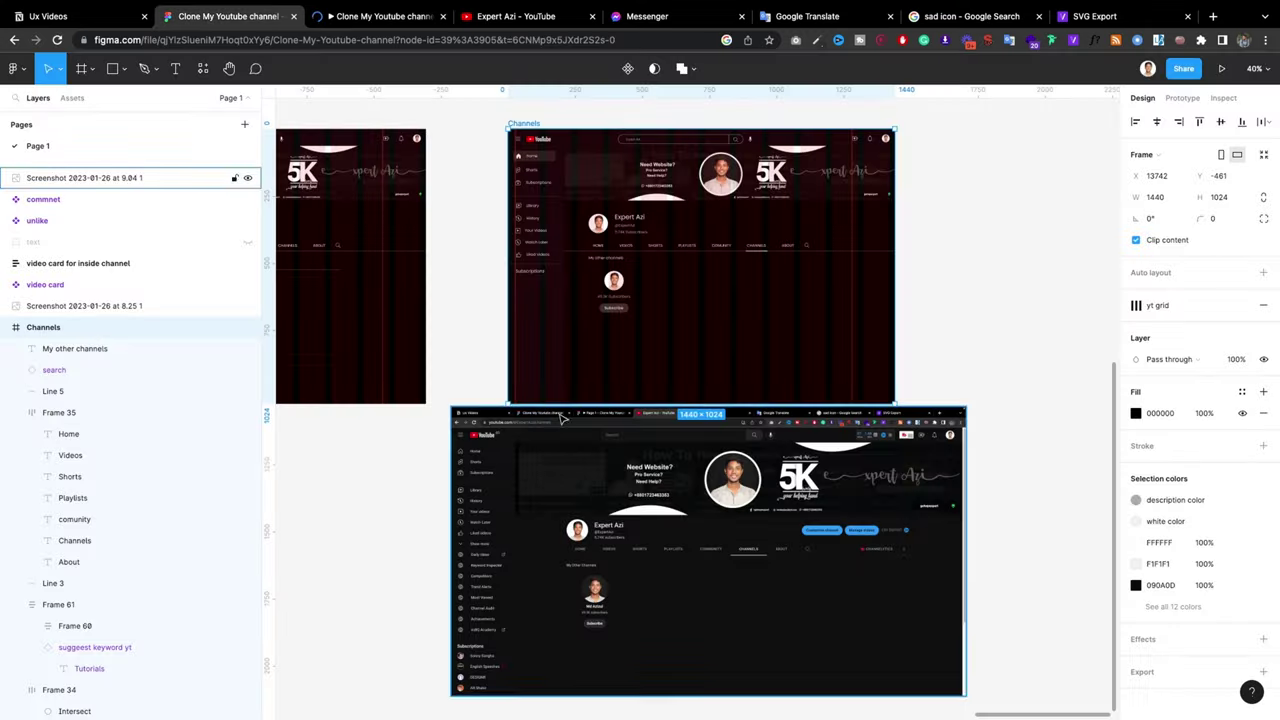
pyautogui.click(545, 420)
pyautogui.scroll(-3, 731, 450)
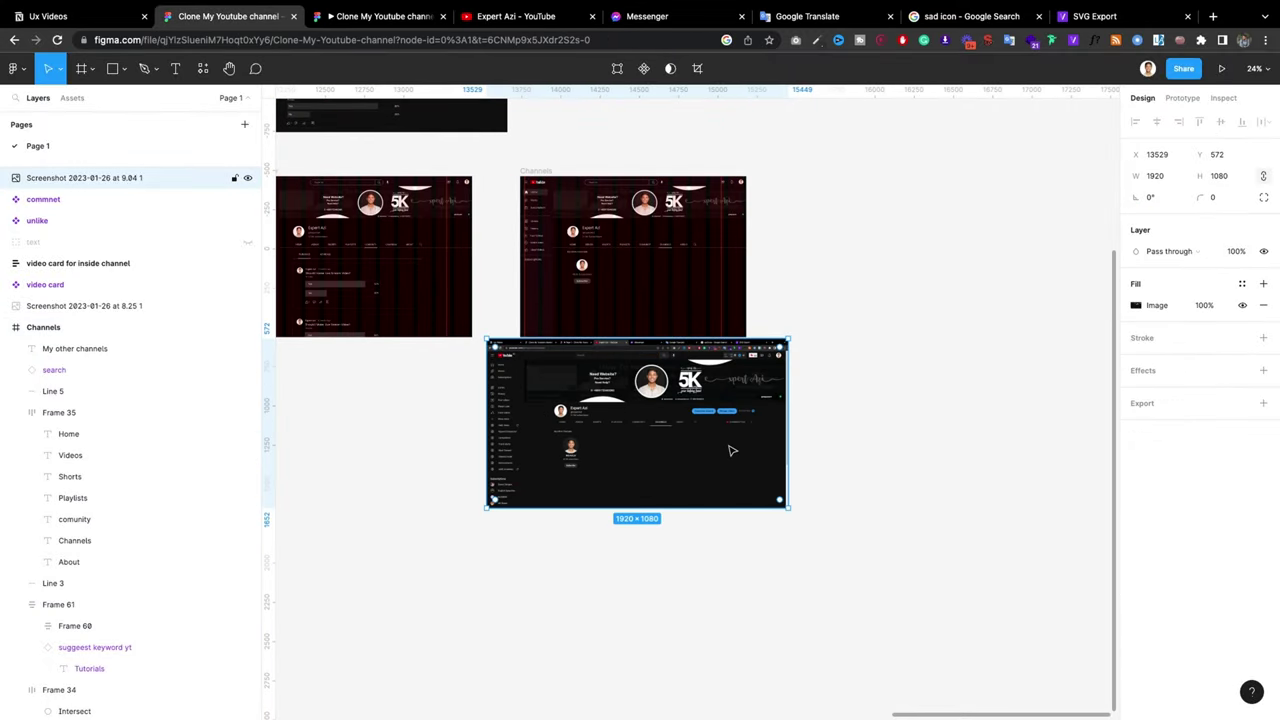
pyautogui.press('Delete')
pyautogui.scroll(3, 689, 337)
pyautogui.keyDown('ctrl'); pyautogui.scroll(3, 524, 338); pyautogui.keyUp('ctrl')
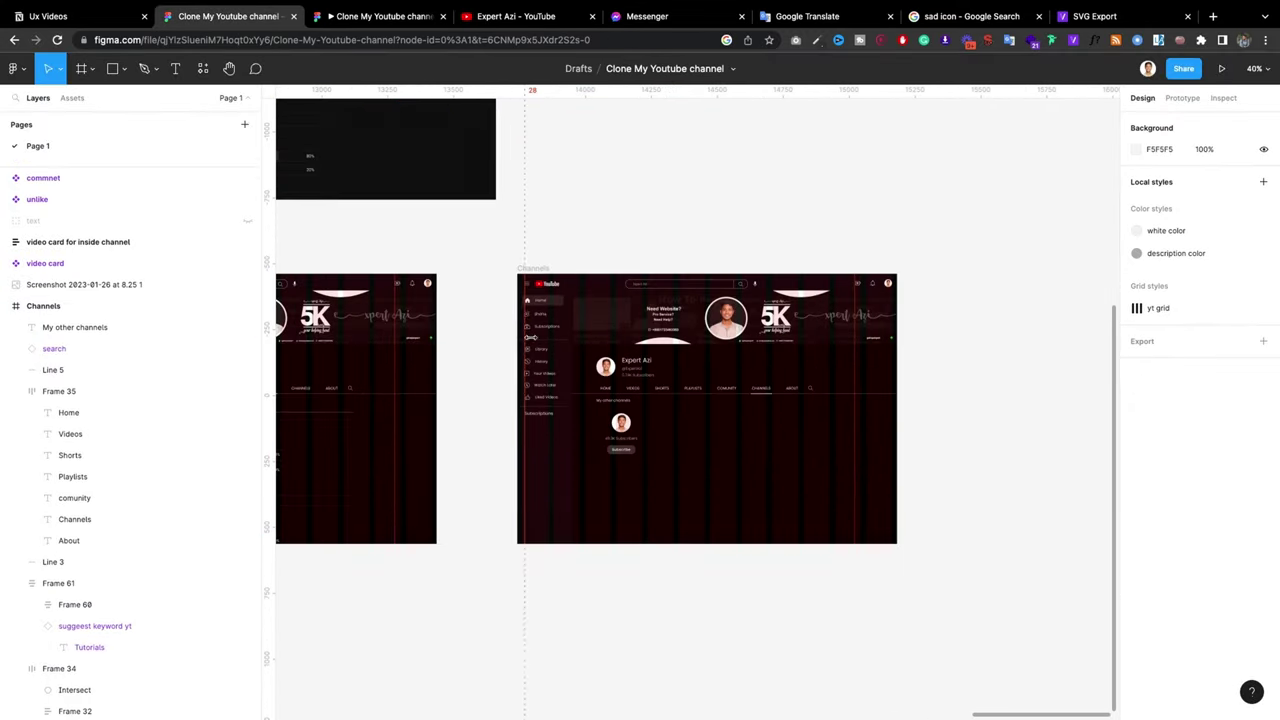
# Step: Duplicate the Channels frame and place the copy beside the original
pyautogui.click(535, 269)
pyautogui.moveTo(535, 269); pyautogui.dragTo(1010, 272)
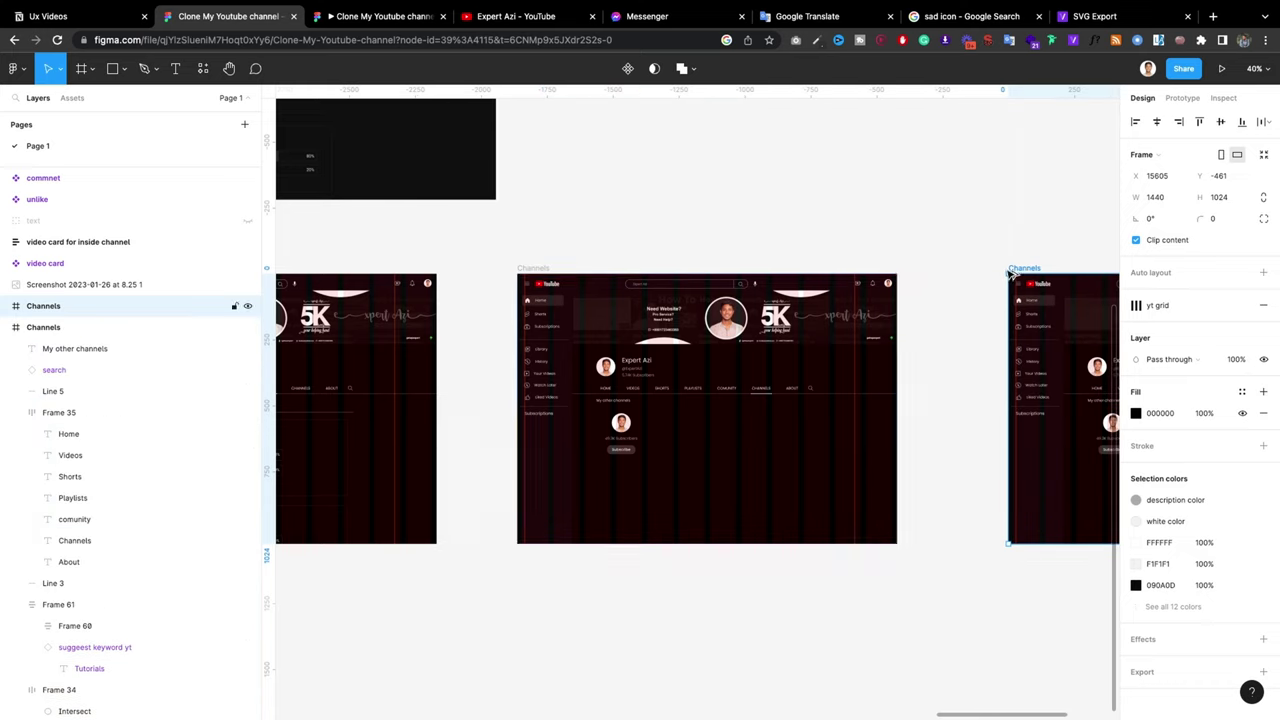
pyautogui.moveTo(533, 268); pyautogui.dragTo(487, 271)
pyautogui.moveTo(1024, 272); pyautogui.dragTo(860, 272)
pyautogui.scroll(-3, 860, 300)
pyautogui.scroll(5, 851, 366)
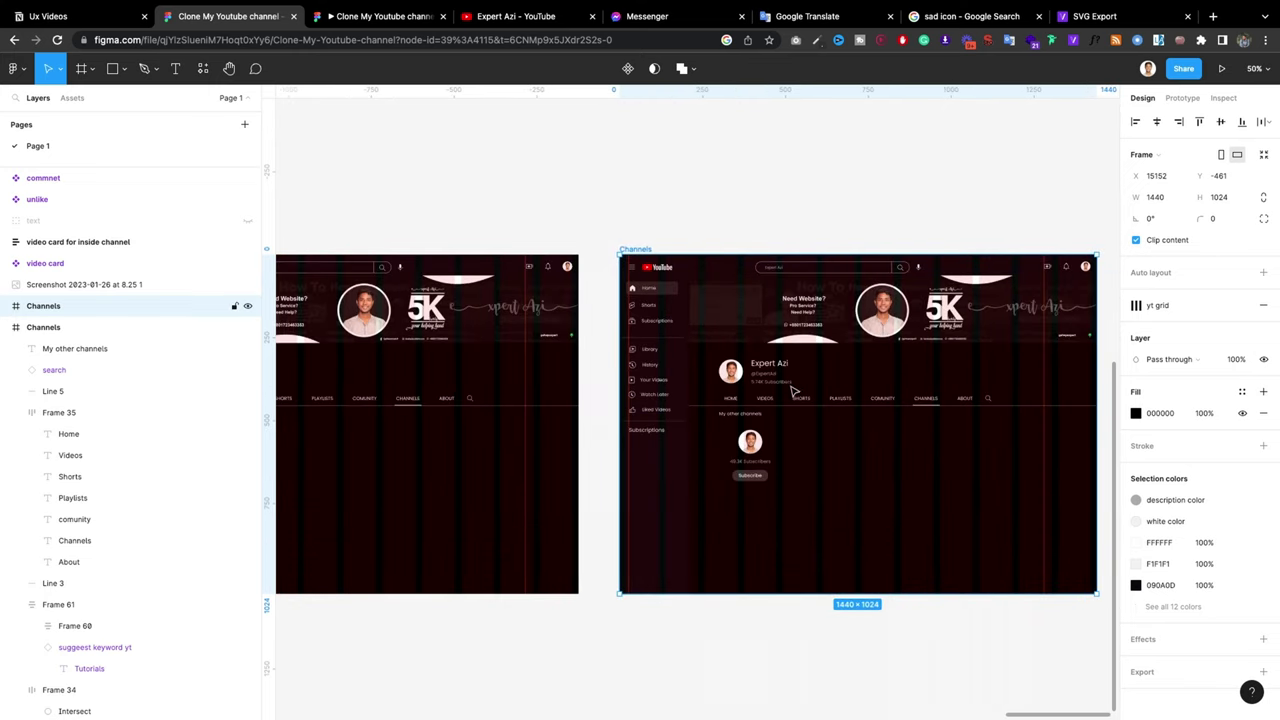
pyautogui.scroll(5, 793, 390)
pyautogui.scroll(-5, 766, 463)
pyautogui.scroll(5, 766, 463)
pyautogui.scroll(1, 815, 470)
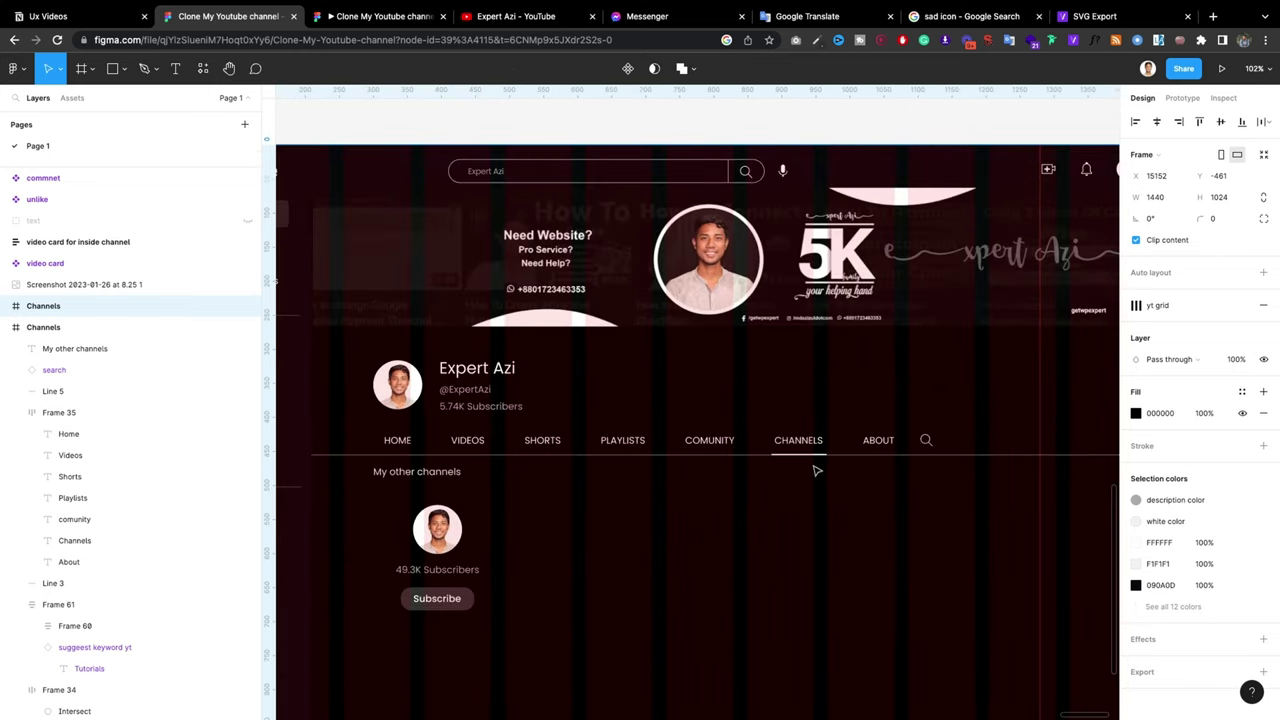
# Step: Move the tab underline from CHANNELS to sit under ABOUT
pyautogui.click(806, 456)
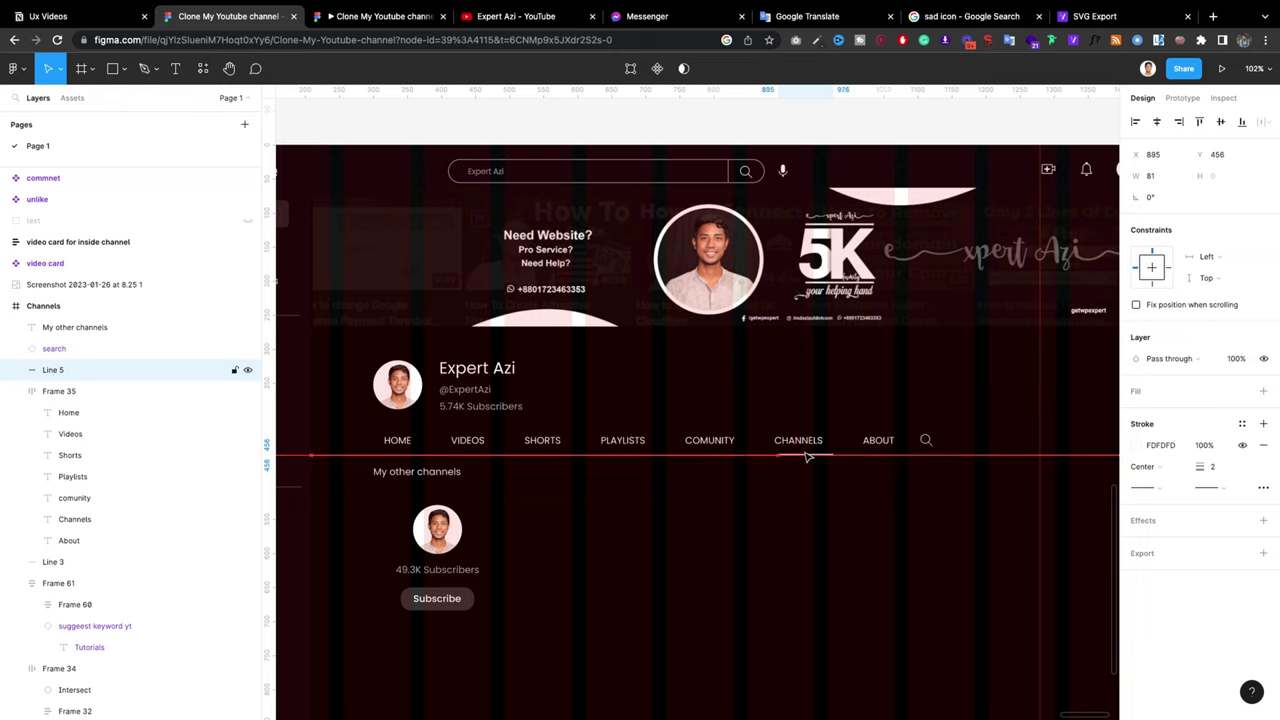
pyautogui.hotkey('shift', 'Right')
pyautogui.hotkey('shift', 'Right')
pyautogui.hotkey('shift', 'Right')
pyautogui.hotkey('shift', 'Right')
pyautogui.hotkey('shift', 'Right')
pyautogui.hotkey('shift', 'Right')
pyautogui.hotkey('shift', 'Right')
pyautogui.hotkey('shift', 'Right')
pyautogui.press('Left')
pyautogui.press('Left')
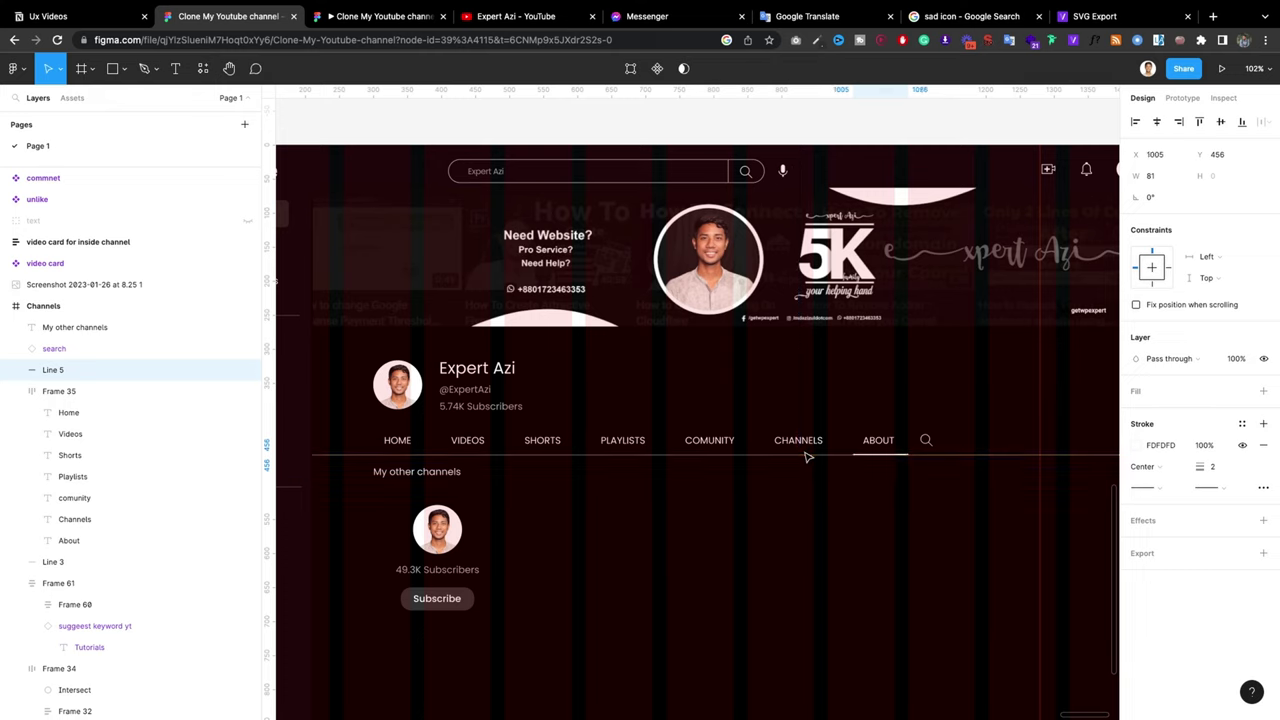
pyautogui.press('Left')
pyautogui.press('Left')
pyautogui.press('Left')
pyautogui.press('Left')
pyautogui.press('Left')
pyautogui.click(826, 563)
# Step: Delete the channel card from the copied frame and select the frame for renaming
pyautogui.keyDown('ctrl'); pyautogui.scroll(-3, 769, 520); pyautogui.keyUp('ctrl')
pyautogui.click(523, 533)
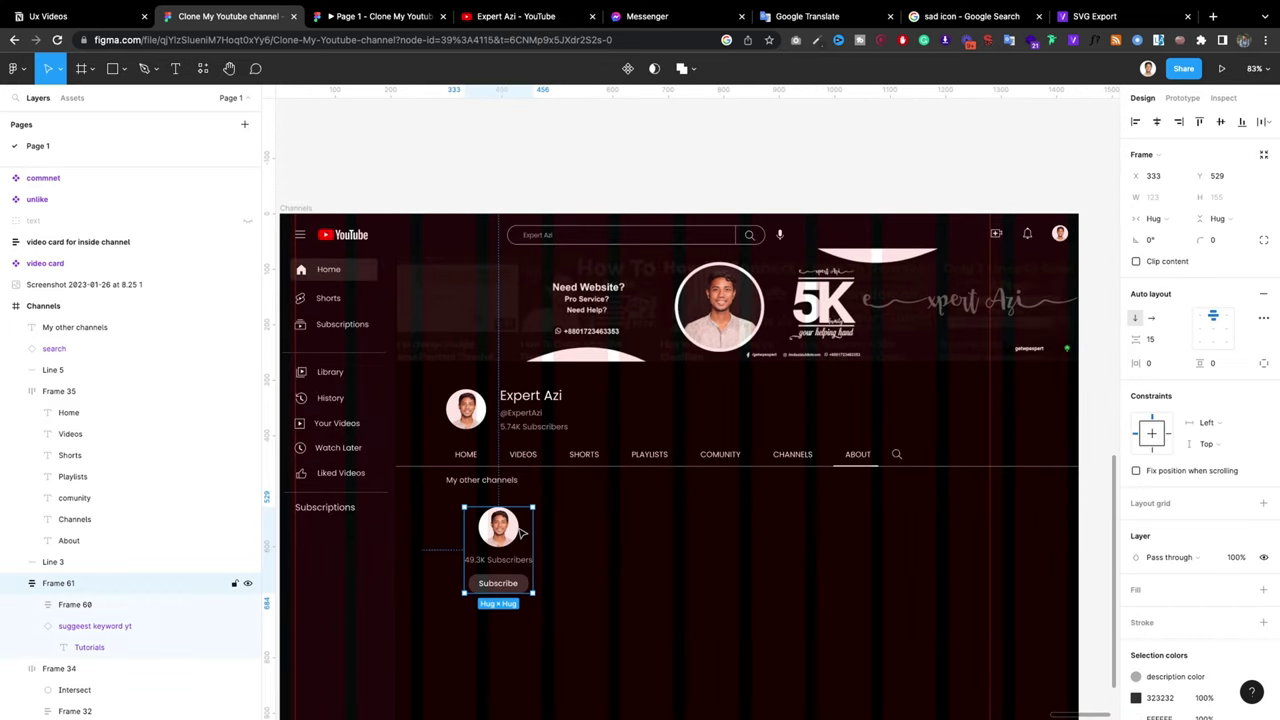
pyautogui.press('Delete')
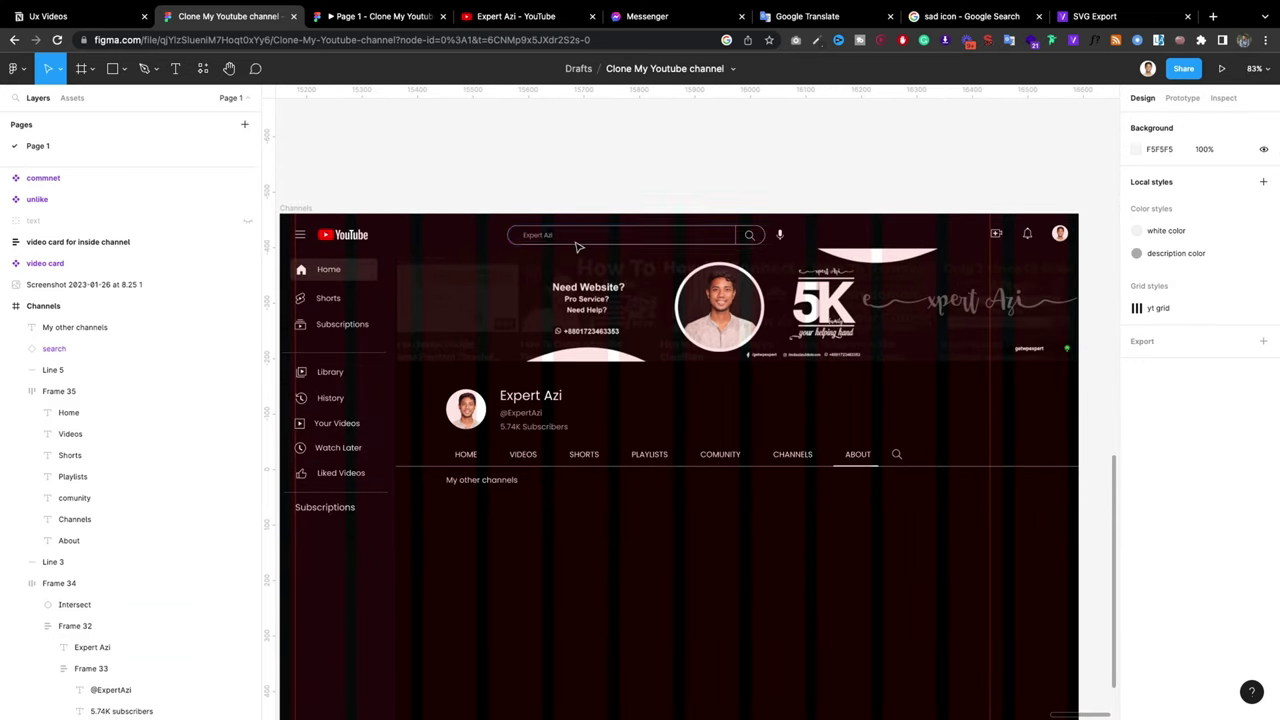
pyautogui.keyDown('ctrl'); pyautogui.scroll(-2, 588, 247); pyautogui.keyUp('ctrl')
pyautogui.click(360, 214)
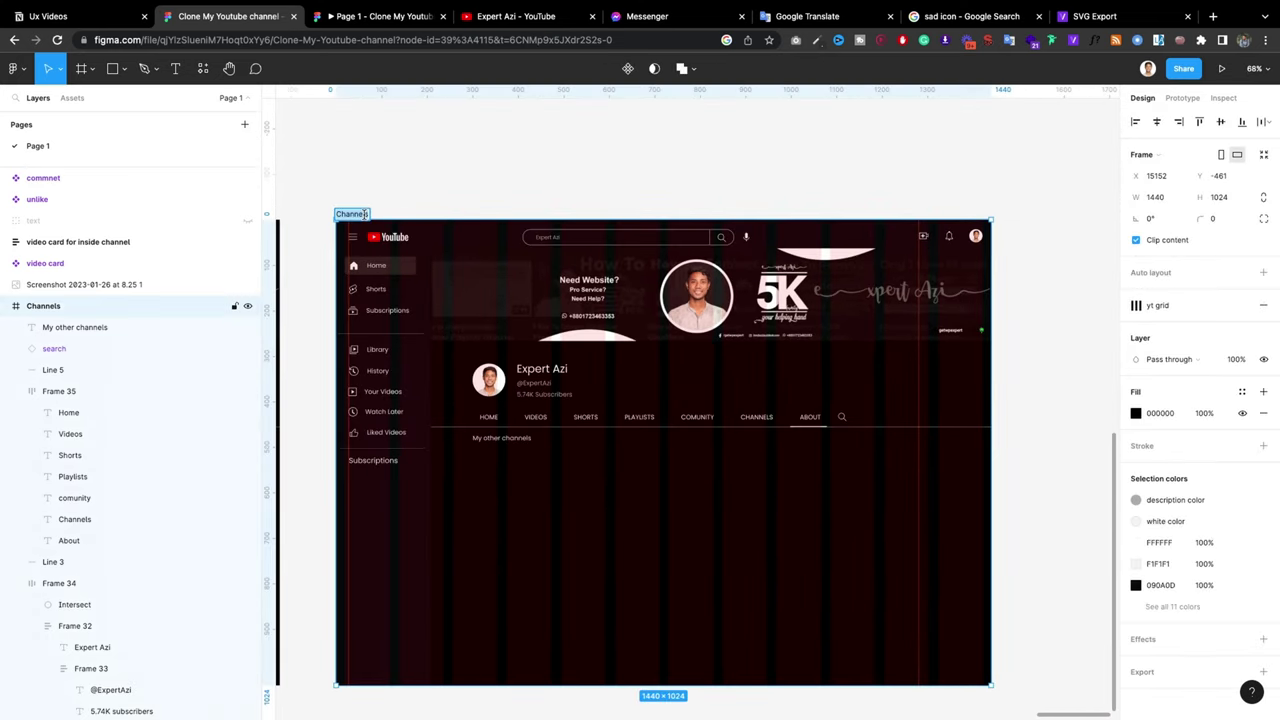
# Step: Name the copied frame 'About' and view the YouTube channel's About section
pyautogui.click(427, 202)
pyautogui.click(498, 18)
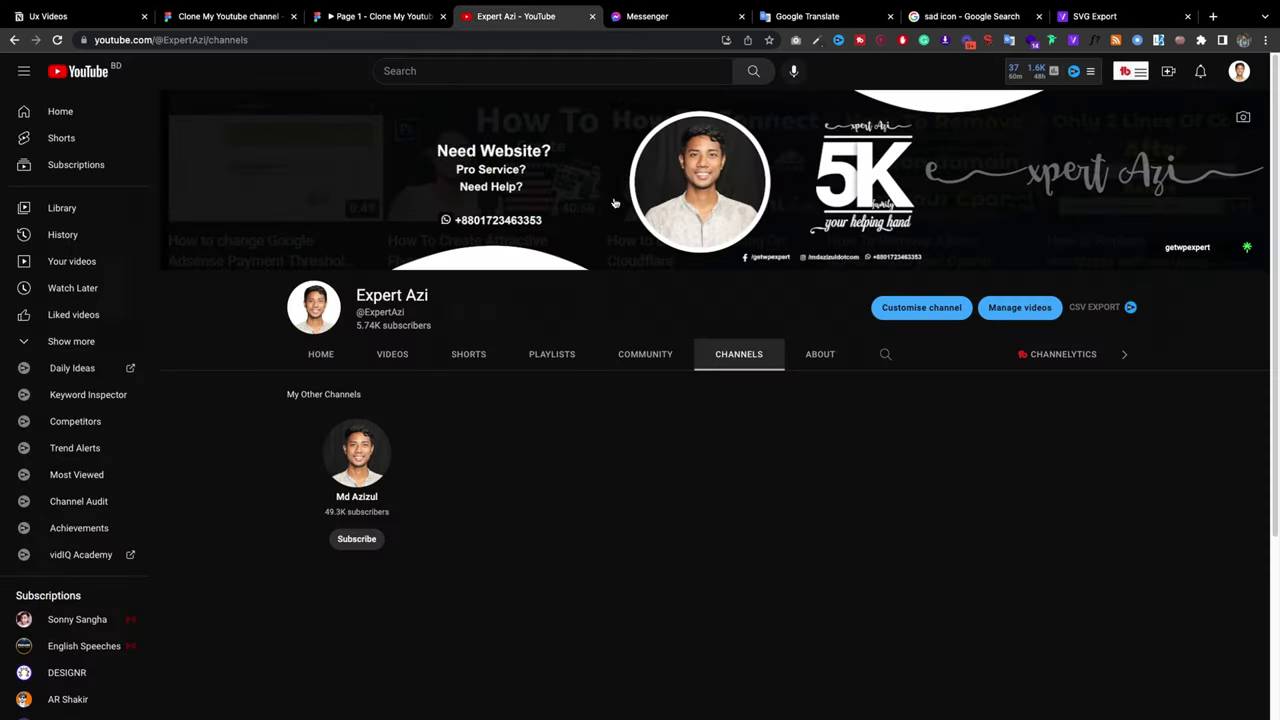
pyautogui.click(818, 354)
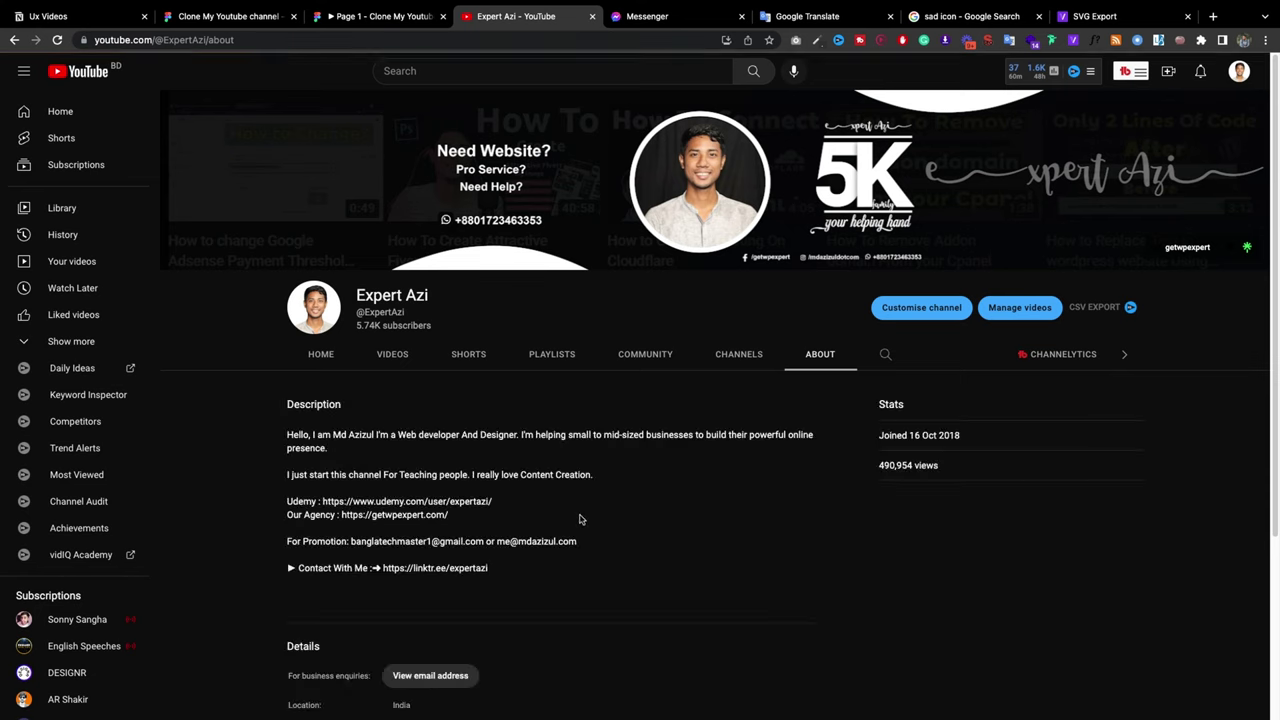
pyautogui.scroll(-1, 577, 517)
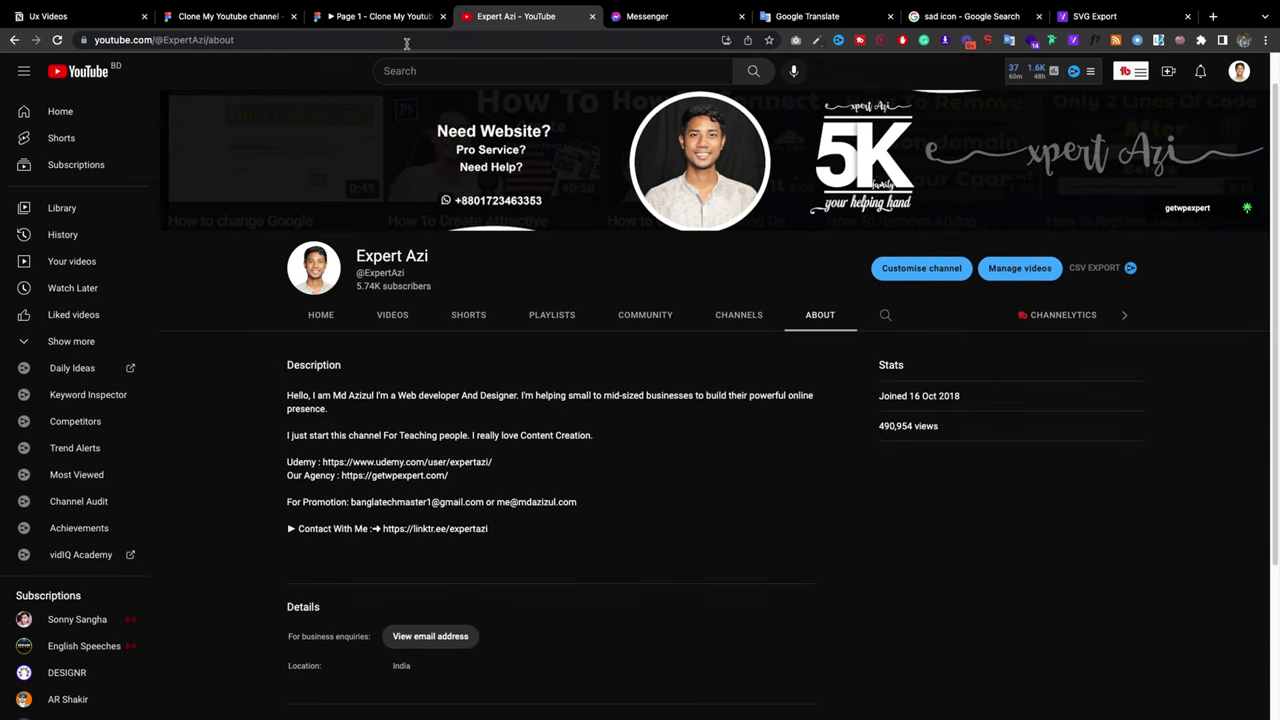
# Step: Close the prototype preview and copy the word 'Description' from YouTube
pyautogui.click(400, 20)
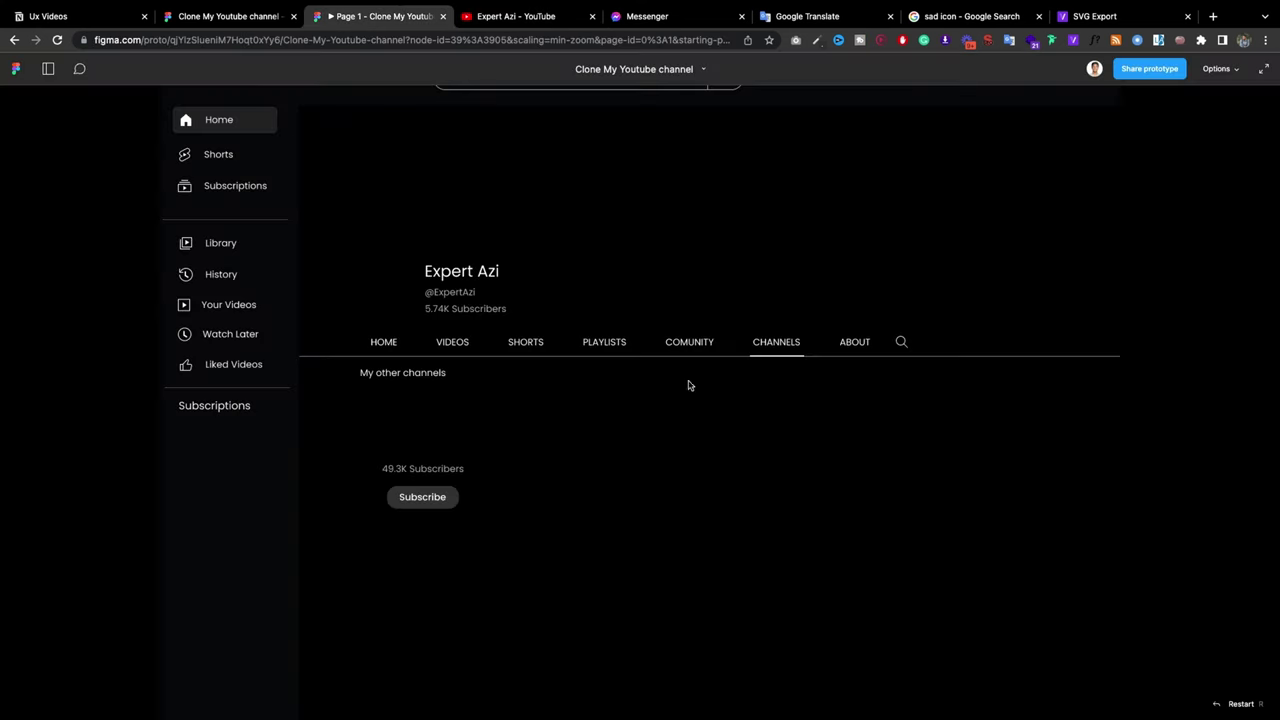
pyautogui.click(443, 16)
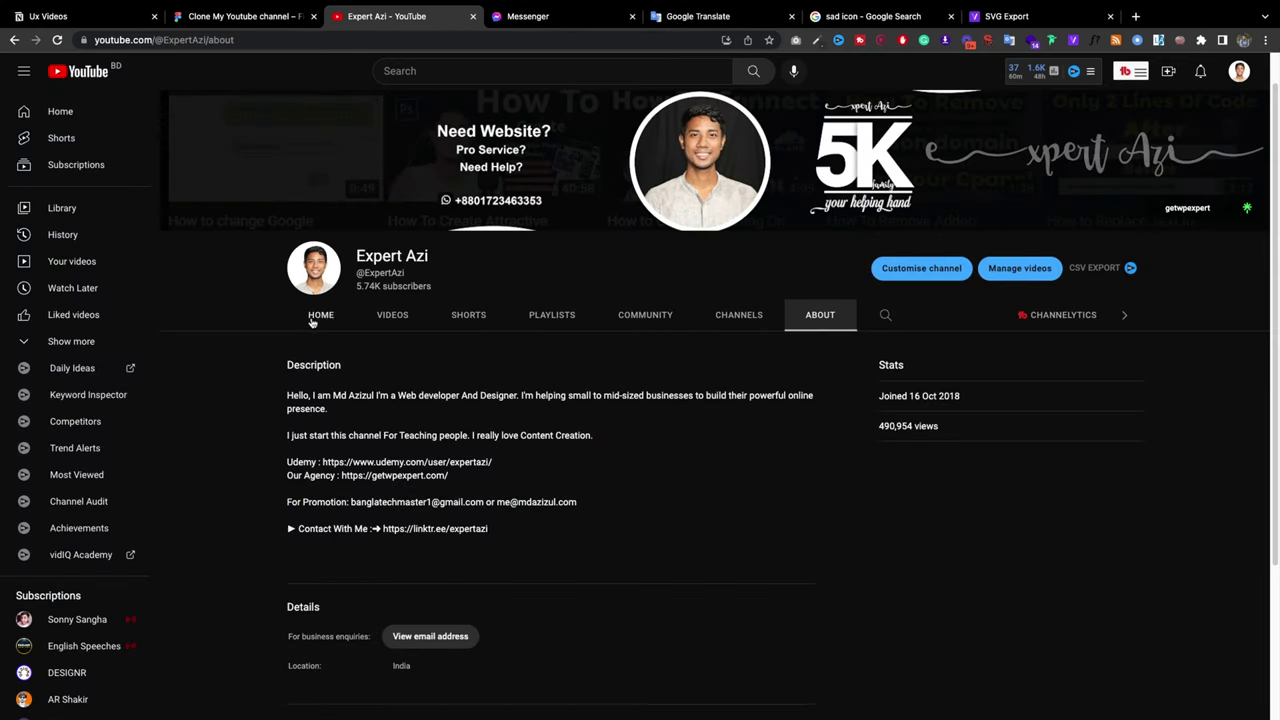
pyautogui.doubleClick(313, 366)
pyautogui.rightClick(316, 366)
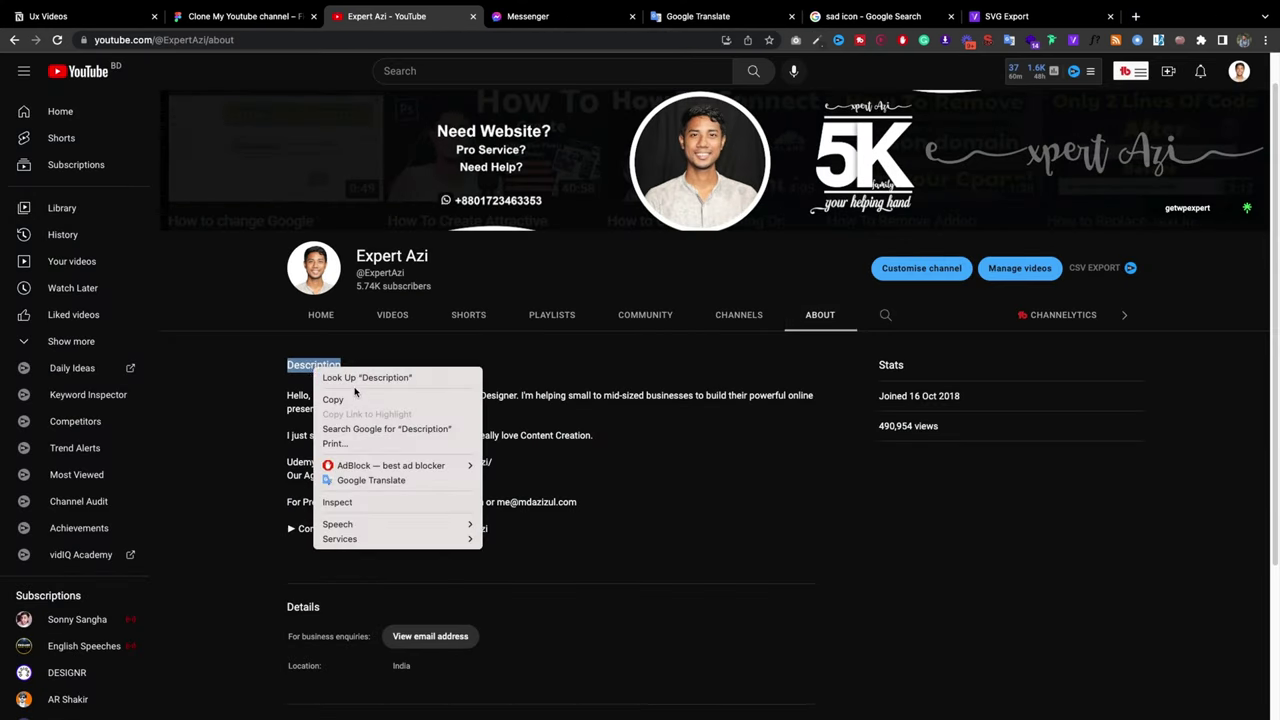
pyautogui.click(355, 399)
pyautogui.rightClick(336, 362)
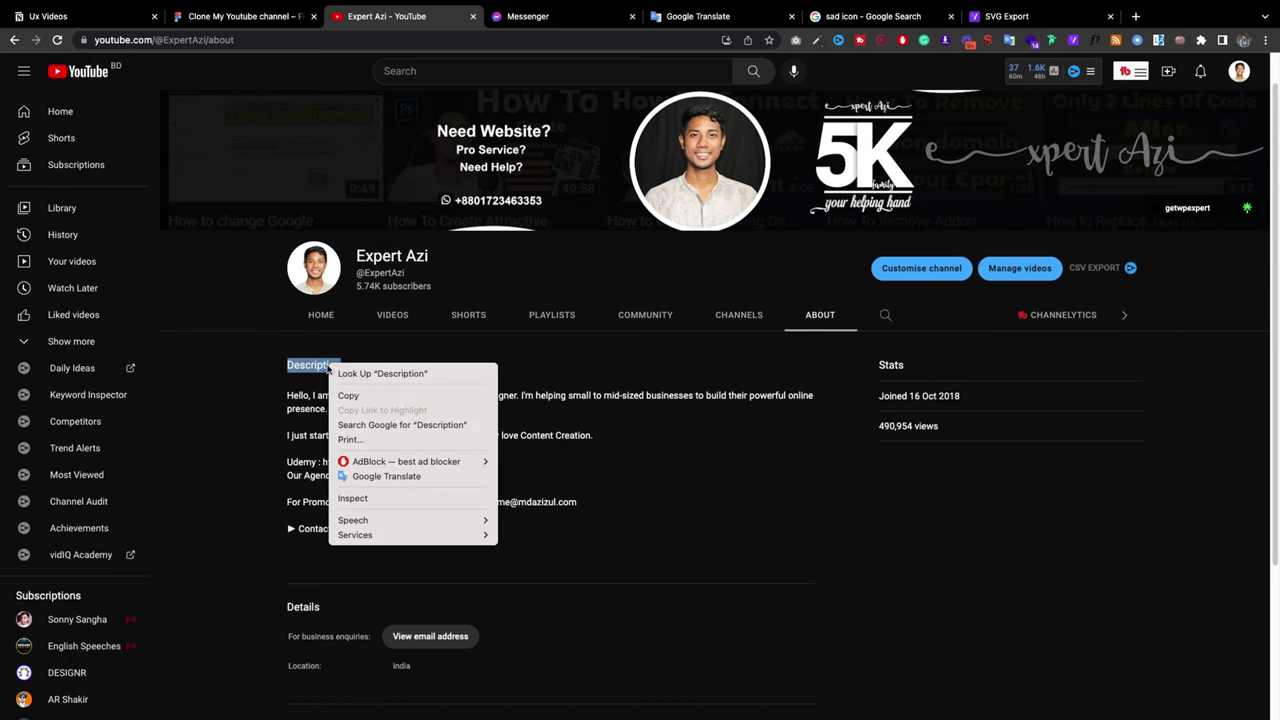
pyautogui.click(360, 395)
# Step: Replace the 'My other channels' heading with 'Description' at font size 16
pyautogui.click(247, 17)
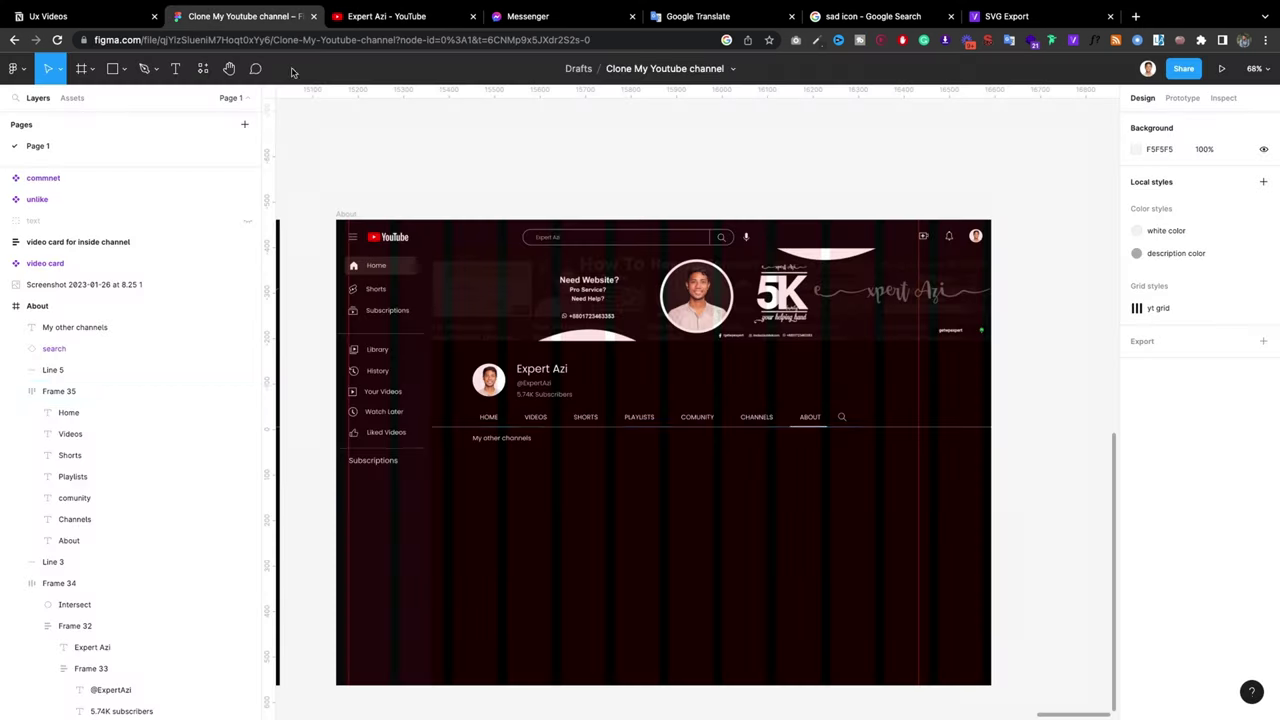
pyautogui.doubleClick(509, 443)
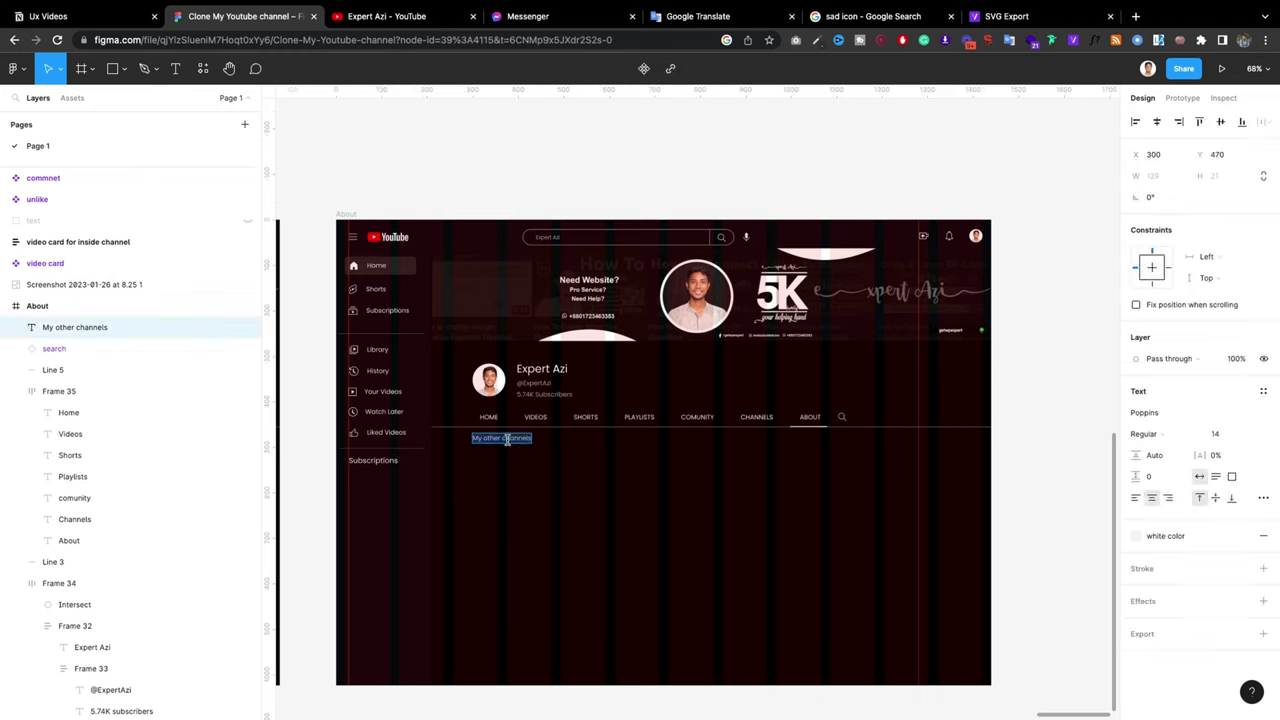
pyautogui.hotkey('ctrl', 'v')
pyautogui.press('Escape')
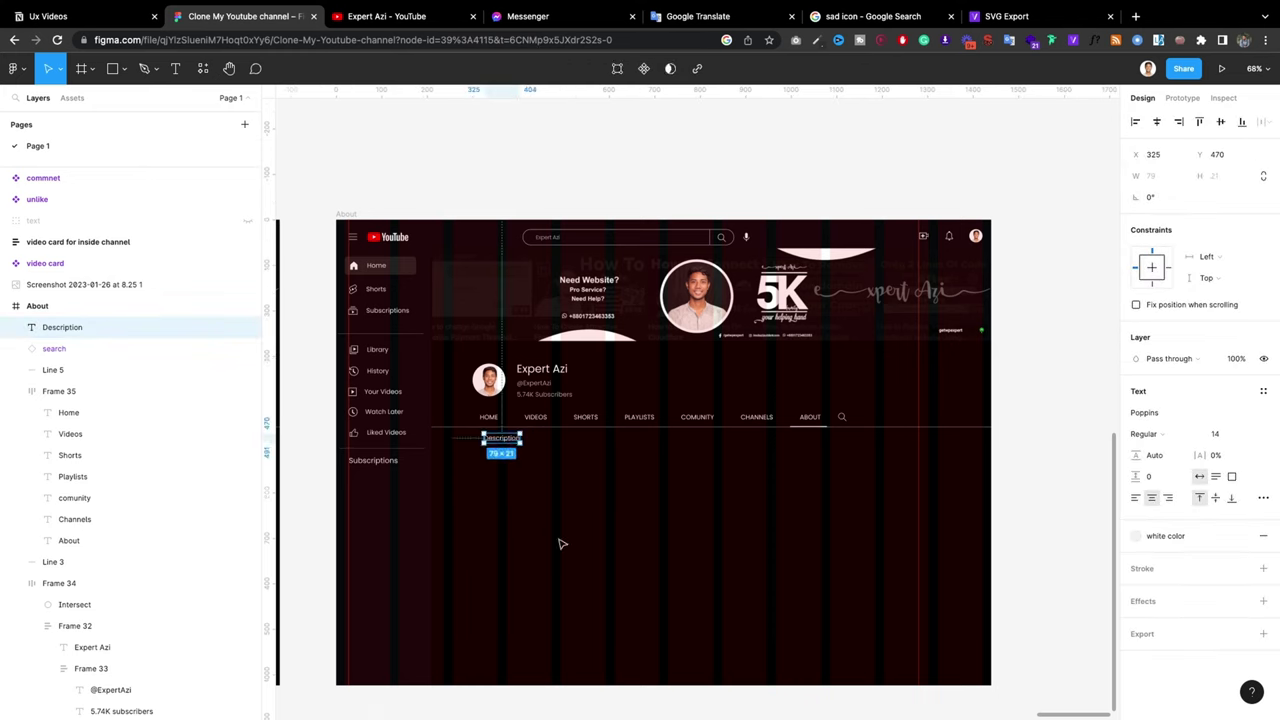
pyautogui.click(1212, 440)
pyautogui.write('17')
pyautogui.press('Return')
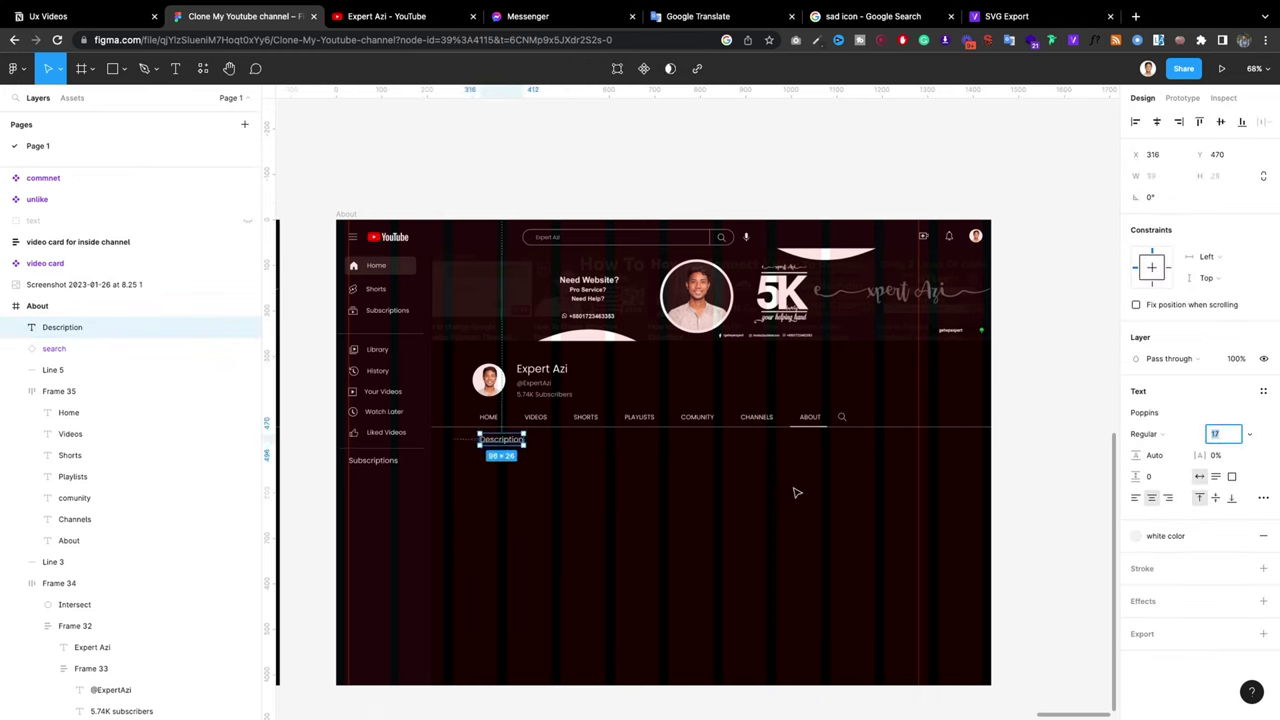
pyautogui.write('16')
pyautogui.click(640, 494)
# Step: Make the Description heading Medium weight and nudge it into alignment
pyautogui.click(150, 327)
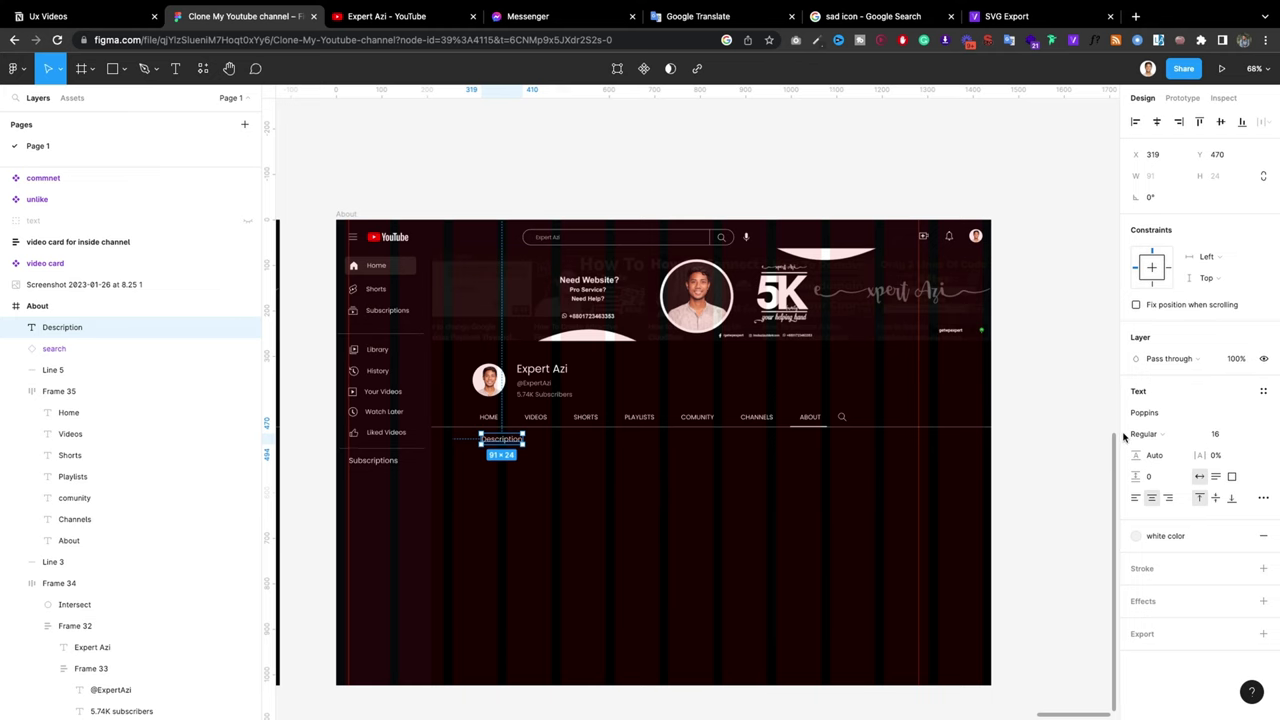
pyautogui.click(1195, 443)
pyautogui.click(1190, 450)
pyautogui.moveTo(505, 443); pyautogui.dragTo(503, 442)
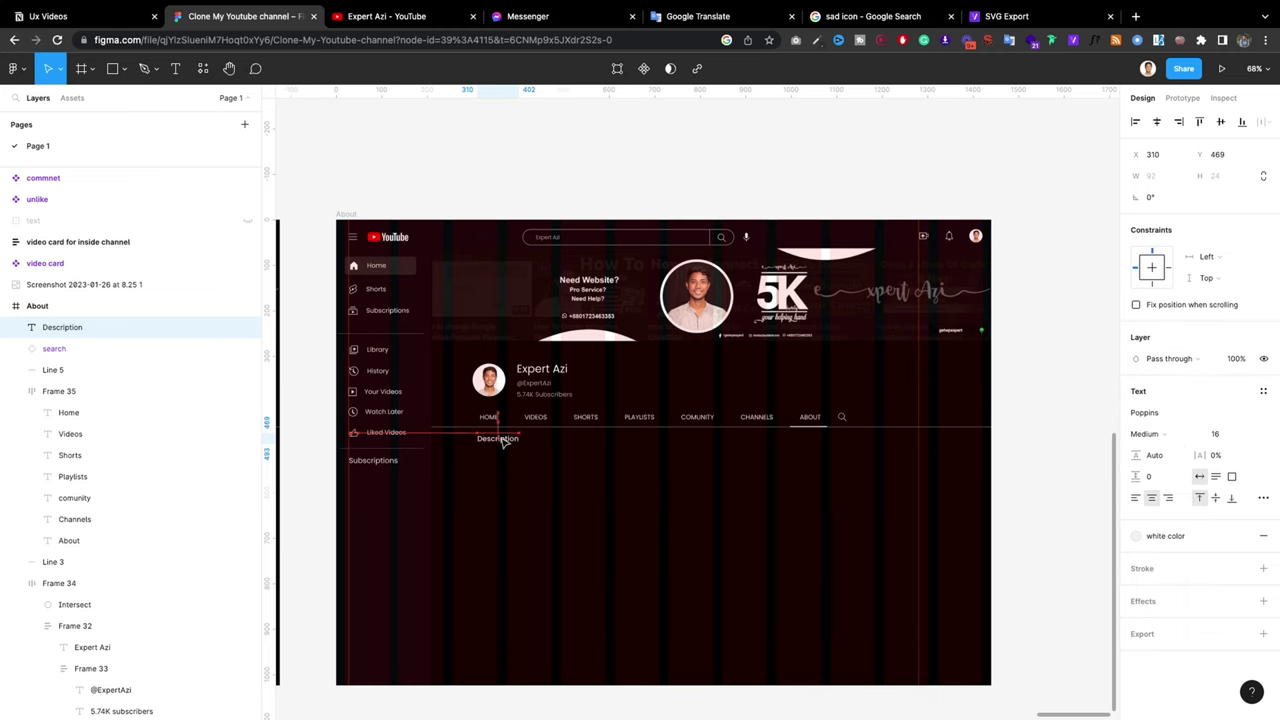
pyautogui.click(530, 477)
pyautogui.scroll(-3, 620, 391)
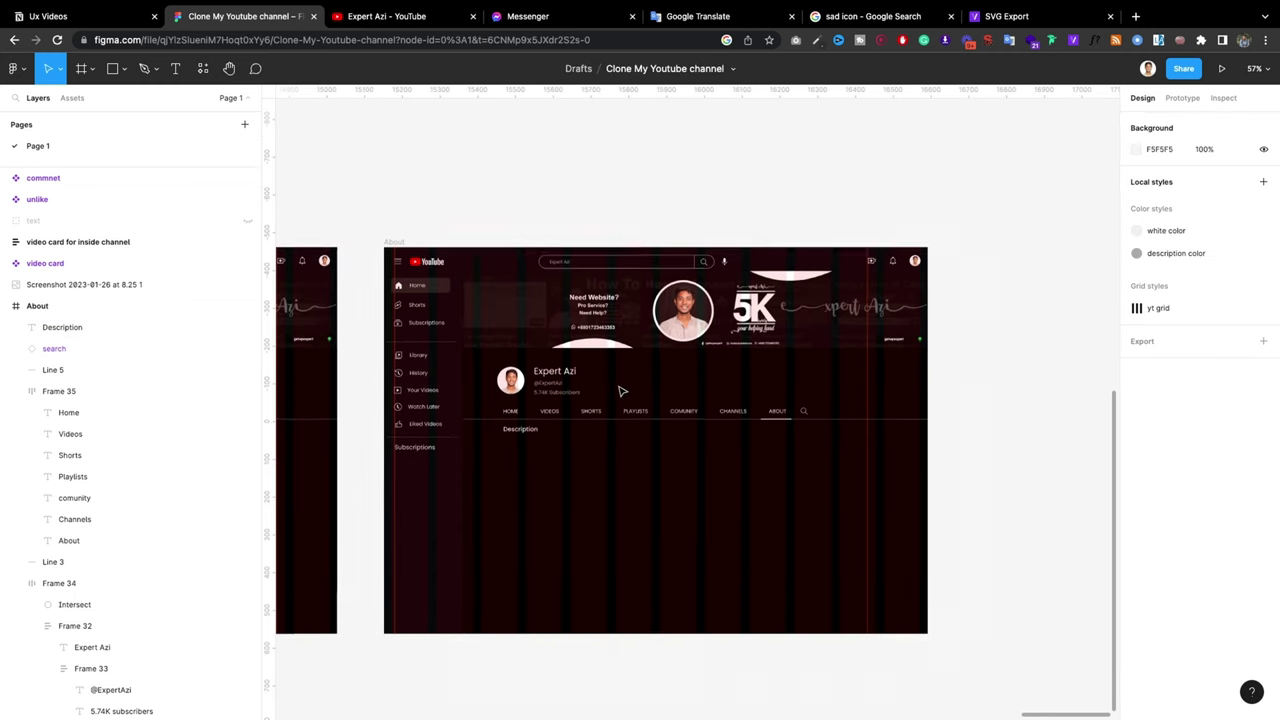
# Step: Copy the channel description from YouTube and paste it as new text below Description
pyautogui.click(375, 16)
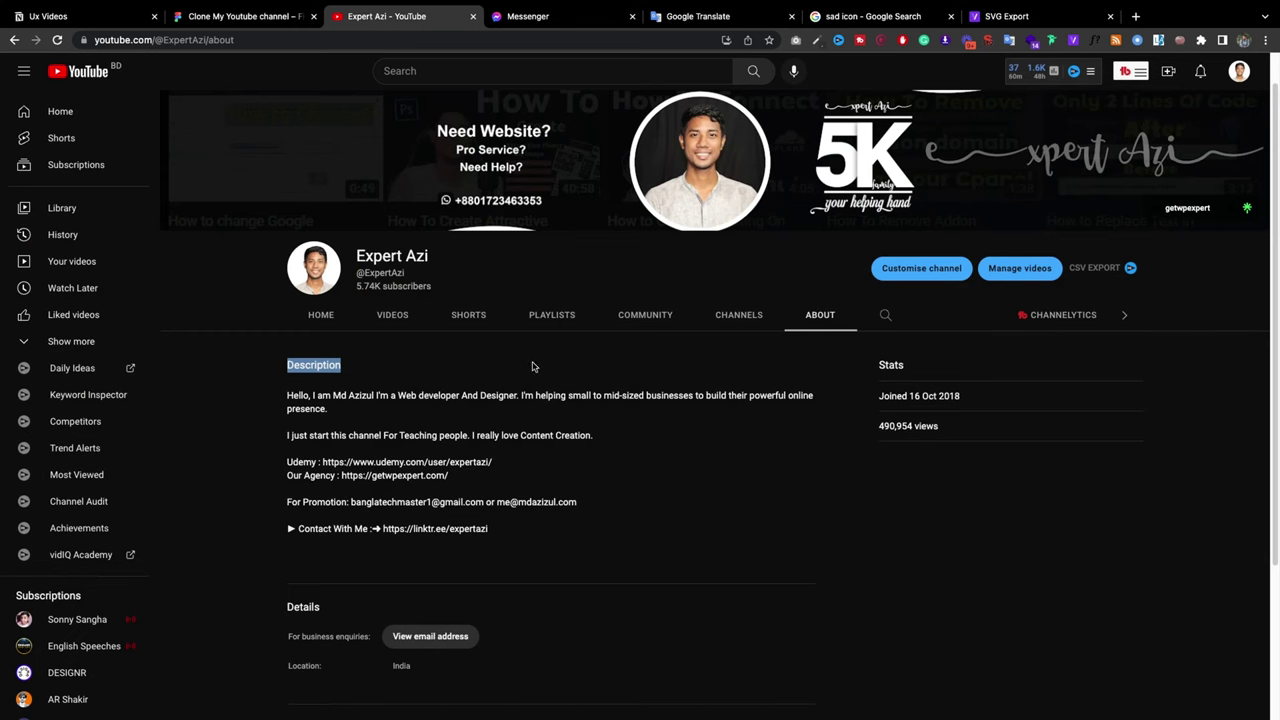
pyautogui.moveTo(530, 536); pyautogui.dragTo(257, 391)
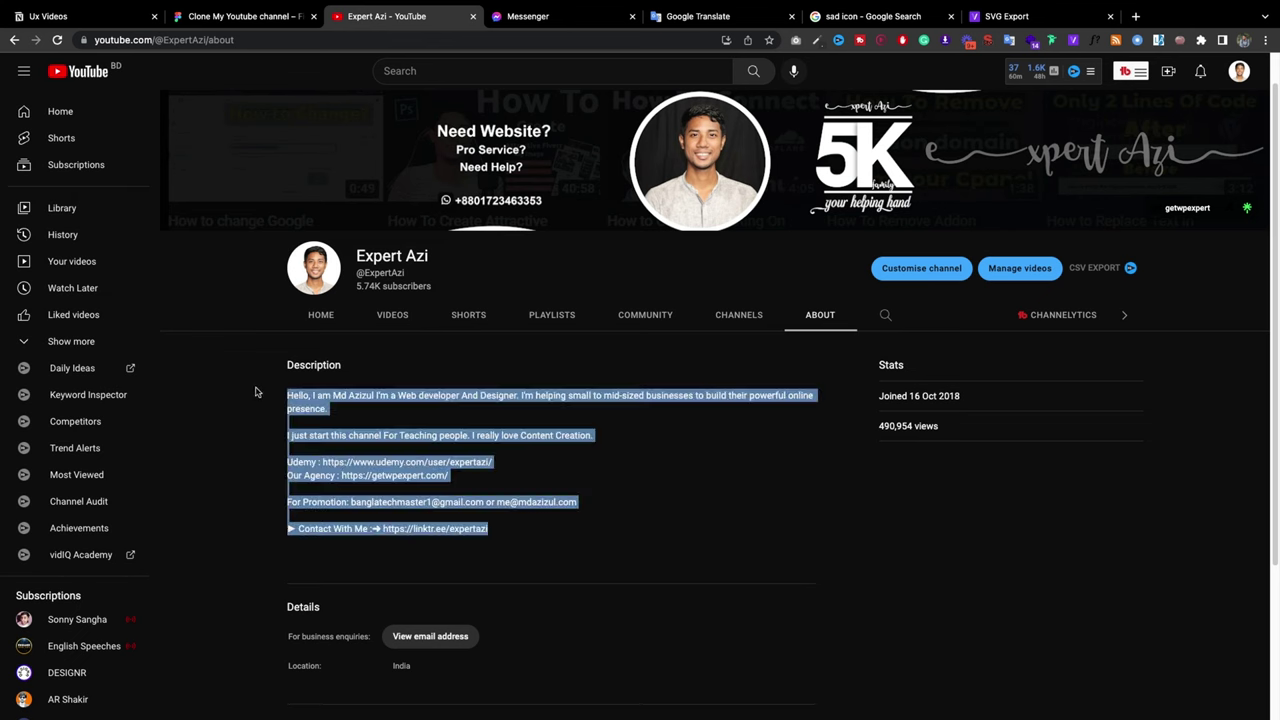
pyautogui.rightClick(304, 402)
pyautogui.click(330, 431)
pyautogui.click(262, 18)
pyautogui.press('t')
pyautogui.click(543, 440)
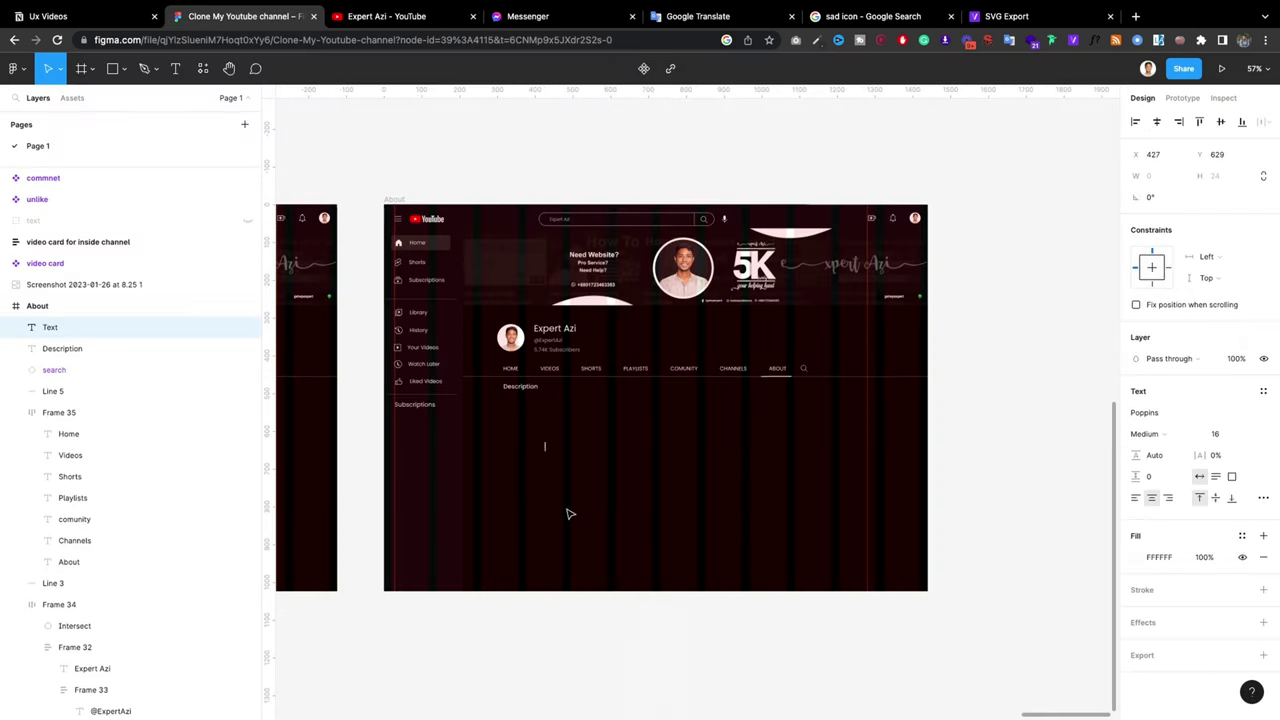
pyautogui.hotkey('ctrl', 'v')
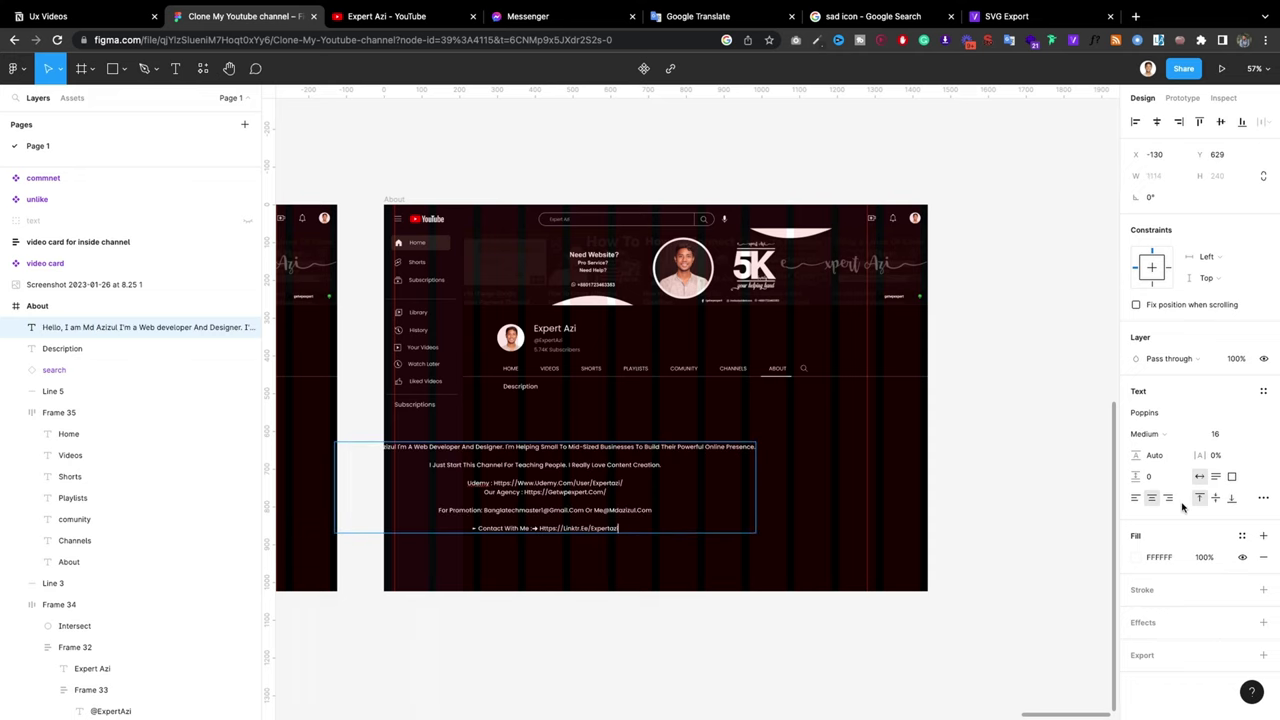
# Step: Left-align the bio text and set its font size to 14
pyautogui.click(1141, 498)
pyautogui.click(1229, 435)
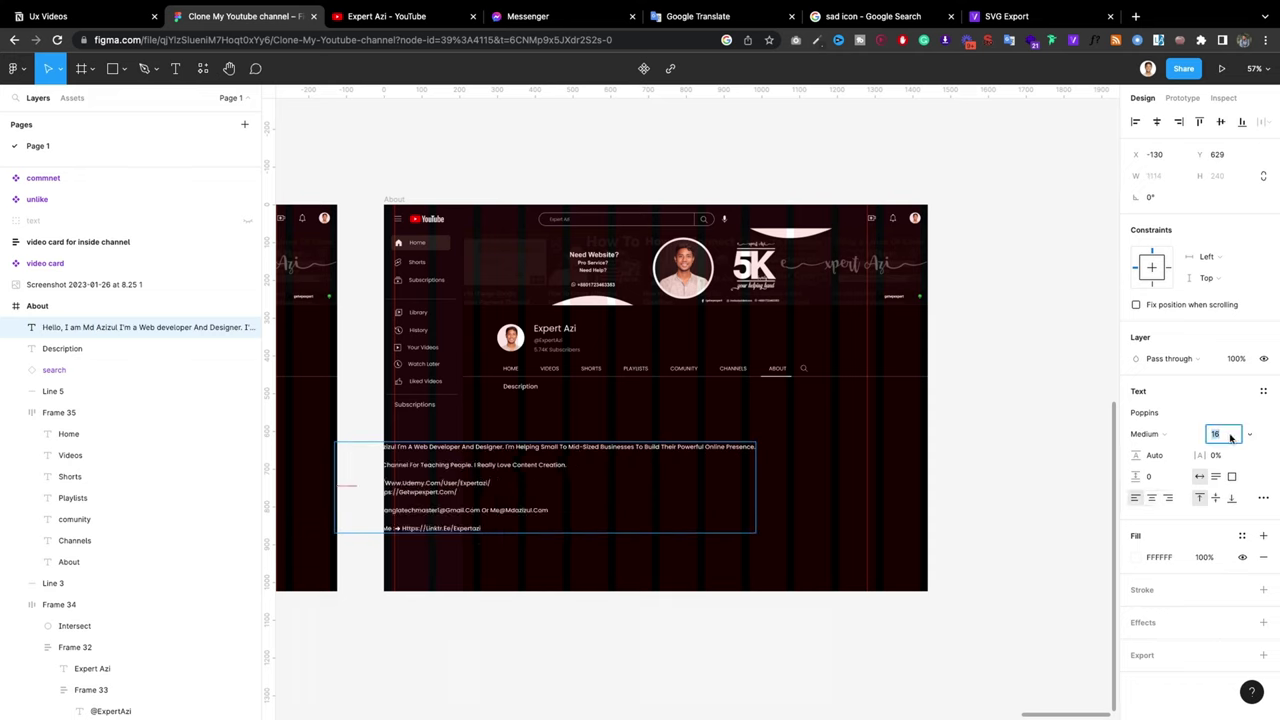
pyautogui.write('14')
pyautogui.press('Escape')
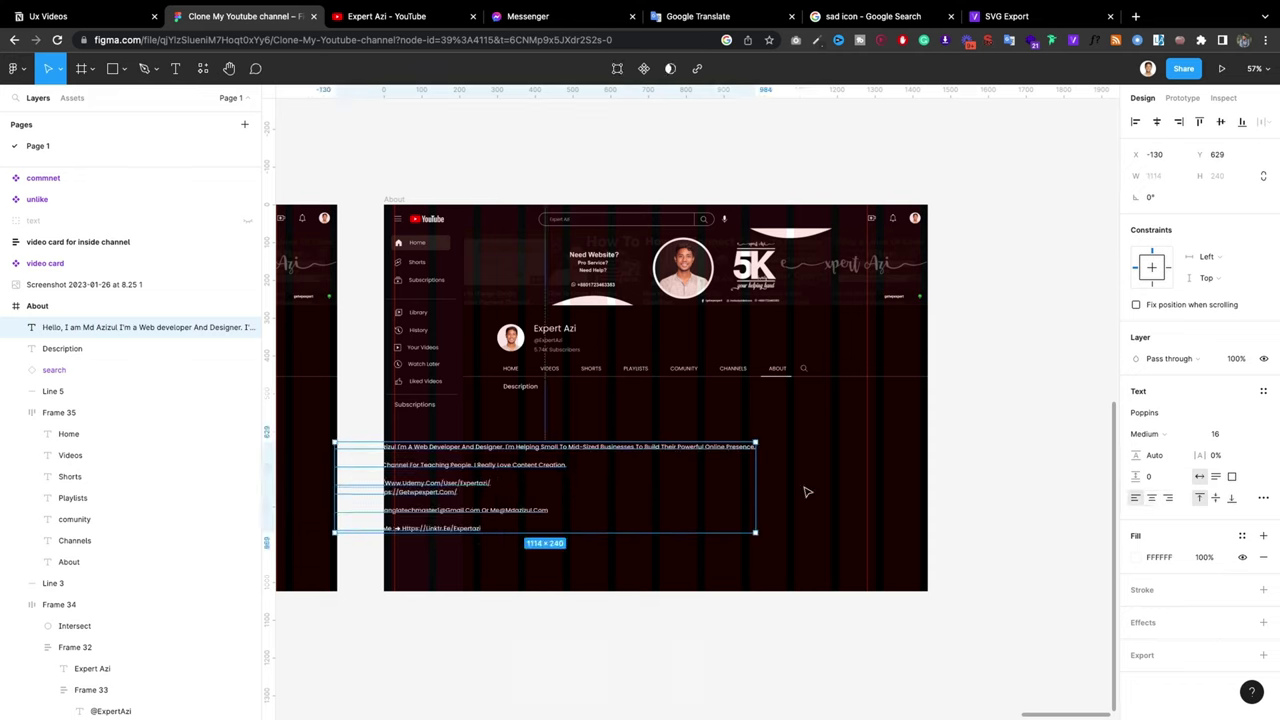
pyautogui.click(1215, 434)
pyautogui.write('14')
pyautogui.press('Return')
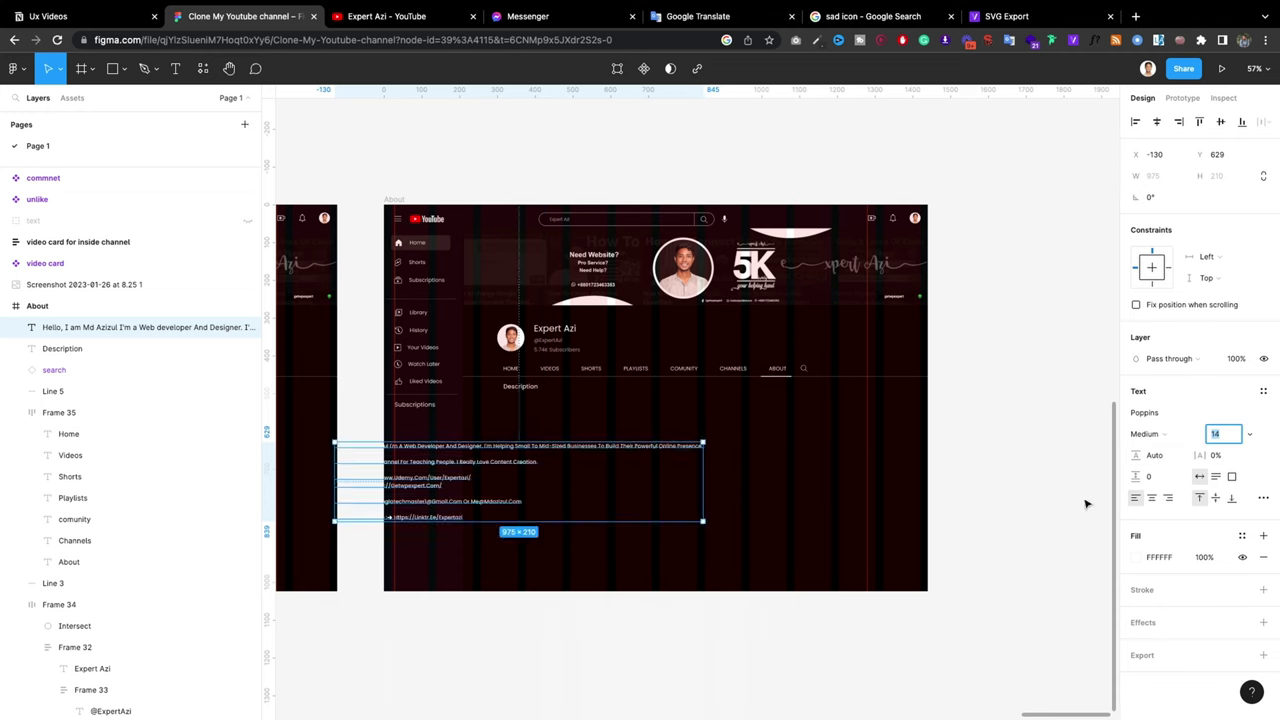
pyautogui.click(1086, 503)
# Step: Move the bio under the Description heading, narrow it to rewrap, and nudge it up
pyautogui.click(485, 463)
pyautogui.moveTo(485, 463); pyautogui.dragTo(654, 435)
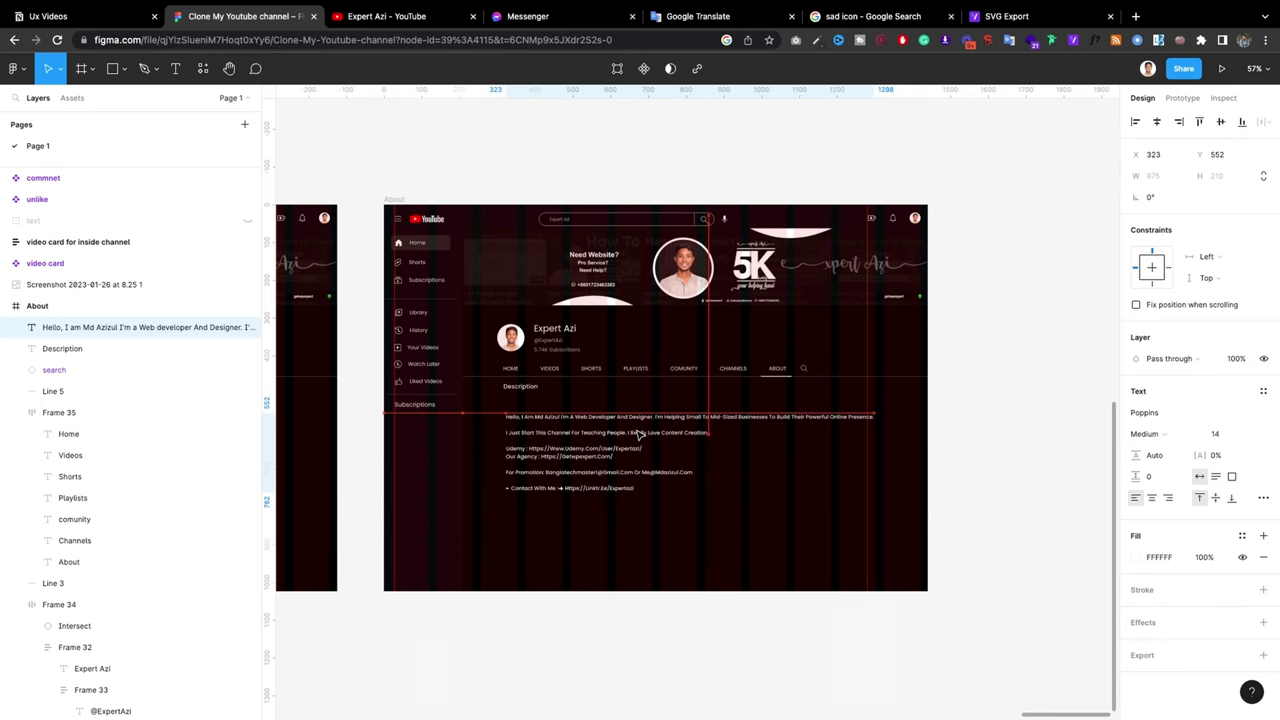
pyautogui.moveTo(871, 455); pyautogui.dragTo(709, 441)
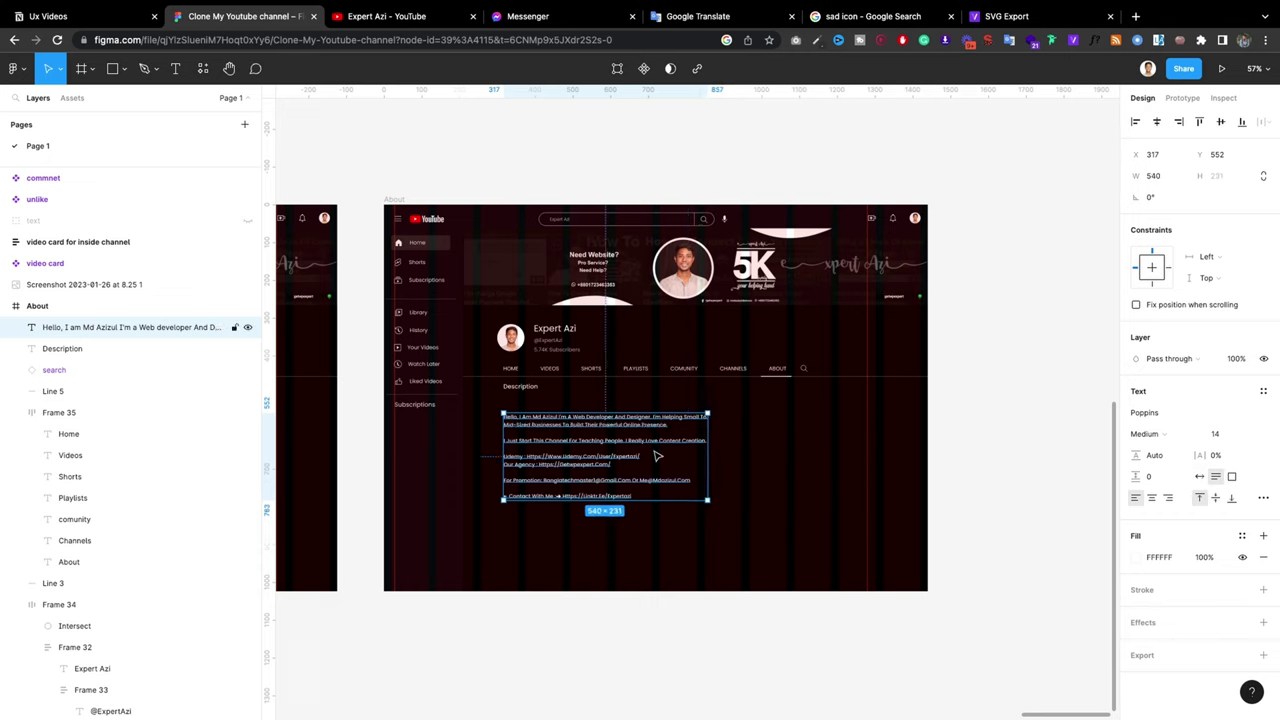
pyautogui.hotkey('shift', 'Up')
pyautogui.hotkey('shift', 'Up')
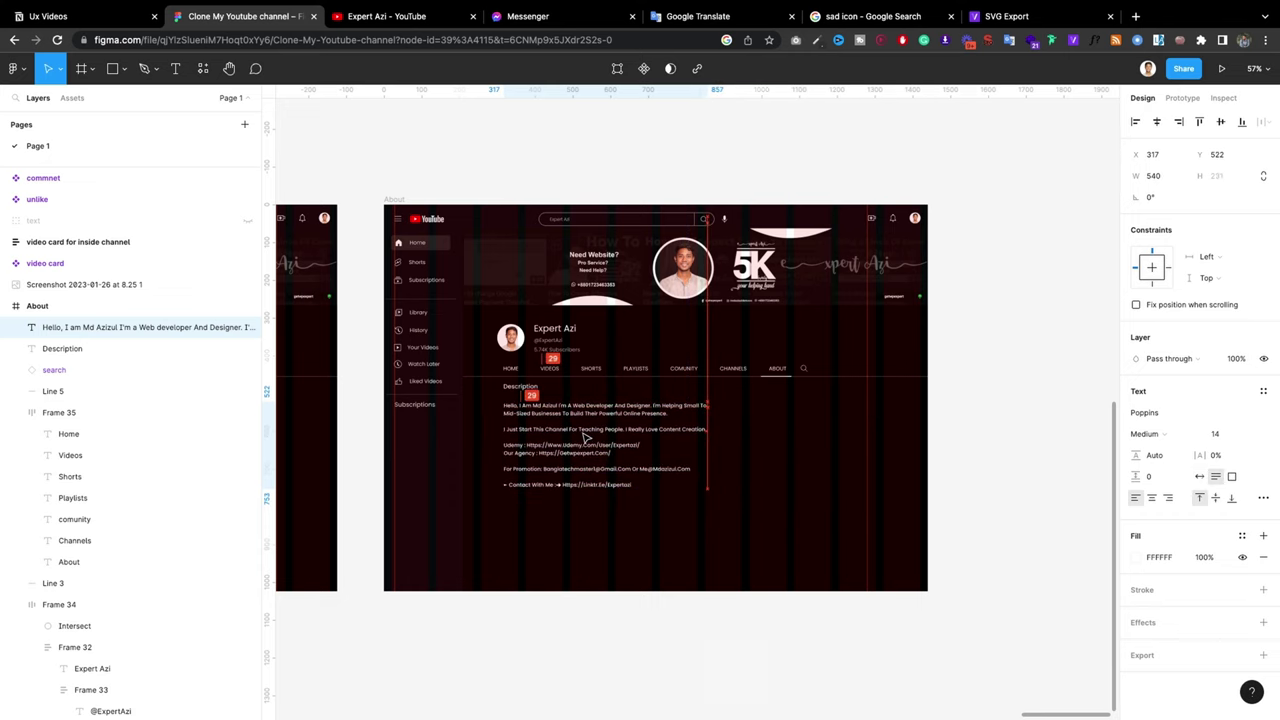
pyautogui.hotkey('shift', 'Up')
pyautogui.click(370, 18)
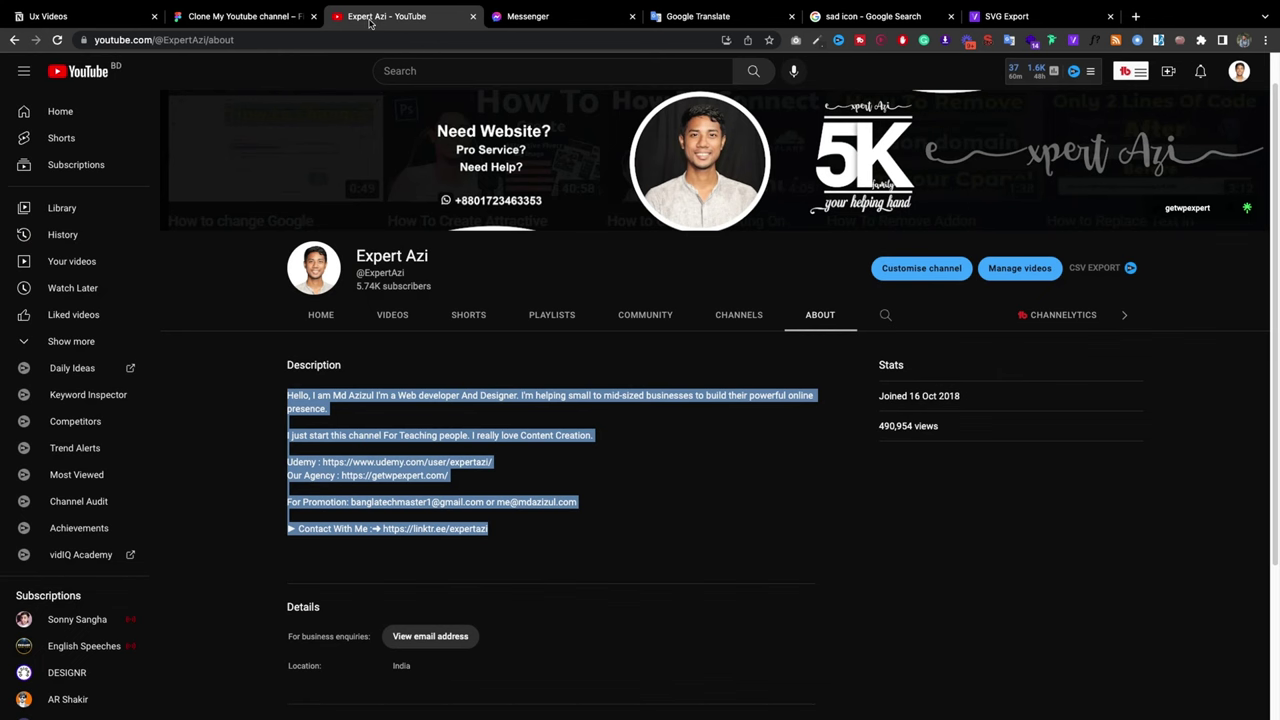
# Step: Inspect the Stats heading on YouTube's About page, then return to Figma
pyautogui.click(737, 477)
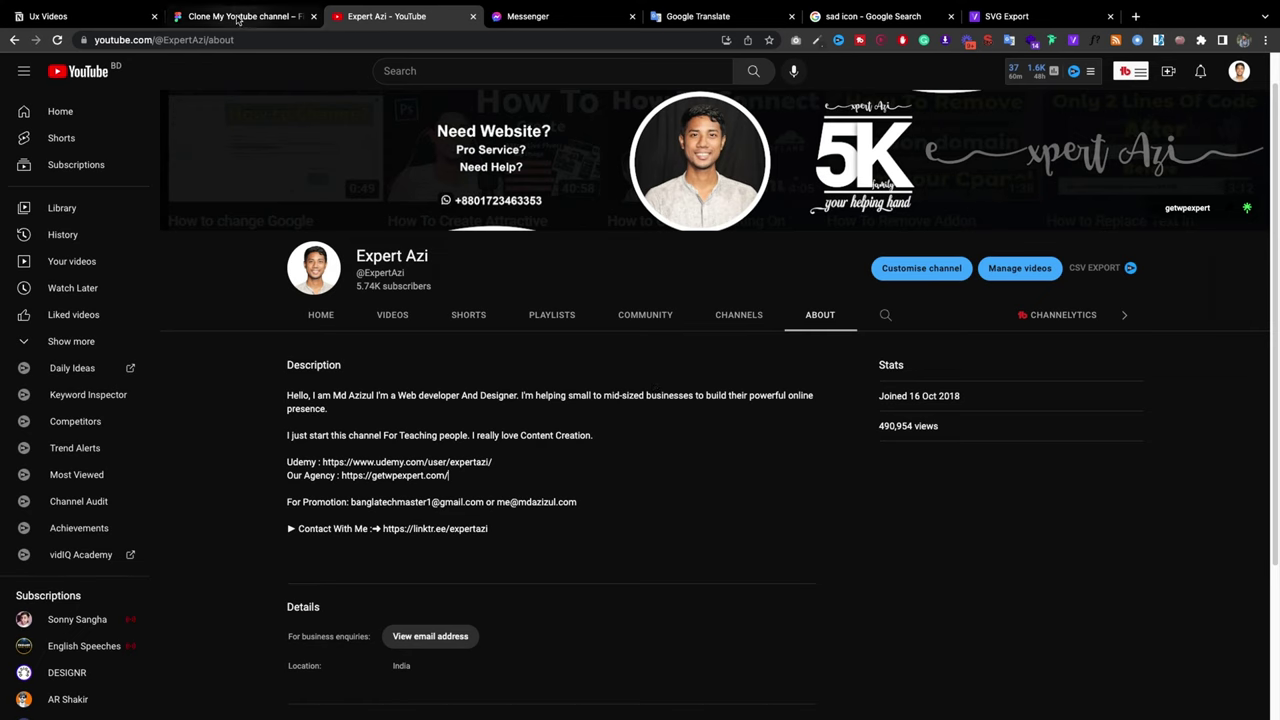
pyautogui.moveTo(929, 374); pyautogui.dragTo(882, 366)
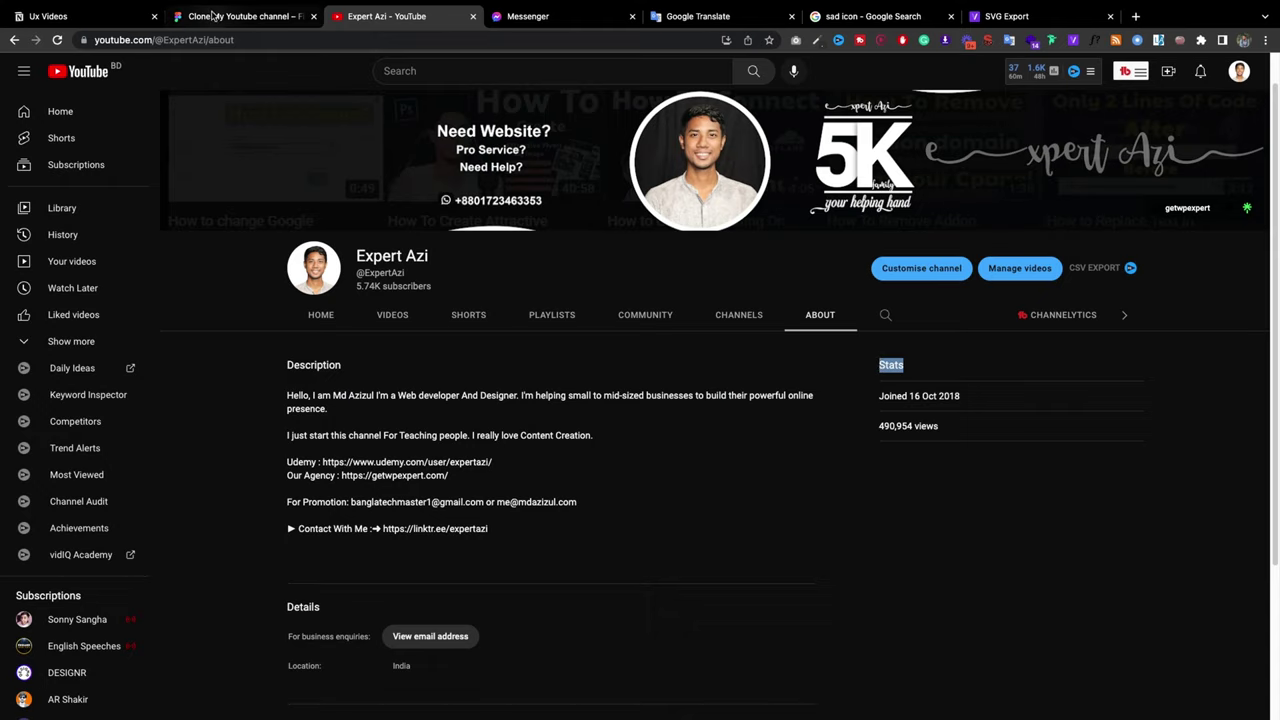
pyautogui.click(240, 16)
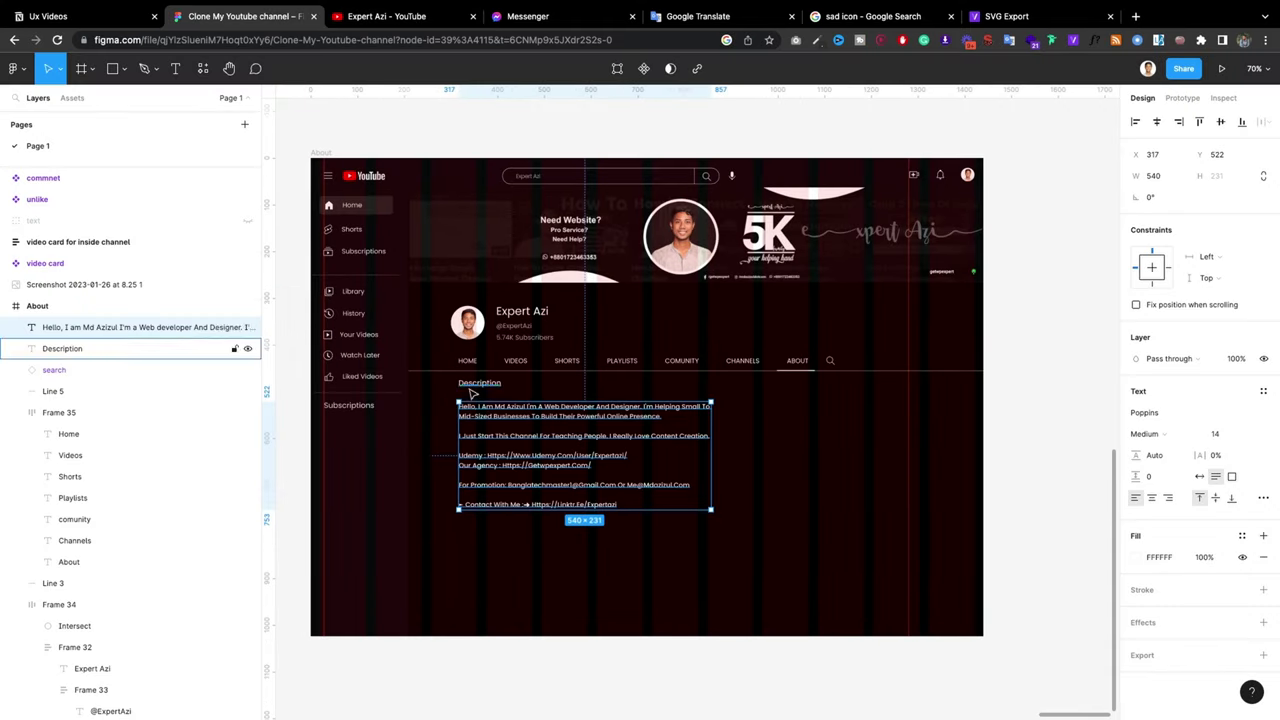
# Step: Copy the Description heading to the right as a 'Stats' heading level with Description
pyautogui.moveTo(511, 424); pyautogui.dragTo(509, 417)
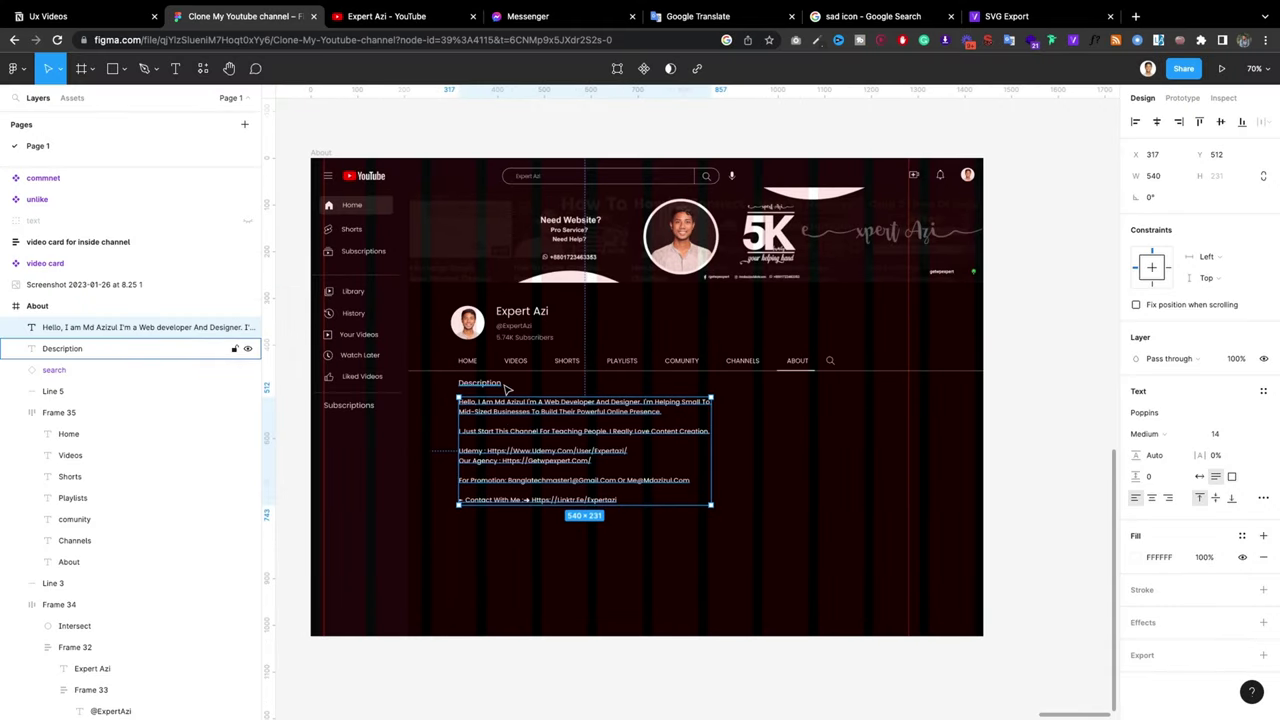
pyautogui.click(470, 383)
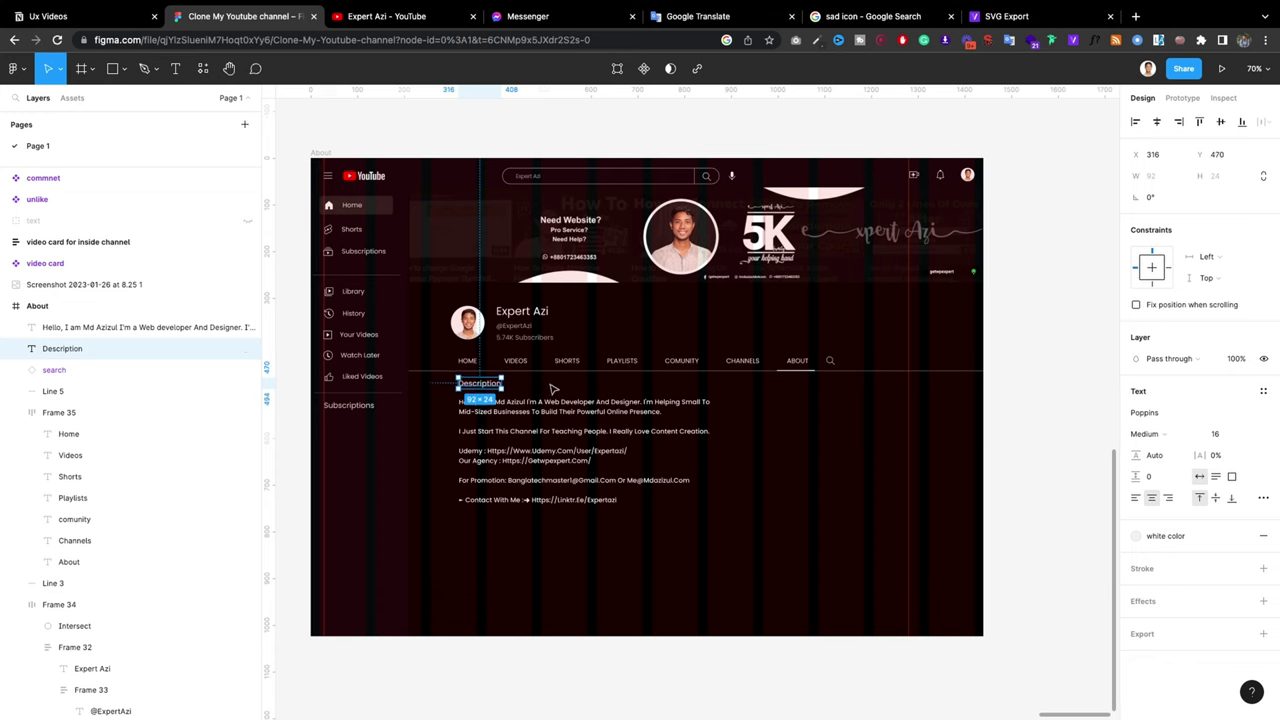
pyautogui.click(470, 386)
pyautogui.moveTo(474, 387); pyautogui.dragTo(843, 393)
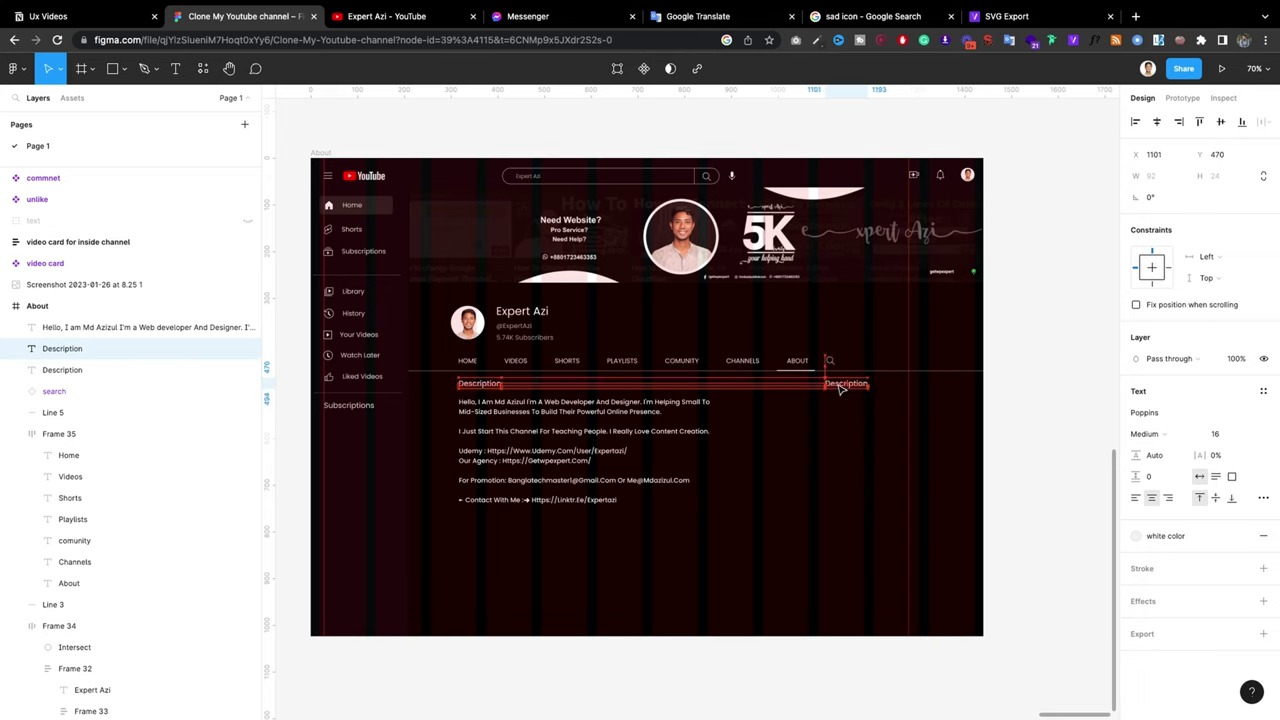
pyautogui.doubleClick(838, 385)
pyautogui.write('Stats')
pyautogui.press('Escape')
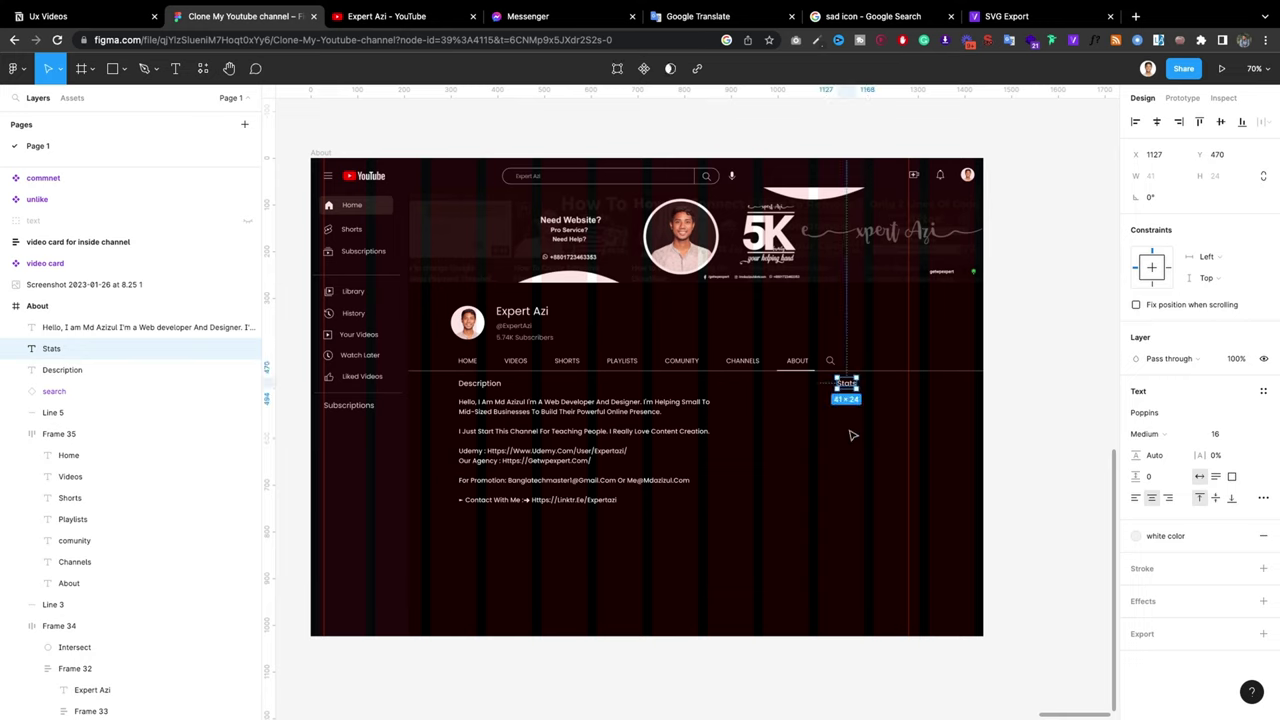
pyautogui.moveTo(847, 386); pyautogui.dragTo(840, 389)
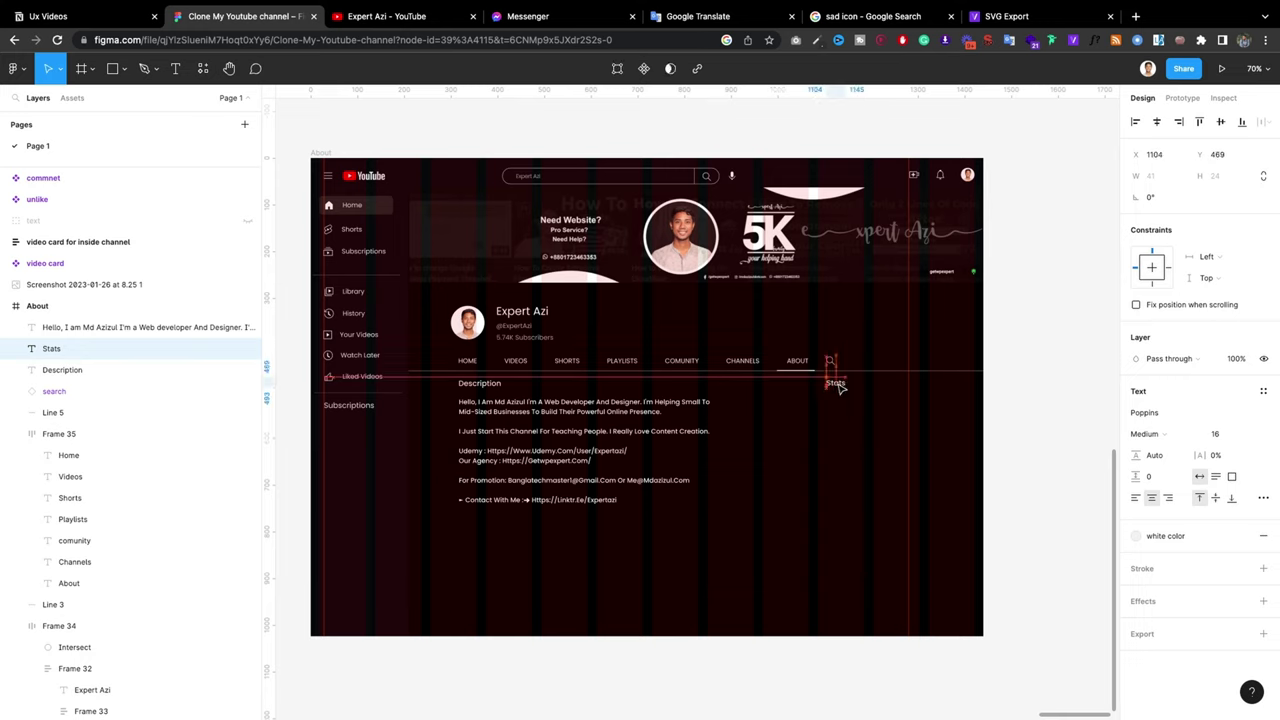
pyautogui.click(848, 456)
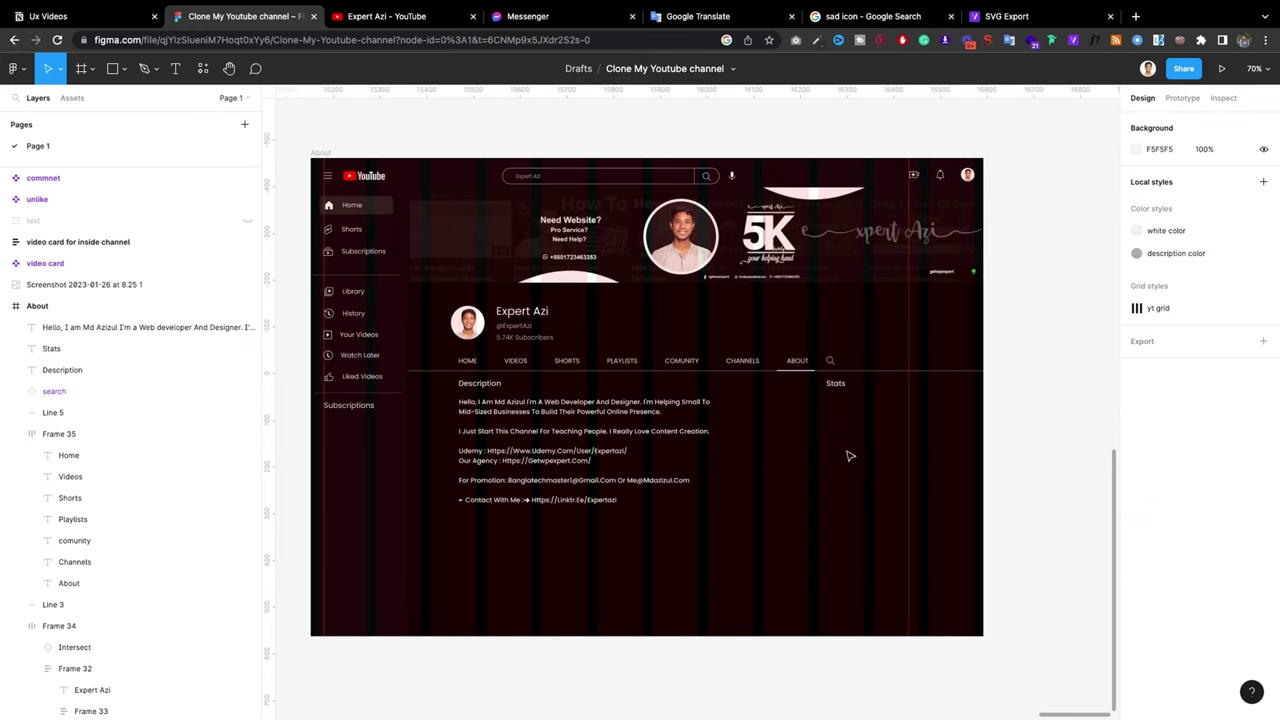
pyautogui.click(834, 387)
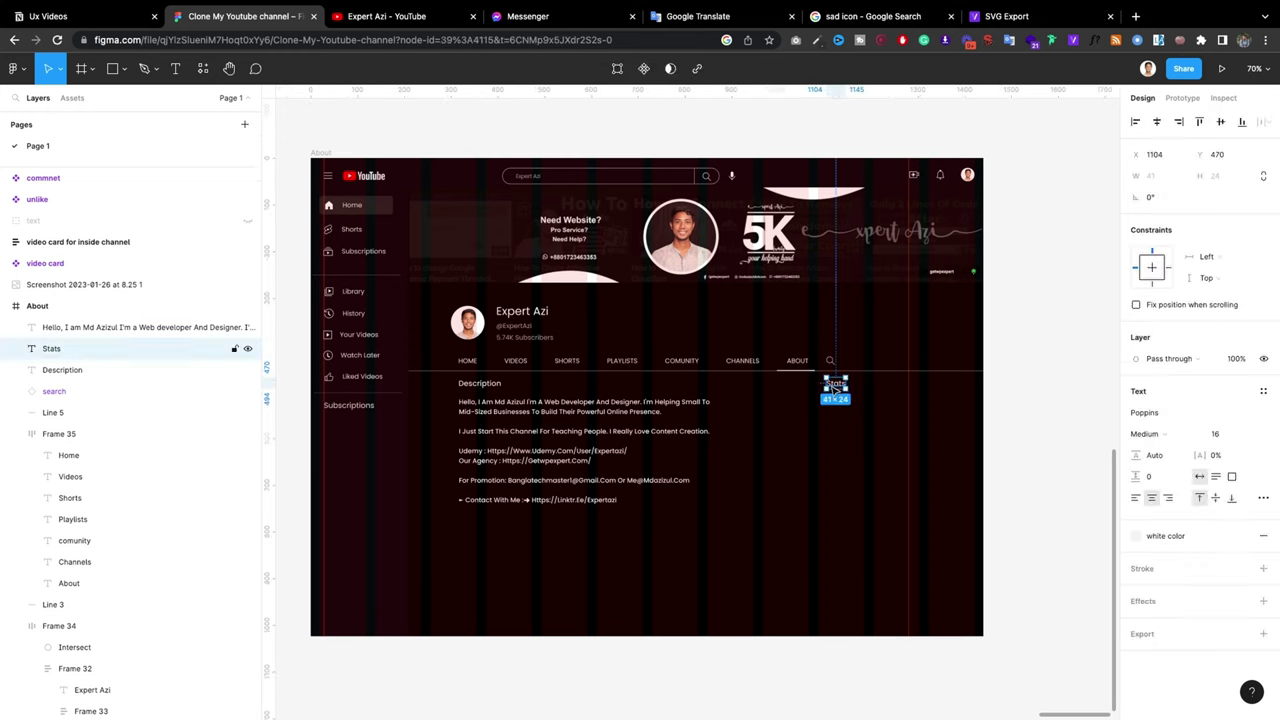
pyautogui.click(854, 485)
pyautogui.click(850, 376)
# Step: Duplicate the divider line, shorten it to the Stats column, and place it under Stats
pyautogui.moveTo(850, 376); pyautogui.dragTo(965, 411)
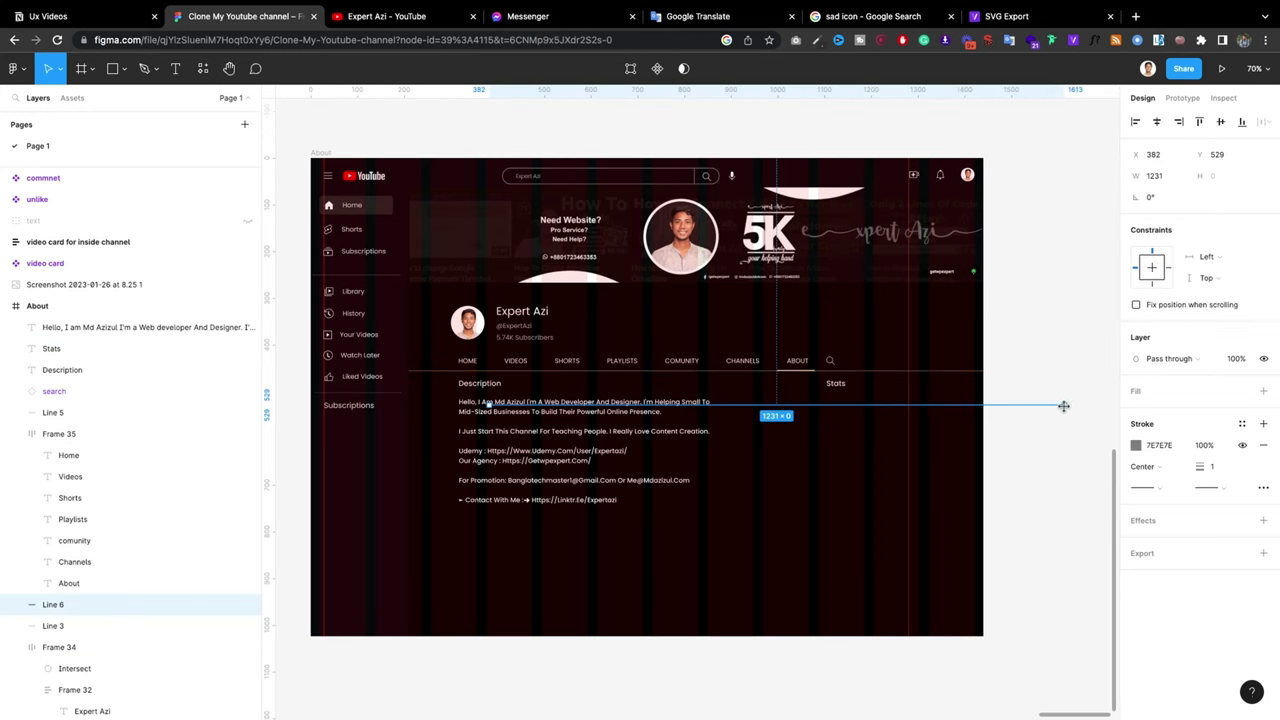
pyautogui.moveTo(1063, 406)
pyautogui.mouseDown()
pyautogui.moveTo(763, 413)
pyautogui.moveTo(955, 408)
pyautogui.moveTo(799, 405)
pyautogui.moveTo(836, 405)
pyautogui.mouseUp()
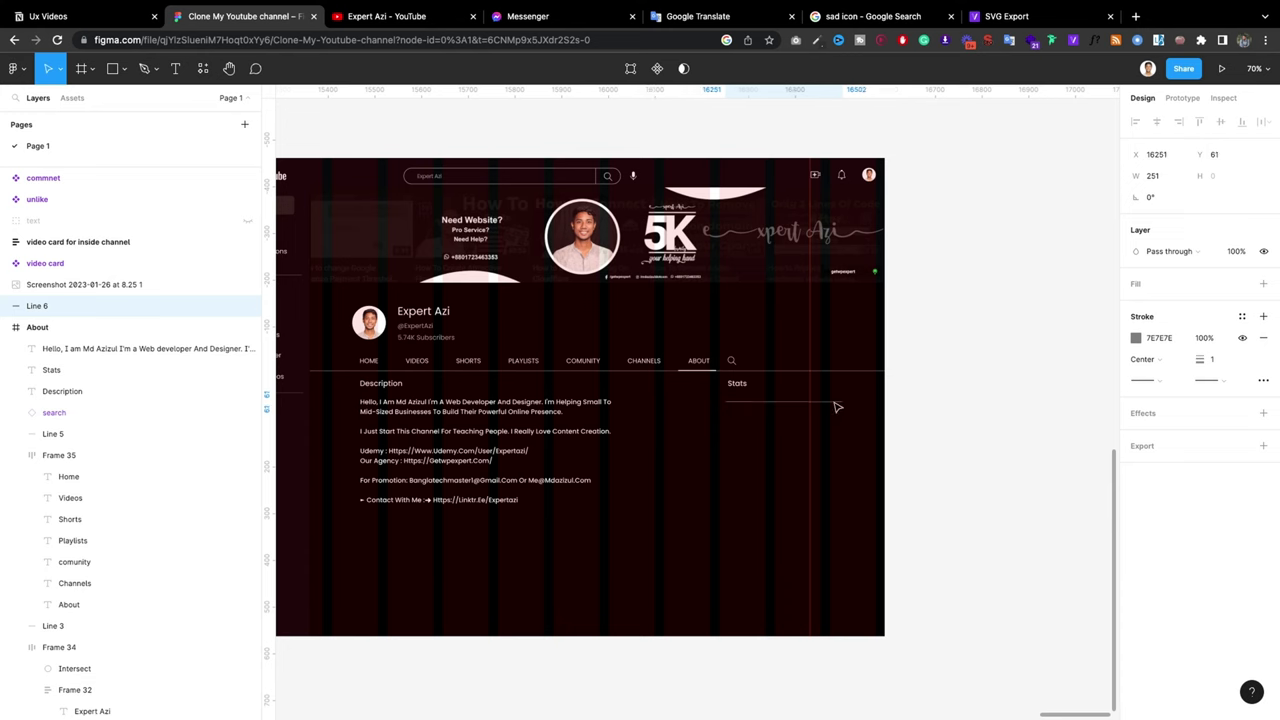
pyautogui.scroll(5, 766, 400)
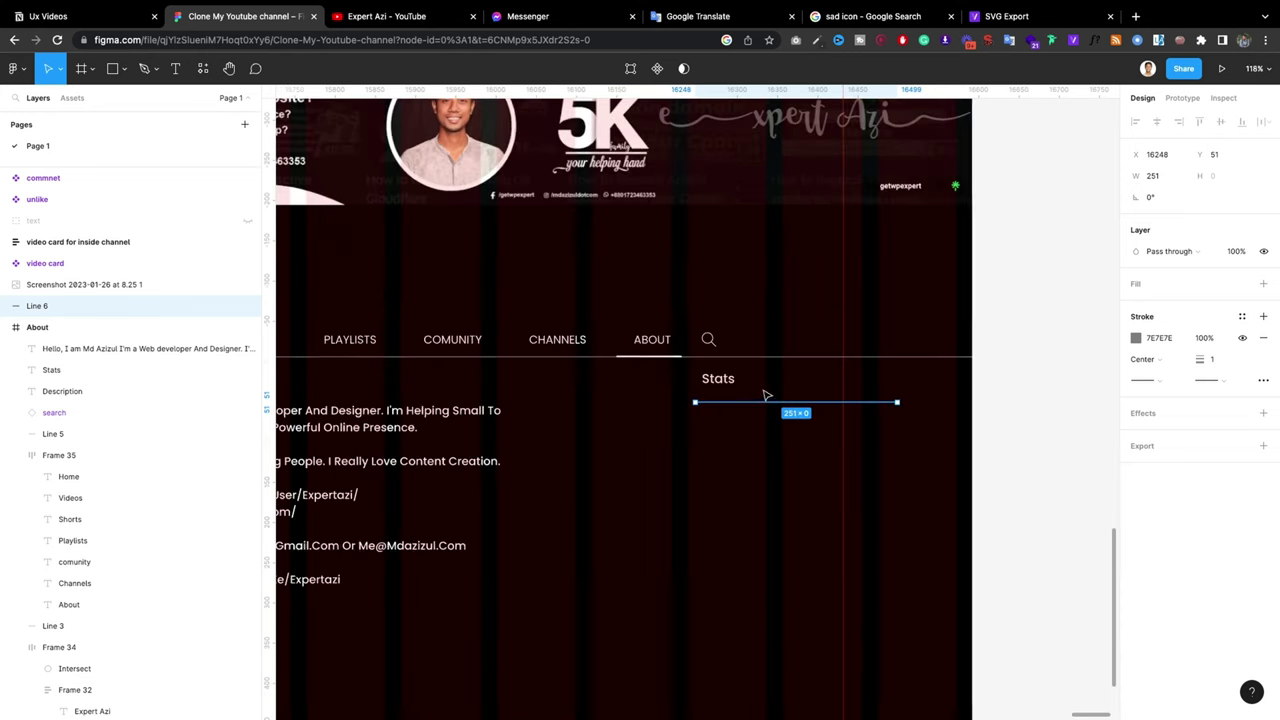
pyautogui.click(733, 381)
pyautogui.moveTo(733, 381); pyautogui.dragTo(753, 405)
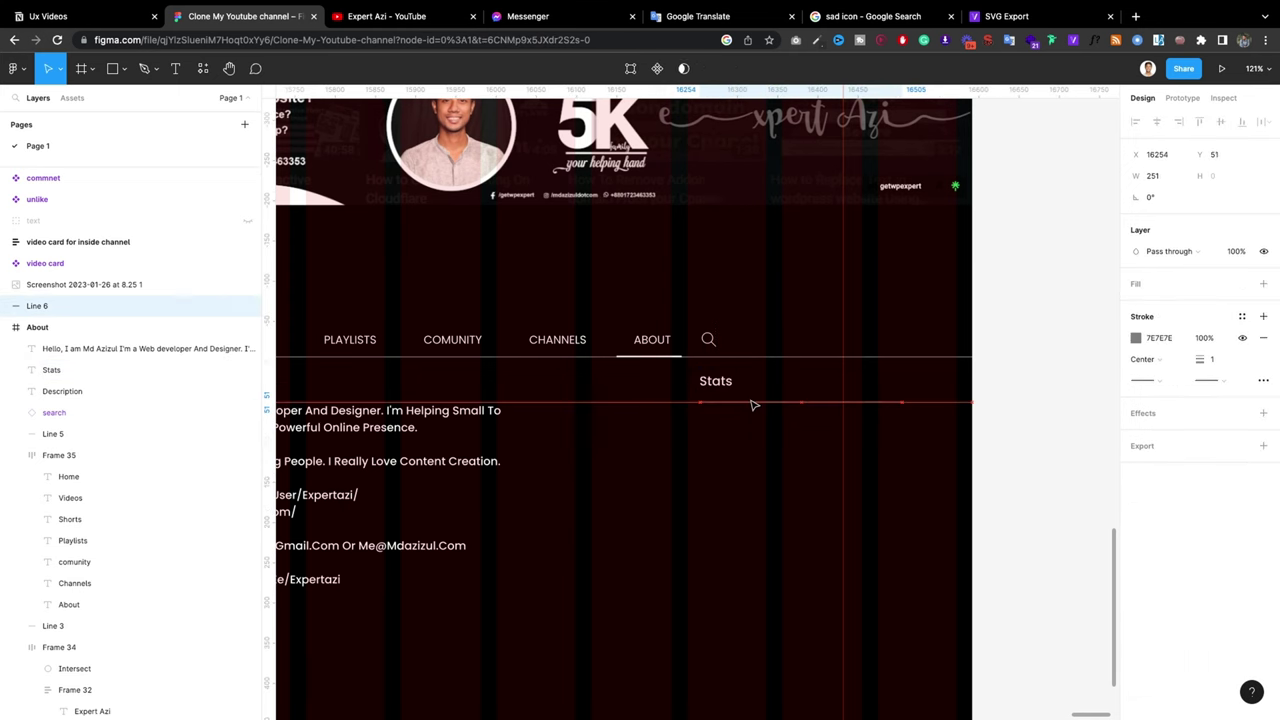
pyautogui.scroll(-3, 740, 418)
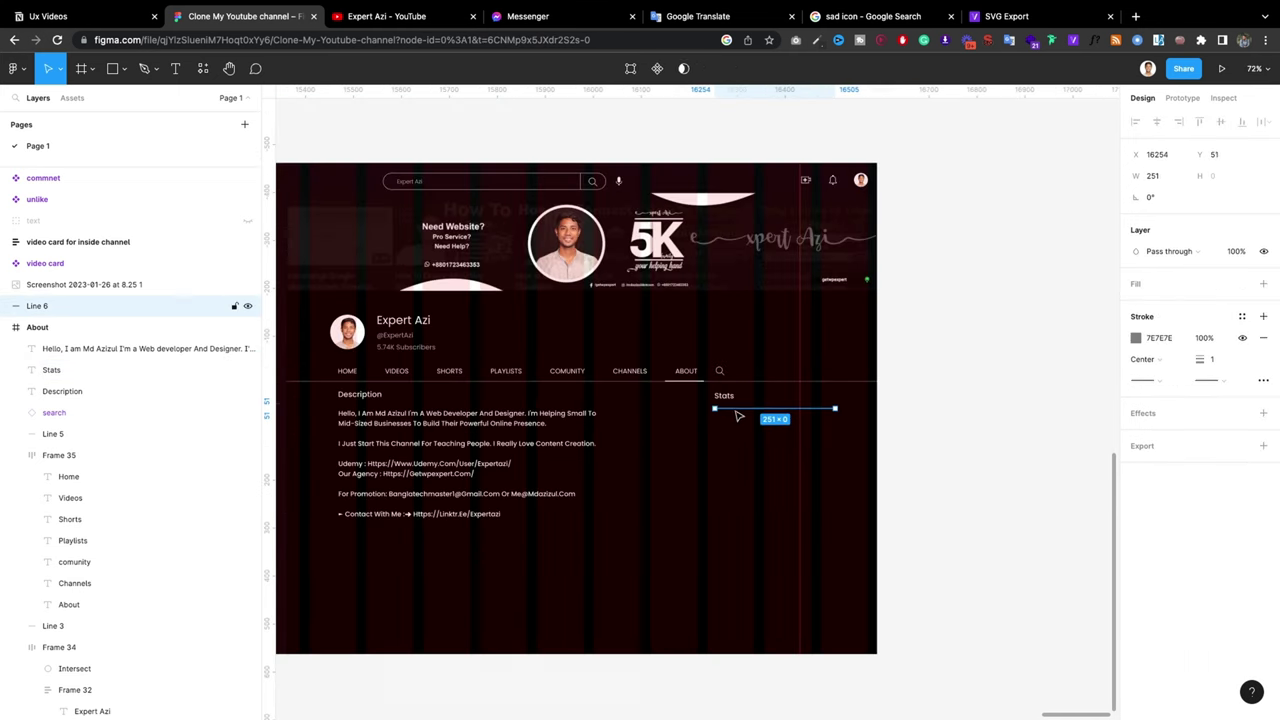
pyautogui.click(741, 429)
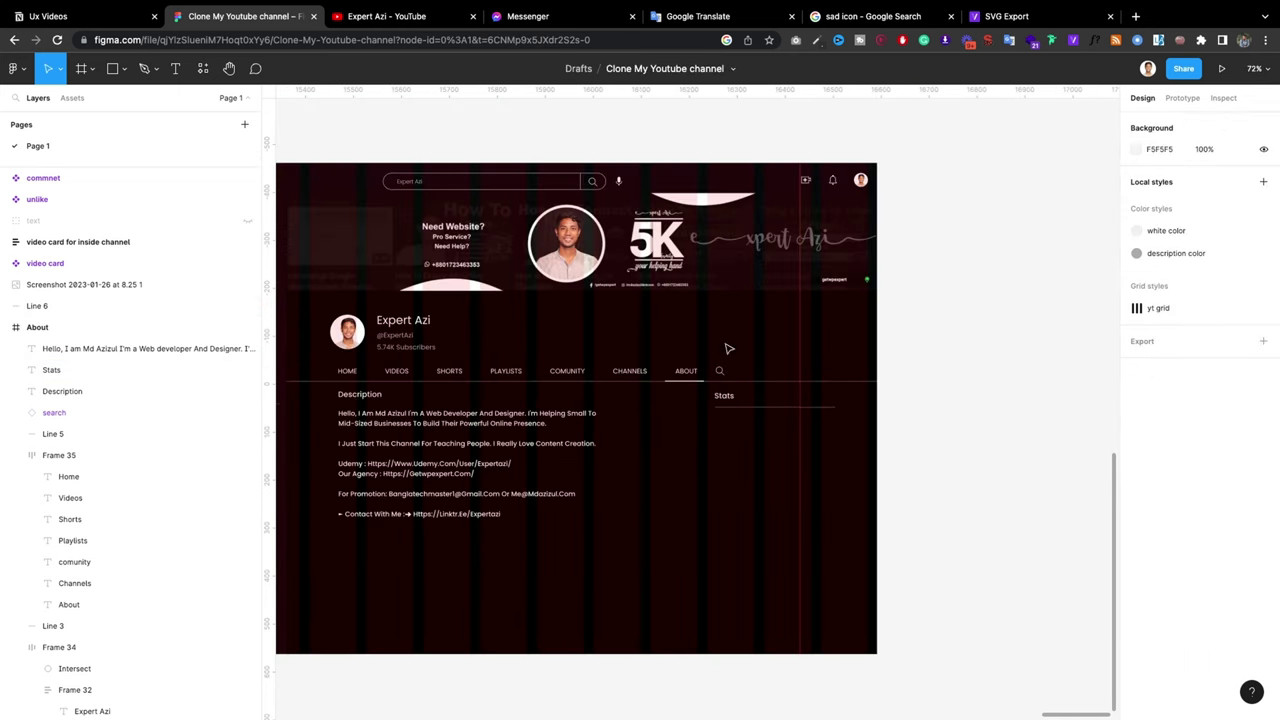
# Step: Raise the Description heading to font size 17 and move the bio up slightly
pyautogui.click(372, 414)
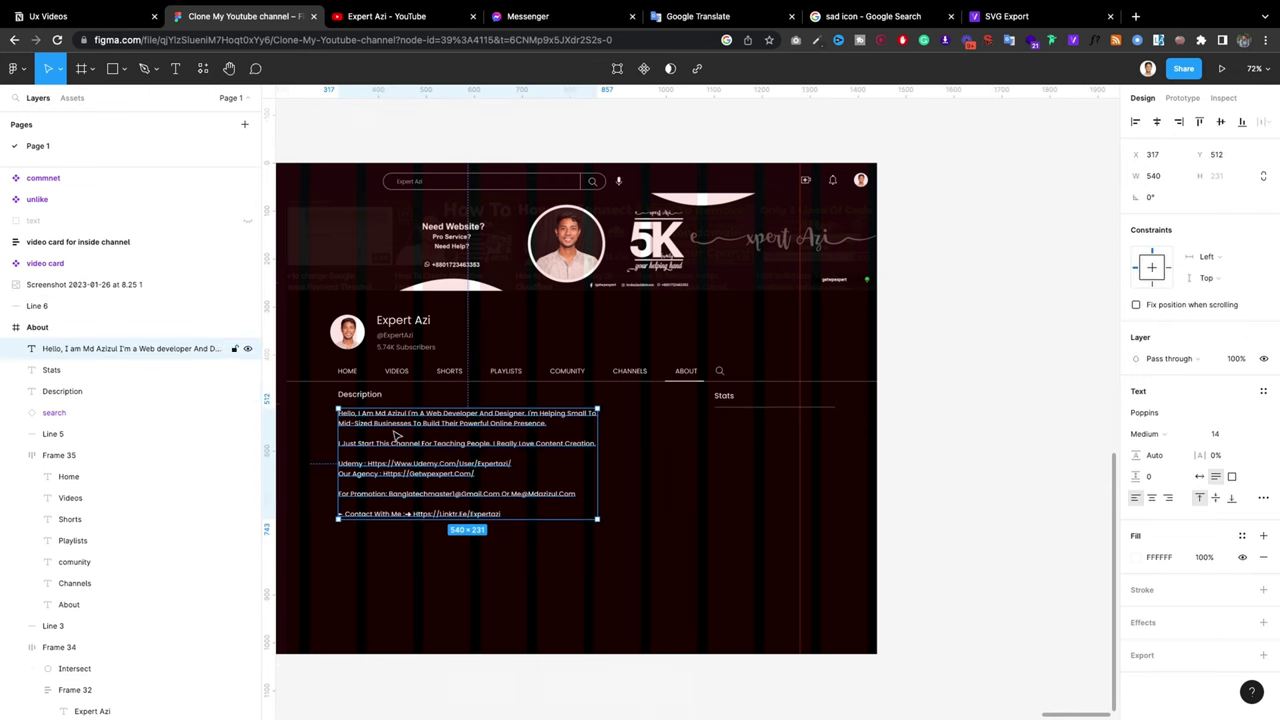
pyautogui.click(350, 396)
pyautogui.click(1214, 434)
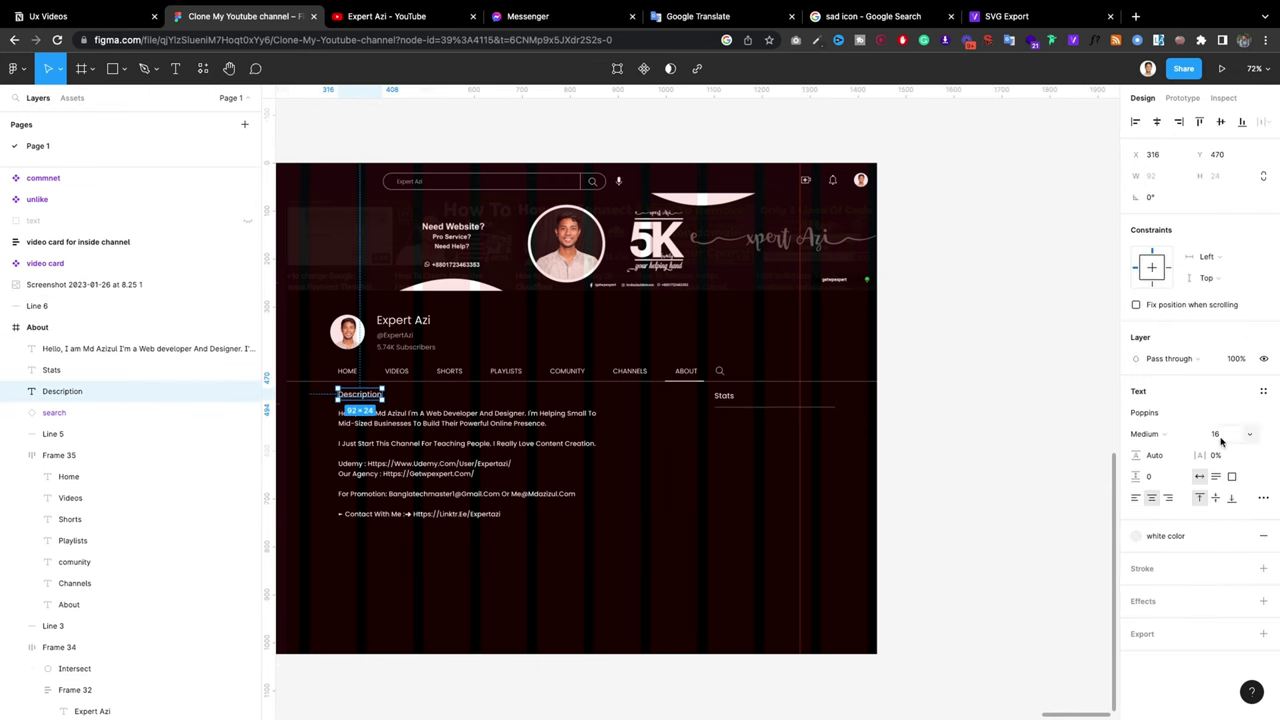
pyautogui.press('Up')
pyautogui.click(672, 514)
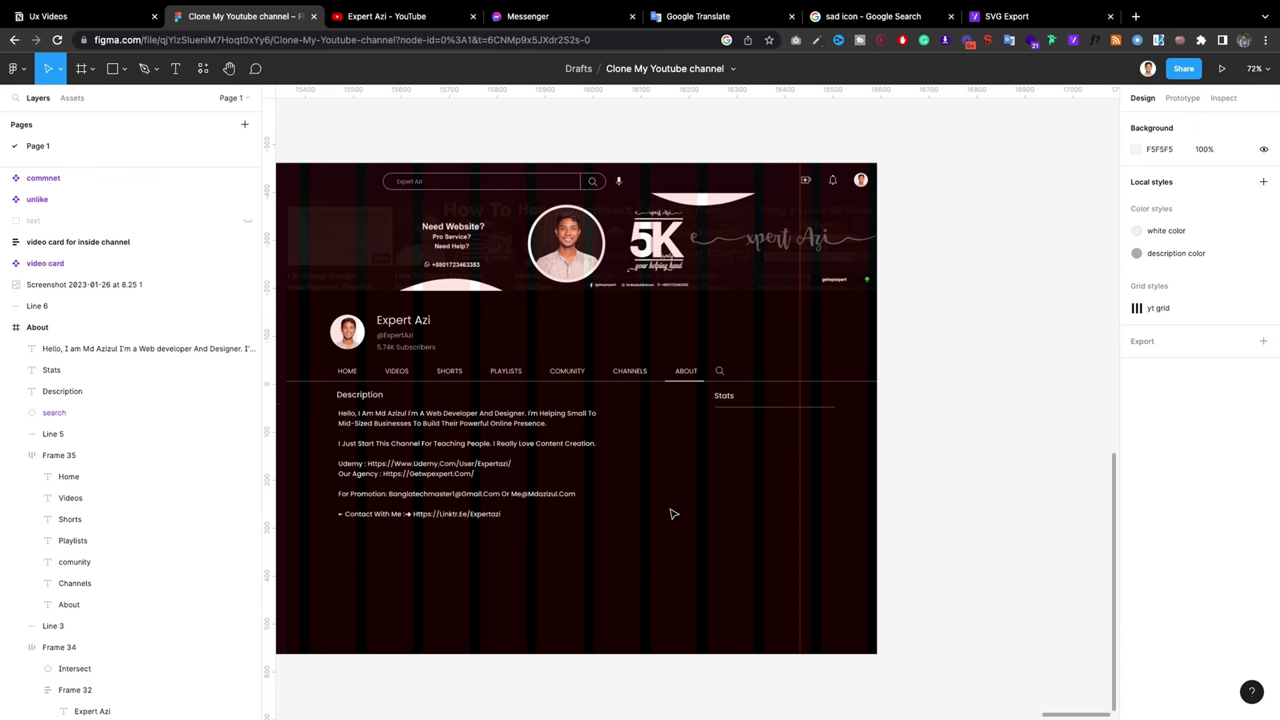
pyautogui.click(356, 428)
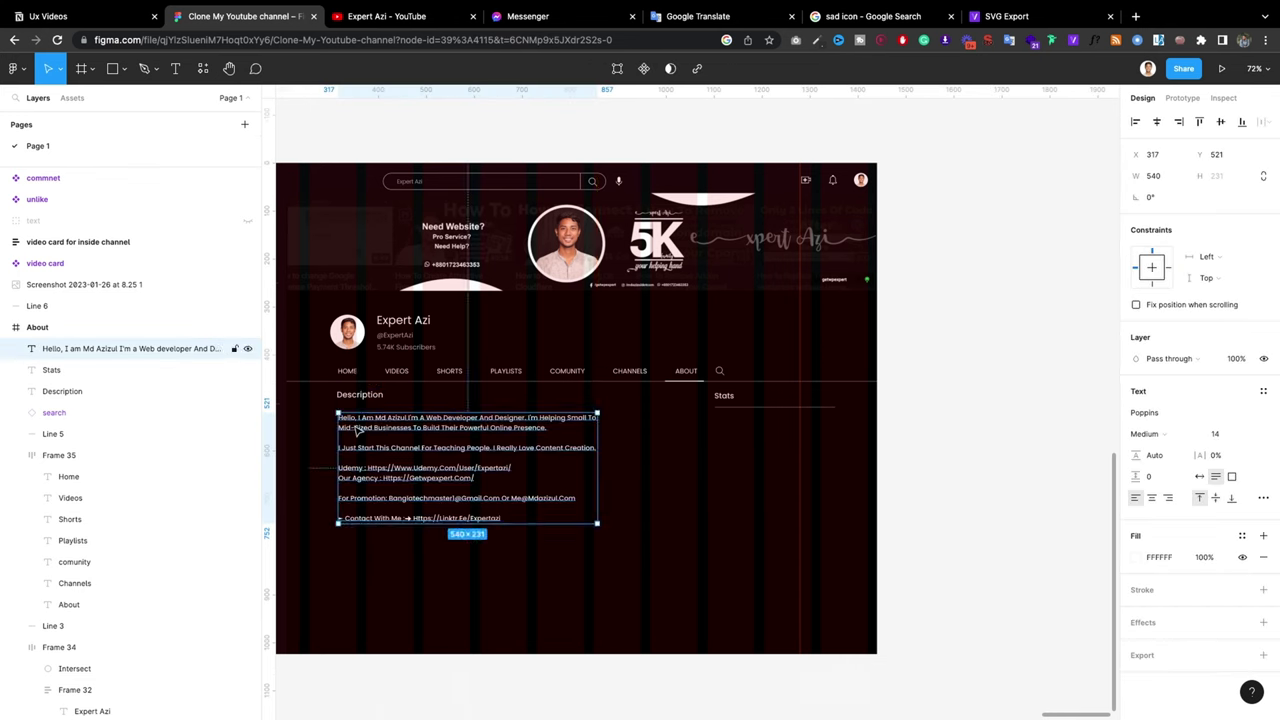
pyautogui.moveTo(356, 428); pyautogui.dragTo(356, 423)
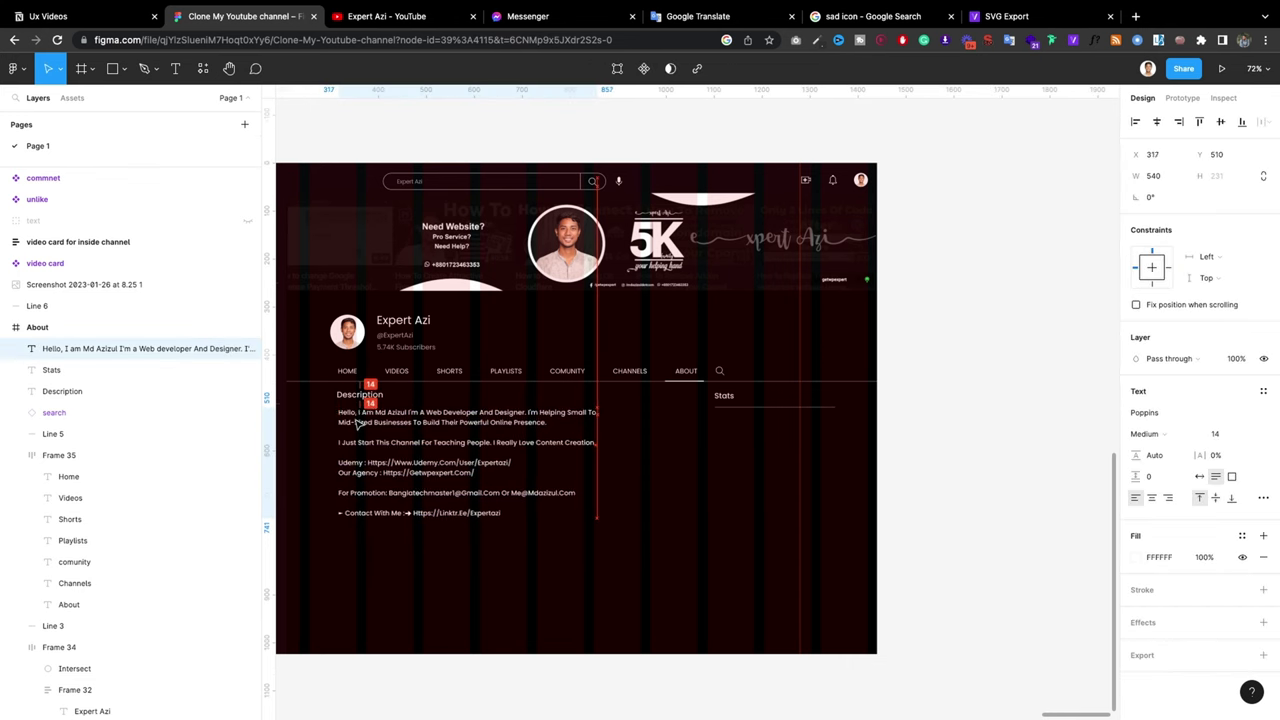
pyautogui.click(366, 400)
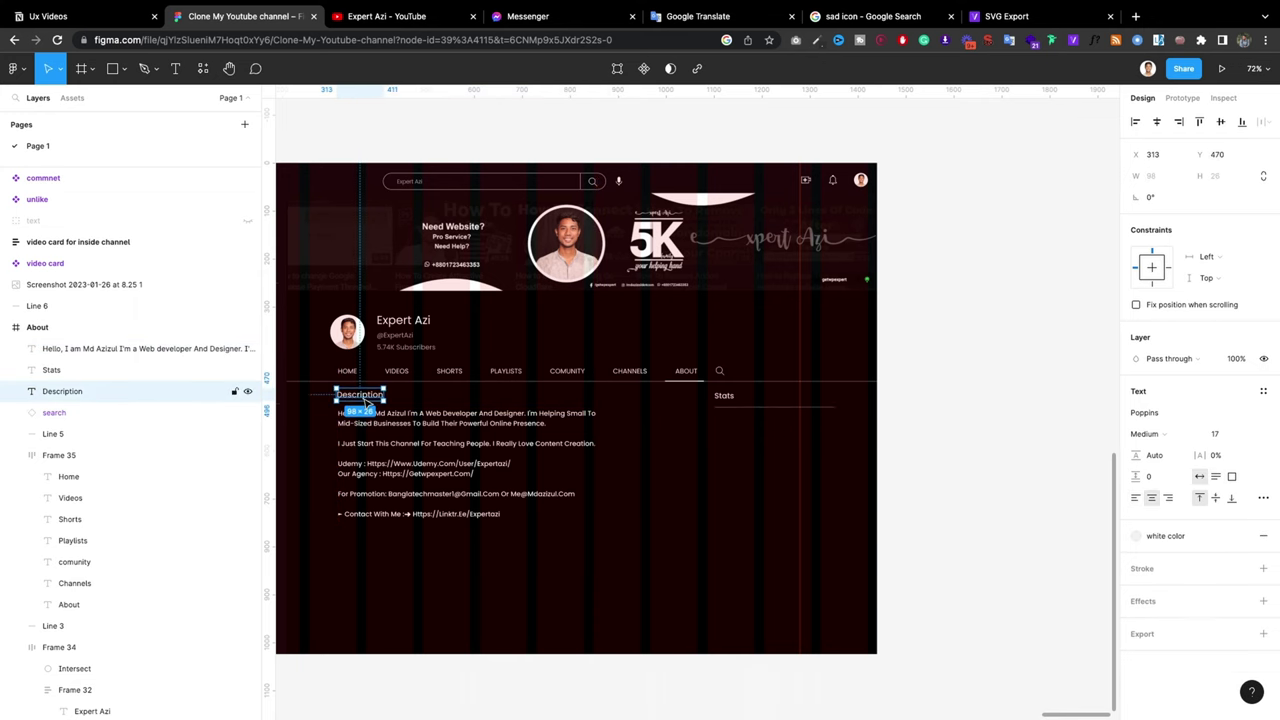
pyautogui.click(759, 455)
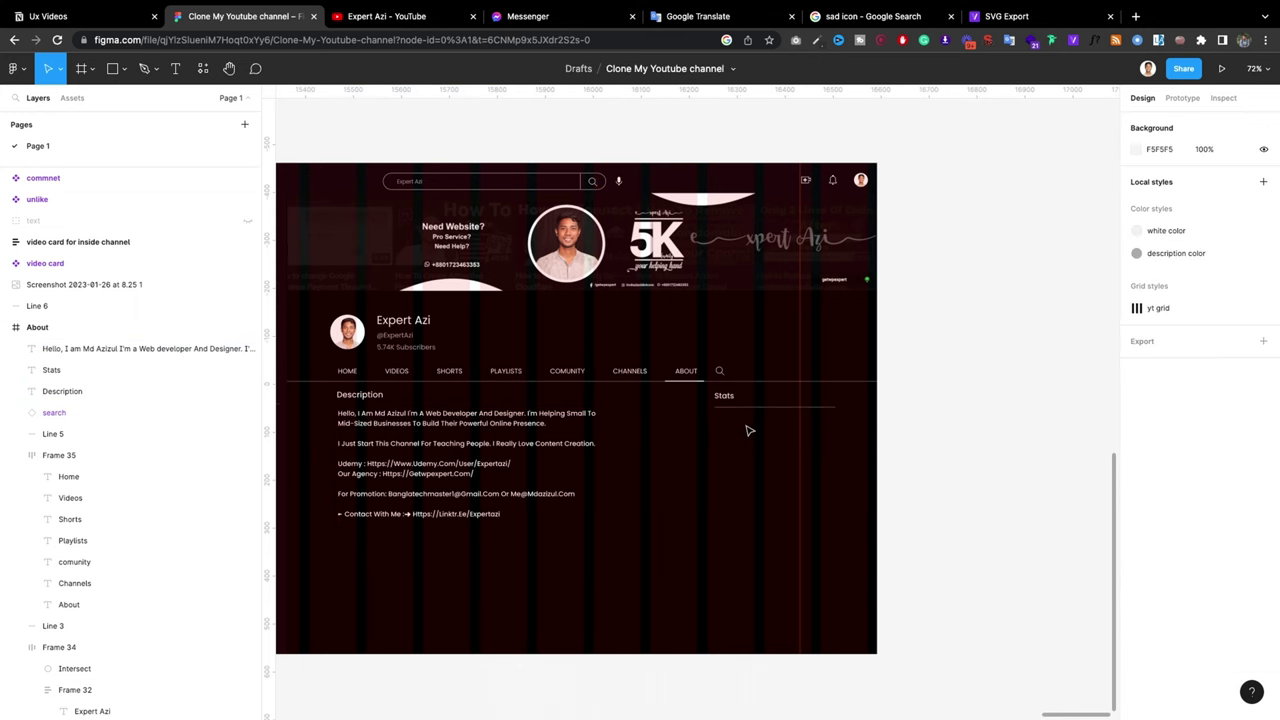
pyautogui.click(721, 409)
# Step: Wrap the Stats heading and its divider in an auto-layout frame with a 10 gap
pyautogui.hotkey('shift', 'a')
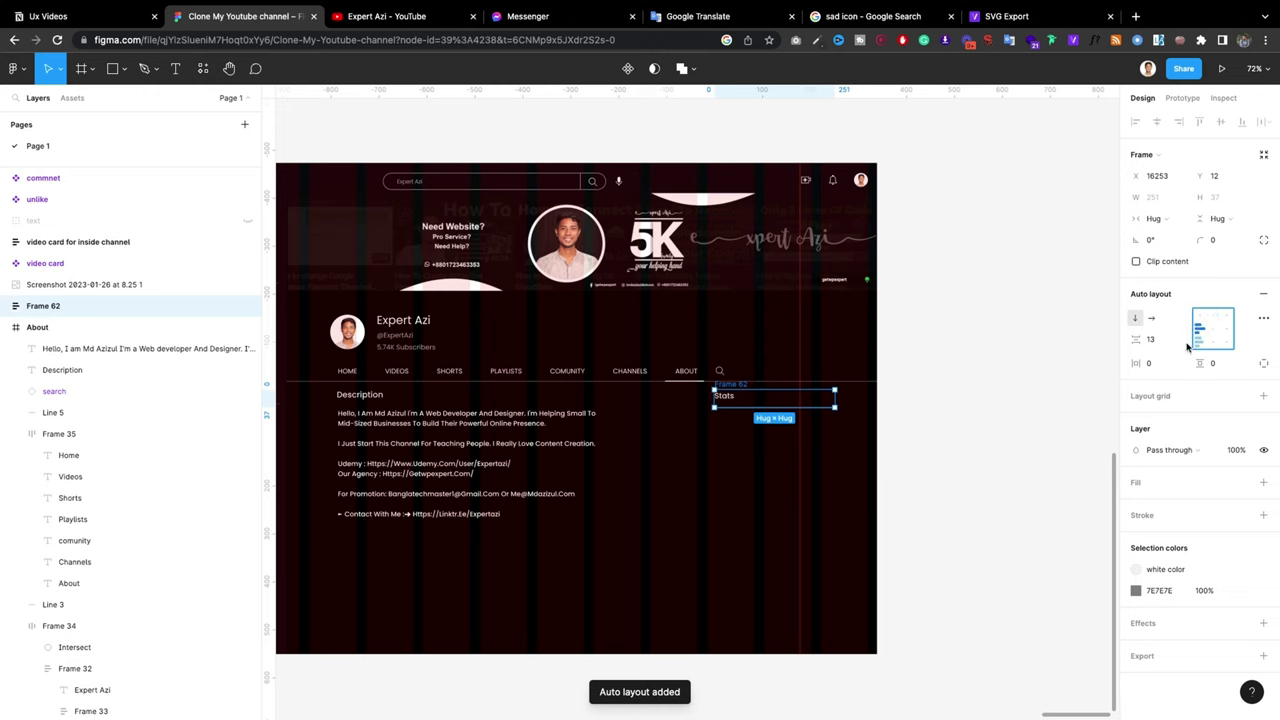
pyautogui.click(888, 456)
pyautogui.click(728, 397)
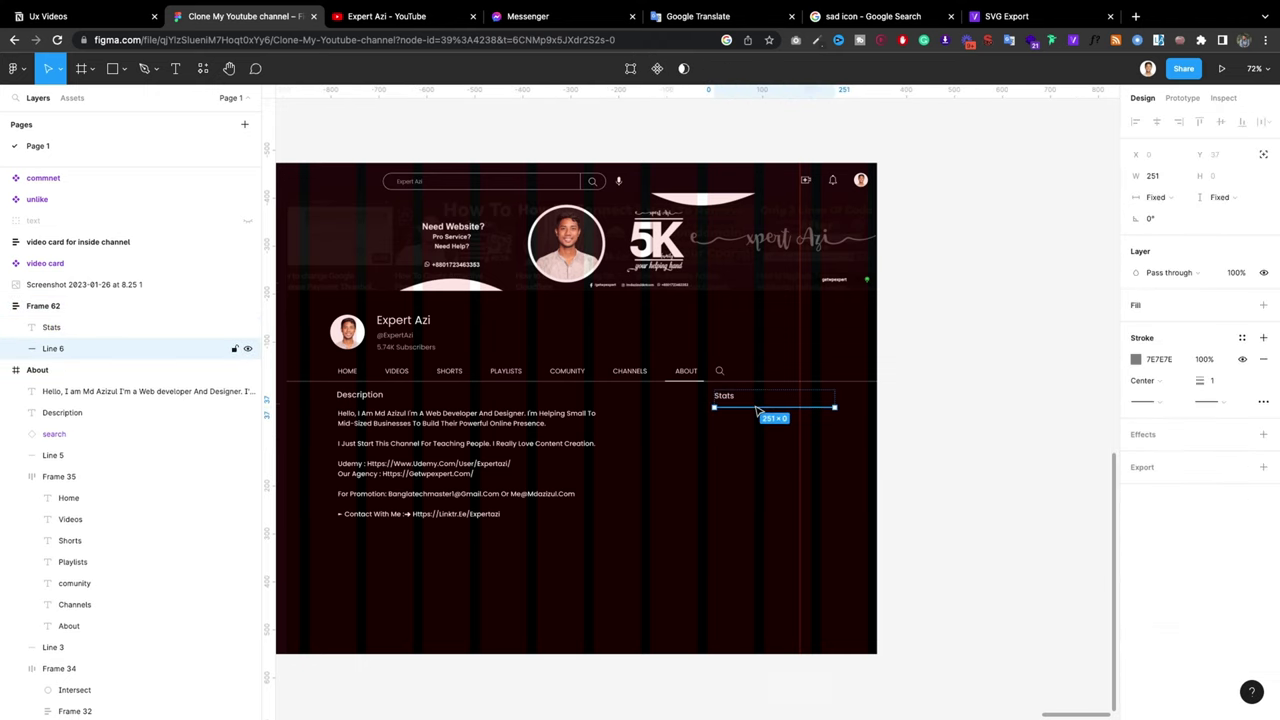
pyautogui.press('Escape')
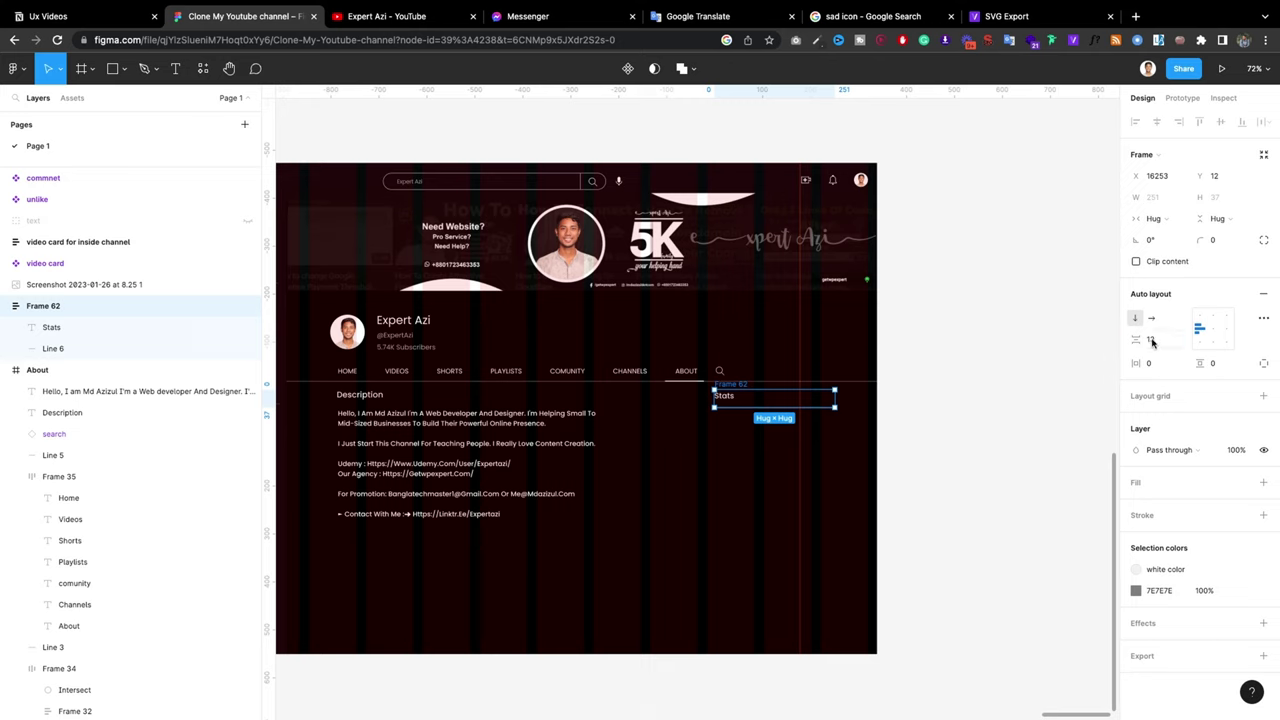
pyautogui.click(1152, 340)
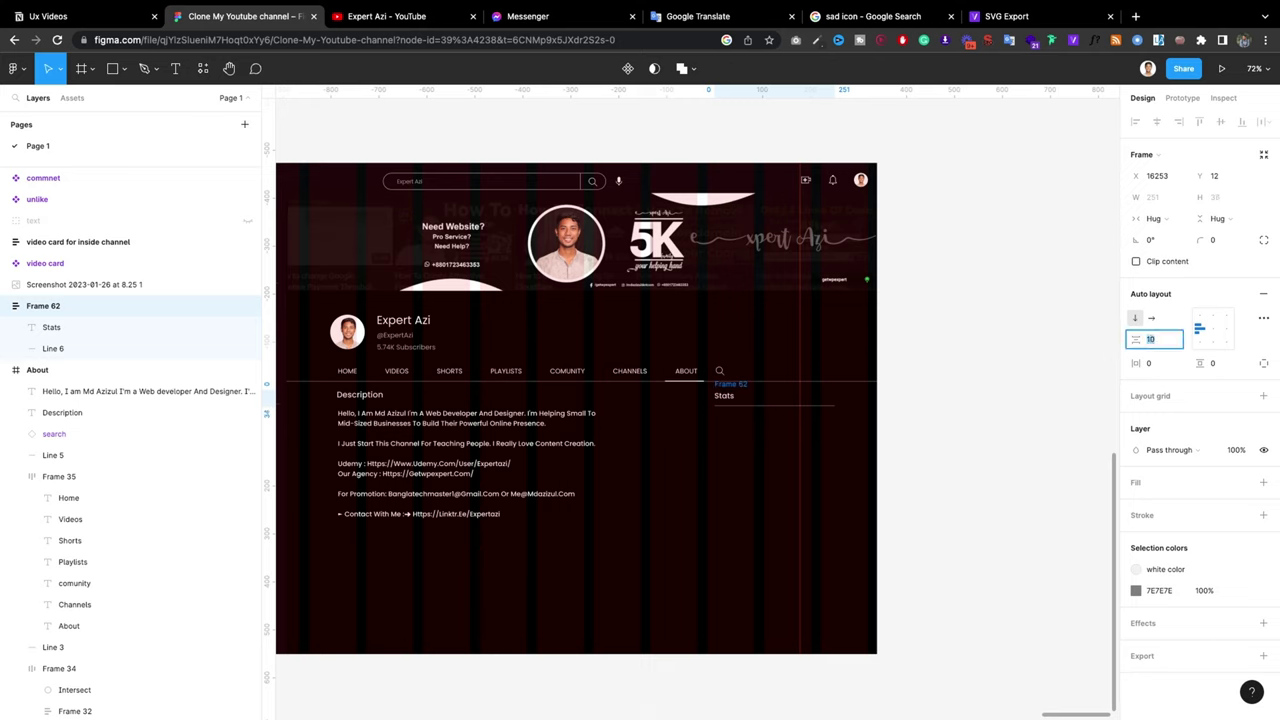
pyautogui.press('Escape')
# Step: Nudge the Stats frame into alignment and move the bio text slightly lower
pyautogui.click(750, 405)
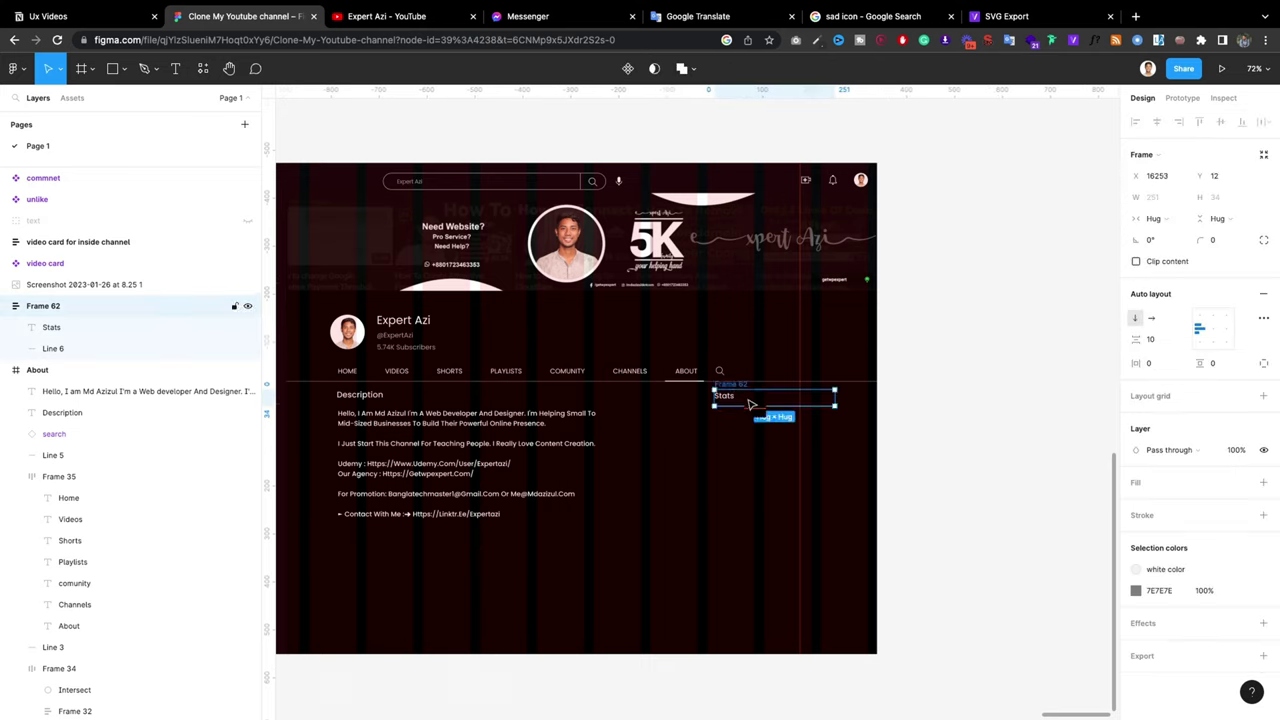
pyautogui.moveTo(750, 405); pyautogui.dragTo(751, 404)
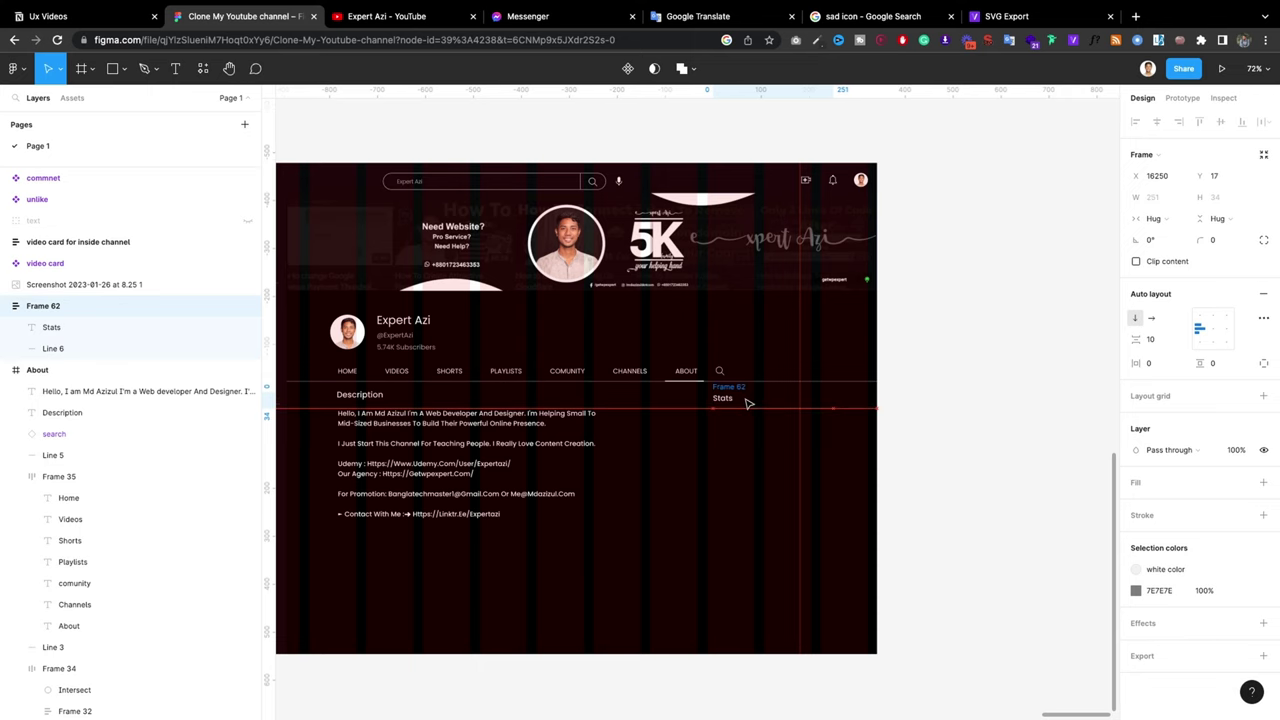
pyautogui.moveTo(751, 404); pyautogui.dragTo(755, 404)
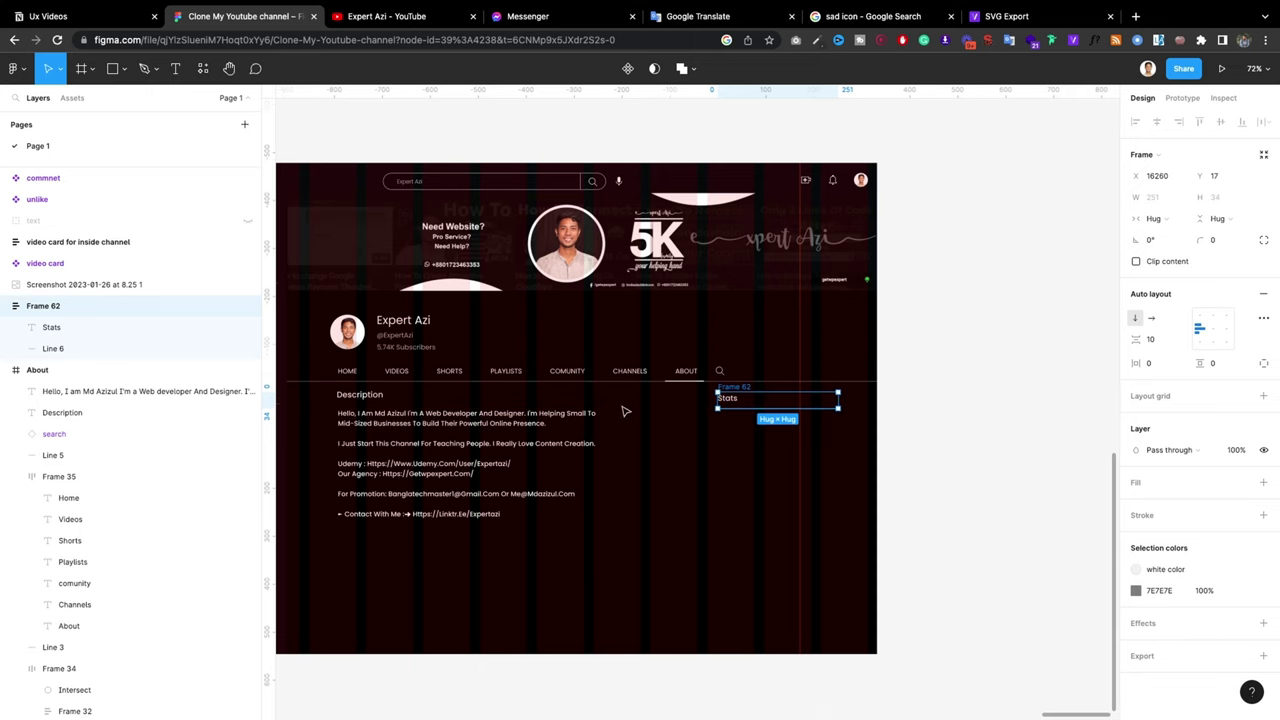
pyautogui.click(378, 397)
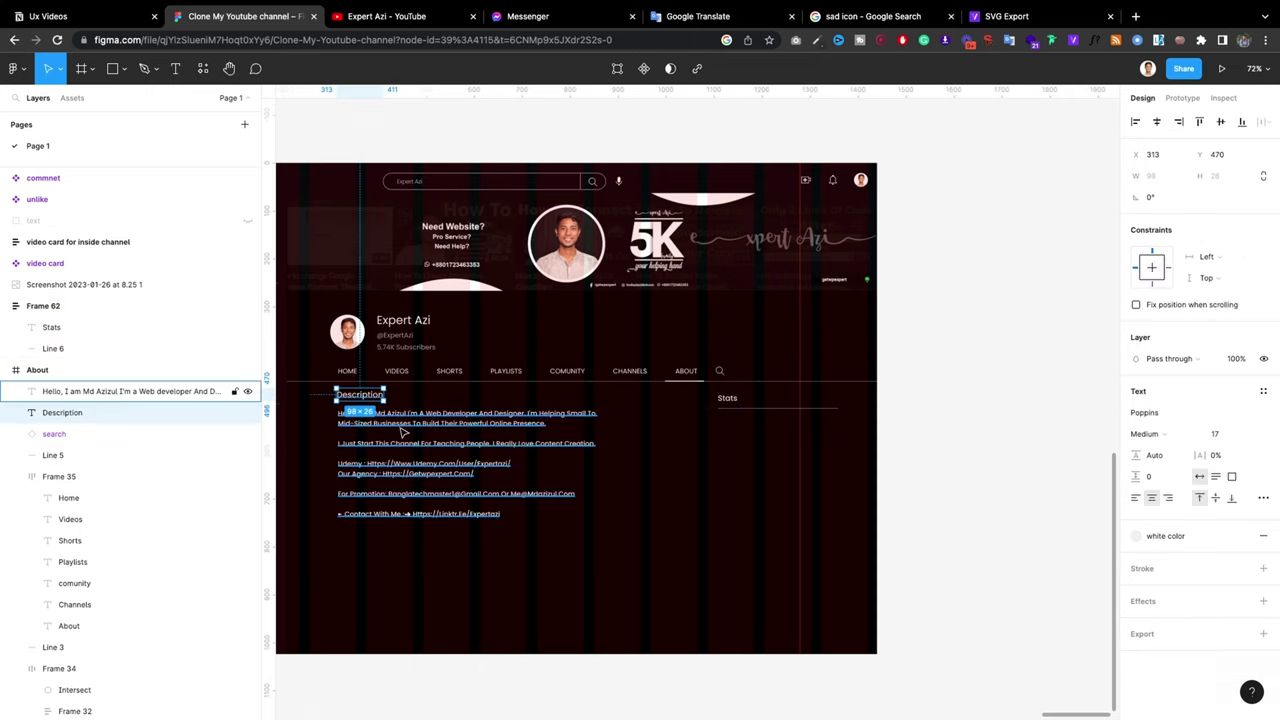
pyautogui.click(404, 430)
pyautogui.moveTo(404, 432); pyautogui.dragTo(403, 436)
pyautogui.click(635, 457)
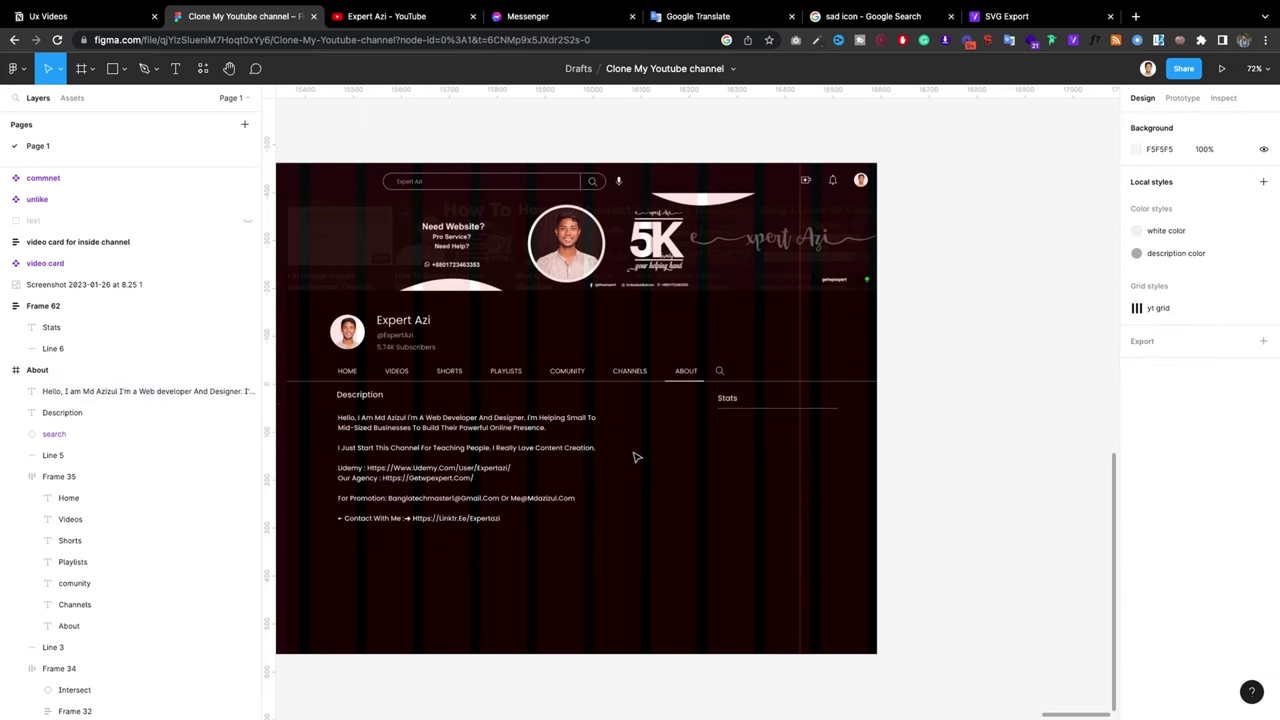
pyautogui.click(434, 24)
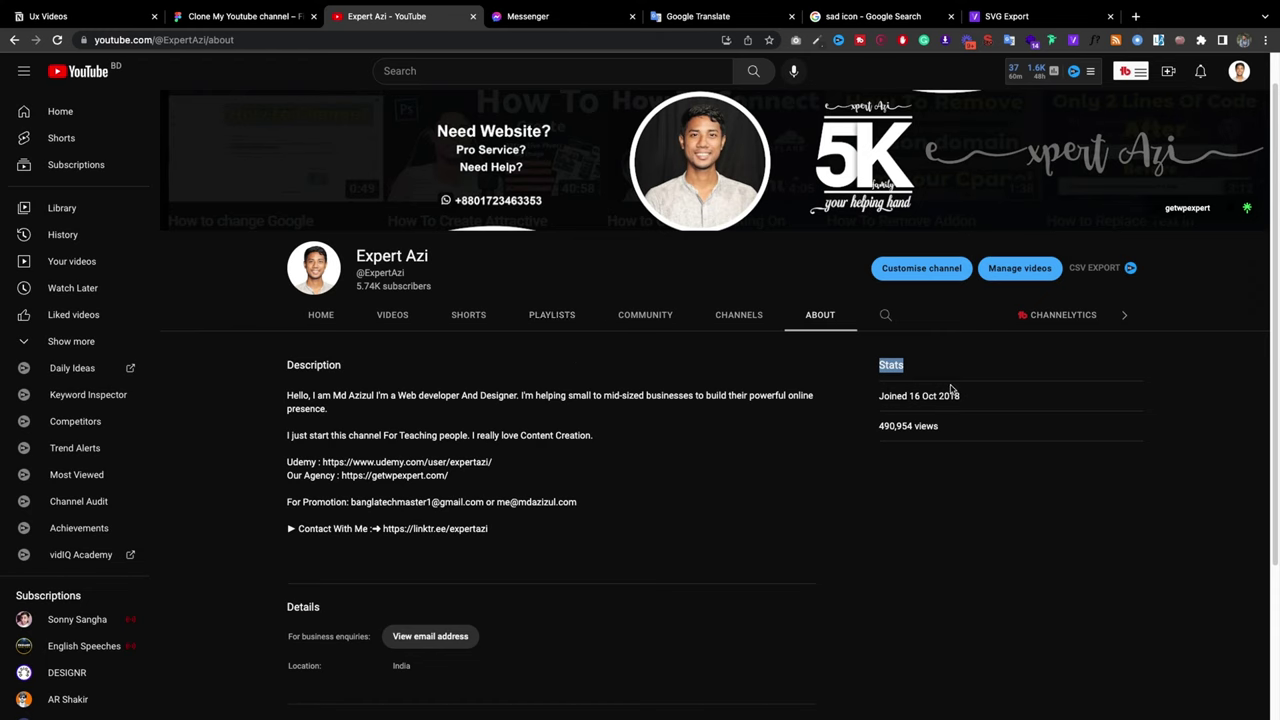
# Step: Copy the 'Joined 16 Oct 2018' line from YouTube's Stats column and return to Figma
pyautogui.doubleClick(893, 396)
pyautogui.tripleClick(940, 396)
pyautogui.hotkey('ctrl', 'c')
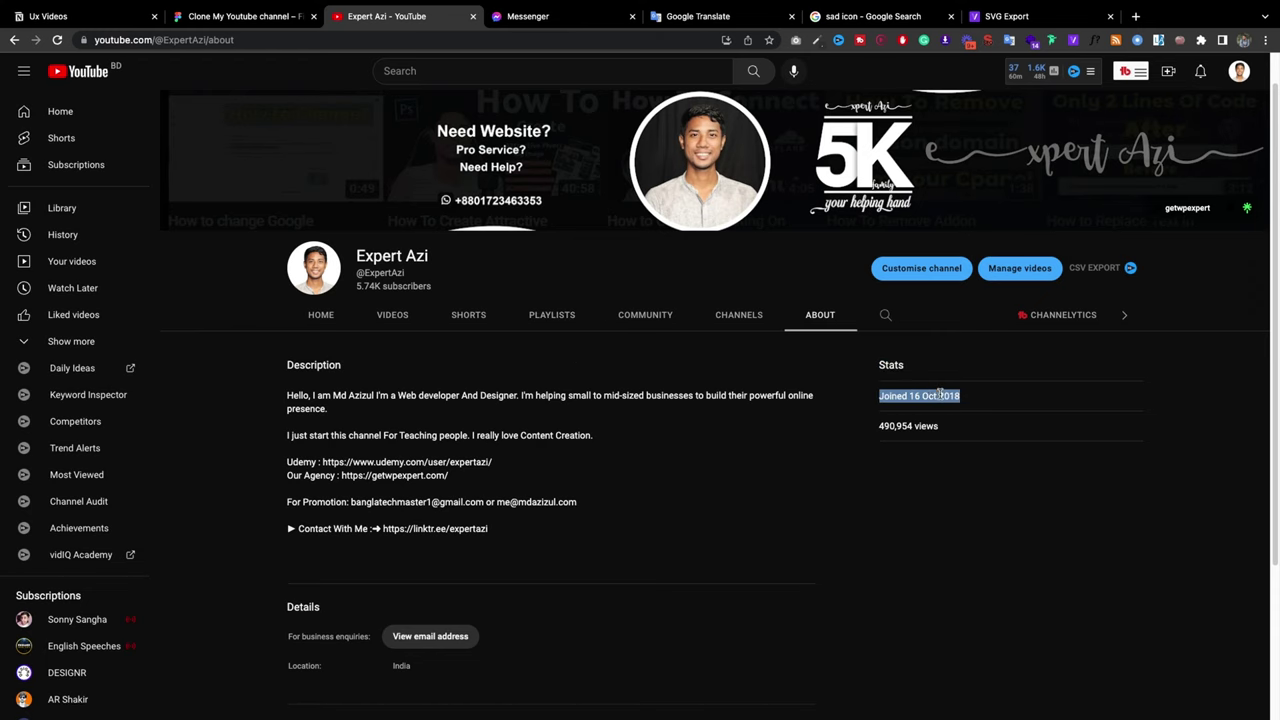
pyautogui.click(940, 383)
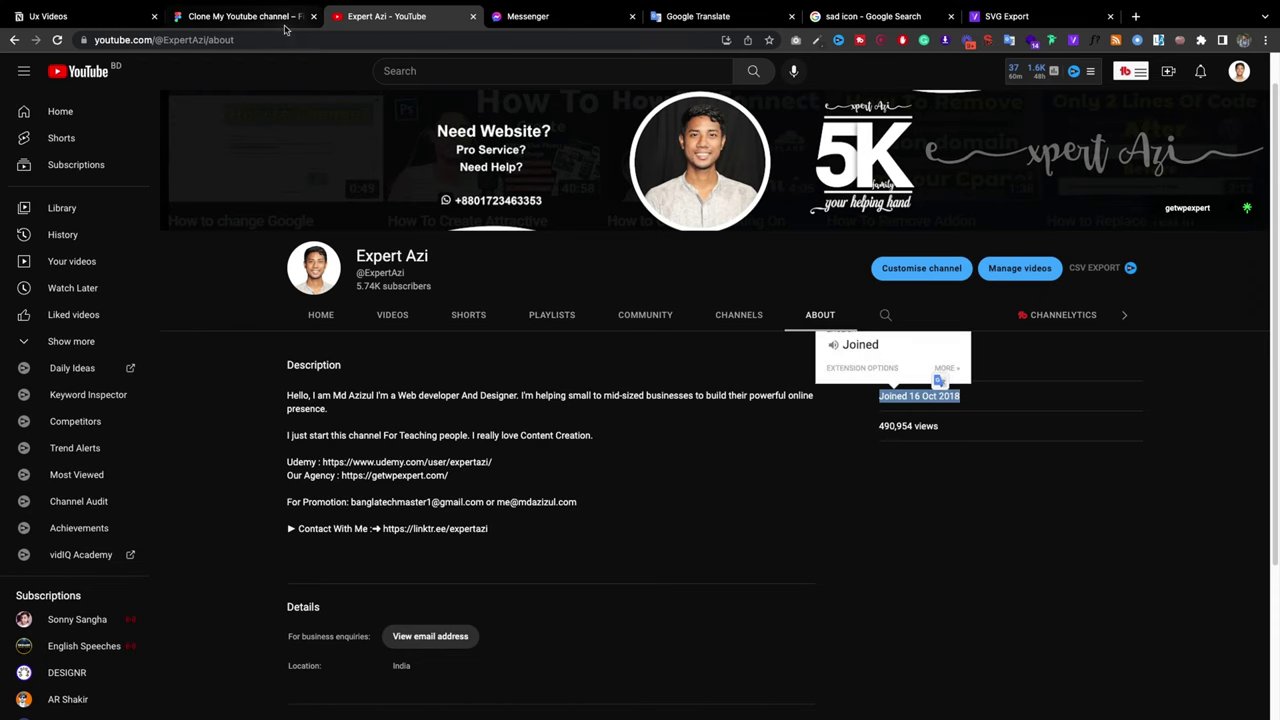
pyautogui.click(245, 16)
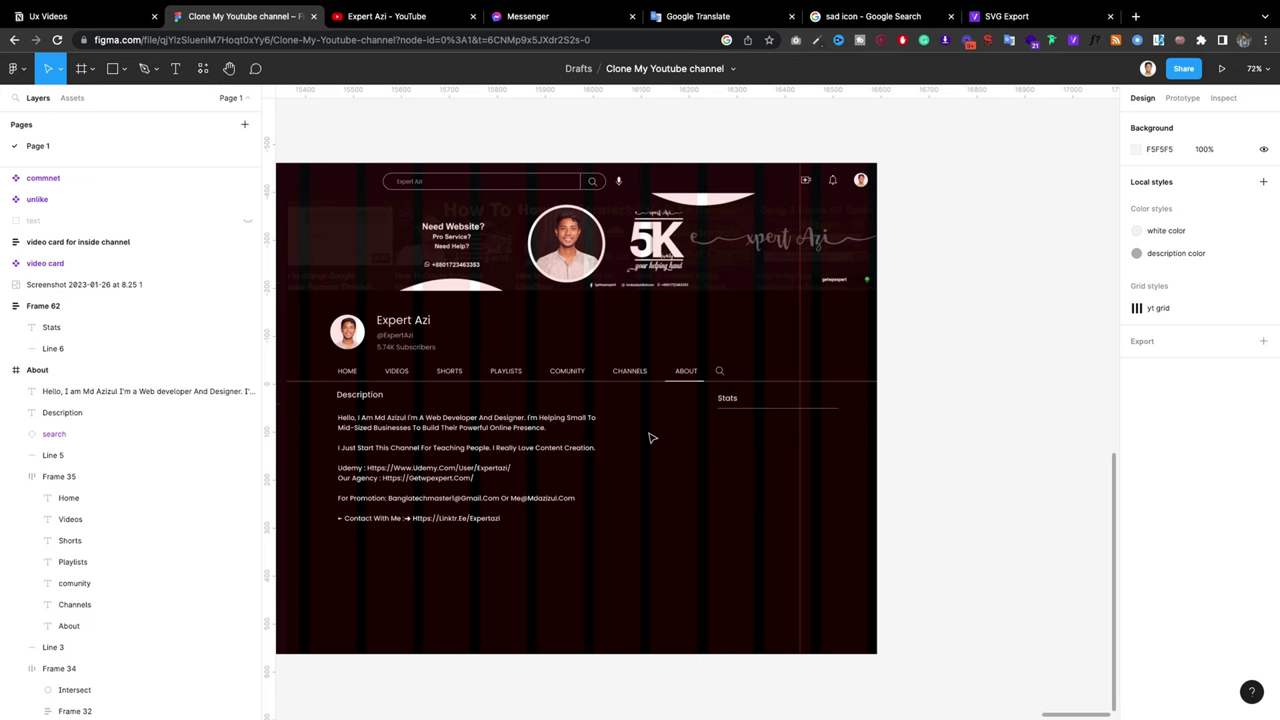
pyautogui.click(350, 24)
pyautogui.click(950, 593)
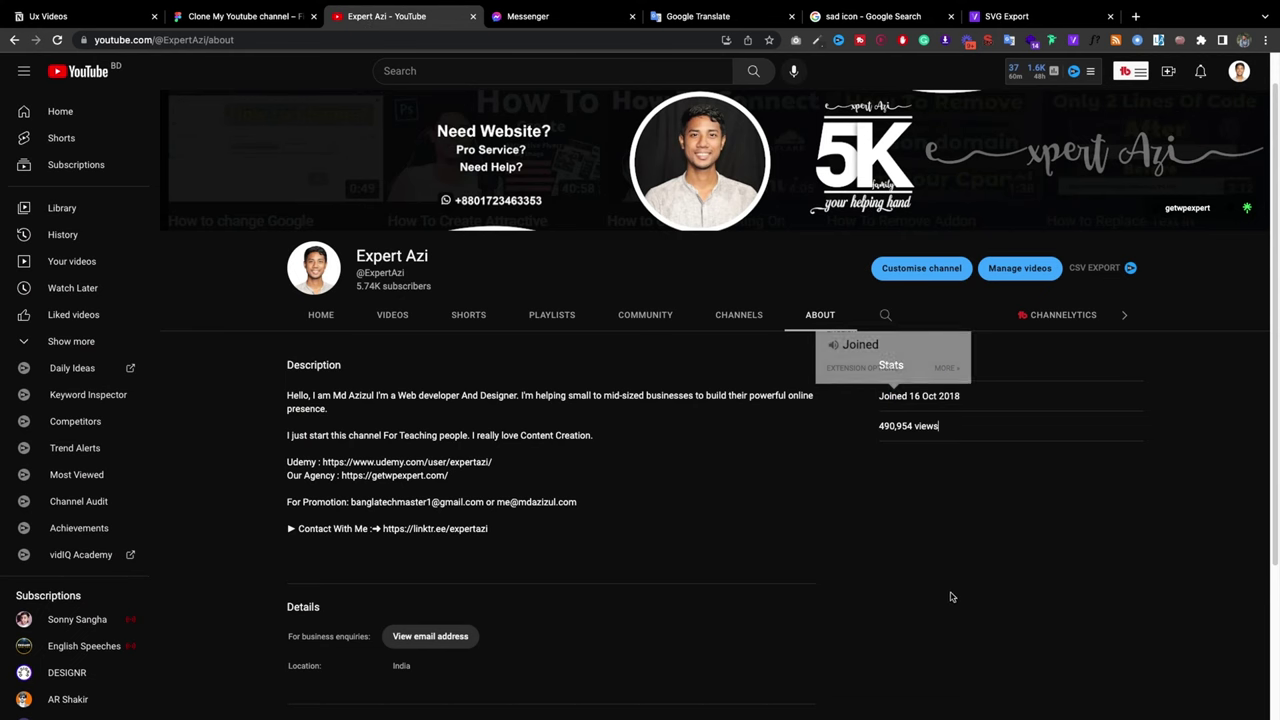
pyautogui.click(250, 16)
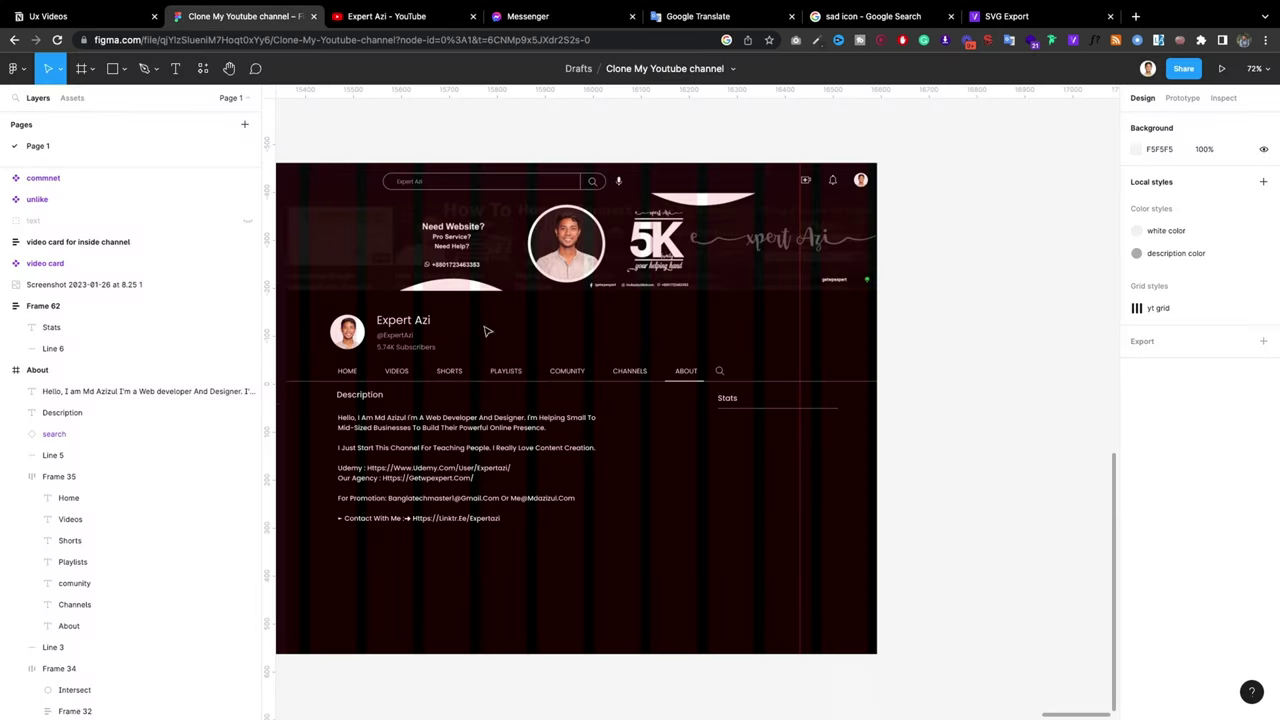
pyautogui.click(415, 347)
# Step: Duplicate the subscribers text under the Stats divider as 'Joined 16 Oct 2018' with a colour style
pyautogui.doubleClick(415, 347)
pyautogui.doubleClick(415, 348)
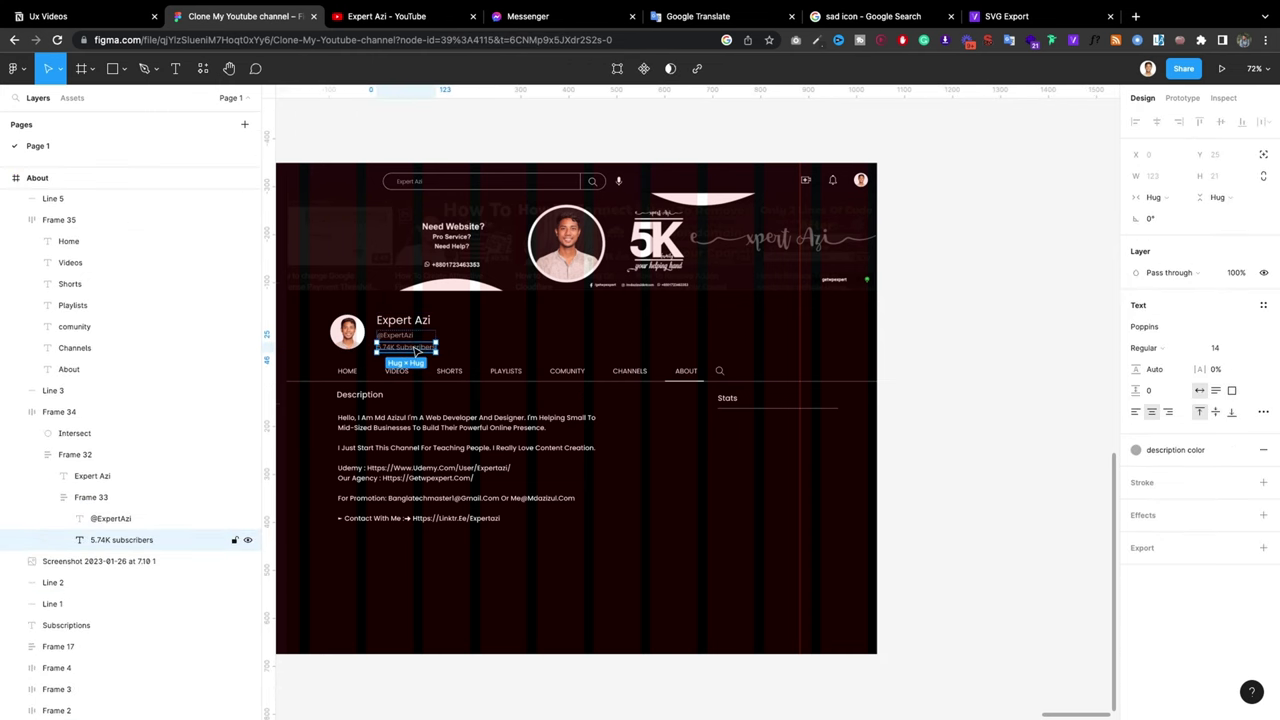
pyautogui.moveTo(415, 347); pyautogui.dragTo(757, 421)
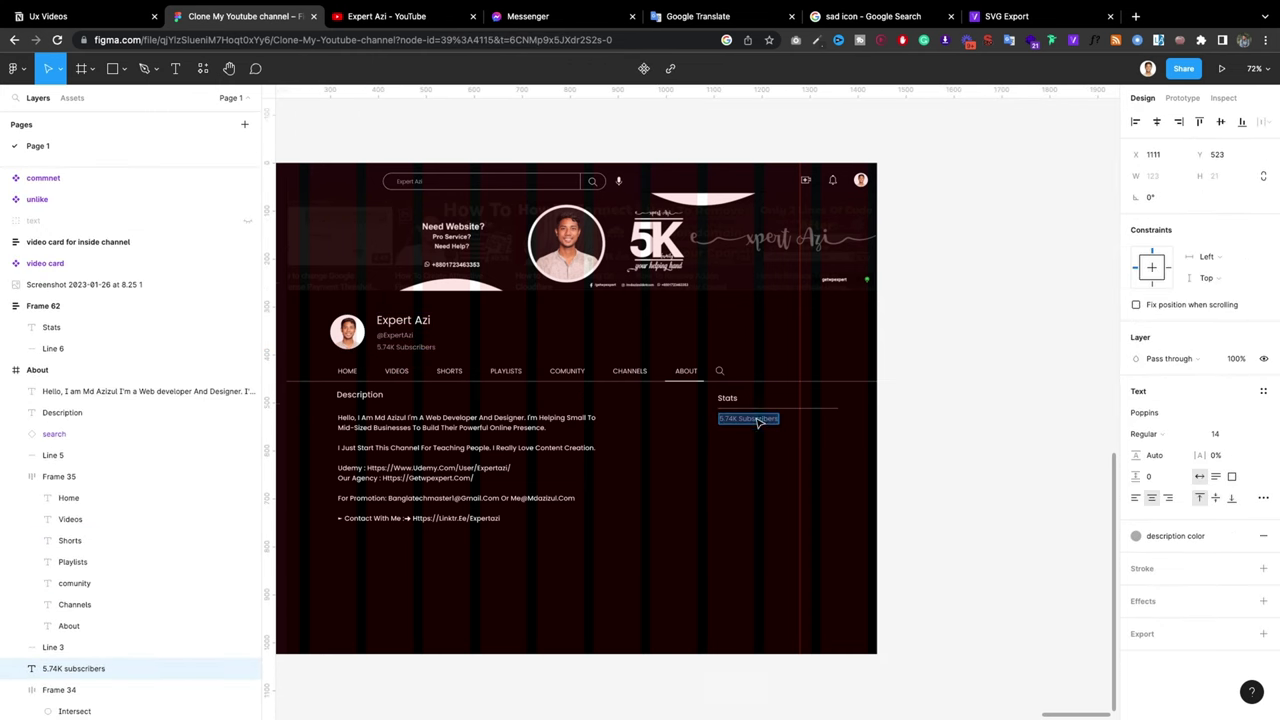
pyautogui.hotkey('ctrl', 'v')
pyautogui.press('Escape')
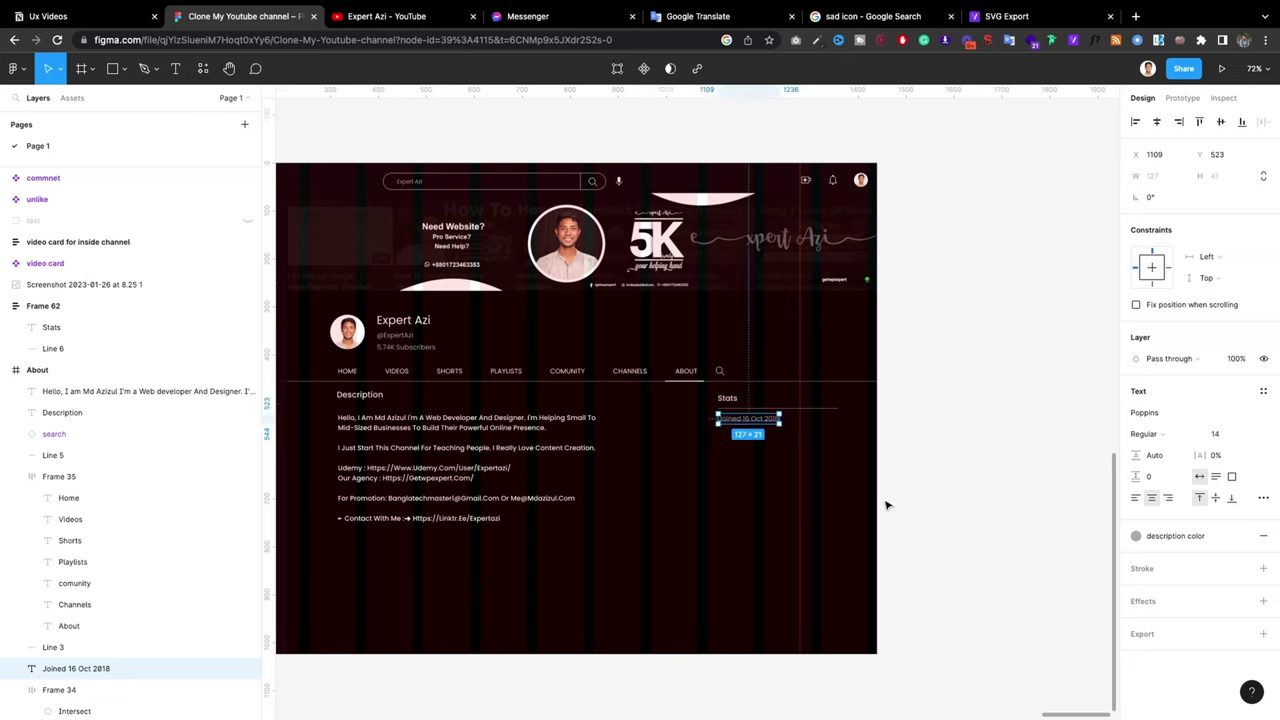
pyautogui.click(1180, 536)
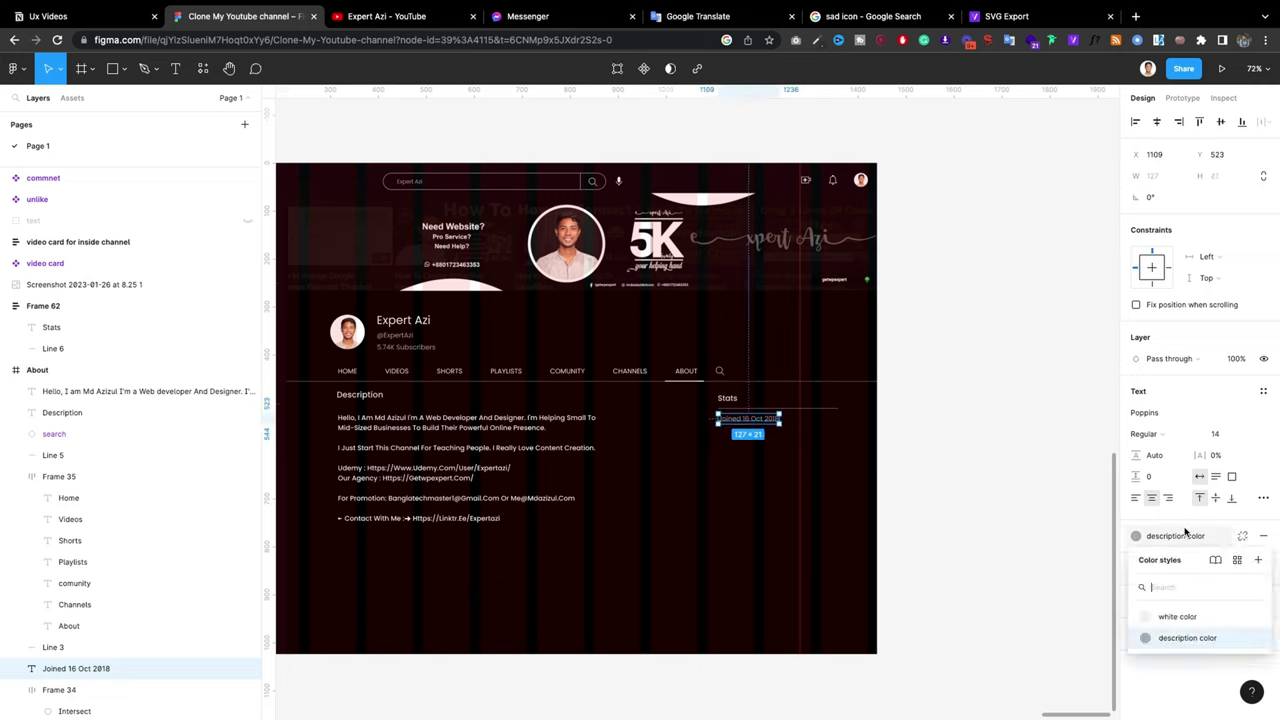
pyautogui.click(1170, 614)
pyautogui.click(740, 467)
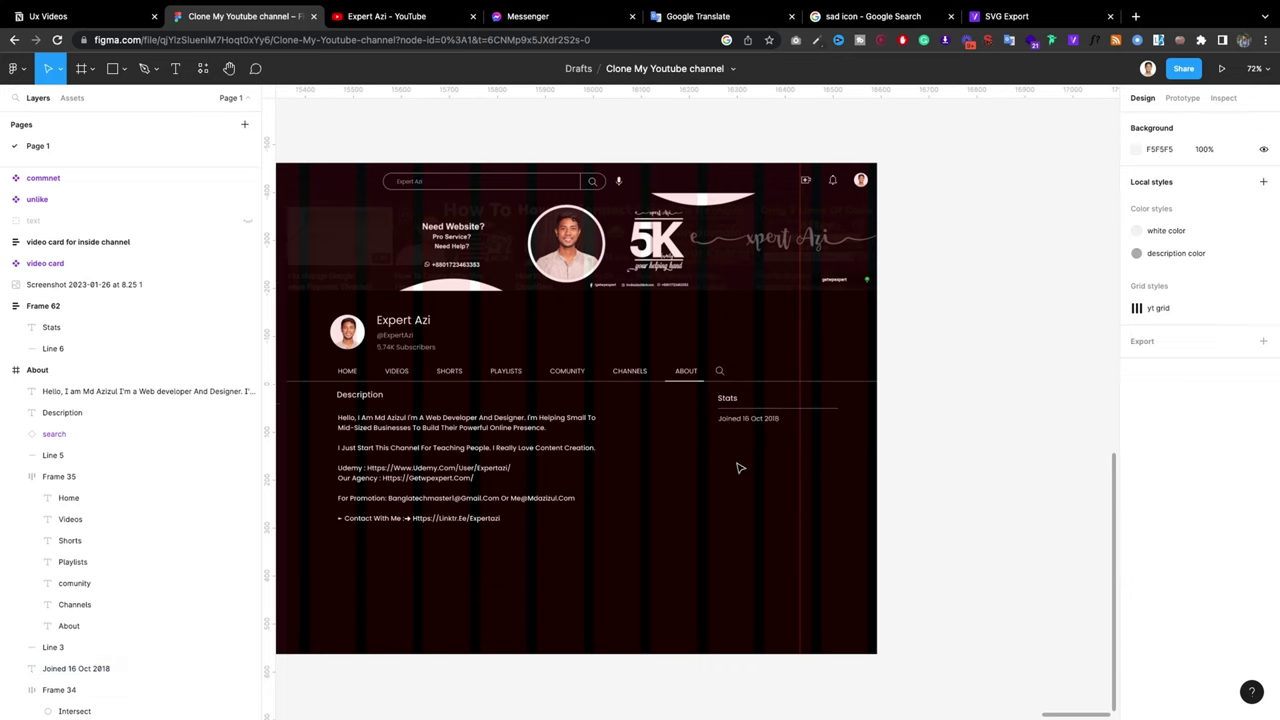
pyautogui.click(728, 406)
pyautogui.press('Escape')
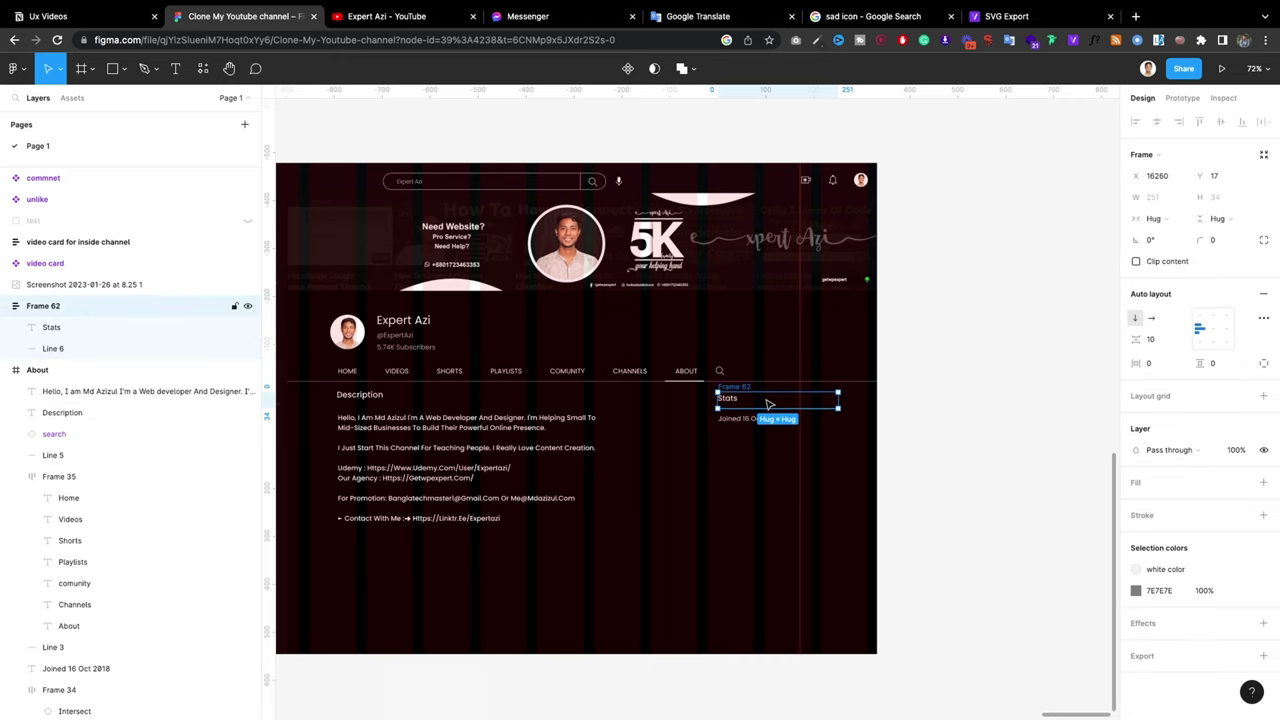
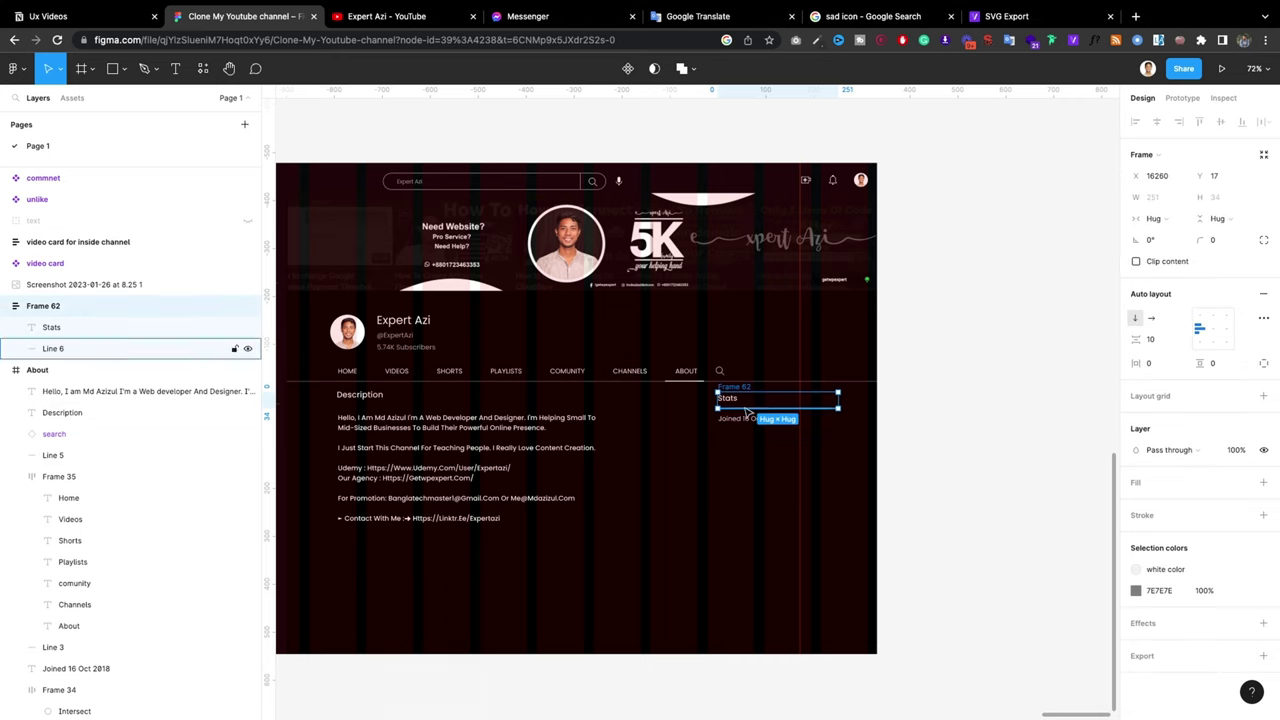
# Step: Duplicate the Stats divider line beneath the Joined 16 Oct 2018 date
pyautogui.click(745, 410)
pyautogui.moveTo(745, 410); pyautogui.dragTo(748, 428)
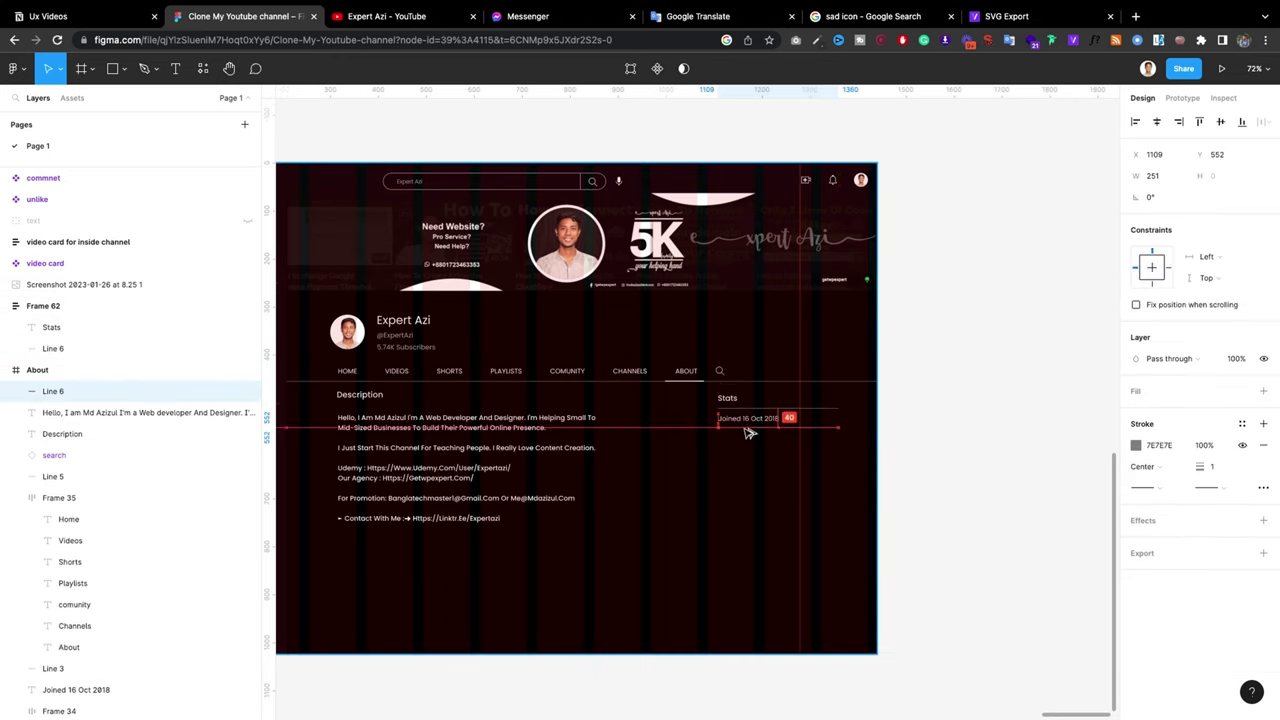
pyautogui.press('Escape')
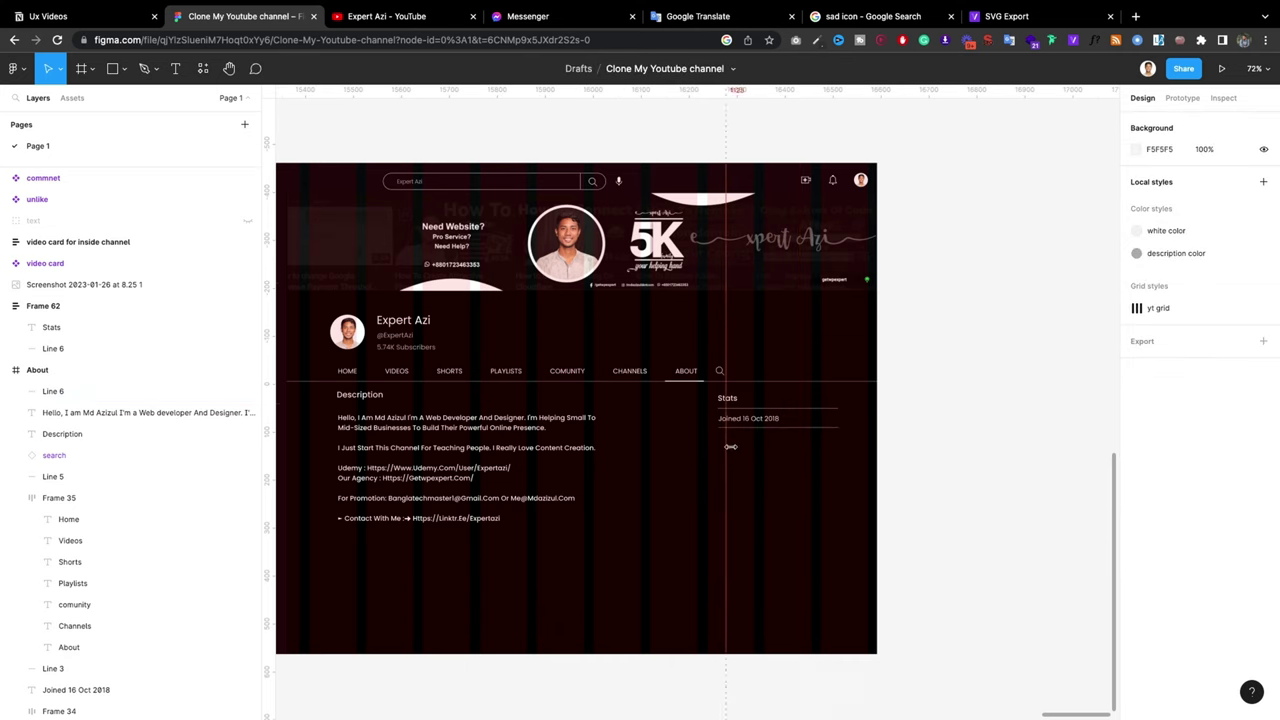
pyautogui.moveTo(727, 448)
pyautogui.mouseDown()
pyautogui.moveTo(824, 457)
pyautogui.moveTo(859, 500)
pyautogui.mouseUp()
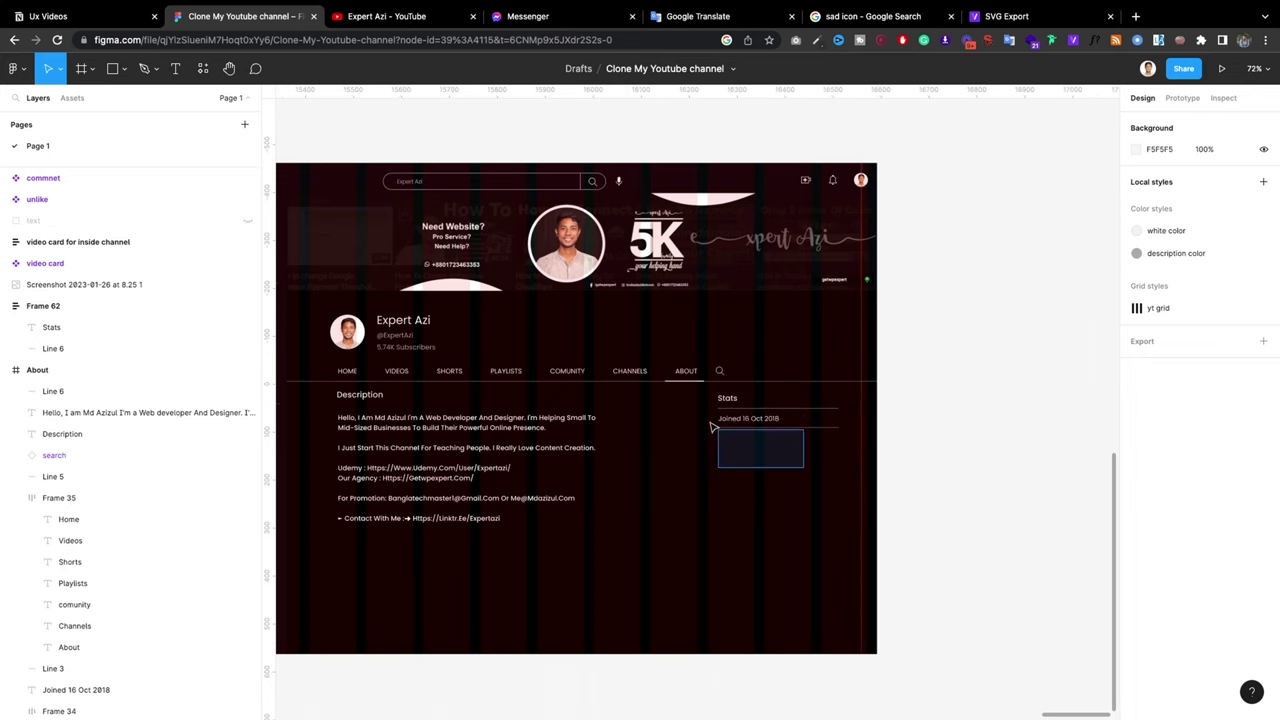
# Step: Wrap the date and its divider in auto layout, then duplicate that row below
pyautogui.moveTo(814, 480); pyautogui.dragTo(710, 425)
pyautogui.hotkey('shift', 'a')
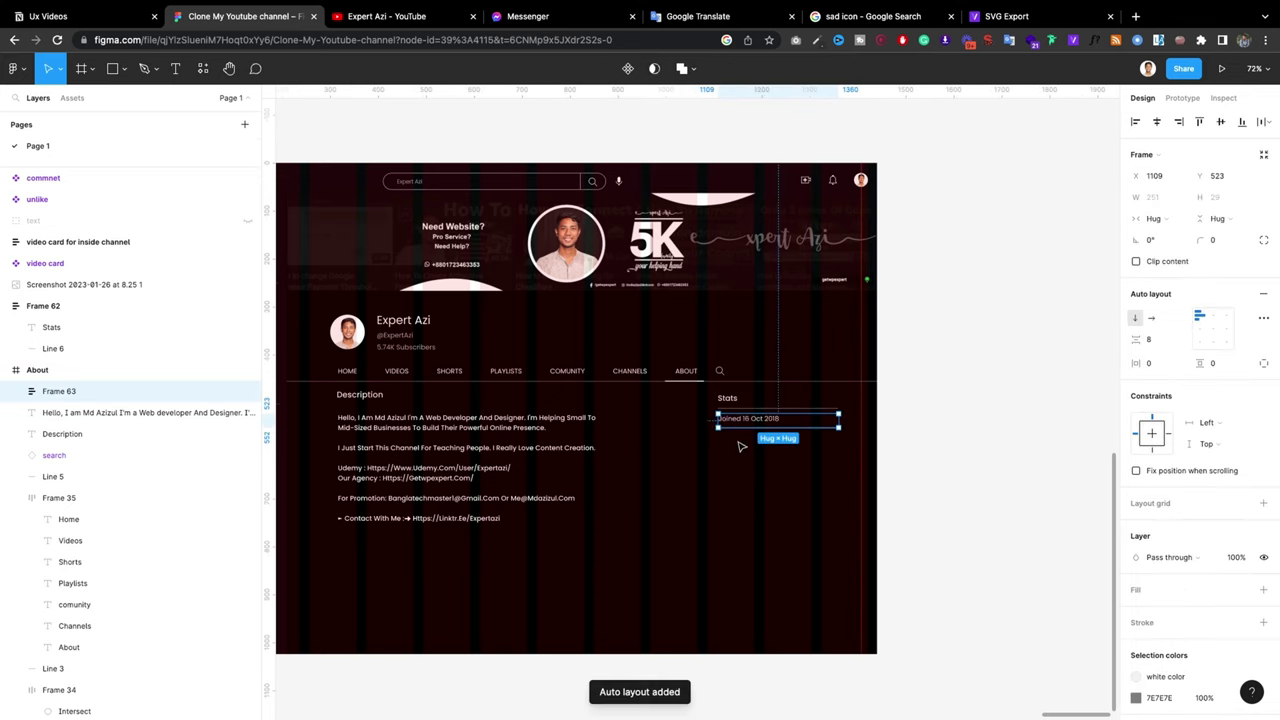
pyautogui.scroll(5, 740, 443)
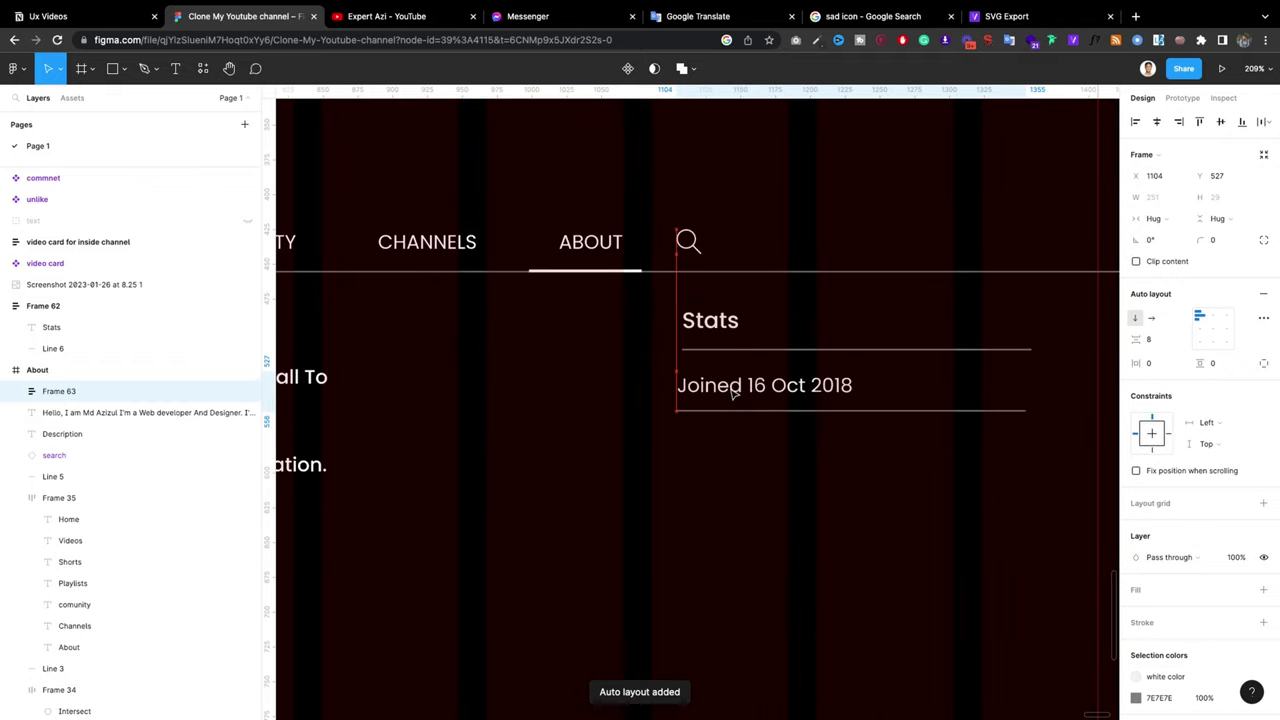
pyautogui.moveTo(736, 391); pyautogui.dragTo(736, 452)
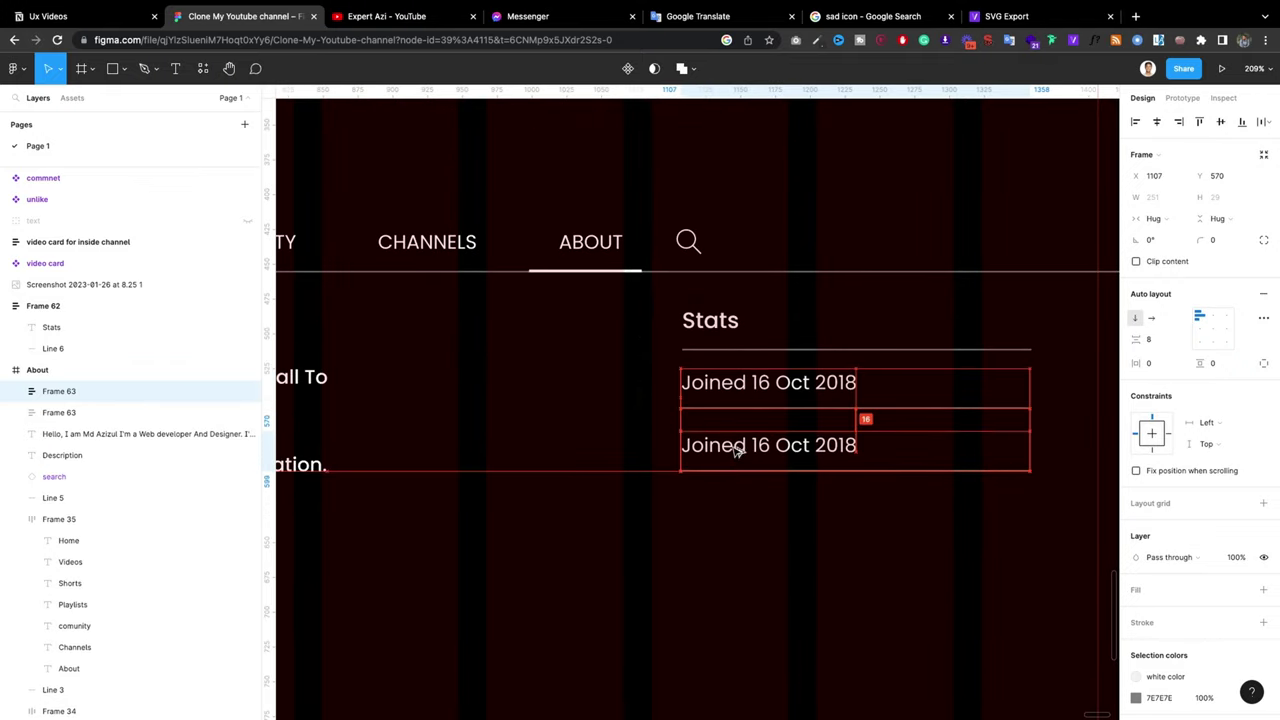
# Step: Copy the 490,954 views count from the live About page for the second row
pyautogui.click(398, 20)
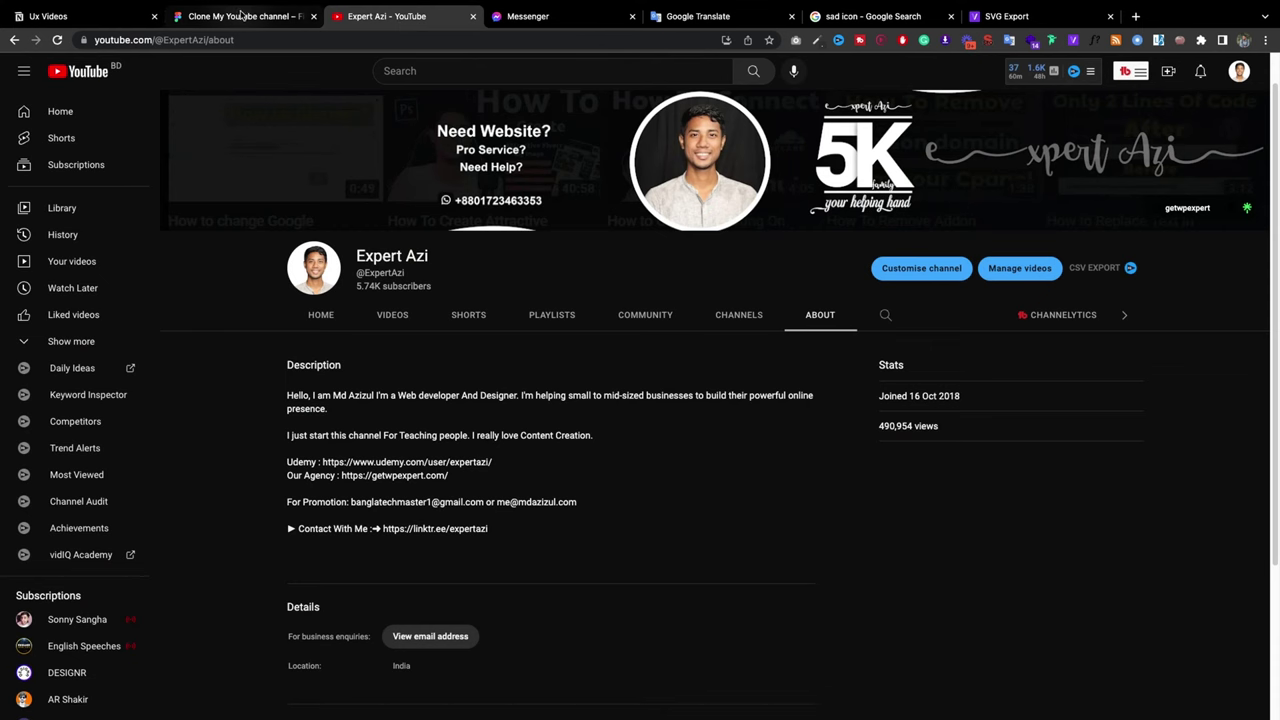
pyautogui.tripleClick(939, 428)
pyautogui.hotkey('ctrl', 'c')
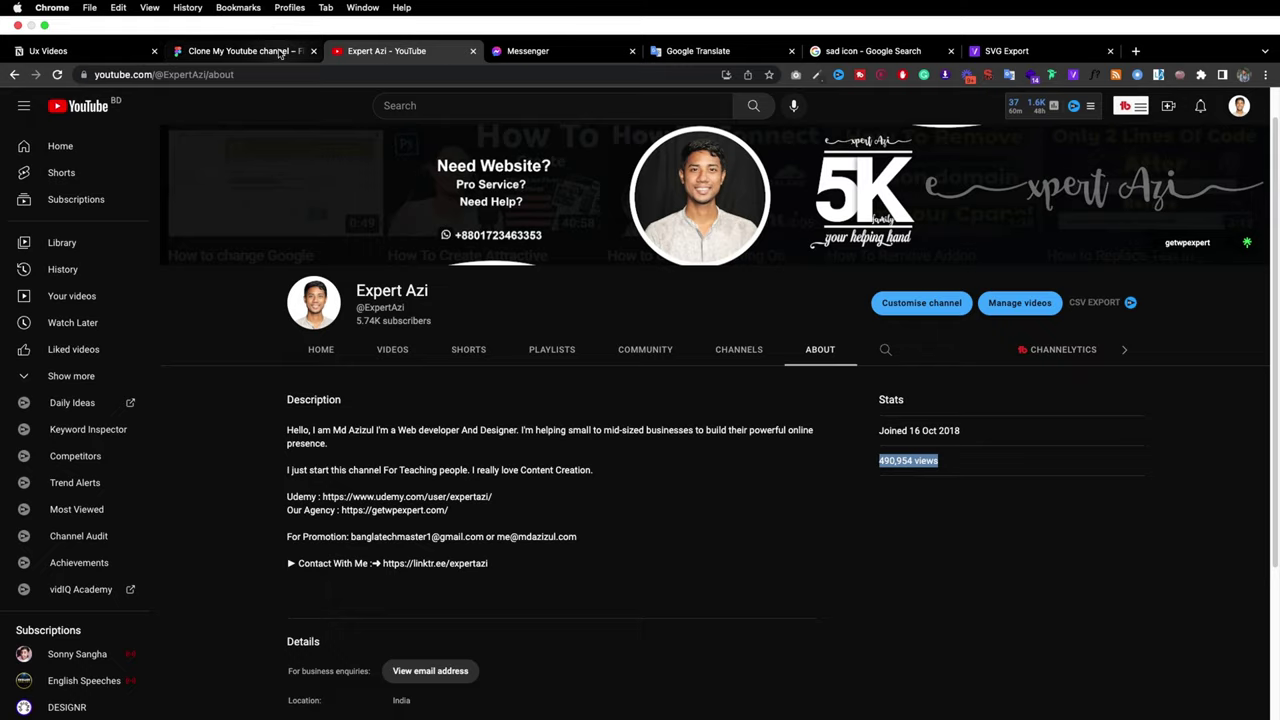
pyautogui.click(262, 16)
pyautogui.doubleClick(799, 449)
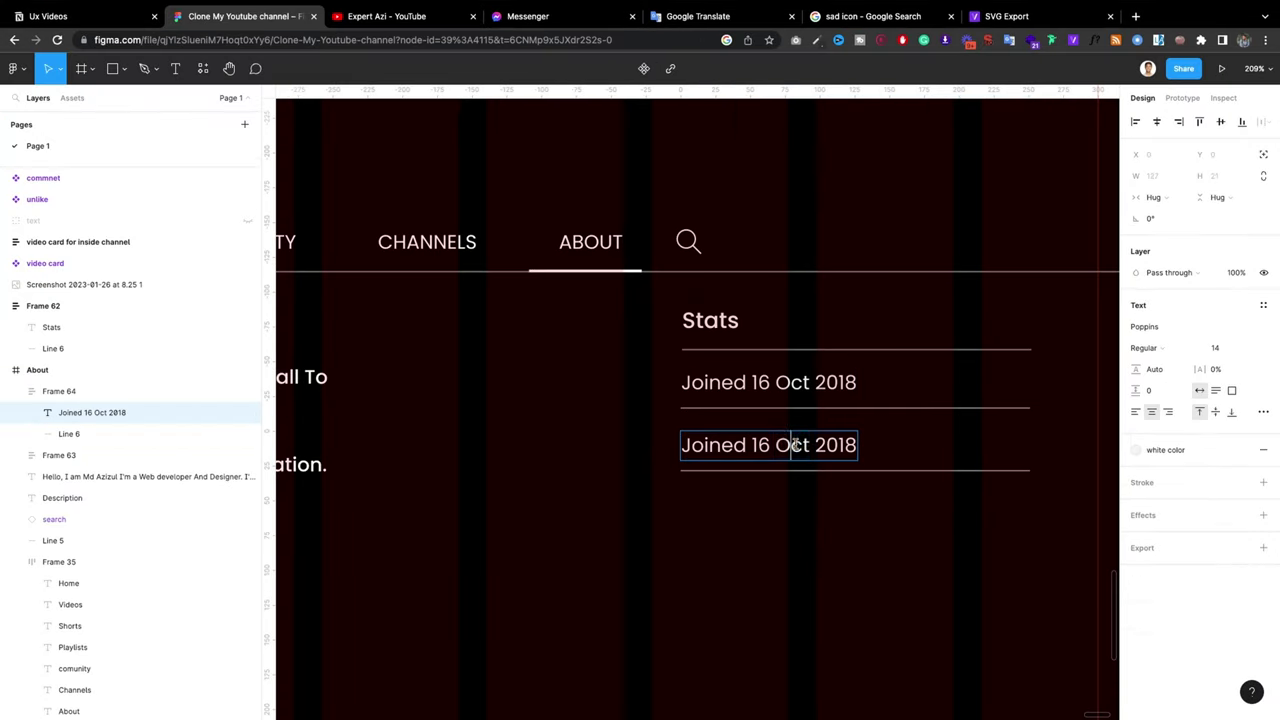
# Step: Paste '490,954 Views' into the second stats row's text
pyautogui.hotkey('ctrl', 'v')
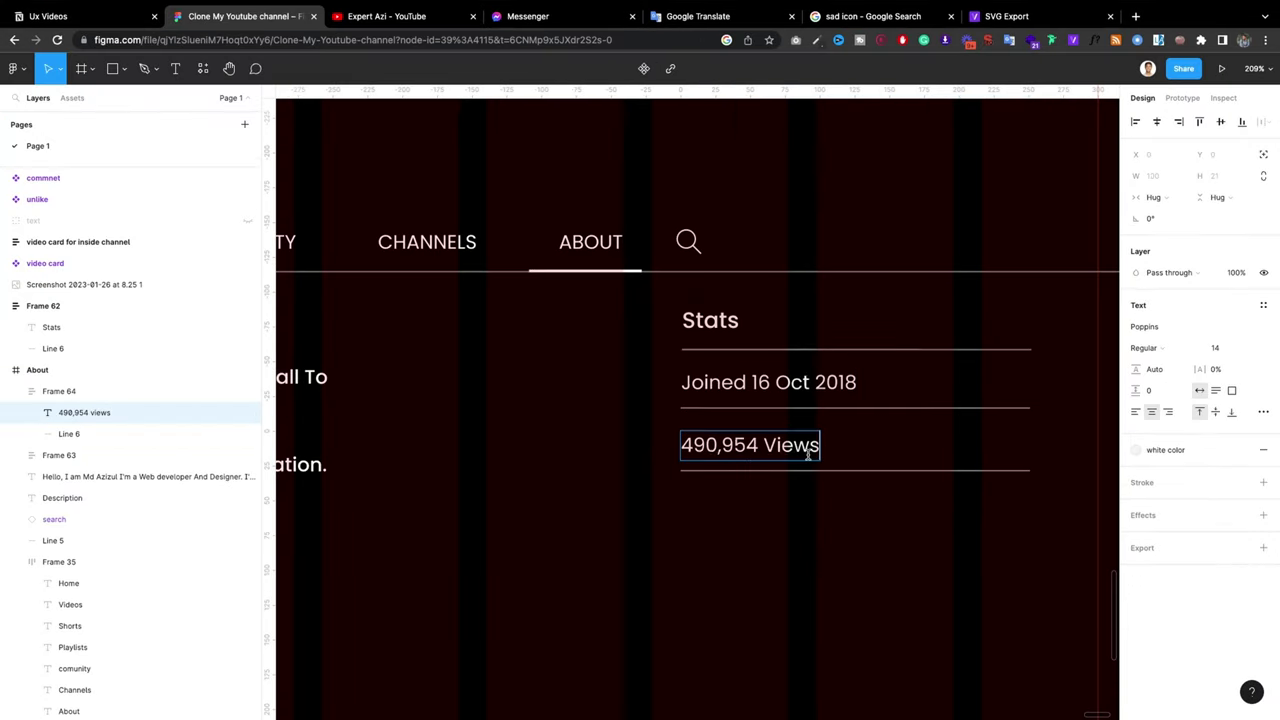
pyautogui.press('Escape')
pyautogui.click(835, 528)
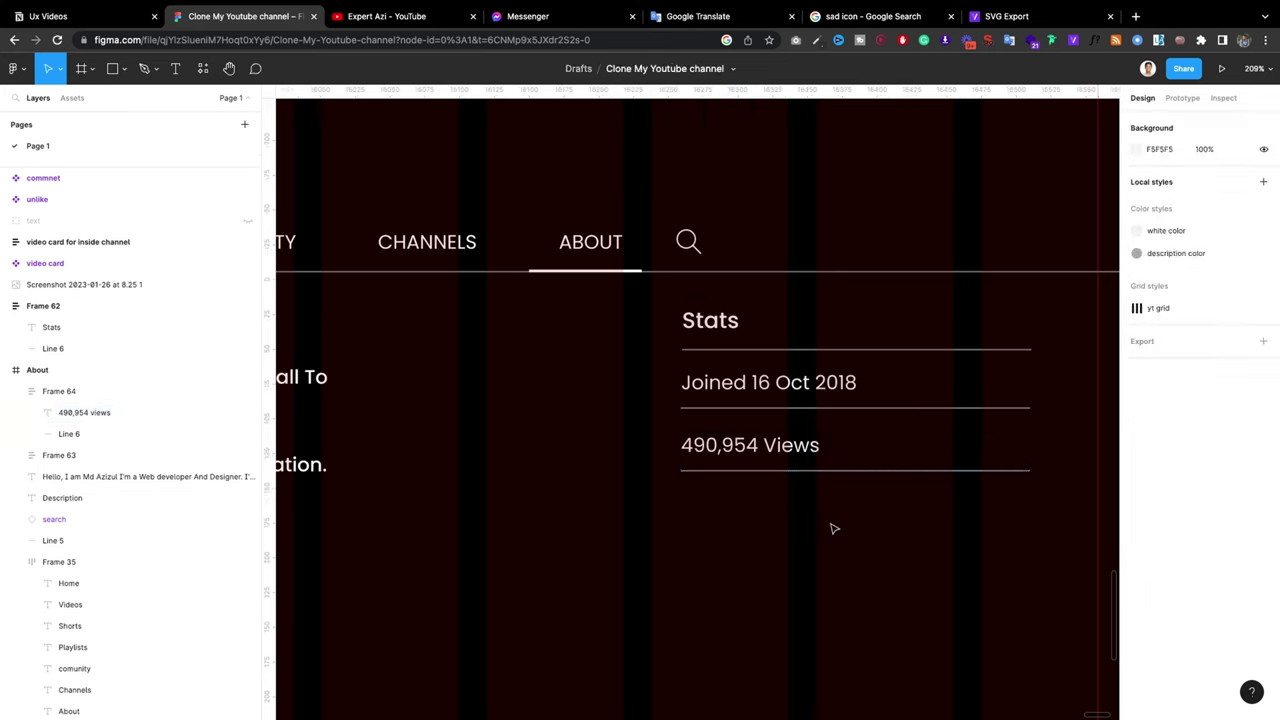
pyautogui.click(826, 451)
pyautogui.click(811, 400)
pyautogui.click(844, 505)
pyautogui.click(783, 403)
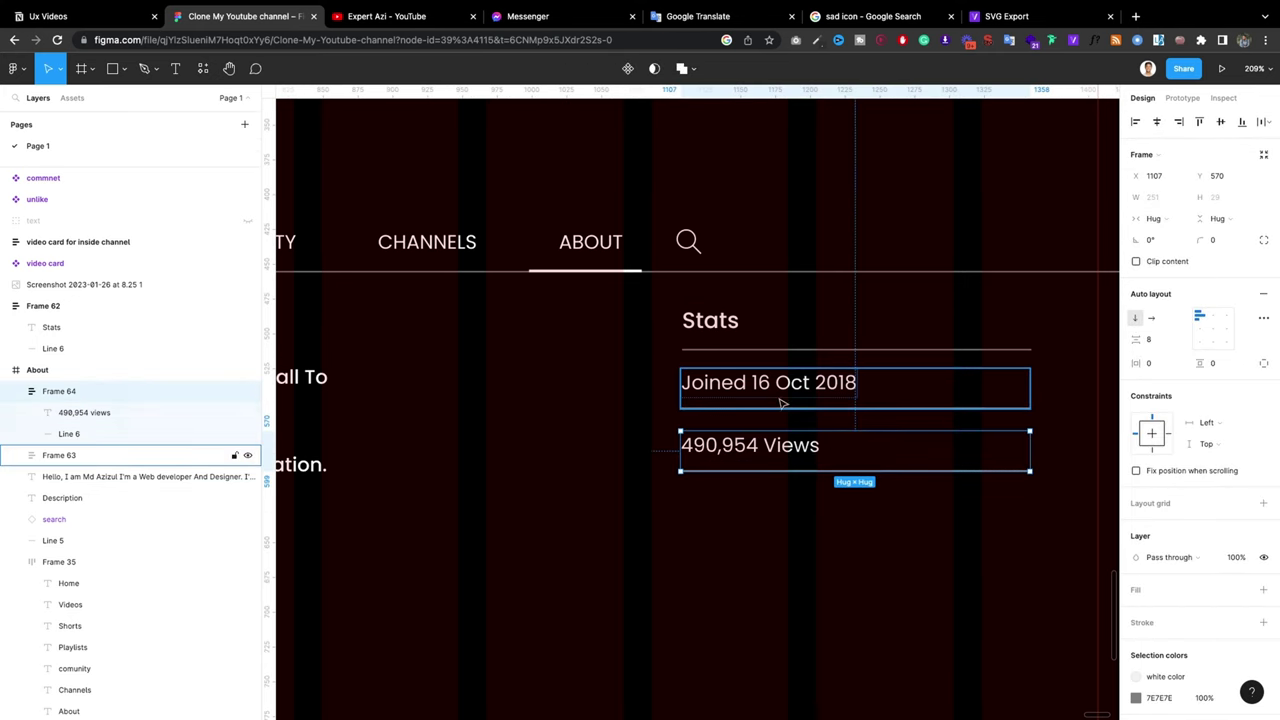
pyautogui.click(826, 494)
# Step: Wrap the Stats heading and both rows in auto layout with 9 spacing
pyautogui.moveTo(883, 571); pyautogui.dragTo(714, 313)
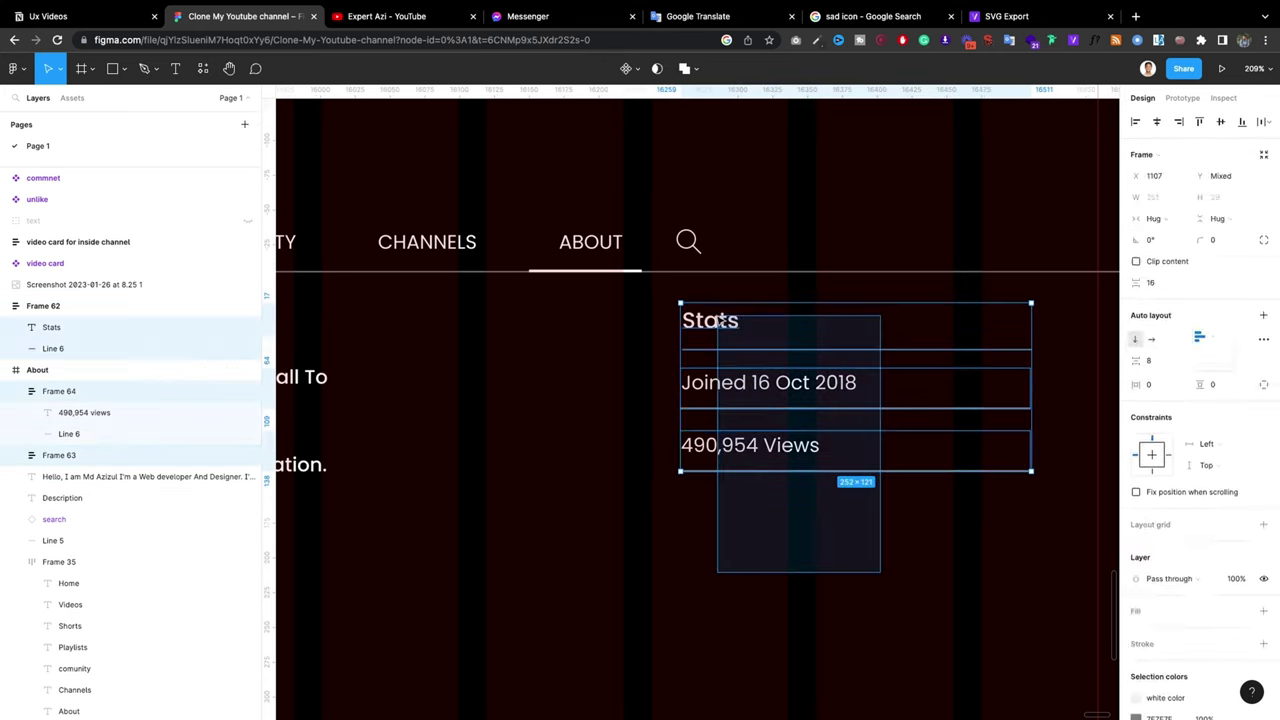
pyautogui.hotkey('shift', 'a')
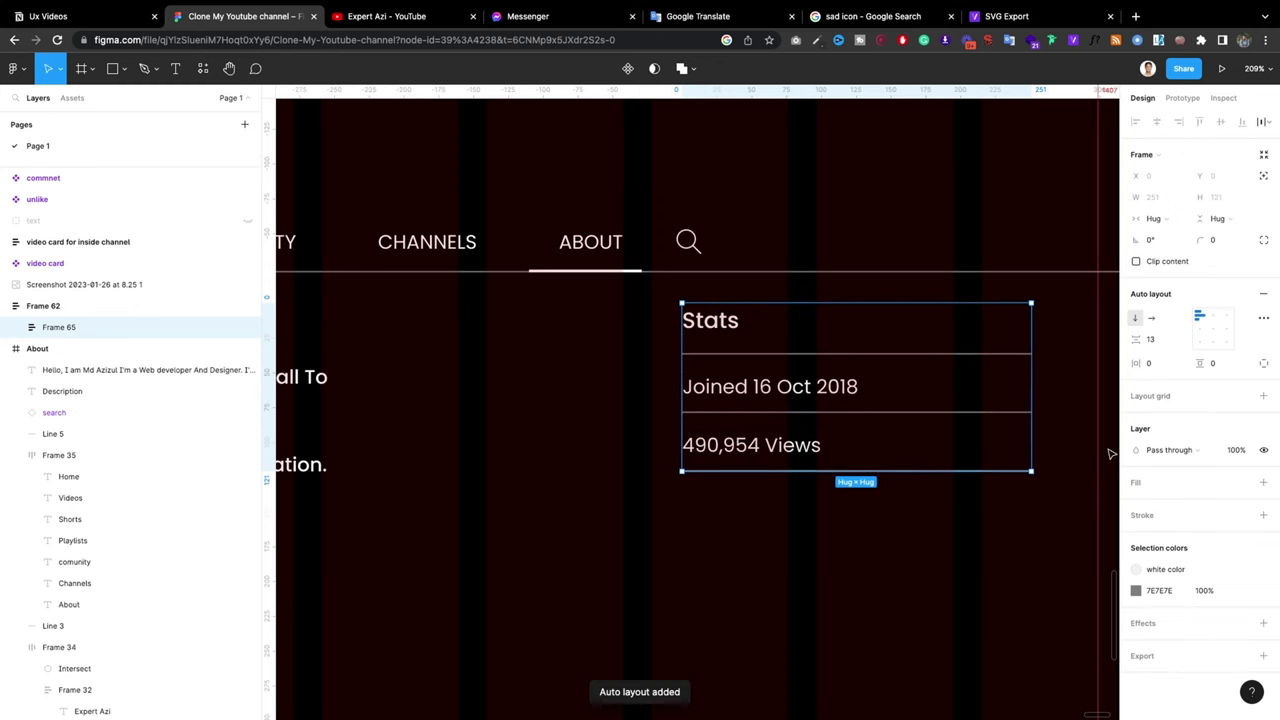
pyautogui.click(945, 500)
pyautogui.click(786, 391)
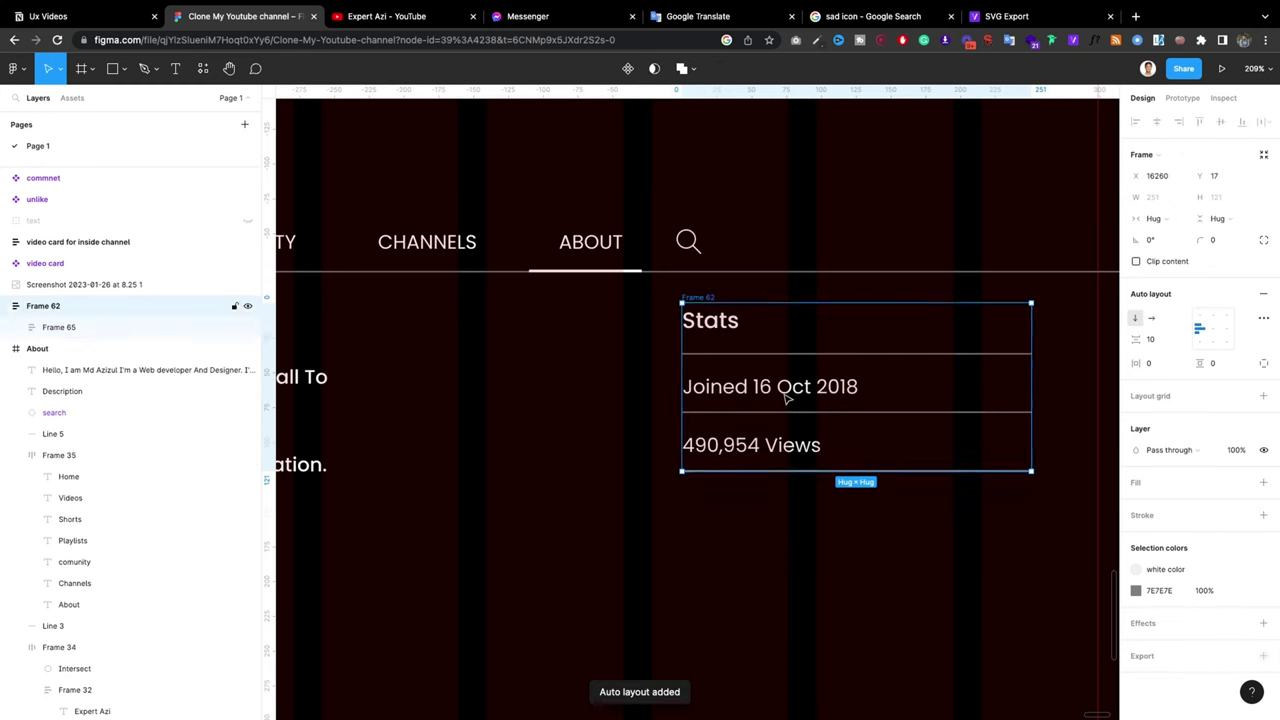
pyautogui.click(1161, 338)
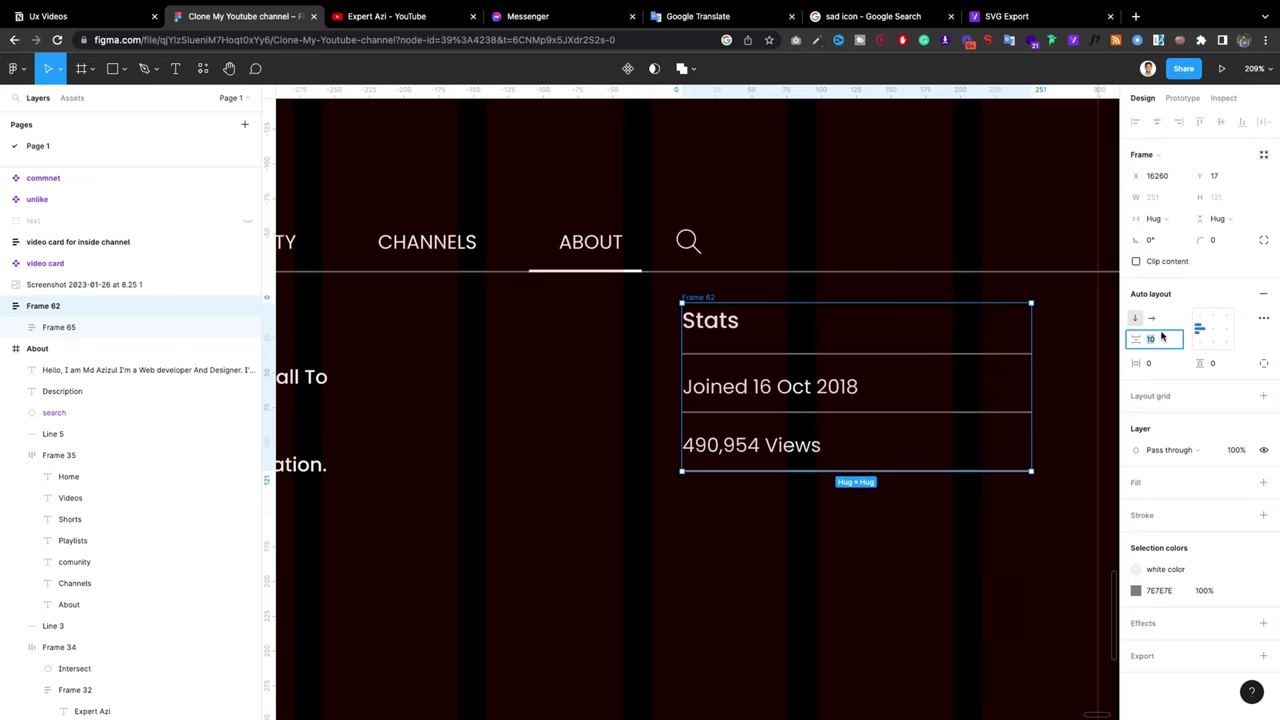
pyautogui.press('Down')
pyautogui.press('Return')
pyautogui.press('Escape')
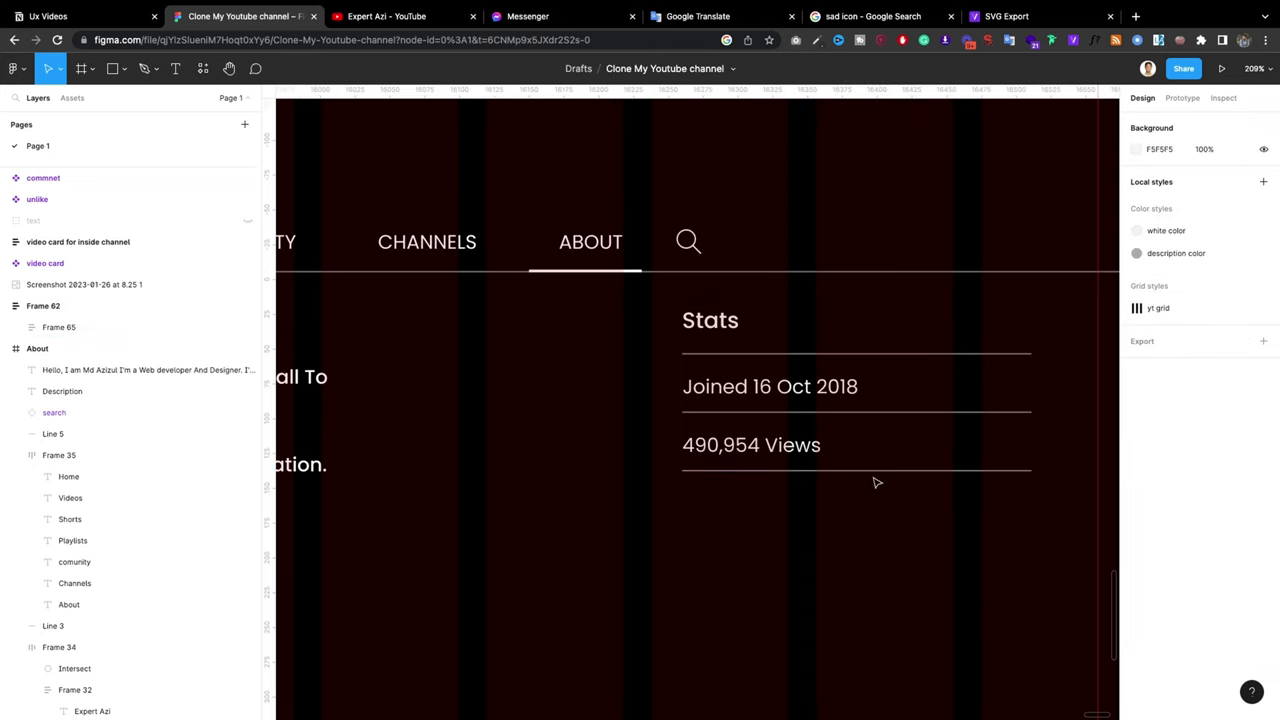
pyautogui.scroll(-5, 880, 479)
pyautogui.scroll(-2, 700, 477)
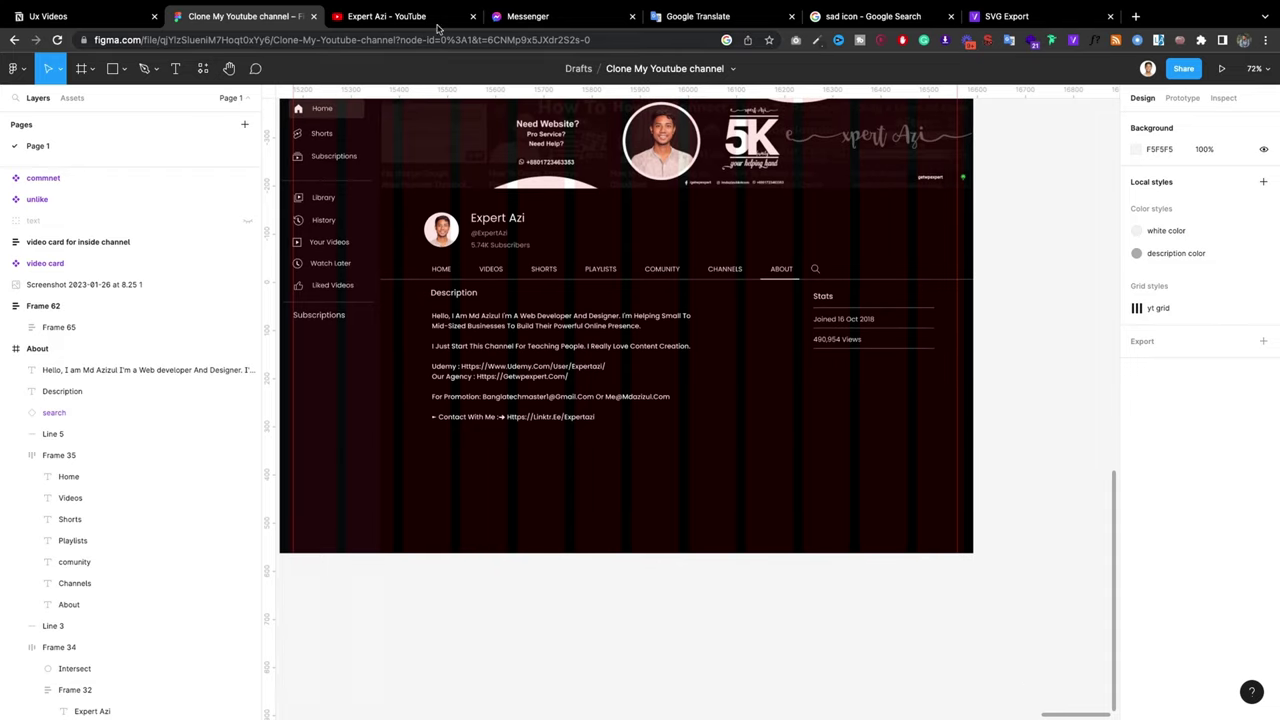
# Step: Duplicate the tab divider below the description and shorten its right end
pyautogui.click(400, 16)
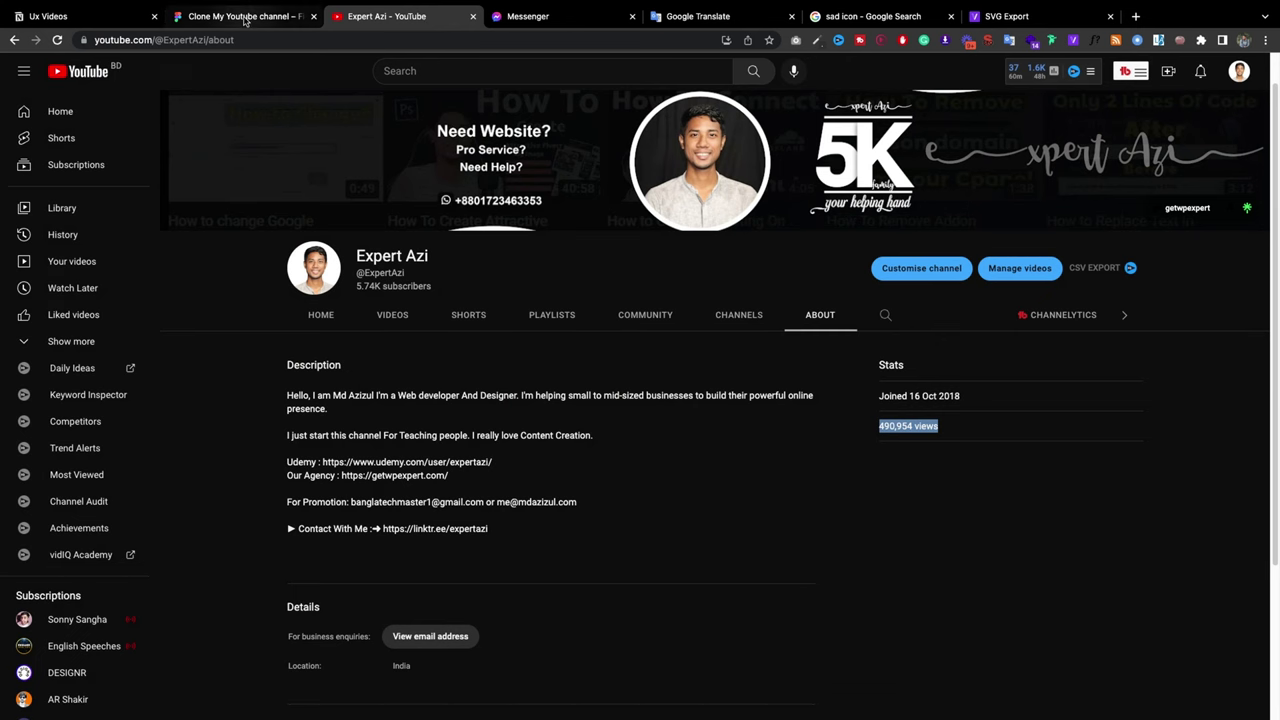
pyautogui.click(245, 17)
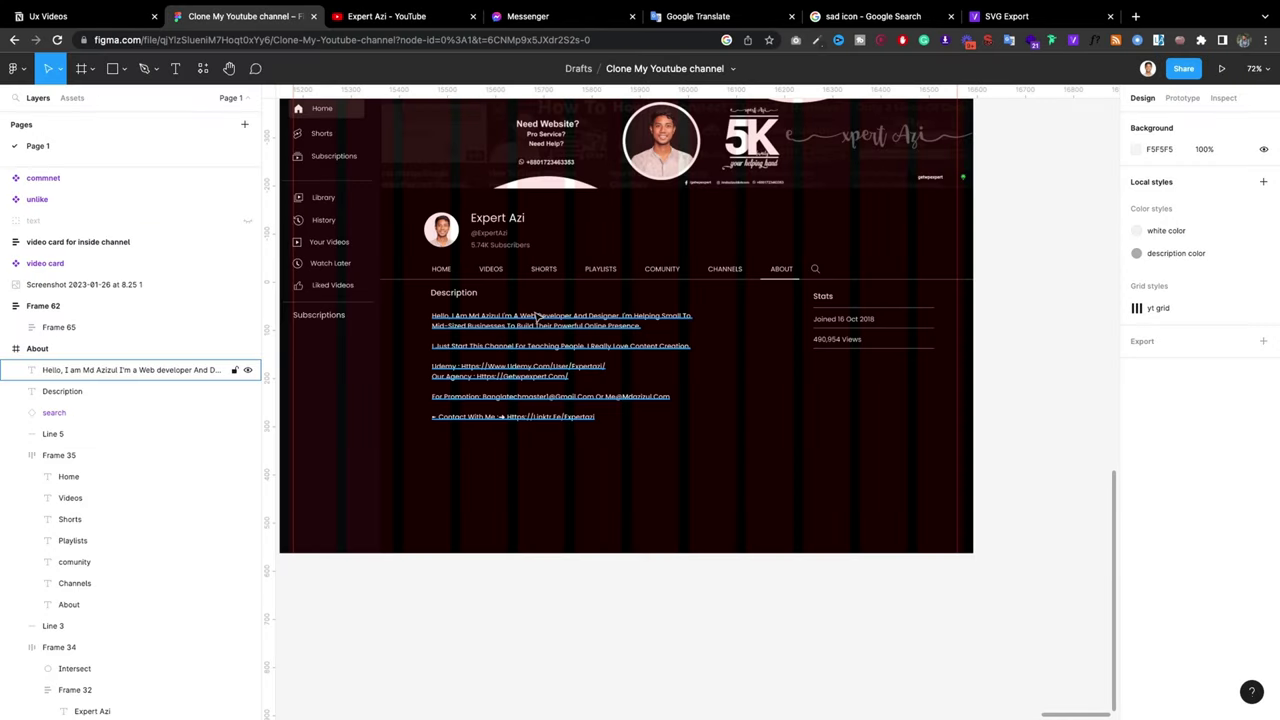
pyautogui.click(701, 282)
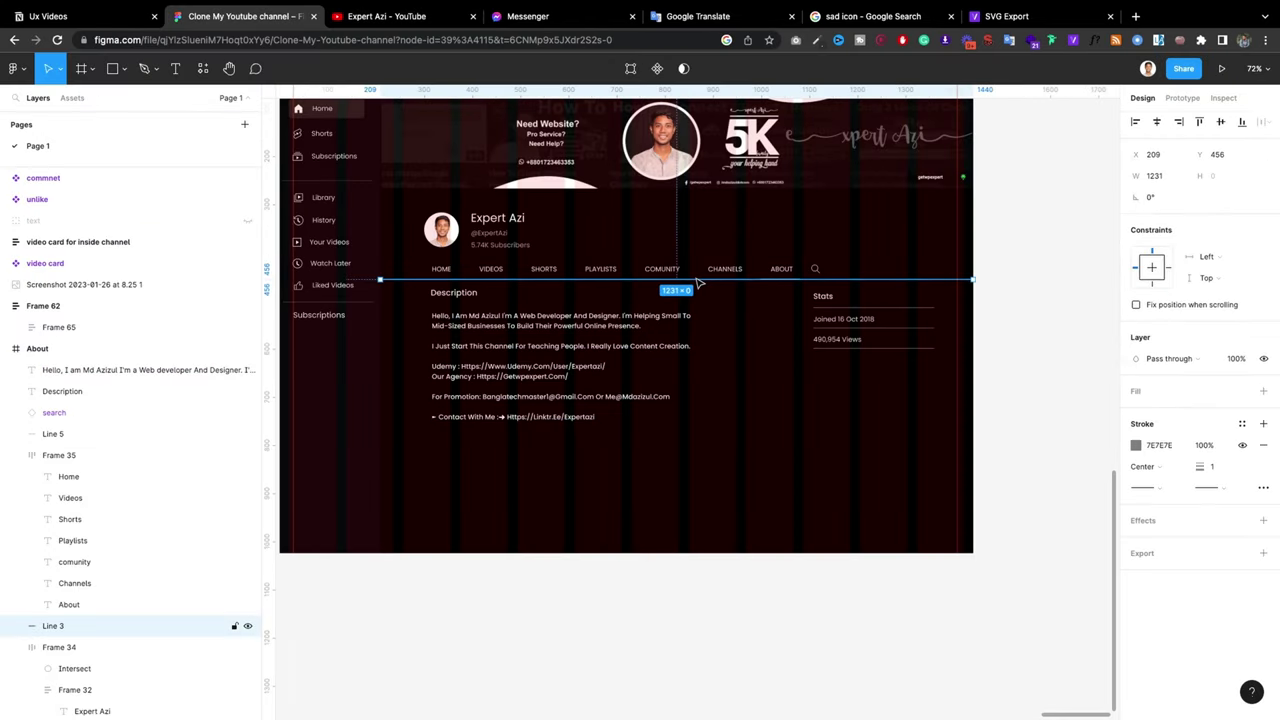
pyautogui.moveTo(701, 282); pyautogui.dragTo(701, 448)
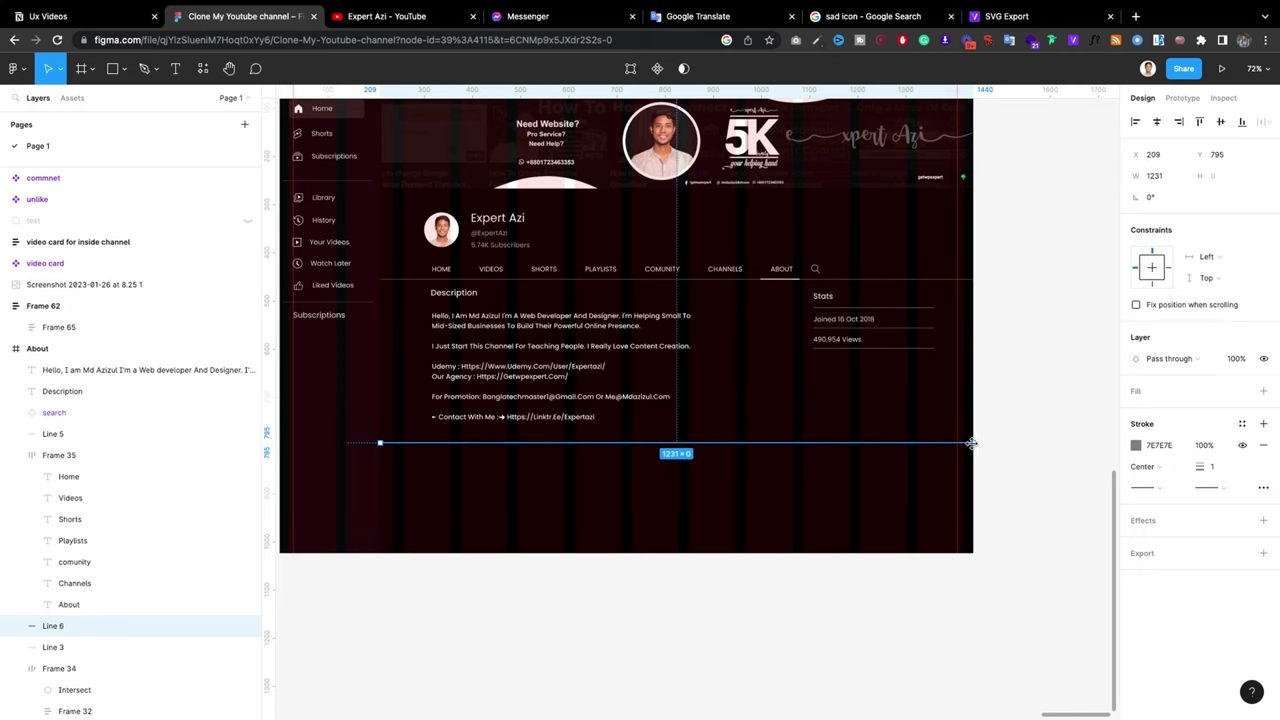
pyautogui.moveTo(972, 442)
pyautogui.mouseDown()
pyautogui.moveTo(760, 432)
pyautogui.moveTo(757, 446)
pyautogui.mouseUp()
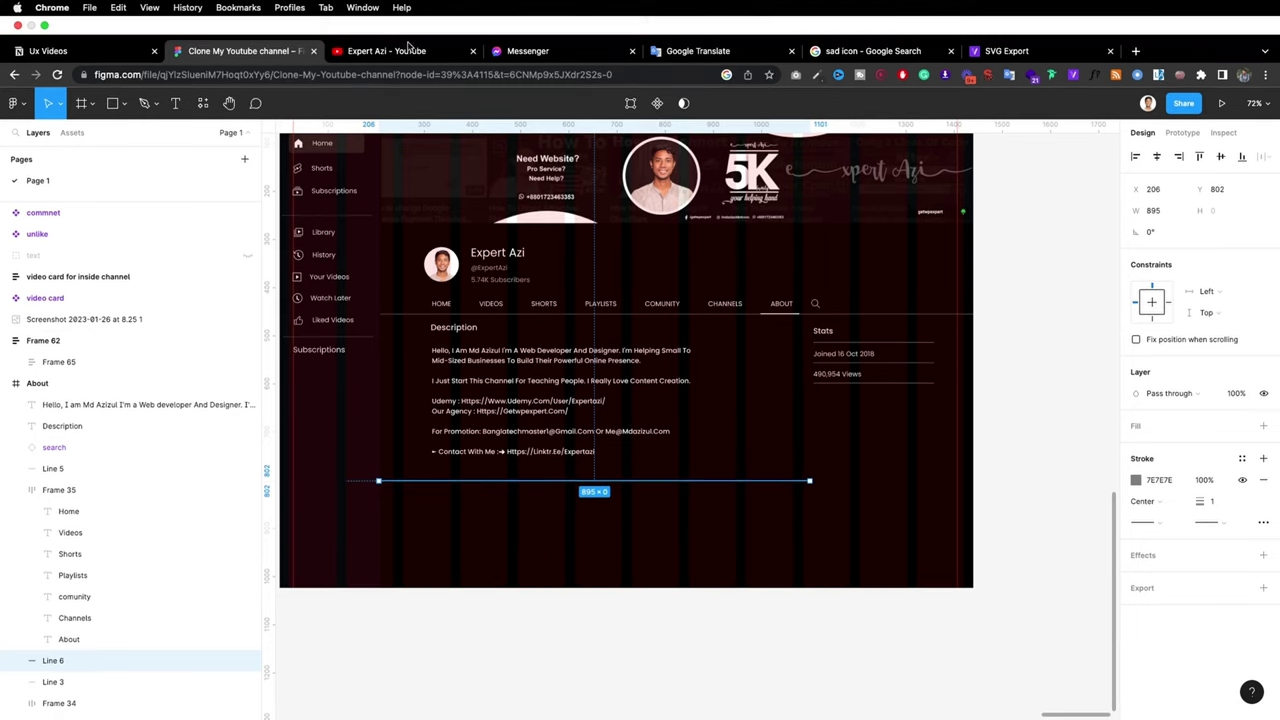
# Step: Pull the new divider's left end in to fit the description column width
pyautogui.click(360, 55)
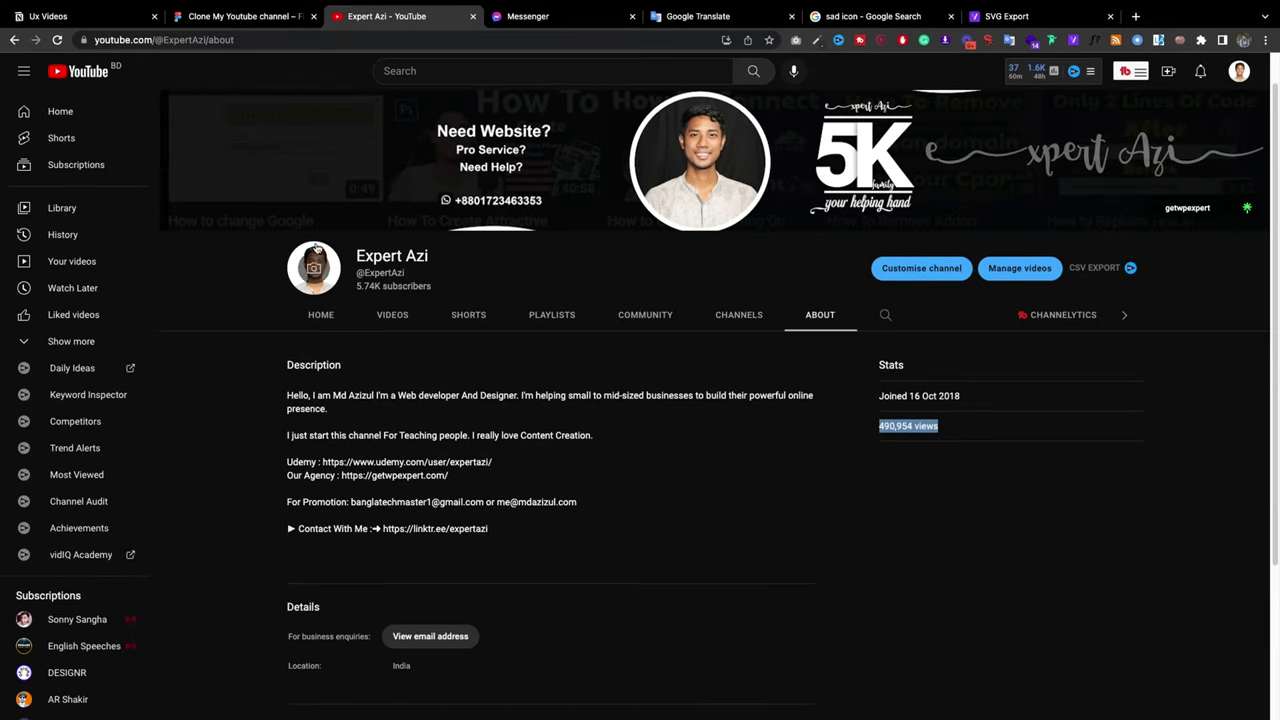
pyautogui.doubleClick(303, 607)
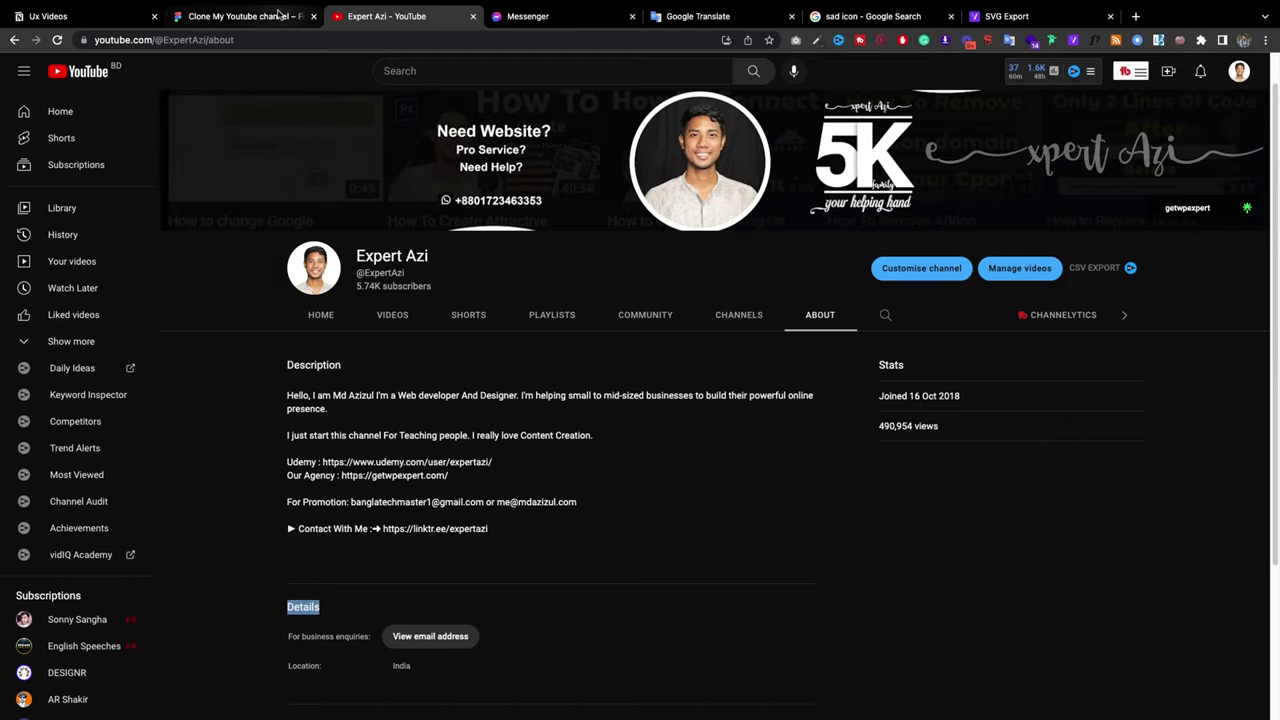
pyautogui.click(245, 16)
pyautogui.press('Escape')
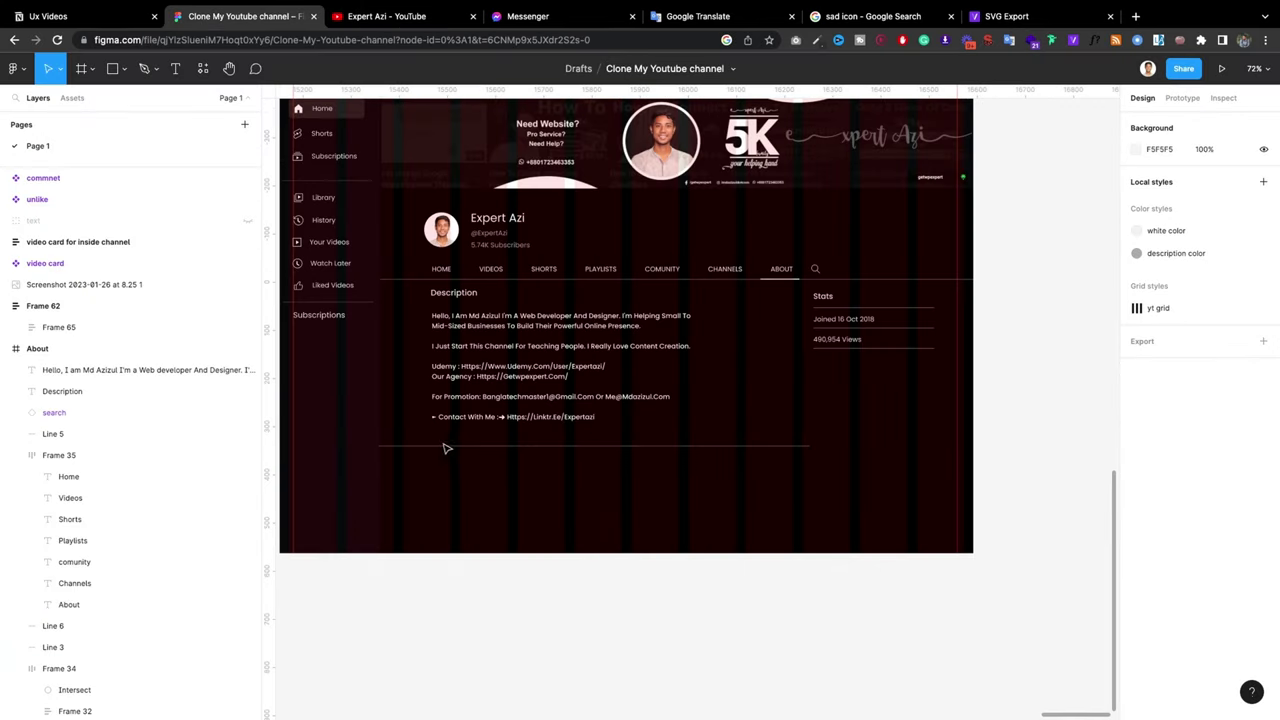
pyautogui.click(380, 16)
pyautogui.click(284, 18)
pyautogui.click(410, 446)
pyautogui.moveTo(380, 445); pyautogui.dragTo(430, 445)
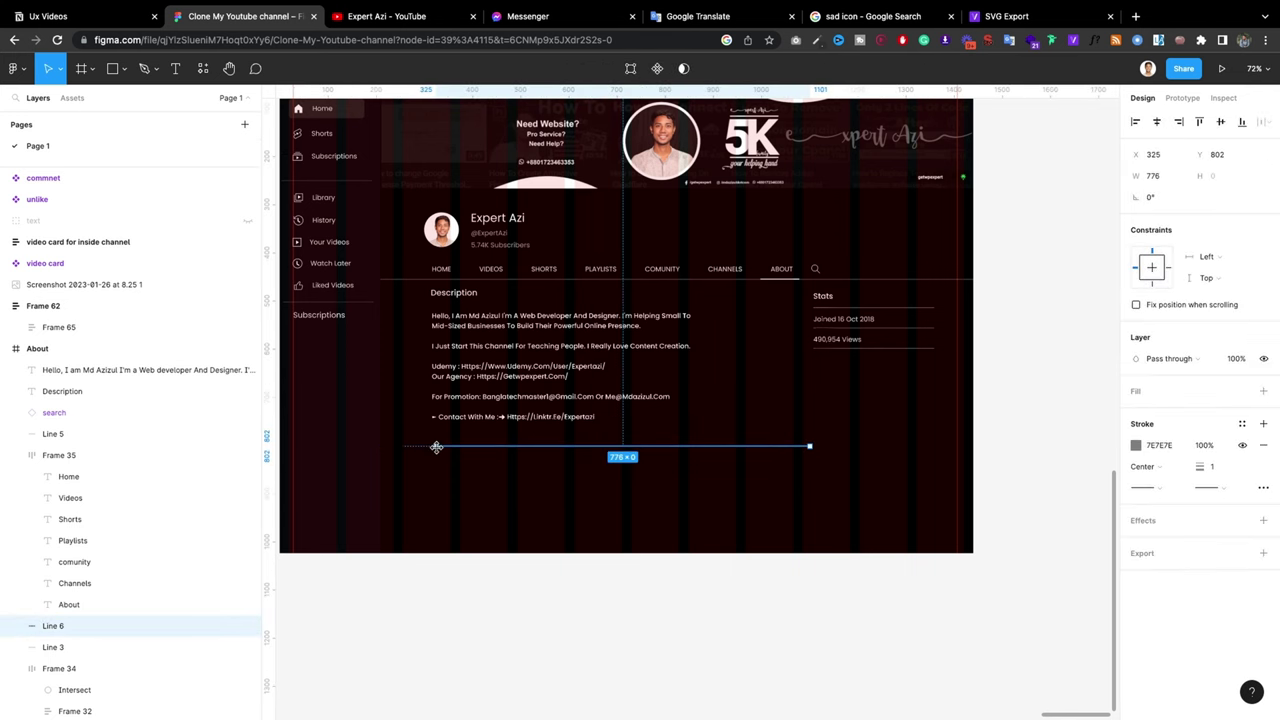
pyautogui.press('Escape')
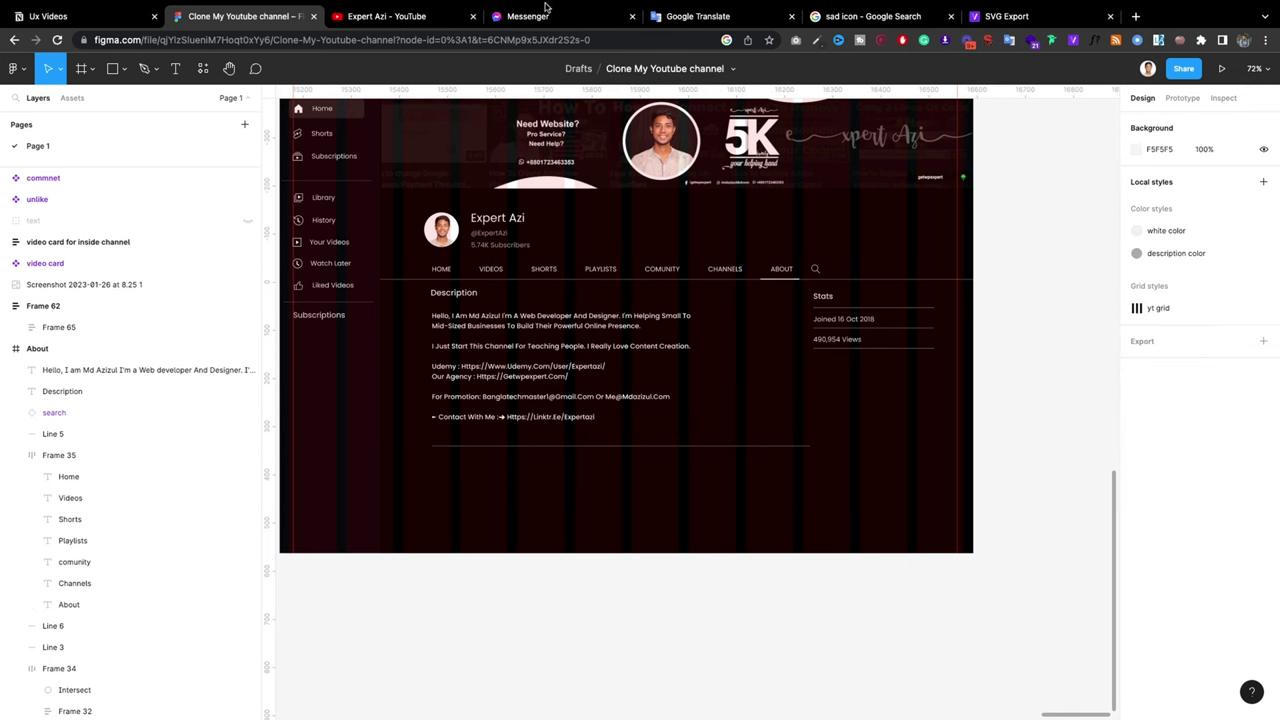
# Step: Duplicate the Description heading below the new divider
pyautogui.click(390, 16)
pyautogui.click(265, 18)
pyautogui.click(594, 446)
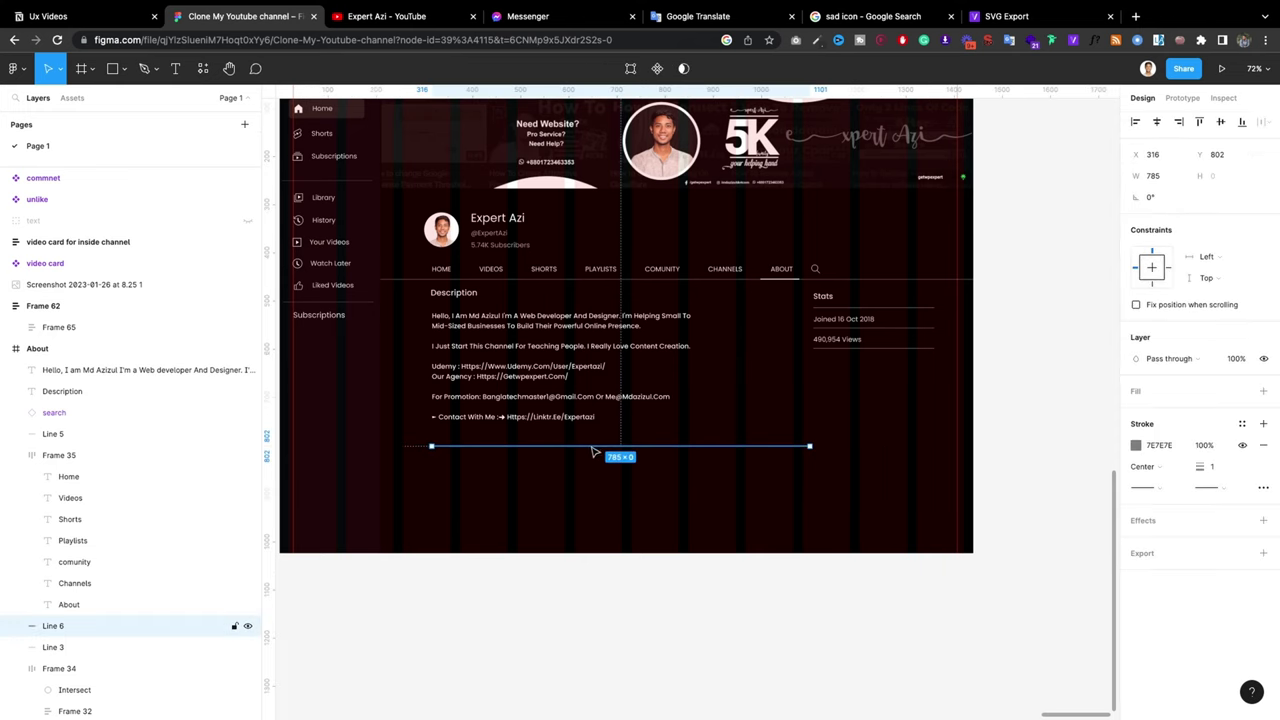
pyautogui.press('Escape')
pyautogui.moveTo(463, 292); pyautogui.dragTo(466, 471)
# Step: Rename the copied heading to 'Details' and align it with Description
pyautogui.doubleClick(462, 466)
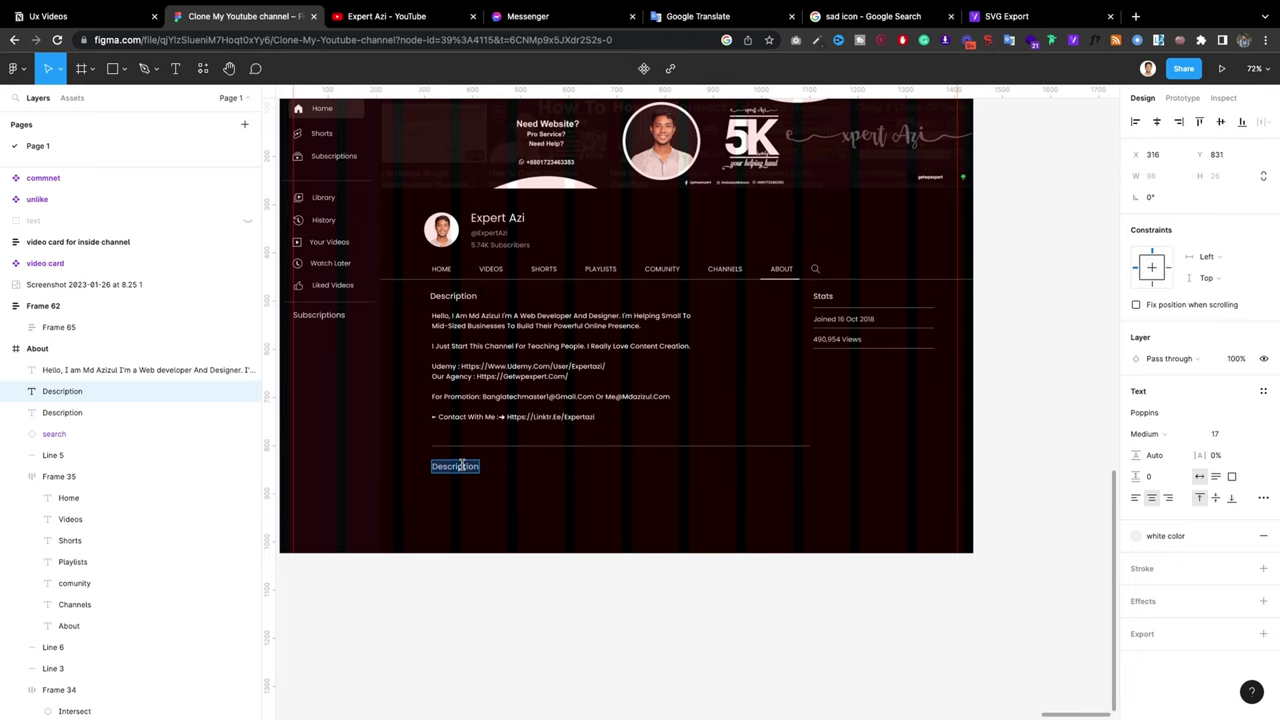
pyautogui.write('Details')
pyautogui.press('Escape')
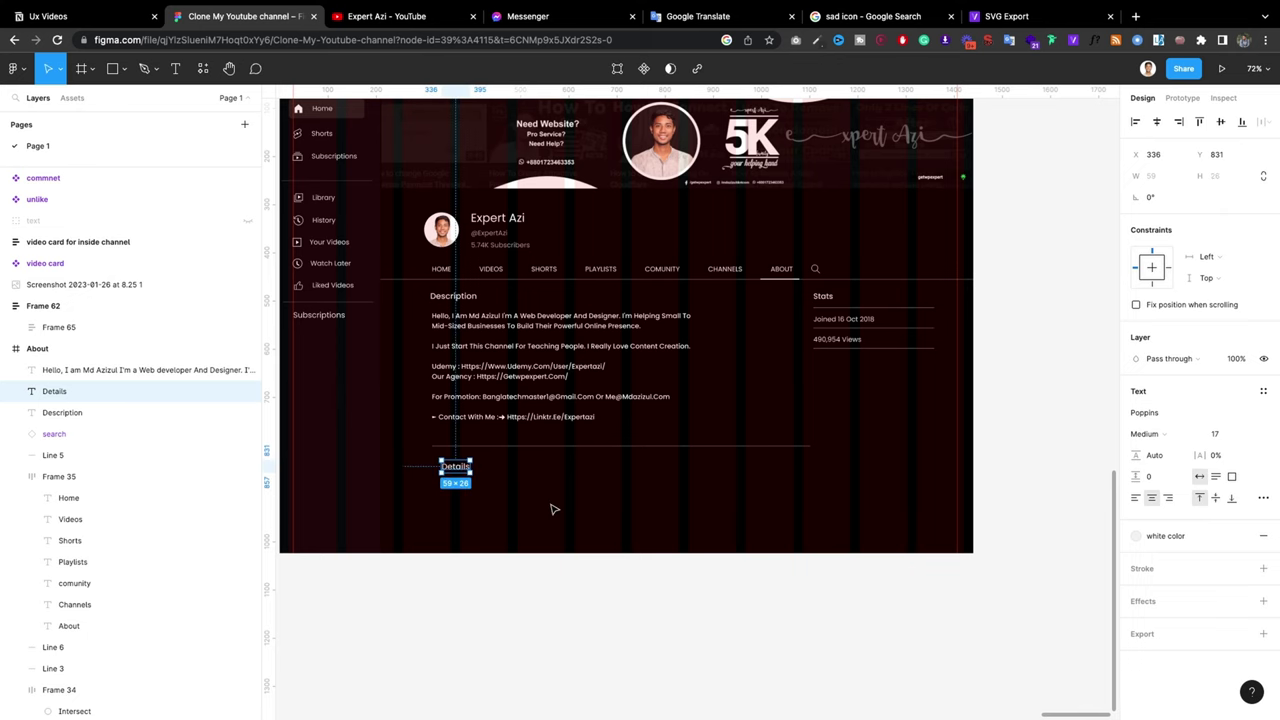
pyautogui.moveTo(456, 471); pyautogui.dragTo(453, 473)
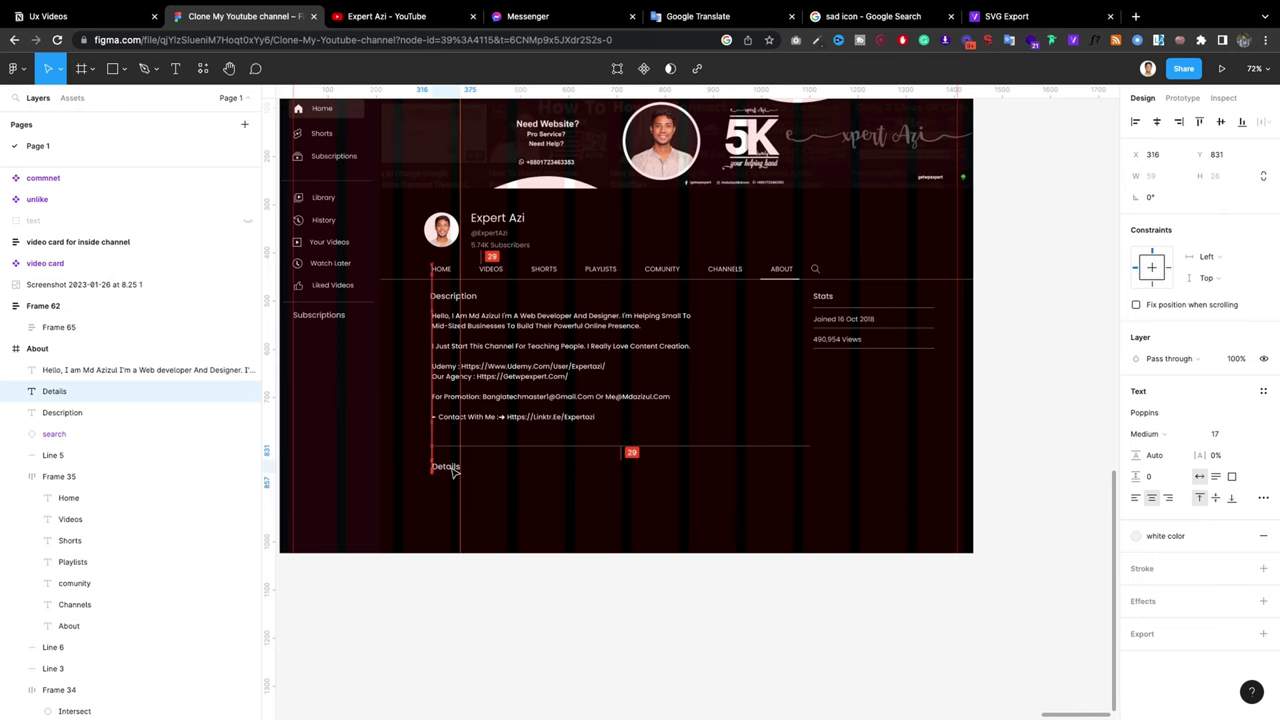
pyautogui.click(456, 485)
# Step: Copy 'For business enquiries:' from YouTube and paste it as a new text label under Details
pyautogui.click(381, 20)
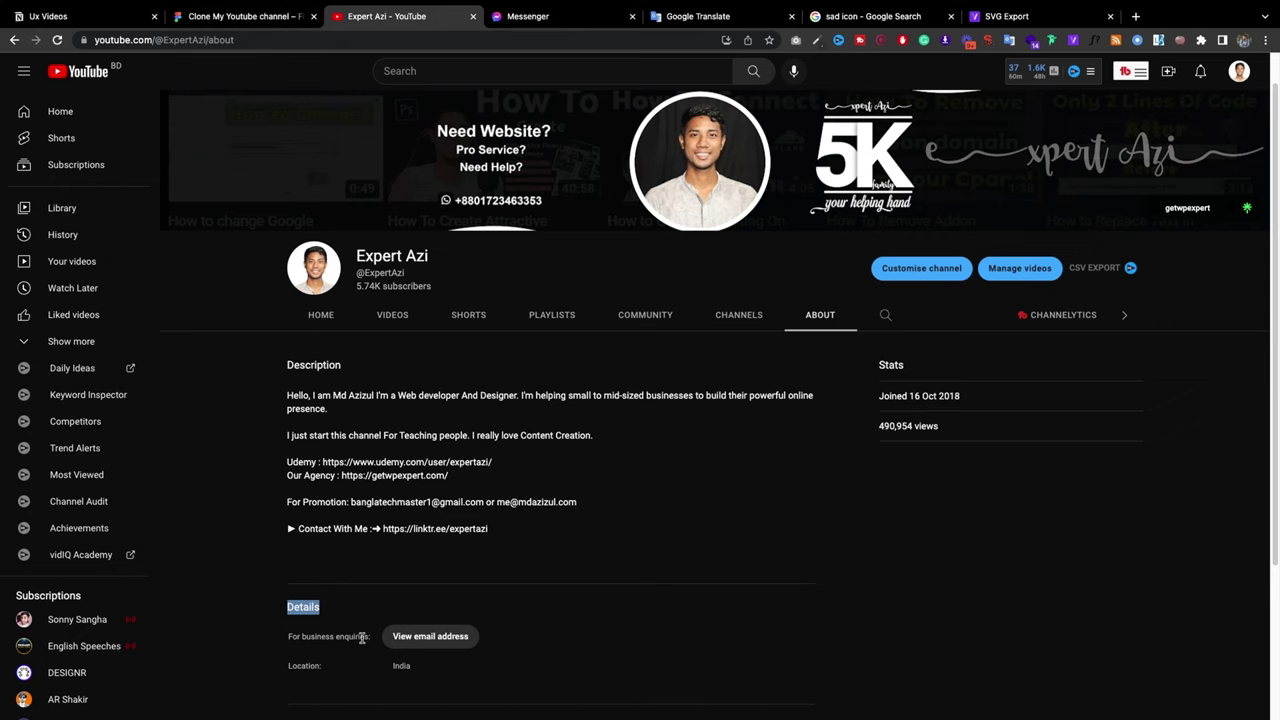
pyautogui.moveTo(362, 638); pyautogui.dragTo(288, 638)
pyautogui.rightClick(360, 638)
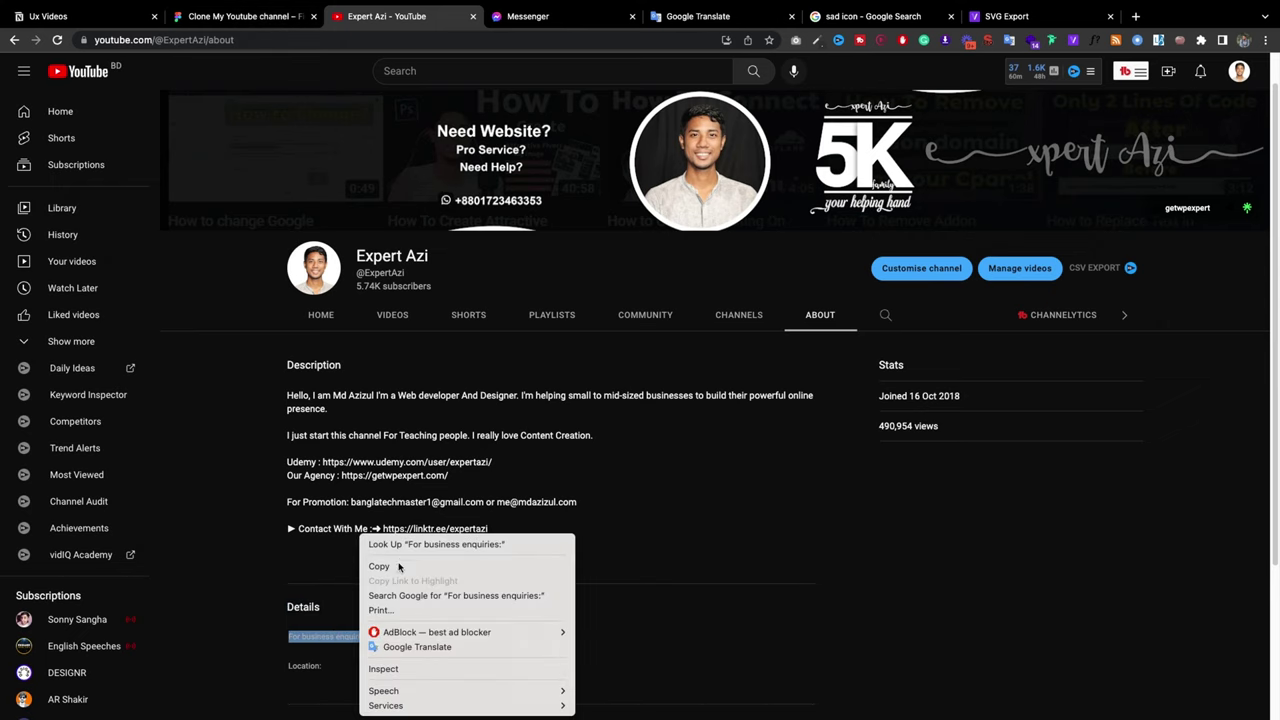
pyautogui.click(398, 567)
pyautogui.click(240, 16)
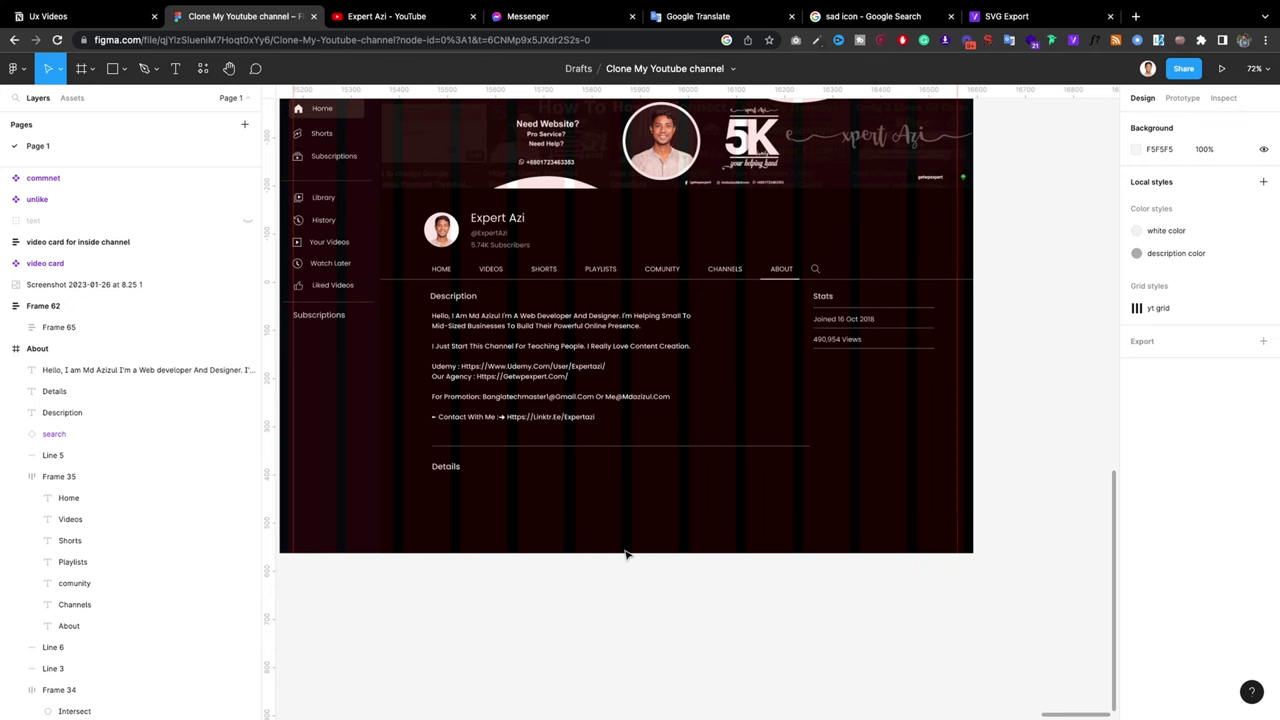
pyautogui.press('t')
pyautogui.click(482, 503)
pyautogui.hotkey('ctrl', 'v')
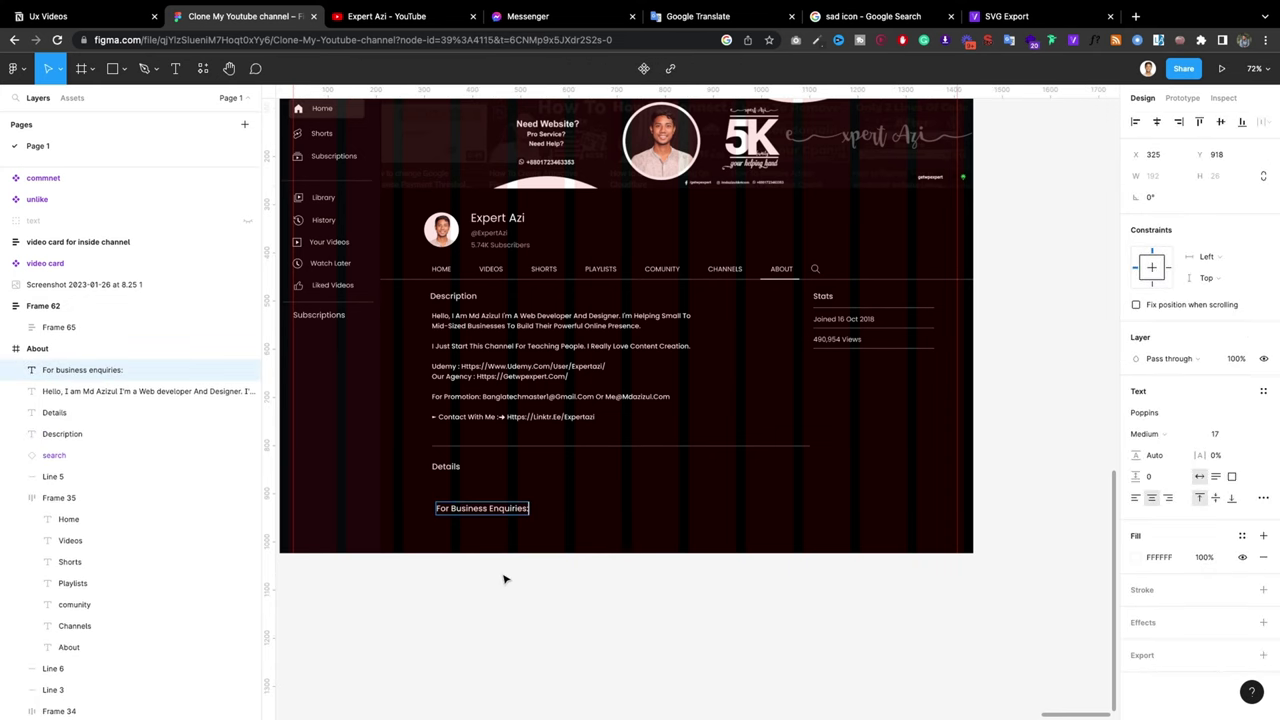
pyautogui.press('Escape')
# Step: Give the label the description color style and size 10, just under Details
pyautogui.click(1242, 535)
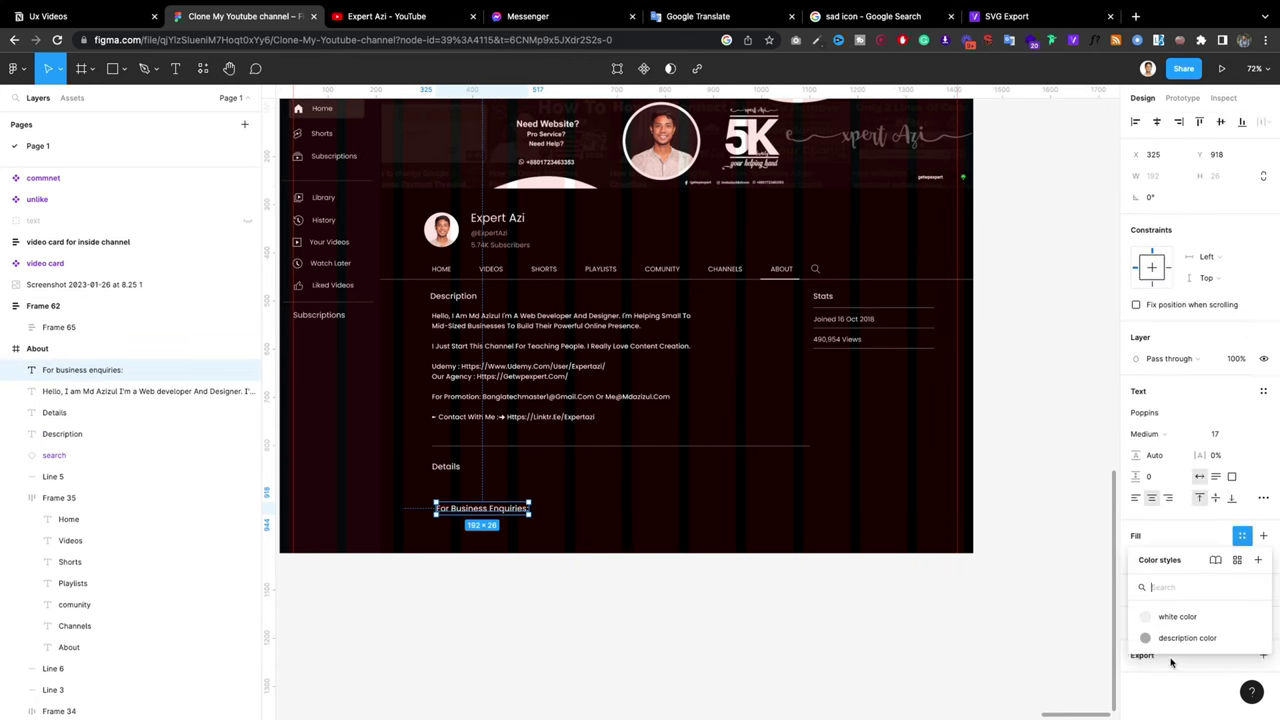
pyautogui.click(1172, 656)
pyautogui.click(1216, 433)
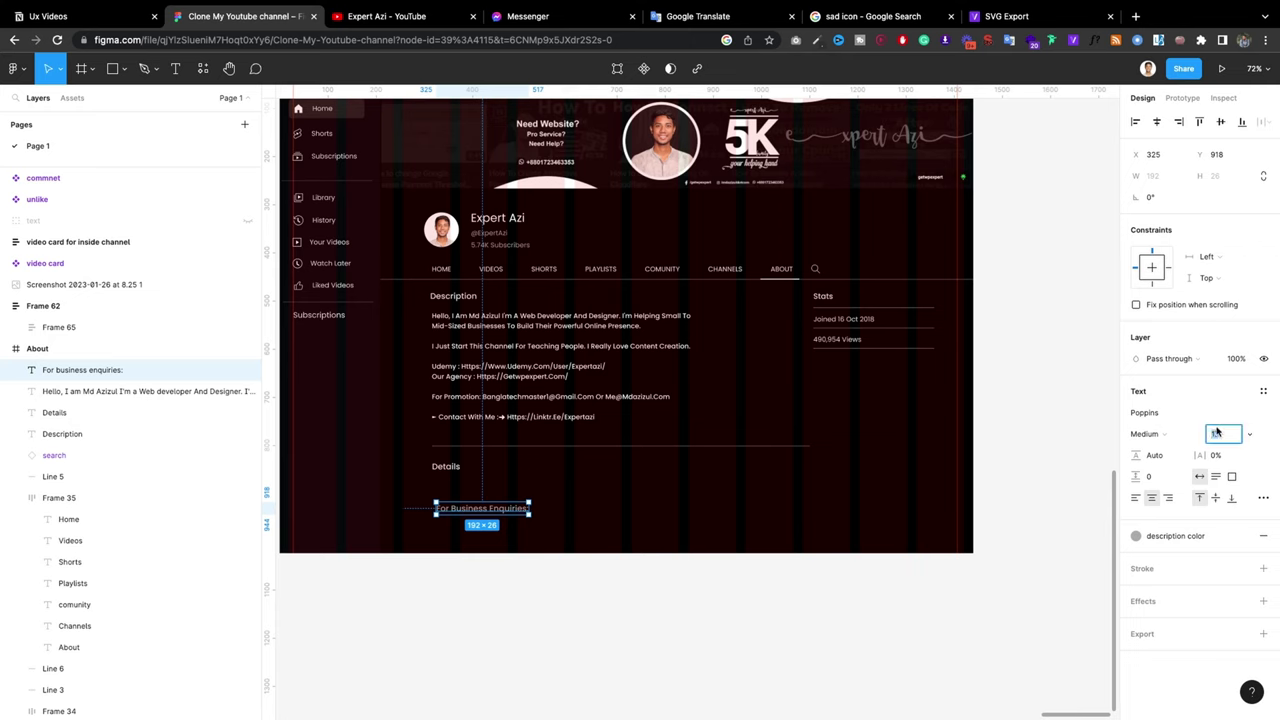
pyautogui.write('10')
pyautogui.press('Return')
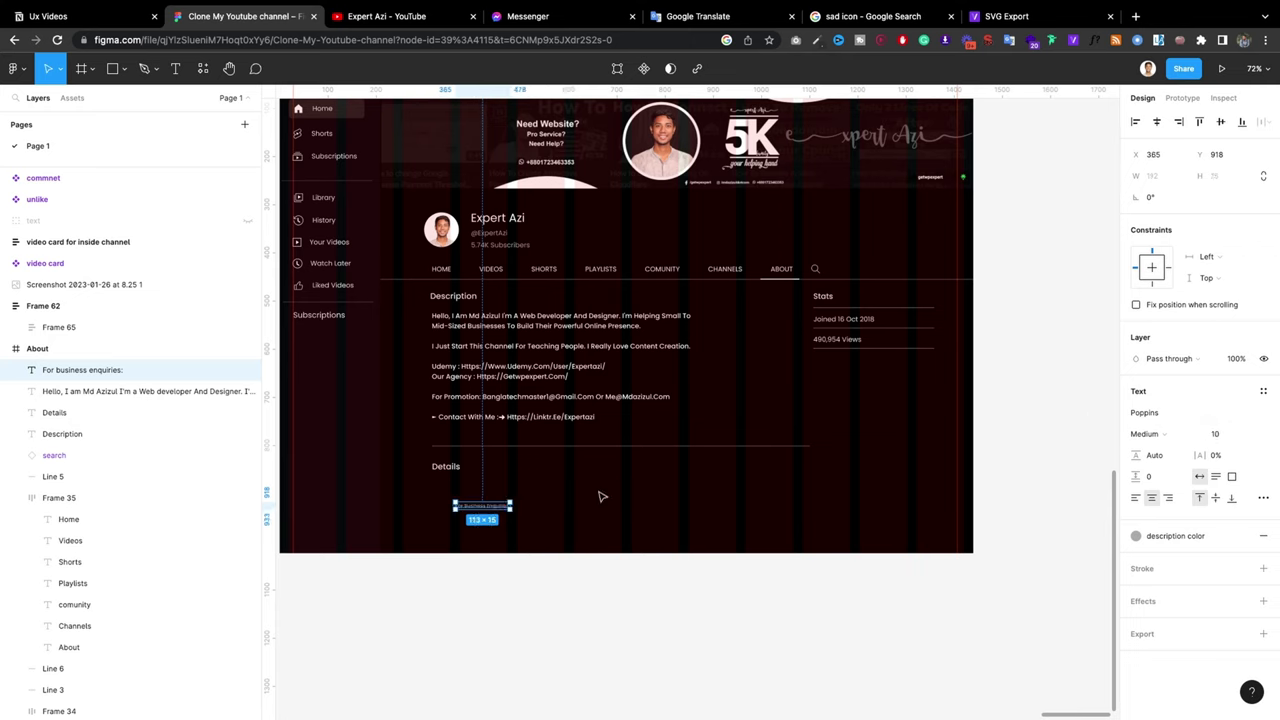
pyautogui.moveTo(481, 507); pyautogui.dragTo(458, 487)
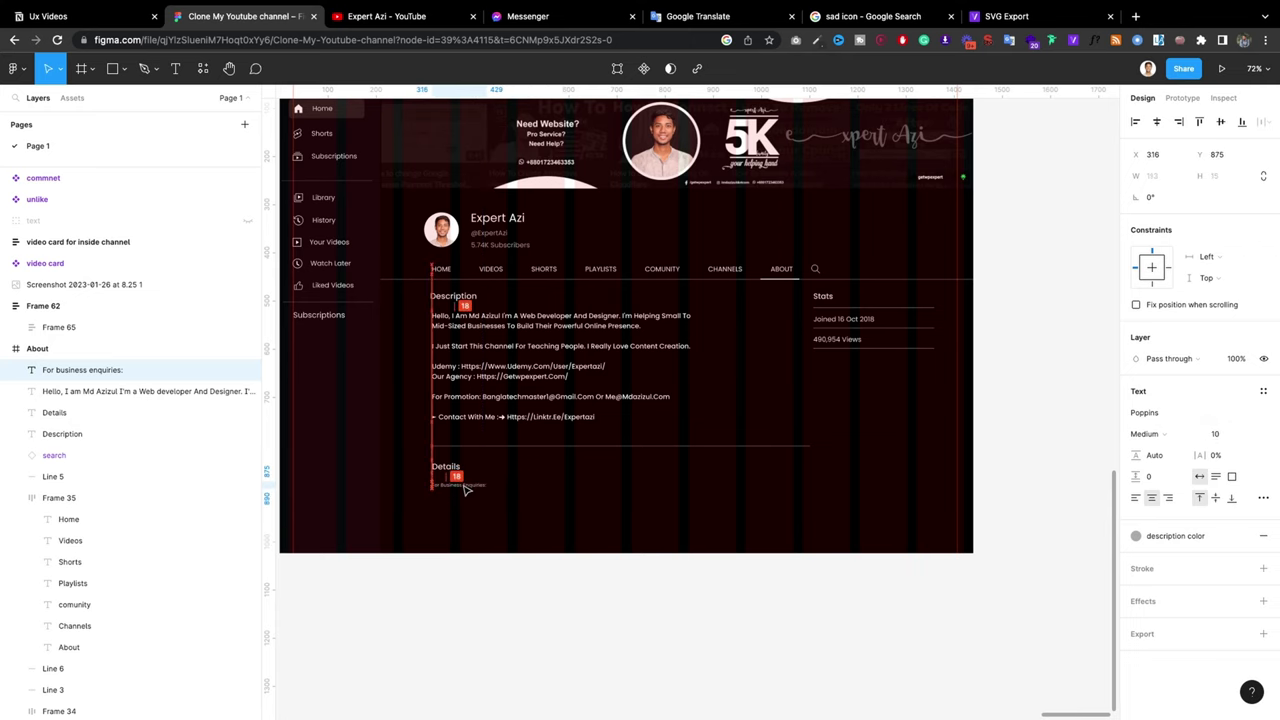
# Step: Copy the Subscribe button from the Channels frame into the About Details section
pyautogui.scroll(-5, 675, 345)
pyautogui.scroll(-5, 851, 323)
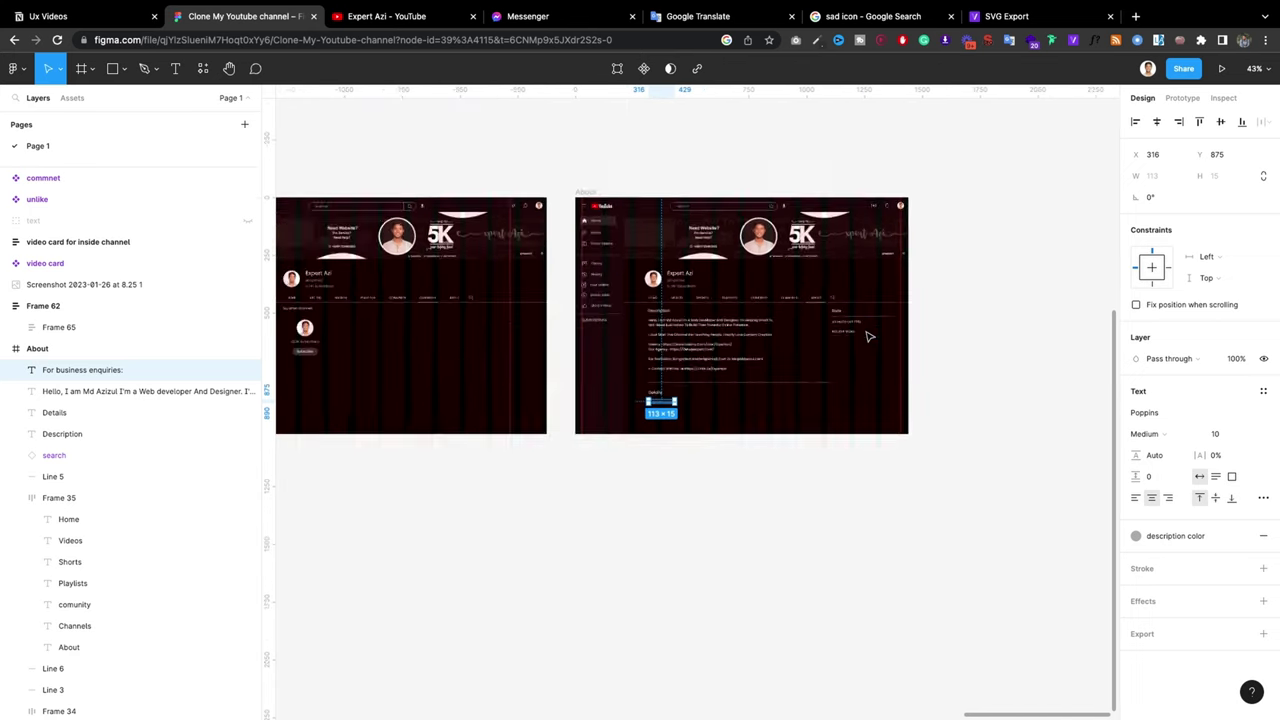
pyautogui.click(406, 348)
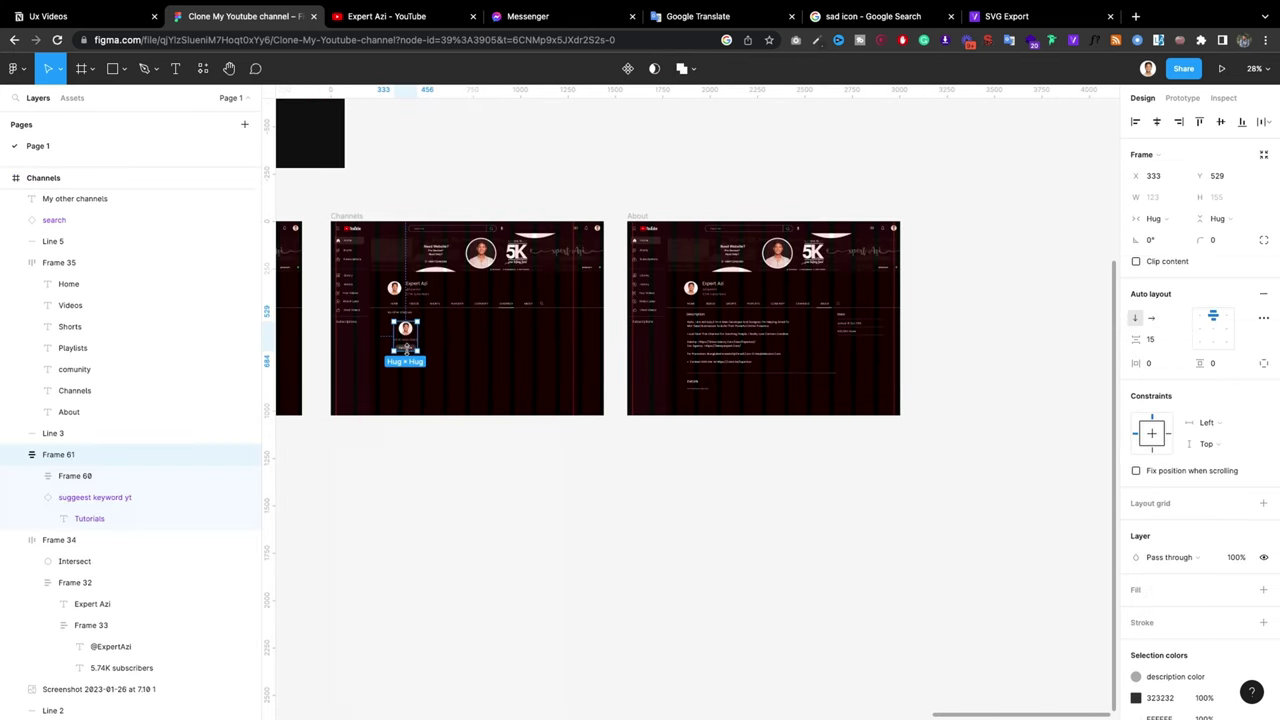
pyautogui.click(406, 352)
pyautogui.scroll(5, 713, 395)
pyautogui.moveTo(406, 352)
pyautogui.mouseDown()
pyautogui.moveTo(712, 396)
pyautogui.moveTo(757, 386)
pyautogui.mouseUp()
pyautogui.scroll(2, 712, 396)
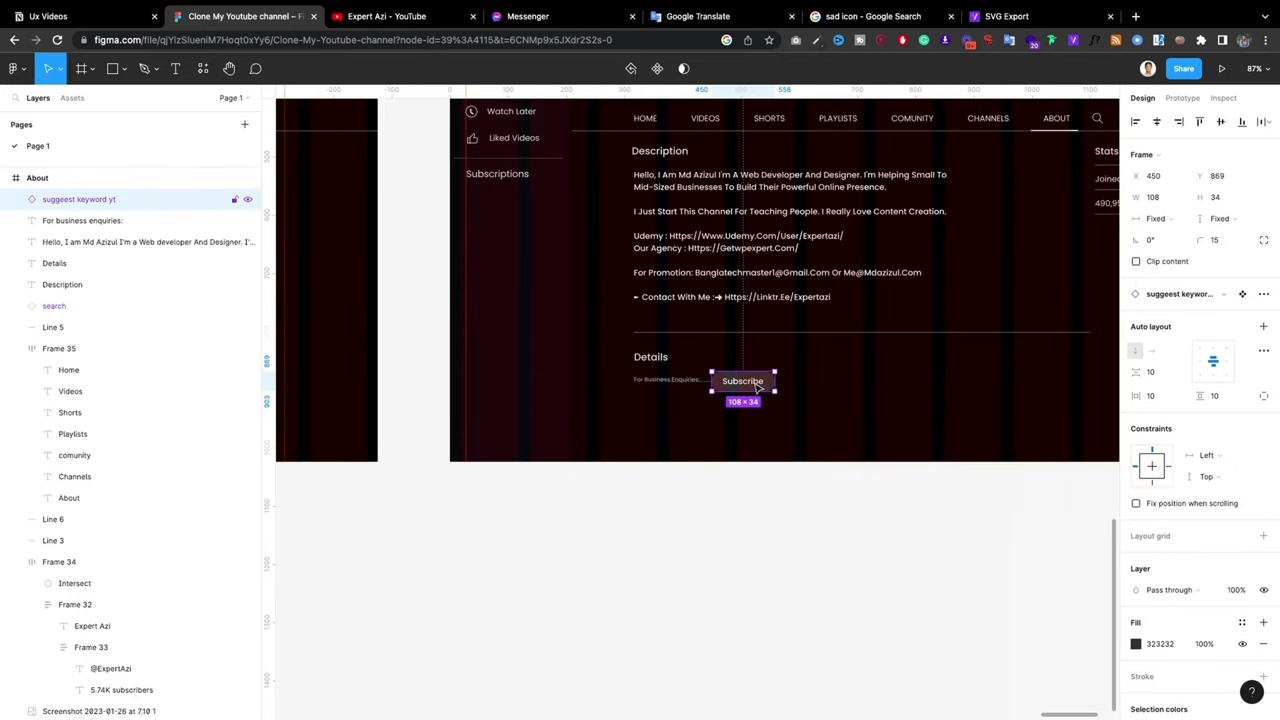
# Step: Set the For Business Enquiries: label's font size to 12
pyautogui.doubleClick(750, 382)
pyautogui.click(667, 380)
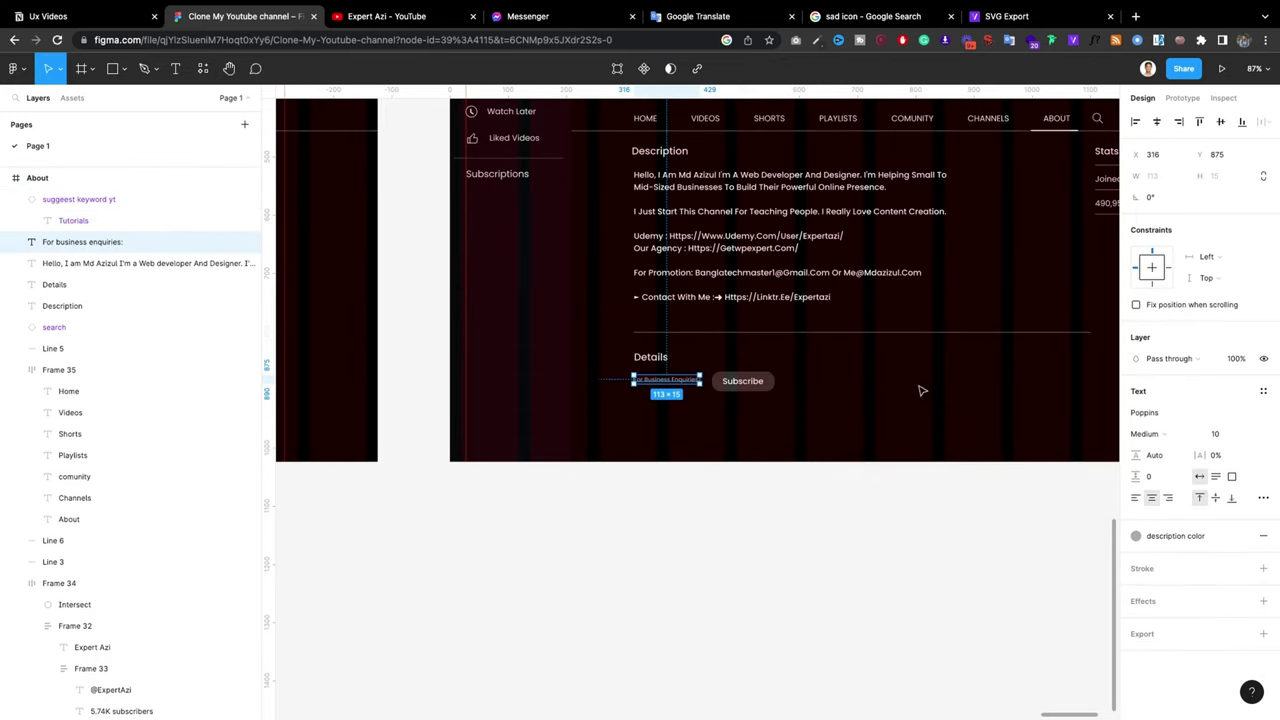
pyautogui.click(1220, 433)
pyautogui.write('12')
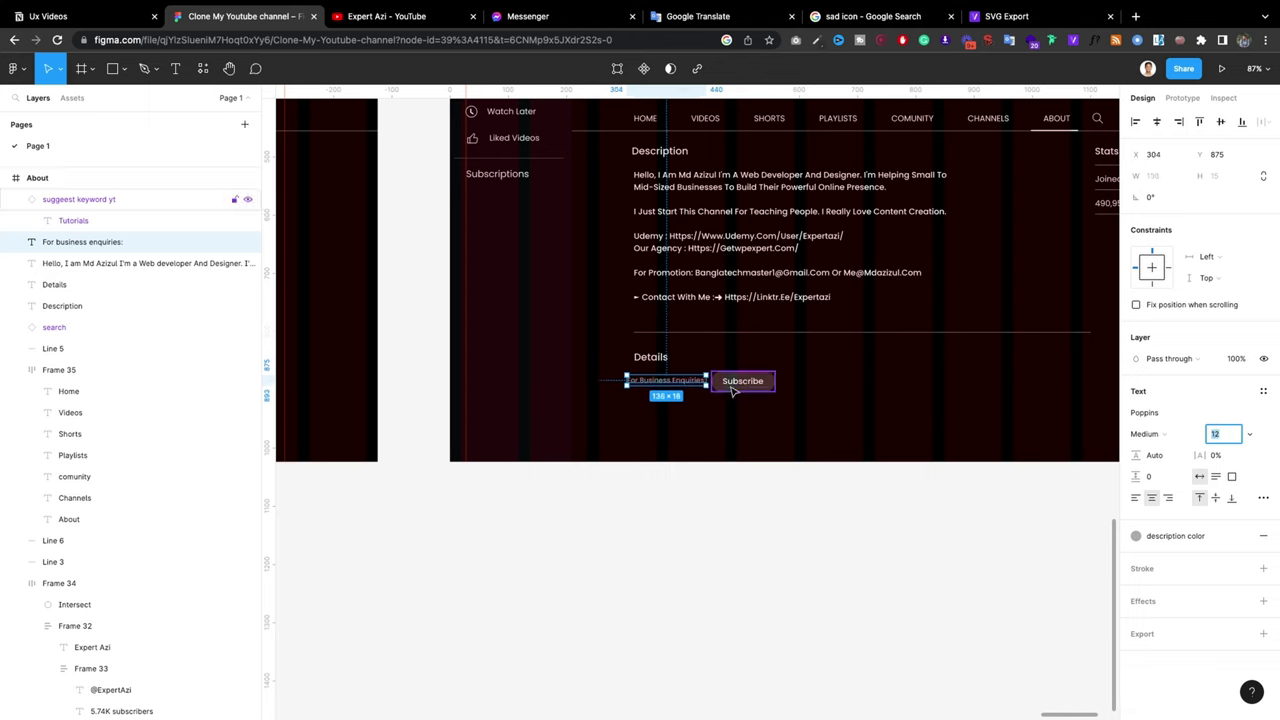
pyautogui.click(746, 388)
pyautogui.click(703, 383)
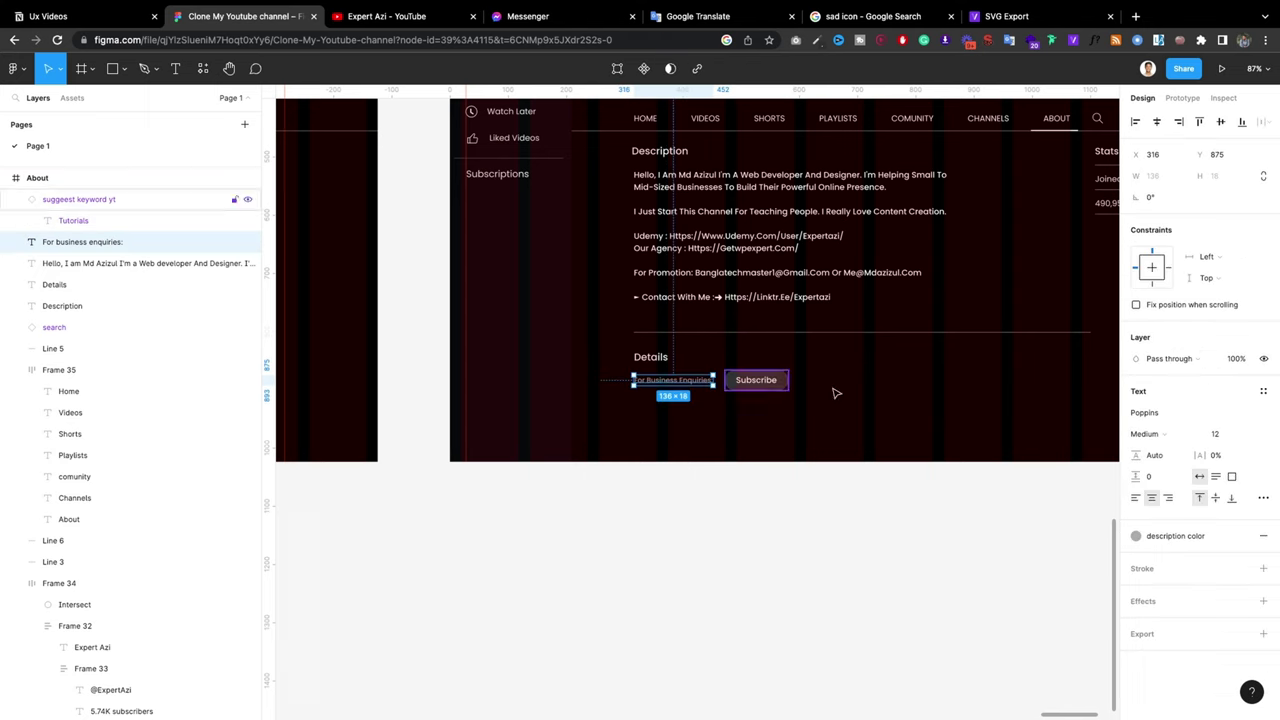
pyautogui.press('Return')
pyautogui.press('Escape')
# Step: Retype the copied button as 'View business email' with automatic title casing turned off
pyautogui.doubleClick(757, 380)
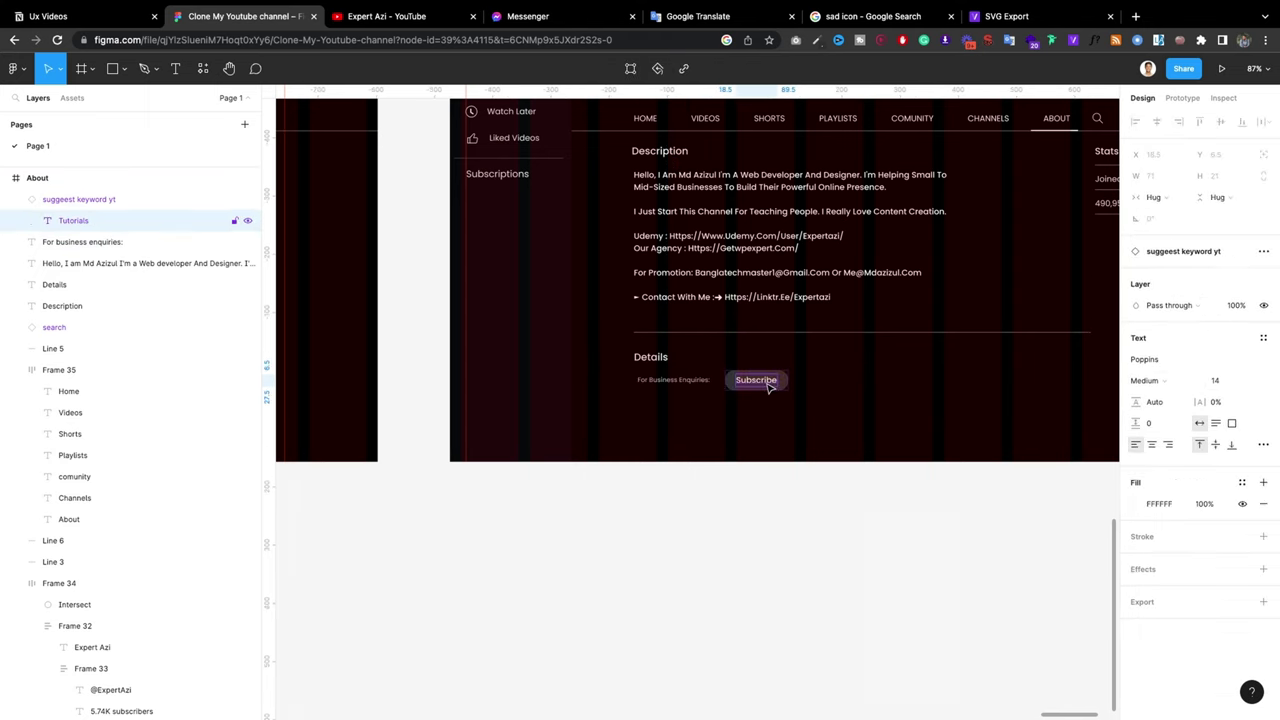
pyautogui.press('BackSpace')
pyautogui.write('View')
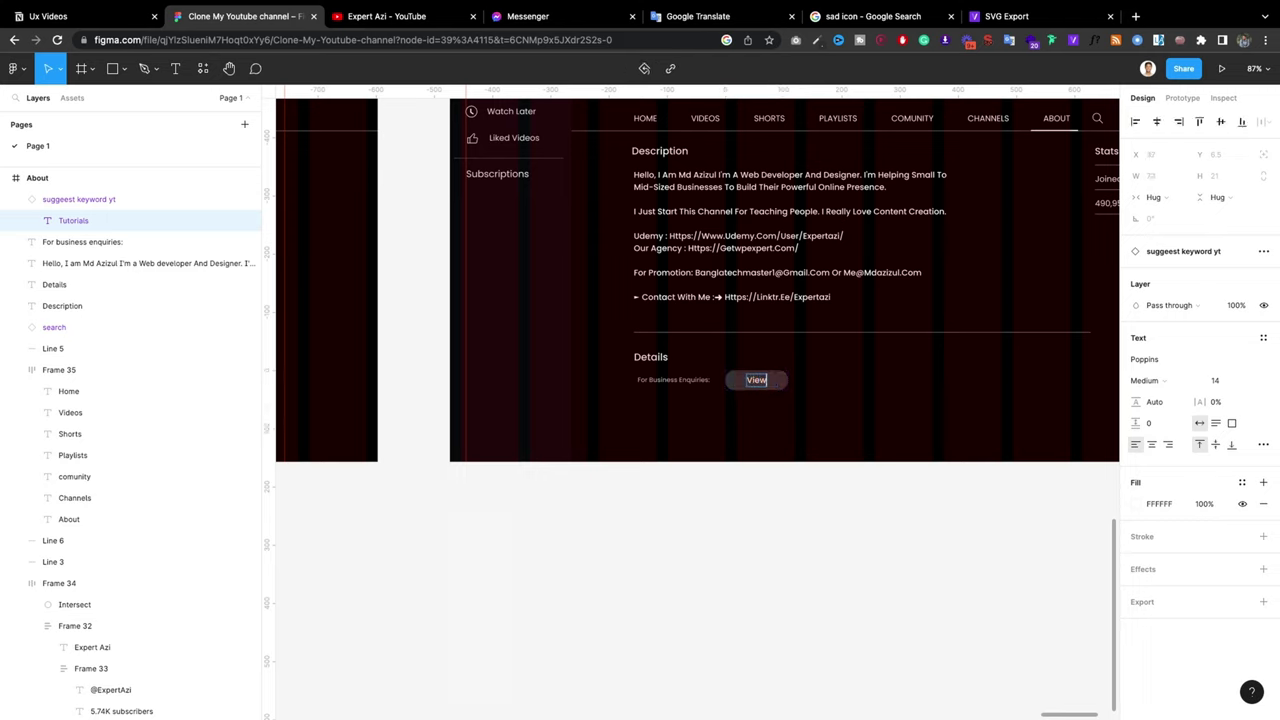
pyautogui.write(' B')
pyautogui.press('BackSpace')
pyautogui.press('BackSpace')
pyautogui.click(1263, 444)
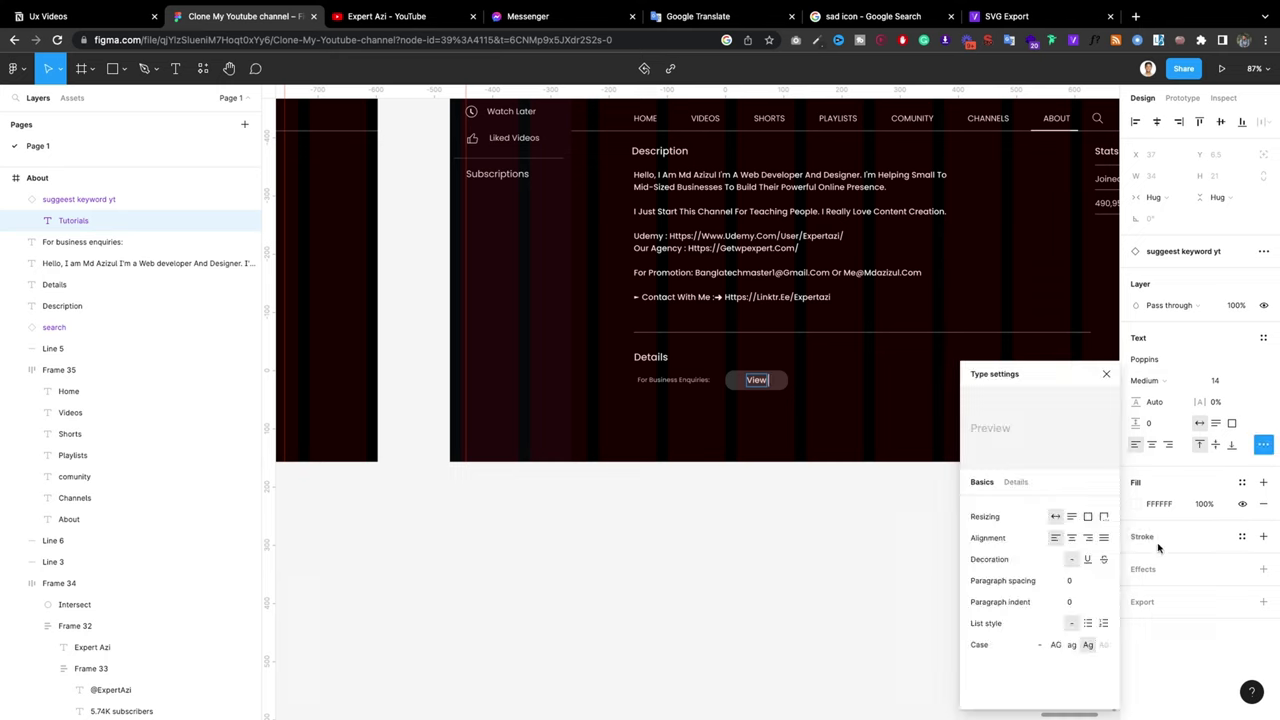
pyautogui.click(1042, 645)
pyautogui.write('bu')
pyautogui.write('s')
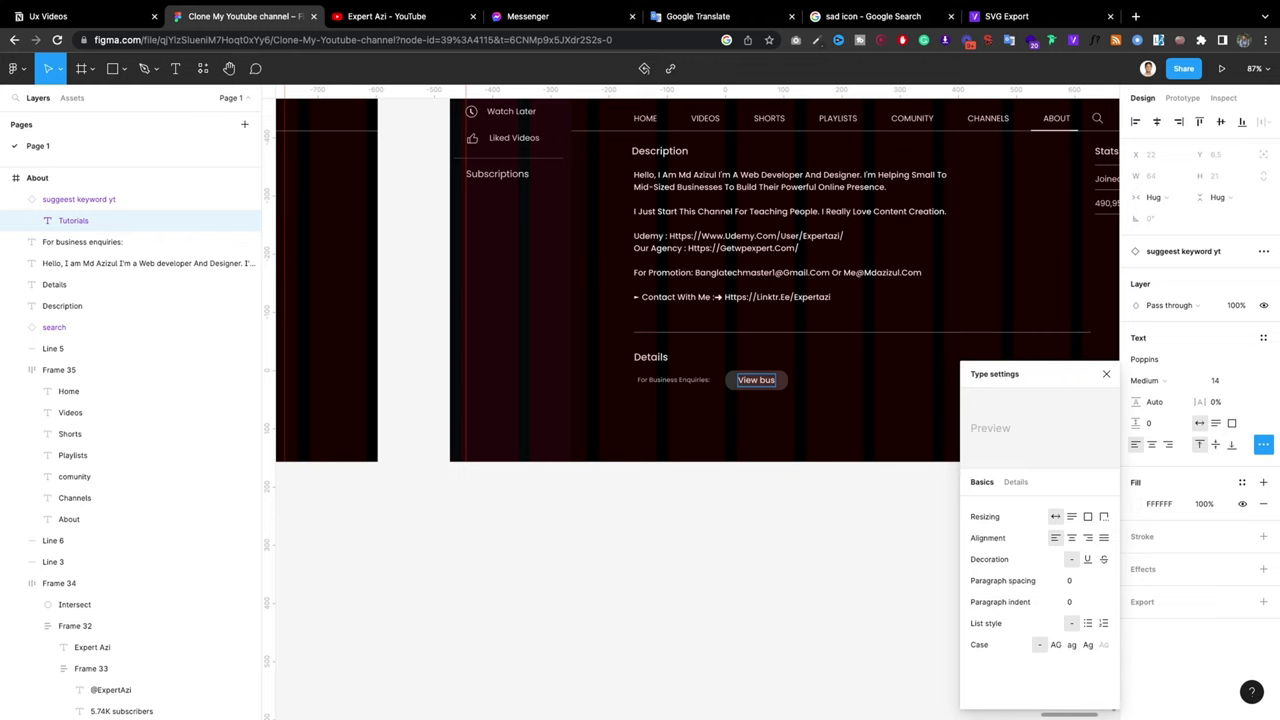
pyautogui.write('snes e')
pyautogui.write('mail')
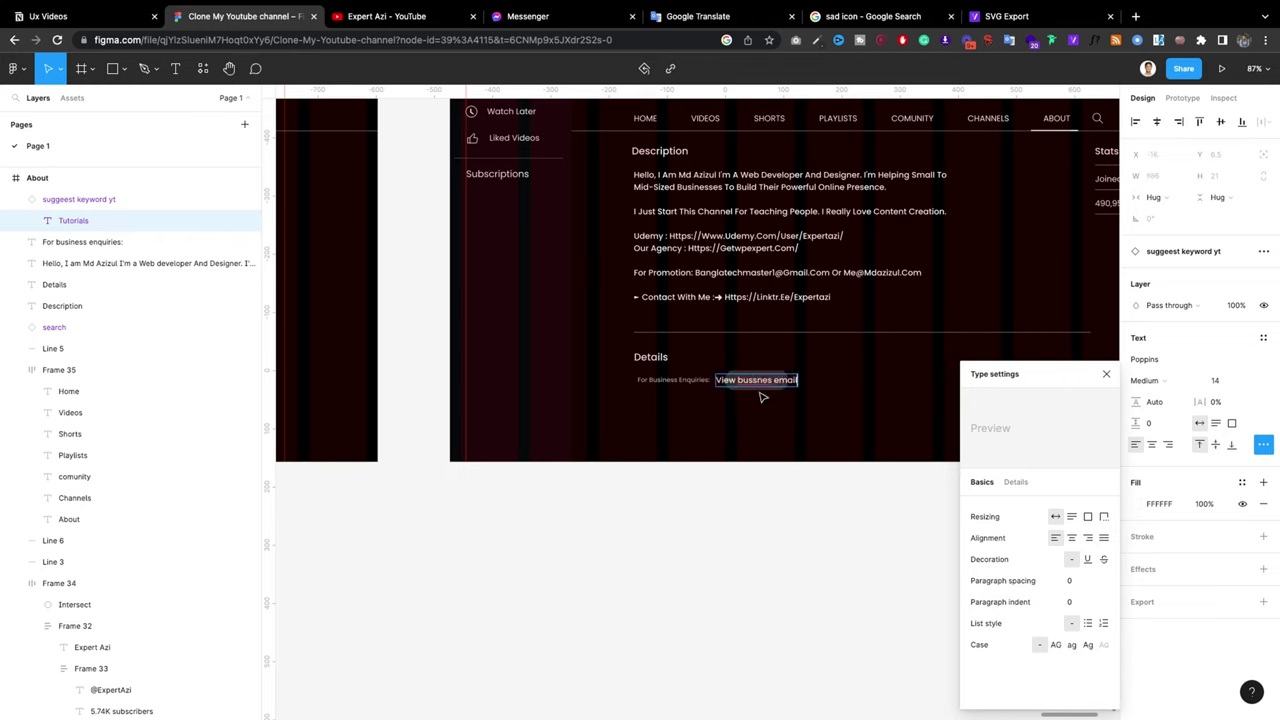
pyautogui.rightClick(755, 379)
pyautogui.click(770, 390)
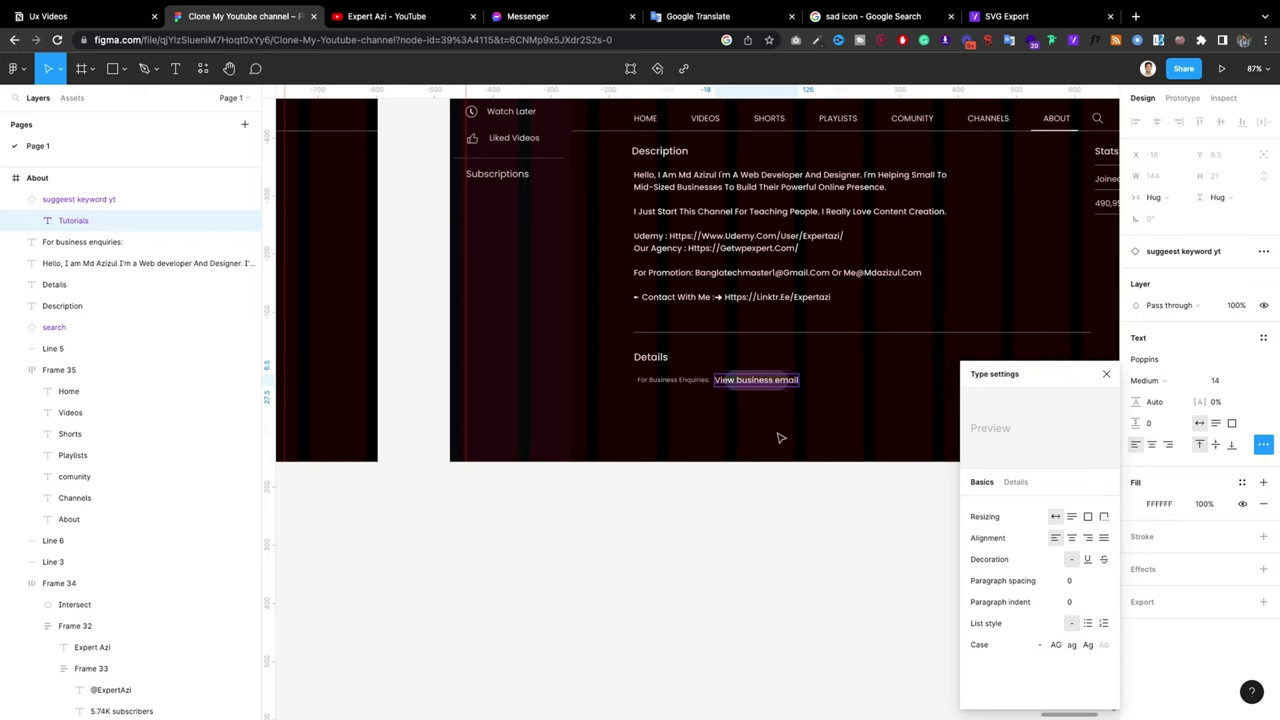
pyautogui.press('Escape')
pyautogui.press('Escape')
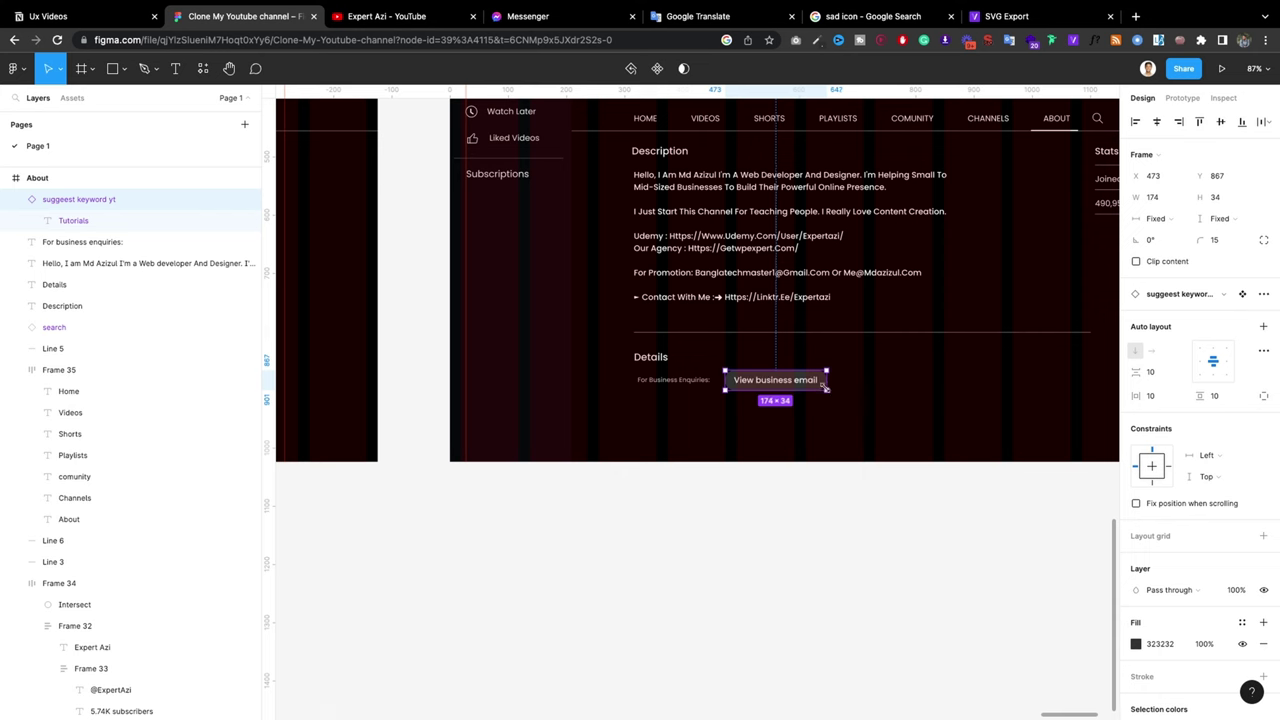
pyautogui.click(797, 435)
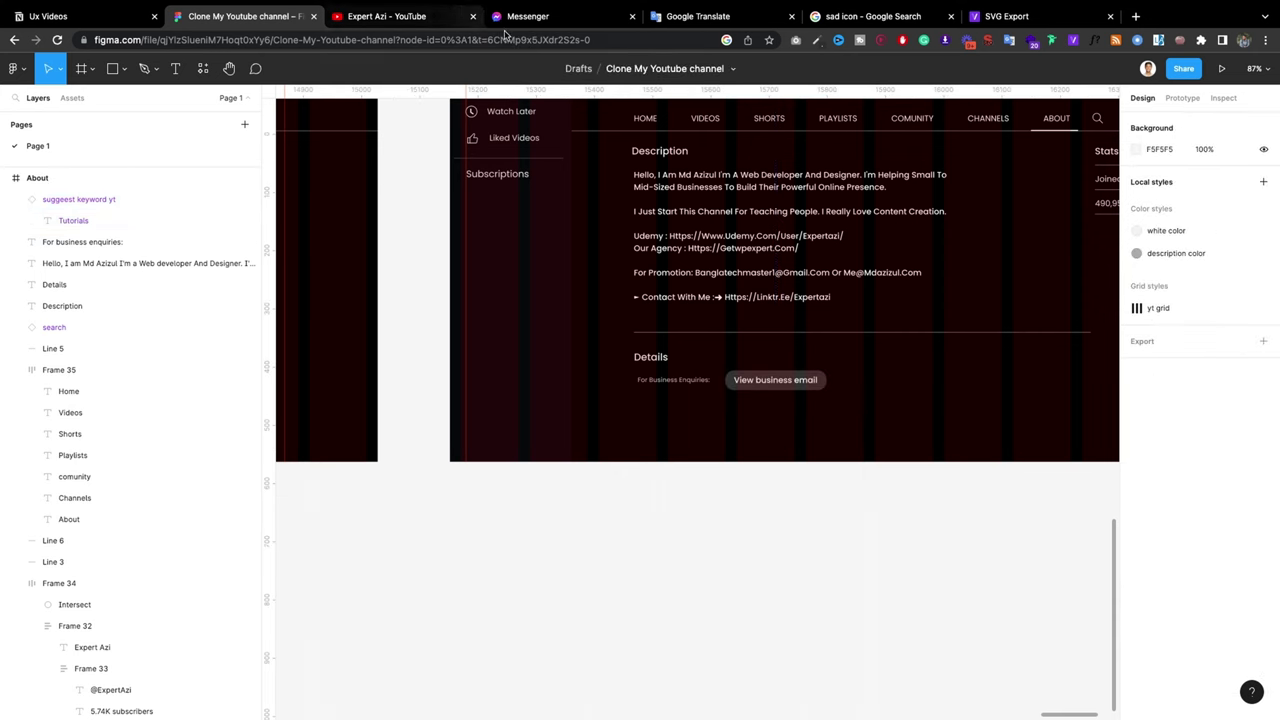
# Step: Duplicate the enquiries label below itself and retype it 'Location:'
pyautogui.click(412, 17)
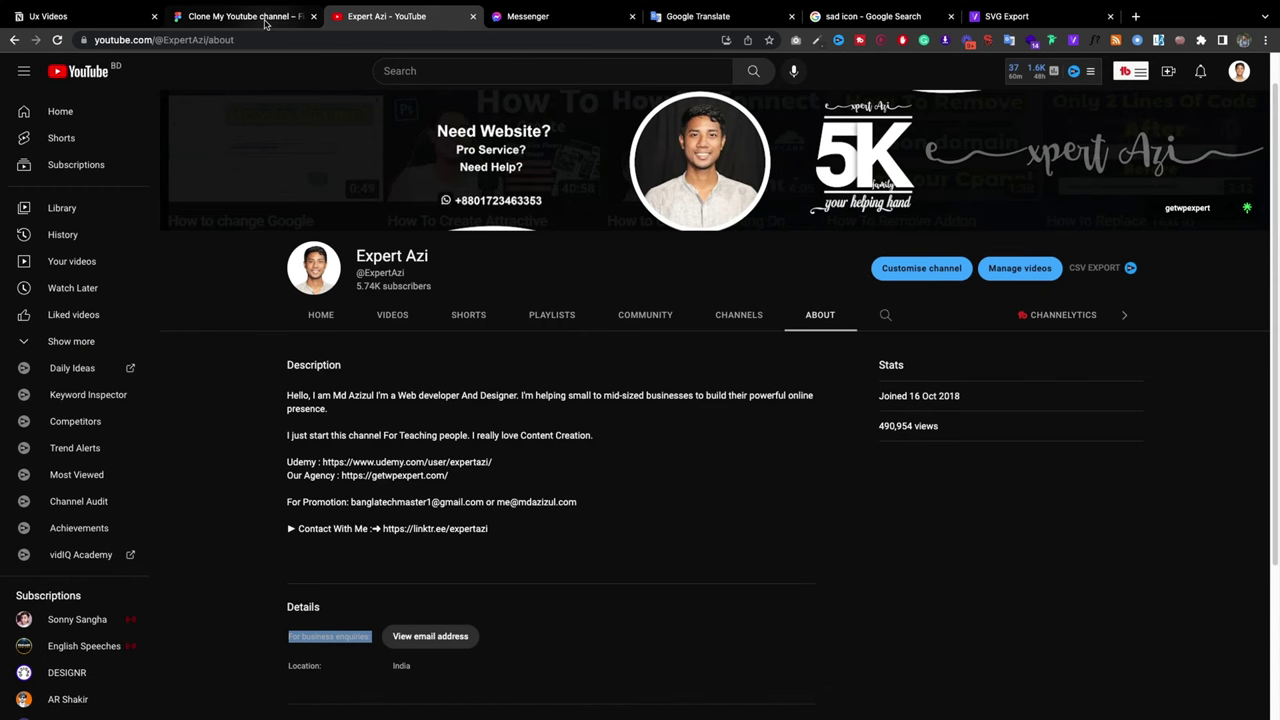
pyautogui.click(265, 20)
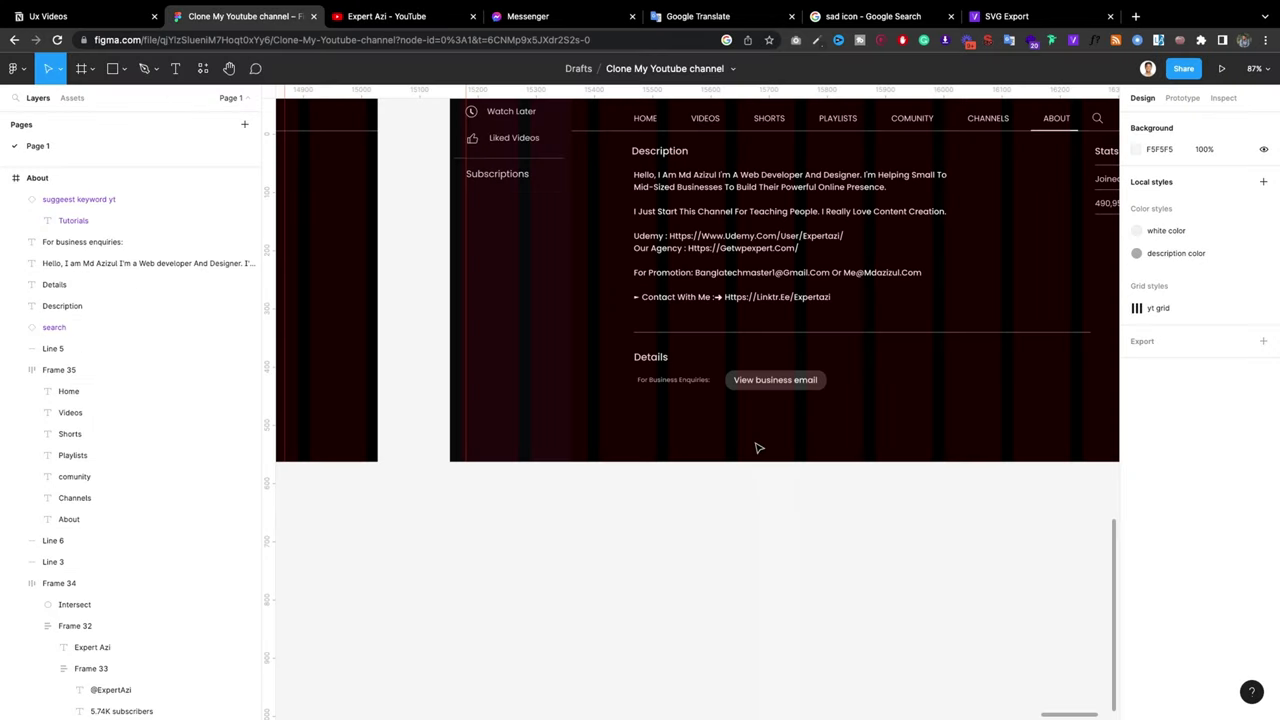
pyautogui.click(738, 385)
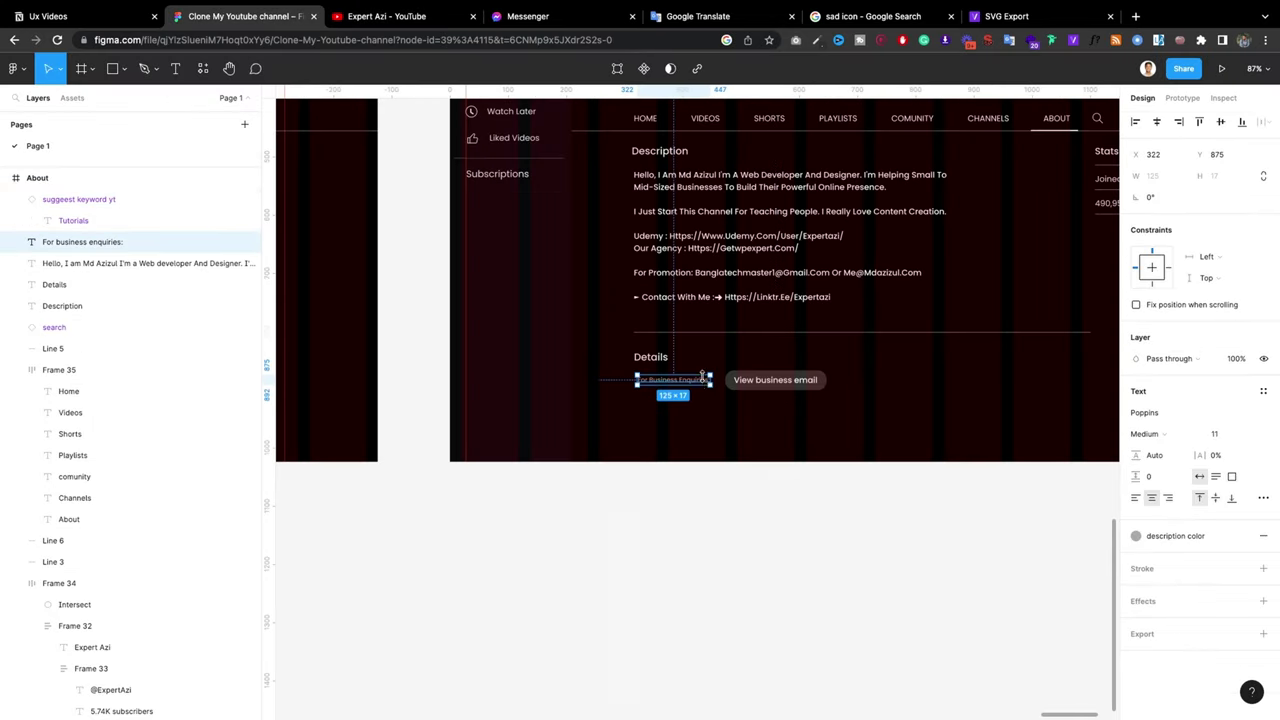
pyautogui.scroll(1, 703, 381)
pyautogui.hotkey('shift', 'Tab')
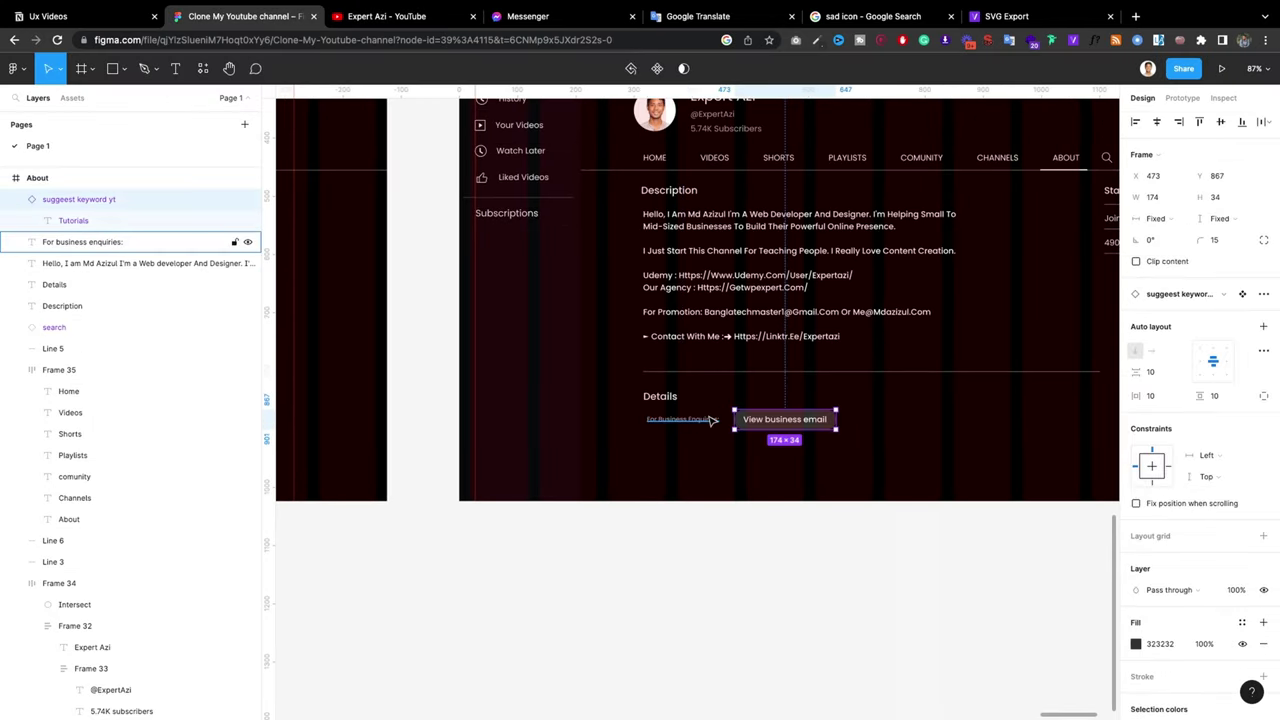
pyautogui.click(689, 421)
pyautogui.scroll(-5, 683, 420)
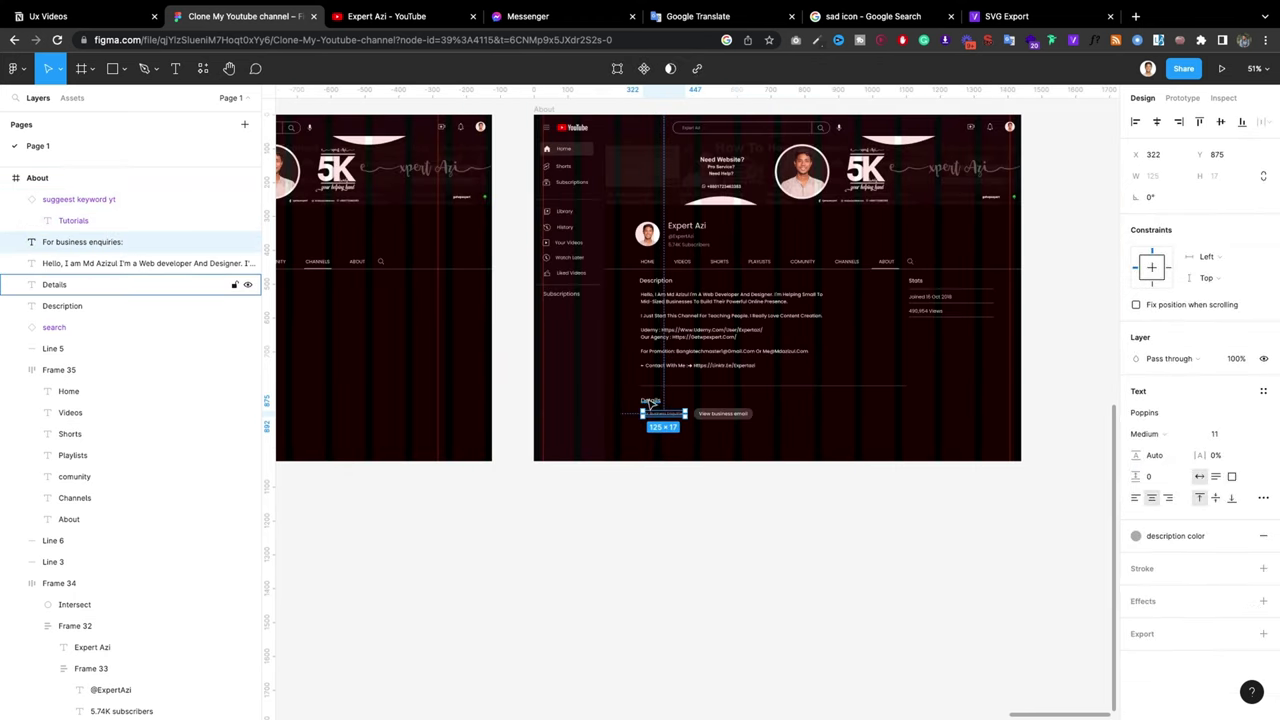
pyautogui.scroll(5, 656, 403)
pyautogui.scroll(3, 662, 420)
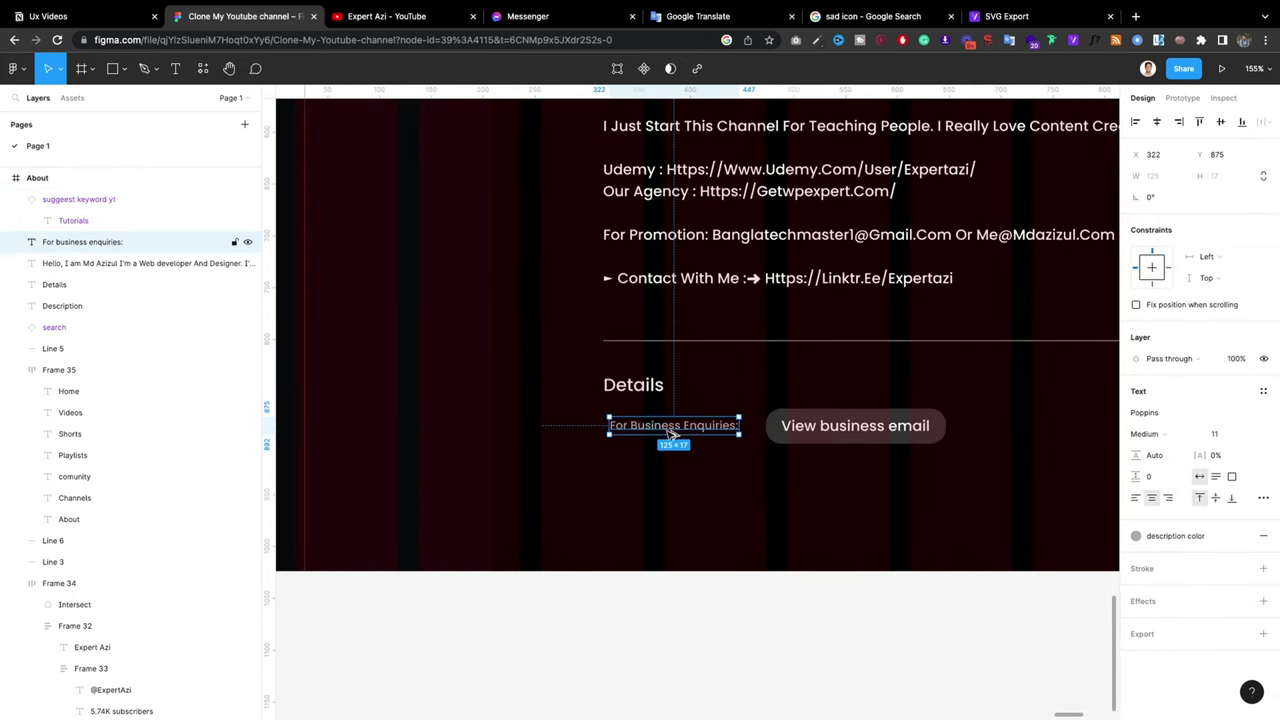
pyautogui.moveTo(667, 428); pyautogui.dragTo(672, 477)
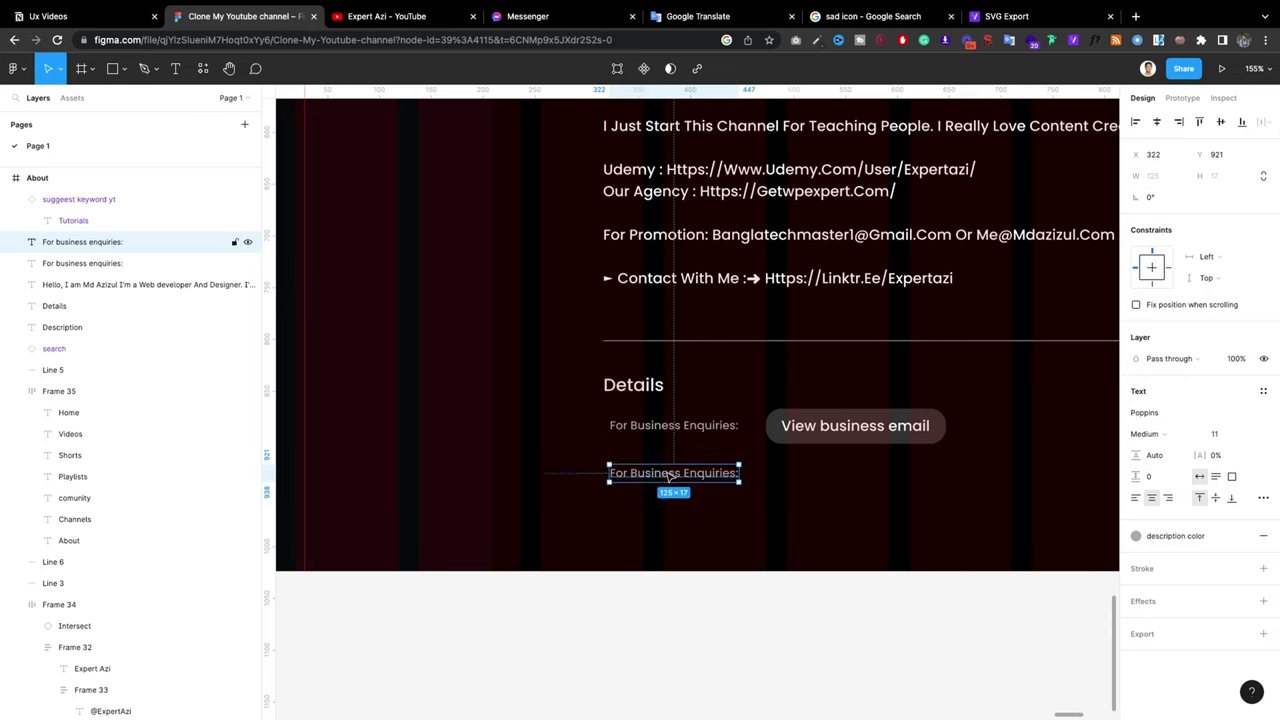
pyautogui.doubleClick(666, 472)
pyautogui.write('Loca')
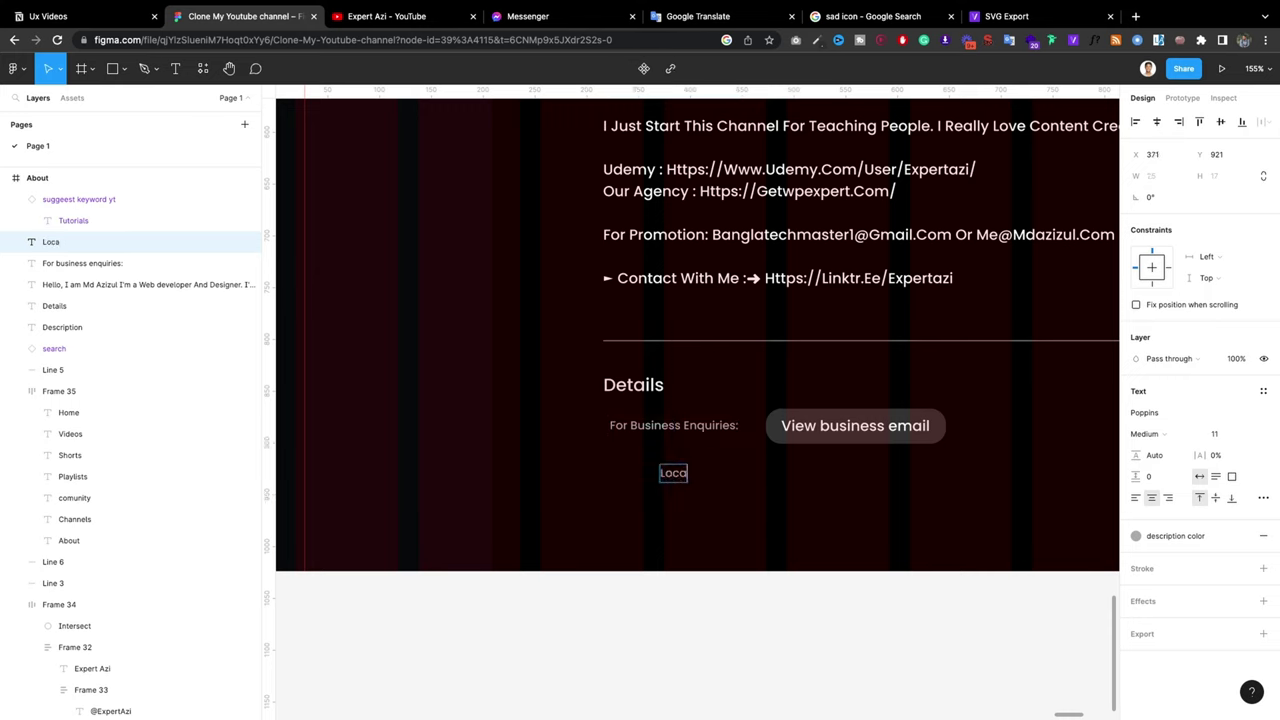
pyautogui.write('tion')
pyautogui.write(':')
pyautogui.press('Escape')
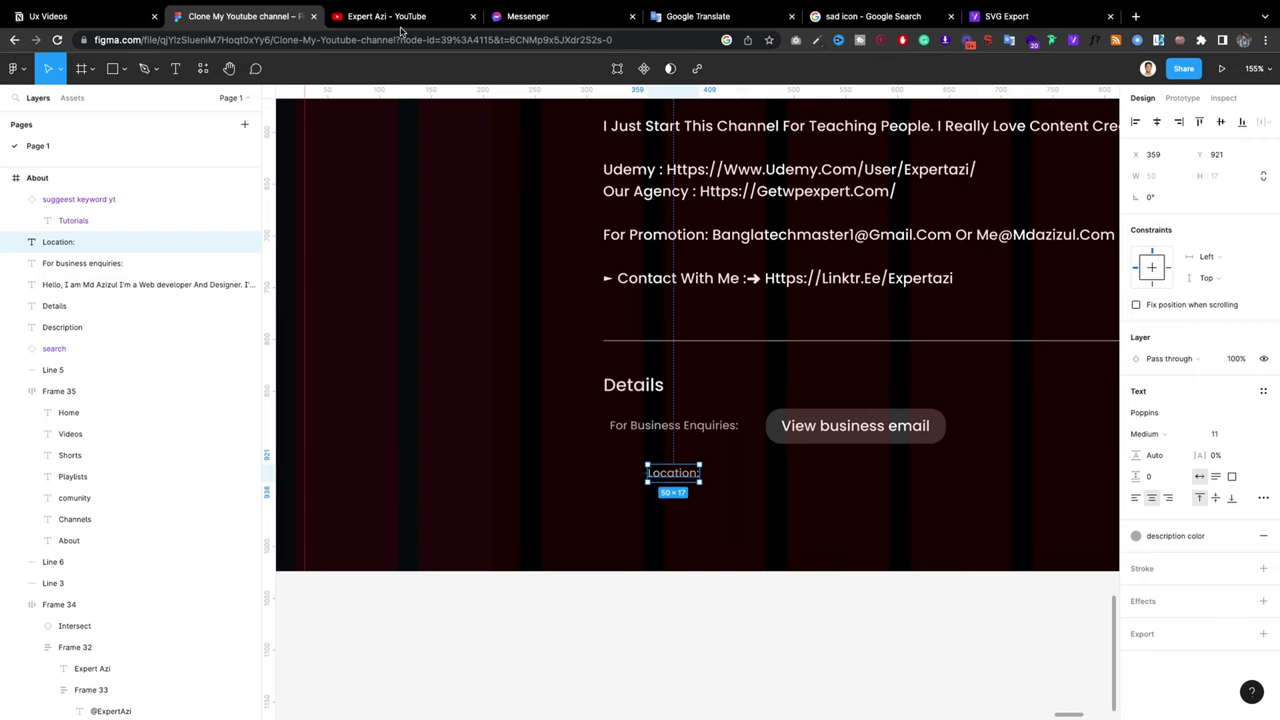
# Step: Line up the Location: label with For Business Enquiries
pyautogui.click(400, 30)
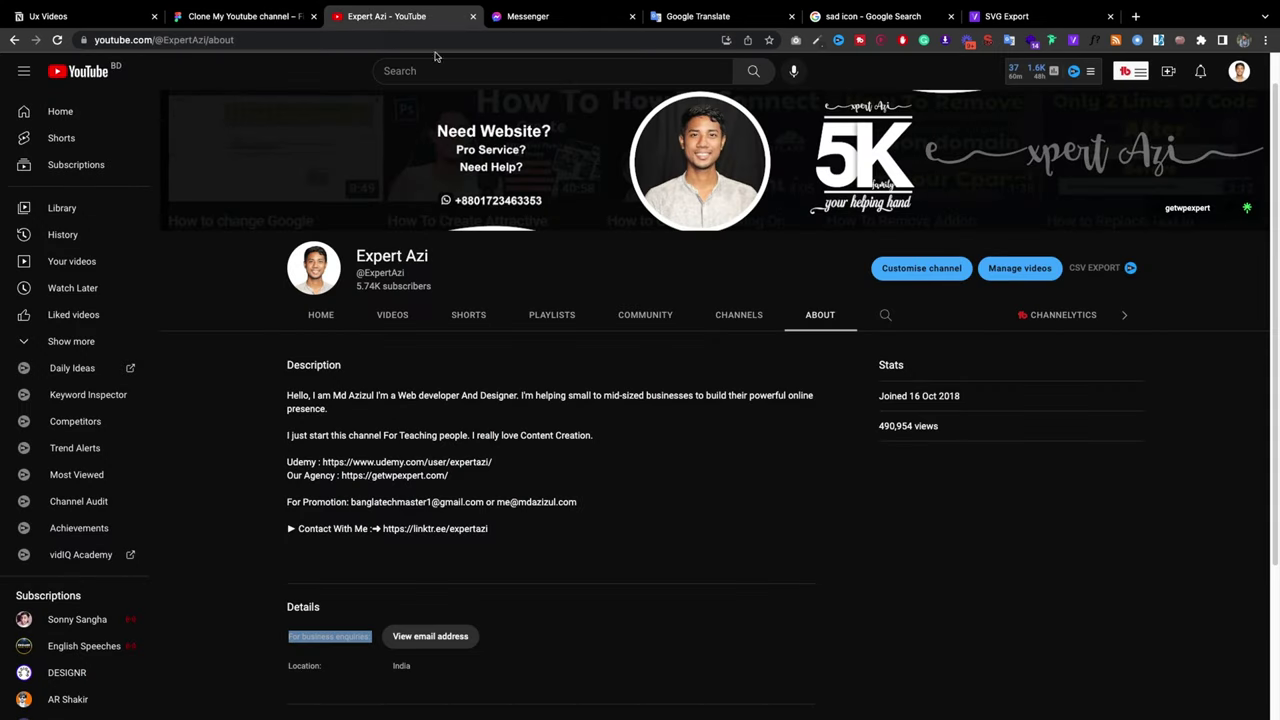
pyautogui.click(235, 24)
pyautogui.click(695, 535)
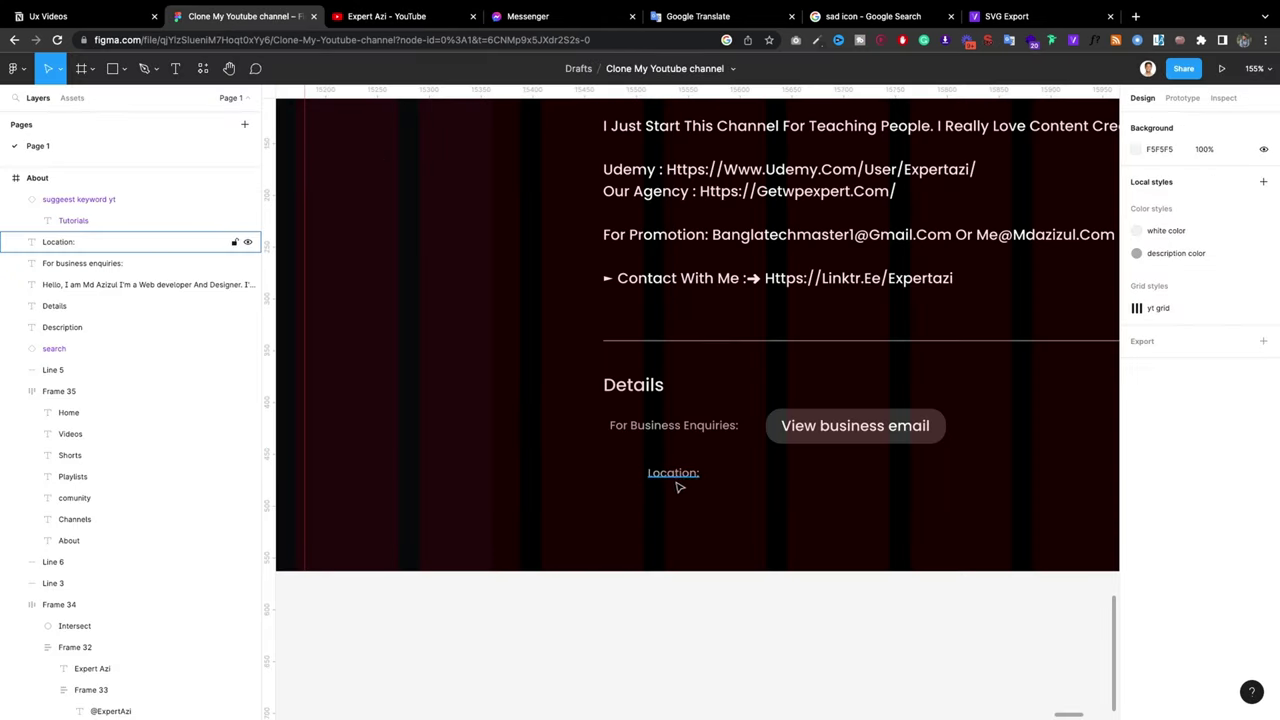
pyautogui.moveTo(678, 487)
pyautogui.mouseDown()
pyautogui.moveTo(637, 481)
pyautogui.moveTo(797, 481)
pyautogui.mouseUp()
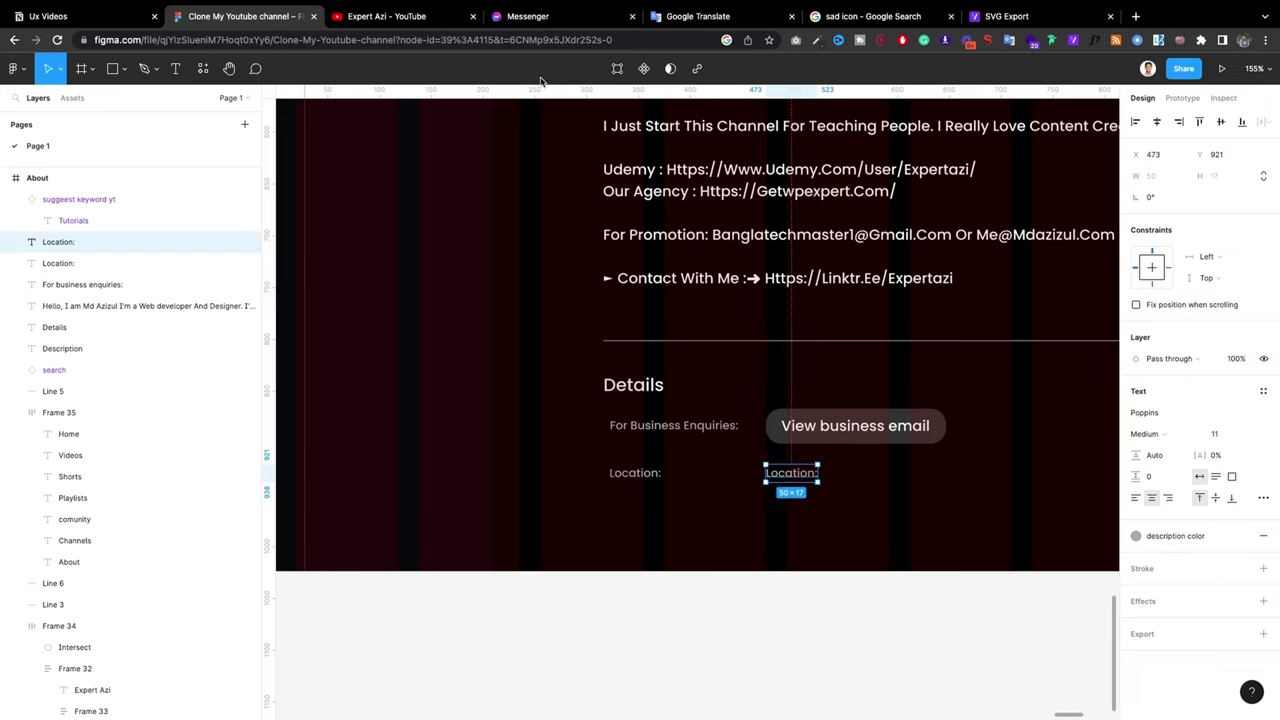
# Step: Add the value 'India' copied from YouTube beside Location: in Regular weight
pyautogui.click(365, 16)
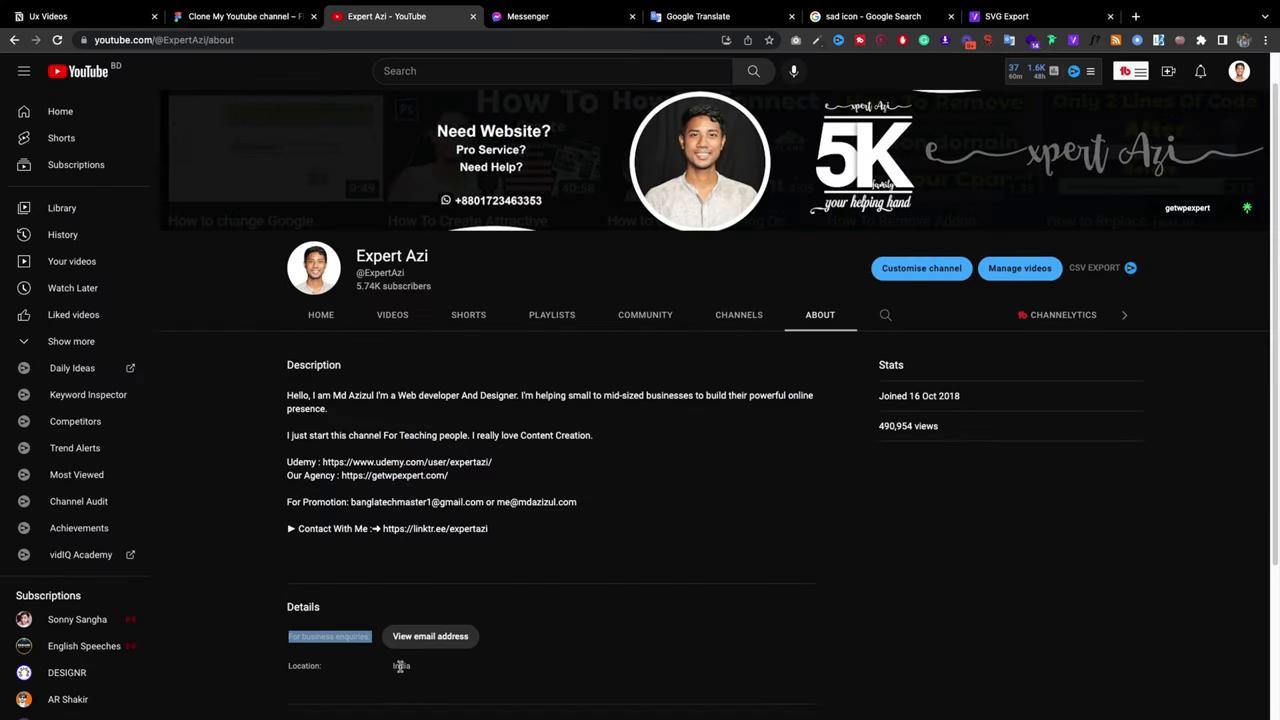
pyautogui.doubleClick(401, 665)
pyautogui.hotkey('ctrl', 'c')
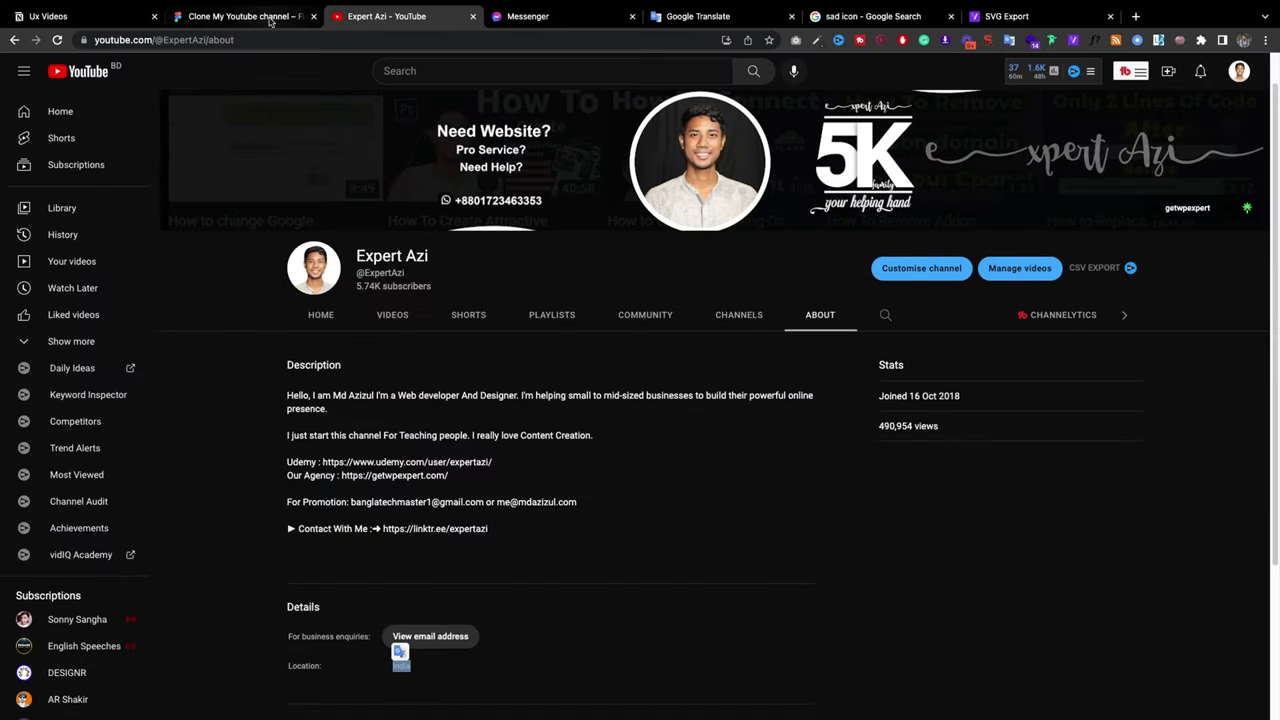
pyautogui.click(245, 16)
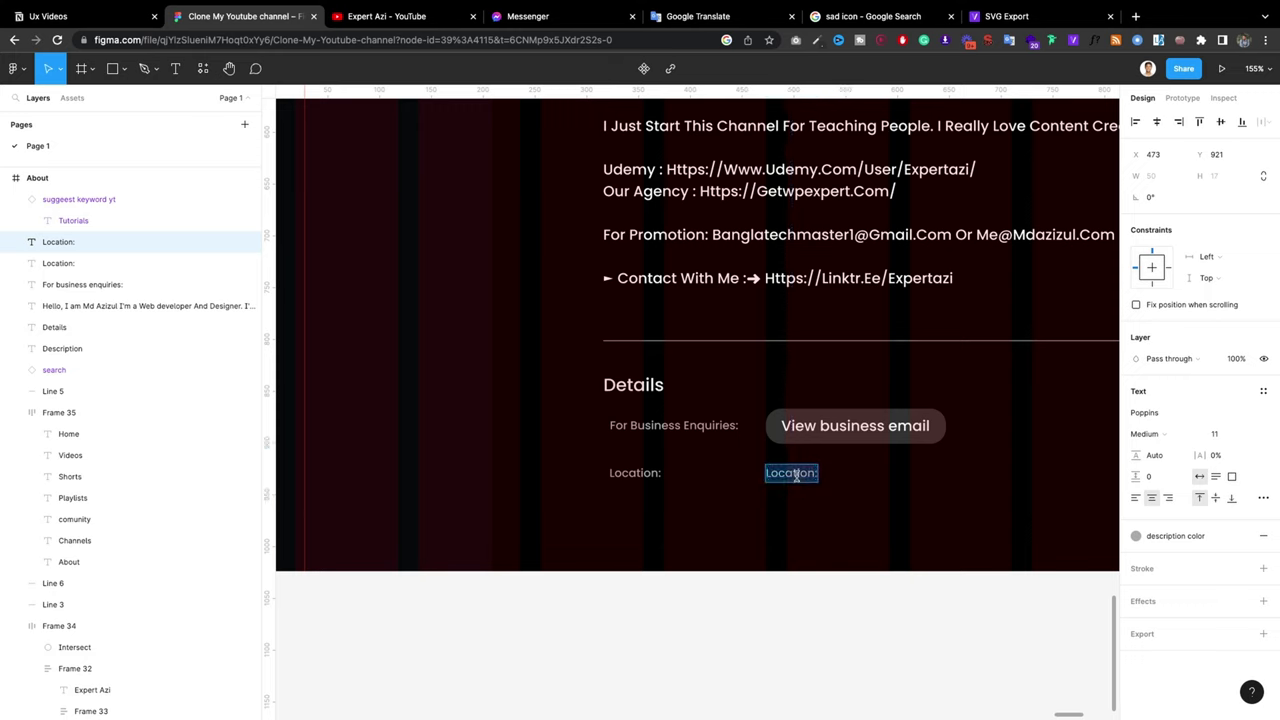
pyautogui.hotkey('ctrl', 'v')
pyautogui.click(1148, 436)
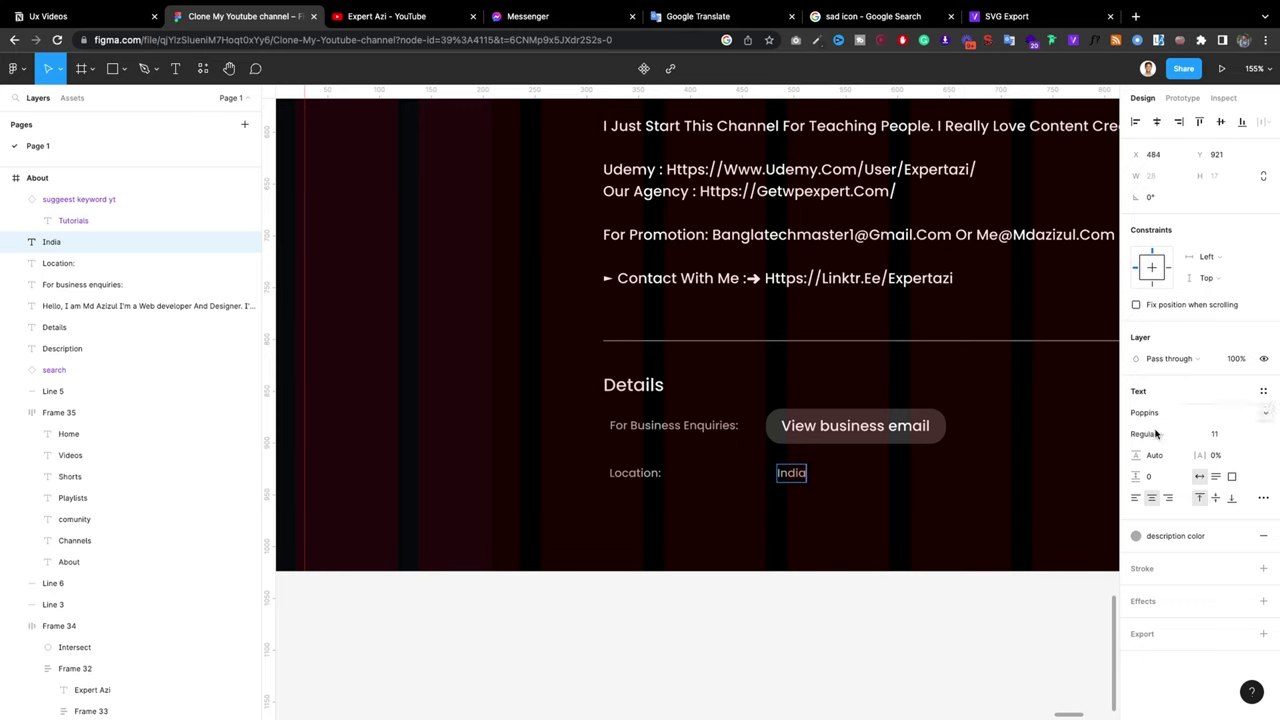
pyautogui.click(1186, 433)
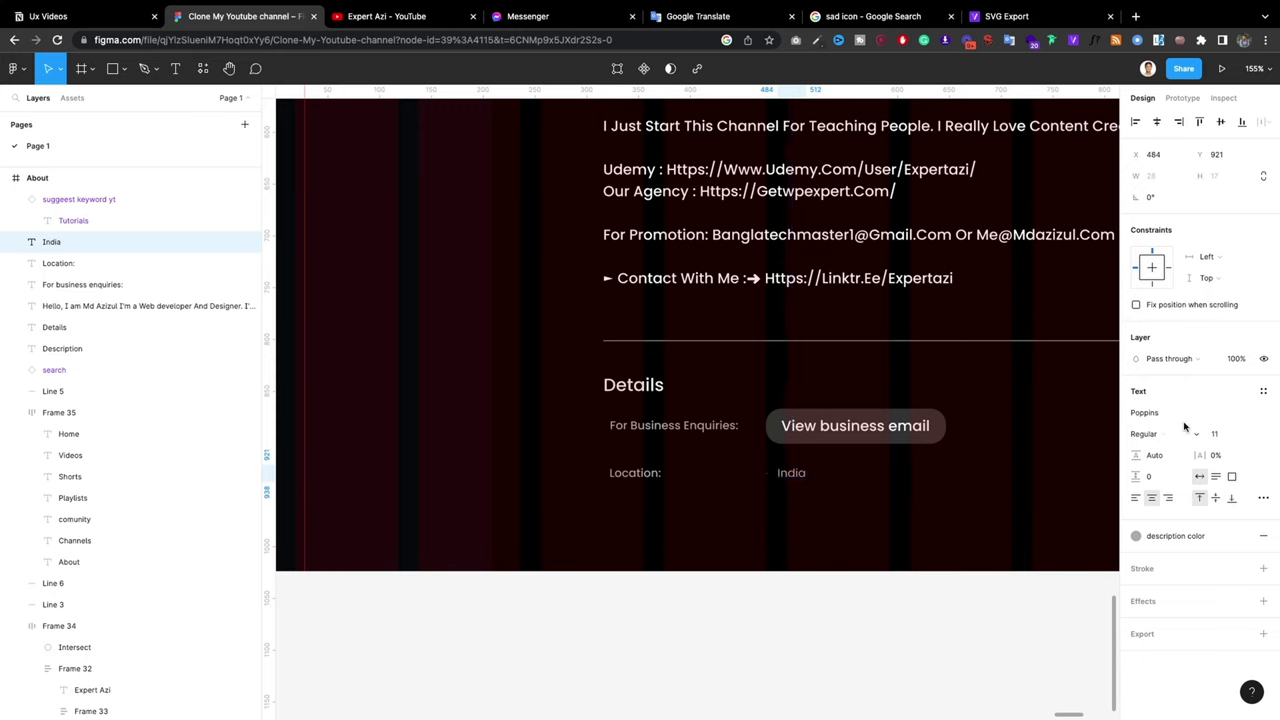
pyautogui.click(877, 505)
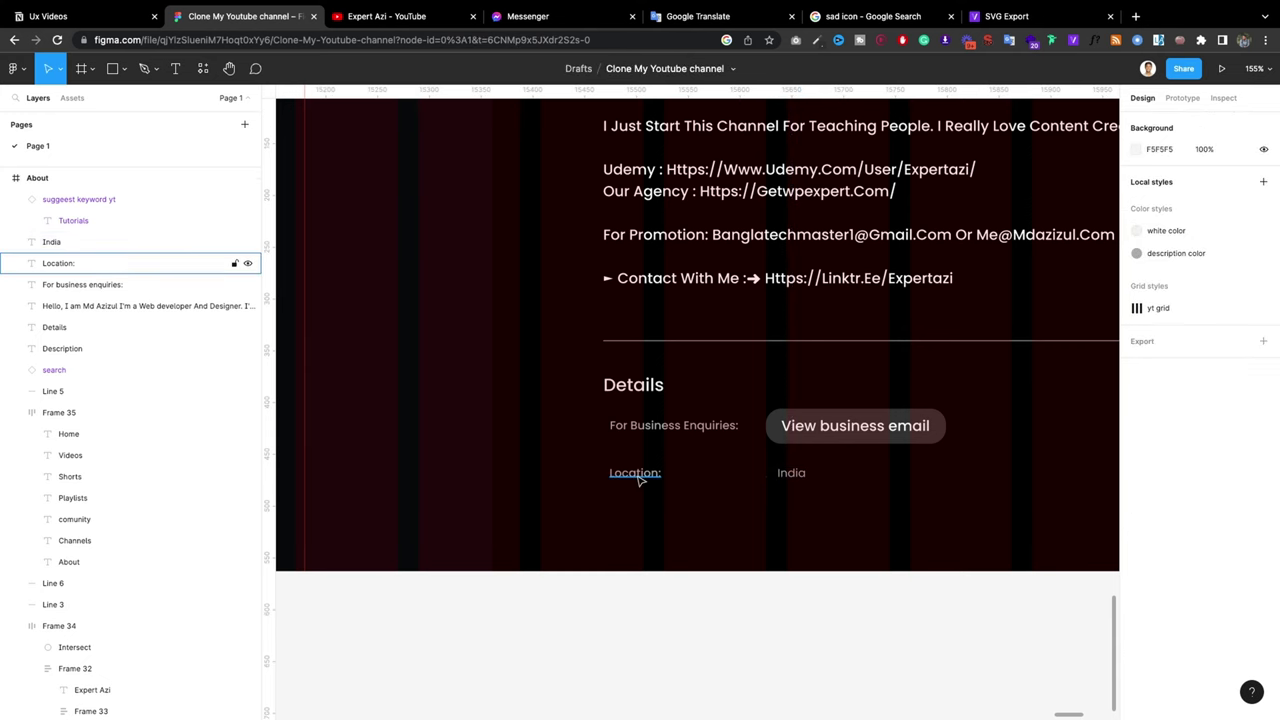
pyautogui.click(672, 500)
pyautogui.scroll(-5, 677, 503)
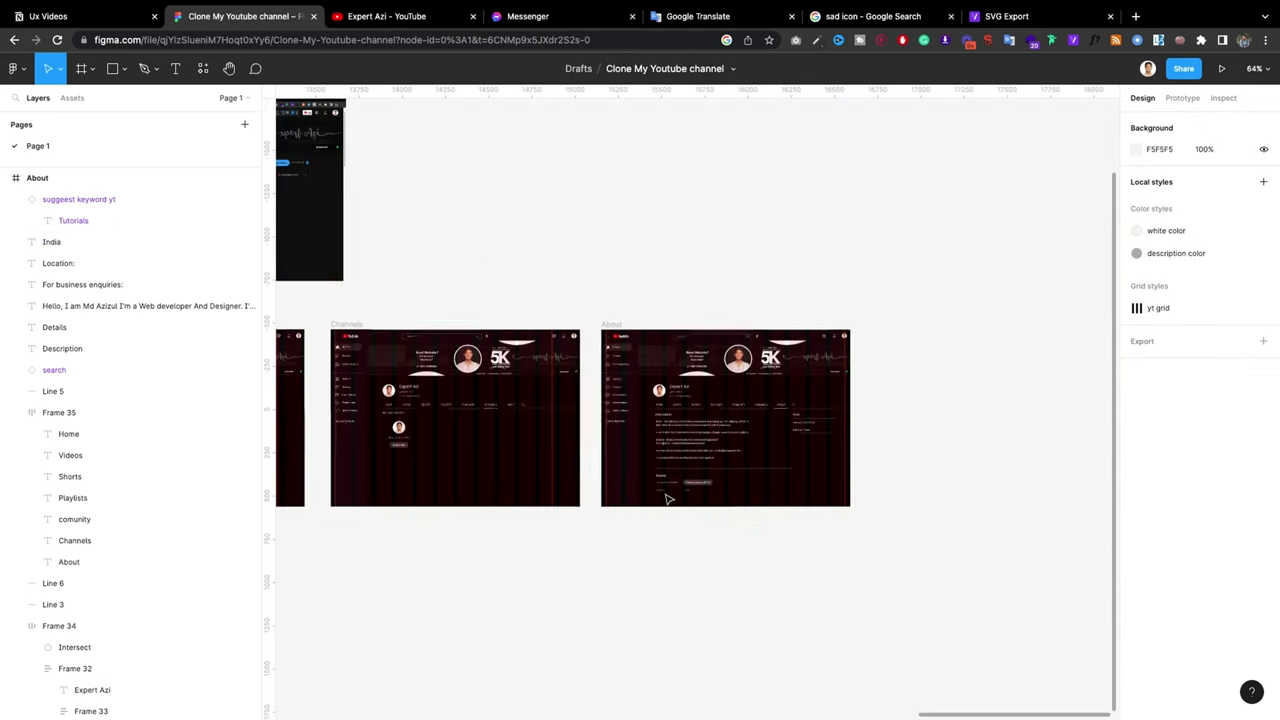
# Step: Preview the About page prototype in a new tab and compare it with YouTube
pyautogui.click(616, 323)
pyautogui.click(1221, 68)
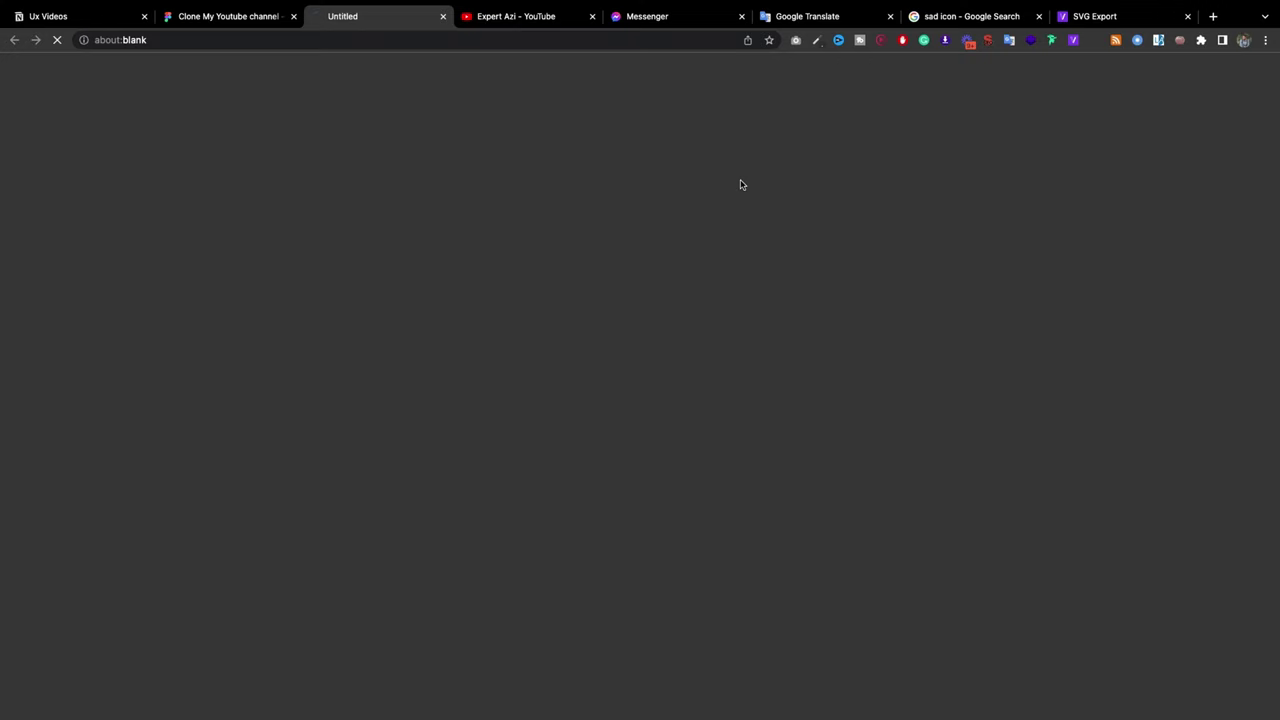
pyautogui.click(509, 13)
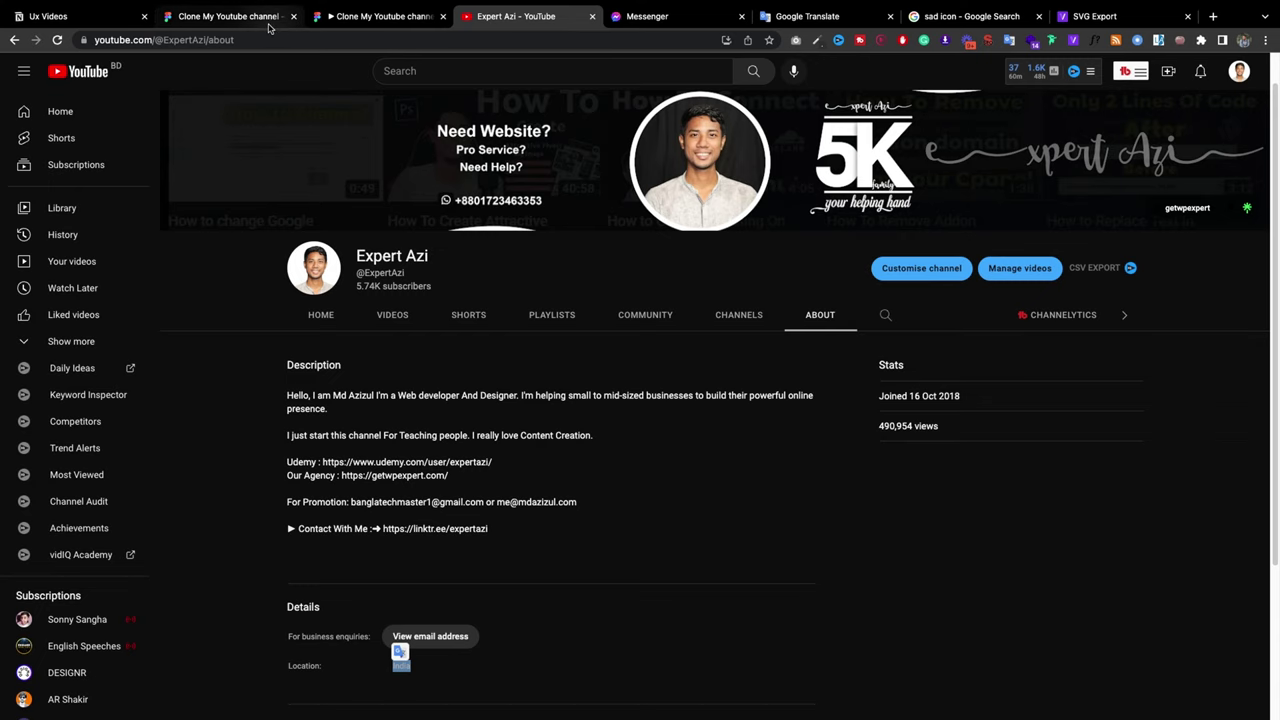
pyautogui.click(268, 22)
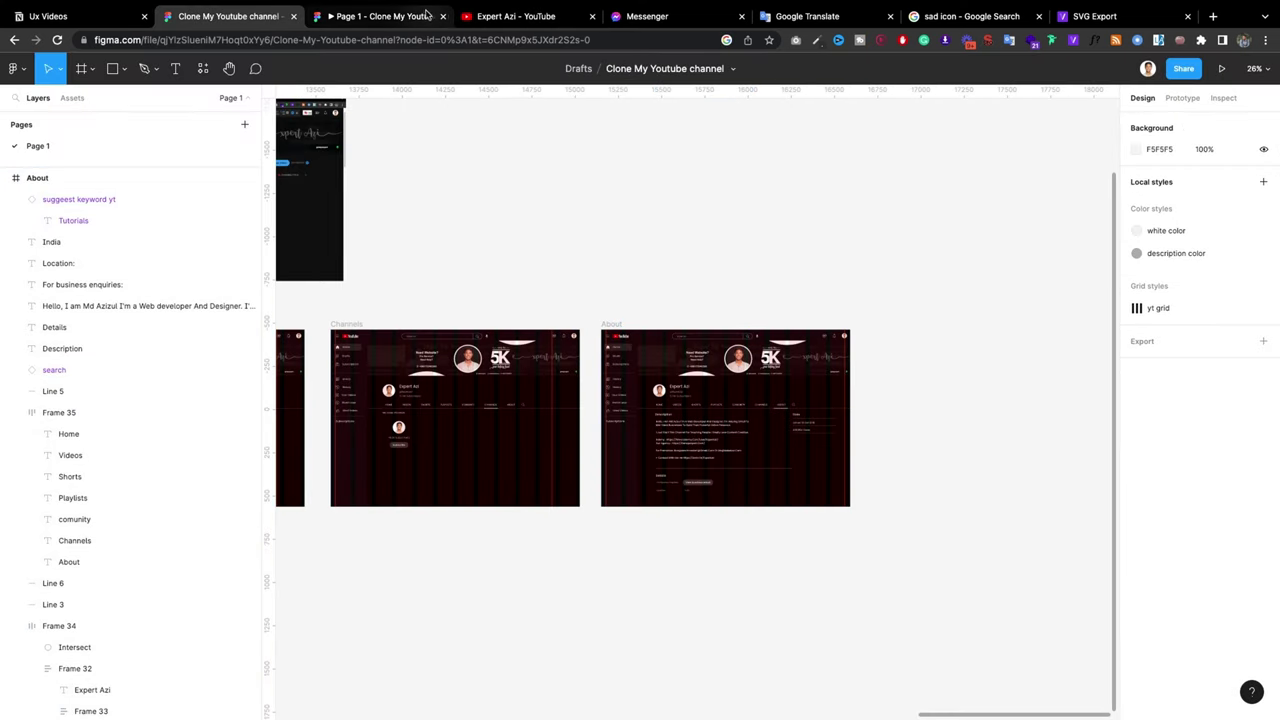
pyautogui.click(426, 14)
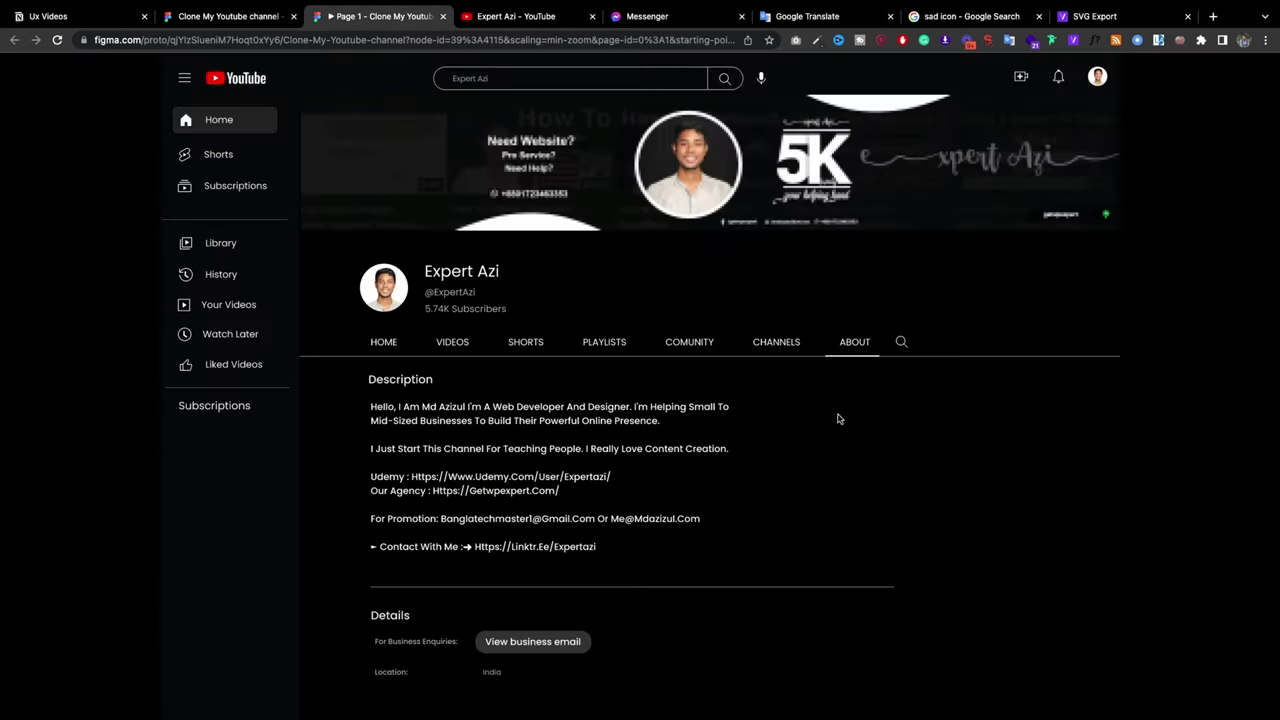
pyautogui.click(230, 16)
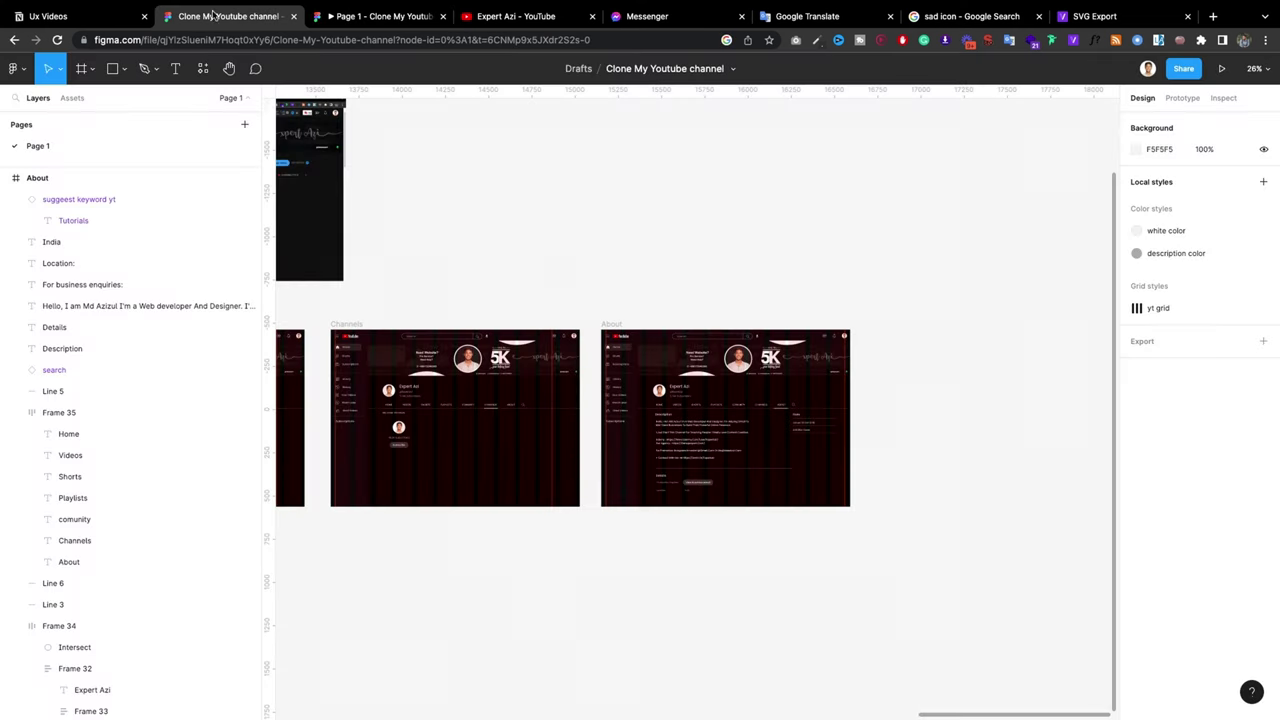
pyautogui.scroll(-2, 563, 260)
pyautogui.scroll(-3, 608, 276)
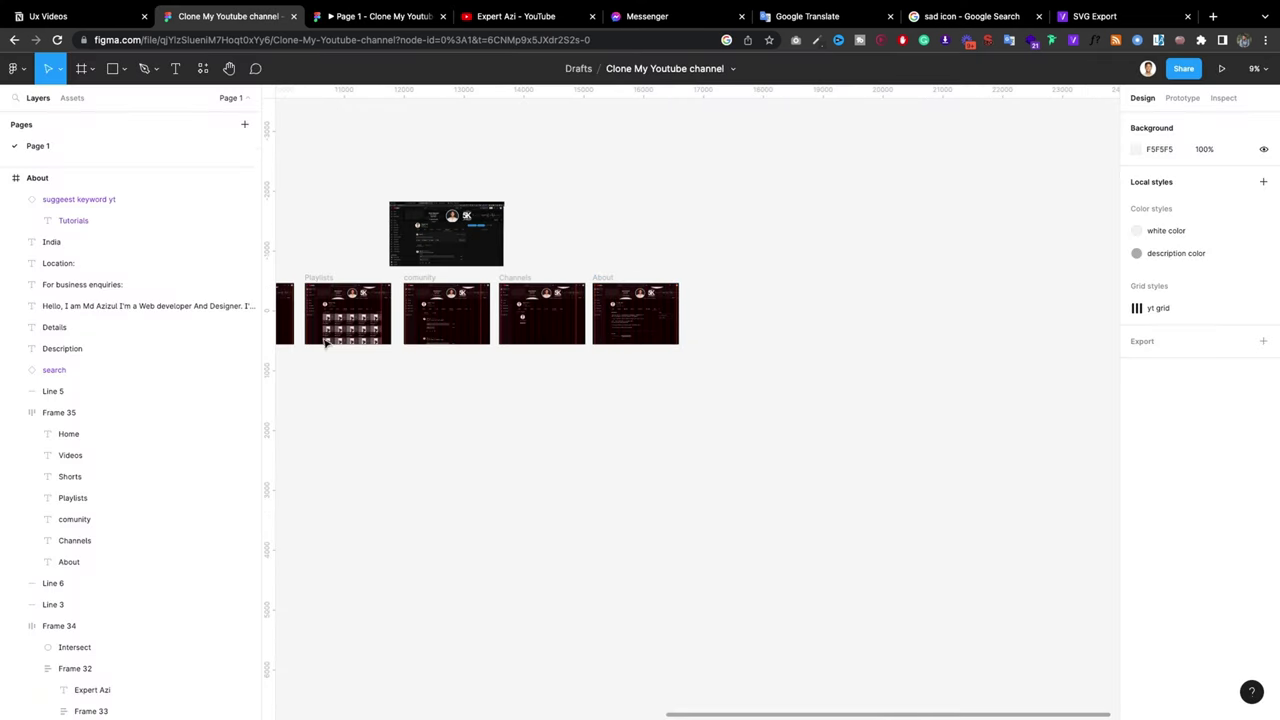
pyautogui.press('t')
pyautogui.click(541, 441)
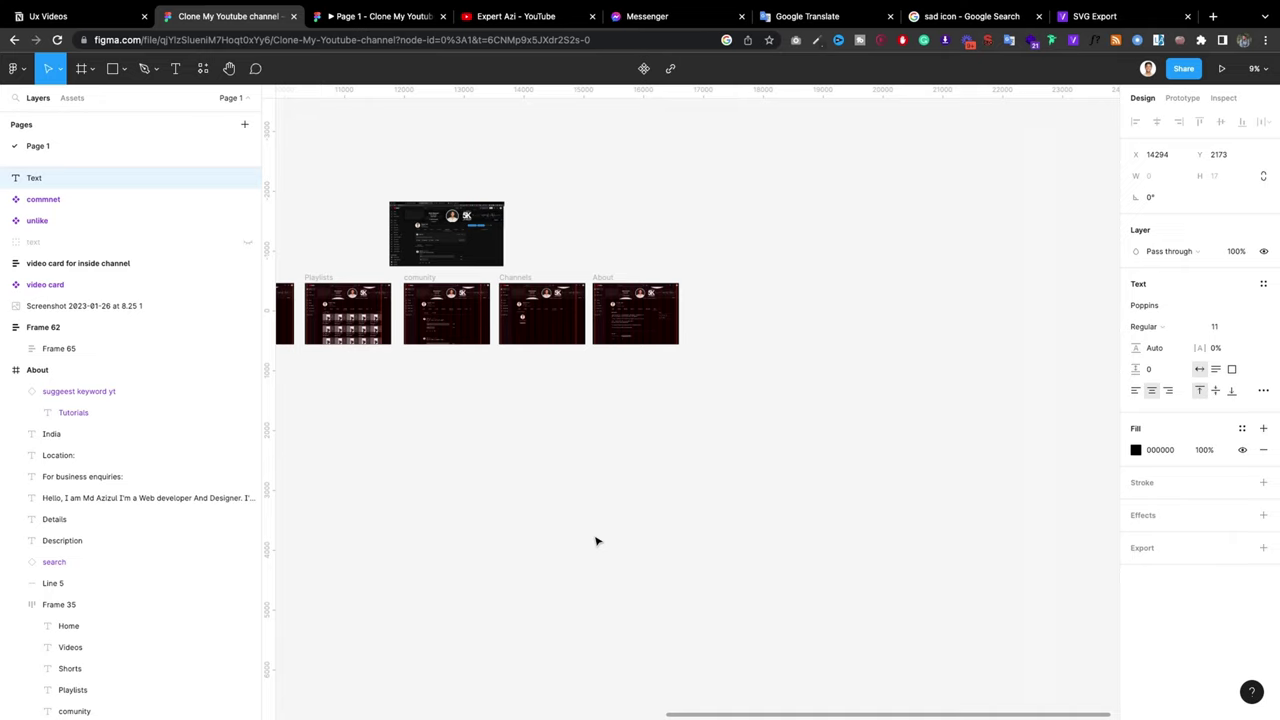
pyautogui.write('Lets do the prototype')
pyautogui.press('Escape')
pyautogui.click(1231, 330)
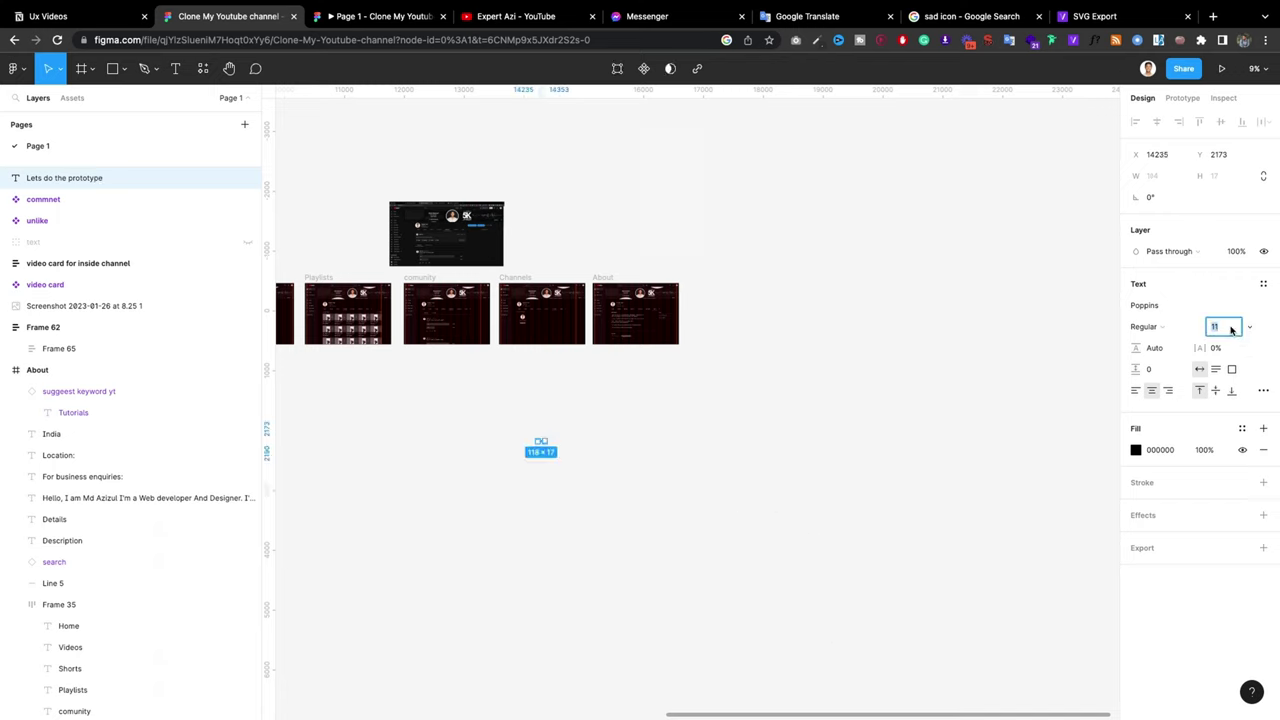
pyautogui.write('33')
pyautogui.press('Return')
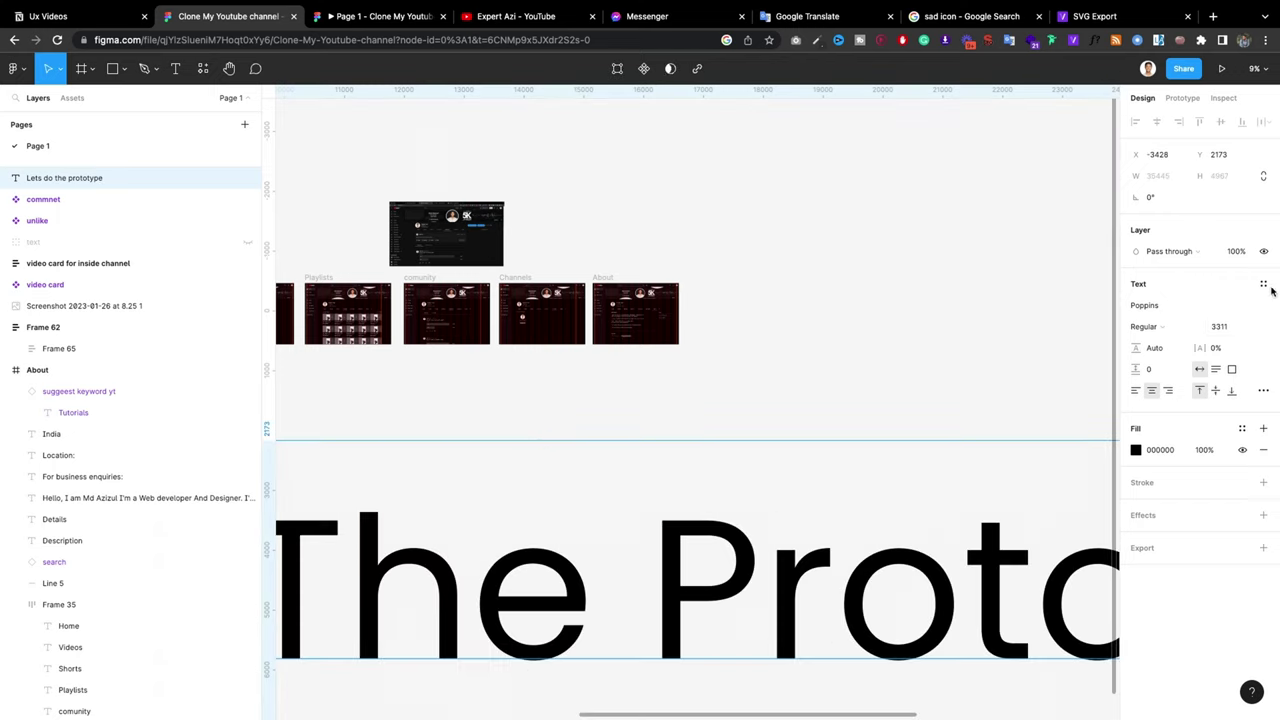
pyautogui.write('333')
pyautogui.press('Return')
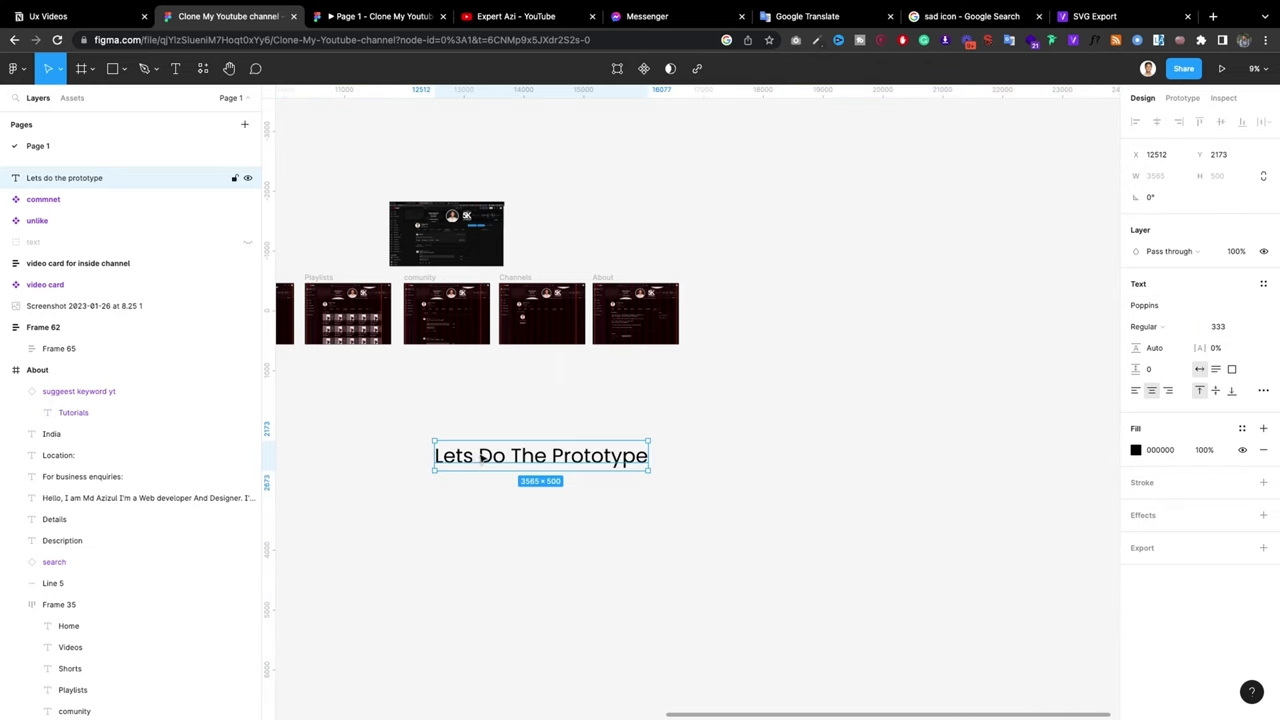
pyautogui.doubleClick(479, 456)
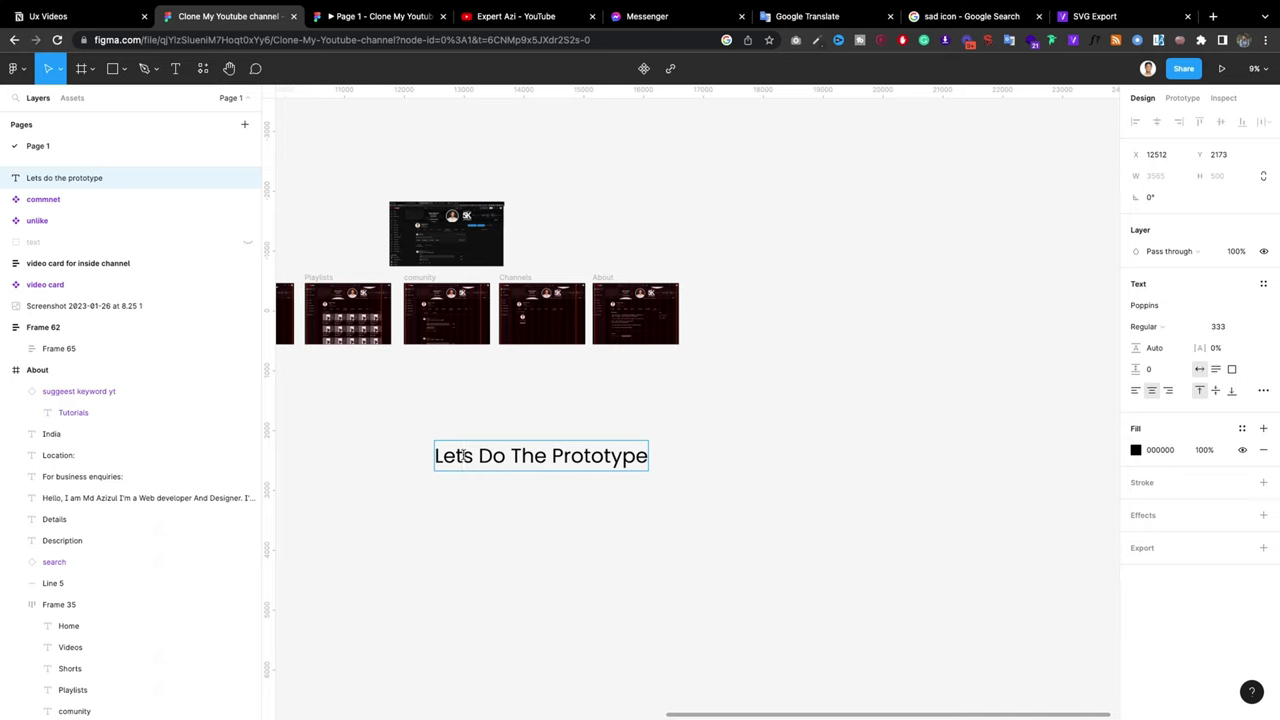
pyautogui.click(464, 456)
pyautogui.write("'")
pyautogui.doubleClick(616, 456)
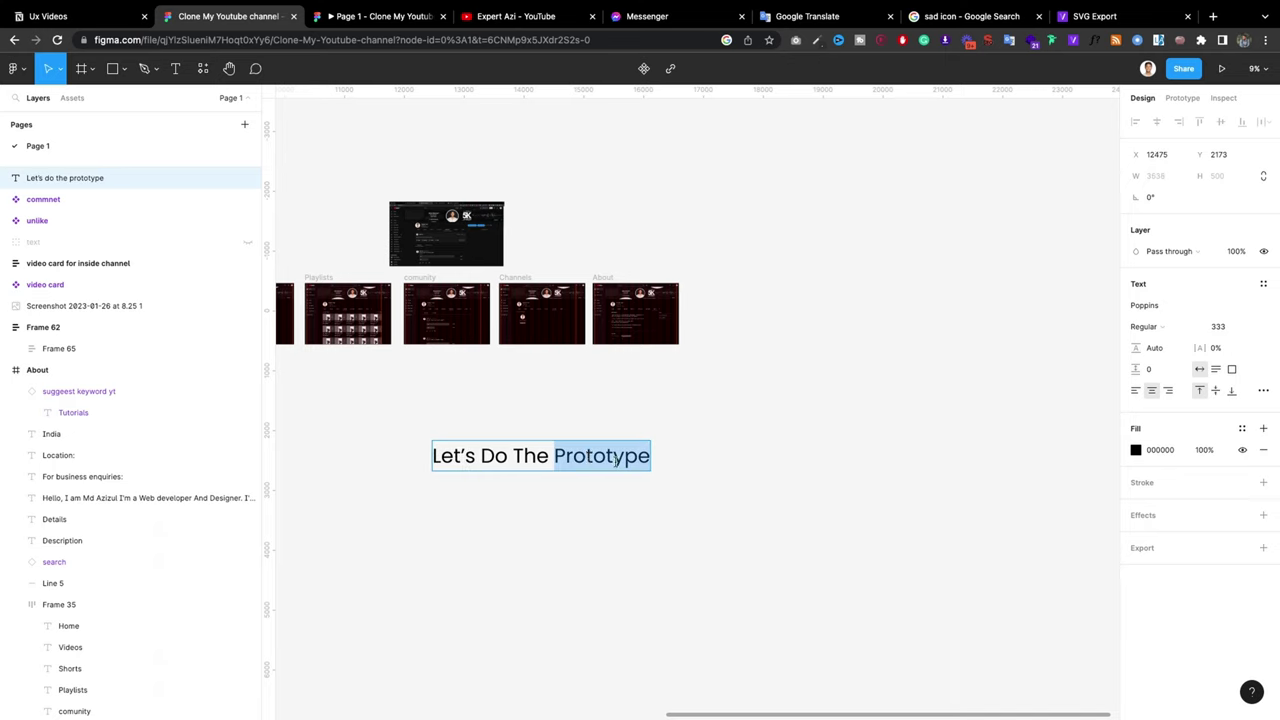
pyautogui.press('Escape')
pyautogui.click(711, 546)
pyautogui.click(612, 468)
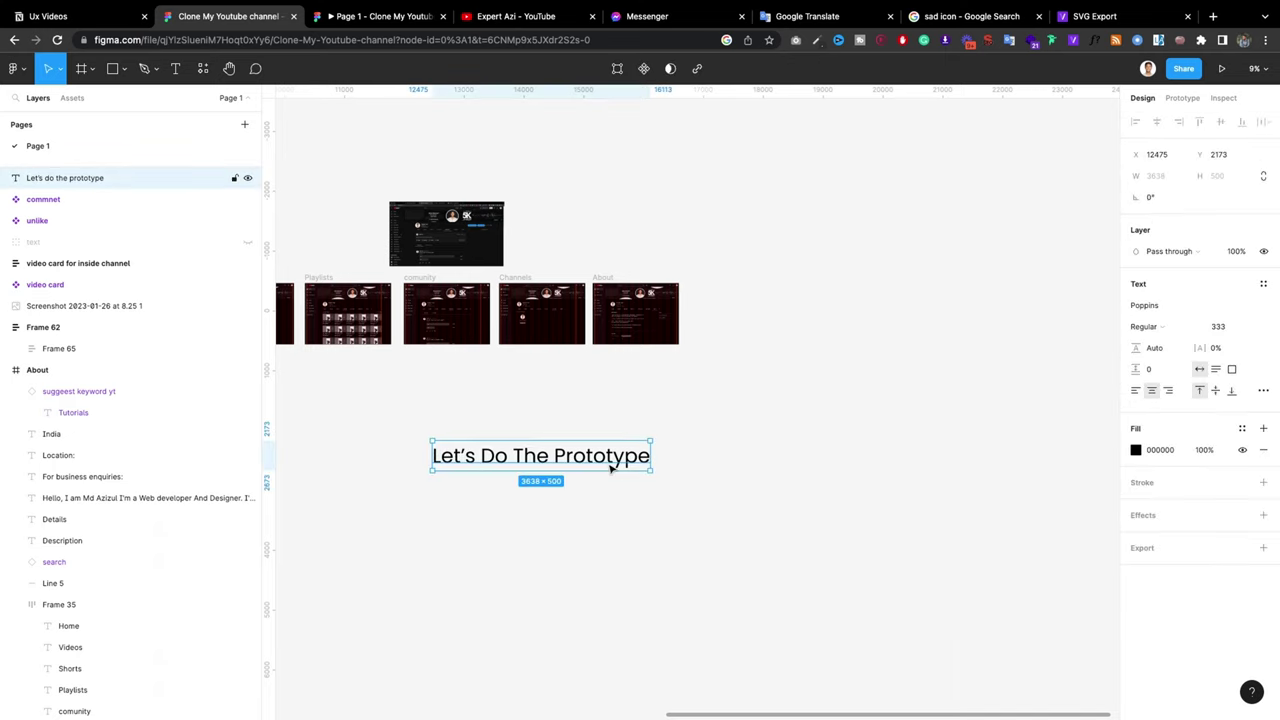
pyautogui.press('Delete')
pyautogui.scroll(-5, 654, 437)
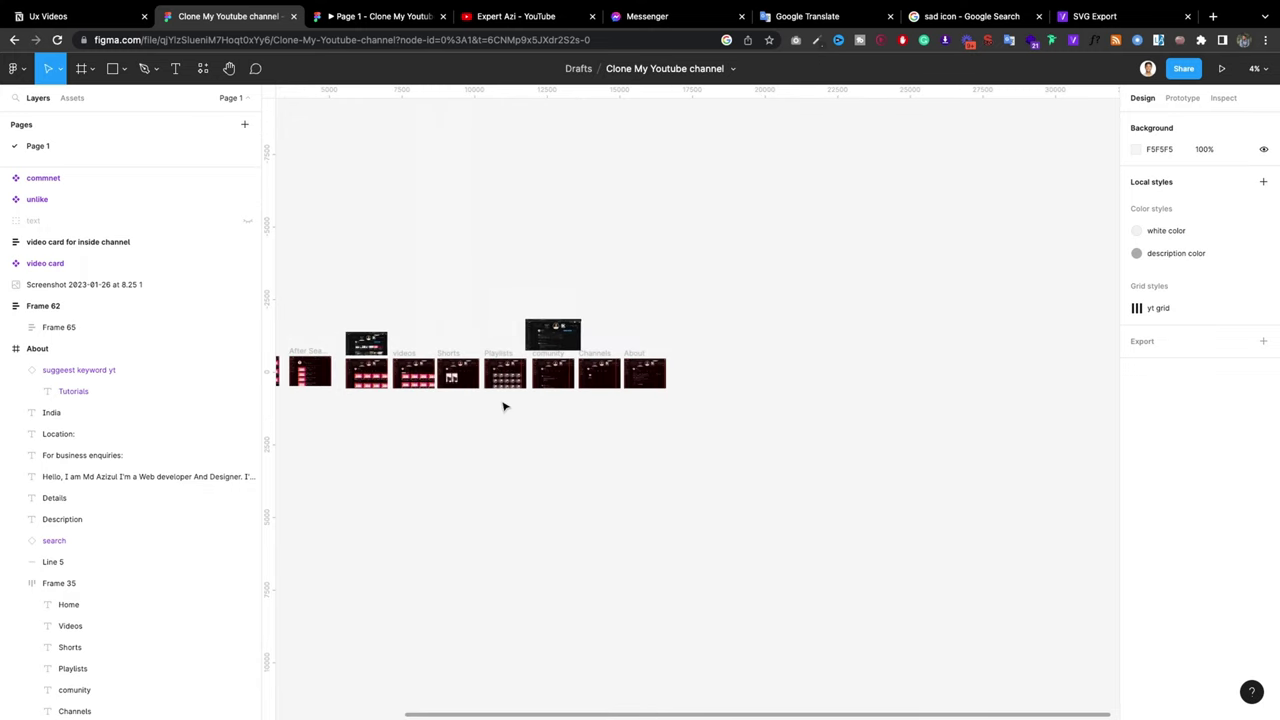
pyautogui.scroll(3, 503, 406)
pyautogui.scroll(-2, 593, 390)
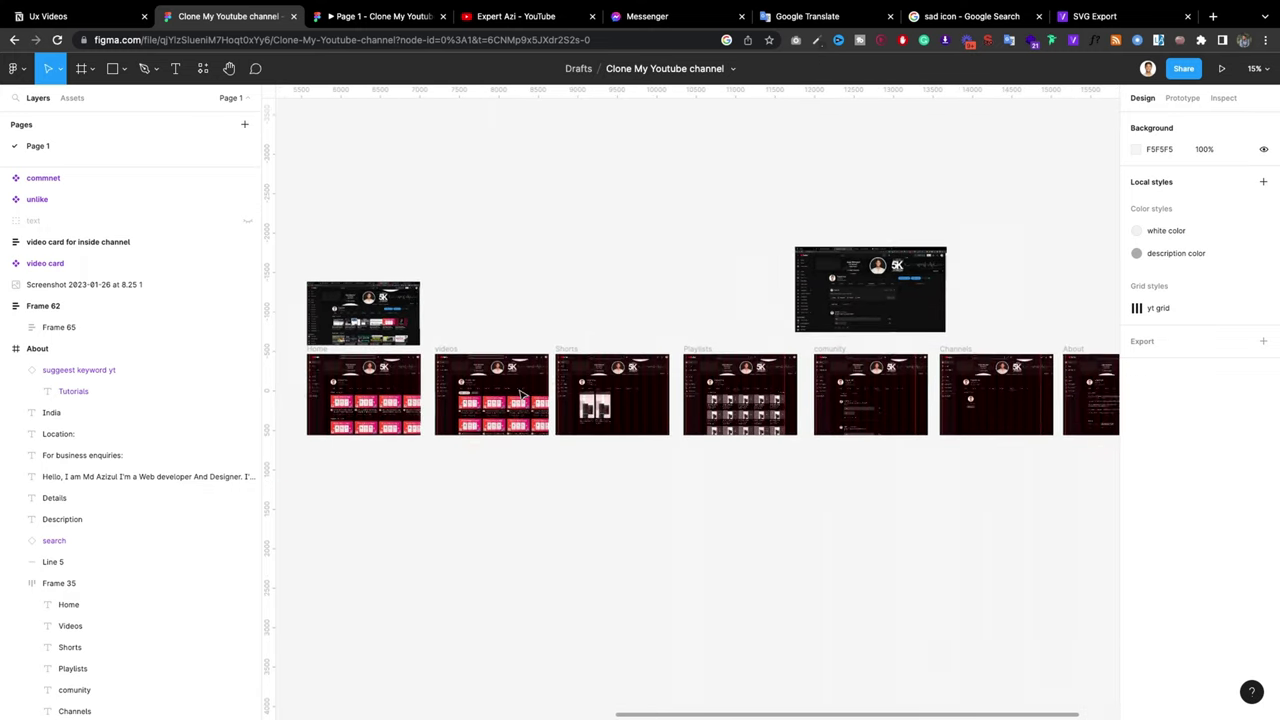
# Step: Zoom to the Home frame and delete the YouTube reference screenshot above it
pyautogui.scroll(2, 400, 360)
pyautogui.scroll(5, 388, 361)
pyautogui.scroll(5, 388, 361)
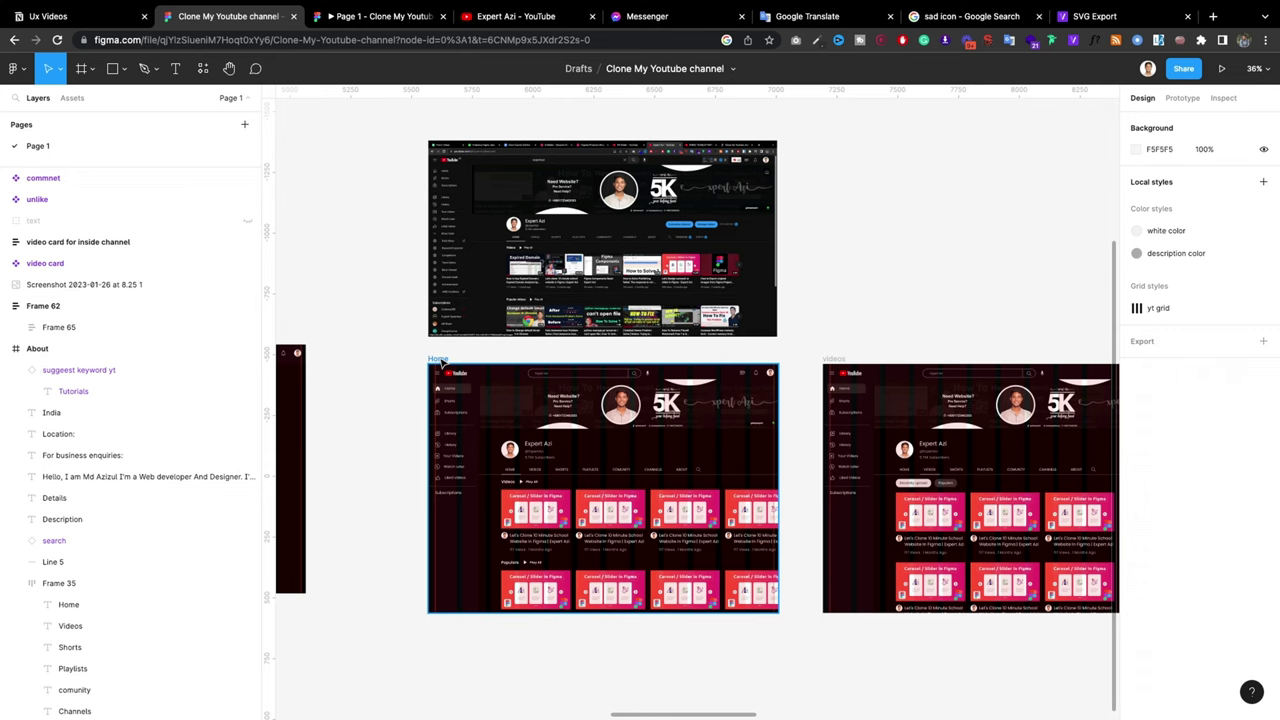
pyautogui.scroll(-1, 394, 371)
pyautogui.scroll(-3, 388, 369)
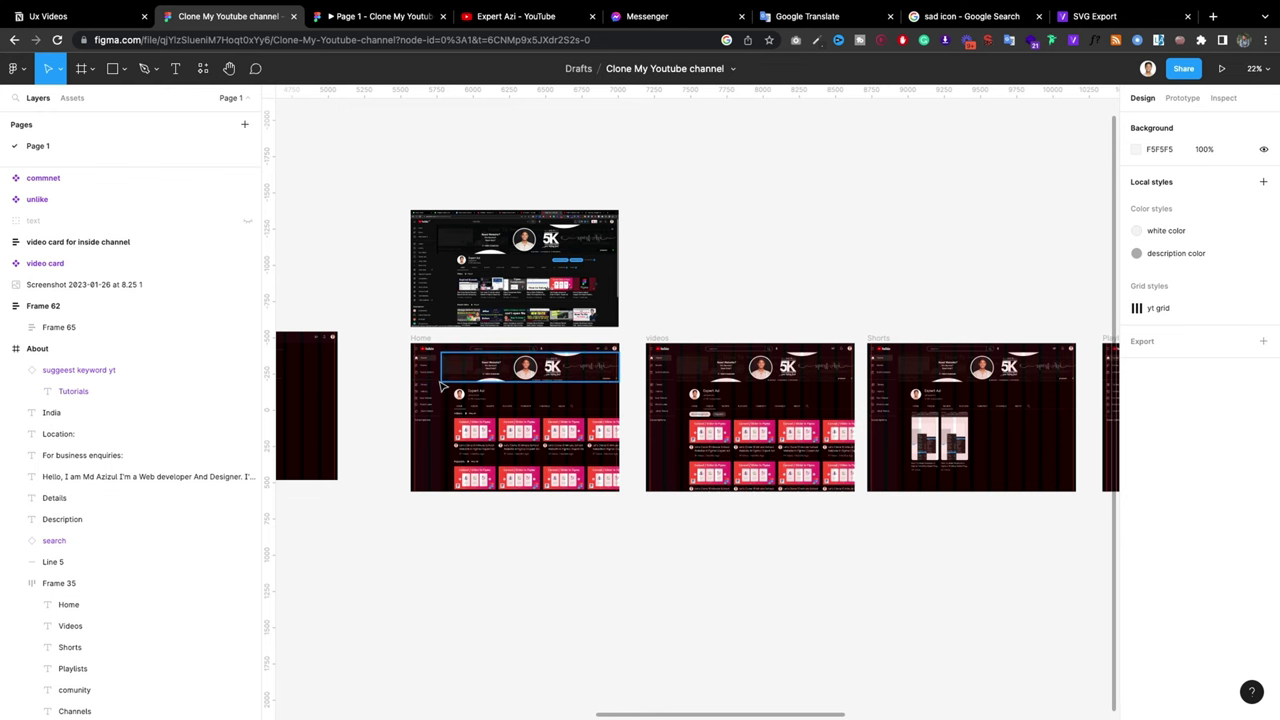
pyautogui.scroll(2, 455, 388)
pyautogui.scroll(2, 455, 390)
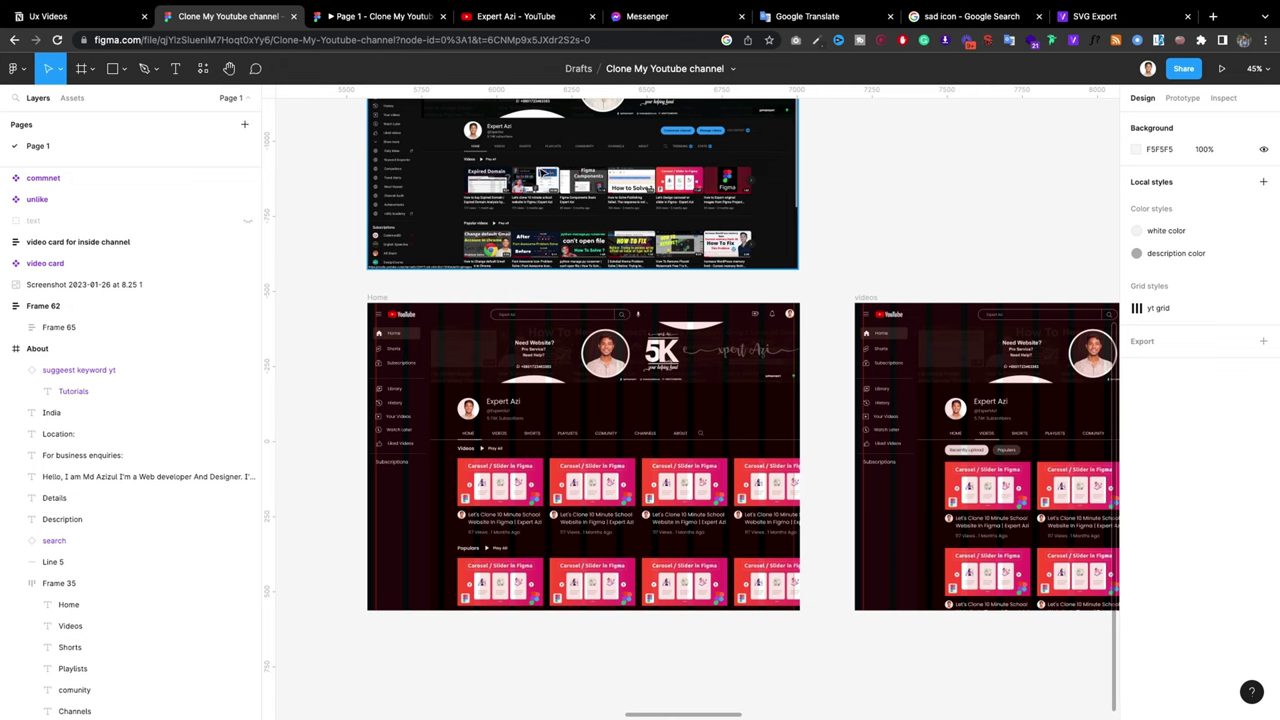
pyautogui.scroll(3, 545, 175)
pyautogui.click(587, 262)
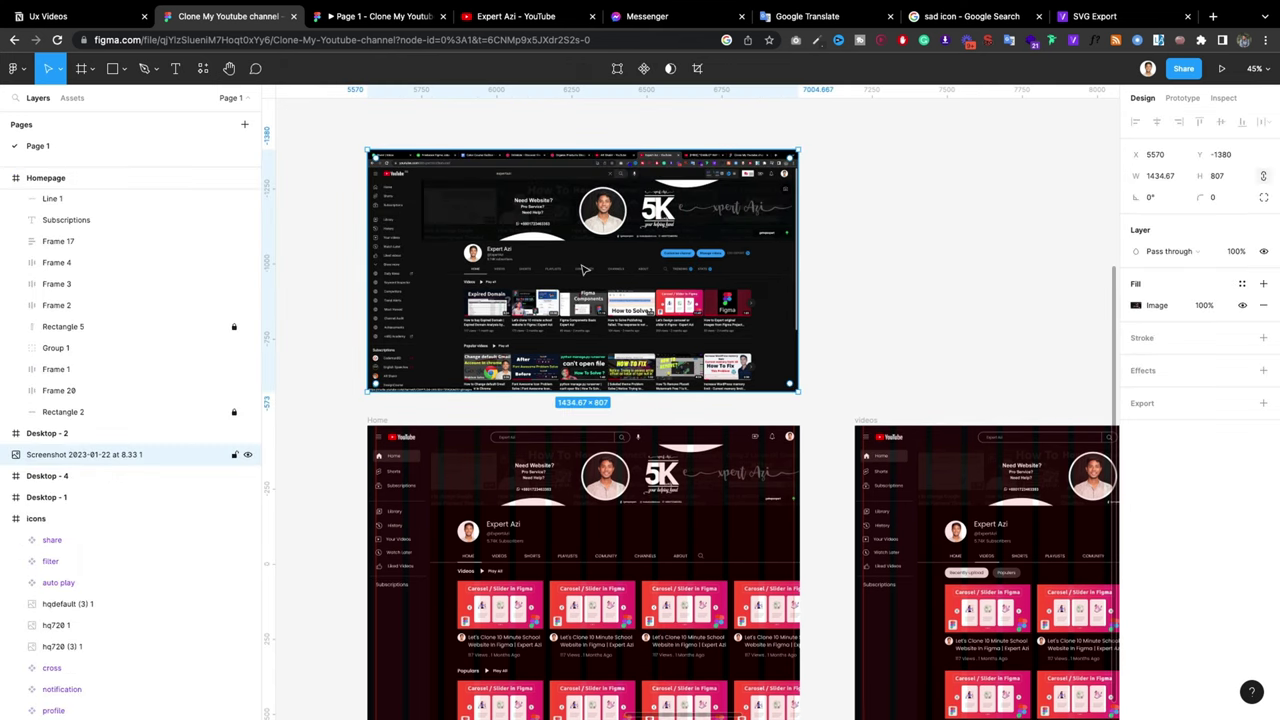
pyautogui.press('Delete')
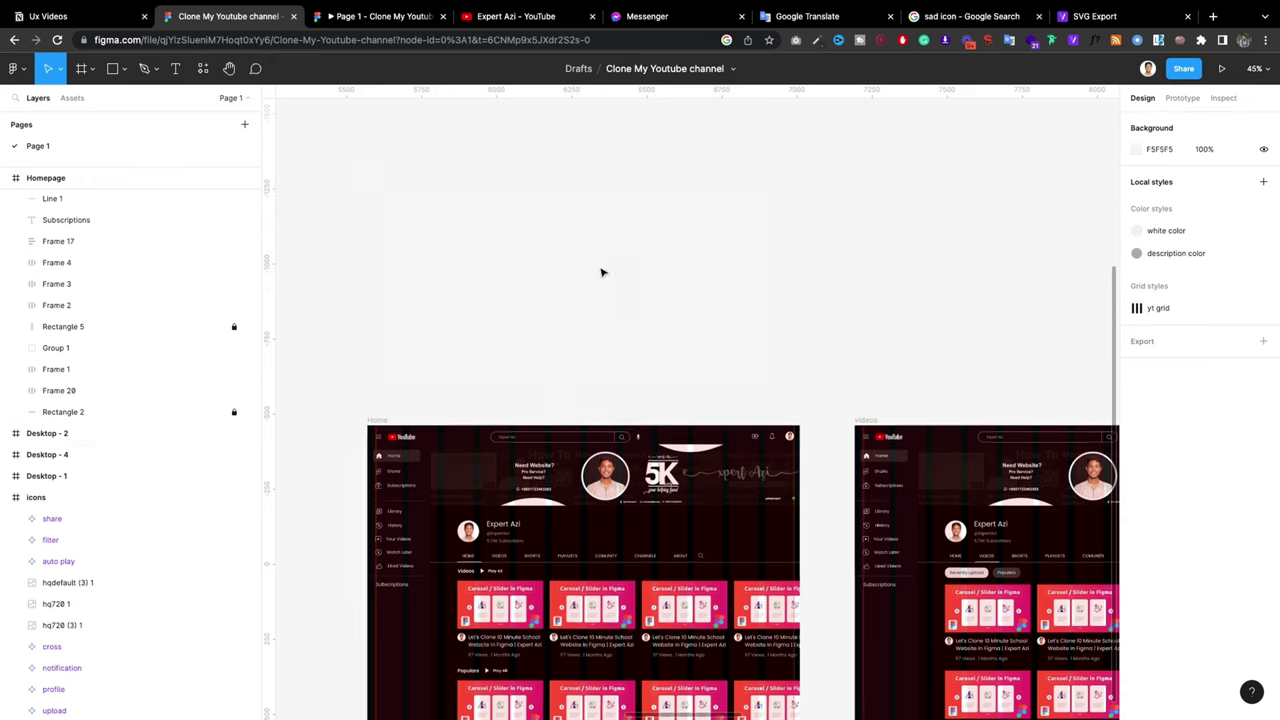
pyautogui.scroll(-1, 575, 508)
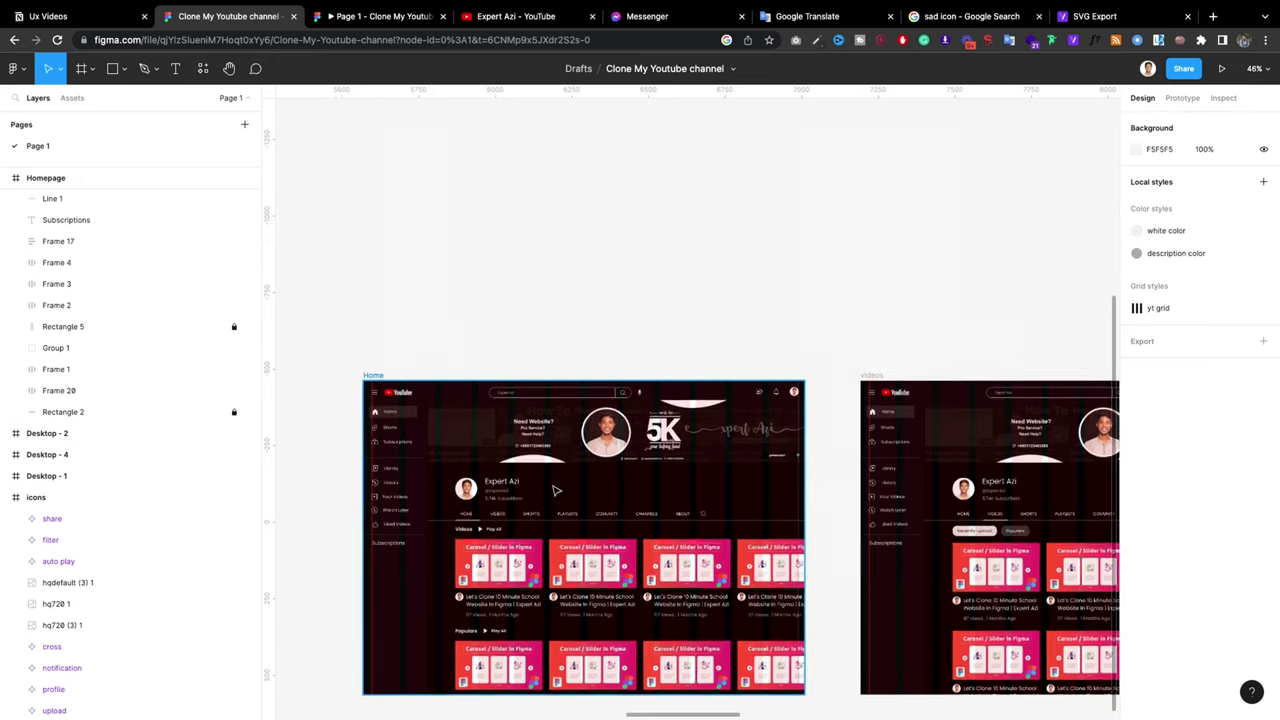
pyautogui.keyDown('ctrl'); pyautogui.scroll(3, 560, 495); pyautogui.keyUp('ctrl')
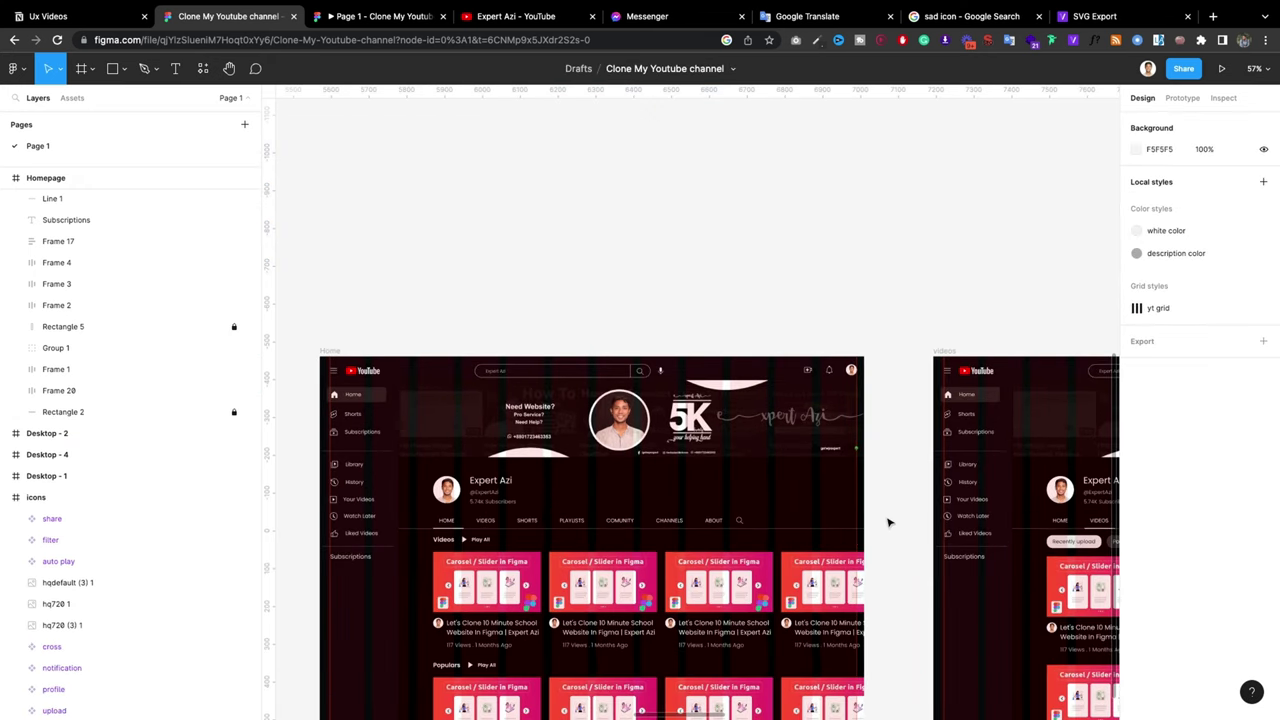
# Step: Group the HOME-to-ABOUT channel tabs and name the group 'nav for channel'
pyautogui.moveTo(888, 521); pyautogui.dragTo(417, 532)
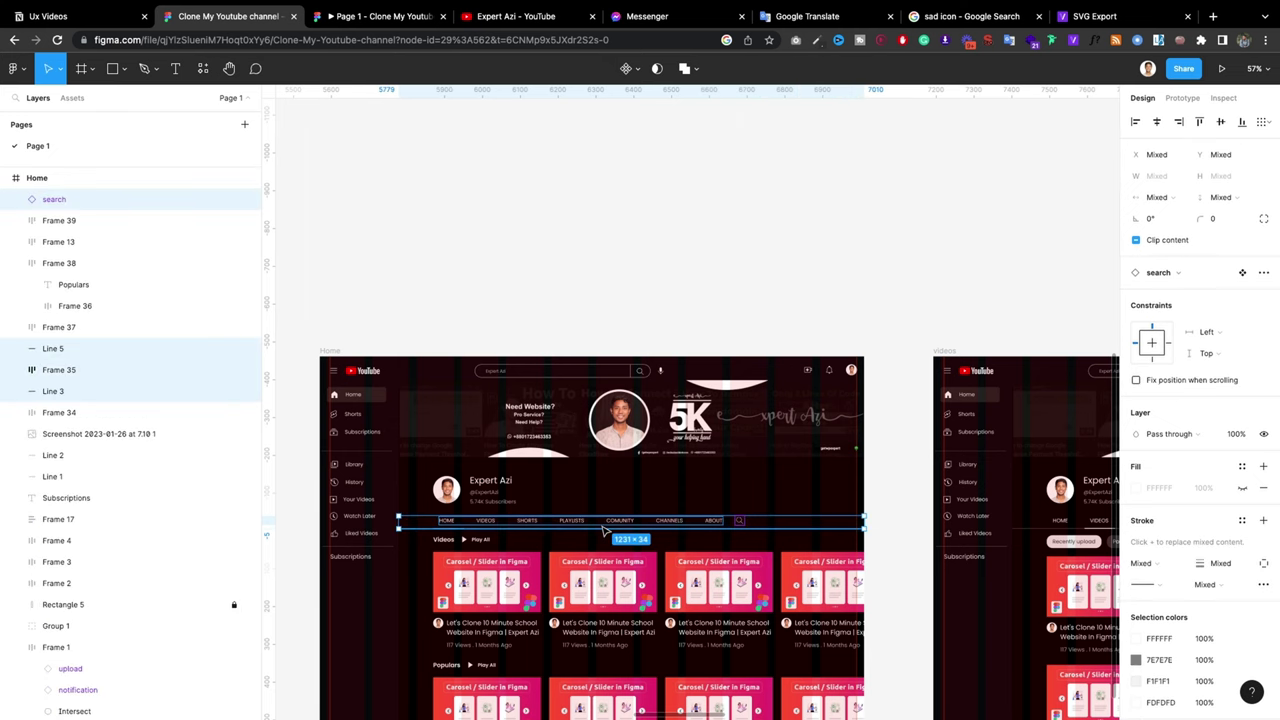
pyautogui.hotkey('ctrl', 'g')
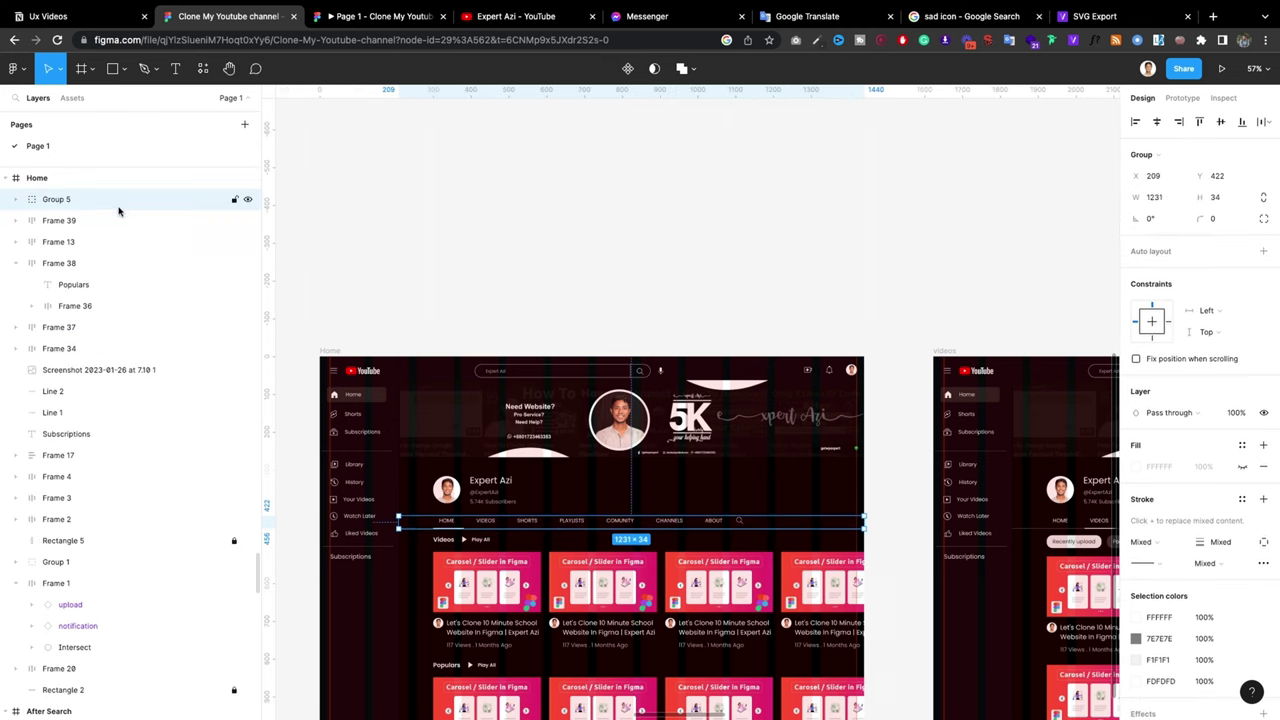
pyautogui.doubleClick(114, 201)
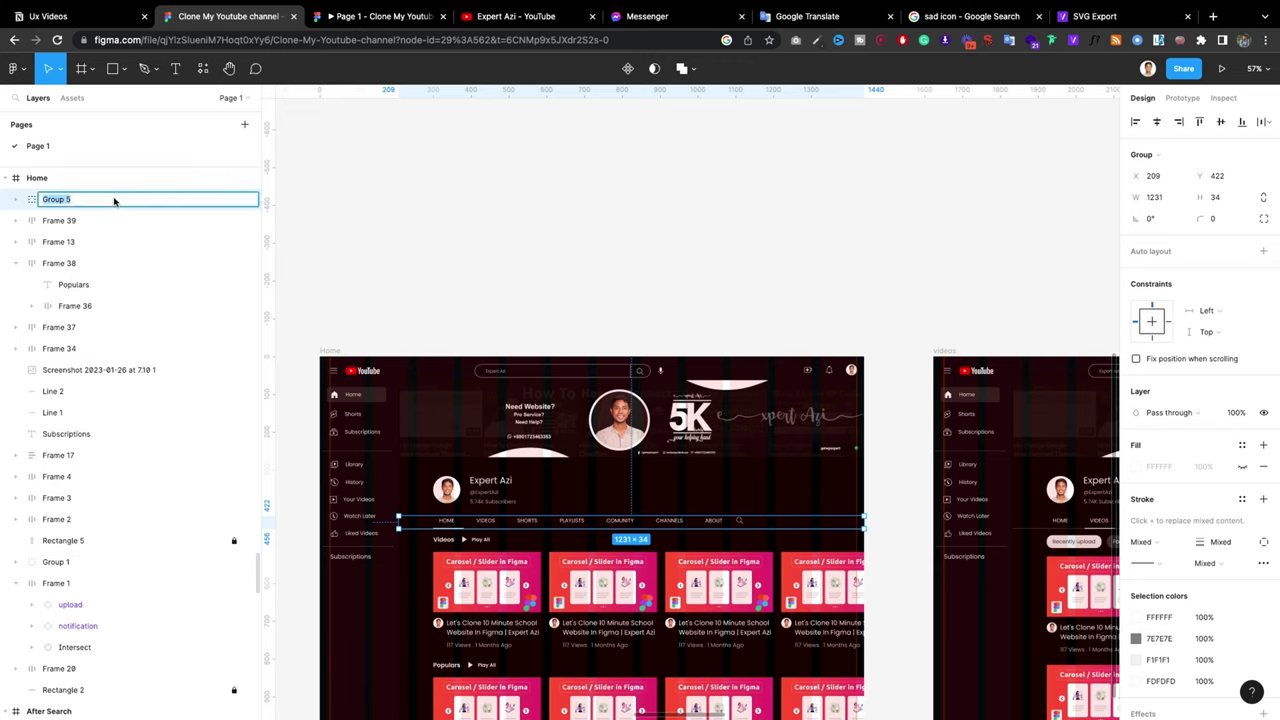
pyautogui.write('N')
pyautogui.click(415, 245)
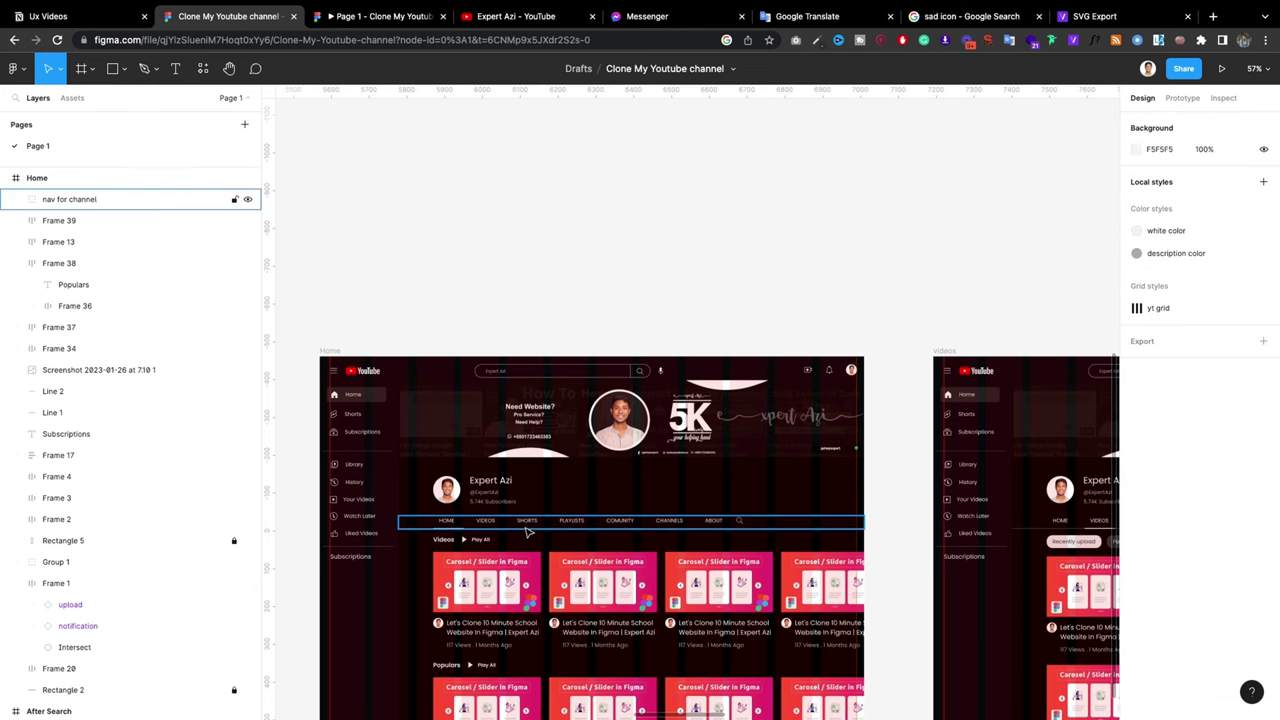
# Step: Move the nav group above the Home frame and give it a visible dark fill
pyautogui.moveTo(527, 531); pyautogui.dragTo(595, 233)
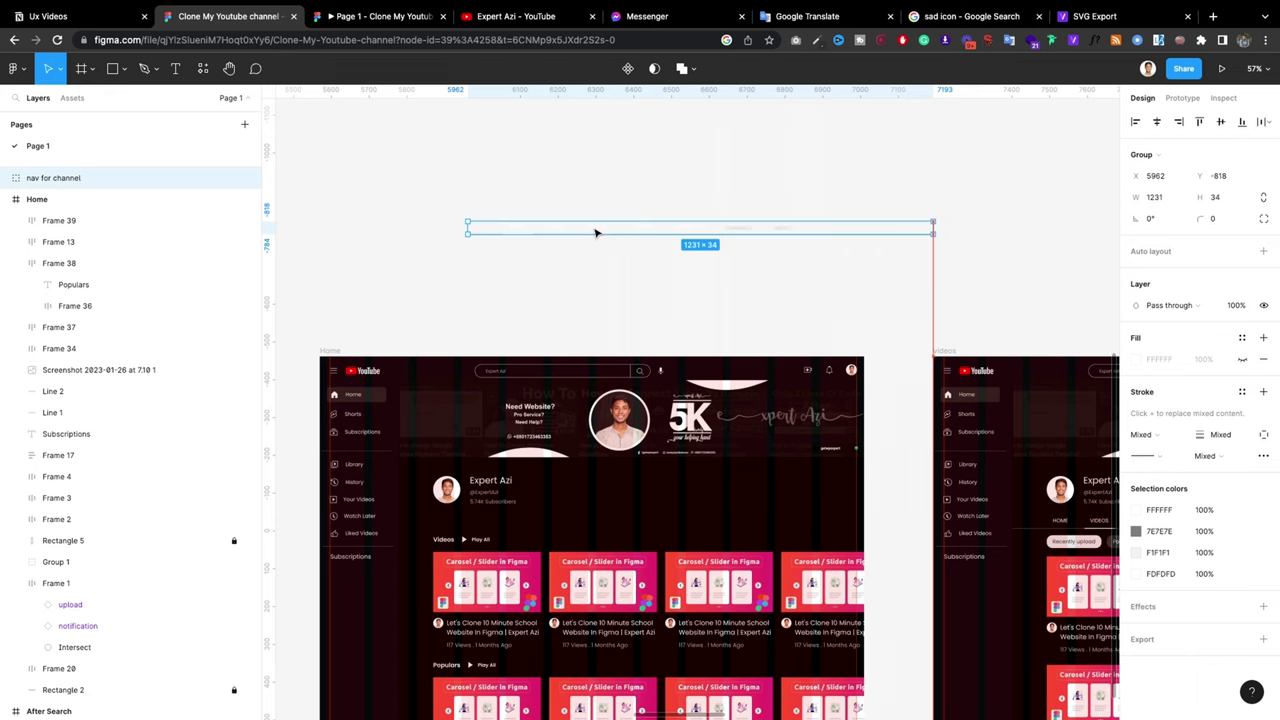
pyautogui.scroll(-2, 590, 232)
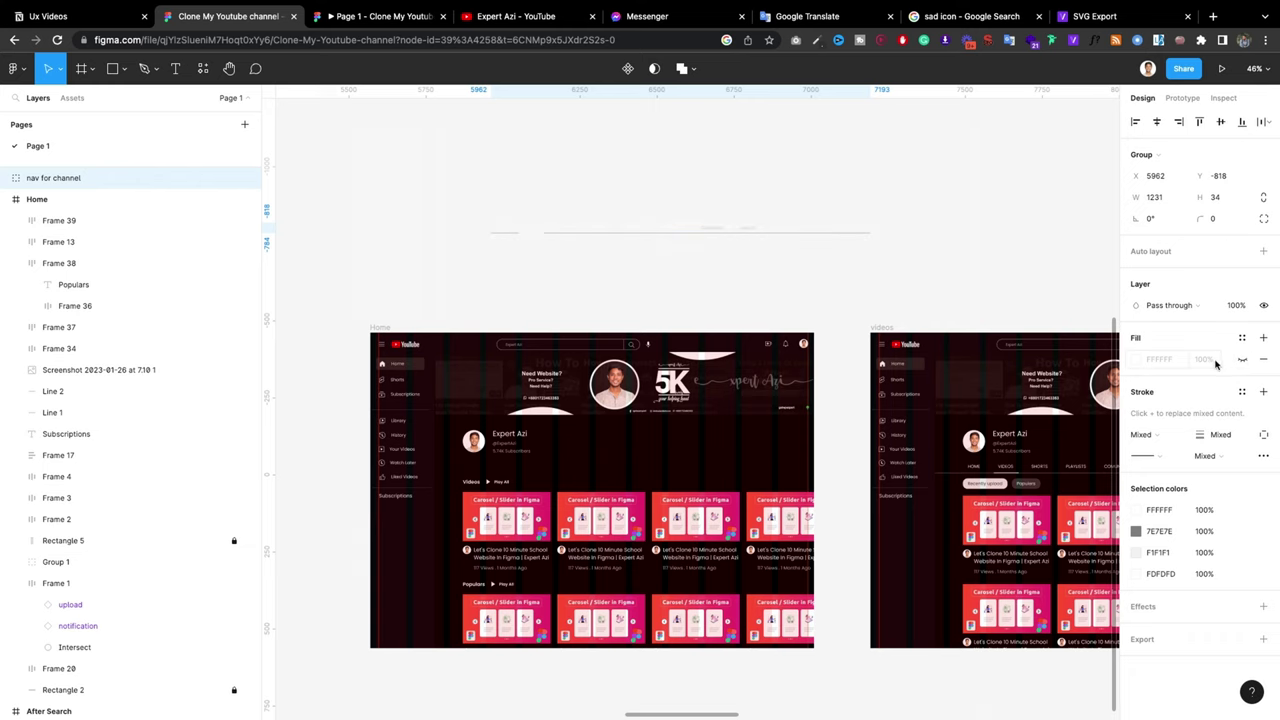
pyautogui.click(1242, 358)
pyautogui.click(1136, 359)
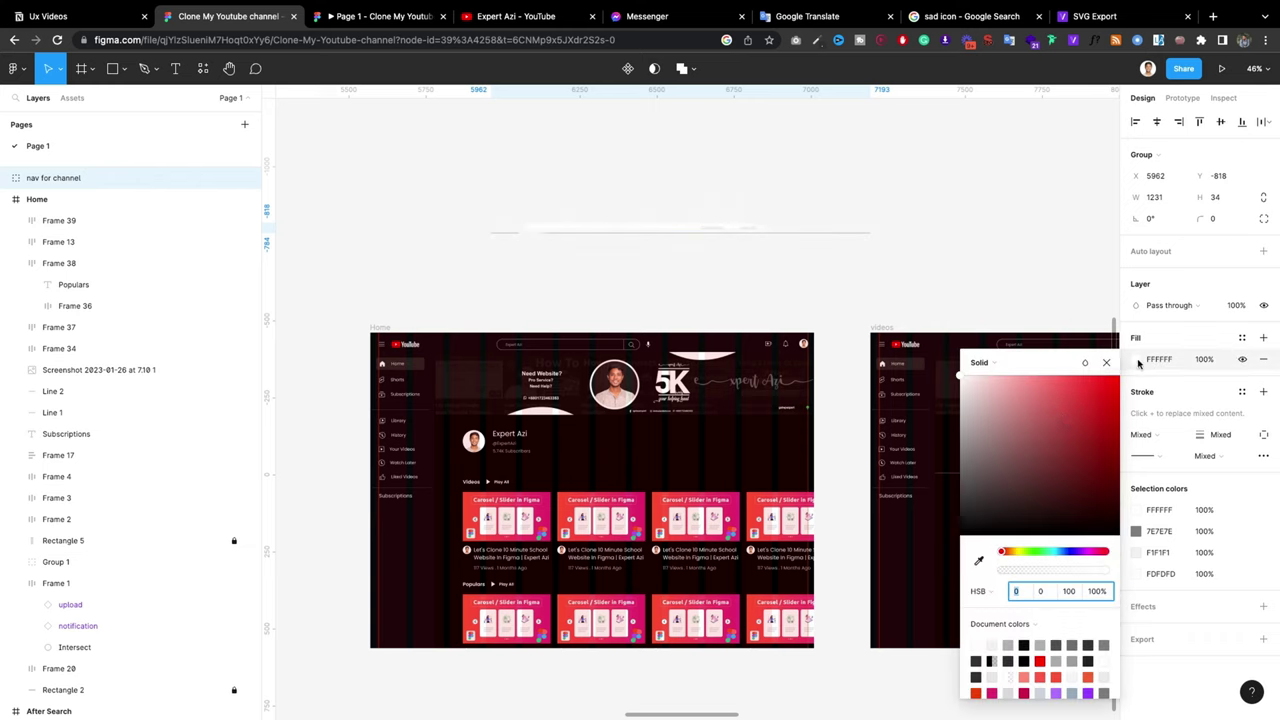
pyautogui.moveTo(1023, 446); pyautogui.dragTo(960, 531)
pyautogui.click(845, 182)
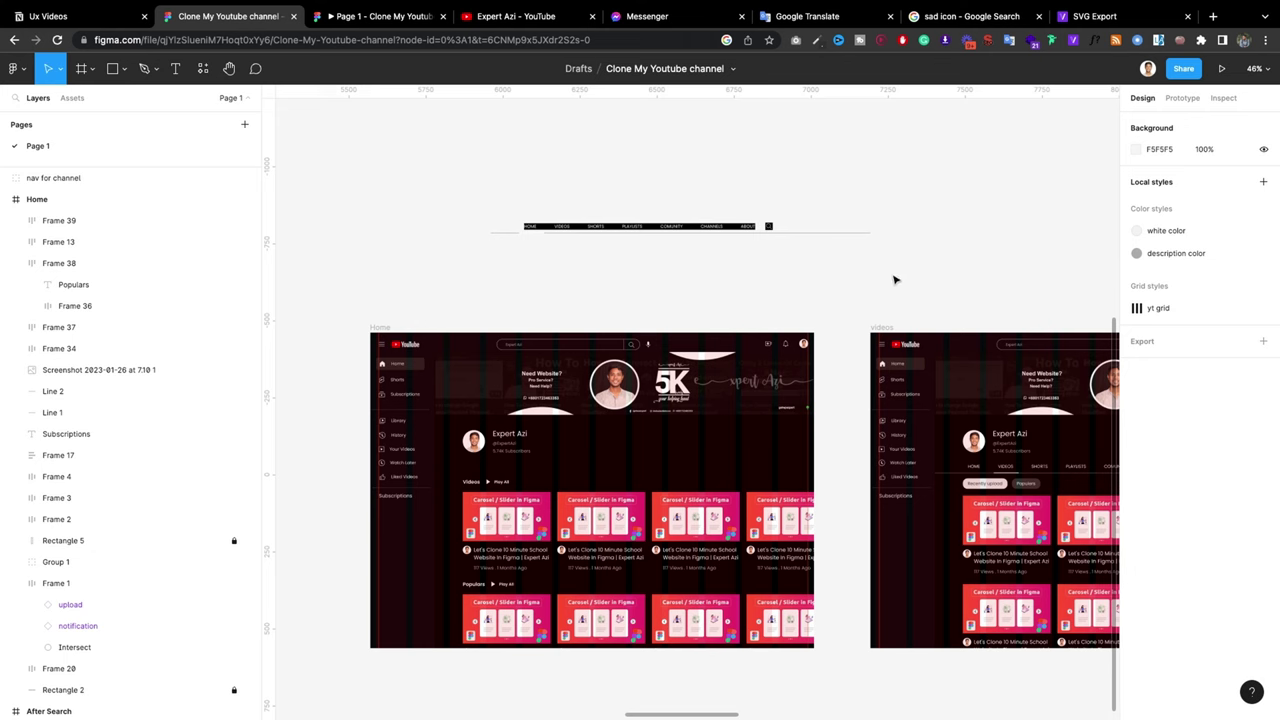
pyautogui.scroll(3, 474, 243)
# Step: Select the HOME label in the nav bar and switch to Prototype mode
pyautogui.click(566, 218)
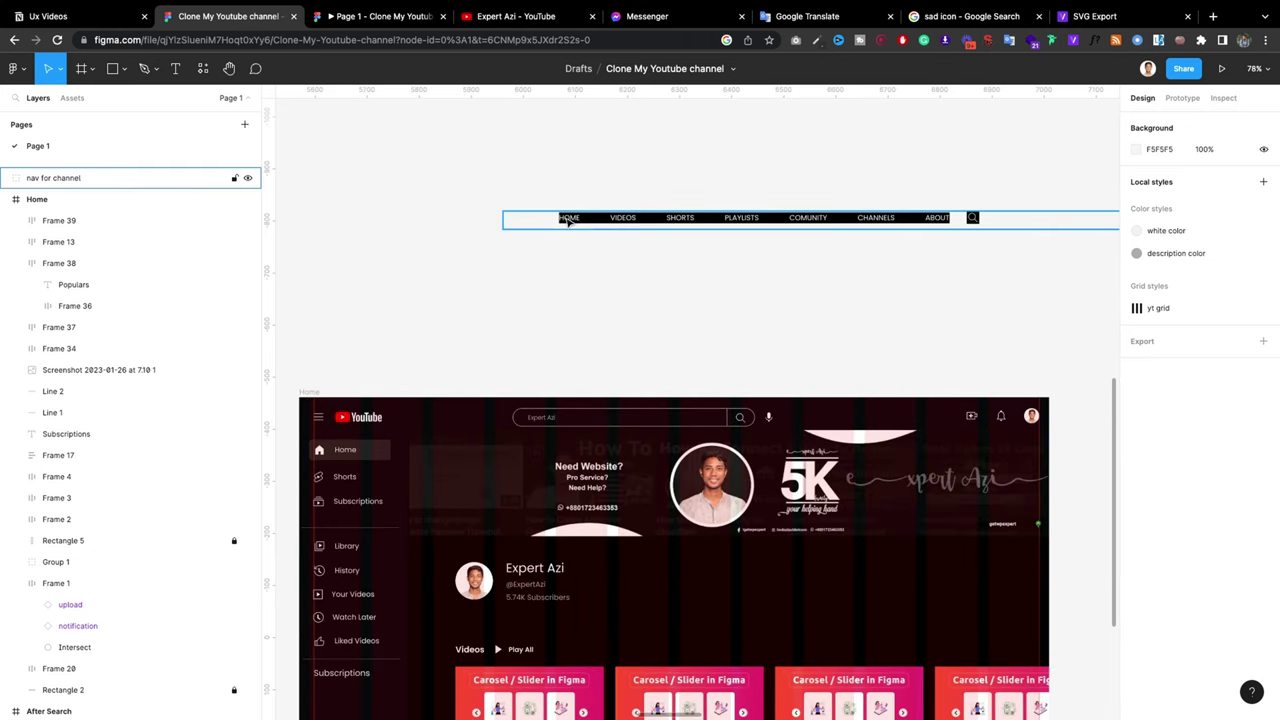
pyautogui.click(567, 219)
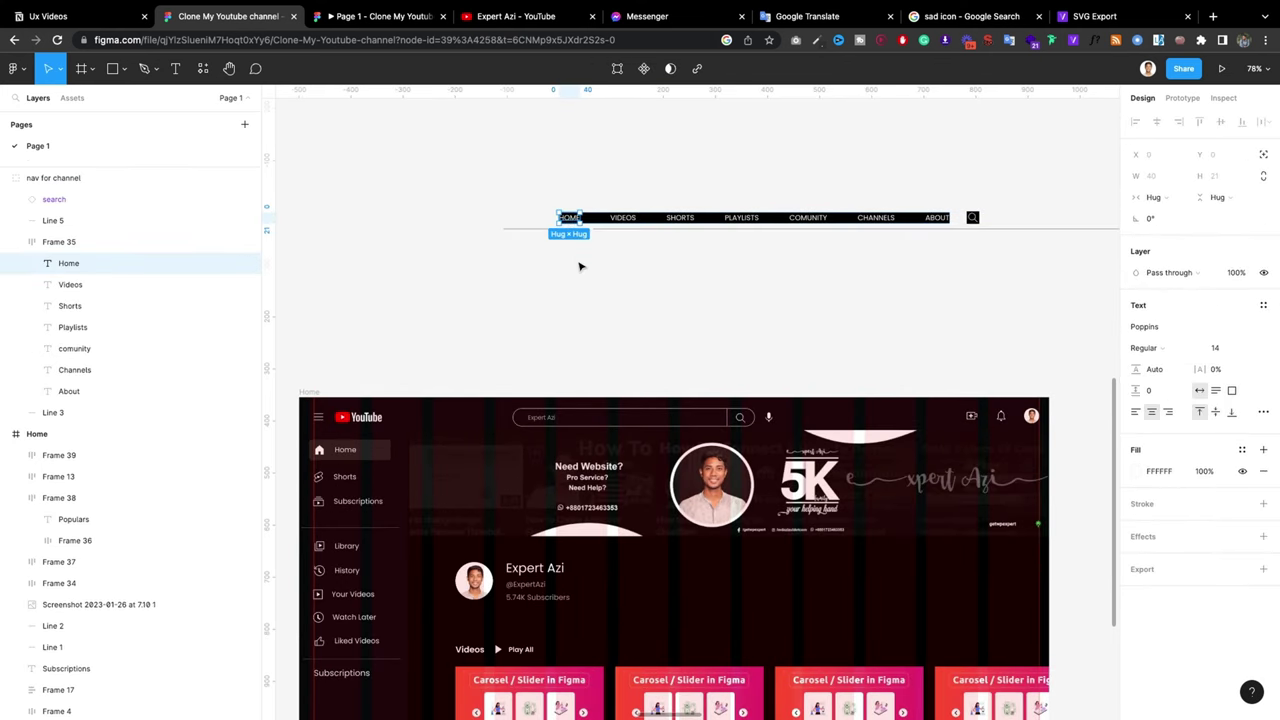
pyautogui.scroll(2, 576, 244)
pyautogui.doubleClick(570, 213)
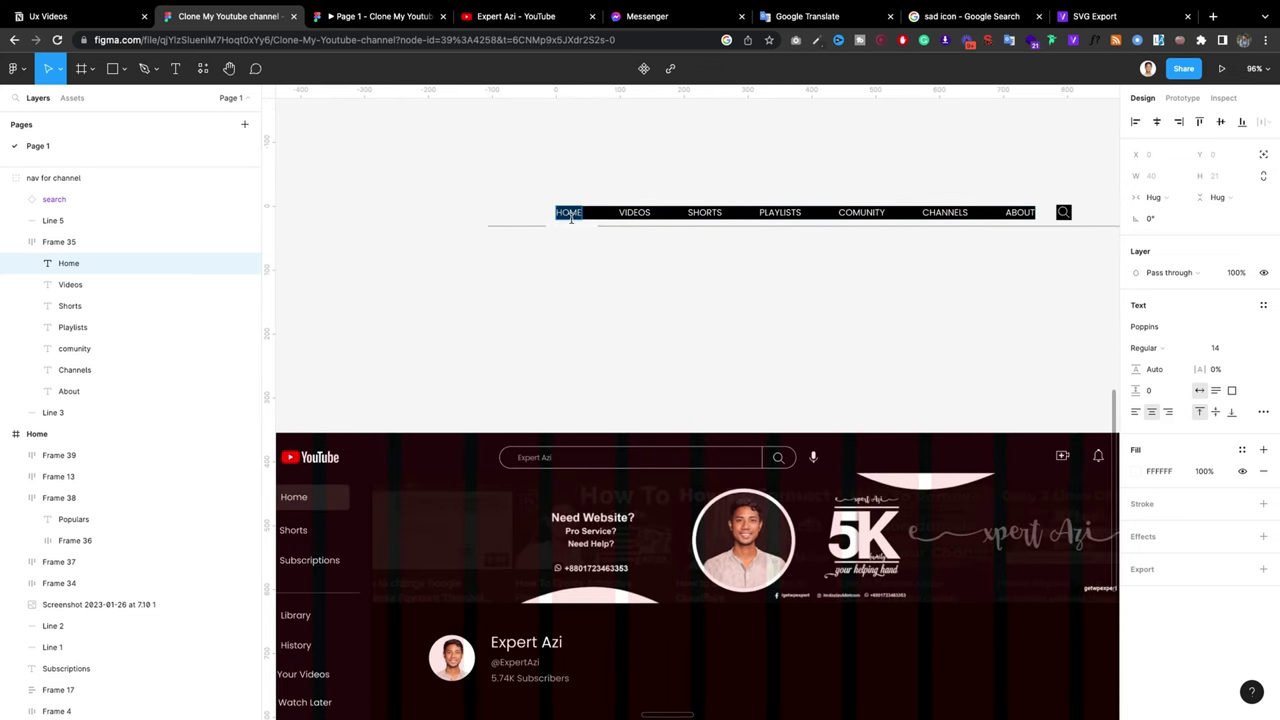
pyautogui.press('Escape')
pyautogui.click(1180, 97)
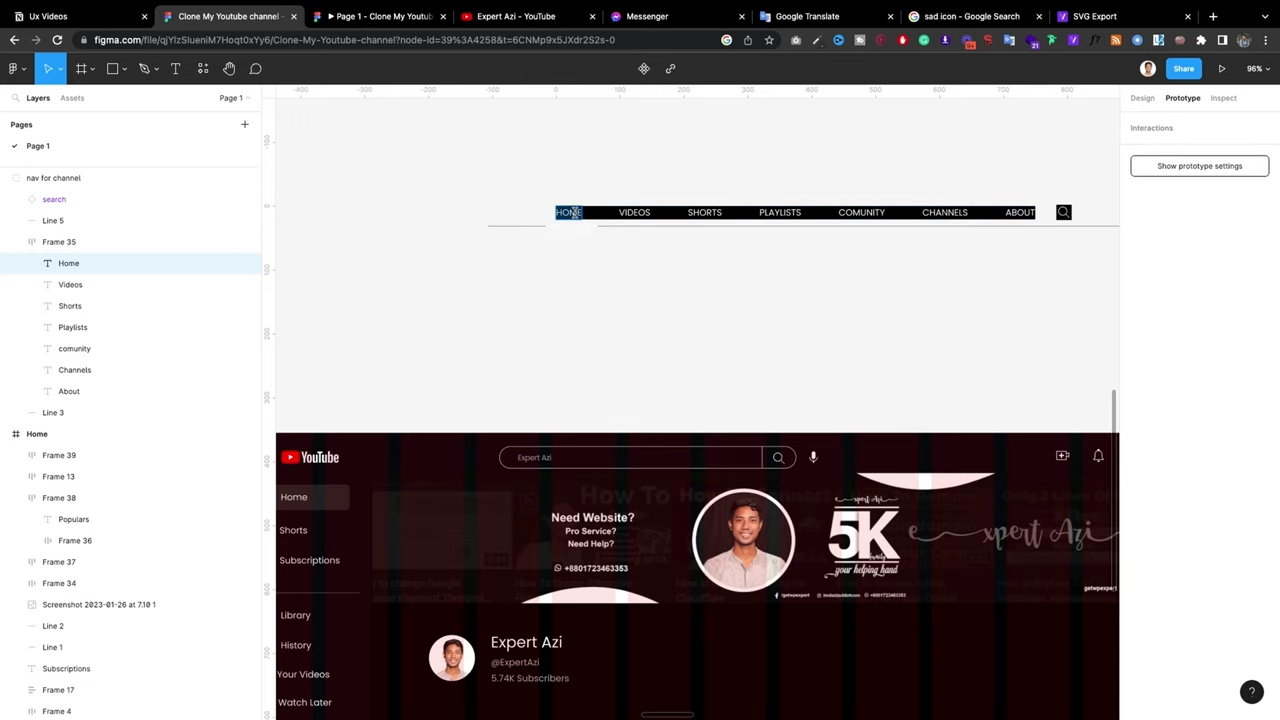
# Step: Select the 'nav for channel' group in Layers and bring up its context menu
pyautogui.click(1202, 170)
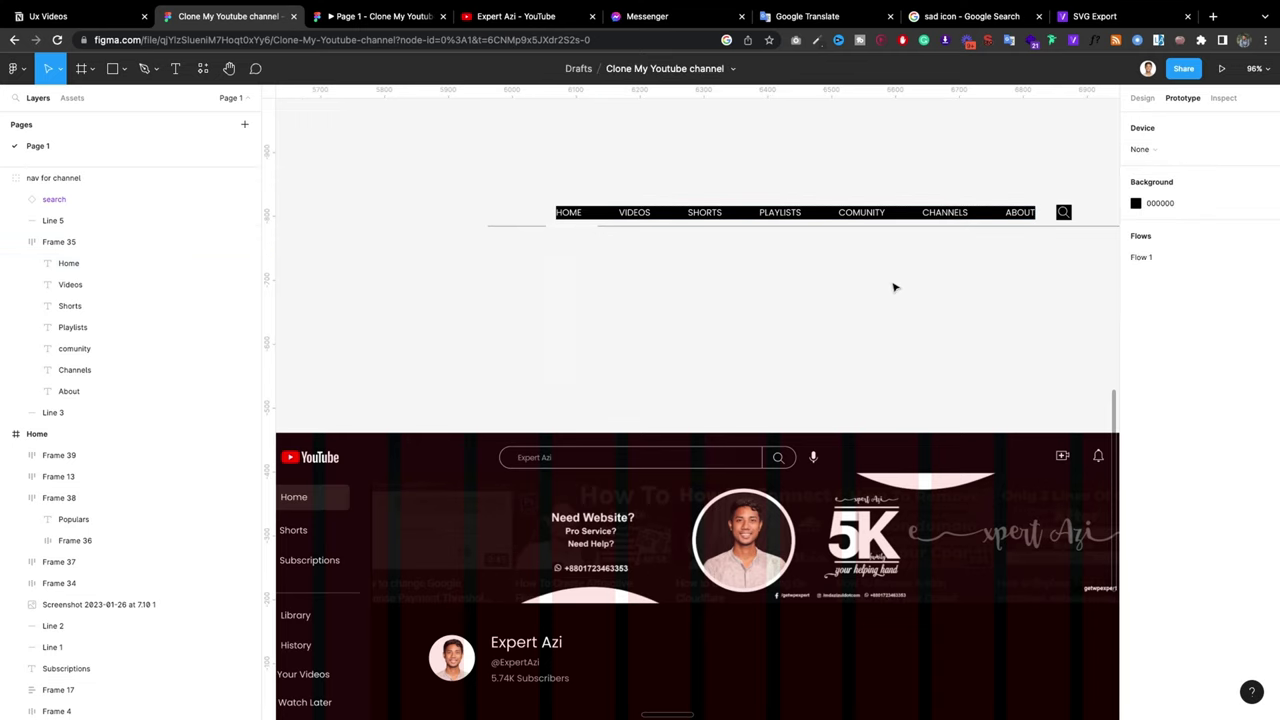
pyautogui.click(570, 214)
pyautogui.doubleClick(570, 214)
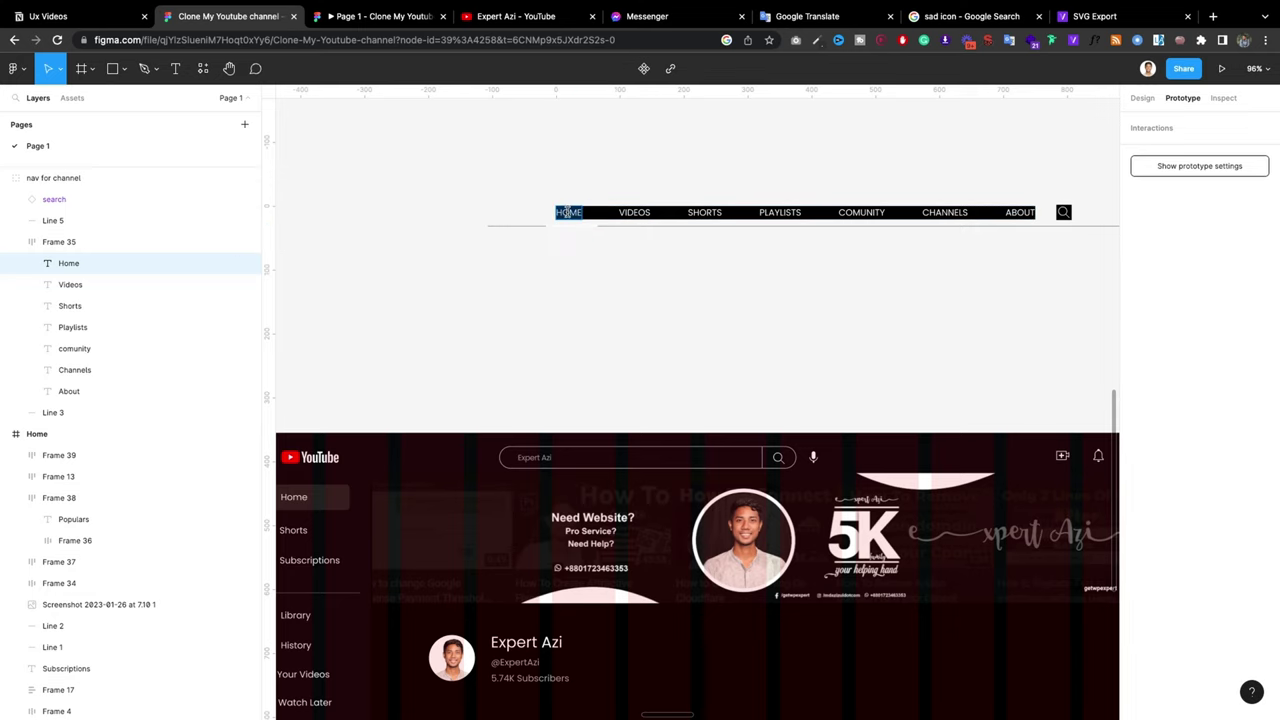
pyautogui.click(99, 286)
pyautogui.click(99, 263)
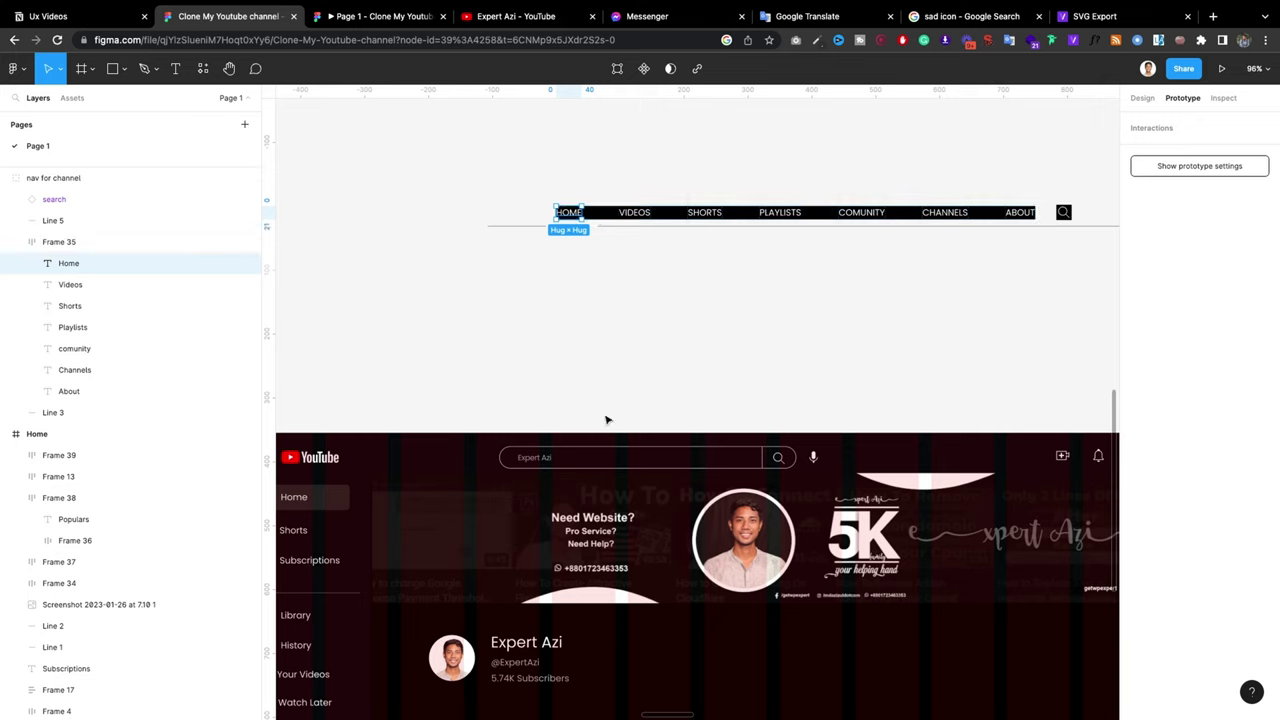
pyautogui.moveTo(59, 242)
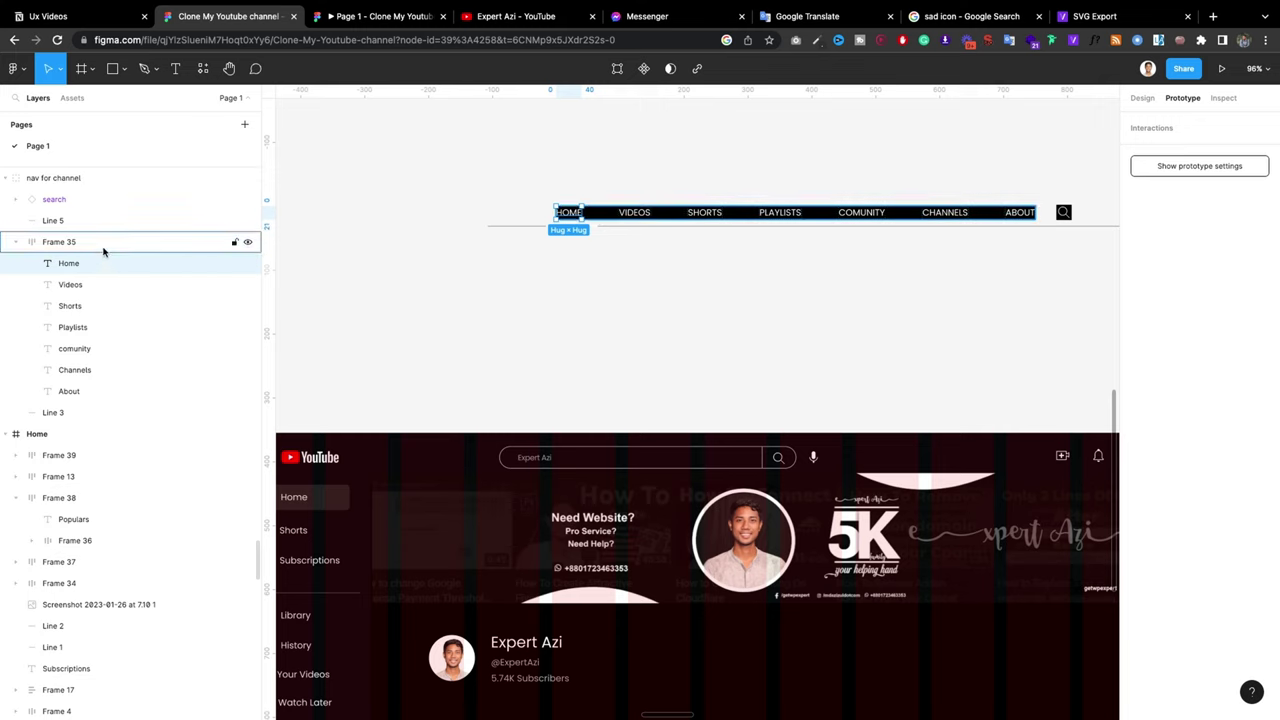
pyautogui.click(103, 249)
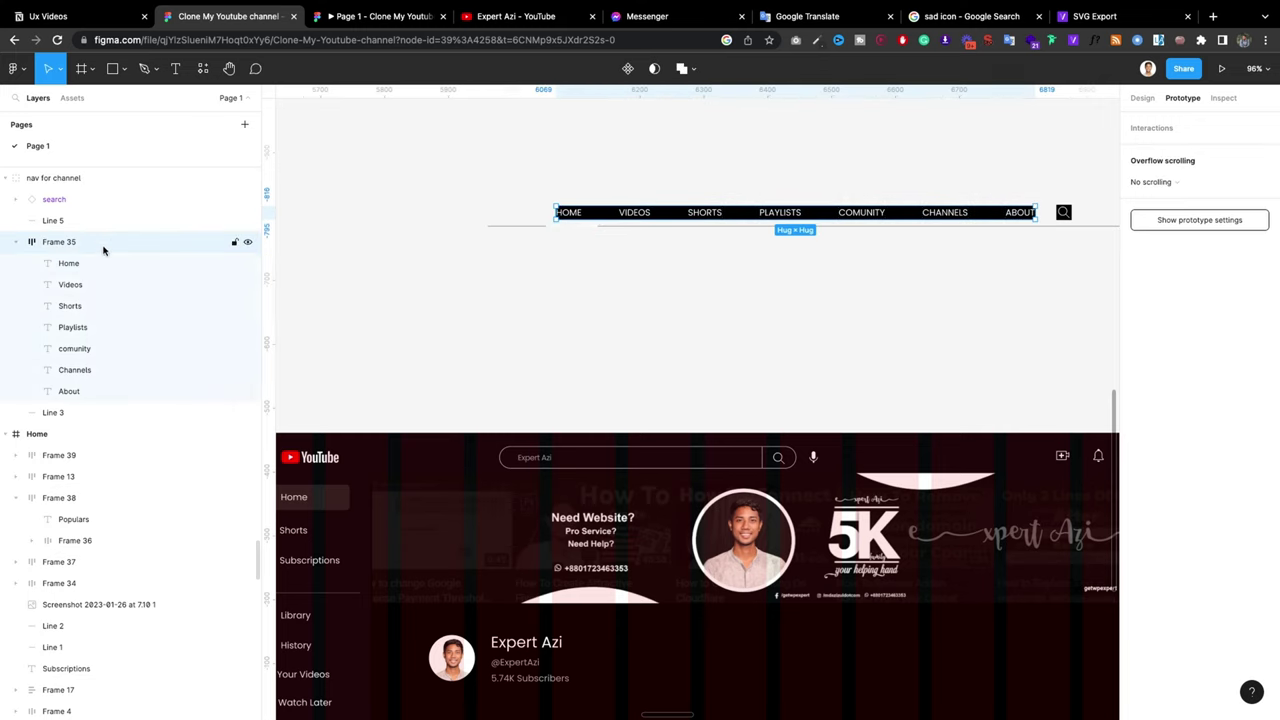
pyautogui.click(113, 177)
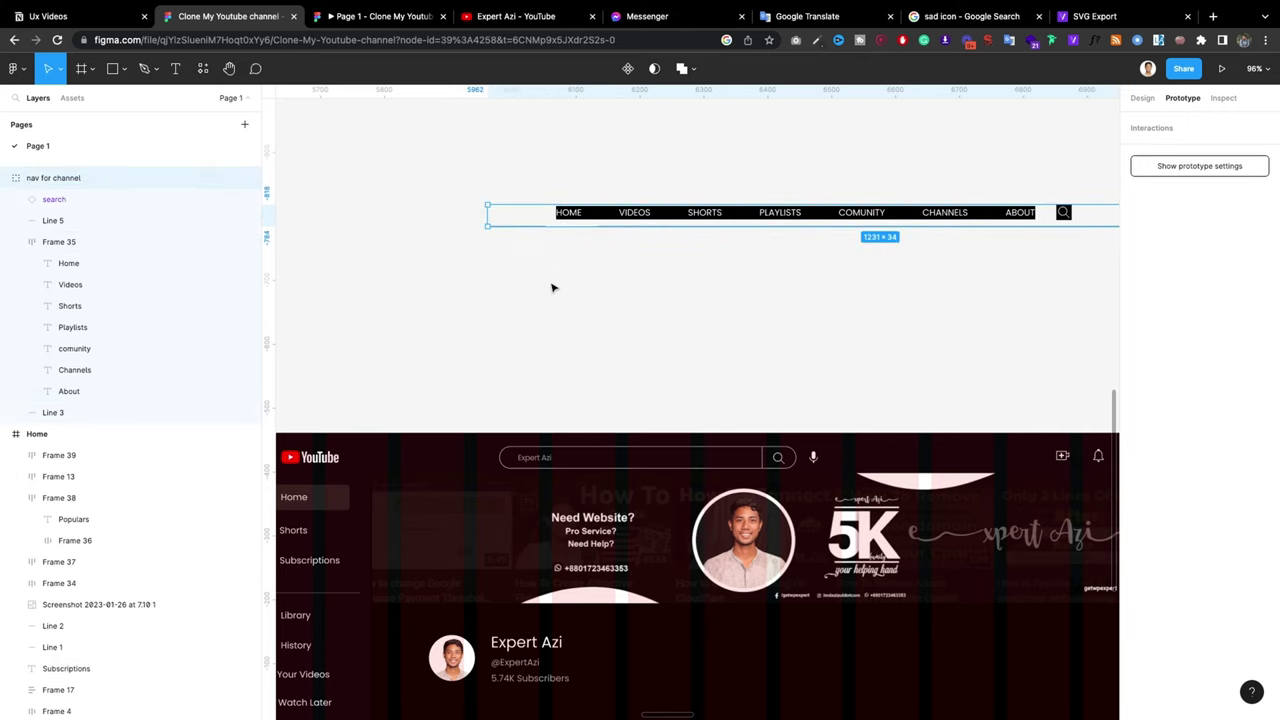
pyautogui.rightClick(130, 178)
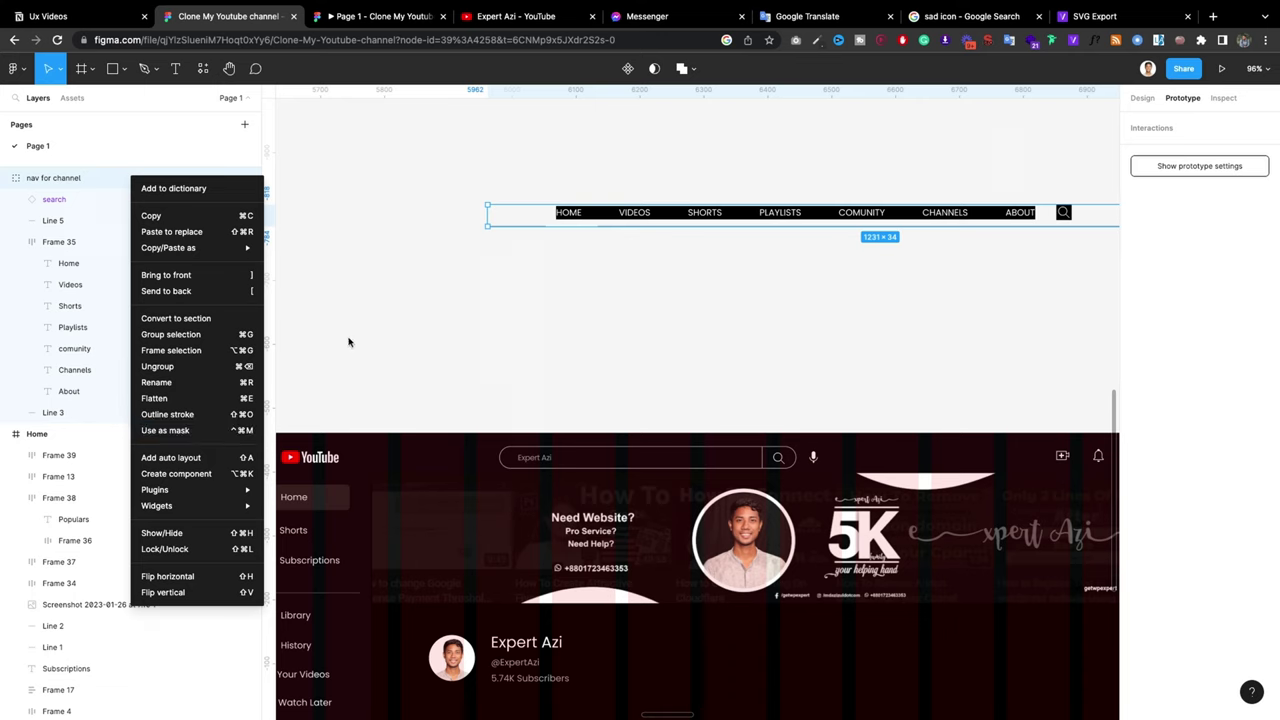
# Step: Wrap 'nav for channel' in a new Frame 66 and link HOME to the Home frame
pyautogui.click(171, 350)
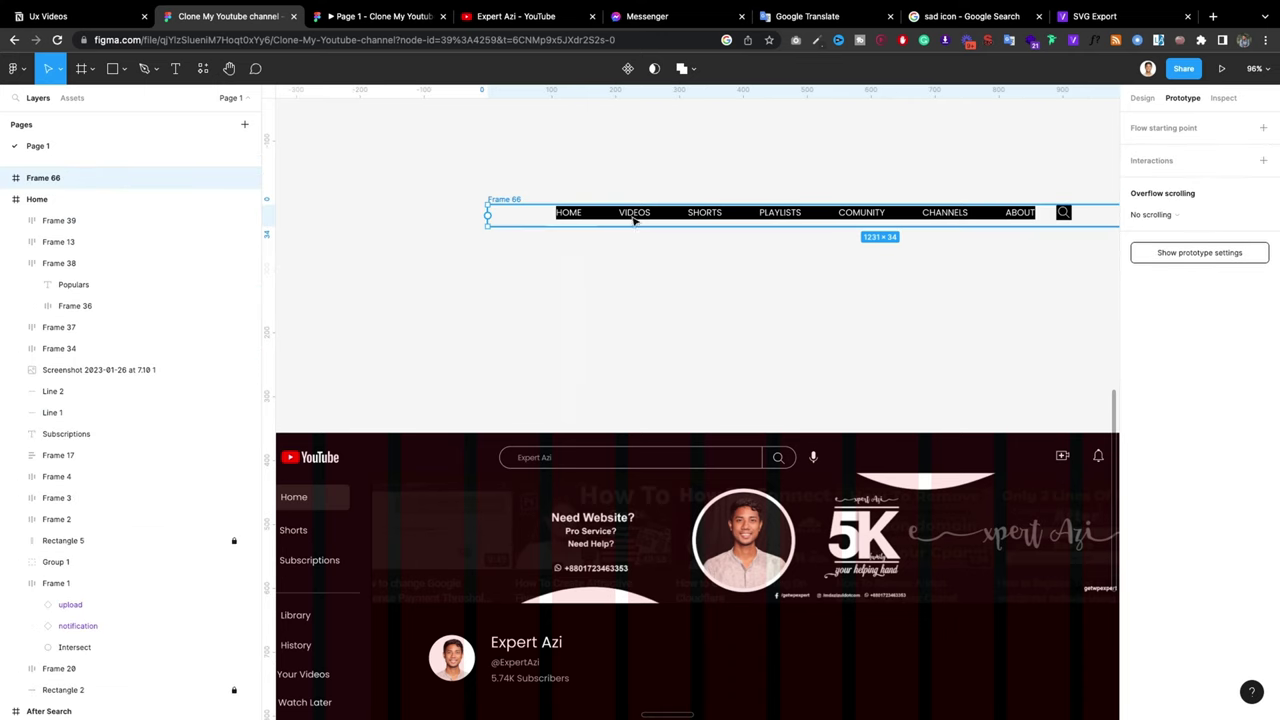
pyautogui.doubleClick(577, 214)
pyautogui.doubleClick(570, 212)
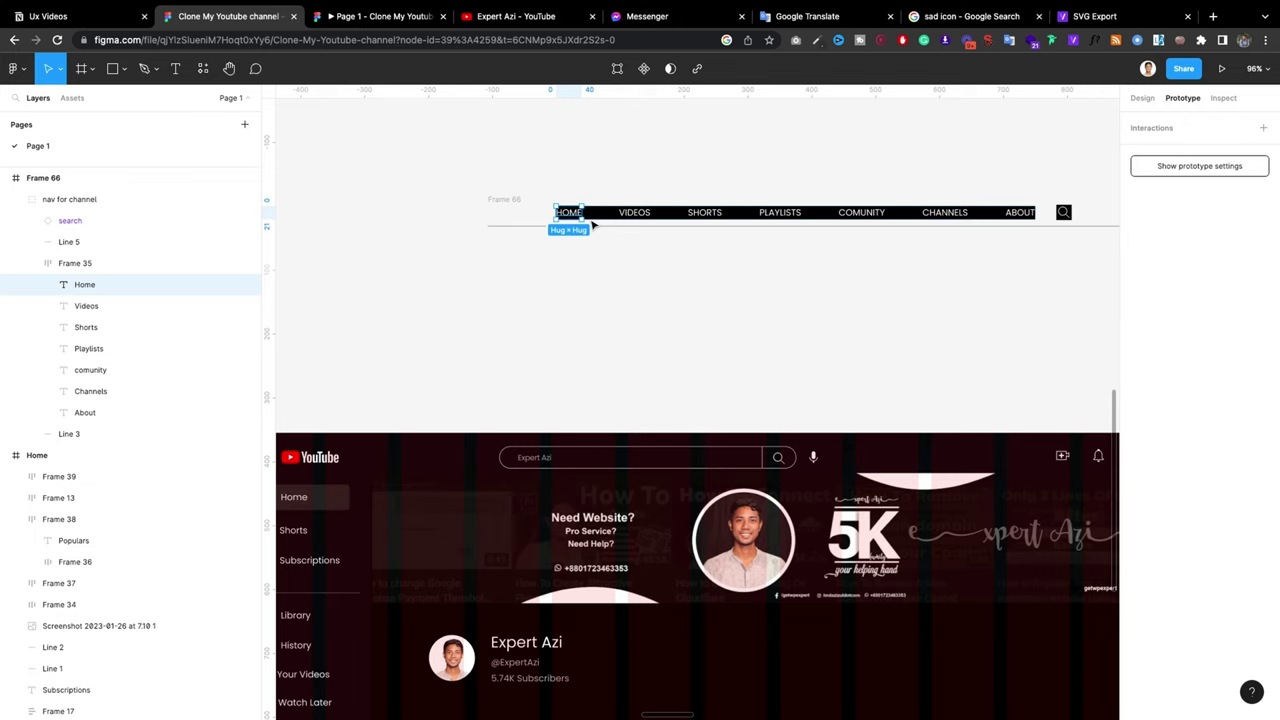
pyautogui.moveTo(584, 214); pyautogui.dragTo(570, 456)
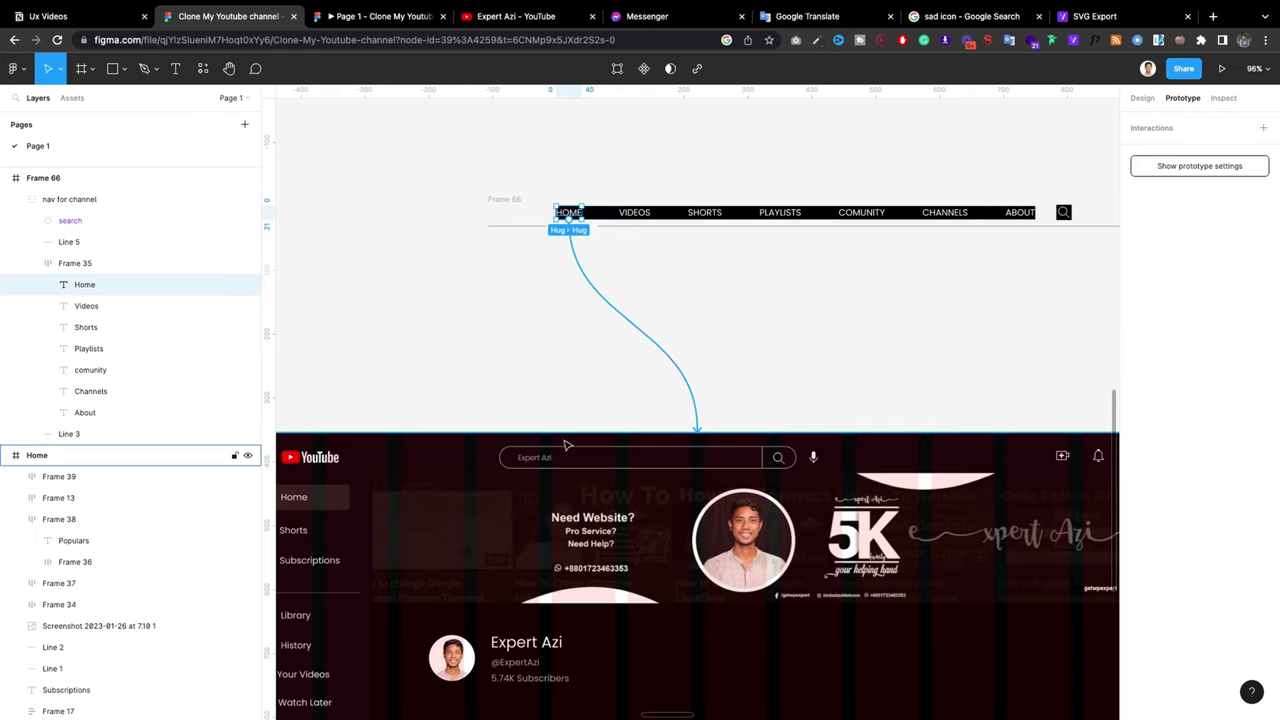
# Step: Link VIDEOS on click to the videos frame with Smart animate, Ease out, 300ms
pyautogui.click(633, 216)
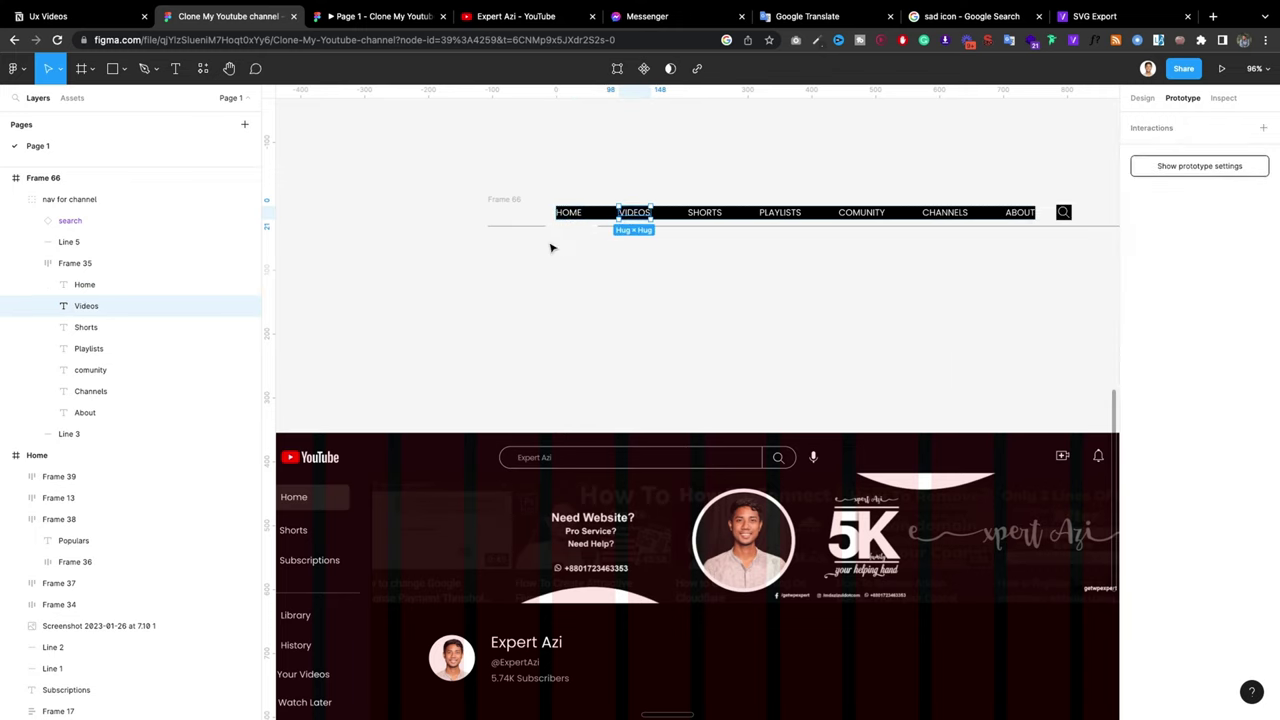
pyautogui.scroll(-3, 549, 247)
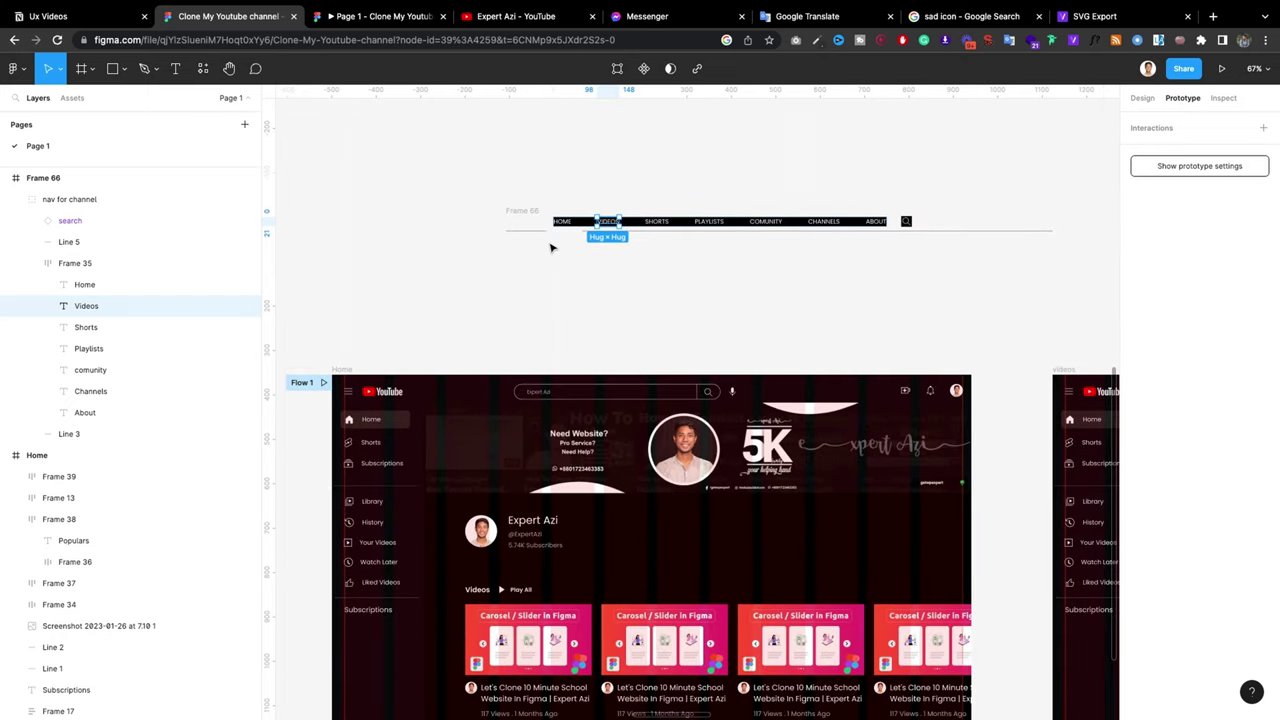
pyautogui.scroll(-2, 603, 240)
pyautogui.scroll(-2, 589, 242)
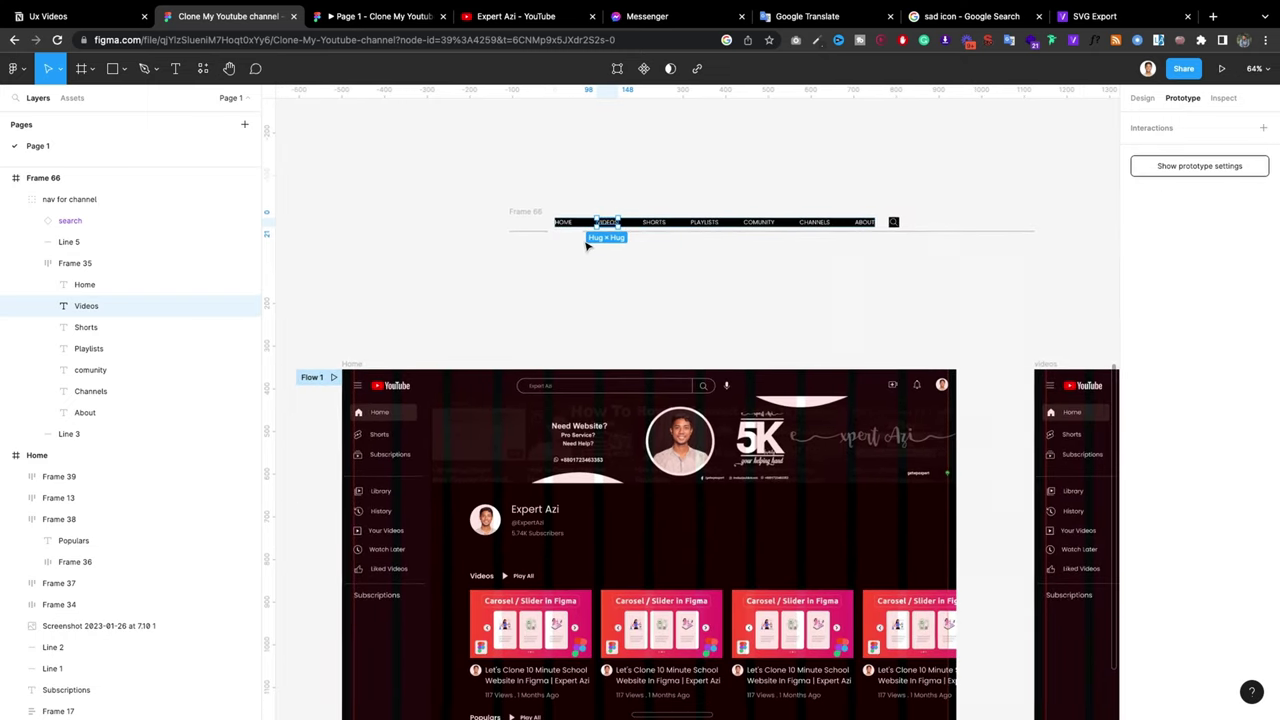
pyautogui.scroll(-2, 587, 245)
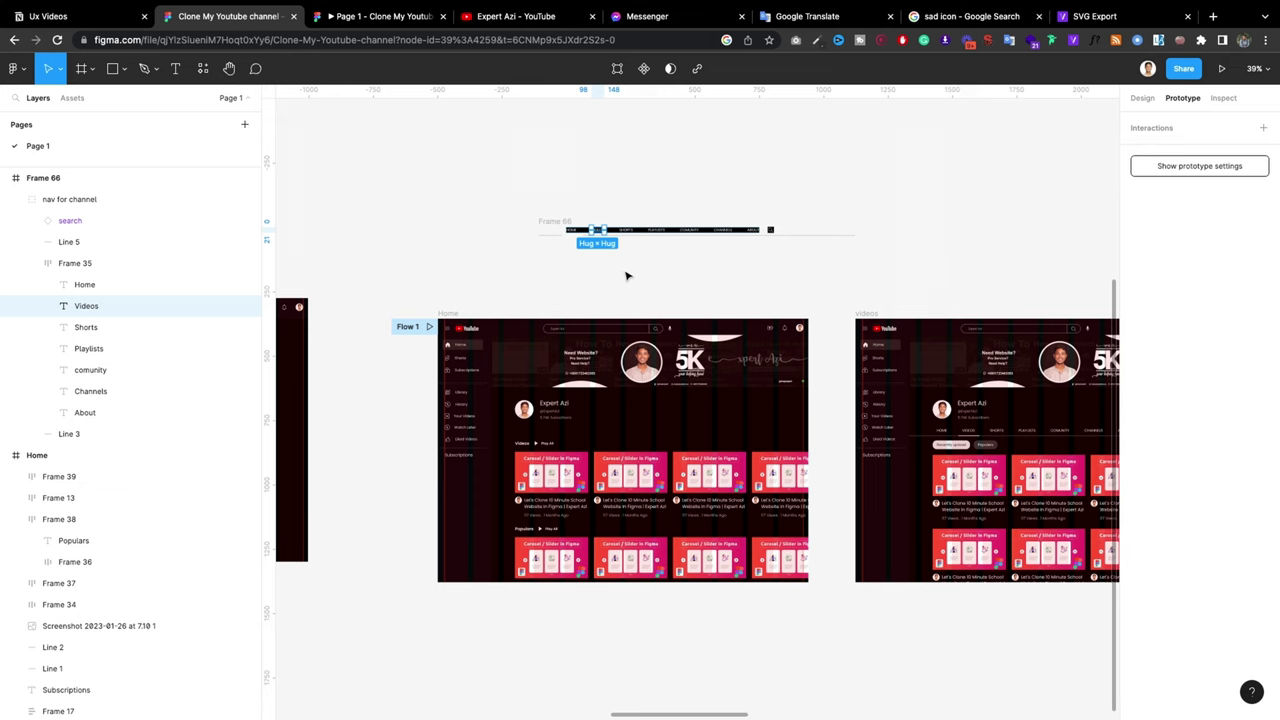
pyautogui.scroll(2, 668, 256)
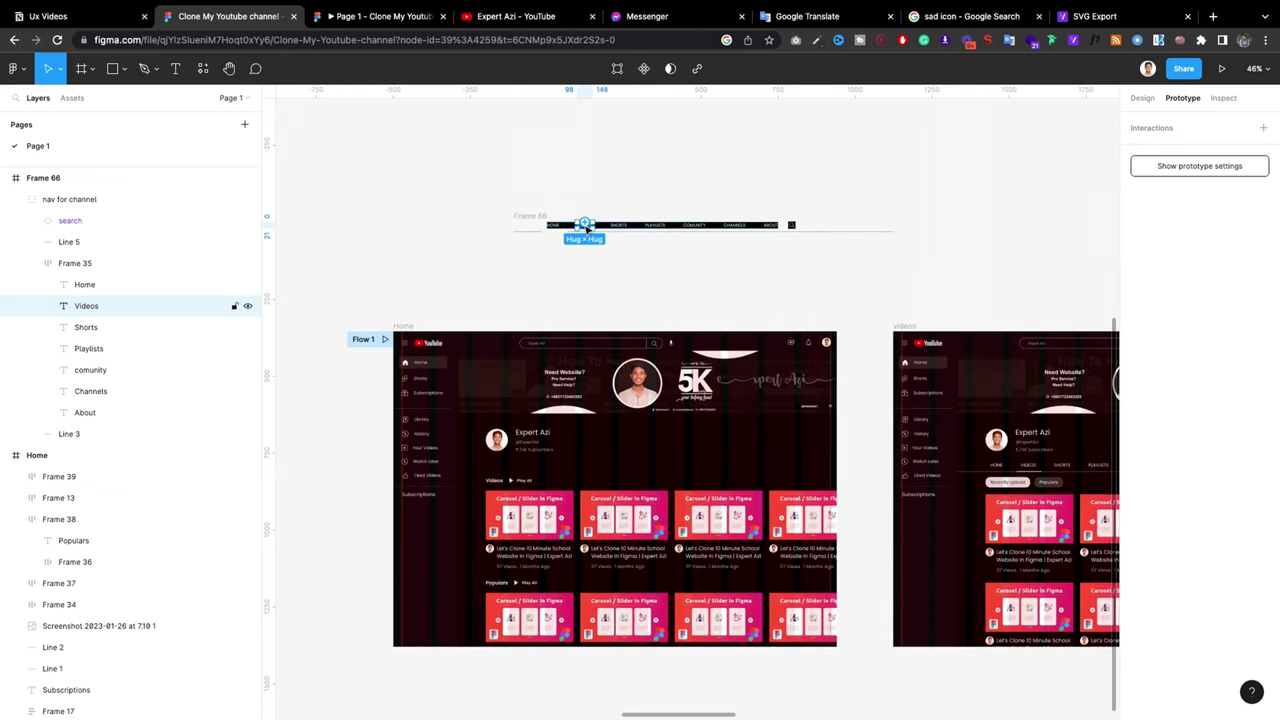
pyautogui.moveTo(585, 225); pyautogui.dragTo(908, 250)
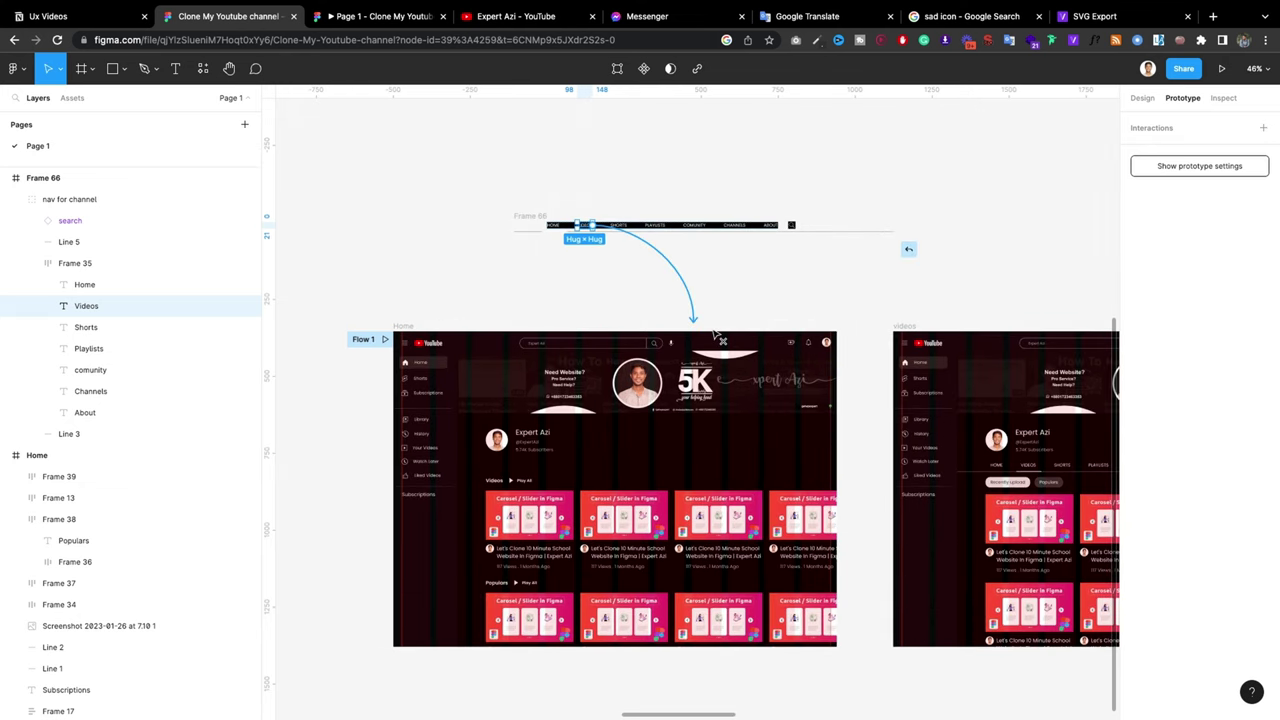
pyautogui.click(697, 288)
pyautogui.scroll(-2, 538, 281)
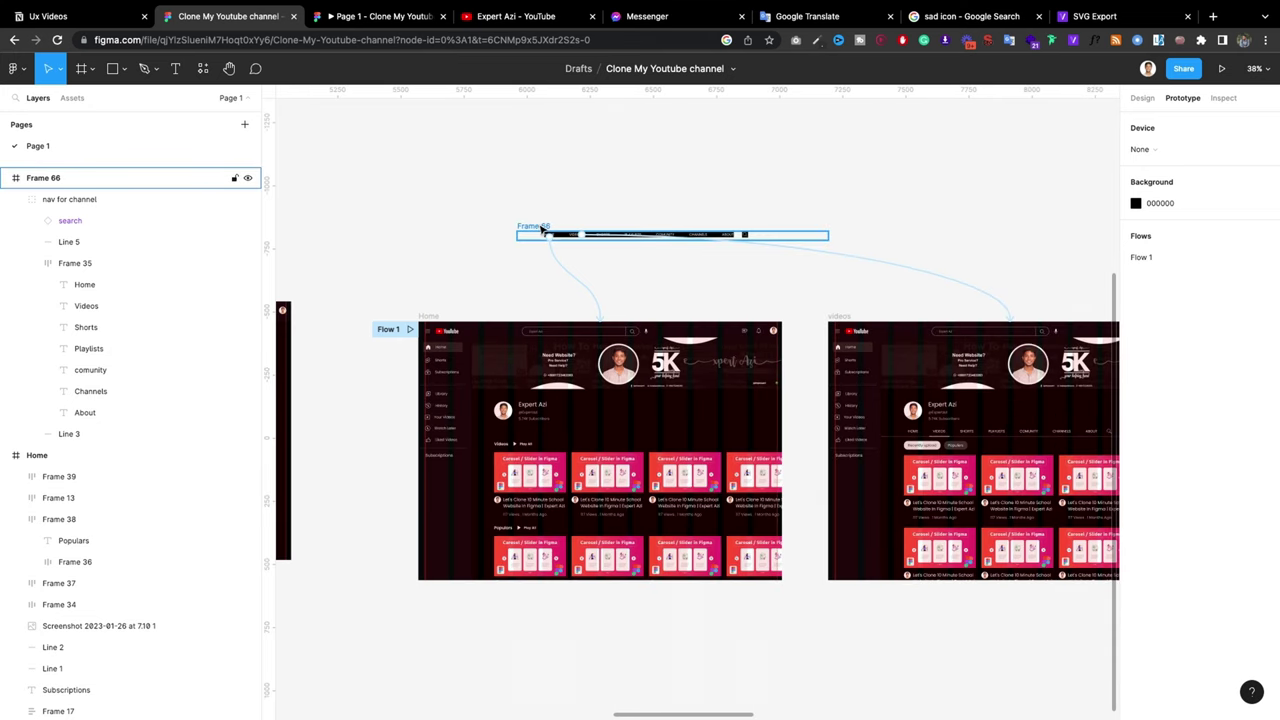
pyautogui.scroll(-2, 608, 286)
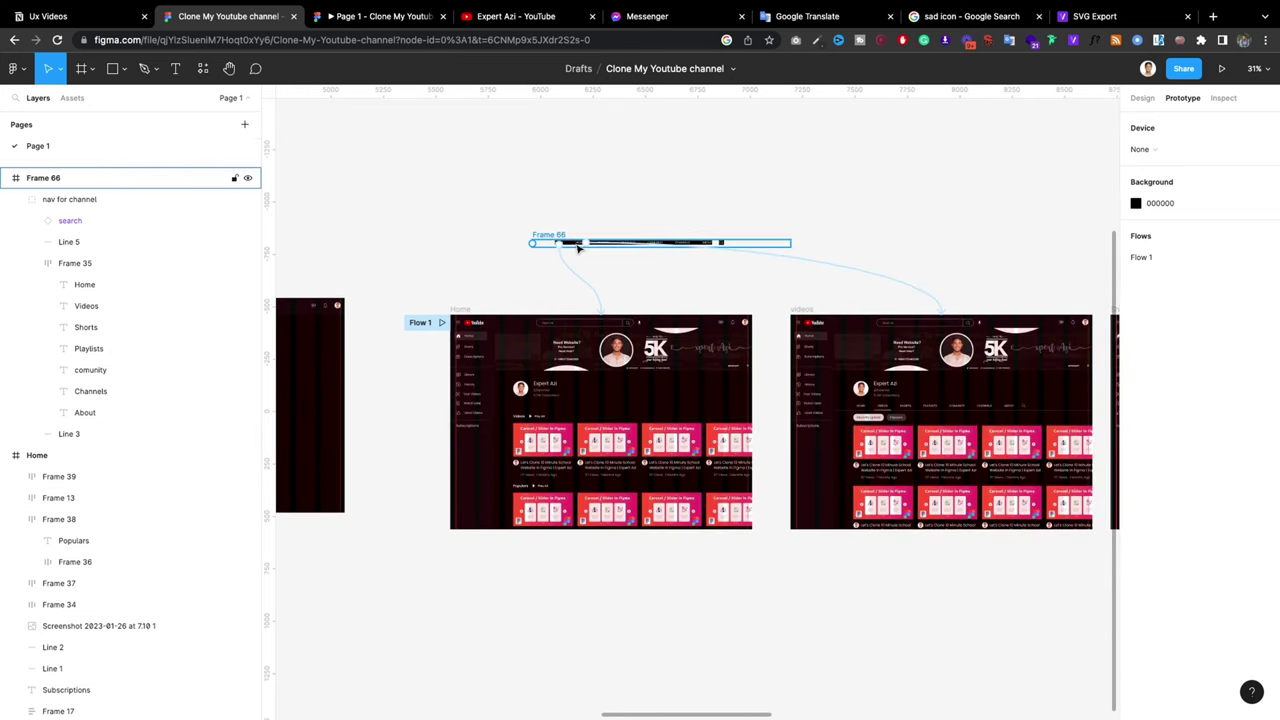
pyautogui.scroll(5, 573, 243)
pyautogui.click(514, 233)
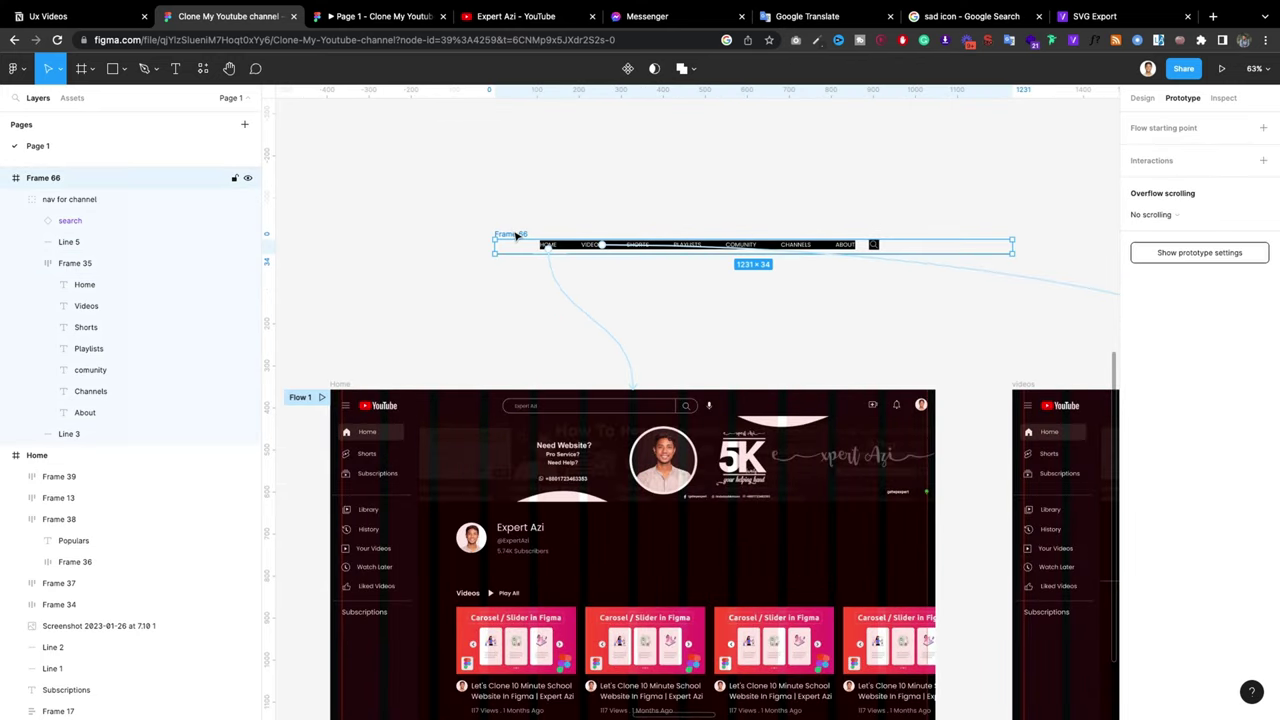
# Step: Link the SHORTS nav label on click to the Shorts page frame
pyautogui.scroll(5, 645, 253)
pyautogui.click(645, 255)
pyautogui.click(645, 255)
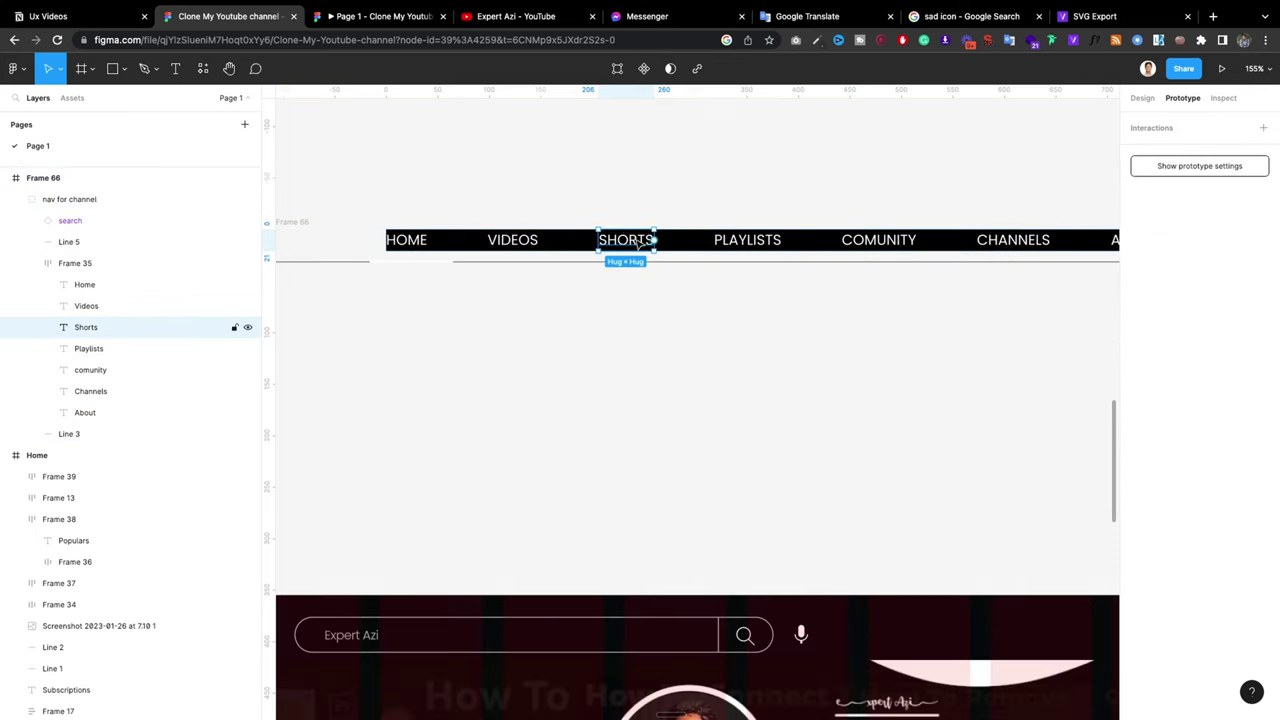
pyautogui.scroll(-5, 645, 255)
pyautogui.scroll(-5, 567, 264)
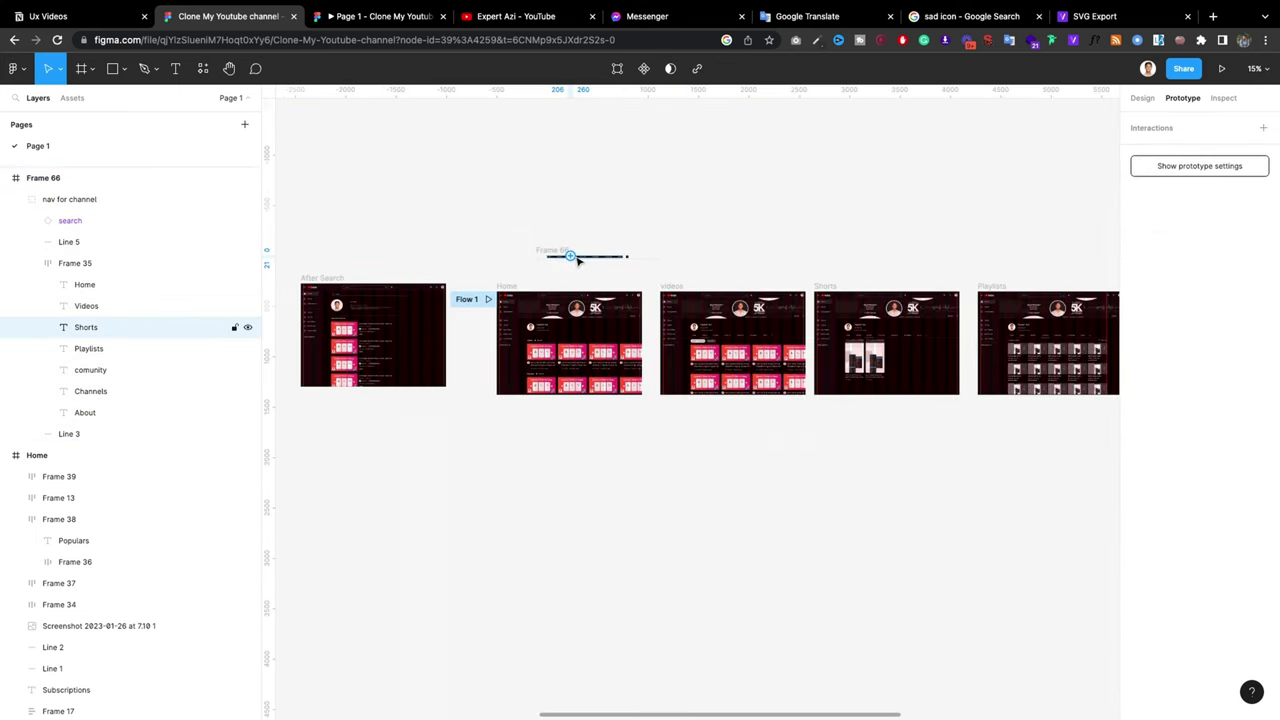
pyautogui.scroll(5, 577, 260)
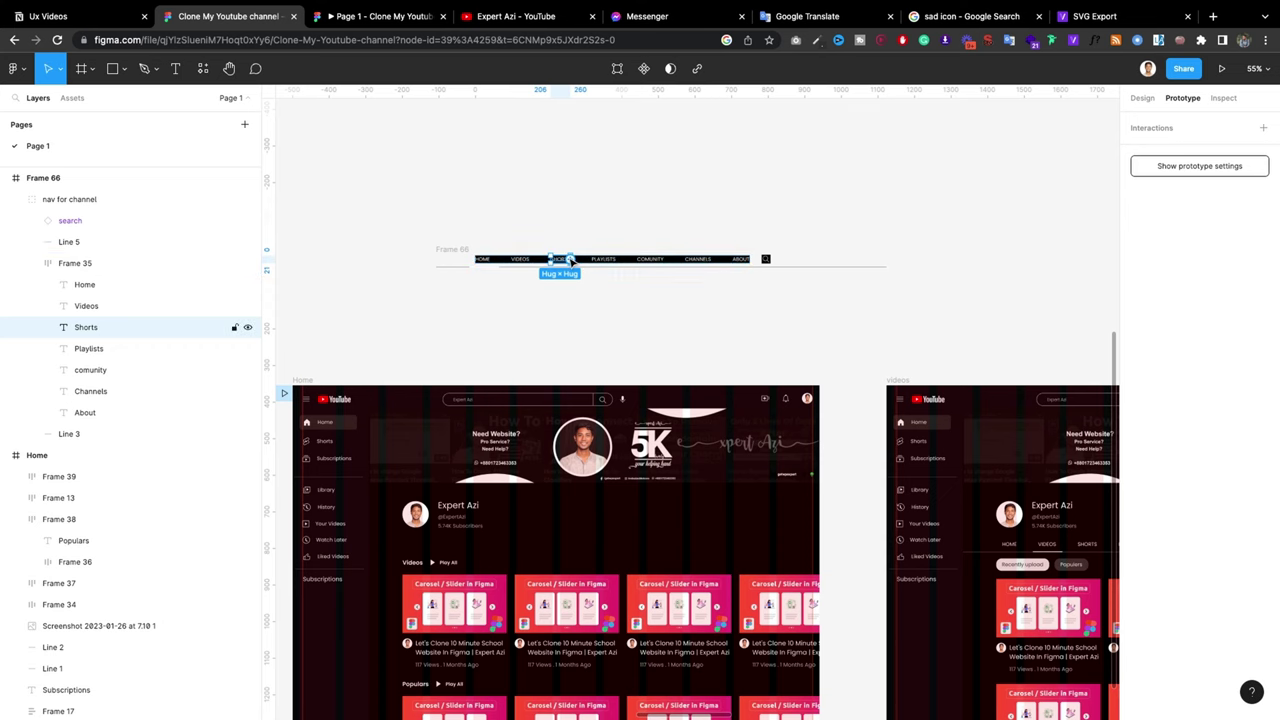
pyautogui.scroll(-2, 568, 259)
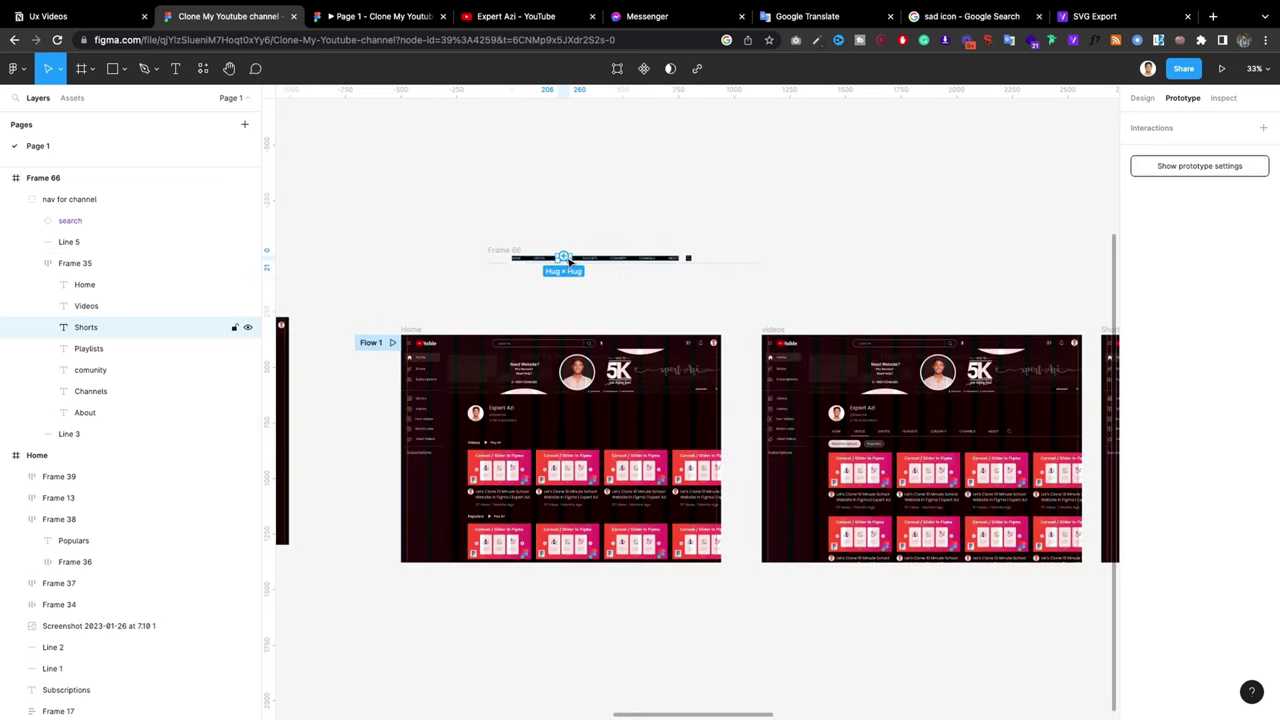
pyautogui.moveTo(563, 258); pyautogui.dragTo(1080, 353)
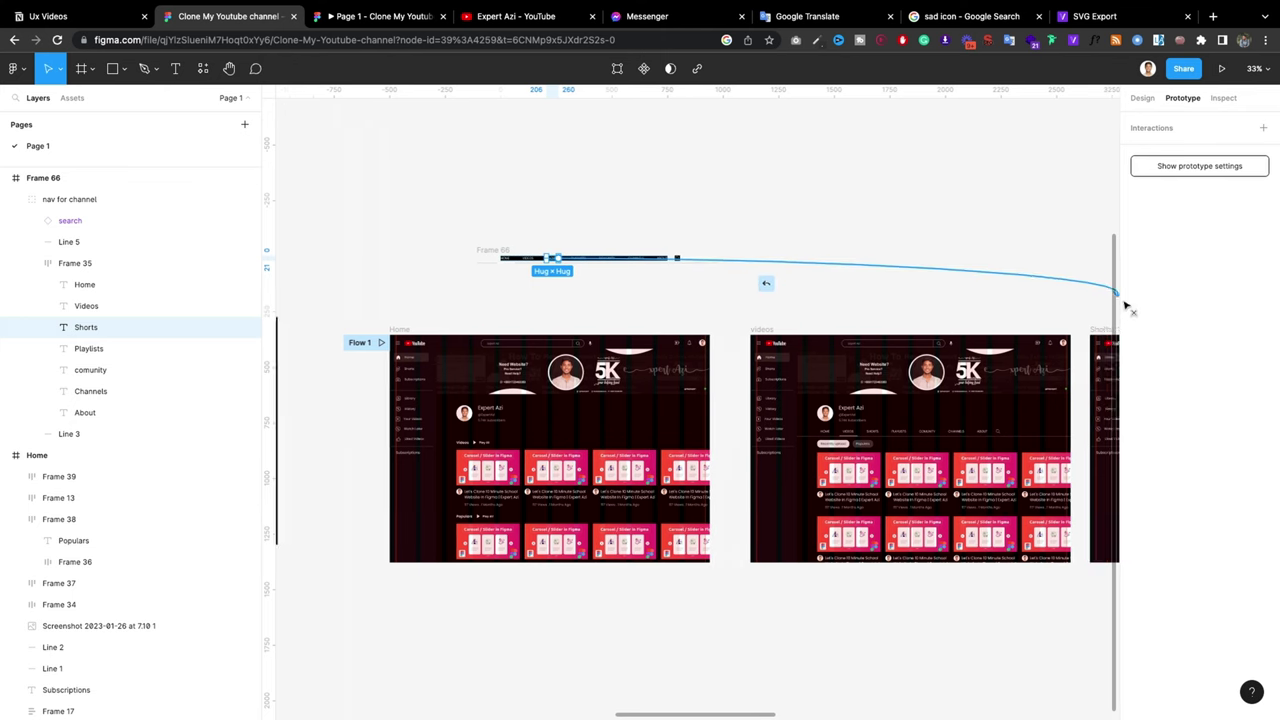
pyautogui.click(537, 209)
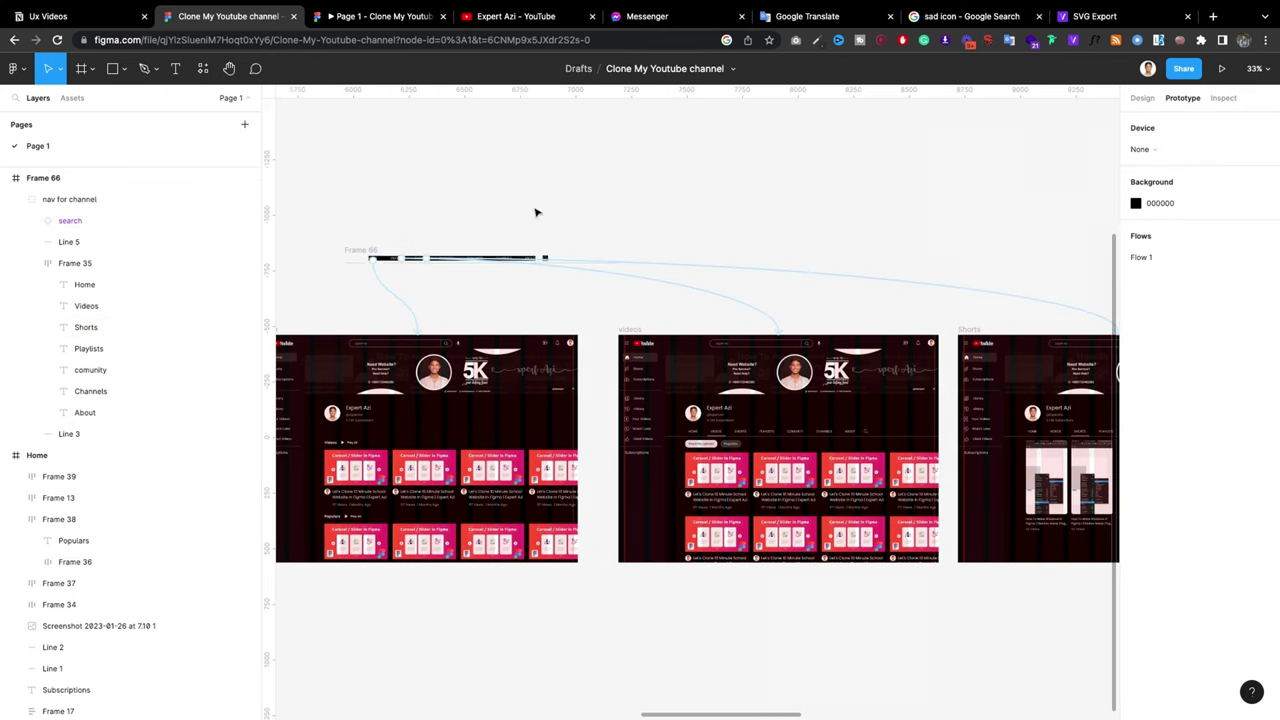
# Step: Shift the nav bar frame to the right and delete the stray screenshot image
pyautogui.moveTo(349, 251); pyautogui.dragTo(860, 208)
pyautogui.scroll(-3, 951, 243)
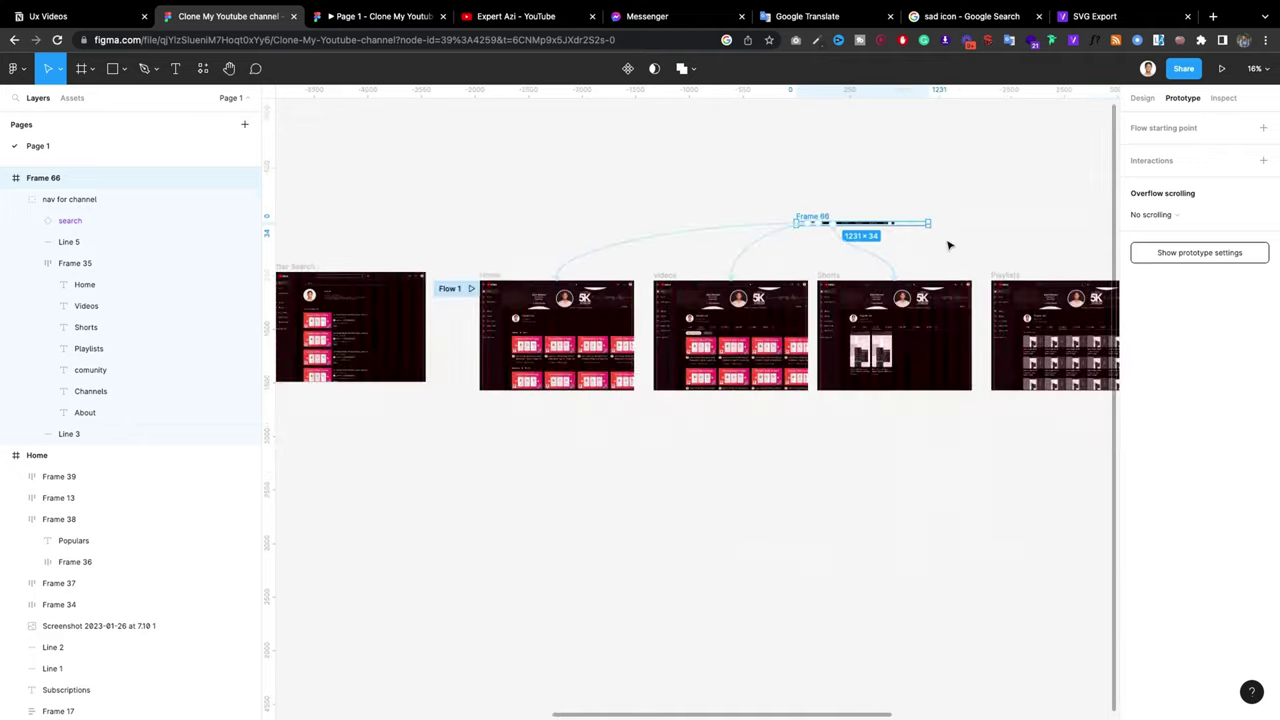
pyautogui.scroll(-2, 920, 229)
pyautogui.scroll(1, 1090, 244)
pyautogui.click(1022, 234)
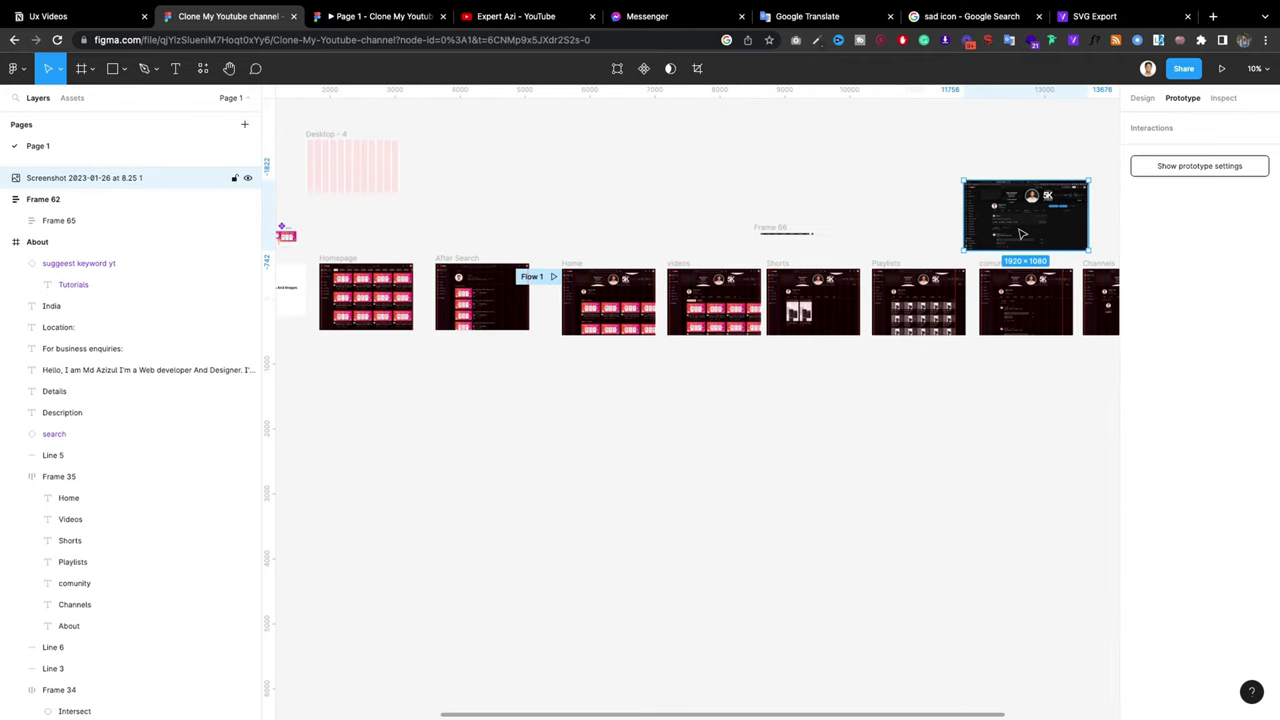
pyautogui.press('Delete')
pyautogui.scroll(-1, 830, 244)
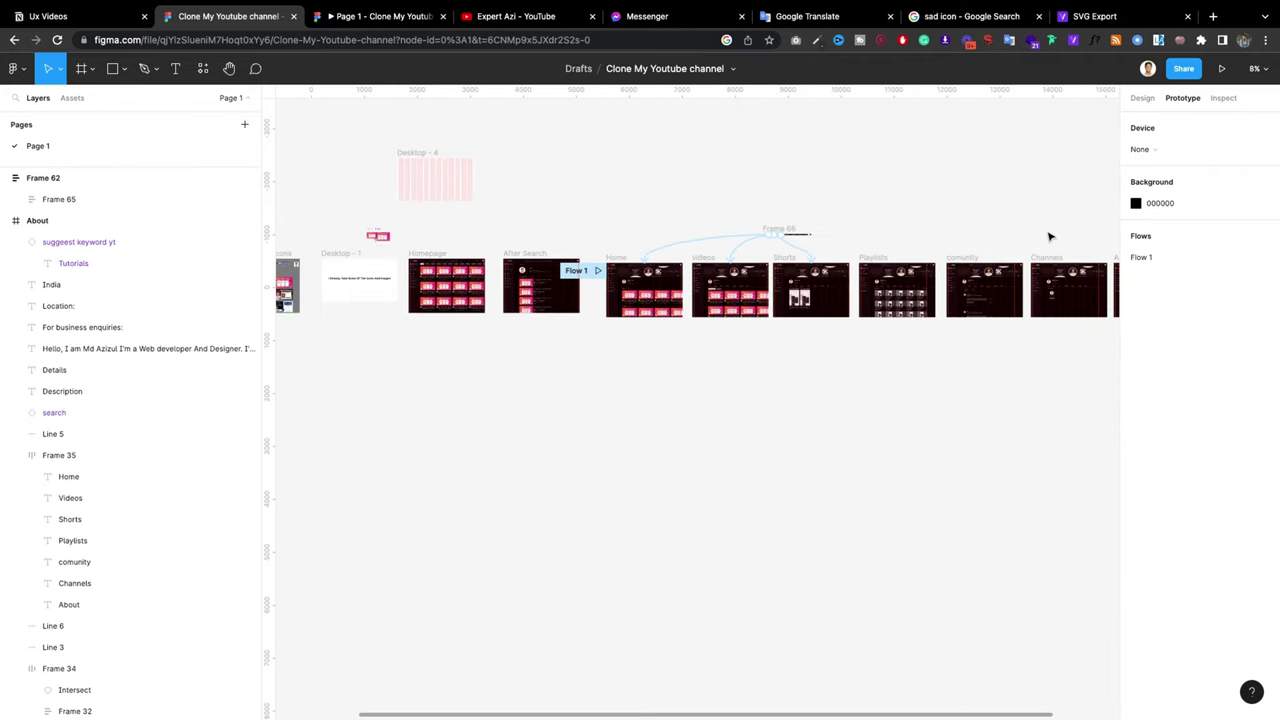
pyautogui.scroll(-1, 1049, 237)
pyautogui.click(1082, 268)
pyautogui.scroll(-1, 1082, 268)
pyautogui.click(1091, 246)
pyautogui.scroll(3, 1092, 250)
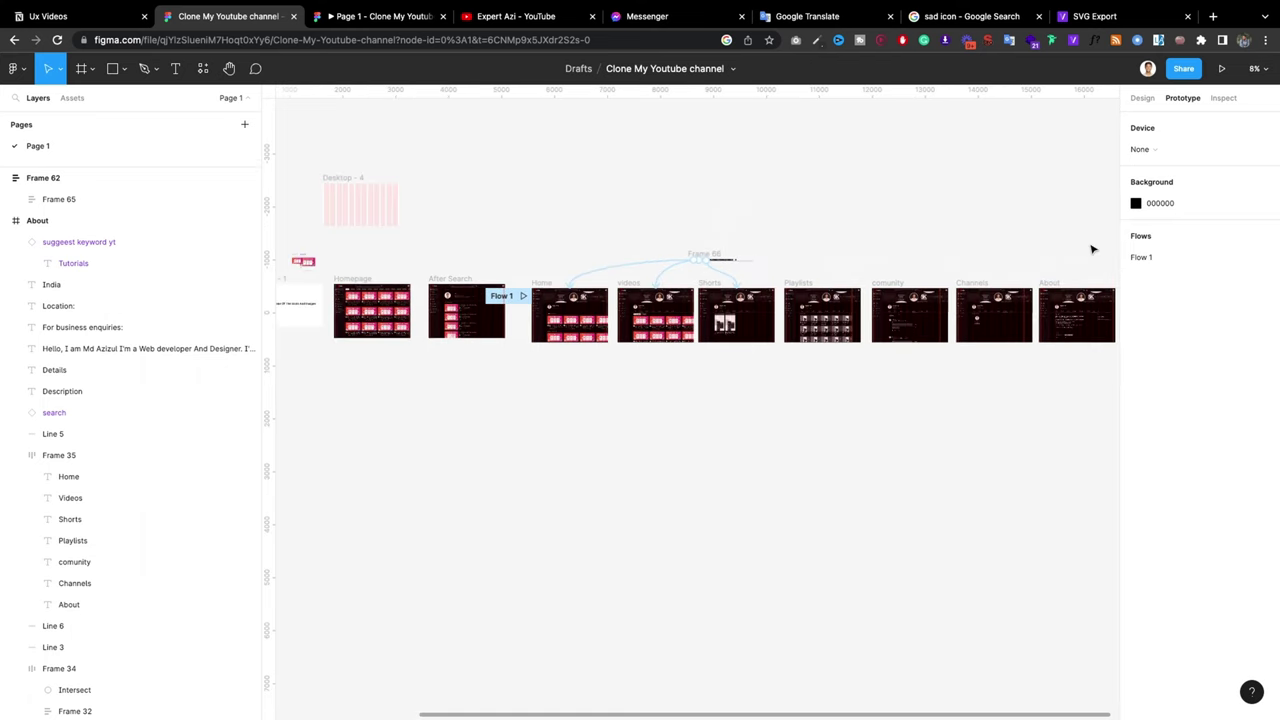
pyautogui.scroll(2, 1092, 250)
pyautogui.scroll(2, 478, 243)
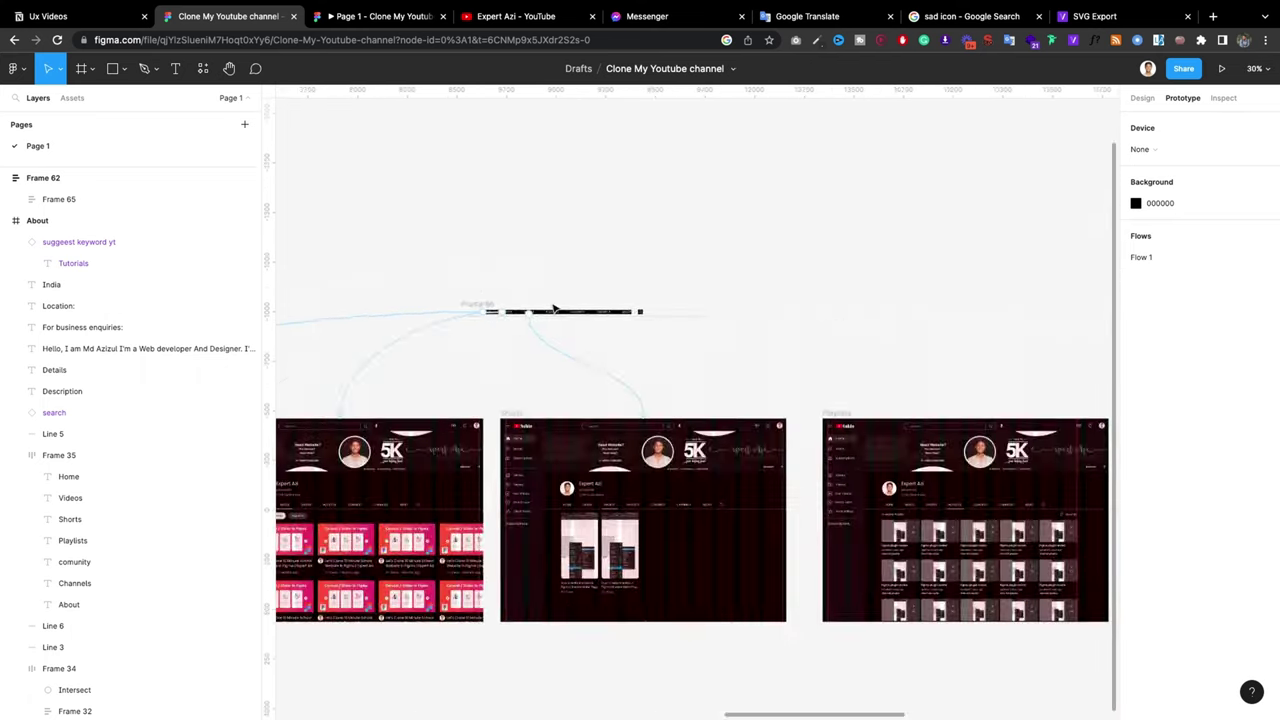
pyautogui.scroll(2, 540, 305)
pyautogui.scroll(2, 540, 310)
pyautogui.scroll(2, 480, 320)
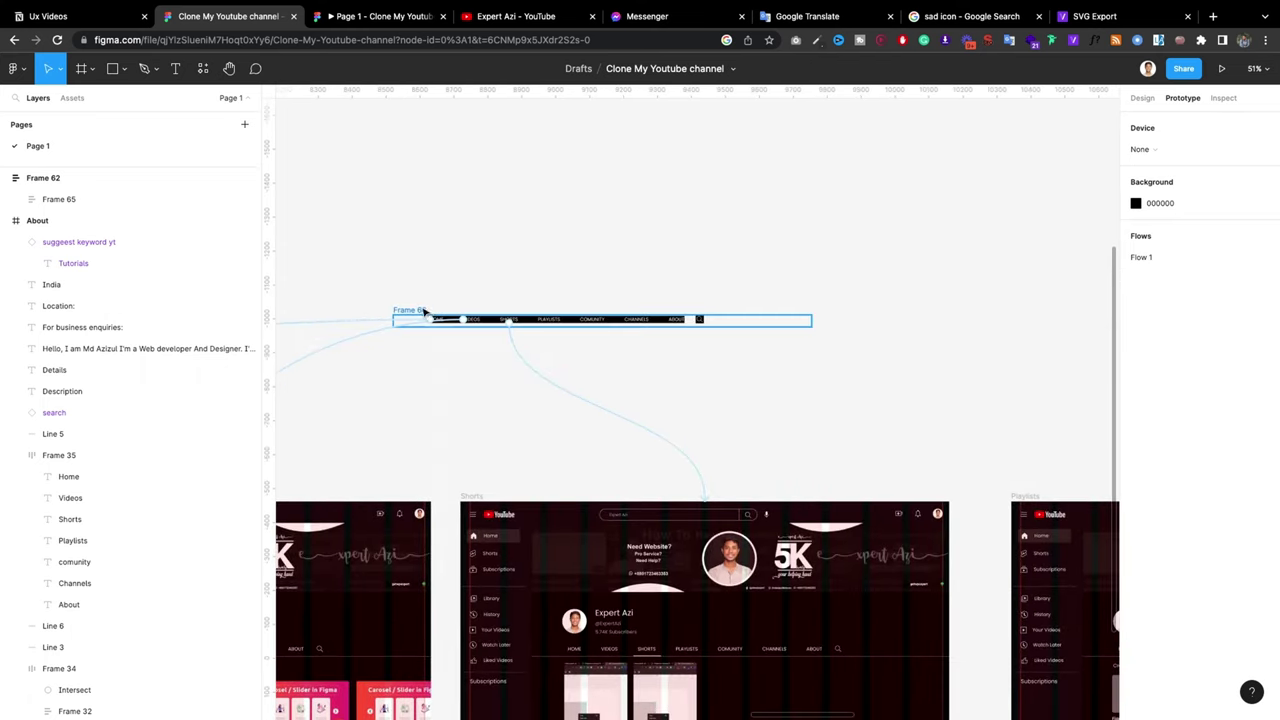
# Step: Link the Playlists nav text to the Playlists page frame
pyautogui.click(425, 316)
pyautogui.scroll(-2, 654, 309)
pyautogui.scroll(2, 611, 349)
pyautogui.scroll(-1, 778, 330)
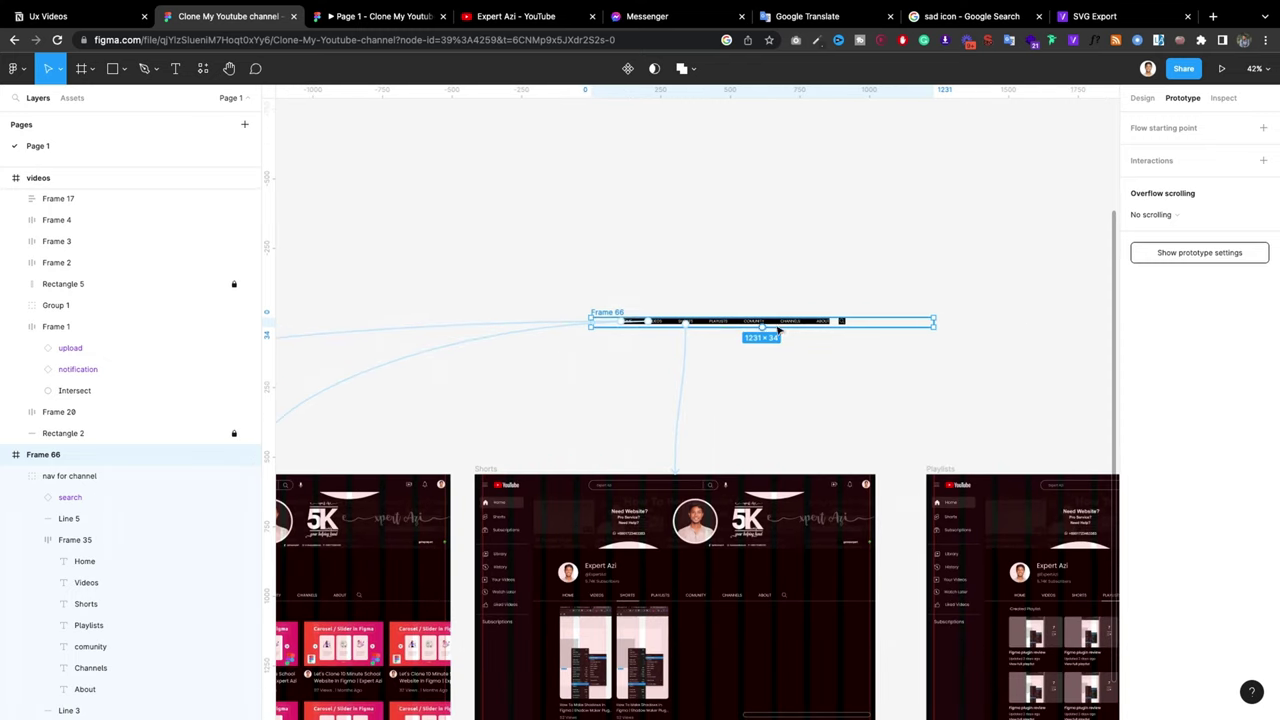
pyautogui.doubleClick(728, 322)
pyautogui.doubleClick(718, 324)
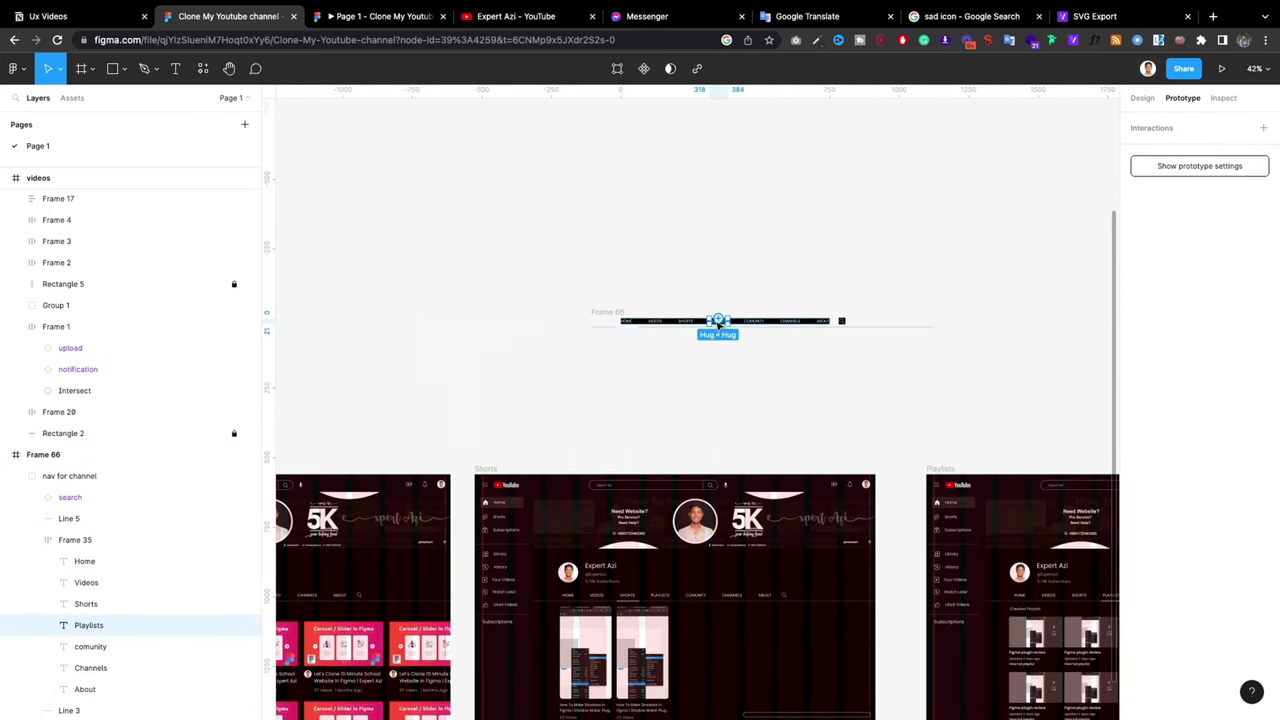
pyautogui.moveTo(718, 322); pyautogui.dragTo(980, 505)
pyautogui.scroll(5, 740, 370)
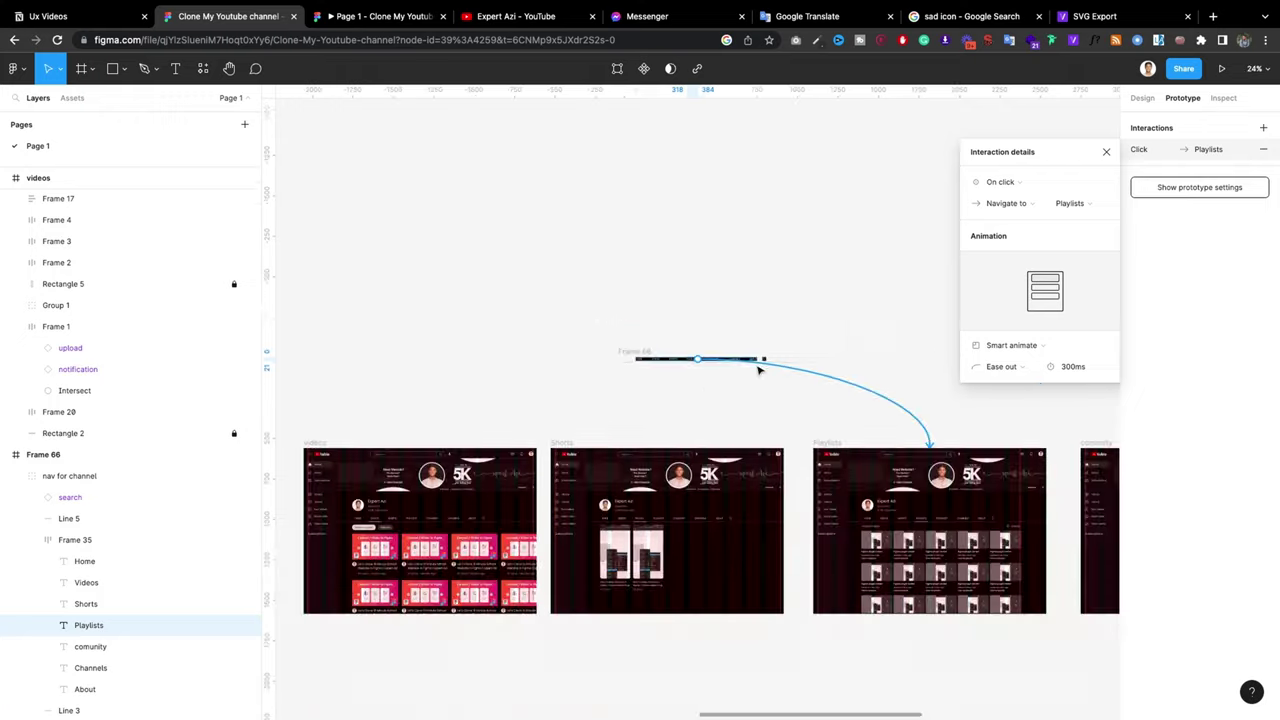
# Step: Link the comunity nav text to the comunity page frame
pyautogui.click(536, 340)
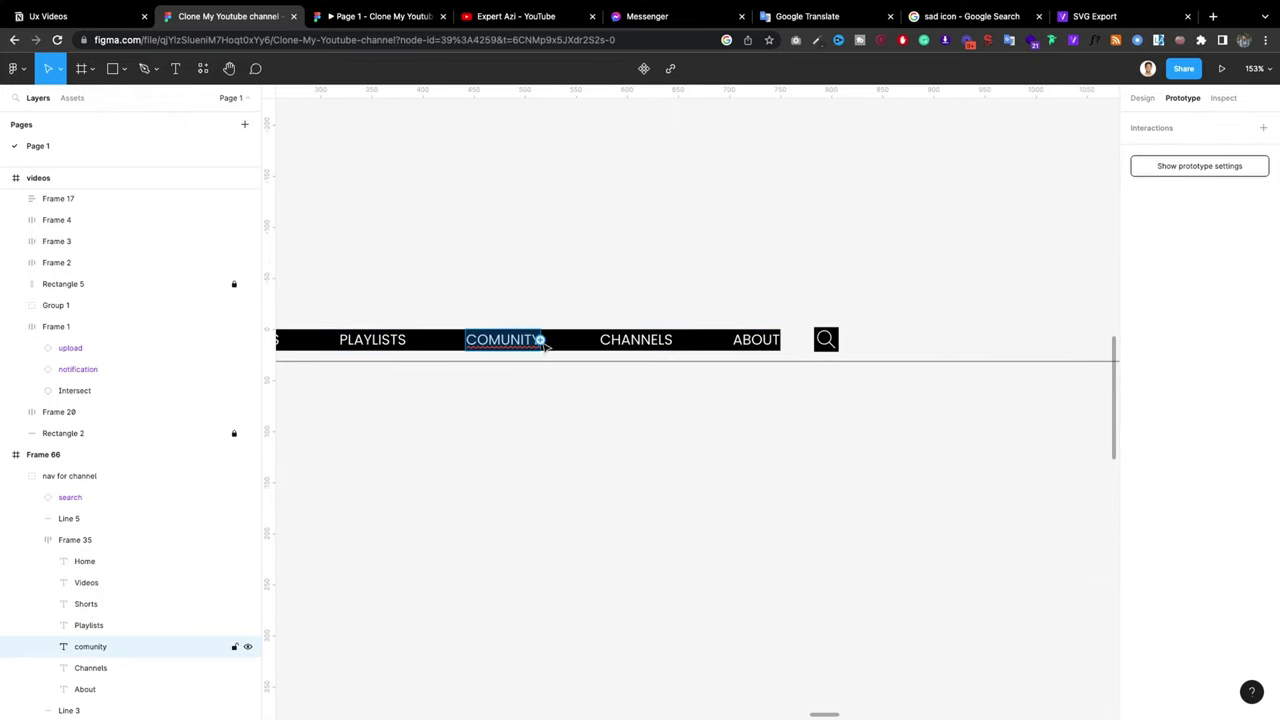
pyautogui.scroll(3, 545, 345)
pyautogui.scroll(-5, 545, 345)
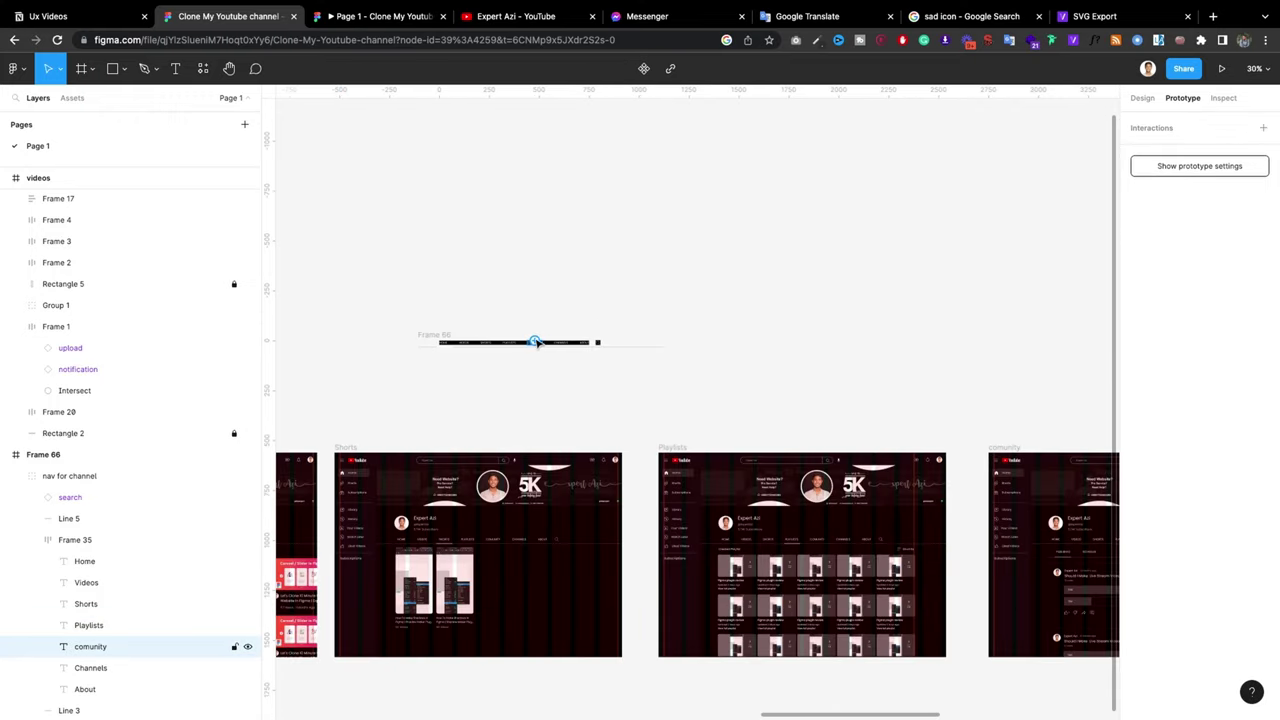
pyautogui.moveTo(536, 341); pyautogui.dragTo(1048, 463)
pyautogui.click(872, 304)
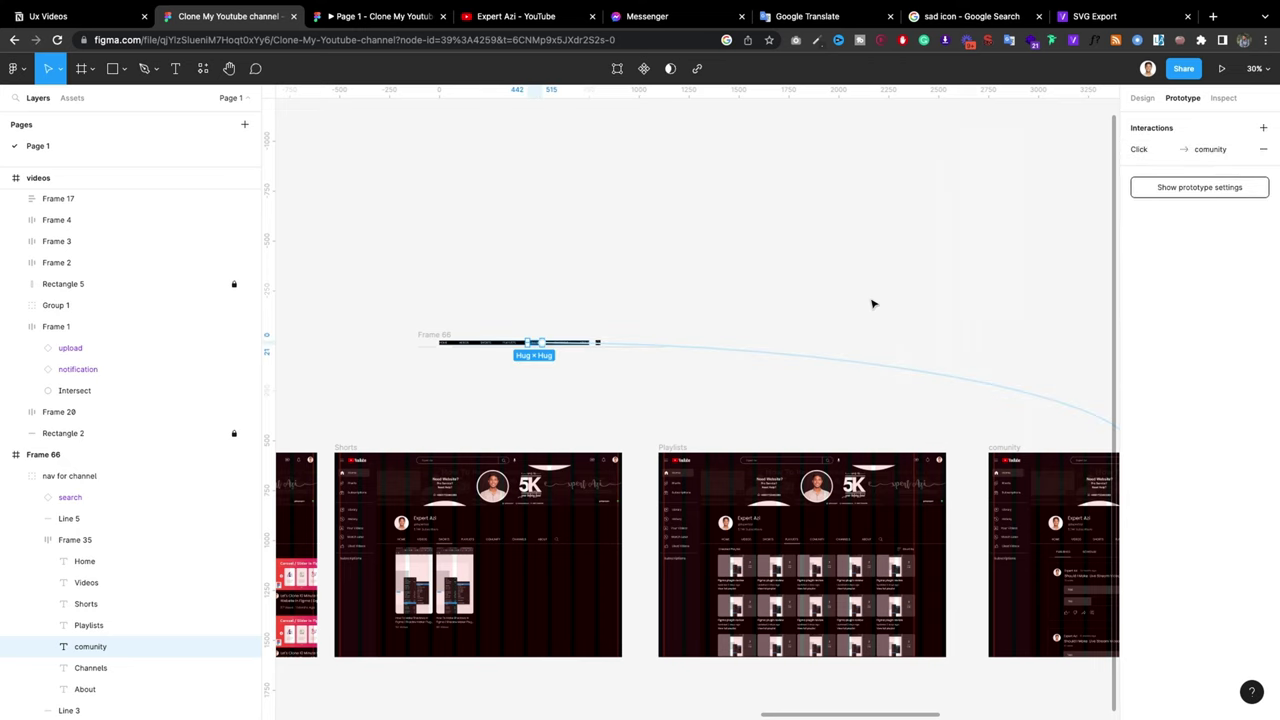
pyautogui.click(646, 415)
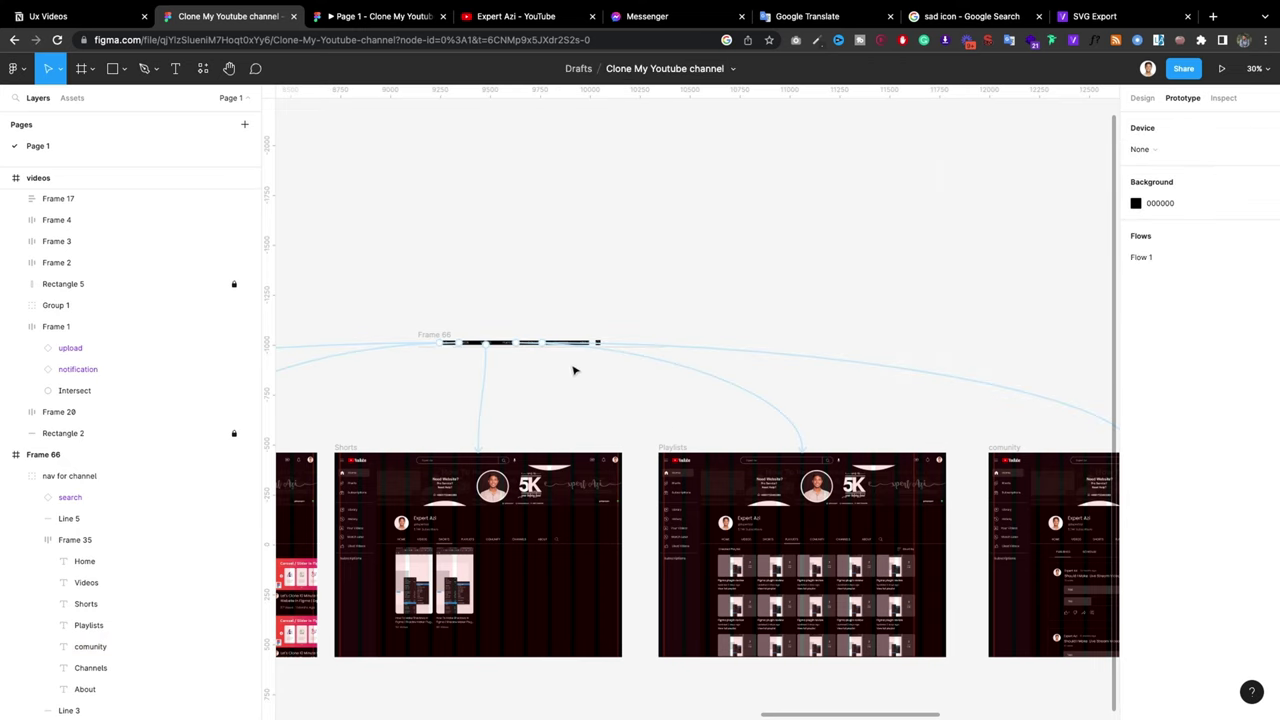
pyautogui.scroll(5, 573, 371)
# Step: Link the CHANNELS nav text to the Channels page frame
pyautogui.click(568, 303)
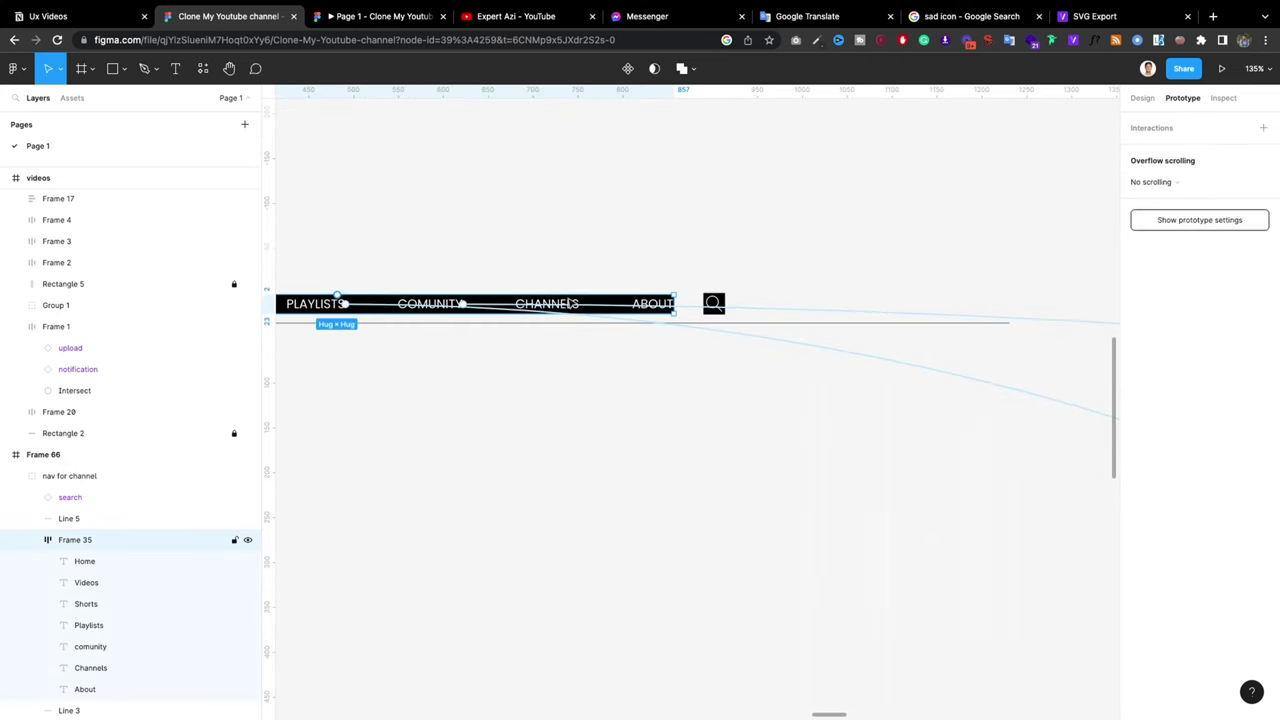
pyautogui.scroll(-3, 578, 306)
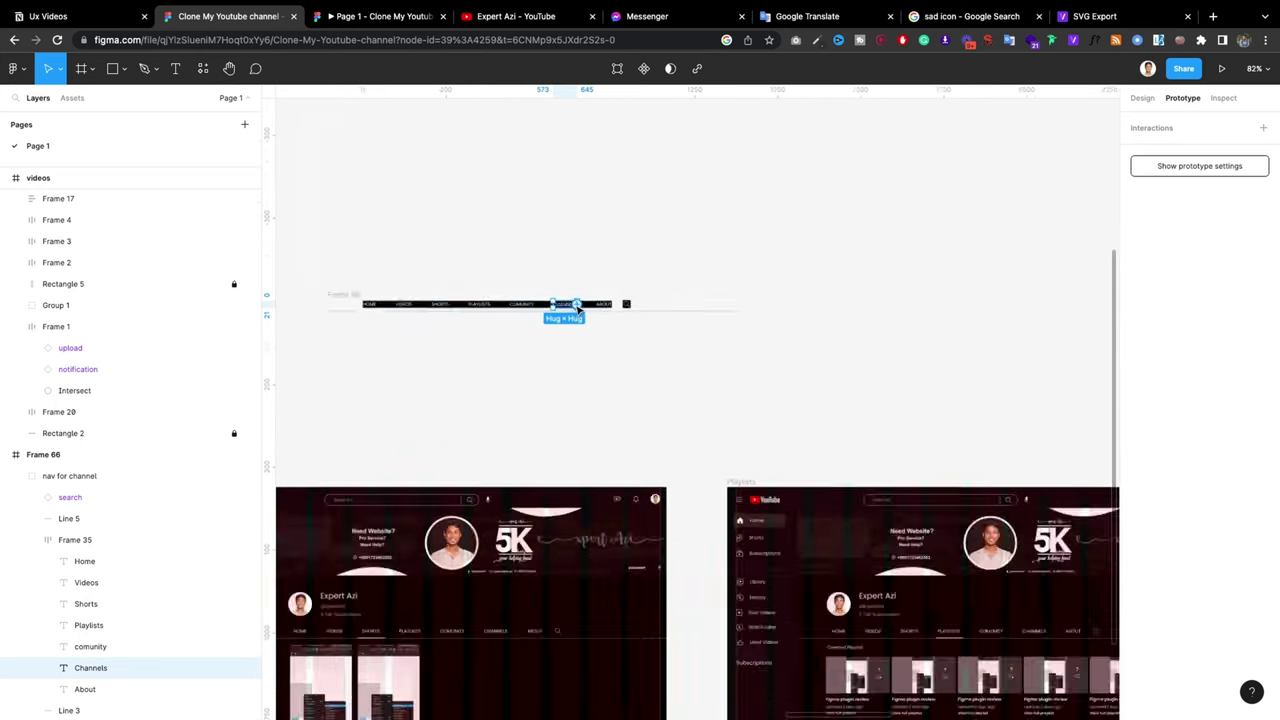
pyautogui.scroll(-2, 578, 306)
pyautogui.scroll(-1, 578, 306)
pyautogui.moveTo(575, 306)
pyautogui.mouseDown()
pyautogui.moveTo(1211, 331)
pyautogui.moveTo(1057, 398)
pyautogui.mouseUp()
pyautogui.click(349, 287)
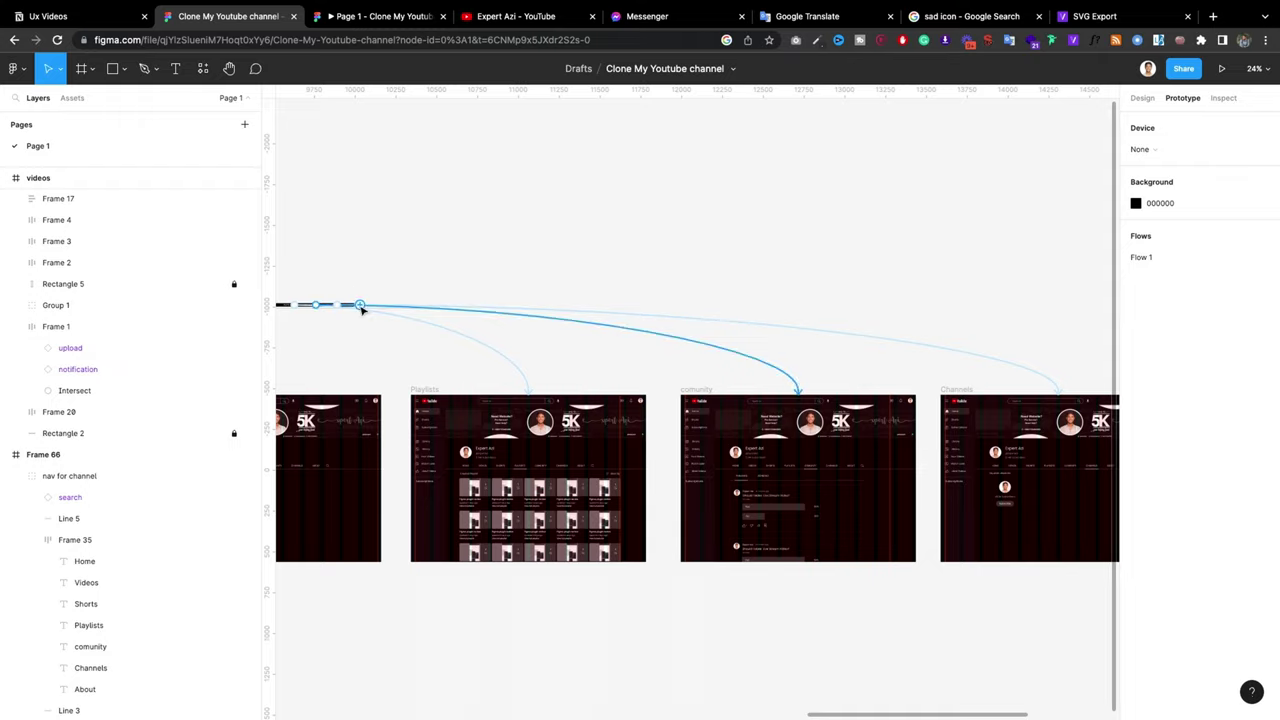
pyautogui.scroll(5, 360, 305)
# Step: Link the ABOUT nav text to the About page frame, then zoom to show all frames
pyautogui.click(320, 300)
pyautogui.doubleClick(306, 300)
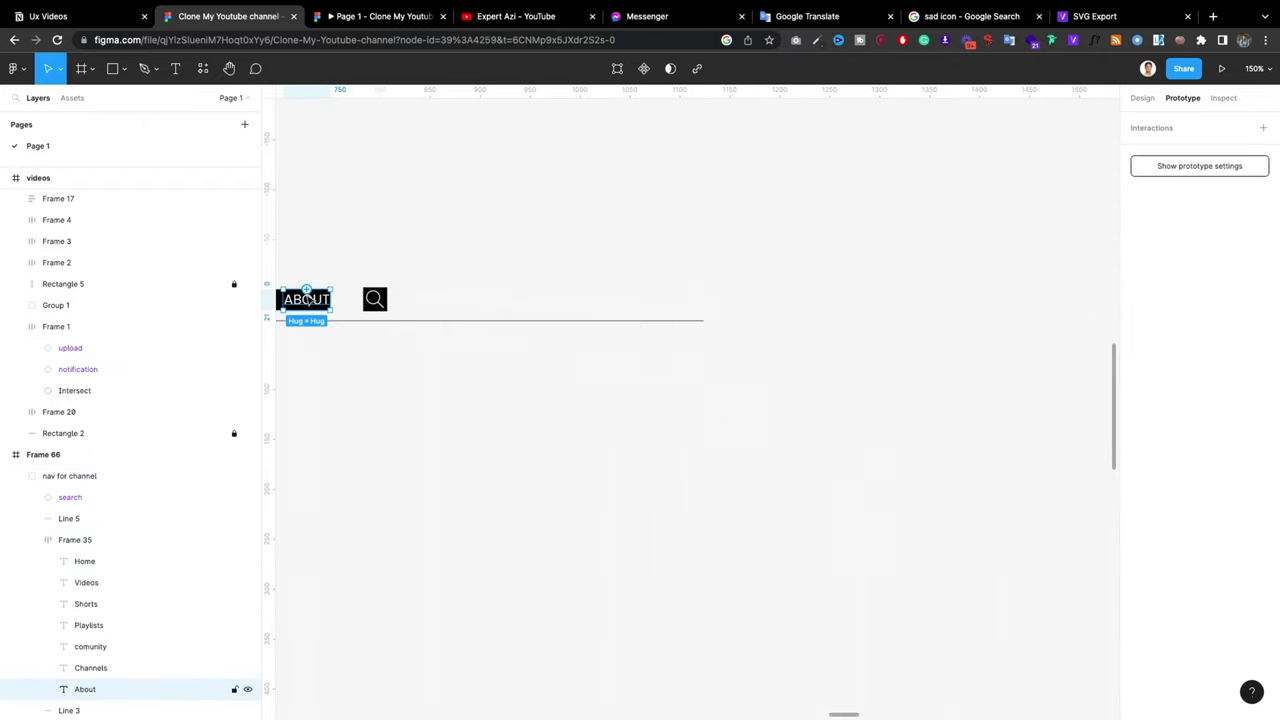
pyautogui.doubleClick(305, 301)
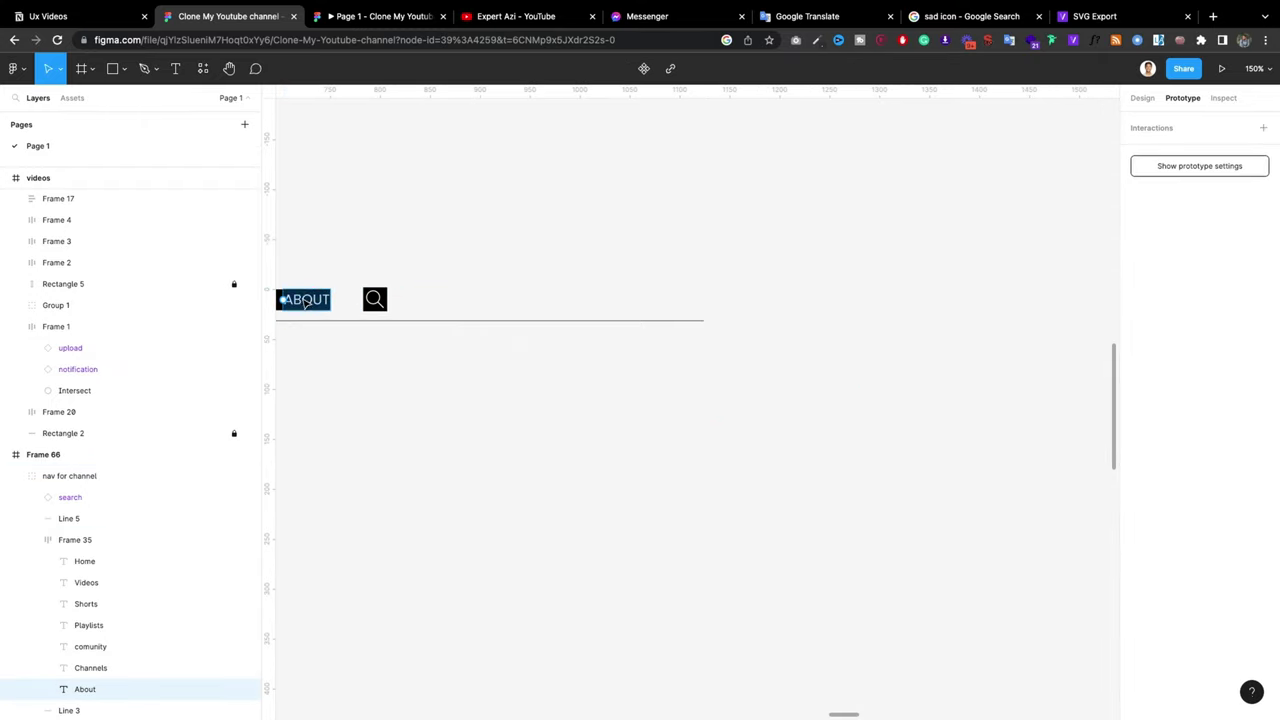
pyautogui.press('Escape')
pyautogui.moveTo(310, 295)
pyautogui.mouseDown()
pyautogui.moveTo(1008, 474)
pyautogui.moveTo(994, 462)
pyautogui.moveTo(1056, 607)
pyautogui.moveTo(1122, 400)
pyautogui.mouseUp()
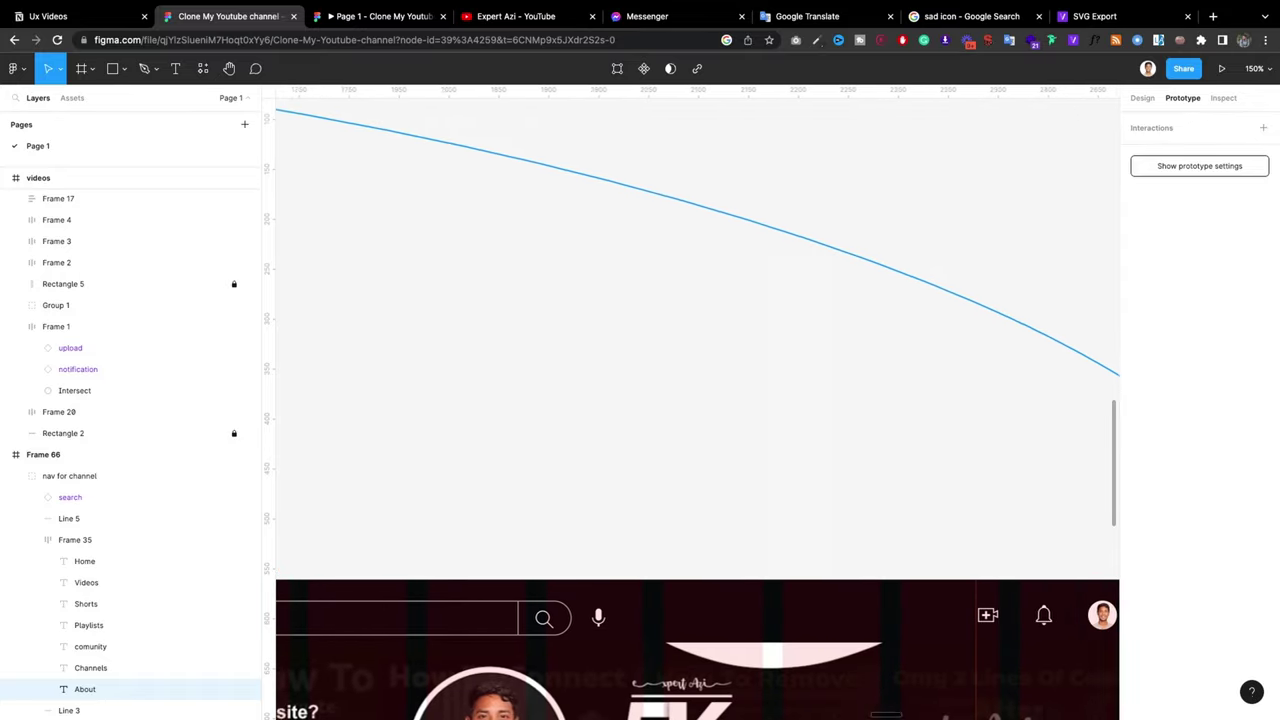
pyautogui.moveTo(1120, 383)
pyautogui.mouseDown()
pyautogui.moveTo(853, 630)
pyautogui.moveTo(1278, 600)
pyautogui.mouseUp()
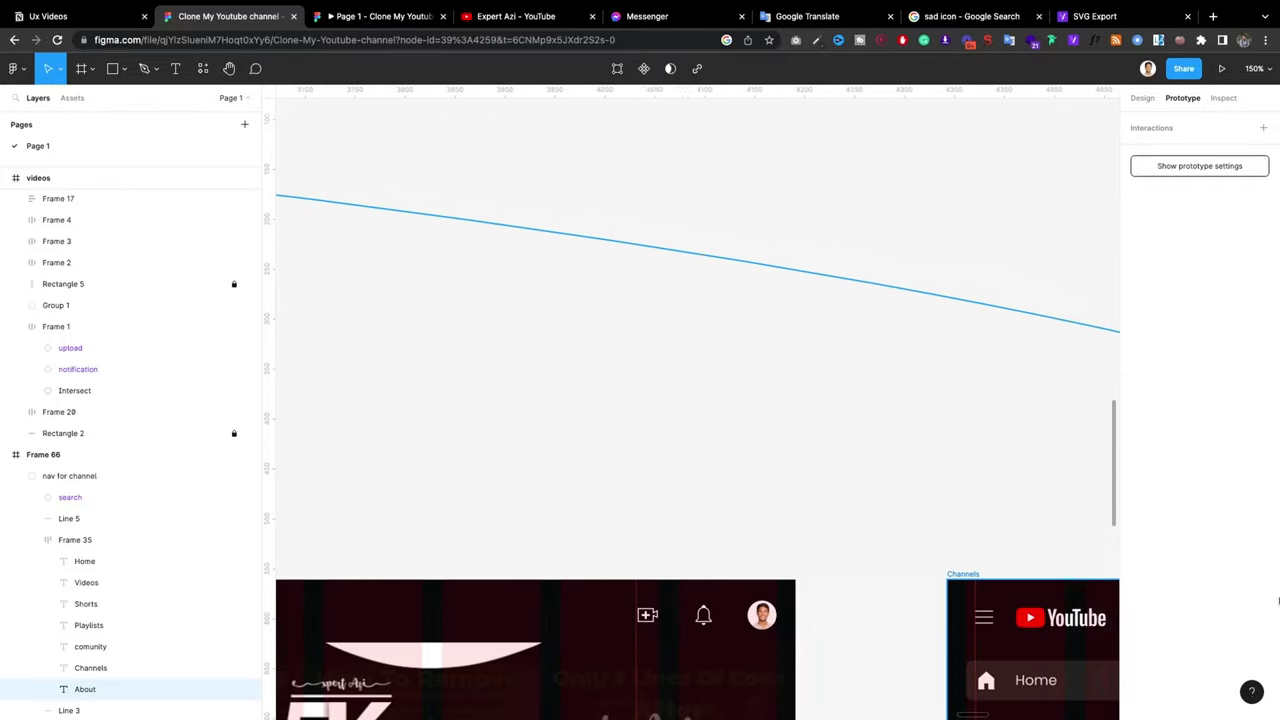
pyautogui.moveTo(1278, 600)
pyautogui.mouseDown()
pyautogui.moveTo(1072, 633)
pyautogui.moveTo(1220, 569)
pyautogui.mouseUp()
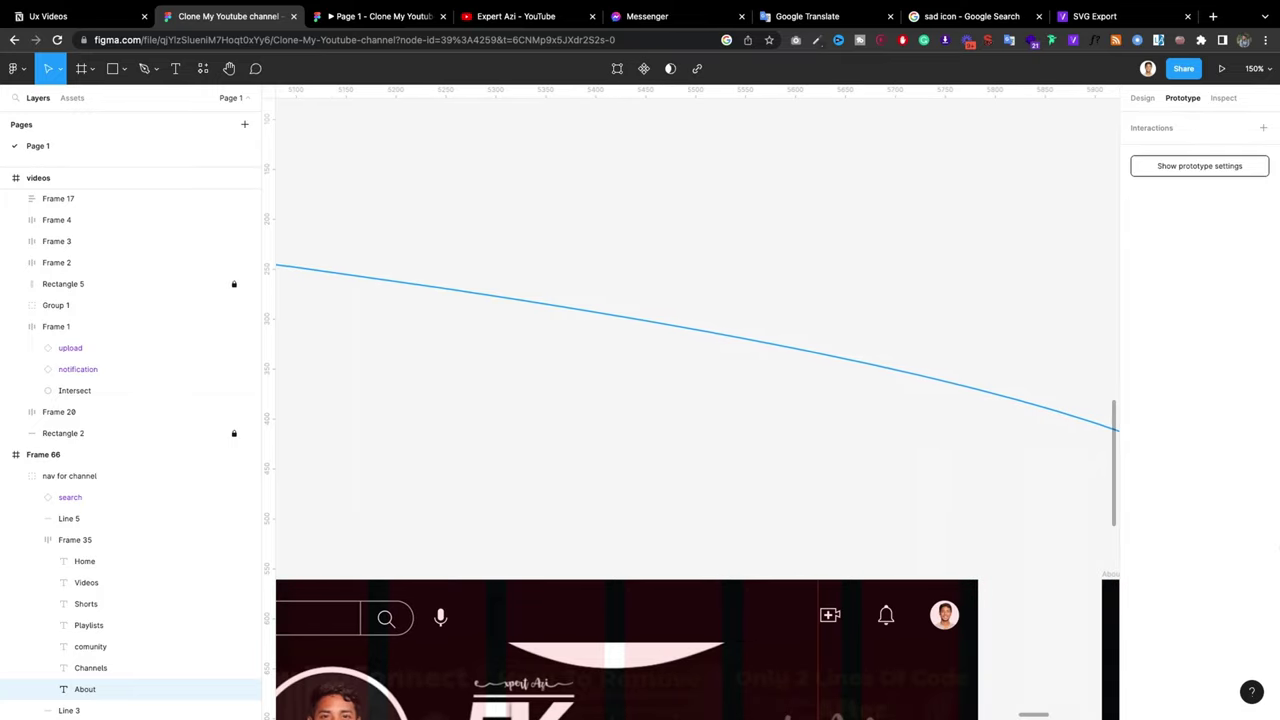
pyautogui.moveTo(1220, 569); pyautogui.dragTo(1052, 640)
pyautogui.click(908, 414)
pyautogui.hotkey('shift', '1')
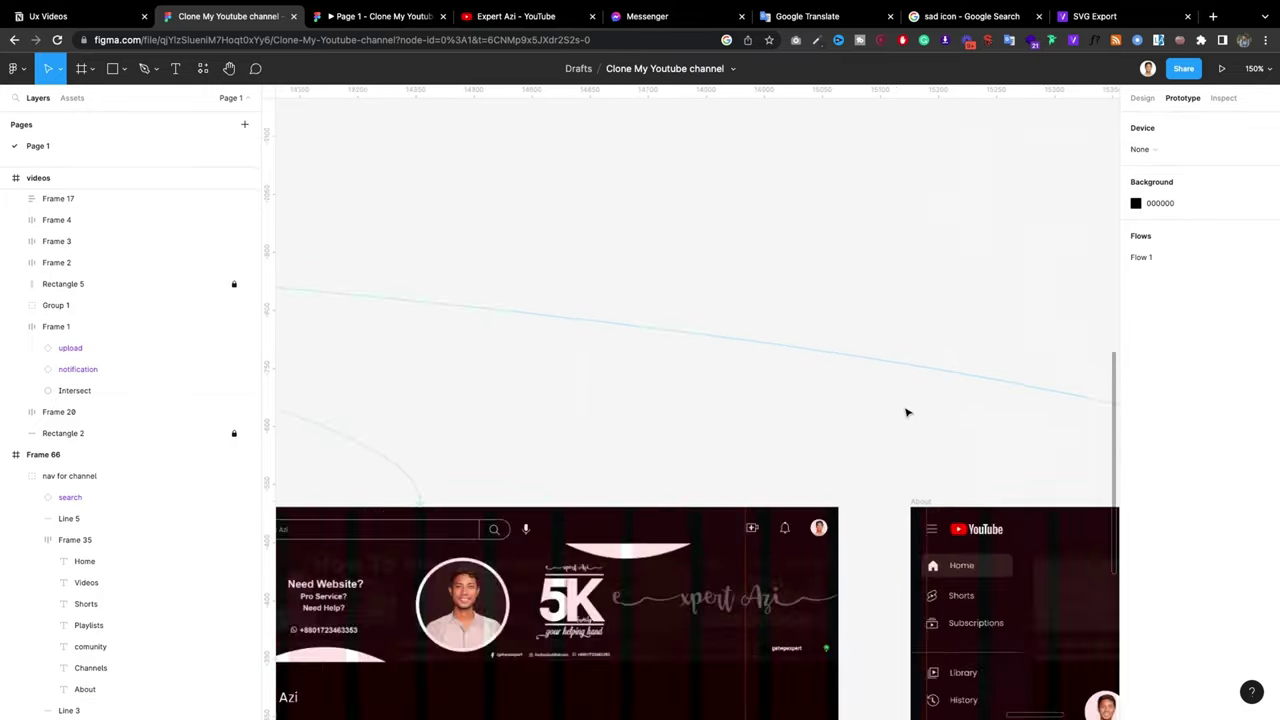
# Step: Turn the nav bar frame into a component and drag a copy onto the pages
pyautogui.scroll(1, 549, 380)
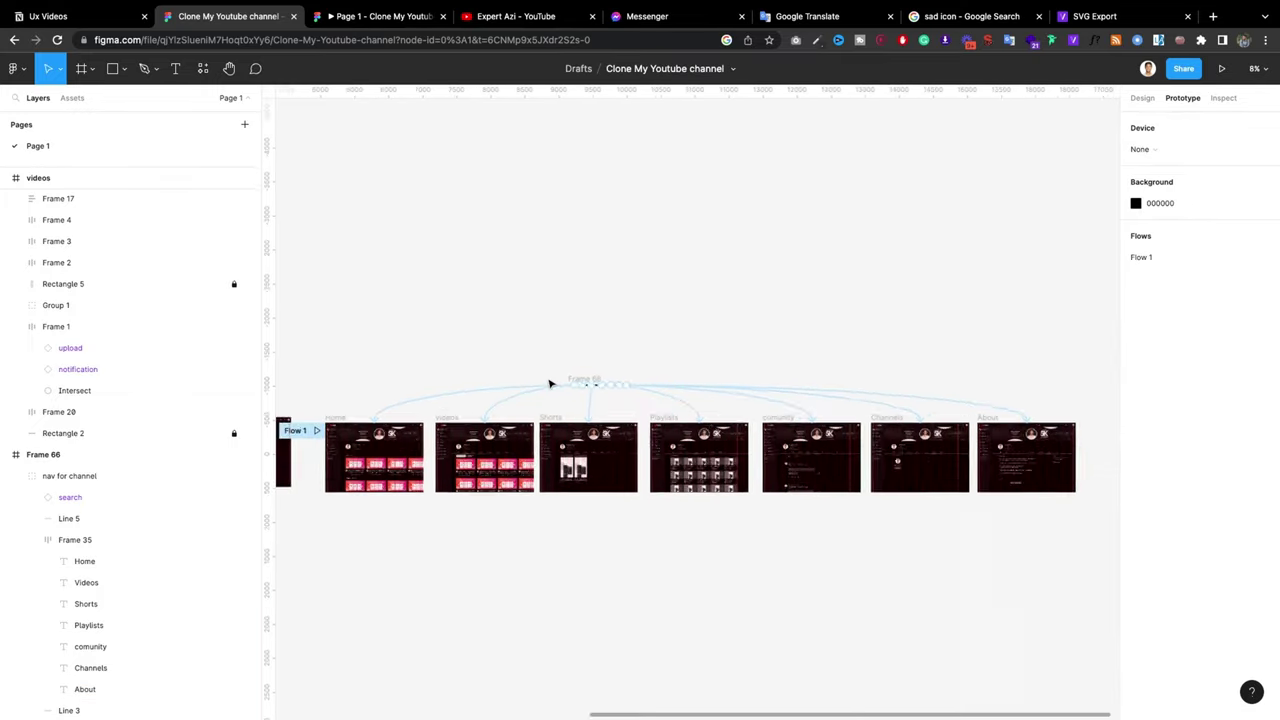
pyautogui.scroll(4, 549, 380)
pyautogui.scroll(-2, 741, 367)
pyautogui.click(720, 384)
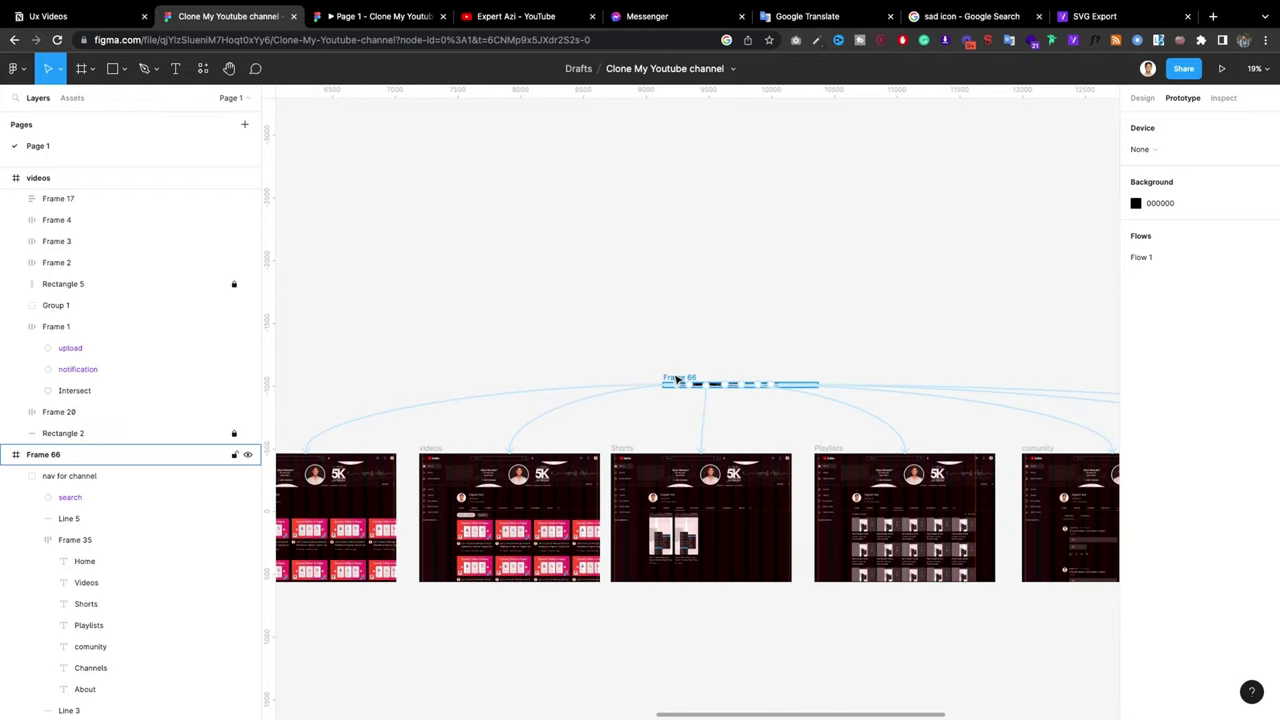
pyautogui.click(627, 69)
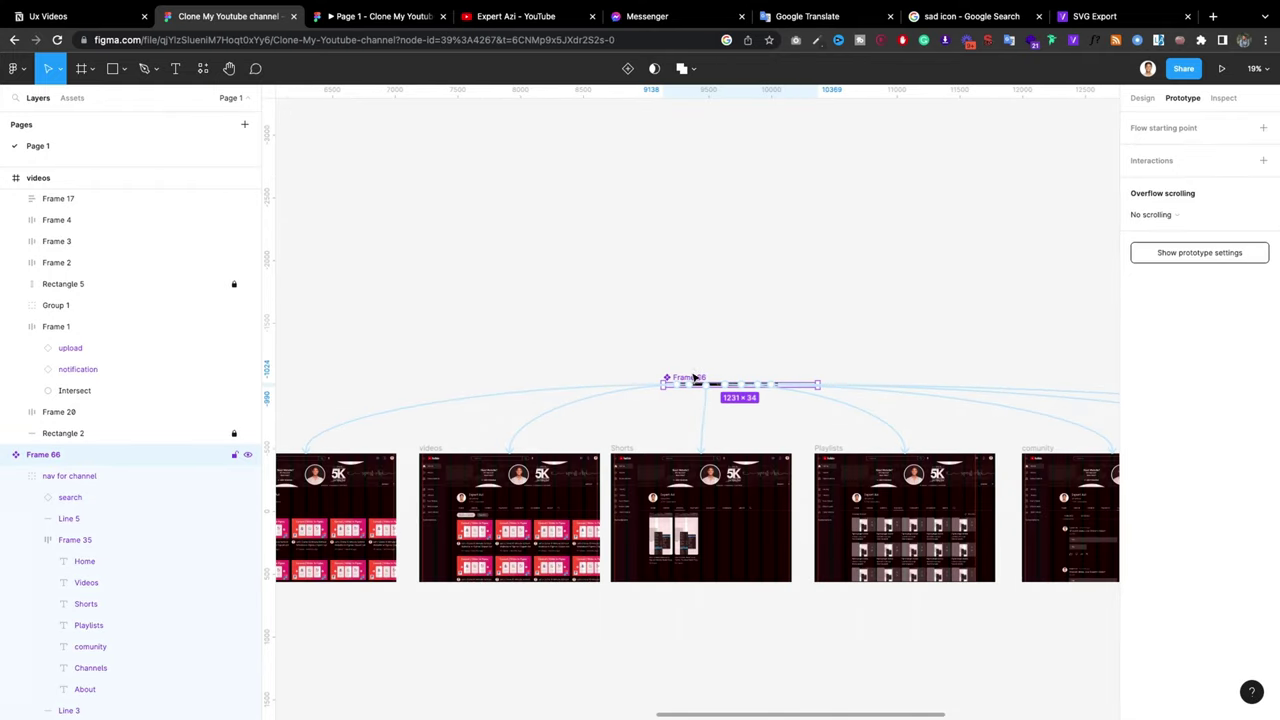
pyautogui.moveTo(695, 381); pyautogui.dragTo(495, 462)
pyautogui.moveTo(480, 482); pyautogui.dragTo(328, 508)
# Step: Position the nav bar on the Home page under the header at X 205, Y 416
pyautogui.scroll(-2, 420, 495)
pyautogui.scroll(2, 328, 508)
pyautogui.scroll(5, 400, 495)
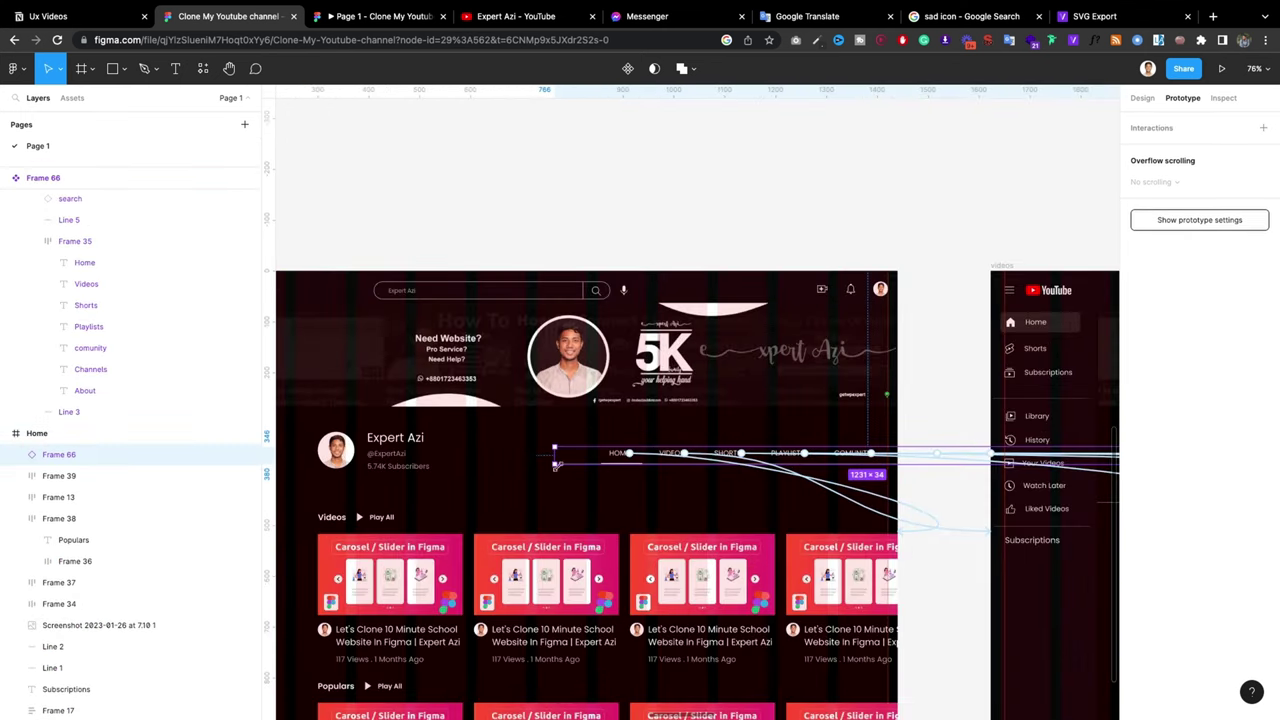
pyautogui.moveTo(583, 462); pyautogui.dragTo(600, 490)
pyautogui.scroll(-2, 600, 490)
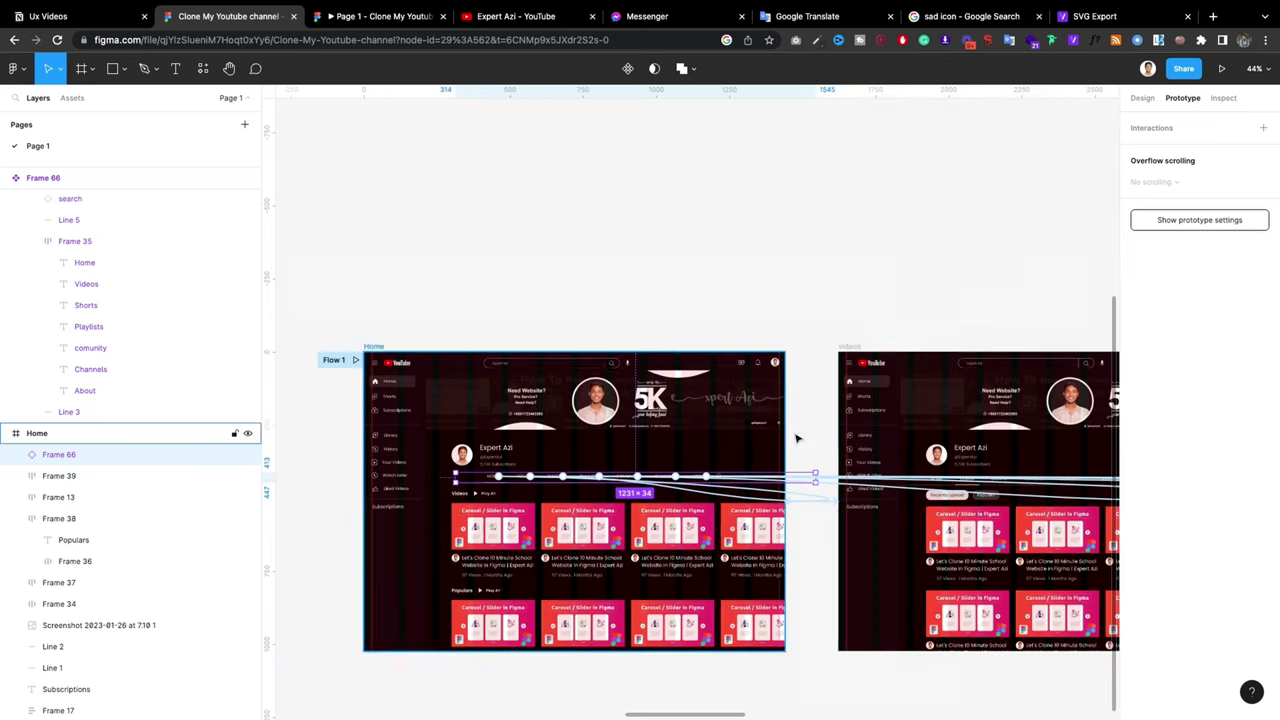
pyautogui.click(1141, 98)
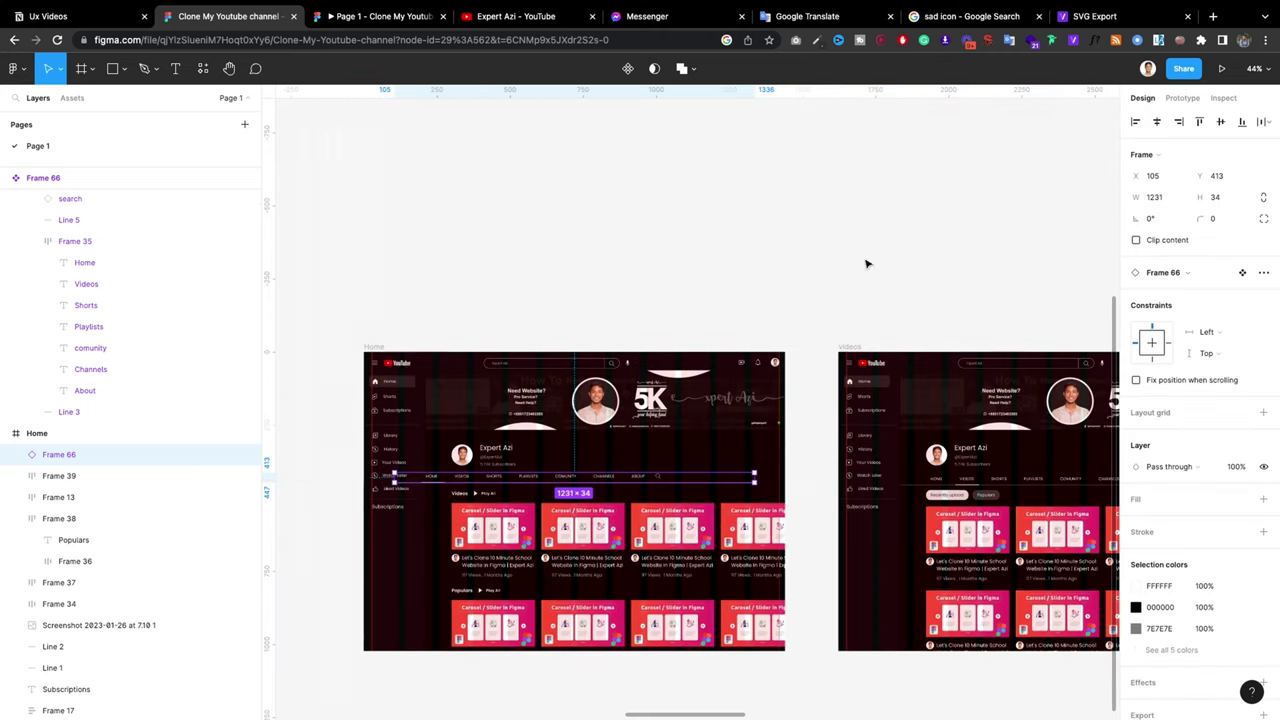
pyautogui.scroll(2, 632, 467)
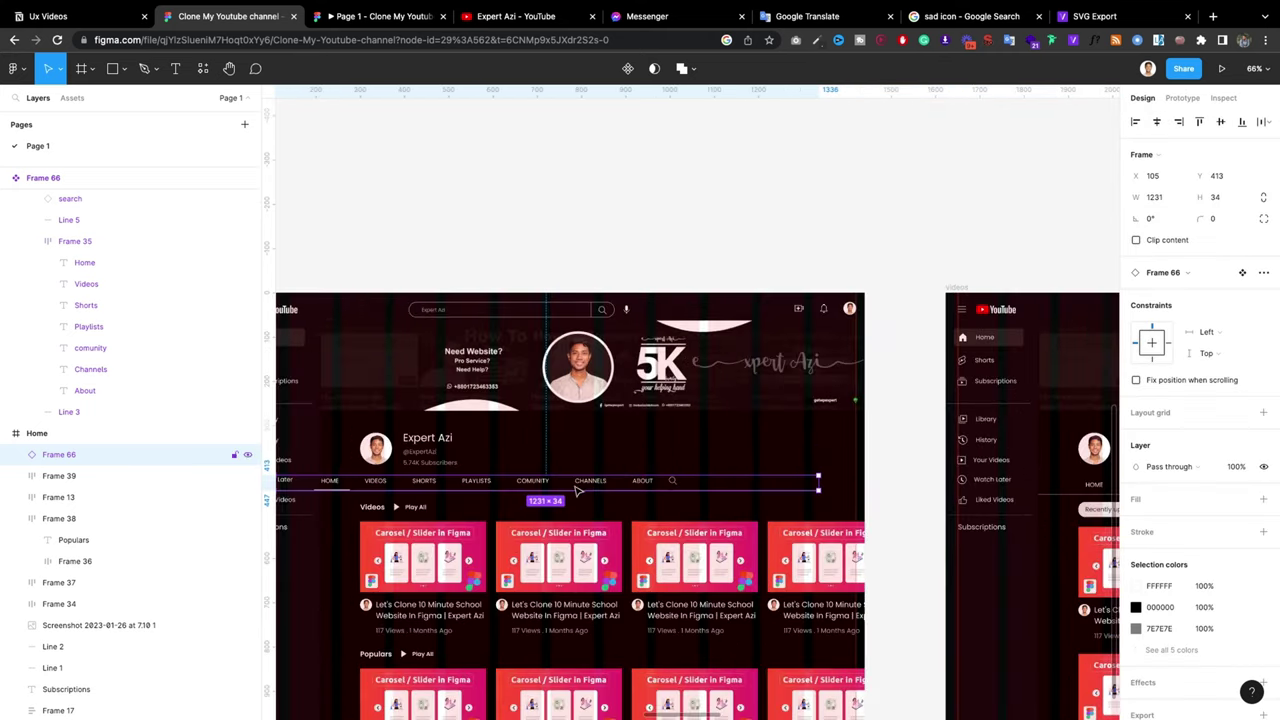
pyautogui.moveTo(588, 487); pyautogui.dragTo(628, 483)
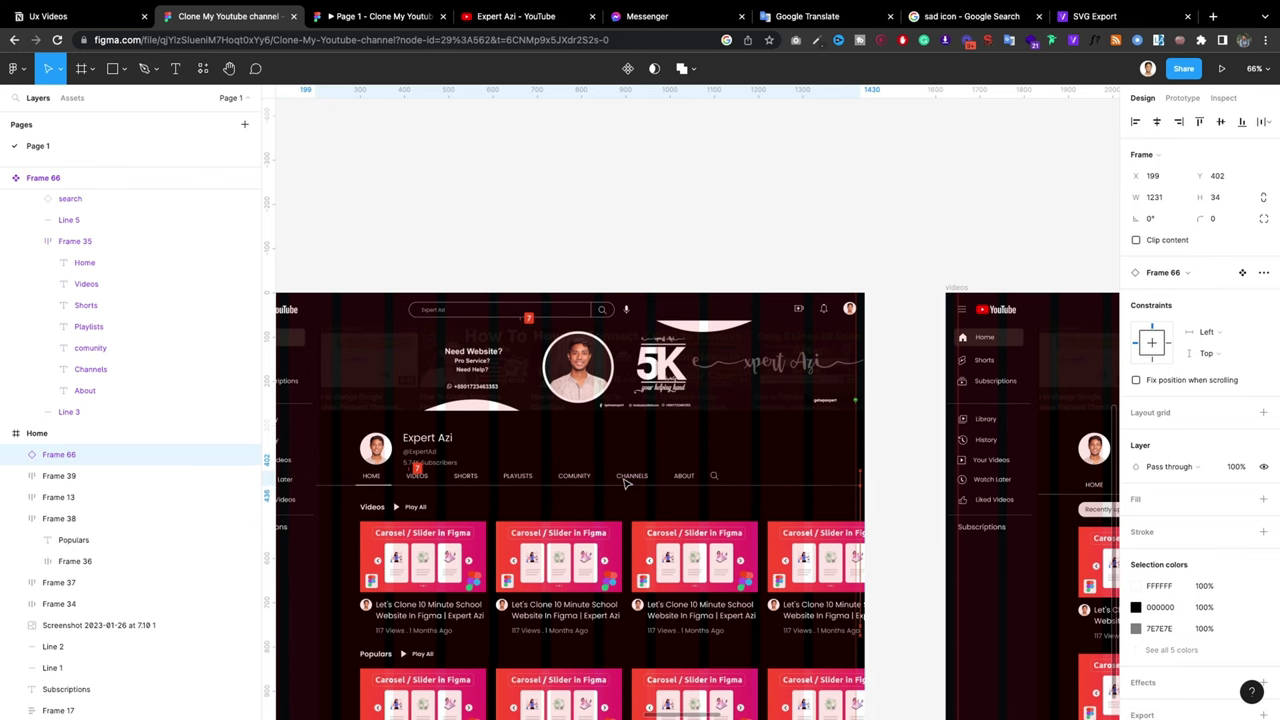
pyautogui.scroll(-1, 714, 443)
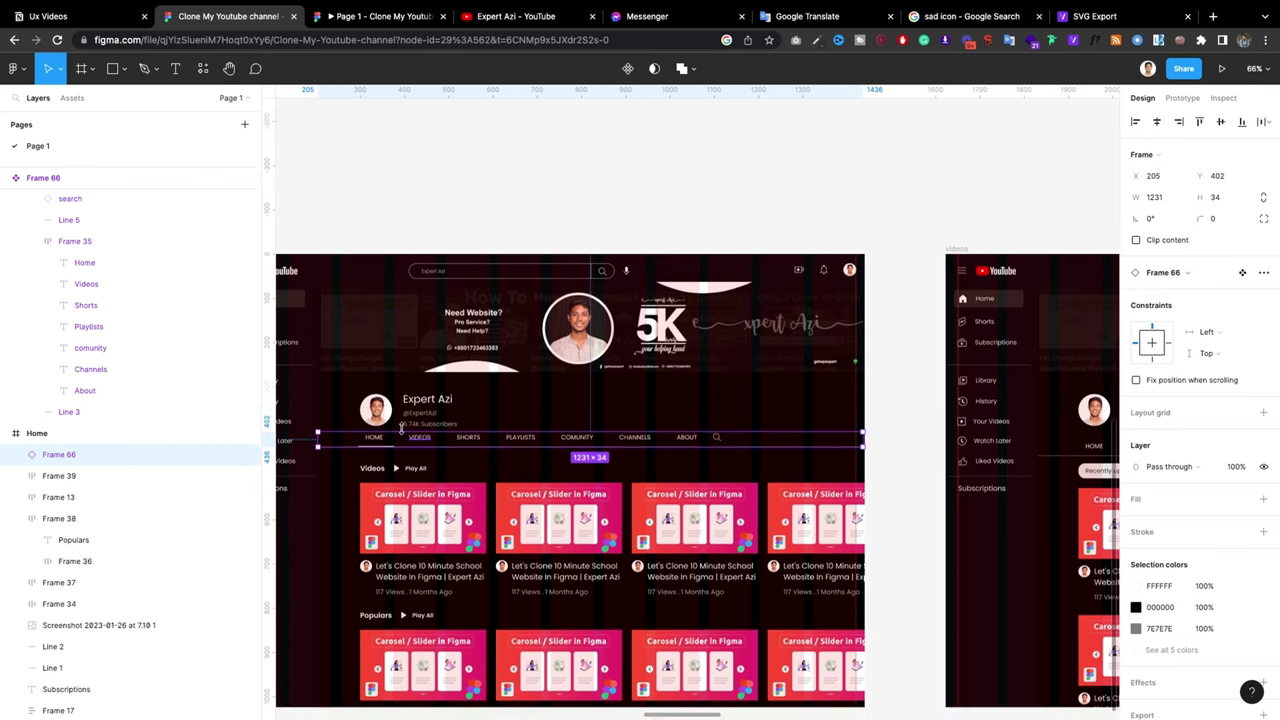
pyautogui.scroll(3, 400, 435)
pyautogui.moveTo(428, 446); pyautogui.dragTo(430, 458)
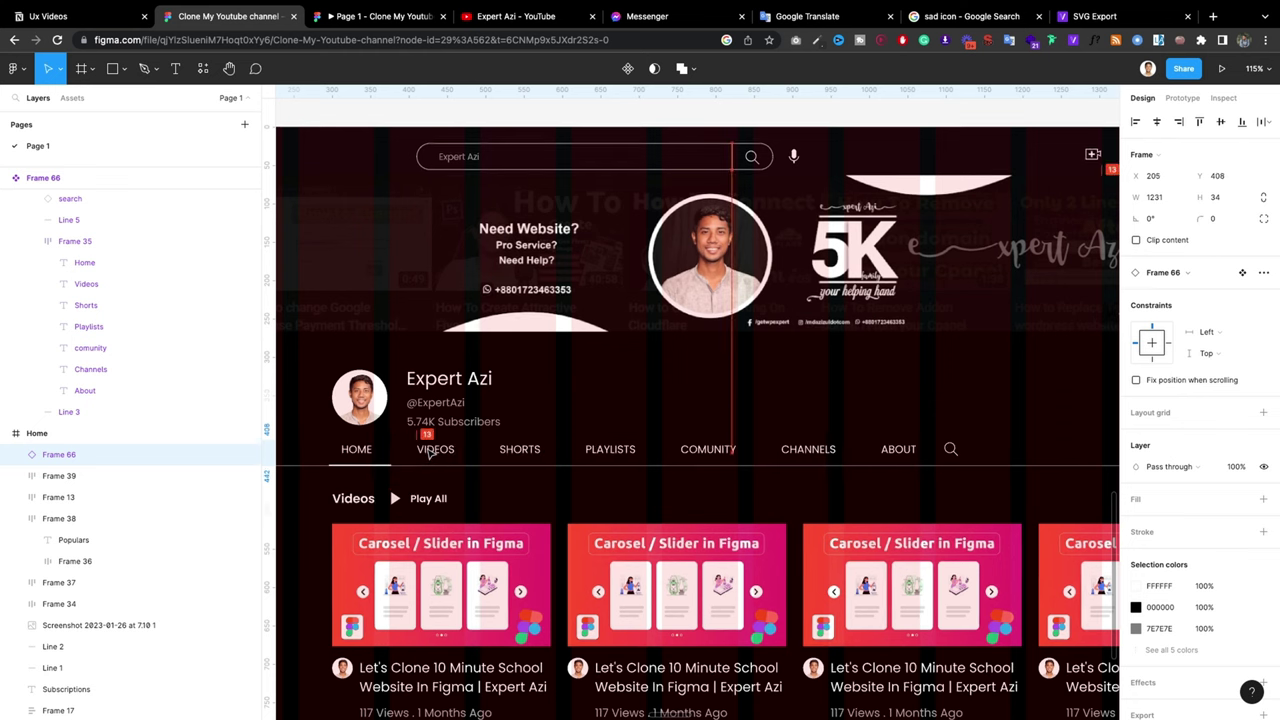
pyautogui.scroll(-5, 400, 410)
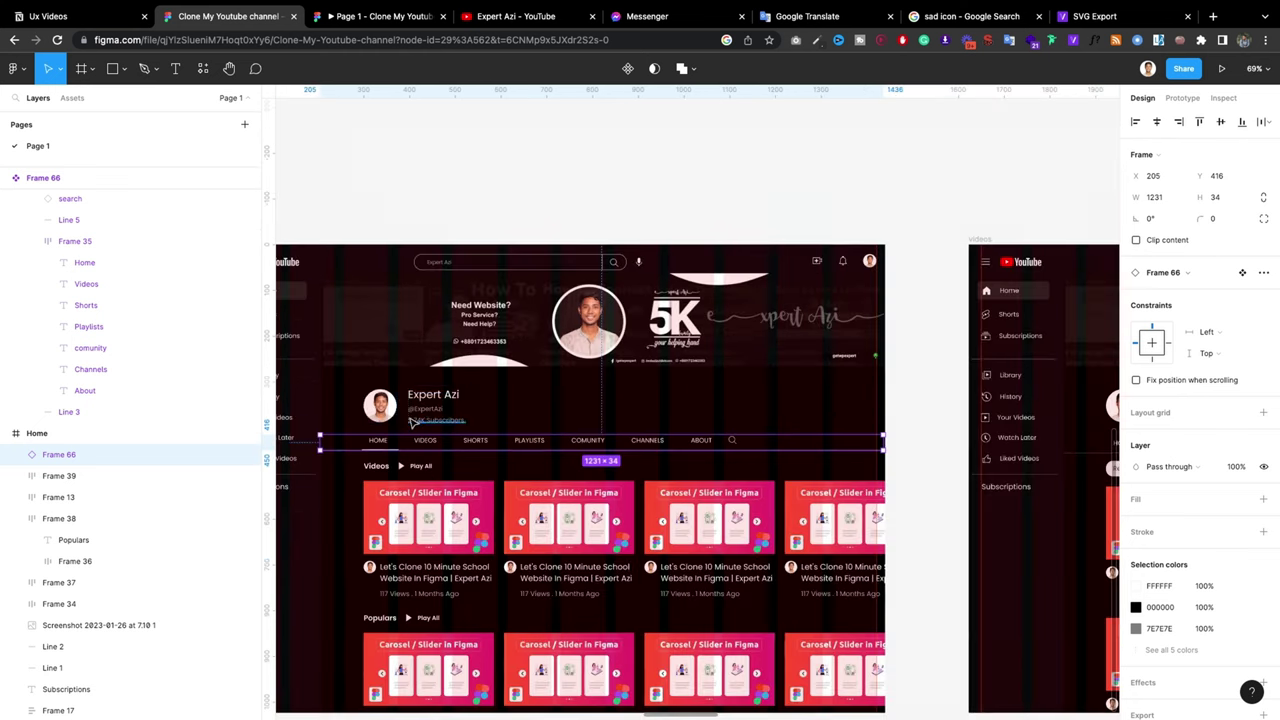
pyautogui.scroll(-3, 385, 400)
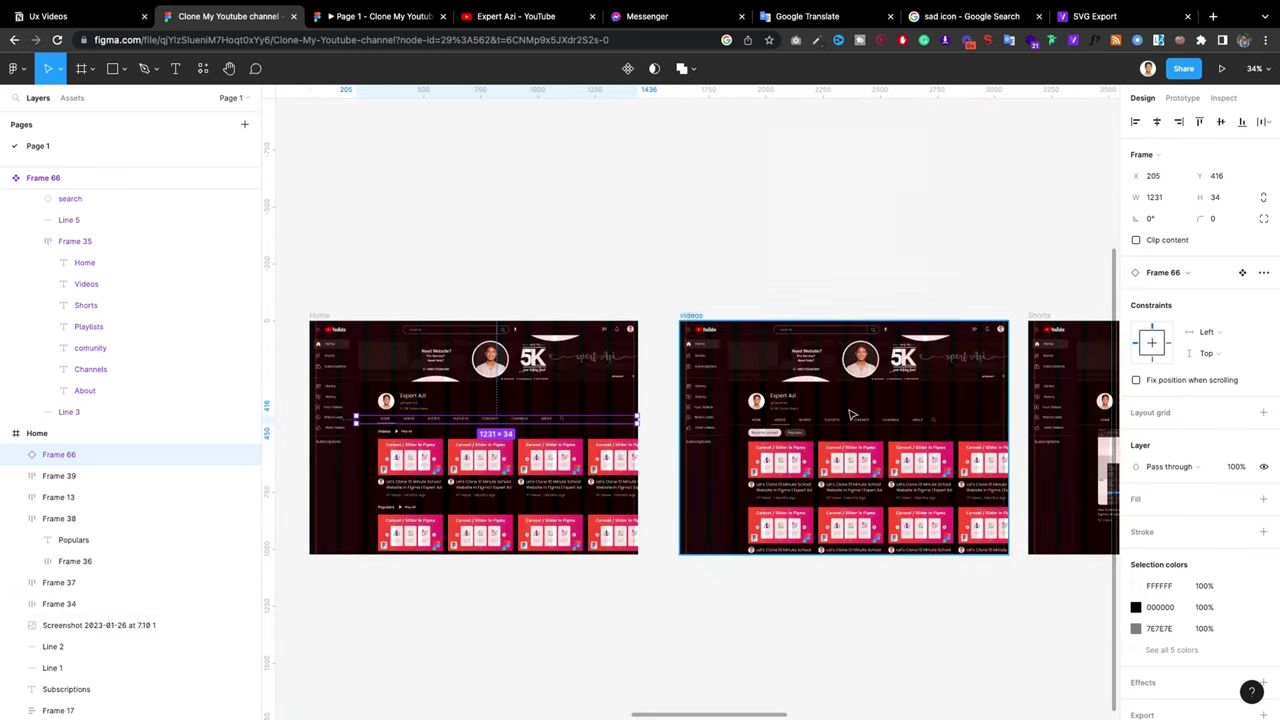
pyautogui.scroll(5, 785, 415)
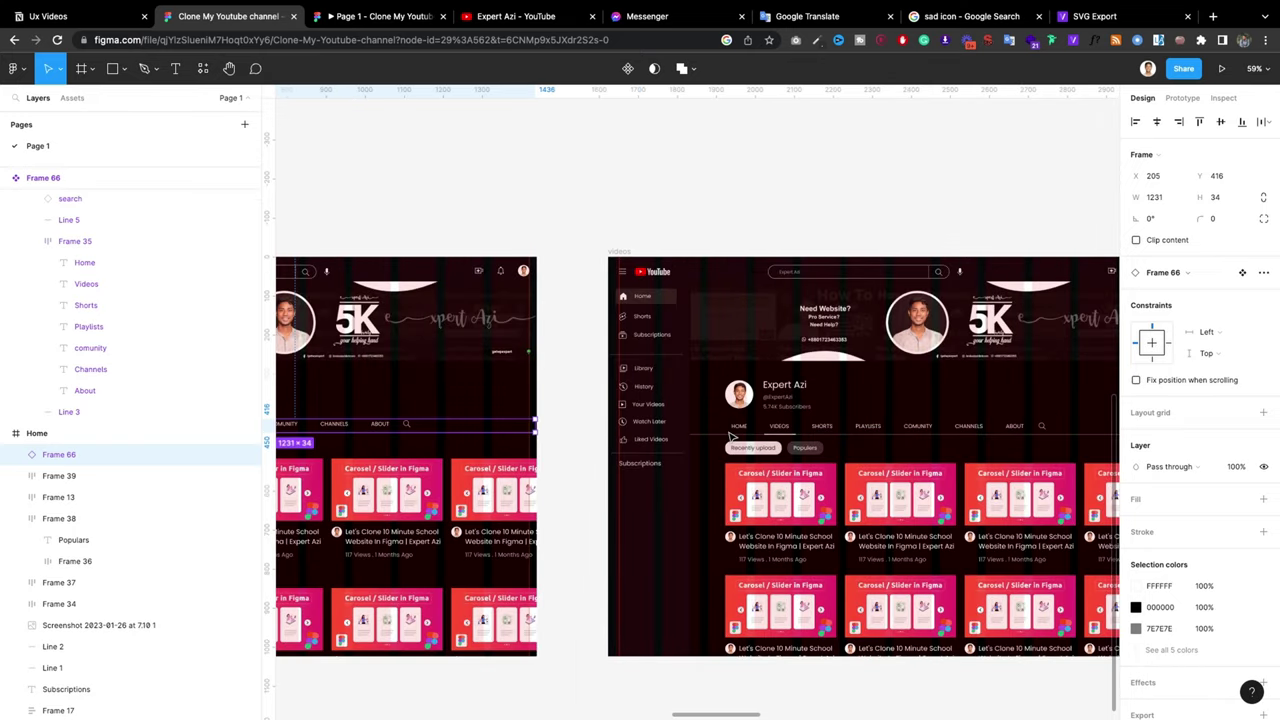
pyautogui.scroll(-2, 833, 406)
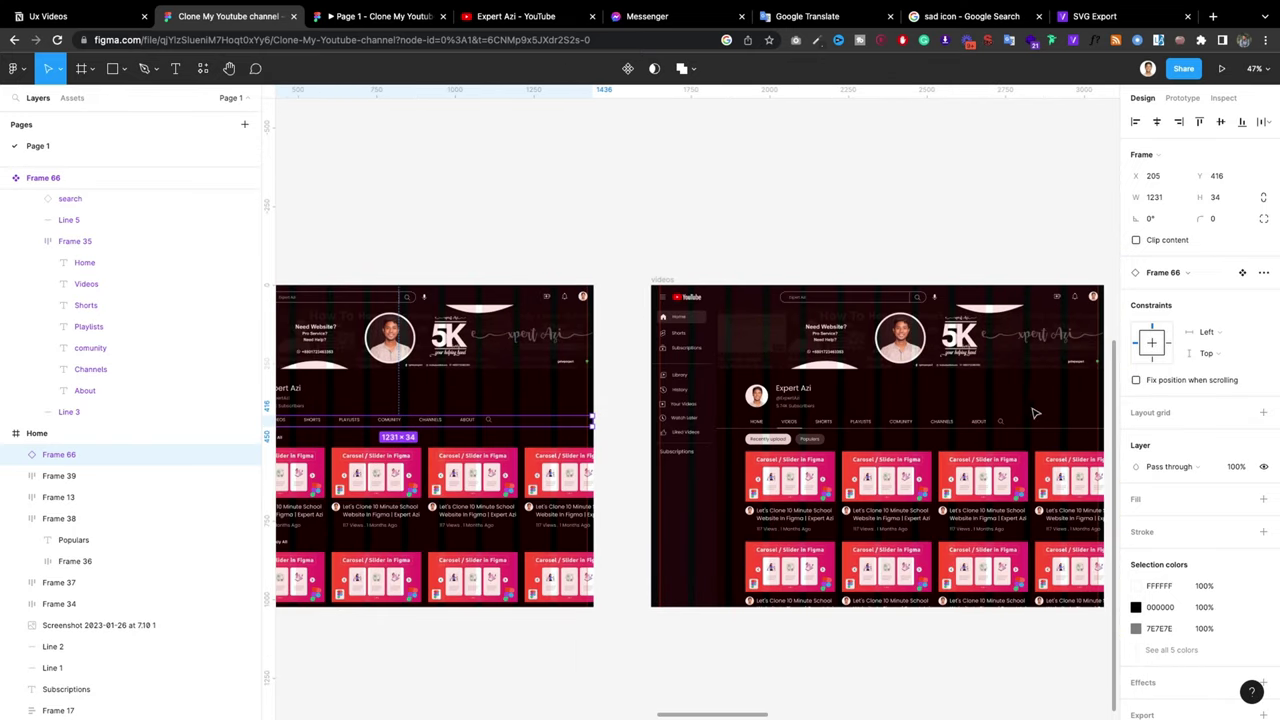
# Step: Delete the two old lines, Line 3 and Line 5, from the videos page
pyautogui.moveTo(1035, 412); pyautogui.dragTo(890, 425)
pyautogui.click(910, 416)
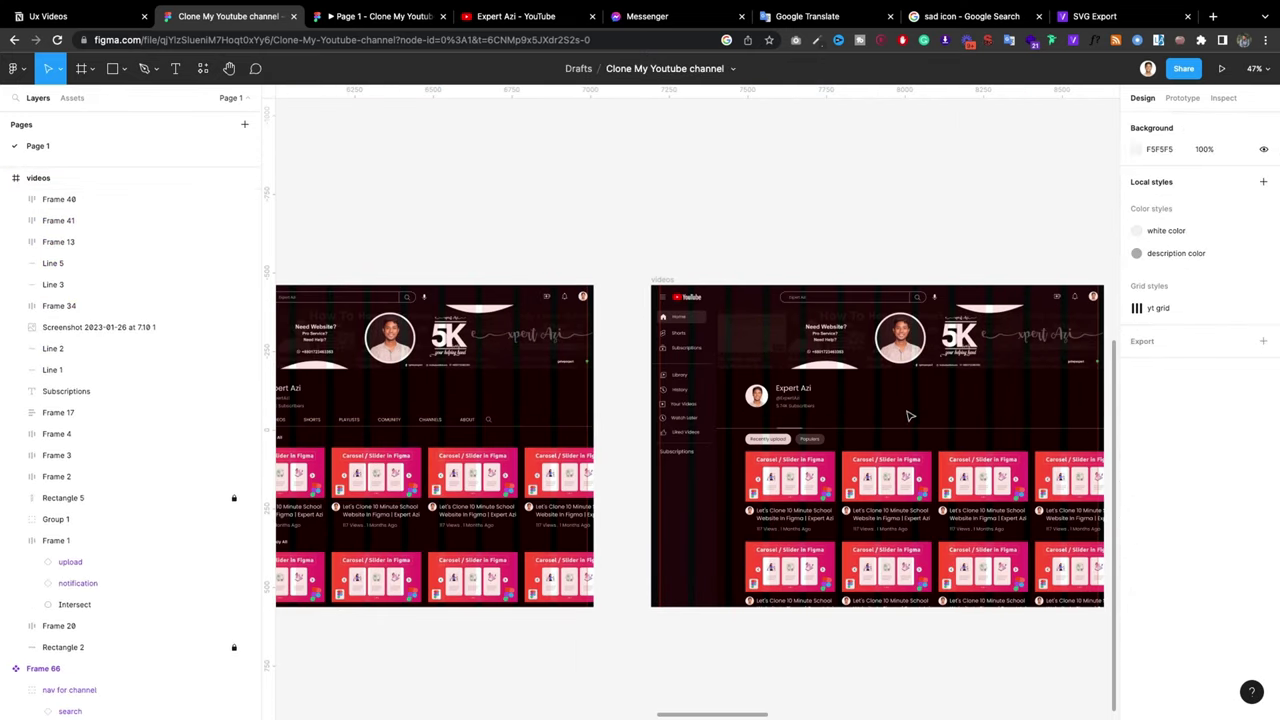
pyautogui.click(870, 433)
pyautogui.press('Delete')
pyautogui.click(848, 428)
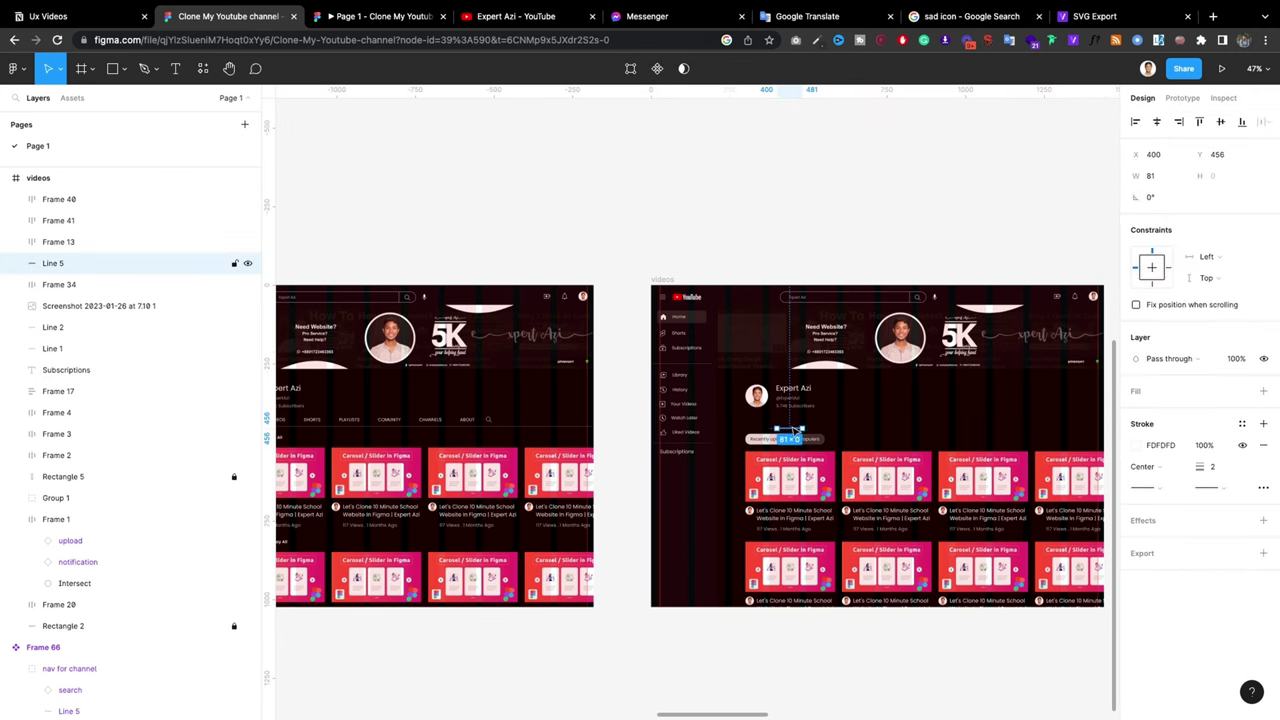
pyautogui.press('Delete')
# Step: Copy the nav bar onto the videos page, aligned under its header at X 209, Y 415
pyautogui.click(427, 419)
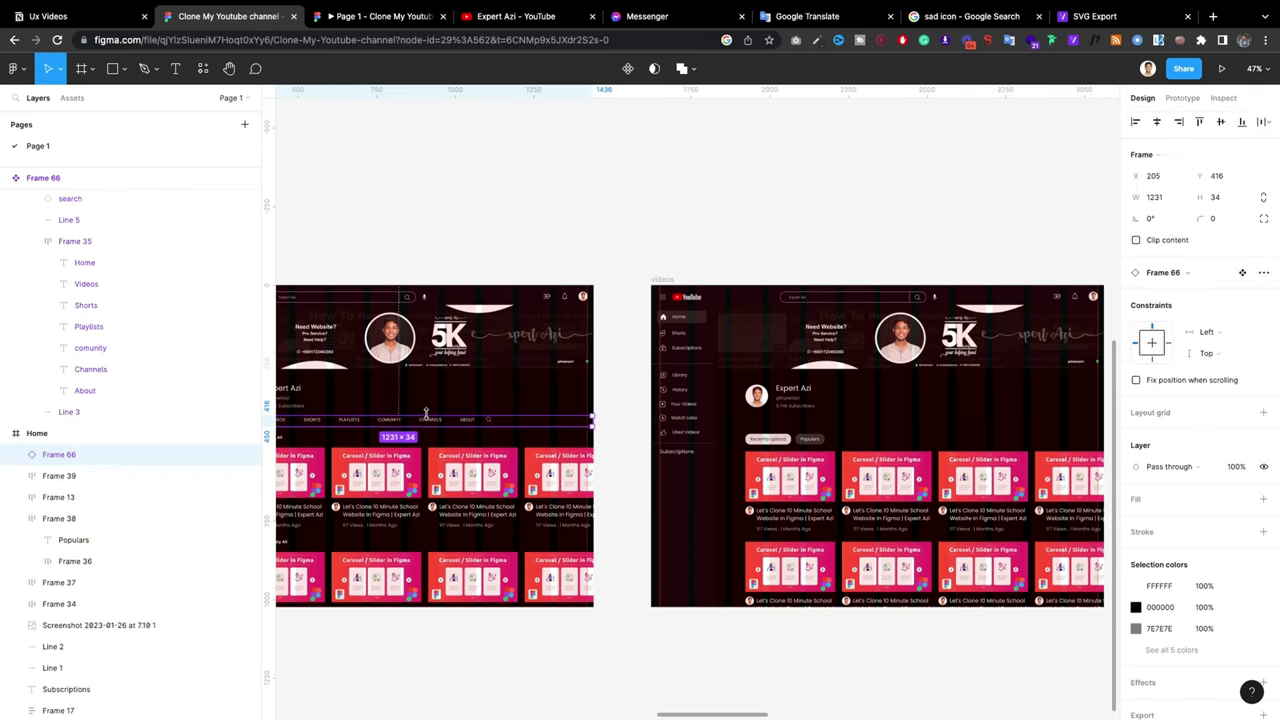
pyautogui.moveTo(436, 424); pyautogui.dragTo(982, 424)
pyautogui.keyDown('ctrl'); pyautogui.scroll(-3, 980, 424); pyautogui.keyUp('ctrl')
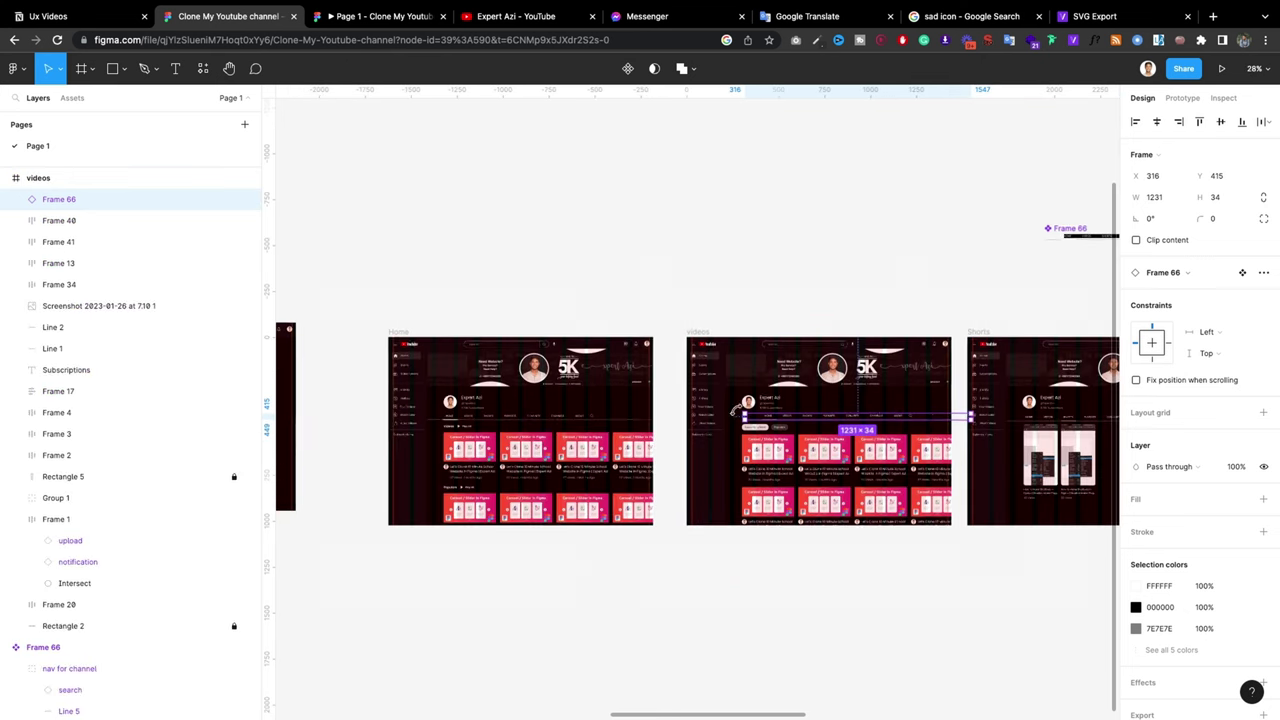
pyautogui.keyDown('ctrl'); pyautogui.scroll(3, 900, 430); pyautogui.keyUp('ctrl')
pyautogui.keyDown('ctrl'); pyautogui.scroll(2, 835, 435); pyautogui.keyUp('ctrl')
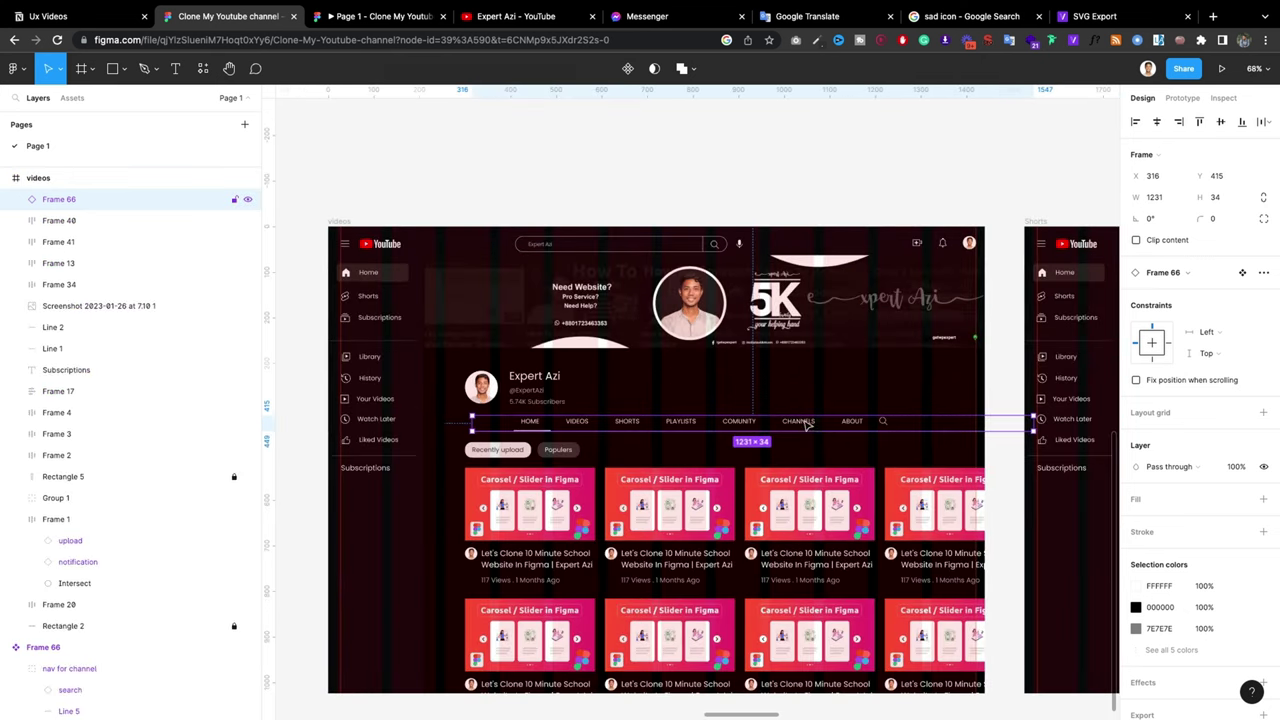
pyautogui.moveTo(806, 424); pyautogui.dragTo(758, 424)
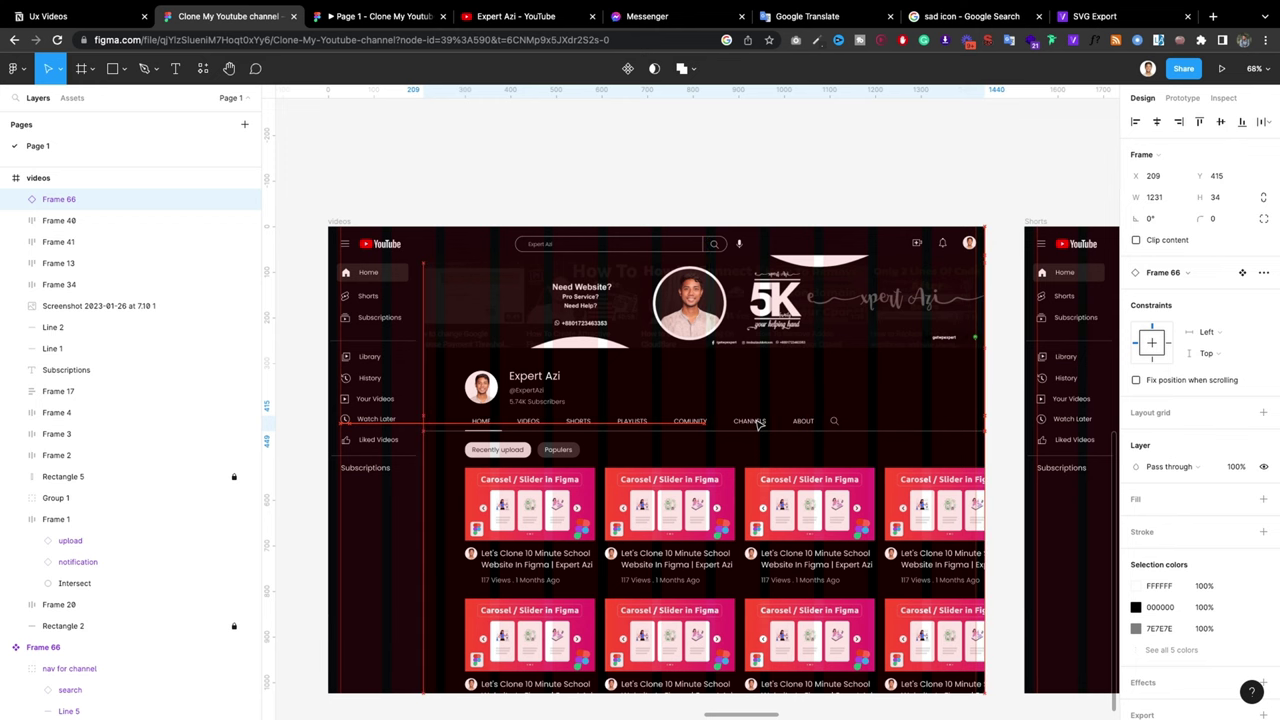
pyautogui.keyDown('ctrl'); pyautogui.scroll(-1, 758, 424); pyautogui.keyUp('ctrl')
pyautogui.keyDown('ctrl'); pyautogui.scroll(5, 697, 360); pyautogui.keyUp('ctrl')
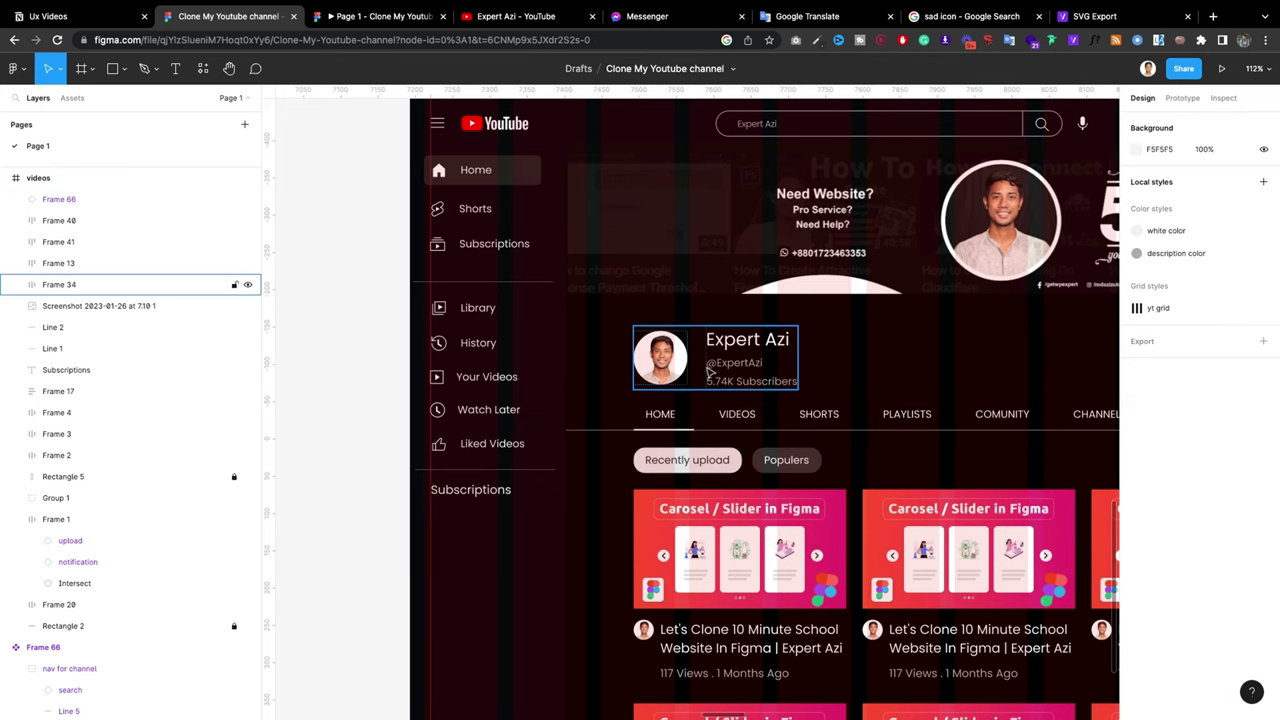
pyautogui.click(740, 372)
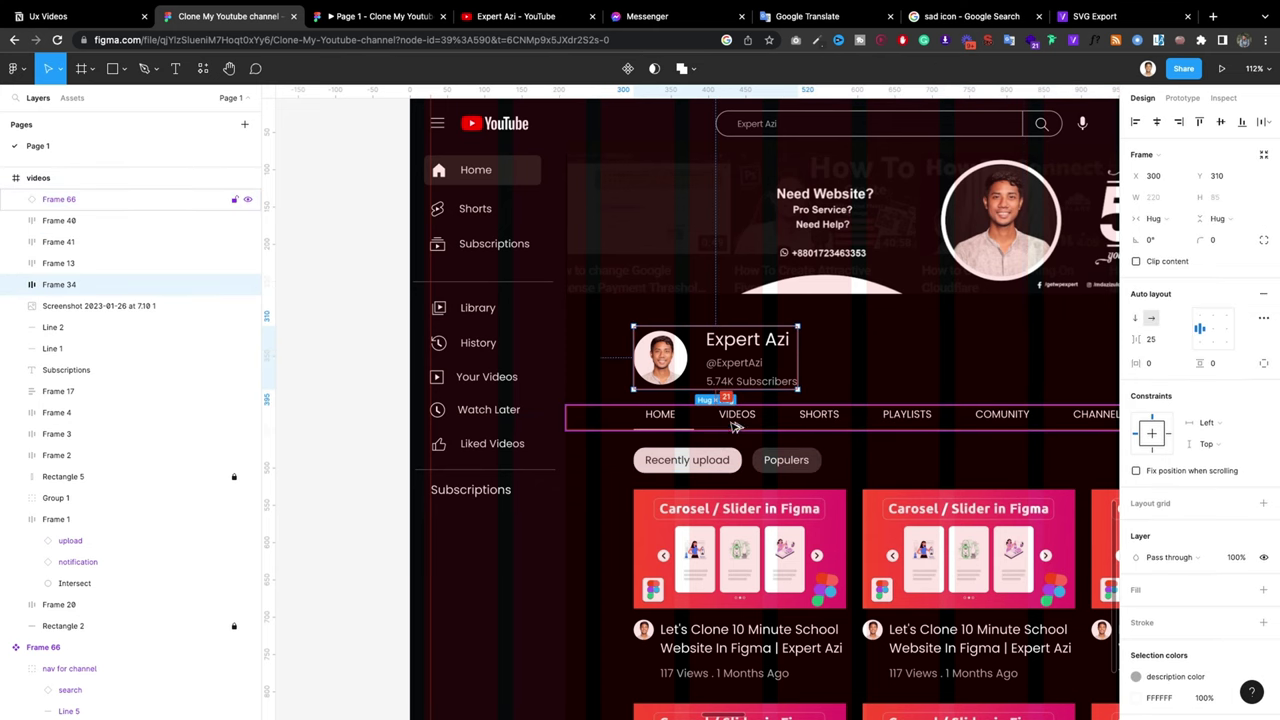
pyautogui.press('Escape')
pyautogui.hotkey('shift', '1')
# Step: Preview the prototype from the Home page frame, then return to the design file
pyautogui.click(456, 305)
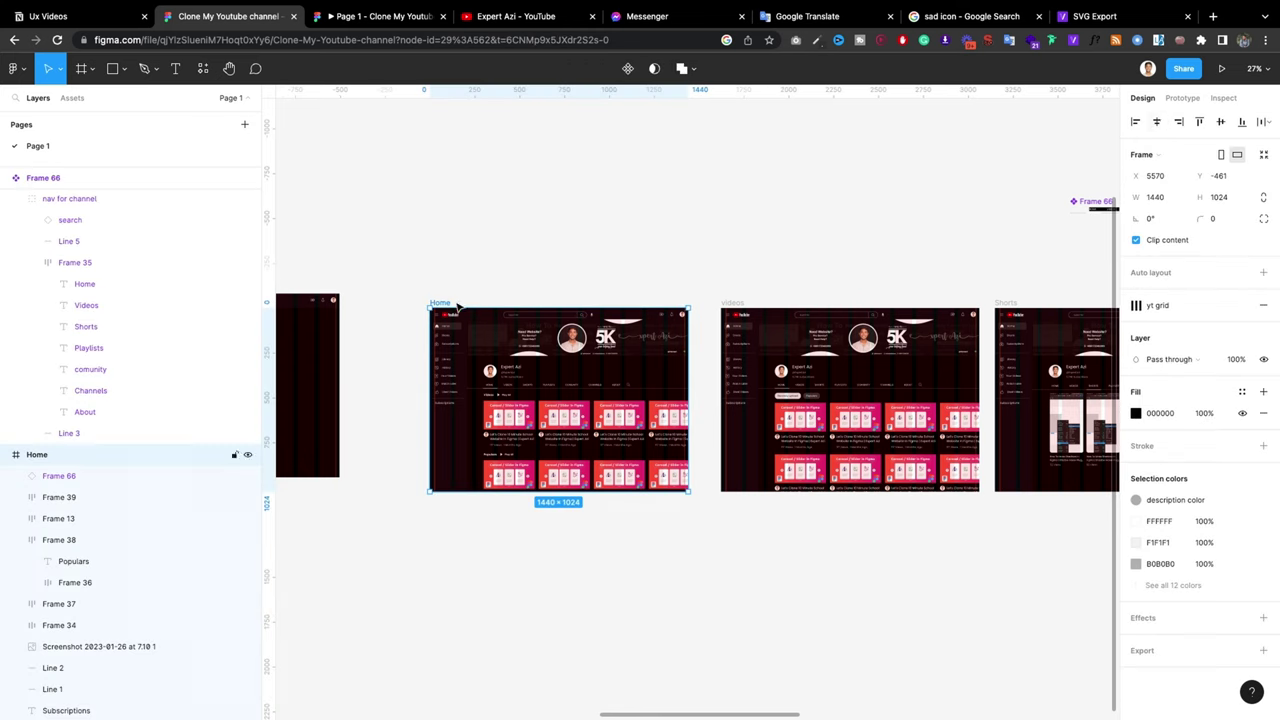
pyautogui.click(1220, 69)
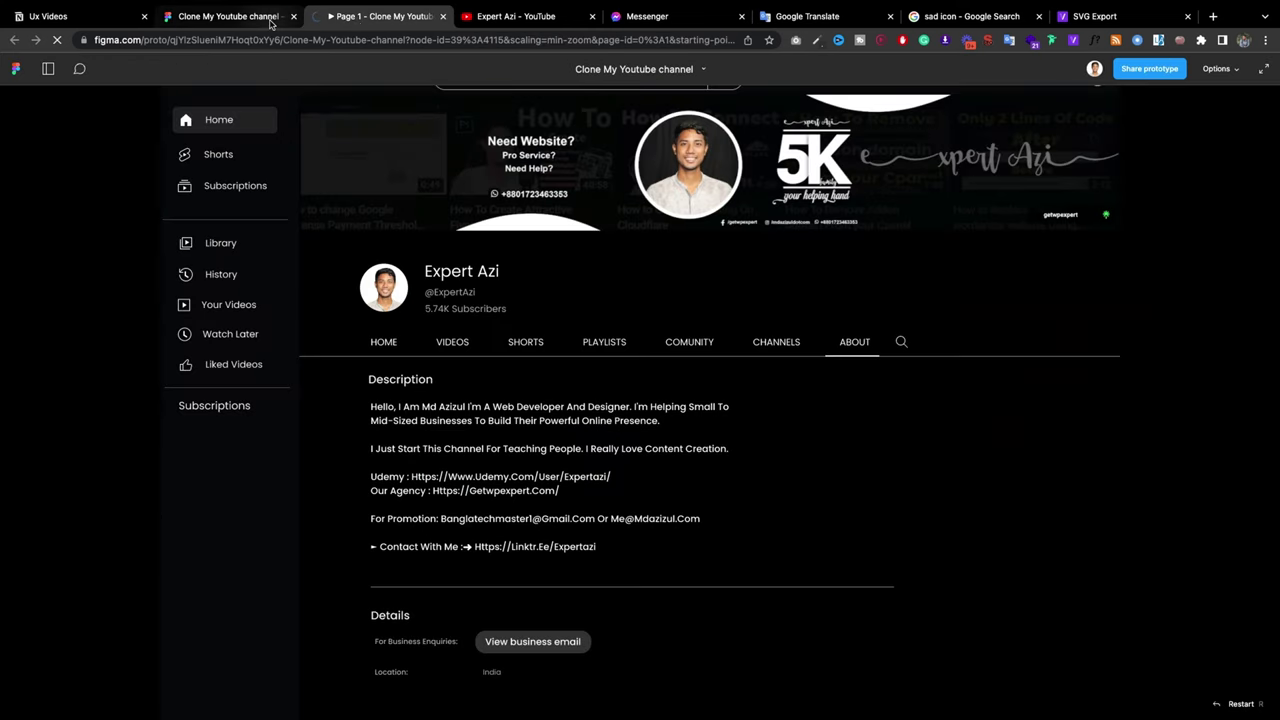
pyautogui.click(228, 16)
pyautogui.scroll(5, 790, 385)
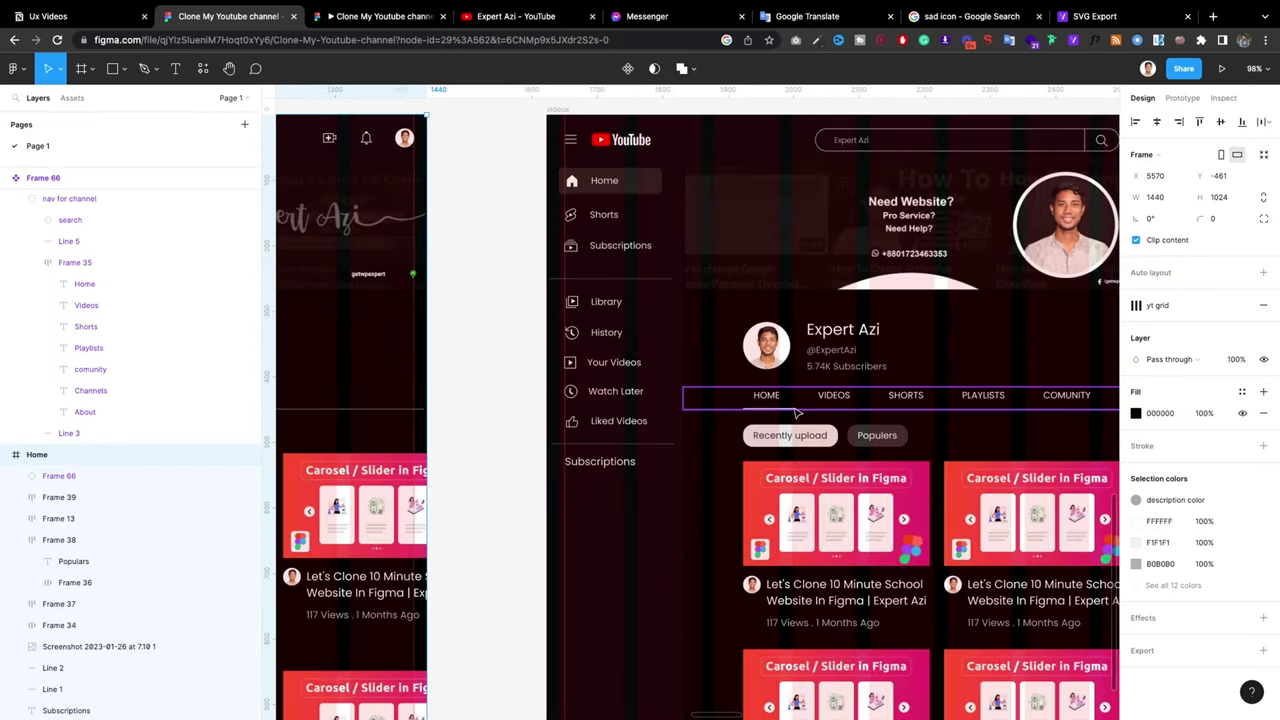
# Step: Inspect the videos-page nav bar layers: the HOME underline, divider line and tab labels
pyautogui.click(797, 408)
pyautogui.click(794, 409)
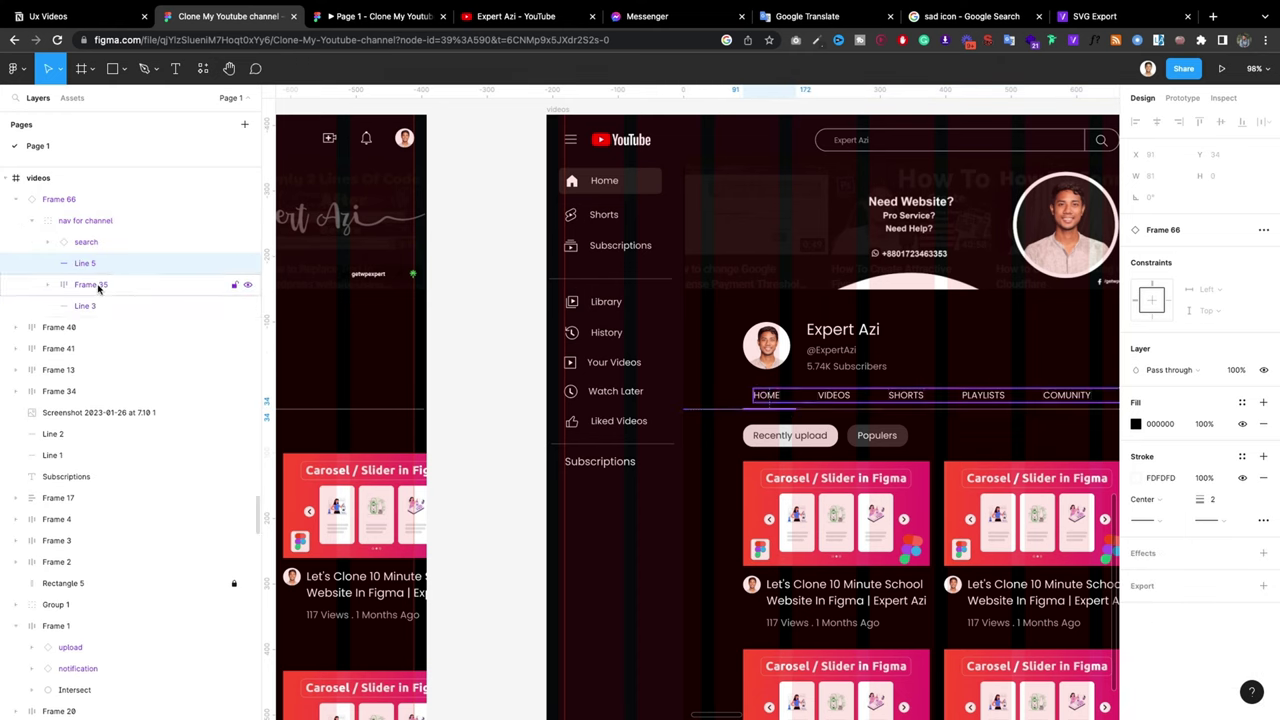
pyautogui.click(795, 413)
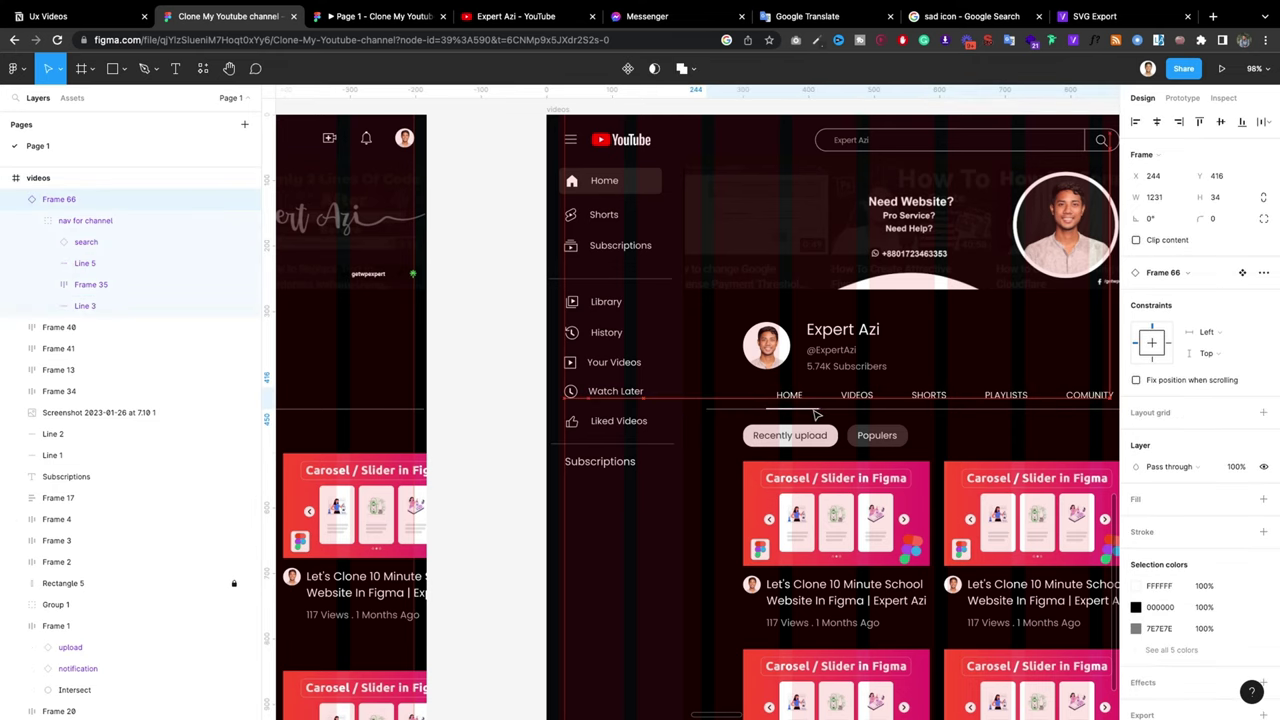
pyautogui.click(150, 263)
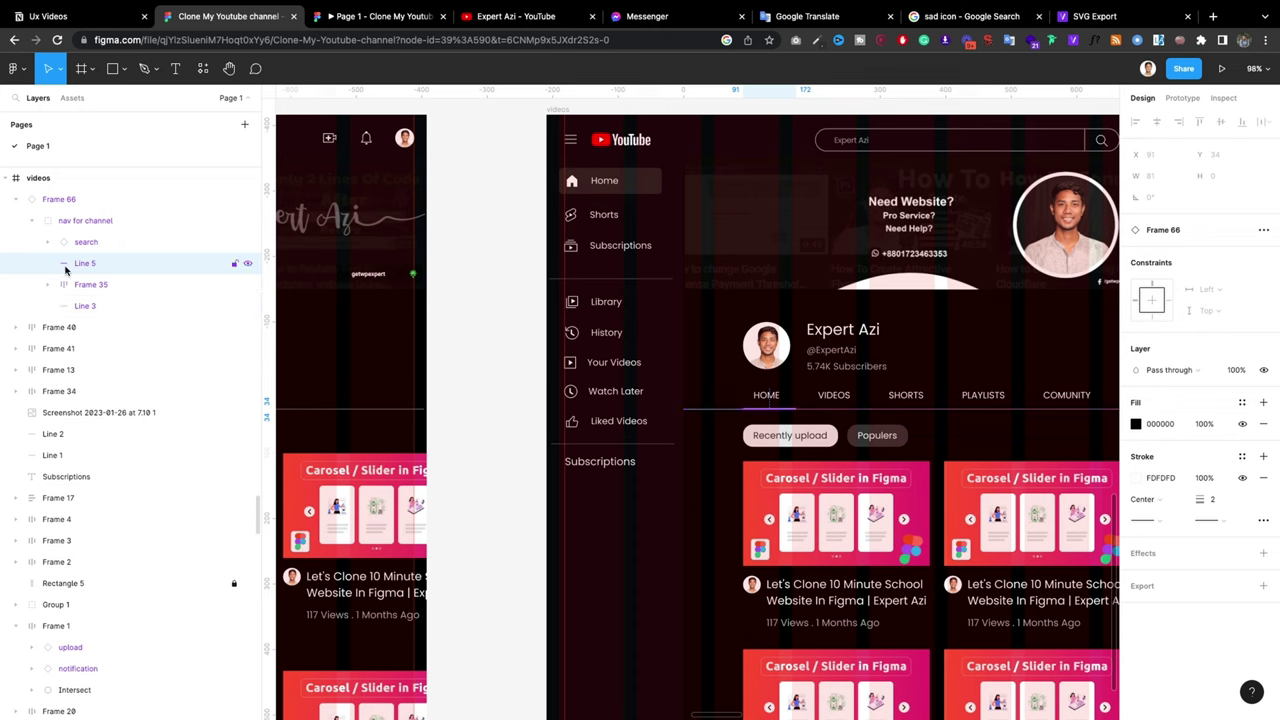
pyautogui.click(86, 306)
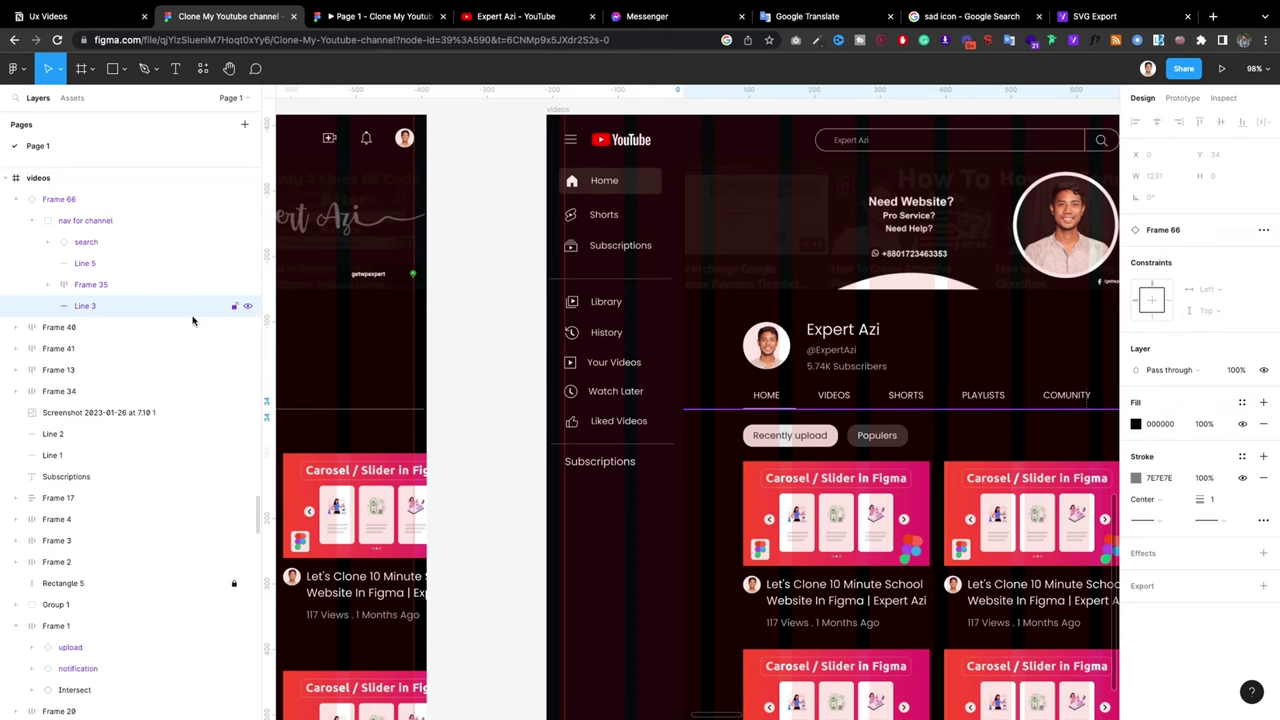
pyautogui.click(766, 395)
# Step: Try moving the long divider line into the nav tab label row
pyautogui.scroll(5, 765, 400)
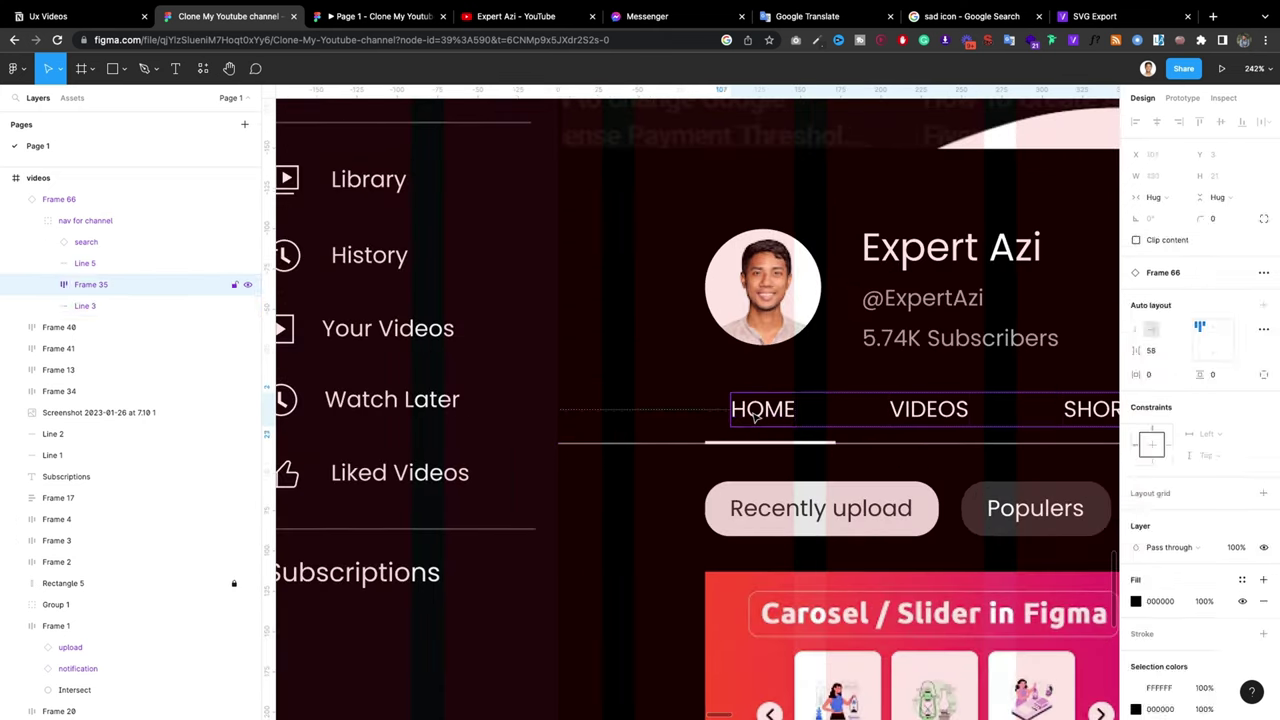
pyautogui.click(755, 415)
pyautogui.click(84, 459)
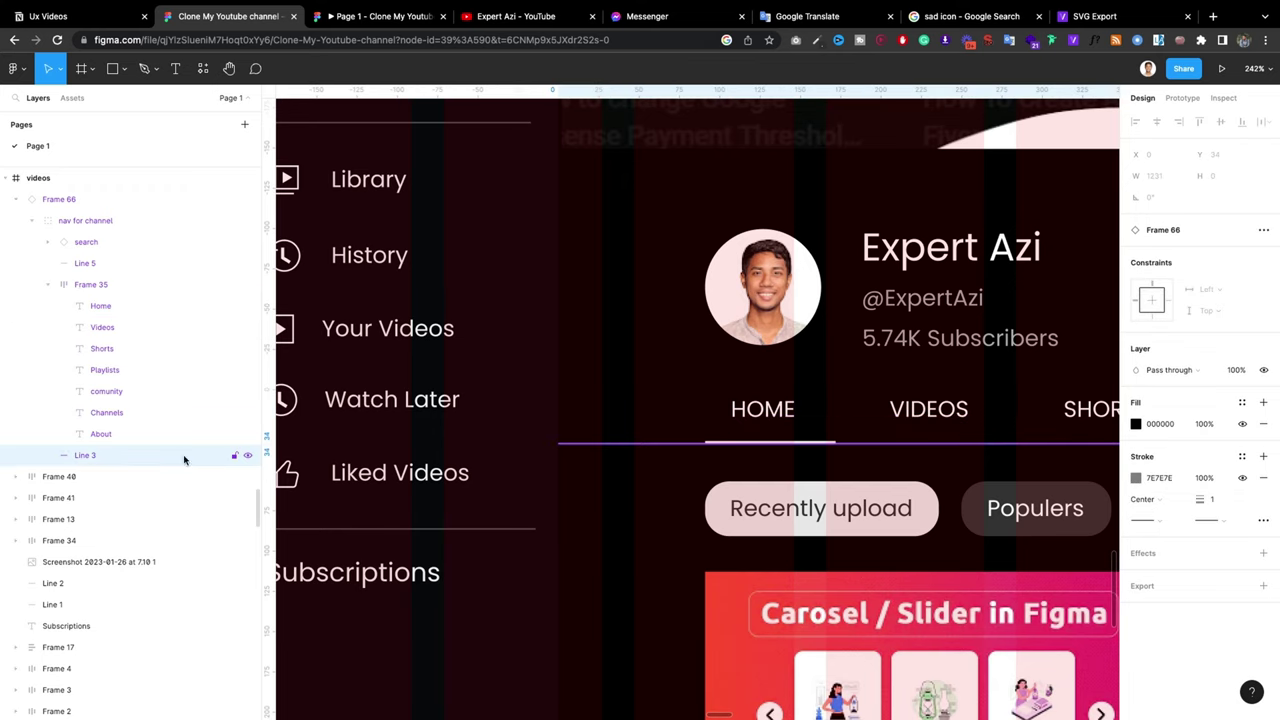
pyautogui.click(81, 286)
pyautogui.click(85, 452)
pyautogui.moveTo(87, 459)
pyautogui.mouseDown()
pyautogui.moveTo(118, 440)
pyautogui.moveTo(120, 454)
pyautogui.mouseUp()
# Step: Detach the videos-page nav bar copy from its component
pyautogui.click(86, 260)
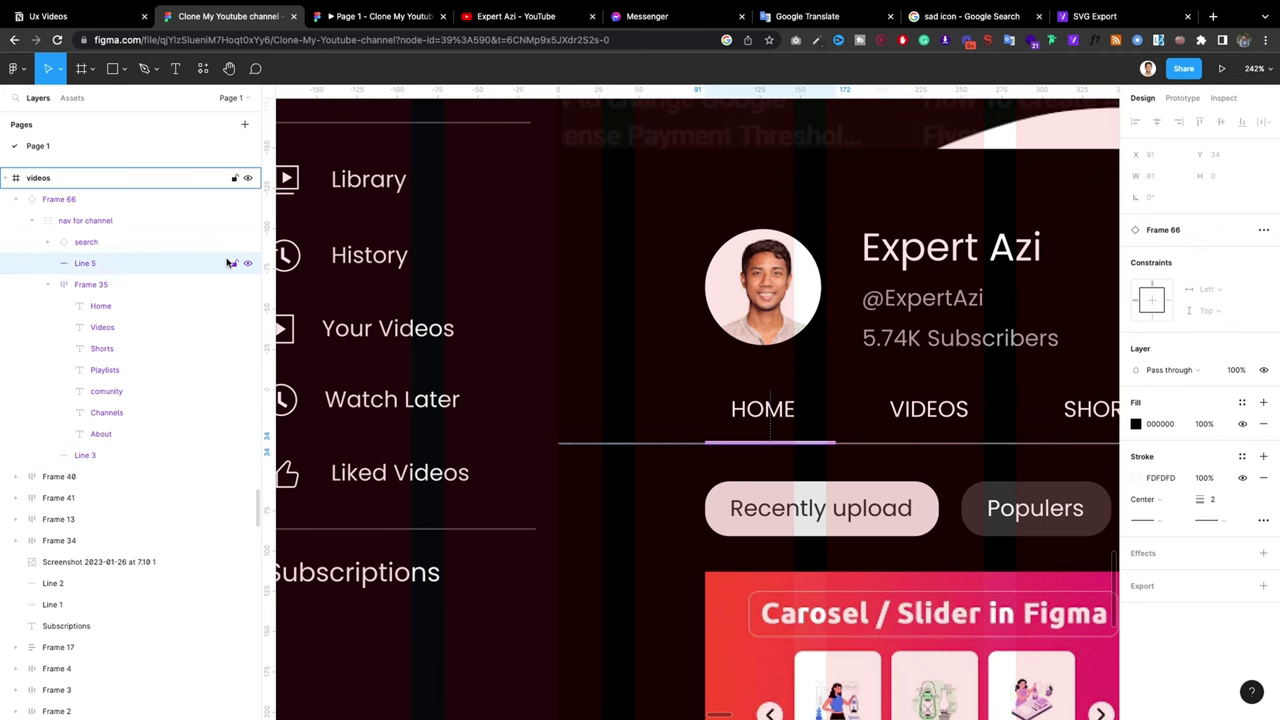
pyautogui.scroll(-3, 634, 371)
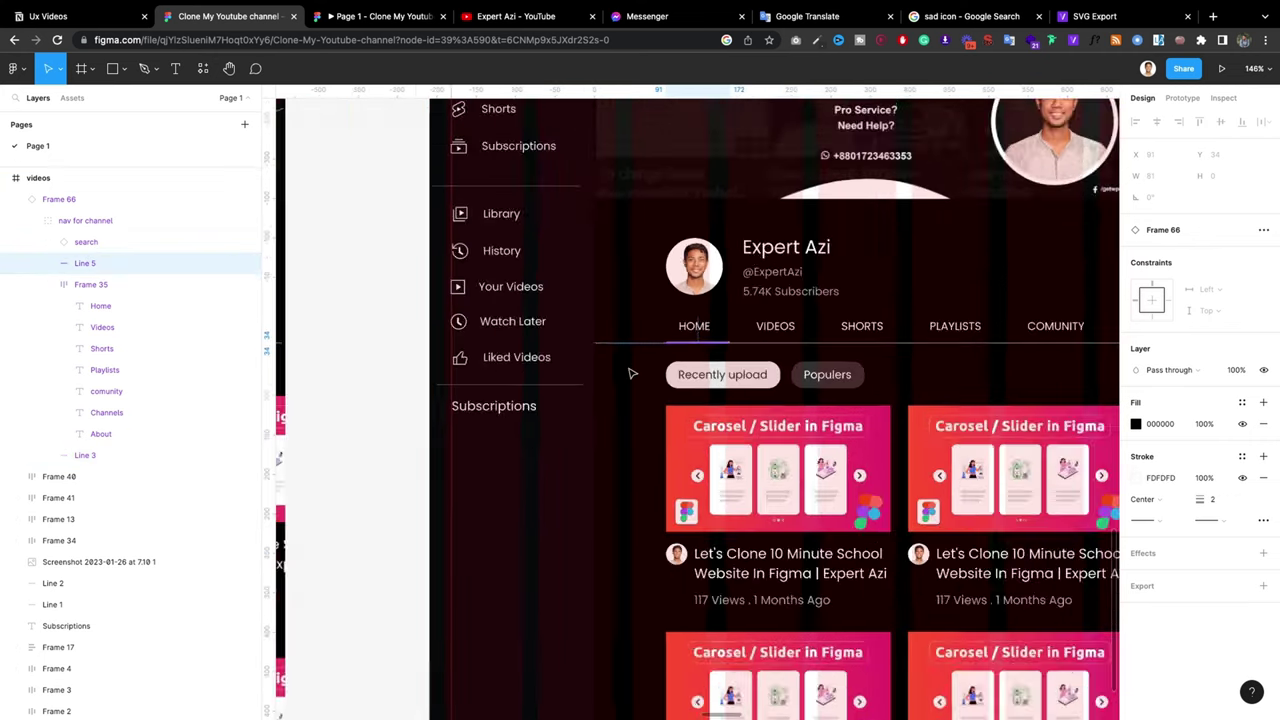
pyautogui.scroll(-3, 679, 357)
pyautogui.click(59, 226)
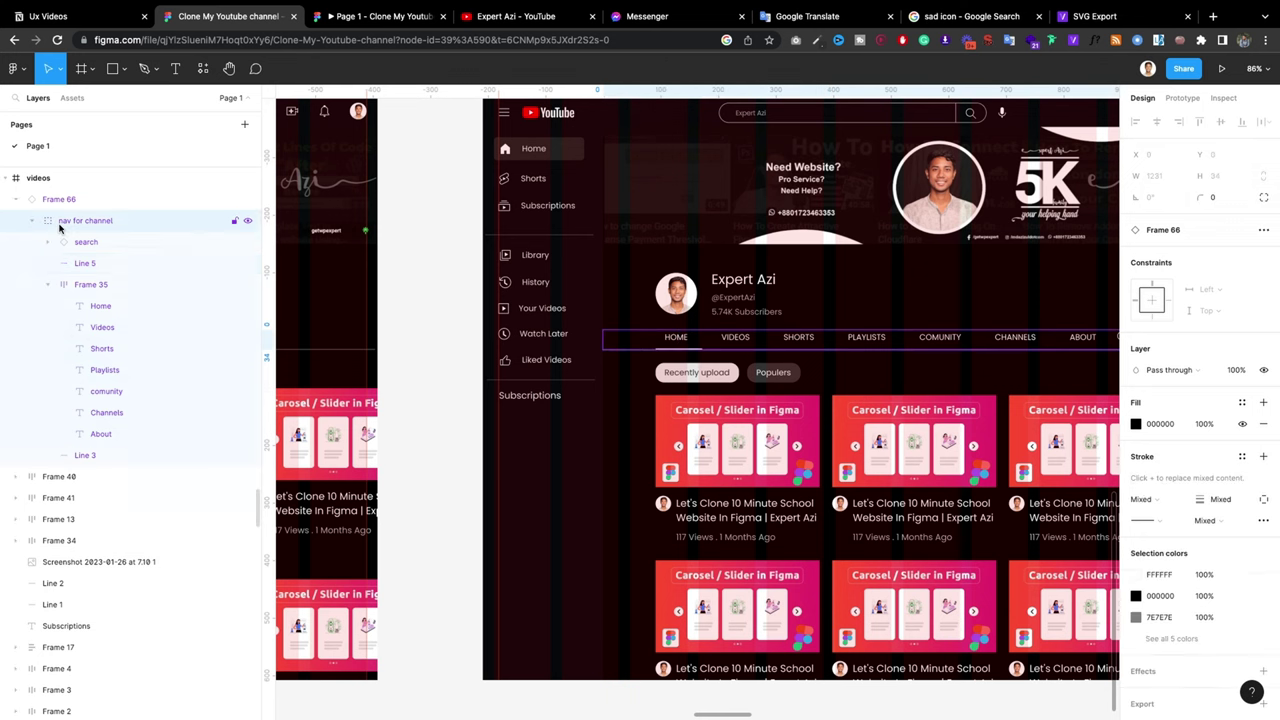
pyautogui.rightClick(778, 337)
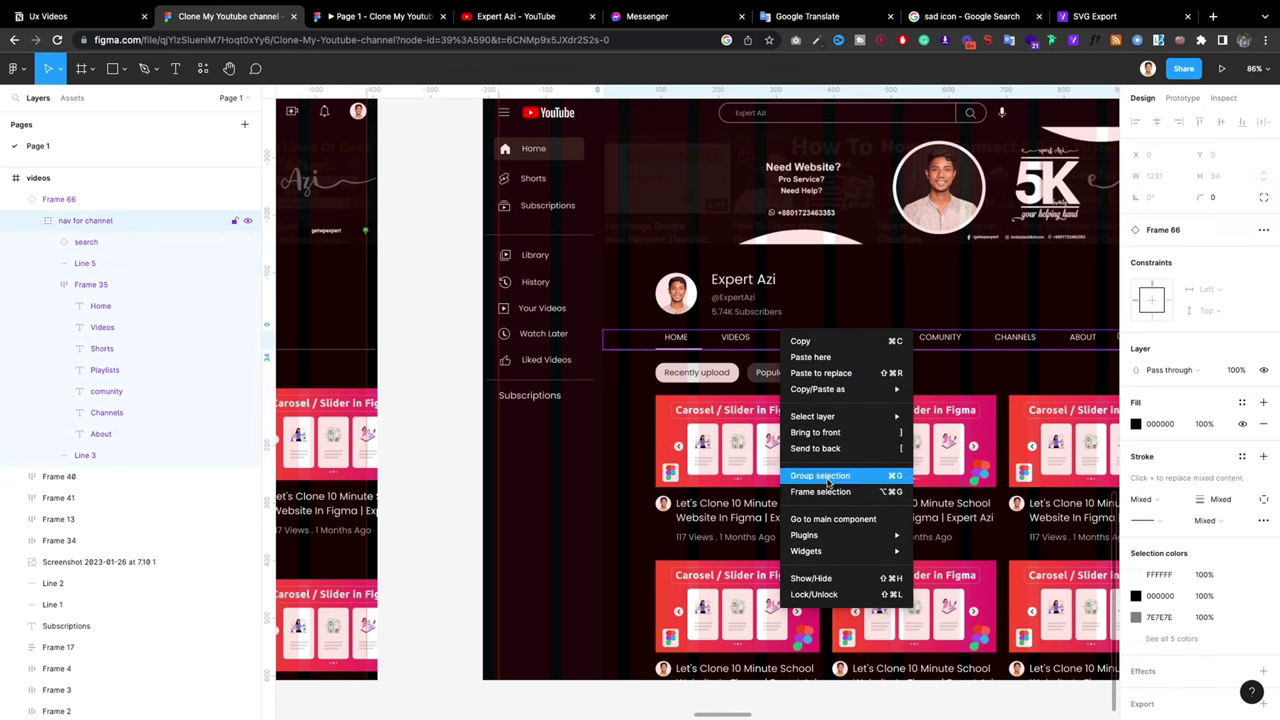
pyautogui.click(614, 389)
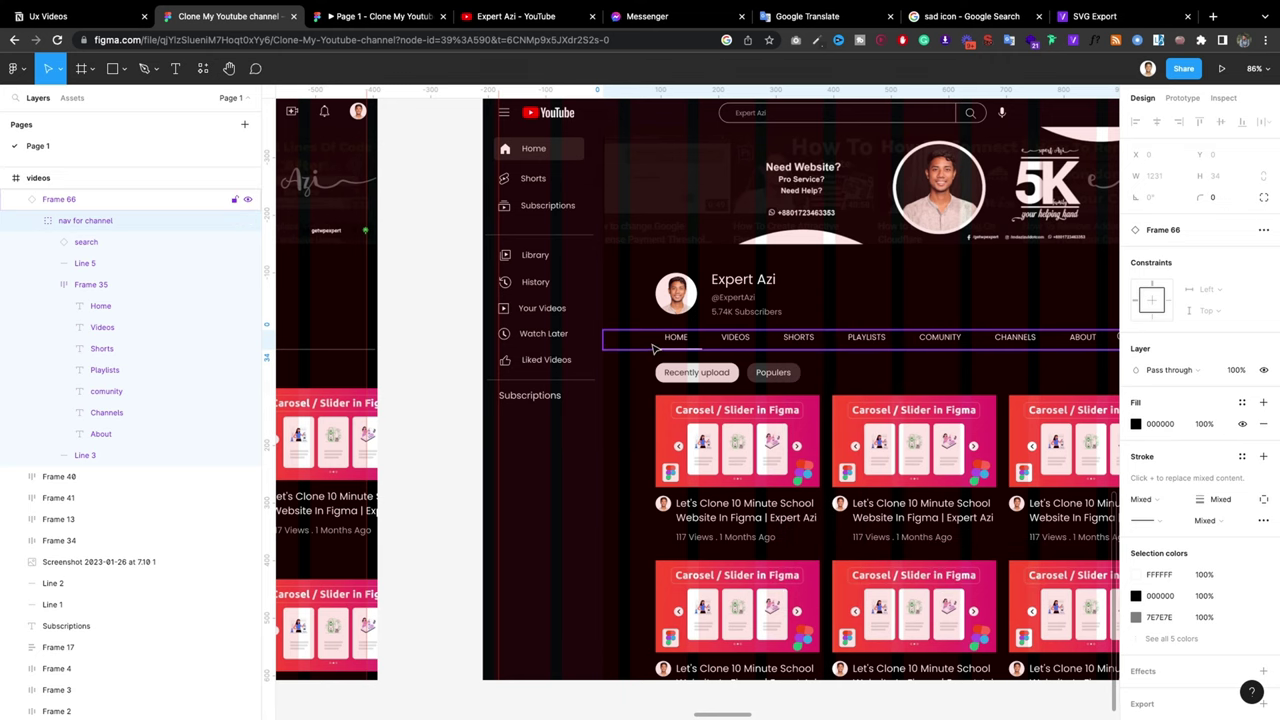
pyautogui.rightClick(632, 341)
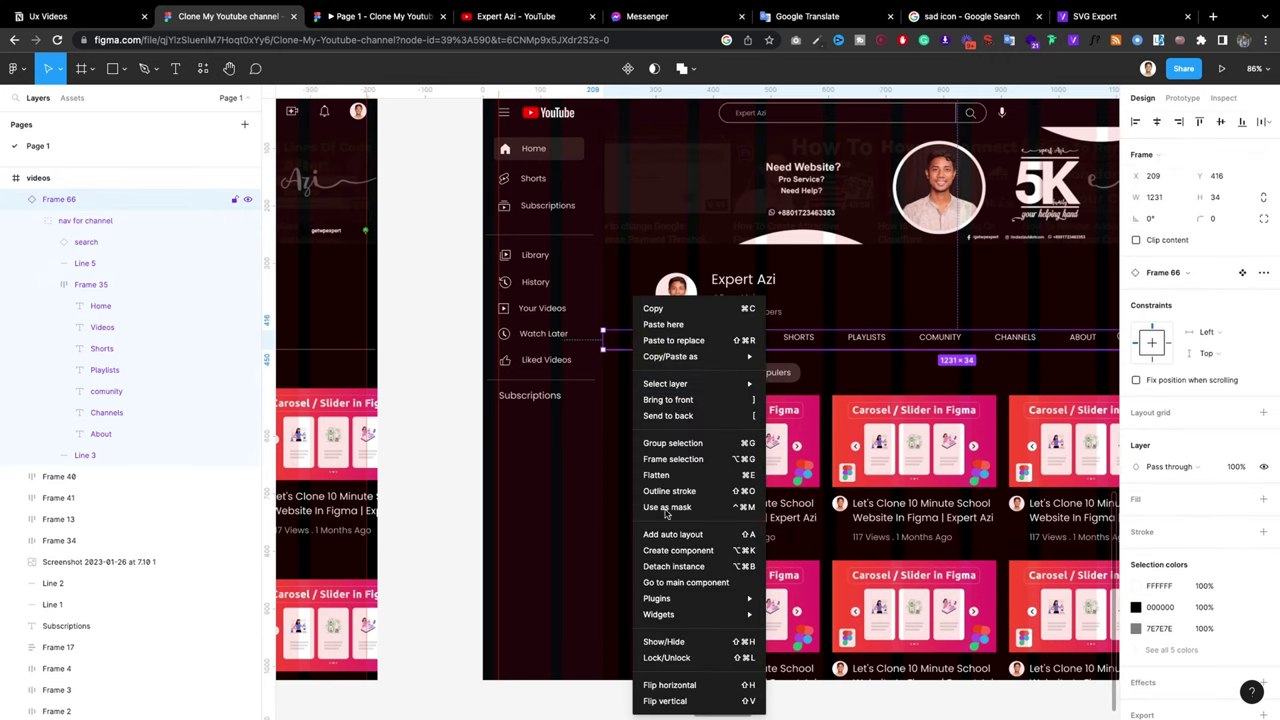
pyautogui.click(667, 567)
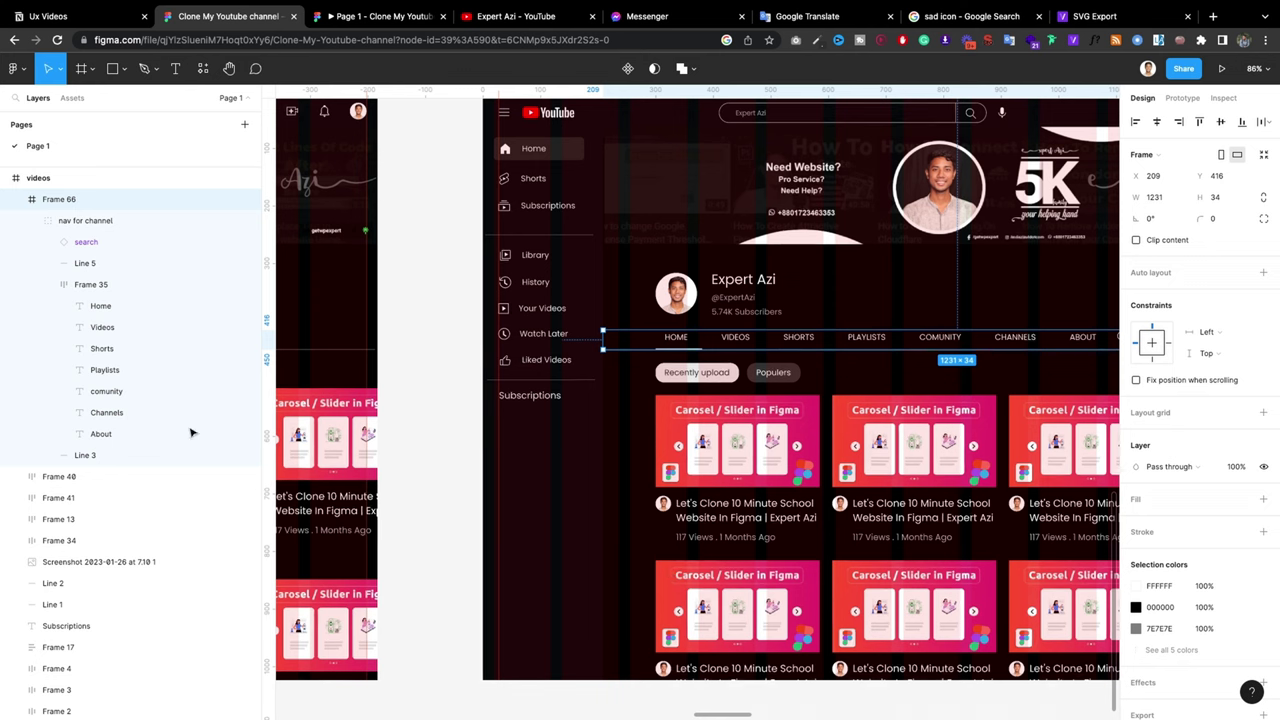
# Step: Shift the 81-wide underline from HOME to under VIDEOS at X 191
pyautogui.click(171, 455)
pyautogui.scroll(5, 745, 346)
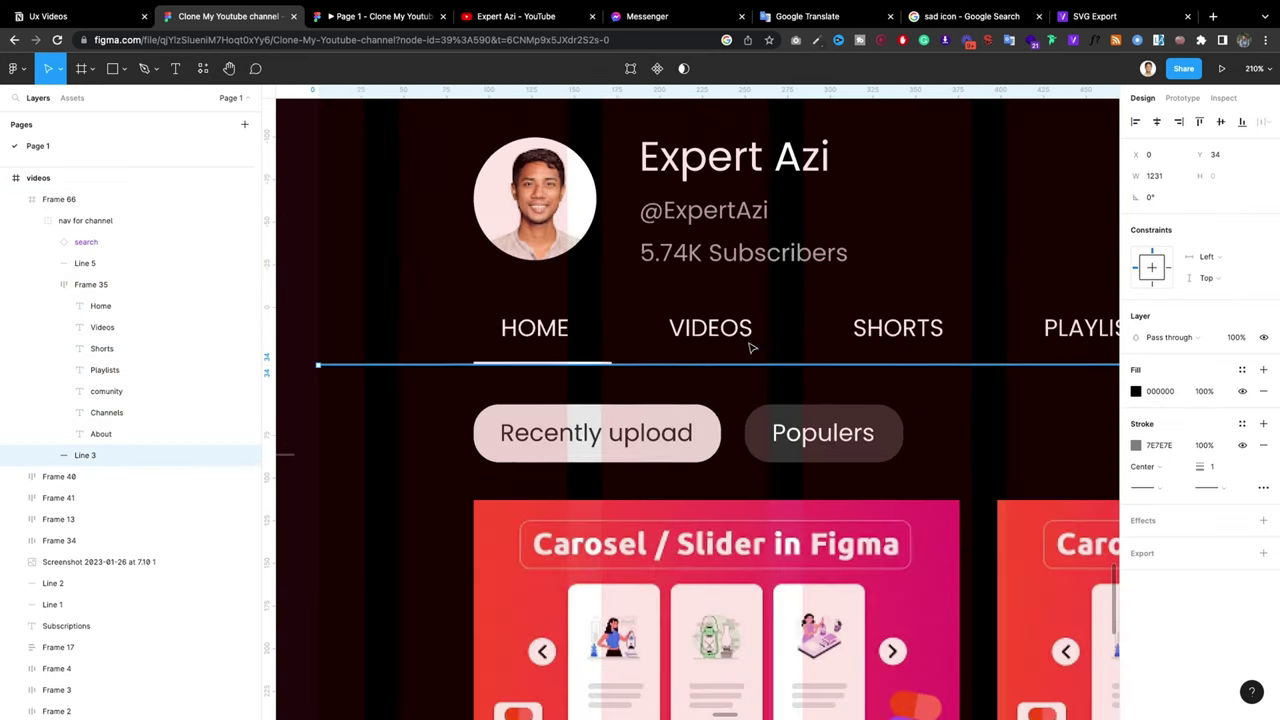
pyautogui.click(577, 366)
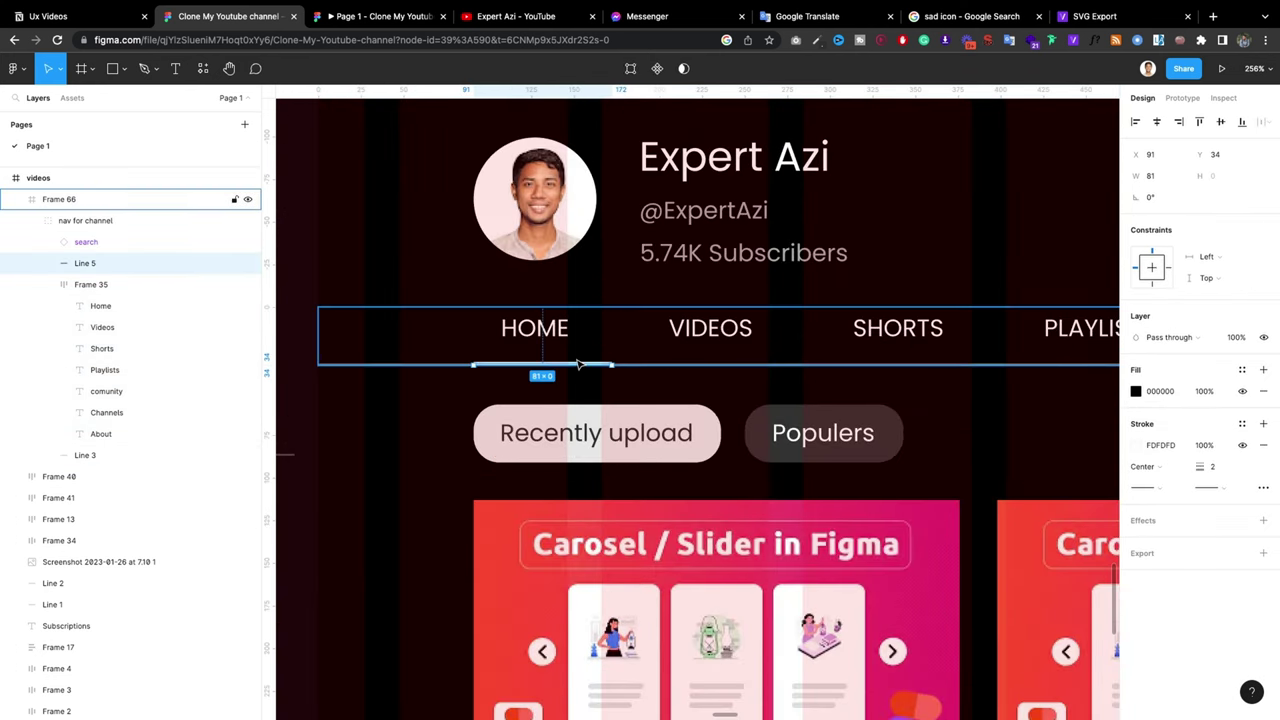
pyautogui.hotkey('shift', 'Right')
pyautogui.hotkey('shift', 'Right')
pyautogui.hotkey('shift', 'Right')
pyautogui.hotkey('shift', 'Right')
pyautogui.hotkey('shift', 'Right')
pyautogui.hotkey('shift', 'Right')
pyautogui.hotkey('shift', 'Right')
pyautogui.hotkey('shift', 'Right')
pyautogui.hotkey('shift', 'Right')
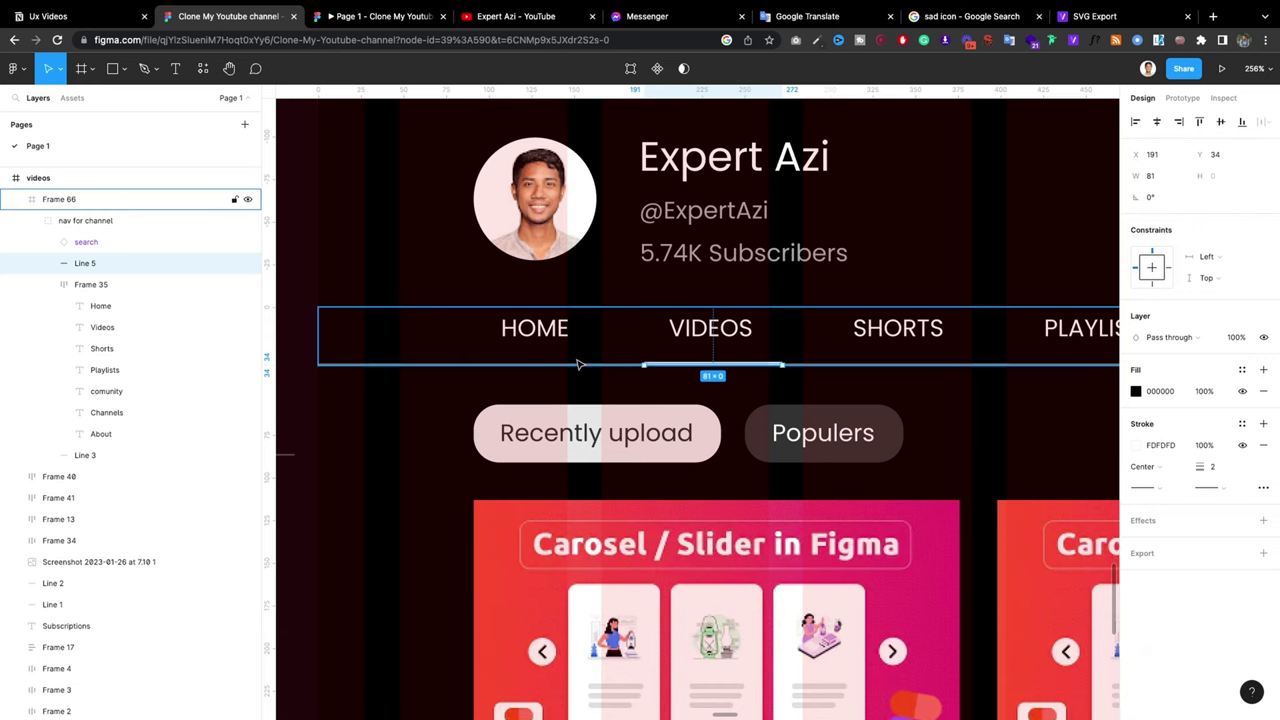
pyautogui.press('Escape')
pyautogui.scroll(-5, 423, 400)
pyautogui.scroll(-3, 428, 400)
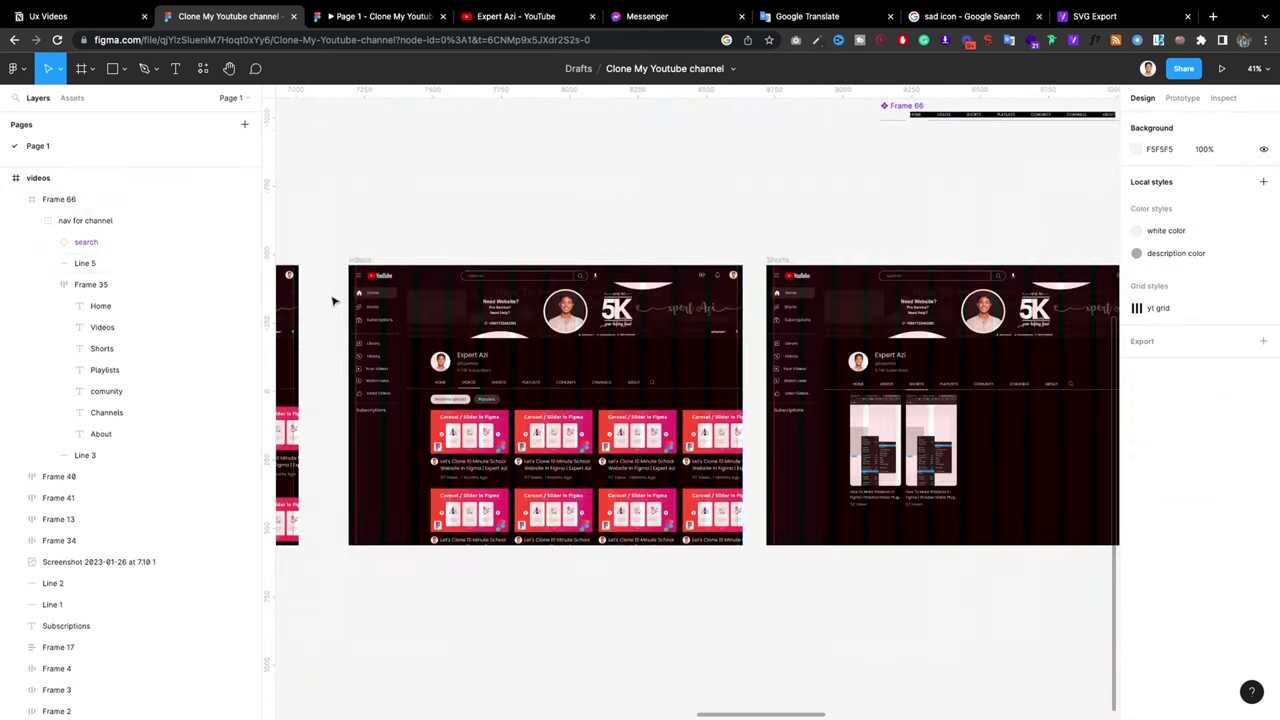
pyautogui.click(359, 259)
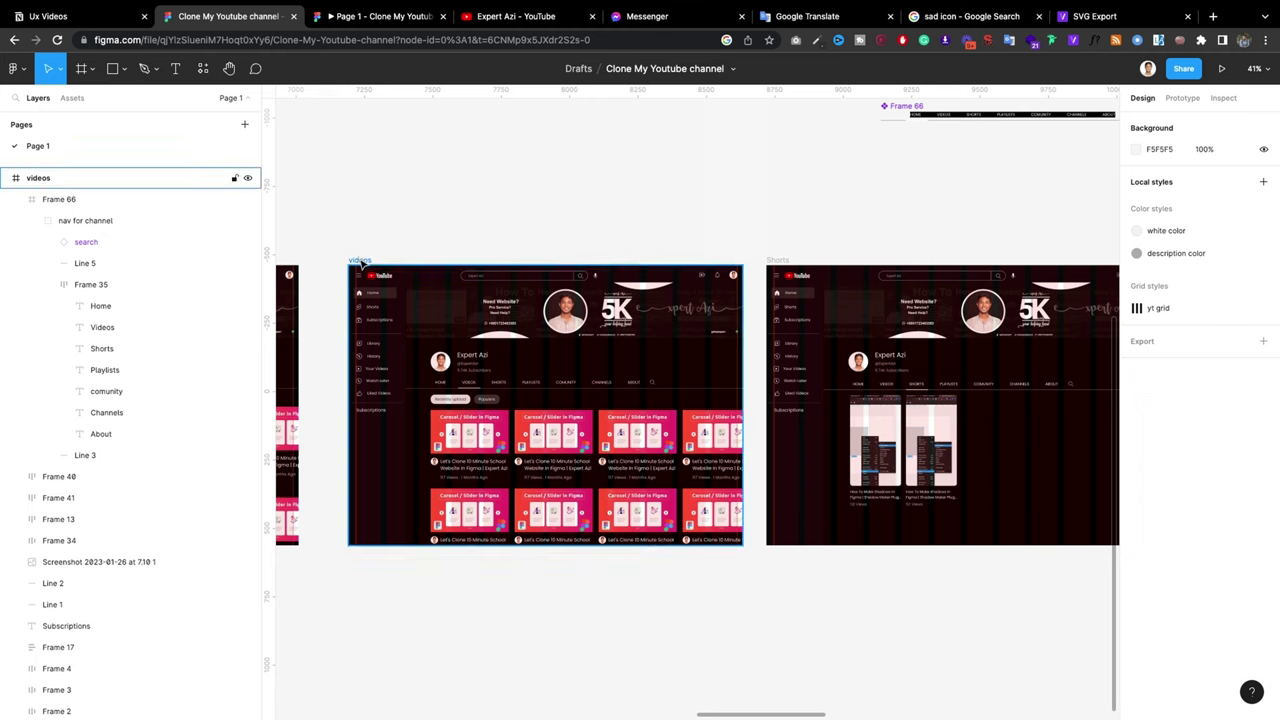
pyautogui.click(1180, 97)
pyautogui.press('Escape')
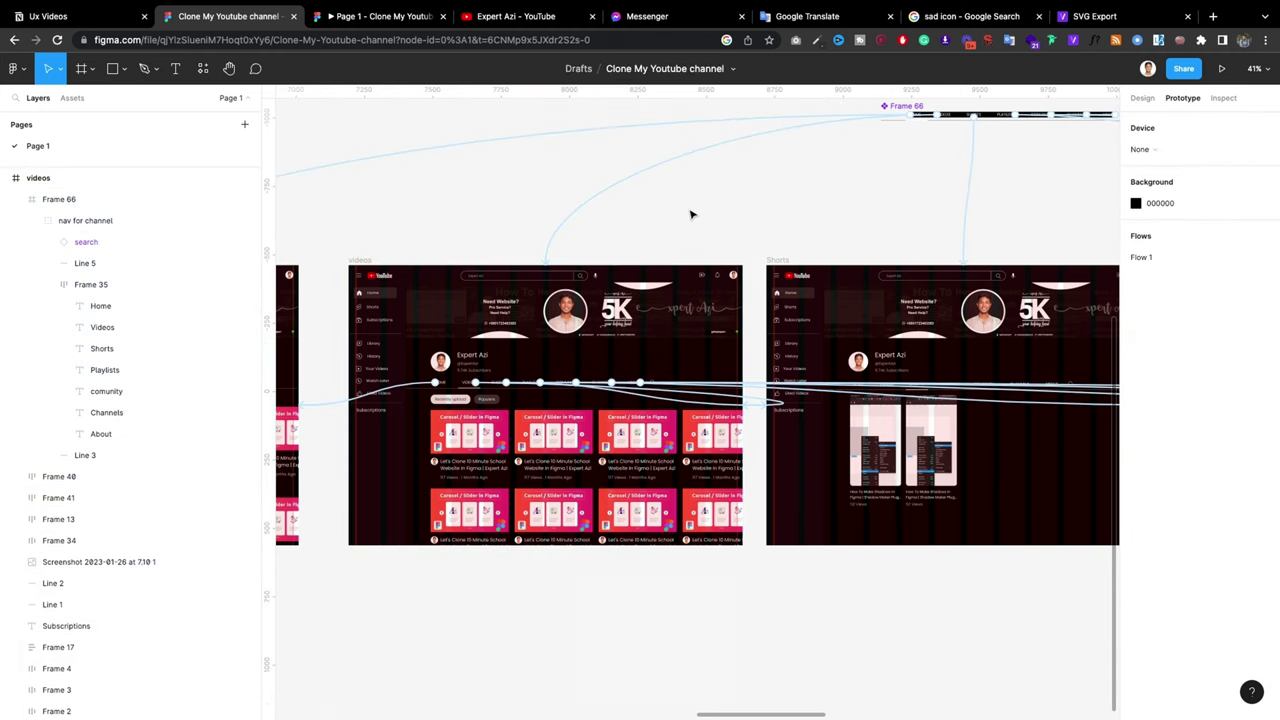
pyautogui.scroll(-3, 754, 226)
pyautogui.scroll(-1, 754, 226)
pyautogui.click(1142, 97)
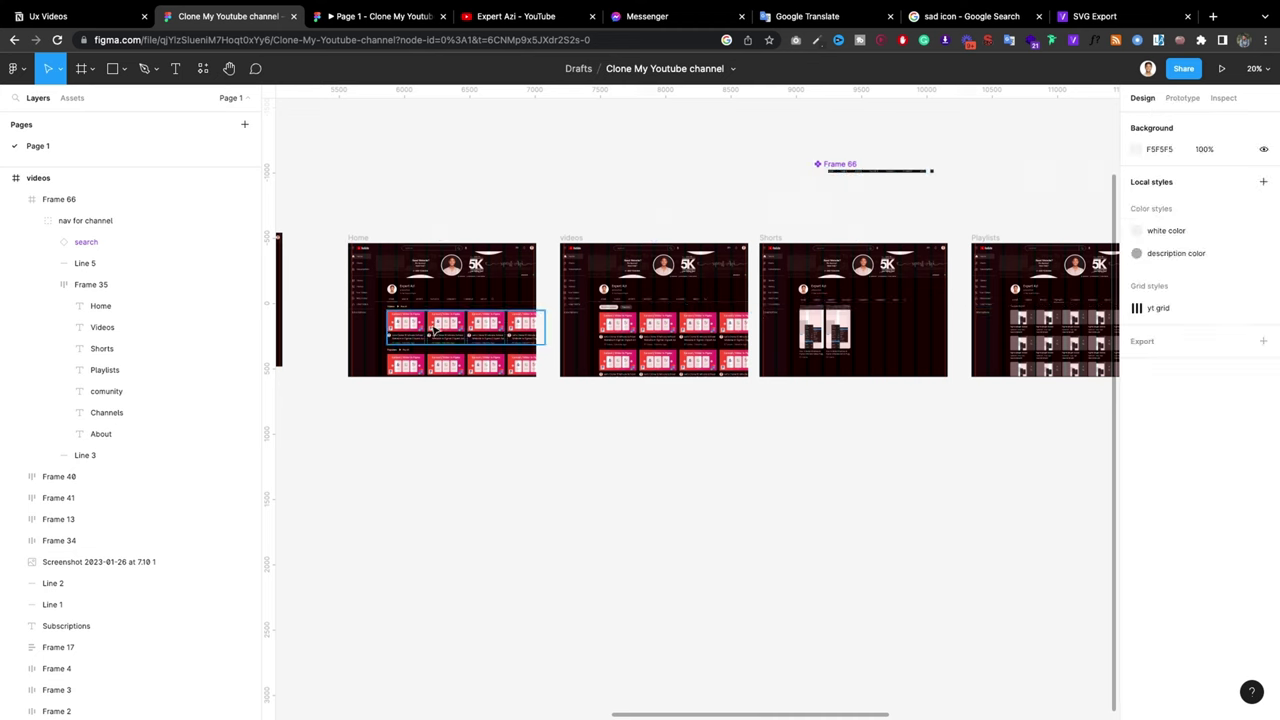
pyautogui.click(351, 17)
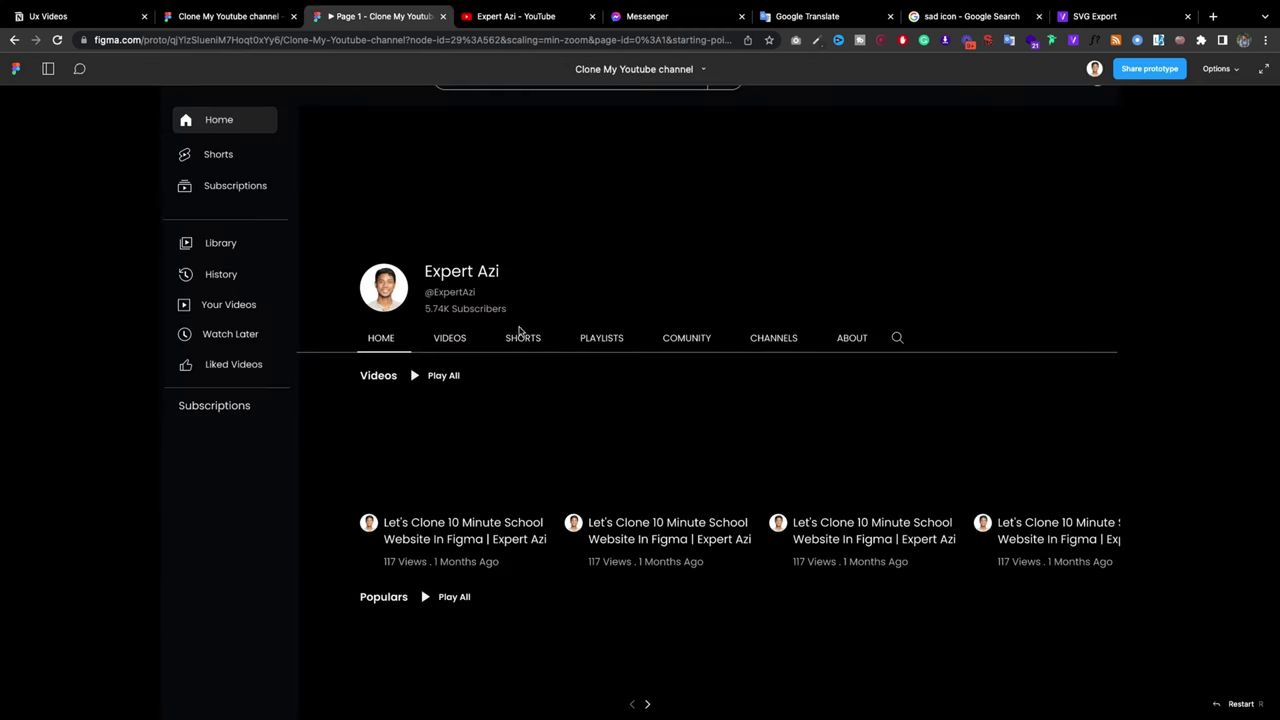
pyautogui.click(448, 339)
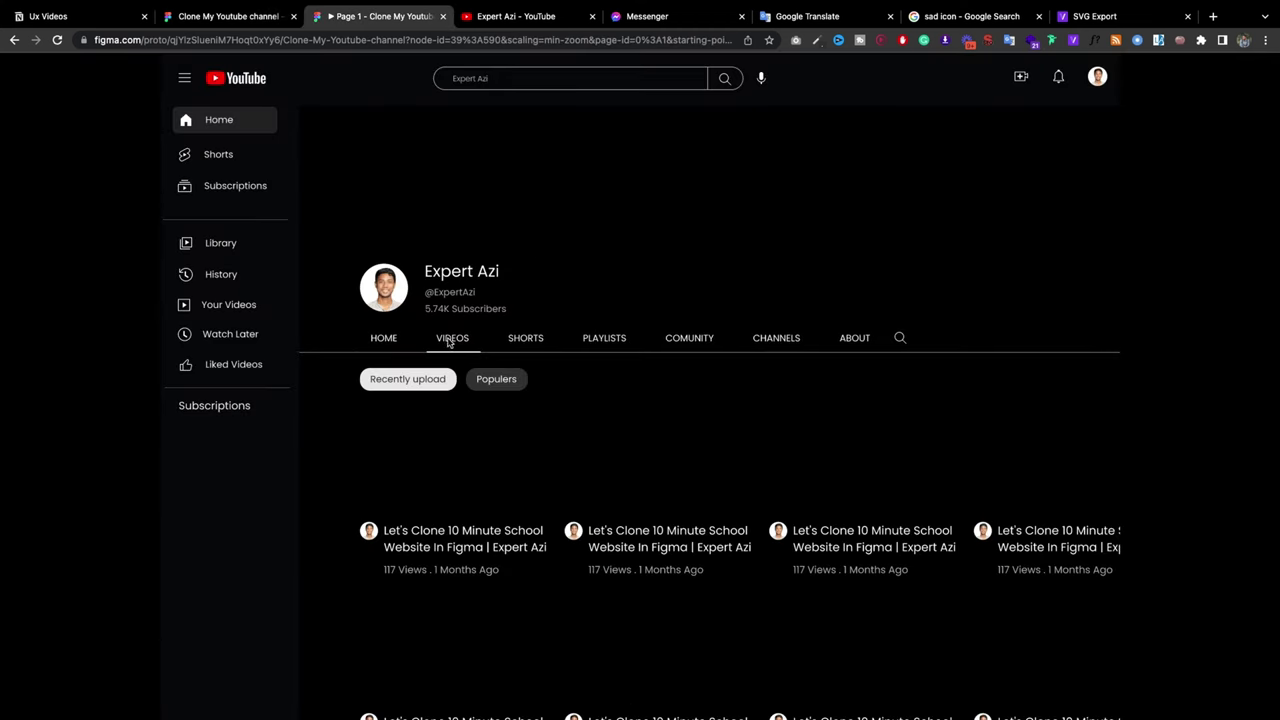
pyautogui.click(386, 340)
pyautogui.click(456, 340)
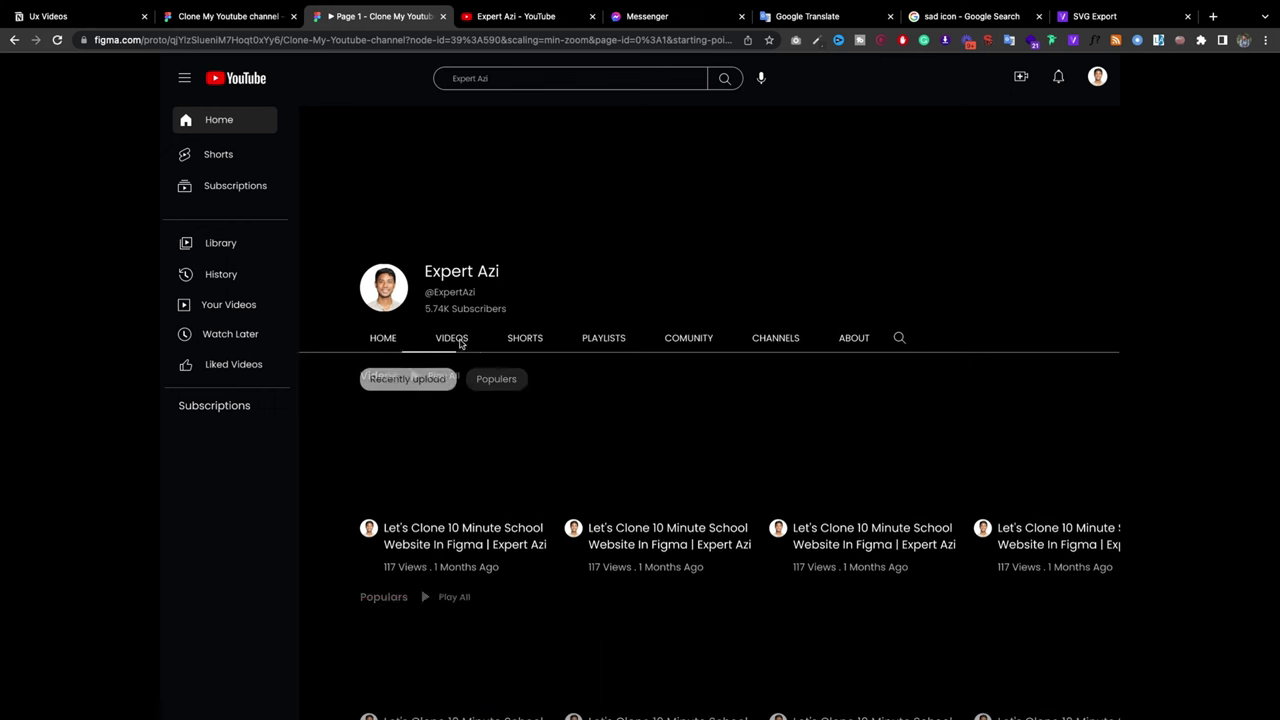
pyautogui.click(386, 340)
pyautogui.click(520, 337)
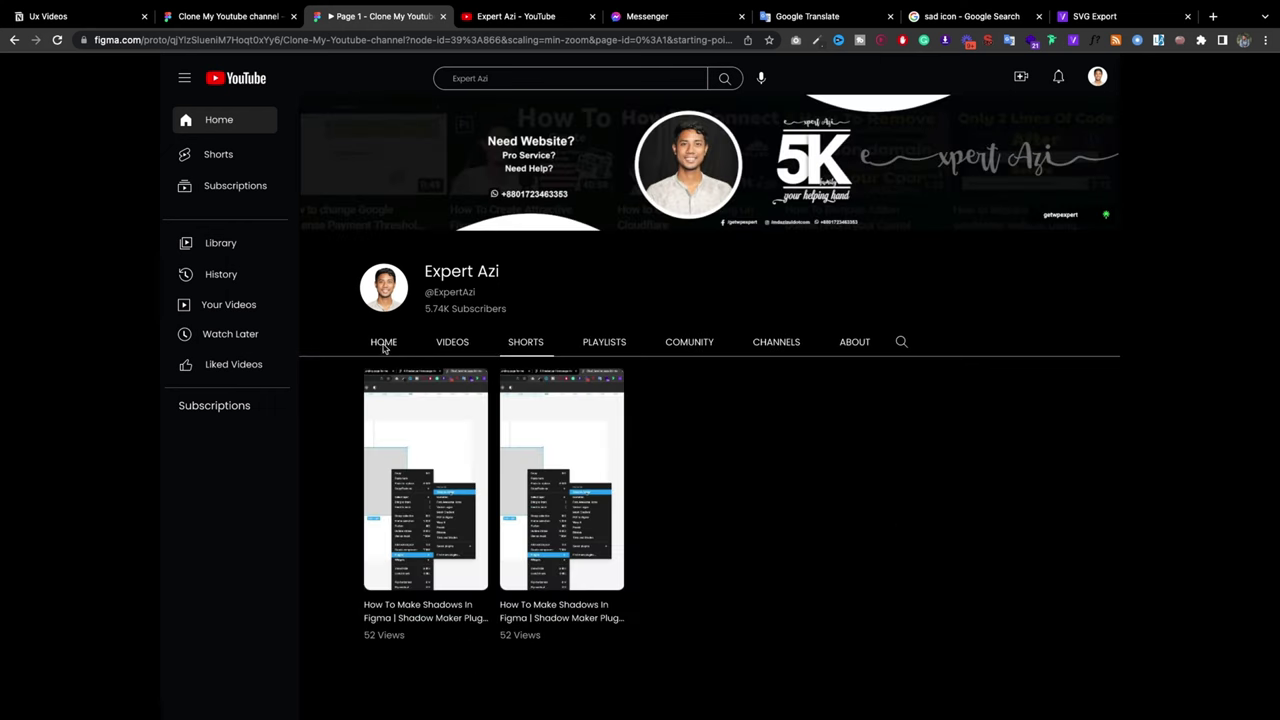
pyautogui.click(268, 18)
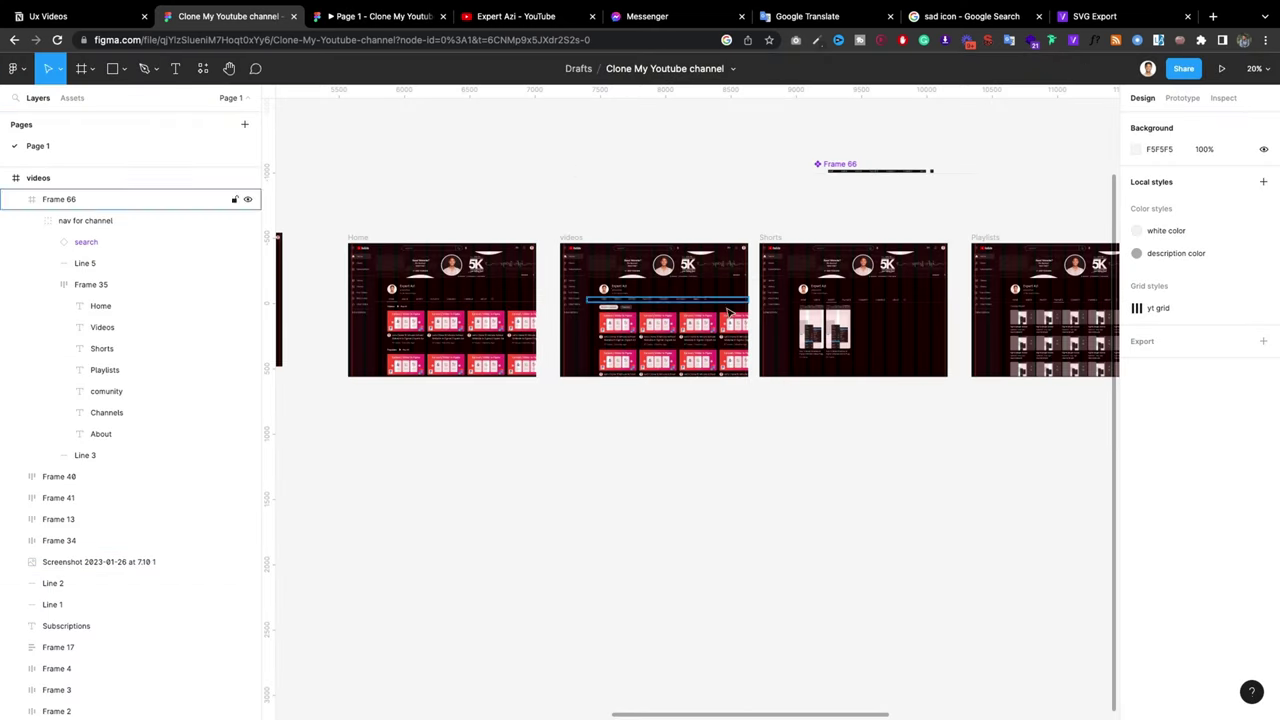
# Step: Delete the old tab row under the Shorts page header
pyautogui.scroll(-2, 730, 313)
pyautogui.scroll(5, 690, 312)
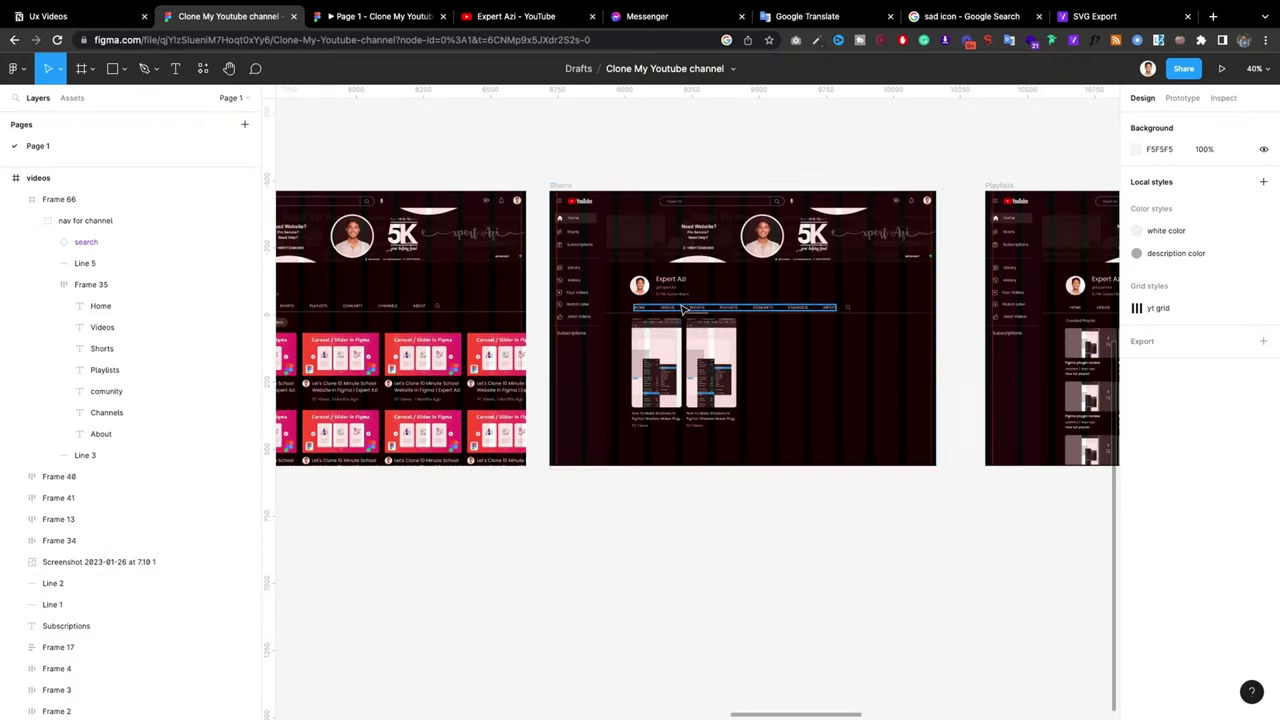
pyautogui.scroll(5, 683, 310)
pyautogui.scroll(-3, 700, 340)
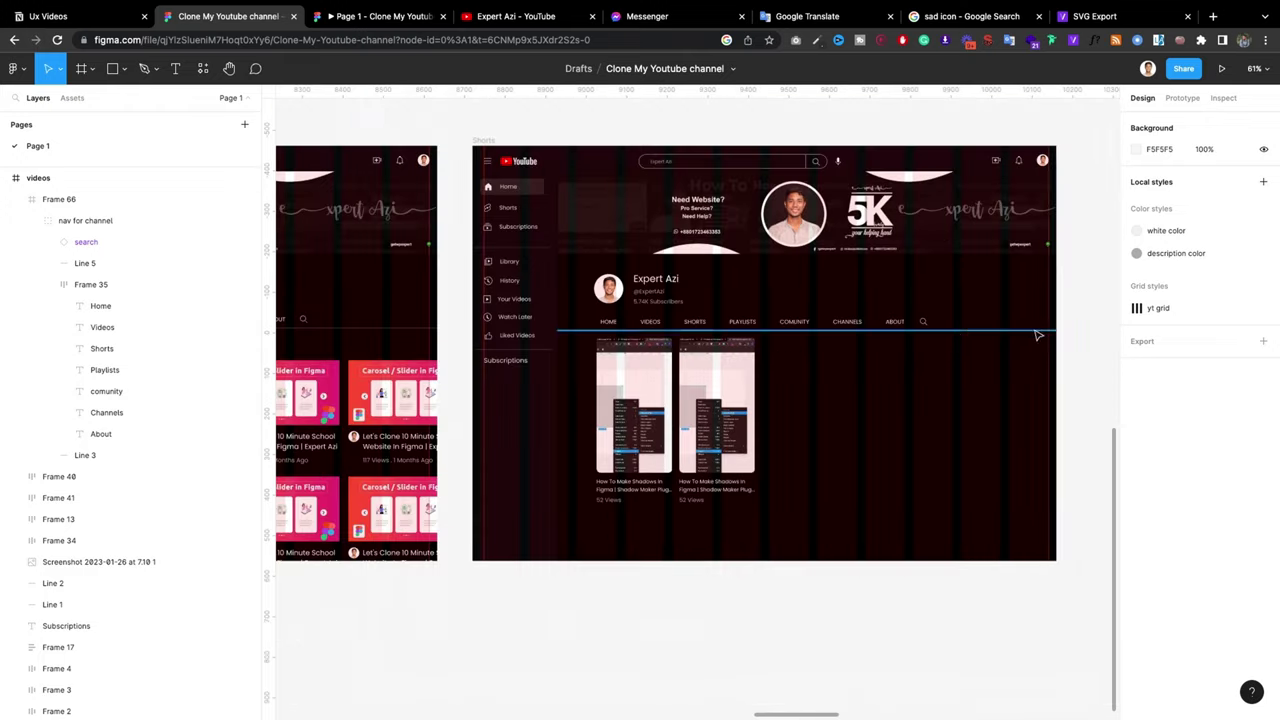
pyautogui.moveTo(1071, 318); pyautogui.dragTo(839, 337)
pyautogui.press('Delete')
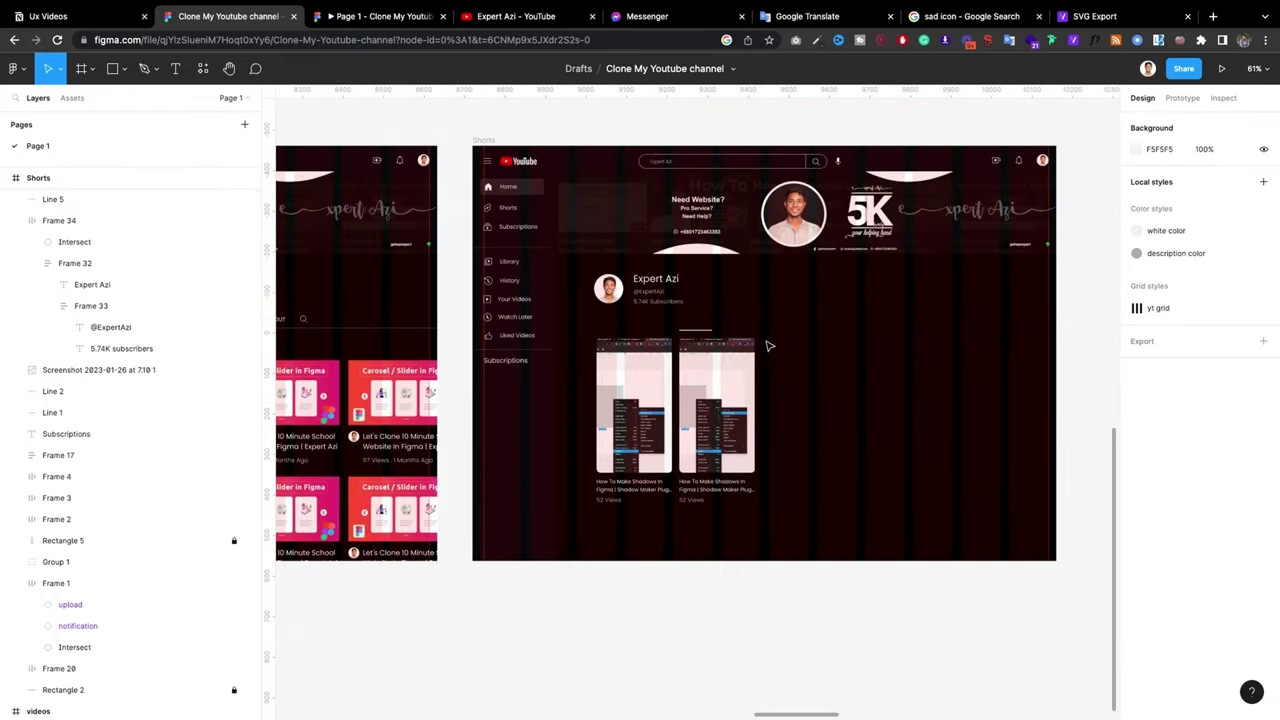
pyautogui.hotkey('ctrl', 'z')
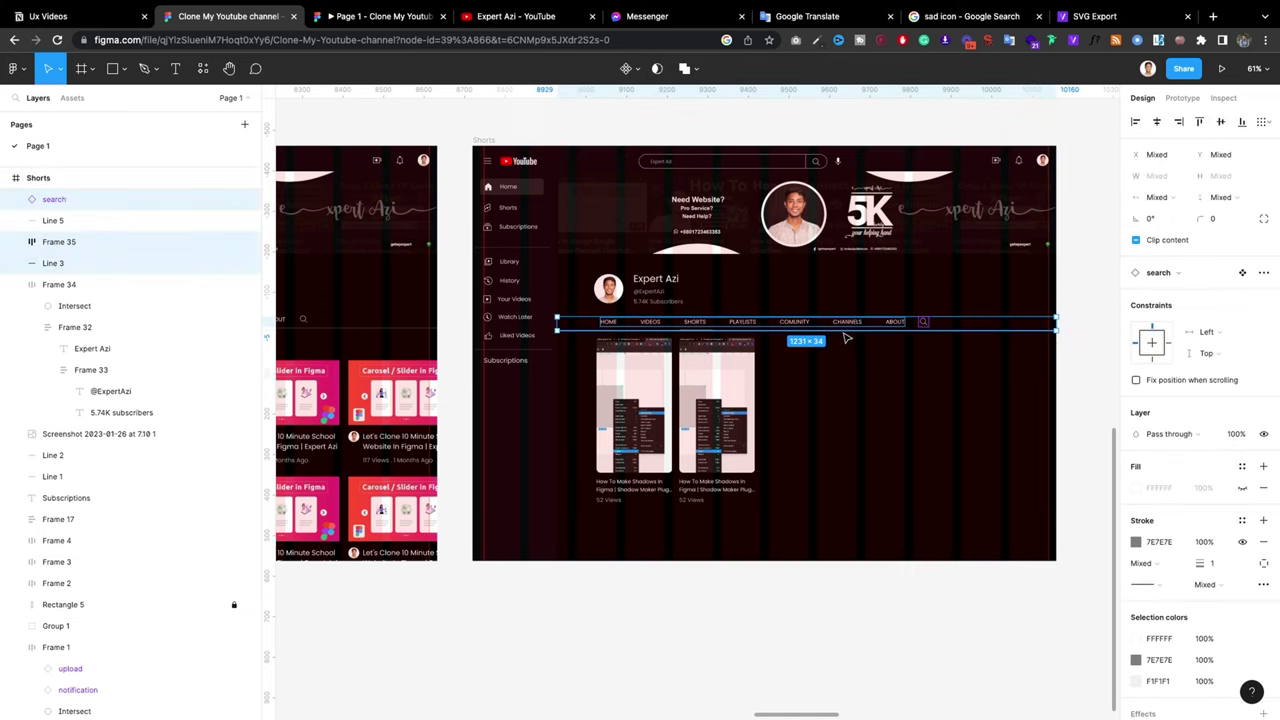
pyautogui.scroll(5, 628, 340)
pyautogui.scroll(-3, 628, 340)
pyautogui.scroll(-2, 628, 340)
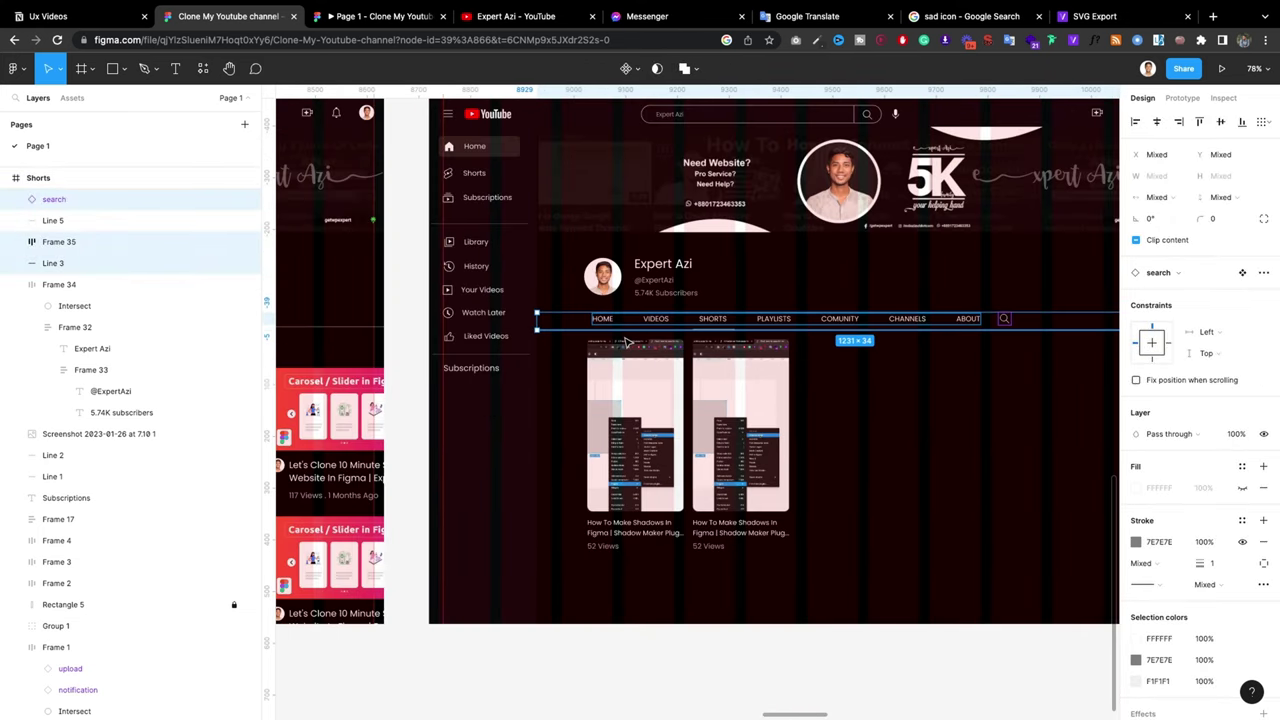
pyautogui.press('Delete')
# Step: Bring the Frame 66 nav bar onto the Shorts page and position it at X 209, Y 415
pyautogui.scroll(-5, 628, 342)
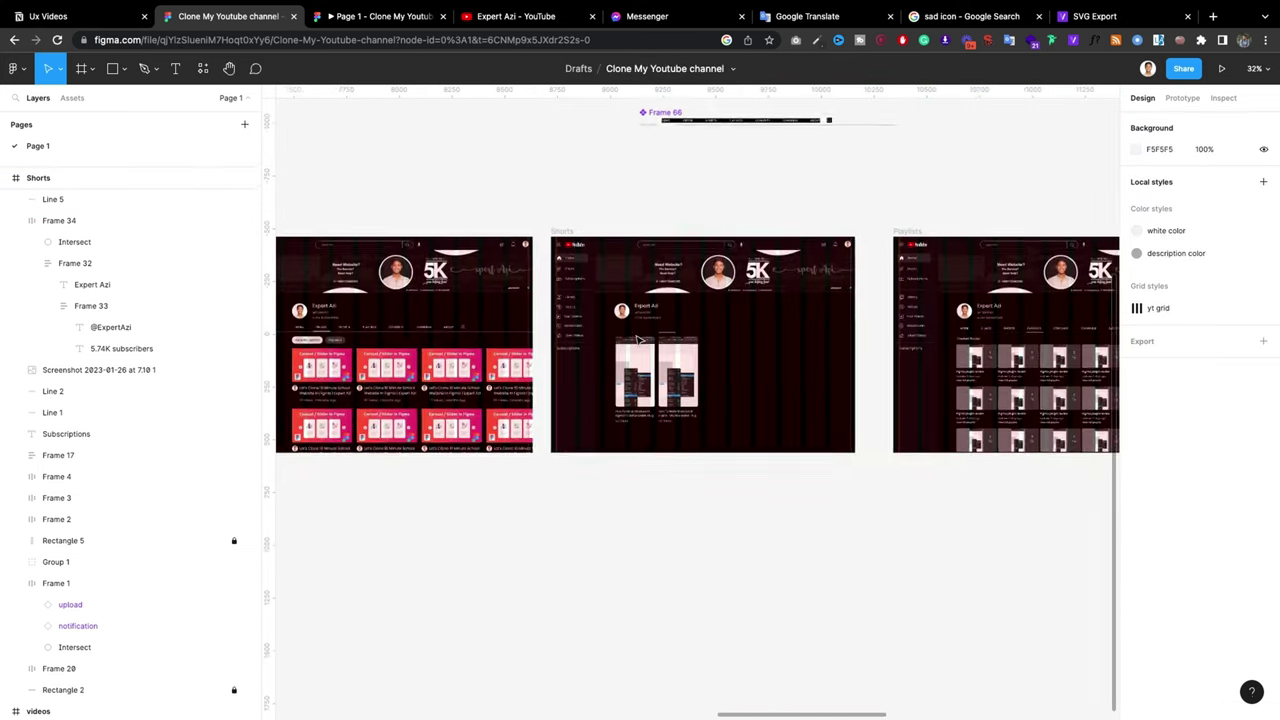
pyautogui.click(350, 333)
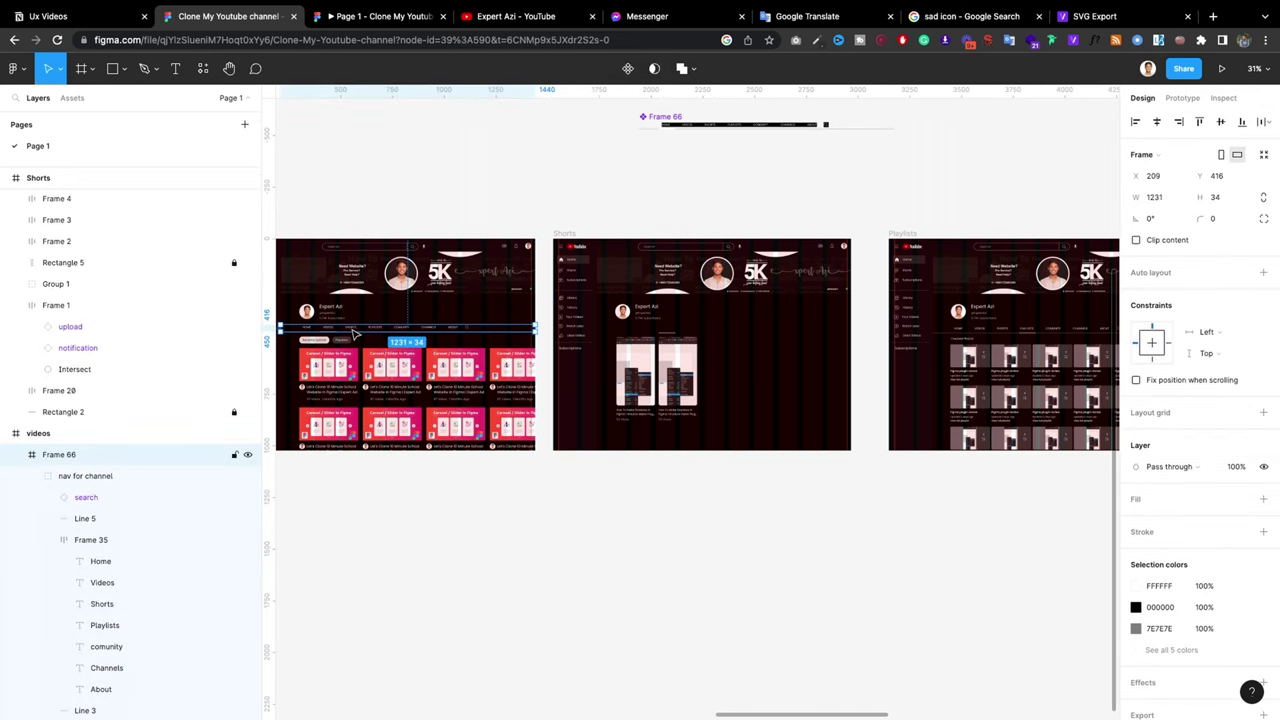
pyautogui.moveTo(352, 333); pyautogui.dragTo(680, 335)
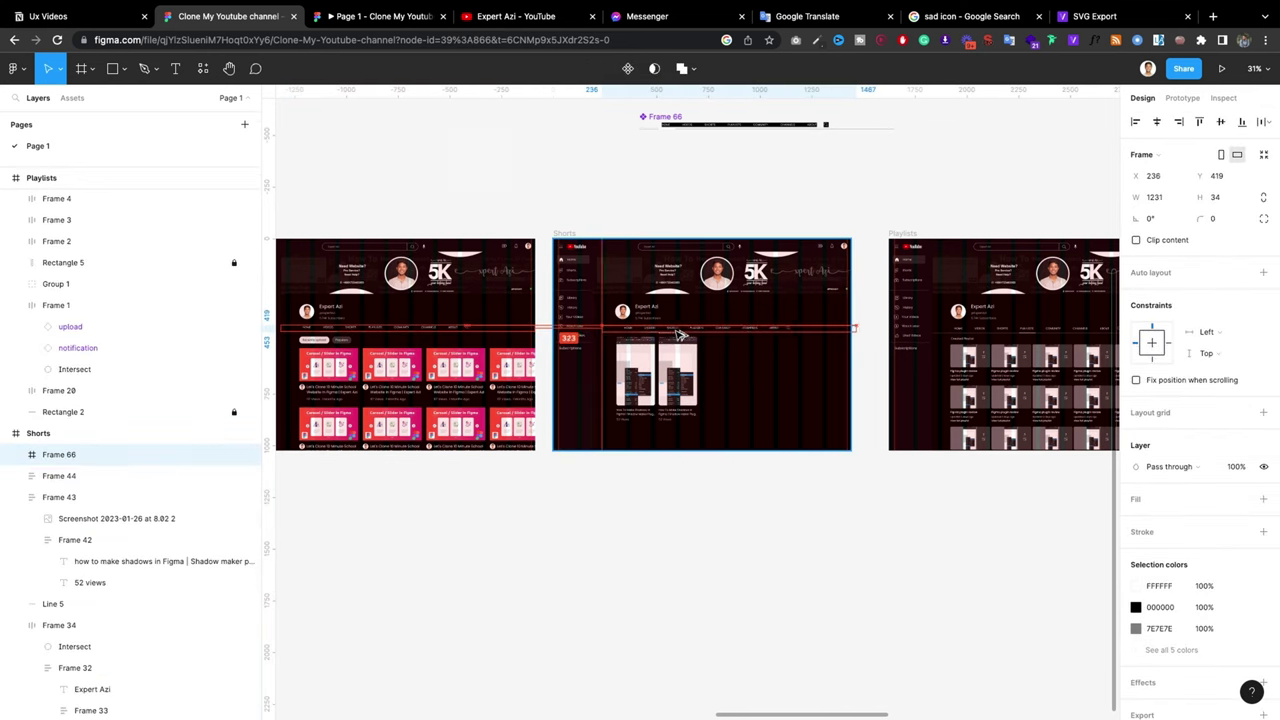
pyautogui.scroll(5, 680, 335)
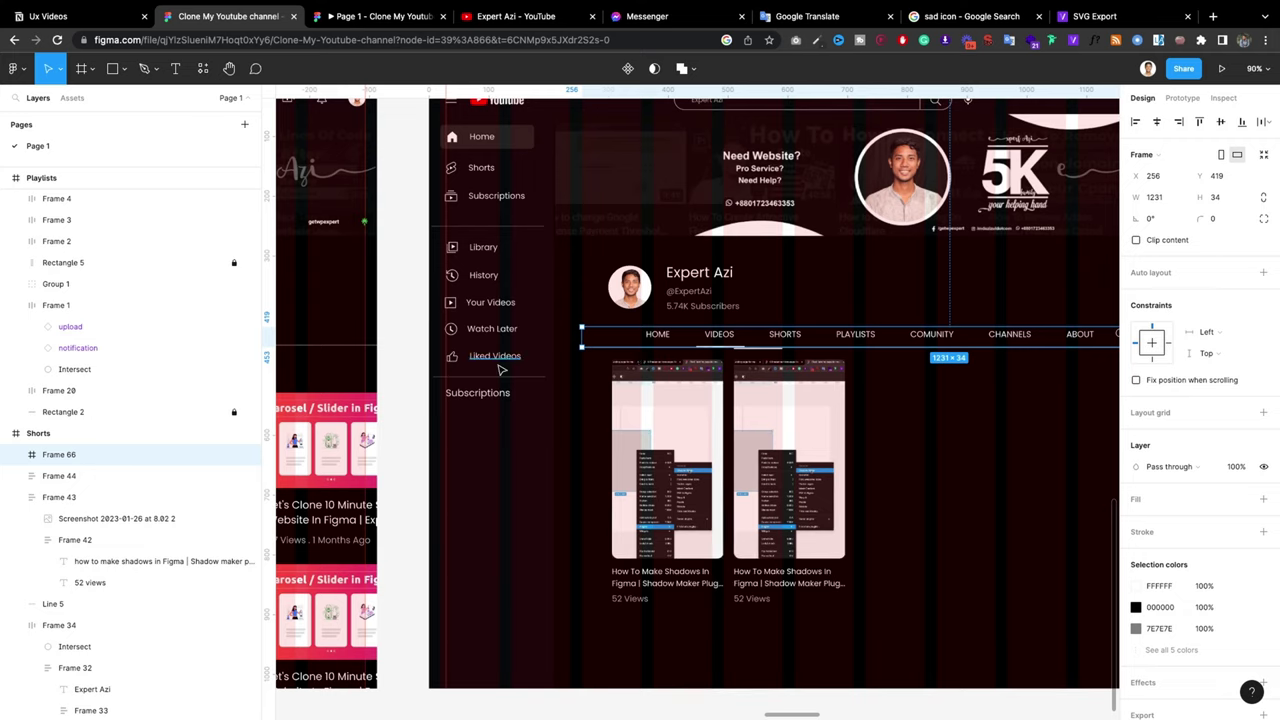
pyautogui.scroll(-3, 820, 362)
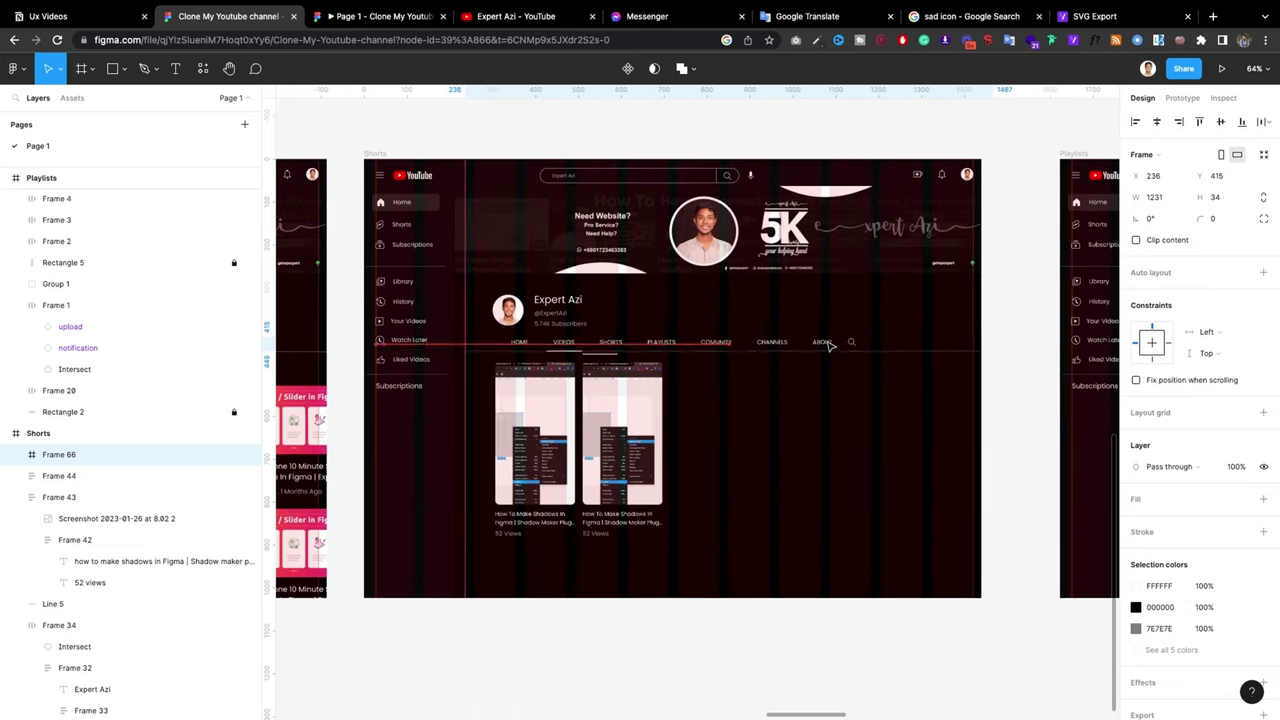
pyautogui.moveTo(838, 347); pyautogui.dragTo(817, 342)
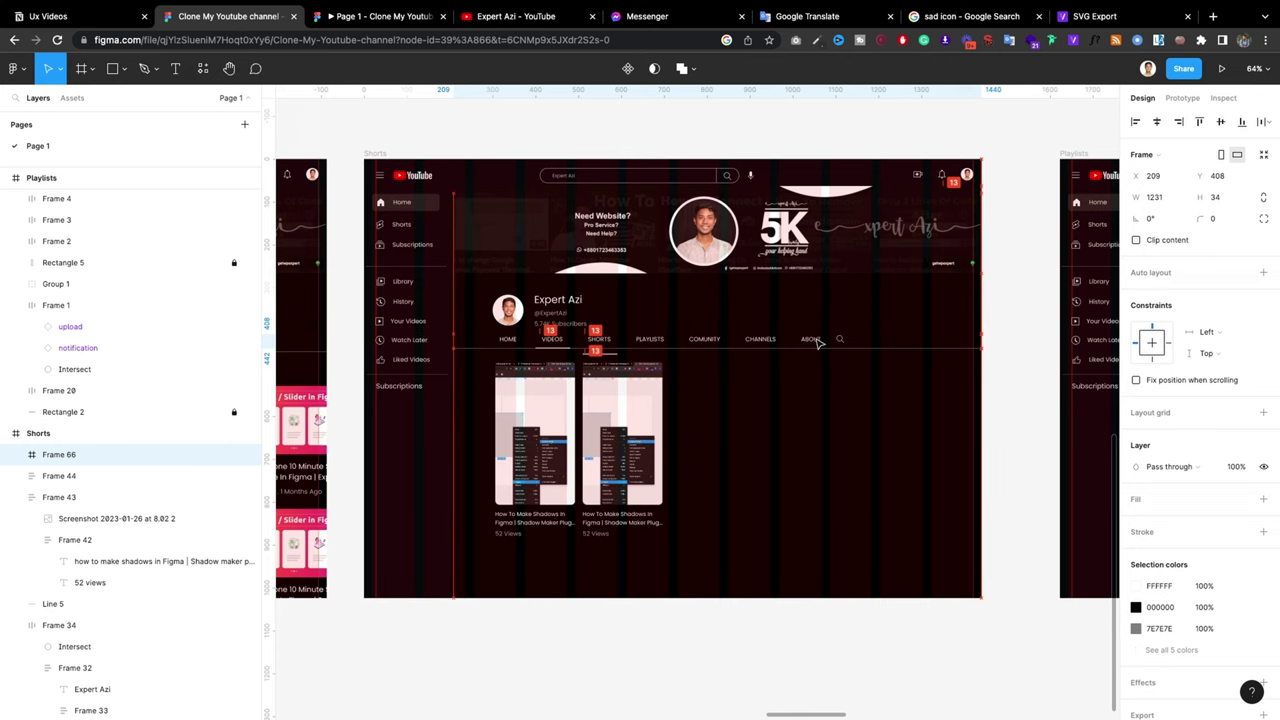
pyautogui.moveTo(817, 342); pyautogui.dragTo(817, 342)
pyautogui.scroll(5, 443, 353)
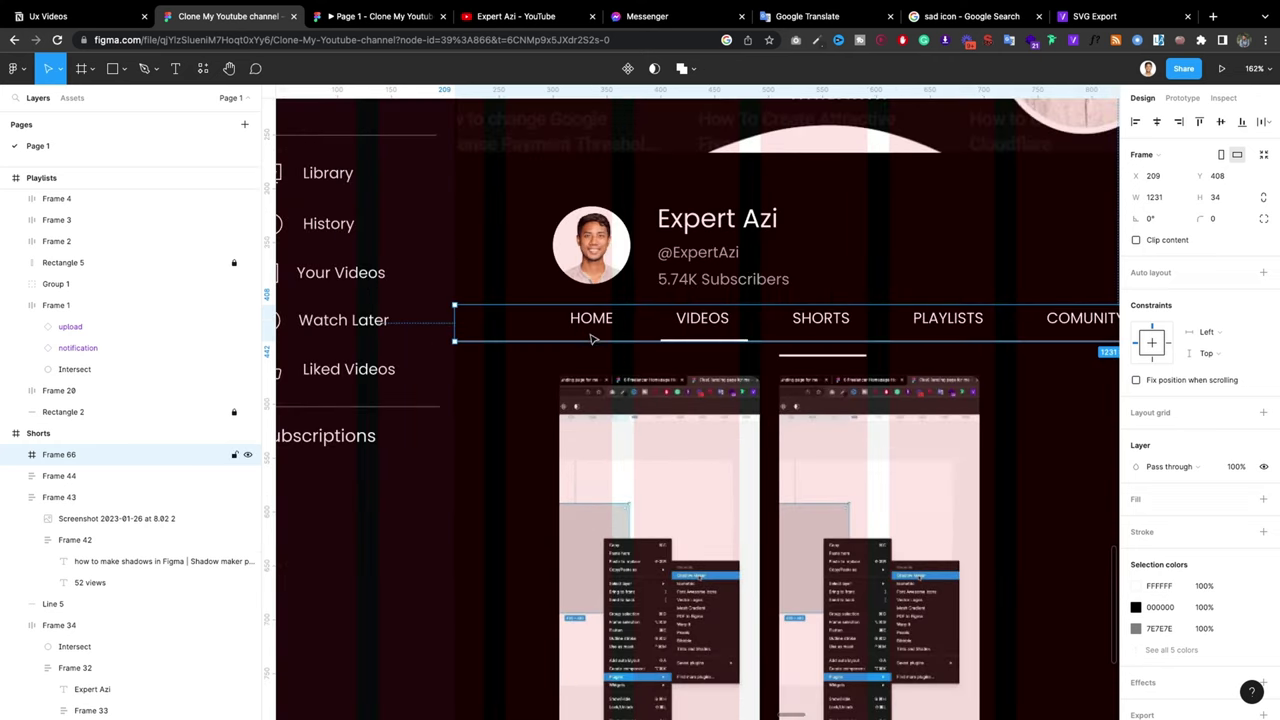
pyautogui.moveTo(591, 340); pyautogui.dragTo(591, 347)
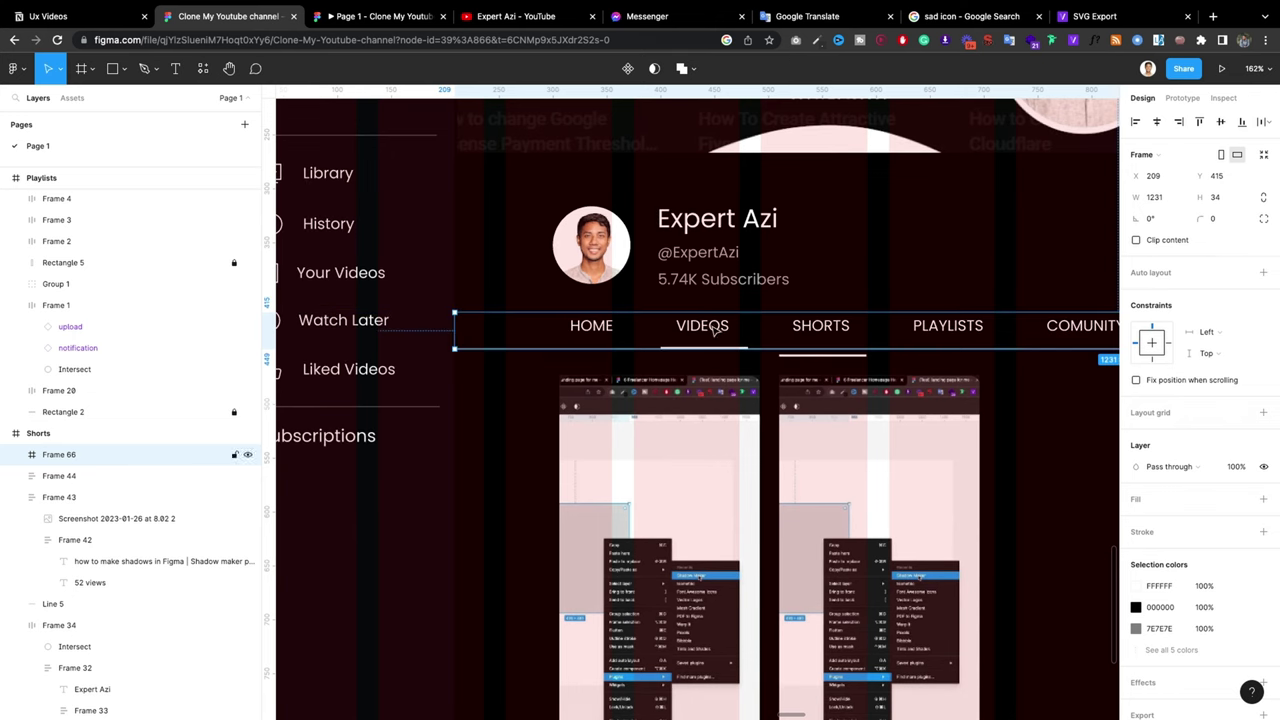
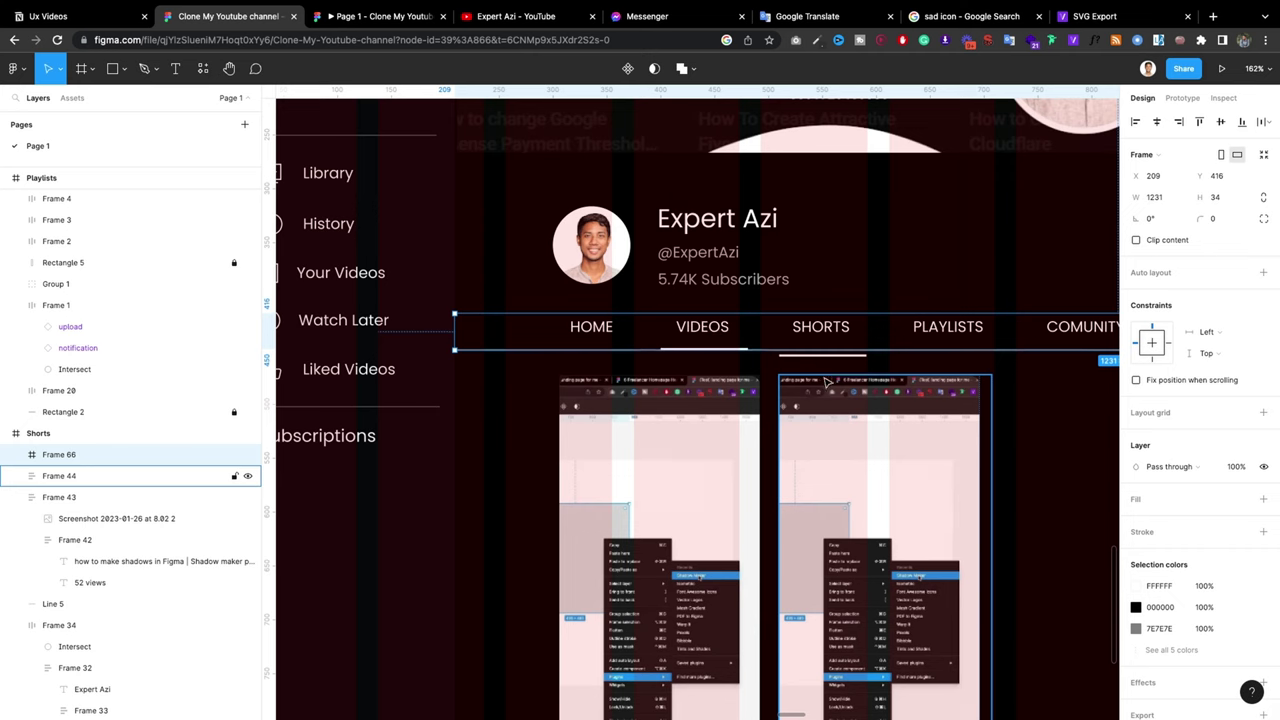
# Step: Delete the extra underline beneath SHORTS in the Shorts page nav bar
pyautogui.press('Escape')
pyautogui.scroll(-2, 600, 325)
pyautogui.click(635, 328)
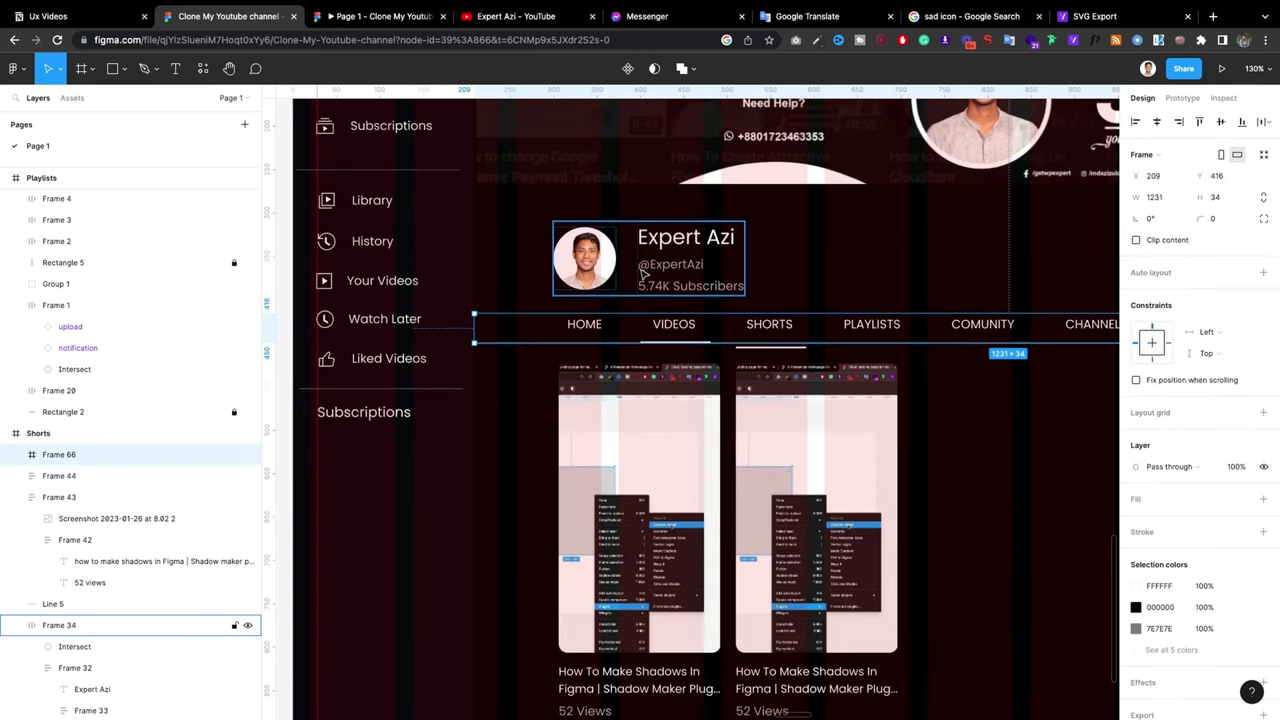
pyautogui.press('Escape')
pyautogui.scroll(-5, 504, 314)
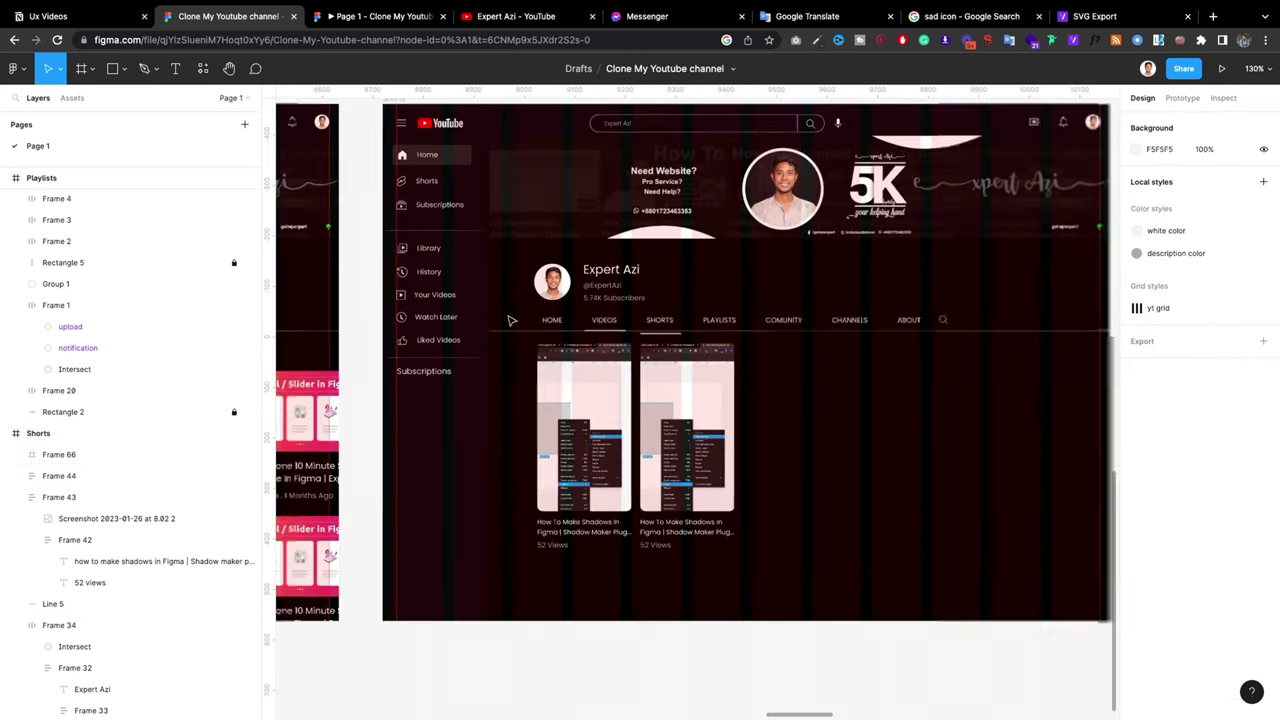
pyautogui.scroll(2, 588, 320)
pyautogui.scroll(3, 595, 321)
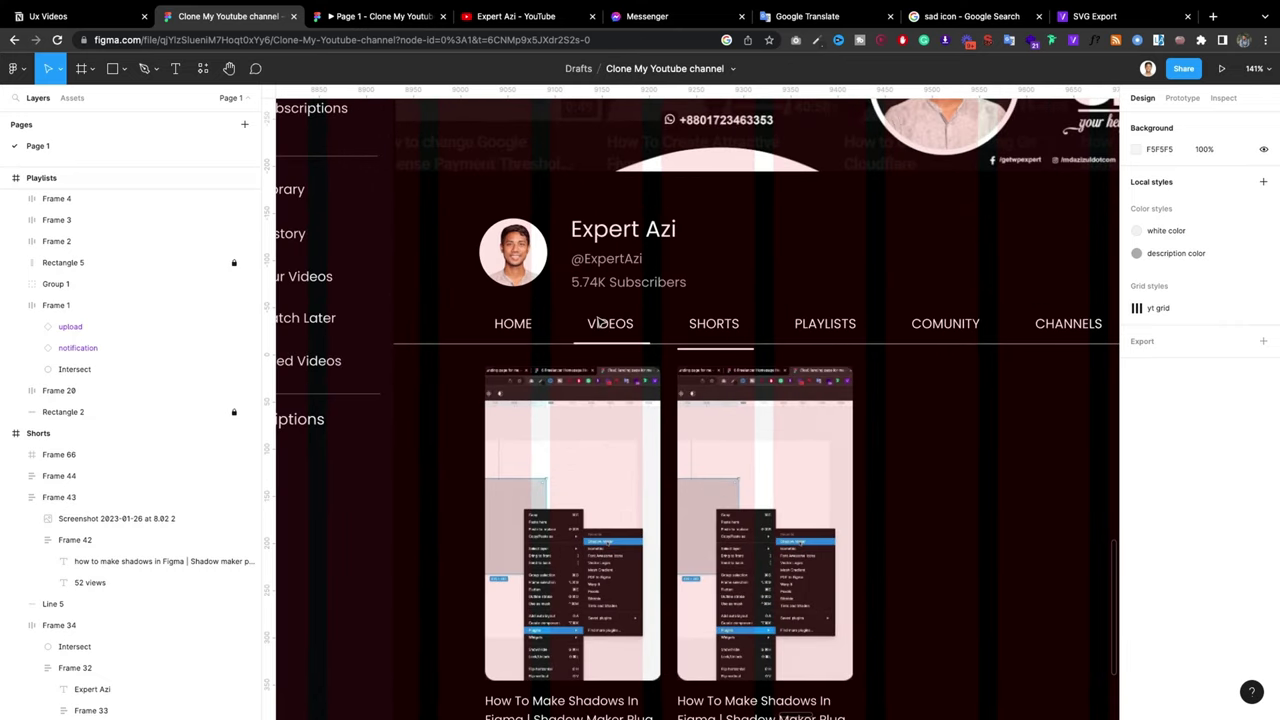
pyautogui.click(702, 350)
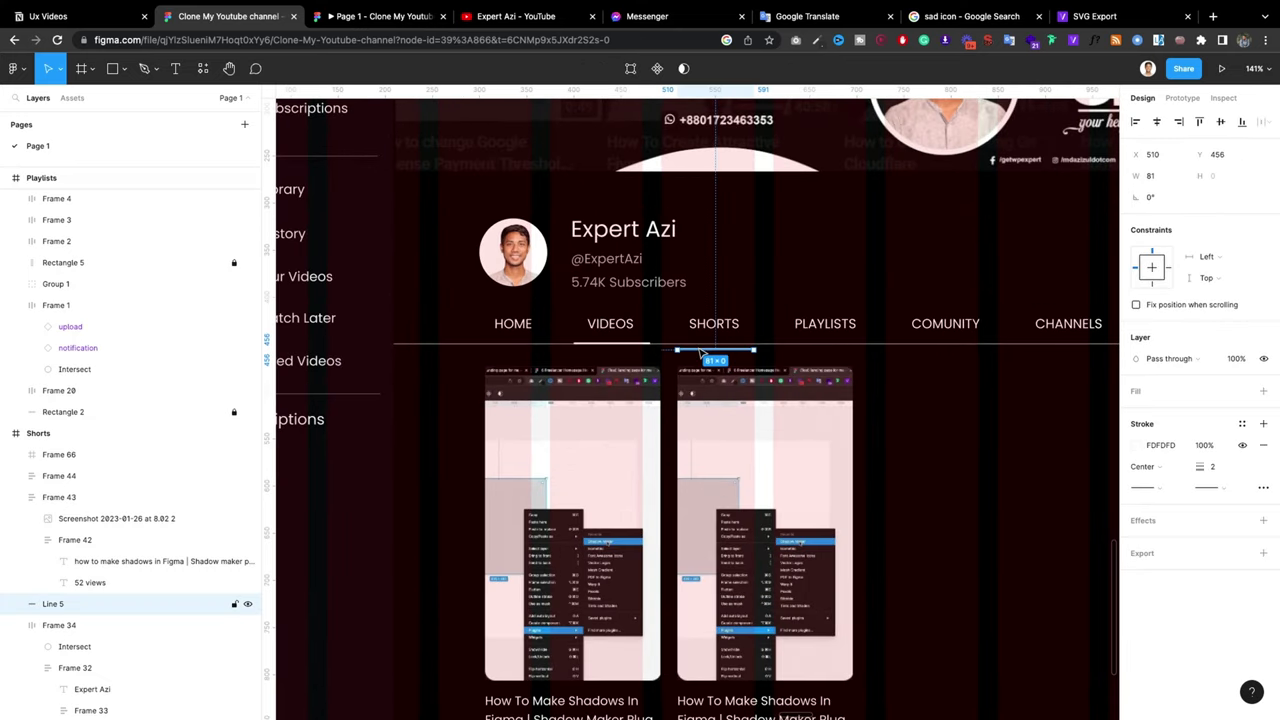
pyautogui.press('Delete')
pyautogui.click(640, 337)
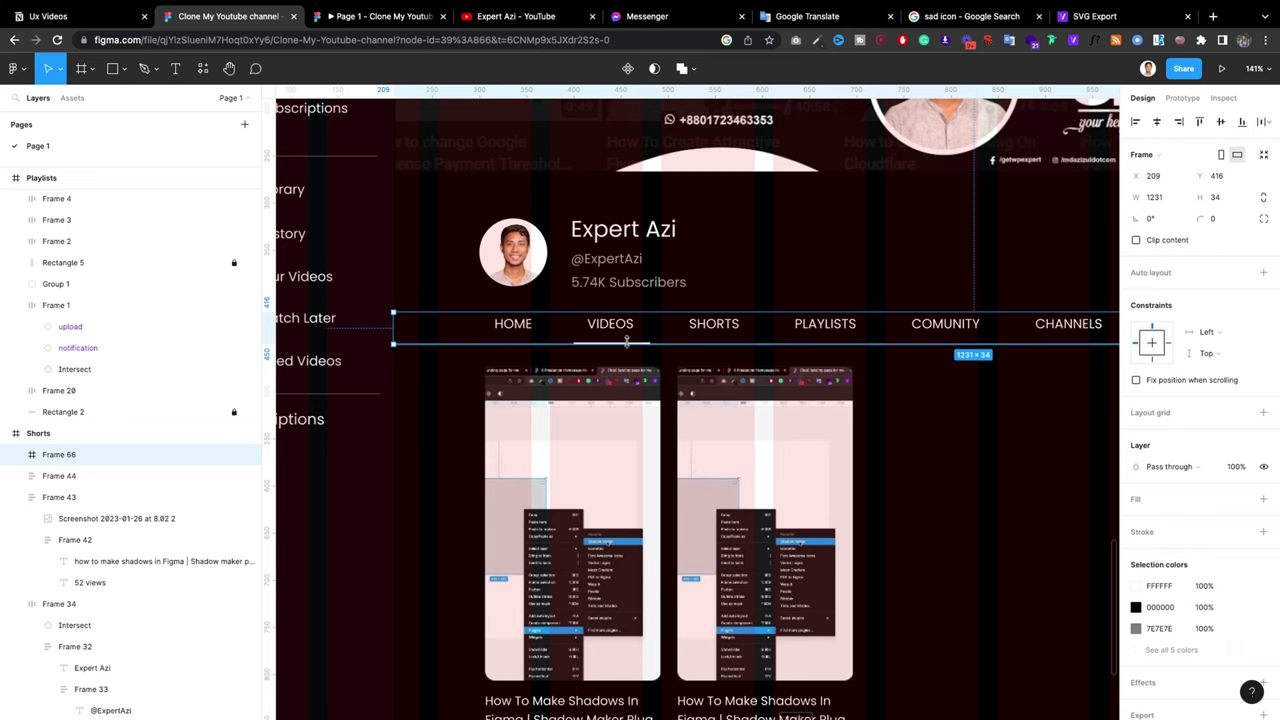
# Step: Shift the underline from VIDEOS right until it is centred under SHORTS
pyautogui.scroll(4, 618, 344)
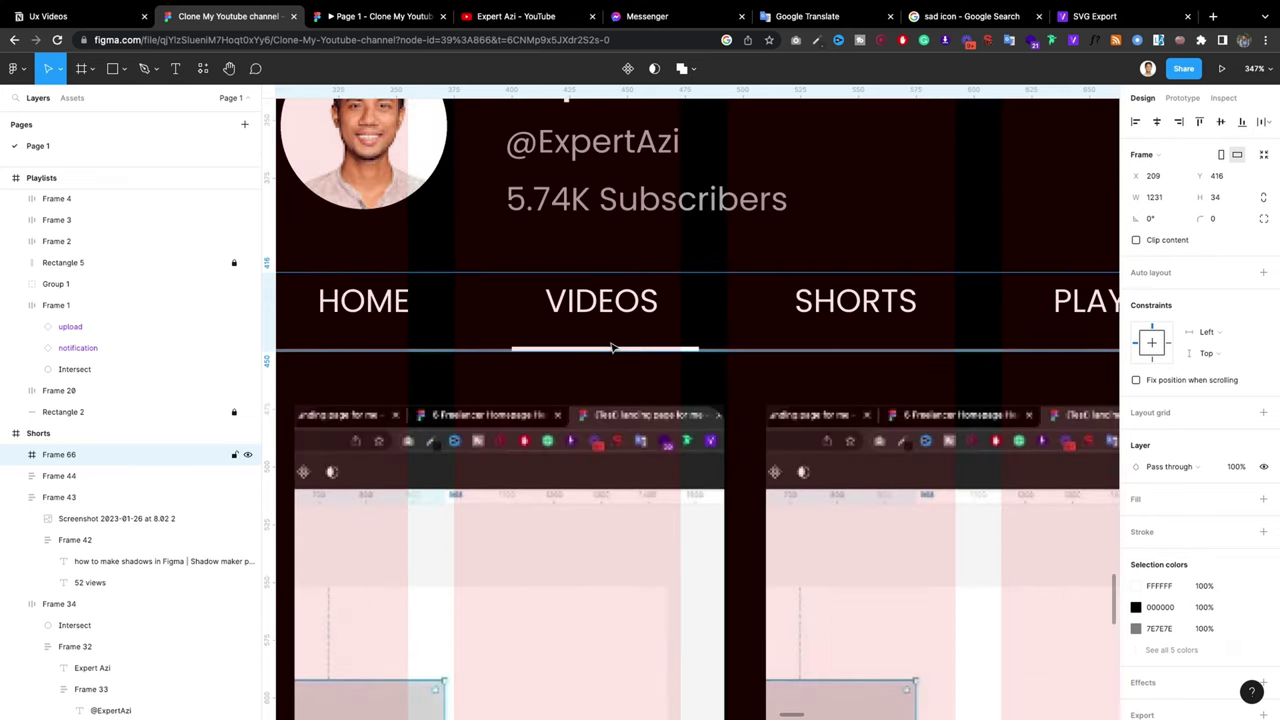
pyautogui.click(603, 349)
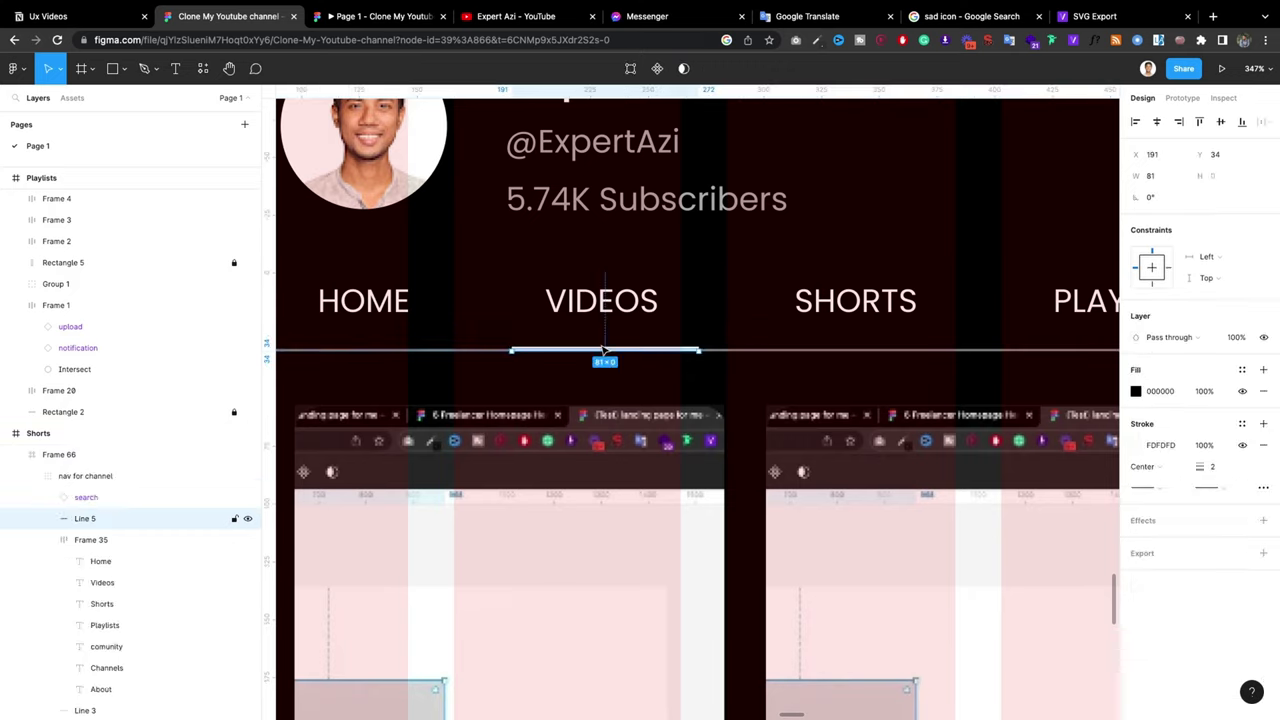
pyautogui.hotkey('shift', 'Right')
pyautogui.hotkey('shift', 'Right')
pyautogui.hotkey('shift', 'Right')
pyautogui.hotkey('shift', 'Right')
pyautogui.hotkey('shift', 'Right')
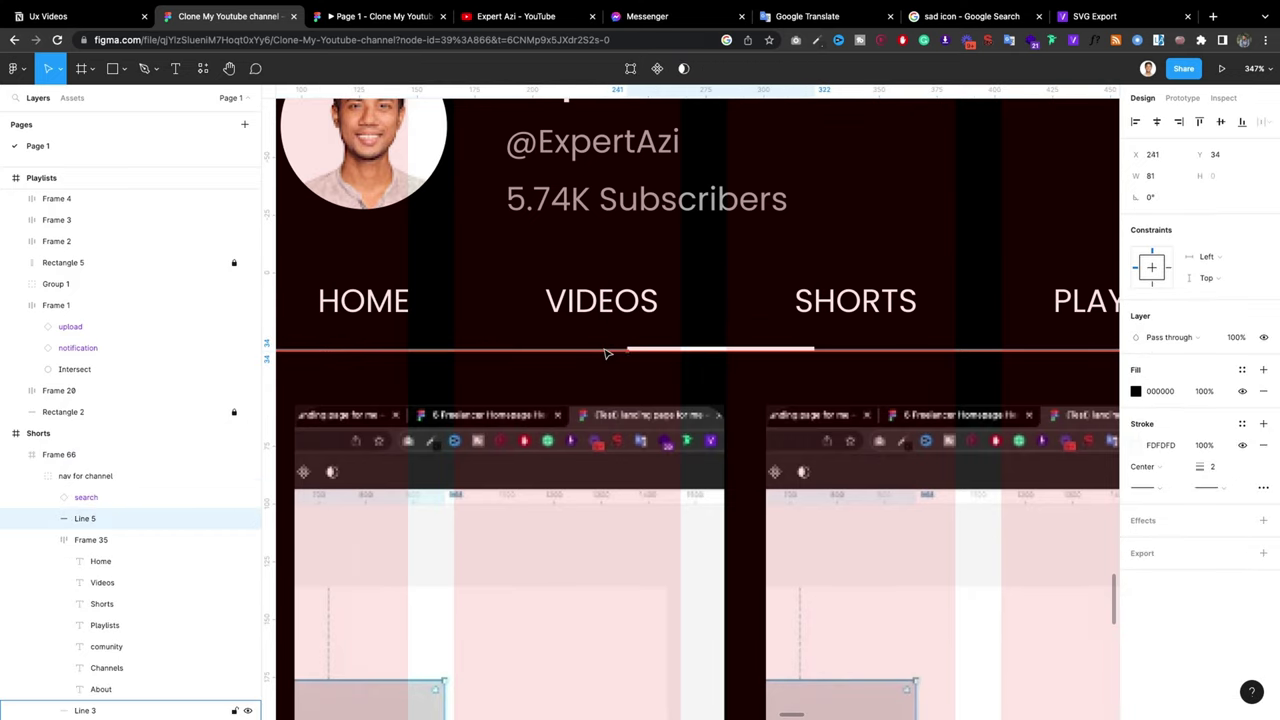
pyautogui.hotkey('shift', 'Right')
pyautogui.hotkey('shift', 'Right')
pyautogui.hotkey('shift', 'Right')
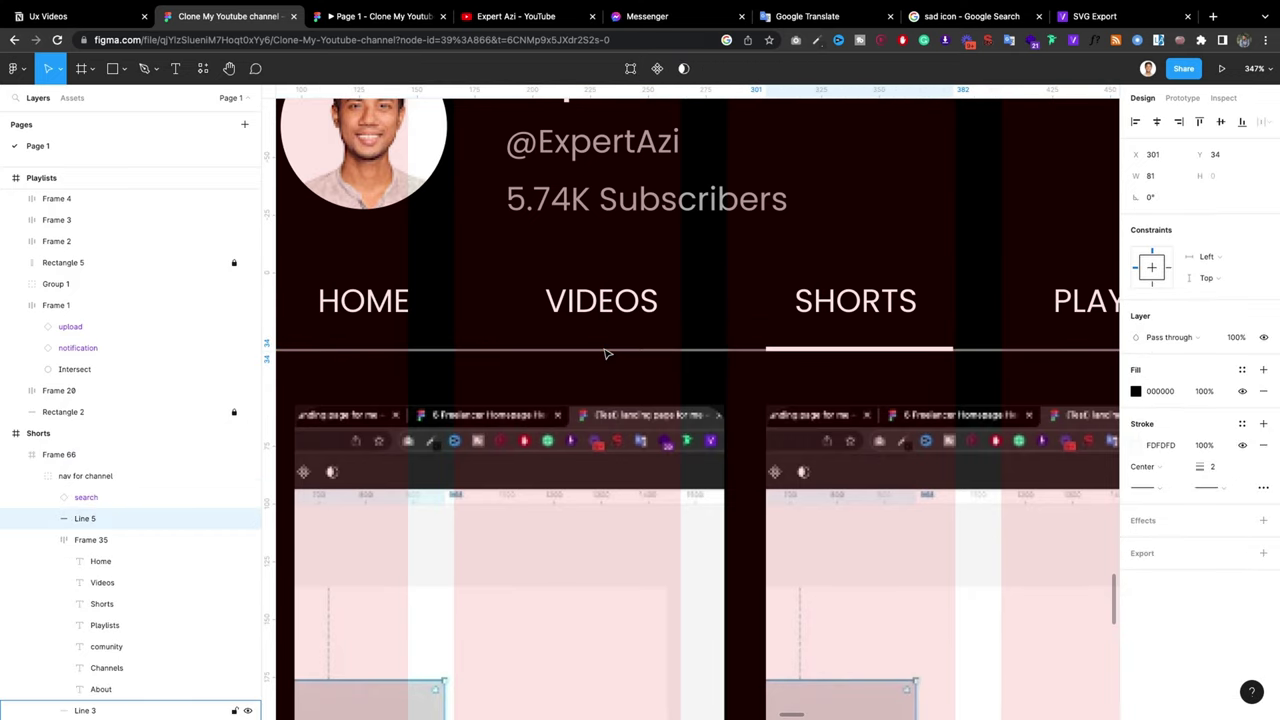
pyautogui.press('Left')
pyautogui.press('Left')
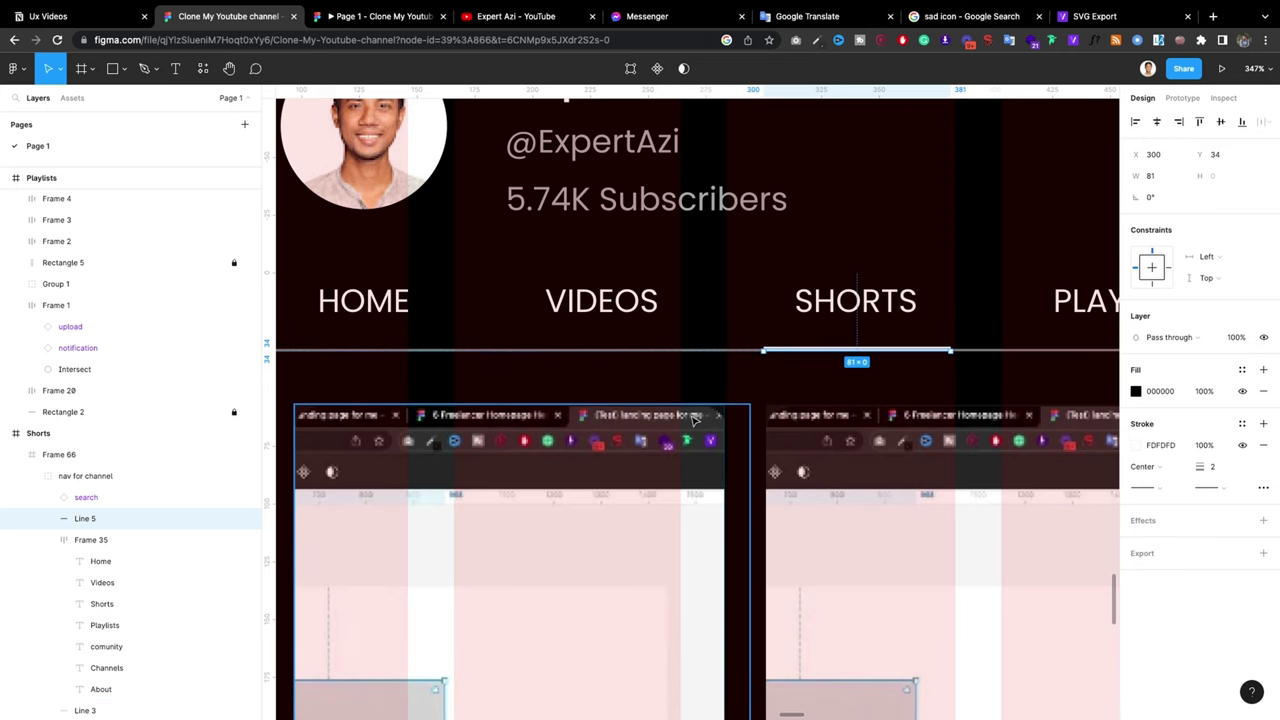
pyautogui.press('Escape')
# Step: Delete the Playlists frame's old nav bar
pyautogui.scroll(-10, 674, 386)
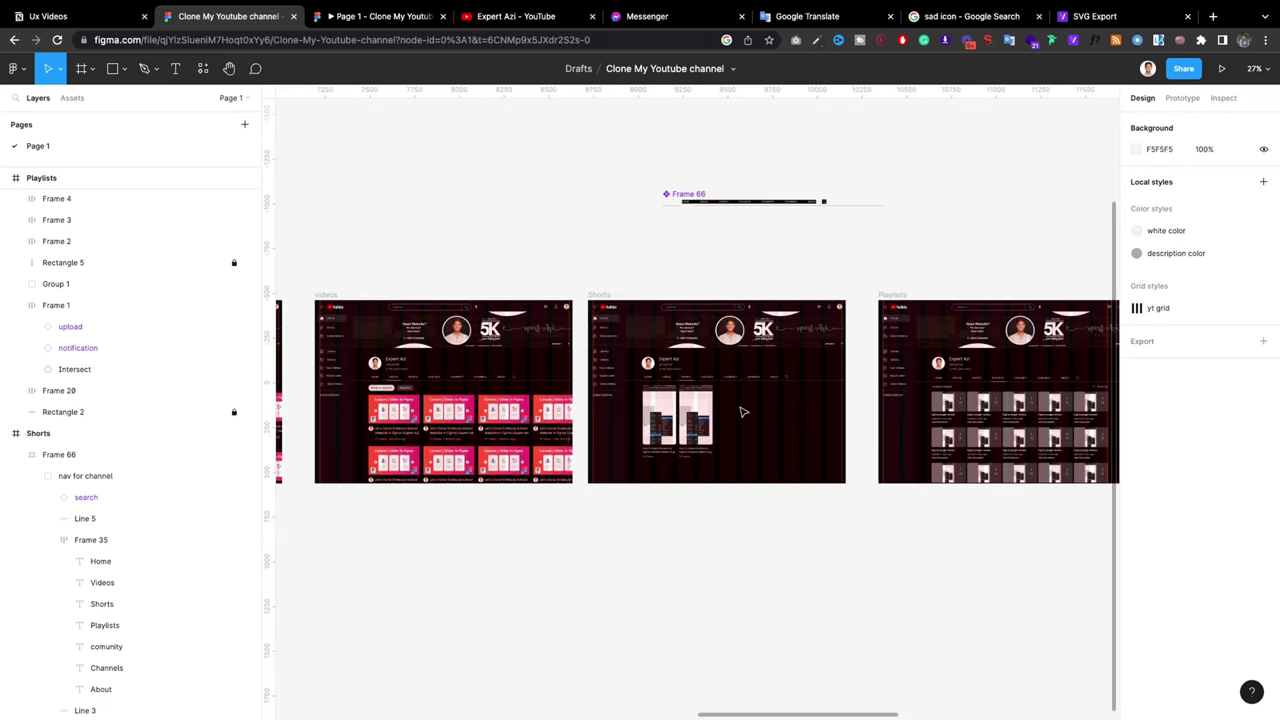
pyautogui.scroll(-3, 654, 404)
pyautogui.scroll(5, 786, 423)
pyautogui.click(845, 383)
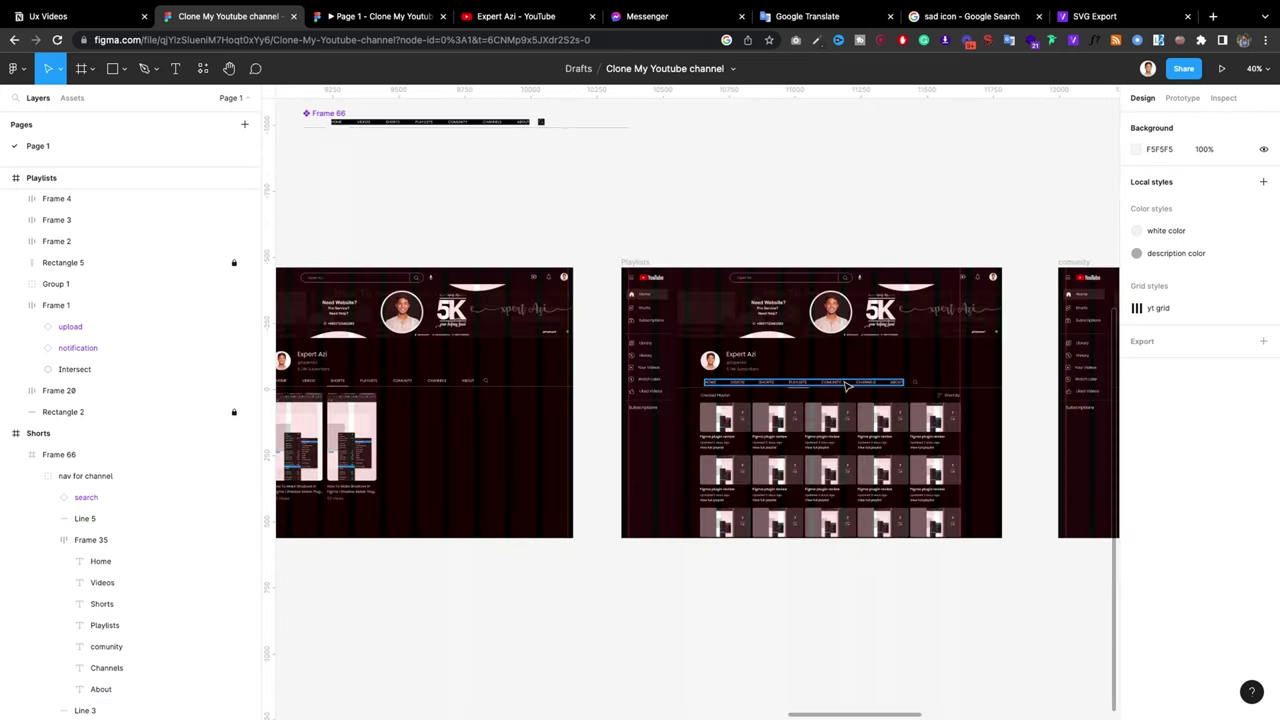
pyautogui.press('Delete')
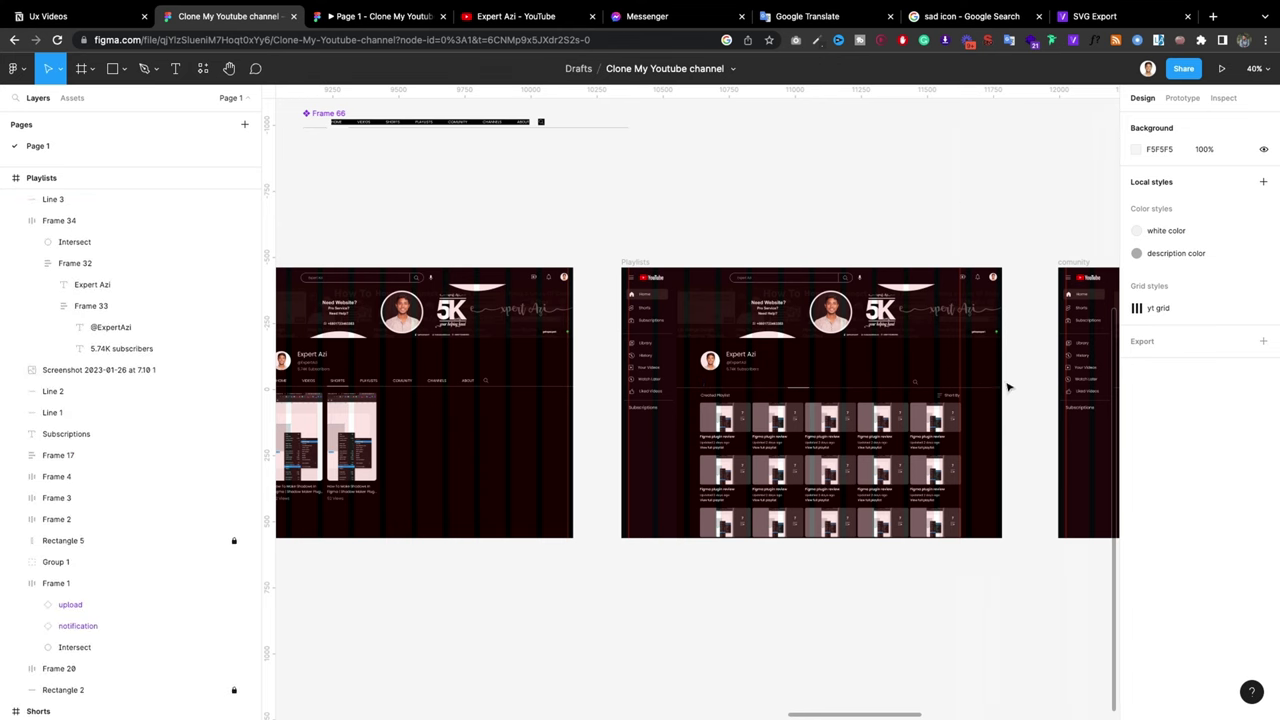
# Step: Move the Shorts frame's nav bar into Playlists, aligned just below the profile
pyautogui.moveTo(1008, 387); pyautogui.dragTo(815, 398)
pyautogui.click(494, 387)
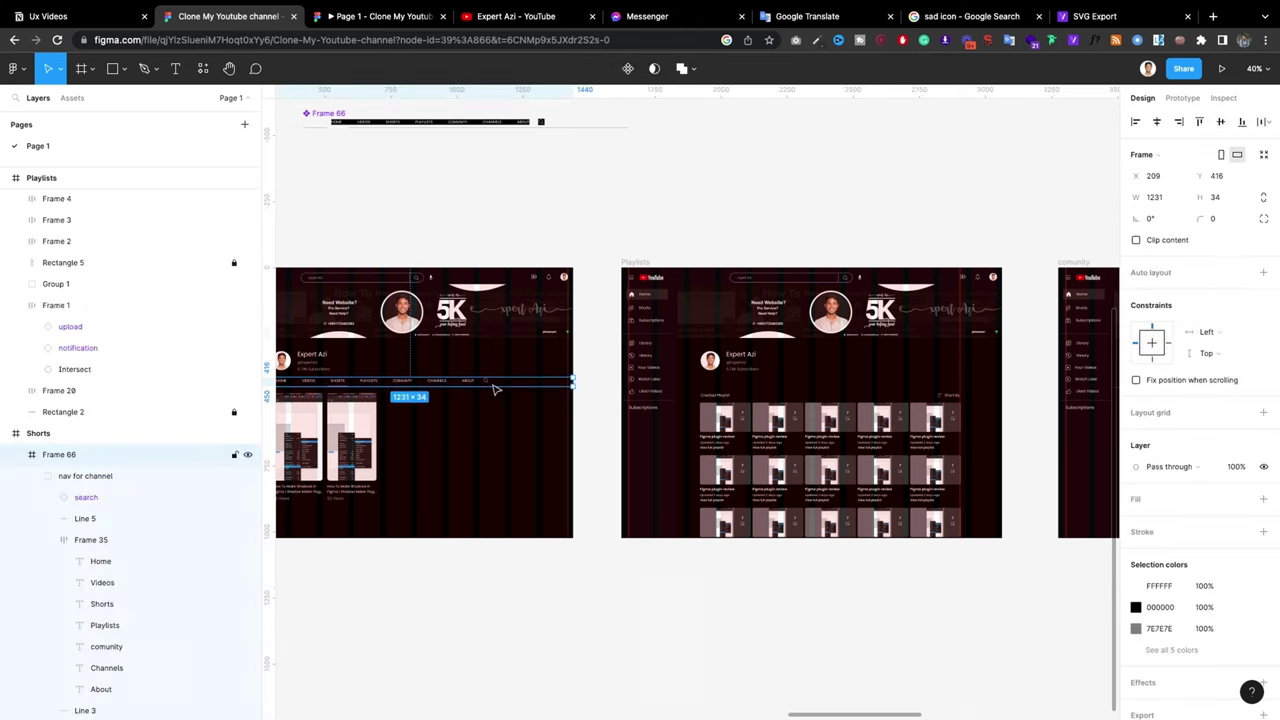
pyautogui.moveTo(548, 388); pyautogui.dragTo(985, 389)
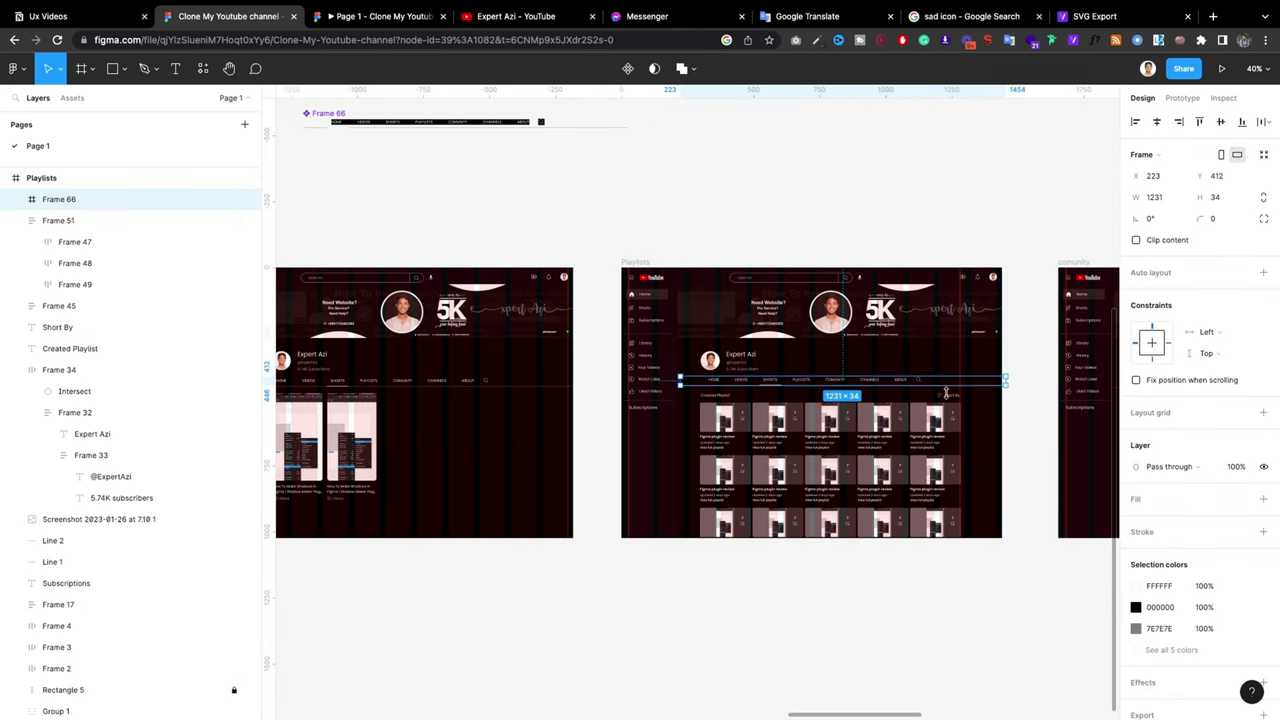
pyautogui.scroll(2, 912, 397)
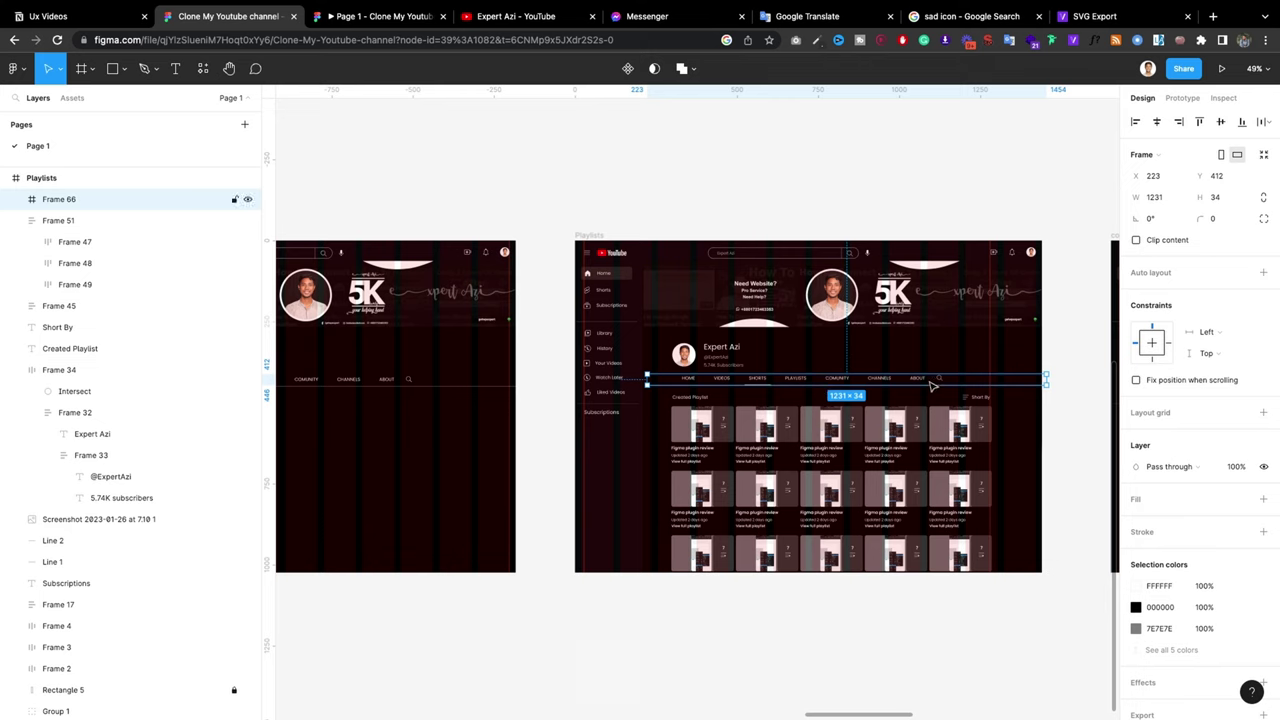
pyautogui.moveTo(926, 383); pyautogui.dragTo(918, 384)
pyautogui.moveTo(922, 381); pyautogui.dragTo(926, 383)
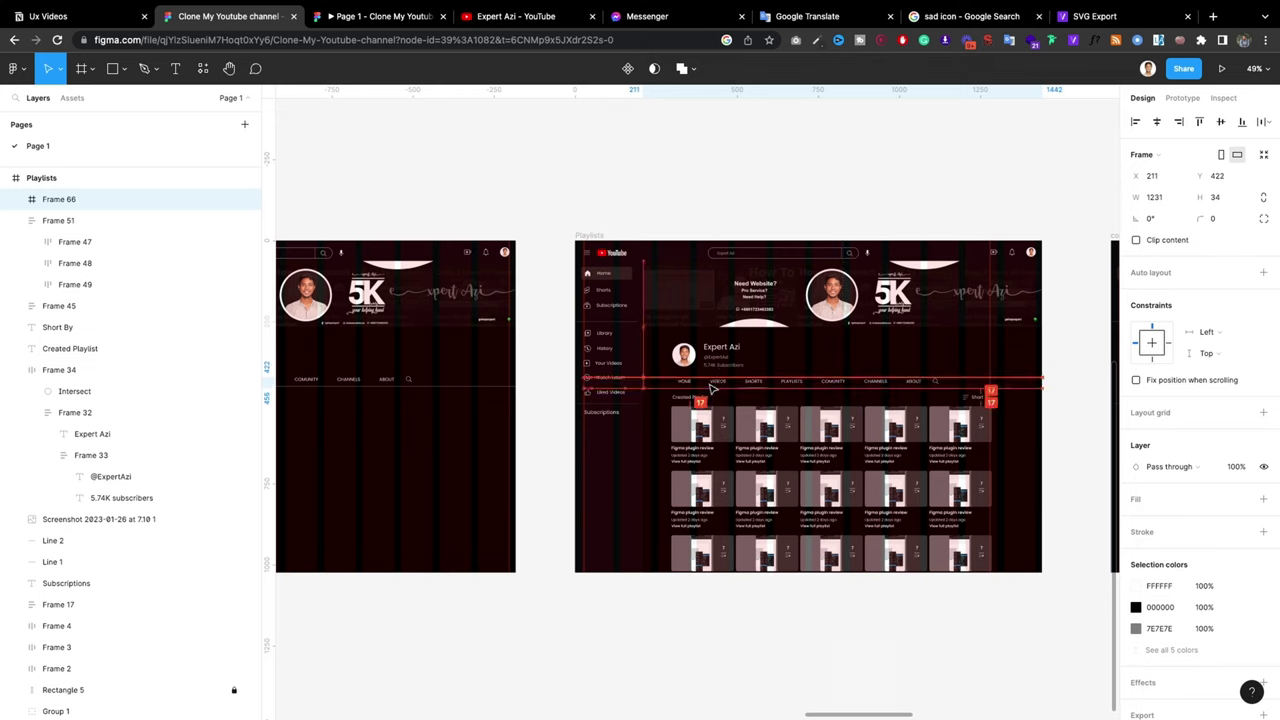
pyautogui.hotkey('shift', 'Down')
pyautogui.press('Down')
pyautogui.press('Down')
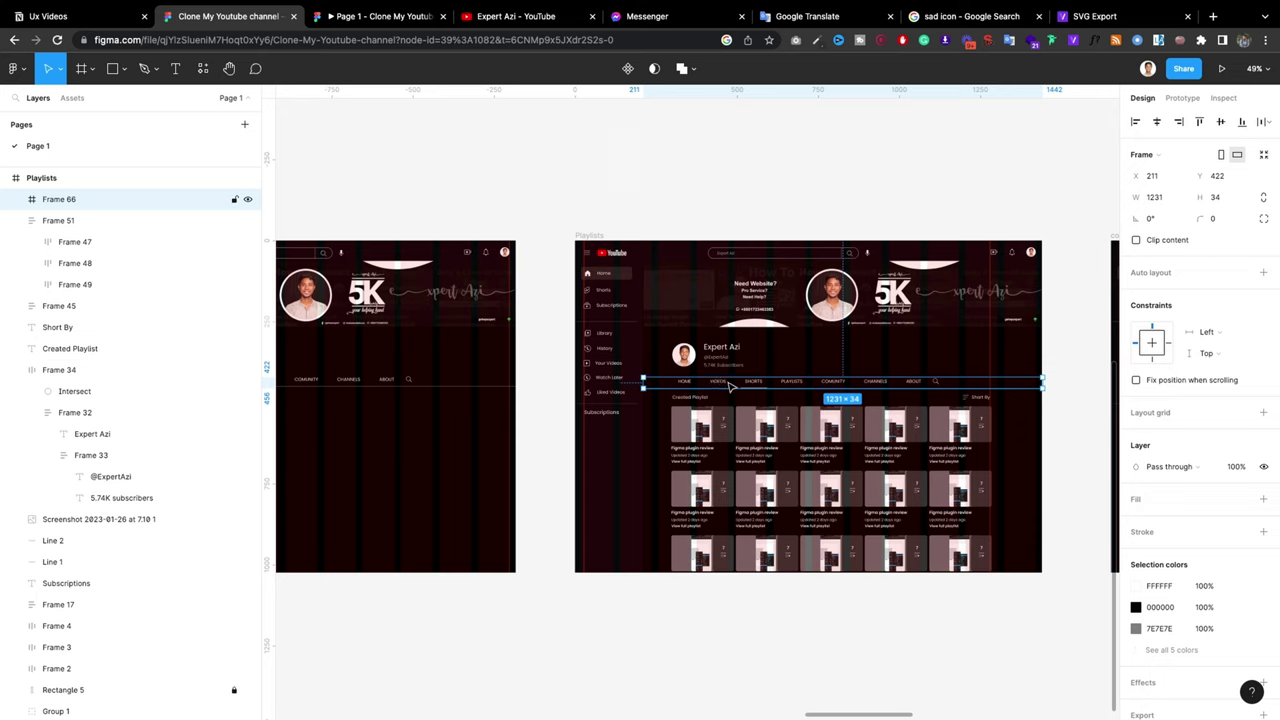
pyautogui.press('Up')
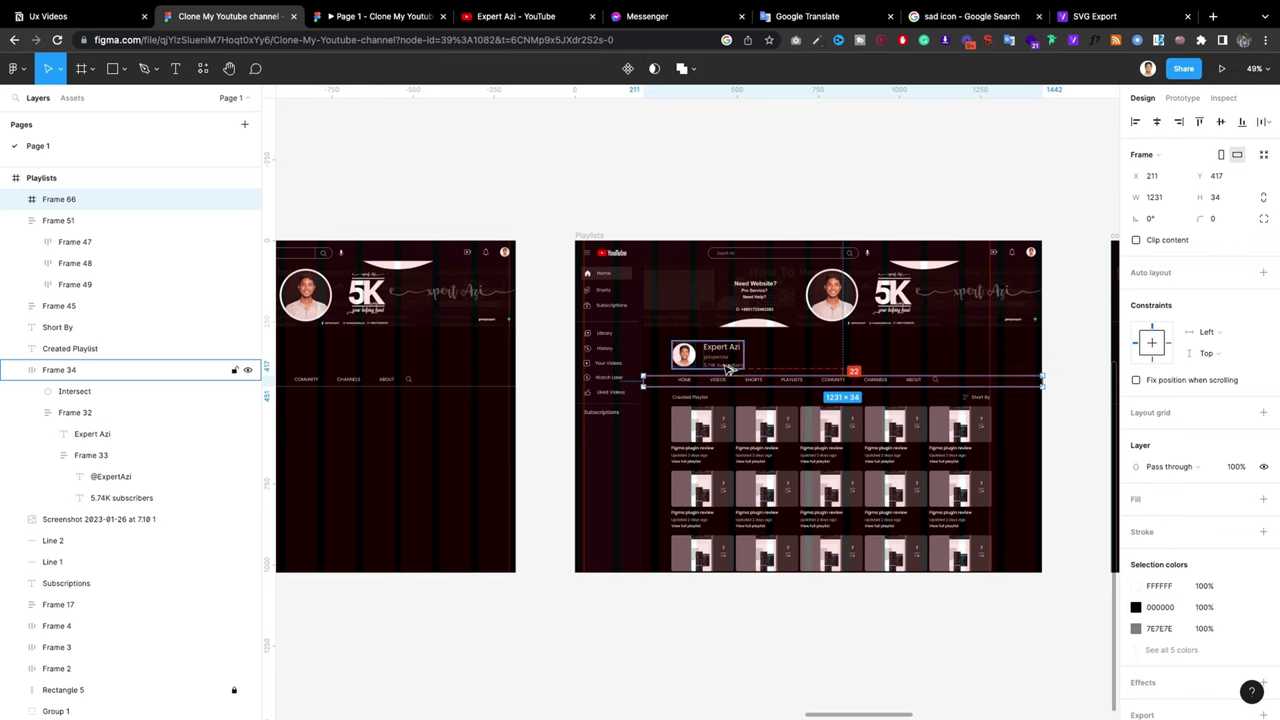
# Step: Shift the Playlists nav bar's underline from SHORTS to beneath PLAYLISTS
pyautogui.click(1090, 392)
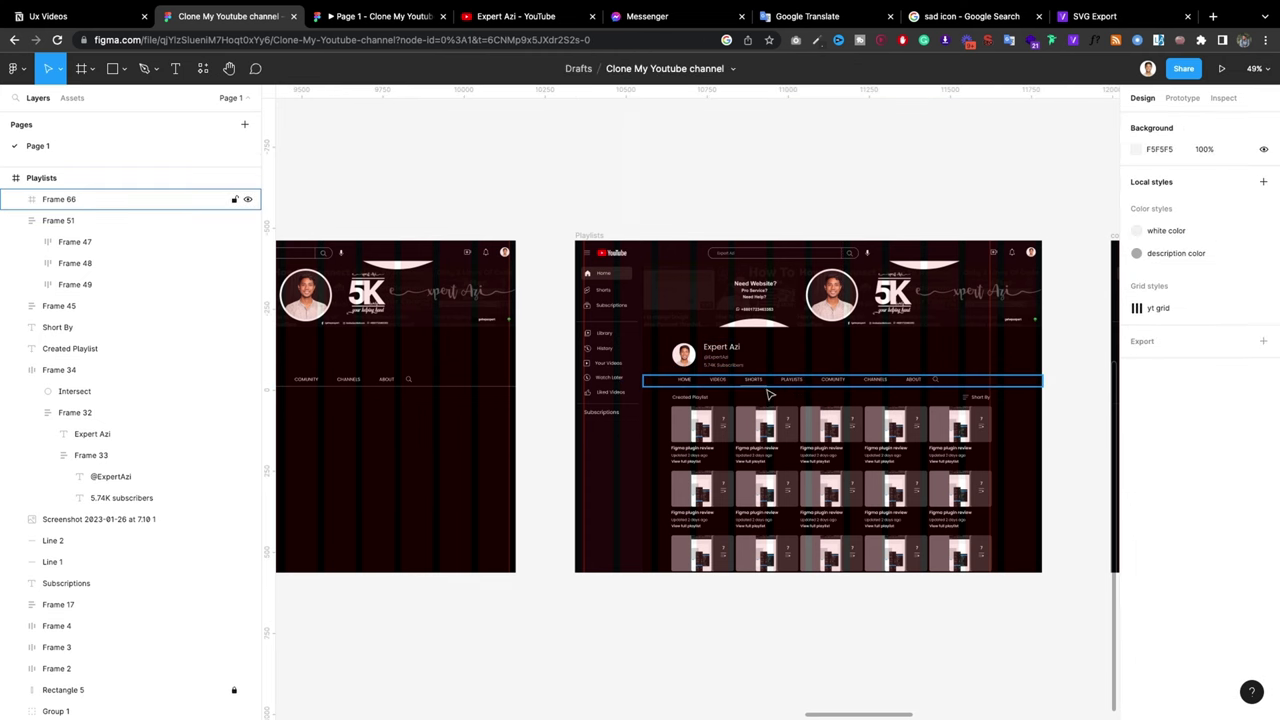
pyautogui.scroll(5, 758, 392)
pyautogui.scroll(-5, 758, 392)
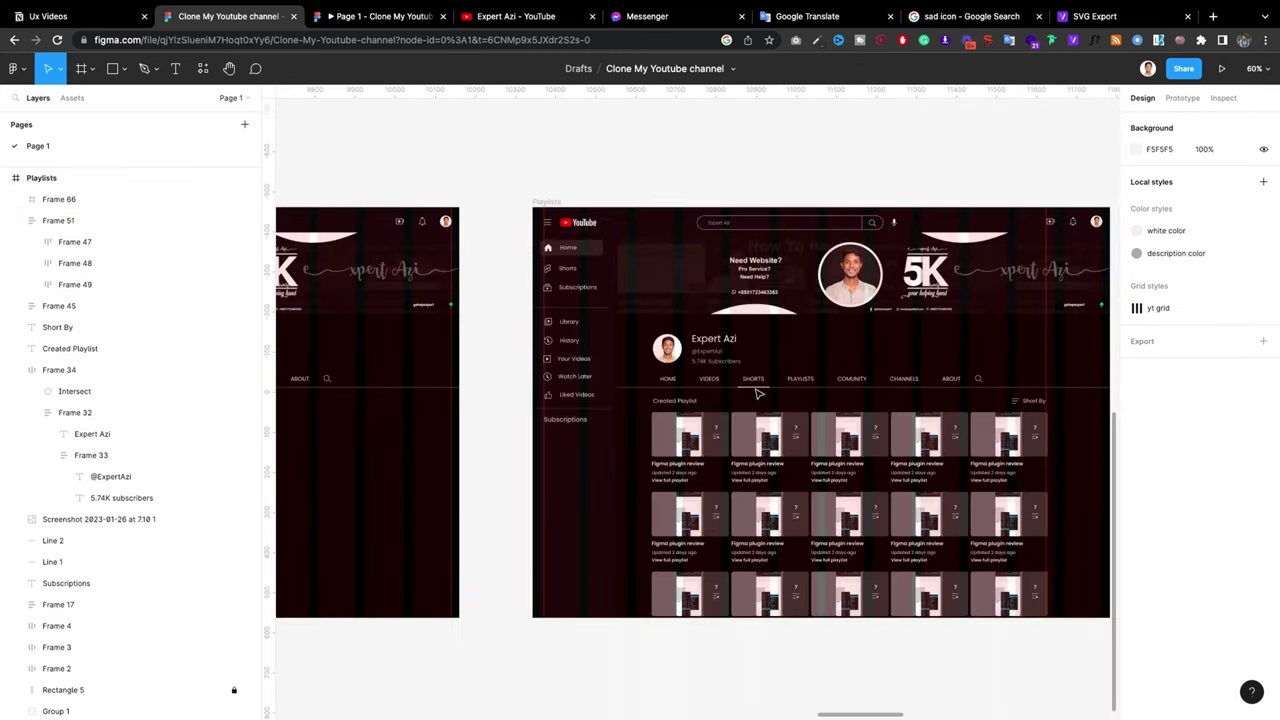
pyautogui.scroll(5, 758, 392)
pyautogui.click(757, 390)
pyautogui.doubleClick(752, 387)
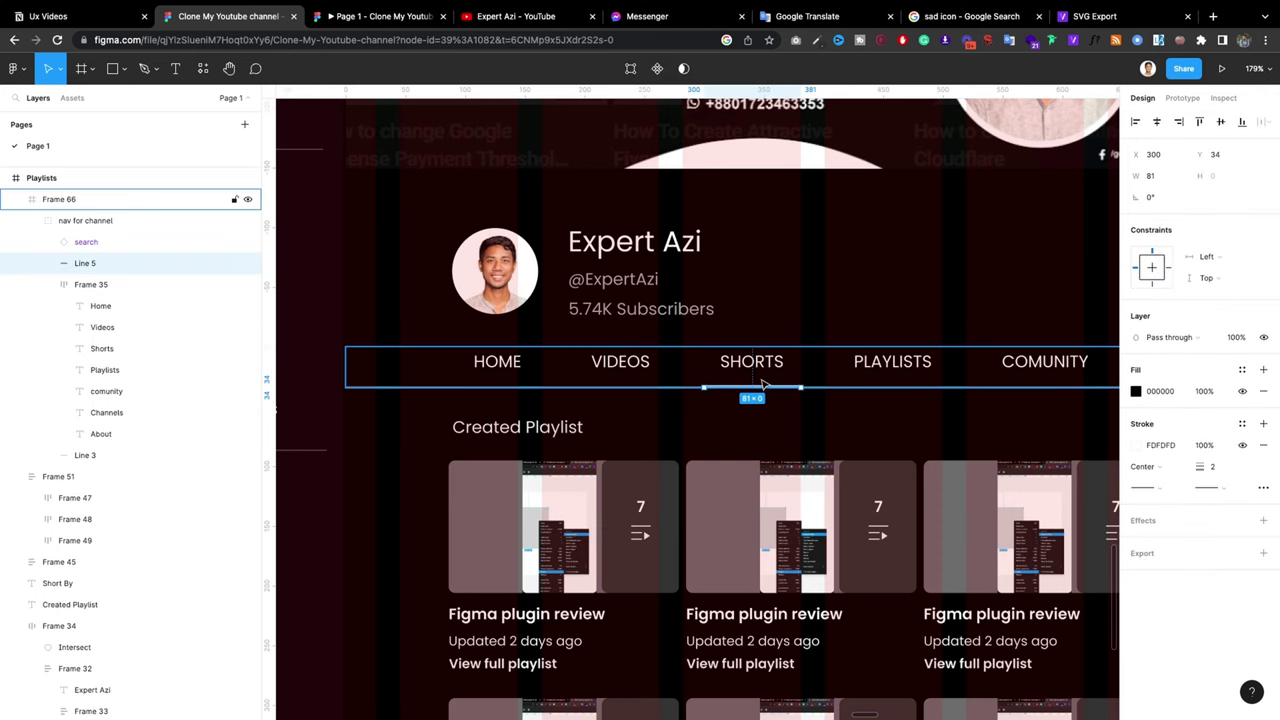
pyautogui.hotkey('shift', 'Right')
pyautogui.hotkey('shift', 'Right')
pyautogui.hotkey('shift', 'Right')
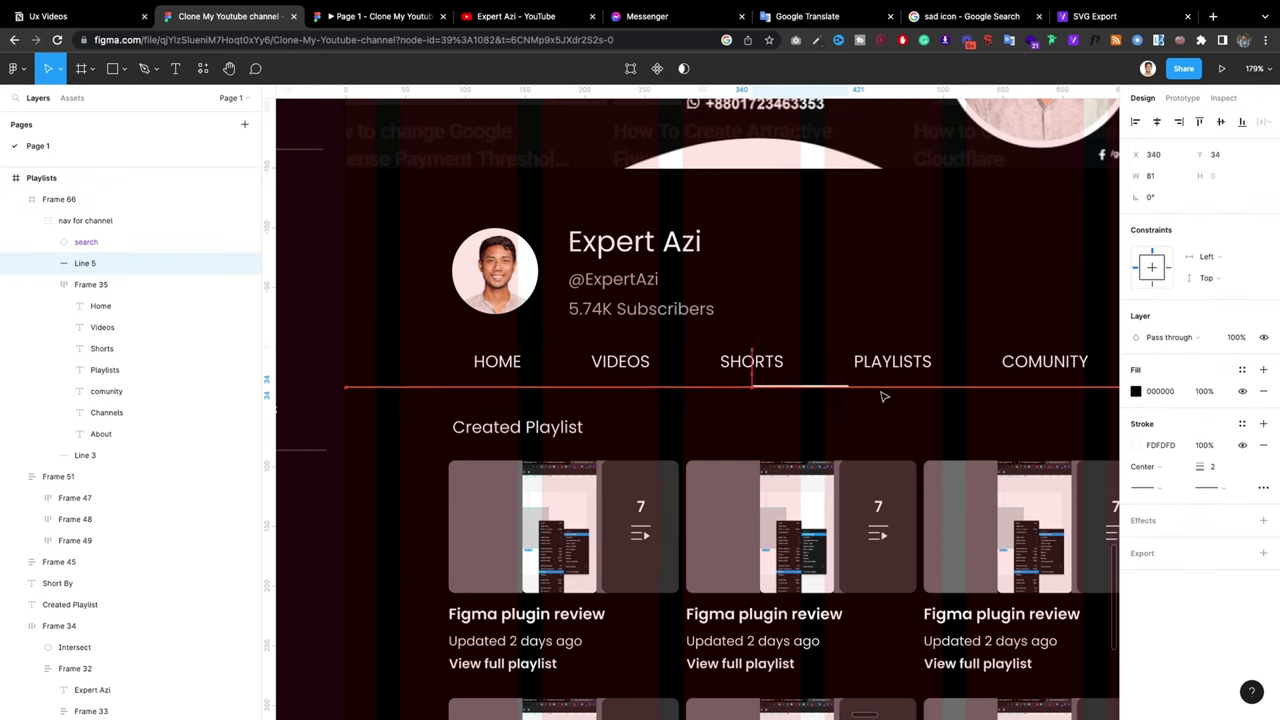
pyautogui.hotkey('shift', 'Right')
pyautogui.hotkey('shift', 'Right')
pyautogui.hotkey('shift', 'Right')
pyautogui.hotkey('shift', 'Right')
pyautogui.hotkey('shift', 'Right')
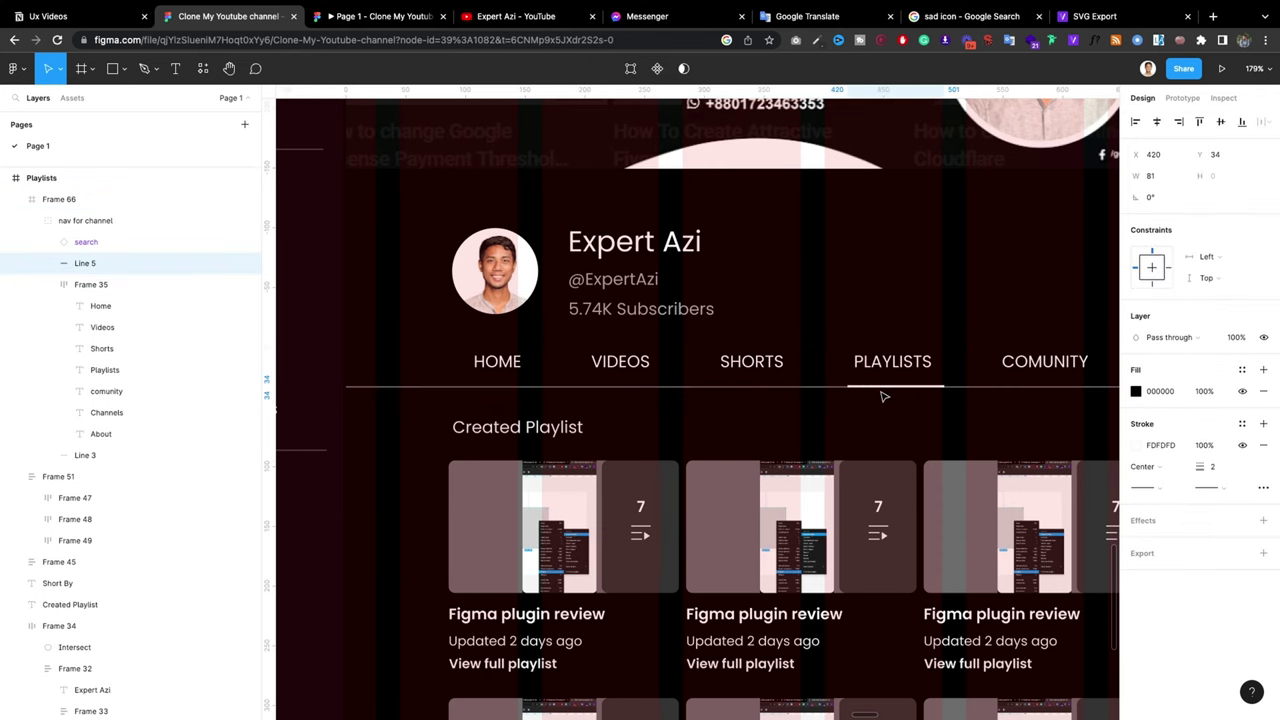
pyautogui.press('Escape')
pyautogui.scroll(-10, 657, 428)
# Step: Remove the comunity frame's old tab row, divider, search icon and bar
pyautogui.scroll(-5, 800, 430)
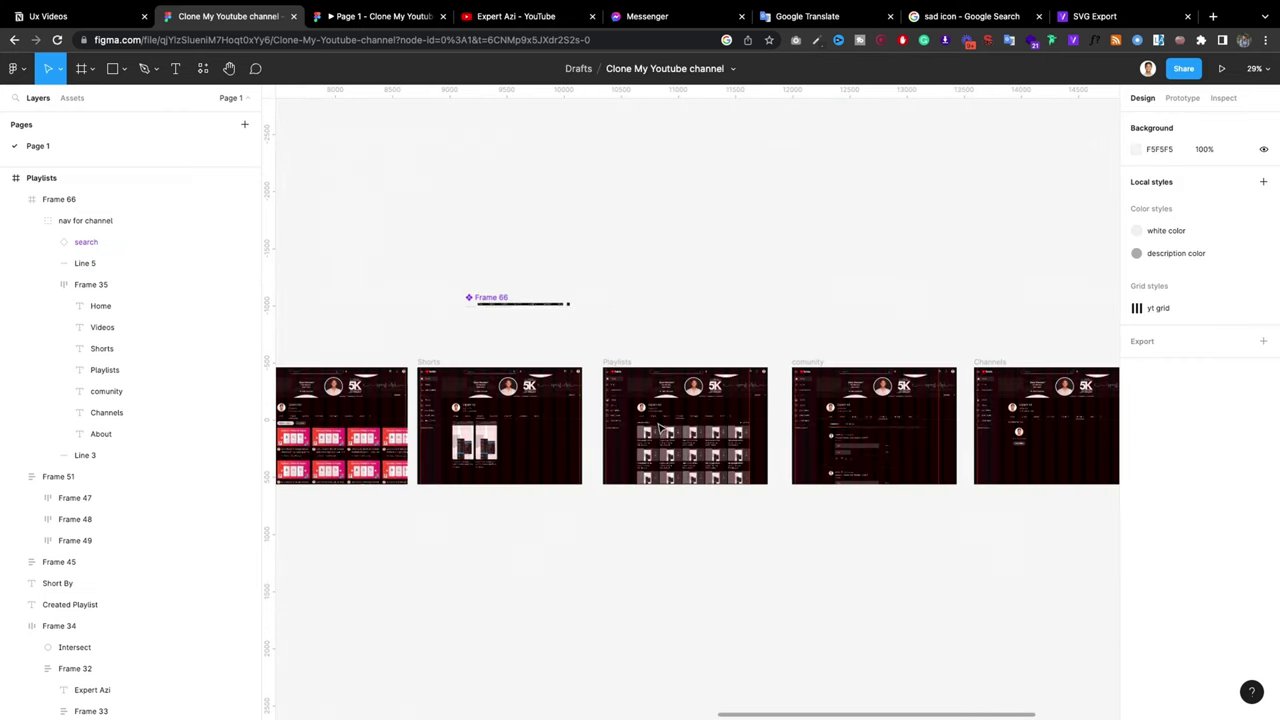
pyautogui.scroll(5, 915, 435)
pyautogui.scroll(5, 800, 425)
pyautogui.click(684, 389)
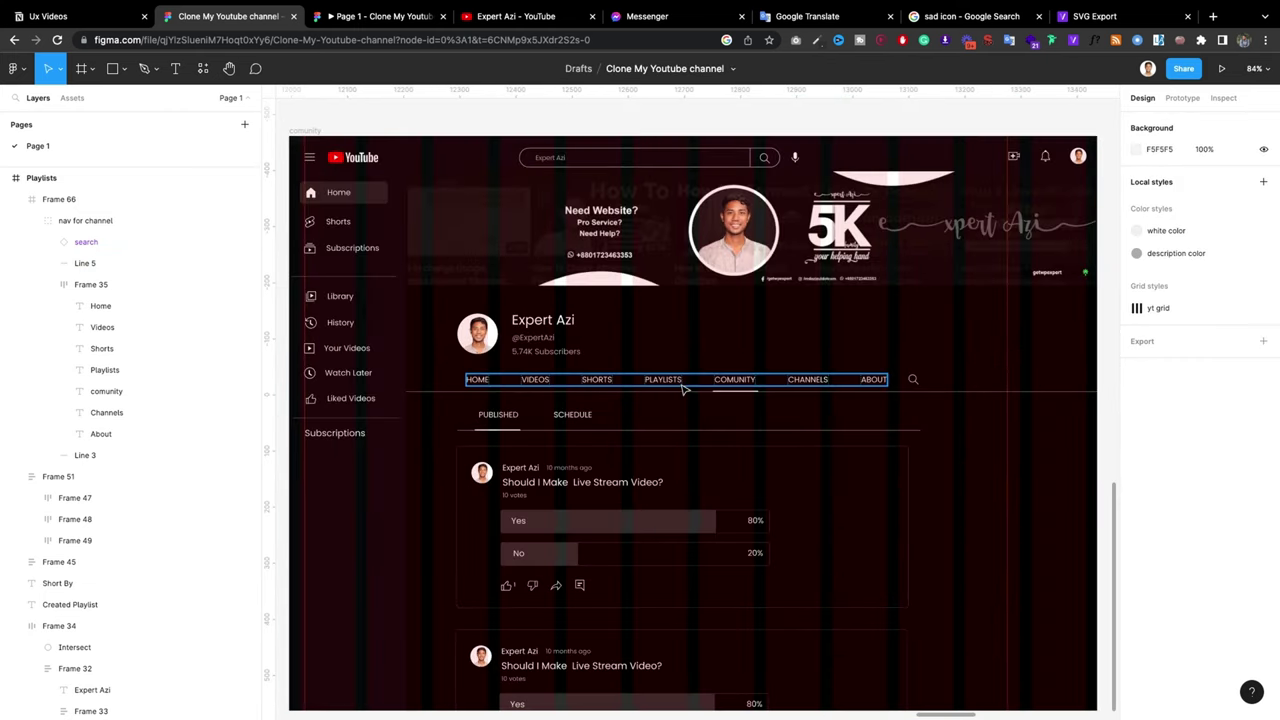
pyautogui.press('Delete')
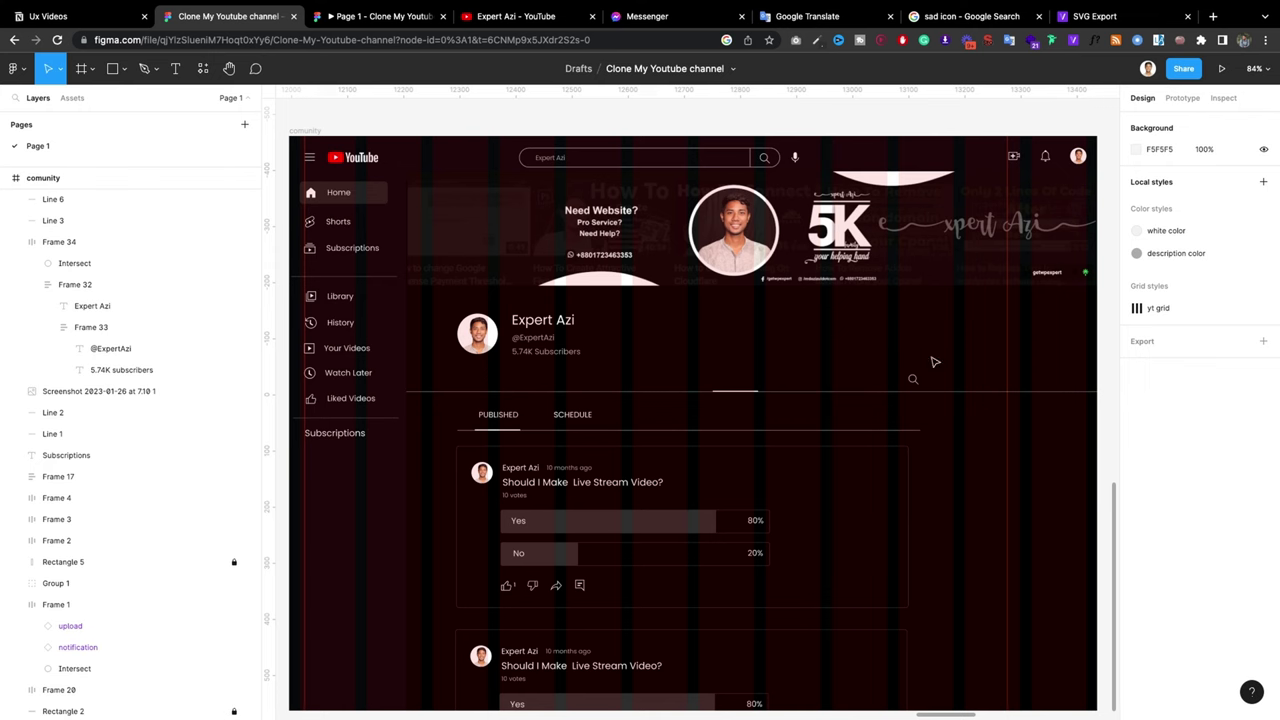
pyautogui.moveTo(946, 353); pyautogui.dragTo(740, 400)
pyautogui.press('Delete')
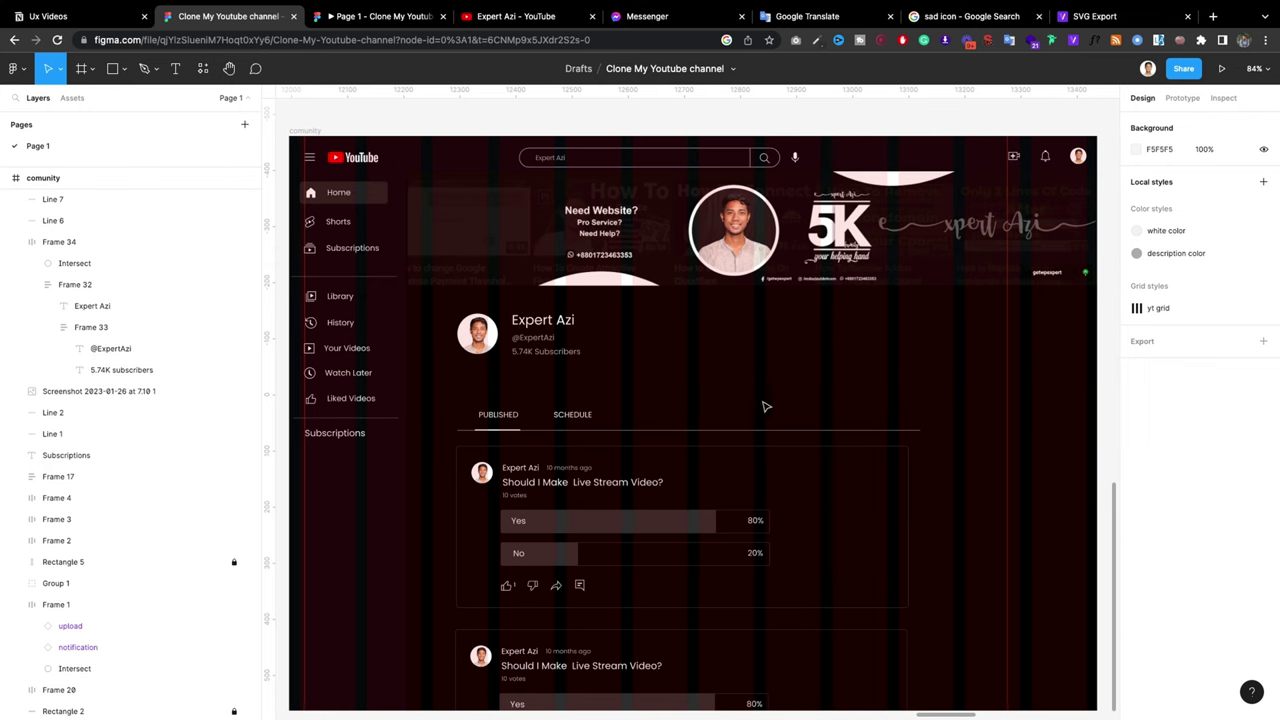
# Step: Move the Playlists nav bar into the comunity frame at X 209, Y 416
pyautogui.scroll(-5, 765, 407)
pyautogui.click(531, 393)
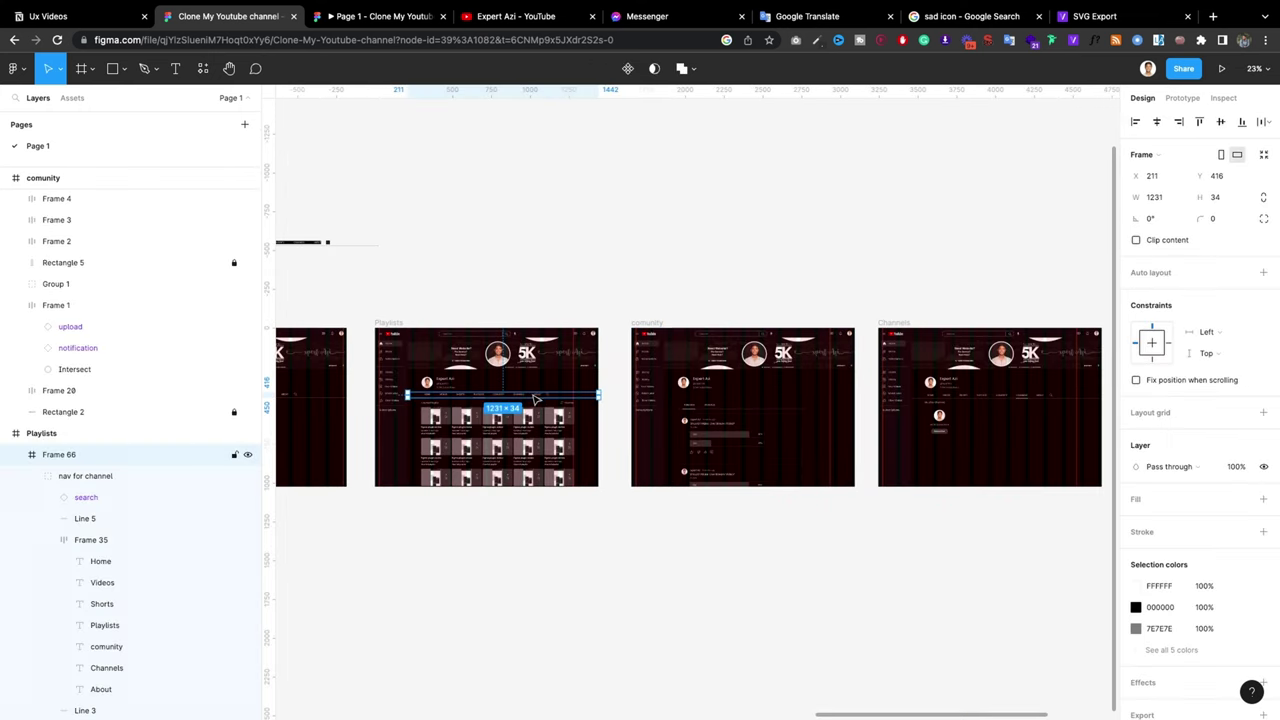
pyautogui.moveTo(535, 399); pyautogui.dragTo(793, 399)
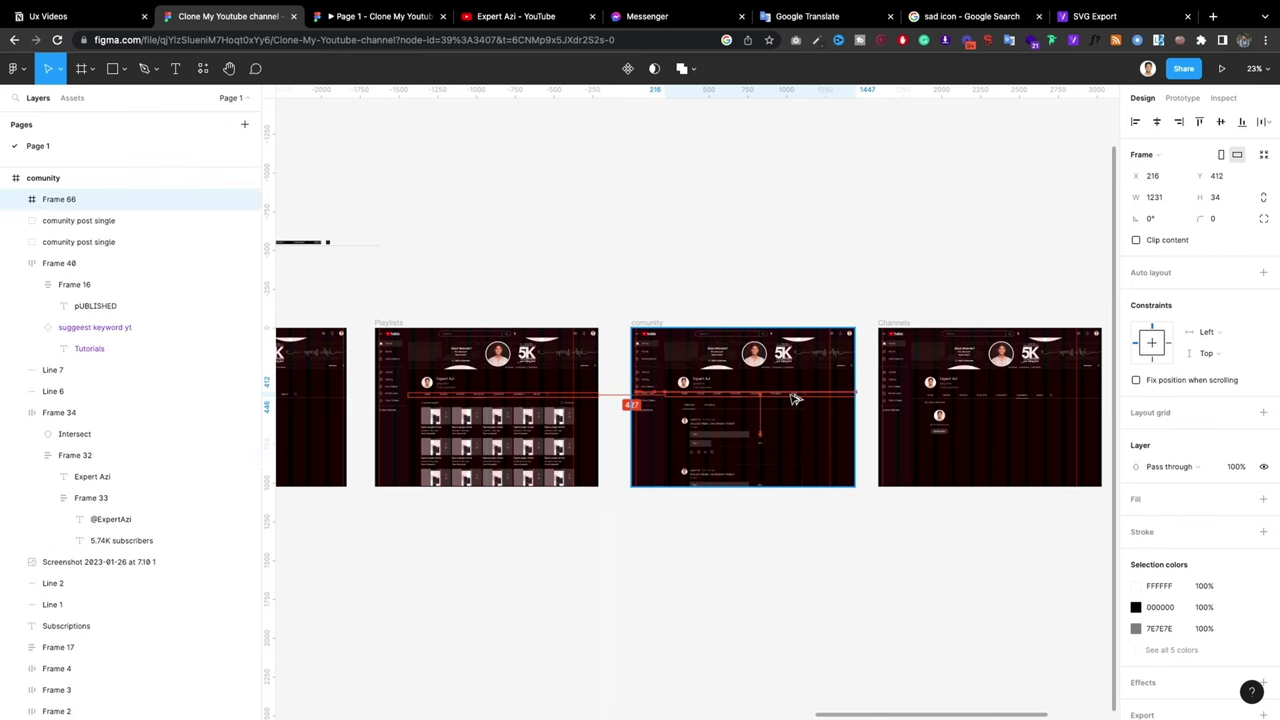
pyautogui.scroll(5, 793, 399)
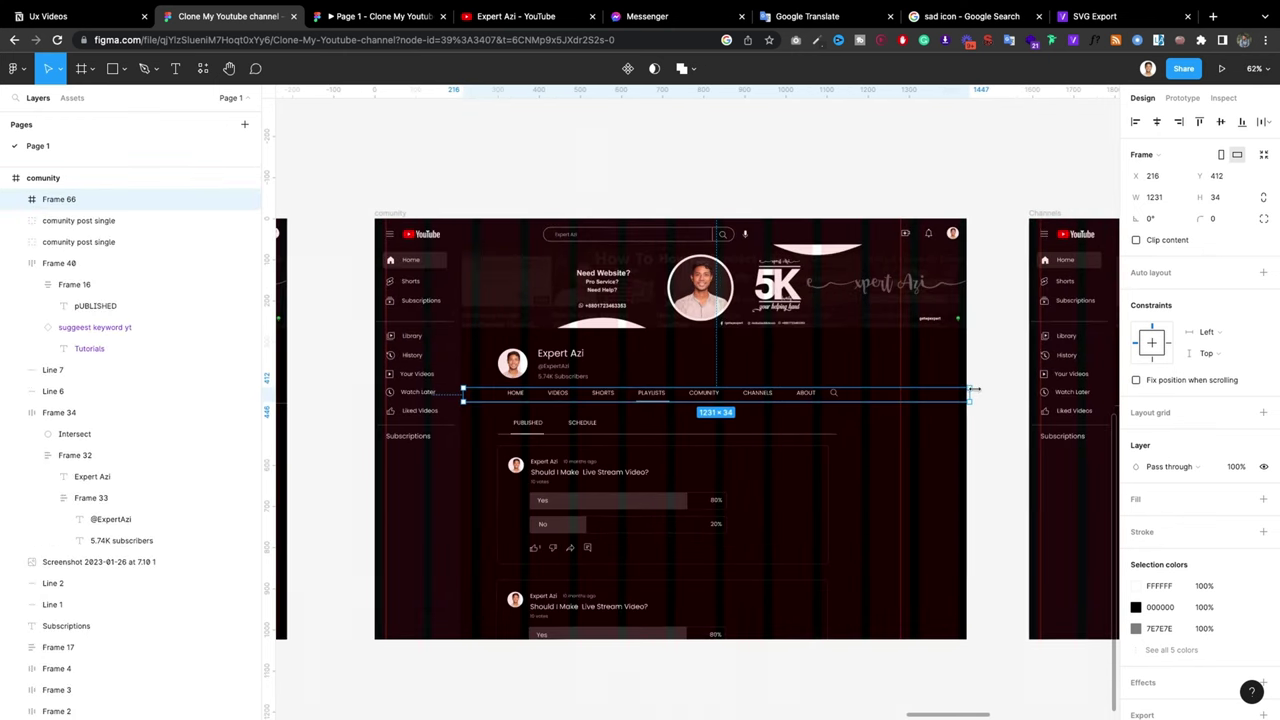
pyautogui.press('Left')
pyautogui.press('Left')
pyautogui.press('Left')
pyautogui.press('Left')
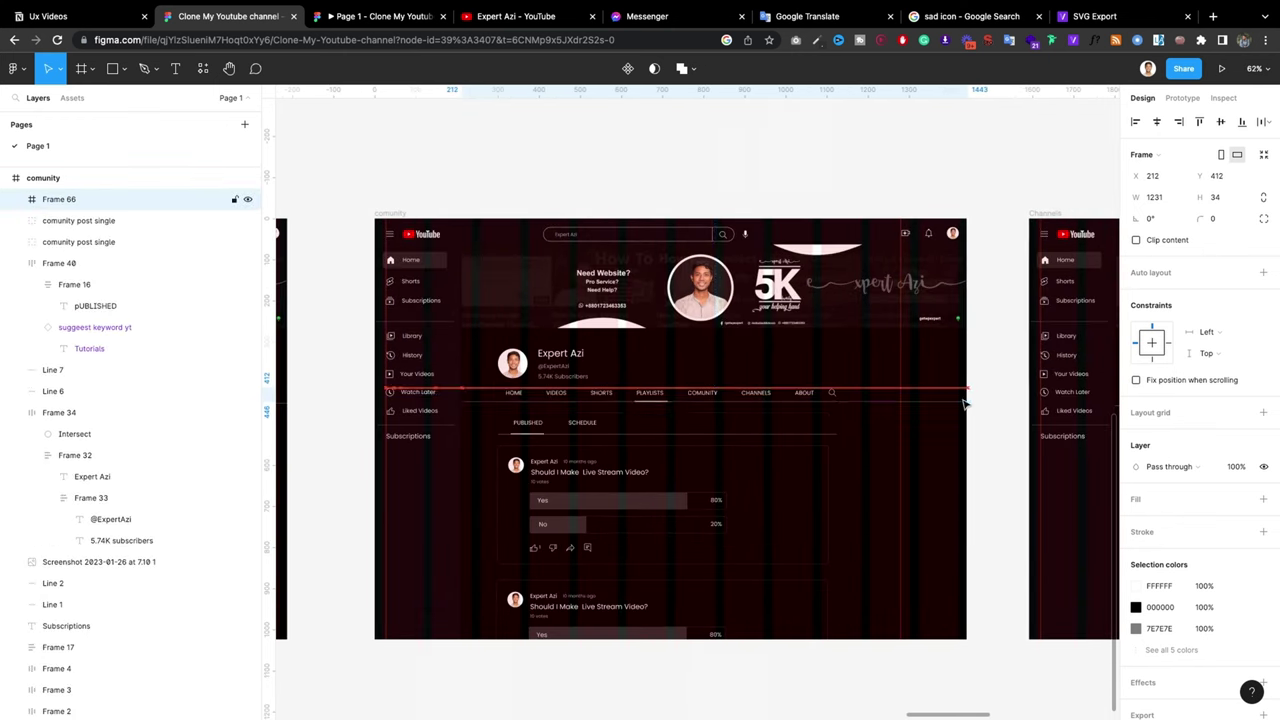
pyautogui.press('Left')
pyautogui.press('Left')
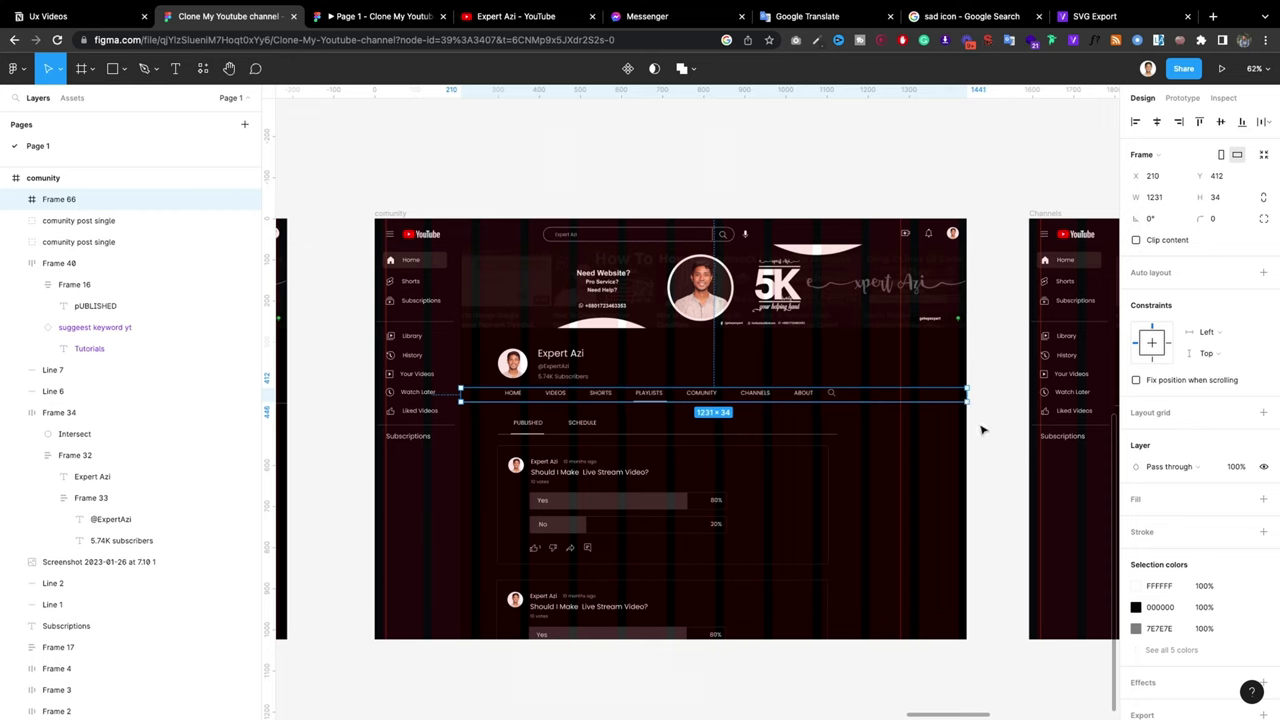
pyautogui.press('Left')
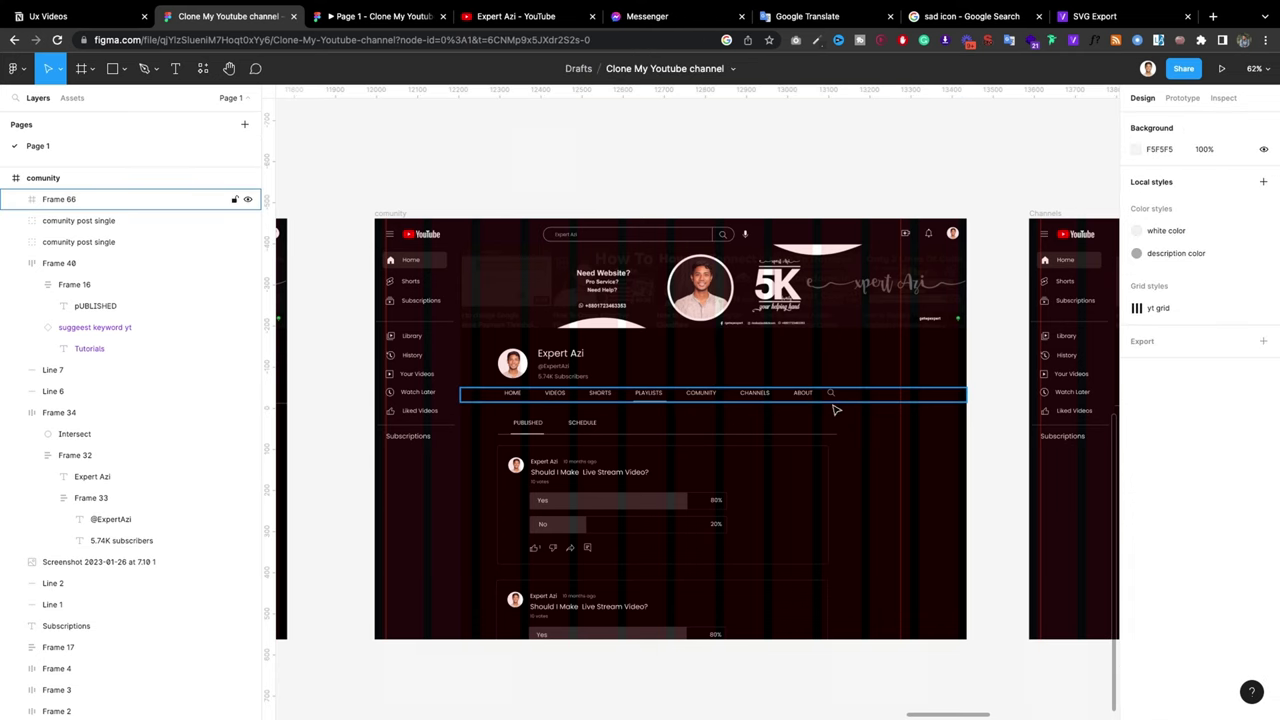
pyautogui.press('Down')
pyautogui.press('Down')
pyautogui.press('Down')
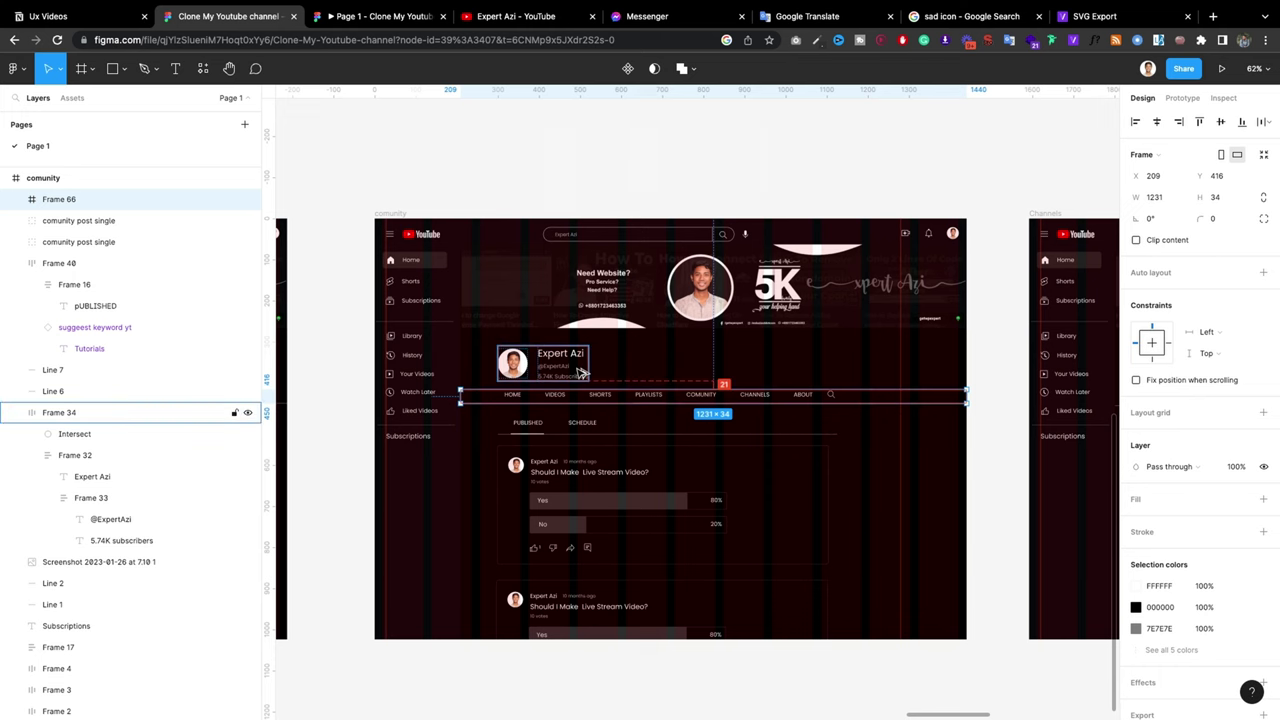
# Step: Shift the underline from PLAYLISTS to centred beneath COMUNITY
pyautogui.scroll(5, 697, 386)
pyautogui.scroll(-3, 700, 389)
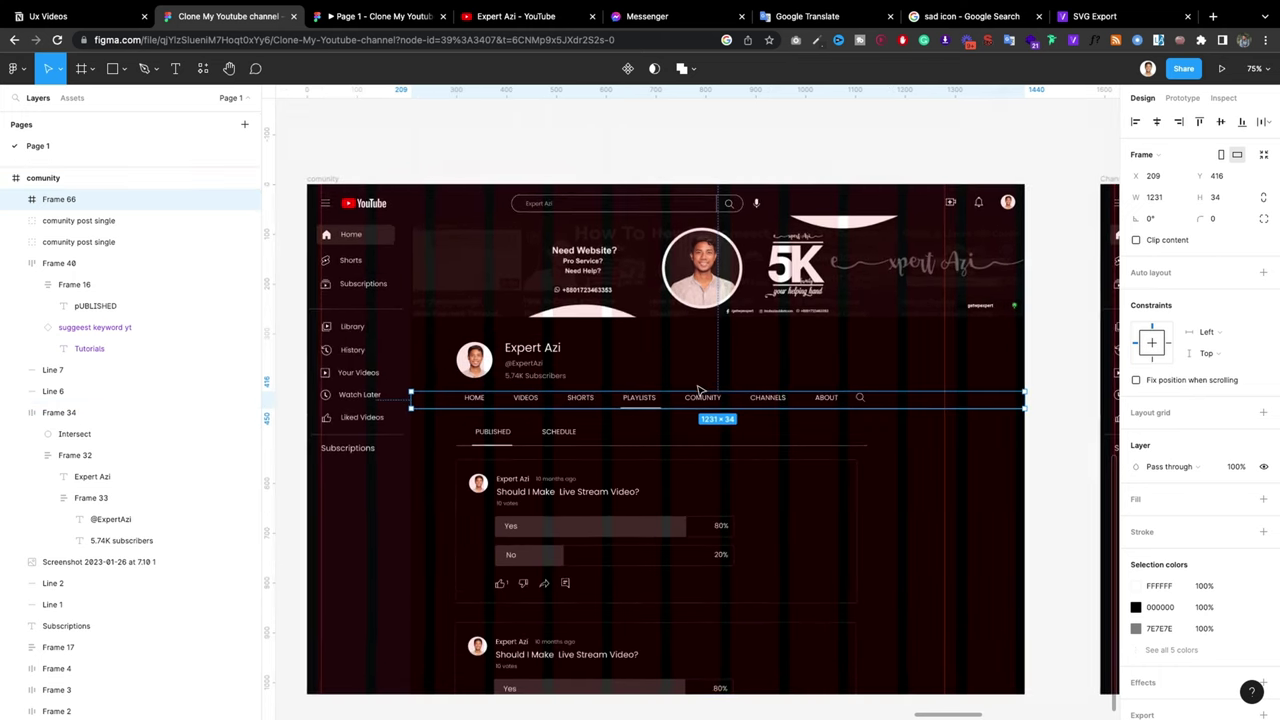
pyautogui.scroll(-1, 699, 390)
pyautogui.scroll(5, 697, 383)
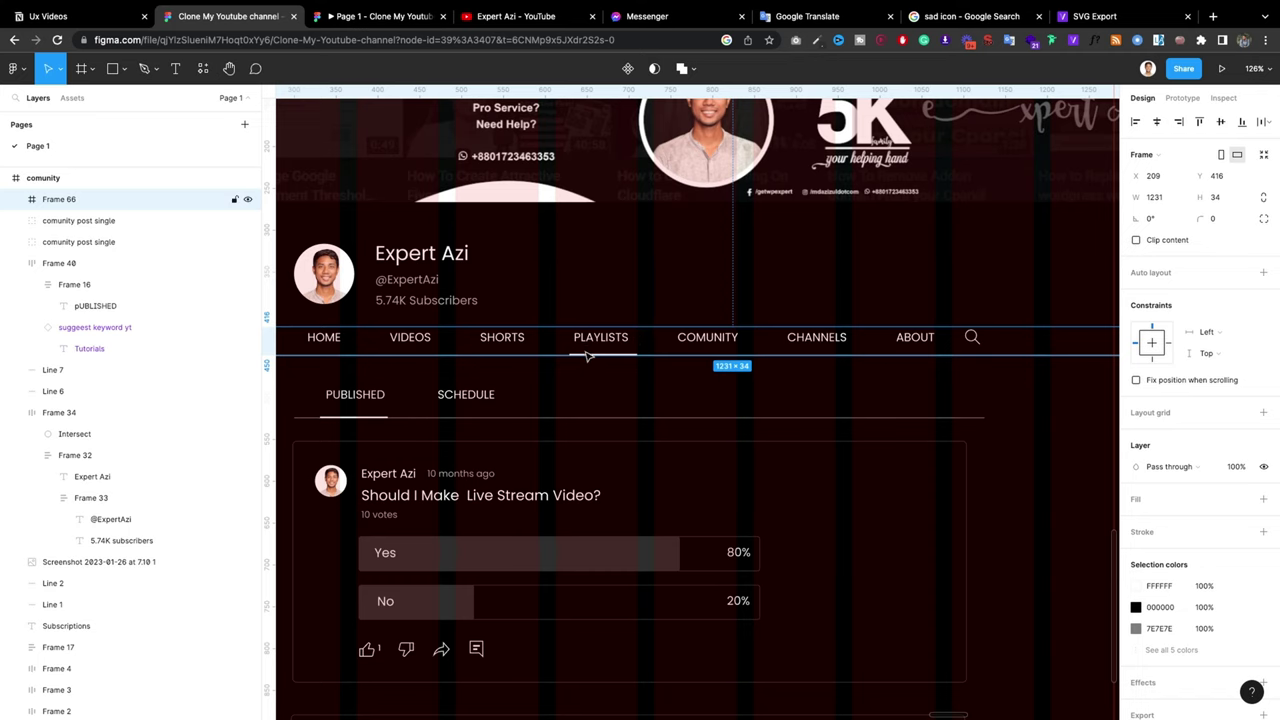
pyautogui.scroll(4, 590, 358)
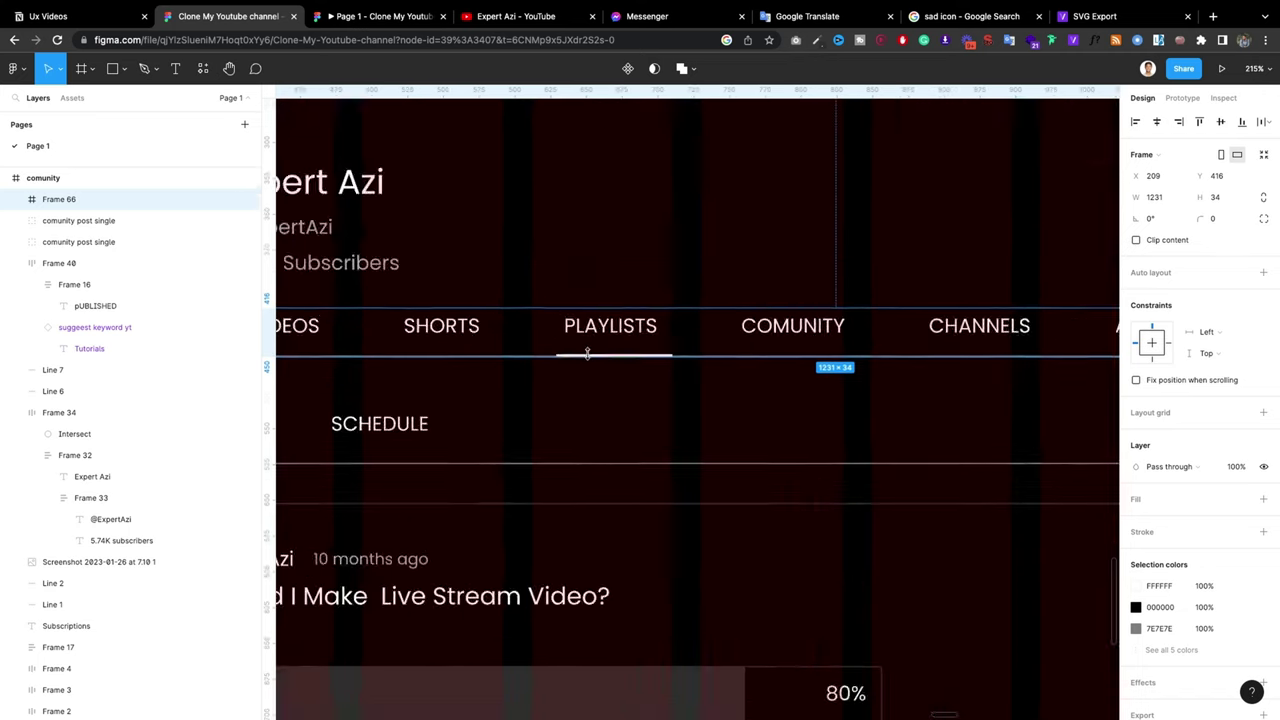
pyautogui.scroll(2, 590, 358)
pyautogui.click(590, 358)
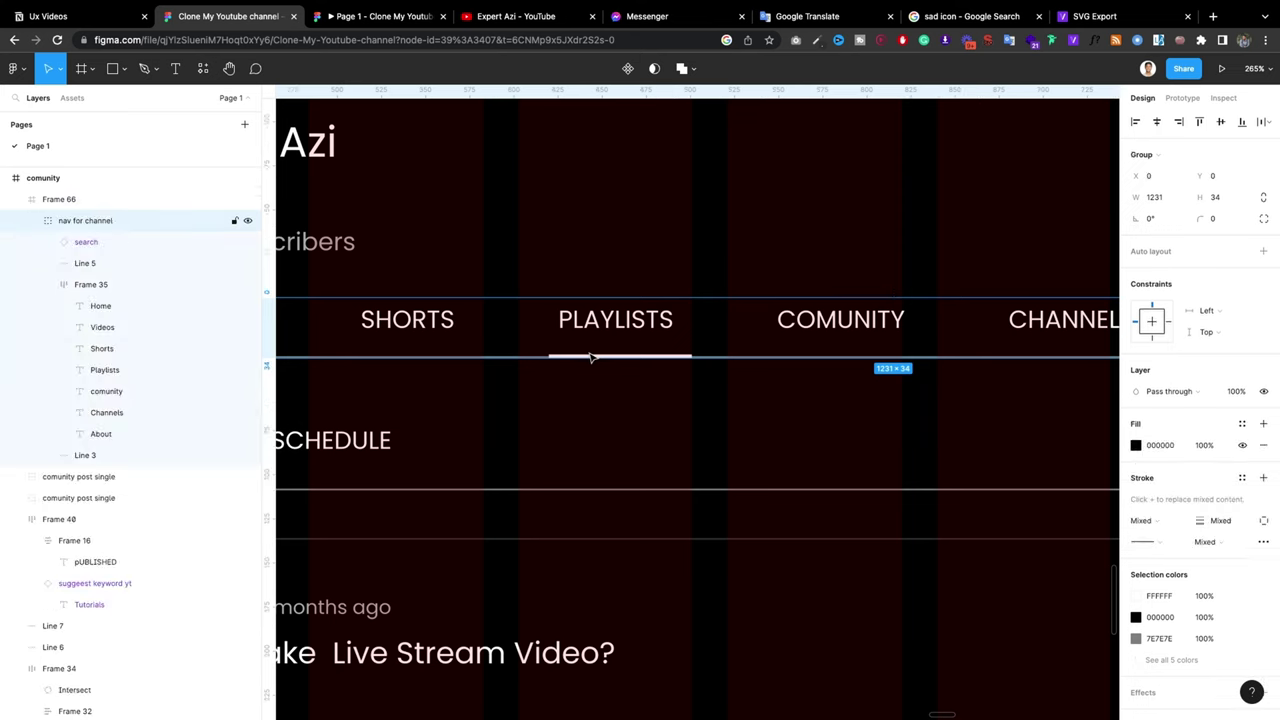
pyautogui.hotkey('shift', 'Right')
pyautogui.hotkey('shift', 'Right')
pyautogui.hotkey('shift', 'Right')
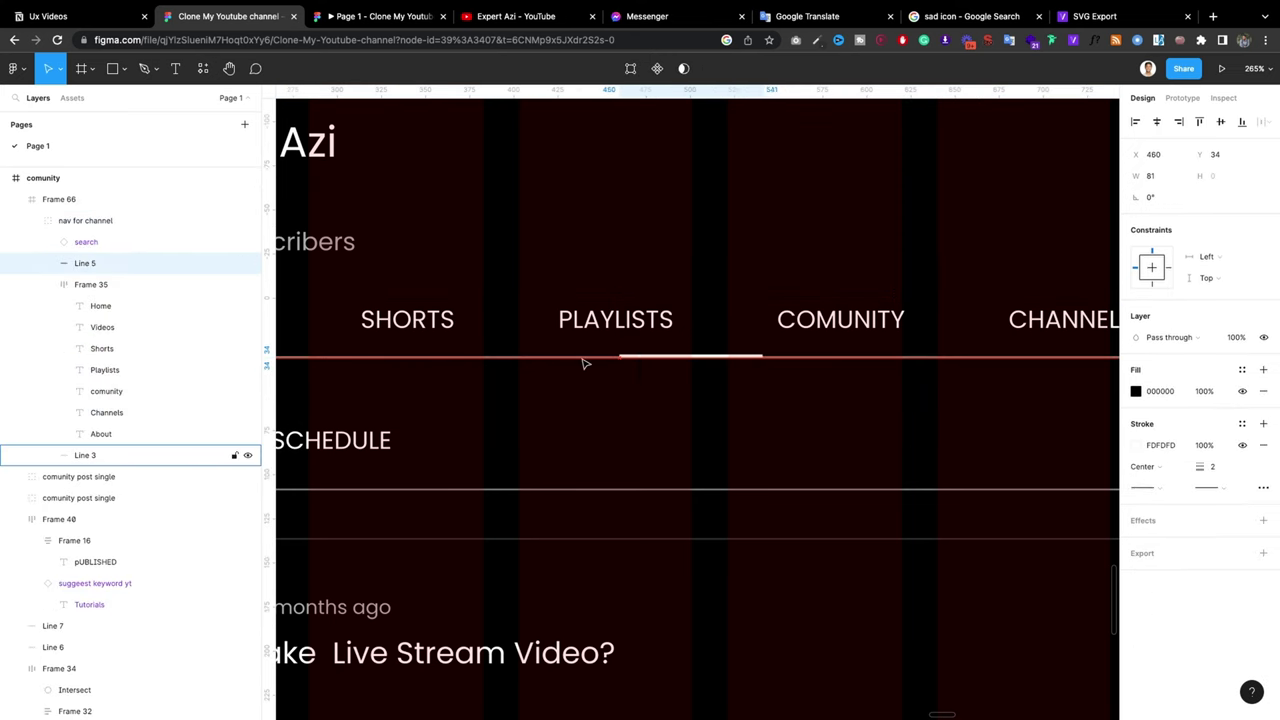
pyautogui.hotkey('shift', 'Right')
pyautogui.hotkey('shift', 'Right')
pyautogui.hotkey('shift', 'Right')
pyautogui.hotkey('shift', 'Right')
pyautogui.hotkey('shift', 'Right')
pyautogui.hotkey('shift', 'Right')
pyautogui.hotkey('shift', 'Right')
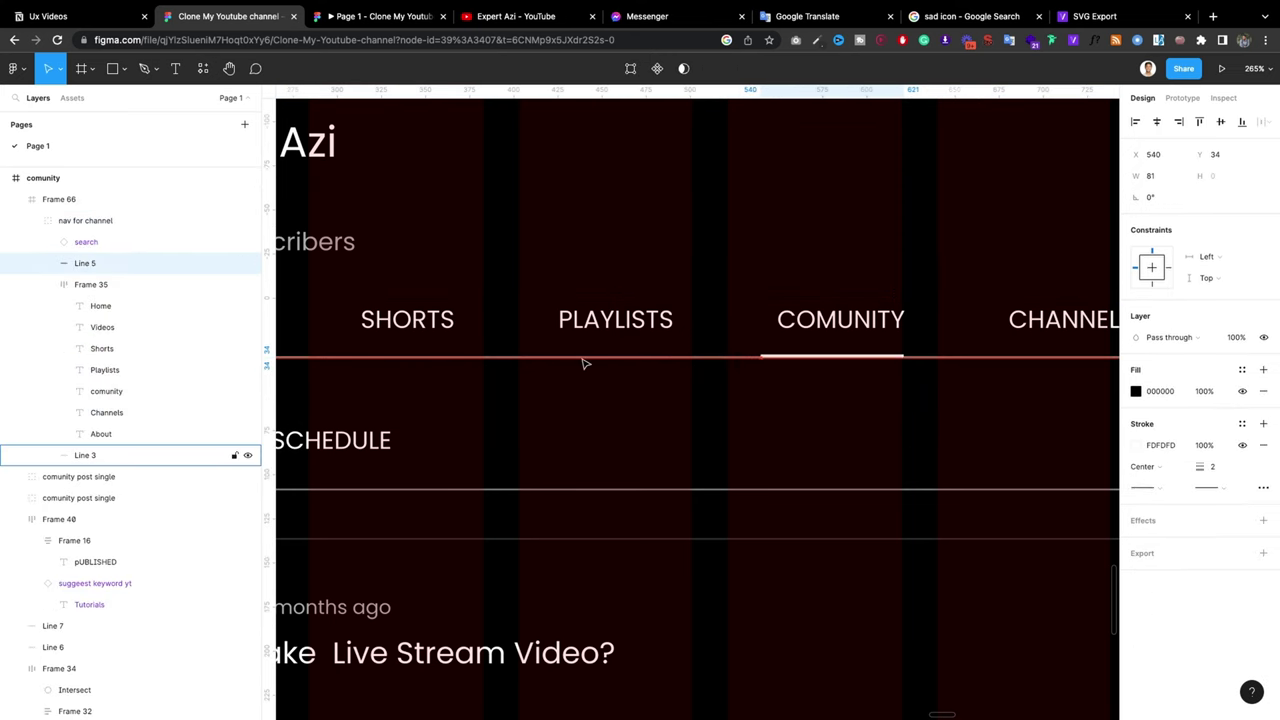
pyautogui.hotkey('shift', 'Right')
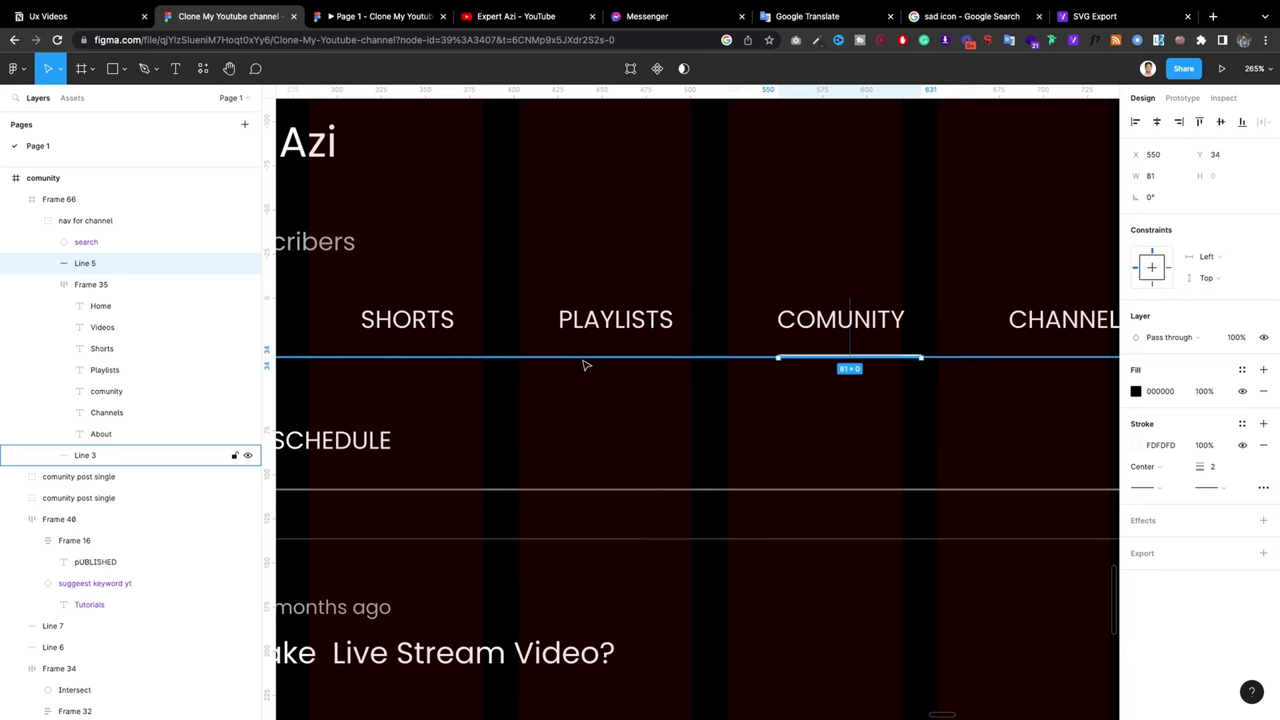
pyautogui.press('Left')
pyautogui.press('Left')
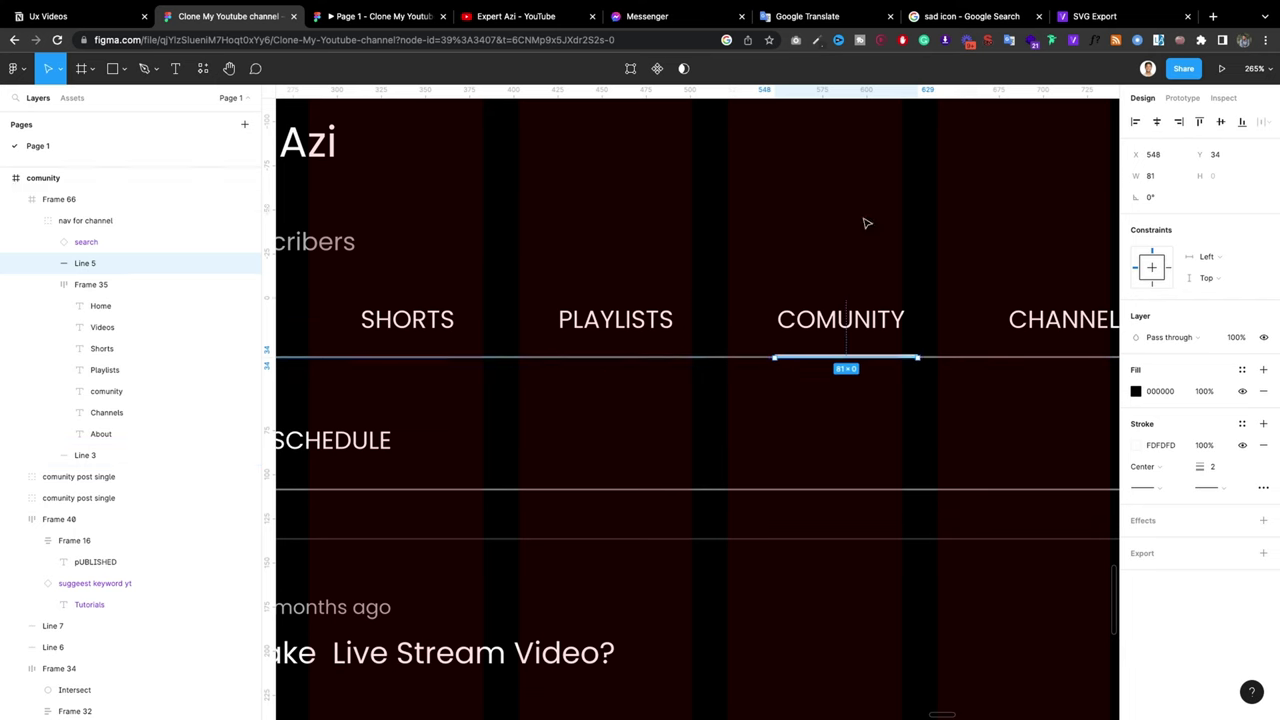
pyautogui.press('Escape')
pyautogui.scroll(-10, 848, 243)
pyautogui.scroll(-3, 820, 260)
# Step: Delete the old tab row from the Channels frame
pyautogui.scroll(-2, 512, 330)
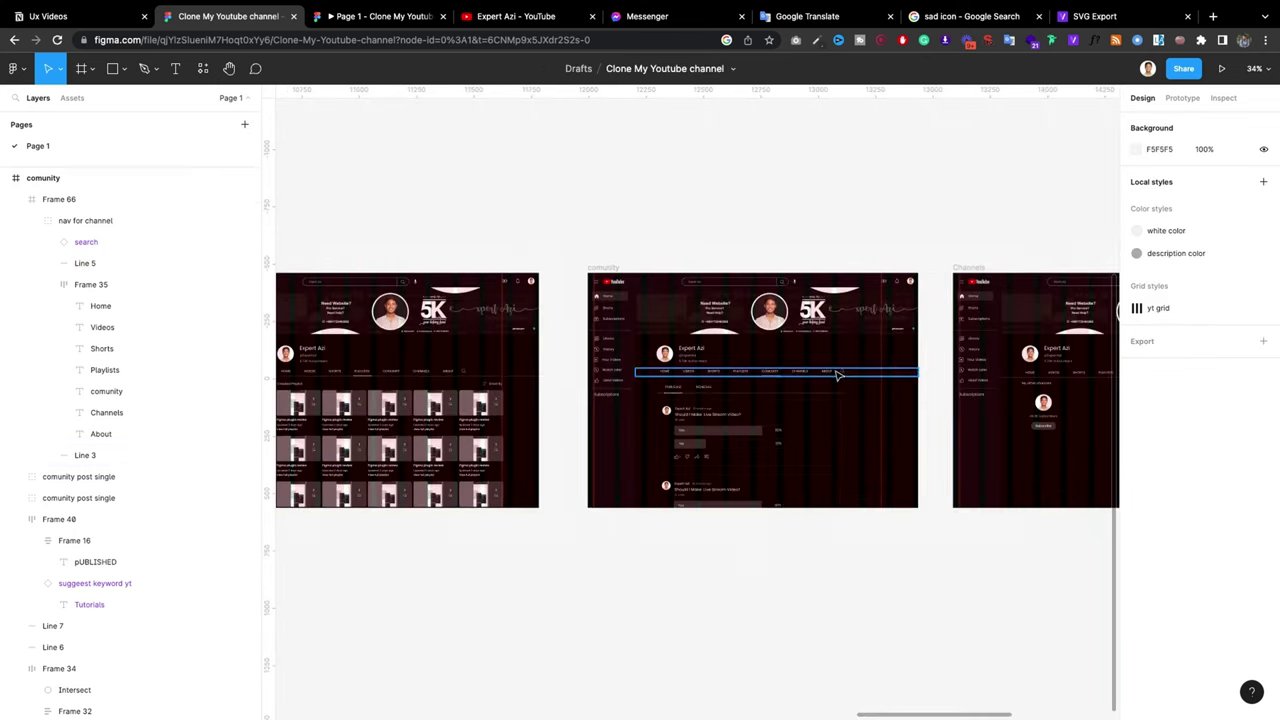
pyautogui.click(834, 372)
pyautogui.scroll(-3, 780, 400)
pyautogui.scroll(-3, 772, 420)
pyautogui.press('Escape')
pyautogui.scroll(2, 772, 420)
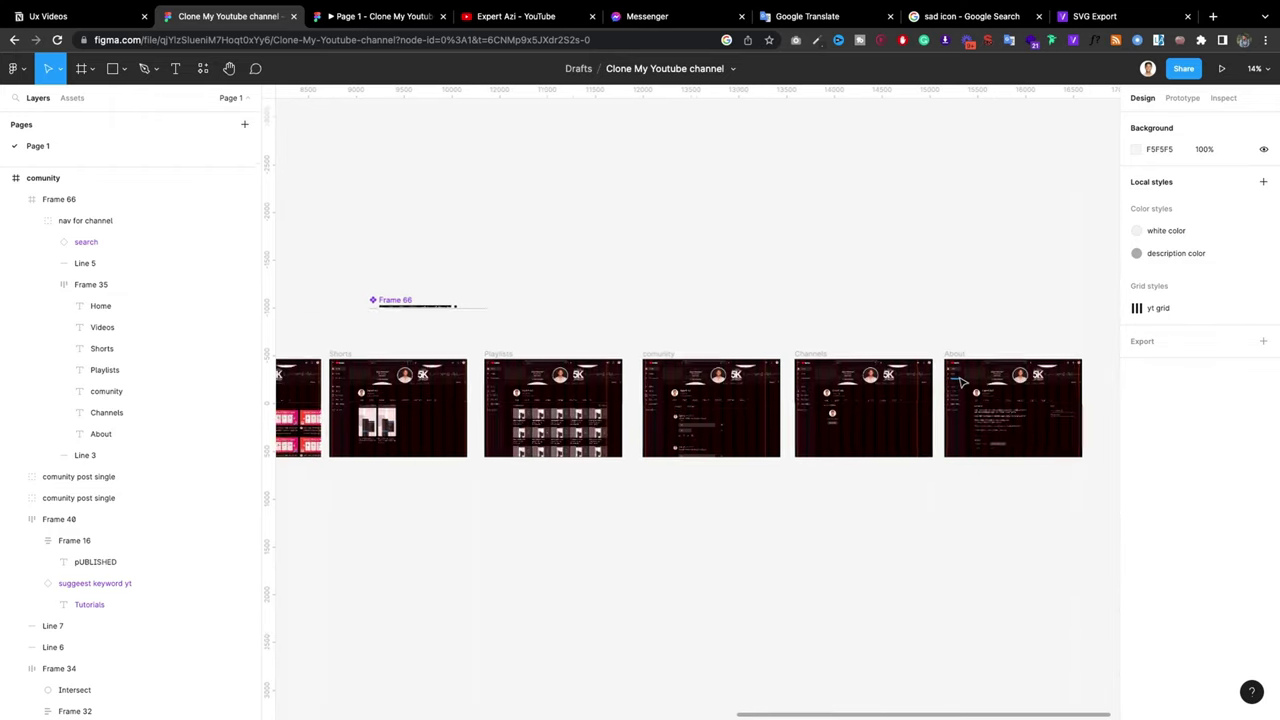
pyautogui.scroll(2, 775, 418)
pyautogui.scroll(3, 785, 415)
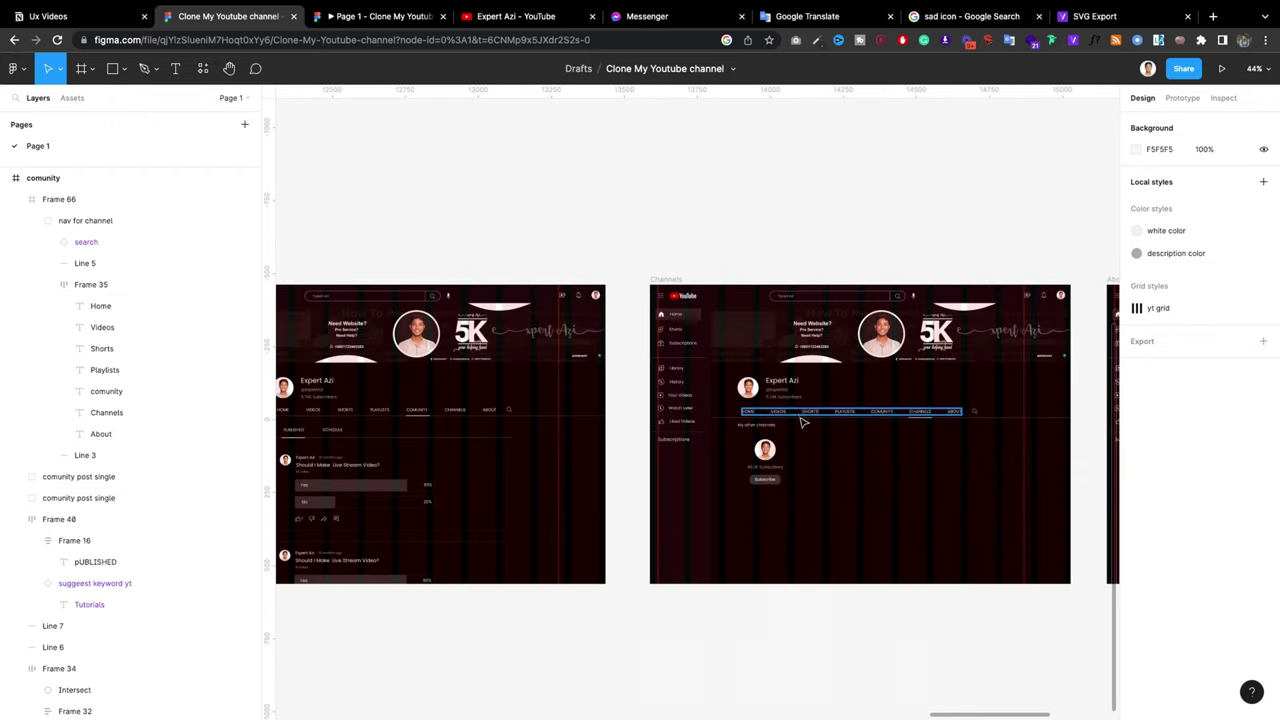
pyautogui.scroll(1, 800, 418)
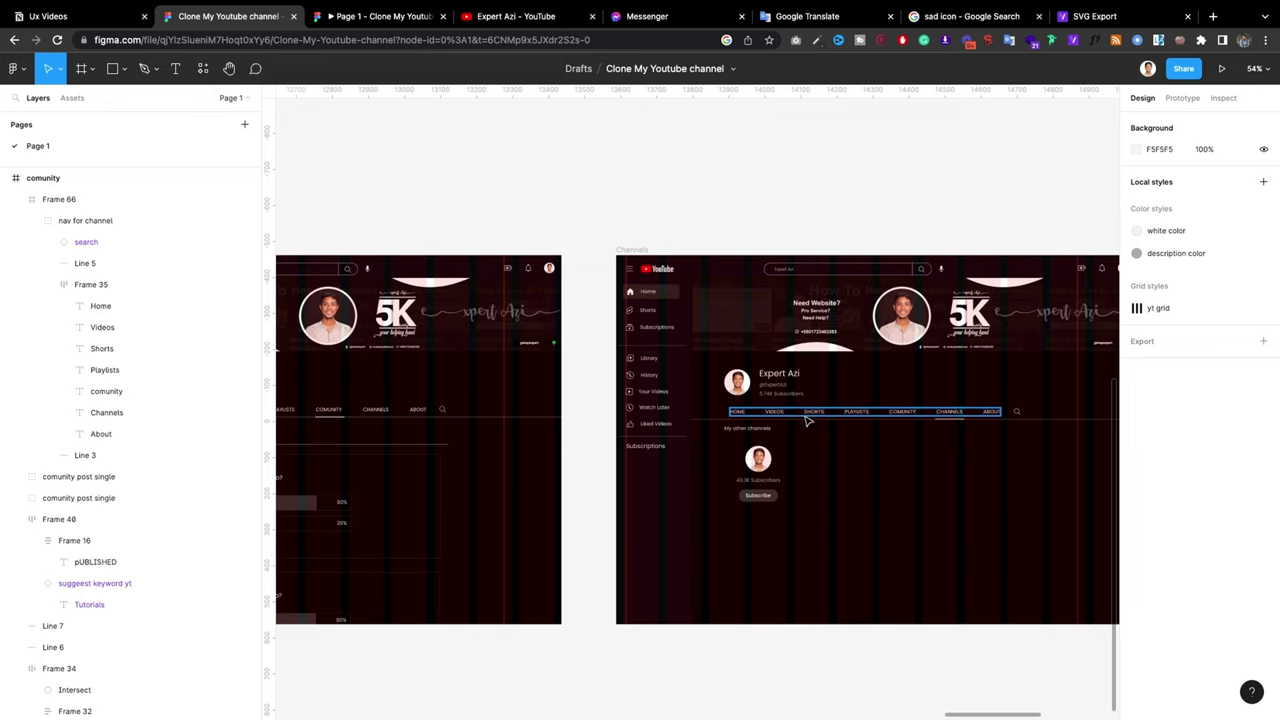
pyautogui.click(1030, 408)
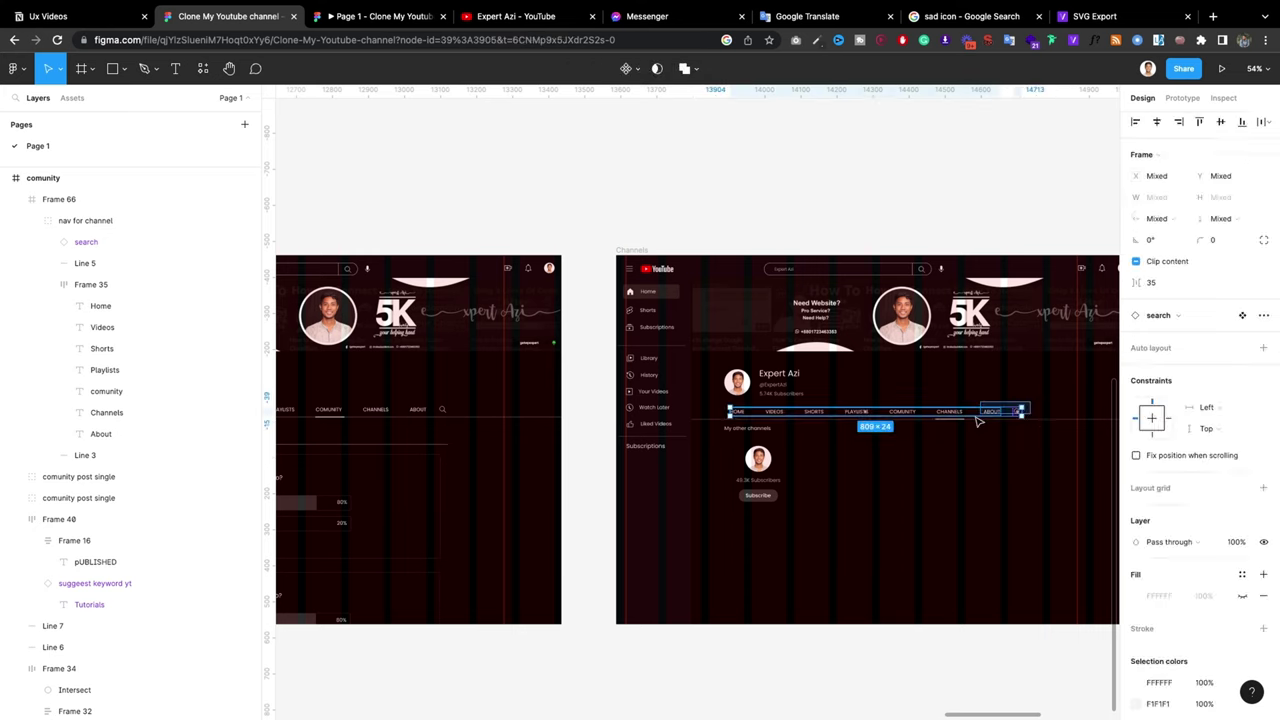
pyautogui.press('Delete')
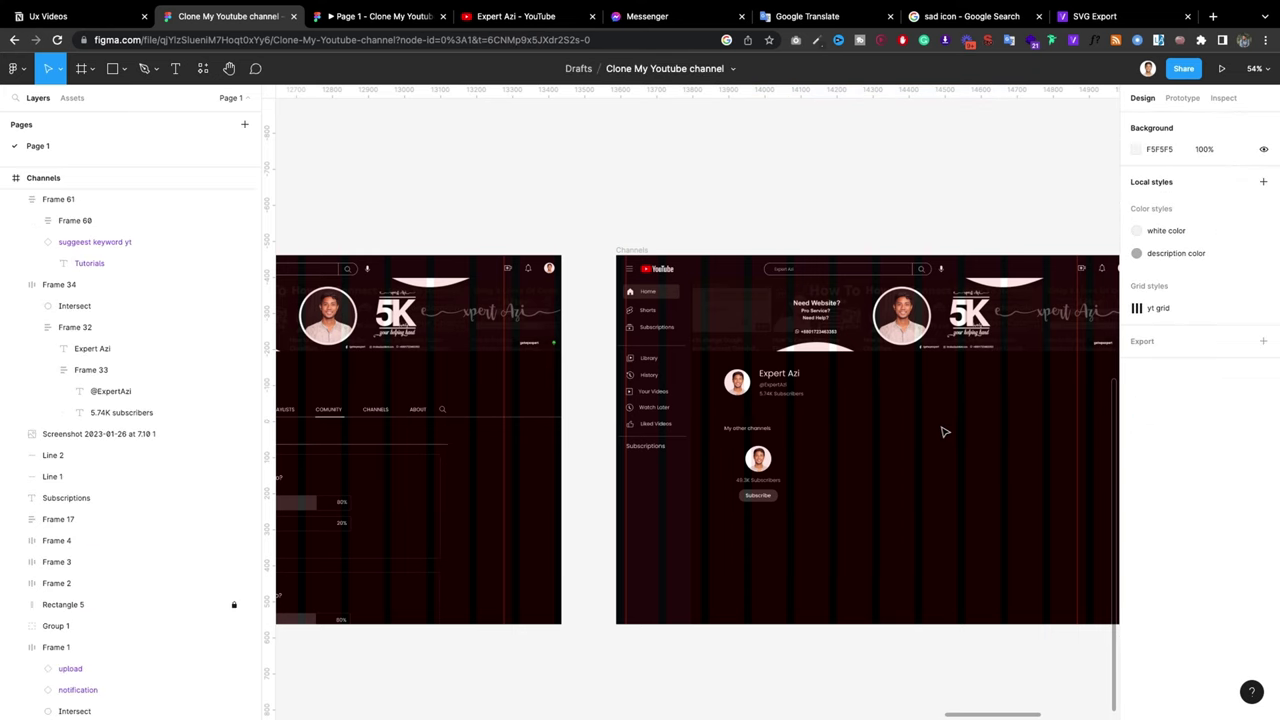
# Step: Move the comunity nav bar into the Channels frame, aligned at X 209
pyautogui.click(478, 412)
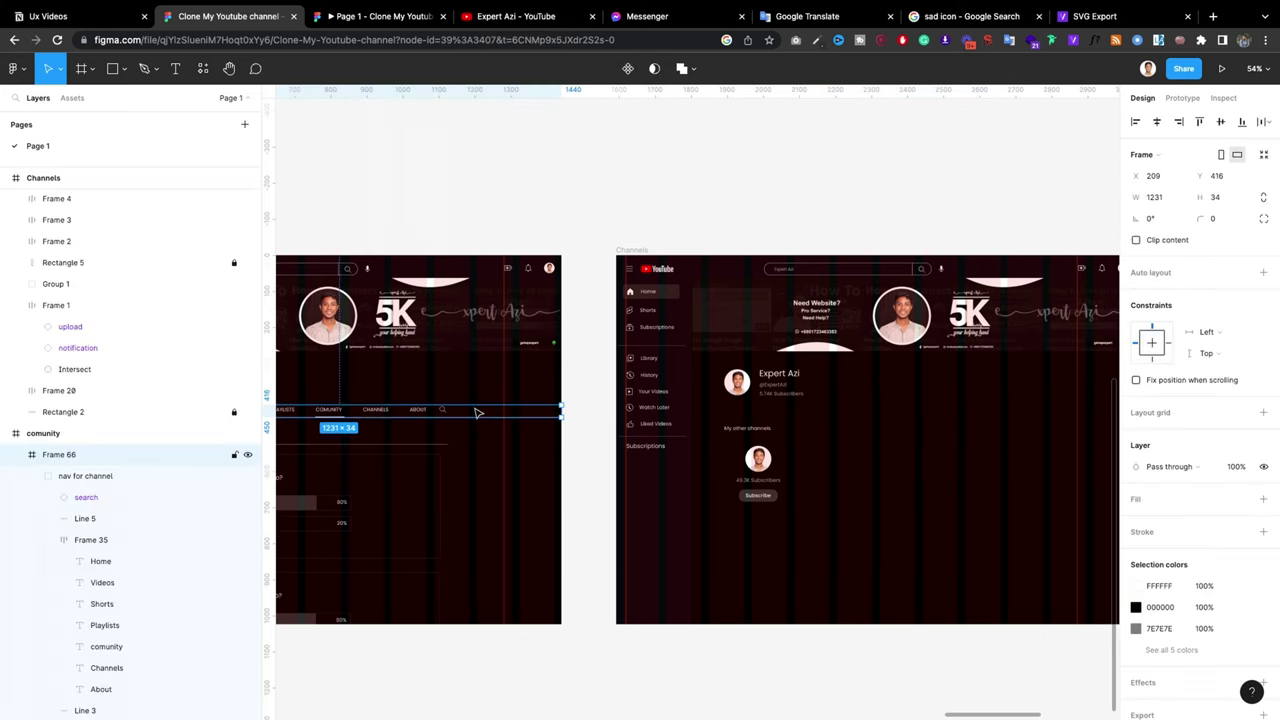
pyautogui.moveTo(506, 418); pyautogui.dragTo(993, 417)
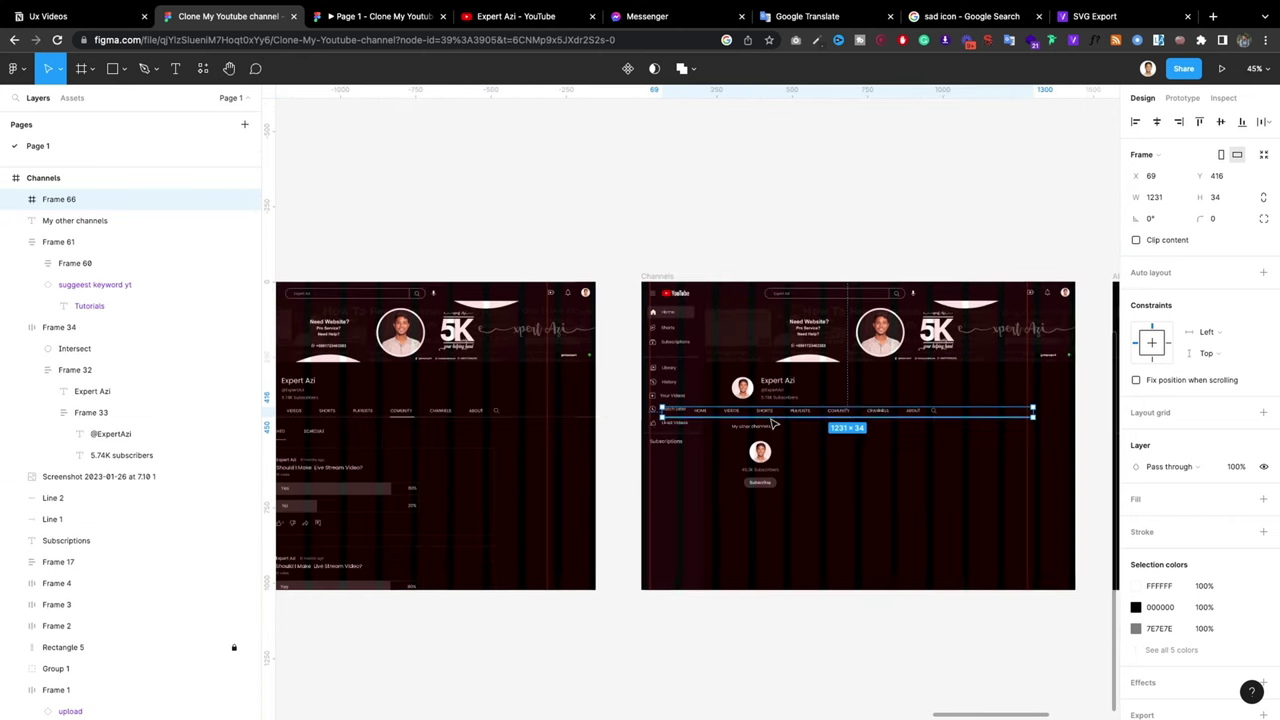
pyautogui.scroll(-3, 993, 417)
pyautogui.scroll(4, 1080, 420)
pyautogui.scroll(2, 1080, 420)
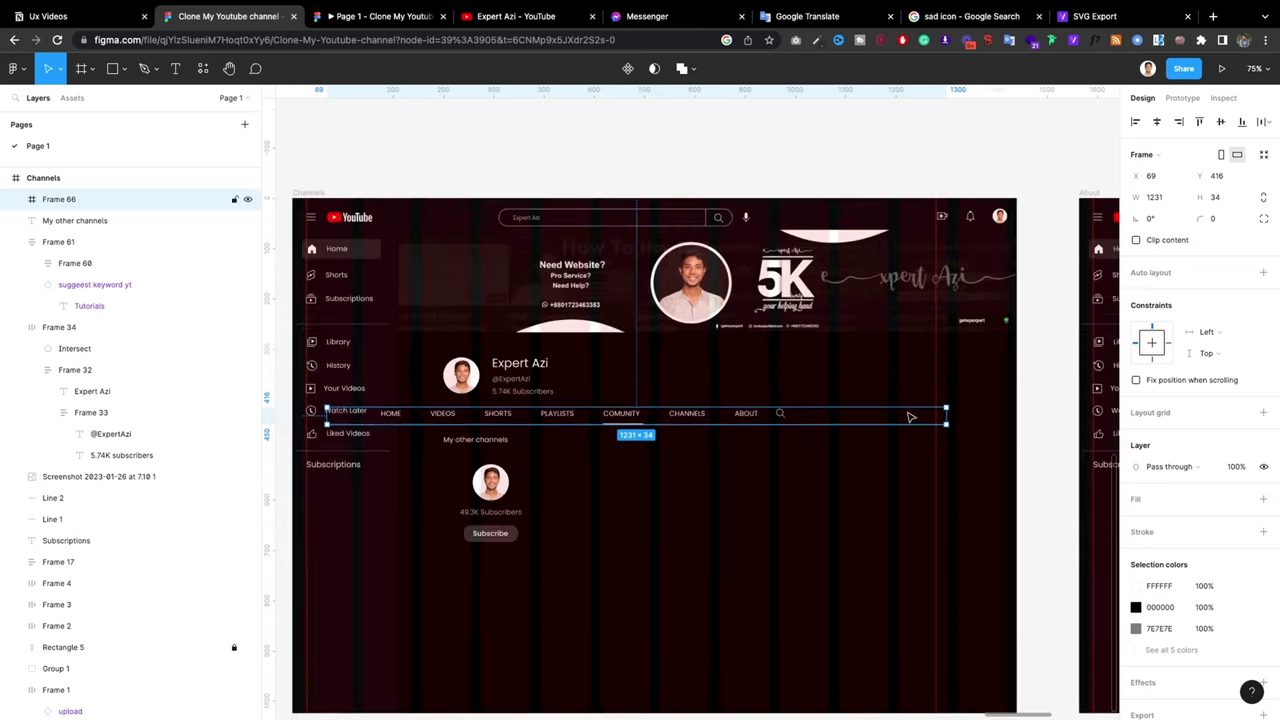
pyautogui.moveTo(879, 417); pyautogui.dragTo(949, 416)
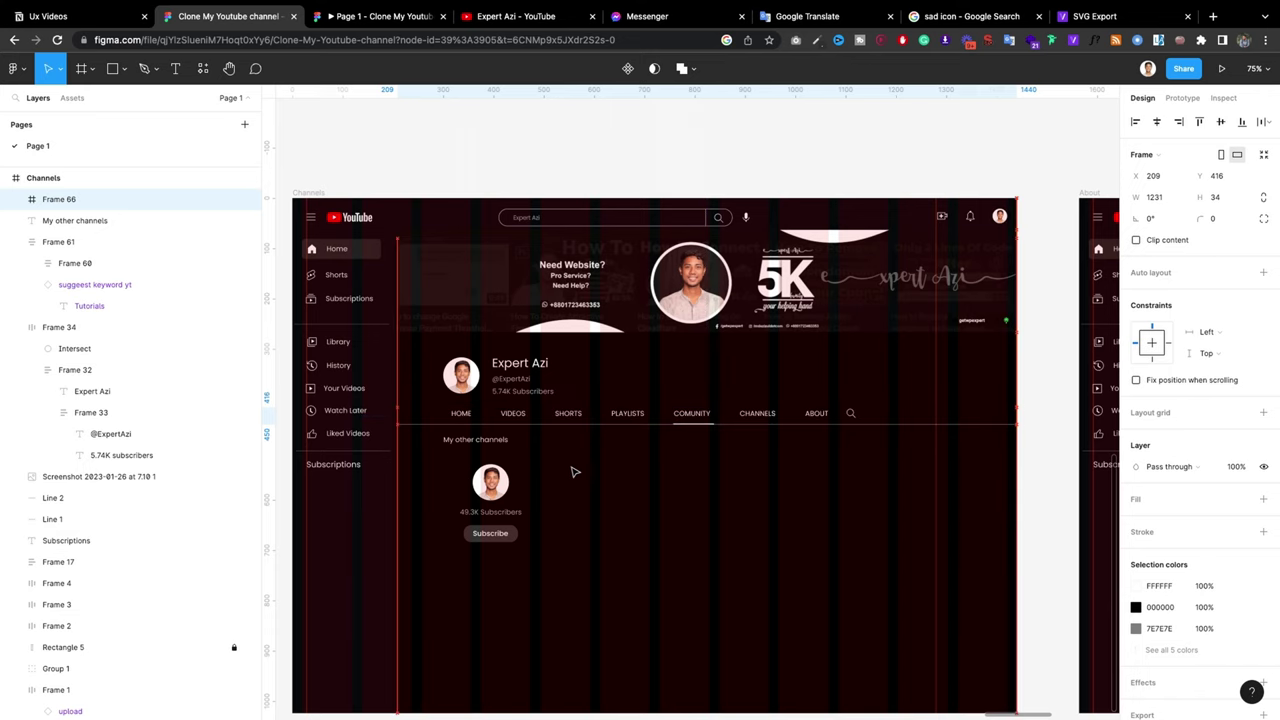
pyautogui.press('Down')
pyautogui.press('Down')
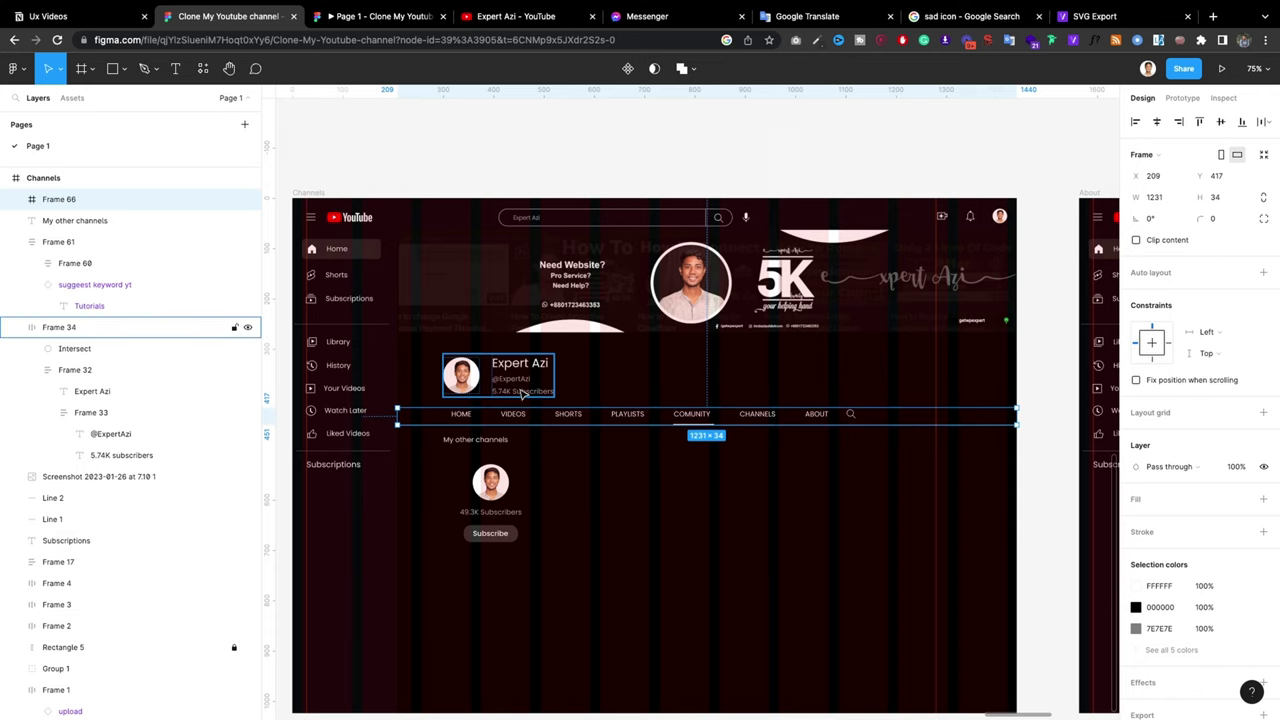
pyautogui.press('Up')
pyautogui.click(671, 456)
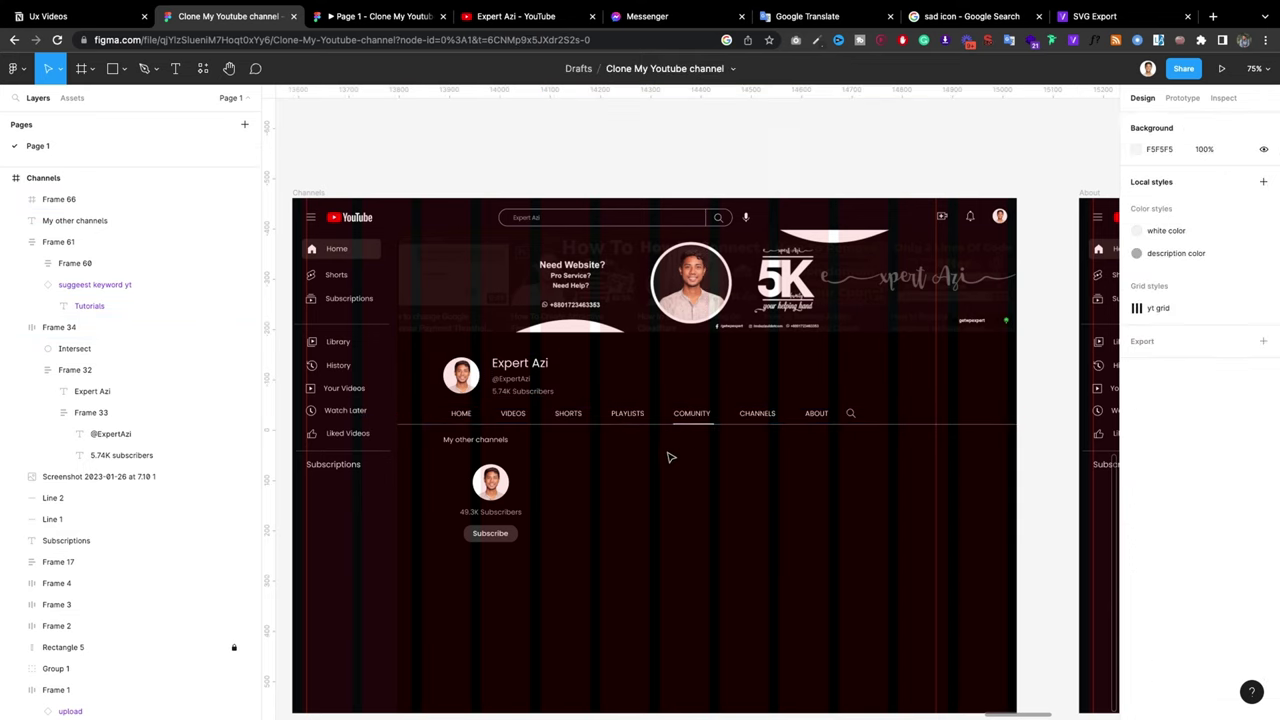
# Step: Shift the underline from COMUNITY to beneath CHANNELS, then fit the Channels frame in view
pyautogui.scroll(3, 820, 417)
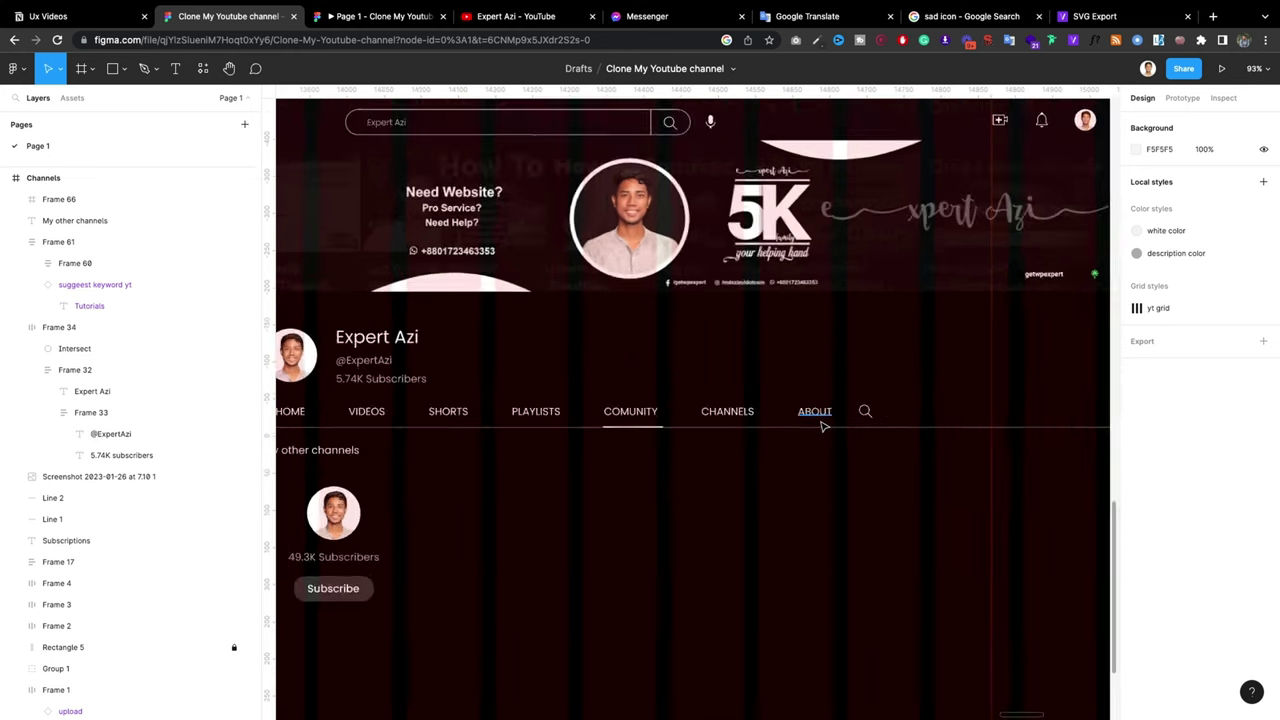
pyautogui.scroll(2, 812, 417)
pyautogui.click(595, 430)
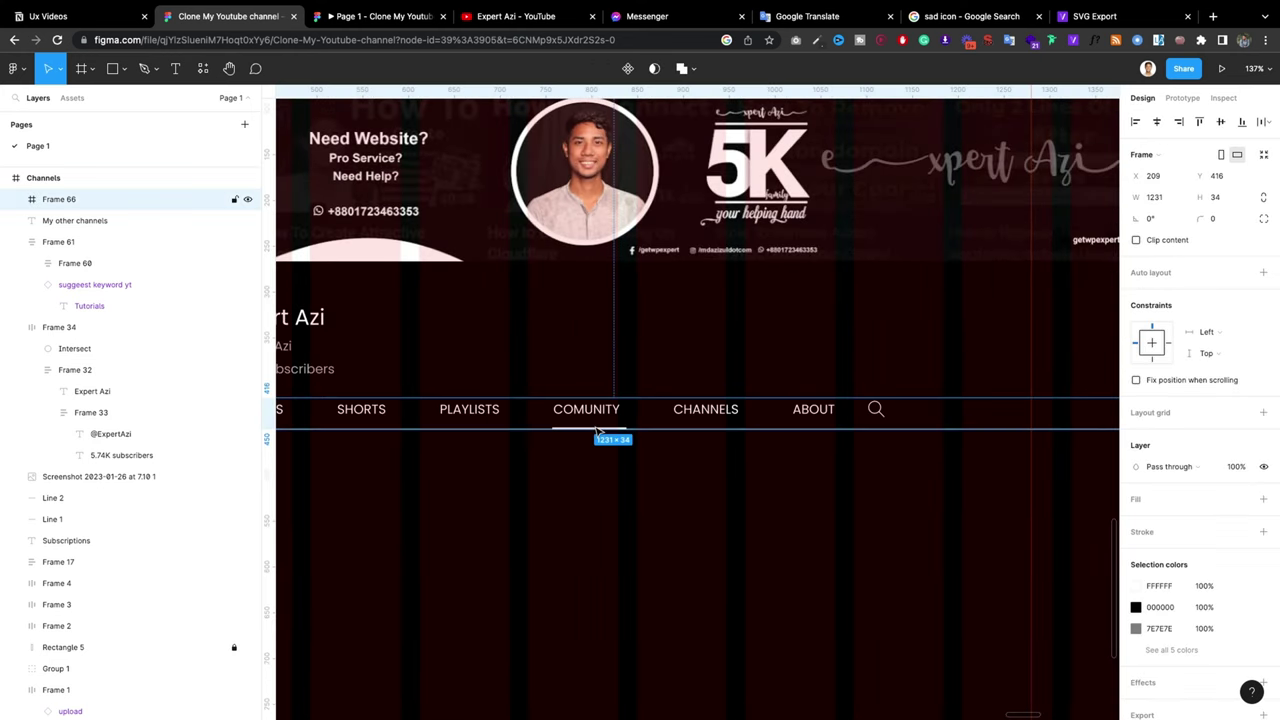
pyautogui.doubleClick(597, 430)
pyautogui.click(597, 430)
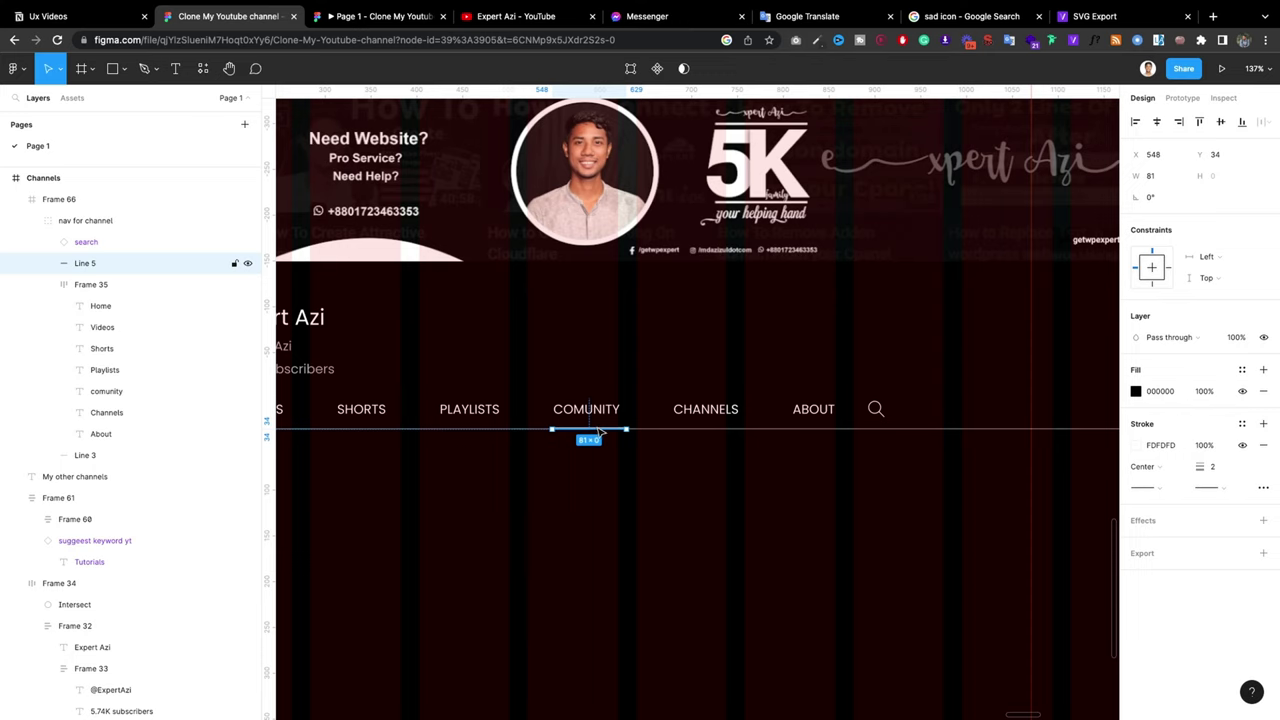
pyautogui.hotkey('shift', 'Right')
pyautogui.hotkey('shift', 'Right')
pyautogui.hotkey('shift', 'Right')
pyautogui.hotkey('shift', 'Right')
pyautogui.hotkey('shift', 'Right')
pyautogui.hotkey('shift', 'Right')
pyautogui.hotkey('shift', 'Right')
pyautogui.hotkey('shift', 'Right')
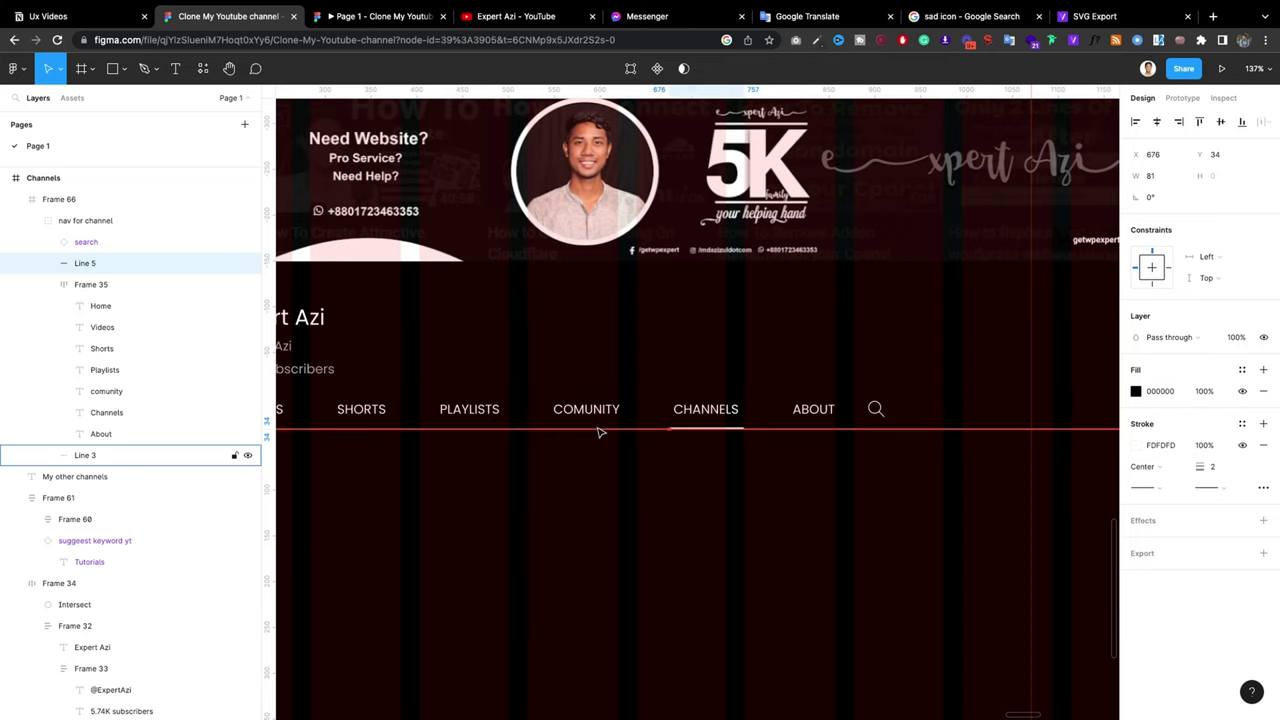
pyautogui.click(669, 540)
pyautogui.hotkey('shift', '2')
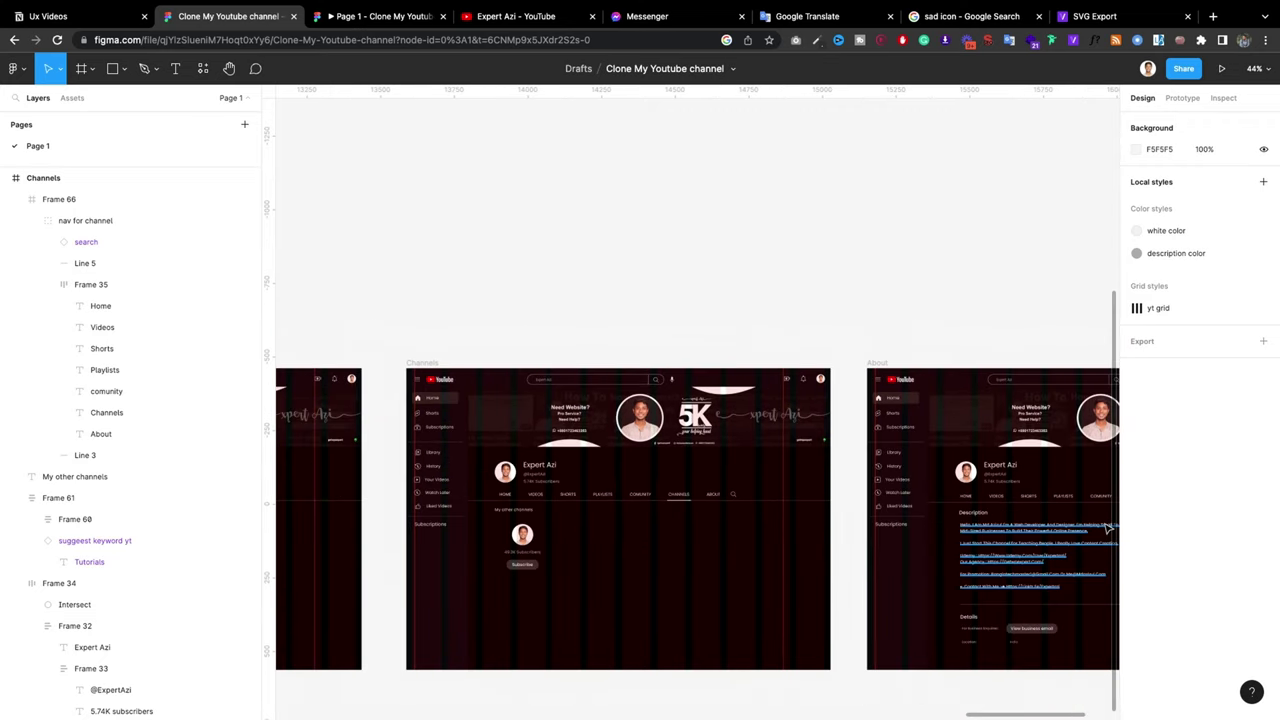
# Step: Remove the About frame's old nav tabs row and leftover underline
pyautogui.scroll(-3, 665, 540)
pyautogui.scroll(2, 900, 500)
pyautogui.click(997, 511)
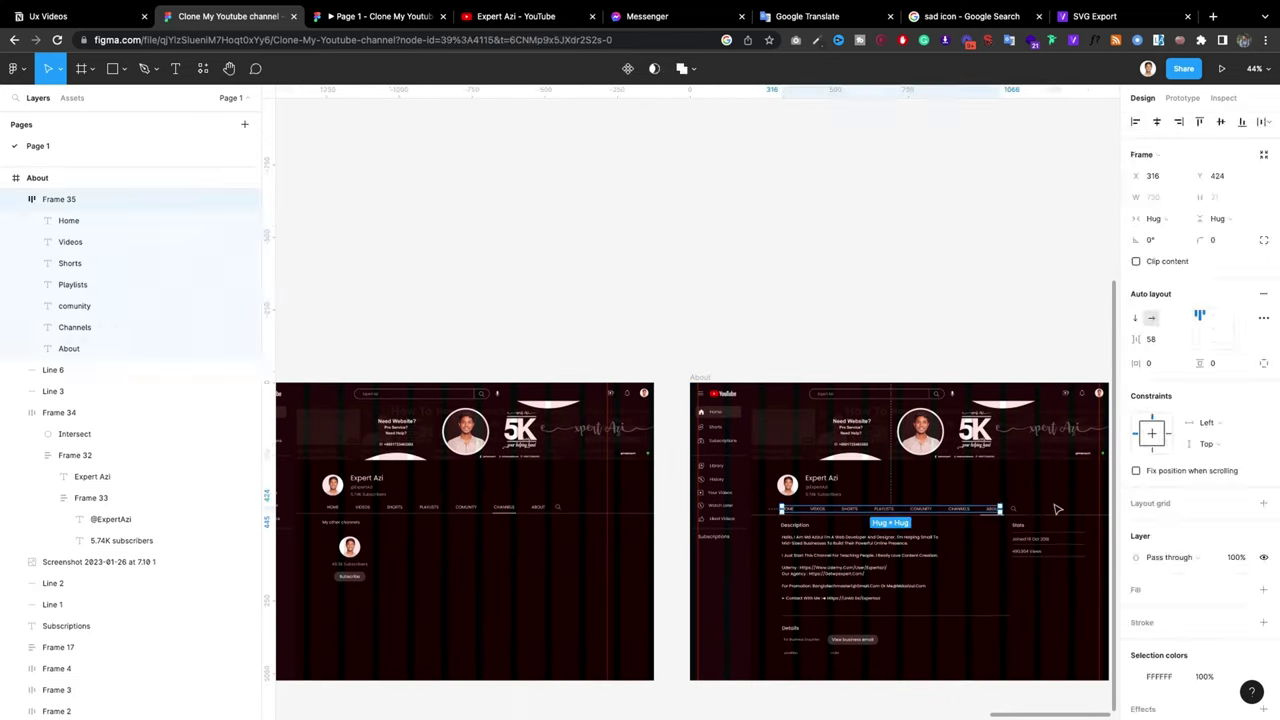
pyautogui.press('Escape')
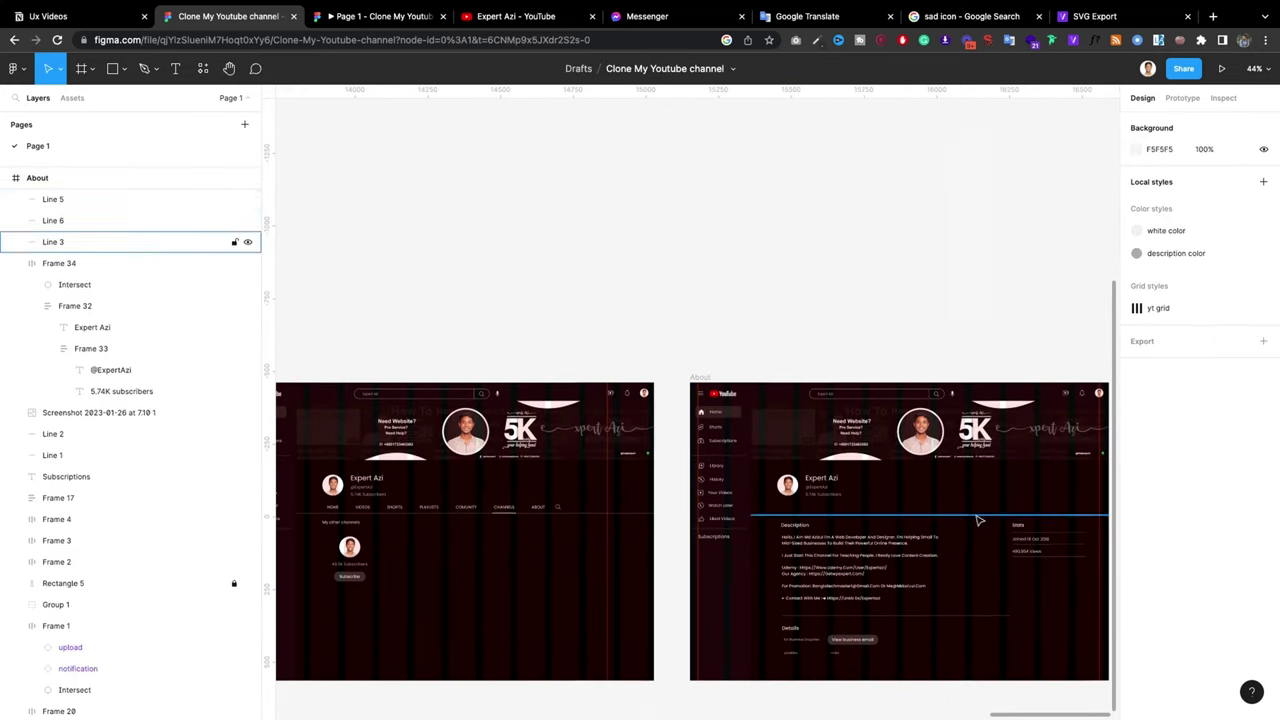
pyautogui.click(987, 521)
pyautogui.press('Escape')
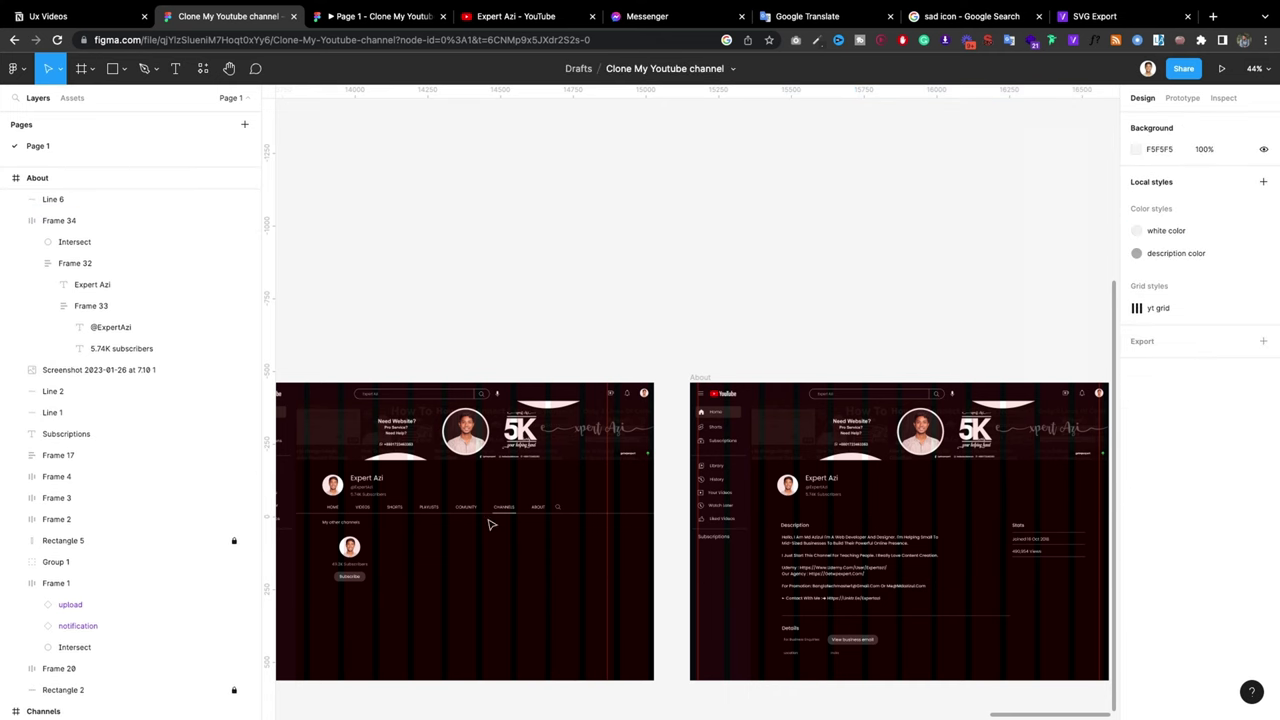
# Step: Place a copy of the Channels nav bar in About, aligned at X 209, Y 416
pyautogui.click(493, 515)
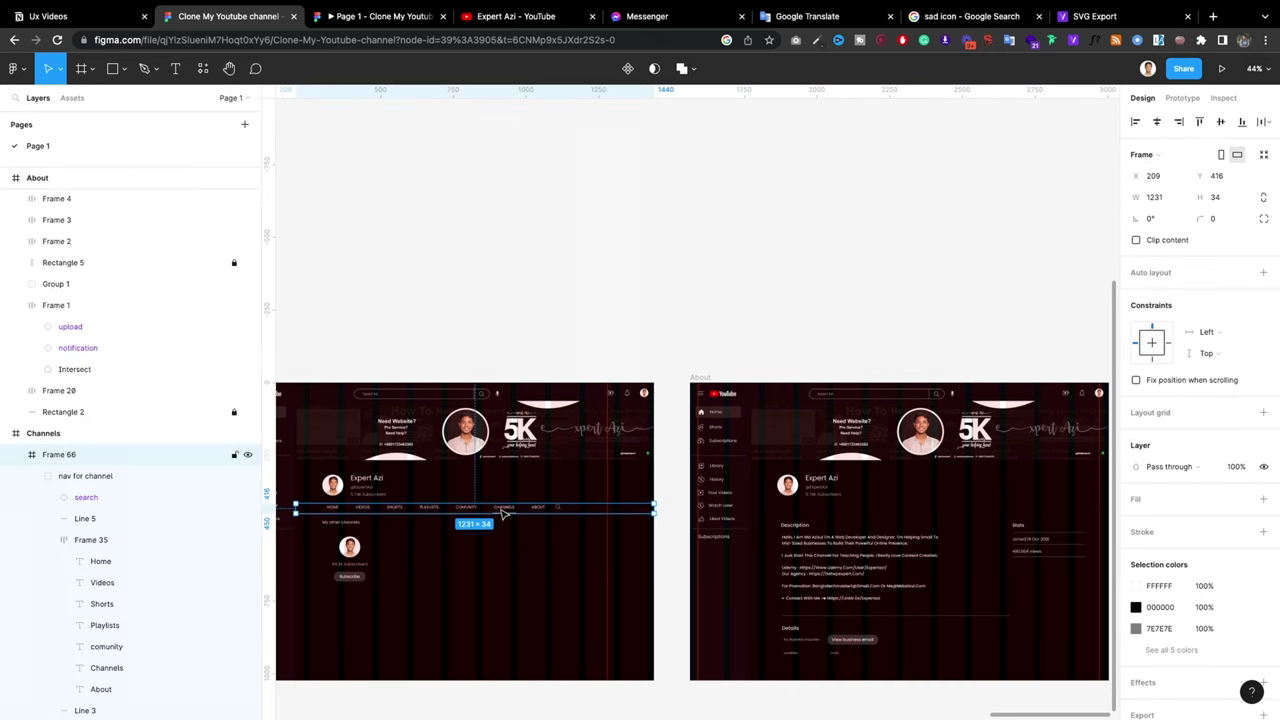
pyautogui.moveTo(549, 518); pyautogui.dragTo(970, 521)
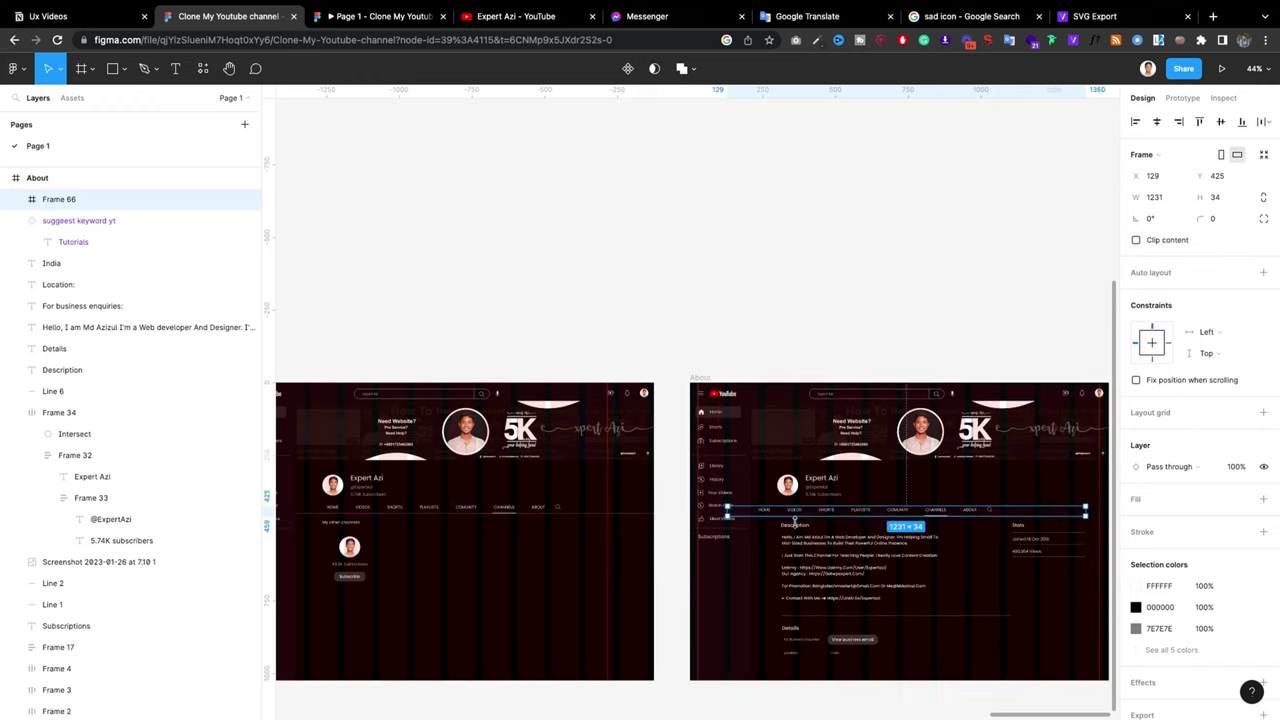
pyautogui.scroll(-2, 527, 500)
pyautogui.scroll(4, 702, 507)
pyautogui.scroll(1, 702, 507)
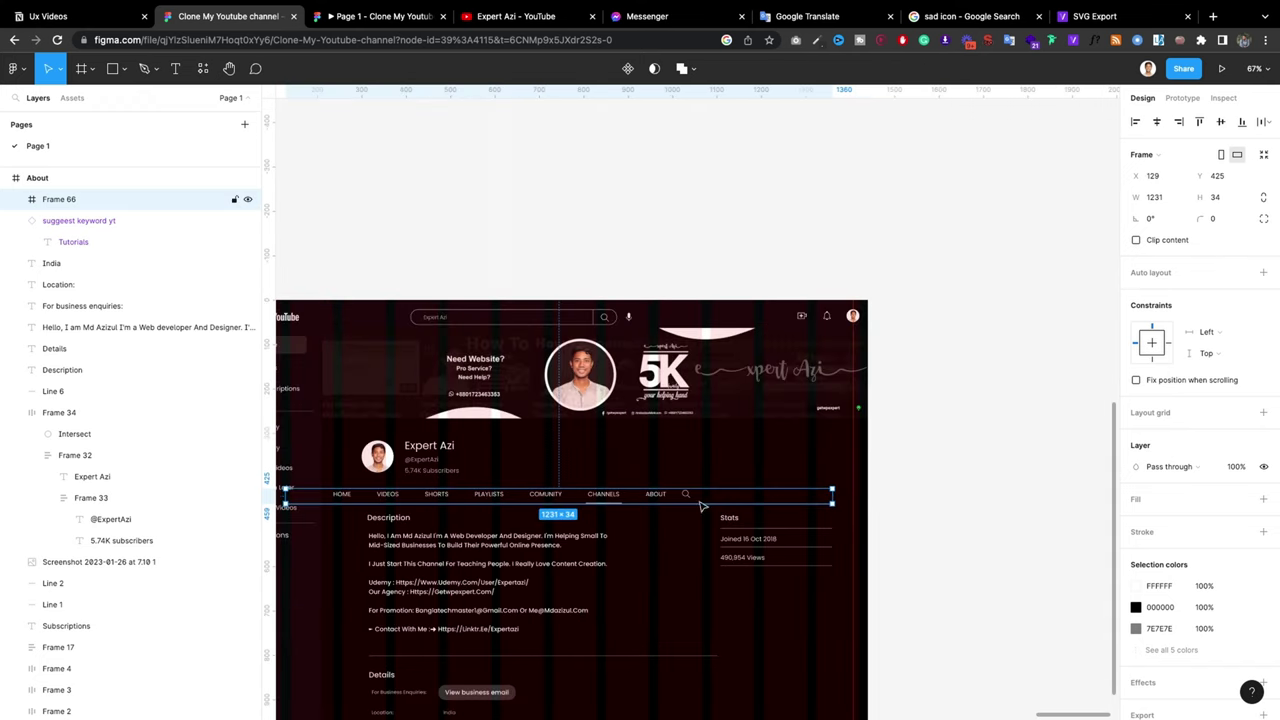
pyautogui.moveTo(698, 502); pyautogui.dragTo(730, 502)
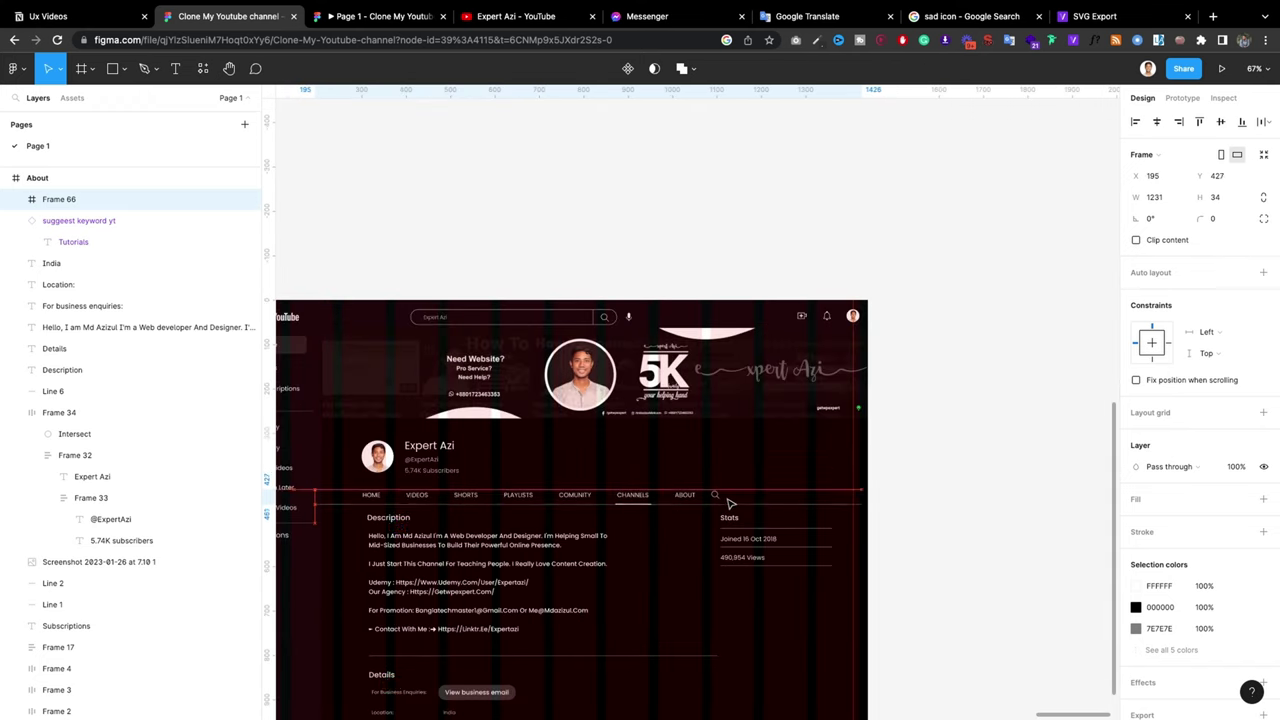
pyautogui.moveTo(731, 502); pyautogui.dragTo(735, 502)
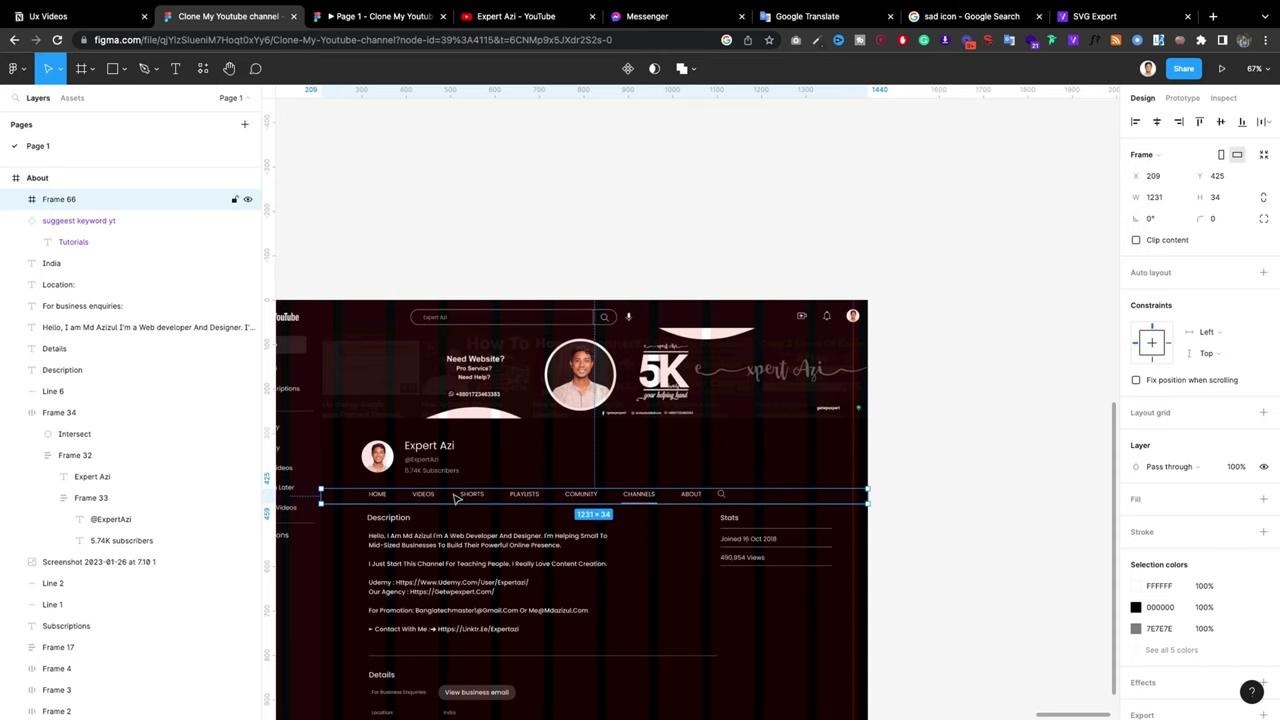
pyautogui.moveTo(455, 498); pyautogui.dragTo(455, 500)
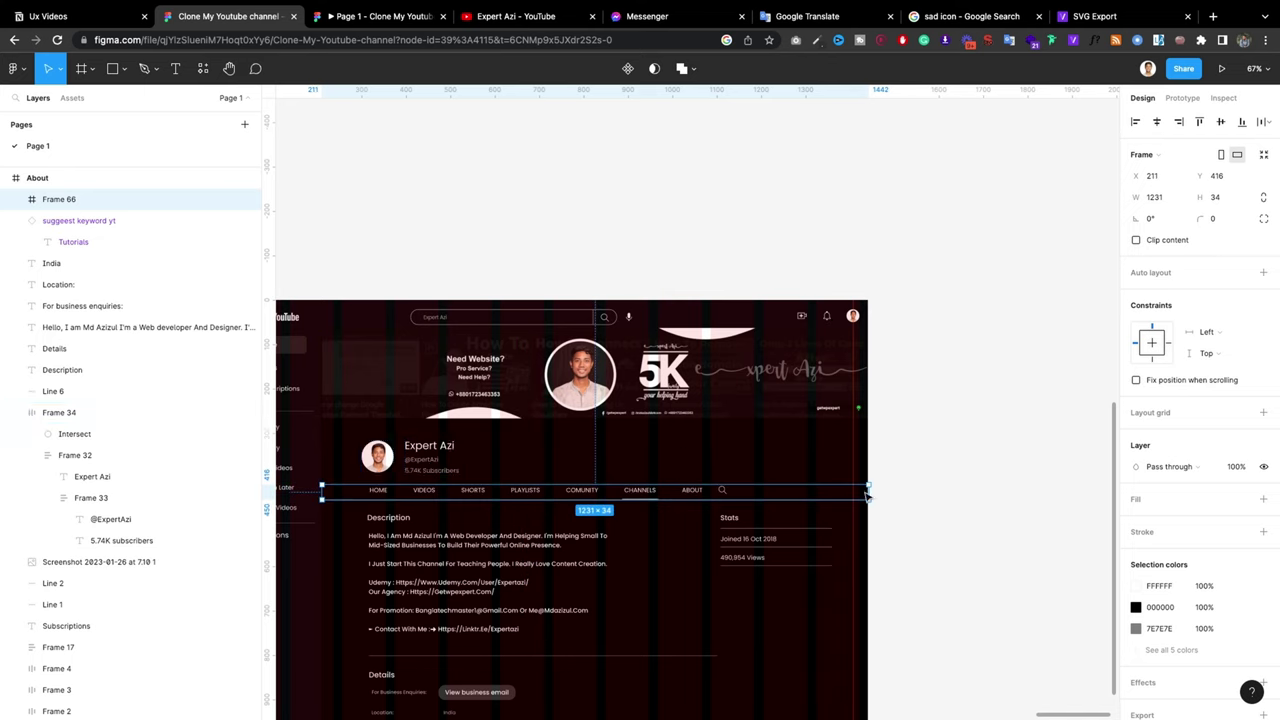
pyautogui.moveTo(867, 496); pyautogui.dragTo(848, 487)
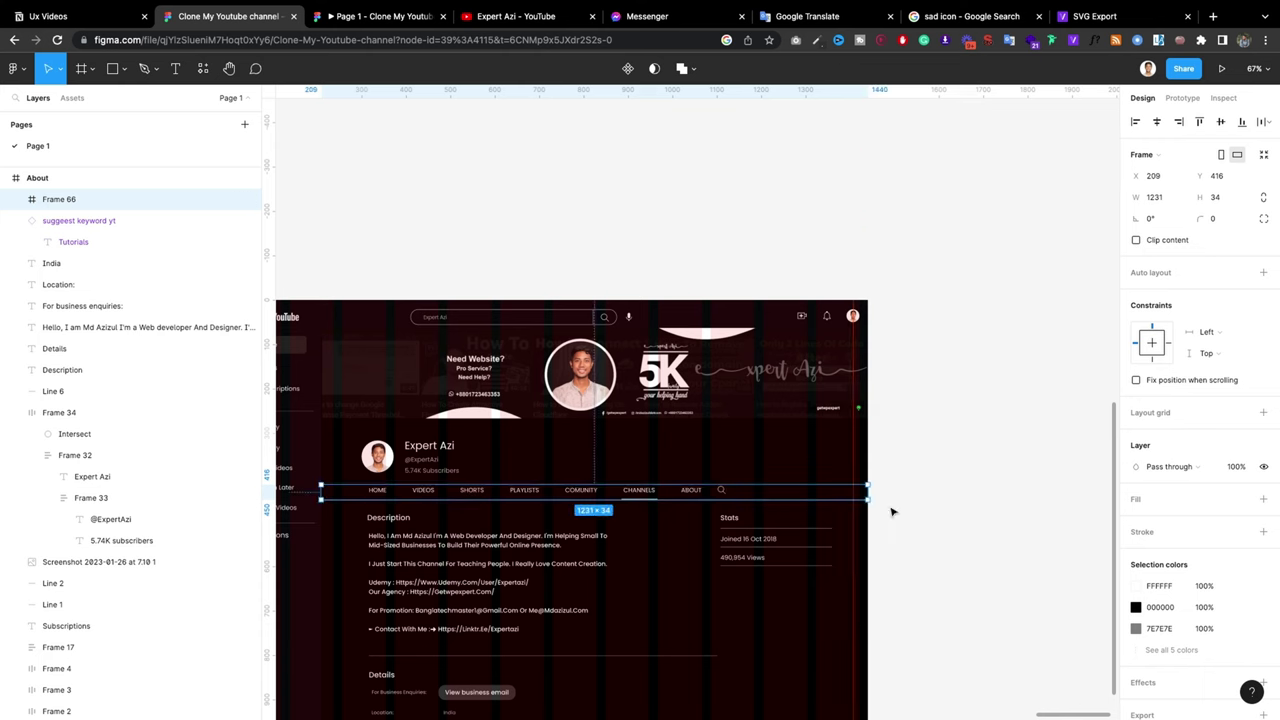
pyautogui.click(925, 494)
pyautogui.scroll(-5, 925, 494)
pyautogui.scroll(-3, 922, 491)
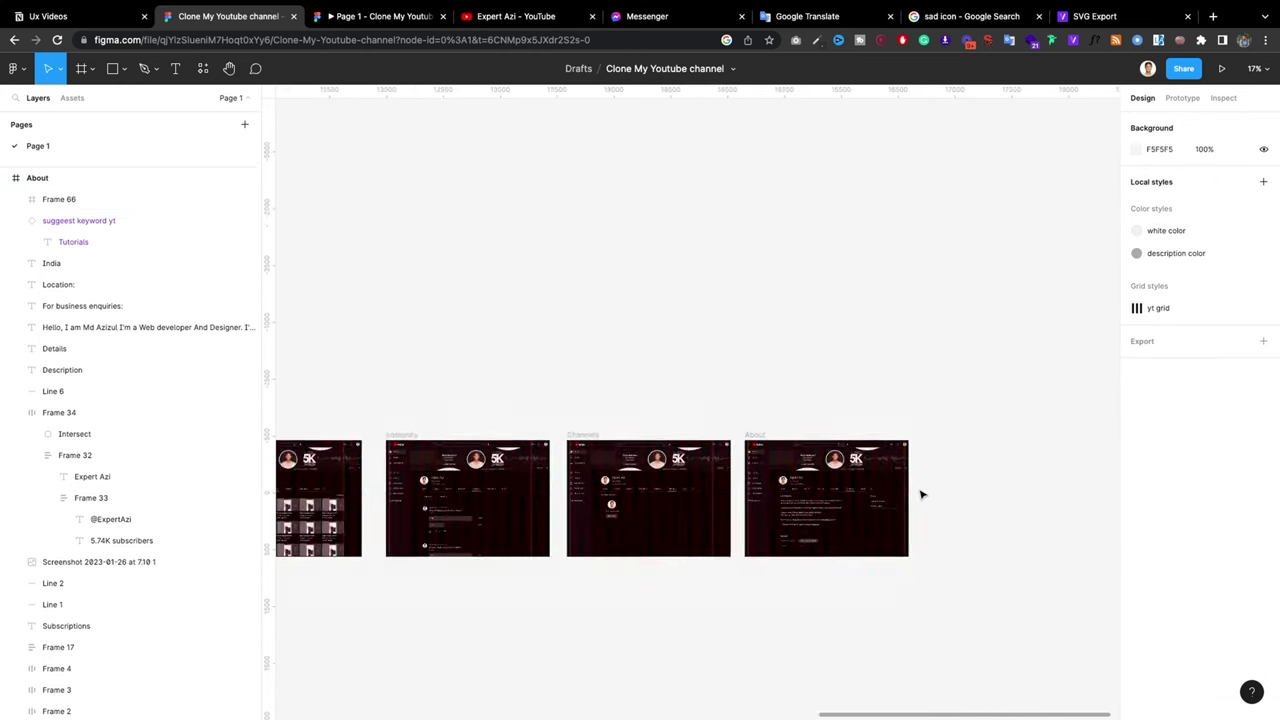
pyautogui.scroll(-2, 920, 491)
# Step: In the prototype preview, click through the Playlists, Community, Channels and About tabs
pyautogui.click(420, 16)
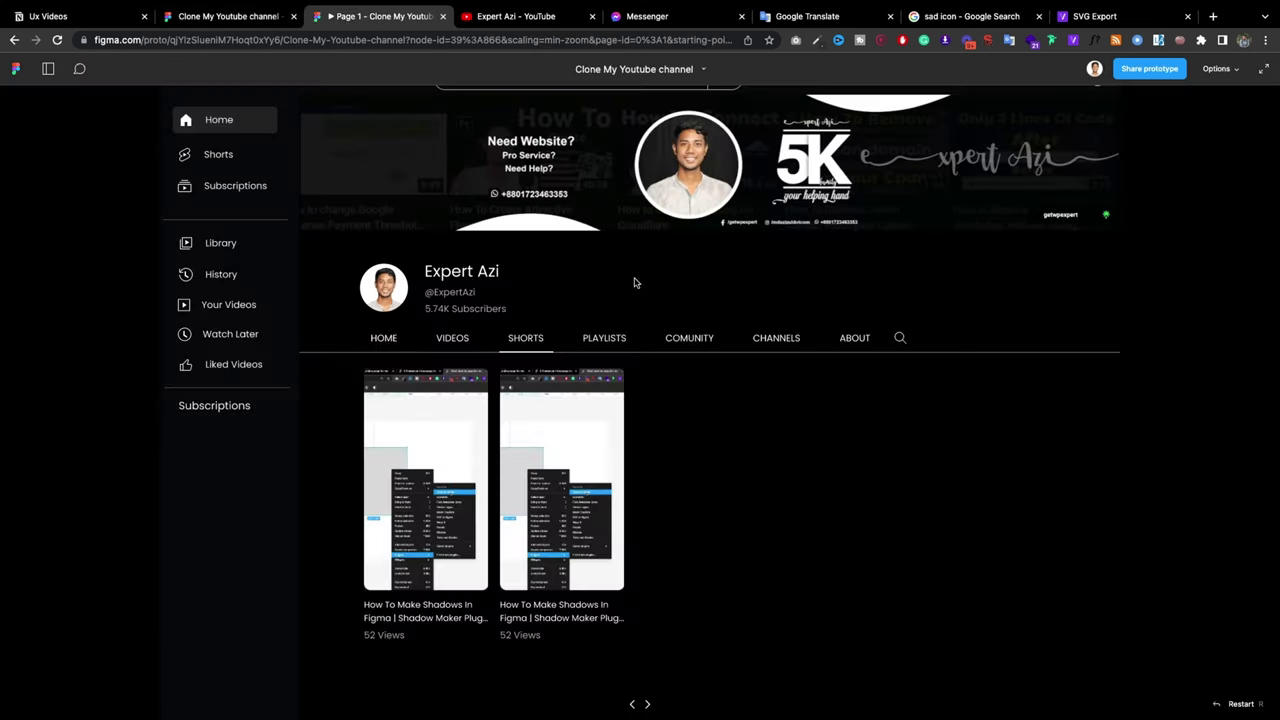
pyautogui.click(593, 345)
pyautogui.click(525, 338)
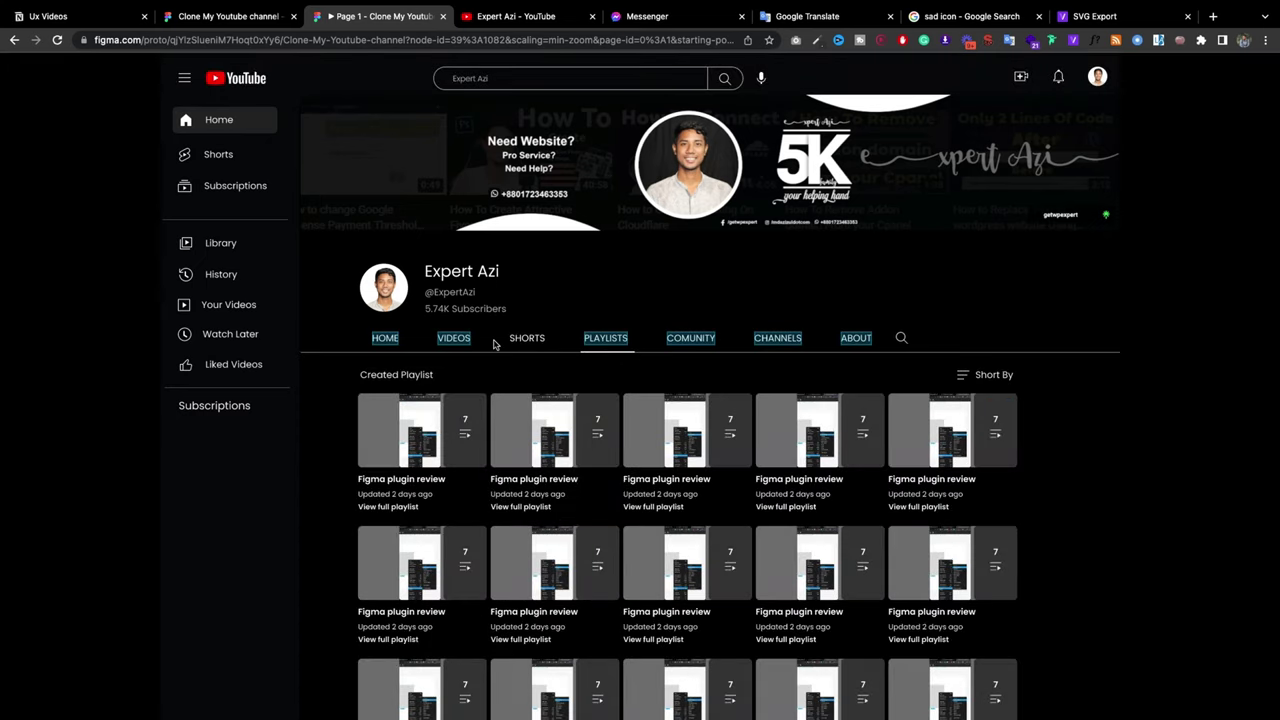
pyautogui.click(692, 338)
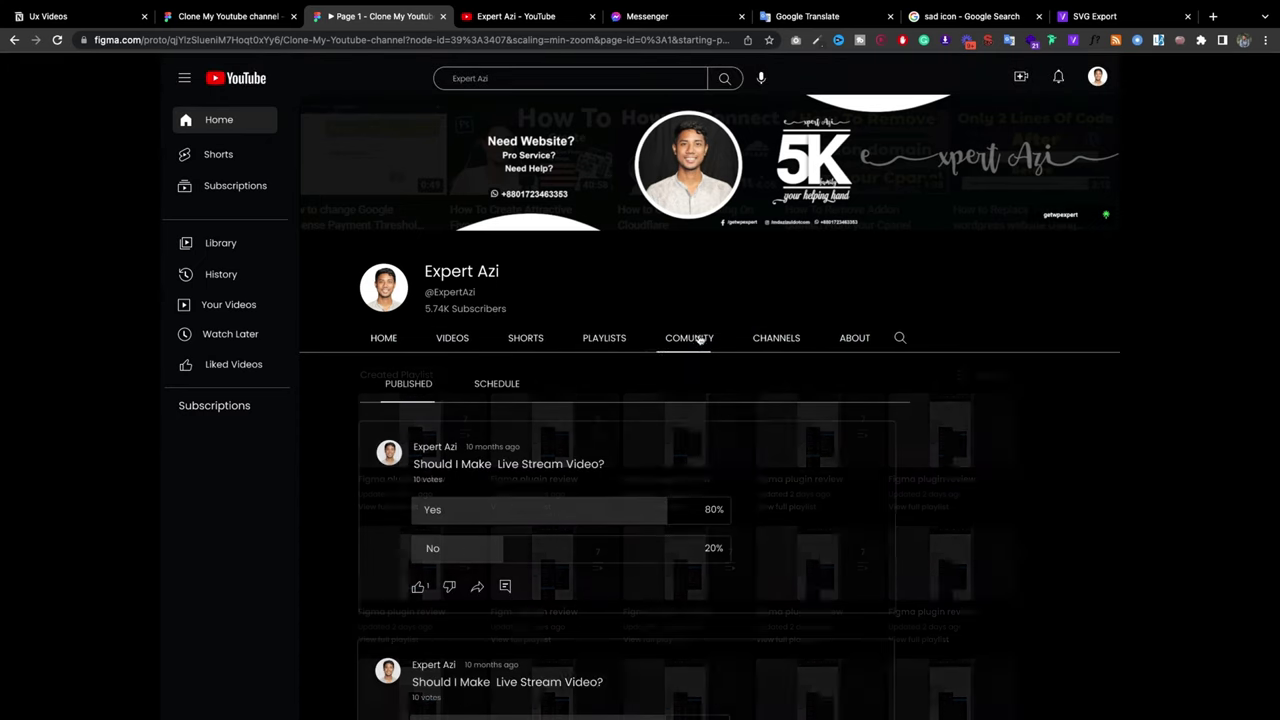
pyautogui.click(770, 340)
pyautogui.click(850, 338)
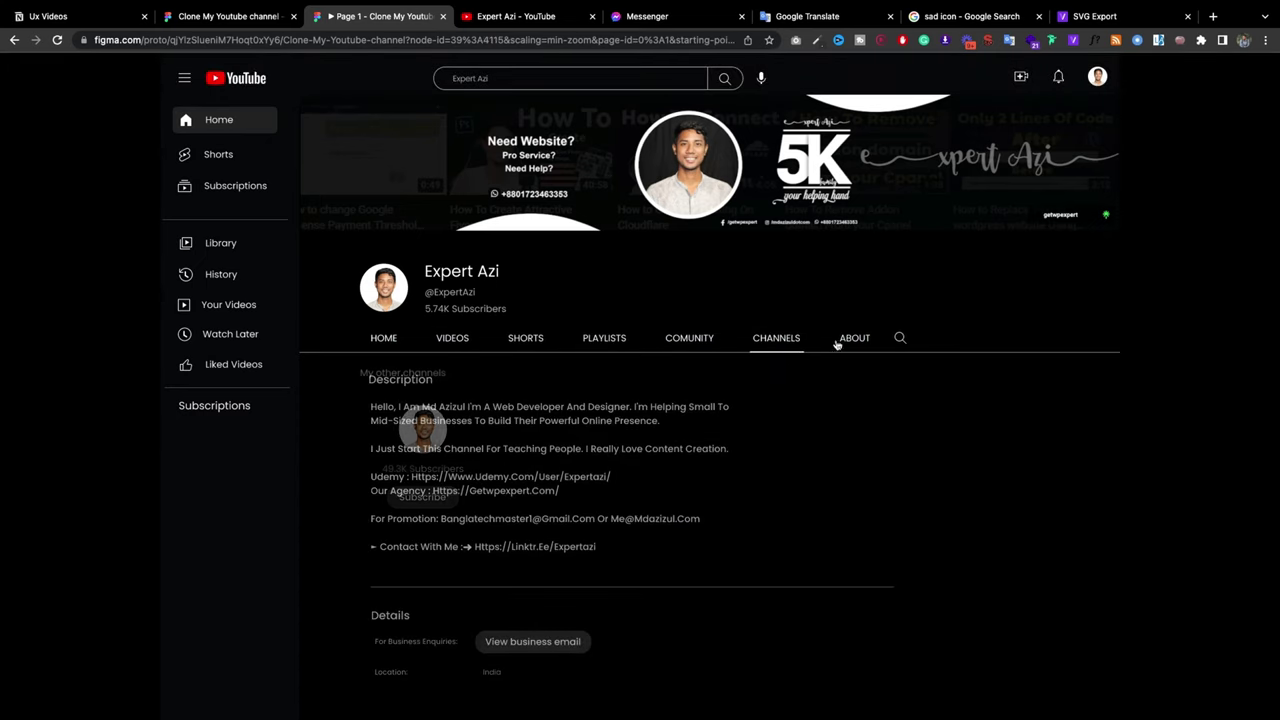
pyautogui.click(786, 340)
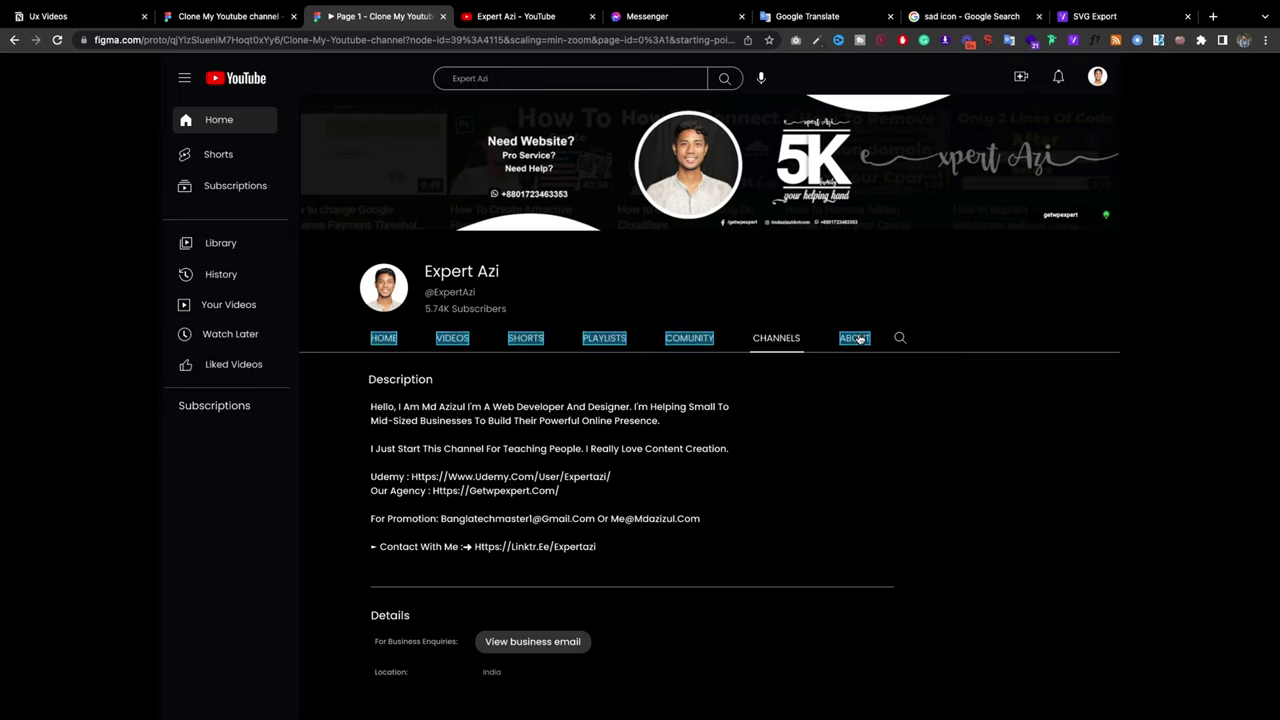
# Step: Test the tabs again from Community, Shorts and Home through to About, then return to the editor
pyautogui.click(692, 340)
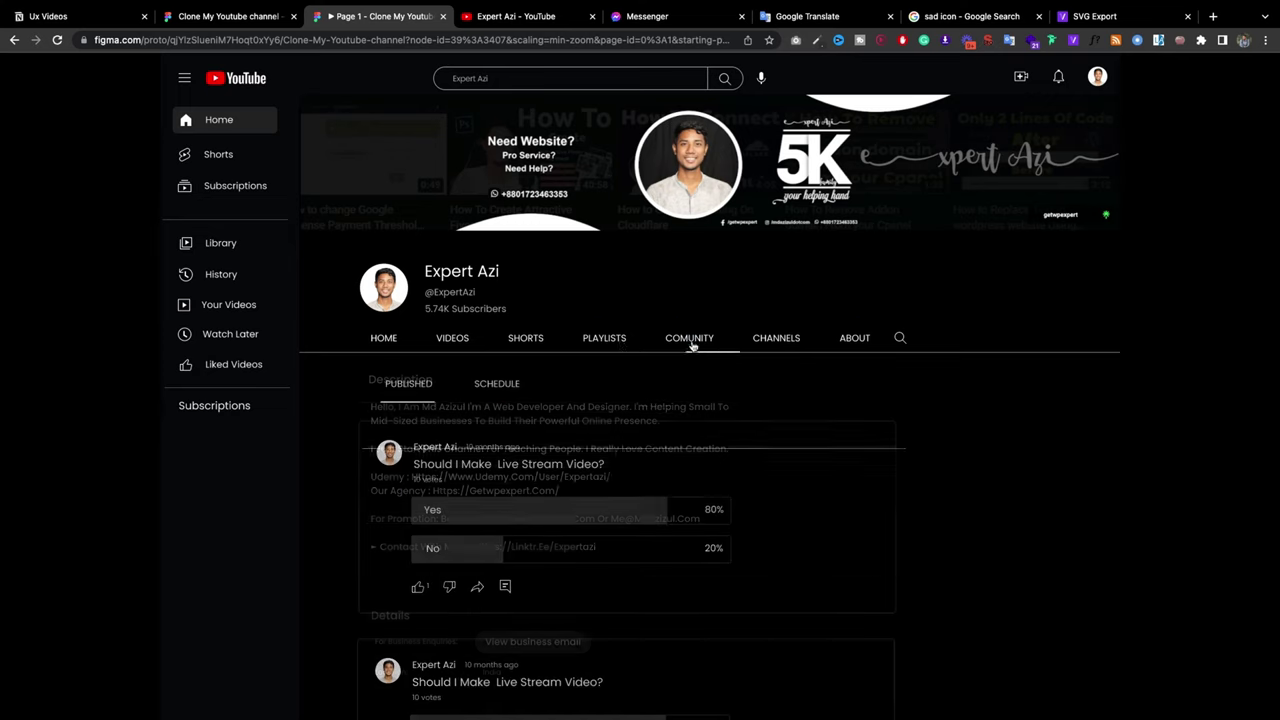
pyautogui.click(520, 340)
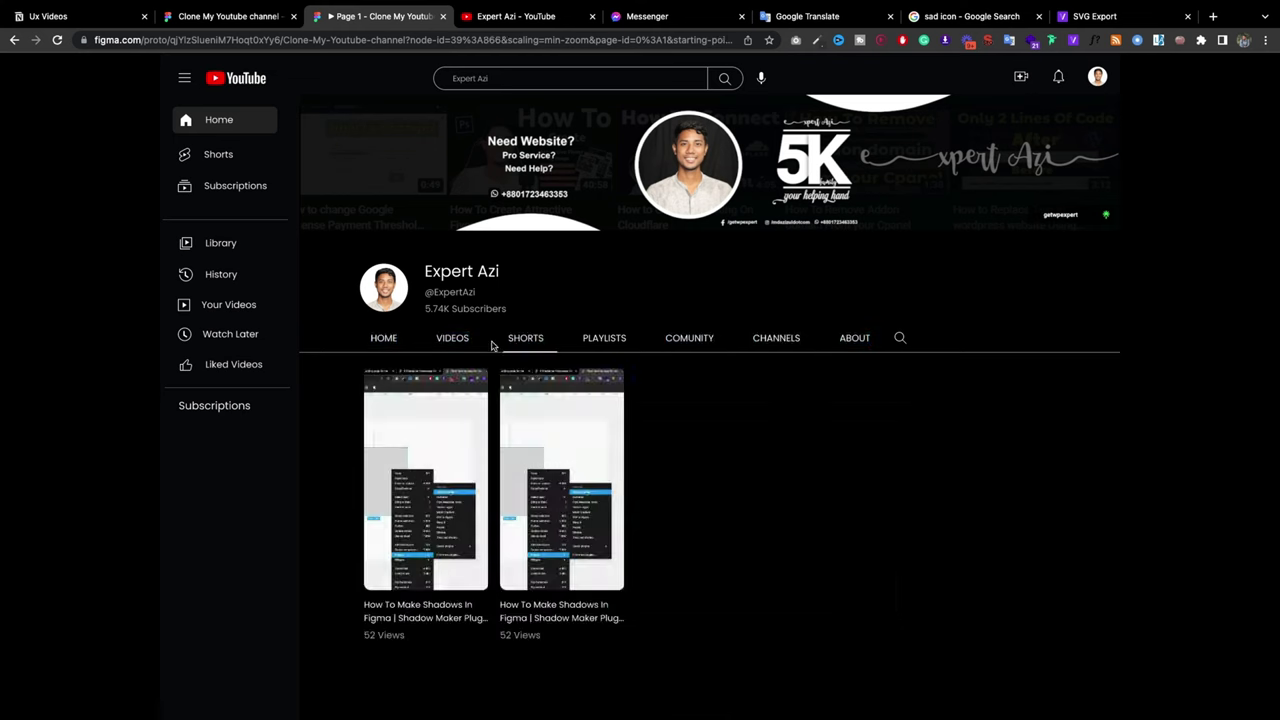
pyautogui.click(388, 338)
pyautogui.click(530, 341)
pyautogui.click(608, 342)
pyautogui.click(700, 339)
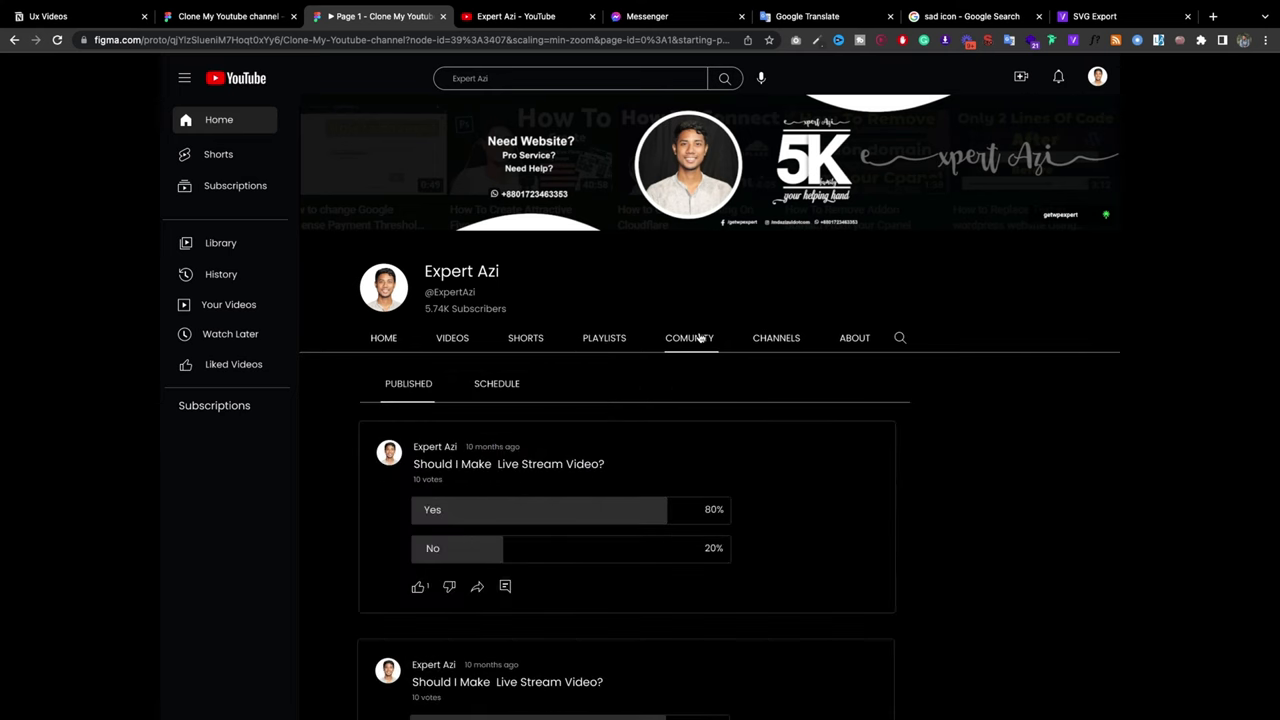
pyautogui.click(768, 341)
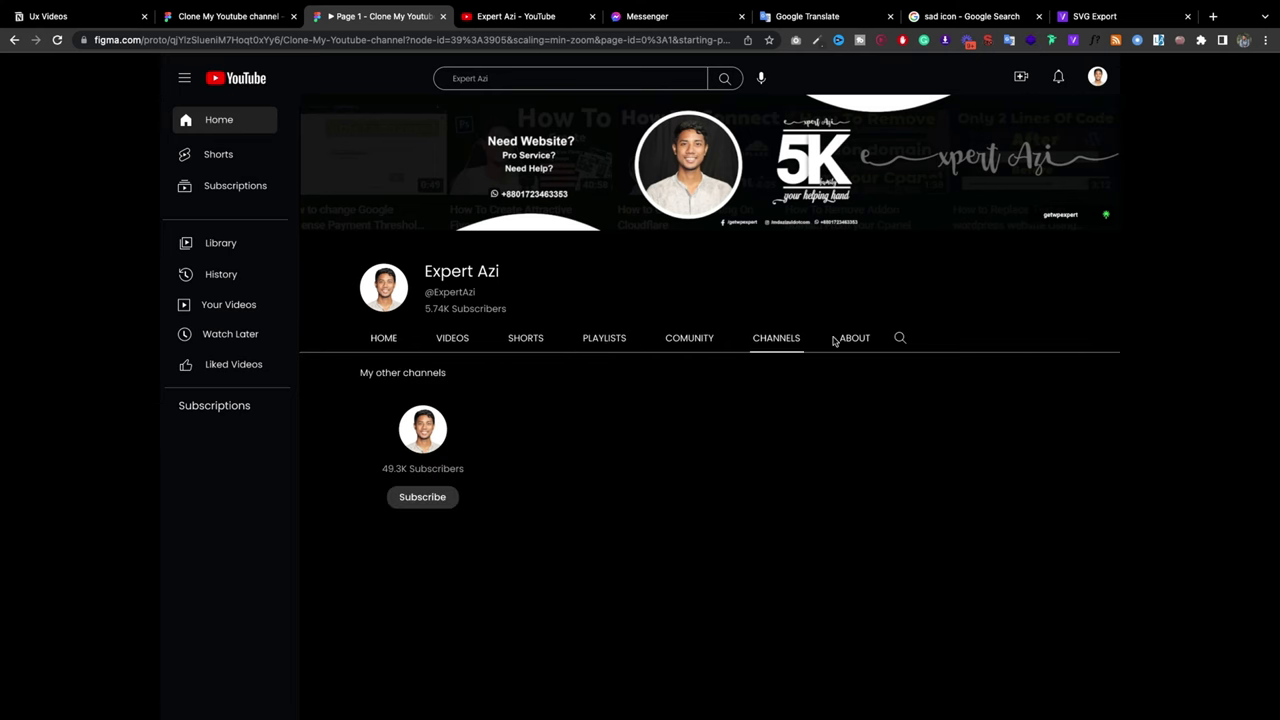
pyautogui.click(848, 342)
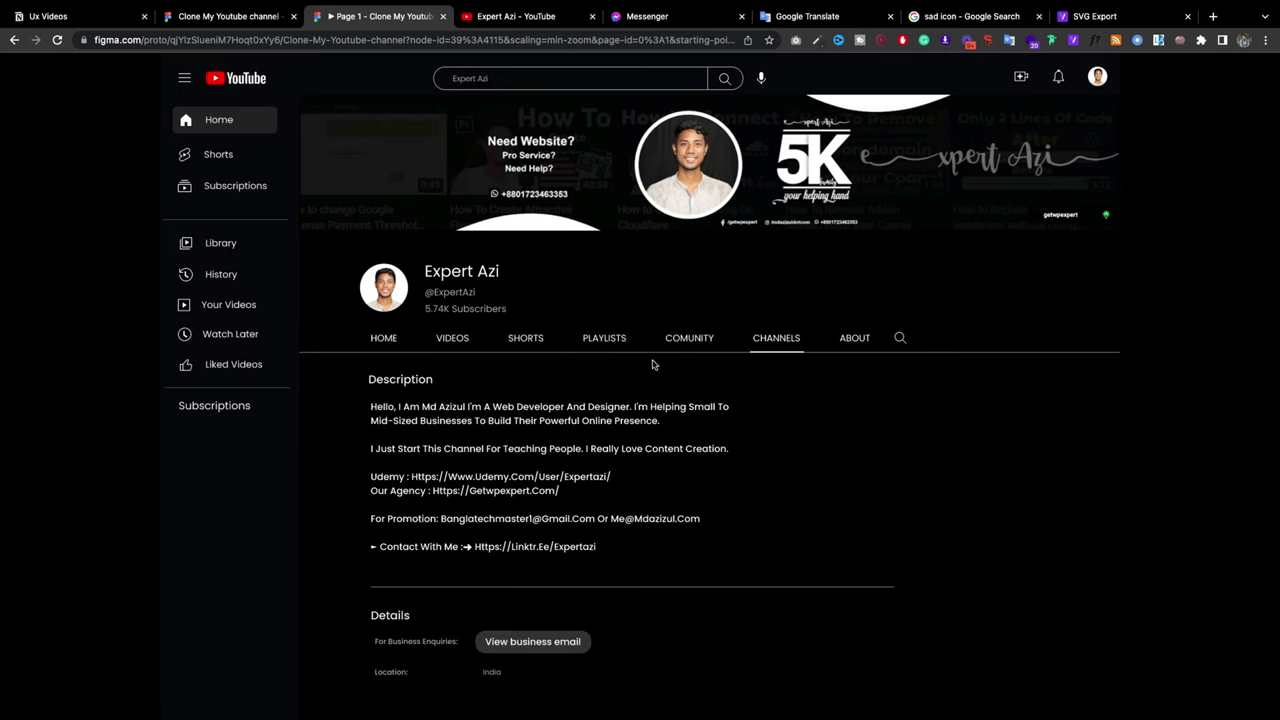
pyautogui.click(230, 16)
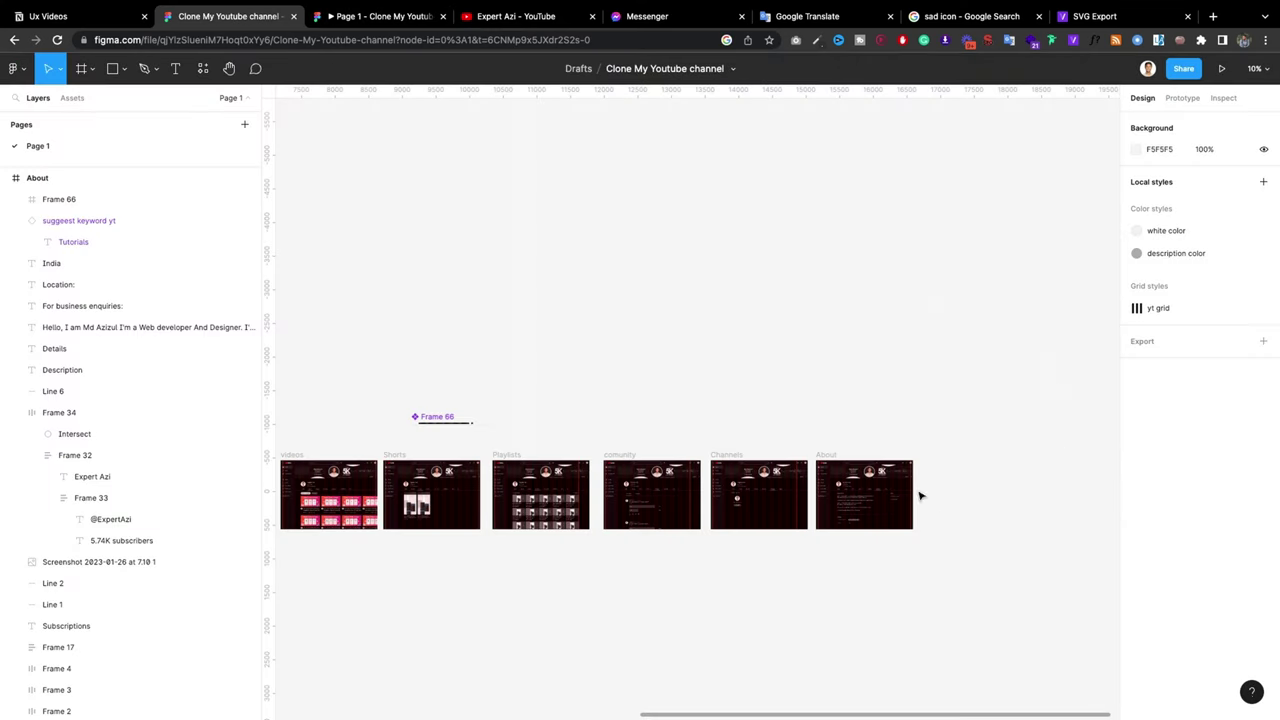
# Step: Nudge the About frame's Line 5 underline right so it sits beneath ABOUT
pyautogui.scroll(5, 900, 493)
pyautogui.scroll(5, 750, 520)
pyautogui.scroll(5, 600, 555)
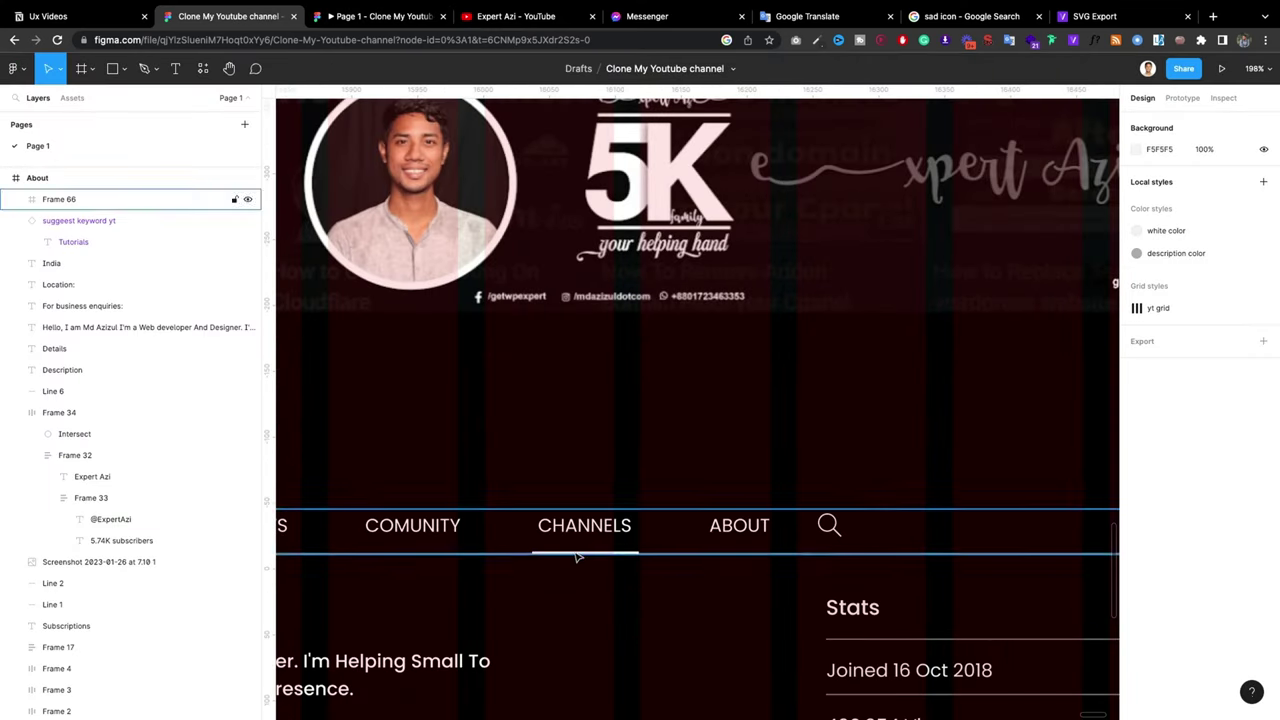
pyautogui.click(576, 553)
pyautogui.doubleClick(578, 552)
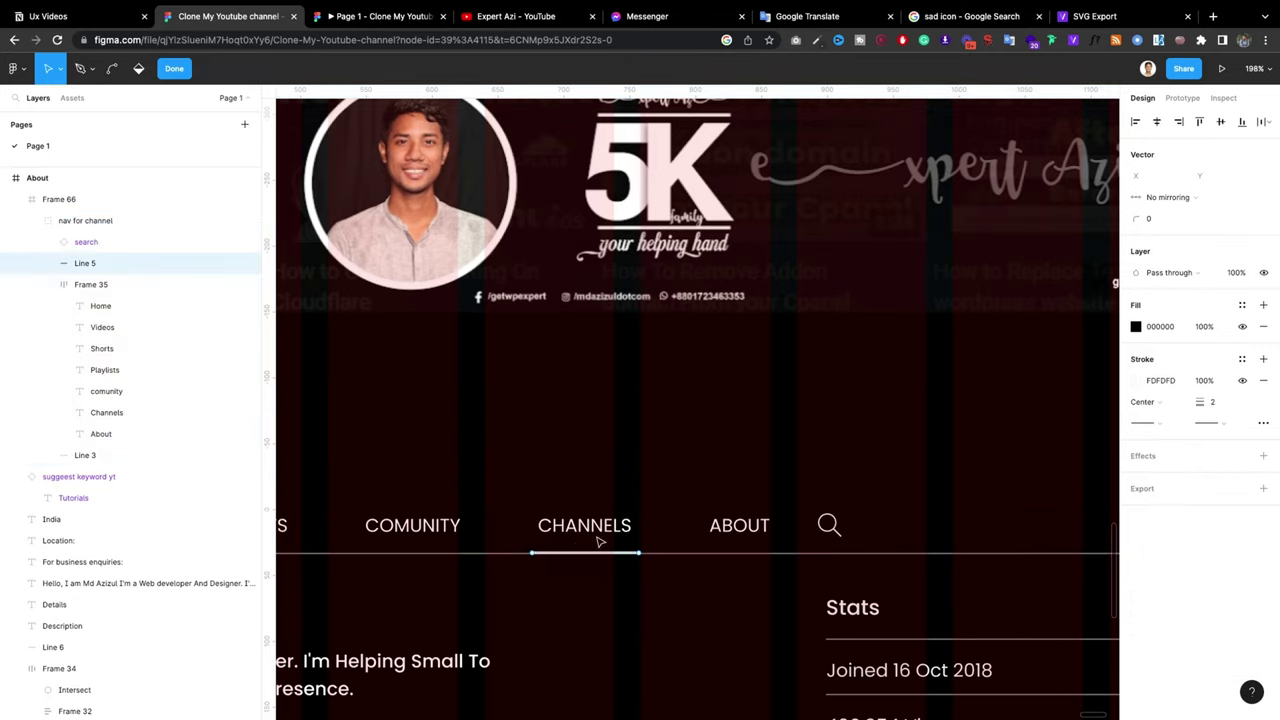
pyautogui.press('Escape')
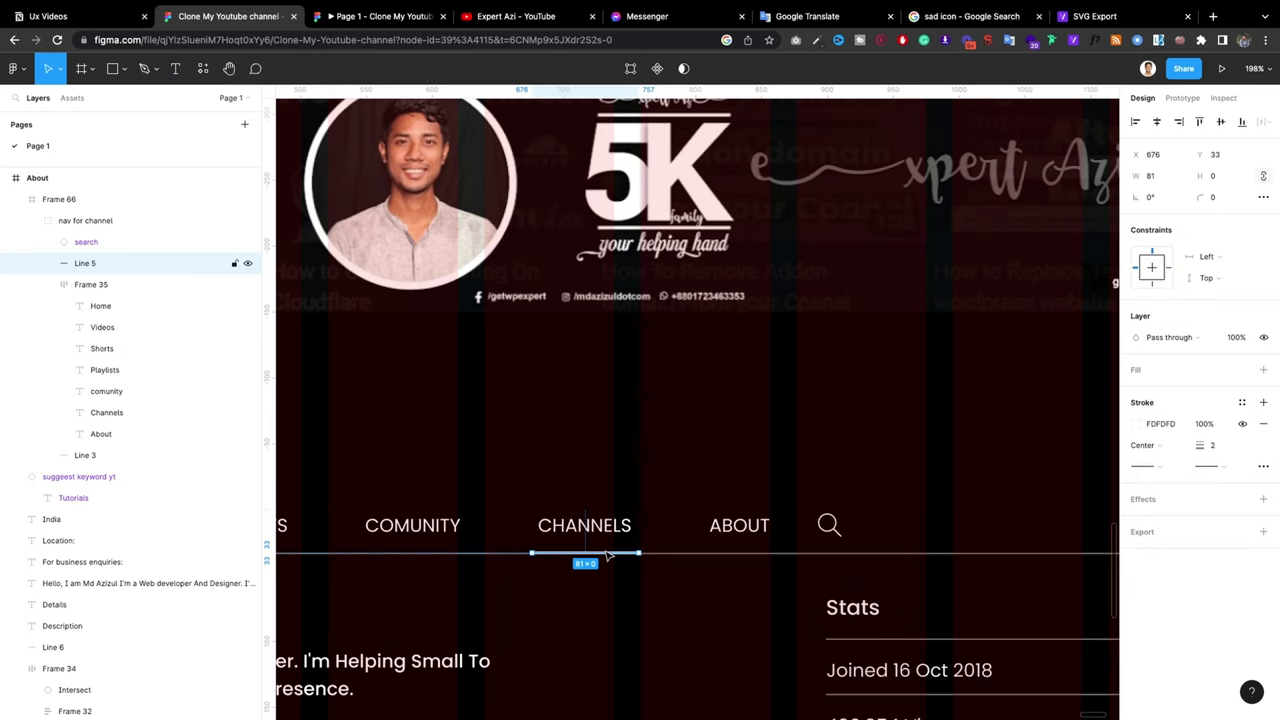
pyautogui.hotkey('shift', 'Right')
pyautogui.hotkey('shift', 'Right')
pyautogui.hotkey('shift', 'Right')
pyautogui.hotkey('shift', 'Right')
pyautogui.hotkey('shift', 'Right')
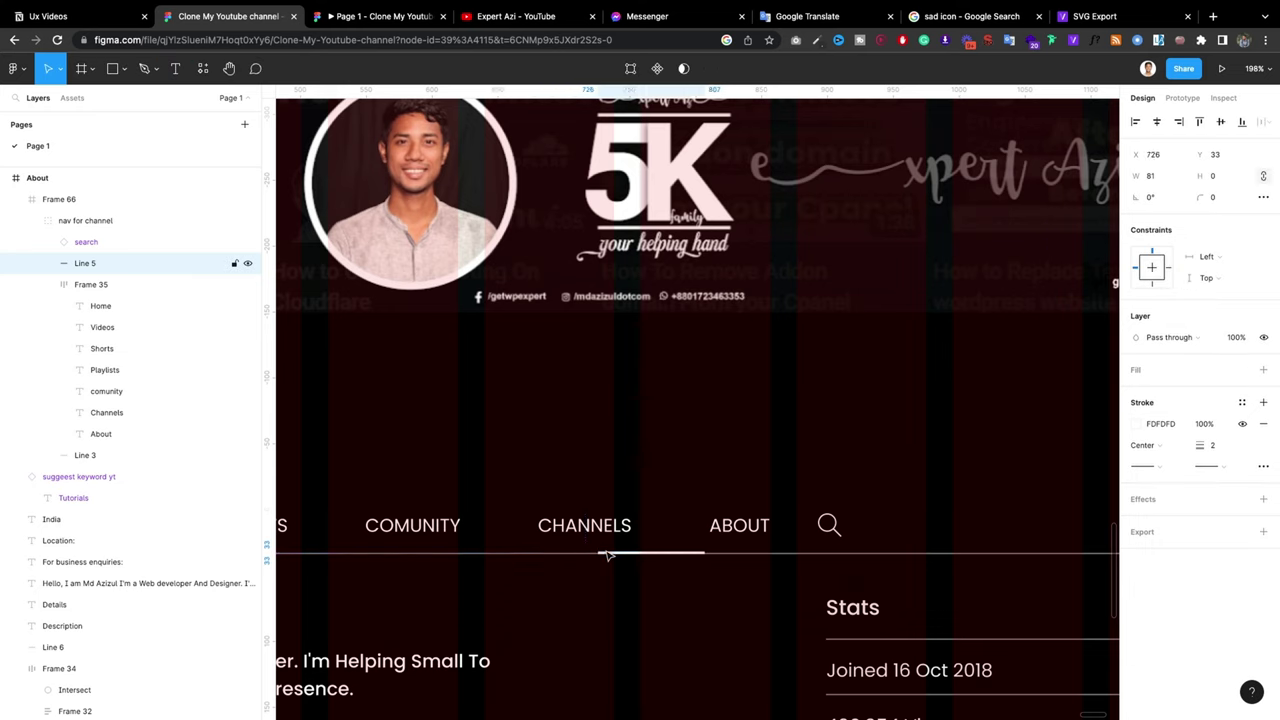
pyautogui.hotkey('shift', 'Right')
pyautogui.hotkey('shift', 'Right')
pyautogui.hotkey('shift', 'Right')
pyautogui.hotkey('shift', 'Right')
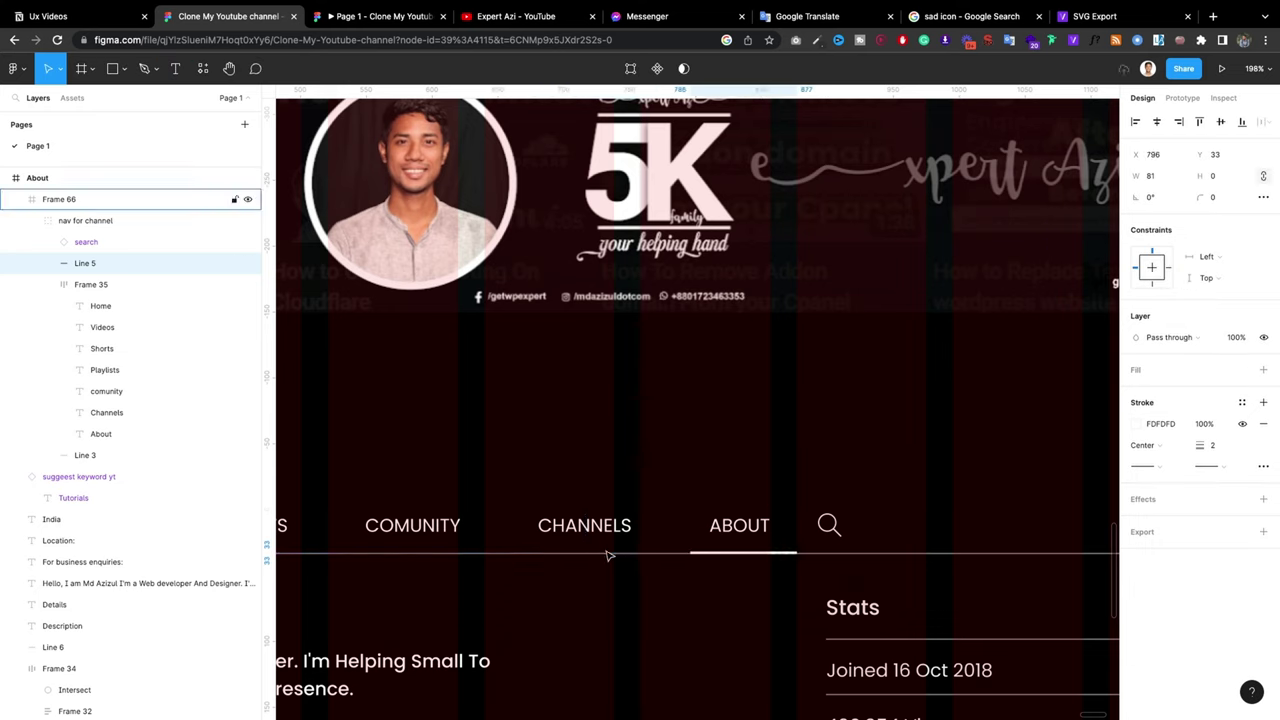
pyautogui.press('Escape')
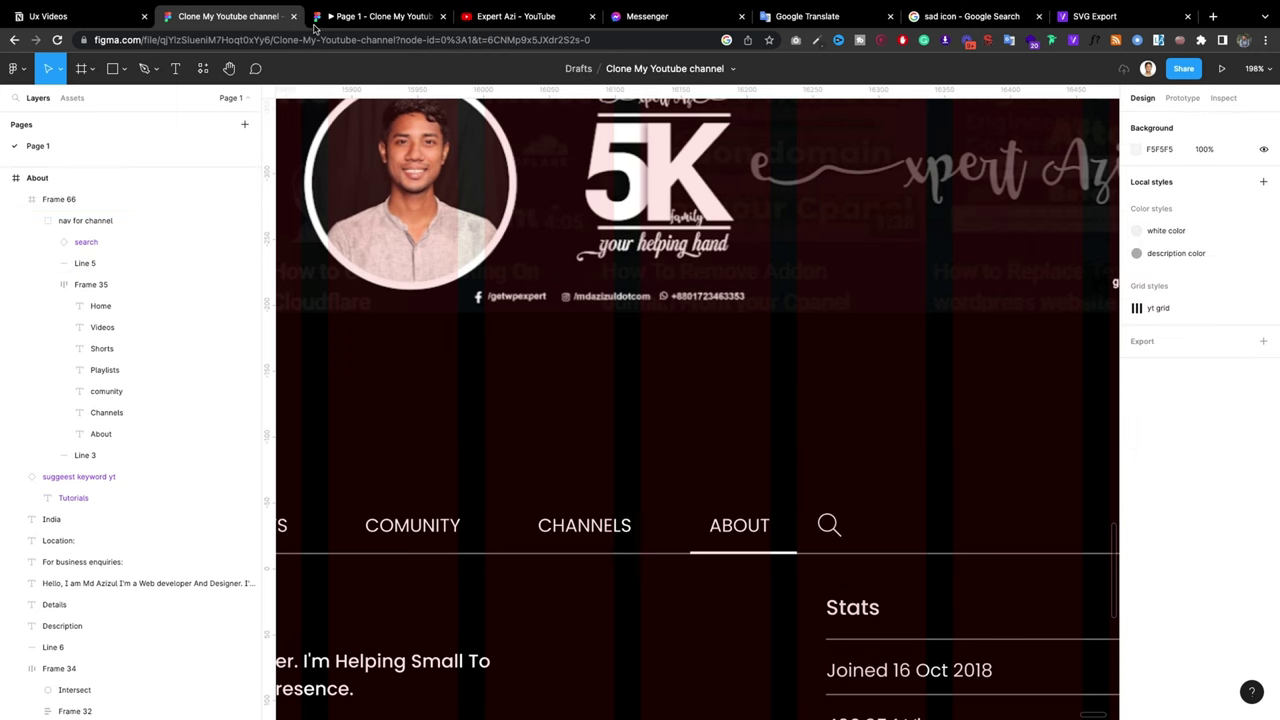
pyautogui.click(318, 20)
# Step: Test the Community, Shorts, Videos and Home tab links in the prototype
pyautogui.click(777, 343)
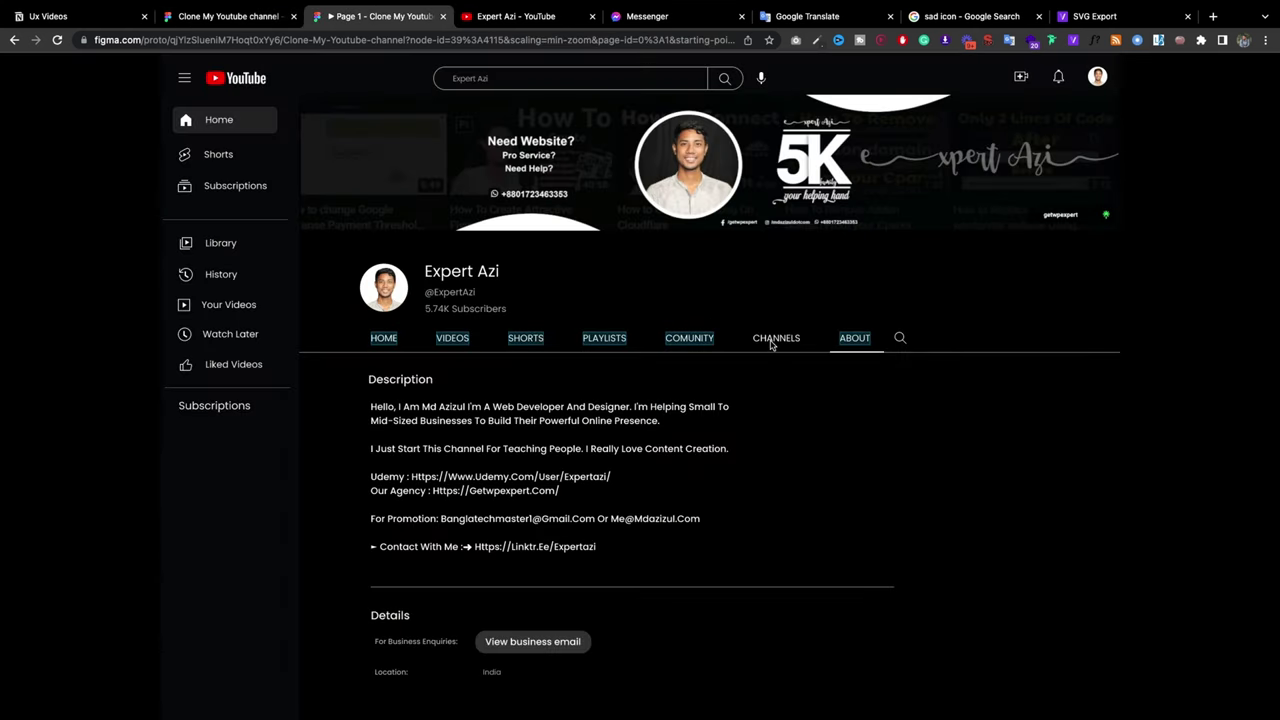
pyautogui.click(698, 343)
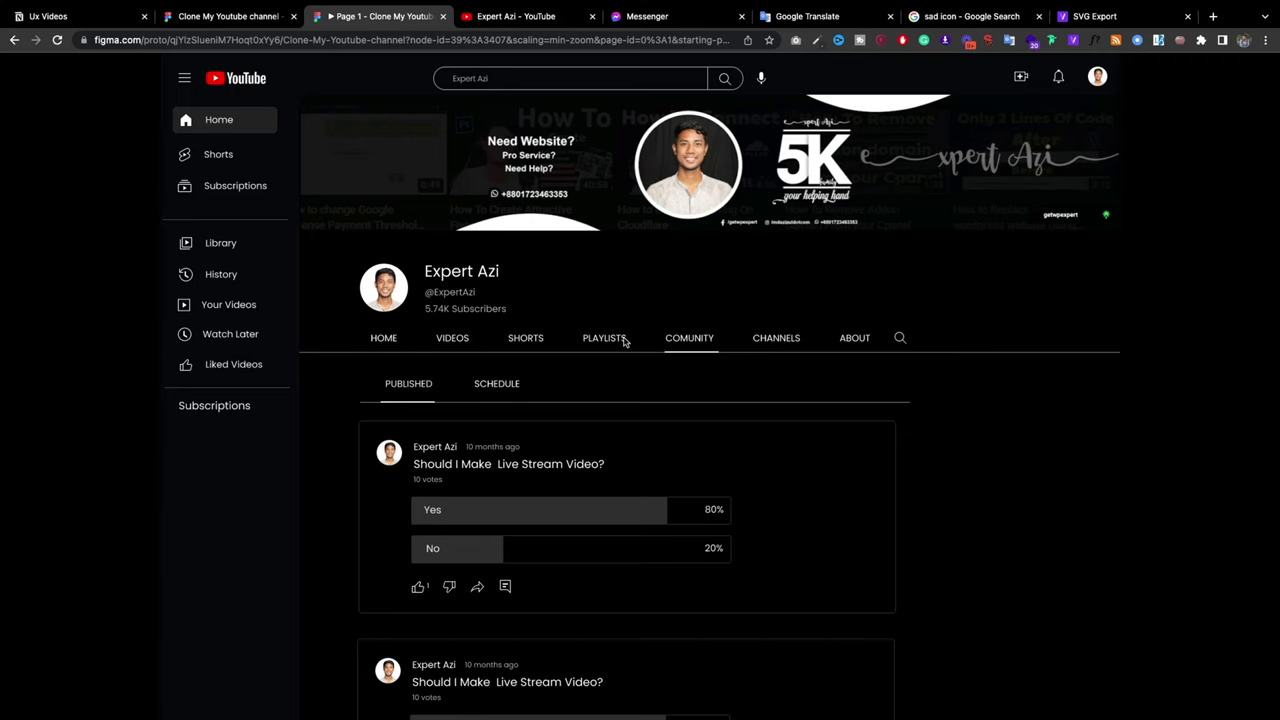
pyautogui.click(528, 339)
pyautogui.click(450, 341)
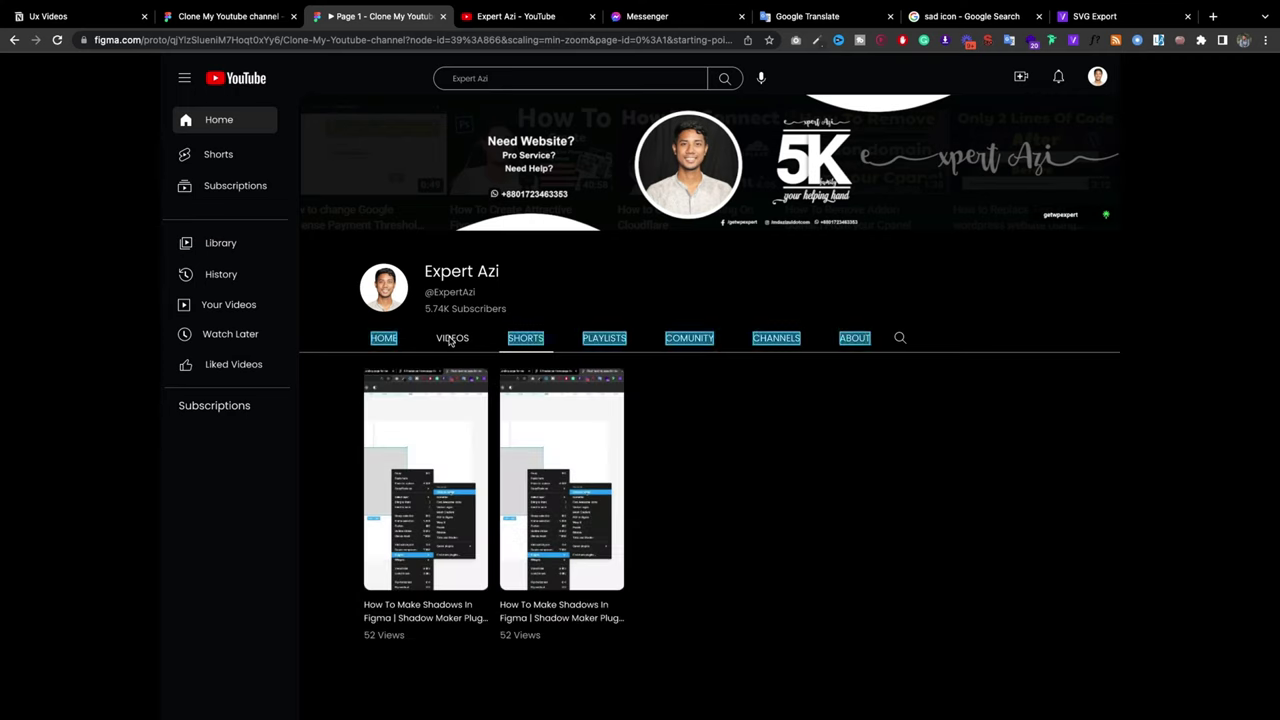
pyautogui.click(382, 340)
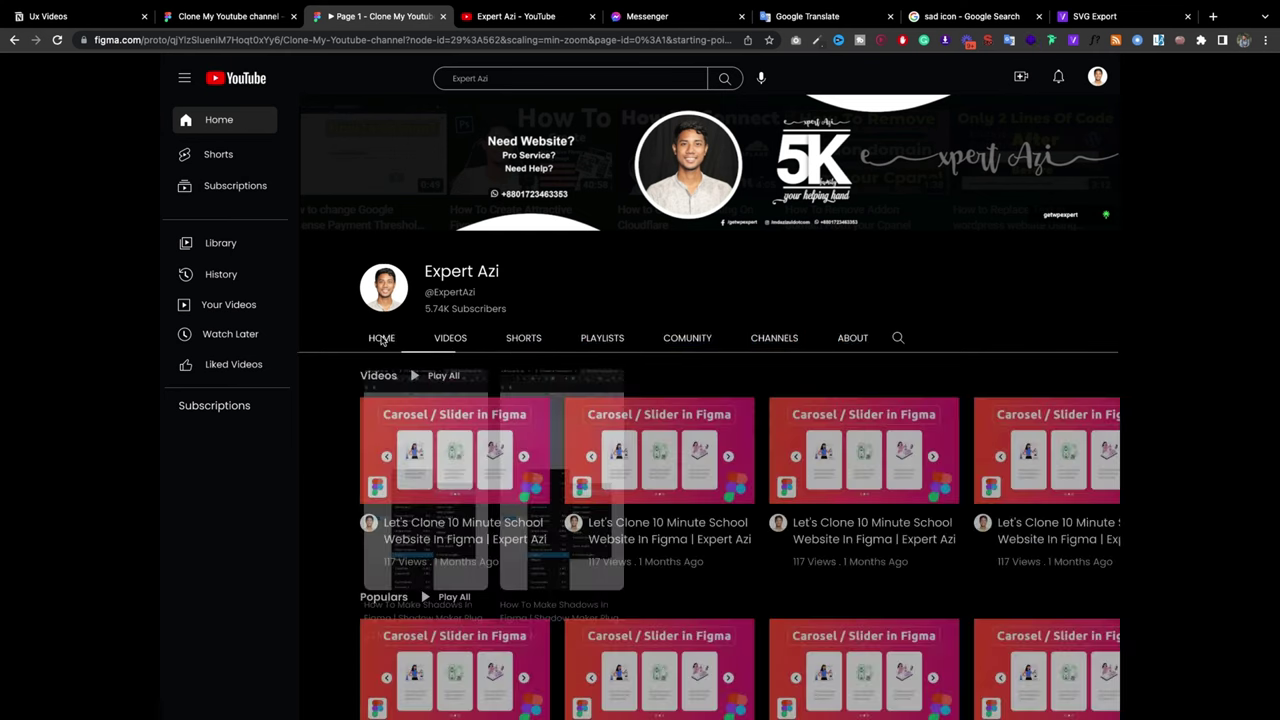
pyautogui.click(460, 340)
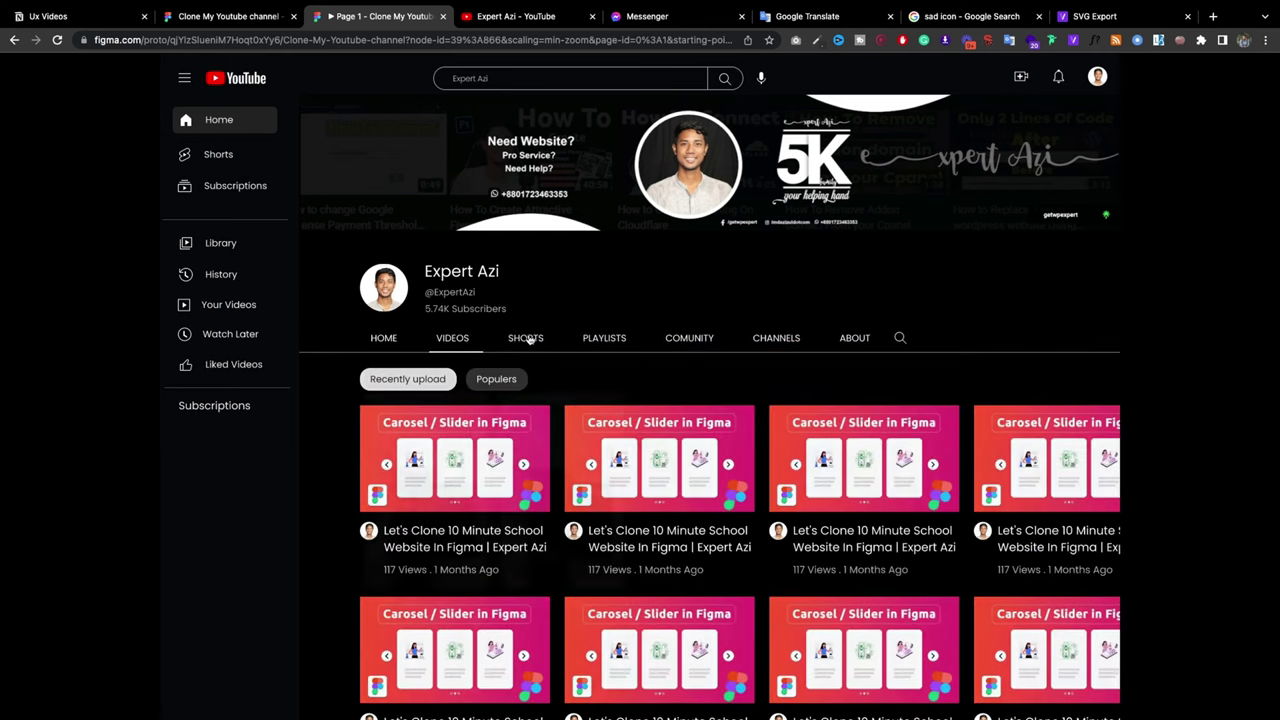
pyautogui.click(527, 339)
# Step: Test the Playlists, Community, Channels and About tabs, retrying Channels from About, then return to the editor
pyautogui.click(604, 341)
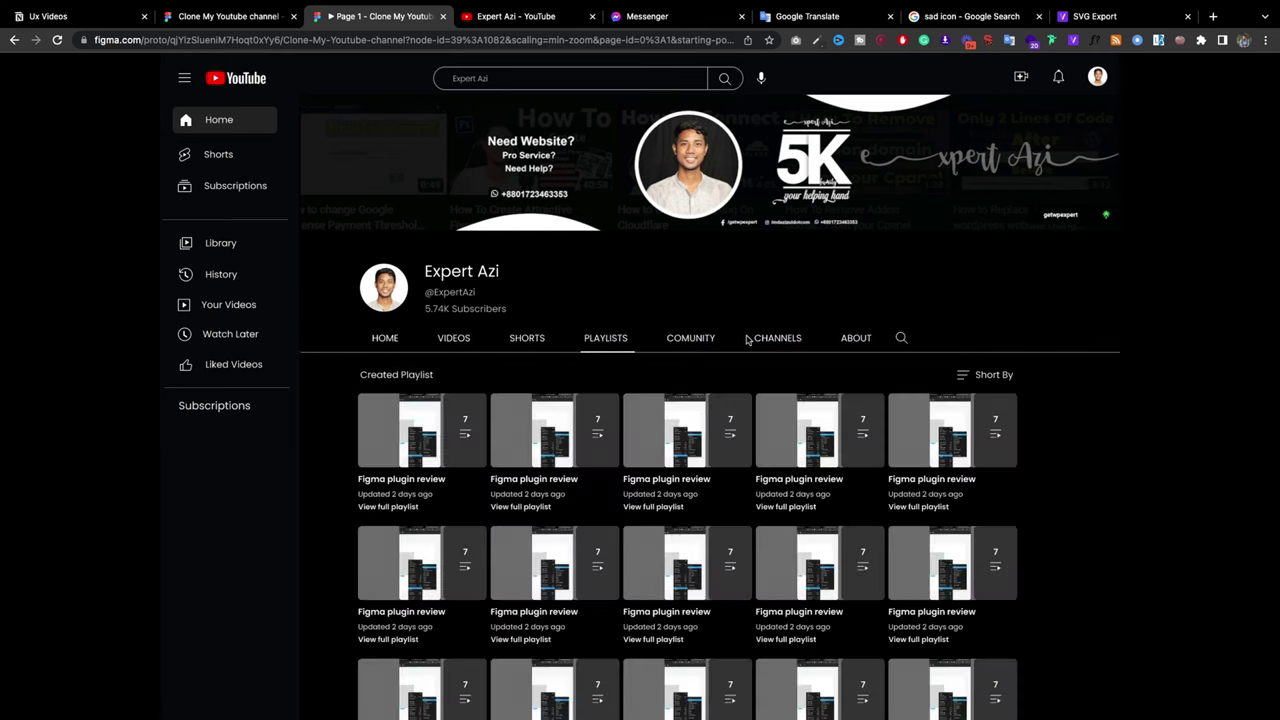
pyautogui.click(712, 339)
pyautogui.click(777, 342)
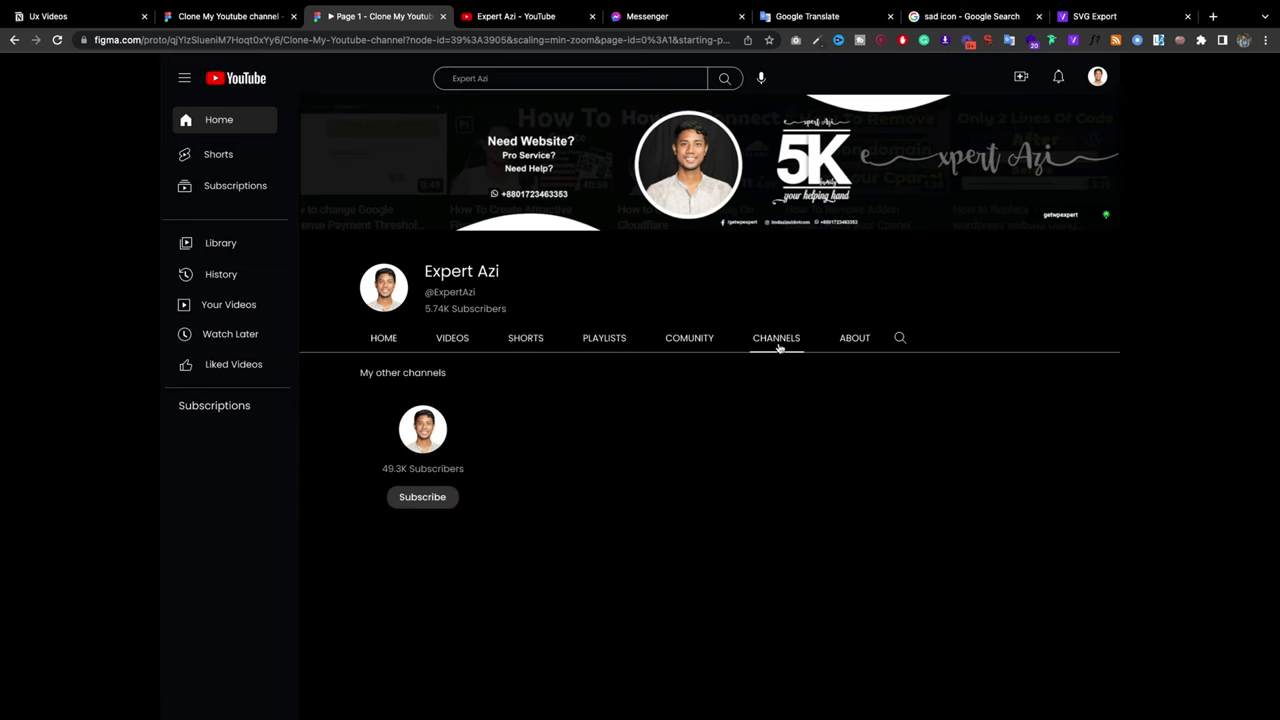
pyautogui.click(847, 342)
pyautogui.click(789, 342)
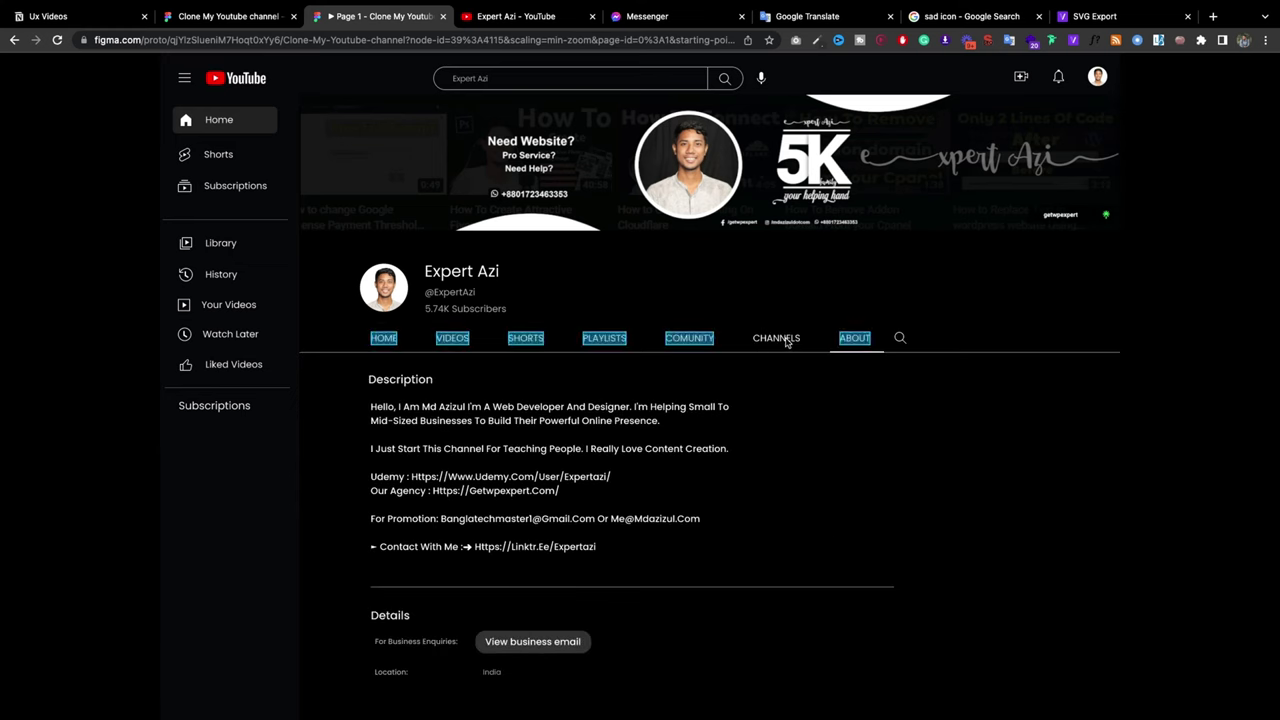
pyautogui.click(787, 342)
pyautogui.click(256, 16)
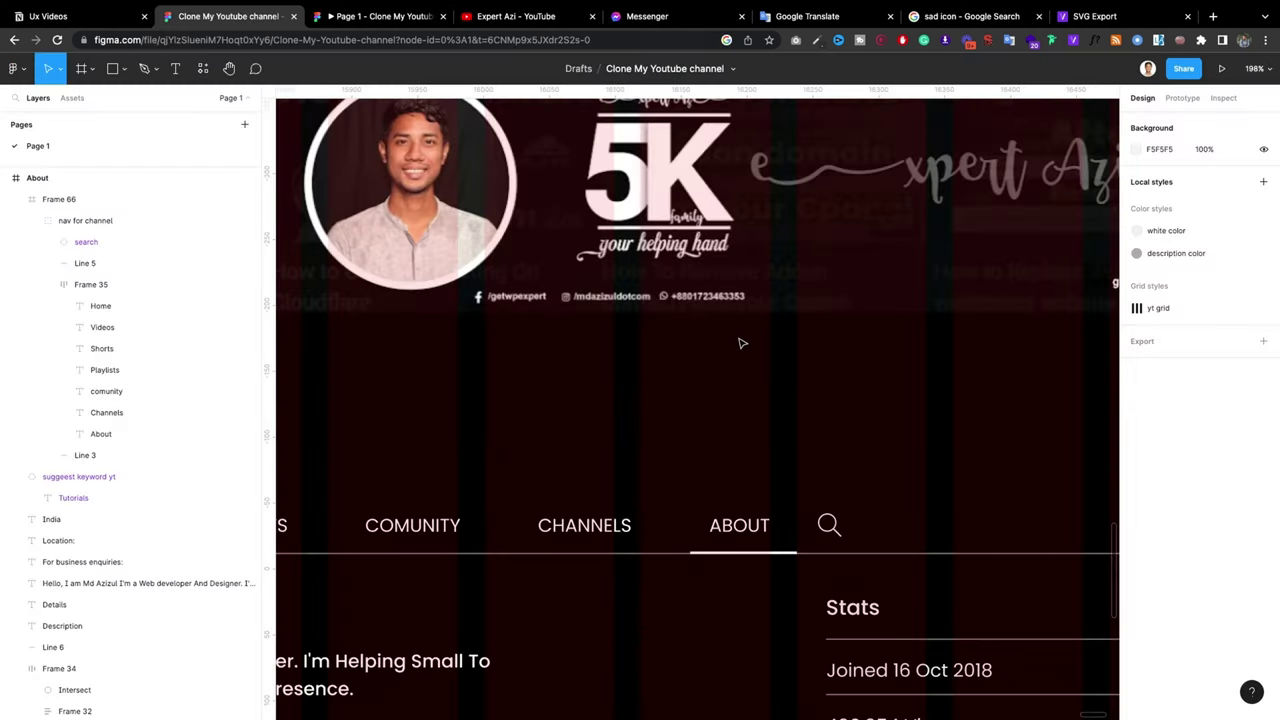
# Step: Glance at the running prototype and come back to the design editor
pyautogui.scroll(-5, 742, 343)
pyautogui.scroll(-5, 742, 343)
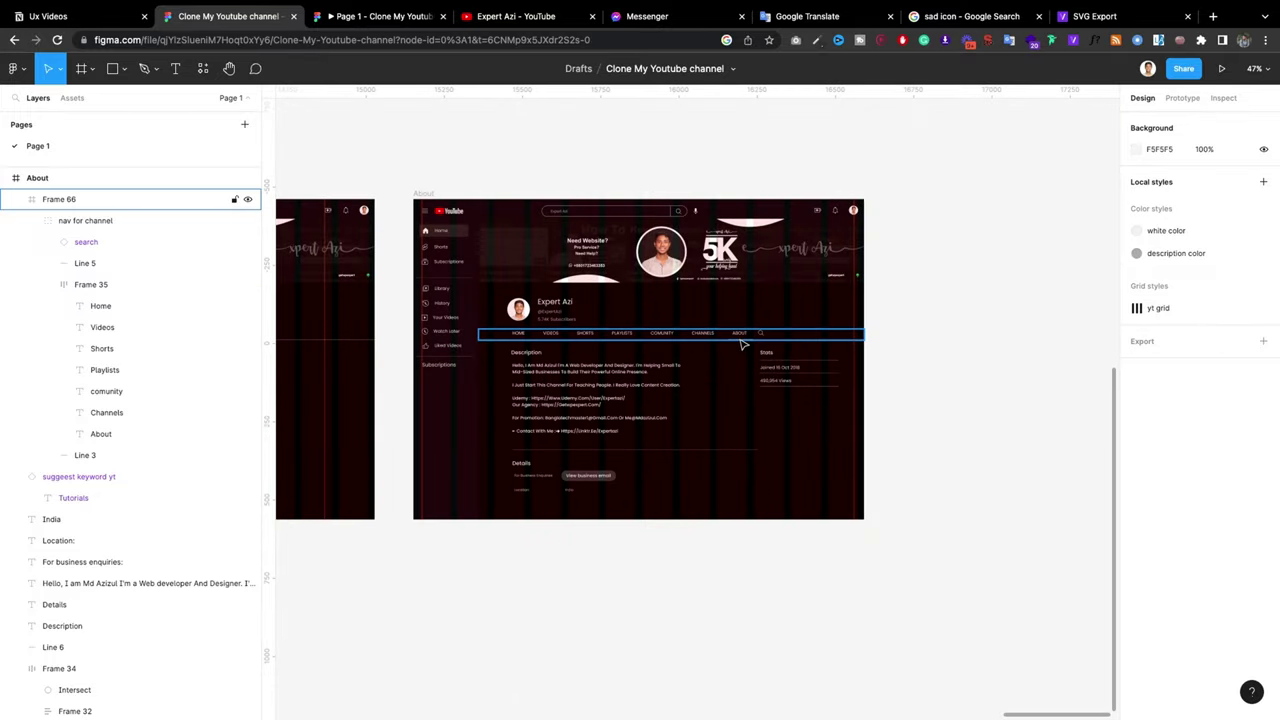
pyautogui.scroll(-1, 740, 352)
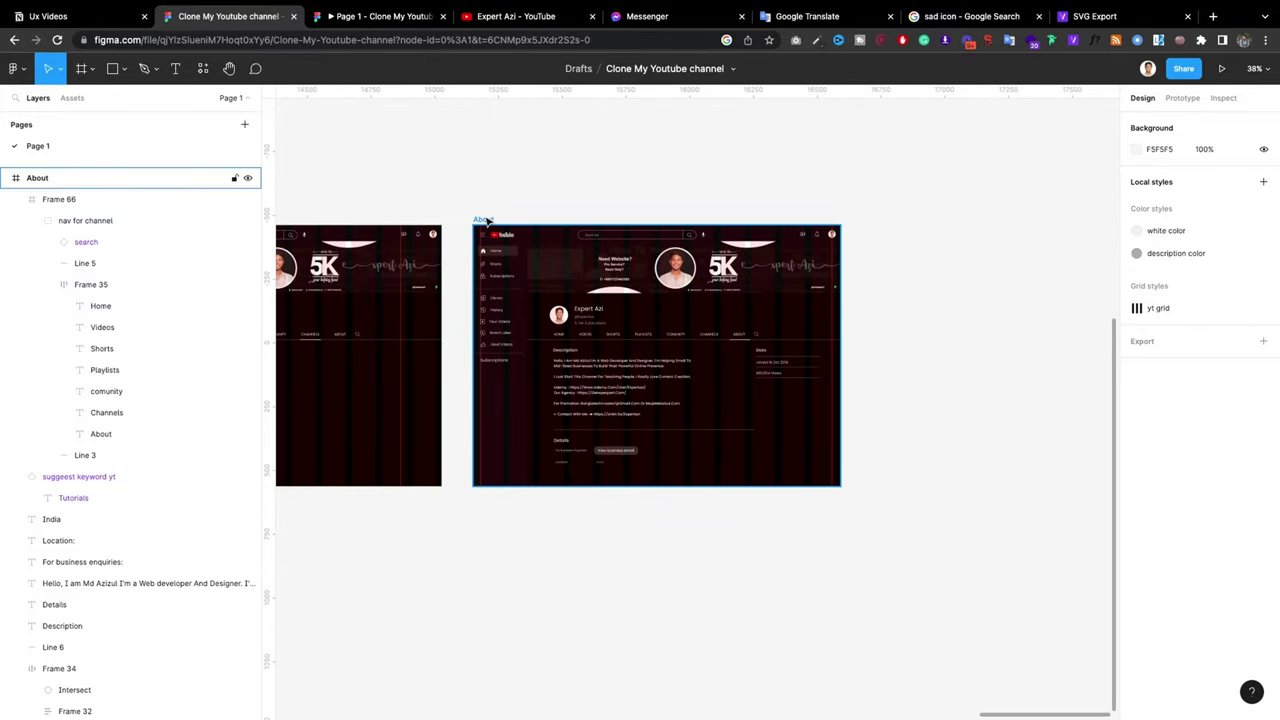
pyautogui.click(380, 18)
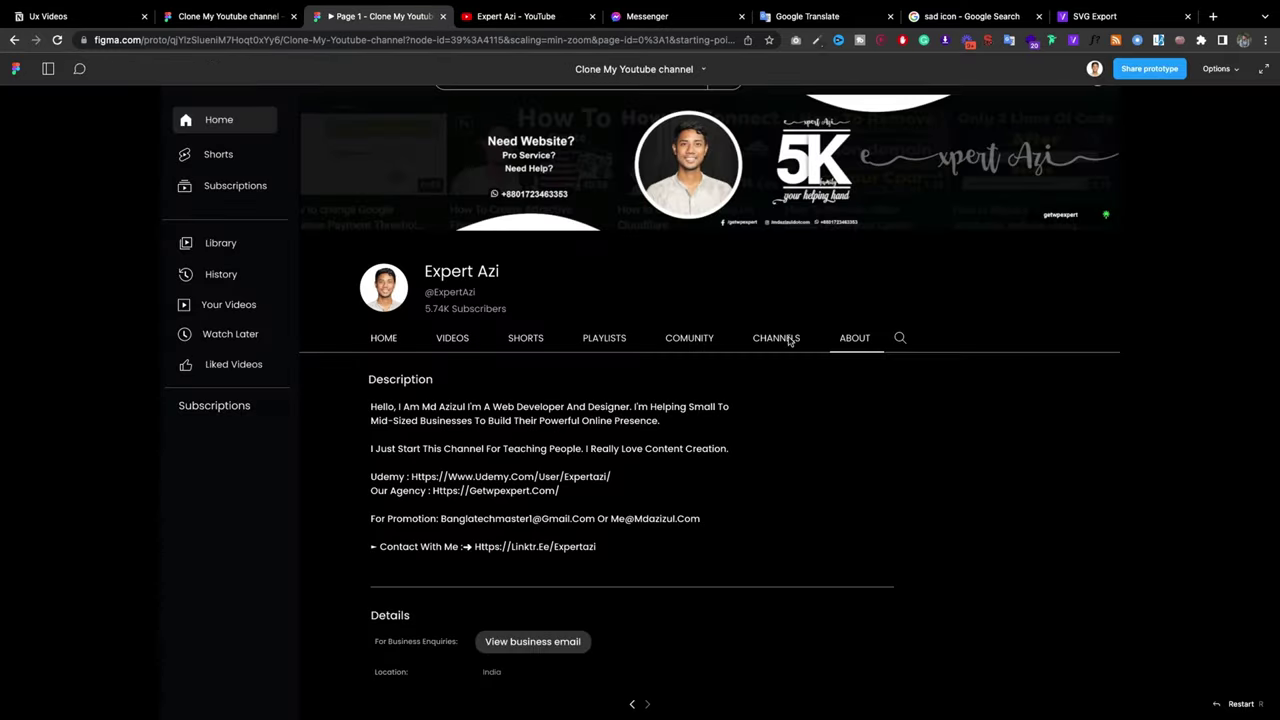
pyautogui.click(228, 17)
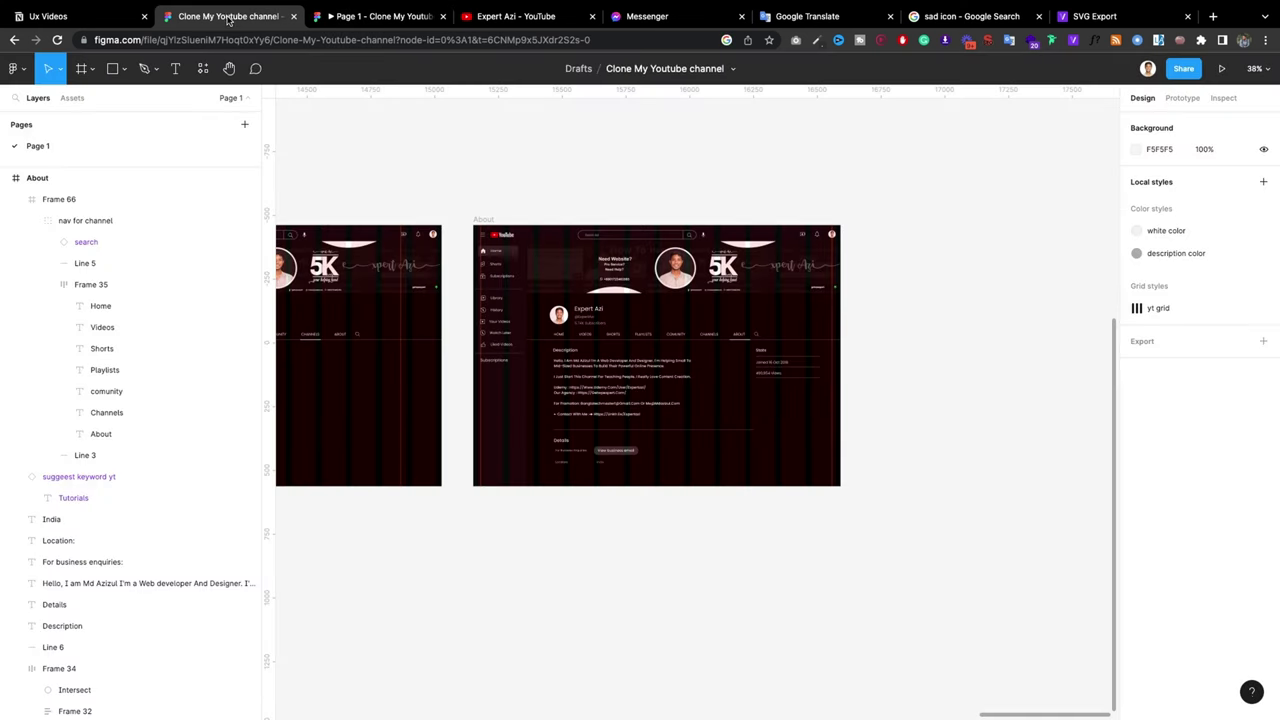
pyautogui.scroll(5, 724, 328)
pyautogui.scroll(3, 724, 328)
# Step: Set the About frame's CHANNELS click to Navigate to Channels, Smart animate, Ease out, 300ms
pyautogui.click(676, 363)
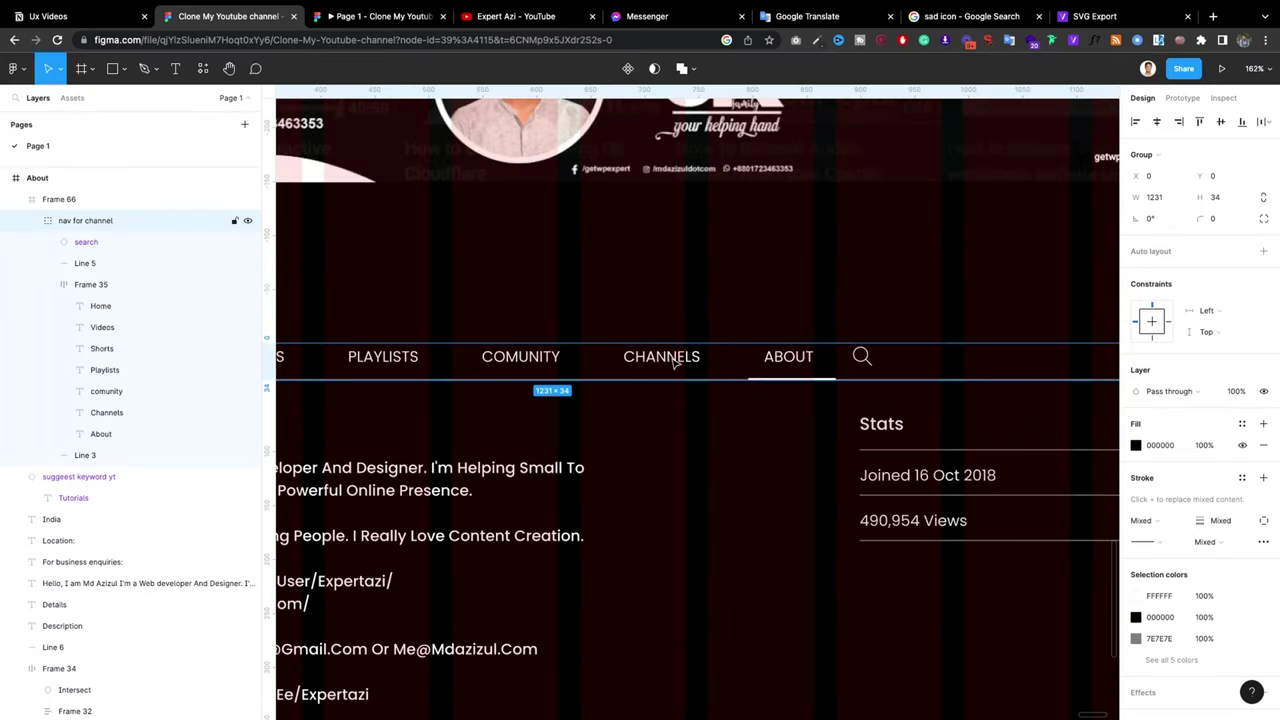
pyautogui.hotkey('shift', 'e')
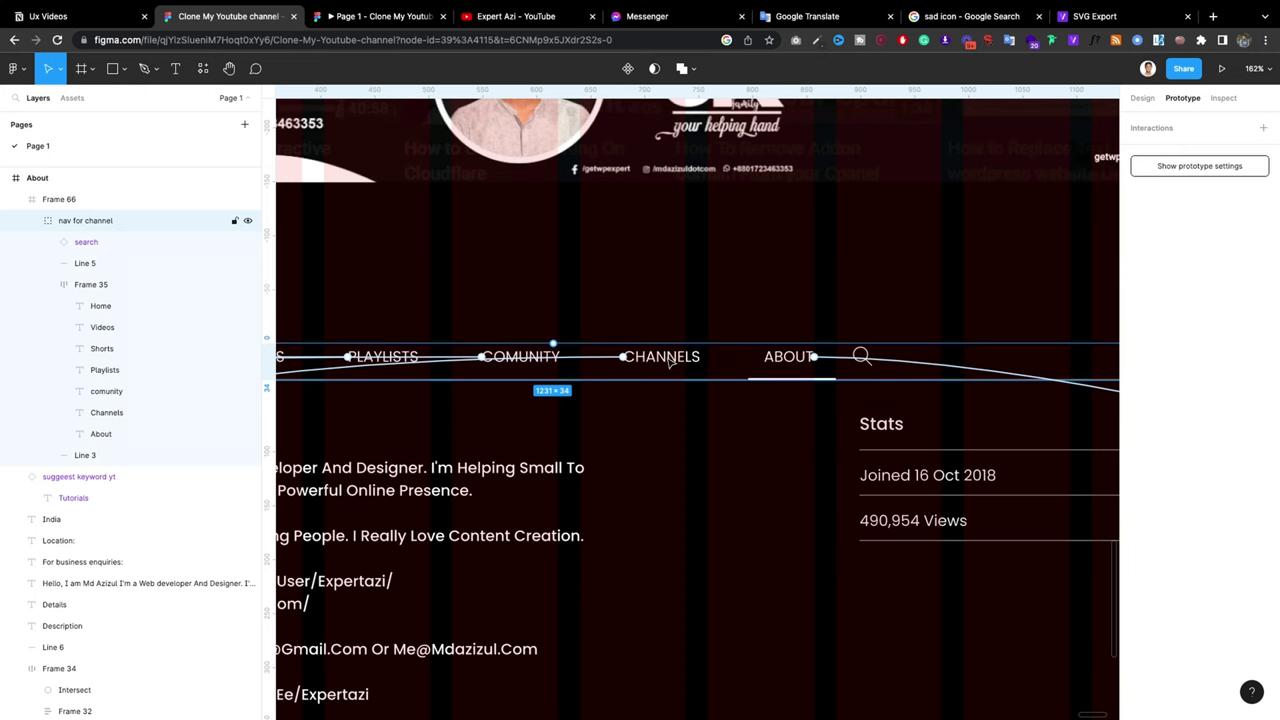
pyautogui.click(670, 362)
pyautogui.scroll(-3, 672, 362)
pyautogui.scroll(-3, 674, 360)
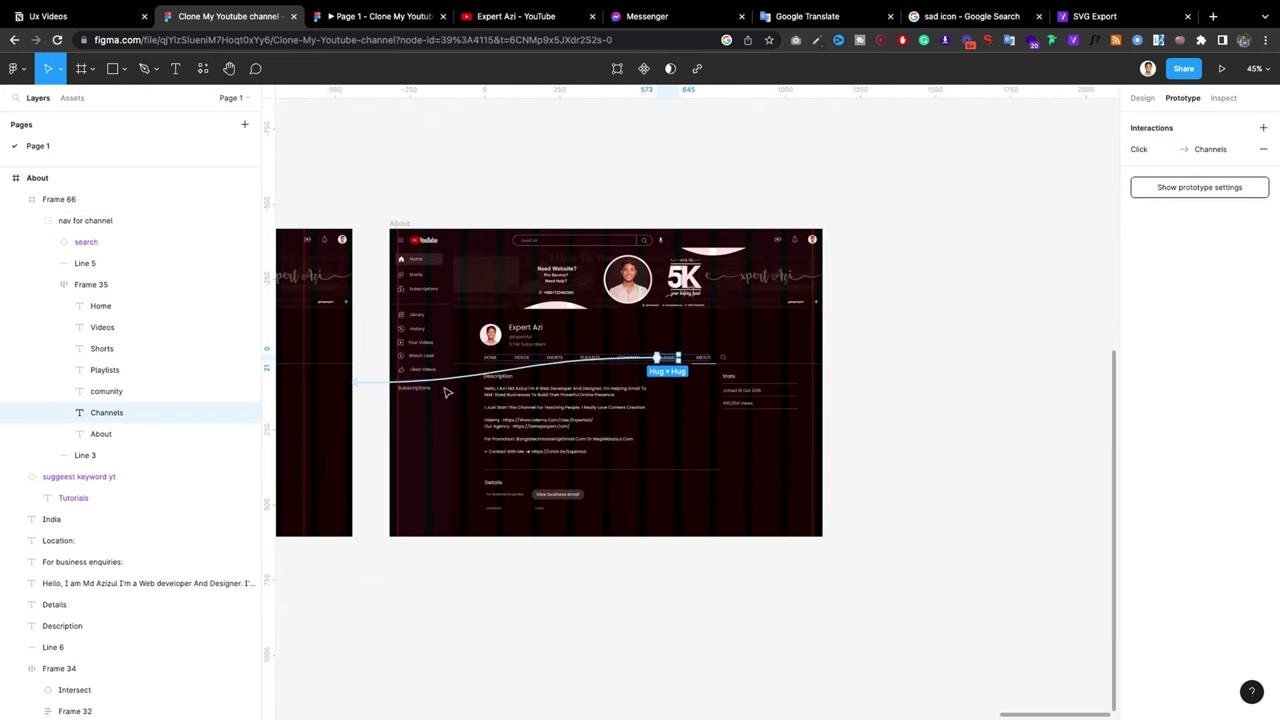
pyautogui.click(381, 385)
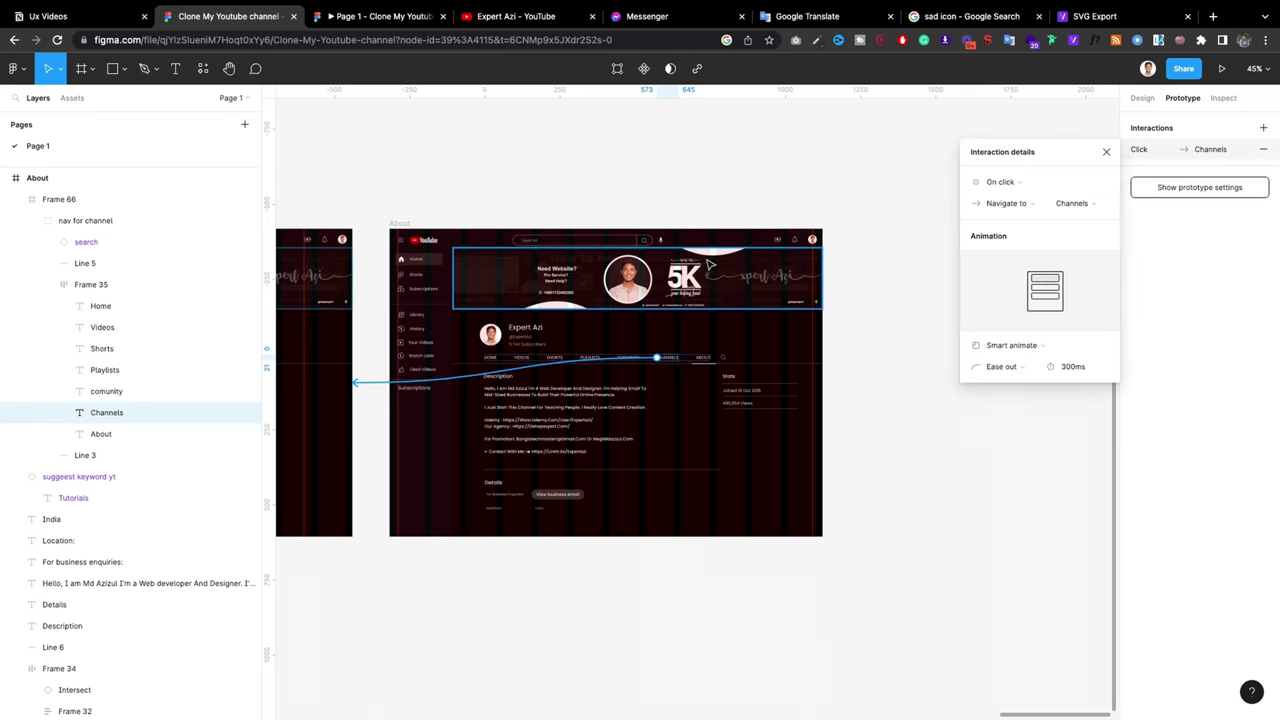
pyautogui.scroll(-3, 640, 330)
pyautogui.scroll(-3, 640, 330)
pyautogui.scroll(3, 425, 288)
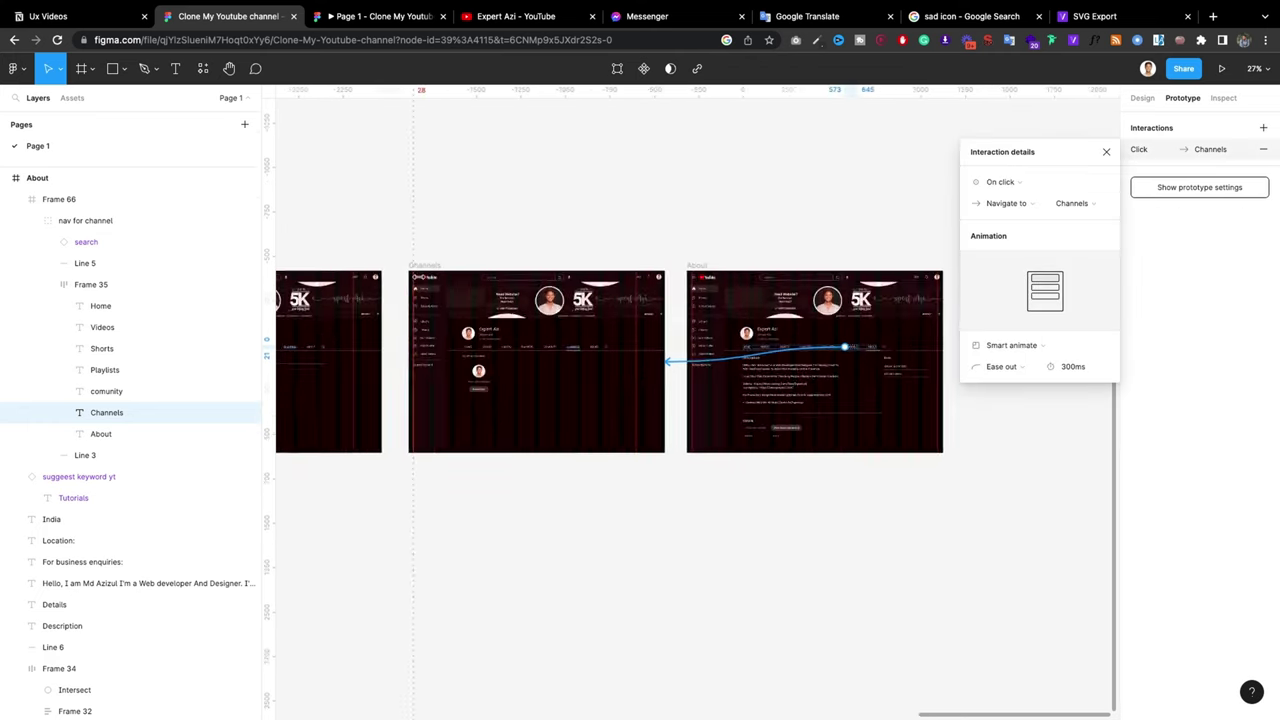
pyautogui.scroll(3, 420, 280)
pyautogui.scroll(-2, 541, 315)
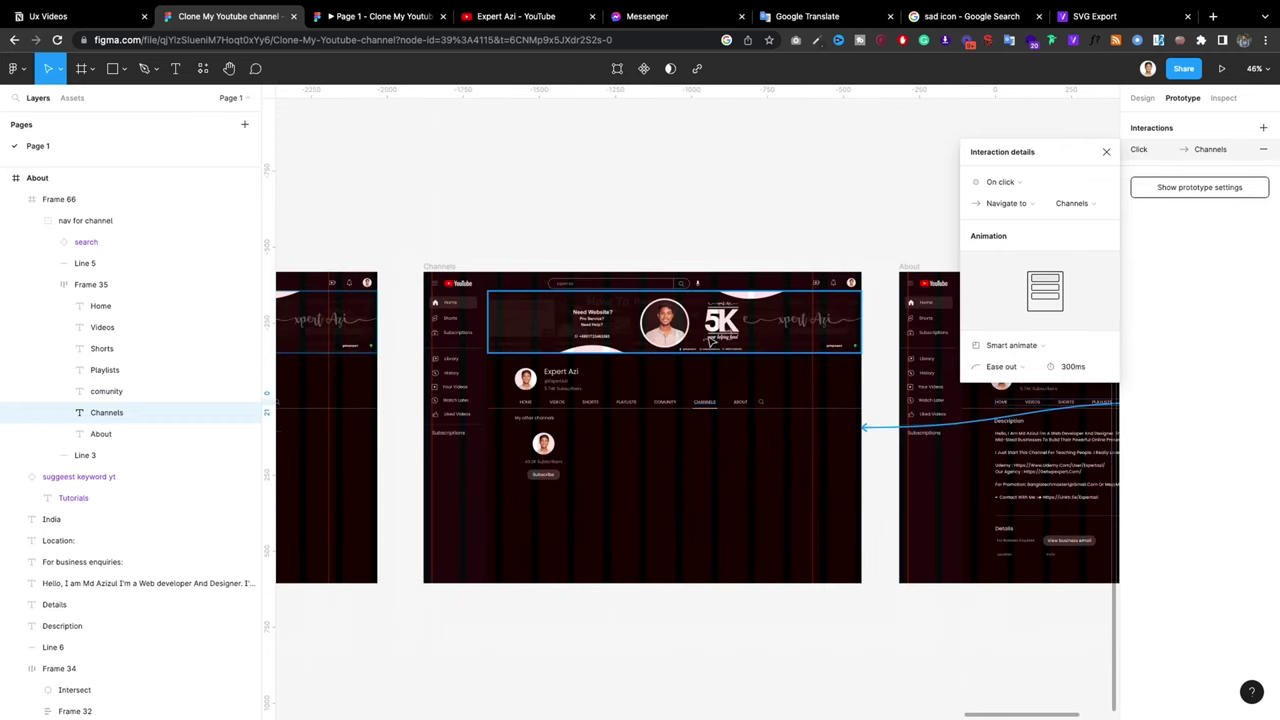
pyautogui.click(1106, 152)
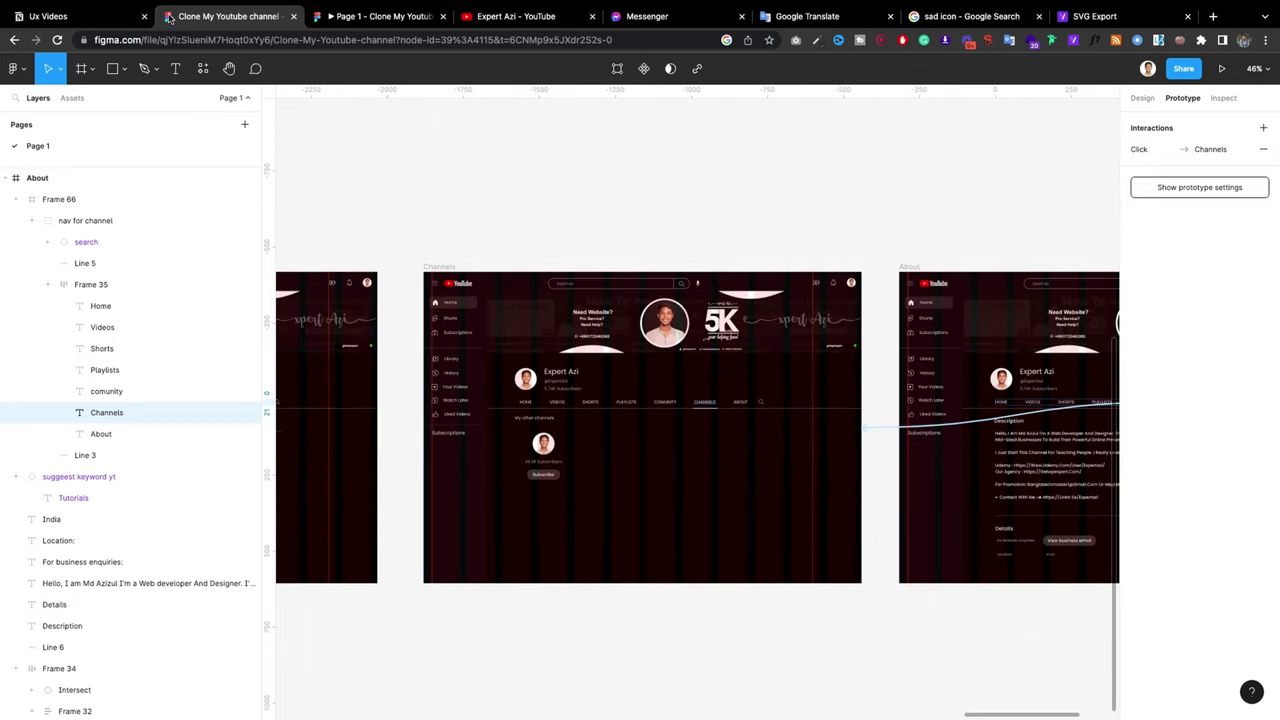
pyautogui.click(355, 16)
# Step: Test Channels from About, then Community, Channels and Playlists in the prototype, and return to the editor
pyautogui.click(776, 347)
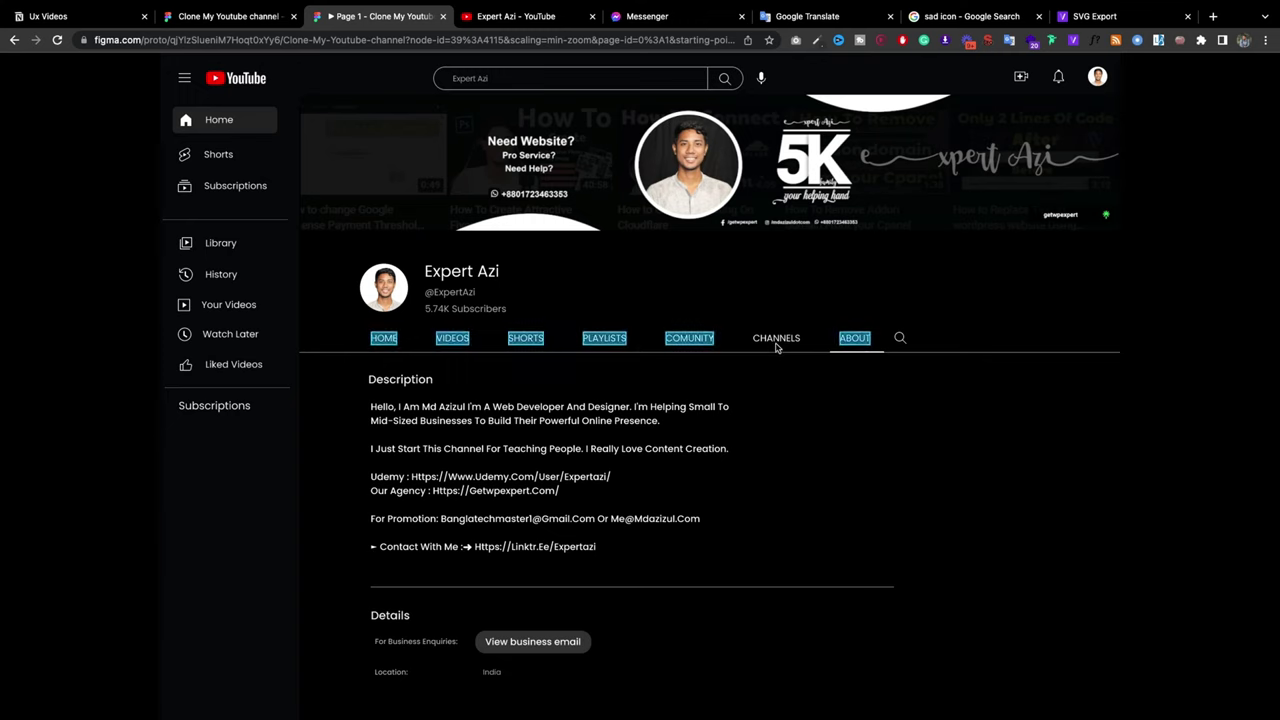
pyautogui.click(684, 342)
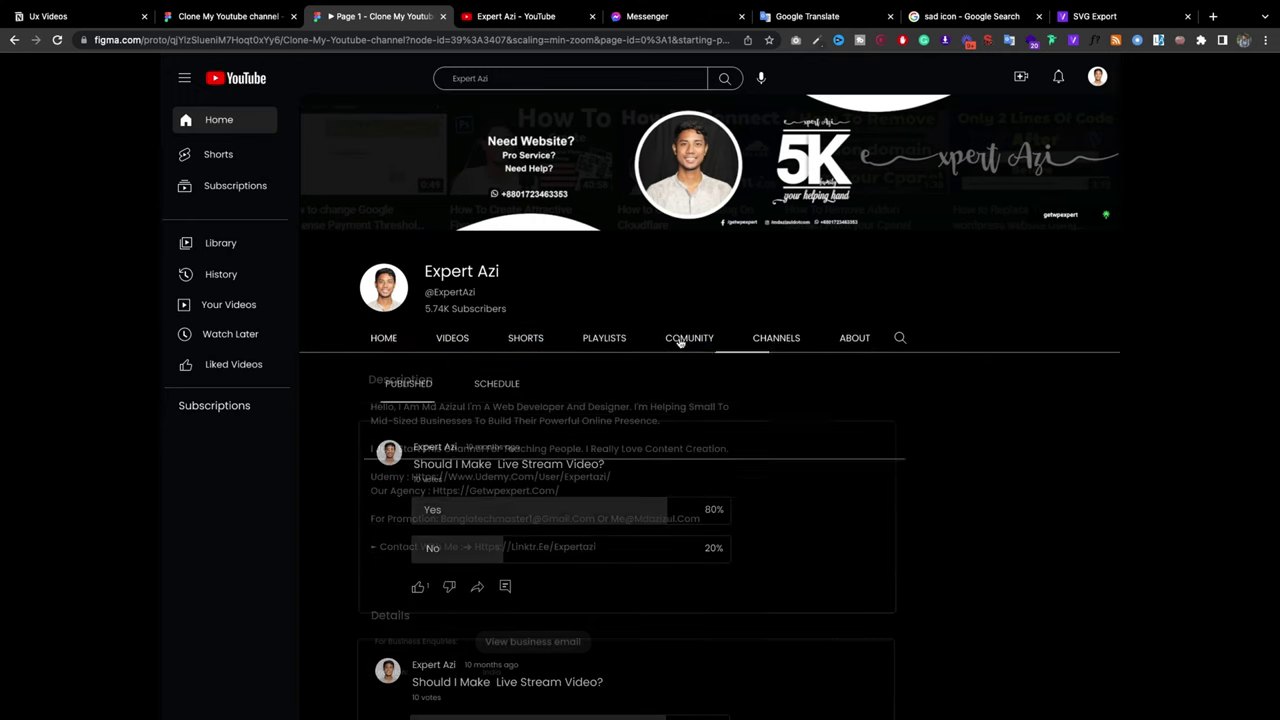
pyautogui.click(778, 340)
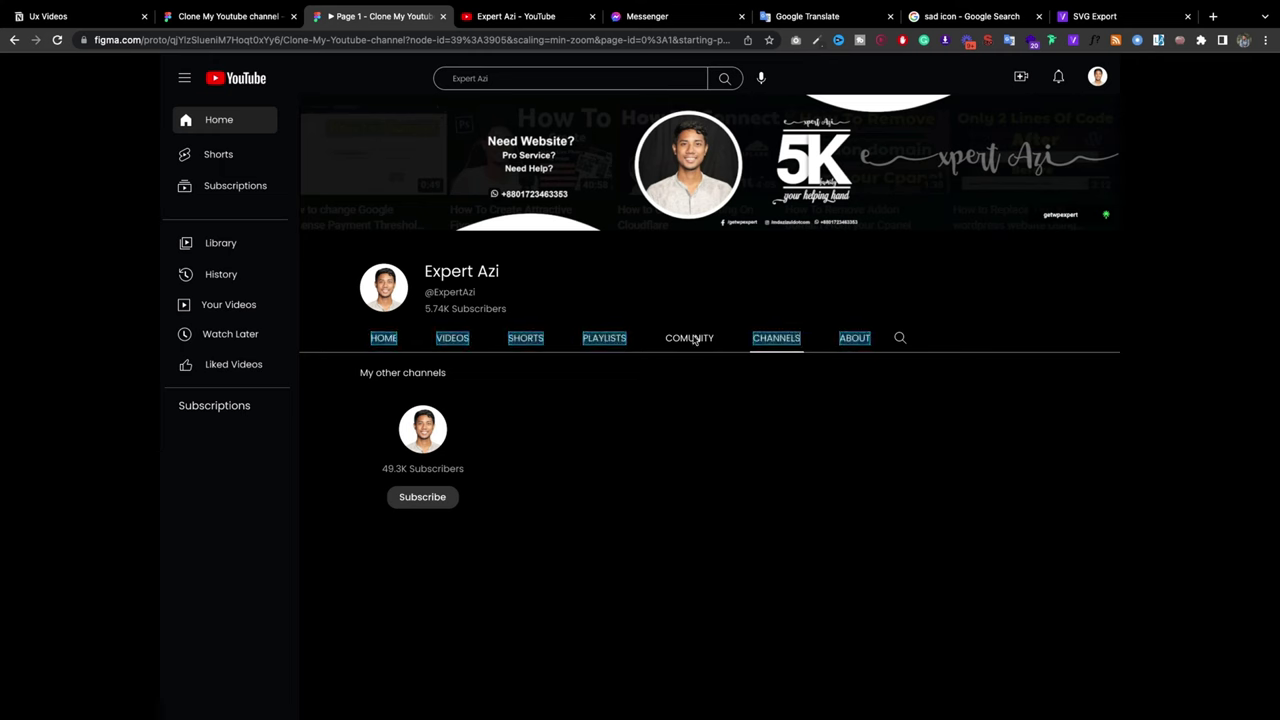
pyautogui.click(620, 339)
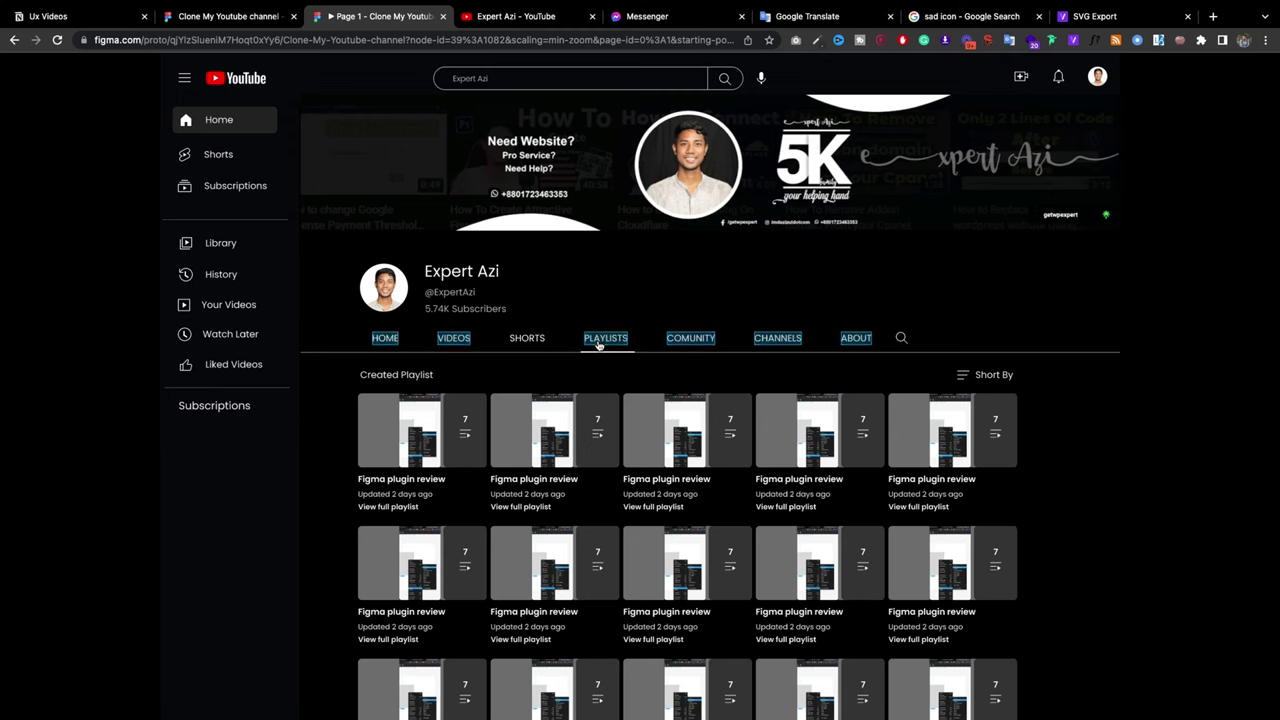
pyautogui.click(282, 15)
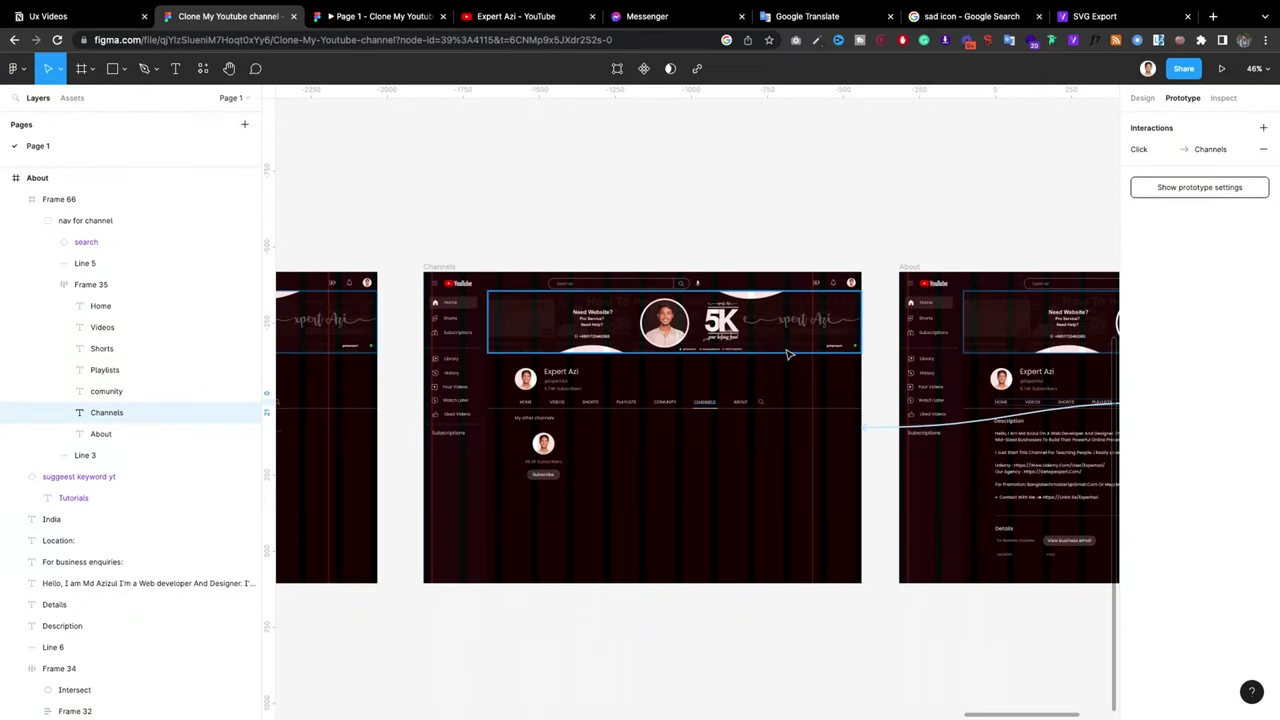
pyautogui.scroll(-3, 788, 354)
pyautogui.scroll(-3, 788, 354)
pyautogui.scroll(-2, 788, 354)
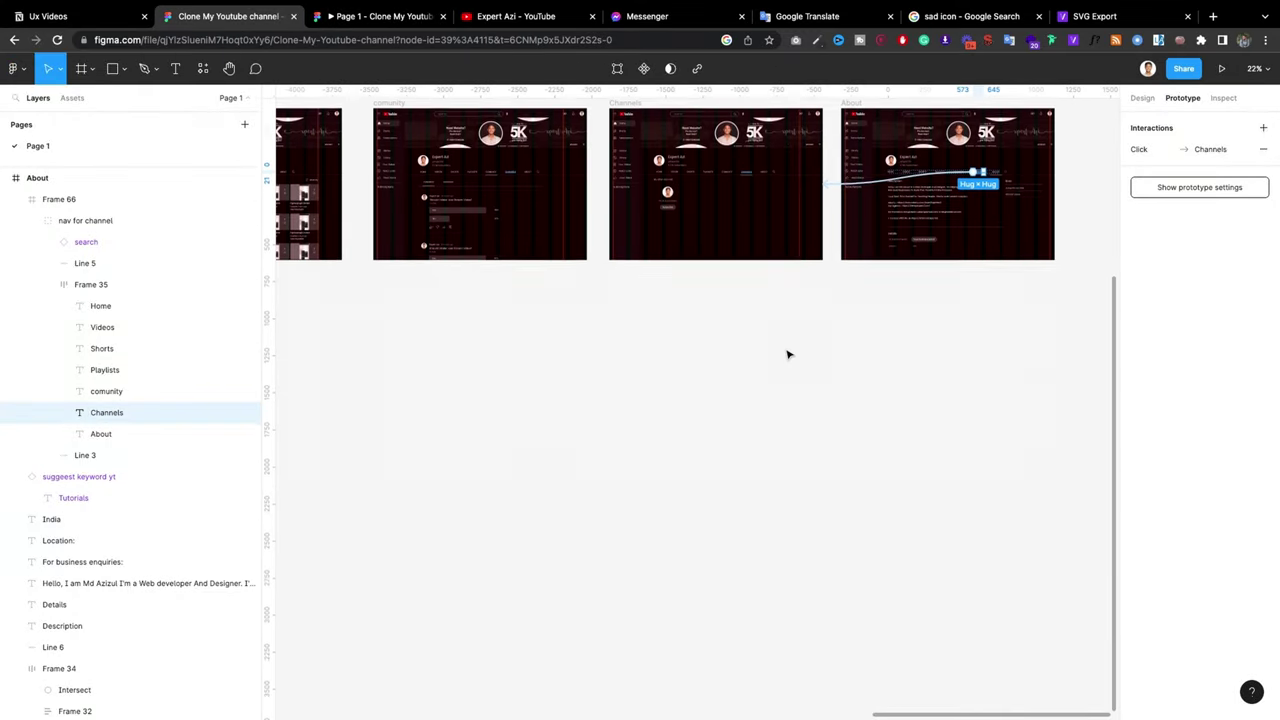
pyautogui.scroll(-3, 788, 354)
pyautogui.scroll(-2, 788, 354)
pyautogui.scroll(3, 490, 222)
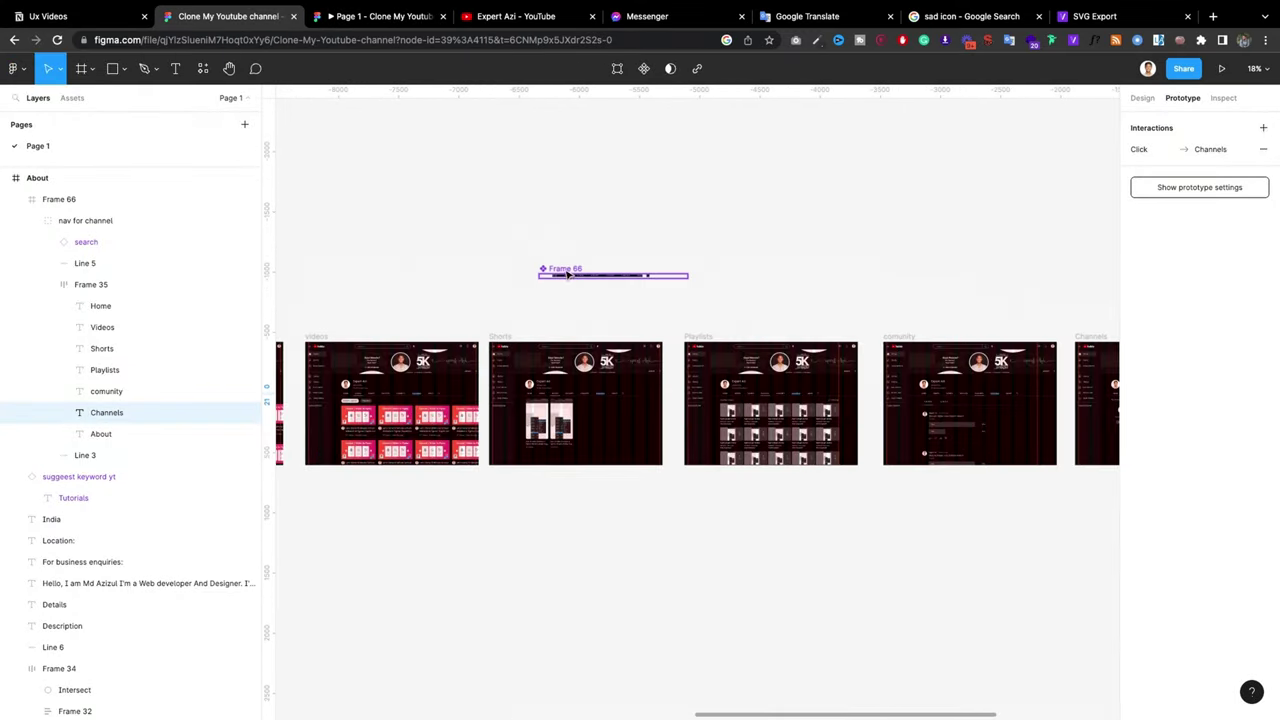
pyautogui.scroll(5, 574, 289)
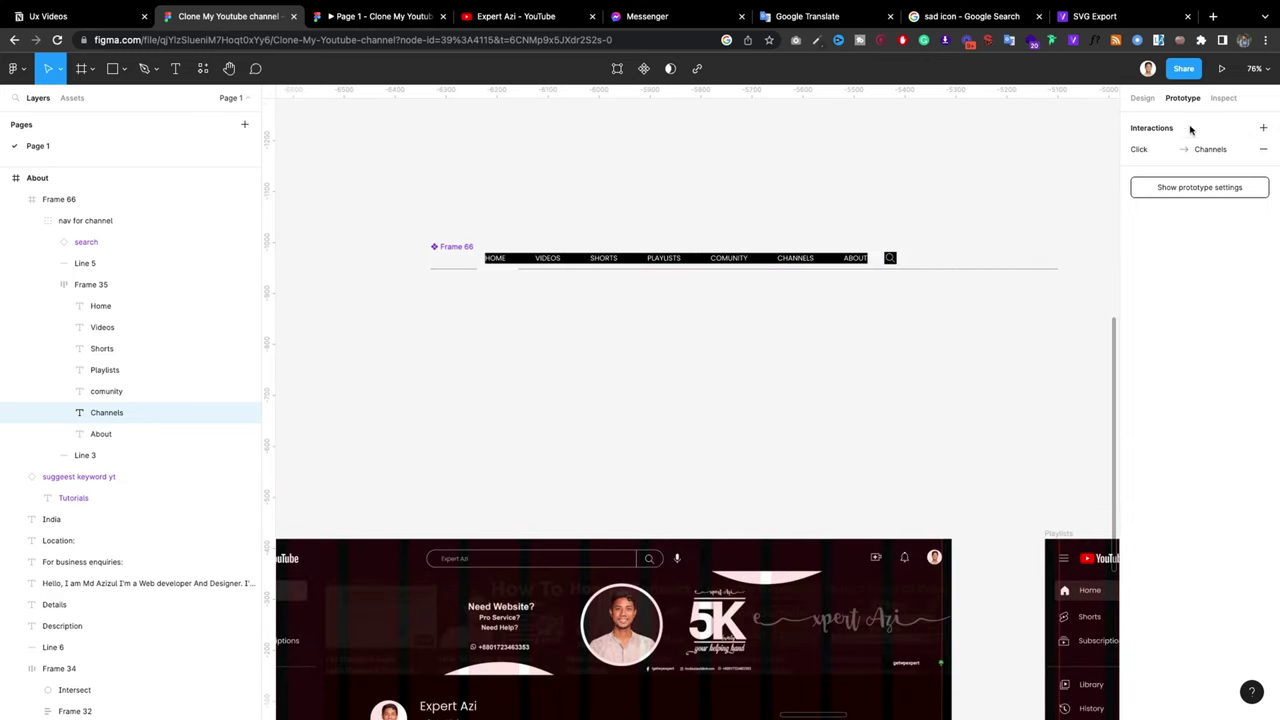
pyautogui.click(960, 176)
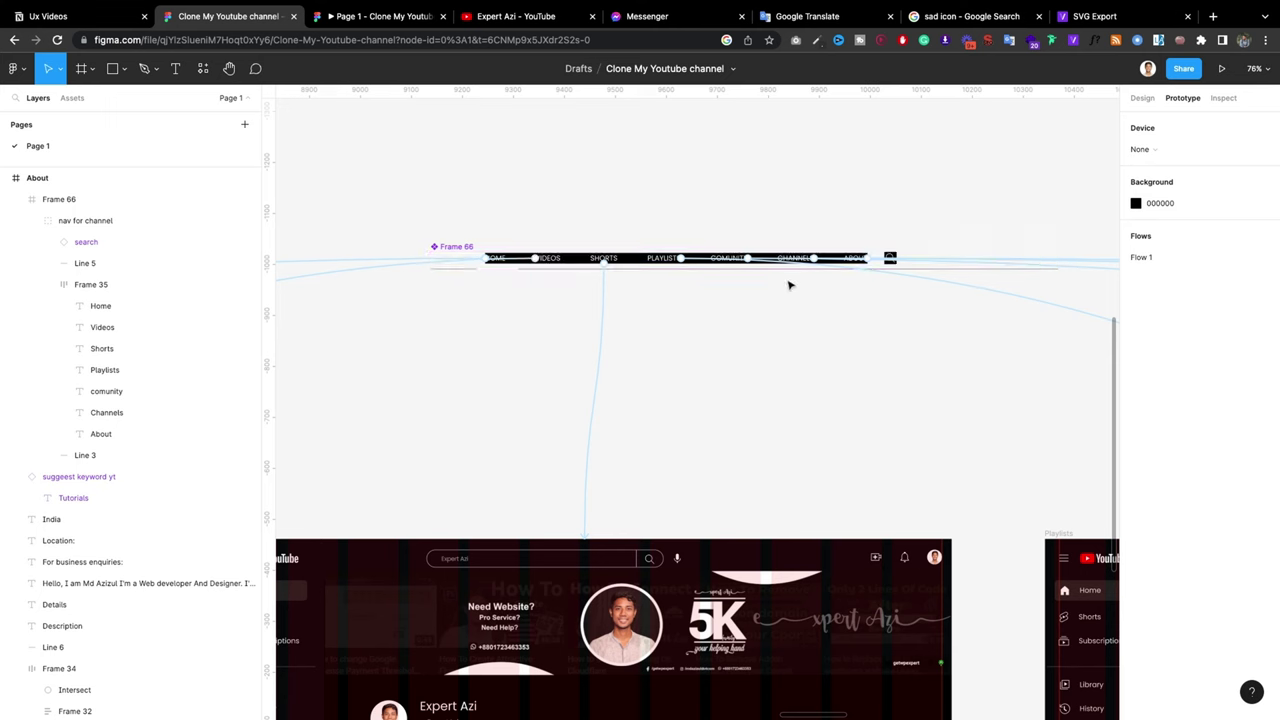
pyautogui.scroll(-3, 703, 288)
pyautogui.scroll(-2, 751, 294)
pyautogui.scroll(-3, 751, 294)
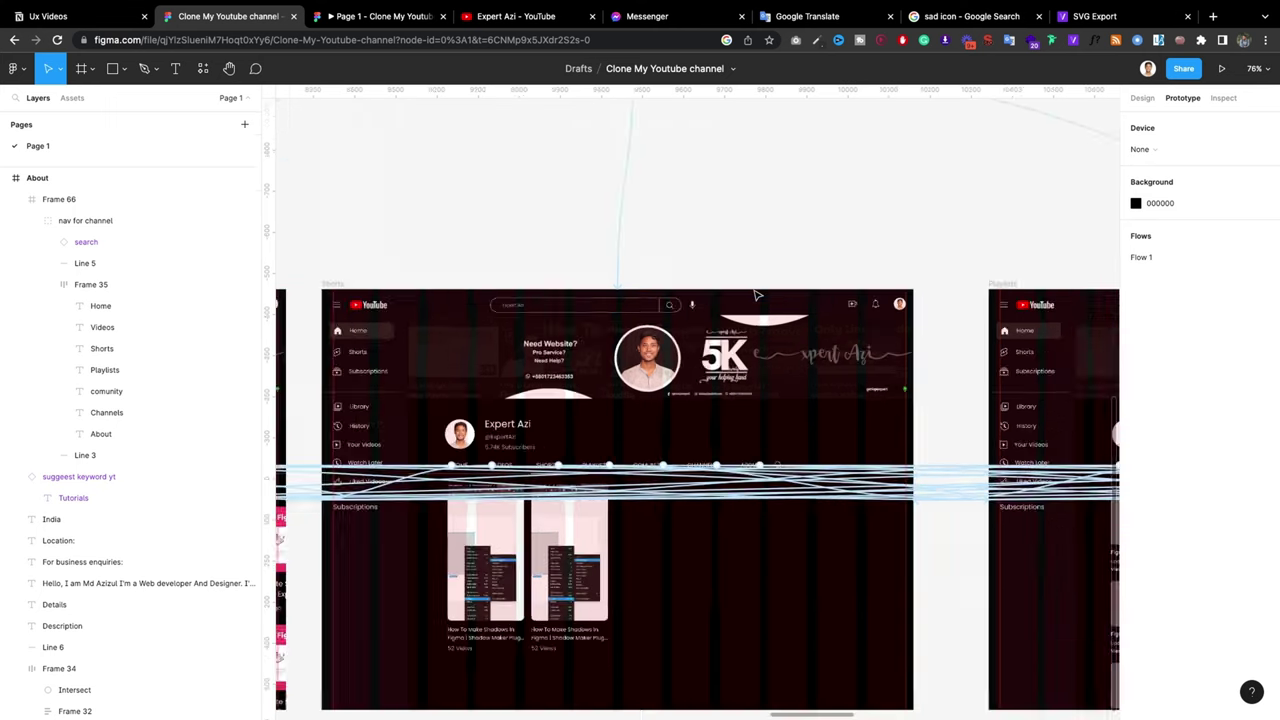
pyautogui.scroll(-2, 740, 519)
pyautogui.scroll(-1, 740, 519)
pyautogui.scroll(-3, 700, 480)
pyautogui.scroll(-2, 618, 428)
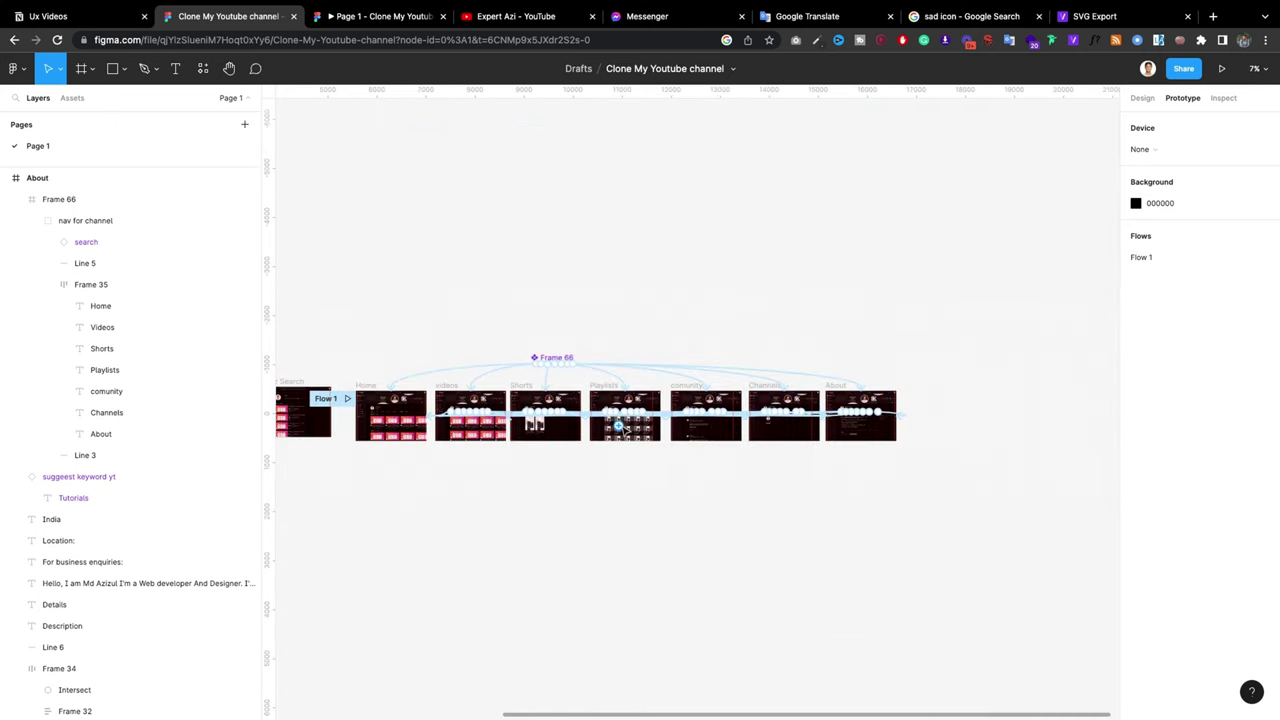
pyautogui.scroll(3, 900, 423)
pyautogui.scroll(3, 760, 424)
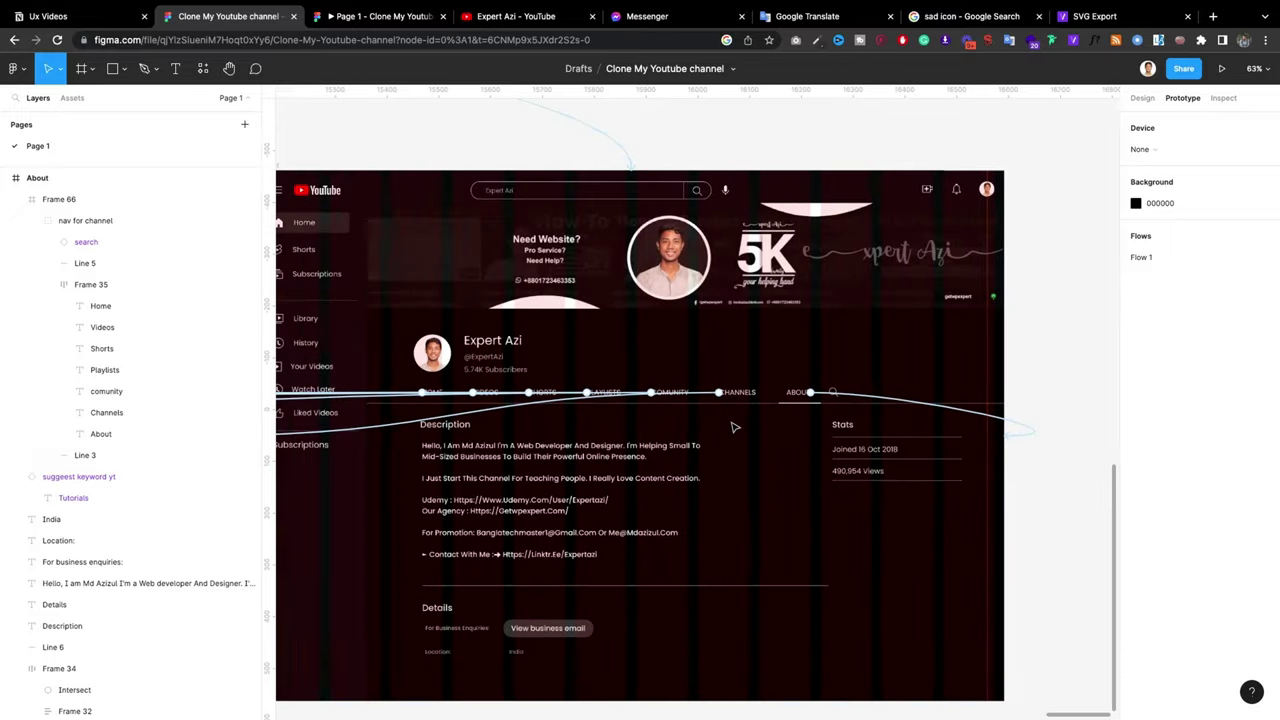
pyautogui.scroll(2, 737, 424)
pyautogui.click(740, 372)
pyautogui.scroll(-2, 735, 390)
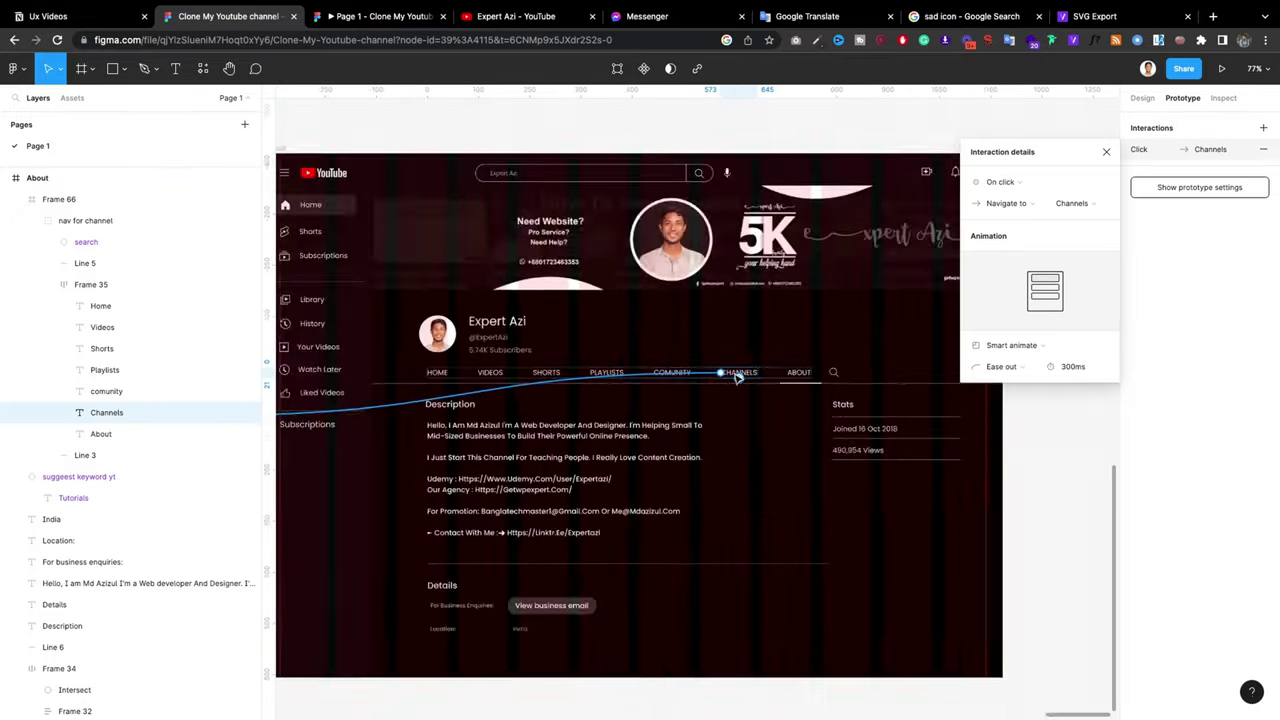
pyautogui.scroll(-2, 733, 392)
# Step: Remove the About CHANNELS label's existing Click→Channels interaction
pyautogui.click(1106, 153)
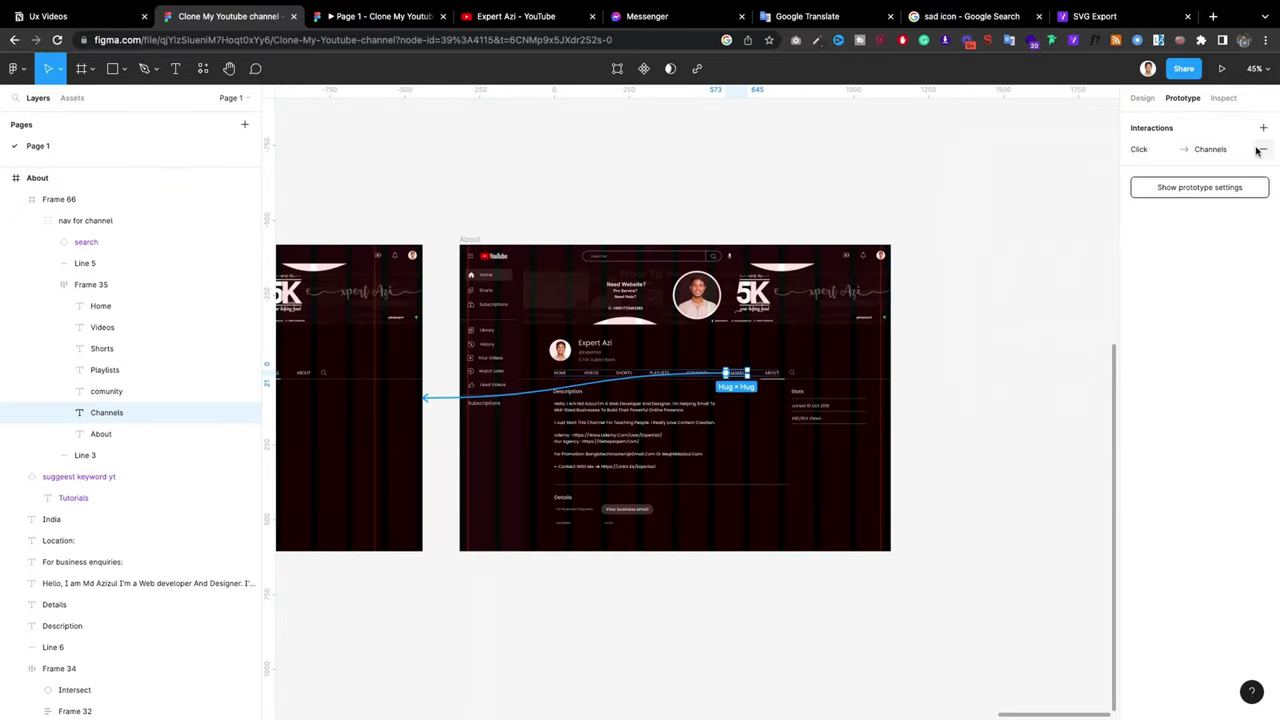
pyautogui.click(1263, 149)
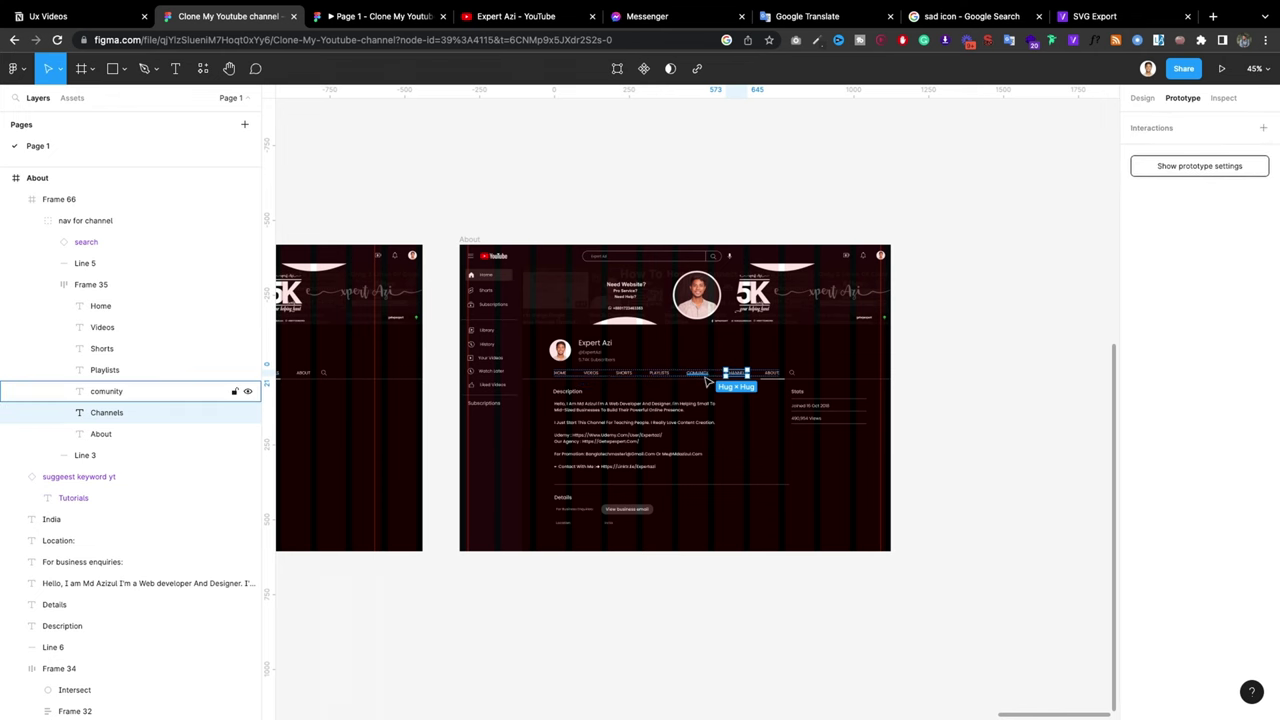
pyautogui.scroll(2, 706, 381)
pyautogui.scroll(2, 757, 372)
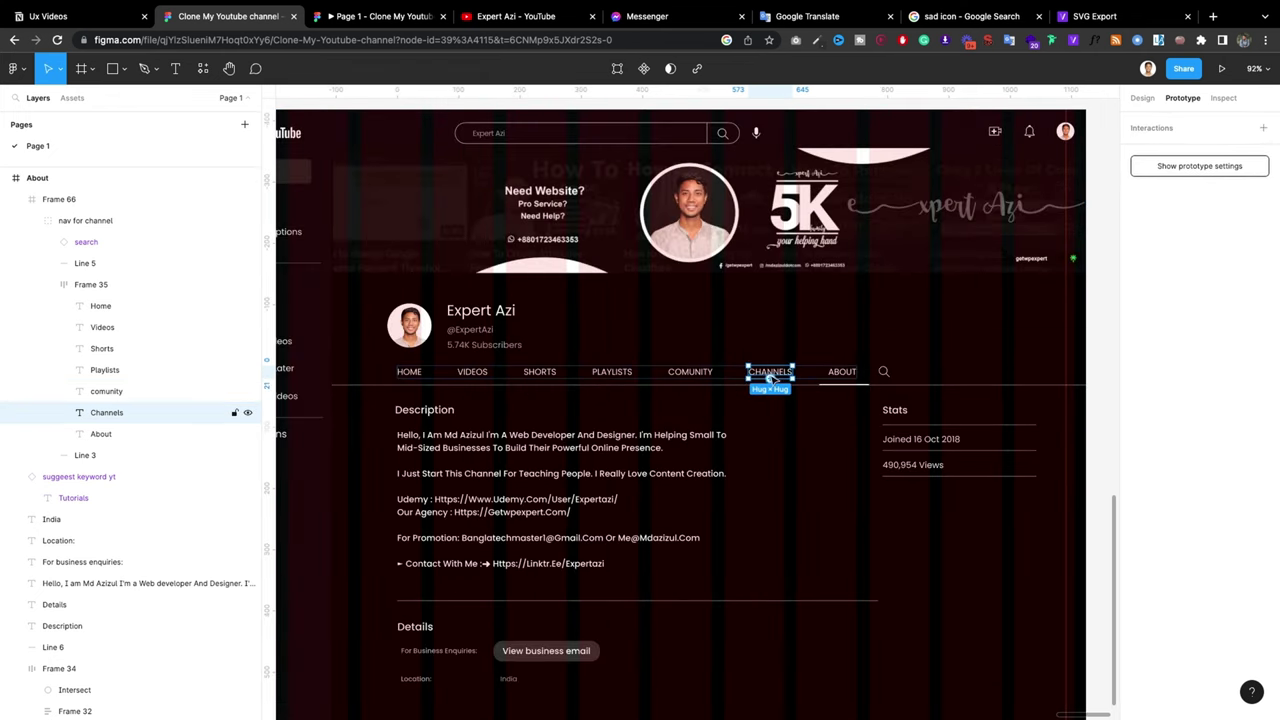
# Step: Drag a new connection from the About frame's CHANNELS label to the Channels frame
pyautogui.doubleClick(760, 373)
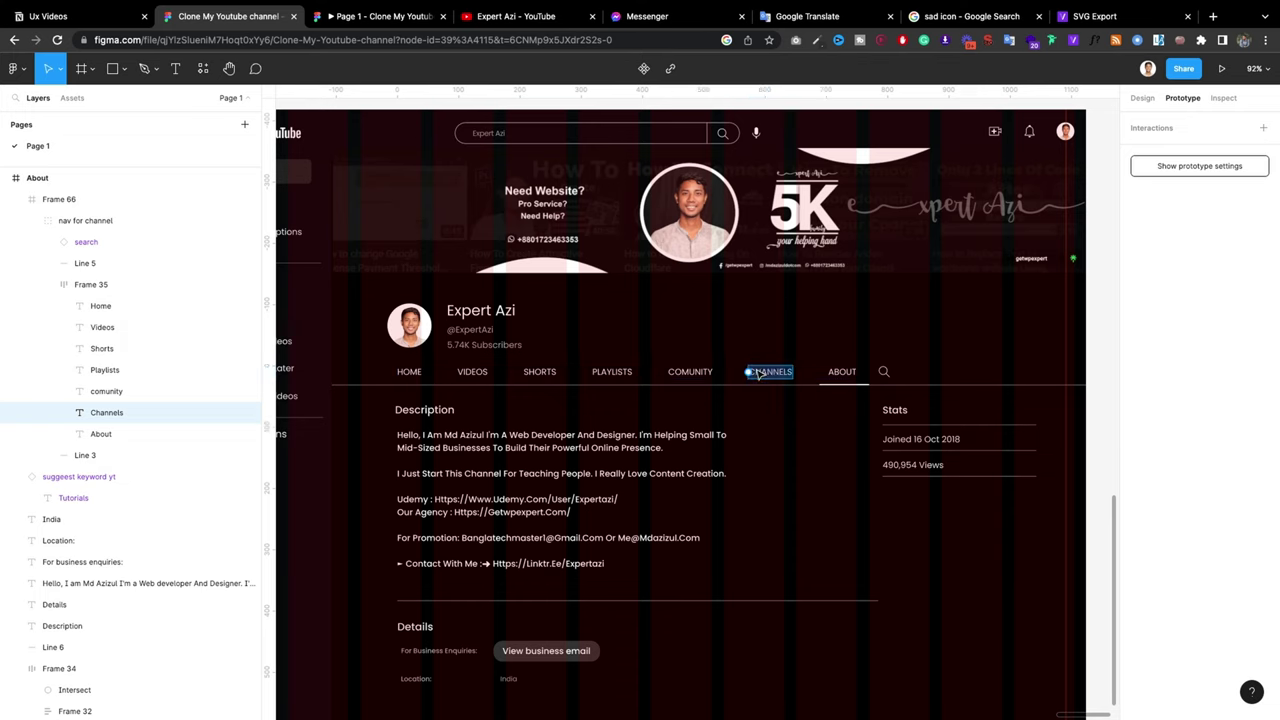
pyautogui.scroll(-3, 762, 373)
pyautogui.scroll(-3, 763, 374)
pyautogui.moveTo(757, 373); pyautogui.dragTo(502, 397)
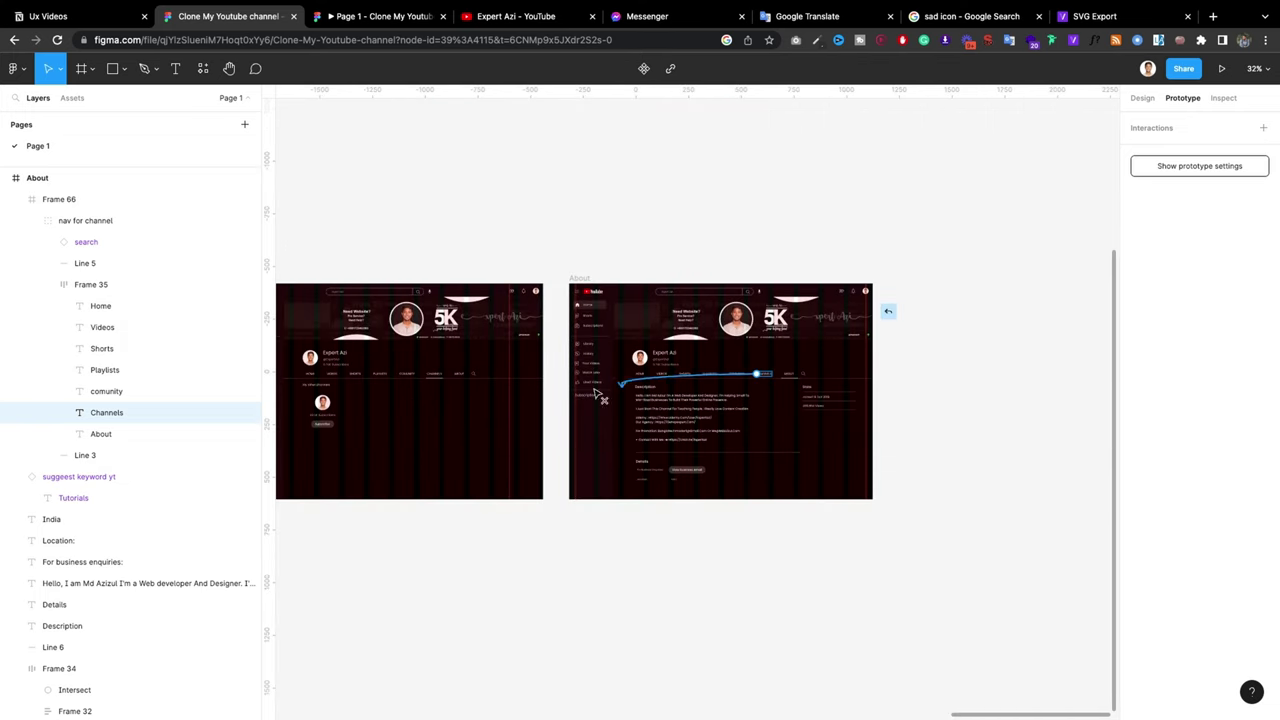
pyautogui.press('Escape')
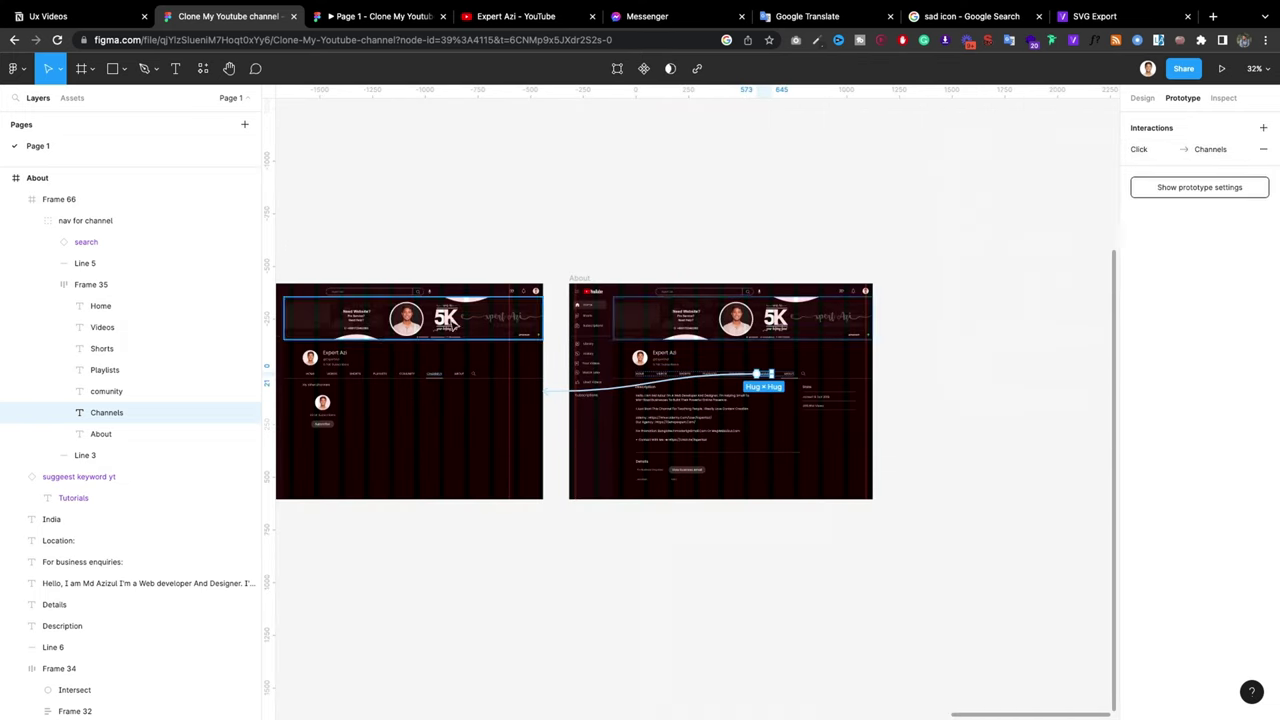
pyautogui.click(418, 16)
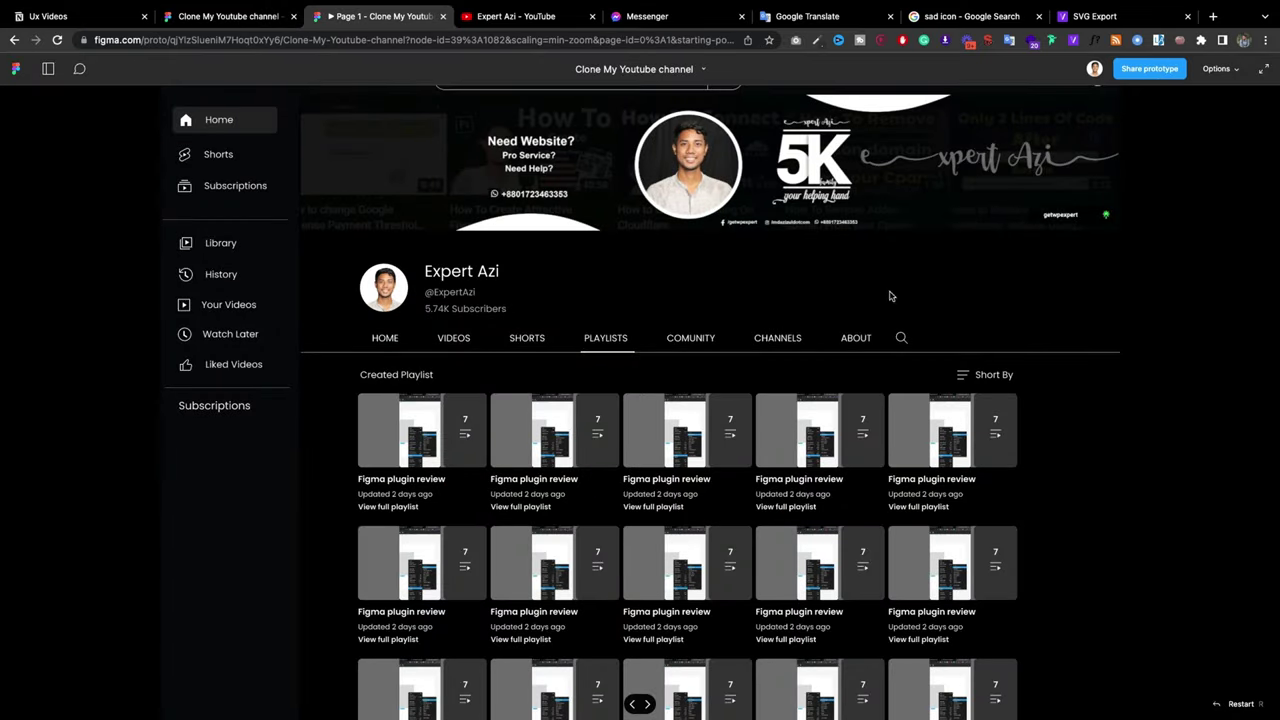
# Step: Toggle between About and Channels in the prototype to confirm the link, then return to the editor
pyautogui.click(846, 340)
pyautogui.click(788, 343)
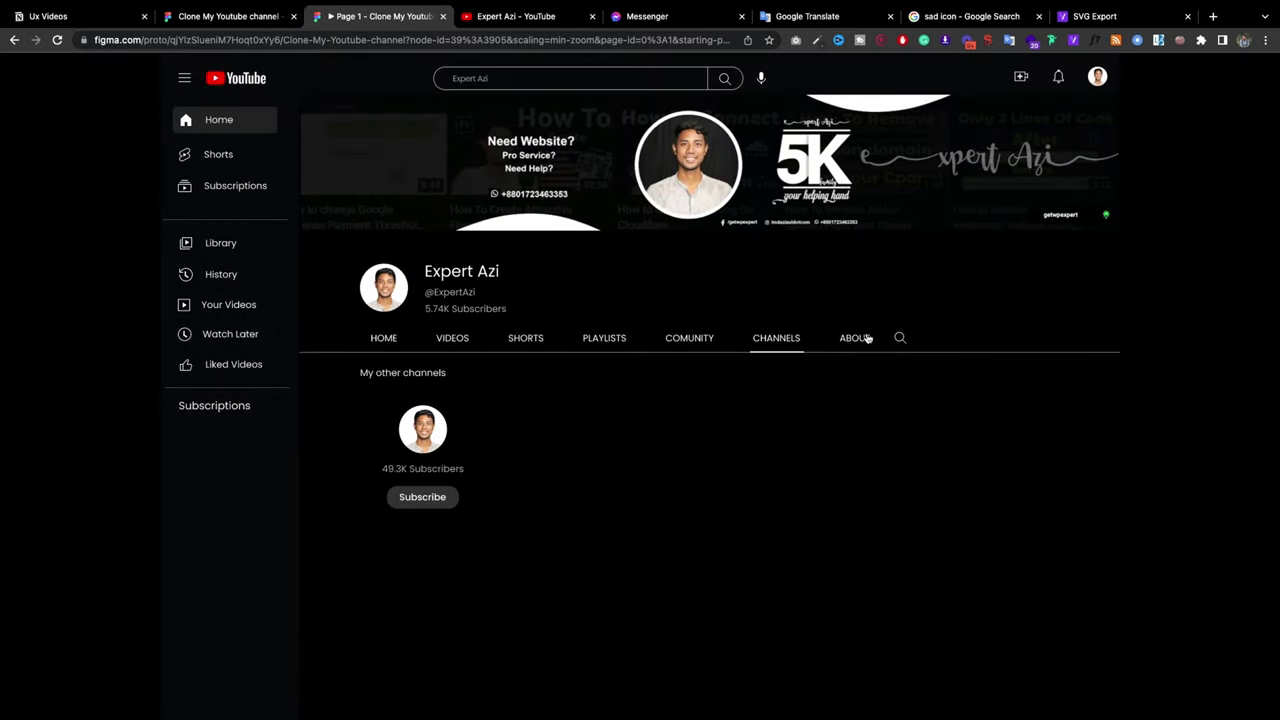
pyautogui.click(866, 338)
pyautogui.click(776, 338)
pyautogui.click(705, 340)
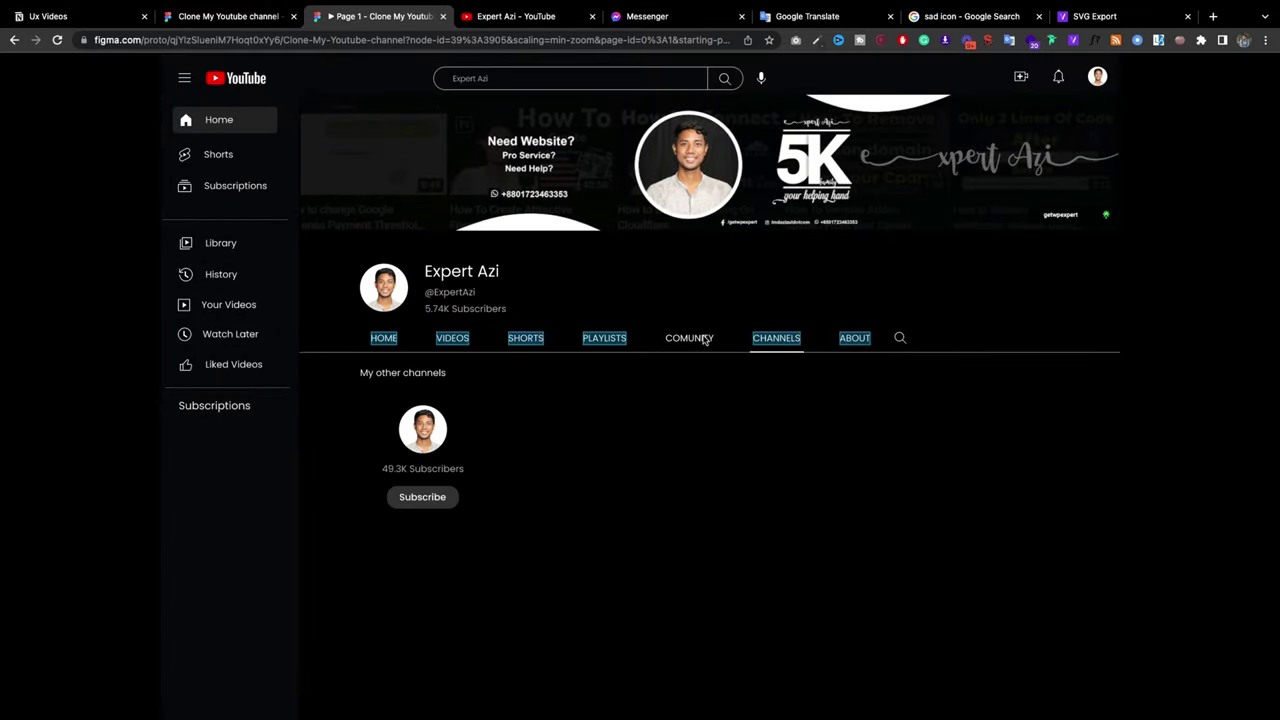
pyautogui.click(860, 340)
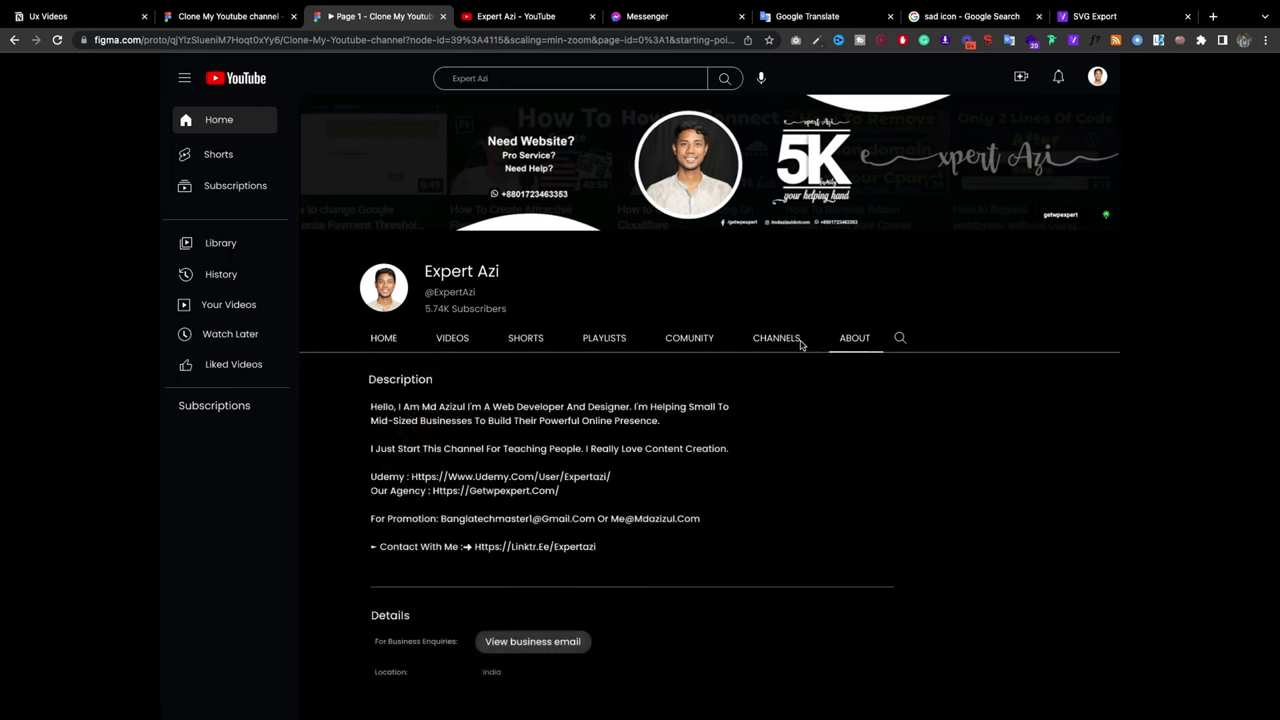
pyautogui.click(785, 340)
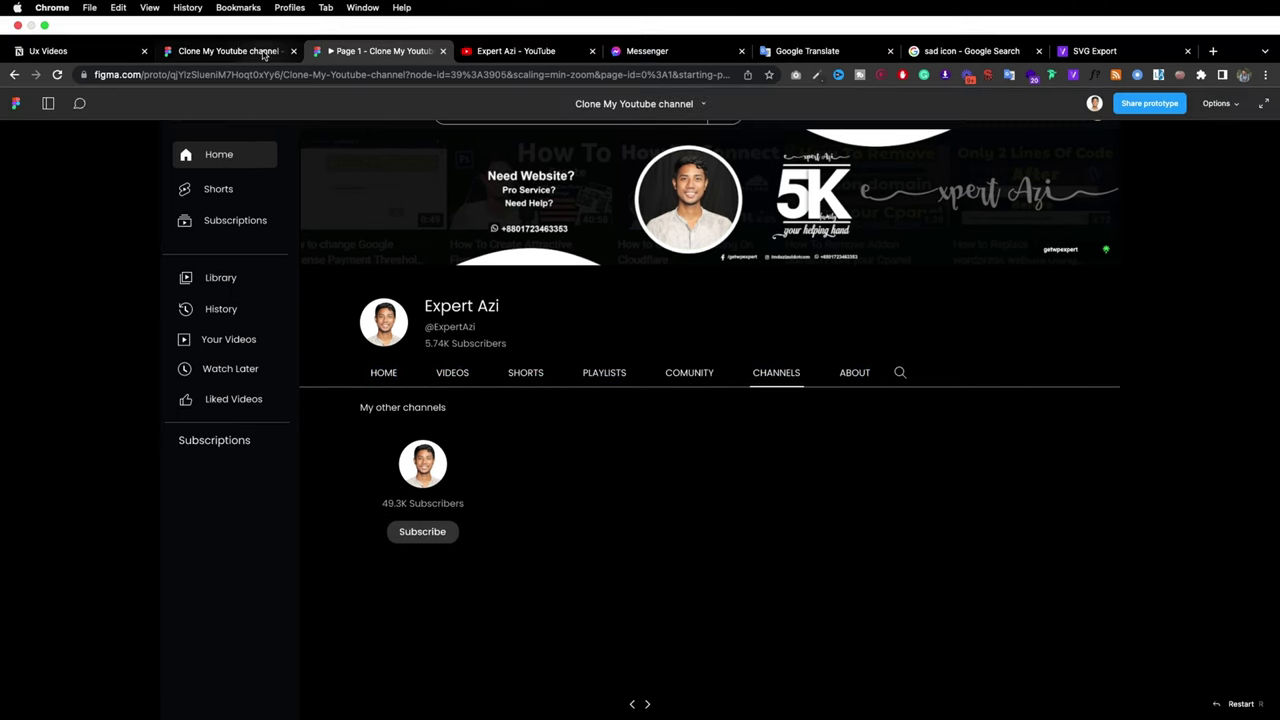
pyautogui.click(262, 50)
# Step: Link the Channels frame's comunity tab to the comunity frame
pyautogui.scroll(5, 805, 372)
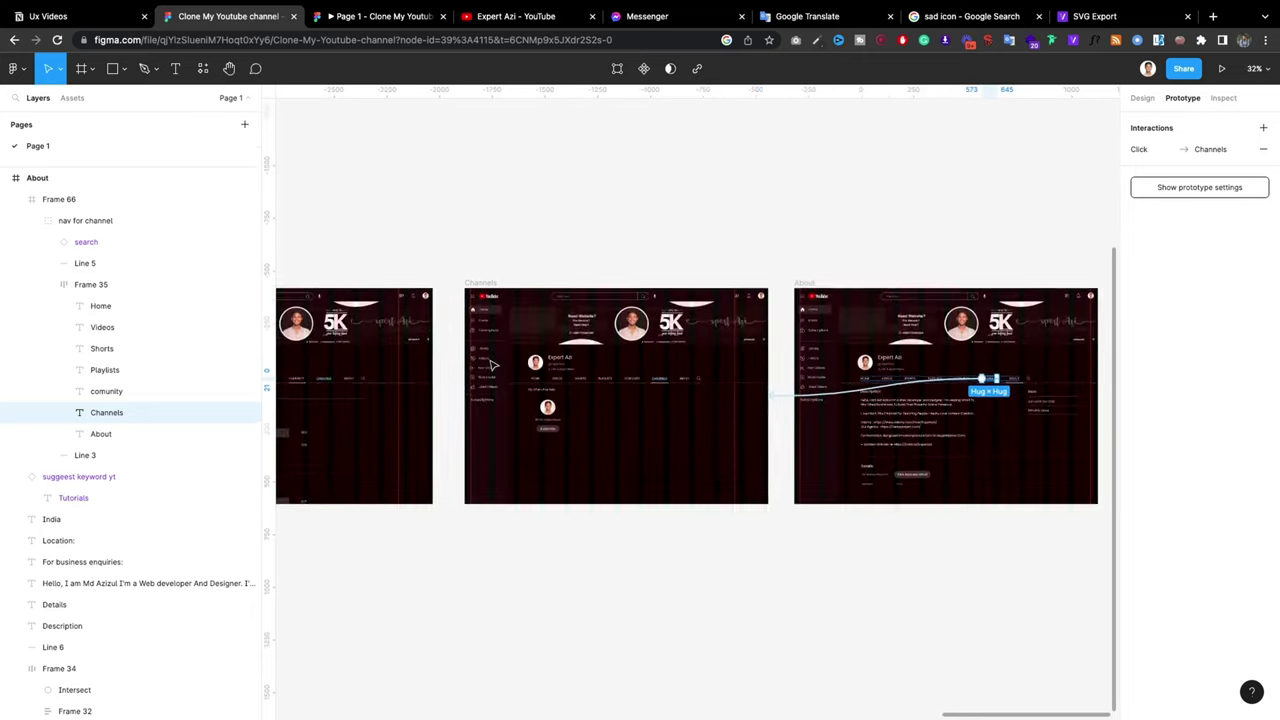
pyautogui.scroll(5, 800, 390)
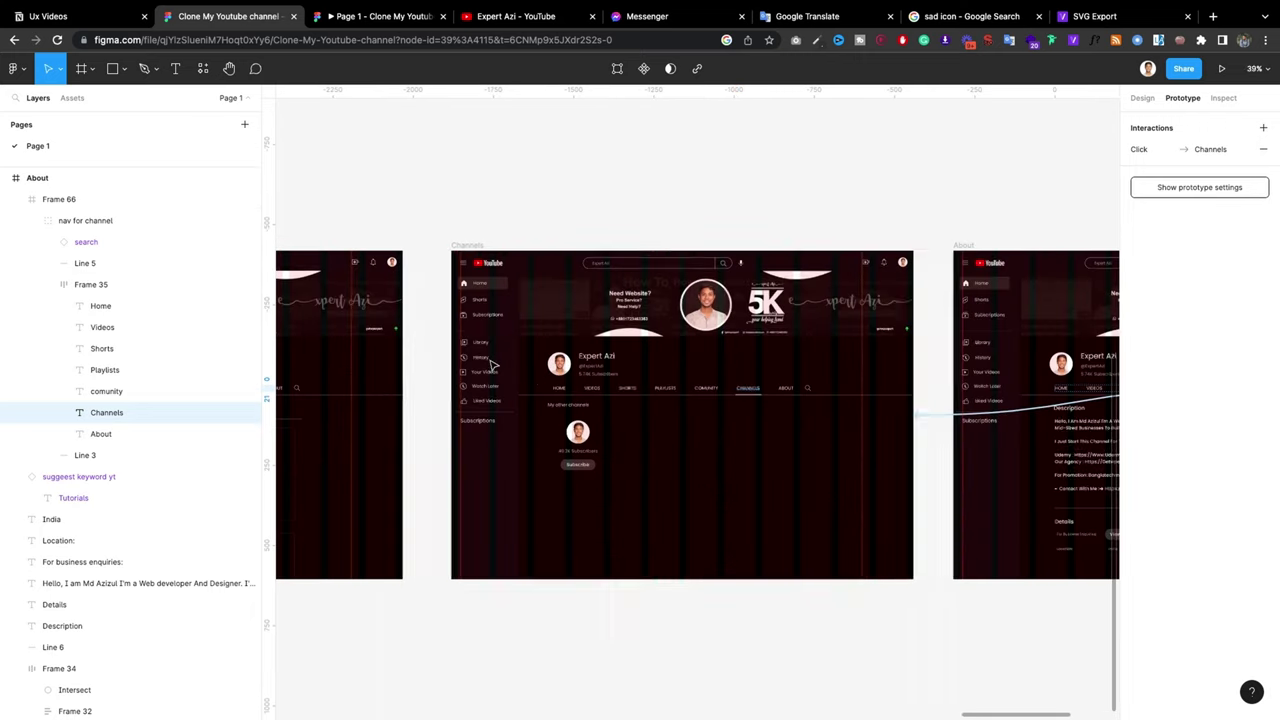
pyautogui.click(713, 393)
pyautogui.click(708, 389)
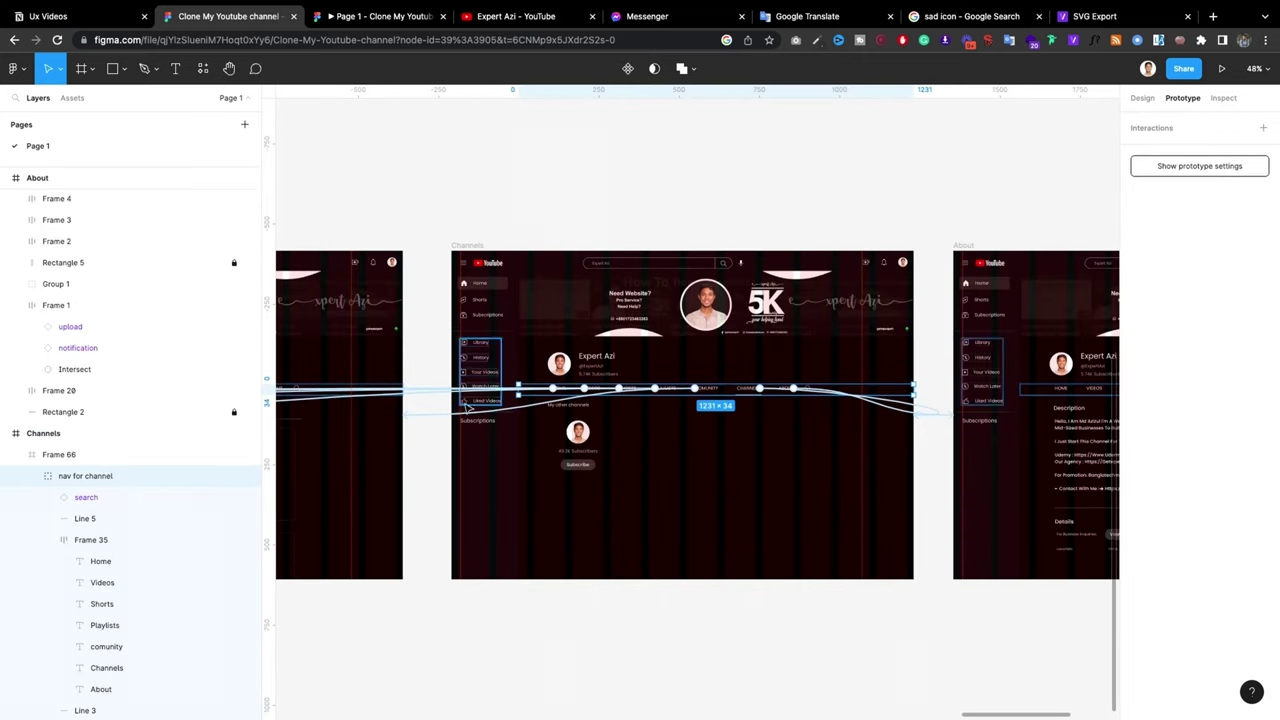
pyautogui.moveTo(720, 388)
pyautogui.mouseDown()
pyautogui.moveTo(434, 420)
pyautogui.moveTo(701, 421)
pyautogui.moveTo(400, 411)
pyautogui.mouseUp()
pyautogui.scroll(-3, 494, 380)
pyautogui.scroll(2, 445, 372)
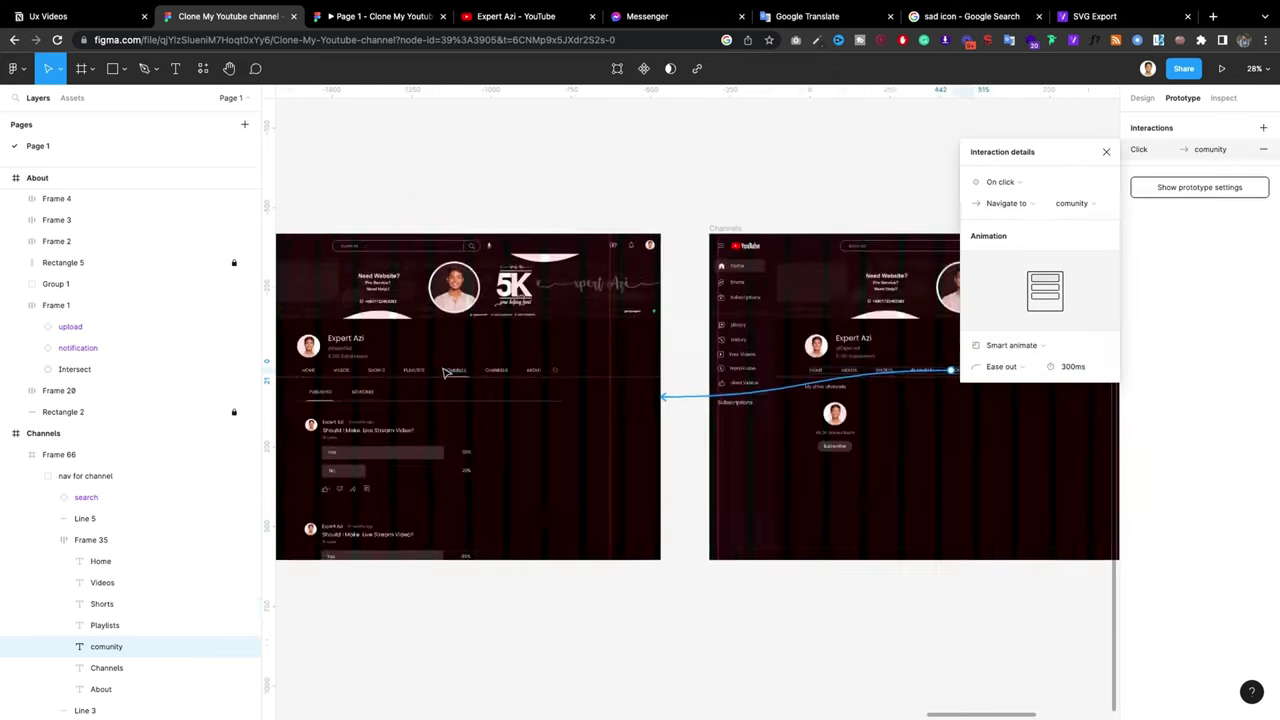
pyautogui.scroll(3, 445, 372)
pyautogui.scroll(-2, 445, 375)
pyautogui.scroll(-2, 443, 380)
pyautogui.scroll(1, 441, 386)
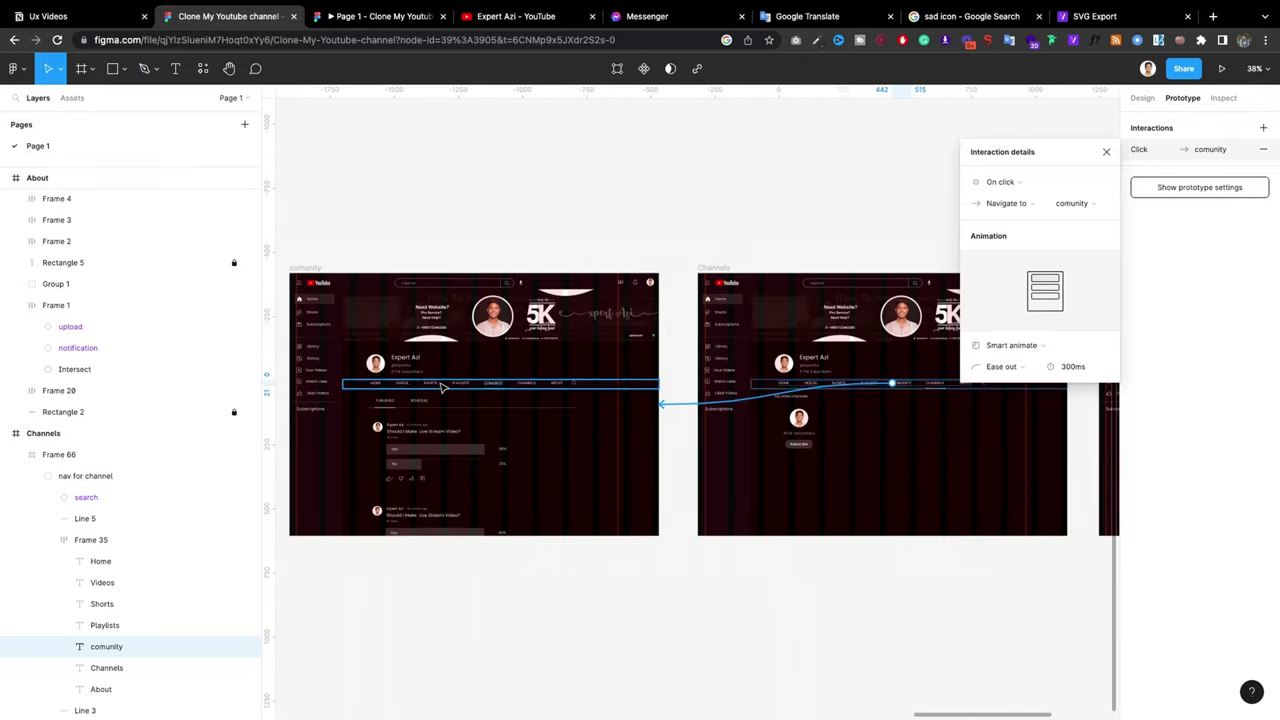
pyautogui.scroll(2, 441, 386)
pyautogui.scroll(-3, 586, 383)
pyautogui.scroll(1, 634, 370)
pyautogui.scroll(2, 636, 394)
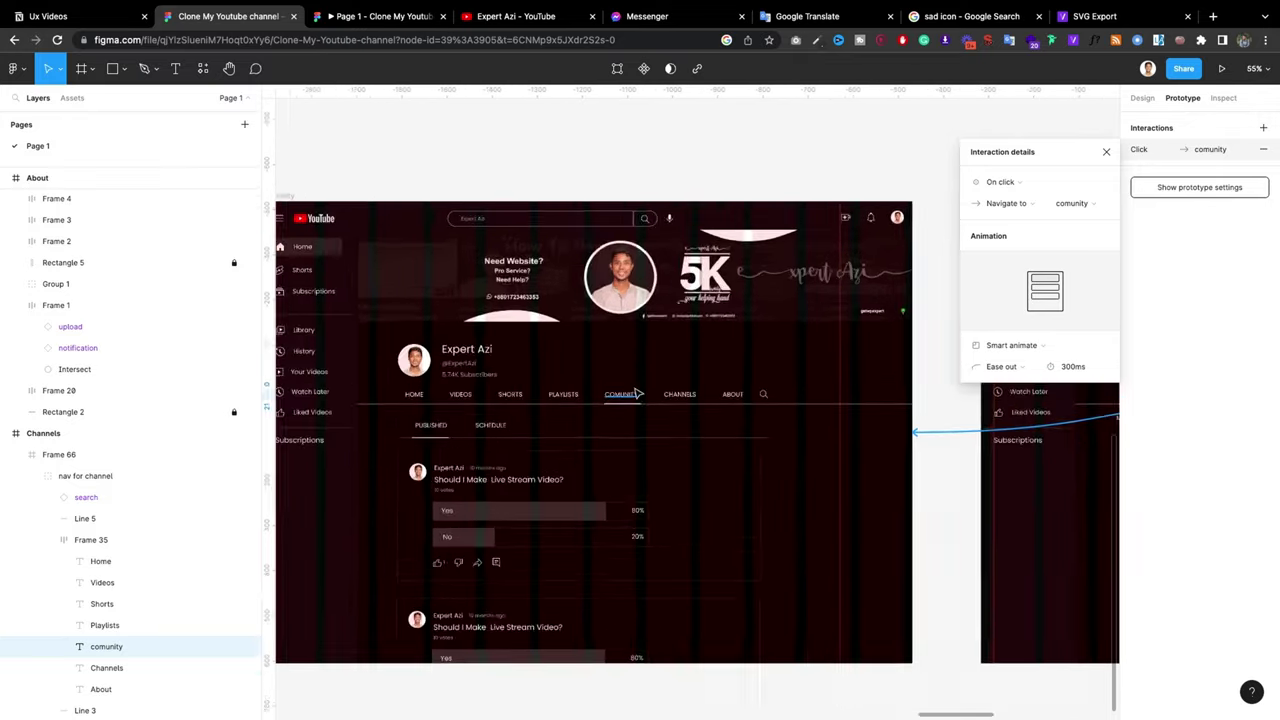
# Step: Replace the comunity frame's Playlists tab interaction with a new link to the Playlists frame
pyautogui.click(600, 391)
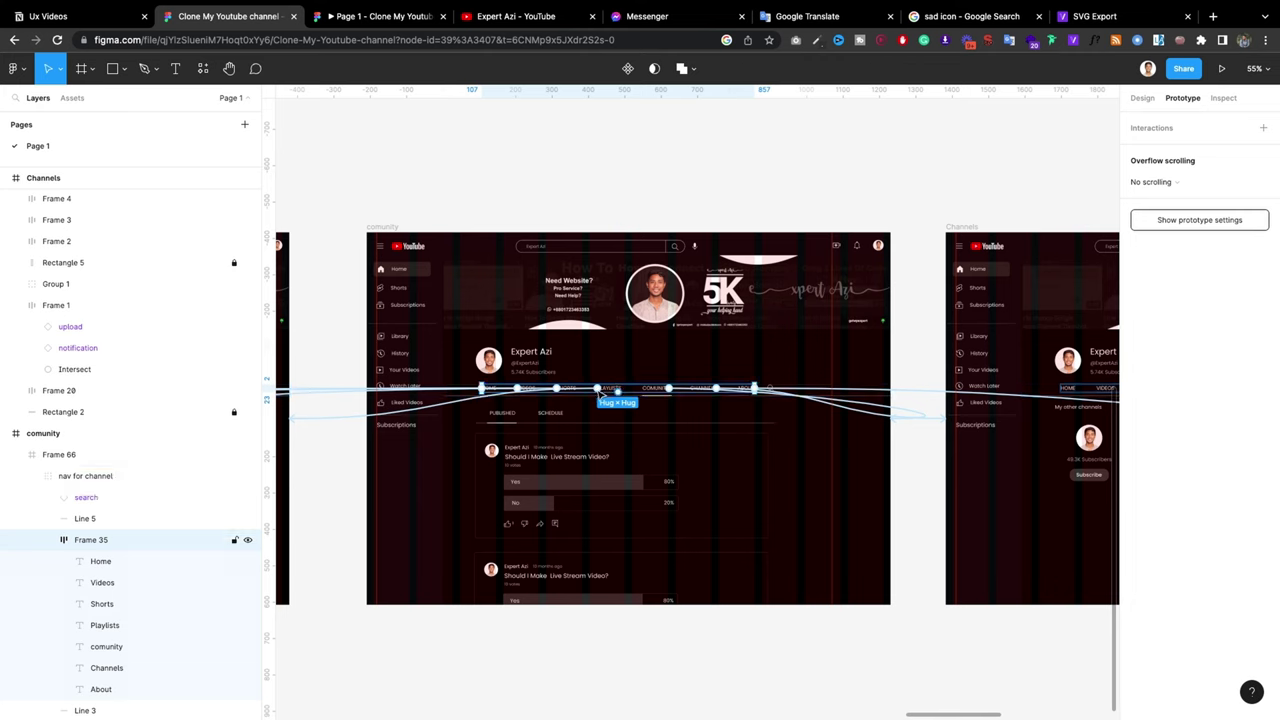
pyautogui.click(597, 388)
pyautogui.press('Delete')
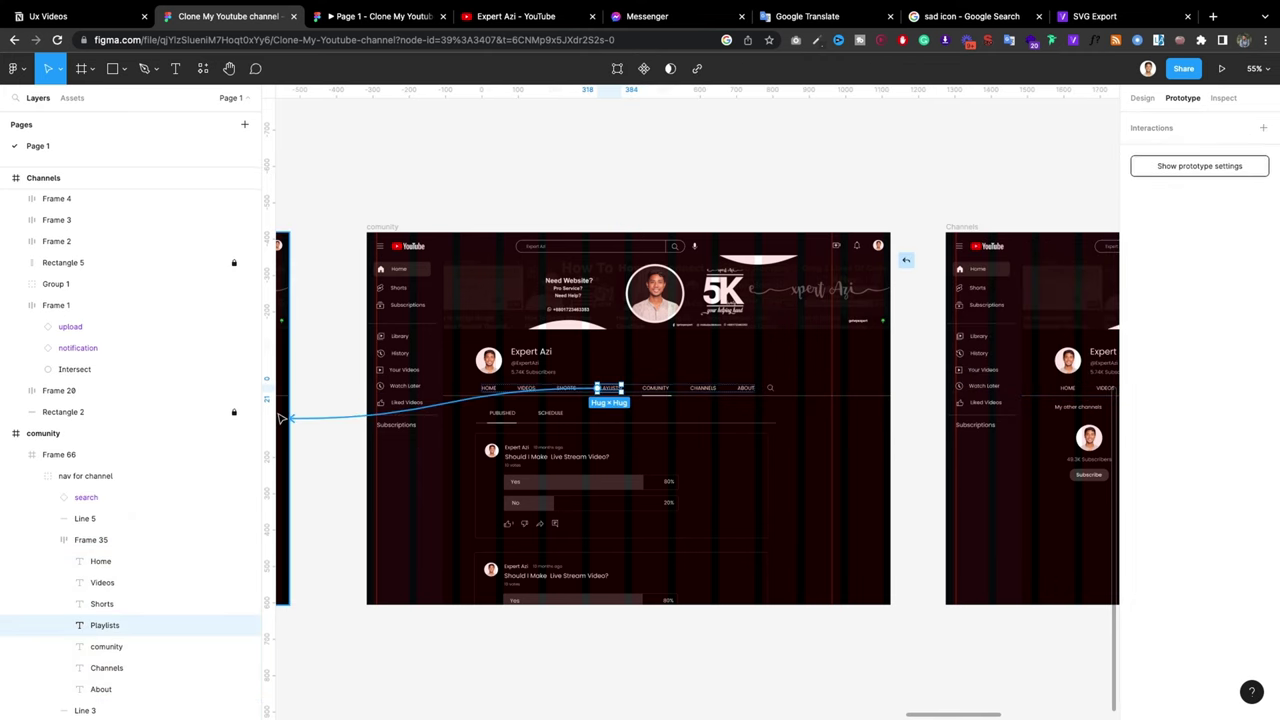
pyautogui.moveTo(313, 418); pyautogui.dragTo(282, 418)
pyautogui.scroll(-5, 535, 400)
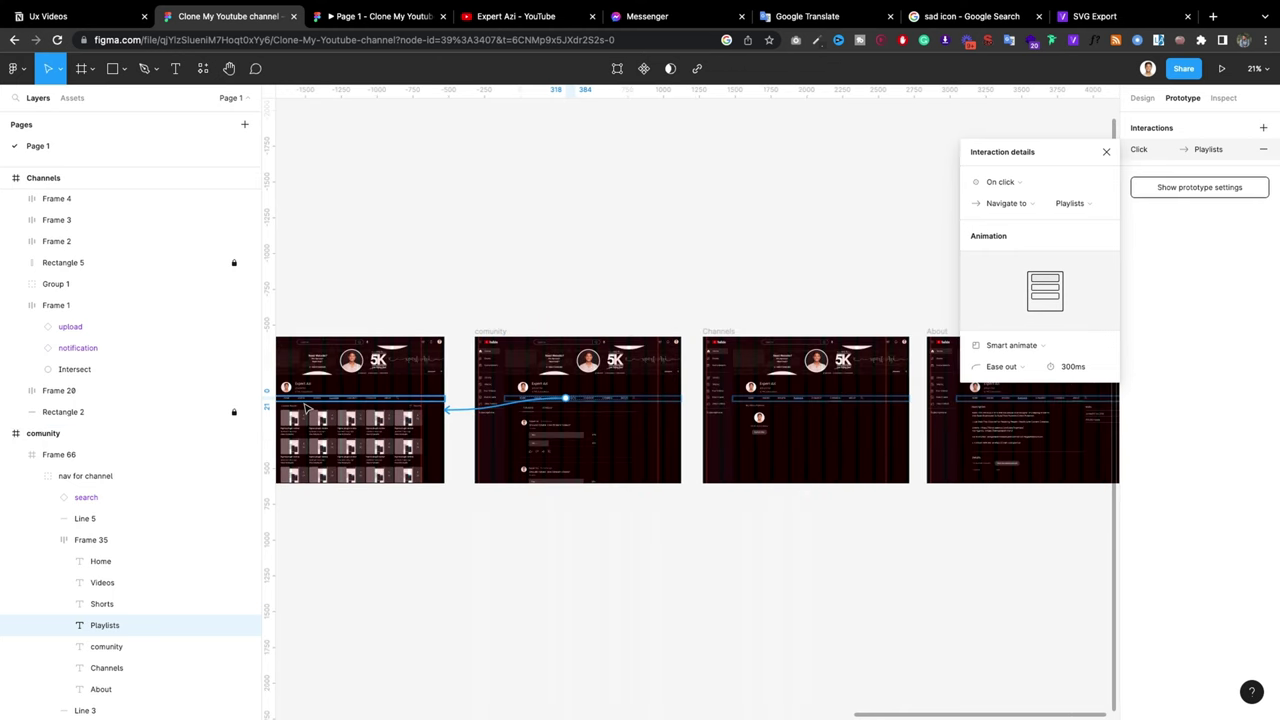
pyautogui.scroll(-2, 535, 400)
pyautogui.scroll(3, 500, 430)
pyautogui.scroll(2, 487, 450)
pyautogui.scroll(2, 290, 470)
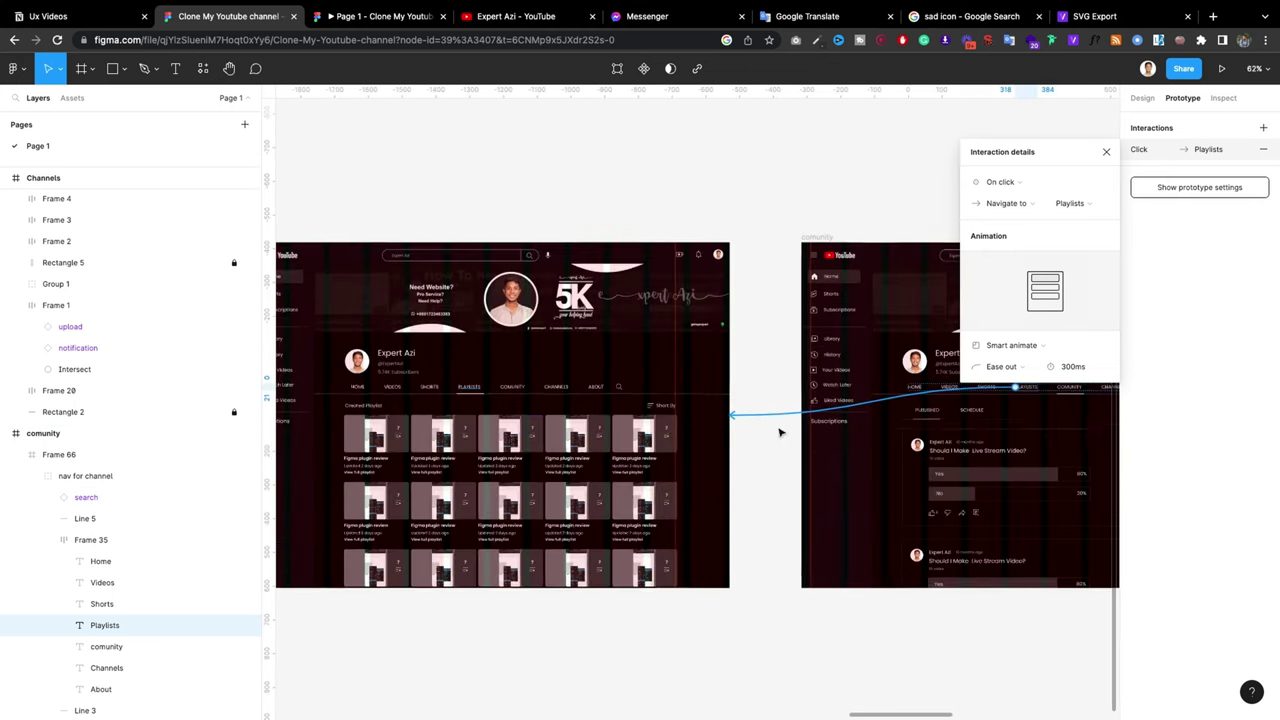
pyautogui.scroll(-3, 385, 429)
pyautogui.scroll(3, 385, 429)
pyautogui.scroll(4, 385, 429)
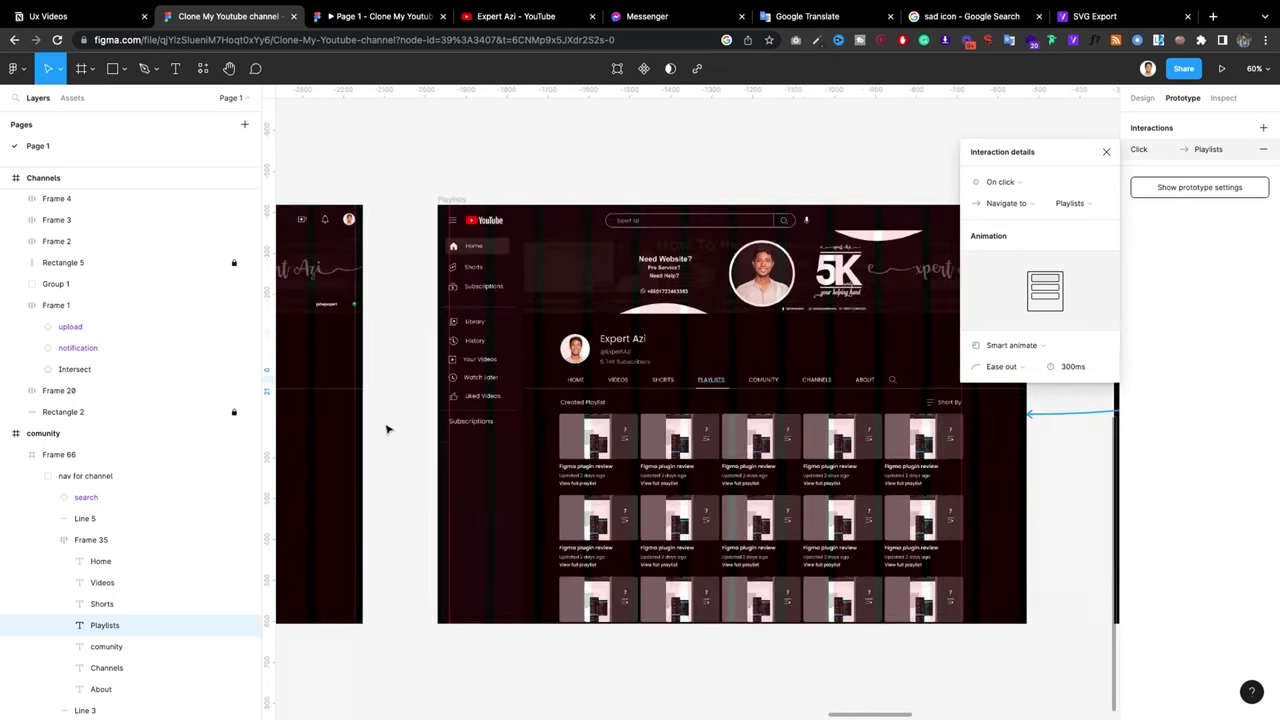
pyautogui.click(660, 385)
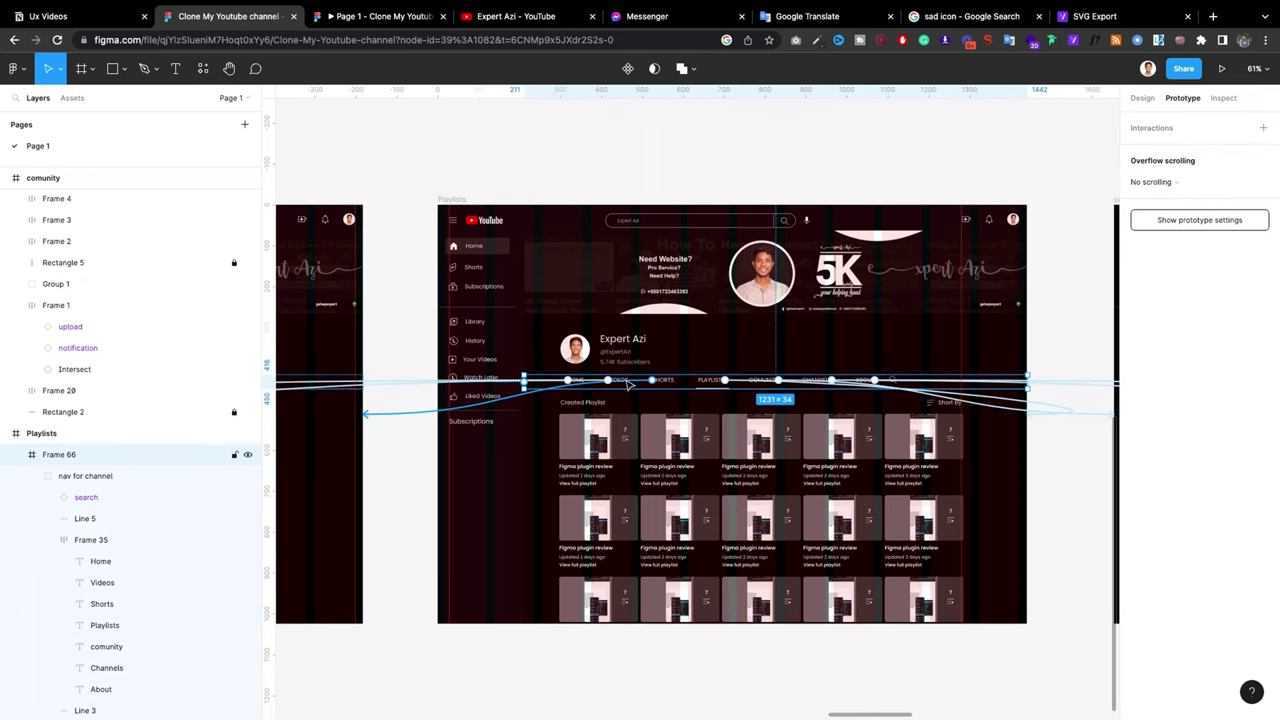
# Step: Link the Playlists frame's Shorts tab to the Shorts frame
pyautogui.click(630, 386)
pyautogui.click(645, 384)
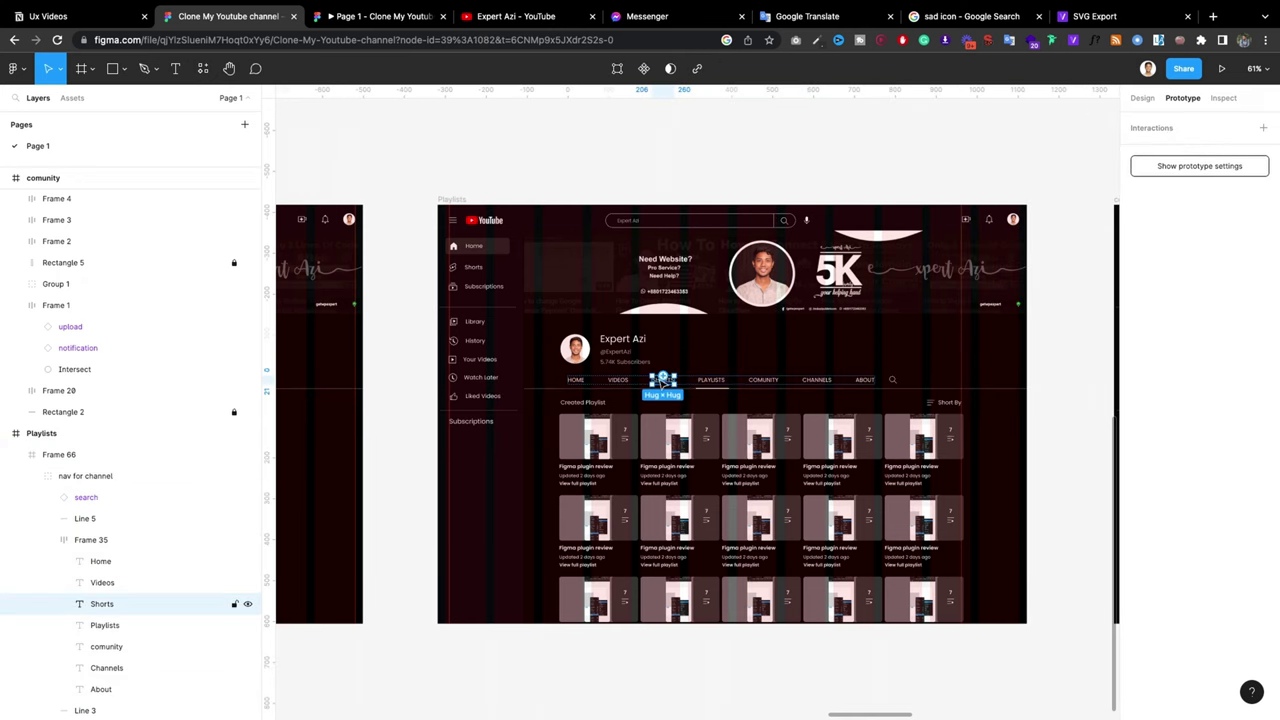
pyautogui.moveTo(662, 380); pyautogui.dragTo(340, 420)
pyautogui.scroll(-5, 367, 455)
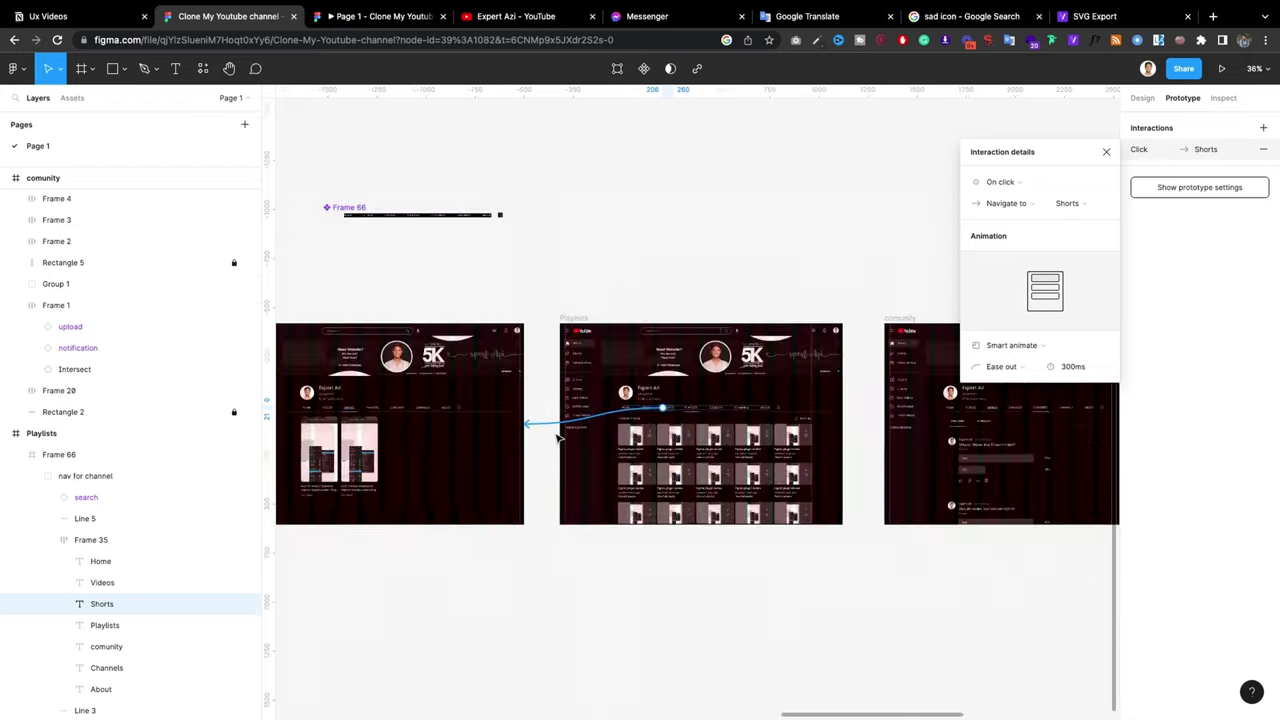
pyautogui.scroll(-2, 367, 455)
pyautogui.scroll(5, 330, 440)
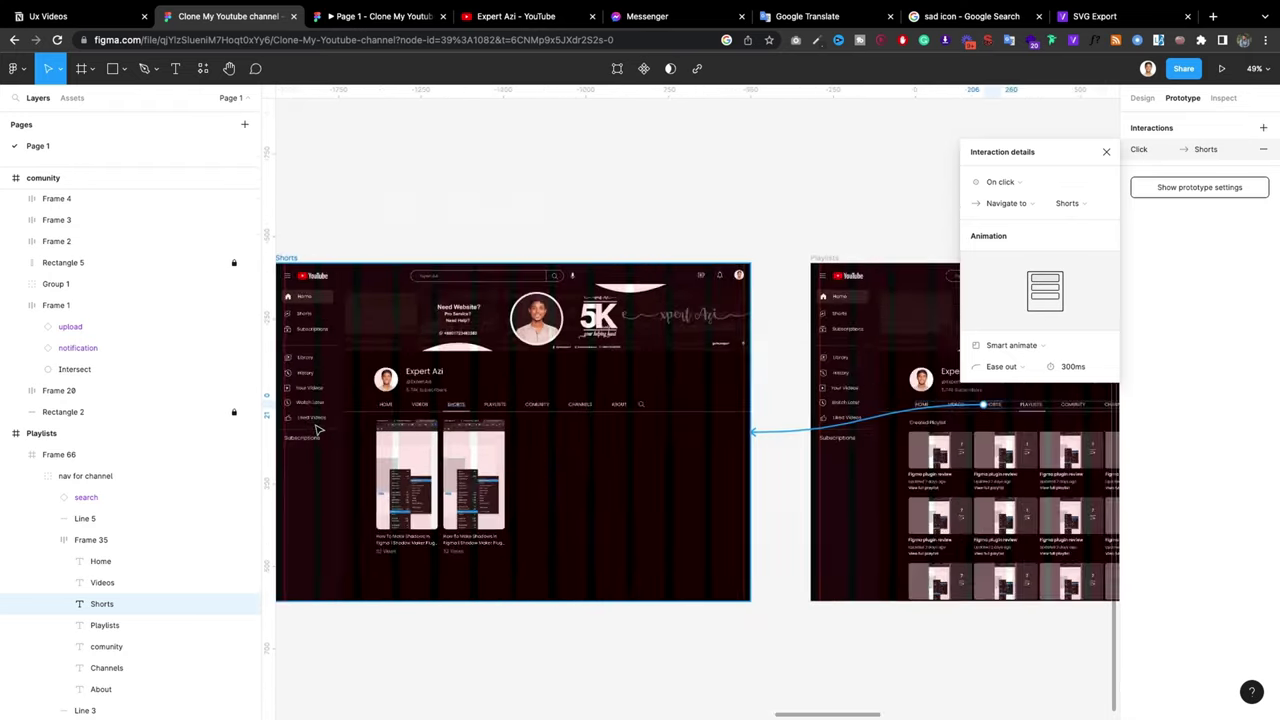
pyautogui.scroll(2, 320, 430)
# Step: Link the Shorts frame's Videos tab to the videos frame
pyautogui.click(437, 401)
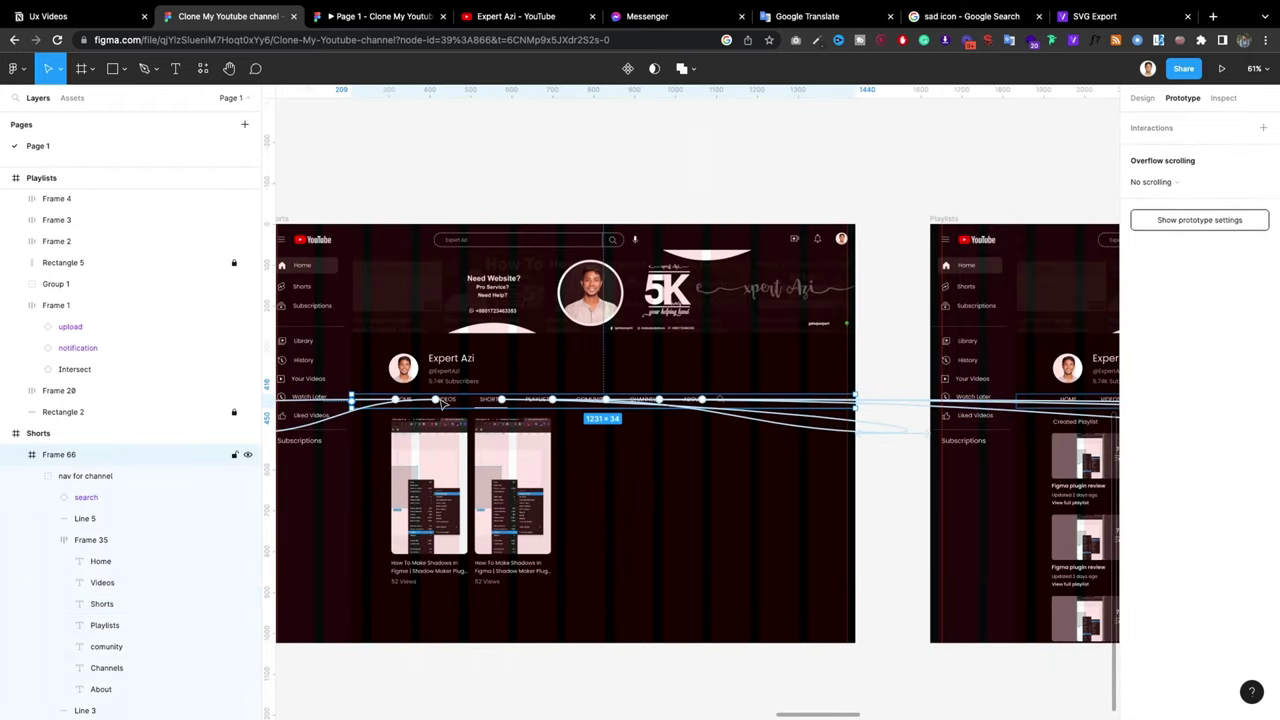
pyautogui.scroll(-5, 443, 401)
pyautogui.click(398, 428)
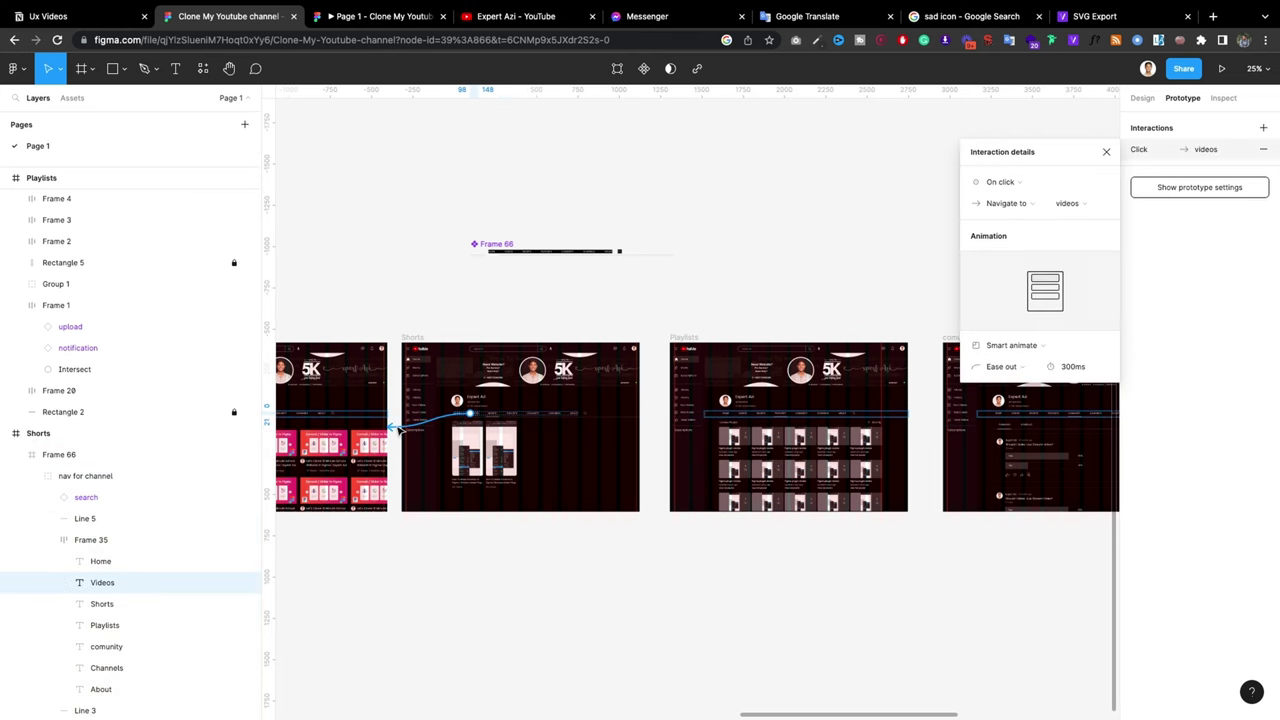
pyautogui.press('Escape')
pyautogui.scroll(5, 346, 423)
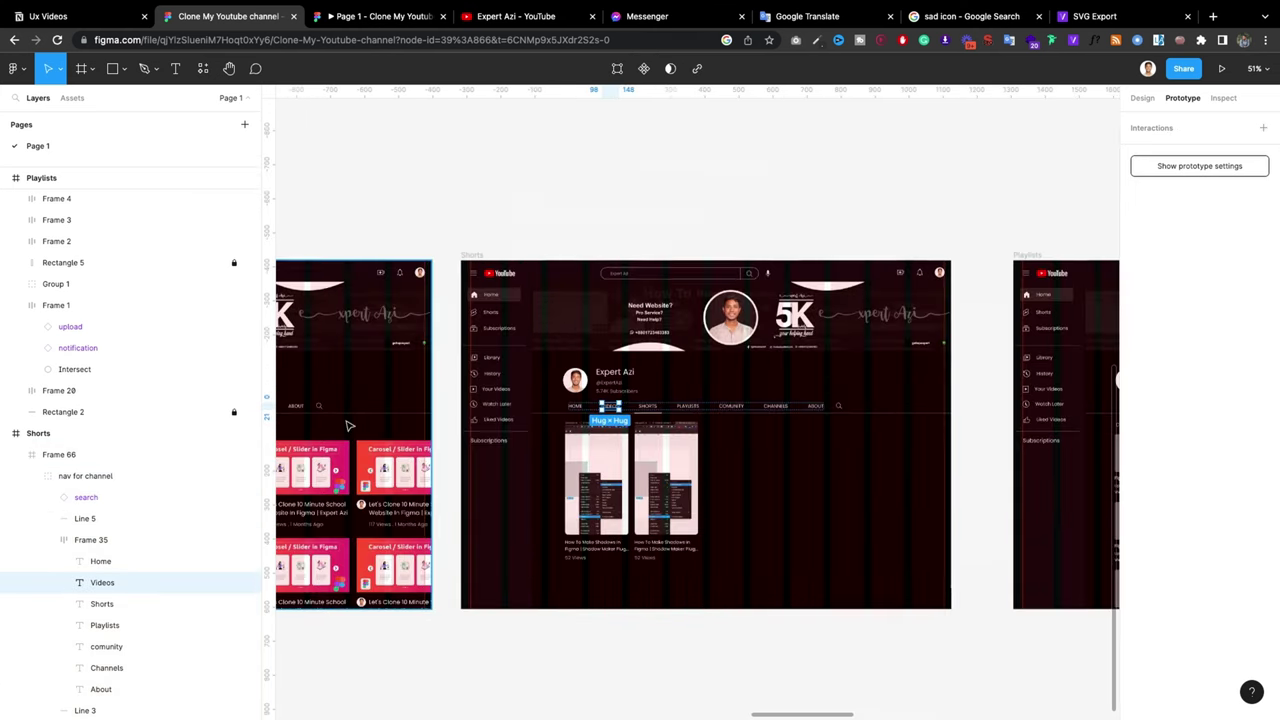
pyautogui.moveTo(687, 403); pyautogui.dragTo(455, 437)
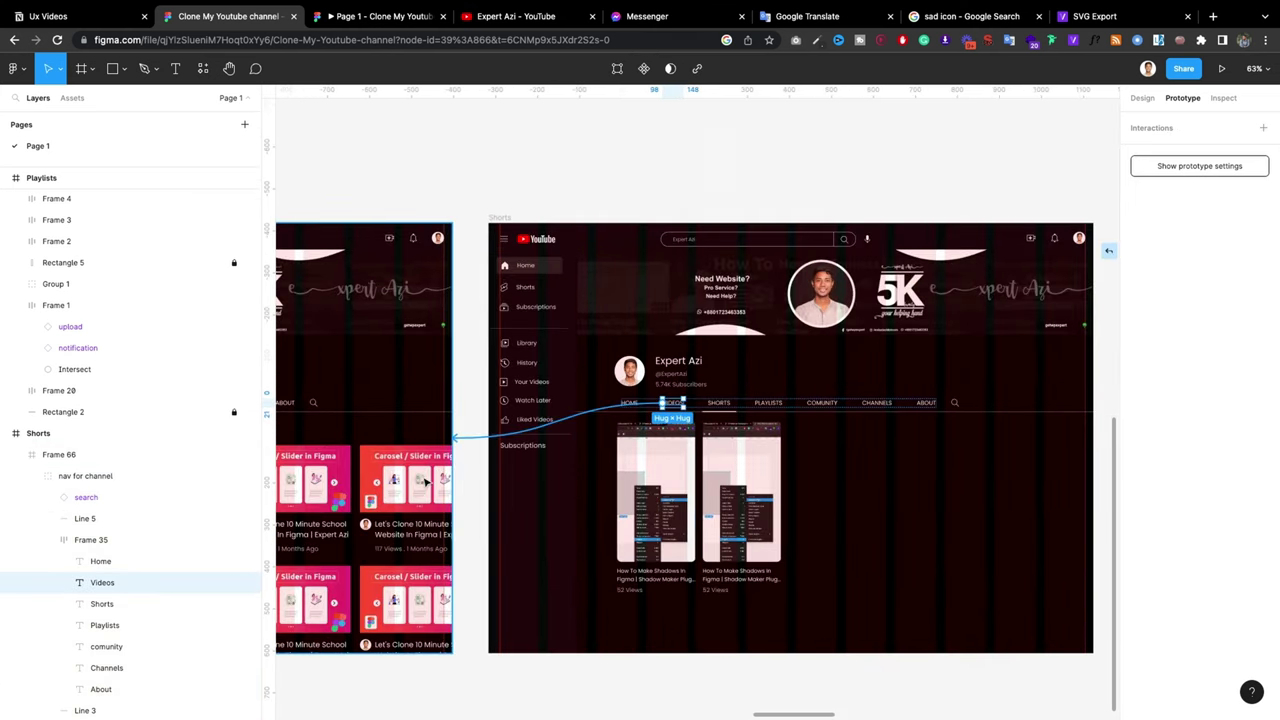
pyautogui.click(638, 160)
pyautogui.scroll(-5, 691, 523)
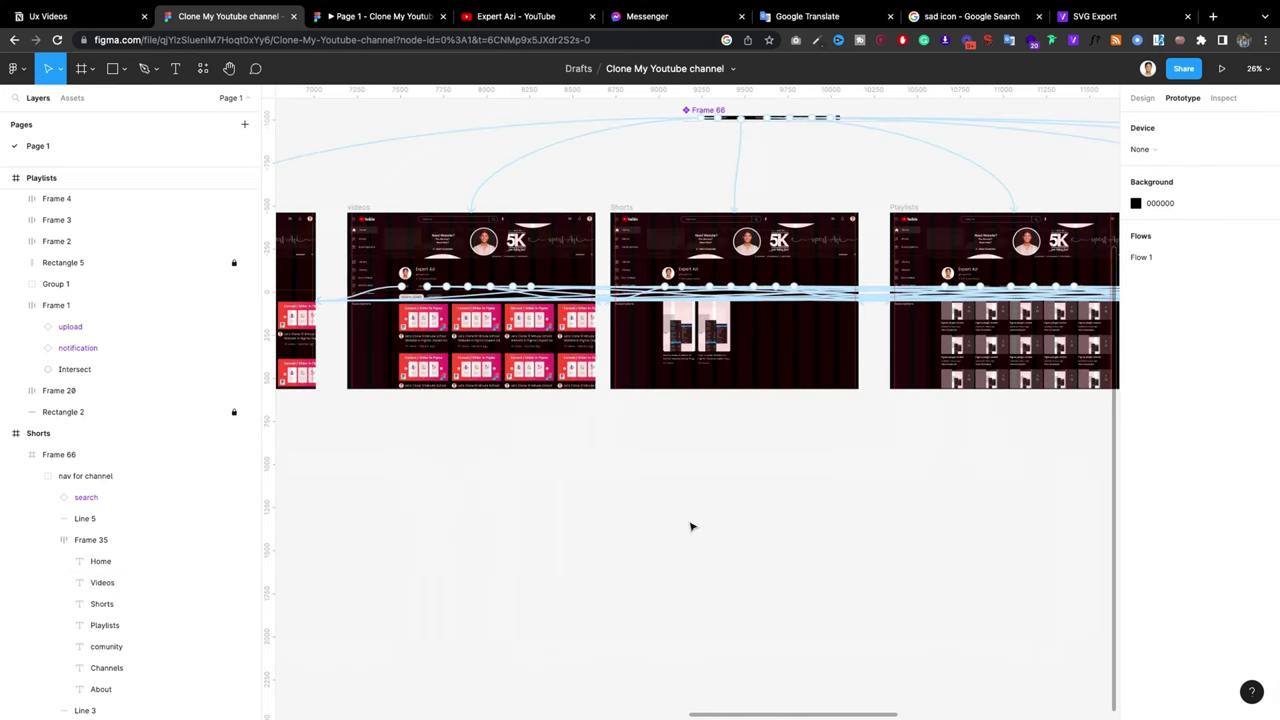
# Step: In the prototype, test the Community, Playlists, Shorts, Videos and Home tabs
pyautogui.click(405, 18)
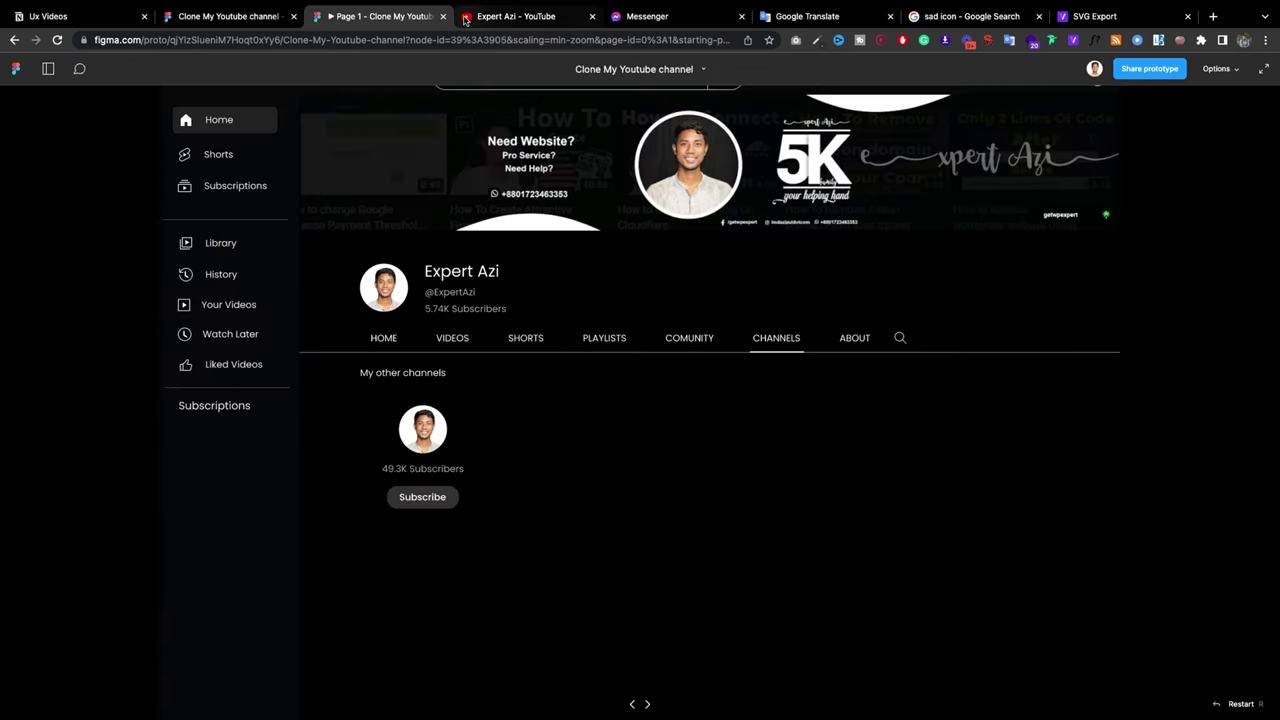
pyautogui.click(706, 341)
pyautogui.click(596, 343)
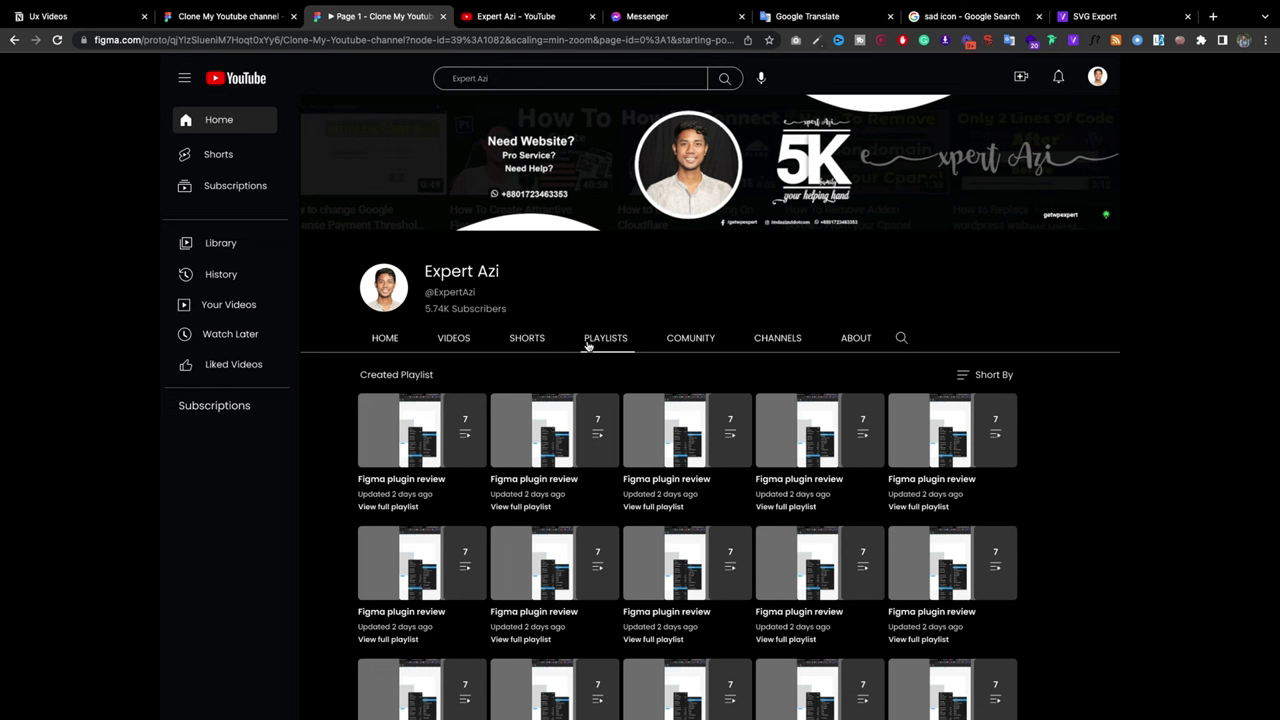
pyautogui.click(510, 341)
pyautogui.click(445, 341)
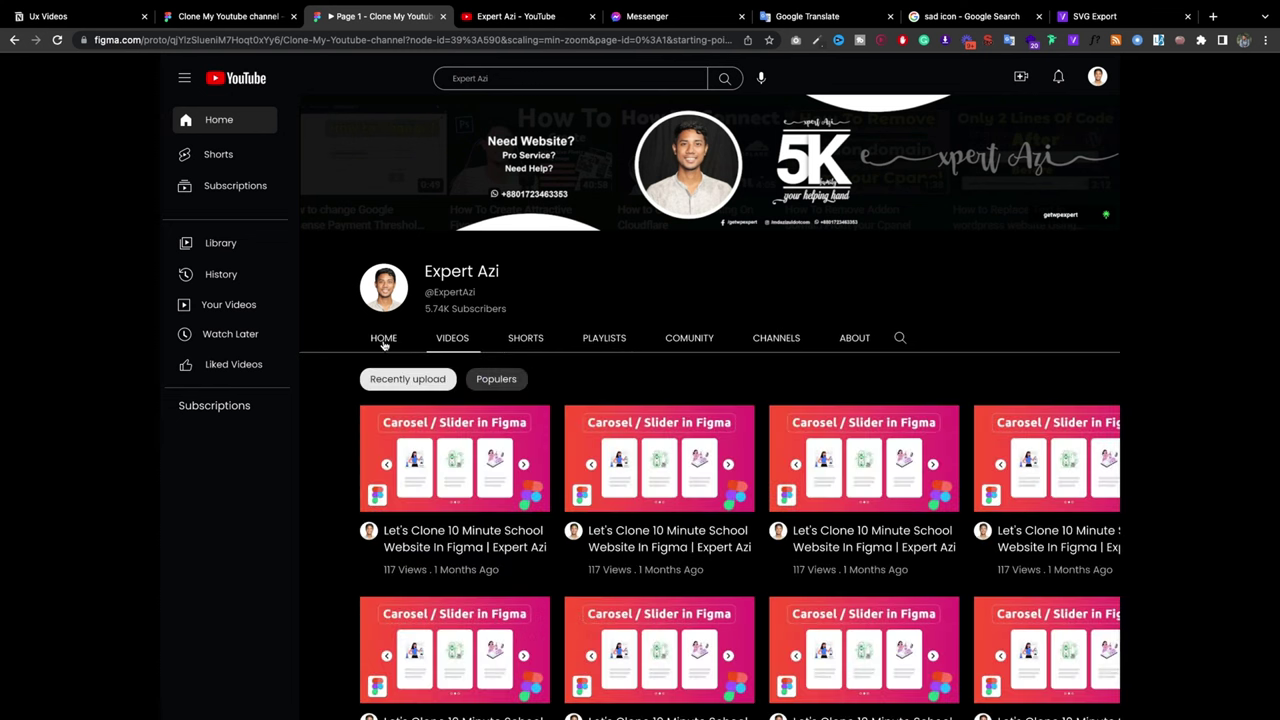
pyautogui.click(383, 340)
pyautogui.click(617, 340)
pyautogui.click(684, 338)
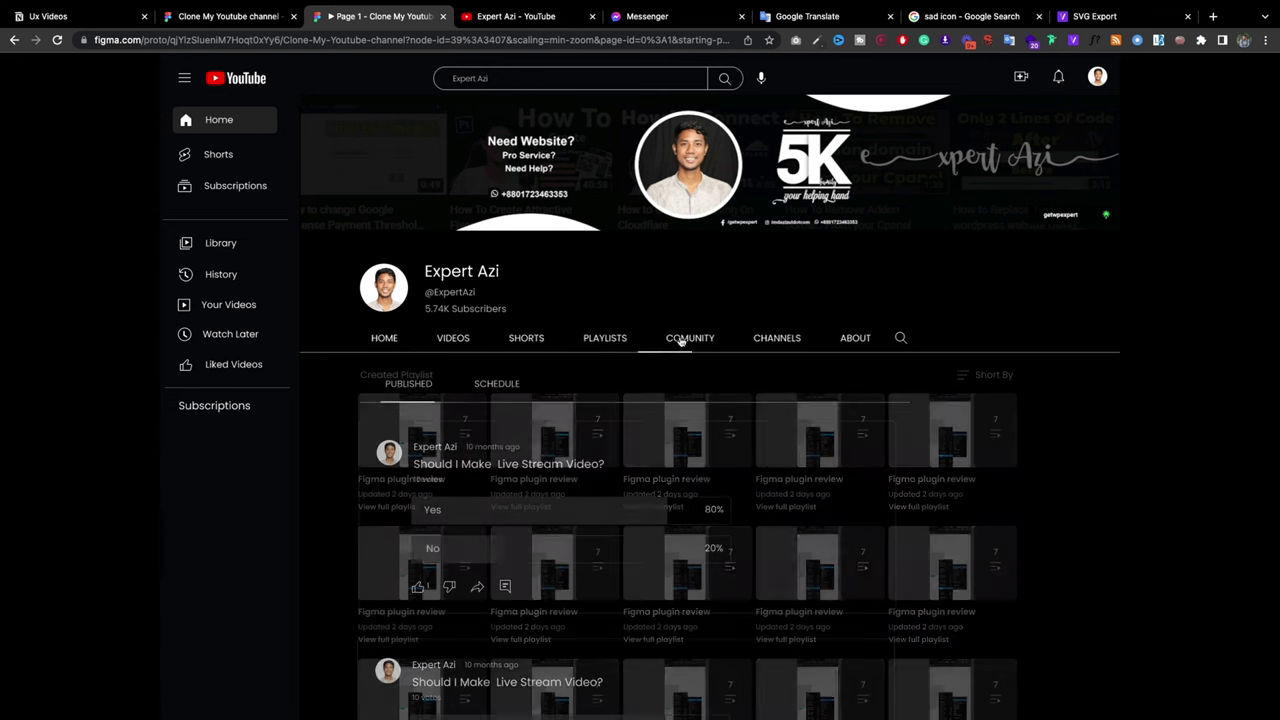
# Step: Test Channels, About, Playlists, Shorts, Videos and Home, then return to the editor
pyautogui.click(778, 339)
pyautogui.click(856, 340)
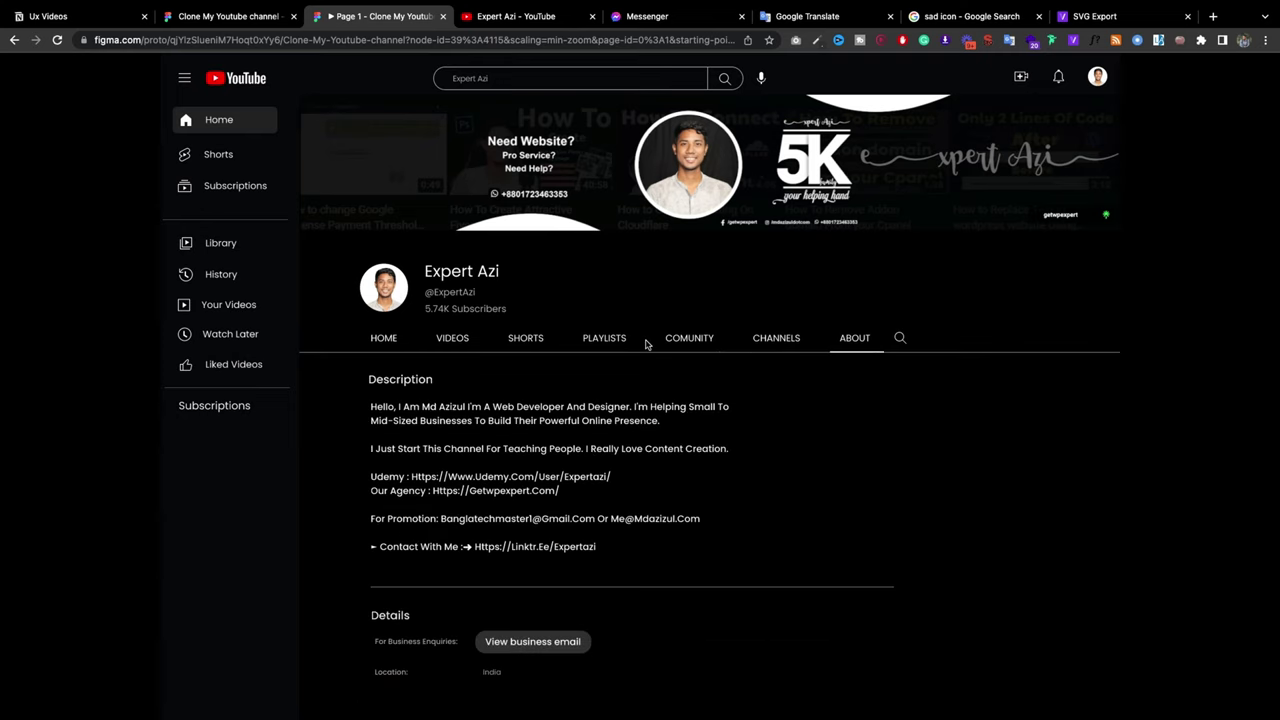
pyautogui.click(612, 340)
pyautogui.click(525, 338)
pyautogui.click(451, 338)
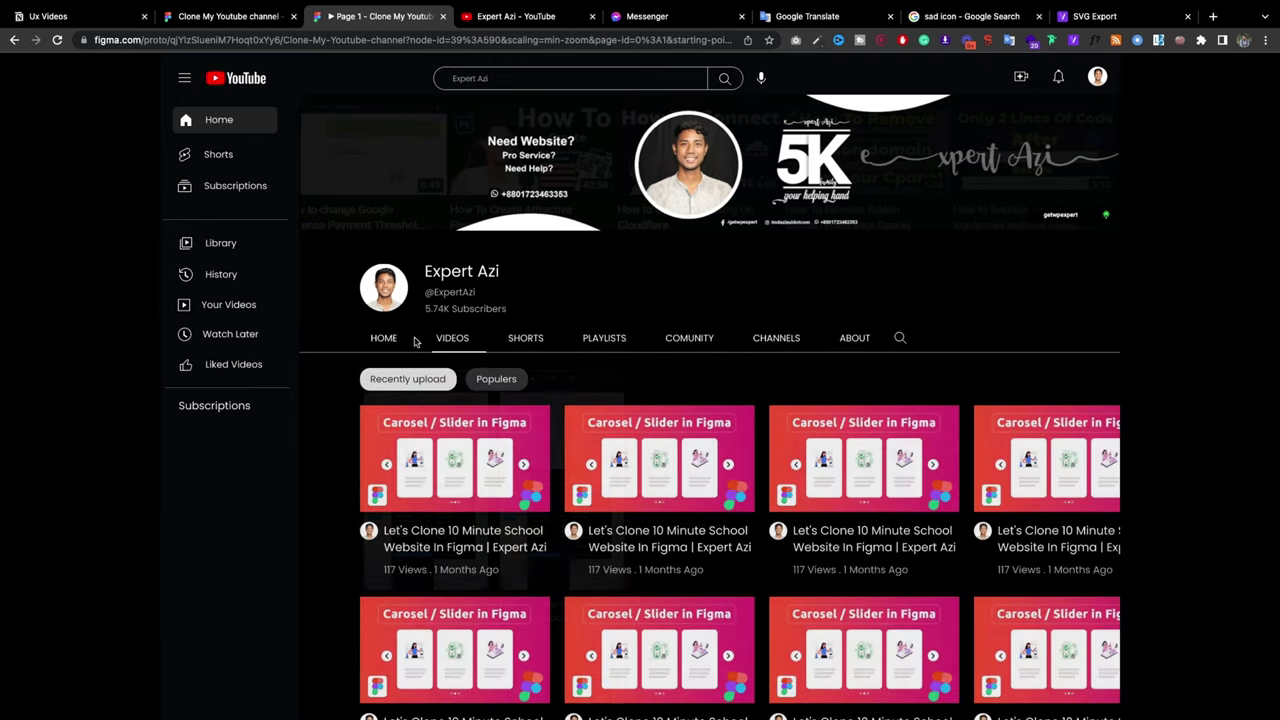
pyautogui.click(383, 338)
pyautogui.click(225, 12)
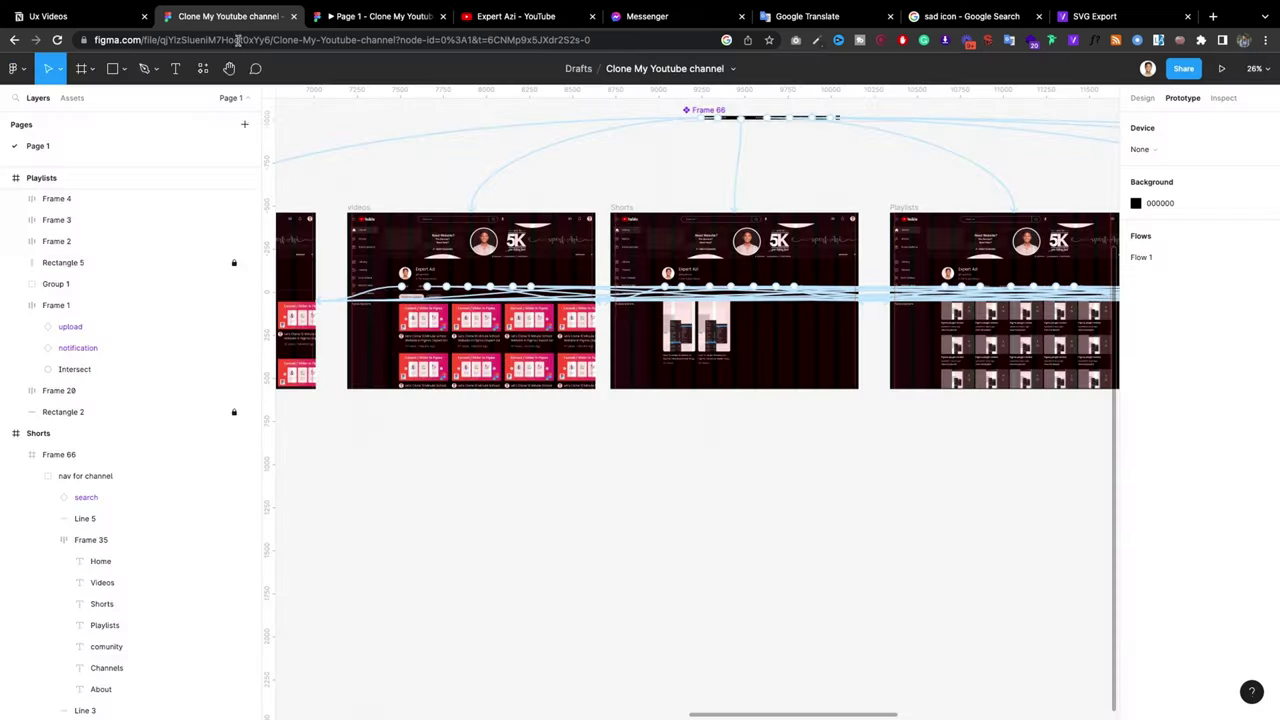